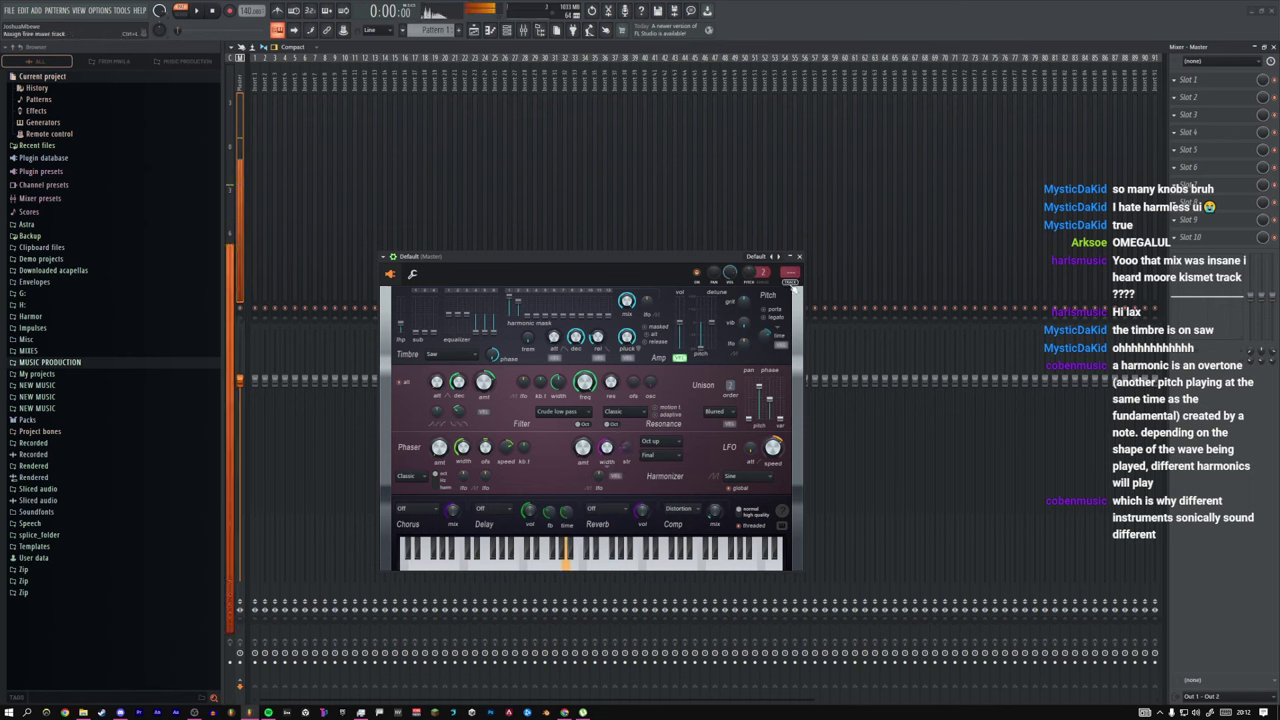
Step: Route the Harmless synth to mixer track 1 and save its settings as a preset named REESE STARTER
{"action": "key", "text": "ctrl+l"}
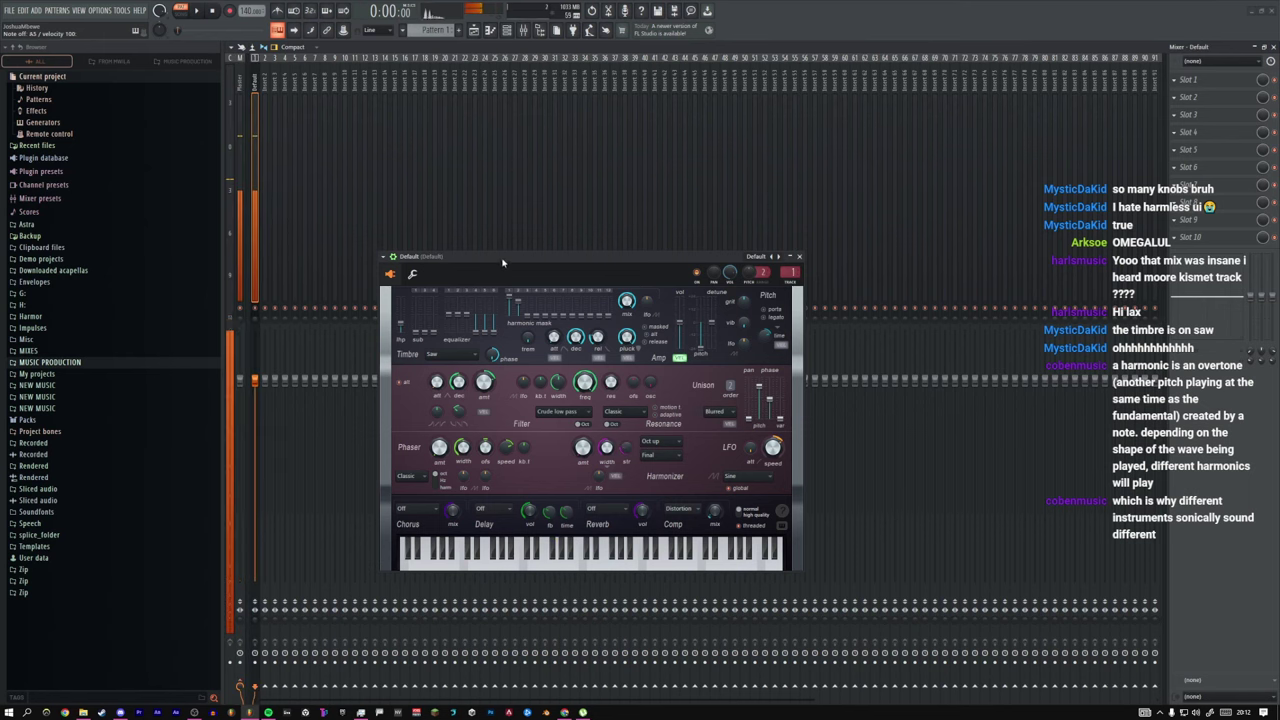
{"action": "left_click", "coordinate": [393, 258]}
{"action": "left_click", "coordinate": [430, 305]}
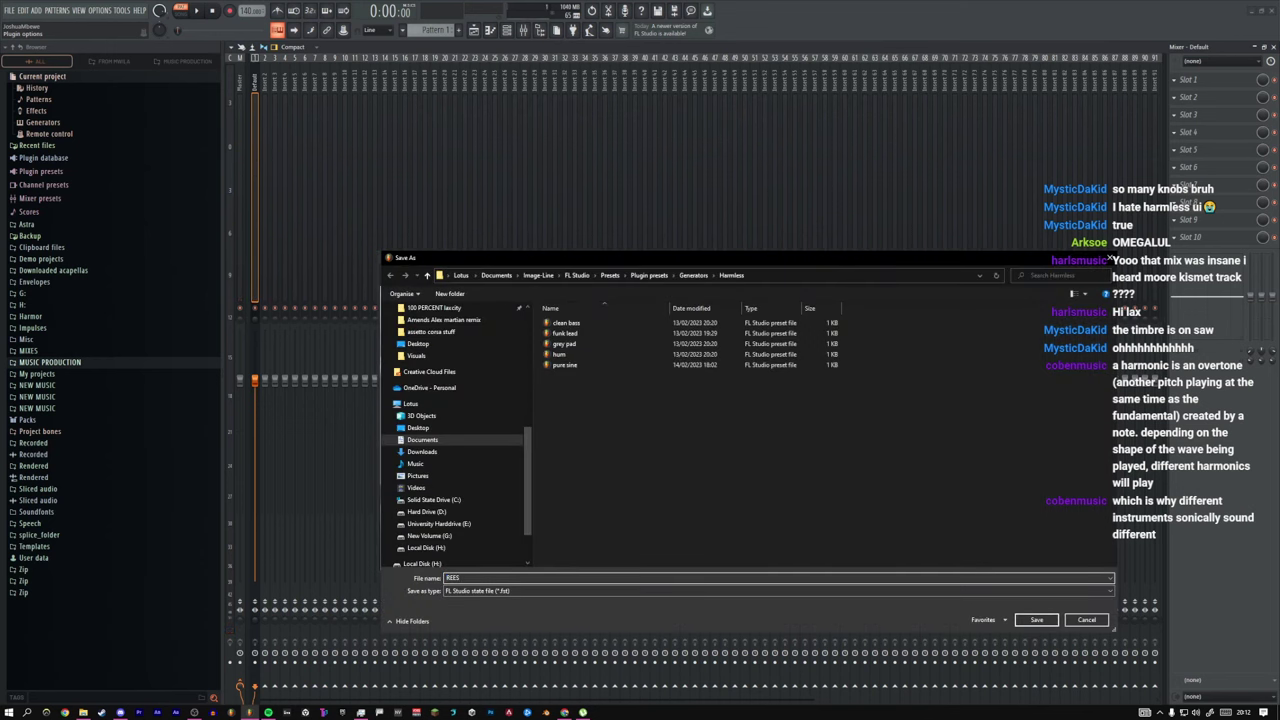
{"action": "type", "text": "REESE STARTER"}
{"action": "key", "text": "Return"}
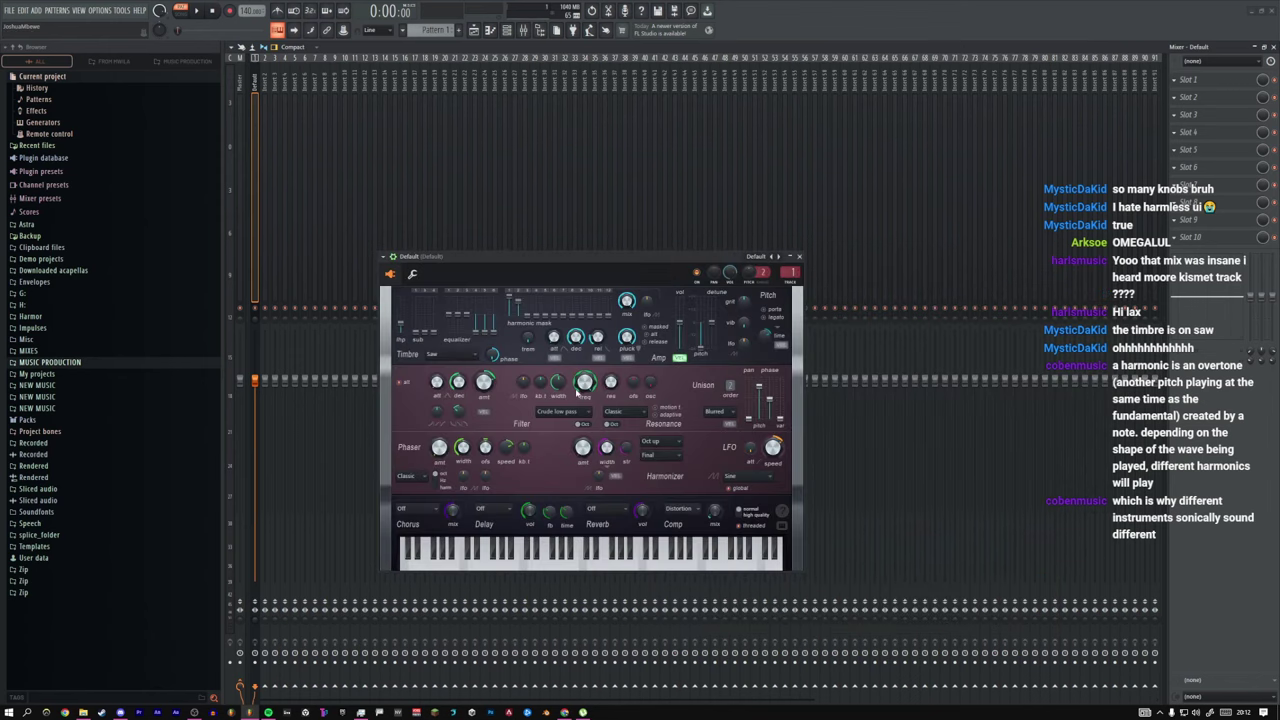
Step: Reposition the Harmless window and hide its wrapper settings bar
{"action": "left_click_drag", "start_coordinate": [620, 261], "coordinate": [621, 219]}
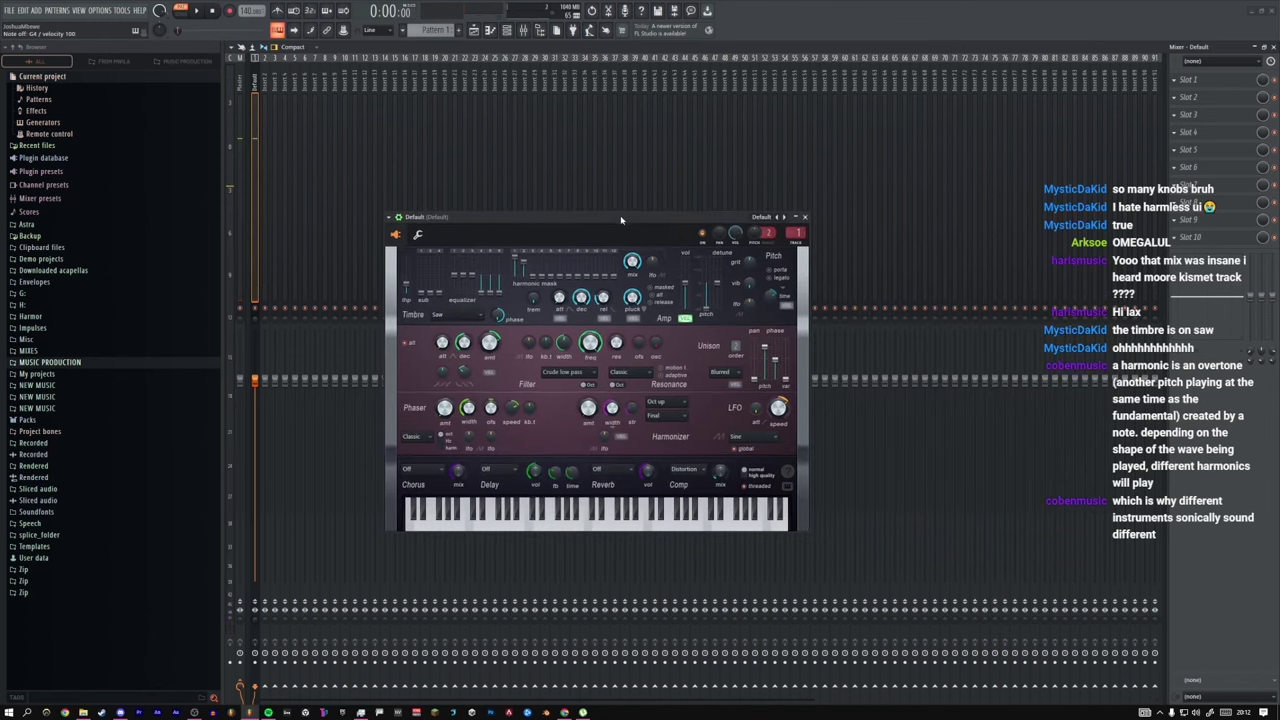
{"action": "left_click", "coordinate": [398, 218]}
{"action": "left_click_drag", "start_coordinate": [466, 220], "coordinate": [473, 237]}
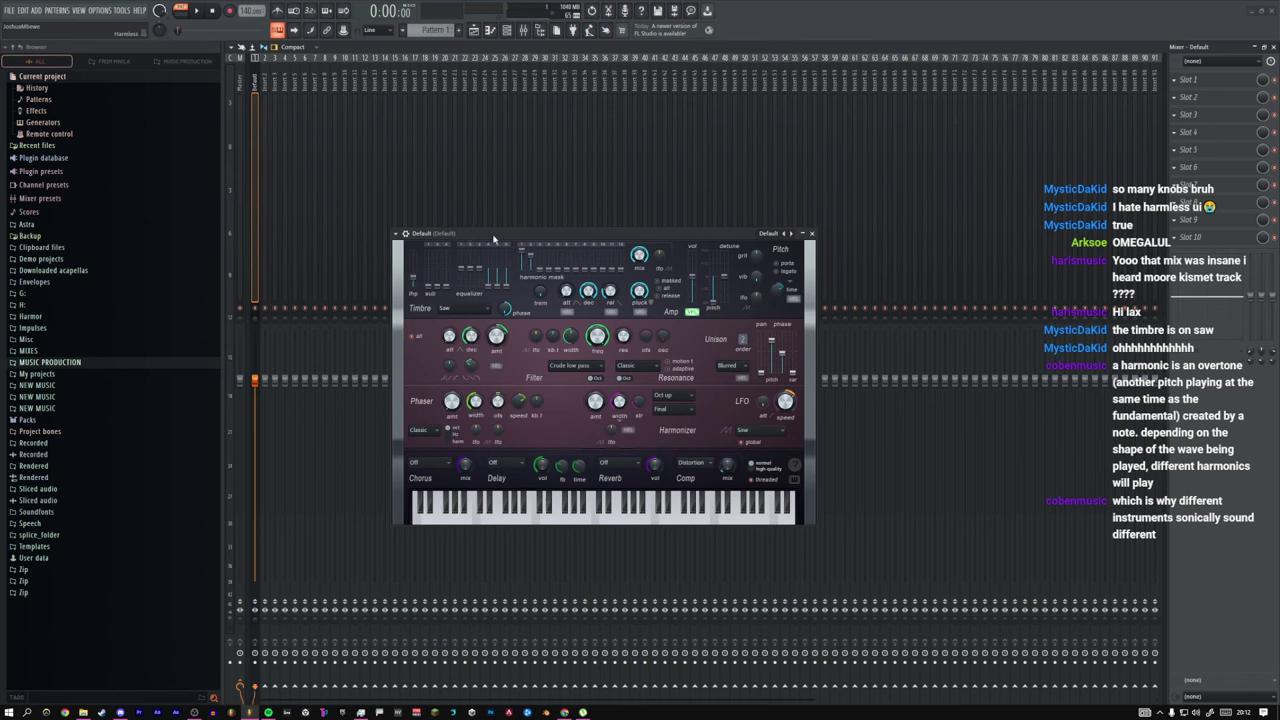
Step: Load Fruity Parametric EQ 2 into slot 4 of the Insert 2 mixer track and move its window beside the synth
{"action": "left_click", "coordinate": [268, 110]}
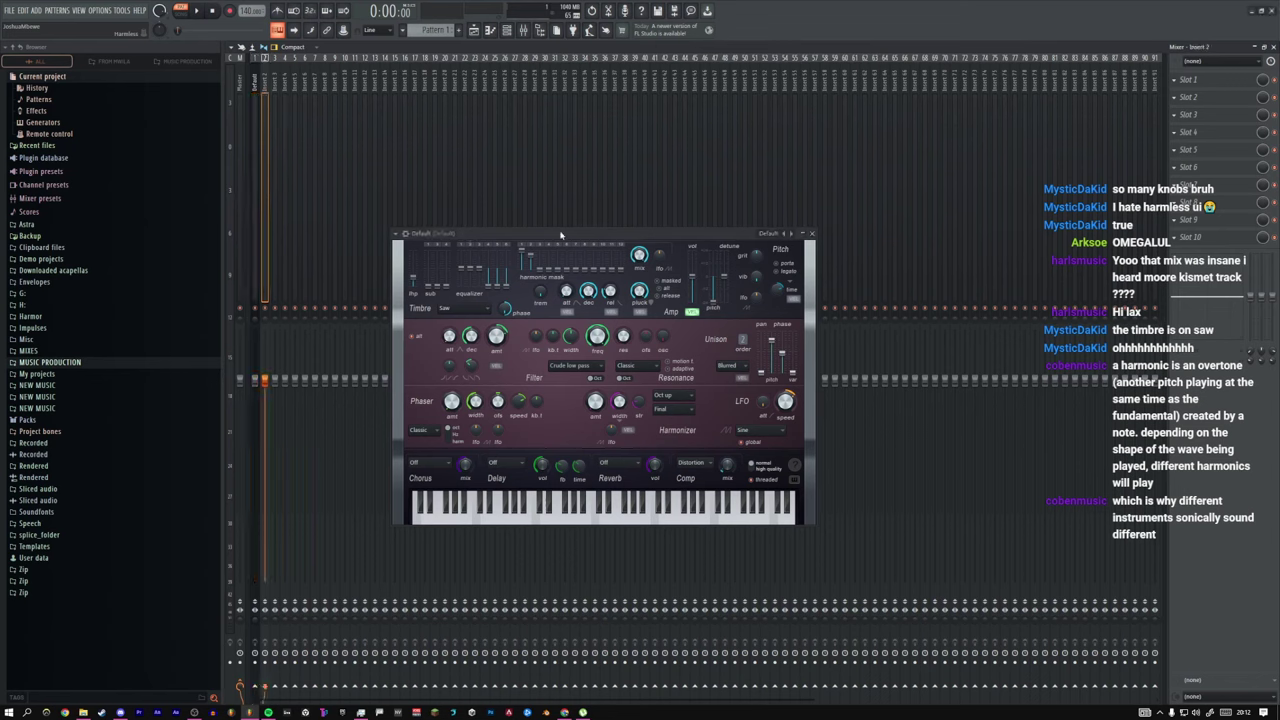
{"action": "left_click", "coordinate": [1207, 137]}
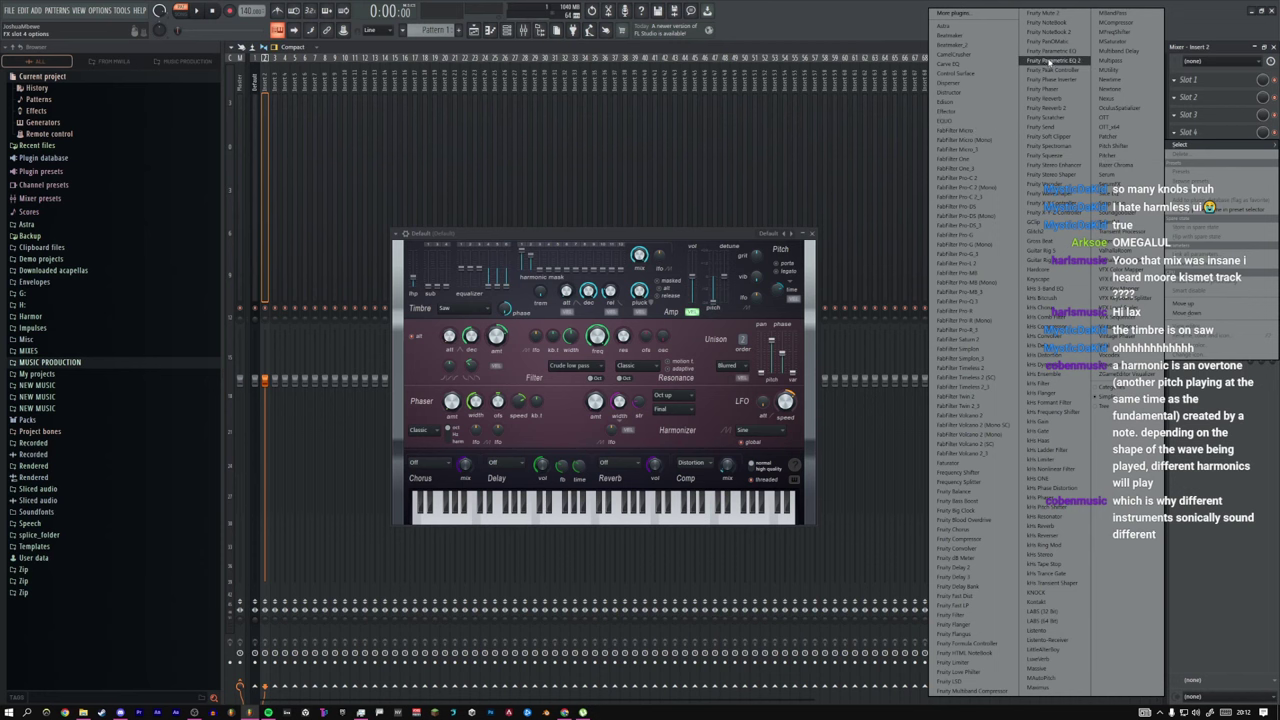
{"action": "left_click", "coordinate": [1046, 60]}
{"action": "left_click_drag", "start_coordinate": [264, 77], "coordinate": [652, 170]}
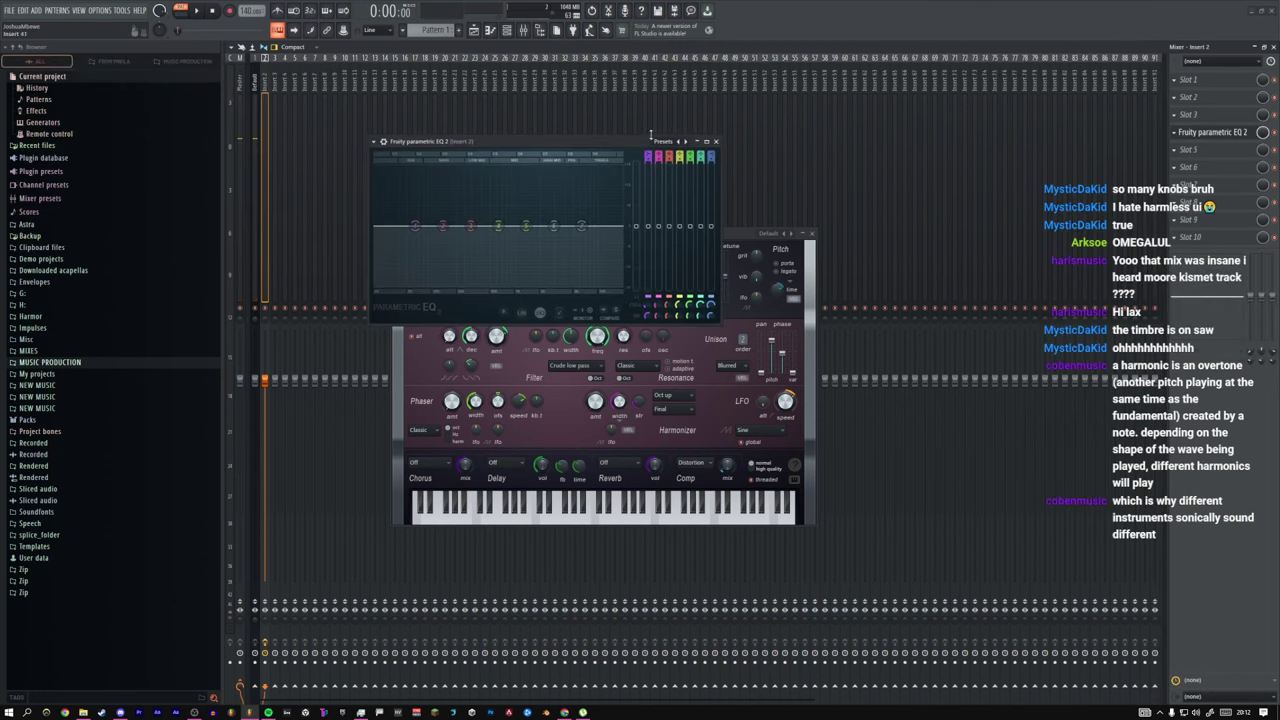
Step: Try several presets on the Insert 2 EQ, including quick lowpass, Notch and bandpass
{"action": "left_click", "coordinate": [659, 141]}
{"action": "left_click", "coordinate": [572, 144]}
{"action": "left_click", "coordinate": [664, 144]}
{"action": "left_click", "coordinate": [696, 179]}
{"action": "left_click", "coordinate": [655, 141]}
{"action": "left_click", "coordinate": [692, 185]}
{"action": "left_click", "coordinate": [662, 142]}
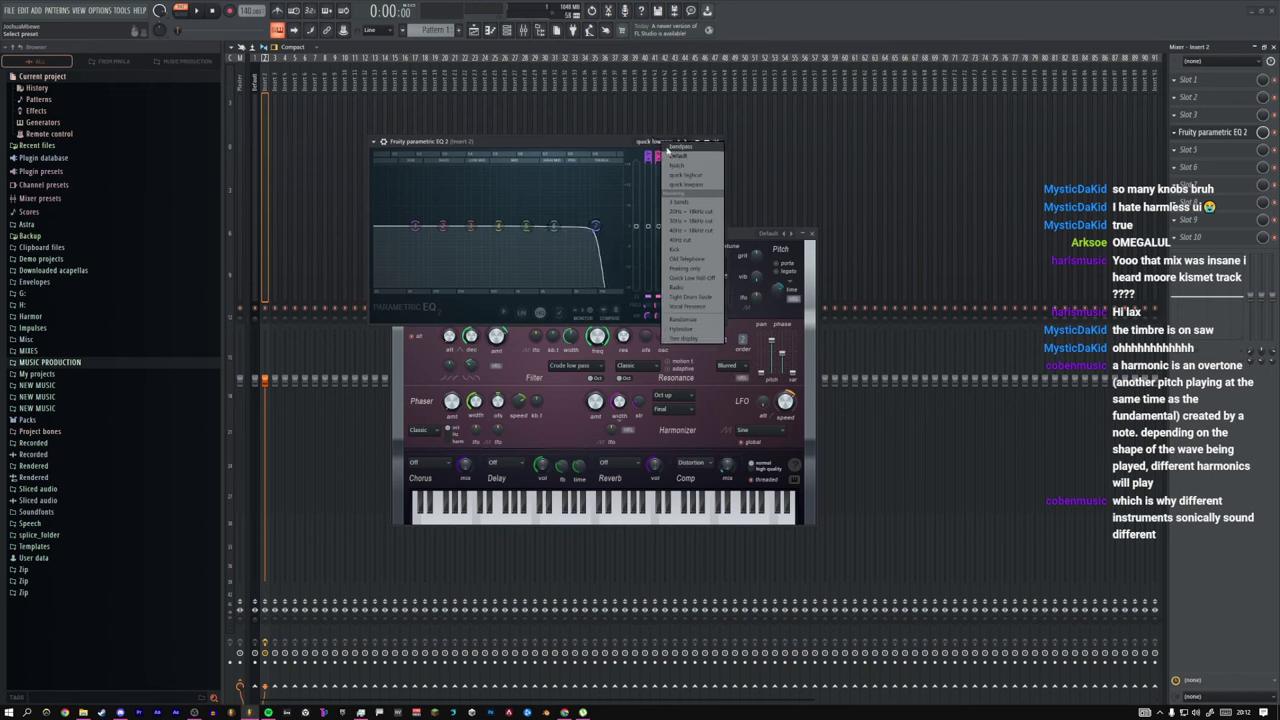
{"action": "left_click", "coordinate": [678, 165]}
{"action": "left_click", "coordinate": [655, 141]}
{"action": "left_click", "coordinate": [680, 147]}
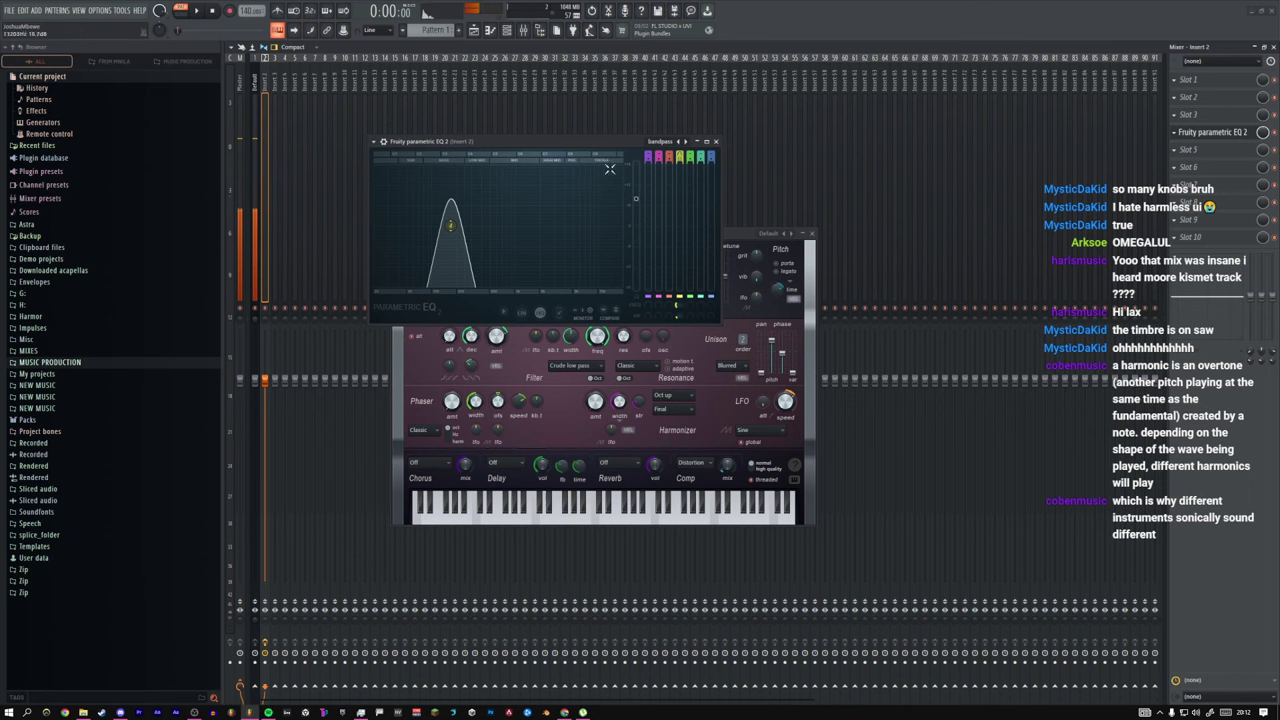
Step: Remove the EQ from slot 4 of Insert 2 and select the Default mixer track again
{"action": "left_click", "coordinate": [1175, 133]}
{"action": "left_click", "coordinate": [1181, 159]}
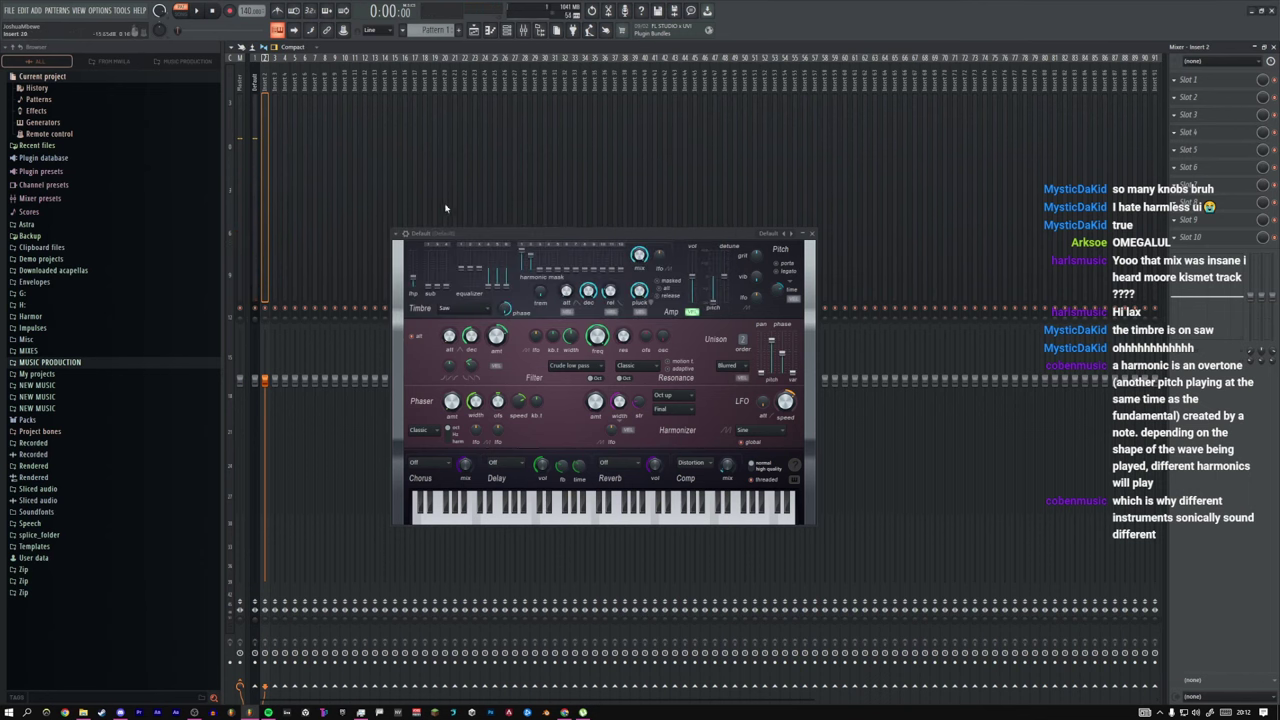
{"action": "left_click", "coordinate": [256, 100]}
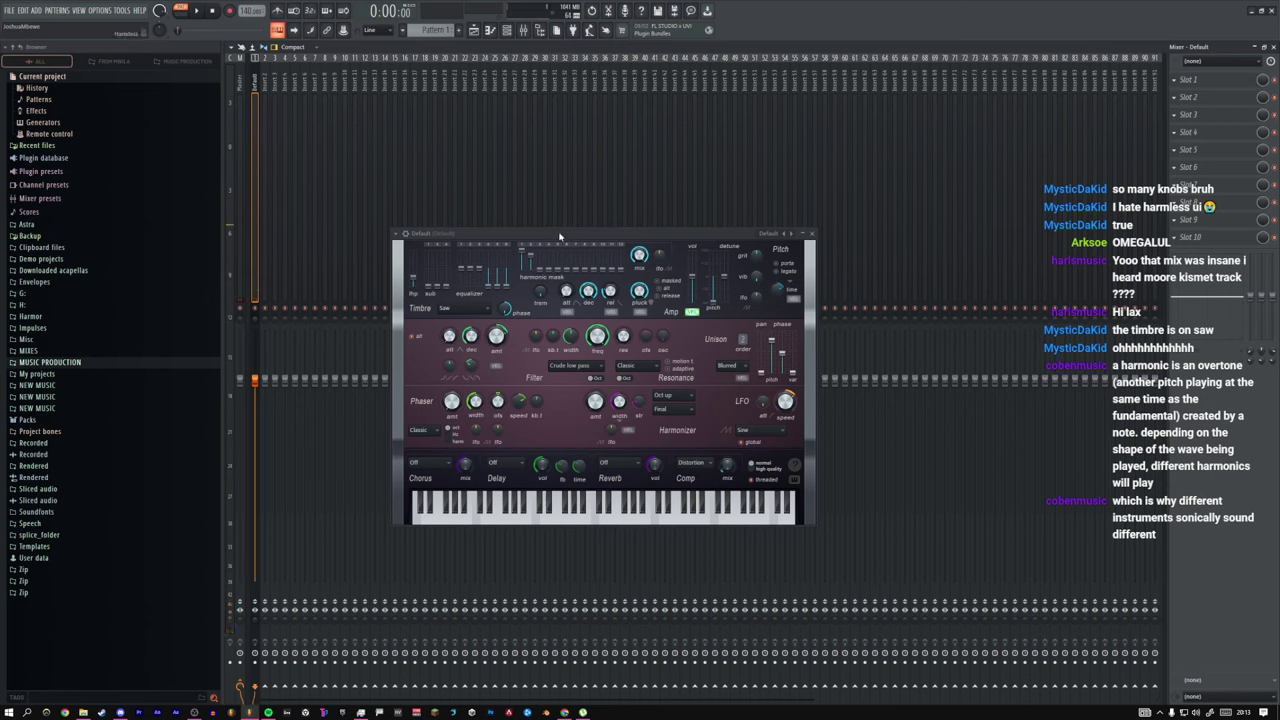
Step: Raise the Comp section's distortion mix in Harmless and close the synth window
{"action": "mouse_move", "coordinate": [565, 236]}
{"action": "left_mouse_down"}
{"action": "mouse_move", "coordinate": [481, 209]}
{"action": "mouse_move", "coordinate": [587, 235]}
{"action": "left_mouse_up"}
{"action": "left_click_drag", "start_coordinate": [749, 465], "coordinate": [749, 450]}
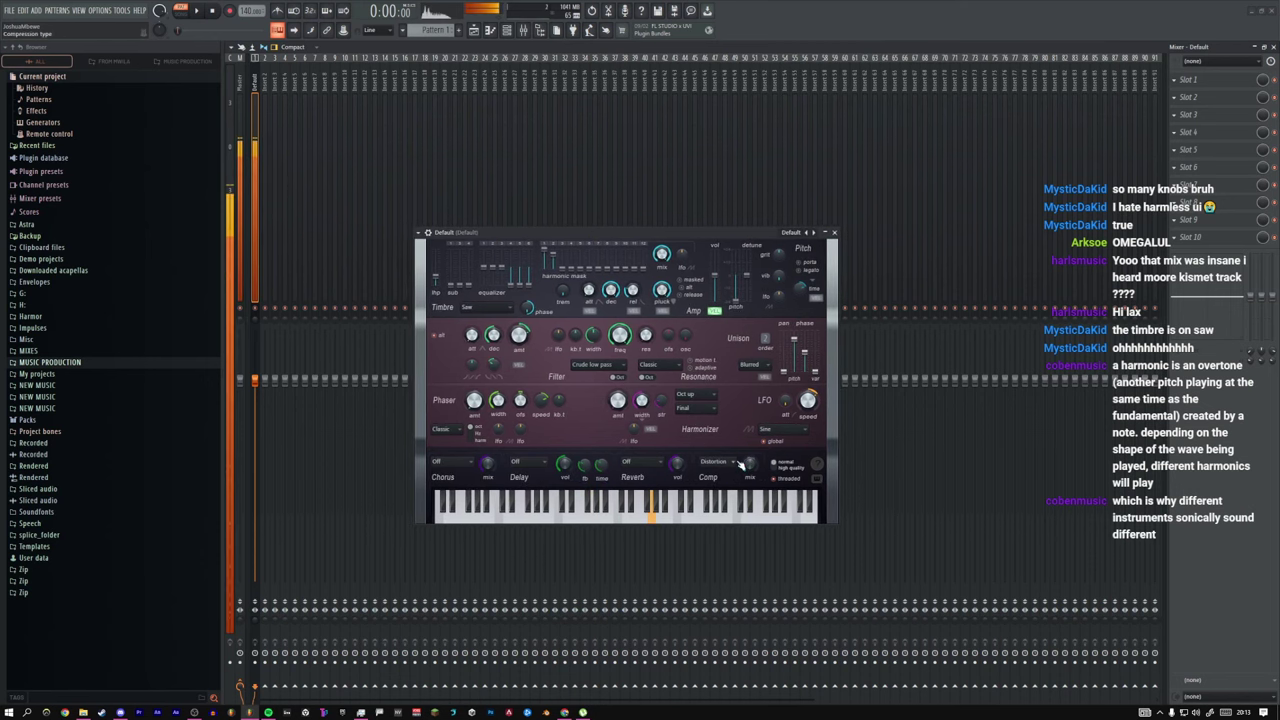
{"action": "left_click", "coordinate": [834, 232]}
Step: Play several test notes to listen to the bass without any mixer effects
{"action": "key", "text": "b"}
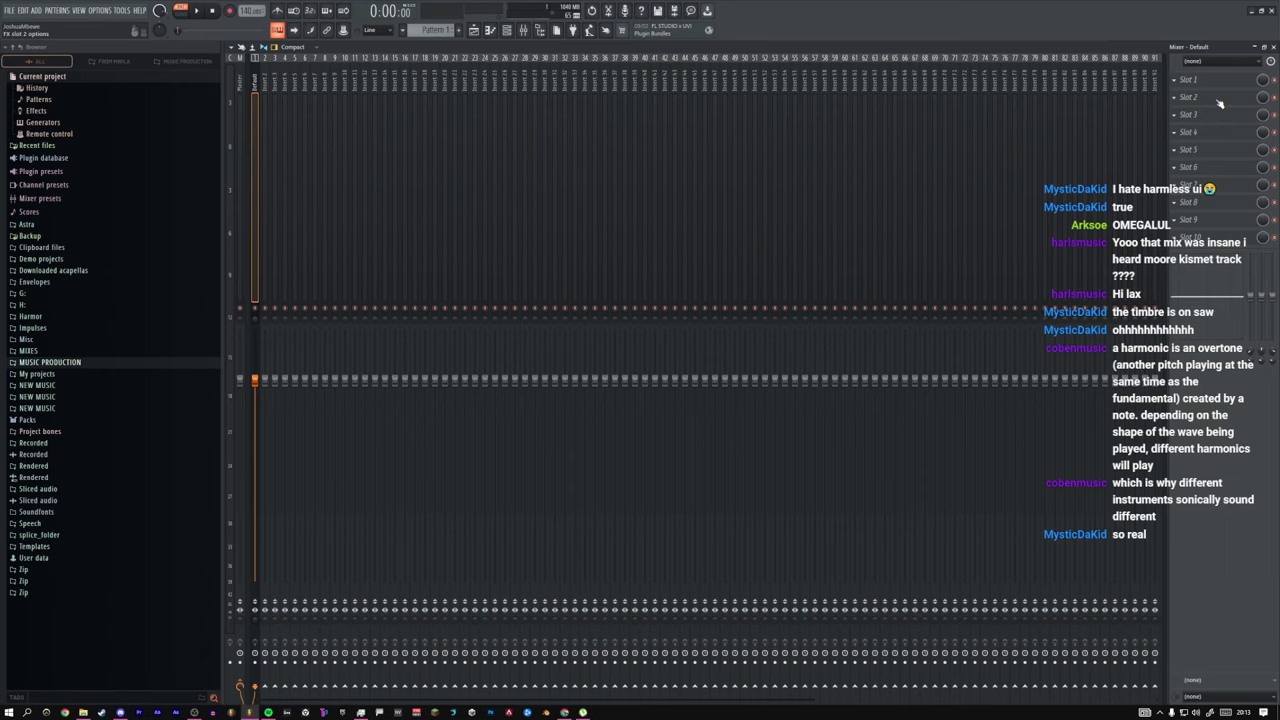
{"action": "key", "text": "n"}
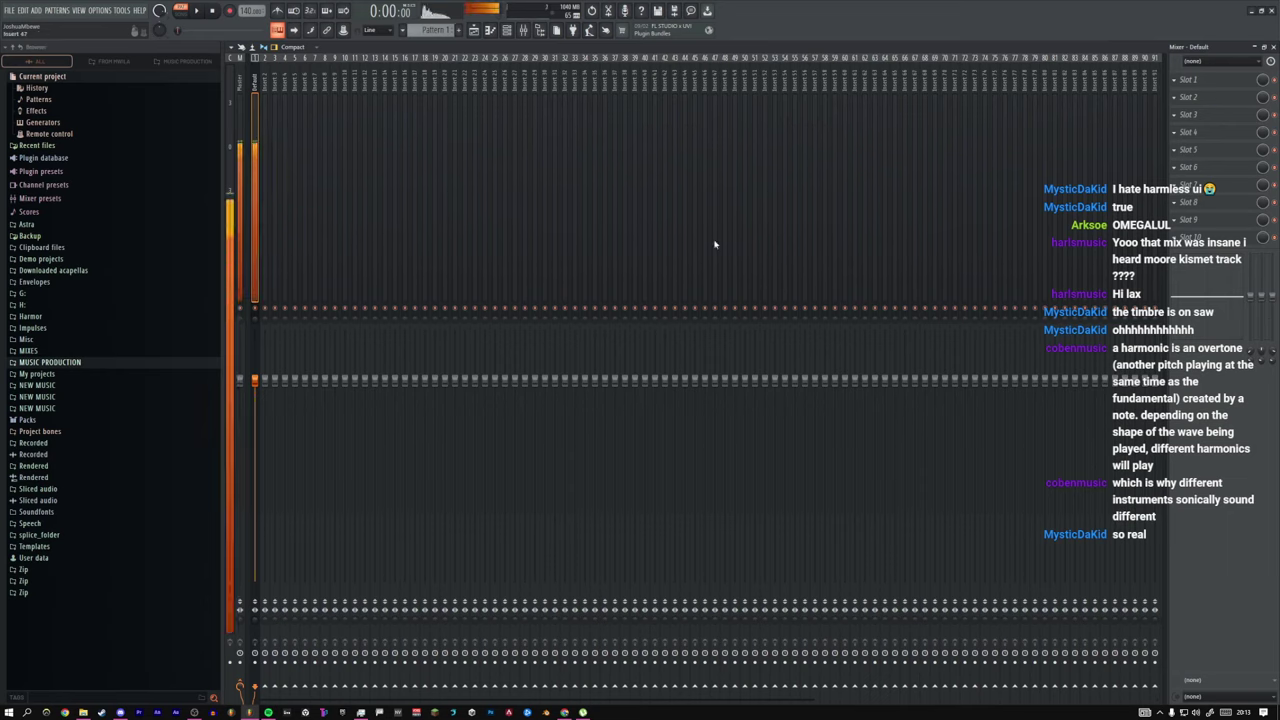
{"action": "key", "text": "n"}
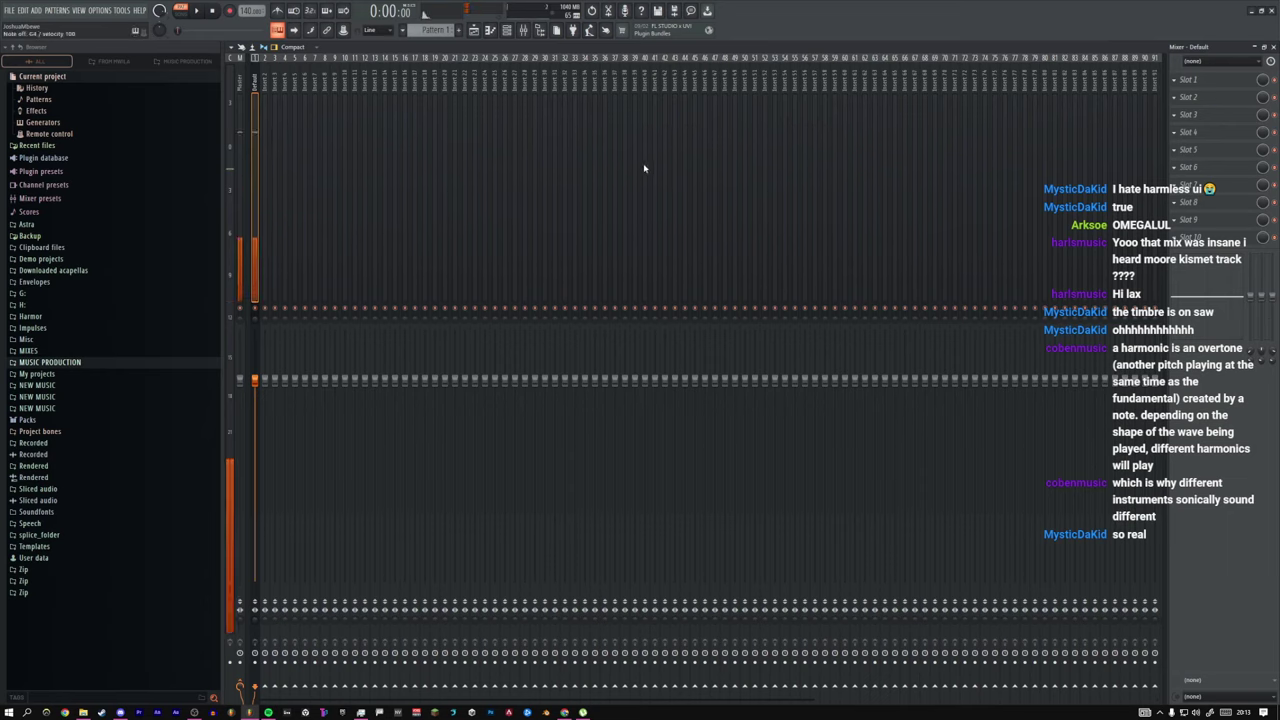
{"action": "key", "text": "n"}
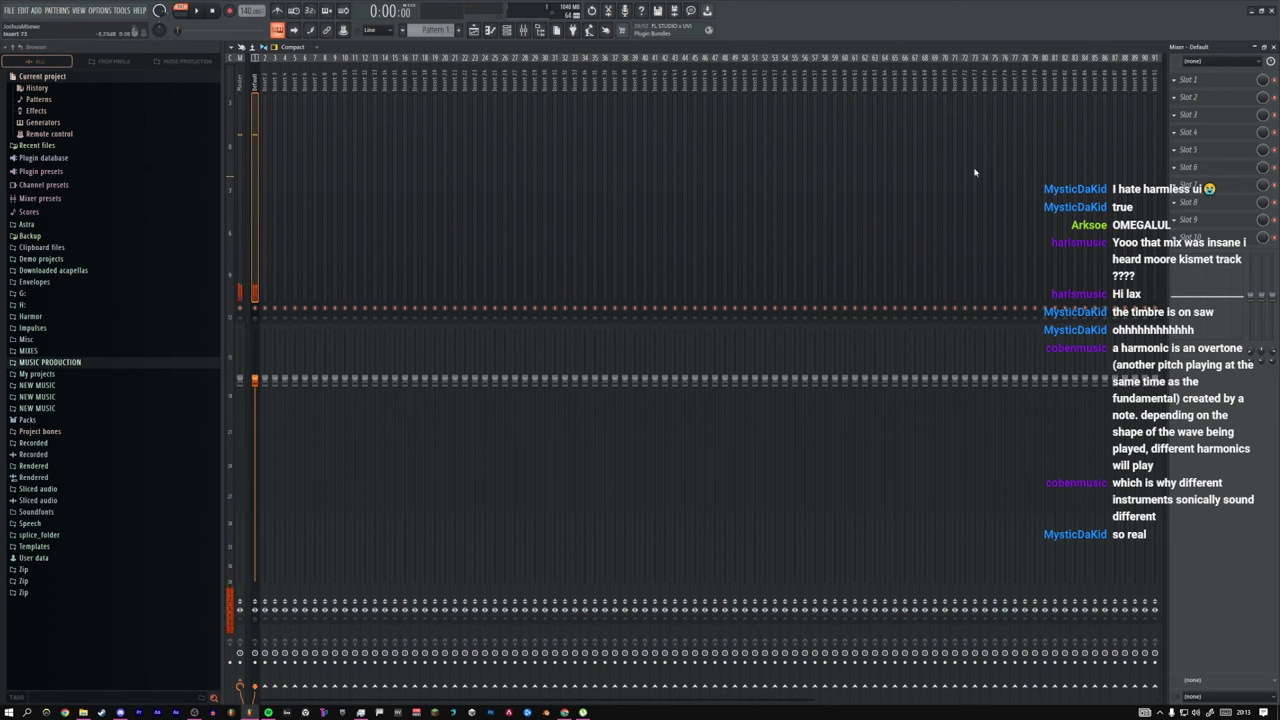
Step: Load Fruity Parametric EQ 2 into slot 2 of the Default track, apply the Notch preset and center its window
{"action": "left_click", "coordinate": [1188, 100]}
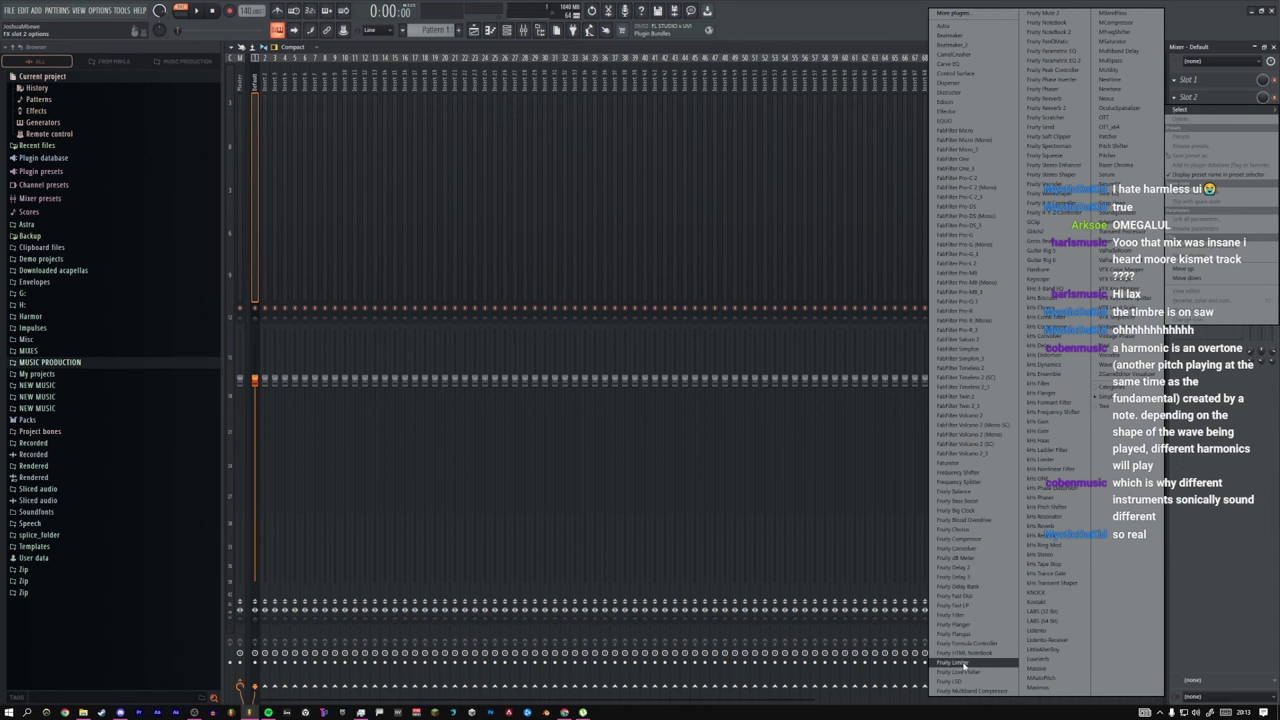
{"action": "left_click", "coordinate": [1050, 60]}
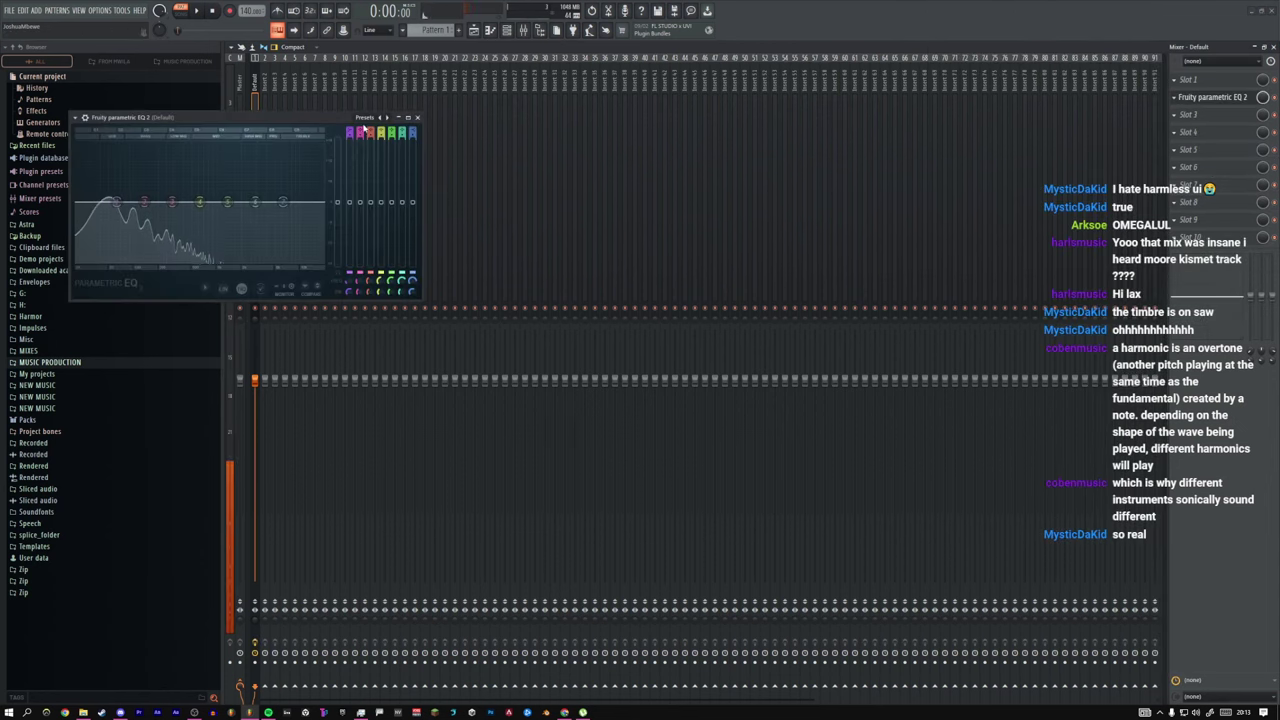
{"action": "left_click", "coordinate": [366, 117]}
{"action": "left_click", "coordinate": [378, 145]}
{"action": "left_click_drag", "start_coordinate": [310, 119], "coordinate": [757, 164]}
Step: Sweep the EQ's notch band through the spectrum while playing test notes, leaving it at about 376 Hz
{"action": "left_click_drag", "start_coordinate": [688, 252], "coordinate": [577, 247]}
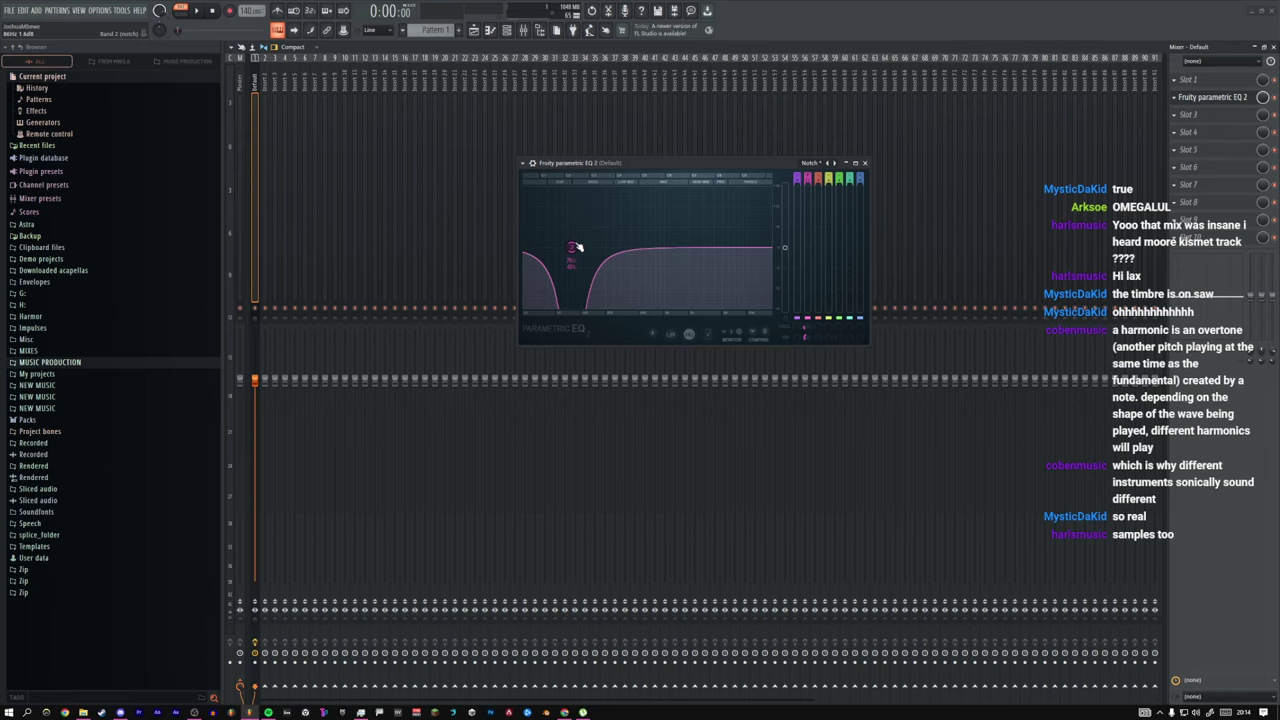
{"action": "key", "text": "n"}
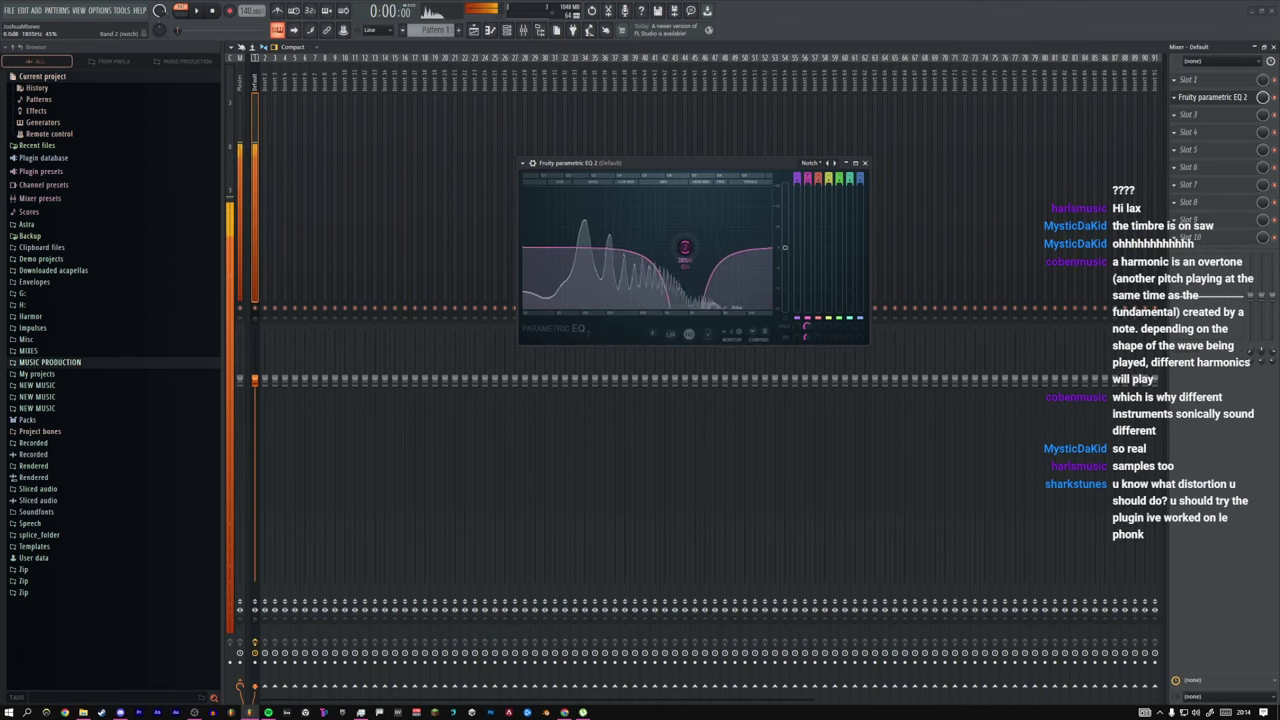
{"action": "left_click_drag", "start_coordinate": [571, 247], "coordinate": [632, 252]}
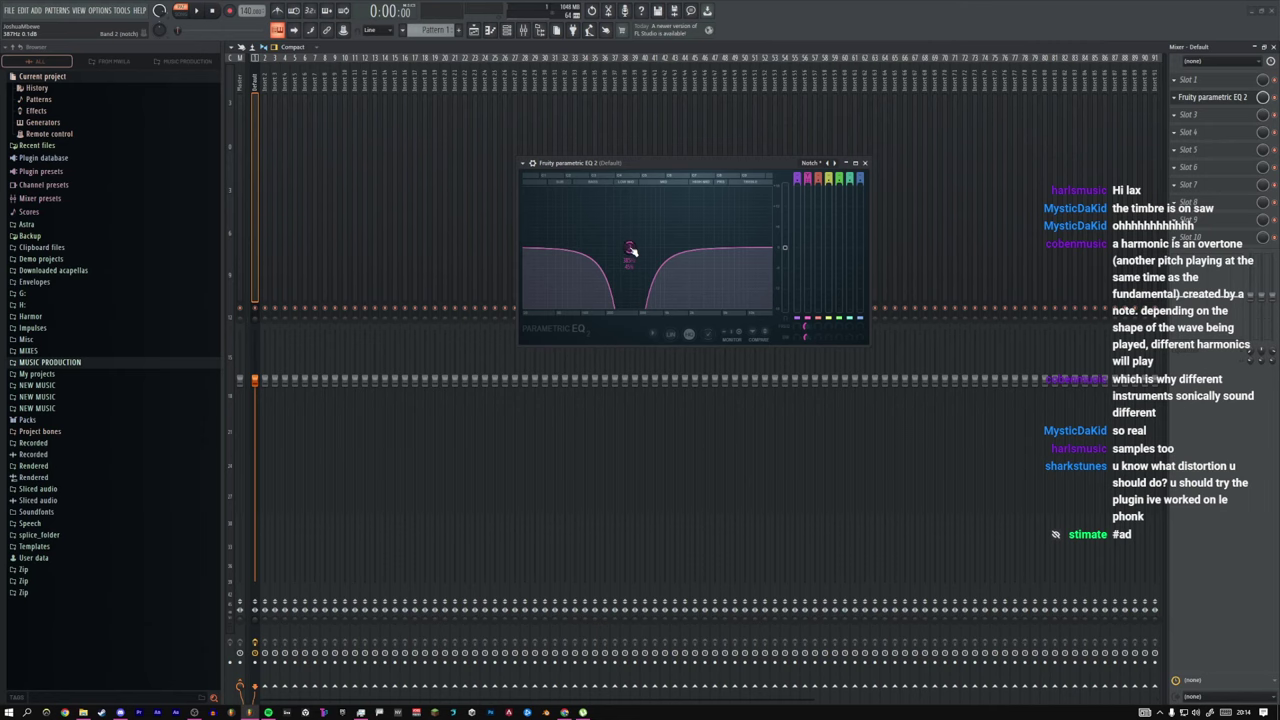
{"action": "key", "text": "n"}
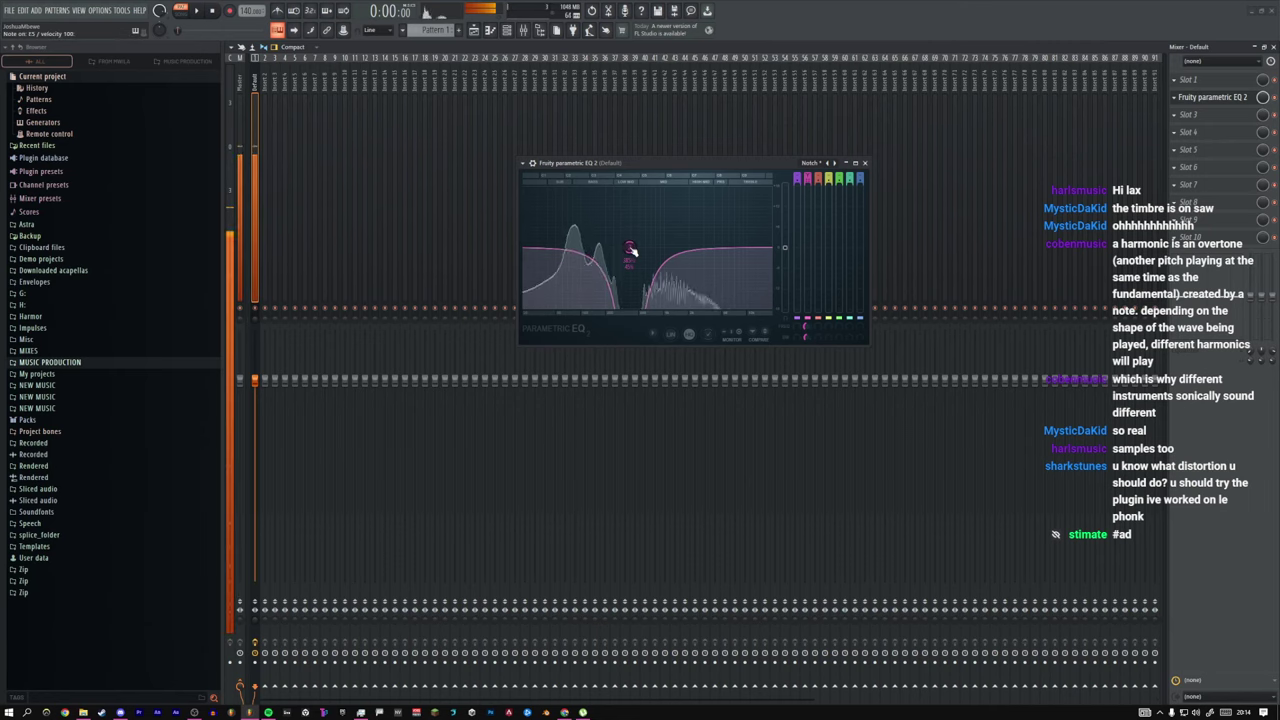
{"action": "key", "text": "b"}
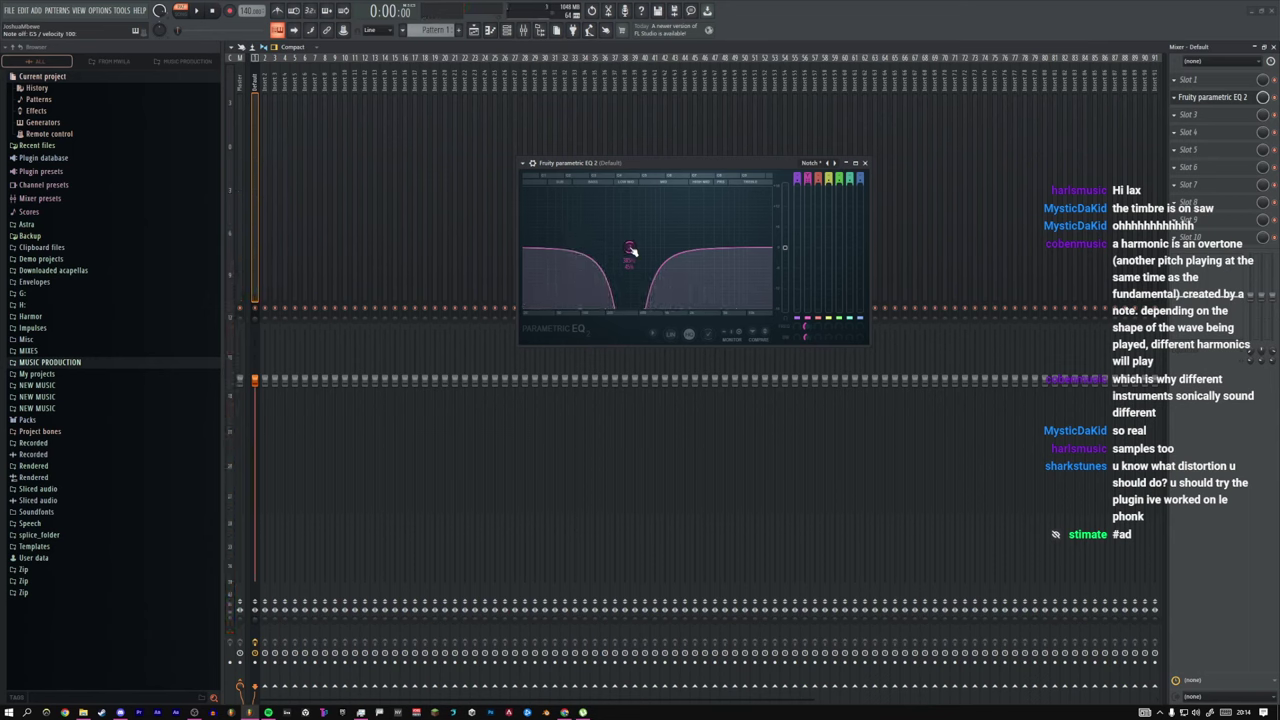
{"action": "key", "text": "m"}
{"action": "key", "text": "m"}
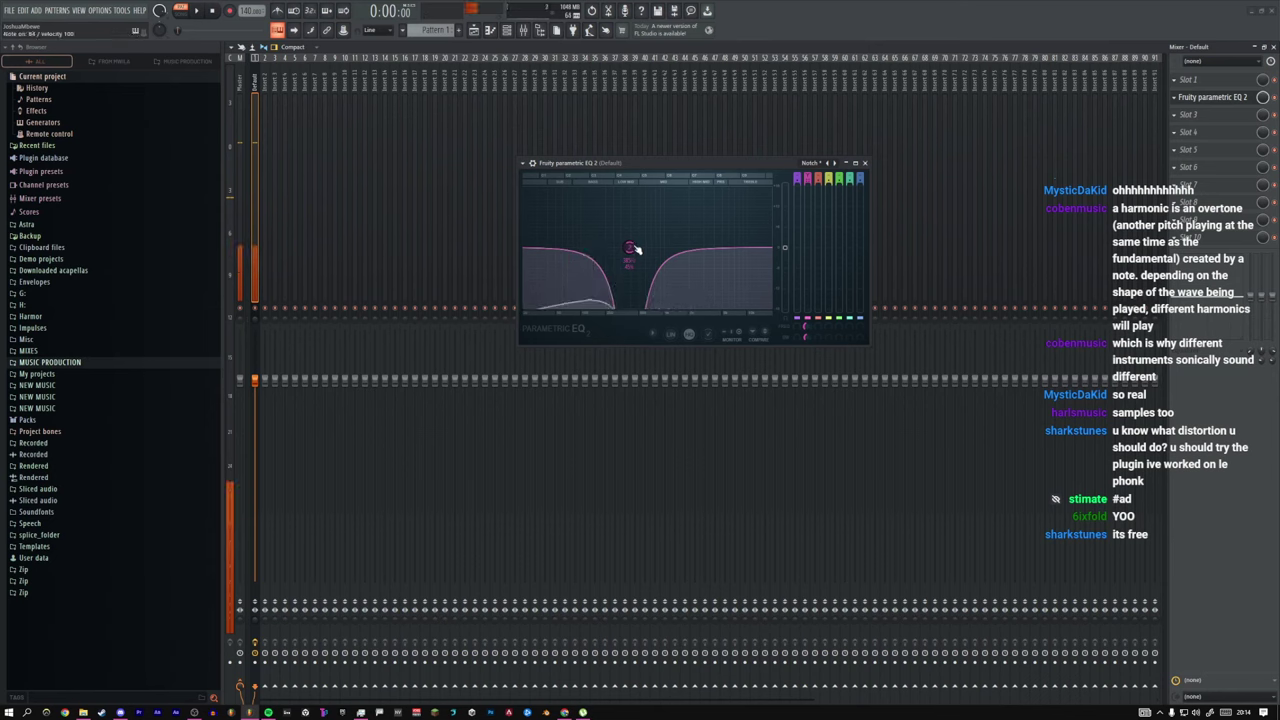
{"action": "key", "text": "m"}
{"action": "mouse_move", "coordinate": [634, 249]}
{"action": "left_mouse_down"}
{"action": "mouse_move", "coordinate": [615, 247]}
{"action": "mouse_move", "coordinate": [628, 247]}
{"action": "left_mouse_up"}
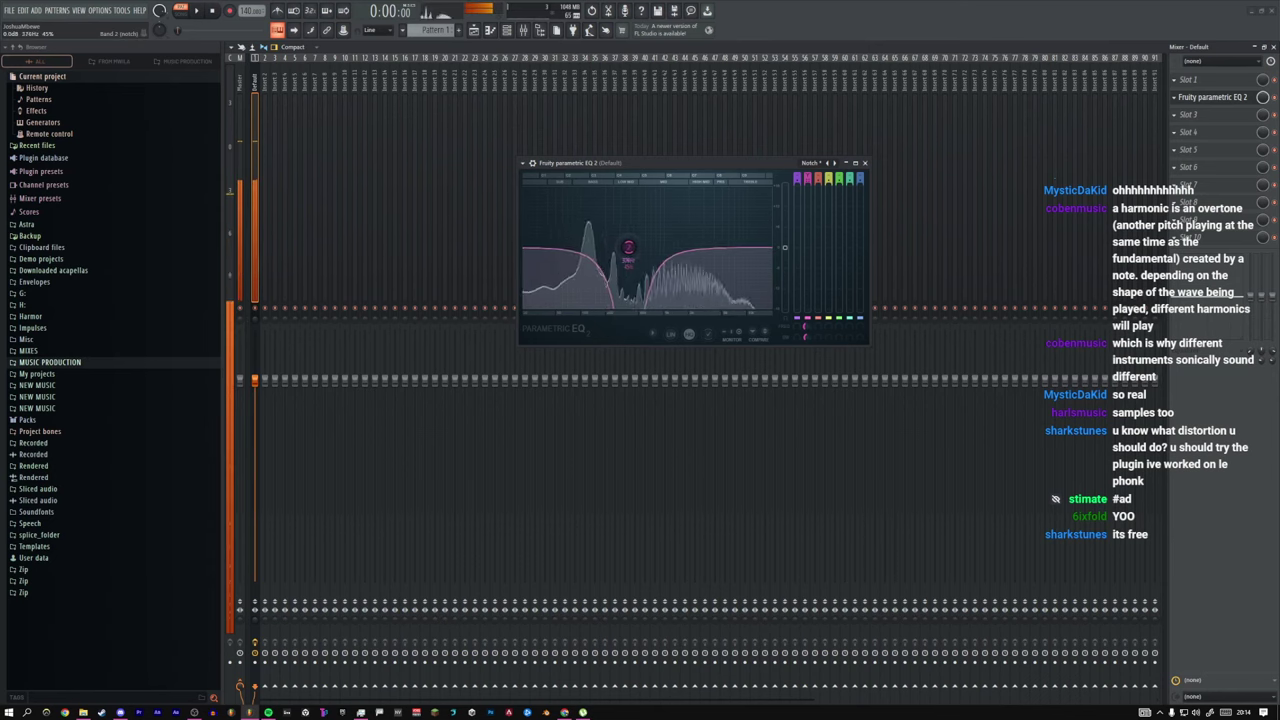
{"action": "key", "text": "y"}
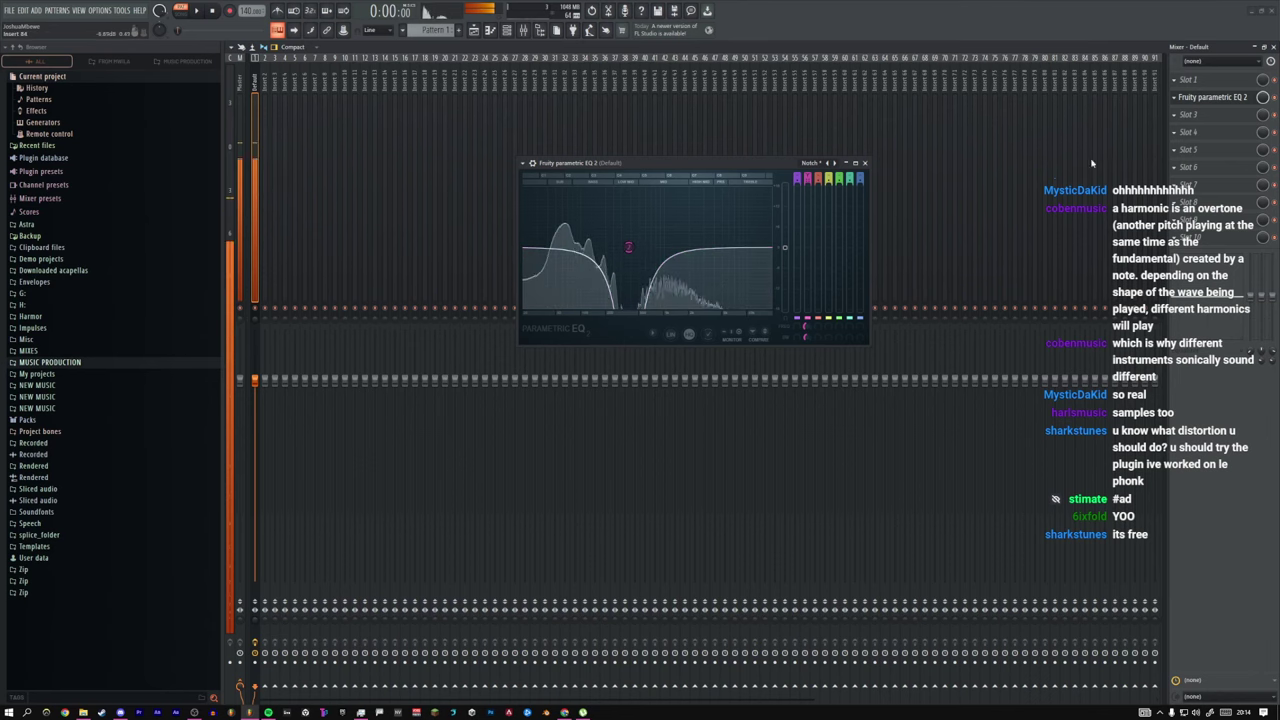
Step: Reset the EQ to the Default preset, dip bands 3, 4 and 5 around the low mids and slightly raise band 6
{"action": "left_click", "coordinate": [811, 162]}
{"action": "left_click", "coordinate": [821, 180]}
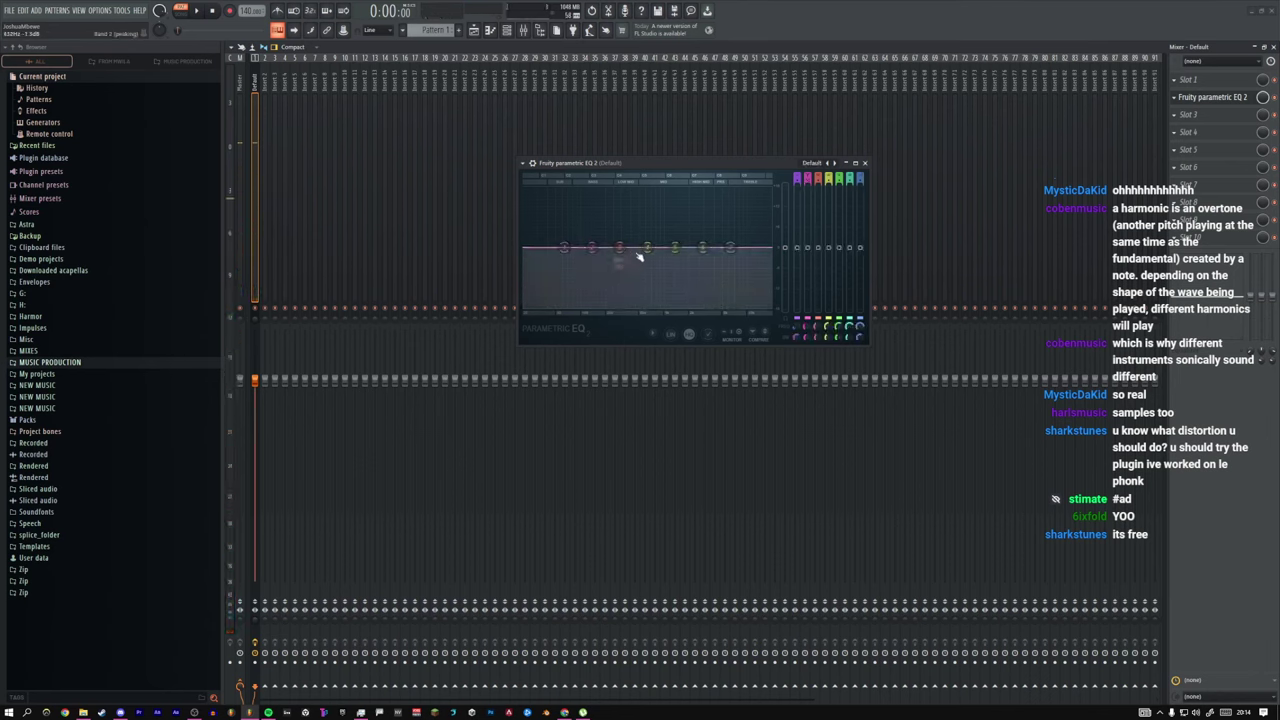
{"action": "mouse_move", "coordinate": [646, 250]}
{"action": "left_mouse_down"}
{"action": "mouse_move", "coordinate": [530, 278]}
{"action": "mouse_move", "coordinate": [600, 284]}
{"action": "mouse_move", "coordinate": [663, 255]}
{"action": "left_mouse_up"}
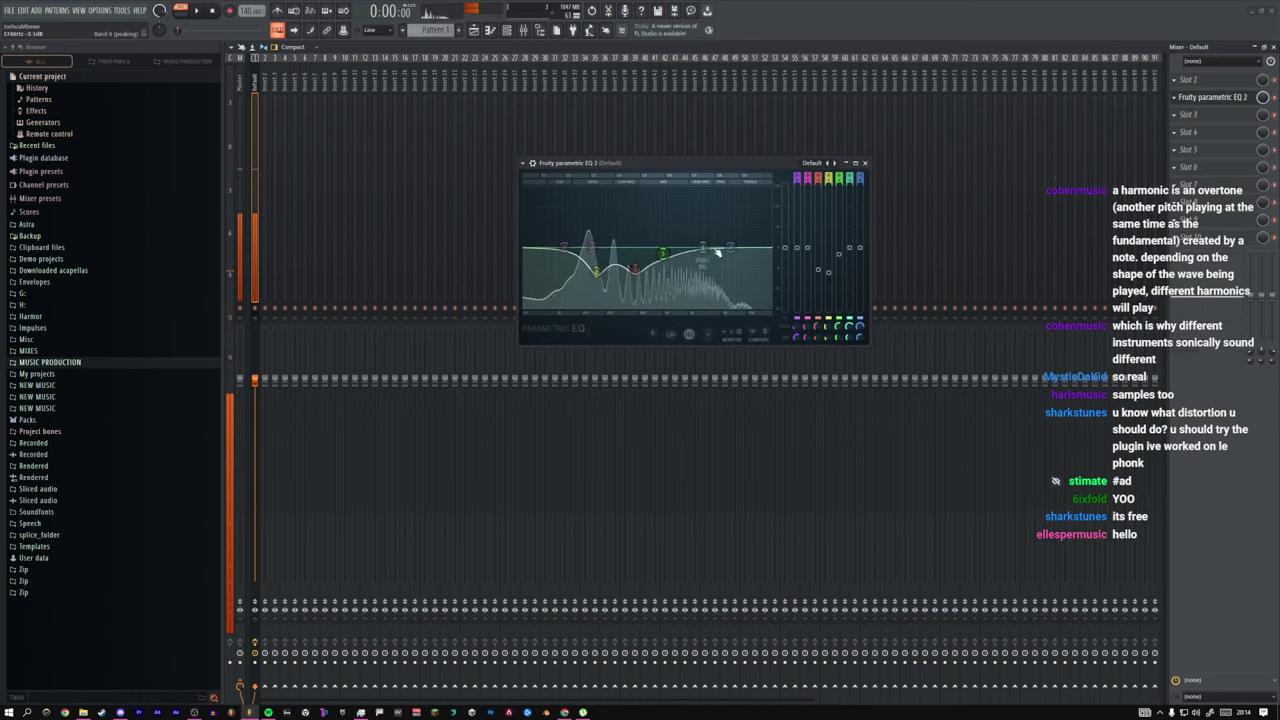
Step: Load Maximus into slot 4 of the Default track, place its window below the EQ and apply its Default preset
{"action": "left_click", "coordinate": [1190, 149]}
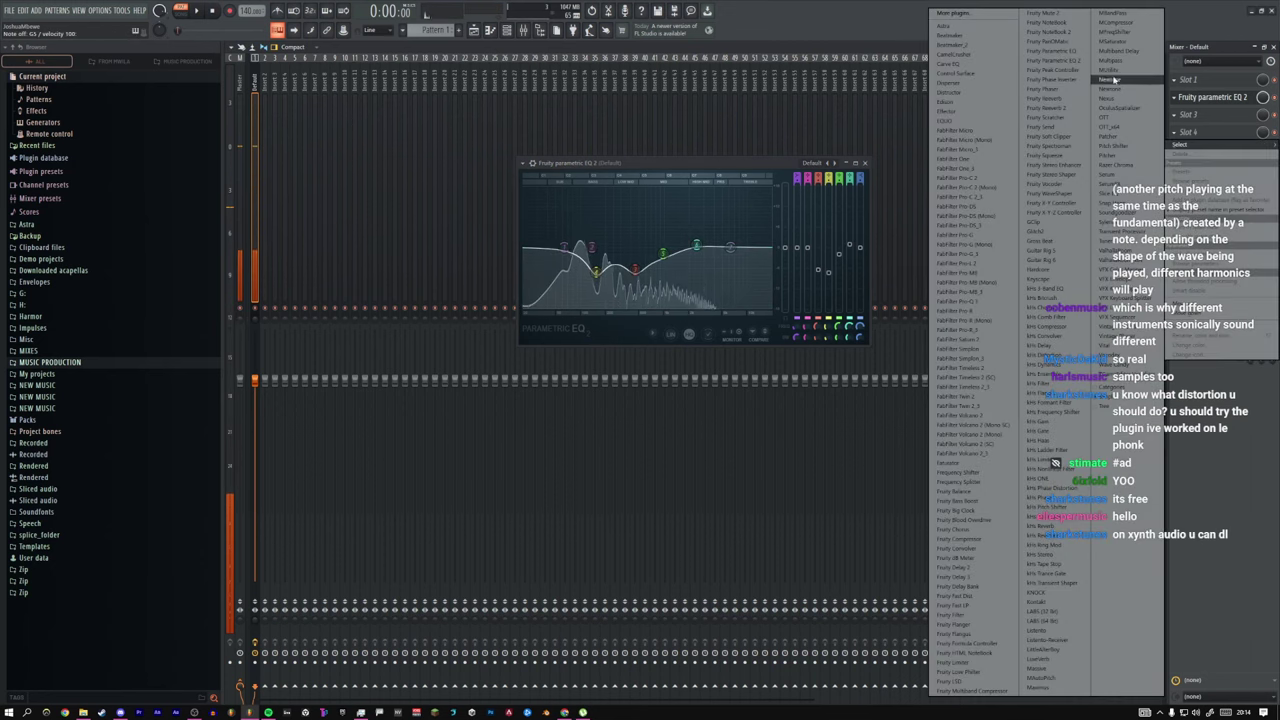
{"action": "left_click", "coordinate": [1113, 79]}
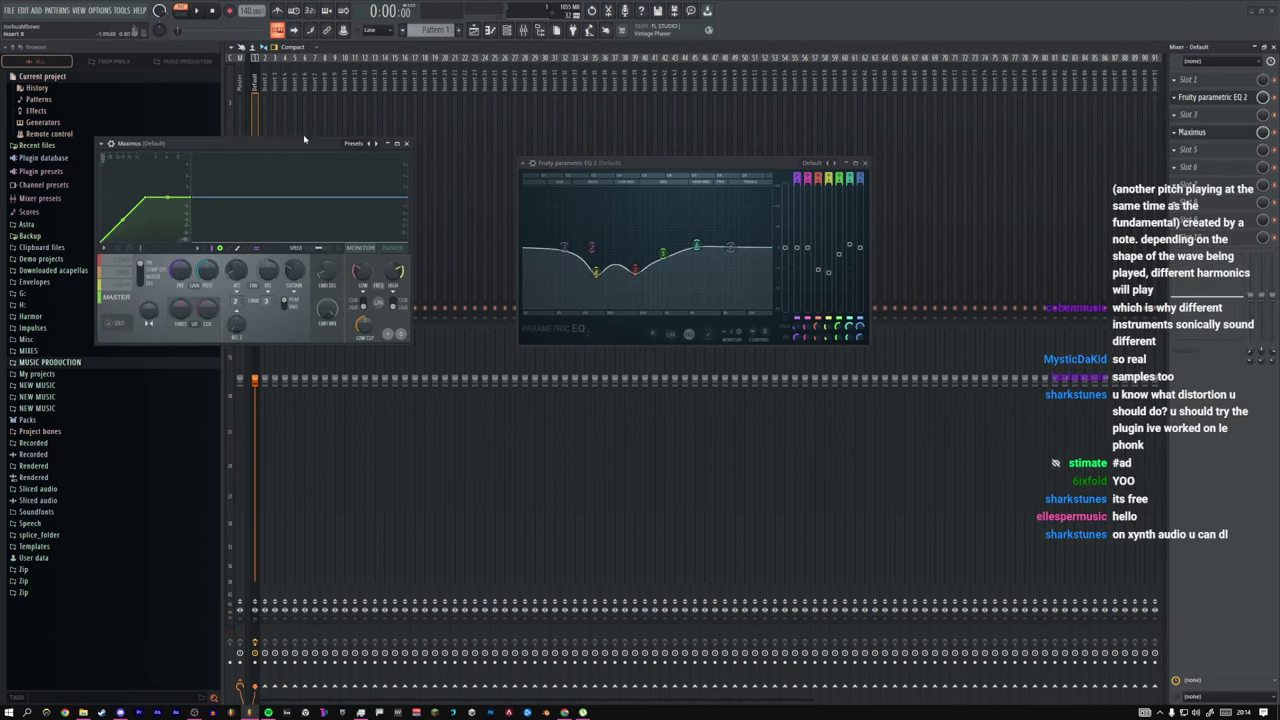
{"action": "left_click_drag", "start_coordinate": [304, 141], "coordinate": [736, 325]}
{"action": "left_click", "coordinate": [734, 325]}
{"action": "left_click", "coordinate": [746, 155]}
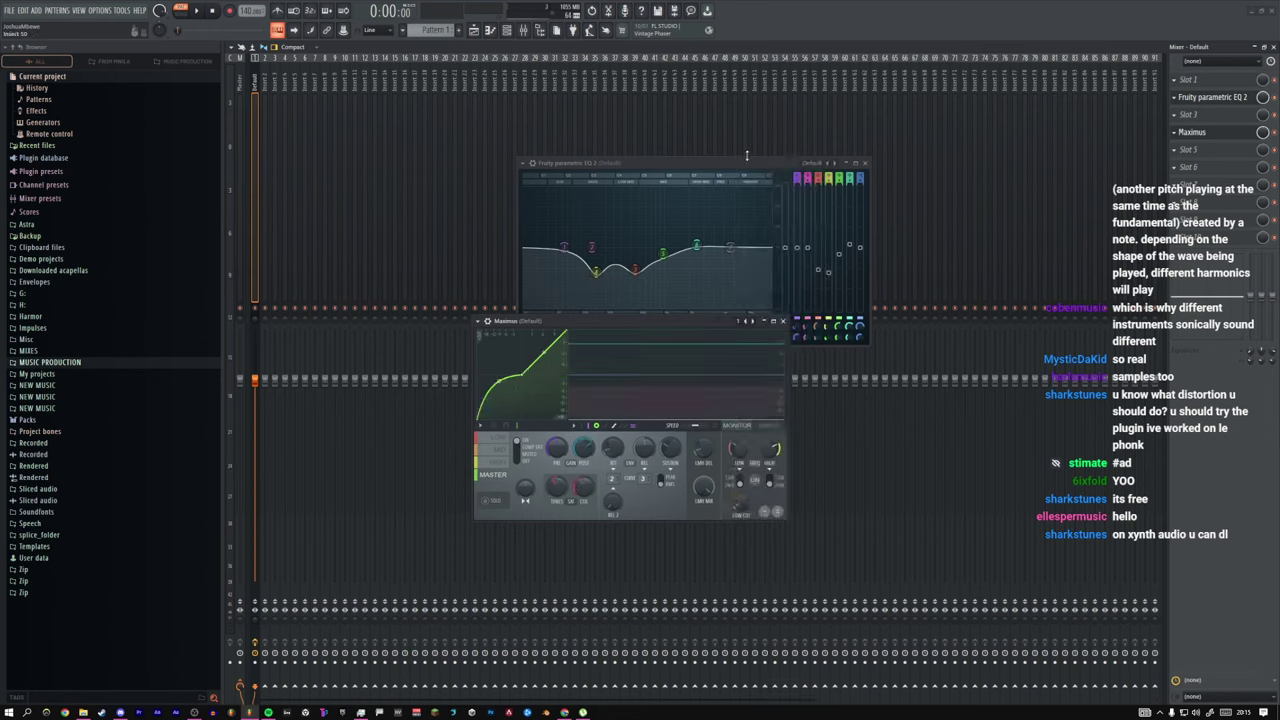
{"action": "left_click", "coordinate": [740, 325]}
{"action": "left_click", "coordinate": [751, 157]}
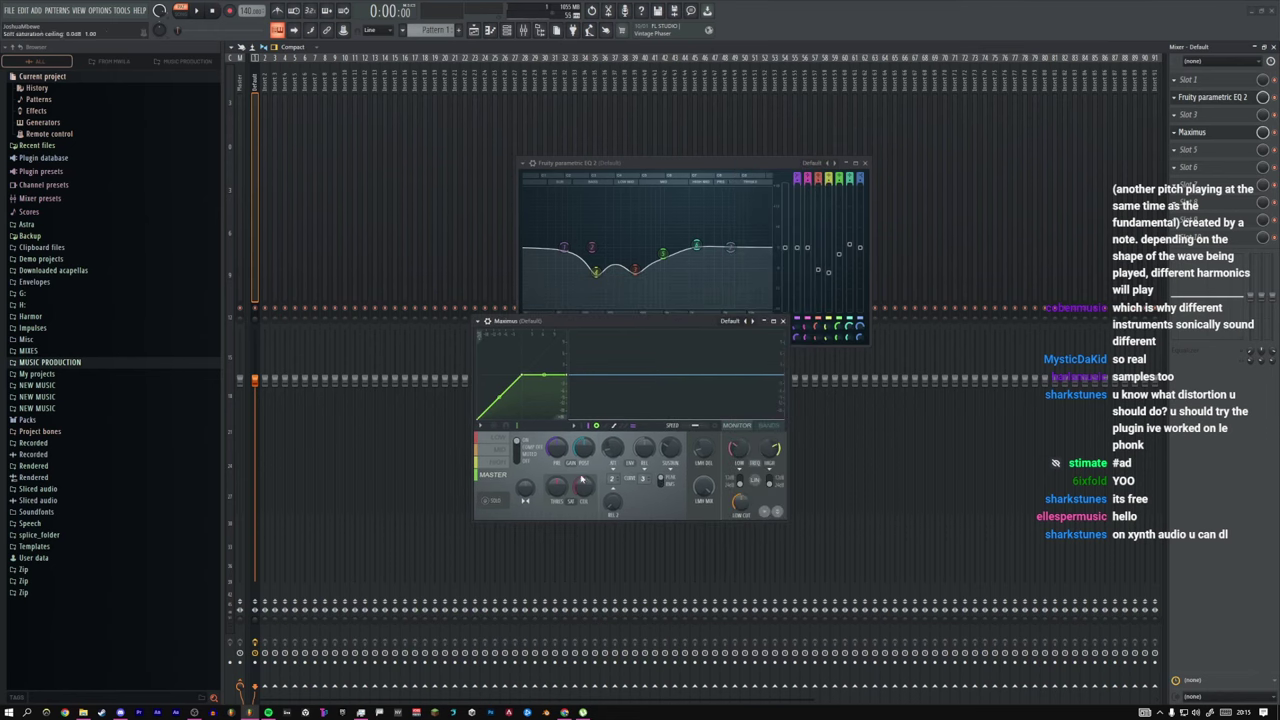
Step: Lower the knee point of Maximus's master compression curve and play a test note through it
{"action": "left_click_drag", "start_coordinate": [521, 376], "coordinate": [510, 382]}
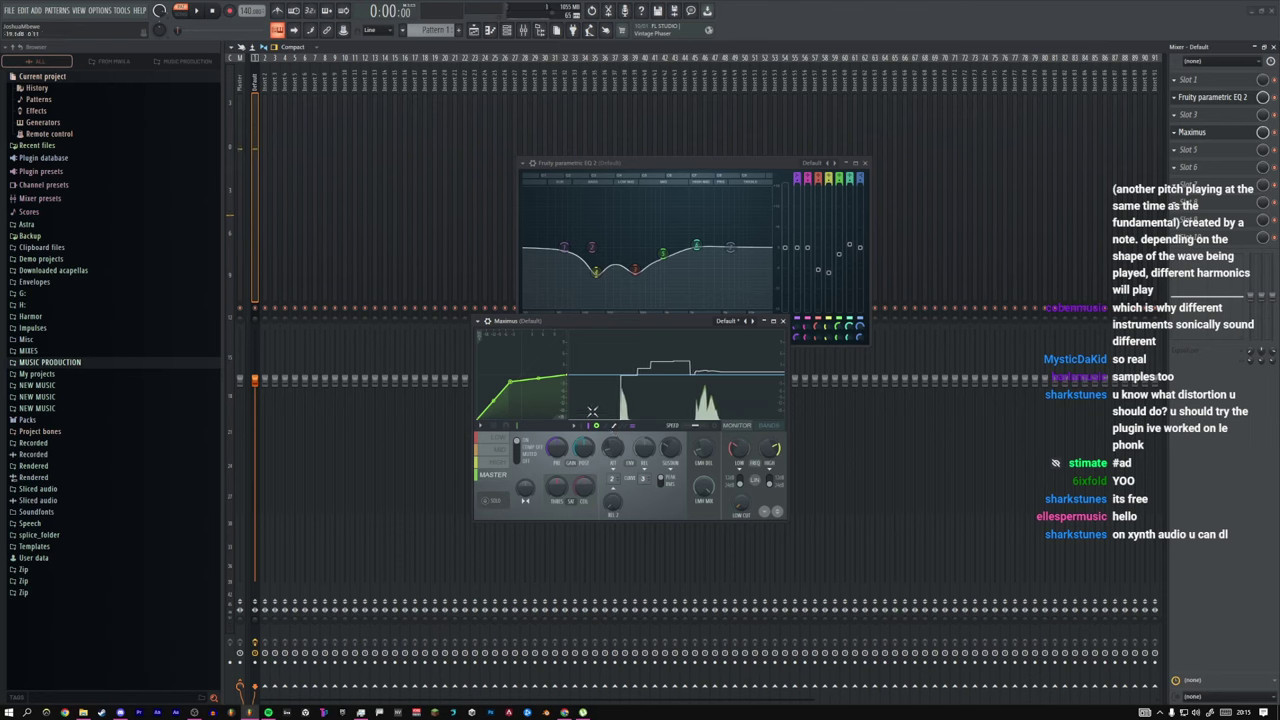
{"action": "key", "text": "n"}
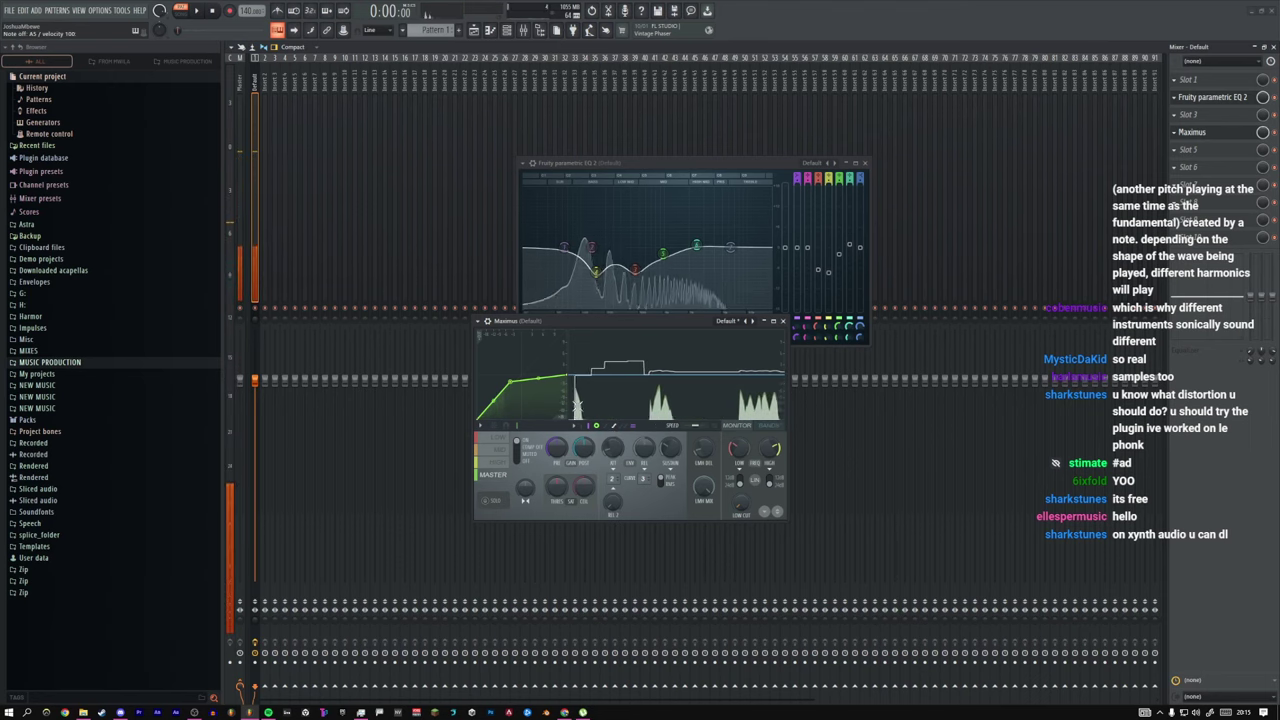
Step: Play test notes through the bass and place the Maximus window directly beneath the EQ with their edges aligned
{"action": "key", "text": "m"}
{"action": "left_click_drag", "start_coordinate": [565, 320], "coordinate": [574, 347]}
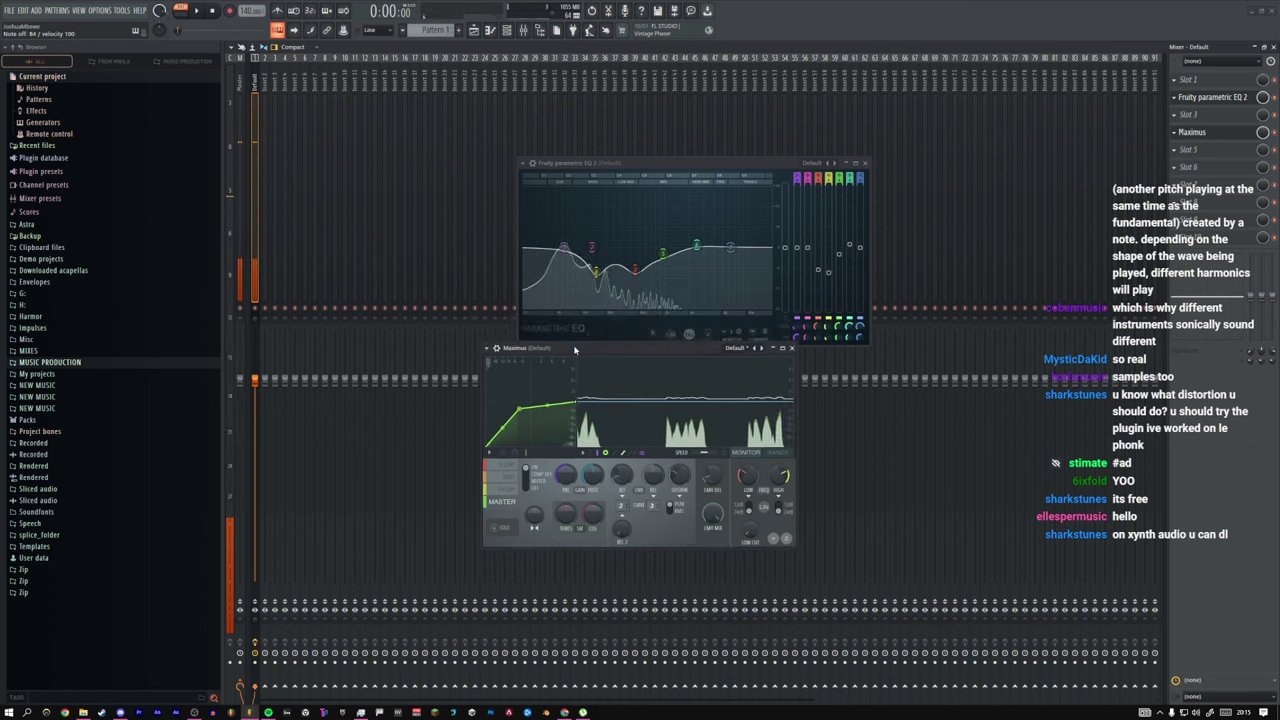
{"action": "key", "text": "b"}
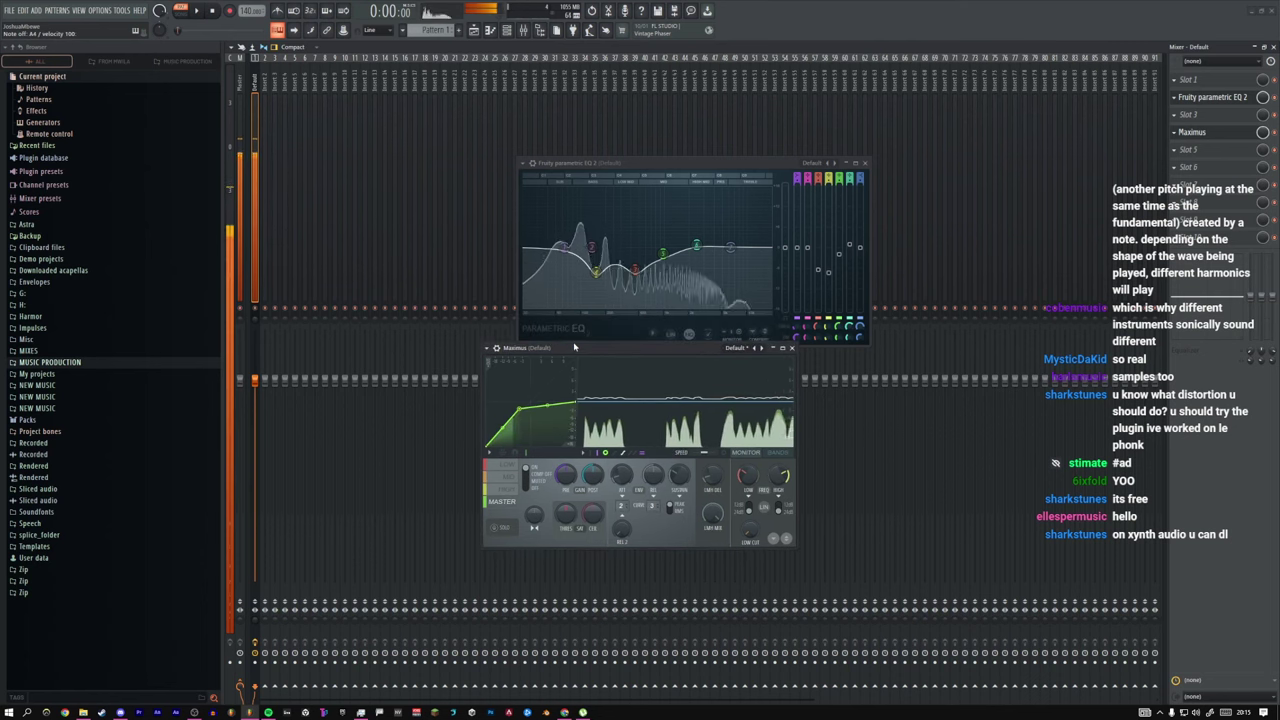
{"action": "key", "text": "v"}
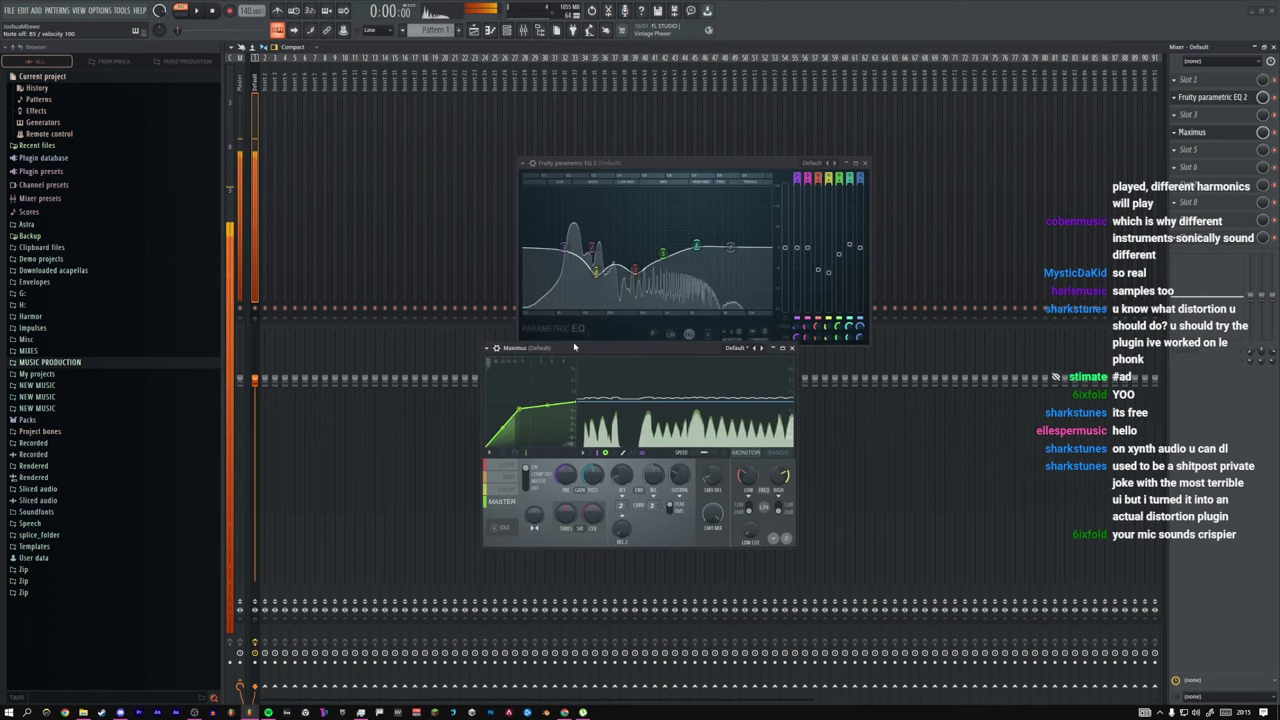
{"action": "key", "text": "n"}
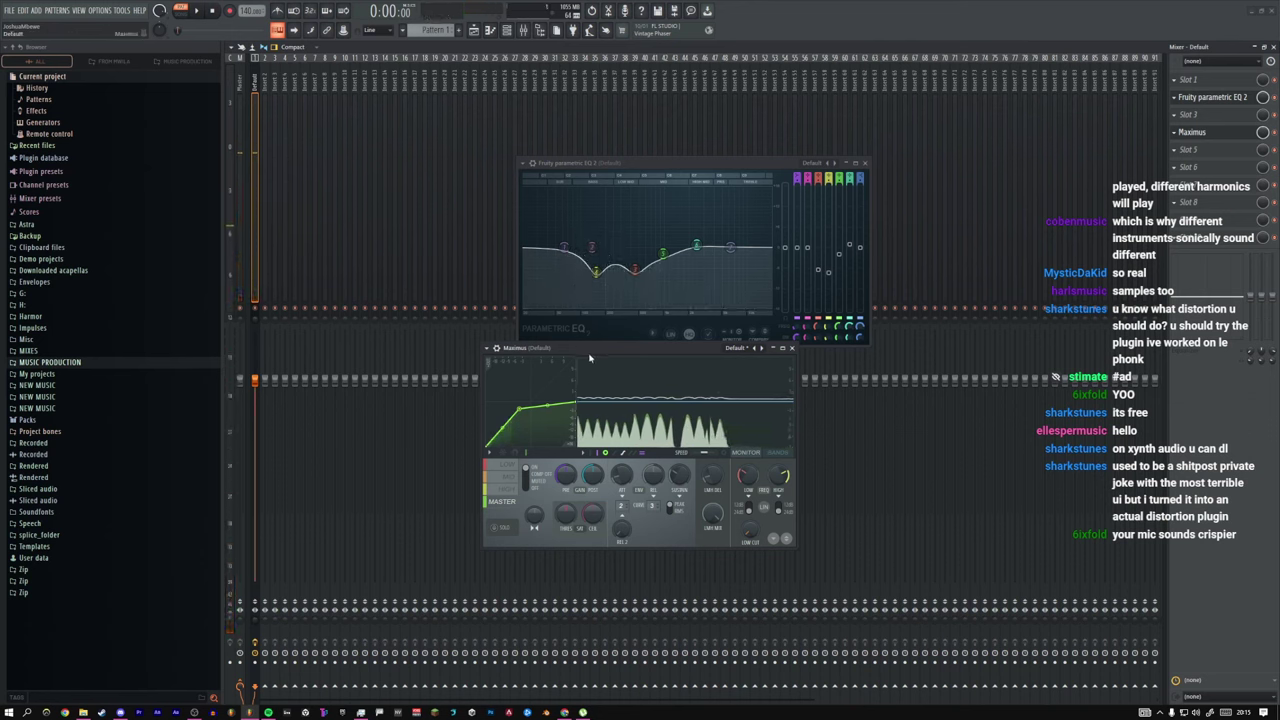
{"action": "left_click_drag", "start_coordinate": [586, 353], "coordinate": [622, 361]}
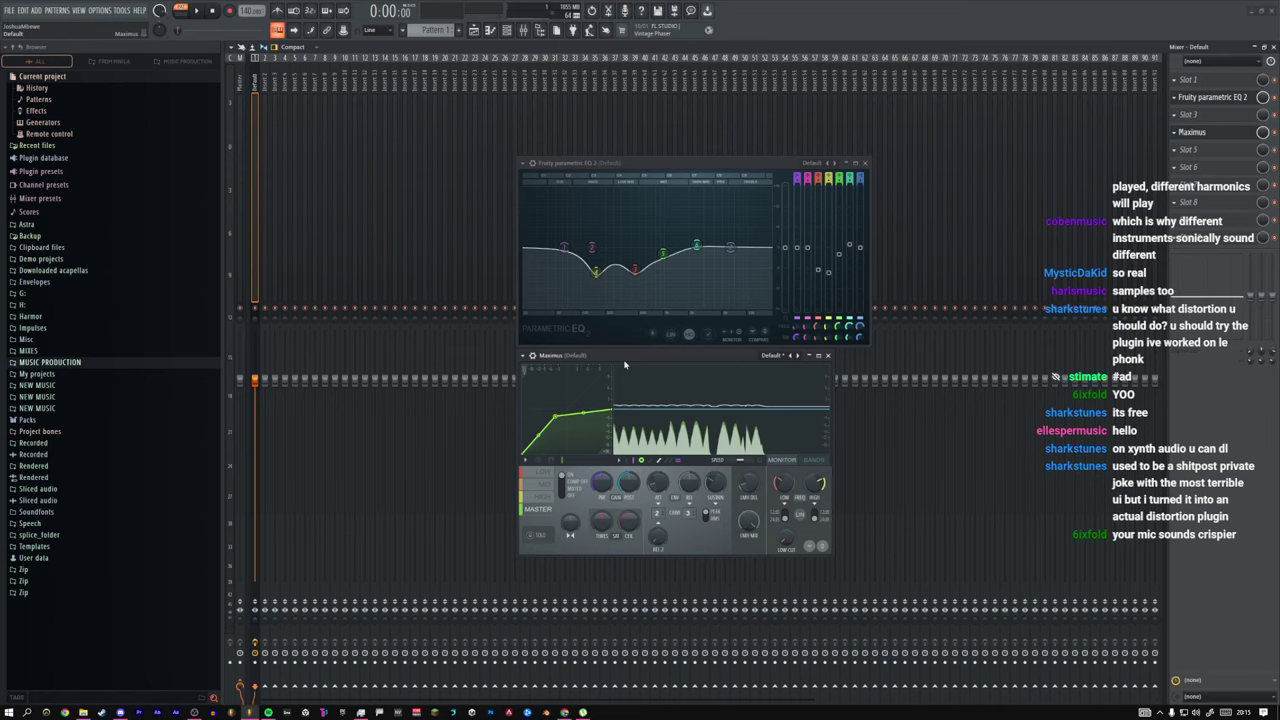
Step: Switch to OBS, review the Mic/Aux filters including the compressor, expander and gain, and return to FL Studio
{"action": "key", "text": "alt+Tab"}
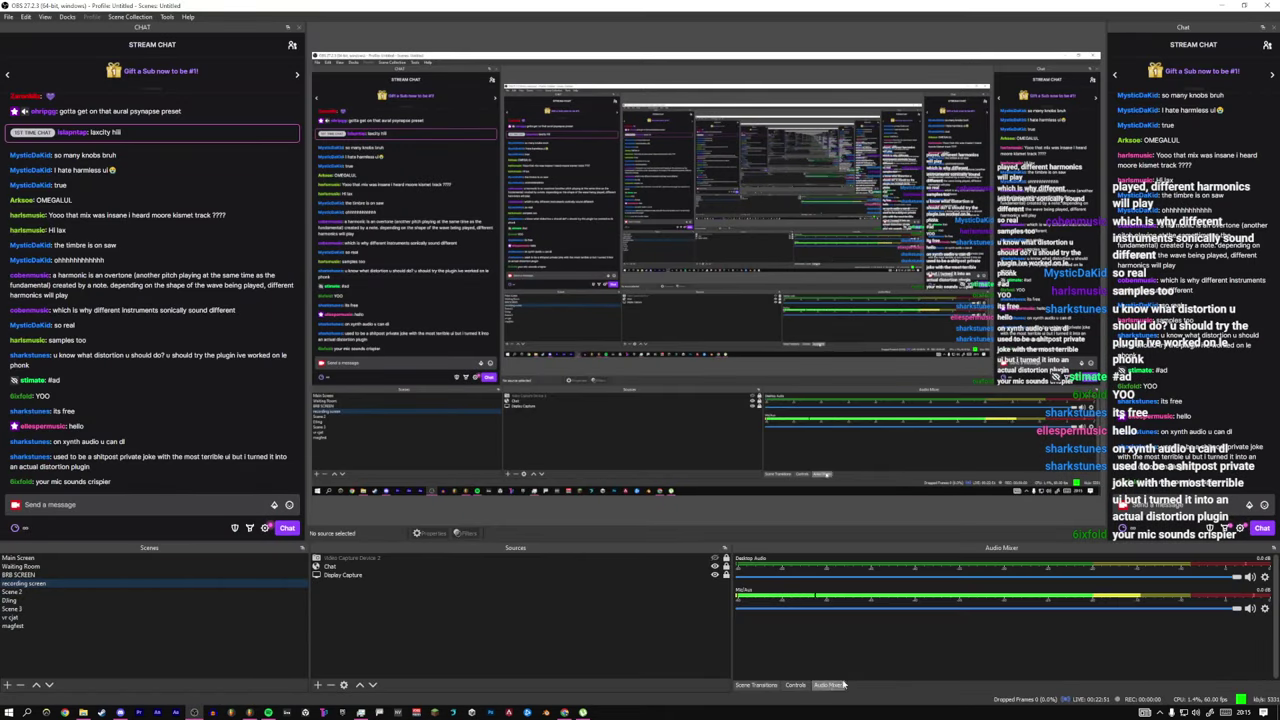
{"action": "left_click", "coordinate": [1263, 608]}
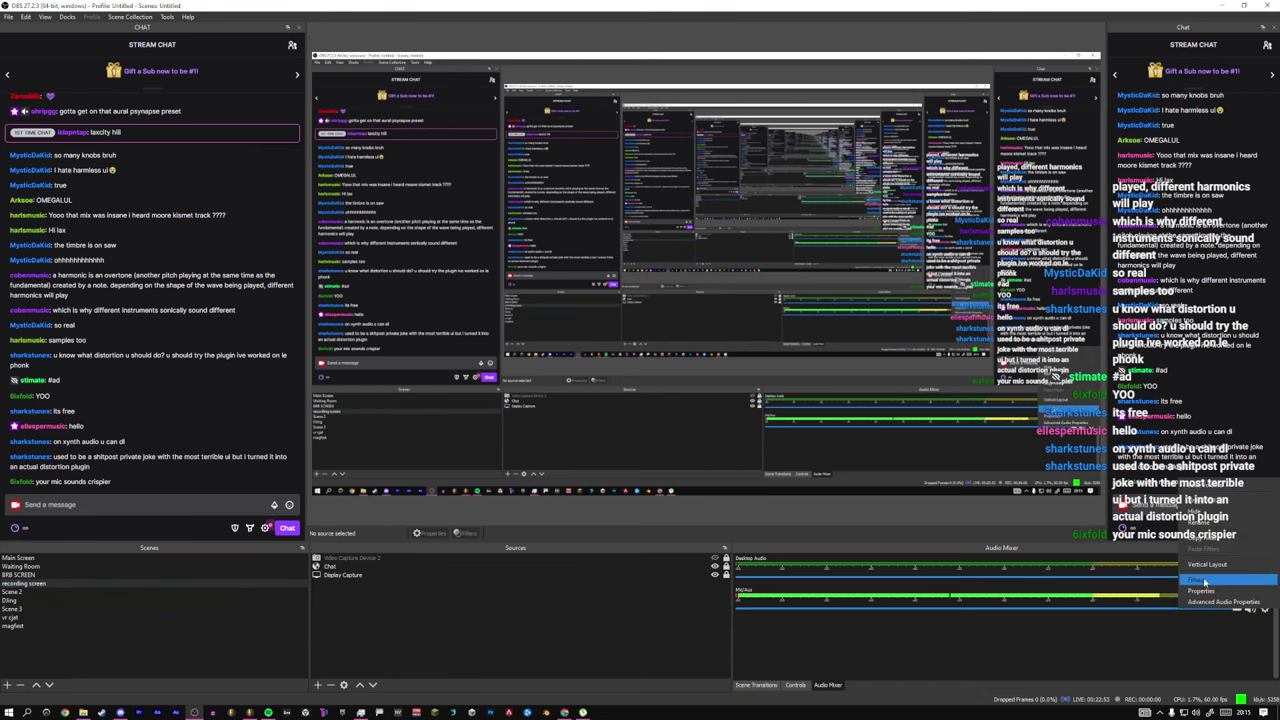
{"action": "left_click", "coordinate": [1228, 581]}
{"action": "key", "text": "Down"}
{"action": "key", "text": "Down"}
{"action": "key", "text": "Down"}
{"action": "key", "text": "Down"}
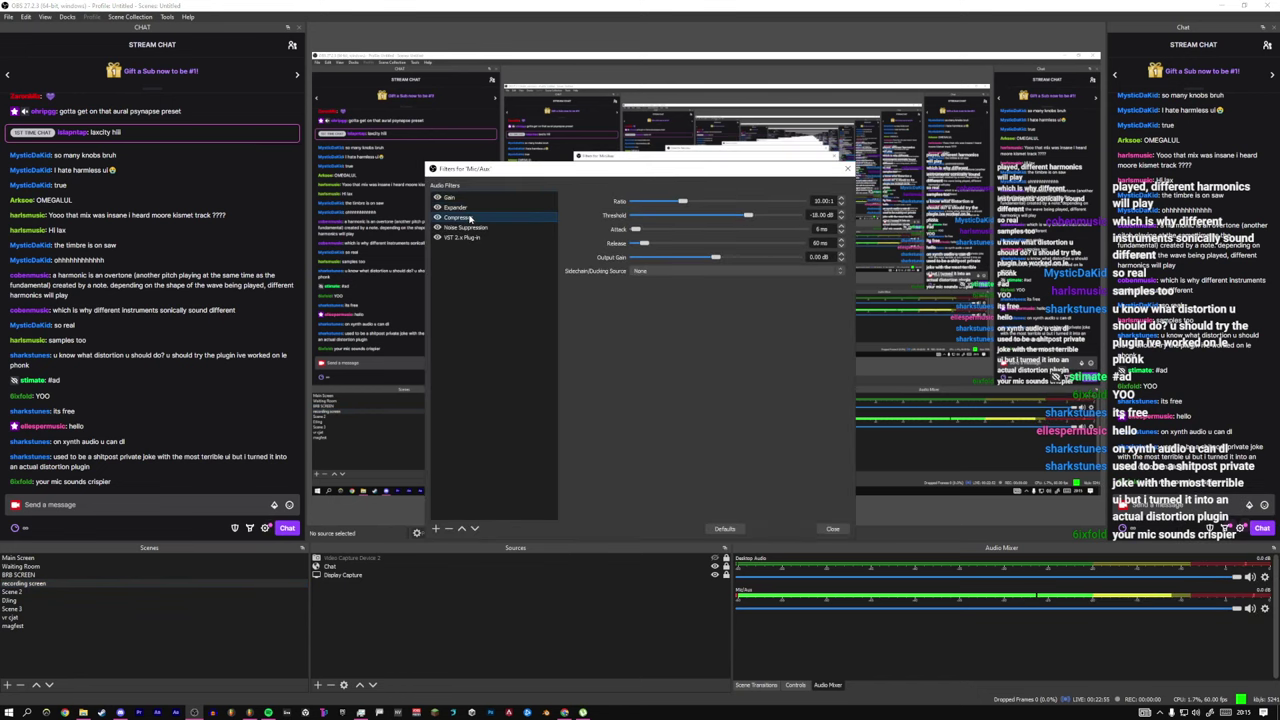
{"action": "left_click", "coordinate": [466, 217]}
{"action": "left_click", "coordinate": [462, 208]}
{"action": "left_click", "coordinate": [460, 198]}
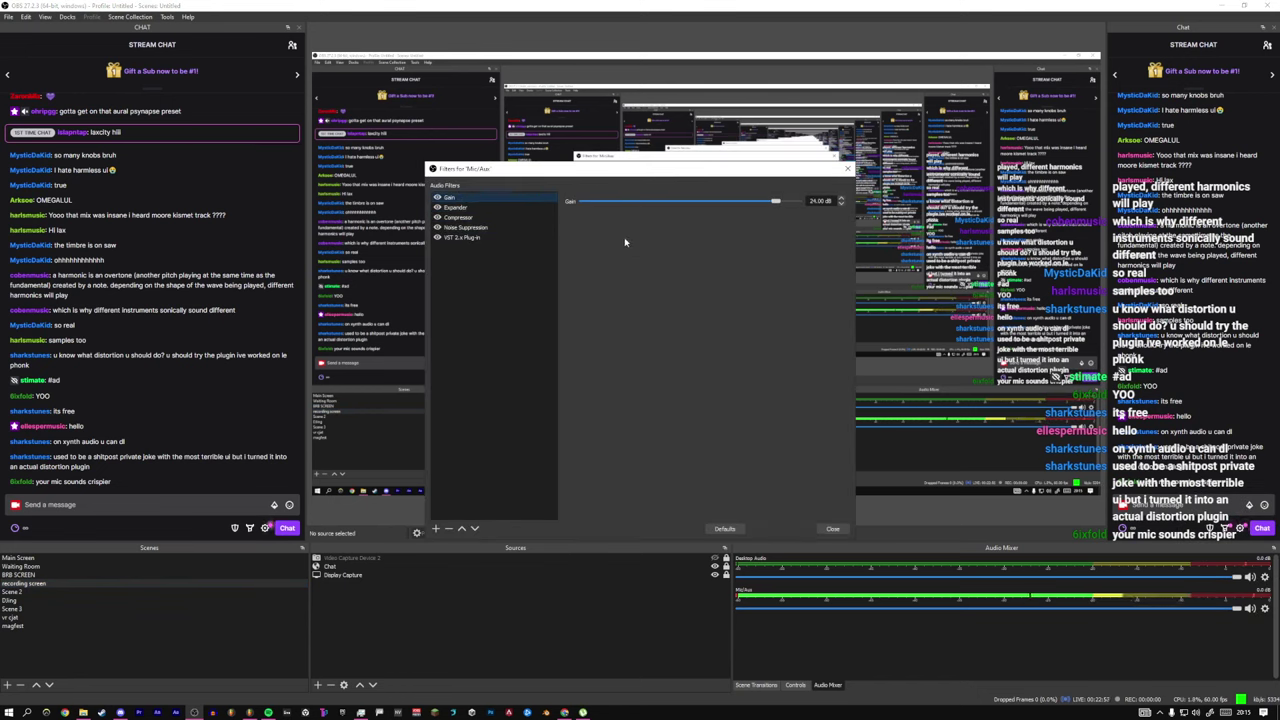
{"action": "left_click", "coordinate": [848, 169]}
{"action": "left_click", "coordinate": [249, 712]}
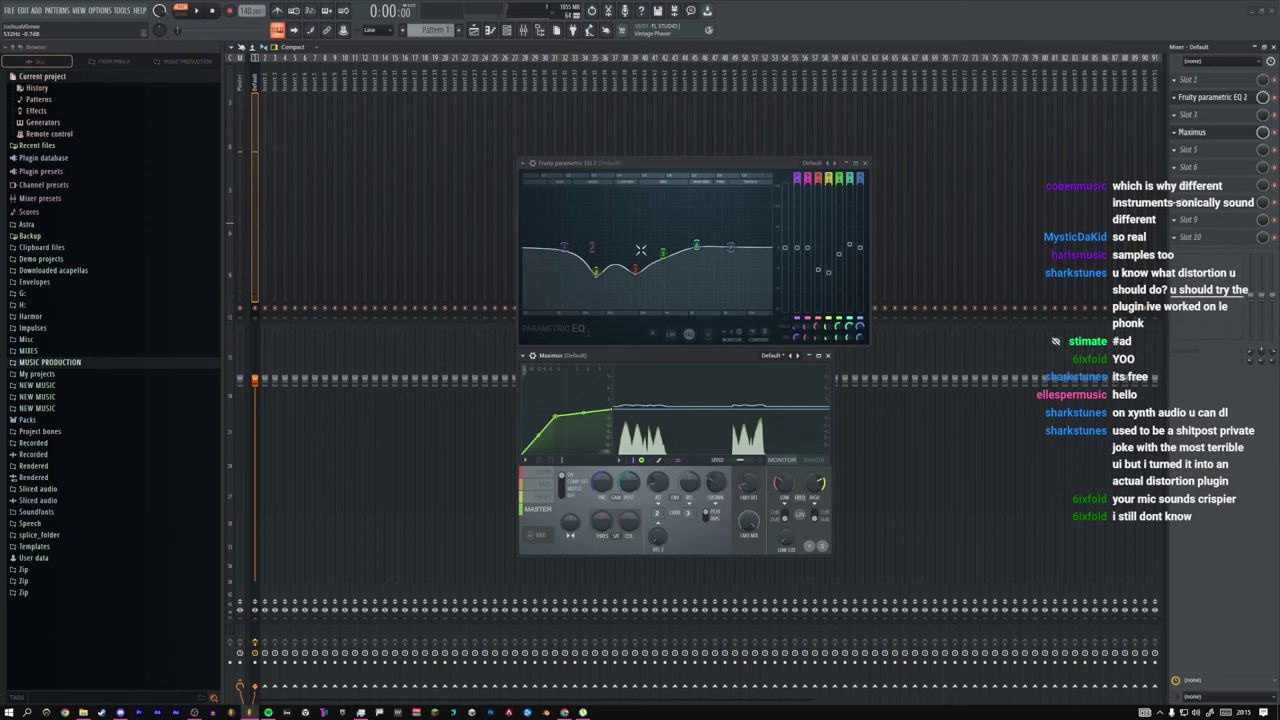
Step: Widen the Maximus window to match the EQ's width and play test notes through the chain
{"action": "key", "text": "n"}
{"action": "key", "text": "n"}
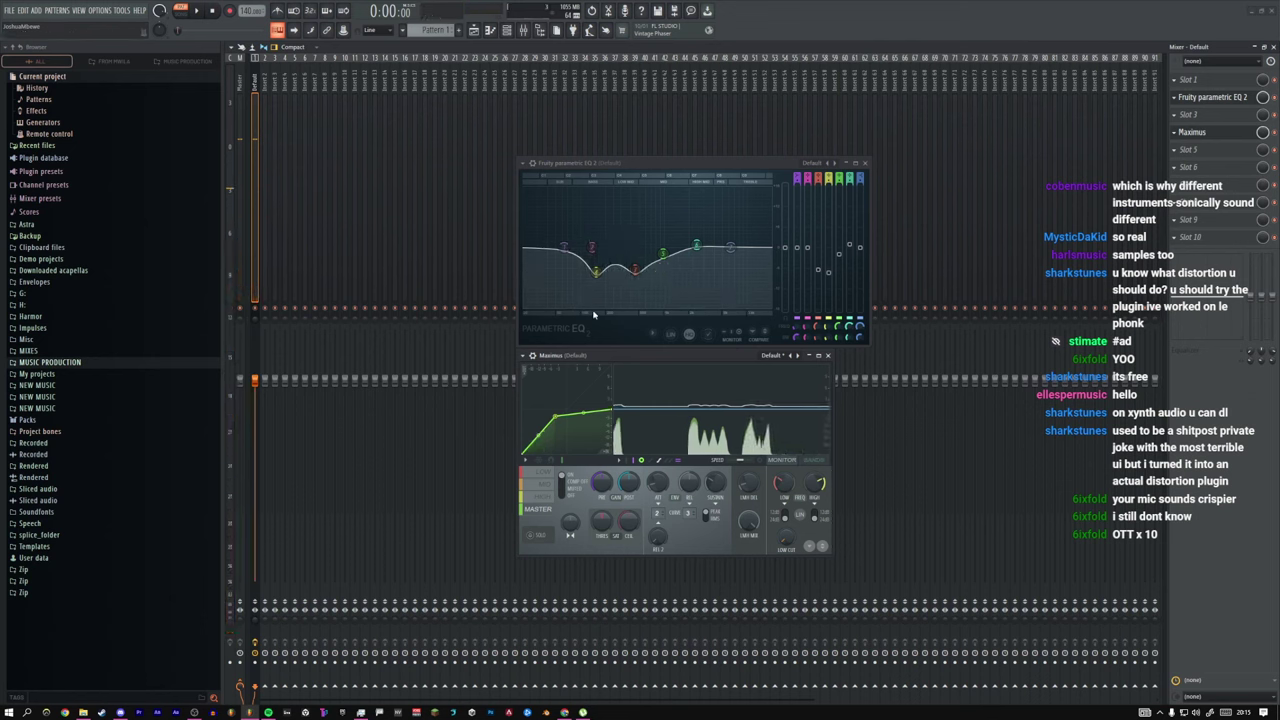
{"action": "left_click_drag", "start_coordinate": [831, 556], "coordinate": [869, 564]}
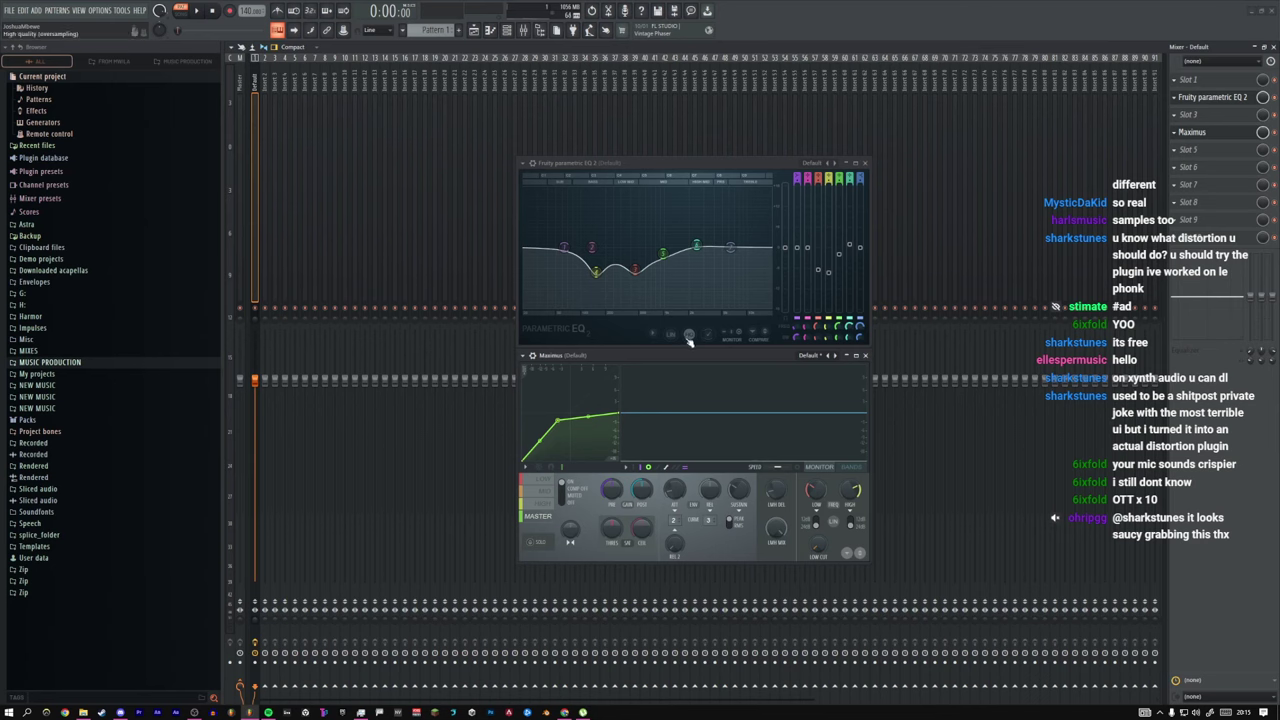
{"action": "key", "text": "n"}
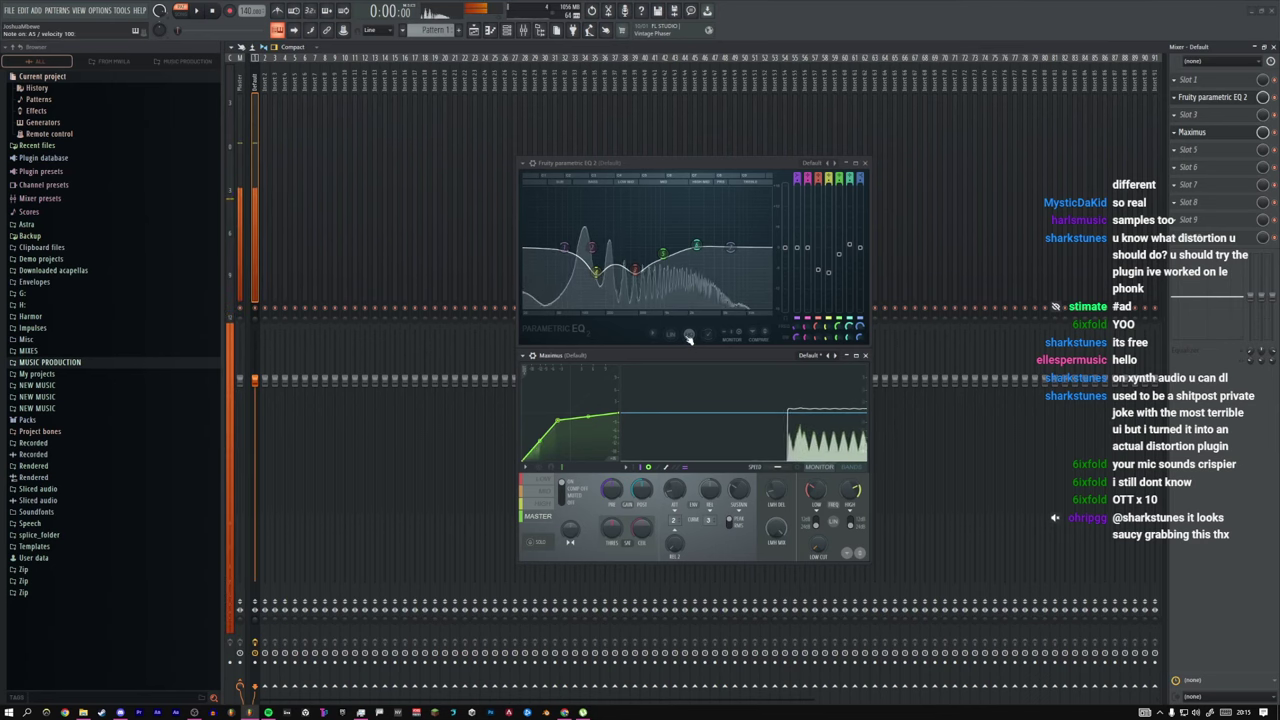
{"action": "key", "text": "c"}
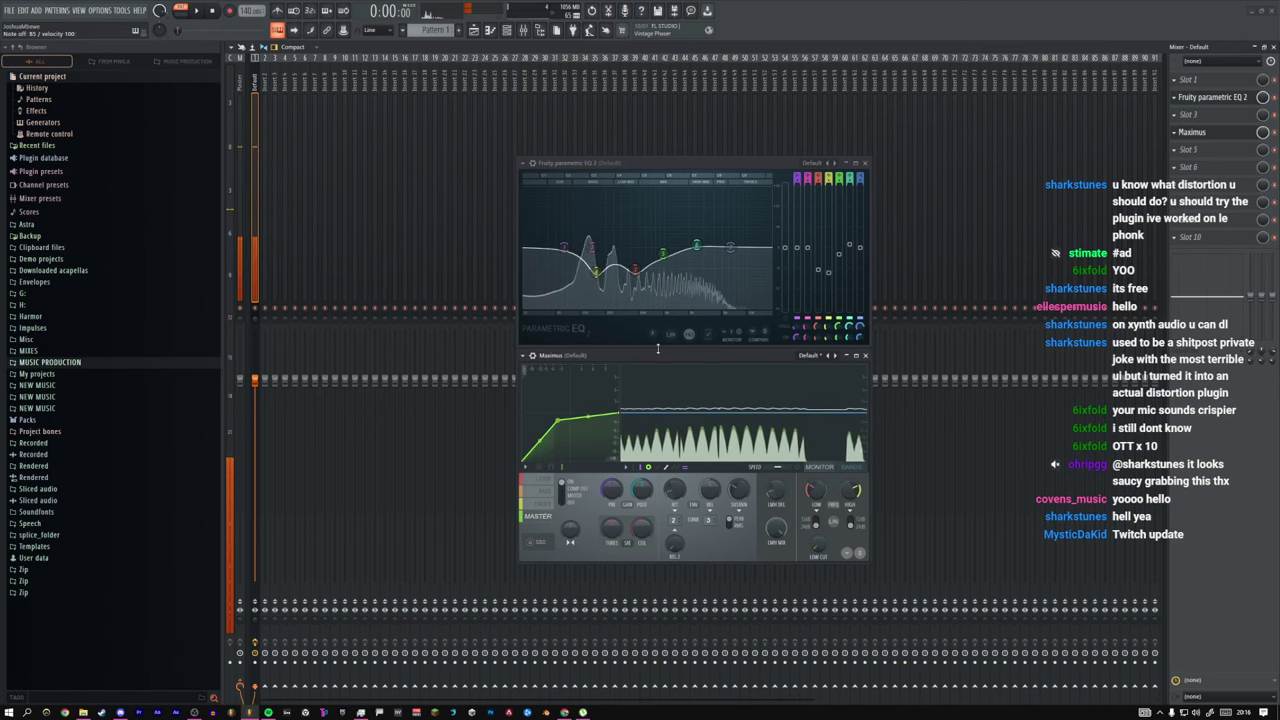
Step: Show Maximus's frequency bands and move the high band's crossover down so the band covers more of the spectrum
{"action": "left_click", "coordinate": [539, 481]}
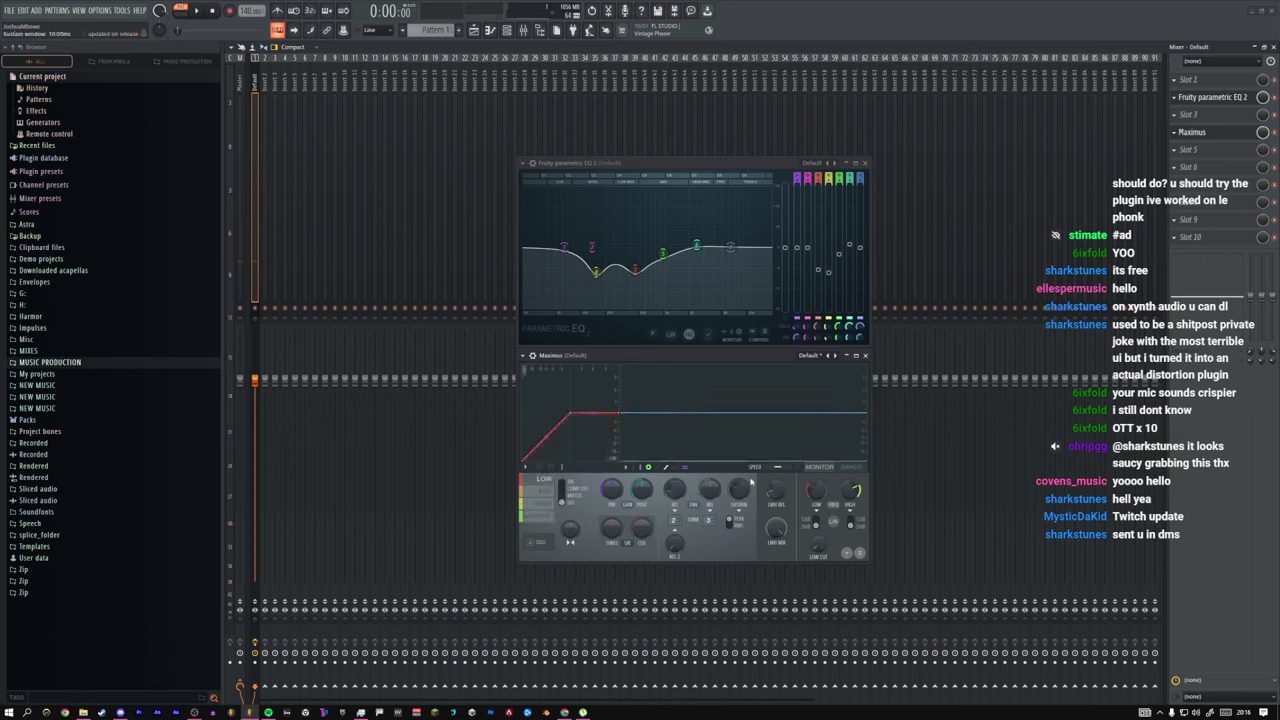
{"action": "left_click", "coordinate": [851, 467]}
{"action": "left_click_drag", "start_coordinate": [792, 411], "coordinate": [702, 411]}
Step: Adjust soft saturation on Maximus's mid and high bands and lower the high band's crossover frequency further
{"action": "left_click", "coordinate": [543, 492]}
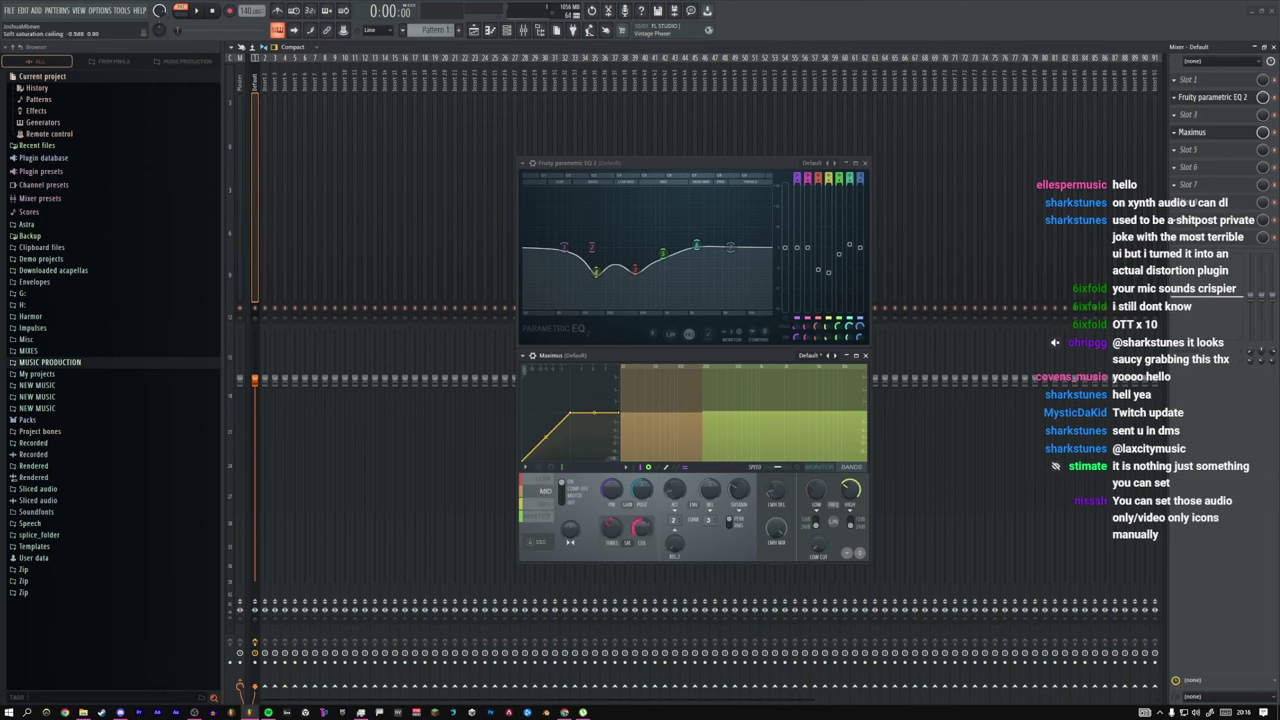
{"action": "left_click_drag", "start_coordinate": [642, 489], "coordinate": [642, 515]}
{"action": "left_click_drag", "start_coordinate": [703, 411], "coordinate": [670, 391]}
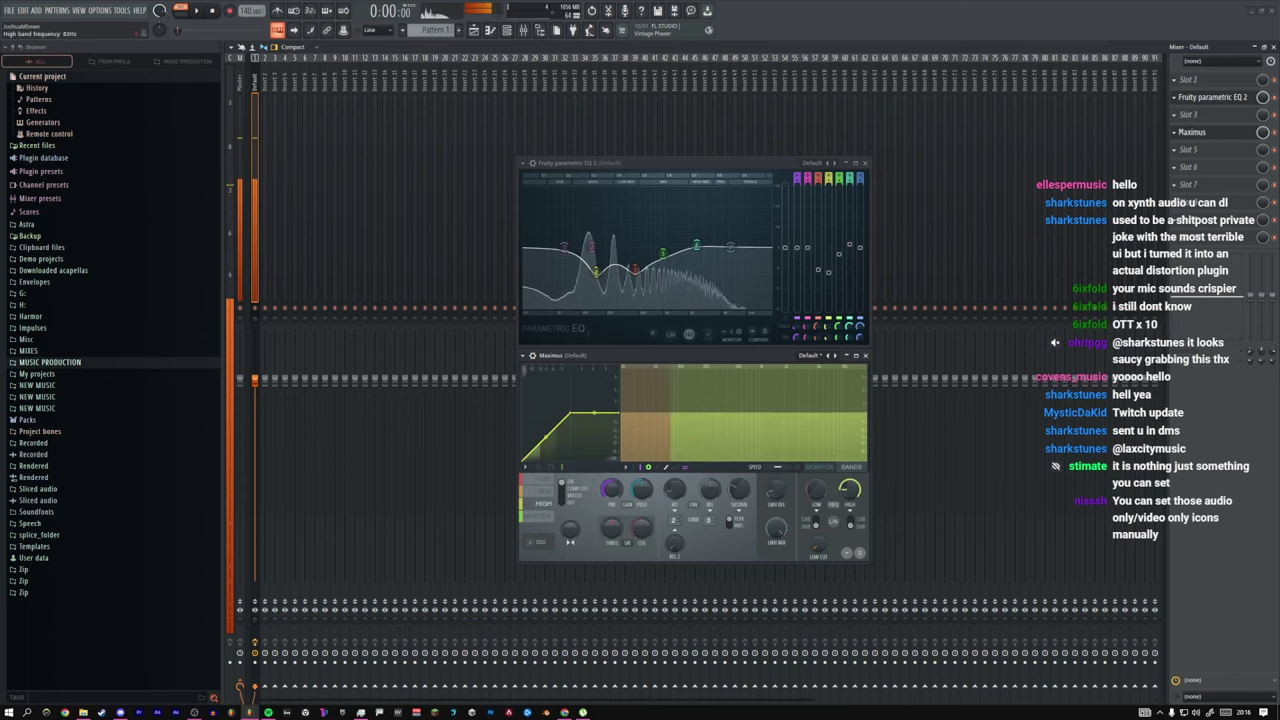
{"action": "right_click", "coordinate": [636, 525]}
{"action": "left_click", "coordinate": [612, 527]}
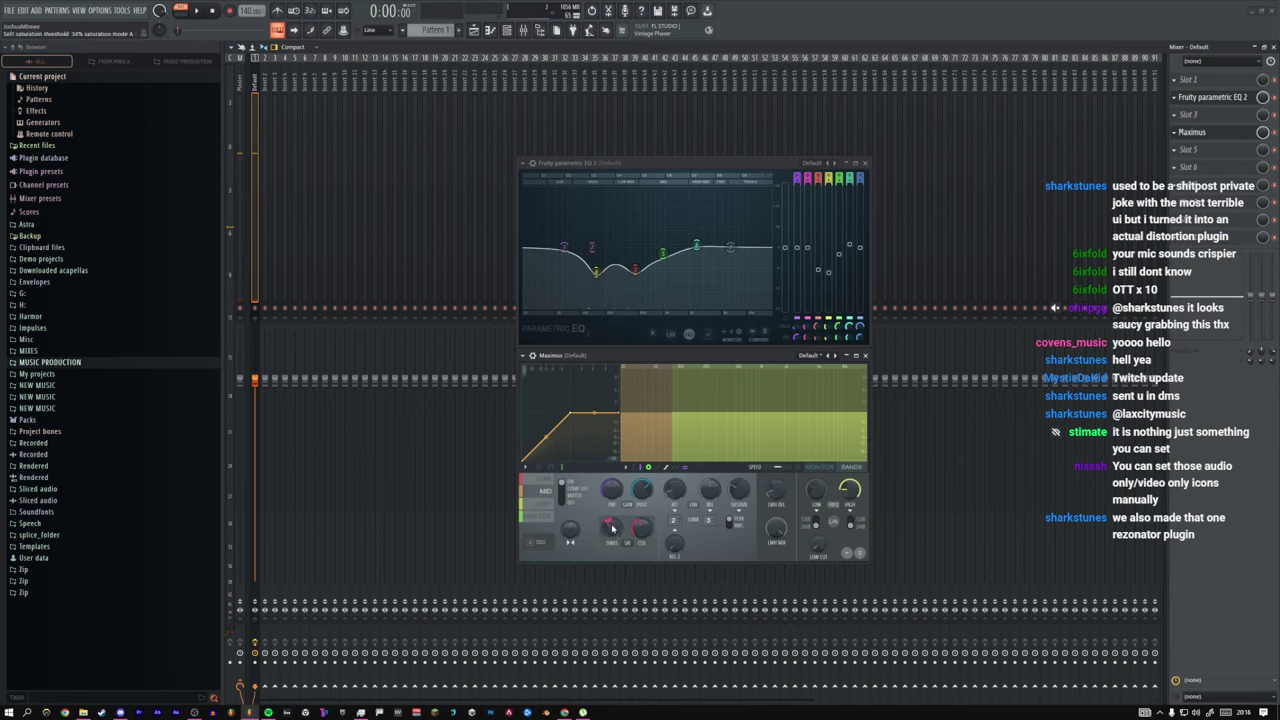
{"action": "left_click", "coordinate": [544, 504]}
{"action": "left_click_drag", "start_coordinate": [640, 528], "coordinate": [612, 505]}
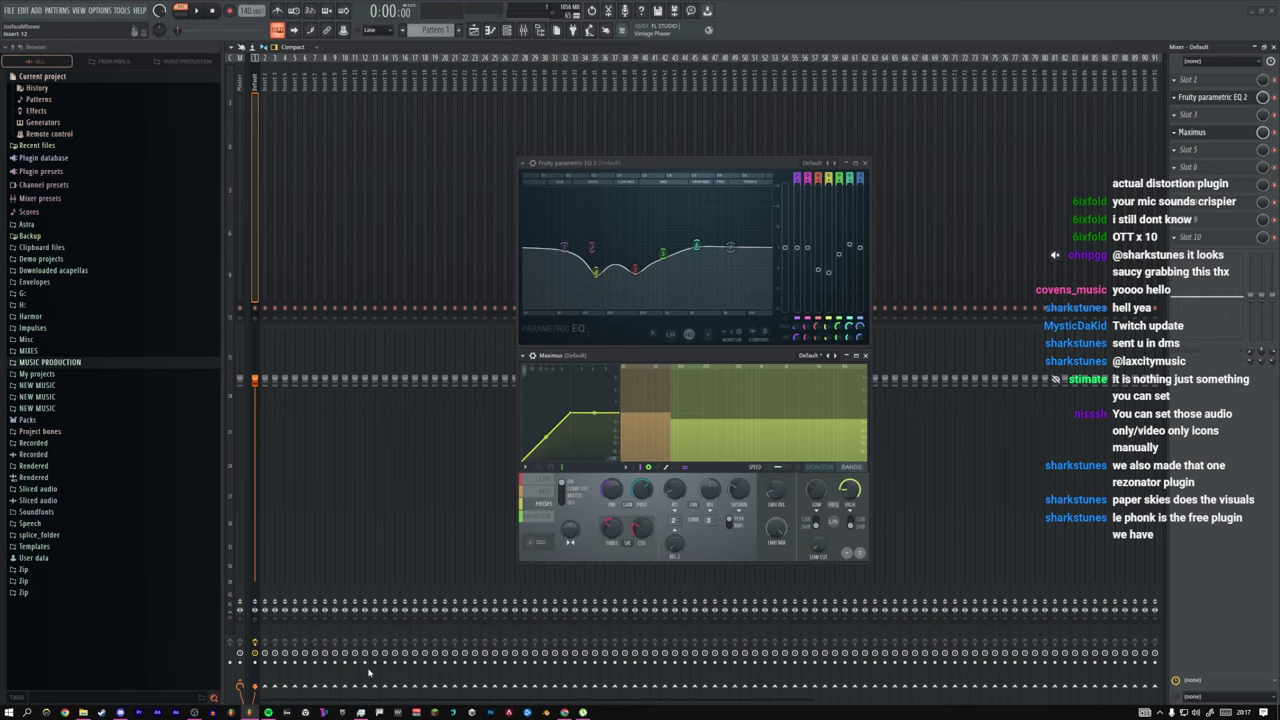
Step: Switch to the browser, close all tabs except the Premiere export page and Twitch, and dismiss the Shield Mode Shortcut notice
{"action": "left_click", "coordinate": [565, 712]}
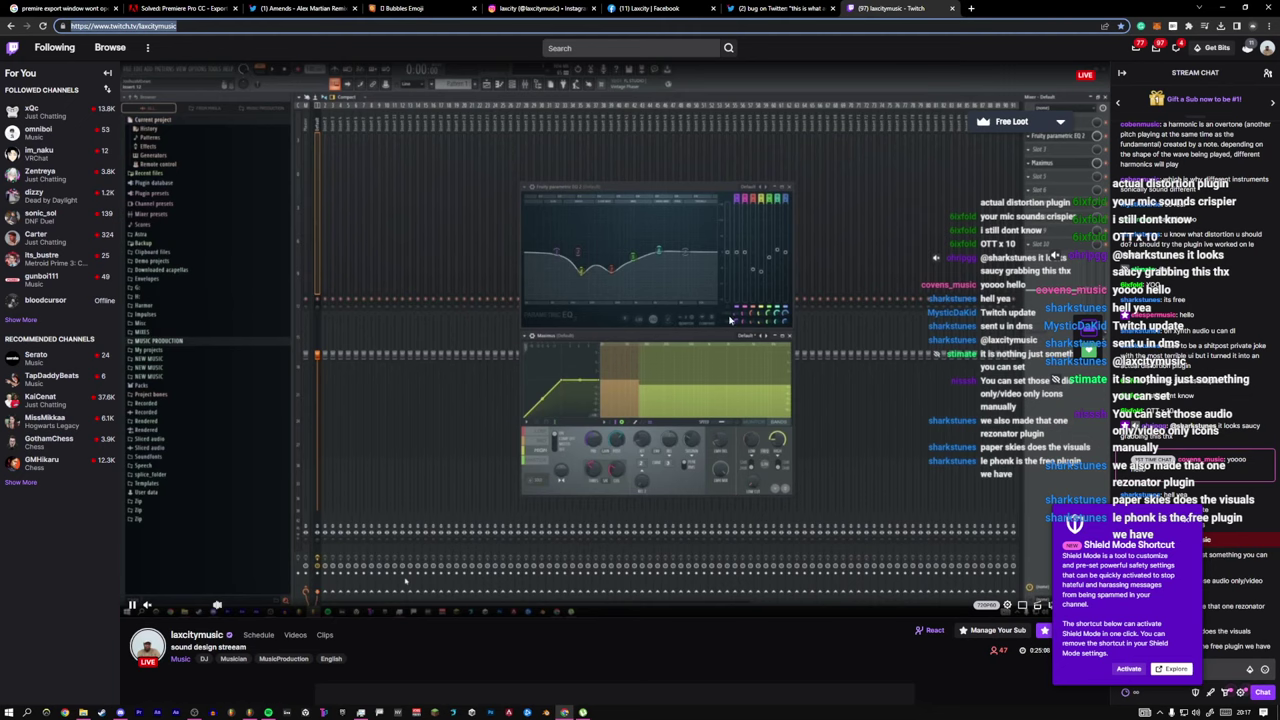
{"action": "middle_click", "coordinate": [168, 6]}
{"action": "middle_click", "coordinate": [160, 6]}
{"action": "middle_click", "coordinate": [152, 6]}
{"action": "middle_click", "coordinate": [146, 6]}
{"action": "middle_click", "coordinate": [138, 6]}
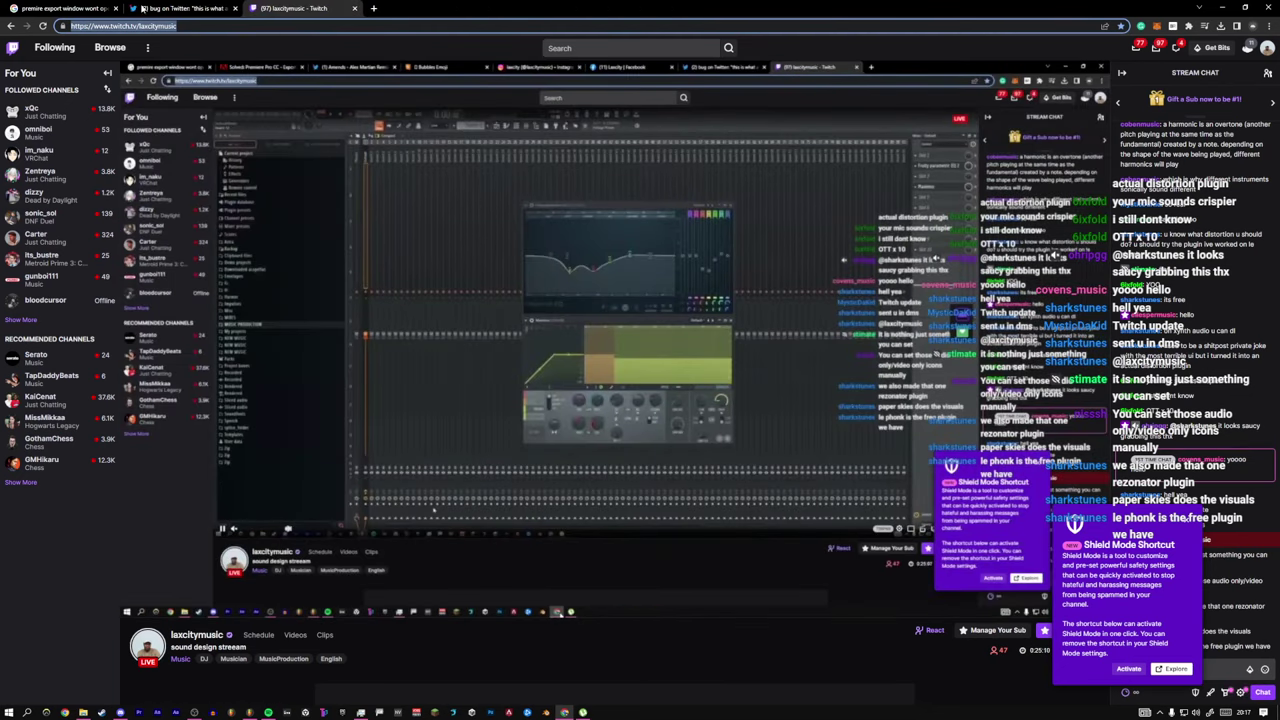
{"action": "middle_click", "coordinate": [143, 8]}
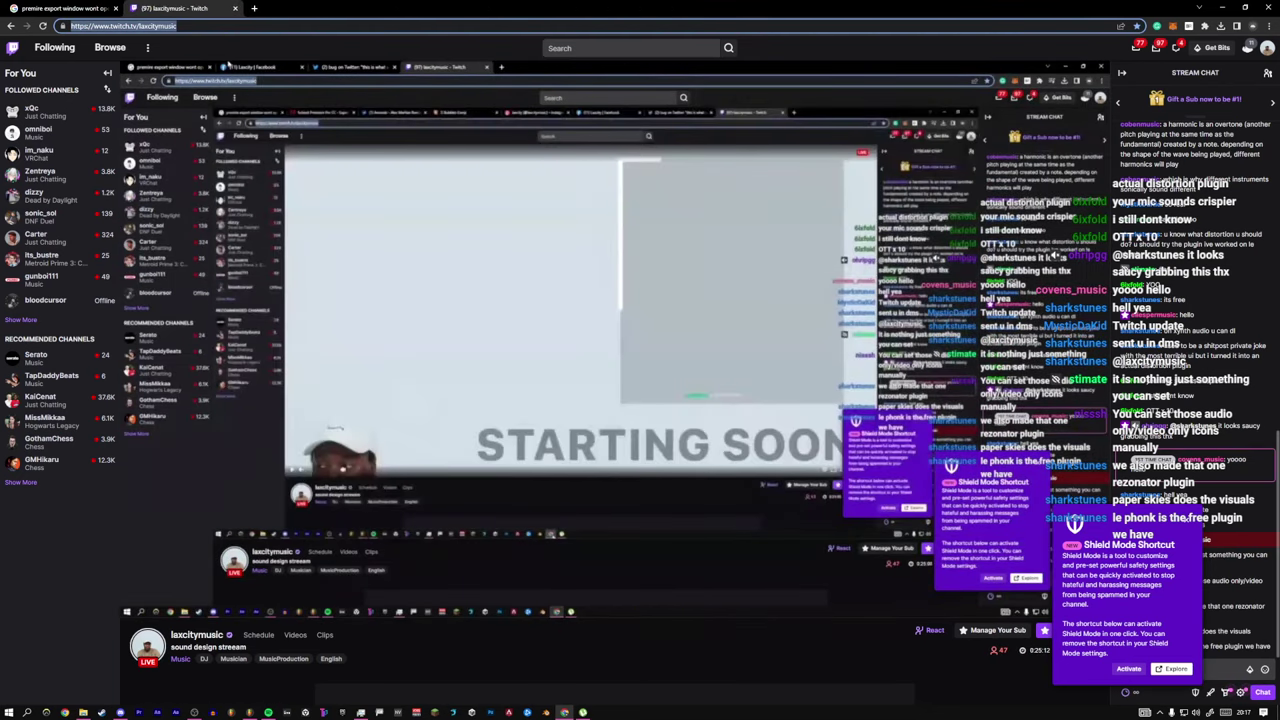
{"action": "left_click", "coordinate": [1187, 524]}
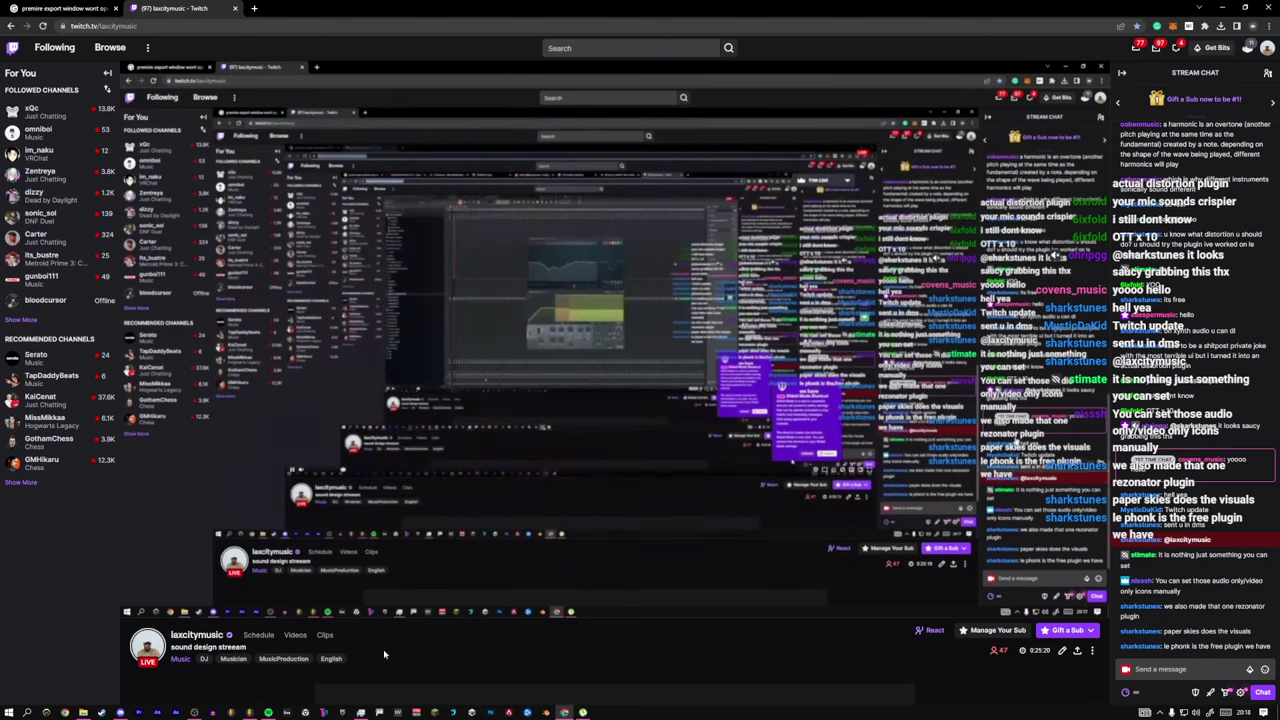
Step: Switch to Discord, open the newest direct message and follow its Gumroad link to the Le Phonk plugin
{"action": "left_click", "coordinate": [120, 712]}
{"action": "left_click", "coordinate": [121, 713]}
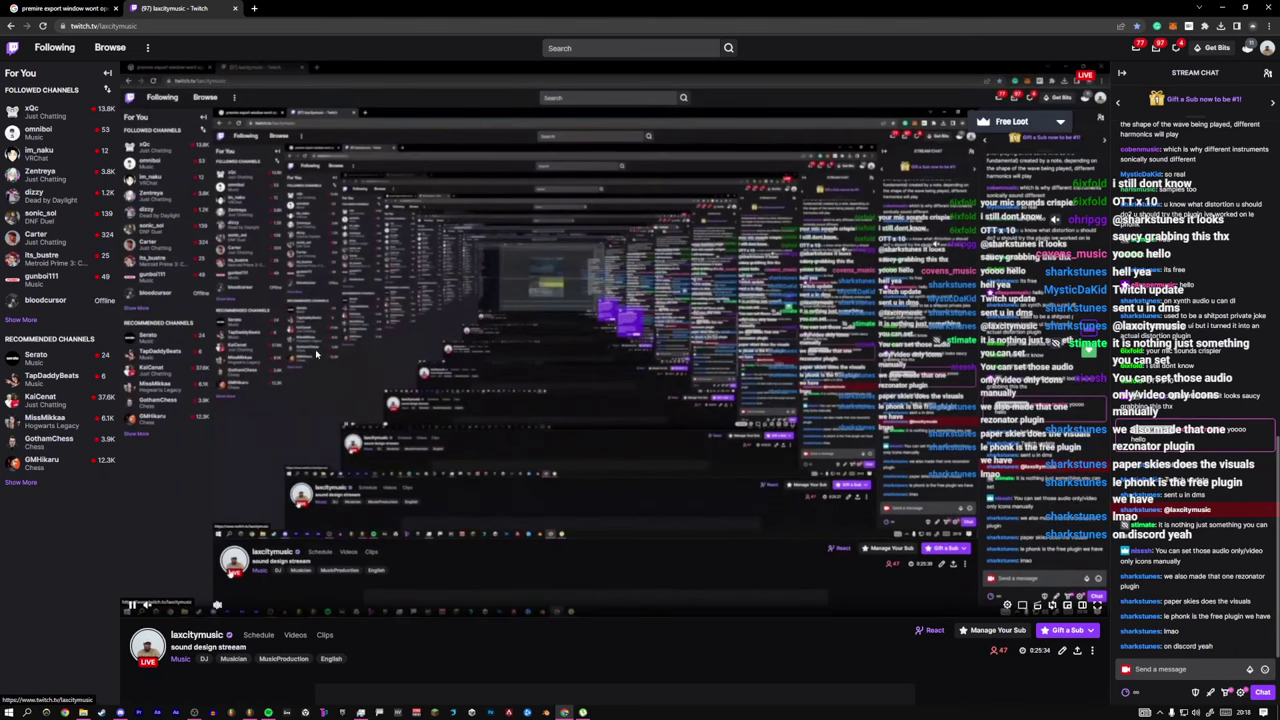
{"action": "left_click", "coordinate": [249, 712]}
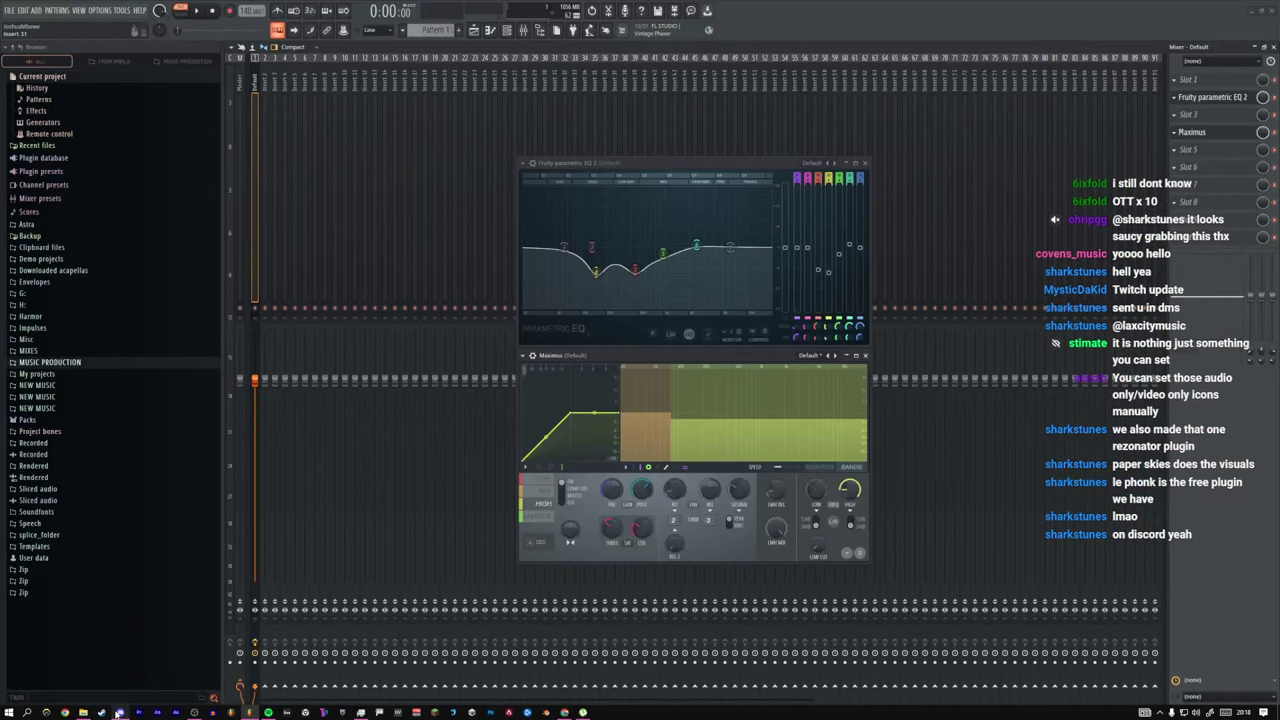
{"action": "left_click", "coordinate": [119, 712]}
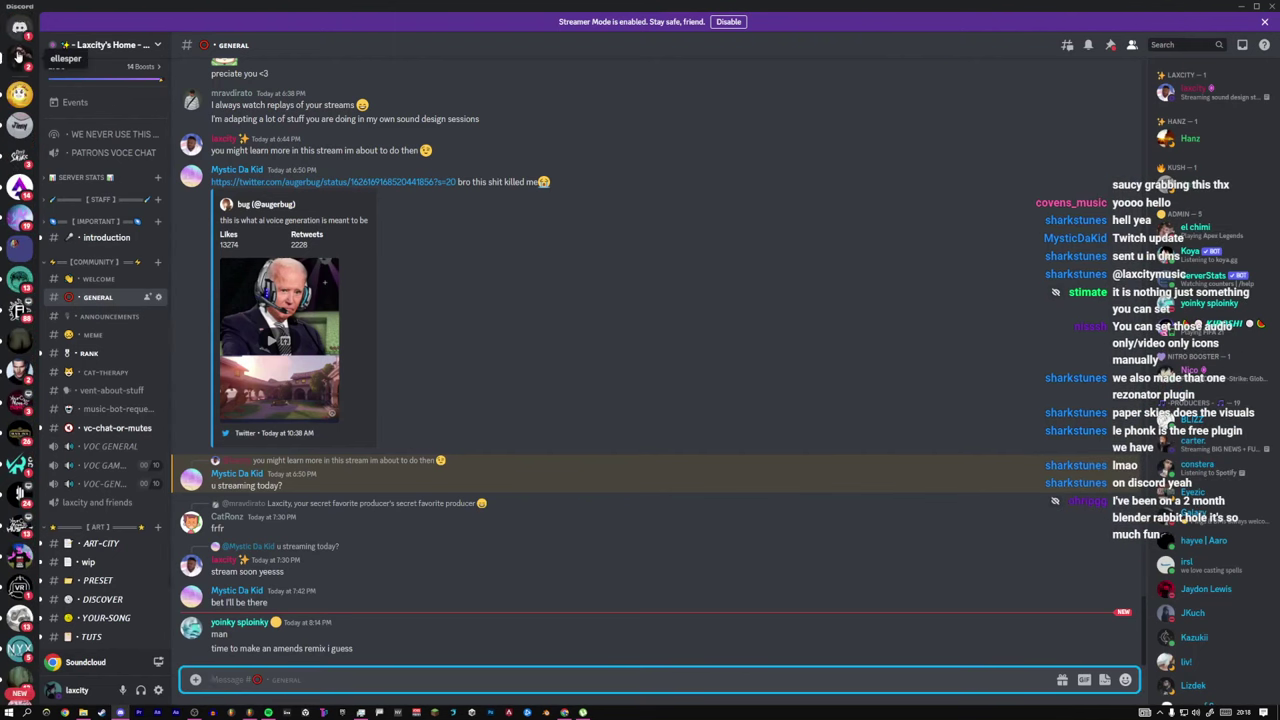
{"action": "left_click", "coordinate": [19, 57]}
{"action": "left_click", "coordinate": [85, 169]}
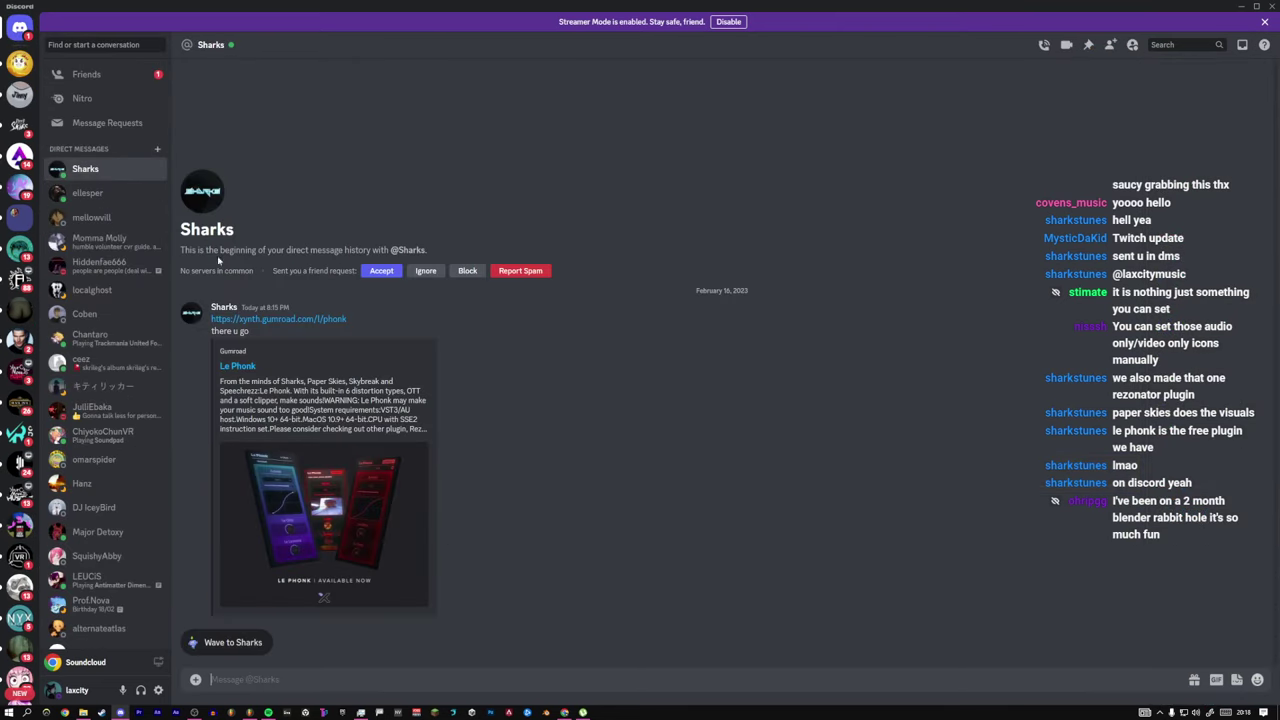
{"action": "left_click", "coordinate": [280, 318]}
{"action": "left_click", "coordinate": [699, 398]}
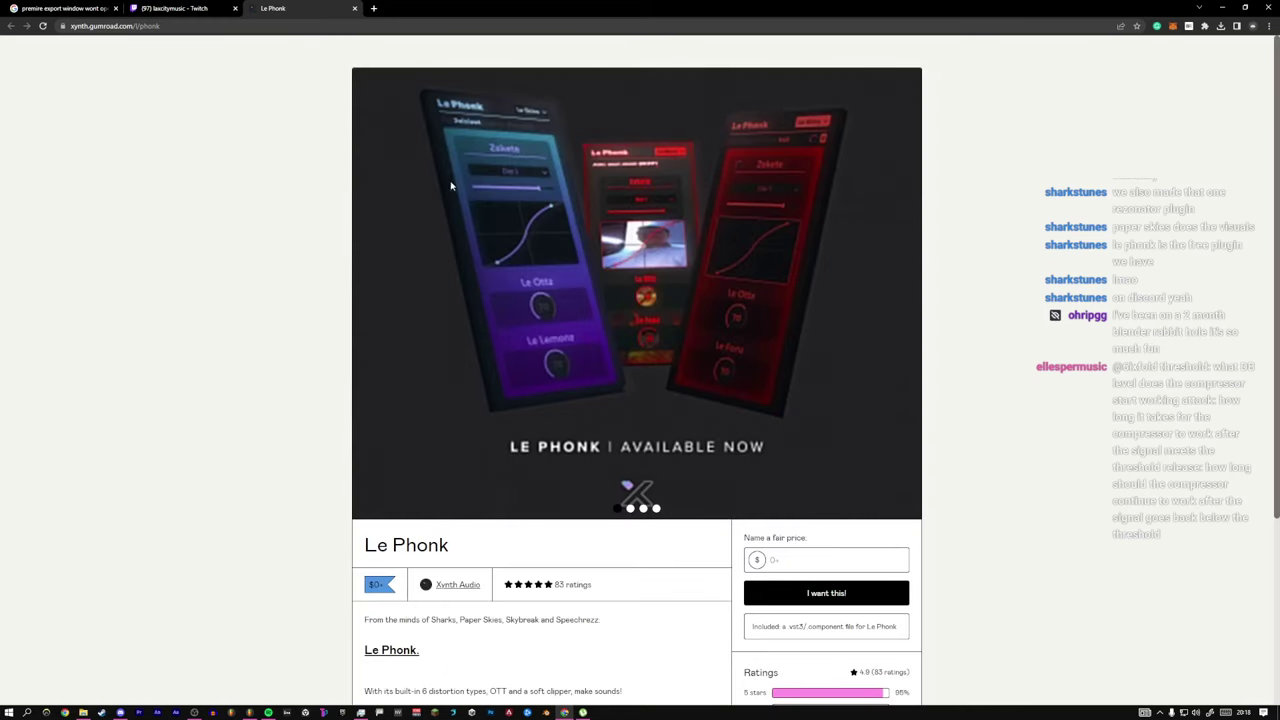
Step: Name a price of $10 for Le Phonk and pay for it at checkout with the saved card
{"action": "scroll", "coordinate": [634, 431], "scroll_direction": "down", "scroll_amount": 3}
{"action": "scroll", "coordinate": [589, 418], "scroll_direction": "up", "scroll_amount": 3}
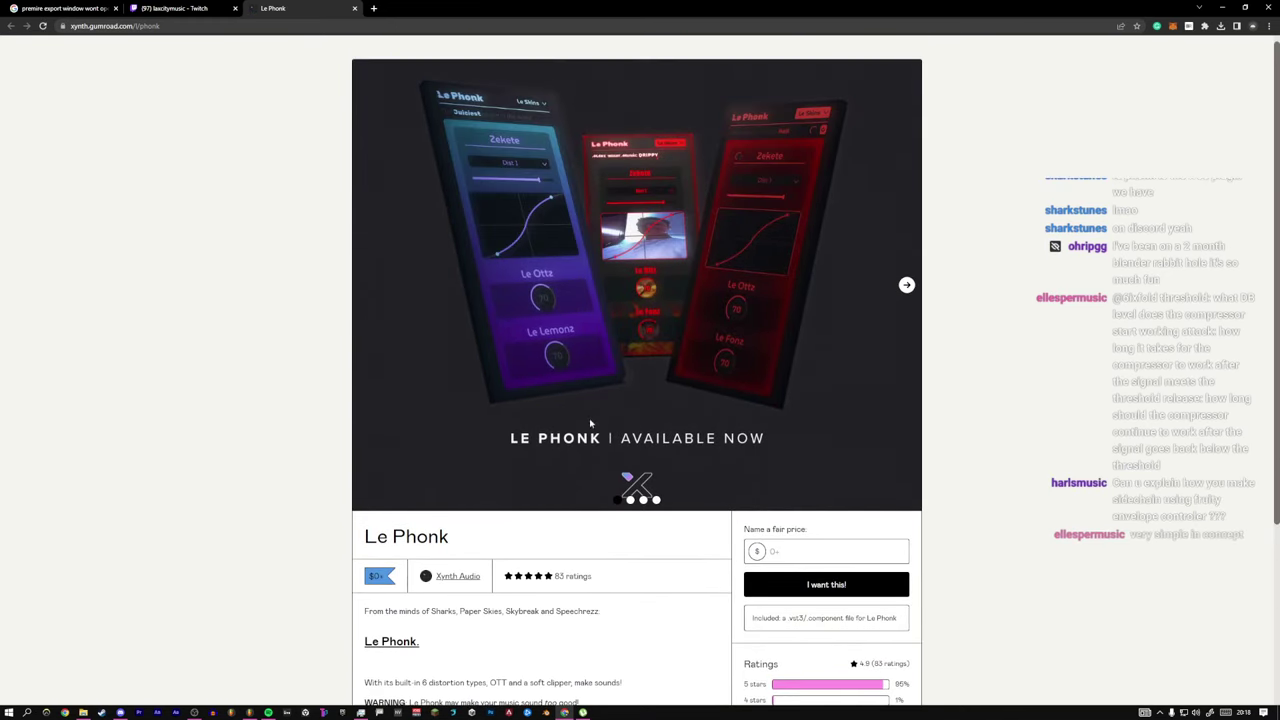
{"action": "scroll", "coordinate": [700, 418], "scroll_direction": "down", "scroll_amount": 2}
{"action": "left_click", "coordinate": [773, 401]}
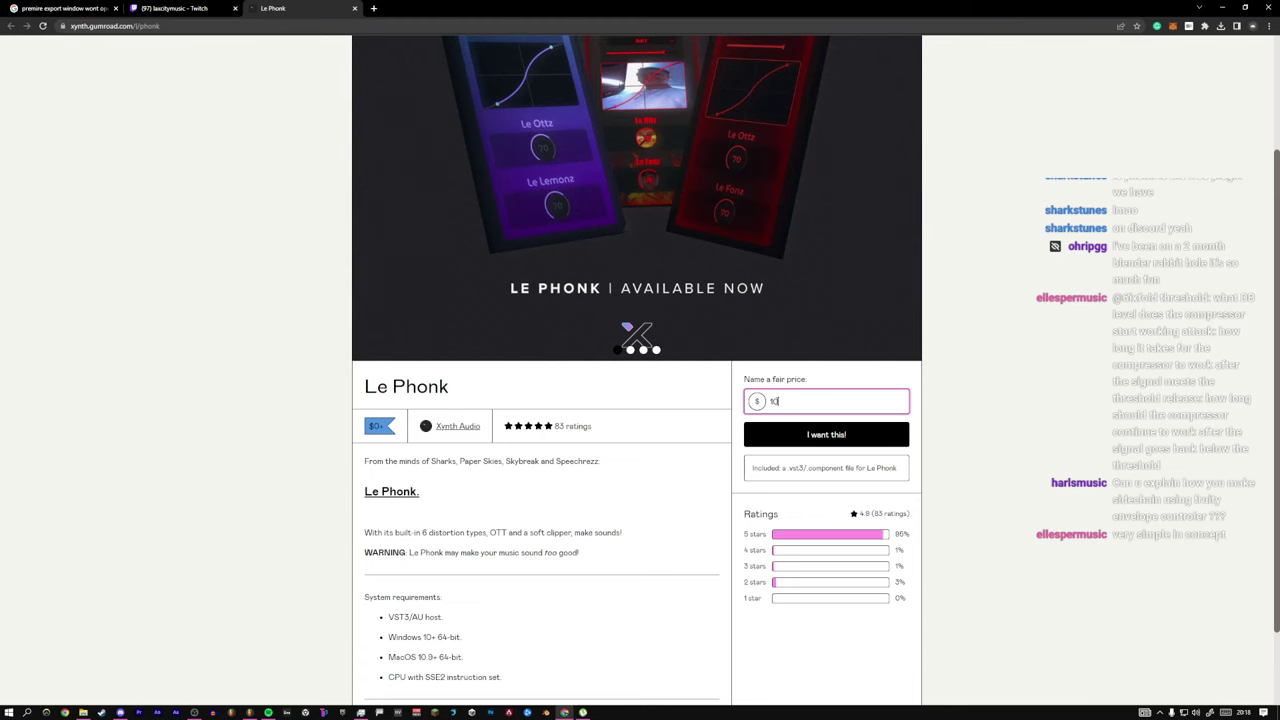
{"action": "left_click", "coordinate": [800, 432]}
{"action": "scroll", "coordinate": [888, 366], "scroll_direction": "down", "scroll_amount": 3}
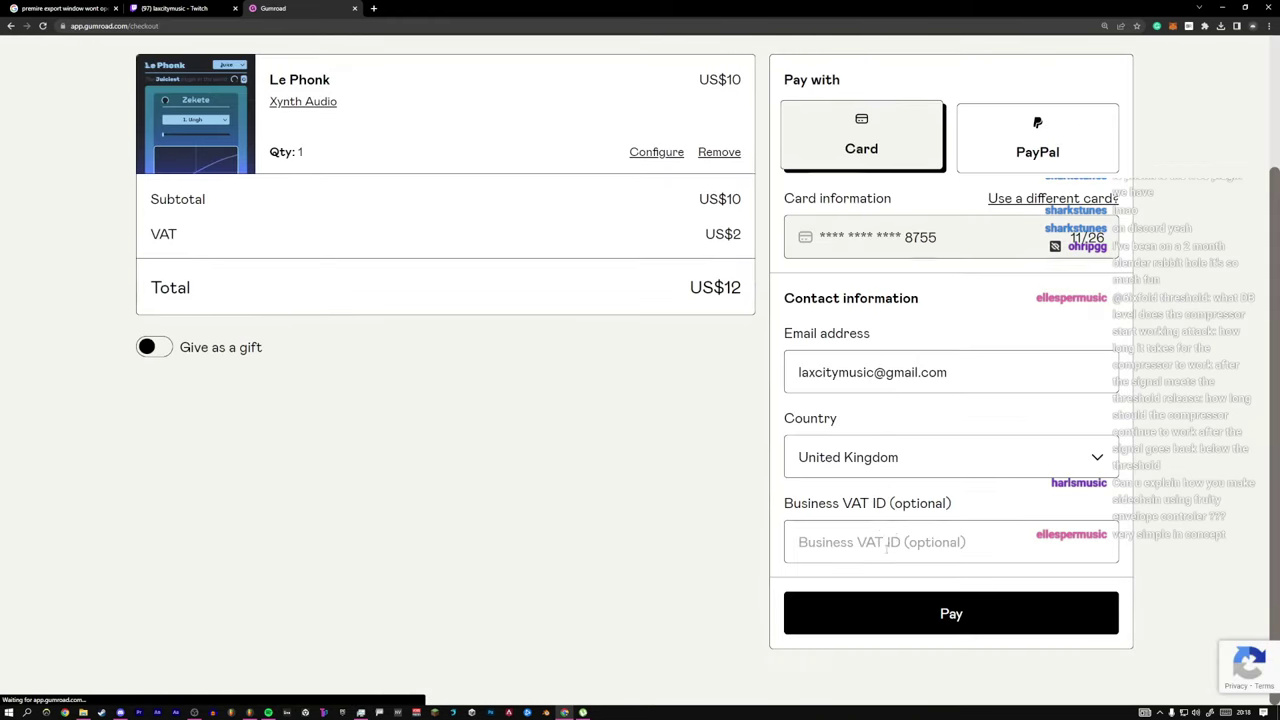
{"action": "left_click", "coordinate": [907, 607]}
Step: Back in FL Studio, nudge the EQ's low-mid dips on bands 3 and 4 and raise Maximus's high-band crossover and level
{"action": "left_click", "coordinate": [250, 712]}
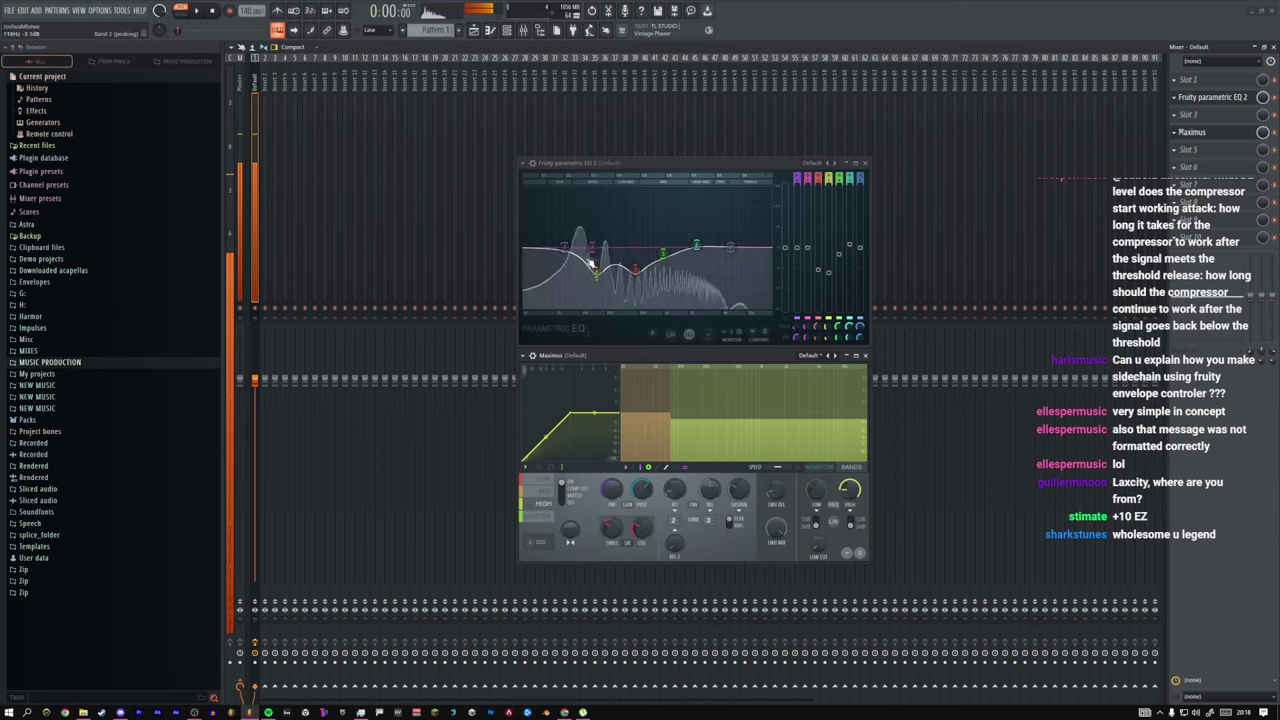
{"action": "mouse_move", "coordinate": [594, 273]}
{"action": "left_mouse_down"}
{"action": "mouse_move", "coordinate": [584, 277]}
{"action": "mouse_move", "coordinate": [599, 274]}
{"action": "left_mouse_up"}
{"action": "left_click_drag", "start_coordinate": [637, 272], "coordinate": [634, 272]}
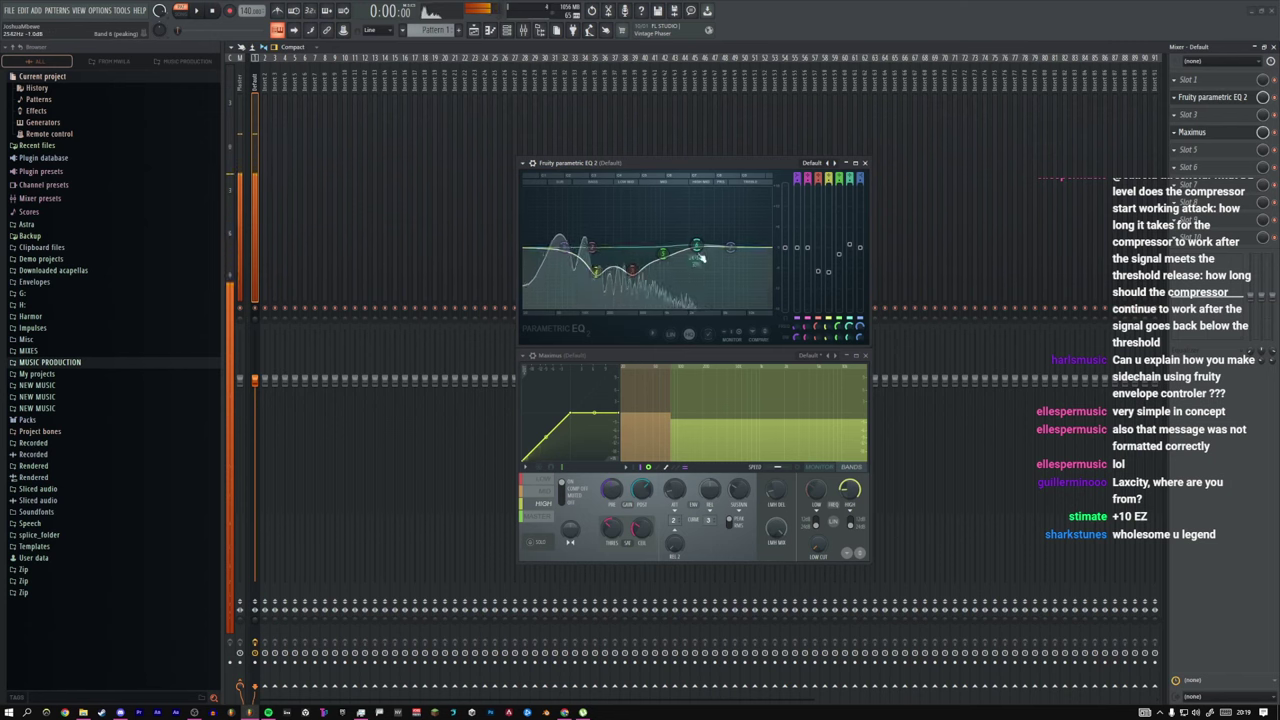
{"action": "left_click_drag", "start_coordinate": [849, 490], "coordinate": [849, 476]}
{"action": "mouse_move", "coordinate": [715, 412]}
{"action": "left_mouse_down"}
{"action": "mouse_move", "coordinate": [697, 382]}
{"action": "mouse_move", "coordinate": [705, 398]}
{"action": "left_mouse_up"}
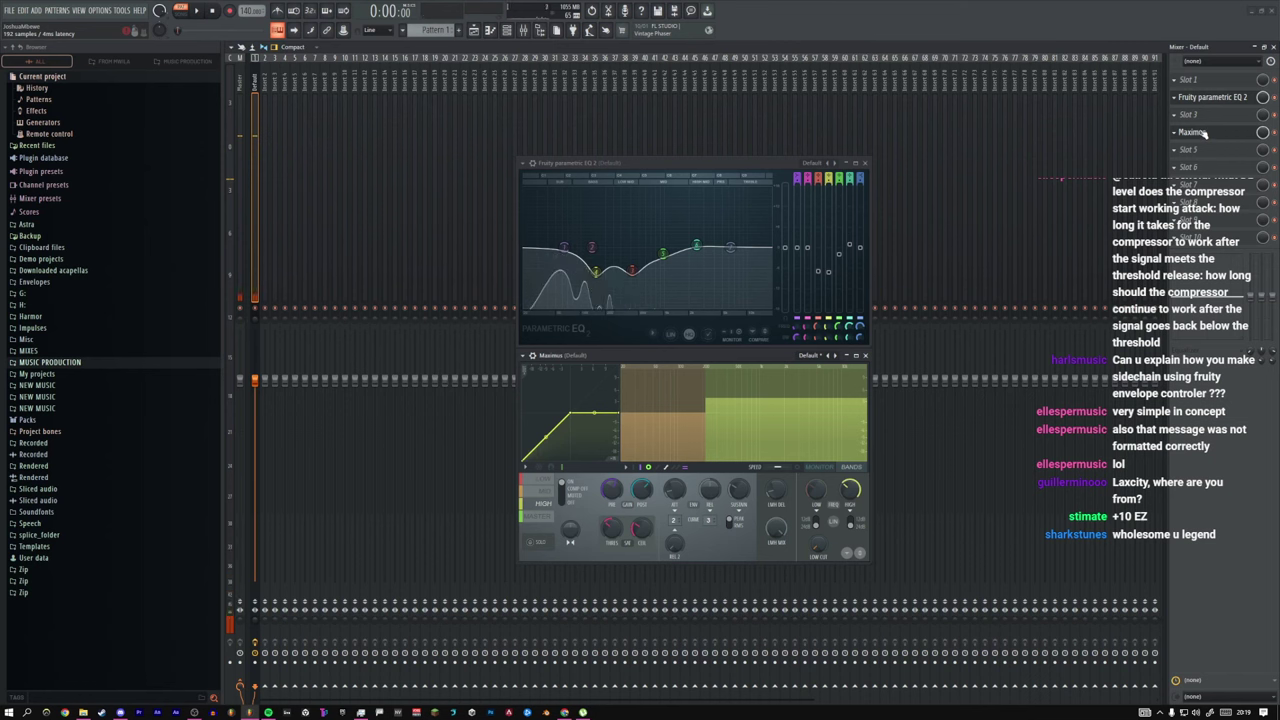
Step: Move Fruity Parametric EQ 2 up to slot 1 and Maximus up to slot 2 on the Default mixer track
{"action": "scroll", "coordinate": [1202, 133], "scroll_direction": "up", "scroll_amount": 1}
{"action": "scroll", "coordinate": [1198, 93], "scroll_direction": "up", "scroll_amount": 1}
{"action": "scroll", "coordinate": [1195, 115], "scroll_direction": "up", "scroll_amount": 1}
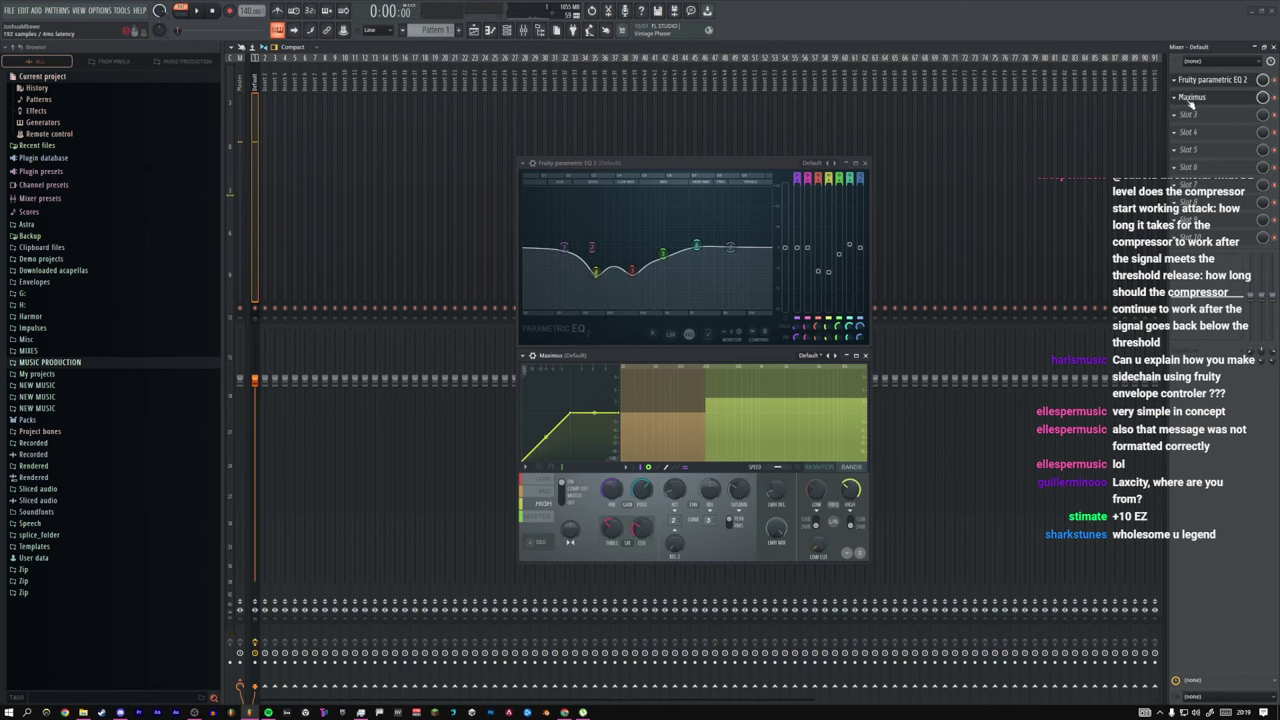
Step: Add Patcher in slot 3 and place copies of Fruity Parametric EQ 2 and Maximus in series inside its audio chain
{"action": "left_click", "coordinate": [1184, 116]}
{"action": "left_click", "coordinate": [1117, 136]}
{"action": "left_click", "coordinate": [1175, 81]}
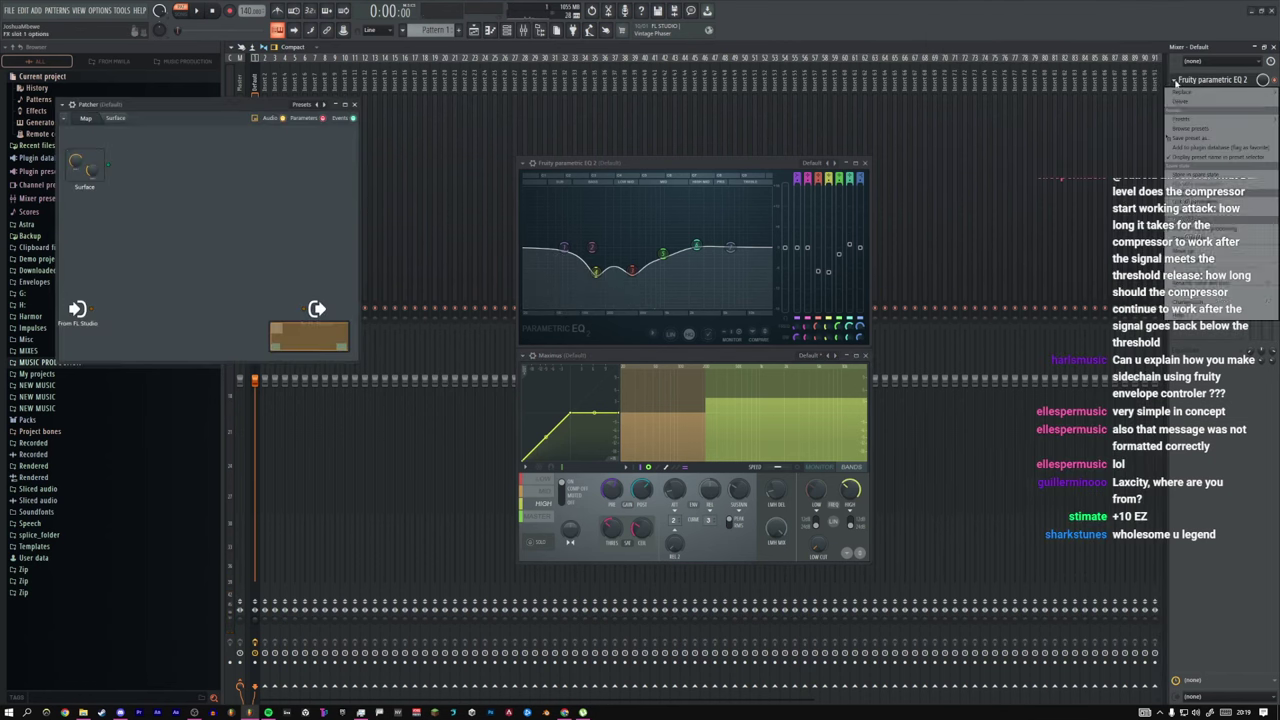
{"action": "left_click_drag", "start_coordinate": [1176, 138], "coordinate": [174, 231]}
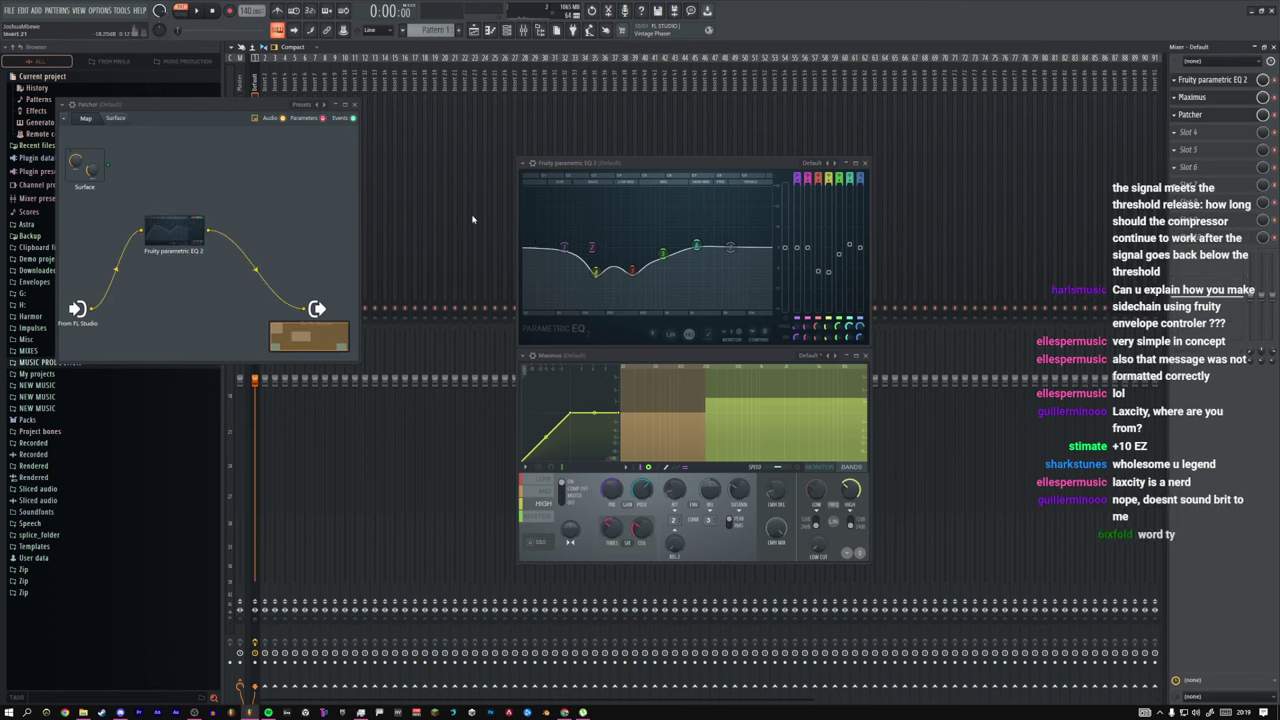
{"action": "left_click", "coordinate": [1175, 98]}
{"action": "left_click_drag", "start_coordinate": [1179, 155], "coordinate": [253, 267]}
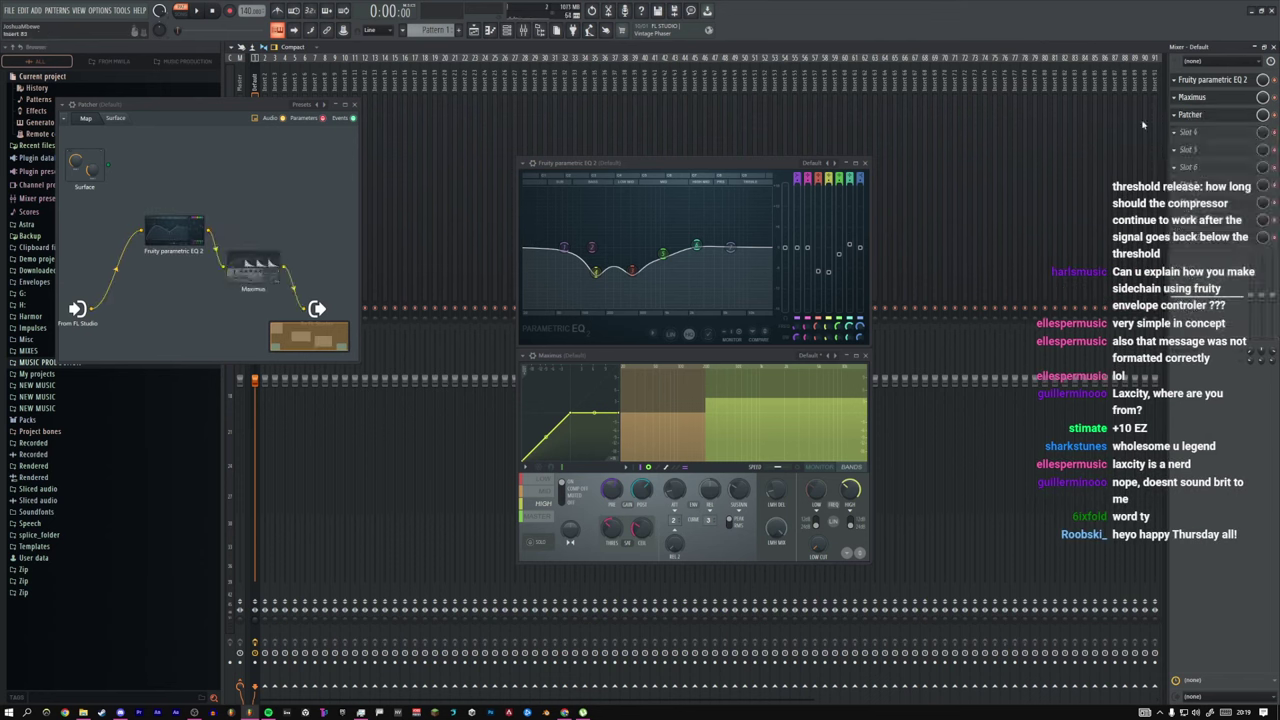
Step: Remove Fruity Parametric EQ 2 and Maximus from the Default mixer track and move Patcher up to slot 1
{"action": "left_click", "coordinate": [1175, 81]}
{"action": "left_click", "coordinate": [1180, 103]}
{"action": "left_click", "coordinate": [1175, 98]}
{"action": "left_click", "coordinate": [1180, 120]}
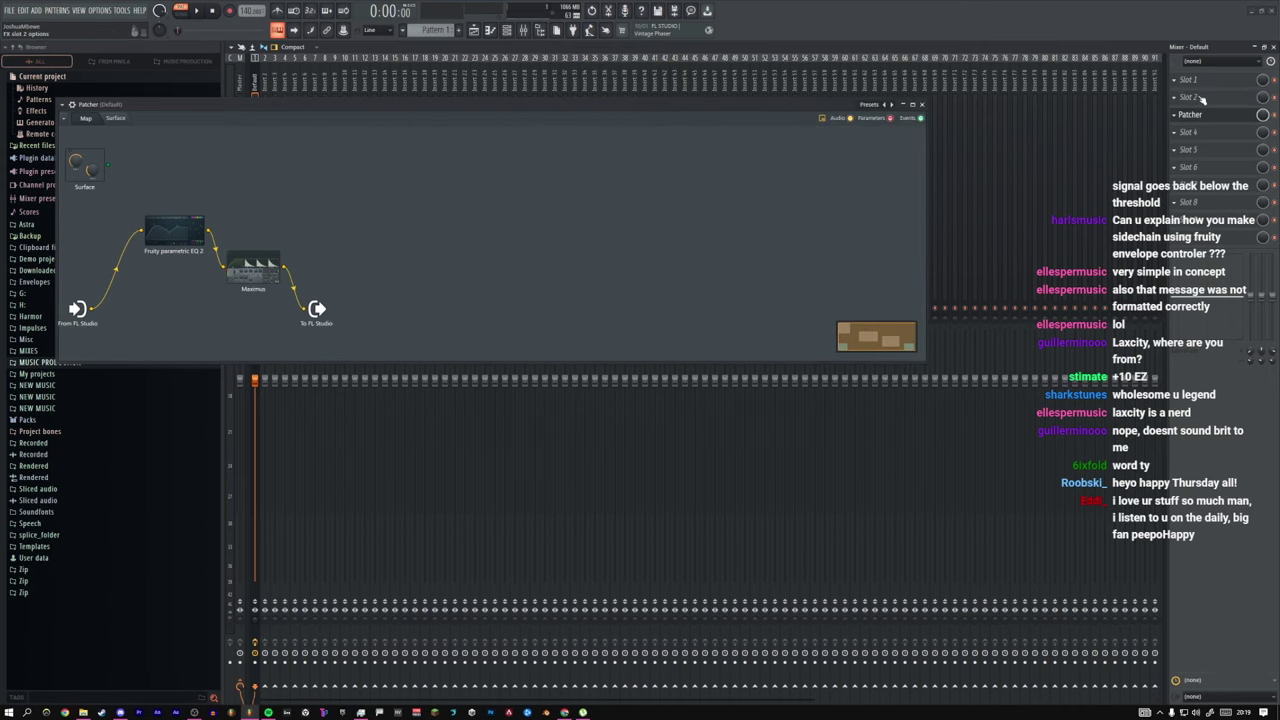
{"action": "scroll", "coordinate": [1198, 101], "scroll_direction": "up", "scroll_amount": 2}
Step: Arrange Patcher's nodes in one row, spacing the FL Studio input, EQ, Maximus and a far-off FL Studio output
{"action": "left_click_drag", "start_coordinate": [519, 107], "coordinate": [757, 106]}
{"action": "left_click_drag", "start_coordinate": [510, 263], "coordinate": [556, 220]}
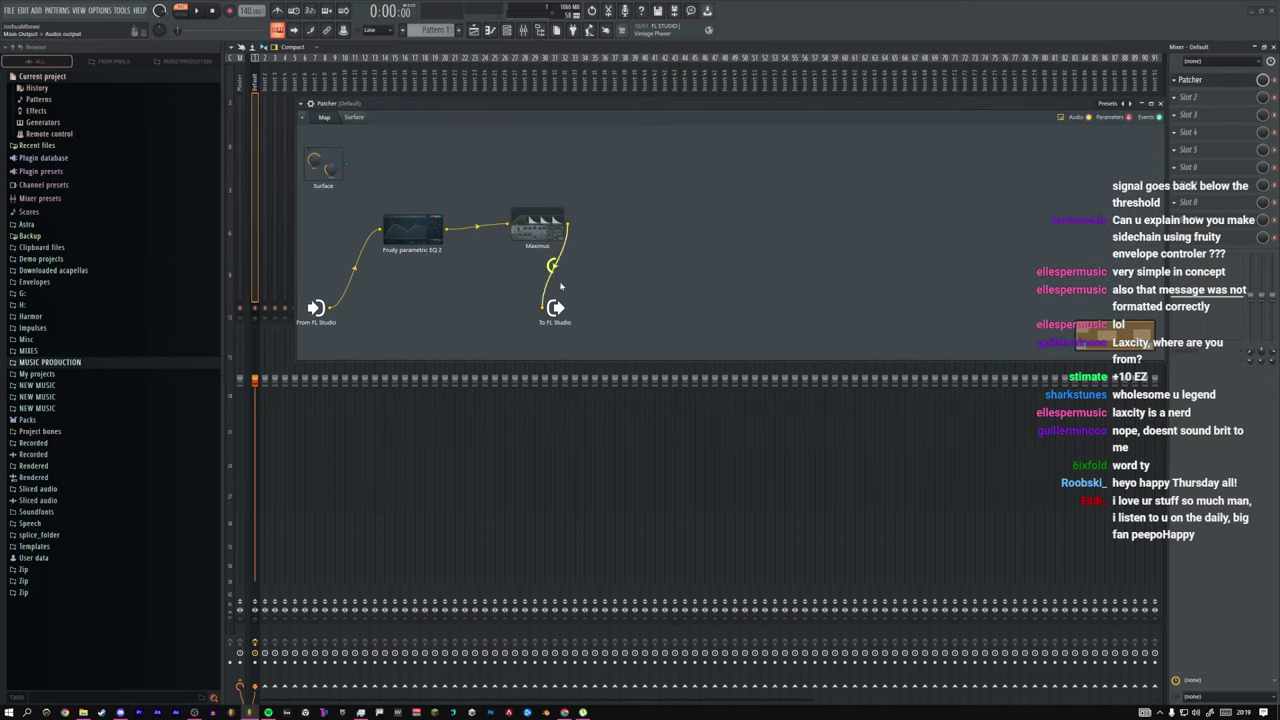
{"action": "left_click_drag", "start_coordinate": [557, 306], "coordinate": [1152, 202]}
{"action": "left_click_drag", "start_coordinate": [312, 307], "coordinate": [410, 226]}
{"action": "left_click_drag", "start_coordinate": [538, 224], "coordinate": [493, 223]}
{"action": "left_click_drag", "start_coordinate": [1151, 203], "coordinate": [1130, 216]}
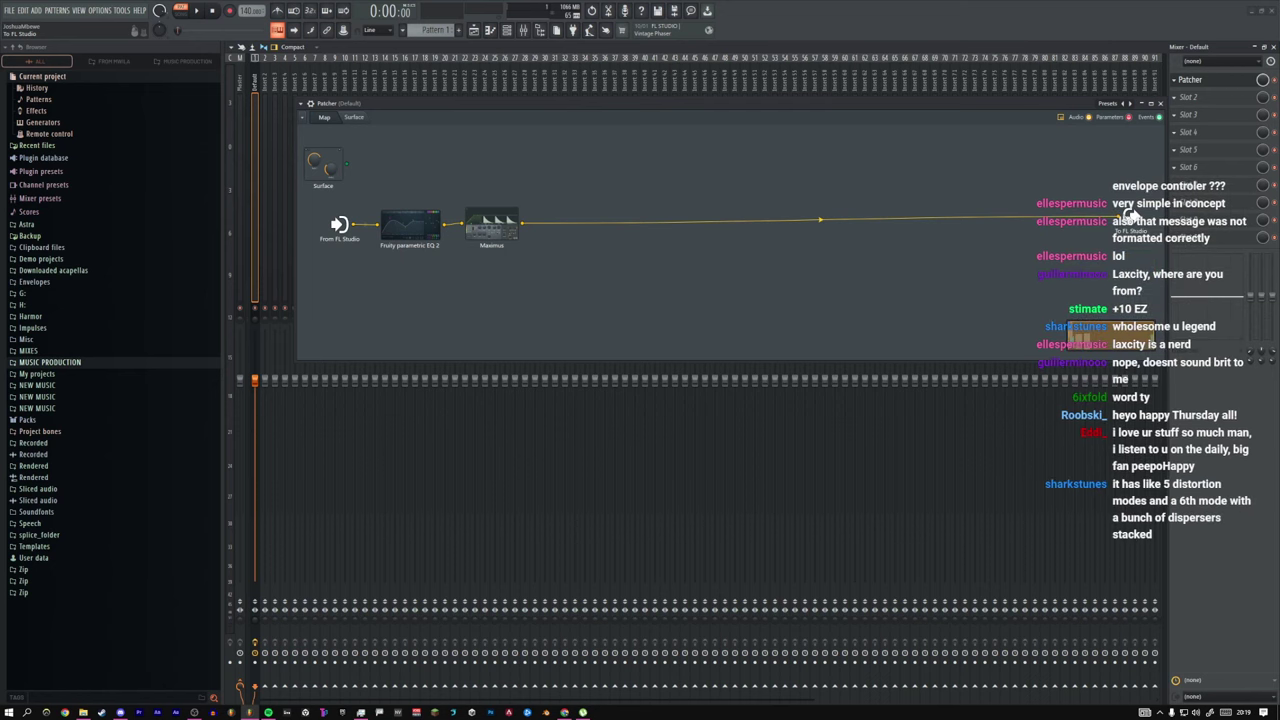
{"action": "key", "text": "n"}
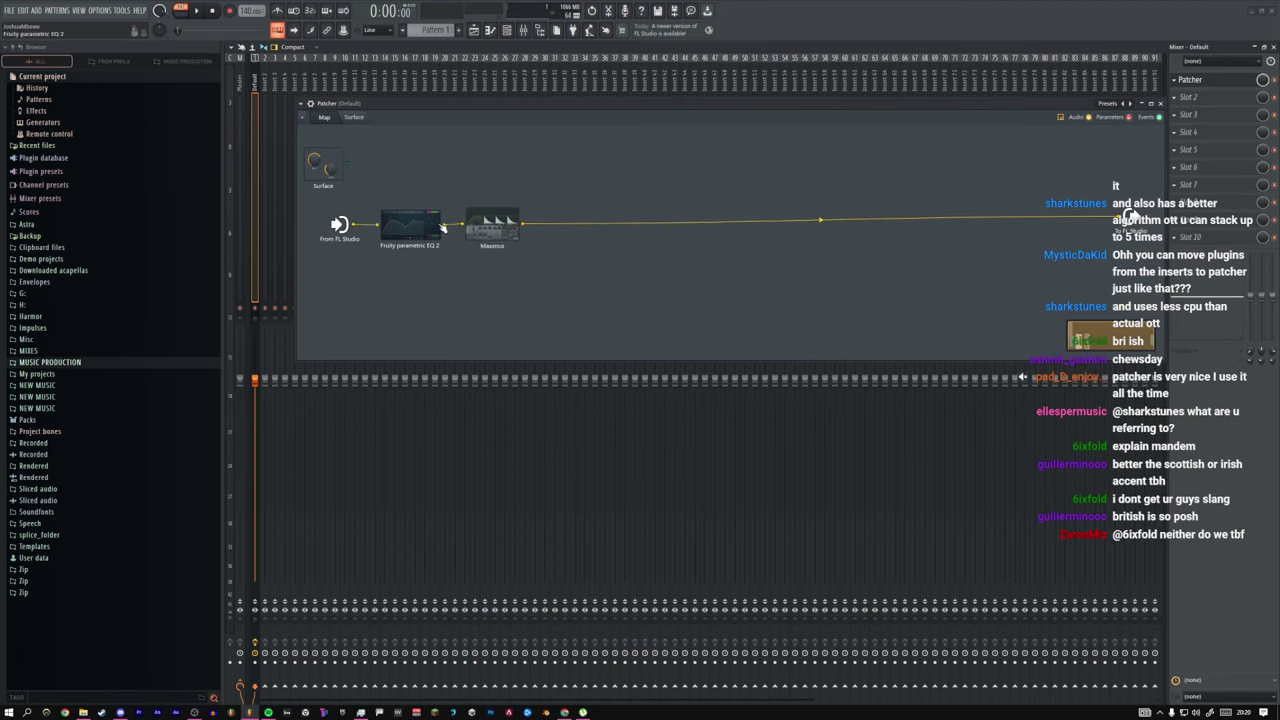
{"action": "left_click_drag", "start_coordinate": [342, 229], "coordinate": [317, 233]}
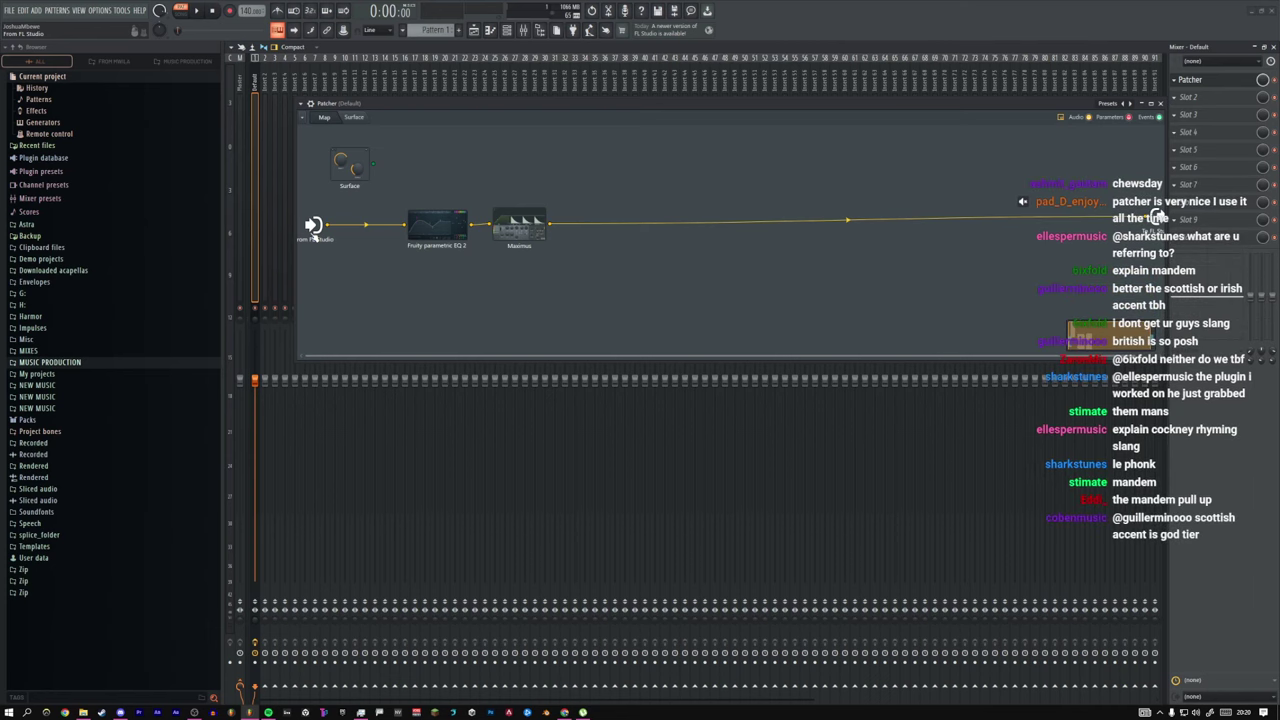
Step: Audition the bass and lower the high-band crossover and level slightly in Patcher's Maximus
{"action": "key", "text": "t"}
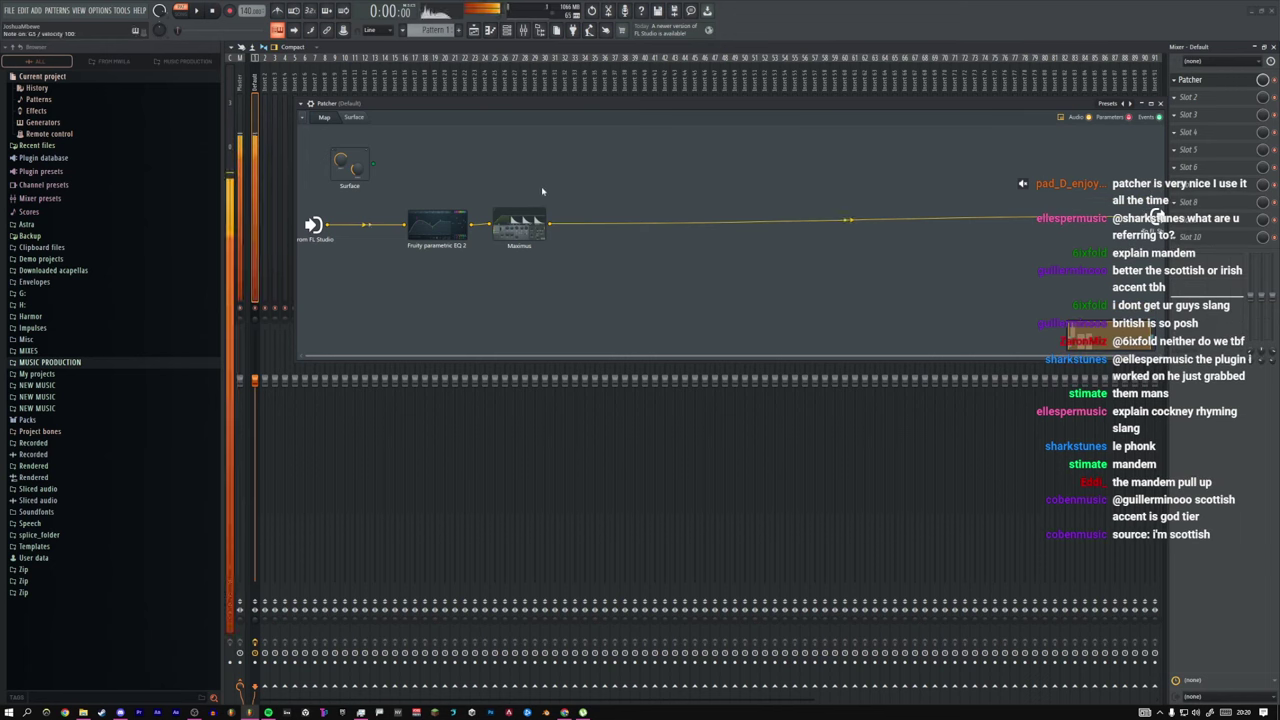
{"action": "left_click", "coordinate": [519, 225]}
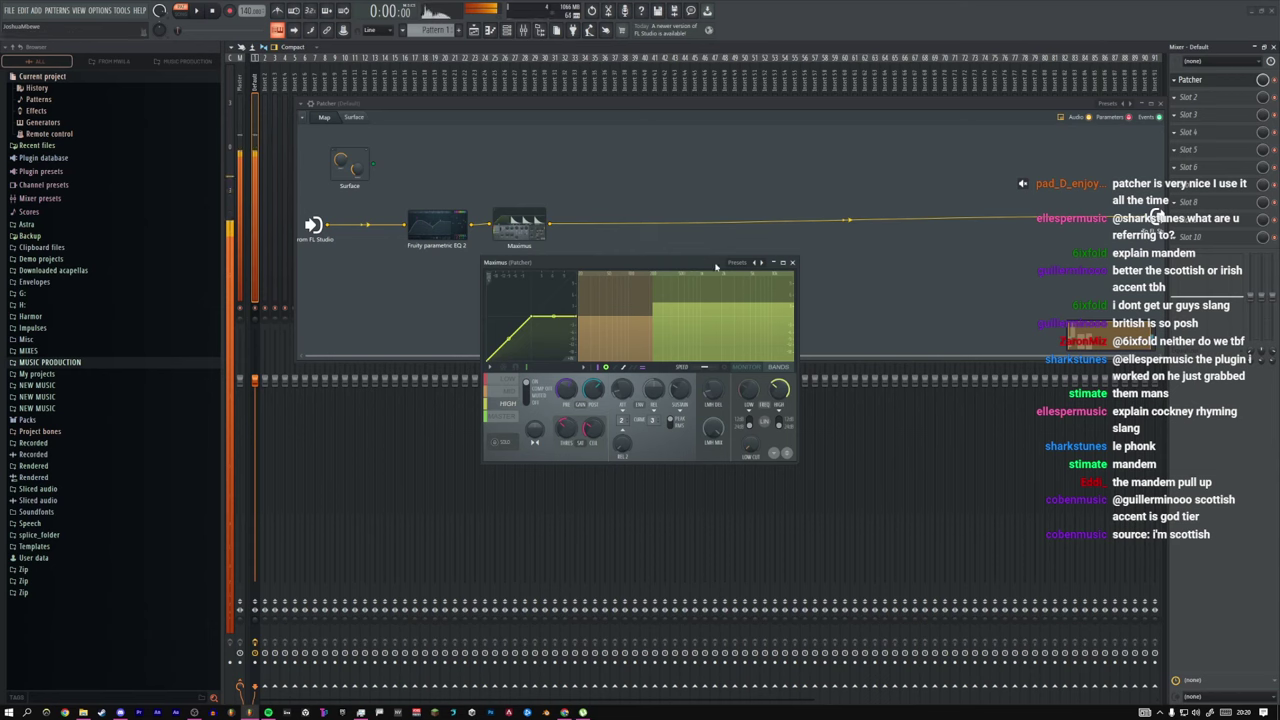
{"action": "left_click_drag", "start_coordinate": [680, 267], "coordinate": [809, 260]}
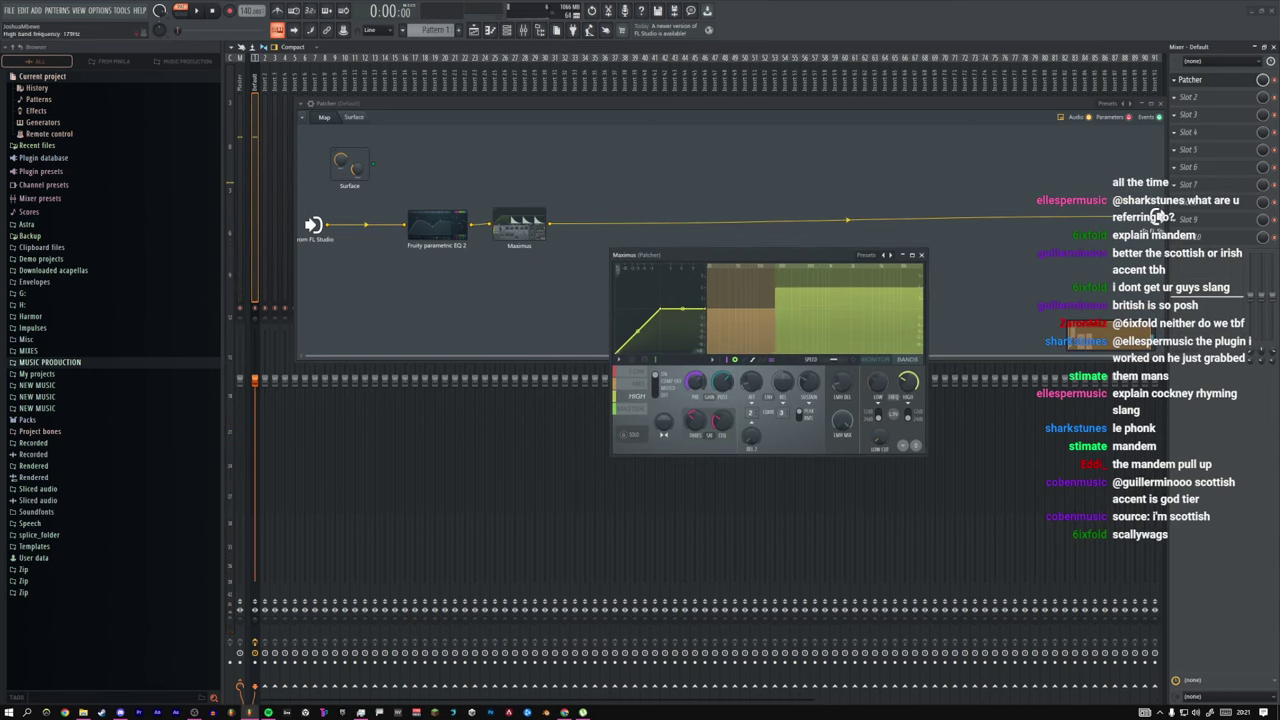
{"action": "mouse_move", "coordinate": [908, 381]}
{"action": "left_mouse_down"}
{"action": "mouse_move", "coordinate": [908, 356]}
{"action": "mouse_move", "coordinate": [908, 388]}
{"action": "left_mouse_up"}
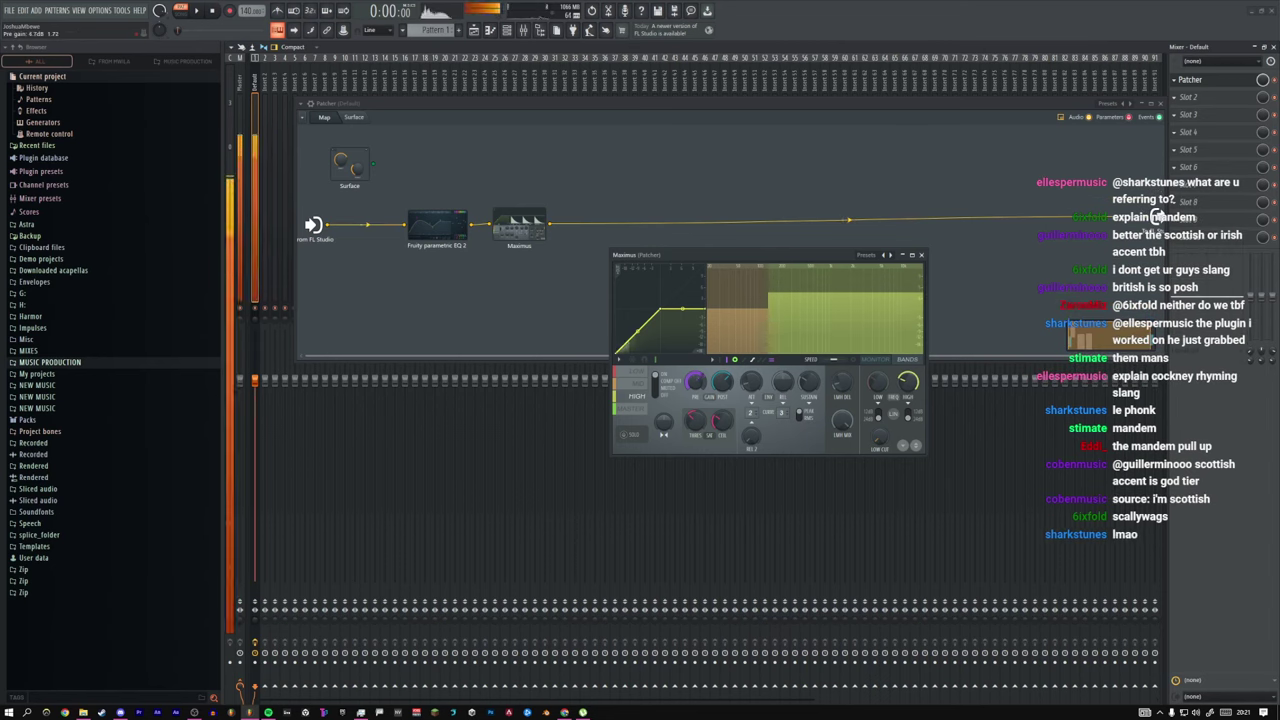
{"action": "left_click", "coordinate": [634, 373]}
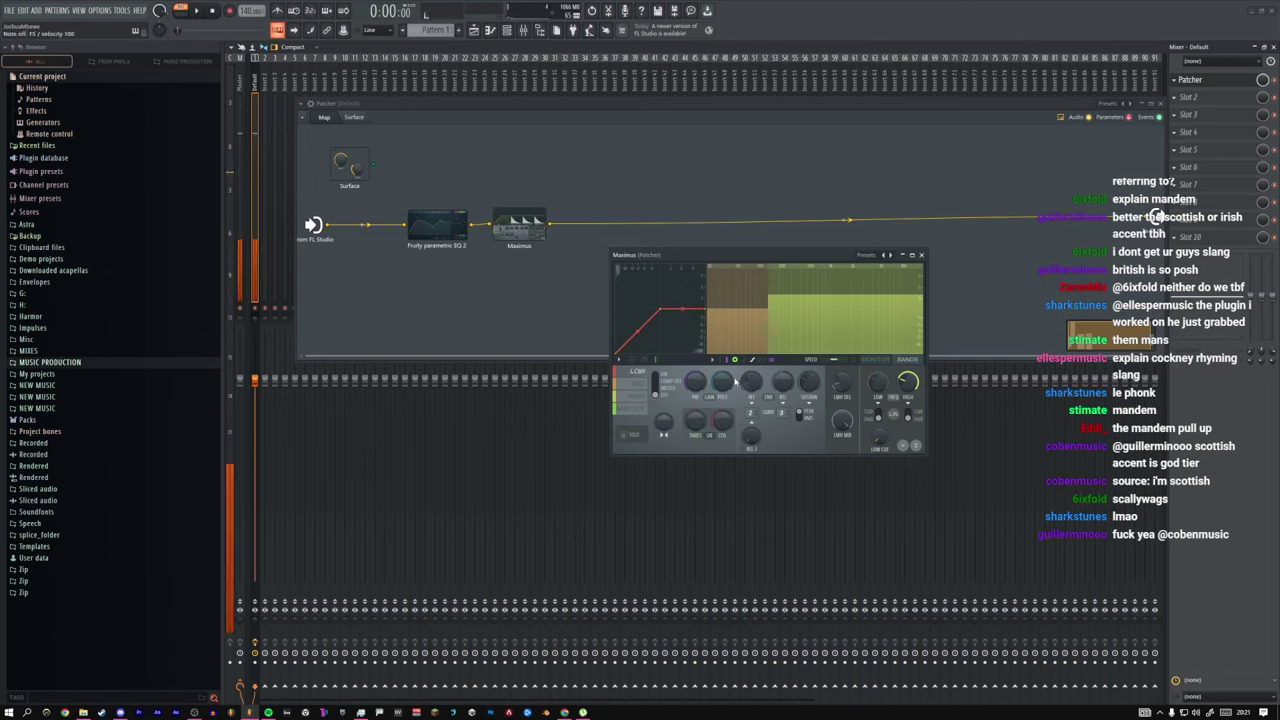
Step: Deepen the low cut on band 1 of Patcher's EQ and raise Maximus's high-band crossover and level slightly
{"action": "left_click", "coordinate": [449, 228]}
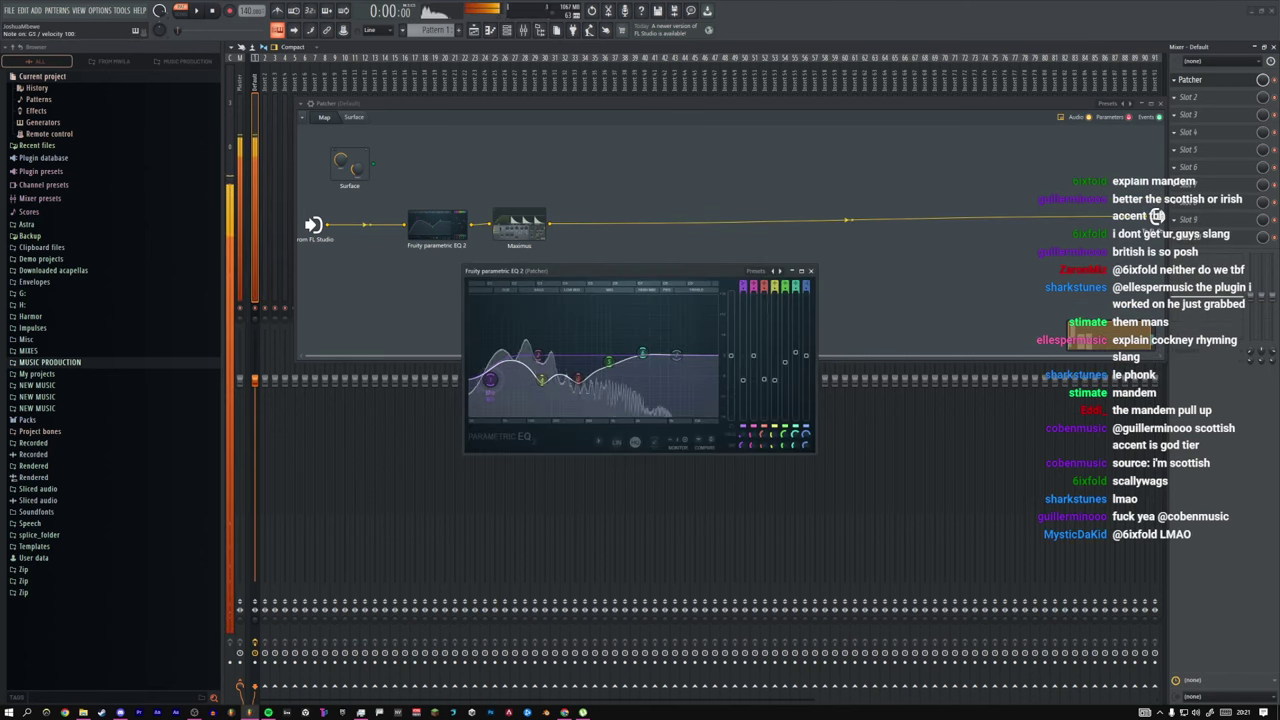
{"action": "left_click_drag", "start_coordinate": [490, 380], "coordinate": [486, 389]}
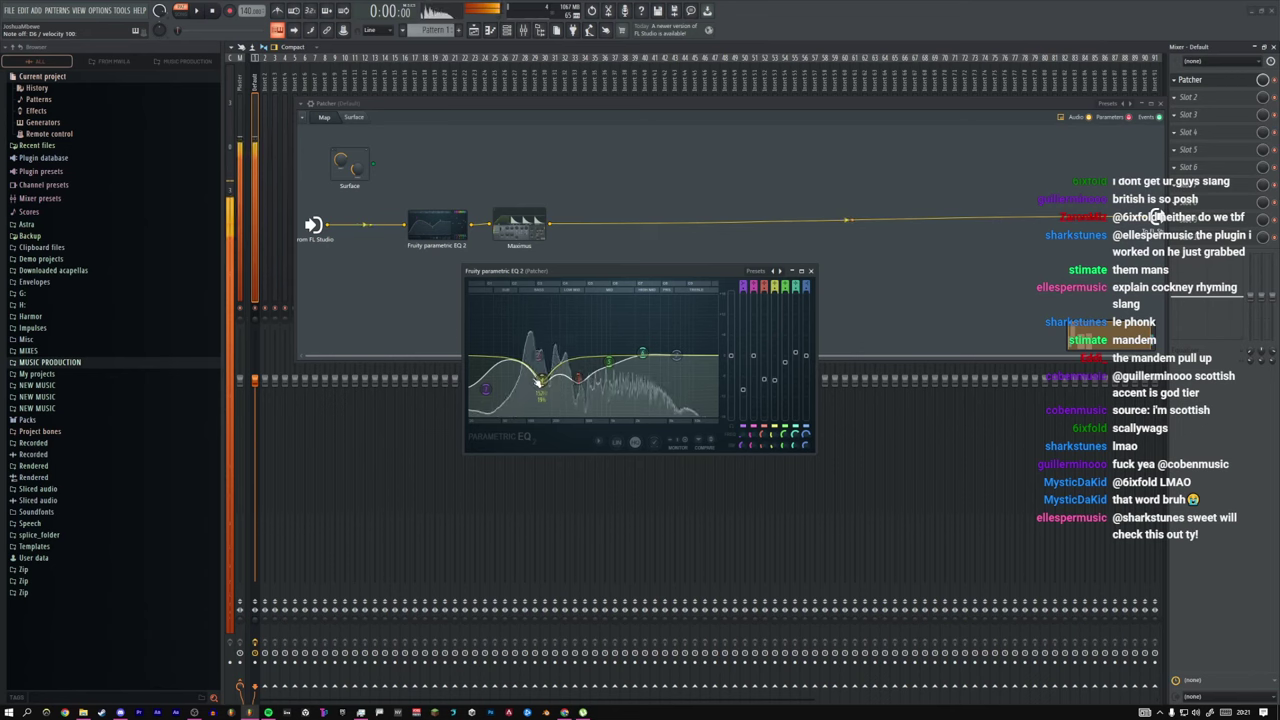
{"action": "double_click", "coordinate": [533, 237]}
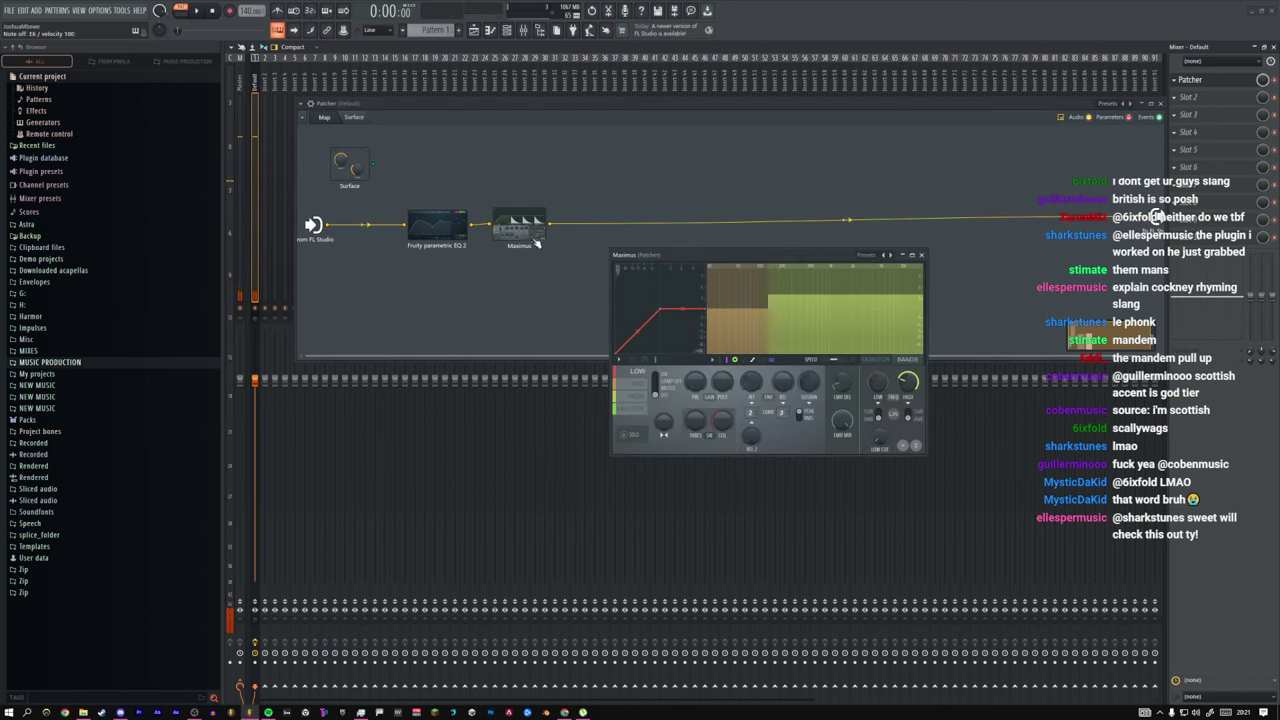
{"action": "left_click", "coordinate": [633, 397]}
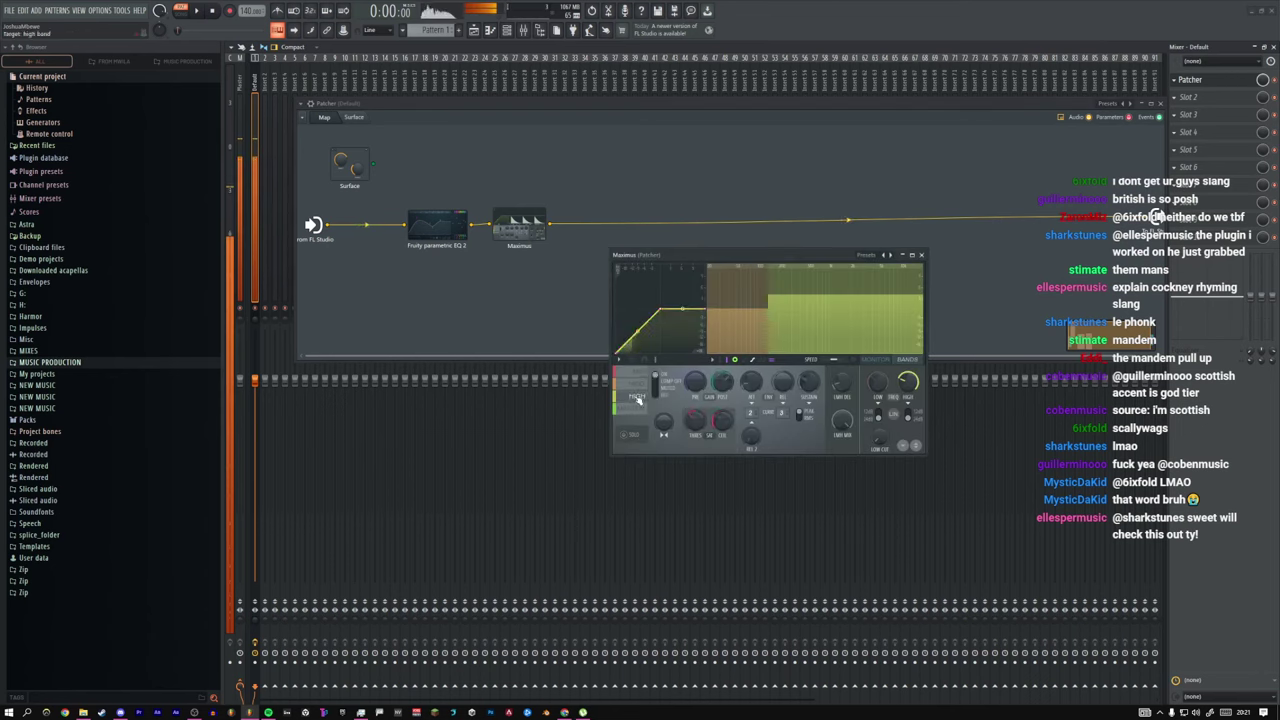
{"action": "left_click_drag", "start_coordinate": [908, 382], "coordinate": [908, 390]}
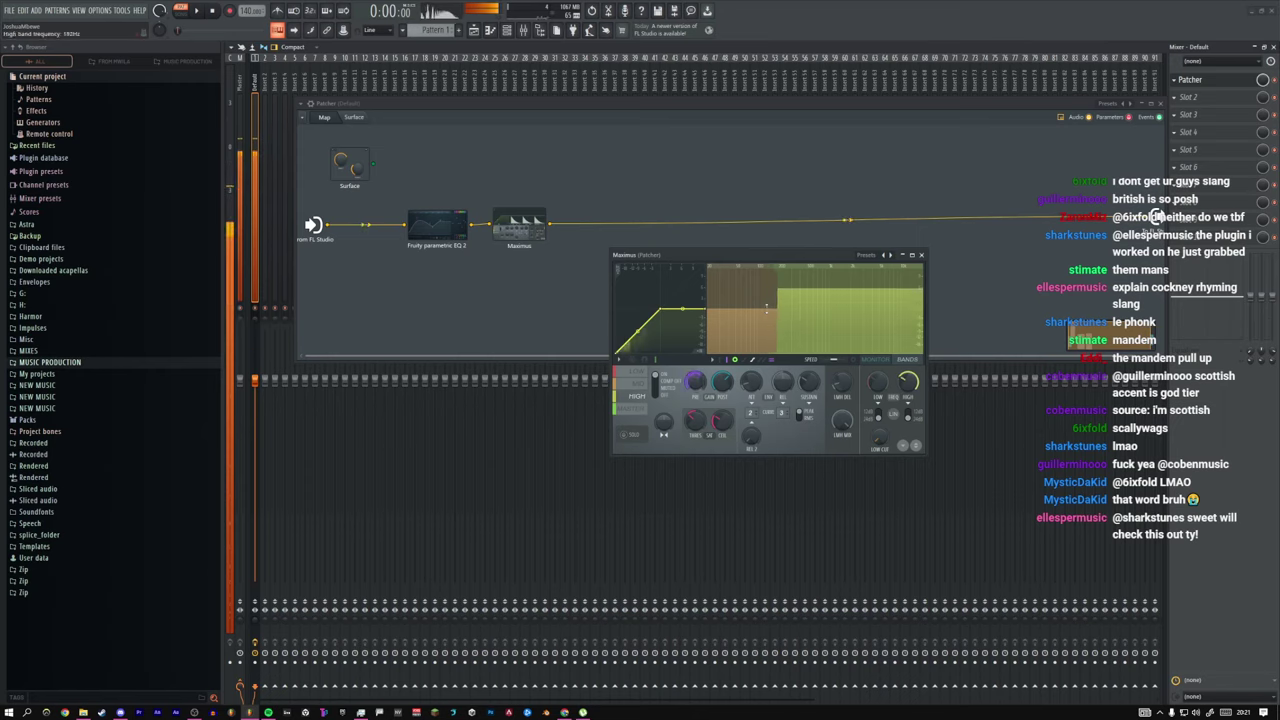
Step: Clone the Maximus node within Patcher, place the copy right after the original in the chain and open it
{"action": "right_click", "coordinate": [508, 232]}
{"action": "left_click", "coordinate": [522, 226]}
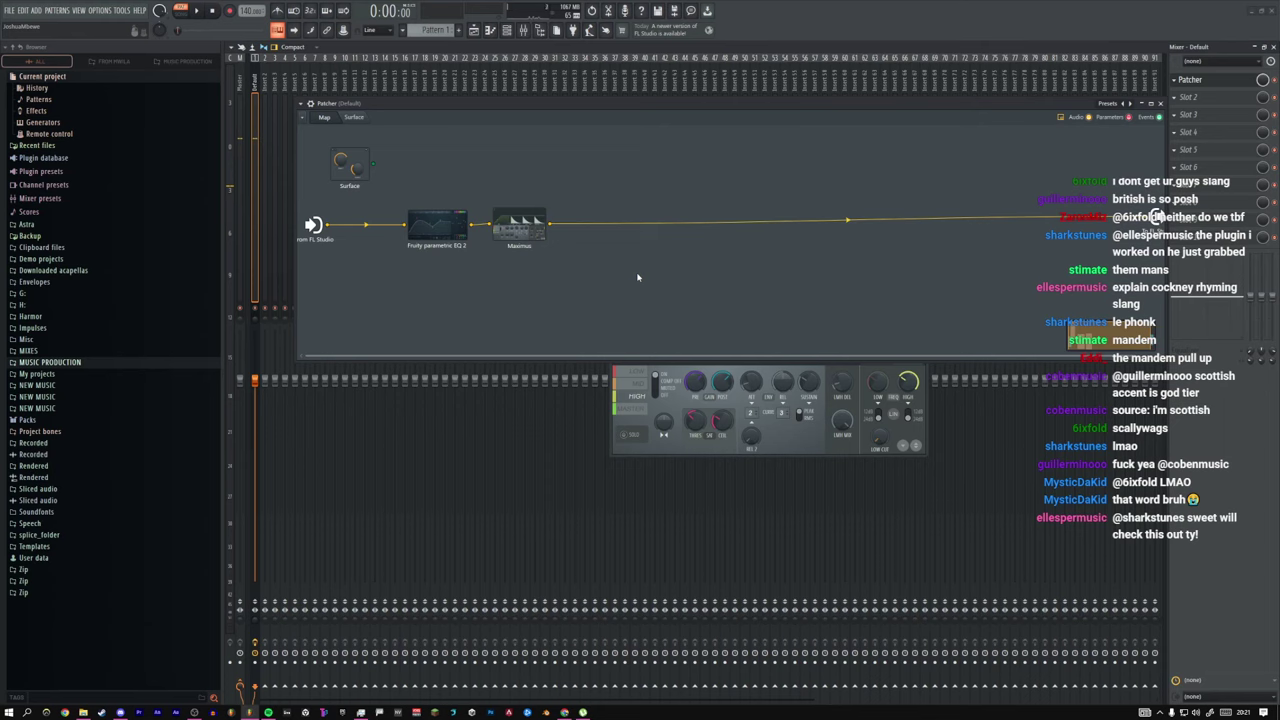
{"action": "left_click", "coordinate": [782, 434]}
{"action": "left_click_drag", "start_coordinate": [730, 258], "coordinate": [714, 273]}
{"action": "right_click", "coordinate": [511, 239]}
{"action": "left_click", "coordinate": [545, 253]}
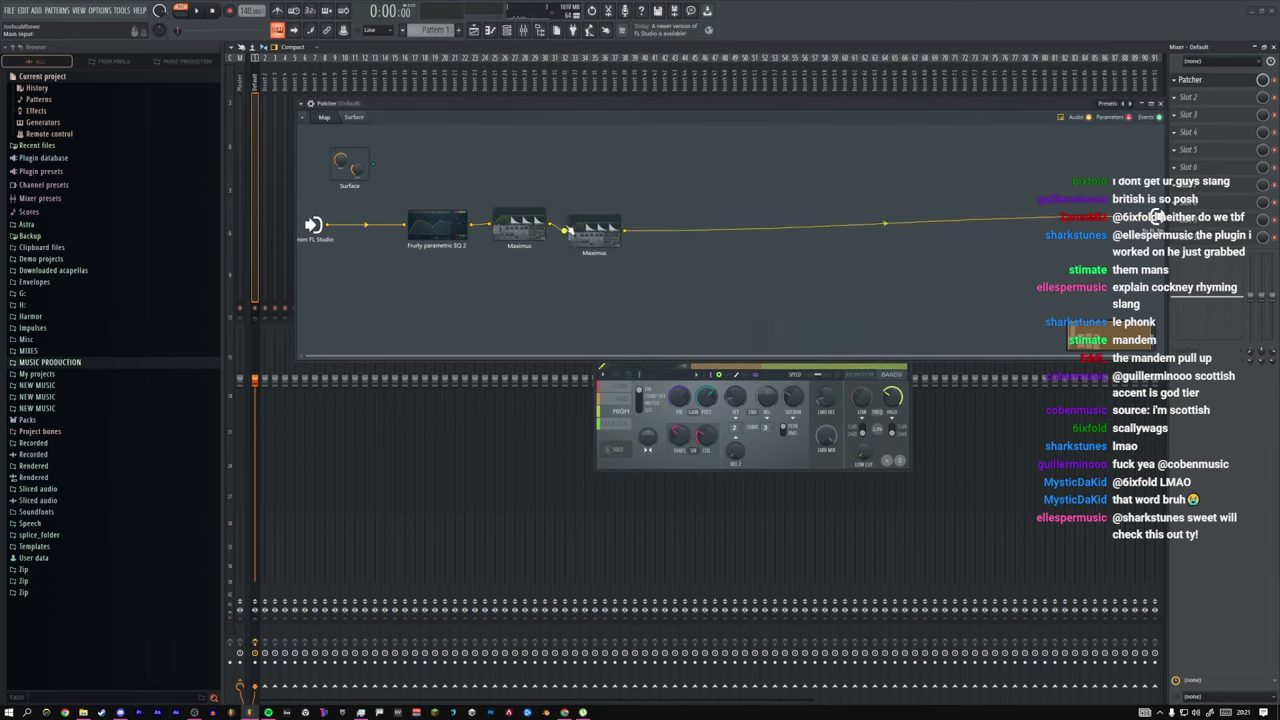
{"action": "left_click_drag", "start_coordinate": [599, 235], "coordinate": [613, 221]}
{"action": "double_click", "coordinate": [613, 221]}
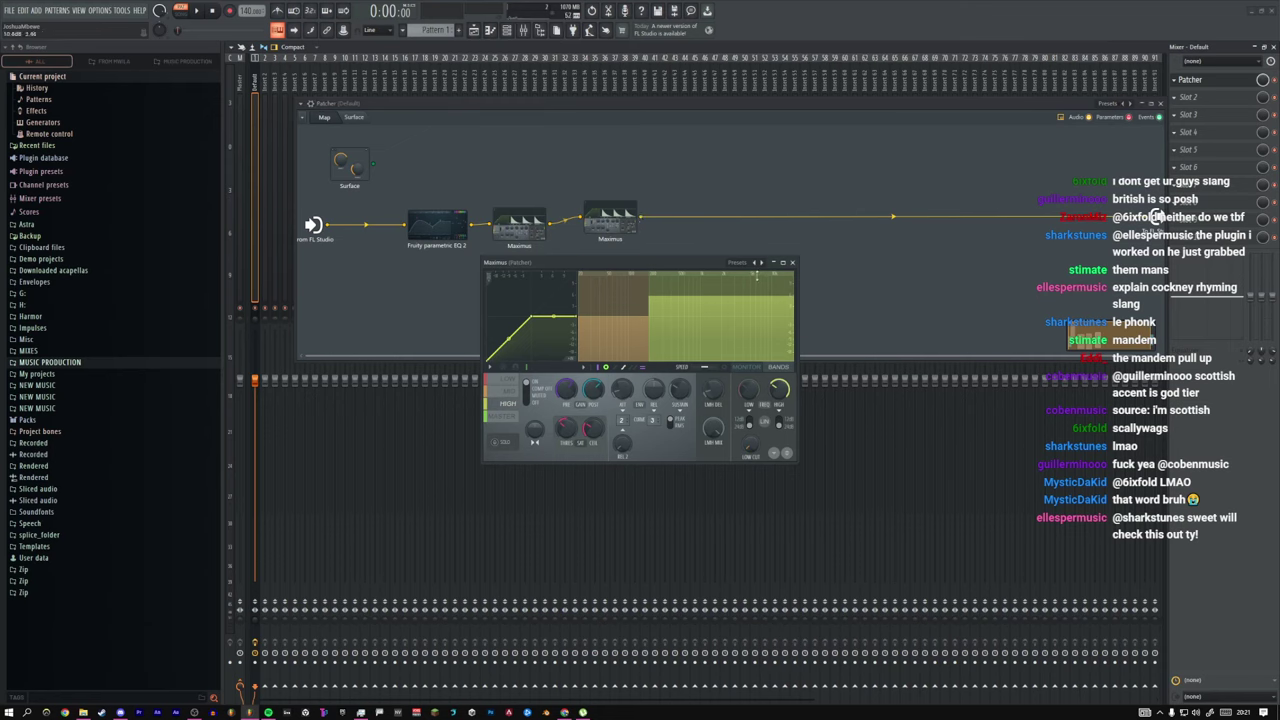
Step: Reset the saturation threshold, ceiling and post gain settings across the bands of the second Maximus
{"action": "right_click", "coordinate": [587, 434]}
{"action": "left_click", "coordinate": [597, 442]}
{"action": "right_click", "coordinate": [558, 423]}
{"action": "left_click", "coordinate": [568, 429]}
{"action": "left_click", "coordinate": [503, 393]}
{"action": "right_click", "coordinate": [576, 425]}
{"action": "left_click", "coordinate": [590, 433]}
{"action": "right_click", "coordinate": [592, 392]}
{"action": "left_click", "coordinate": [603, 400]}
{"action": "left_click", "coordinate": [512, 405]}
{"action": "right_click", "coordinate": [591, 391]}
{"action": "left_click", "coordinate": [602, 400]}
Step: Boost the second Maximus's high band with post gain, a much higher crossover and saturation while auditioning notes
{"action": "left_click_drag", "start_coordinate": [567, 391], "coordinate": [593, 378]}
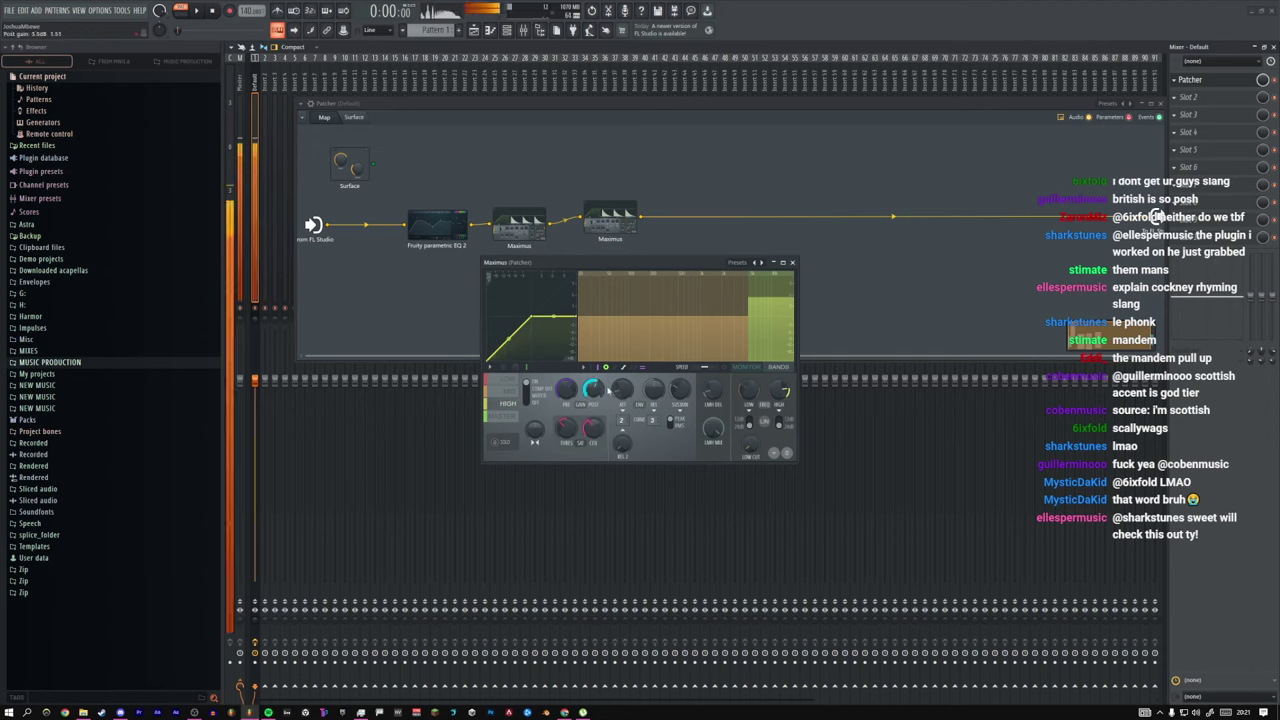
{"action": "left_click_drag", "start_coordinate": [781, 391], "coordinate": [781, 413]}
{"action": "left_click_drag", "start_coordinate": [566, 428], "coordinate": [566, 418]}
{"action": "mouse_move", "coordinate": [593, 429]}
{"action": "left_mouse_down"}
{"action": "mouse_move", "coordinate": [593, 441]}
{"action": "mouse_move", "coordinate": [593, 410]}
{"action": "left_mouse_up"}
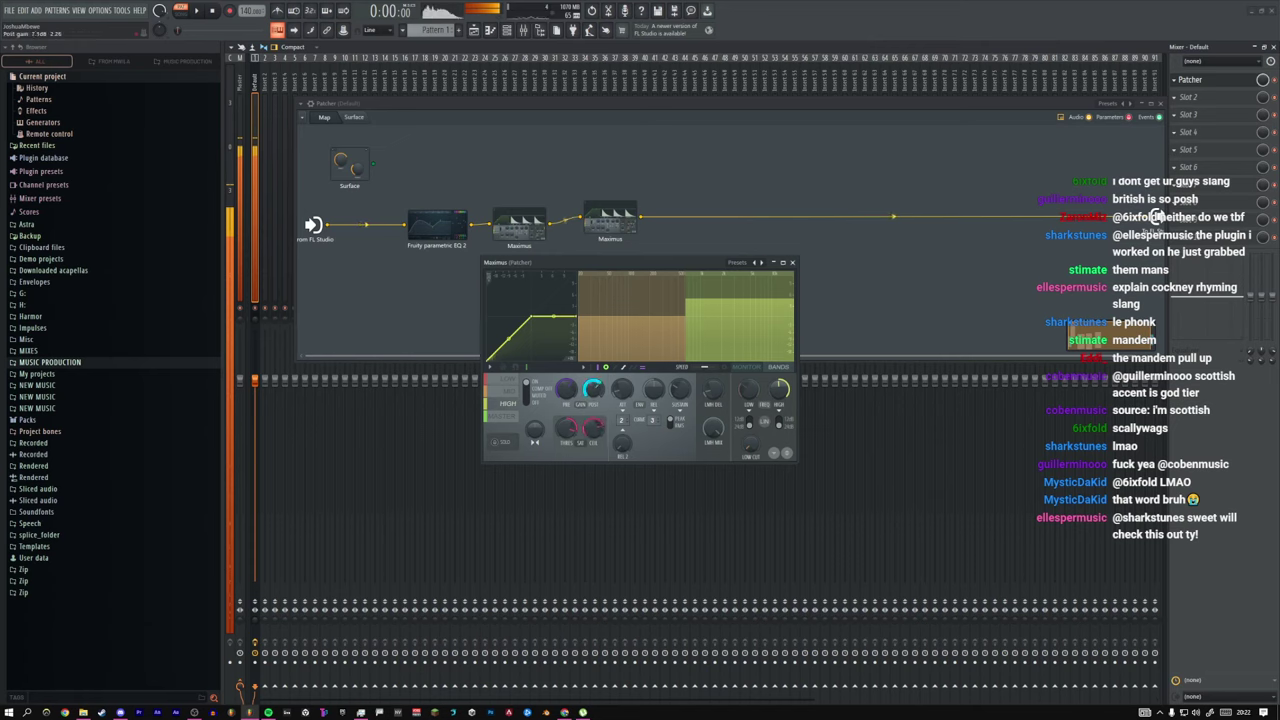
{"action": "key", "text": "x"}
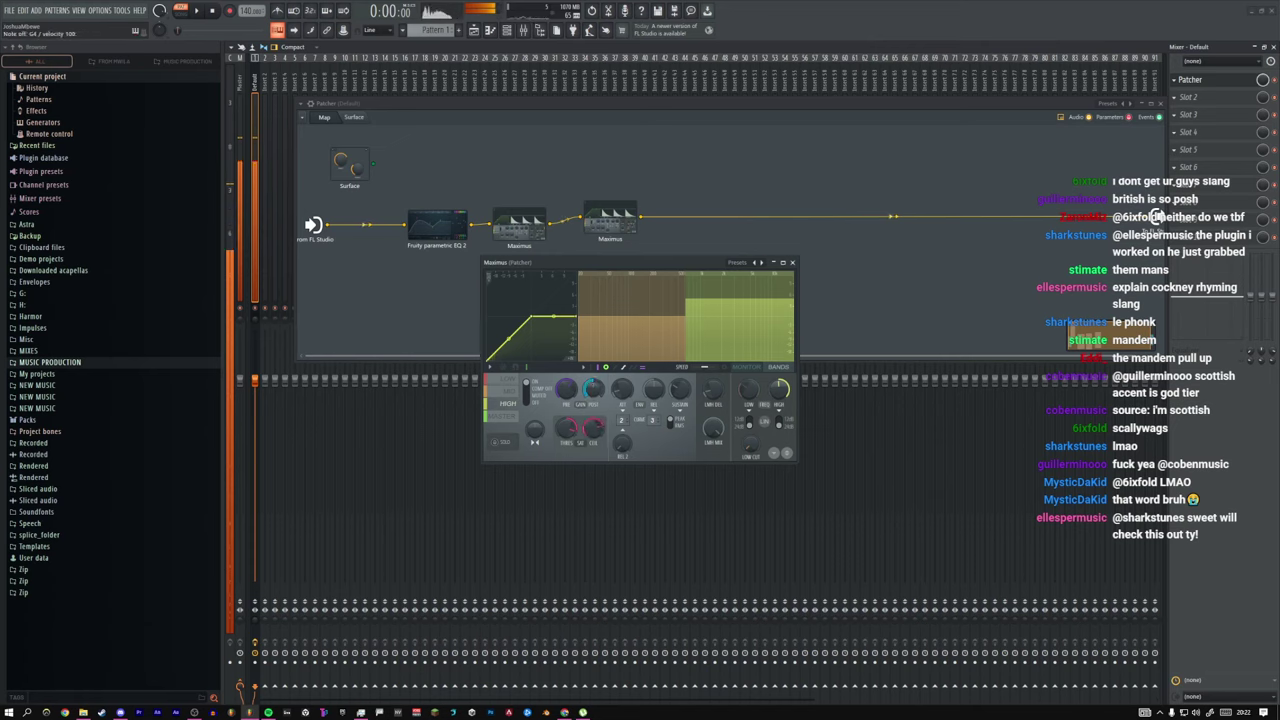
{"action": "key", "text": "b"}
{"action": "key", "text": "y"}
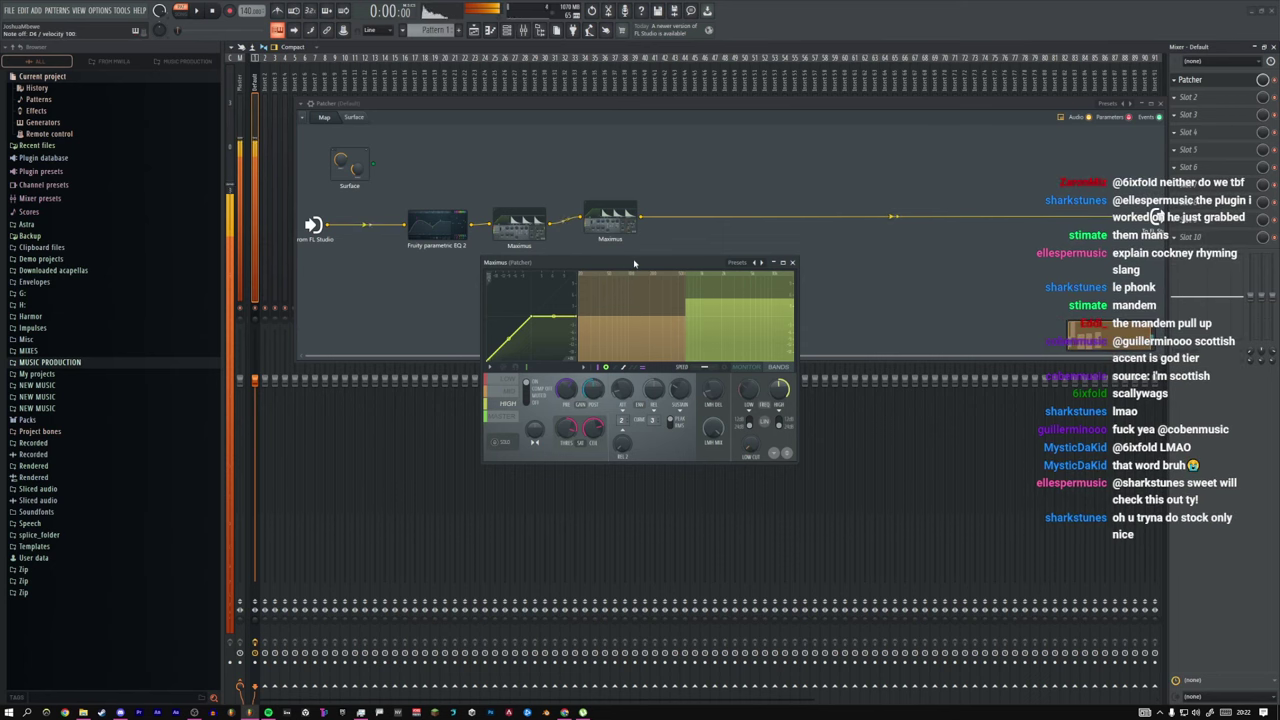
{"action": "key", "text": "q"}
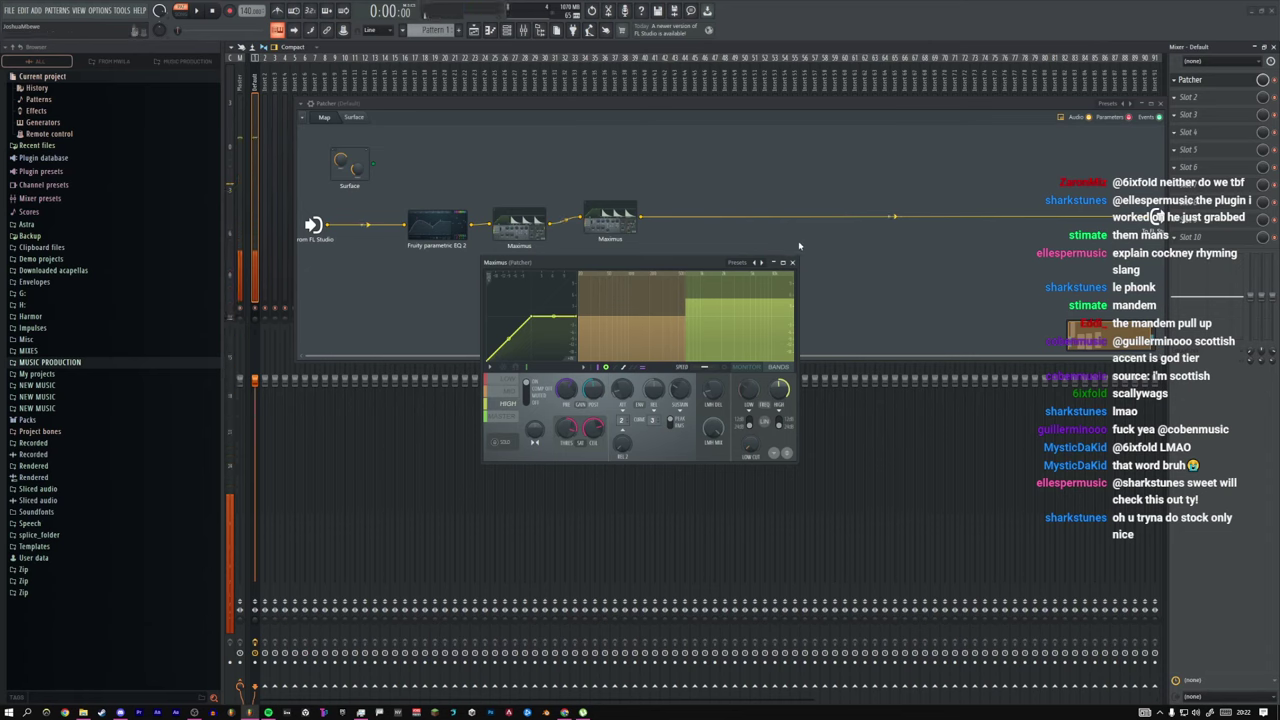
{"action": "left_click", "coordinate": [792, 262]}
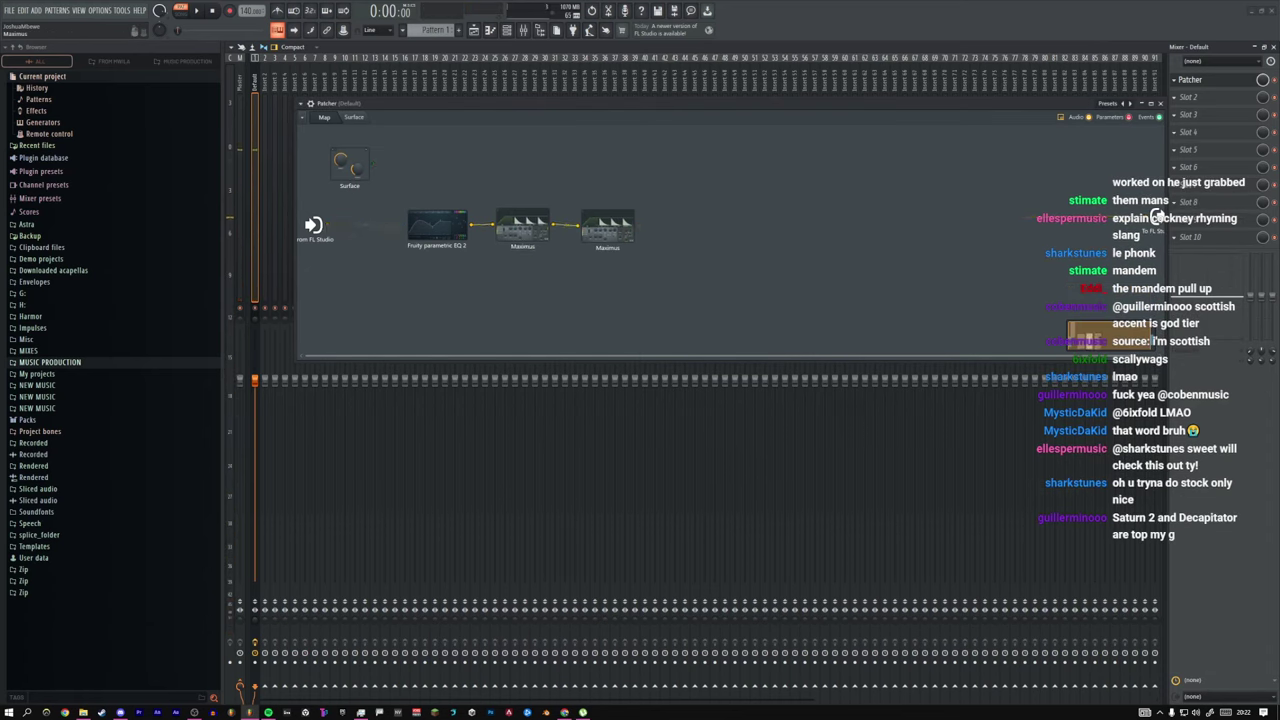
Step: Tidy the Patcher map, shifting the EQ node away from the first Maximus and closer to the FL Studio input
{"action": "left_click", "coordinate": [450, 232]}
{"action": "left_click", "coordinate": [810, 270]}
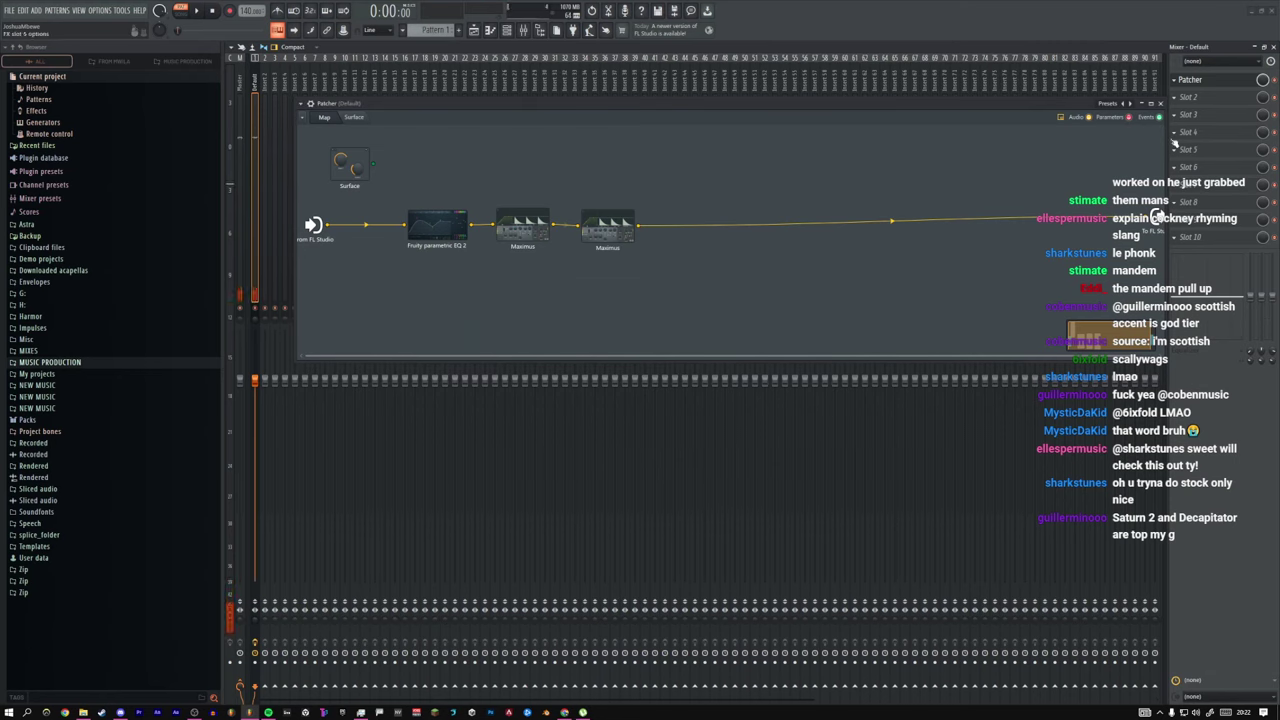
{"action": "left_click_drag", "start_coordinate": [718, 106], "coordinate": [678, 108]}
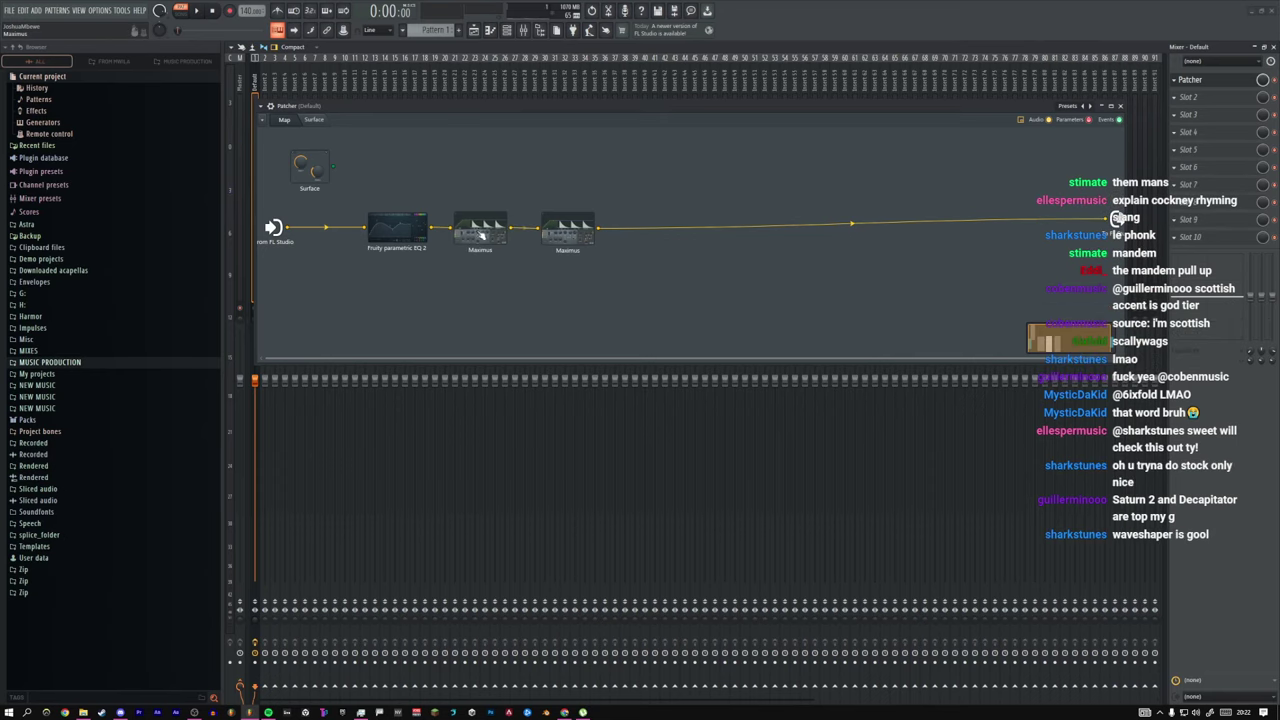
{"action": "left_click_drag", "start_coordinate": [420, 230], "coordinate": [399, 232]}
Step: Try toggling the Main Output among the Fruity parametric EQ 2 node's audio outputs in Patcher
{"action": "right_click", "coordinate": [402, 231]}
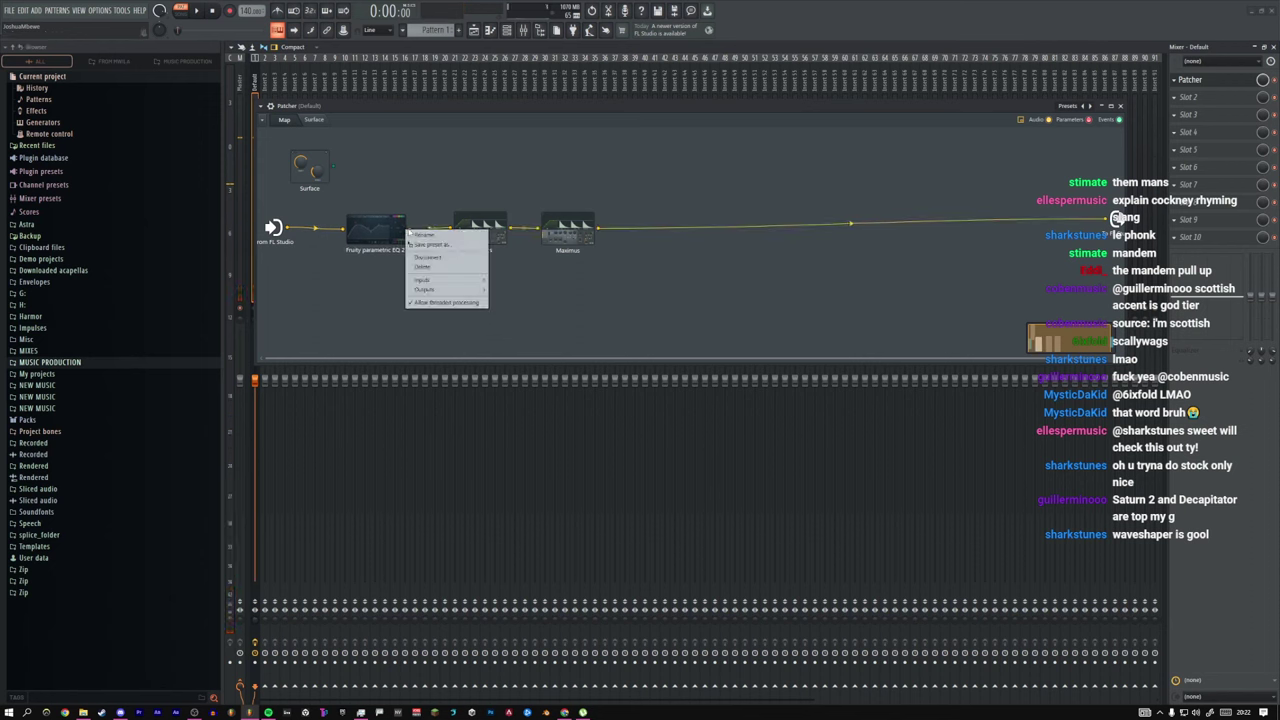
{"action": "right_click", "coordinate": [410, 230]}
{"action": "left_click", "coordinate": [413, 229]}
{"action": "right_click", "coordinate": [407, 232]}
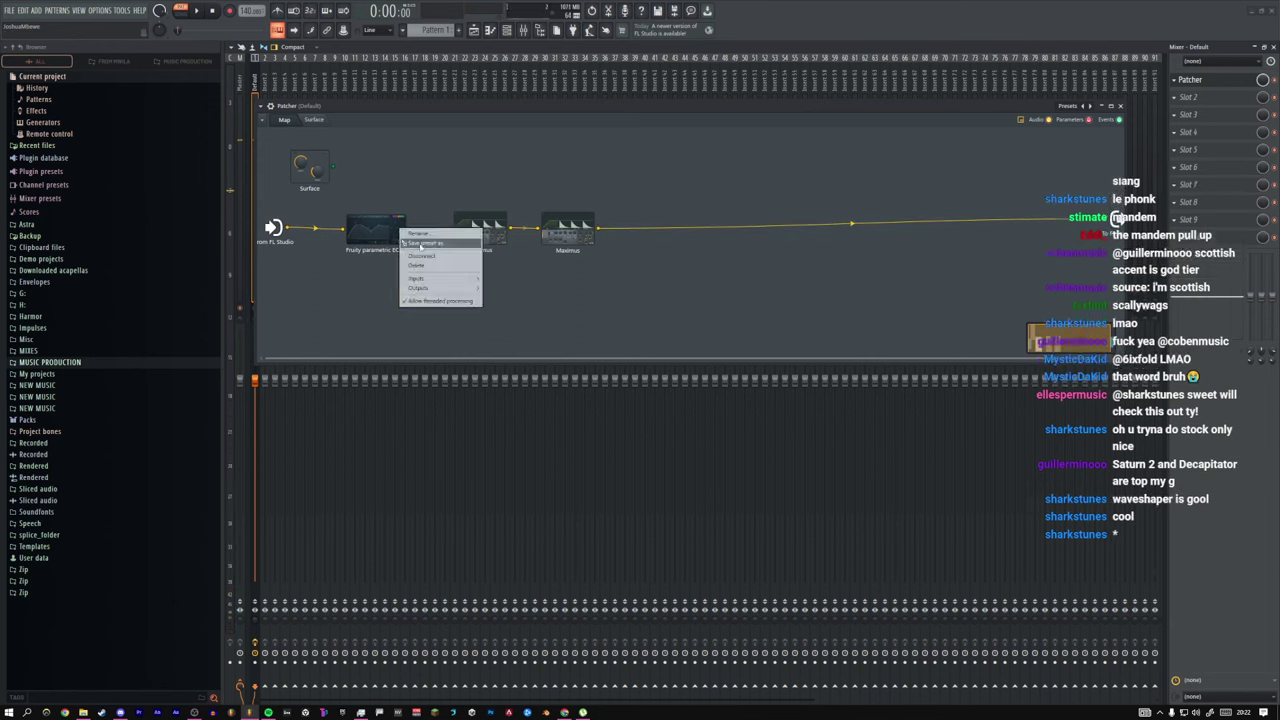
{"action": "mouse_move", "coordinate": [437, 280]}
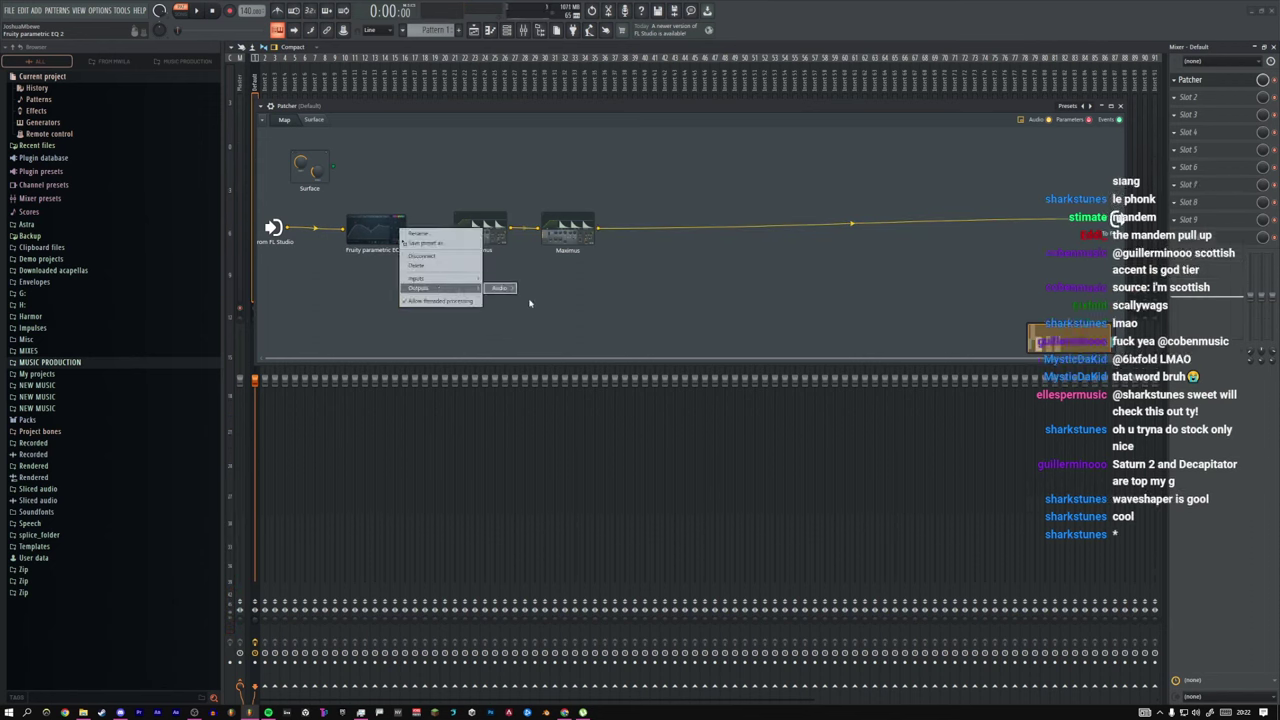
{"action": "mouse_move", "coordinate": [500, 288]}
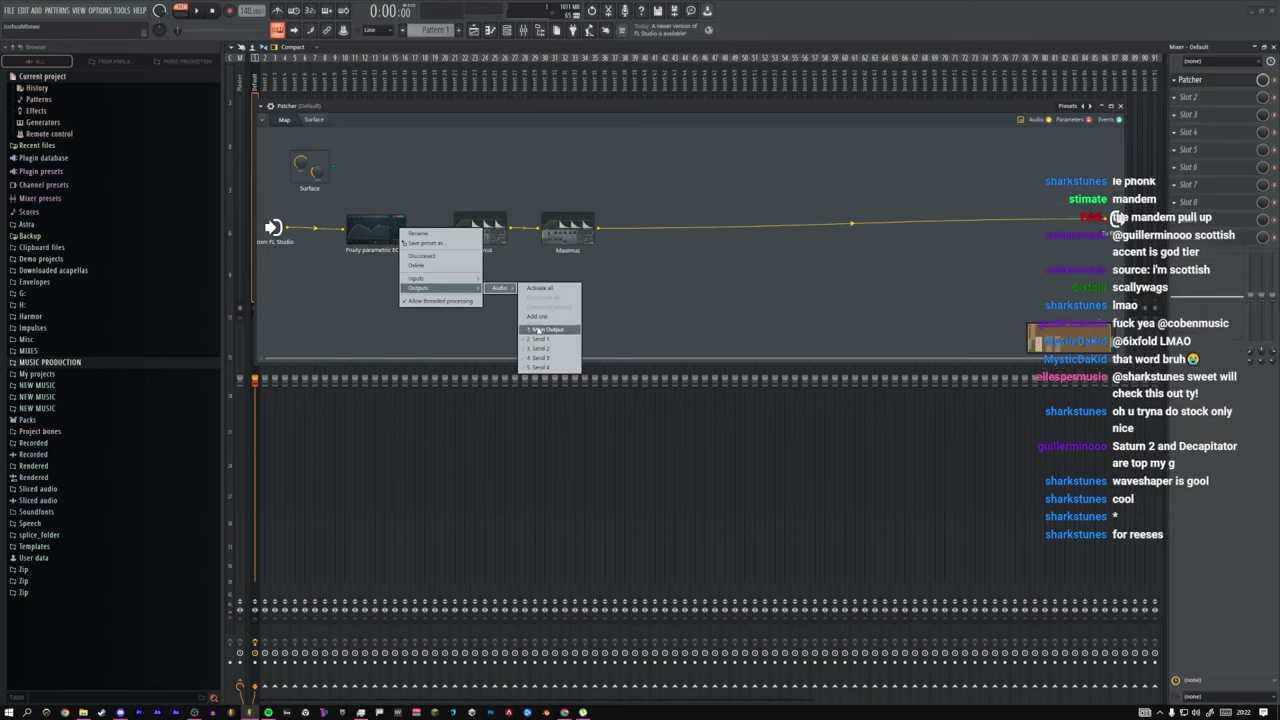
{"action": "left_click", "coordinate": [538, 330]}
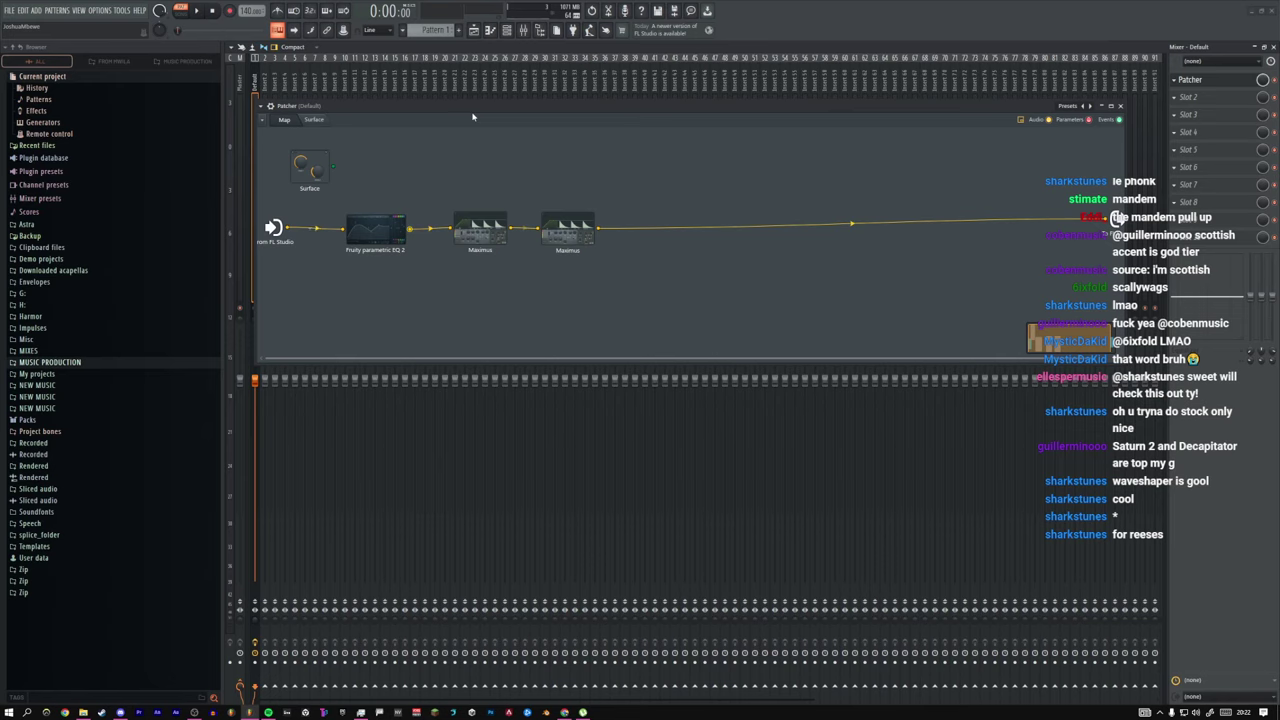
{"action": "right_click", "coordinate": [393, 228]}
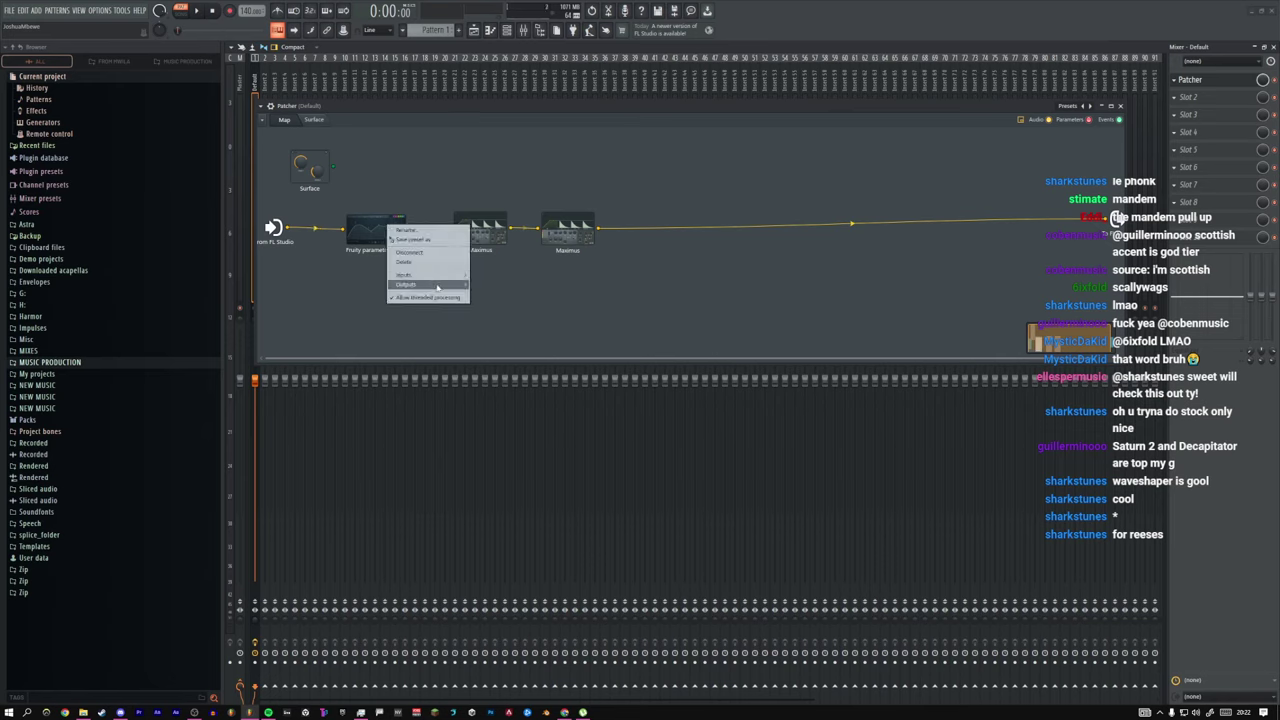
{"action": "mouse_move", "coordinate": [437, 285]}
{"action": "mouse_move", "coordinate": [499, 288]}
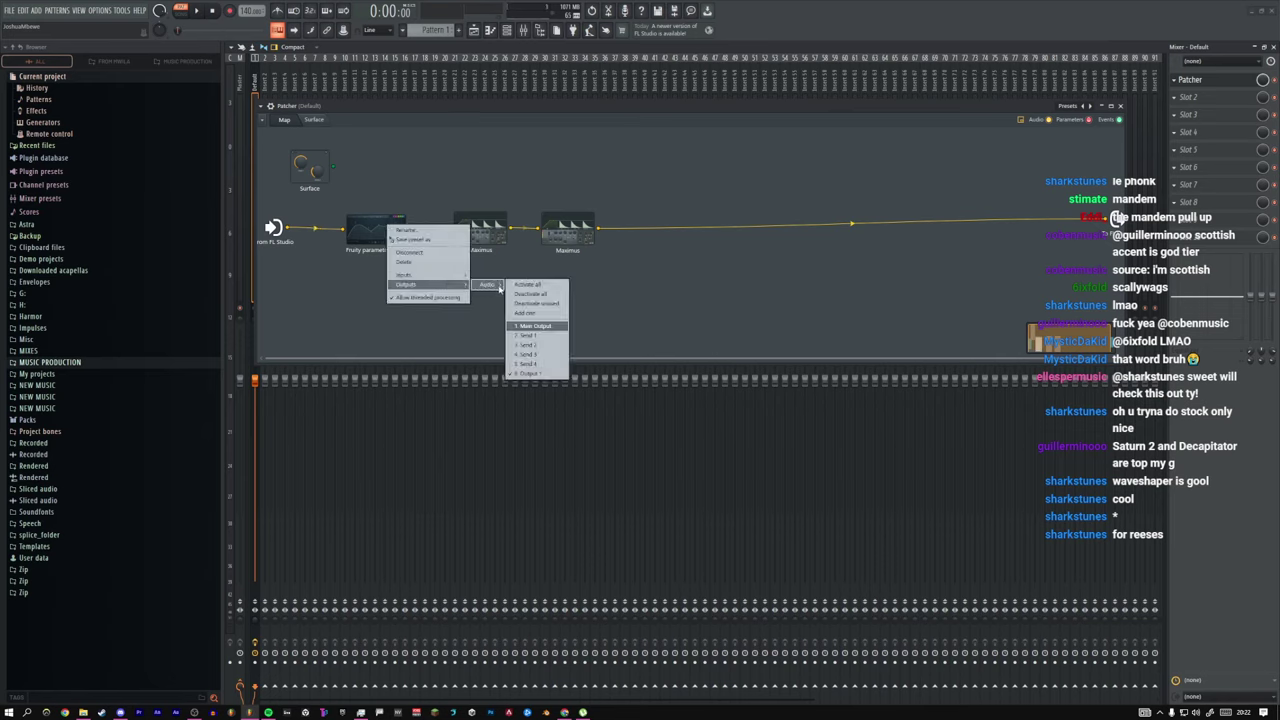
{"action": "left_click", "coordinate": [532, 331]}
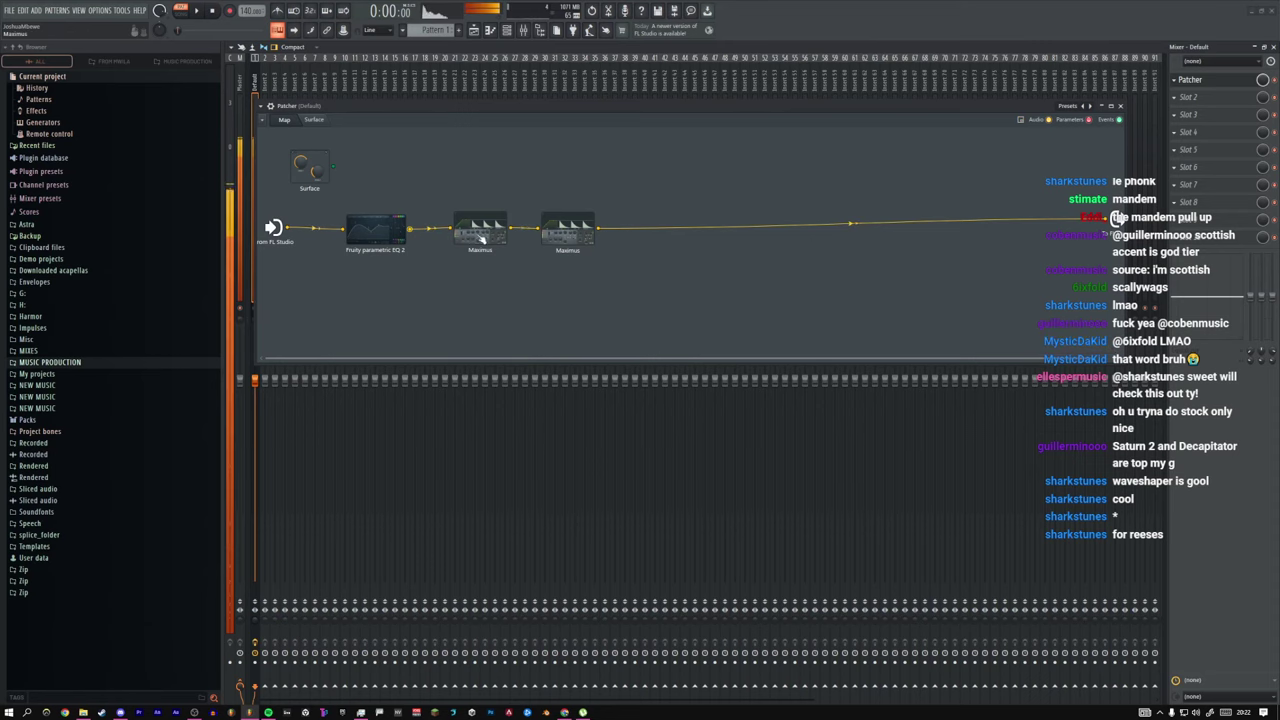
Step: Insert a Fruity WaveShaper between the FL Studio input and the EQ node, and bend its curve strongly upward at the midpoint
{"action": "right_click", "coordinate": [288, 227]}
{"action": "mouse_move", "coordinate": [307, 242]}
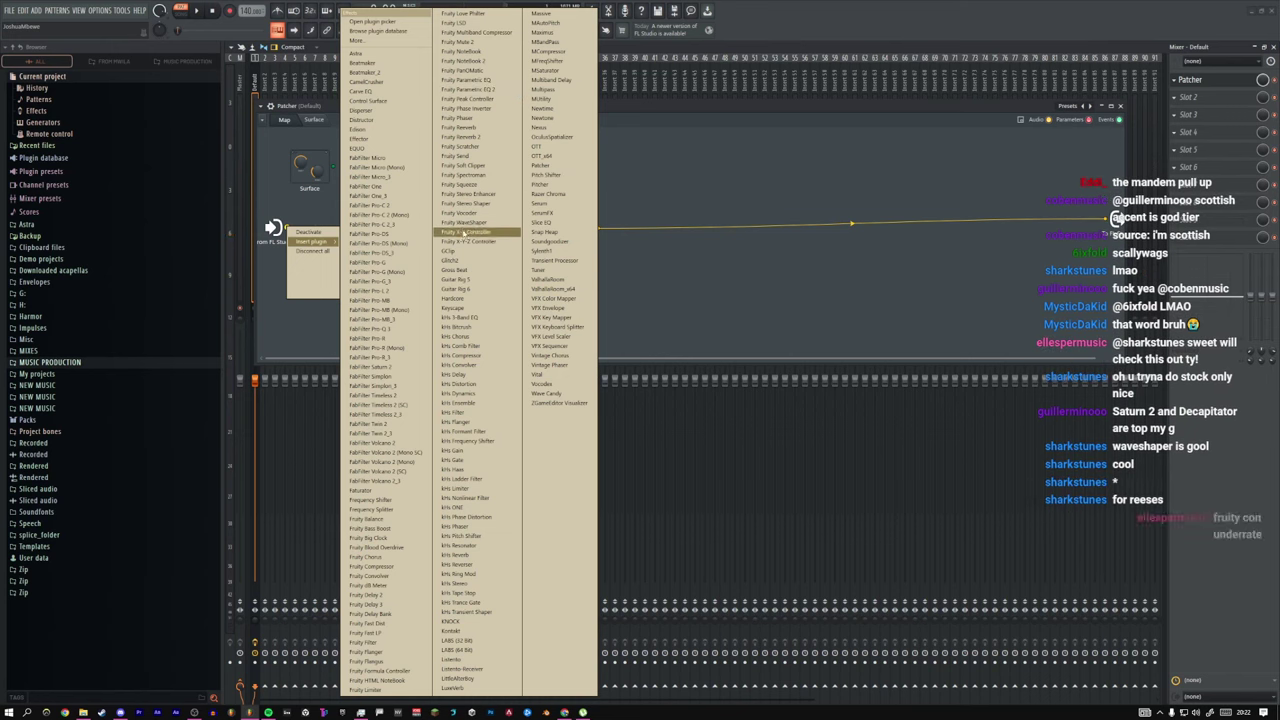
{"action": "left_click", "coordinate": [463, 222]}
{"action": "left_click", "coordinate": [313, 232]}
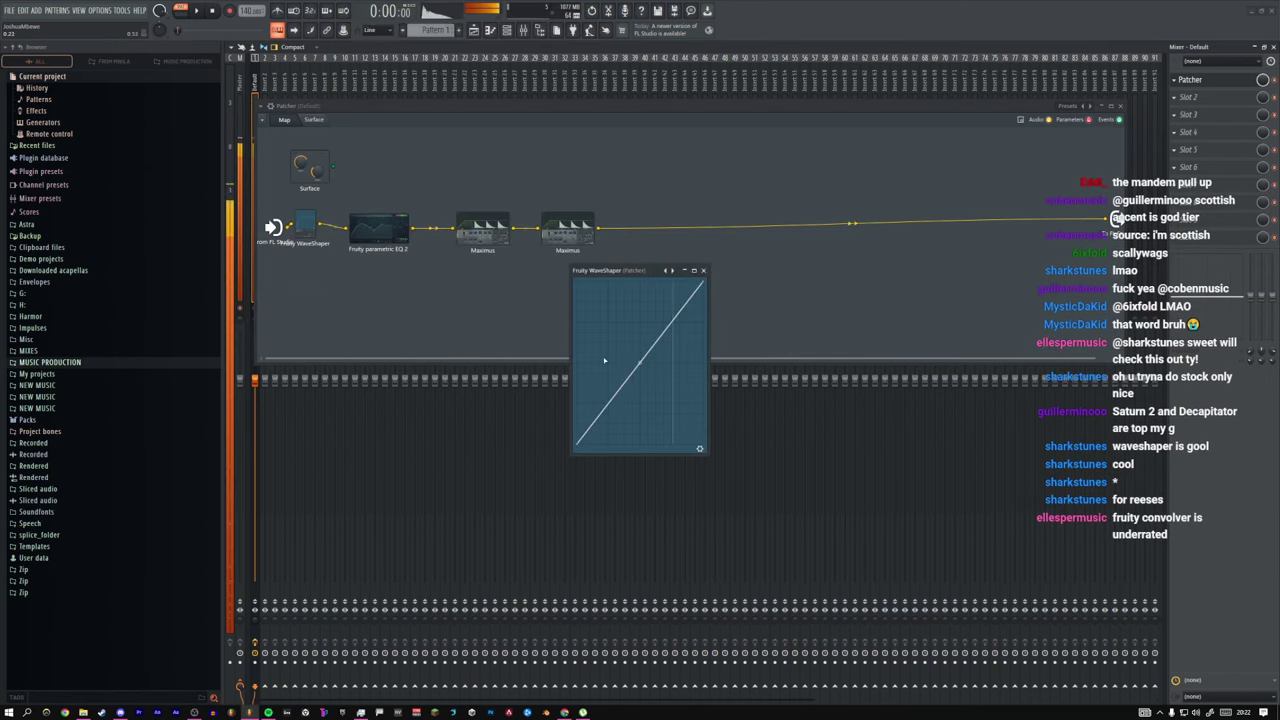
{"action": "left_click_drag", "start_coordinate": [638, 364], "coordinate": [639, 301]}
{"action": "right_click", "coordinate": [620, 385]}
{"action": "left_click", "coordinate": [635, 397]}
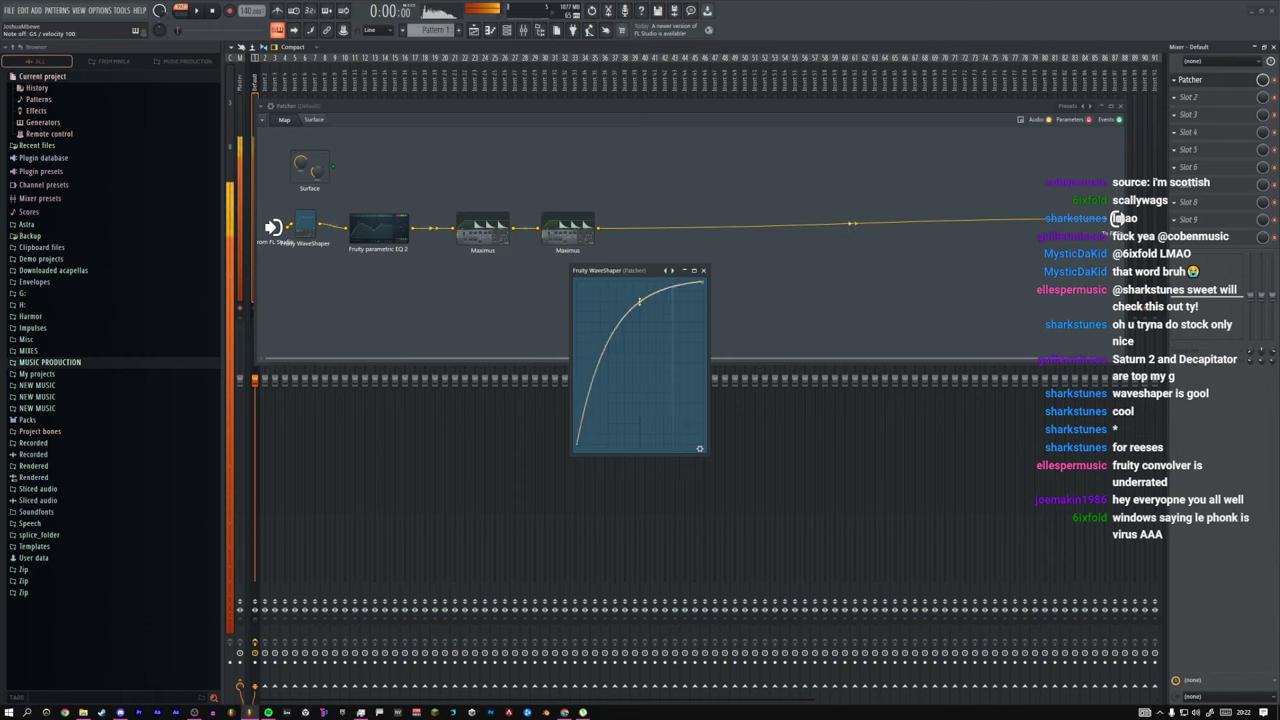
Step: Delete the Fruity WaveShaper node and reconnect the FL Studio input to the EQ
{"action": "left_click", "coordinate": [703, 270]}
{"action": "right_click", "coordinate": [307, 222]}
{"action": "left_click", "coordinate": [340, 262]}
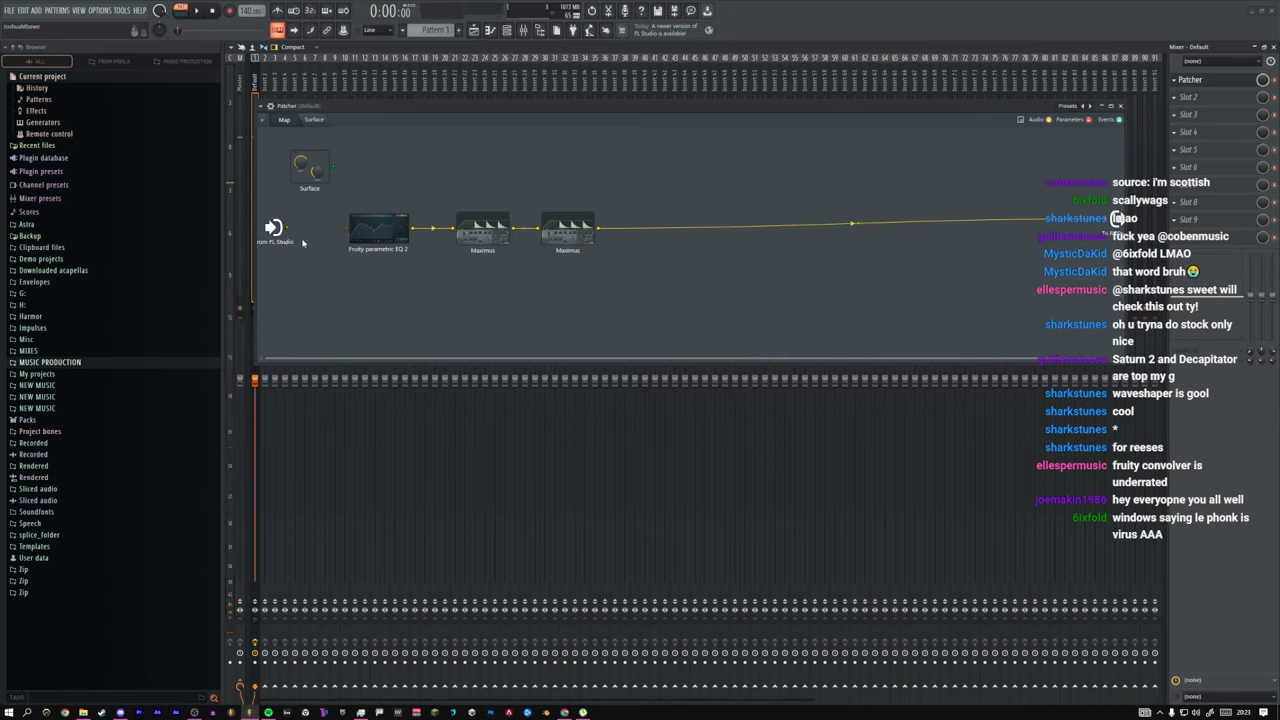
{"action": "left_click_drag", "start_coordinate": [288, 228], "coordinate": [348, 228]}
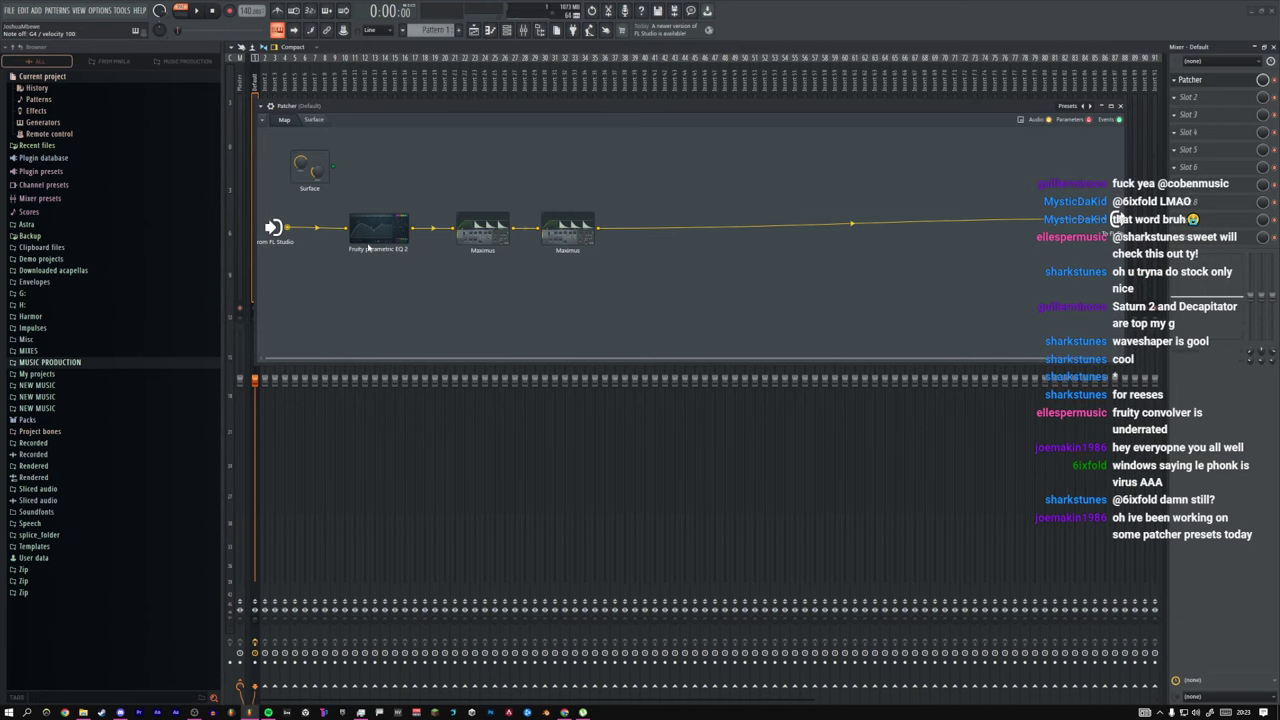
{"action": "left_click", "coordinate": [255, 602]}
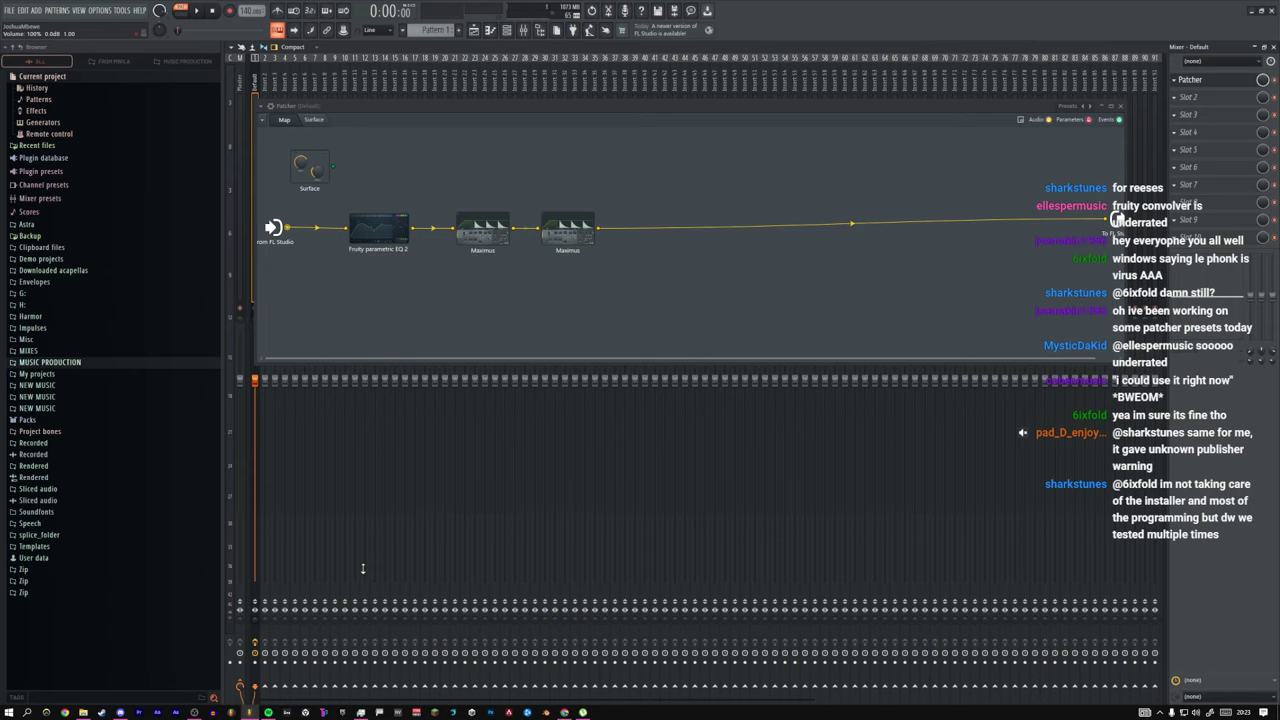
{"action": "left_click", "coordinate": [1060, 107]}
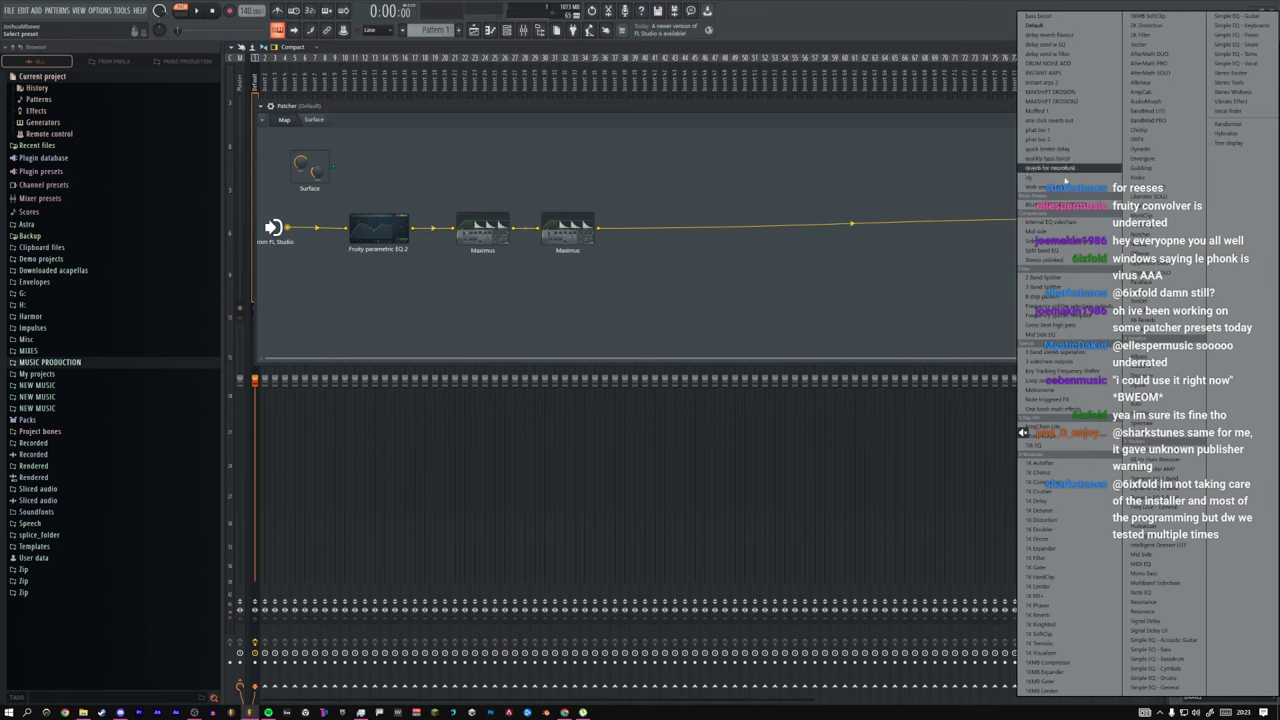
{"action": "left_click", "coordinate": [900, 181]}
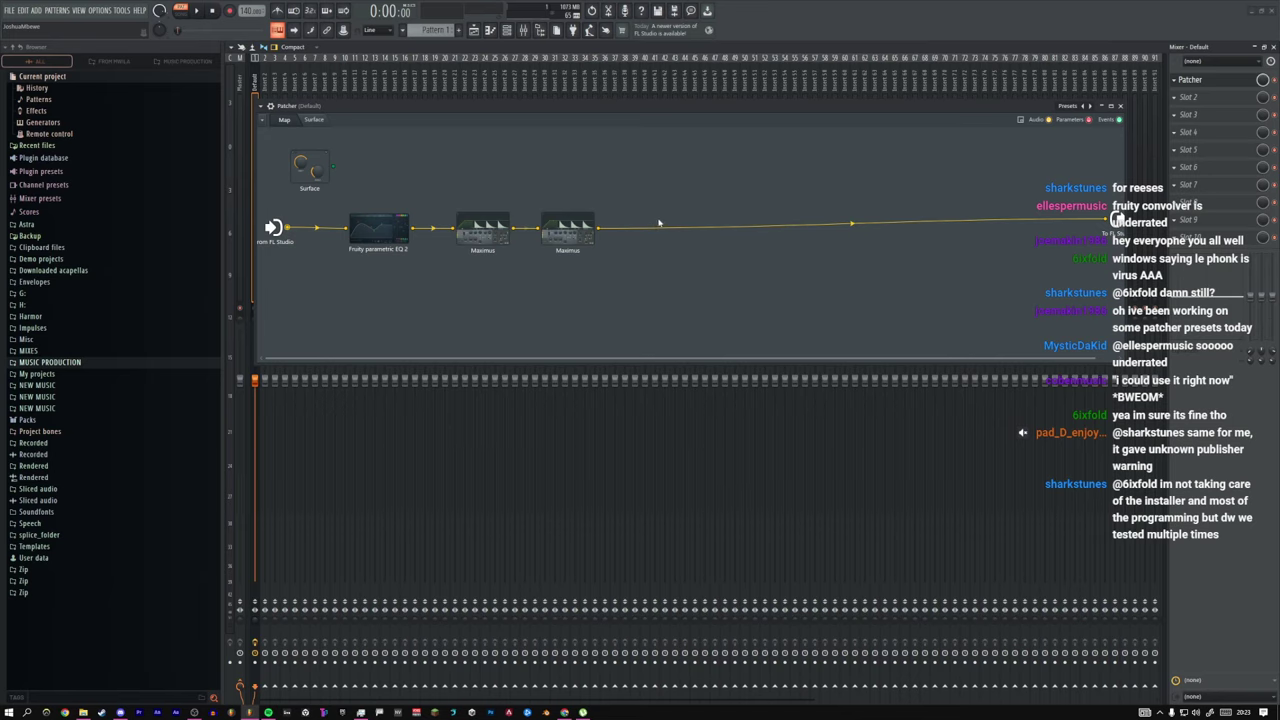
Step: Move the first Maximus node slightly closer to the EQ, audition several notes through the chain and check the second Maximus
{"action": "left_click_drag", "start_coordinate": [482, 235], "coordinate": [470, 237]}
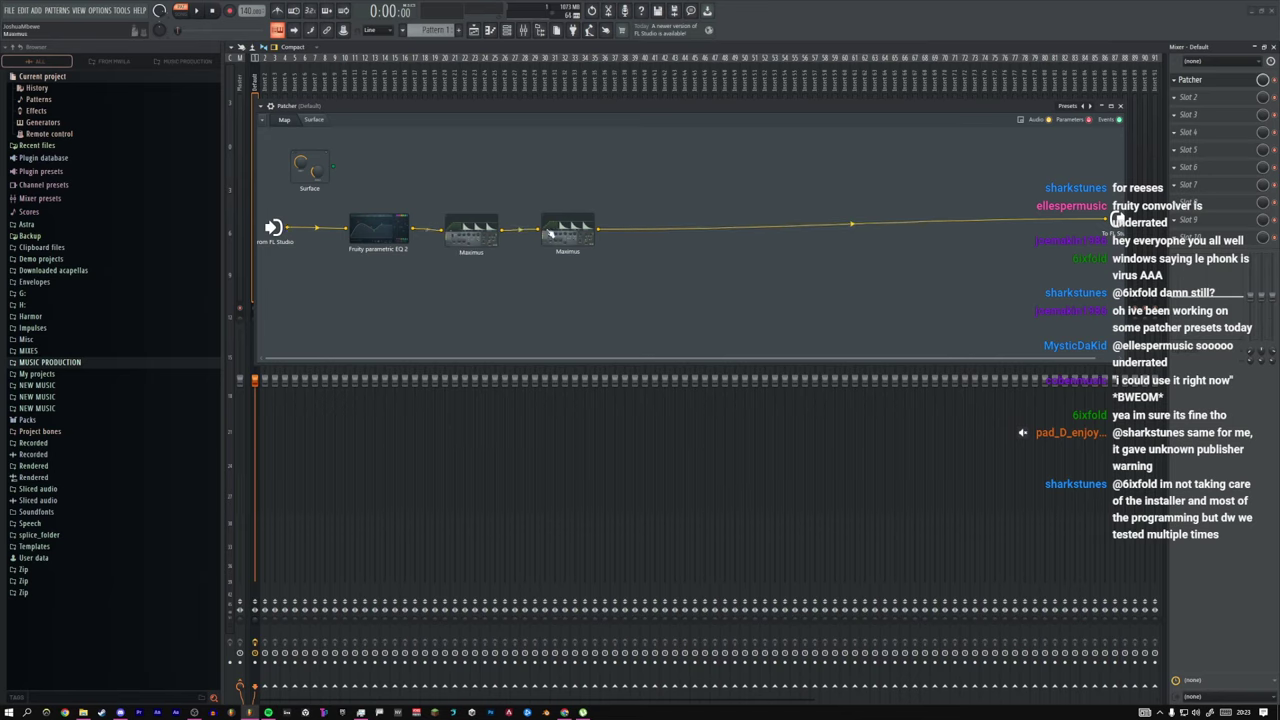
{"action": "key", "text": "n"}
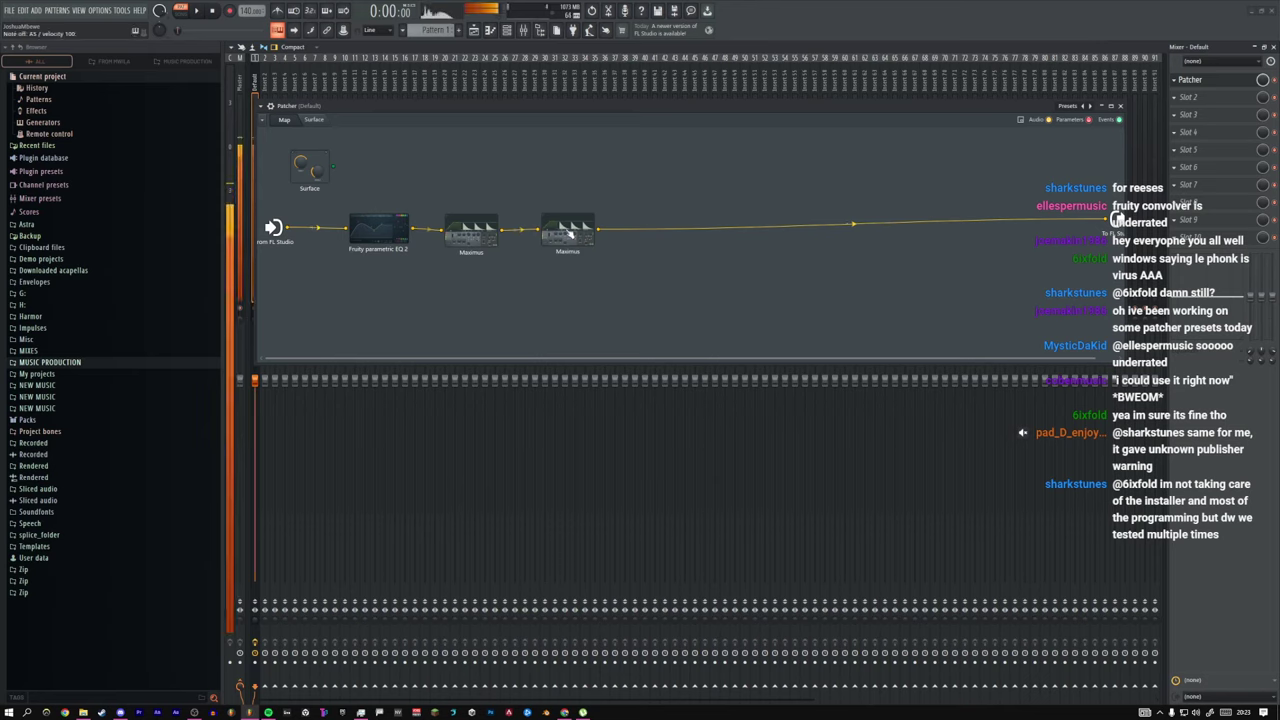
{"action": "key", "text": "e"}
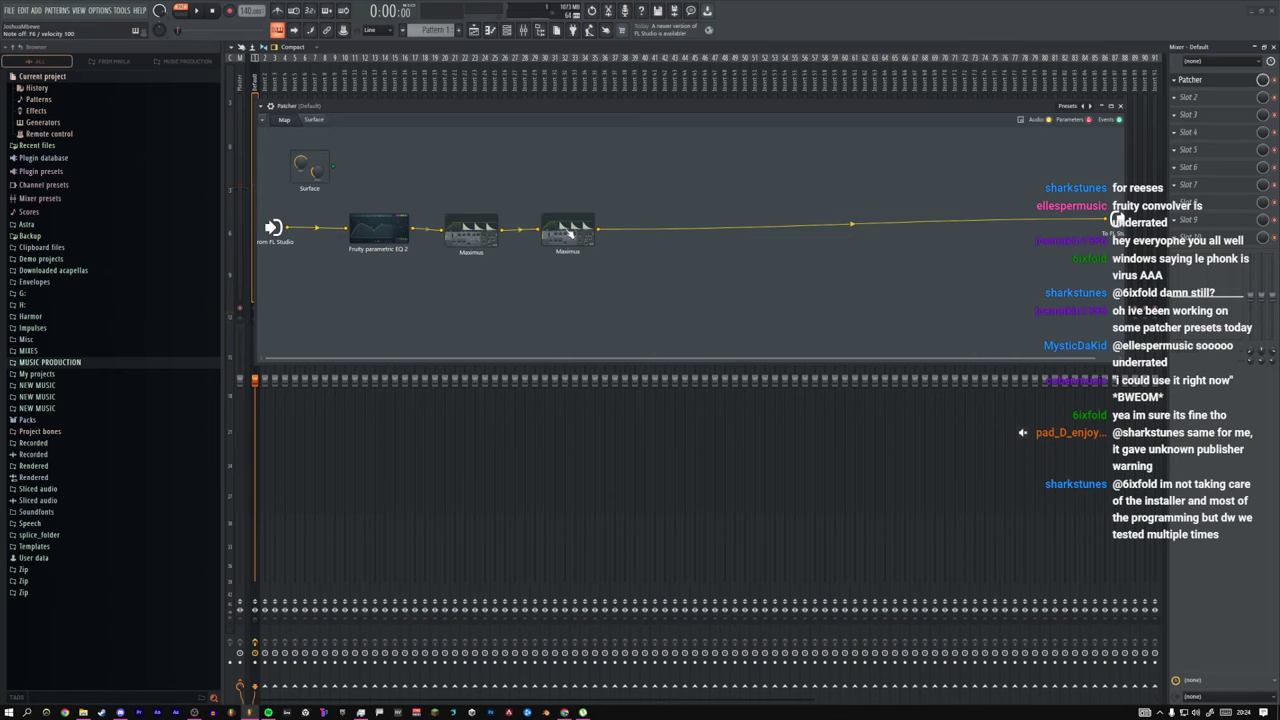
{"action": "key", "text": "n"}
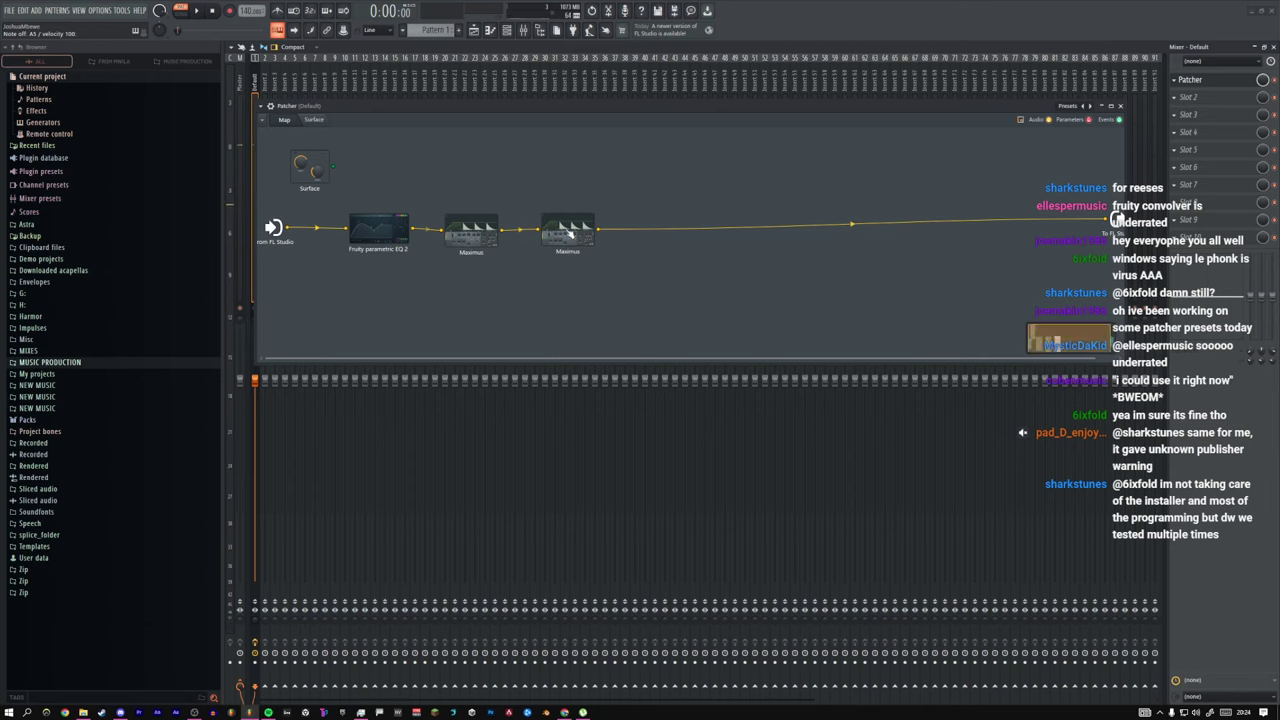
{"action": "key", "text": "n"}
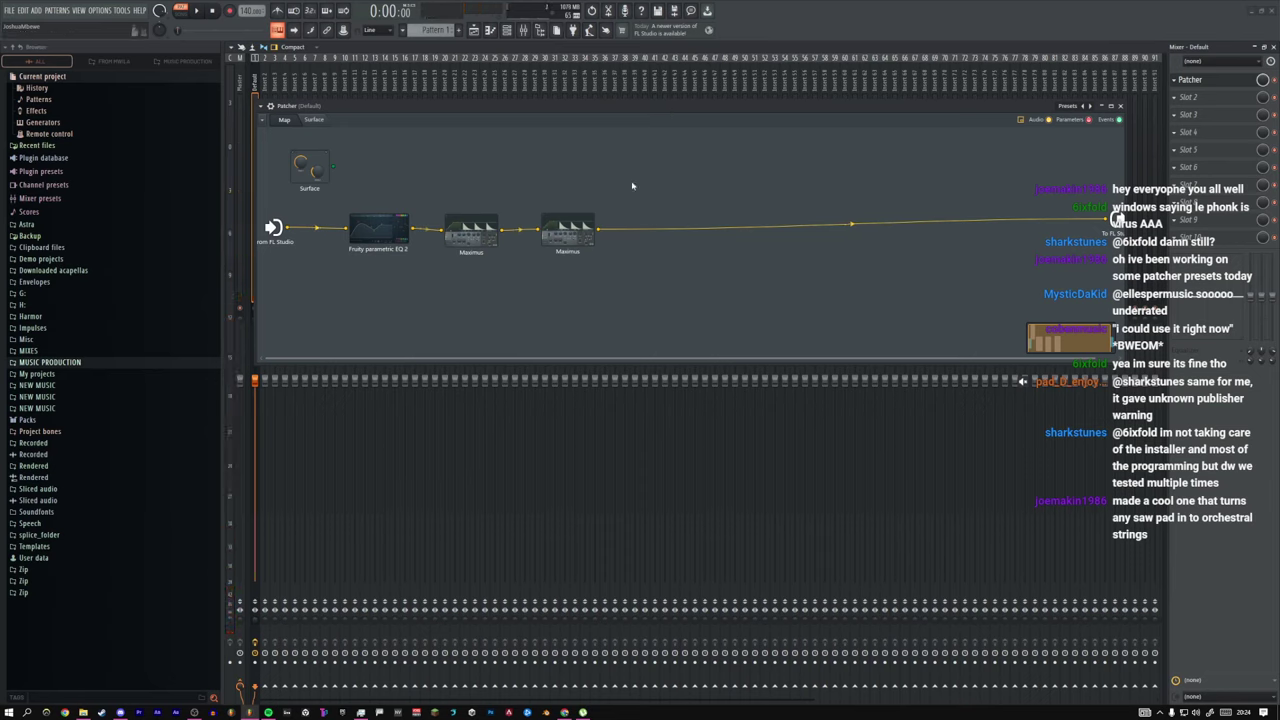
{"action": "key", "text": "r"}
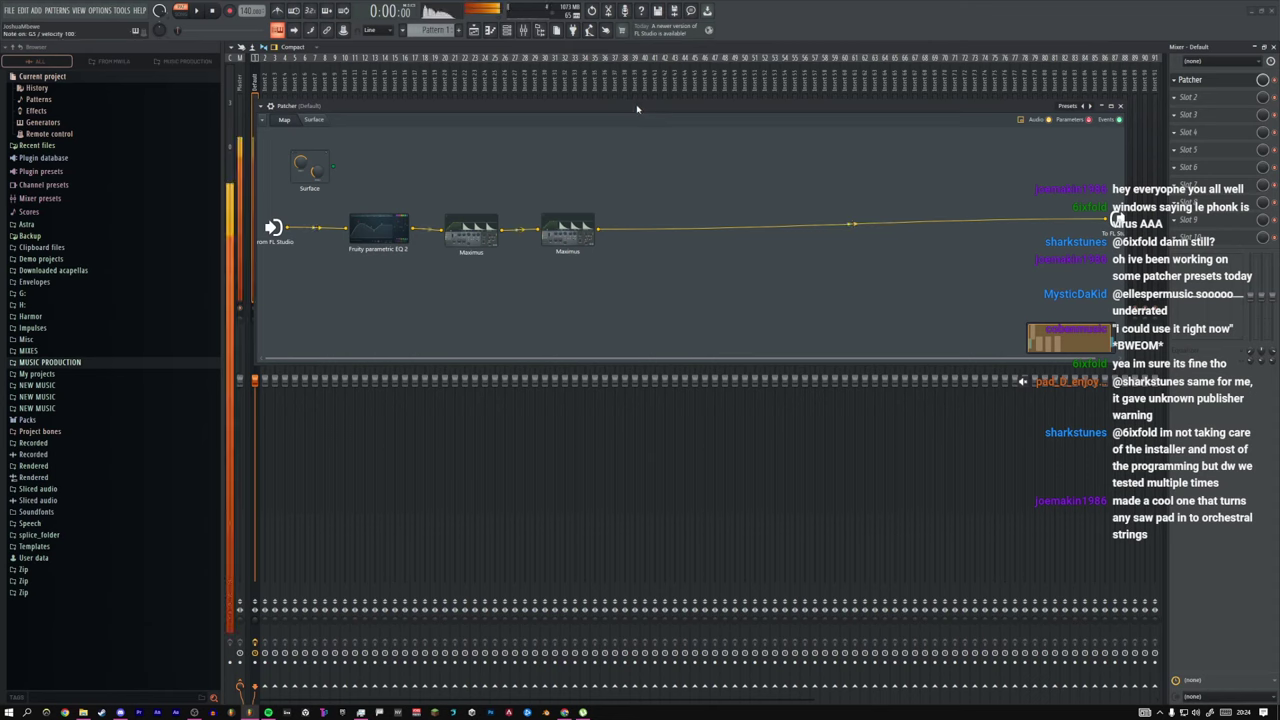
{"action": "left_click", "coordinate": [558, 230]}
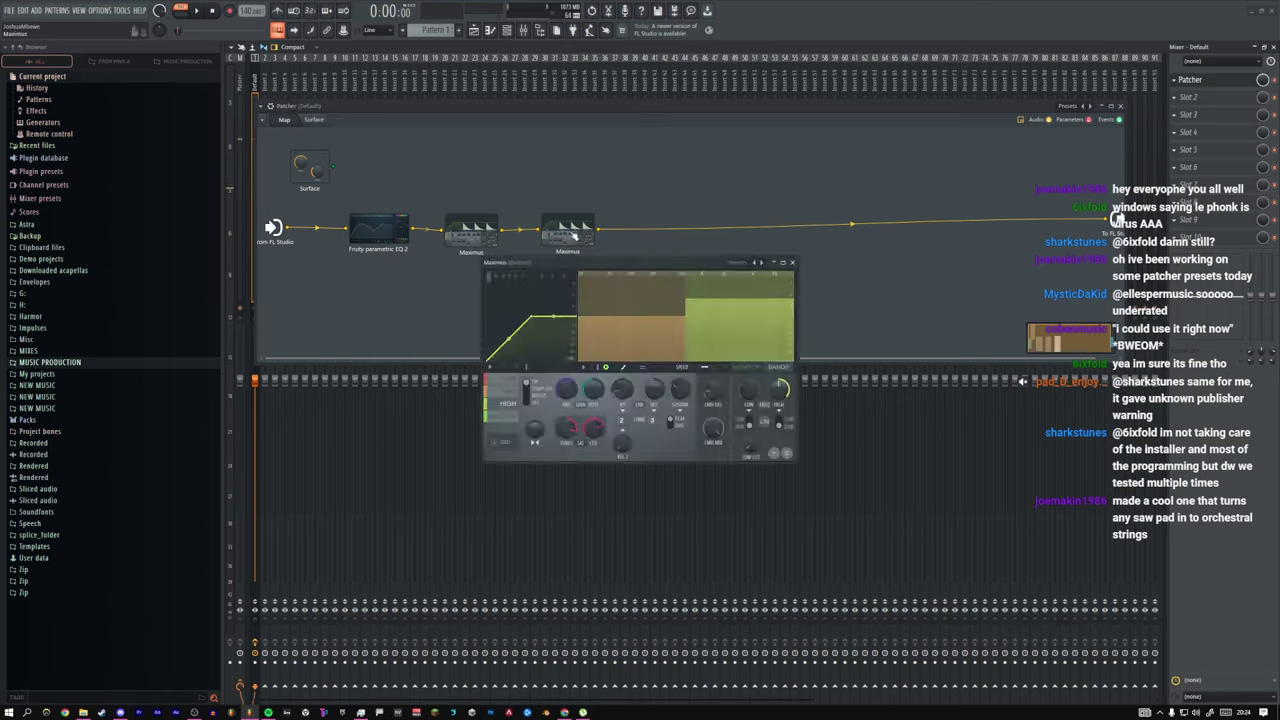
{"action": "left_click", "coordinate": [793, 263]}
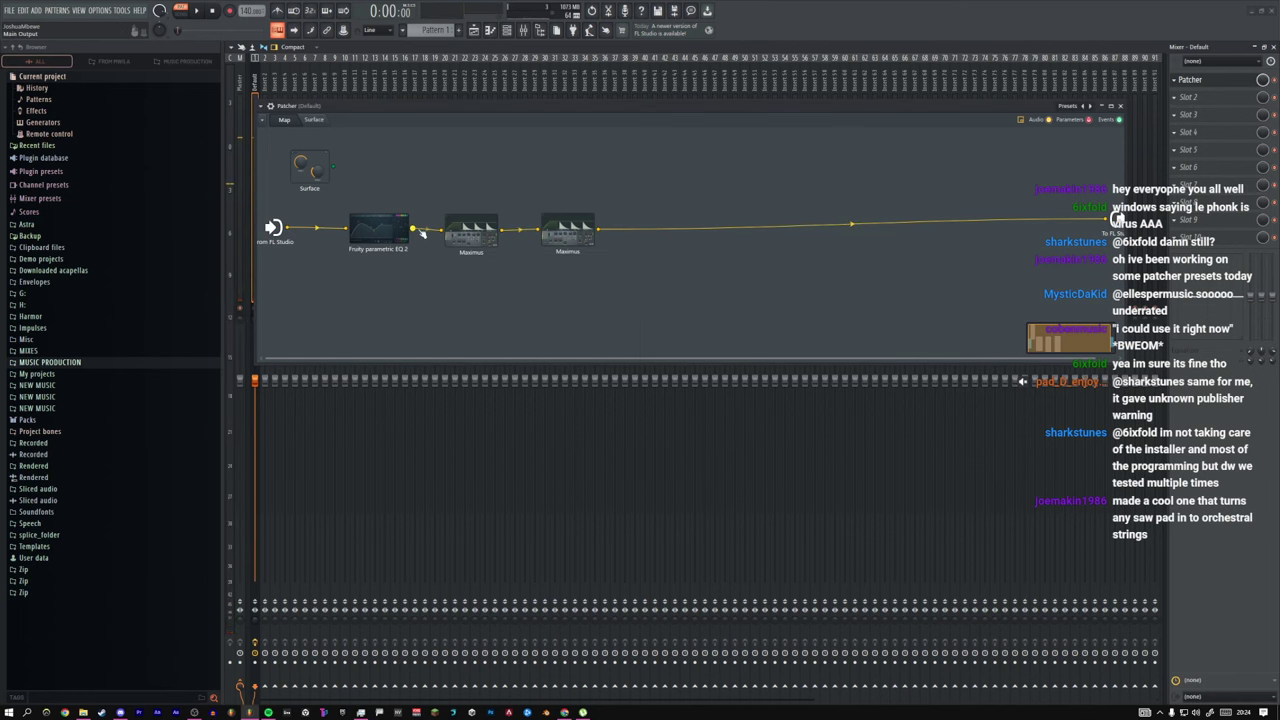
Step: Insert a nested Patcher between the EQ and the first Maximus and load its MAKESHIFT EROSION2 preset
{"action": "right_click", "coordinate": [420, 231]}
{"action": "mouse_move", "coordinate": [438, 243]}
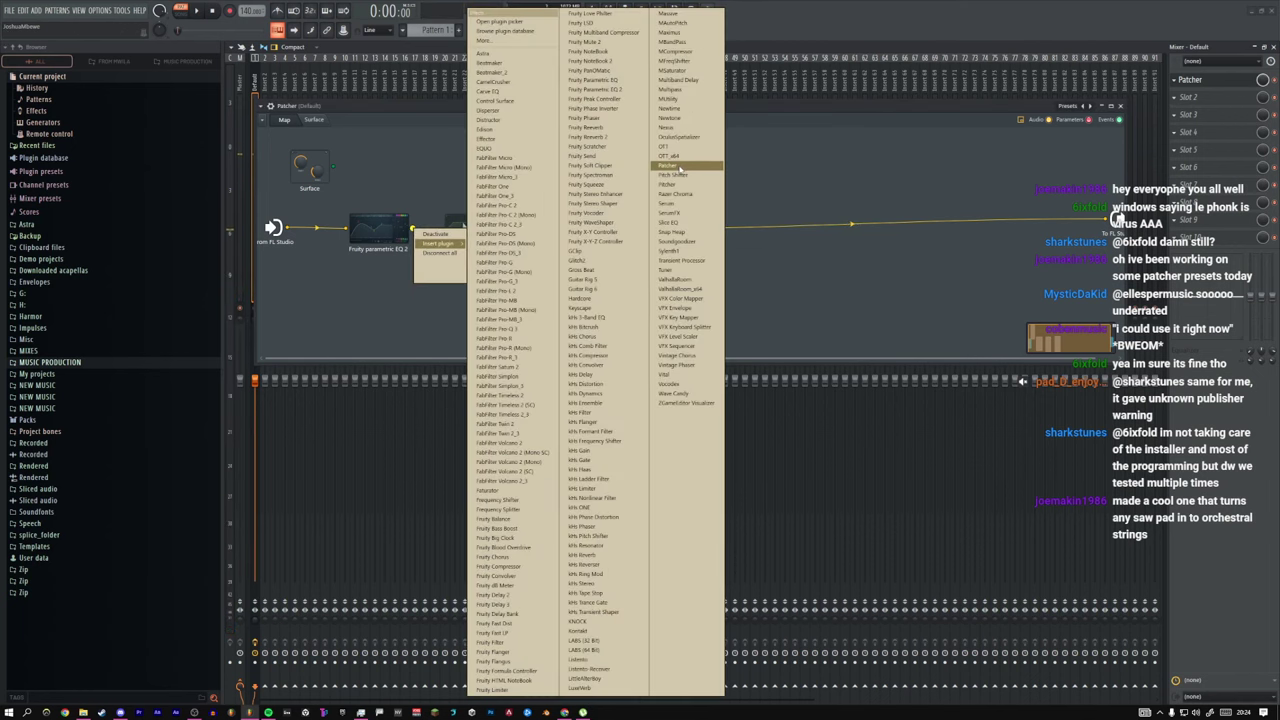
{"action": "left_click", "coordinate": [680, 167]}
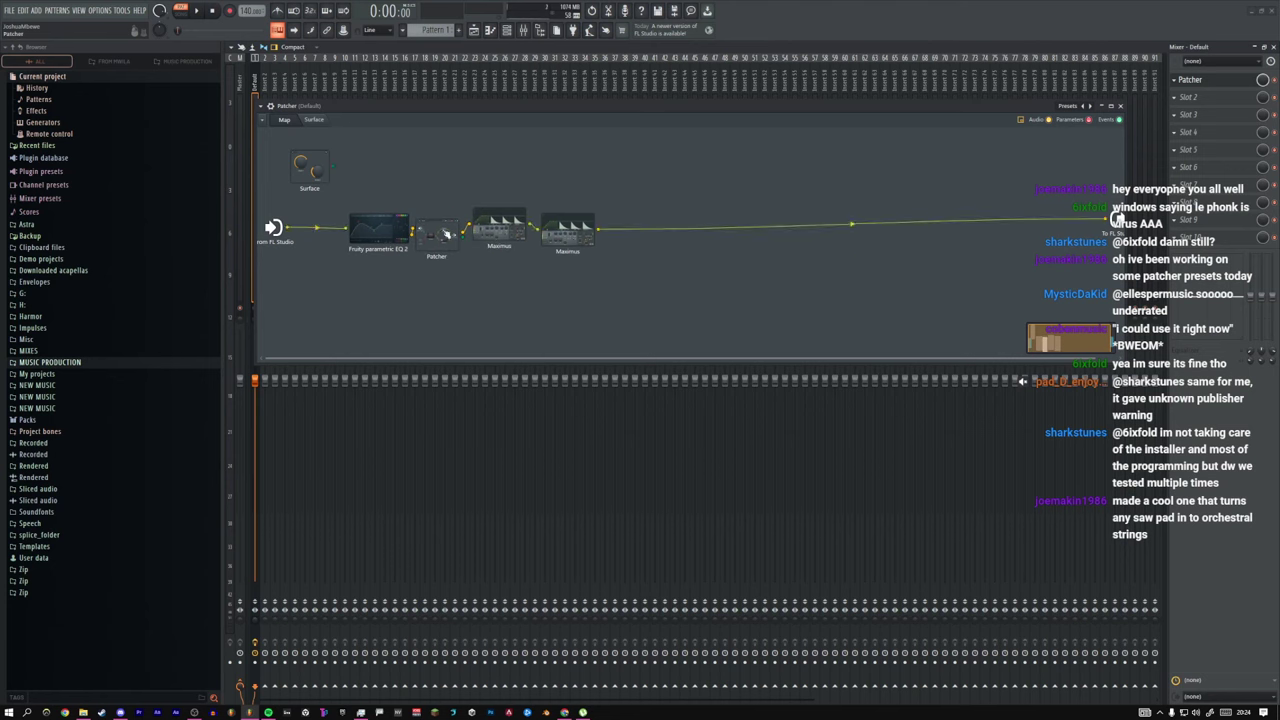
{"action": "left_click", "coordinate": [743, 238]}
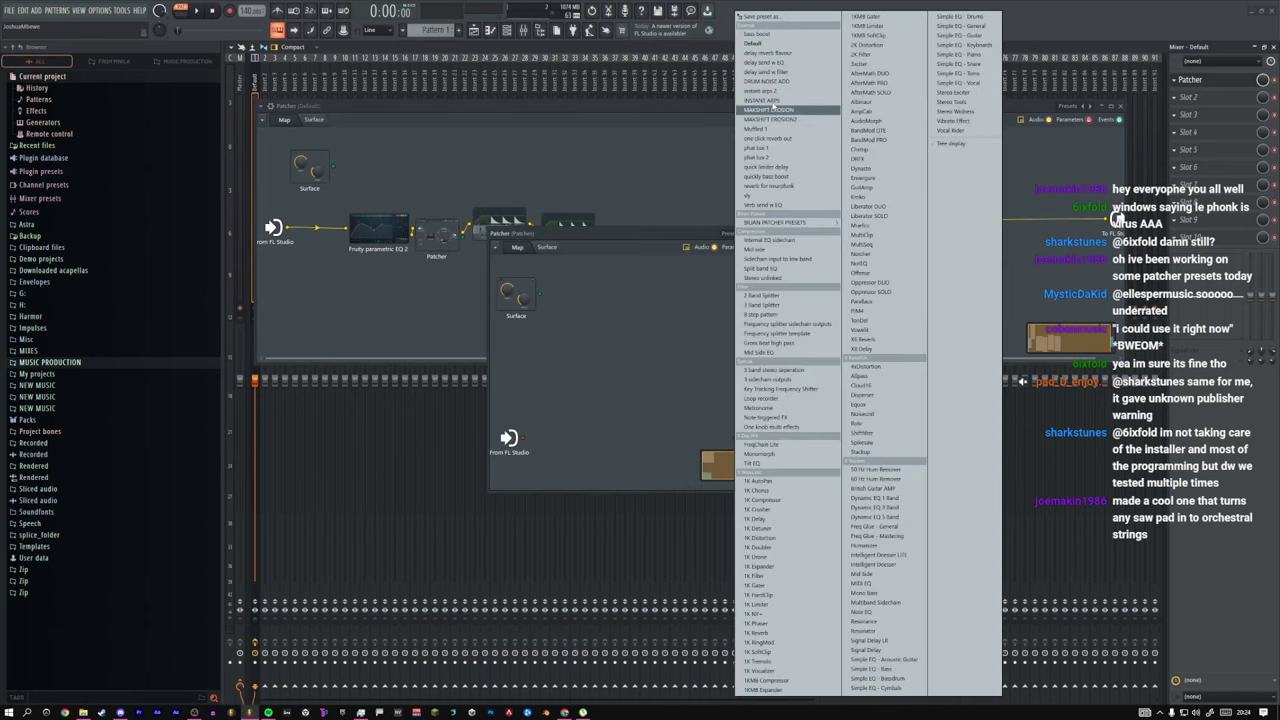
{"action": "left_click", "coordinate": [772, 120]}
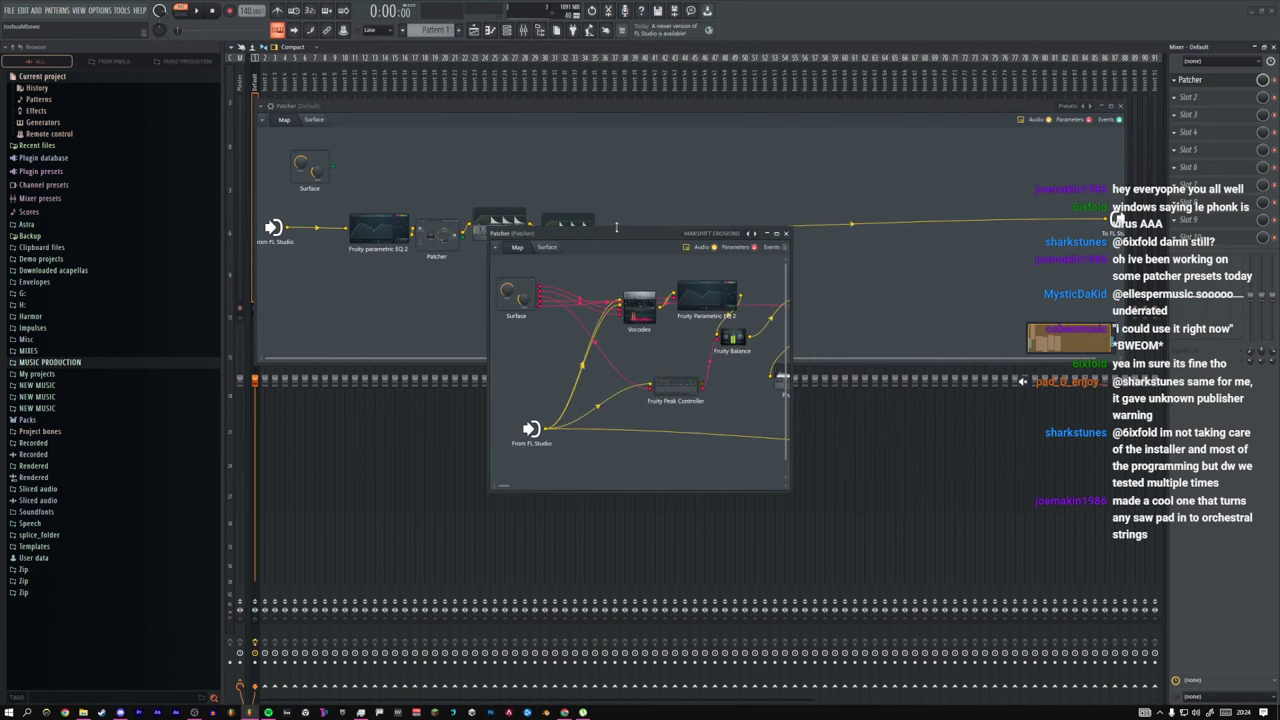
Step: Examine the erosion preset's Surface controls and Map while auditioning notes, widening the nested Patcher window to fit the whole chain
{"action": "left_click", "coordinate": [547, 247]}
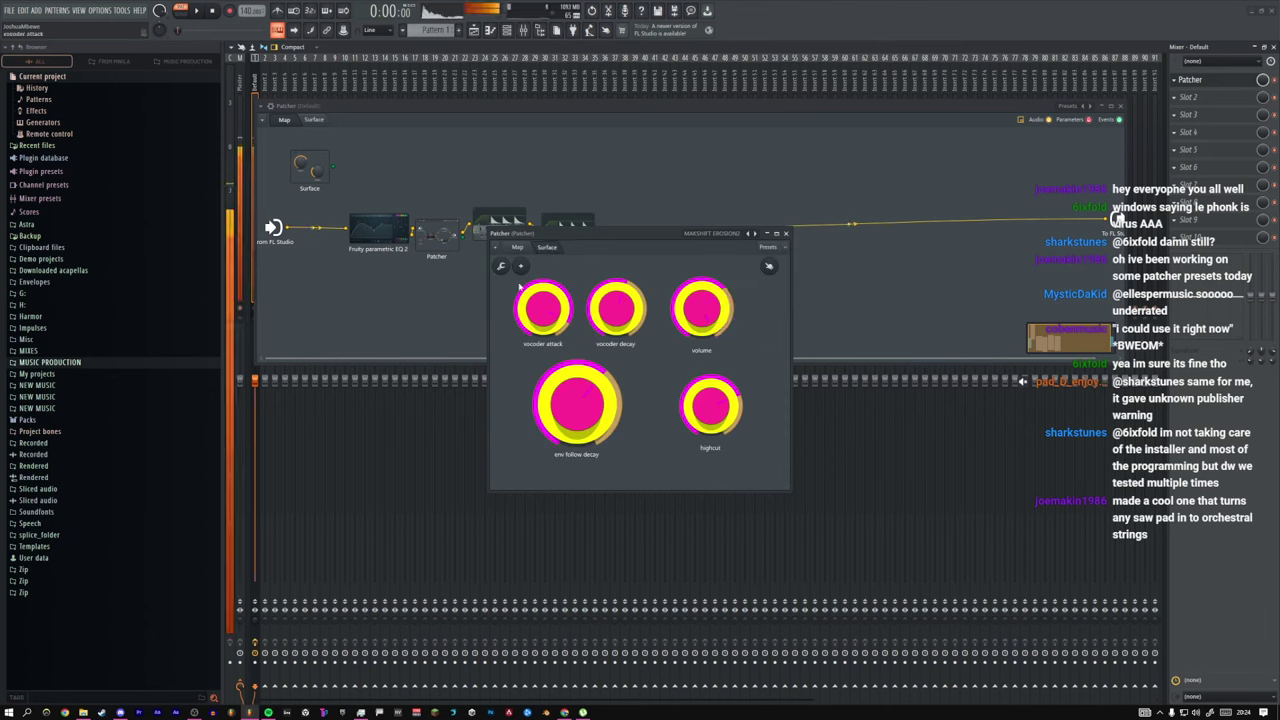
{"action": "left_click", "coordinate": [517, 247]}
{"action": "left_click", "coordinate": [547, 247]}
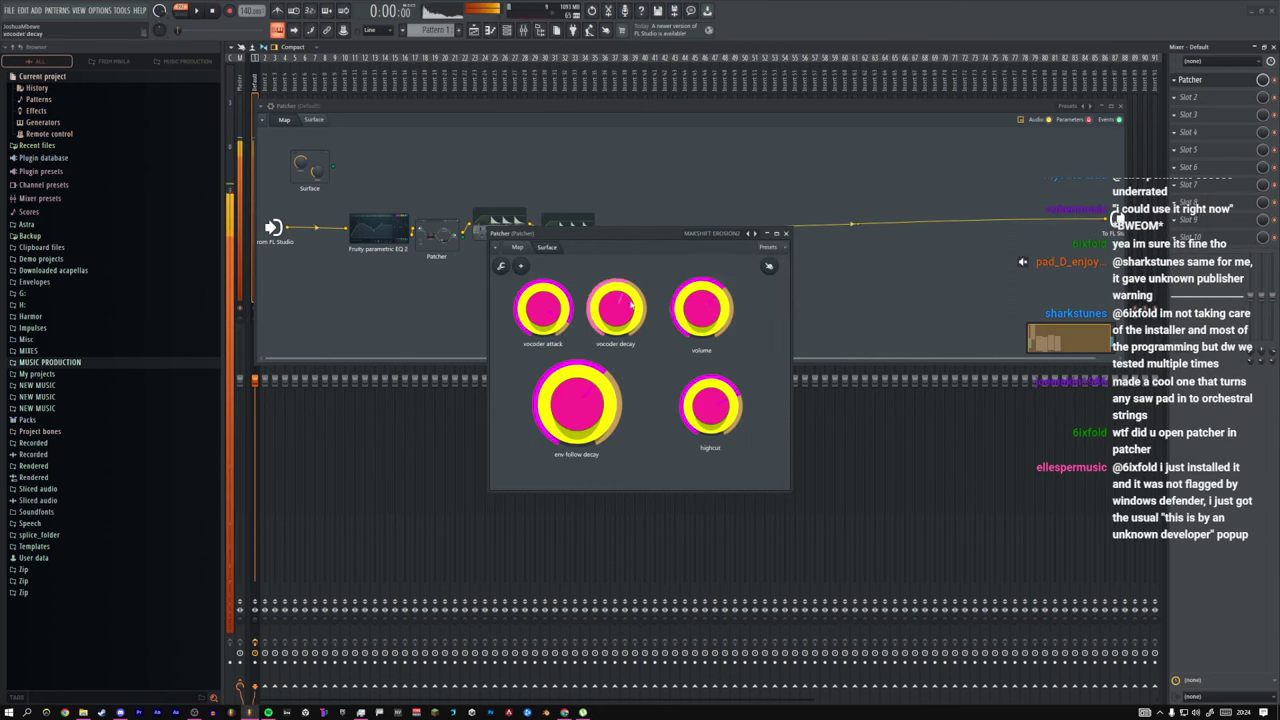
{"action": "left_click", "coordinate": [518, 247]}
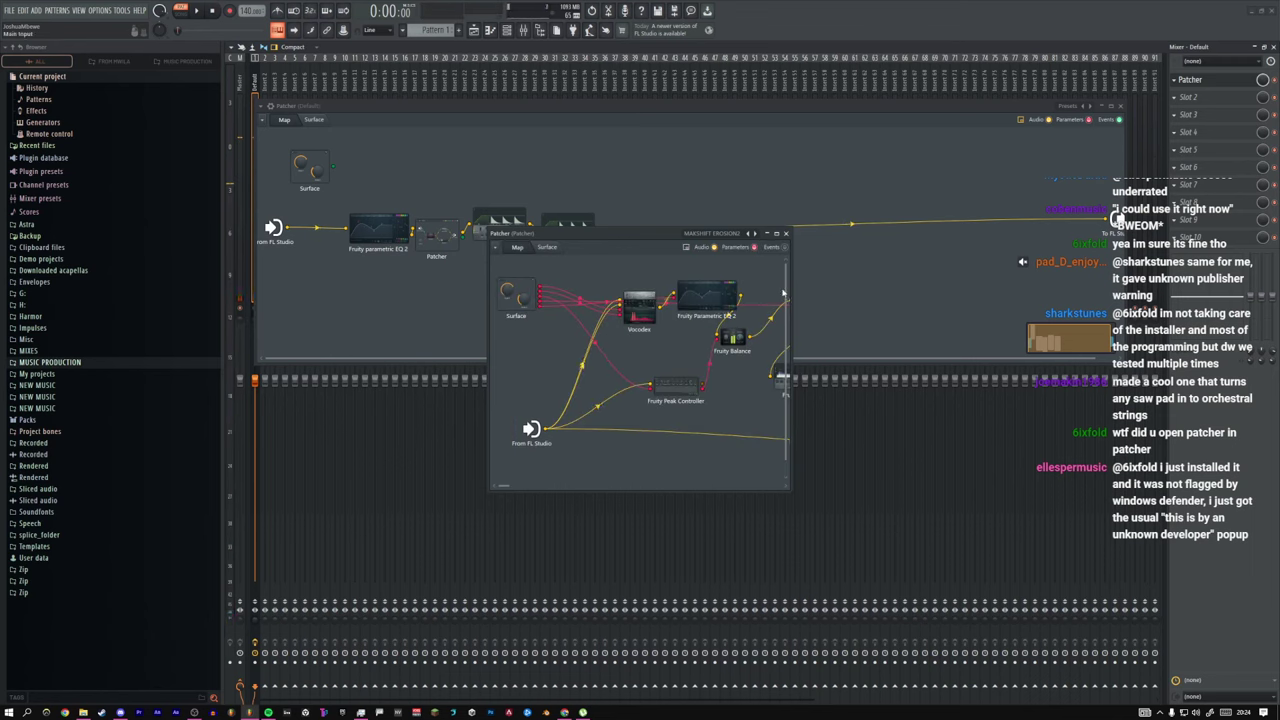
{"action": "left_click_drag", "start_coordinate": [794, 284], "coordinate": [1052, 284]}
{"action": "left_click", "coordinate": [544, 247]}
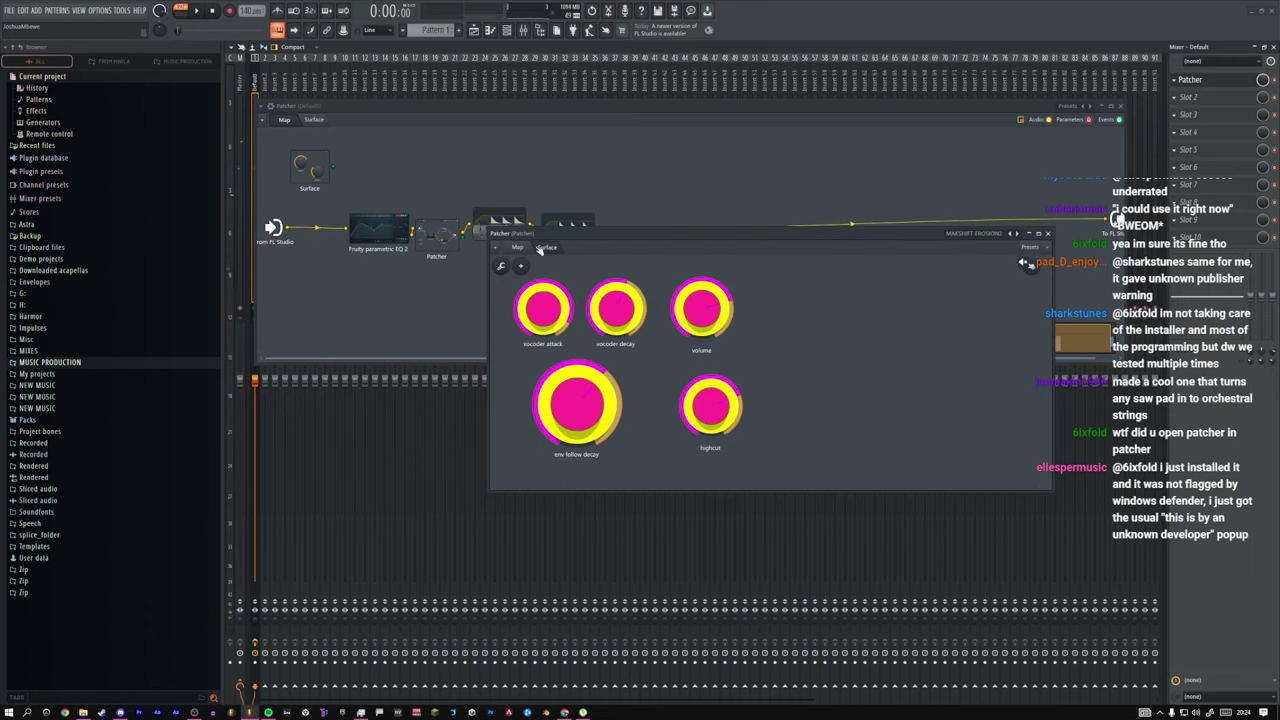
{"action": "left_click", "coordinate": [546, 252]}
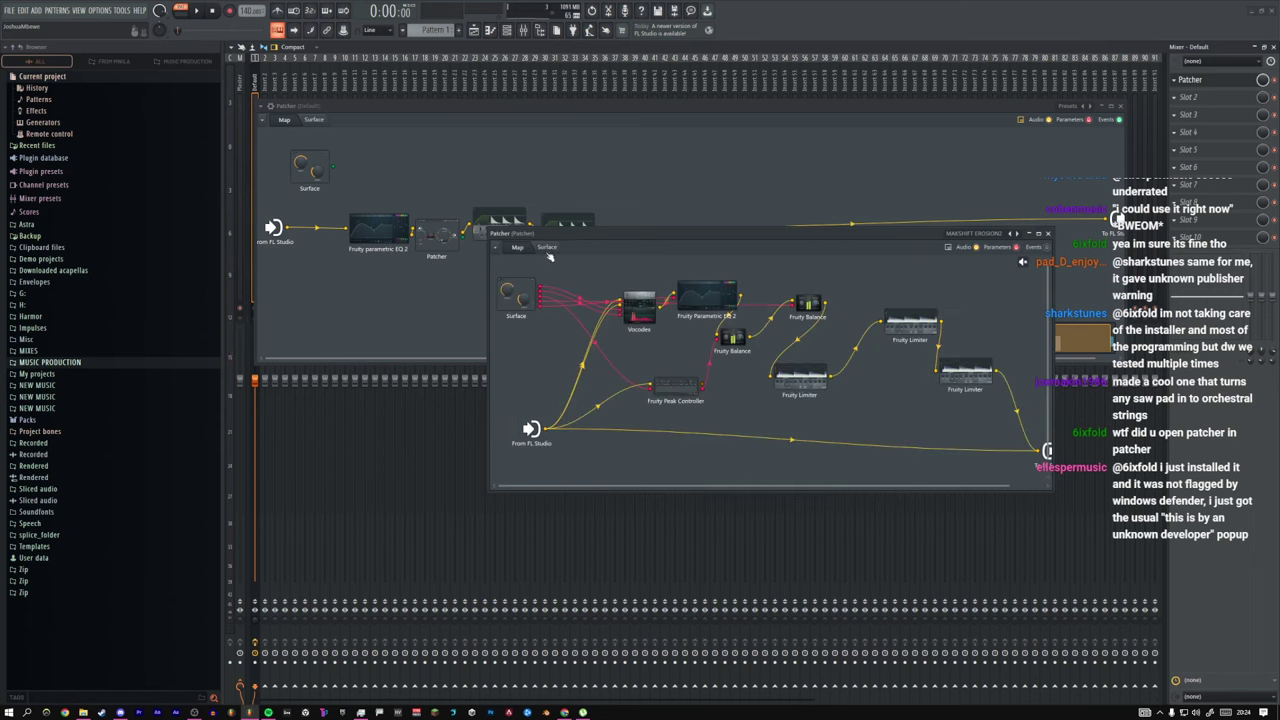
Step: Look into the erosion preset's Vocodex, and adjust the high band of its Fruity Parametric EQ 2 to about 7800 Hz and 8.5 dB
{"action": "double_click", "coordinate": [653, 312]}
{"action": "key", "text": "Escape"}
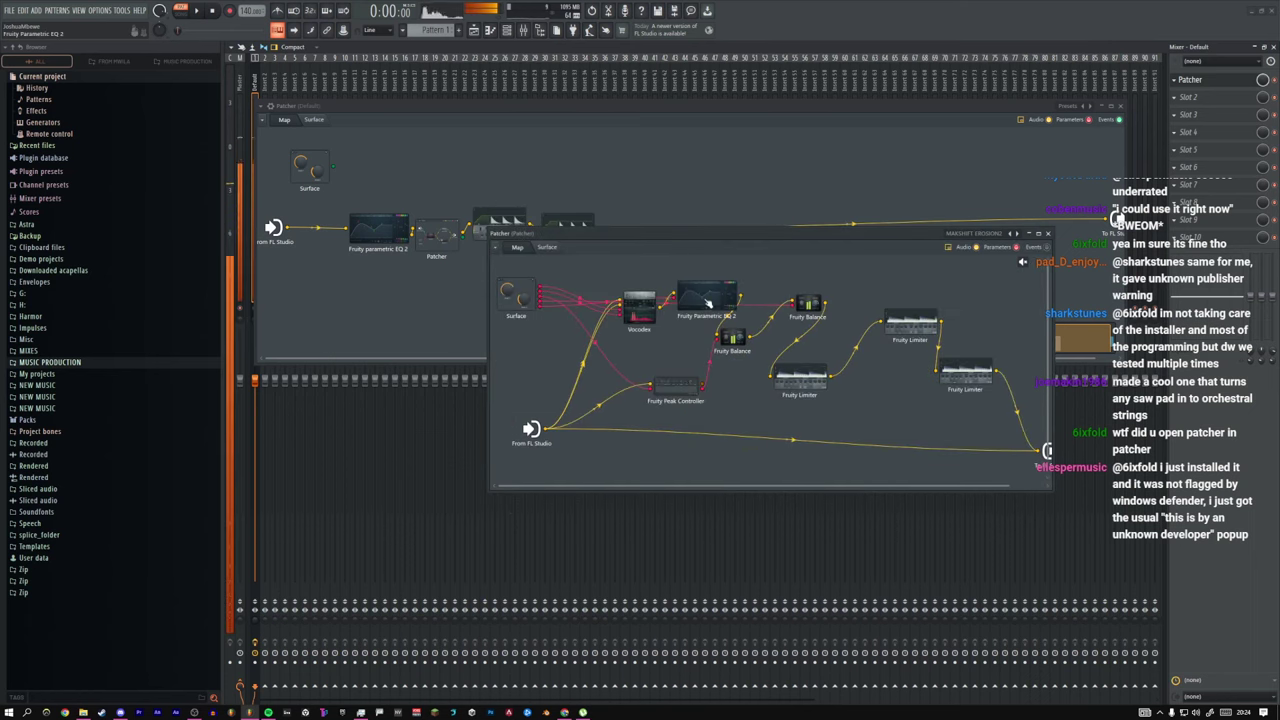
{"action": "double_click", "coordinate": [708, 303]}
{"action": "left_click_drag", "start_coordinate": [673, 378], "coordinate": [688, 333]}
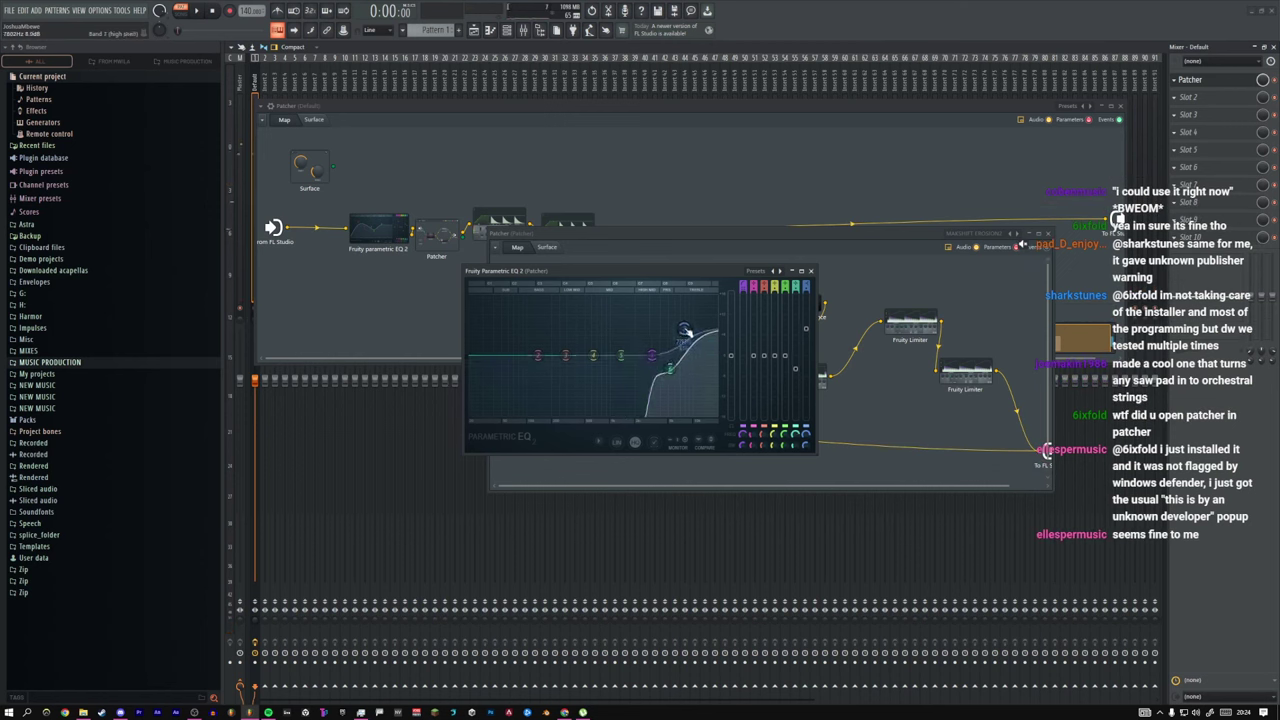
Step: Audition notes, close the erosion EQ, and set the first Maximus's master stereo separation to 100% merged
{"action": "key", "text": "m"}
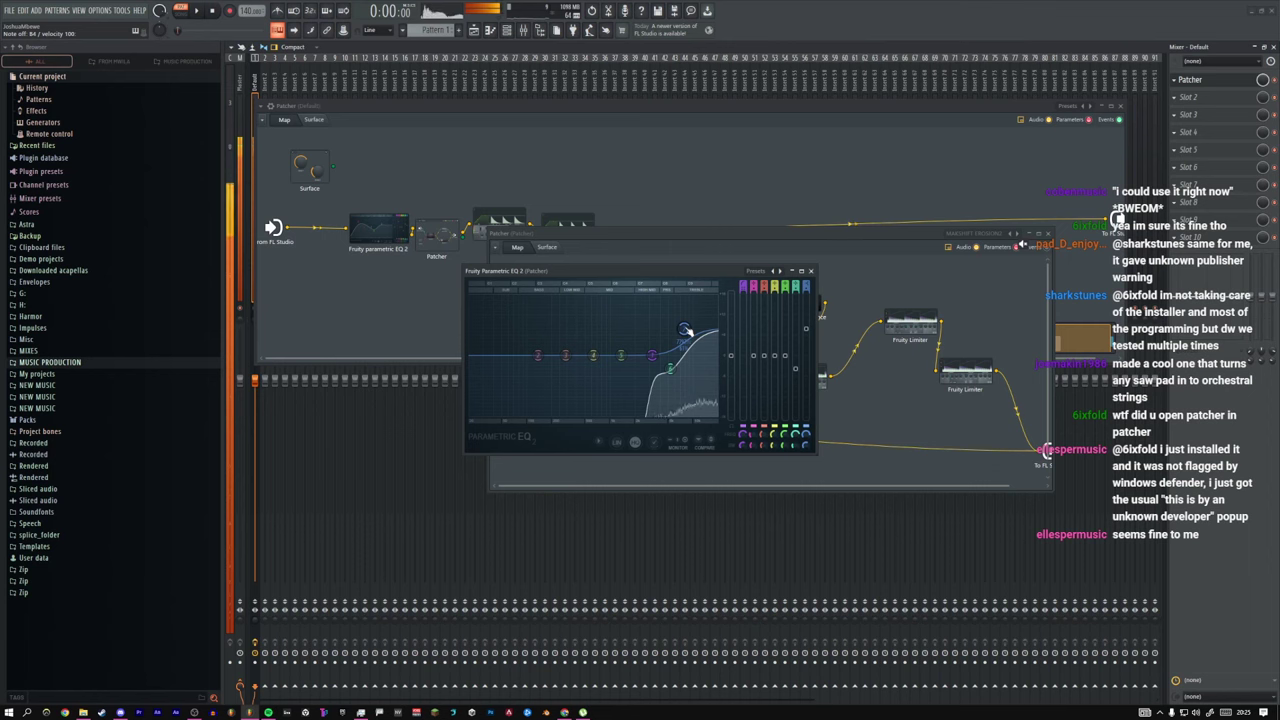
{"action": "left_click", "coordinate": [811, 272]}
{"action": "left_click", "coordinate": [502, 220]}
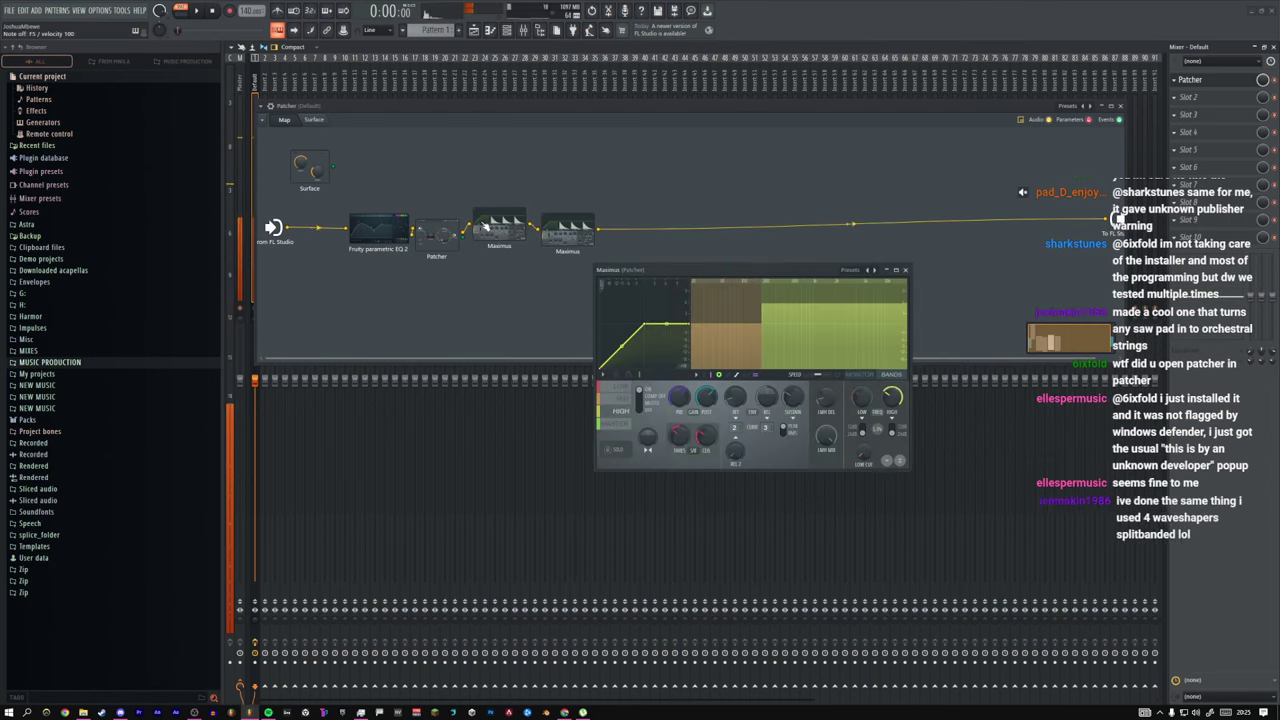
{"action": "left_click", "coordinate": [628, 427]}
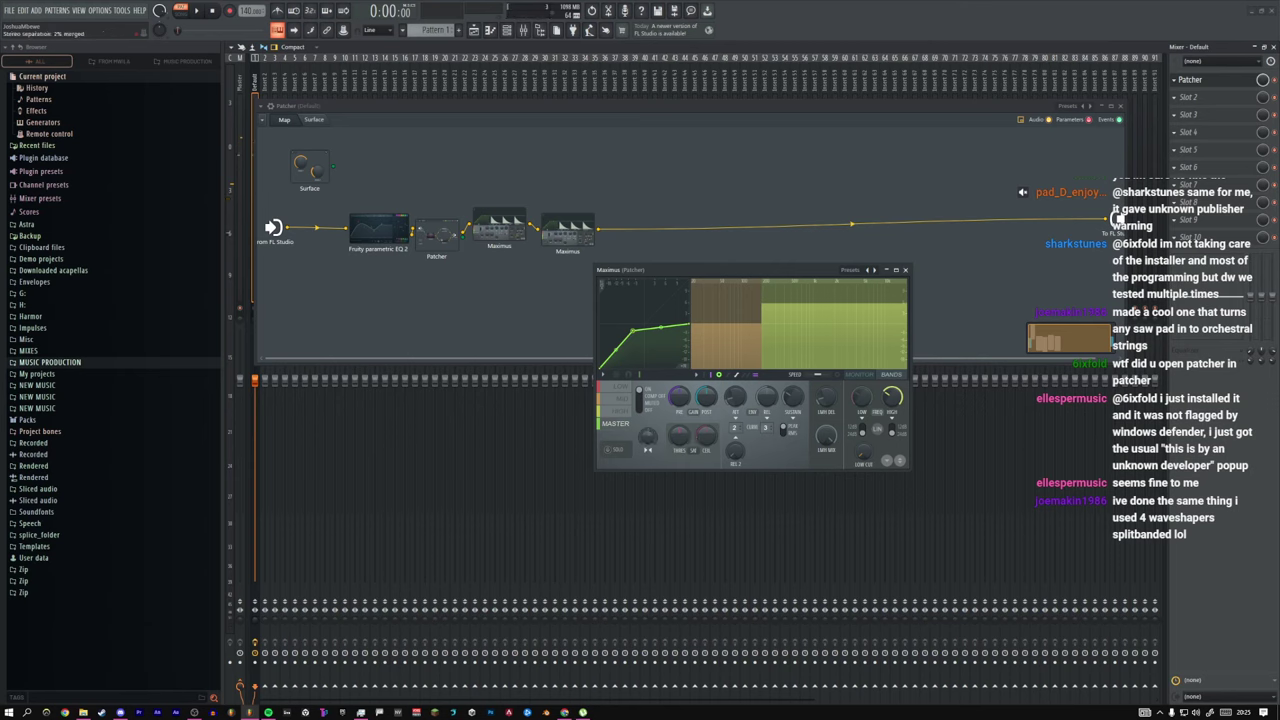
{"action": "key", "text": "m"}
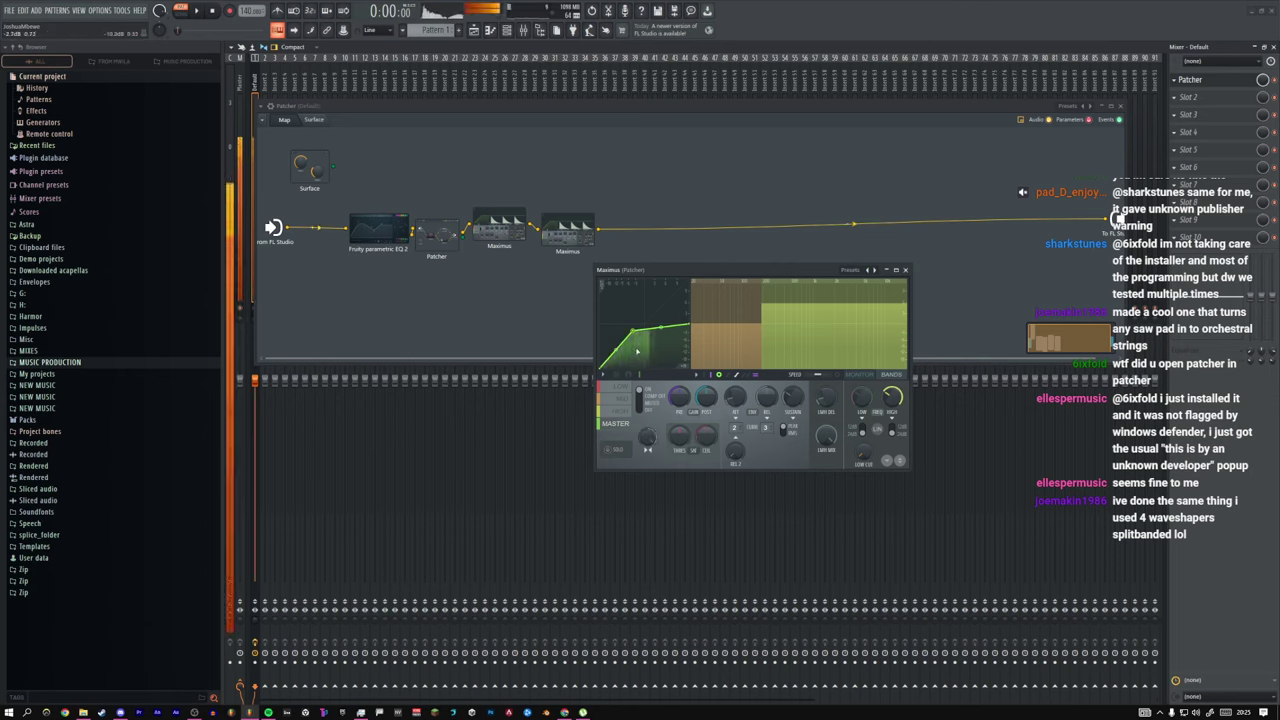
{"action": "key", "text": "m"}
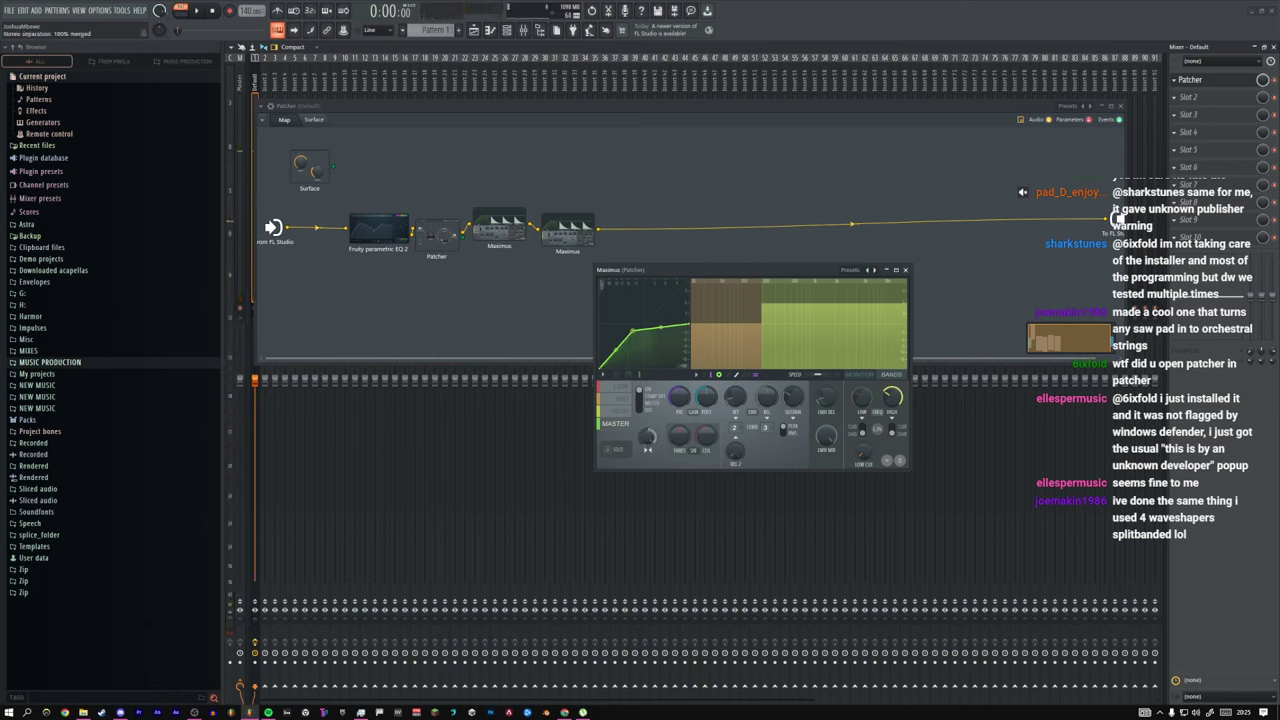
{"action": "left_click", "coordinate": [906, 271]}
{"action": "key", "text": "b"}
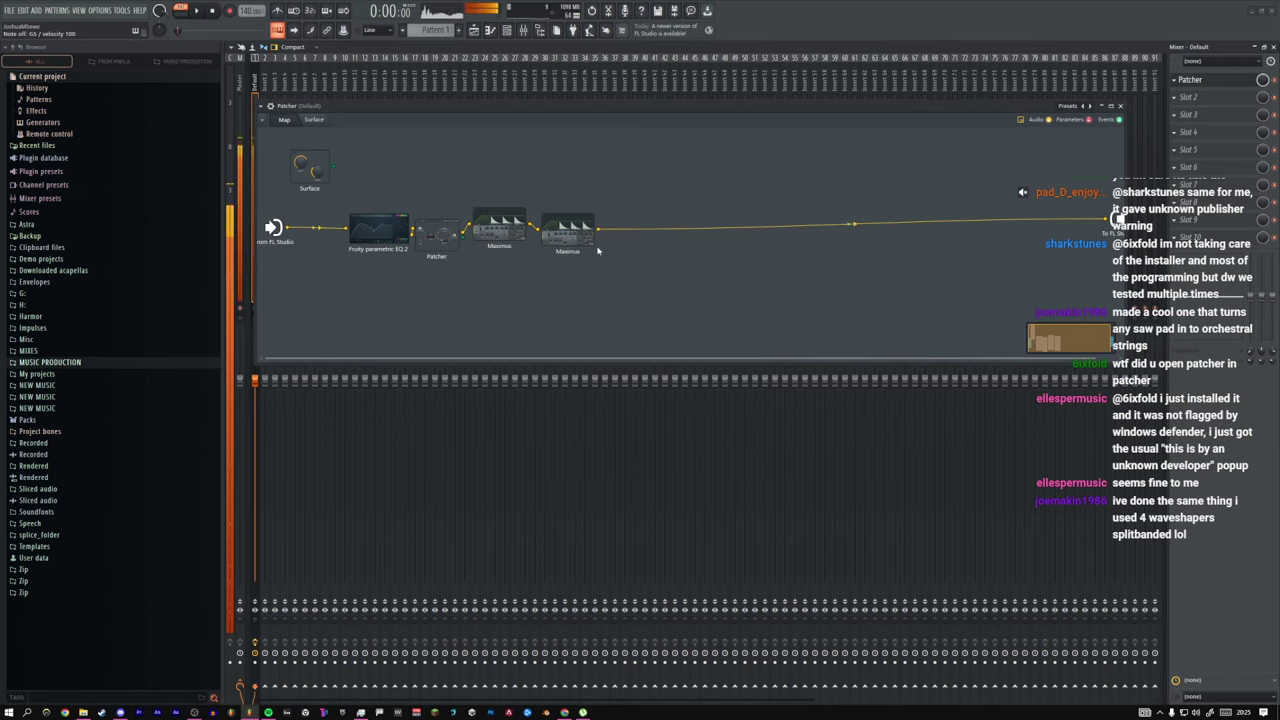
{"action": "right_click", "coordinate": [648, 250]}
{"action": "left_click", "coordinate": [787, 83]}
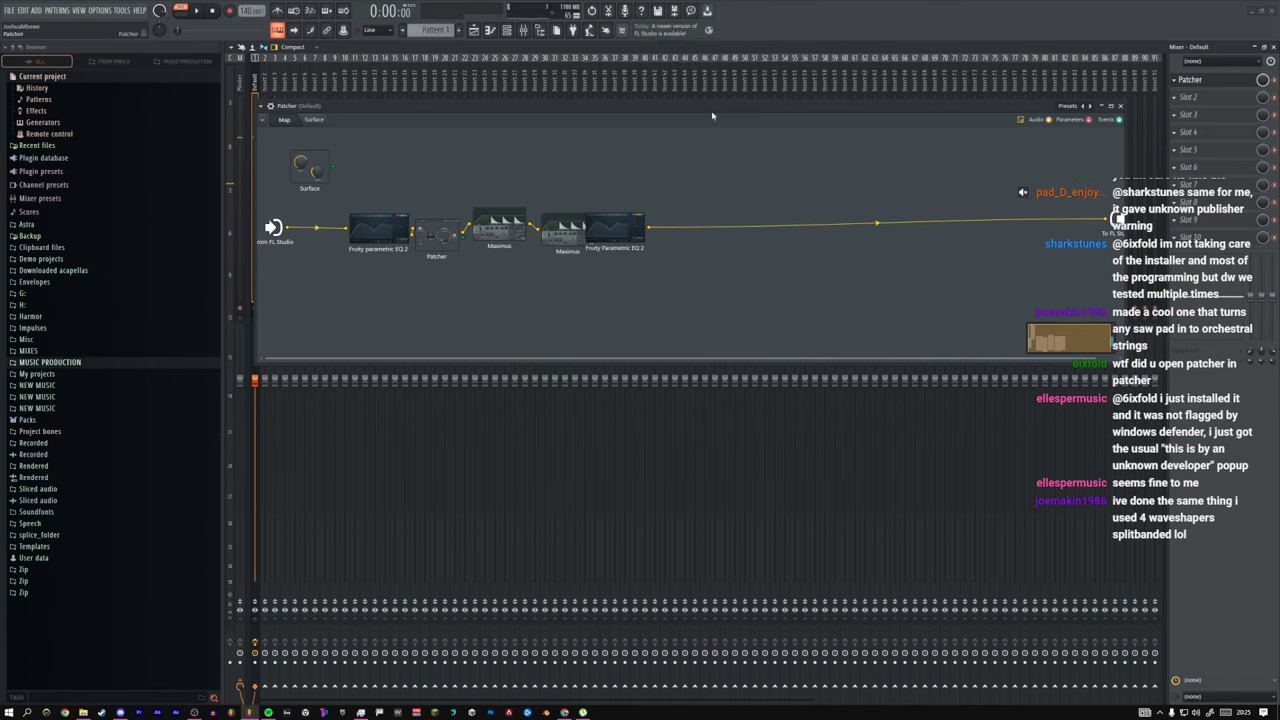
{"action": "left_click_drag", "start_coordinate": [624, 221], "coordinate": [686, 211]}
{"action": "double_click", "coordinate": [700, 225]}
{"action": "left_click", "coordinate": [760, 277]}
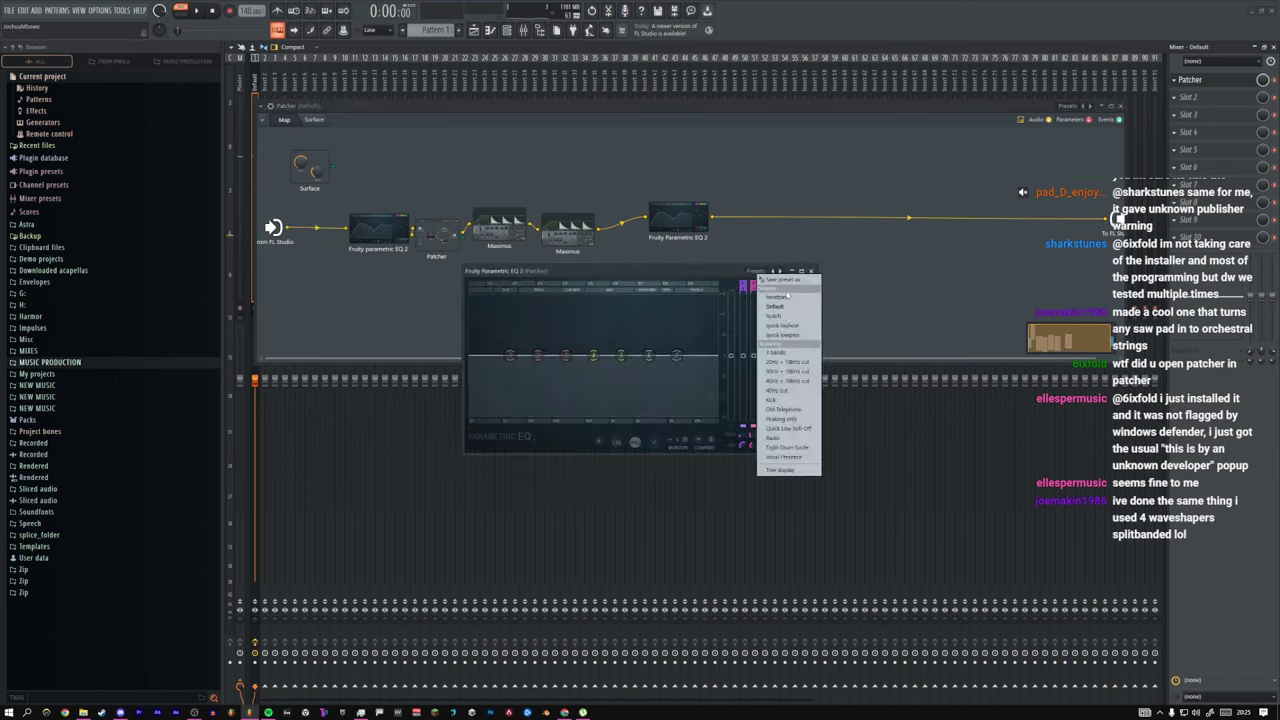
{"action": "left_click", "coordinate": [790, 325]}
{"action": "left_click_drag", "start_coordinate": [563, 356], "coordinate": [628, 356]}
{"action": "left_click", "coordinate": [810, 271]}
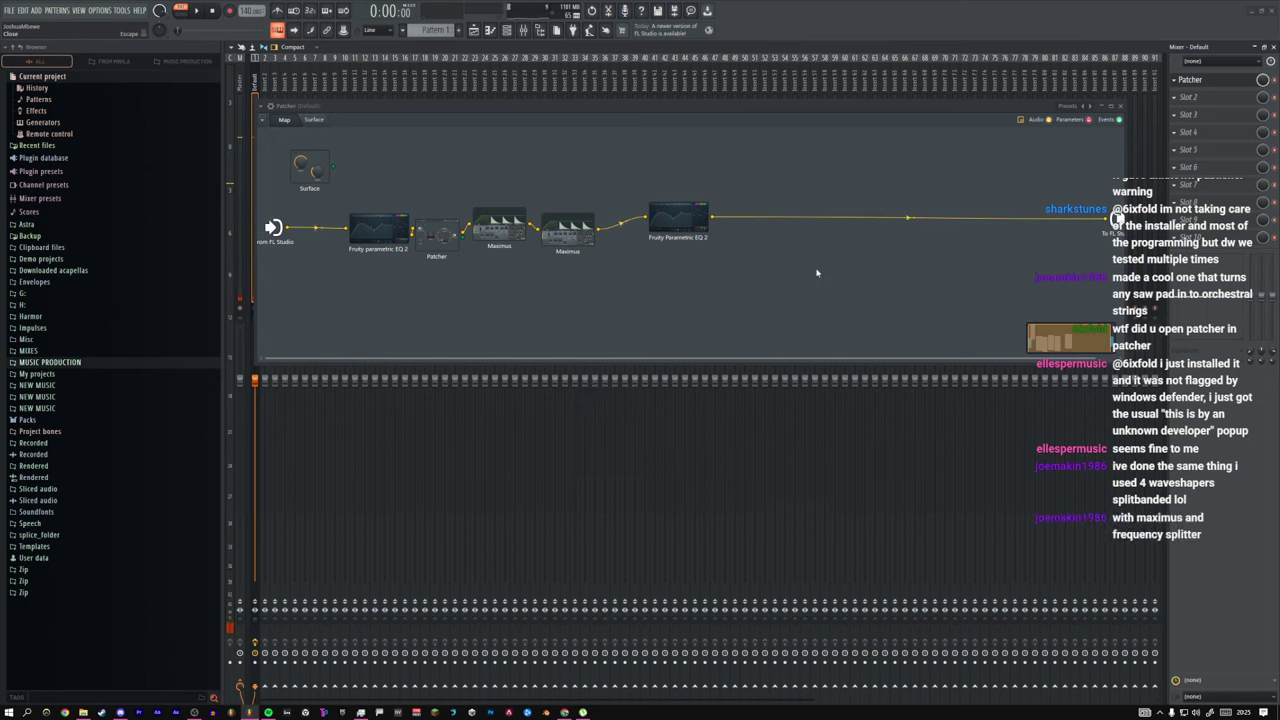
{"action": "right_click", "coordinate": [676, 221]}
{"action": "left_click", "coordinate": [698, 257]}
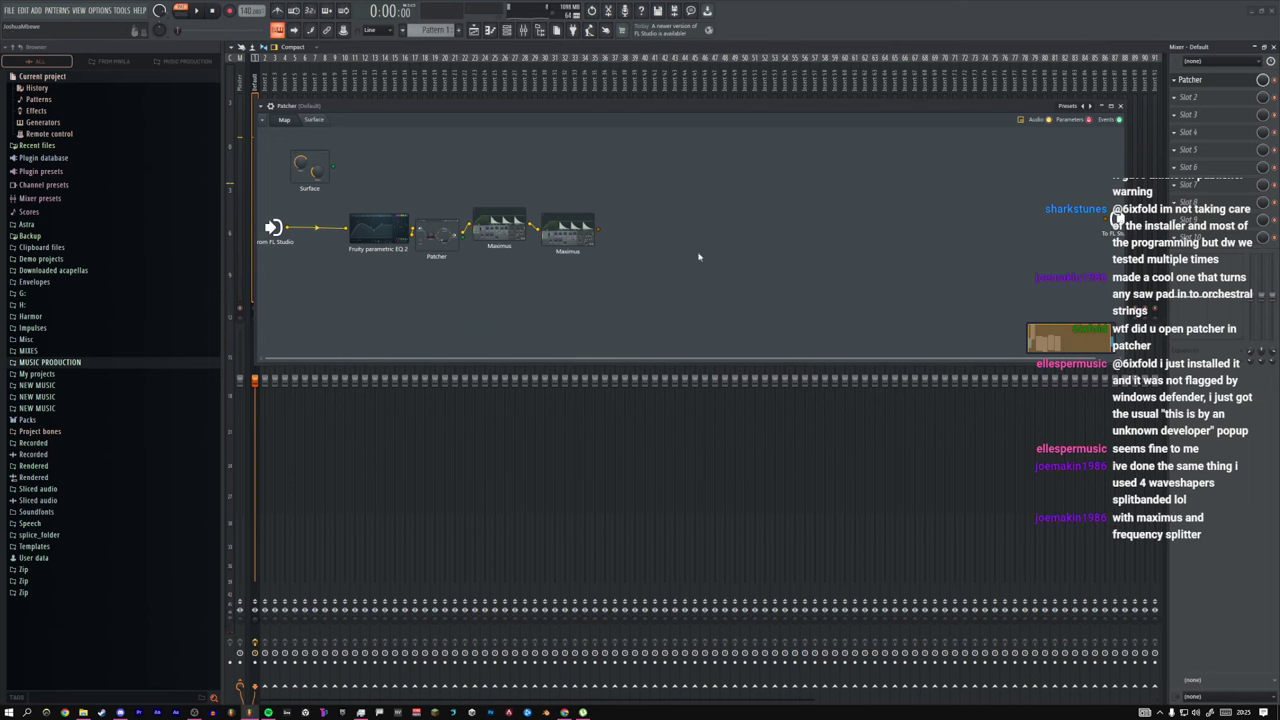
Step: Add a Fruity Parametric EQ 2 after the second Maximus, clone it below, and feed the clone from the same Maximus in parallel
{"action": "right_click", "coordinate": [599, 231]}
{"action": "mouse_move", "coordinate": [624, 246]}
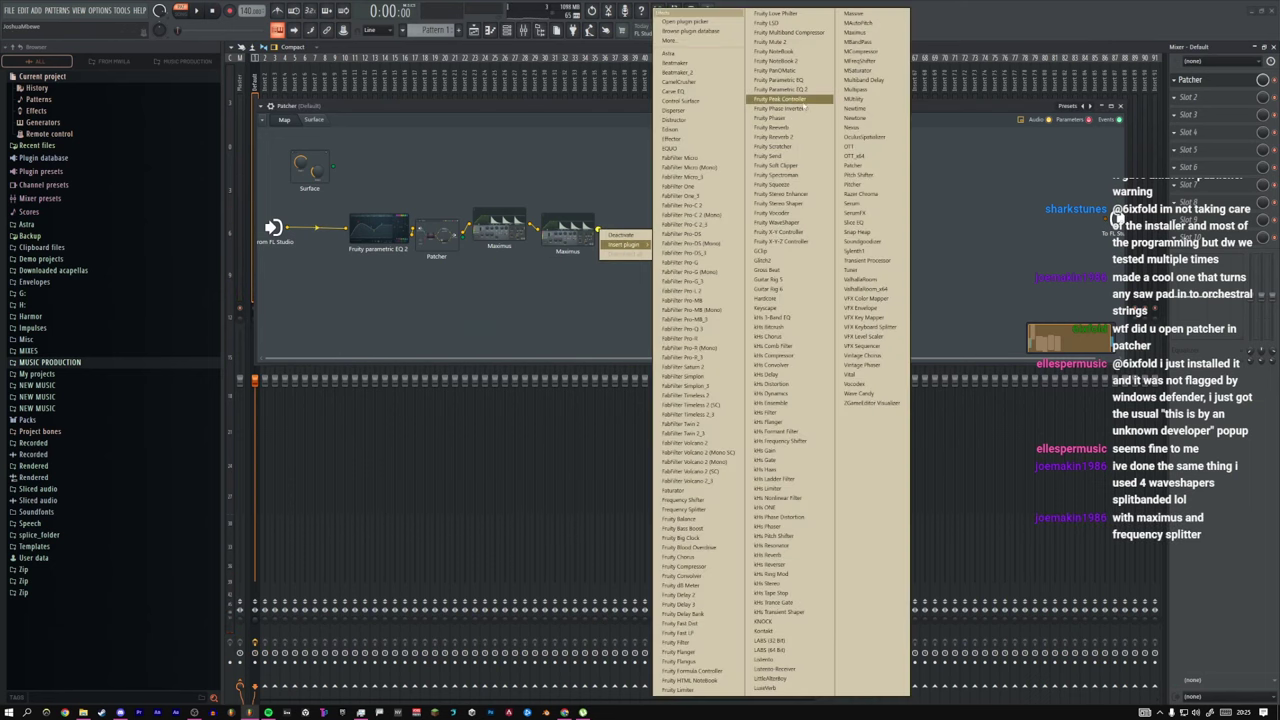
{"action": "left_click", "coordinate": [776, 100]}
{"action": "left_click_drag", "start_coordinate": [632, 231], "coordinate": [714, 186]}
{"action": "right_click", "coordinate": [697, 184]}
{"action": "left_click", "coordinate": [716, 228]}
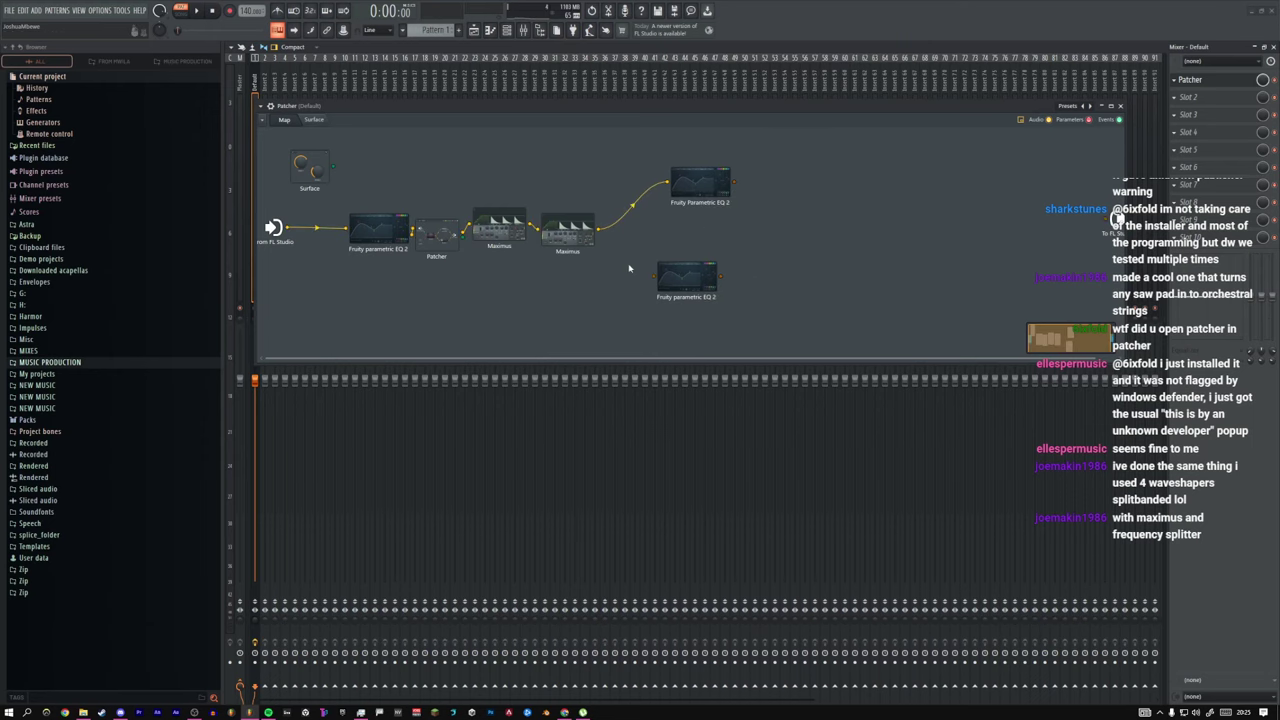
{"action": "left_click_drag", "start_coordinate": [599, 231], "coordinate": [654, 276]}
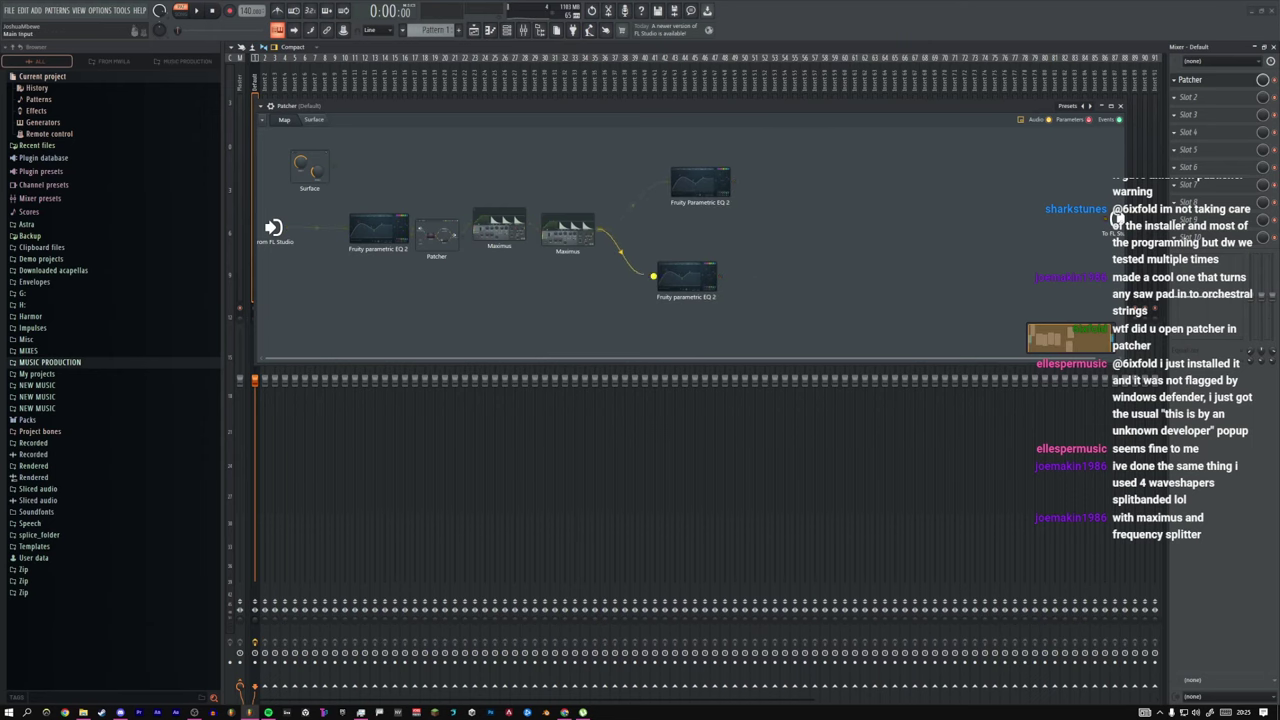
Step: Route both parallel EQs to the Patcher's audio output, align the lower EQ under the upper one and audition a note
{"action": "left_click", "coordinate": [735, 183]}
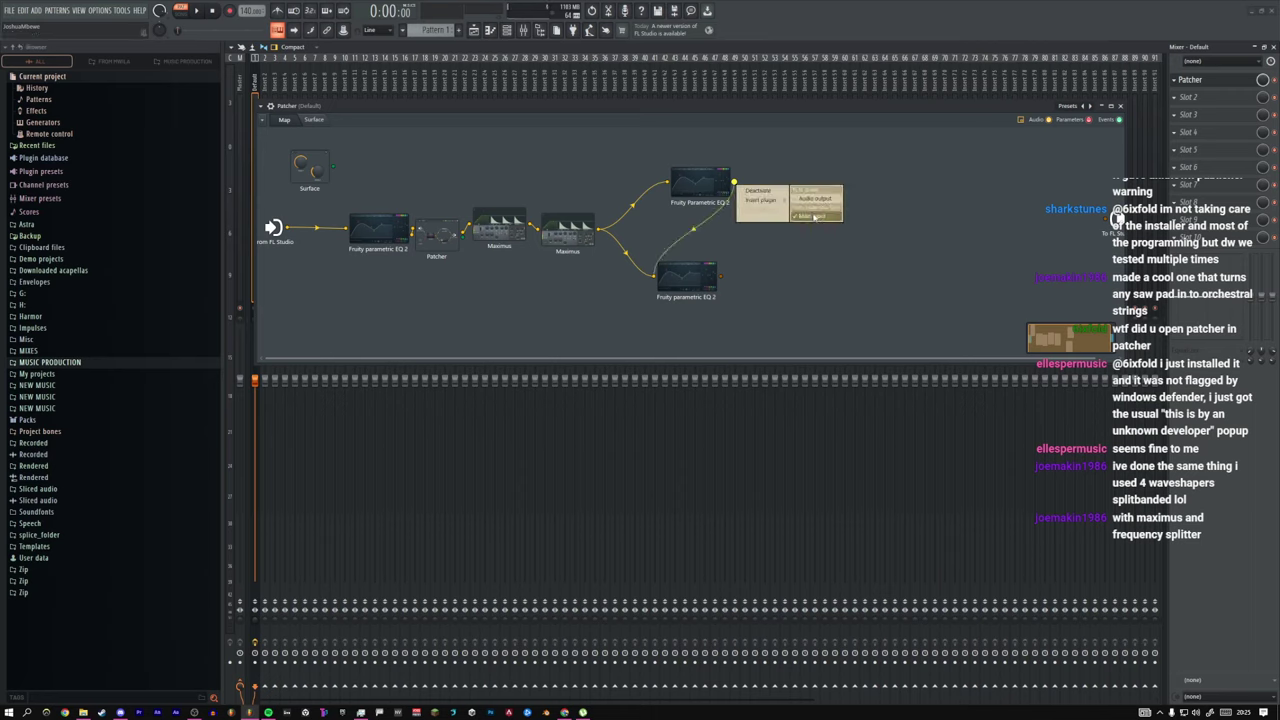
{"action": "left_click", "coordinate": [815, 216]}
{"action": "left_click", "coordinate": [720, 276]}
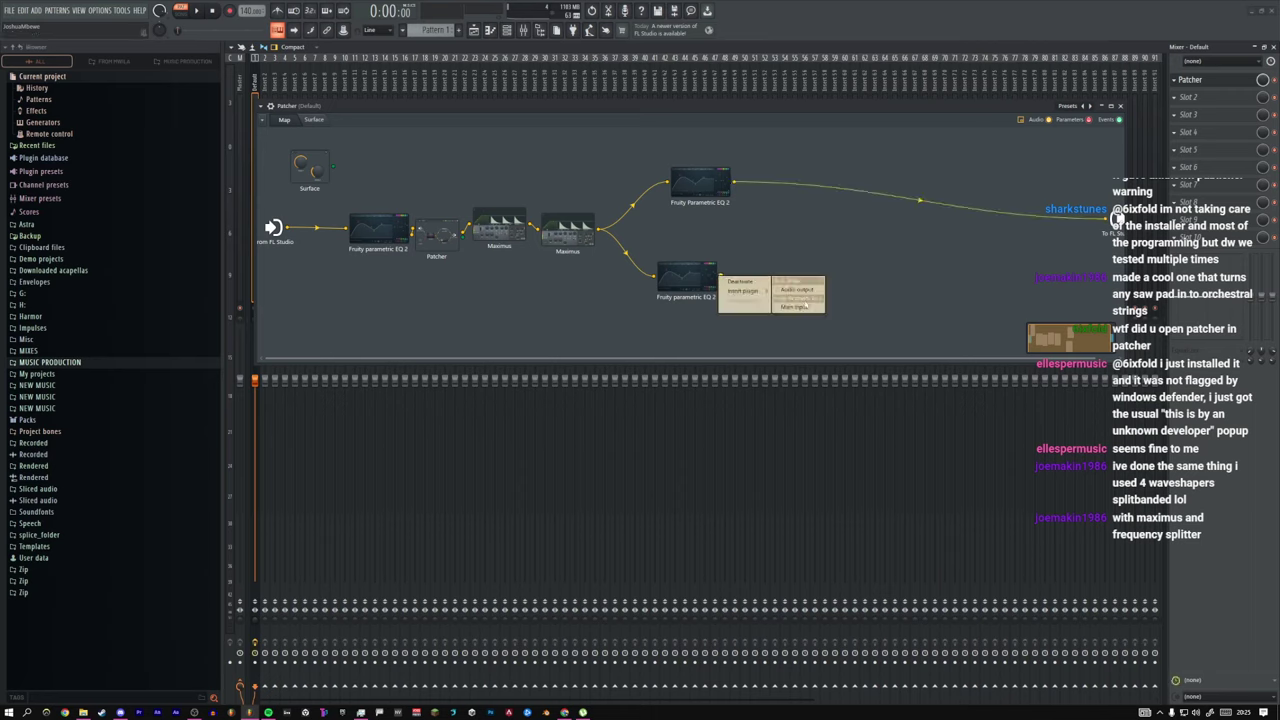
{"action": "right_click", "coordinate": [763, 221]}
{"action": "mouse_move", "coordinate": [696, 277]}
{"action": "left_mouse_down"}
{"action": "mouse_move", "coordinate": [721, 249]}
{"action": "mouse_move", "coordinate": [710, 265]}
{"action": "left_mouse_up"}
{"action": "key", "text": "n"}
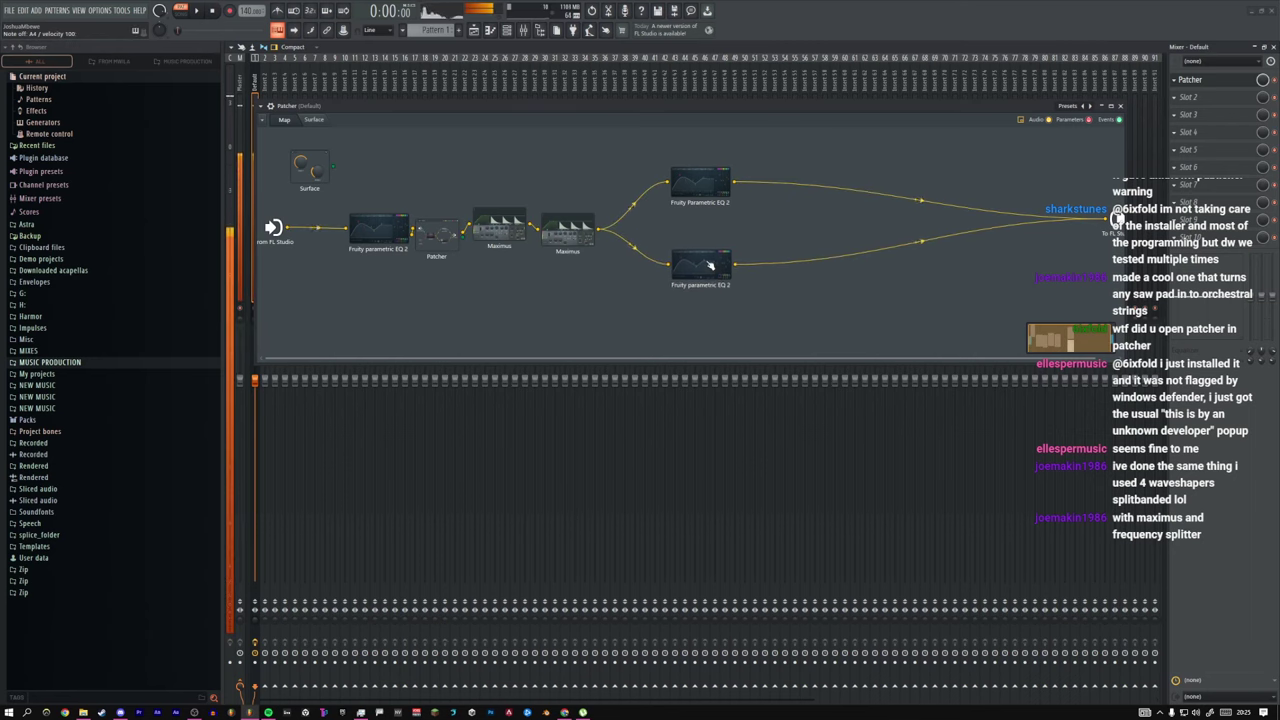
Step: Load the bandpass preset in the lower parallel EQ, then widen its band and move it to a lower frequency
{"action": "double_click", "coordinate": [710, 265]}
{"action": "left_click", "coordinate": [757, 271]}
{"action": "left_click", "coordinate": [770, 300]}
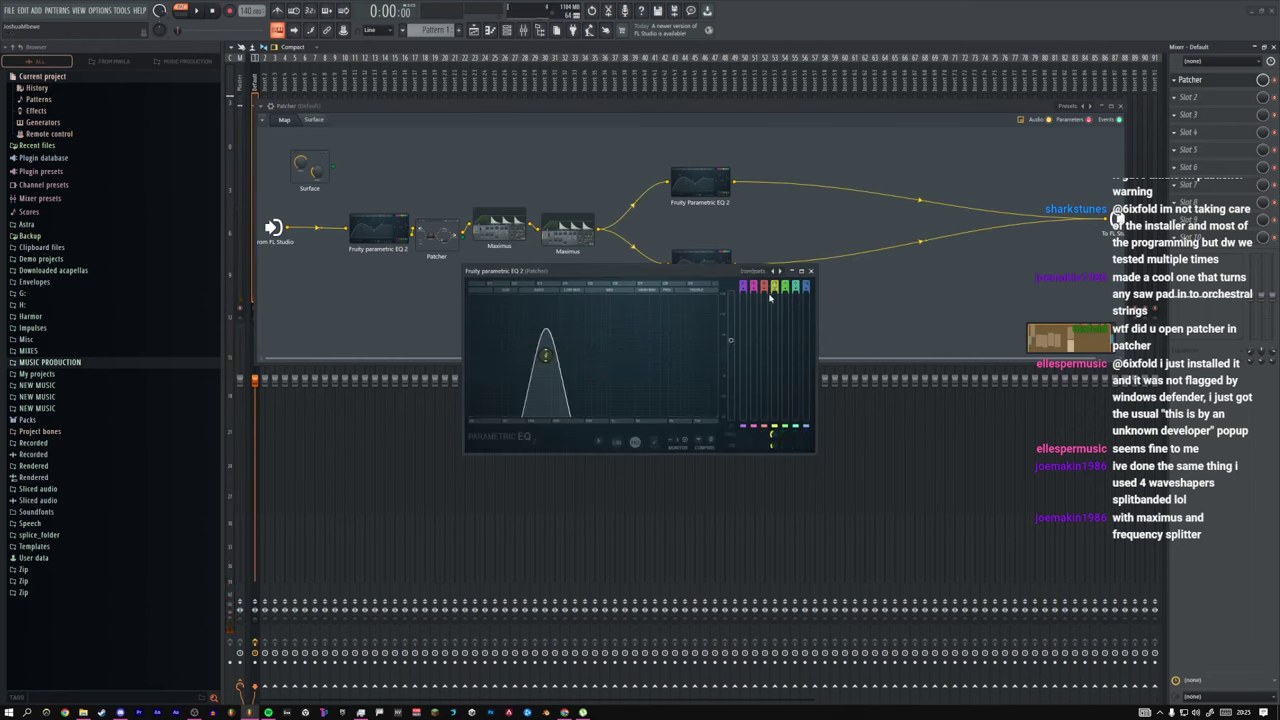
{"action": "scroll", "coordinate": [553, 356], "scroll_direction": "up", "scroll_amount": 3}
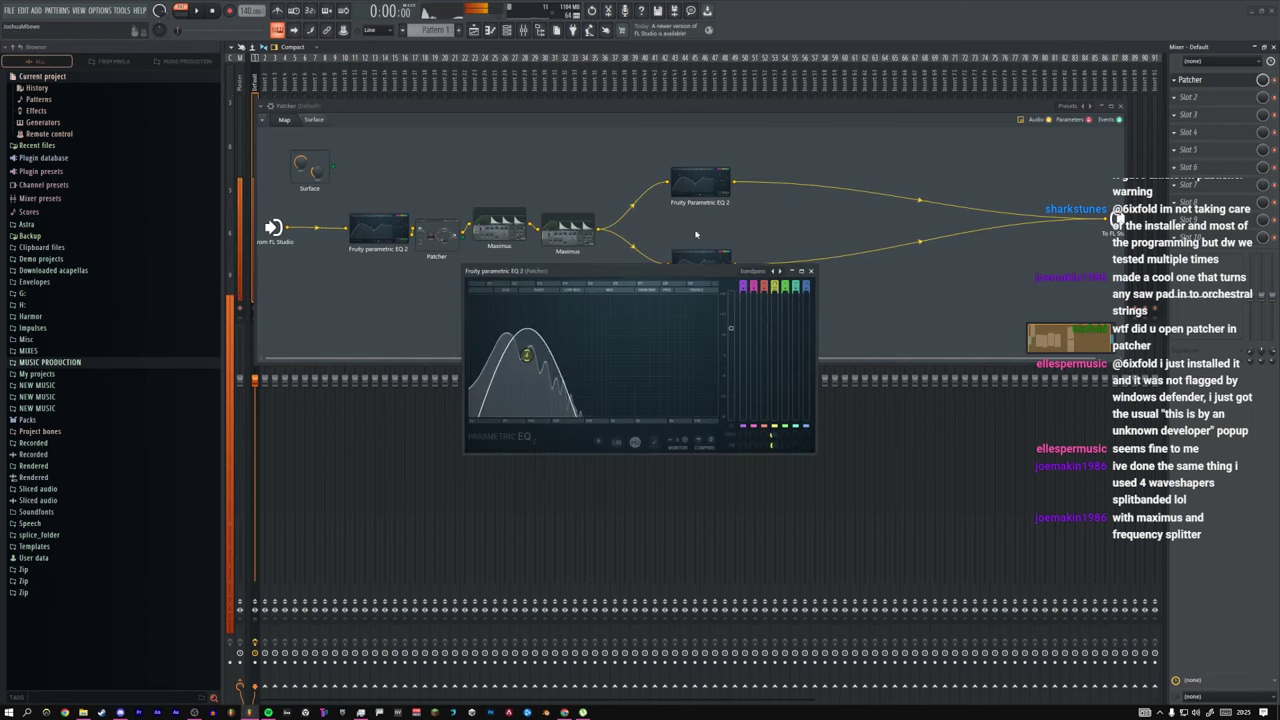
Step: Load the quick highcut preset in the upper parallel EQ and reshape its bands with a mid dip, a high boost and a higher cutoff
{"action": "double_click", "coordinate": [715, 190]}
{"action": "left_click", "coordinate": [760, 271]}
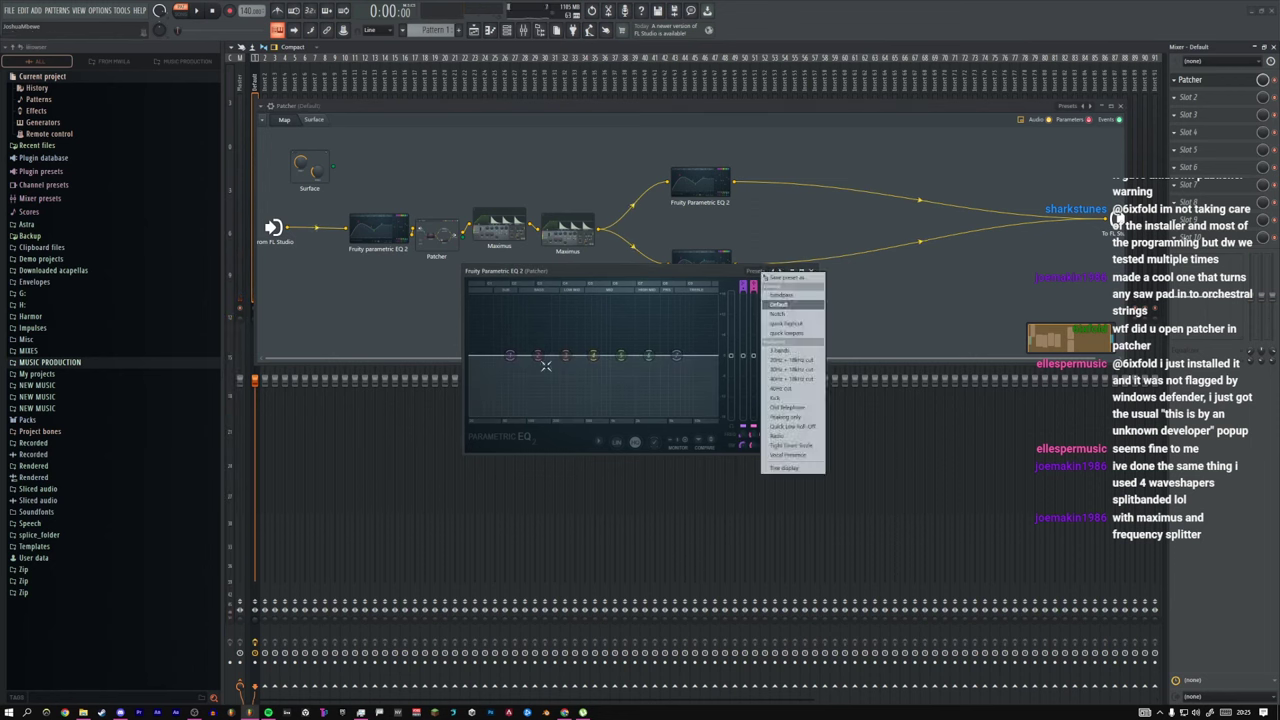
{"action": "left_click", "coordinate": [786, 324]}
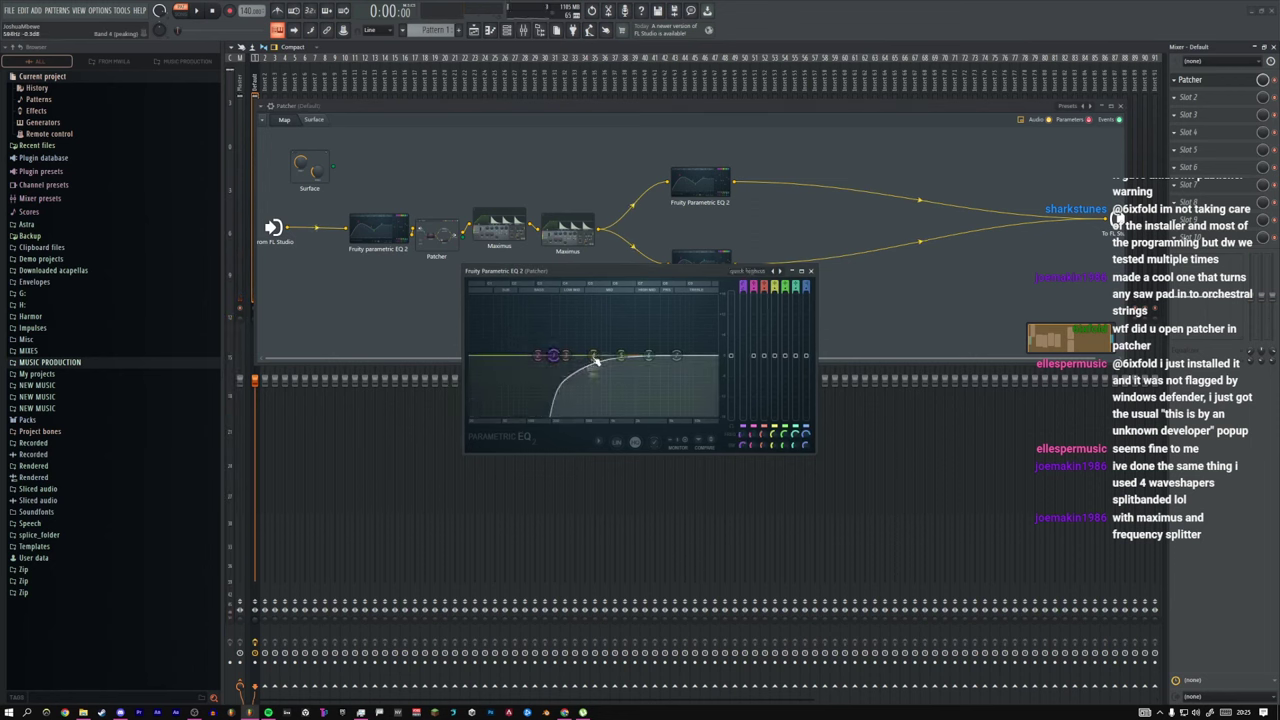
{"action": "left_click_drag", "start_coordinate": [595, 360], "coordinate": [665, 338]}
{"action": "left_click_drag", "start_coordinate": [649, 358], "coordinate": [645, 353]}
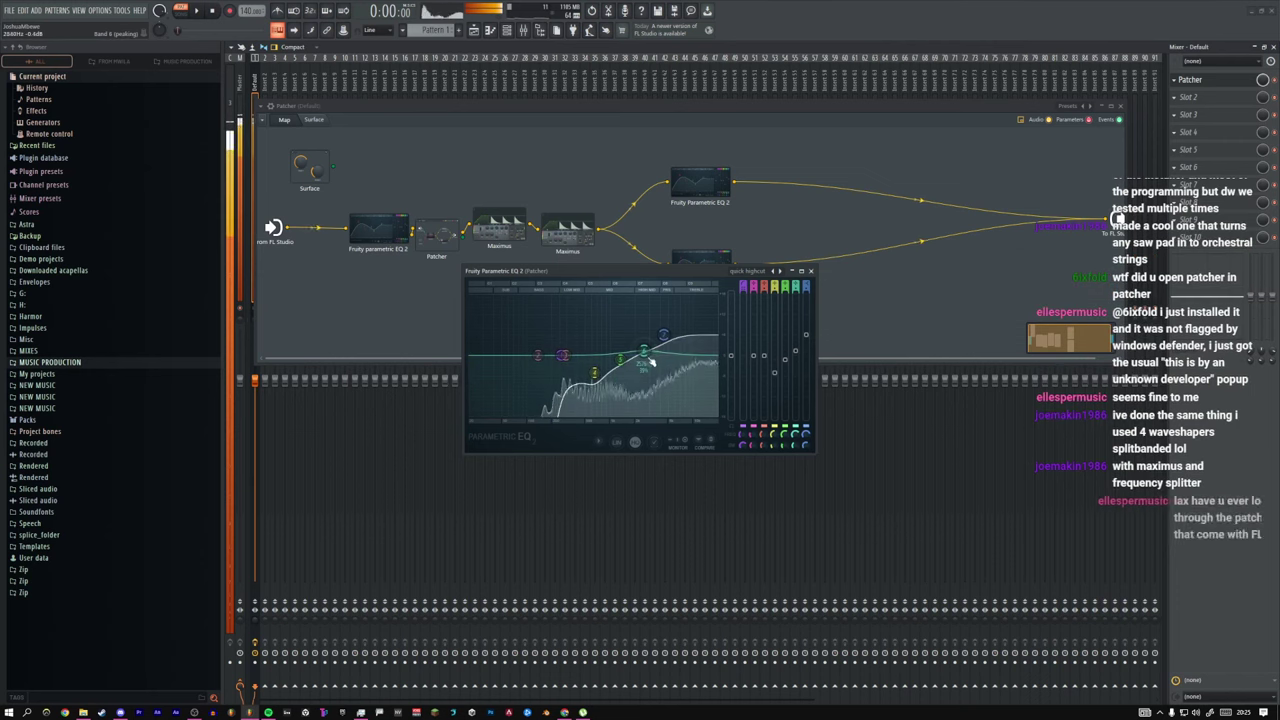
{"action": "left_click_drag", "start_coordinate": [563, 358], "coordinate": [665, 346]}
{"action": "left_click", "coordinate": [811, 271]}
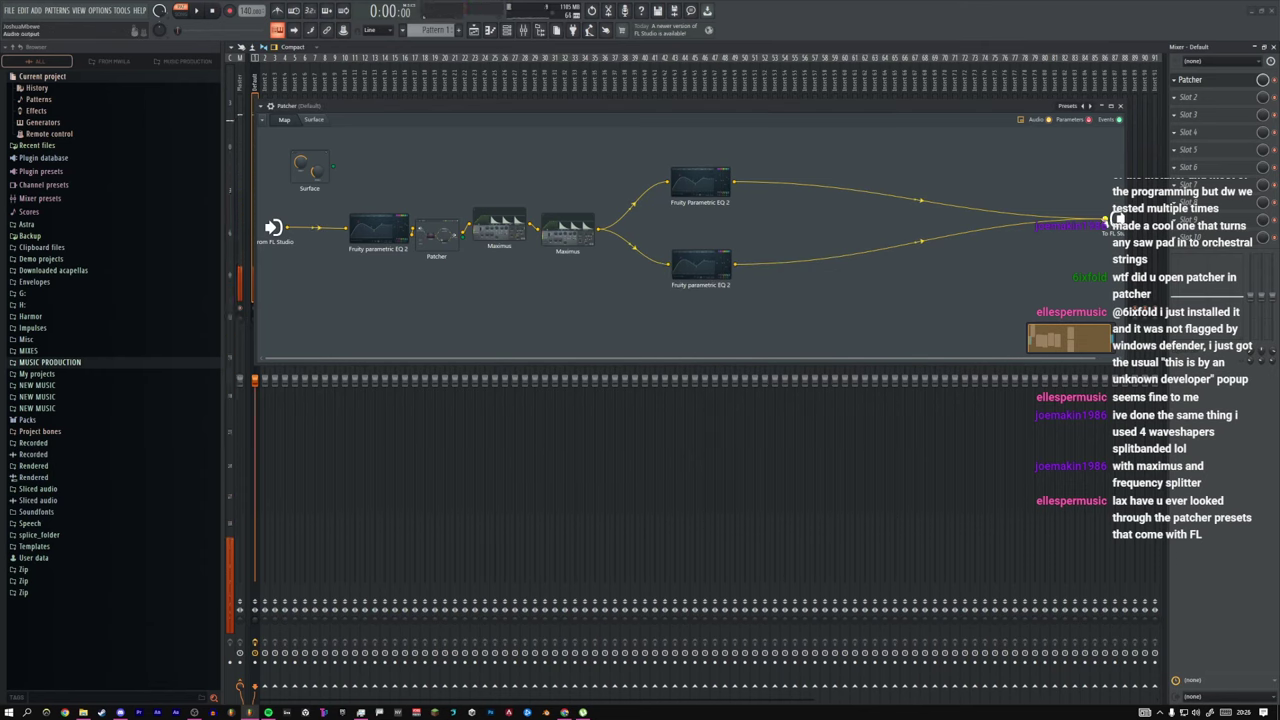
Step: Sweep the lower EQ's band-pass frequency up and back down while auditioning the parallel branches
{"action": "left_click", "coordinate": [700, 263]}
{"action": "left_click_drag", "start_coordinate": [526, 355], "coordinate": [558, 357]}
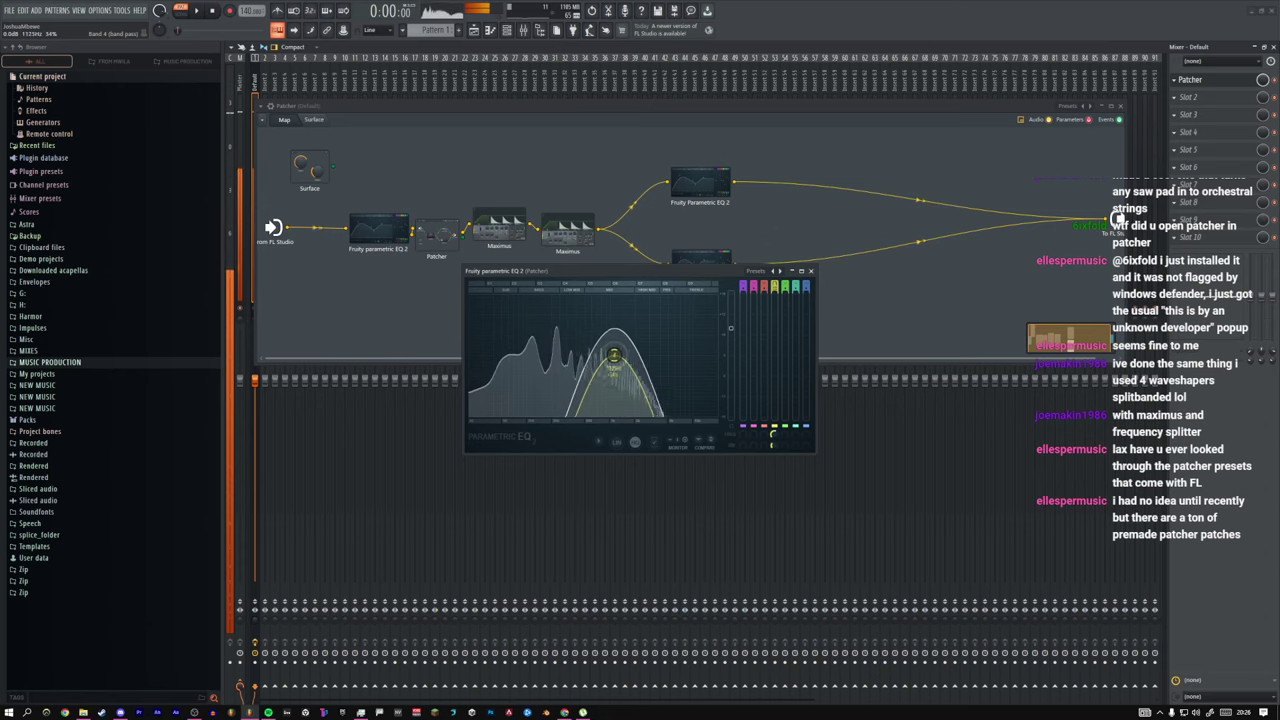
{"action": "left_click_drag", "start_coordinate": [584, 354], "coordinate": [557, 356]}
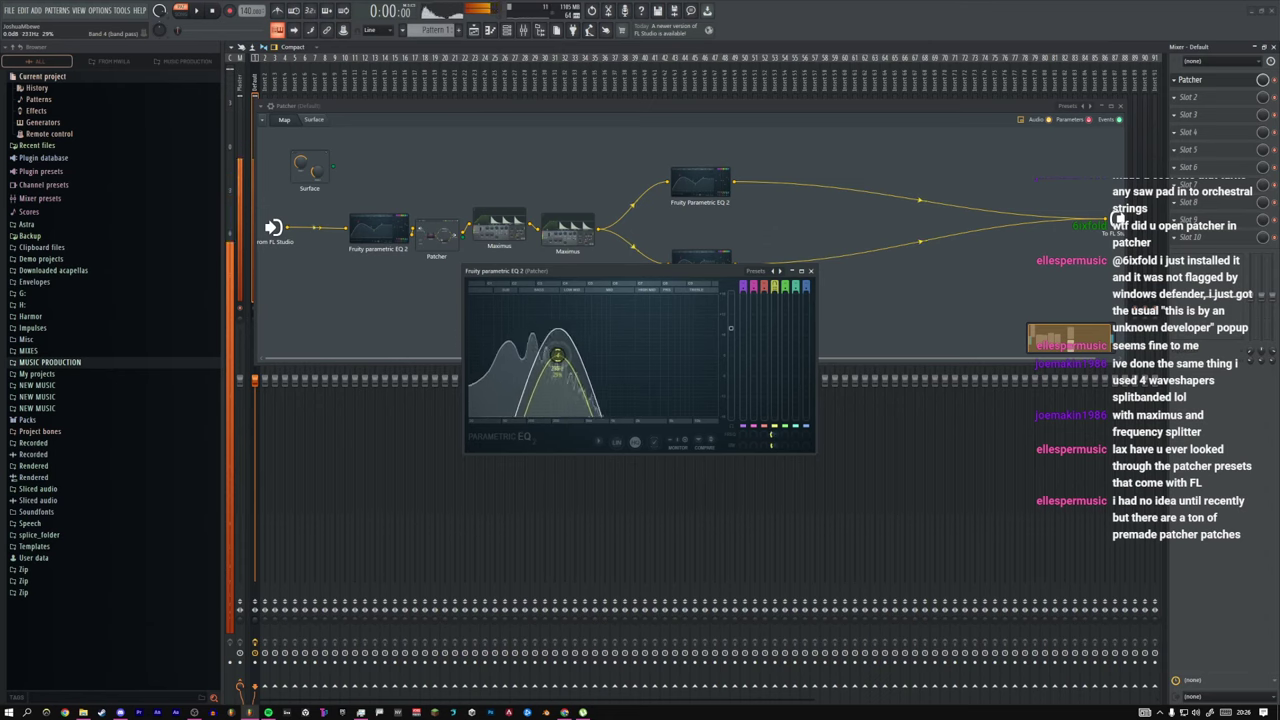
Step: Insert another Fruity Parametric EQ 2 after the lower band-pass EQ and pull down its two lowest bands
{"action": "left_click", "coordinate": [724, 262]}
{"action": "right_click", "coordinate": [722, 260]}
{"action": "mouse_move", "coordinate": [750, 279]}
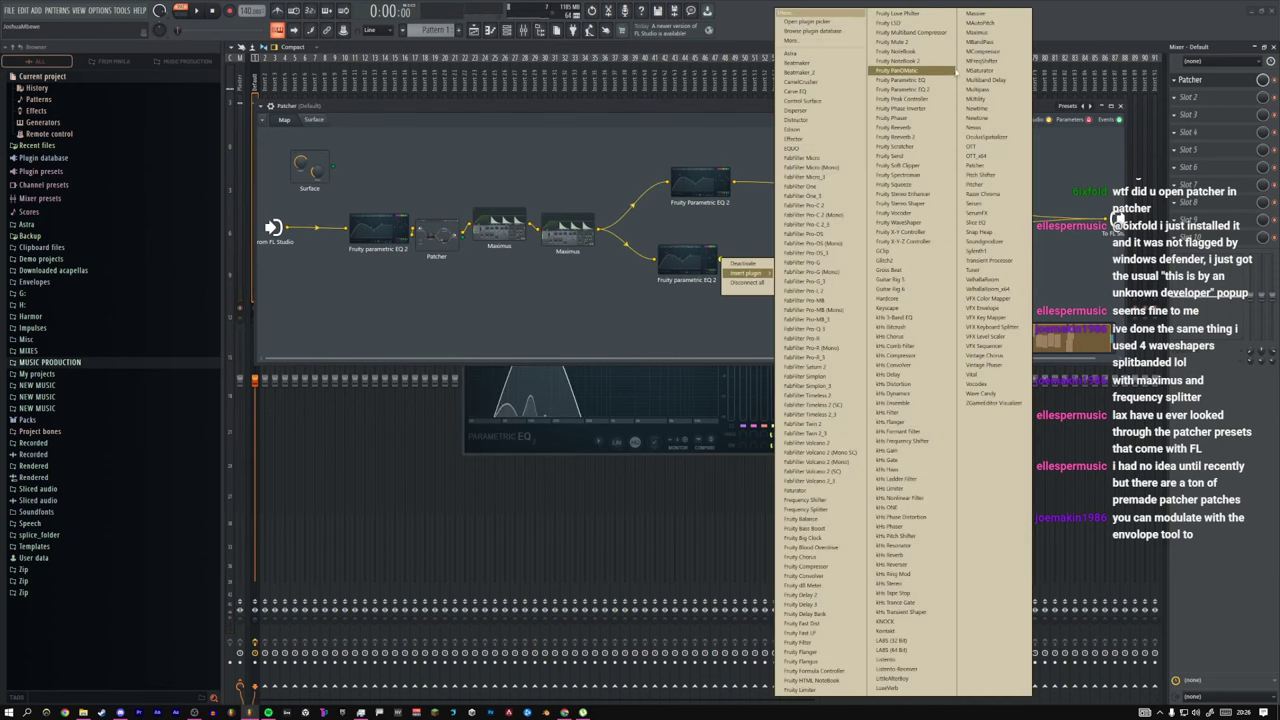
{"action": "left_click", "coordinate": [921, 91]}
{"action": "double_click", "coordinate": [766, 232]}
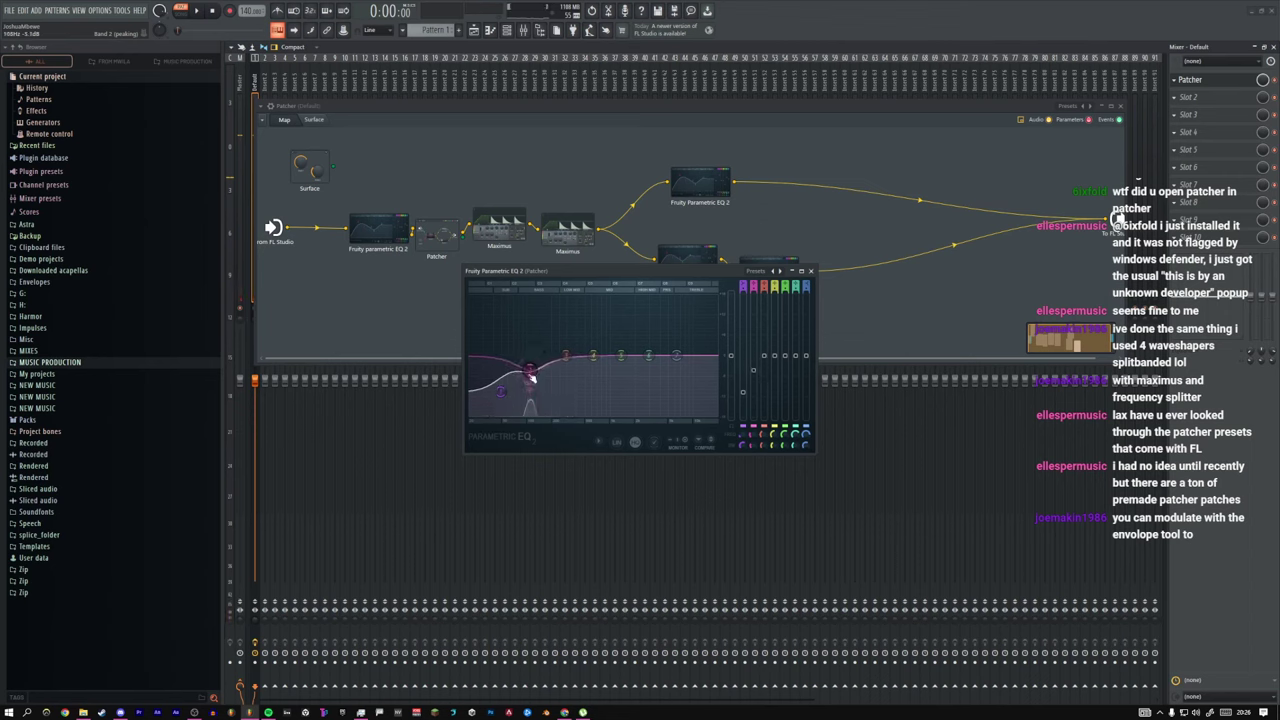
Step: Sweep the band-pass frequency of the lower branch's first EQ and leave the band in the low mids
{"action": "double_click", "coordinate": [692, 250]}
{"action": "mouse_move", "coordinate": [537, 355]}
{"action": "left_mouse_down"}
{"action": "mouse_move", "coordinate": [504, 356]}
{"action": "mouse_move", "coordinate": [568, 355]}
{"action": "mouse_move", "coordinate": [510, 356]}
{"action": "mouse_move", "coordinate": [564, 356]}
{"action": "mouse_move", "coordinate": [533, 357]}
{"action": "left_mouse_up"}
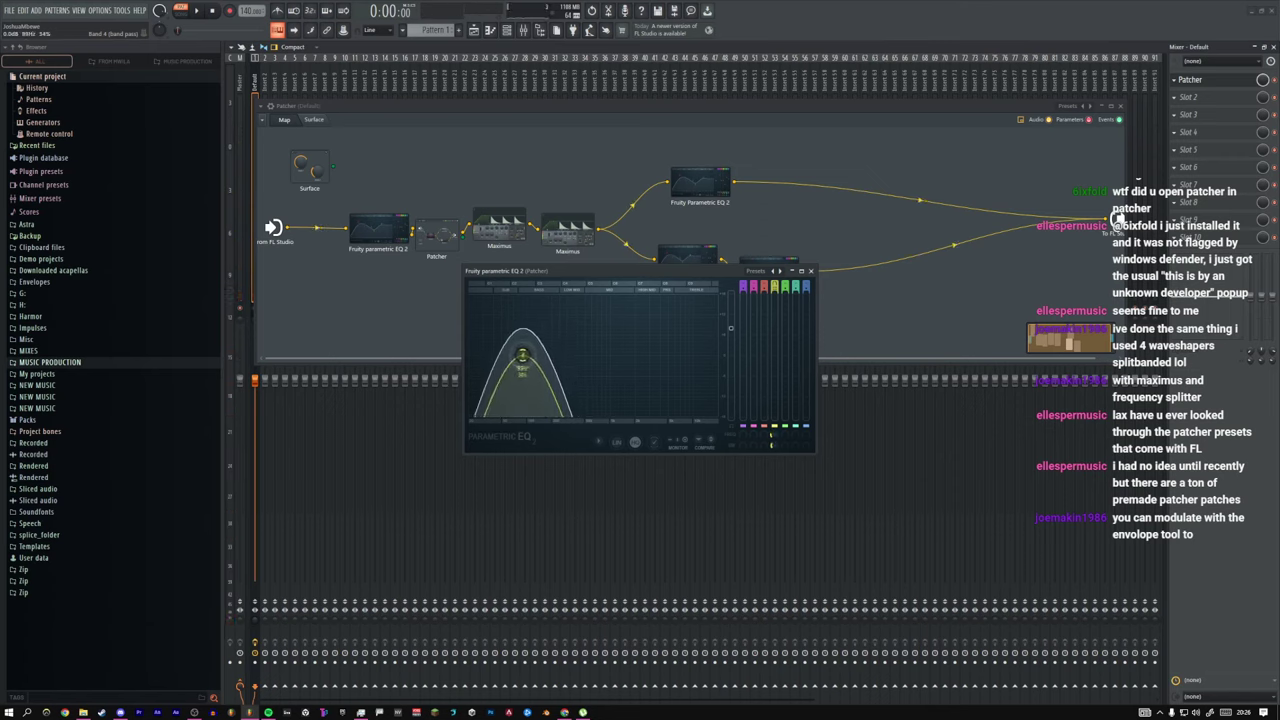
{"action": "mouse_move", "coordinate": [556, 356]}
{"action": "left_mouse_down"}
{"action": "mouse_move", "coordinate": [545, 356]}
{"action": "mouse_move", "coordinate": [578, 356]}
{"action": "mouse_move", "coordinate": [500, 356]}
{"action": "mouse_move", "coordinate": [552, 357]}
{"action": "left_mouse_up"}
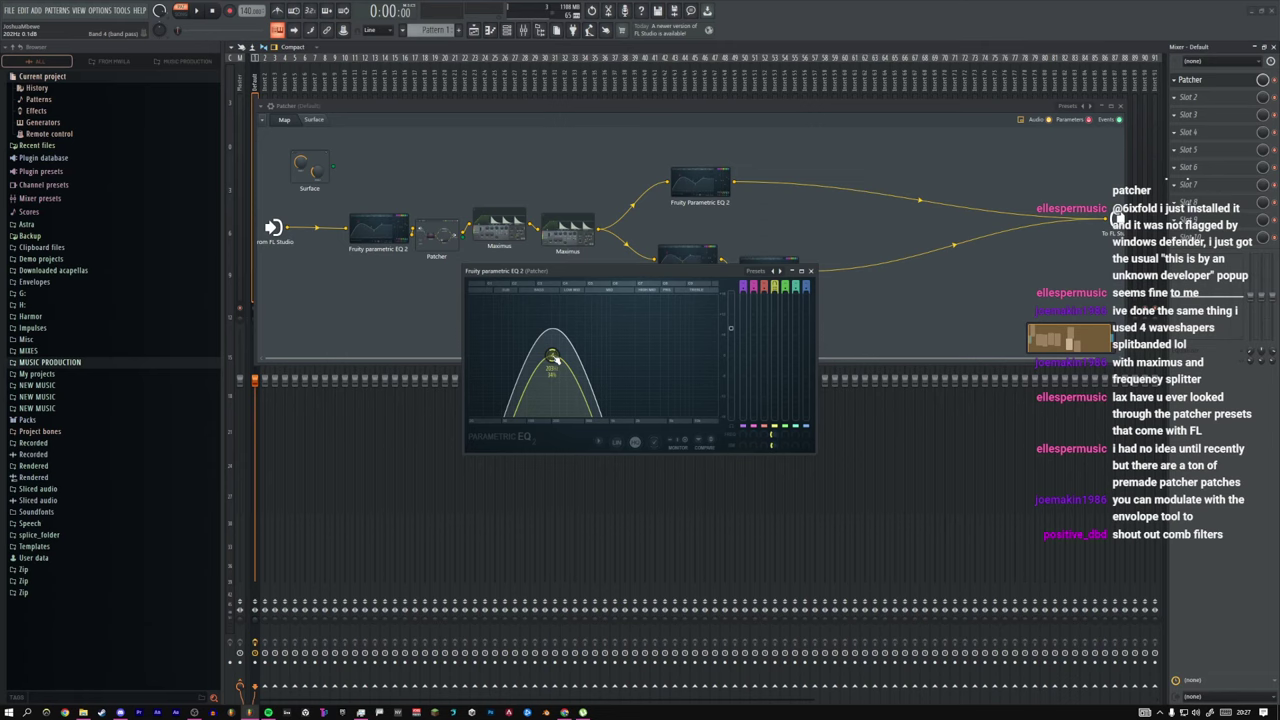
{"action": "mouse_move", "coordinate": [551, 357]}
{"action": "left_mouse_down"}
{"action": "mouse_move", "coordinate": [563, 355]}
{"action": "mouse_move", "coordinate": [534, 355]}
{"action": "left_mouse_up"}
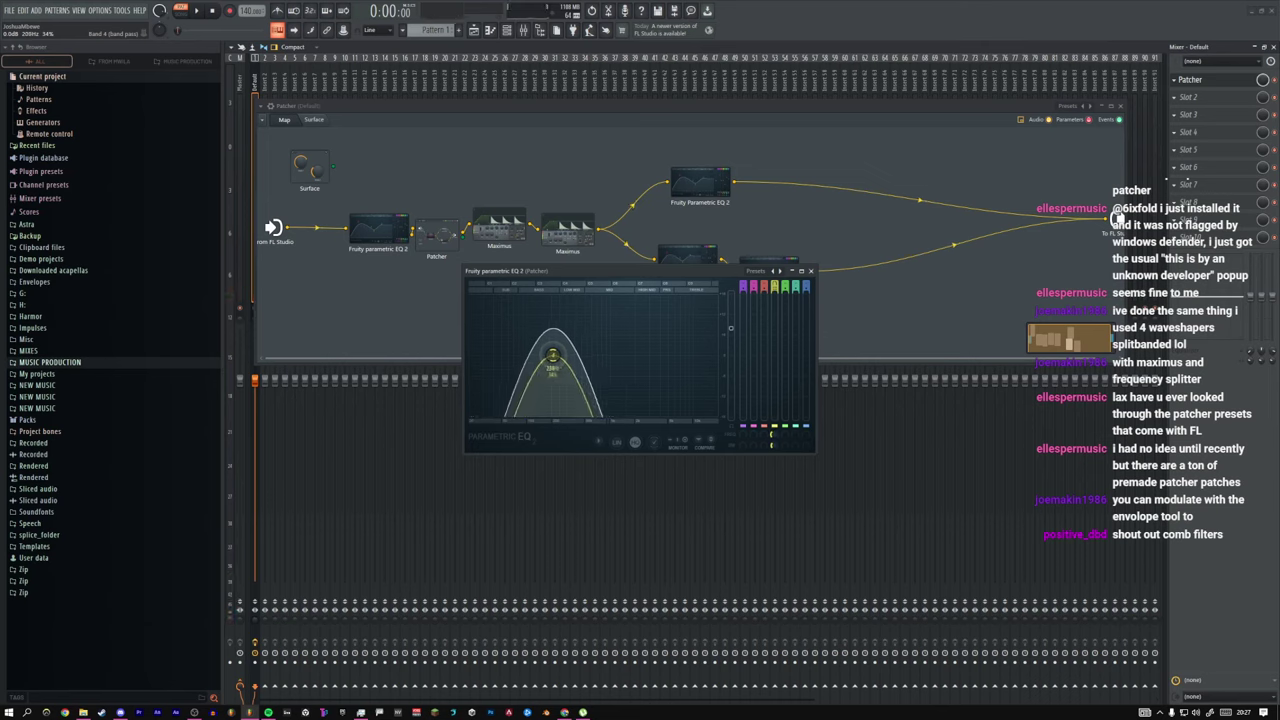
{"action": "mouse_move", "coordinate": [552, 355]}
{"action": "left_mouse_down"}
{"action": "mouse_move", "coordinate": [500, 355]}
{"action": "mouse_move", "coordinate": [630, 355]}
{"action": "mouse_move", "coordinate": [526, 356]}
{"action": "mouse_move", "coordinate": [576, 356]}
{"action": "left_mouse_up"}
{"action": "left_click_drag", "start_coordinate": [773, 434], "coordinate": [773, 439]}
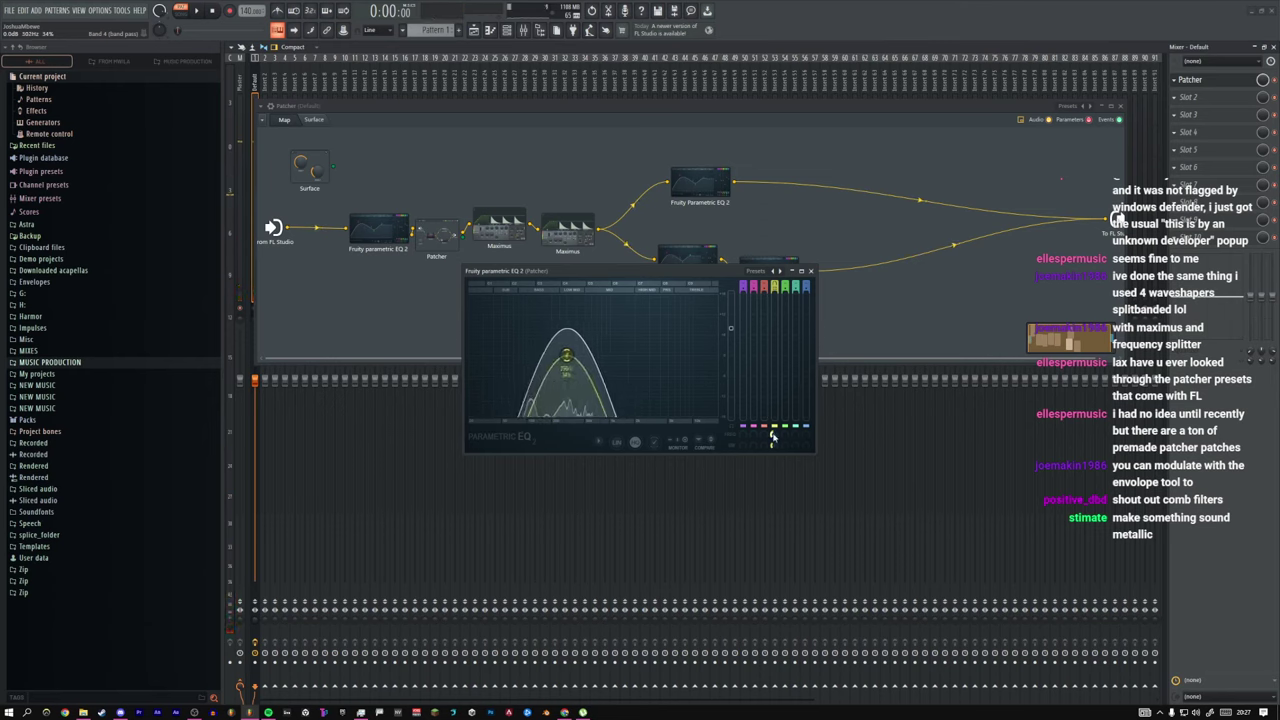
Step: Open the outer Patcher's Surface for adding controls
{"action": "left_click", "coordinate": [320, 123]}
{"action": "right_click", "coordinate": [409, 171]}
{"action": "left_click", "coordinate": [290, 143]}
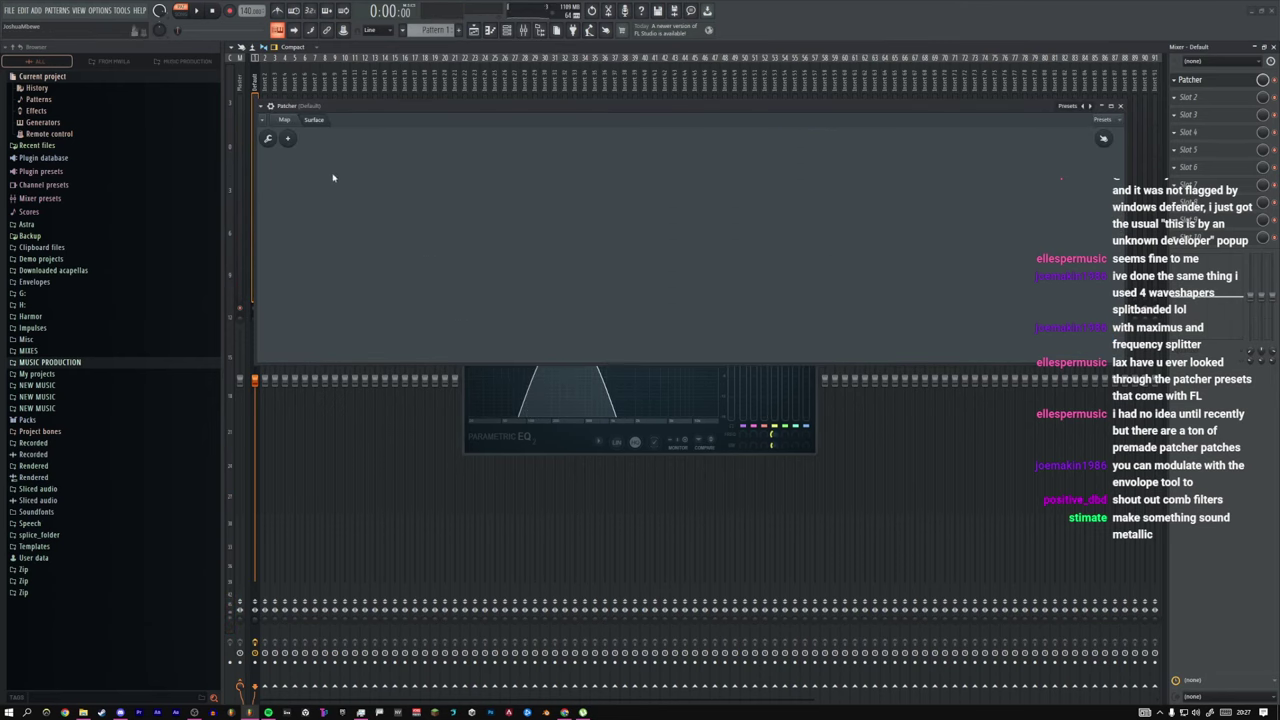
{"action": "right_click", "coordinate": [349, 163]}
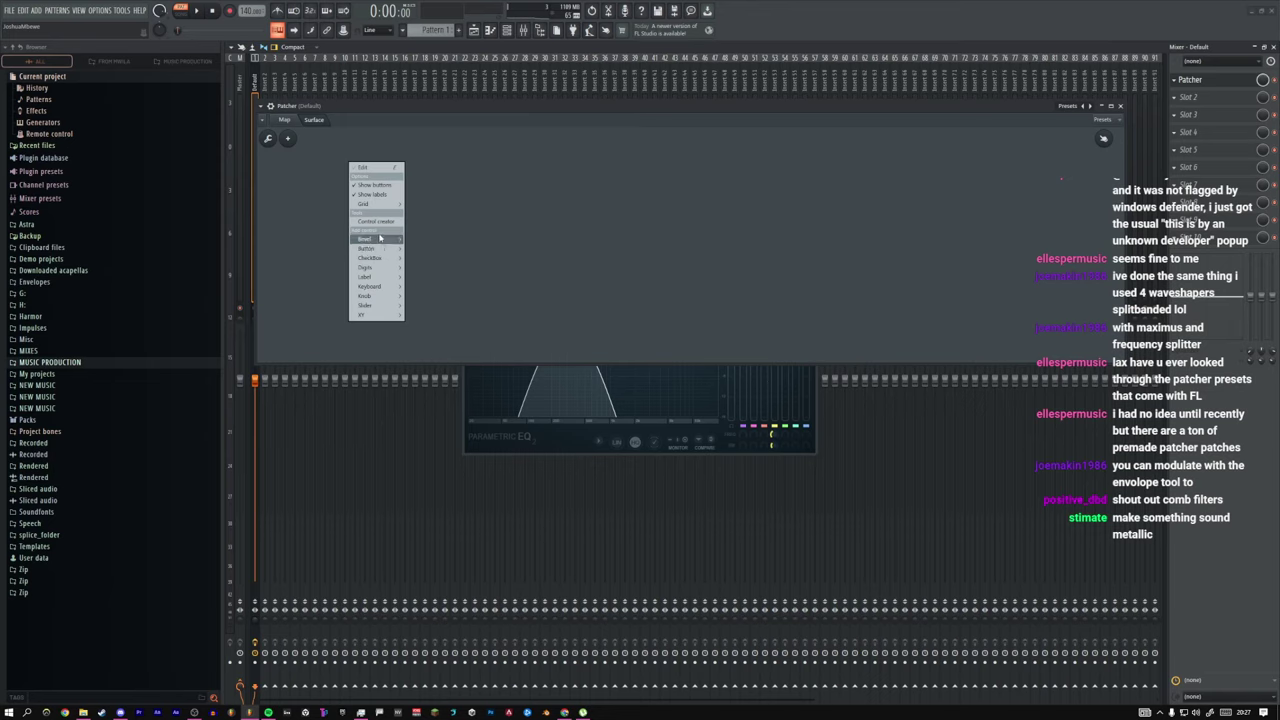
{"action": "mouse_move", "coordinate": [372, 239]}
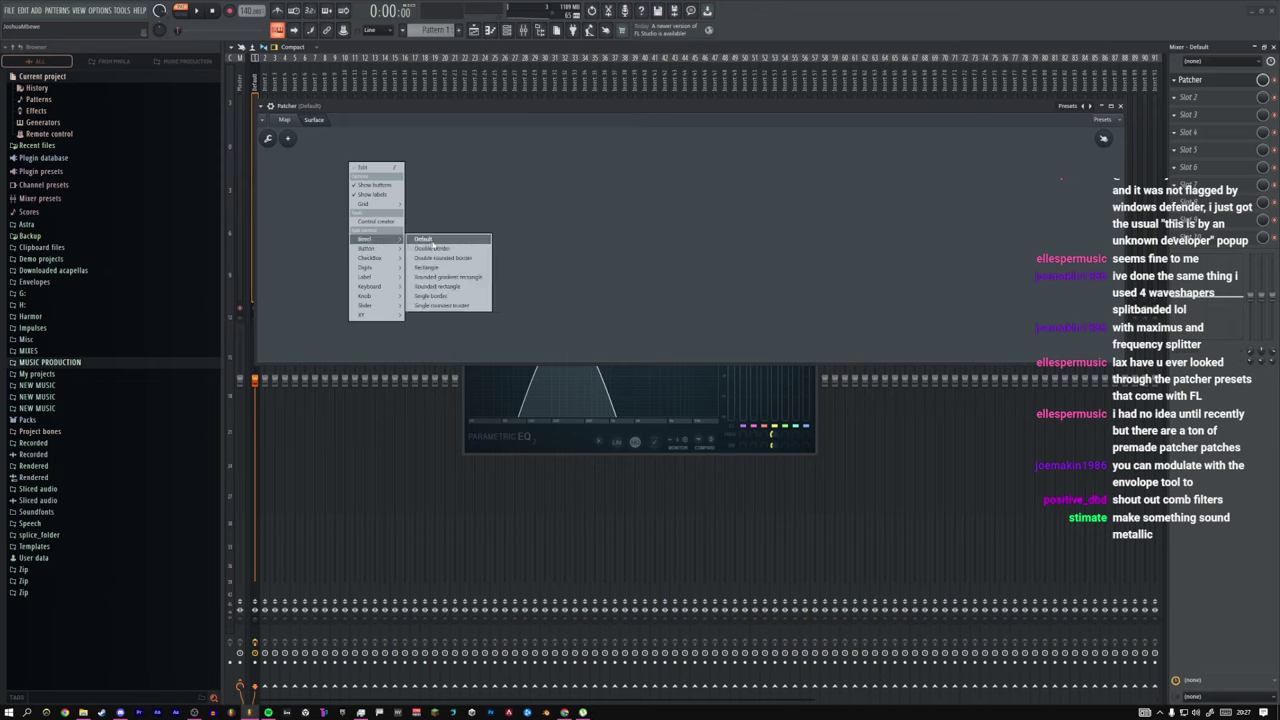
{"action": "left_click", "coordinate": [433, 242]}
{"action": "right_click", "coordinate": [342, 177]}
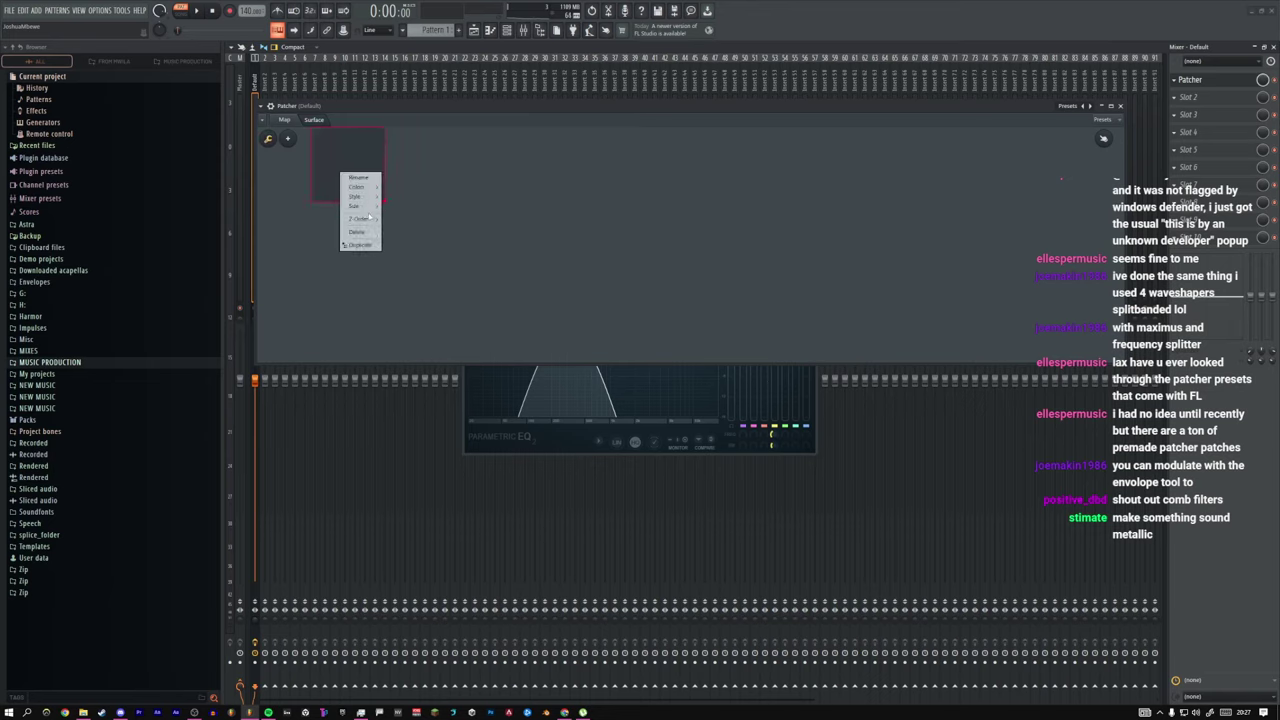
{"action": "left_click", "coordinate": [364, 230]}
Step: Add a knob control to the Patcher's Surface and position it near the upper corner beside the edit controls
{"action": "right_click", "coordinate": [358, 189]}
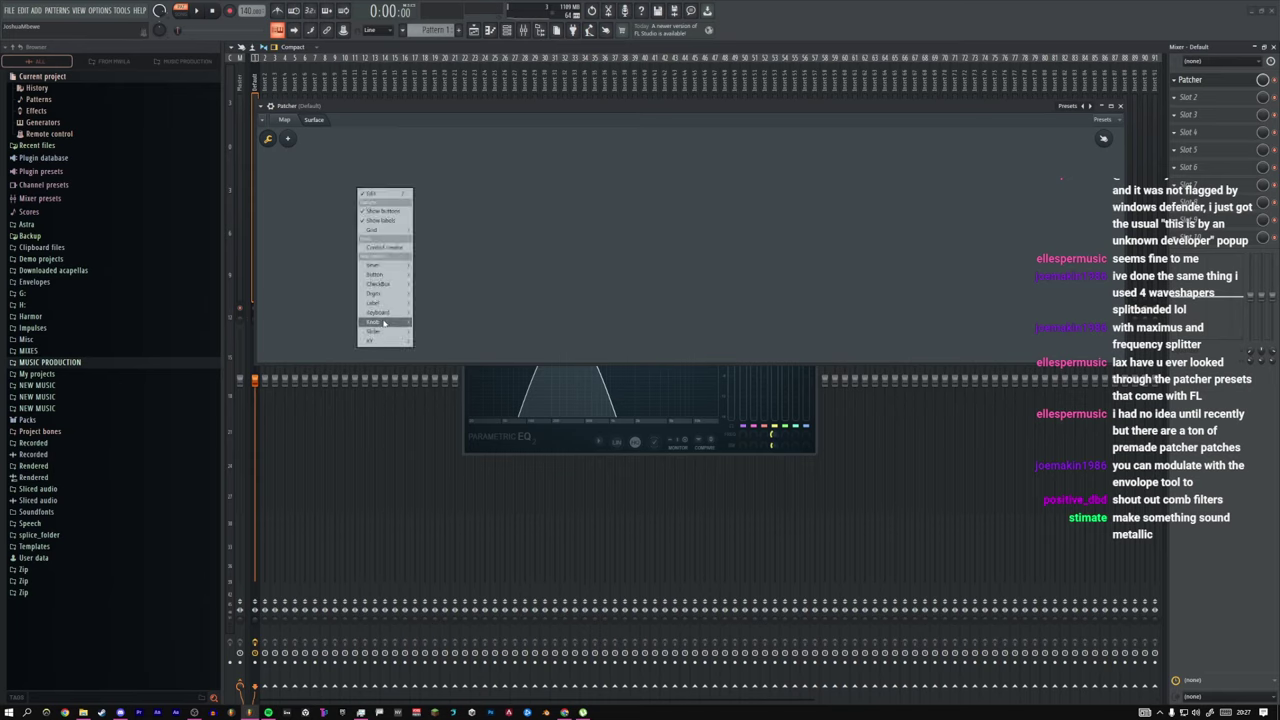
{"action": "mouse_move", "coordinate": [384, 321]}
{"action": "left_click", "coordinate": [442, 297]}
{"action": "mouse_move", "coordinate": [367, 199]}
{"action": "left_mouse_down"}
{"action": "mouse_move", "coordinate": [397, 230]}
{"action": "mouse_move", "coordinate": [350, 191]}
{"action": "left_mouse_up"}
Step: Duplicate the Surface knob twice and line up the three knobs in one even row
{"action": "right_click", "coordinate": [340, 188]}
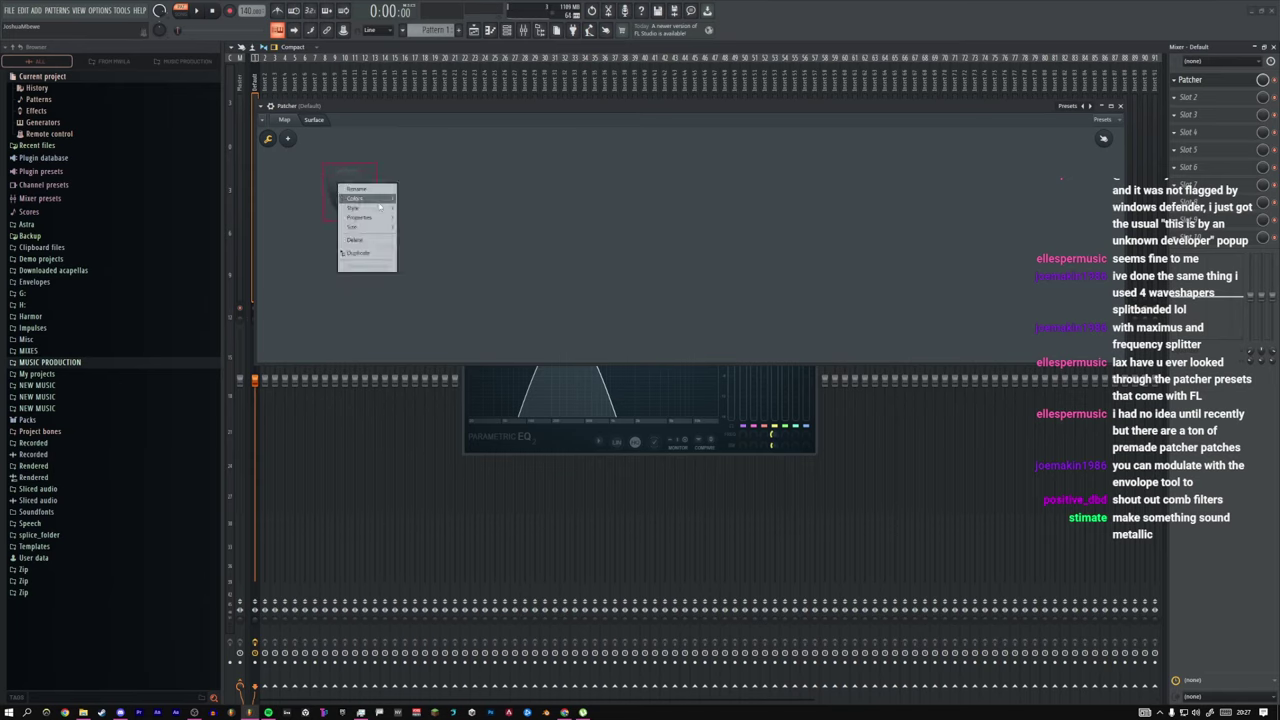
{"action": "left_click", "coordinate": [365, 258]}
{"action": "right_click", "coordinate": [352, 188]}
{"action": "left_click", "coordinate": [377, 258]}
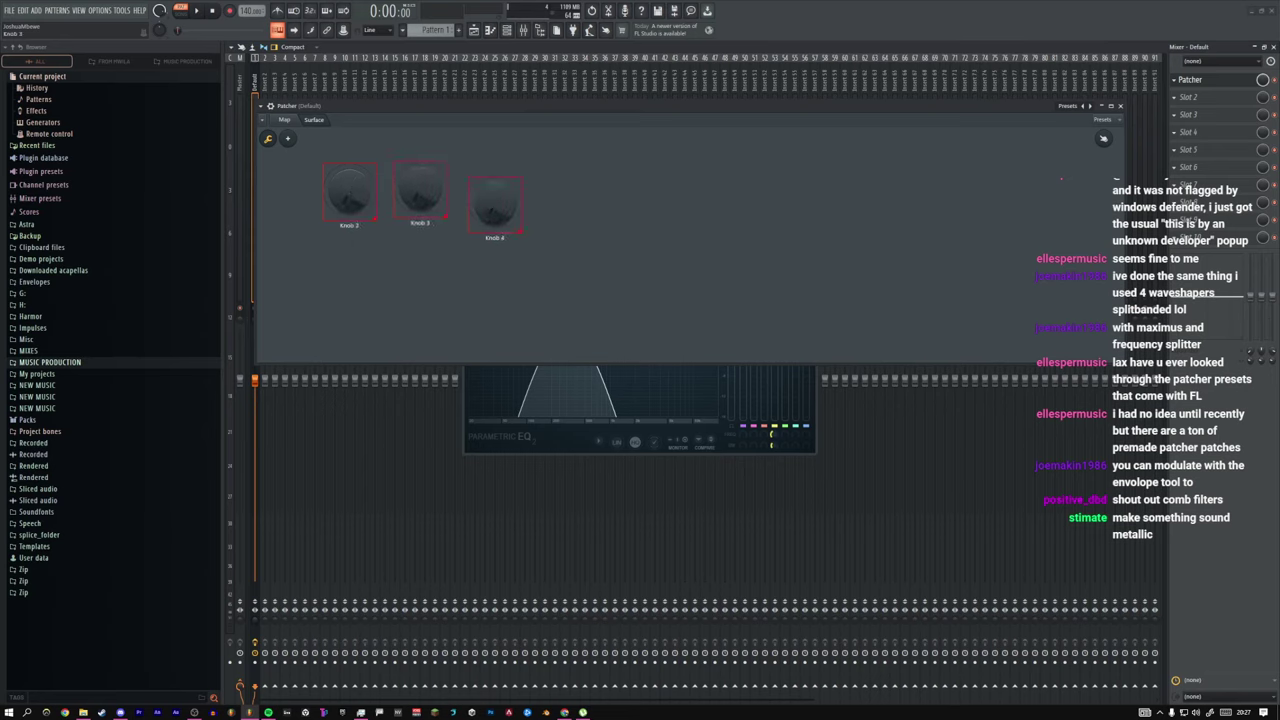
{"action": "left_click_drag", "start_coordinate": [420, 190], "coordinate": [497, 192]}
{"action": "left_click_drag", "start_coordinate": [418, 197], "coordinate": [418, 191]}
{"action": "left_click_drag", "start_coordinate": [497, 192], "coordinate": [484, 192]}
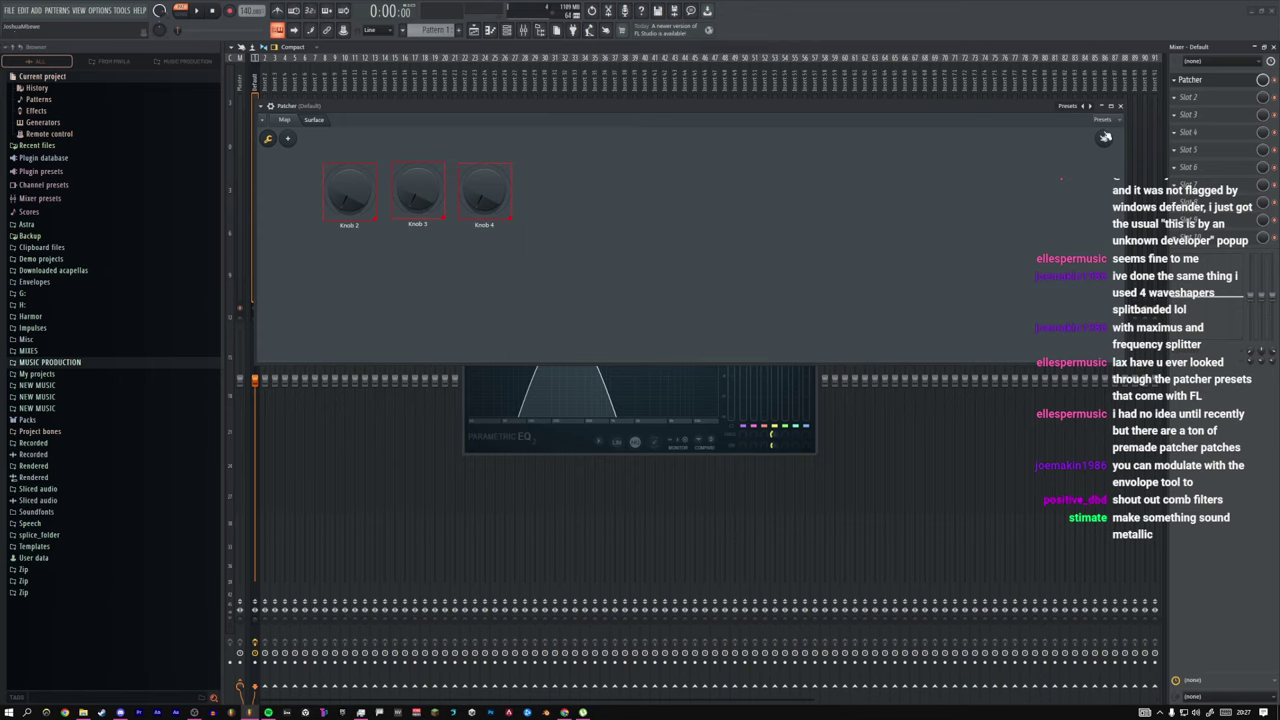
{"action": "left_click", "coordinate": [1105, 137]}
{"action": "left_click", "coordinate": [1103, 138]}
{"action": "right_click", "coordinate": [345, 194]}
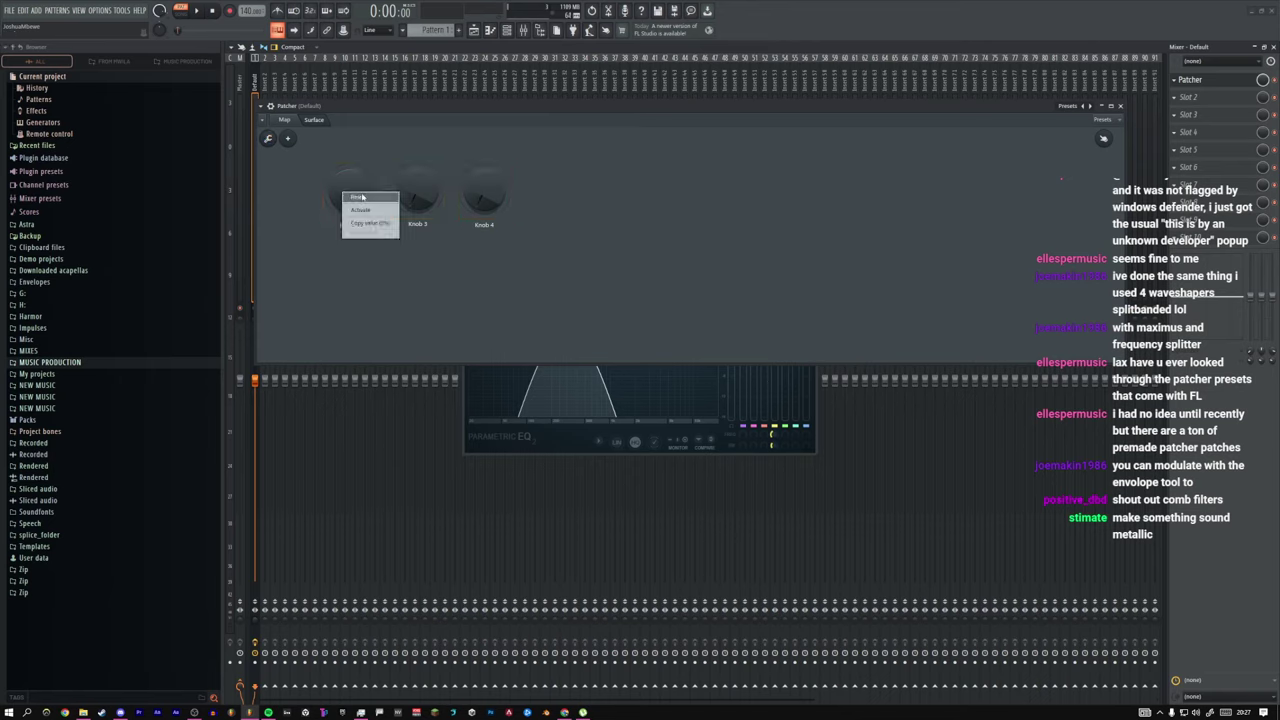
{"action": "left_click", "coordinate": [1102, 139]}
{"action": "left_click", "coordinate": [1104, 139]}
{"action": "right_click", "coordinate": [356, 188]}
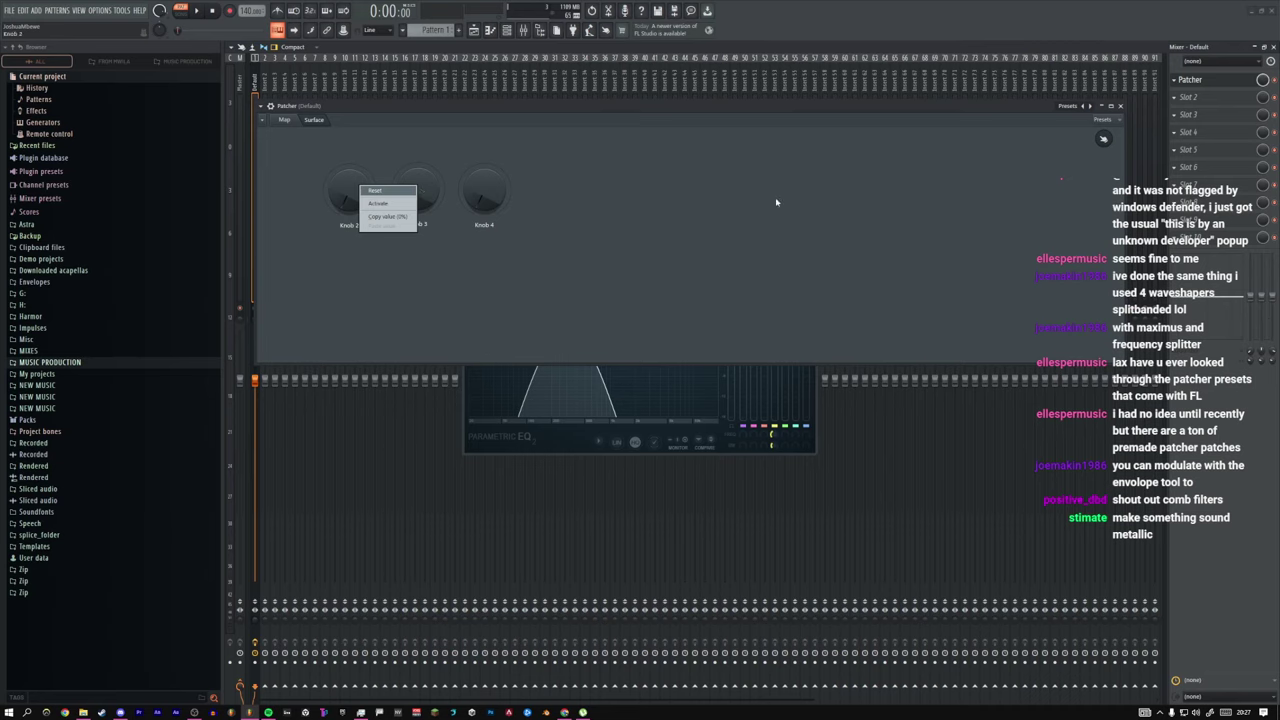
{"action": "left_click", "coordinate": [562, 176]}
Step: Rename the first Surface knob as bandpass
{"action": "left_click", "coordinate": [1104, 140]}
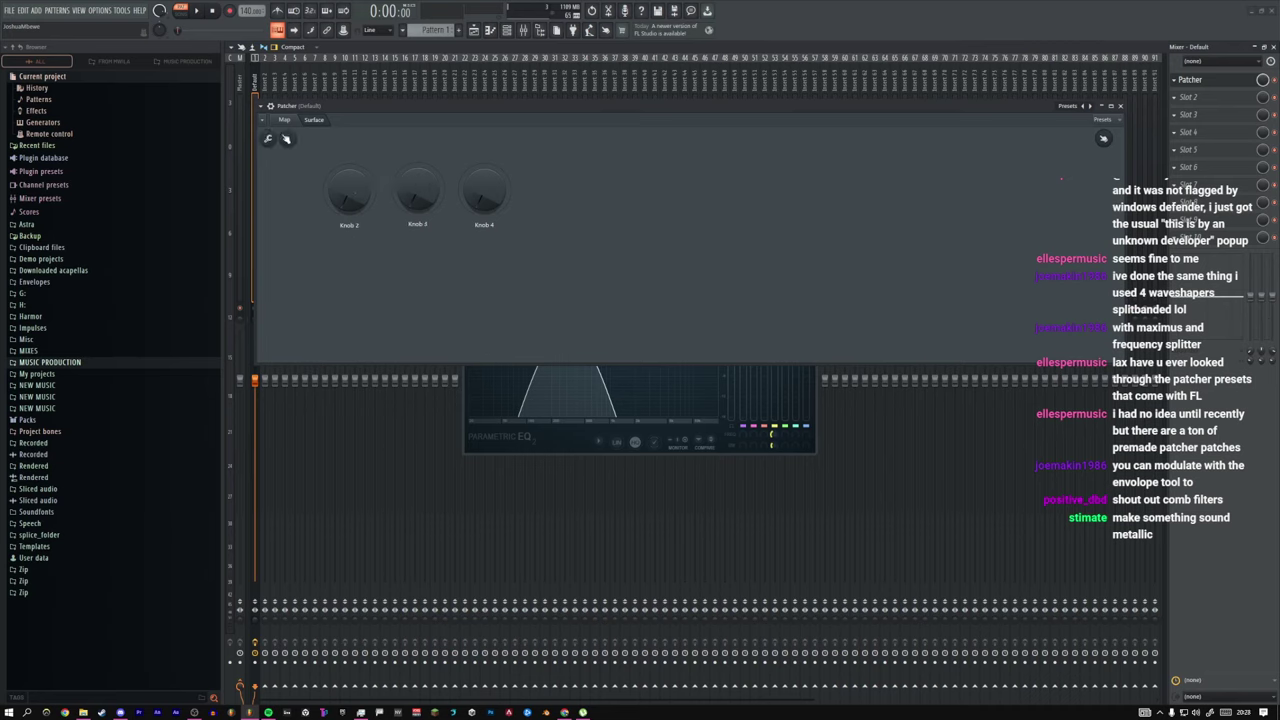
{"action": "right_click", "coordinate": [350, 190]}
{"action": "left_click", "coordinate": [375, 200]}
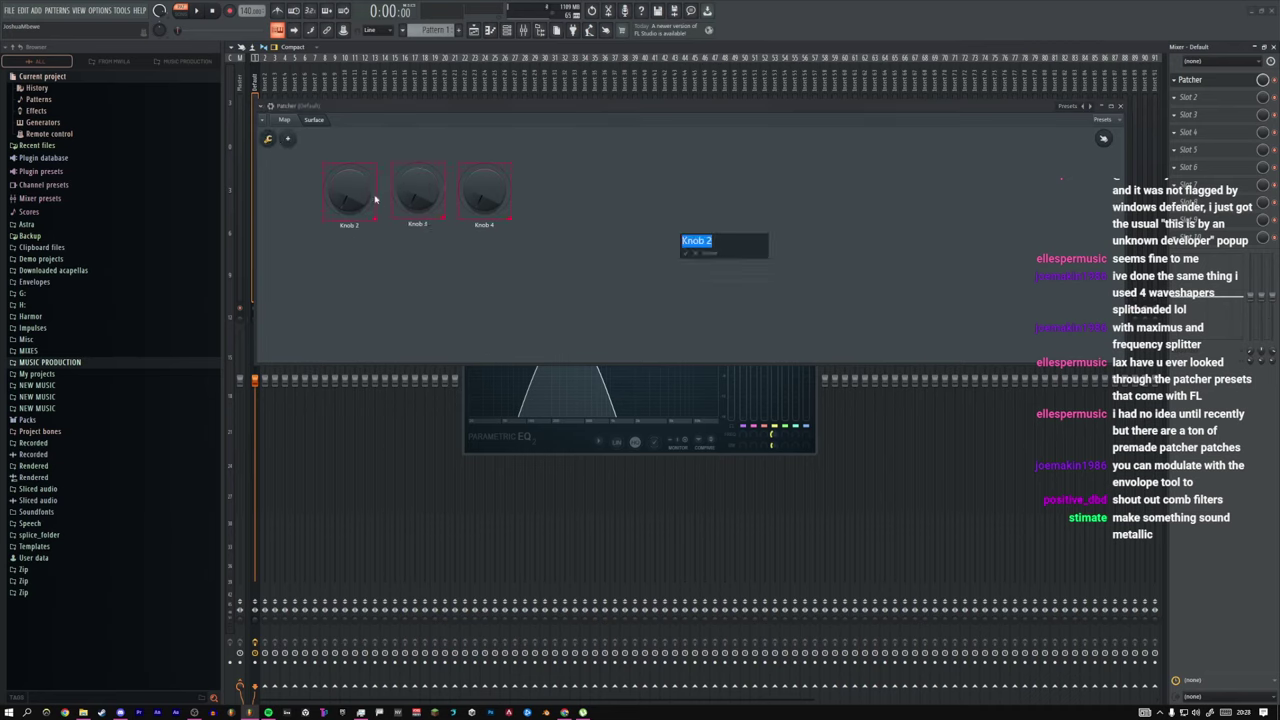
{"action": "key", "text": "Return"}
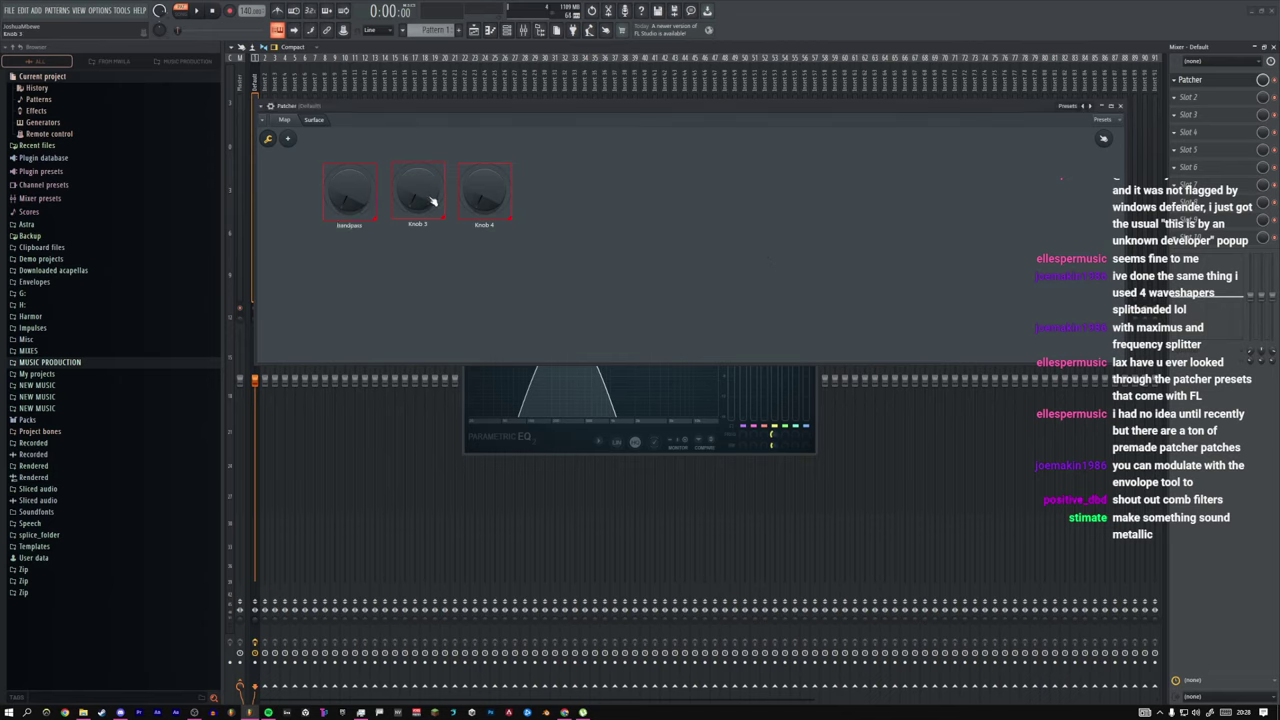
{"action": "right_click", "coordinate": [428, 198]}
{"action": "left_click", "coordinate": [437, 202]}
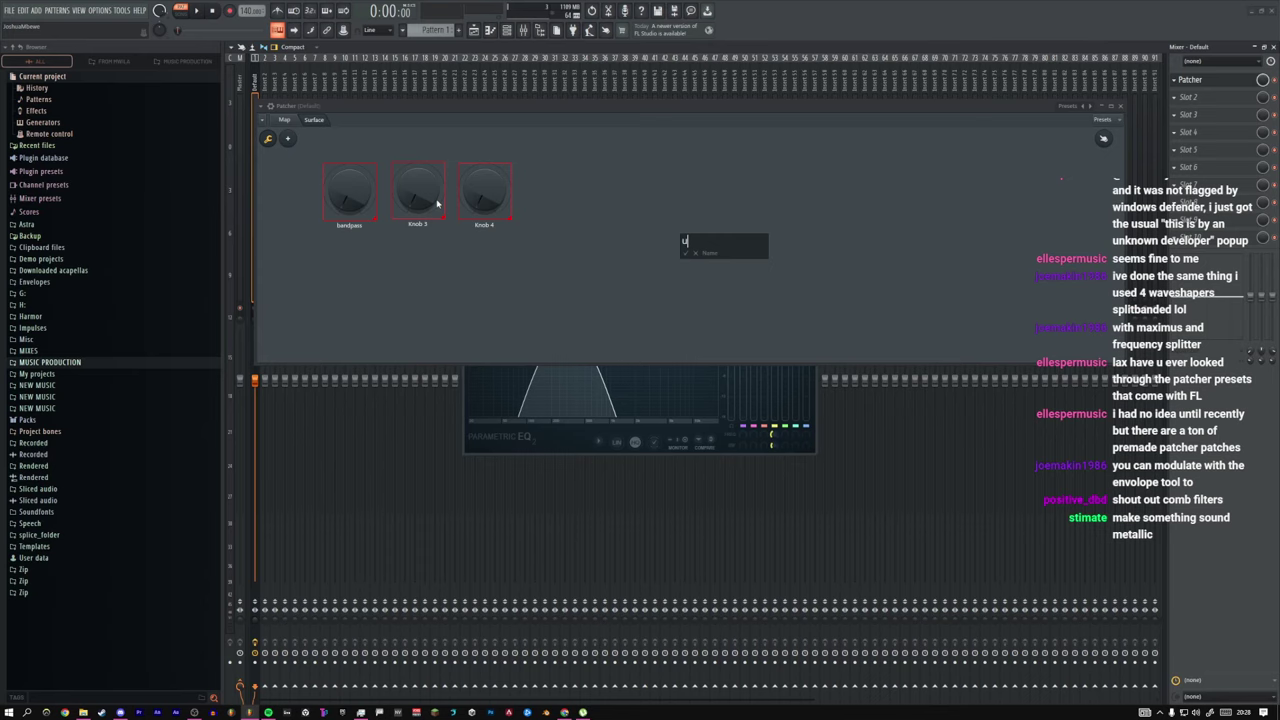
{"action": "key", "text": "Escape"}
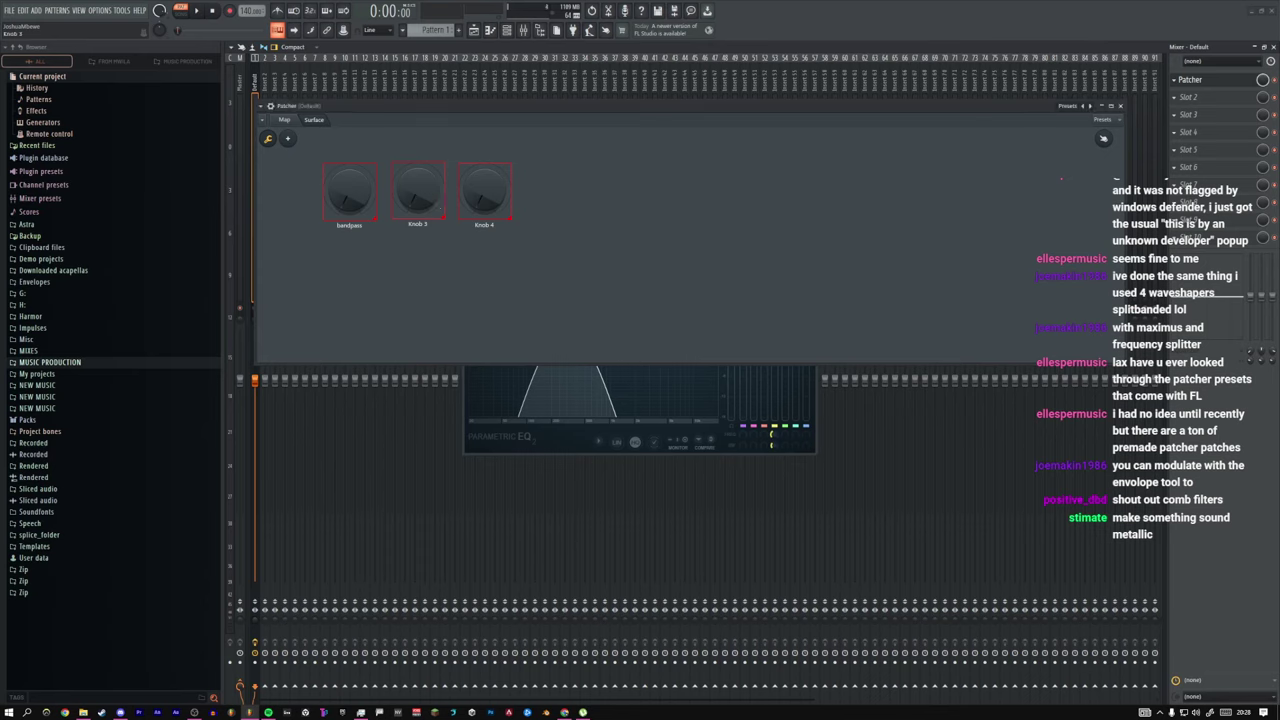
Step: Activate the band 4 frequency of the lower branch's first EQ as a parameter and link the Surface's bandpass knob to it
{"action": "left_click", "coordinate": [285, 120]}
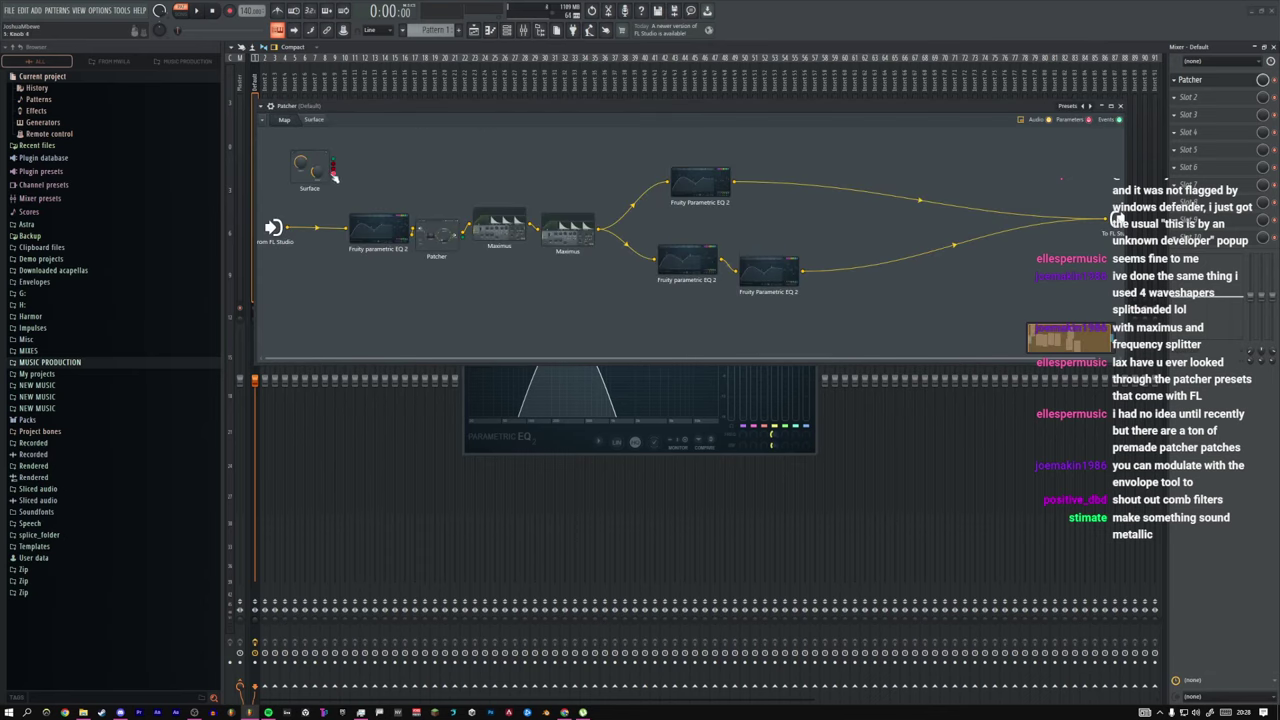
{"action": "left_click", "coordinate": [692, 262]}
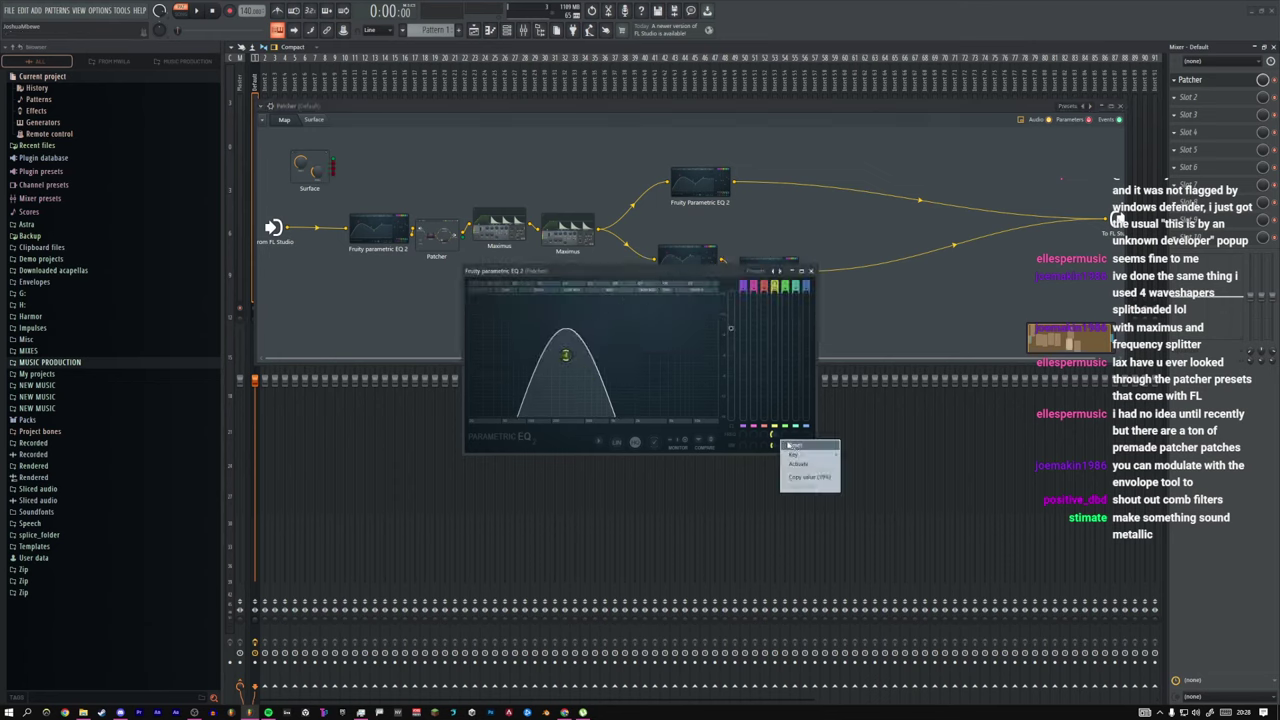
{"action": "left_click", "coordinate": [812, 271]}
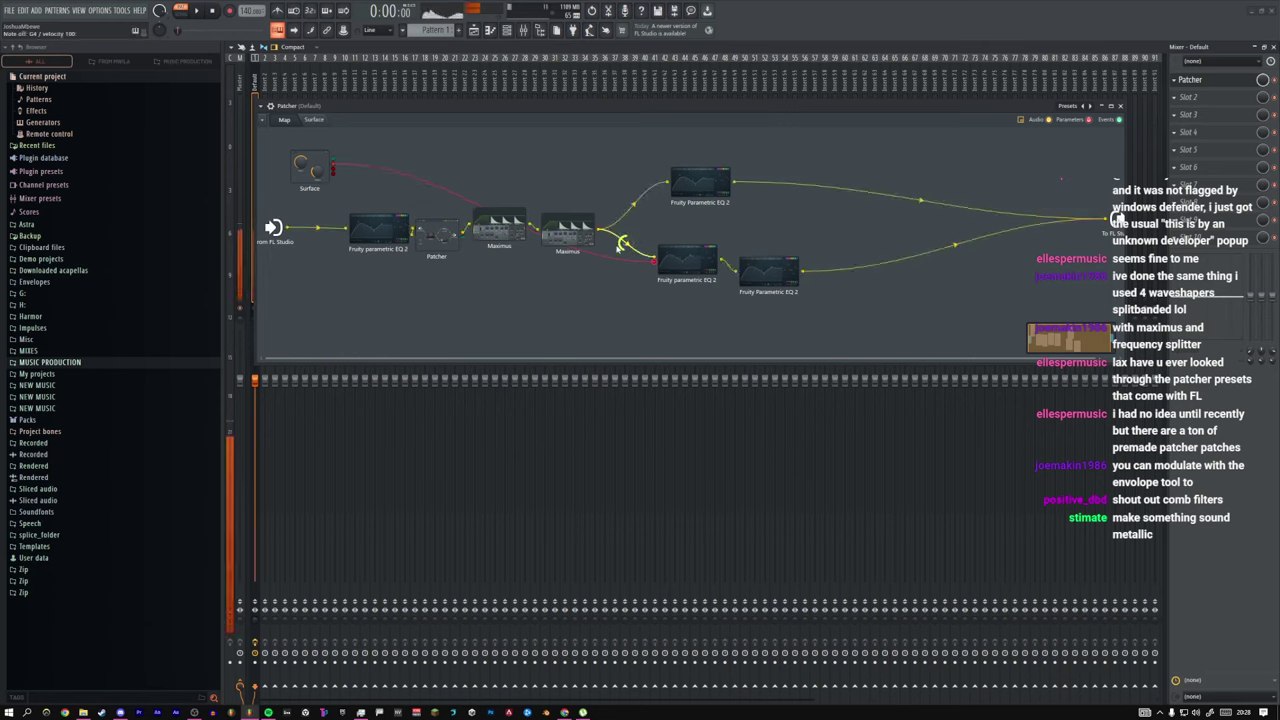
Step: Turn the bandpass knob on the Surface up to about a quarter and hide the Surface's editing buttons
{"action": "left_click", "coordinate": [315, 120]}
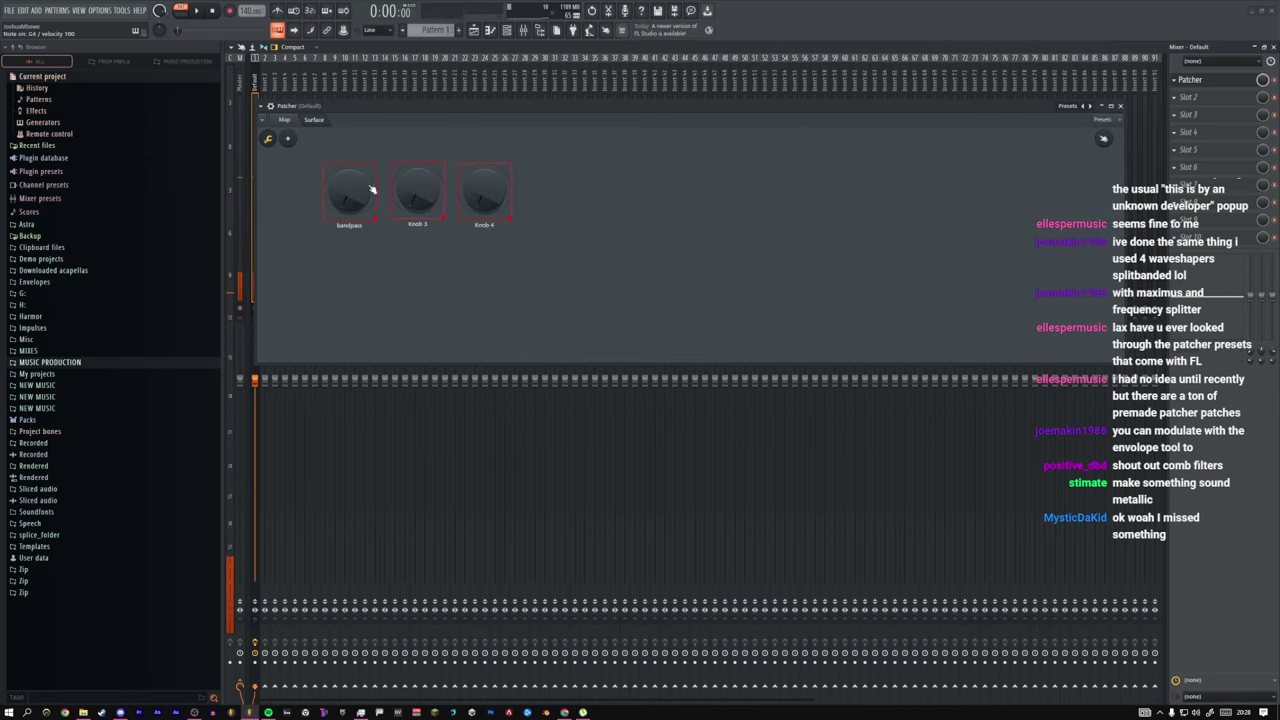
{"action": "left_click", "coordinate": [1103, 139]}
{"action": "mouse_move", "coordinate": [349, 191]}
{"action": "left_mouse_down"}
{"action": "mouse_move", "coordinate": [349, 110]}
{"action": "mouse_move", "coordinate": [345, 200]}
{"action": "mouse_move", "coordinate": [345, 180]}
{"action": "left_mouse_up"}
{"action": "left_click", "coordinate": [1103, 139]}
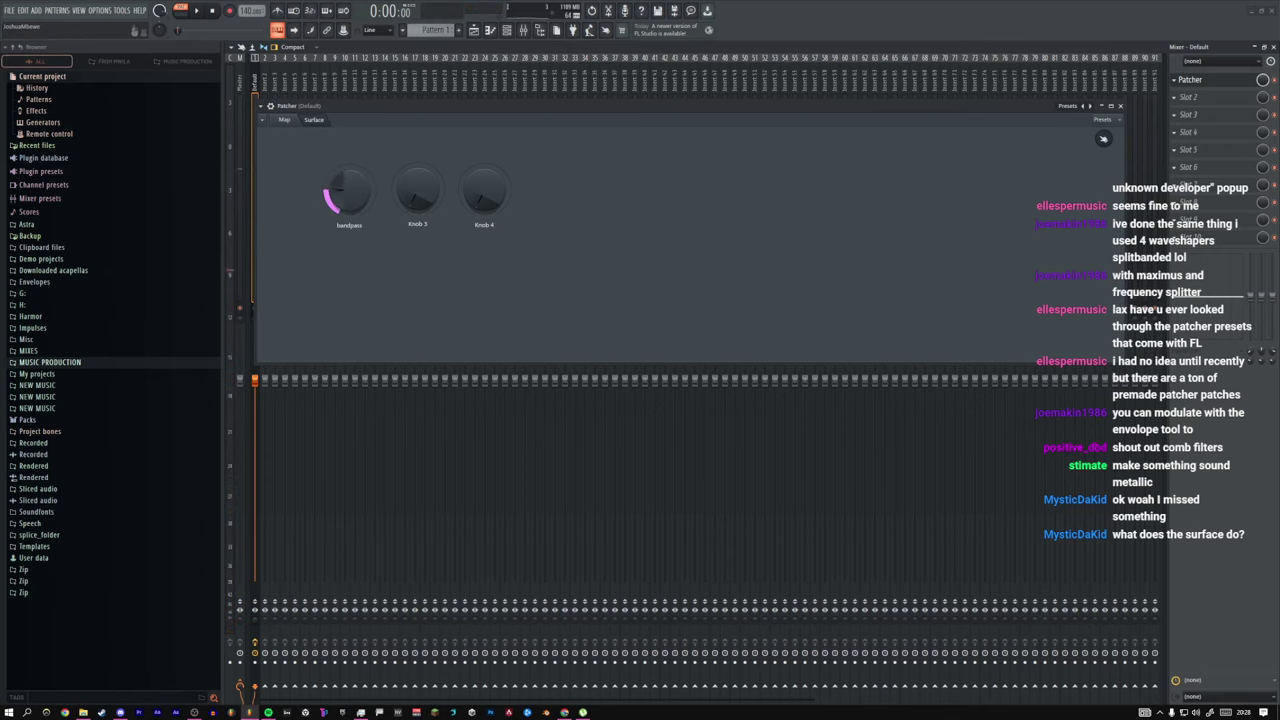
Step: Move the Surface module below the effect chain and adjust the band-pass frequency in the lower branch's first EQ
{"action": "left_click", "coordinate": [285, 120]}
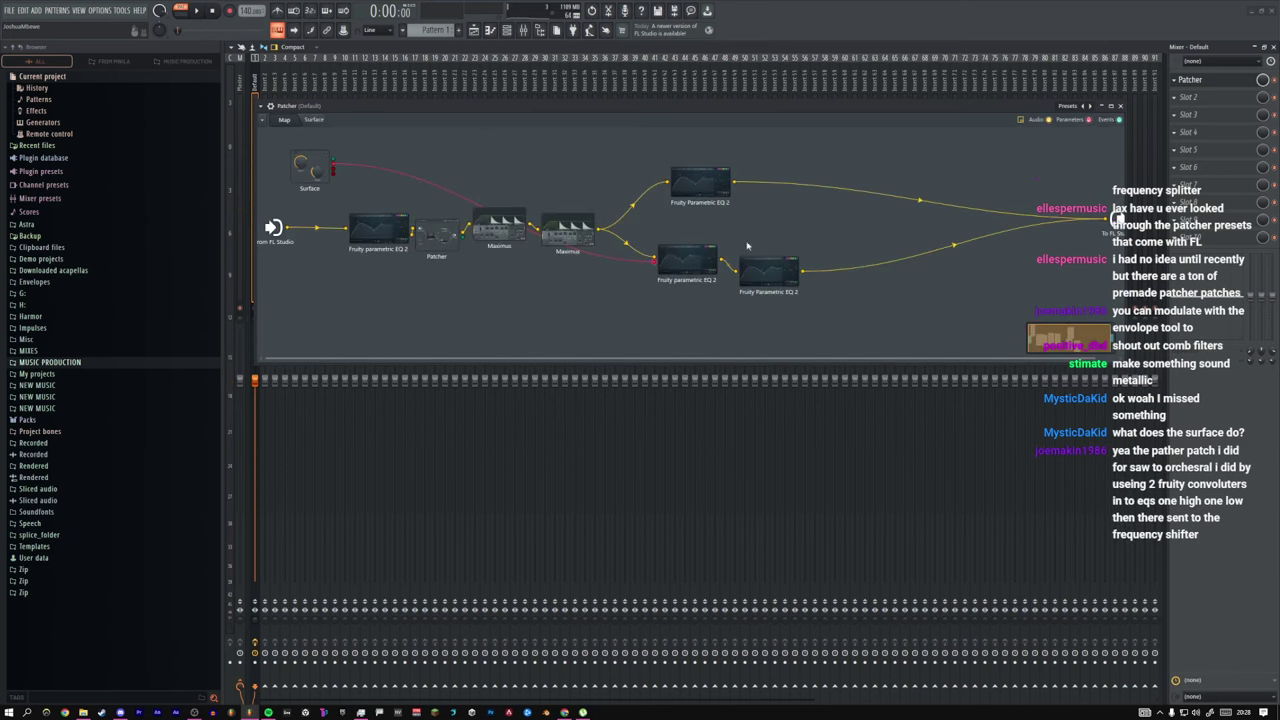
{"action": "left_click_drag", "start_coordinate": [323, 176], "coordinate": [373, 318]}
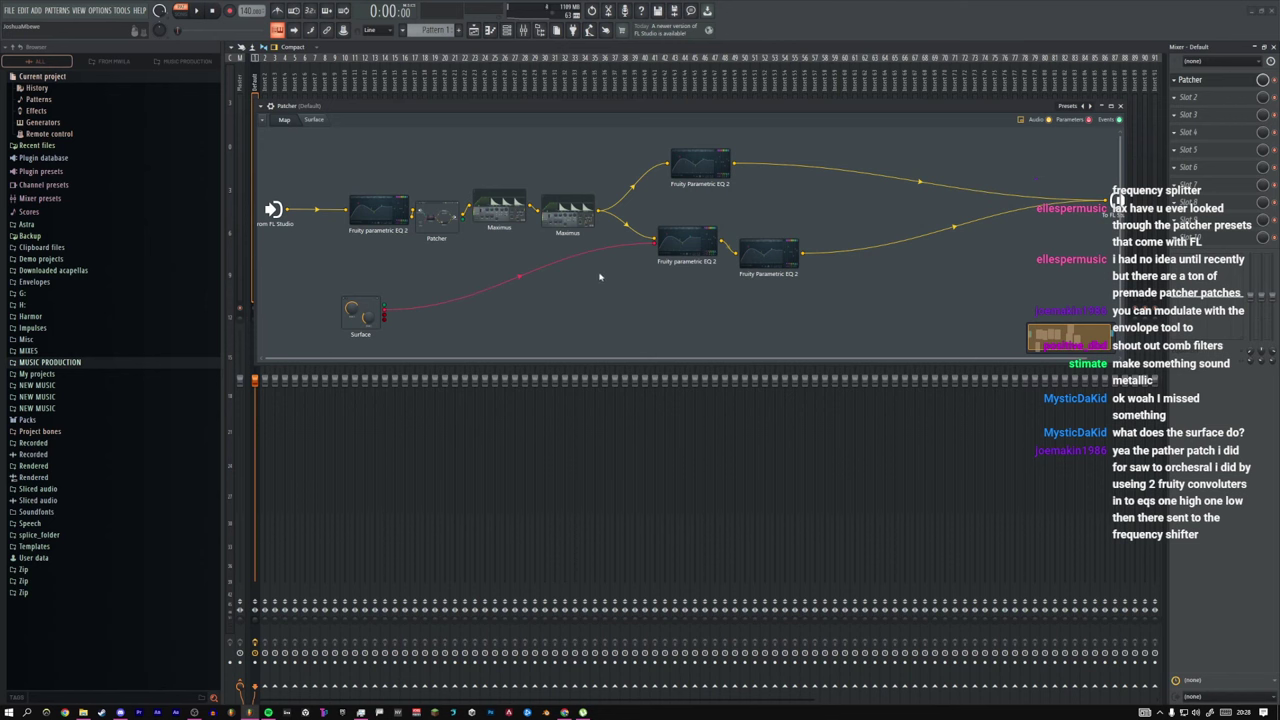
{"action": "double_click", "coordinate": [686, 244]}
{"action": "left_click_drag", "start_coordinate": [527, 355], "coordinate": [562, 355]}
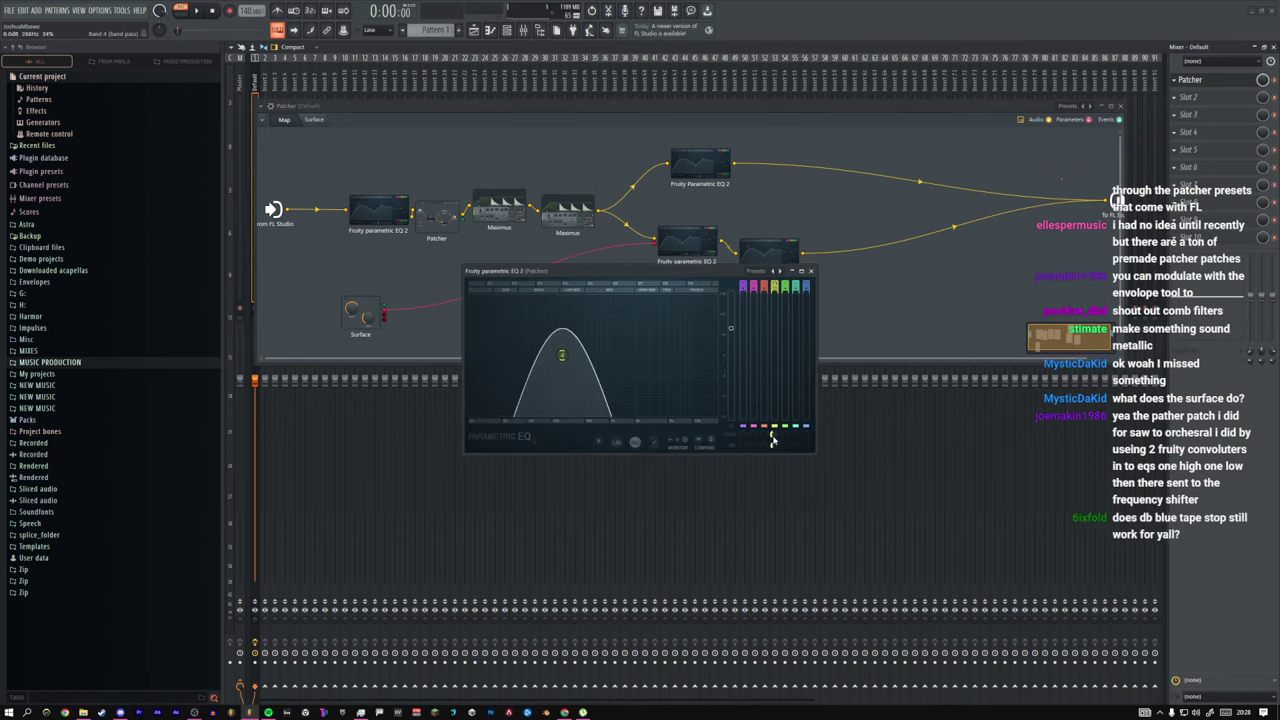
{"action": "mouse_move", "coordinate": [766, 440]}
{"action": "left_mouse_down"}
{"action": "mouse_move", "coordinate": [766, 424]}
{"action": "mouse_move", "coordinate": [771, 436]}
{"action": "left_mouse_up"}
{"action": "left_click", "coordinate": [810, 270]}
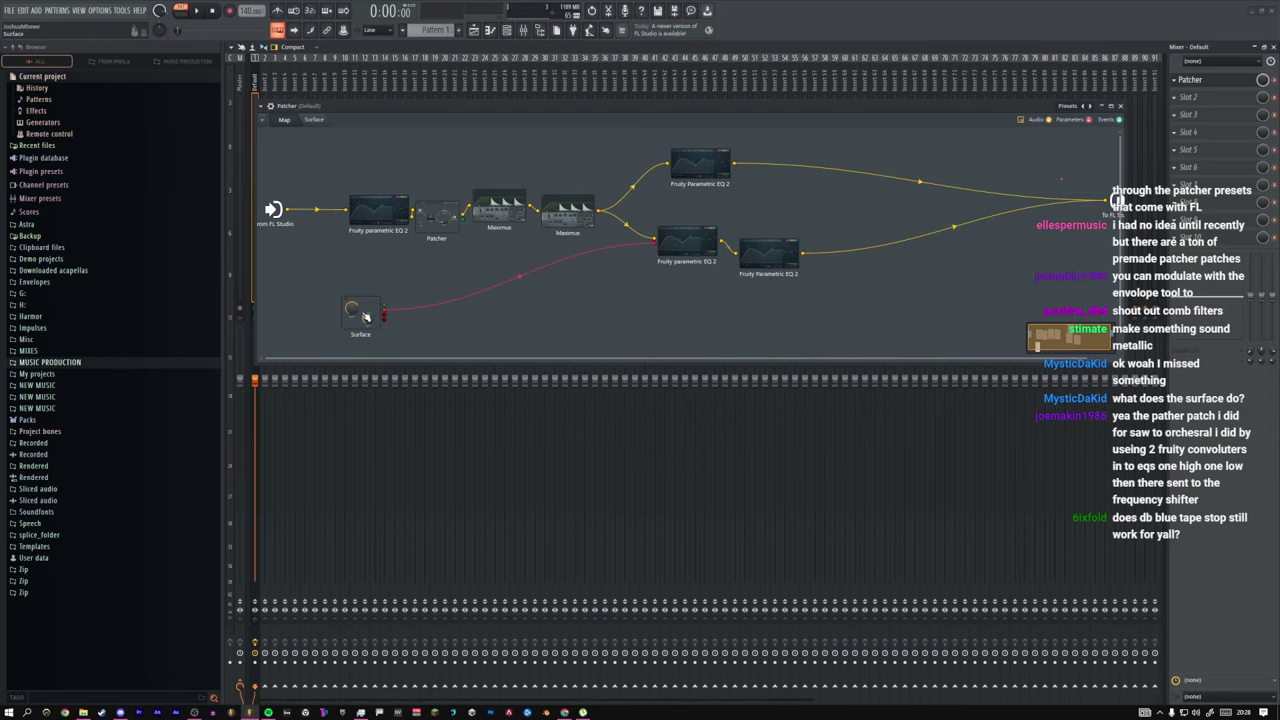
Step: Play notes while adjusting the bandpass knob on the Surface, leaving it at about a quarter
{"action": "double_click", "coordinate": [367, 316]}
{"action": "mouse_move", "coordinate": [349, 192]}
{"action": "left_mouse_down"}
{"action": "mouse_move", "coordinate": [349, 211]}
{"action": "mouse_move", "coordinate": [345, 194]}
{"action": "left_mouse_up"}
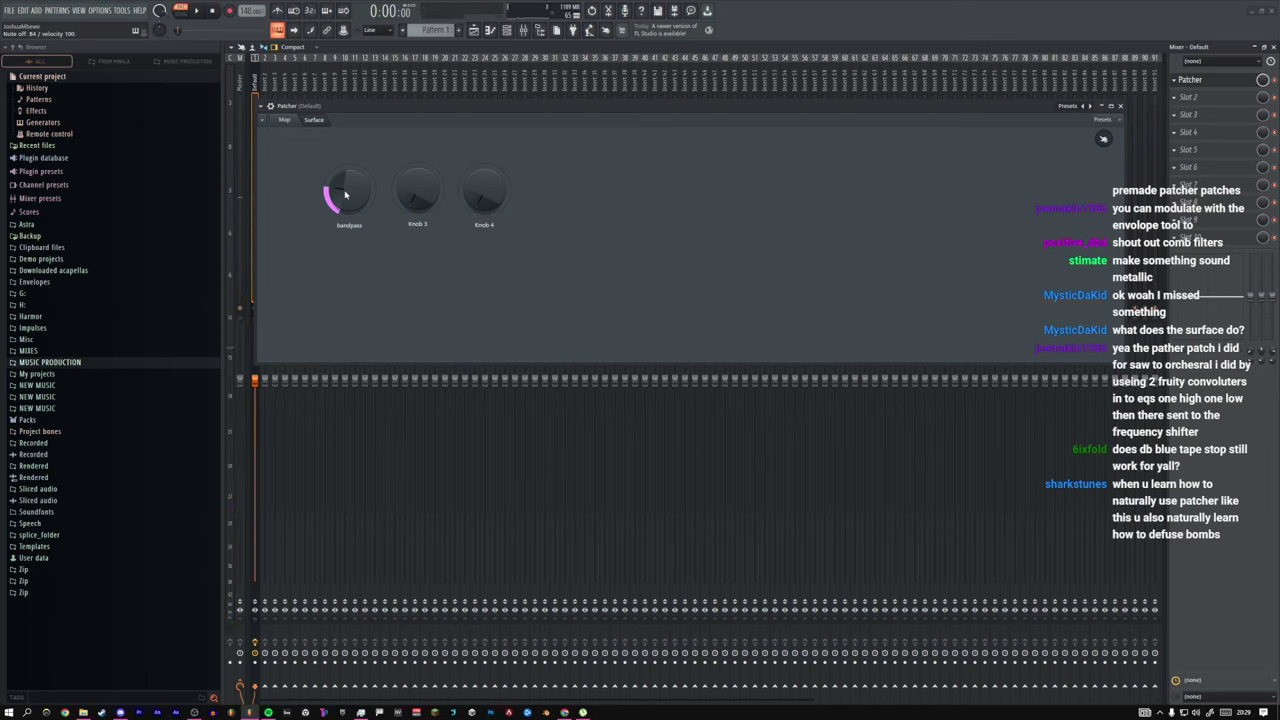
{"action": "left_click", "coordinate": [1227, 113]}
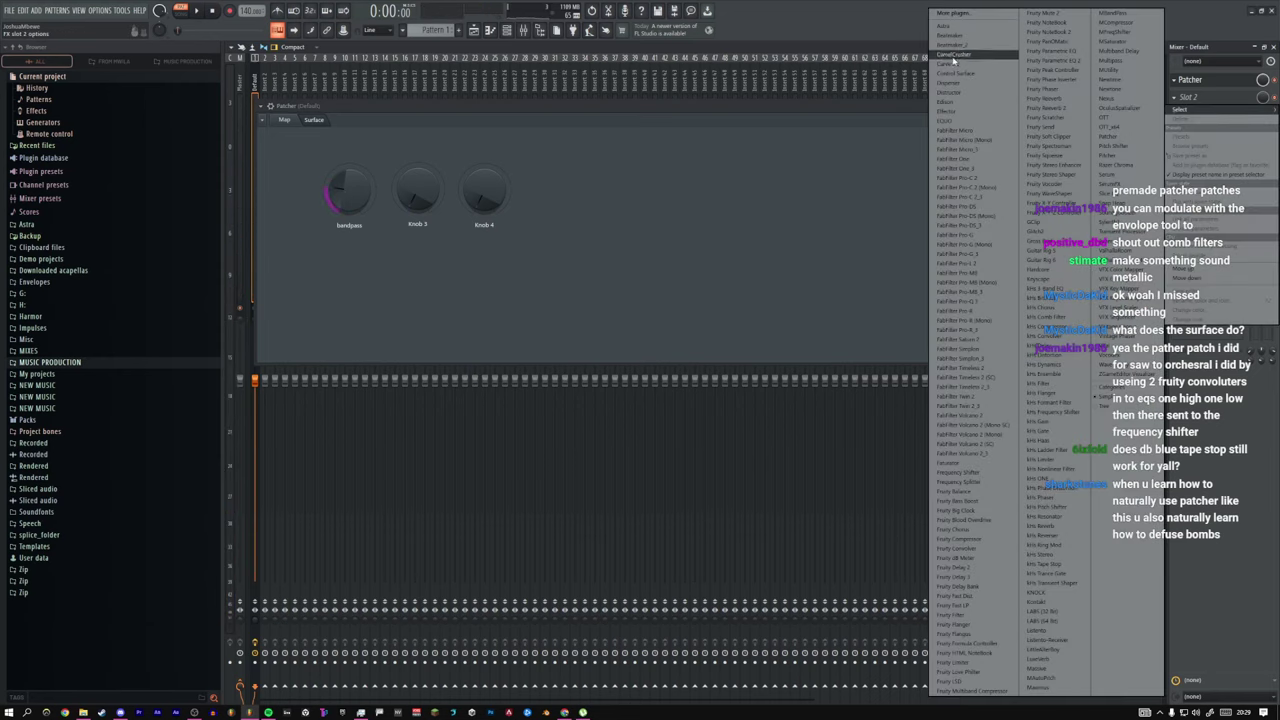
{"action": "left_click", "coordinate": [974, 16]}
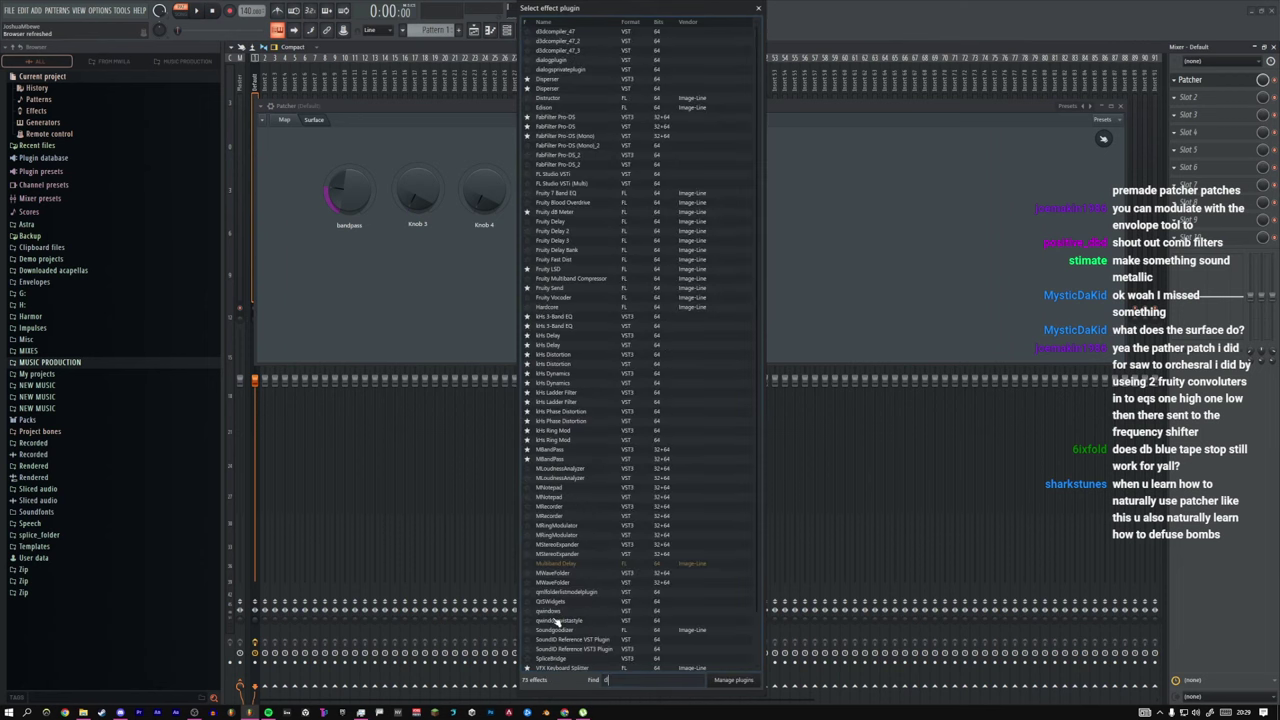
{"action": "type", "text": "db"}
{"action": "key", "text": "BackSpace"}
{"action": "key", "text": "BackSpace"}
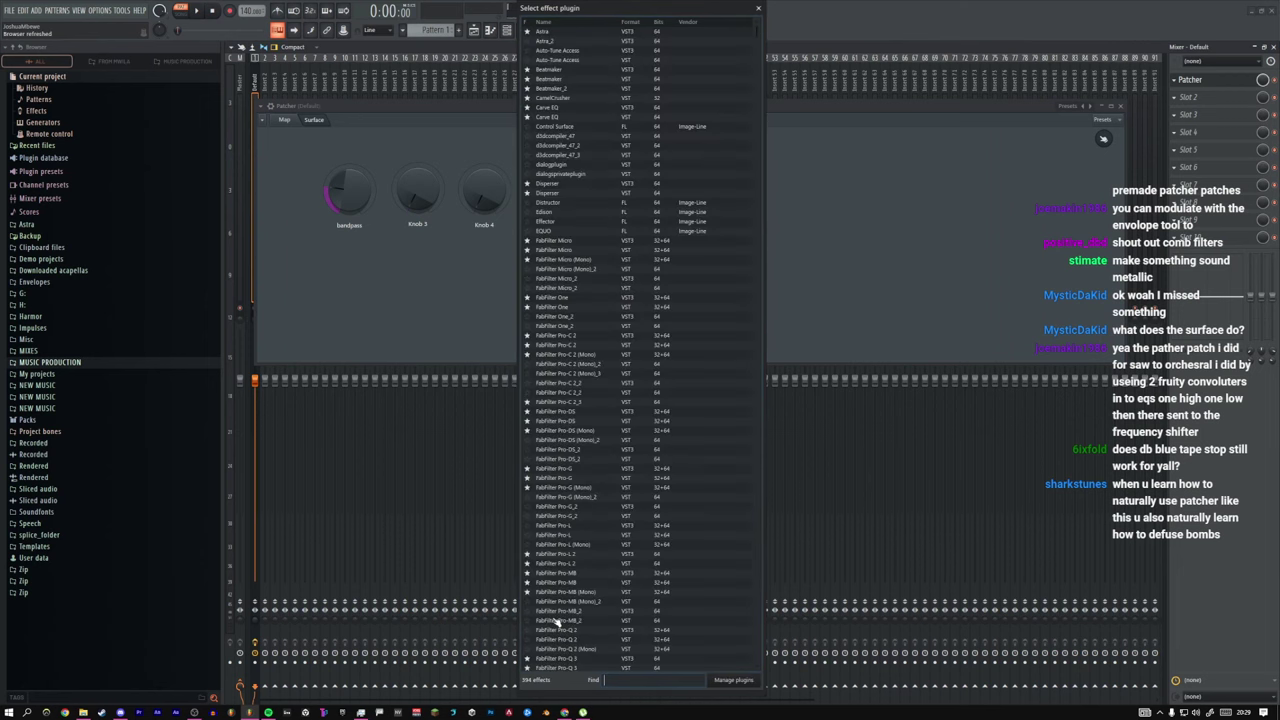
{"action": "left_click", "coordinate": [760, 9]}
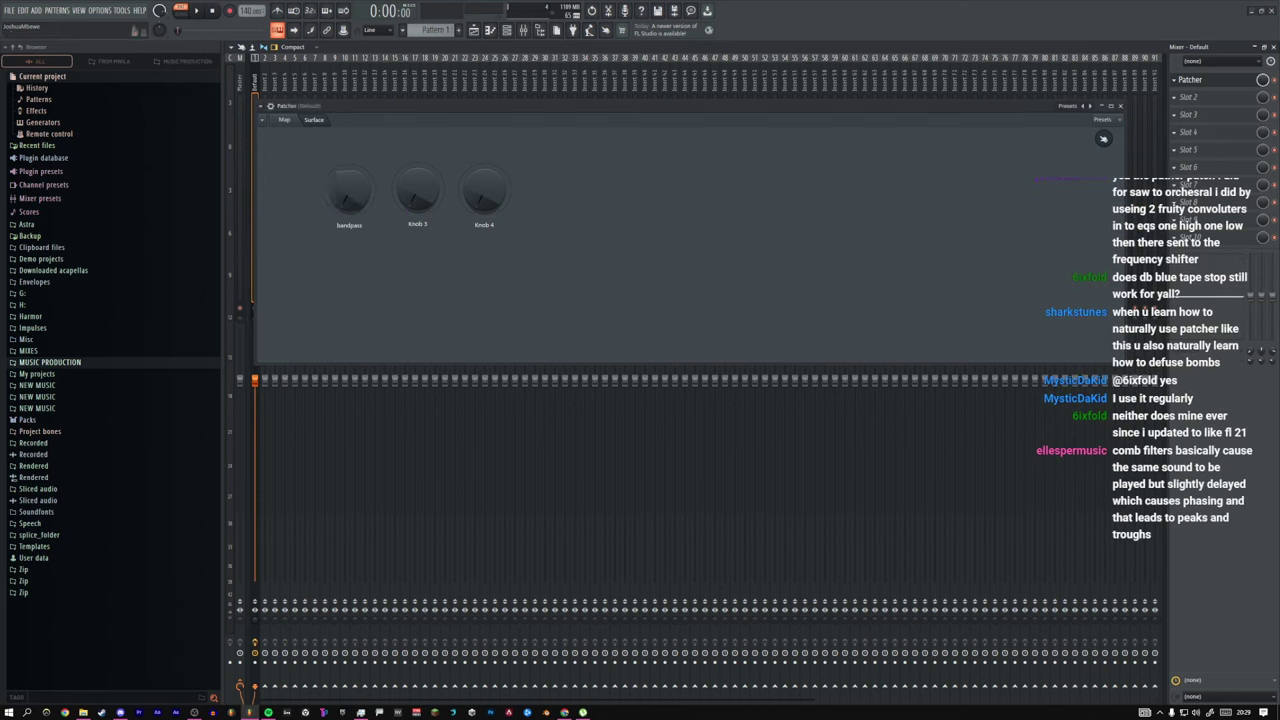
Step: Raise the bandpass knob to about a quarter and reposition the EQ modules of both branches in the map
{"action": "left_click_drag", "start_coordinate": [349, 190], "coordinate": [349, 150]}
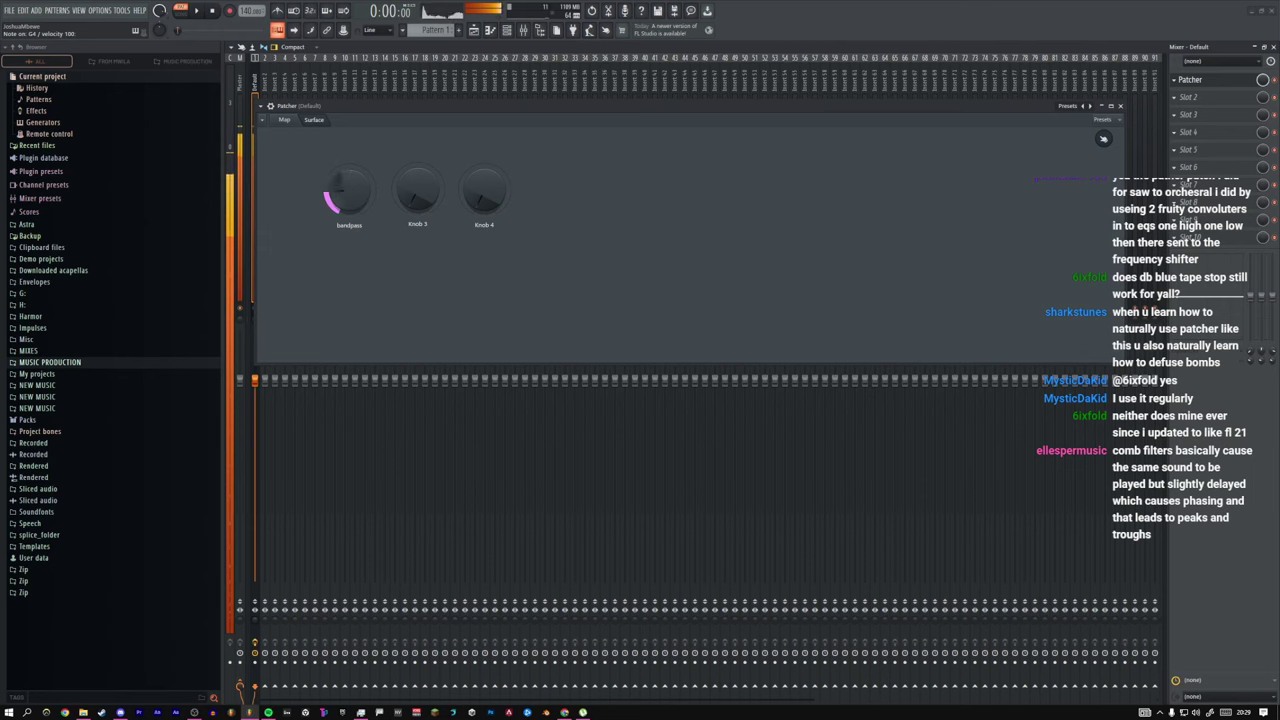
{"action": "left_click", "coordinate": [284, 121]}
{"action": "left_click_drag", "start_coordinate": [767, 252], "coordinate": [688, 248]}
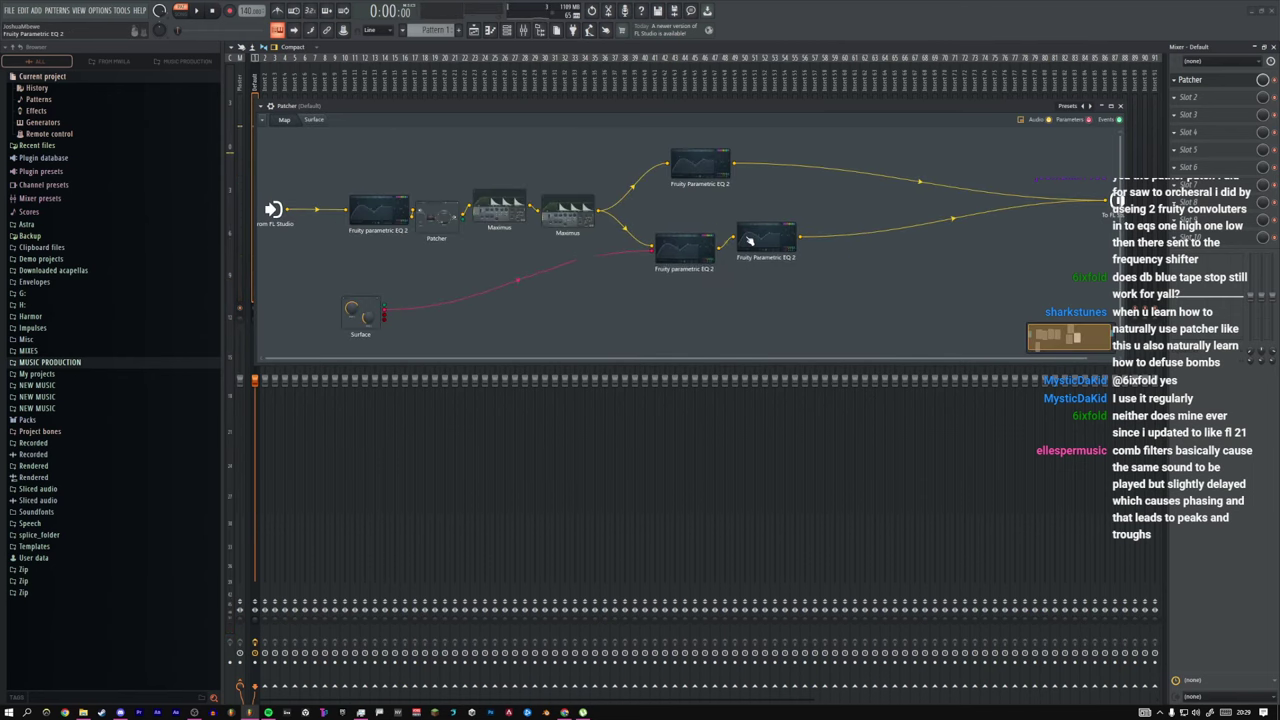
{"action": "double_click", "coordinate": [688, 248]}
{"action": "left_click", "coordinate": [810, 271]}
{"action": "left_click_drag", "start_coordinate": [695, 162], "coordinate": [688, 167]}
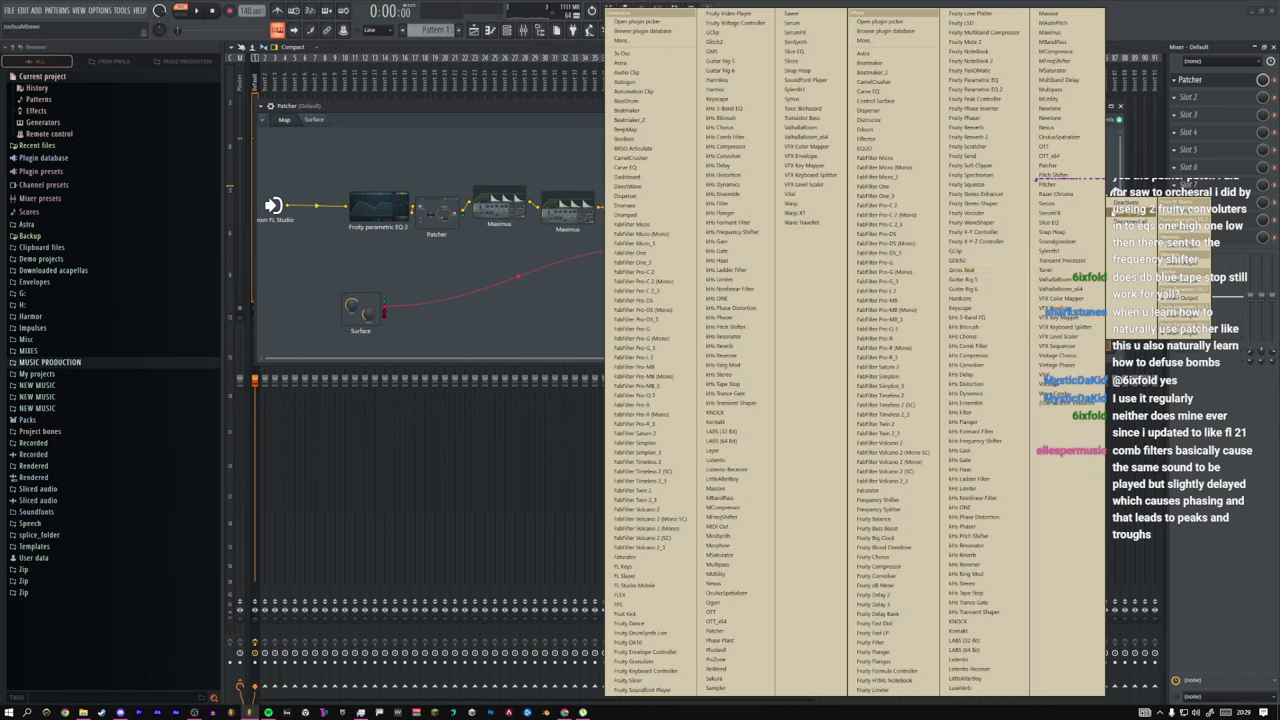
Step: Insert a Fruity Limiter where the two branches merge before the output, and space out the lower branch's EQ modules
{"action": "right_click", "coordinate": [1112, 197]}
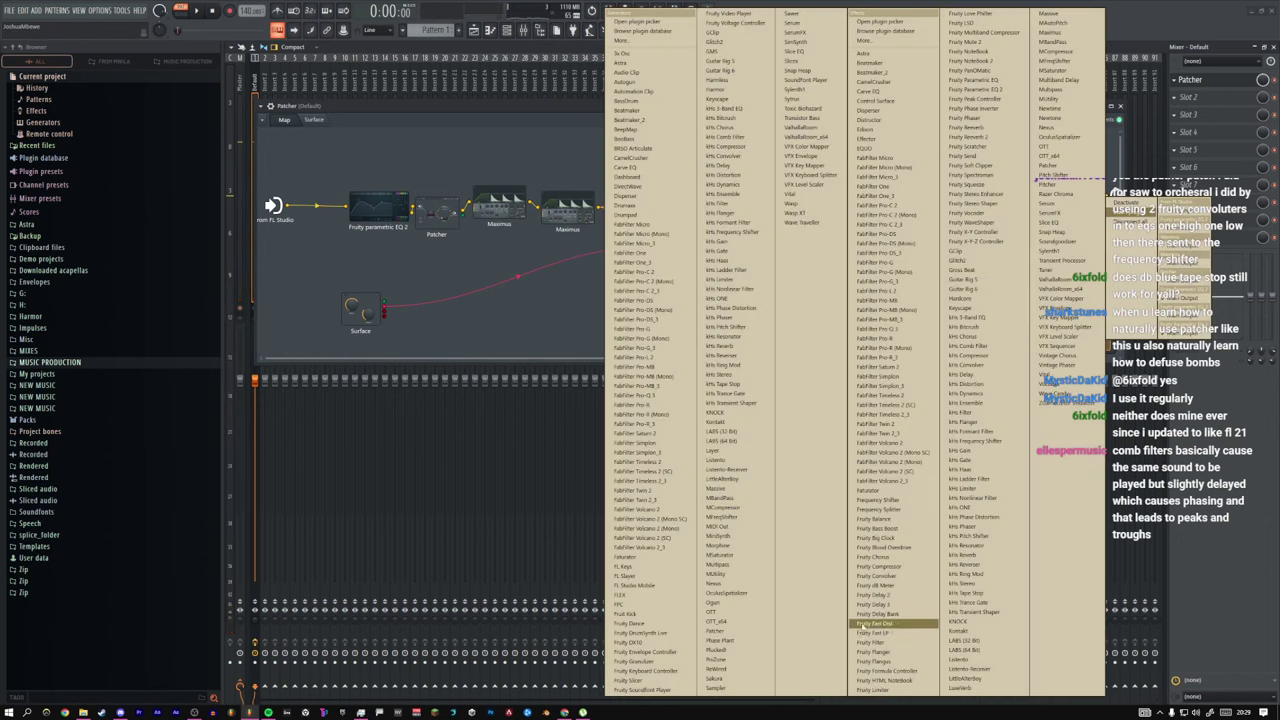
{"action": "left_click", "coordinate": [882, 690]}
{"action": "left_click_drag", "start_coordinate": [778, 243], "coordinate": [874, 192]}
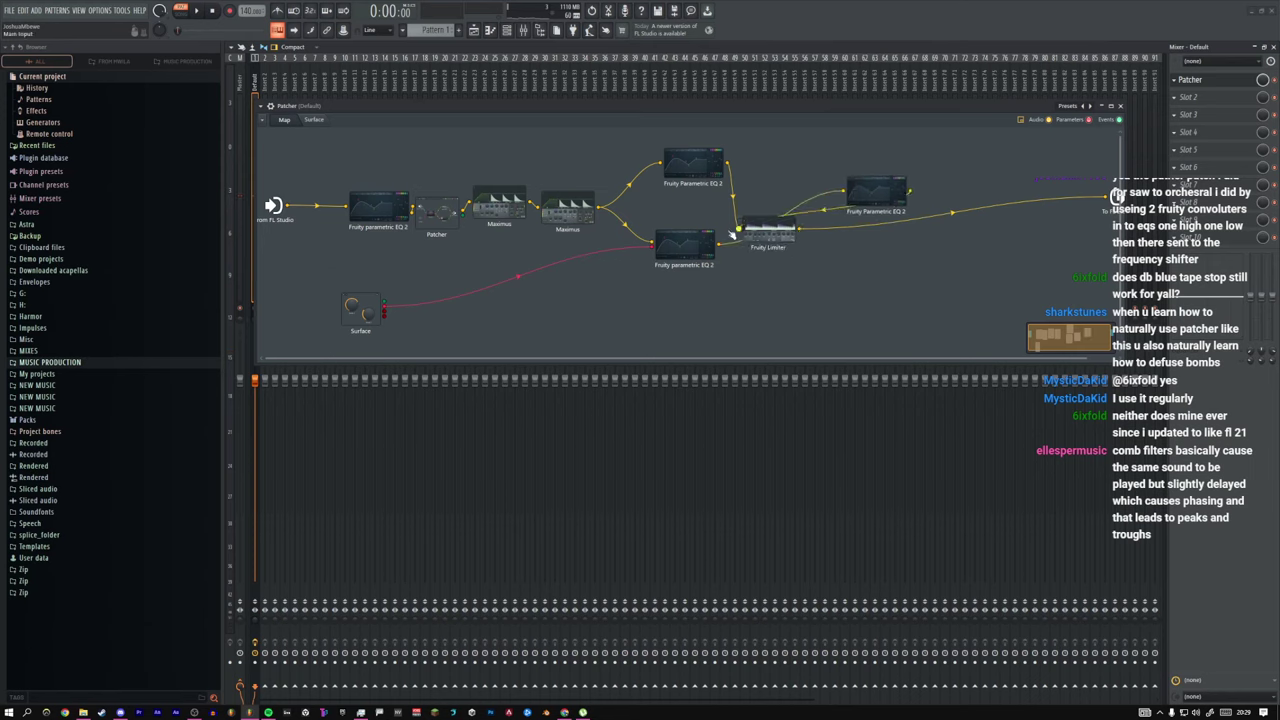
{"action": "left_click_drag", "start_coordinate": [688, 245], "coordinate": [655, 264]}
{"action": "left_click_drag", "start_coordinate": [868, 195], "coordinate": [756, 188]}
{"action": "left_click_drag", "start_coordinate": [764, 232], "coordinate": [850, 228]}
{"action": "left_click_drag", "start_coordinate": [790, 191], "coordinate": [795, 265]}
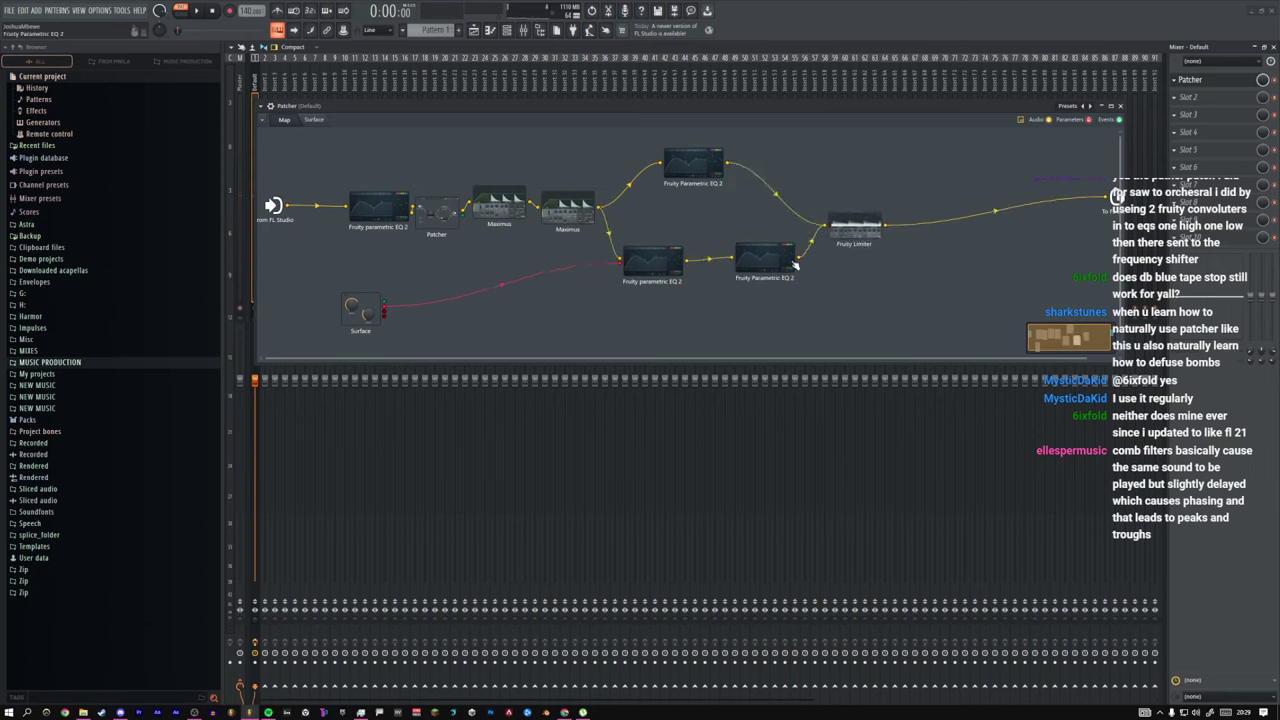
Step: Adjust the Fruity Limiter's compressor threshold and ratio, soft saturation and gain while auditioning the bass
{"action": "double_click", "coordinate": [855, 226]}
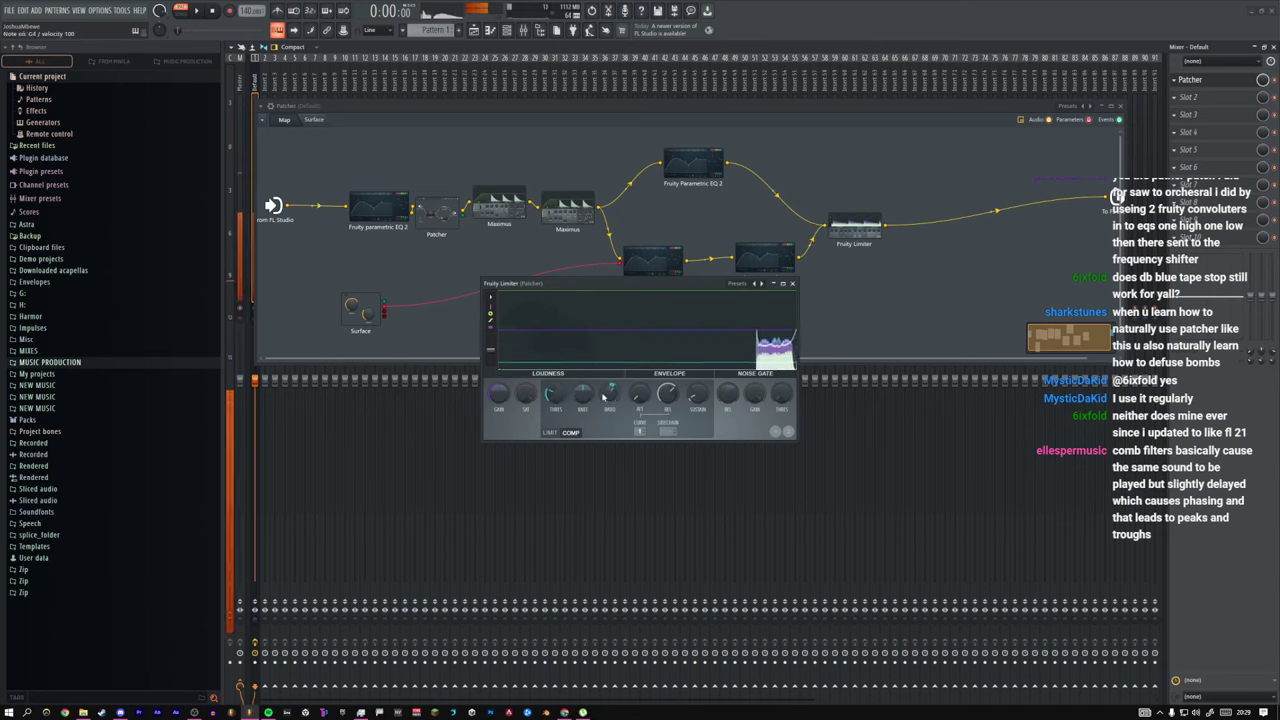
{"action": "left_click_drag", "start_coordinate": [555, 394], "coordinate": [611, 408]}
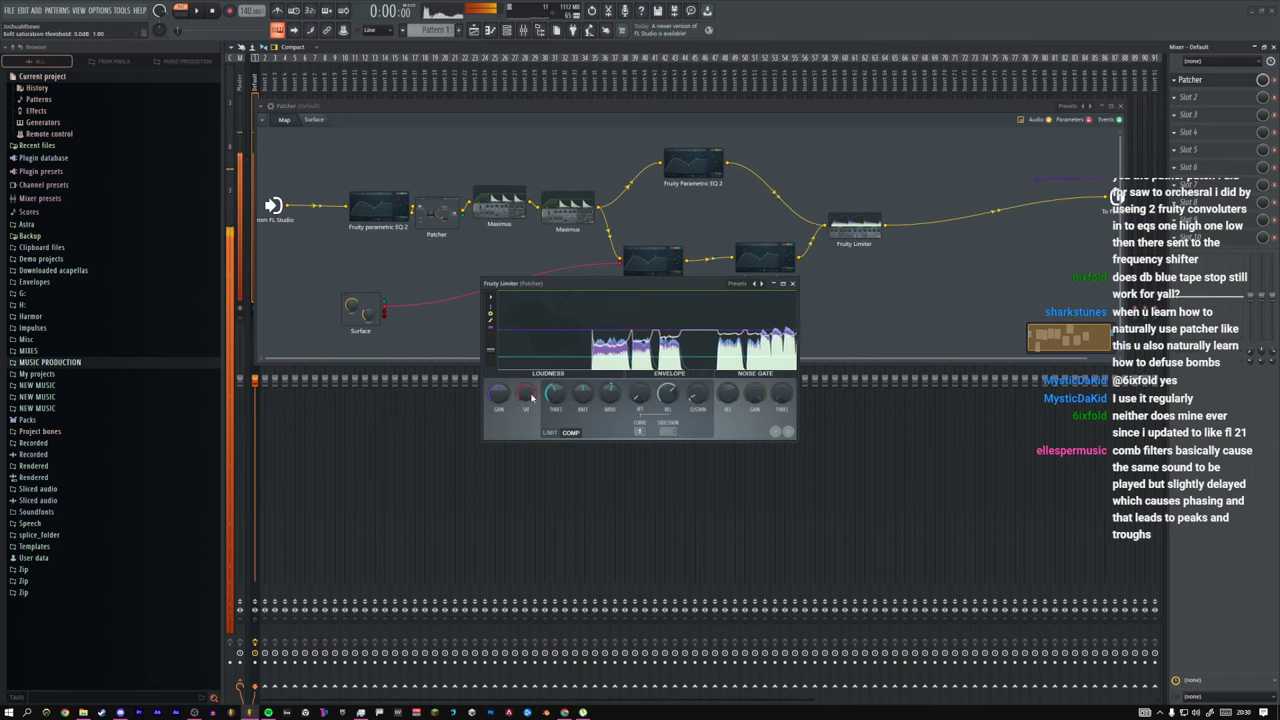
{"action": "left_click_drag", "start_coordinate": [497, 398], "coordinate": [497, 390]}
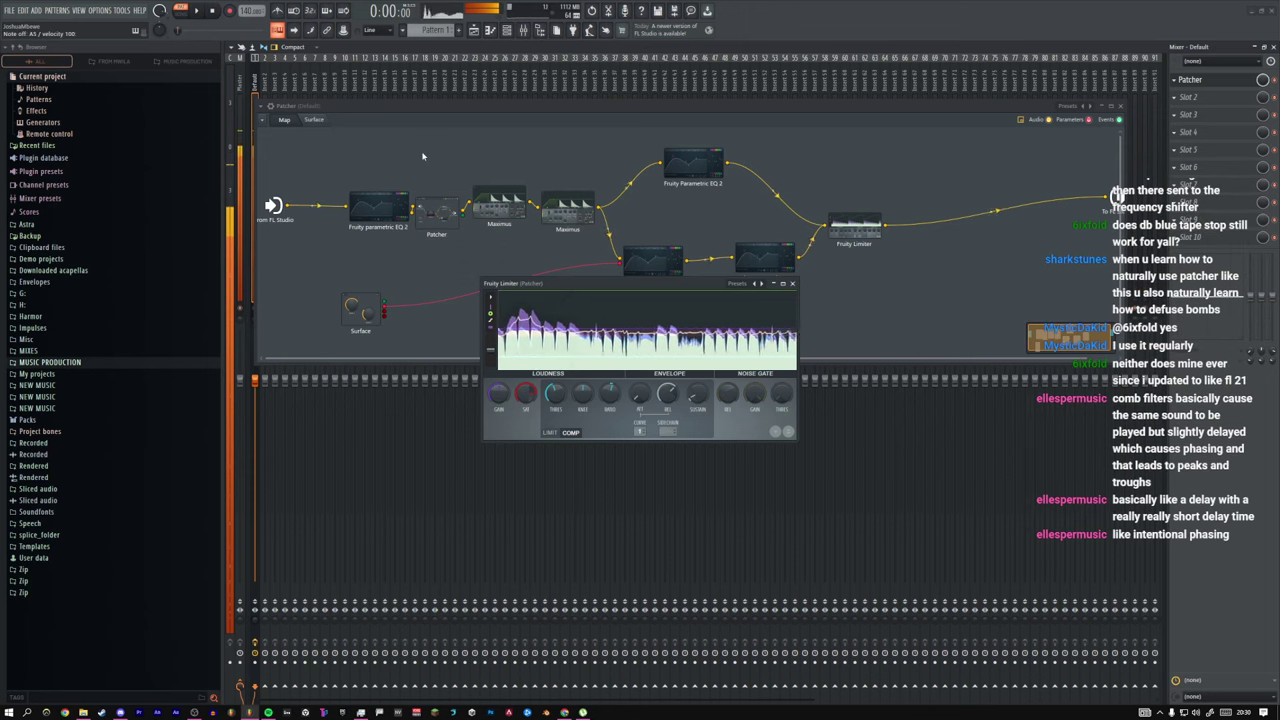
Step: Place the Pattern 1 clip at the start of playlist track 1, extended to eight bars, with Patcher's Surface knobs in view
{"action": "left_click", "coordinate": [314, 119]}
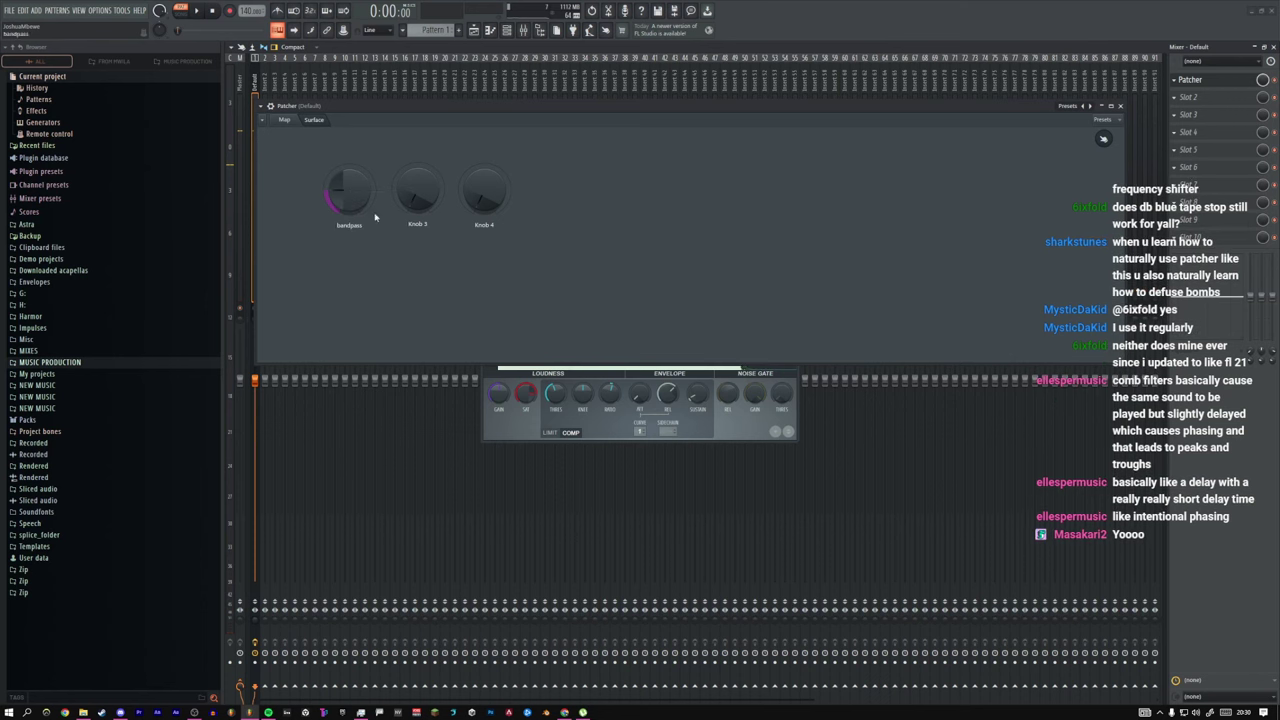
{"action": "left_click", "coordinate": [470, 32]}
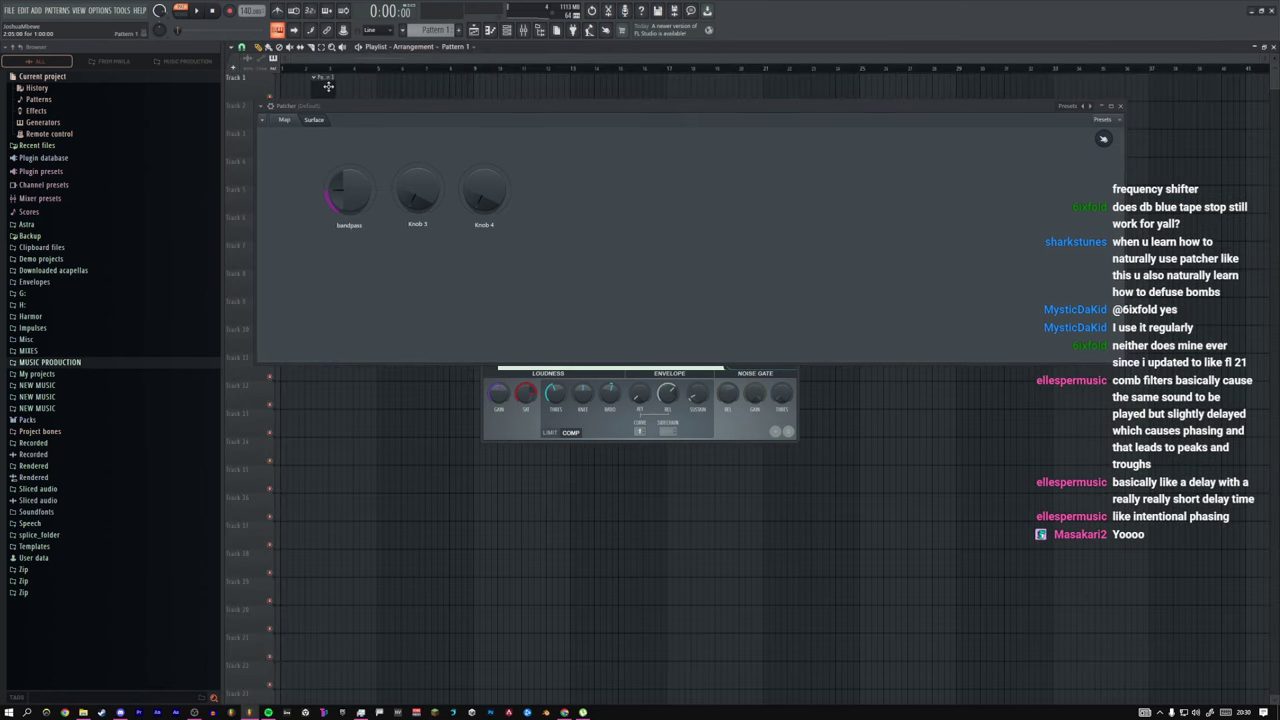
{"action": "left_click_drag", "start_coordinate": [318, 105], "coordinate": [283, 210]}
{"action": "left_click_drag", "start_coordinate": [300, 88], "coordinate": [442, 103]}
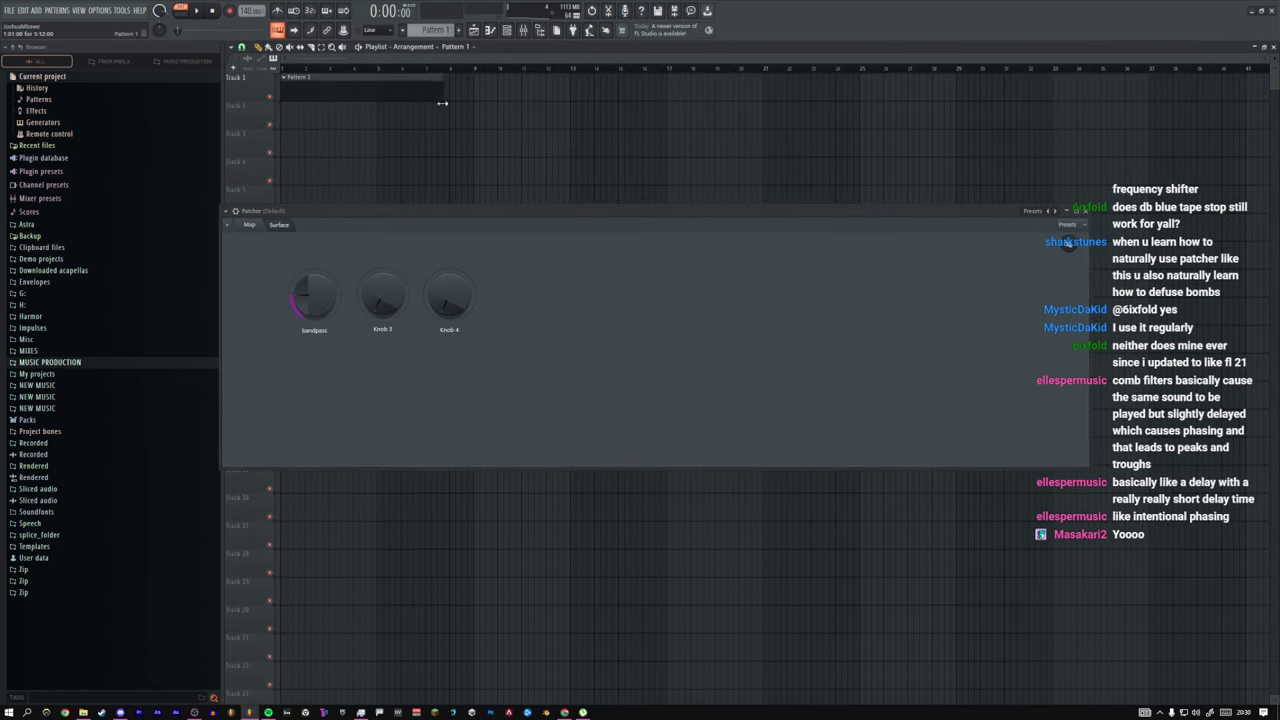
{"action": "left_click", "coordinate": [207, 12]}
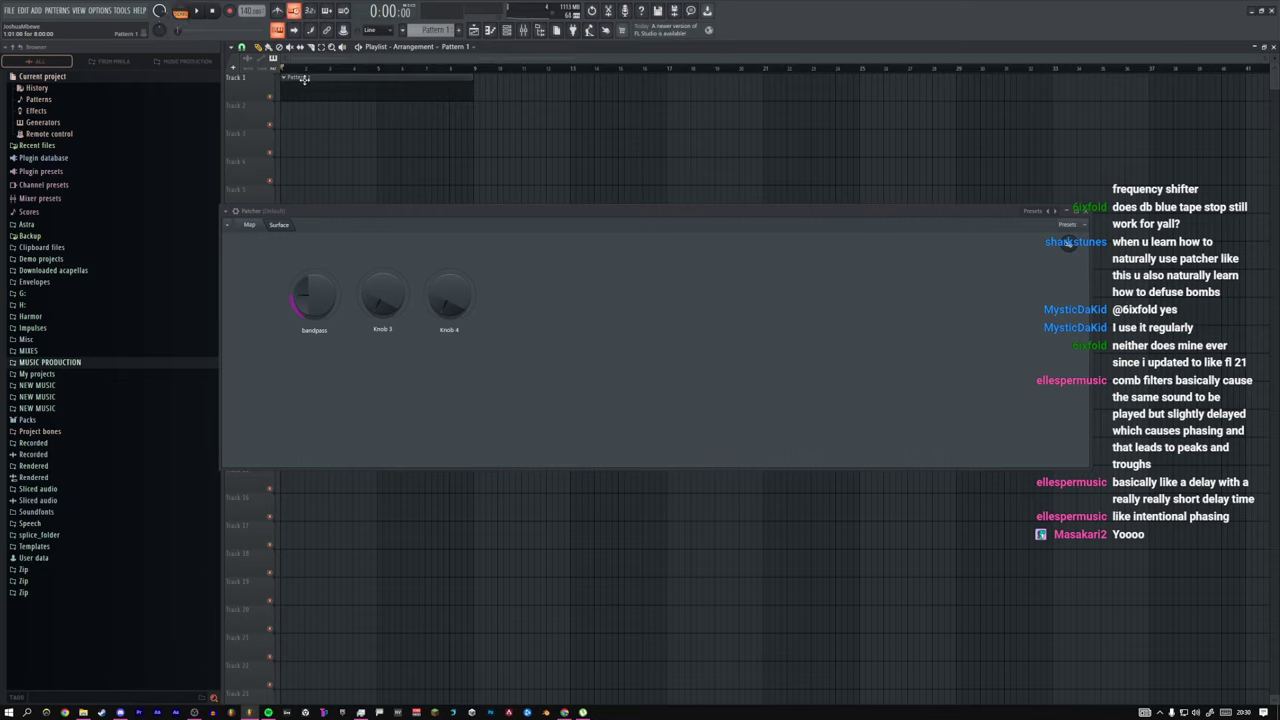
Step: Restrict recording to automation and record bandpass knob movements across the eight-bar Pattern 1 clip
{"action": "right_click", "coordinate": [229, 11]}
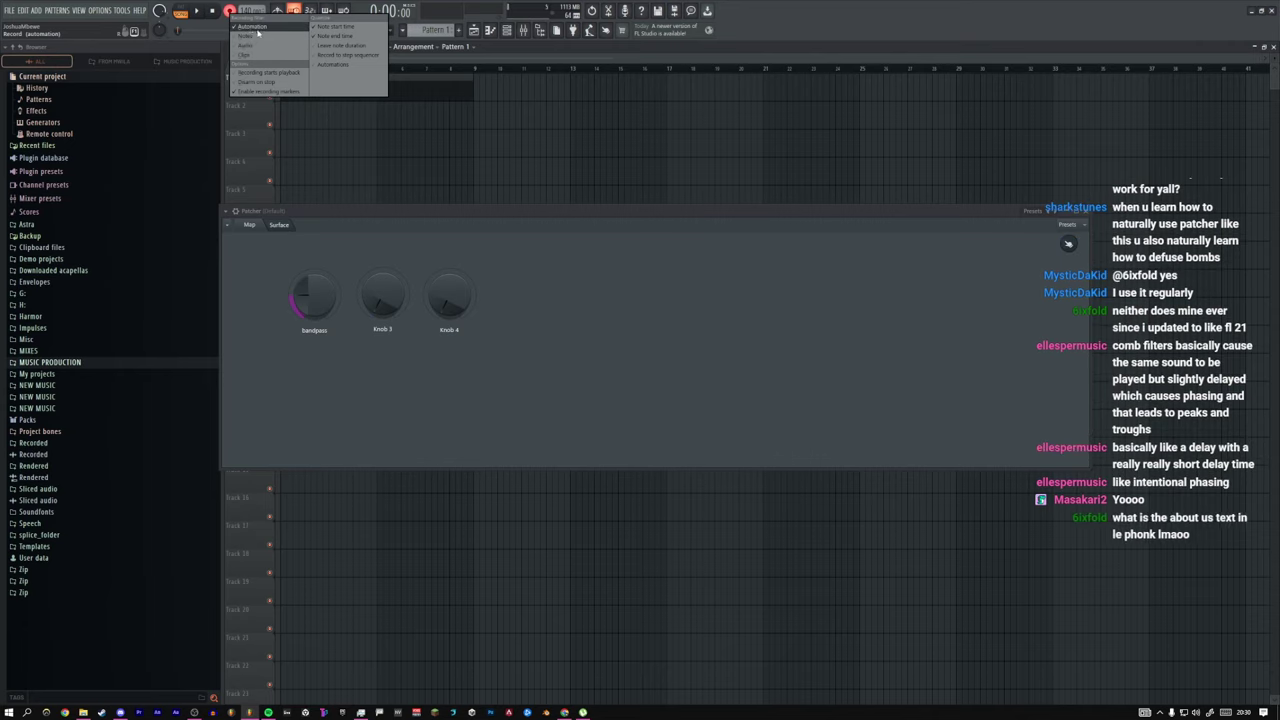
{"action": "left_click", "coordinate": [261, 48]}
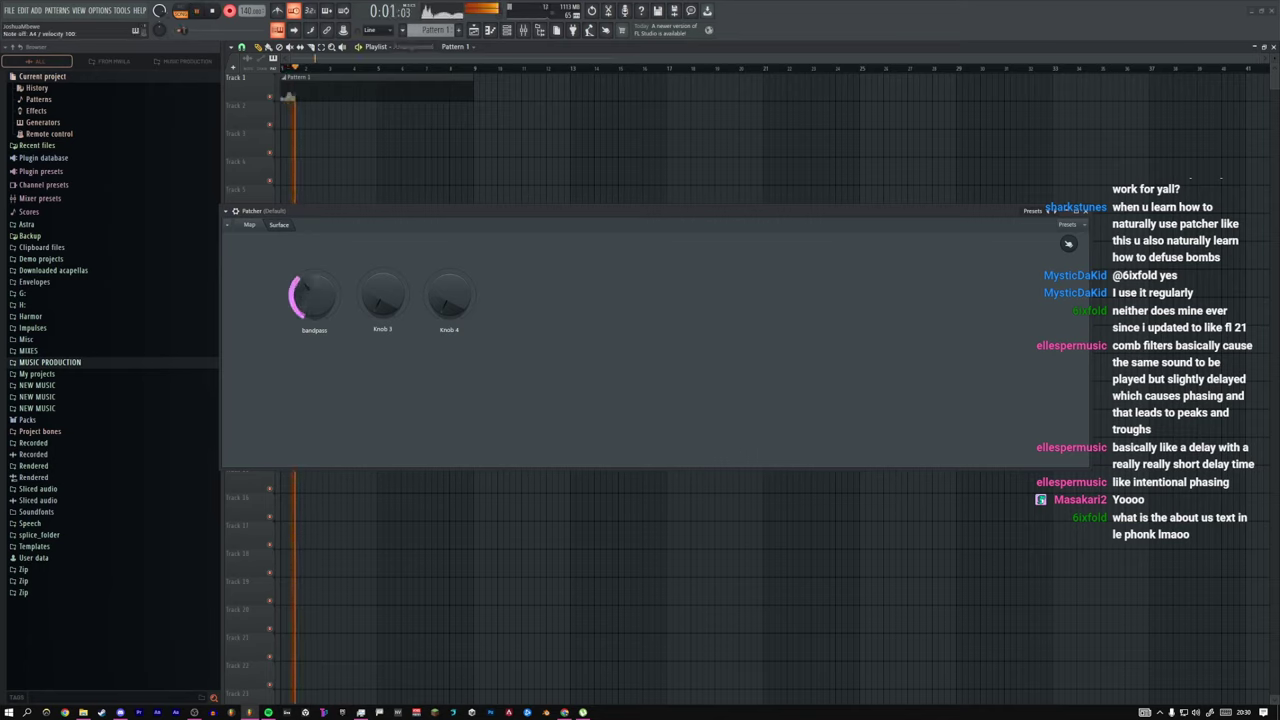
{"action": "left_click", "coordinate": [1068, 243]}
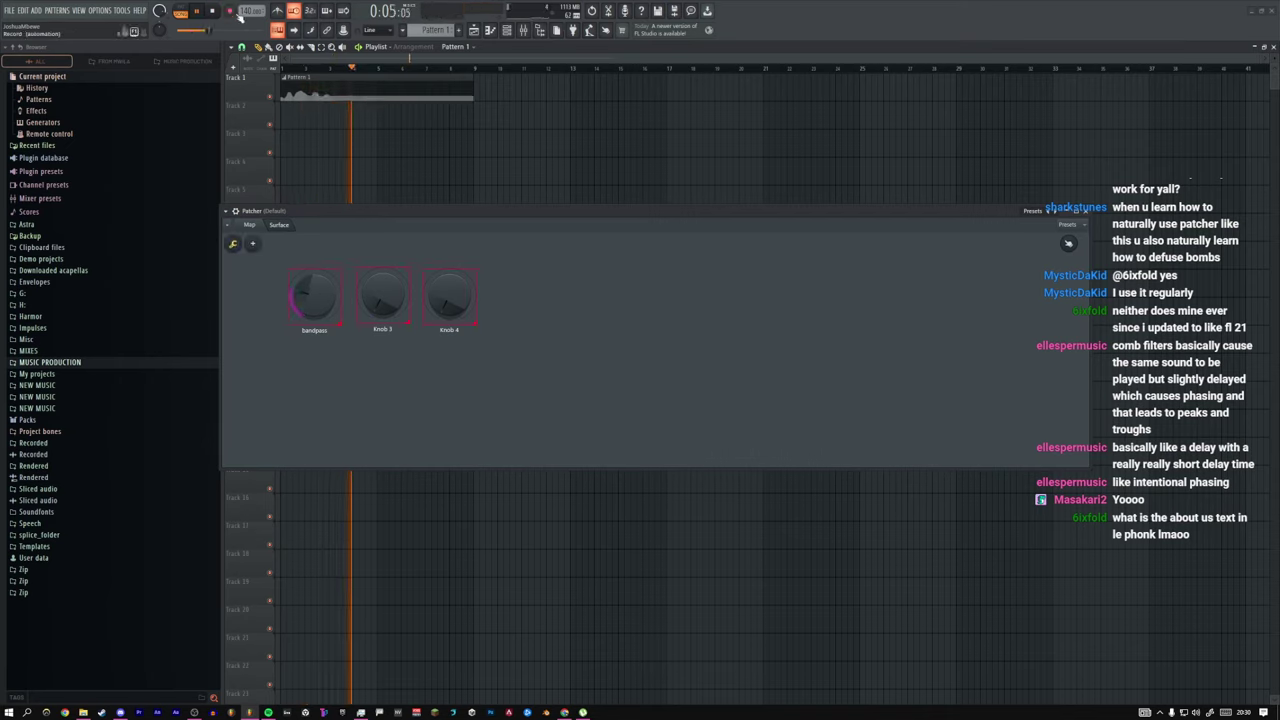
{"action": "key", "text": "space"}
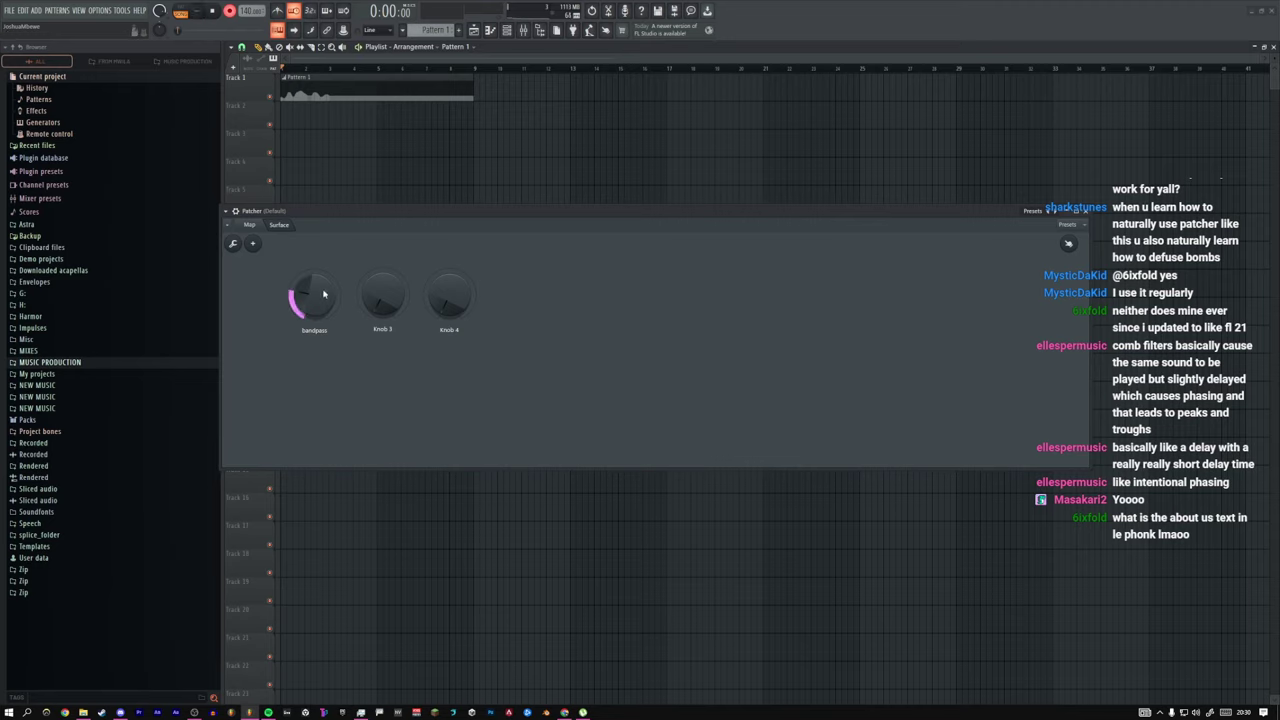
{"action": "key", "text": "space"}
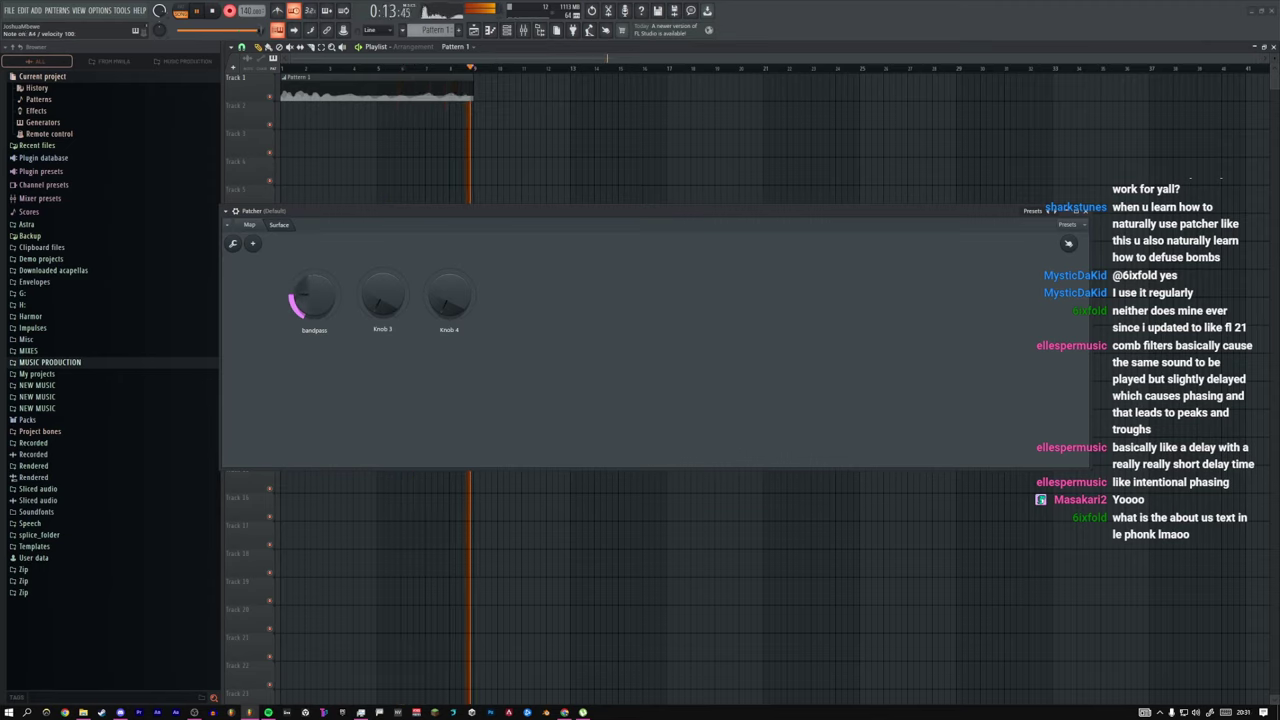
{"action": "left_click", "coordinate": [211, 11]}
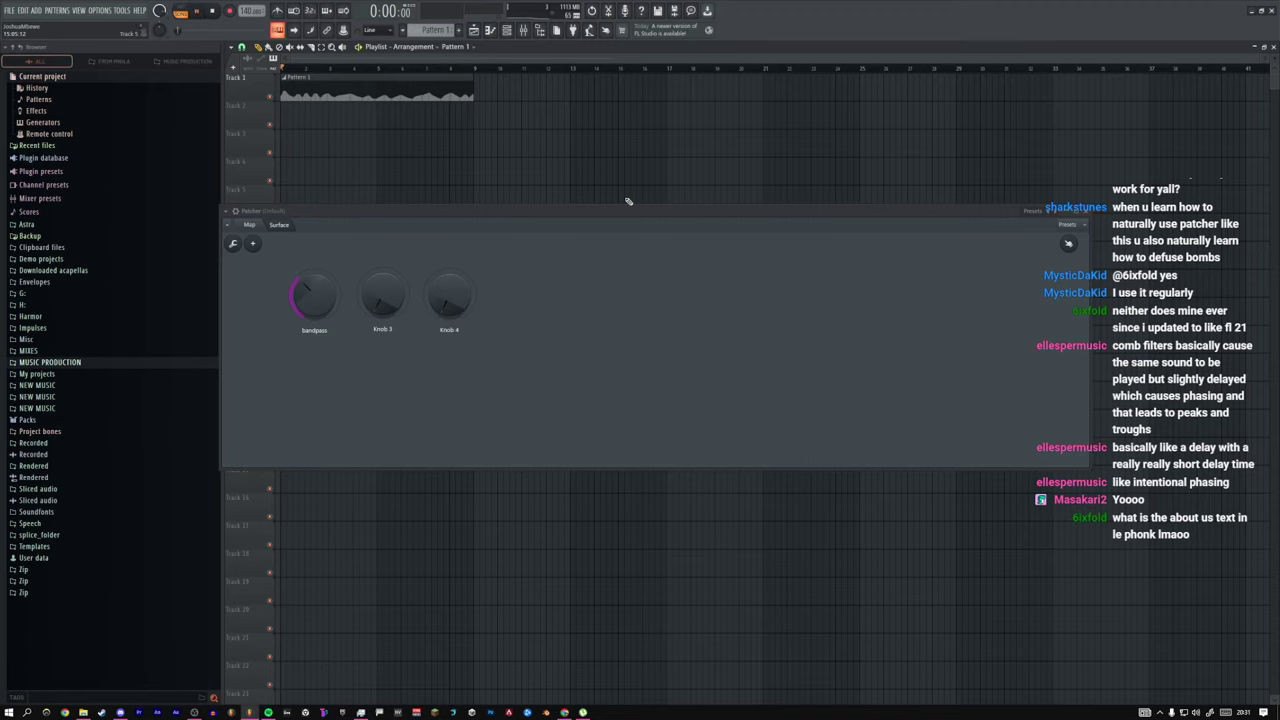
Step: Play back the recorded bandpass automation and review the patch map and the Default channel's unison settings
{"action": "key", "text": "space"}
{"action": "key", "text": "space"}
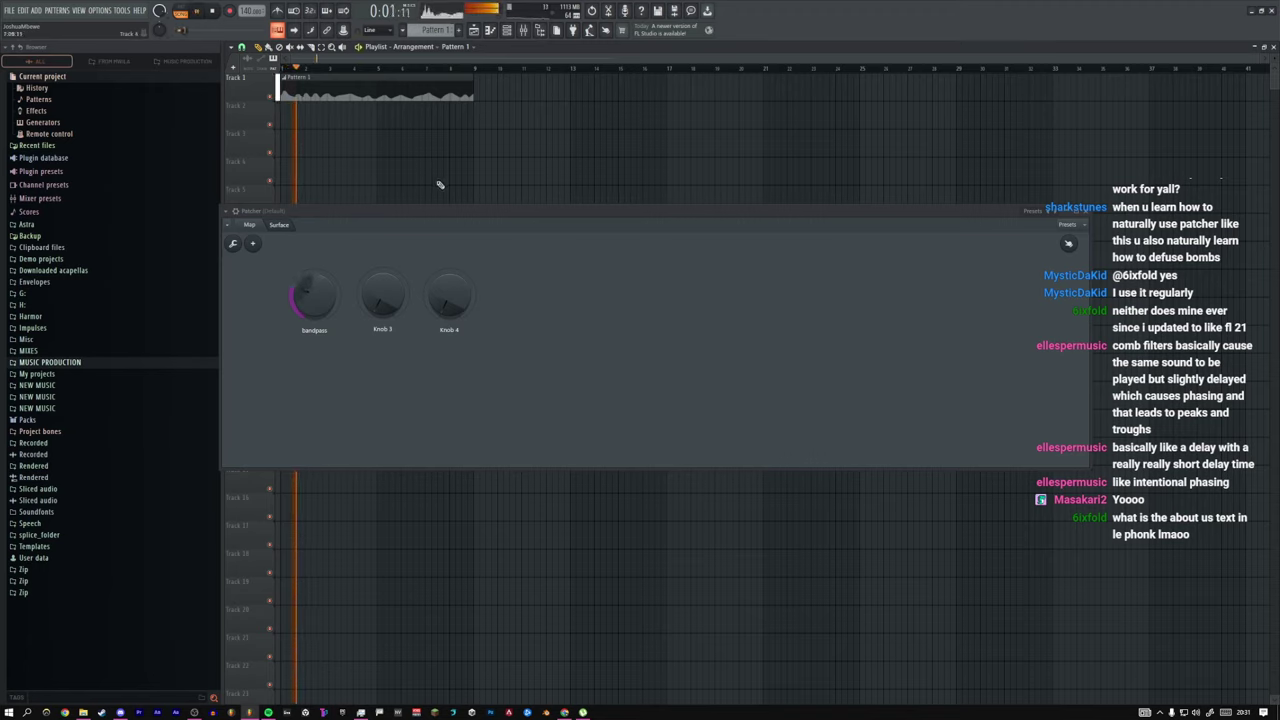
{"action": "left_click", "coordinate": [254, 226]}
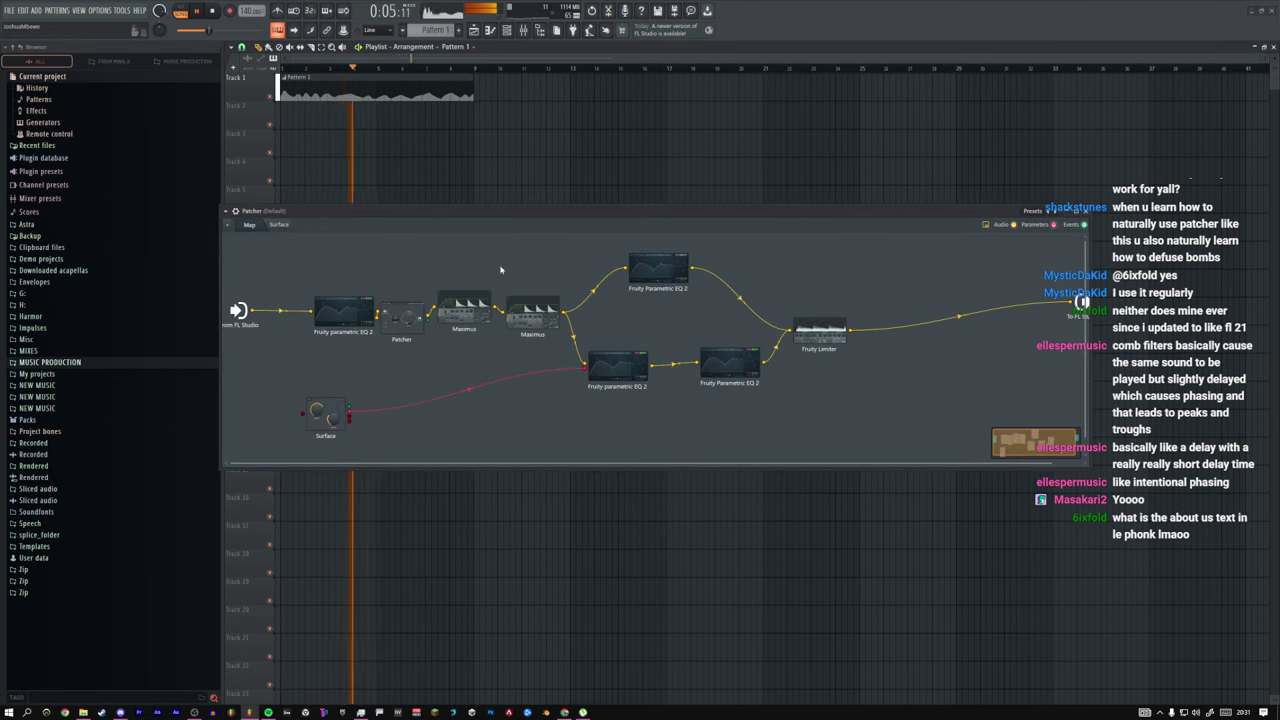
{"action": "left_click", "coordinate": [506, 31]}
{"action": "left_click", "coordinate": [340, 105]}
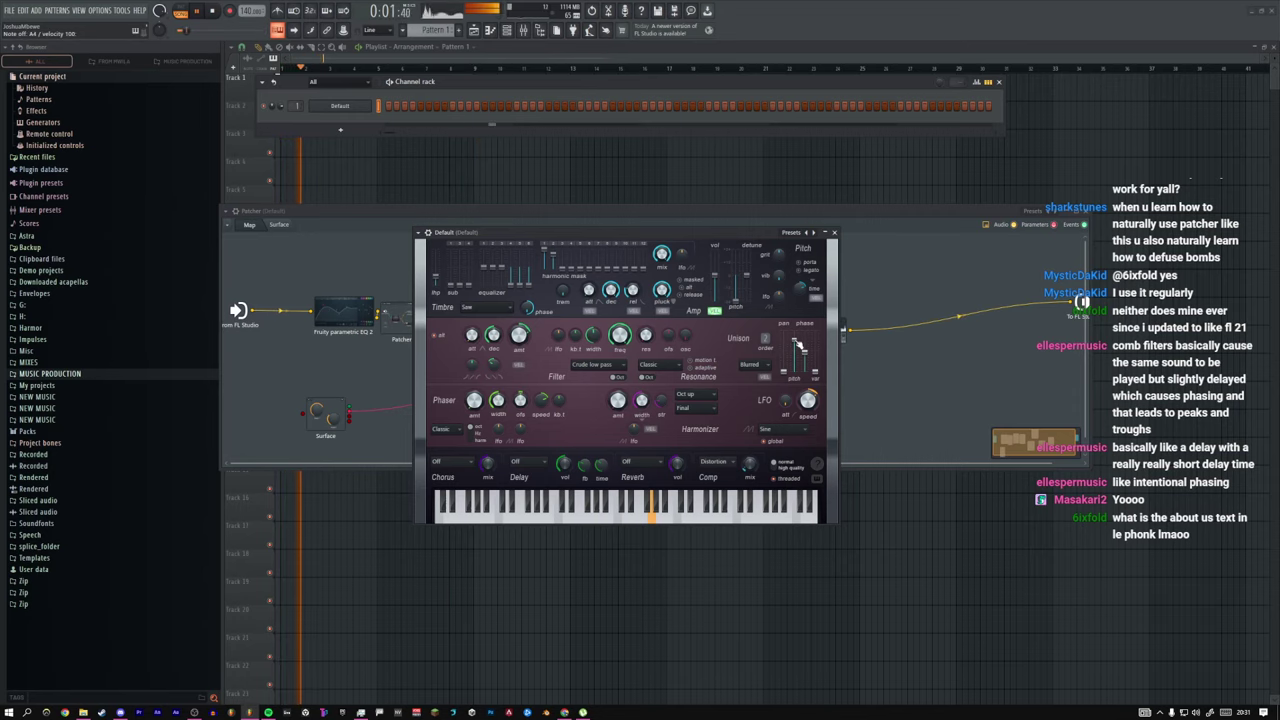
{"action": "left_click", "coordinate": [835, 232]}
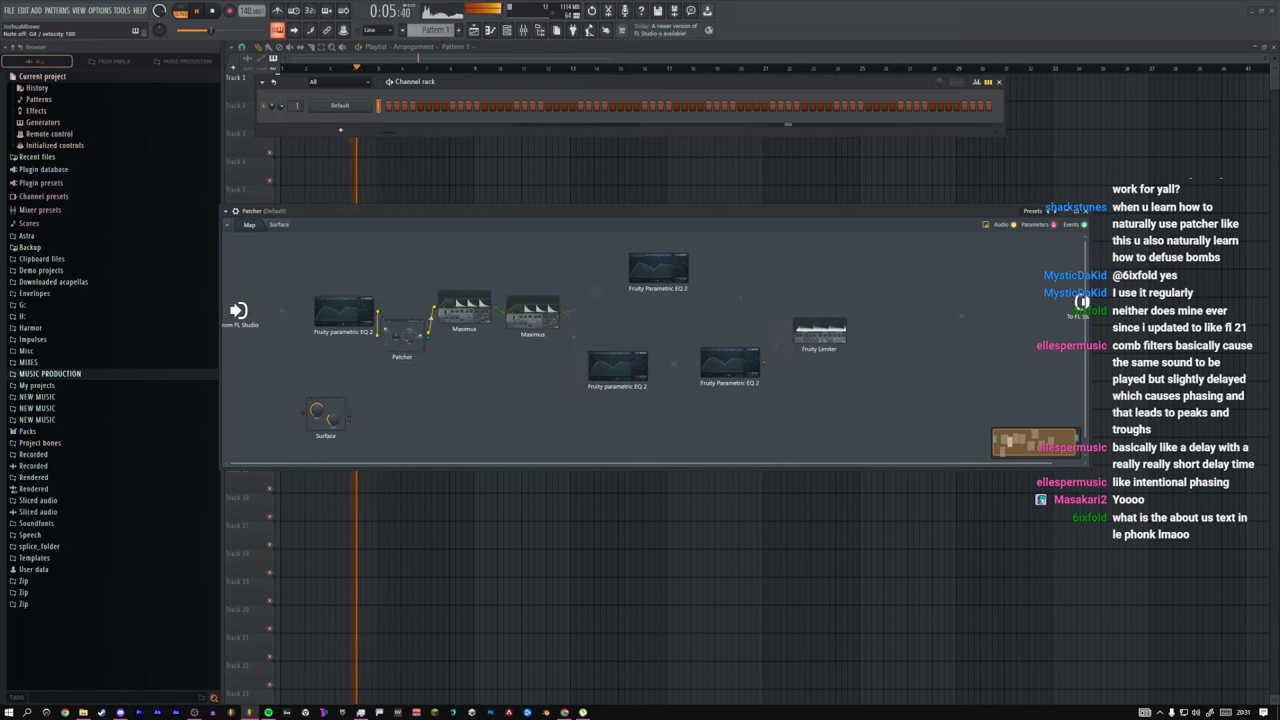
Step: Lower the high-frequency band of the Fruity Parametric EQ 2 inside the nested Patcher
{"action": "double_click", "coordinate": [408, 341]}
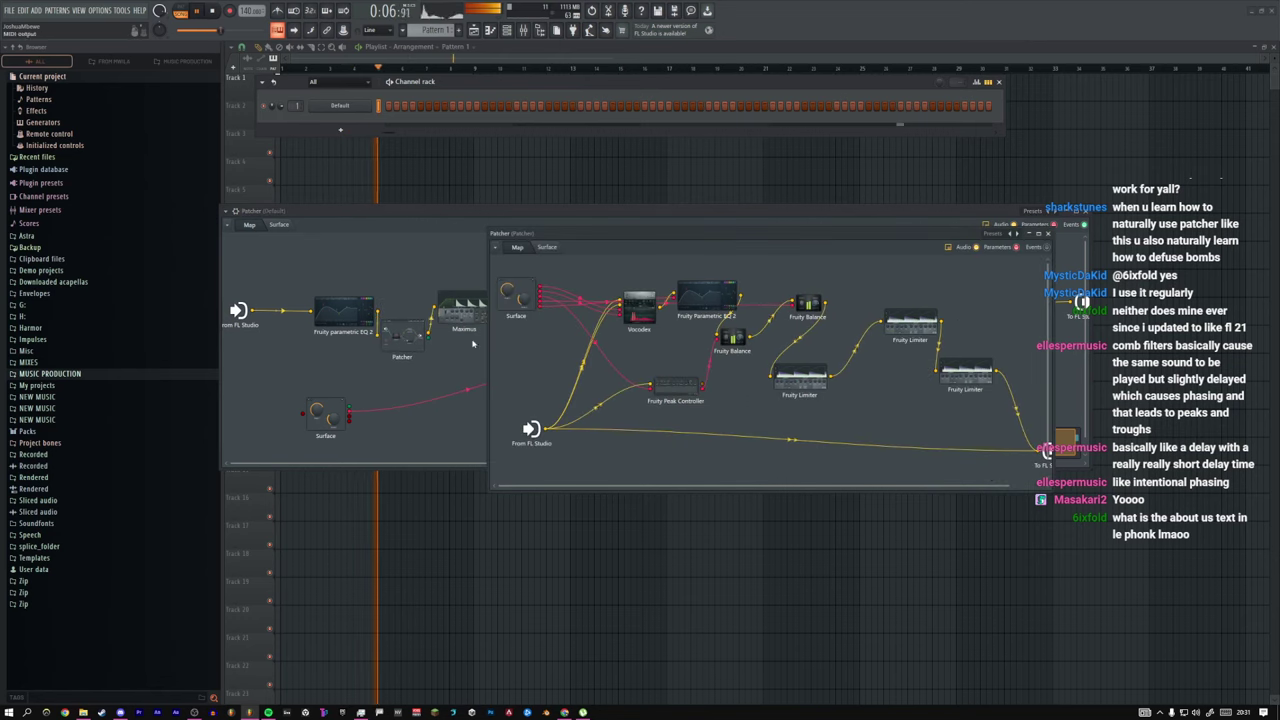
{"action": "double_click", "coordinate": [685, 299]}
{"action": "left_click_drag", "start_coordinate": [697, 337], "coordinate": [704, 378]}
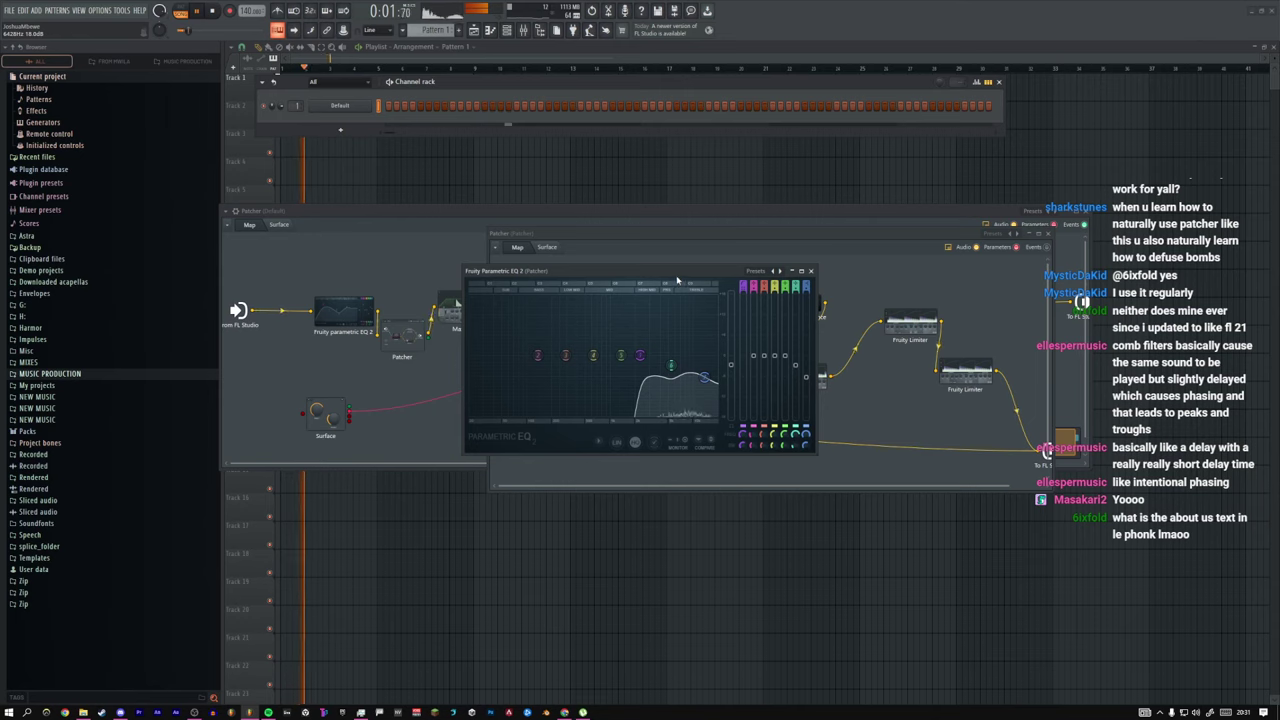
{"action": "left_click", "coordinate": [811, 271]}
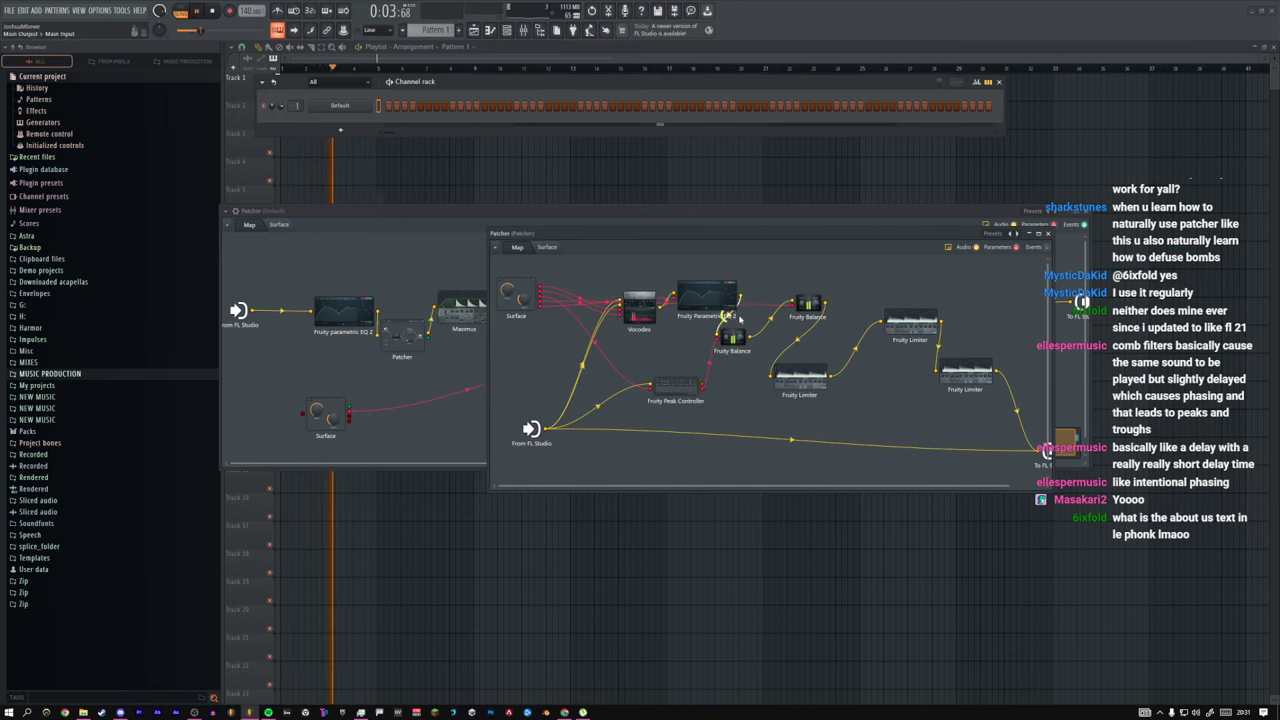
Step: Raise the peak of the nested Vocodex's band gain multiplier curve and add a point on its rising slope
{"action": "left_click", "coordinate": [638, 306]}
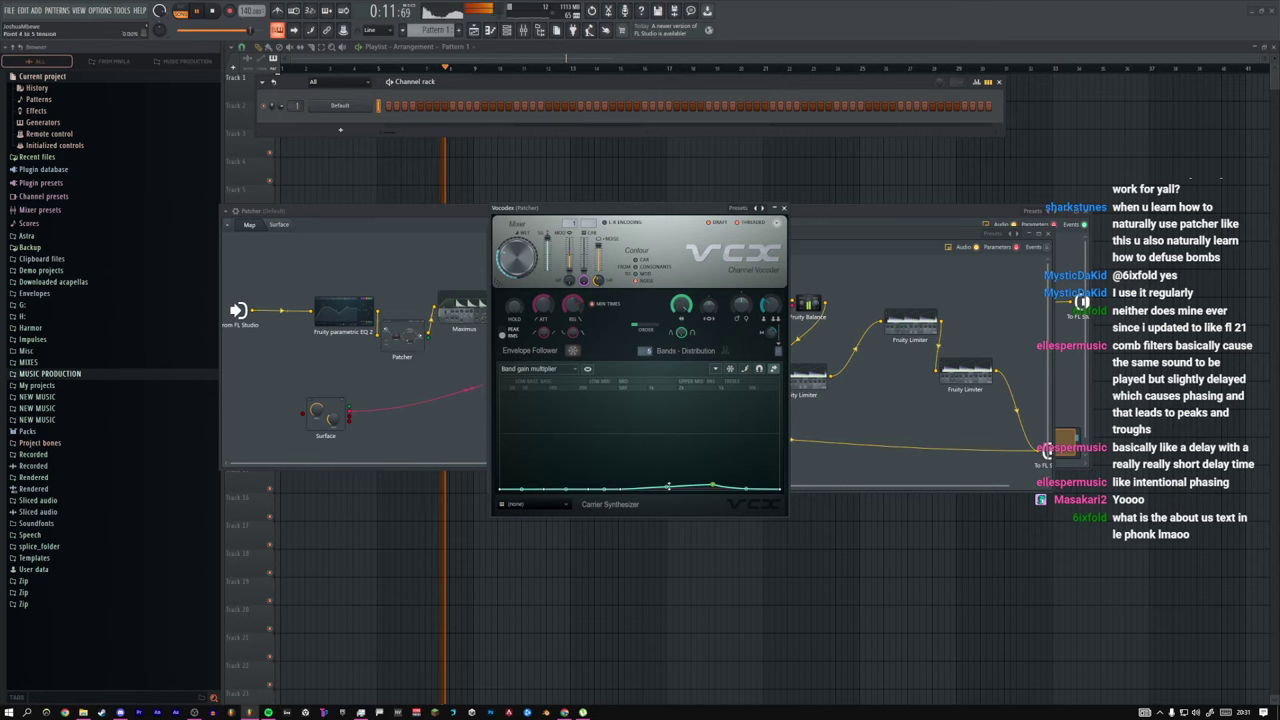
{"action": "left_click_drag", "start_coordinate": [712, 485], "coordinate": [707, 478]}
{"action": "right_click", "coordinate": [675, 484]}
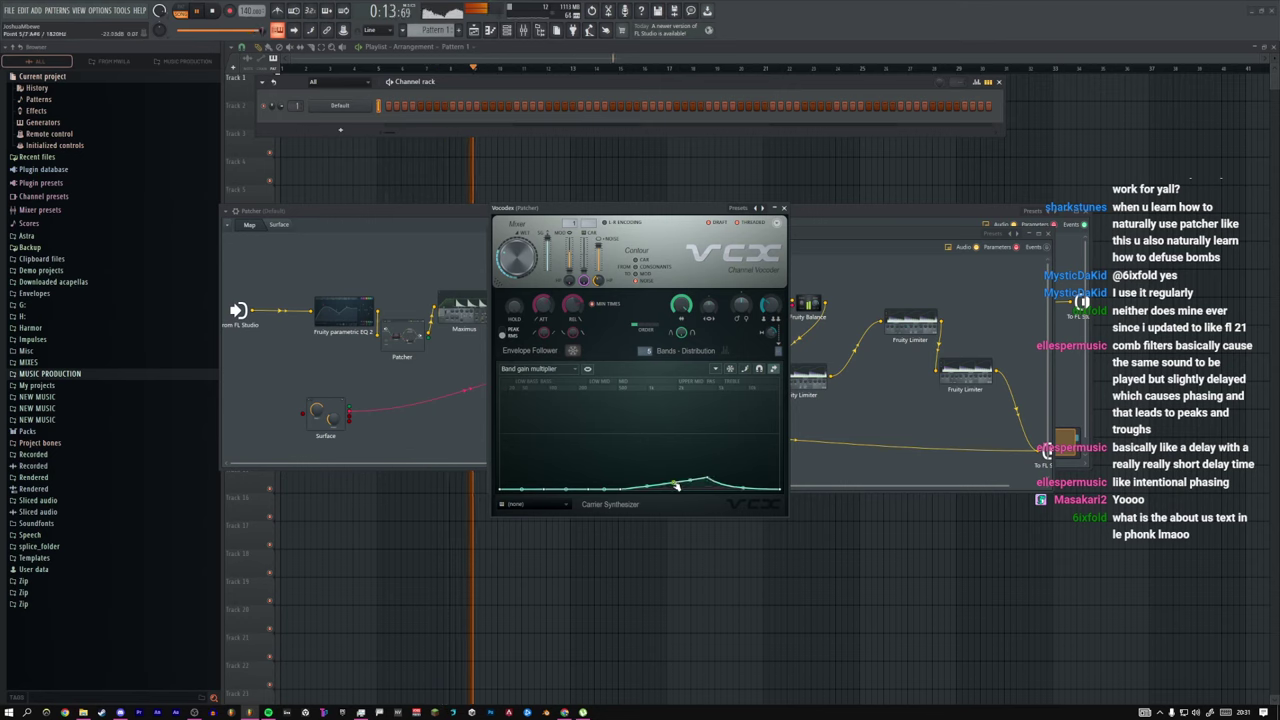
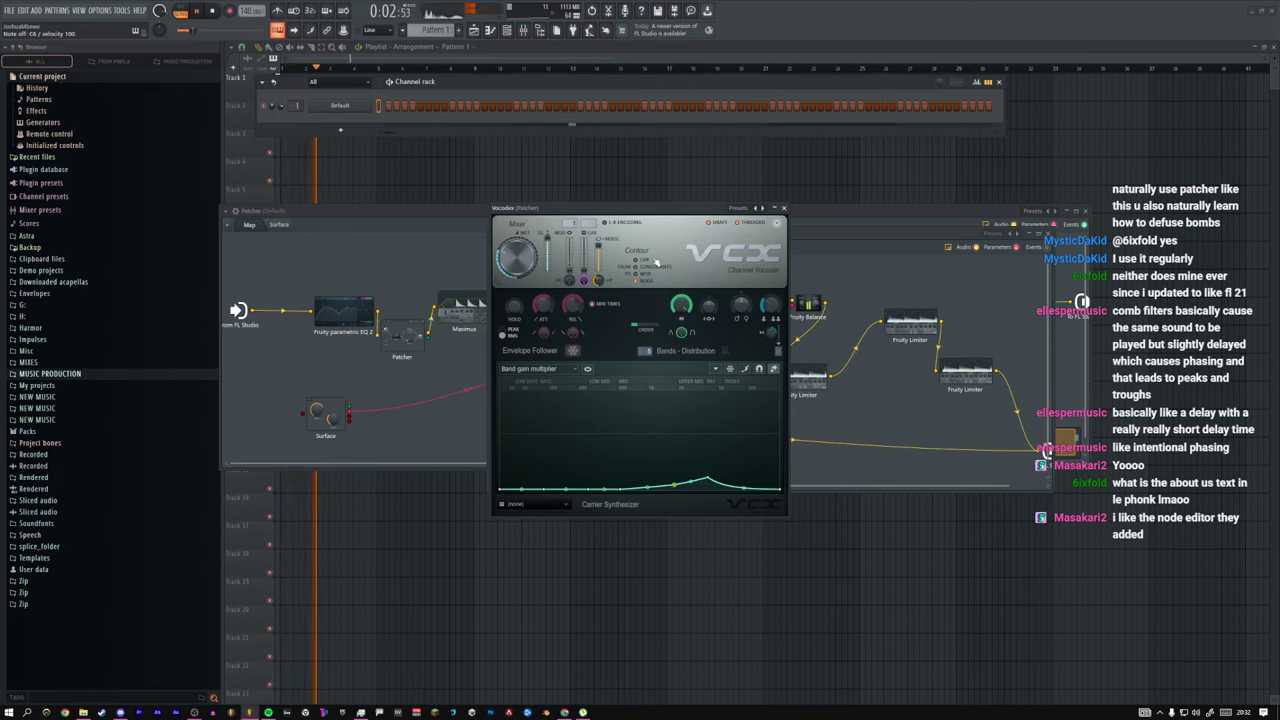
{"action": "left_click", "coordinate": [784, 208]}
{"action": "left_click", "coordinate": [1048, 234]}
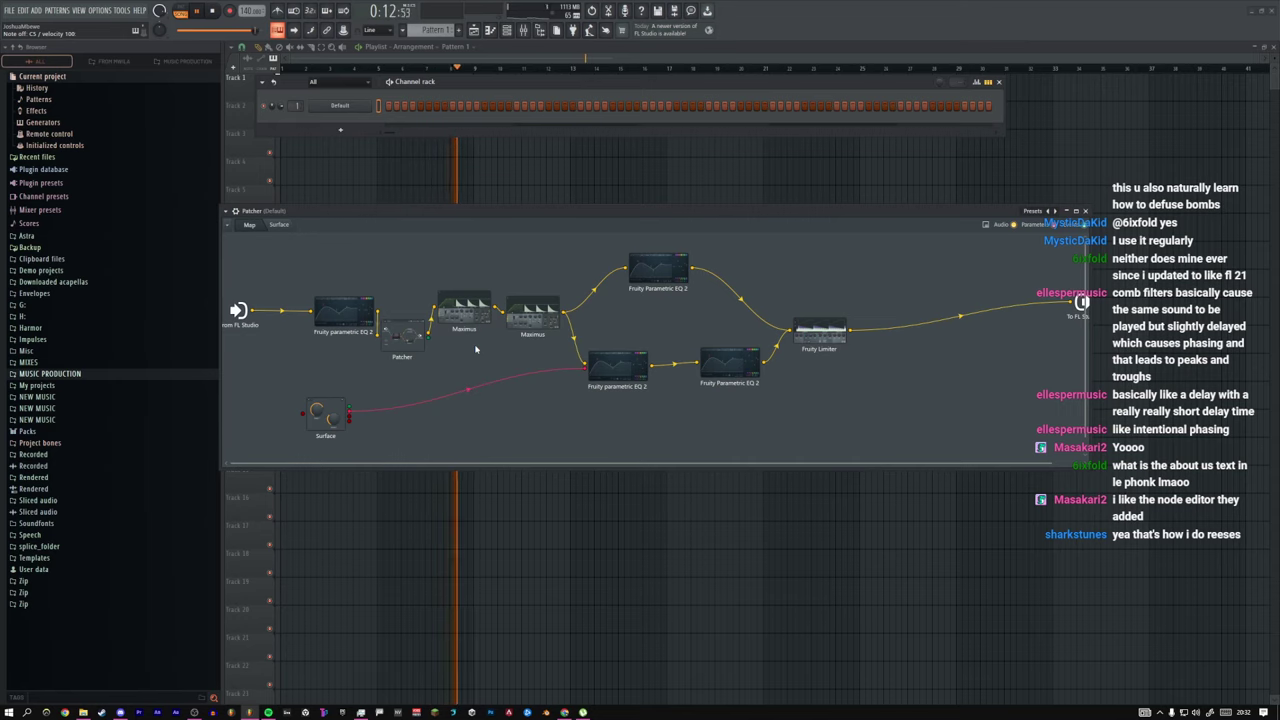
Step: Stop playback and bring up the Default track's effect slots in the mixer
{"action": "key", "text": "space"}
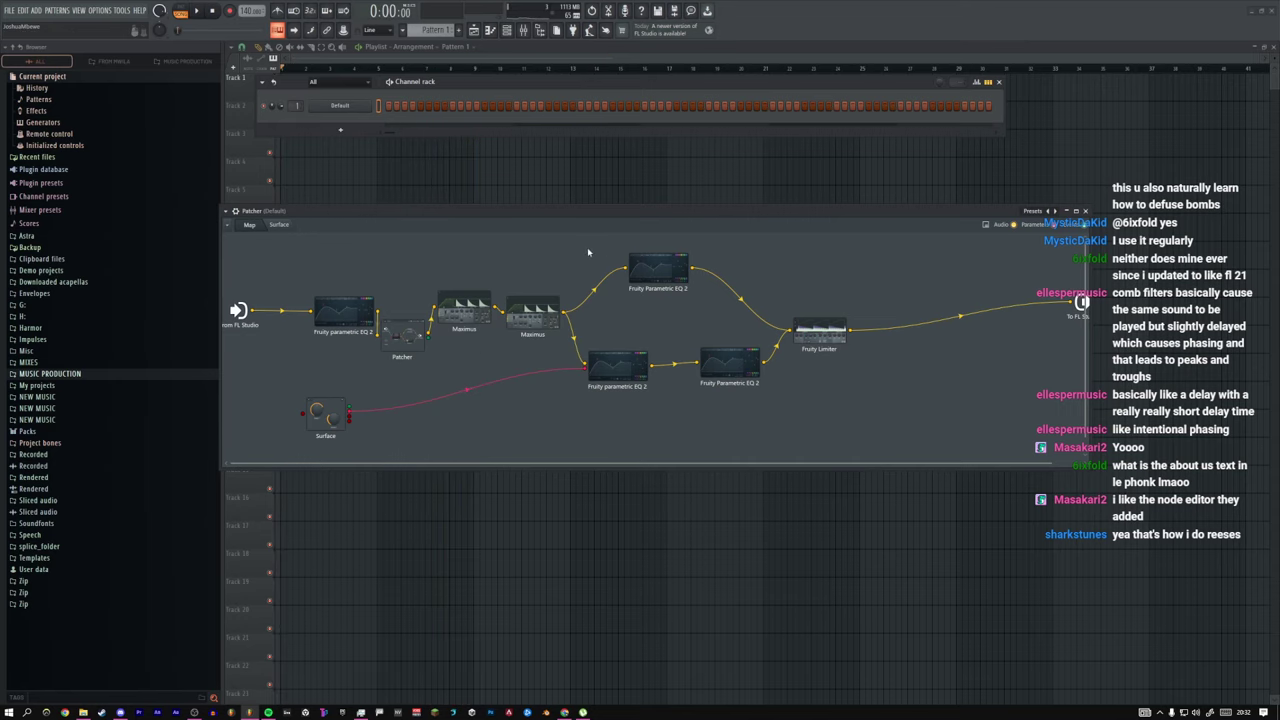
{"action": "left_click", "coordinate": [523, 31]}
{"action": "left_click", "coordinate": [266, 88]}
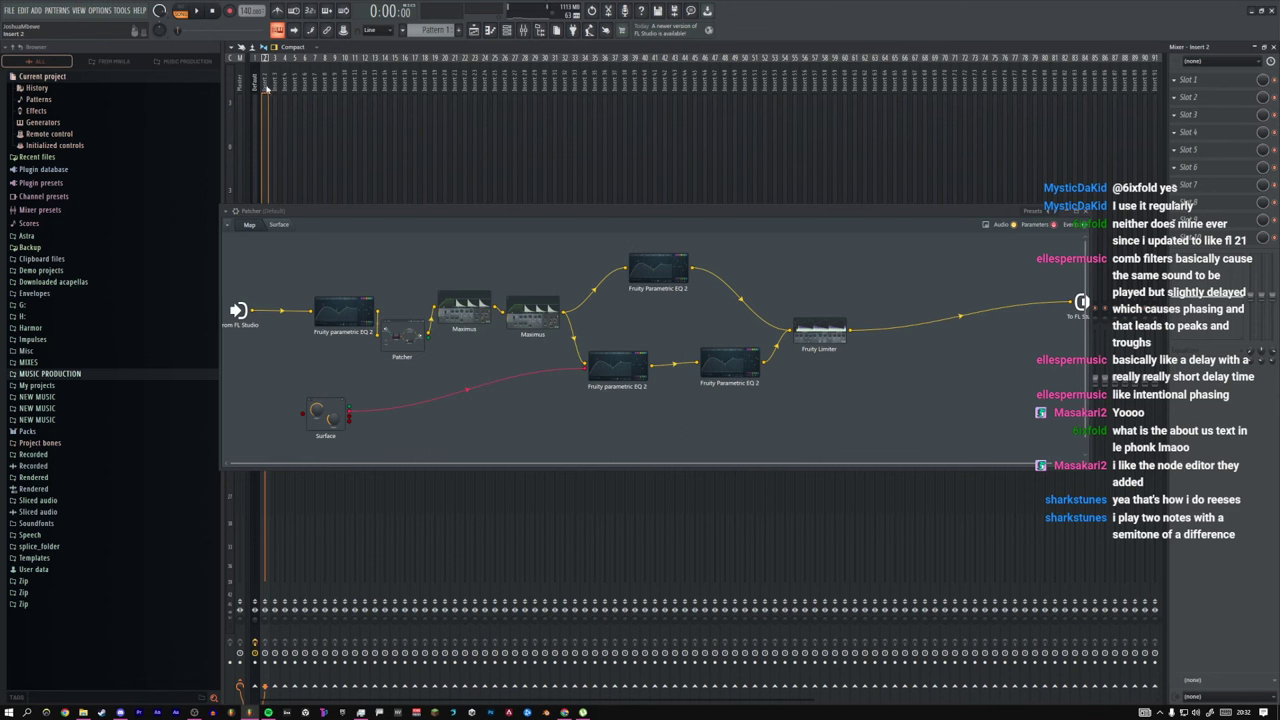
{"action": "left_click", "coordinate": [1225, 132]}
{"action": "mouse_move", "coordinate": [1225, 145]}
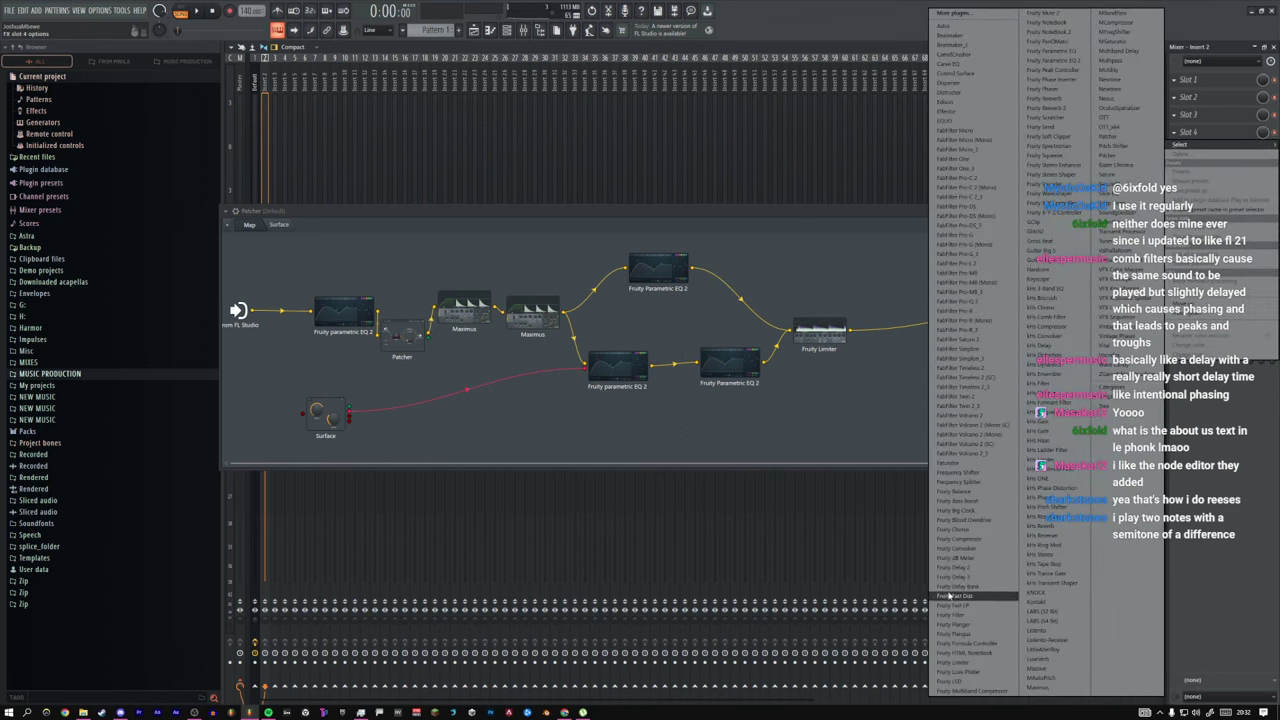
{"action": "left_click", "coordinate": [264, 92]}
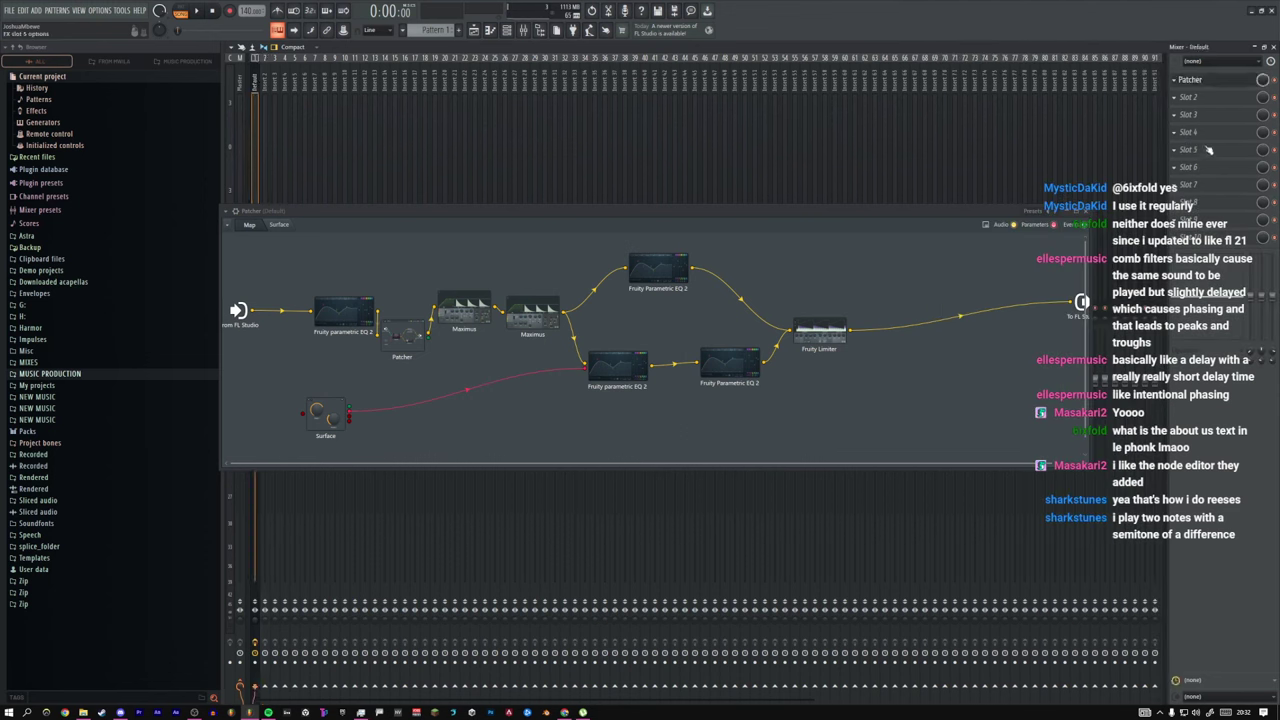
Step: Try Fruity Love Philter in slot 5 of the Default track, check its filter types, and remove it
{"action": "left_click", "coordinate": [1208, 149]}
{"action": "left_click", "coordinate": [974, 645]}
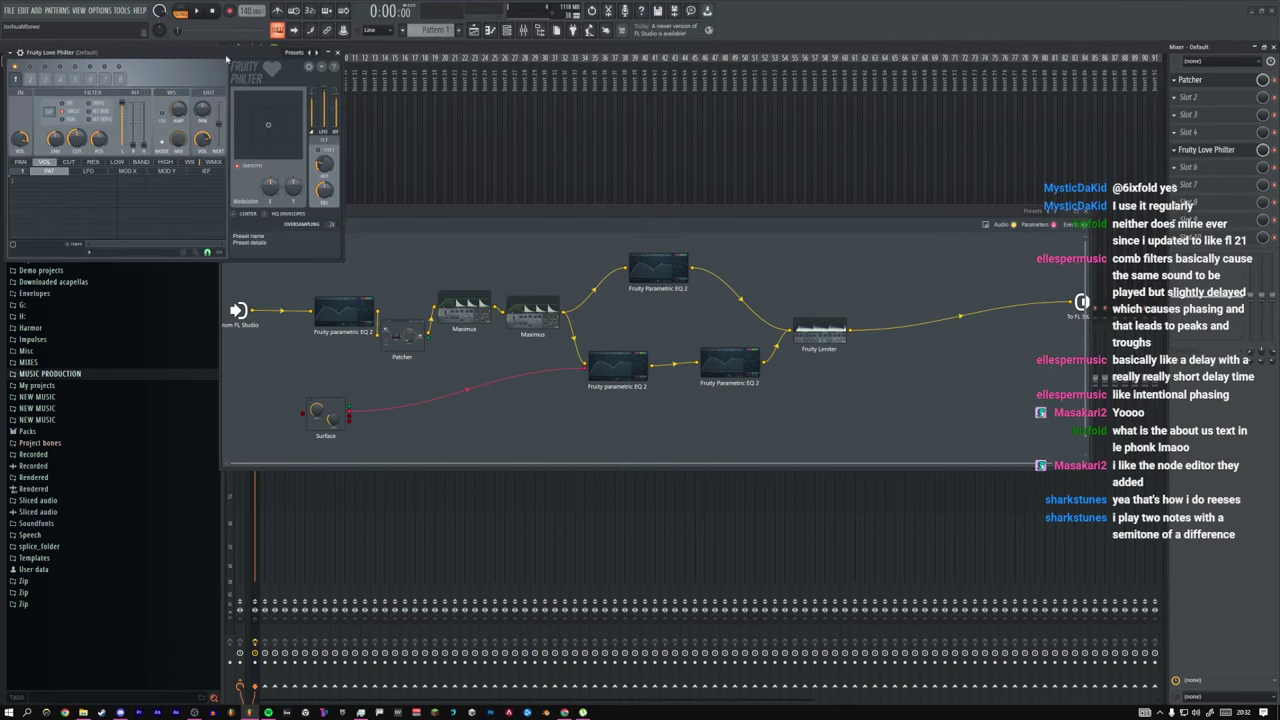
{"action": "left_click_drag", "start_coordinate": [226, 59], "coordinate": [701, 197]}
{"action": "left_click", "coordinate": [548, 250]}
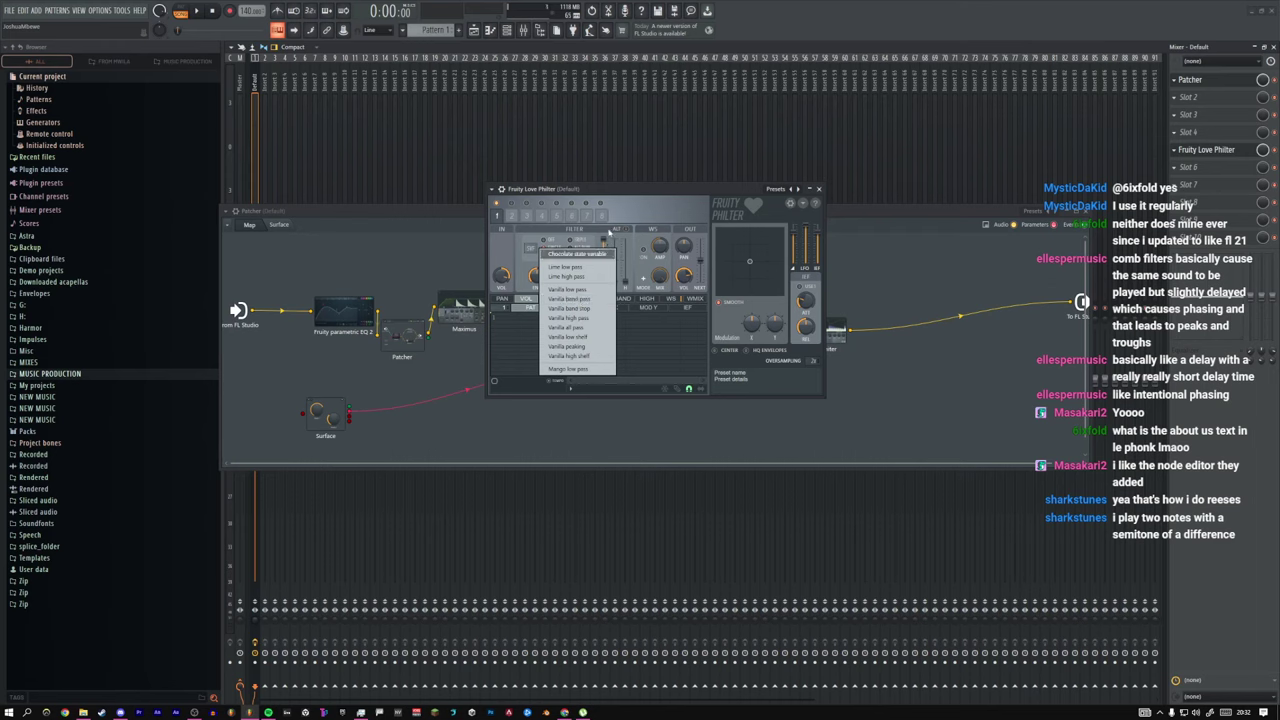
{"action": "left_click", "coordinate": [577, 254]}
{"action": "left_click", "coordinate": [1175, 150]}
{"action": "left_click", "coordinate": [1182, 172]}
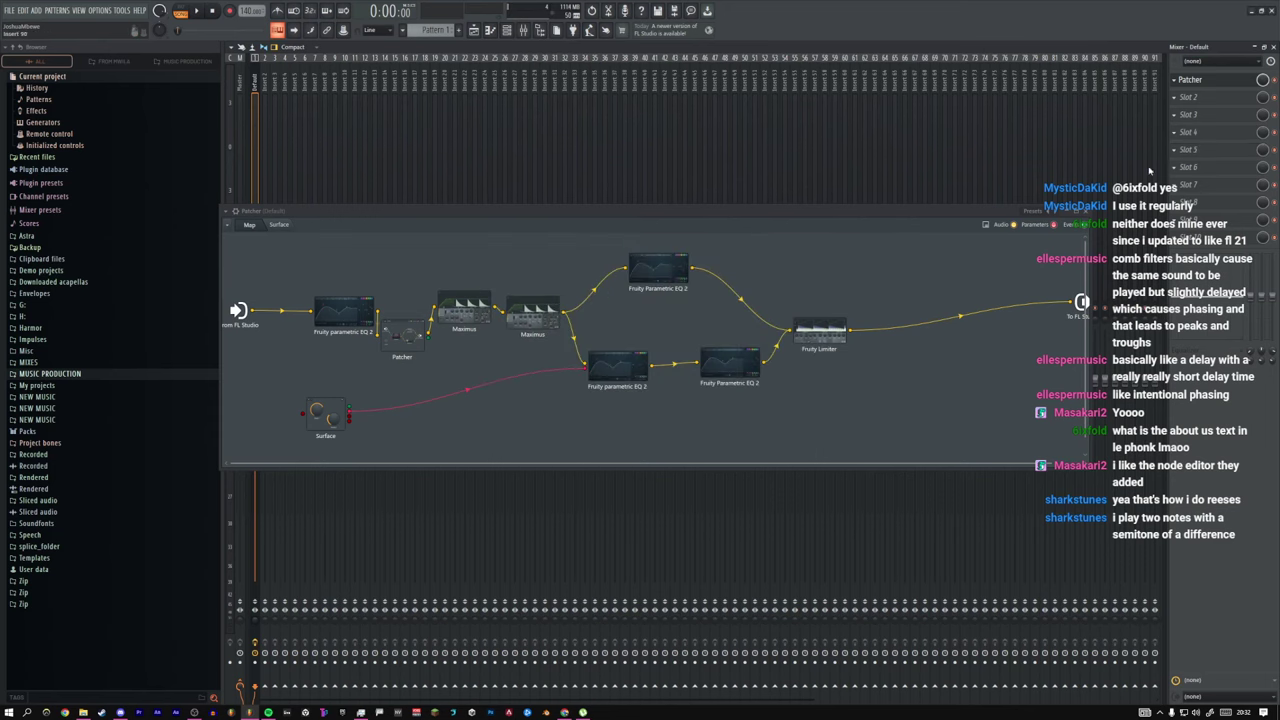
Step: Search the effect plugins for "filter", load Fruity Free Filter into the Default track's slot 5 and set its type to Peaking
{"action": "left_click", "coordinate": [1184, 151]}
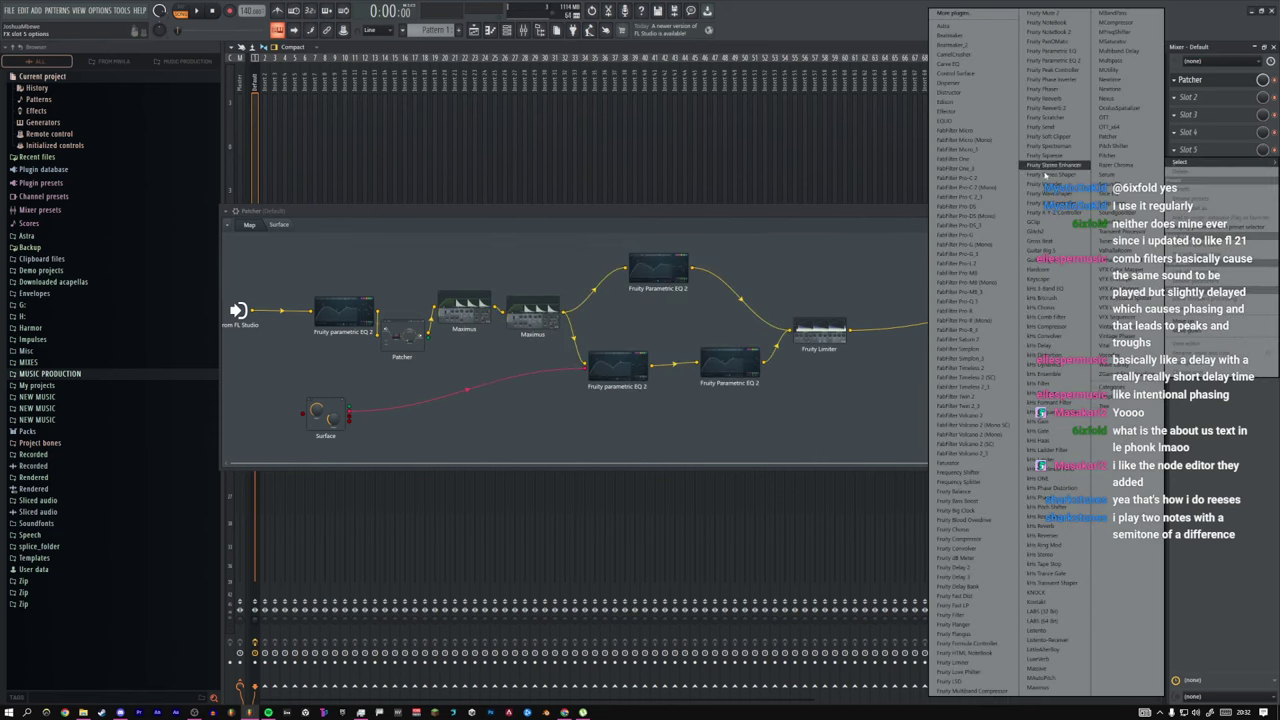
{"action": "left_click", "coordinate": [952, 13]}
{"action": "type", "text": "filter"}
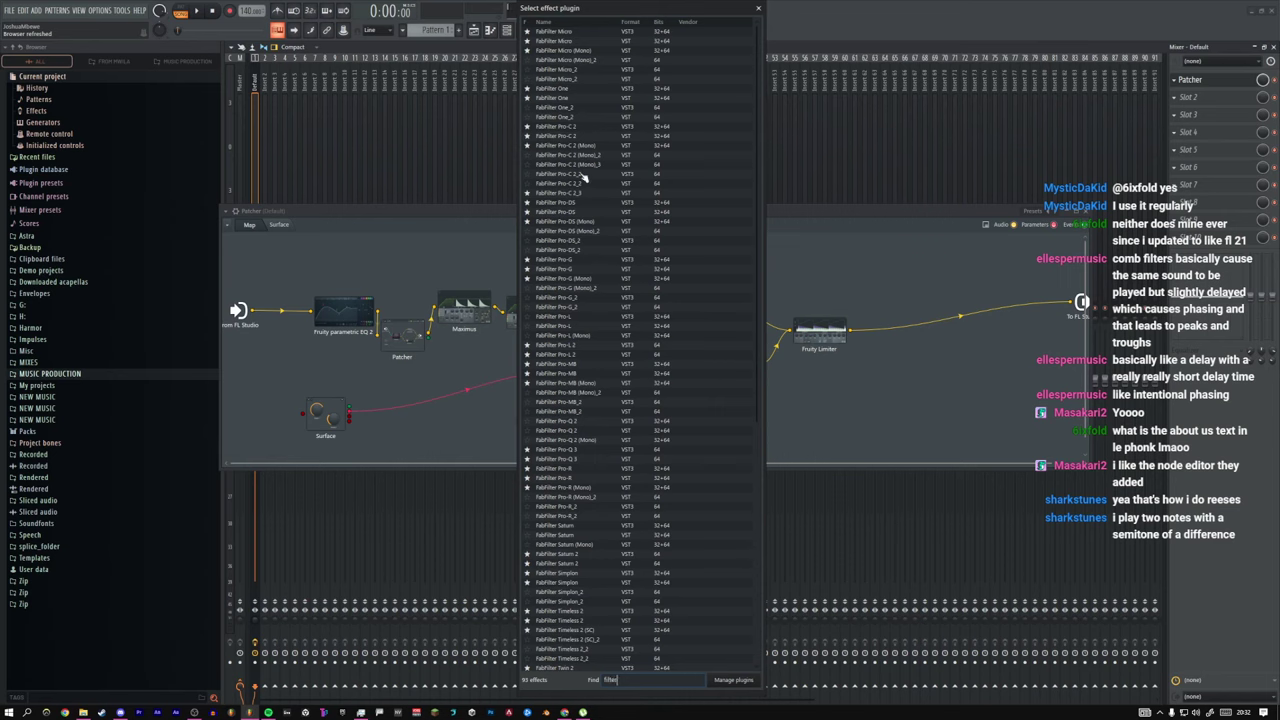
{"action": "key", "text": "BackSpace"}
{"action": "type", "text": "f"}
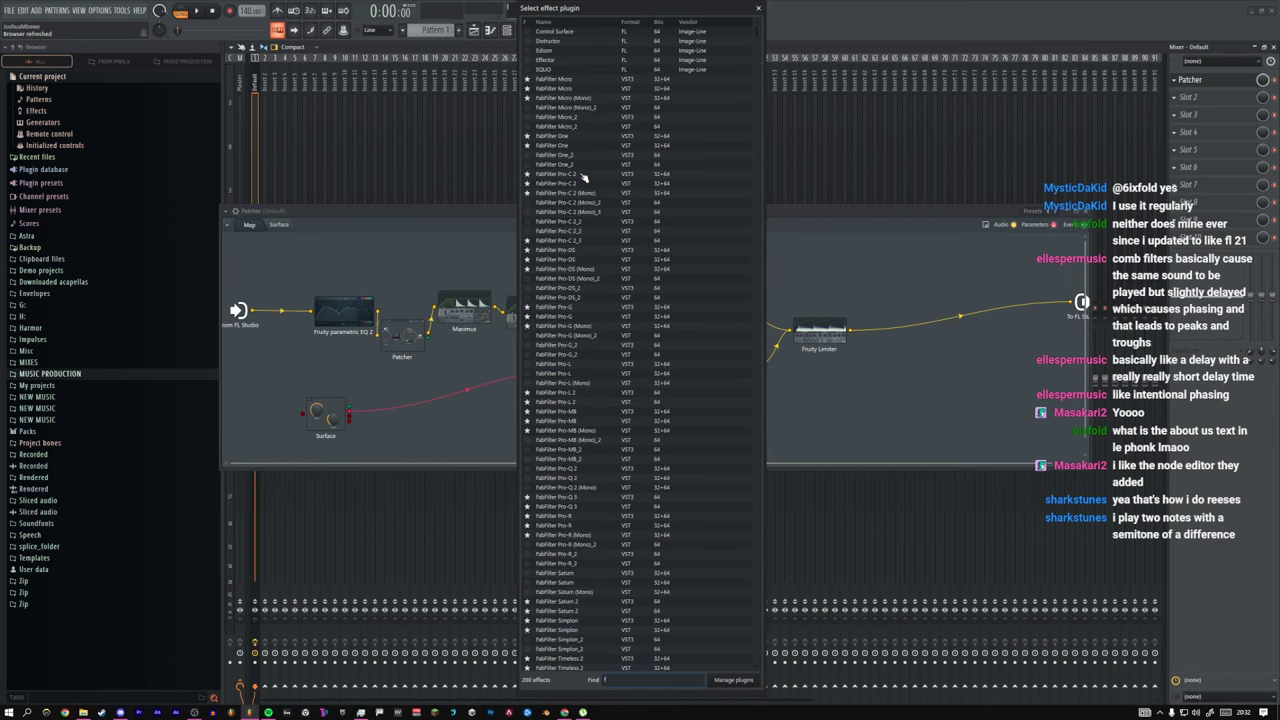
{"action": "type", "text": "ilter"}
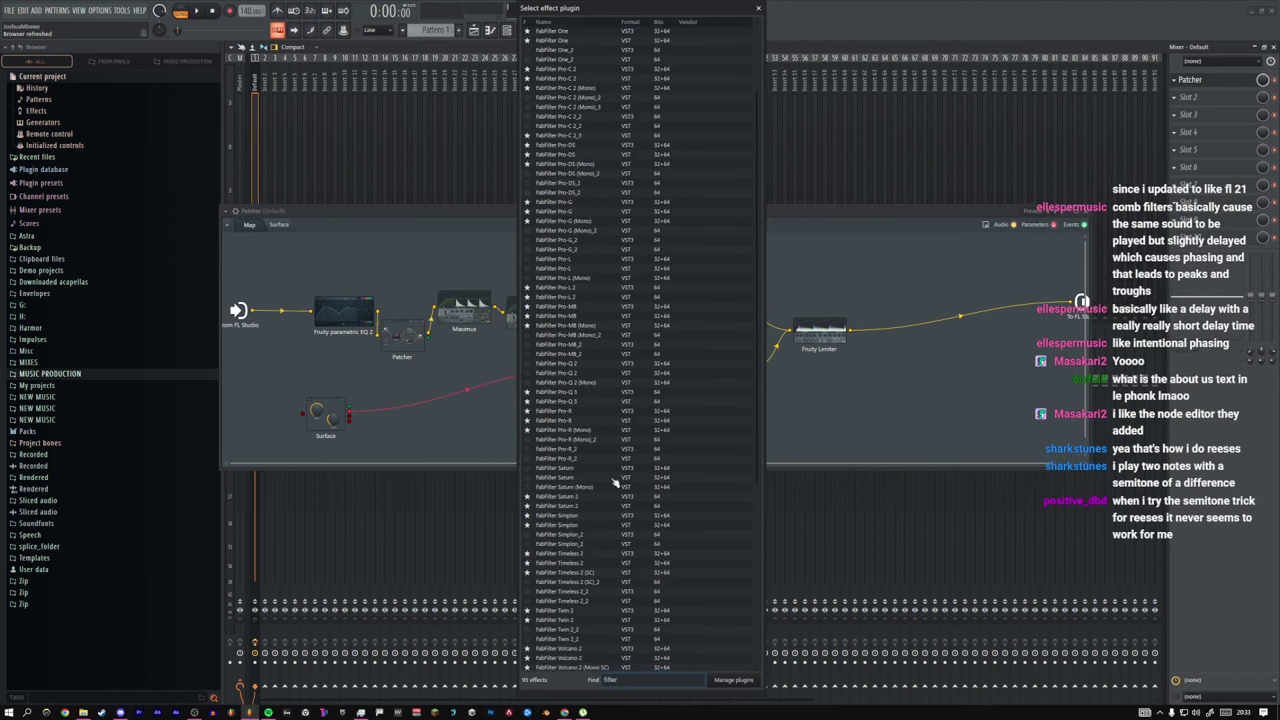
{"action": "scroll", "coordinate": [590, 540], "scroll_direction": "down", "scroll_amount": 8}
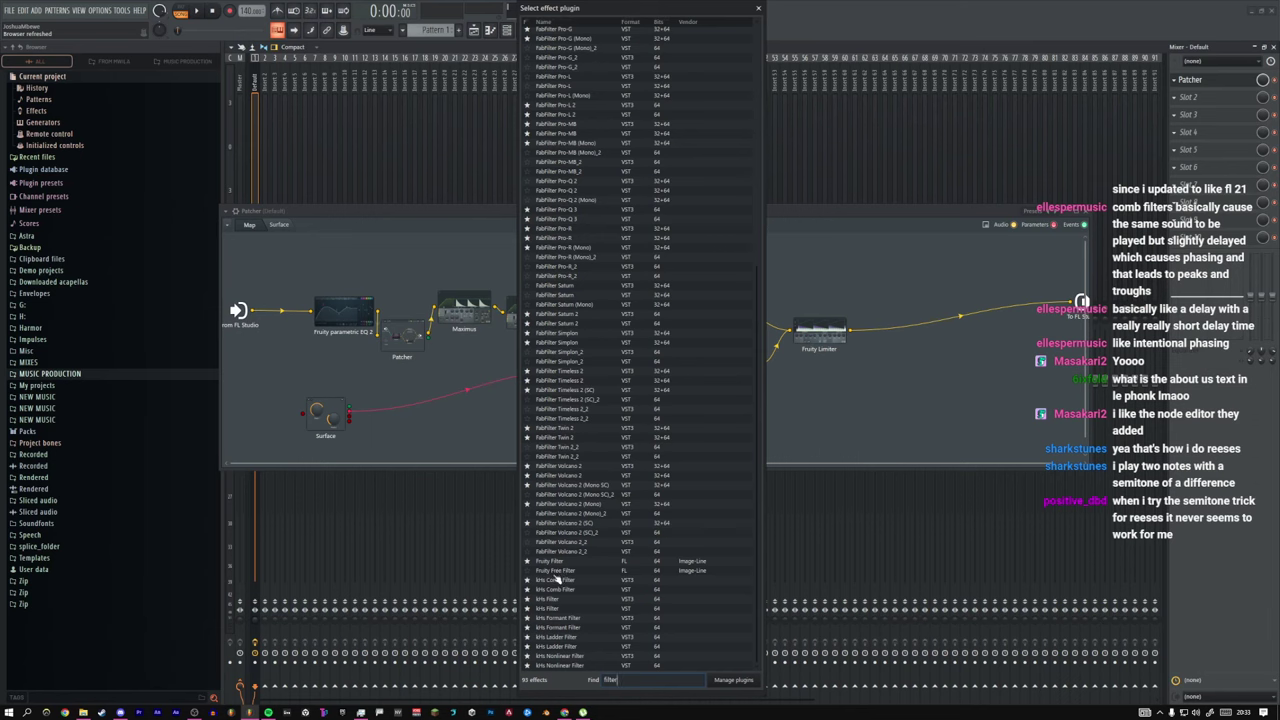
{"action": "double_click", "coordinate": [548, 573]}
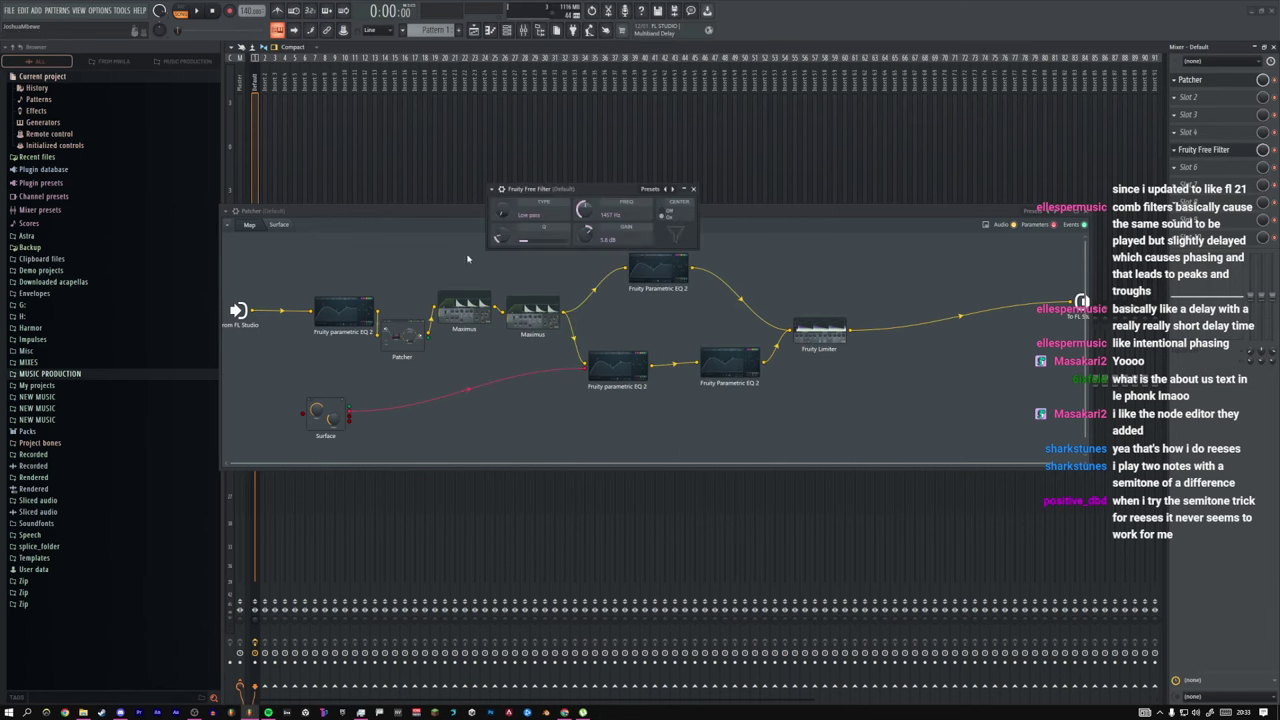
{"action": "left_click_drag", "start_coordinate": [502, 209], "coordinate": [502, 217]}
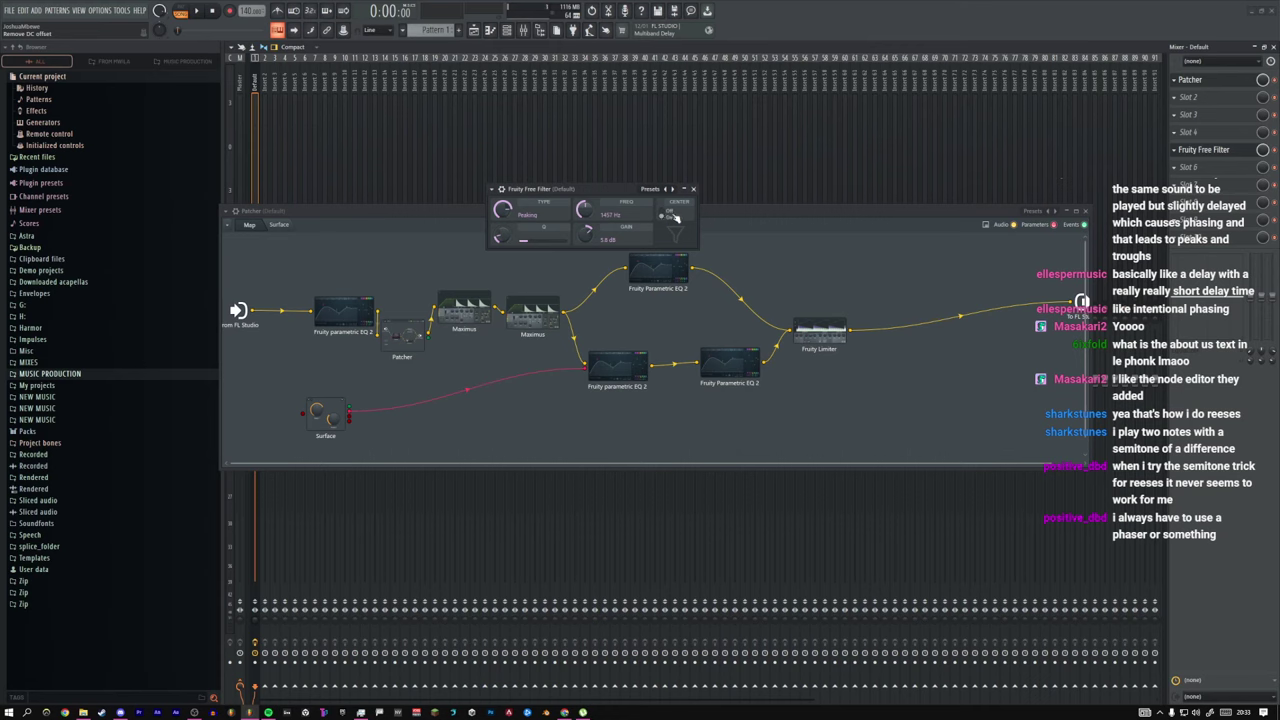
Step: Remove Fruity Free Filter from the Default track's slot 5 and audition the bass with test notes and playback
{"action": "left_click", "coordinate": [1176, 149]}
{"action": "left_click", "coordinate": [1178, 174]}
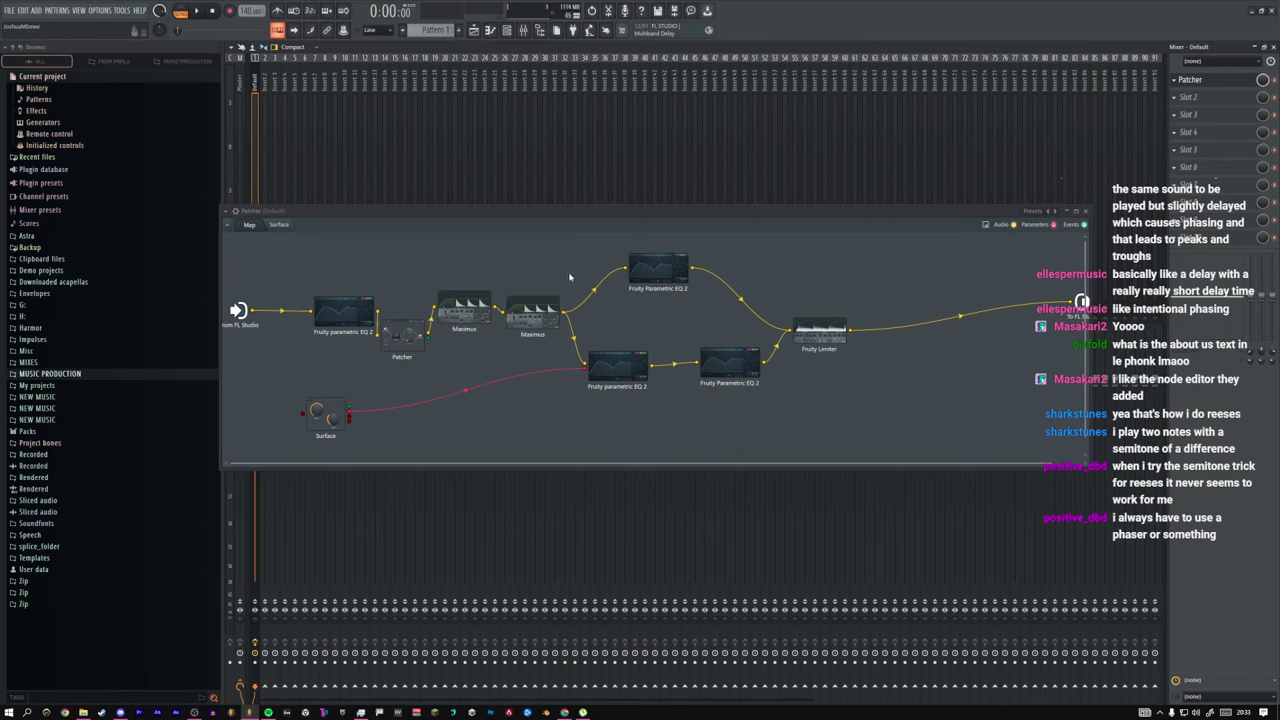
{"action": "key", "text": "n"}
{"action": "key", "text": "n"}
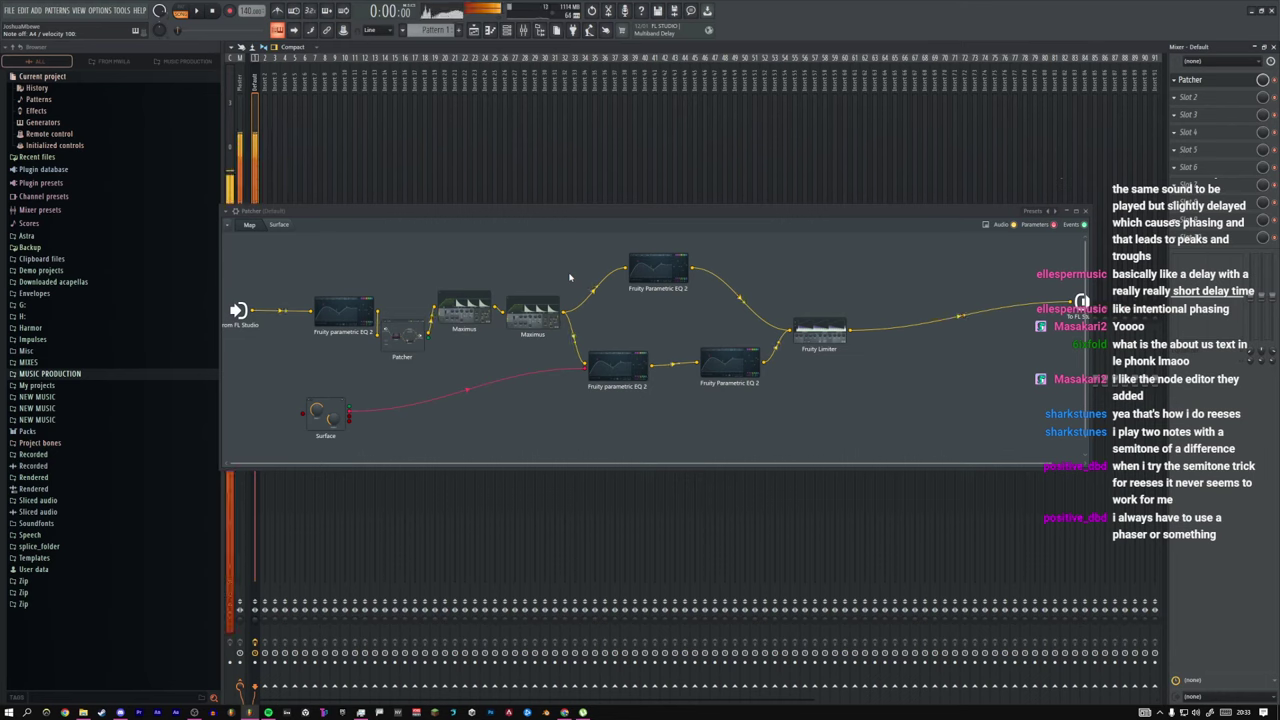
{"action": "key", "text": "m"}
{"action": "key", "text": "space"}
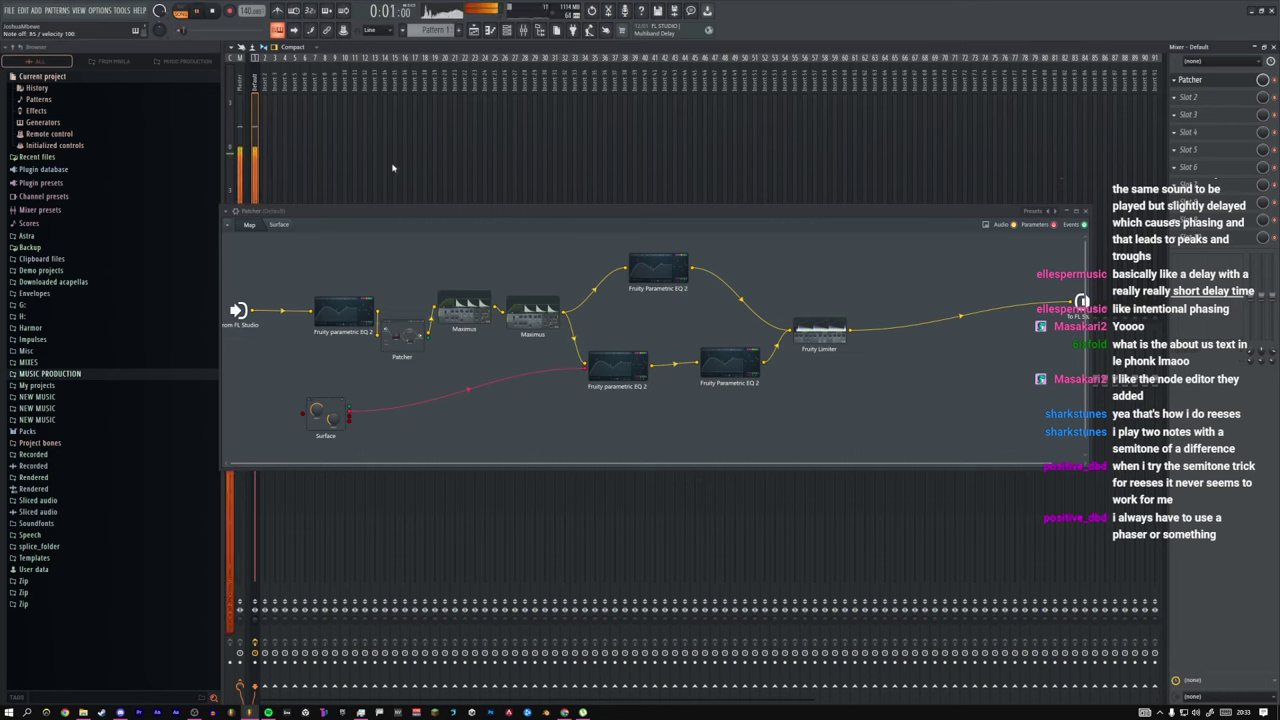
{"action": "key", "text": "n"}
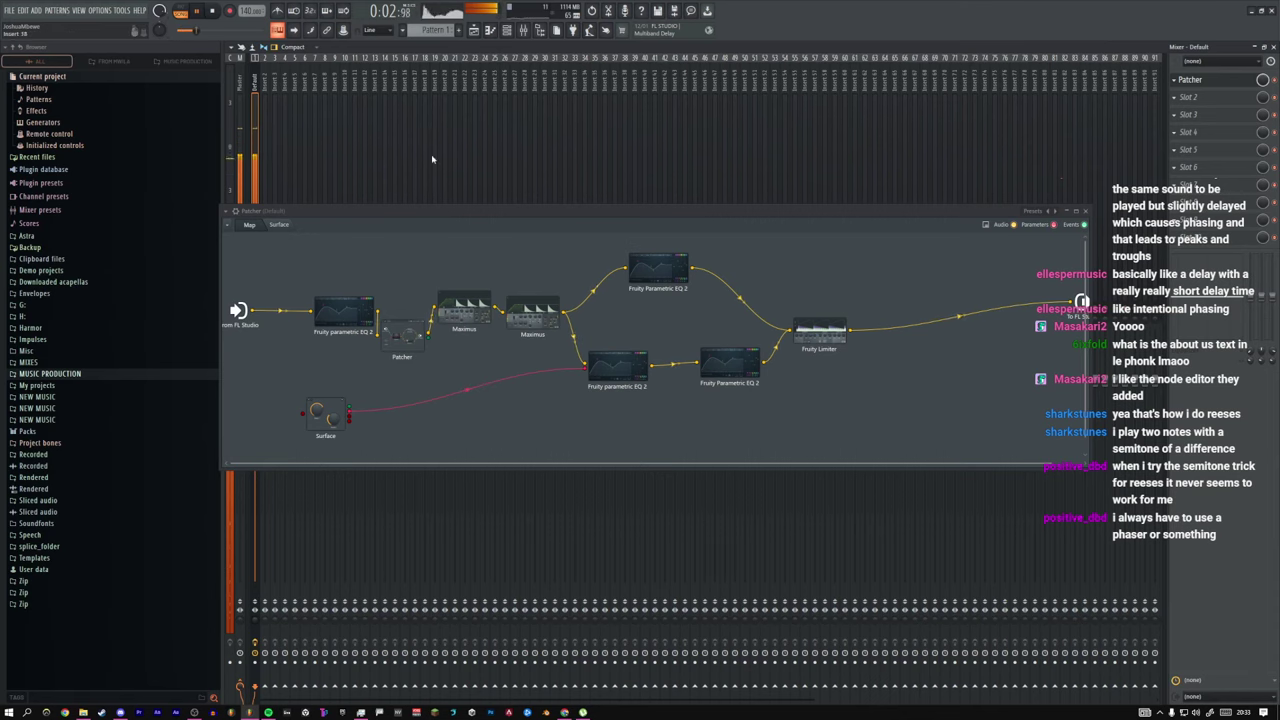
Step: Open the nested Patcher from the main Patcher map and bring up its surface controls
{"action": "left_click_drag", "start_coordinate": [669, 209], "coordinate": [619, 206]}
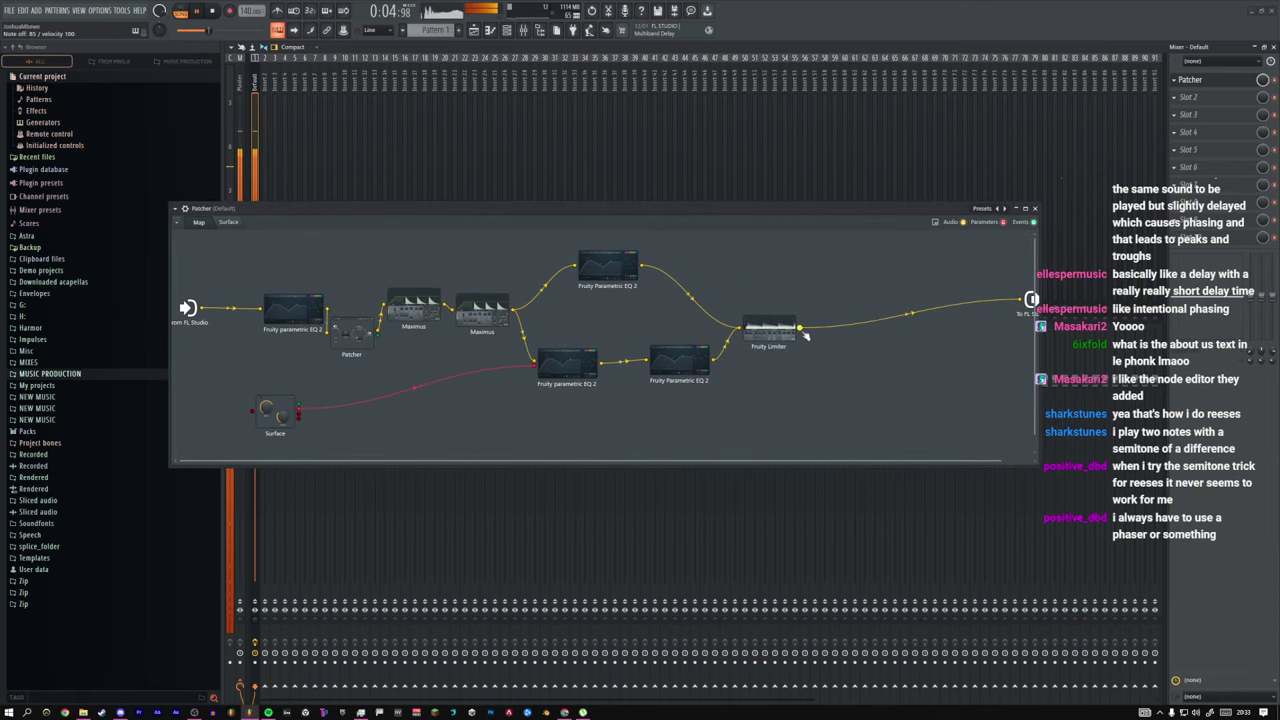
{"action": "double_click", "coordinate": [353, 335]}
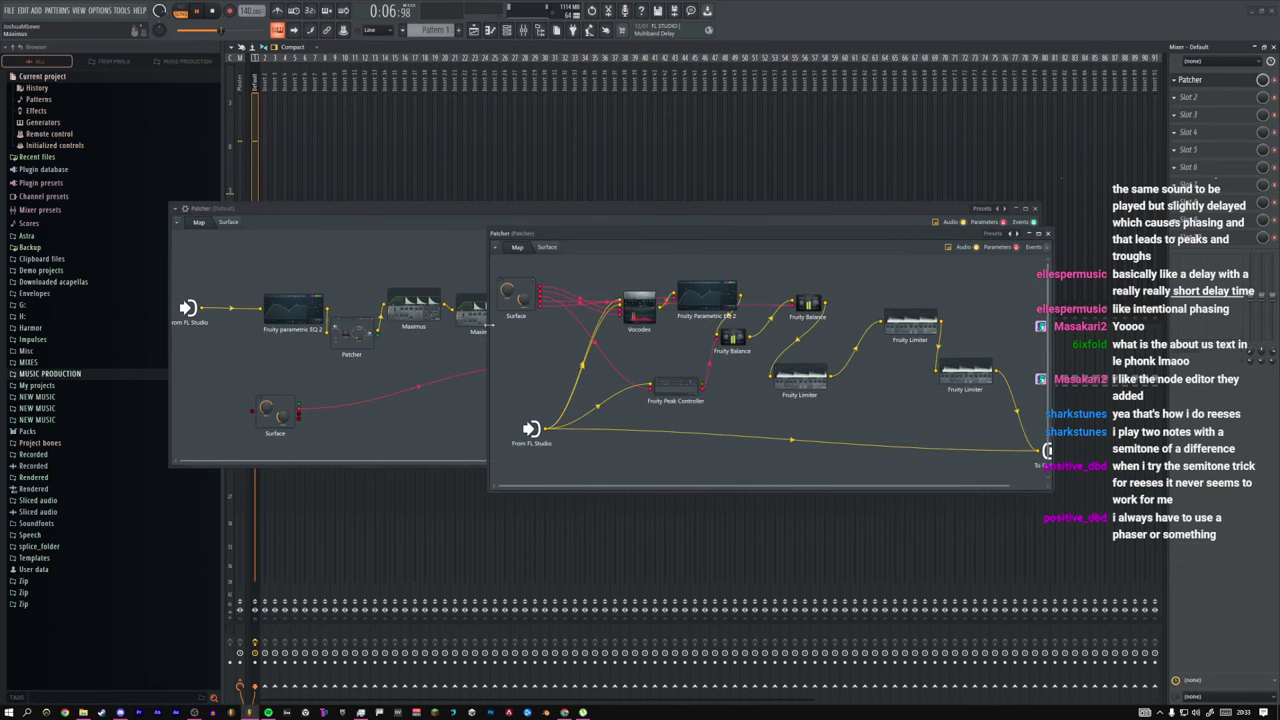
{"action": "left_click", "coordinate": [543, 248]}
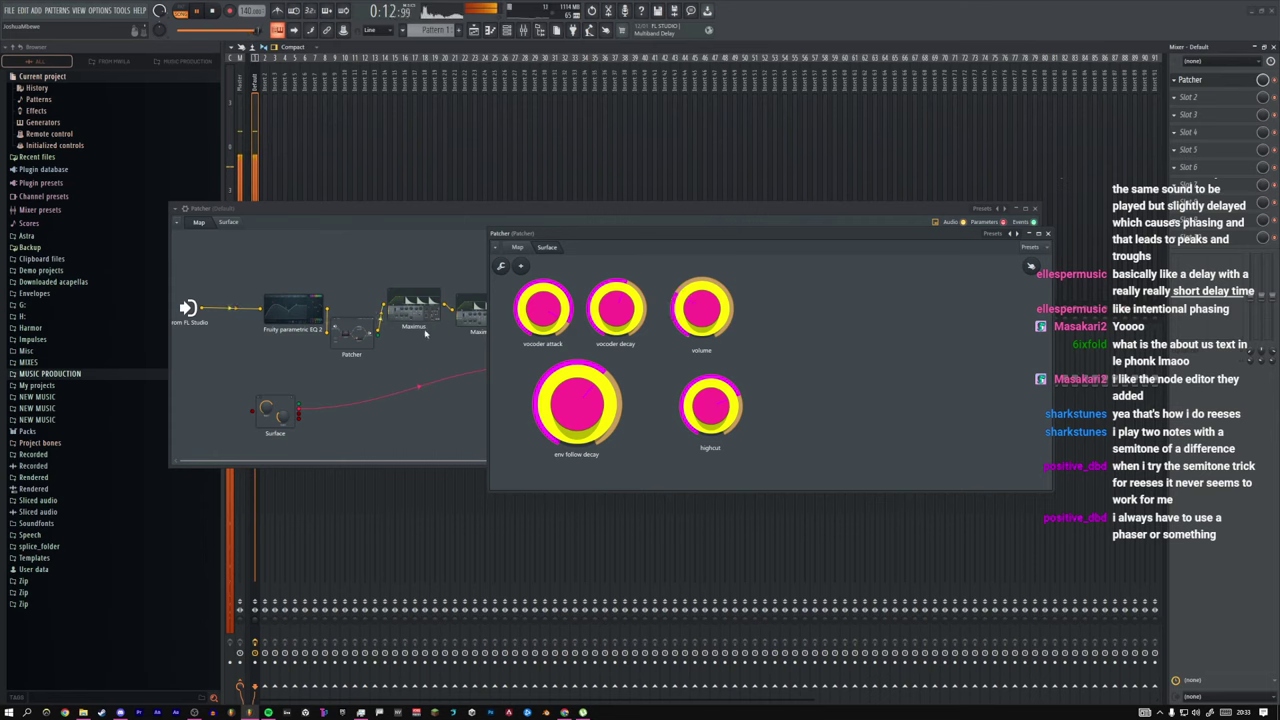
Step: Rearrange the first modules in the Patcher map and insert a cloned Maximus between the nested Patcher and the existing Maximus
{"action": "left_click_drag", "start_coordinate": [412, 312], "coordinate": [455, 289]}
{"action": "left_click_drag", "start_coordinate": [302, 313], "coordinate": [266, 313]}
{"action": "left_click_drag", "start_coordinate": [360, 330], "coordinate": [342, 307]}
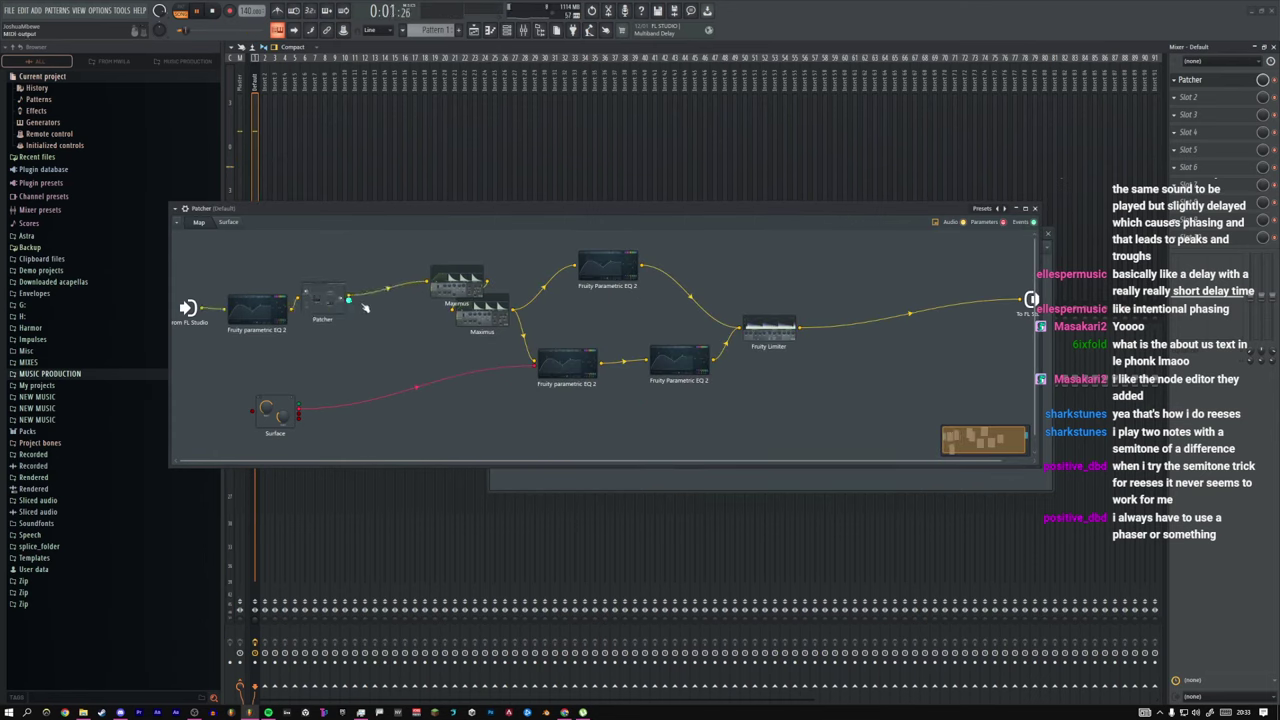
{"action": "right_click", "coordinate": [443, 284]}
{"action": "left_click", "coordinate": [473, 300]}
{"action": "left_click", "coordinate": [396, 298]}
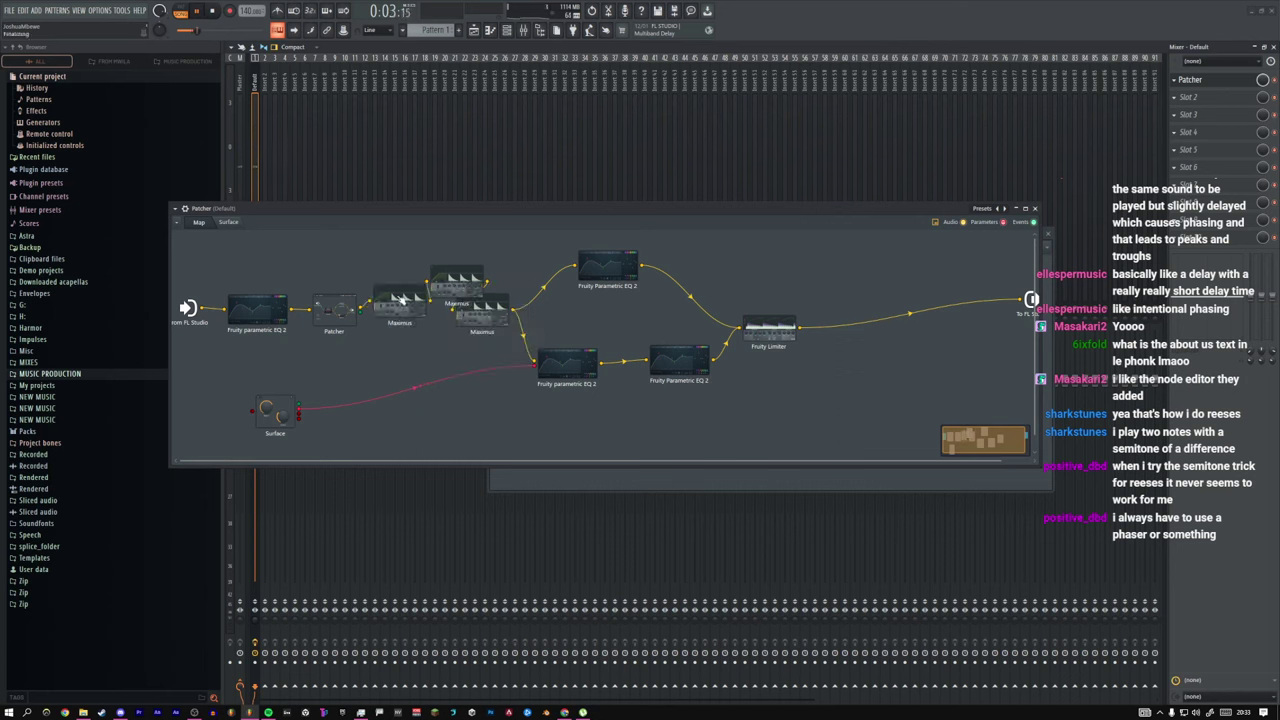
{"action": "left_click_drag", "start_coordinate": [407, 306], "coordinate": [407, 337]}
Step: Load the Default preset in the added Maximus and adjust the master band's saturation threshold, saturation ceiling and post gain
{"action": "double_click", "coordinate": [407, 338]}
{"action": "left_click", "coordinate": [745, 263]}
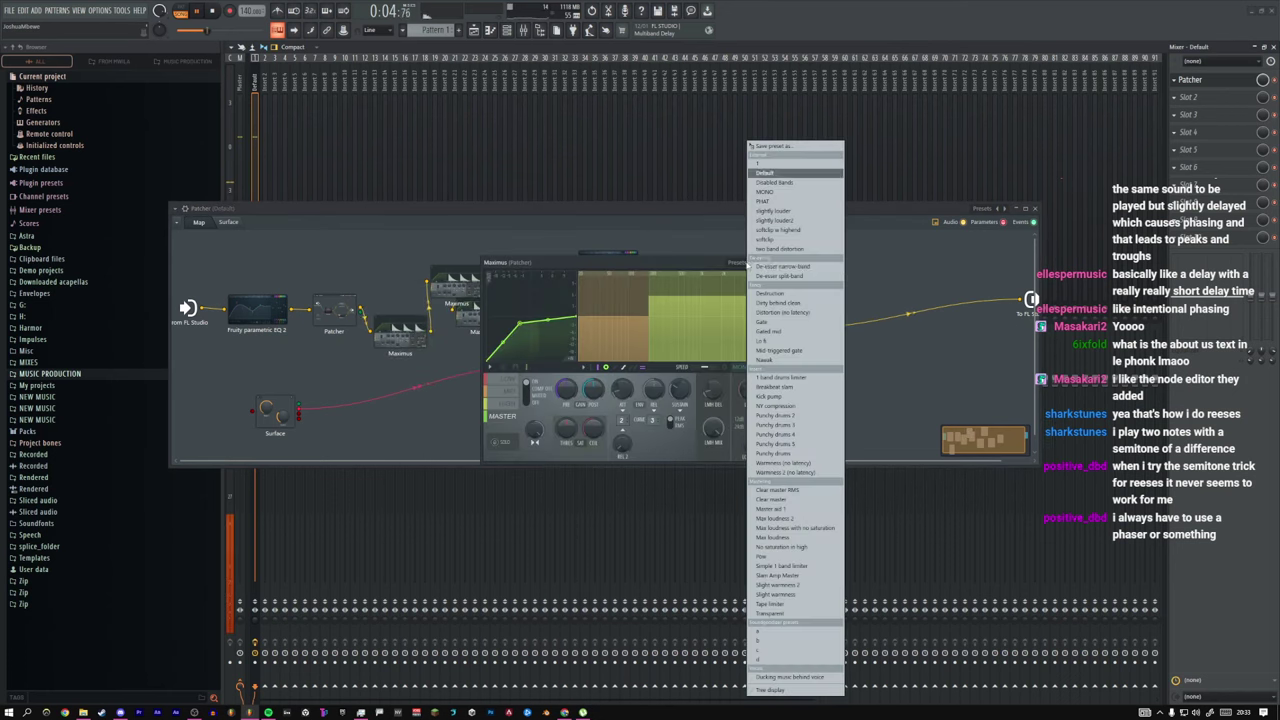
{"action": "left_click", "coordinate": [767, 174]}
{"action": "left_click_drag", "start_coordinate": [566, 428], "coordinate": [593, 446]}
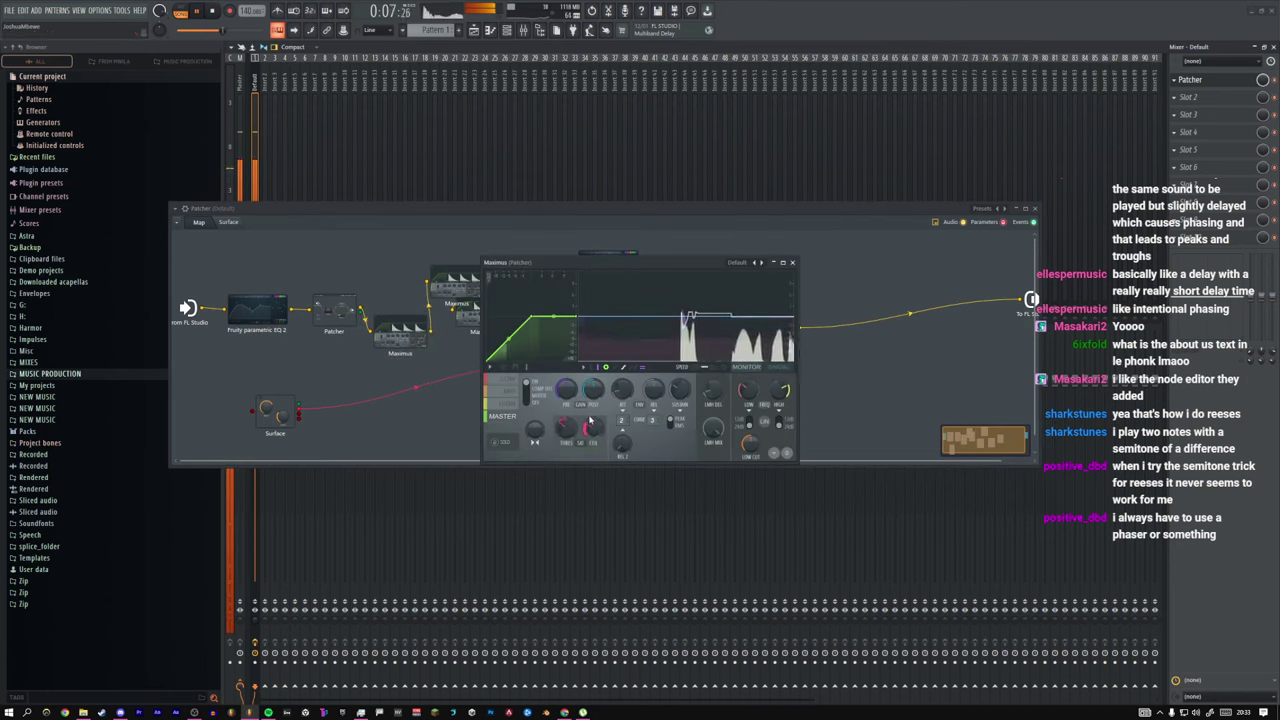
{"action": "left_click_drag", "start_coordinate": [593, 390], "coordinate": [593, 372]}
{"action": "mouse_move", "coordinate": [593, 428]}
{"action": "left_mouse_down"}
{"action": "mouse_move", "coordinate": [593, 440]}
{"action": "mouse_move", "coordinate": [566, 436]}
{"action": "mouse_move", "coordinate": [593, 442]}
{"action": "left_mouse_up"}
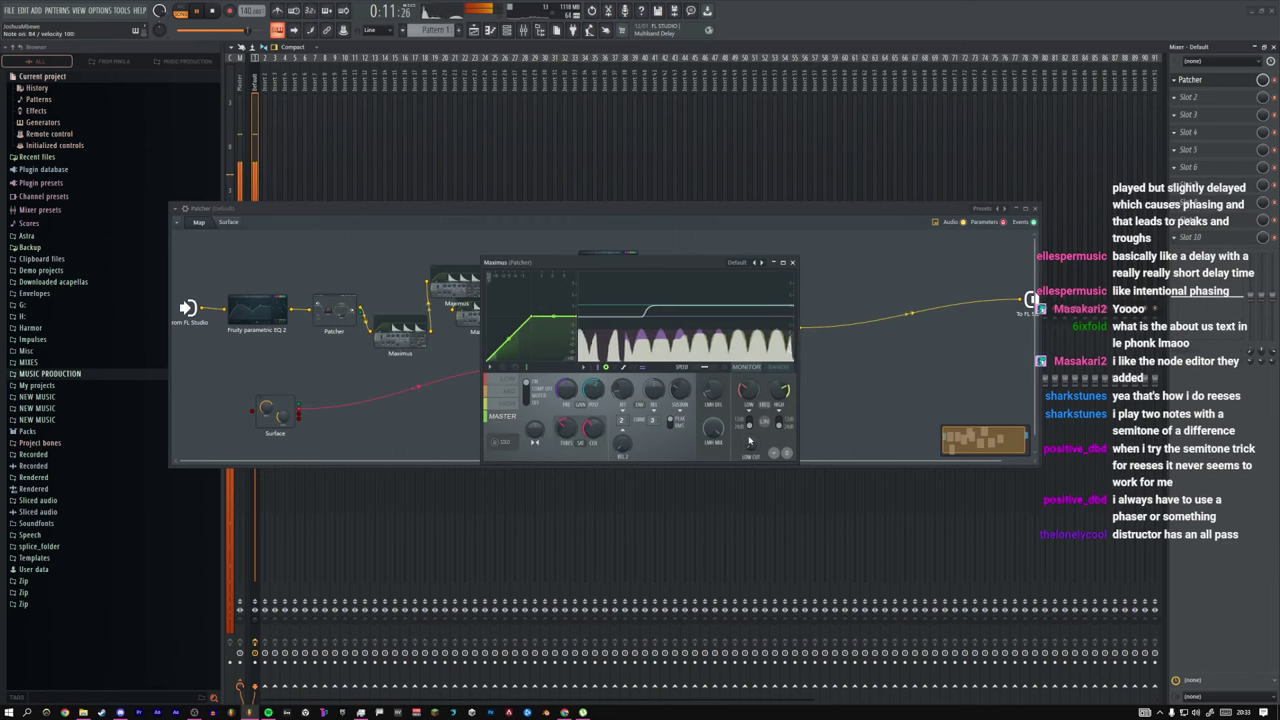
Step: Reshape the High band's compression curve in the added Maximus into a low, falling slope
{"action": "double_click", "coordinate": [473, 327]}
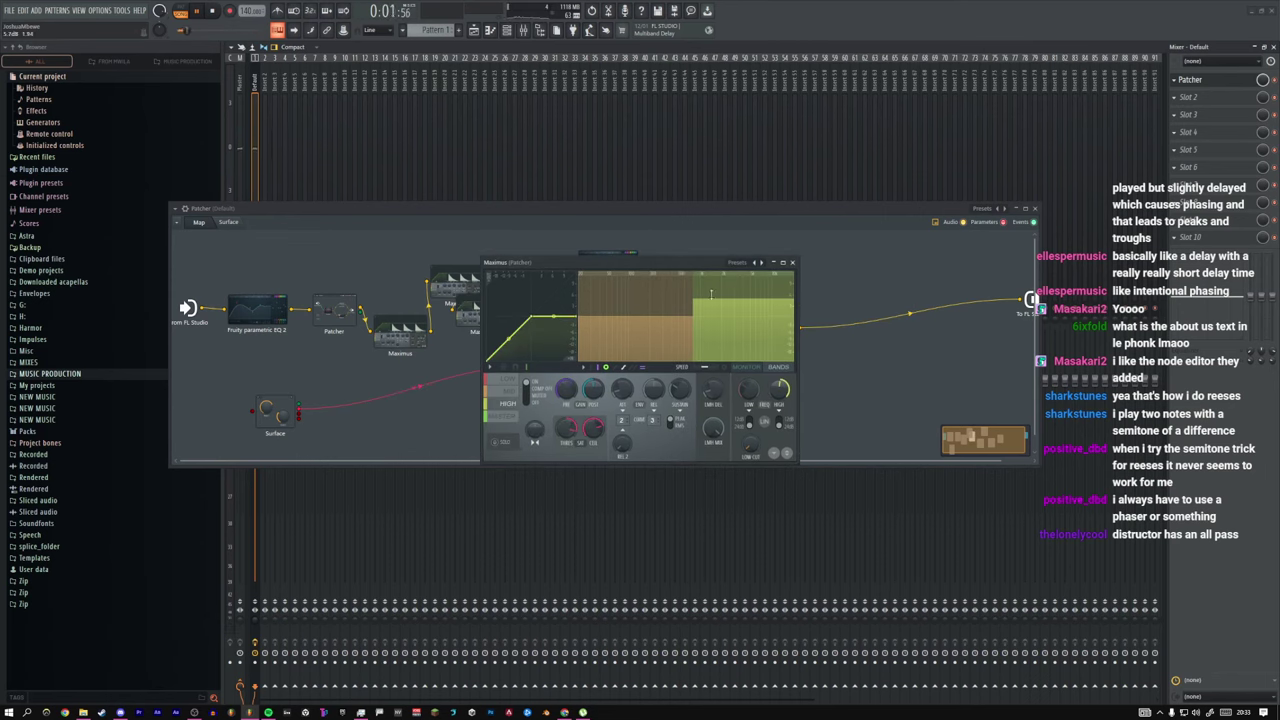
{"action": "left_click", "coordinate": [504, 416]}
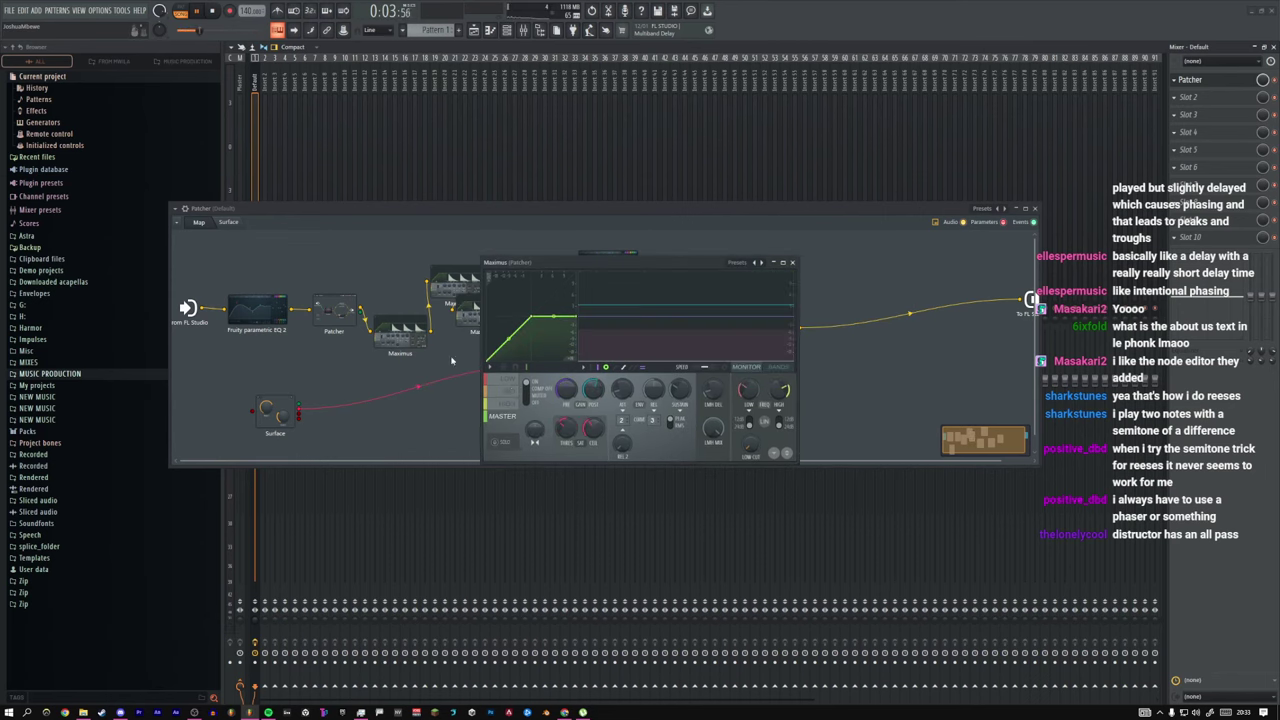
{"action": "left_click", "coordinate": [507, 404]}
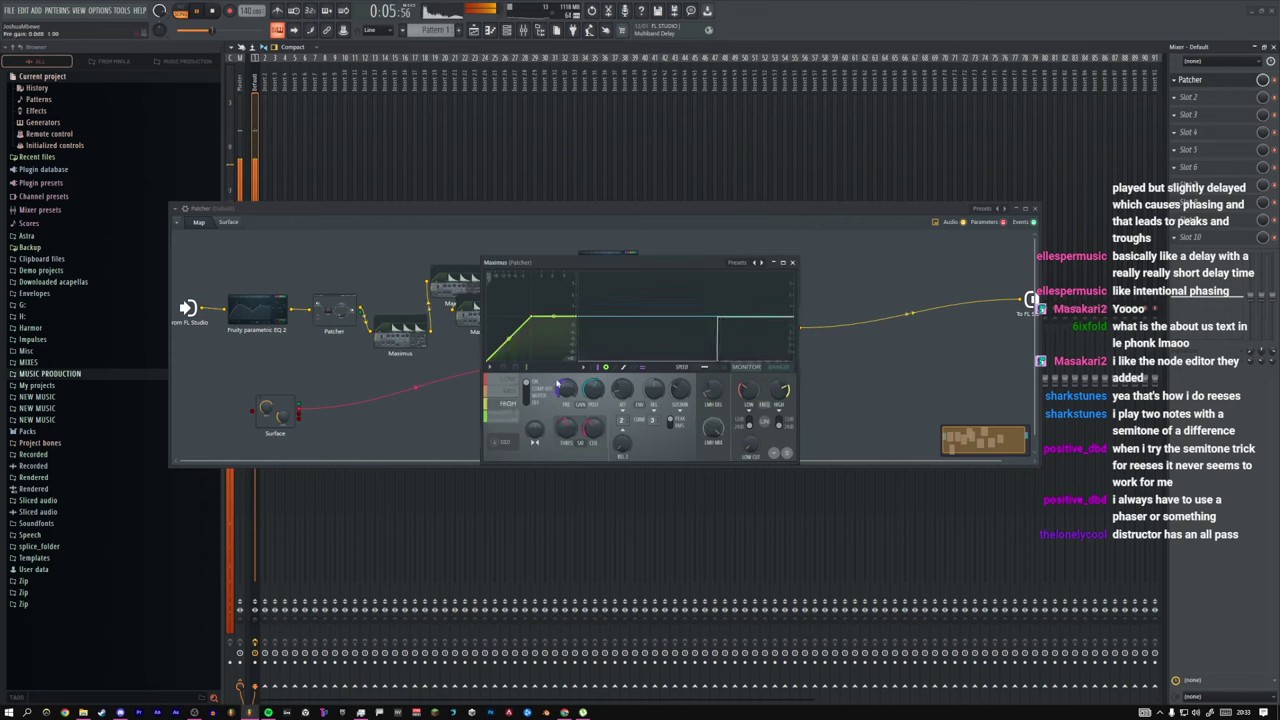
{"action": "left_click_drag", "start_coordinate": [535, 319], "coordinate": [490, 345]}
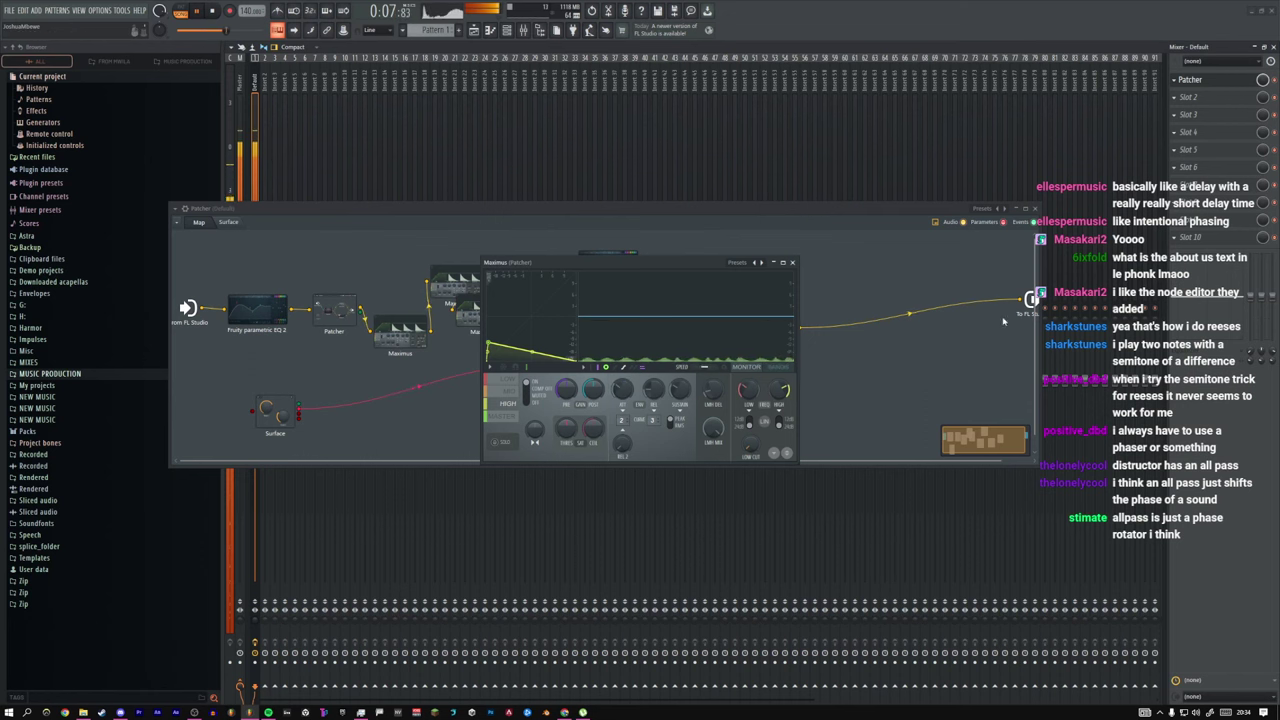
Step: Load Distructor into the Default track's slot 3, apply its Empty preset and add a single Filter module
{"action": "left_click", "coordinate": [1185, 116]}
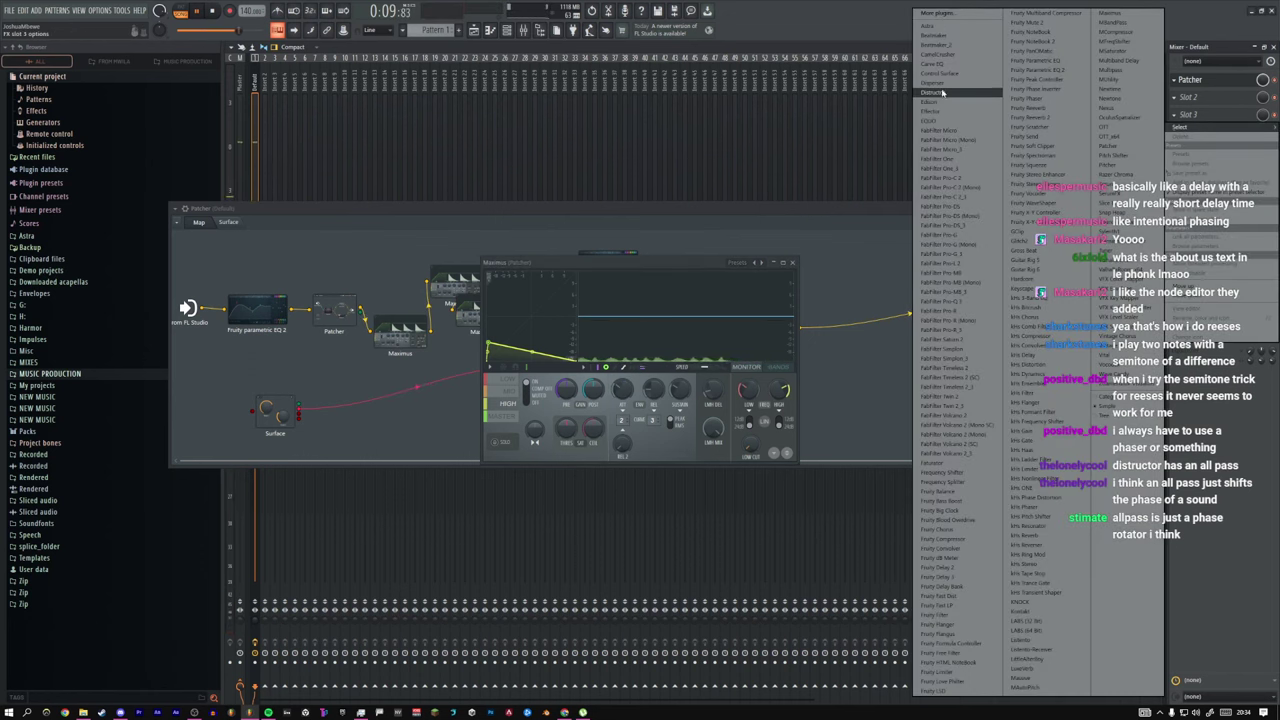
{"action": "left_click", "coordinate": [958, 88]}
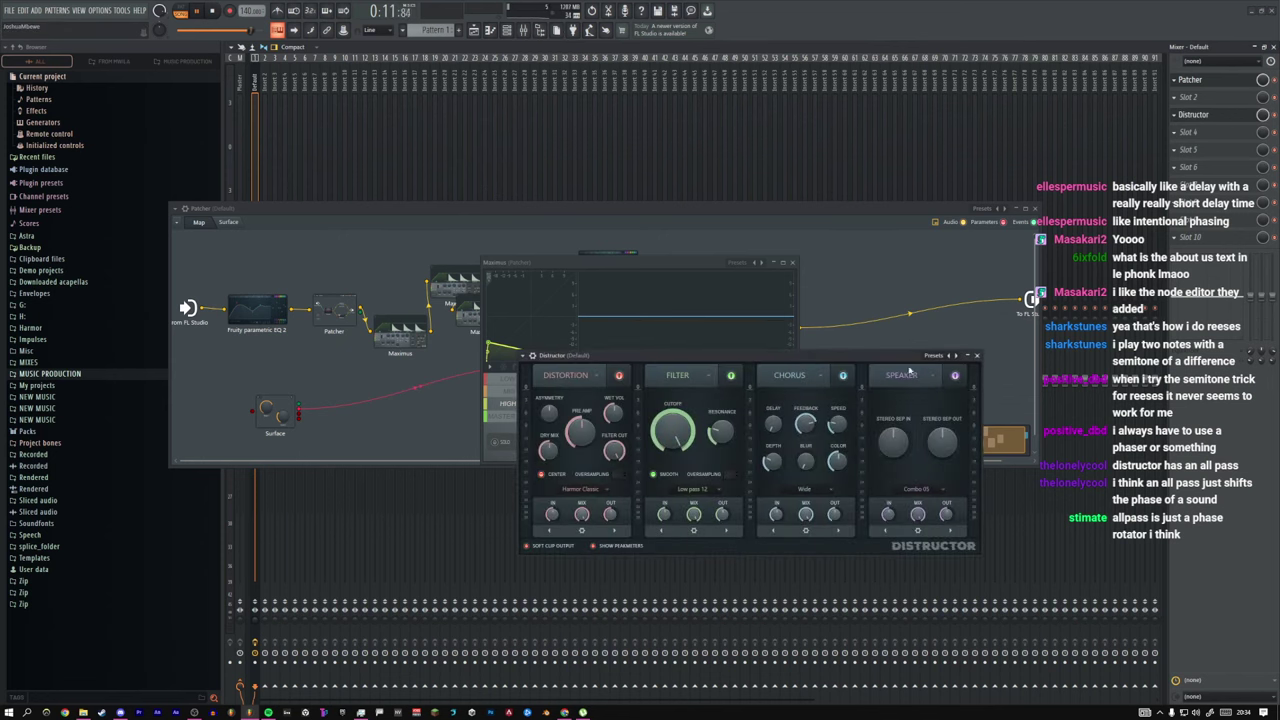
{"action": "left_click", "coordinate": [934, 356]}
{"action": "left_click", "coordinate": [936, 200]}
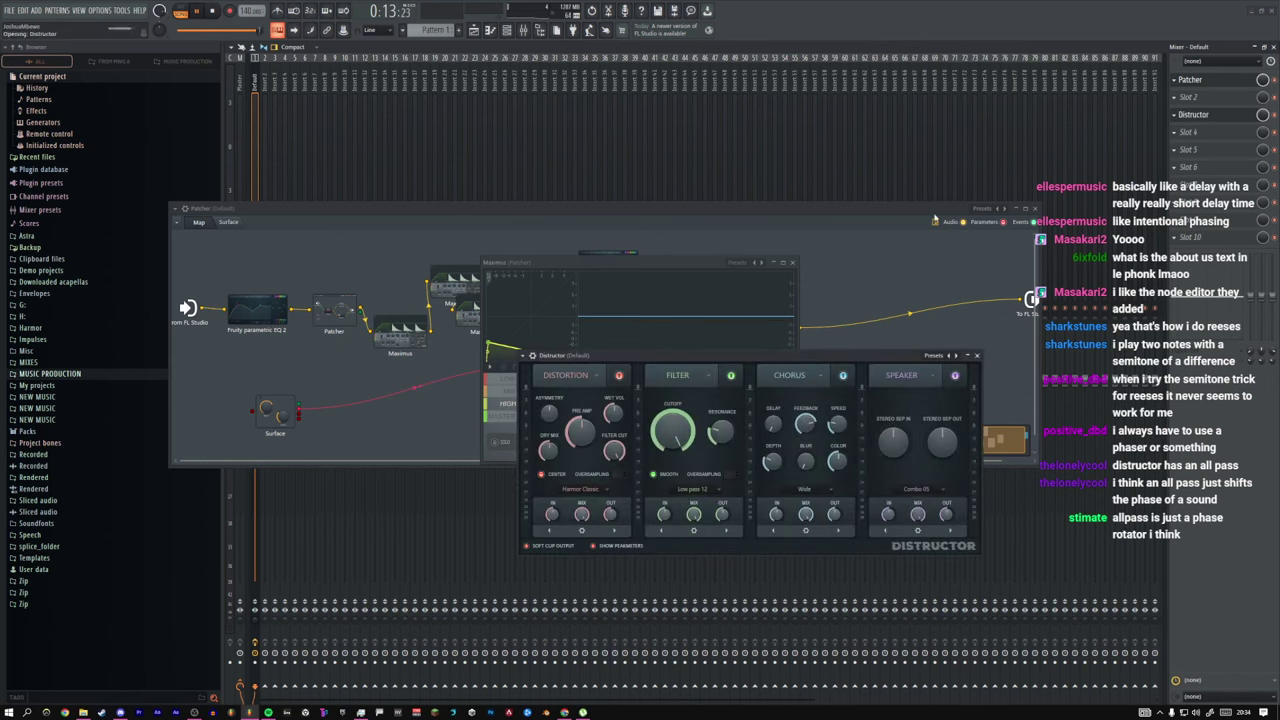
{"action": "left_click", "coordinate": [573, 527]}
{"action": "left_click", "coordinate": [580, 548]}
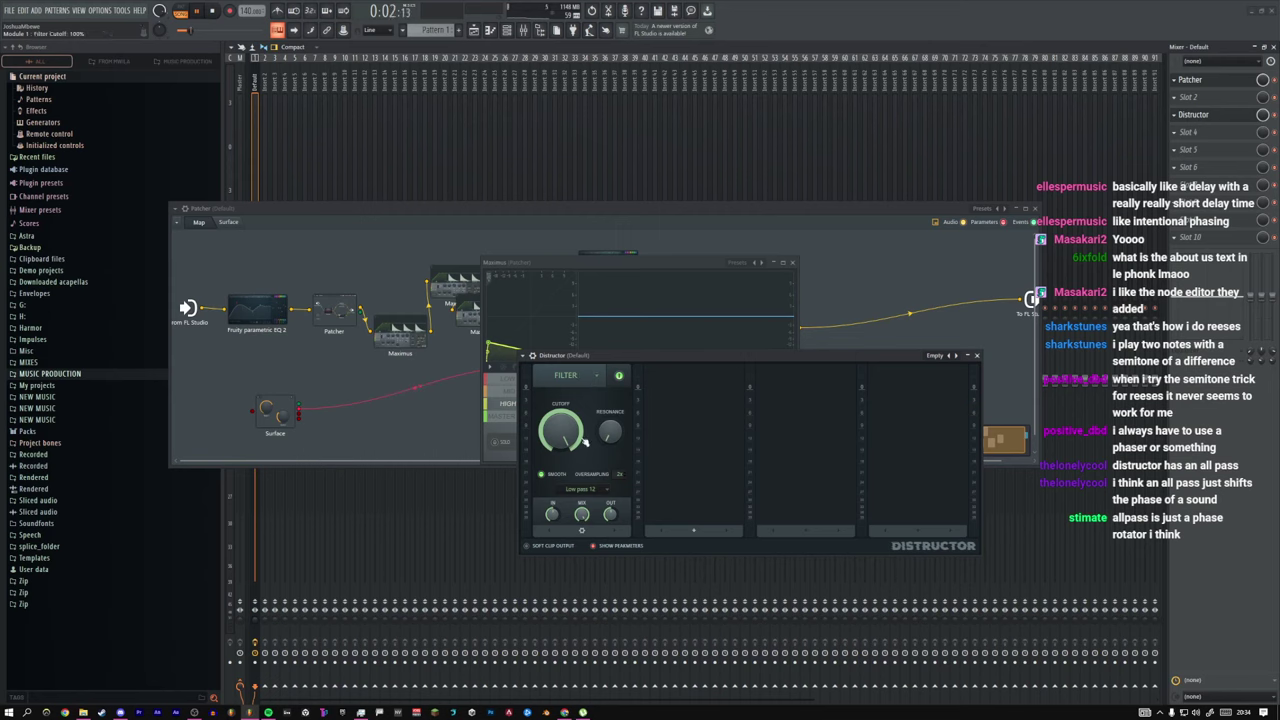
Step: Set the Distructor filter type to Comb + and sweep its cutoff and resonance during playback
{"action": "left_click", "coordinate": [580, 489]}
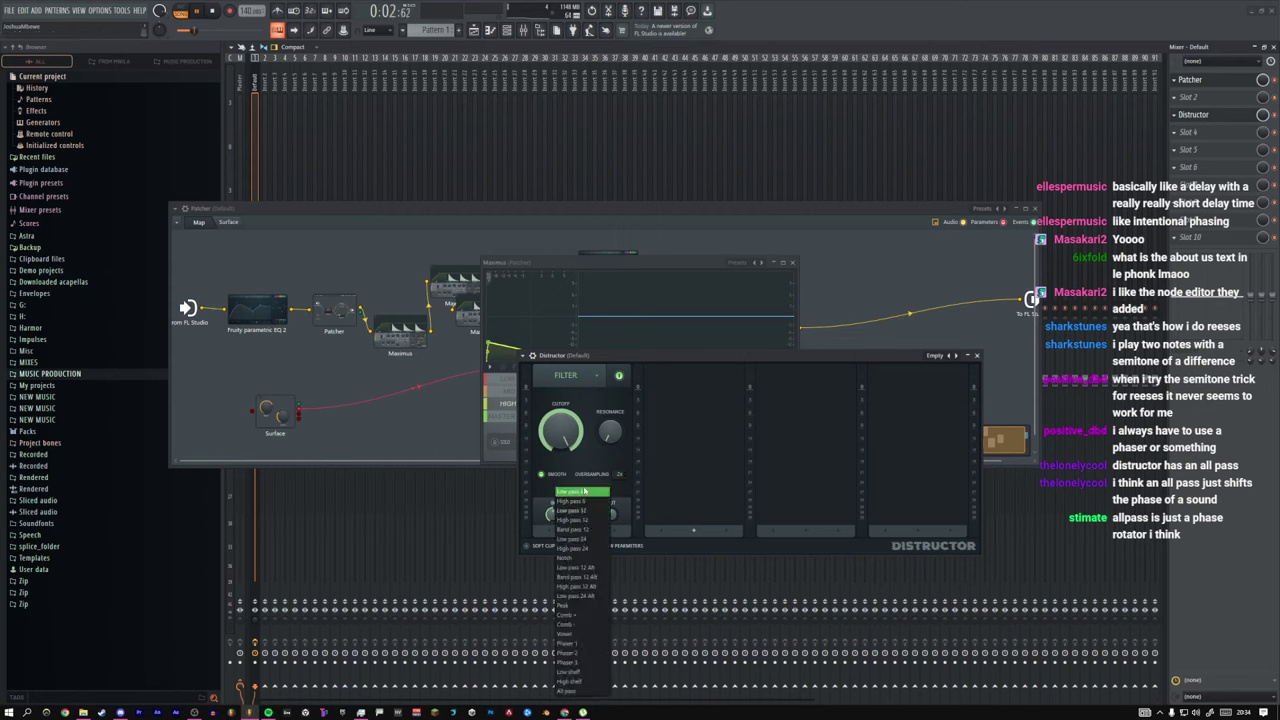
{"action": "left_click", "coordinate": [578, 614]}
{"action": "left_click_drag", "start_coordinate": [562, 432], "coordinate": [612, 358]}
{"action": "left_click_drag", "start_coordinate": [568, 434], "coordinate": [568, 484]}
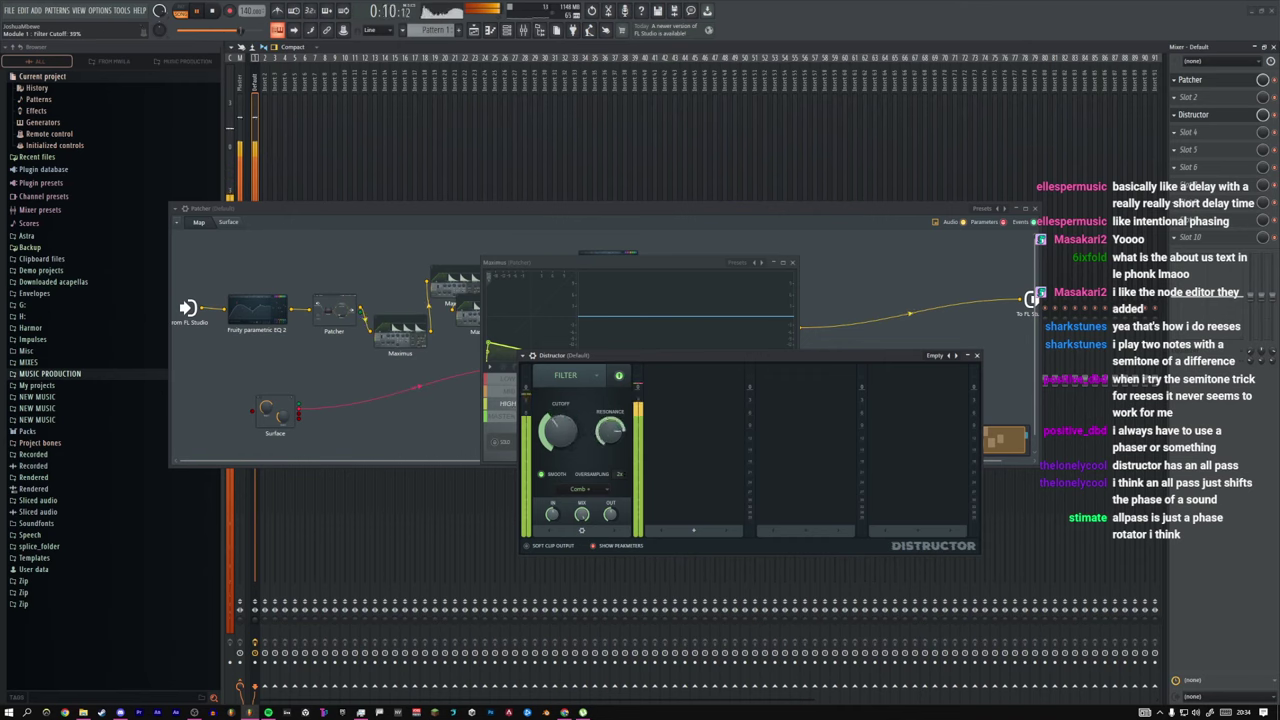
{"action": "mouse_move", "coordinate": [562, 432]}
{"action": "left_mouse_down"}
{"action": "mouse_move", "coordinate": [562, 474]}
{"action": "mouse_move", "coordinate": [562, 434]}
{"action": "mouse_move", "coordinate": [611, 412]}
{"action": "mouse_move", "coordinate": [562, 446]}
{"action": "mouse_move", "coordinate": [562, 420]}
{"action": "left_mouse_up"}
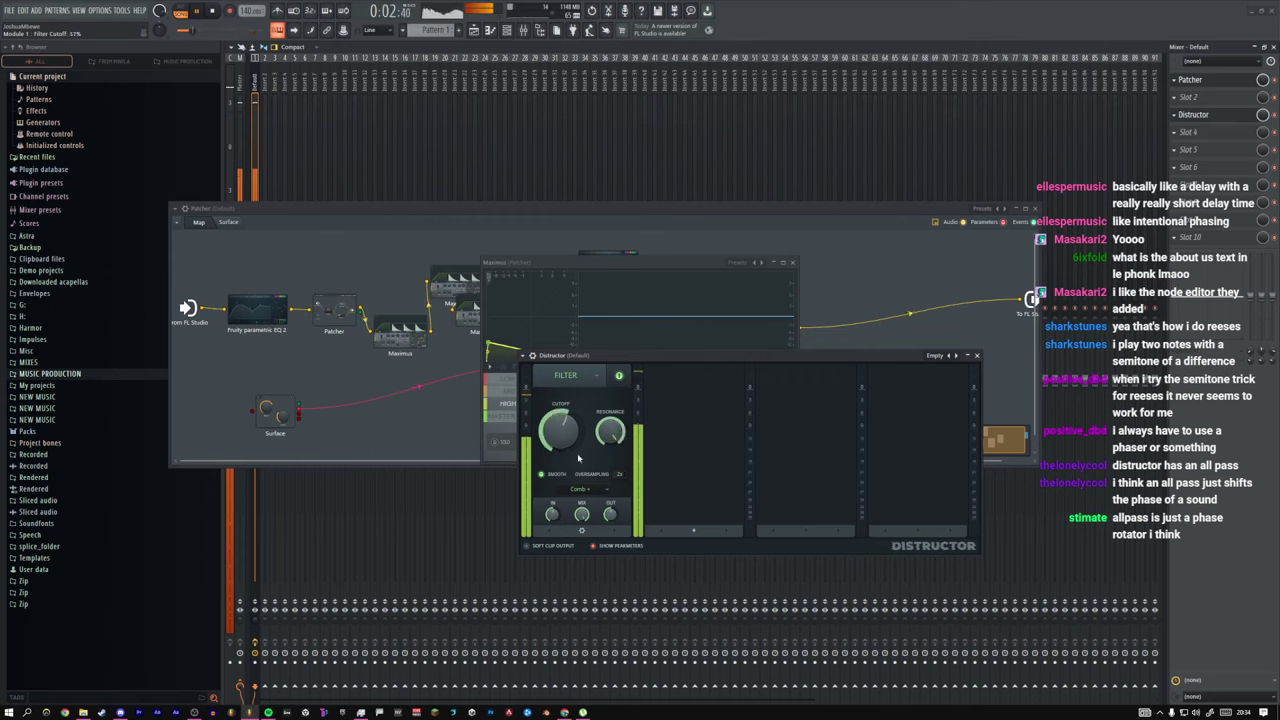
Step: Switch the Distructor filter type to Comb - and try different cutoff and resonance amounts during playback
{"action": "left_click", "coordinate": [578, 489]}
{"action": "left_click", "coordinate": [582, 624]}
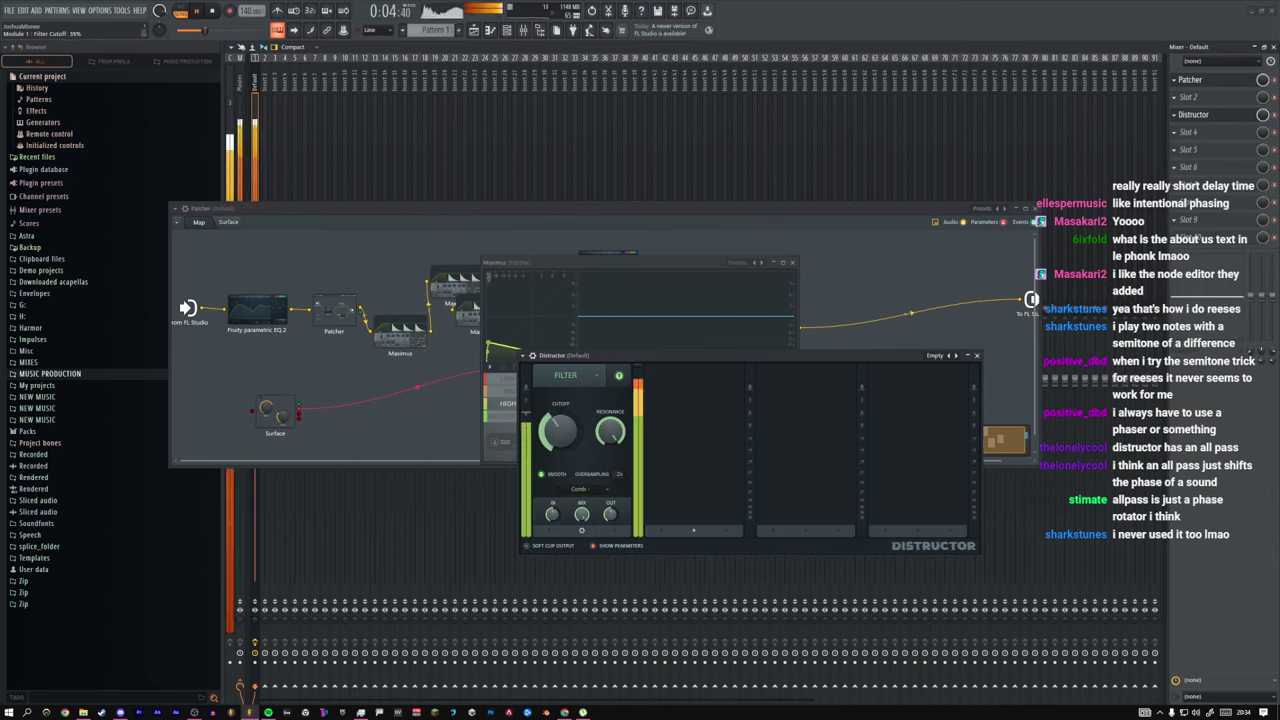
{"action": "left_click_drag", "start_coordinate": [610, 432], "coordinate": [562, 448]}
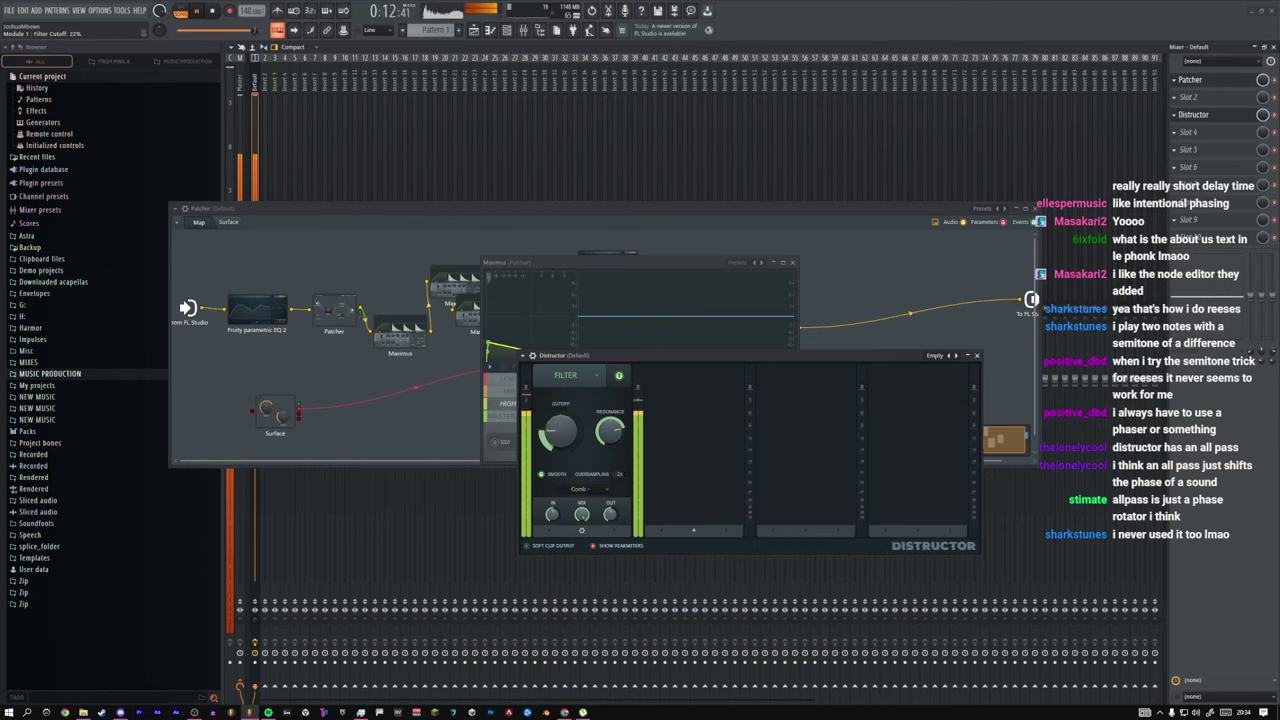
{"action": "key", "text": "space"}
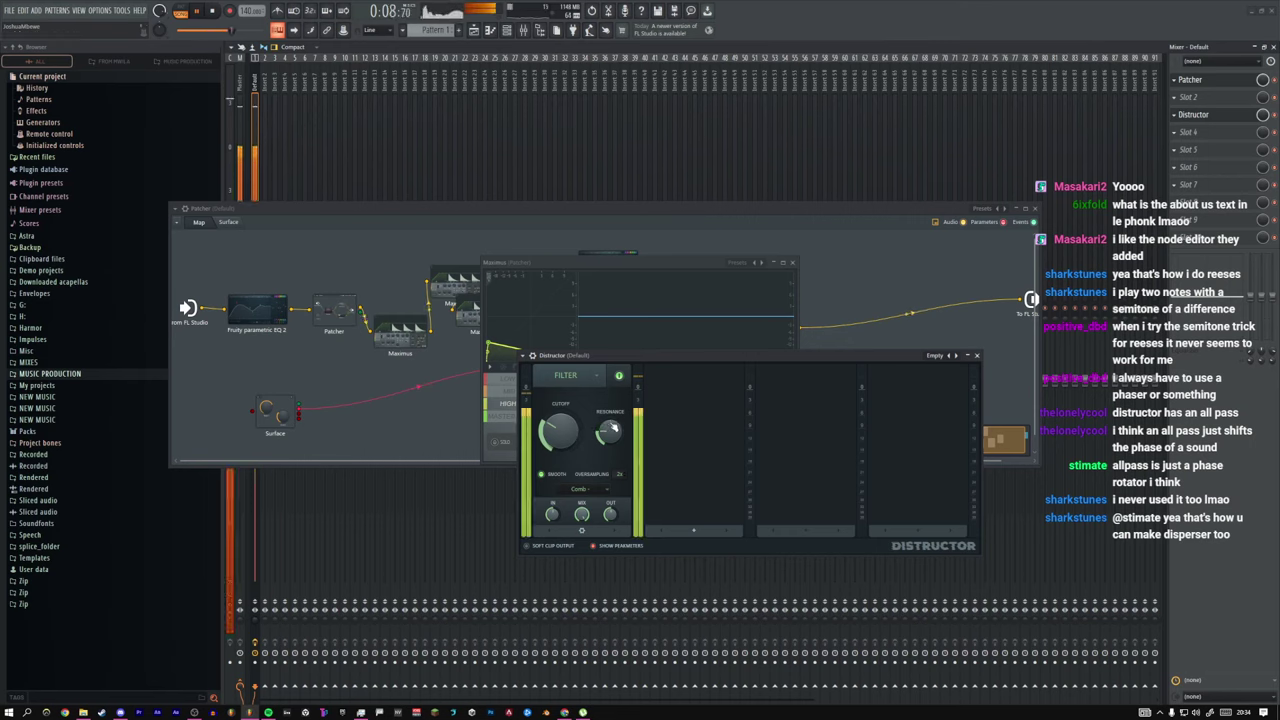
{"action": "left_click_drag", "start_coordinate": [558, 431], "coordinate": [558, 438]}
{"action": "left_click_drag", "start_coordinate": [609, 432], "coordinate": [562, 436]}
Step: Change the Distructor filter type to All pass, raise the resonance and sweep the cutoff
{"action": "left_click", "coordinate": [580, 378]}
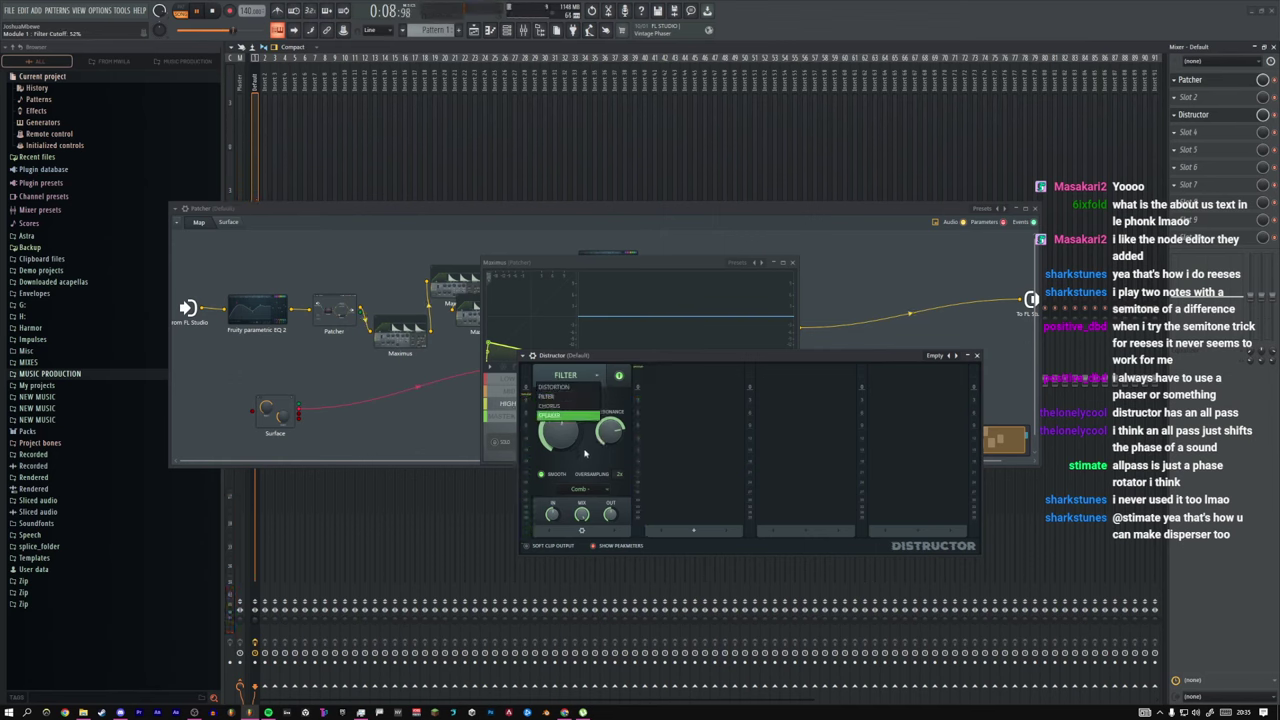
{"action": "left_click", "coordinate": [585, 453]}
{"action": "left_click", "coordinate": [579, 489]}
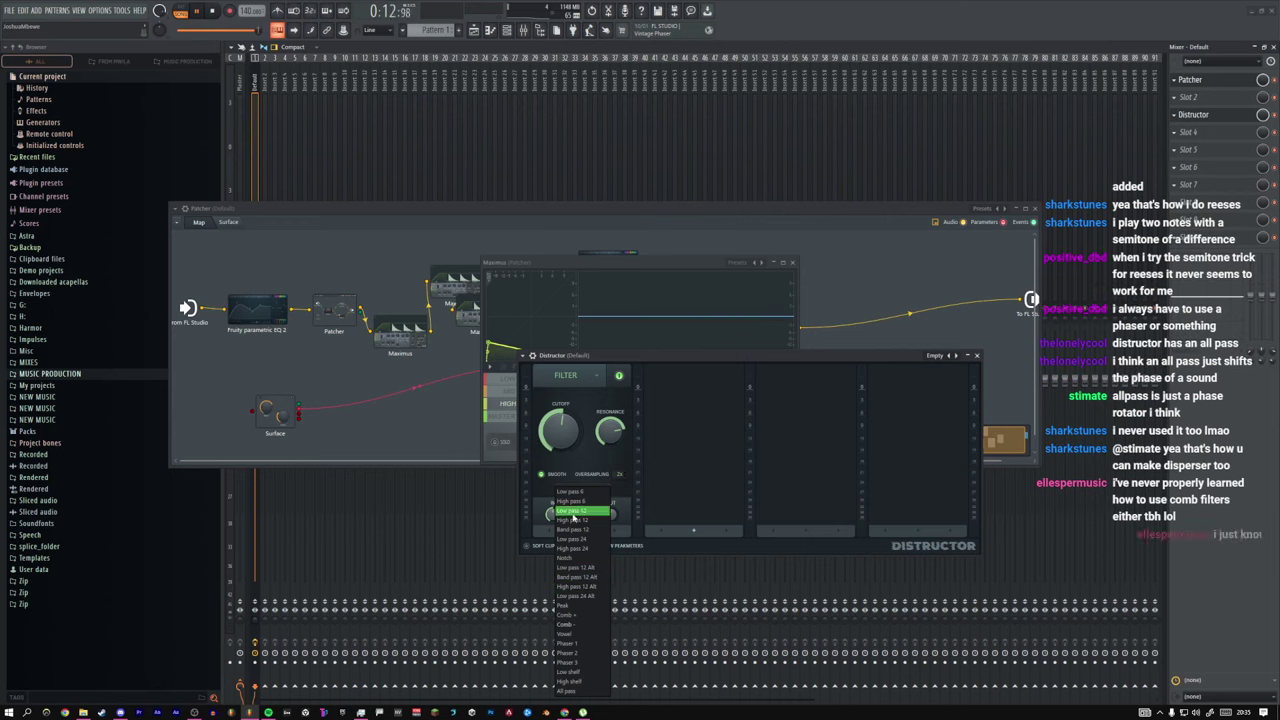
{"action": "left_click", "coordinate": [561, 692]}
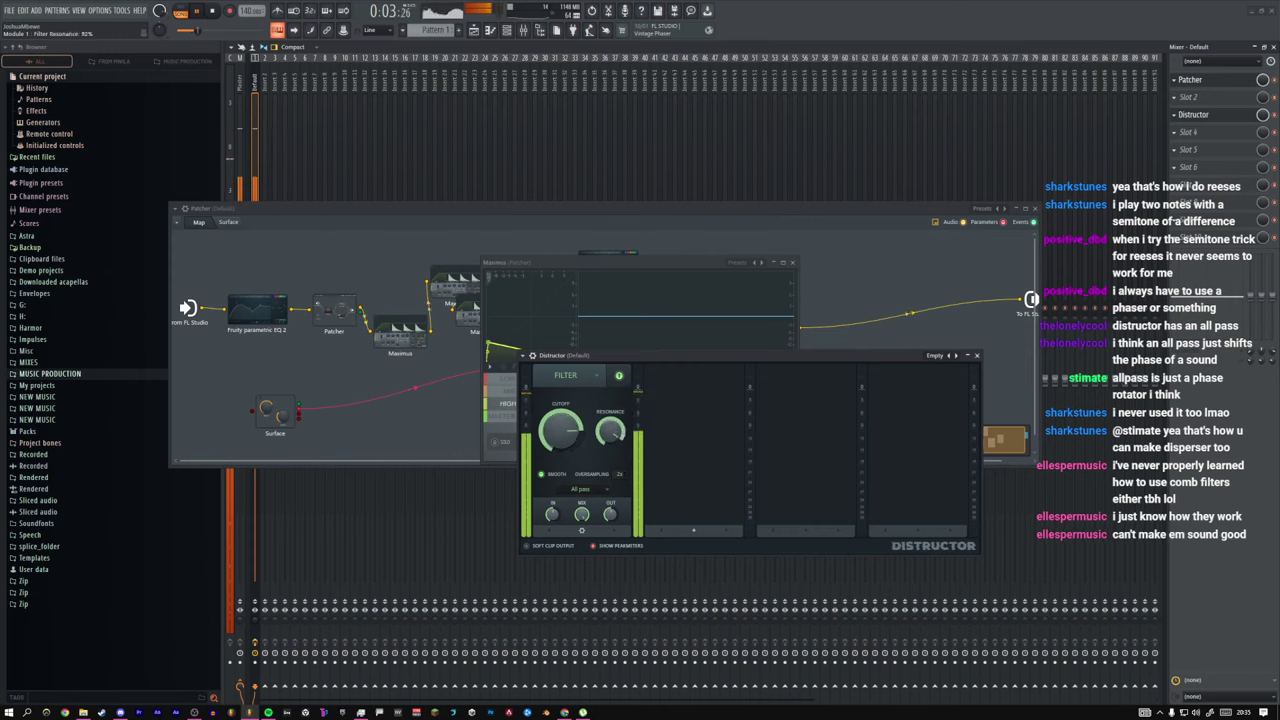
{"action": "left_click_drag", "start_coordinate": [610, 432], "coordinate": [610, 325]}
{"action": "left_click_drag", "start_coordinate": [577, 430], "coordinate": [577, 495]}
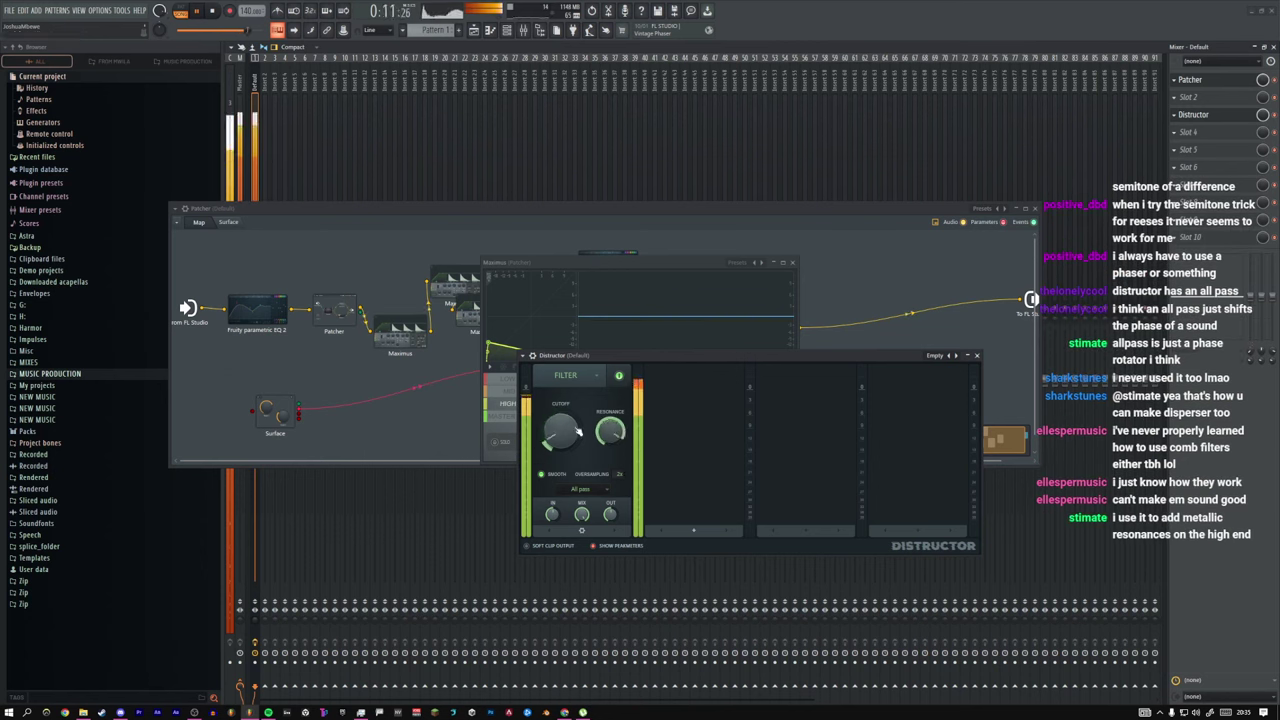
{"action": "mouse_move", "coordinate": [577, 430]}
{"action": "left_mouse_down"}
{"action": "mouse_move", "coordinate": [577, 410]}
{"action": "mouse_move", "coordinate": [561, 416]}
{"action": "left_mouse_up"}
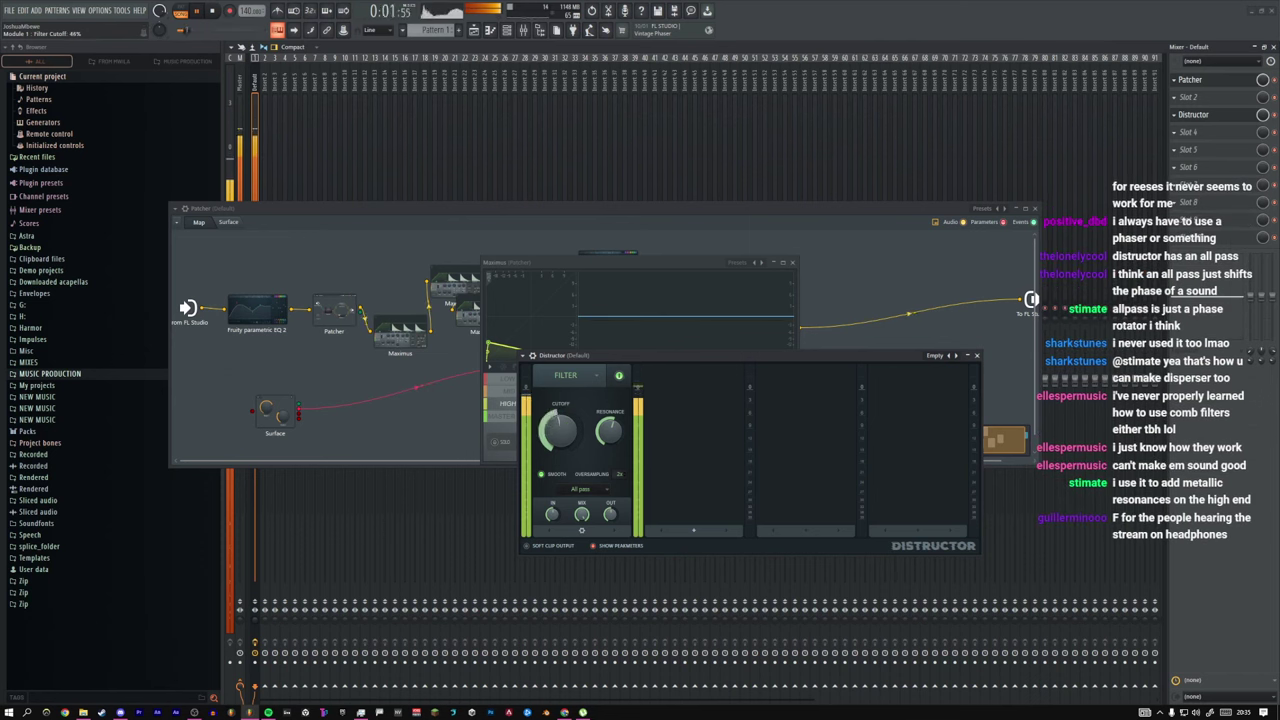
Step: Remove Distructor from the Default track's slot 3 and reopen the nested Patcher and the Maximus that follows it
{"action": "left_click", "coordinate": [1174, 115]}
{"action": "left_click", "coordinate": [1183, 136]}
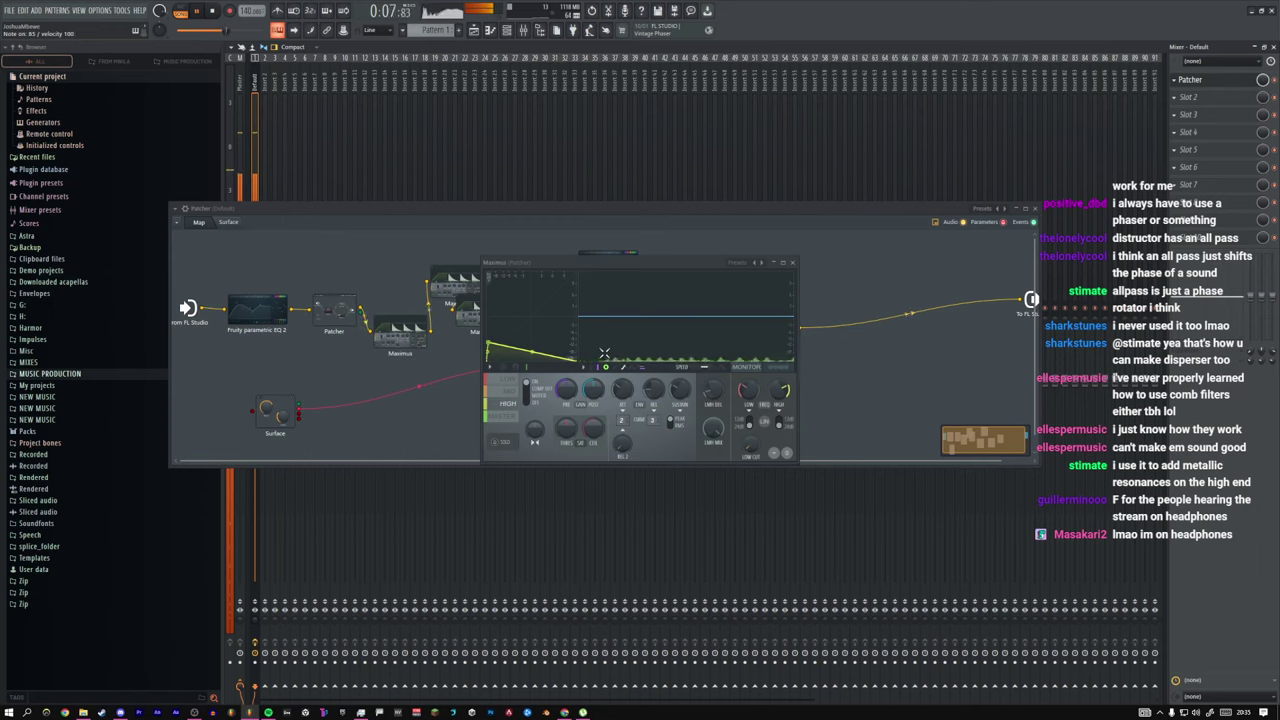
{"action": "left_click", "coordinate": [792, 262]}
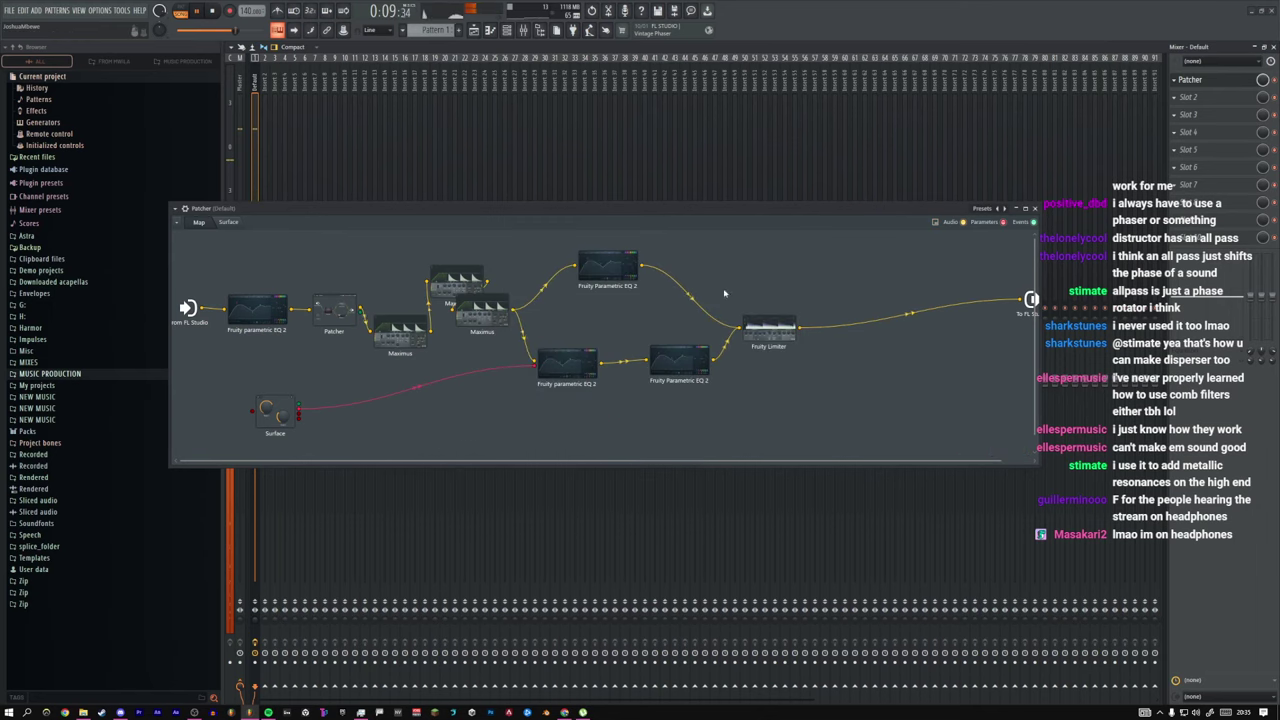
{"action": "left_click", "coordinate": [340, 310]}
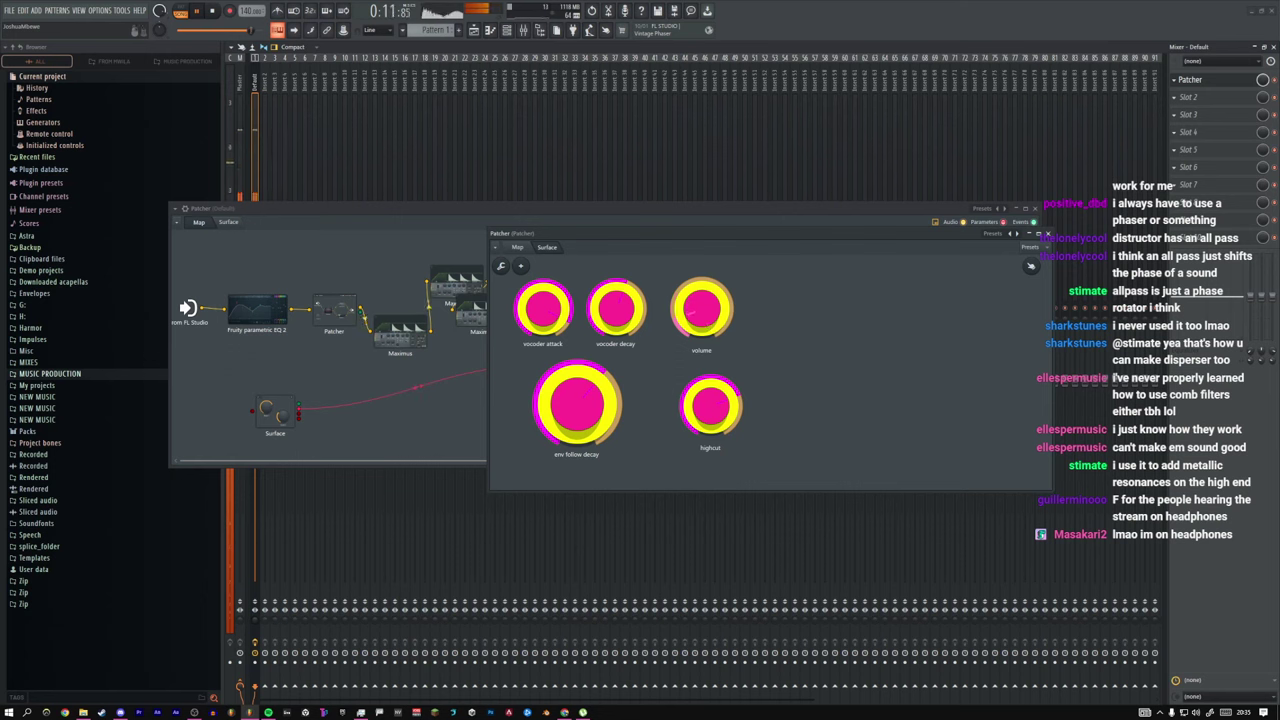
{"action": "left_click", "coordinate": [403, 338]}
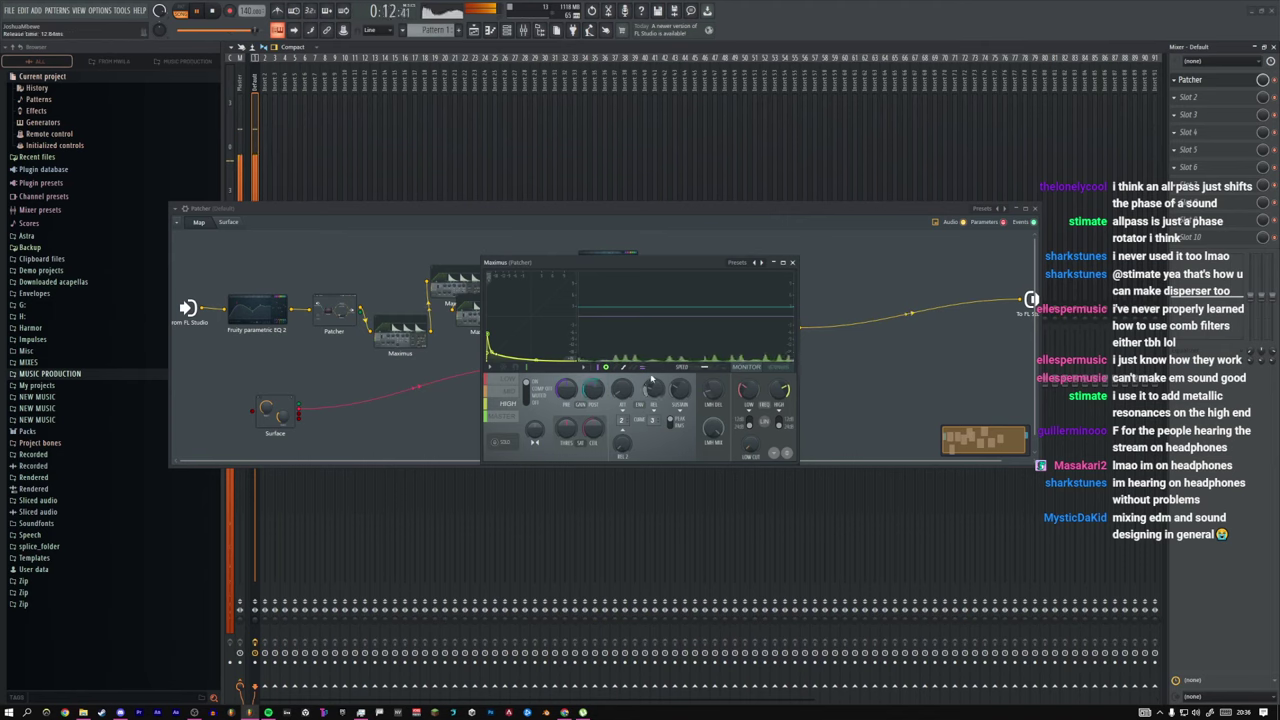
Step: Close Maximus and insert a Fruity Parametric EQ 2 before the Fruity Limiter, fed by both parallel EQ branches
{"action": "left_click_drag", "start_coordinate": [602, 268], "coordinate": [617, 285]}
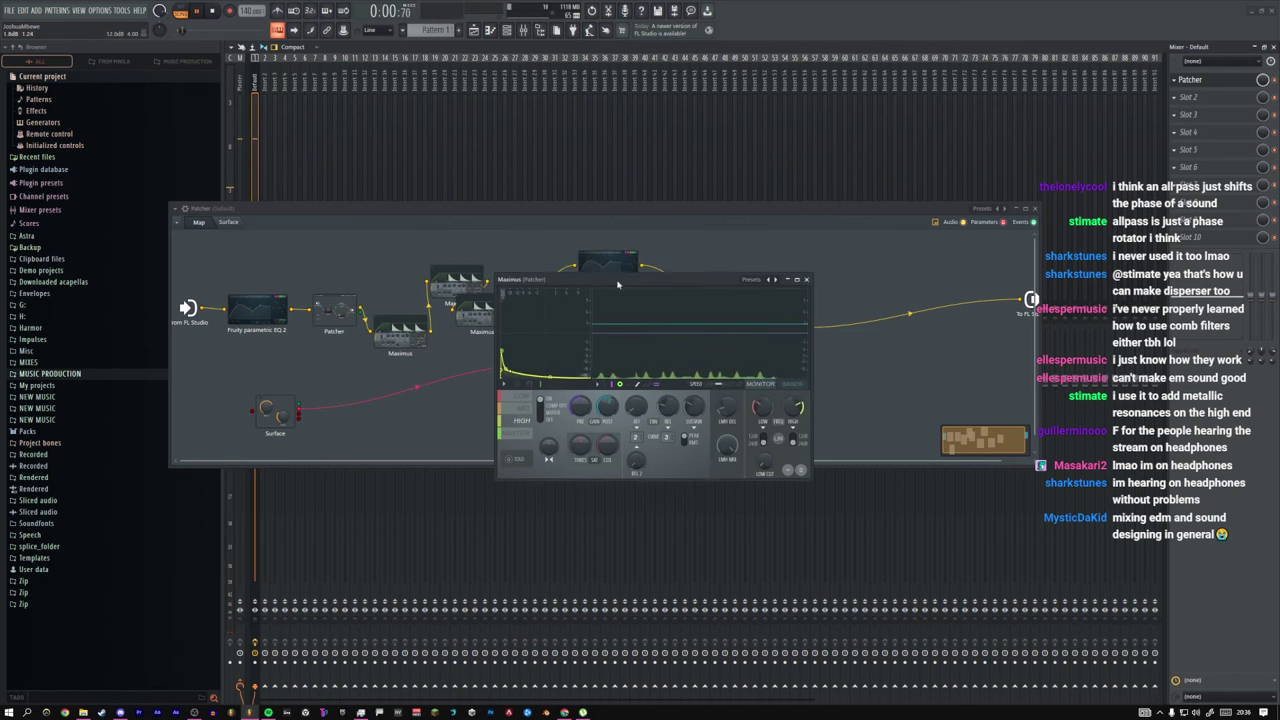
{"action": "left_click", "coordinate": [807, 280]}
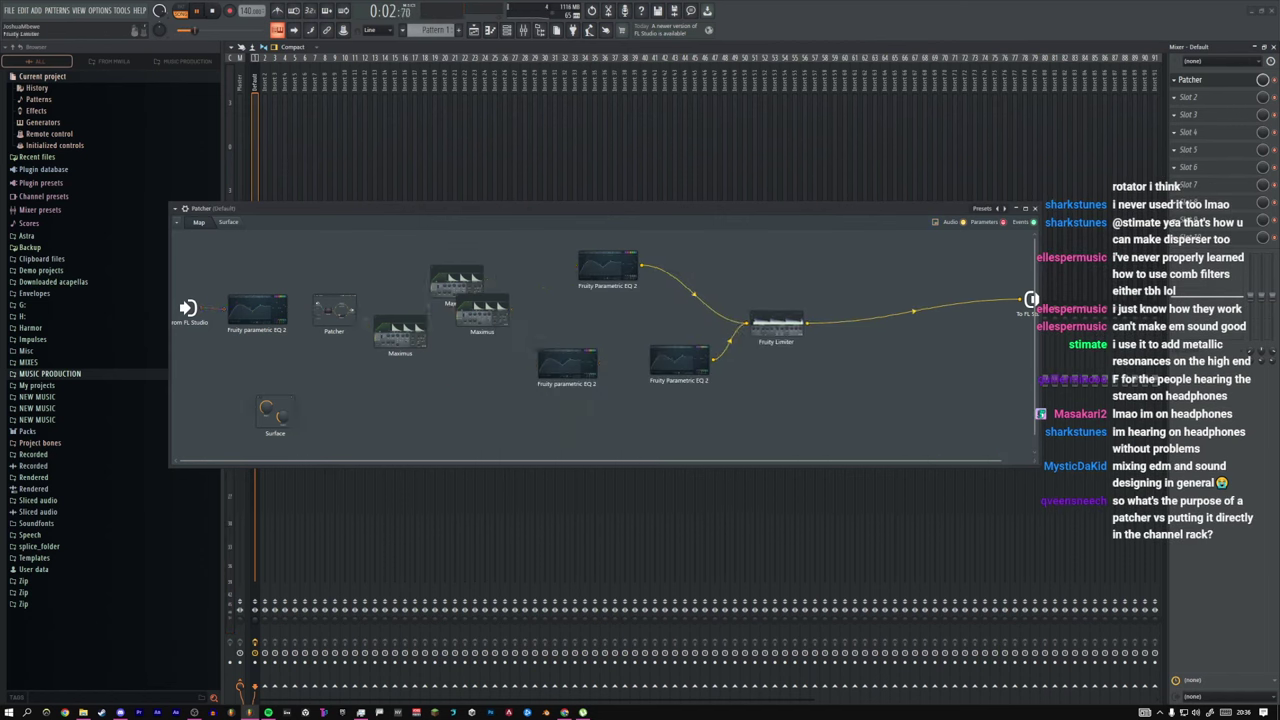
{"action": "right_click", "coordinate": [762, 308]}
{"action": "mouse_move", "coordinate": [782, 322]}
{"action": "left_click", "coordinate": [638, 100]}
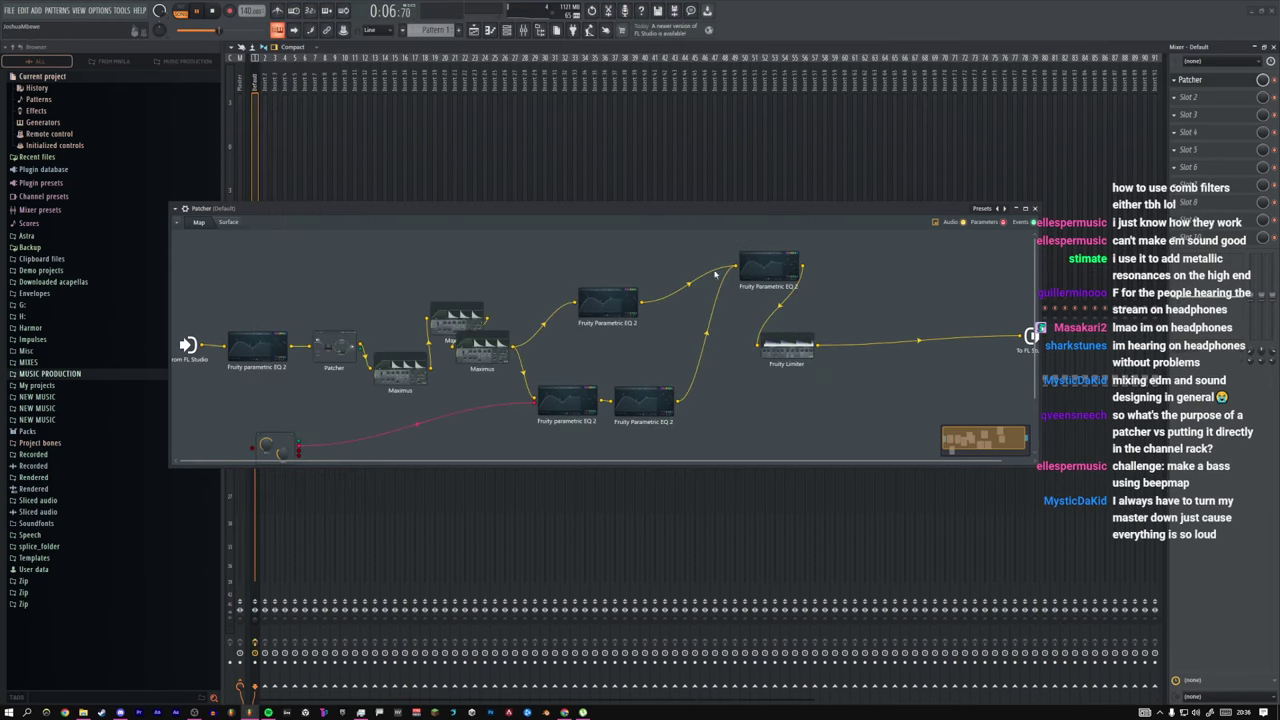
Step: Boost band 4 of the new Fruity Parametric EQ 2 by about 15 dB and sweep its frequency during playback
{"action": "left_click_drag", "start_coordinate": [603, 344], "coordinate": [612, 306]}
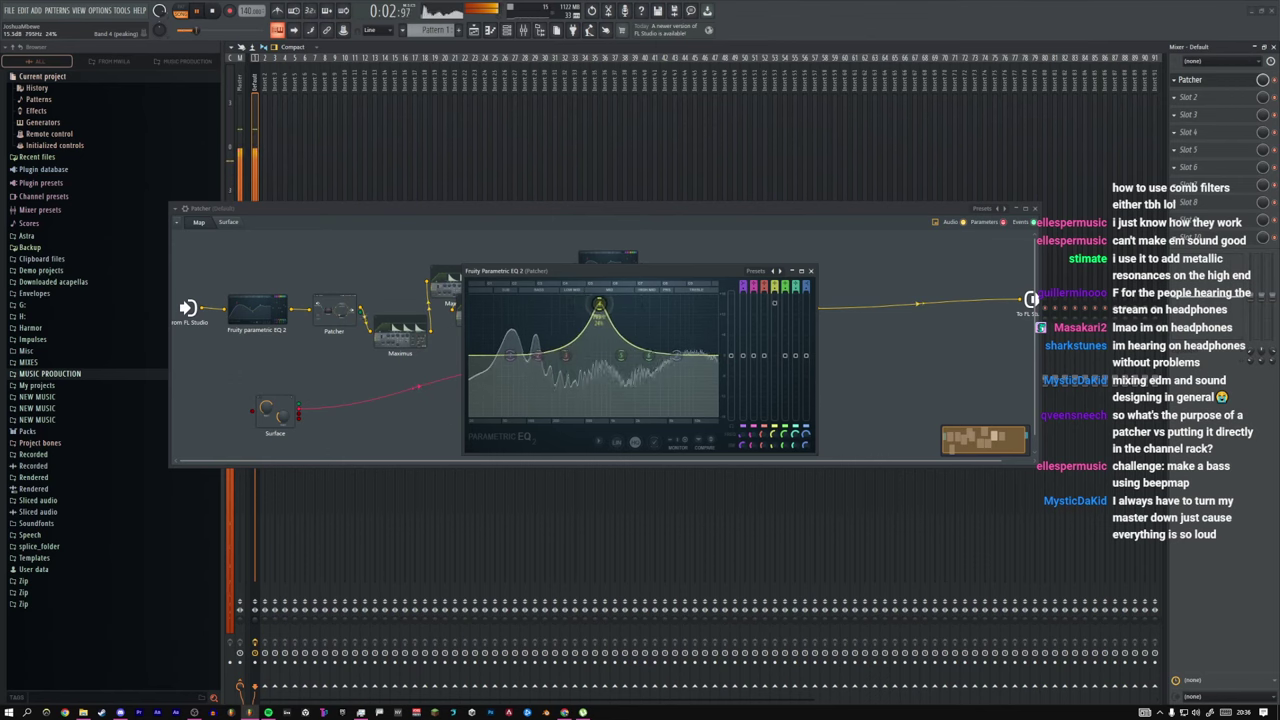
{"action": "left_click_drag", "start_coordinate": [599, 303], "coordinate": [586, 303]}
{"action": "key", "text": "space"}
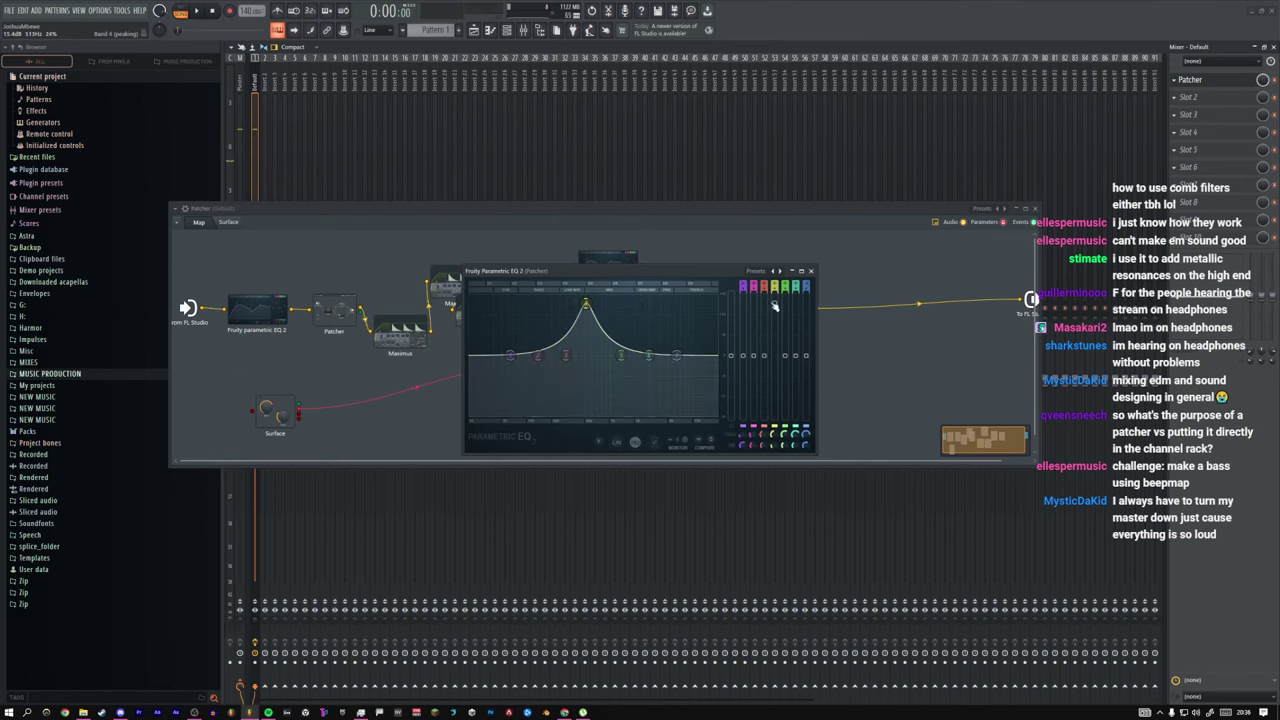
Step: Record a frequency sweep of the new EQ's boosted band 4 as automation in Pattern 1
{"action": "right_click", "coordinate": [775, 306]}
{"action": "left_click", "coordinate": [614, 303]}
{"action": "left_click", "coordinate": [474, 30]}
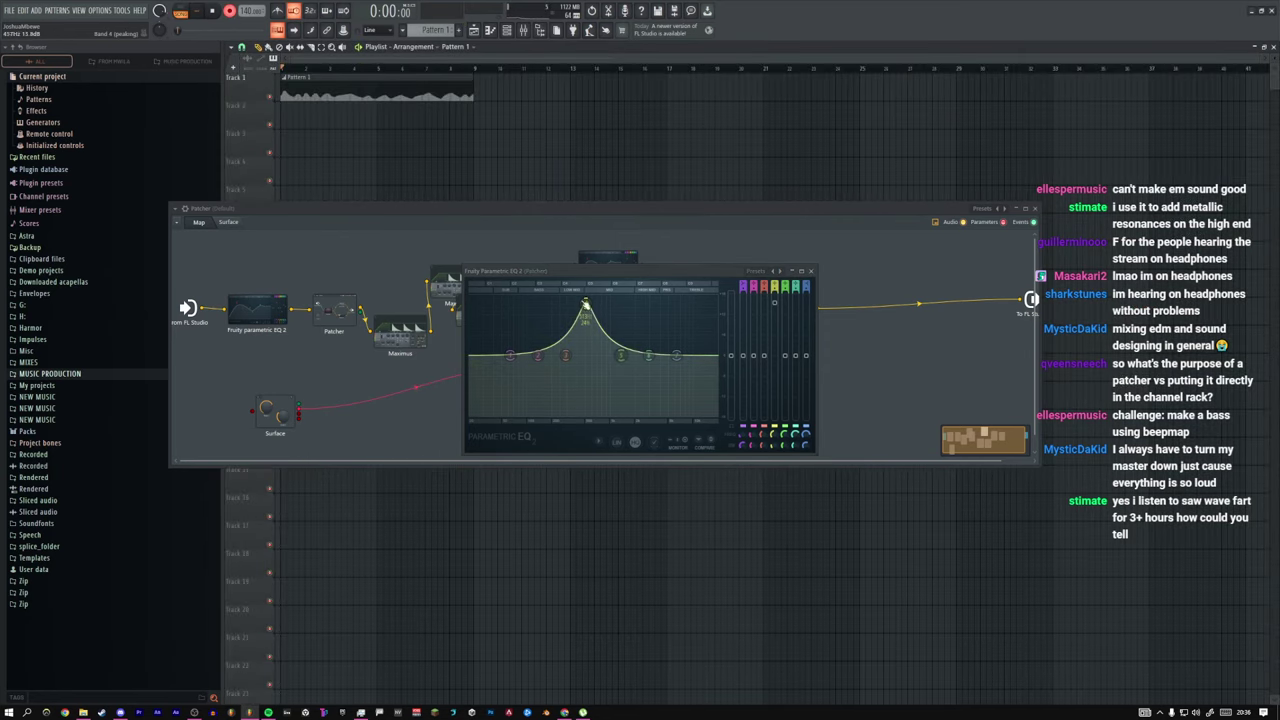
{"action": "key", "text": "space"}
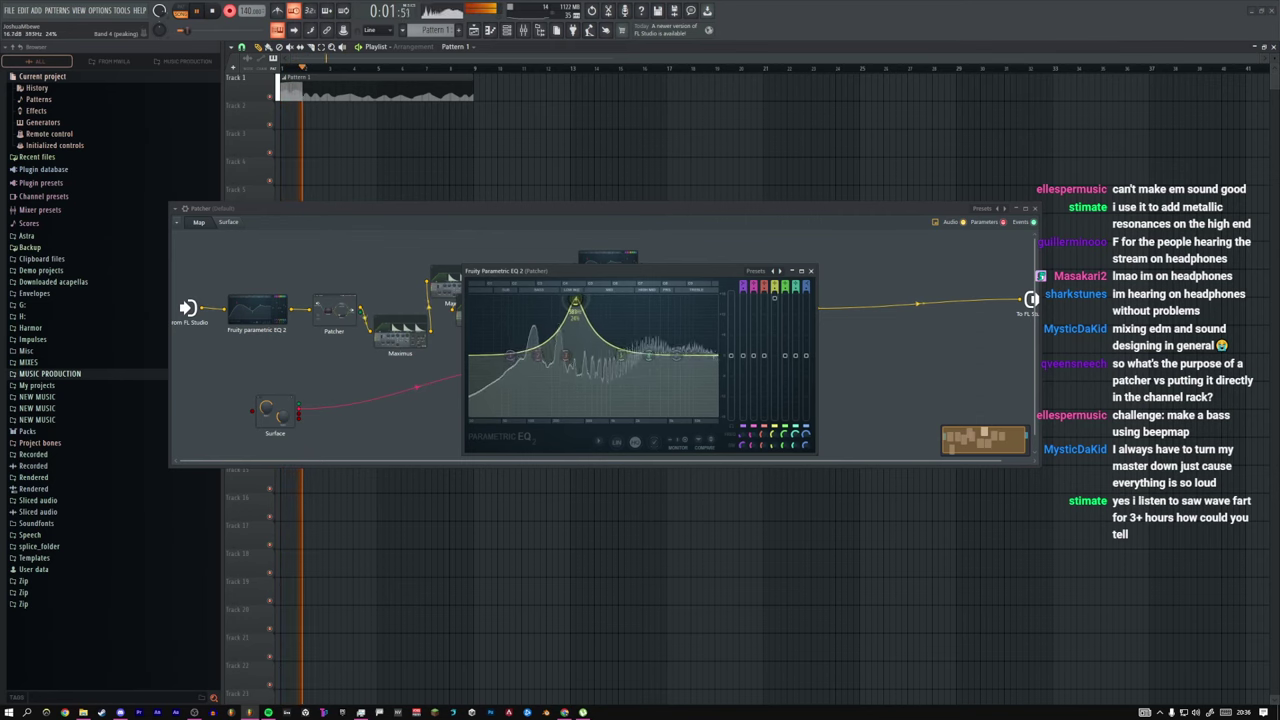
{"action": "left_click_drag", "start_coordinate": [587, 303], "coordinate": [614, 309]}
{"action": "key", "text": "space"}
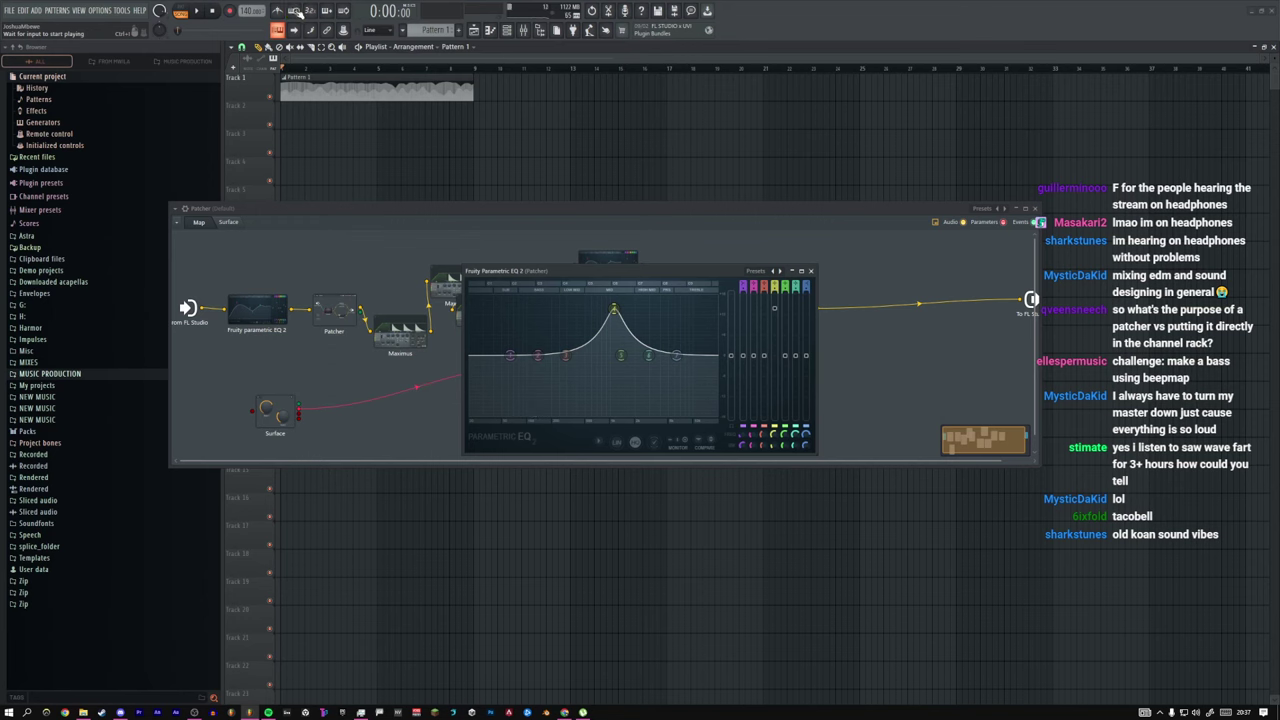
Step: Play back the recorded EQ sweep and check the level display of the Fruity Limiter at the end of the Patcher chain
{"action": "key", "text": "space"}
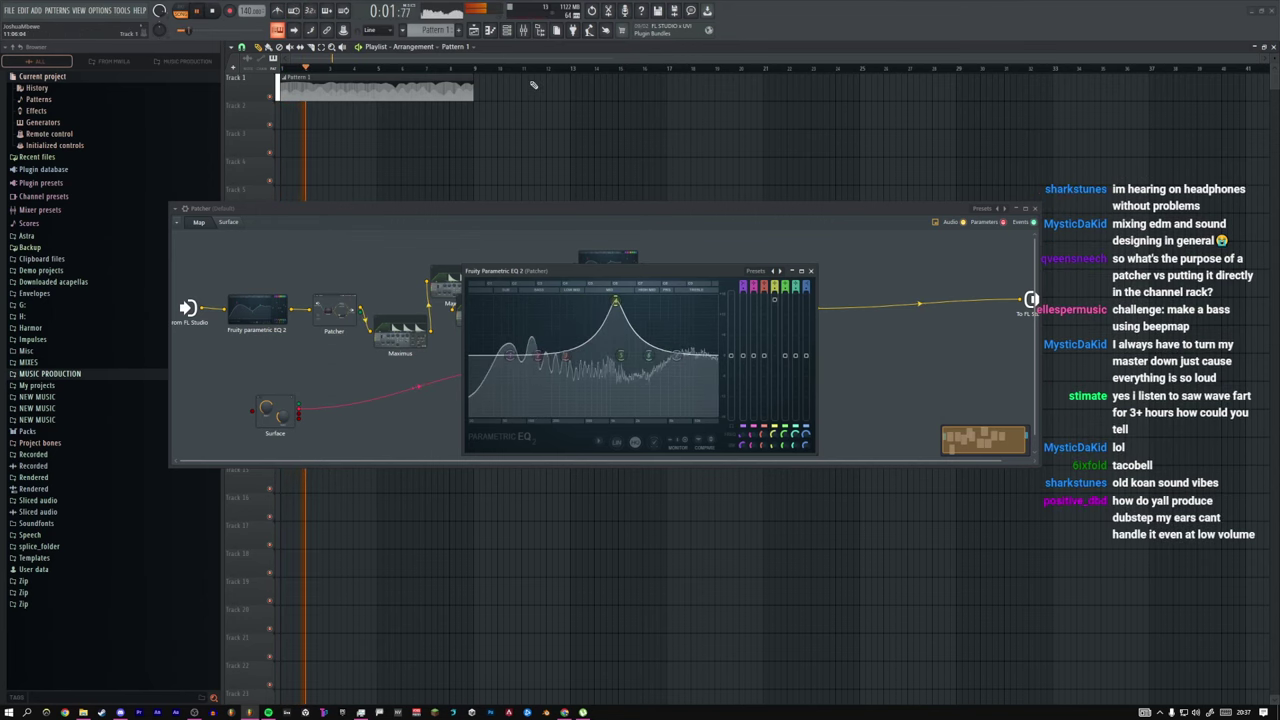
{"action": "left_click", "coordinate": [811, 271]}
{"action": "double_click", "coordinate": [775, 319]}
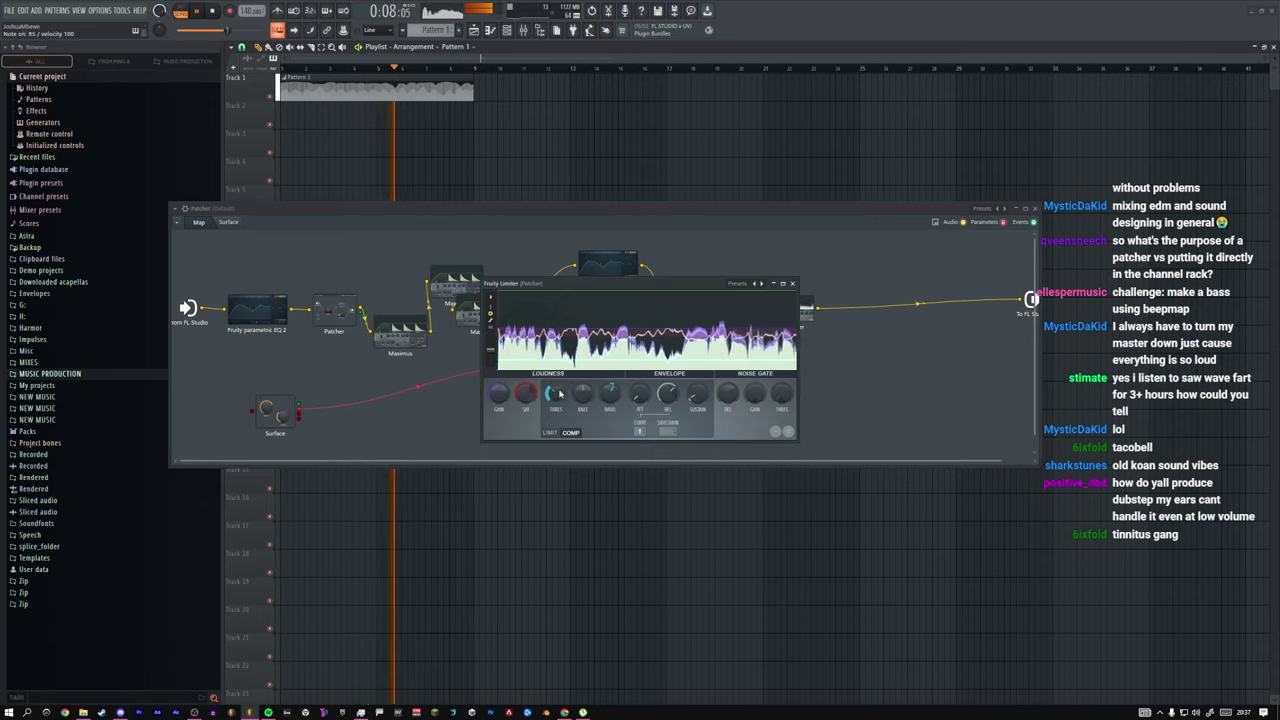
{"action": "left_click", "coordinate": [792, 283]}
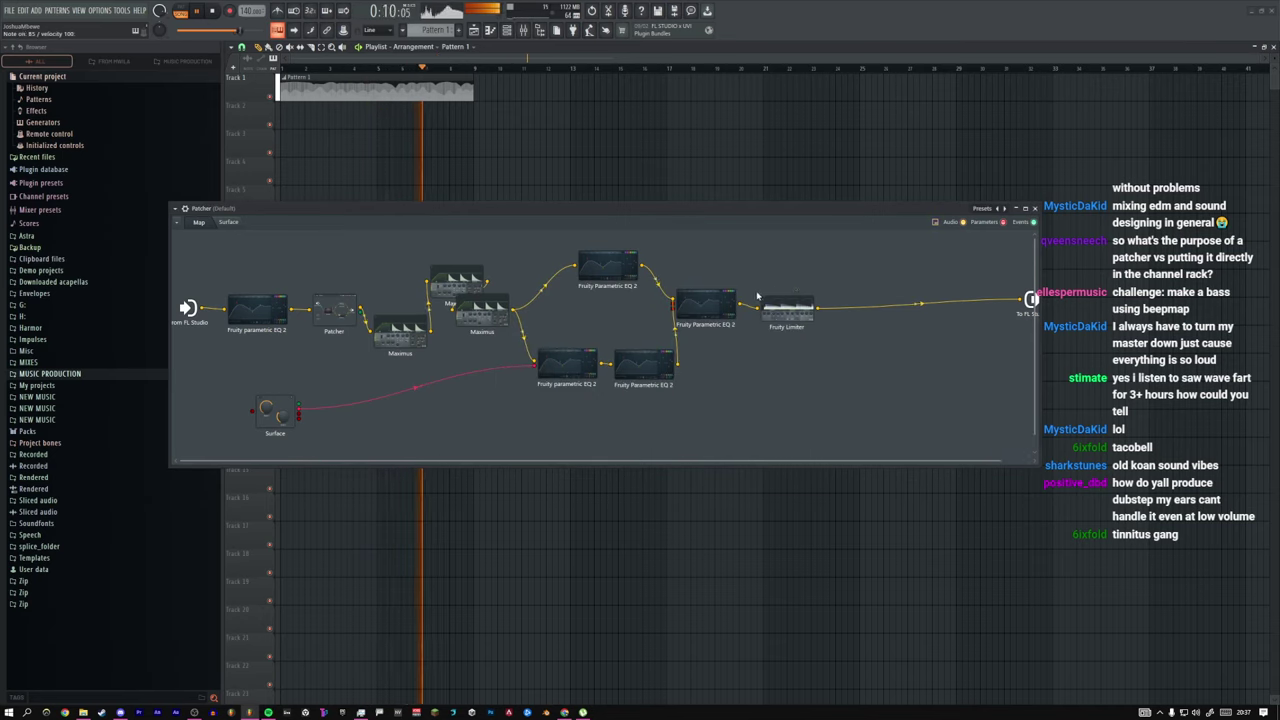
{"action": "key", "text": "space"}
{"action": "key", "text": "space"}
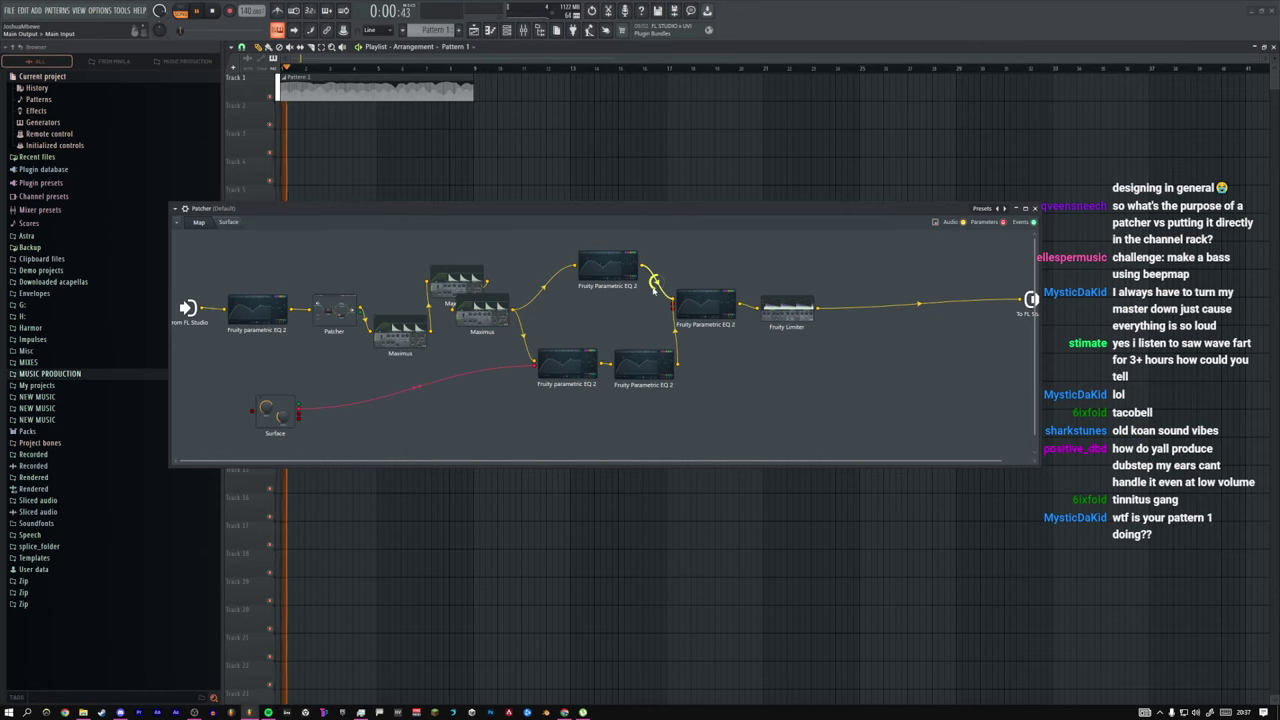
Step: Clear the open windows and open the Default channel's synth to review its settings during playback
{"action": "key", "text": "F12"}
{"action": "left_click", "coordinate": [507, 32]}
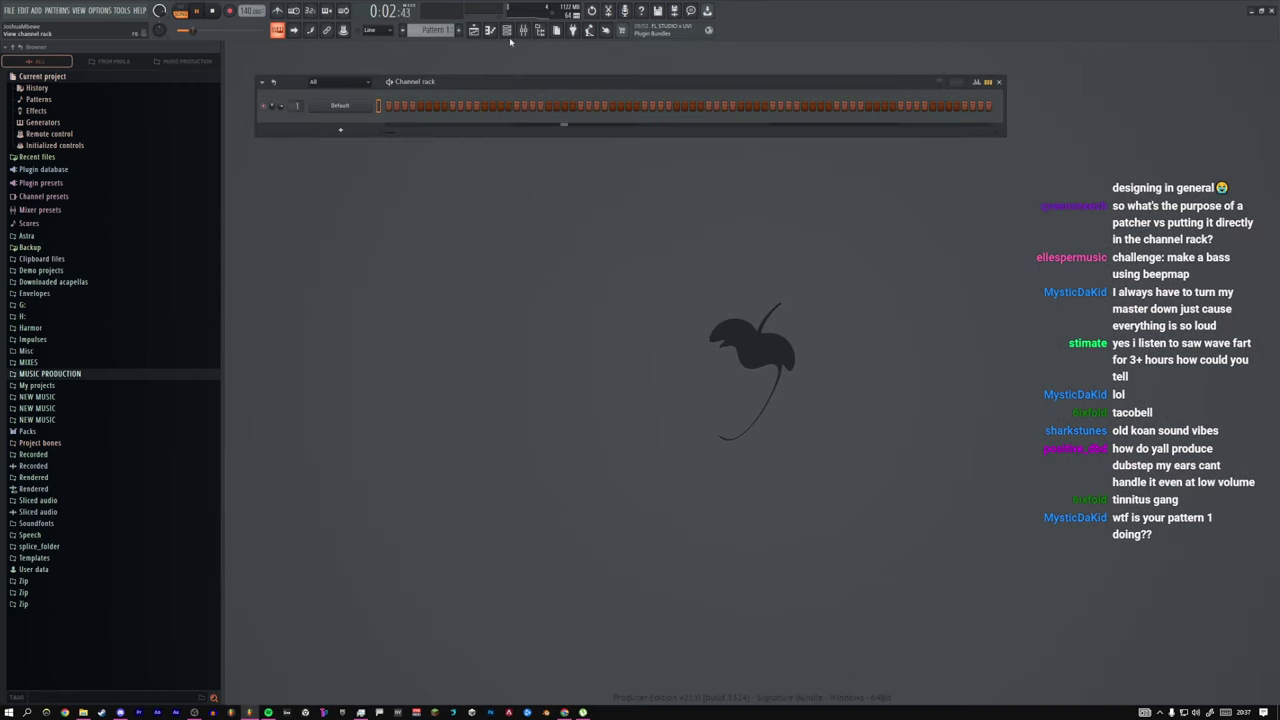
{"action": "key", "text": "space"}
{"action": "left_click", "coordinate": [340, 106]}
{"action": "left_click_drag", "start_coordinate": [531, 239], "coordinate": [501, 235]}
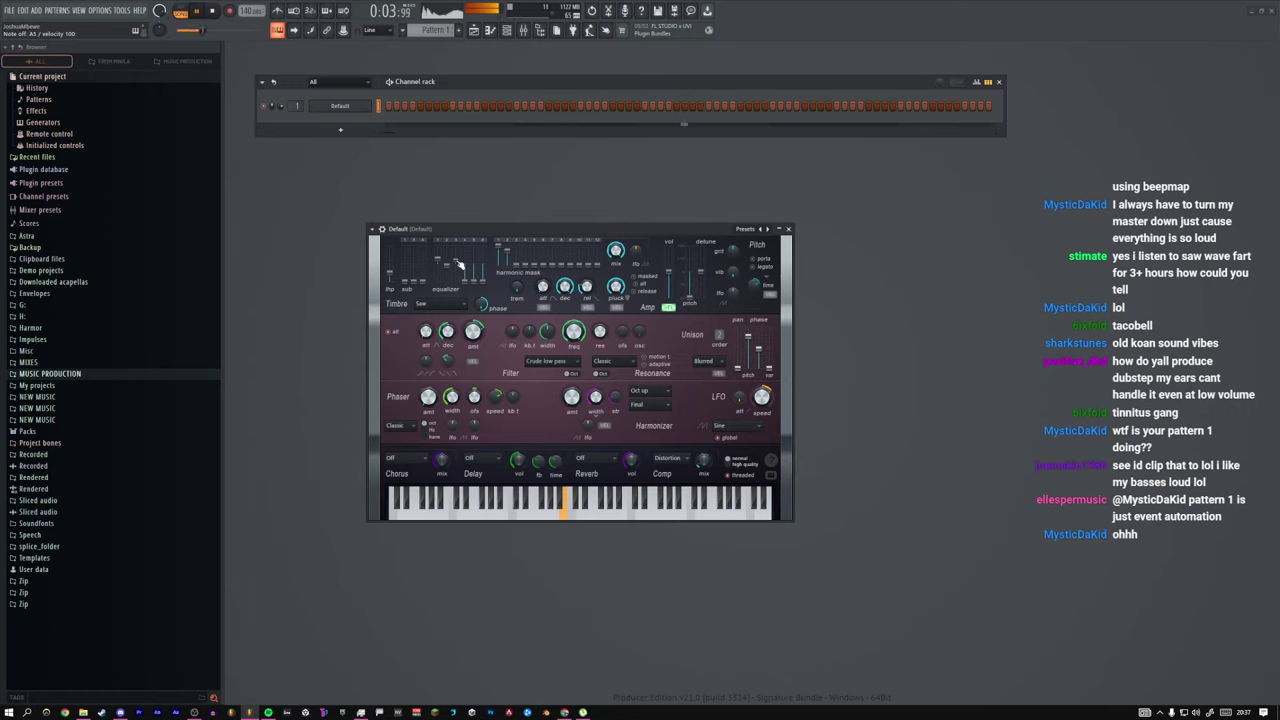
Step: Examine Pattern 1's recorded automation in the playlist and the bandpass event data of the Patcher surface
{"action": "left_click", "coordinate": [474, 31]}
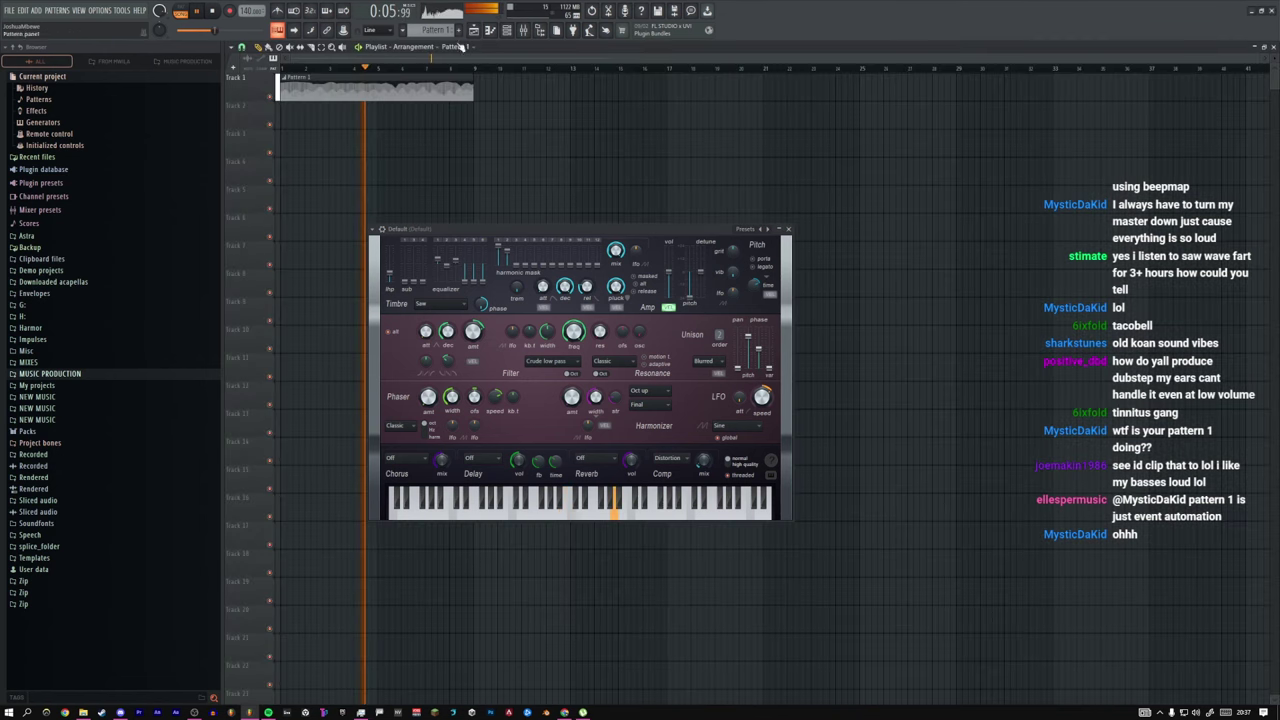
{"action": "right_click", "coordinate": [529, 149], "text": "ctrl"}
{"action": "double_click", "coordinate": [374, 123]}
{"action": "left_click", "coordinate": [788, 229]}
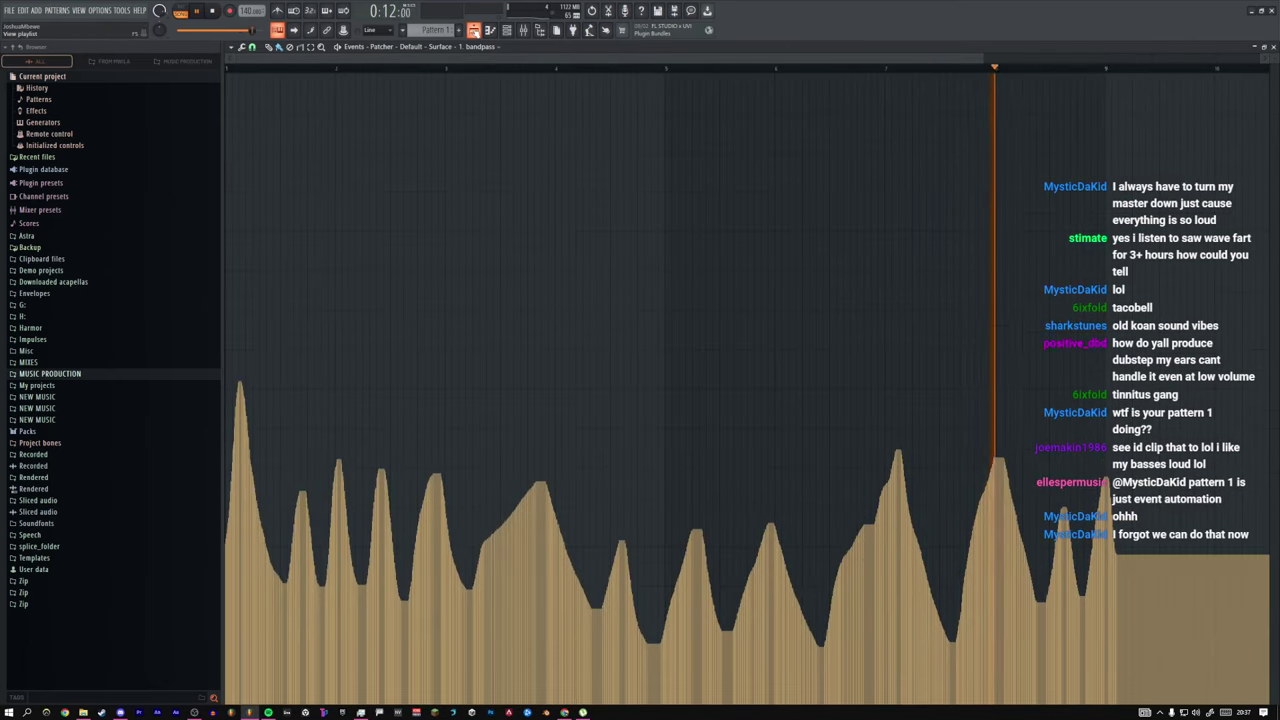
{"action": "left_click", "coordinate": [474, 31]}
{"action": "key", "text": "space"}
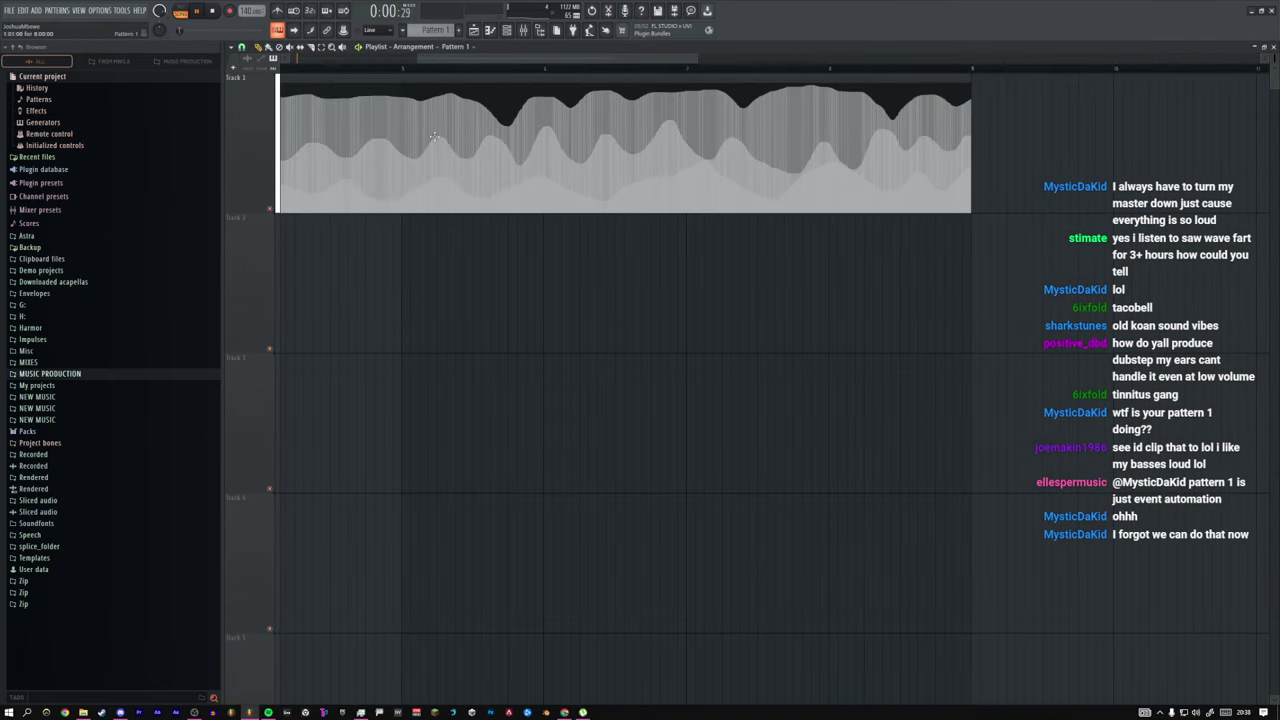
{"action": "left_click_drag", "start_coordinate": [476, 62], "coordinate": [347, 62]}
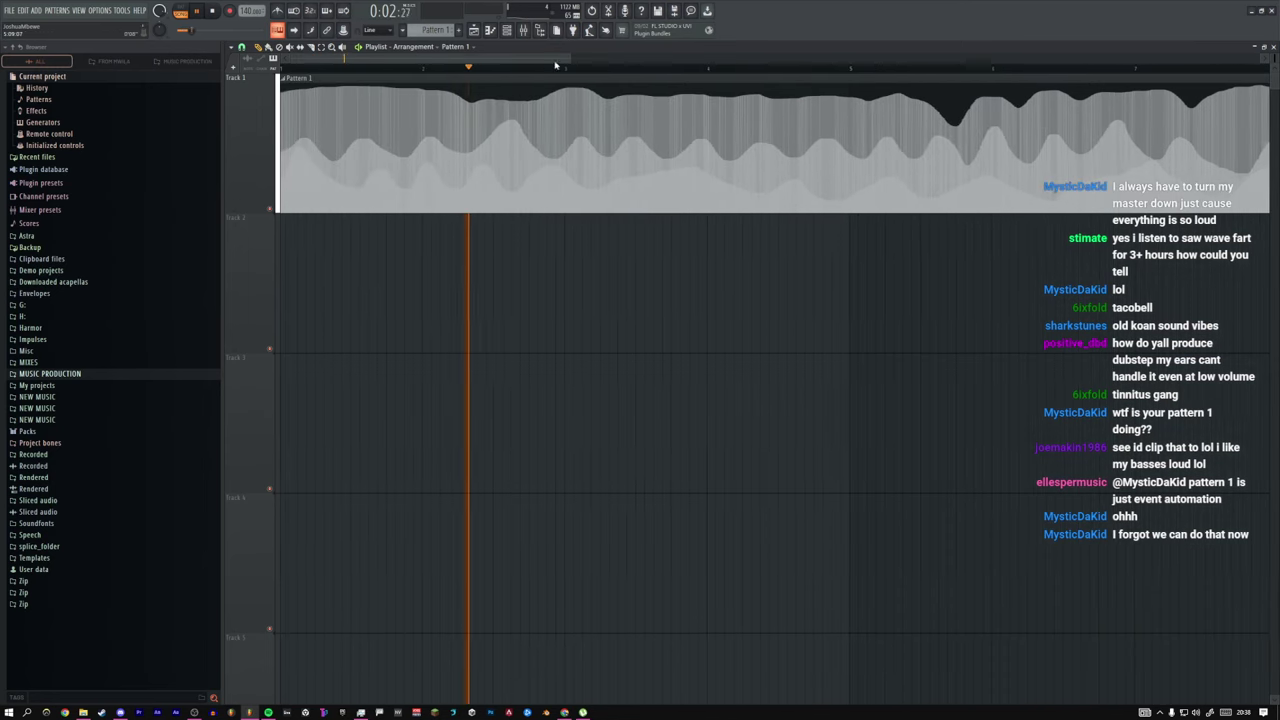
{"action": "left_click_drag", "start_coordinate": [569, 61], "coordinate": [543, 78]}
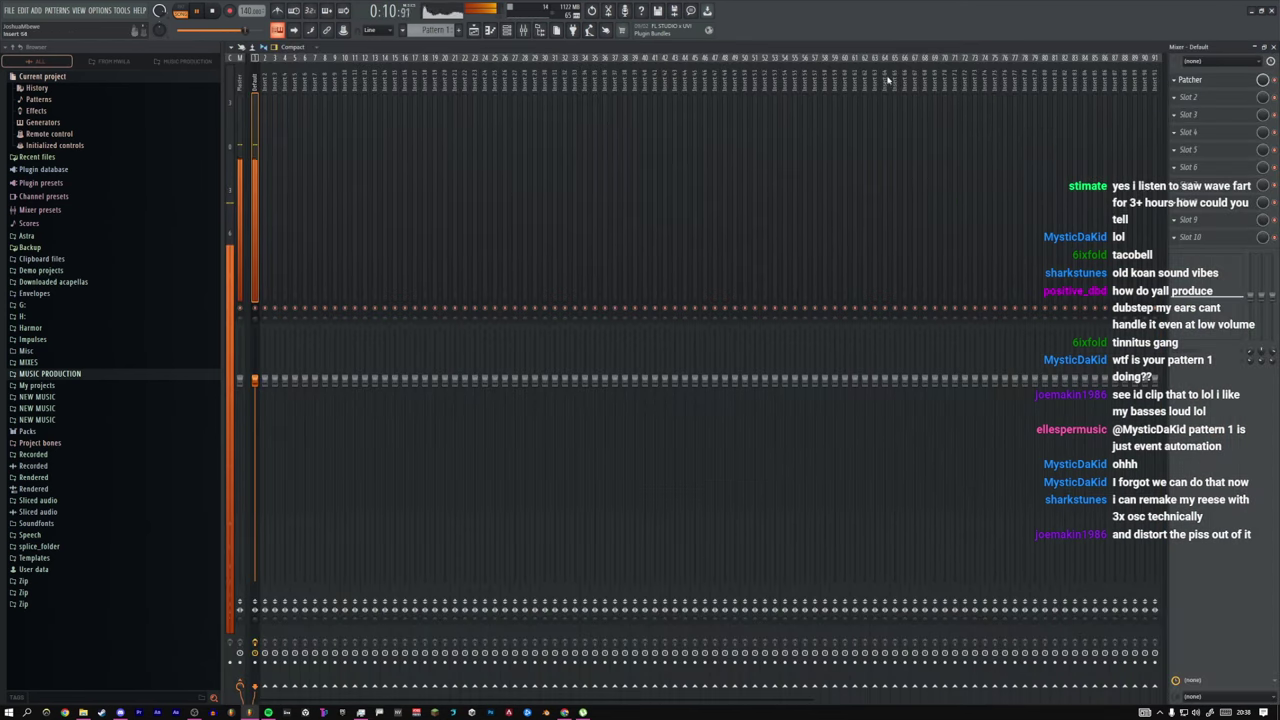
Step: Reopen the Default track's Patcher and adjust the Fruity Limiter's compression release and gain during playback
{"action": "key", "text": "F9"}
{"action": "left_click", "coordinate": [1207, 80]}
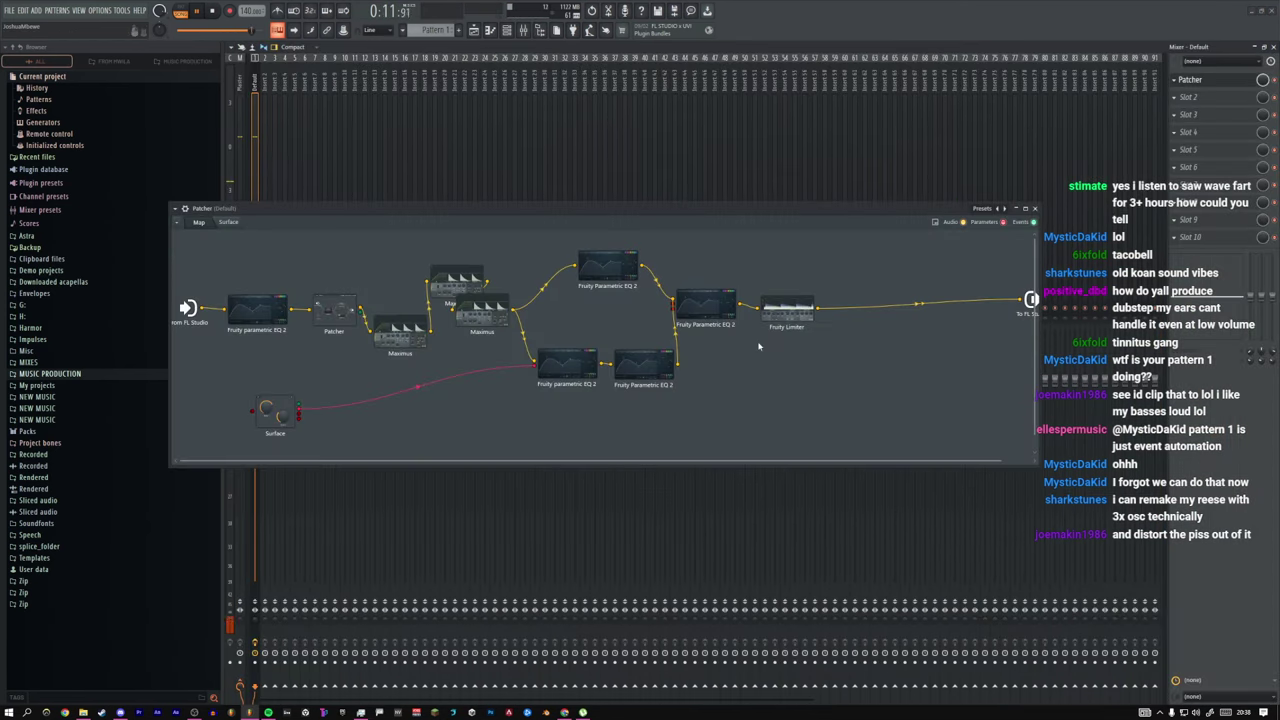
{"action": "left_click", "coordinate": [640, 405]}
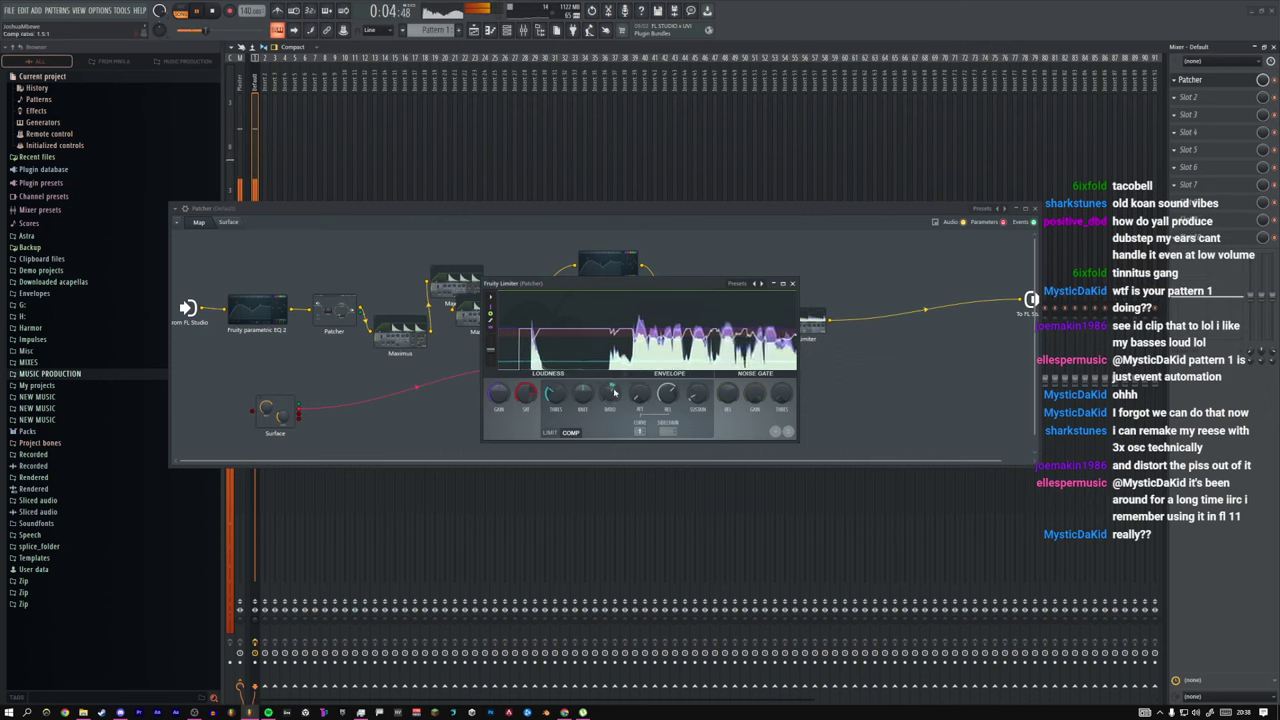
{"action": "left_click_drag", "start_coordinate": [667, 394], "coordinate": [667, 390]}
{"action": "left_click_drag", "start_coordinate": [498, 394], "coordinate": [498, 388]}
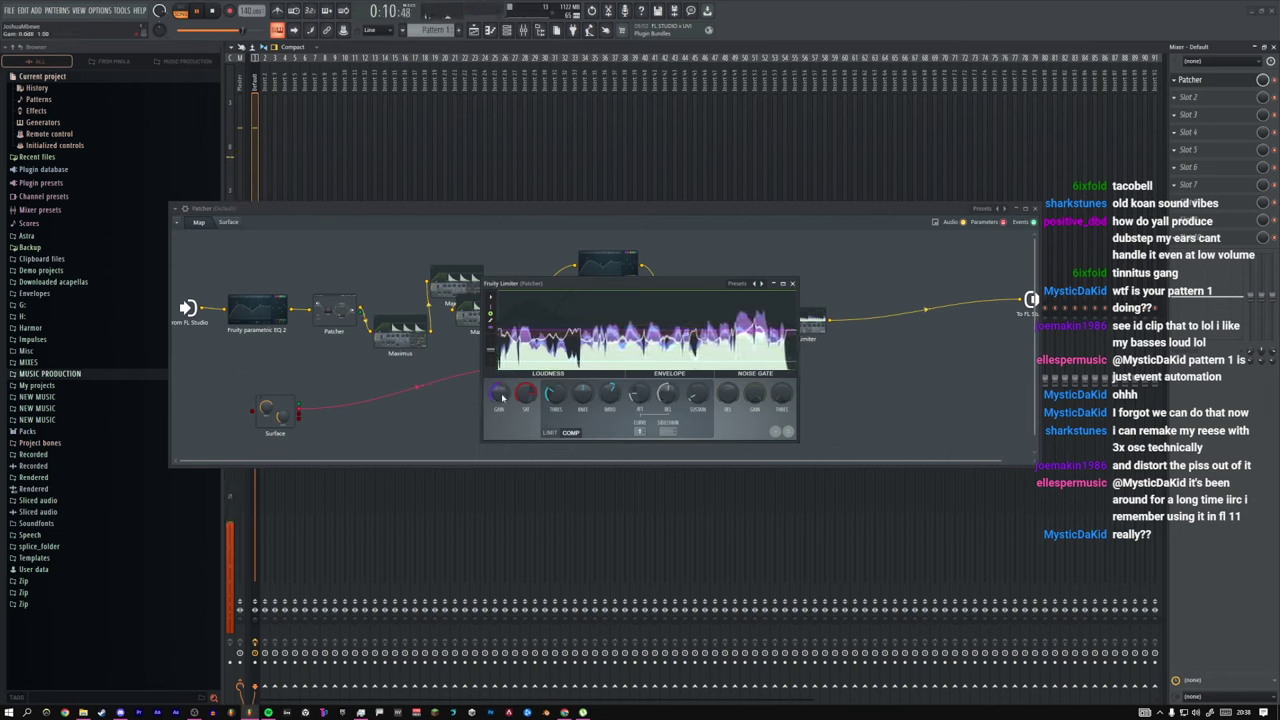
{"action": "left_click", "coordinate": [792, 283]}
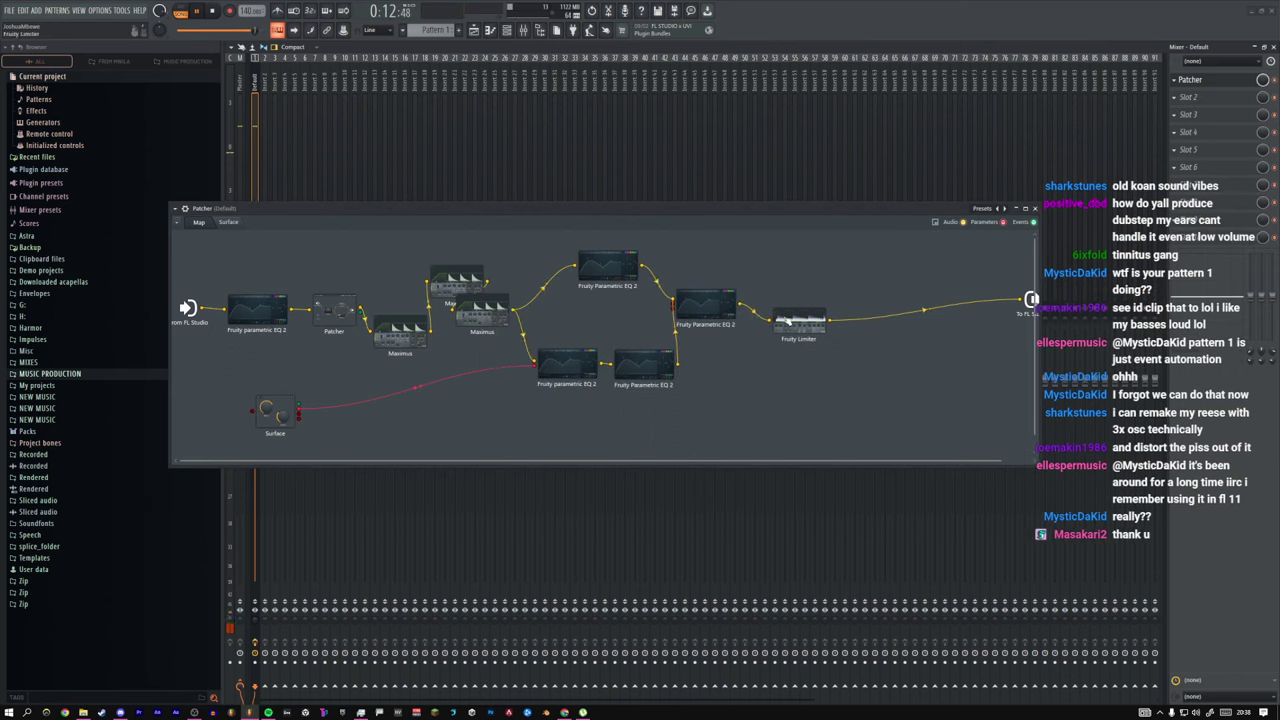
Step: Space the Fruity Limiter away from the sweeping EQ and insert another Fruity Parametric EQ 2 between them
{"action": "left_click_drag", "start_coordinate": [798, 320], "coordinate": [843, 302]}
{"action": "right_click", "coordinate": [812, 306]}
{"action": "left_click", "coordinate": [812, 306]}
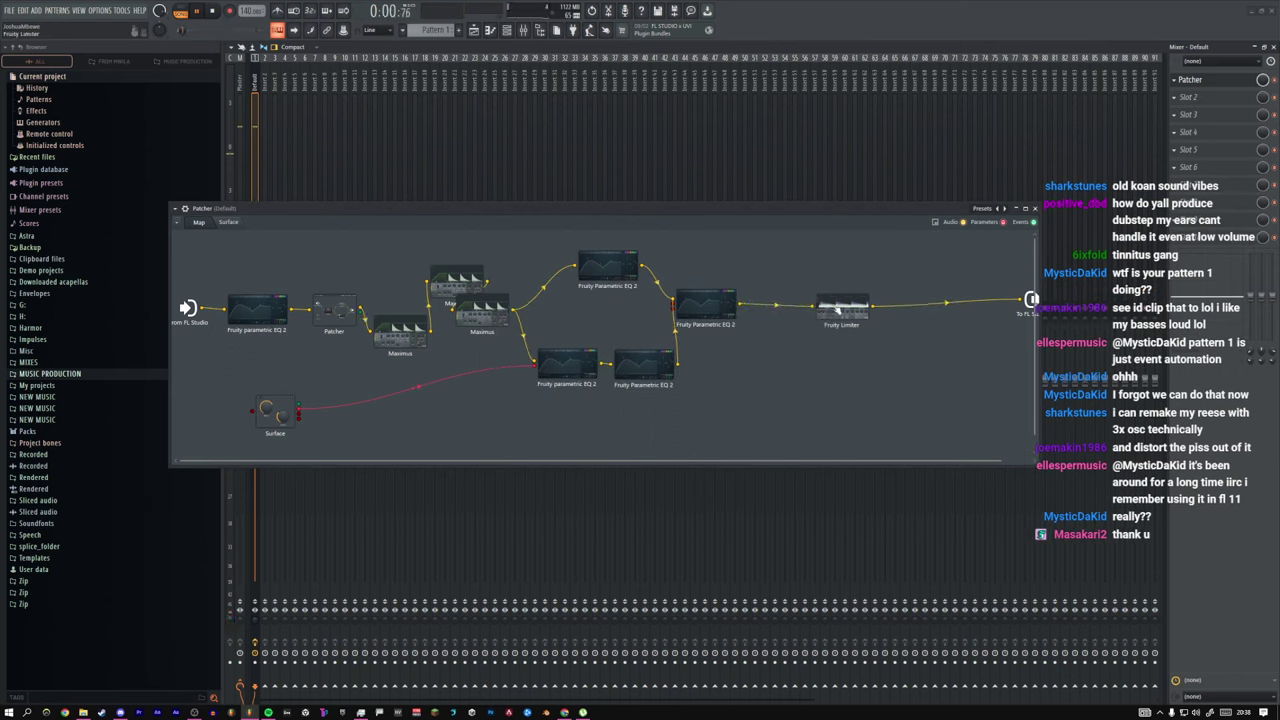
{"action": "left_click", "coordinate": [733, 306]}
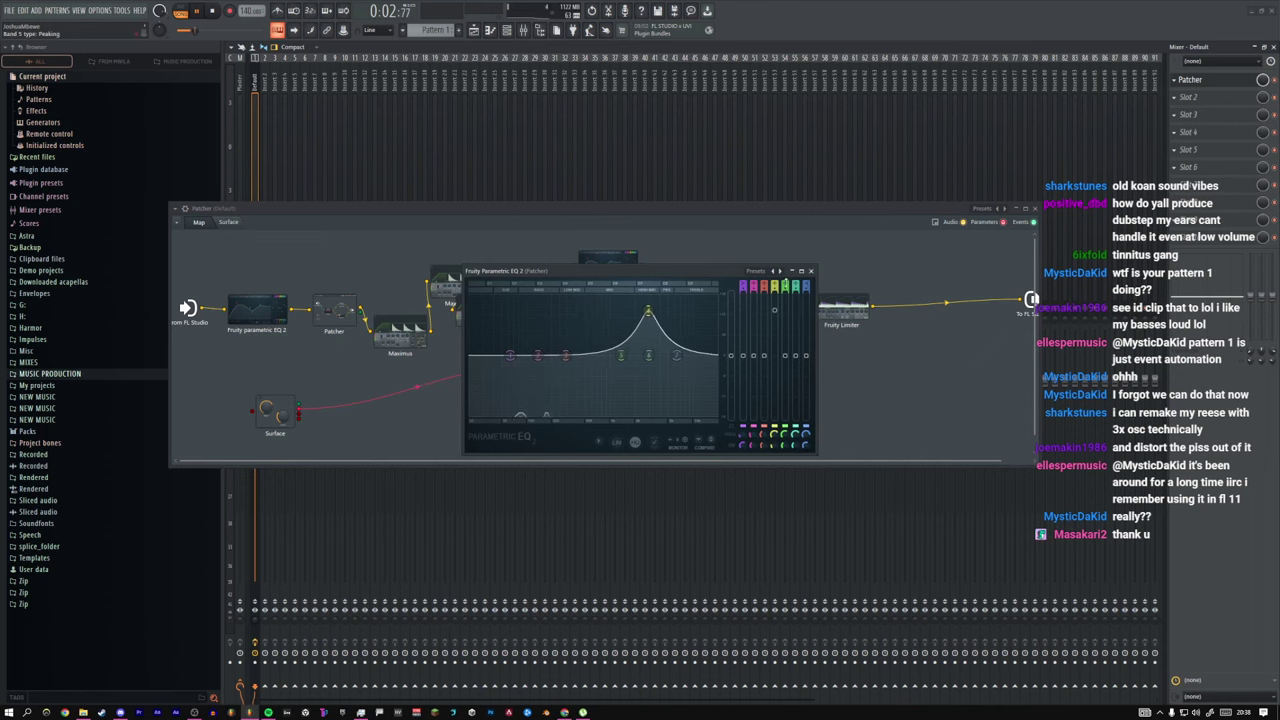
{"action": "left_click", "coordinate": [811, 271]}
{"action": "left_click", "coordinate": [818, 316]}
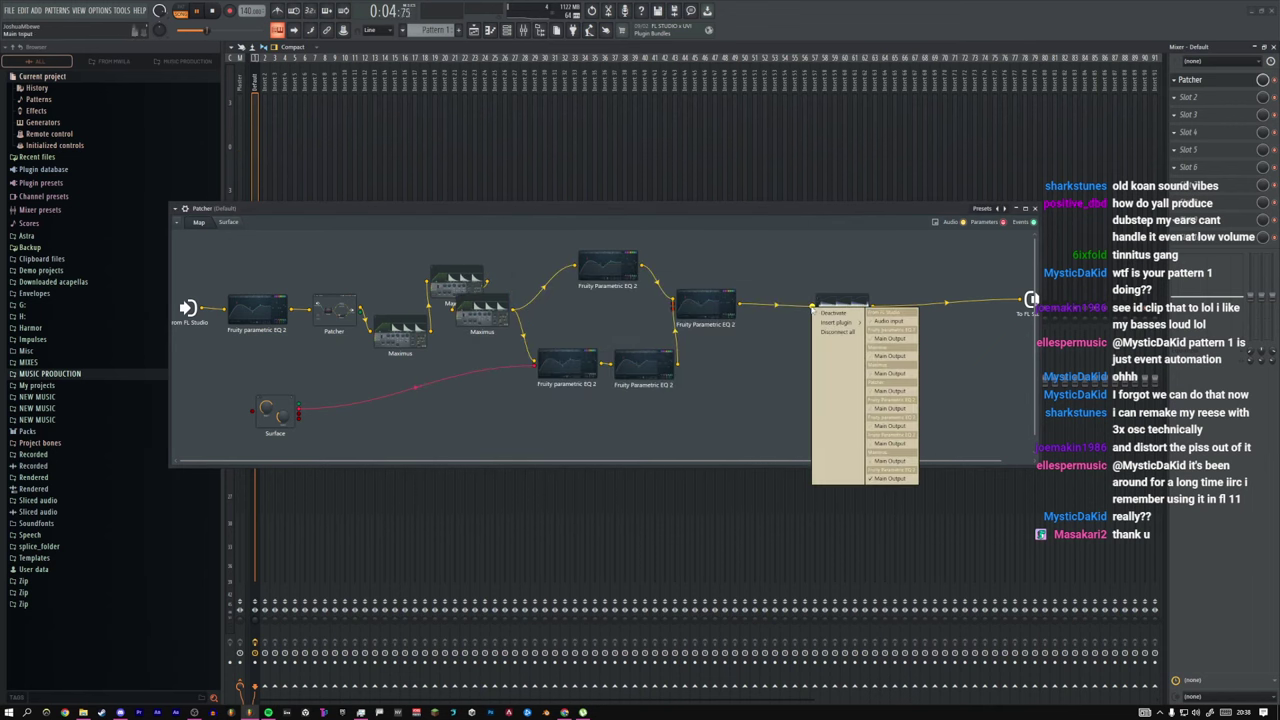
{"action": "left_click", "coordinate": [735, 213]}
{"action": "left_click_drag", "start_coordinate": [767, 264], "coordinate": [769, 318]}
Step: Shape the newly inserted EQ with a high pass on band 1, cuts on bands 2 and 6, and a band 7 high boost
{"action": "double_click", "coordinate": [769, 320]}
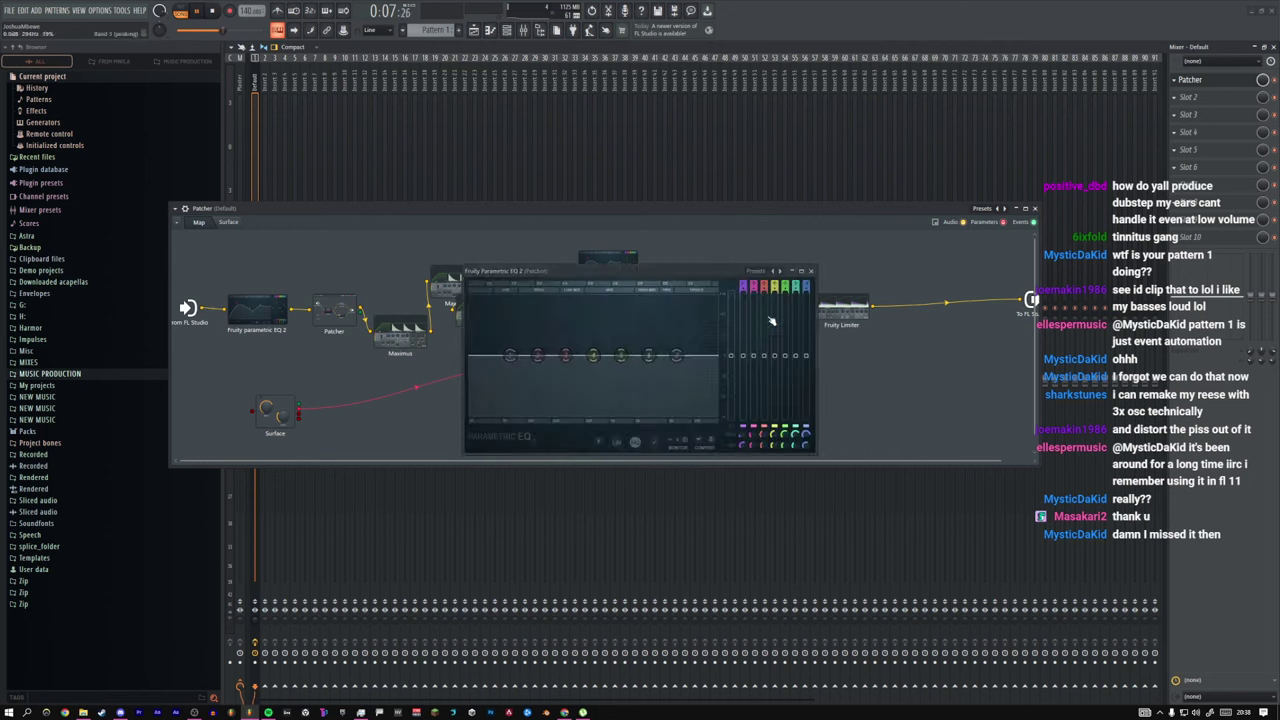
{"action": "right_click", "coordinate": [510, 357]}
{"action": "mouse_move", "coordinate": [525, 381]}
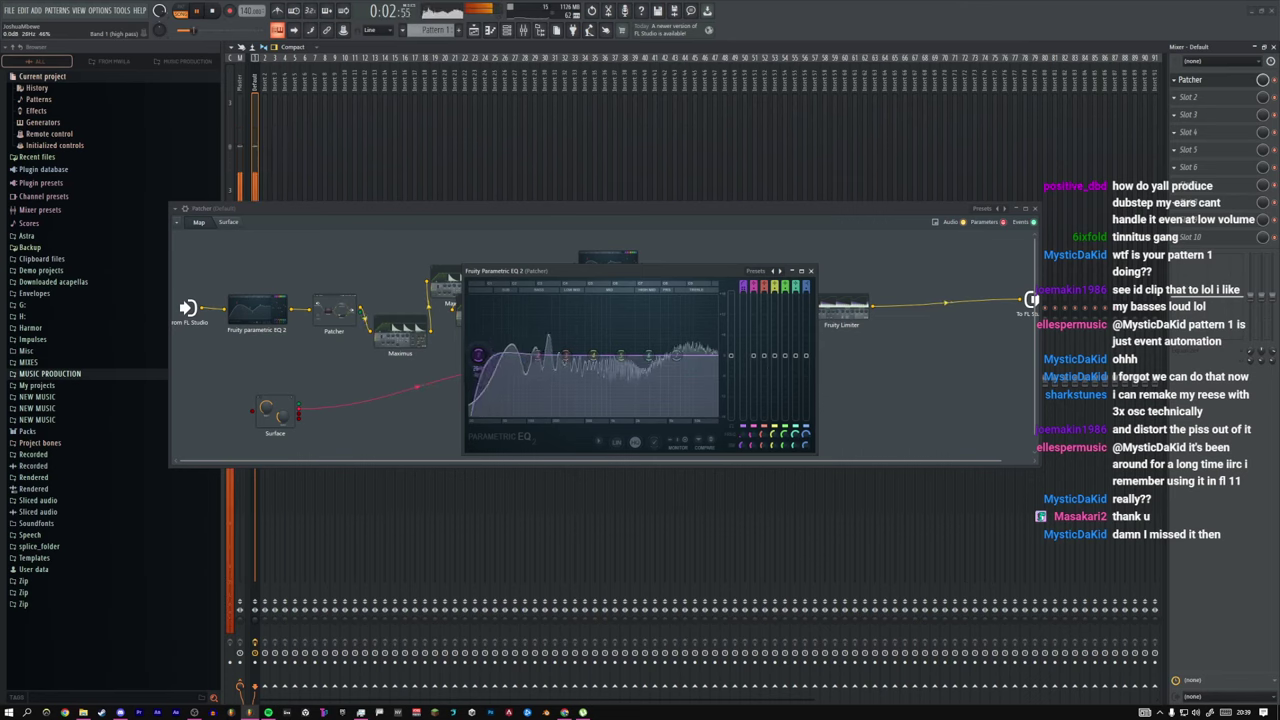
{"action": "left_click_drag", "start_coordinate": [478, 356], "coordinate": [543, 368]}
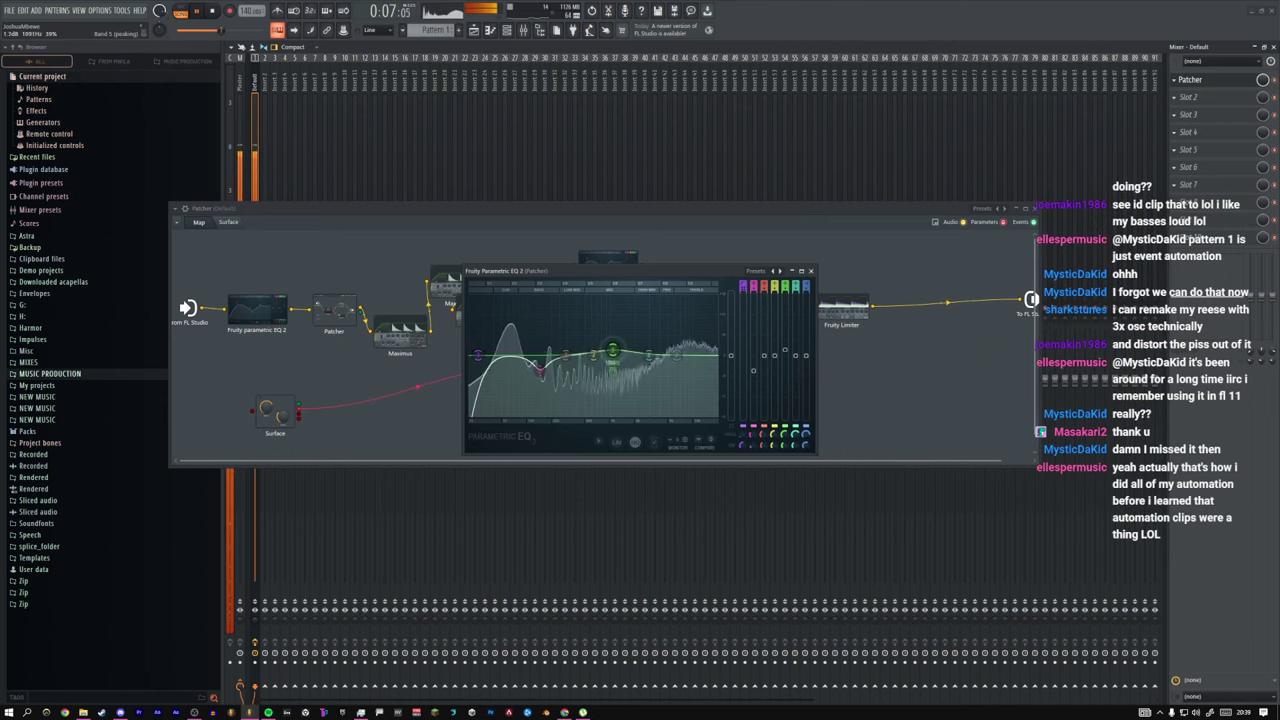
{"action": "left_click_drag", "start_coordinate": [588, 354], "coordinate": [699, 336]}
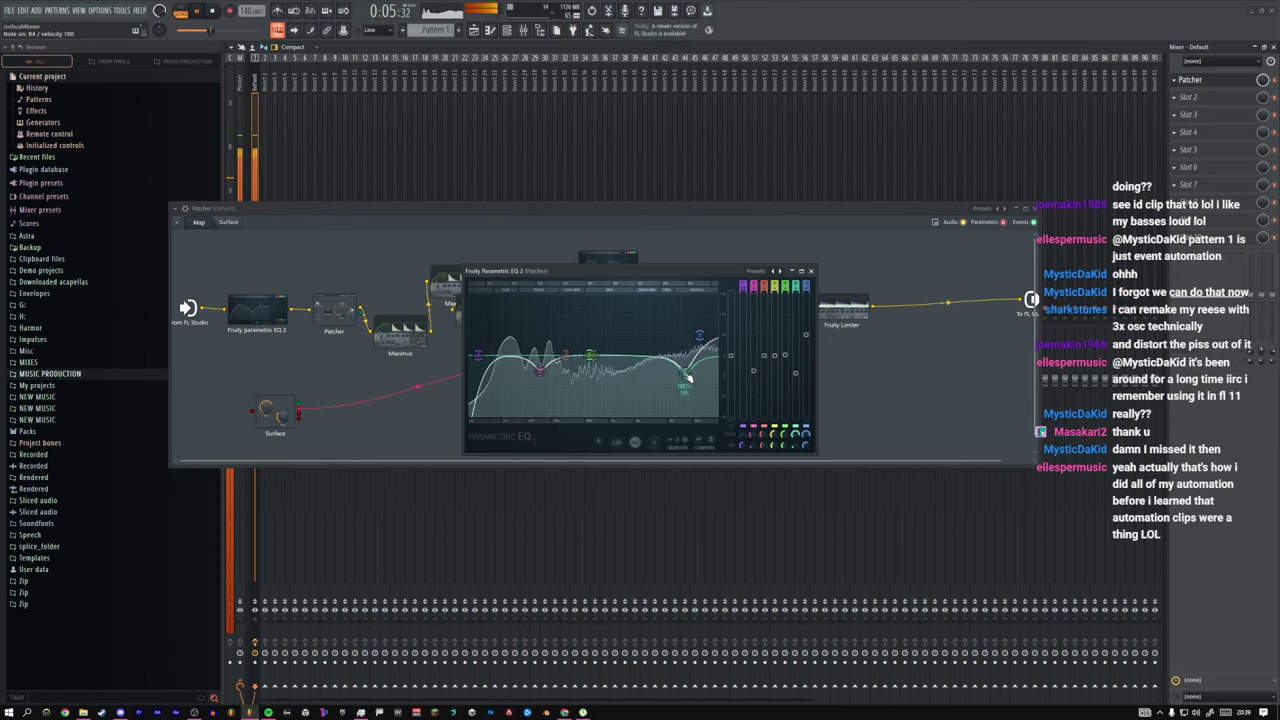
Step: Clear the open windows and bring up the Default channel's synth to audition the bass
{"action": "key", "text": "F12"}
{"action": "left_click", "coordinate": [507, 31]}
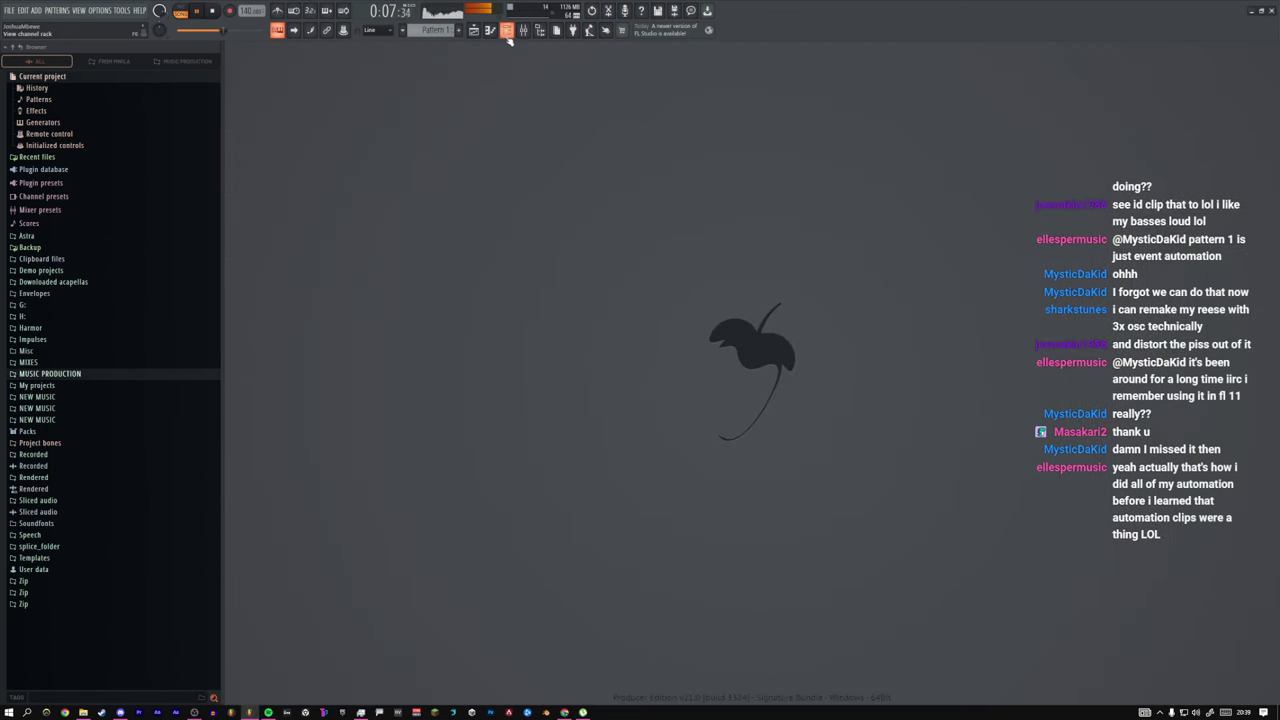
{"action": "left_click", "coordinate": [340, 105]}
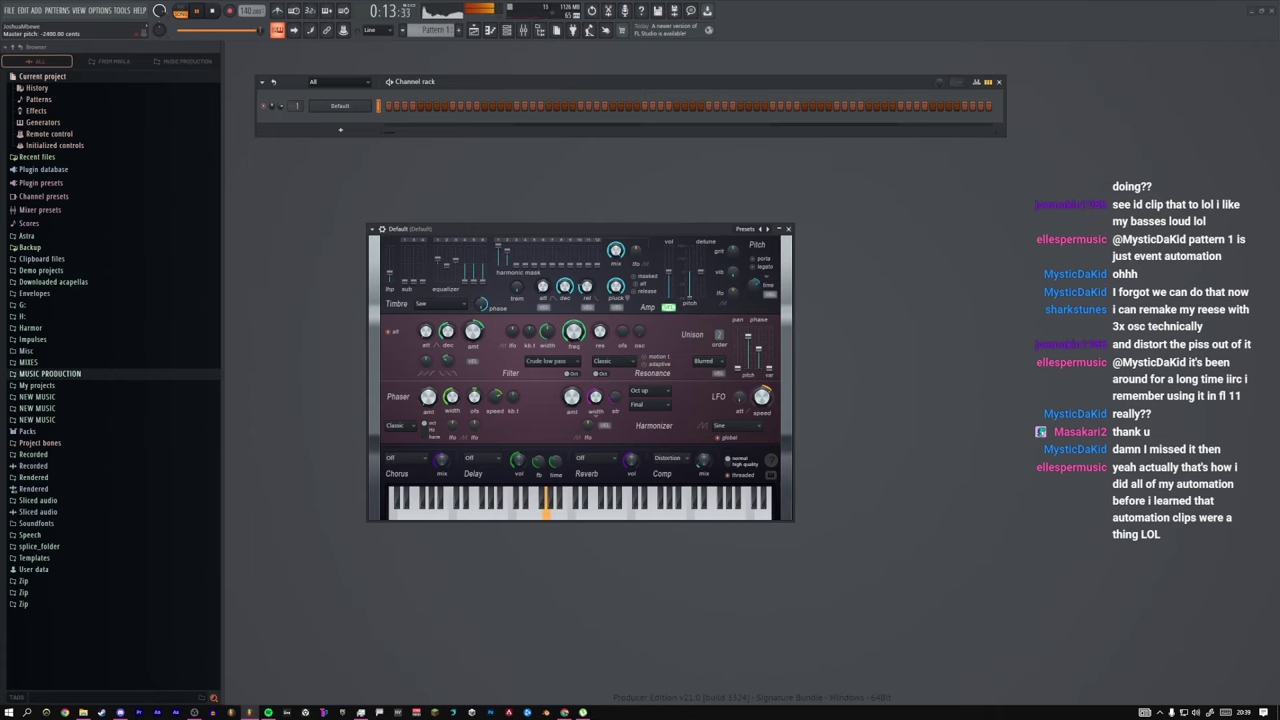
Step: Reopen the Default track's Patcher and move band 2 of the last Fruity Parametric EQ 2 to about 62 Hz with nearly flat gain
{"action": "left_click", "coordinate": [521, 28]}
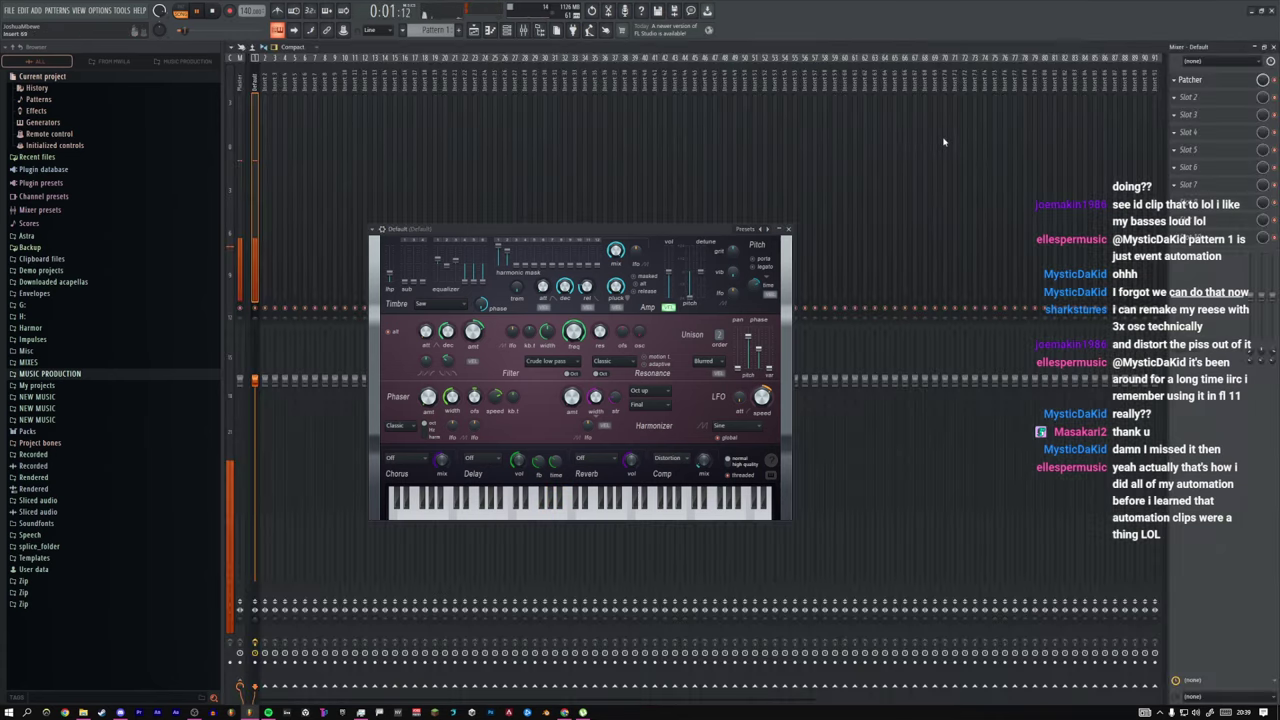
{"action": "left_click", "coordinate": [1193, 82]}
{"action": "left_click", "coordinate": [841, 311]}
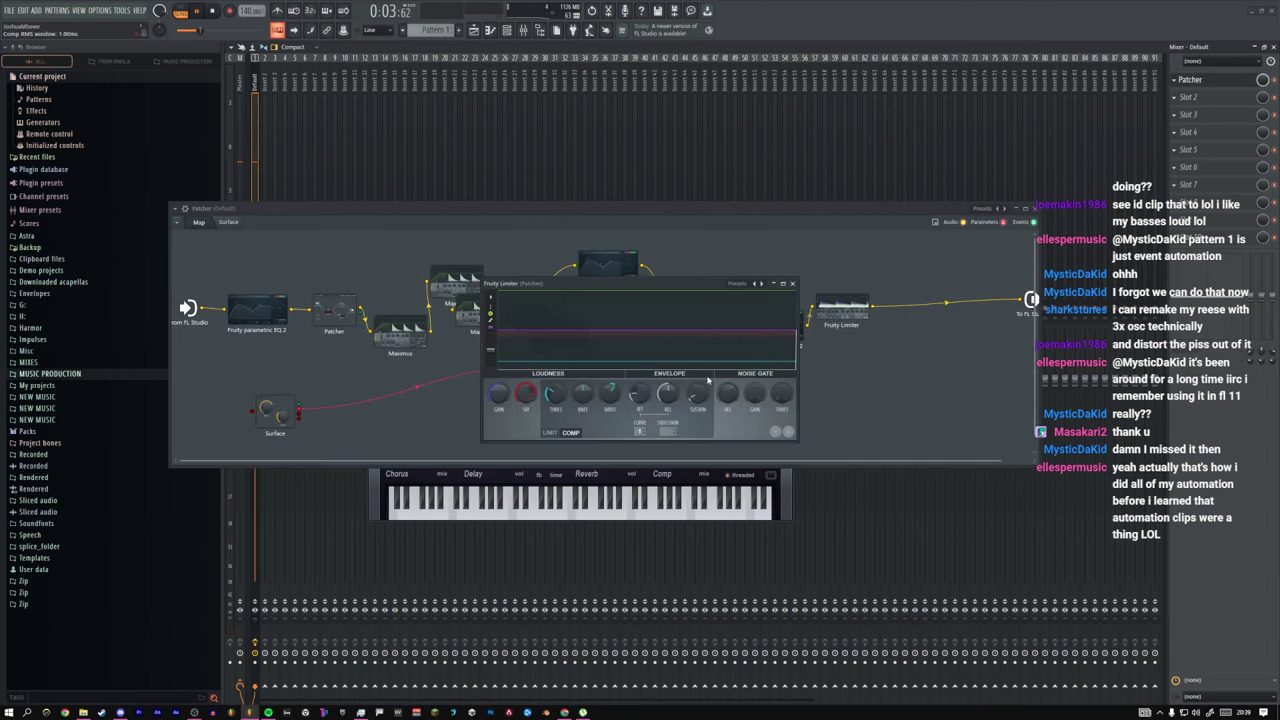
{"action": "left_click", "coordinate": [798, 283]}
{"action": "left_click", "coordinate": [789, 330]}
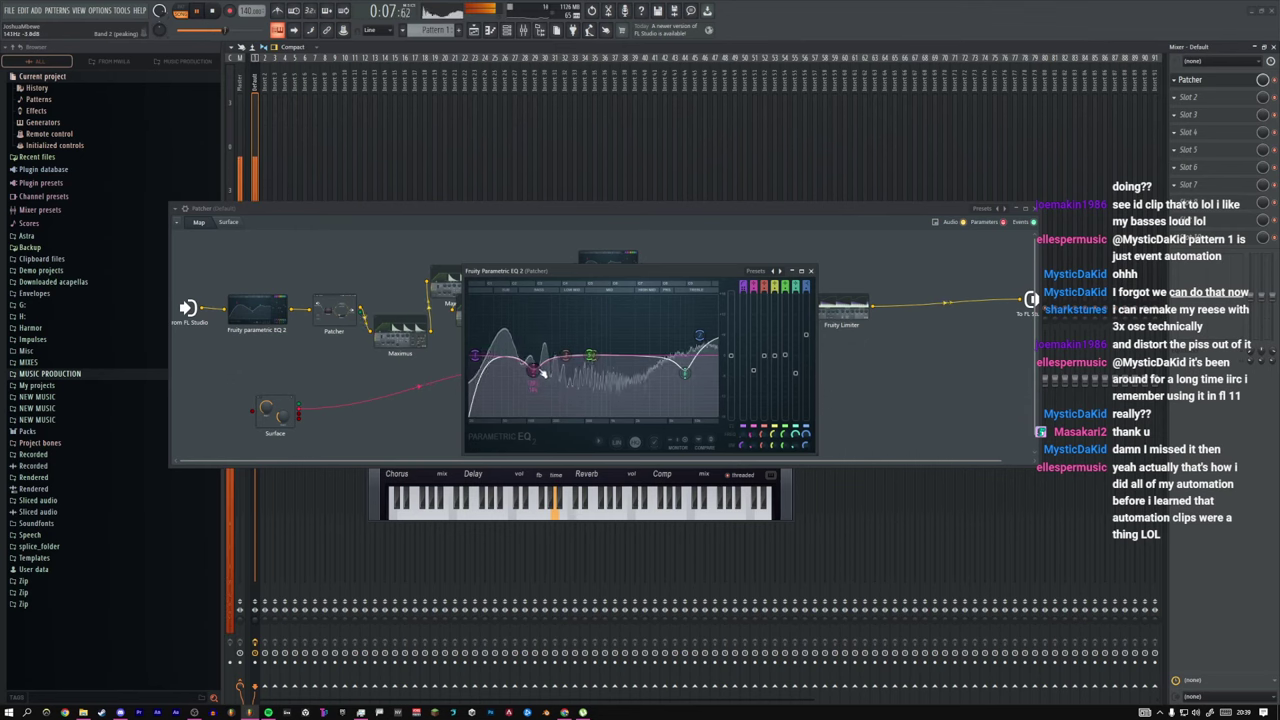
{"action": "mouse_move", "coordinate": [533, 372]}
{"action": "left_mouse_down"}
{"action": "mouse_move", "coordinate": [510, 373]}
{"action": "mouse_move", "coordinate": [509, 357]}
{"action": "mouse_move", "coordinate": [509, 371]}
{"action": "left_mouse_up"}
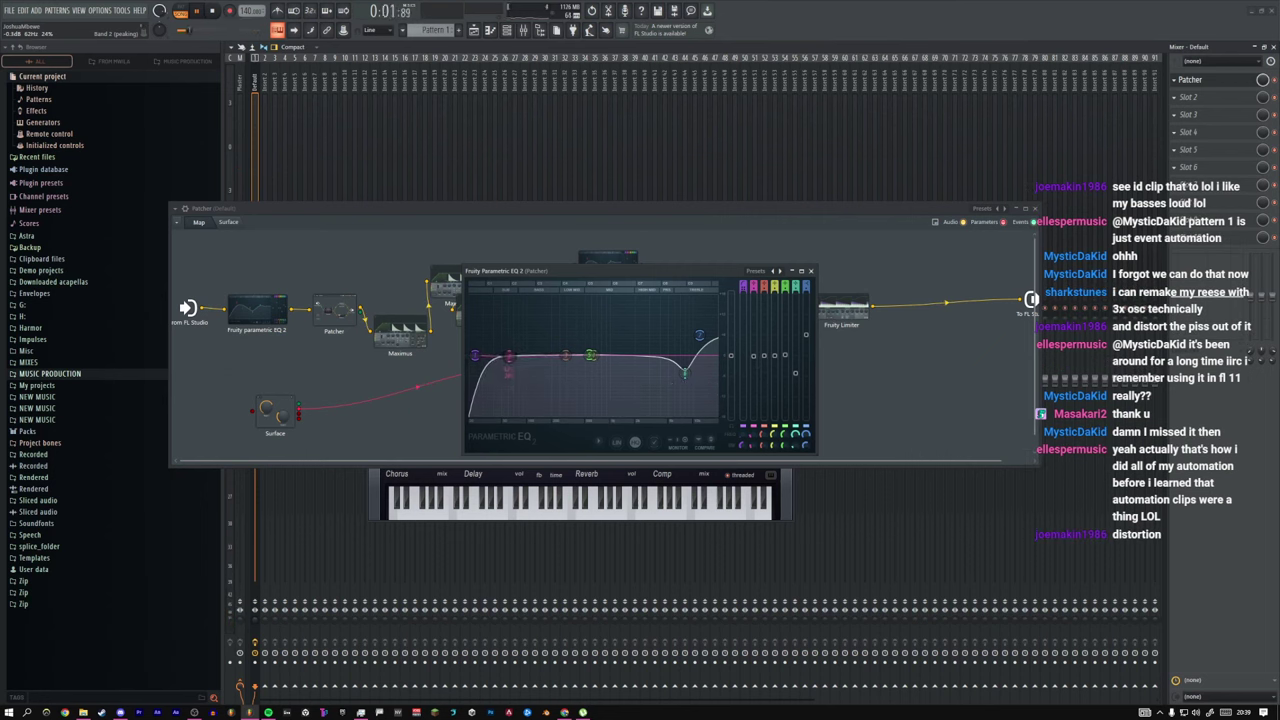
{"action": "left_click_drag", "start_coordinate": [754, 356], "coordinate": [754, 360]}
Step: Activate the last EQ's band 2 frequency as a Patcher parameter input
{"action": "right_click", "coordinate": [754, 432]}
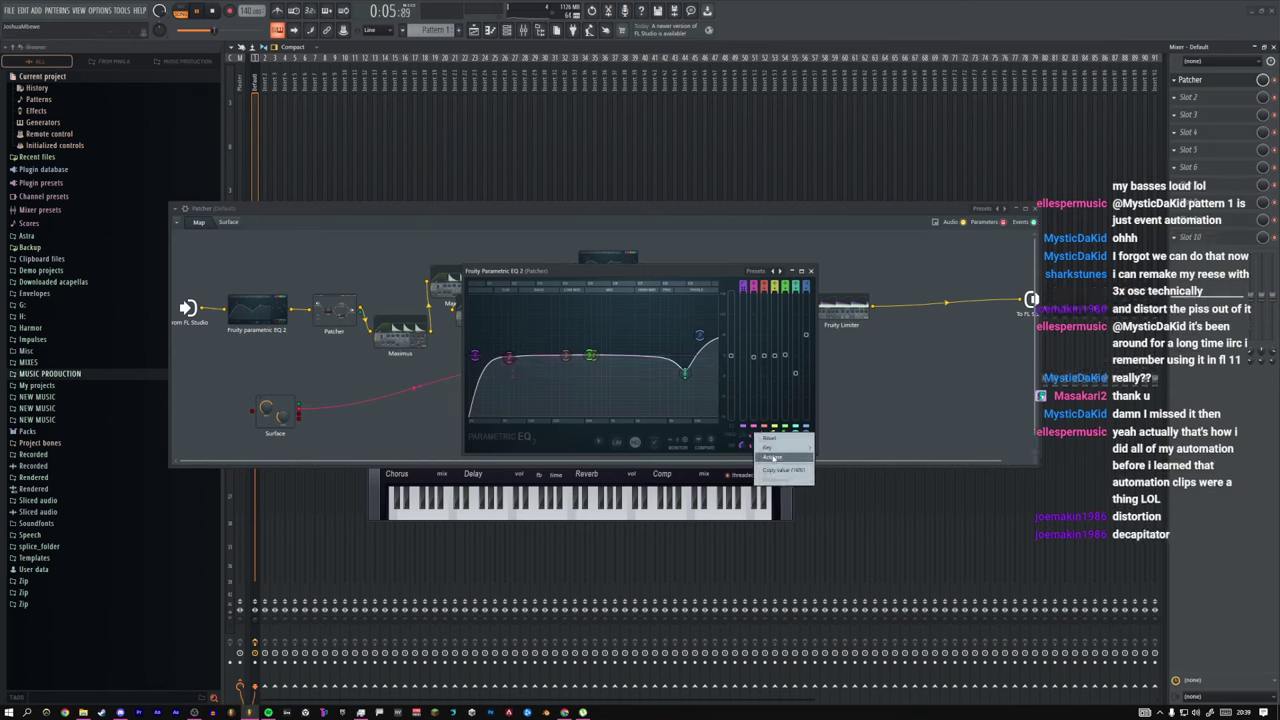
{"action": "left_click", "coordinate": [771, 458]}
{"action": "left_click", "coordinate": [811, 271]}
Step: Space the Fruity Limiter away from the last EQ and add a Fruity Peak Controller below the chain
{"action": "left_click_drag", "start_coordinate": [842, 311], "coordinate": [885, 311]}
{"action": "right_click", "coordinate": [808, 325]}
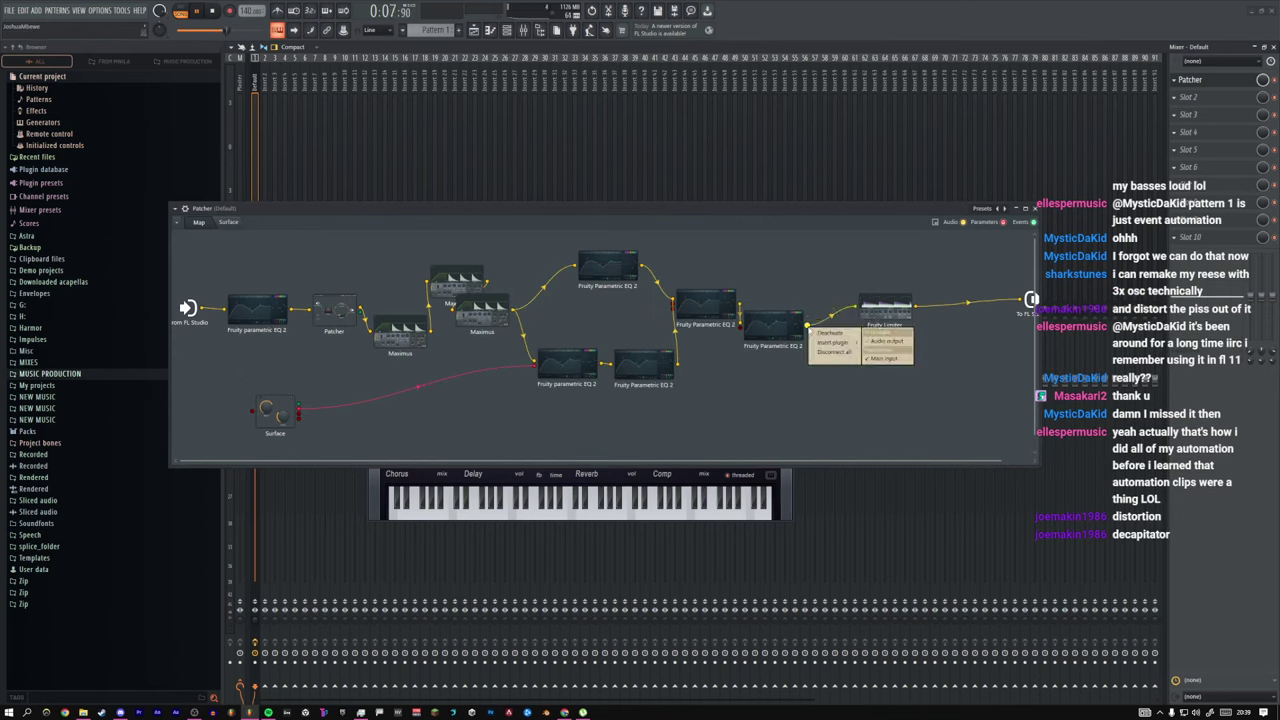
{"action": "right_click", "coordinate": [759, 371]}
{"action": "mouse_move", "coordinate": [782, 386]}
{"action": "left_click", "coordinate": [631, 117]}
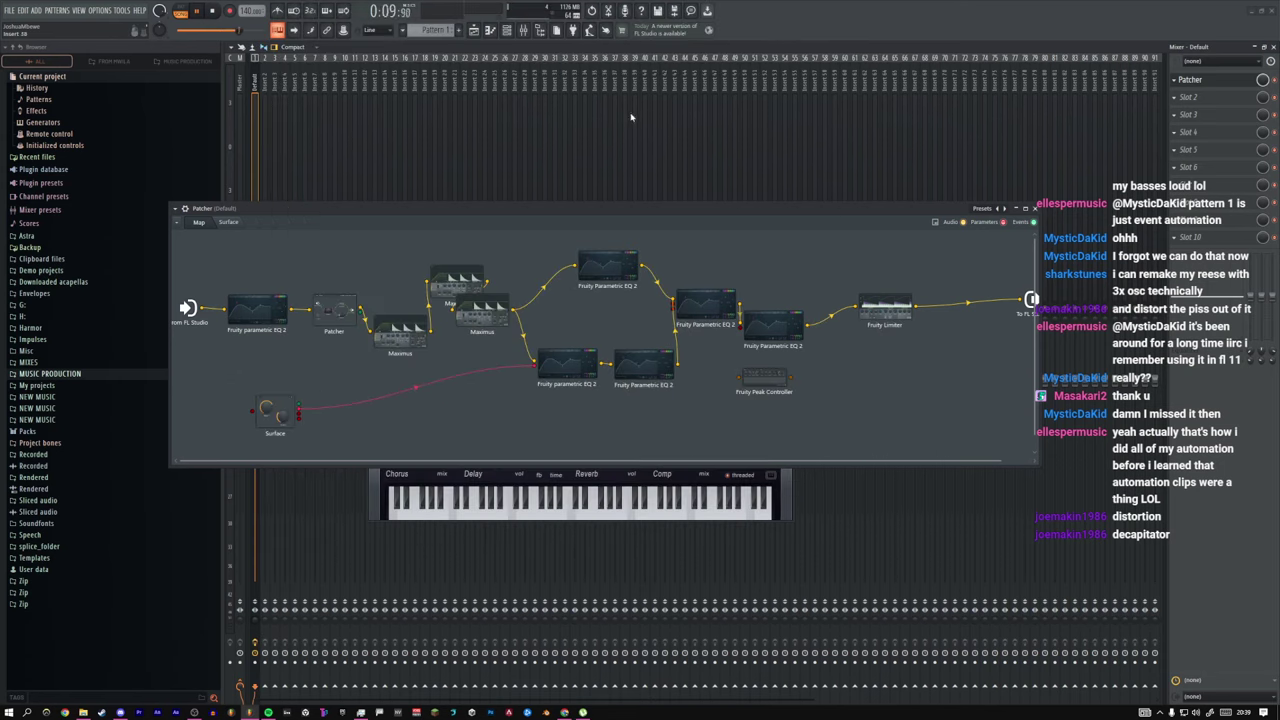
{"action": "left_click_drag", "start_coordinate": [773, 378], "coordinate": [786, 407]}
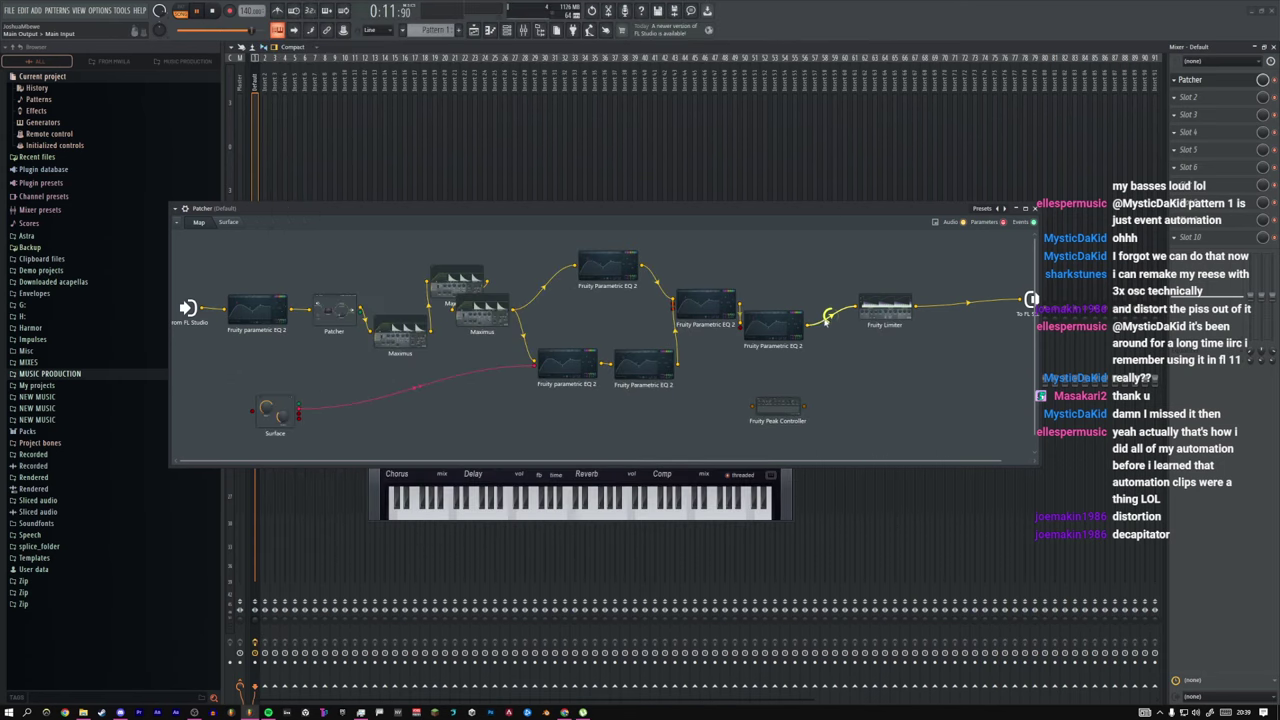
Step: Route the last EQ's output into the Fruity Peak Controller and inspect the controller's response to the bass
{"action": "left_click_drag", "start_coordinate": [808, 325], "coordinate": [857, 306]}
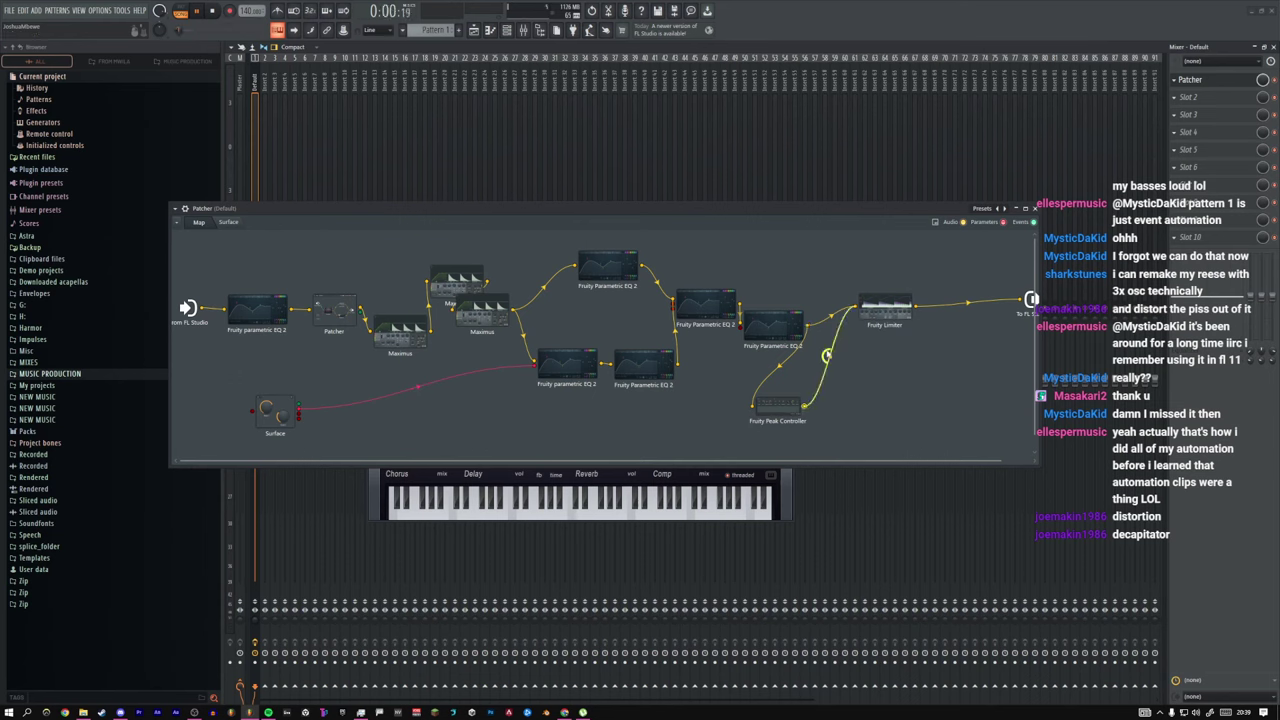
{"action": "left_click_drag", "start_coordinate": [779, 404], "coordinate": [822, 388]}
{"action": "double_click", "coordinate": [822, 388]}
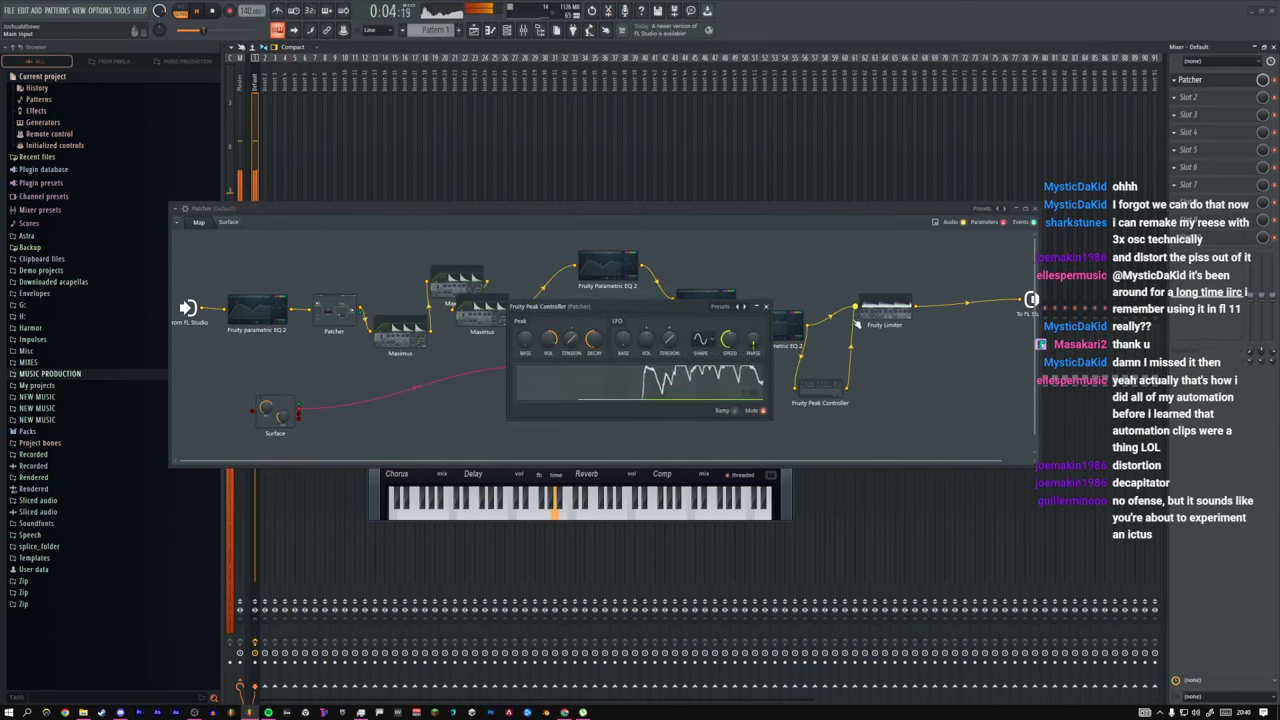
{"action": "left_click", "coordinate": [766, 307]}
Step: Remove the Fruity Peak Controller's audio output to the limiter and activate its controller outputs instead
{"action": "right_click", "coordinate": [834, 389]}
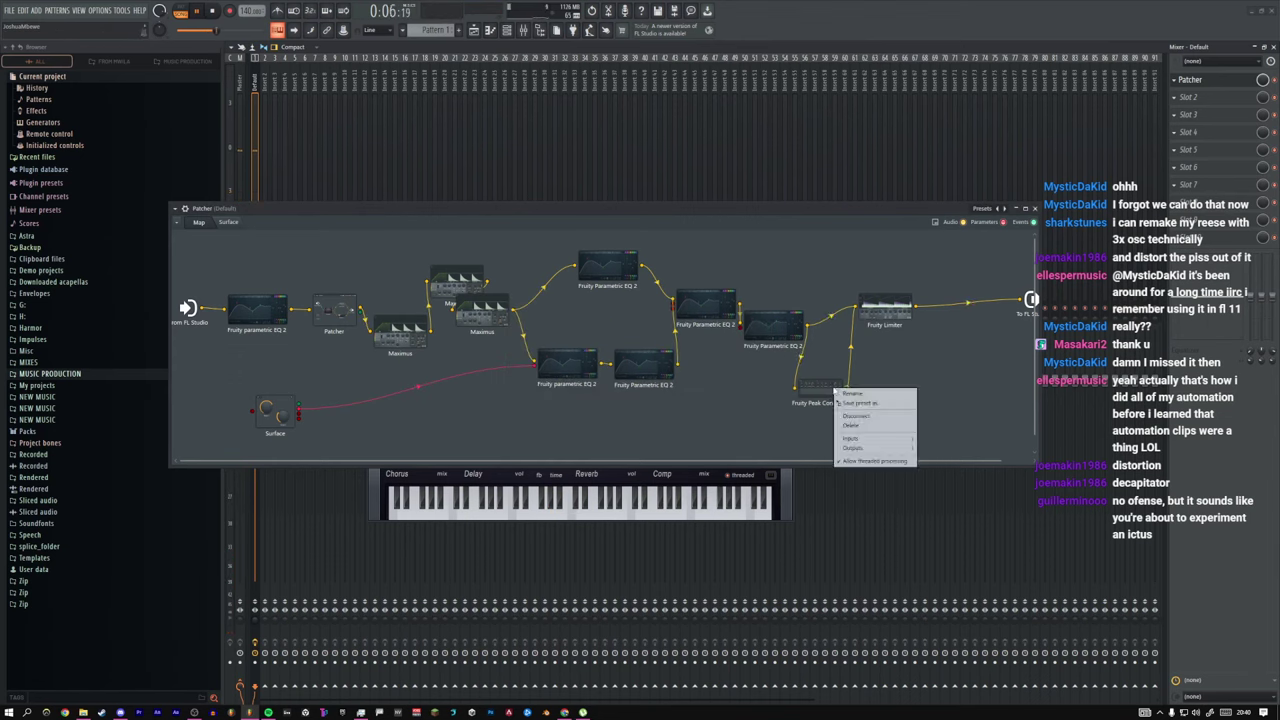
{"action": "left_click", "coordinate": [849, 372]}
{"action": "right_click", "coordinate": [847, 389]}
{"action": "mouse_move", "coordinate": [880, 409]}
{"action": "left_click", "coordinate": [916, 425]}
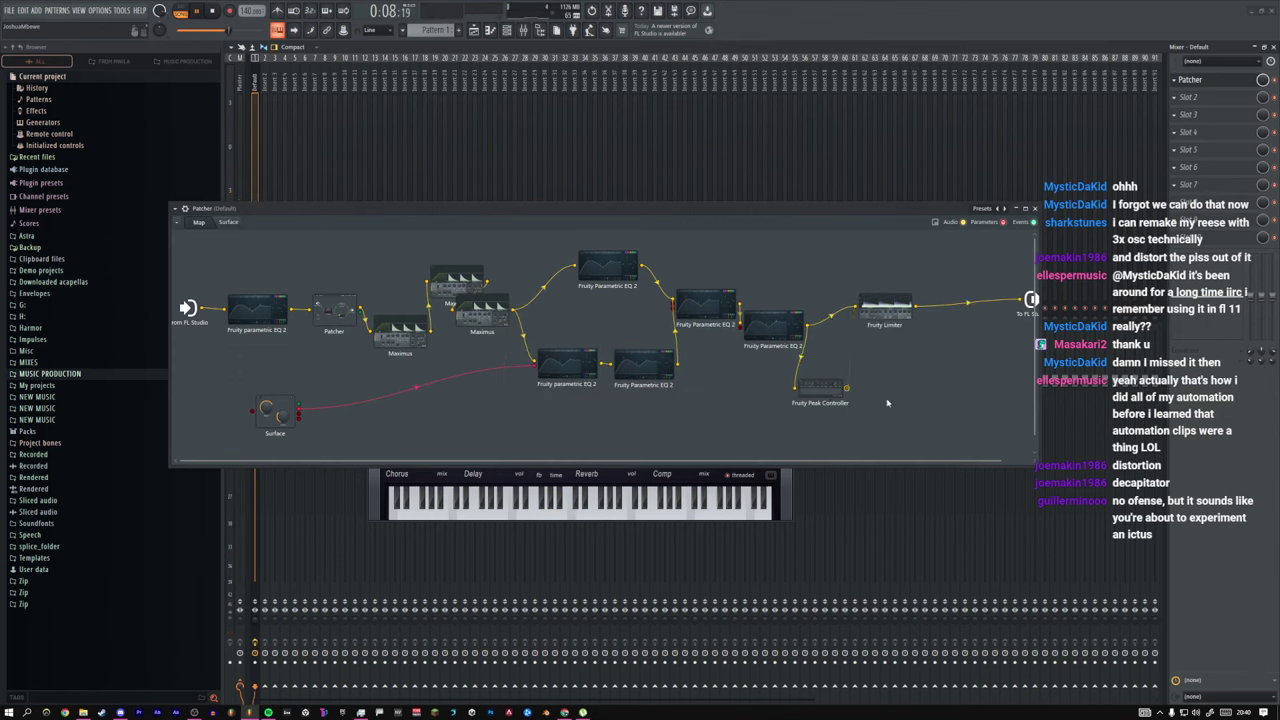
{"action": "right_click", "coordinate": [831, 394]}
{"action": "mouse_move", "coordinate": [862, 450]}
{"action": "mouse_move", "coordinate": [928, 460]}
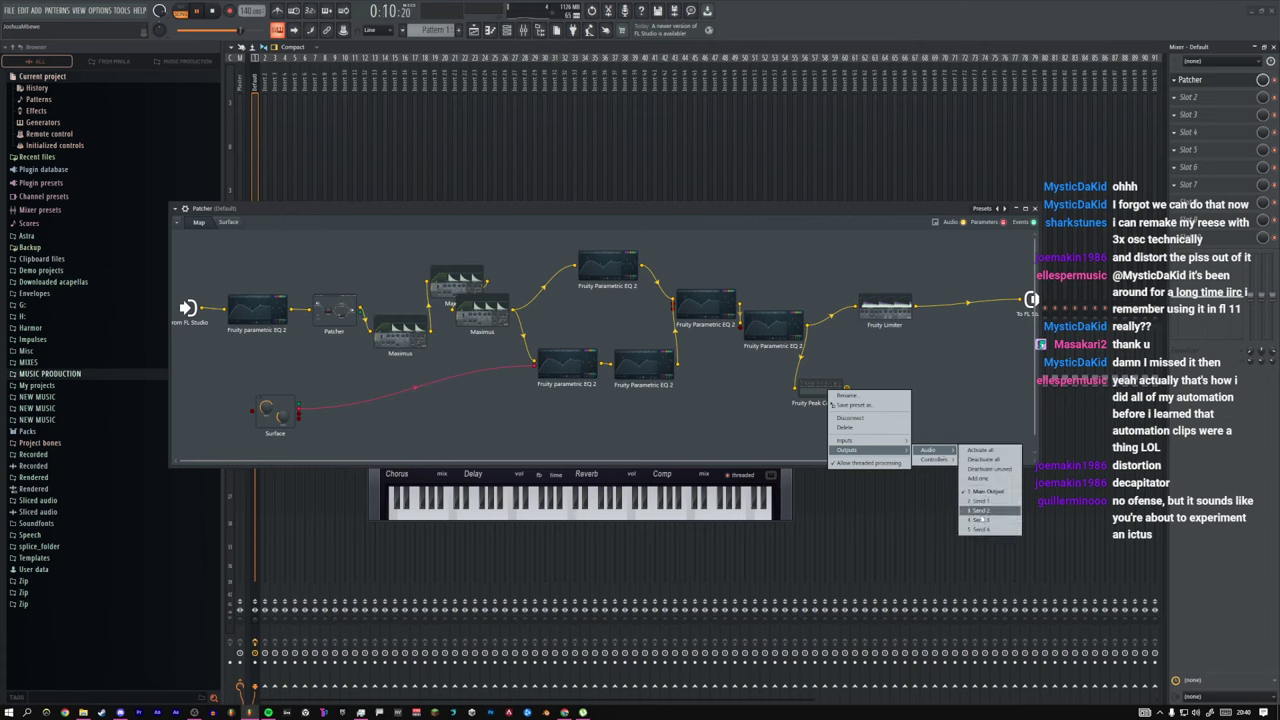
{"action": "left_click", "coordinate": [981, 503]}
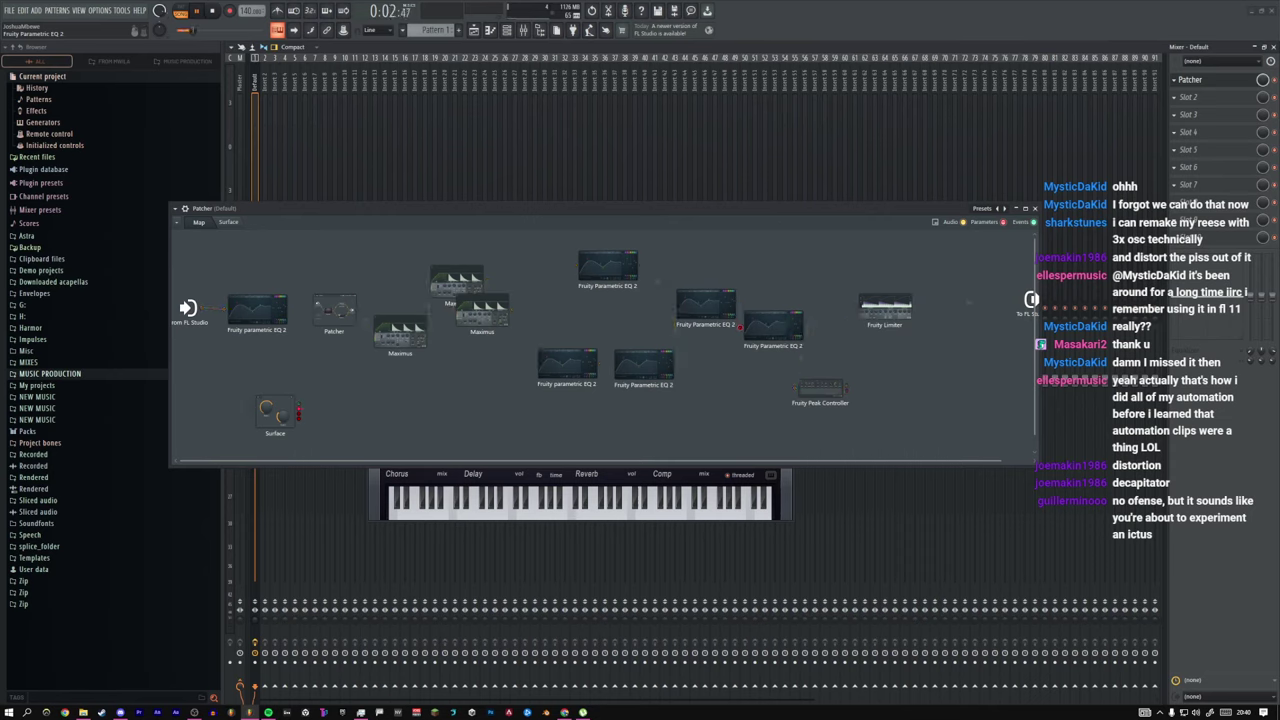
Step: Feed the Fruity Peak Controller from the EQ before the last one and link it to the last EQ's band 2 frequency
{"action": "right_click", "coordinate": [827, 389]}
{"action": "left_click", "coordinate": [848, 417]}
{"action": "left_click_drag", "start_coordinate": [828, 390], "coordinate": [713, 392]}
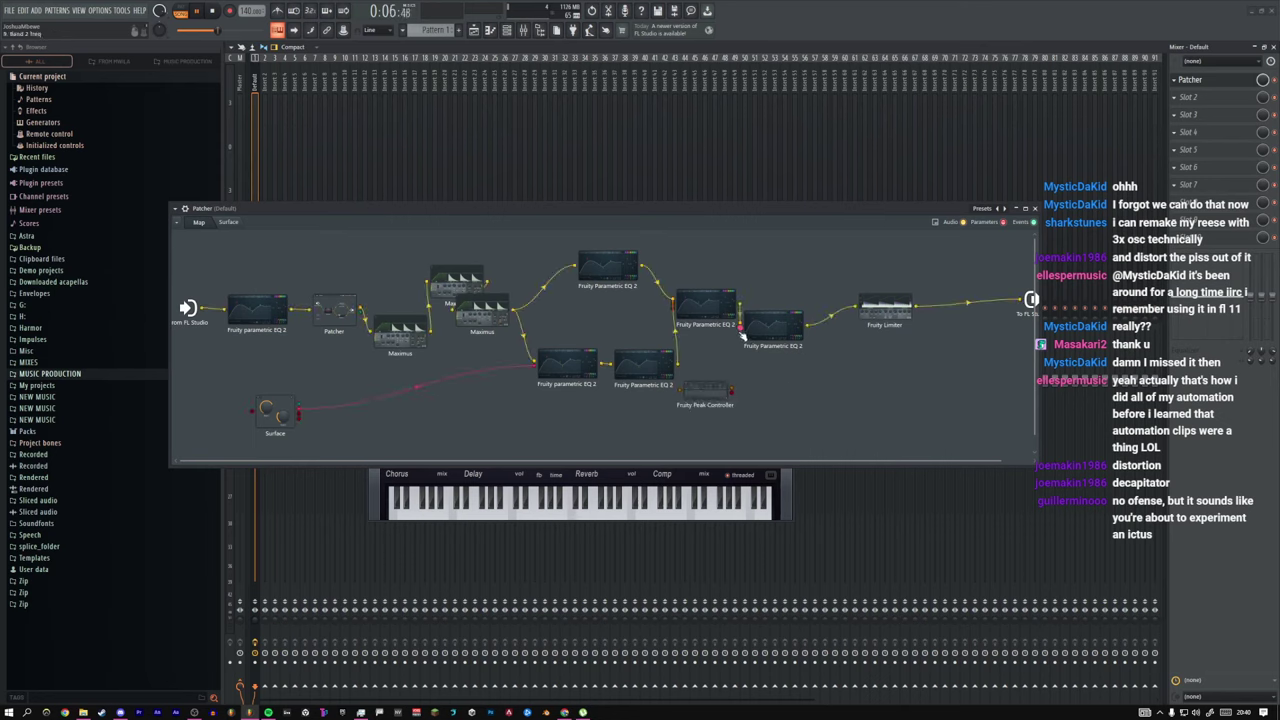
{"action": "left_click_drag", "start_coordinate": [741, 328], "coordinate": [721, 399]}
{"action": "left_click_drag", "start_coordinate": [740, 304], "coordinate": [705, 422]}
{"action": "left_click_drag", "start_coordinate": [764, 340], "coordinate": [827, 366]}
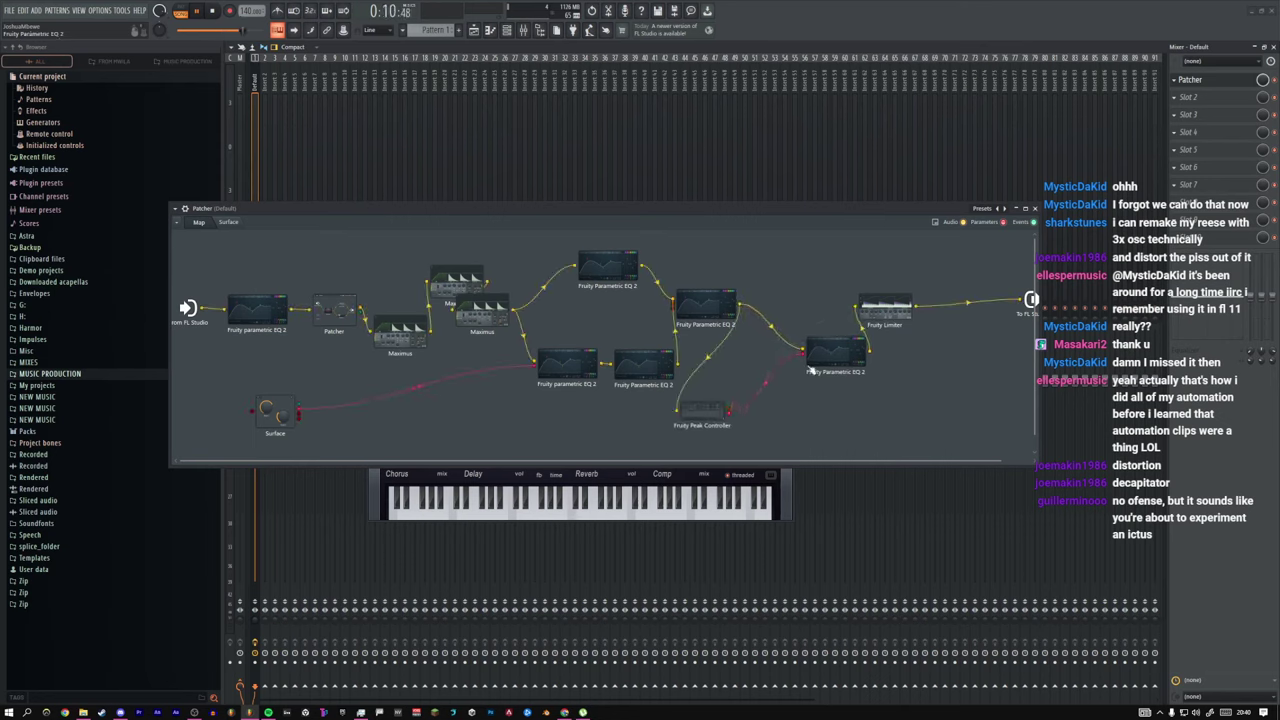
{"action": "left_click_drag", "start_coordinate": [708, 420], "coordinate": [766, 408]}
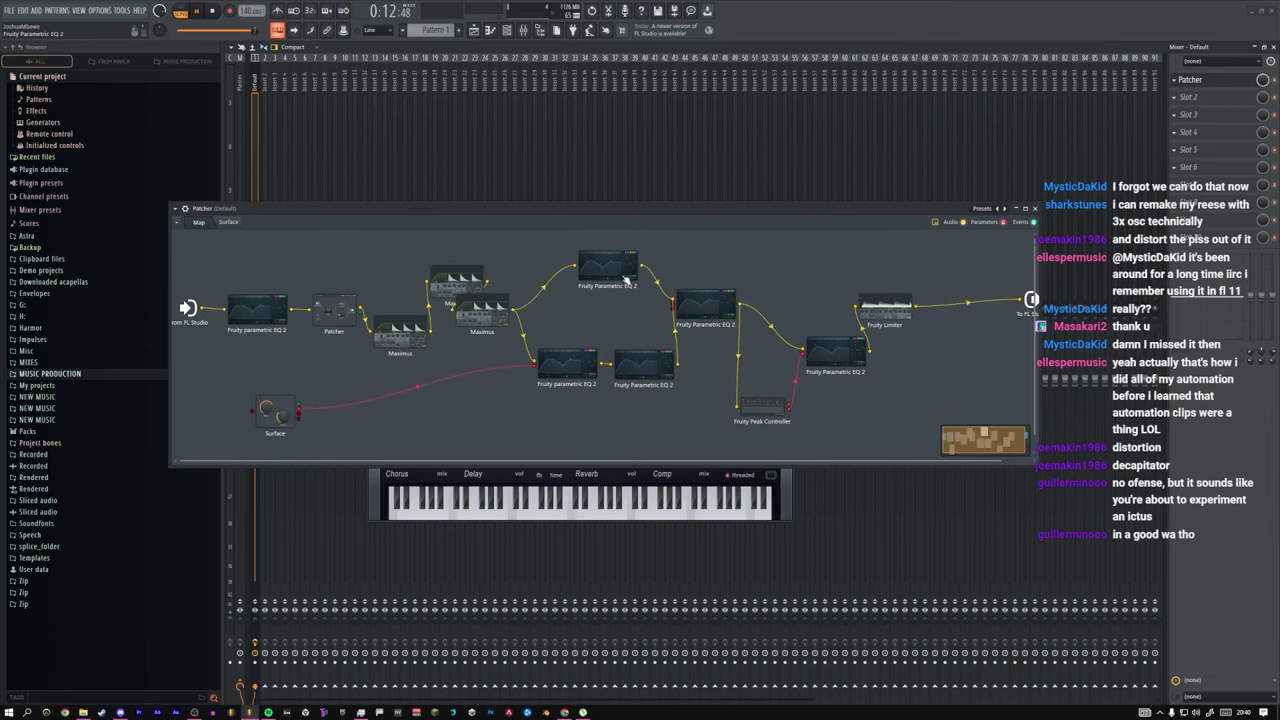
Step: Audition the modulated EQ and activate its band 2 level as an additional Patcher parameter input
{"action": "left_click", "coordinate": [681, 487]}
{"action": "double_click", "coordinate": [833, 346]}
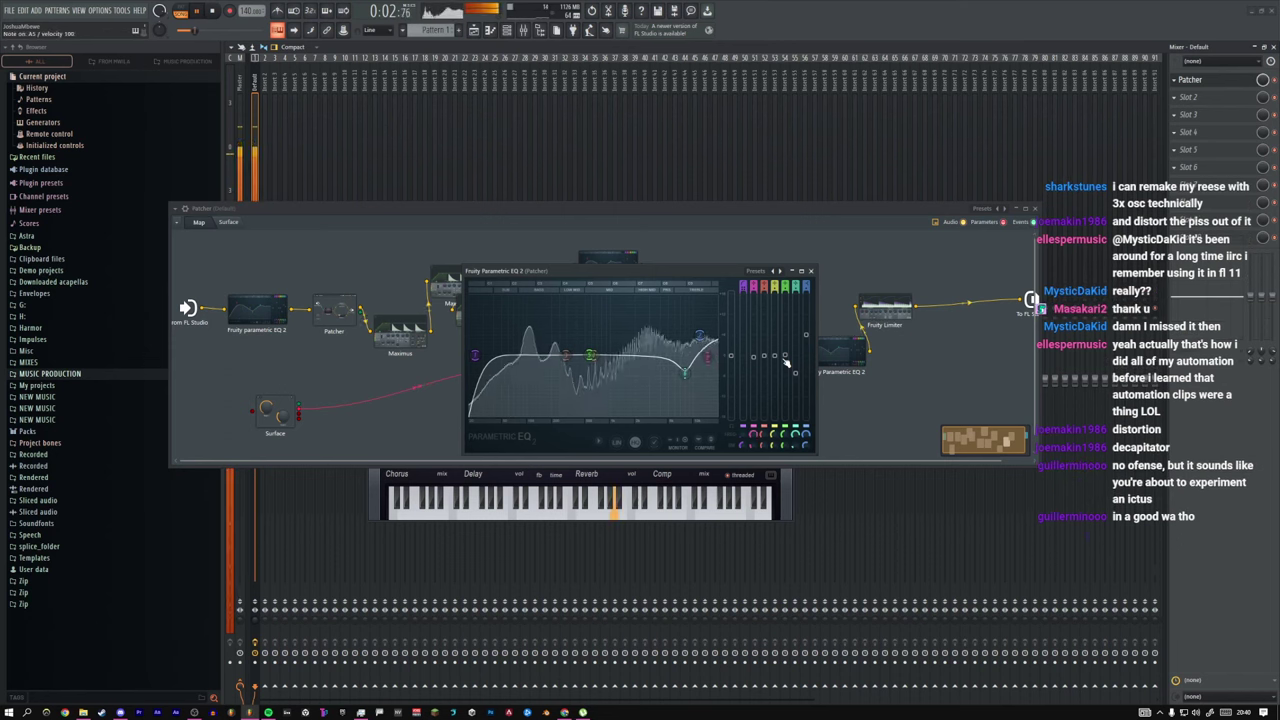
{"action": "right_click", "coordinate": [754, 355]}
{"action": "left_click", "coordinate": [776, 368]}
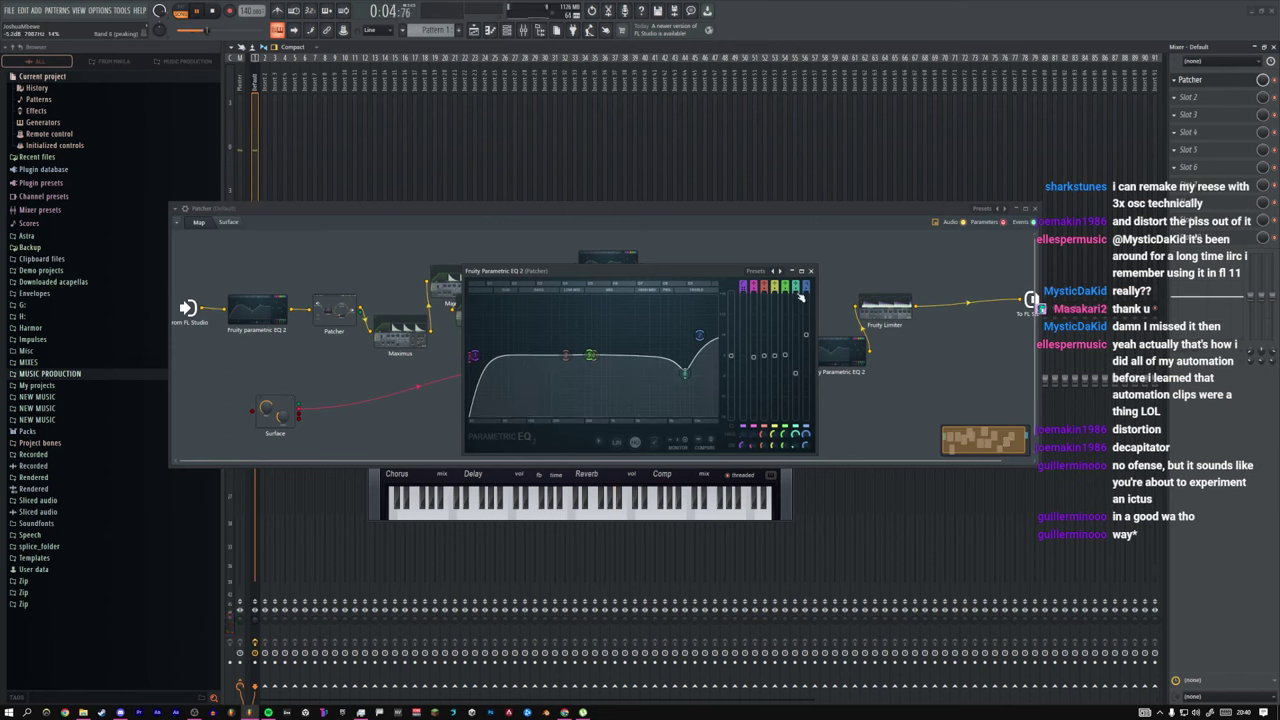
{"action": "left_click", "coordinate": [811, 271]}
Step: Disconnect the Peak Controller from the EQ's band 2 frequency and link its Peak output to the band 2 level
{"action": "right_click", "coordinate": [803, 355]}
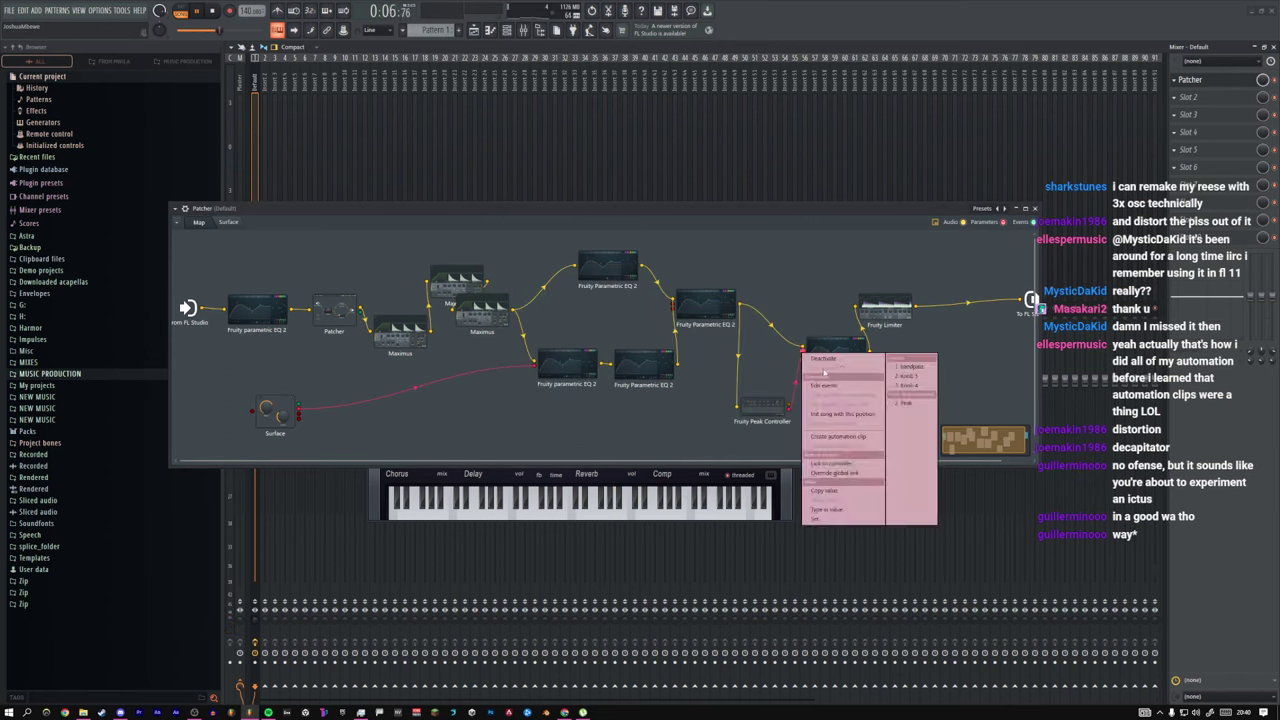
{"action": "right_click", "coordinate": [802, 358]}
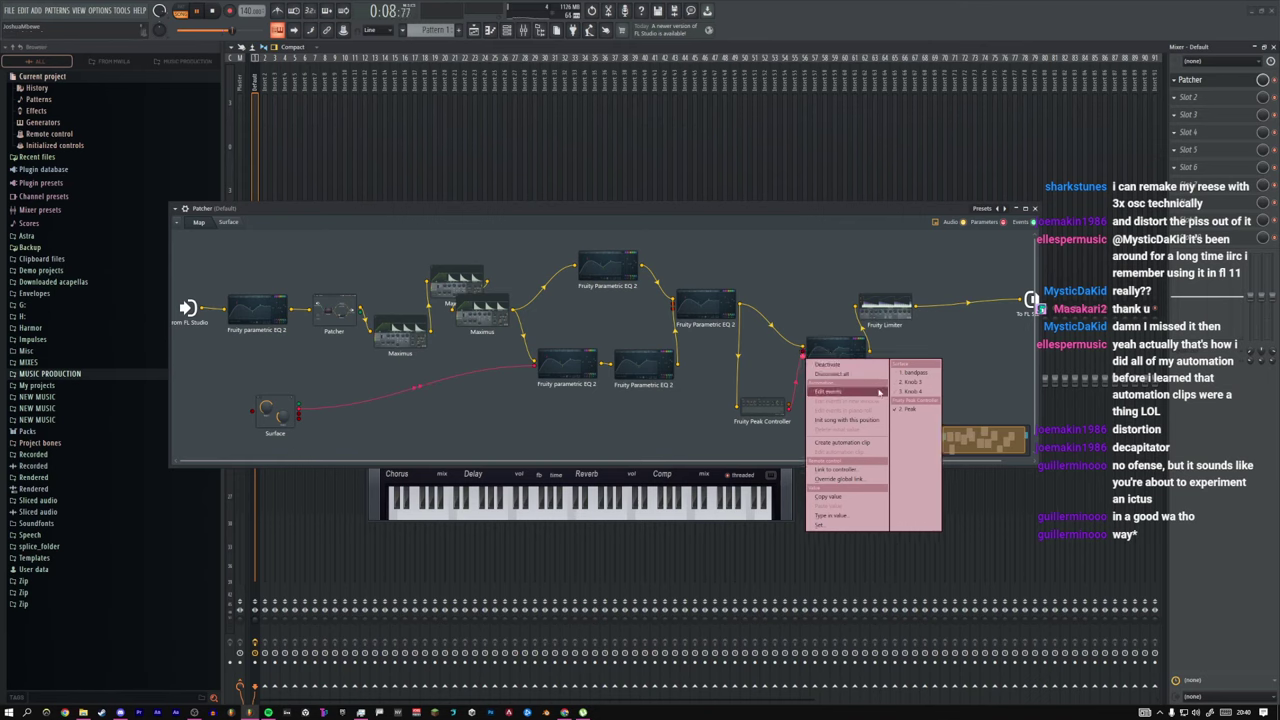
{"action": "left_click", "coordinate": [830, 374]}
{"action": "right_click", "coordinate": [782, 363]}
{"action": "right_click", "coordinate": [802, 351]}
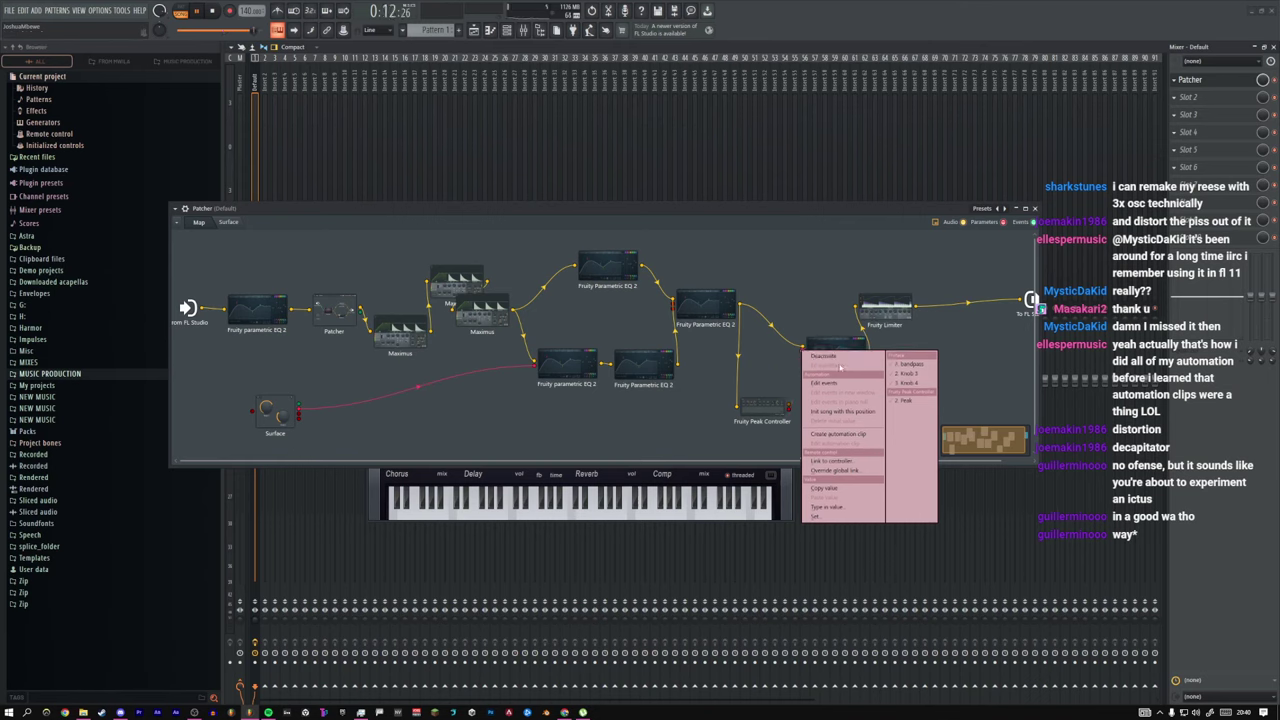
{"action": "left_click", "coordinate": [895, 400]}
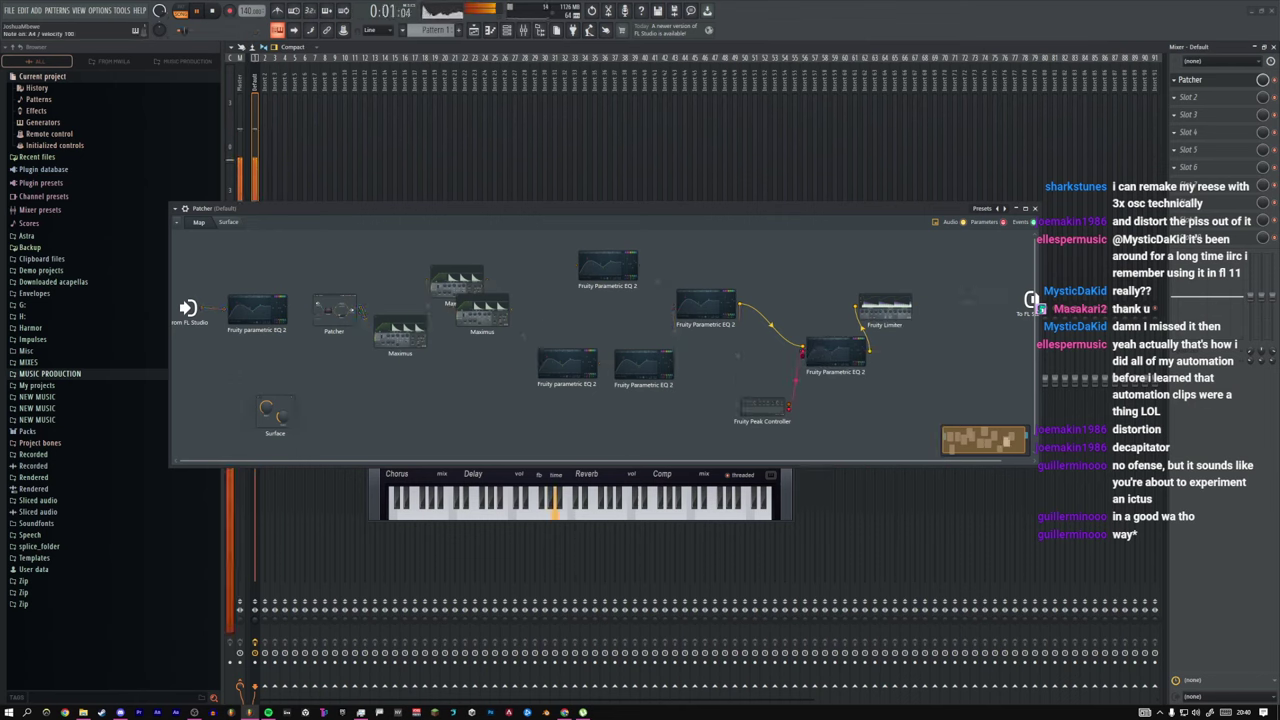
Step: Open the modulated EQ and the Fruity Peak Controller and arrange their windows side by side
{"action": "double_click", "coordinate": [816, 354]}
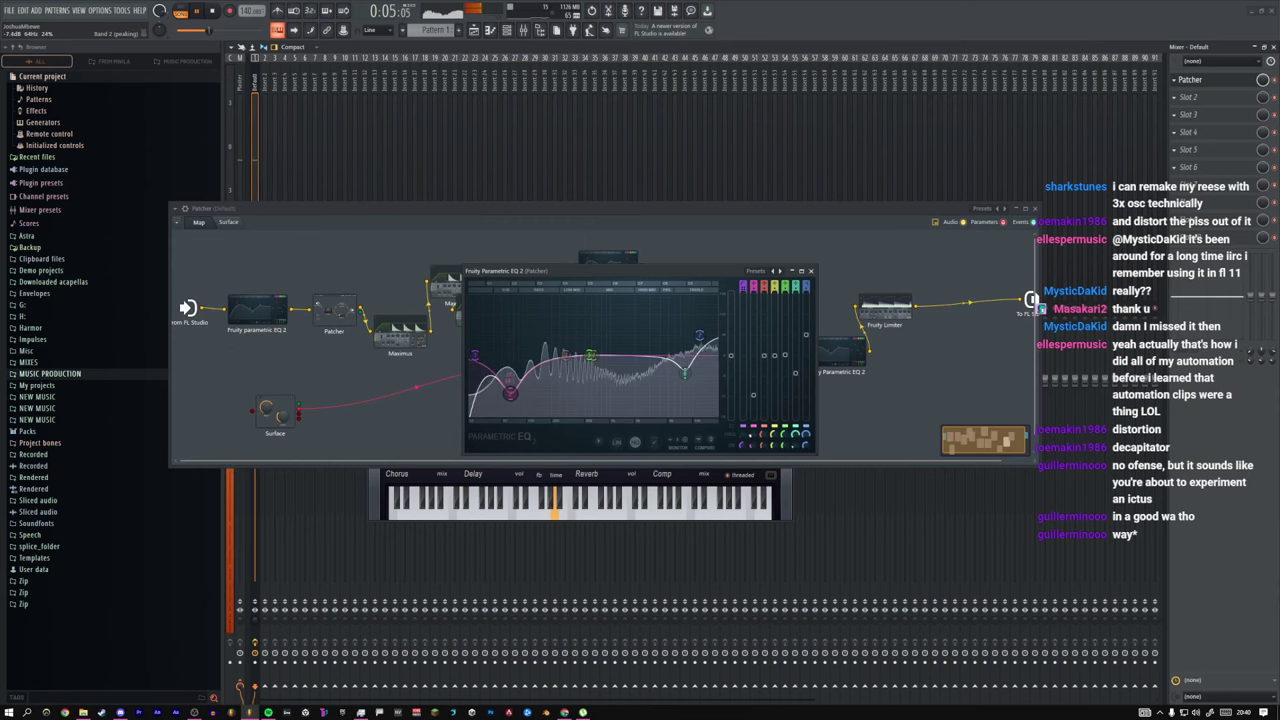
{"action": "left_click_drag", "start_coordinate": [678, 277], "coordinate": [532, 363]}
{"action": "double_click", "coordinate": [772, 404]}
{"action": "double_click", "coordinate": [826, 362]}
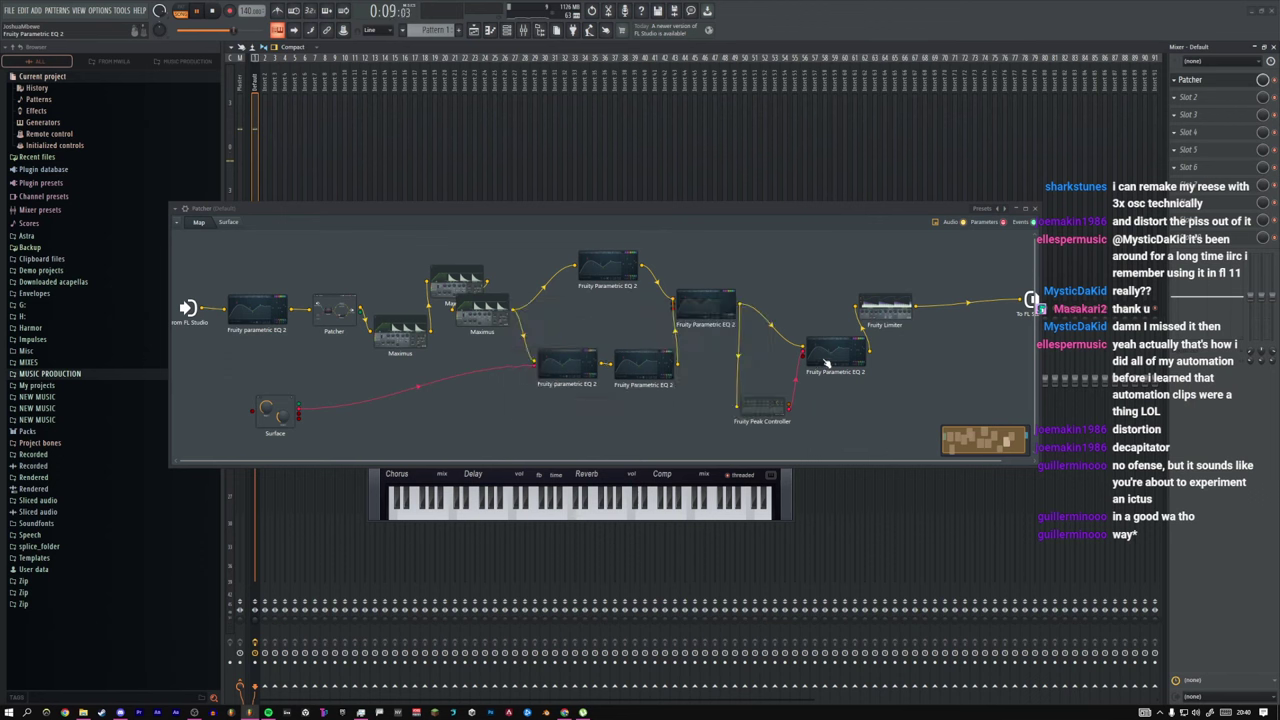
{"action": "left_click", "coordinate": [762, 403]}
{"action": "double_click", "coordinate": [766, 408]}
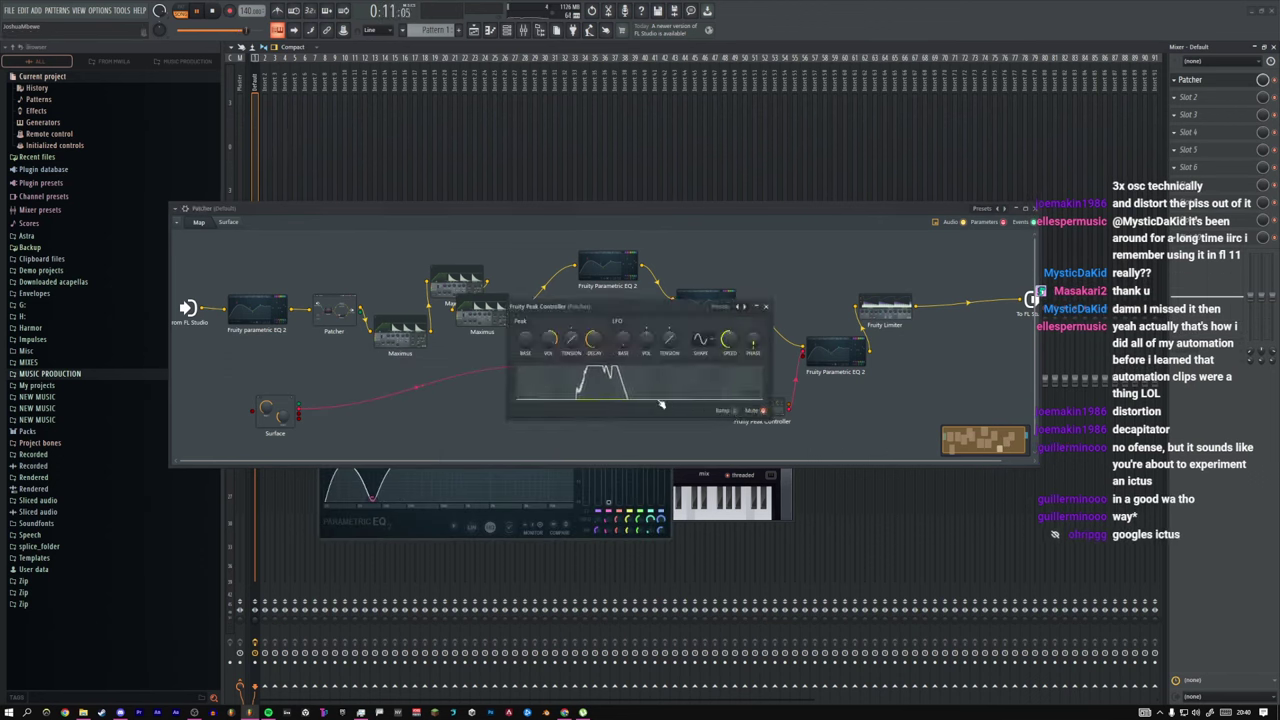
{"action": "left_click", "coordinate": [536, 492]}
{"action": "left_click_drag", "start_coordinate": [634, 317], "coordinate": [803, 362]}
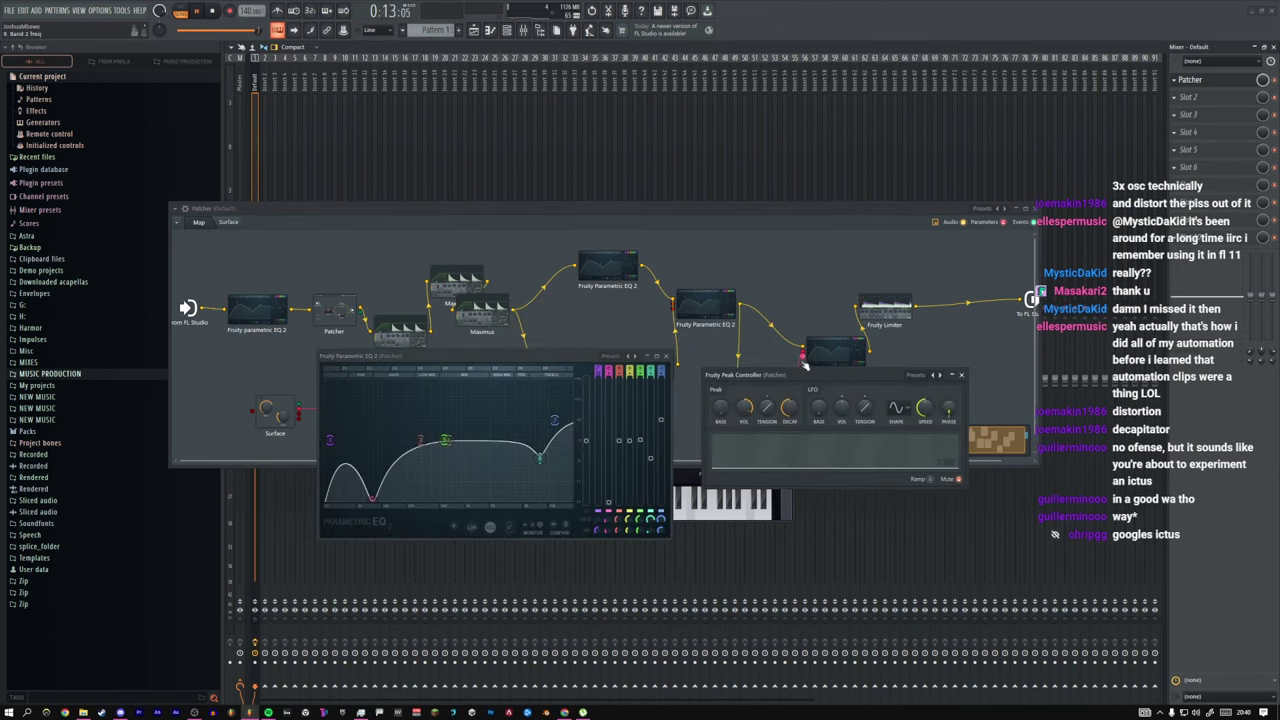
Step: Lower the Fruity Peak Controller's peak volume and raise its peak base to adjust how it moves band 2's level
{"action": "left_click", "coordinate": [577, 359]}
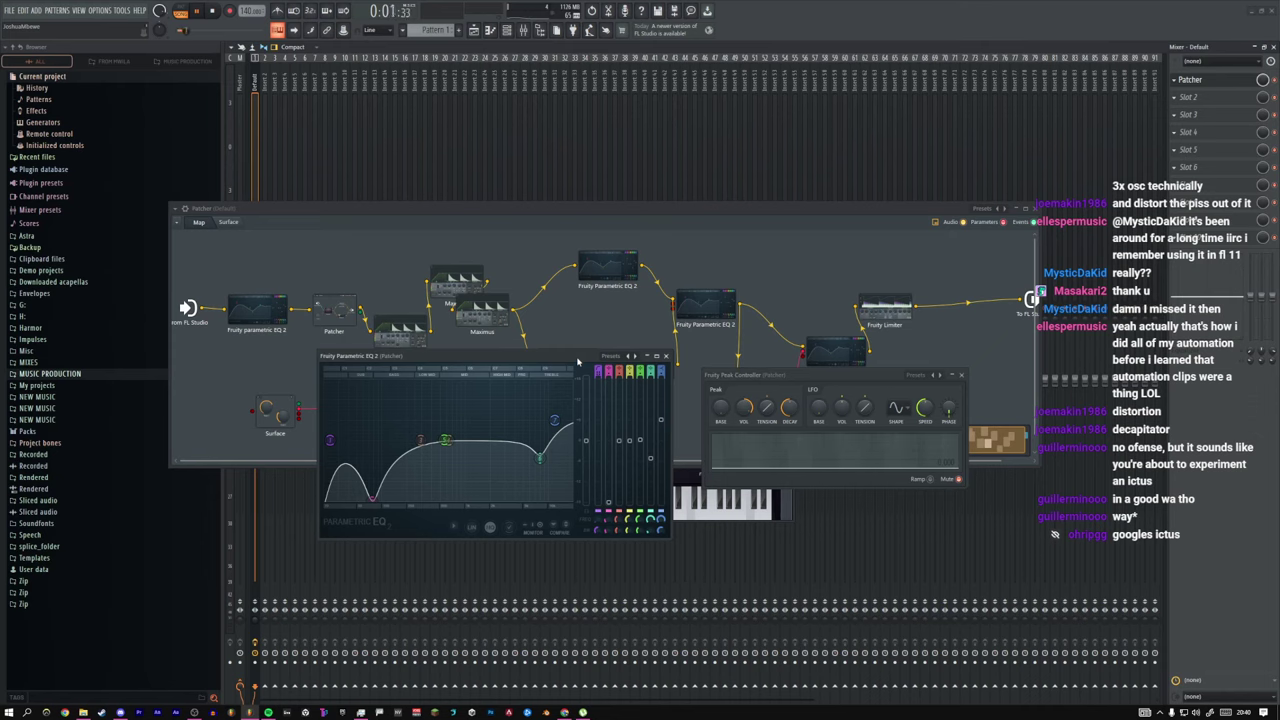
{"action": "left_click_drag", "start_coordinate": [744, 406], "coordinate": [743, 408]}
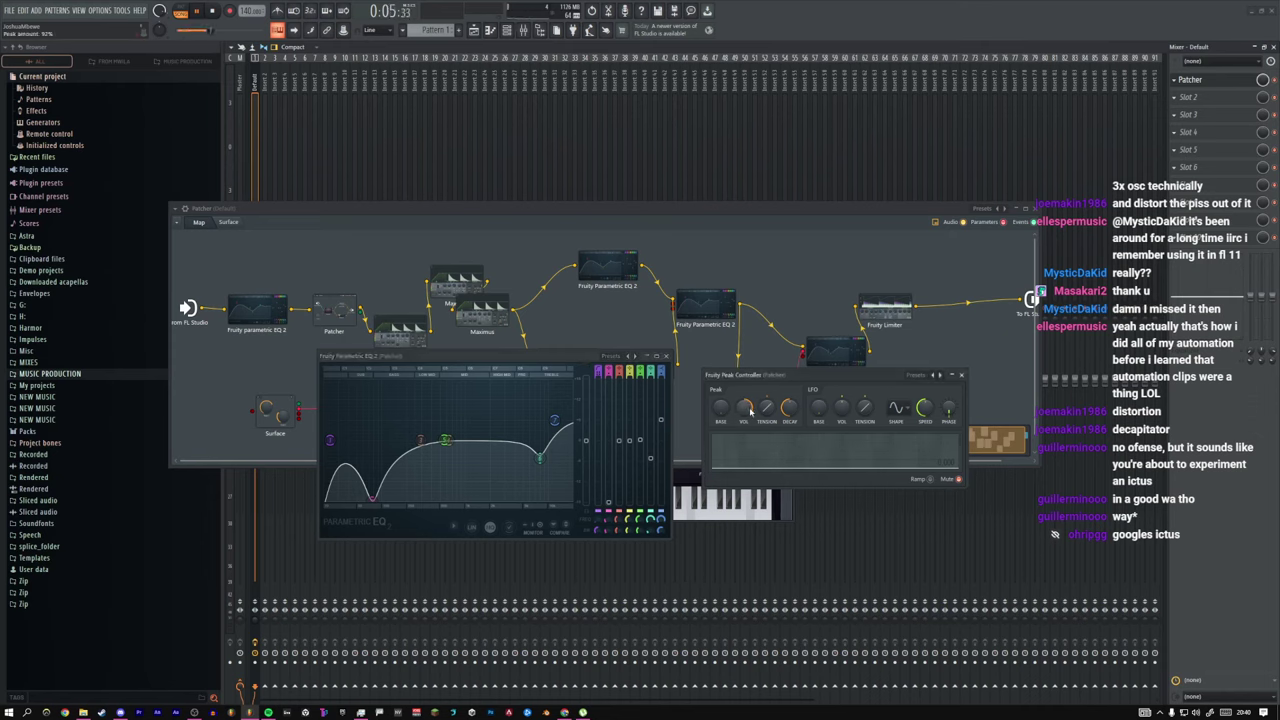
{"action": "left_click_drag", "start_coordinate": [750, 410], "coordinate": [750, 445]}
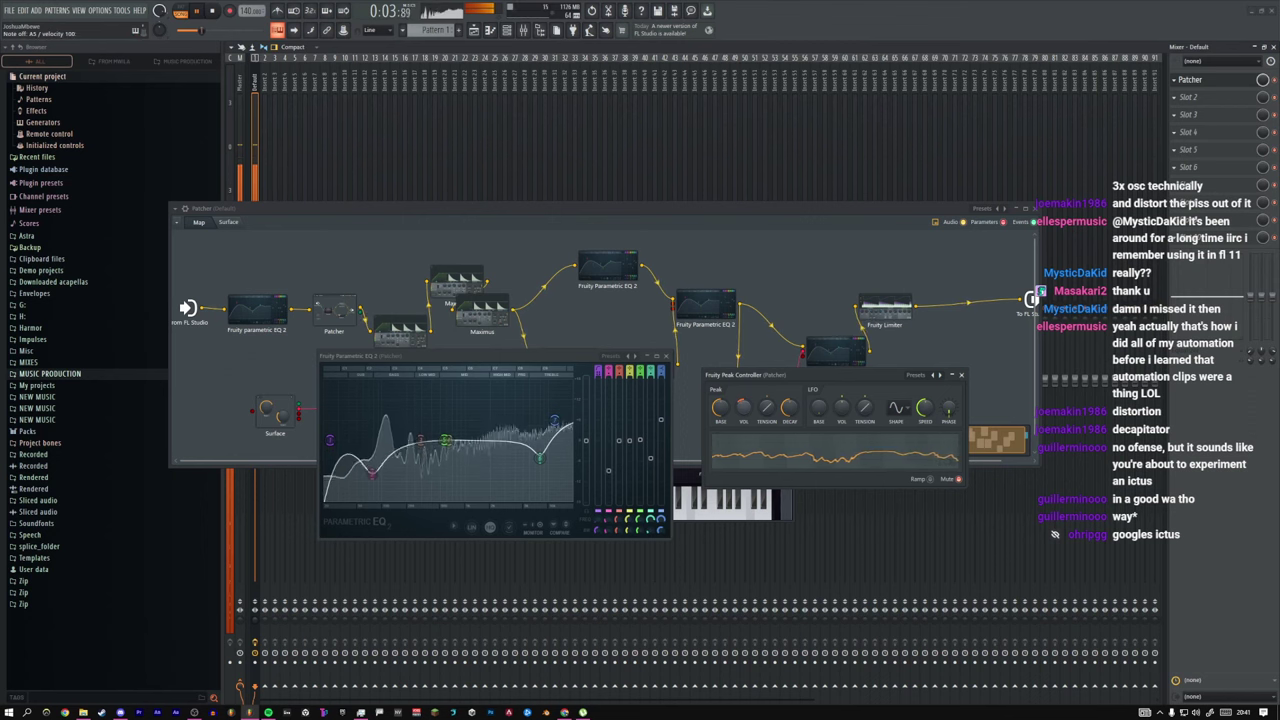
Step: Lower the high band in the Fruity Parametric EQ 2, play the bass through it, and move the EQ window clear of the patch nodes
{"action": "left_click_drag", "start_coordinate": [554, 421], "coordinate": [563, 439]}
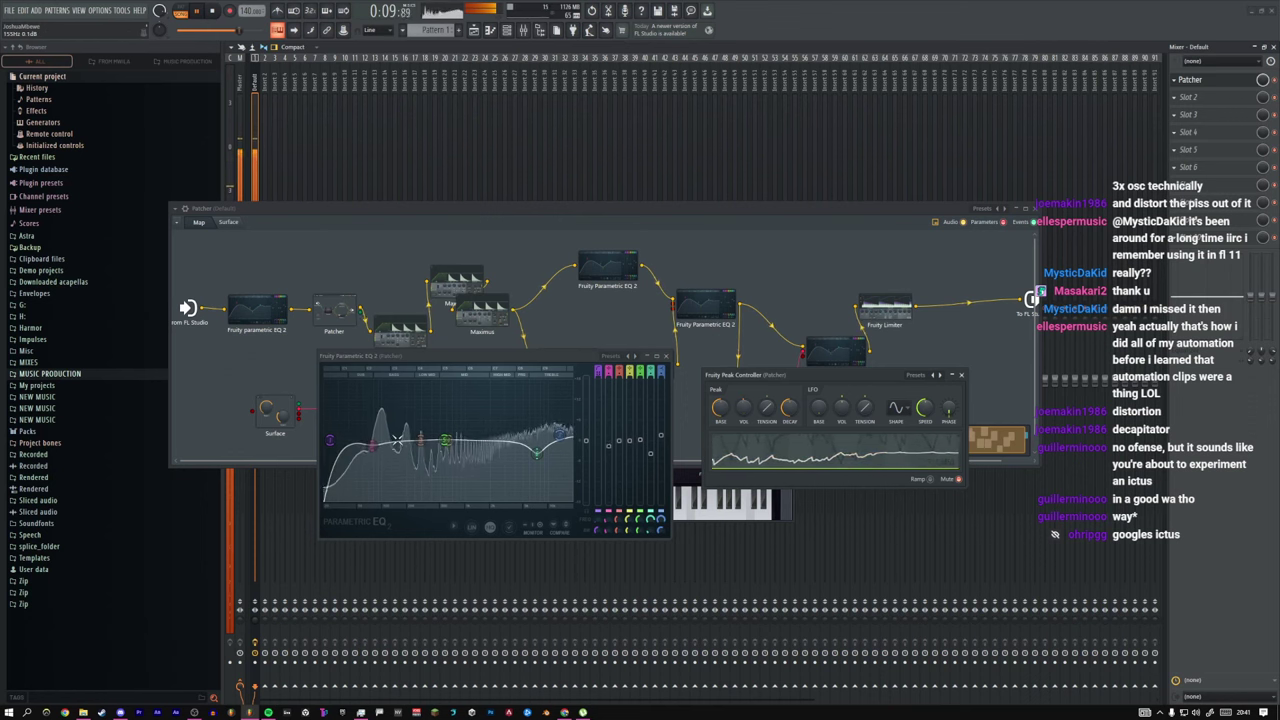
{"action": "left_click_drag", "start_coordinate": [597, 374], "coordinate": [597, 360]}
{"action": "key", "text": "space"}
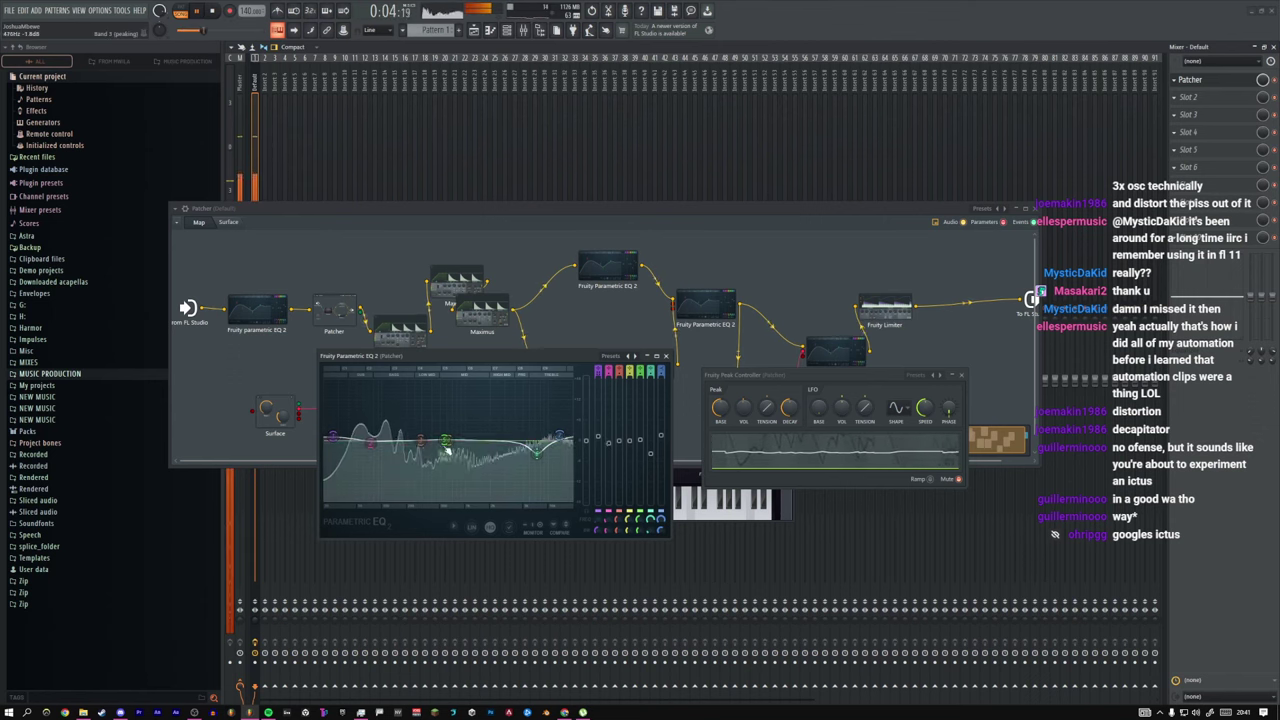
{"action": "left_click", "coordinate": [727, 412]}
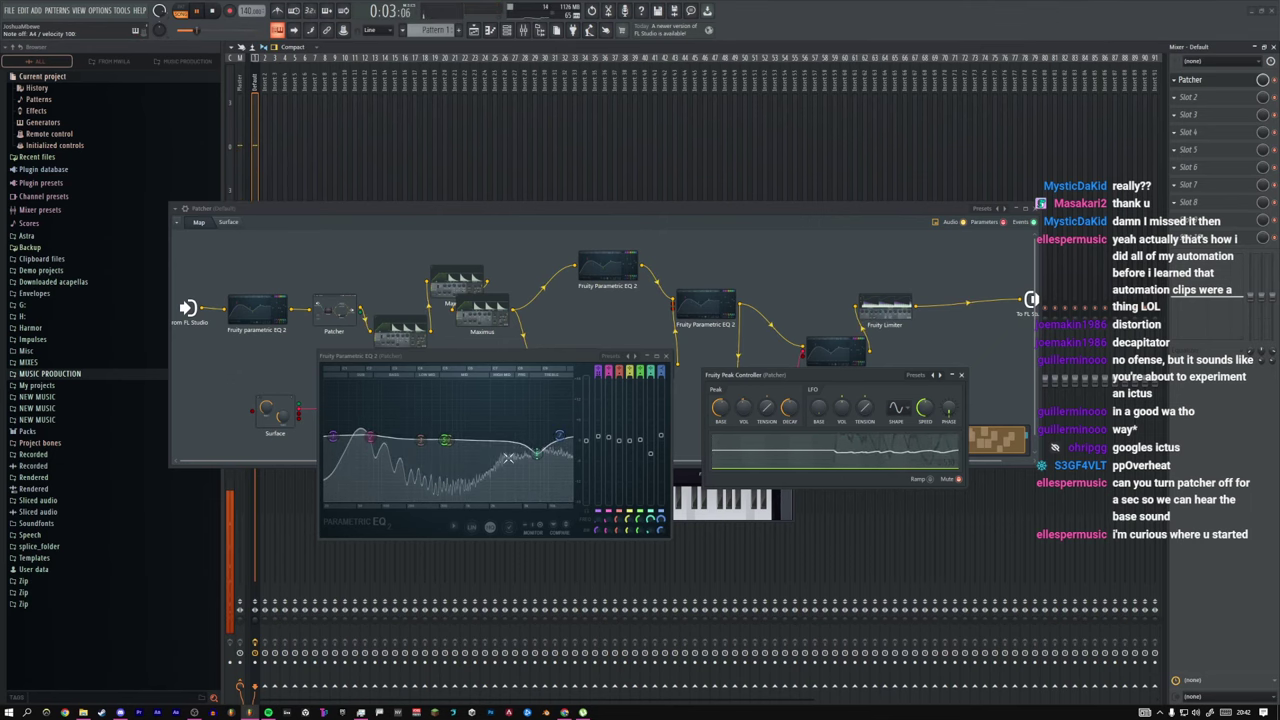
{"action": "left_click_drag", "start_coordinate": [542, 363], "coordinate": [660, 408]}
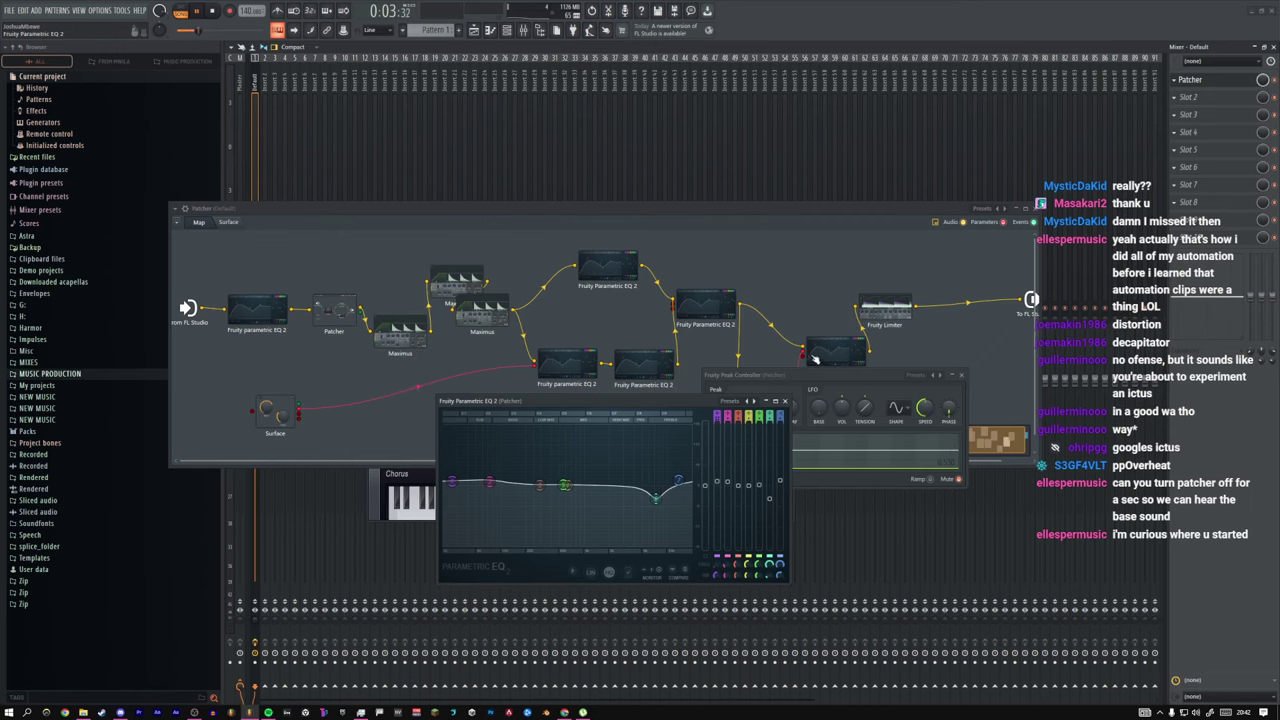
Step: Switch to Chrome, search Google for Kill The Noise pt 1 and open the "Kill The Noise (Part 1)" video on YouTube
{"action": "left_click", "coordinate": [565, 712]}
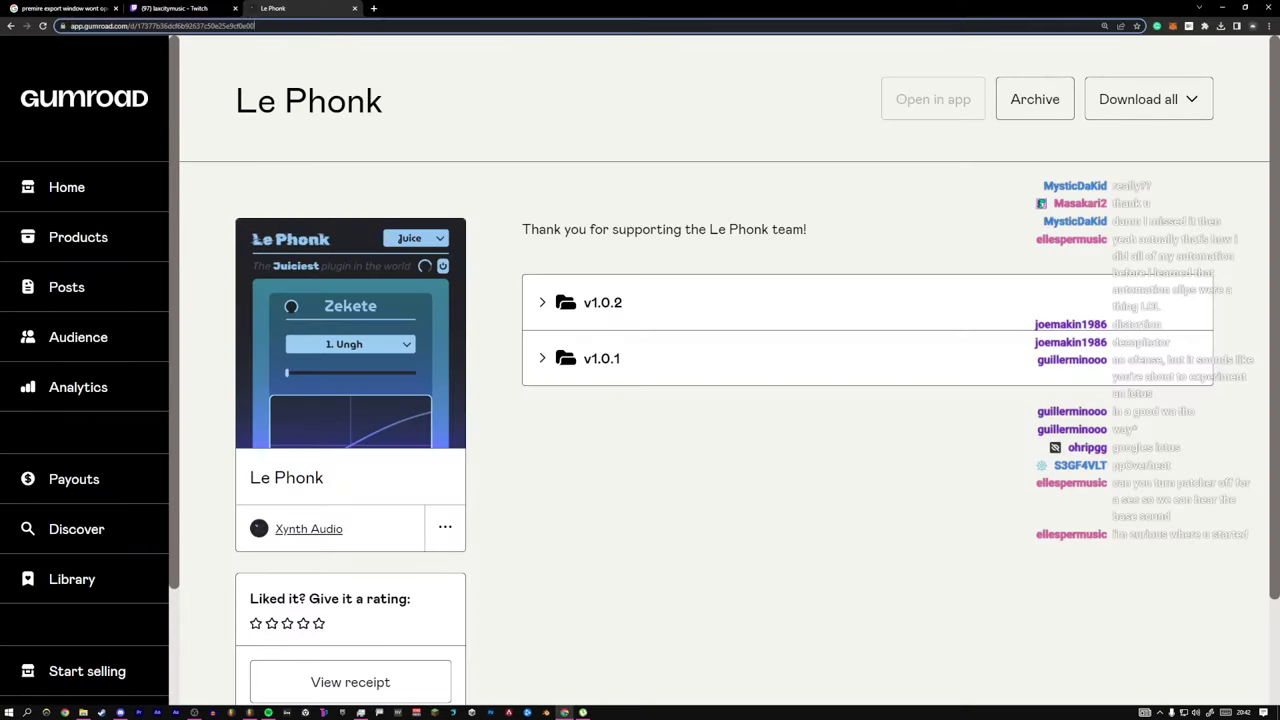
{"action": "left_click", "coordinate": [373, 8]}
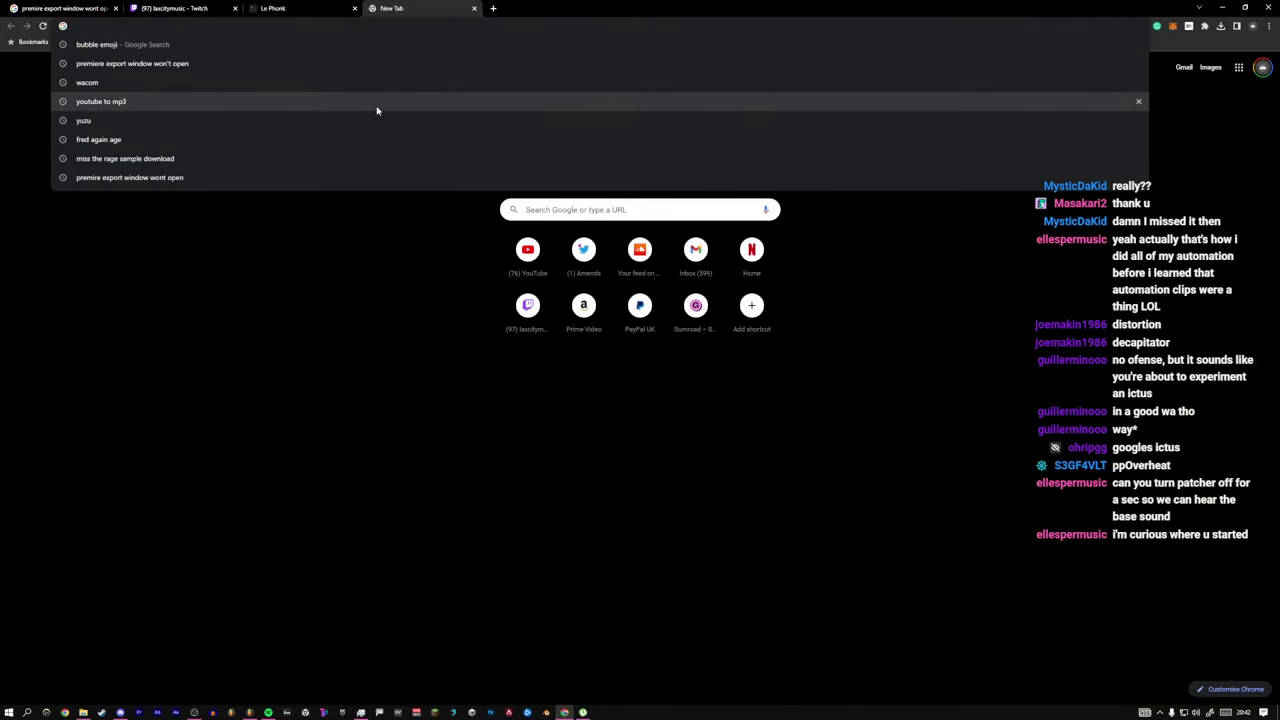
{"action": "type", "text": "nkill theb"}
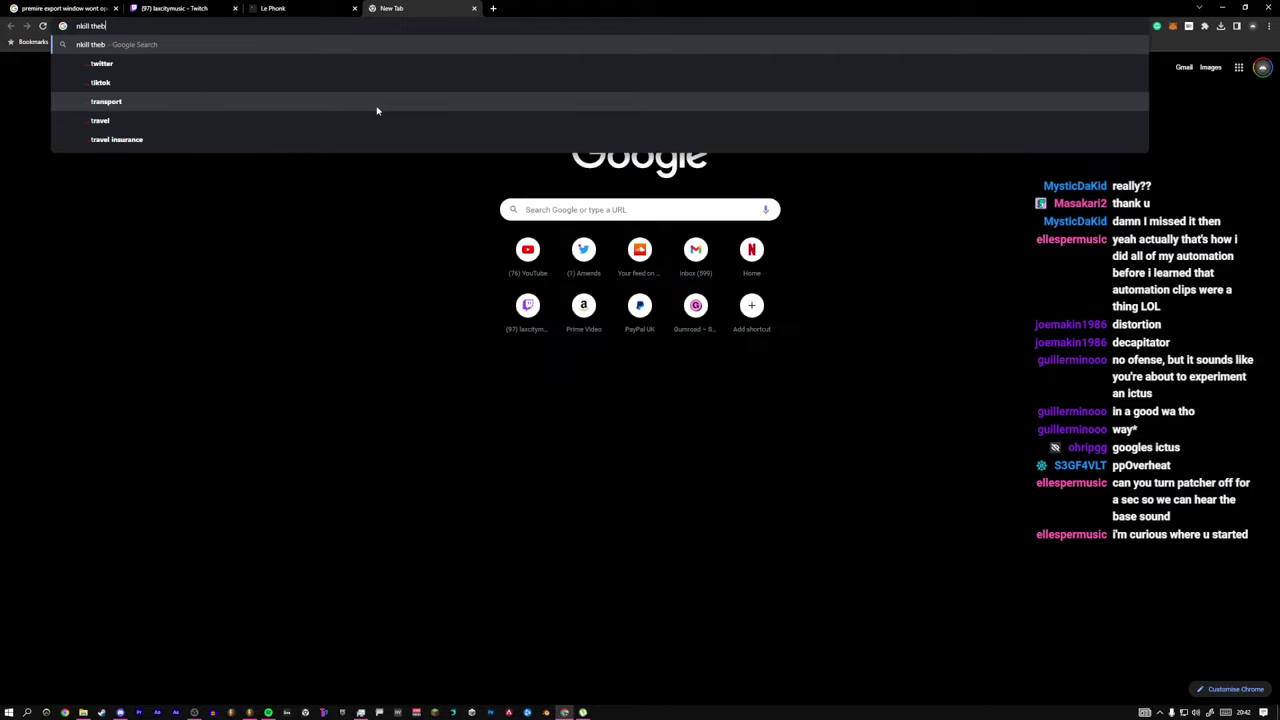
{"action": "type", "text": " nosie"}
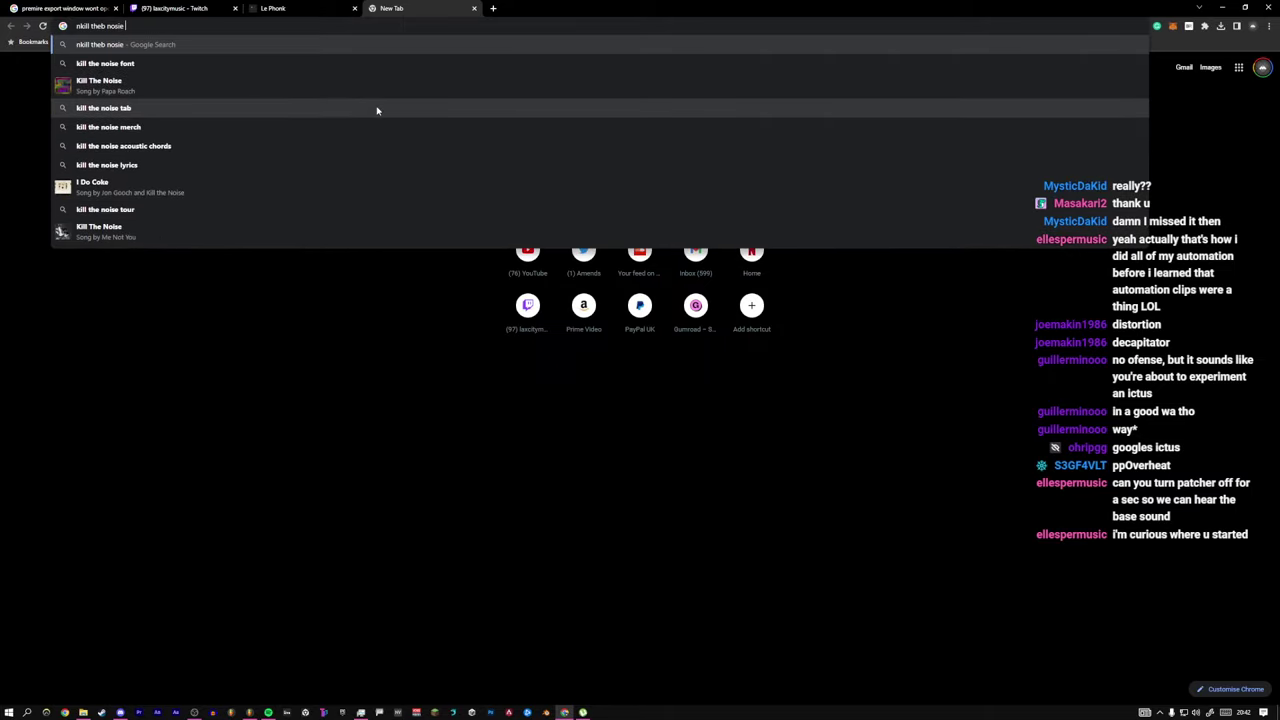
{"action": "type", "text": " pt 1"}
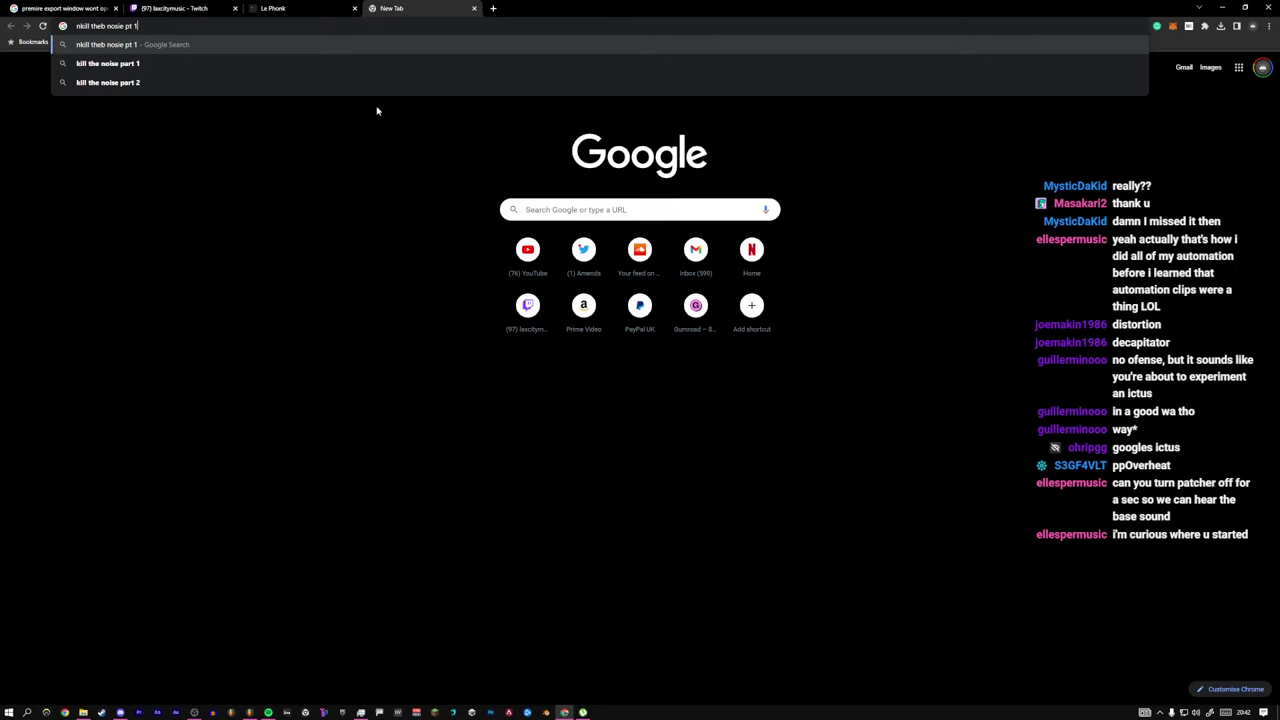
{"action": "key", "text": "Return"}
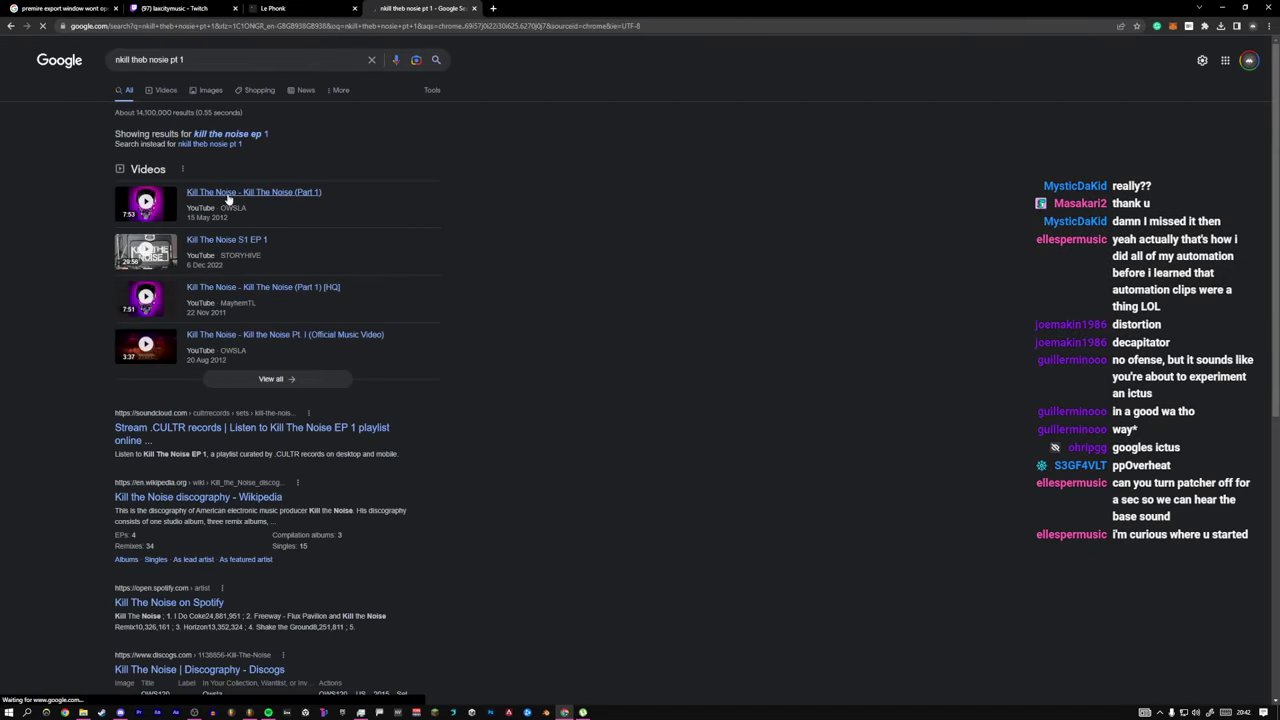
{"action": "left_click", "coordinate": [324, 241]}
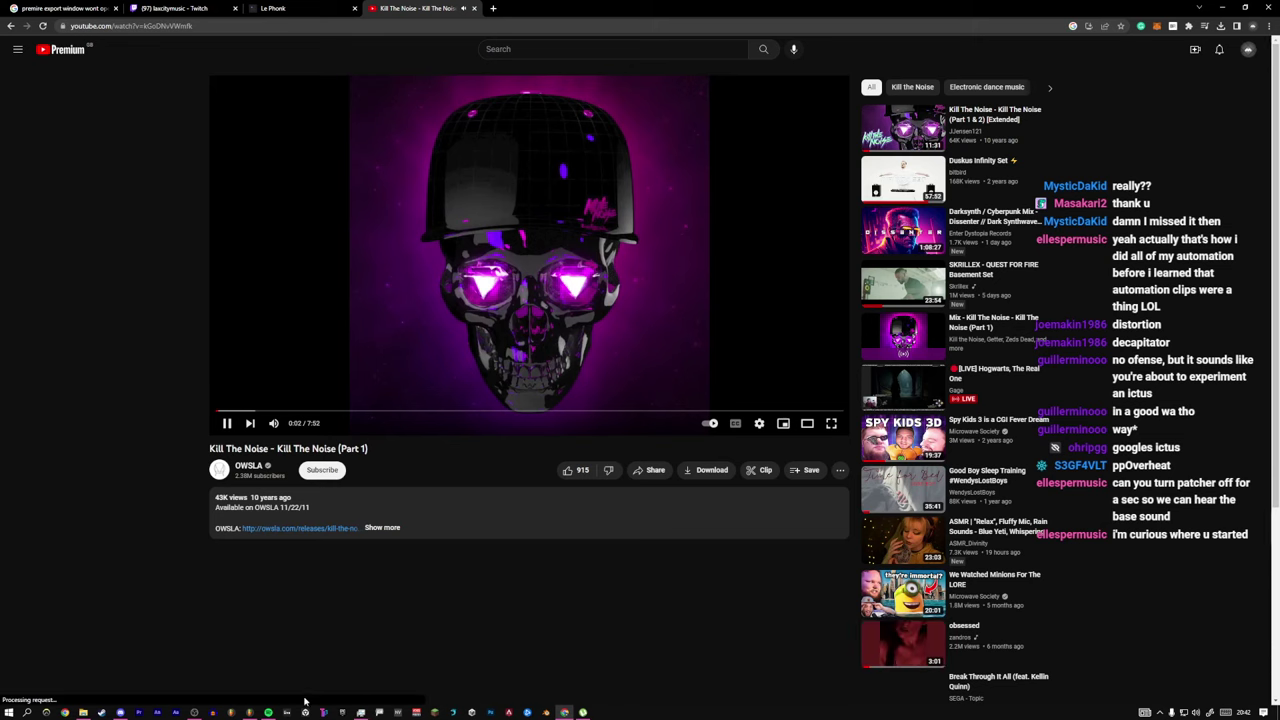
Step: Check the audio levels in OBS, and listen to several passages of the Kill The Noise video in Chrome up to about 3:06
{"action": "left_click", "coordinate": [176, 712]}
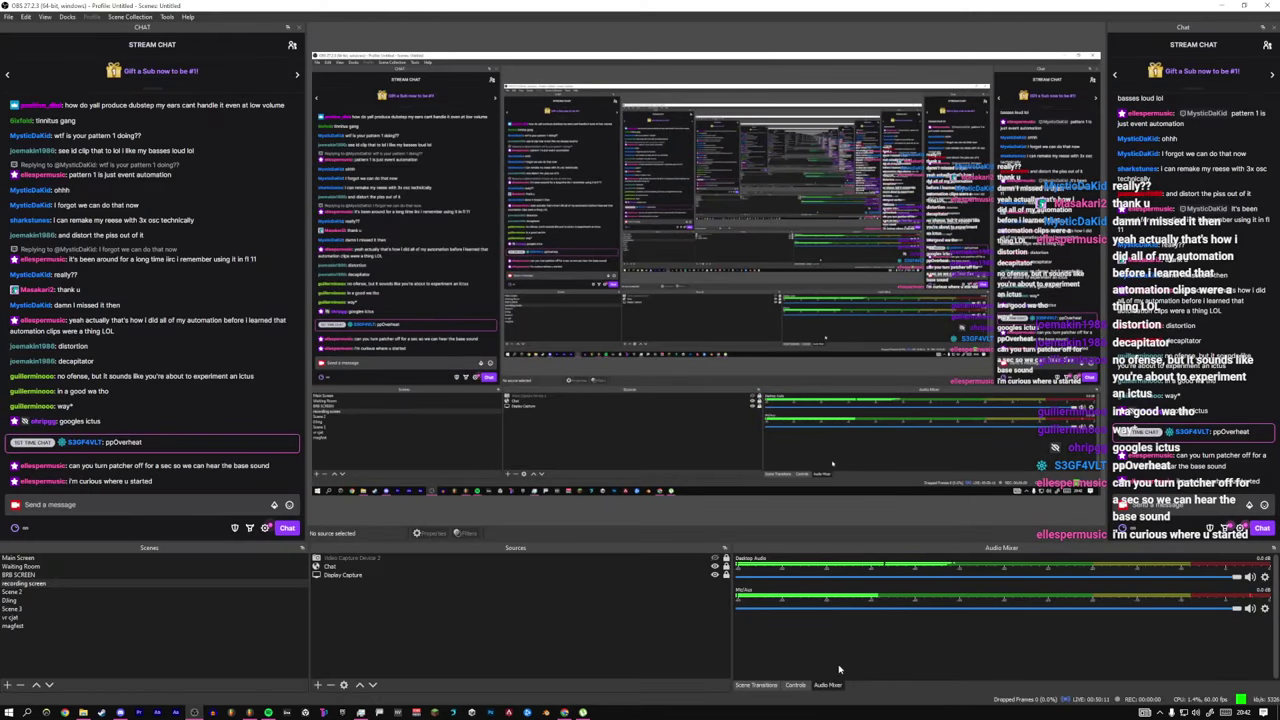
{"action": "left_click", "coordinate": [566, 713]}
{"action": "left_click", "coordinate": [355, 411]}
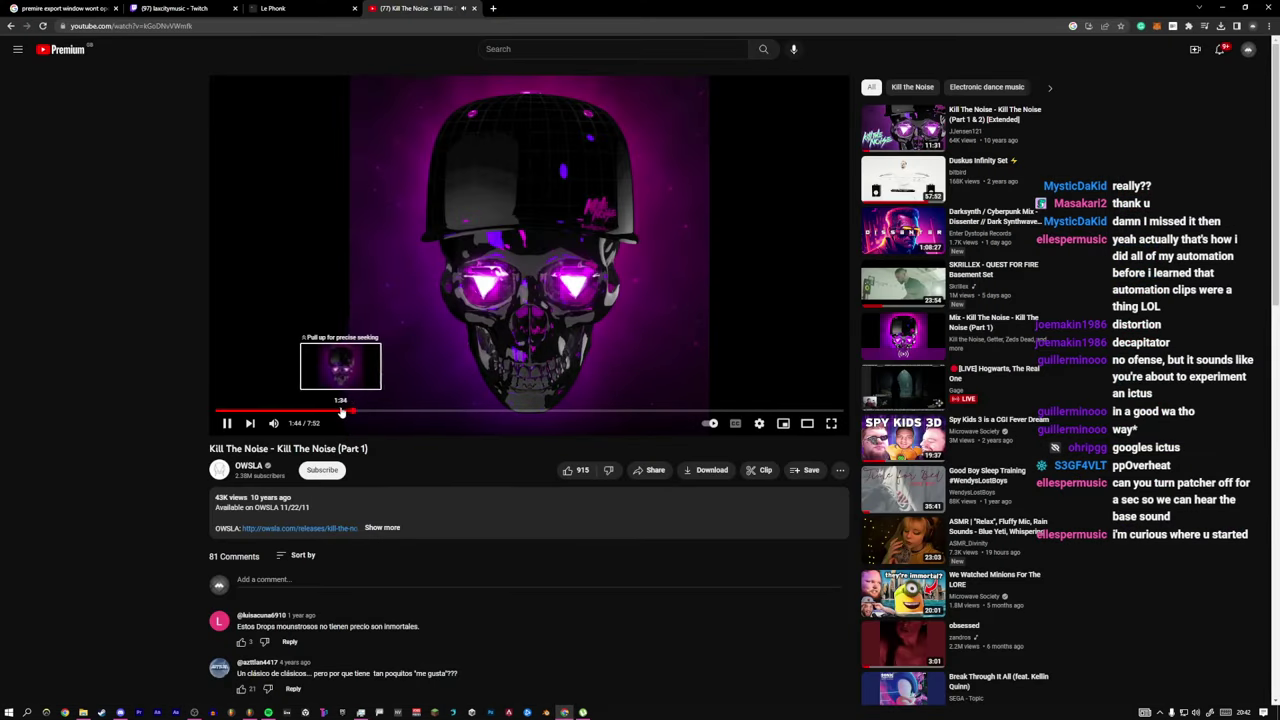
{"action": "left_click", "coordinate": [316, 411]}
{"action": "left_click_drag", "start_coordinate": [316, 413], "coordinate": [464, 415]}
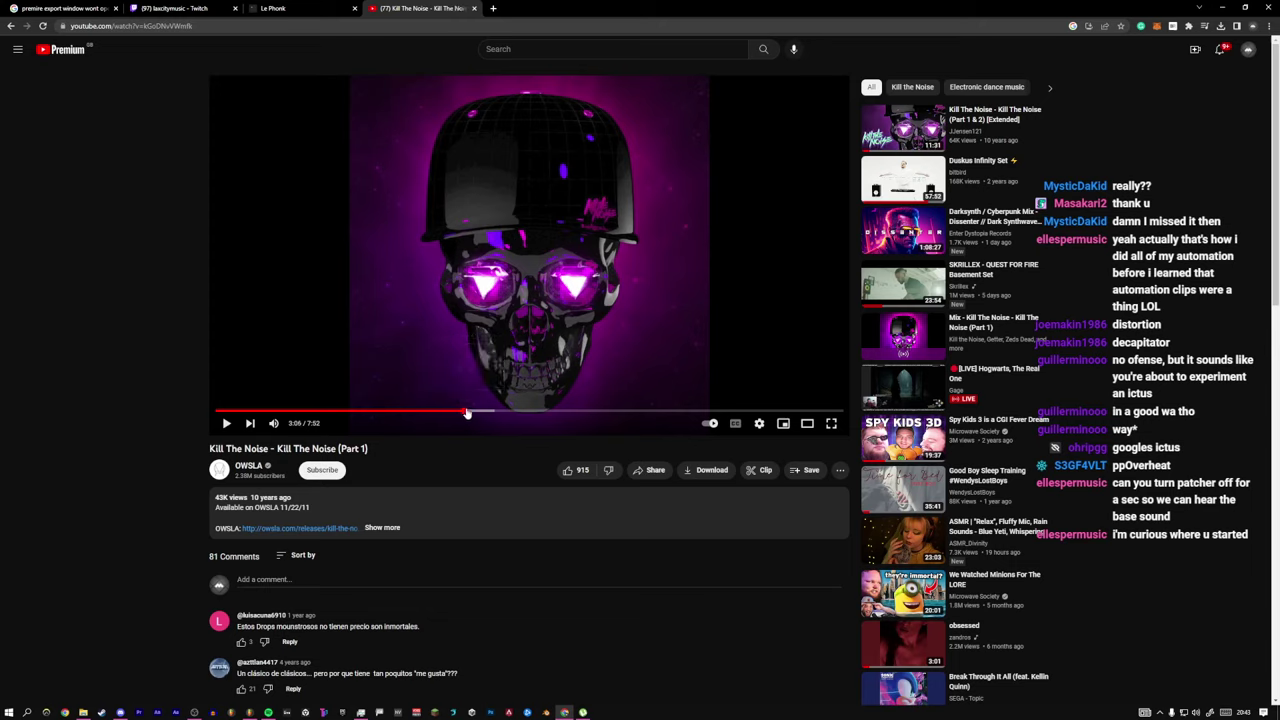
{"action": "key", "text": "space"}
{"action": "key", "text": "space"}
Step: Return to FL Studio, close the open plugin windows and move the last two EQs, the Peak Controller and the Limiter into a tidier layout
{"action": "key", "text": "super+Tab"}
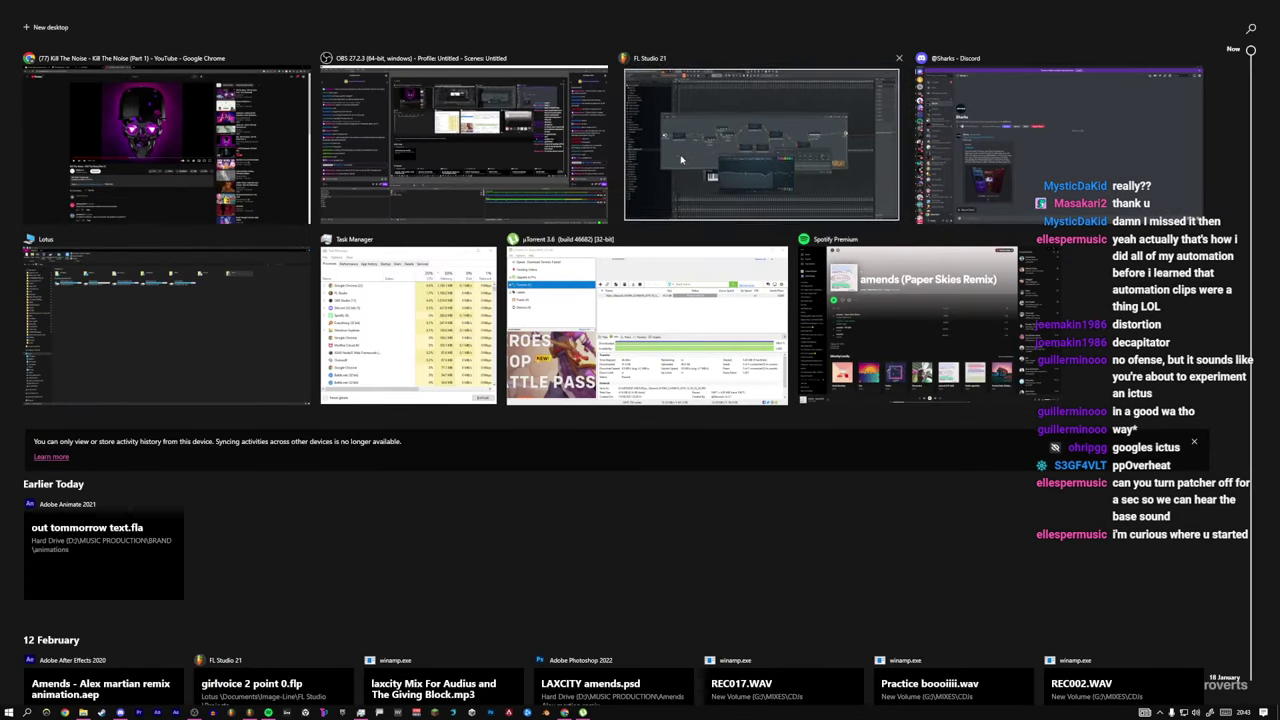
{"action": "left_click", "coordinate": [681, 159]}
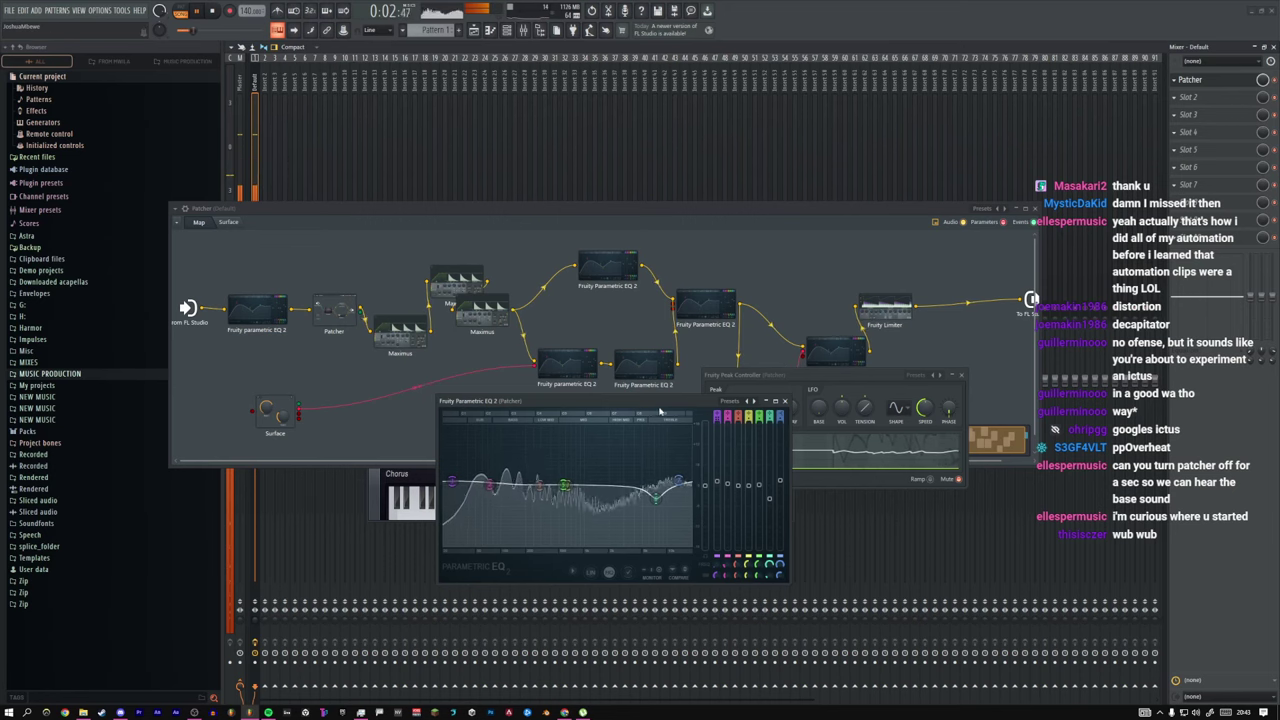
{"action": "key", "text": "Escape"}
{"action": "key", "text": "Escape"}
{"action": "left_click_drag", "start_coordinate": [824, 354], "coordinate": [785, 335]}
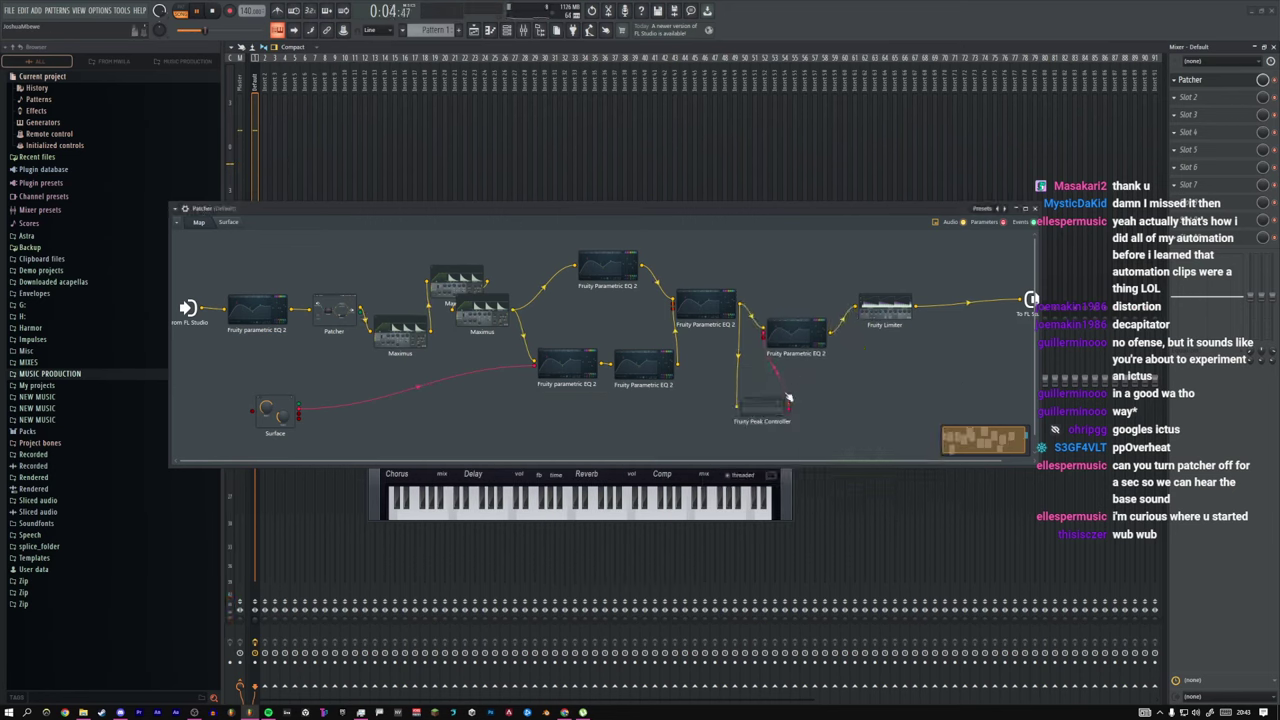
{"action": "left_click_drag", "start_coordinate": [757, 405], "coordinate": [716, 377]}
{"action": "left_click_drag", "start_coordinate": [723, 305], "coordinate": [709, 312]}
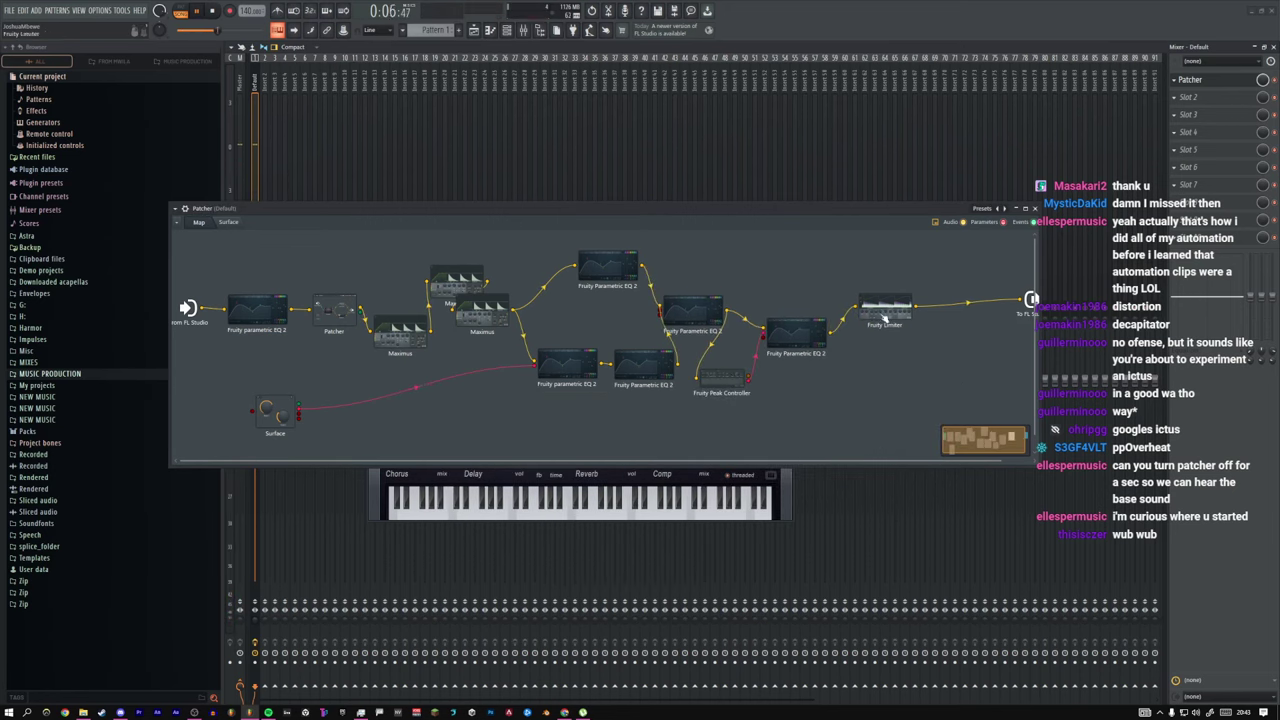
{"action": "left_click_drag", "start_coordinate": [884, 318], "coordinate": [884, 326]}
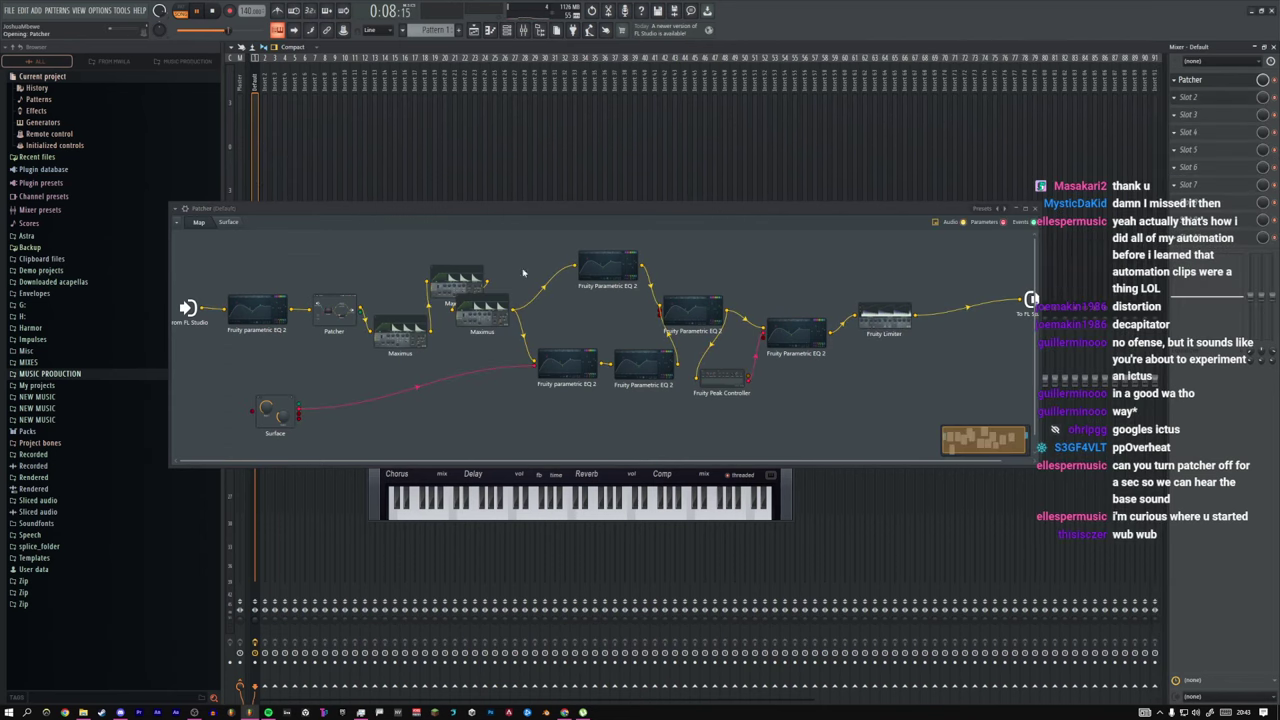
Step: Load the "reverb for neurofunk" preset in a second Patcher and widen its window to show the whole chain
{"action": "left_click", "coordinate": [765, 163]}
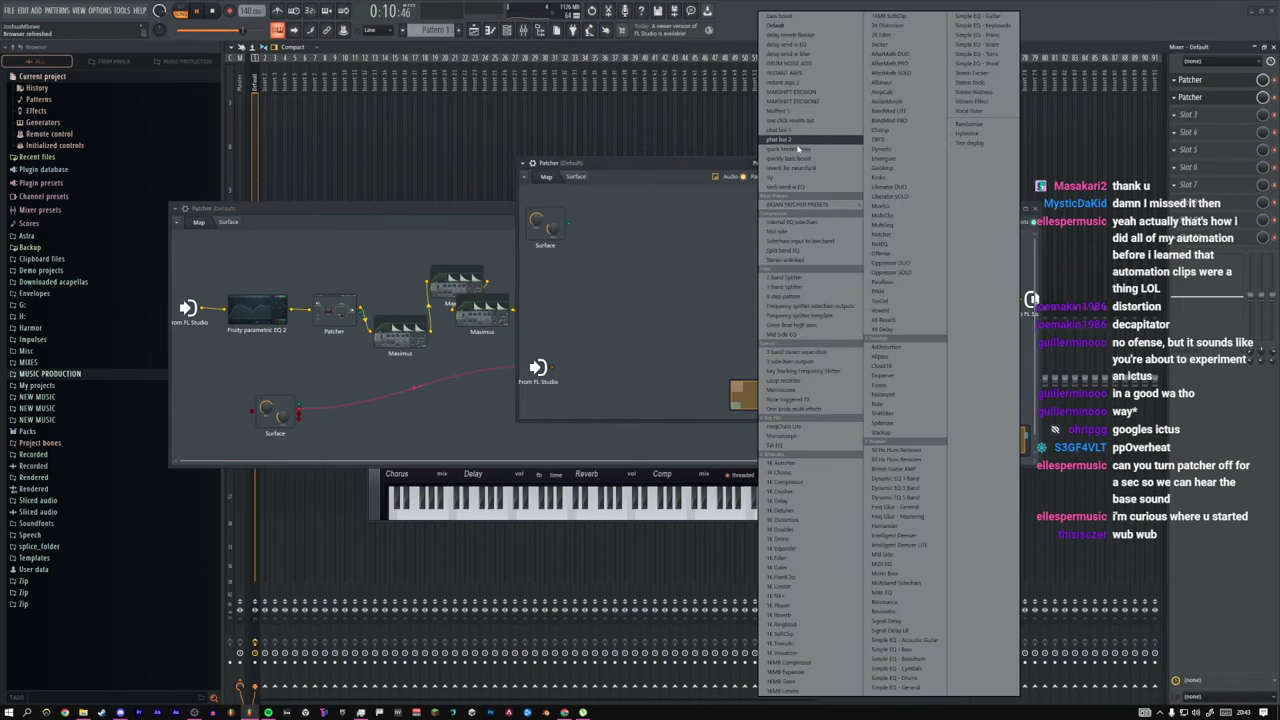
{"action": "left_click", "coordinate": [790, 167]}
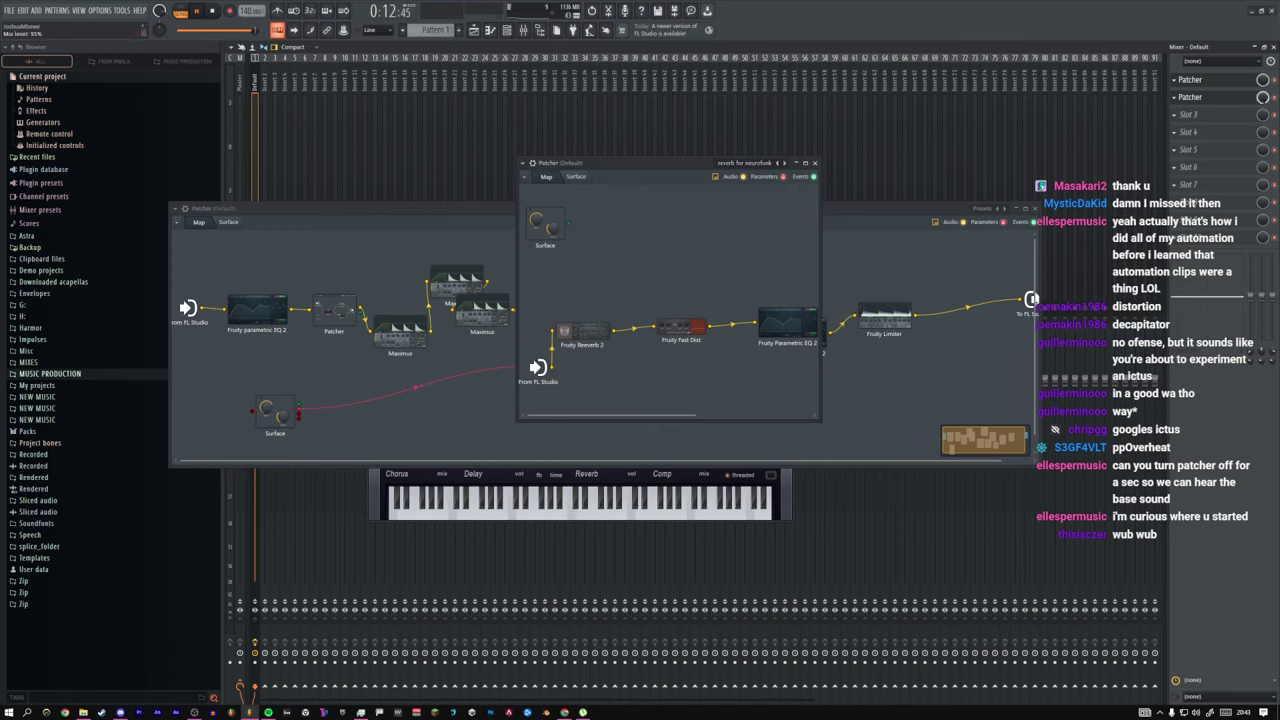
{"action": "left_click_drag", "start_coordinate": [821, 268], "coordinate": [1130, 288]}
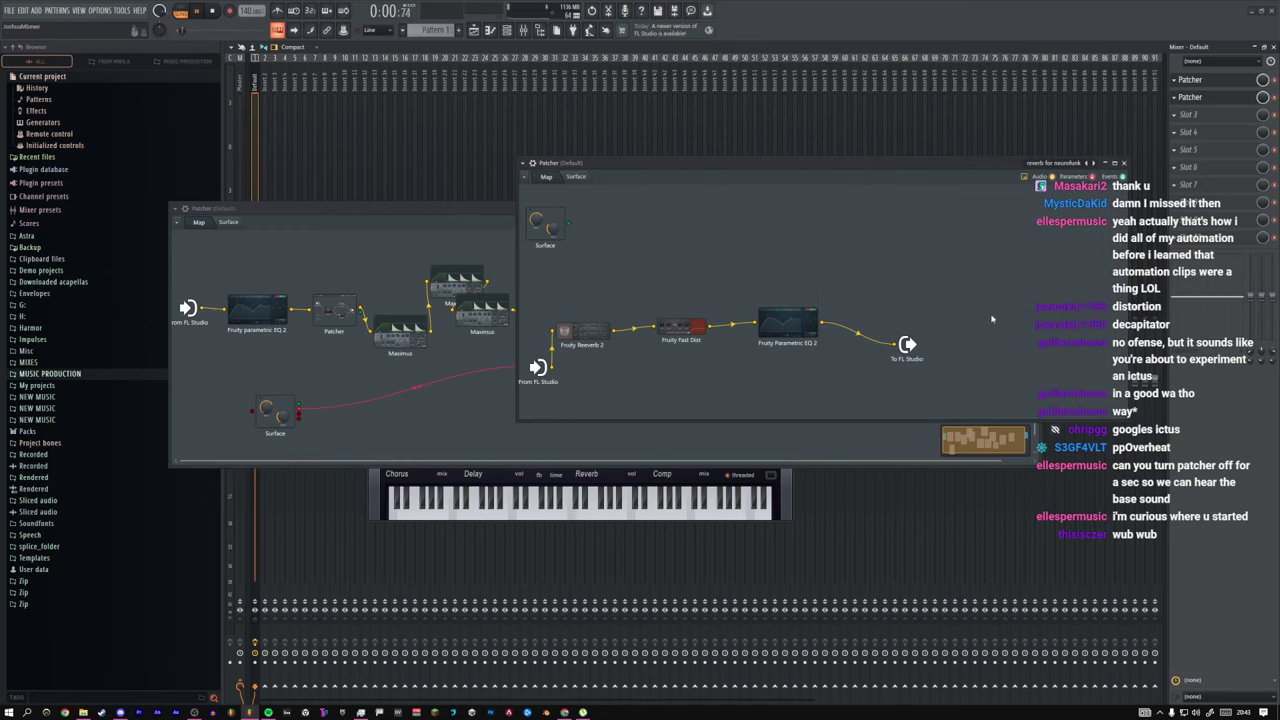
Step: Insert Maximus between the reverb patch's Fruity Parametric EQ 2 and its output, spacing the nodes apart
{"action": "left_click_drag", "start_coordinate": [795, 323], "coordinate": [762, 327]}
{"action": "right_click", "coordinate": [790, 327]}
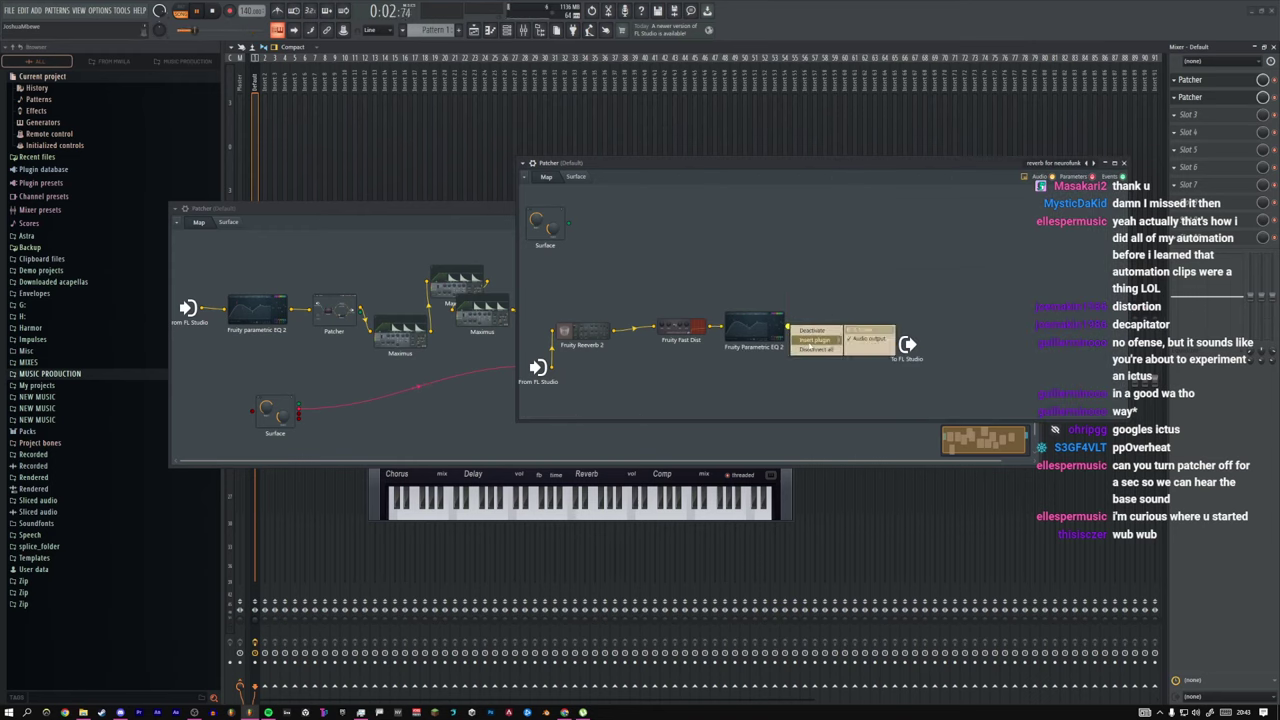
{"action": "mouse_move", "coordinate": [815, 341]}
{"action": "left_click", "coordinate": [1041, 47]}
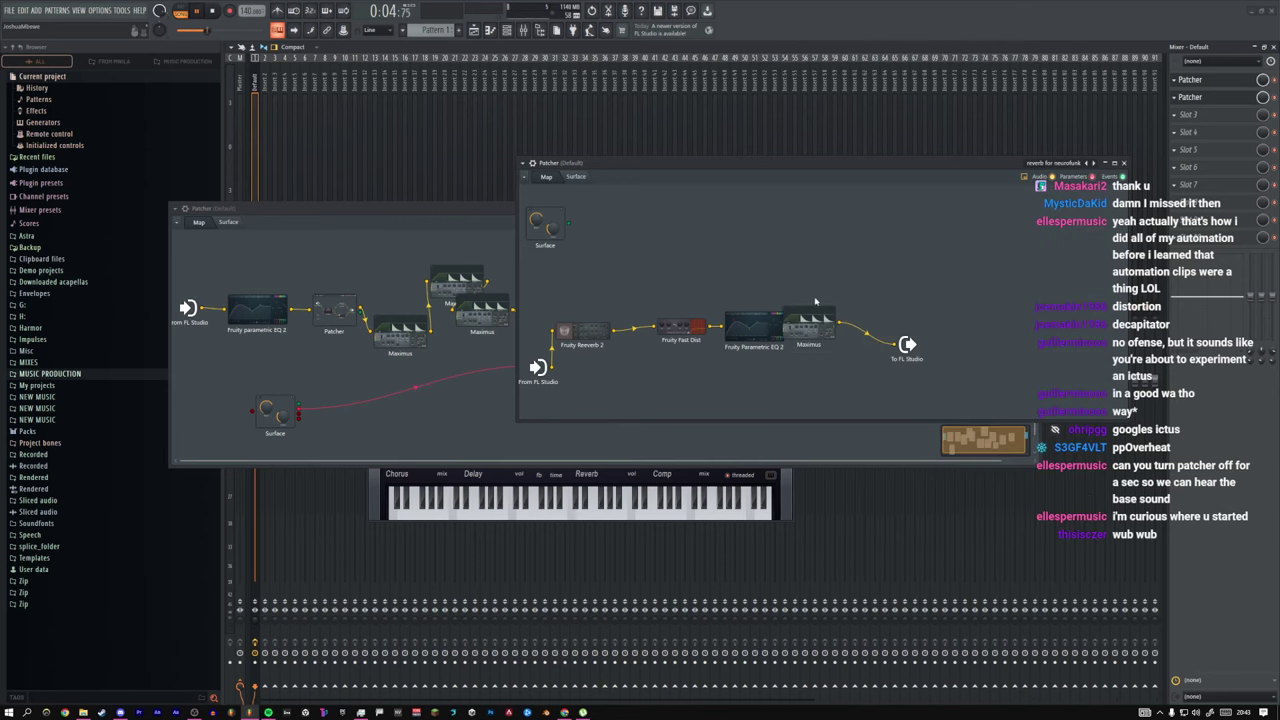
{"action": "left_click_drag", "start_coordinate": [815, 322], "coordinate": [837, 330]}
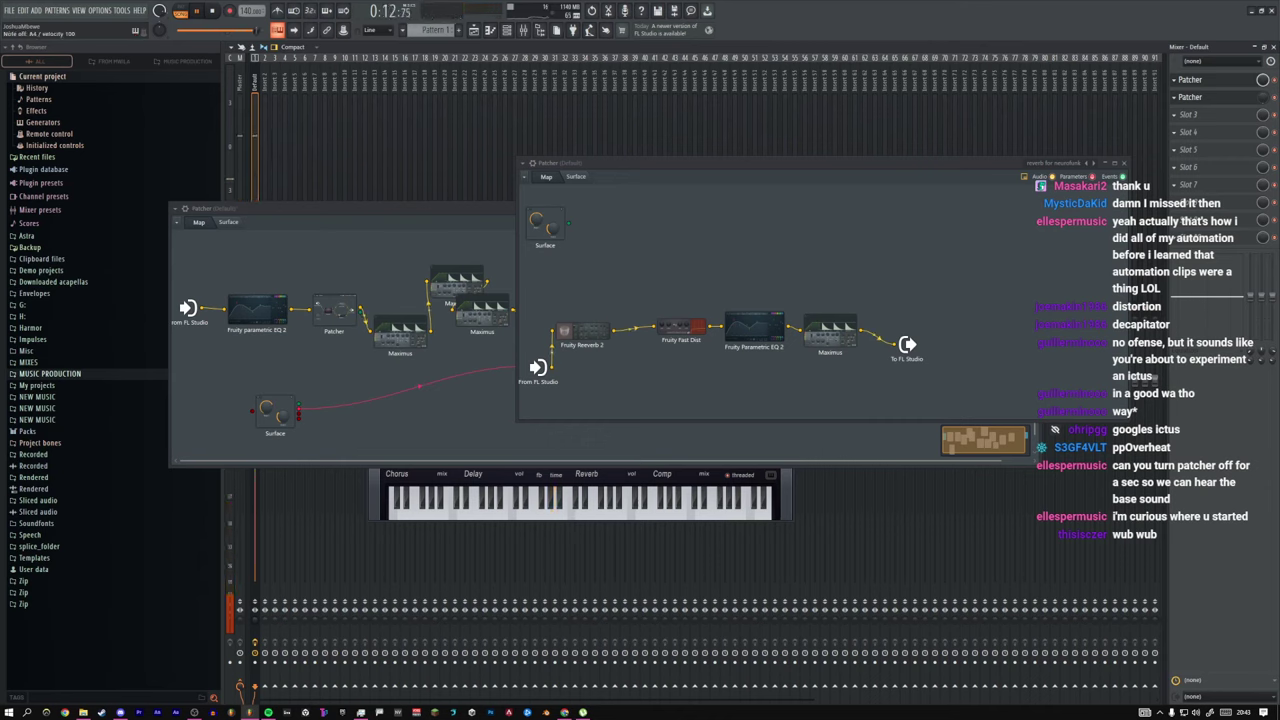
Step: Lower the high-shelf band and nudge the mid peak in the reverb patch's Fruity Parametric EQ 2
{"action": "double_click", "coordinate": [762, 330]}
{"action": "left_click_drag", "start_coordinate": [669, 345], "coordinate": [661, 393]}
{"action": "left_click_drag", "start_coordinate": [601, 335], "coordinate": [605, 337]}
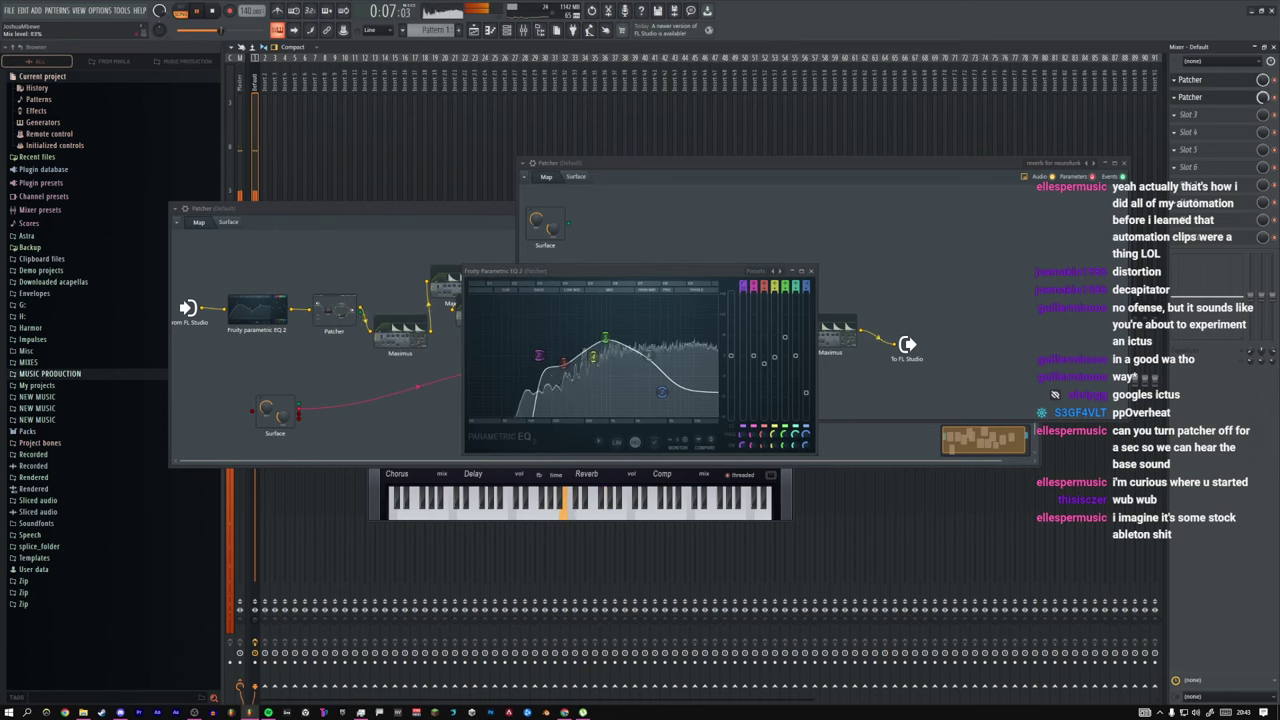
Step: Adjust the reverb Patcher's mix level in the mixer while playing the bass to compare wet and dry amounts
{"action": "left_click_drag", "start_coordinate": [1263, 97], "coordinate": [1265, 97]}
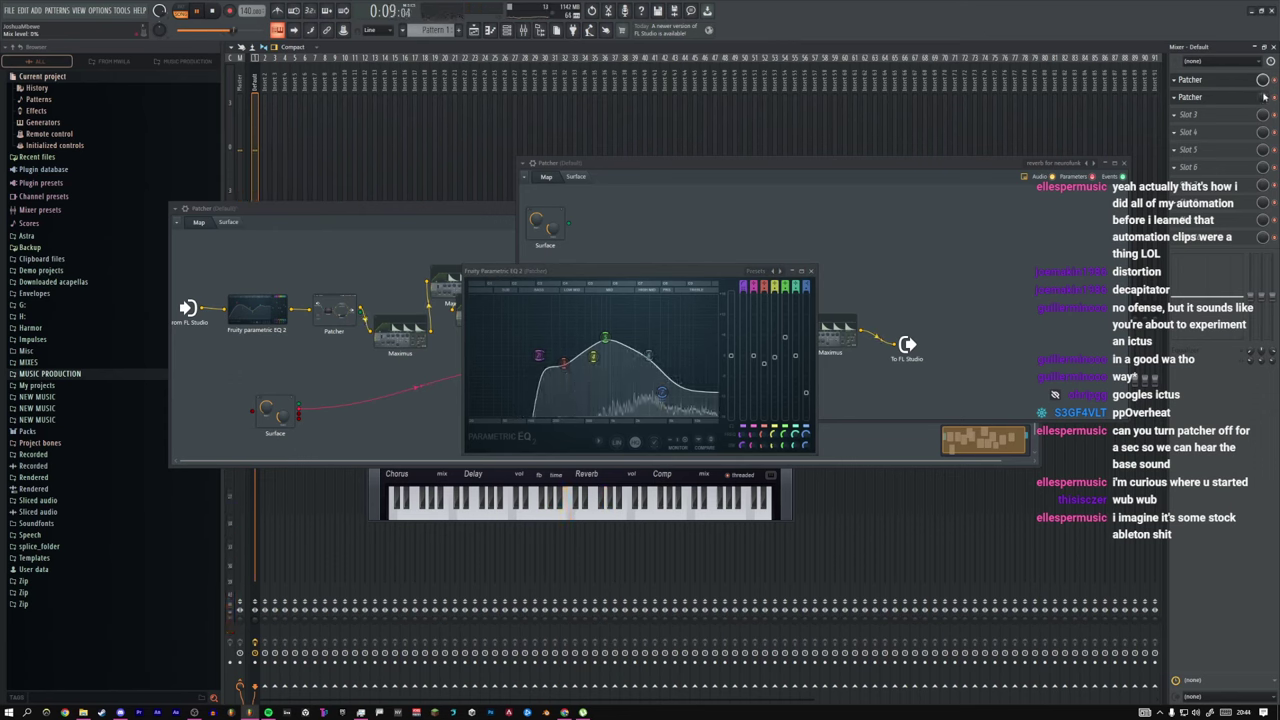
{"action": "left_click_drag", "start_coordinate": [1263, 97], "coordinate": [1263, 82]}
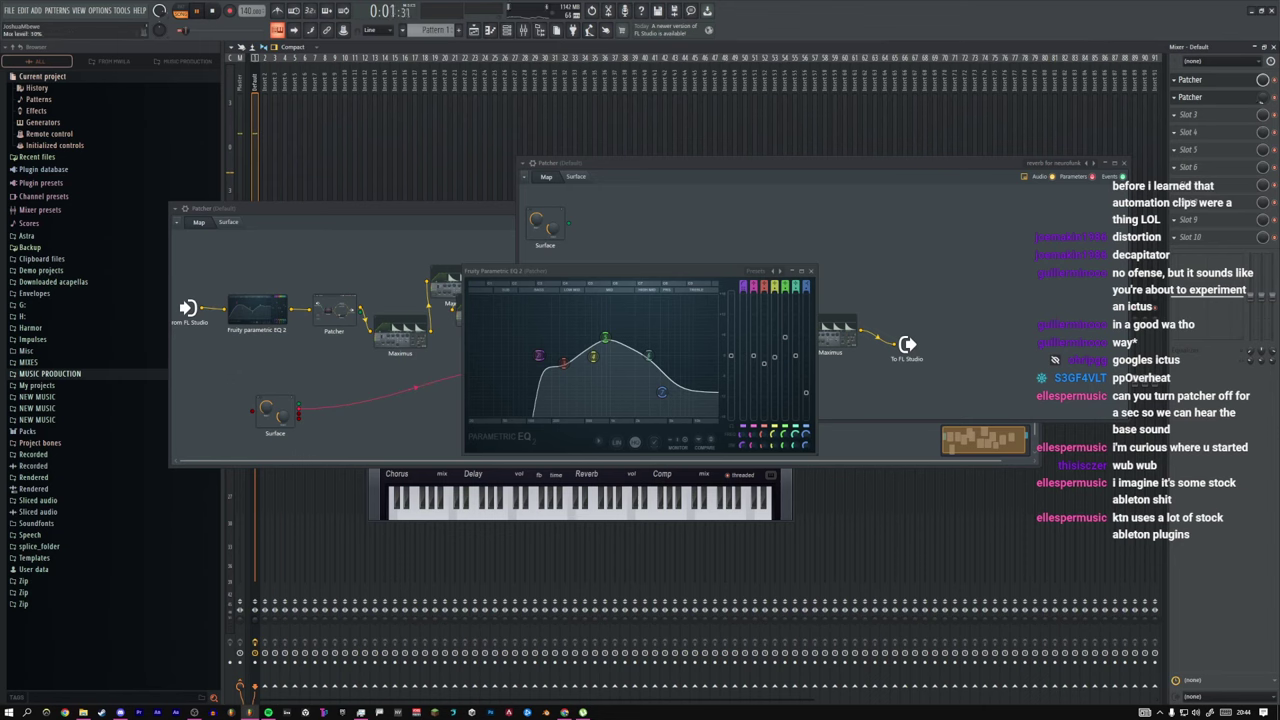
{"action": "left_click_drag", "start_coordinate": [1263, 97], "coordinate": [1263, 93]}
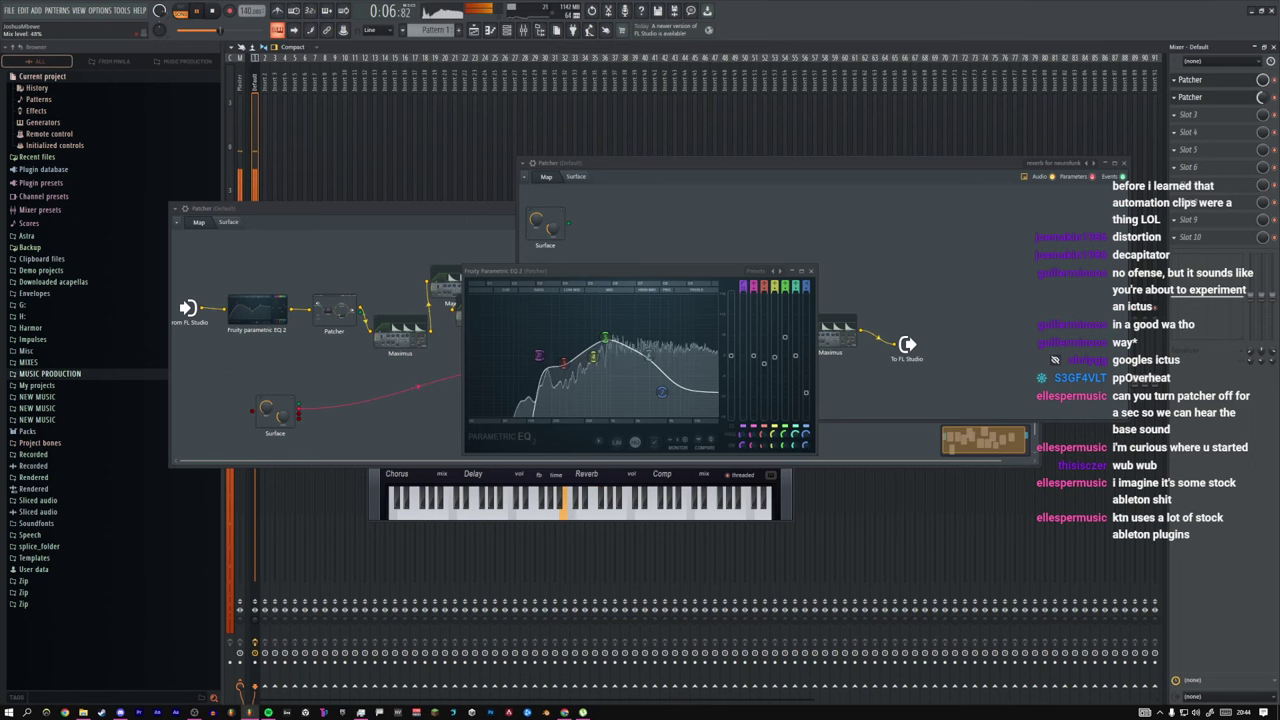
Step: Add another Patcher in effect slot 2, ahead of the reverb Patcher, and load the Disperser preset
{"action": "left_click", "coordinate": [1186, 98]}
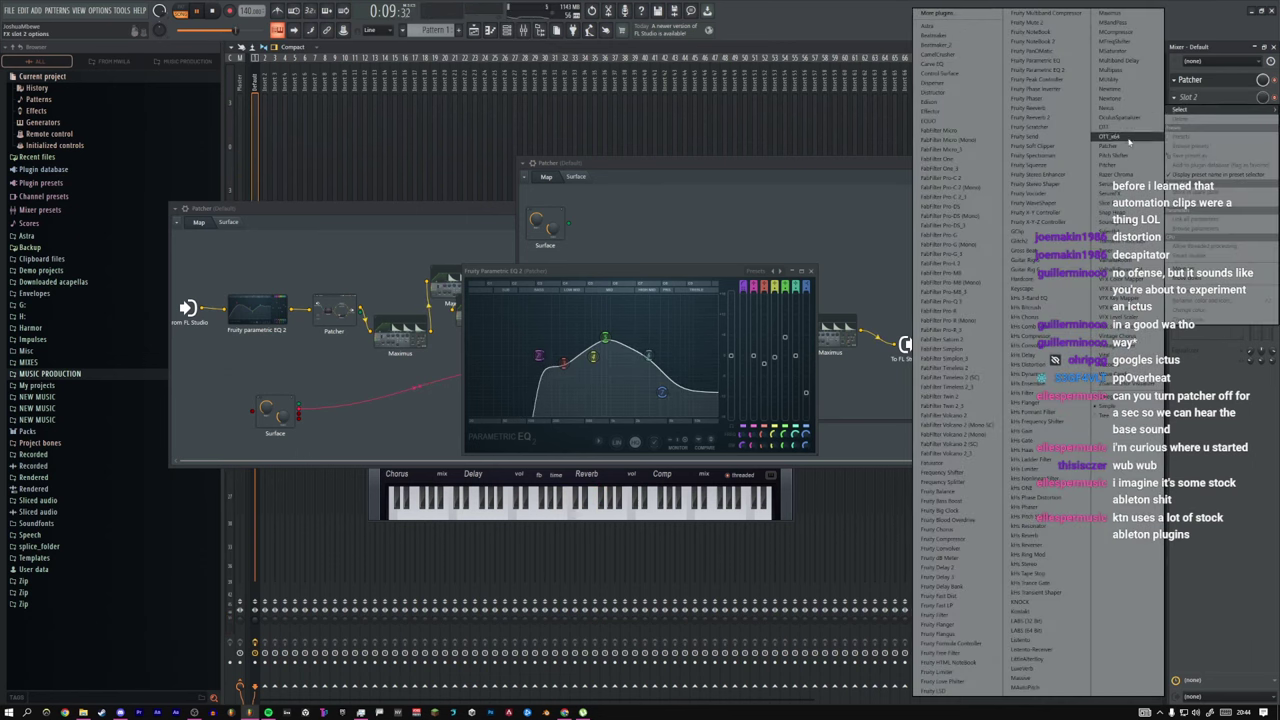
{"action": "left_click", "coordinate": [1108, 144]}
{"action": "left_click", "coordinate": [761, 356]}
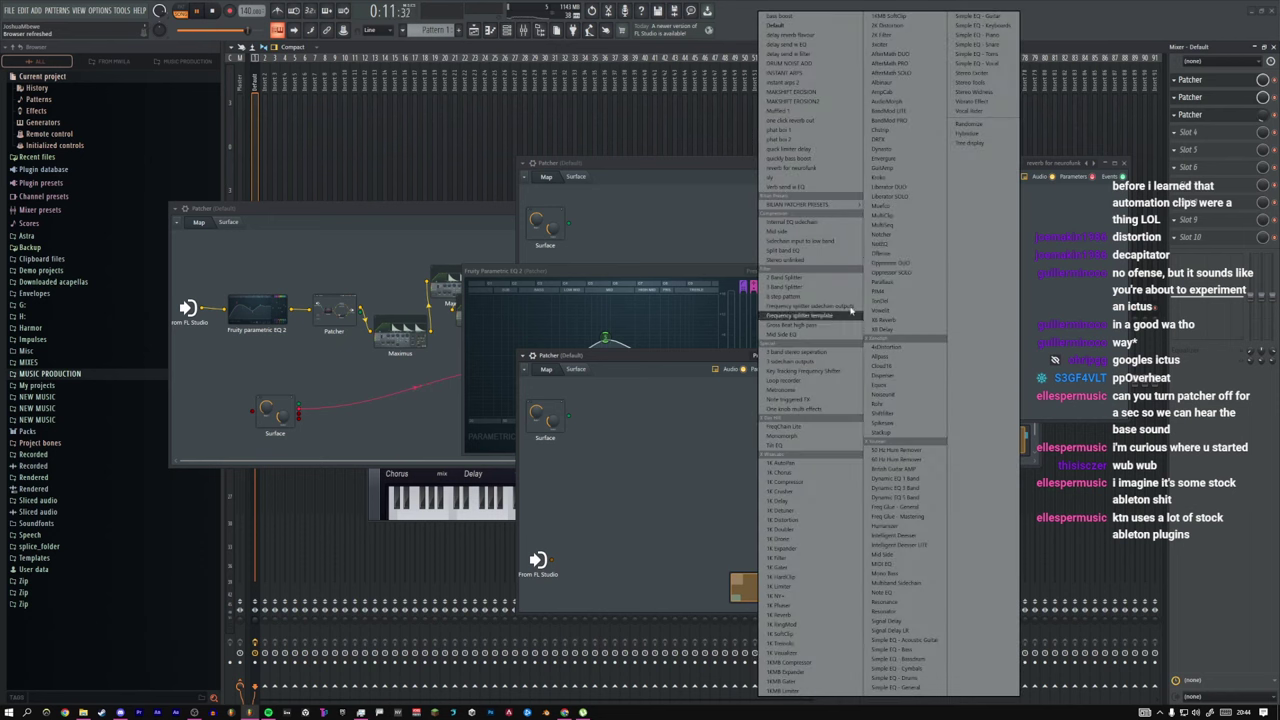
{"action": "left_click", "coordinate": [883, 374]}
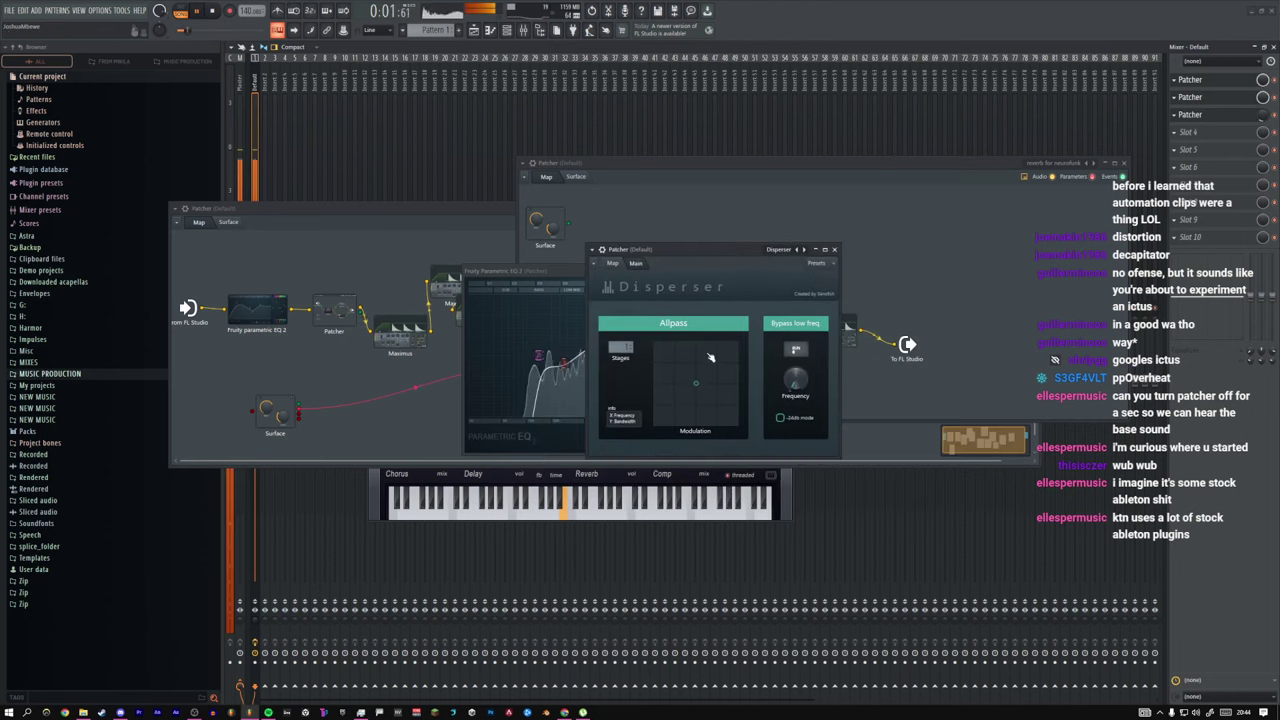
Step: Move the Disperser's allpass modulation point to high frequency and low bandwidth, and set the slot 3 Patcher's mix level to 0%
{"action": "left_click_drag", "start_coordinate": [700, 389], "coordinate": [720, 420]}
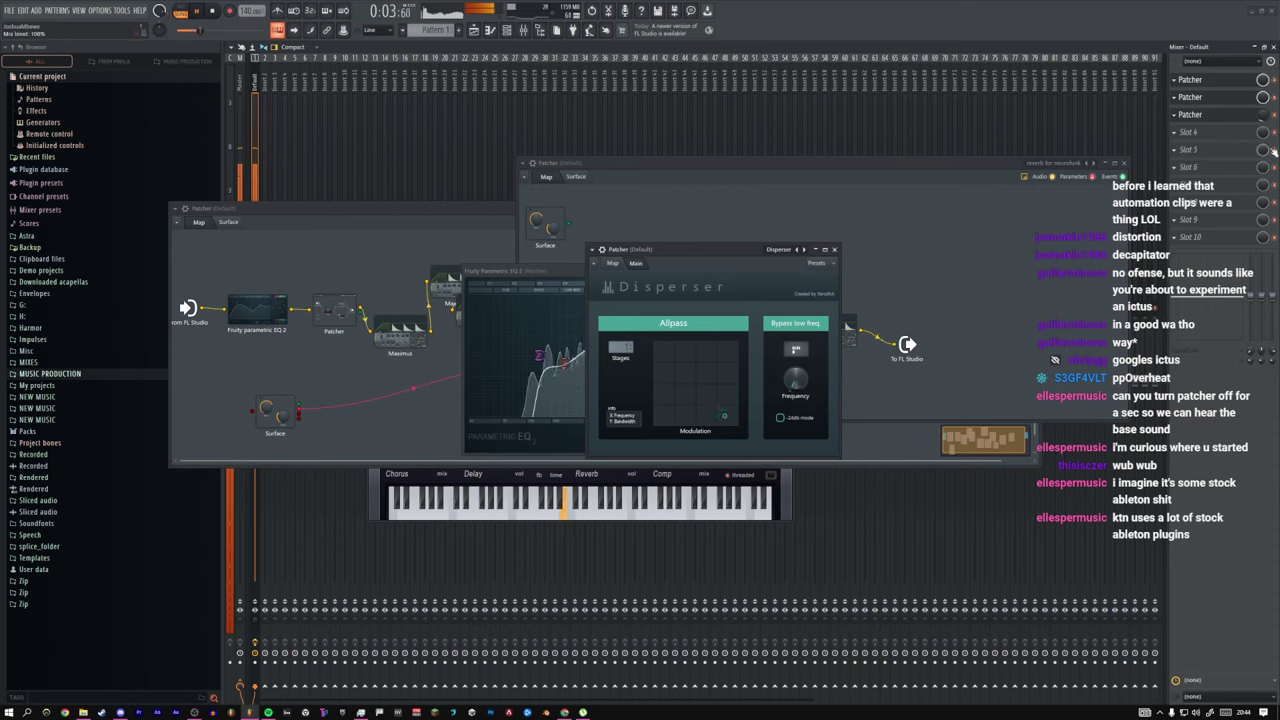
{"action": "left_click_drag", "start_coordinate": [1263, 115], "coordinate": [1263, 55]}
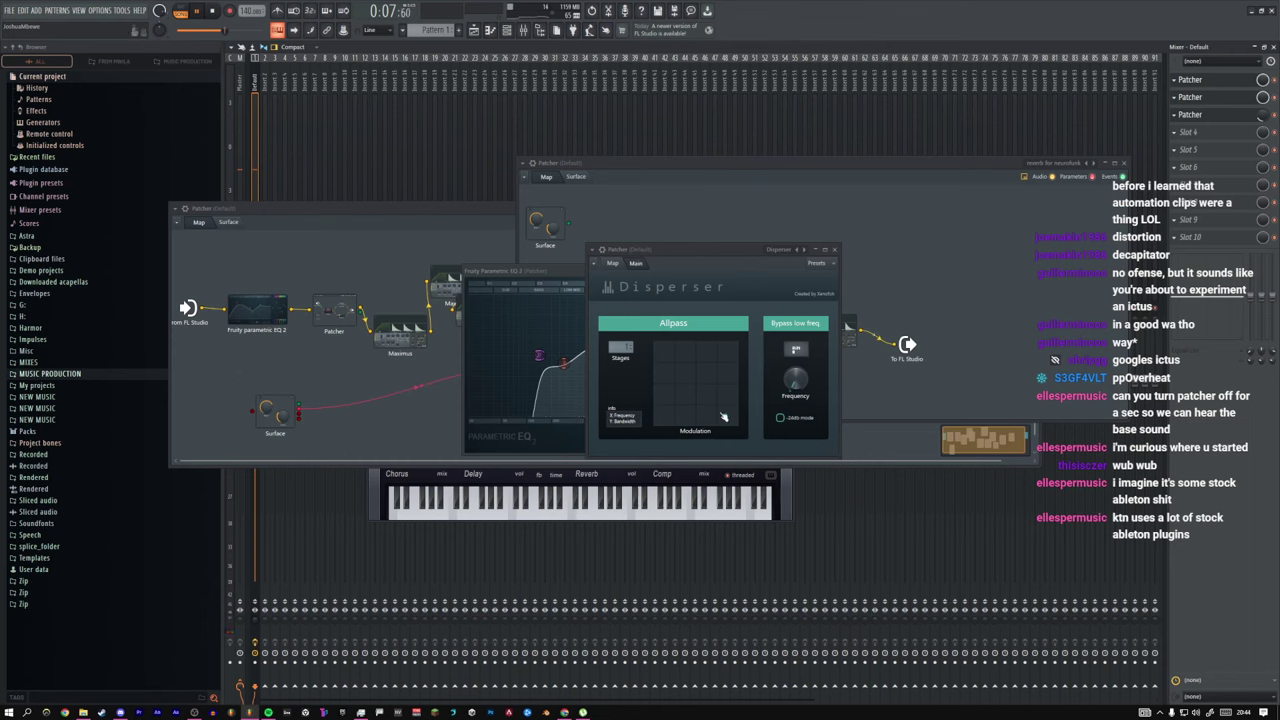
{"action": "left_click_drag", "start_coordinate": [724, 415], "coordinate": [722, 419]}
{"action": "mouse_move", "coordinate": [1263, 114]}
{"action": "left_mouse_down"}
{"action": "mouse_move", "coordinate": [1263, 140]}
{"action": "mouse_move", "coordinate": [1263, 90]}
{"action": "mouse_move", "coordinate": [1263, 150]}
{"action": "mouse_move", "coordinate": [1263, 132]}
{"action": "left_mouse_up"}
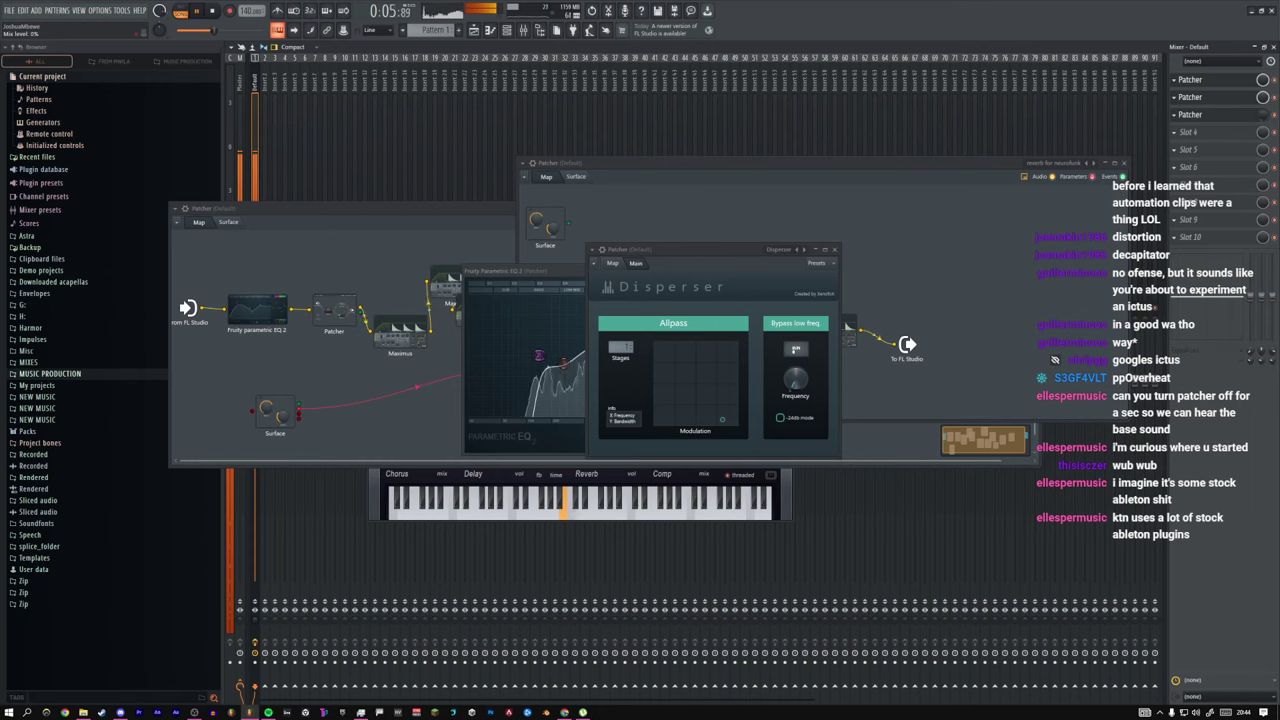
Step: Sweep the slot 3 Patcher's mix level during playback to compare wet and dry, and open its Fruity Reverb 2
{"action": "left_click_drag", "start_coordinate": [1263, 115], "coordinate": [1263, 145]}
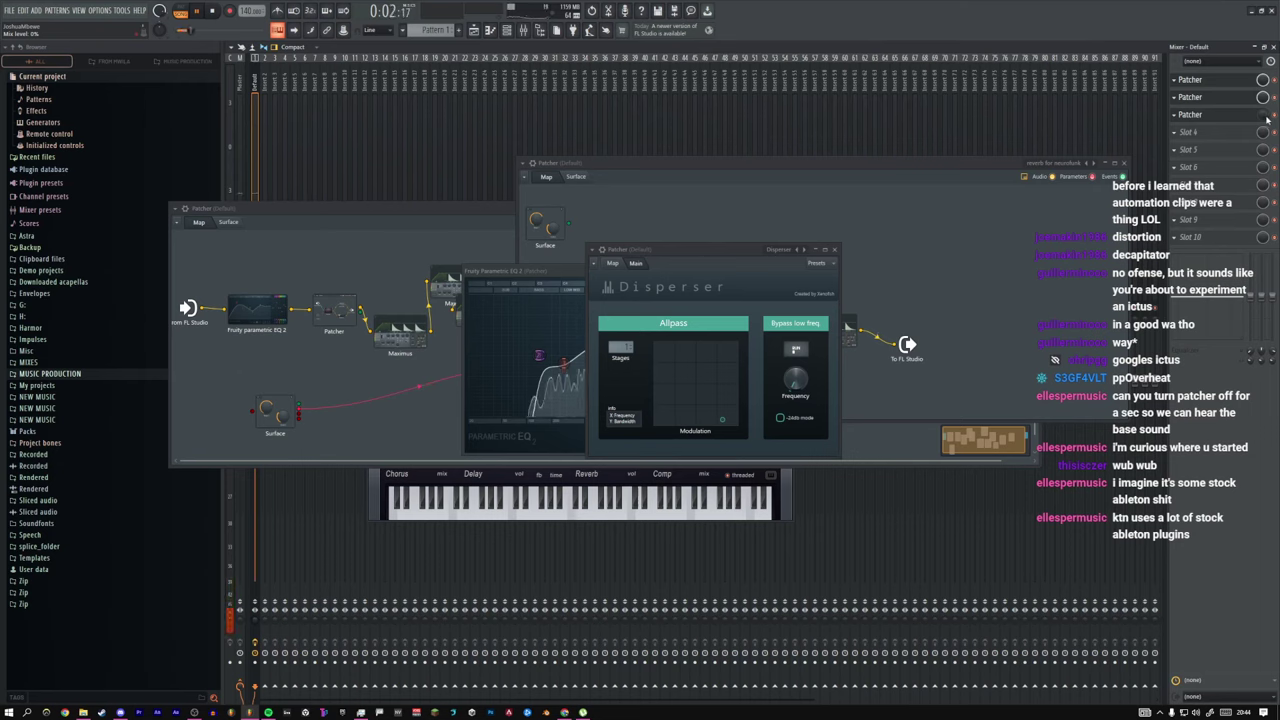
{"action": "mouse_move", "coordinate": [1263, 115]}
{"action": "left_mouse_down"}
{"action": "mouse_move", "coordinate": [1263, 128]}
{"action": "mouse_move", "coordinate": [1263, 99]}
{"action": "left_mouse_up"}
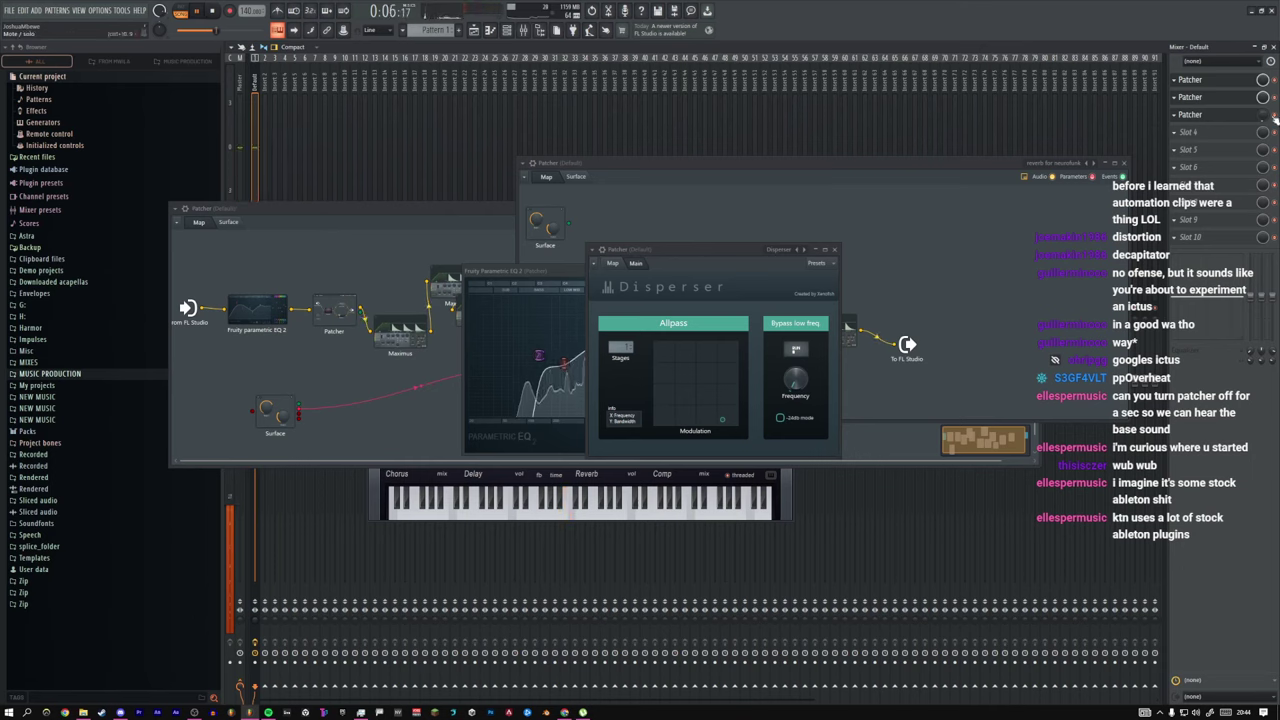
{"action": "left_click", "coordinate": [1221, 119]}
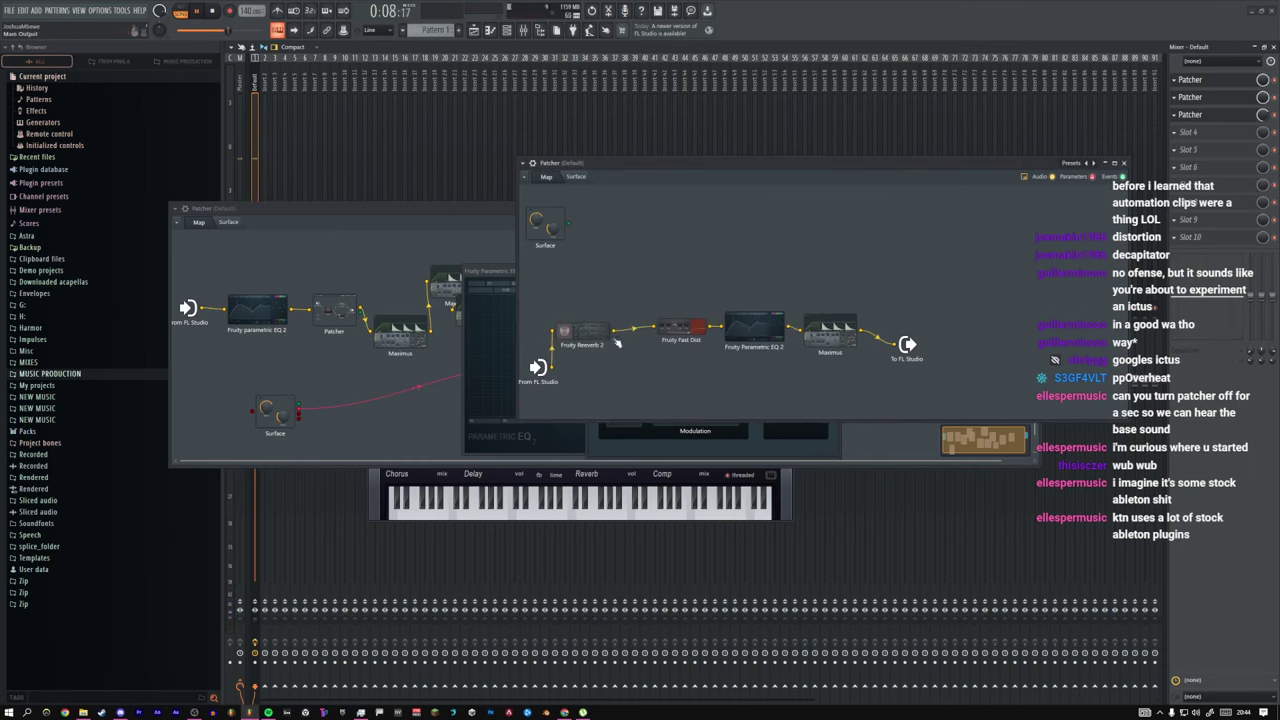
{"action": "left_click_drag", "start_coordinate": [903, 197], "coordinate": [901, 194]}
{"action": "key", "text": "m"}
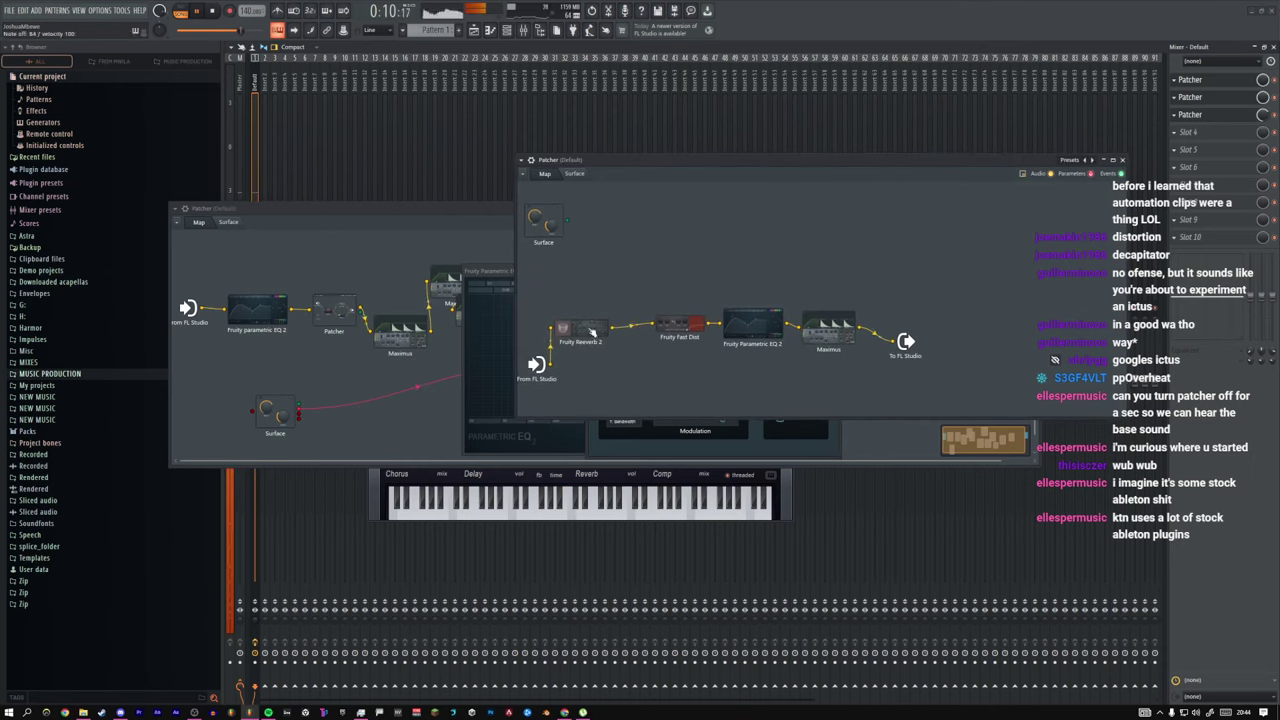
{"action": "left_click", "coordinate": [592, 333]}
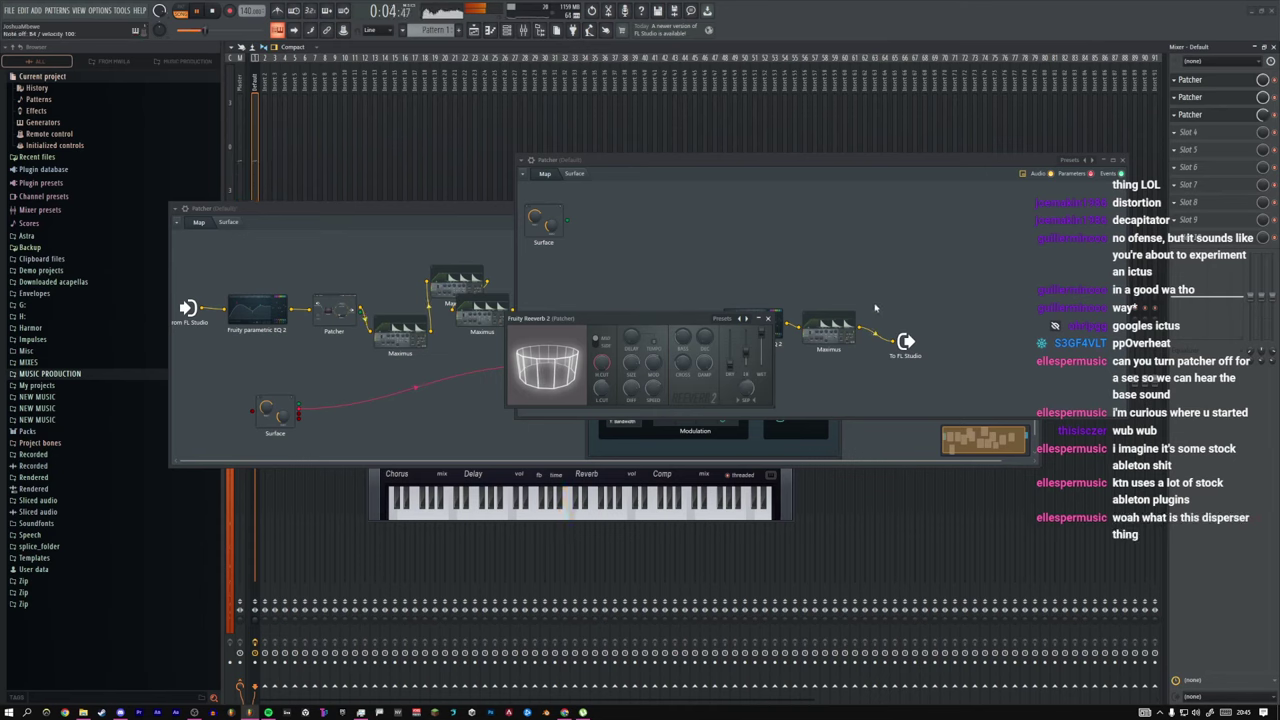
Step: Show the Disperser among the slot 2 Patcher's presets and examine its internal plugin map in a widened window
{"action": "left_click", "coordinate": [1203, 99]}
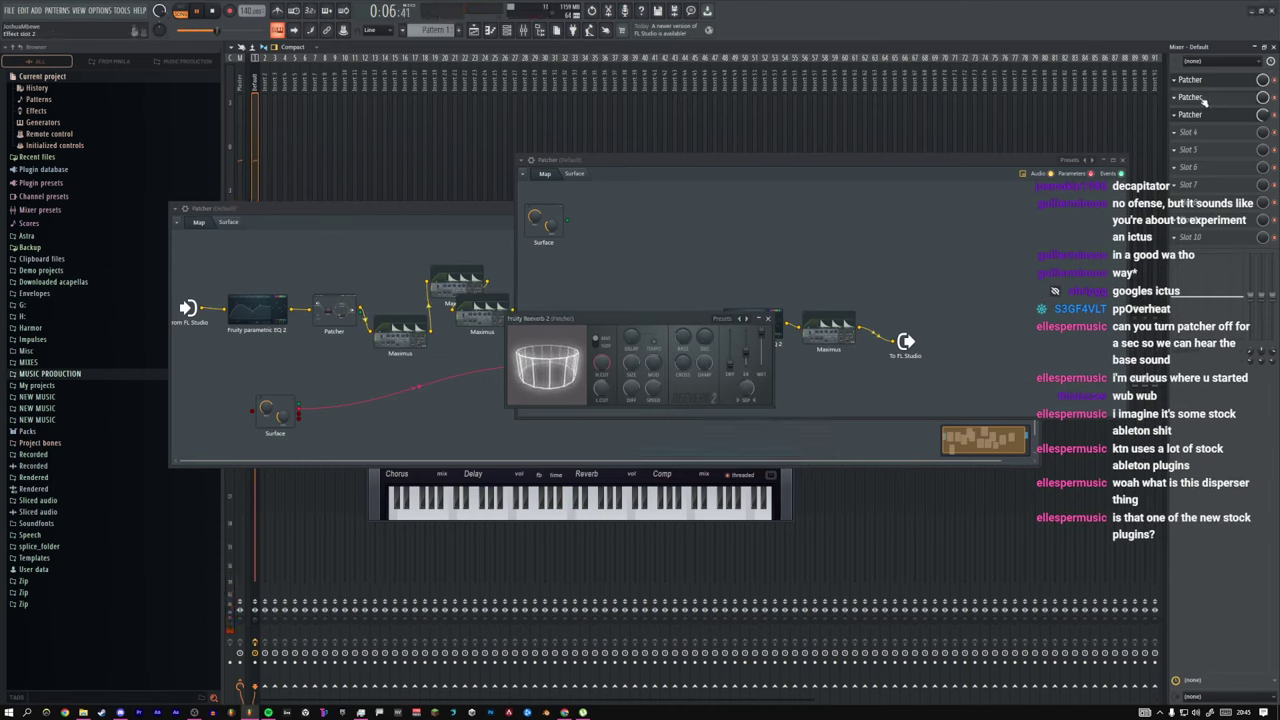
{"action": "left_click", "coordinate": [1204, 101]}
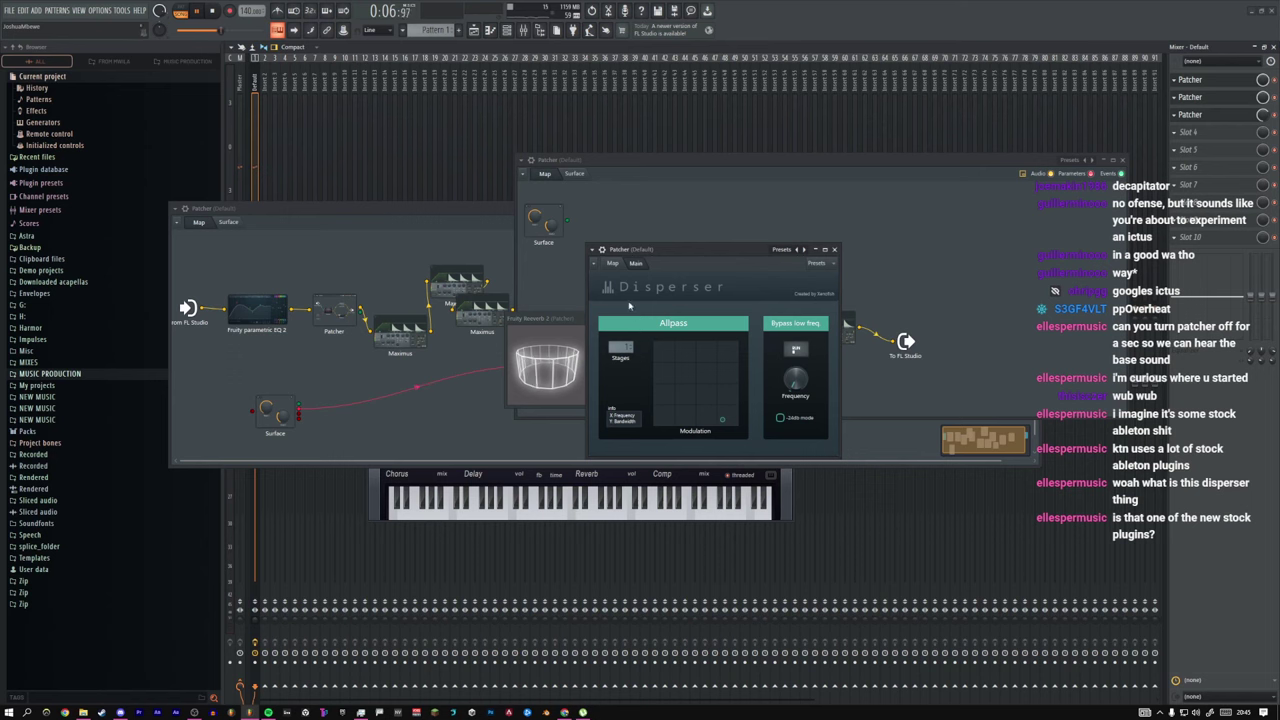
{"action": "left_click", "coordinate": [790, 253]}
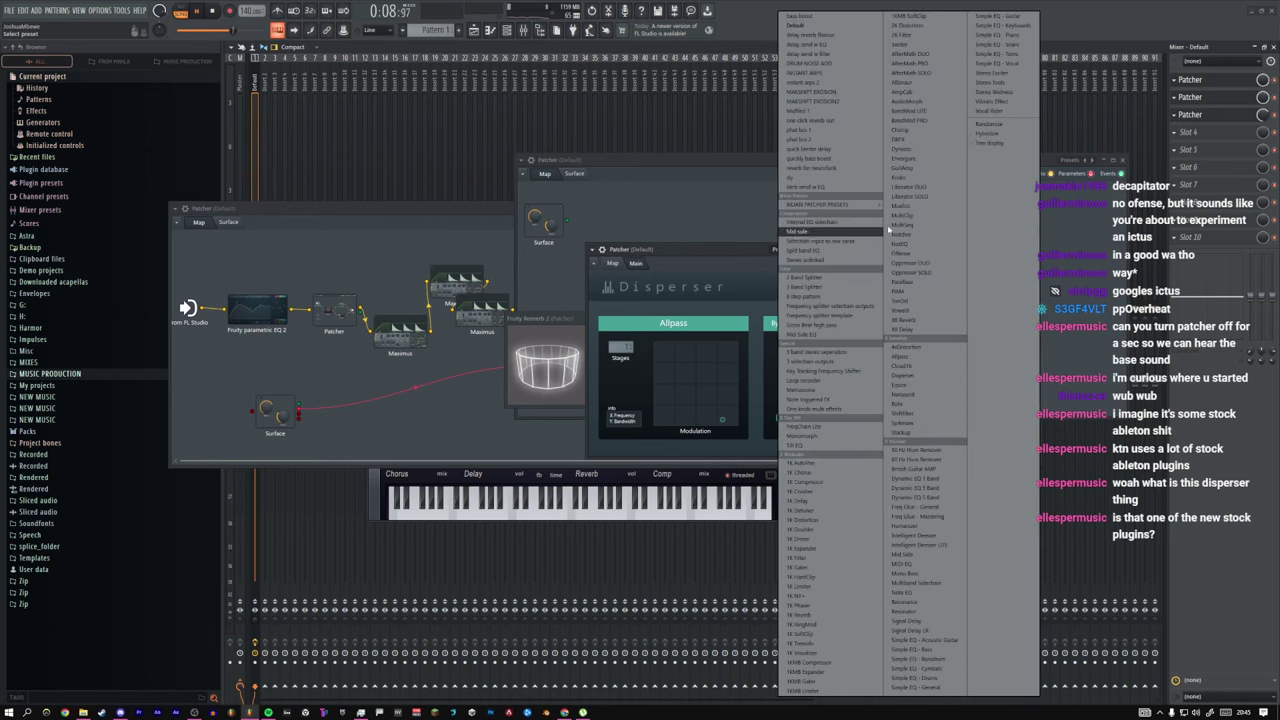
{"action": "left_click", "coordinate": [900, 376]}
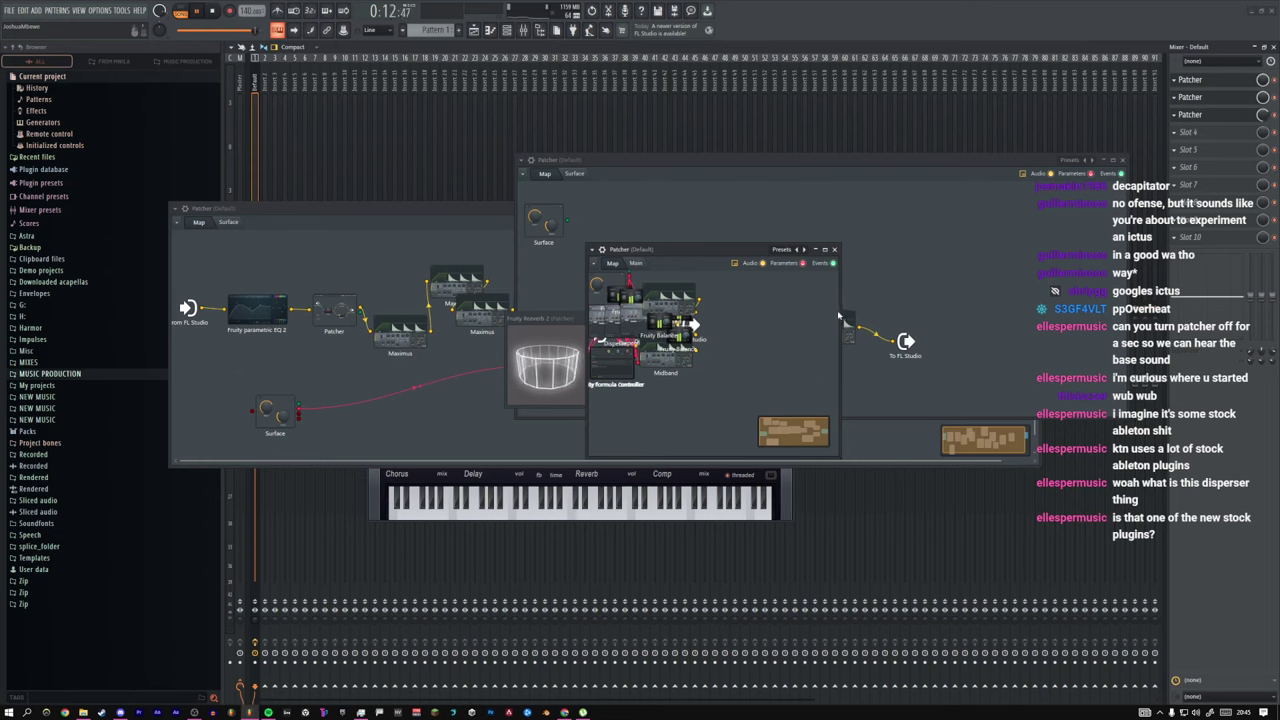
{"action": "left_click_drag", "start_coordinate": [839, 316], "coordinate": [980, 316]}
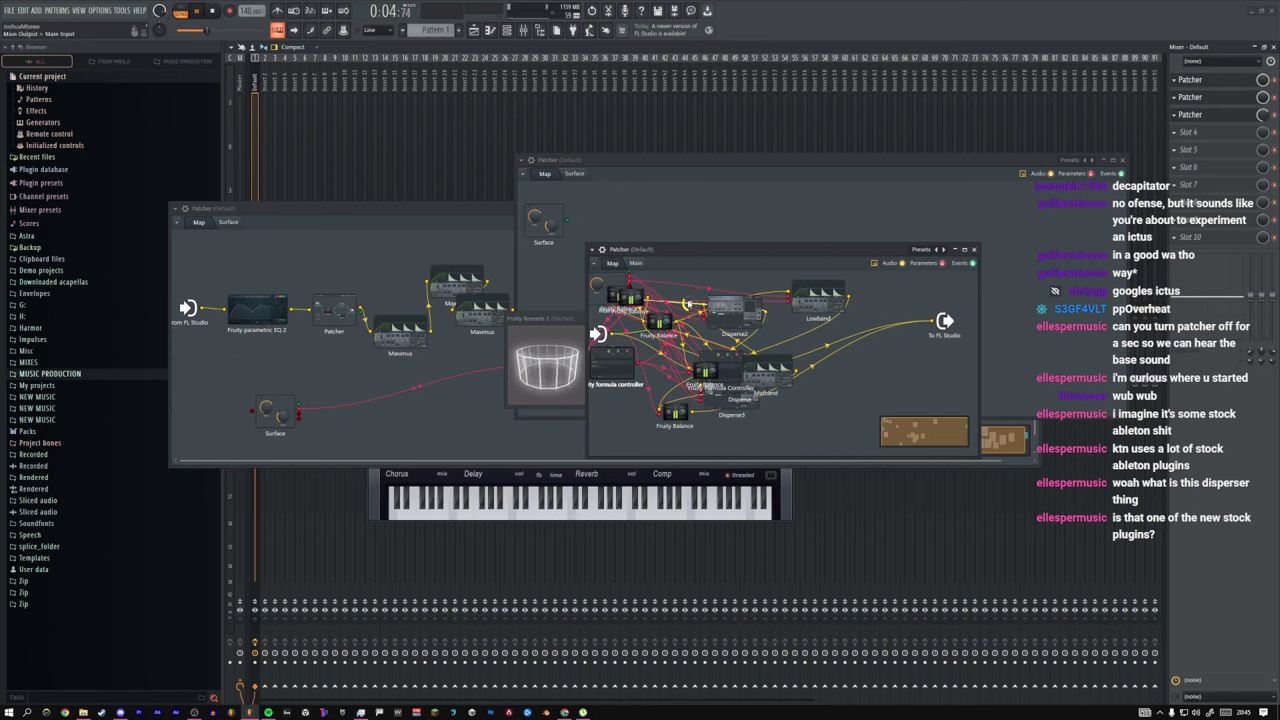
{"action": "left_click", "coordinate": [1177, 115]}
{"action": "left_click", "coordinate": [973, 395]}
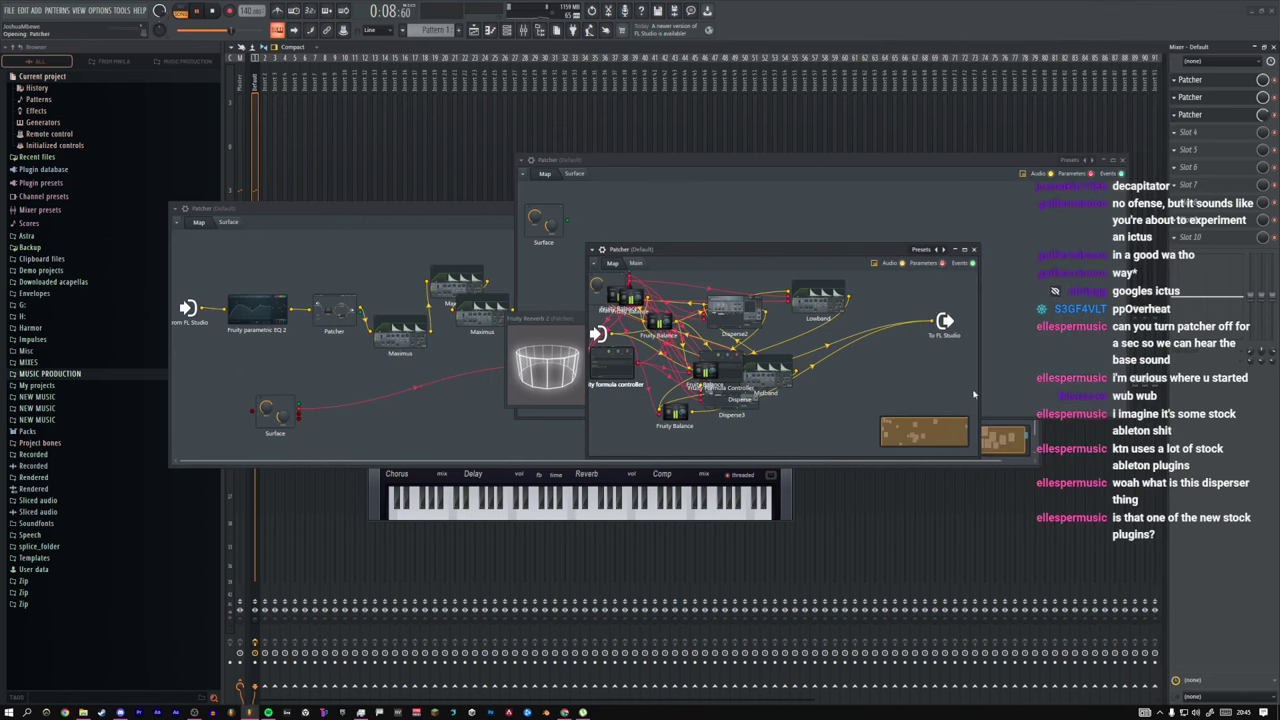
{"action": "double_click", "coordinate": [762, 316]}
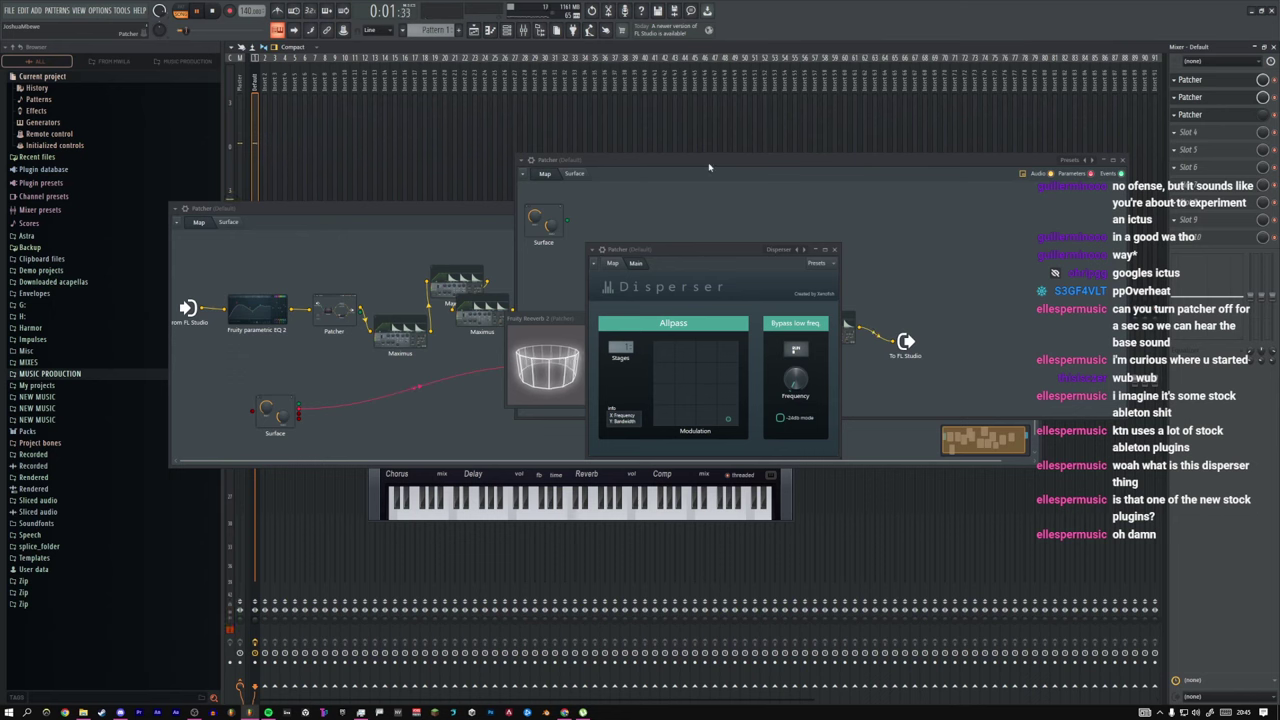
Step: Stop playback, check Pattern 1 in the playlist, and arm automation recording before returning to the mixer
{"action": "key", "text": "space"}
{"action": "key", "text": "space"}
{"action": "left_click", "coordinate": [475, 31]}
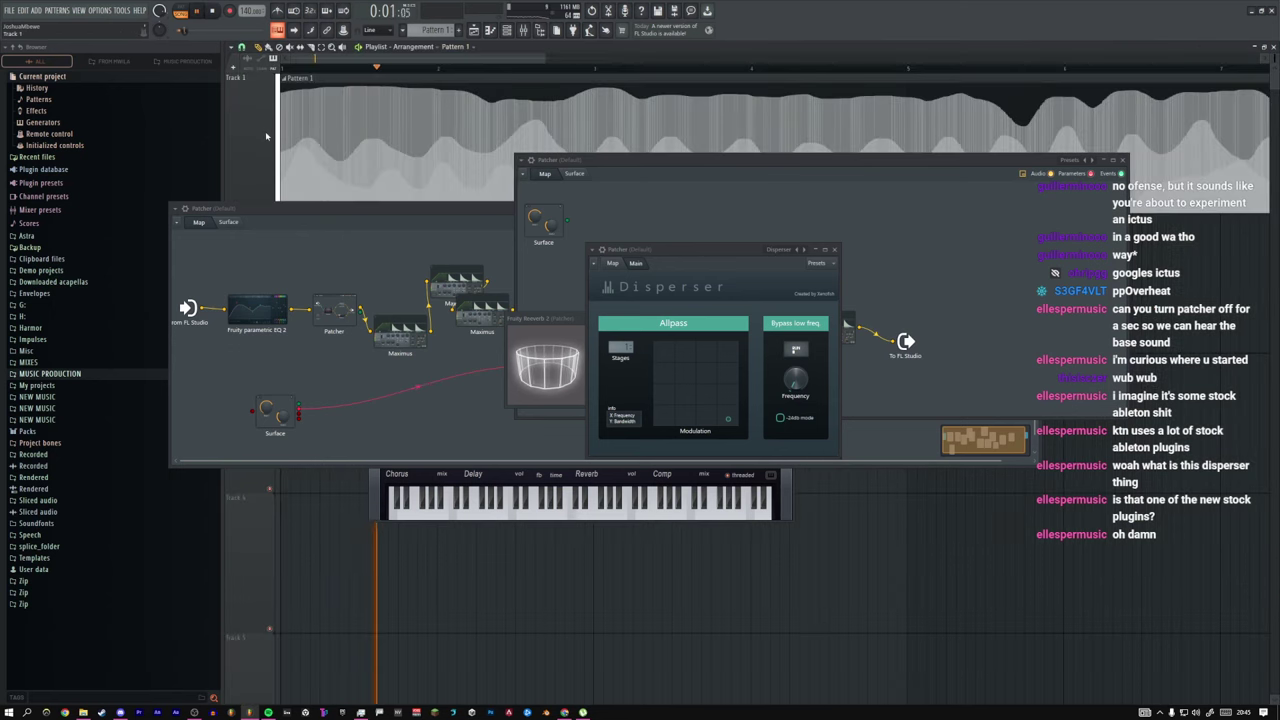
{"action": "key", "text": "space"}
{"action": "left_click", "coordinate": [230, 11]}
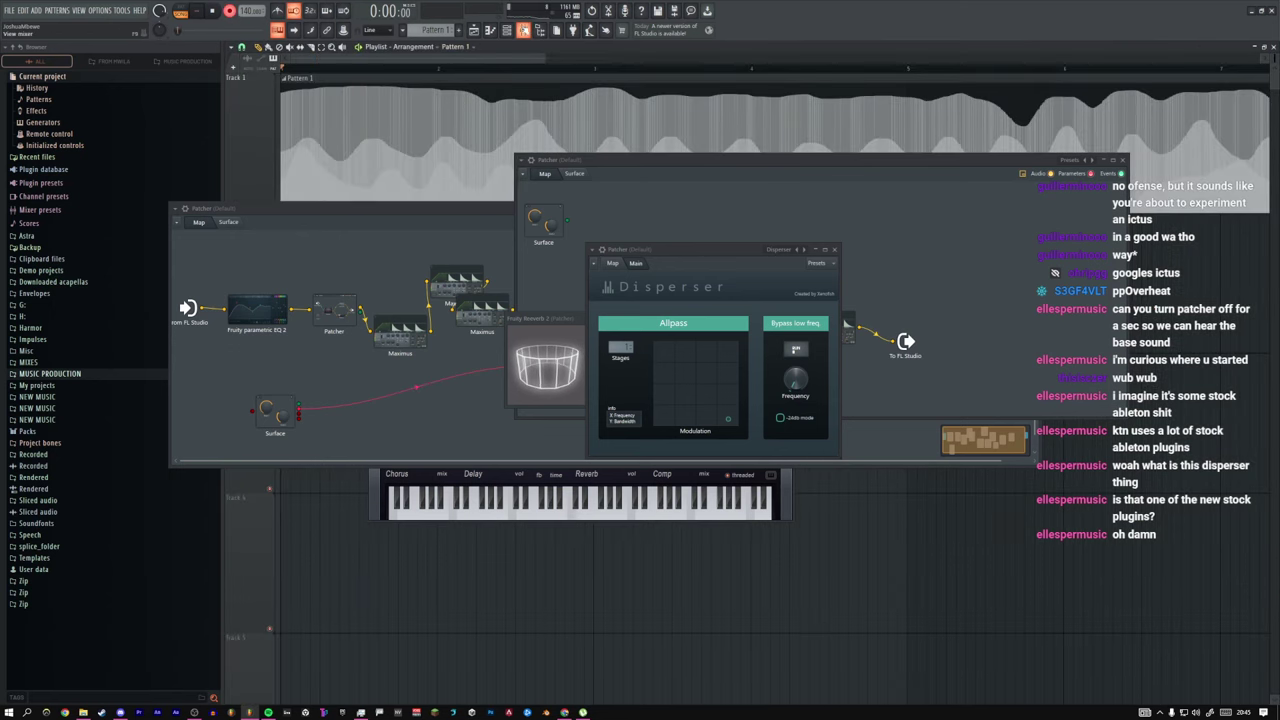
{"action": "key", "text": "F9"}
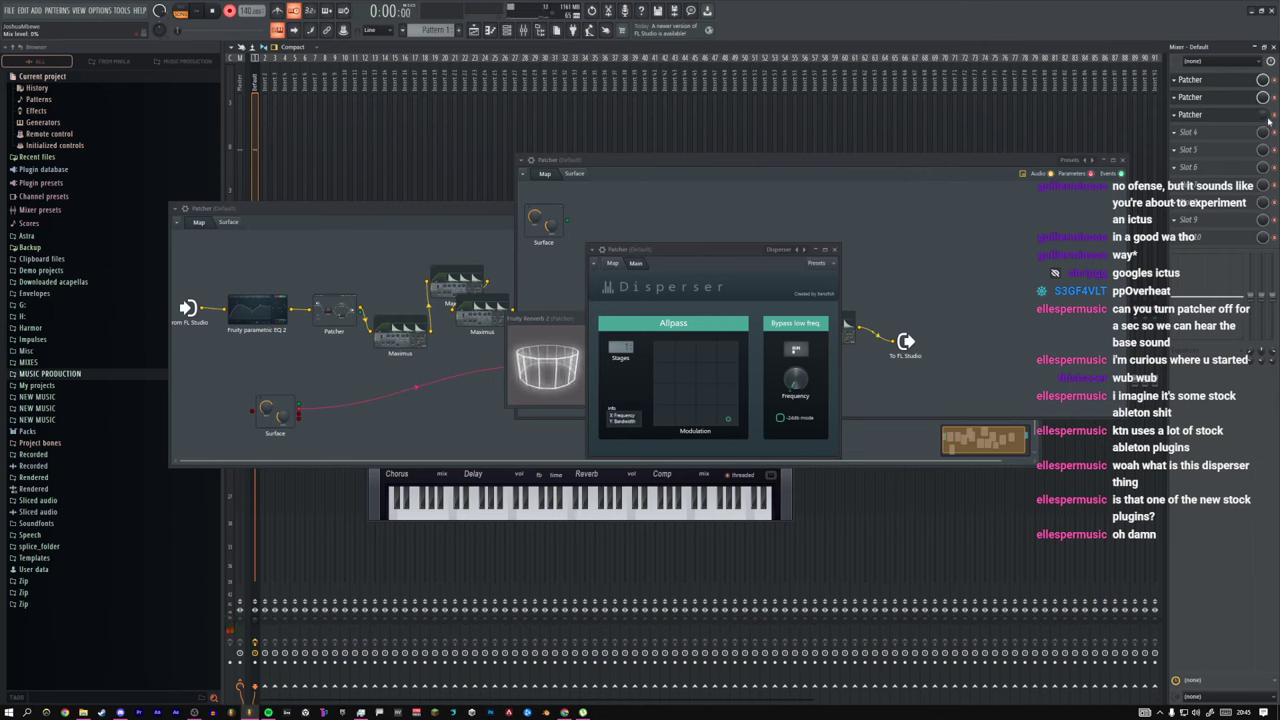
Step: Record automation of the slot 3 Patcher's mix level by sweeping it repeatedly up and back down during playback
{"action": "mouse_move", "coordinate": [1263, 117]}
{"action": "left_mouse_down"}
{"action": "mouse_move", "coordinate": [1263, 102]}
{"action": "mouse_move", "coordinate": [1262, 114]}
{"action": "left_mouse_up"}
{"action": "key", "text": "space"}
{"action": "key", "text": "space"}
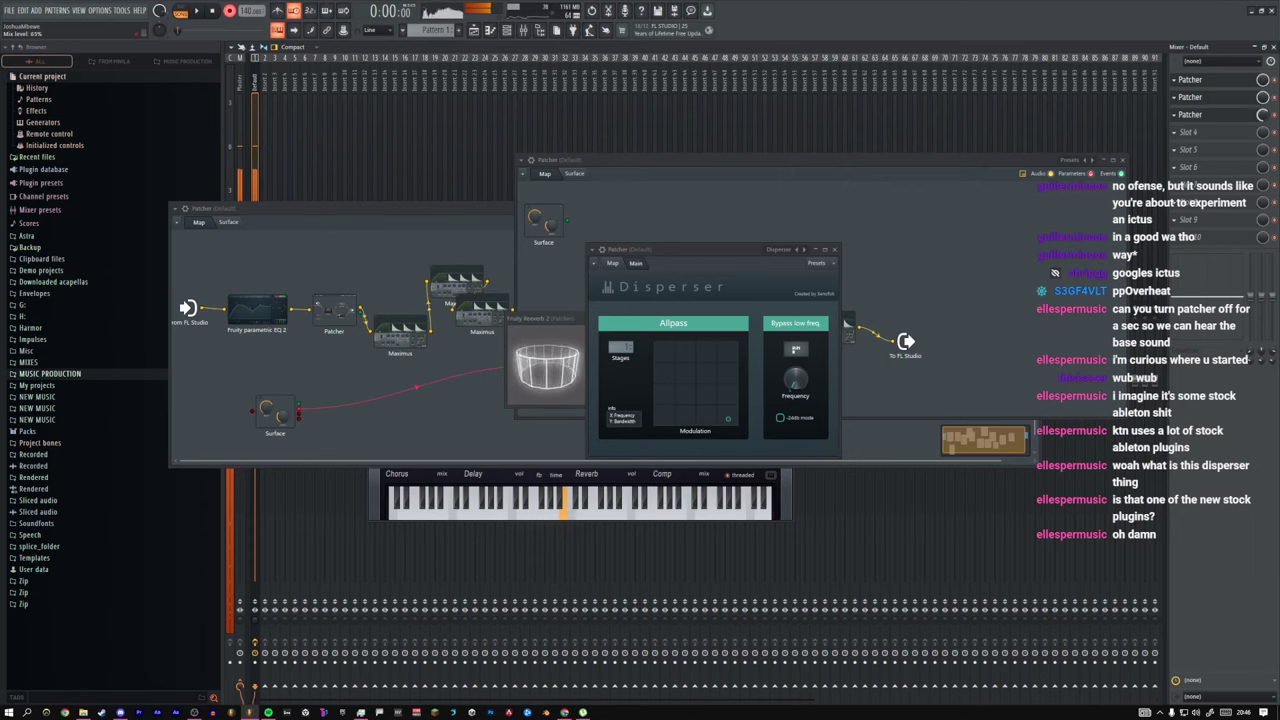
{"action": "left_click_drag", "start_coordinate": [1262, 115], "coordinate": [1262, 85]}
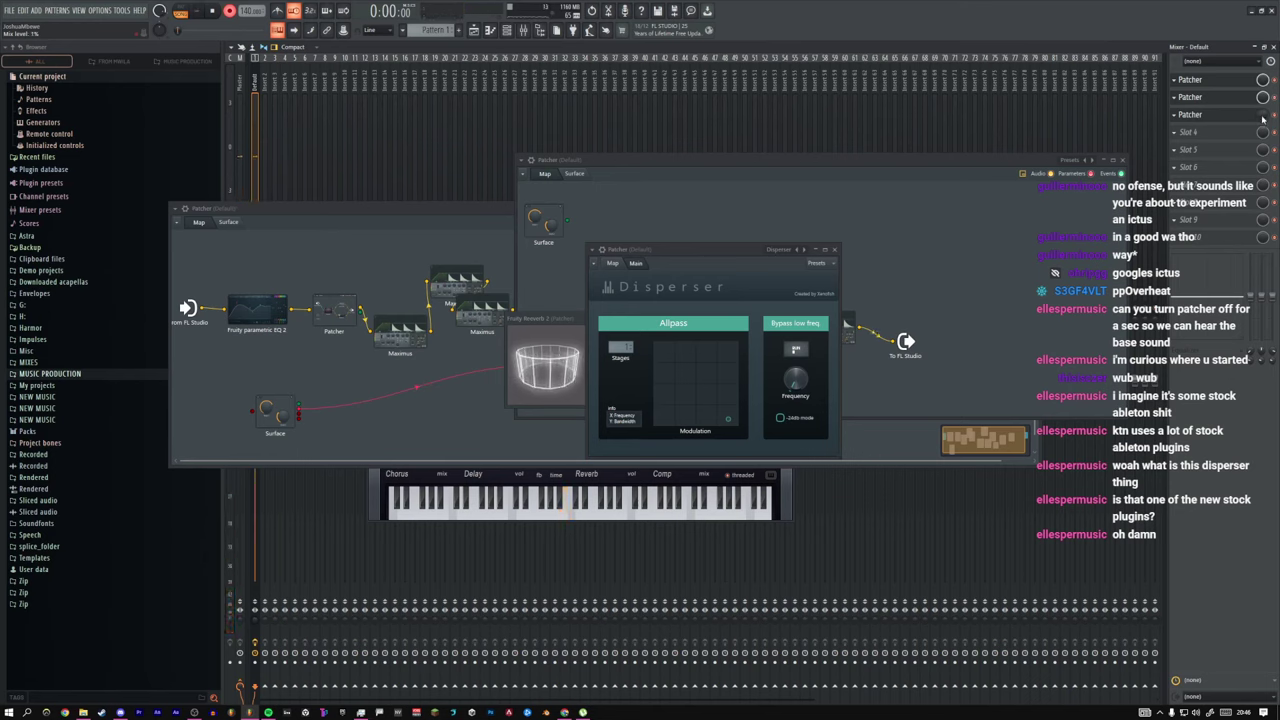
{"action": "left_click_drag", "start_coordinate": [1262, 118], "coordinate": [1262, 98]}
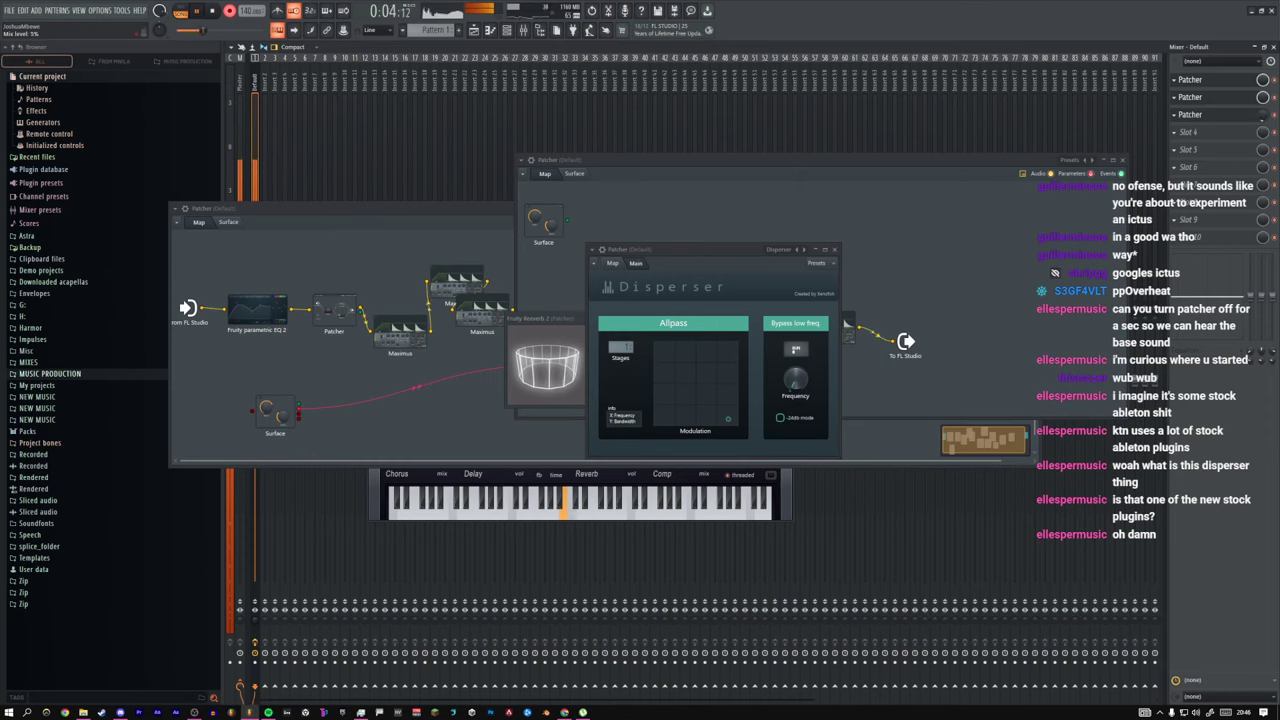
{"action": "mouse_move", "coordinate": [1262, 115]}
{"action": "left_mouse_down"}
{"action": "mouse_move", "coordinate": [1262, 100]}
{"action": "mouse_move", "coordinate": [1262, 114]}
{"action": "left_mouse_up"}
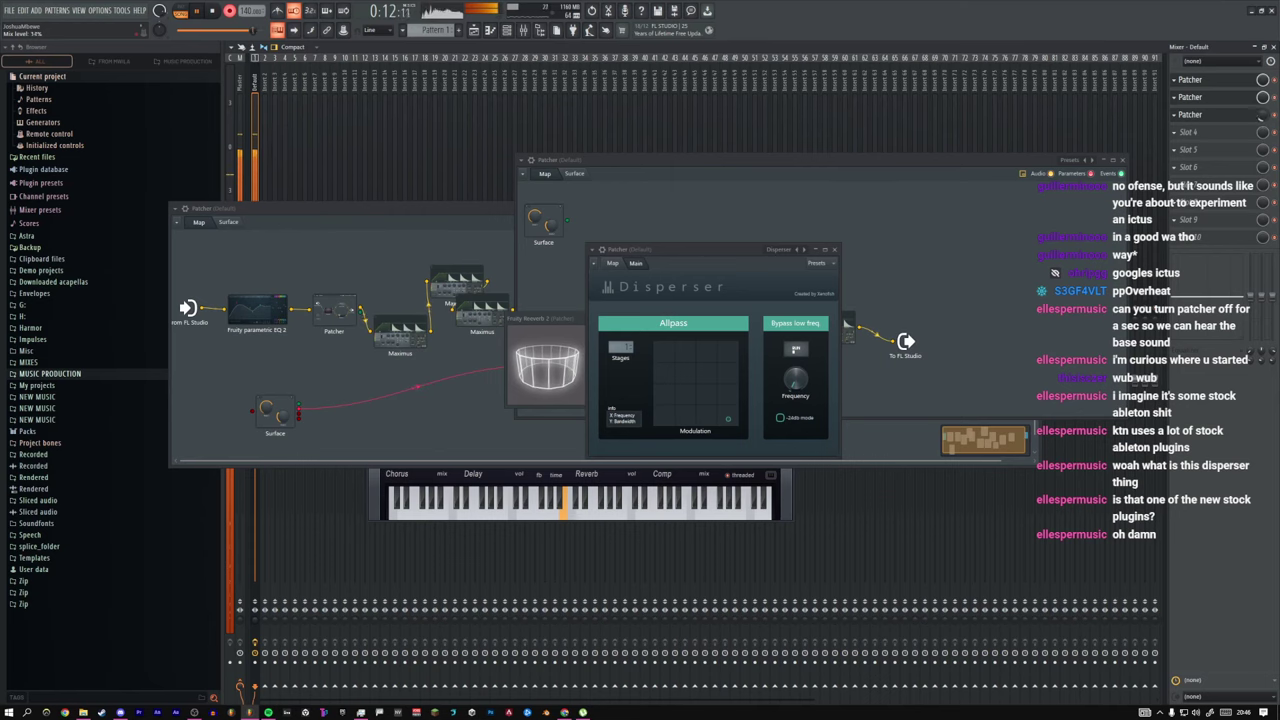
{"action": "key", "text": "space"}
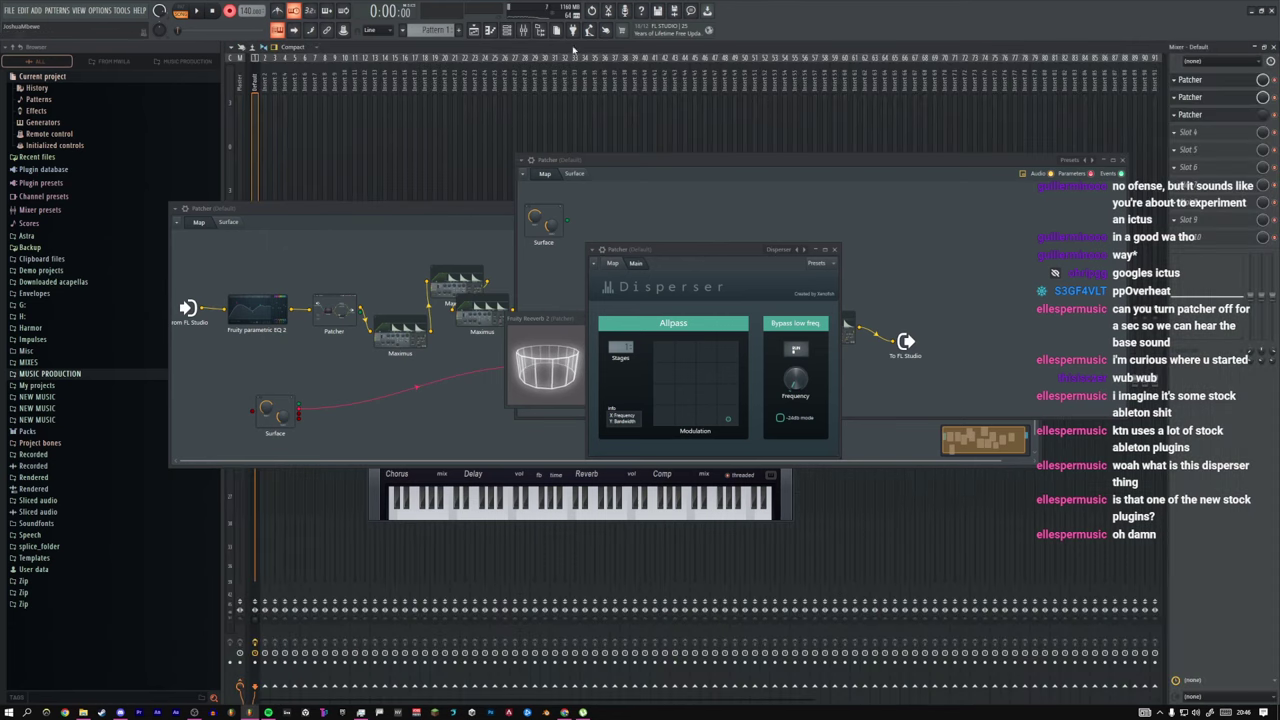
Step: Open the recorded events for the slot 3 Patcher's mix level and close all the open plugin windows
{"action": "left_click", "coordinate": [1122, 160]}
{"action": "right_click", "coordinate": [1262, 115]}
{"action": "left_click", "coordinate": [1216, 138]}
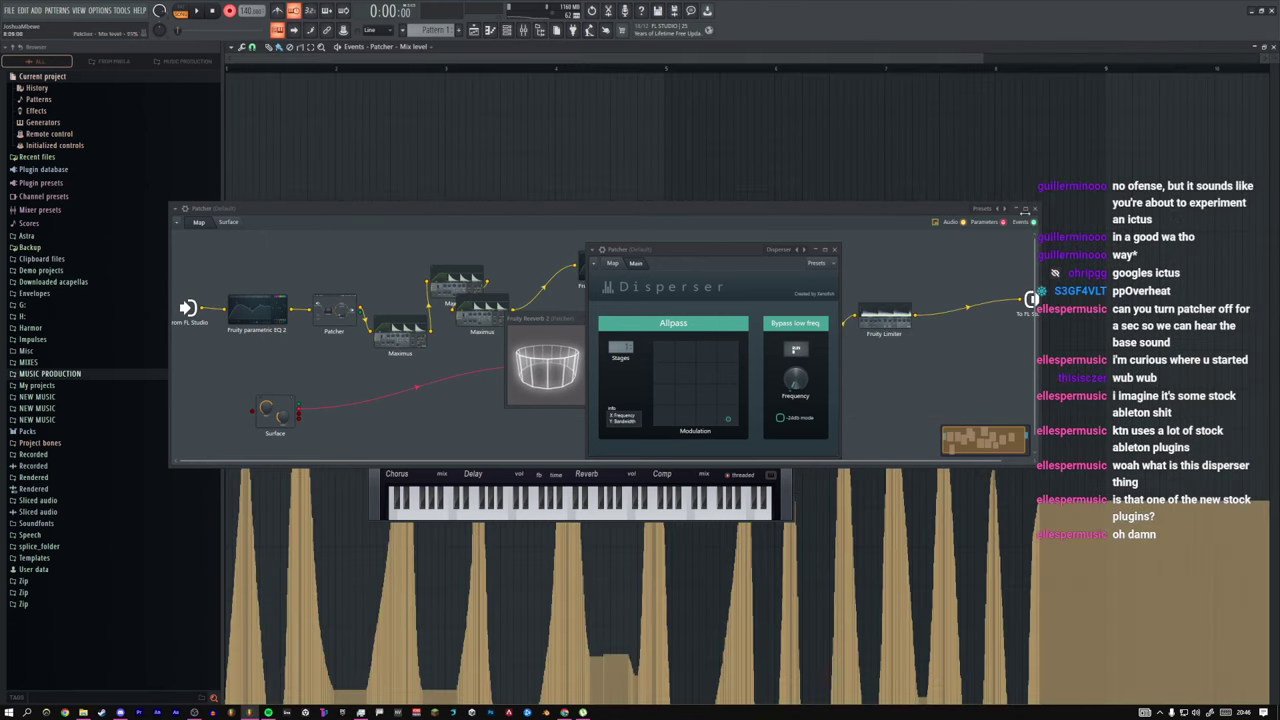
{"action": "left_click", "coordinate": [1033, 208]}
{"action": "left_click", "coordinate": [834, 249]}
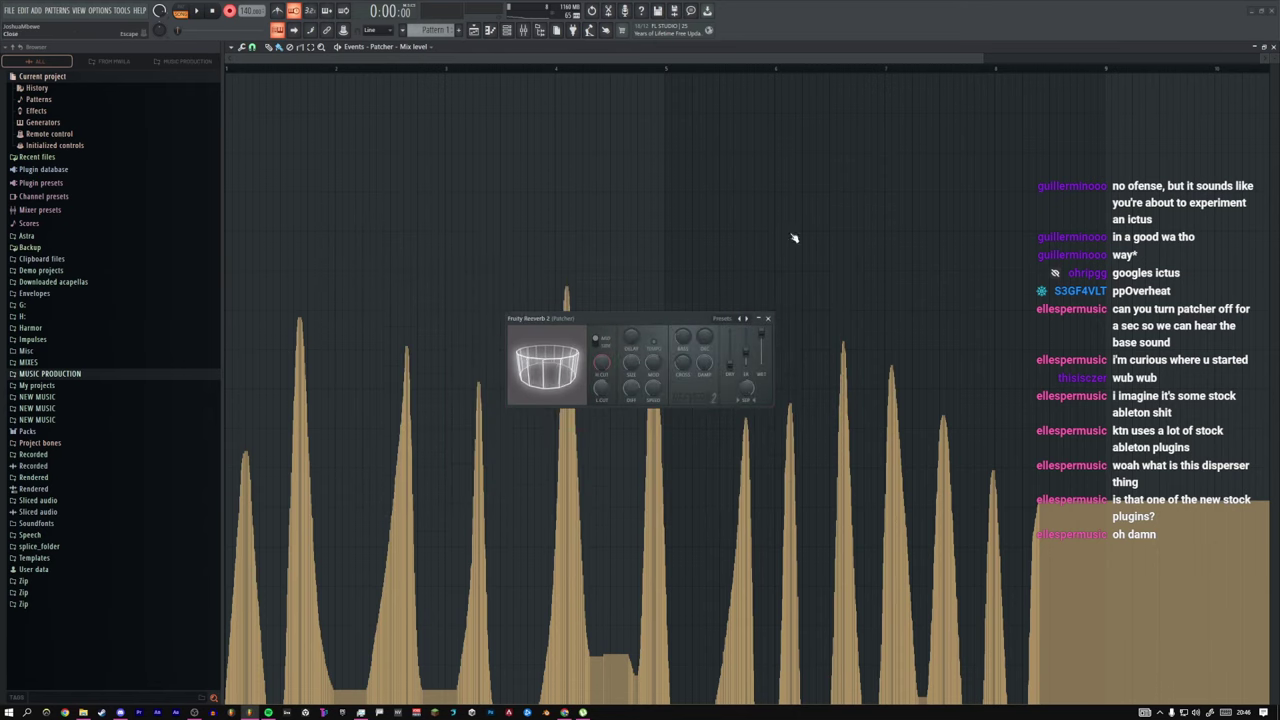
{"action": "left_click", "coordinate": [767, 318]}
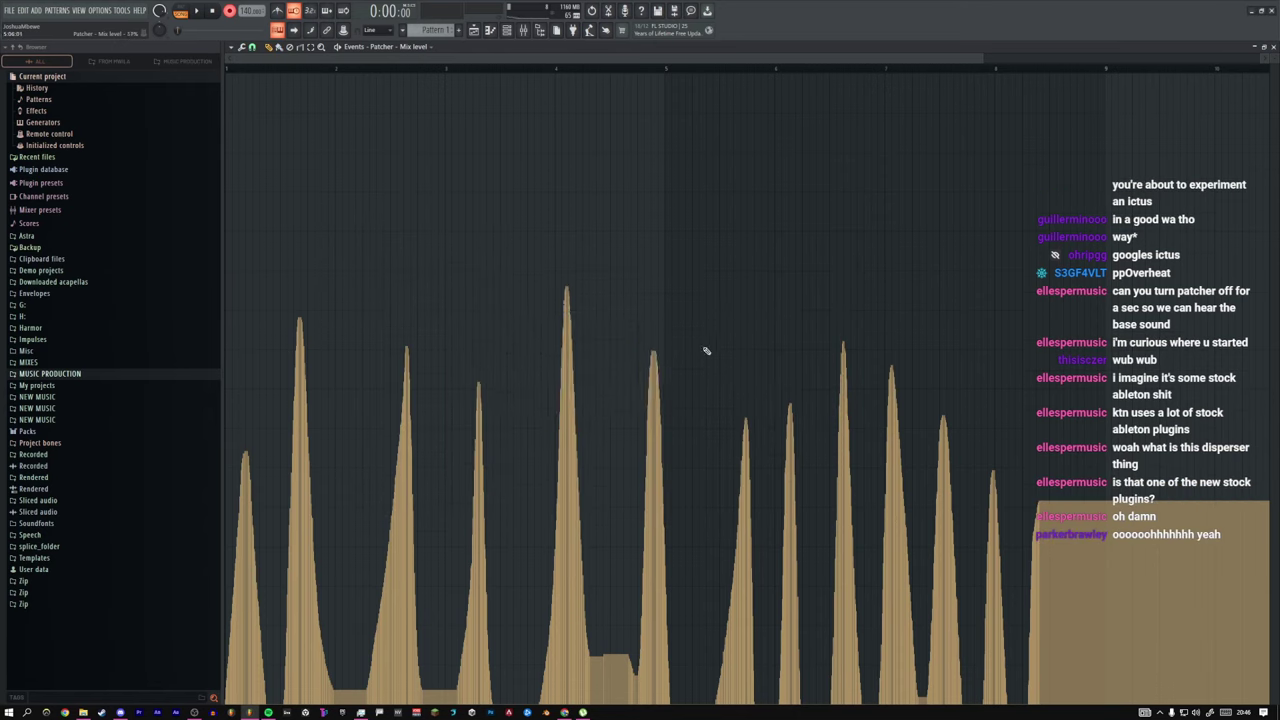
Step: Redraw the mix level automation in bar 8 as one smooth peak falling back to zero, undoing the stray stroke across earlier bars
{"action": "mouse_move", "coordinate": [1031, 670]}
{"action": "left_mouse_down"}
{"action": "mouse_move", "coordinate": [1099, 576]}
{"action": "mouse_move", "coordinate": [1090, 487]}
{"action": "mouse_move", "coordinate": [1046, 617]}
{"action": "mouse_move", "coordinate": [1100, 360]}
{"action": "mouse_move", "coordinate": [1112, 600]}
{"action": "mouse_move", "coordinate": [1034, 511]}
{"action": "left_mouse_up"}
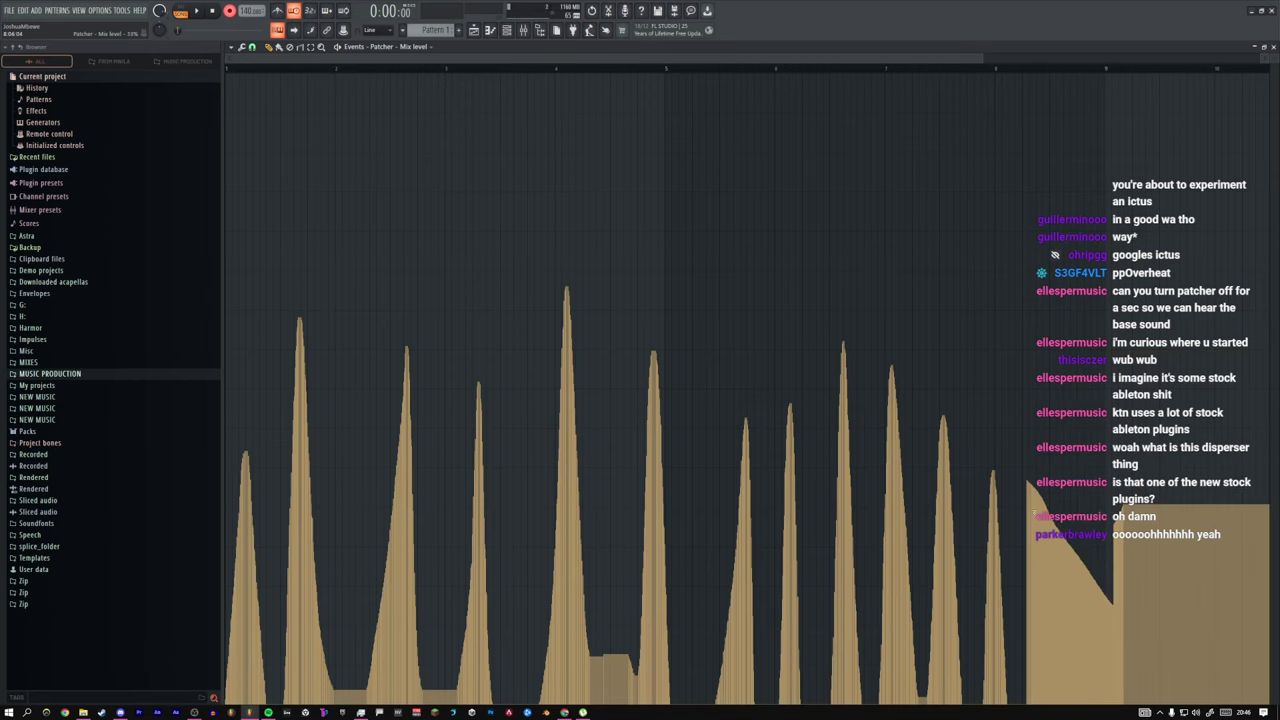
{"action": "mouse_move", "coordinate": [1028, 598]}
{"action": "left_mouse_down"}
{"action": "mouse_move", "coordinate": [920, 414]}
{"action": "mouse_move", "coordinate": [464, 374]}
{"action": "mouse_move", "coordinate": [463, 389]}
{"action": "left_mouse_up"}
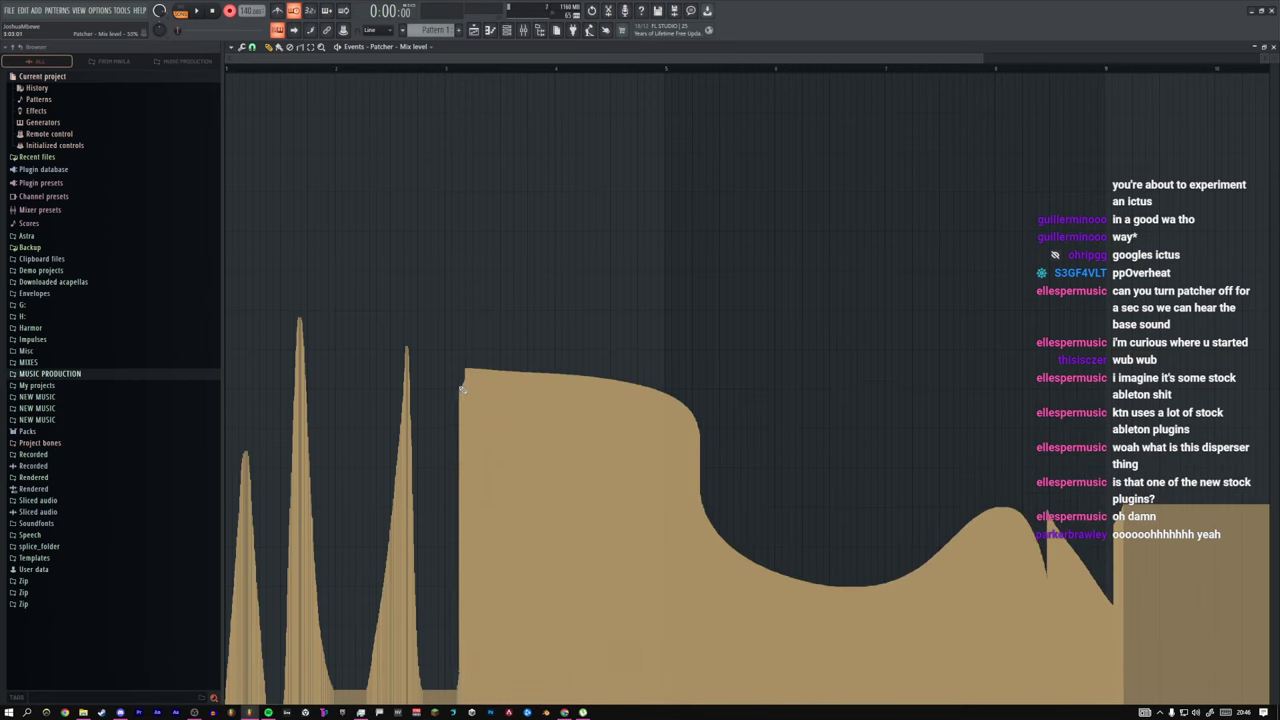
{"action": "key", "text": "ctrl+z"}
{"action": "mouse_move", "coordinate": [1023, 698]}
{"action": "left_mouse_down"}
{"action": "mouse_move", "coordinate": [1045, 690]}
{"action": "mouse_move", "coordinate": [1065, 602]}
{"action": "mouse_move", "coordinate": [1090, 700]}
{"action": "mouse_move", "coordinate": [1120, 700]}
{"action": "mouse_move", "coordinate": [1115, 505]}
{"action": "left_mouse_up"}
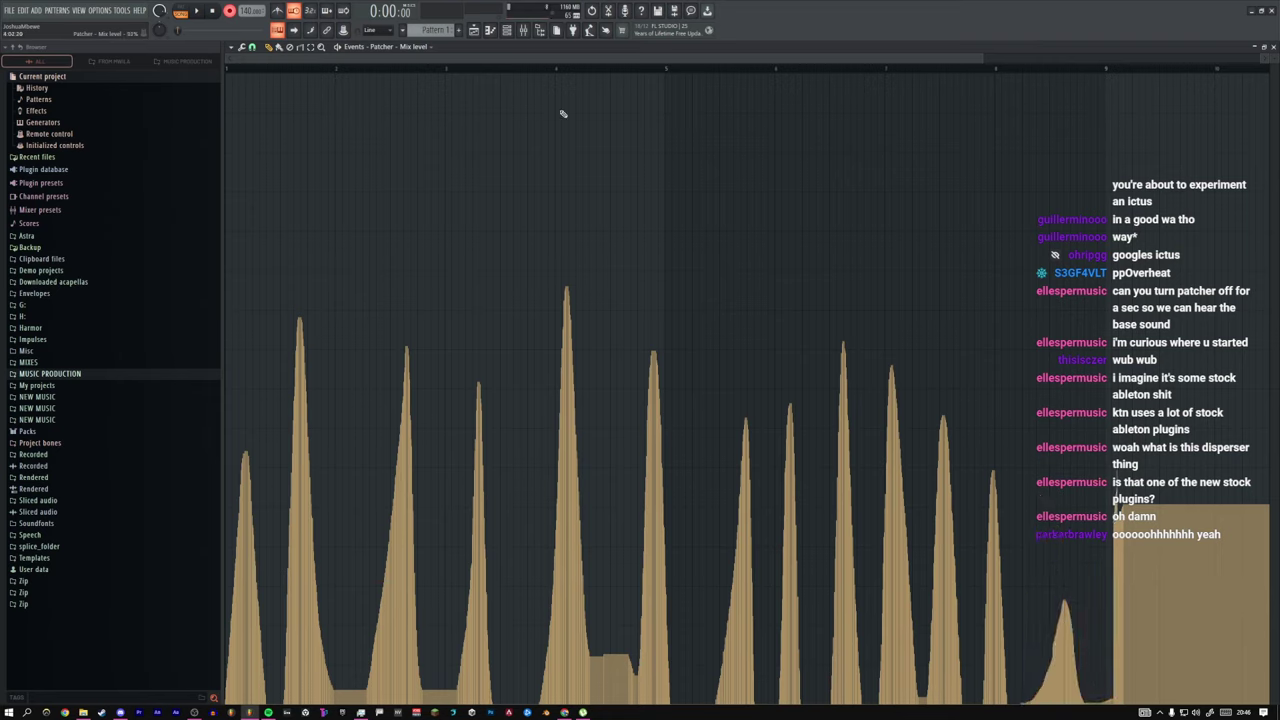
{"action": "mouse_move", "coordinate": [1021, 705]}
{"action": "left_mouse_down"}
{"action": "mouse_move", "coordinate": [1050, 650]}
{"action": "mouse_move", "coordinate": [1055, 420]}
{"action": "mouse_move", "coordinate": [1075, 405]}
{"action": "mouse_move", "coordinate": [1100, 695]}
{"action": "mouse_move", "coordinate": [1020, 702]}
{"action": "mouse_move", "coordinate": [1058, 600]}
{"action": "mouse_move", "coordinate": [1096, 622]}
{"action": "mouse_move", "coordinate": [1108, 706]}
{"action": "left_mouse_up"}
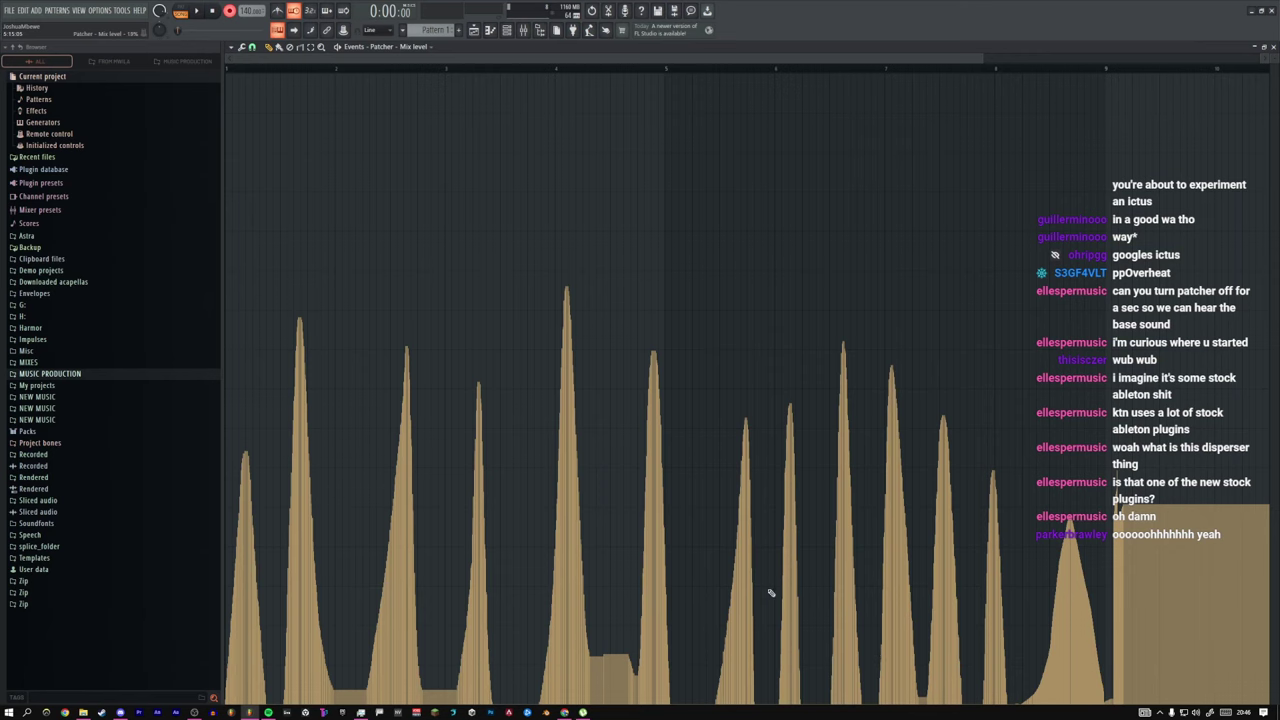
Step: Return to the mixer, disarm recording, and play back the pattern with the recorded mix automation
{"action": "left_click", "coordinate": [523, 31]}
{"action": "left_click", "coordinate": [231, 11]}
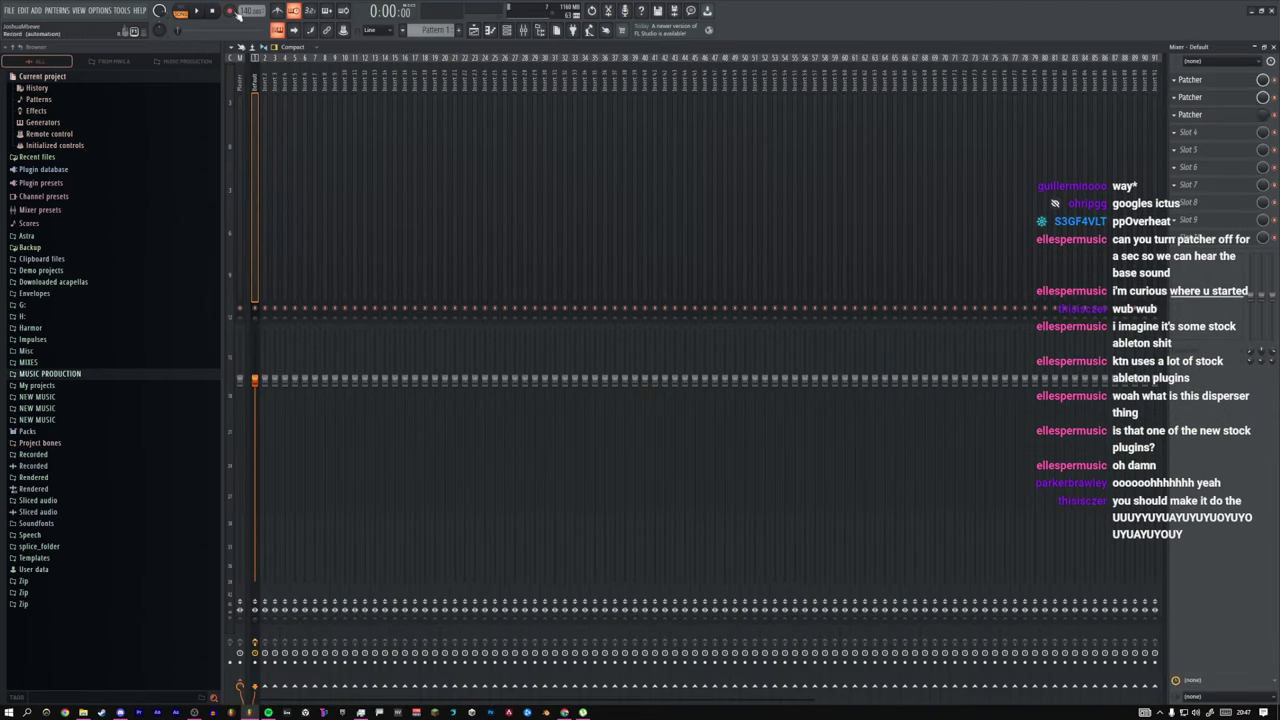
{"action": "key", "text": "space"}
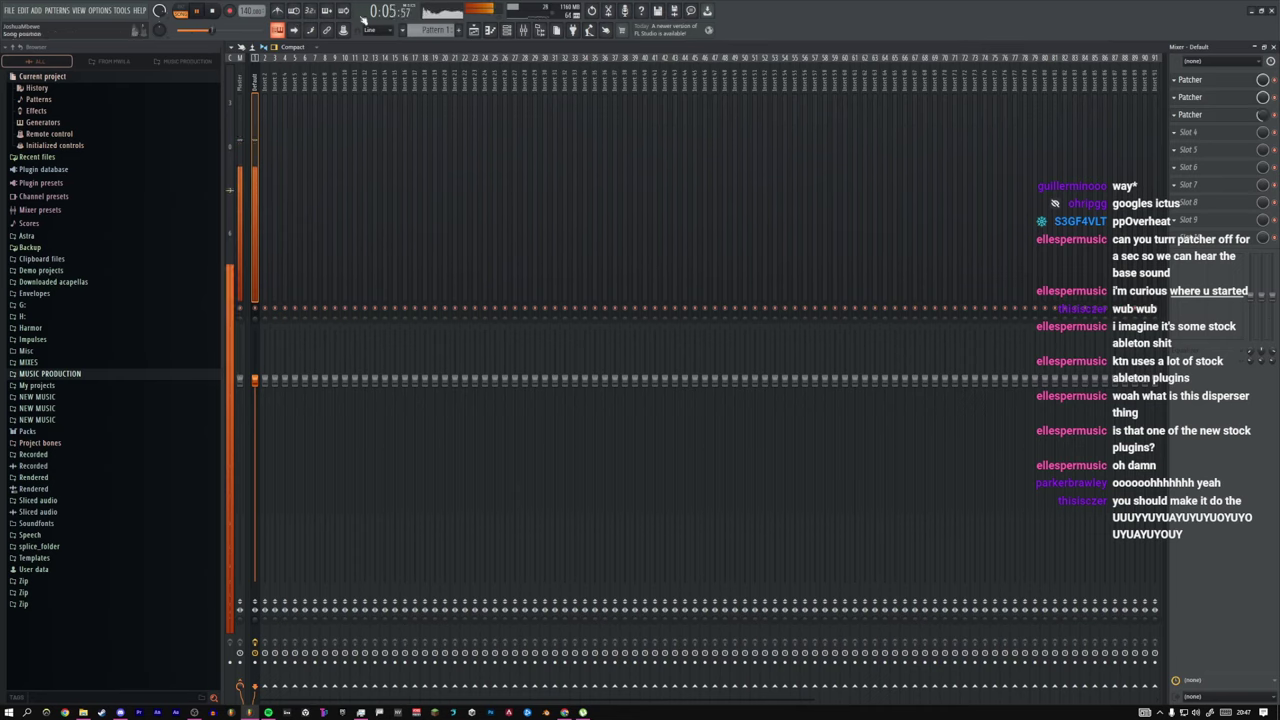
Step: Open the Default synth channel from the channel rack and nudge its pitch slider during playback
{"action": "left_click", "coordinate": [507, 31]}
{"action": "left_click", "coordinate": [346, 107]}
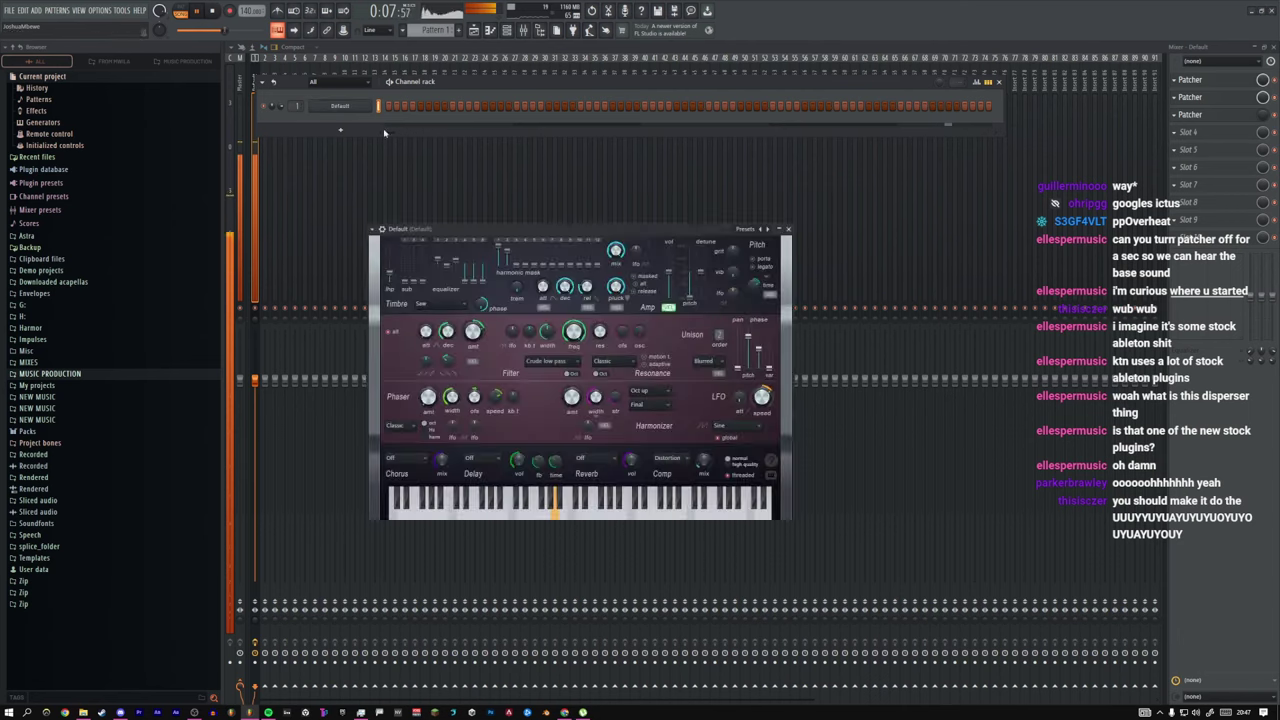
{"action": "left_click_drag", "start_coordinate": [689, 298], "coordinate": [689, 290]}
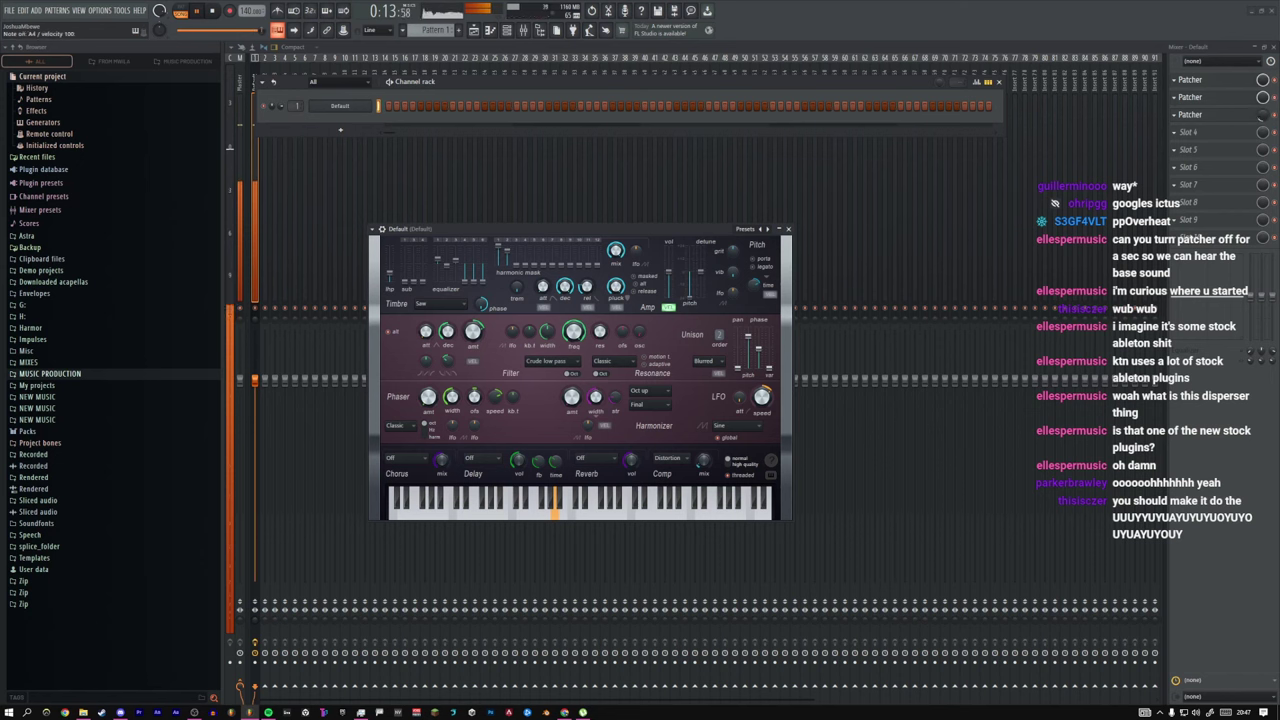
Step: Add Fruity Parametric EQ 2 in effect slot 4, lowering the upper bands and adjusting the low-shelf band
{"action": "left_click", "coordinate": [1198, 132]}
{"action": "mouse_move", "coordinate": [1202, 142]}
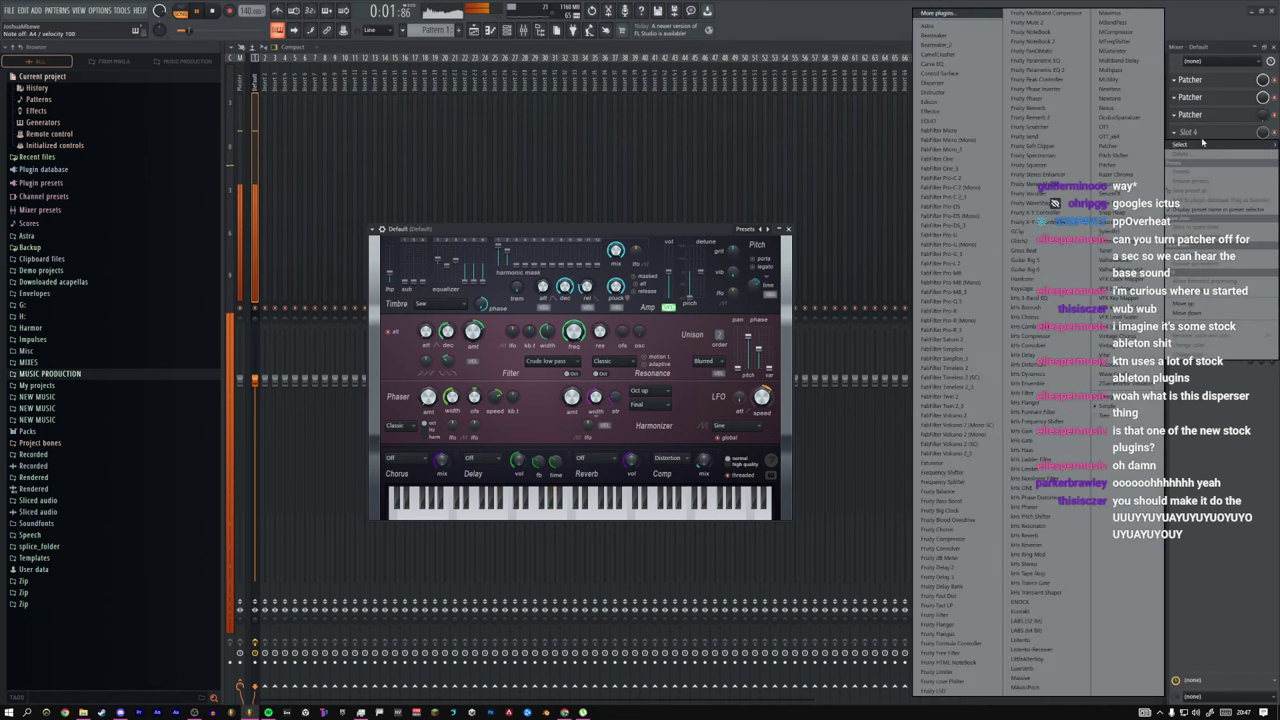
{"action": "left_click", "coordinate": [1045, 70]}
{"action": "left_click_drag", "start_coordinate": [881, 248], "coordinate": [880, 257]}
{"action": "left_click_drag", "start_coordinate": [909, 248], "coordinate": [909, 272]}
{"action": "left_click_drag", "start_coordinate": [798, 248], "coordinate": [743, 246]}
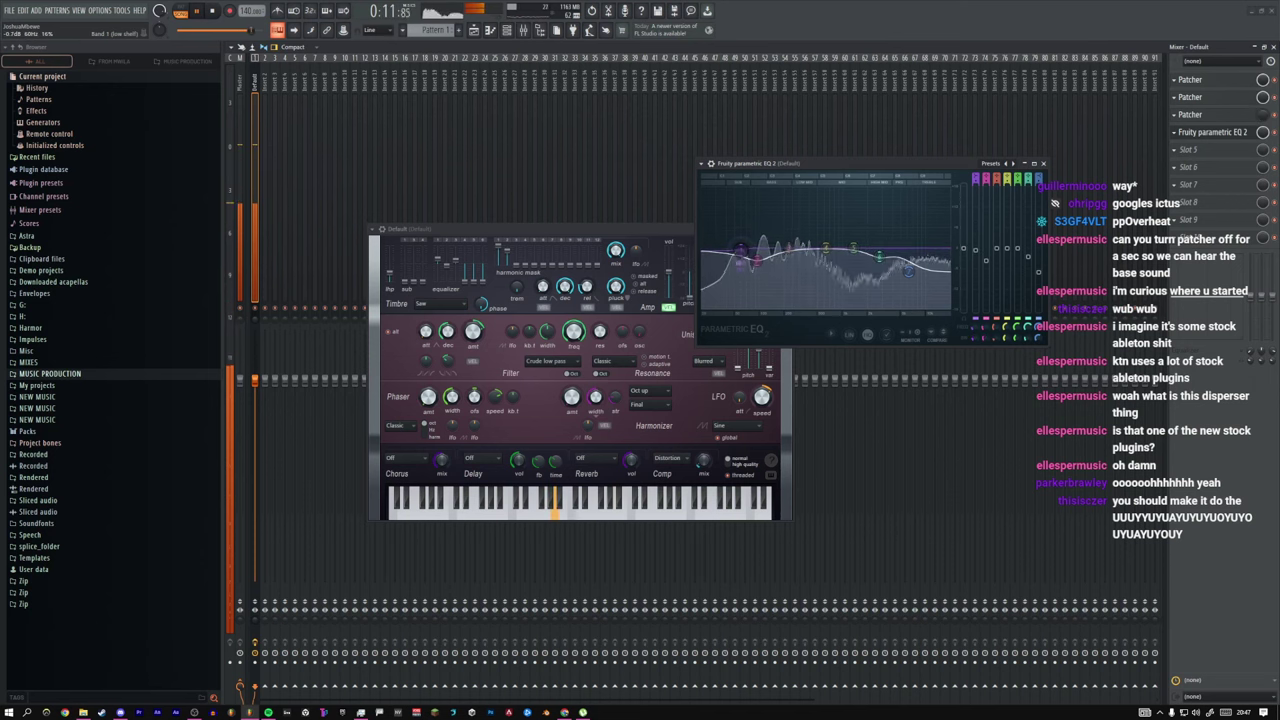
Step: Add Fruity Limiter in effect slot 7 and raise its gain
{"action": "left_click", "coordinate": [1198, 184]}
{"action": "left_click", "coordinate": [940, 668]}
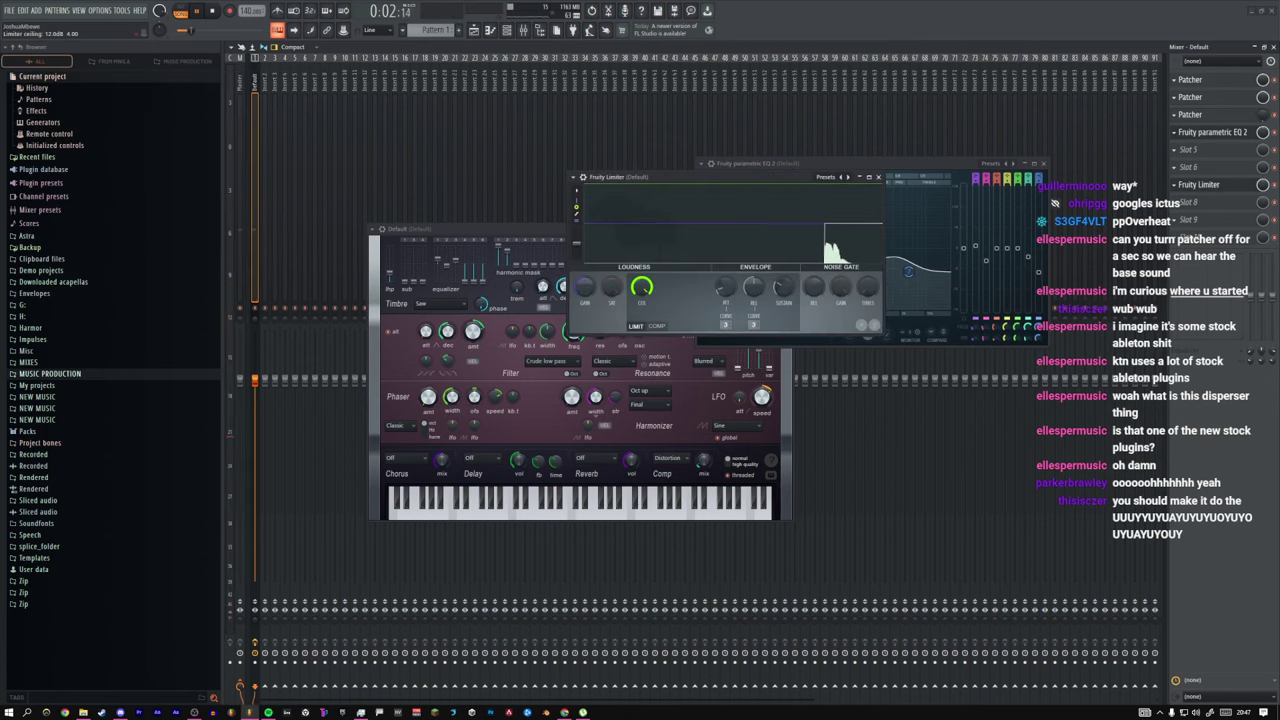
{"action": "left_click_drag", "start_coordinate": [576, 285], "coordinate": [576, 240]}
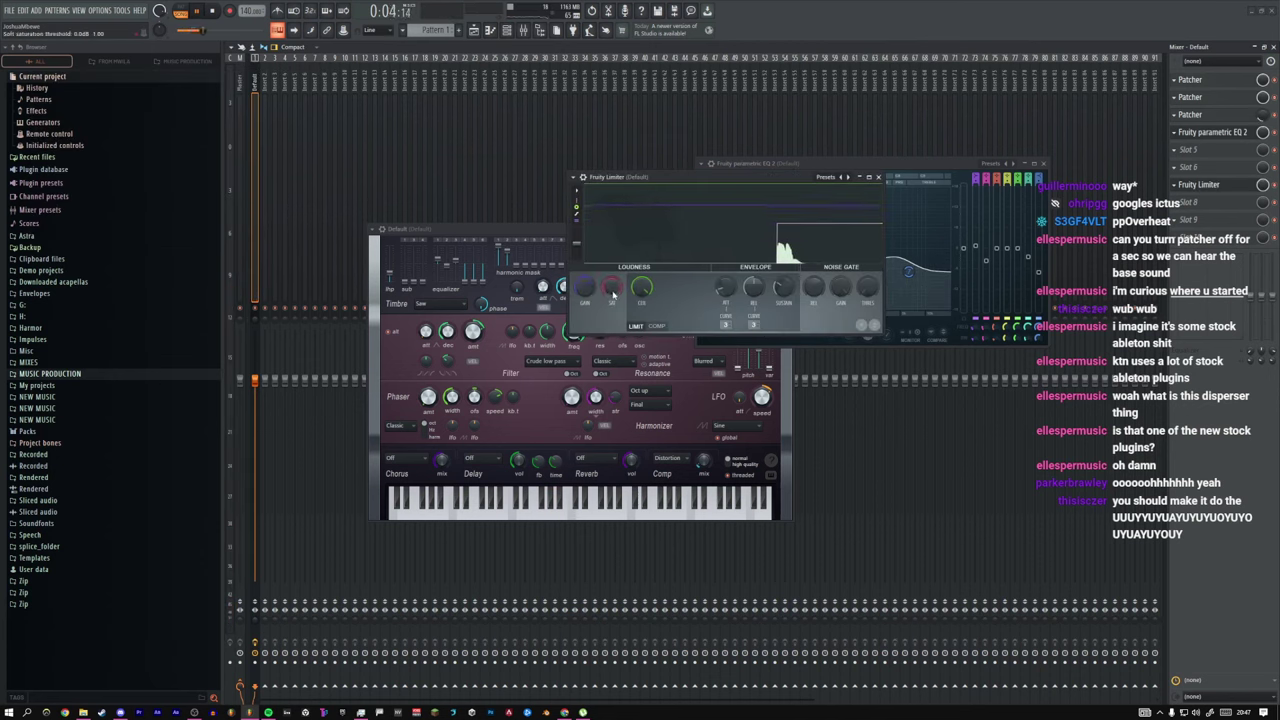
Step: Switch Fruity Limiter to compressor mode and adjust its ratio, gain and threshold
{"action": "left_click", "coordinate": [656, 326]}
{"action": "left_click_drag", "start_coordinate": [696, 287], "coordinate": [696, 275]}
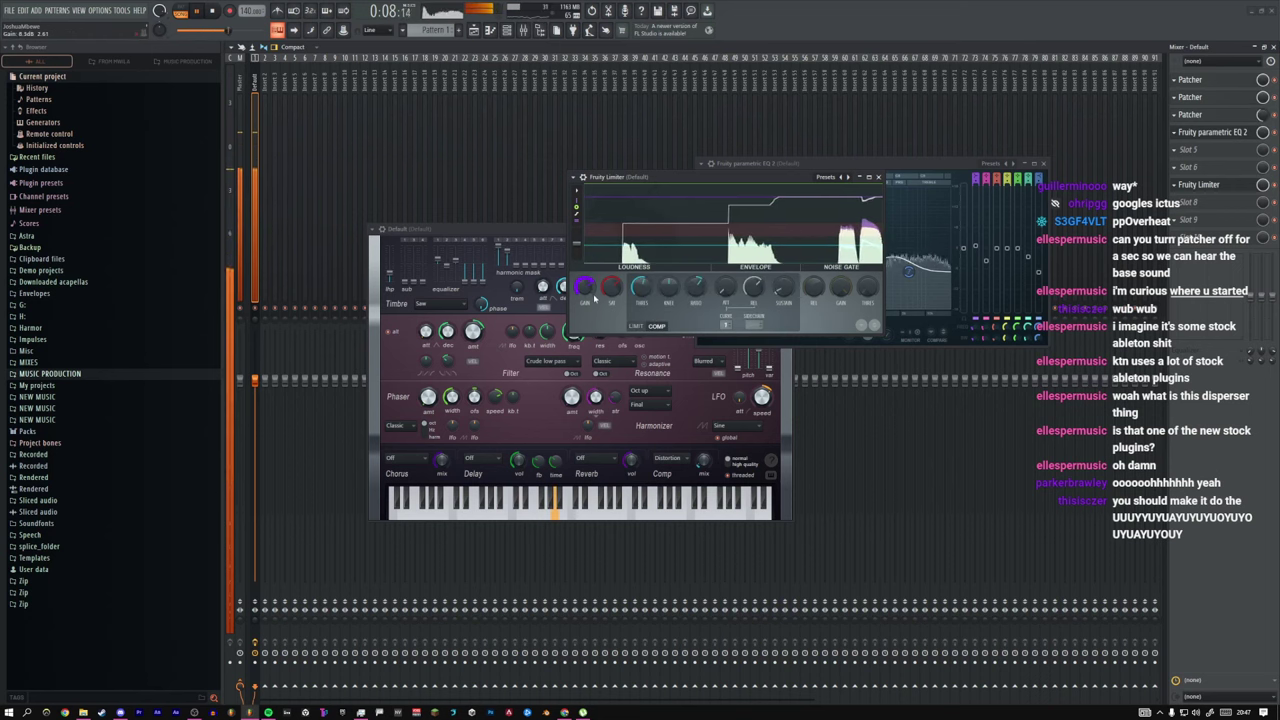
{"action": "left_click_drag", "start_coordinate": [585, 288], "coordinate": [641, 300]}
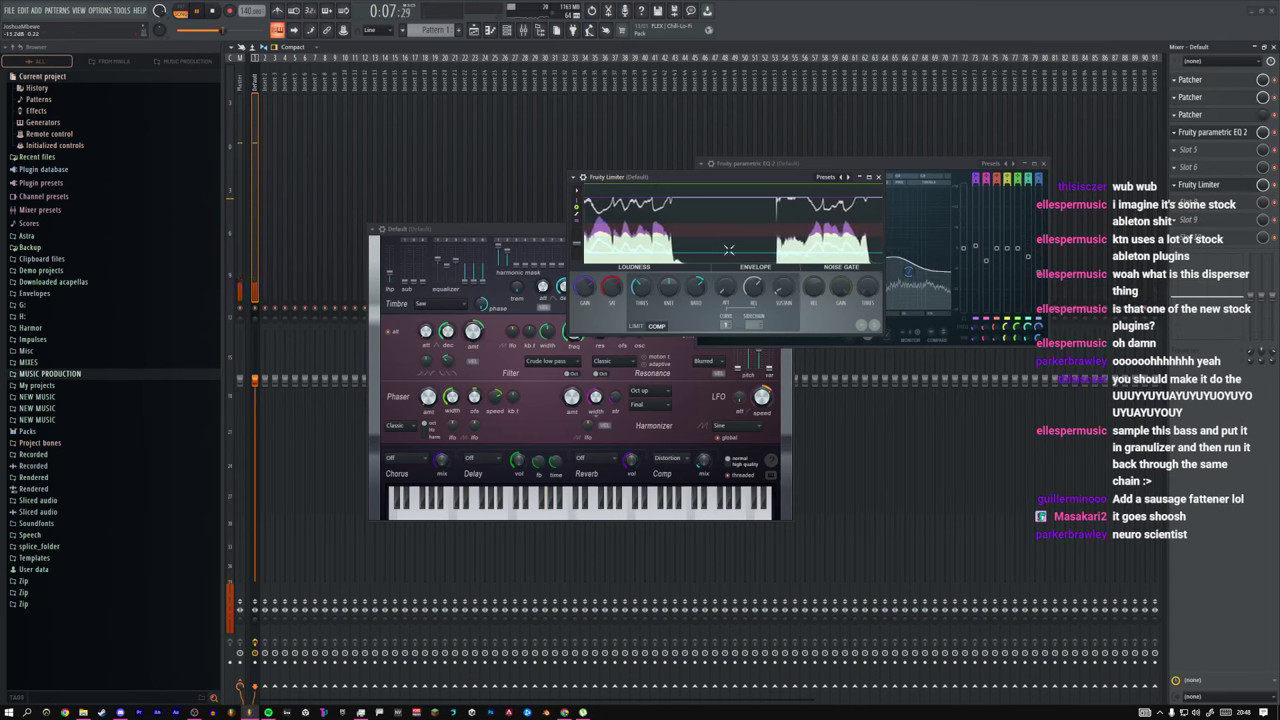
Step: Add Soundgoodizer in effect slot 8, set it to mode B and lower its amount
{"action": "left_click", "coordinate": [1190, 202]}
{"action": "left_click", "coordinate": [1093, 192]}
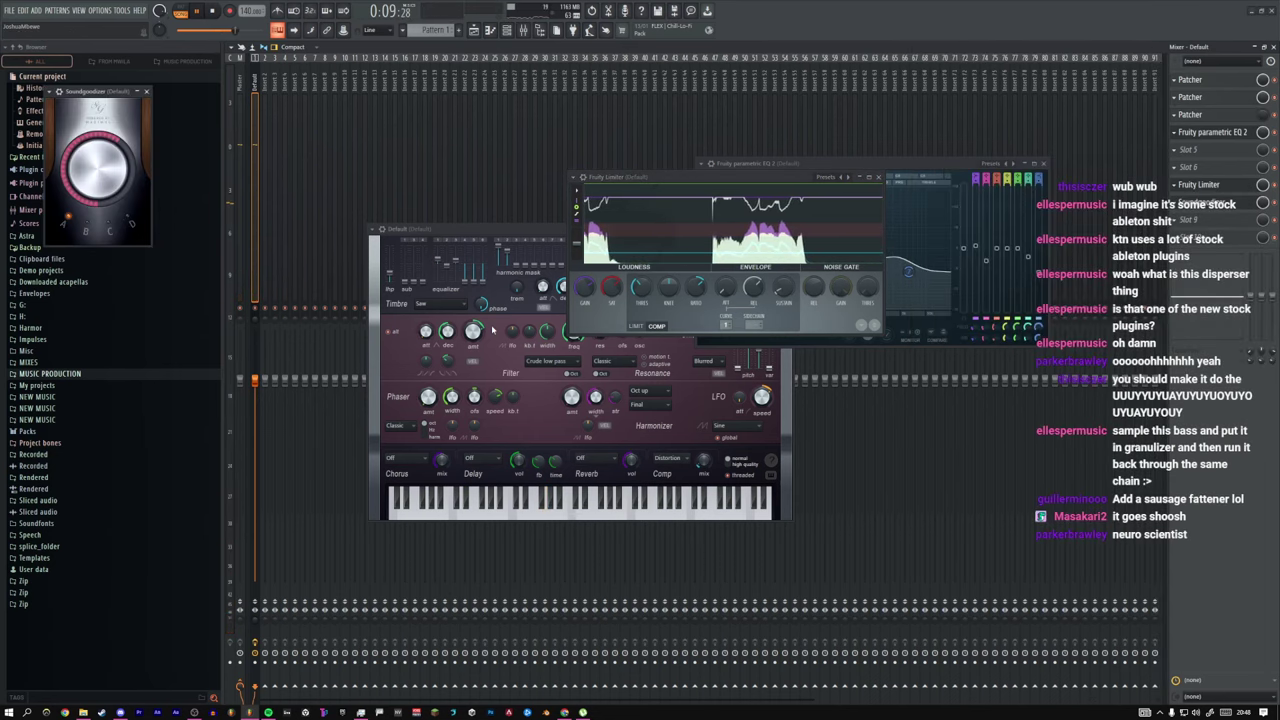
{"action": "left_click_drag", "start_coordinate": [110, 97], "coordinate": [567, 229]}
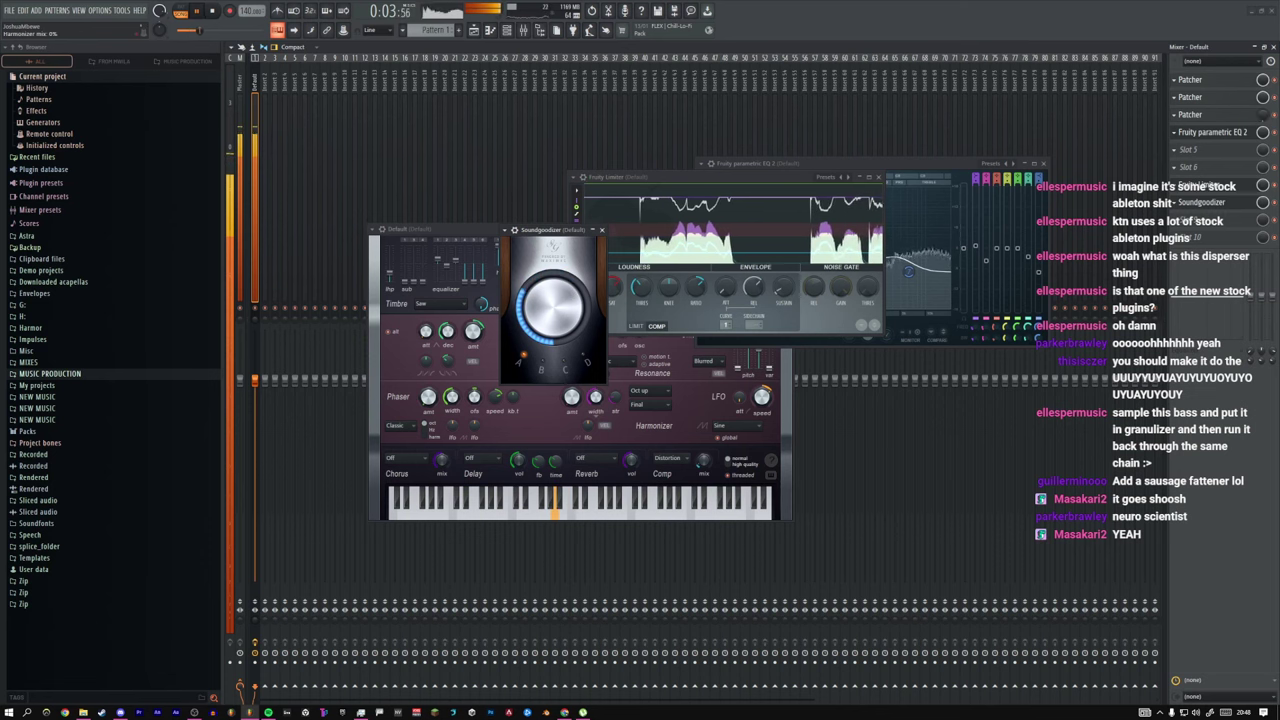
{"action": "left_click", "coordinate": [585, 360]}
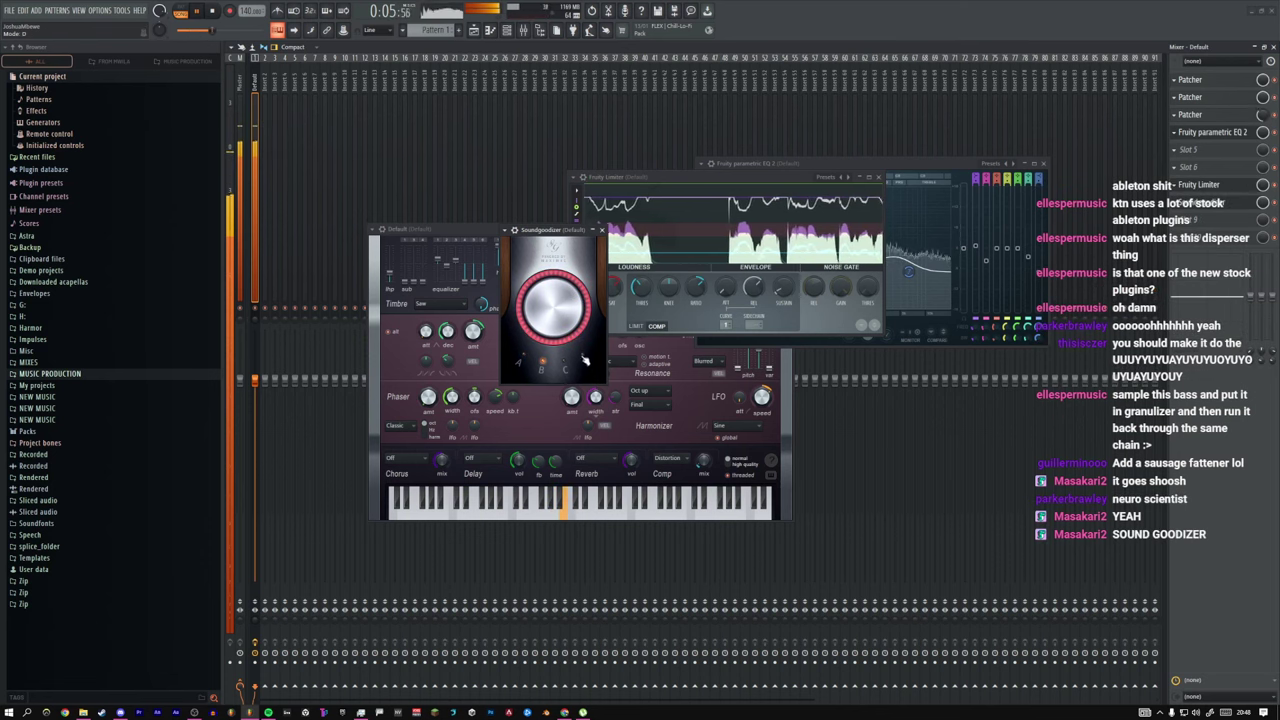
{"action": "left_click", "coordinate": [568, 360]}
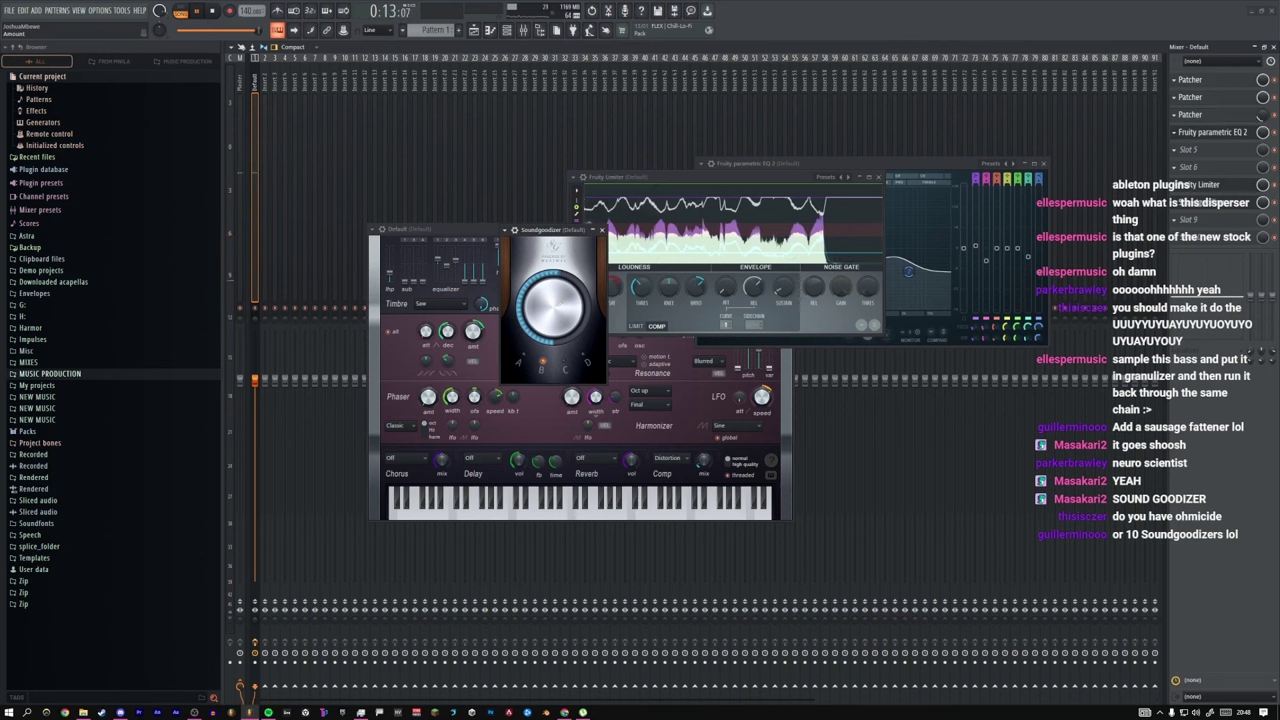
{"action": "left_click_drag", "start_coordinate": [553, 295], "coordinate": [553, 320]}
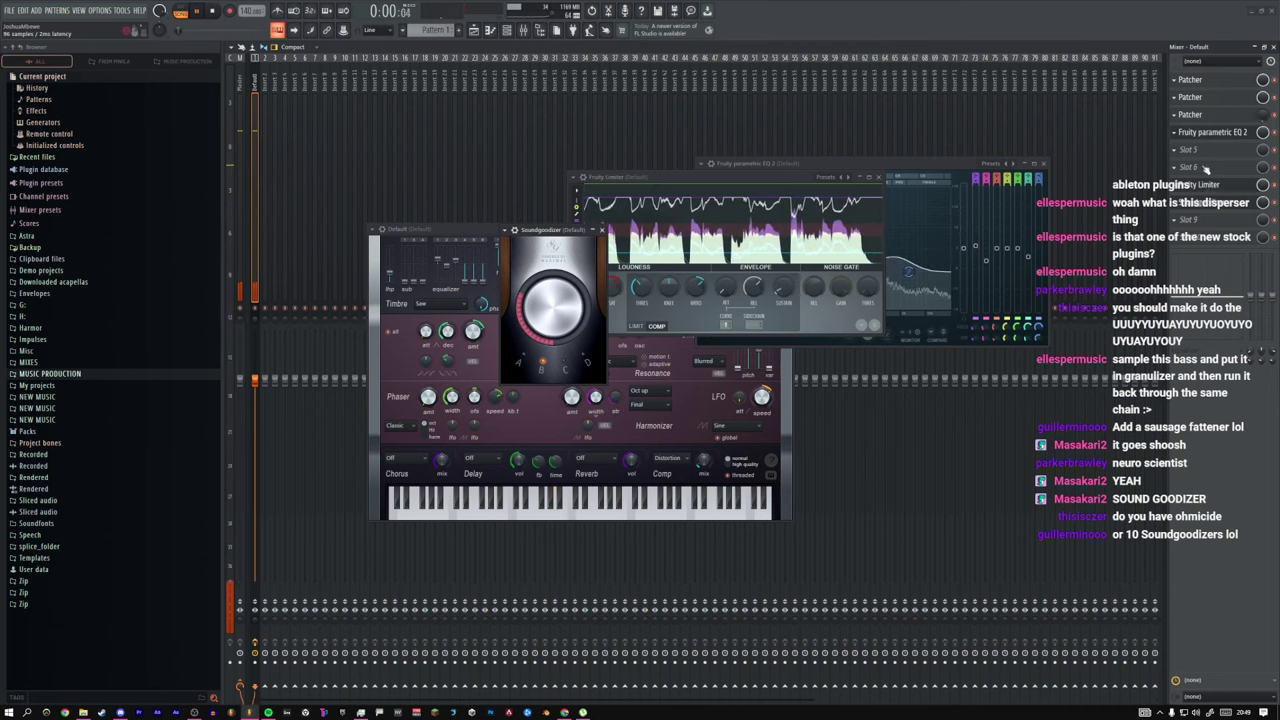
Step: Move Fruity Limiter and Soundgoodizer up to effect slots 5 and 6, and stop playback
{"action": "scroll", "coordinate": [1207, 184], "scroll_direction": "up", "scroll_amount": 2}
{"action": "scroll", "coordinate": [1207, 203], "scroll_direction": "up", "scroll_amount": 1}
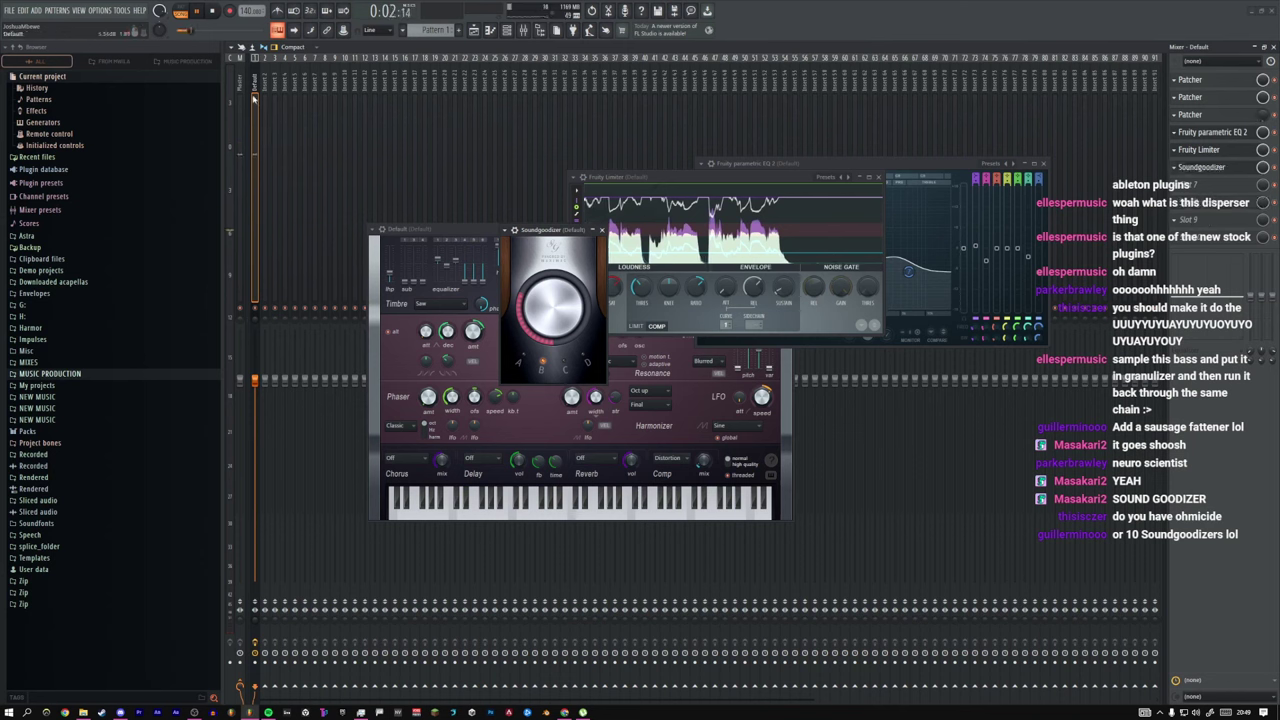
{"action": "key", "text": "space"}
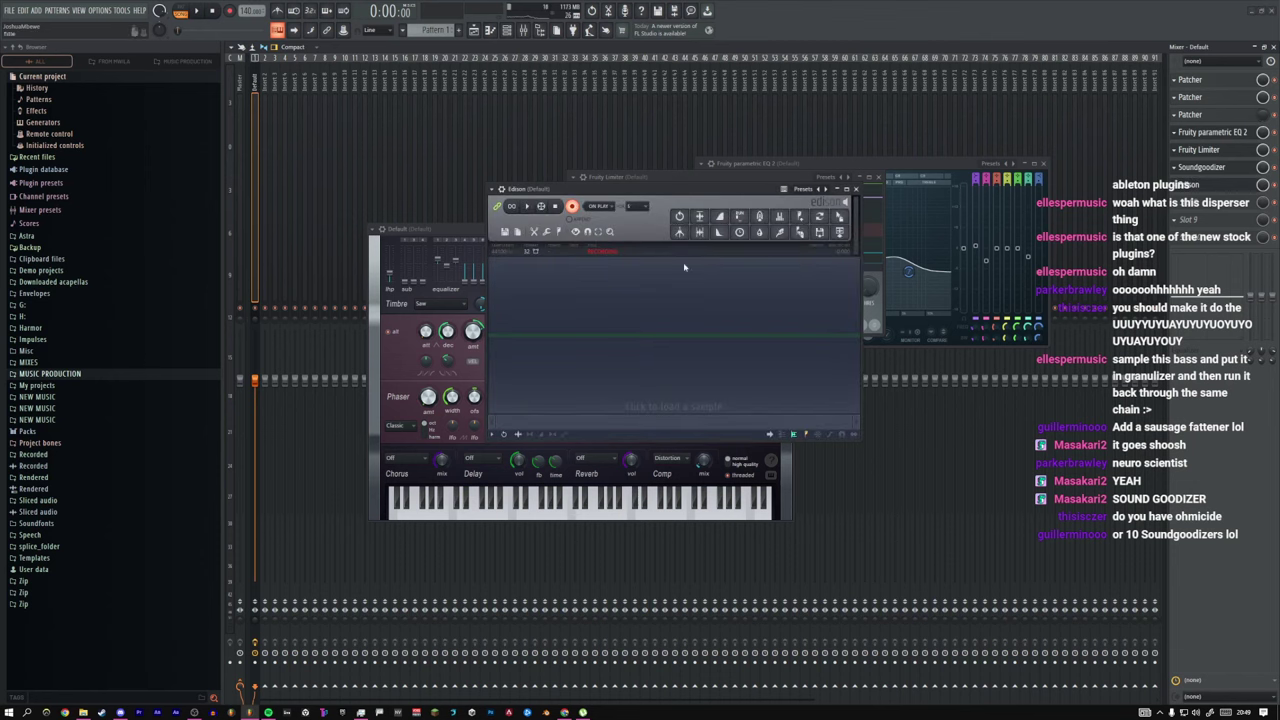
Step: Set Edison's recording mode to Now and record the bass while the pattern plays
{"action": "left_click", "coordinate": [601, 219]}
{"action": "left_click_drag", "start_coordinate": [622, 188], "coordinate": [469, 262]}
{"action": "key", "text": "b"}
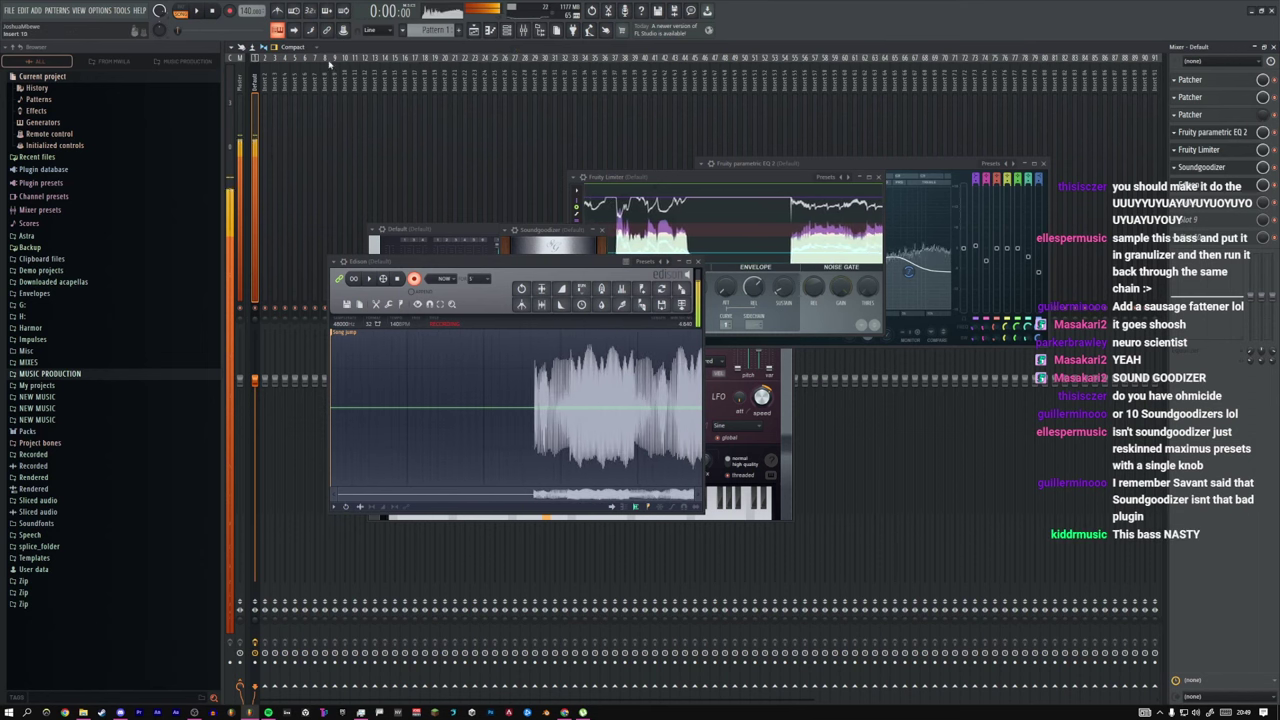
{"action": "left_click", "coordinate": [197, 11]}
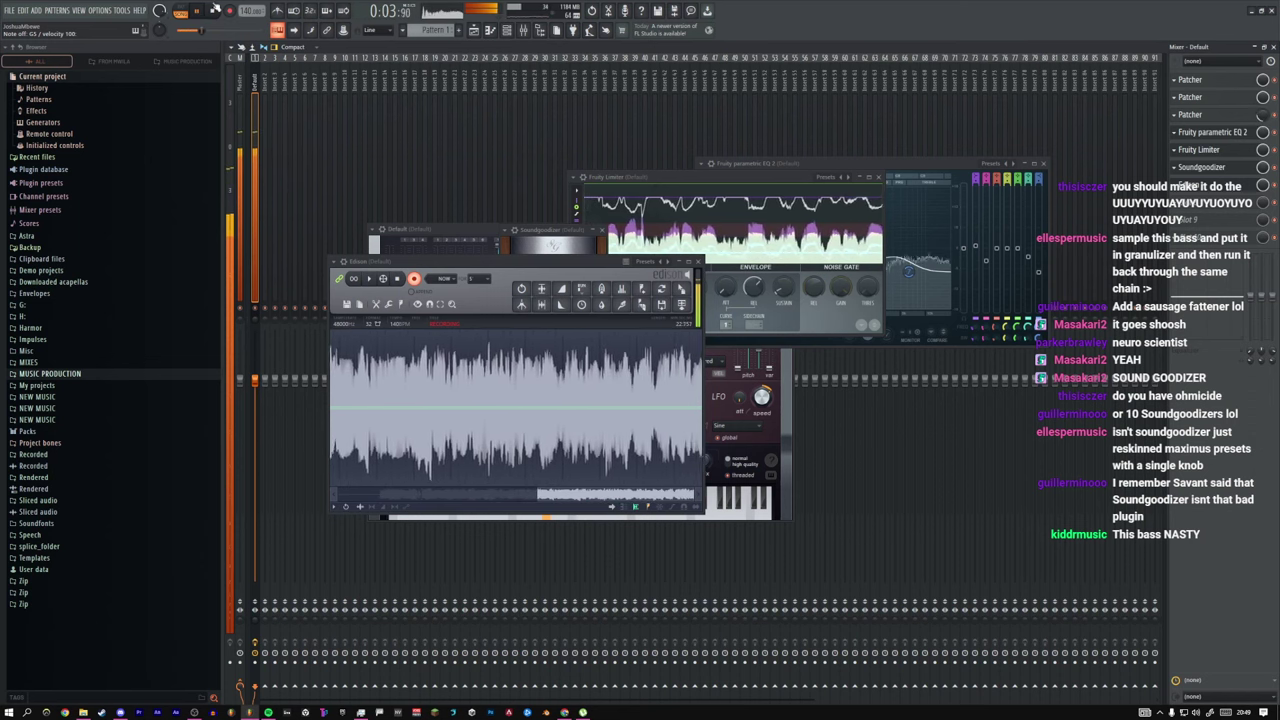
Step: Sweep the Default synth's master pitch down to -2400 cents during the Edison recording
{"action": "left_click", "coordinate": [440, 229]}
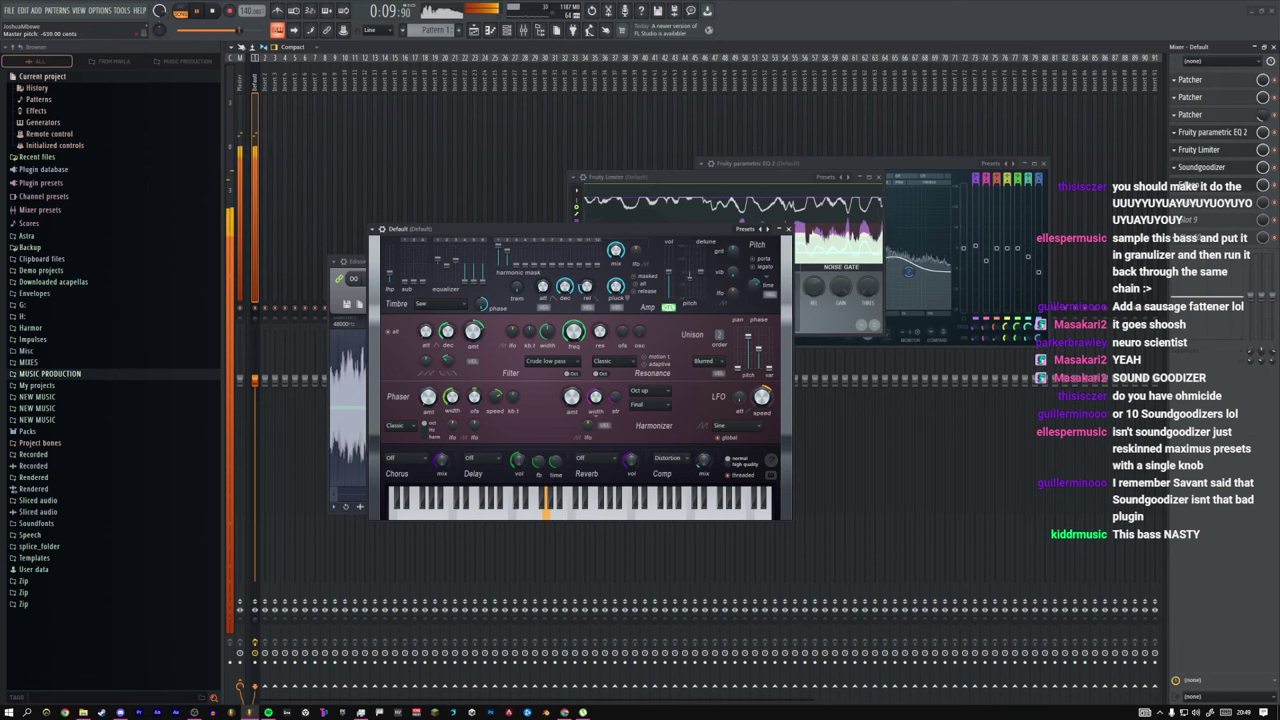
{"action": "left_click_drag", "start_coordinate": [689, 277], "coordinate": [689, 293]}
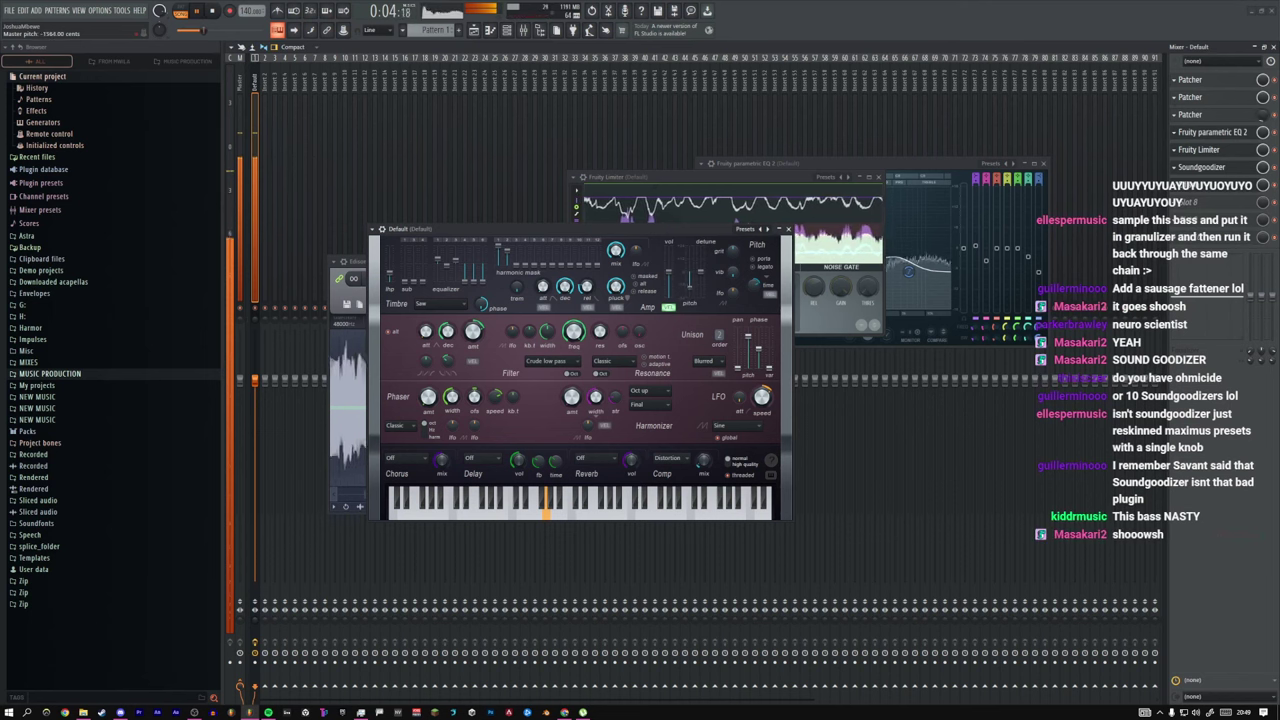
{"action": "left_click_drag", "start_coordinate": [689, 271], "coordinate": [689, 290]}
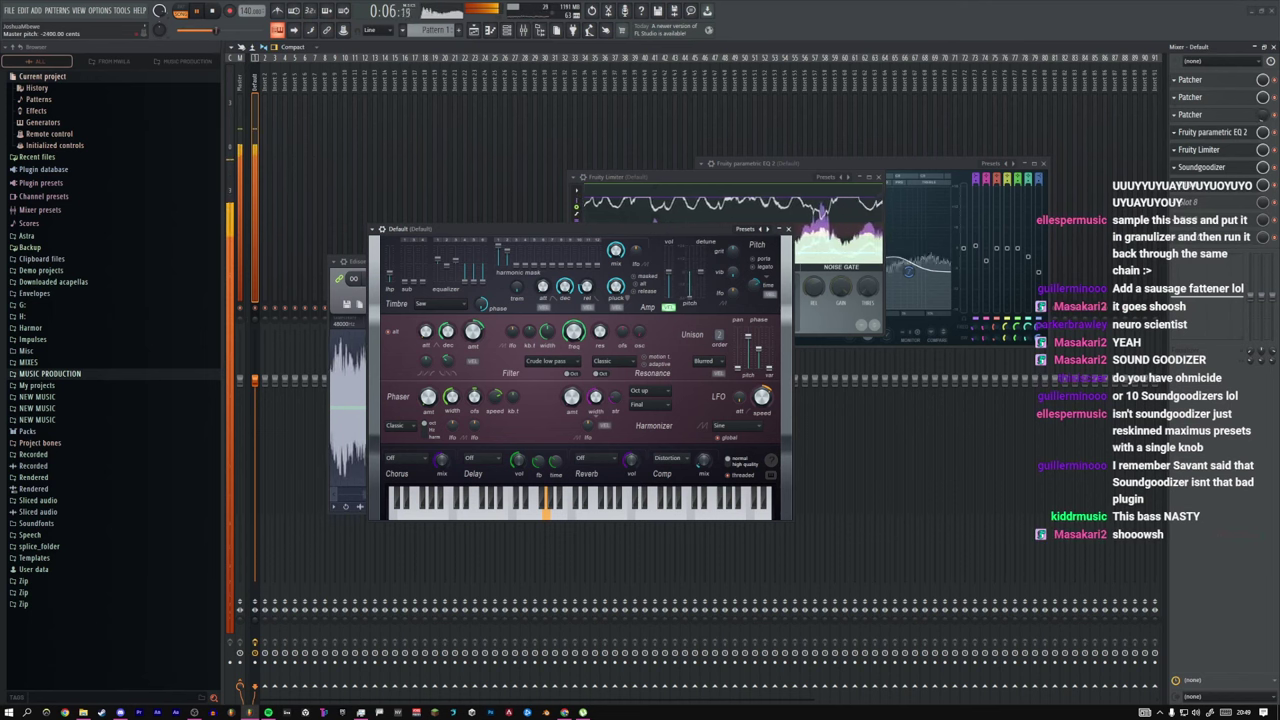
{"action": "left_click_drag", "start_coordinate": [689, 292], "coordinate": [689, 283]}
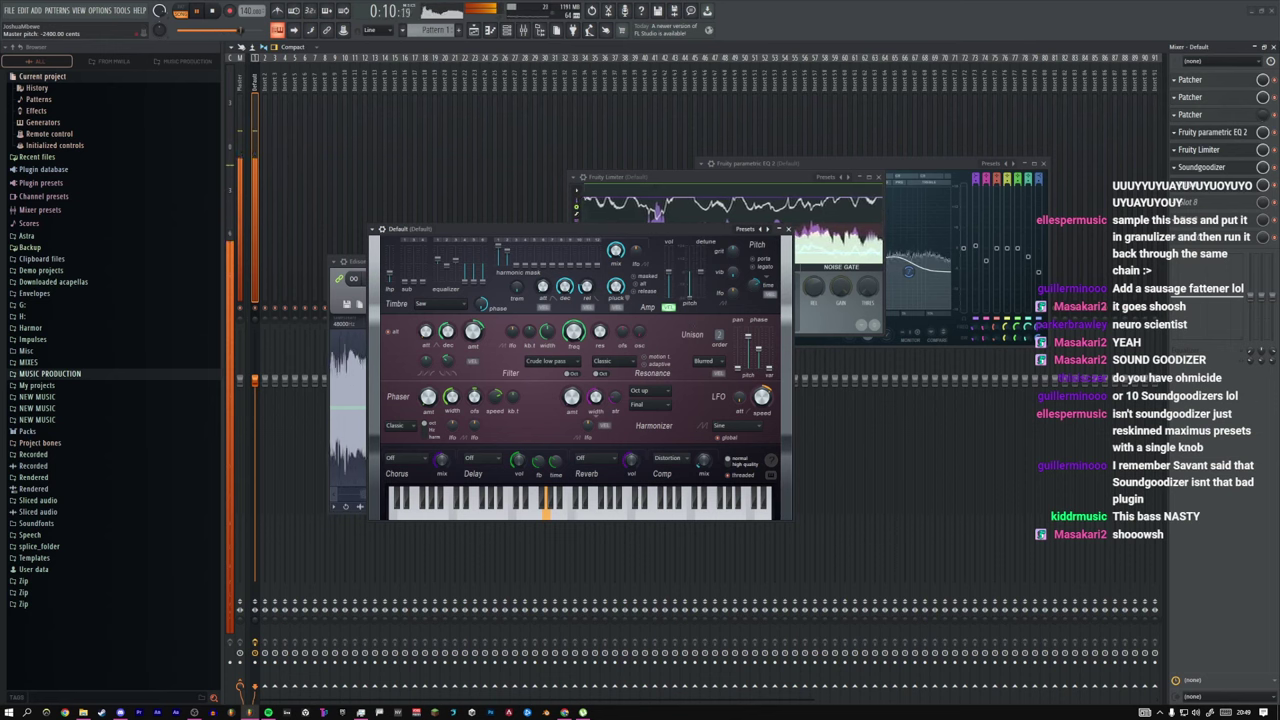
Step: Stop the Edison recording and trim the side noise from the sample
{"action": "left_click", "coordinate": [352, 278]}
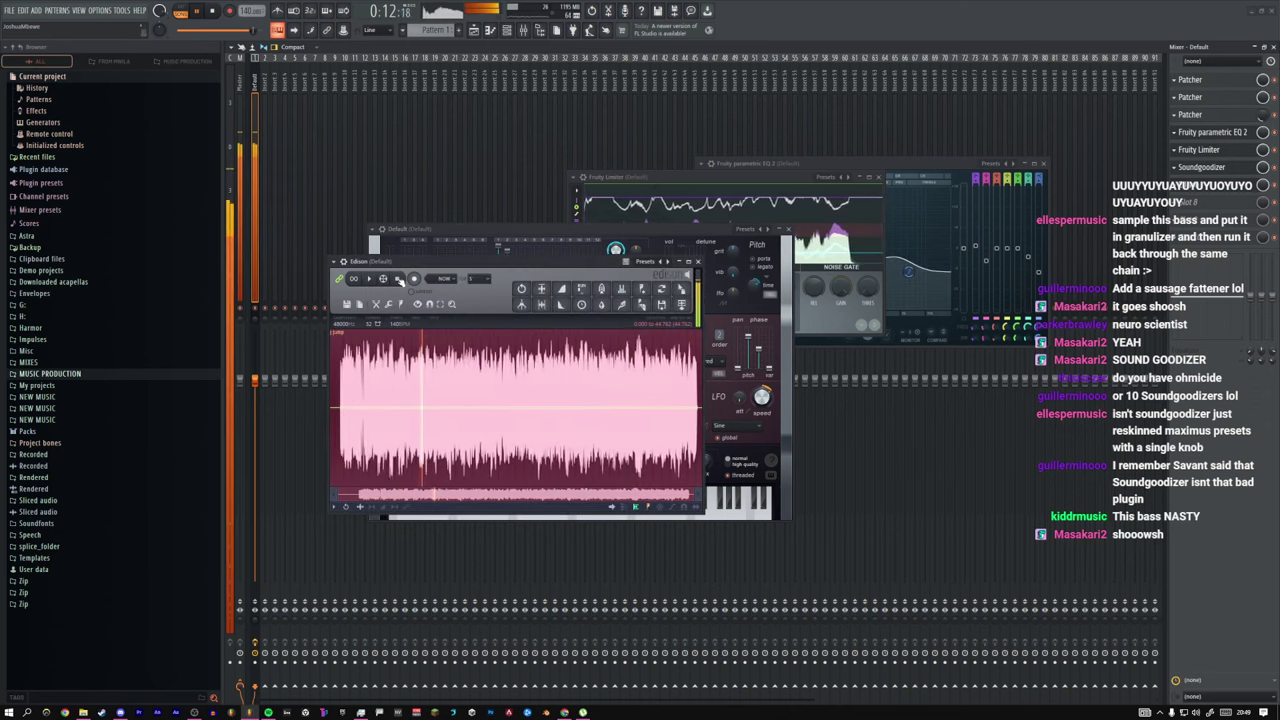
{"action": "left_click", "coordinate": [398, 280]}
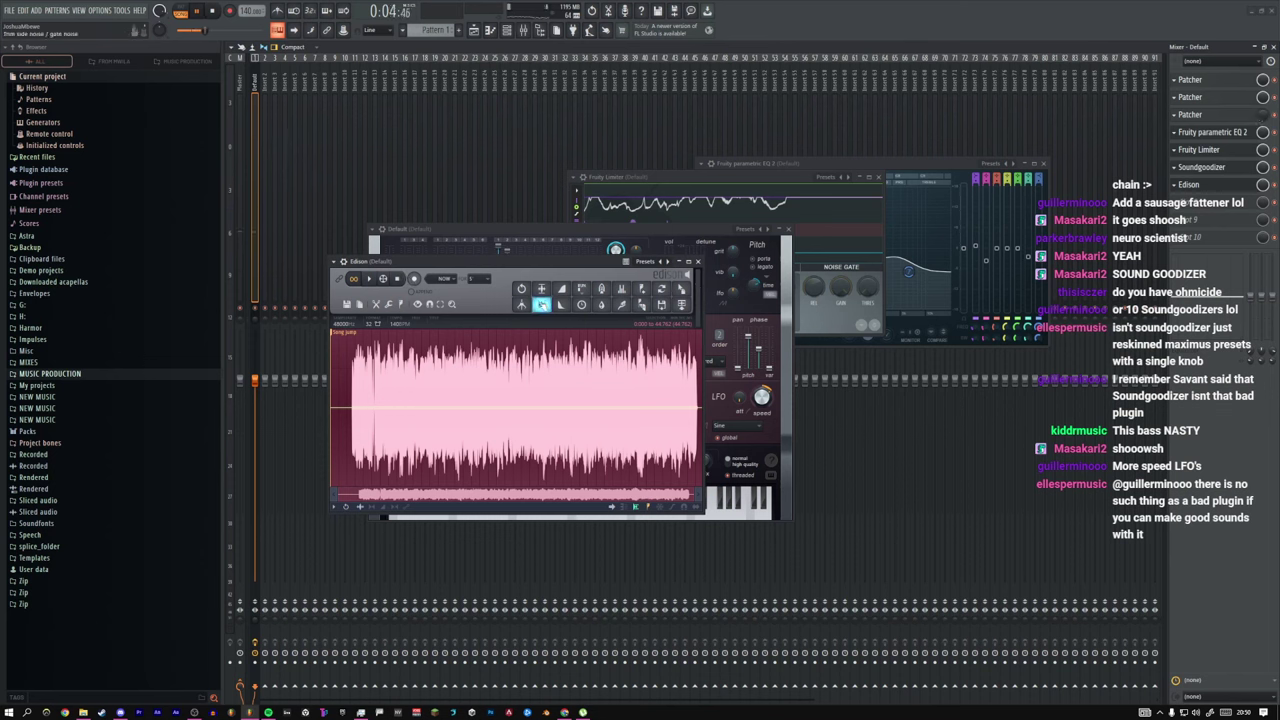
{"action": "left_click", "coordinate": [541, 304]}
Step: Send the trimmed Edison recording to the channel rack as a sampler channel and open its settings
{"action": "left_click", "coordinate": [679, 262]}
{"action": "left_click_drag", "start_coordinate": [498, 42], "coordinate": [383, 123]}
{"action": "left_click", "coordinate": [343, 121]}
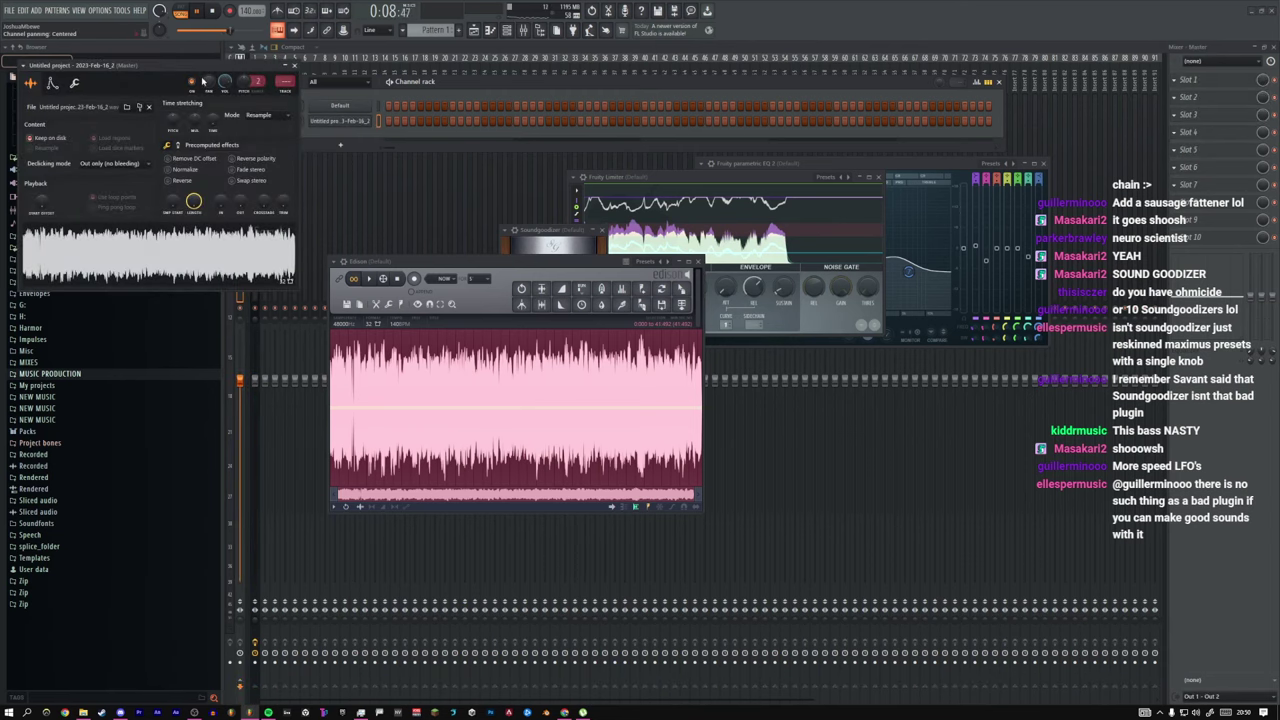
Step: Save the sampler channel's recording as a WAV file in MUSIC PRODUCTION > SAMPLE PACKS > Dubstep Noises > Reese or neurofunk
{"action": "left_click_drag", "start_coordinate": [193, 67], "coordinate": [462, 125]}
{"action": "right_click", "coordinate": [452, 304]}
{"action": "left_click", "coordinate": [481, 319]}
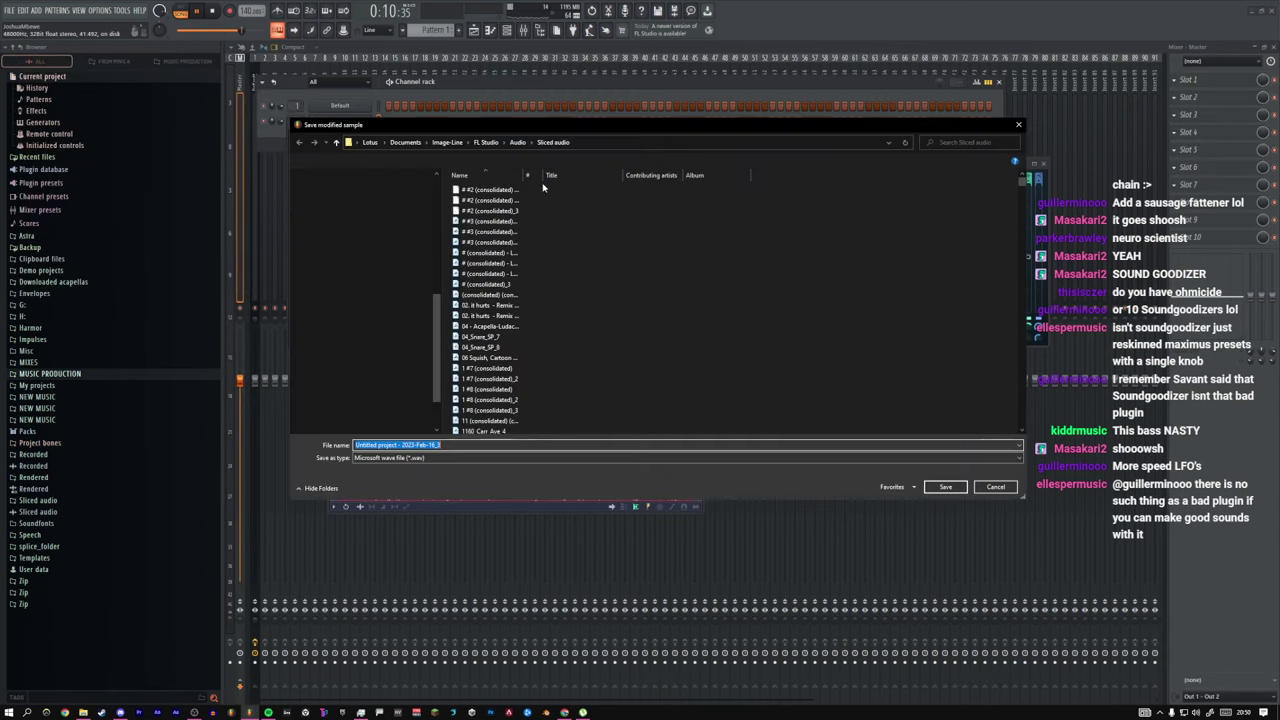
{"action": "scroll", "coordinate": [439, 332], "scroll_direction": "up", "scroll_amount": 10}
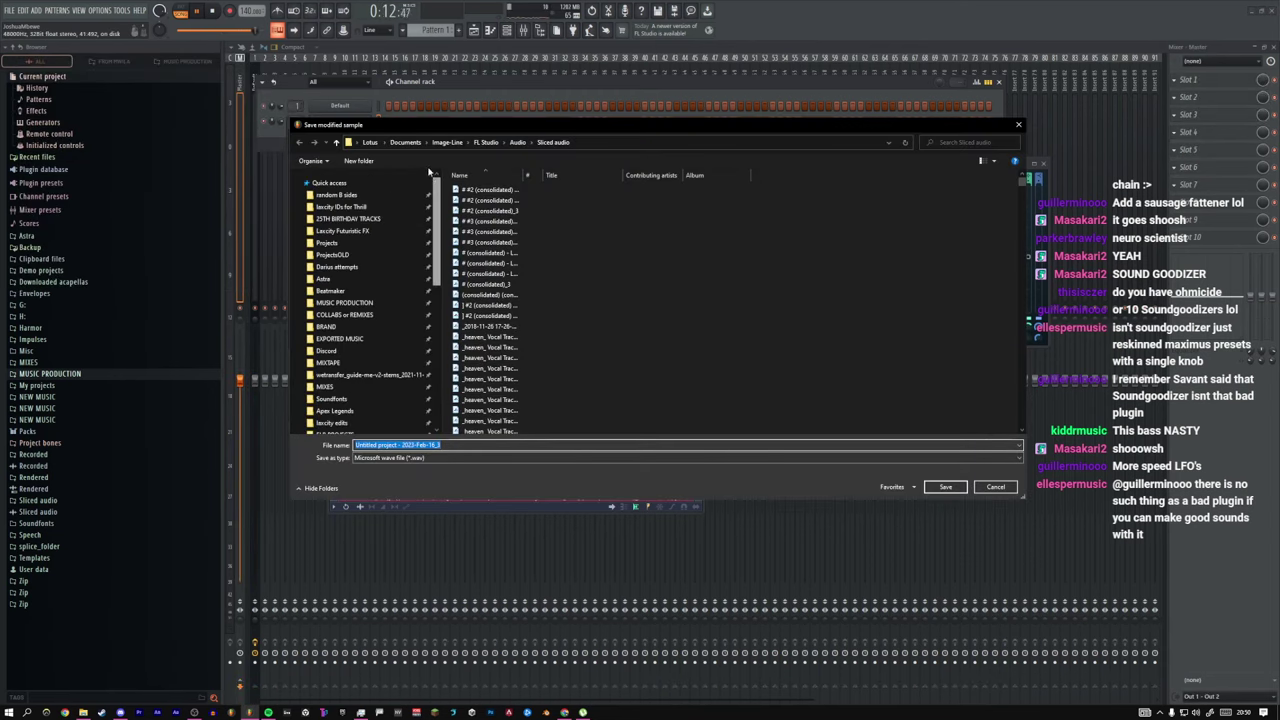
{"action": "left_click", "coordinate": [344, 302]}
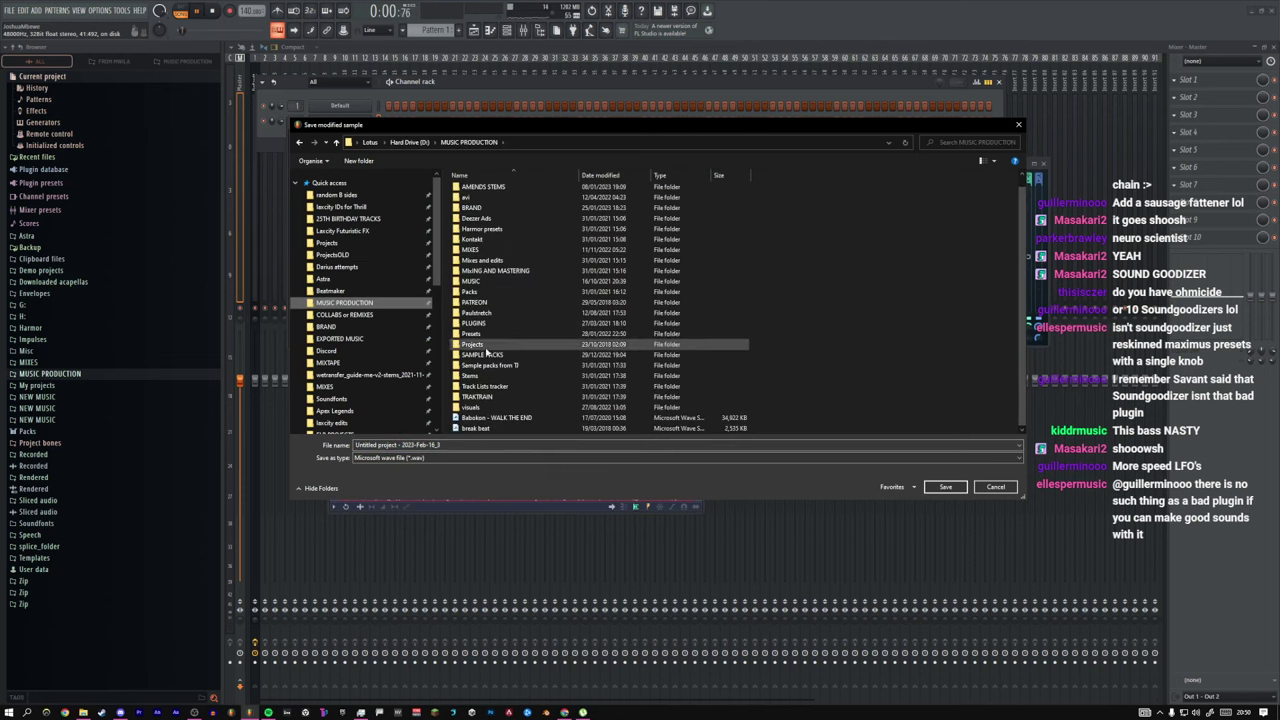
{"action": "double_click", "coordinate": [482, 354]}
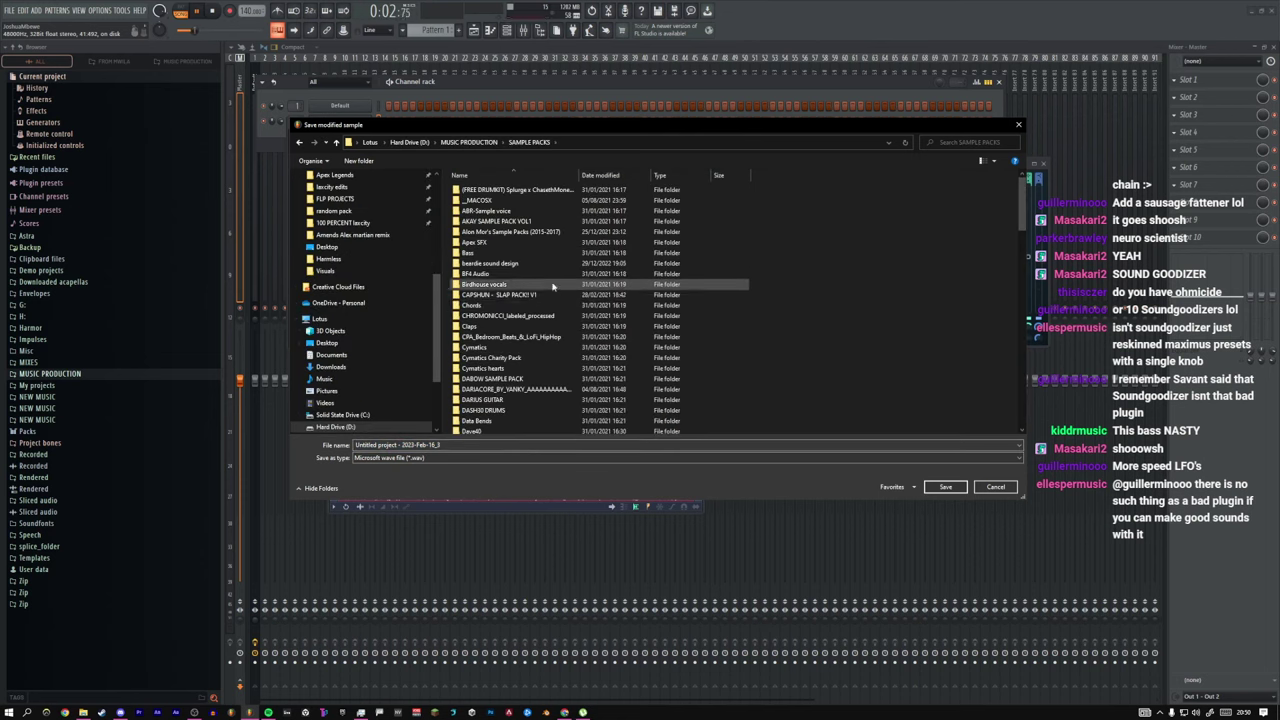
{"action": "scroll", "coordinate": [510, 310], "scroll_direction": "down", "scroll_amount": 4}
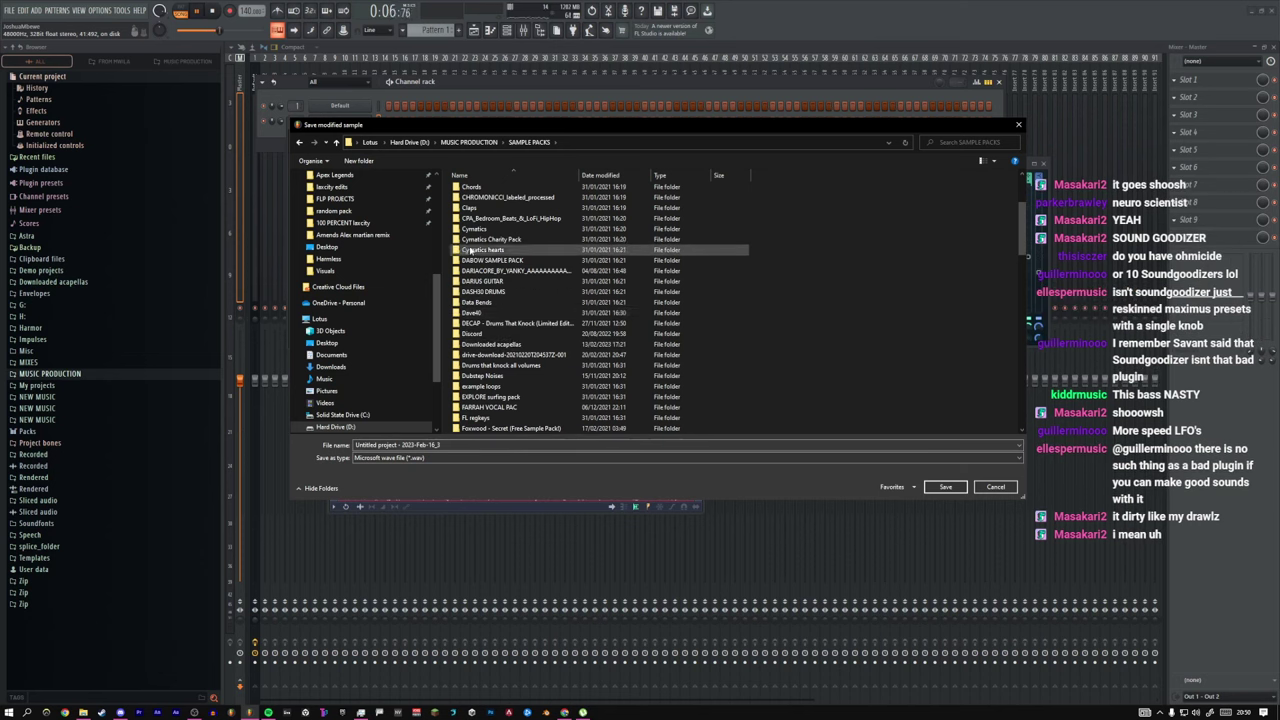
{"action": "scroll", "coordinate": [500, 345], "scroll_direction": "down", "scroll_amount": 1}
{"action": "double_click", "coordinate": [494, 344]}
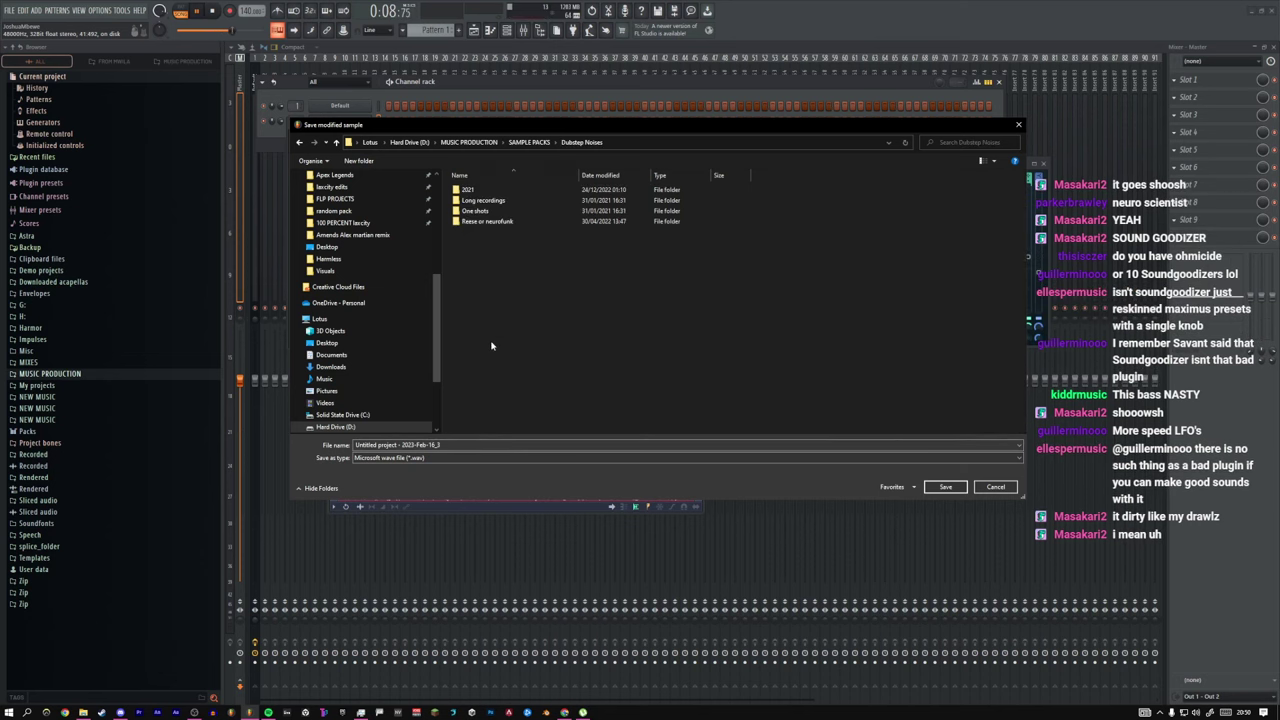
{"action": "double_click", "coordinate": [485, 222]}
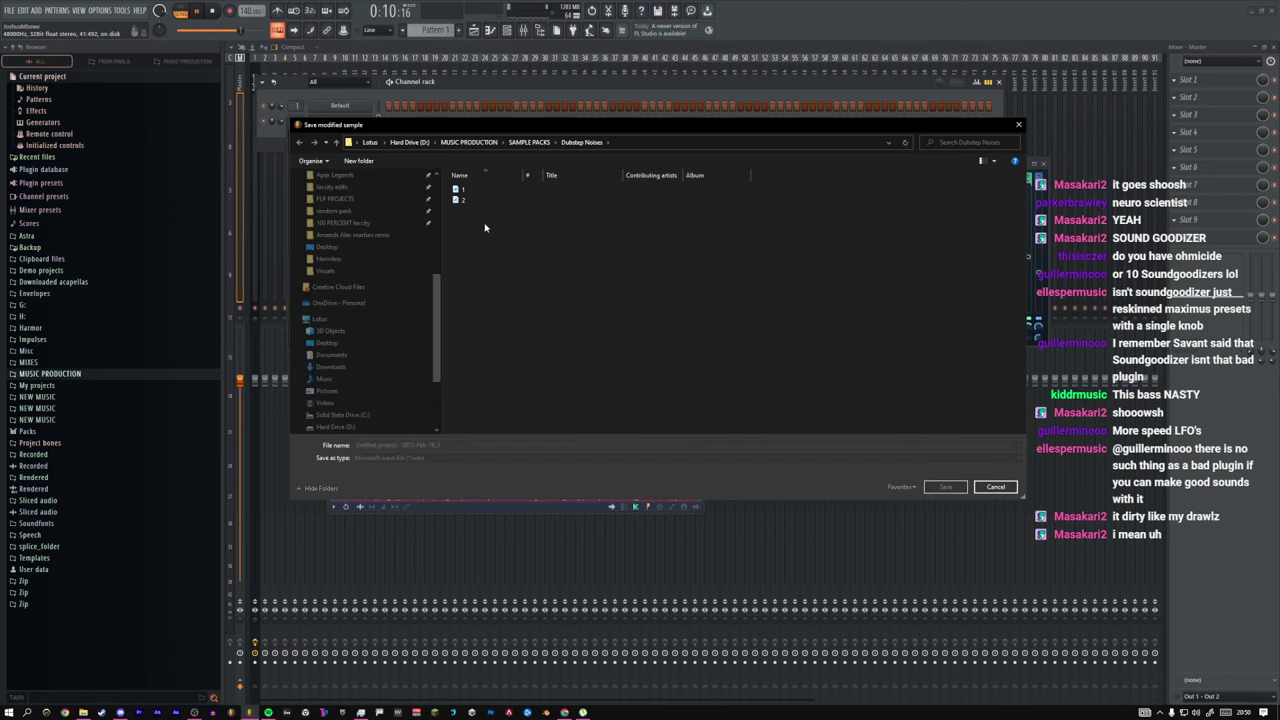
{"action": "left_click", "coordinate": [485, 200]}
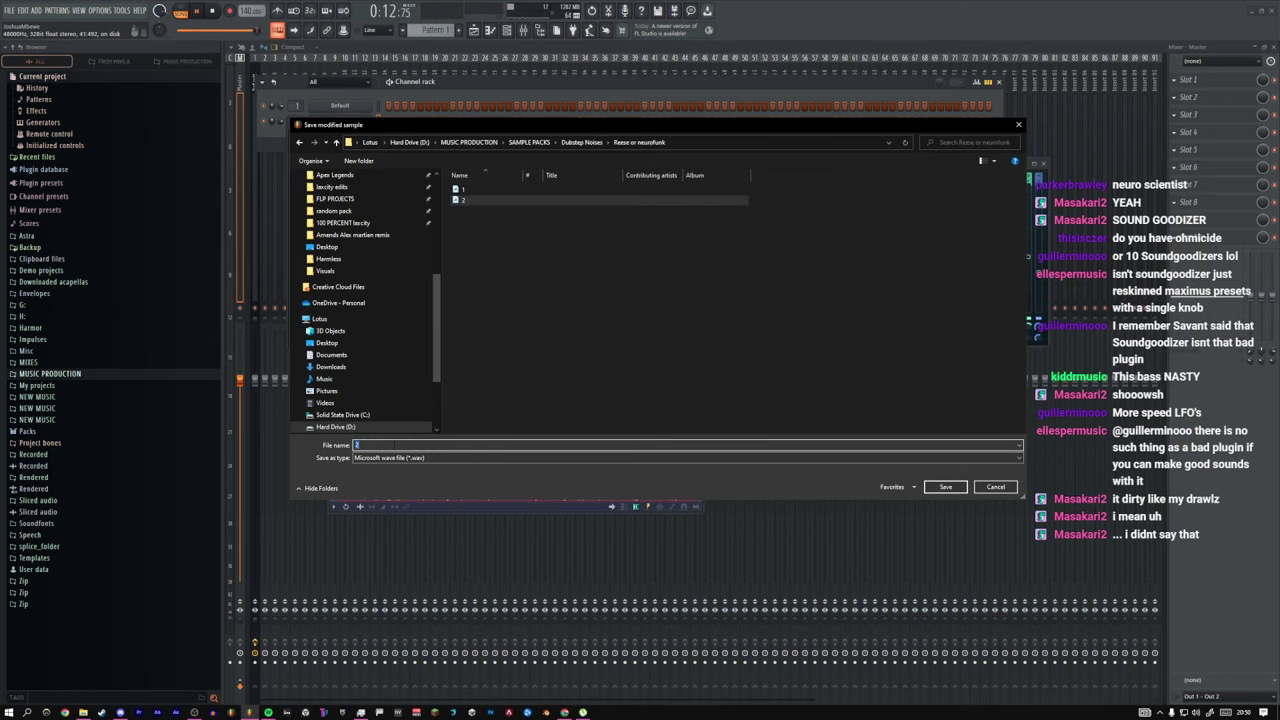
{"action": "key", "text": "Return"}
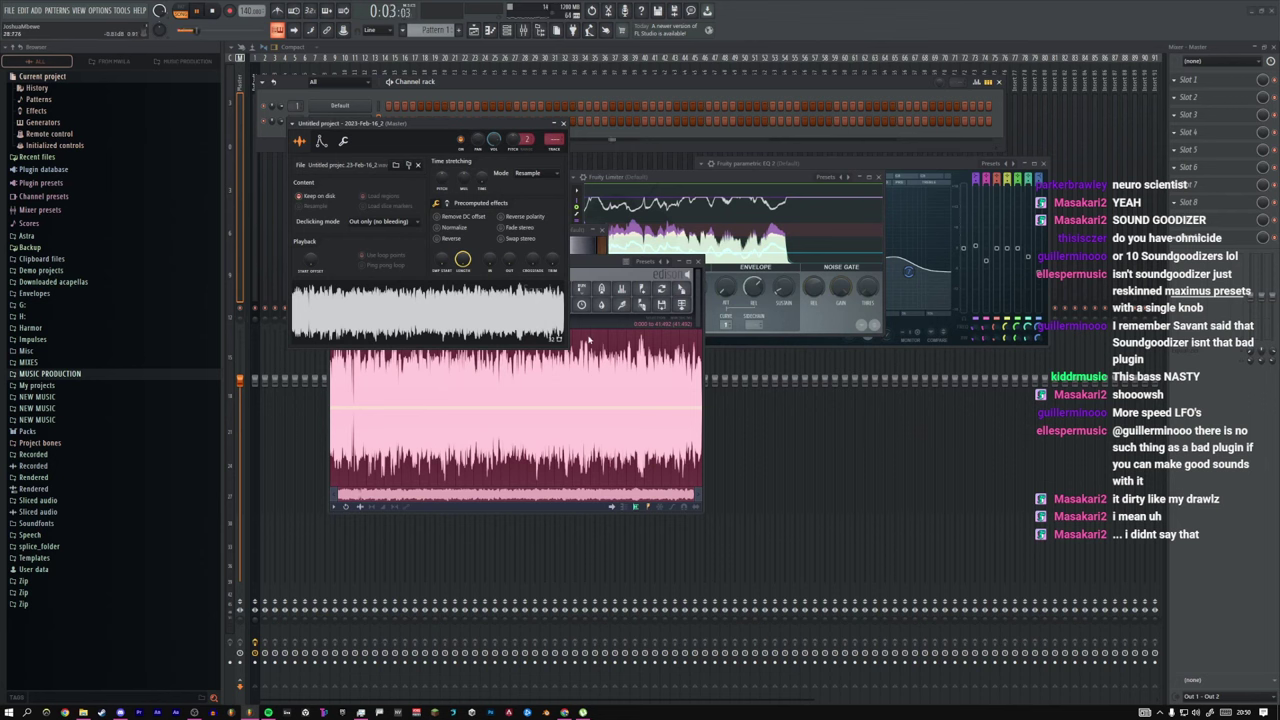
Step: Remove Edison from effect slot 7 of the Default mixer track
{"action": "left_click", "coordinate": [648, 272]}
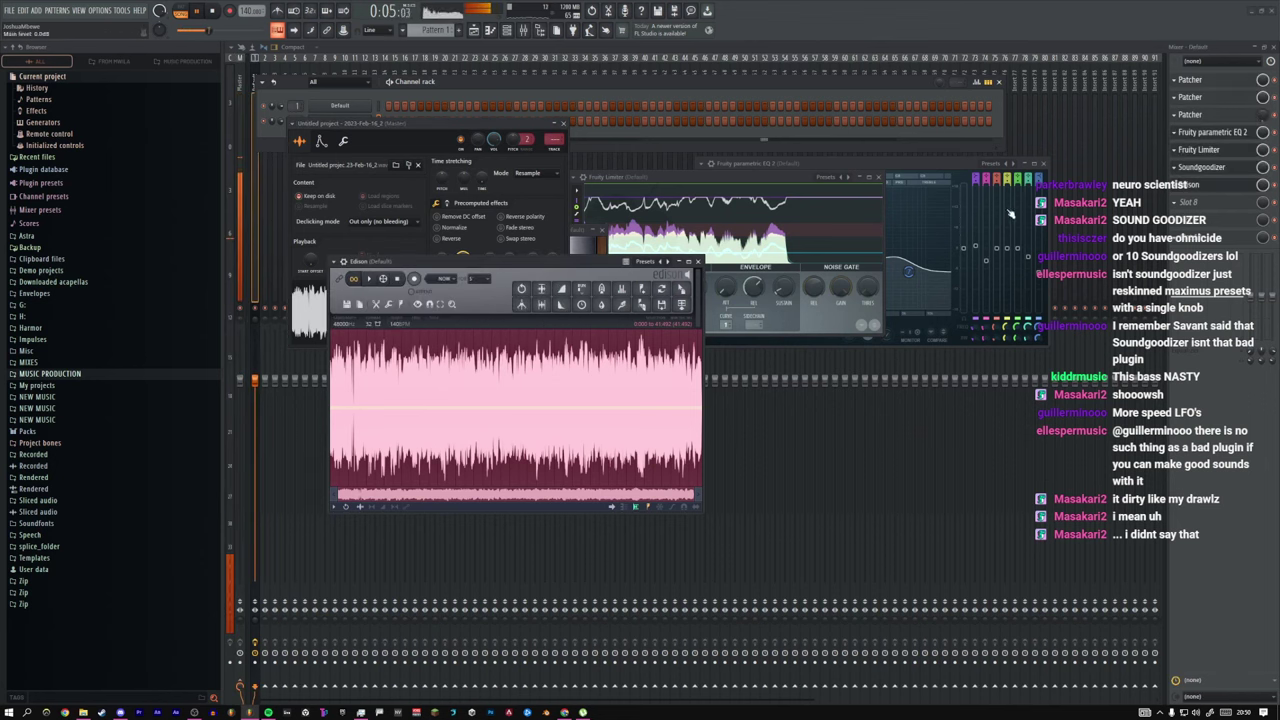
{"action": "left_click", "coordinate": [1175, 185]}
{"action": "left_click", "coordinate": [1135, 228]}
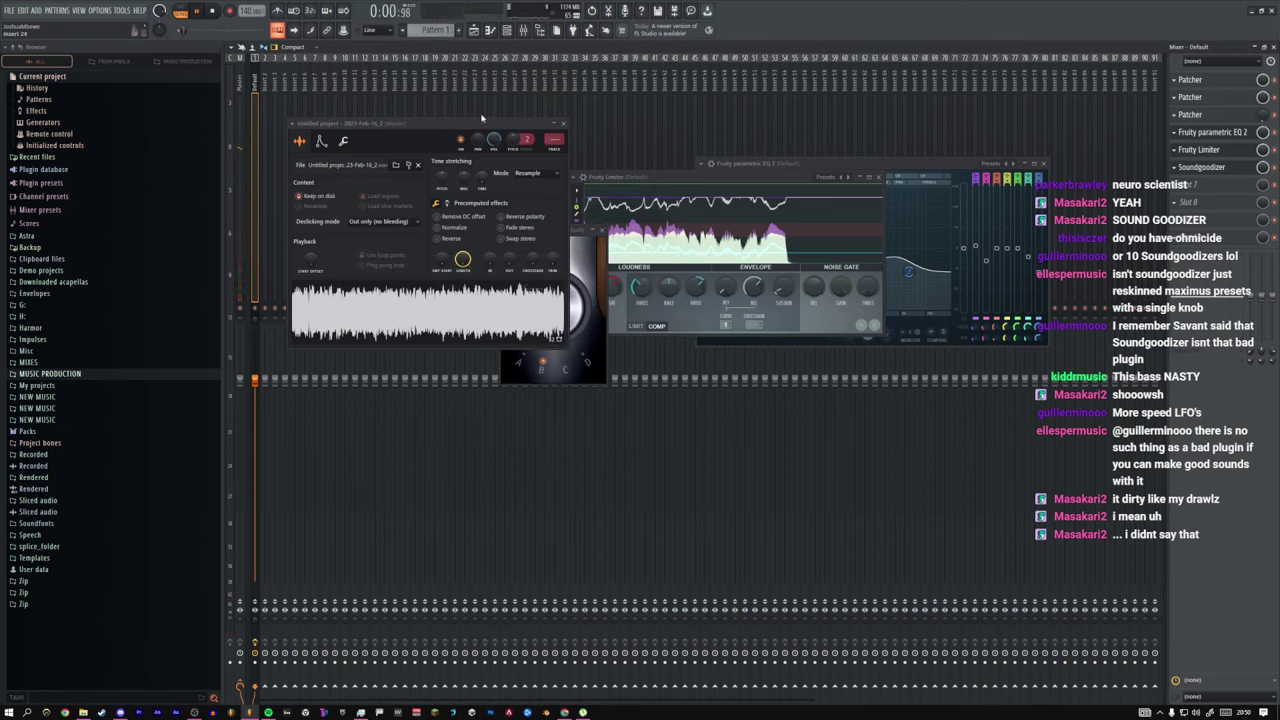
Step: Enable the sample channel's volume envelope, lower its attack and adjust its release
{"action": "left_click_drag", "start_coordinate": [476, 122], "coordinate": [487, 142]}
{"action": "left_click", "coordinate": [507, 32]}
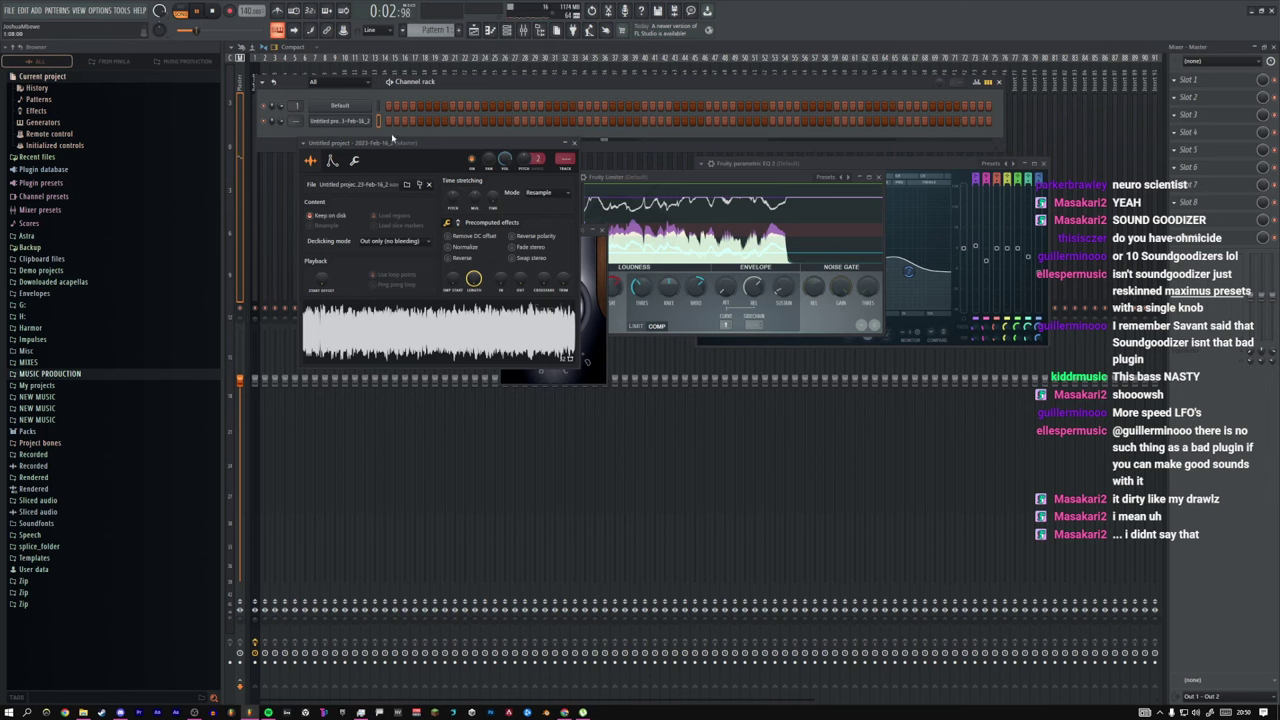
{"action": "left_click", "coordinate": [332, 161]}
{"action": "left_click_drag", "start_coordinate": [334, 265], "coordinate": [334, 300]}
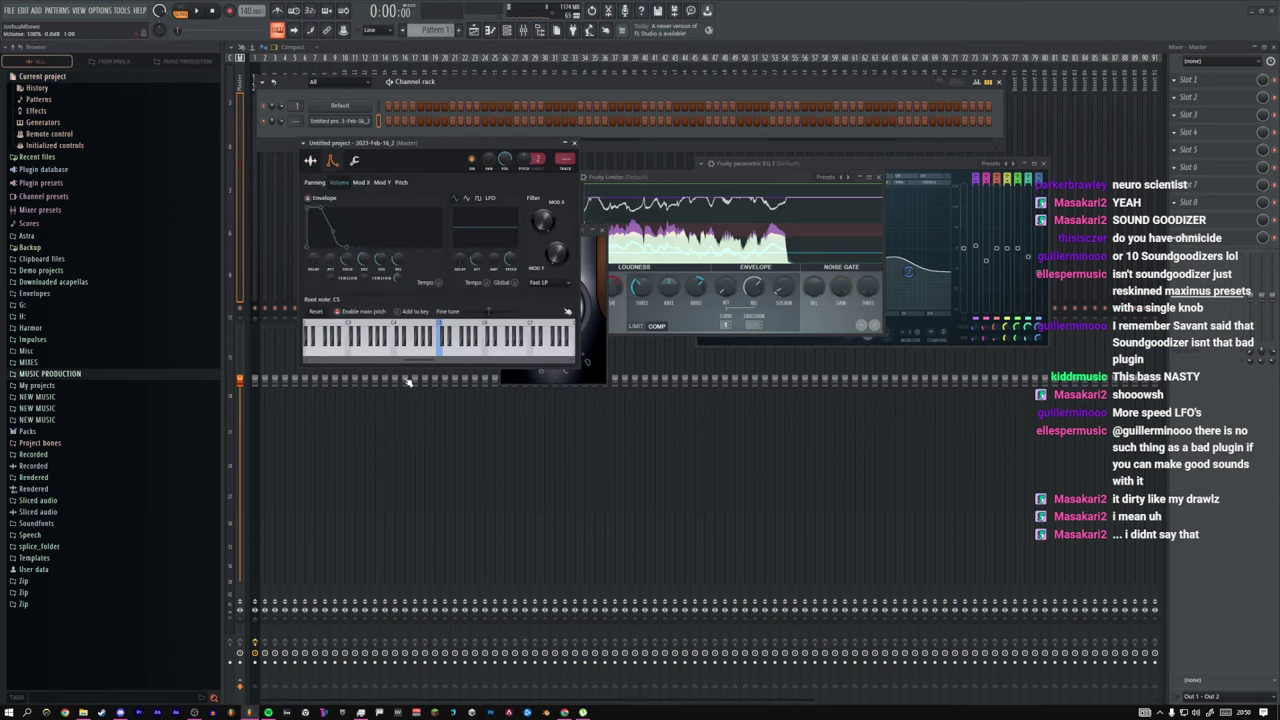
{"action": "left_click_drag", "start_coordinate": [398, 259], "coordinate": [401, 264]}
{"action": "left_click", "coordinate": [311, 161]}
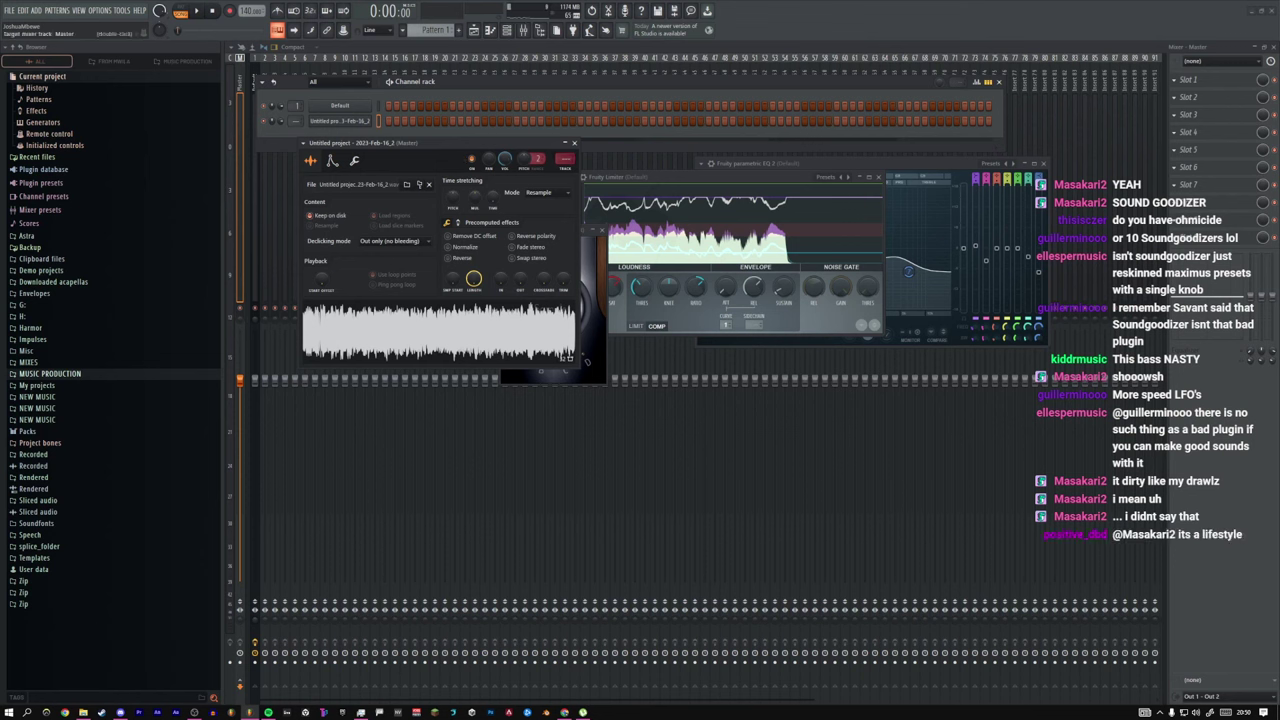
Step: Raise the sample's start offset while auditioning it on mixer track 1, and reroute the channel to mixer track 2
{"action": "left_click_drag", "start_coordinate": [565, 159], "coordinate": [565, 152]}
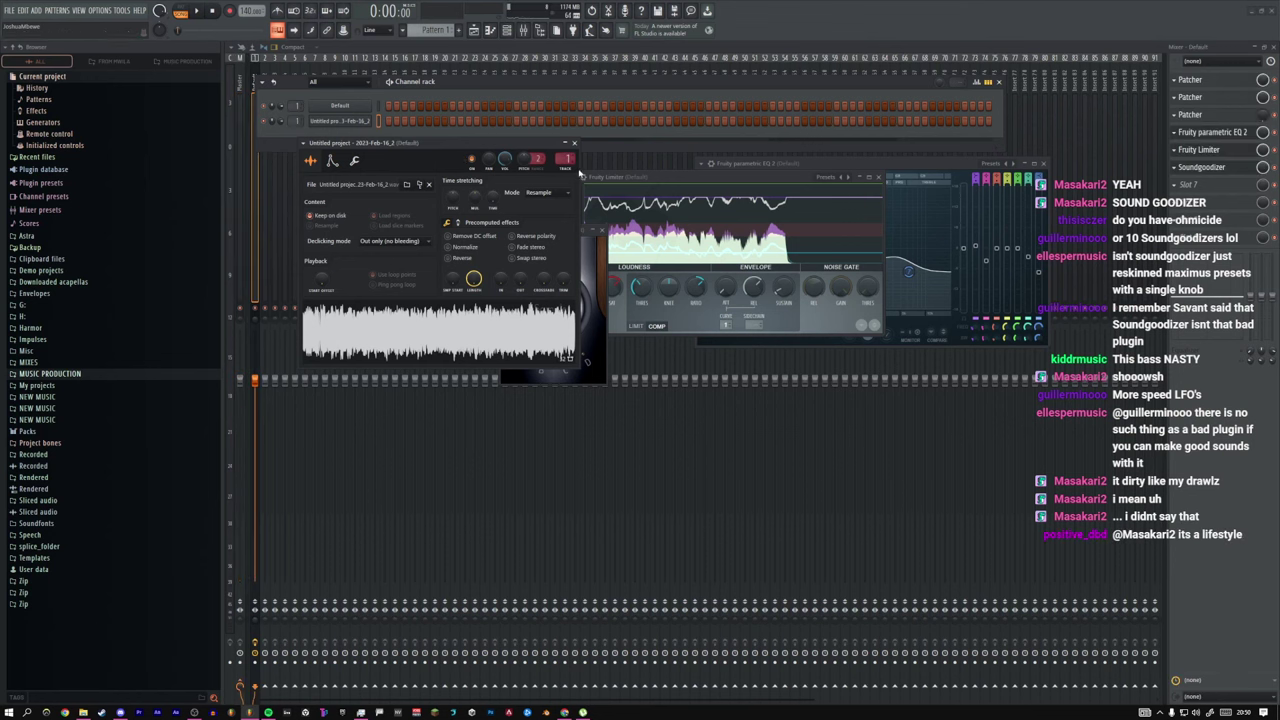
{"action": "key", "text": "q"}
{"action": "key", "text": "q"}
{"action": "left_click_drag", "start_coordinate": [322, 281], "coordinate": [322, 260]}
{"action": "key", "text": "q"}
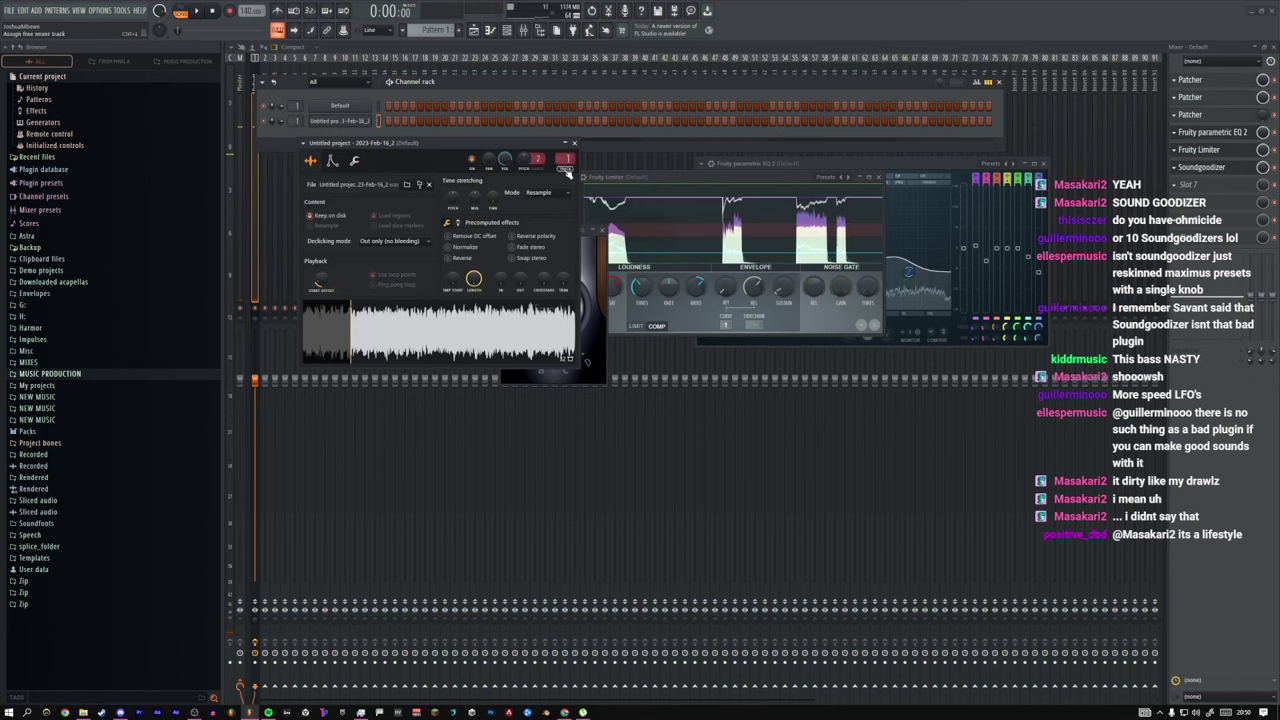
{"action": "left_click_drag", "start_coordinate": [566, 170], "coordinate": [566, 163]}
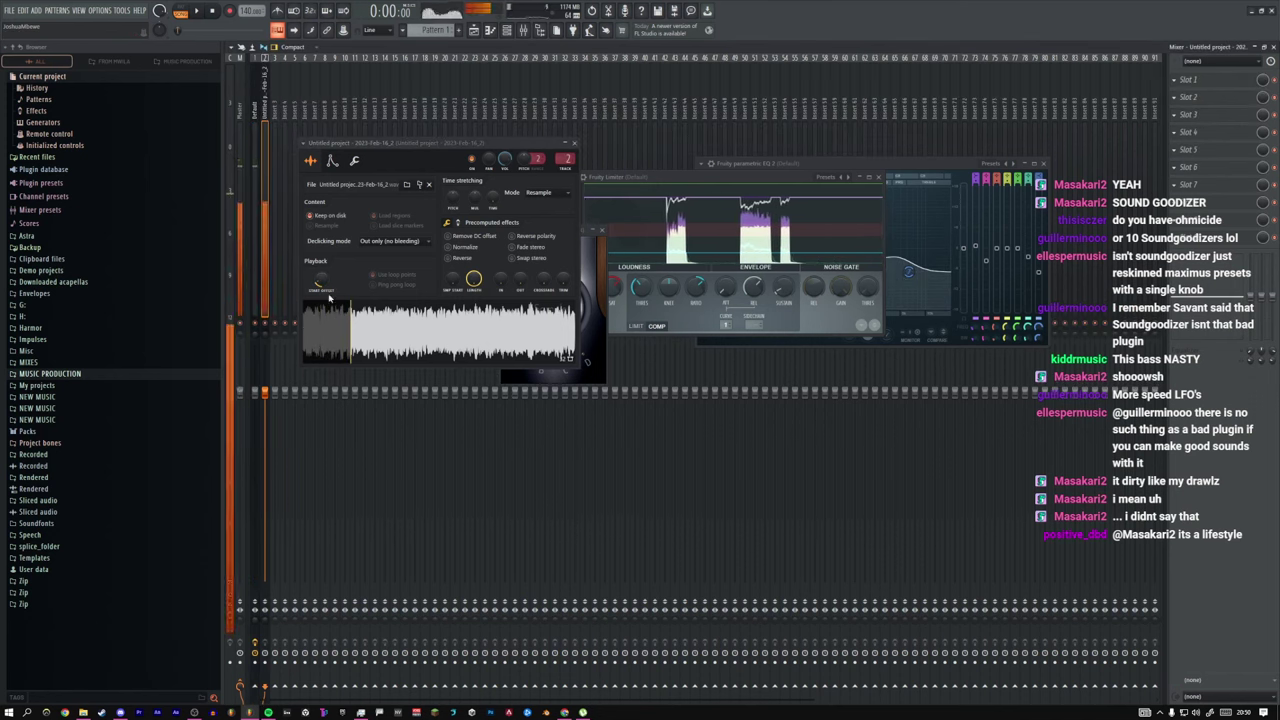
Step: Build a short crossfaded loop in the sampler by clearing the start offset, shortening the sample length and raising the crossfade to maximum
{"action": "left_click_drag", "start_coordinate": [322, 281], "coordinate": [322, 303]}
{"action": "key", "text": "q"}
{"action": "left_click_drag", "start_coordinate": [475, 278], "coordinate": [543, 252]}
{"action": "key", "text": "q"}
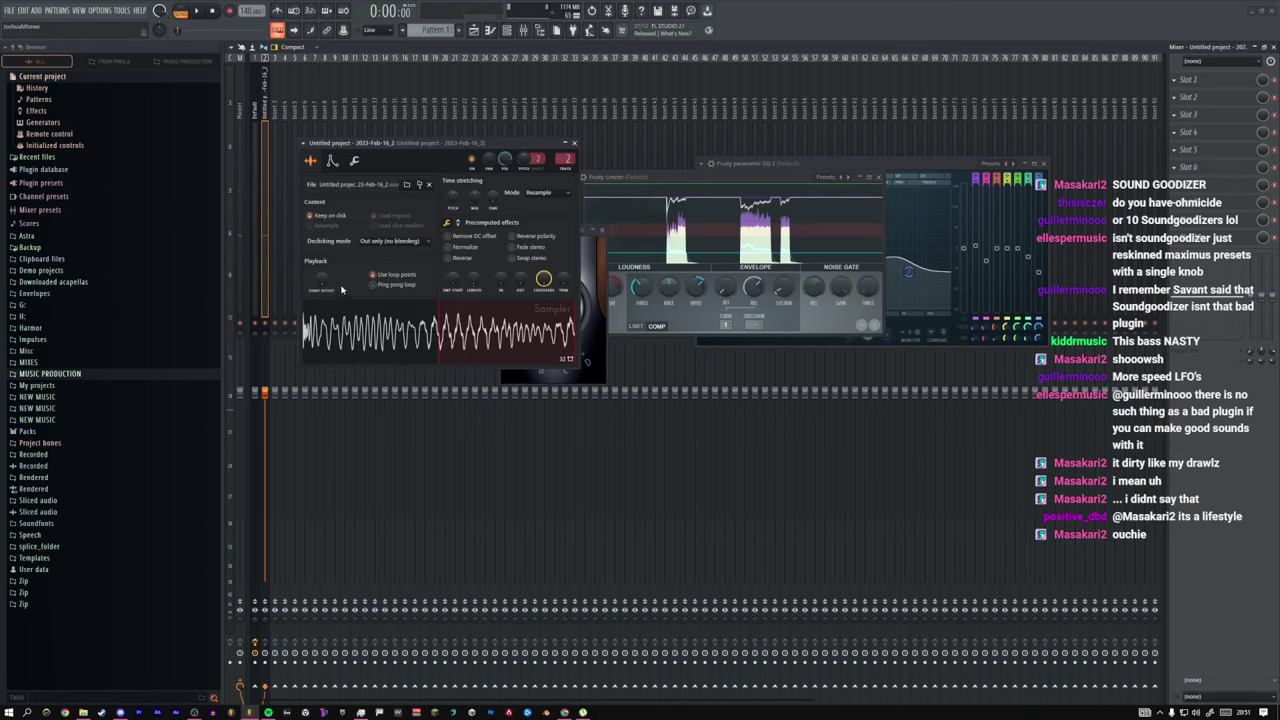
Step: Normalize the sample and boost its precomputed gain to about 14%
{"action": "mouse_move", "coordinate": [452, 280]}
{"action": "left_mouse_down"}
{"action": "mouse_move", "coordinate": [452, 262]}
{"action": "mouse_move", "coordinate": [451, 283]}
{"action": "left_mouse_up"}
{"action": "left_click", "coordinate": [354, 160]}
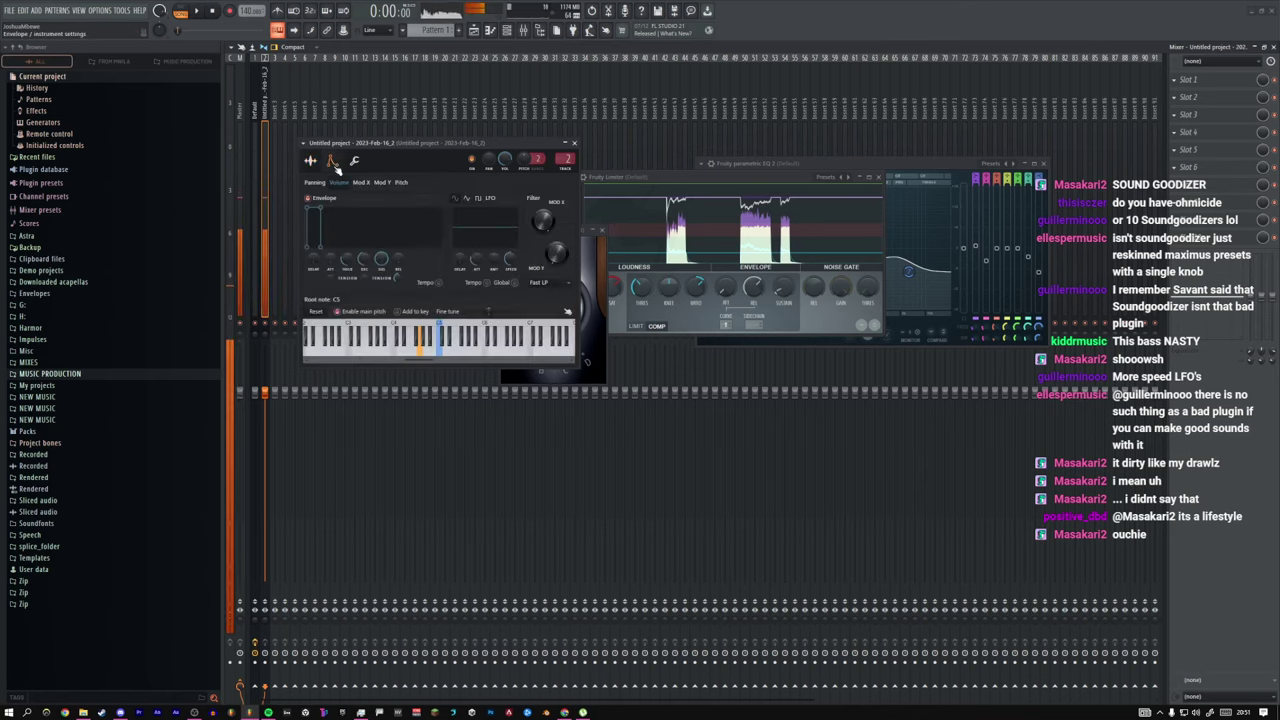
{"action": "left_click", "coordinate": [310, 160]}
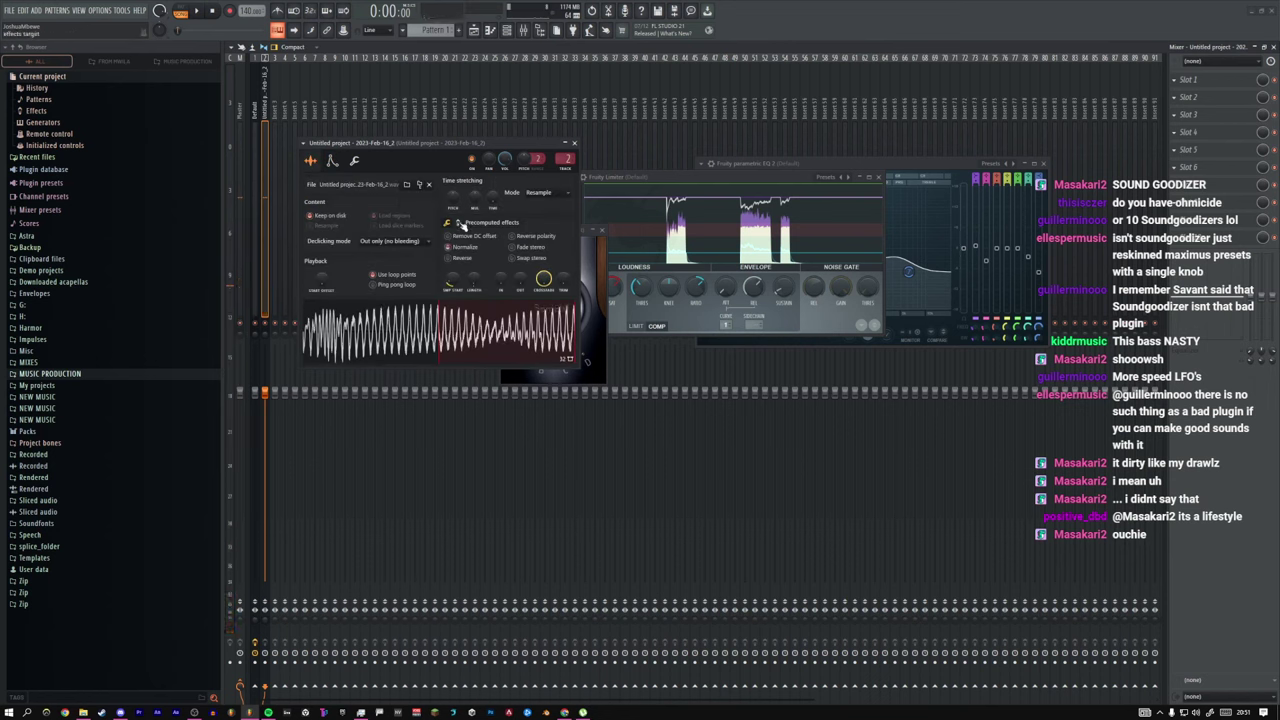
{"action": "left_click", "coordinate": [459, 223]}
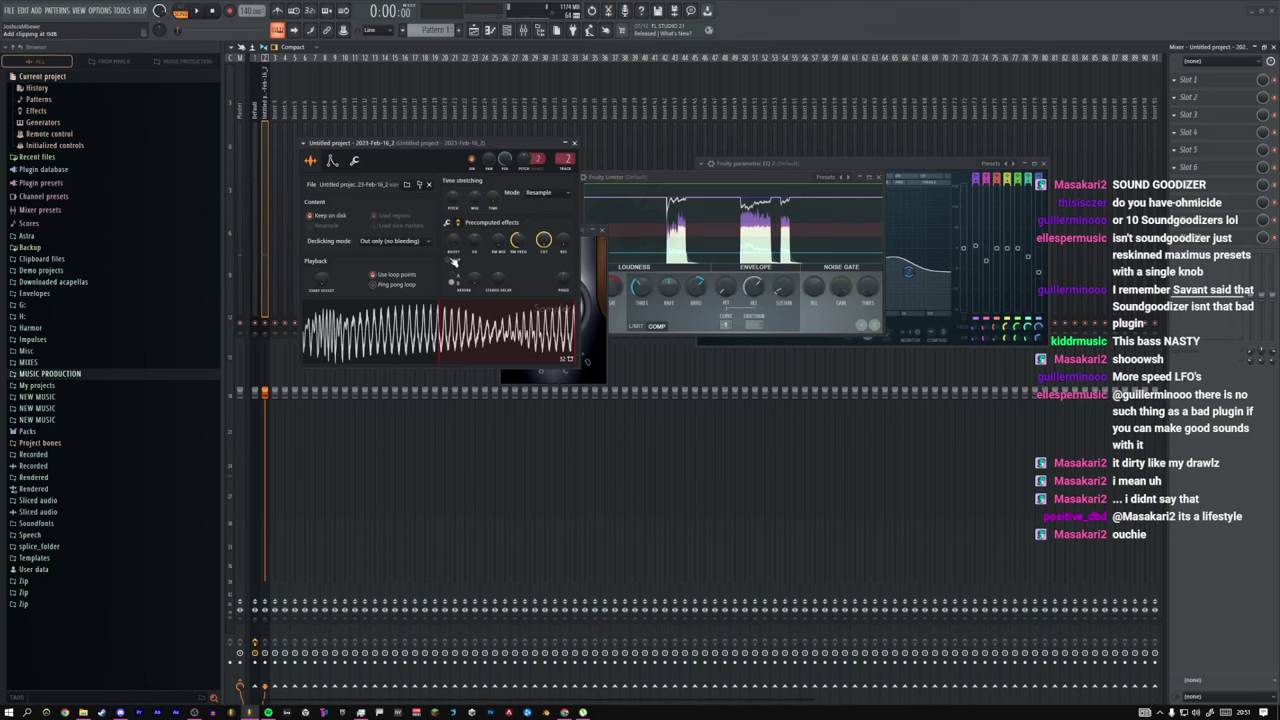
{"action": "mouse_move", "coordinate": [453, 248]}
{"action": "left_mouse_down"}
{"action": "mouse_move", "coordinate": [453, 229]}
{"action": "mouse_move", "coordinate": [452, 253]}
{"action": "left_mouse_up"}
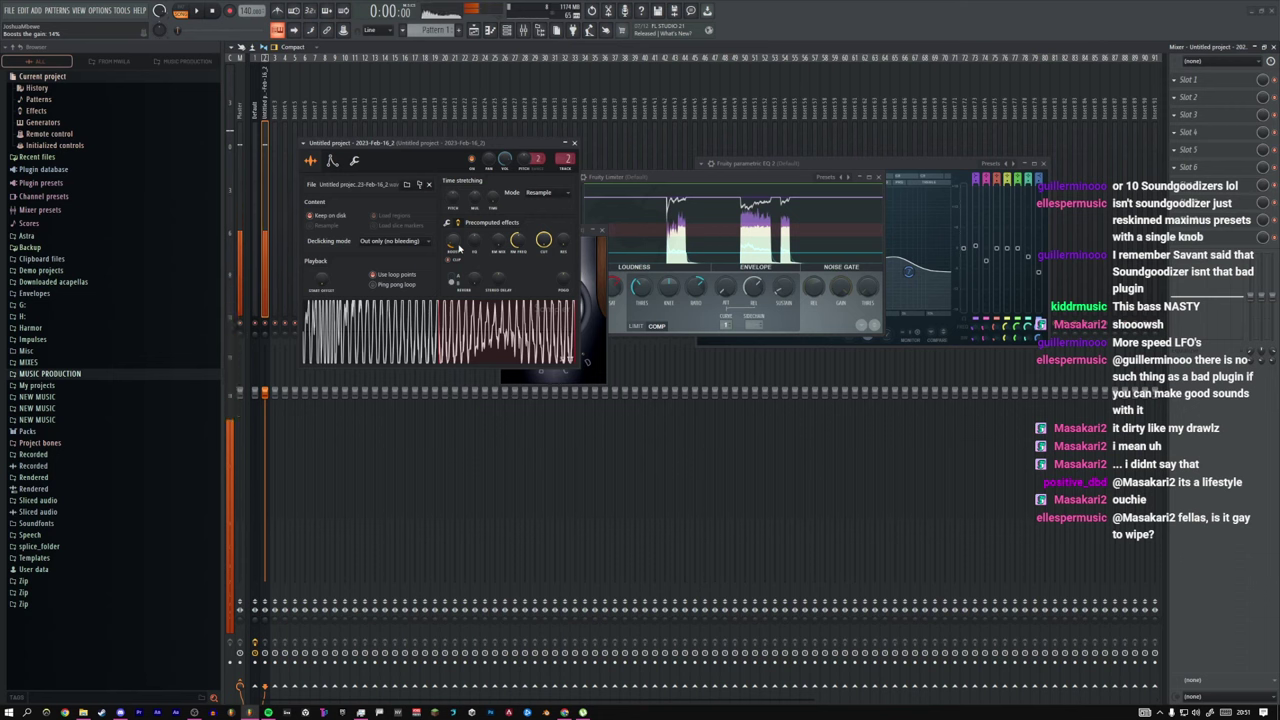
{"action": "left_click", "coordinate": [448, 223]}
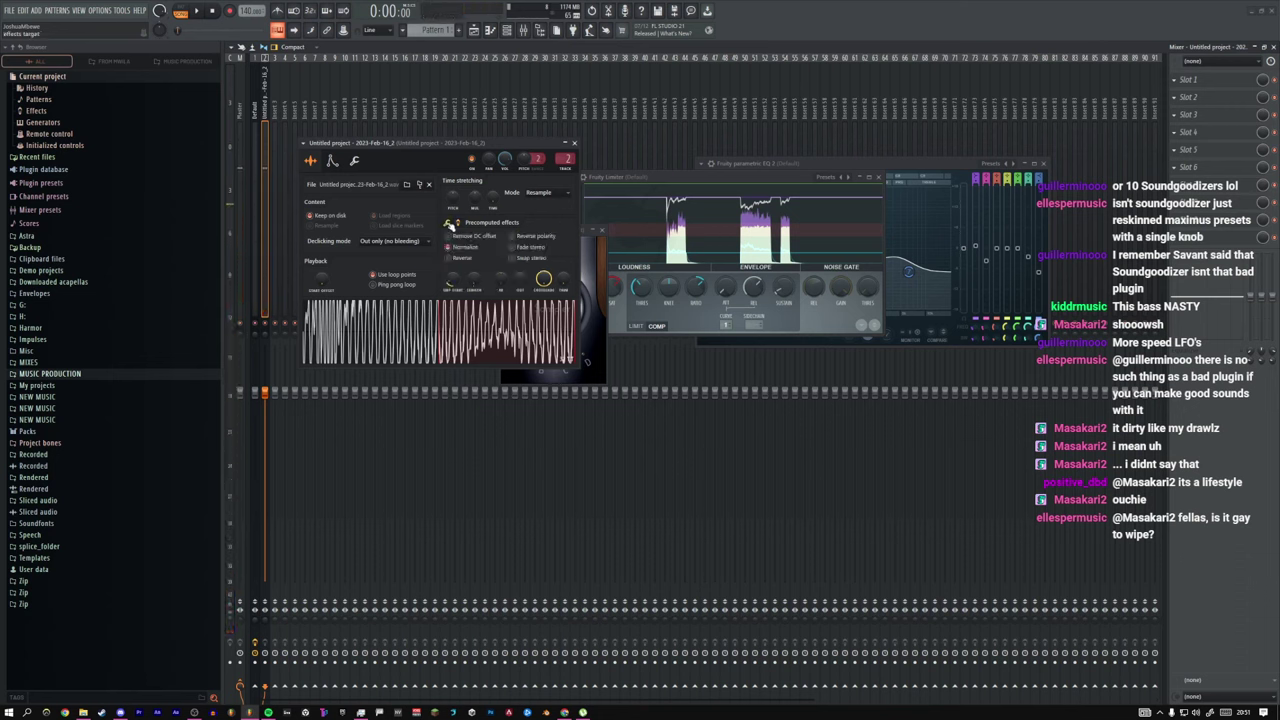
Step: Sweep the trimmed sample's start point gradually upward while auditioning the loop, and enable Remove DC offset
{"action": "scroll", "coordinate": [450, 281], "scroll_direction": "up", "scroll_amount": 5}
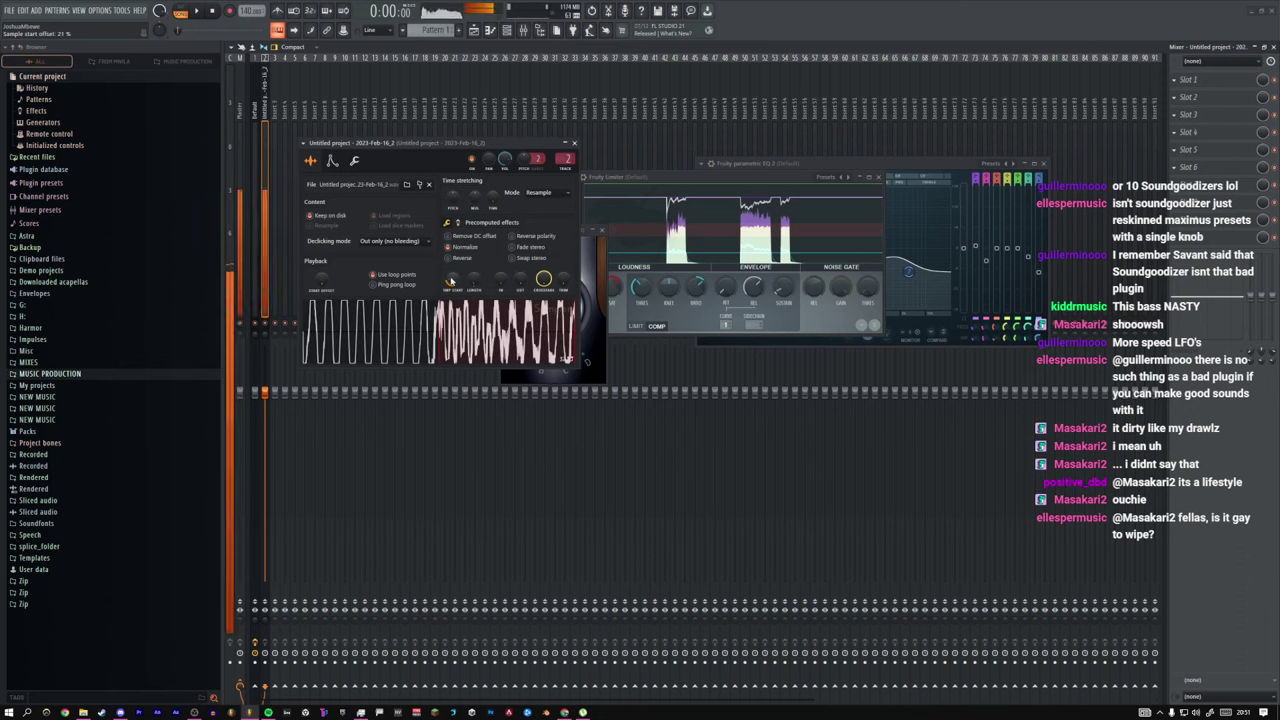
{"action": "scroll", "coordinate": [450, 281], "scroll_direction": "up", "scroll_amount": 3}
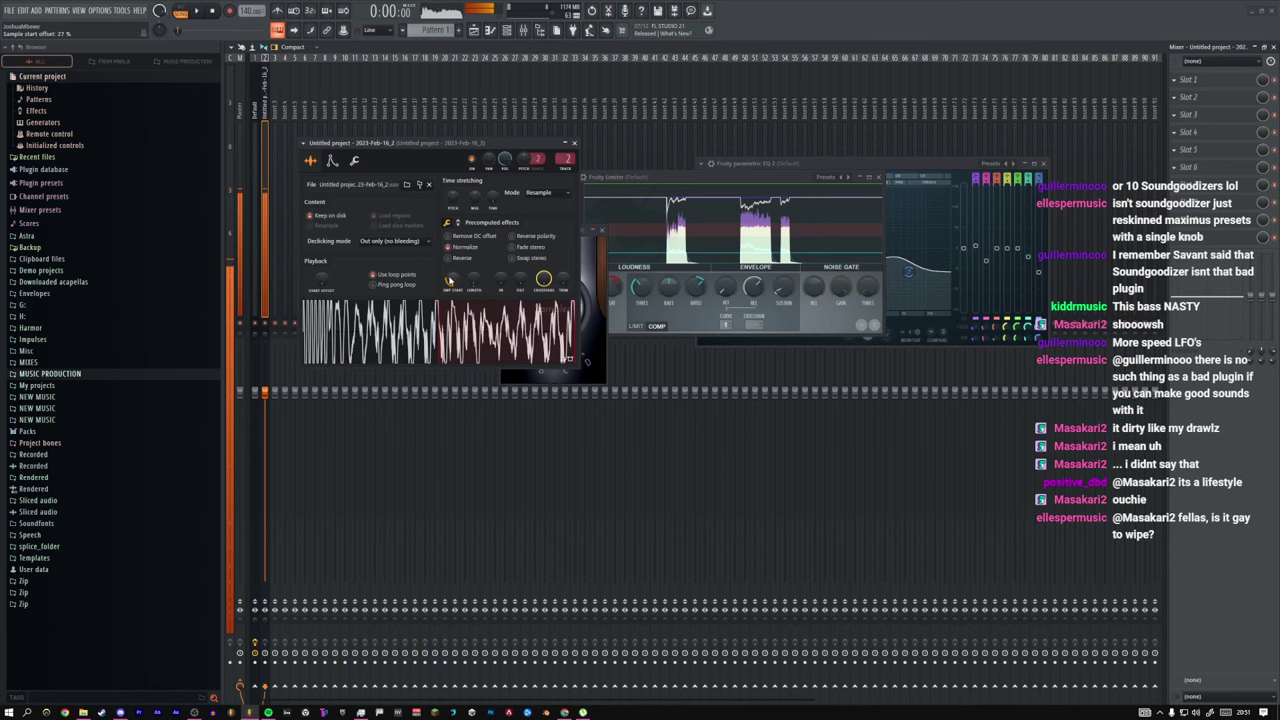
{"action": "scroll", "coordinate": [450, 281], "scroll_direction": "up", "scroll_amount": 6}
{"action": "scroll", "coordinate": [450, 281], "scroll_direction": "up", "scroll_amount": 4}
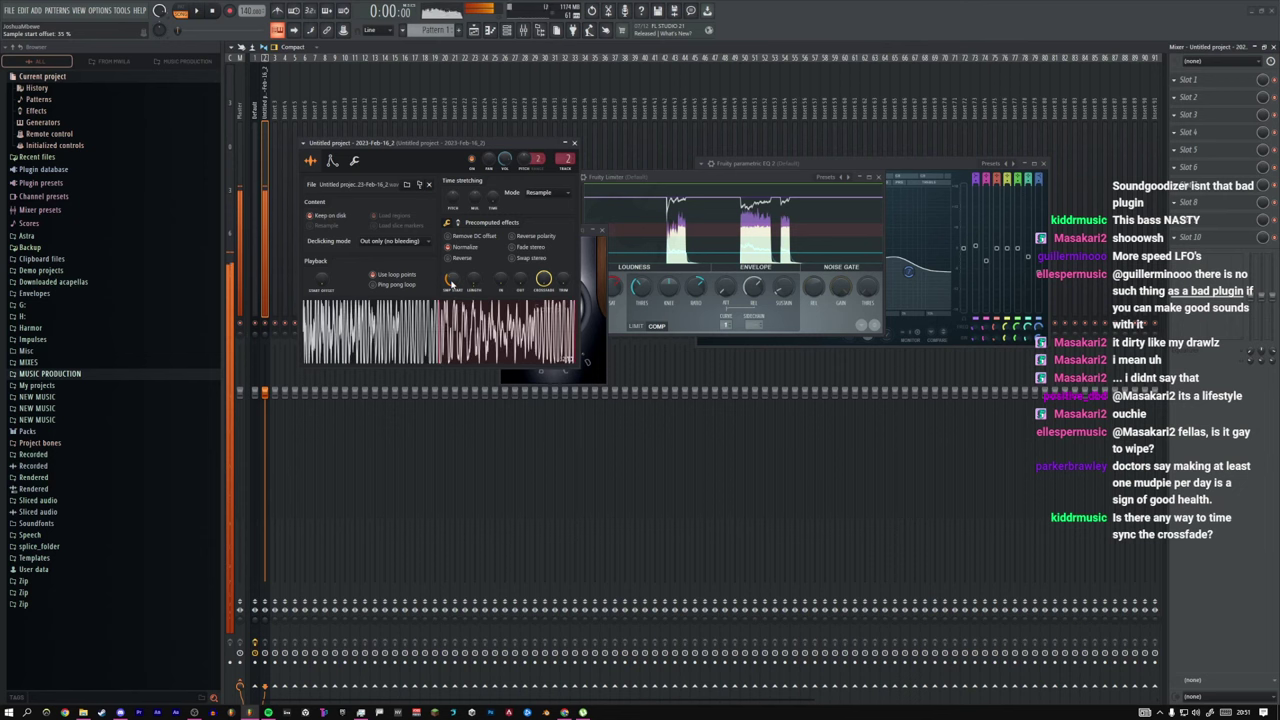
{"action": "scroll", "coordinate": [450, 281], "scroll_direction": "up", "scroll_amount": 2}
{"action": "scroll", "coordinate": [453, 287], "scroll_direction": "up", "scroll_amount": 1}
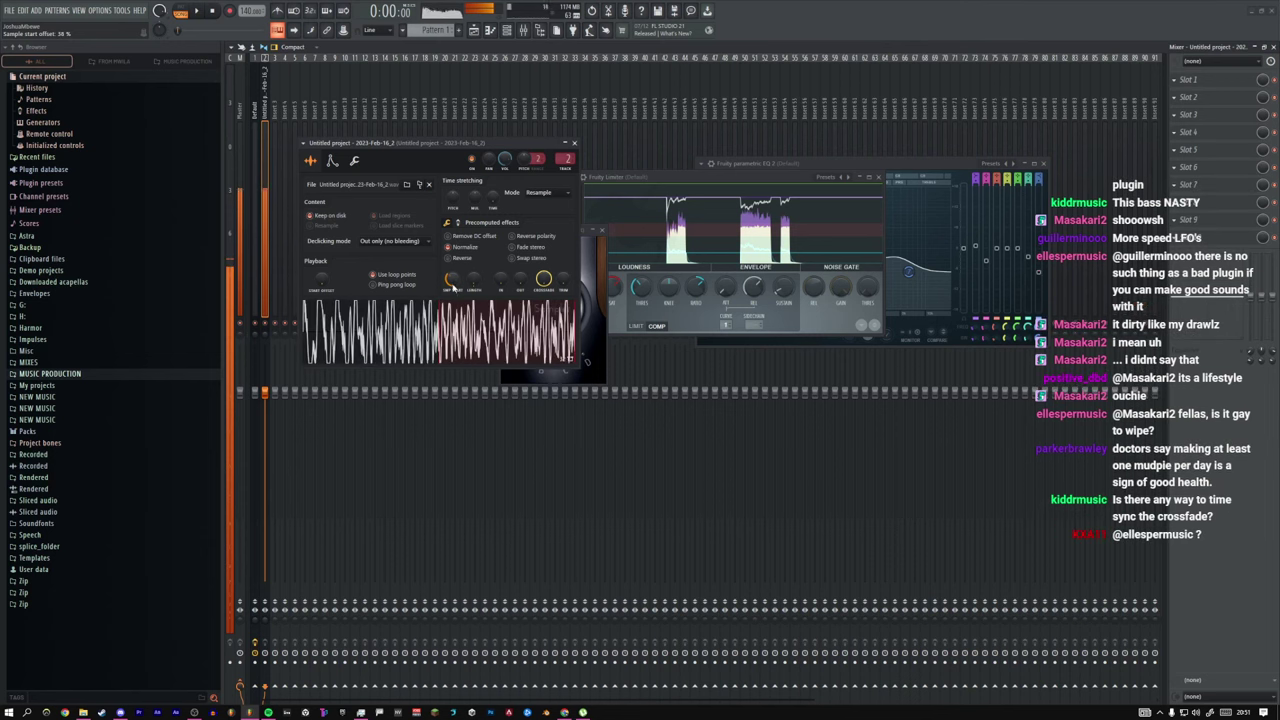
{"action": "scroll", "coordinate": [453, 285], "scroll_direction": "up", "scroll_amount": 5}
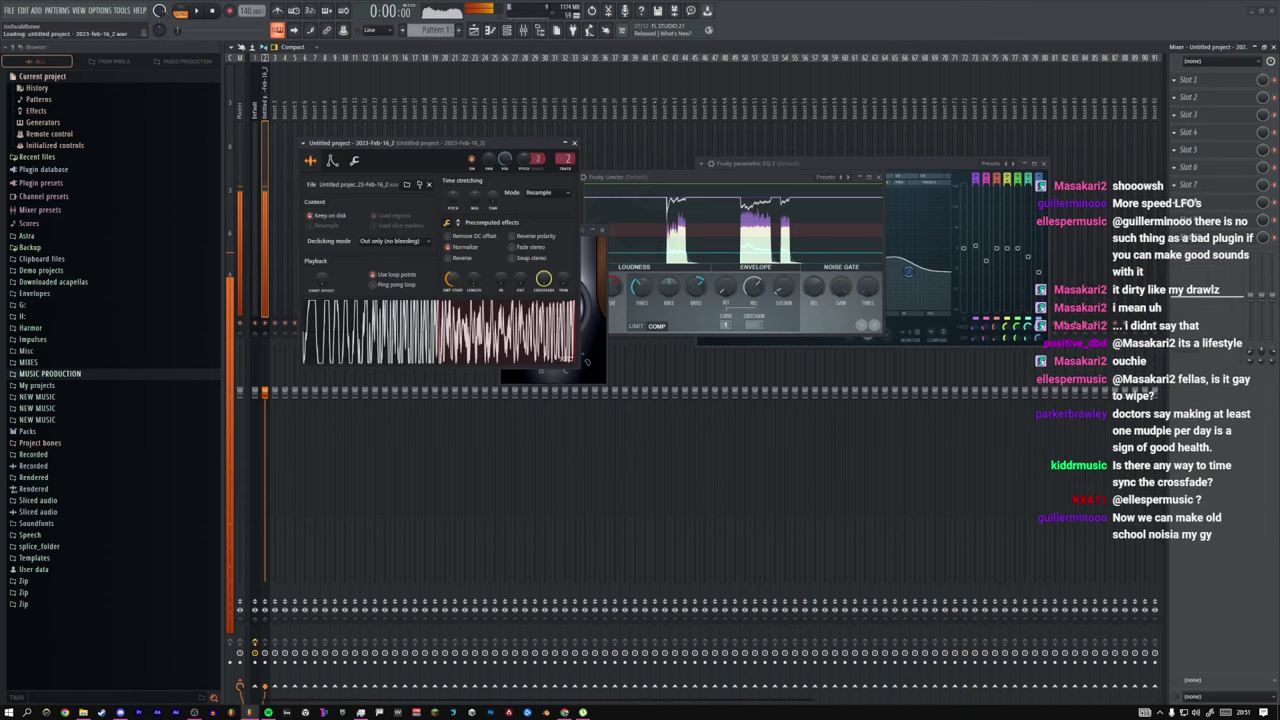
{"action": "scroll", "coordinate": [450, 279], "scroll_direction": "up", "scroll_amount": 3}
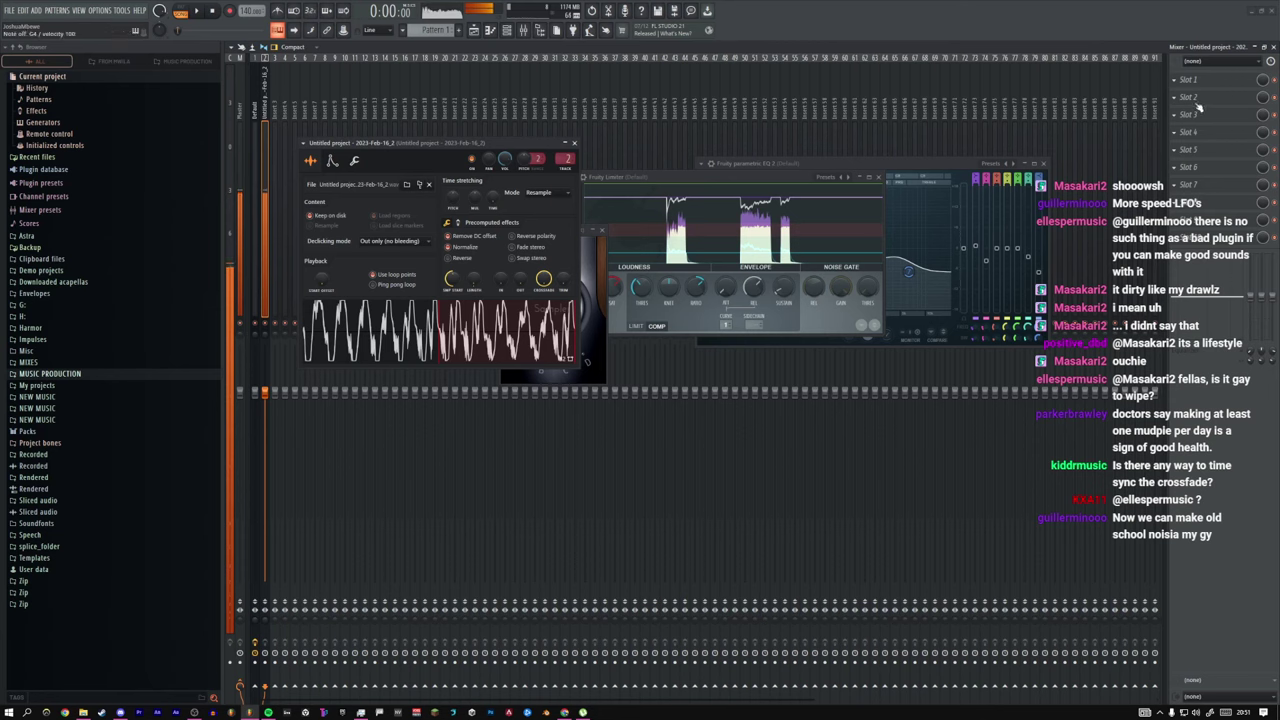
Step: Add a pitch envelope to the sampler channel with a raised amount, minimal attack and adjusted decay, and audition it with notes
{"action": "left_click", "coordinate": [333, 161]}
{"action": "left_click_drag", "start_coordinate": [436, 262], "coordinate": [437, 220]}
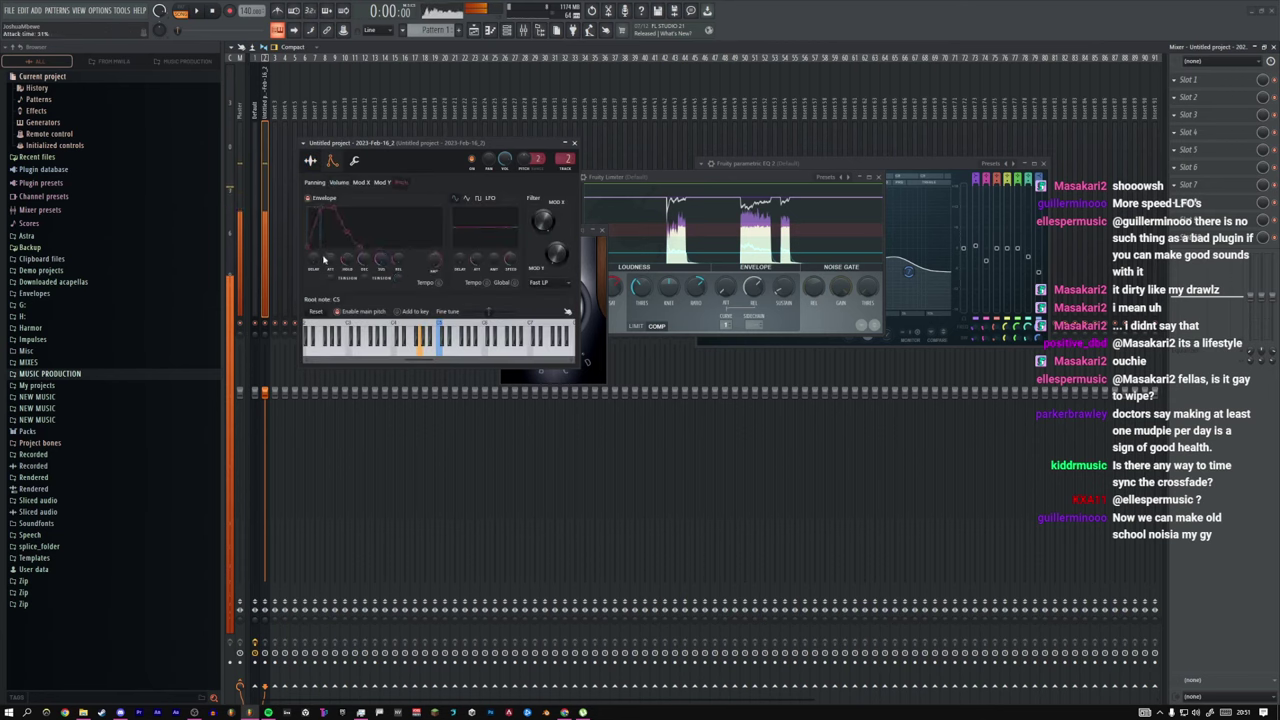
{"action": "left_click_drag", "start_coordinate": [330, 260], "coordinate": [364, 250]}
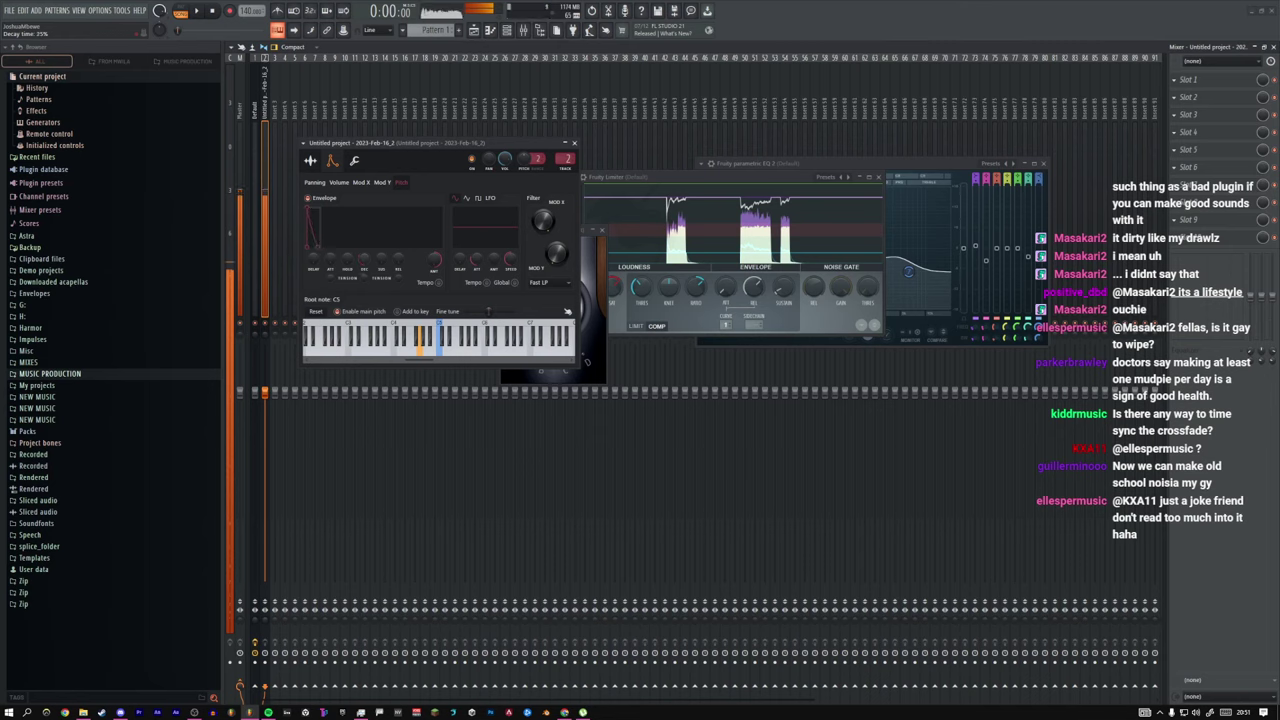
{"action": "left_click_drag", "start_coordinate": [364, 260], "coordinate": [364, 248]}
{"action": "key", "text": "v"}
{"action": "key", "text": "b"}
Step: Sweep the trimmed sample's start from 55% up to about 75% while auditioning different short loops of the recording
{"action": "left_click", "coordinate": [310, 161]}
{"action": "left_click_drag", "start_coordinate": [453, 283], "coordinate": [453, 284]}
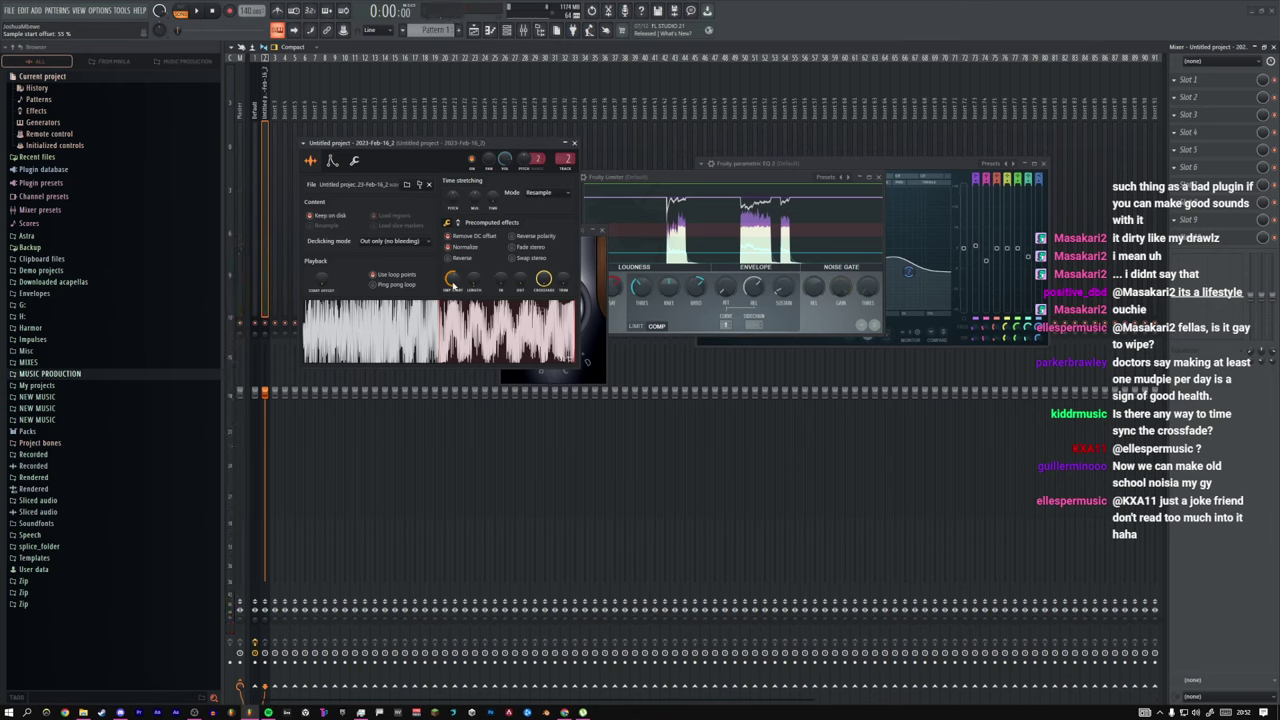
{"action": "scroll", "coordinate": [453, 284], "scroll_direction": "up", "scroll_amount": 3}
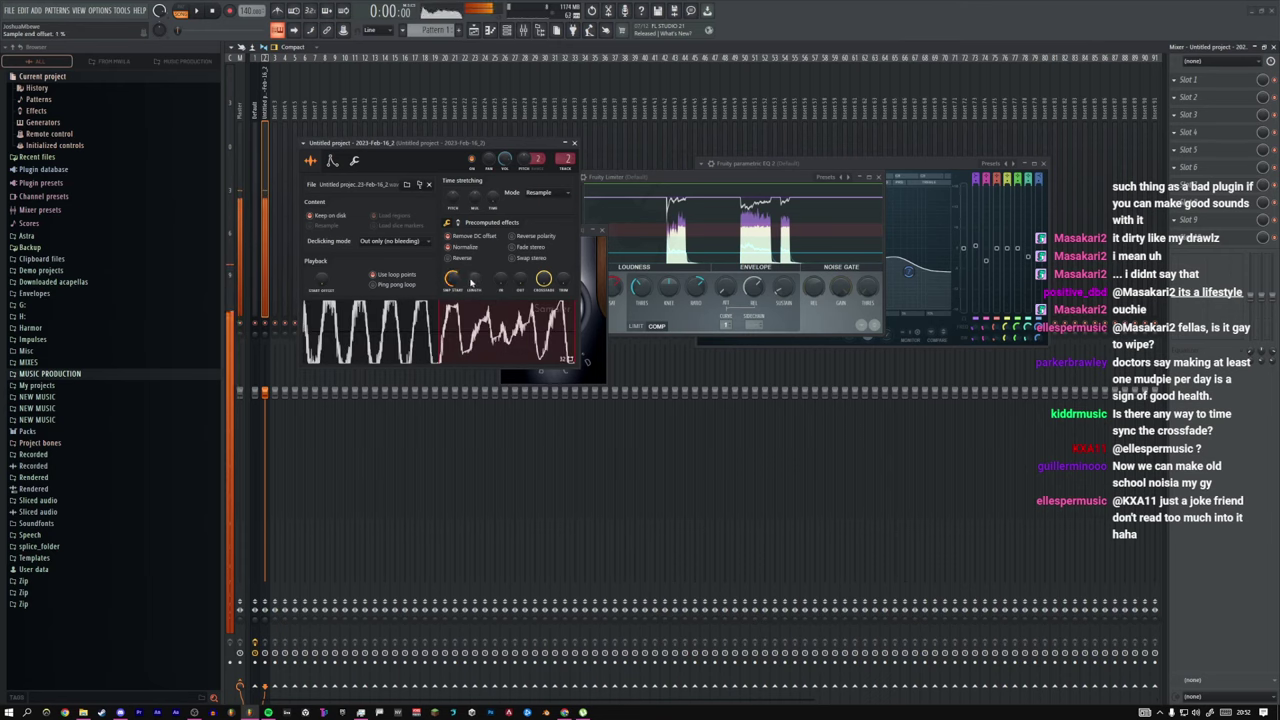
{"action": "scroll", "coordinate": [471, 284], "scroll_direction": "up", "scroll_amount": 5}
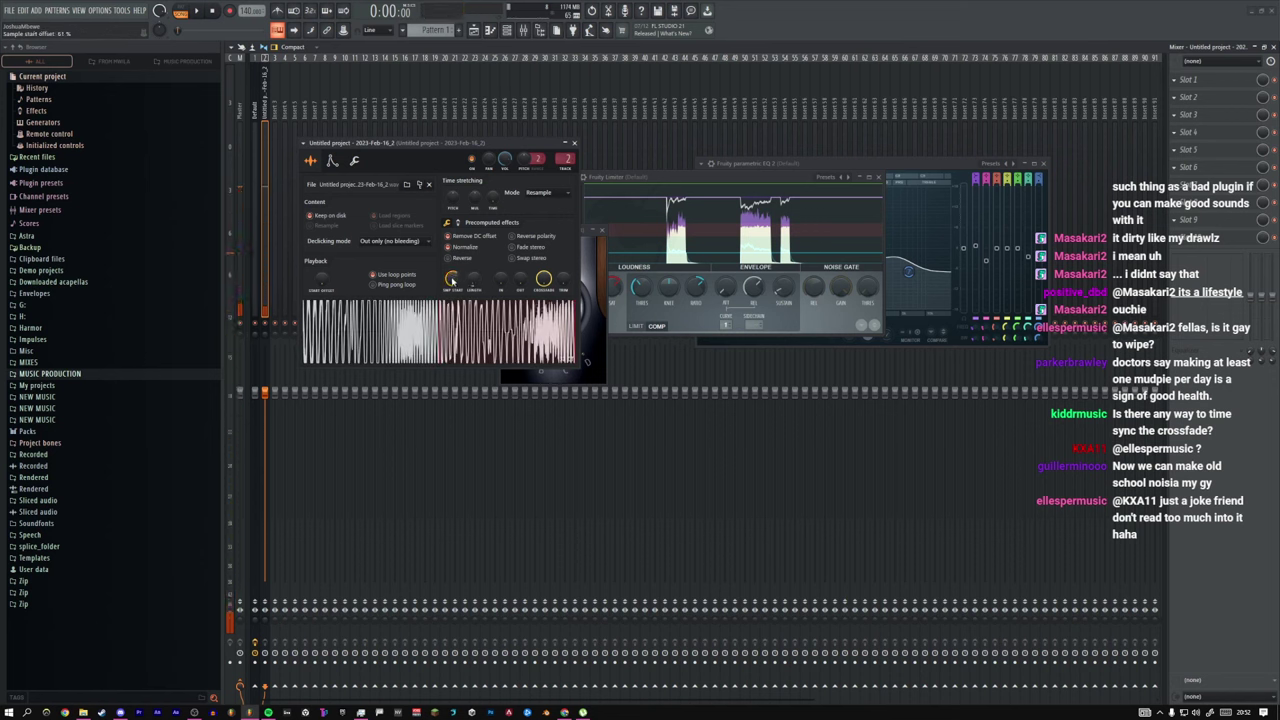
{"action": "scroll", "coordinate": [453, 284], "scroll_direction": "up", "scroll_amount": 2}
{"action": "scroll", "coordinate": [453, 284], "scroll_direction": "up", "scroll_amount": 2}
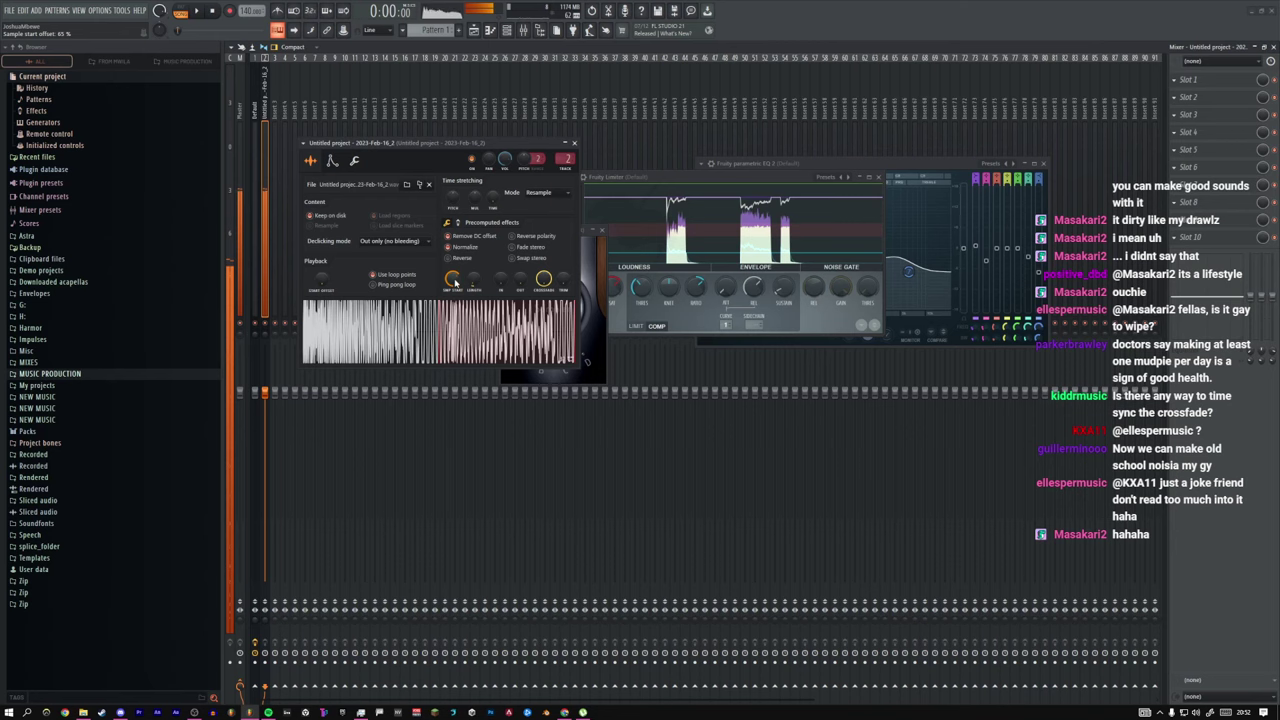
{"action": "scroll", "coordinate": [453, 284], "scroll_direction": "up", "scroll_amount": 2}
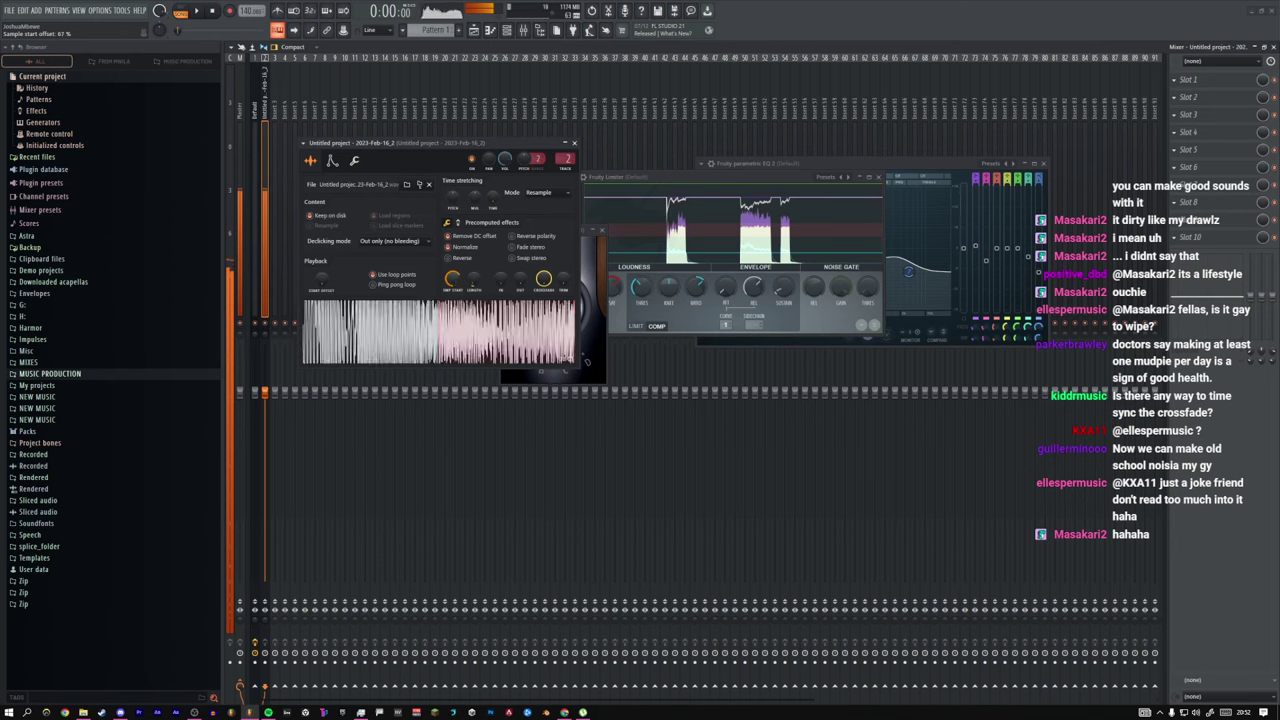
{"action": "scroll", "coordinate": [453, 278], "scroll_direction": "up", "scroll_amount": 2}
{"action": "scroll", "coordinate": [454, 280], "scroll_direction": "up", "scroll_amount": 3}
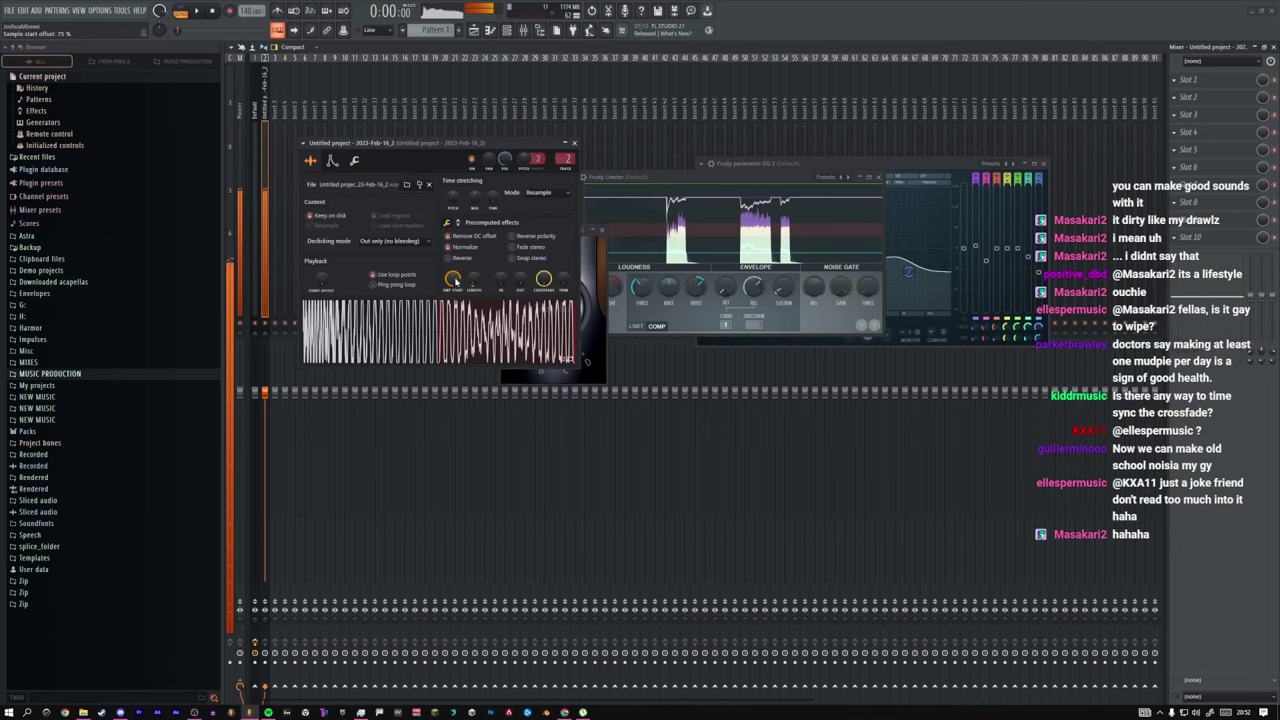
{"action": "scroll", "coordinate": [454, 281], "scroll_direction": "up", "scroll_amount": 2}
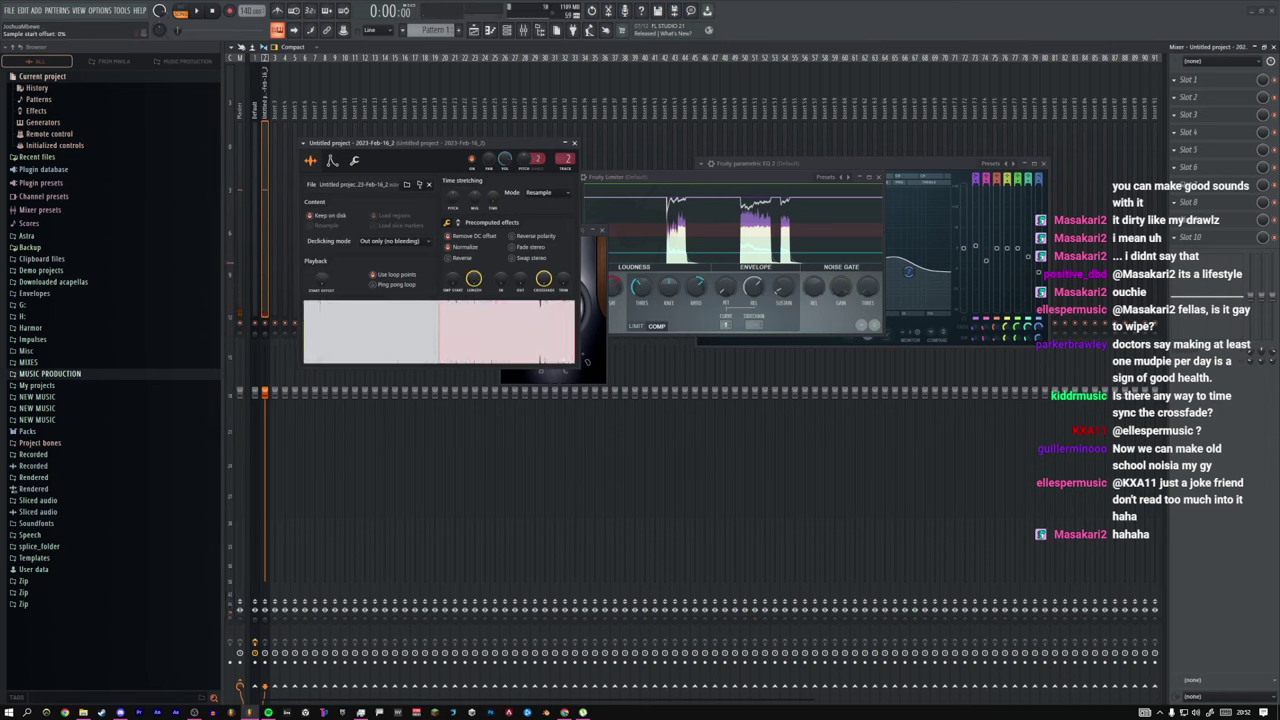
Step: Set the sampler's time-stretching mode to e2 transient and its playback start offset to 58%
{"action": "left_click_drag", "start_coordinate": [322, 292], "coordinate": [322, 254]}
{"action": "mouse_move", "coordinate": [320, 279]}
{"action": "left_mouse_down"}
{"action": "mouse_move", "coordinate": [320, 267]}
{"action": "mouse_move", "coordinate": [323, 281]}
{"action": "left_mouse_up"}
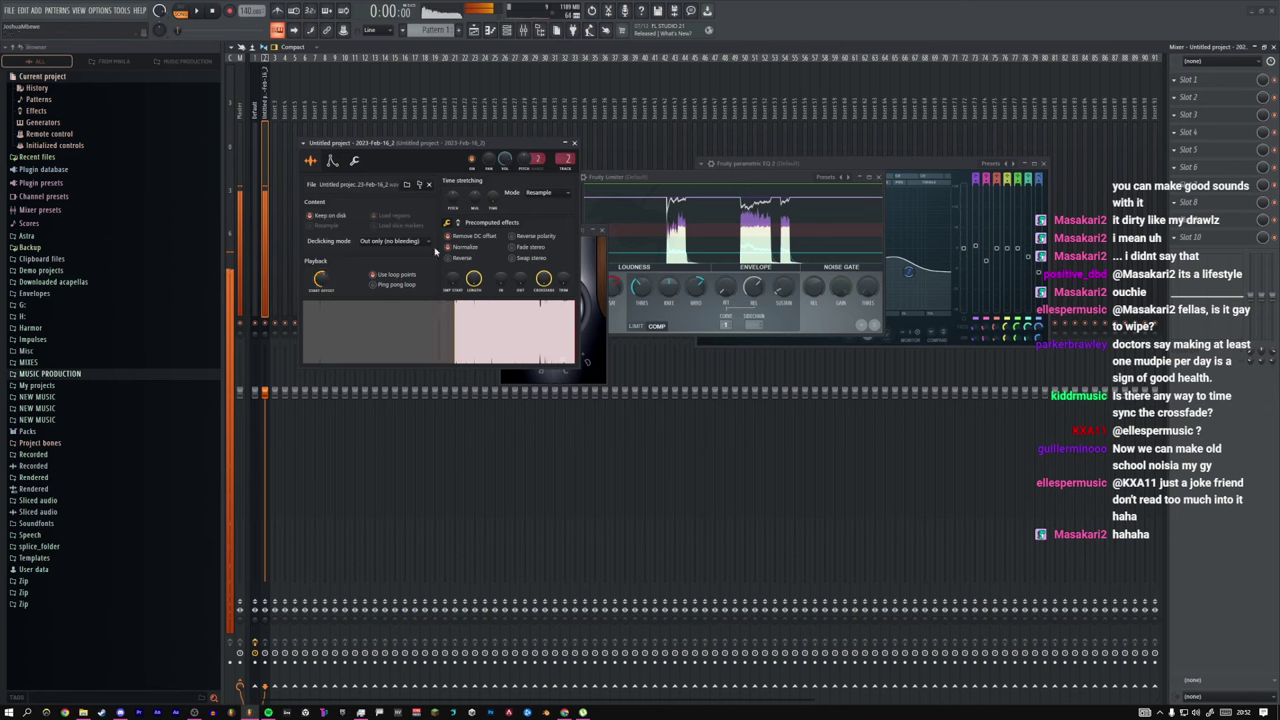
{"action": "left_click", "coordinate": [548, 192]}
{"action": "left_click", "coordinate": [560, 222]}
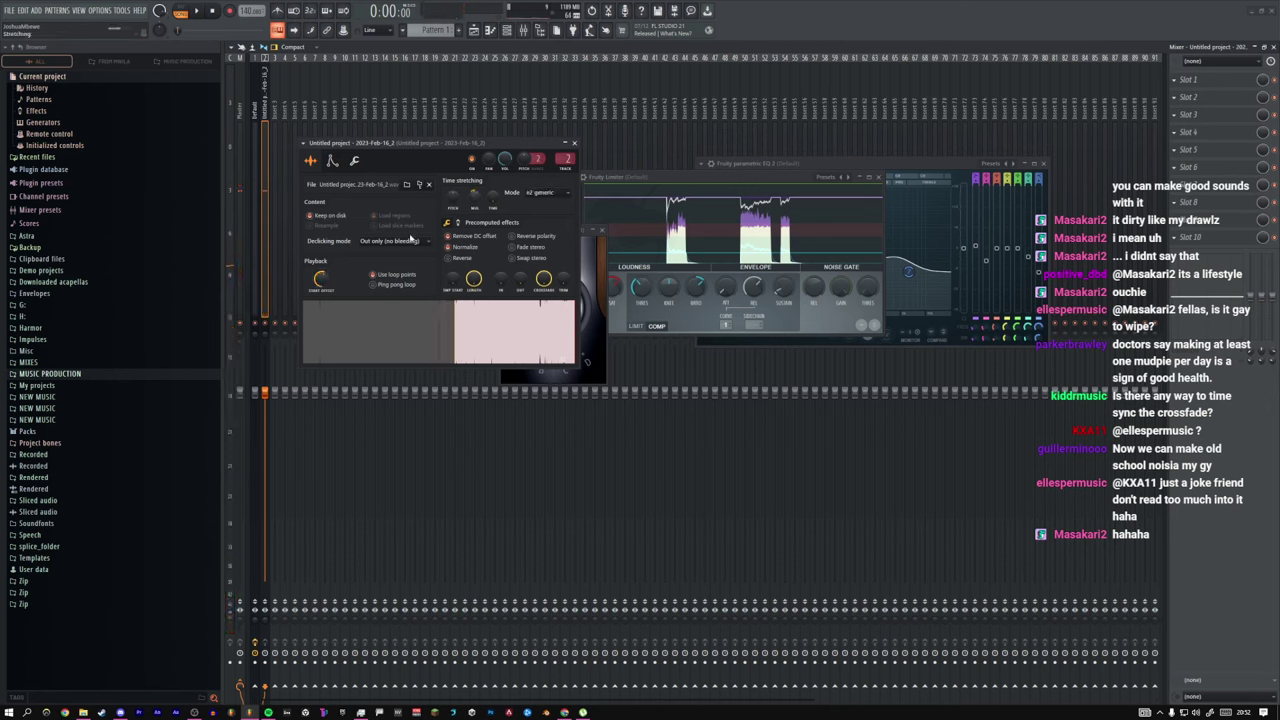
{"action": "left_click", "coordinate": [549, 193]}
{"action": "left_click", "coordinate": [588, 234]}
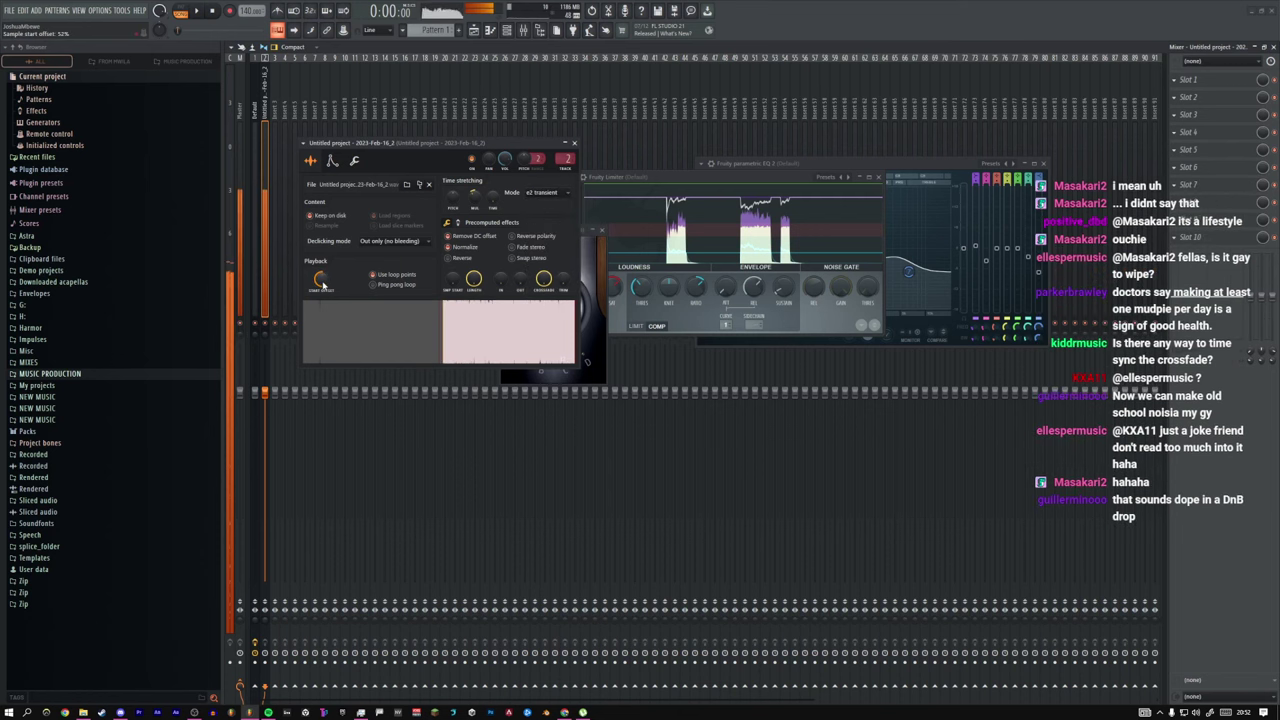
{"action": "left_click_drag", "start_coordinate": [321, 280], "coordinate": [319, 278]}
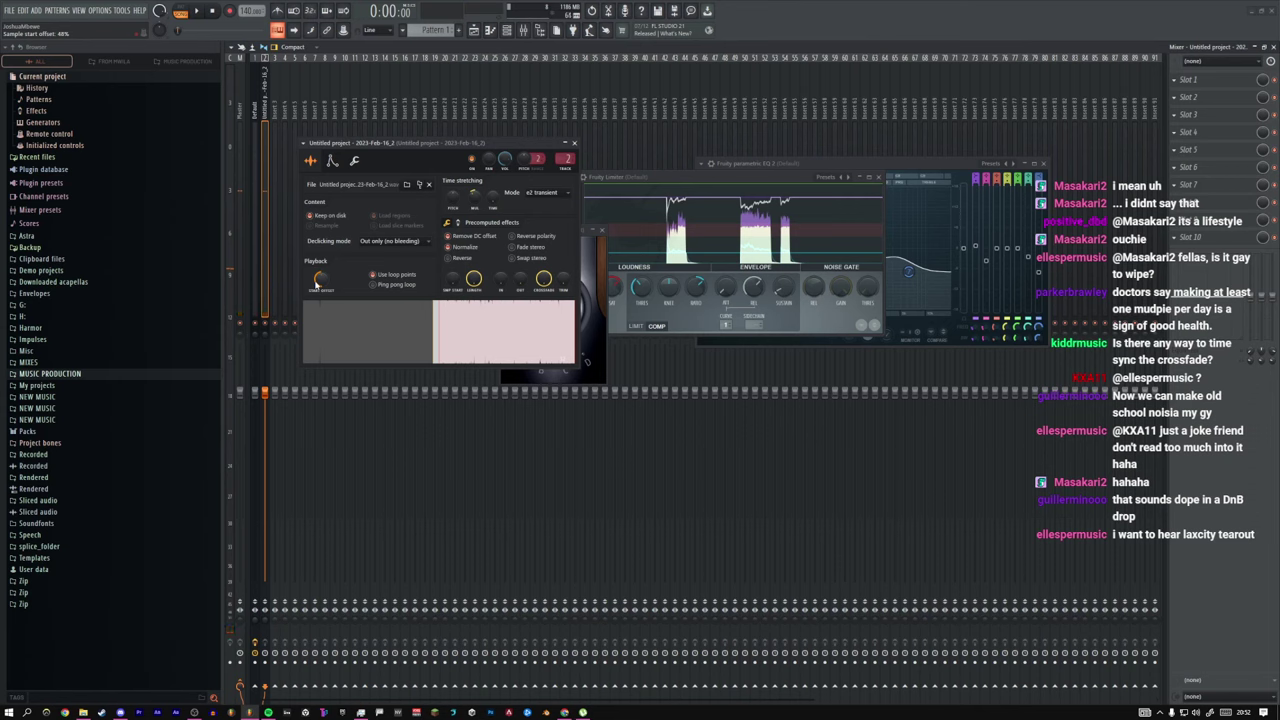
{"action": "mouse_move", "coordinate": [318, 283]}
{"action": "left_mouse_down"}
{"action": "mouse_move", "coordinate": [318, 262]}
{"action": "mouse_move", "coordinate": [317, 281]}
{"action": "left_mouse_up"}
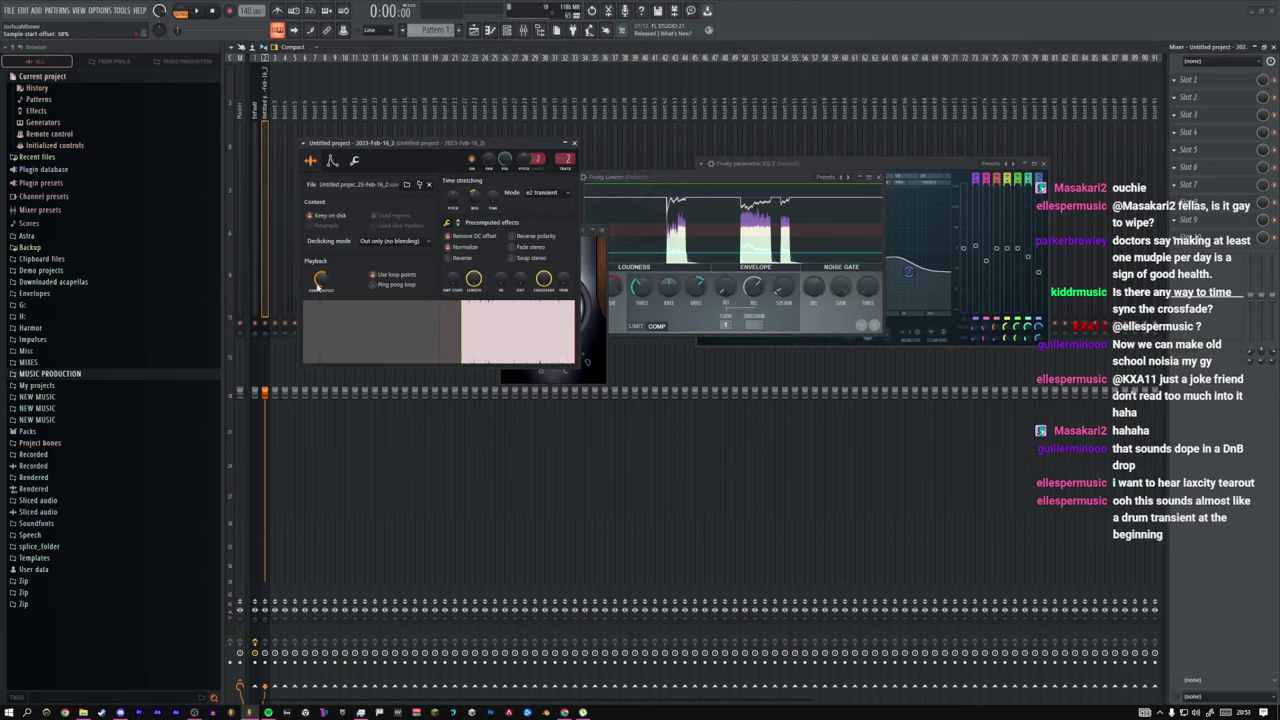
Step: Switch to Discord and download MARAUDA_TEST.wav from the direct-message conversation into the EXPORTED MUSIC folder
{"action": "left_click", "coordinate": [83, 712]}
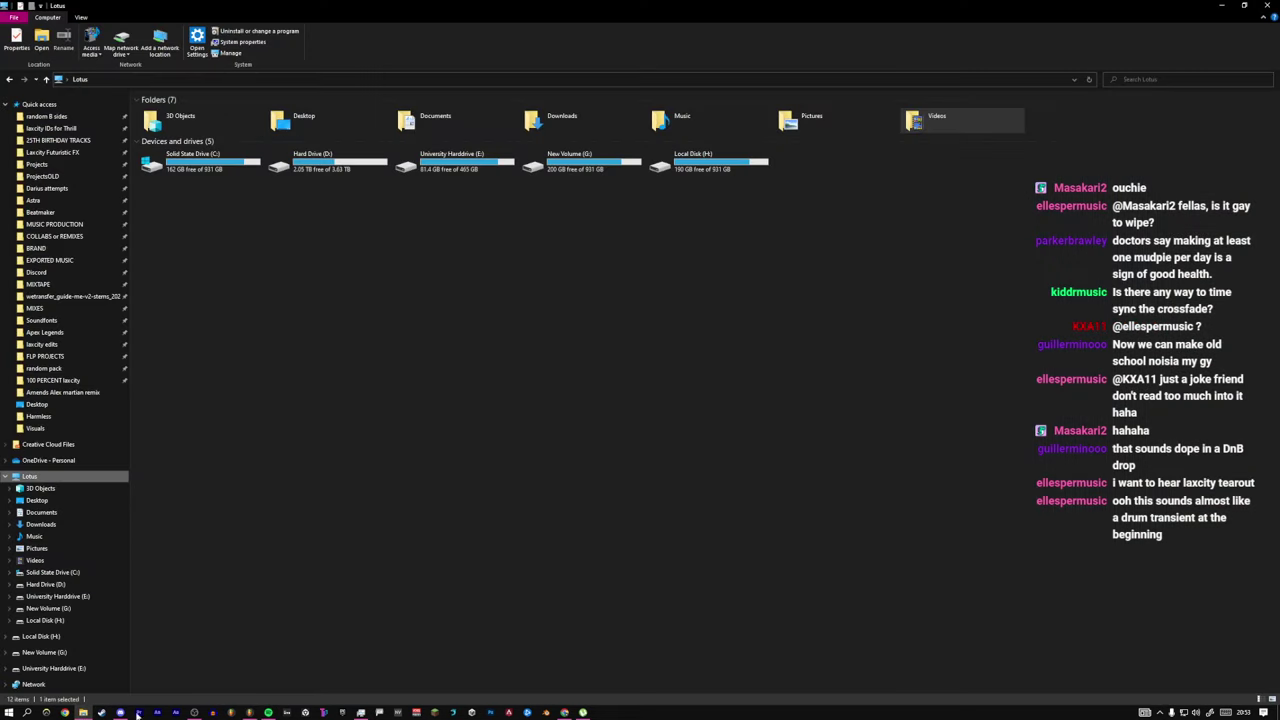
{"action": "left_click", "coordinate": [52, 260]}
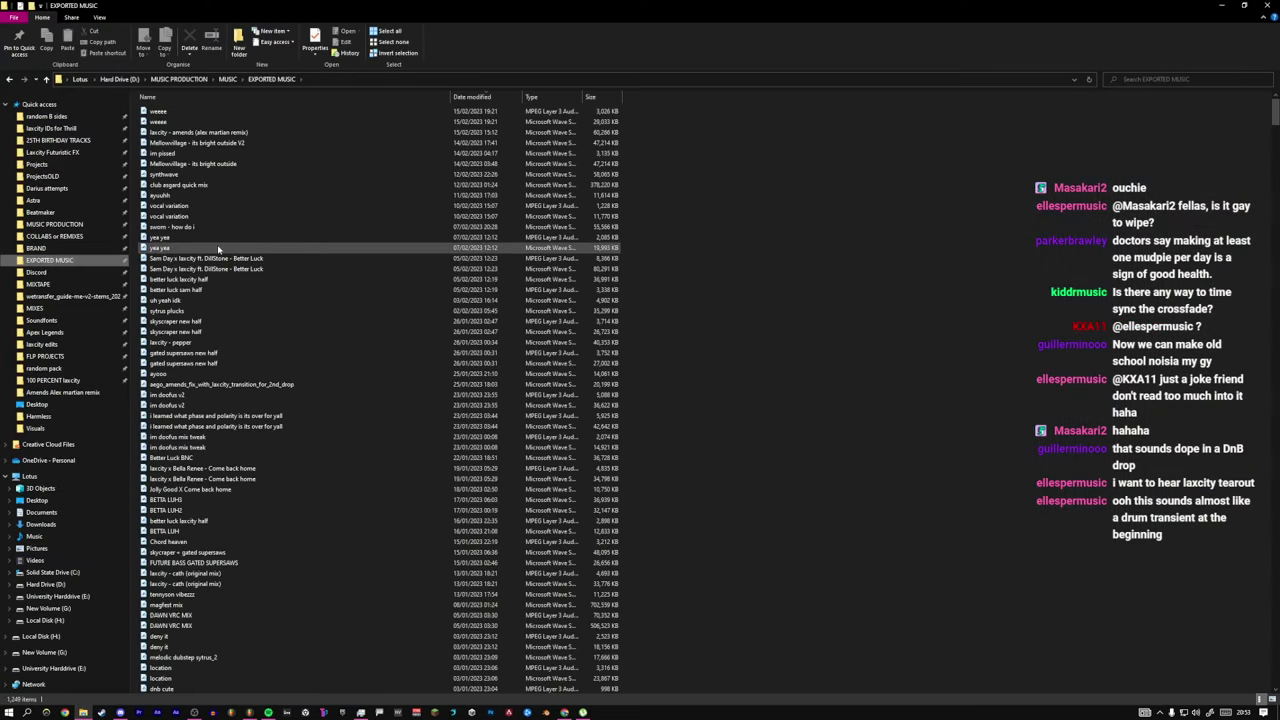
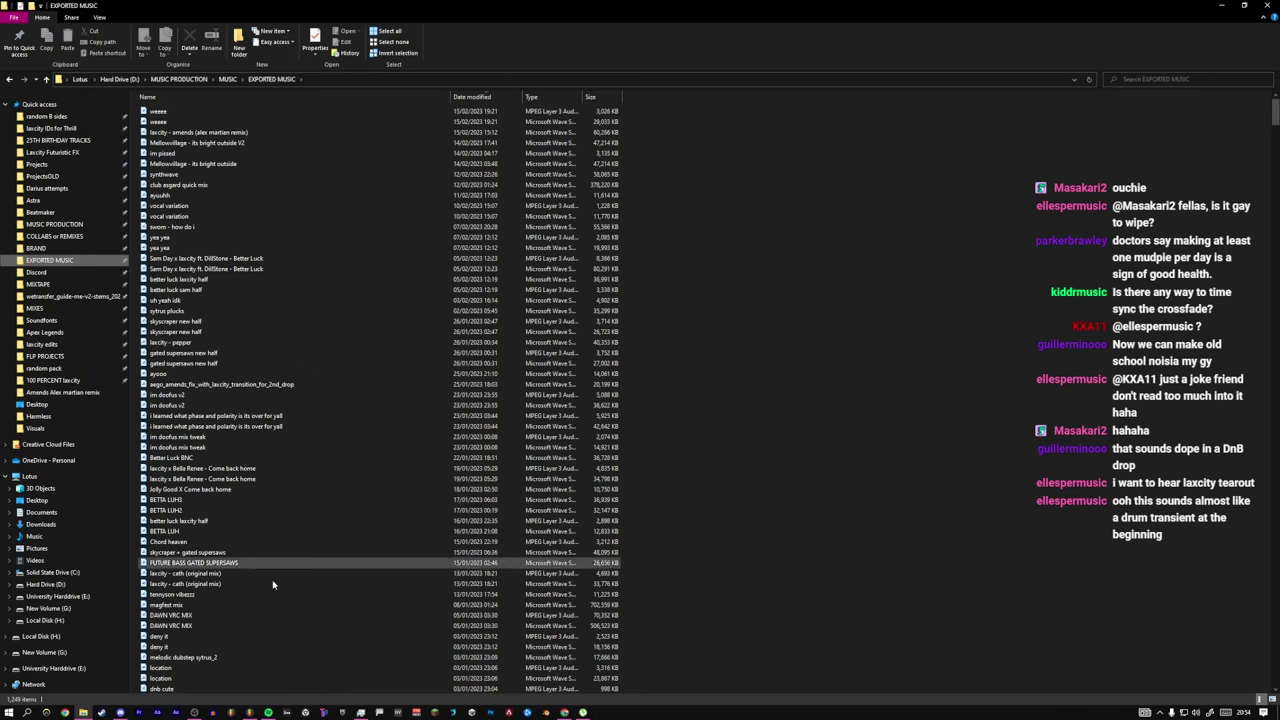
{"action": "left_click", "coordinate": [120, 712]}
{"action": "left_click", "coordinate": [88, 170]}
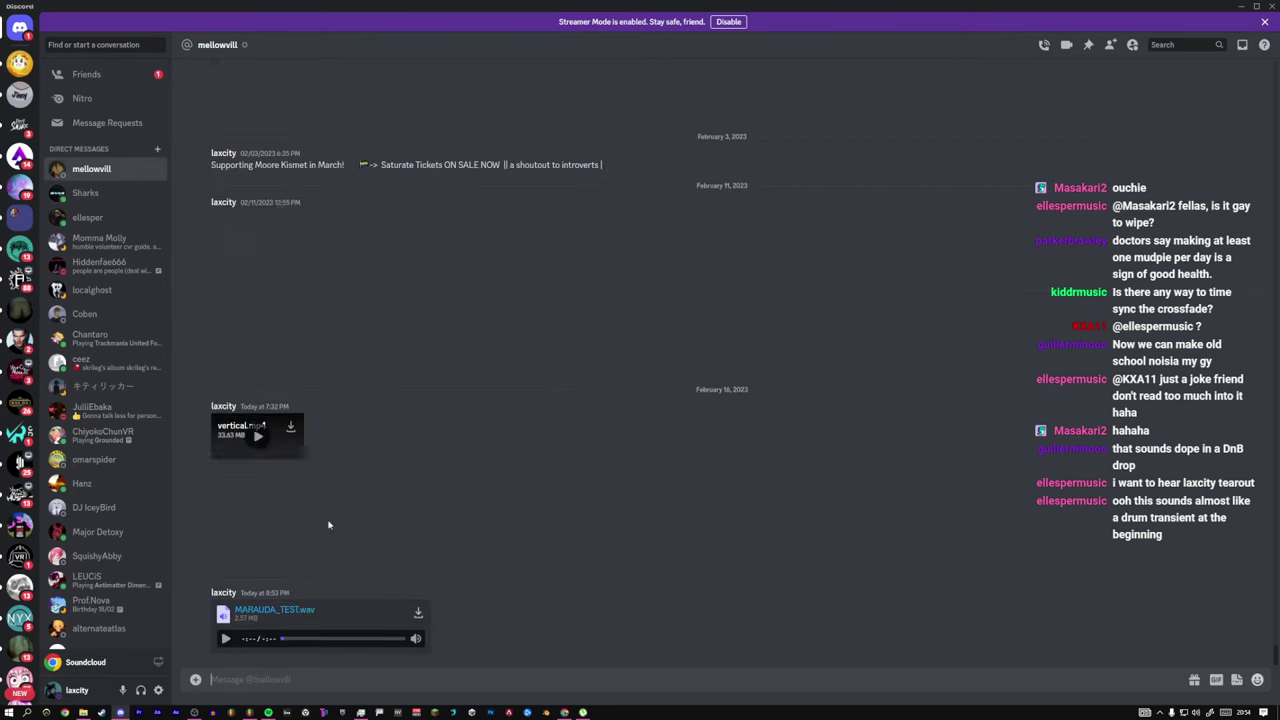
{"action": "left_click", "coordinate": [262, 606]}
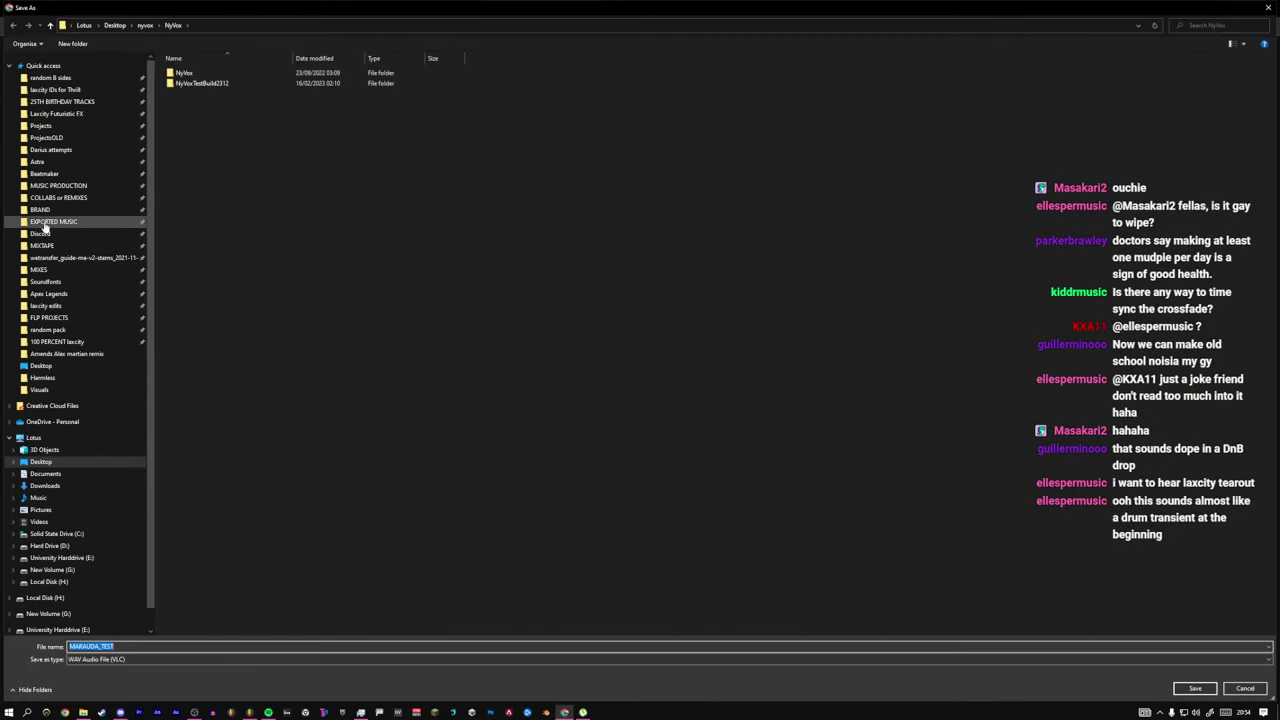
{"action": "left_click", "coordinate": [44, 223]}
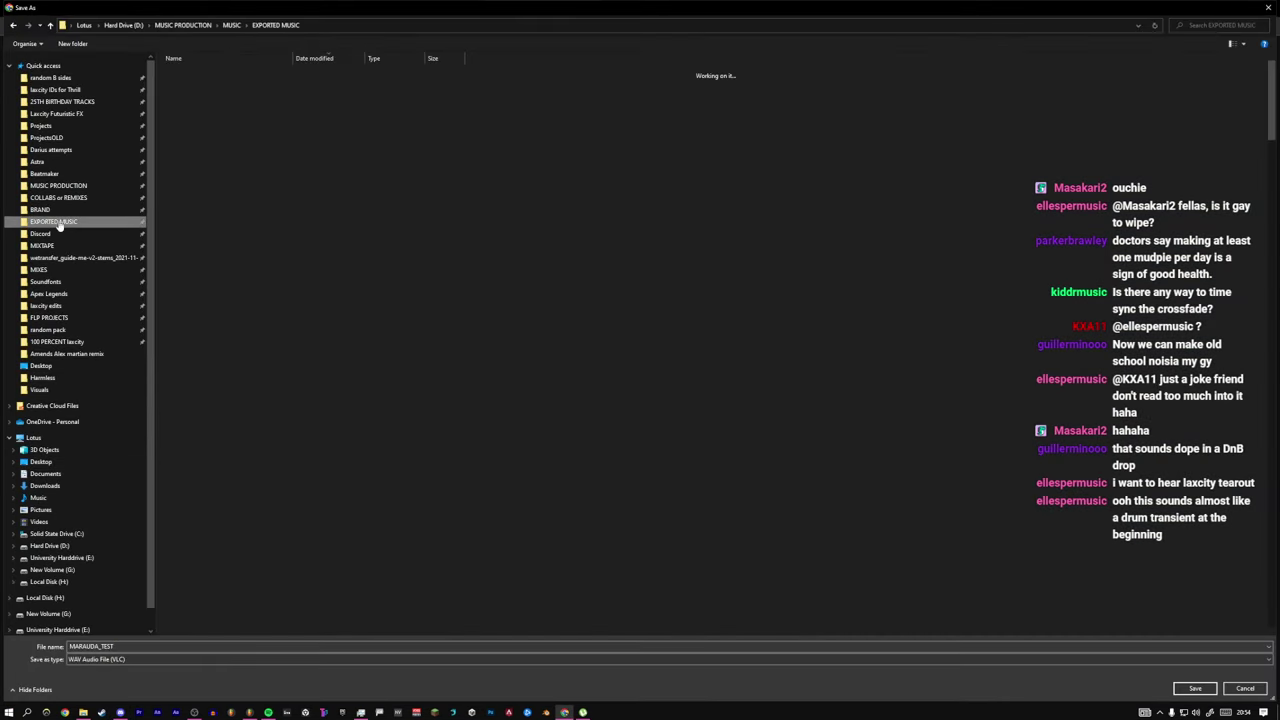
{"action": "left_click", "coordinate": [1186, 693]}
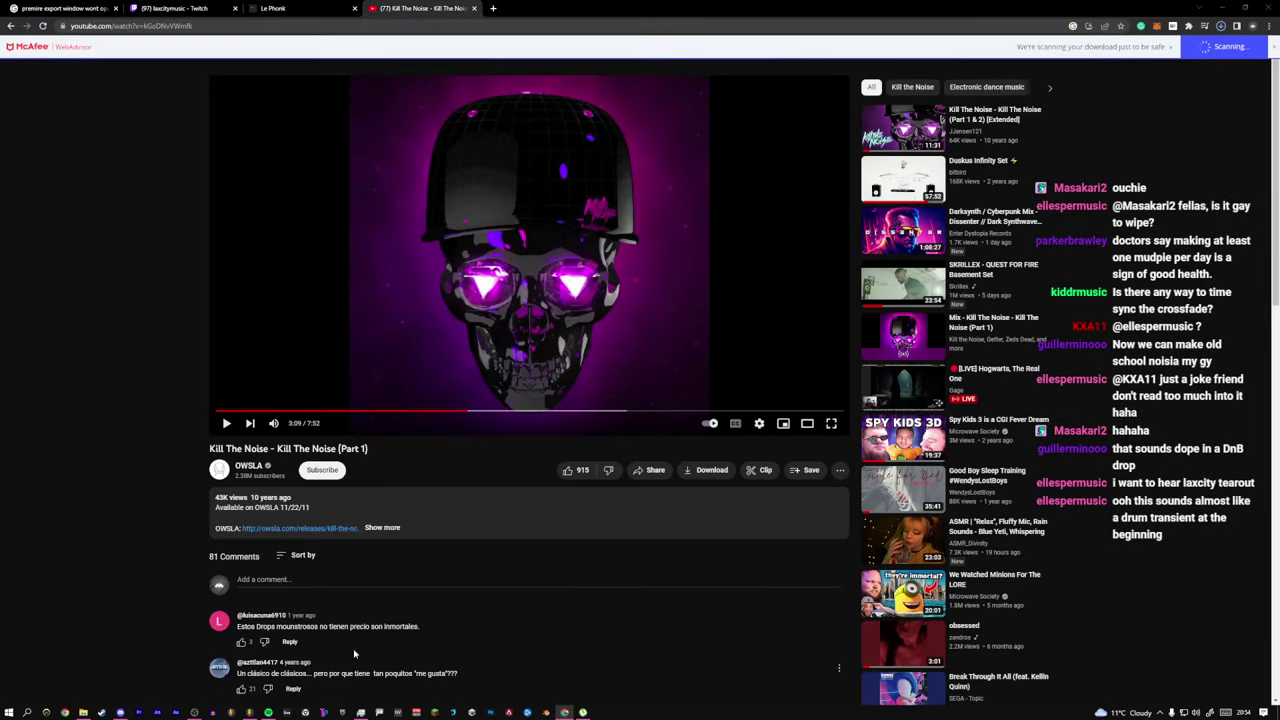
Step: Switch back to FL Studio and bring up the playlist
{"action": "left_click", "coordinate": [251, 712]}
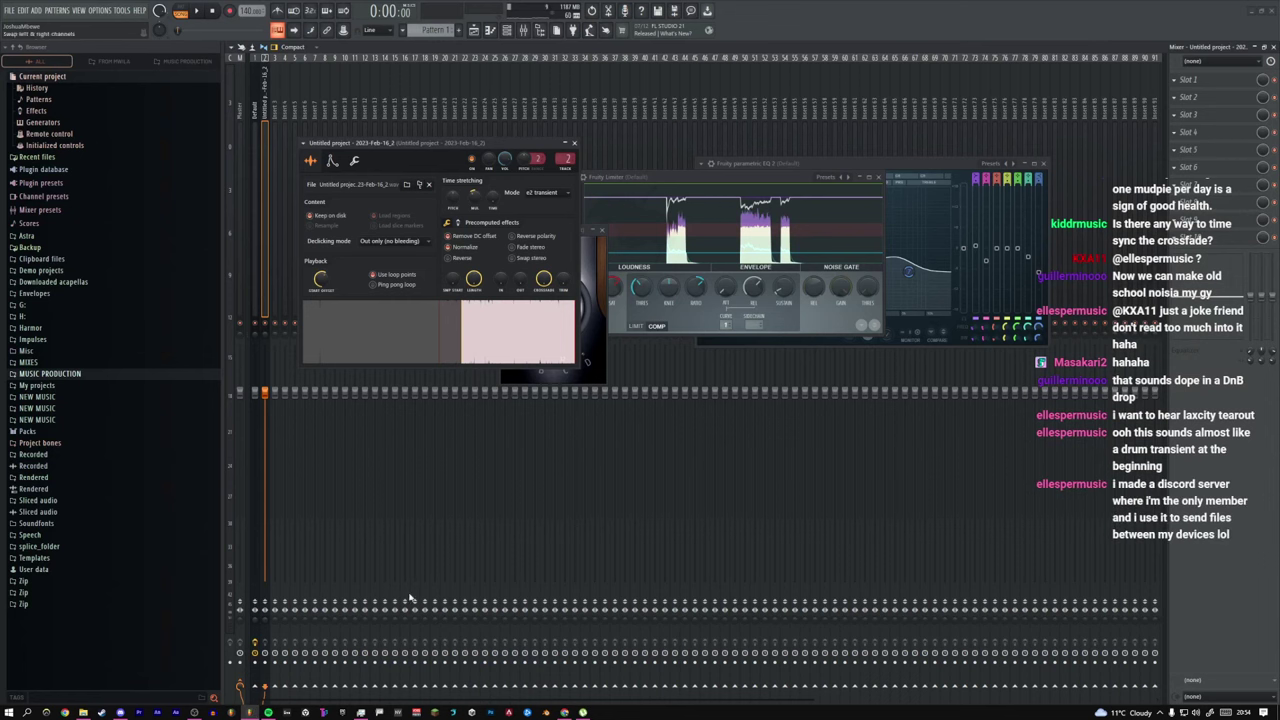
{"action": "left_click", "coordinate": [474, 31]}
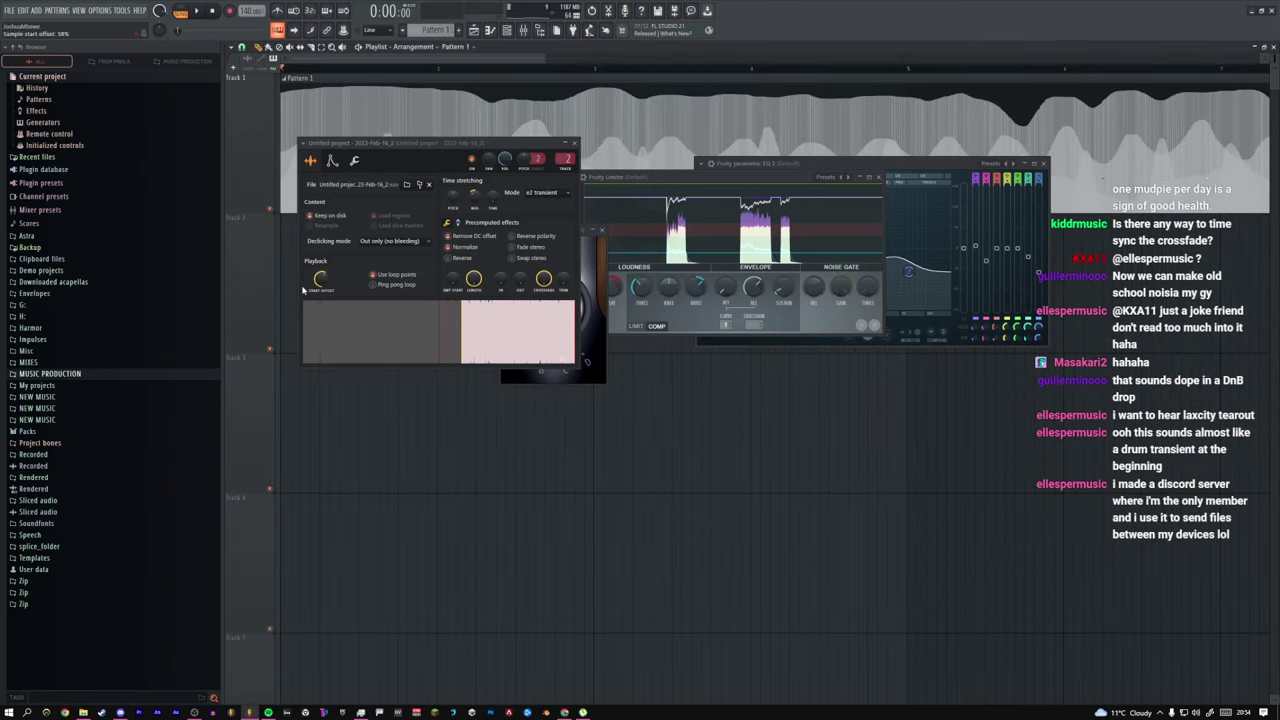
Step: Clear the workspace, reopen the playlist, shift the Pattern 1 clip down to track 4 and mute that track
{"action": "key", "text": "F12"}
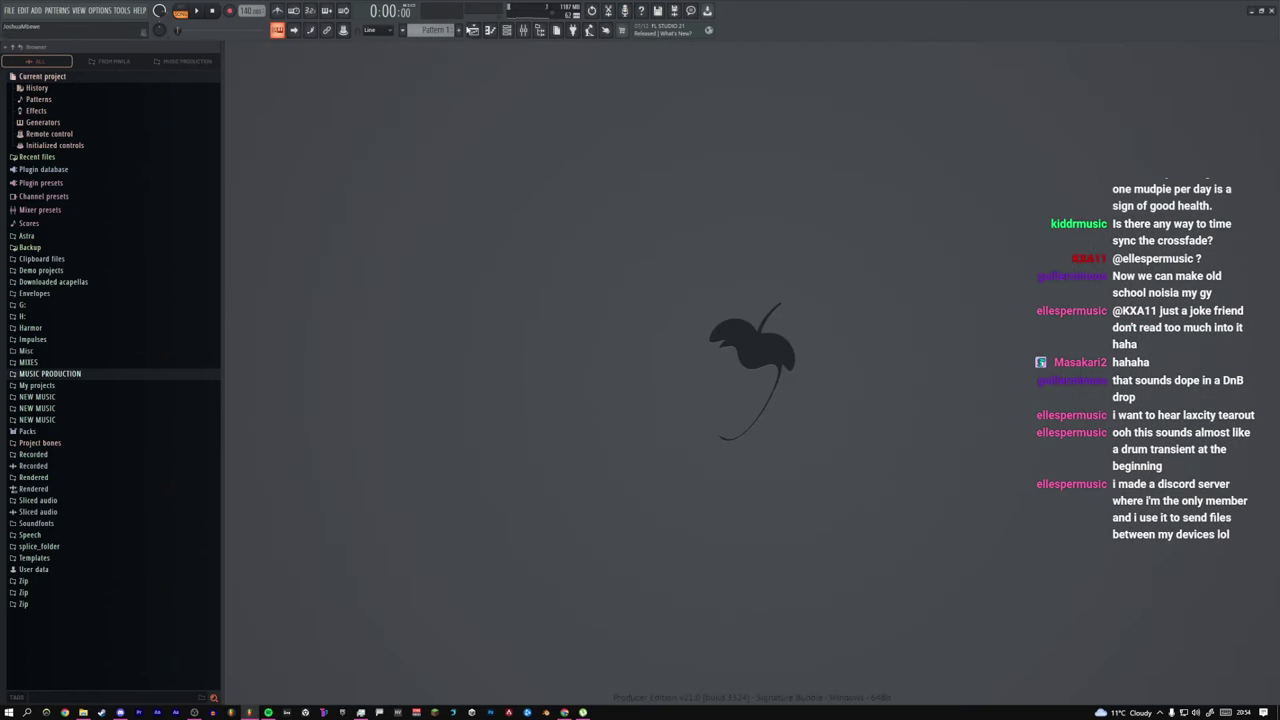
{"action": "left_click", "coordinate": [472, 30]}
{"action": "right_click", "coordinate": [251, 122]}
{"action": "left_click", "coordinate": [251, 122]}
{"action": "right_click", "coordinate": [251, 122]}
{"action": "left_click", "coordinate": [251, 122]}
{"action": "right_click", "coordinate": [251, 122]}
{"action": "left_click", "coordinate": [251, 122]}
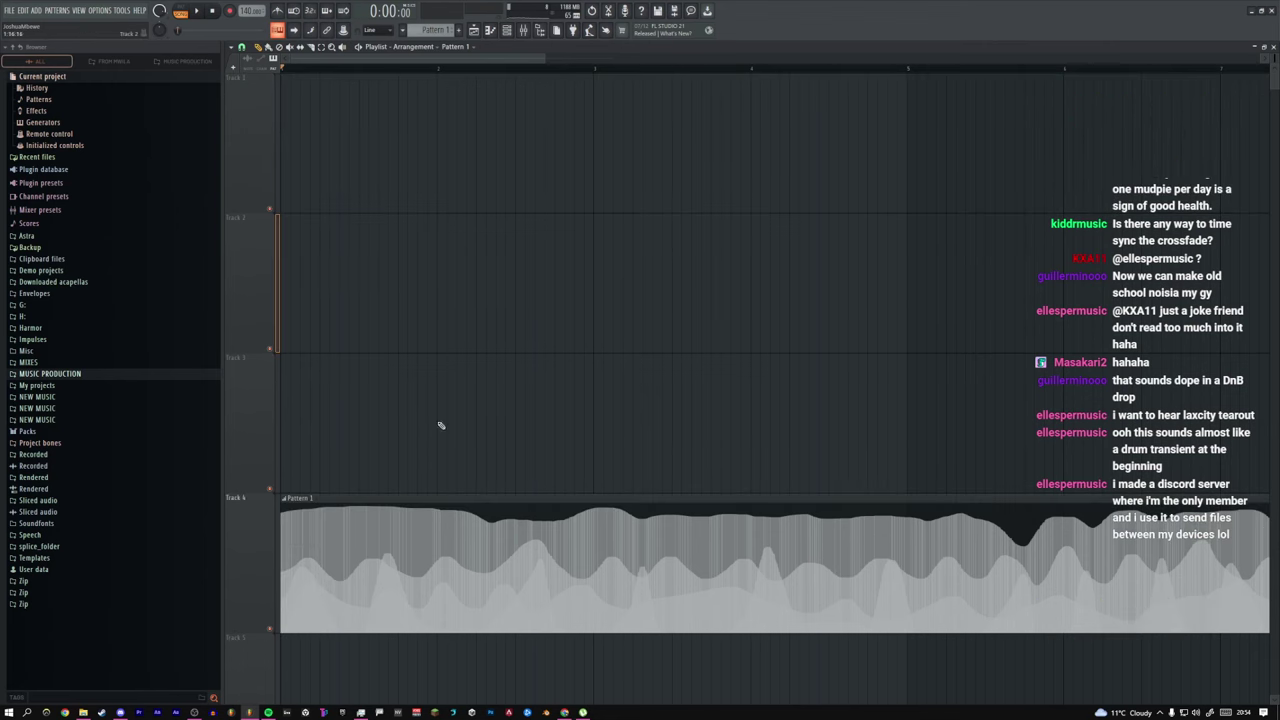
{"action": "right_click", "coordinate": [263, 571]}
{"action": "left_click", "coordinate": [241, 543]}
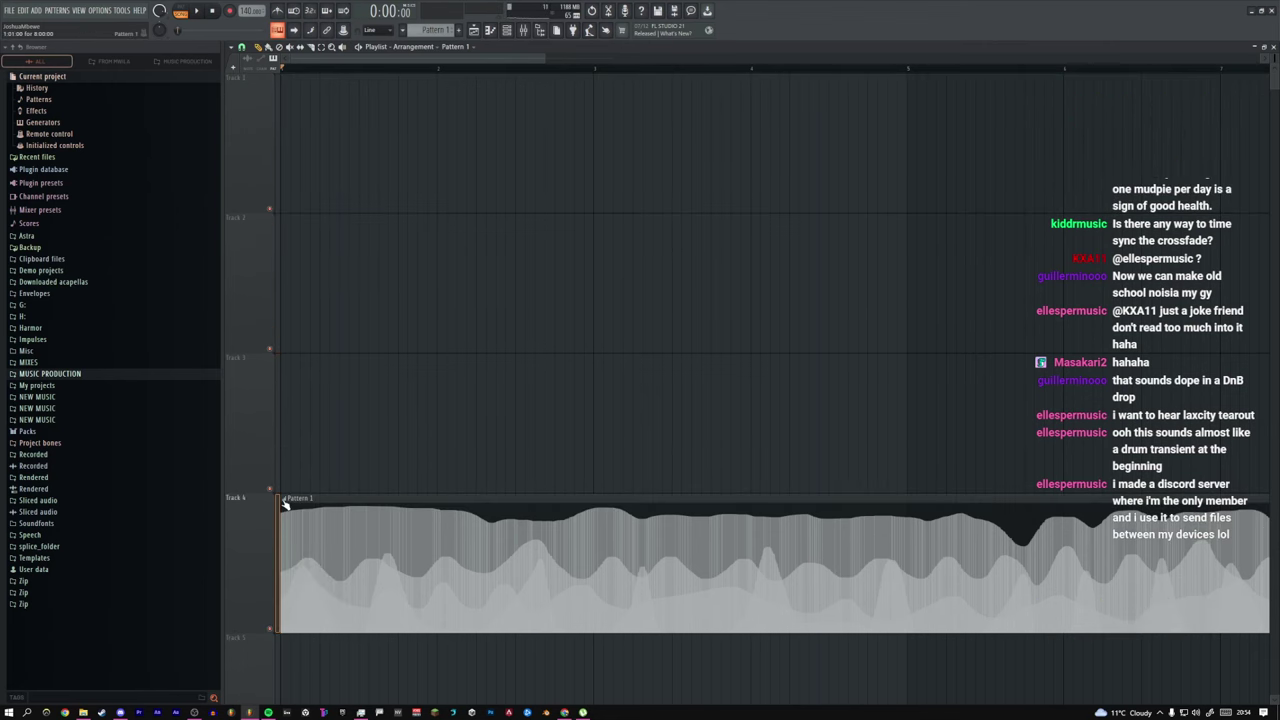
Step: Locate the downloaded MARAUDA_TEST.wav from Chrome's recent downloads, place it on playlist track 1 in FL Studio and start playback
{"action": "left_click", "coordinate": [563, 712]}
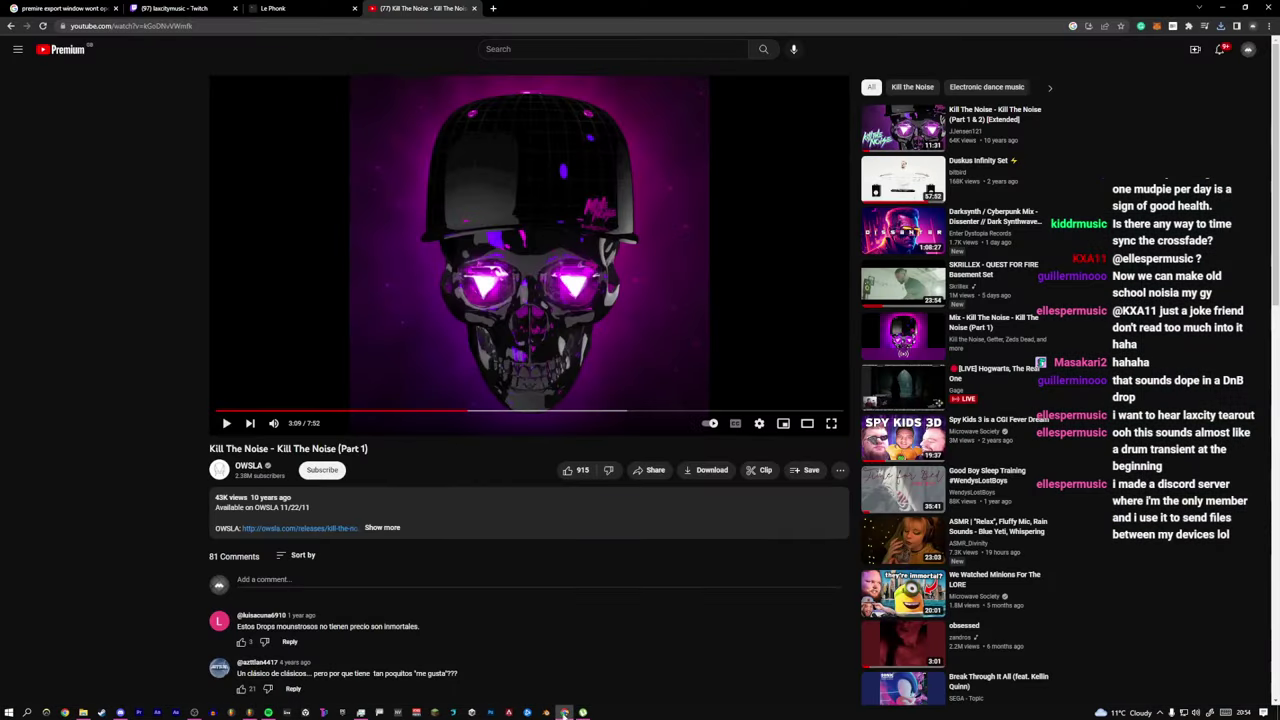
{"action": "left_click", "coordinate": [1220, 26]}
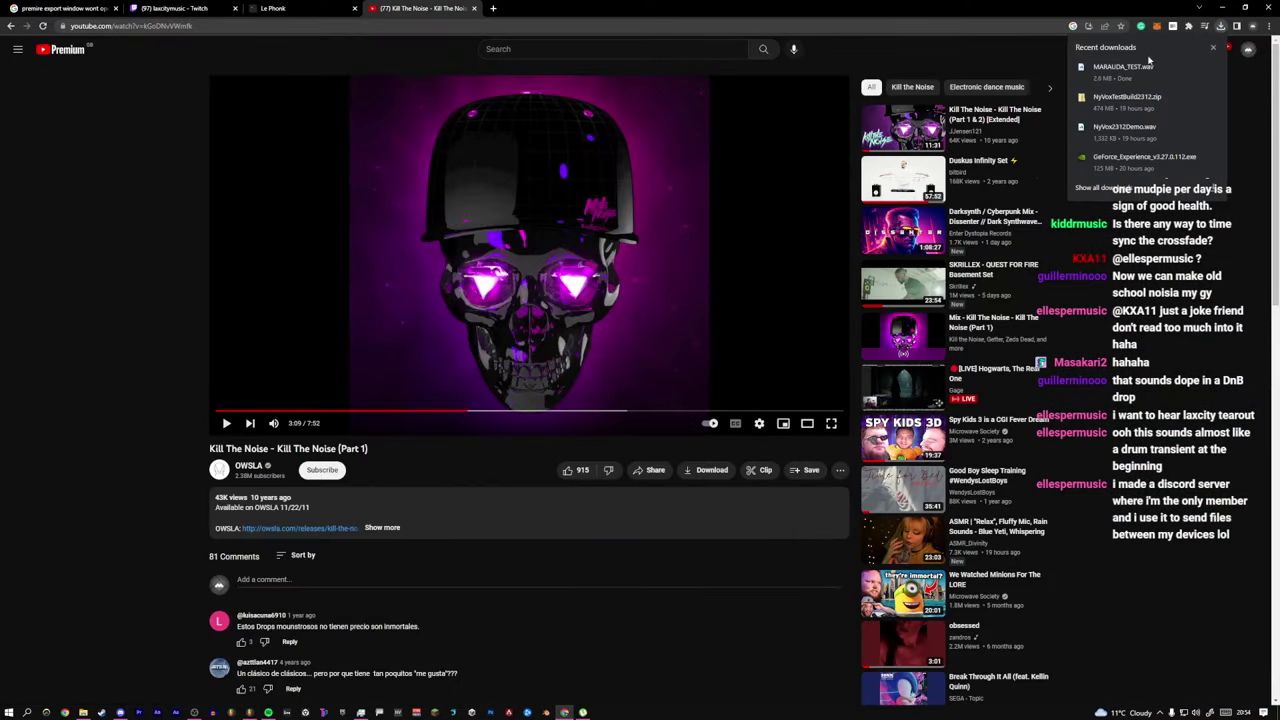
{"action": "left_click_drag", "start_coordinate": [1149, 62], "coordinate": [252, 712]}
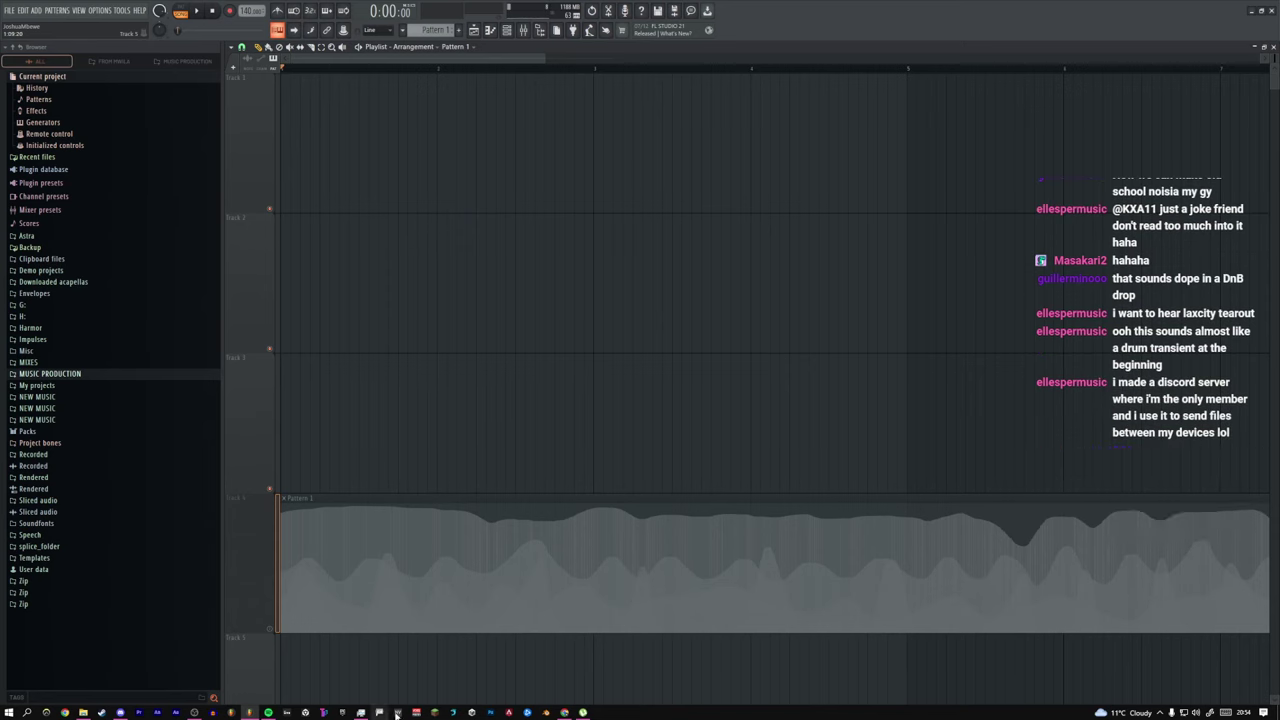
{"action": "left_click", "coordinate": [565, 712]}
{"action": "left_click", "coordinate": [1220, 26]}
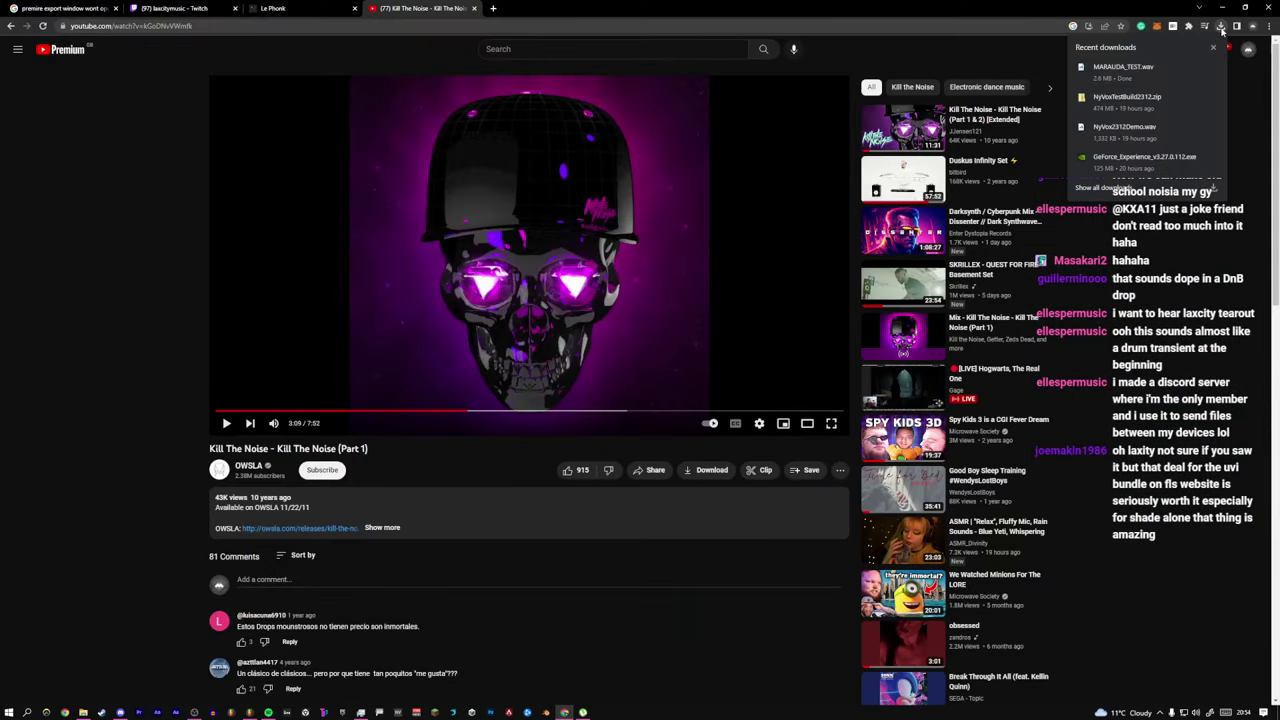
{"action": "left_click", "coordinate": [1193, 70]}
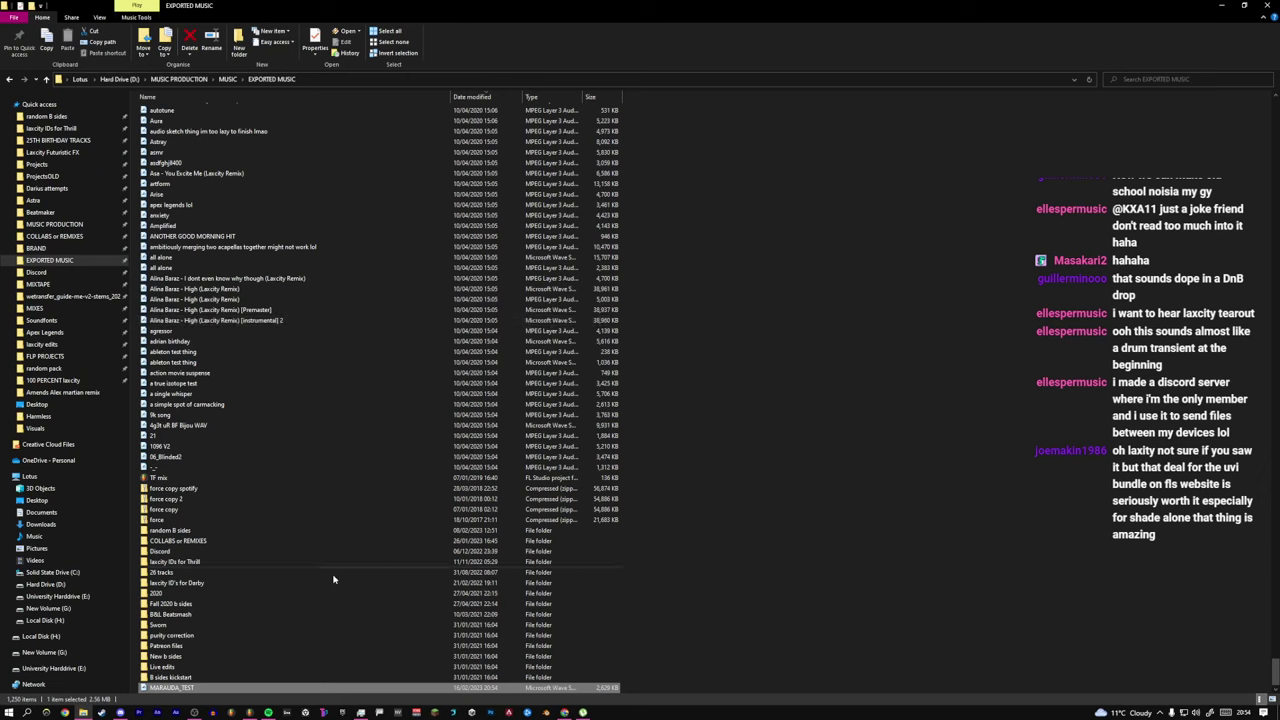
{"action": "left_click_drag", "start_coordinate": [185, 688], "coordinate": [279, 170]}
{"action": "key", "text": "space"}
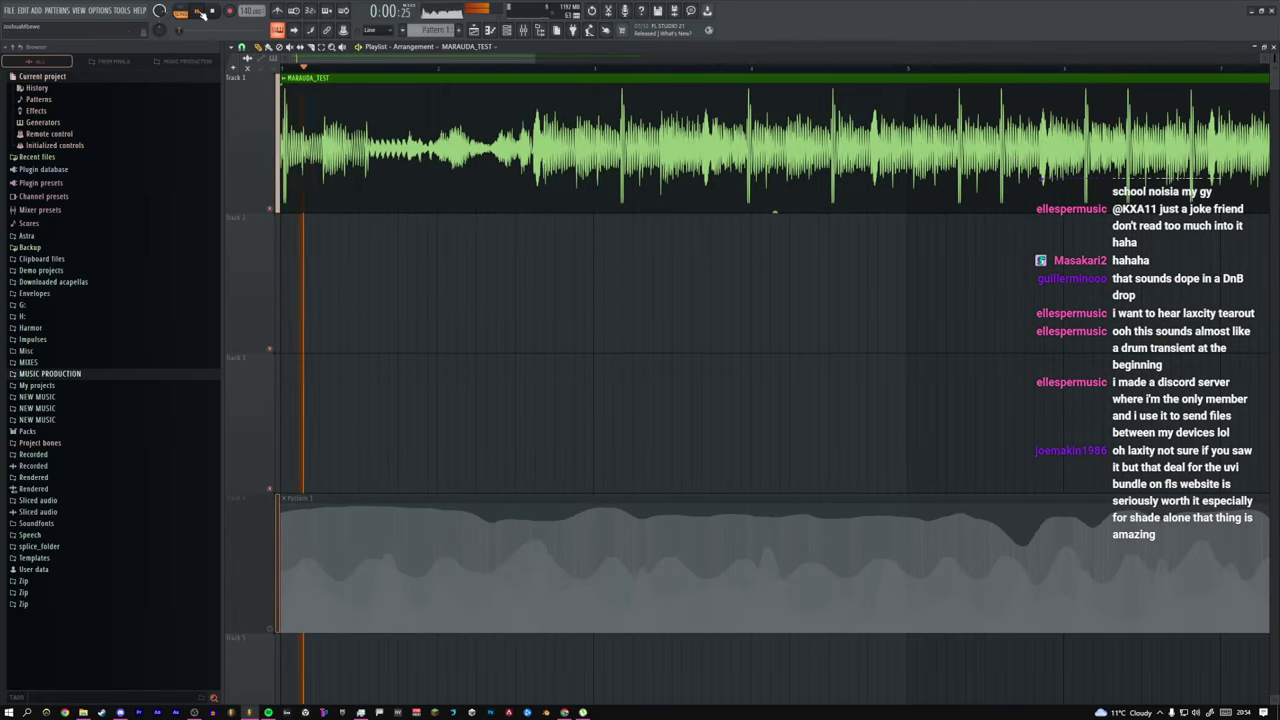
Step: Audition the whole MARAUDA_TEST clip from several playlist positions with its channel settings open
{"action": "double_click", "coordinate": [288, 79]}
{"action": "left_click", "coordinate": [188, 184]}
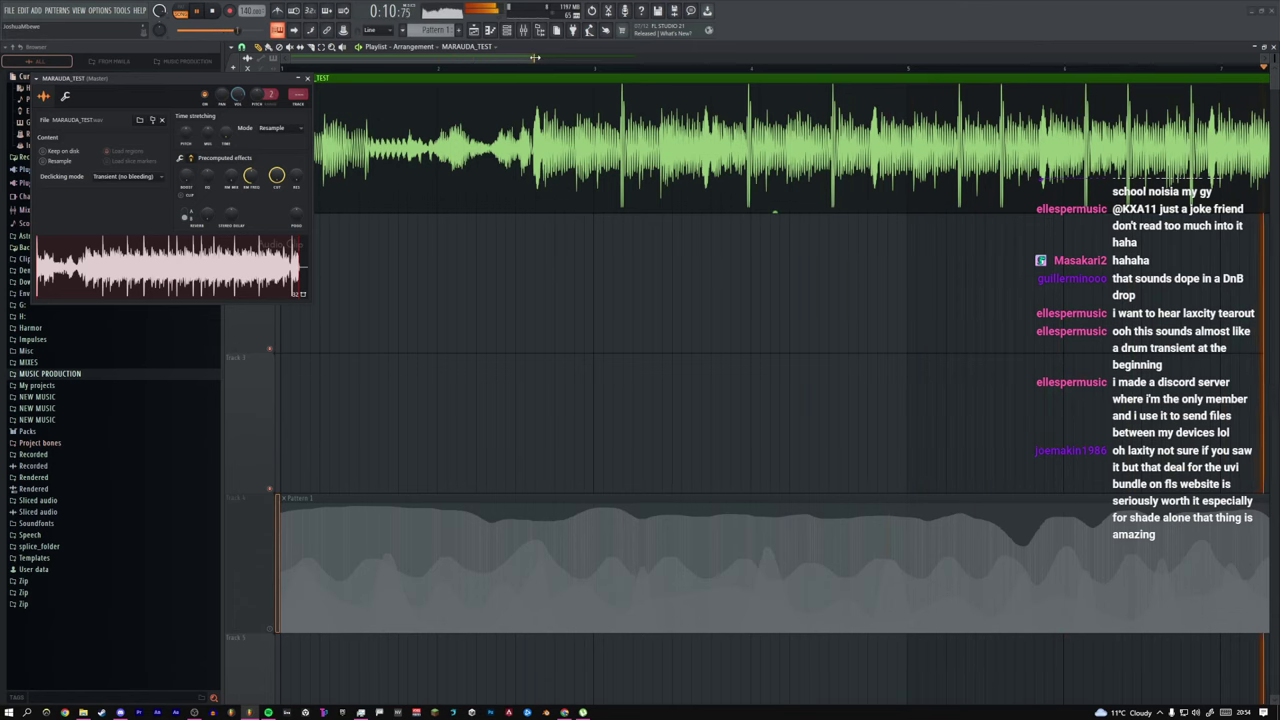
{"action": "left_click_drag", "start_coordinate": [535, 57], "coordinate": [880, 57]}
{"action": "left_click_drag", "start_coordinate": [260, 79], "coordinate": [549, 243]}
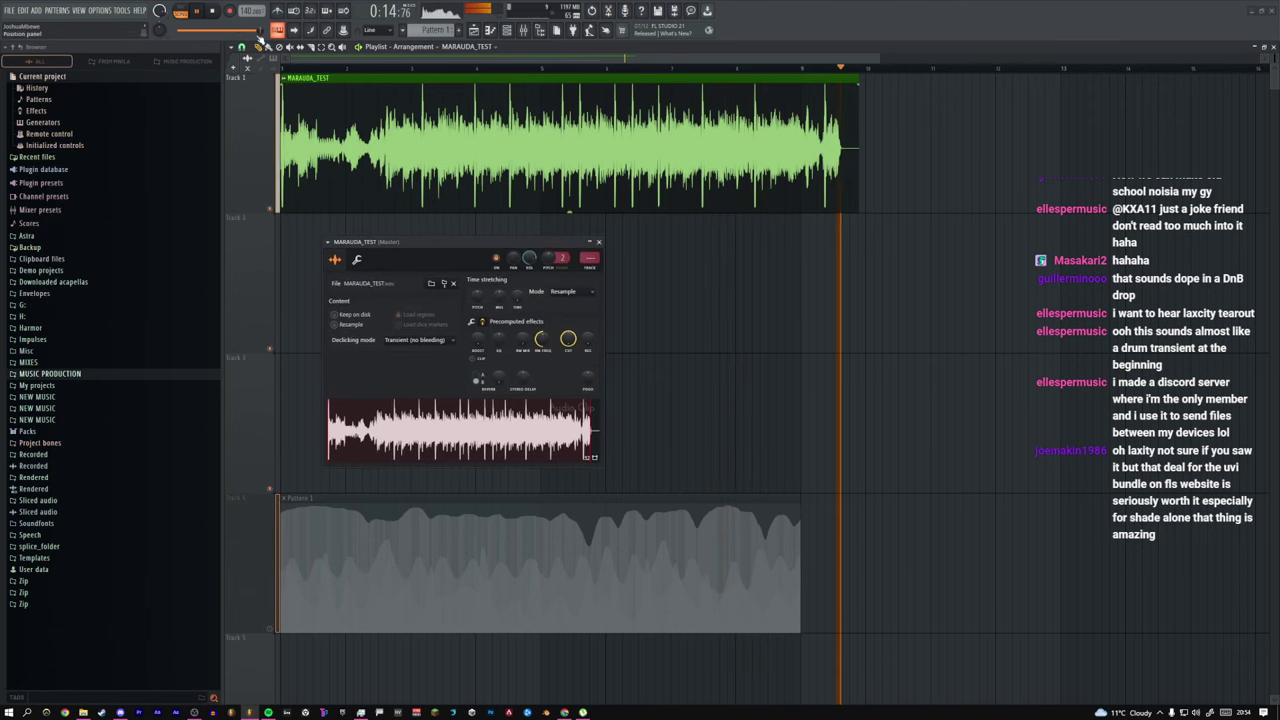
{"action": "left_click", "coordinate": [212, 10]}
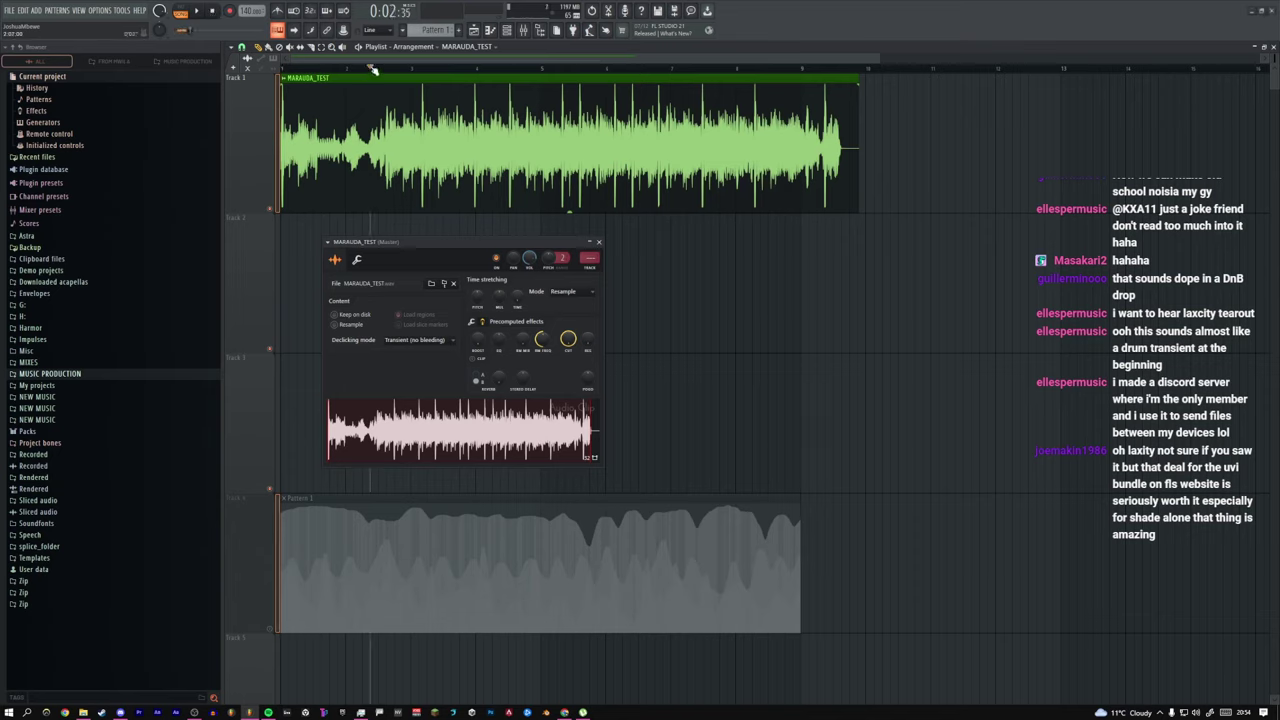
{"action": "left_click", "coordinate": [686, 74]}
{"action": "mouse_move", "coordinate": [686, 74]}
{"action": "left_mouse_down"}
{"action": "mouse_move", "coordinate": [808, 76]}
{"action": "mouse_move", "coordinate": [284, 84]}
{"action": "left_mouse_up"}
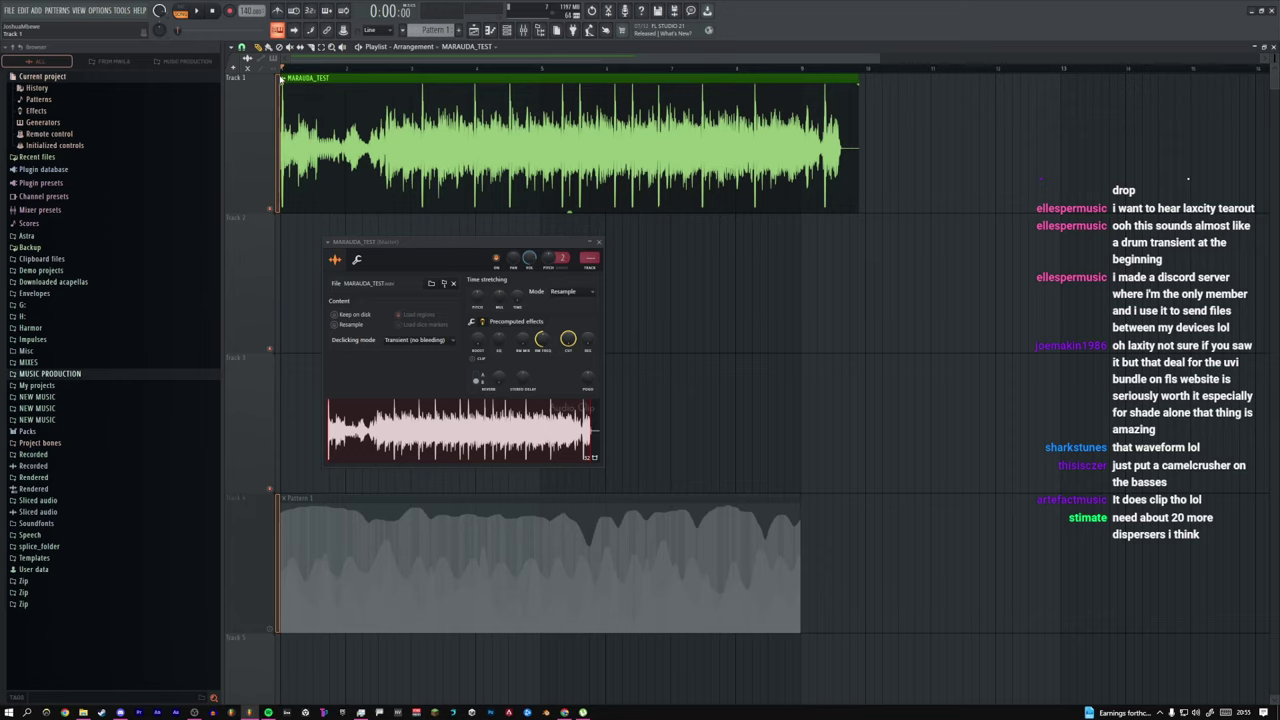
{"action": "left_click", "coordinate": [452, 69]}
{"action": "left_click_drag", "start_coordinate": [452, 69], "coordinate": [548, 69]}
{"action": "left_click_drag", "start_coordinate": [404, 68], "coordinate": [380, 71]}
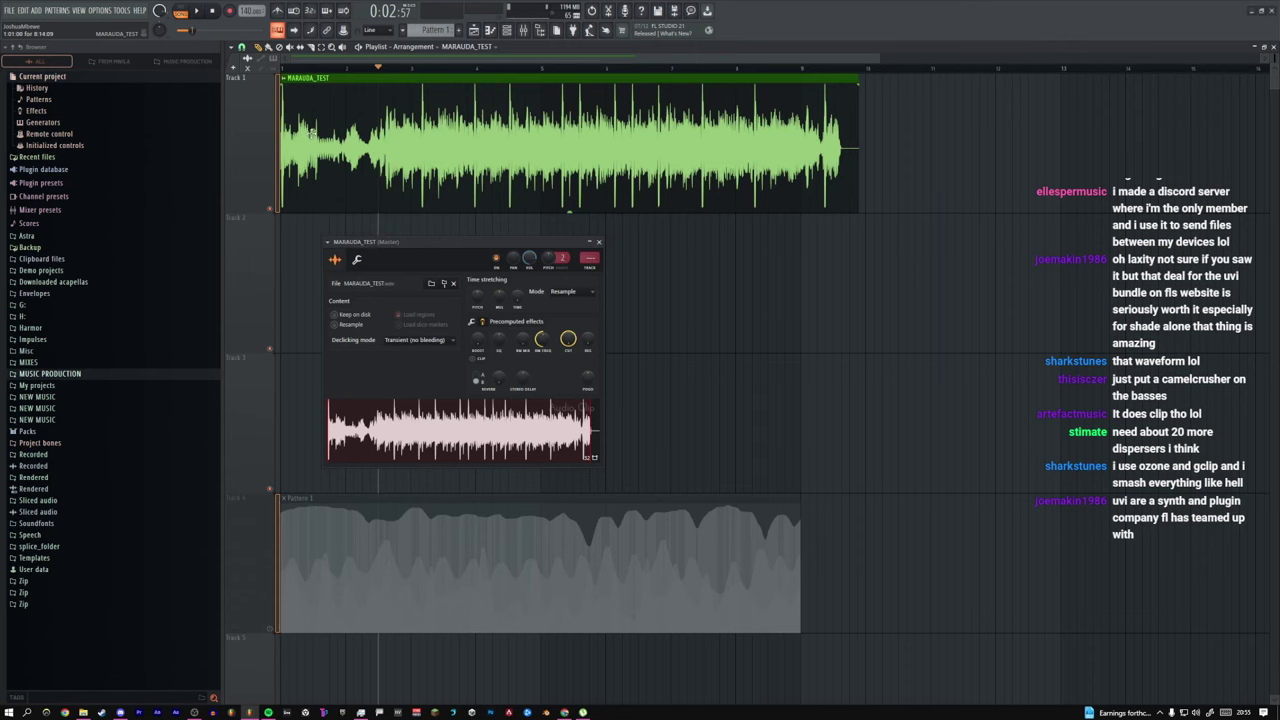
Step: Route MARAUDA_TEST to mixer track 3, try GClip in slot 5 at 11.1 dB gain, and remove the plugin
{"action": "left_click", "coordinate": [595, 270]}
{"action": "left_click", "coordinate": [1190, 150]}
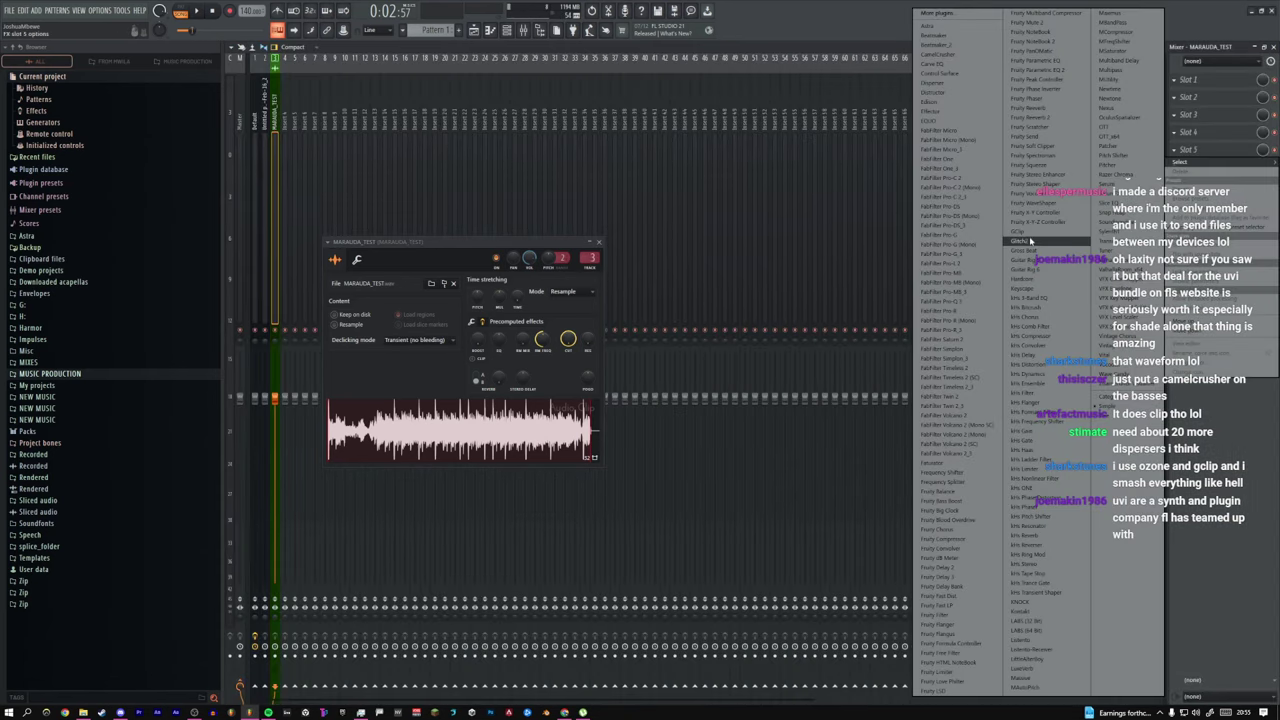
{"action": "left_click", "coordinate": [1030, 232]}
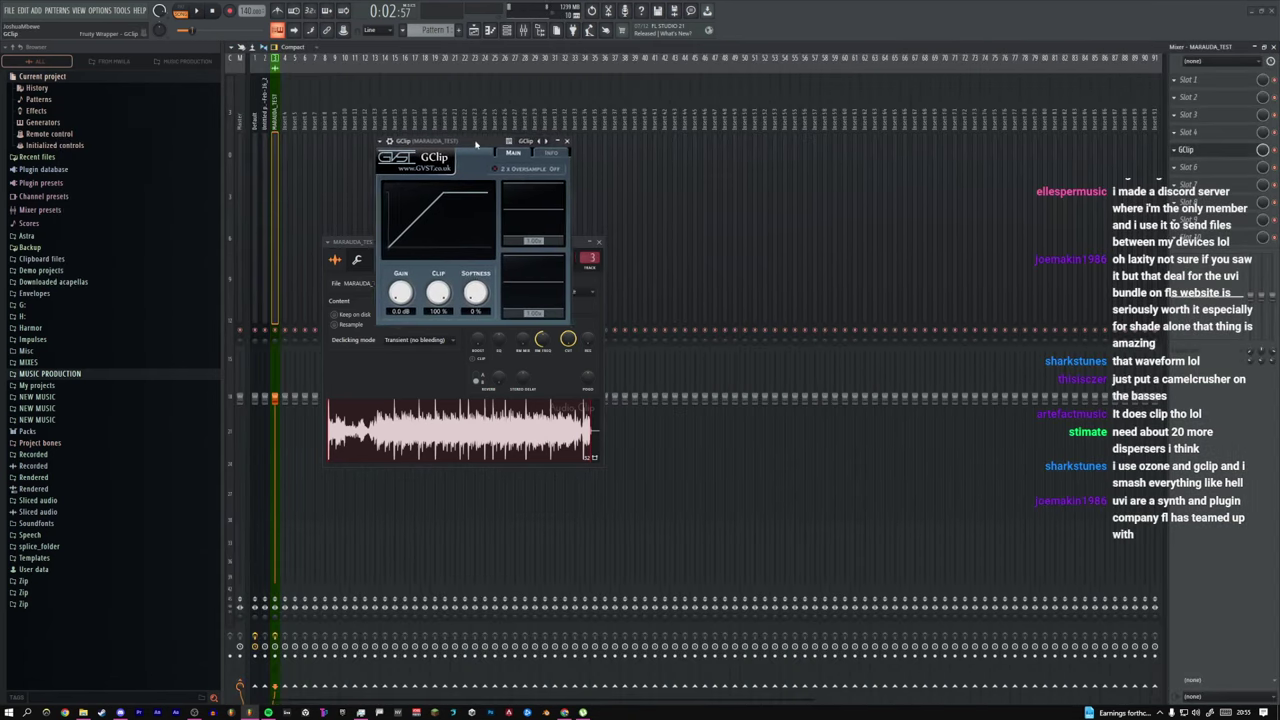
{"action": "left_click_drag", "start_coordinate": [404, 293], "coordinate": [397, 266]}
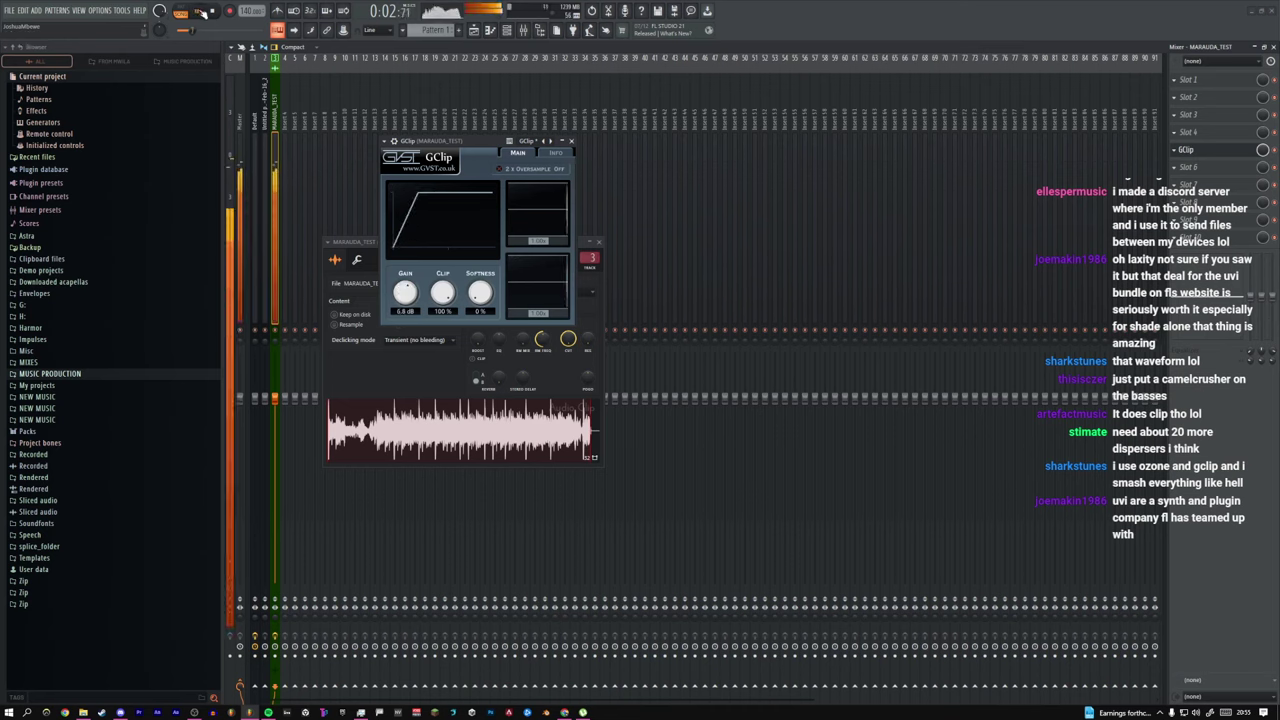
{"action": "left_click_drag", "start_coordinate": [407, 297], "coordinate": [408, 289]}
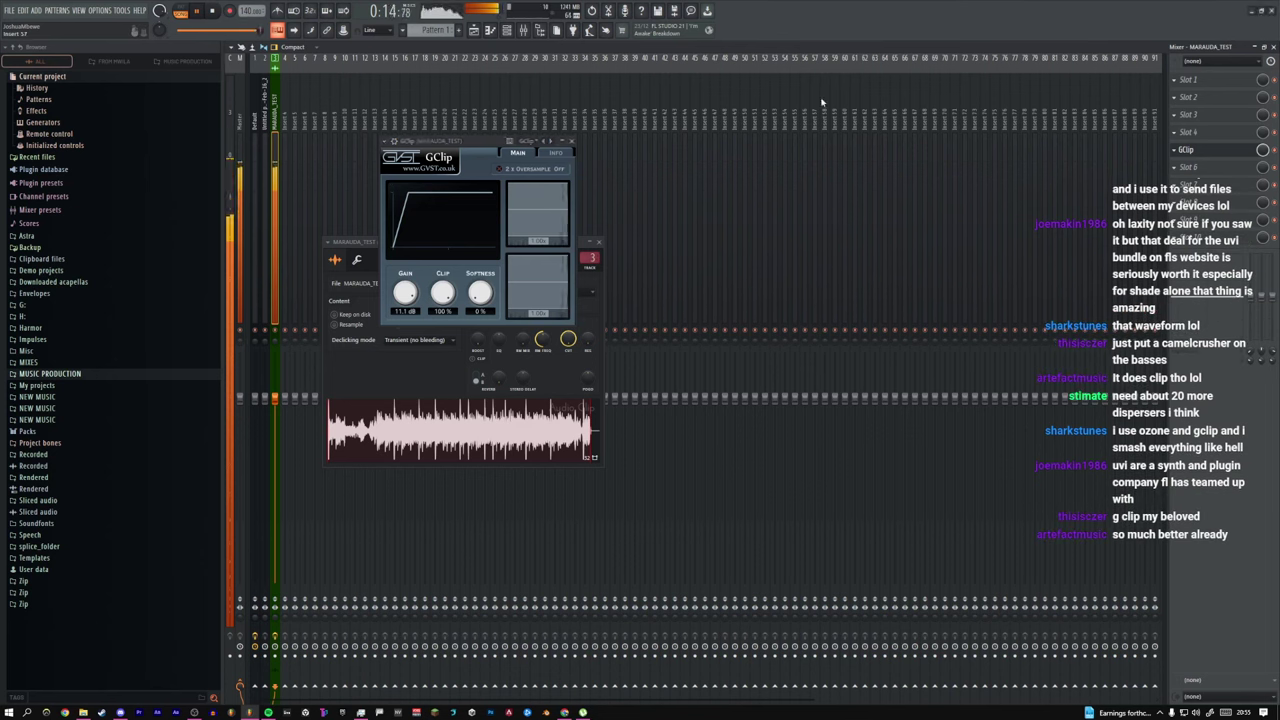
{"action": "left_click", "coordinate": [1175, 149]}
{"action": "left_click", "coordinate": [1181, 172]}
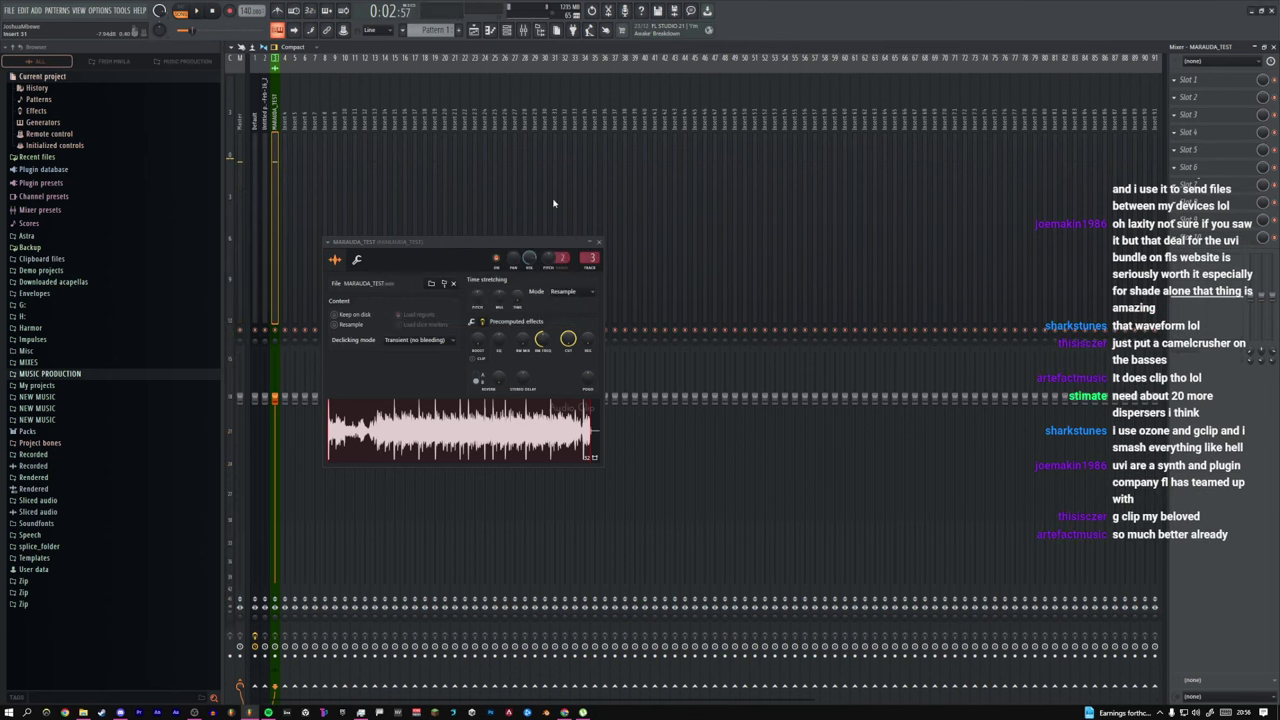
Step: Delete the MARAUDA_TEST clip from the playlist and move the Pattern 1 clip back to track 1
{"action": "left_click", "coordinate": [600, 243]}
{"action": "left_click", "coordinate": [474, 31]}
{"action": "right_click", "coordinate": [412, 156]}
{"action": "left_click_drag", "start_coordinate": [392, 545], "coordinate": [384, 125]}
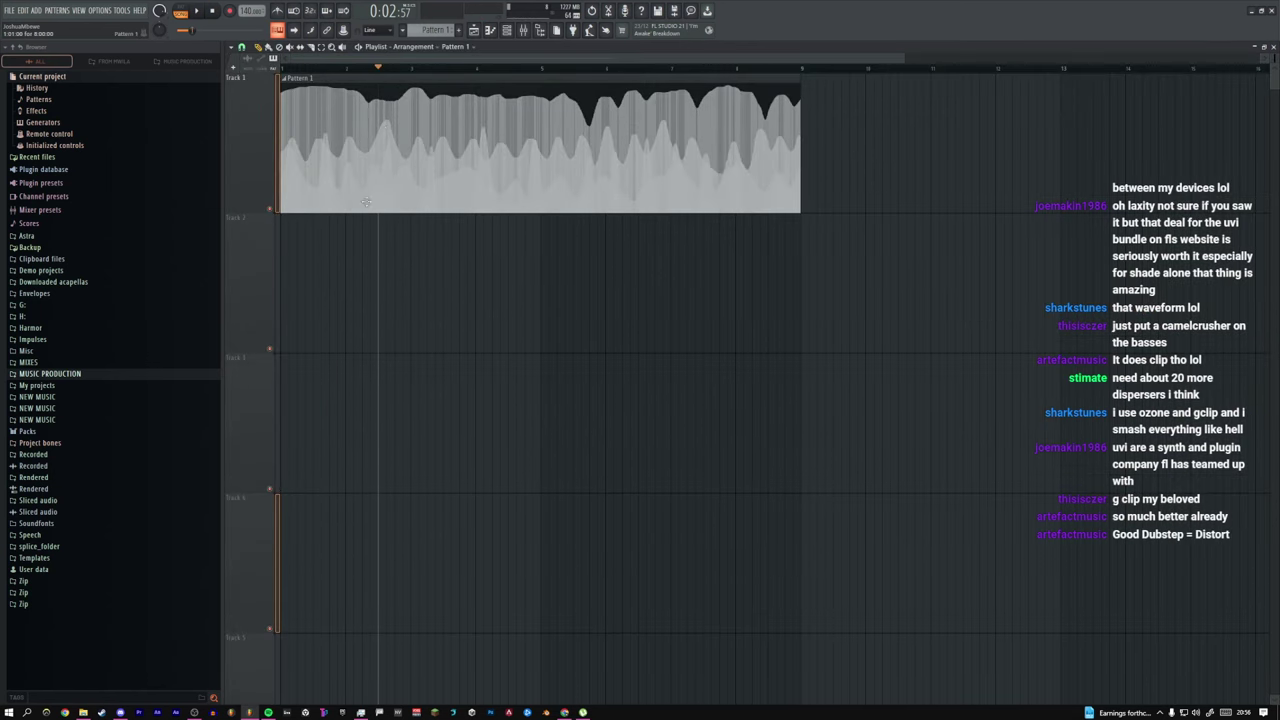
Step: Show all channels in the channel rack, start playback and raise the resampled bass channel's start offset to 62%
{"action": "left_click", "coordinate": [523, 29]}
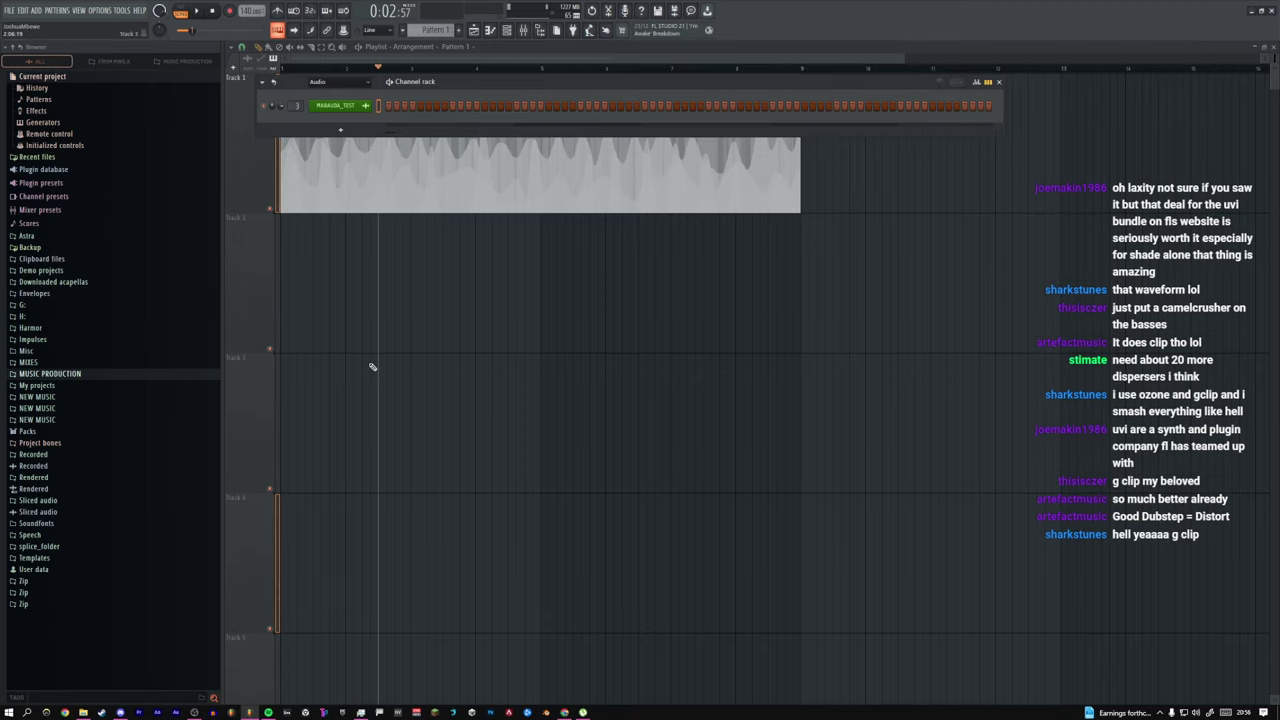
{"action": "key", "text": "F6"}
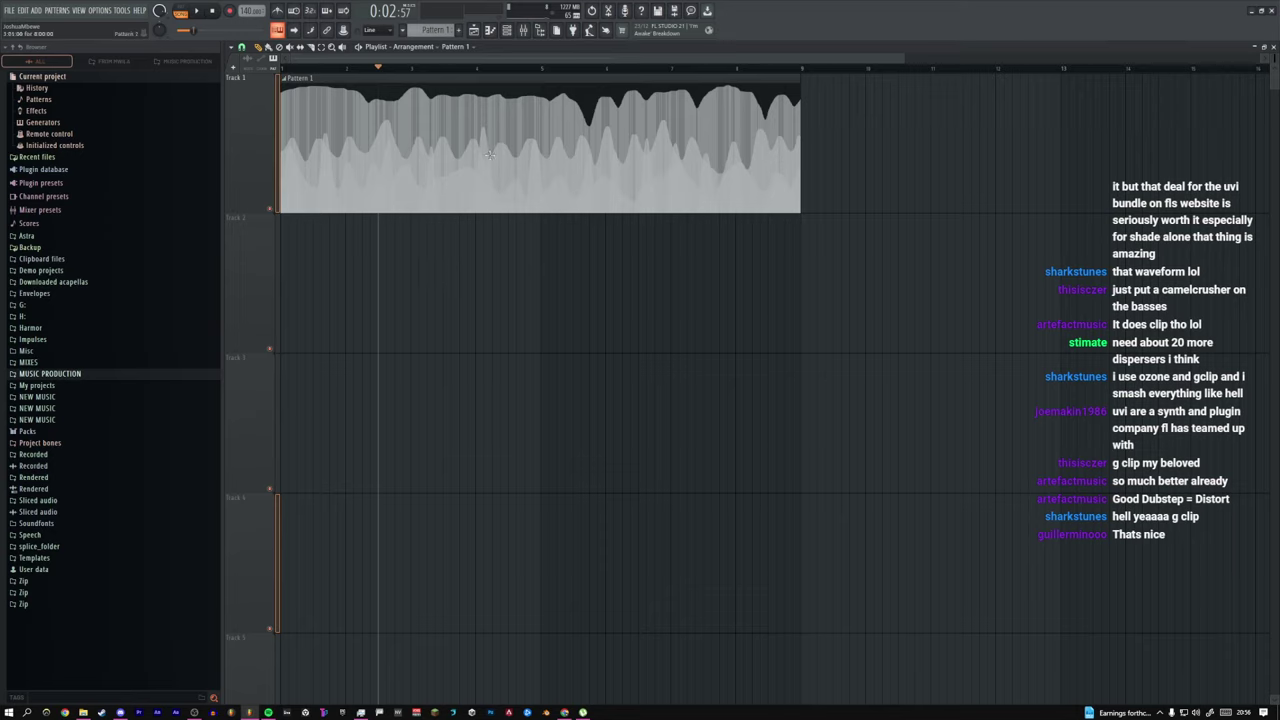
{"action": "left_click", "coordinate": [513, 36]}
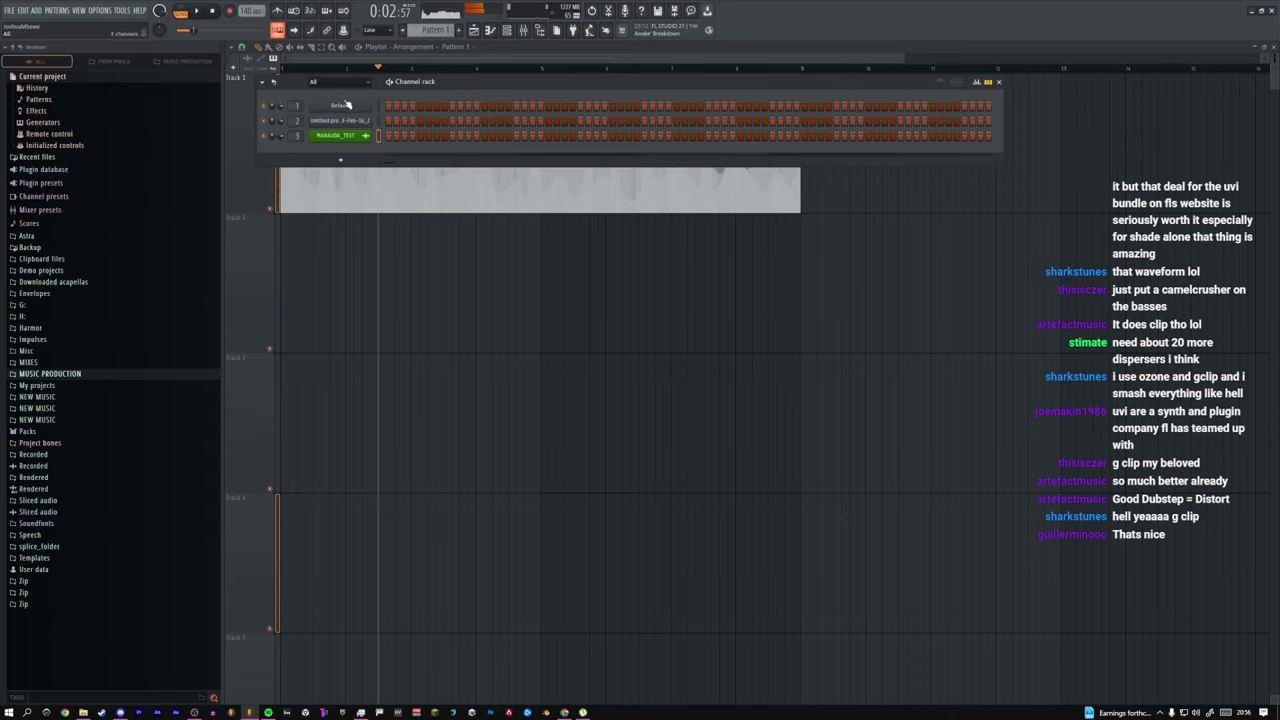
{"action": "key", "text": "space"}
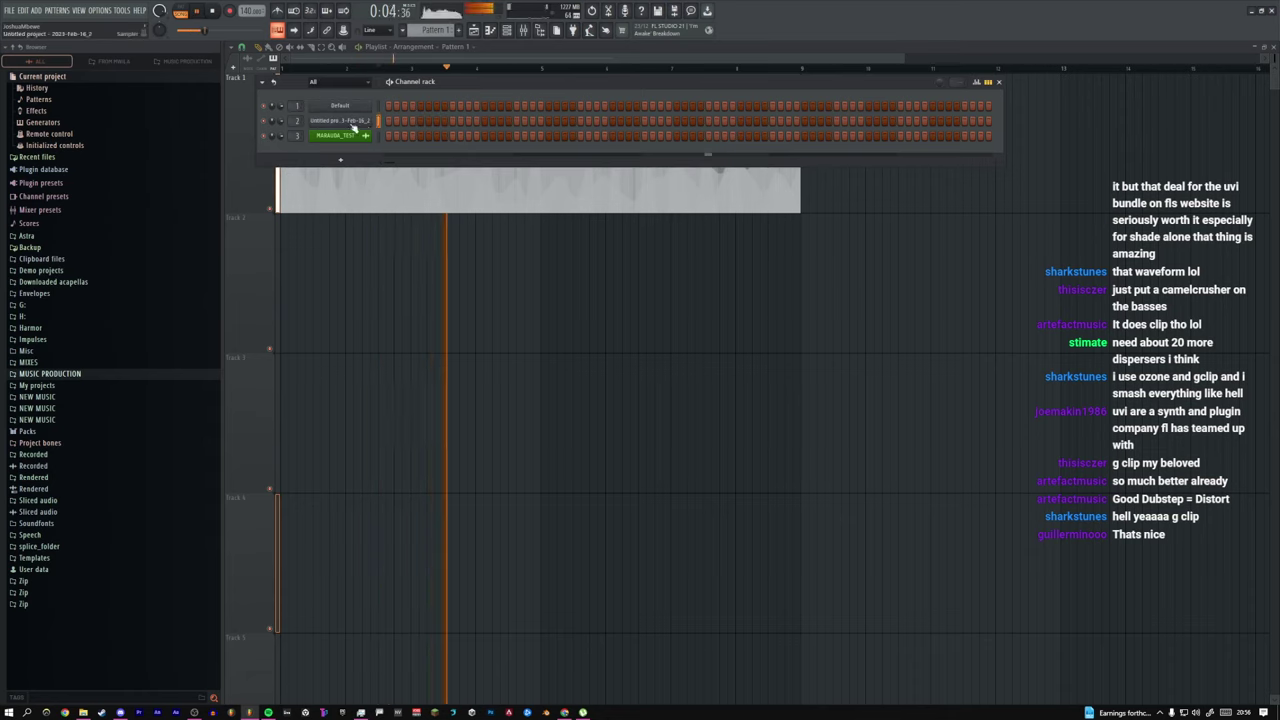
{"action": "left_click", "coordinate": [340, 135]}
{"action": "left_click_drag", "start_coordinate": [327, 284], "coordinate": [327, 278]}
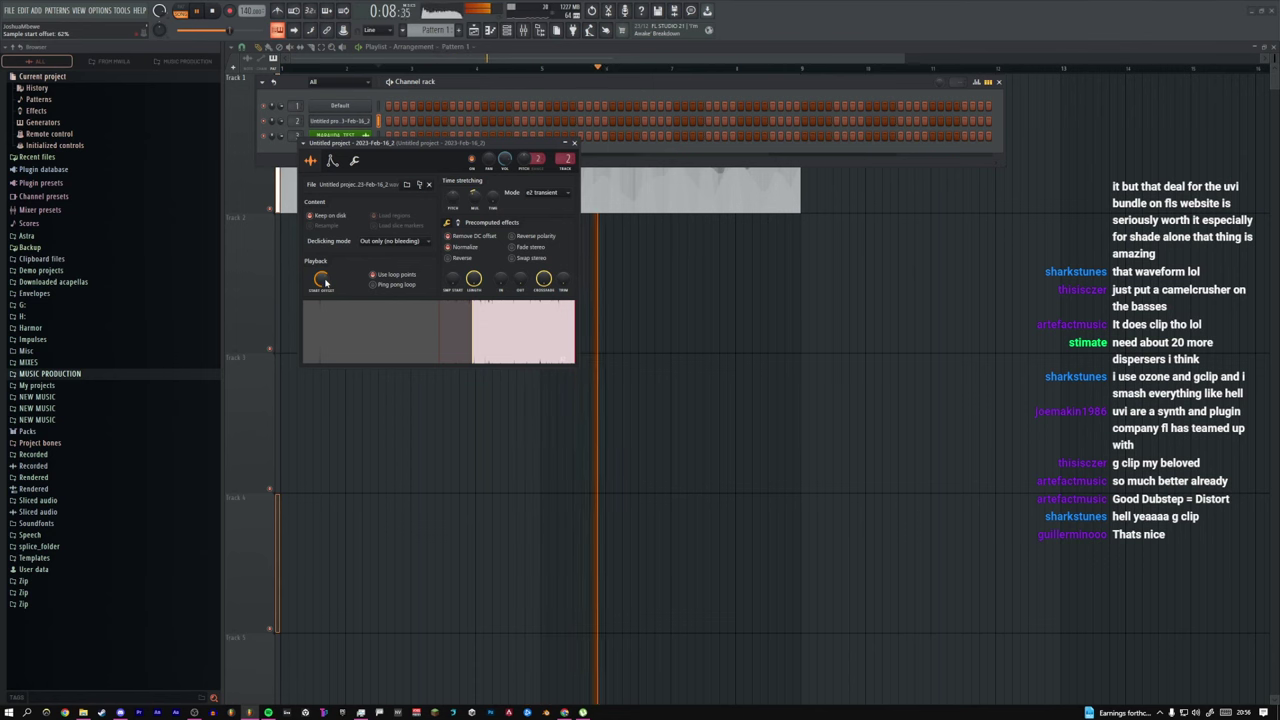
Step: Add Fruity Parametric EQ 2 in slot 3 of the resampled bass's mixer track, lowering the low end and raising the highs
{"action": "key", "text": "F9"}
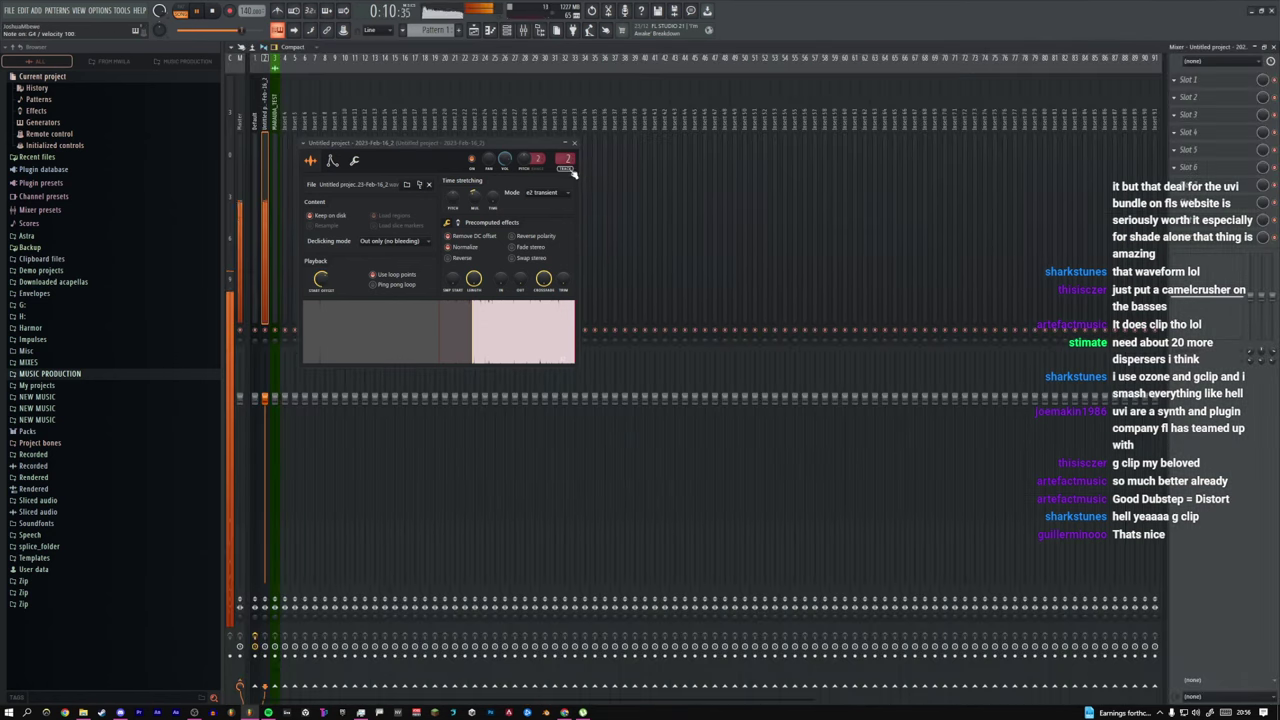
{"action": "left_click", "coordinate": [1226, 118]}
{"action": "left_click", "coordinate": [1060, 76]}
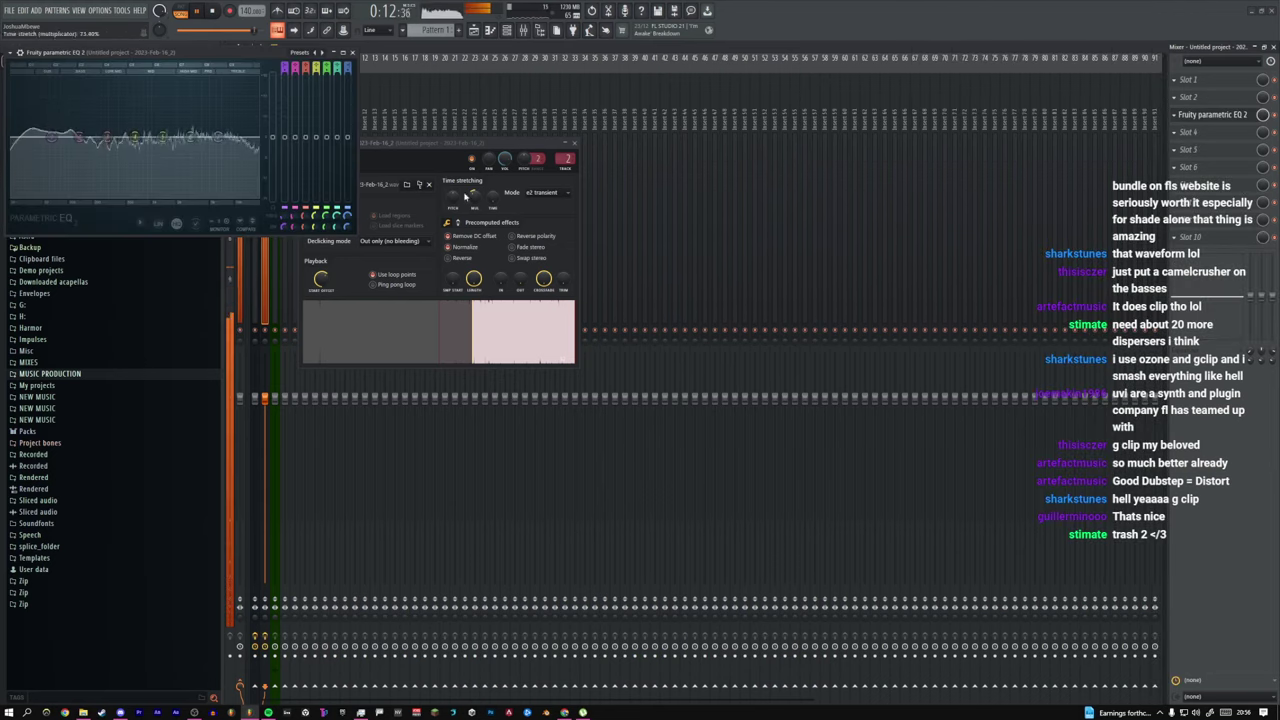
{"action": "left_click_drag", "start_coordinate": [244, 57], "coordinate": [726, 151]}
{"action": "left_click_drag", "start_coordinate": [588, 232], "coordinate": [551, 257]}
{"action": "left_click_drag", "start_coordinate": [533, 231], "coordinate": [700, 223]}
{"action": "left_click", "coordinate": [335, 296]}
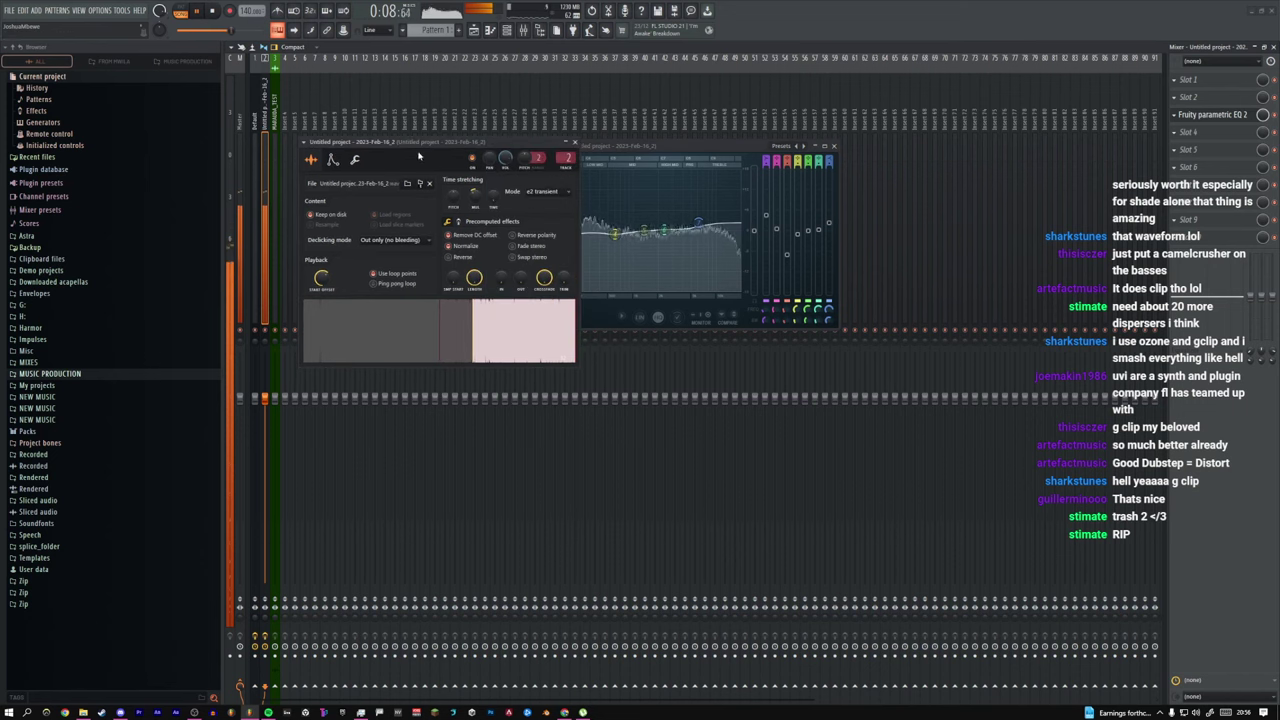
Step: Sweep the resampled bass's start offset down to 34% and back up to about halfway through the sample
{"action": "mouse_move", "coordinate": [325, 285]}
{"action": "left_mouse_down"}
{"action": "mouse_move", "coordinate": [325, 312]}
{"action": "mouse_move", "coordinate": [325, 292]}
{"action": "left_mouse_up"}
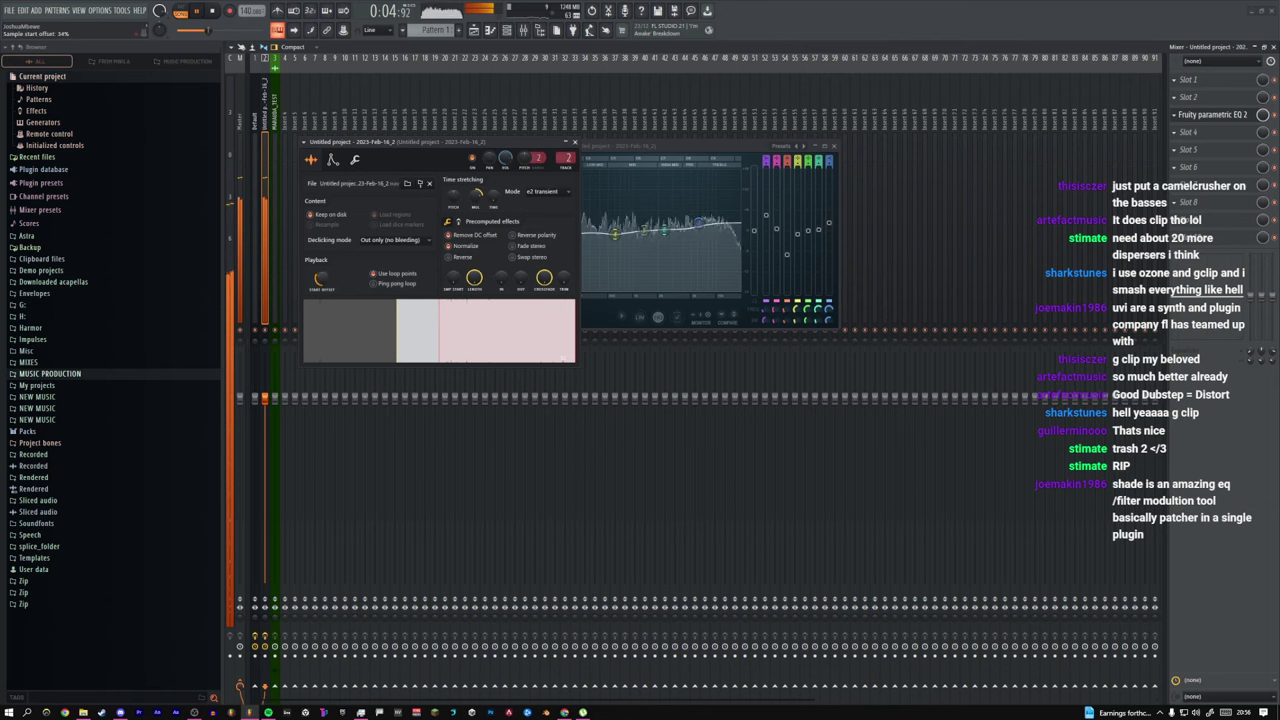
{"action": "left_click_drag", "start_coordinate": [297, 224], "coordinate": [283, 187]}
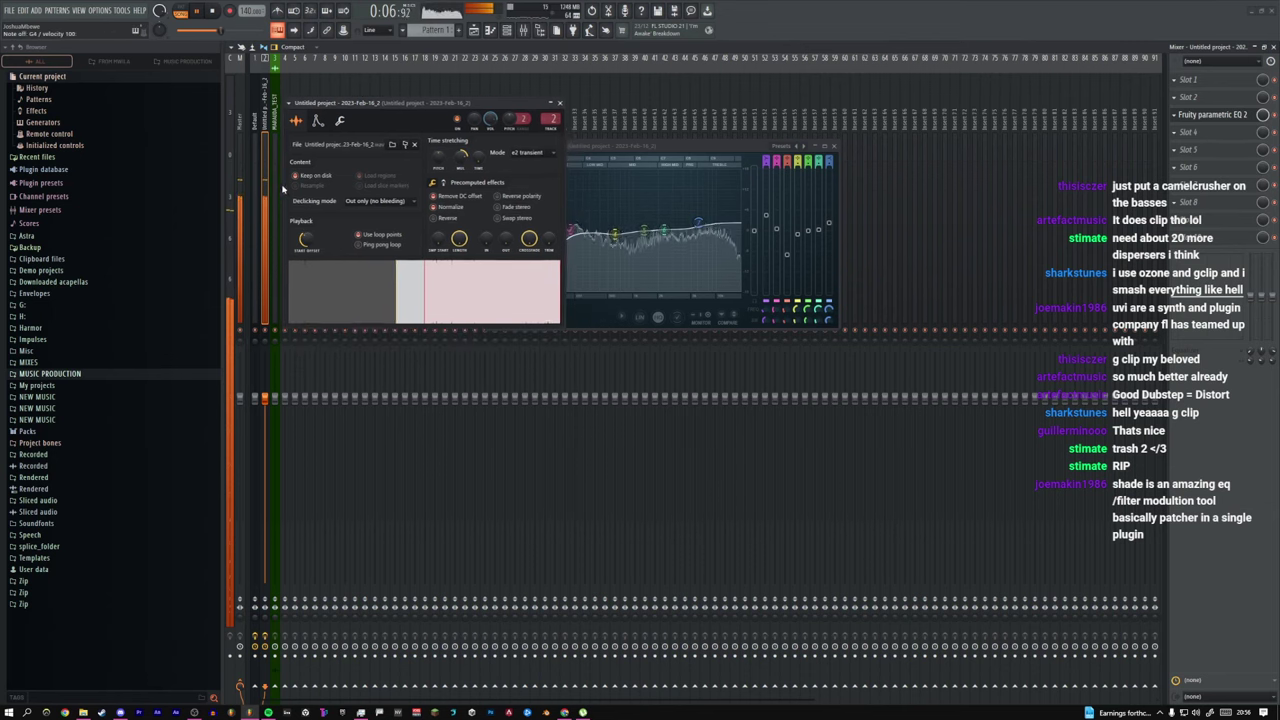
{"action": "left_click_drag", "start_coordinate": [305, 238], "coordinate": [310, 240]}
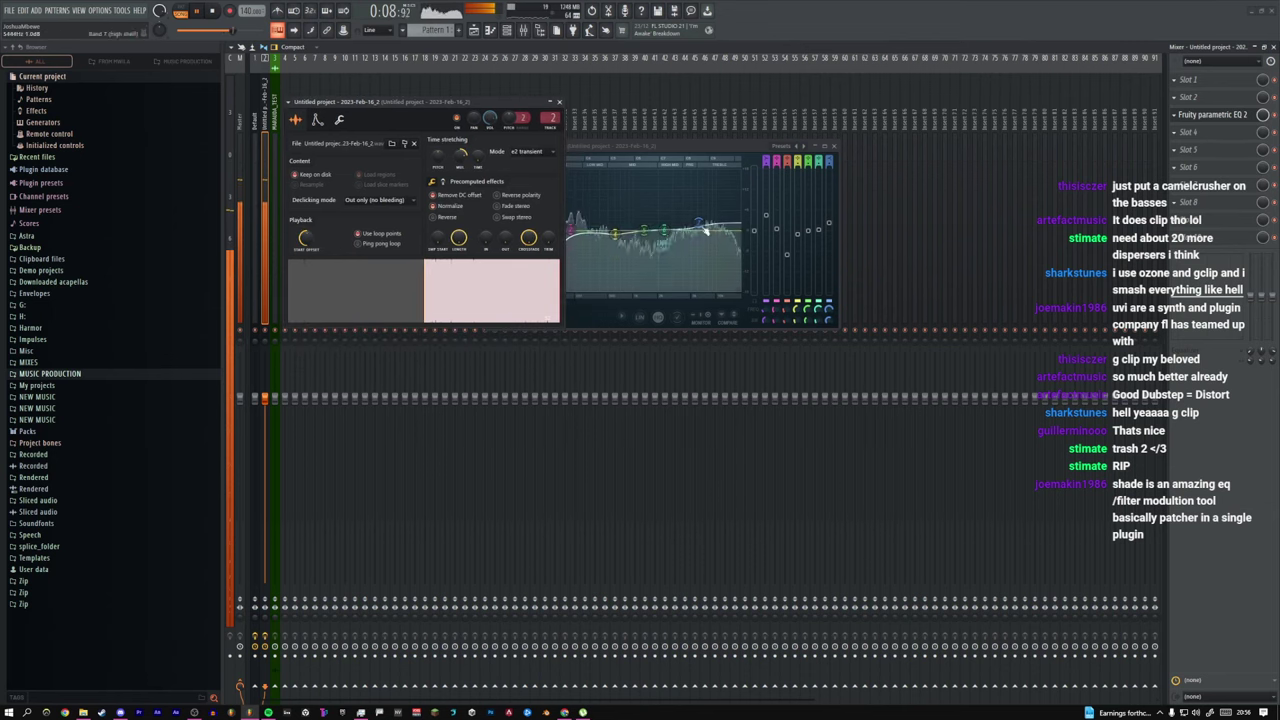
Step: Add a second Fruity Parametric EQ 2 in slot 2, load its Notch preset and shift the notch band lower
{"action": "left_click", "coordinate": [1195, 97]}
{"action": "left_click", "coordinate": [1047, 66]}
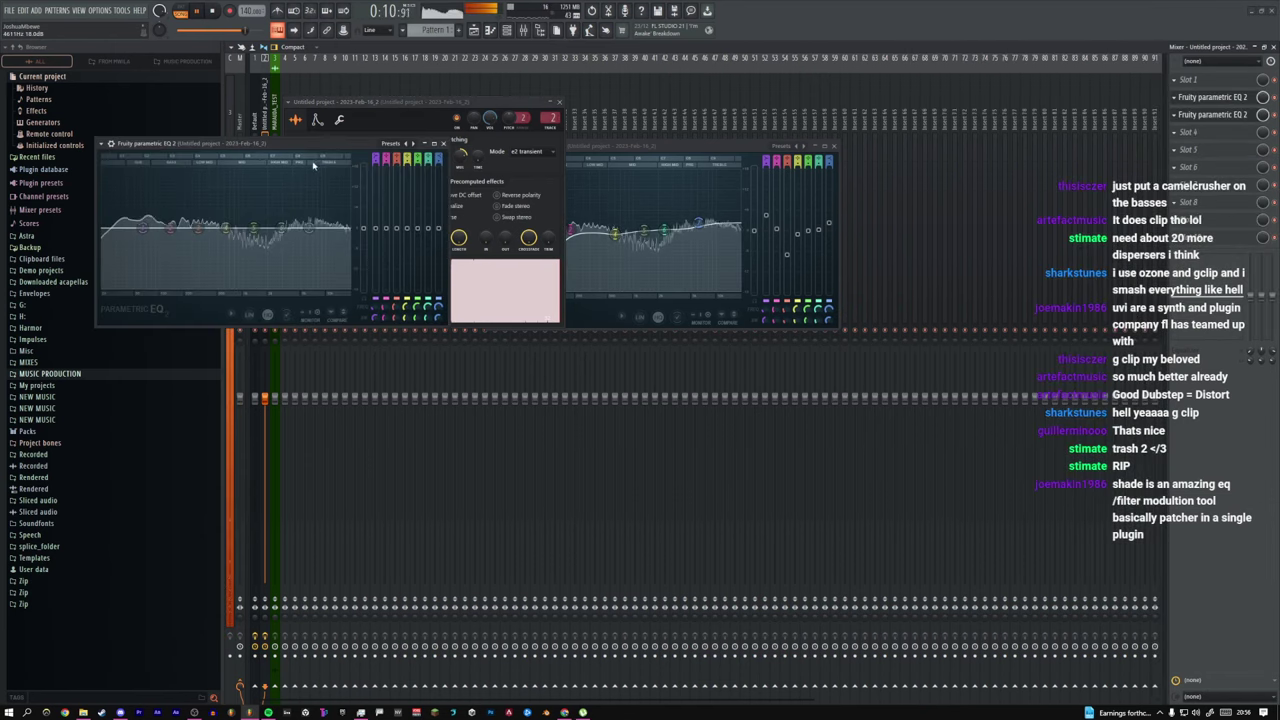
{"action": "left_click", "coordinate": [391, 144]}
{"action": "left_click", "coordinate": [412, 262]}
{"action": "left_click_drag", "start_coordinate": [314, 145], "coordinate": [668, 186]}
{"action": "left_click_drag", "start_coordinate": [617, 269], "coordinate": [577, 268]}
Step: Set the sampler's start offset to 58% and sweep the notch band between about 253 Hz and 4721 Hz during playback
{"action": "left_click", "coordinate": [398, 194]}
{"action": "left_click_drag", "start_coordinate": [310, 249], "coordinate": [311, 248]}
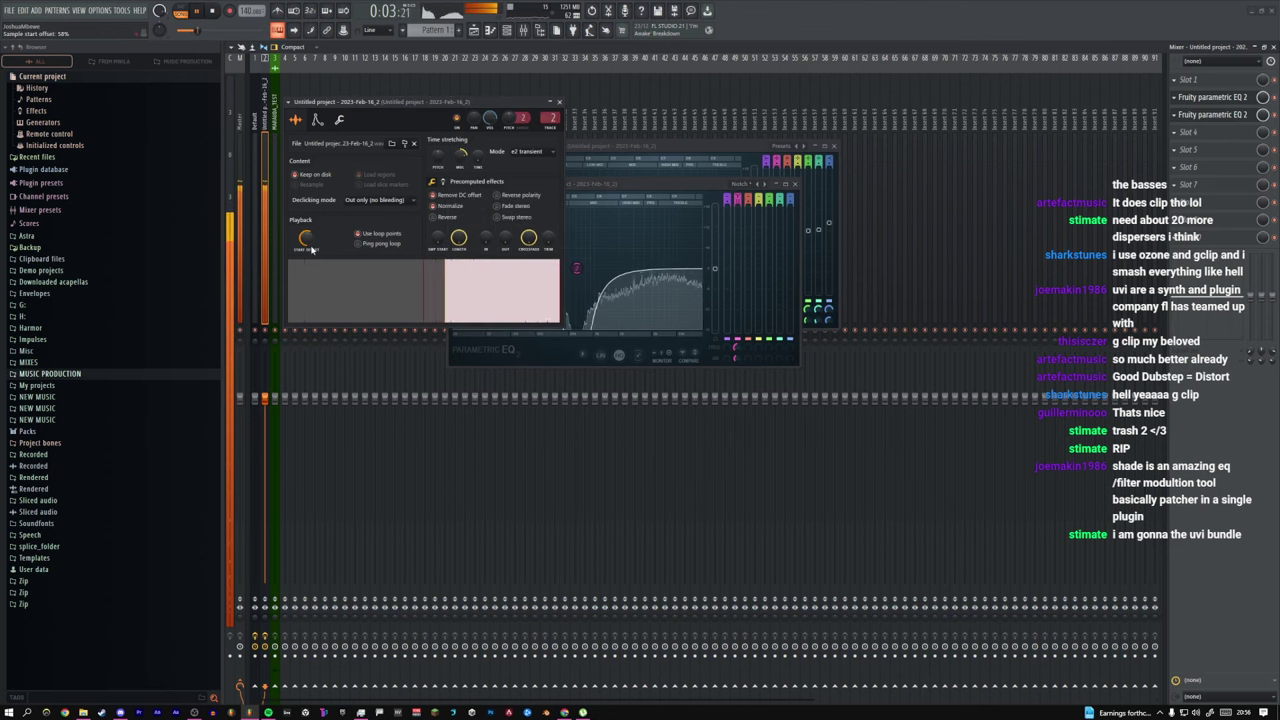
{"action": "left_click_drag", "start_coordinate": [576, 268], "coordinate": [648, 268]}
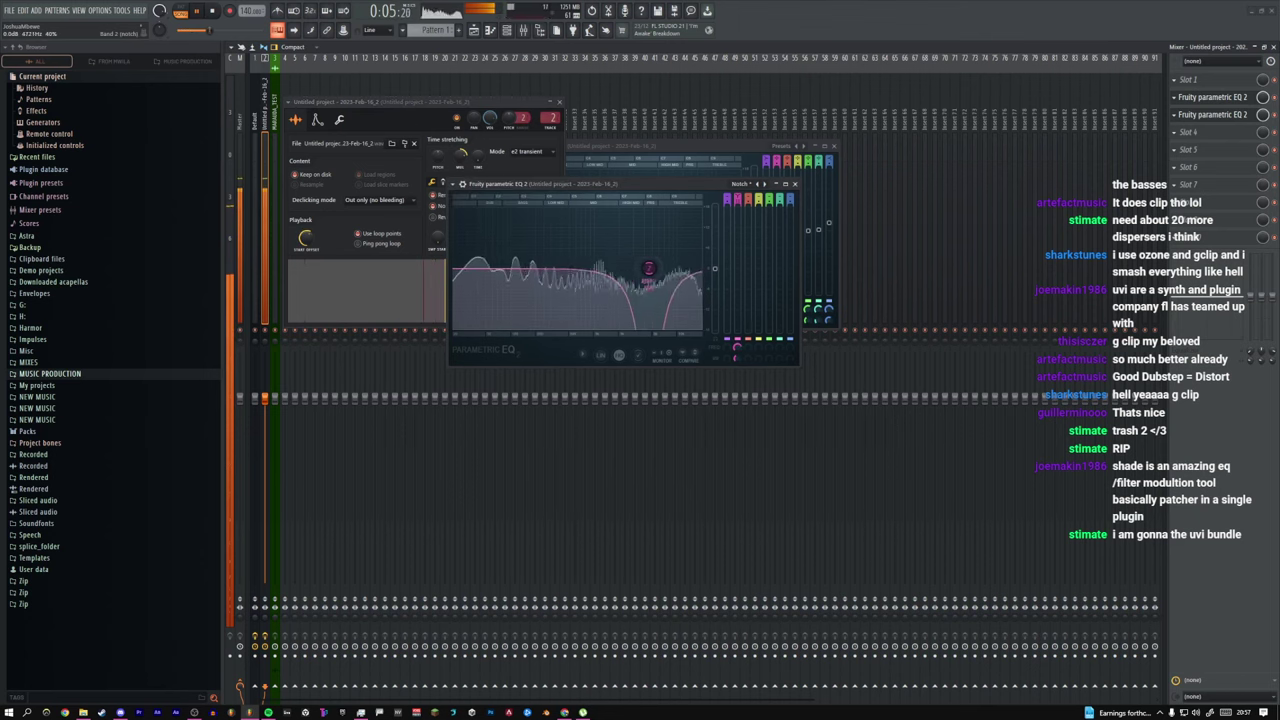
{"action": "left_click_drag", "start_coordinate": [537, 268], "coordinate": [619, 268]}
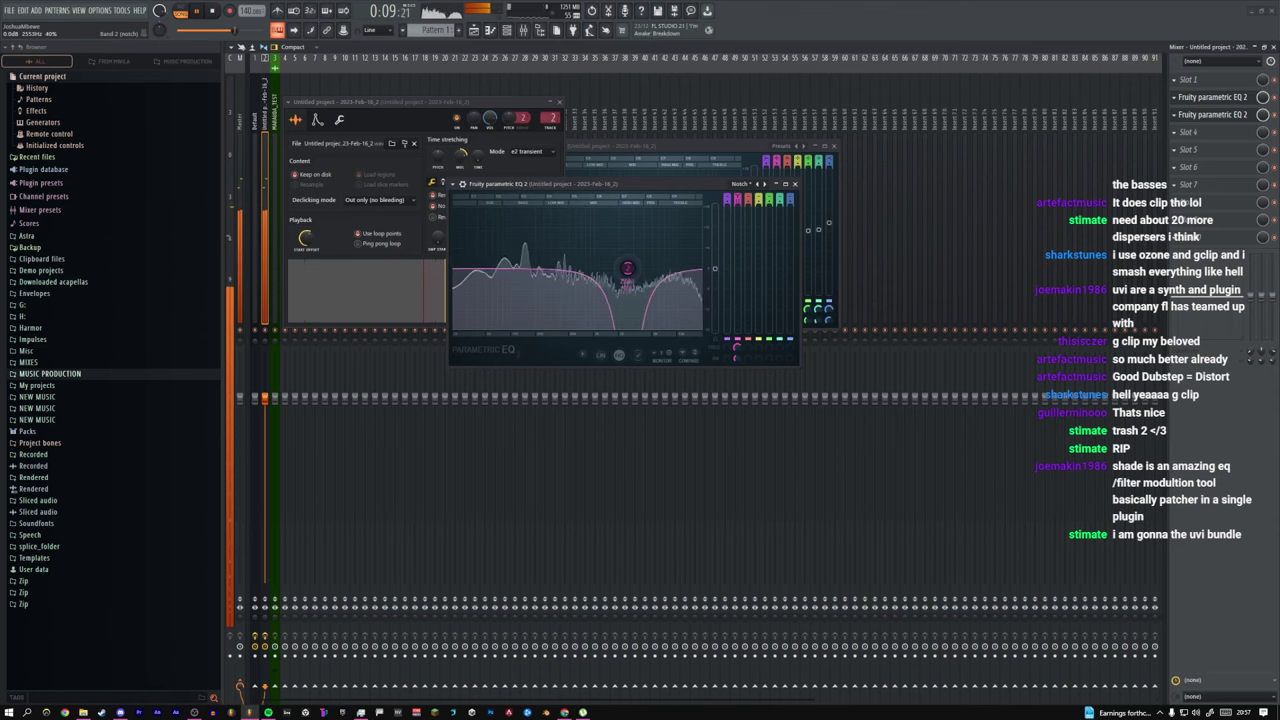
Step: Add a Maximus plugin in slot 6 of the resampled bass's mixer track
{"action": "left_click", "coordinate": [1192, 178]}
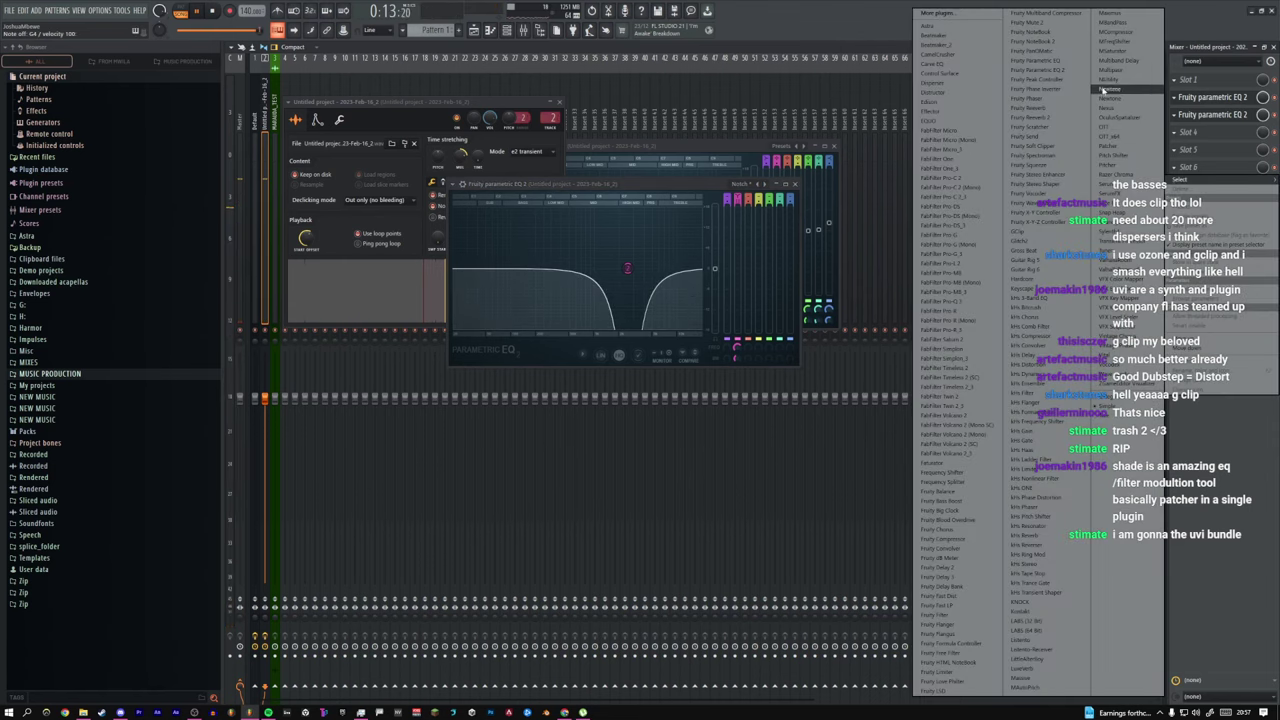
{"action": "left_click", "coordinate": [1110, 13]}
{"action": "left_click_drag", "start_coordinate": [248, 95], "coordinate": [633, 230]}
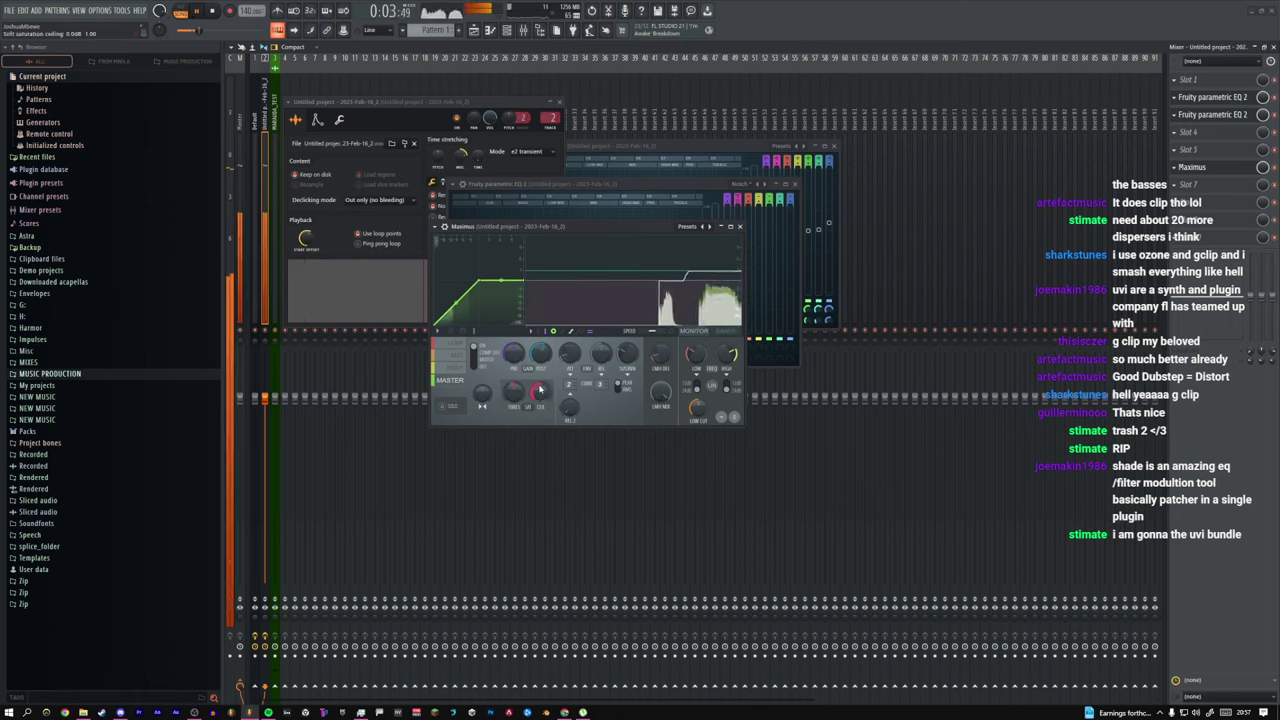
Step: Pull down the compression curve of Maximus's high band and adjust the master band's stereo separation
{"action": "left_click", "coordinate": [448, 367]}
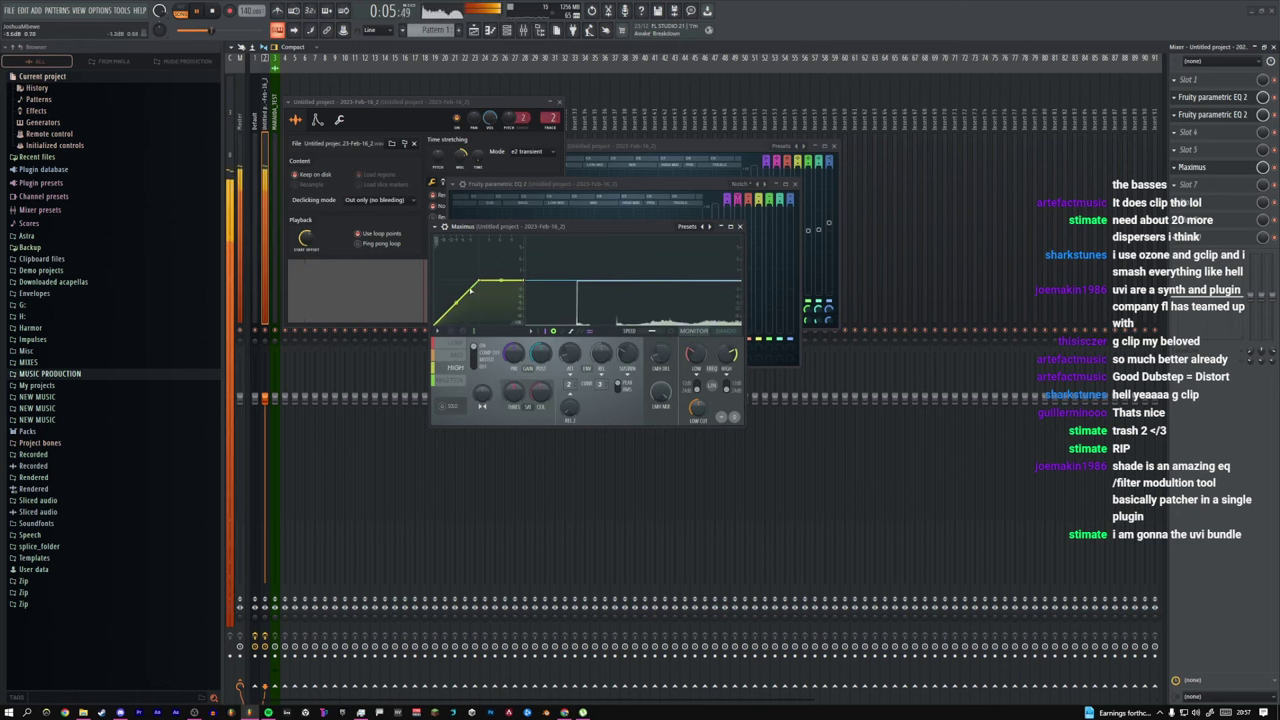
{"action": "left_click_drag", "start_coordinate": [526, 284], "coordinate": [523, 303]}
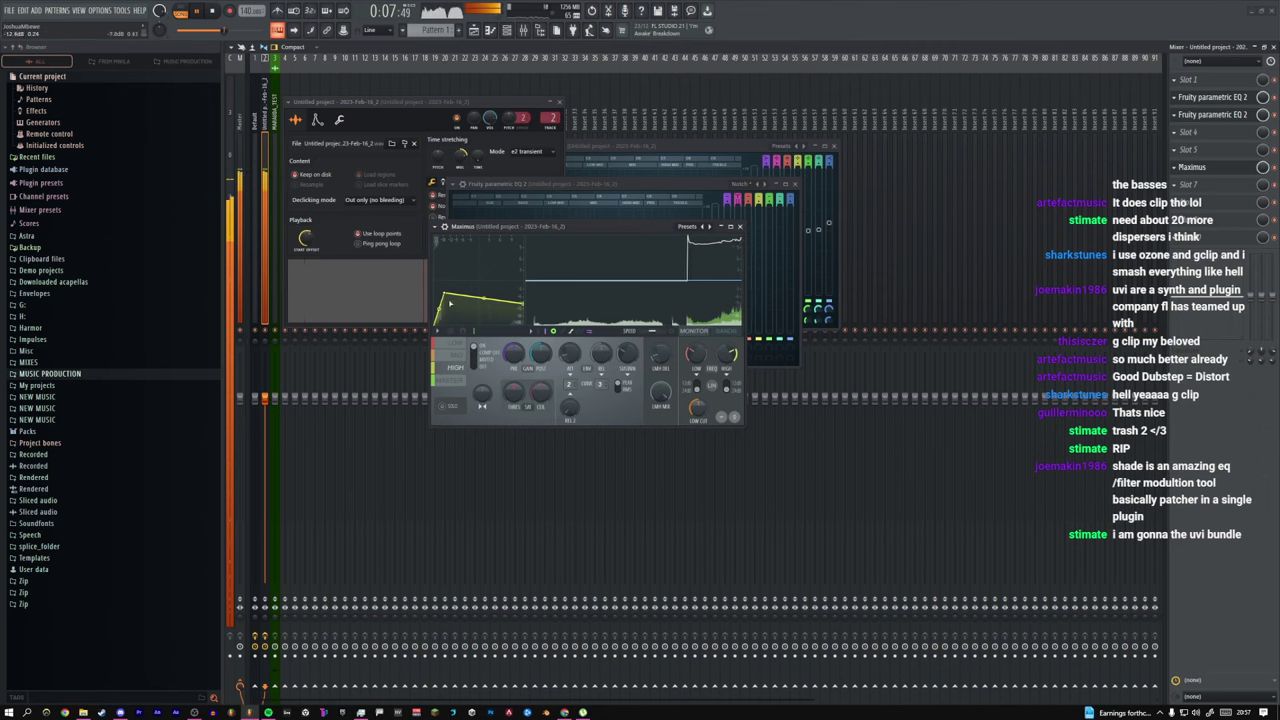
{"action": "mouse_move", "coordinate": [678, 304]}
{"action": "left_mouse_down"}
{"action": "mouse_move", "coordinate": [636, 300]}
{"action": "mouse_move", "coordinate": [682, 281]}
{"action": "left_mouse_up"}
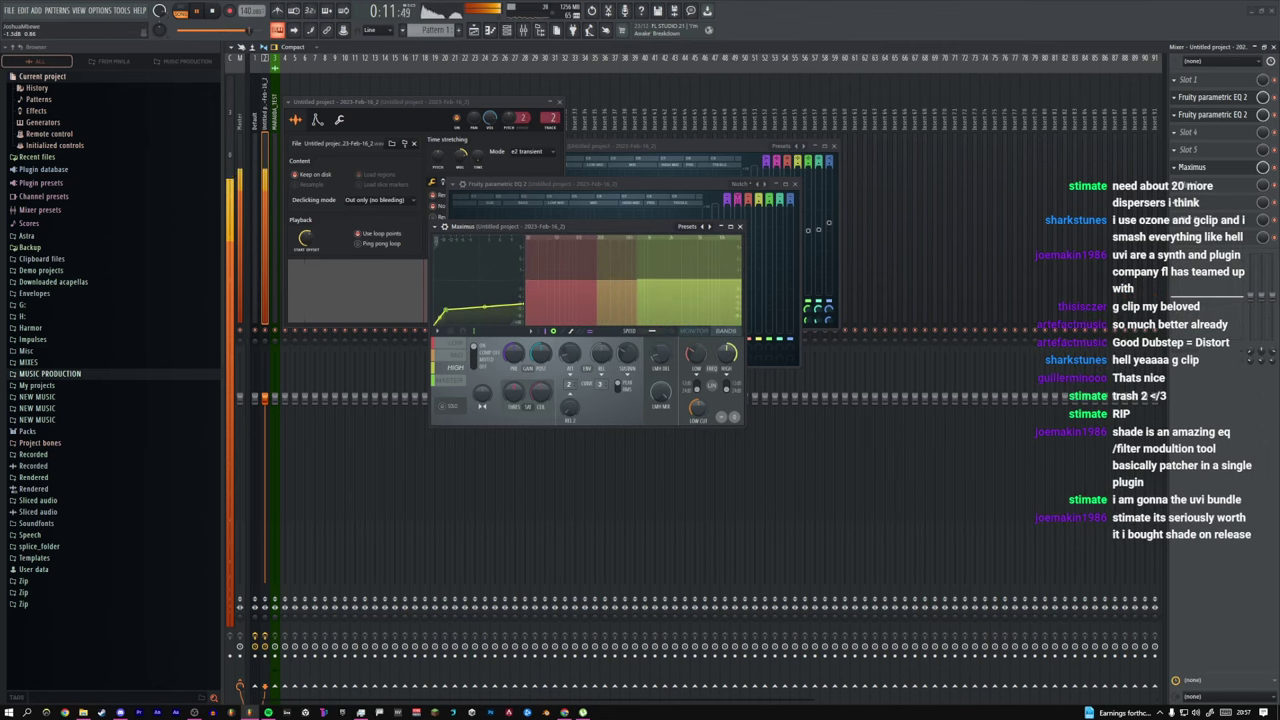
{"action": "left_click", "coordinate": [455, 343]}
{"action": "left_click", "coordinate": [460, 382]}
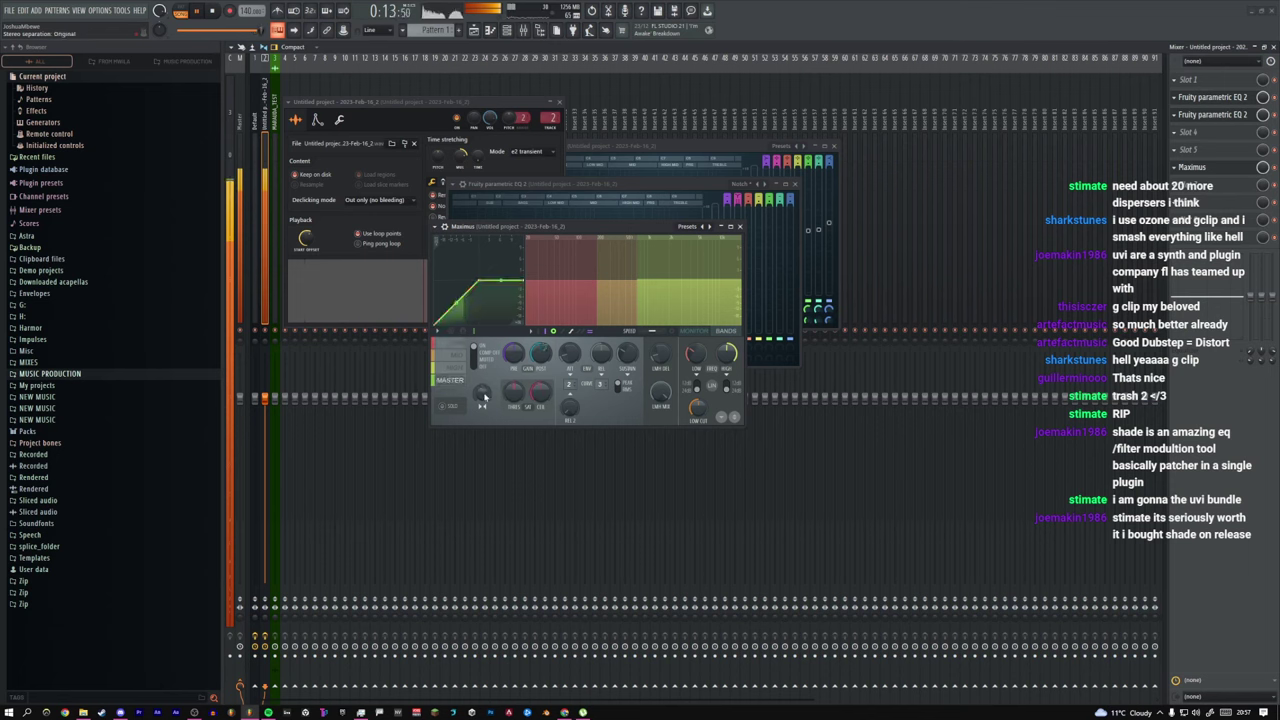
{"action": "left_click_drag", "start_coordinate": [482, 393], "coordinate": [481, 402]}
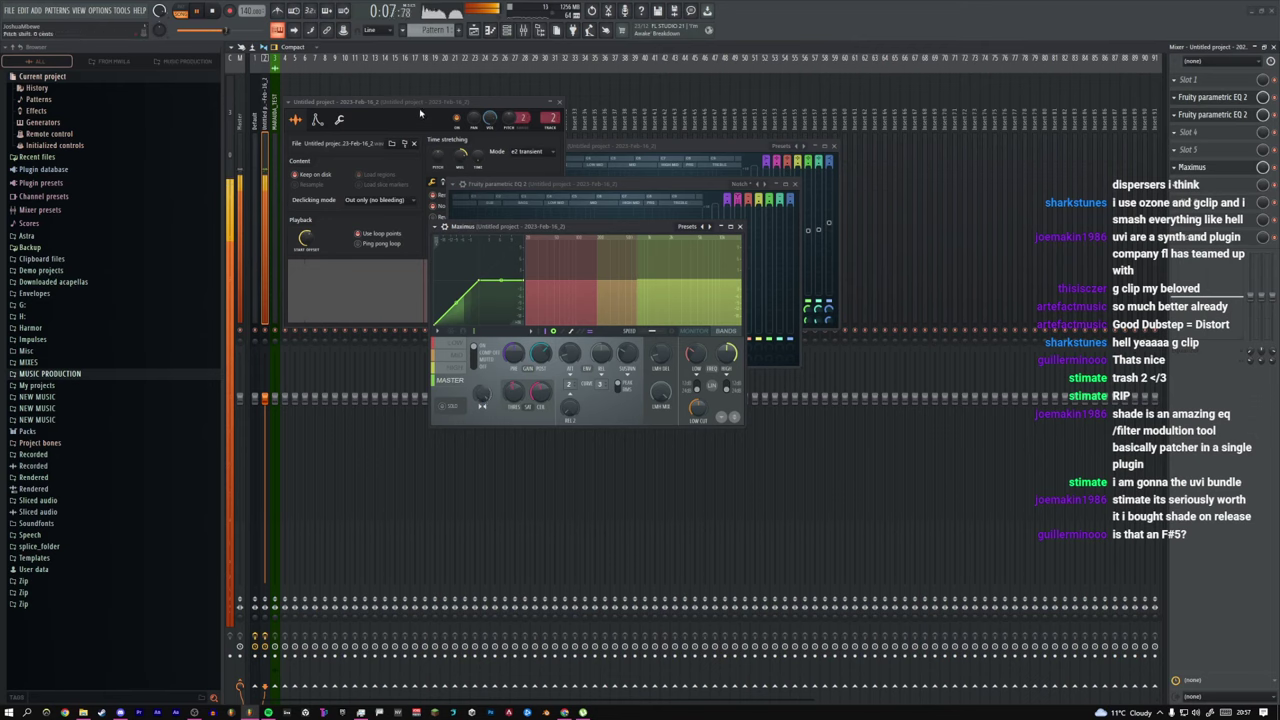
Step: Sweep the notch EQ band through the lower frequencies during playback and lower the sampler's start offset to about 39%
{"action": "left_click", "coordinate": [575, 199]}
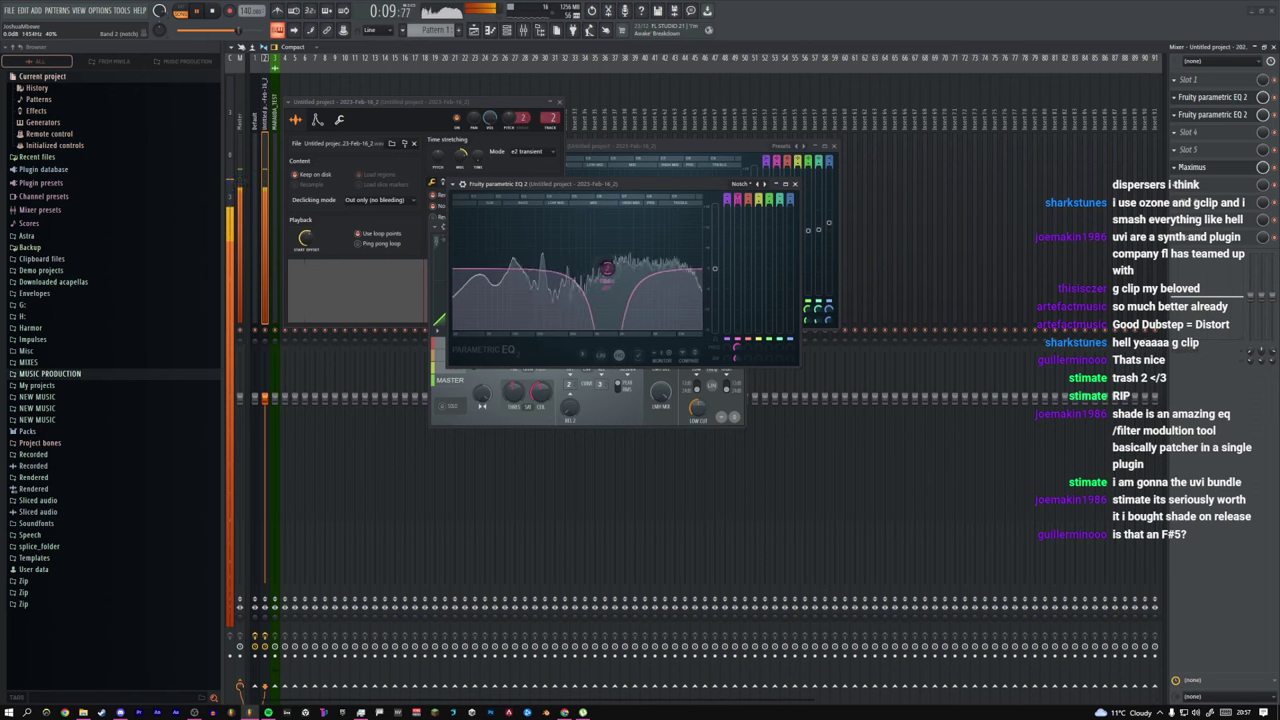
{"action": "left_click_drag", "start_coordinate": [583, 268], "coordinate": [590, 268]}
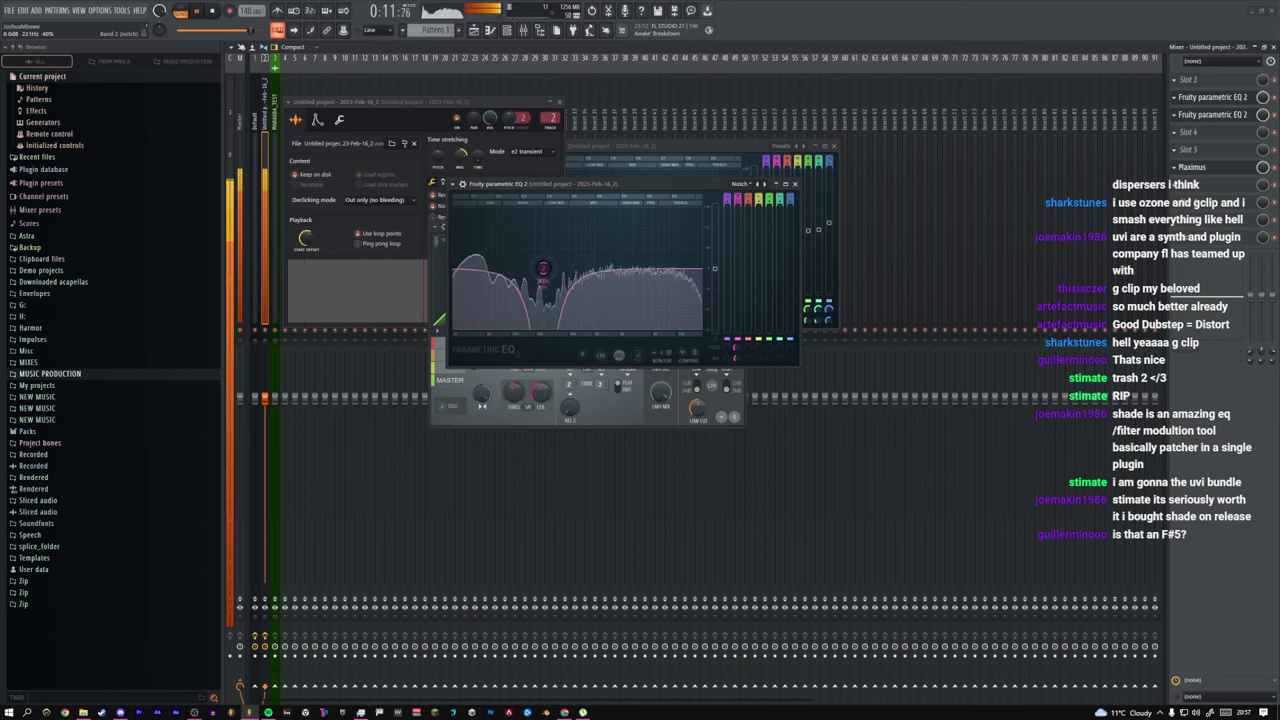
{"action": "left_click", "coordinate": [420, 113]}
{"action": "left_click_drag", "start_coordinate": [306, 239], "coordinate": [306, 261]}
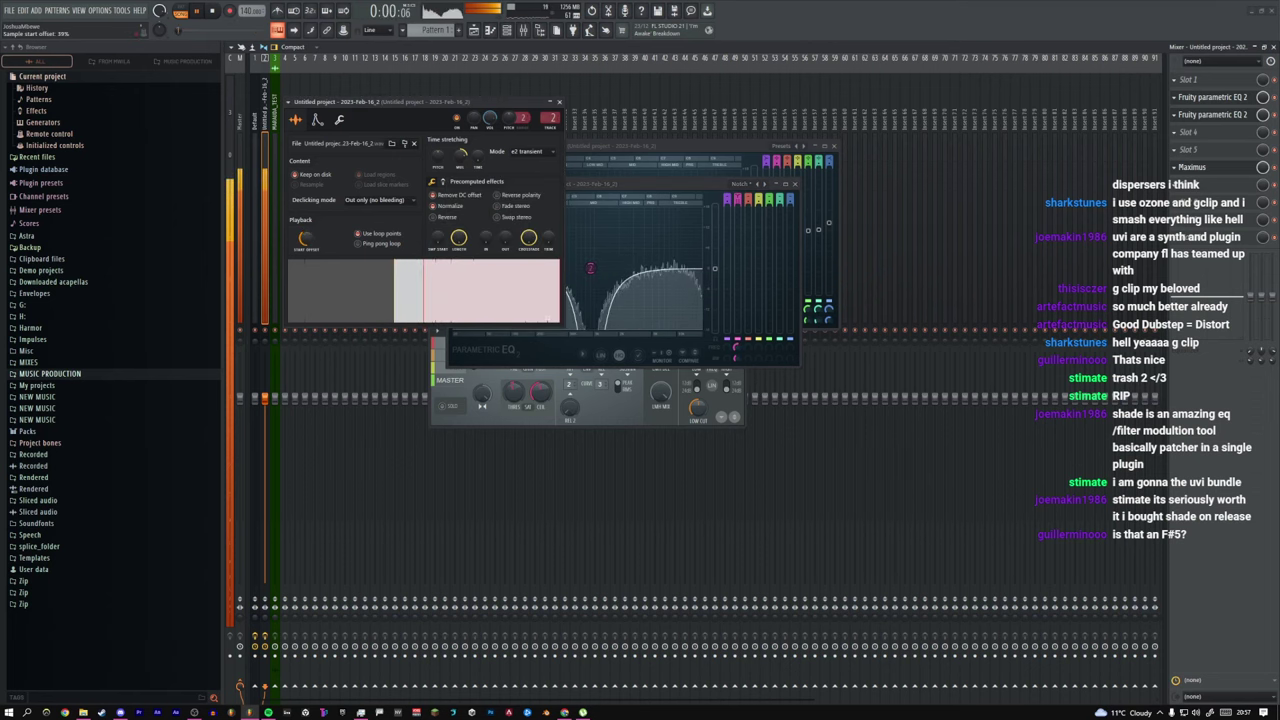
Step: Set the sampler's time stretching mode to e2 generic and sweep the notch band down to about 117 Hz and back up
{"action": "left_click", "coordinate": [518, 154]}
{"action": "left_click", "coordinate": [564, 181]}
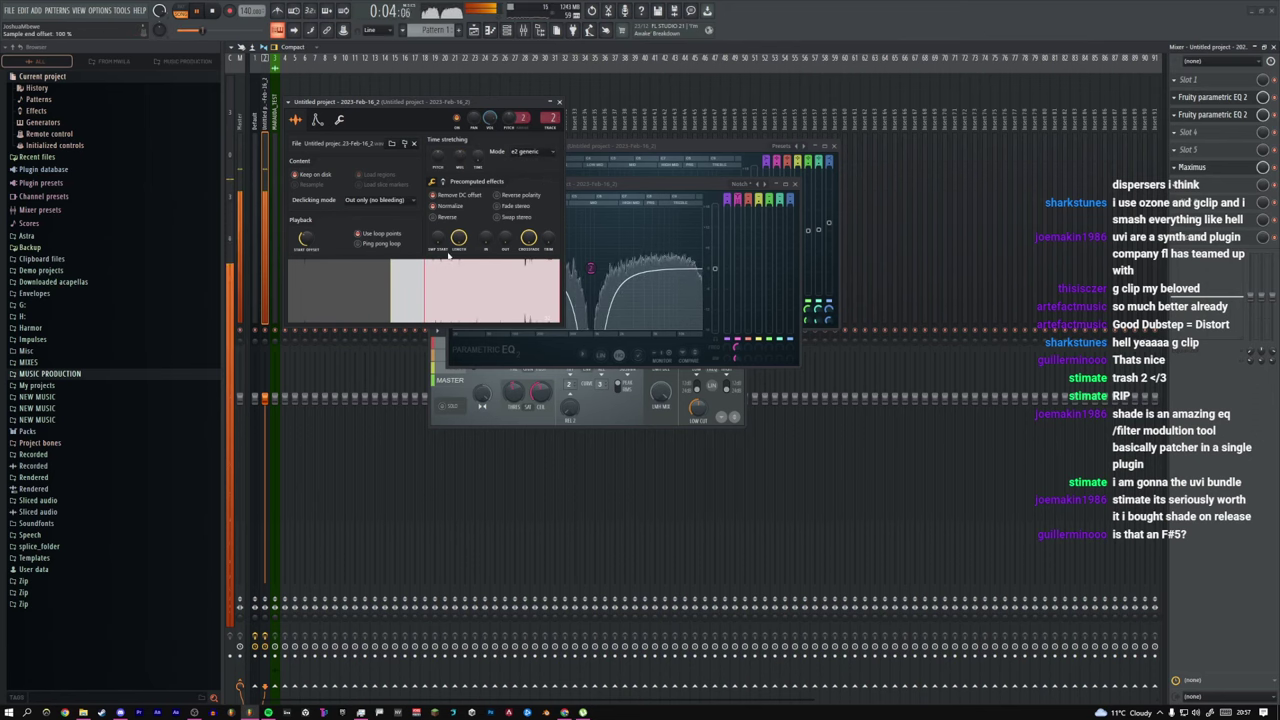
{"action": "left_click", "coordinate": [587, 268]}
{"action": "left_click_drag", "start_coordinate": [587, 268], "coordinate": [628, 267]}
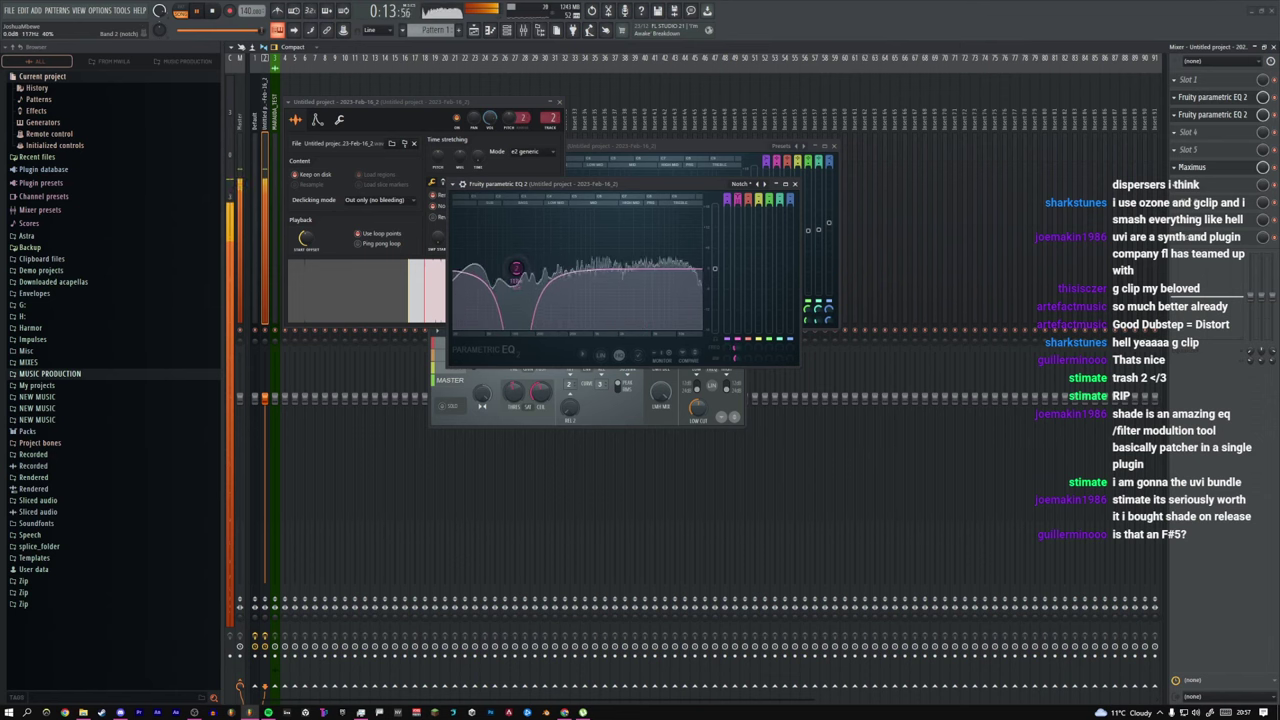
{"action": "left_click_drag", "start_coordinate": [515, 268], "coordinate": [583, 268]}
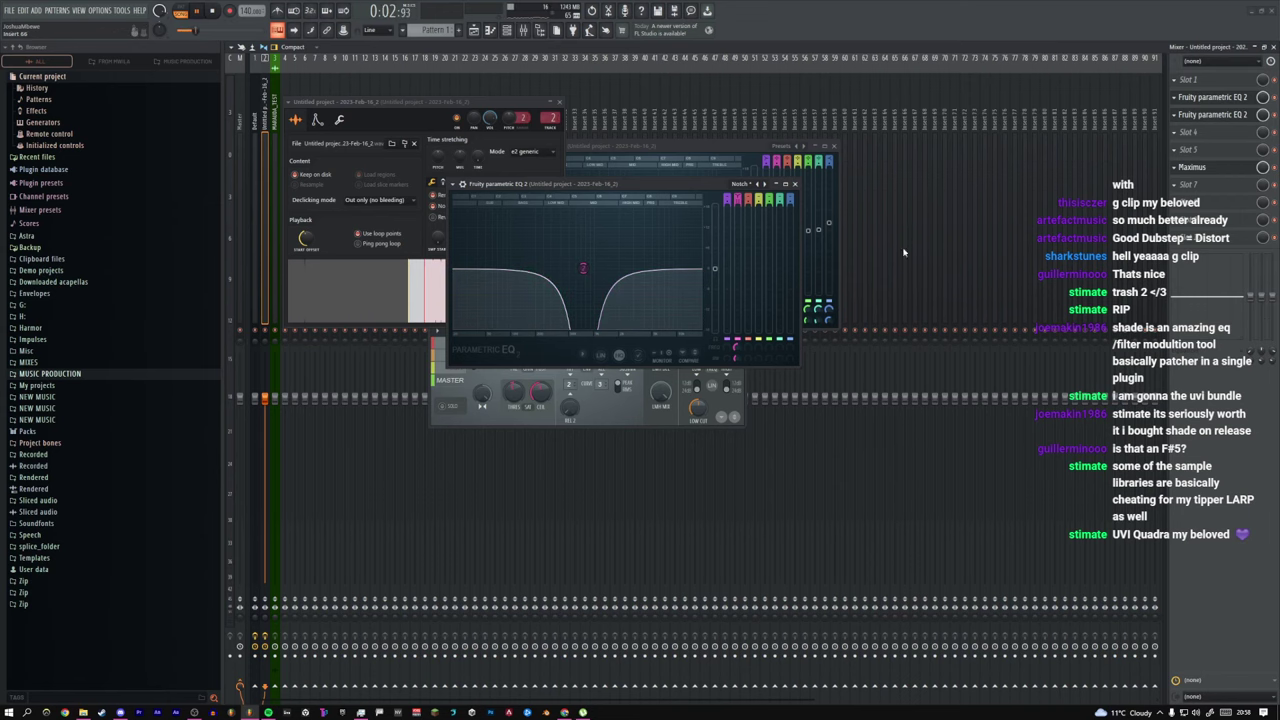
Step: Switch to the web browser, search for "uvi bundle FL studio" and open Image-Line's UVI Special page
{"action": "left_click", "coordinate": [567, 711]}
{"action": "left_click", "coordinate": [499, 27]}
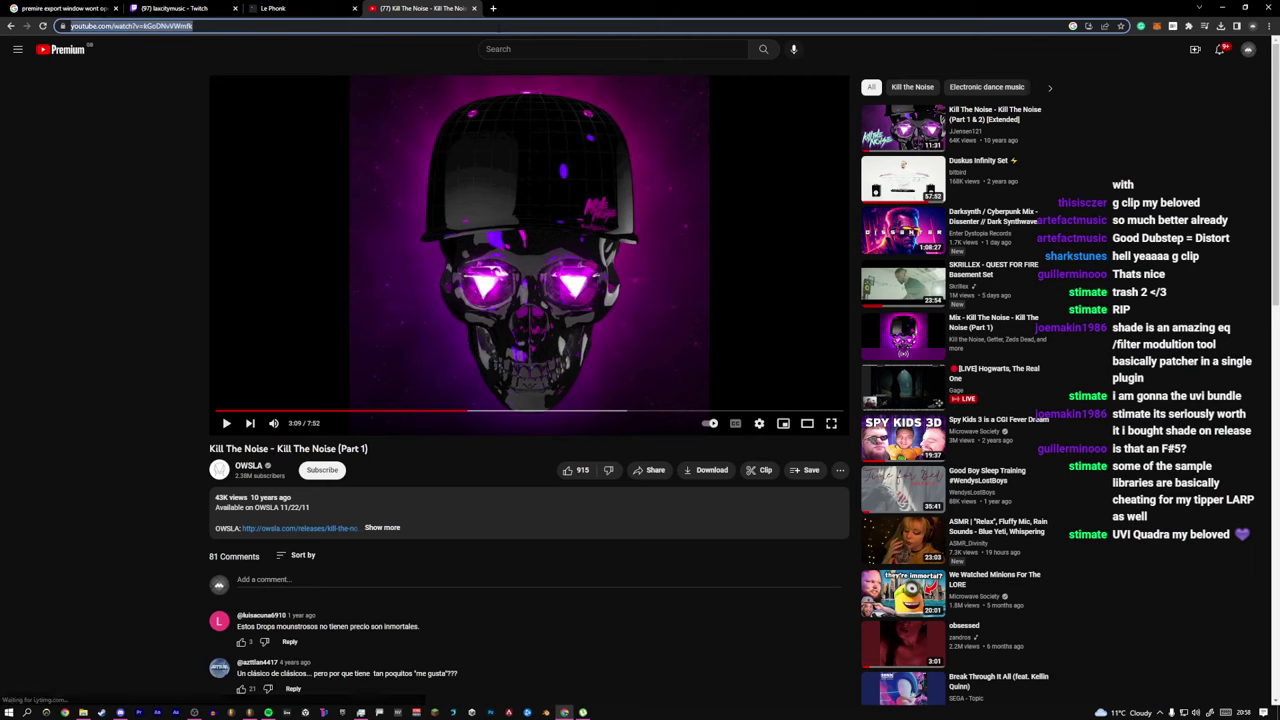
{"action": "type", "text": "uvi bundle"}
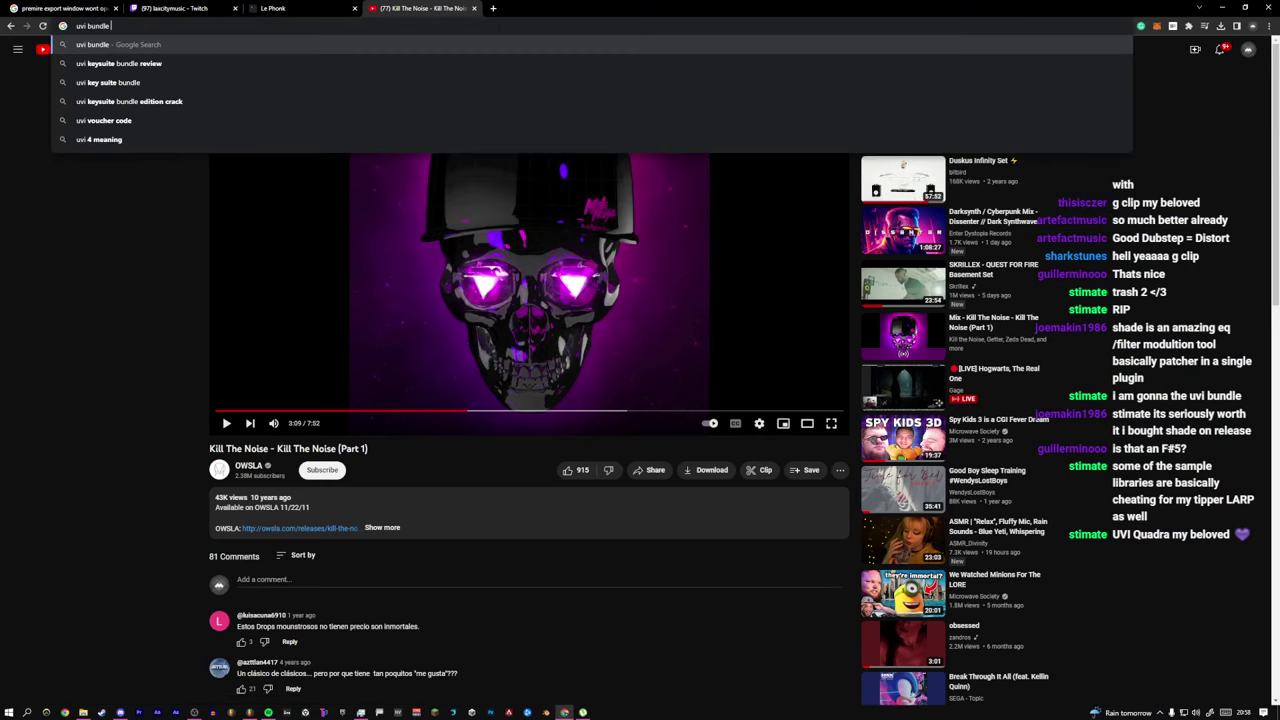
{"action": "type", "text": " FL studio"}
{"action": "key", "text": "Return"}
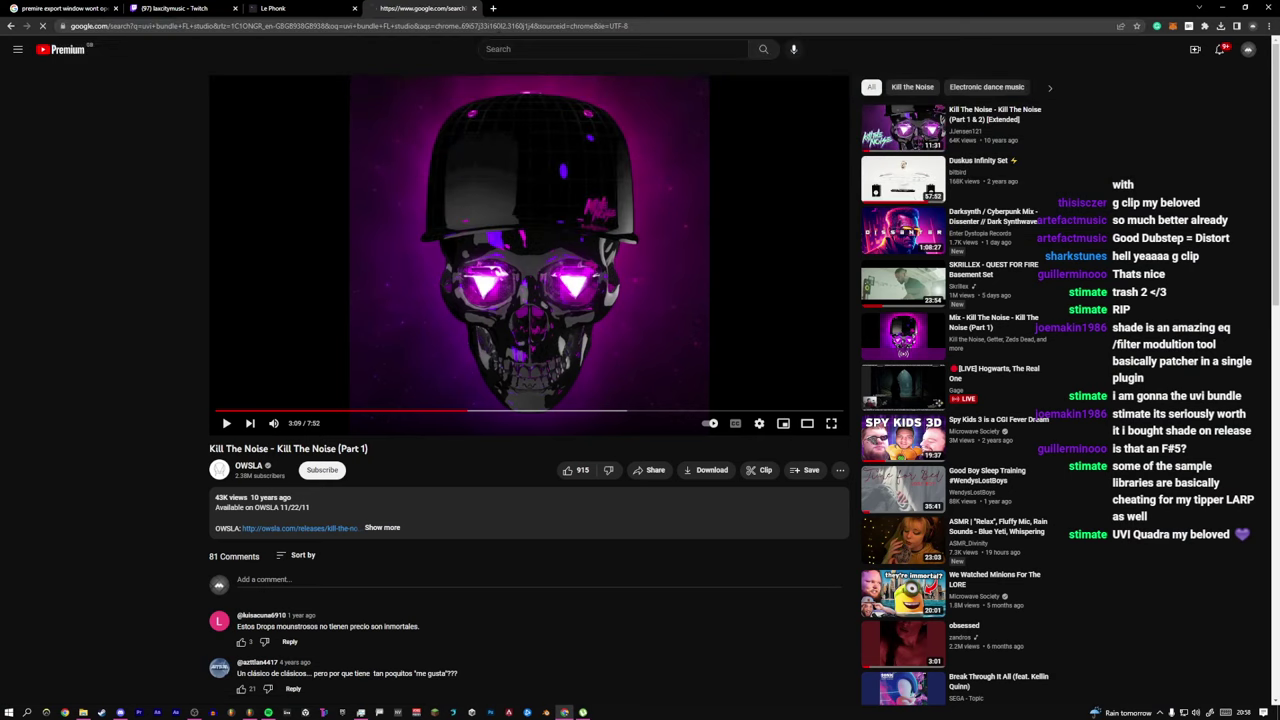
{"action": "left_click", "coordinate": [191, 146]}
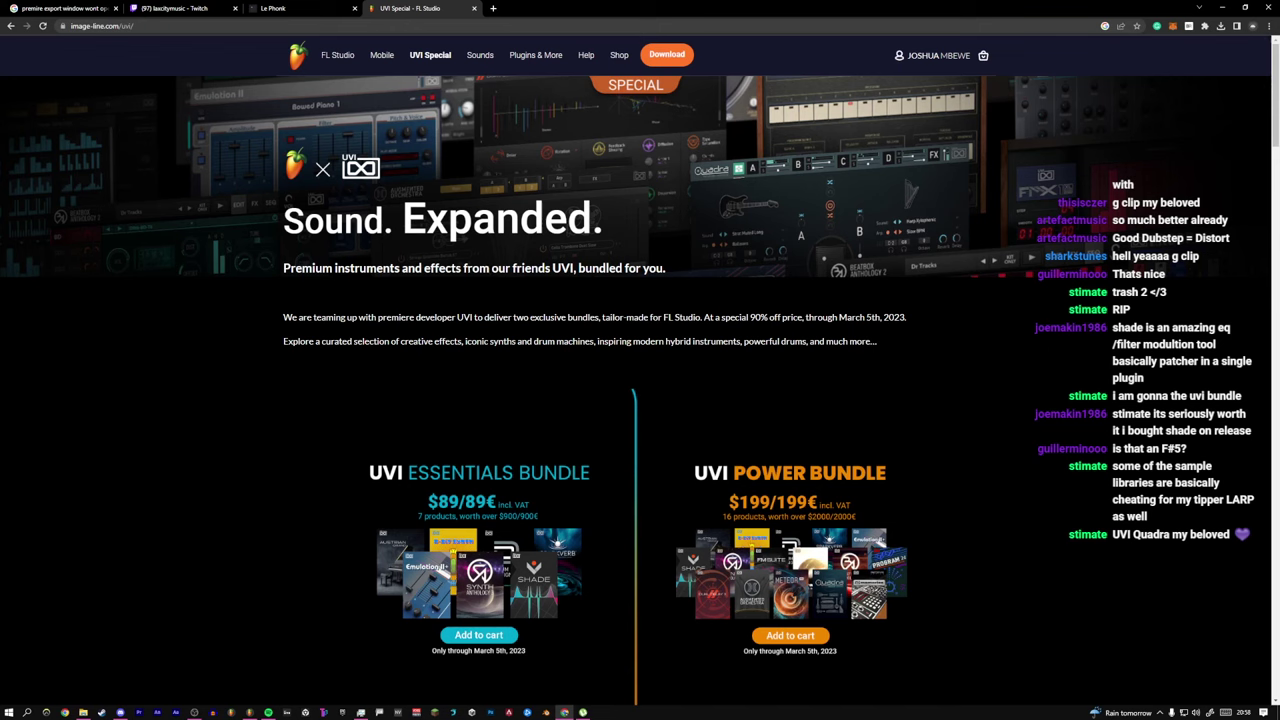
Step: Examine the effects, synths, drums and cinematic products included in the UVI Essentials and UVI Power bundles
{"action": "scroll", "coordinate": [446, 283], "scroll_direction": "down", "scroll_amount": 10}
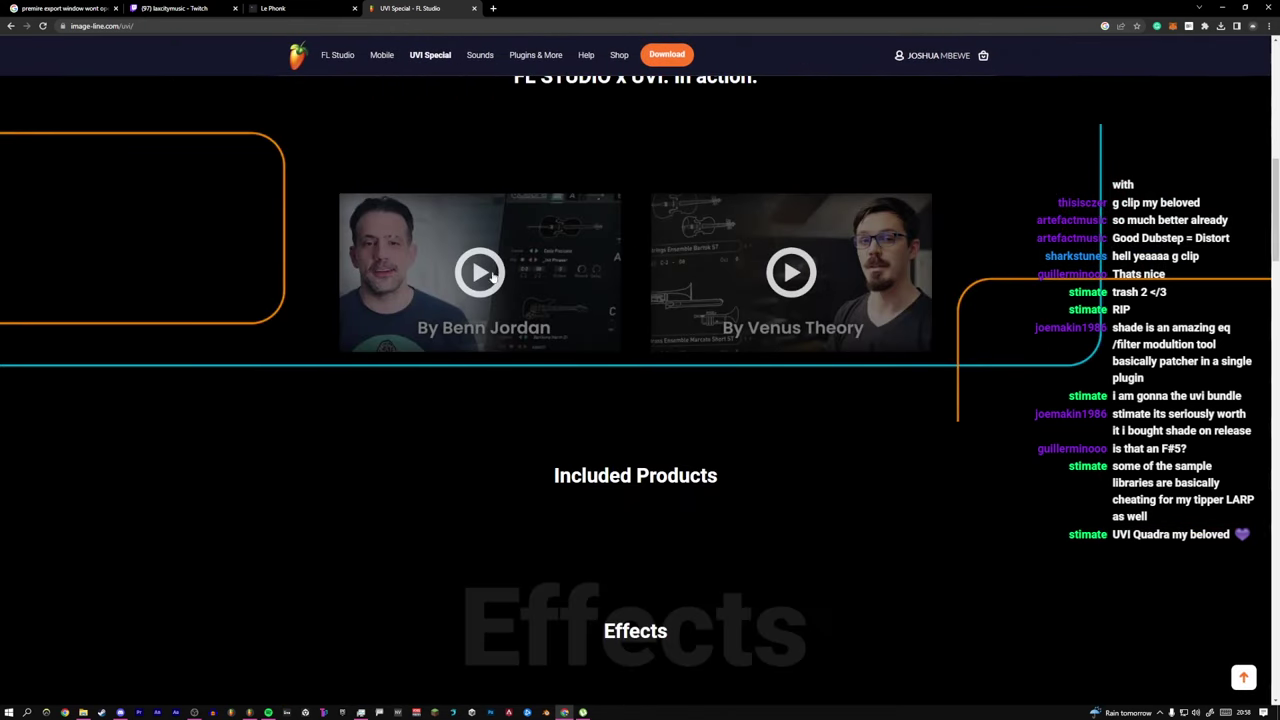
{"action": "scroll", "coordinate": [446, 283], "scroll_direction": "down", "scroll_amount": 3}
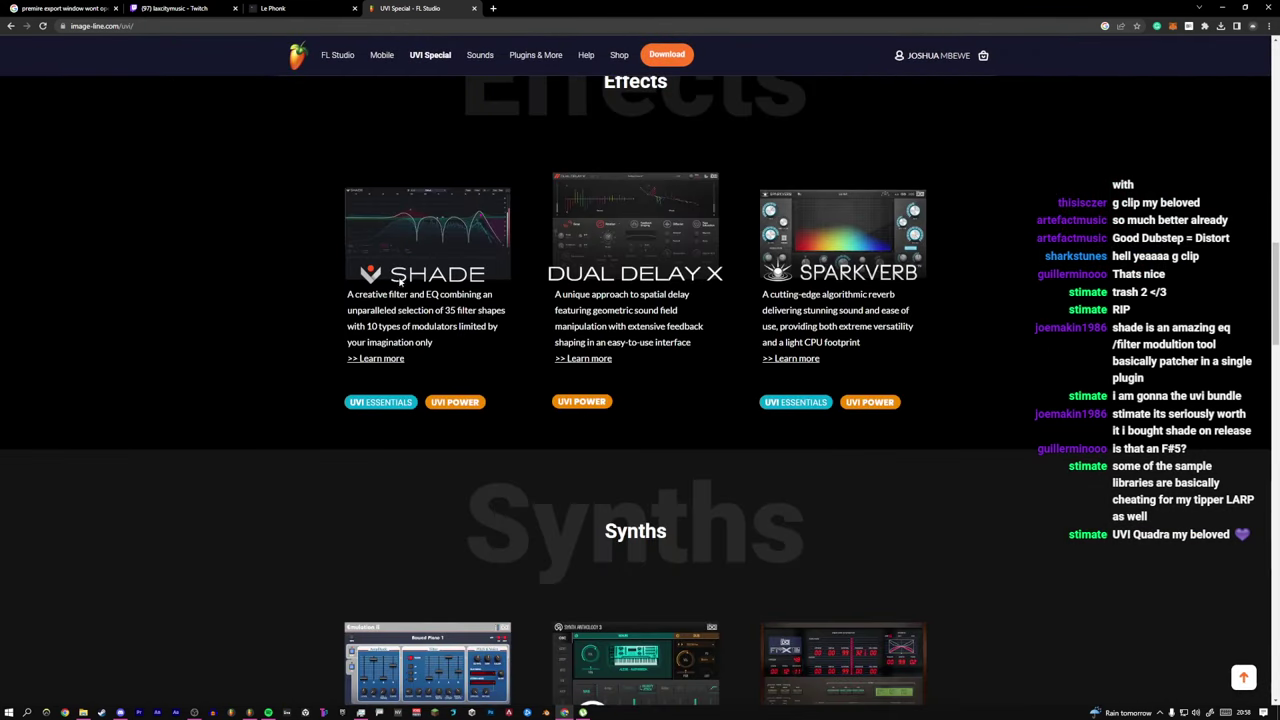
{"action": "scroll", "coordinate": [345, 282], "scroll_direction": "down", "scroll_amount": 7}
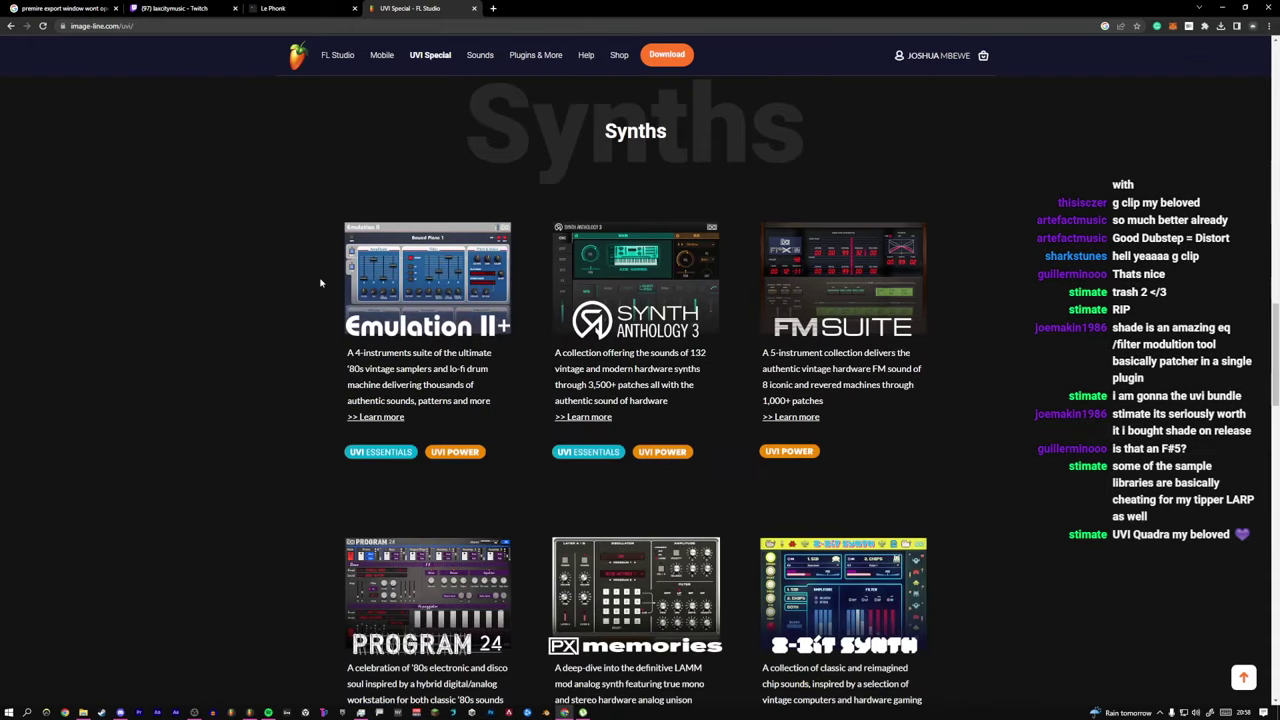
{"action": "scroll", "coordinate": [291, 282], "scroll_direction": "down", "scroll_amount": 10}
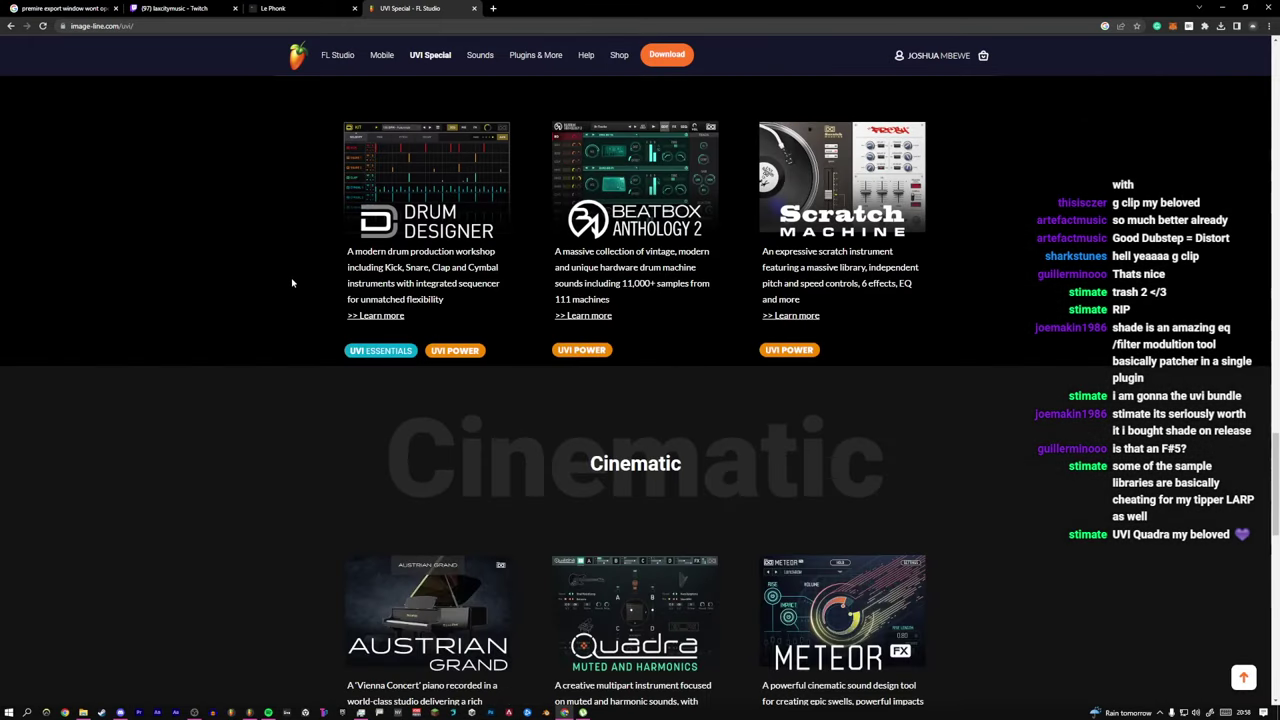
{"action": "scroll", "coordinate": [295, 283], "scroll_direction": "down", "scroll_amount": 2}
{"action": "scroll", "coordinate": [295, 286], "scroll_direction": "up", "scroll_amount": 4}
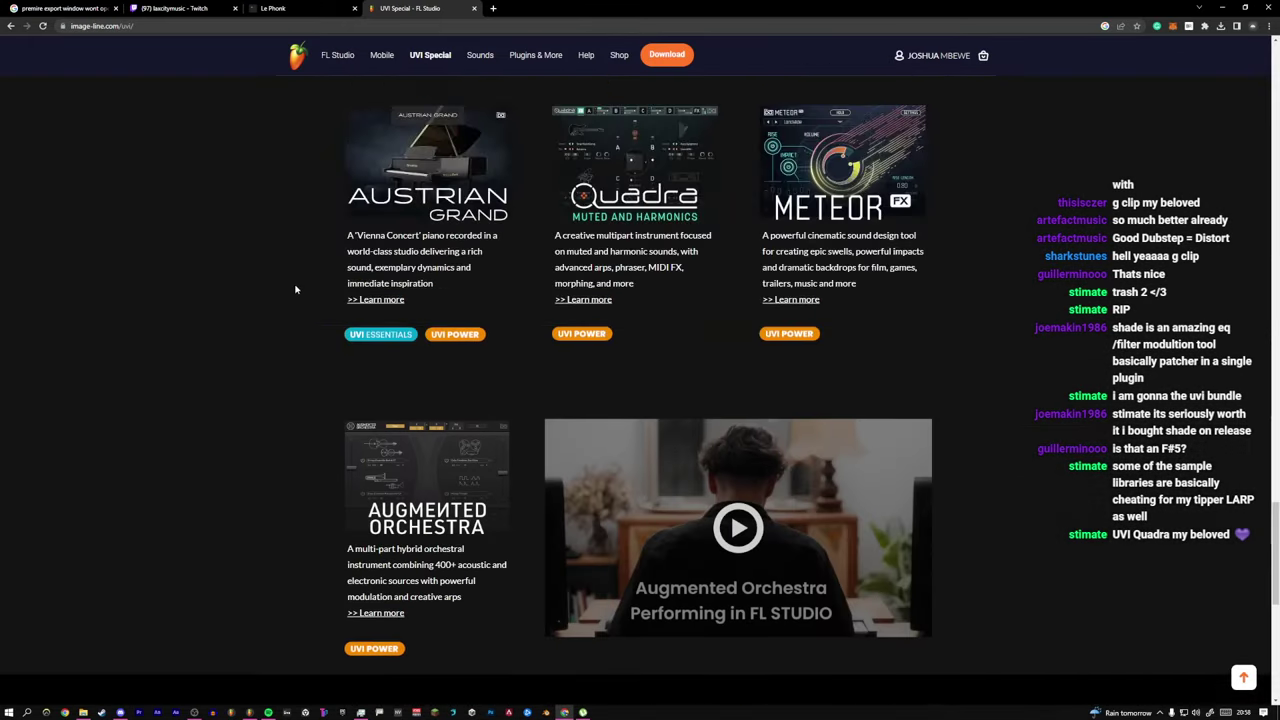
{"action": "scroll", "coordinate": [295, 286], "scroll_direction": "up", "scroll_amount": 7}
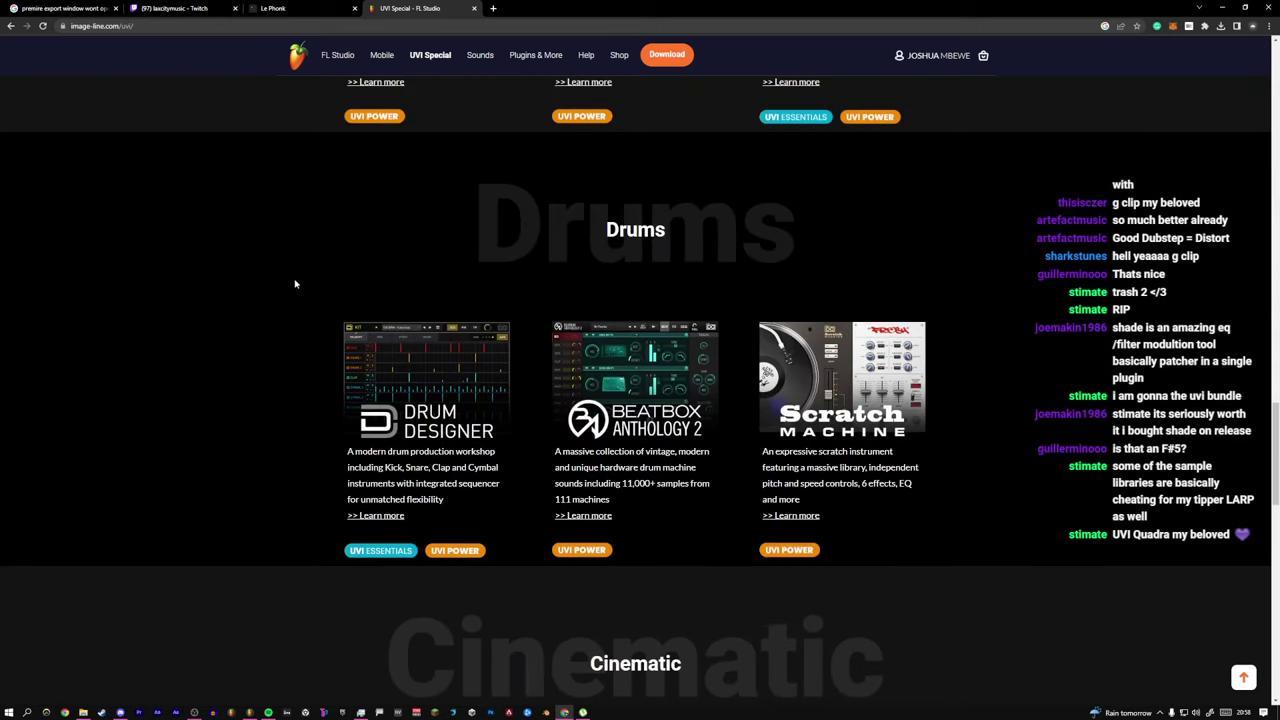
{"action": "scroll", "coordinate": [295, 284], "scroll_direction": "up", "scroll_amount": 2}
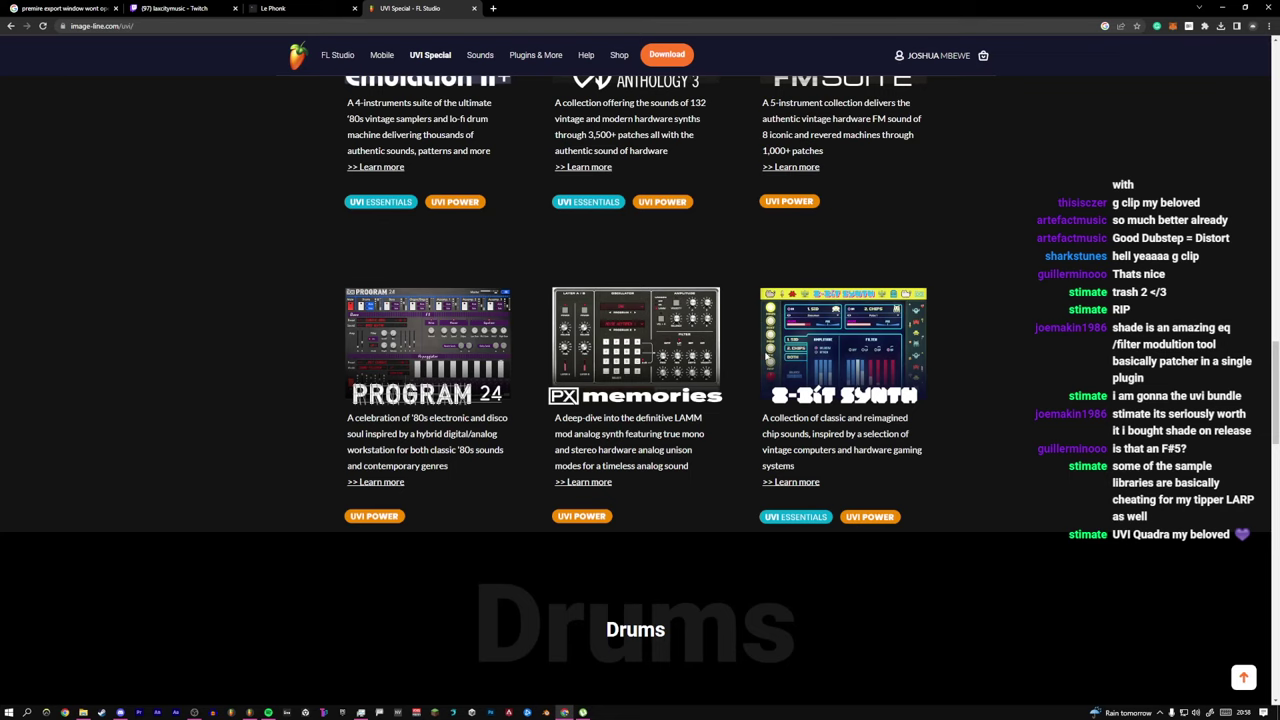
{"action": "scroll", "coordinate": [466, 348], "scroll_direction": "up", "scroll_amount": 3}
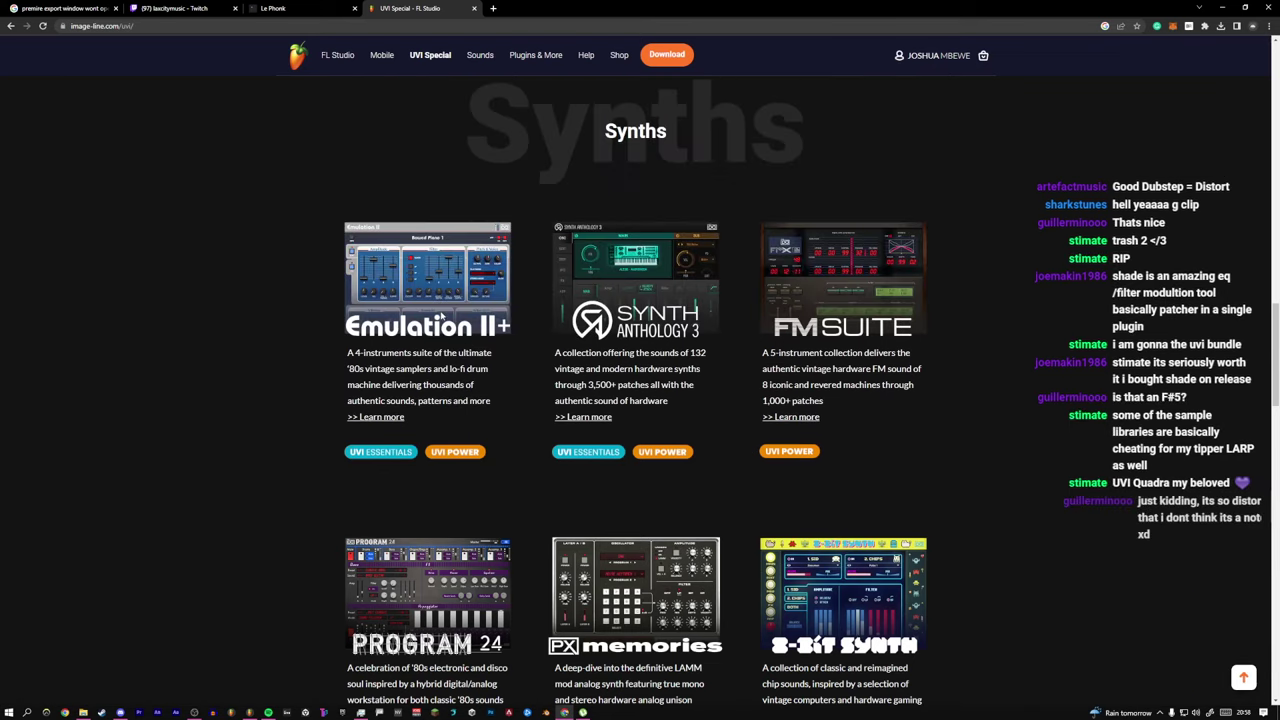
{"action": "scroll", "coordinate": [603, 363], "scroll_direction": "down", "scroll_amount": 12}
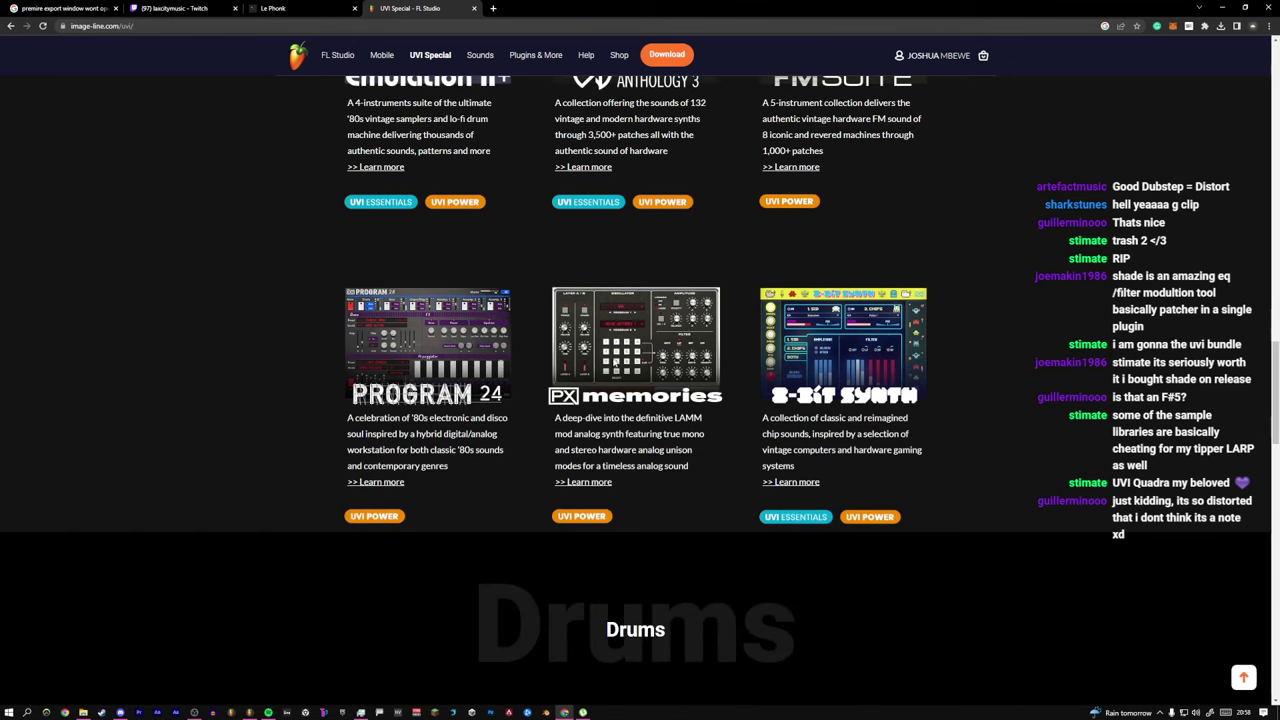
{"action": "scroll", "coordinate": [583, 465], "scroll_direction": "up", "scroll_amount": 3}
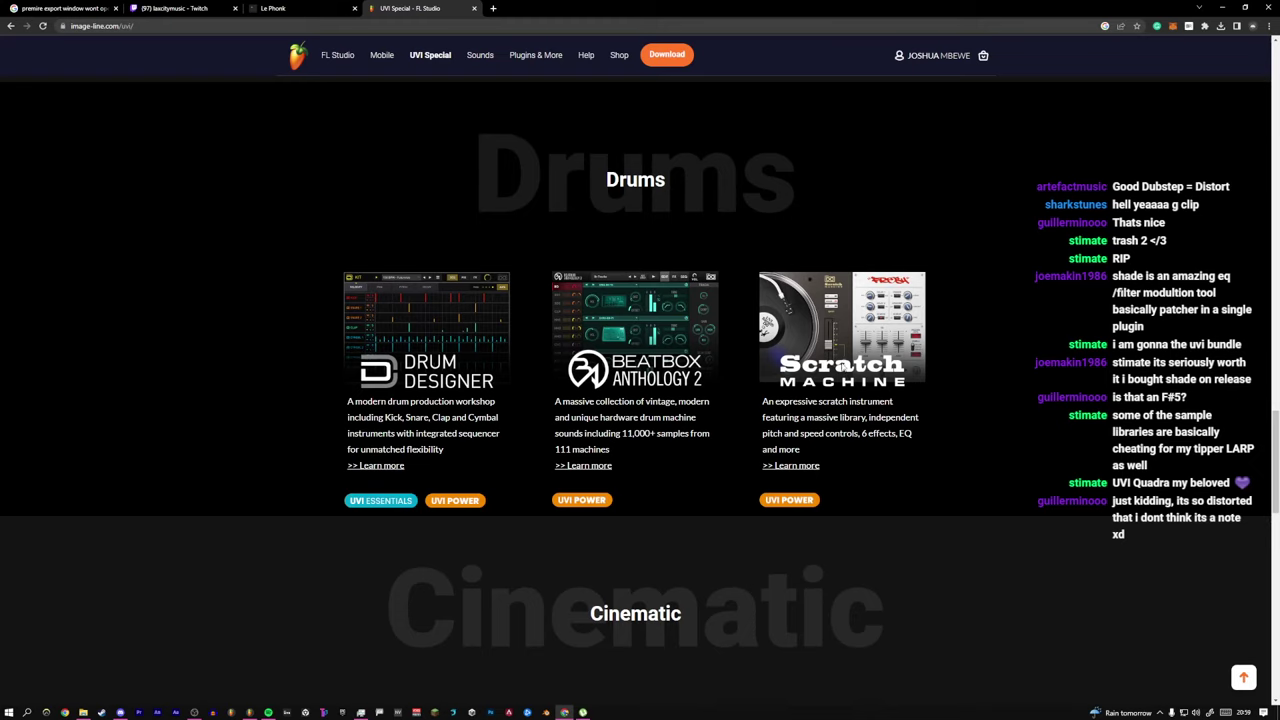
{"action": "scroll", "coordinate": [620, 409], "scroll_direction": "down", "scroll_amount": 5}
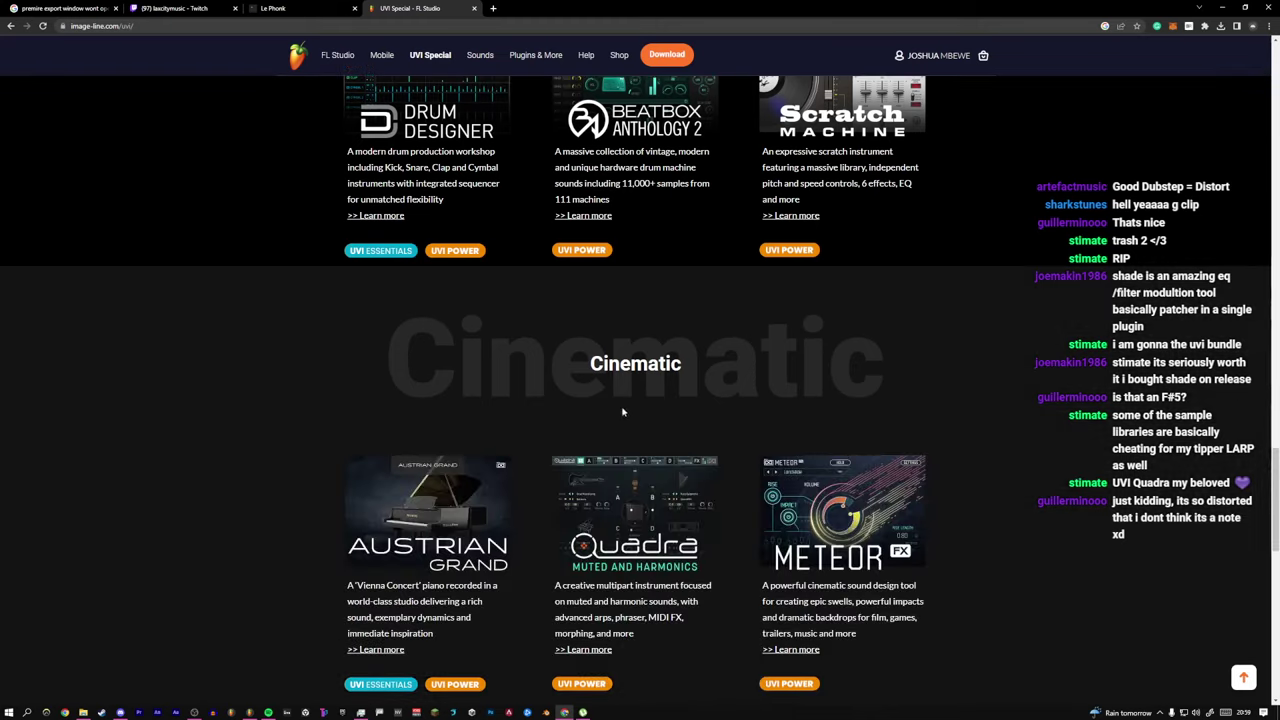
{"action": "scroll", "coordinate": [538, 407], "scroll_direction": "down", "scroll_amount": 5}
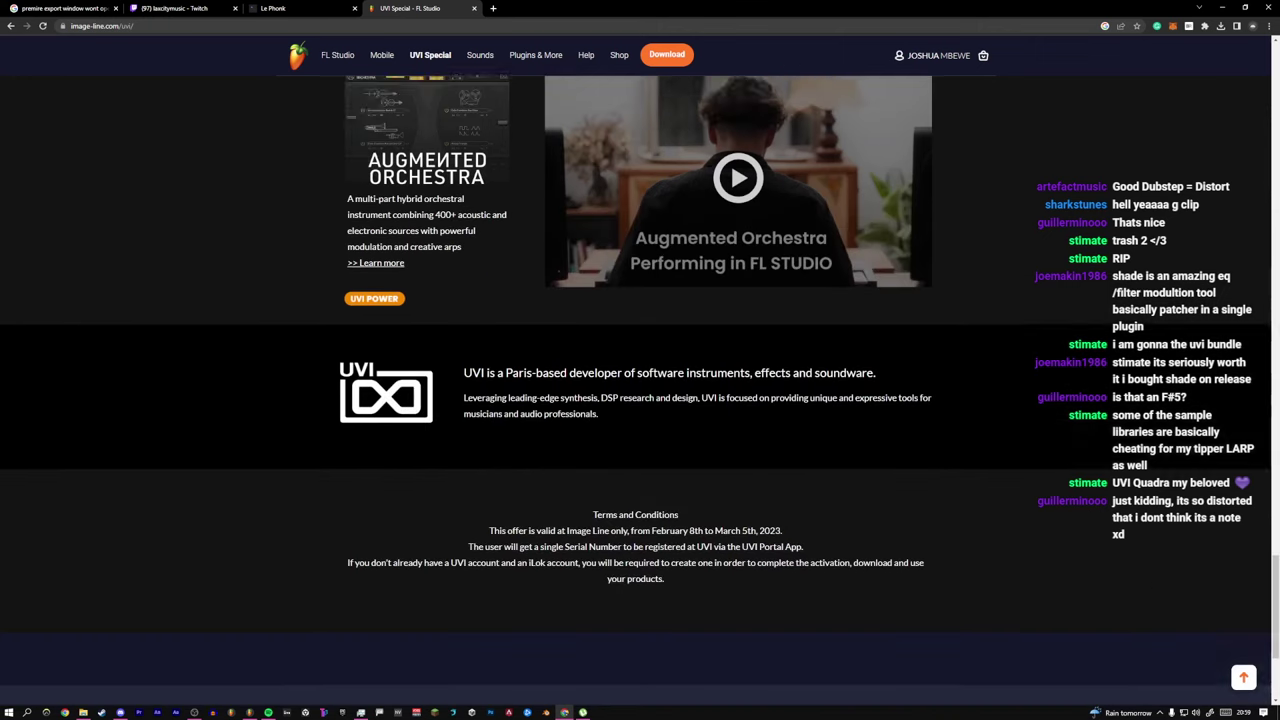
{"action": "scroll", "coordinate": [522, 419], "scroll_direction": "up", "scroll_amount": 15}
{"action": "scroll", "coordinate": [523, 420], "scroll_direction": "up", "scroll_amount": 2}
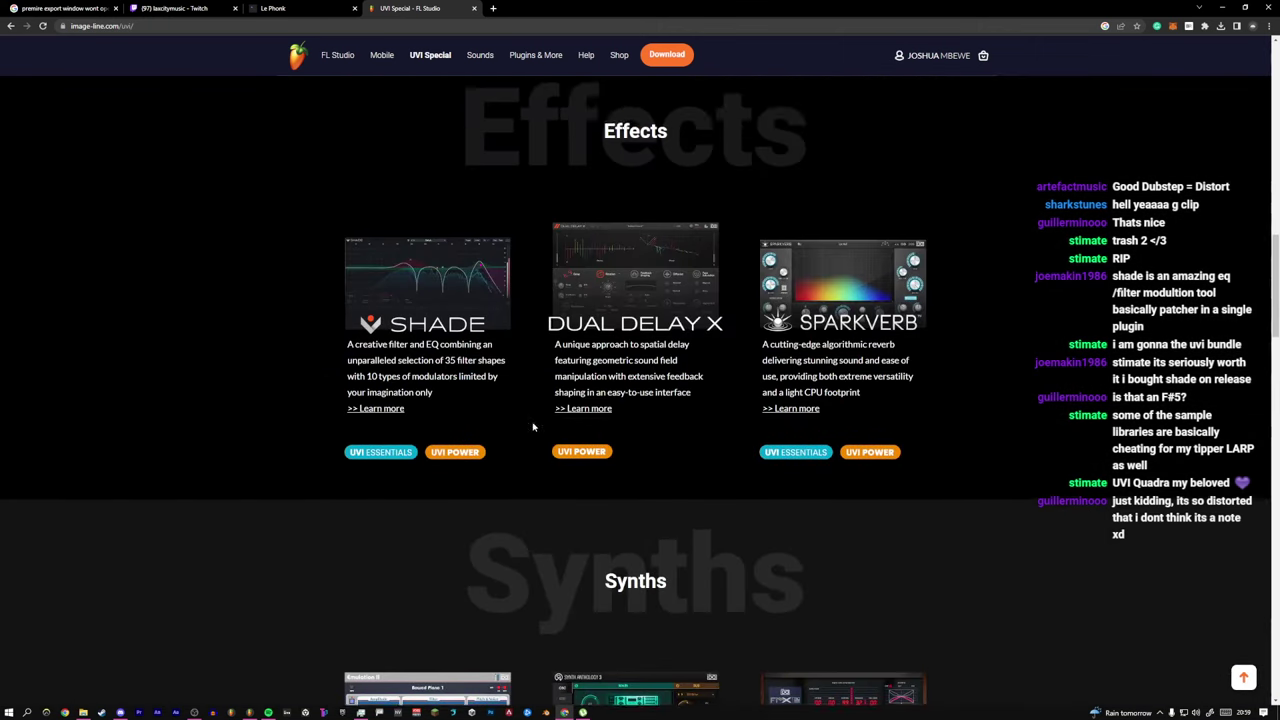
{"action": "scroll", "coordinate": [568, 427], "scroll_direction": "down", "scroll_amount": 1}
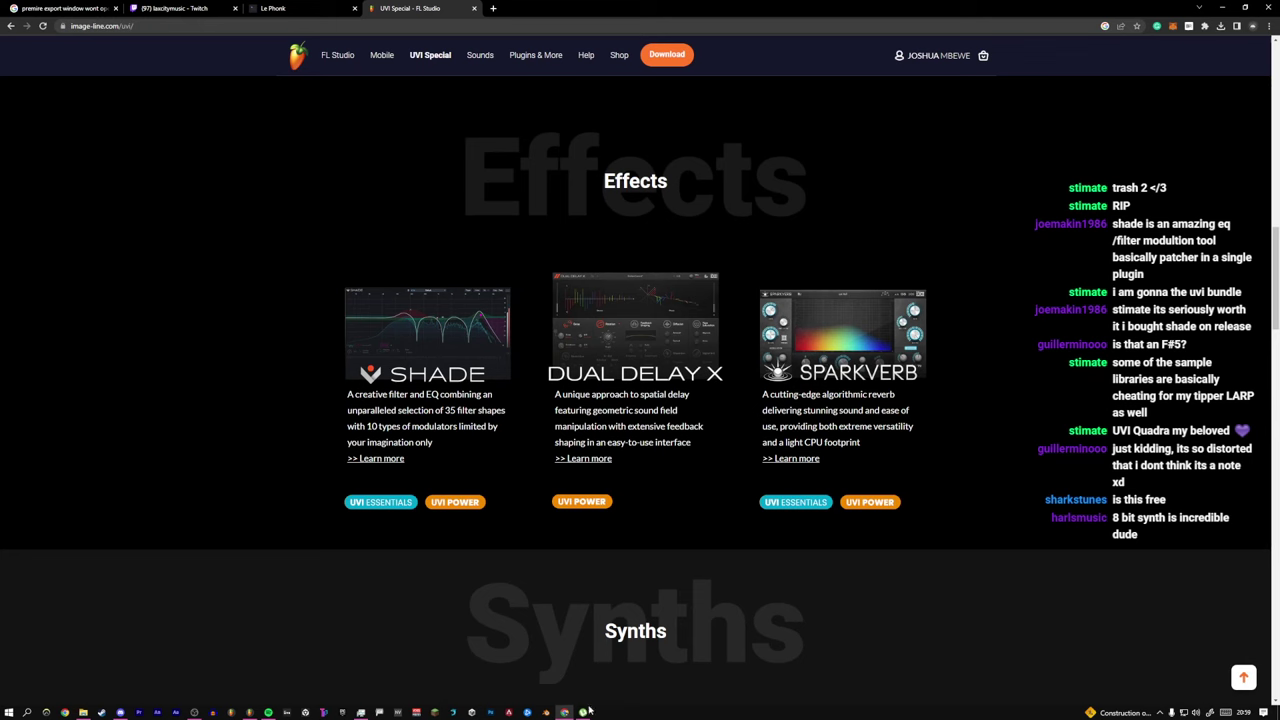
Step: Switch back to FL Studio and set the resampled bass's start offset to 54% during playback
{"action": "left_click", "coordinate": [250, 712]}
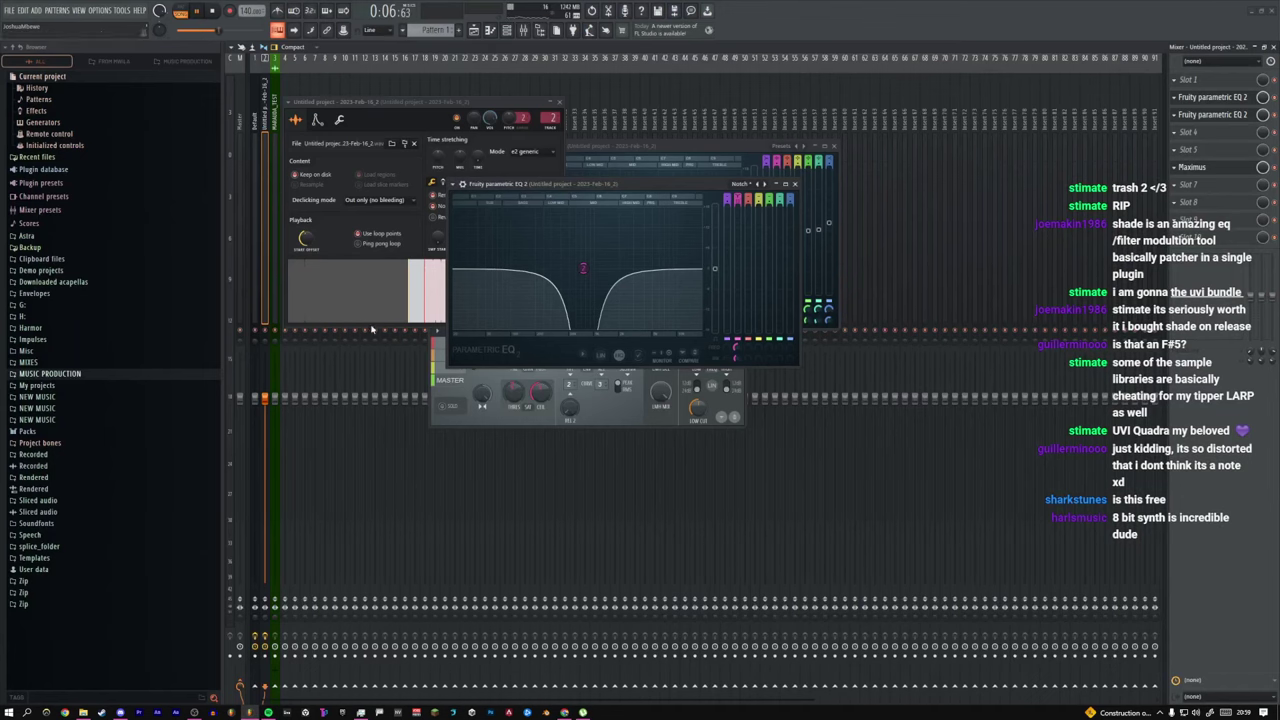
{"action": "left_click", "coordinate": [438, 107]}
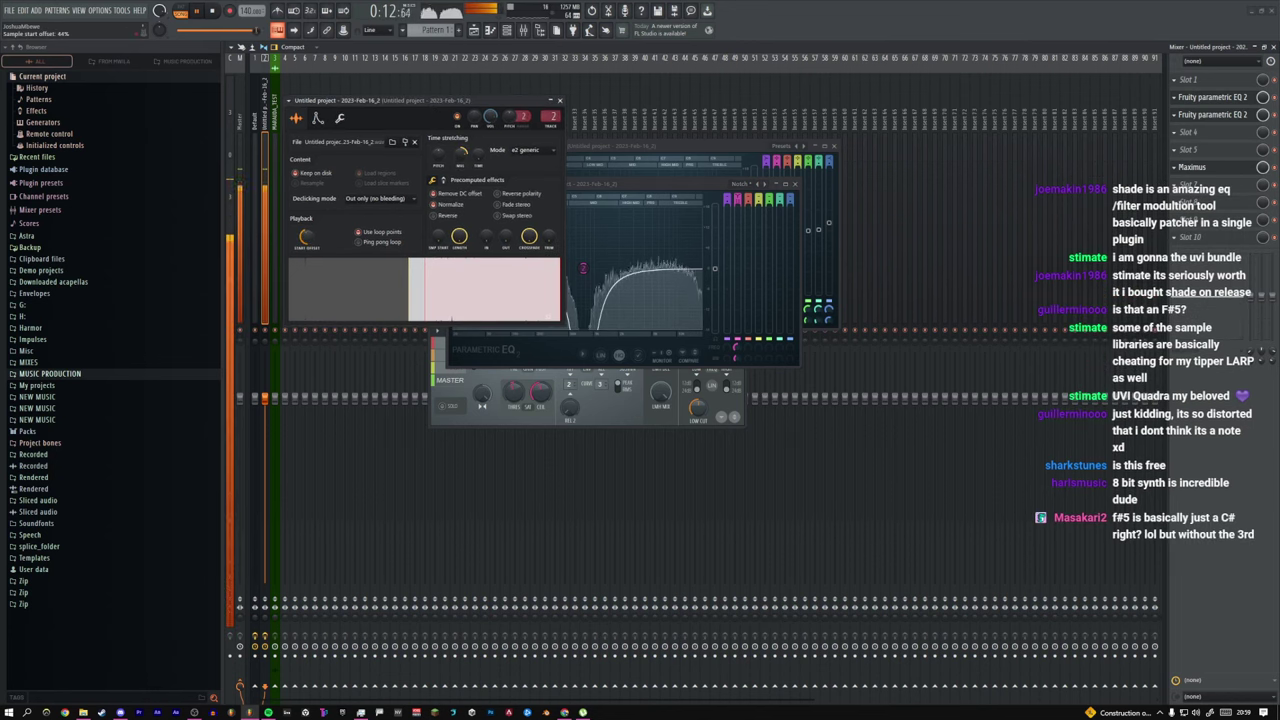
{"action": "left_click_drag", "start_coordinate": [436, 240], "coordinate": [436, 222]}
{"action": "mouse_move", "coordinate": [307, 237]}
{"action": "left_mouse_down"}
{"action": "mouse_move", "coordinate": [307, 257]}
{"action": "mouse_move", "coordinate": [307, 238]}
{"action": "left_mouse_up"}
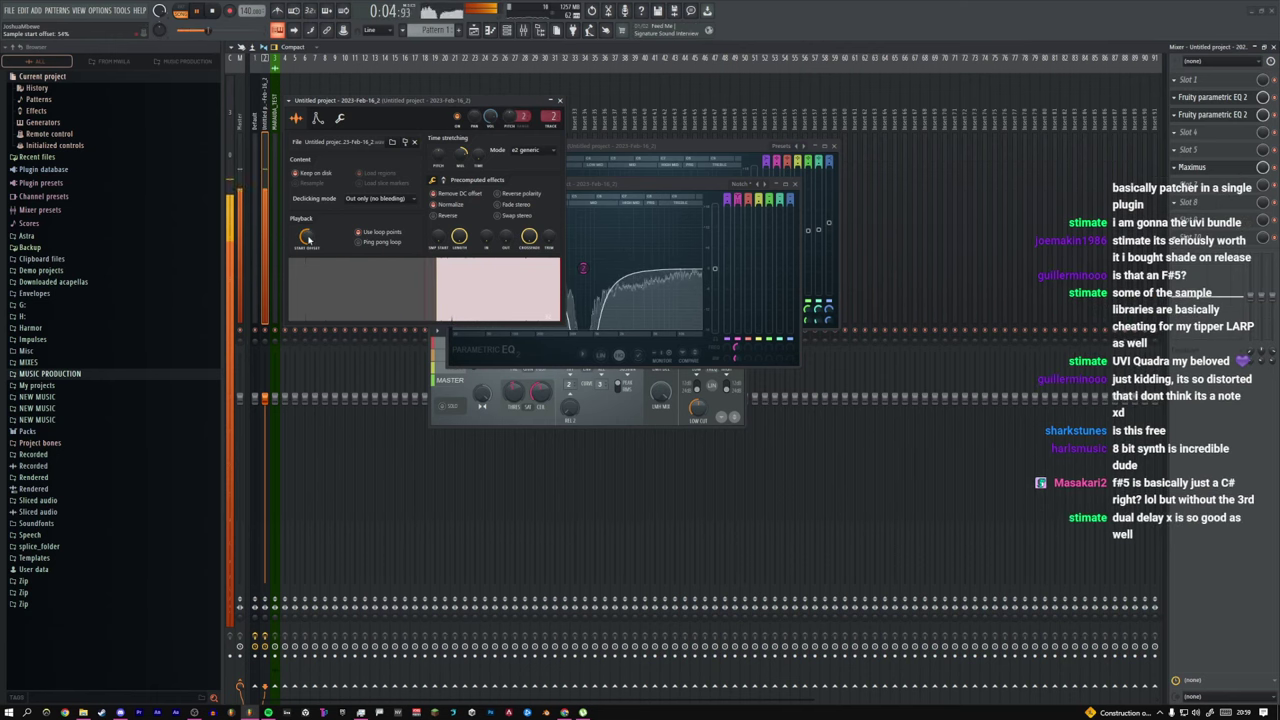
Step: Save the project in a new project folder as "mudpie 4" and start a new project
{"action": "key", "text": "ctrl+s"}
{"action": "type", "text": "mud"}
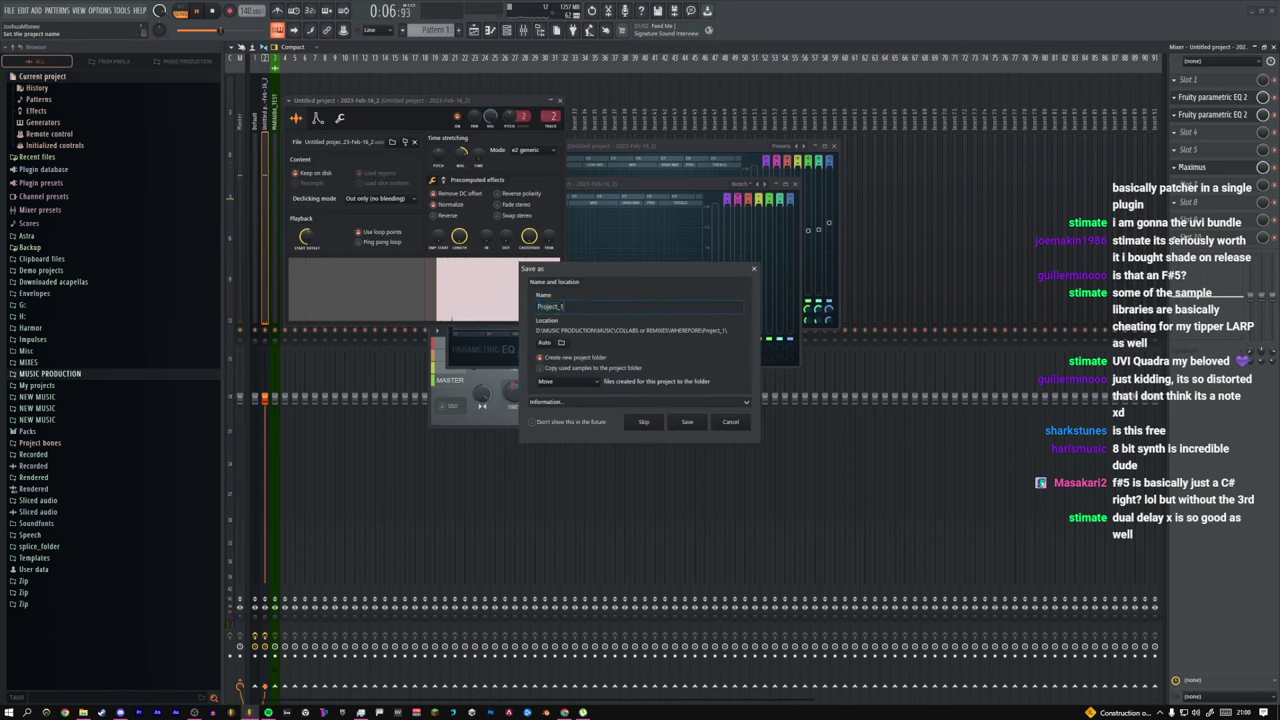
{"action": "type", "text": "pie 4"}
{"action": "left_click", "coordinate": [682, 424]}
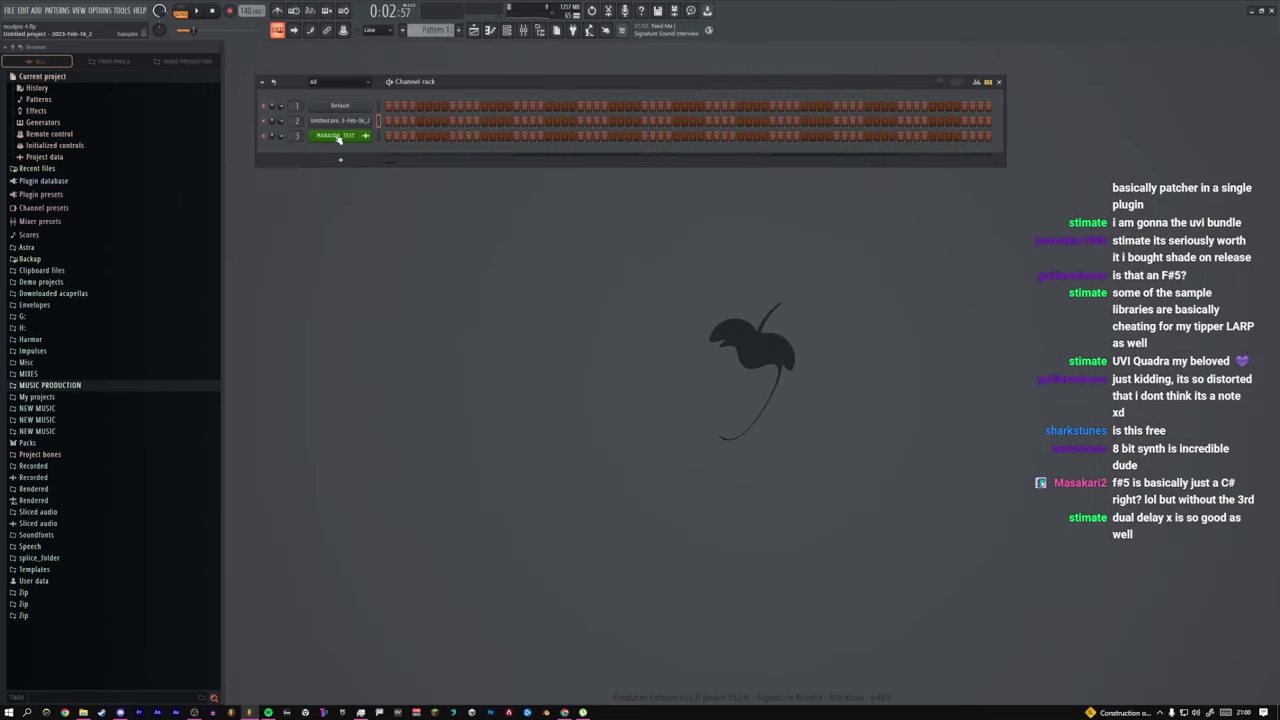
{"action": "left_click", "coordinate": [11, 13]}
{"action": "left_click", "coordinate": [14, 23]}
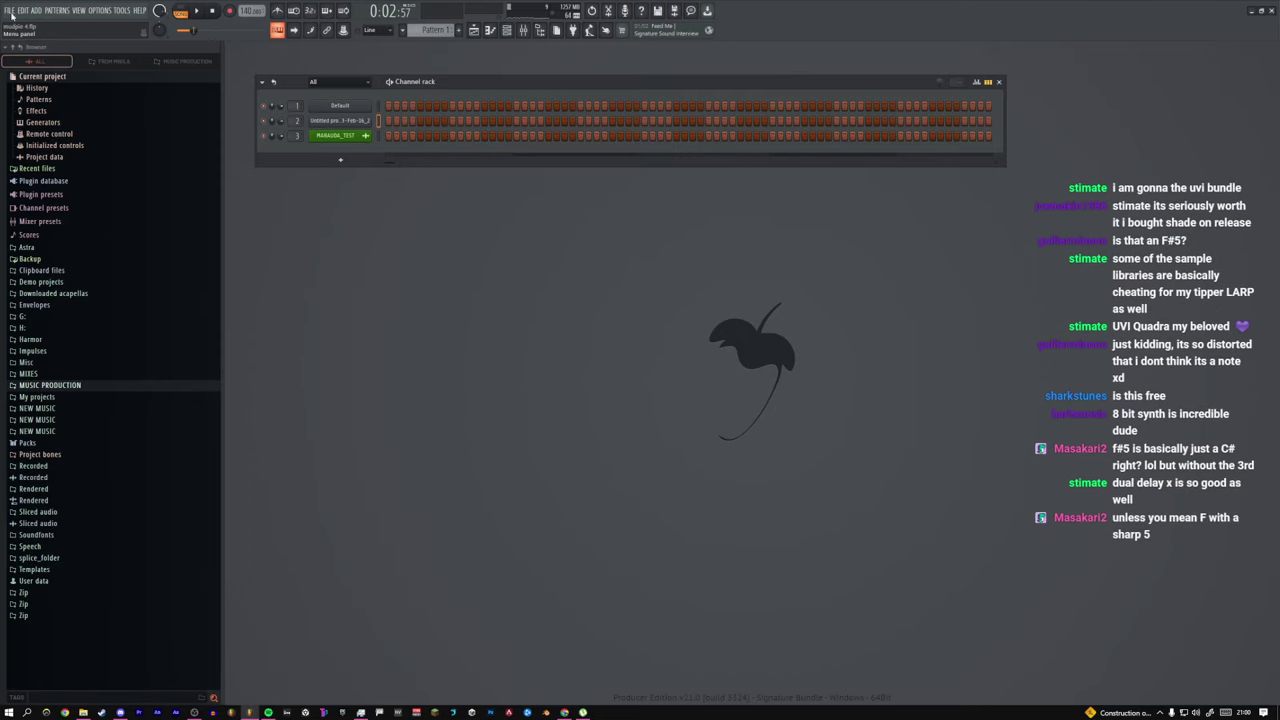
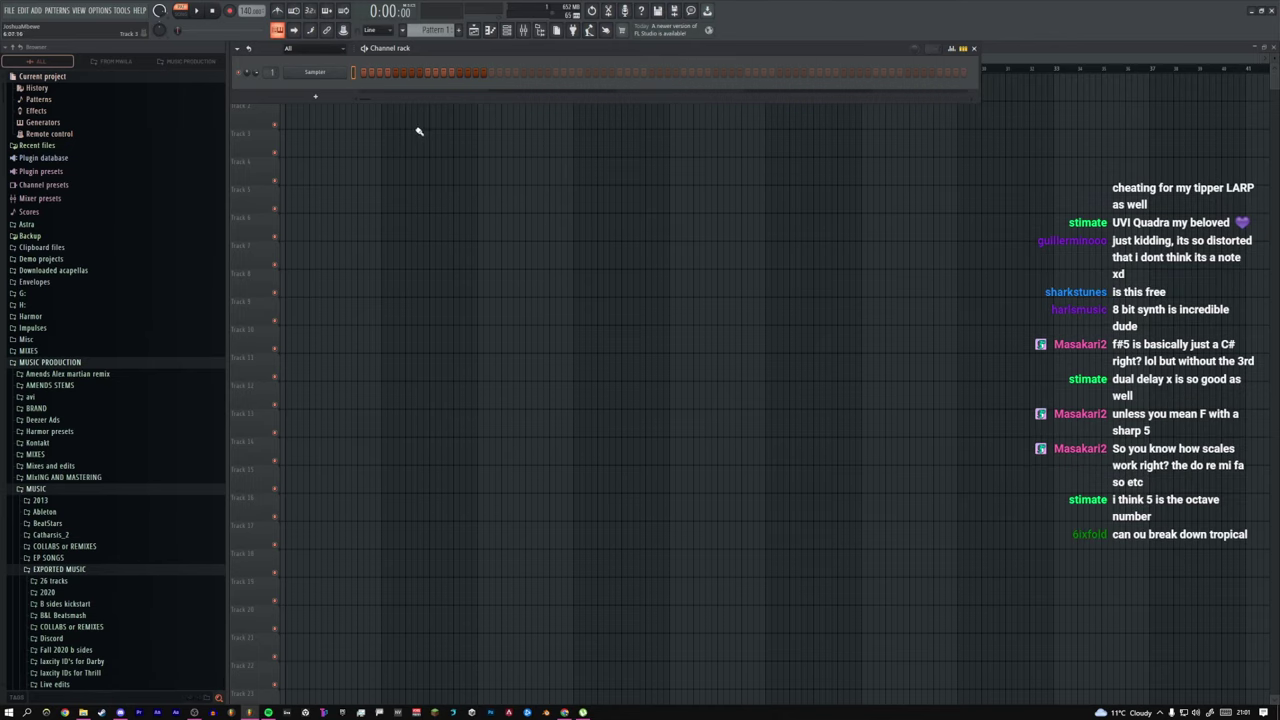
Step: Search the Projects folder for "tropical" and open the matching project file
{"action": "left_click", "coordinate": [10, 10]}
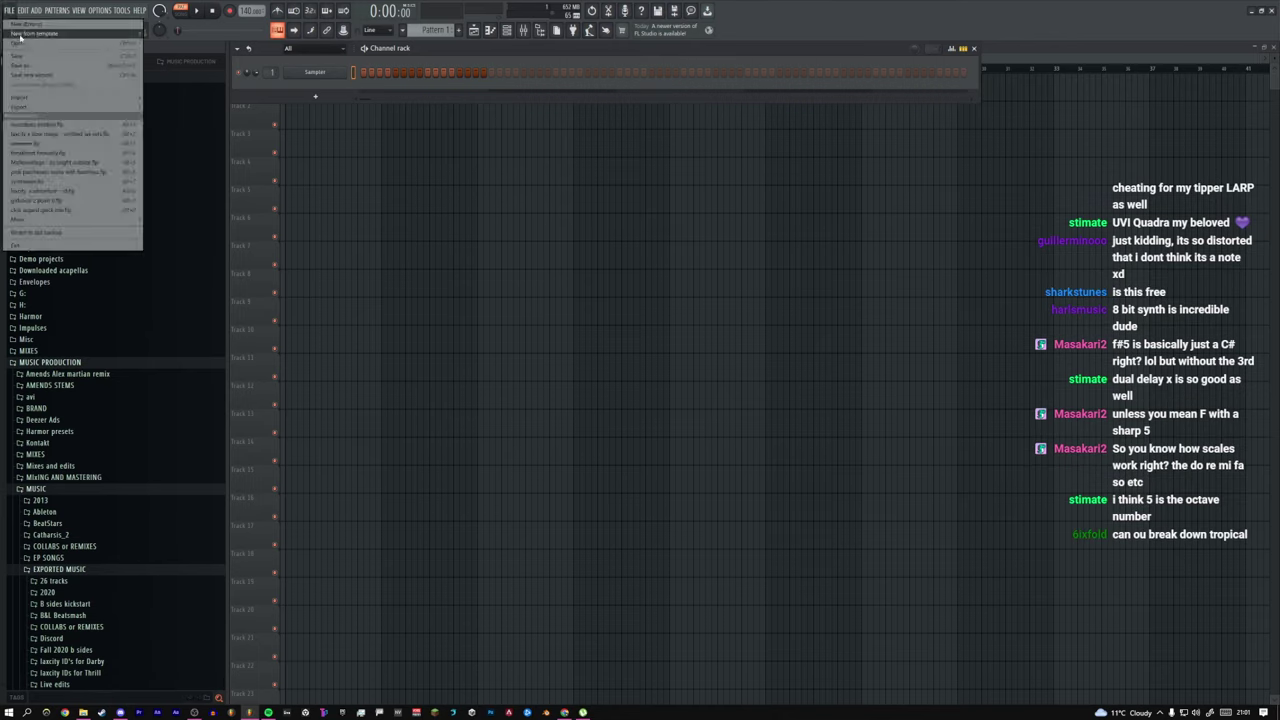
{"action": "left_click", "coordinate": [40, 36]}
{"action": "scroll", "coordinate": [123, 182], "scroll_direction": "up", "scroll_amount": 7}
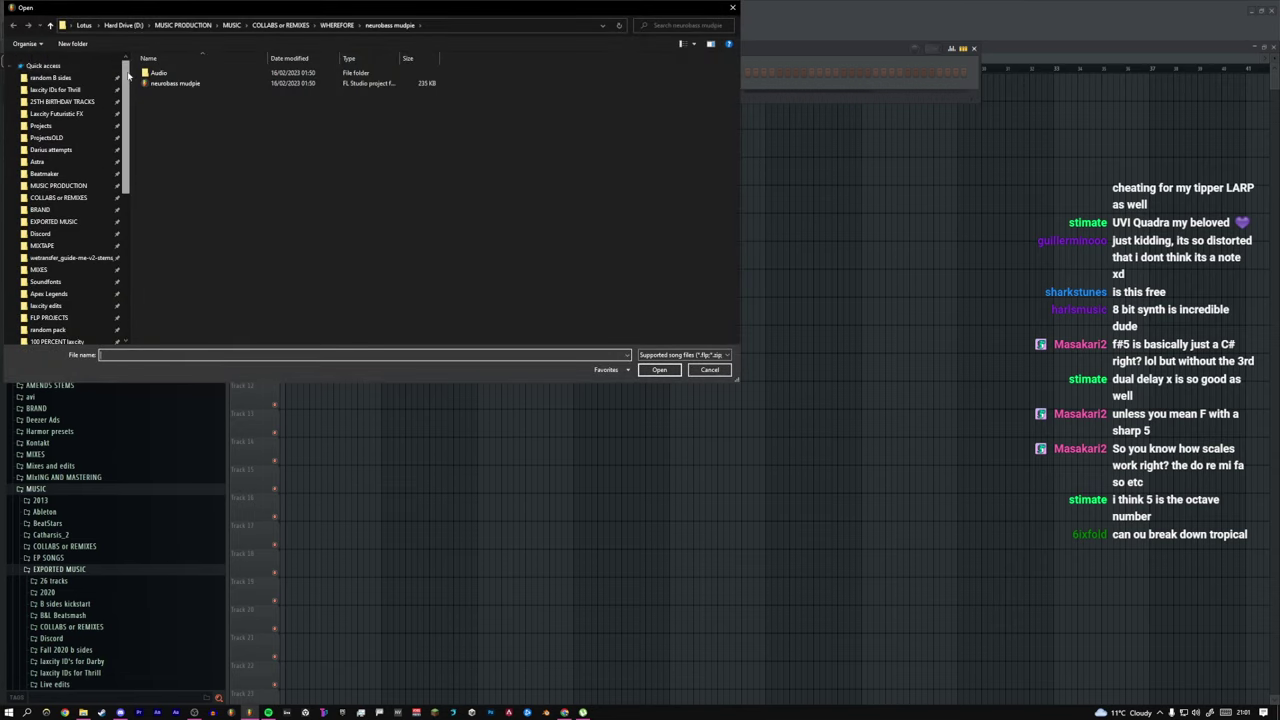
{"action": "left_click", "coordinate": [45, 127]}
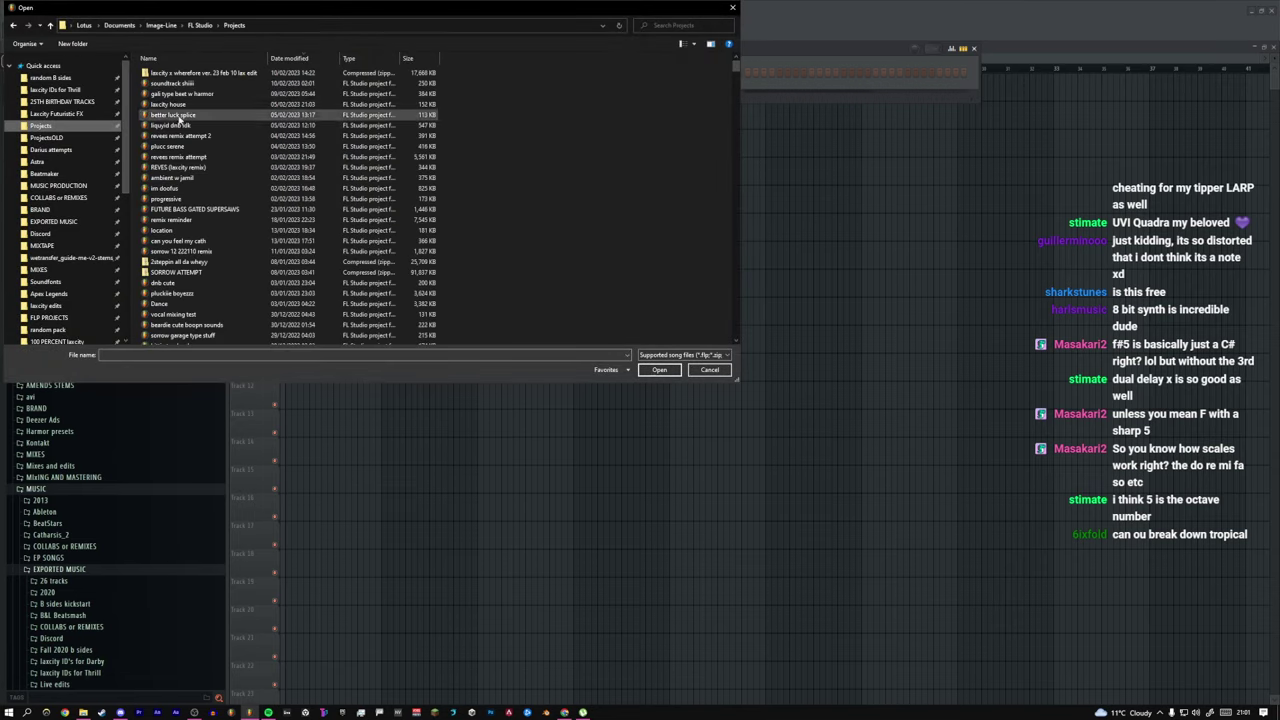
{"action": "left_click", "coordinate": [672, 26]}
{"action": "type", "text": "tropical"}
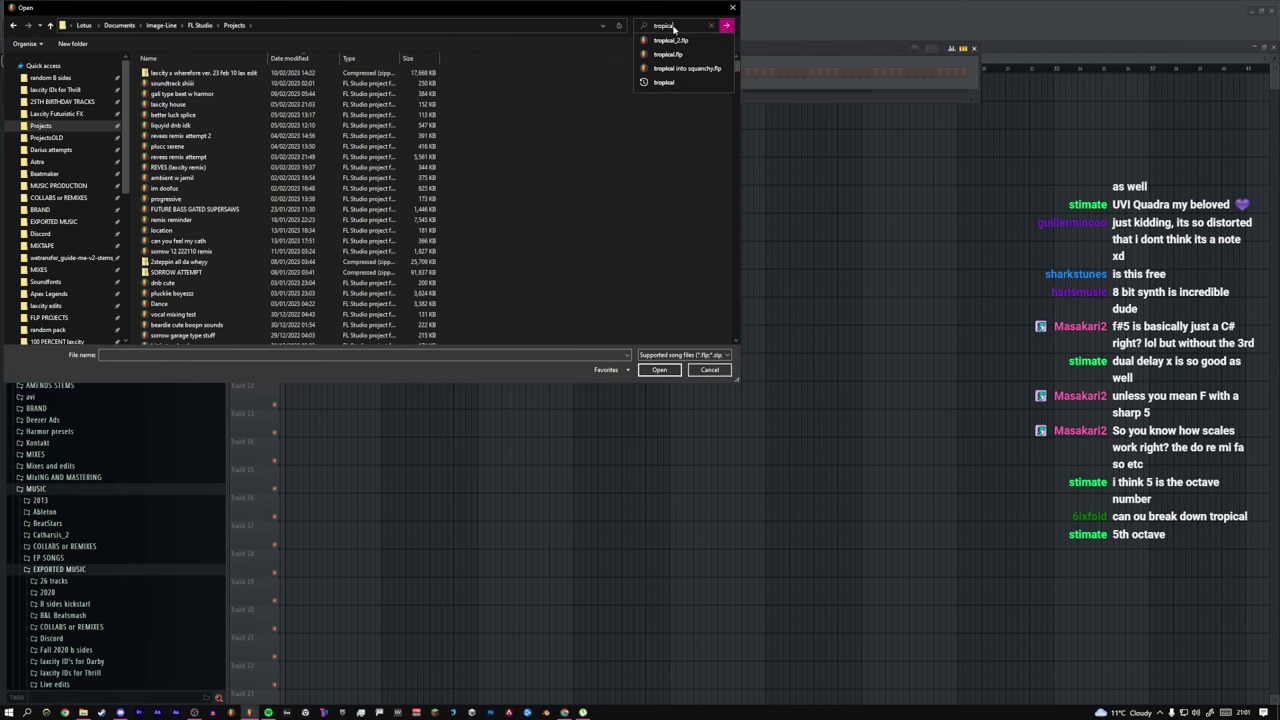
{"action": "left_click", "coordinate": [672, 41]}
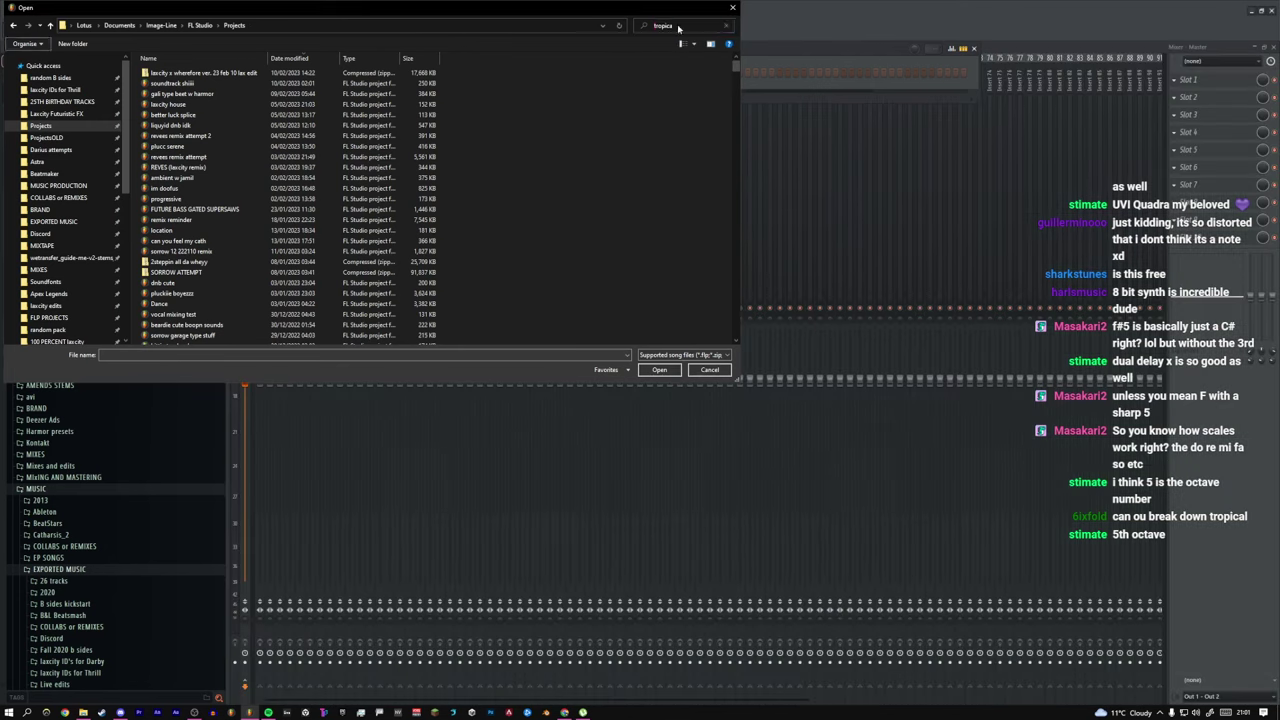
{"action": "double_click", "coordinate": [240, 70]}
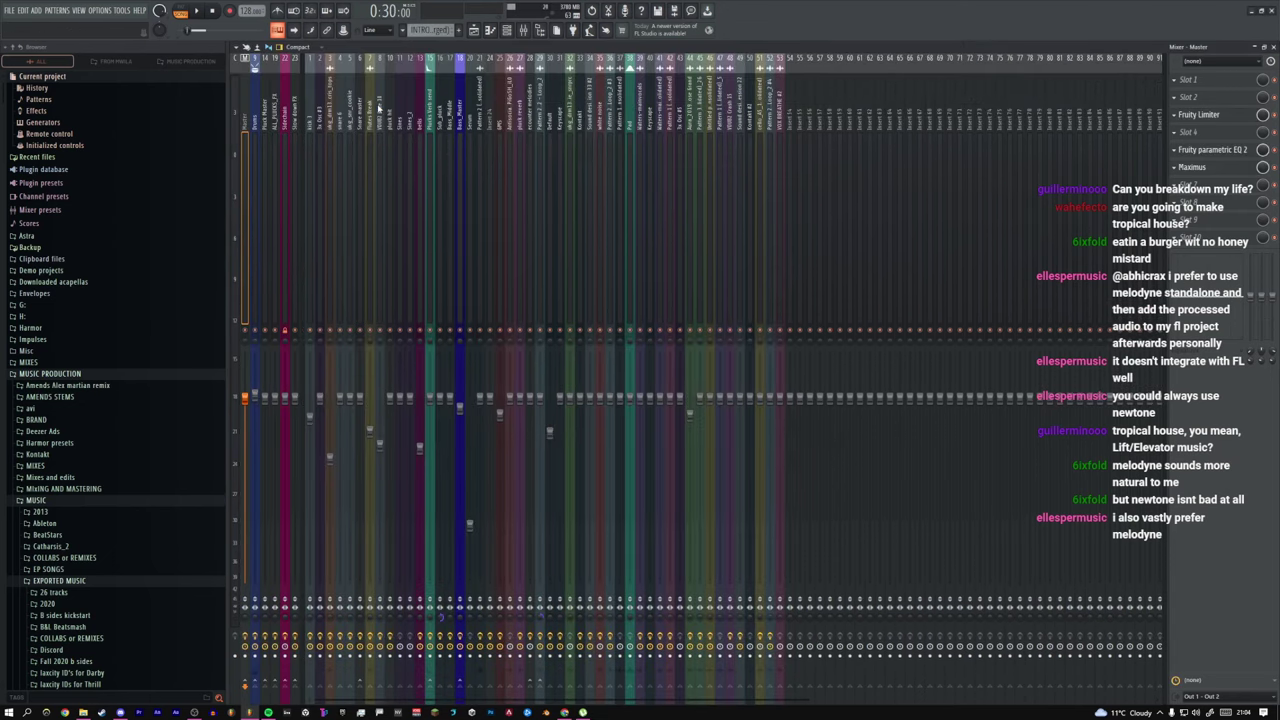
Step: Show the playlist maximized, play the tropical arrangement from the drop start marker and stop playback
{"action": "key", "text": "F9"}
{"action": "left_click", "coordinate": [475, 32]}
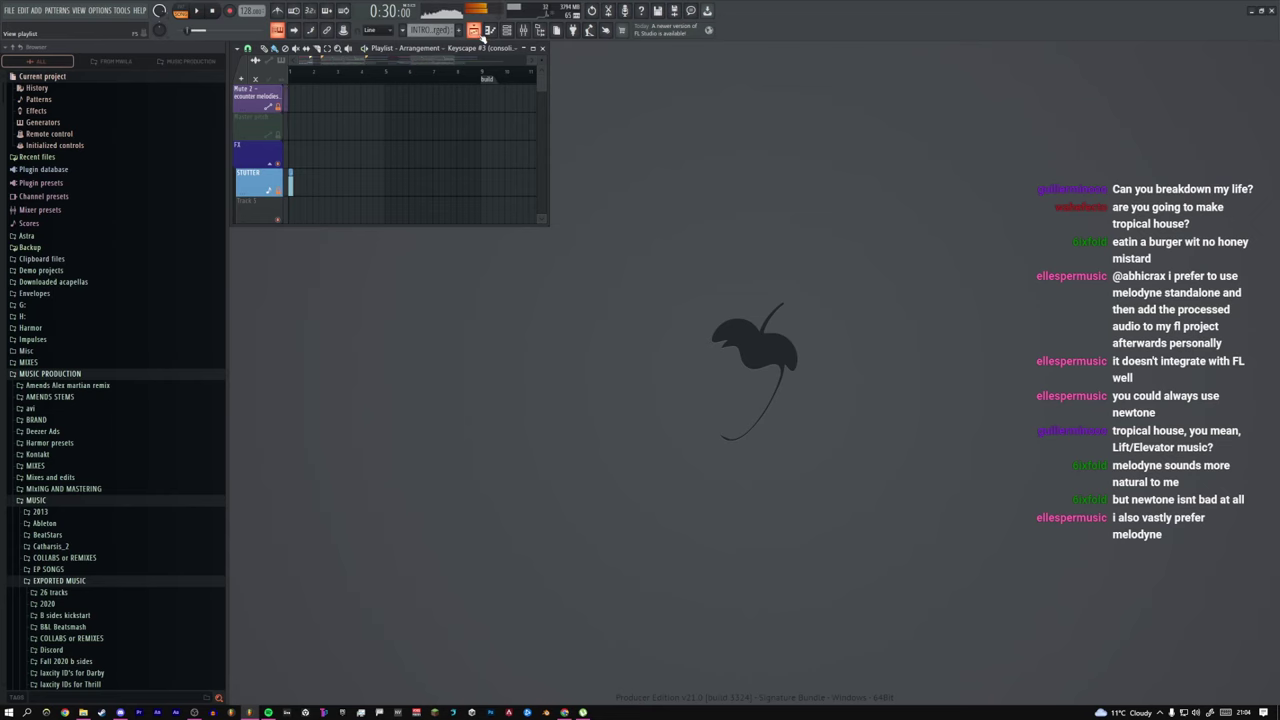
{"action": "left_click", "coordinate": [533, 48]}
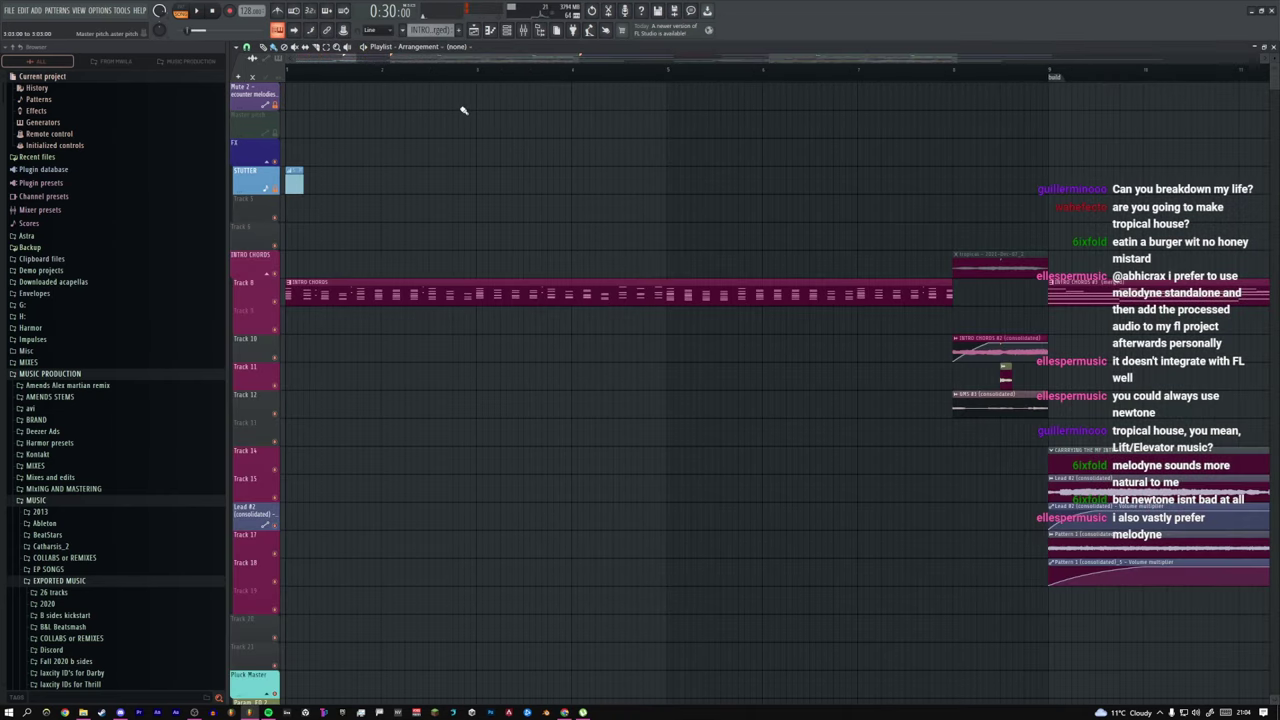
{"action": "right_click", "coordinate": [440, 76]}
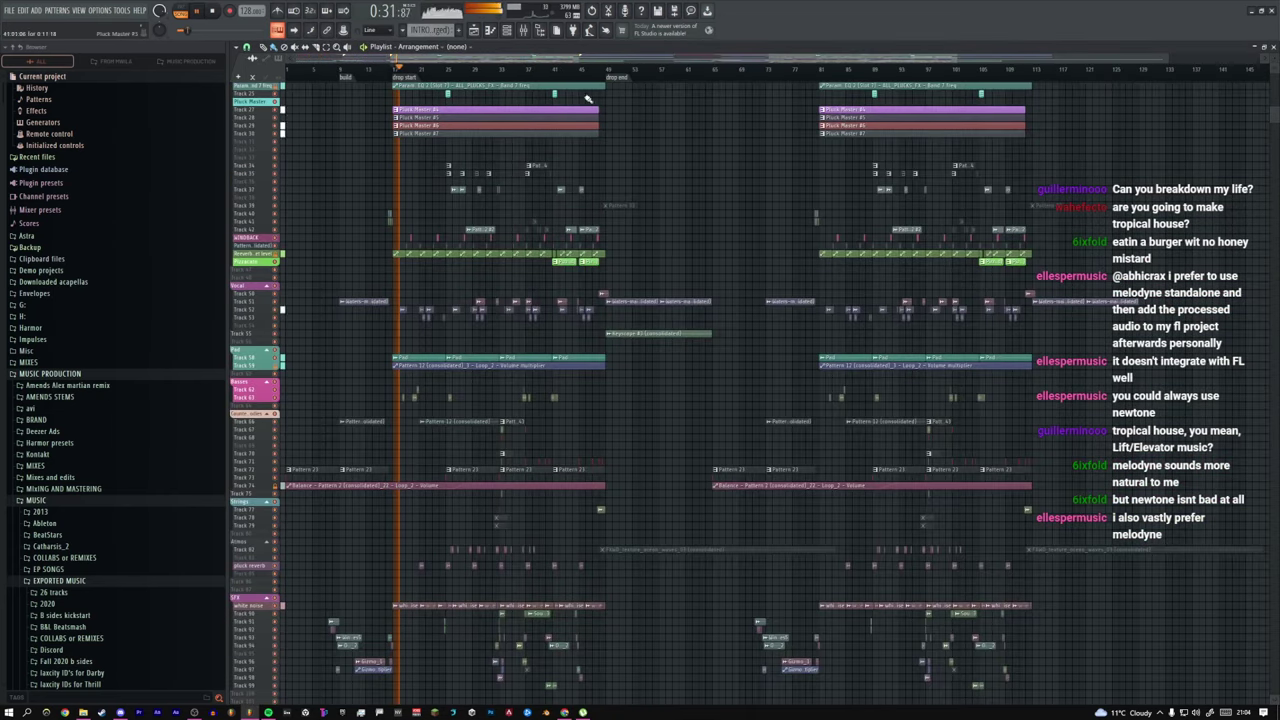
{"action": "left_click_drag", "start_coordinate": [1168, 59], "coordinate": [589, 60]}
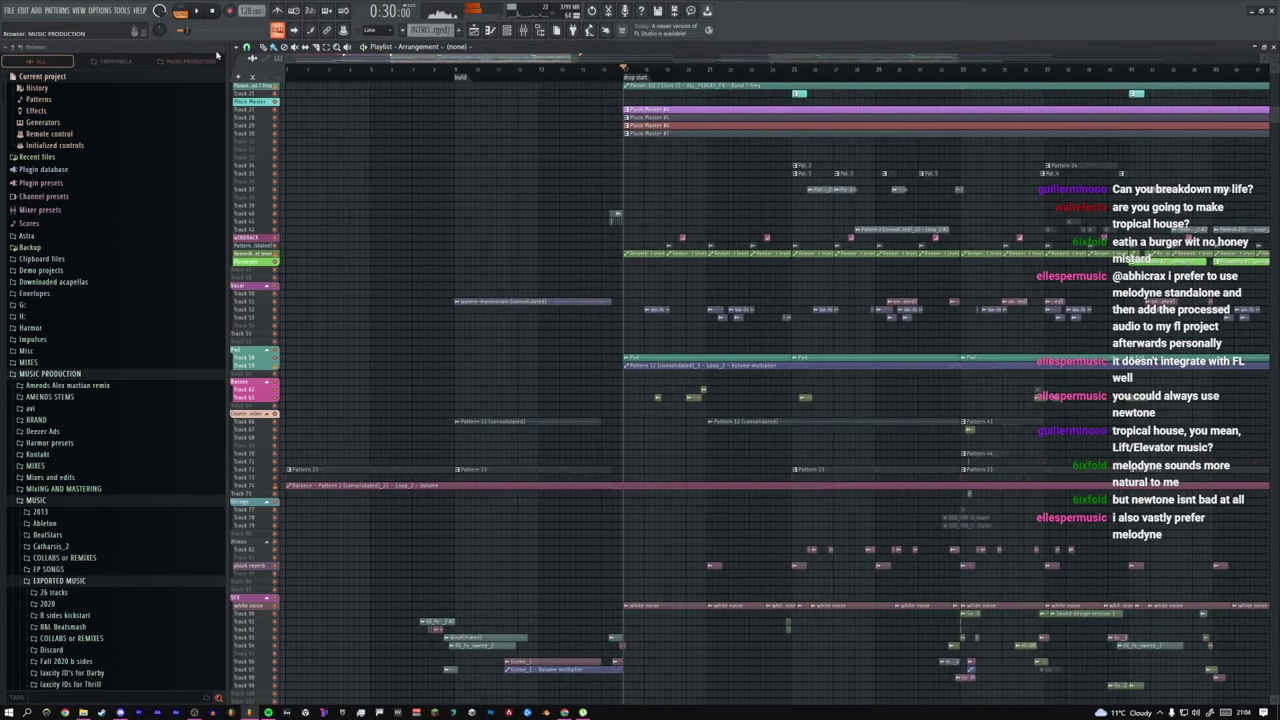
{"action": "left_click", "coordinate": [218, 11]}
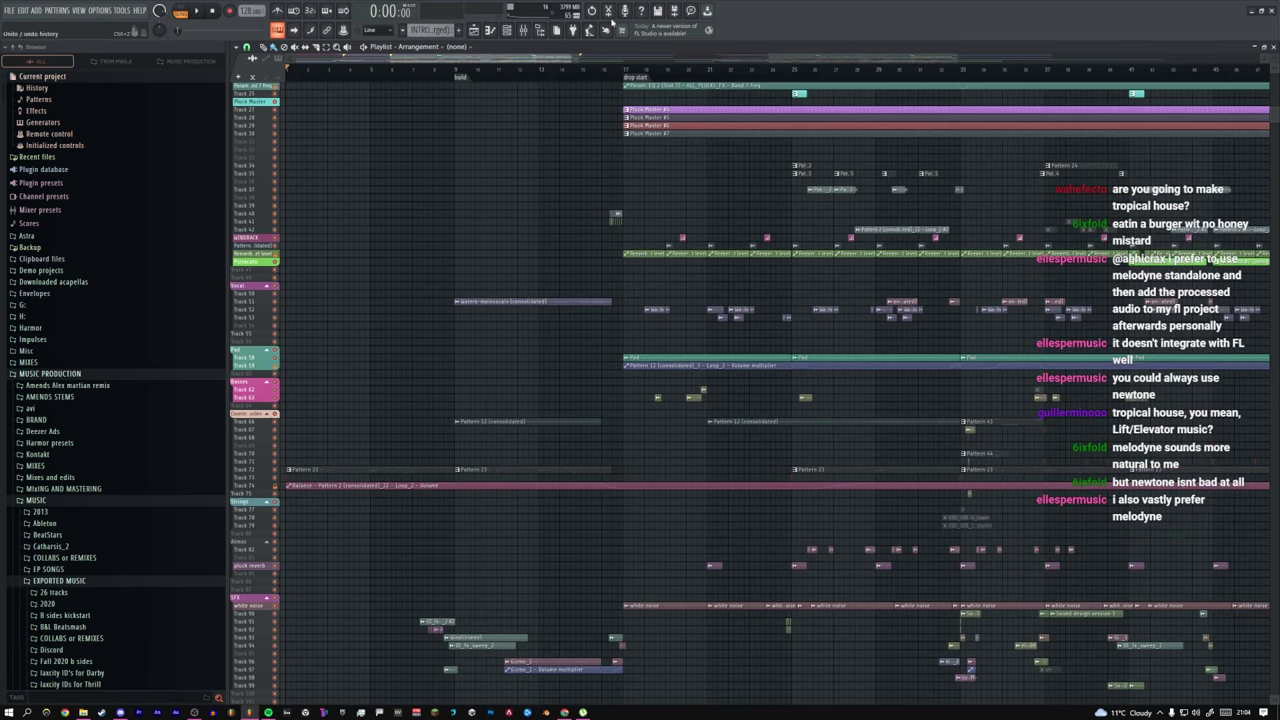
Step: Play the build section and examine its tracks from the plucks down to the drums
{"action": "left_click_drag", "start_coordinate": [1274, 60], "coordinate": [1274, 84]}
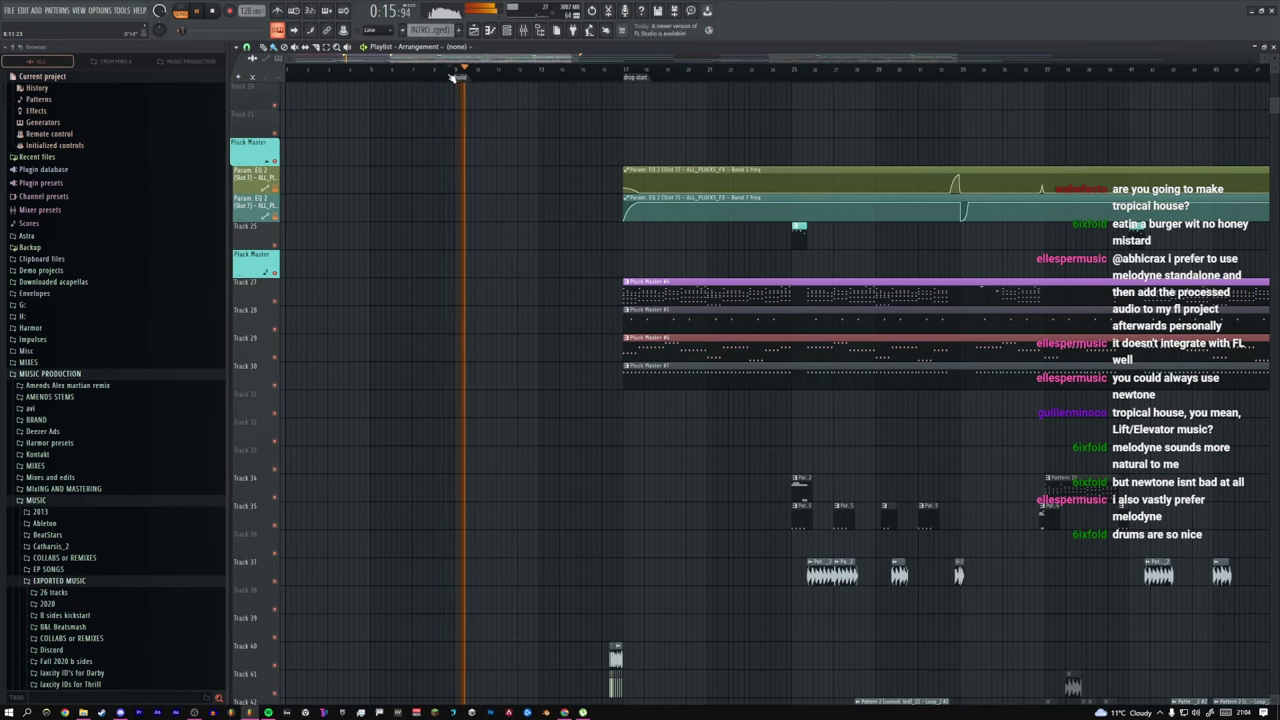
{"action": "scroll", "coordinate": [504, 133], "scroll_direction": "down", "scroll_amount": 15}
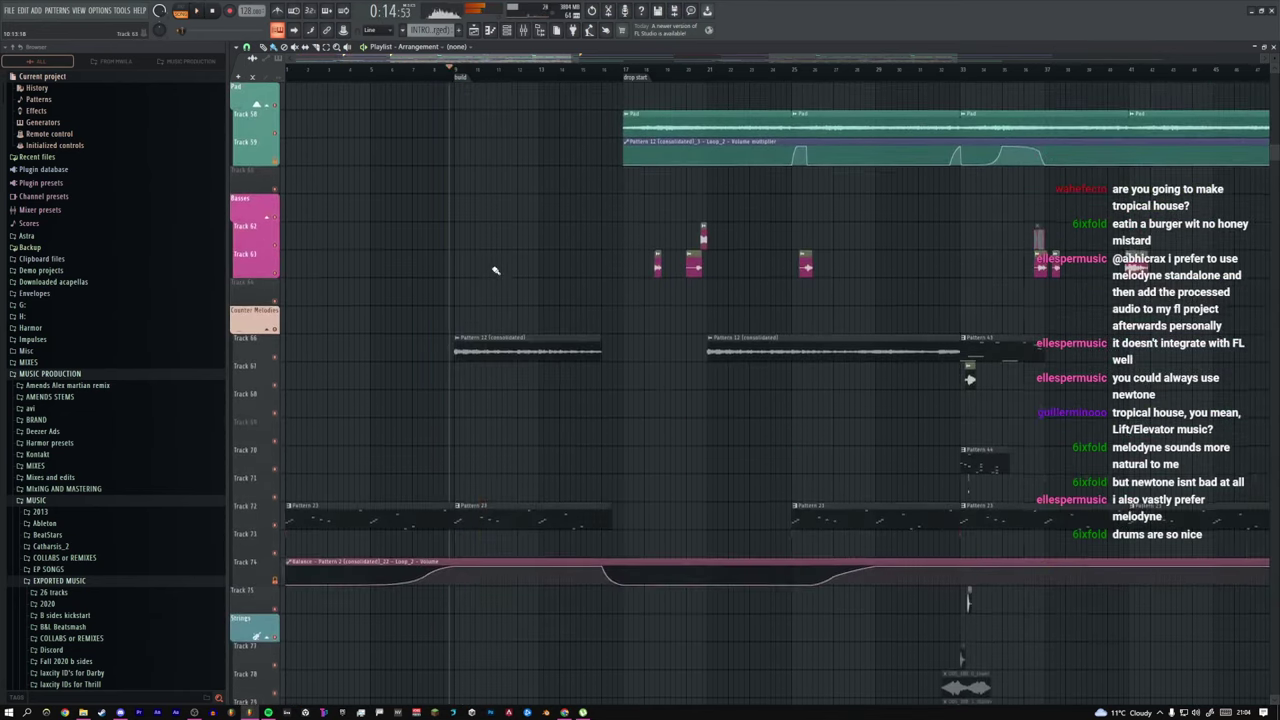
{"action": "scroll", "coordinate": [499, 282], "scroll_direction": "down", "scroll_amount": 12}
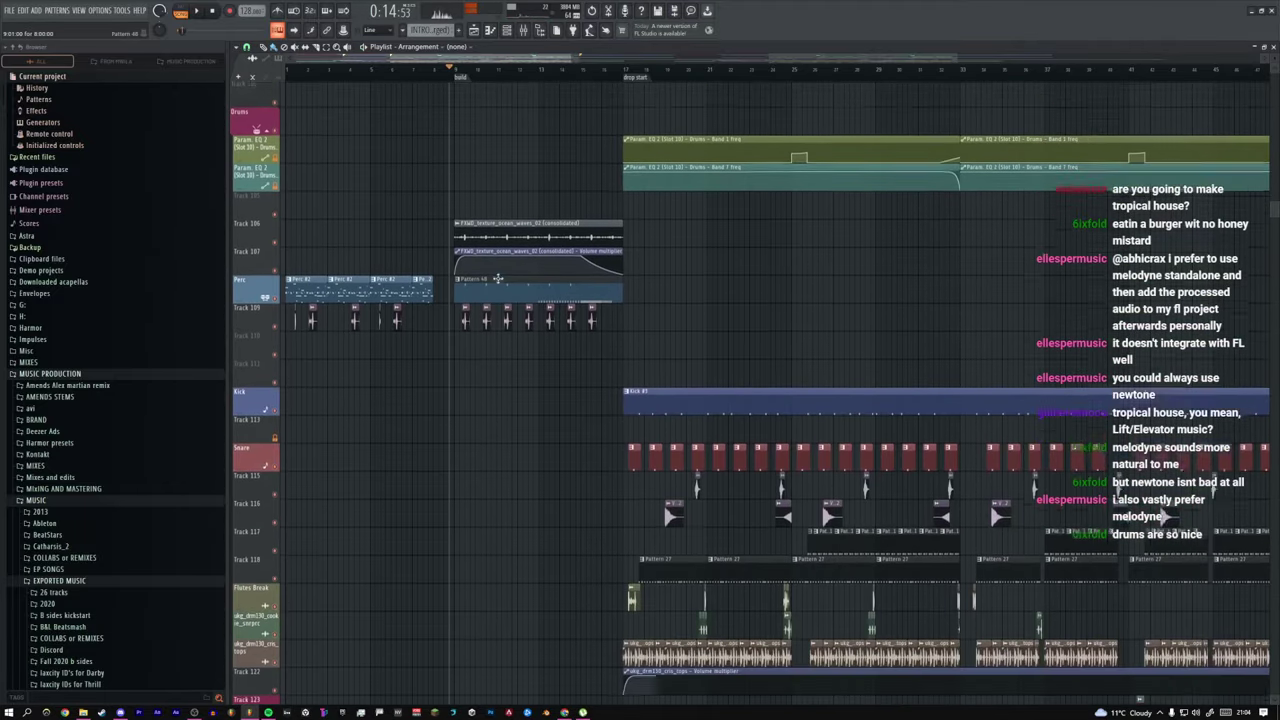
{"action": "scroll", "coordinate": [504, 284], "scroll_direction": "down", "scroll_amount": 6}
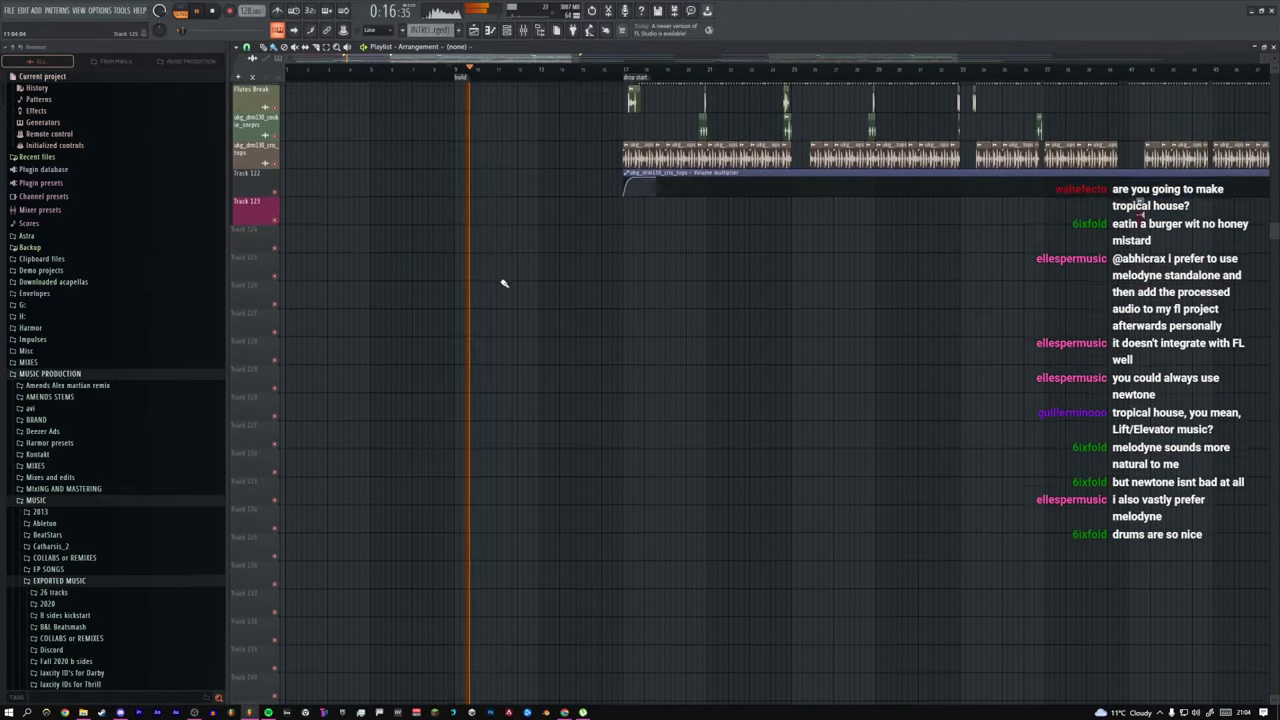
{"action": "scroll", "coordinate": [504, 284], "scroll_direction": "up", "scroll_amount": 5}
{"action": "scroll", "coordinate": [507, 287], "scroll_direction": "up", "scroll_amount": 2}
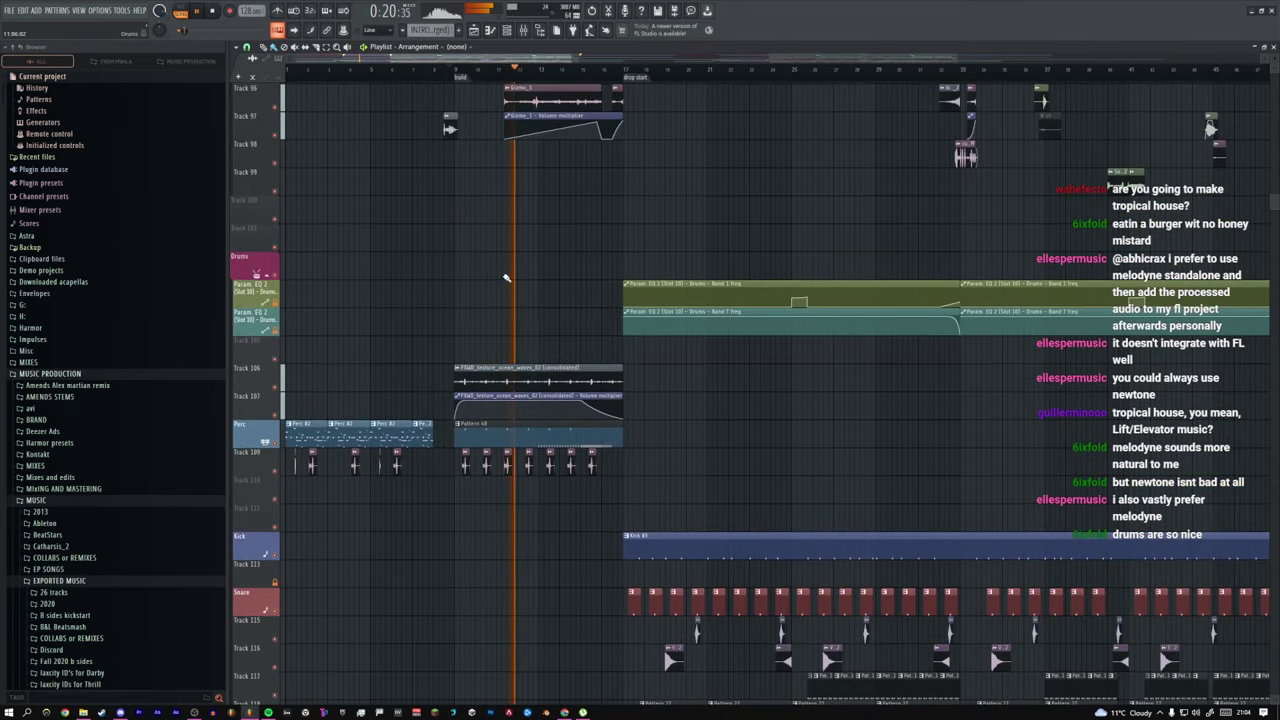
Step: Stop playback, place the playhead at the drop start and examine the Pluck Master patterns up close
{"action": "right_click", "coordinate": [628, 277], "text": "ctrl"}
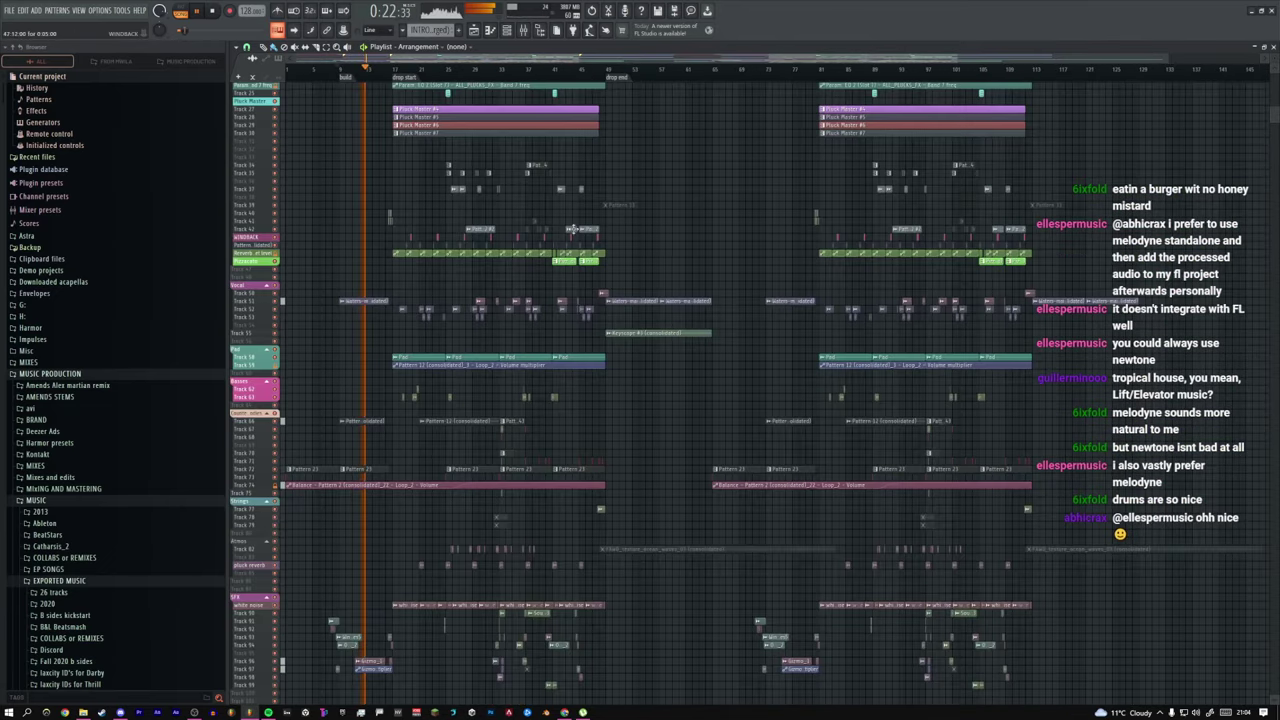
{"action": "left_click_drag", "start_coordinate": [648, 277], "coordinate": [344, 97]}
{"action": "left_click_drag", "start_coordinate": [549, 112], "coordinate": [808, 126]}
{"action": "key", "text": "space"}
{"action": "left_click", "coordinate": [669, 74]}
{"action": "left_click_drag", "start_coordinate": [414, 63], "coordinate": [533, 59]}
{"action": "left_click_drag", "start_coordinate": [654, 59], "coordinate": [514, 129]}
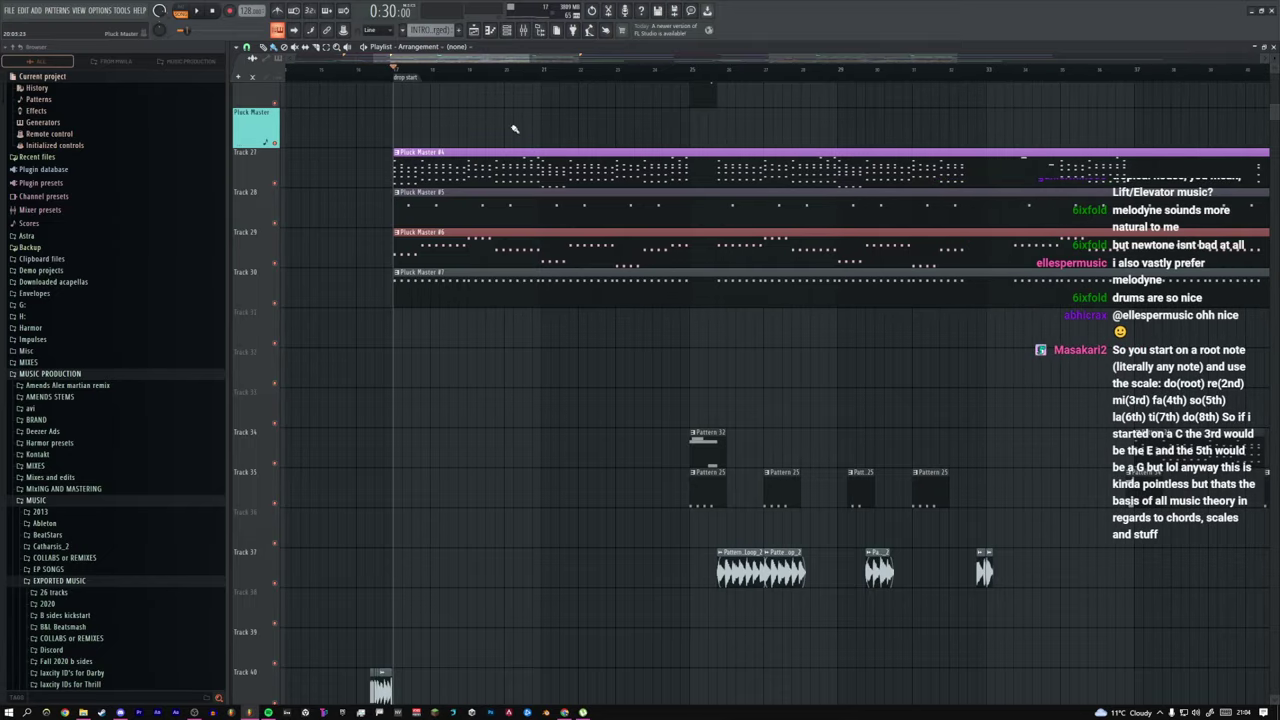
Step: Inspect the Pluck Master layer channel's settings, audition the start of the drop and close the channel window
{"action": "left_click", "coordinate": [508, 32]}
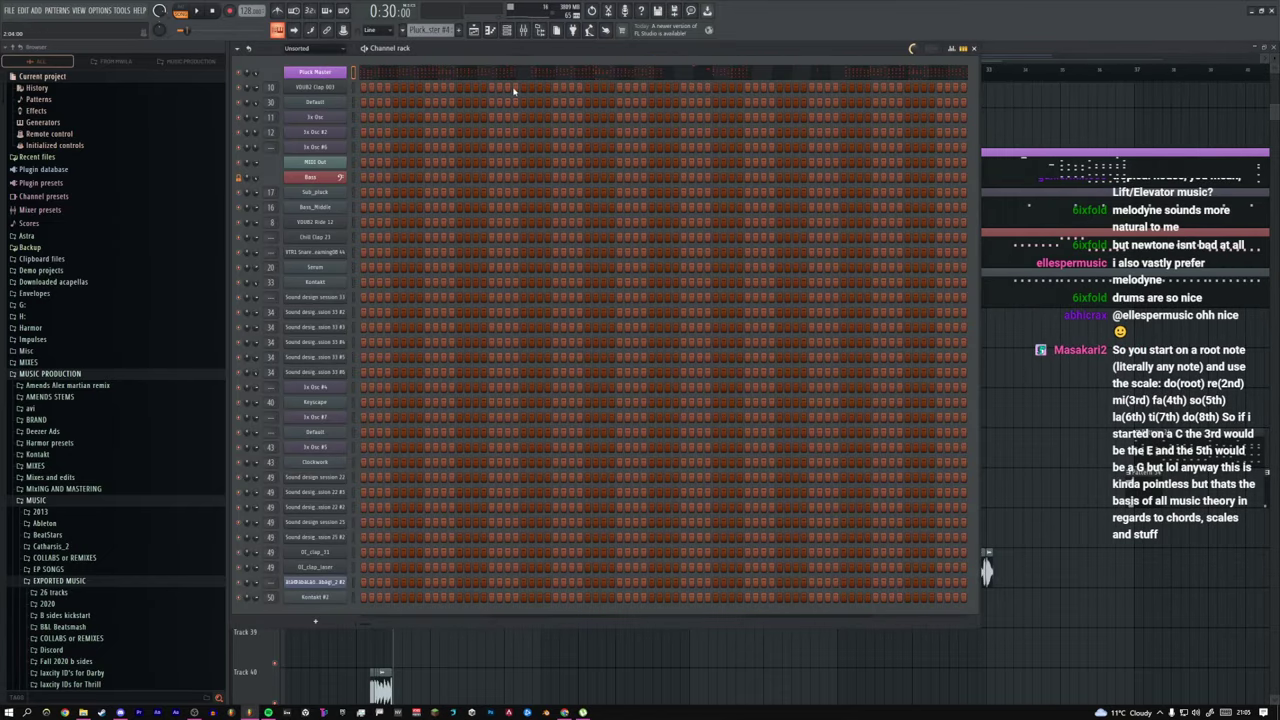
{"action": "left_click", "coordinate": [344, 73]}
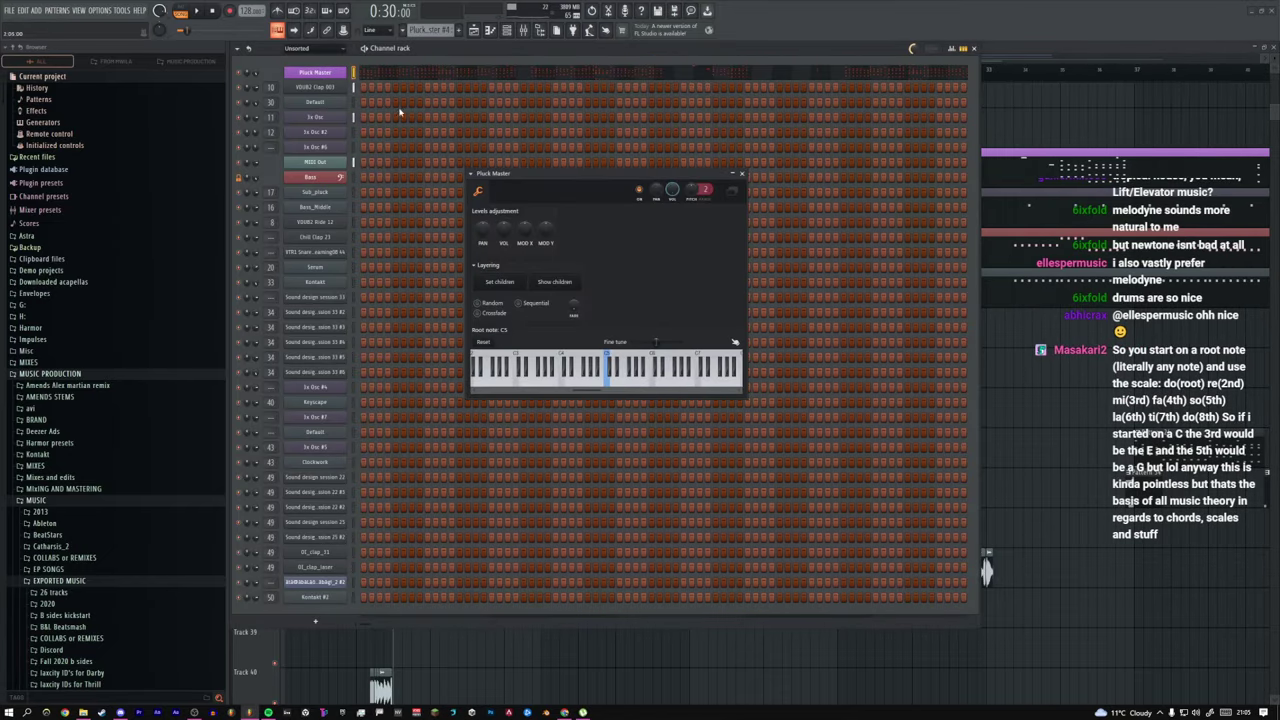
{"action": "right_click", "coordinate": [1013, 98]}
{"action": "left_click", "coordinate": [412, 71]}
{"action": "key", "text": "space"}
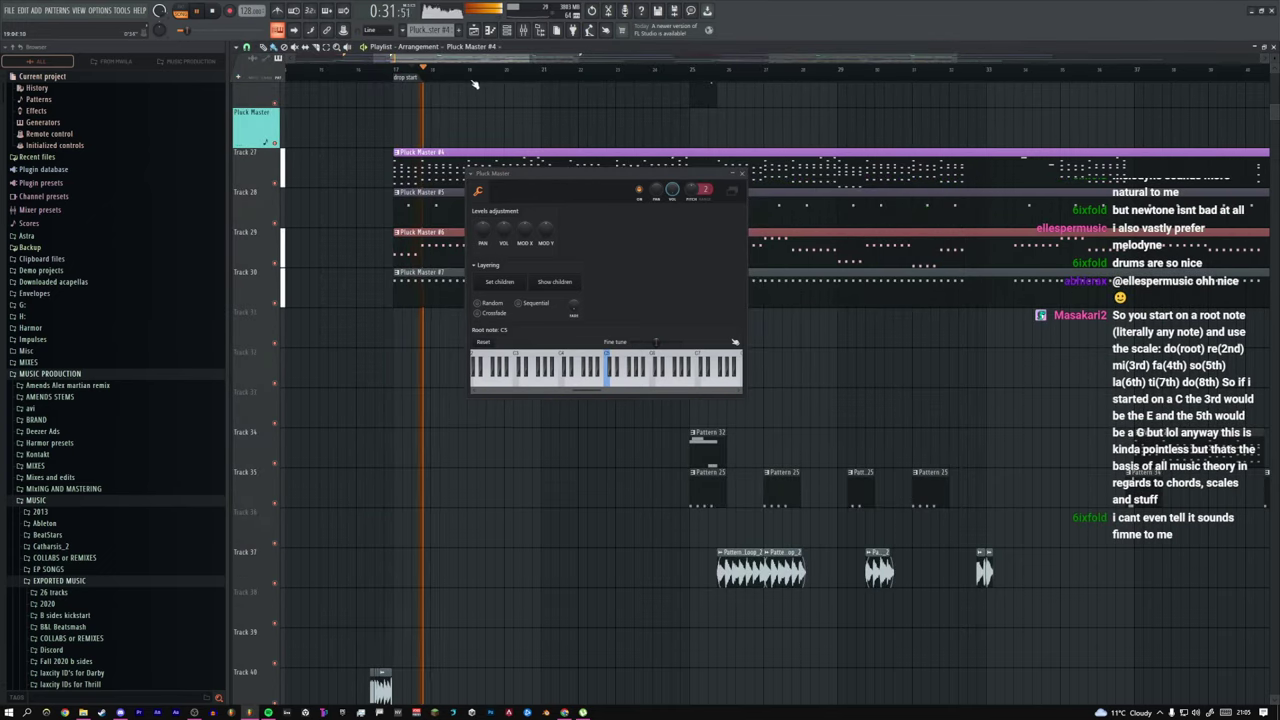
{"action": "left_click", "coordinate": [741, 174]}
{"action": "key", "text": "space"}
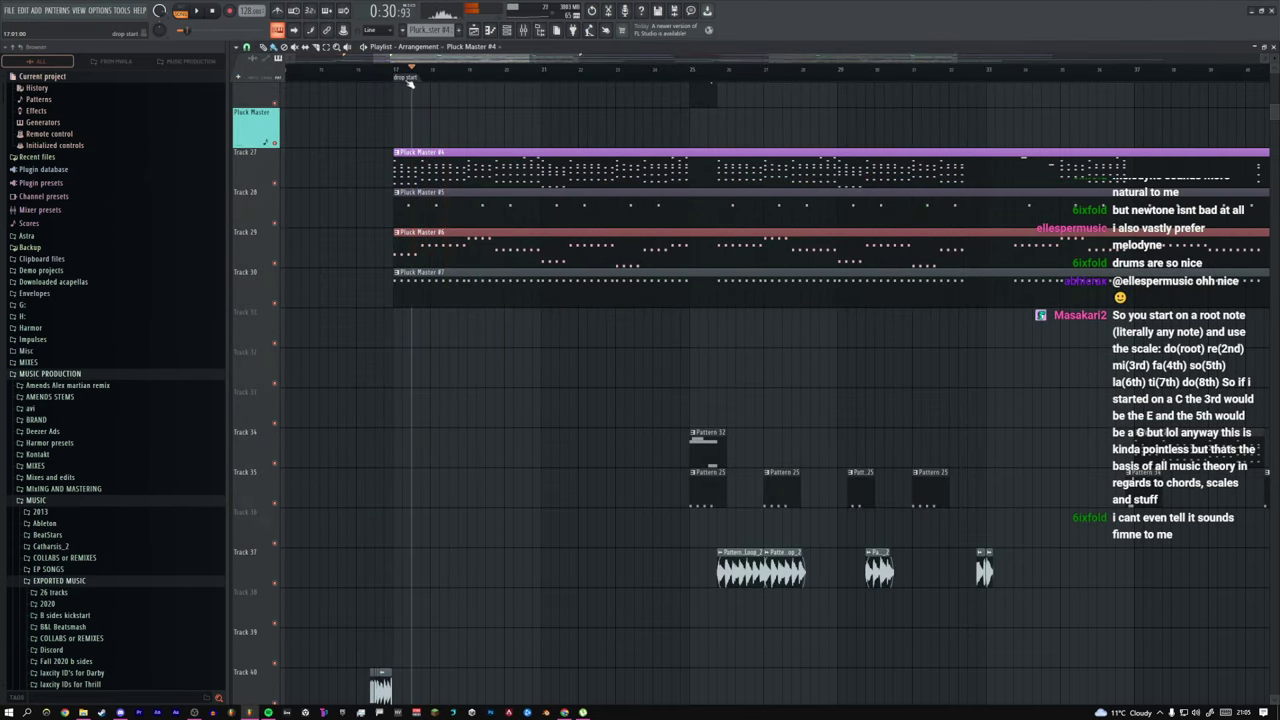
Step: Play the drop from its start and examine the windback, reverb automation, vocal, pad and bass tracks
{"action": "left_click", "coordinate": [396, 72]}
{"action": "key", "text": "space"}
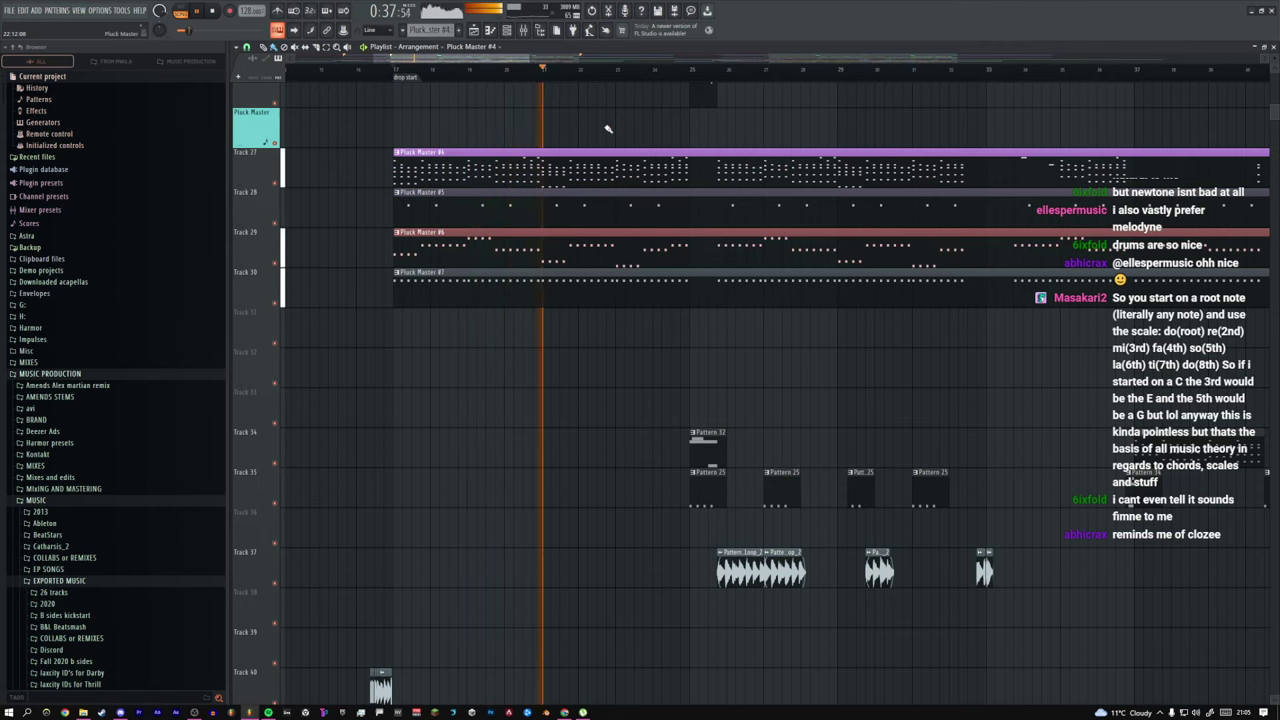
{"action": "scroll", "coordinate": [639, 313], "scroll_direction": "down", "scroll_amount": 6}
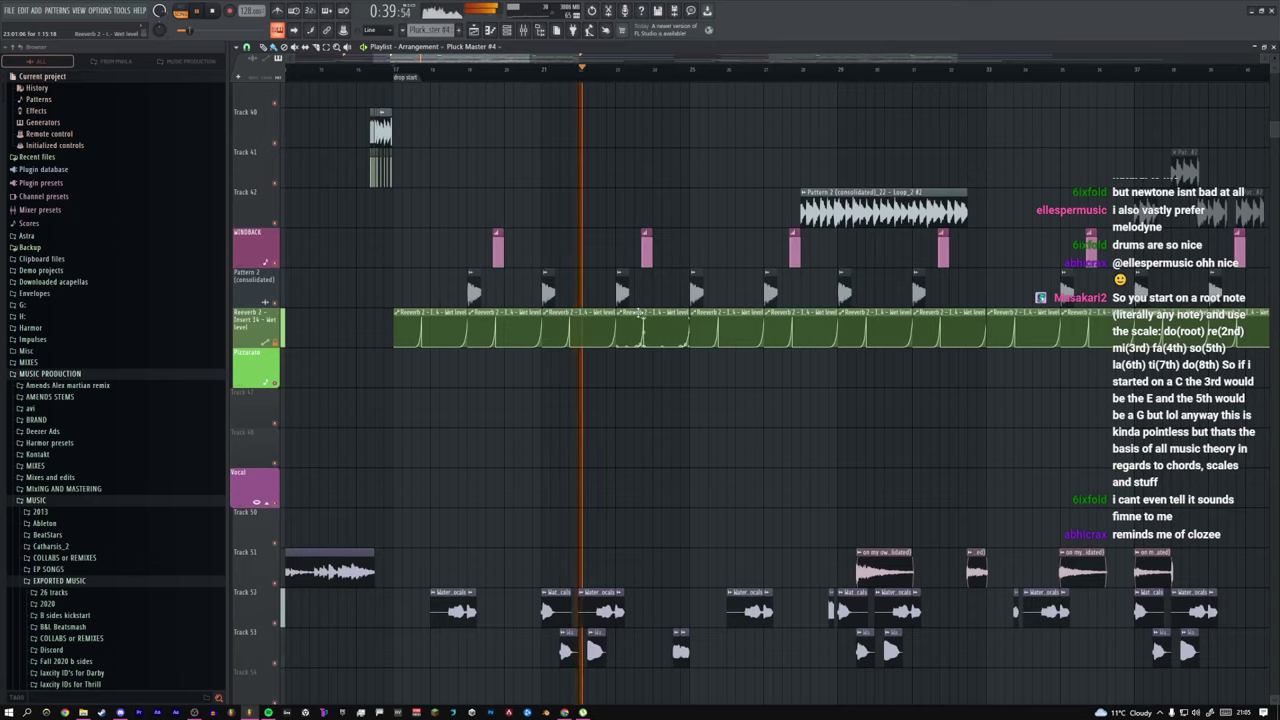
{"action": "scroll", "coordinate": [640, 313], "scroll_direction": "down", "scroll_amount": 7}
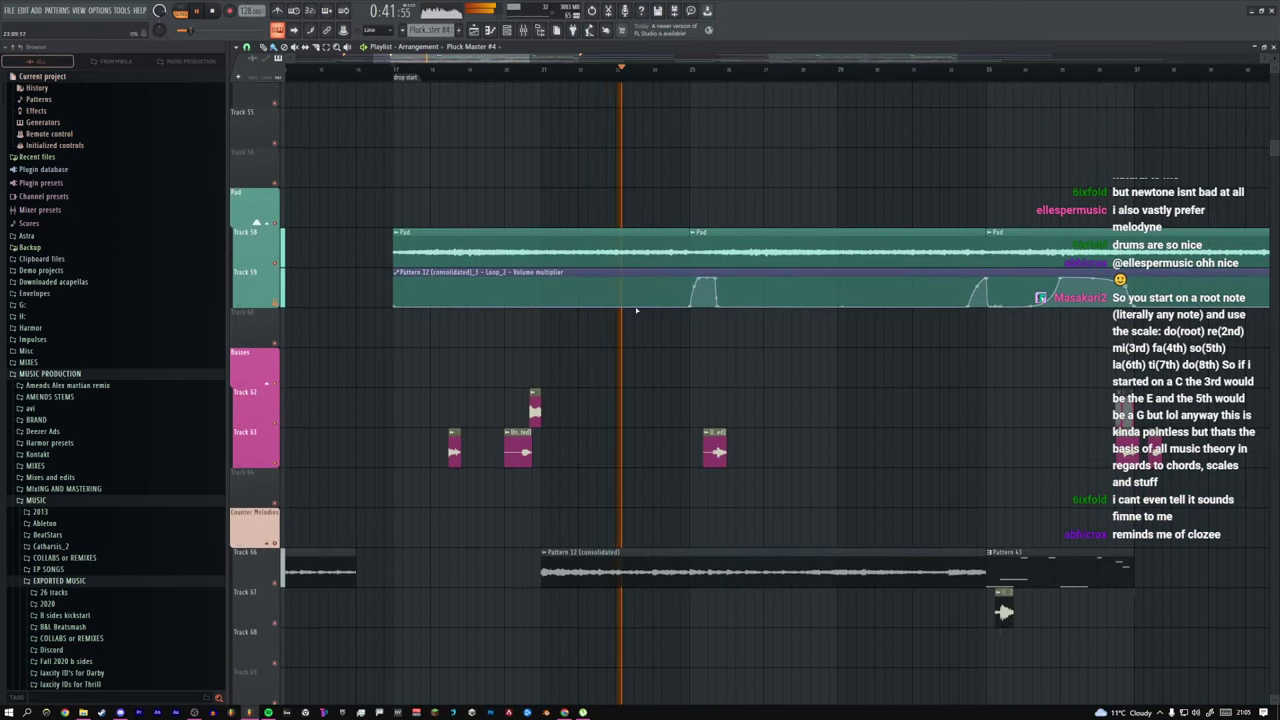
{"action": "scroll", "coordinate": [637, 312], "scroll_direction": "up", "scroll_amount": 8}
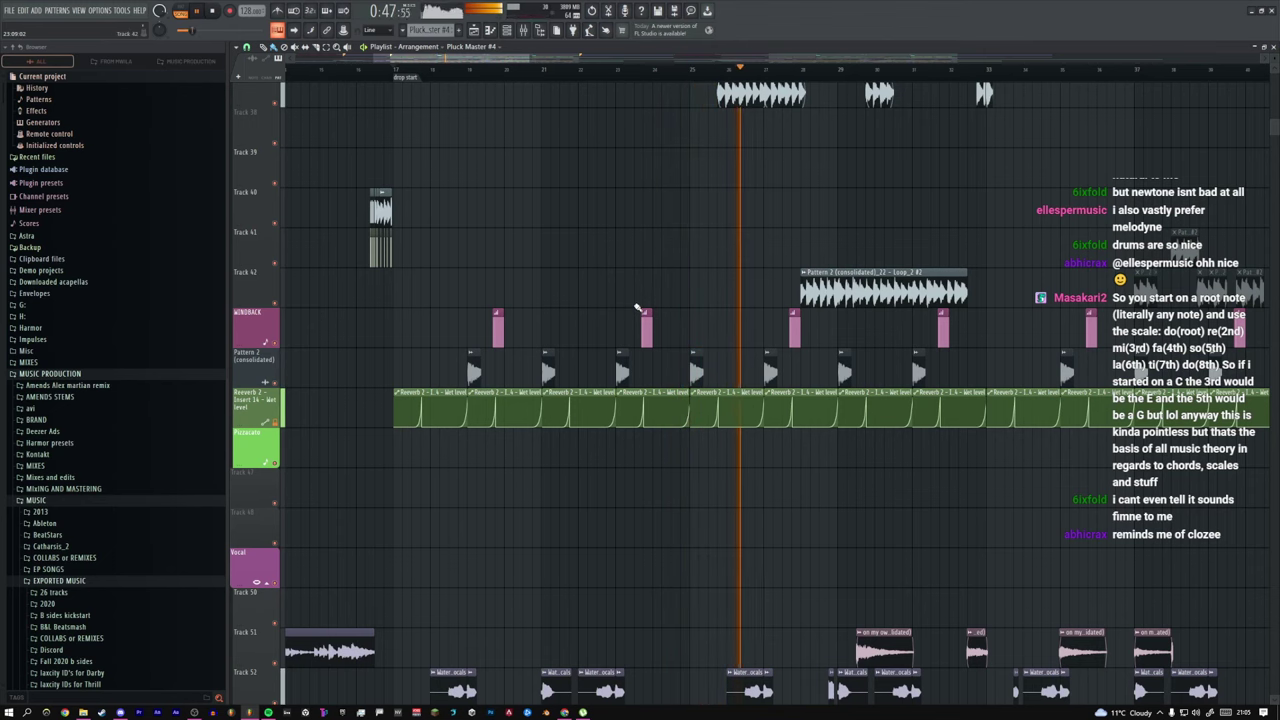
{"action": "scroll", "coordinate": [637, 307], "scroll_direction": "up", "scroll_amount": 4}
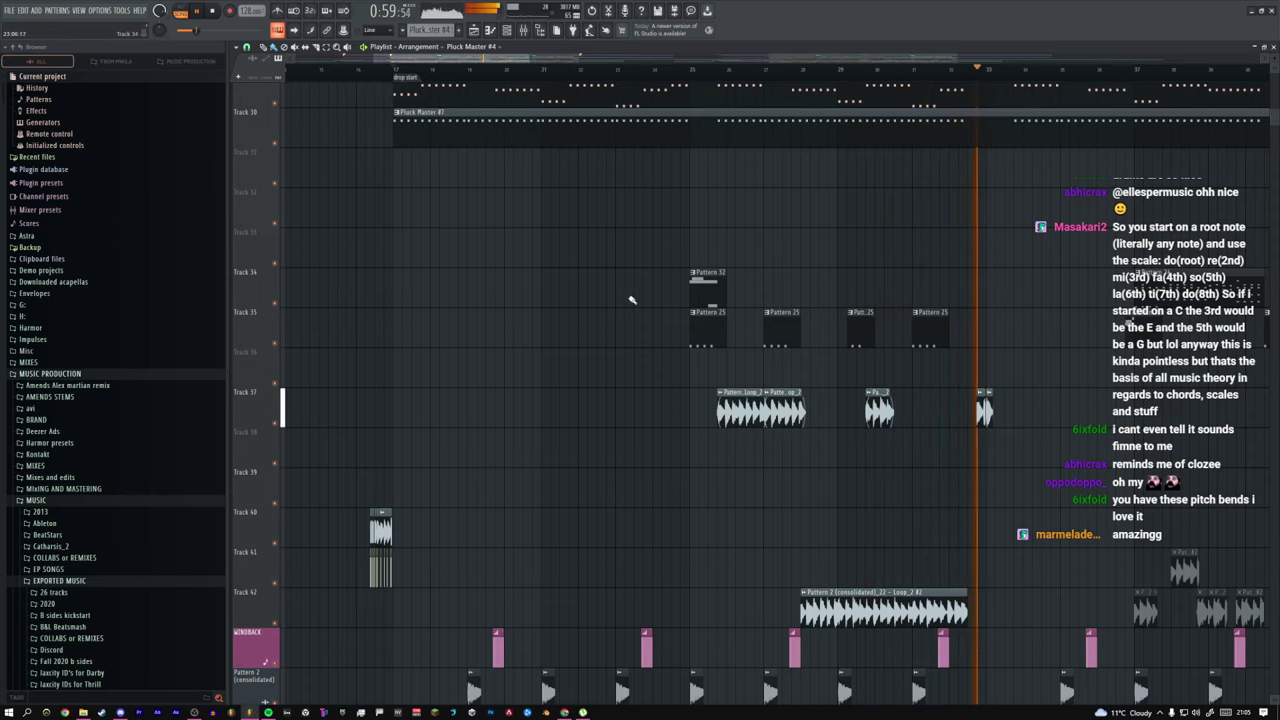
Step: Replay the short Track 37 audio clips just before bar 33 and stop playback
{"action": "key", "text": "space"}
{"action": "left_click", "coordinate": [978, 70]}
{"action": "key", "text": "space"}
{"action": "key", "text": "space"}
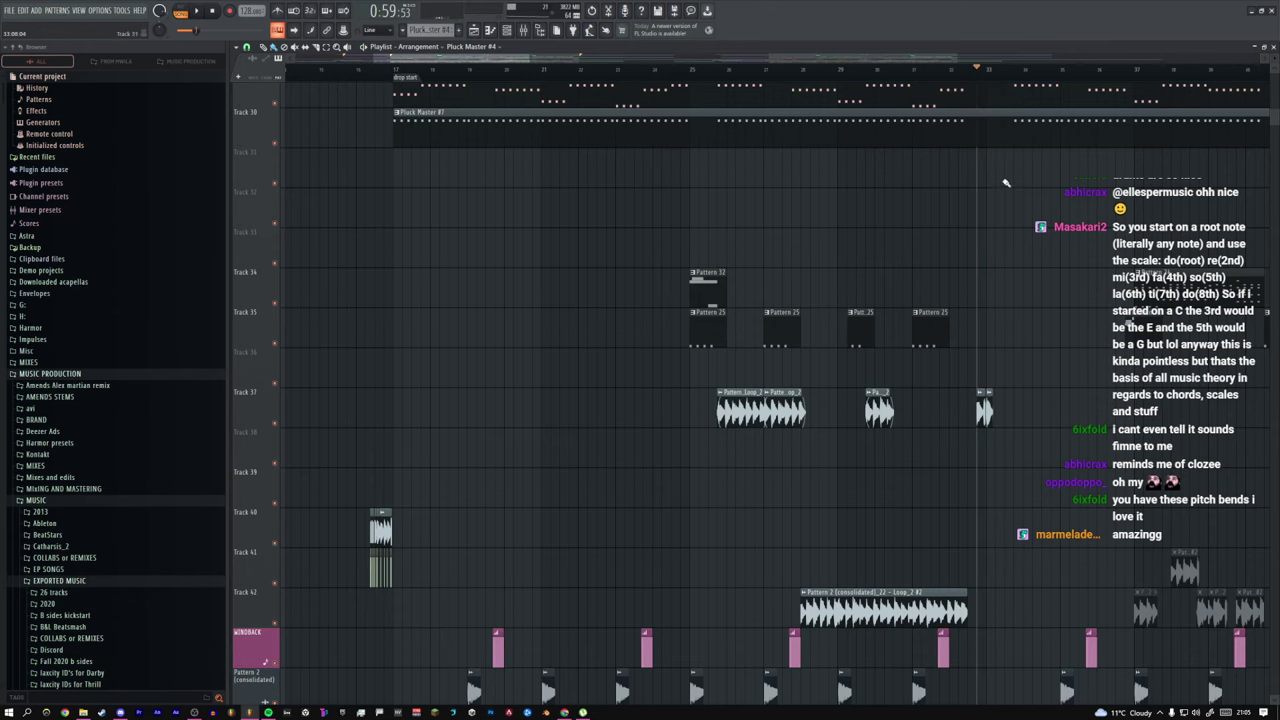
Step: Open the sampler settings of the Antisocial RawCut30 clip near bar 33 and move the window over the playlist
{"action": "middle_click", "coordinate": [1004, 181]}
{"action": "left_click", "coordinate": [1012, 187]}
{"action": "right_click", "coordinate": [999, 183], "text": "ctrl"}
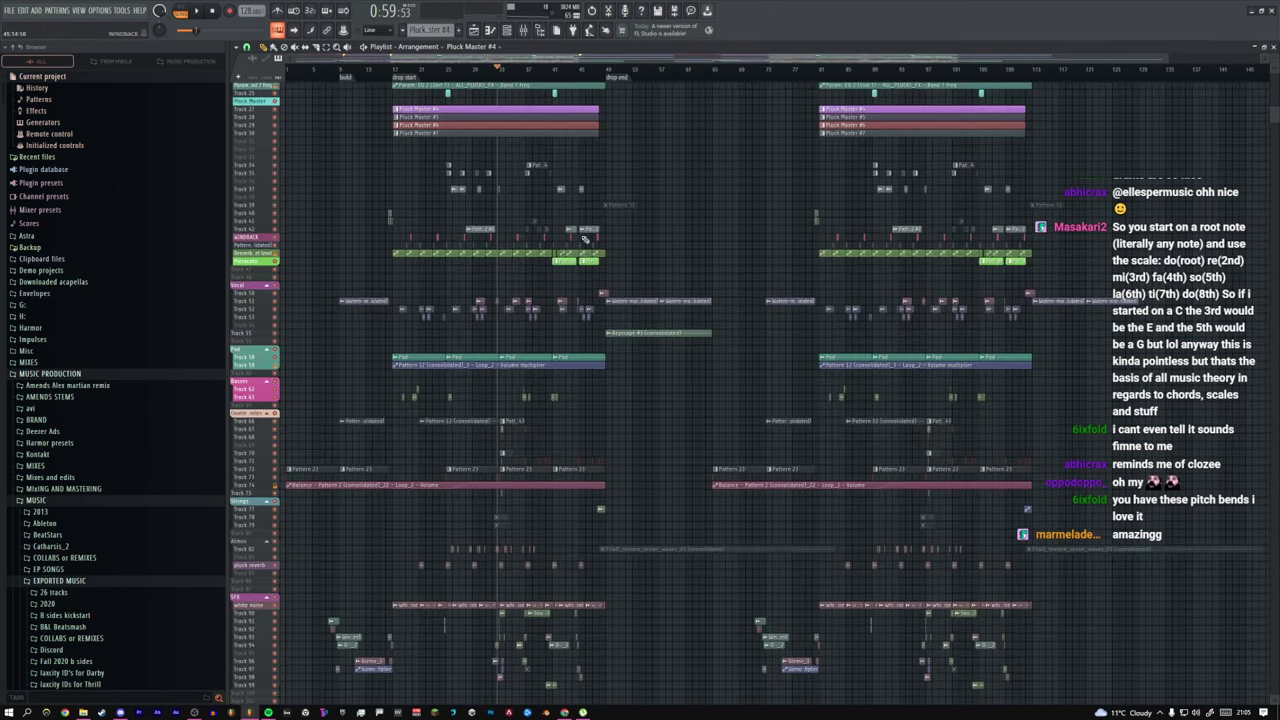
{"action": "left_click_drag", "start_coordinate": [461, 211], "coordinate": [568, 322]}
{"action": "right_click", "coordinate": [682, 363], "text": "ctrl"}
{"action": "left_click_drag", "start_coordinate": [425, 306], "coordinate": [602, 521]}
{"action": "left_click_drag", "start_coordinate": [669, 455], "coordinate": [845, 475]}
{"action": "scroll", "coordinate": [747, 557], "scroll_direction": "down", "scroll_amount": 3}
{"action": "double_click", "coordinate": [704, 407]}
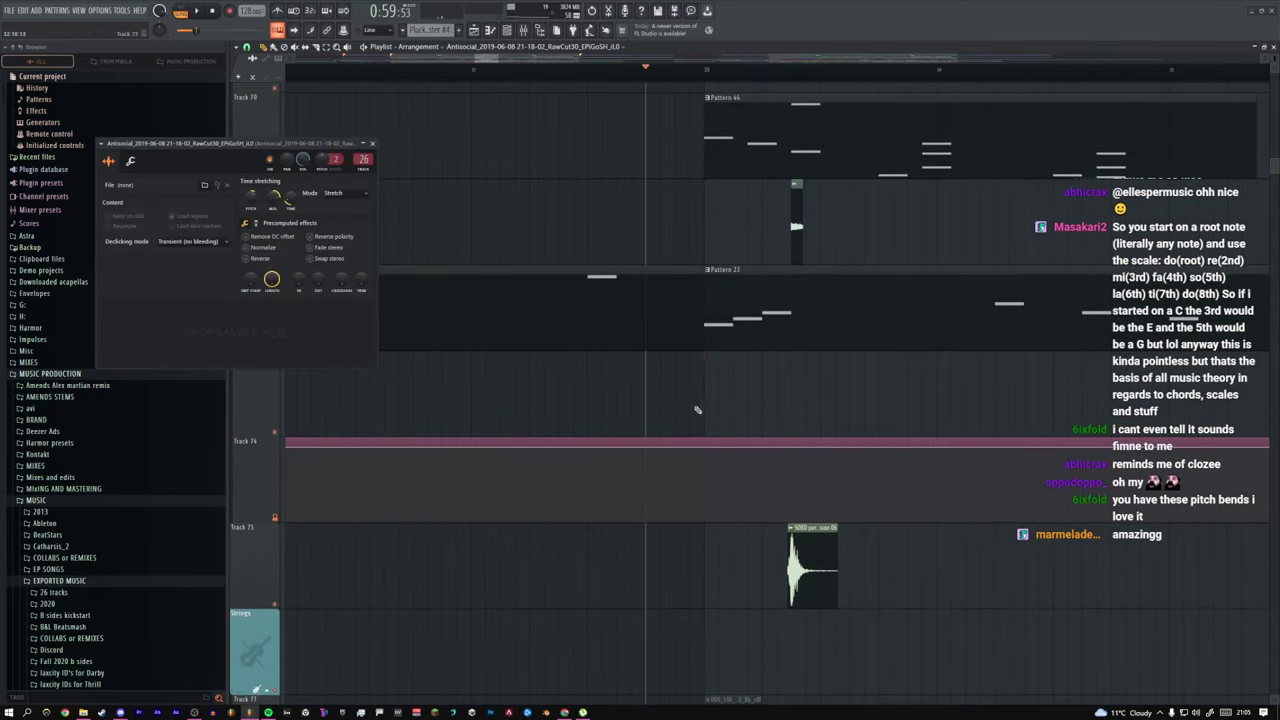
{"action": "left_click_drag", "start_coordinate": [176, 145], "coordinate": [474, 219]}
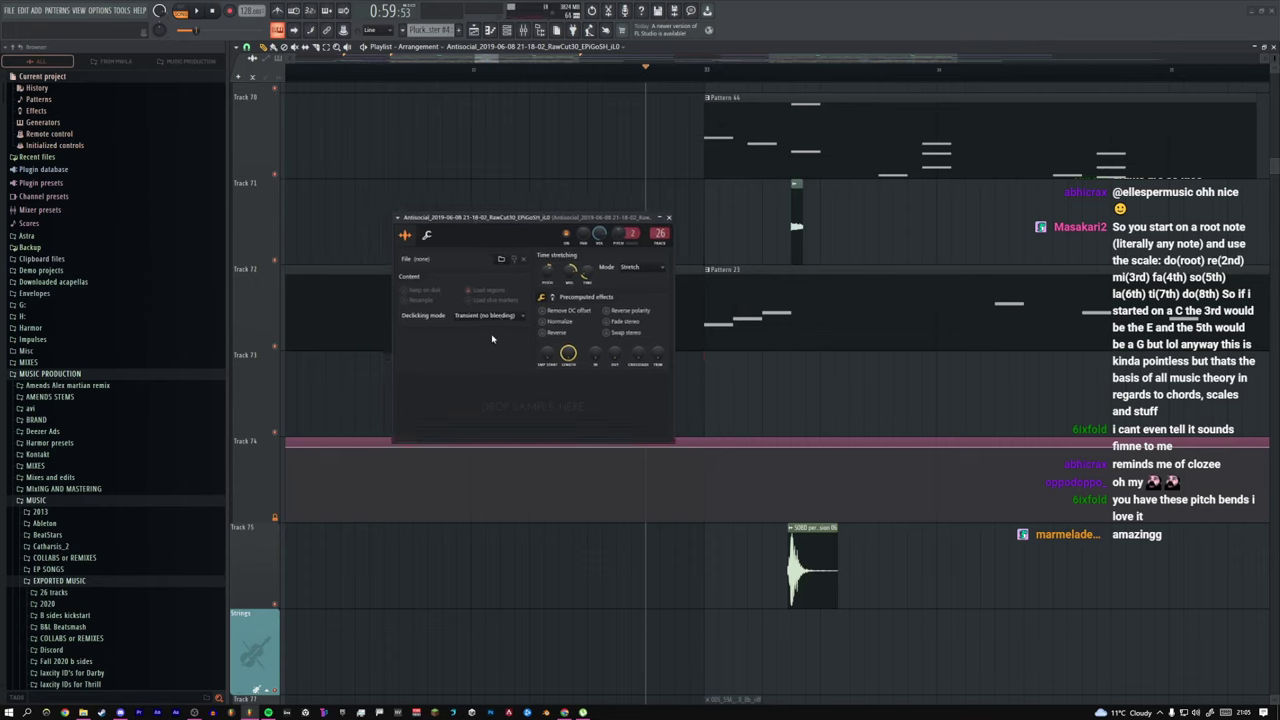
Step: Search the browser for antisocial
{"action": "left_click", "coordinate": [131, 692]}
{"action": "type", "text": "anti"}
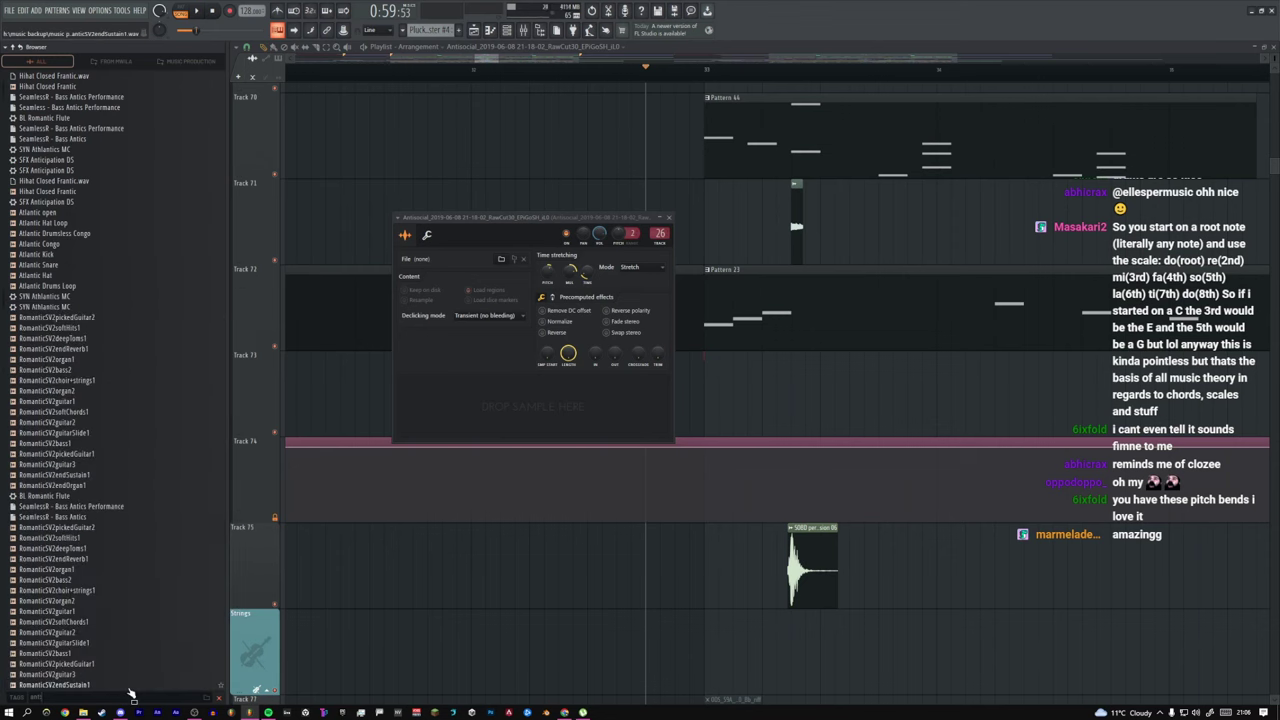
{"action": "type", "text": "s"}
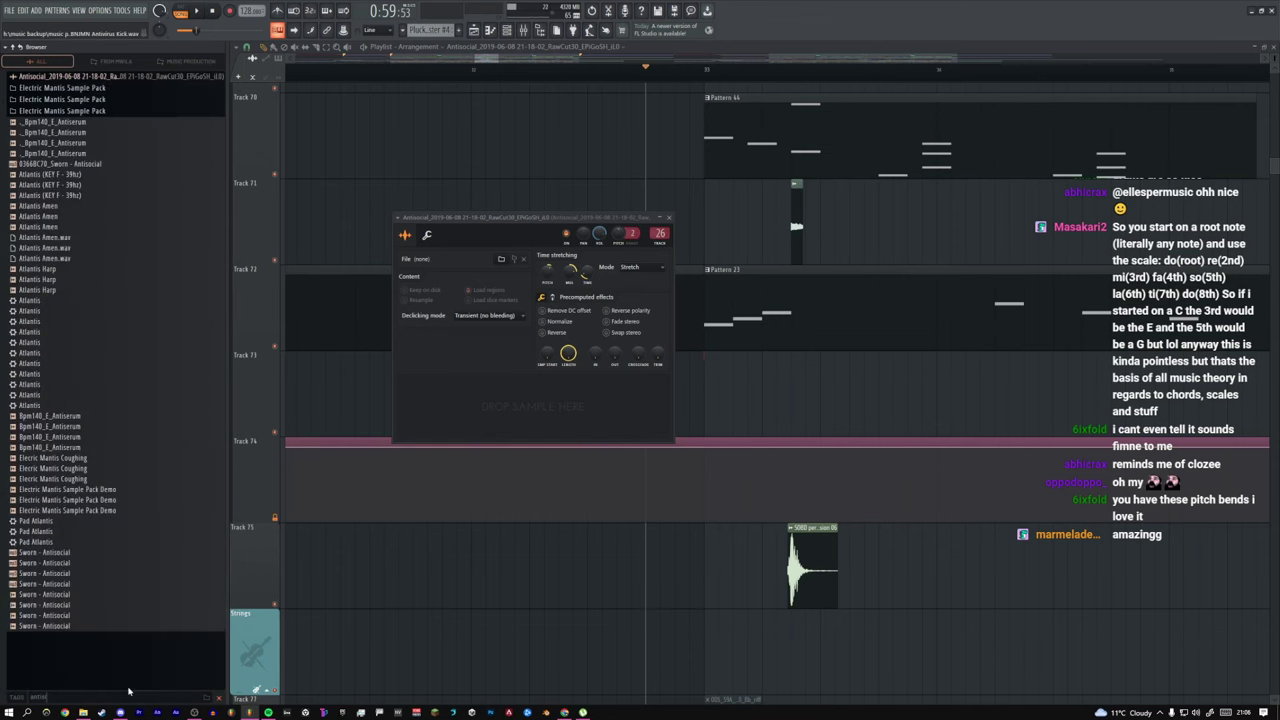
{"action": "type", "text": "isocial"}
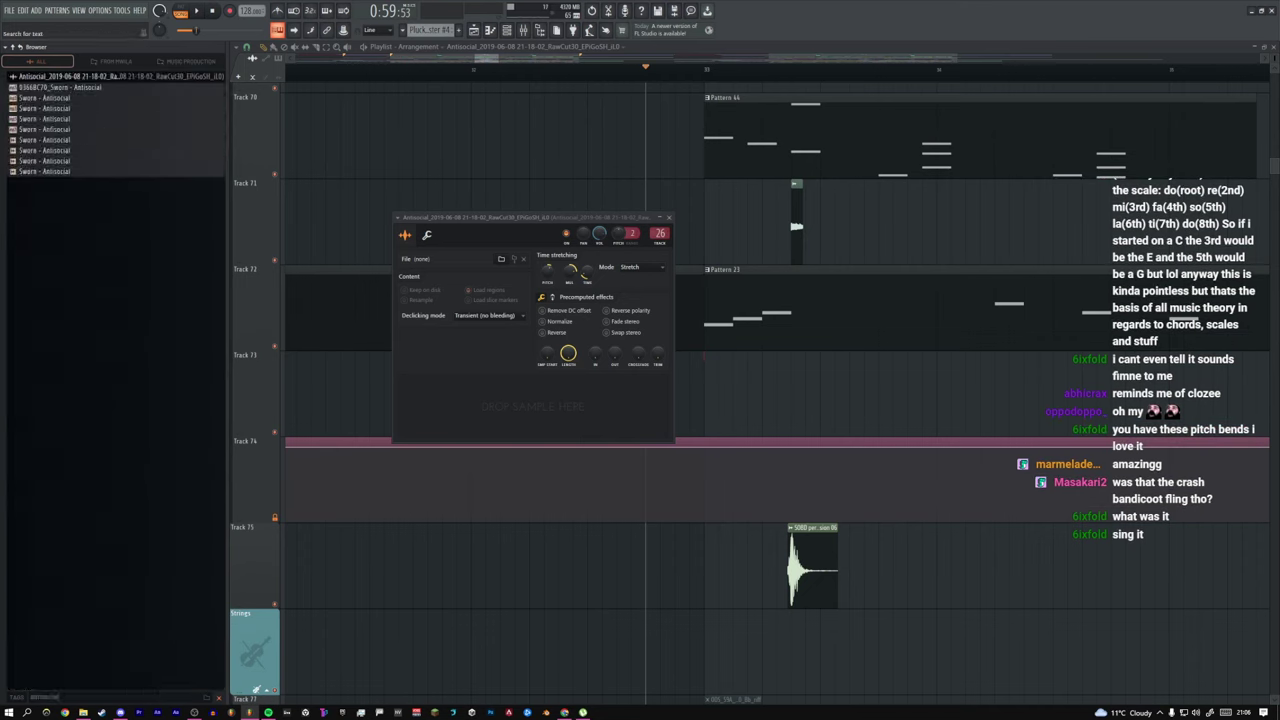
Step: Audition two of the Sworn - Antisocial files from the browser and close the RawCut30 clip's sampler window
{"action": "left_click", "coordinate": [89, 91]}
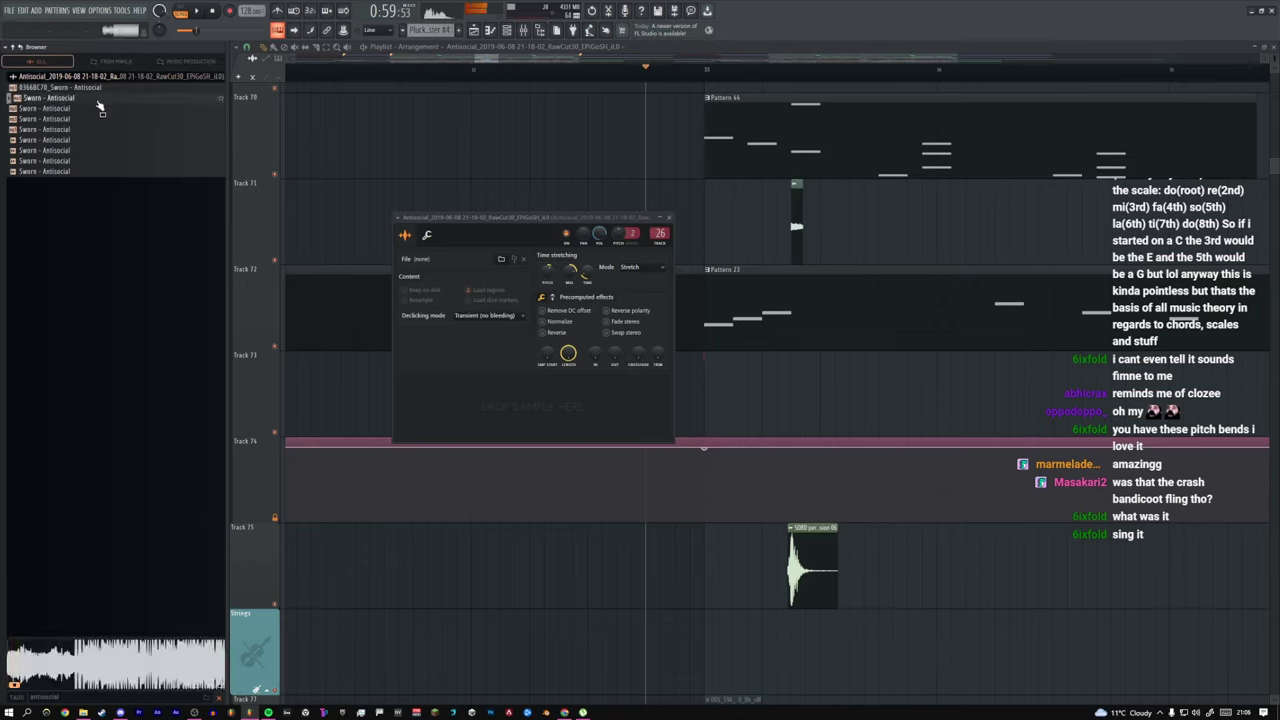
{"action": "left_click", "coordinate": [100, 107]}
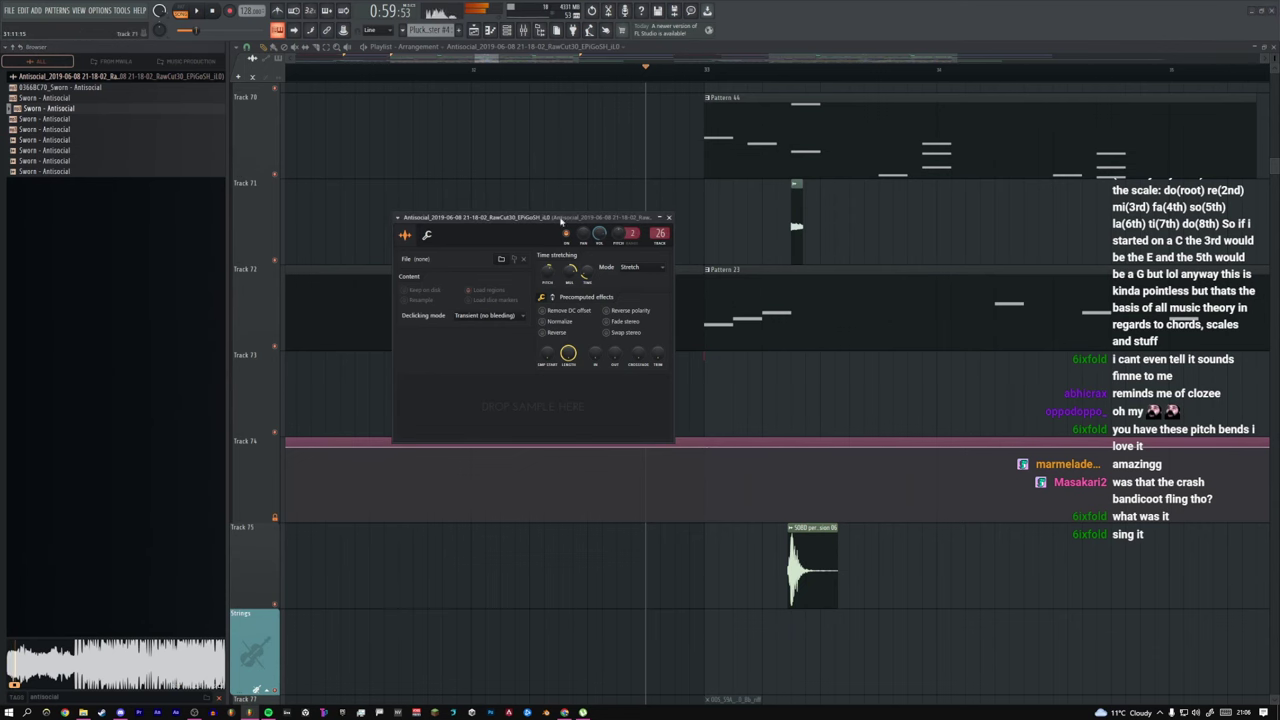
{"action": "left_click", "coordinate": [669, 217]}
{"action": "key", "text": "space"}
{"action": "key", "text": "space"}
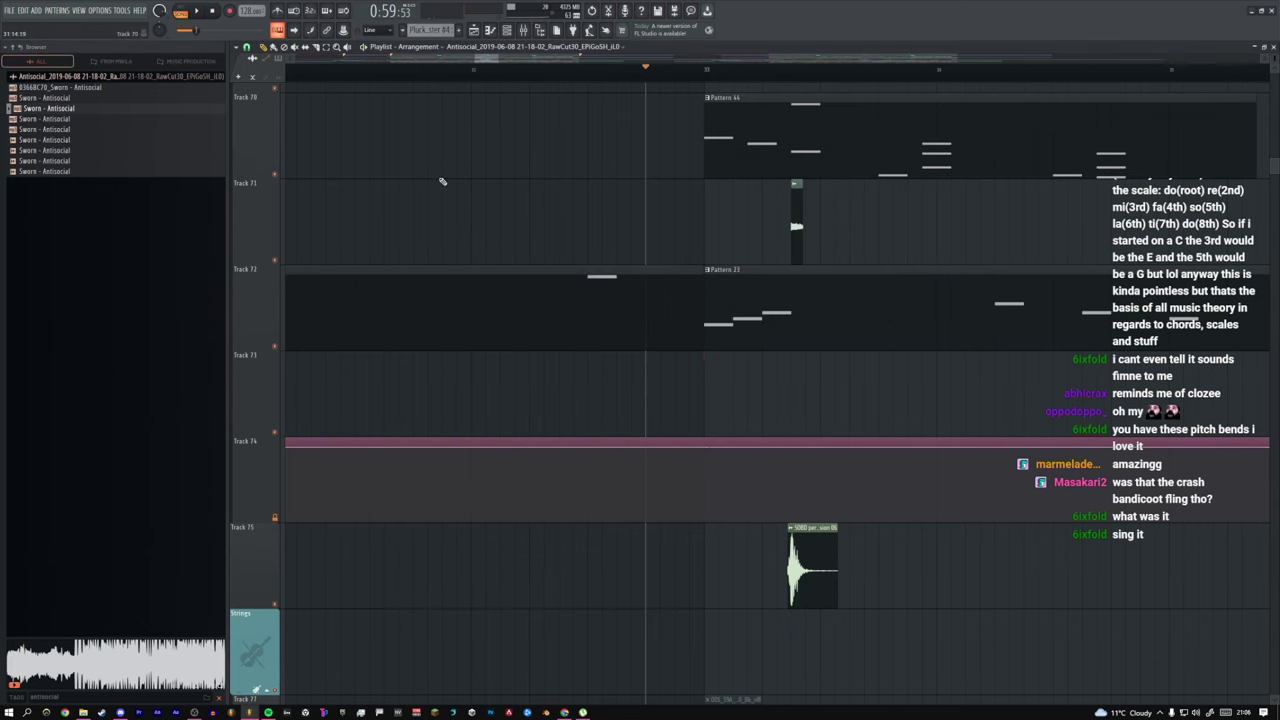
Step: View the Pluck Master #4 clip's notes and channel rack from the drop start, and return to the playlist
{"action": "right_click", "coordinate": [443, 178], "text": "ctrl"}
{"action": "left_click", "coordinate": [395, 77]}
{"action": "left_click_drag", "start_coordinate": [602, 184], "coordinate": [354, 84]}
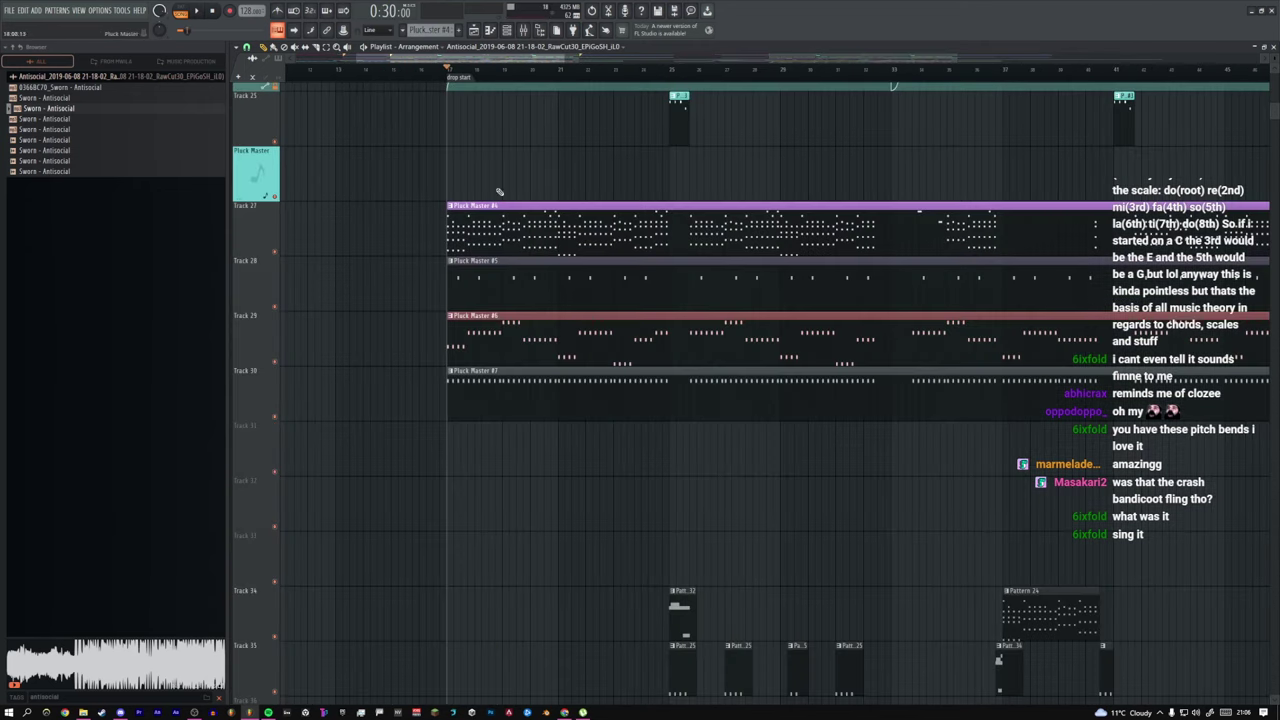
{"action": "double_click", "coordinate": [563, 234]}
{"action": "left_click", "coordinate": [508, 31]}
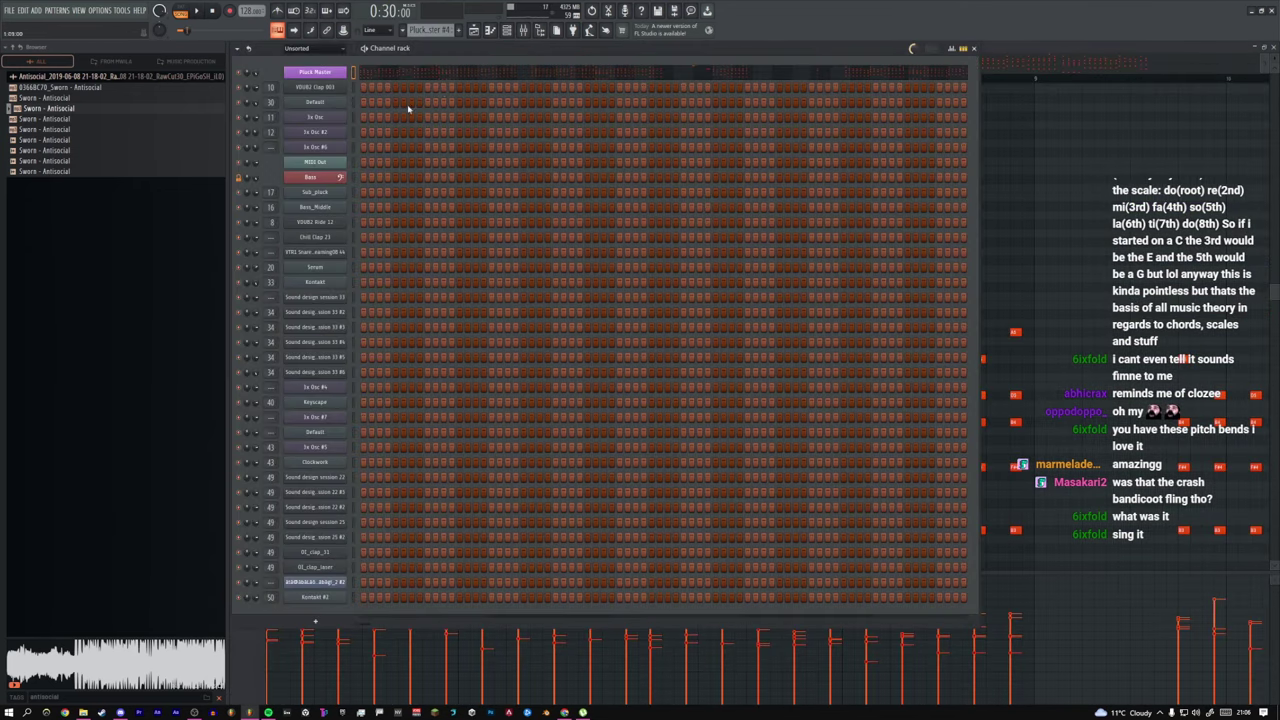
{"action": "left_click", "coordinate": [474, 32]}
{"action": "left_click", "coordinate": [545, 71]}
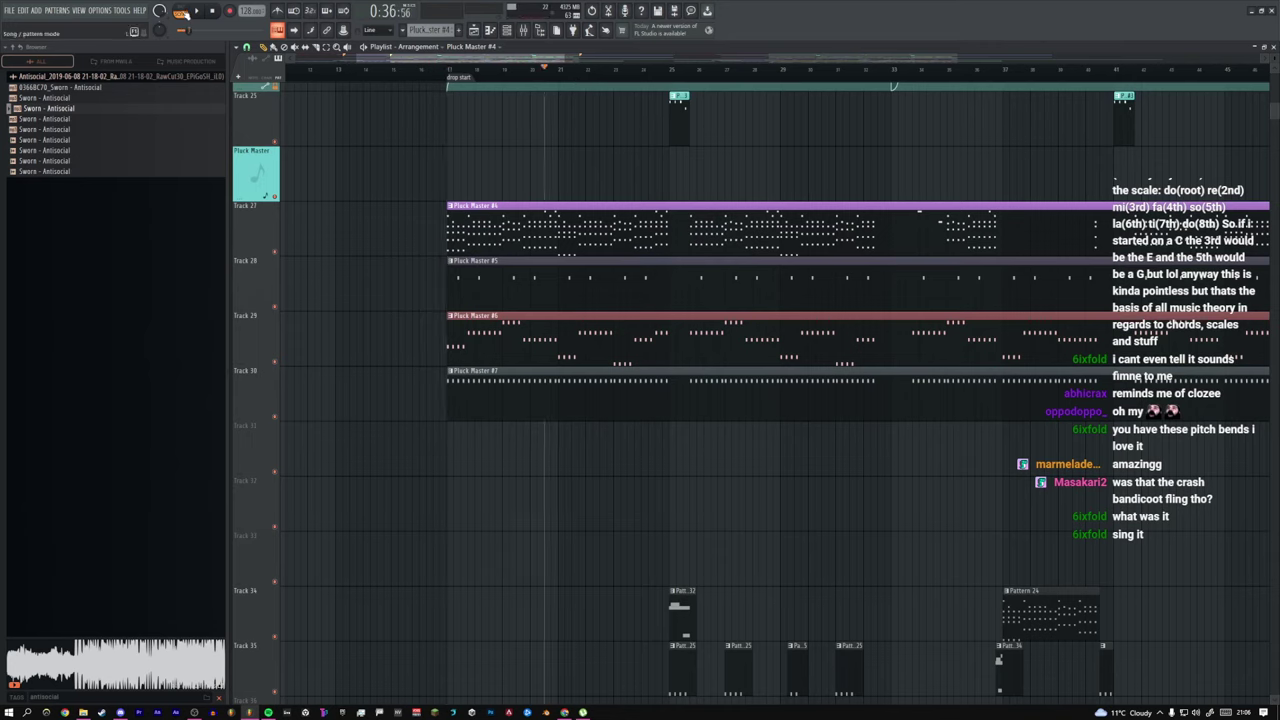
Step: Switch to pattern mode and inspect the Serum instrument used by the Pluck Master #7 pattern
{"action": "left_click", "coordinate": [182, 13]}
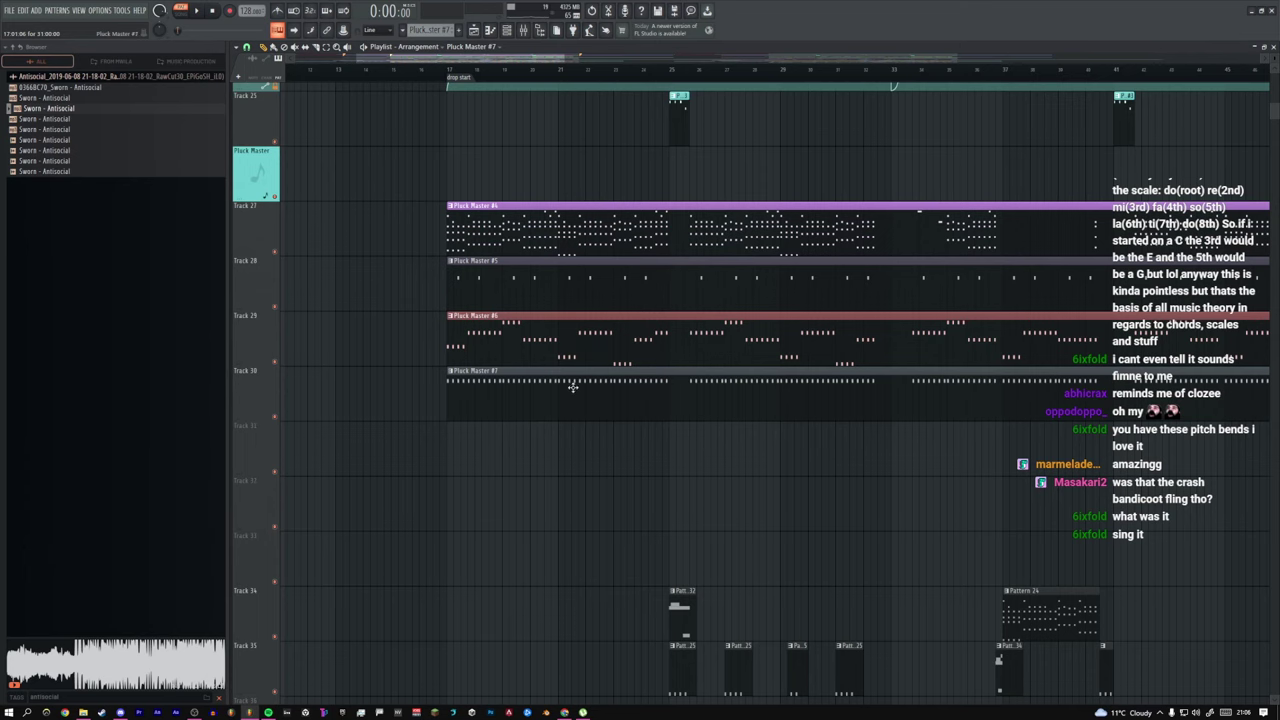
{"action": "left_click", "coordinate": [508, 31]}
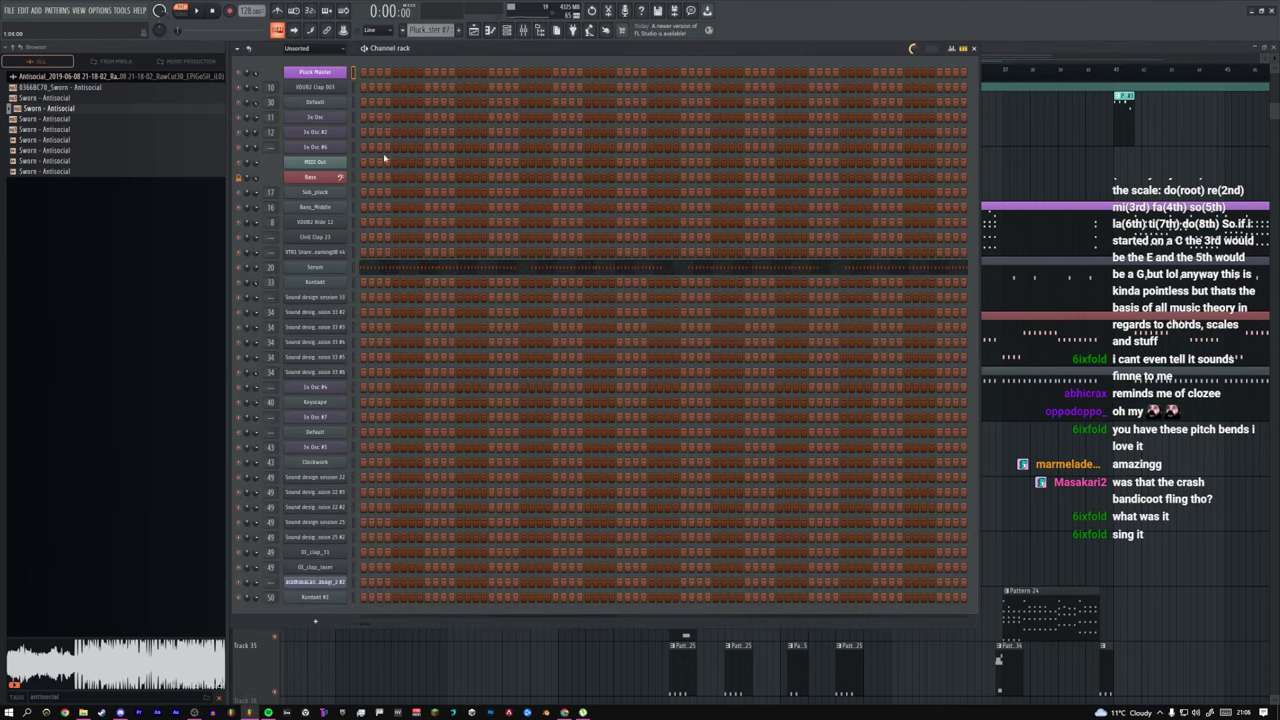
{"action": "left_click", "coordinate": [340, 267]}
{"action": "left_click_drag", "start_coordinate": [682, 135], "coordinate": [512, 160]}
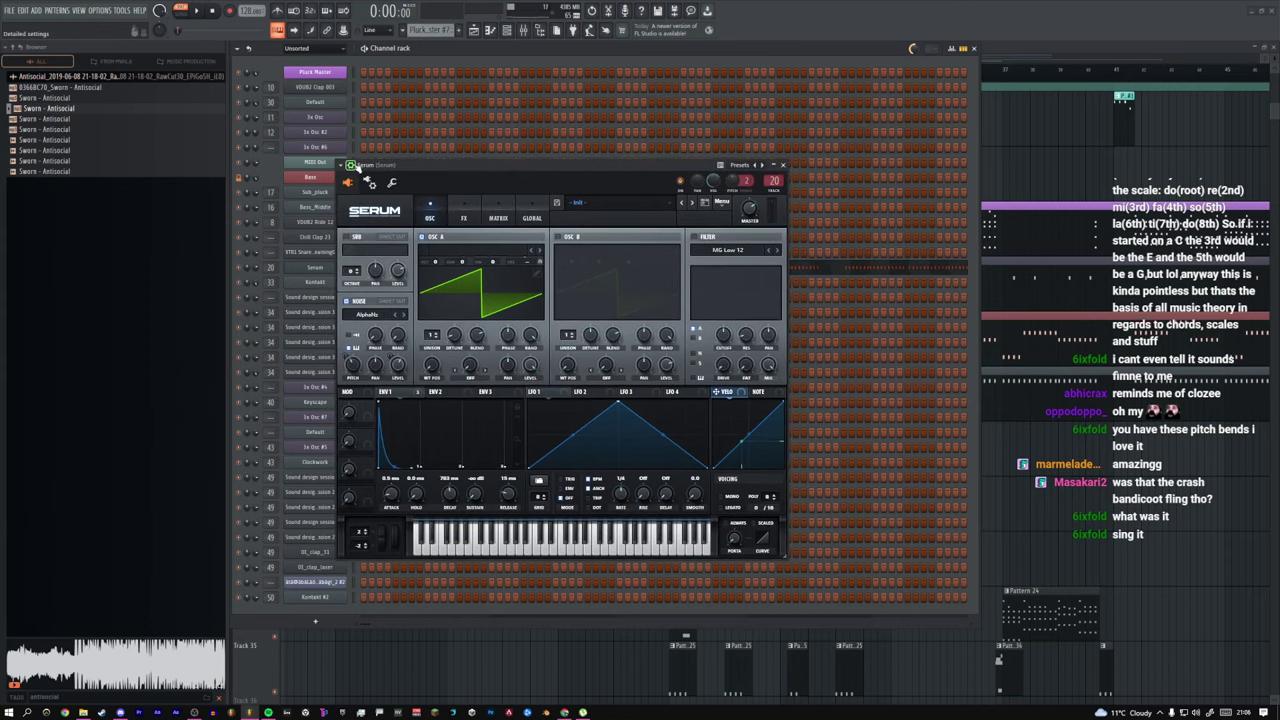
{"action": "left_click", "coordinate": [784, 165]}
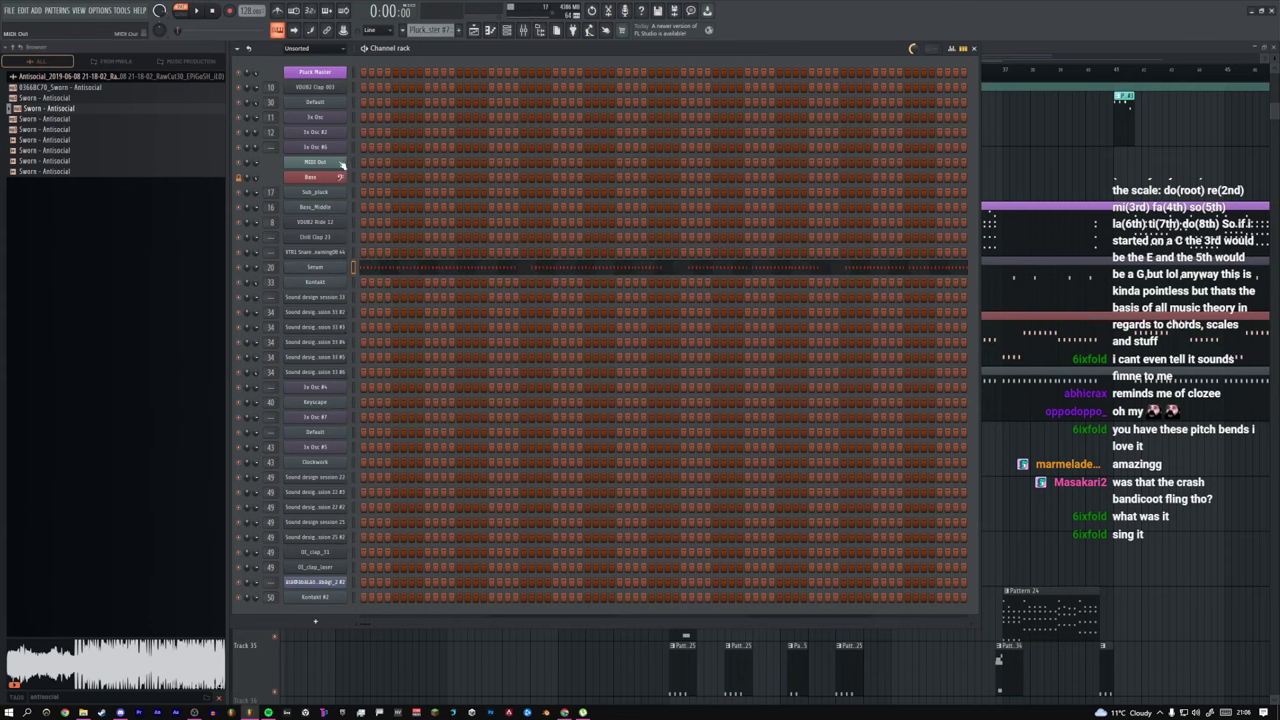
Step: Inspect the Pluck Master channel's layering settings, close its window and audition it with a note
{"action": "key", "text": "b"}
{"action": "left_click", "coordinate": [333, 74]}
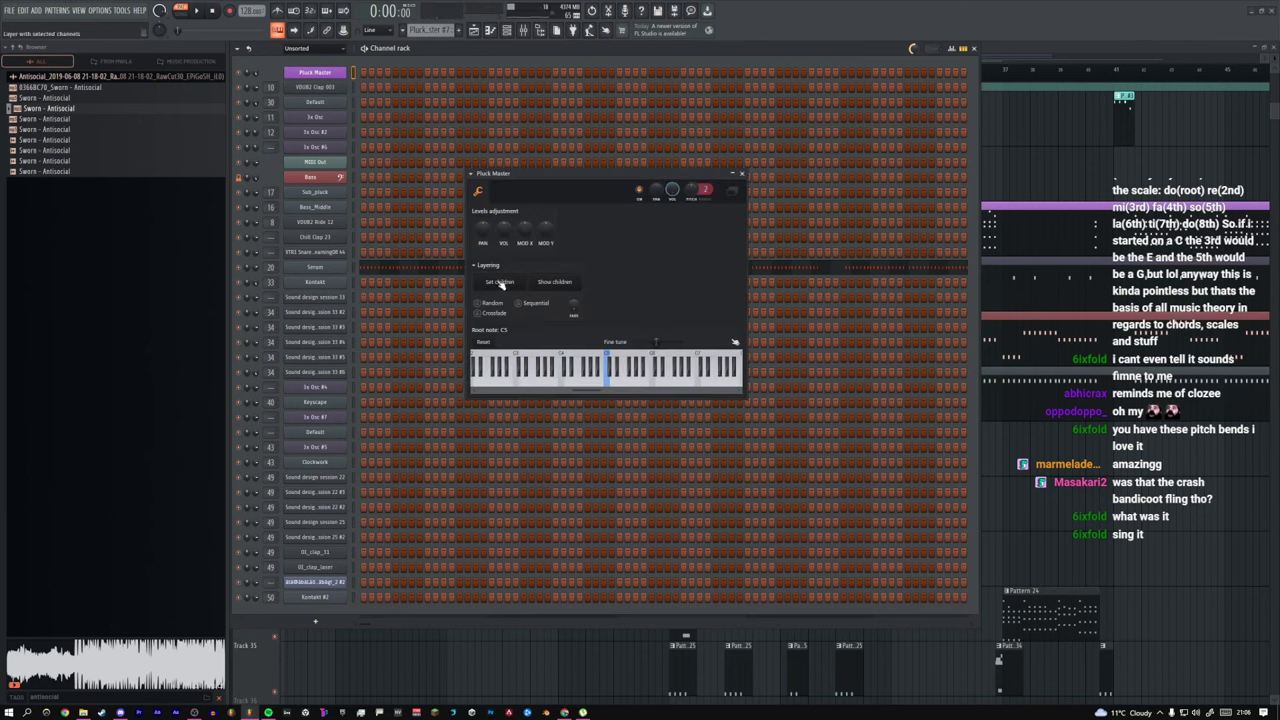
{"action": "left_click", "coordinate": [742, 173]}
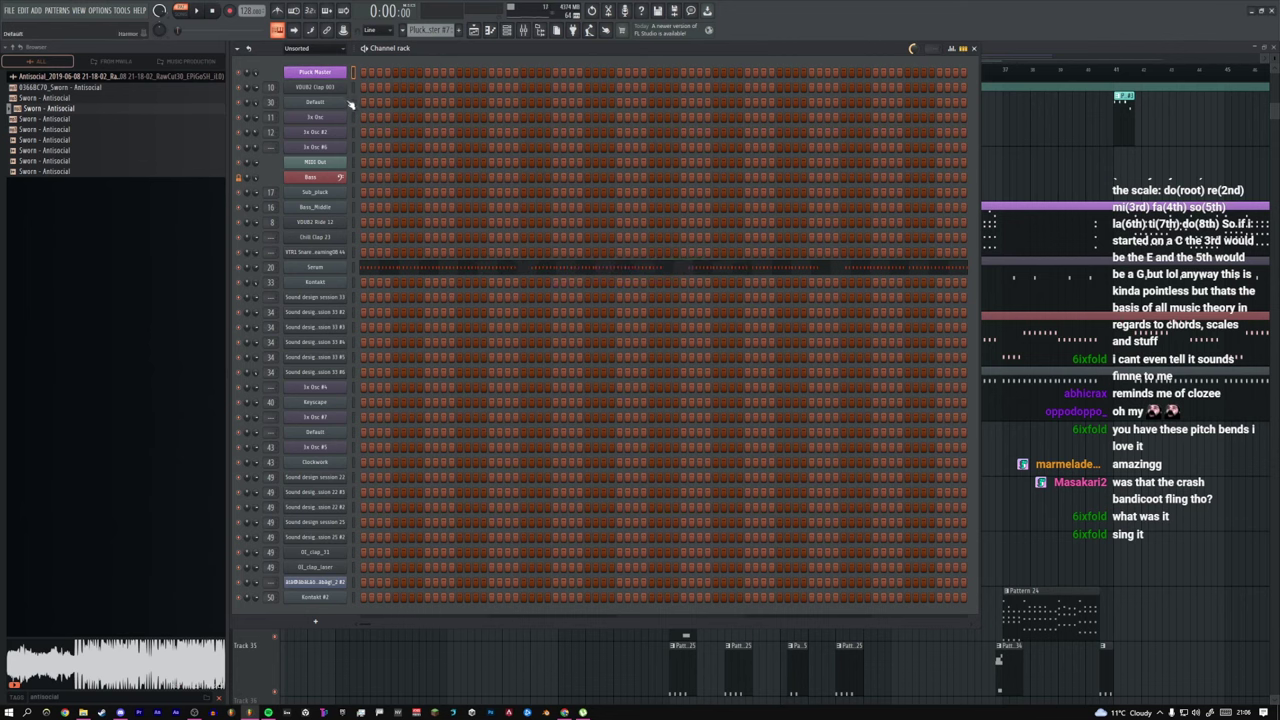
{"action": "key", "text": "u"}
Step: Play several points of the first drop, skipping forward from about bar 25 to just before bar 33, and stop playback
{"action": "left_click", "coordinate": [989, 353]}
{"action": "left_click", "coordinate": [457, 75]}
{"action": "key", "text": "space"}
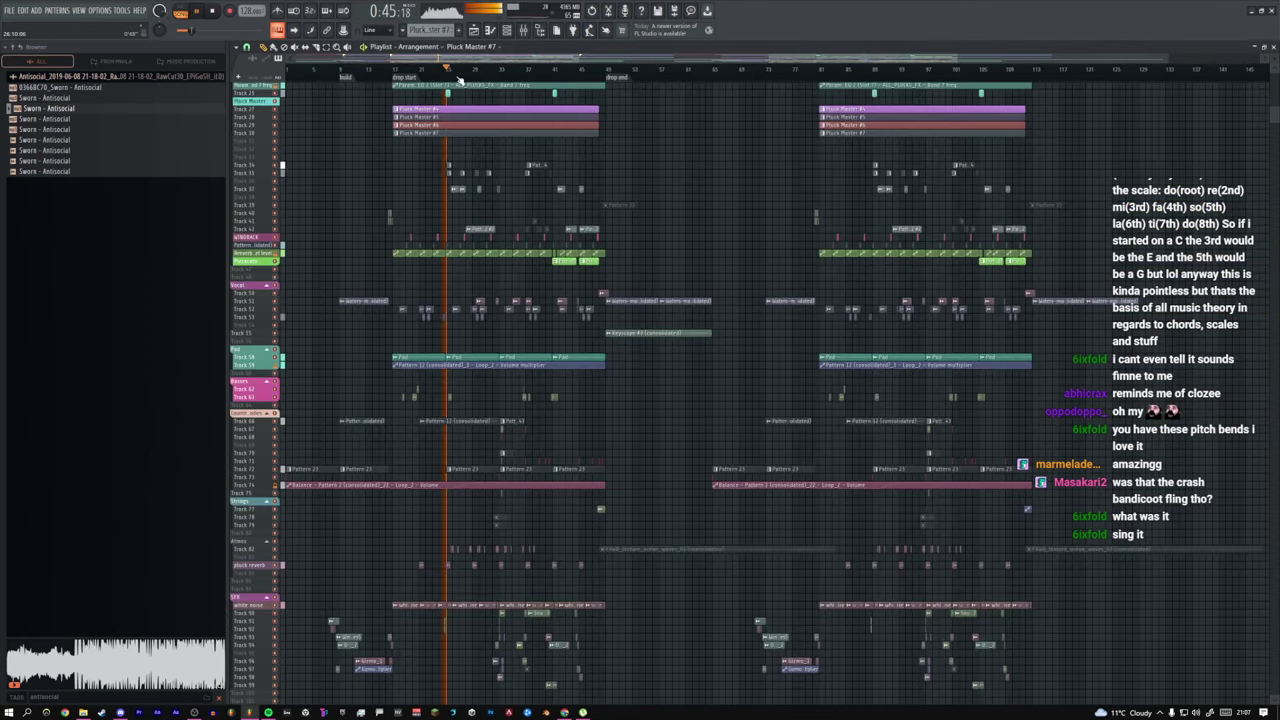
{"action": "left_click_drag", "start_coordinate": [373, 177], "coordinate": [524, 351]}
{"action": "left_click", "coordinate": [735, 75]}
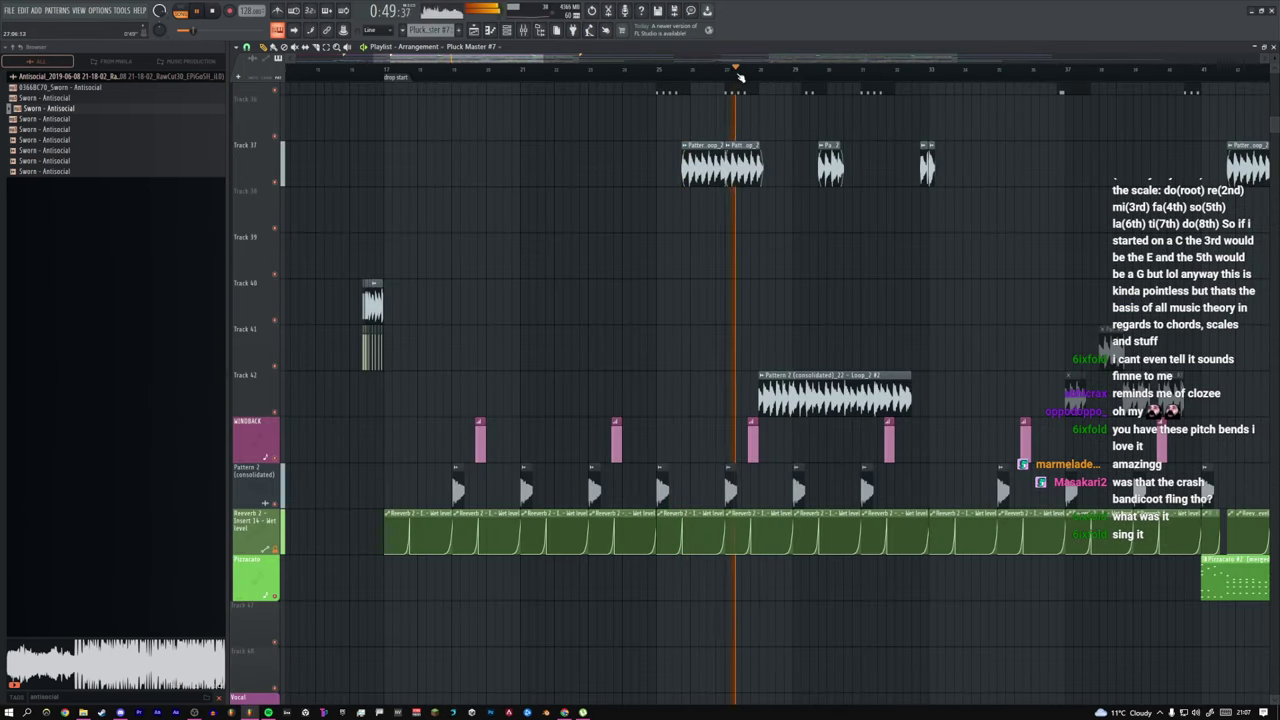
{"action": "left_click", "coordinate": [783, 77]}
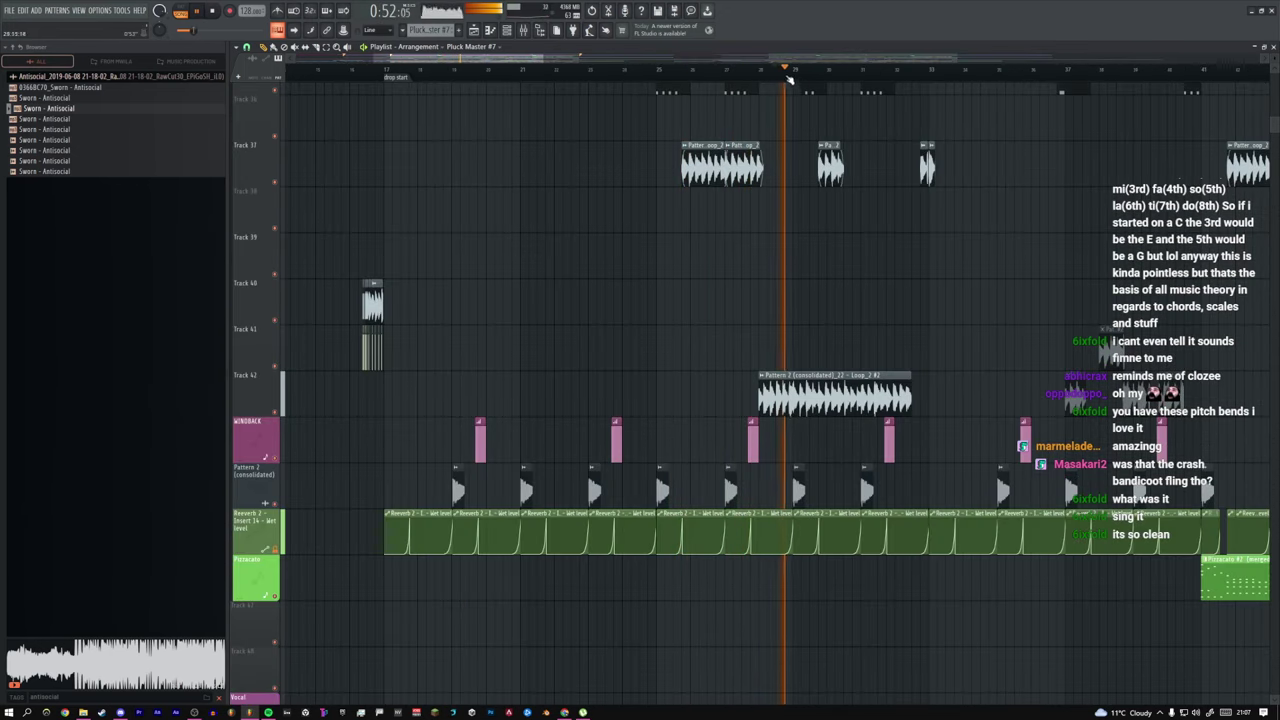
{"action": "left_click", "coordinate": [910, 75]}
{"action": "key", "text": "space"}
{"action": "scroll", "coordinate": [864, 357], "scroll_direction": "down", "scroll_amount": 10}
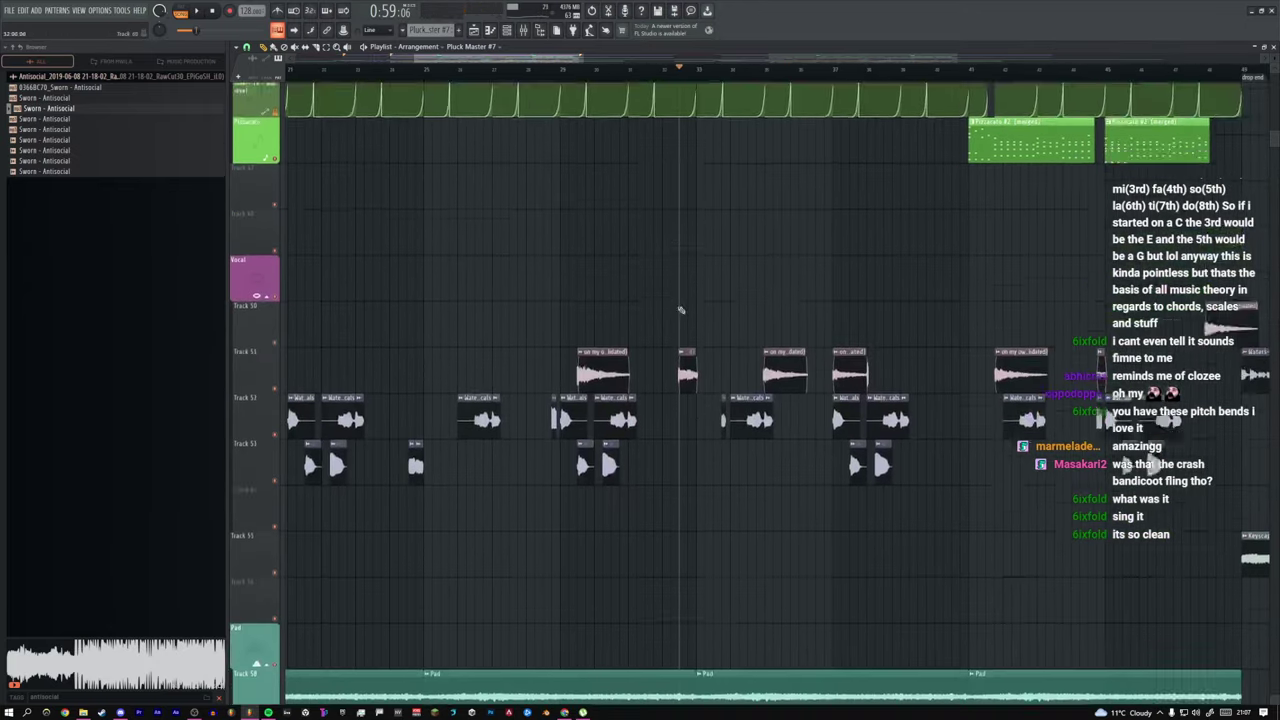
Step: Inspect the 55 Zap, Cartoon Big Kazam clip on Track 94 and locate its source sample in the HB02 - Hanna Barbera folder
{"action": "scroll", "coordinate": [689, 343], "scroll_direction": "down", "scroll_amount": 8}
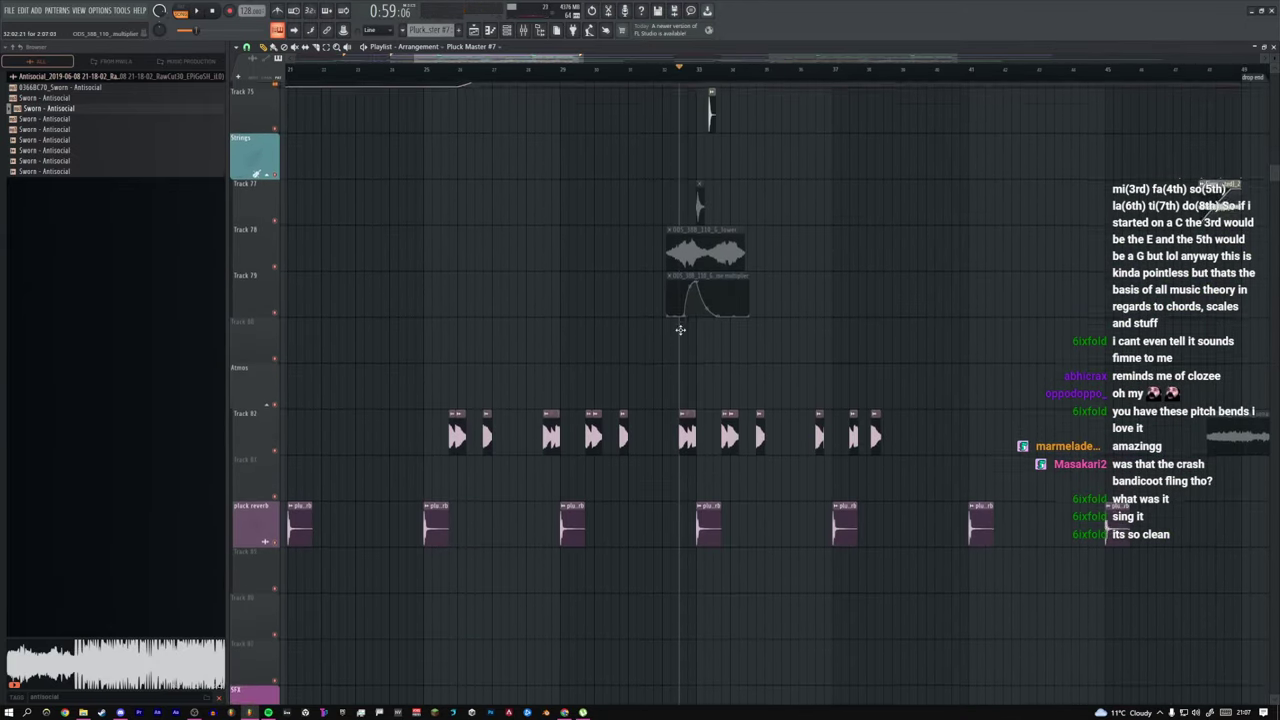
{"action": "right_click", "coordinate": [679, 268], "text": "alt"}
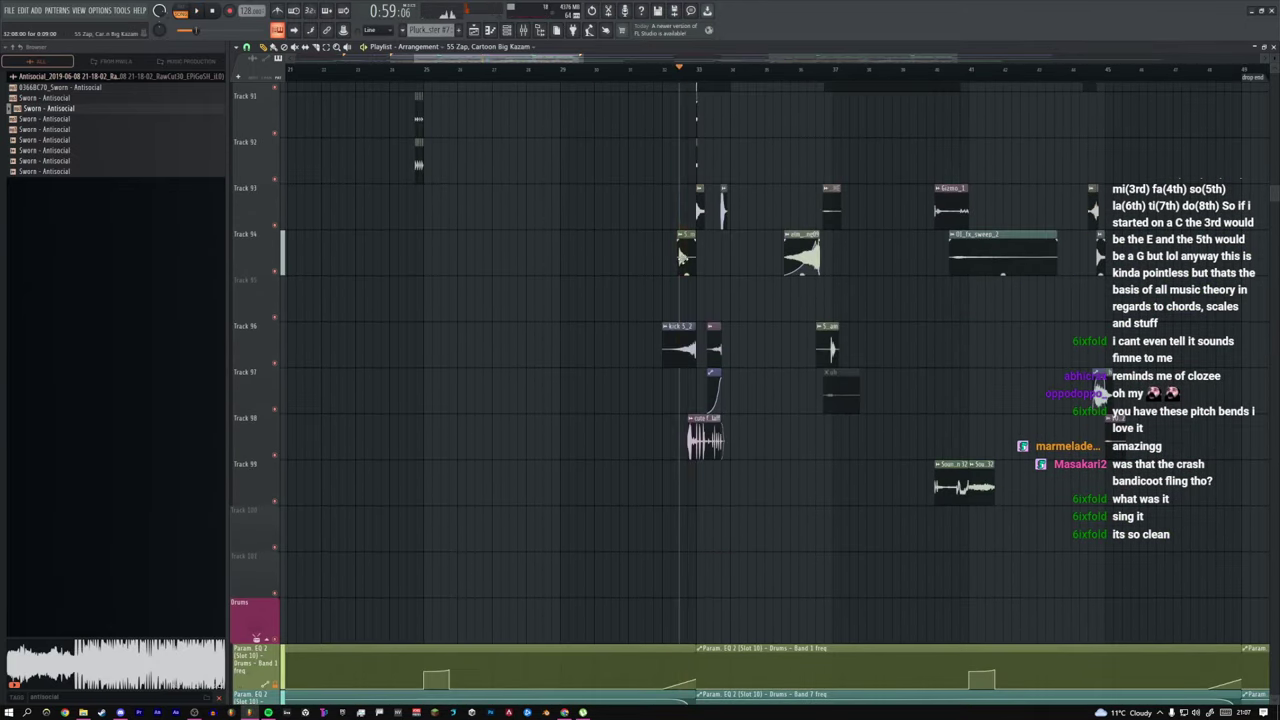
{"action": "double_click", "coordinate": [682, 259]}
{"action": "left_click_drag", "start_coordinate": [193, 118], "coordinate": [333, 131]}
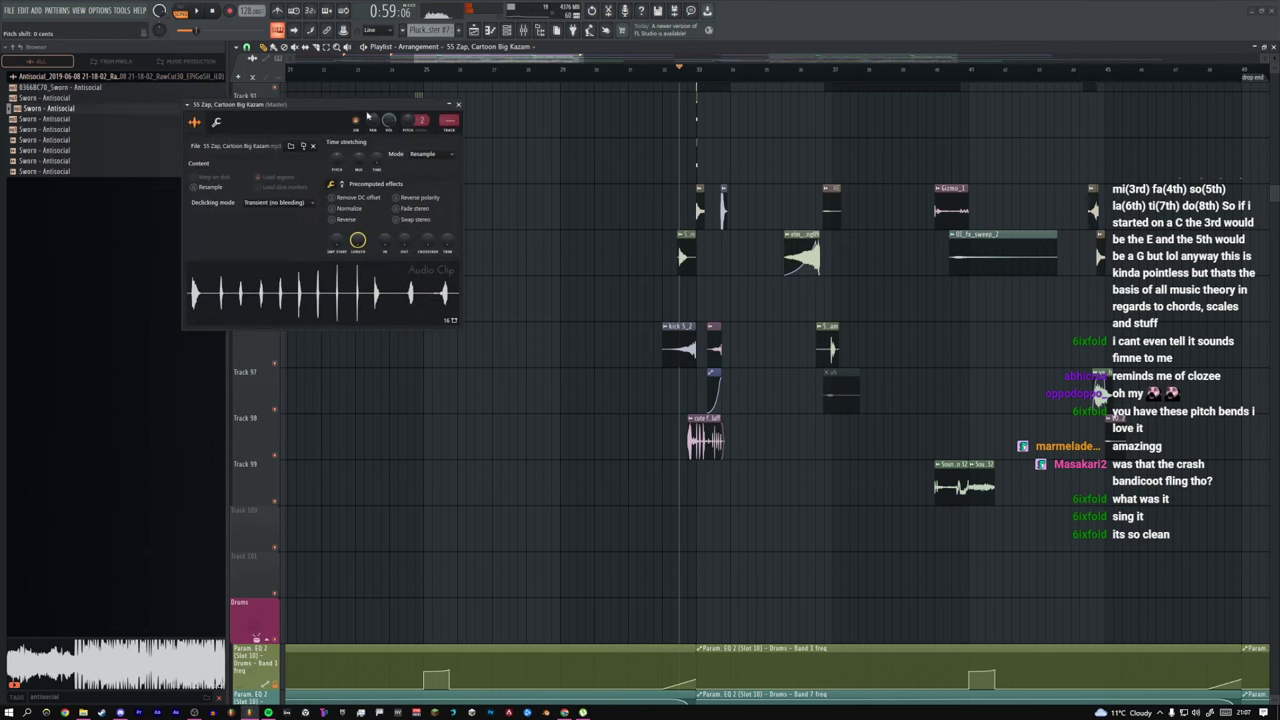
{"action": "left_click_drag", "start_coordinate": [283, 298], "coordinate": [128, 392]}
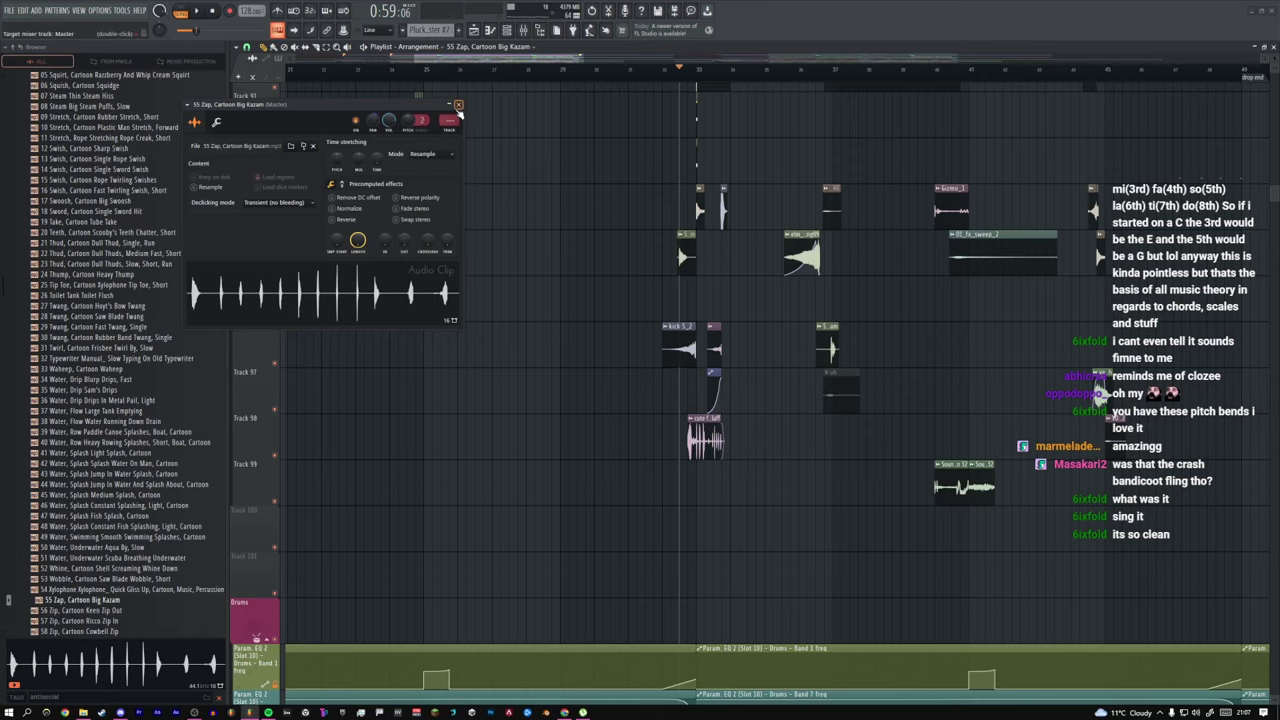
{"action": "left_click", "coordinate": [458, 105]}
{"action": "scroll", "coordinate": [68, 190], "scroll_direction": "up", "scroll_amount": 10}
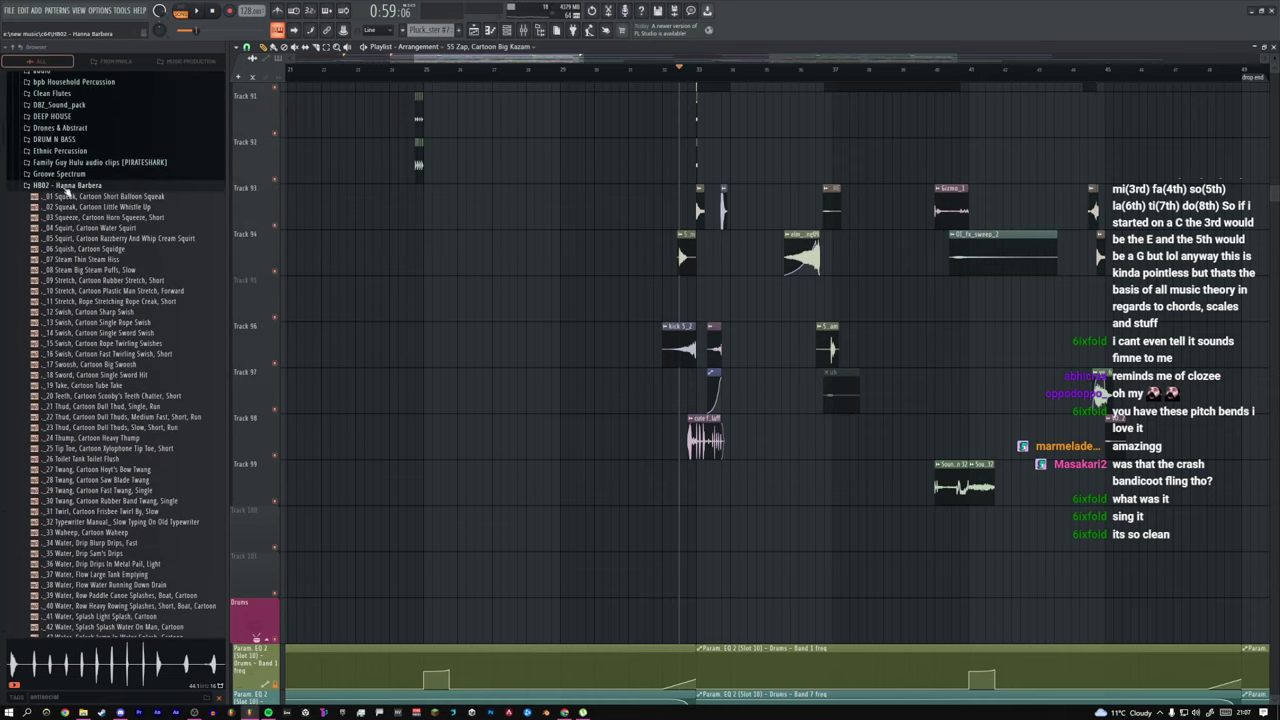
{"action": "scroll", "coordinate": [68, 190], "scroll_direction": "down", "scroll_amount": 3}
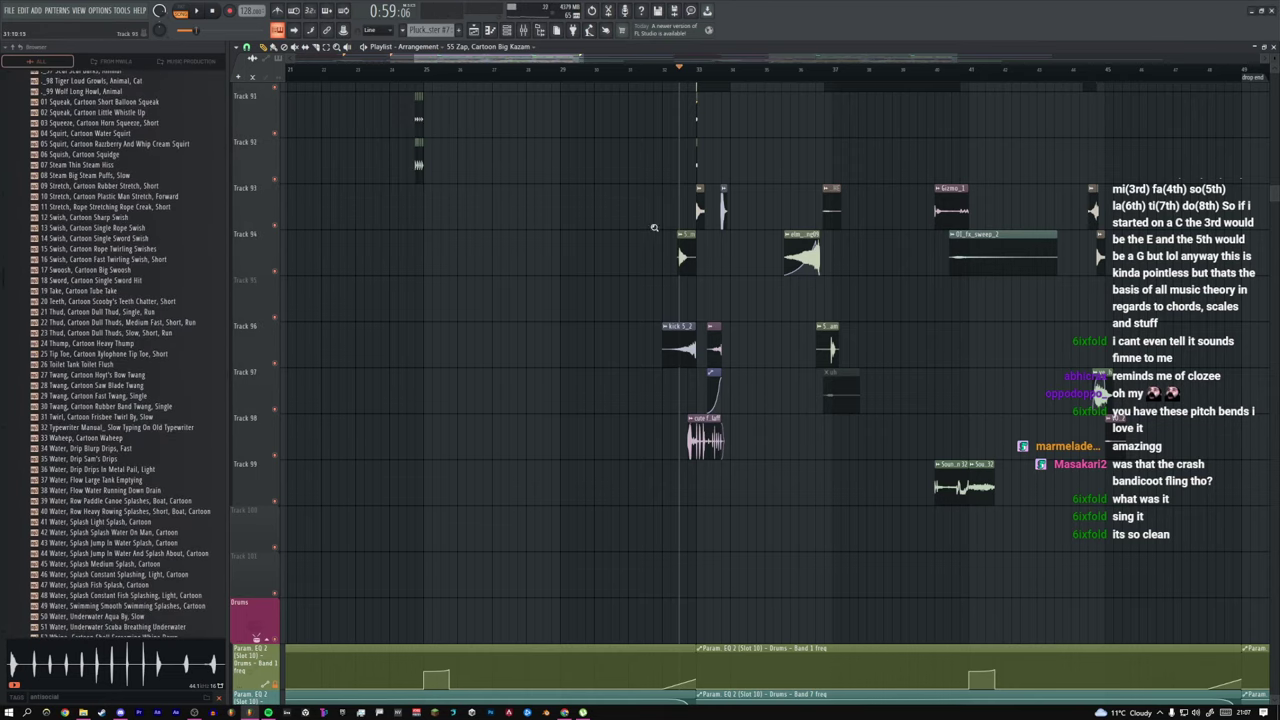
Step: Audition the 55 Zap, Cartoon Big Kazam clip on Track 94 up close and return to the full arrangement
{"action": "left_click_drag", "start_coordinate": [654, 228], "coordinate": [750, 270]}
{"action": "right_click", "coordinate": [546, 463], "text": "alt"}
{"action": "right_click", "coordinate": [546, 463], "text": "alt"}
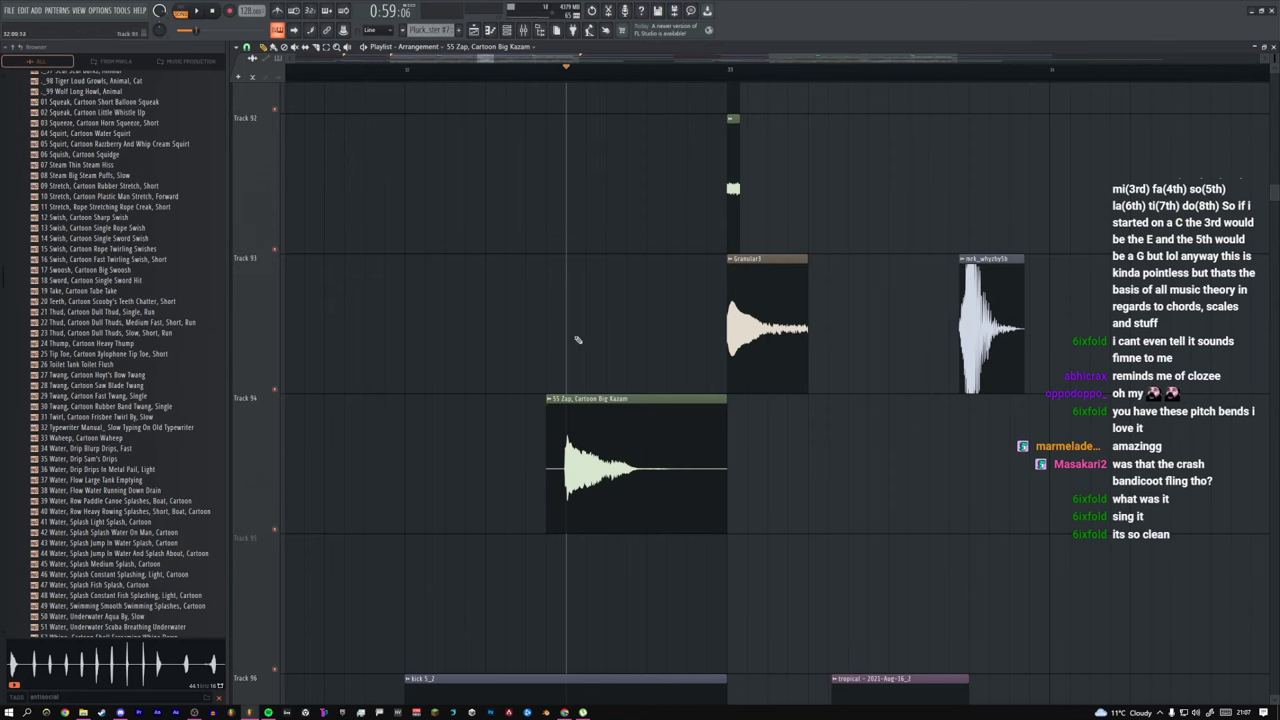
{"action": "right_click", "coordinate": [565, 275], "text": "ctrl"}
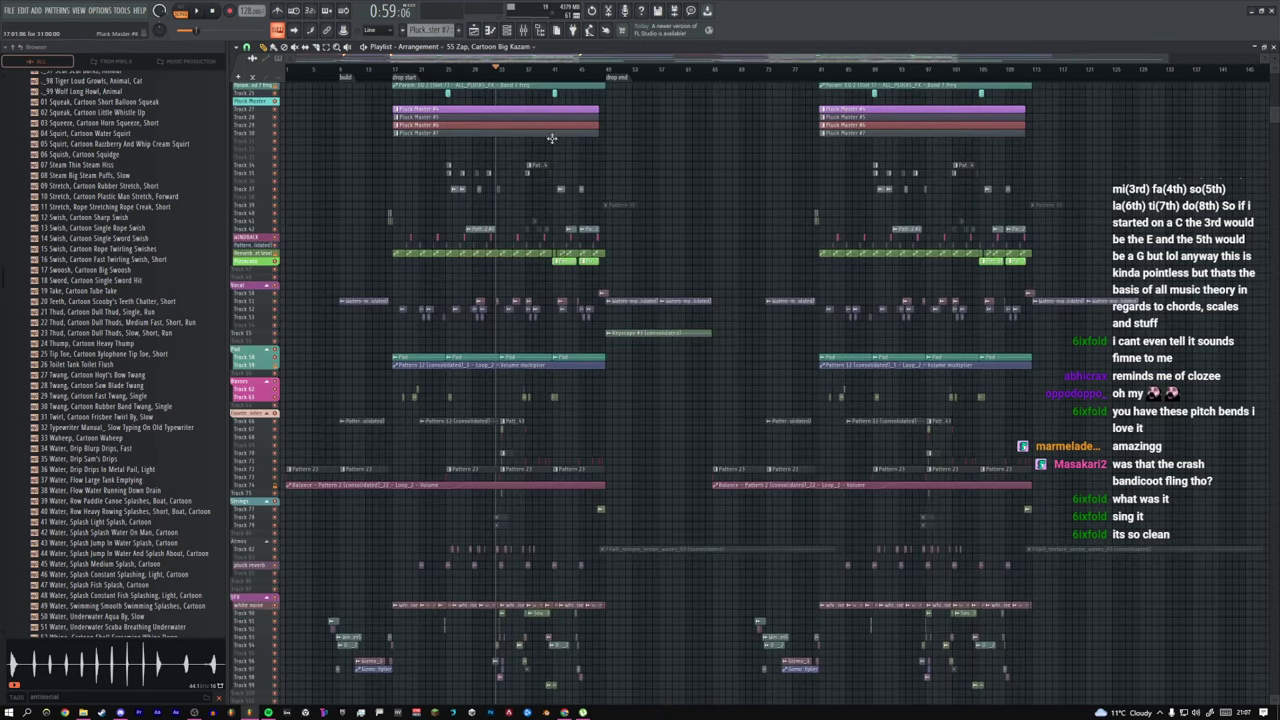
Step: Play the drop from its start, examine the clips on Tracks 34 to 42 and stop playback
{"action": "key", "text": "space"}
{"action": "left_click", "coordinate": [406, 78]}
{"action": "left_click_drag", "start_coordinate": [410, 115], "coordinate": [678, 266]}
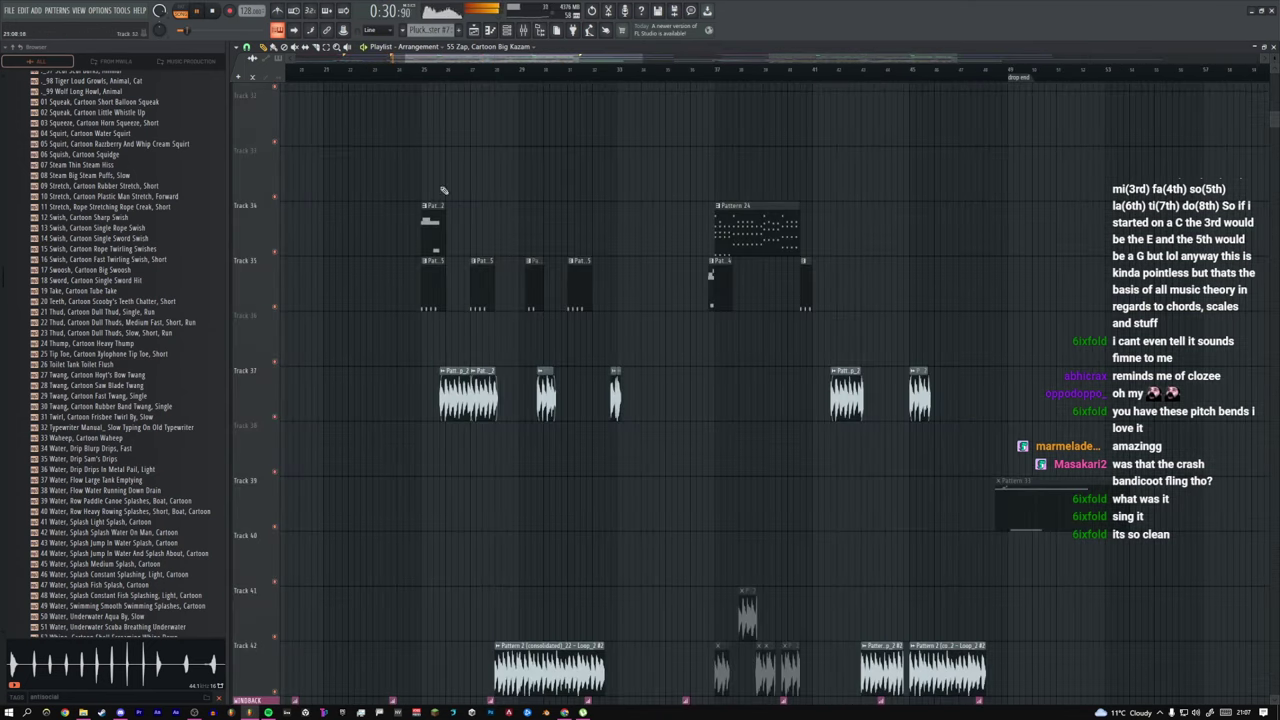
{"action": "key", "text": "space"}
{"action": "left_click", "coordinate": [507, 32]}
{"action": "left_click", "coordinate": [475, 32]}
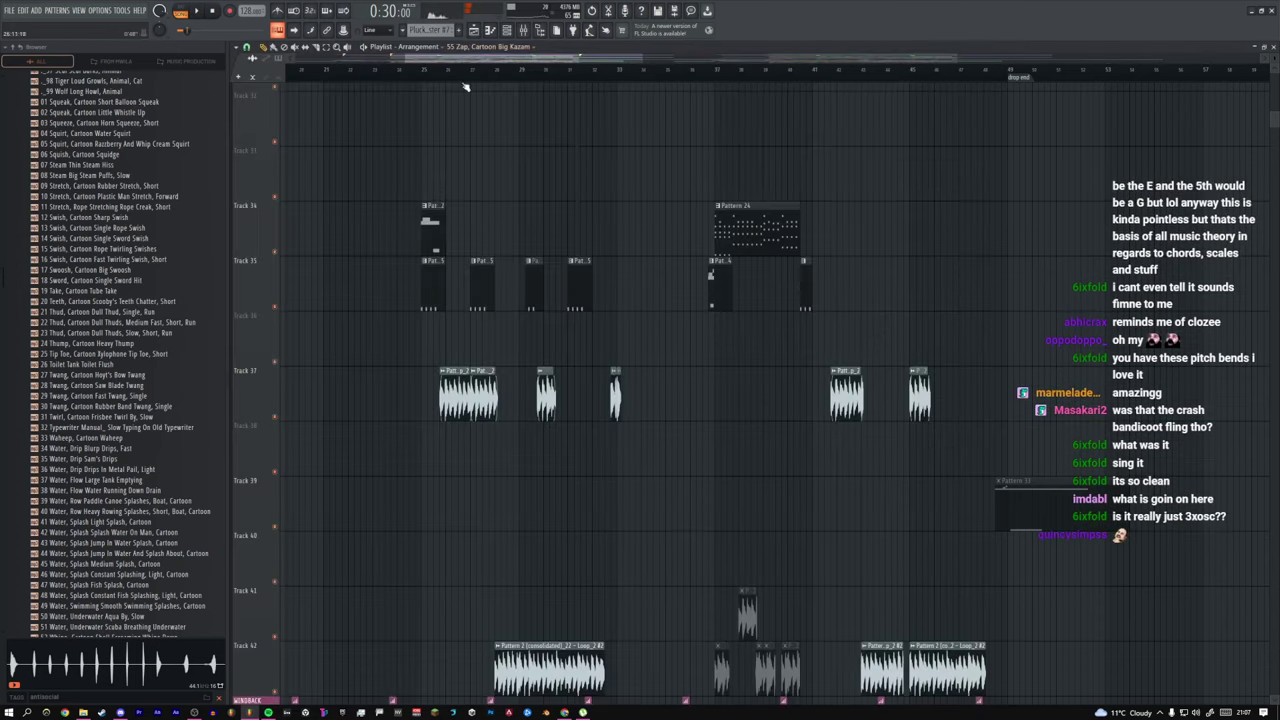
Step: Show the Pluck Master #4 pattern's channels and play it in pattern mode
{"action": "right_click", "coordinate": [440, 210], "text": "ctrl"}
{"action": "key", "text": "F6"}
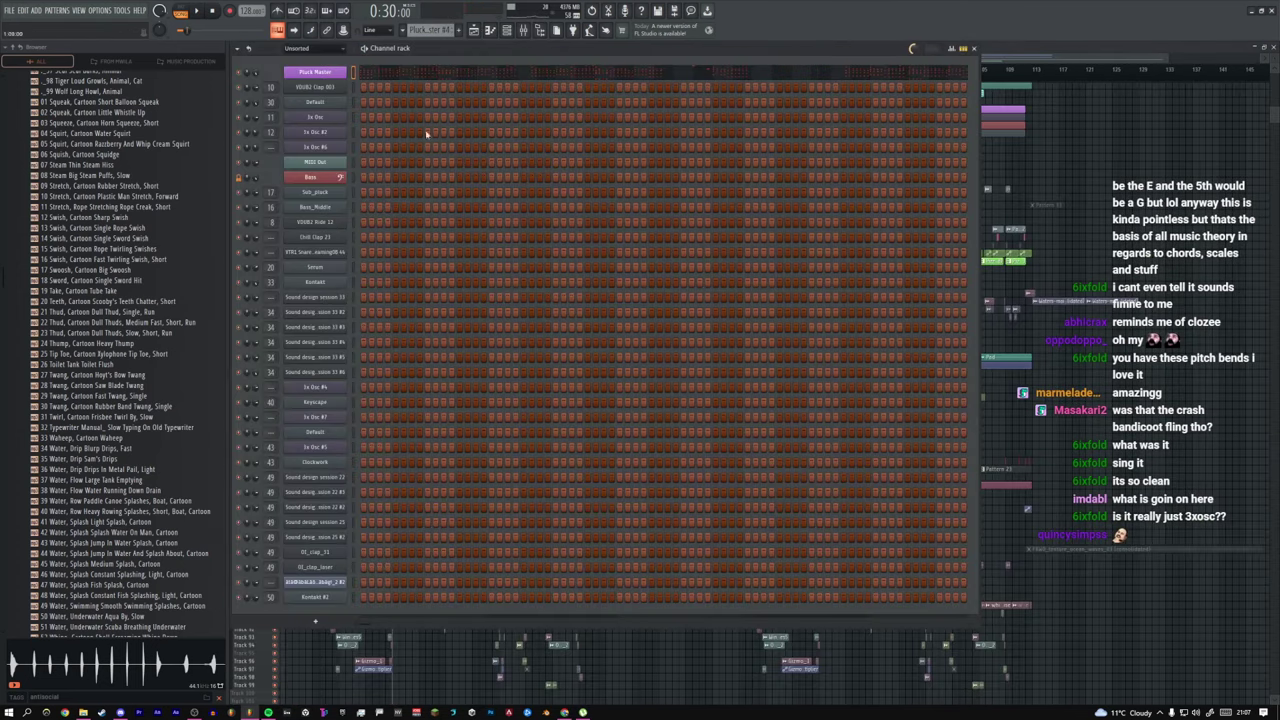
{"action": "key", "text": "space"}
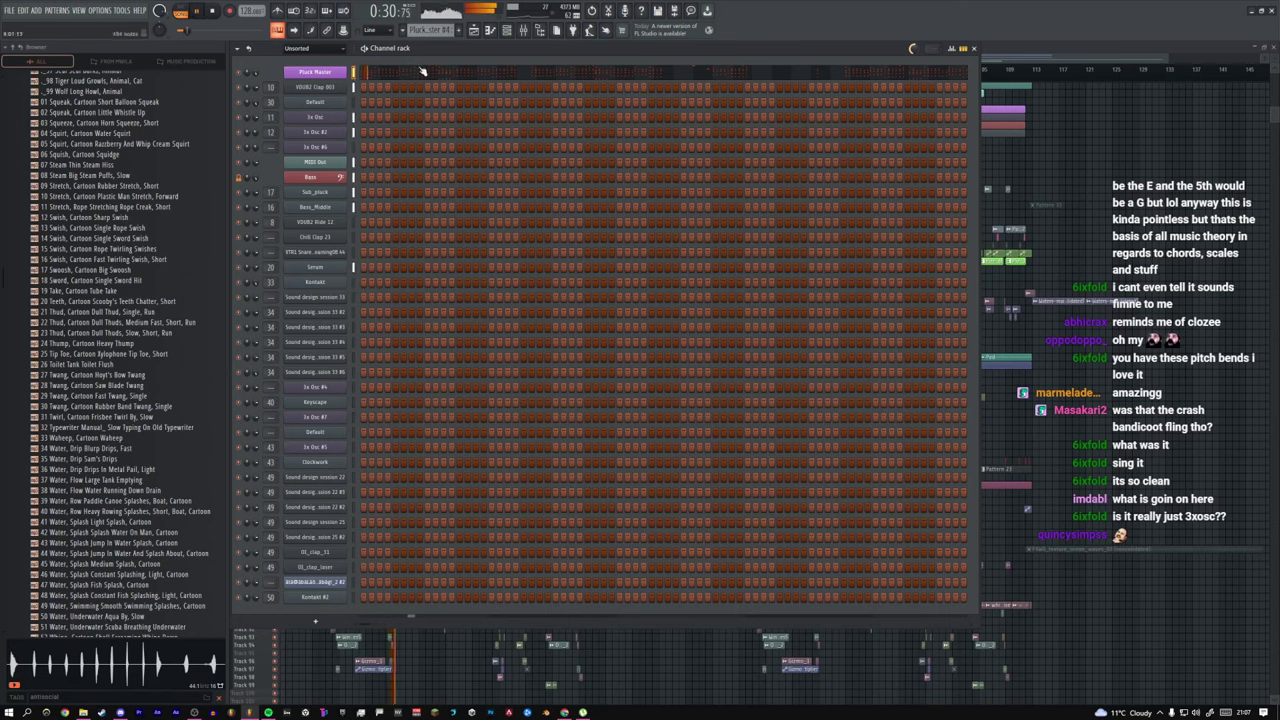
{"action": "left_click", "coordinate": [180, 12]}
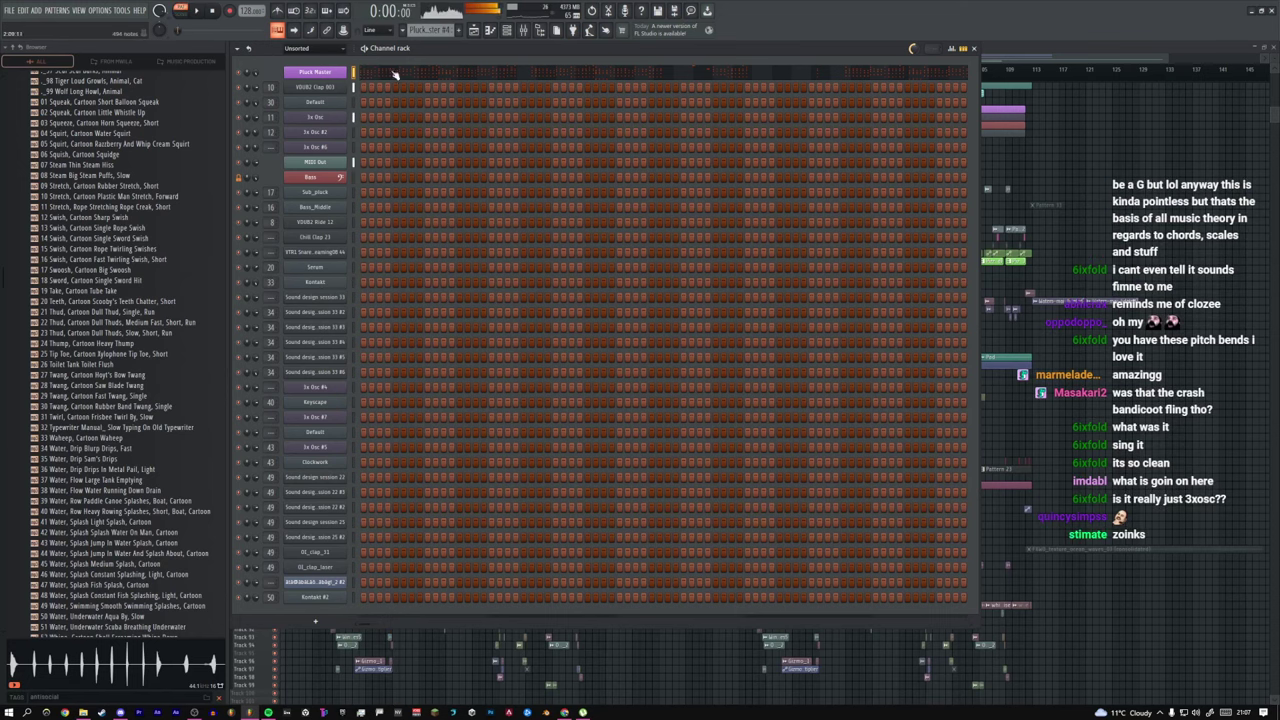
Step: Inspect the VDUB2 Clap 003 pluck layer's sampler settings, close its window and play the pattern again
{"action": "left_click", "coordinate": [327, 88]}
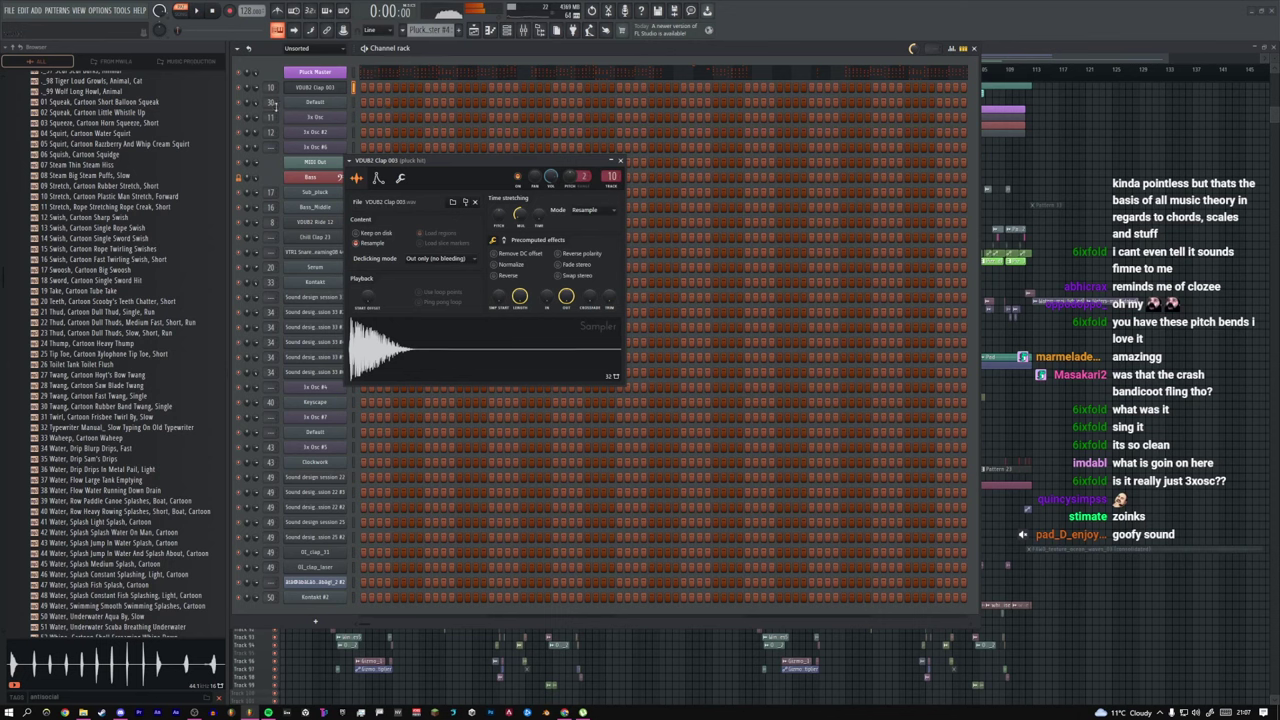
{"action": "left_click", "coordinate": [621, 161]}
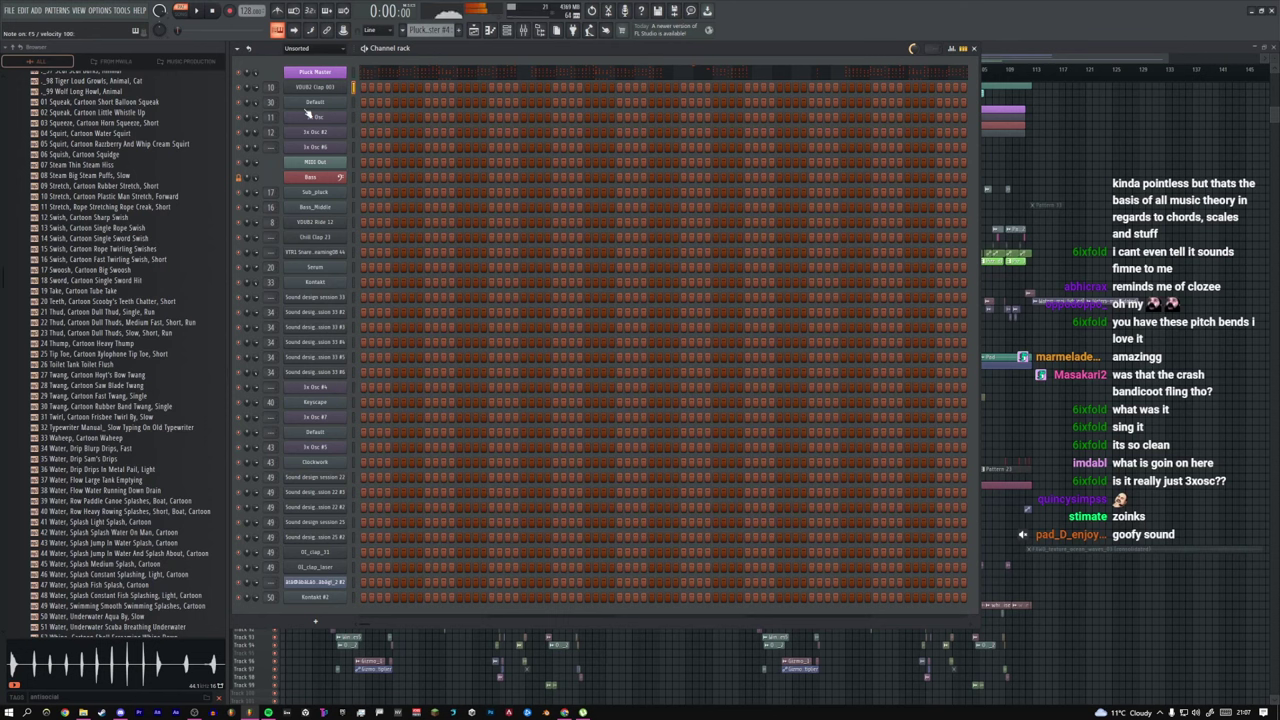
{"action": "key", "text": "space"}
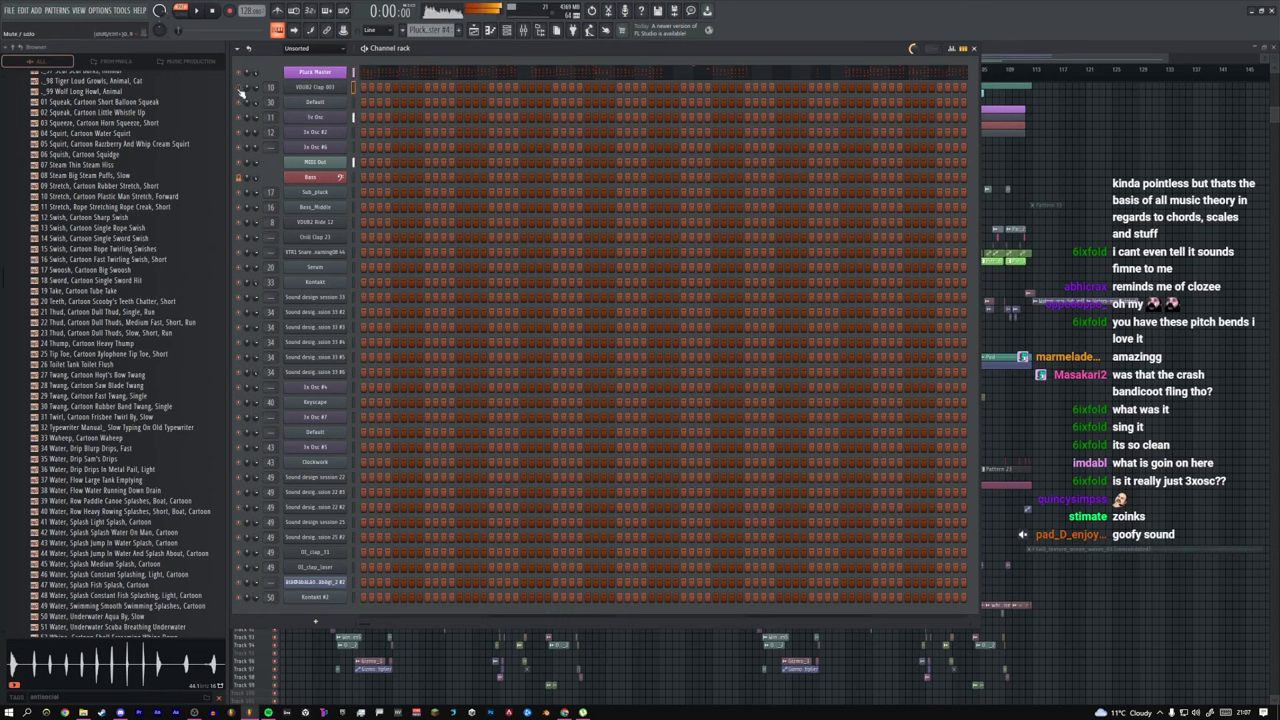
Step: Play the pluck pattern, inspect the first 3x Osc layer's oscillators and show its assigned mixer track
{"action": "key", "text": "space"}
{"action": "key", "text": "space"}
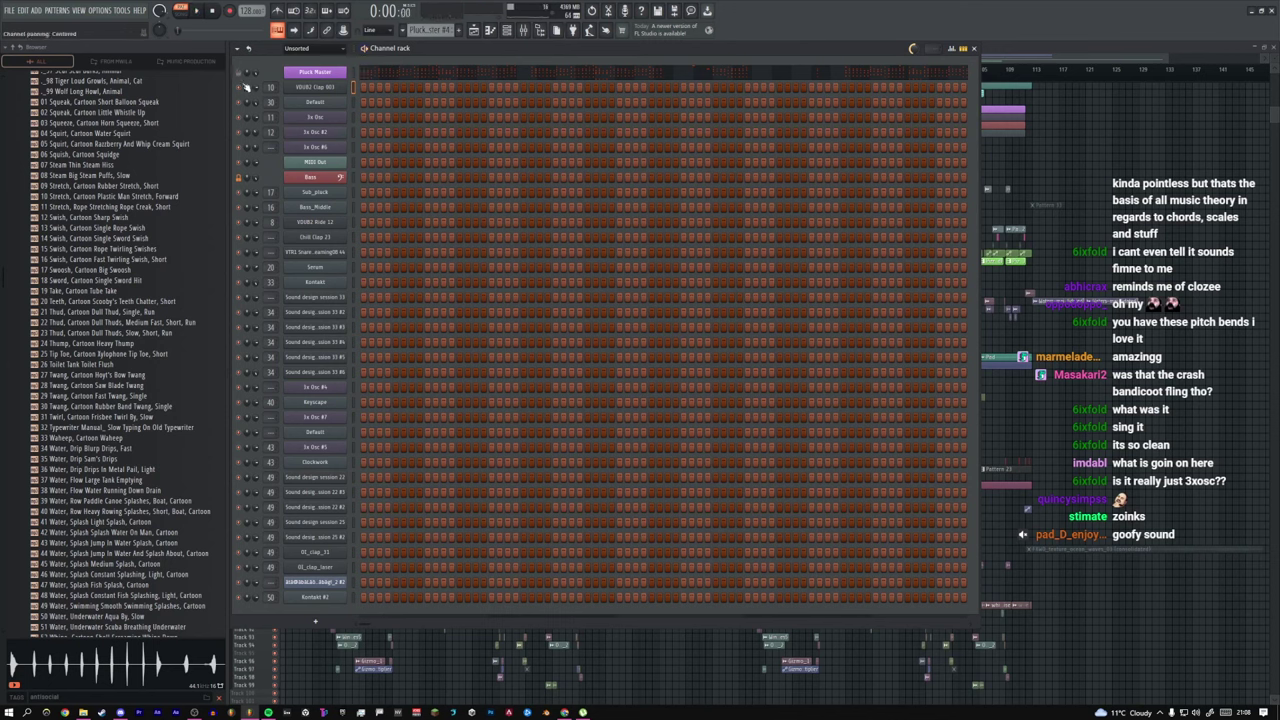
{"action": "left_click", "coordinate": [324, 118]}
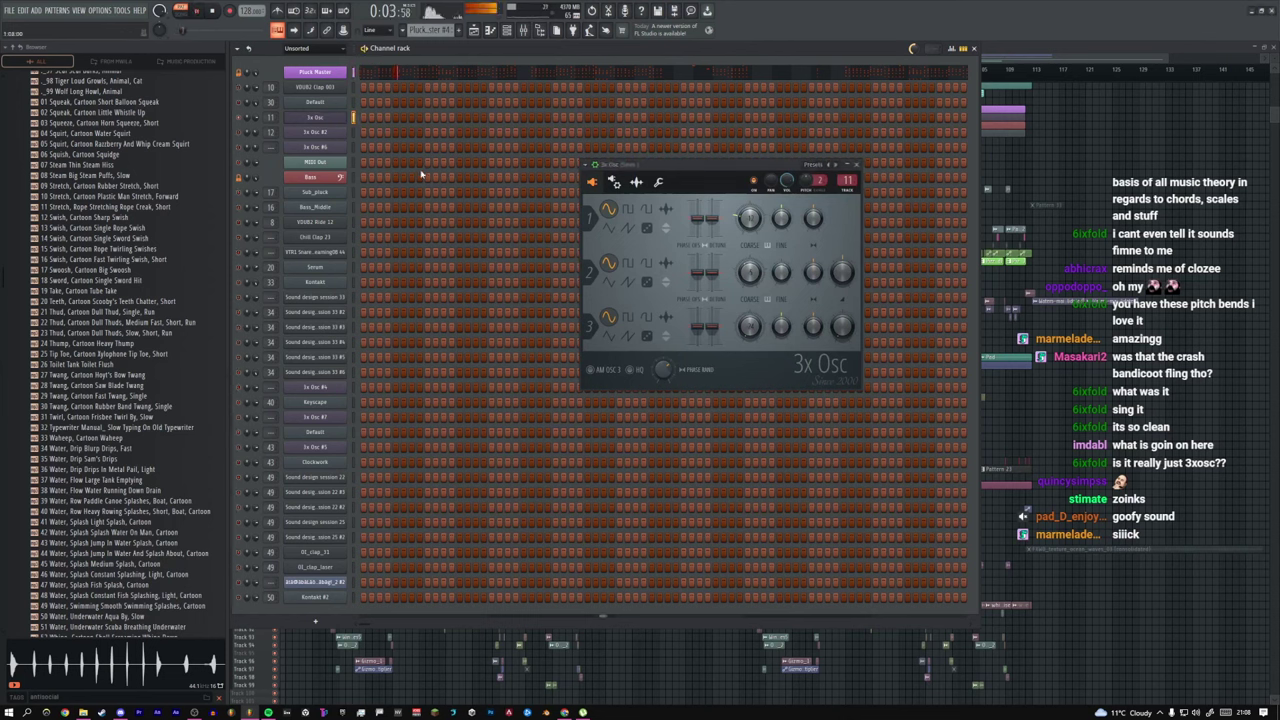
{"action": "double_click", "coordinate": [848, 180]}
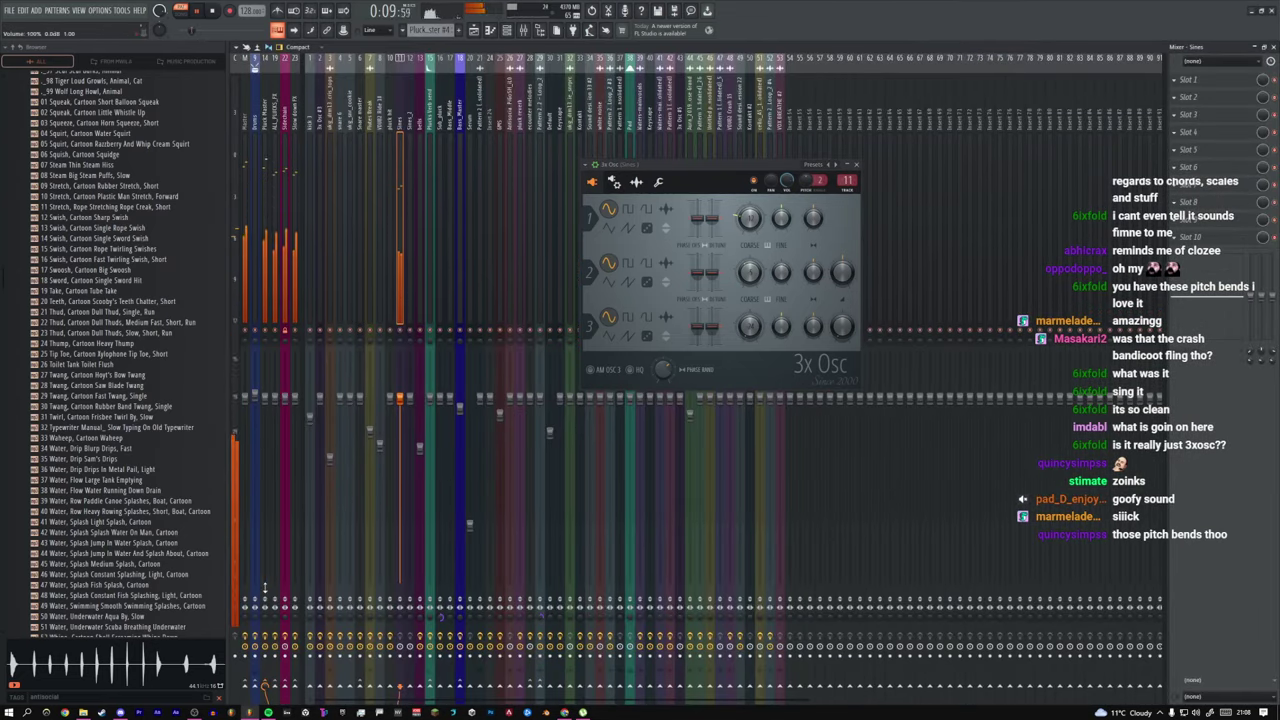
Step: Compare the effect chains on the Pluck Master, 3x Osc #3 and sines mixer tracks while replaying the pattern
{"action": "left_click", "coordinate": [265, 220]}
{"action": "key", "text": "space"}
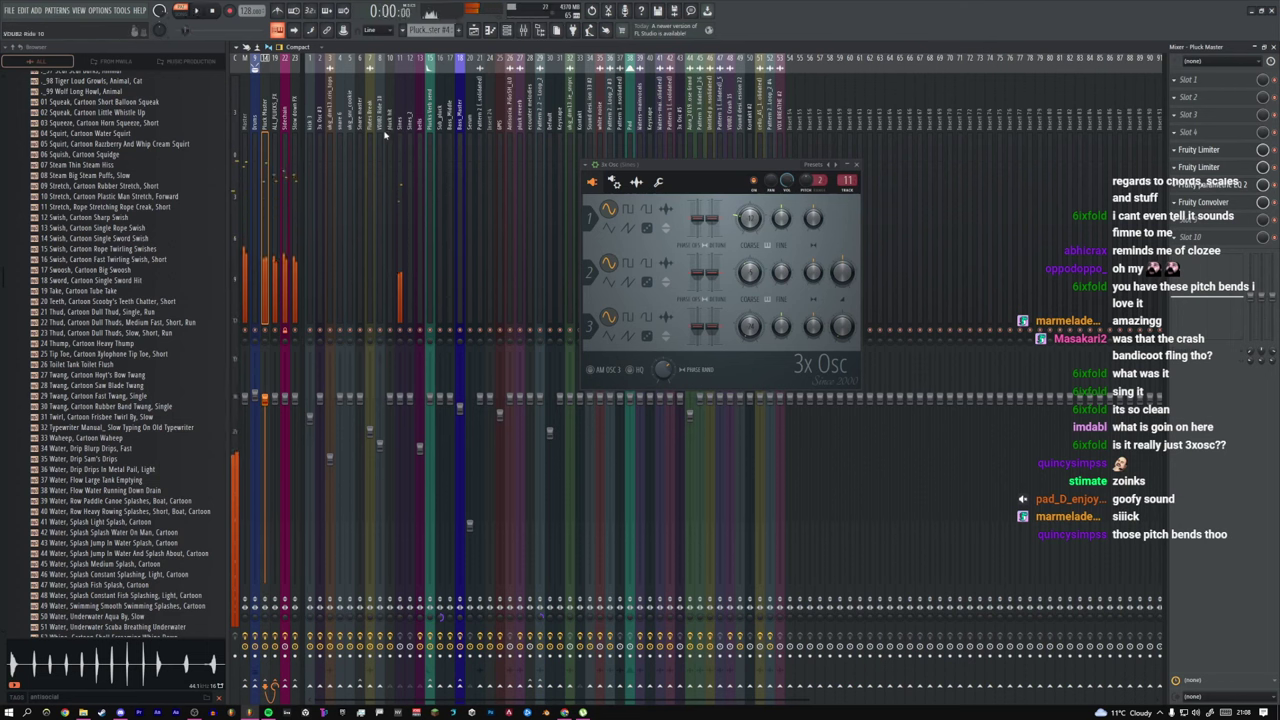
{"action": "left_click", "coordinate": [325, 130]}
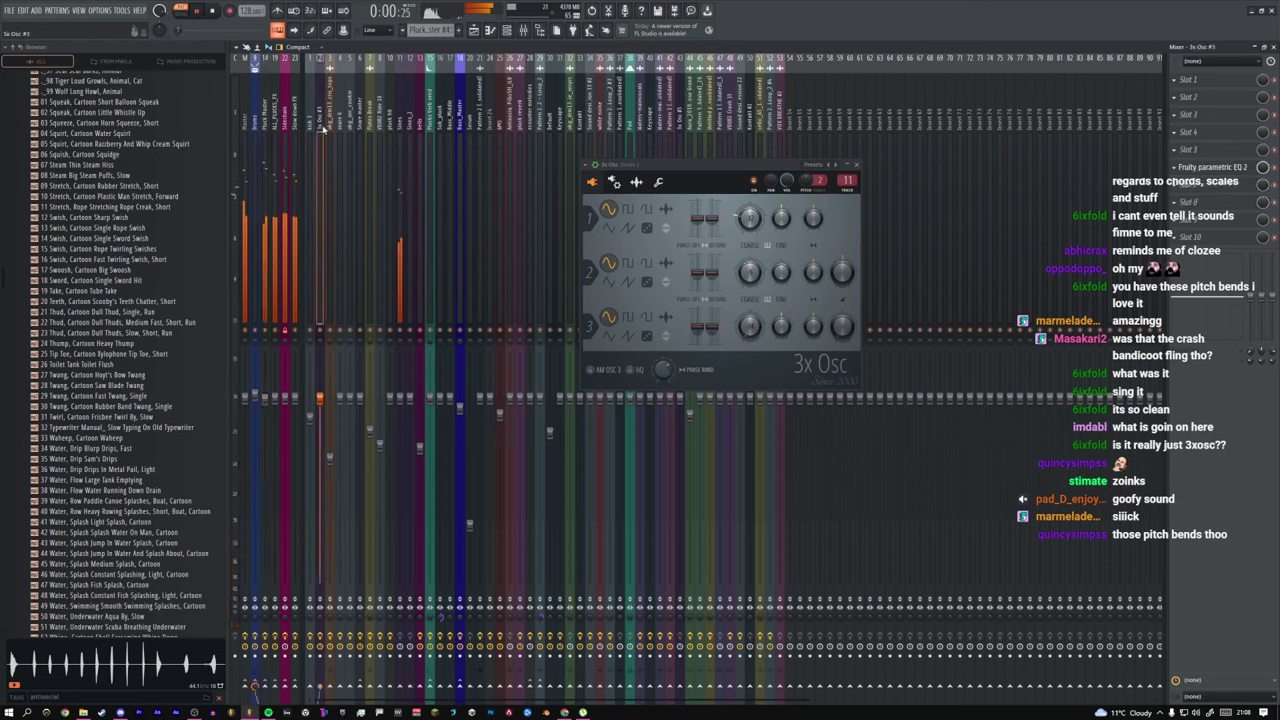
{"action": "left_click", "coordinate": [403, 128]}
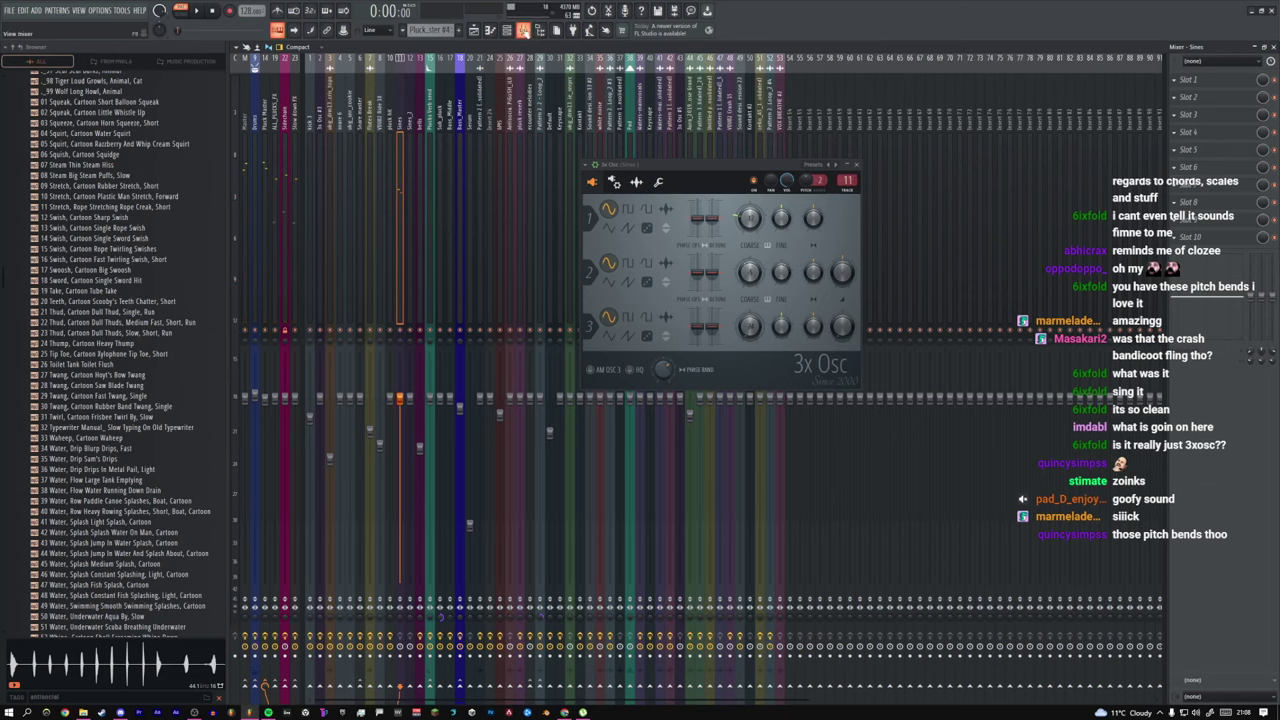
Step: Clear the open windows, inspect the MIDI Out channel's settings from the channel rack and return to the mixer
{"action": "left_click", "coordinate": [508, 30]}
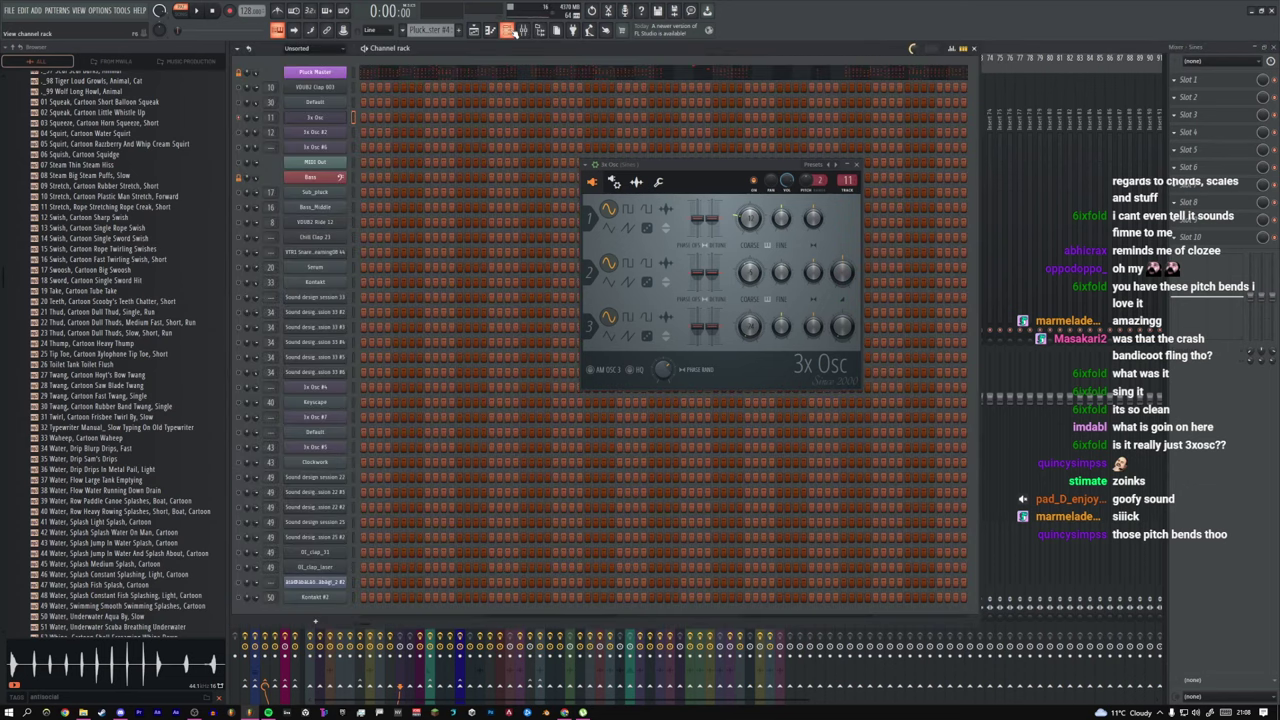
{"action": "key", "text": "F12"}
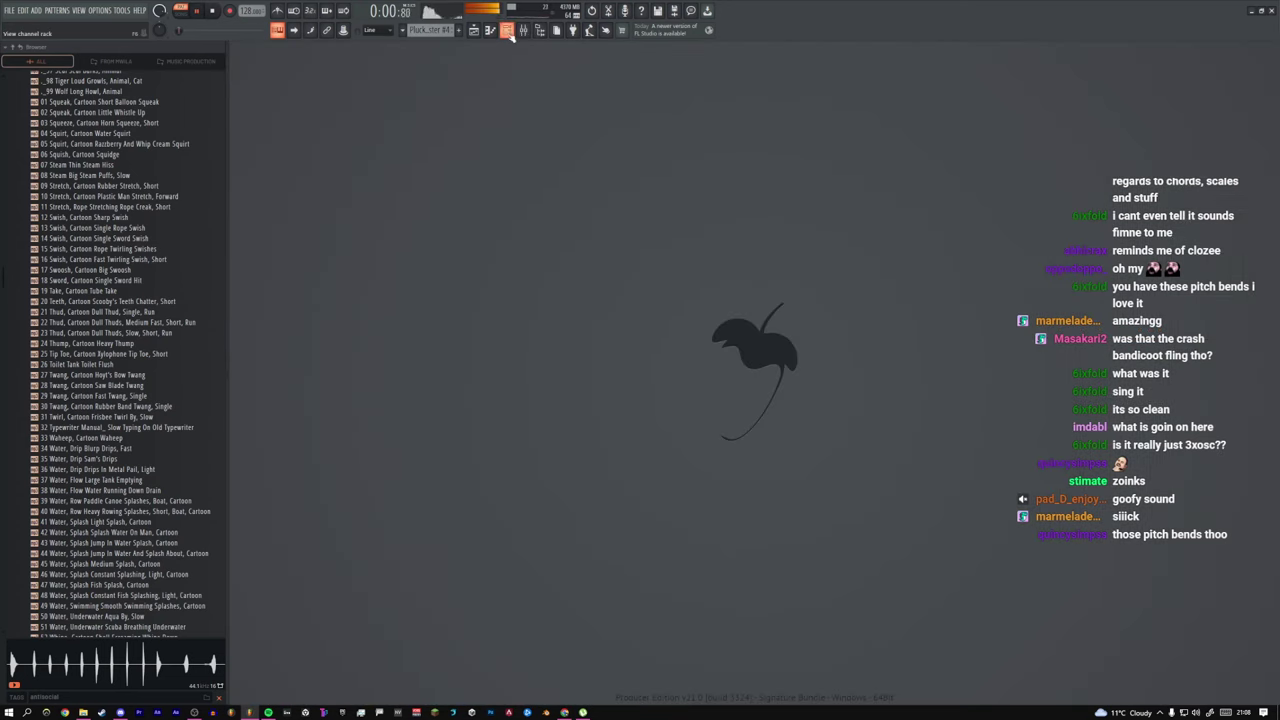
{"action": "left_click", "coordinate": [508, 30]}
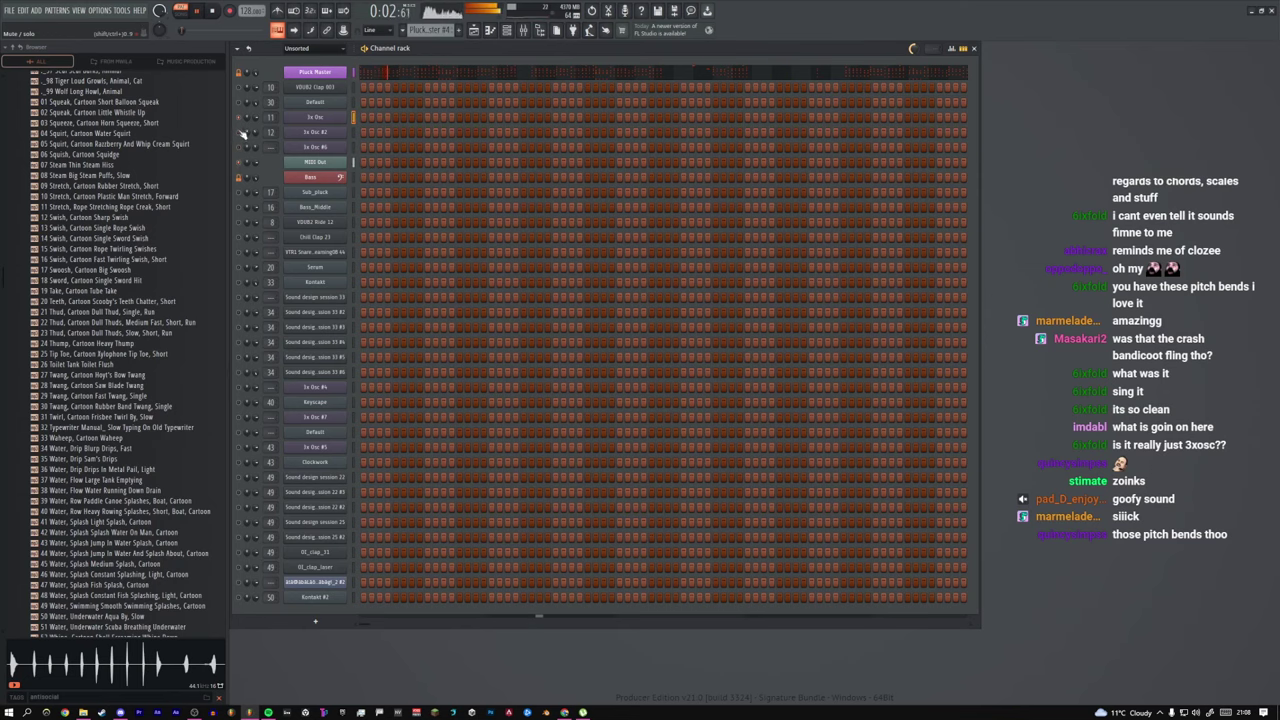
{"action": "left_click", "coordinate": [314, 161]}
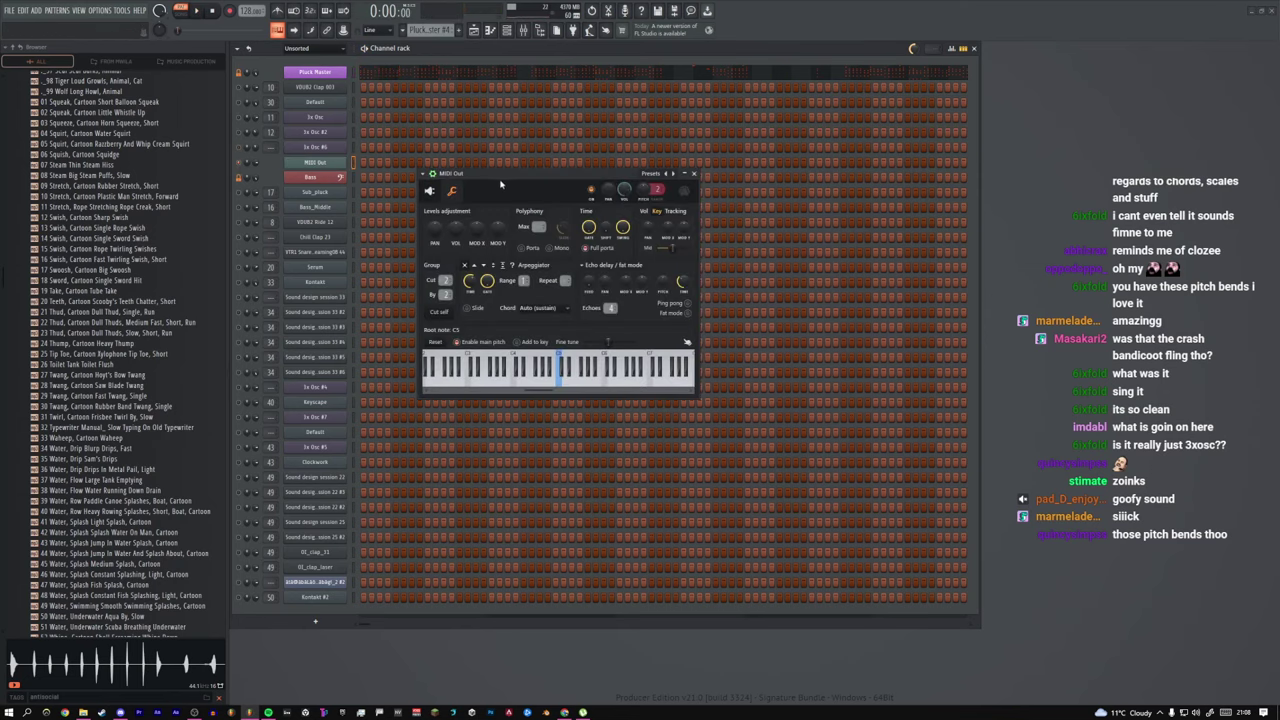
{"action": "left_click", "coordinate": [530, 31]}
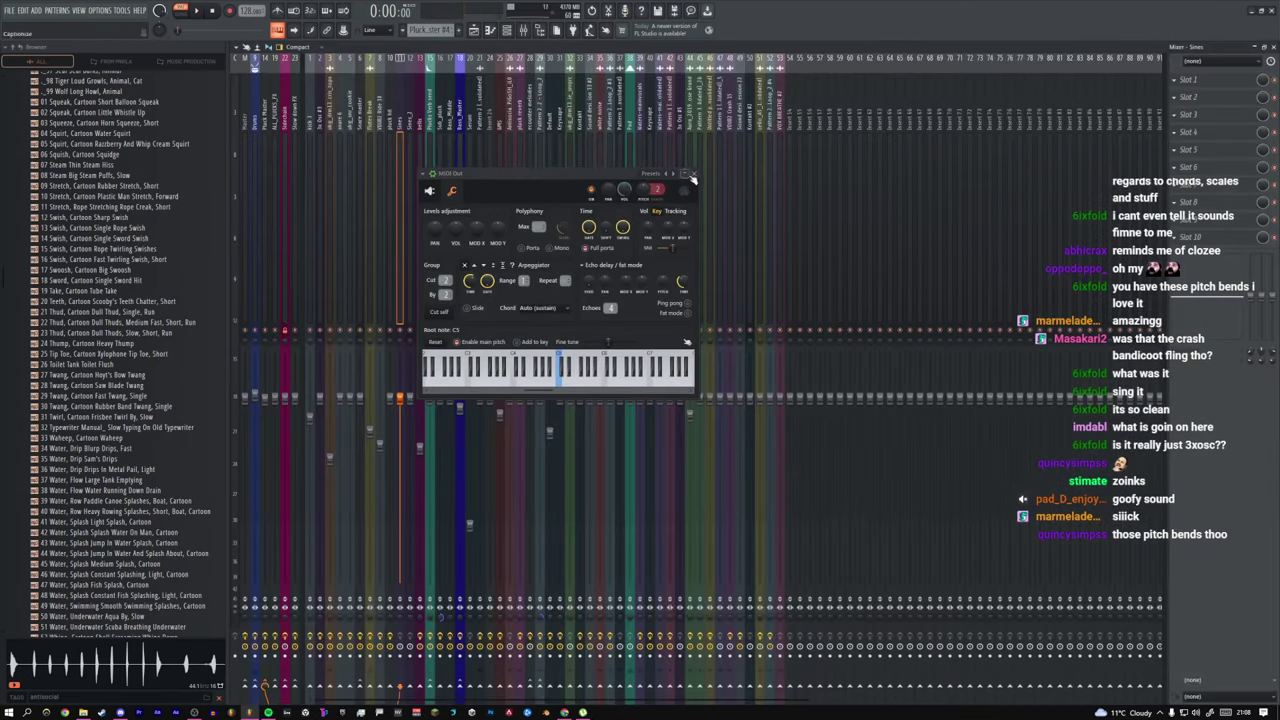
{"action": "left_click", "coordinate": [691, 173]}
Step: Play the pattern and inspect the Marimba patch in Fruity LSD on the bells mixer track
{"action": "key", "text": "space"}
{"action": "left_click", "coordinate": [420, 120]}
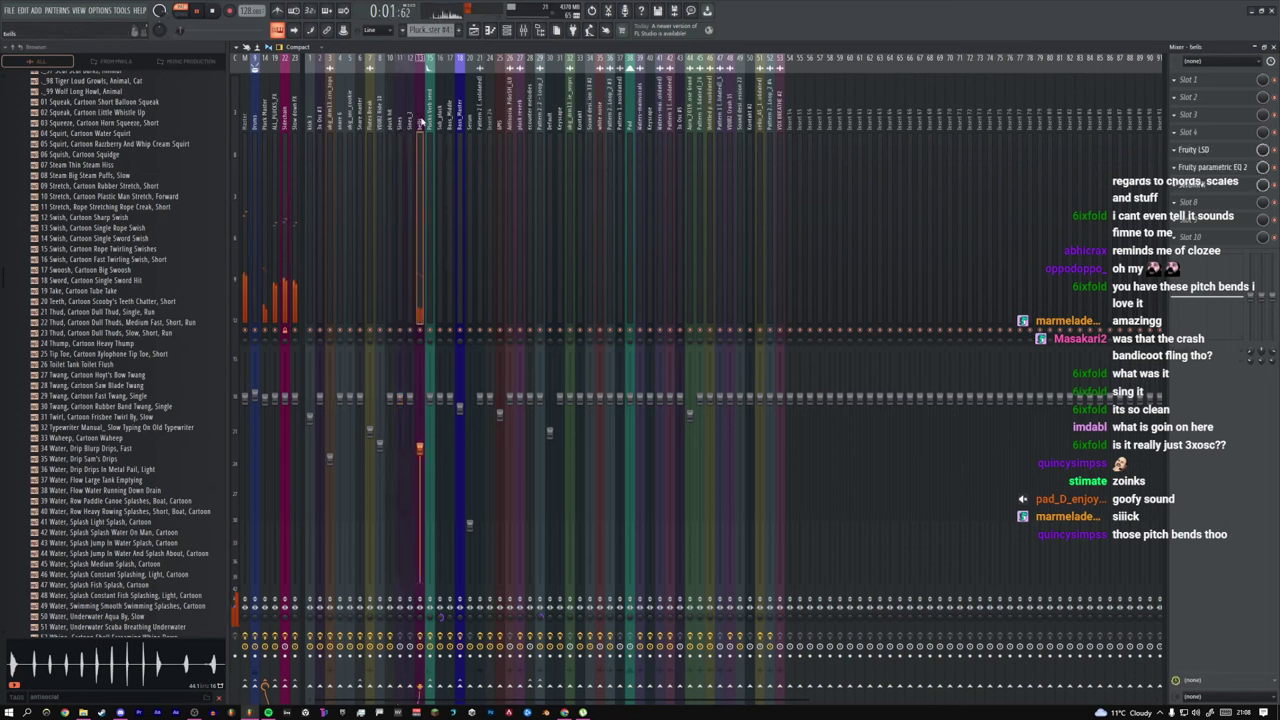
{"action": "left_click", "coordinate": [1193, 151]}
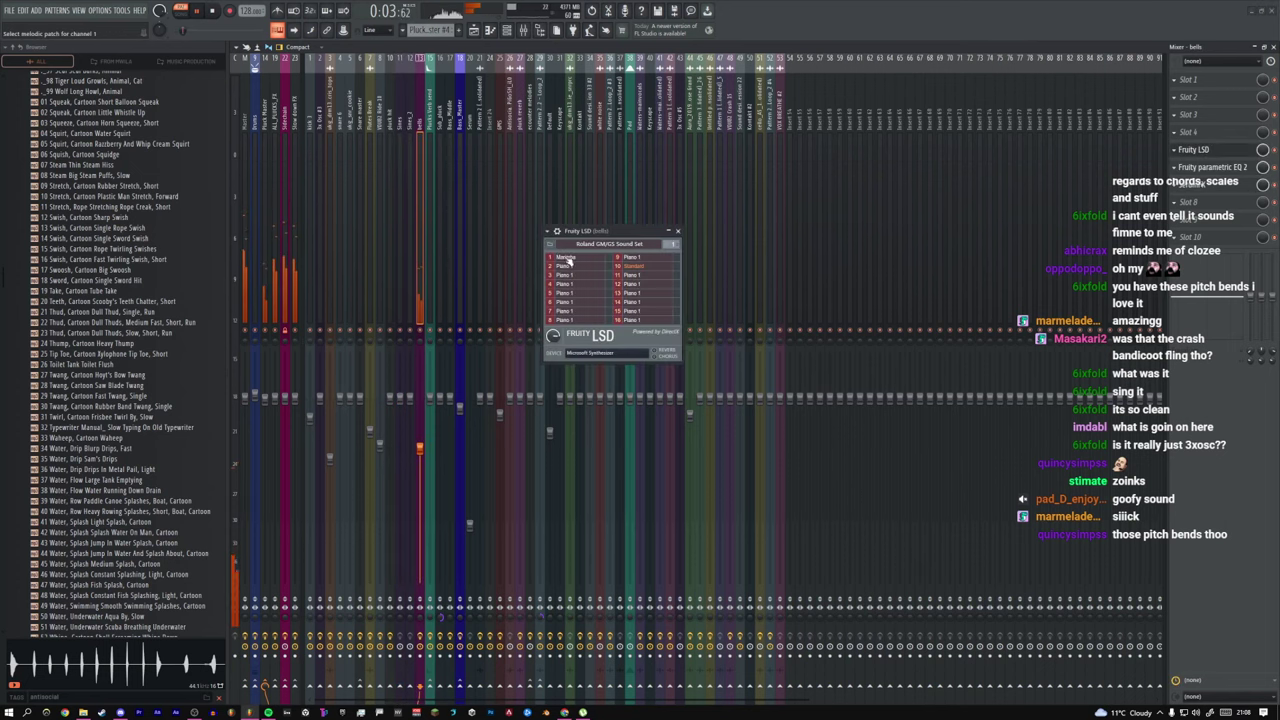
{"action": "left_click", "coordinate": [569, 260]}
{"action": "left_click", "coordinate": [709, 180]}
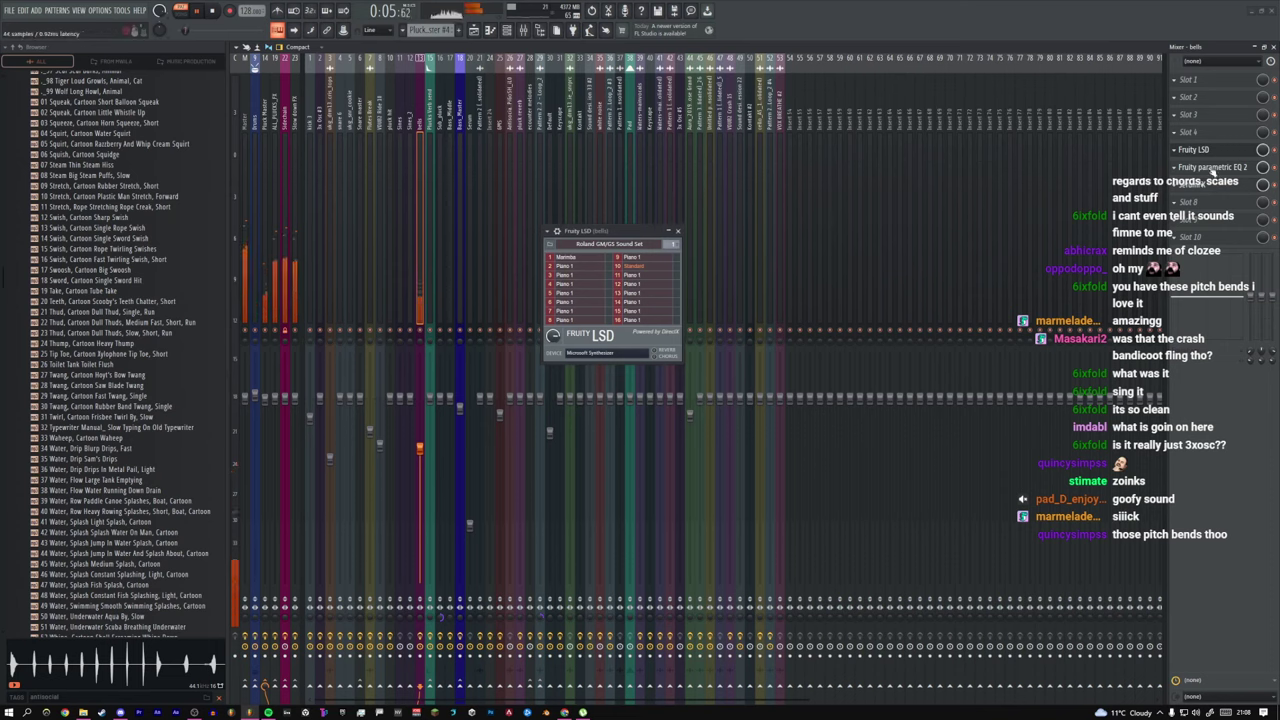
Step: Inspect the parametric EQ 2 and SerumFX Hyper/Dimension effects on the bells track and close both windows
{"action": "left_click", "coordinate": [1213, 168]}
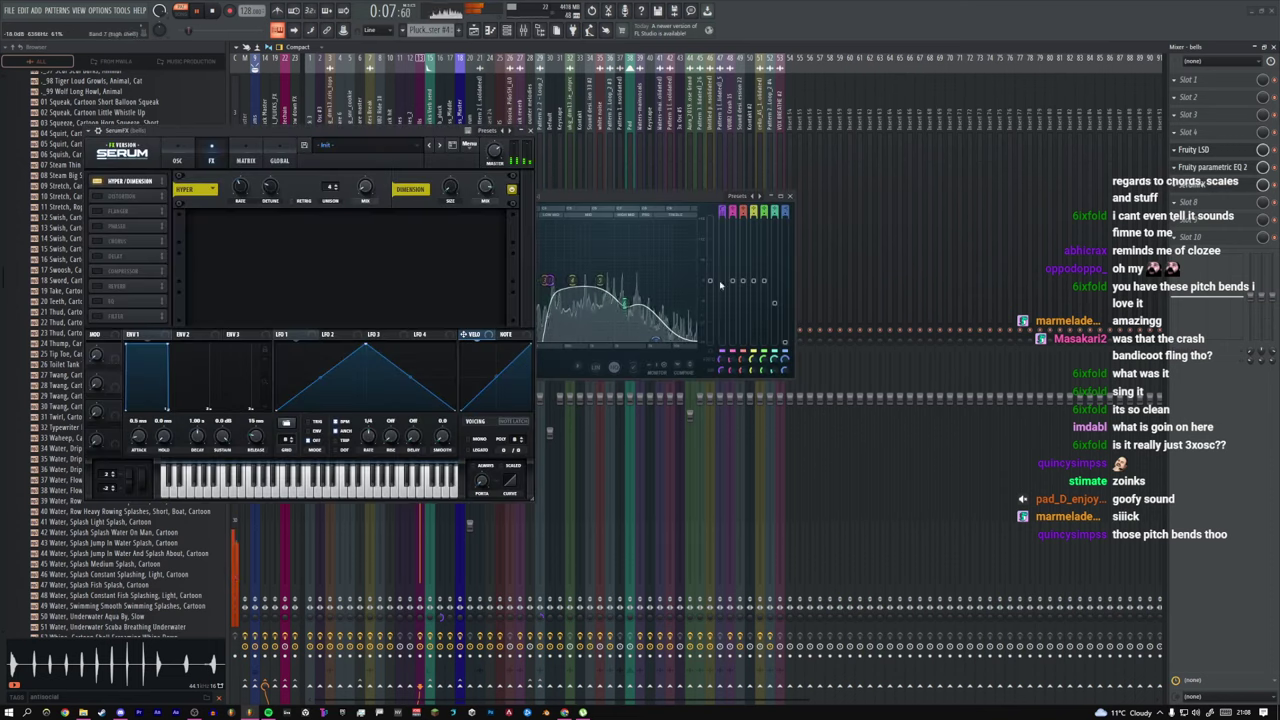
{"action": "left_click_drag", "start_coordinate": [537, 134], "coordinate": [858, 170]}
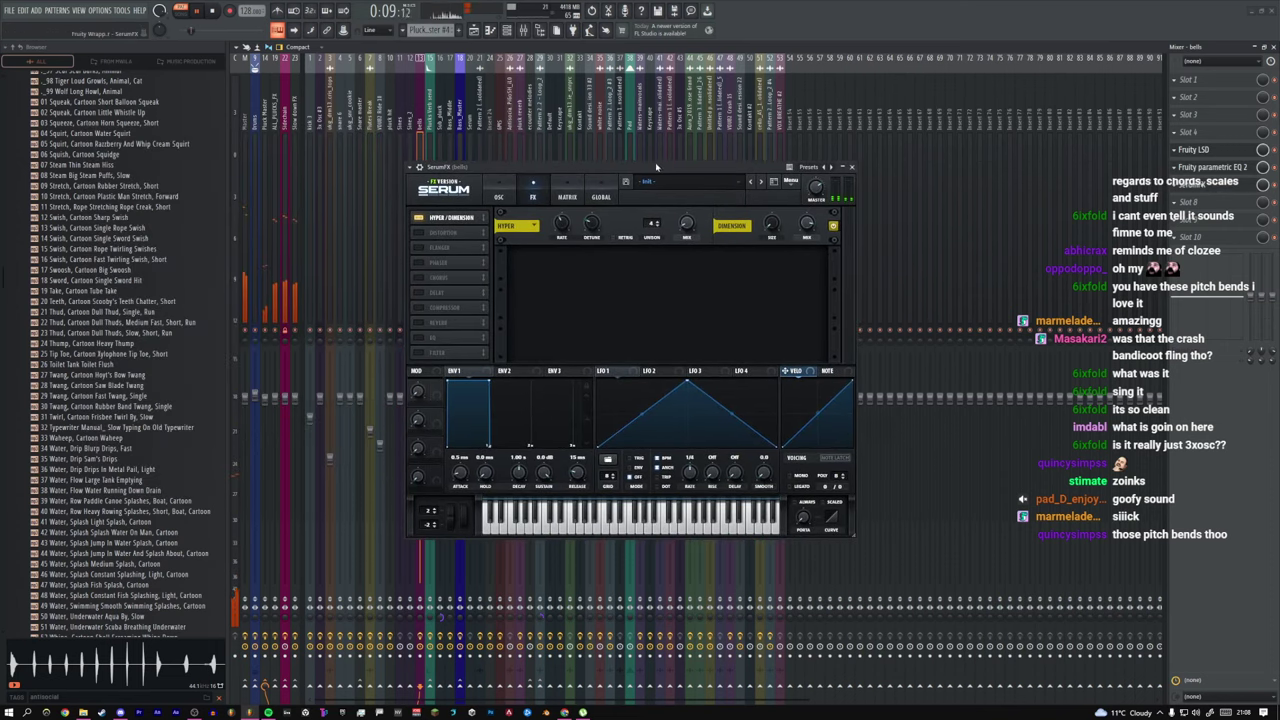
{"action": "left_click", "coordinate": [853, 167]}
{"action": "left_click", "coordinate": [793, 198]}
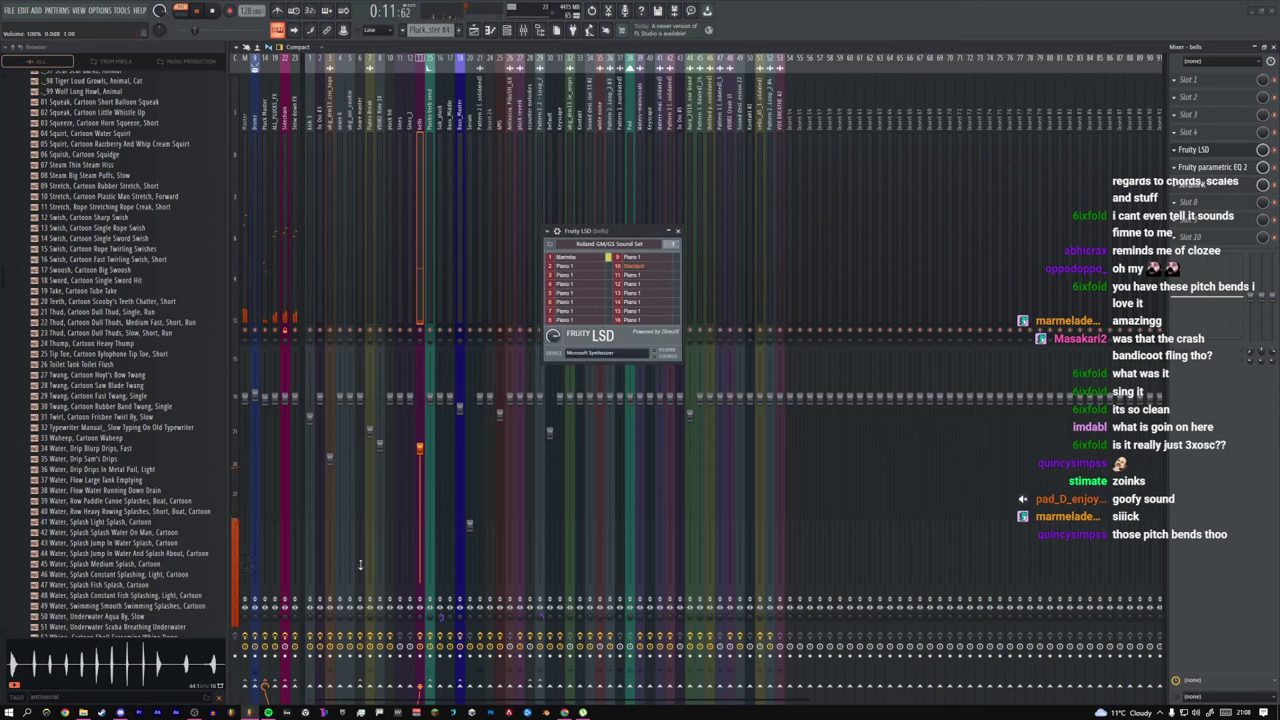
Step: Replay the pattern and examine the Pluck Master track's Convolver, parametric EQ 2 and two Fruity Limiters, placing the limiters apart
{"action": "left_click", "coordinate": [268, 688]}
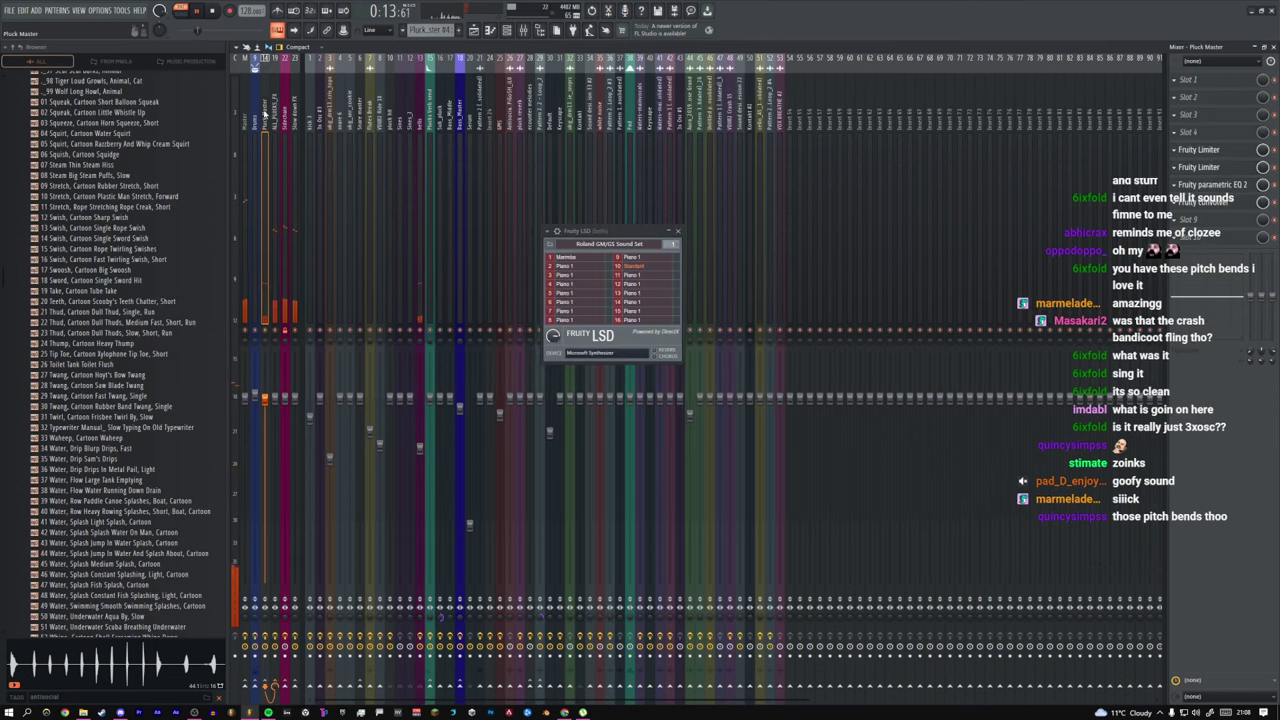
{"action": "key", "text": "space"}
{"action": "key", "text": "space"}
{"action": "left_click", "coordinate": [1200, 202]}
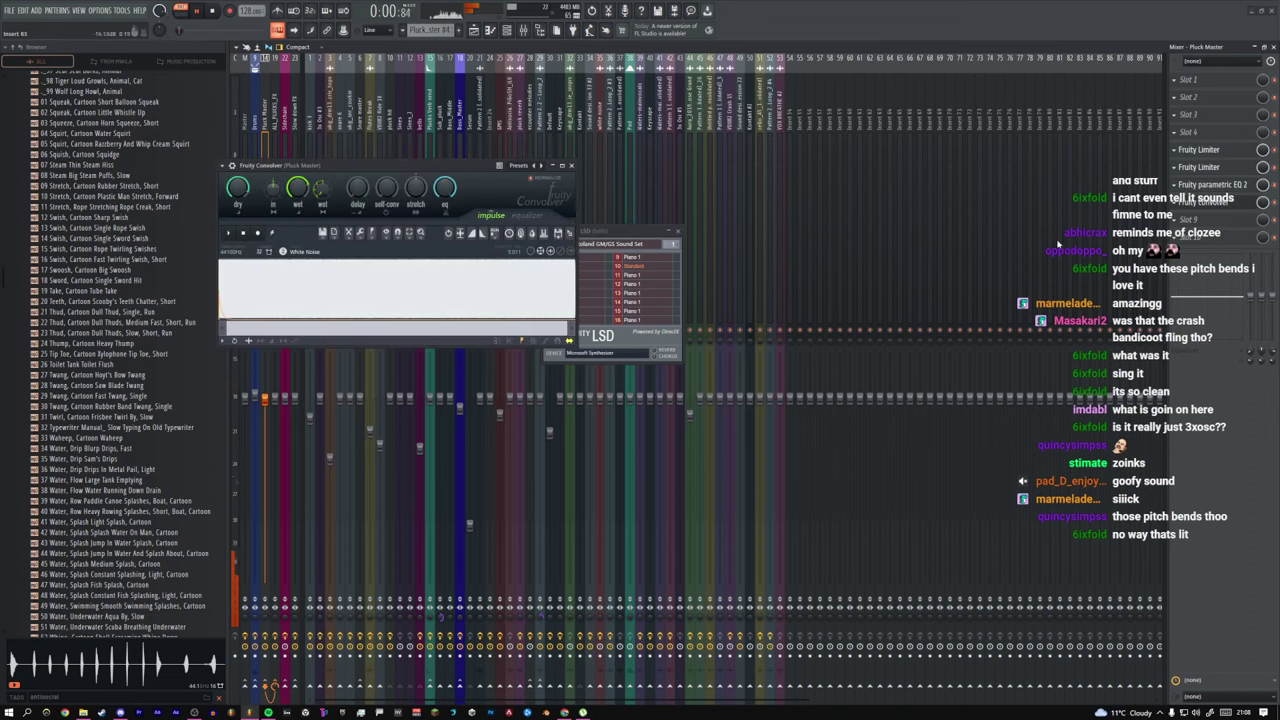
{"action": "left_click", "coordinate": [1209, 149]}
{"action": "left_click", "coordinate": [1210, 167]}
{"action": "left_click", "coordinate": [1211, 185]}
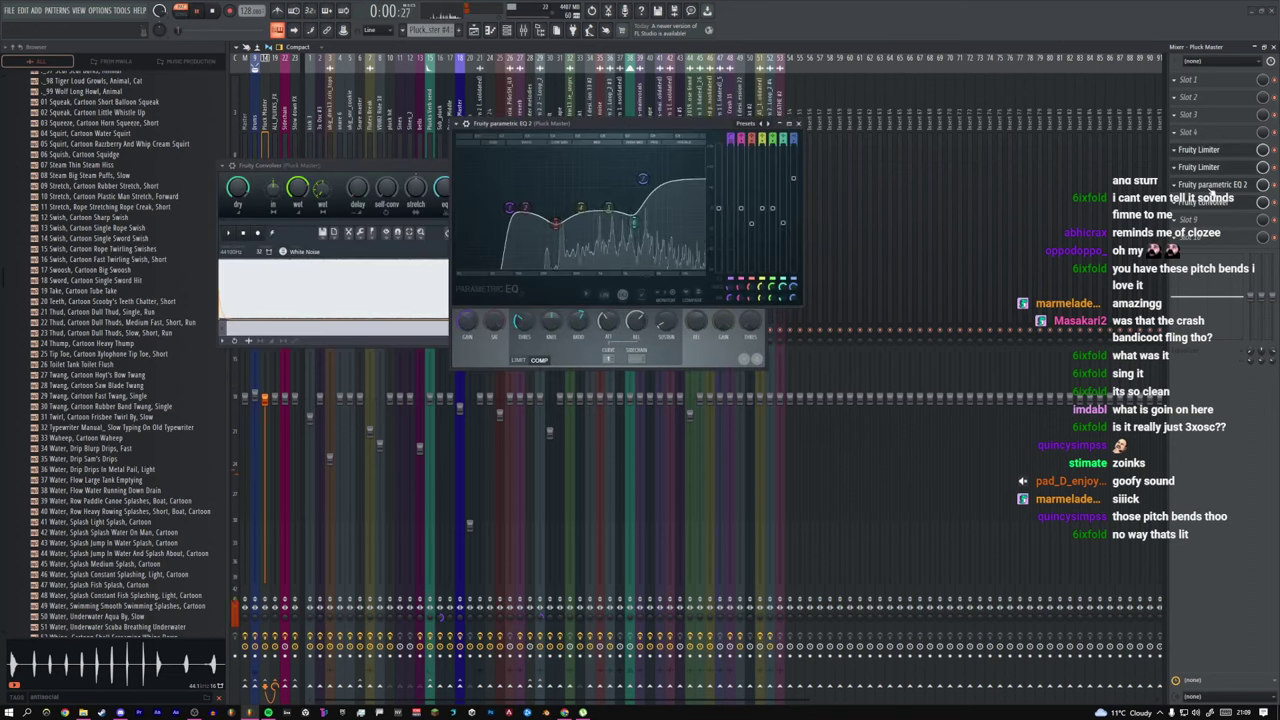
{"action": "left_click", "coordinate": [799, 124]}
{"action": "left_click_drag", "start_coordinate": [626, 216], "coordinate": [678, 355]}
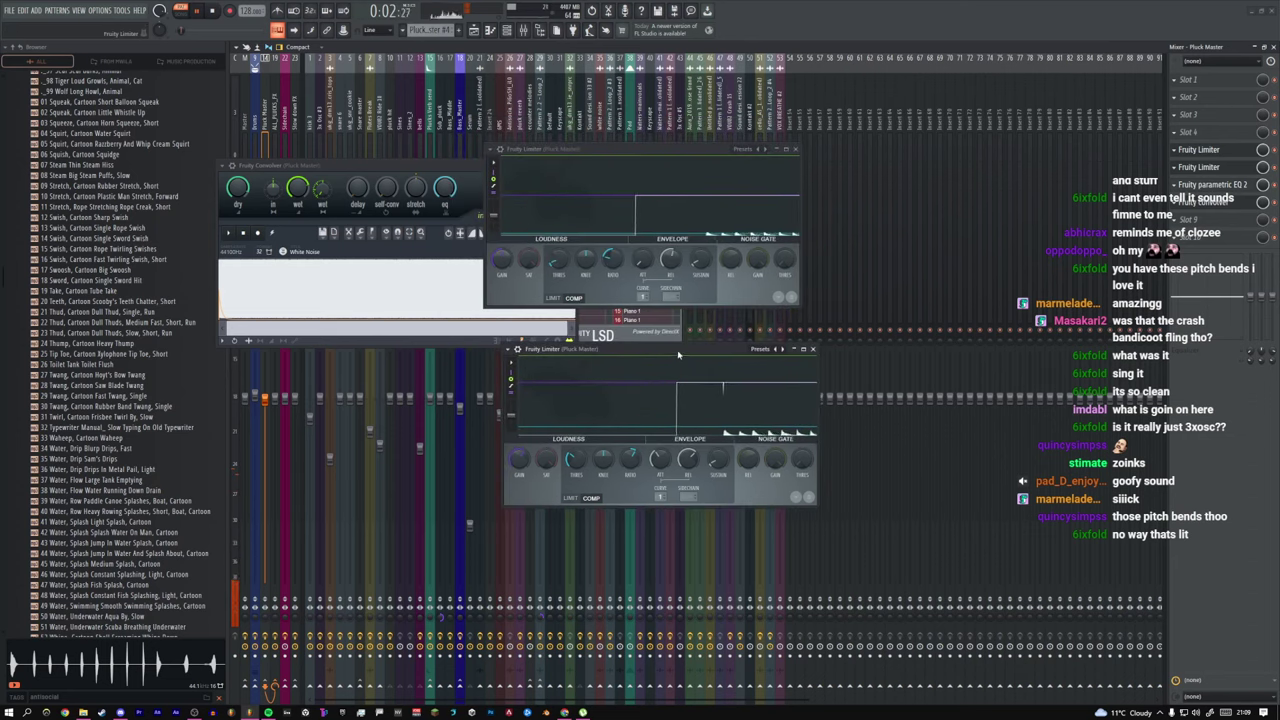
Step: Bring the Pluck Master's Fruity Convolver back into view and browse its preset list without choosing one
{"action": "left_click", "coordinate": [1207, 185]}
{"action": "left_click", "coordinate": [1207, 187]}
{"action": "left_click", "coordinate": [1208, 204]}
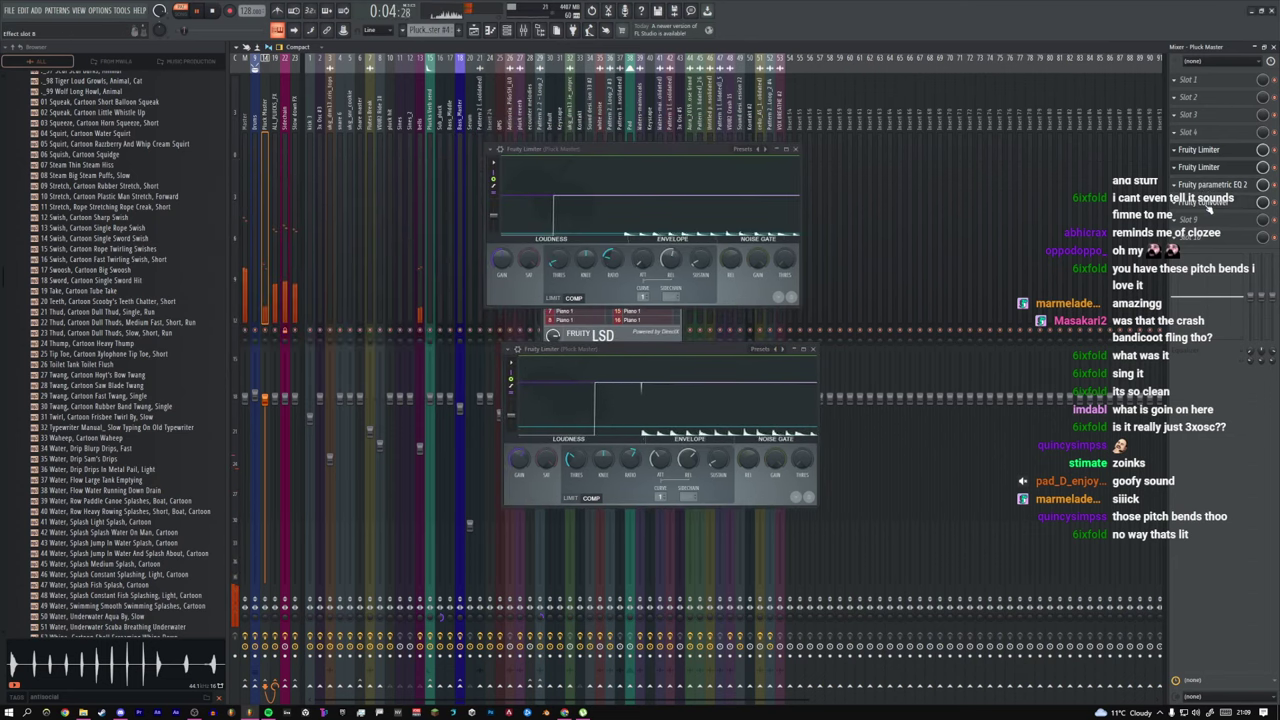
{"action": "left_click", "coordinate": [1208, 204]}
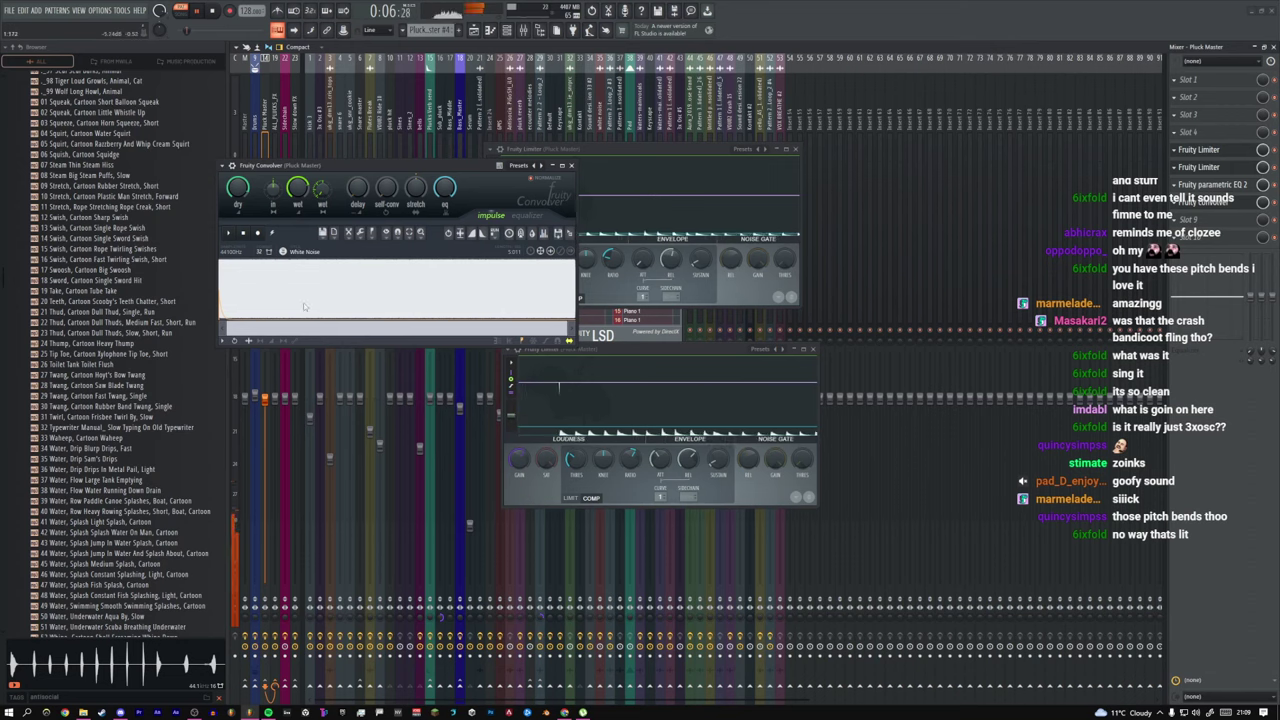
{"action": "left_click", "coordinate": [517, 165]}
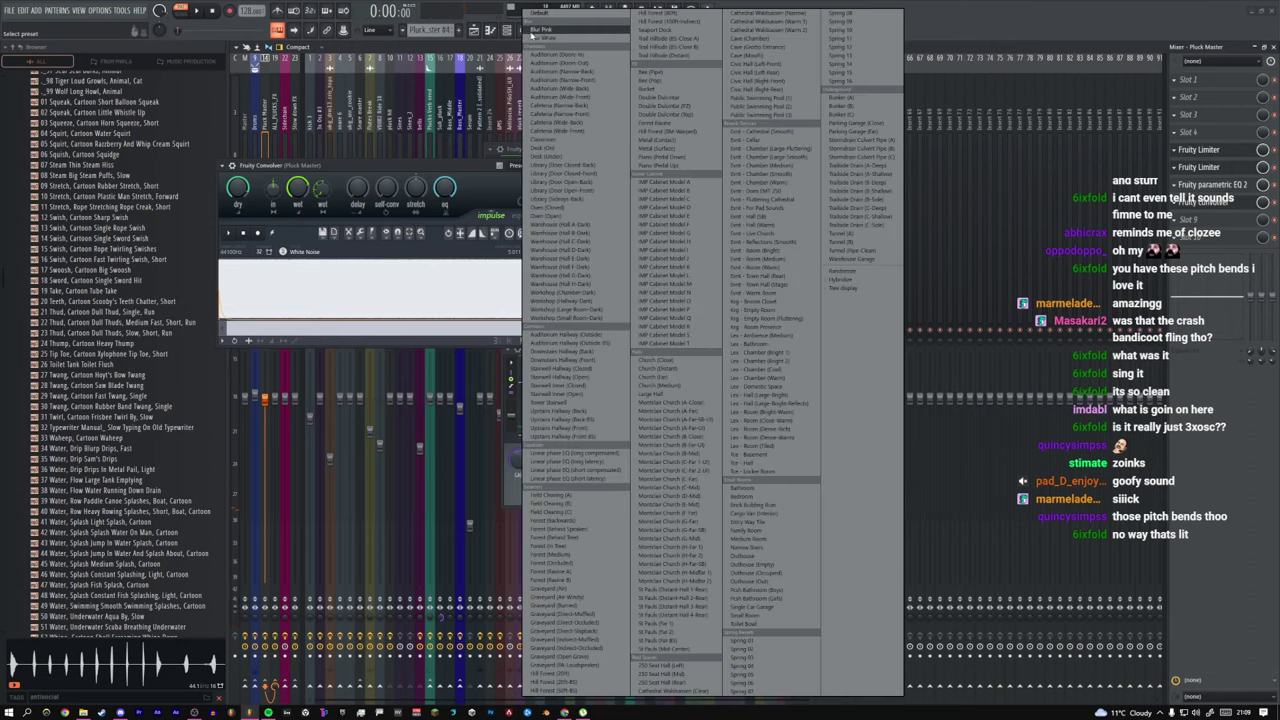
{"action": "left_click", "coordinate": [471, 187]}
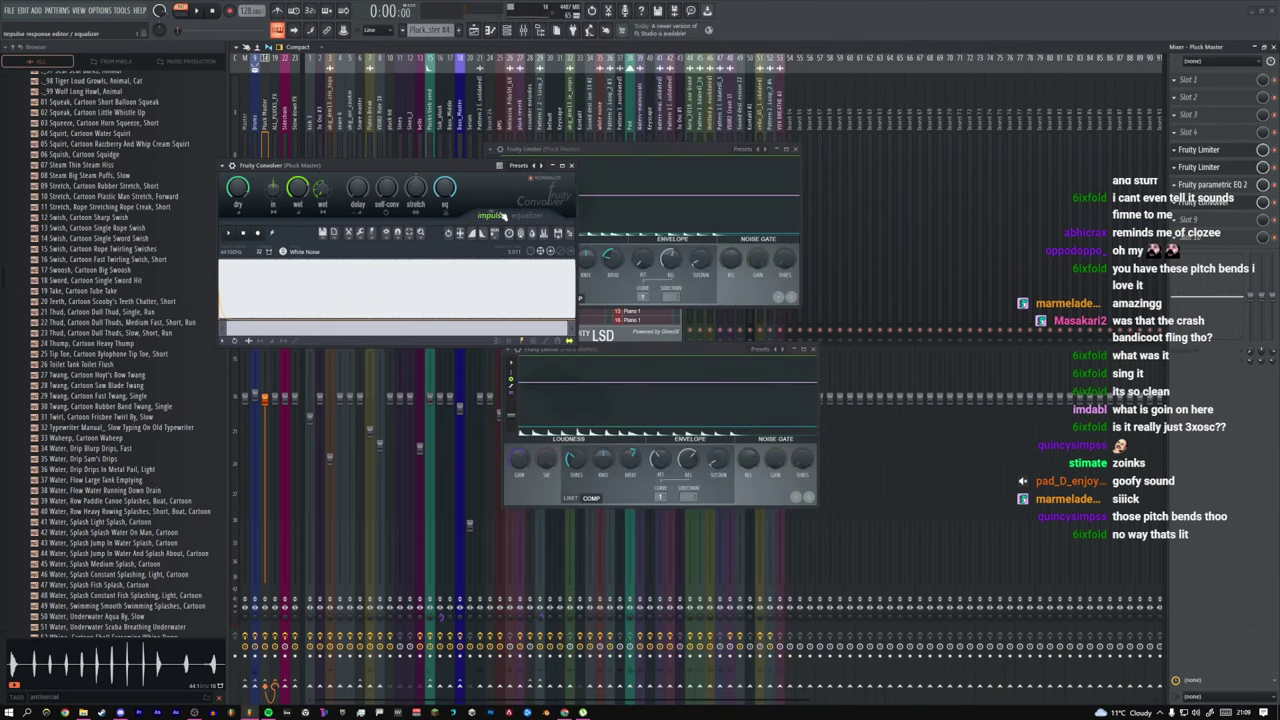
Step: Show the volume envelope of the Convolver's White Noise impulse and audition the pattern again
{"action": "left_click", "coordinate": [257, 342]}
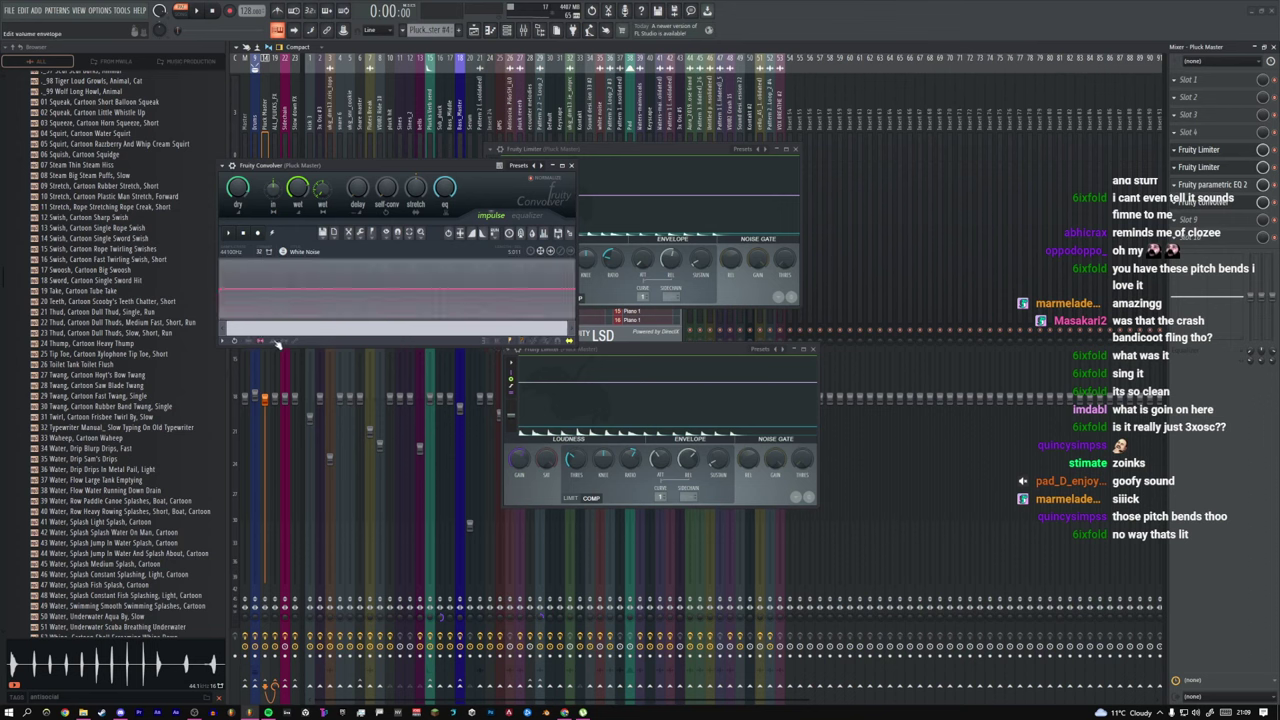
{"action": "left_click_drag", "start_coordinate": [565, 328], "coordinate": [644, 324]}
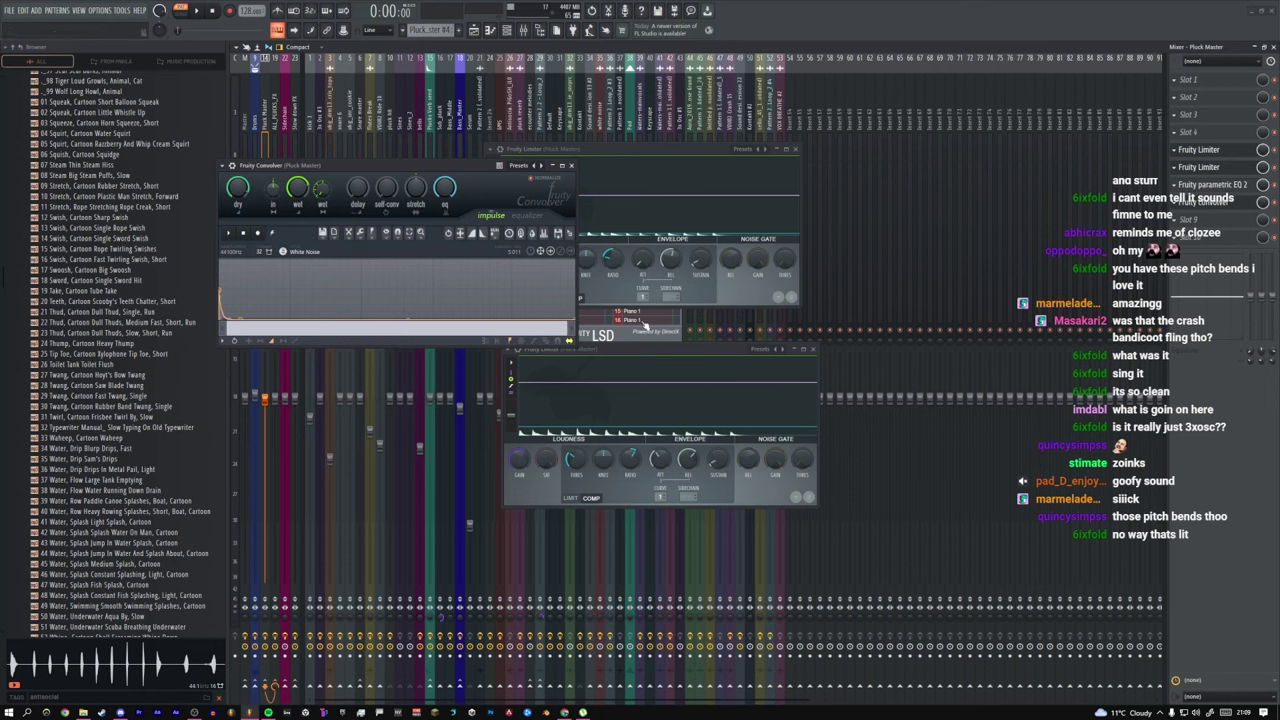
{"action": "key", "text": "space"}
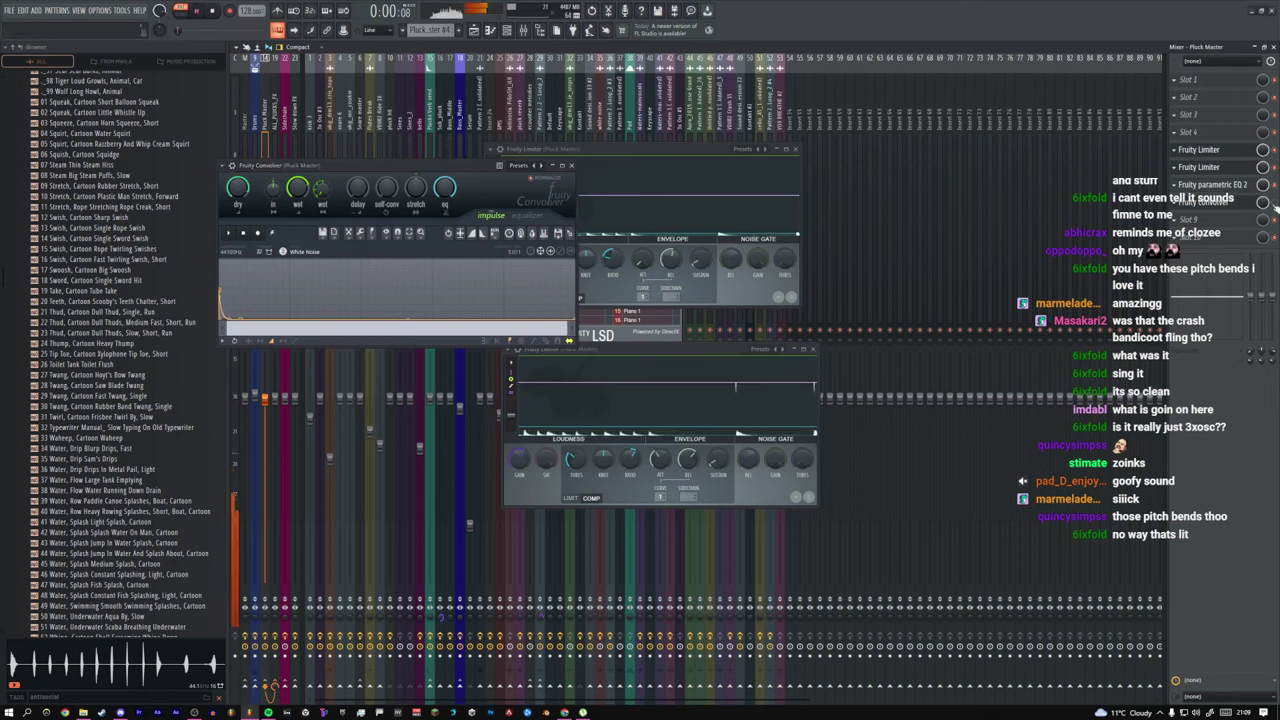
{"action": "key", "text": "space"}
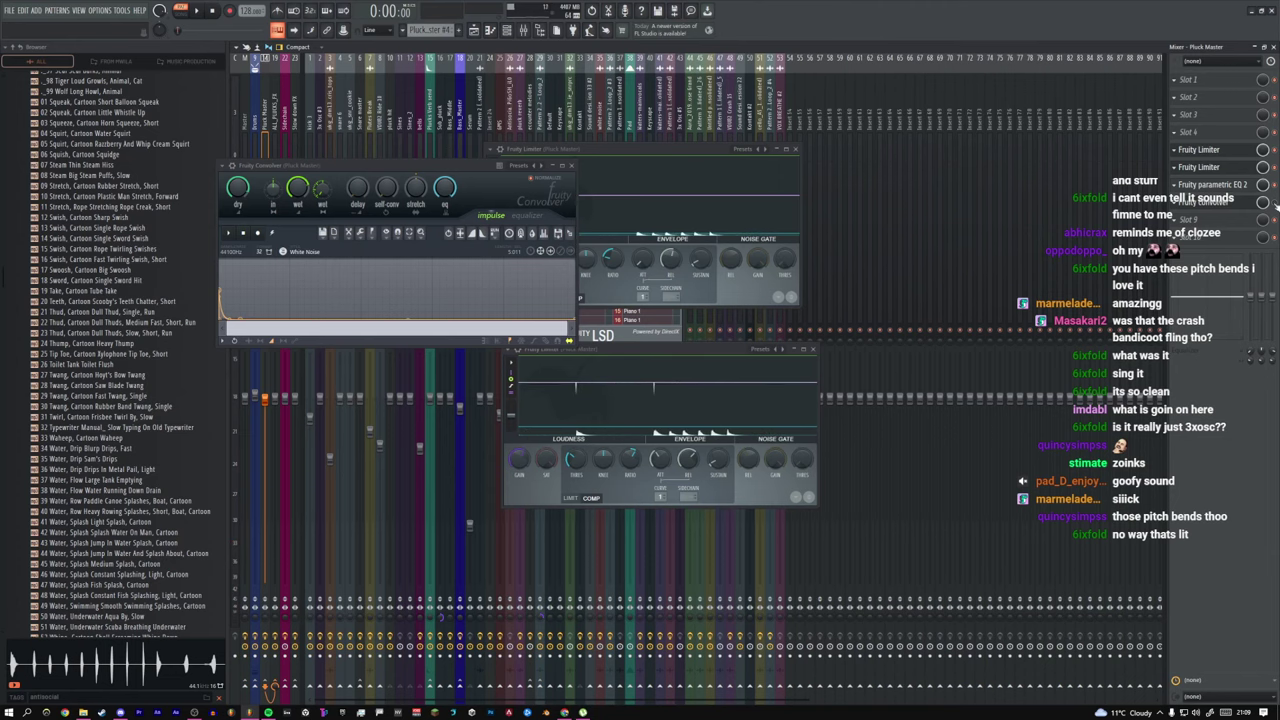
Step: Close the plugin windows, return to the playlist and place the playhead at the drop start, focusing on the Pluck Master clips
{"action": "key", "text": "F9"}
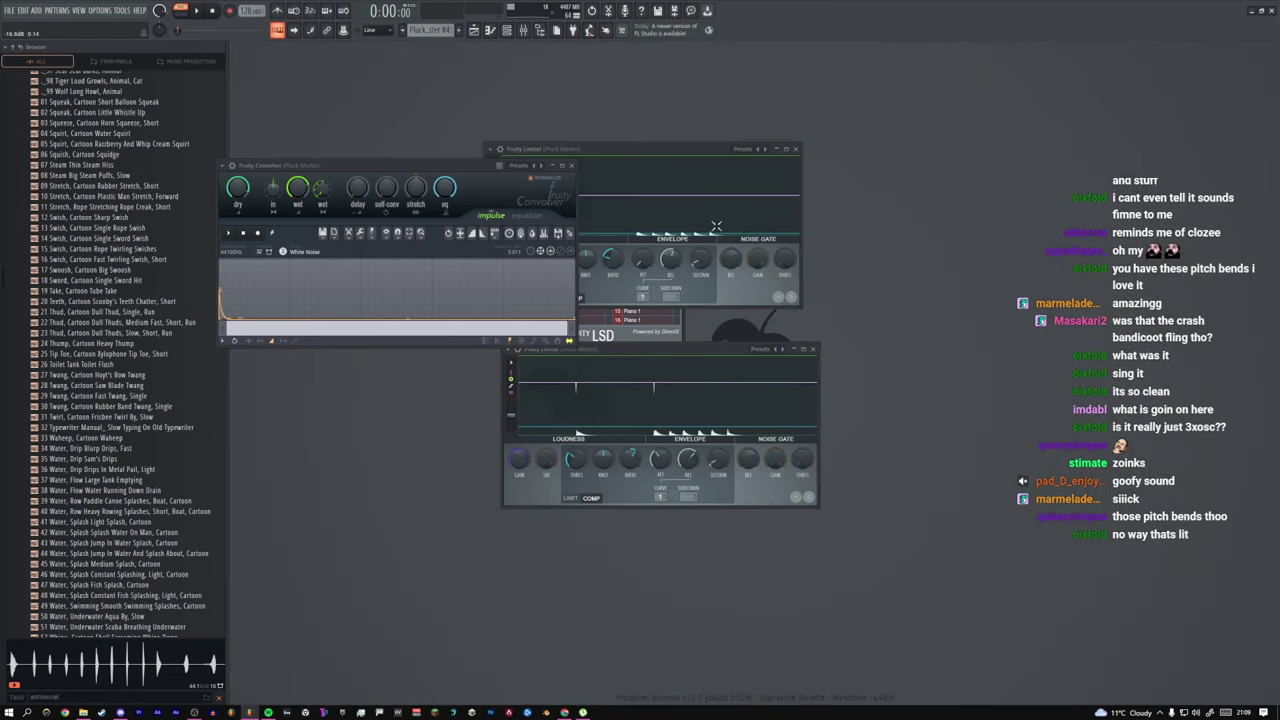
{"action": "key", "text": "F12"}
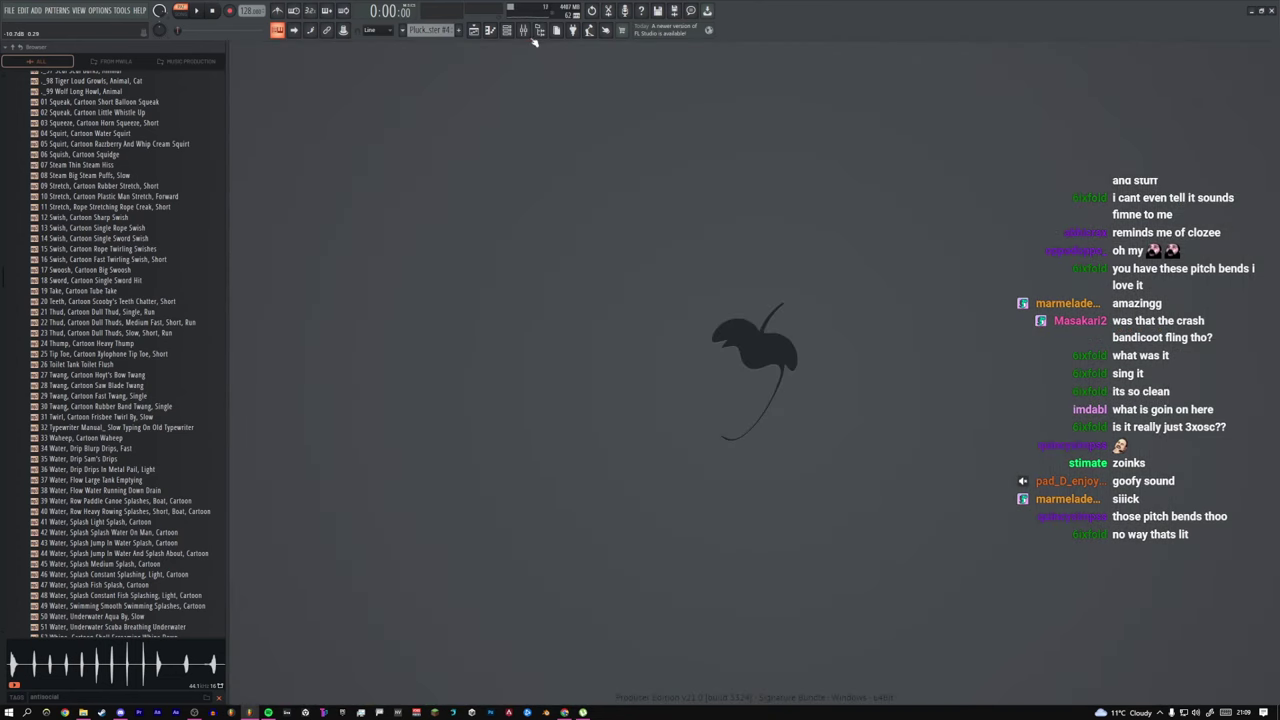
{"action": "key", "text": "F9"}
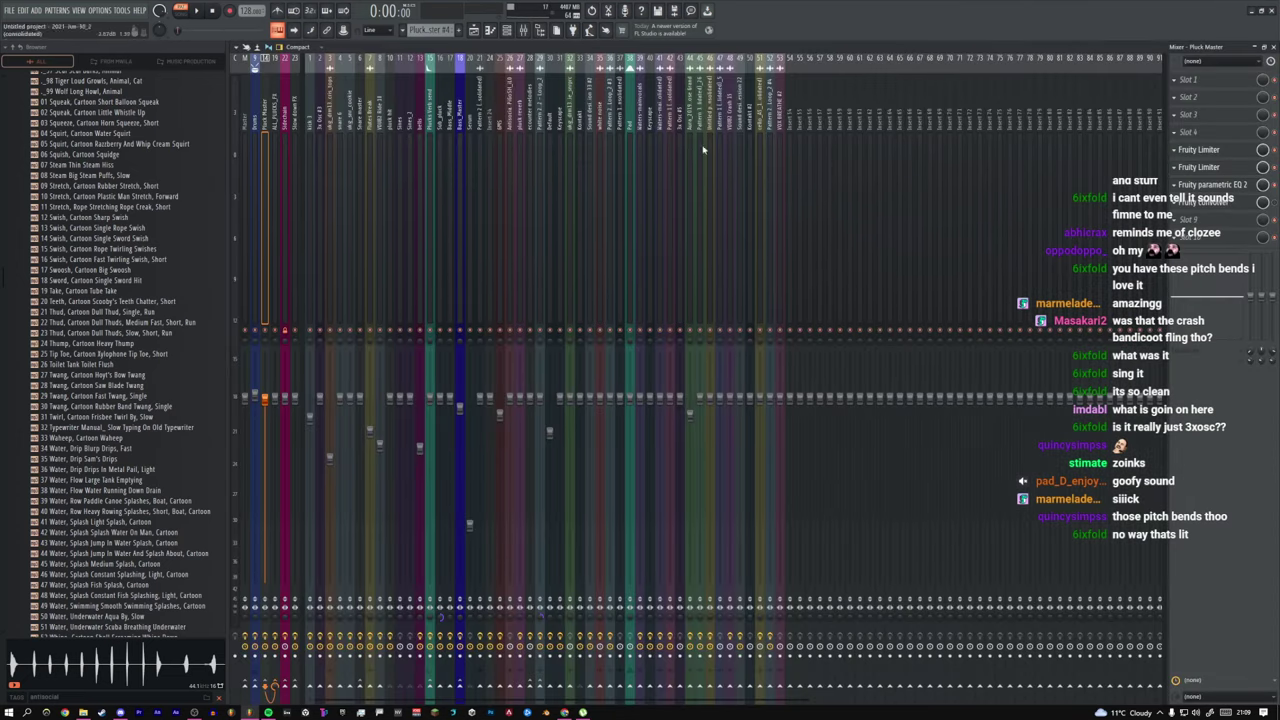
{"action": "left_click", "coordinate": [475, 30]}
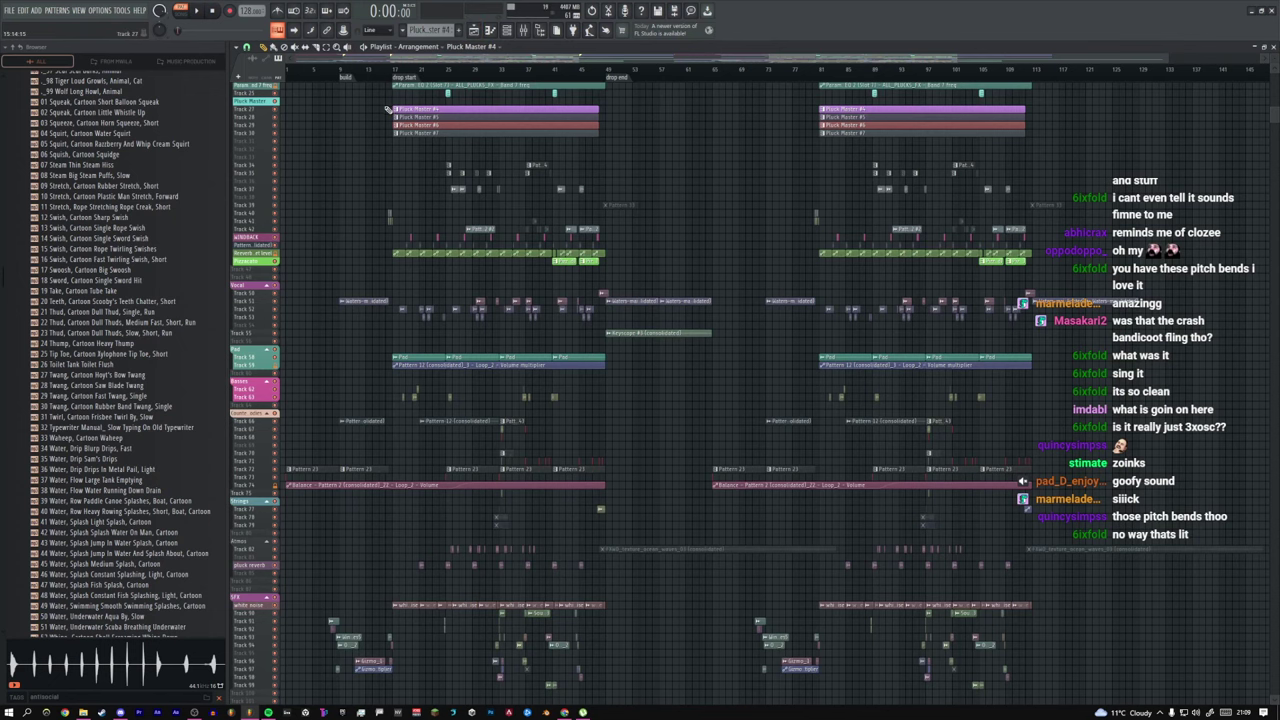
{"action": "left_click_drag", "start_coordinate": [648, 184], "coordinate": [368, 88]}
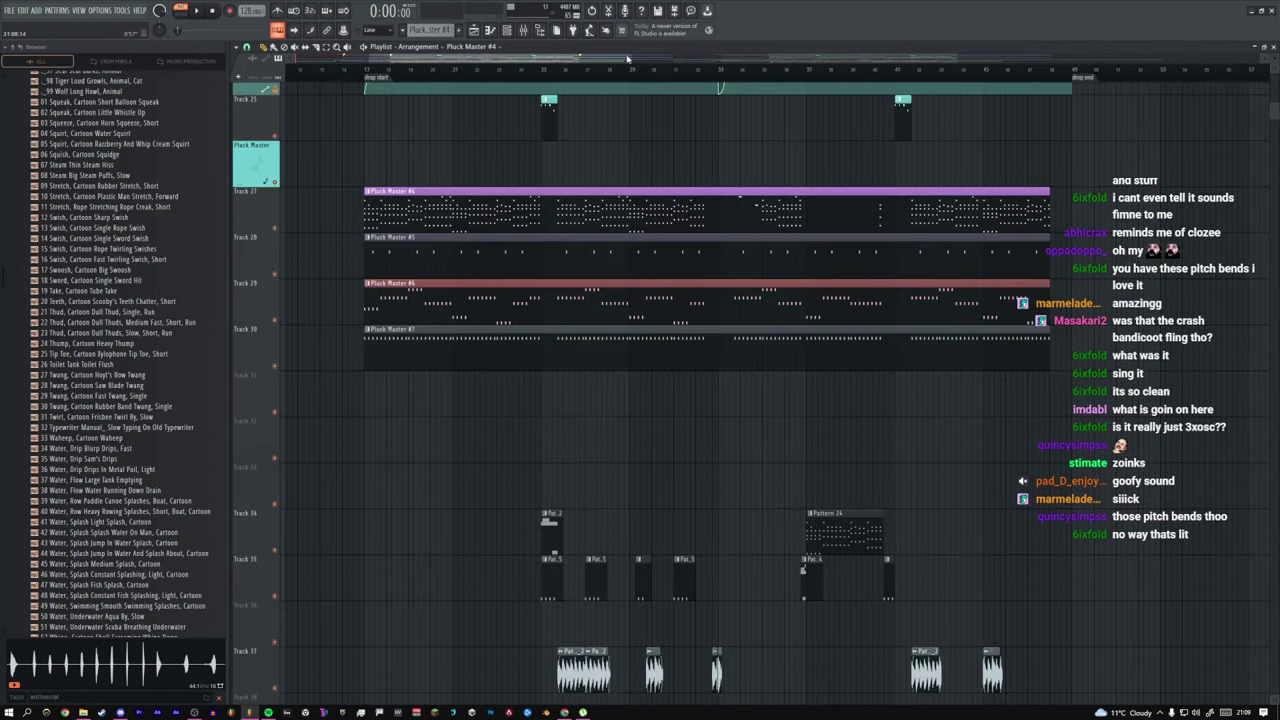
{"action": "left_click_drag", "start_coordinate": [628, 58], "coordinate": [474, 60]}
{"action": "left_click", "coordinate": [384, 74]}
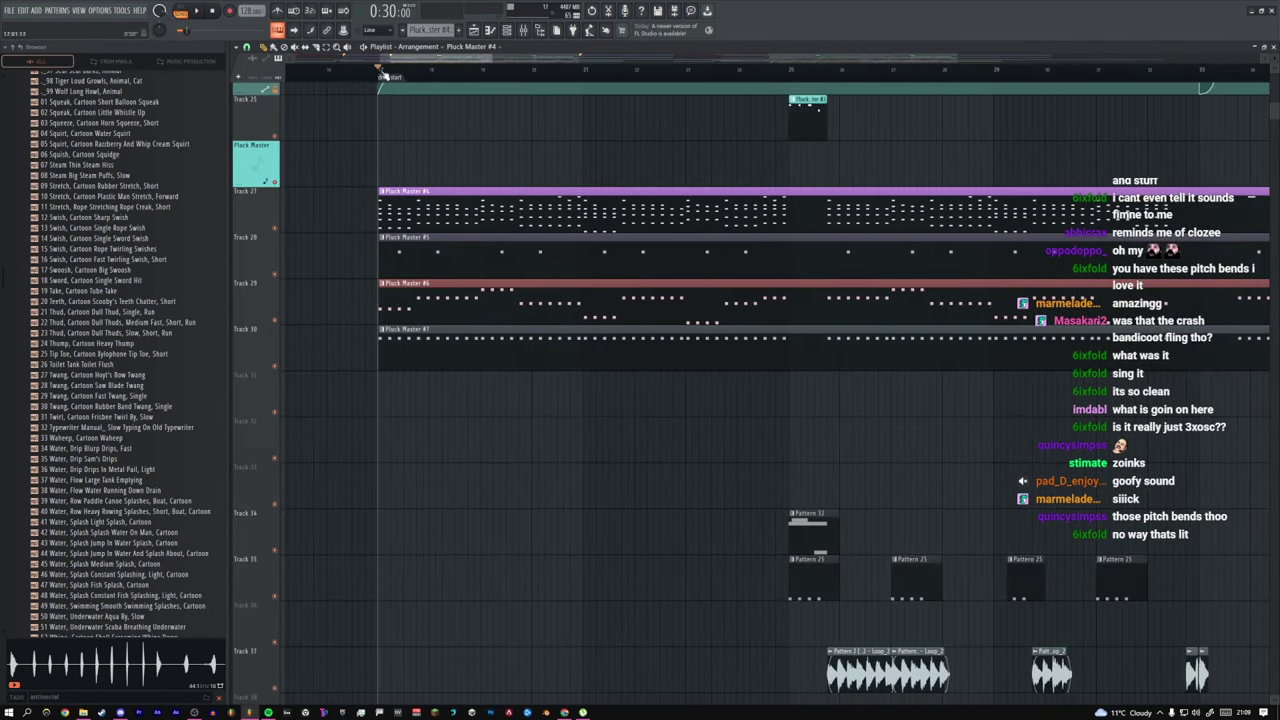
Step: Play the drop start briefly, then examine the Pluck Master chord notes in the piano roll across the opening bars
{"action": "key", "text": "space"}
{"action": "key", "text": "F6"}
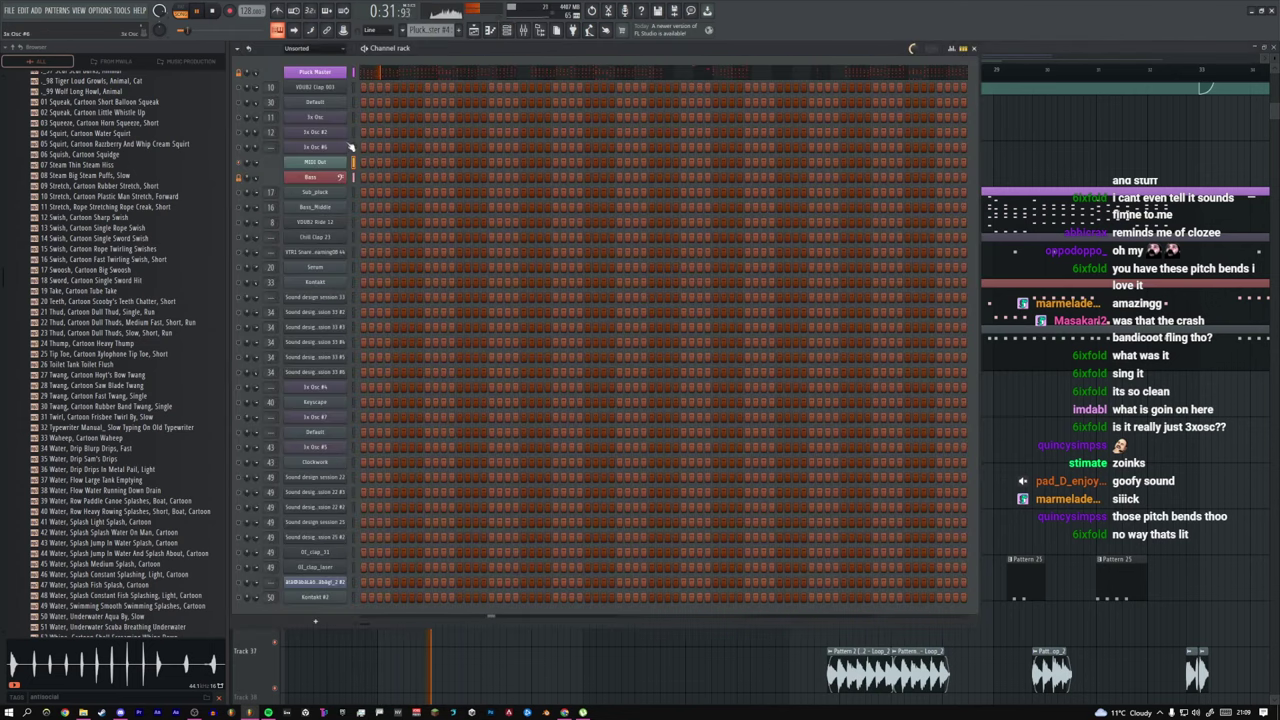
{"action": "key", "text": "space"}
{"action": "key", "text": "F7"}
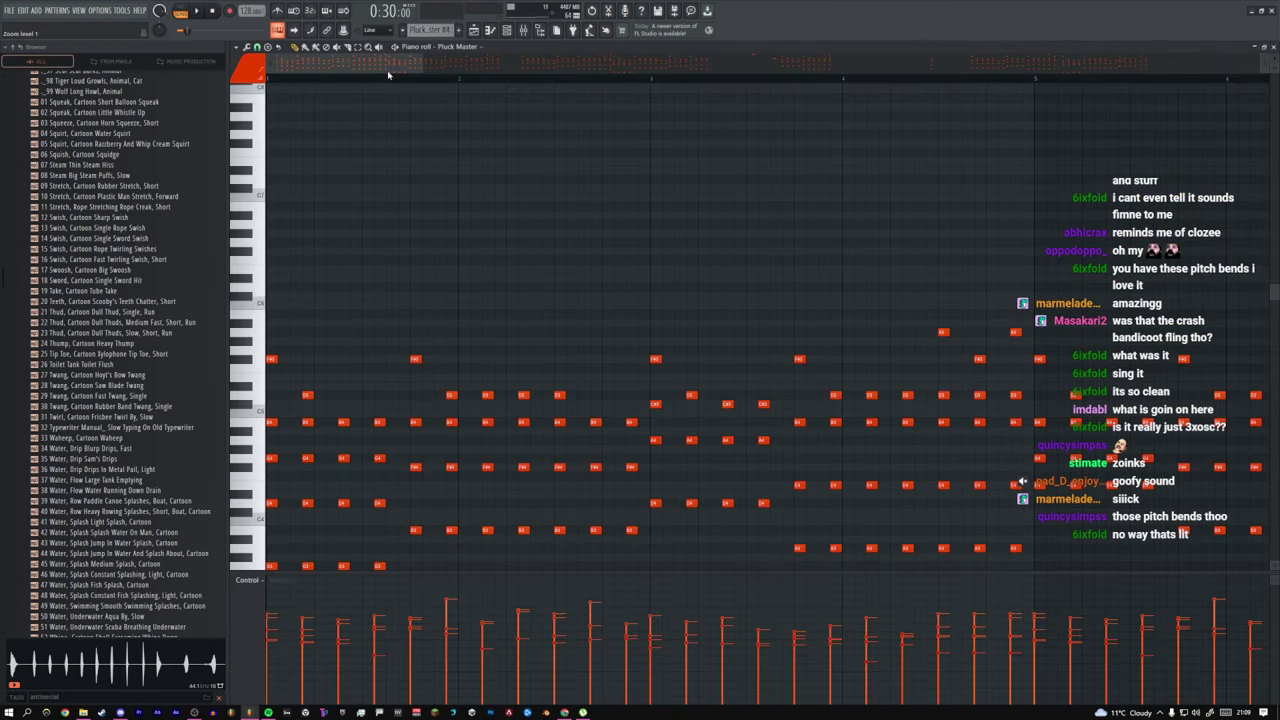
{"action": "right_click", "coordinate": [433, 168], "text": "ctrl"}
{"action": "left_click_drag", "start_coordinate": [1160, 60], "coordinate": [323, 155]}
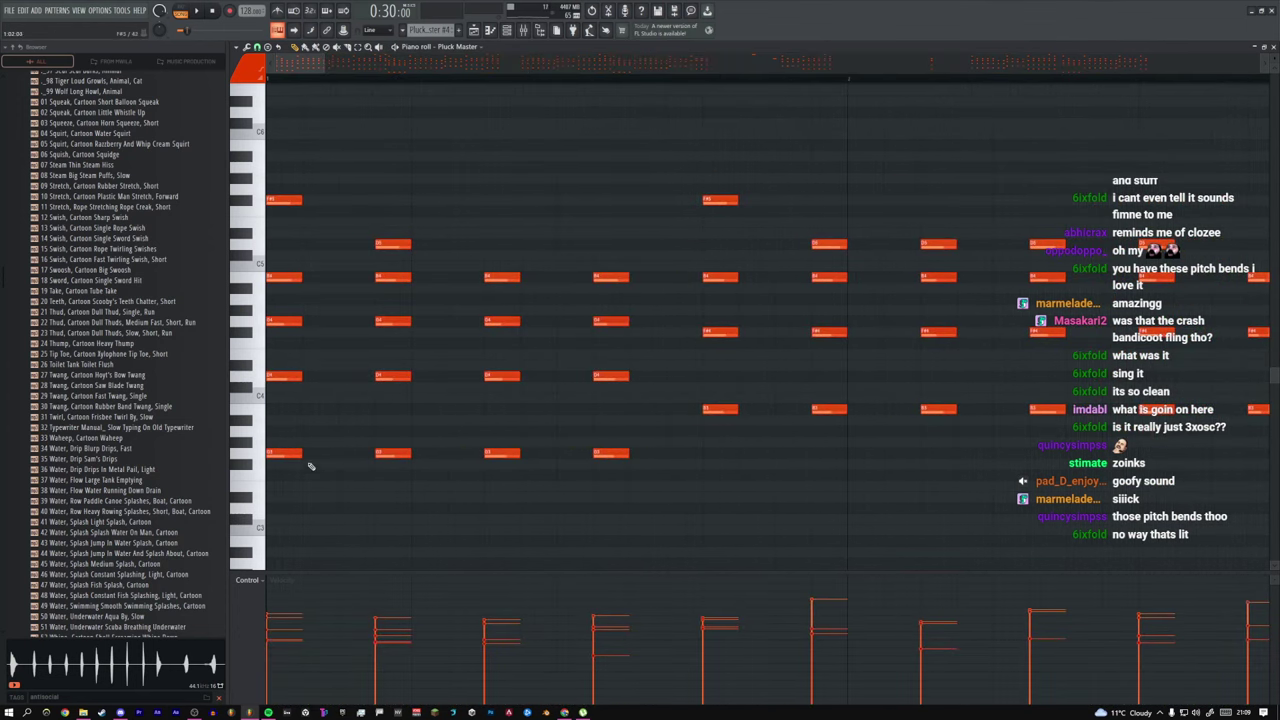
{"action": "left_click_drag", "start_coordinate": [323, 63], "coordinate": [380, 63]}
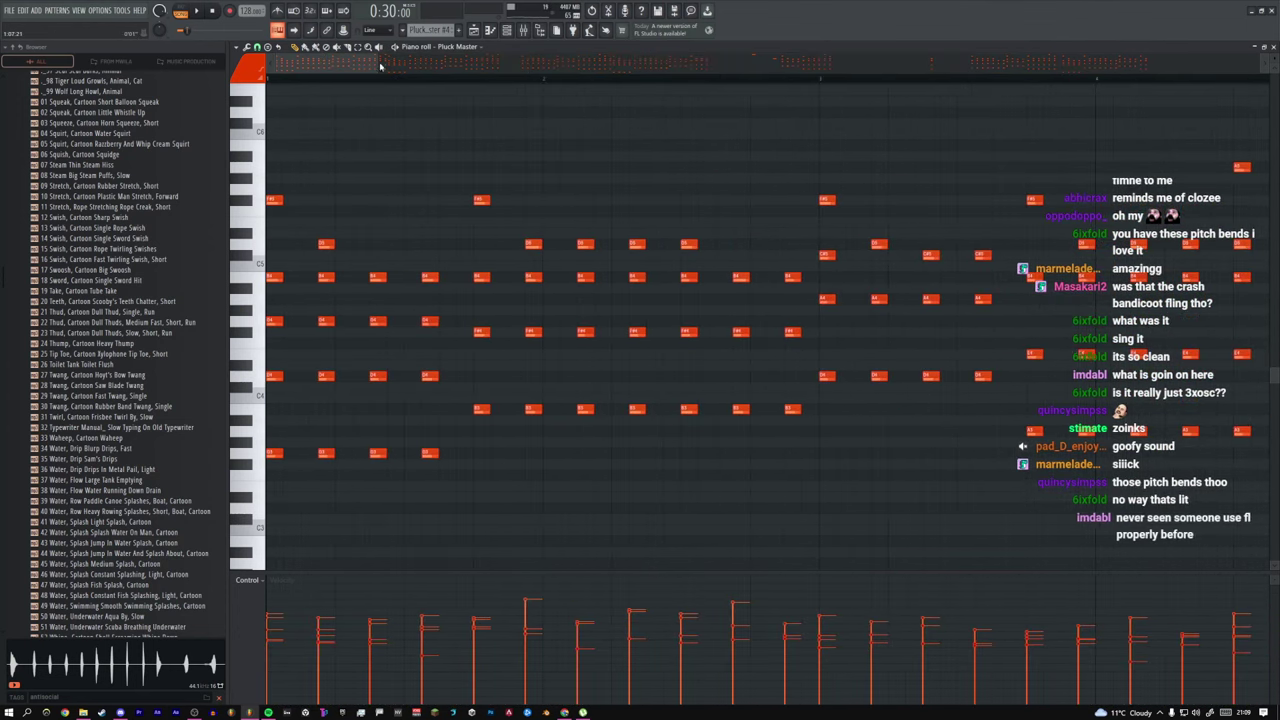
{"action": "scroll", "coordinate": [400, 146], "scroll_direction": "down", "scroll_amount": 4}
{"action": "scroll", "coordinate": [400, 146], "scroll_direction": "up", "scroll_amount": 6}
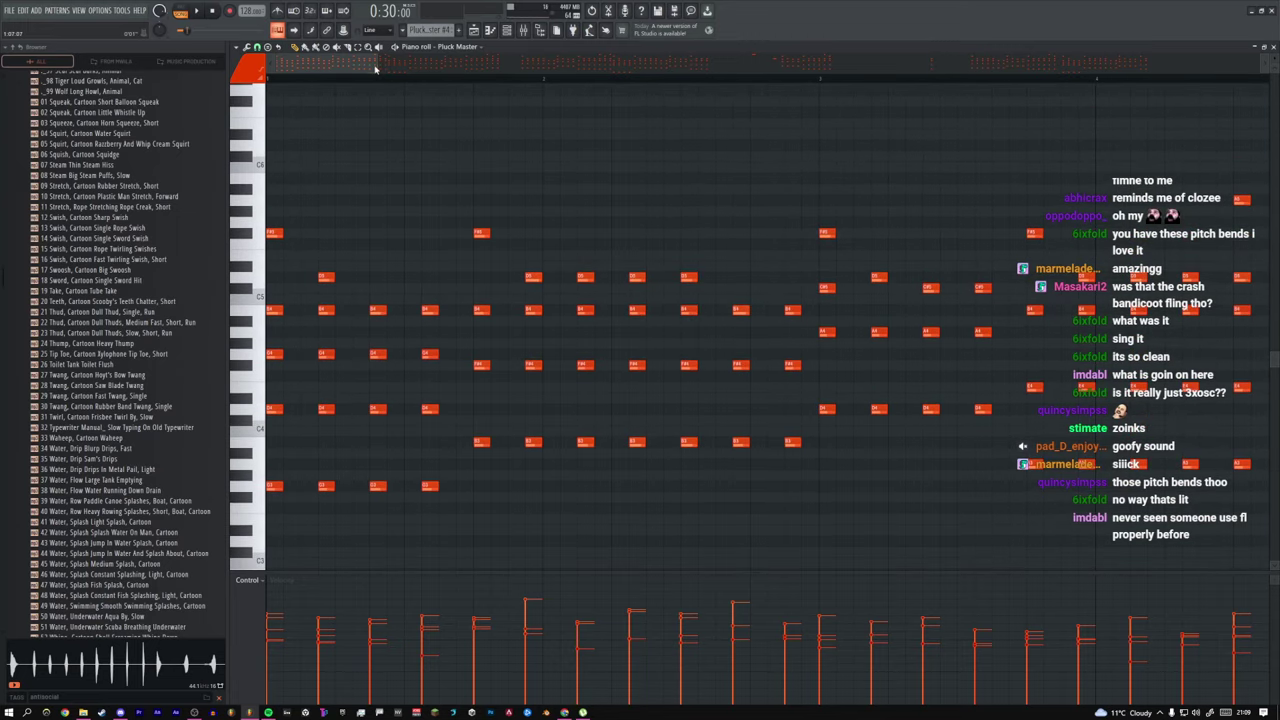
{"action": "left_click_drag", "start_coordinate": [375, 68], "coordinate": [448, 84]}
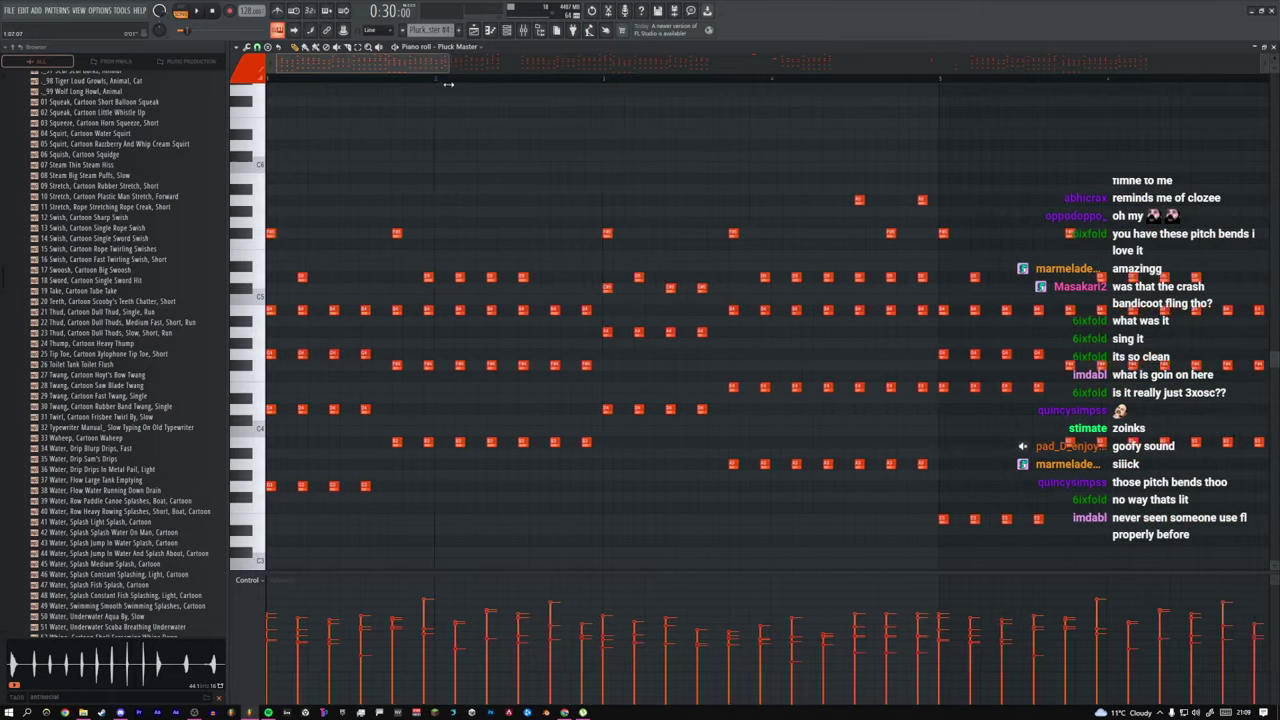
Step: Check the channel rack, return to the playlist and audition the drop from its start marker
{"action": "left_click", "coordinate": [507, 31]}
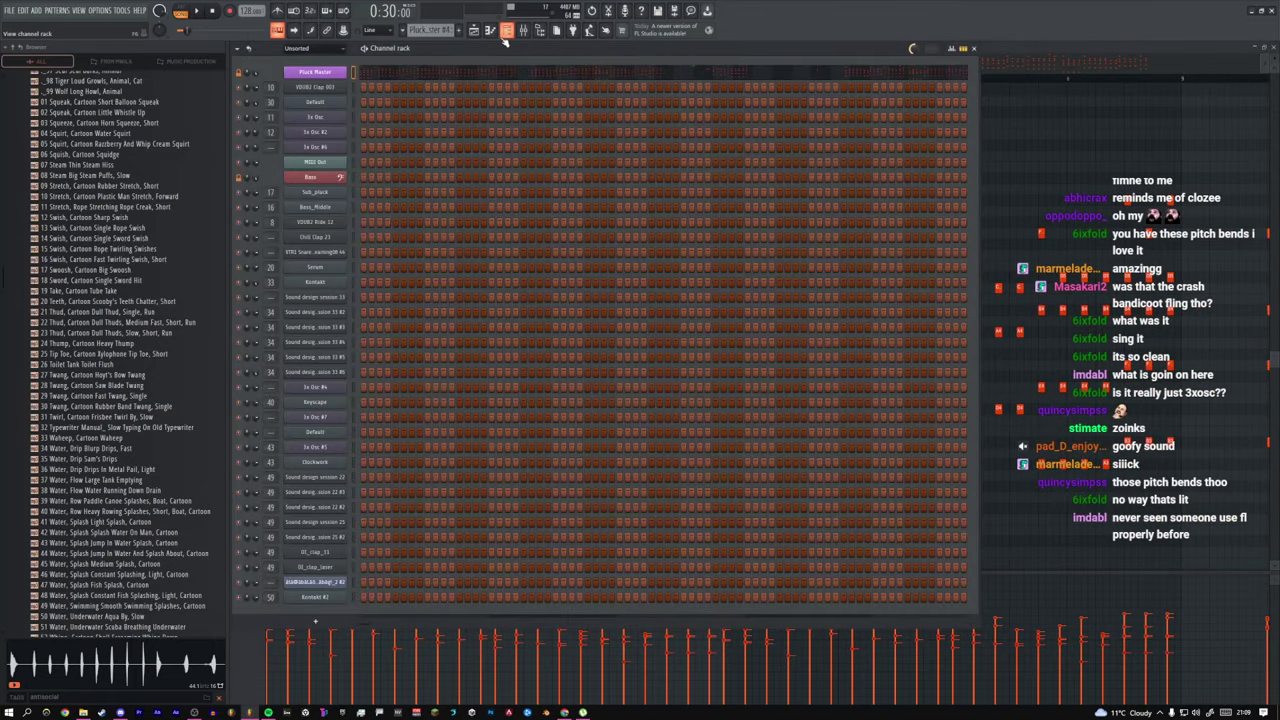
{"action": "left_click", "coordinate": [507, 31]}
{"action": "left_click", "coordinate": [507, 31]}
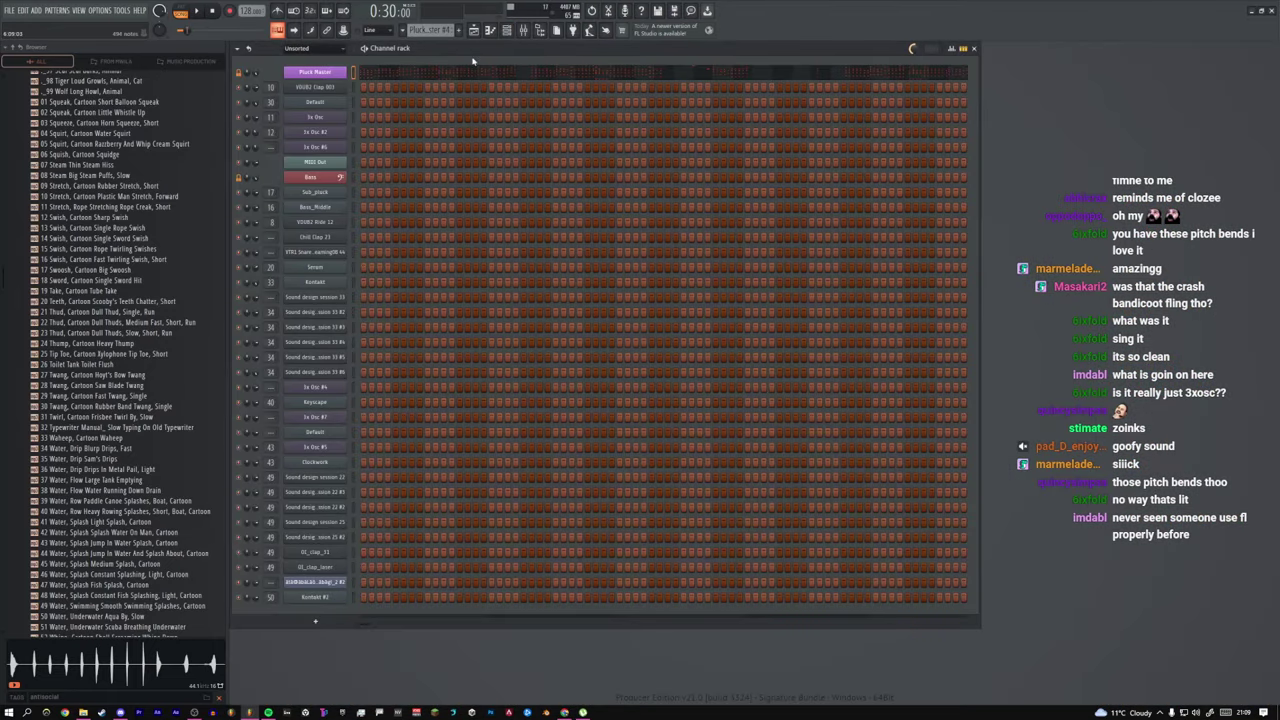
{"action": "key", "text": "F5"}
{"action": "key", "text": "space"}
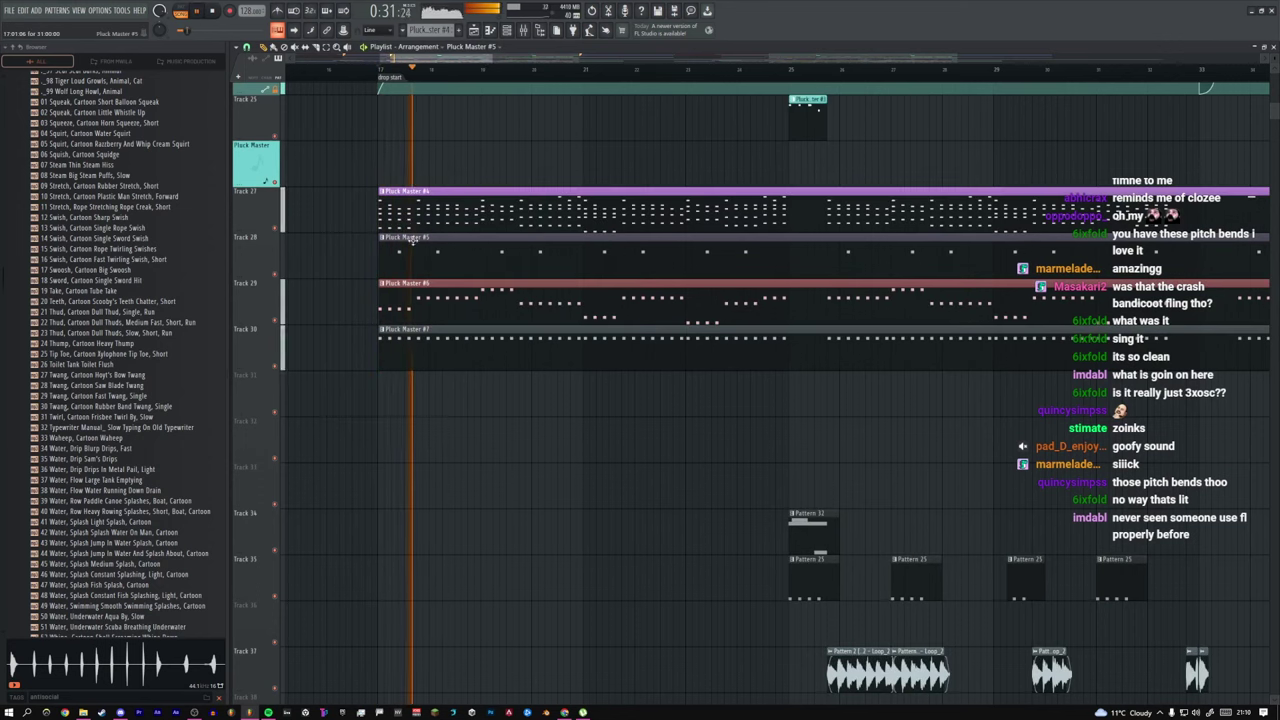
{"action": "key", "text": "space"}
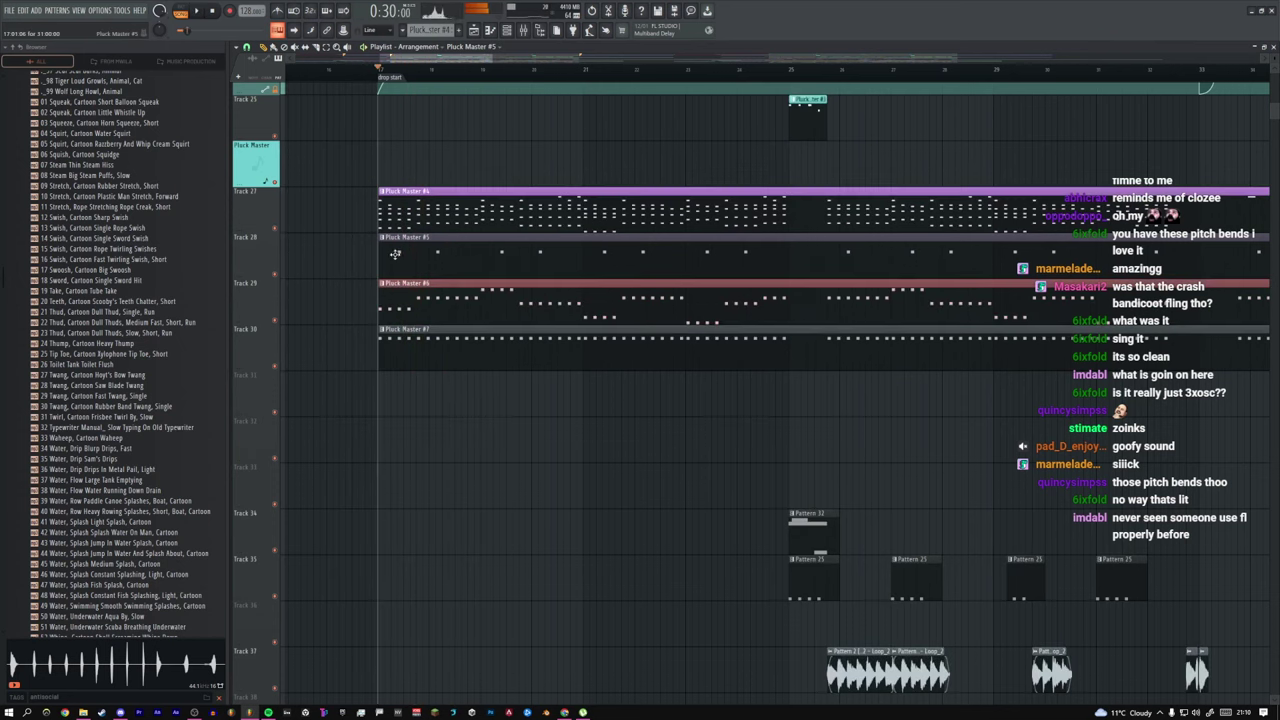
Step: Look over the playlist tracks below the plucks, then inspect the ALL_PLUCKS_FX and Slow down FX mixer tracks and play the drop
{"action": "scroll", "coordinate": [400, 258], "scroll_direction": "down", "scroll_amount": 5}
{"action": "scroll", "coordinate": [411, 263], "scroll_direction": "down", "scroll_amount": 6}
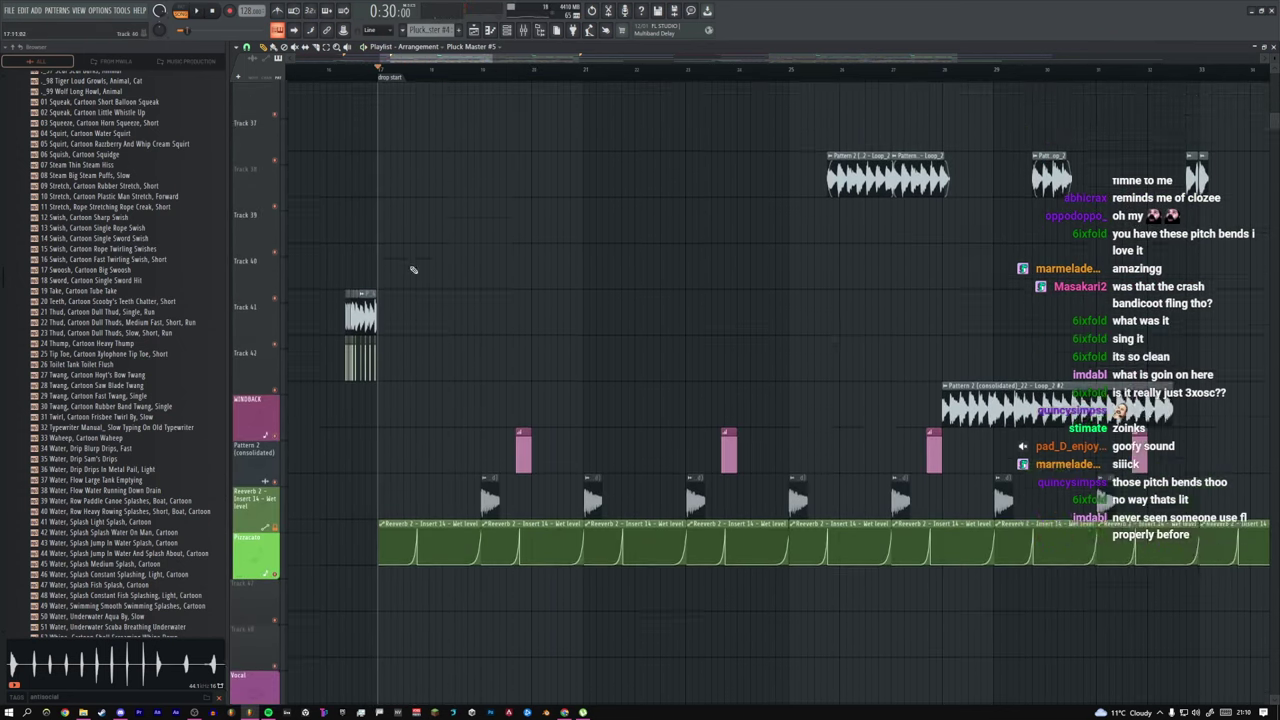
{"action": "scroll", "coordinate": [412, 264], "scroll_direction": "up", "scroll_amount": 14}
{"action": "left_click", "coordinate": [523, 31]}
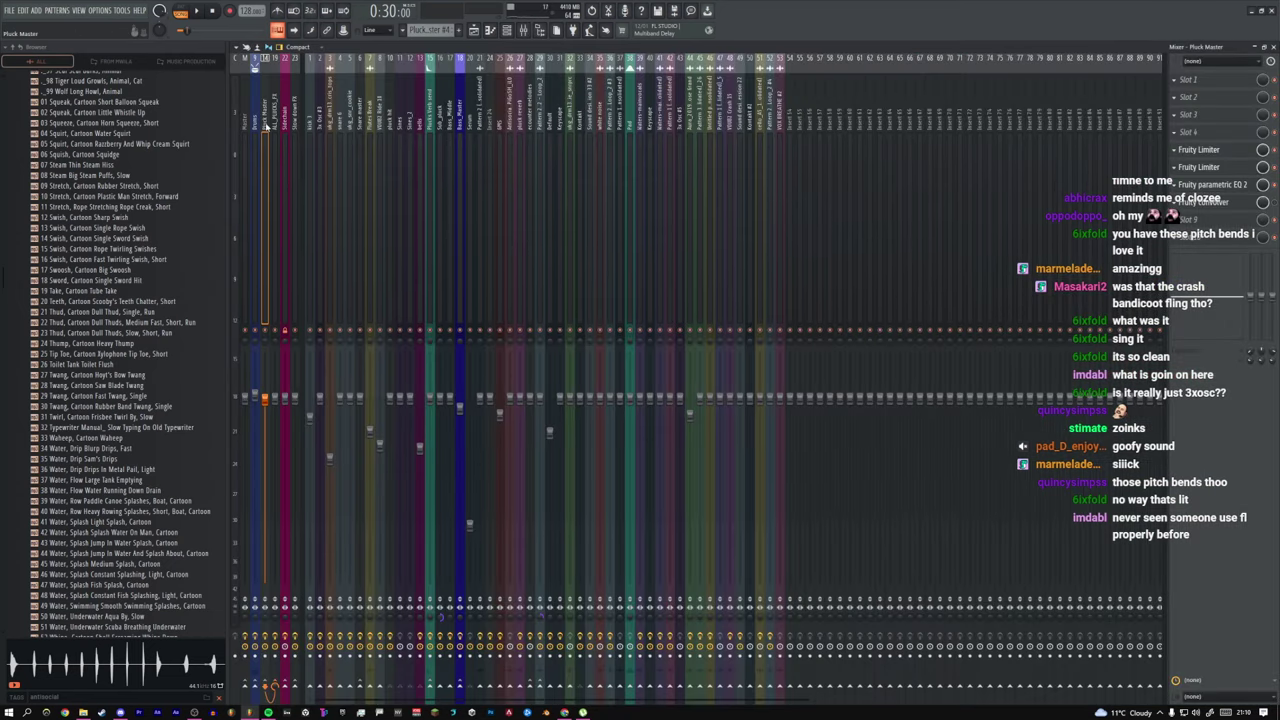
{"action": "left_click", "coordinate": [275, 119]}
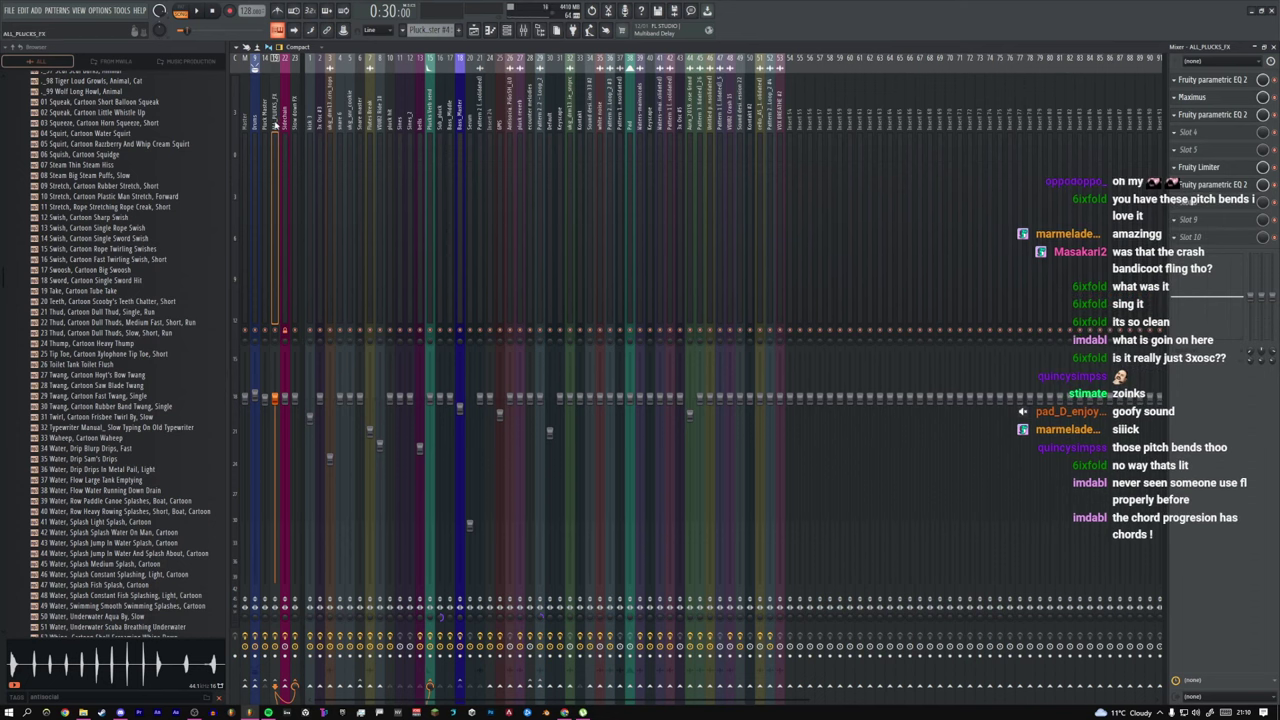
{"action": "left_click", "coordinate": [295, 117]}
{"action": "key", "text": "space"}
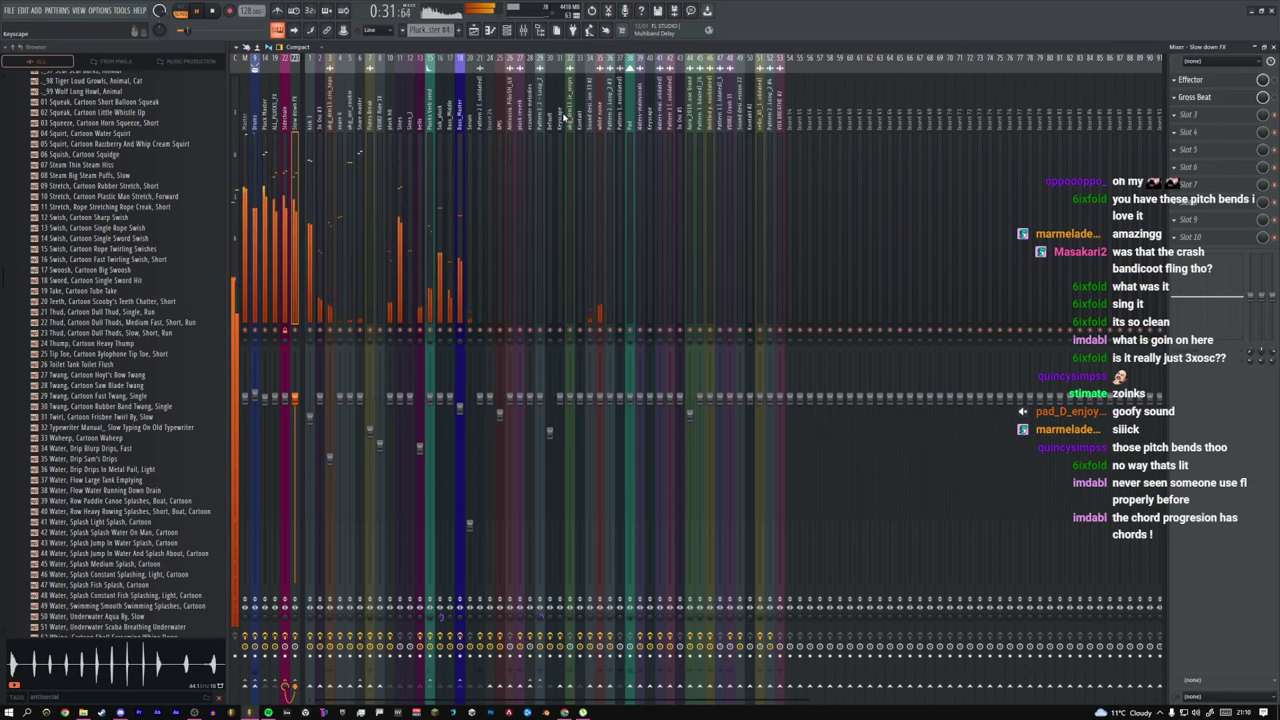
Step: Return to the playlist, open the Pluck Master #5 clip's 3x Osc #2 notes in the piano roll and play them
{"action": "left_click", "coordinate": [474, 31]}
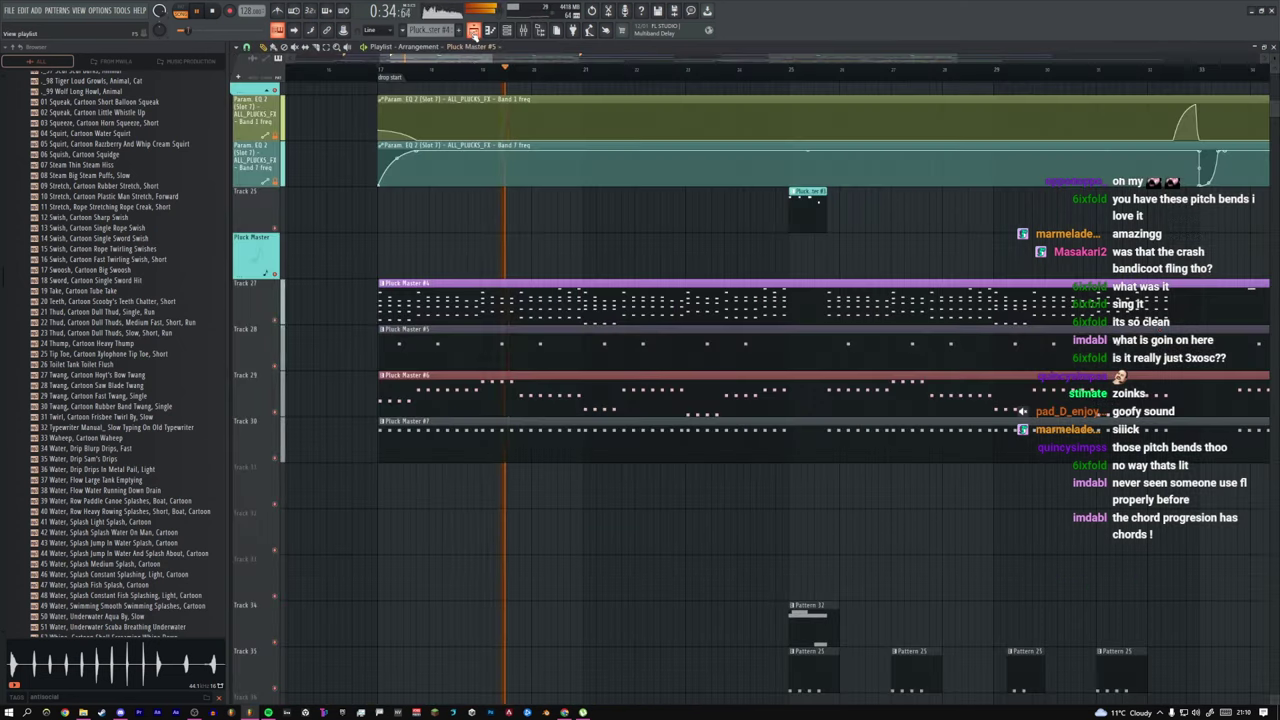
{"action": "key", "text": "space"}
{"action": "double_click", "coordinate": [397, 338]}
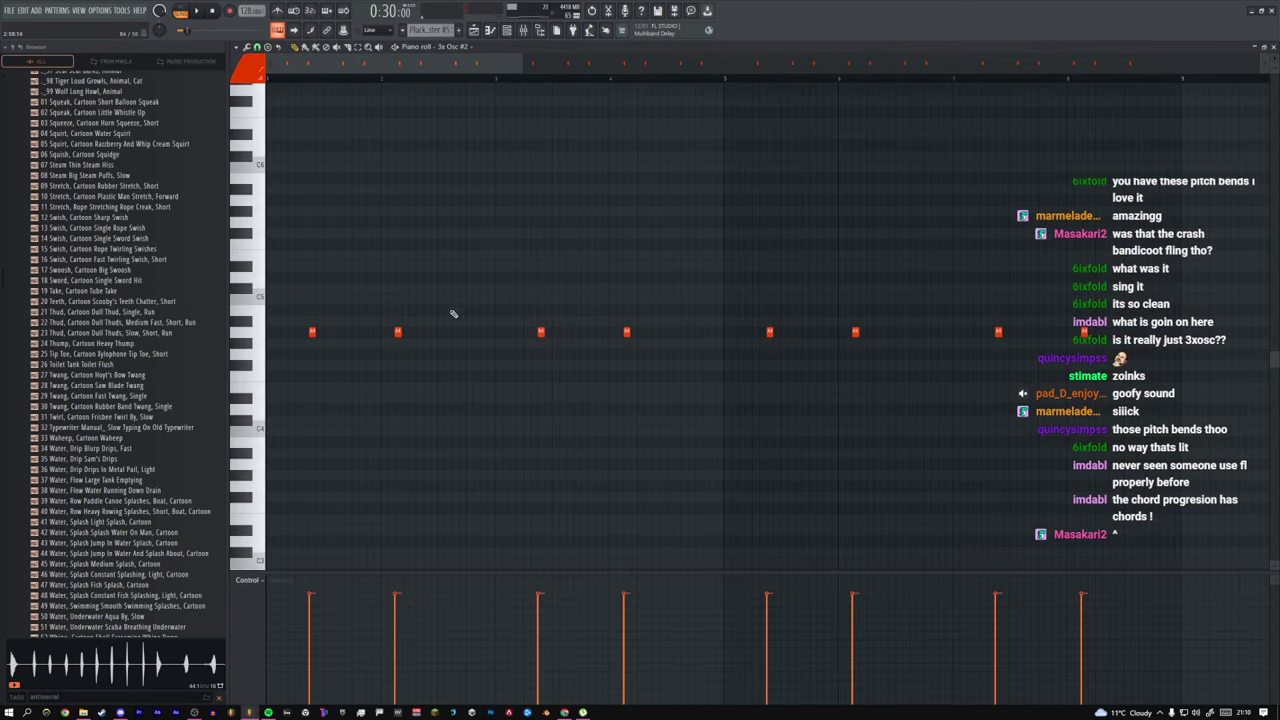
{"action": "left_click", "coordinate": [508, 31]}
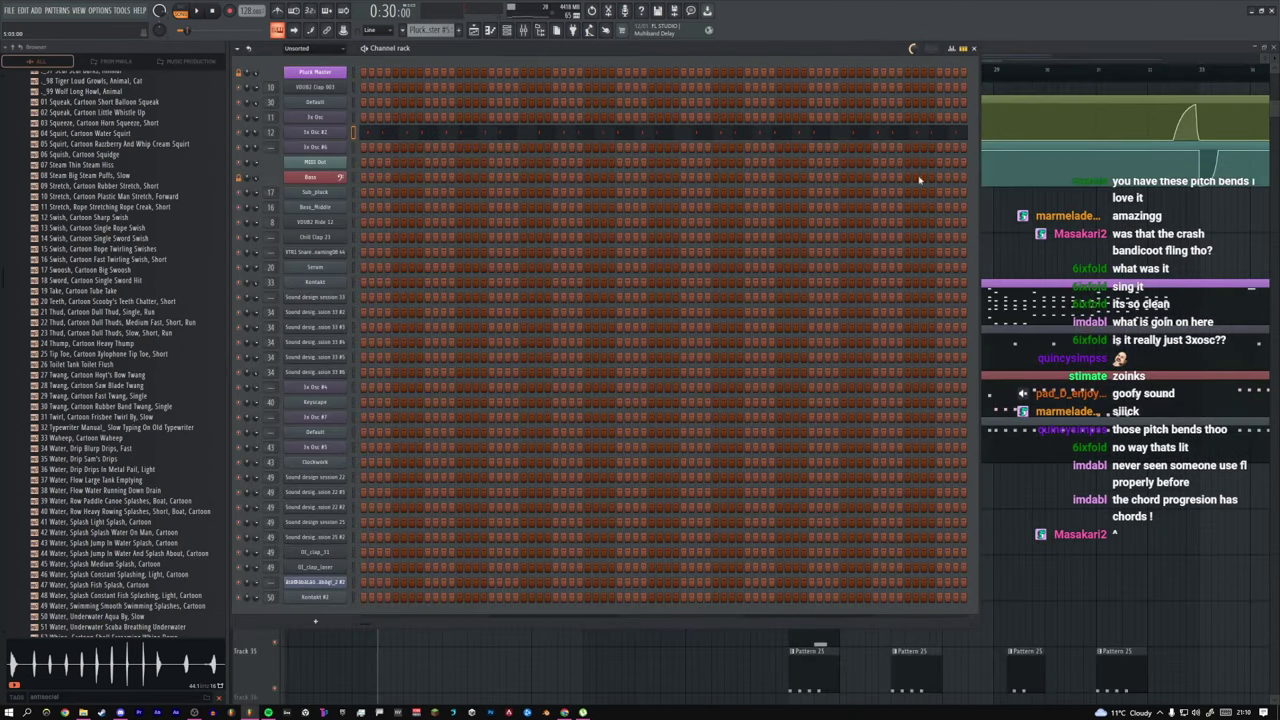
{"action": "left_click", "coordinate": [802, 136]}
{"action": "key", "text": "space"}
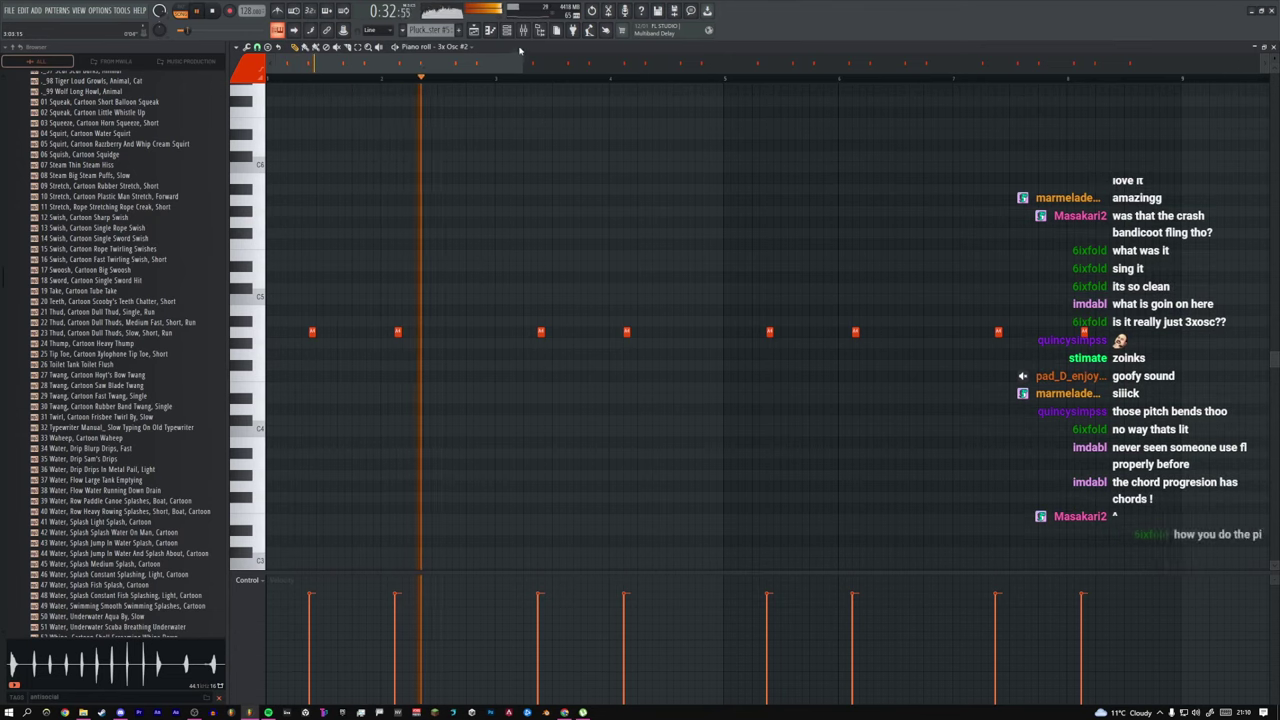
Step: Check the mixer levels during playback and open the 3x Osc #2 channel's synth settings
{"action": "key", "text": "F9"}
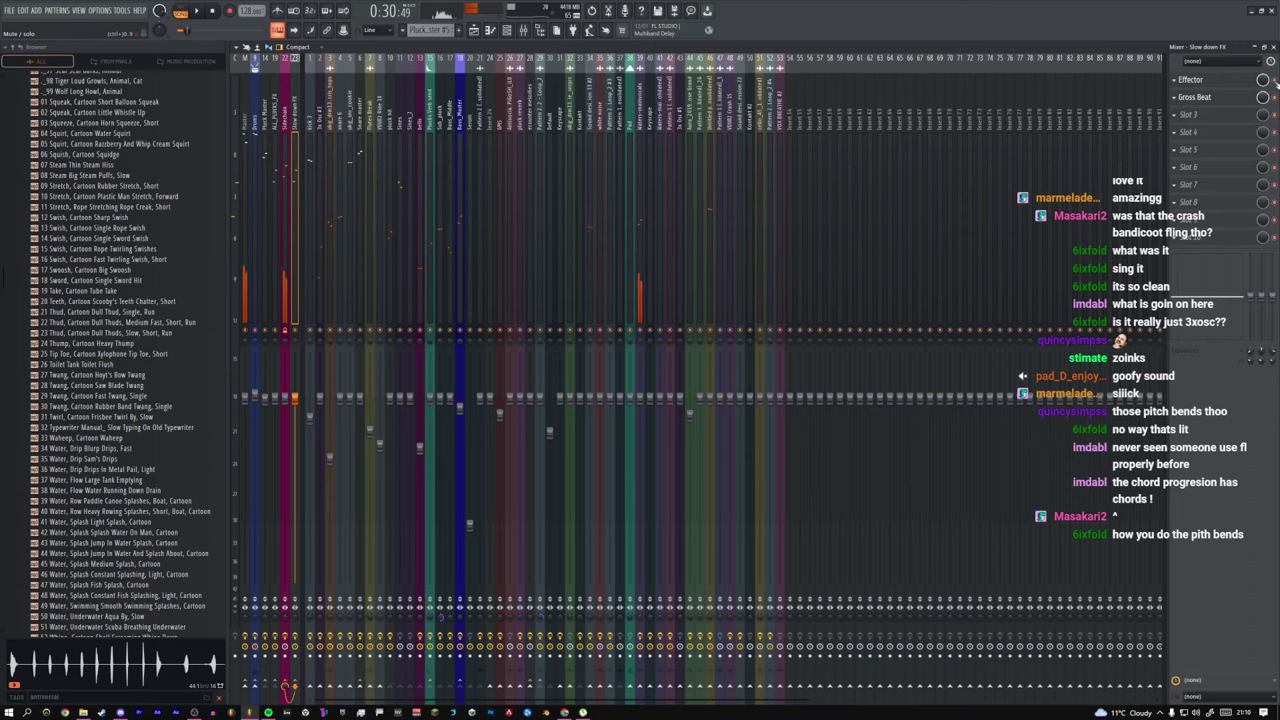
{"action": "key", "text": "F6"}
{"action": "left_click", "coordinate": [316, 133]}
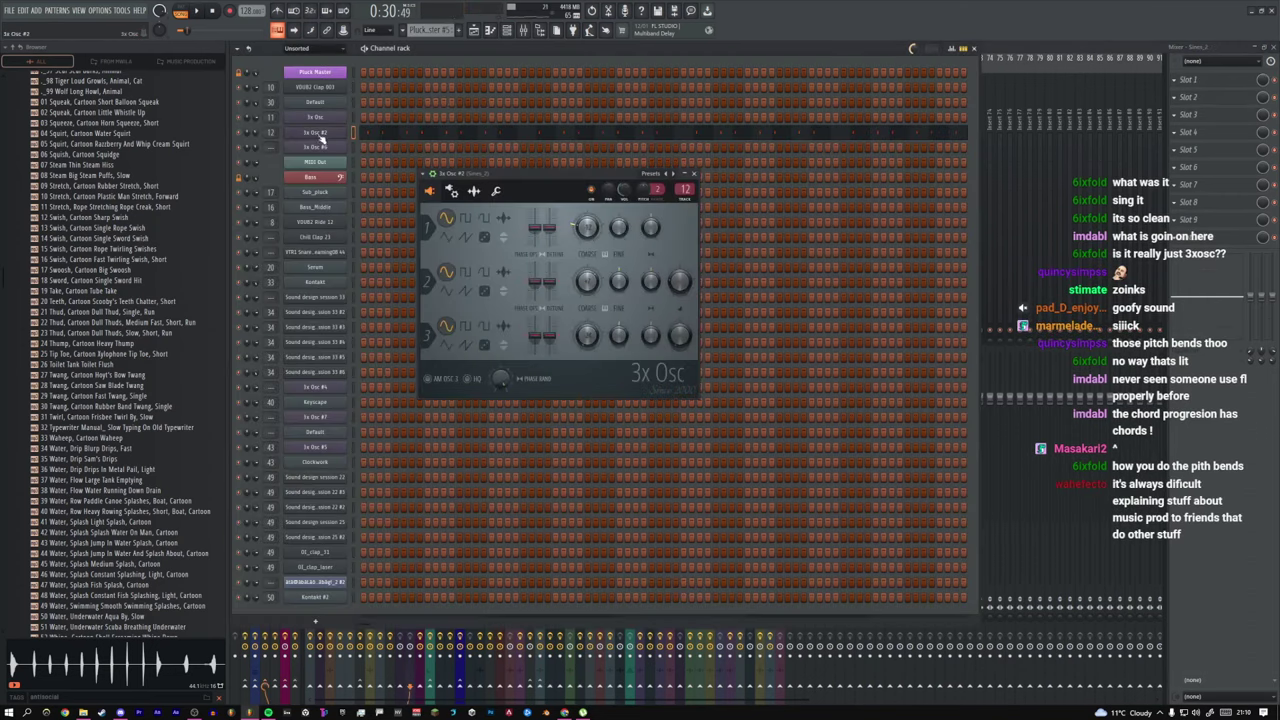
Step: Close the 3x Osc window and select the Pluck Master mixer track to inspect its effects and routing
{"action": "key", "text": "F6"}
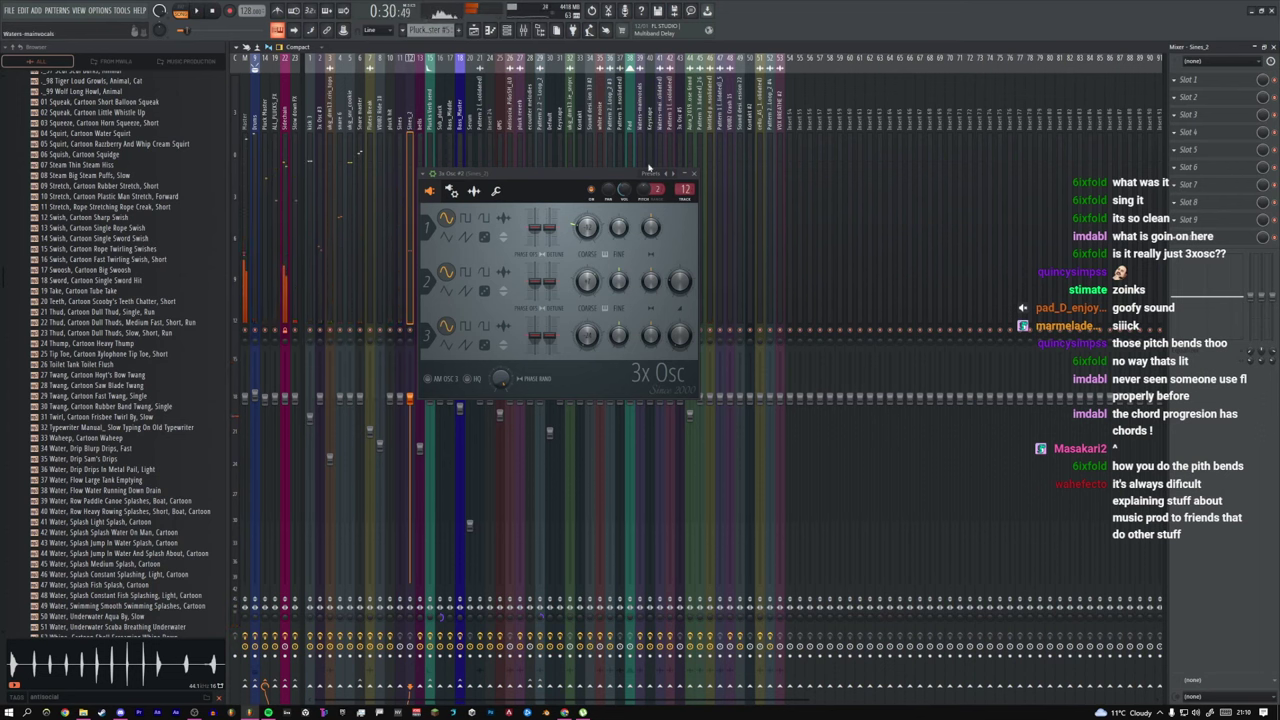
{"action": "left_click", "coordinate": [694, 175]}
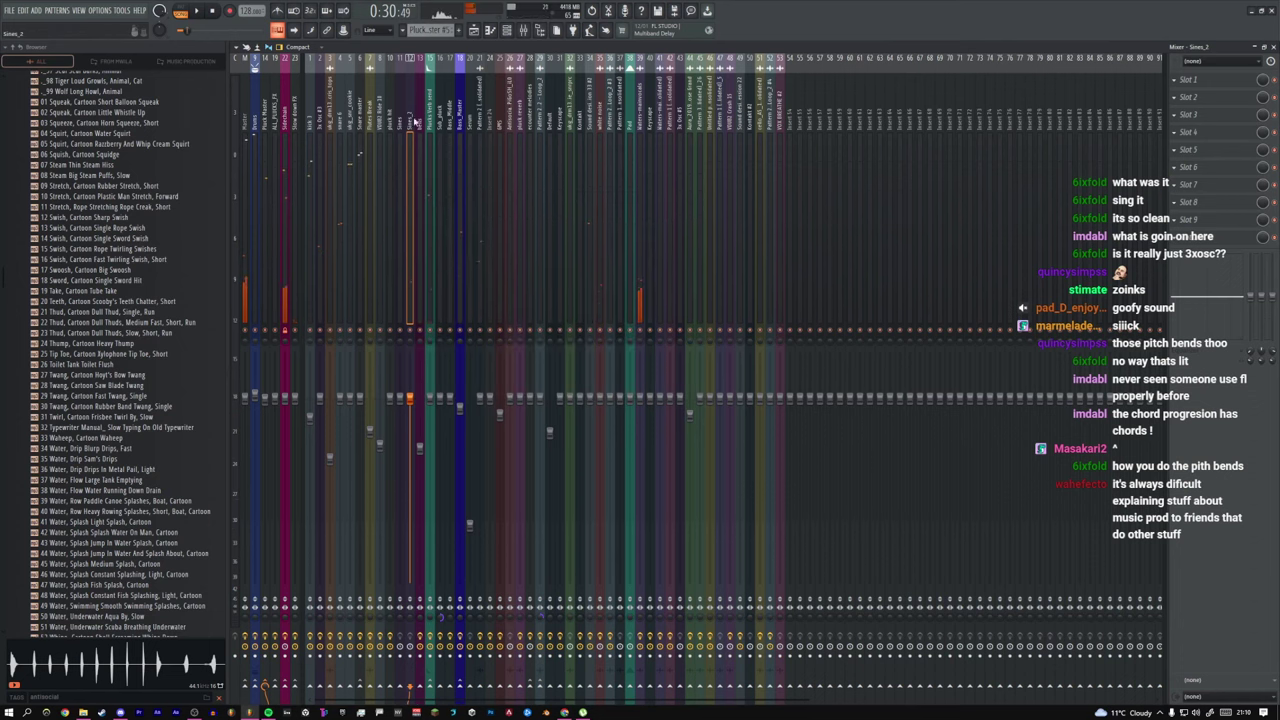
{"action": "left_click", "coordinate": [410, 128]}
{"action": "left_click", "coordinate": [266, 127]}
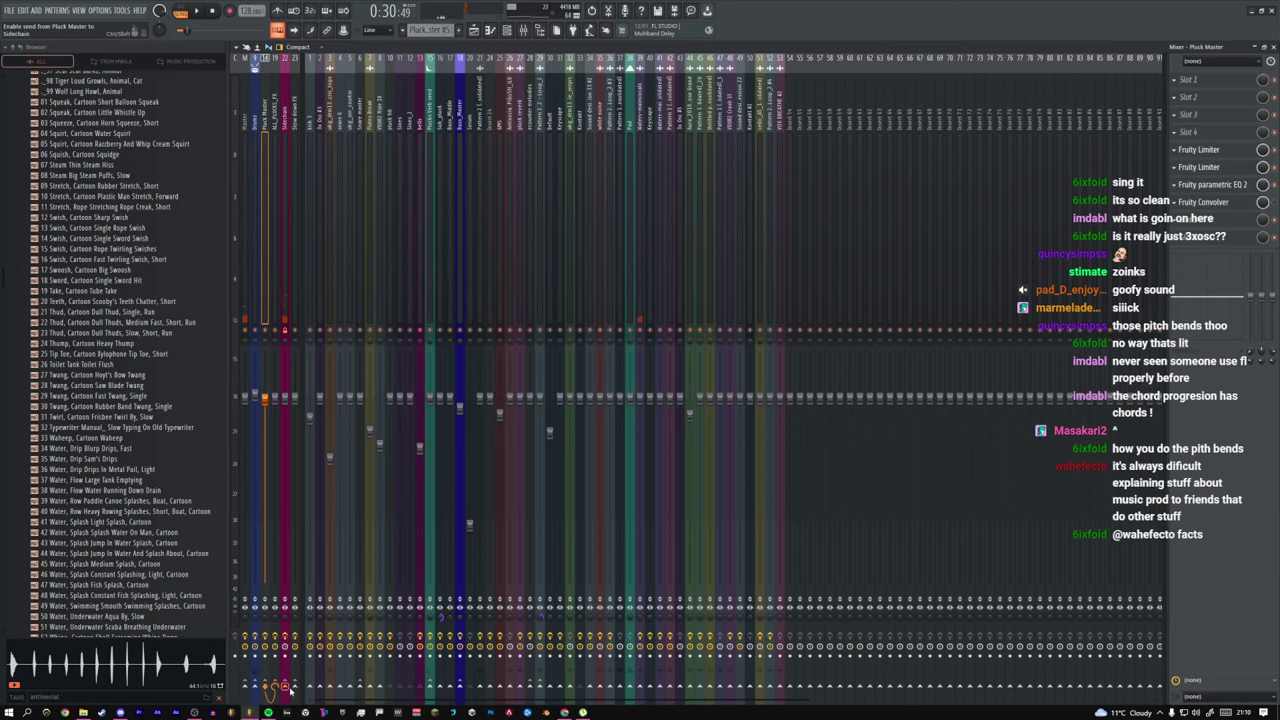
Step: Solo Track 29 in the playlist and open its Pluck Master #6 clip in the piano roll
{"action": "left_click", "coordinate": [507, 31]}
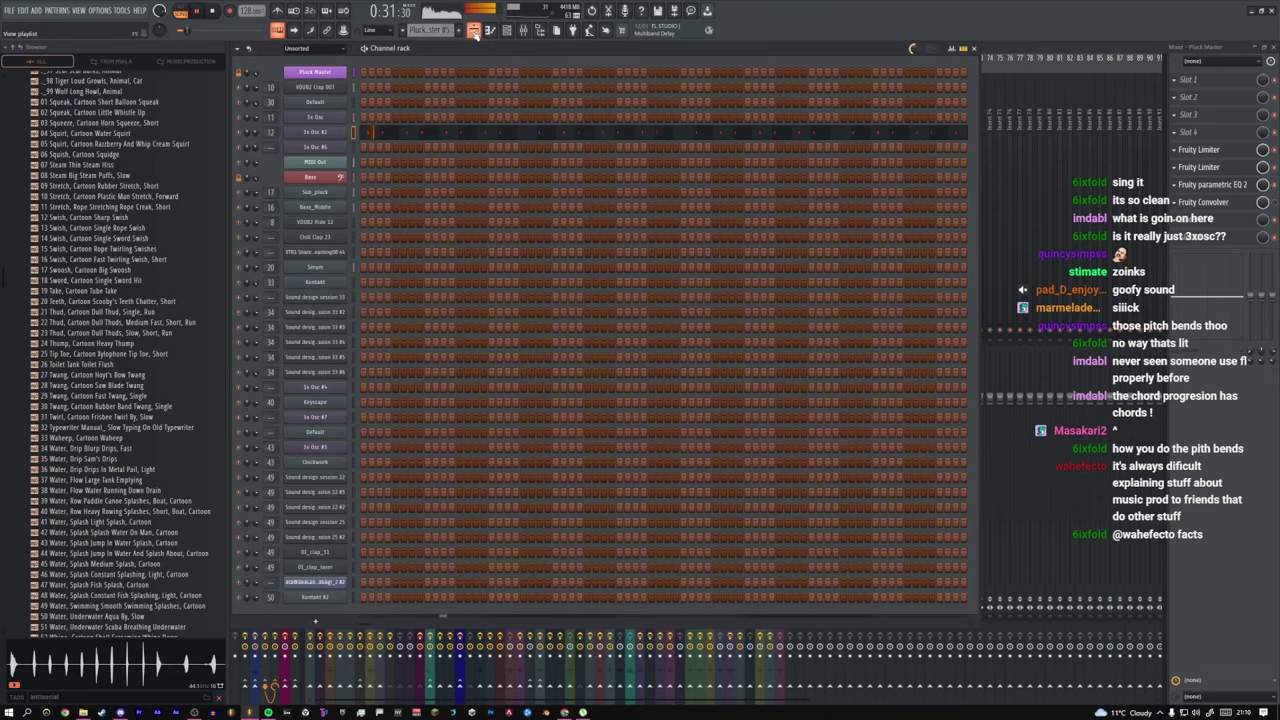
{"action": "key", "text": "F5"}
{"action": "key", "text": "space"}
{"action": "key", "text": "space"}
{"action": "right_click", "coordinate": [275, 412]}
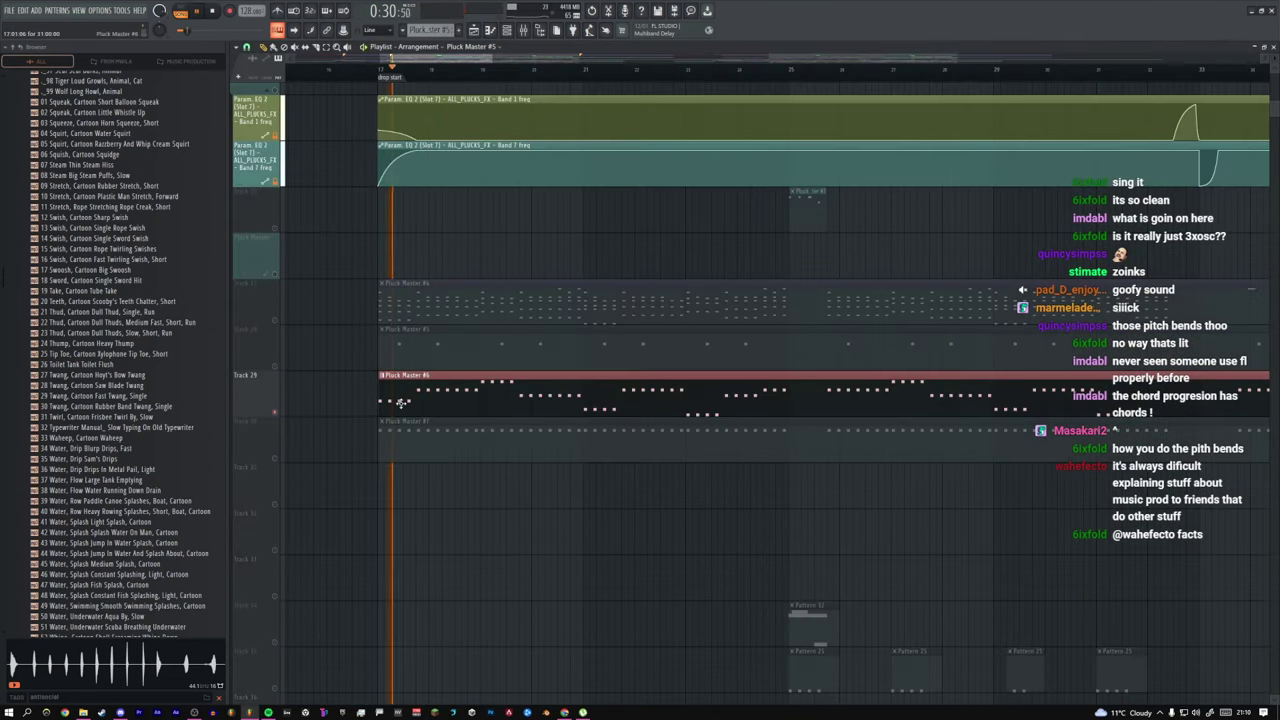
{"action": "double_click", "coordinate": [422, 390]}
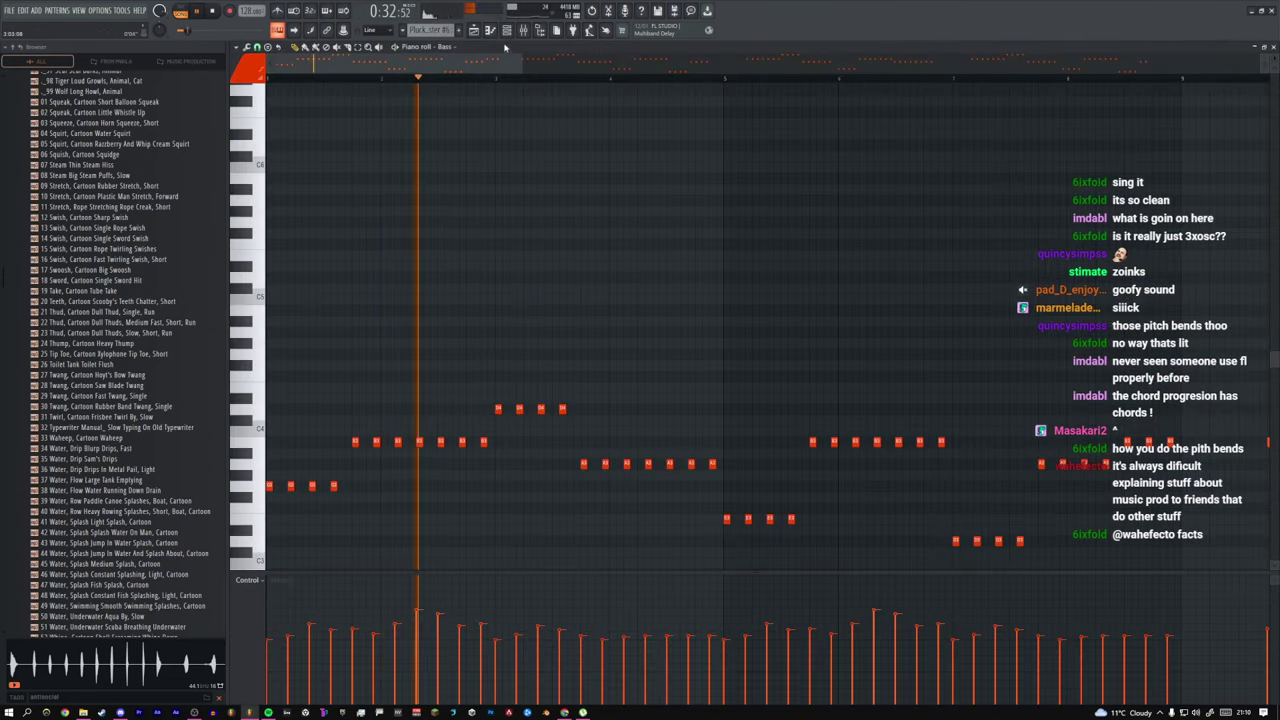
Step: Inspect the settings of the Bass layer channel and its Sub_pluck synth, closing each window
{"action": "key", "text": "F6"}
{"action": "left_click", "coordinate": [338, 177]}
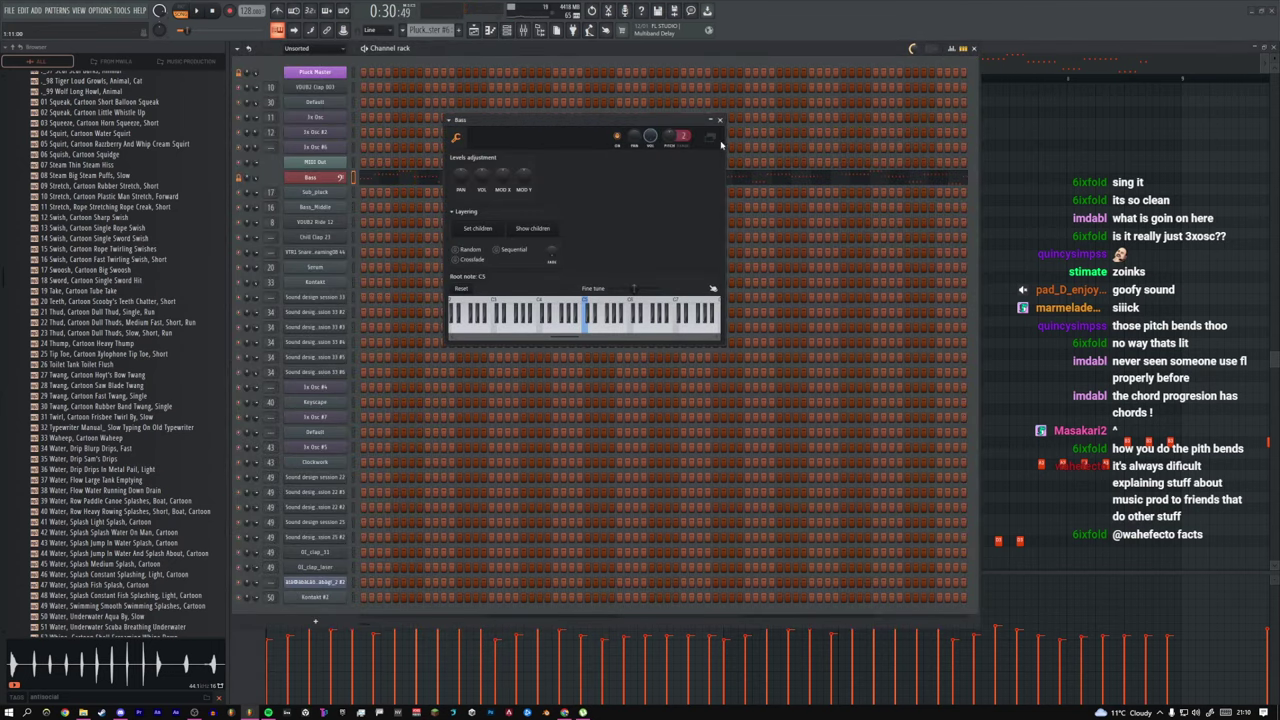
{"action": "left_click", "coordinate": [719, 121]}
{"action": "left_click", "coordinate": [331, 180]}
{"action": "left_click", "coordinate": [330, 194]}
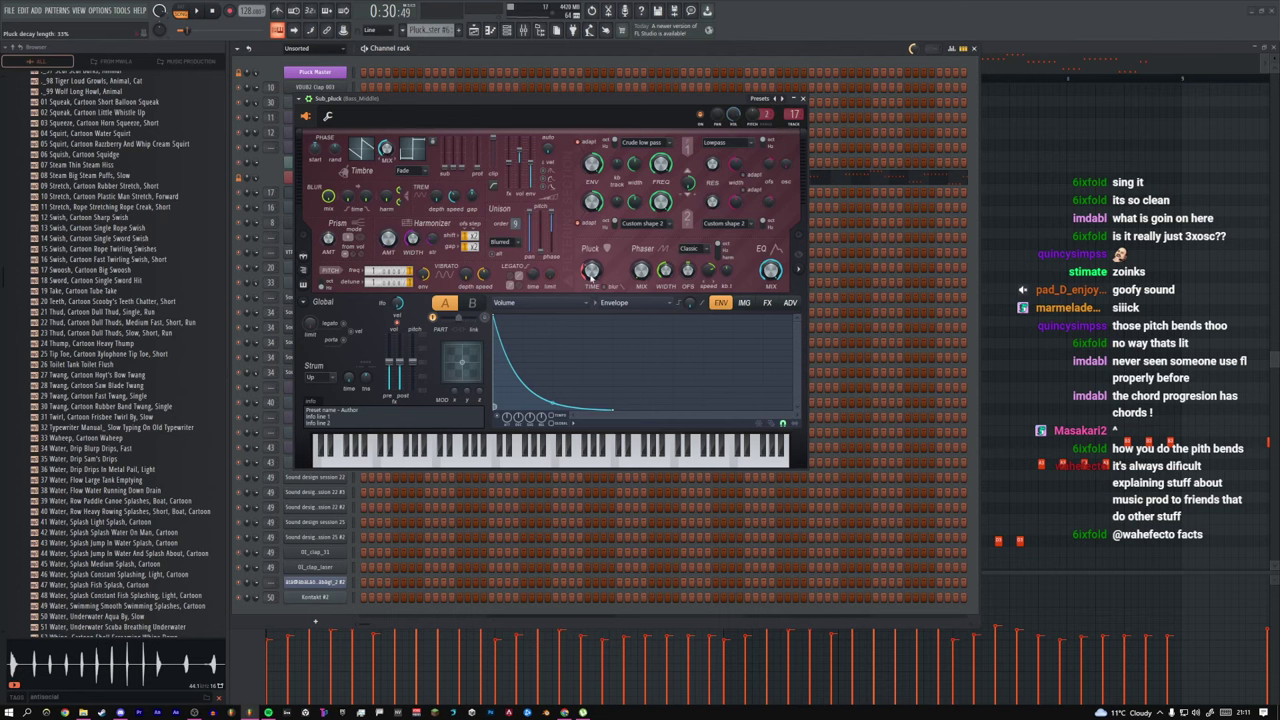
{"action": "left_click", "coordinate": [802, 99]}
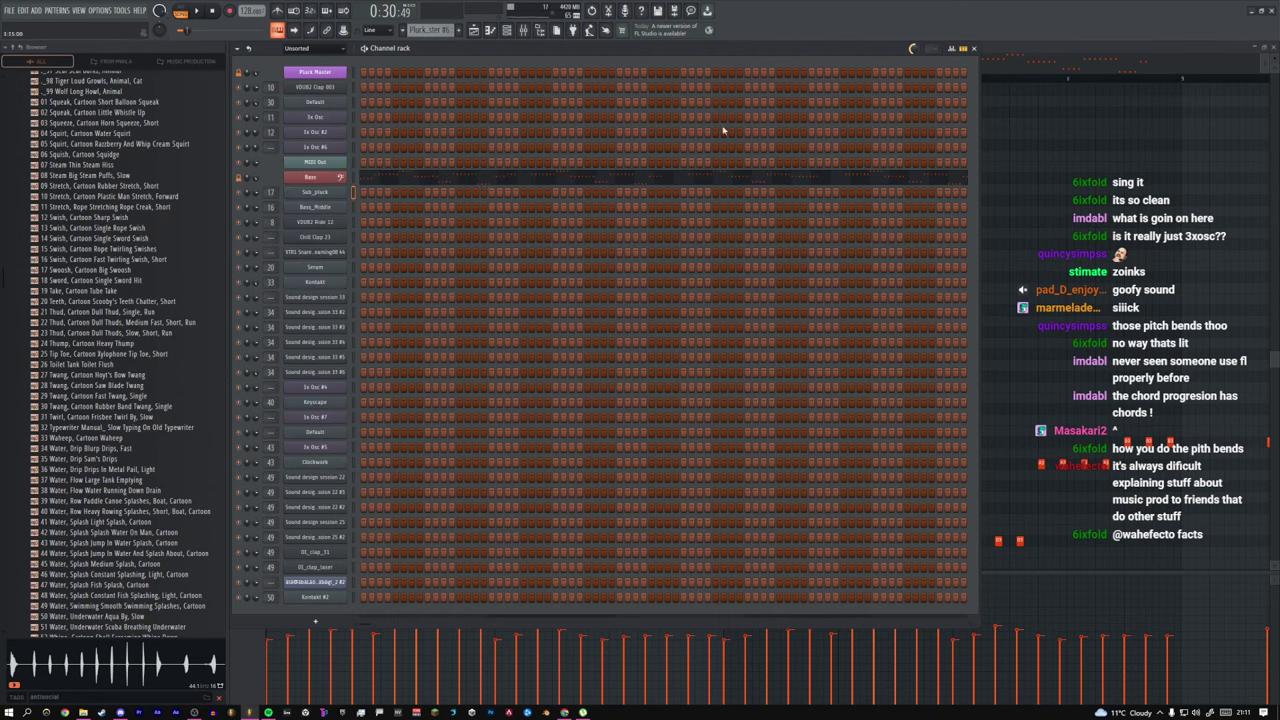
Step: Examine and audition the Bass_Middle channel's Serum patch, and close its window
{"action": "left_click", "coordinate": [333, 207]}
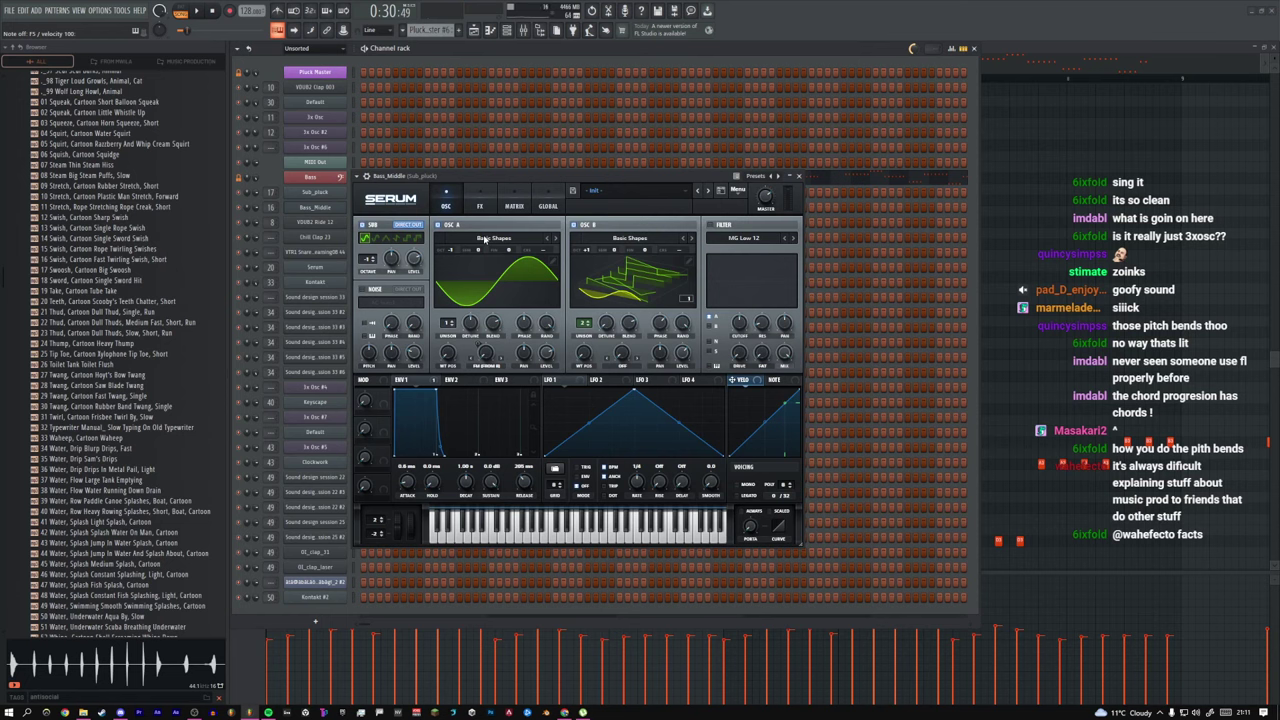
{"action": "left_click_drag", "start_coordinate": [512, 174], "coordinate": [564, 211]}
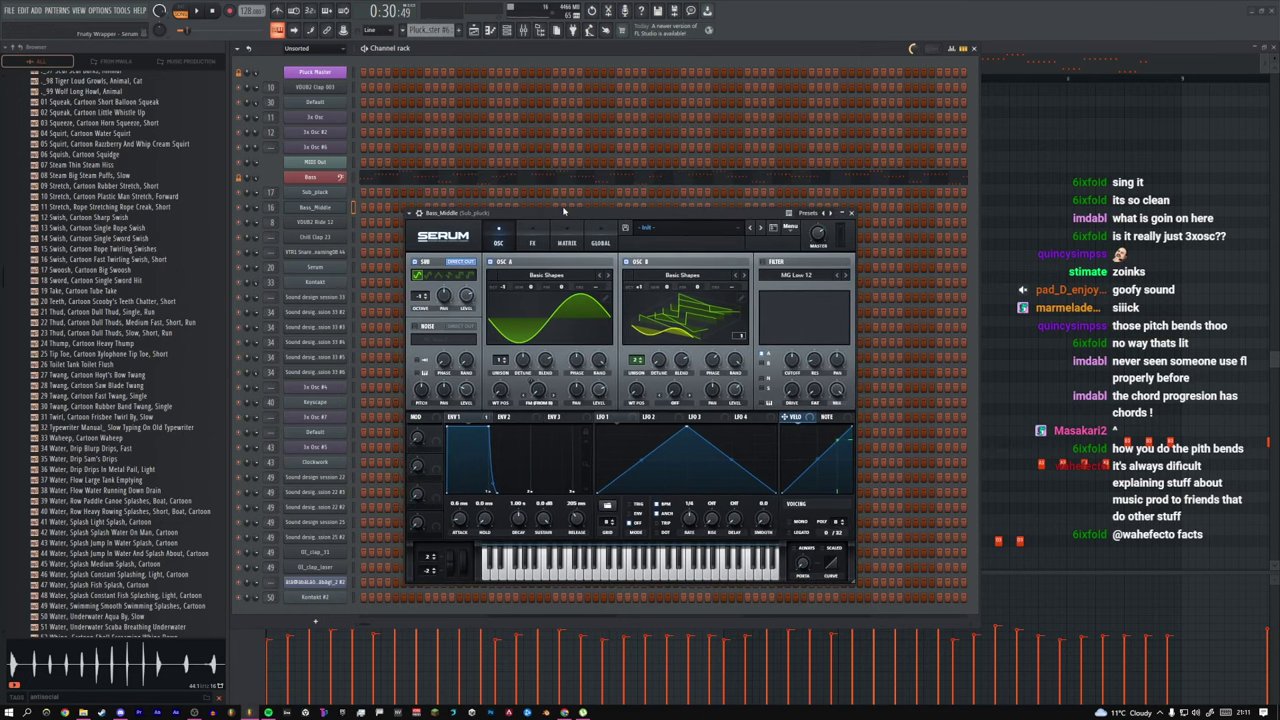
{"action": "left_click", "coordinate": [851, 214]}
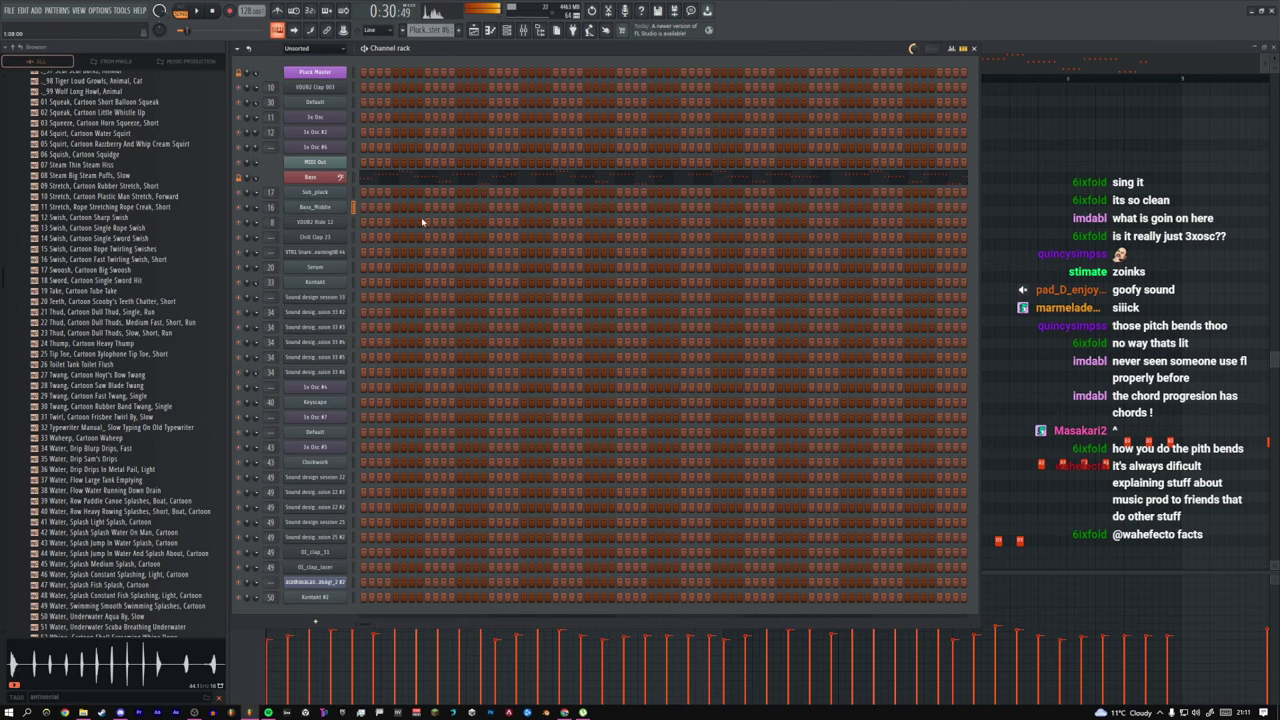
{"action": "left_click", "coordinate": [336, 209]}
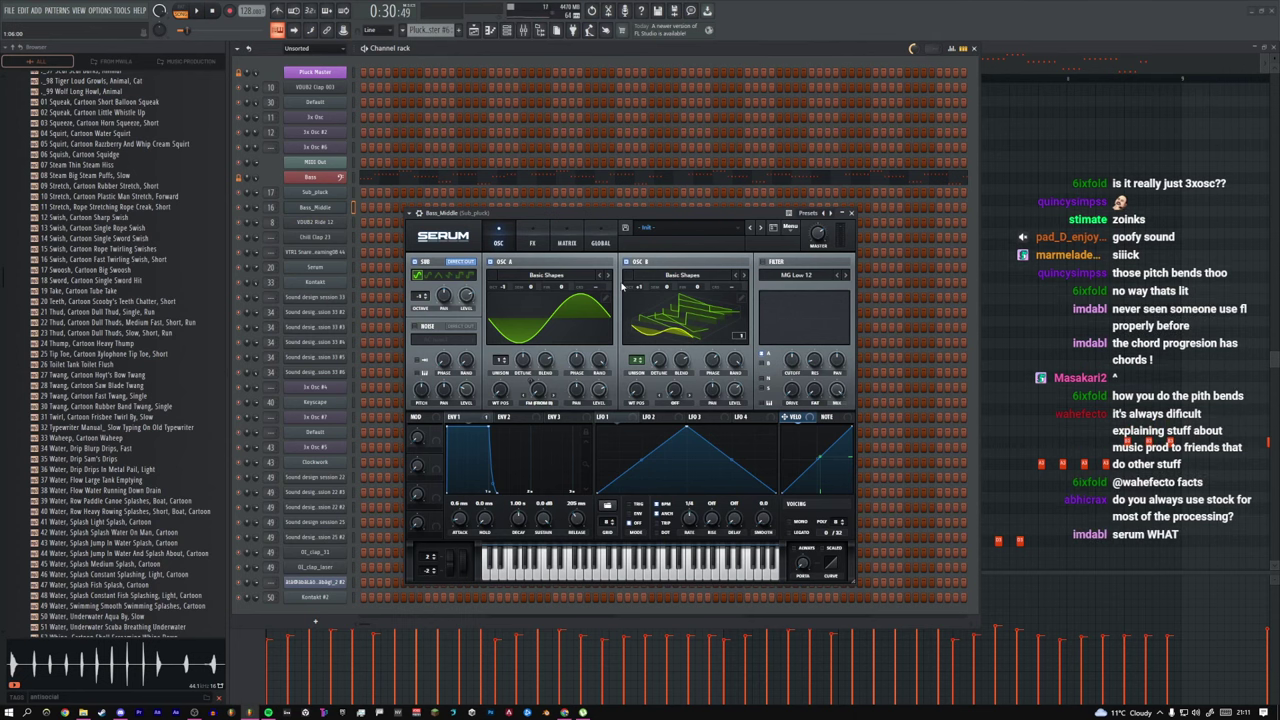
{"action": "key", "text": "Escape"}
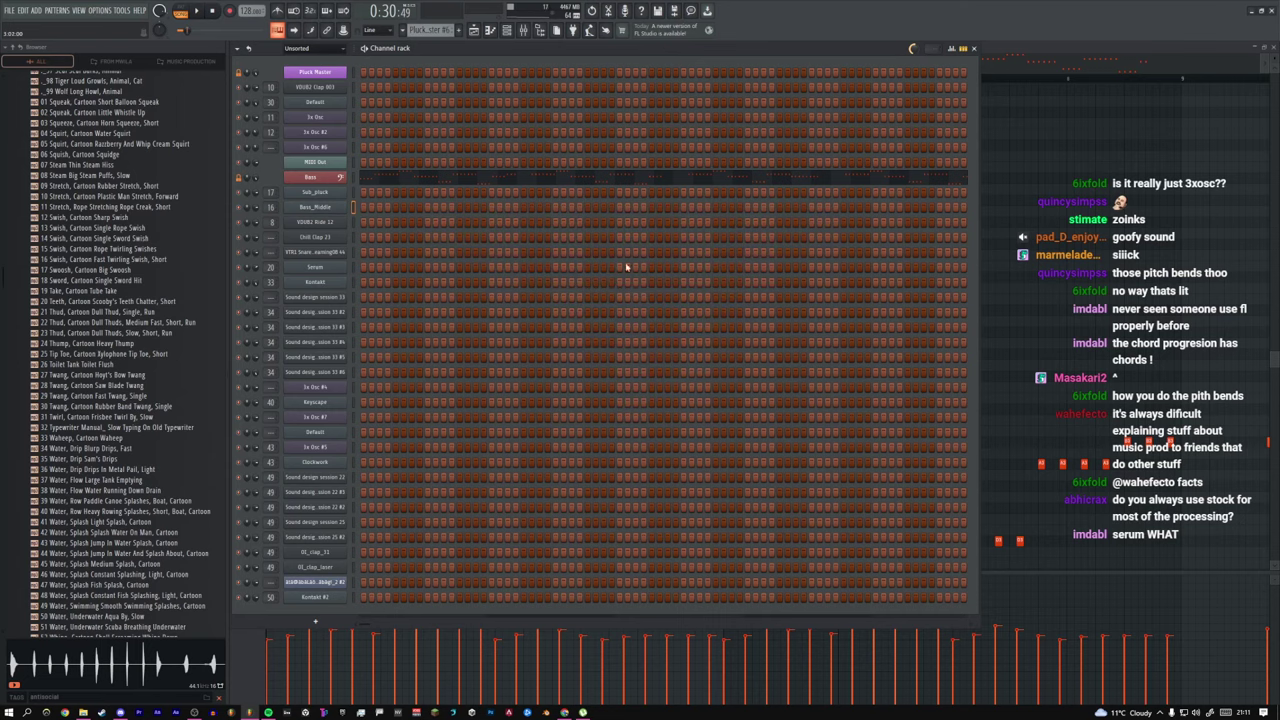
{"action": "left_click", "coordinate": [338, 207]}
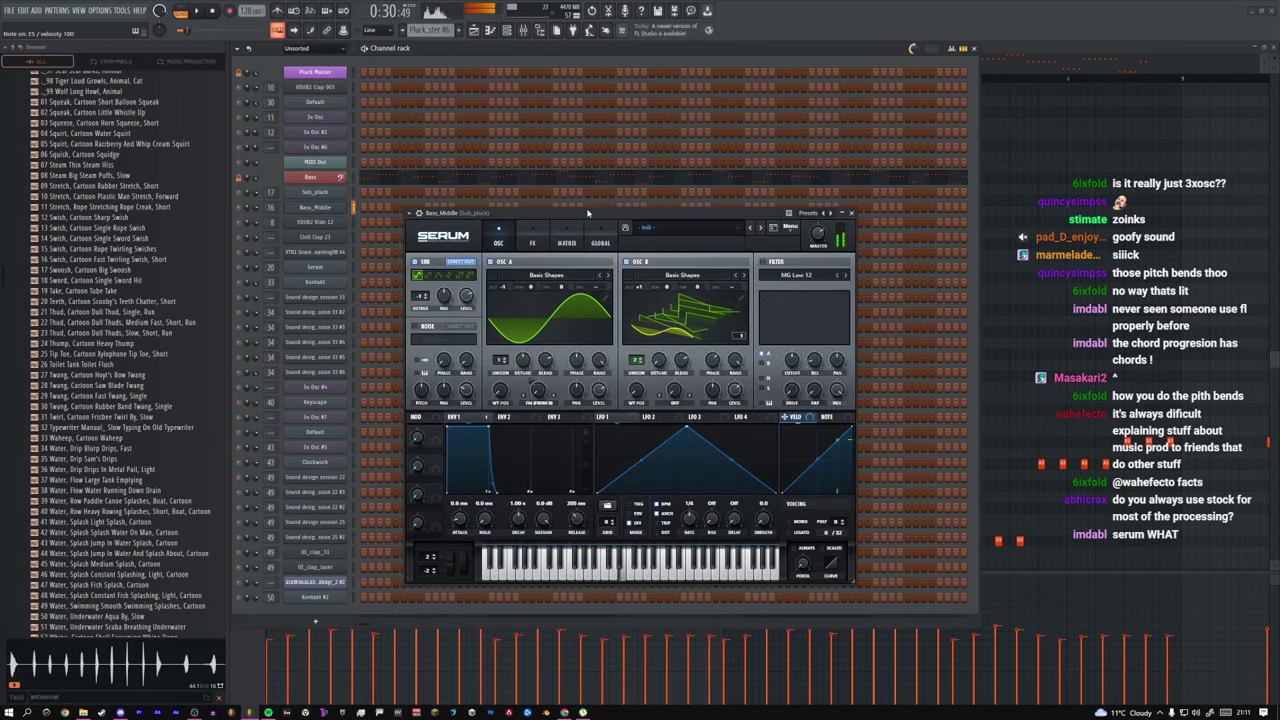
{"action": "left_click", "coordinate": [850, 213]}
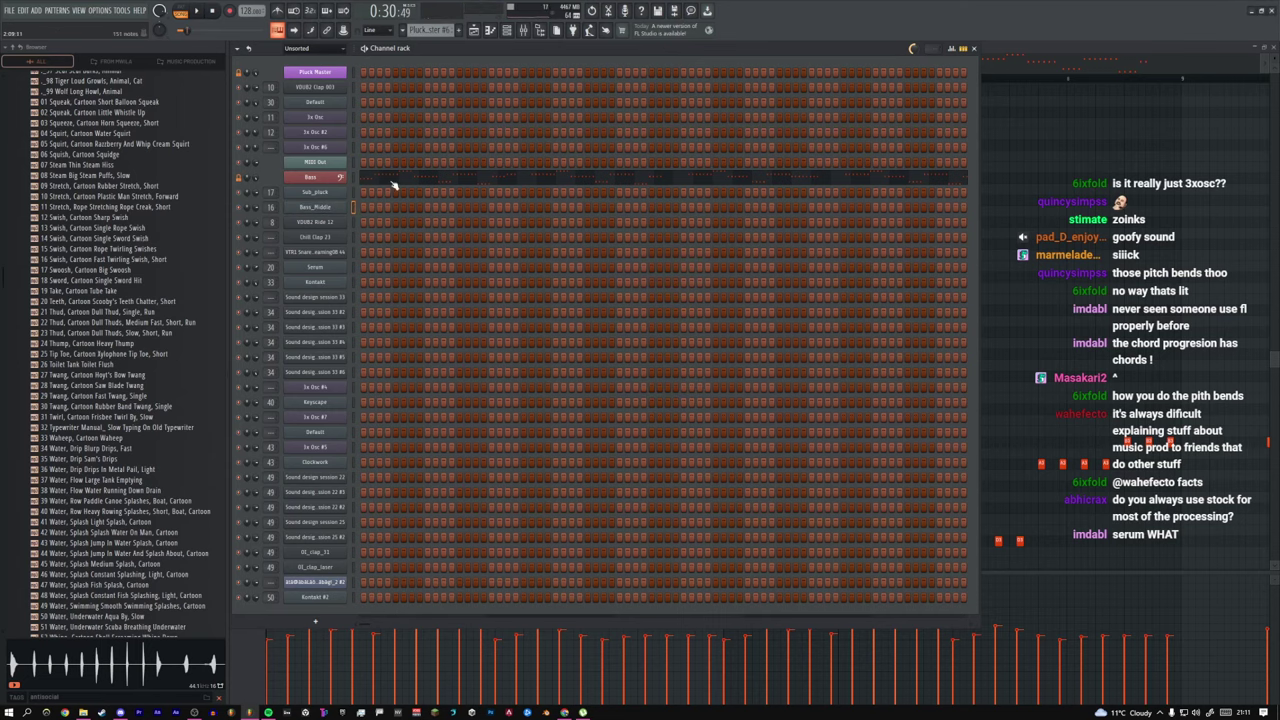
Step: Solo Track 30 in the playlist and open its Pluck Master #7 clip in the piano roll
{"action": "left_click", "coordinate": [474, 31]}
{"action": "scroll", "coordinate": [597, 251], "scroll_direction": "down", "scroll_amount": 4}
{"action": "key", "text": "space"}
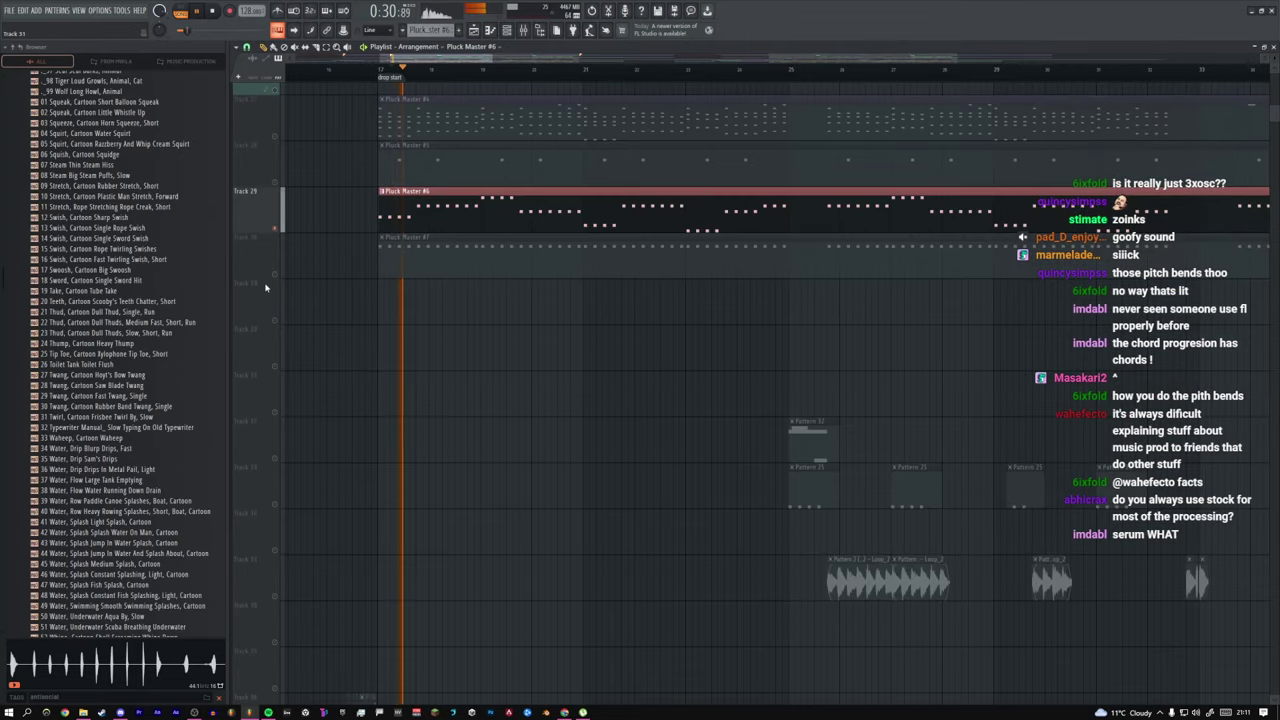
{"action": "right_click", "coordinate": [275, 274]}
{"action": "double_click", "coordinate": [438, 255]}
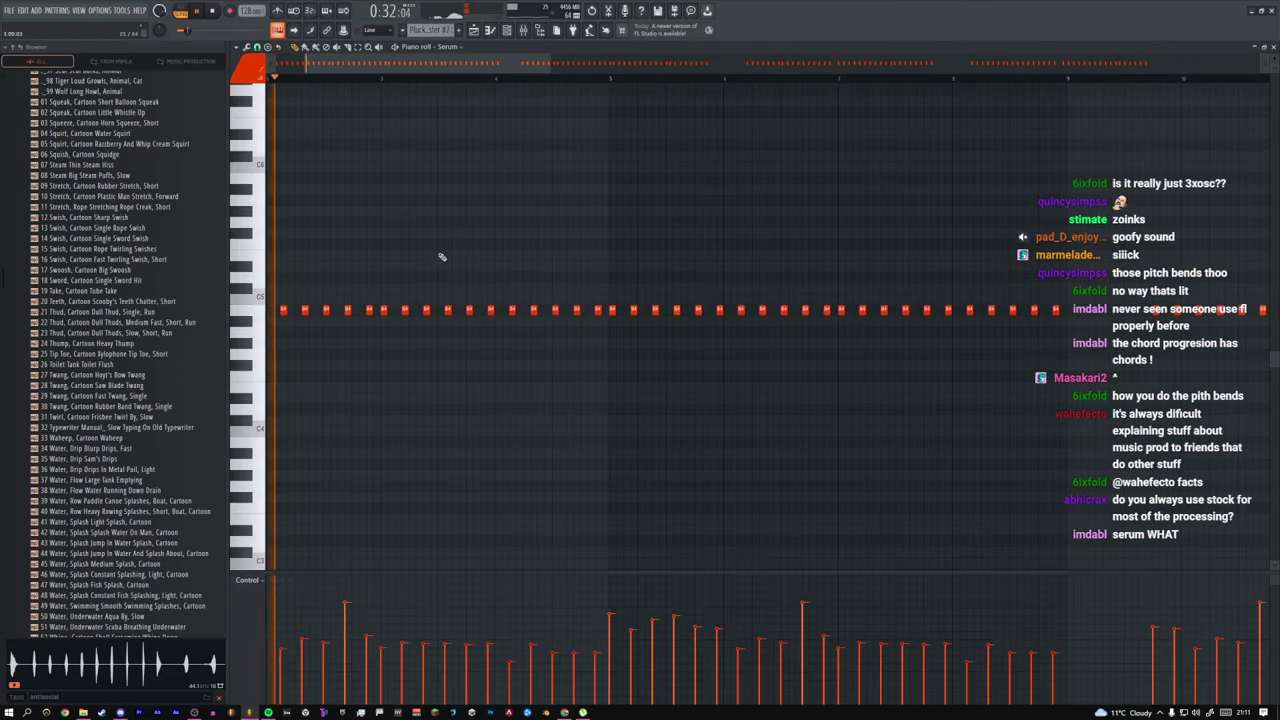
Step: Inspect the Serum channel's synth patch and close the open windows
{"action": "key", "text": "F6"}
{"action": "left_click", "coordinate": [316, 268]}
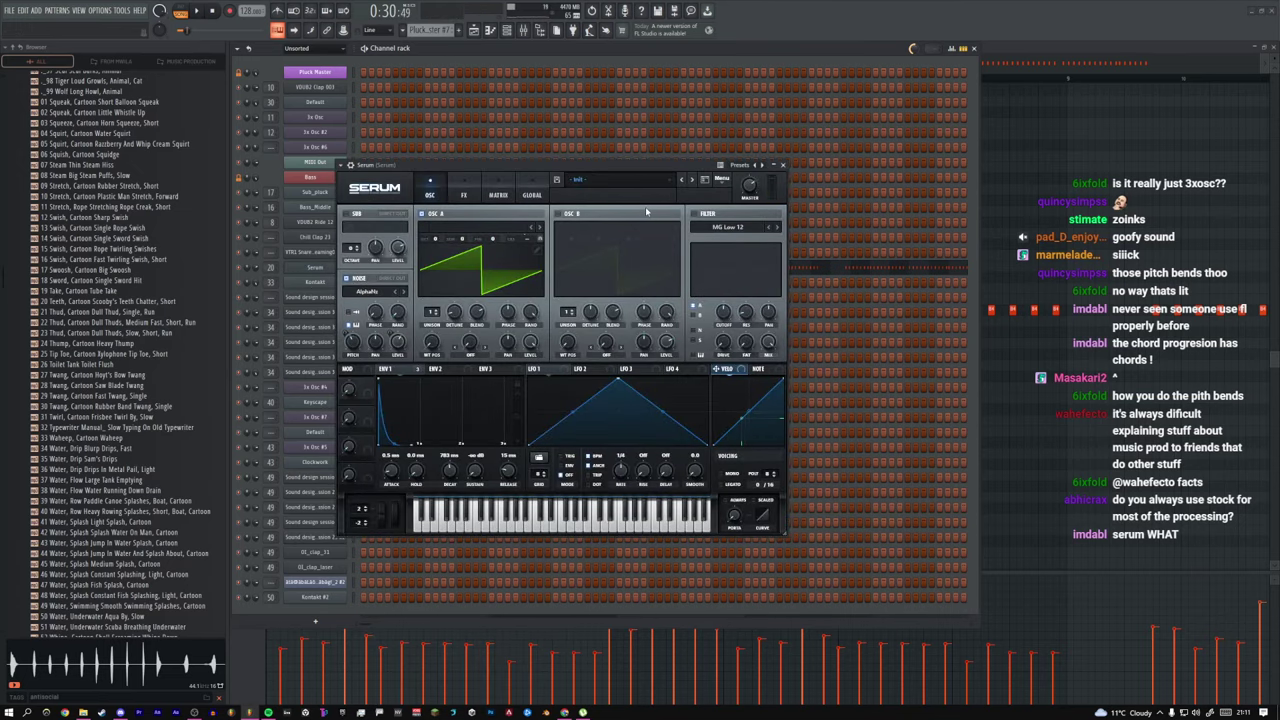
{"action": "key", "text": "F12"}
Step: Enable playlist Tracks 27, 28, 29 and 30 together while leaving the other tracks muted
{"action": "key", "text": "F5"}
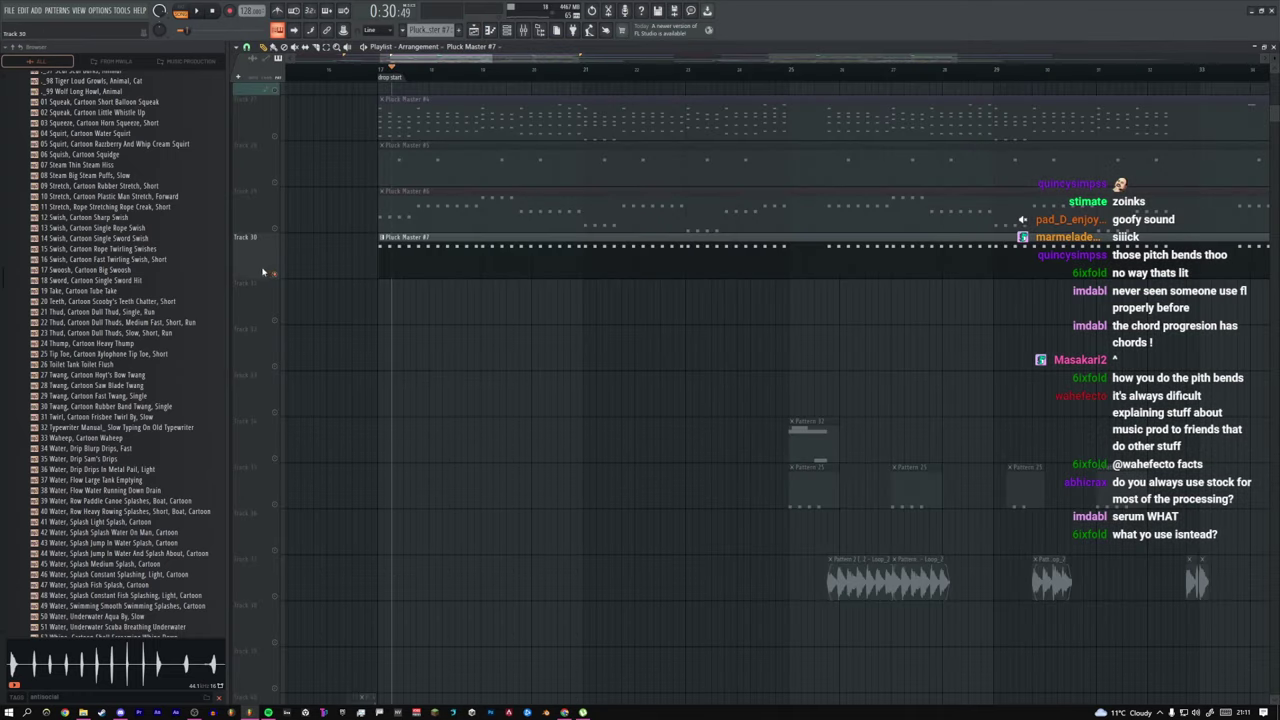
{"action": "right_click", "coordinate": [273, 273]}
{"action": "scroll", "coordinate": [400, 325], "scroll_direction": "down", "scroll_amount": 5}
{"action": "scroll", "coordinate": [430, 335], "scroll_direction": "up", "scroll_amount": 5}
{"action": "scroll", "coordinate": [454, 339], "scroll_direction": "down", "scroll_amount": 1}
{"action": "scroll", "coordinate": [454, 339], "scroll_direction": "up", "scroll_amount": 1}
{"action": "right_click", "coordinate": [275, 319]}
{"action": "left_click", "coordinate": [275, 274]}
{"action": "left_click", "coordinate": [275, 228]}
{"action": "left_click", "coordinate": [275, 182]}
Step: Play Tracks 27 to 30 together from the start of the drop
{"action": "scroll", "coordinate": [395, 215], "scroll_direction": "up", "scroll_amount": 1}
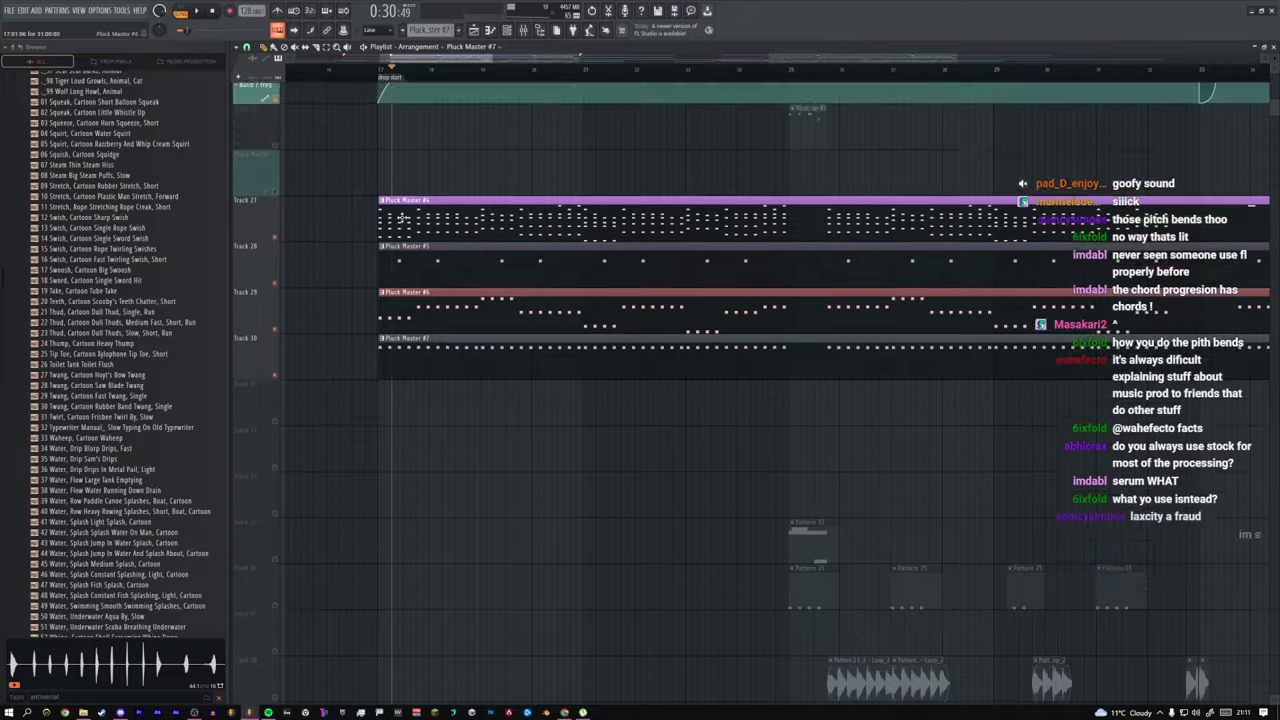
{"action": "scroll", "coordinate": [400, 215], "scroll_direction": "up", "scroll_amount": 4}
{"action": "key", "text": "space"}
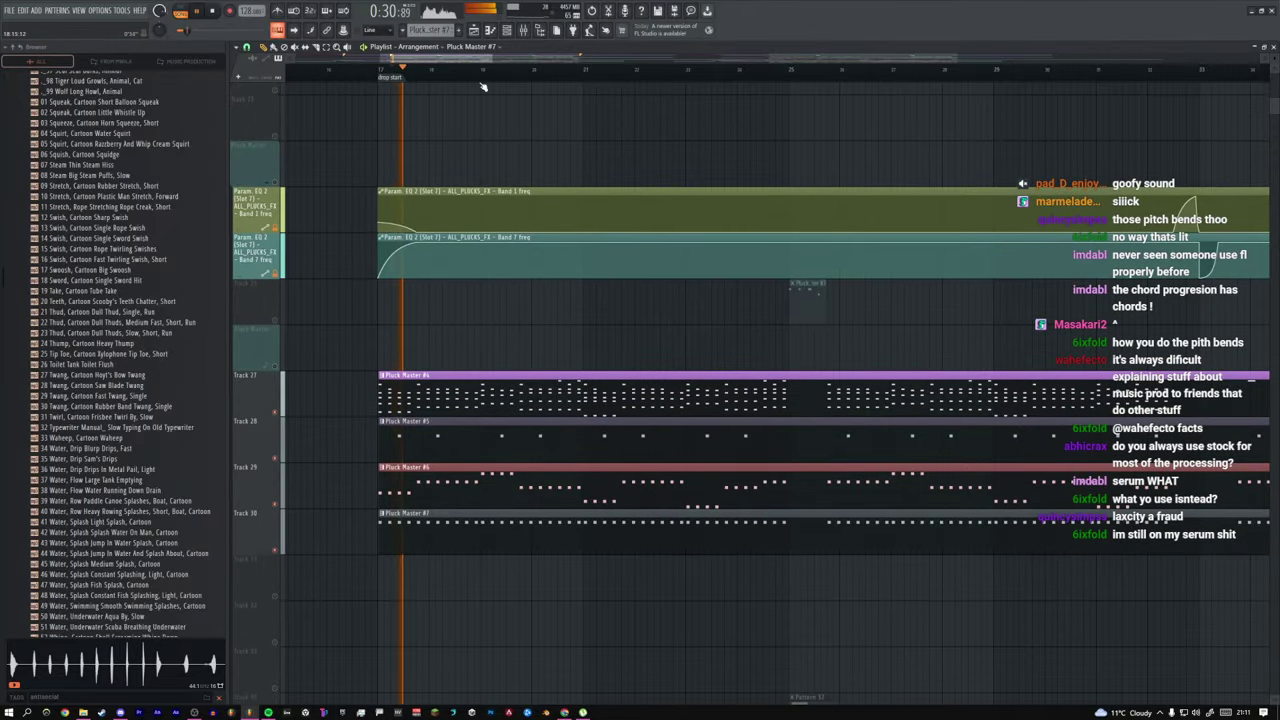
{"action": "left_click_drag", "start_coordinate": [563, 390], "coordinate": [470, 366]}
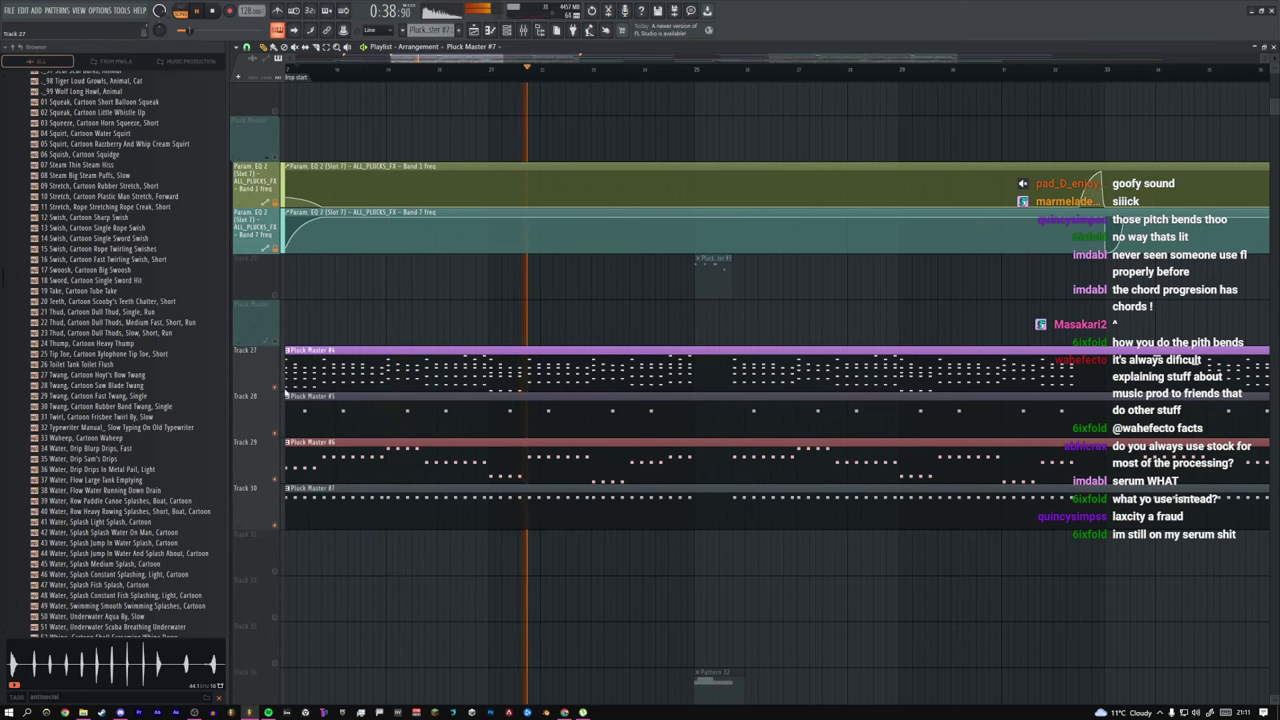
Step: Unmute all playlist tracks again and stop playback
{"action": "left_click", "coordinate": [285, 391], "text": "ctrl"}
{"action": "left_click", "coordinate": [275, 388], "text": "ctrl"}
{"action": "key", "text": "space"}
Step: Look through the playlist tracks from the vocals down to the drums and back up to the Basses group, briefly playing the drop
{"action": "scroll", "coordinate": [500, 400], "scroll_direction": "down", "scroll_amount": 10}
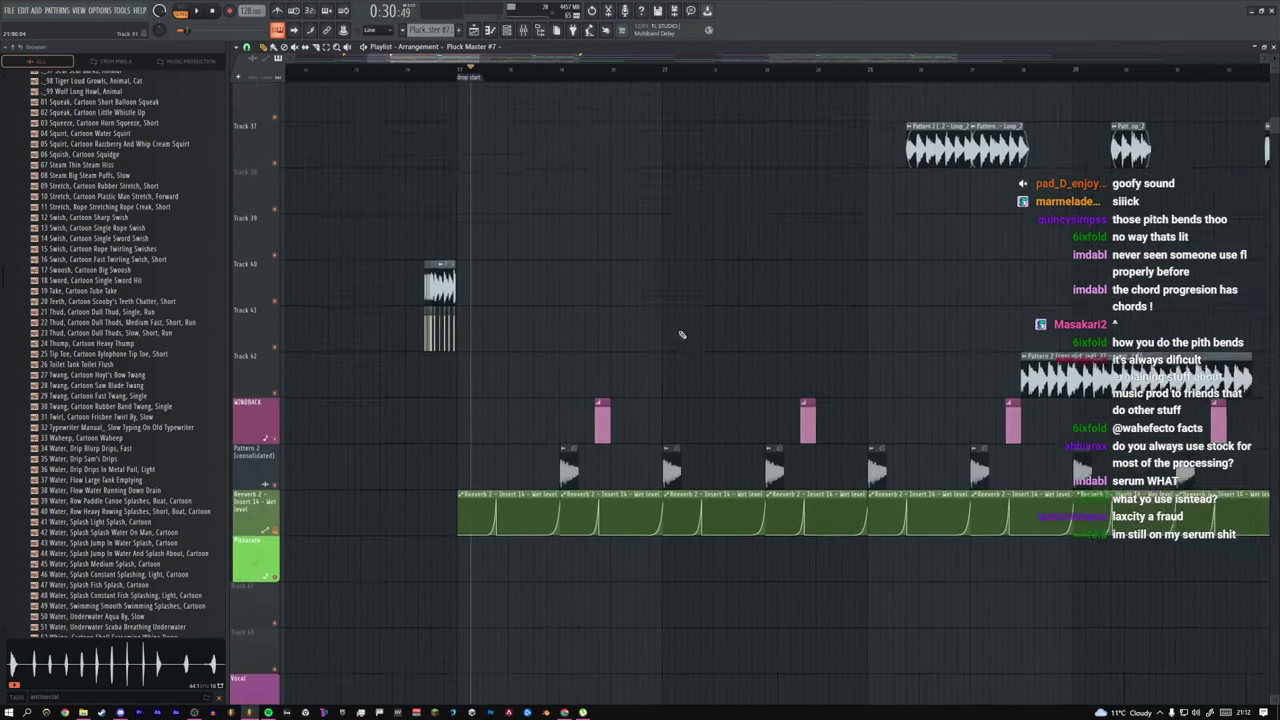
{"action": "scroll", "coordinate": [632, 457], "scroll_direction": "down", "scroll_amount": 1}
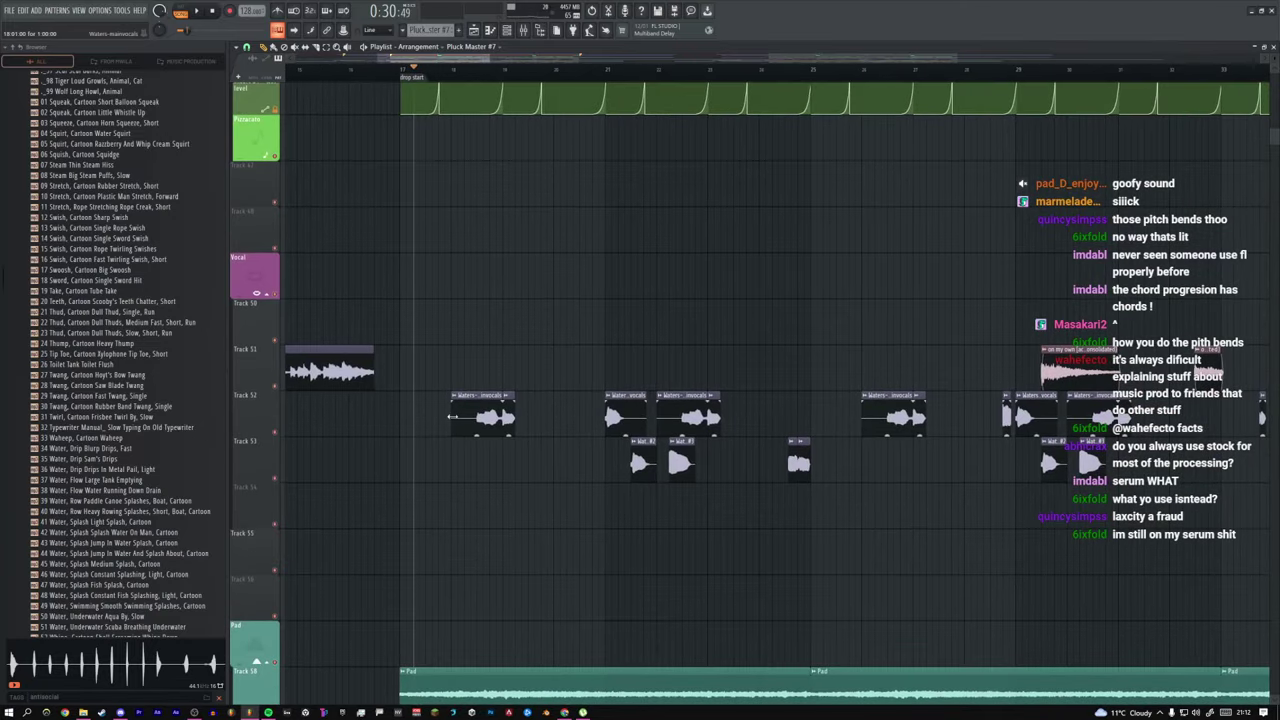
{"action": "scroll", "coordinate": [506, 449], "scroll_direction": "down", "scroll_amount": 5}
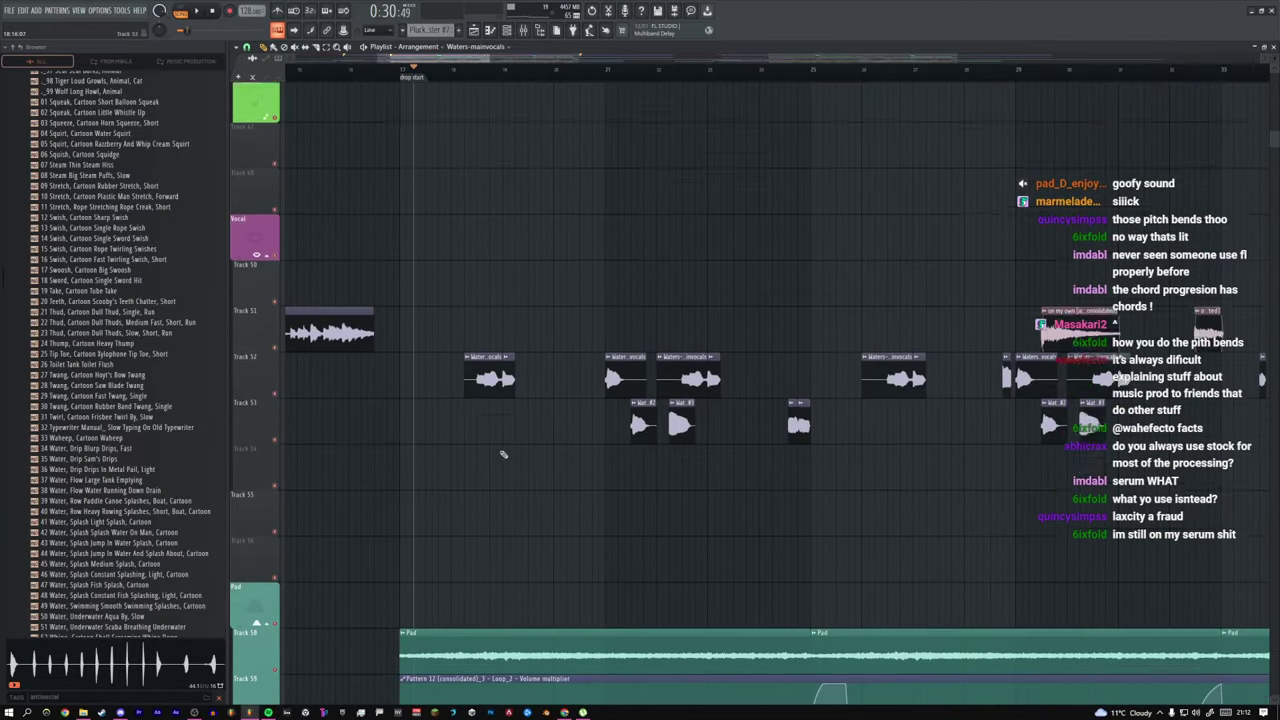
{"action": "scroll", "coordinate": [546, 459], "scroll_direction": "down", "scroll_amount": 2}
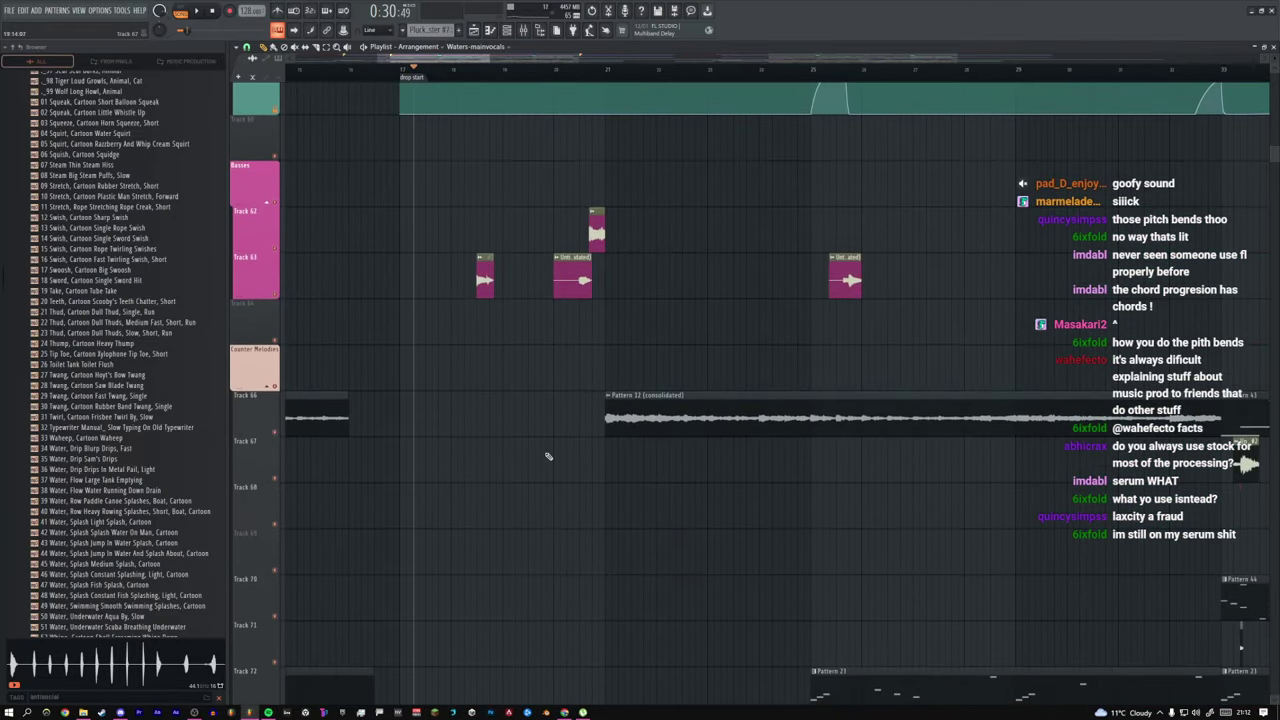
{"action": "scroll", "coordinate": [540, 440], "scroll_direction": "down", "scroll_amount": 6}
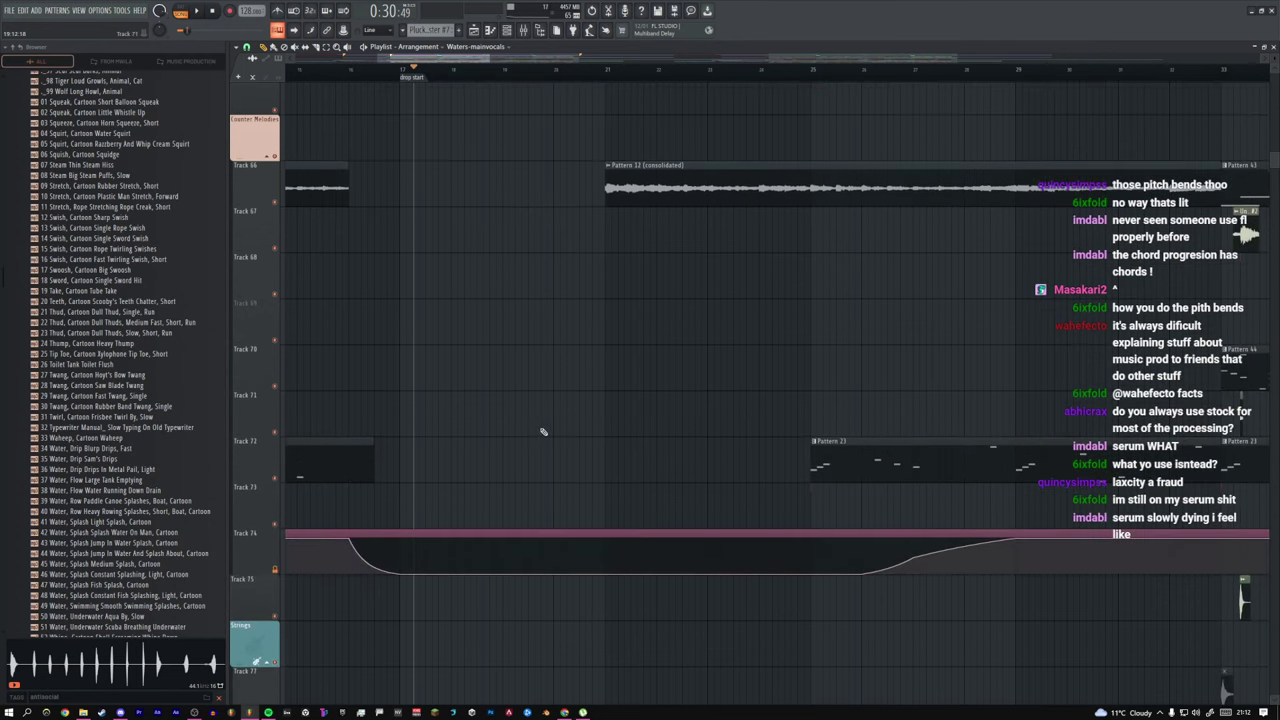
{"action": "key", "text": "space"}
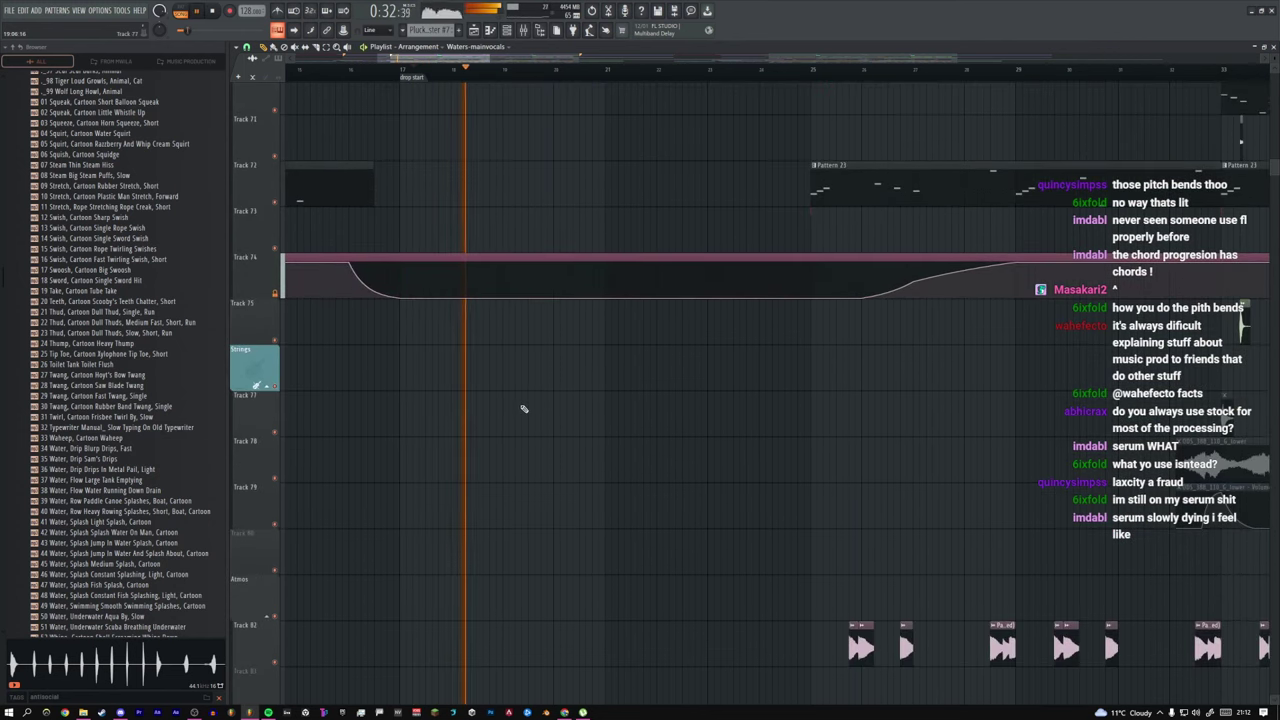
{"action": "scroll", "coordinate": [522, 408], "scroll_direction": "down", "scroll_amount": 10}
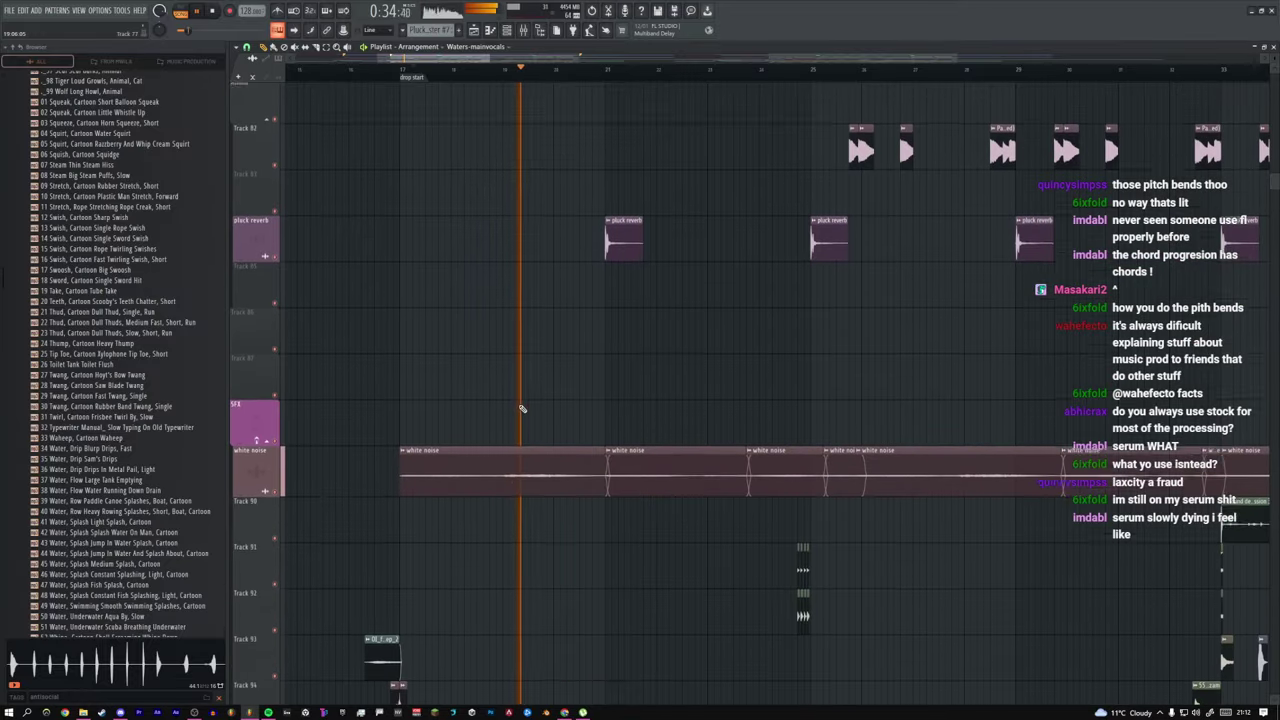
{"action": "key", "text": "space"}
{"action": "scroll", "coordinate": [522, 408], "scroll_direction": "down", "scroll_amount": 4}
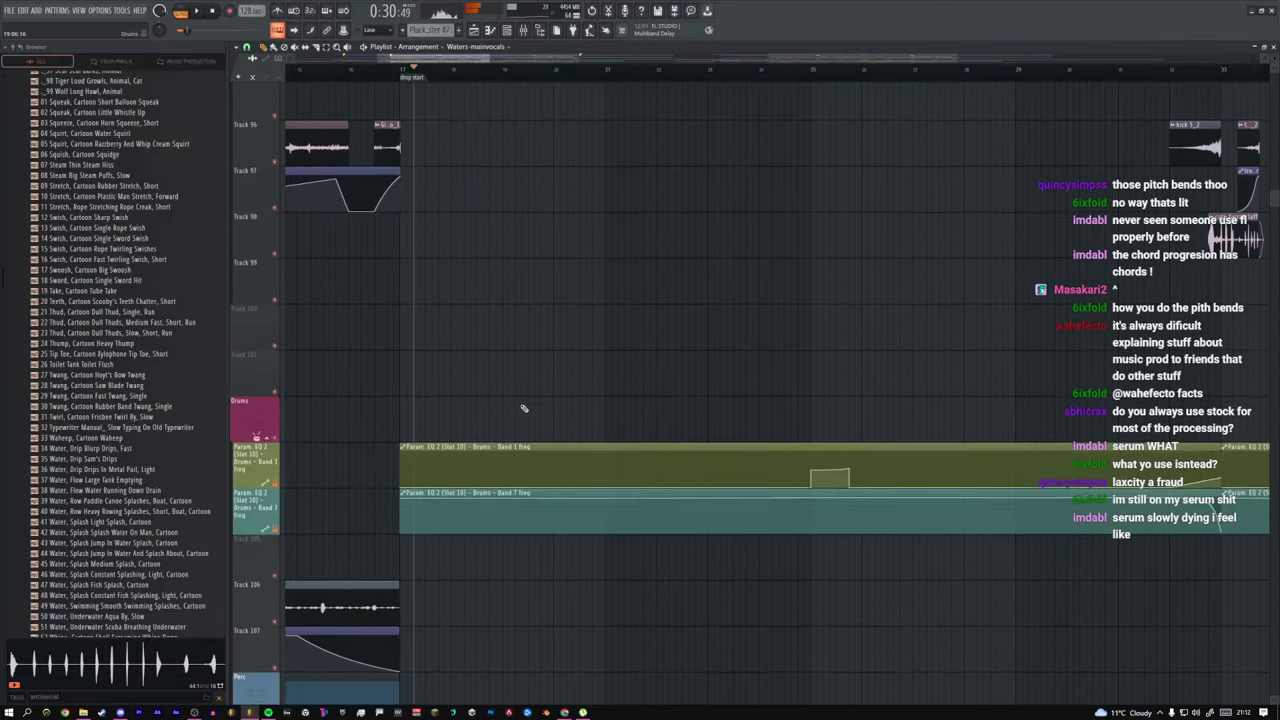
{"action": "scroll", "coordinate": [528, 410], "scroll_direction": "up", "scroll_amount": 5}
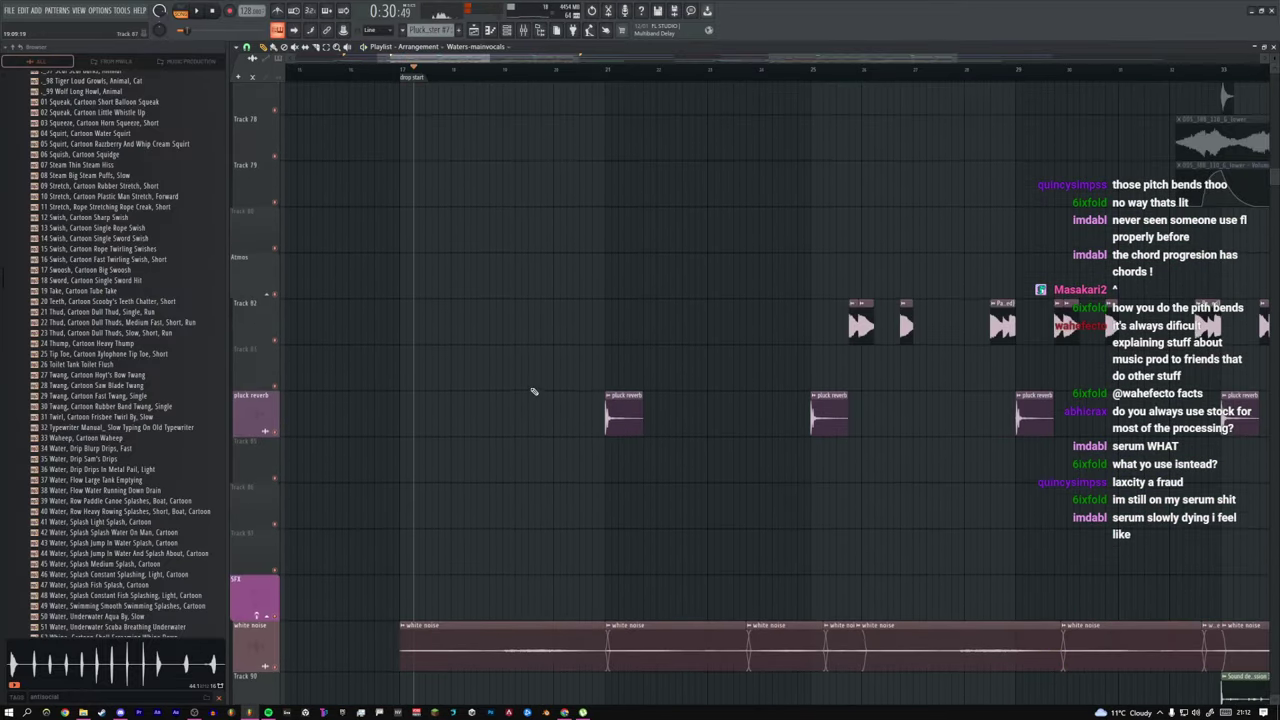
{"action": "scroll", "coordinate": [530, 420], "scroll_direction": "down", "scroll_amount": 12}
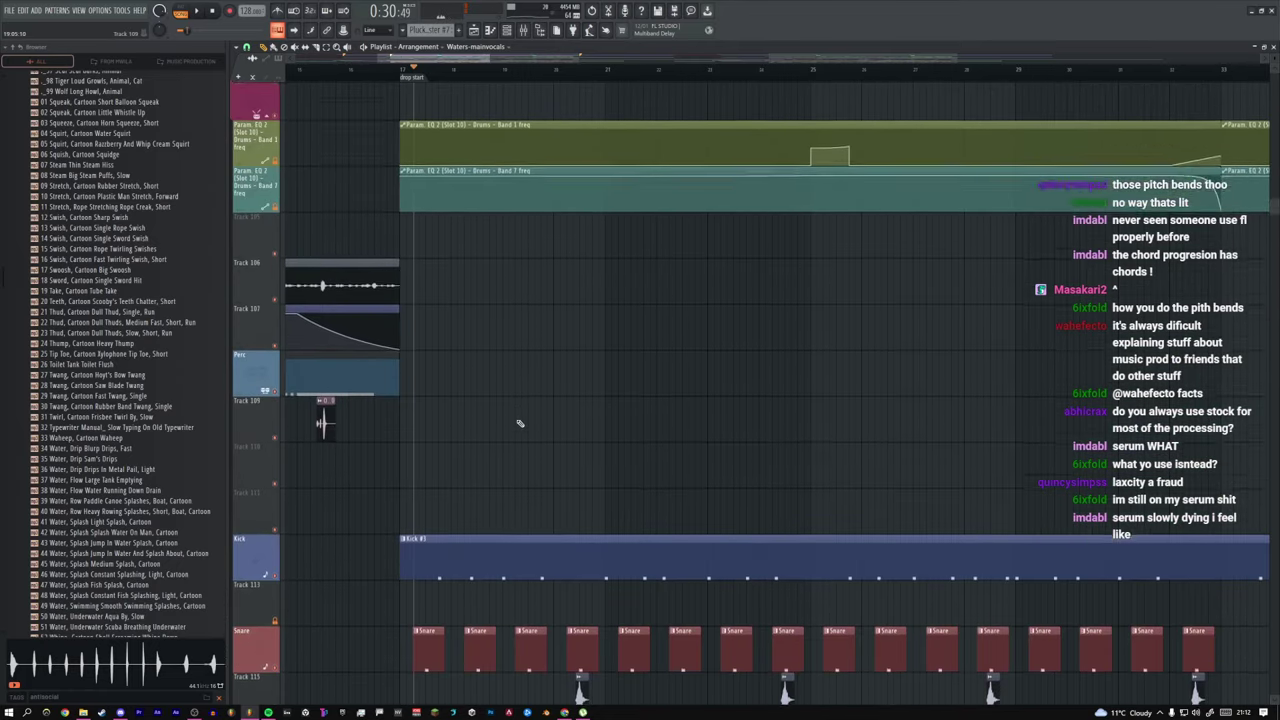
{"action": "scroll", "coordinate": [511, 415], "scroll_direction": "up", "scroll_amount": 20}
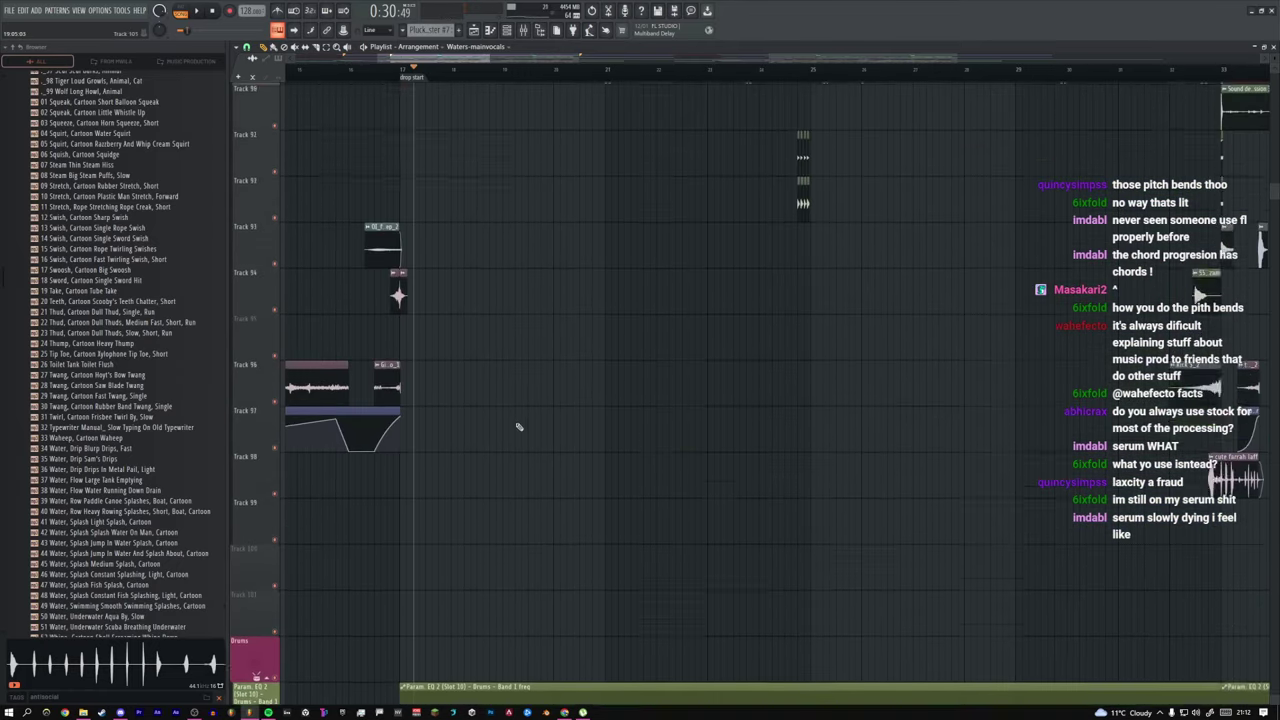
{"action": "scroll", "coordinate": [510, 427], "scroll_direction": "up", "scroll_amount": 6}
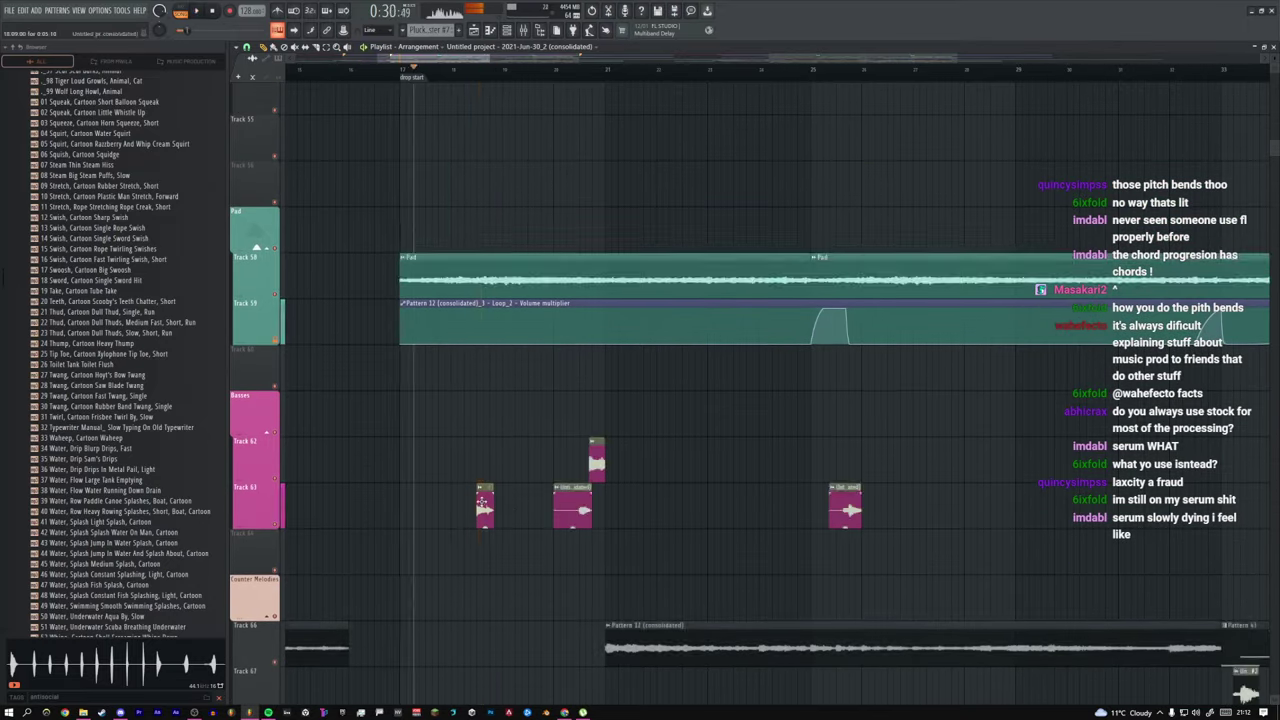
Step: Audition the two Pad clips on Track 58 on their own, first the one at bar 25 and then the one at the drop start
{"action": "scroll", "coordinate": [505, 488], "scroll_direction": "up", "scroll_amount": 5}
{"action": "scroll", "coordinate": [508, 480], "scroll_direction": "down", "scroll_amount": 2}
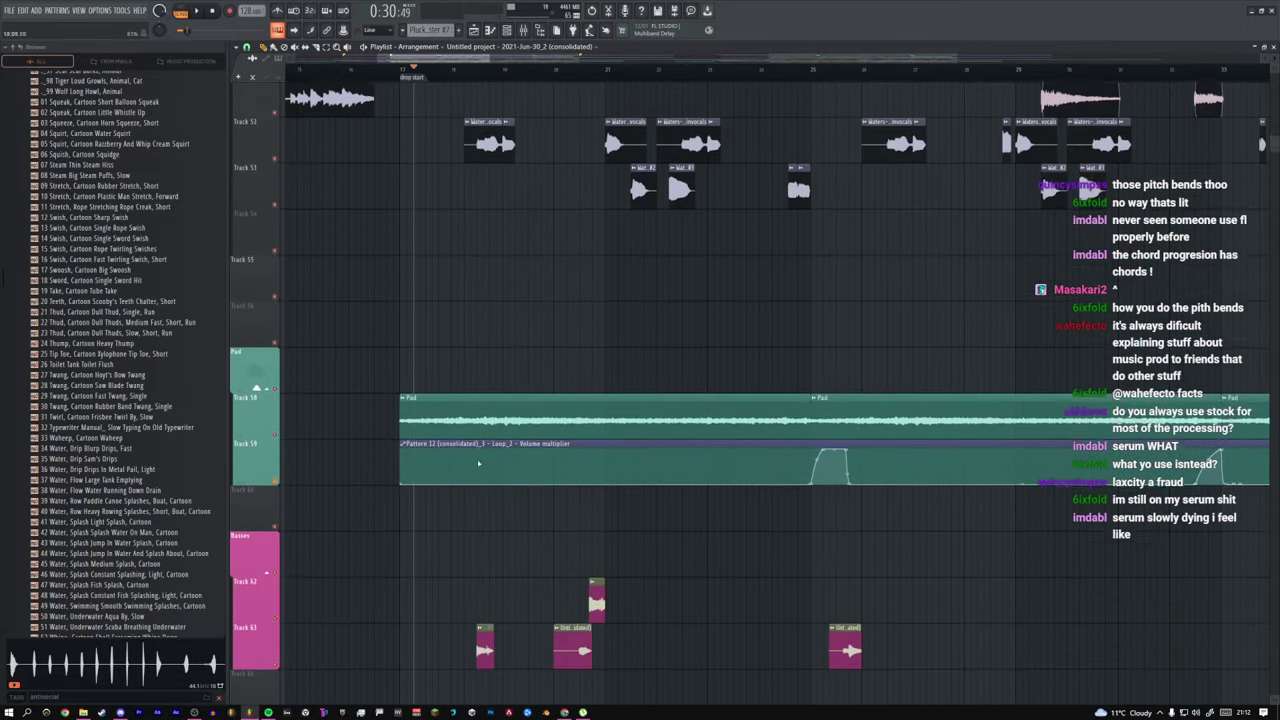
{"action": "right_click", "coordinate": [816, 418], "text": "alt"}
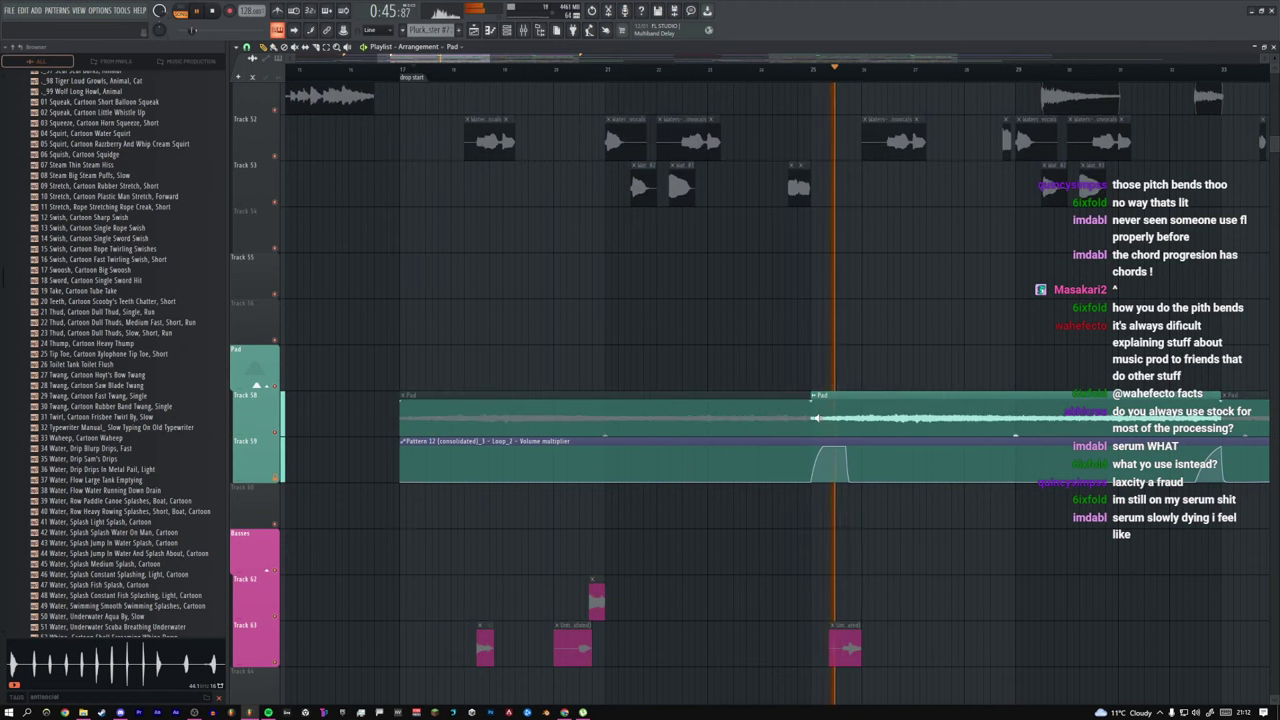
{"action": "scroll", "coordinate": [460, 424], "scroll_direction": "up", "scroll_amount": 3}
{"action": "scroll", "coordinate": [465, 422], "scroll_direction": "down", "scroll_amount": 3}
{"action": "right_click", "coordinate": [474, 407], "text": "alt"}
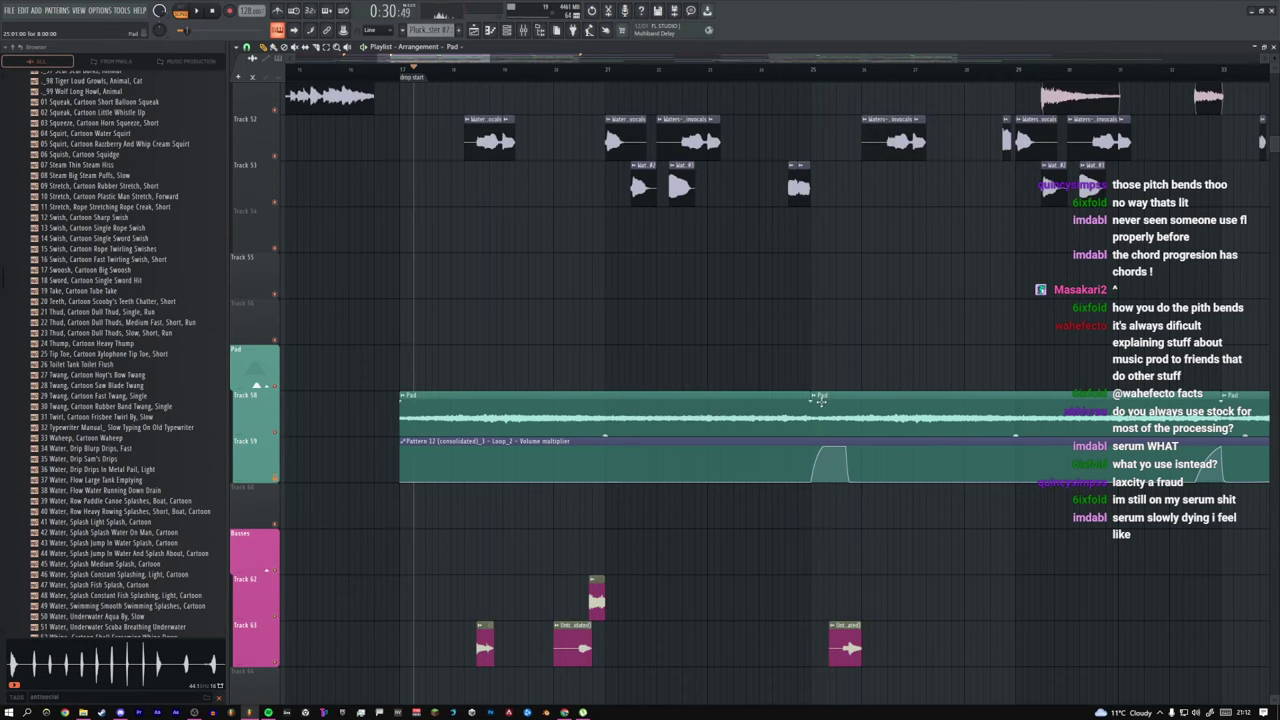
Step: Solo the Vocal track group and check the channel settings of the Waters-mainvocals clip on Track 52
{"action": "scroll", "coordinate": [630, 400], "scroll_direction": "up", "scroll_amount": 5}
{"action": "right_click", "coordinate": [276, 433]}
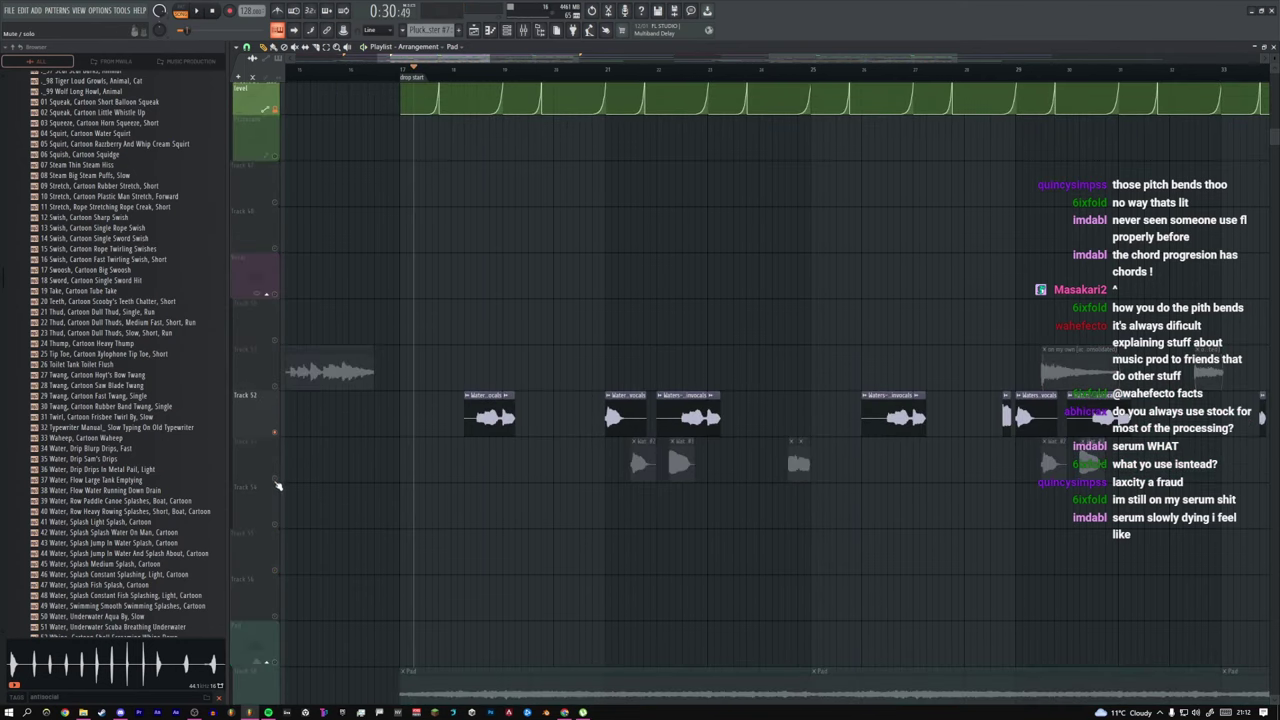
{"action": "right_click", "coordinate": [277, 295]}
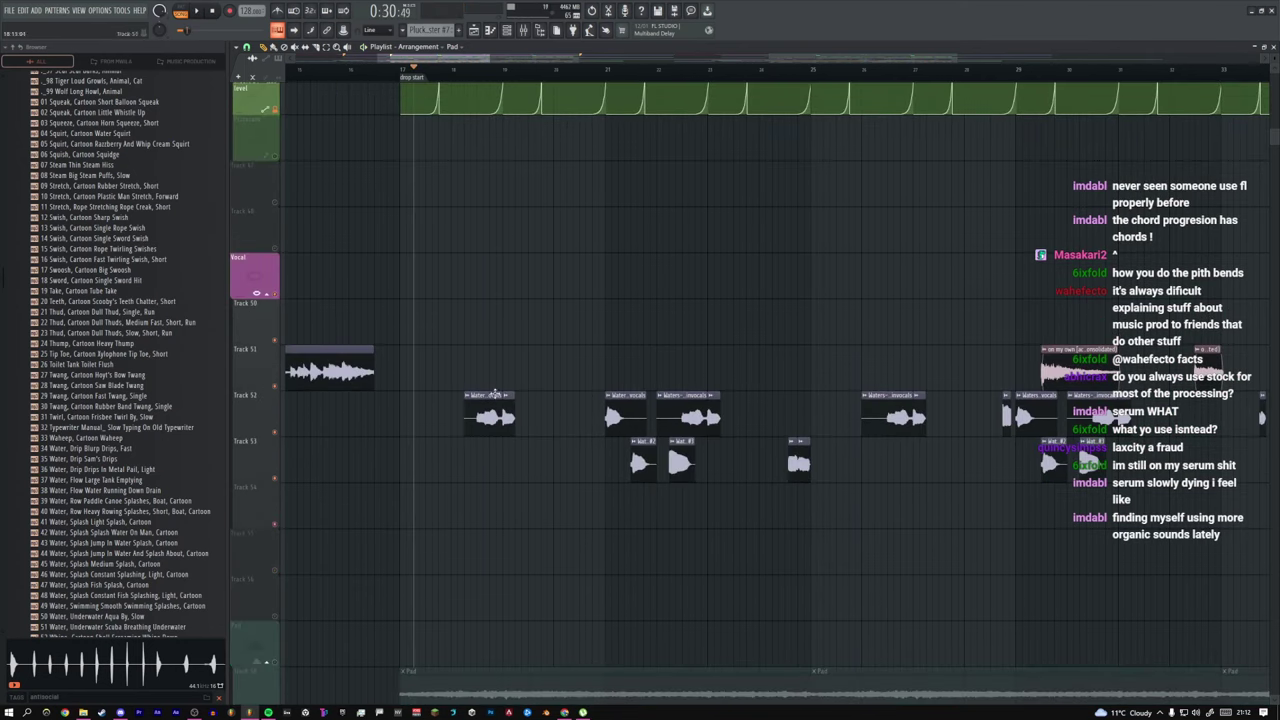
{"action": "left_click", "coordinate": [494, 395]}
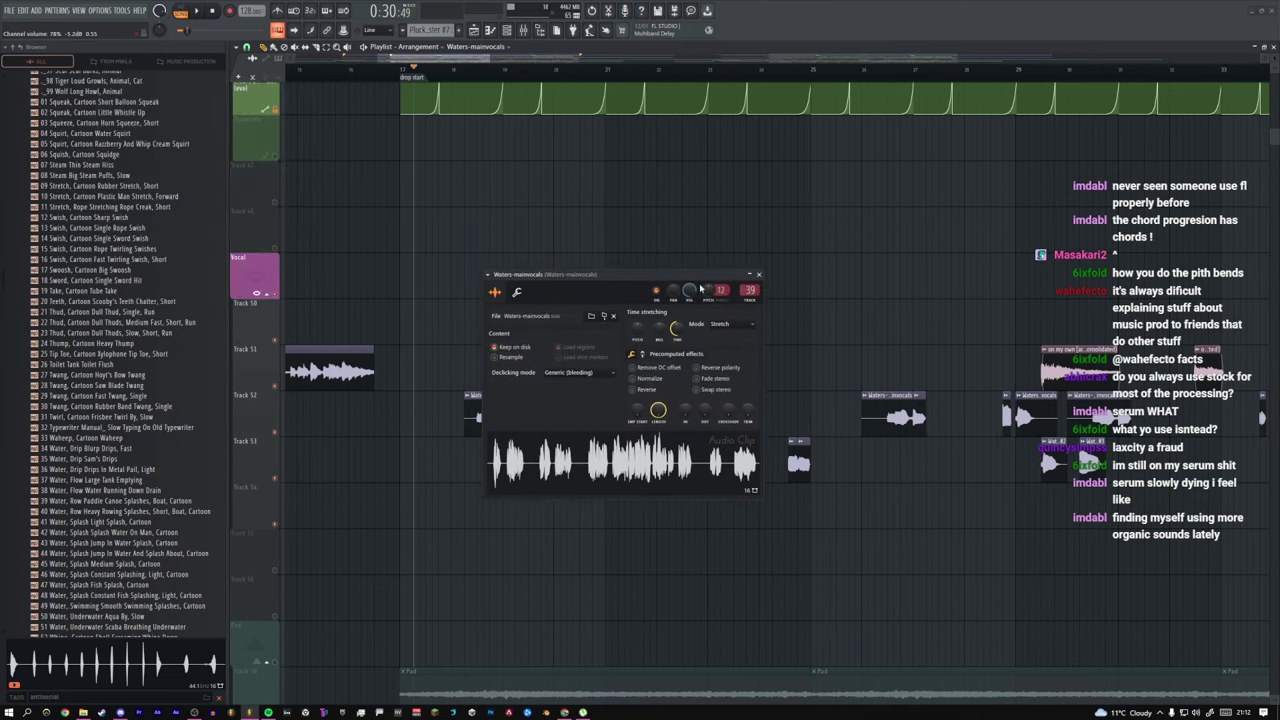
{"action": "left_click", "coordinate": [758, 274]}
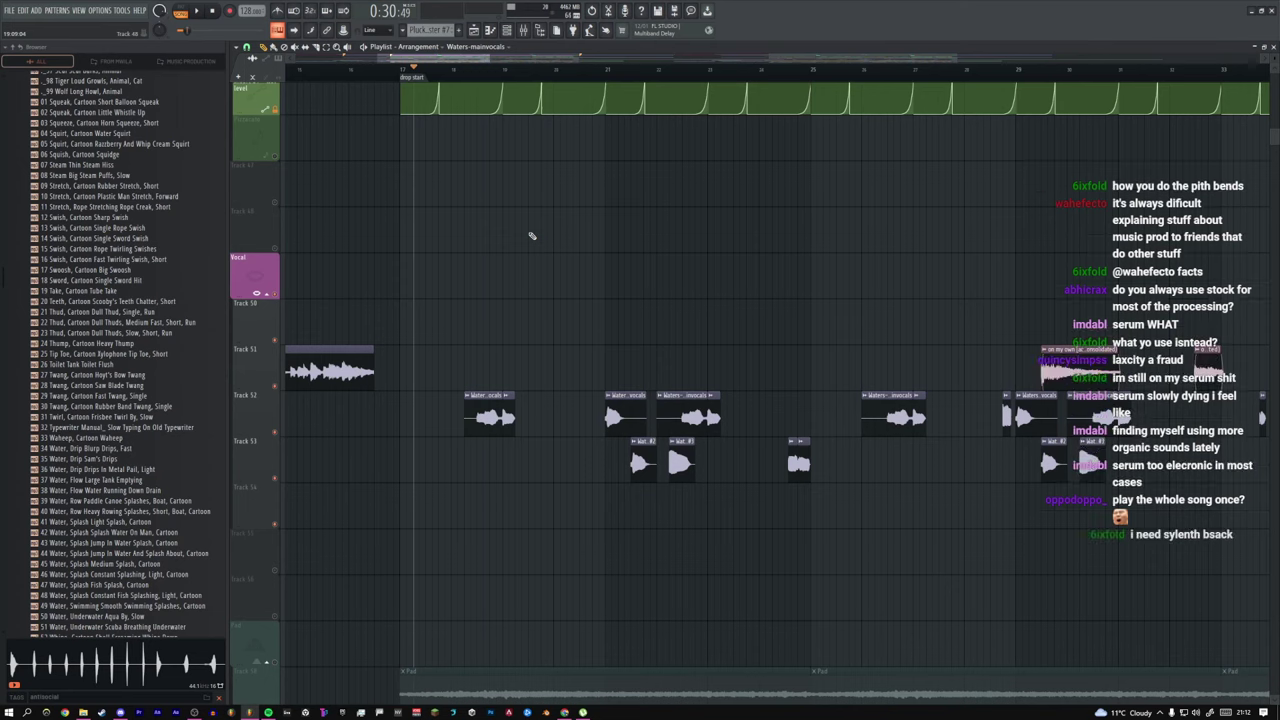
Step: Switch to Chrome and open SoundCloud in a new tab from the saved bookmarks
{"action": "left_click", "coordinate": [564, 712]}
{"action": "mouse_move", "coordinate": [361, 50]}
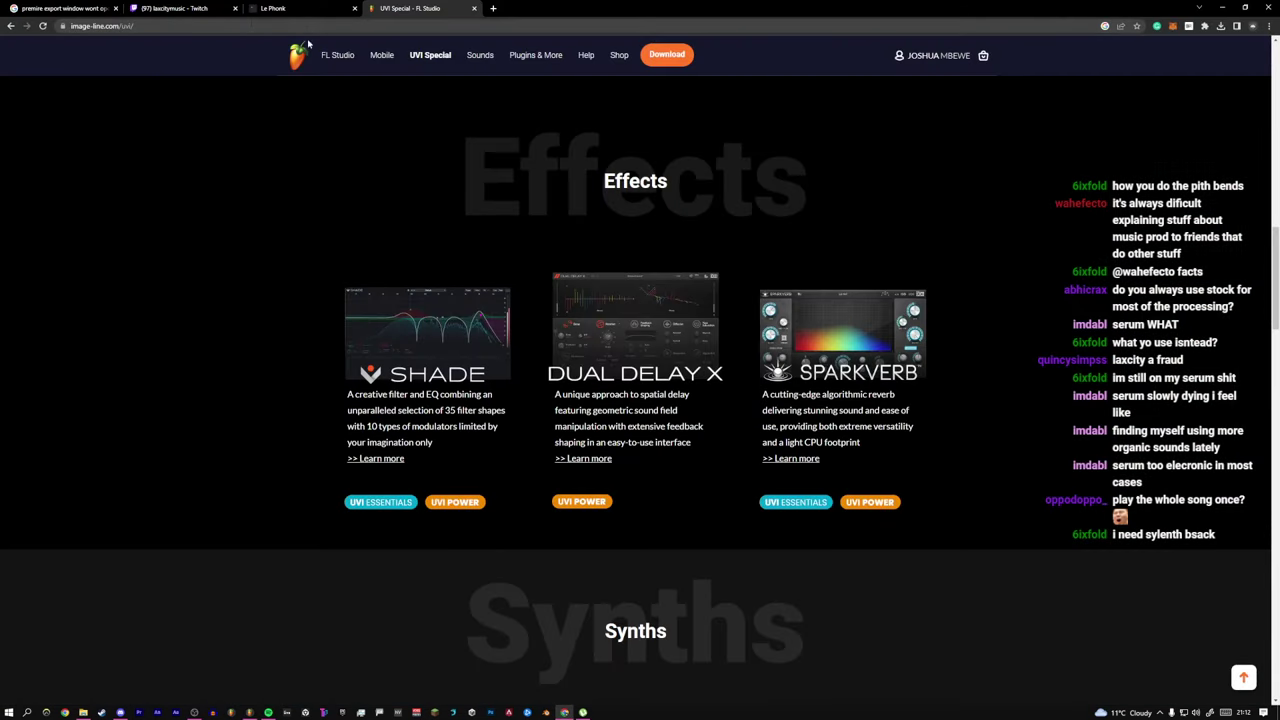
{"action": "left_click", "coordinate": [493, 8]}
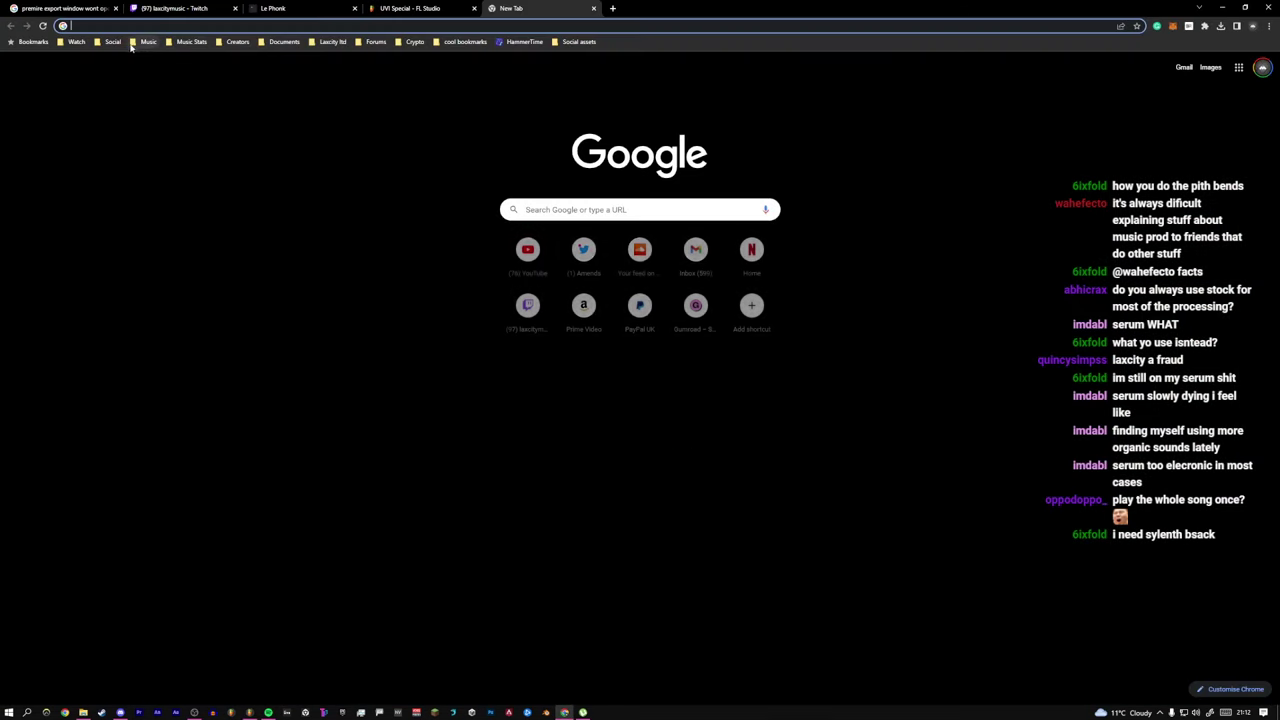
{"action": "left_click", "coordinate": [113, 41]}
{"action": "left_click", "coordinate": [148, 42]}
{"action": "left_click", "coordinate": [148, 42]}
{"action": "left_click", "coordinate": [152, 70]}
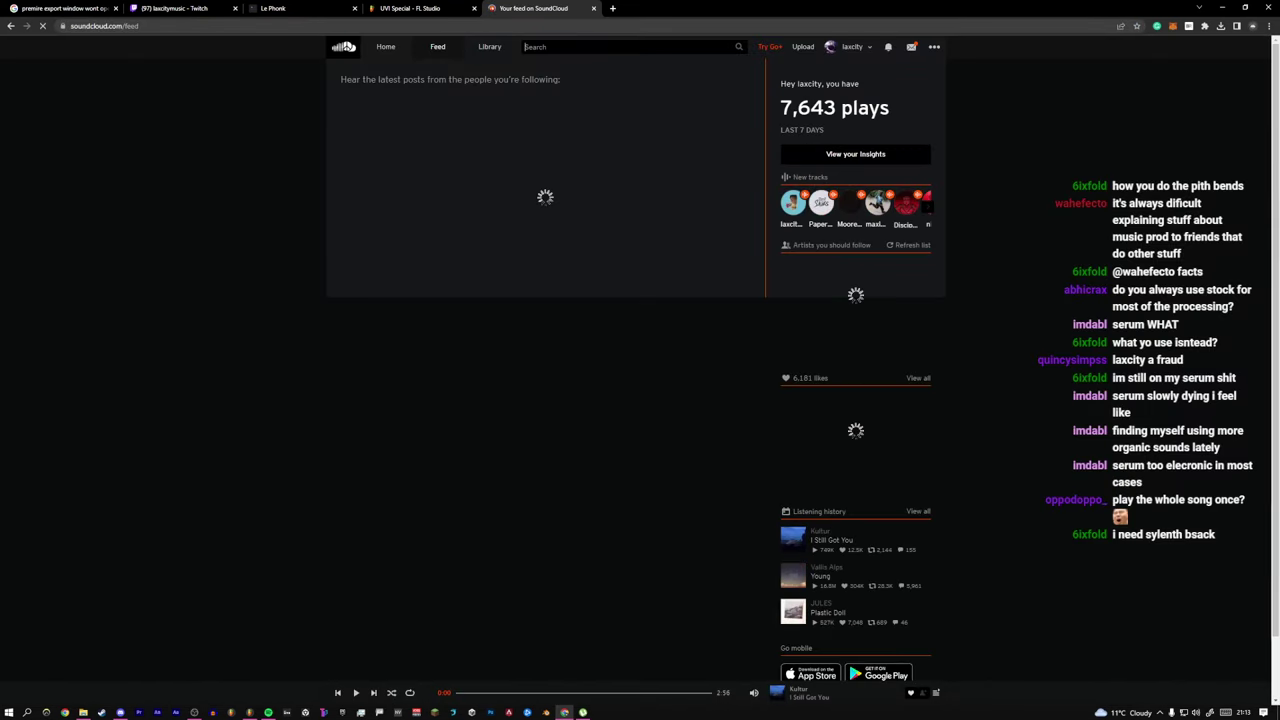
Step: Search SoundCloud for "catch me laxcity" and open the track Catch Me (feat. Sherry W)
{"action": "type", "text": "catcvh m"}
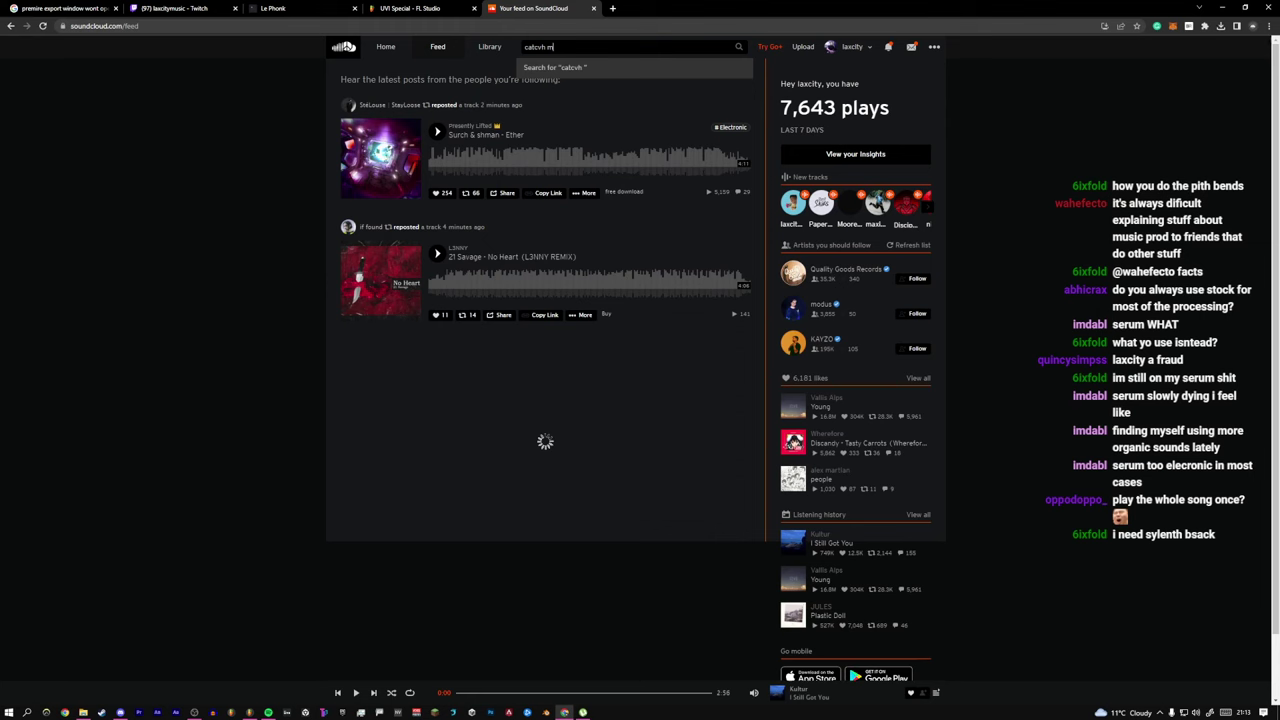
{"action": "key", "text": "BackSpace"}
{"action": "key", "text": "BackSpace"}
{"action": "key", "text": "BackSpace"}
{"action": "key", "text": "BackSpace"}
{"action": "type", "text": "h me laxcity"}
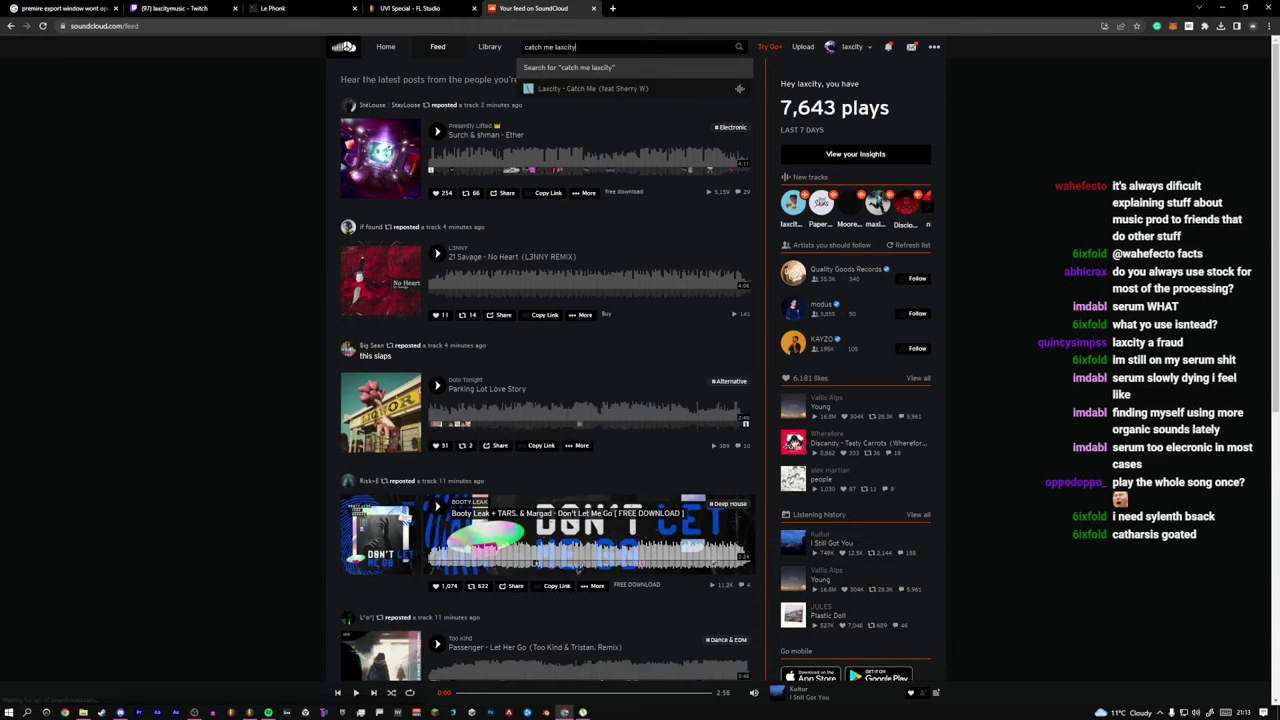
{"action": "key", "text": "Return"}
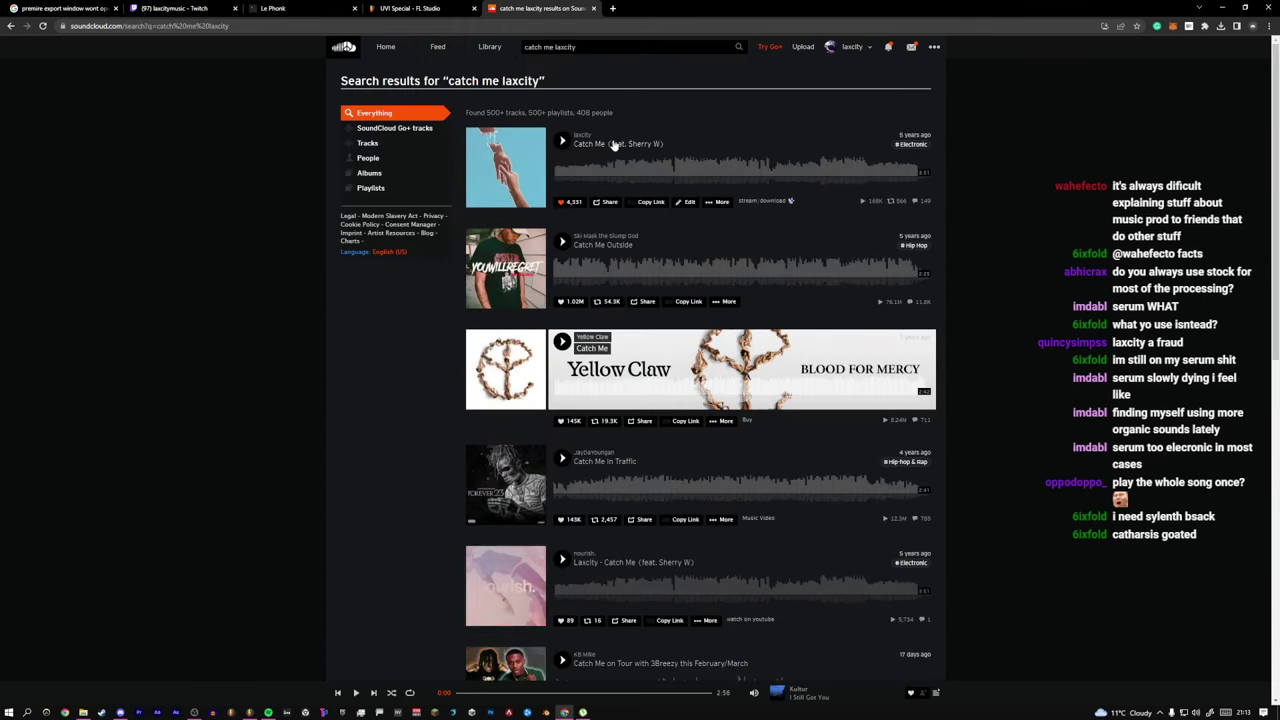
{"action": "left_click", "coordinate": [614, 144]}
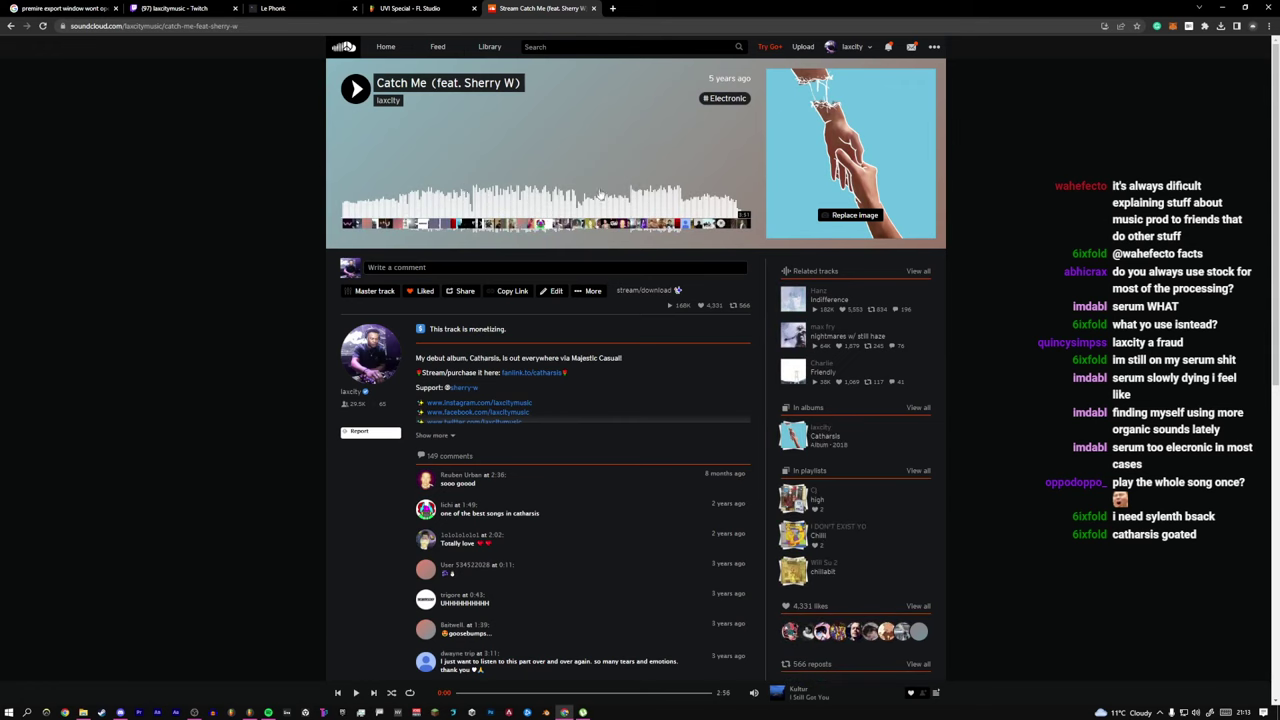
Step: Play a section from the early part of Catch Me, pause it, and return to FL Studio
{"action": "left_click", "coordinate": [378, 205]}
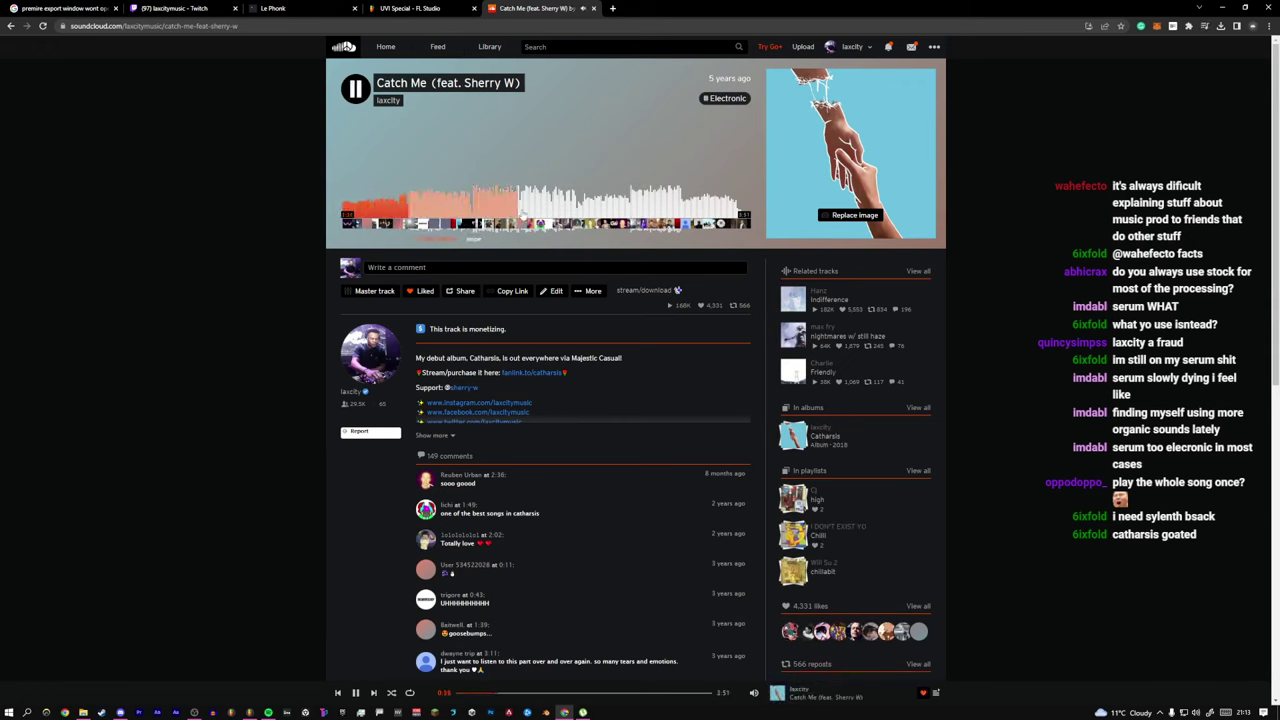
{"action": "key", "text": "space"}
{"action": "left_click", "coordinate": [291, 27]}
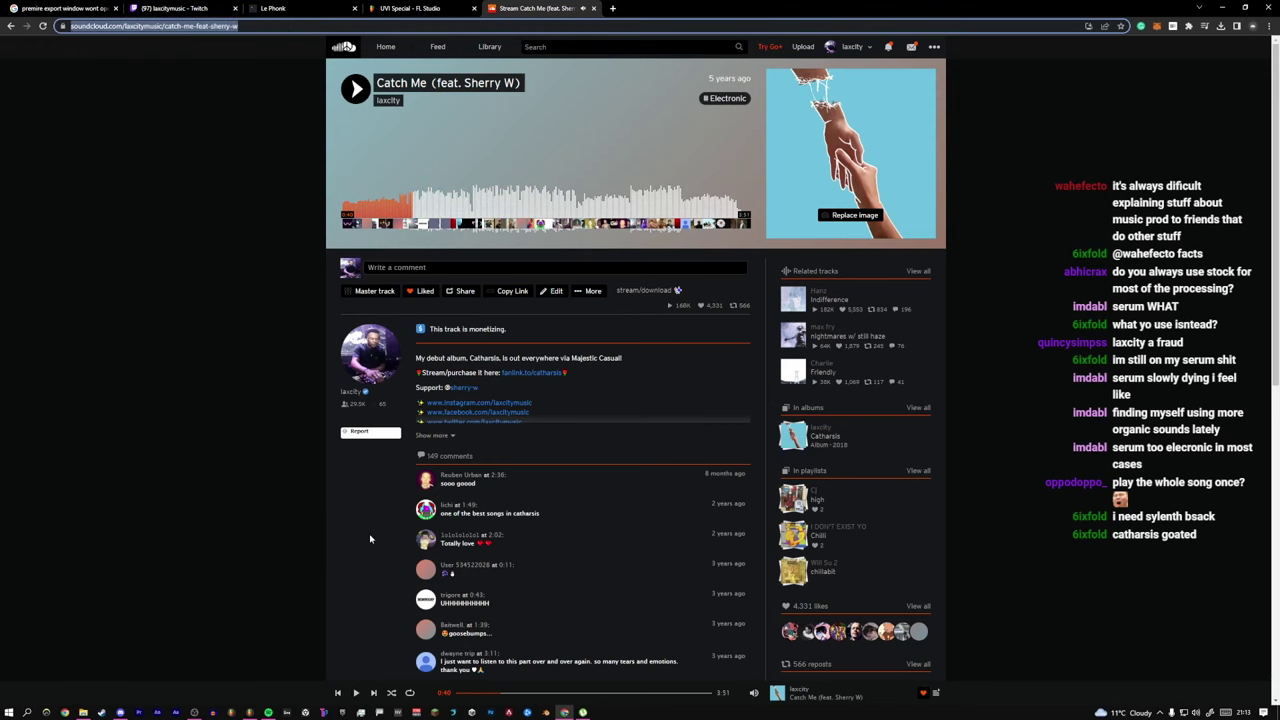
{"action": "key", "text": "super+Tab"}
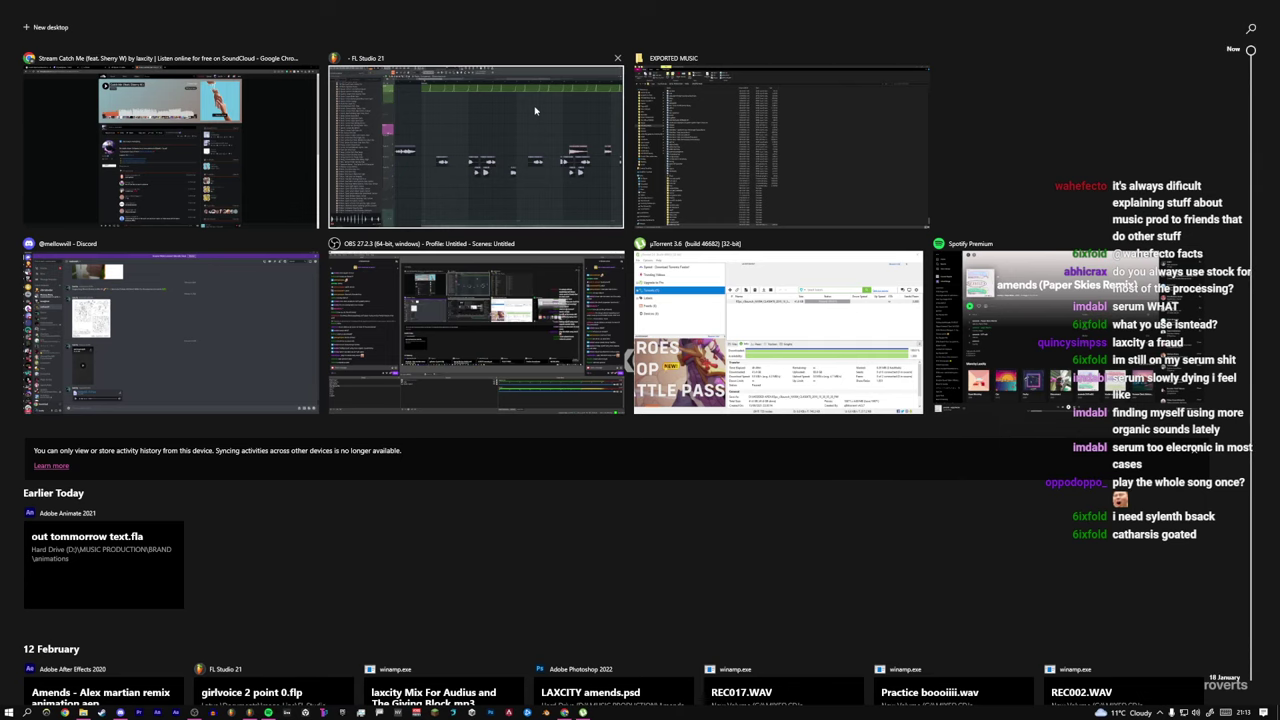
{"action": "left_click", "coordinate": [535, 111]}
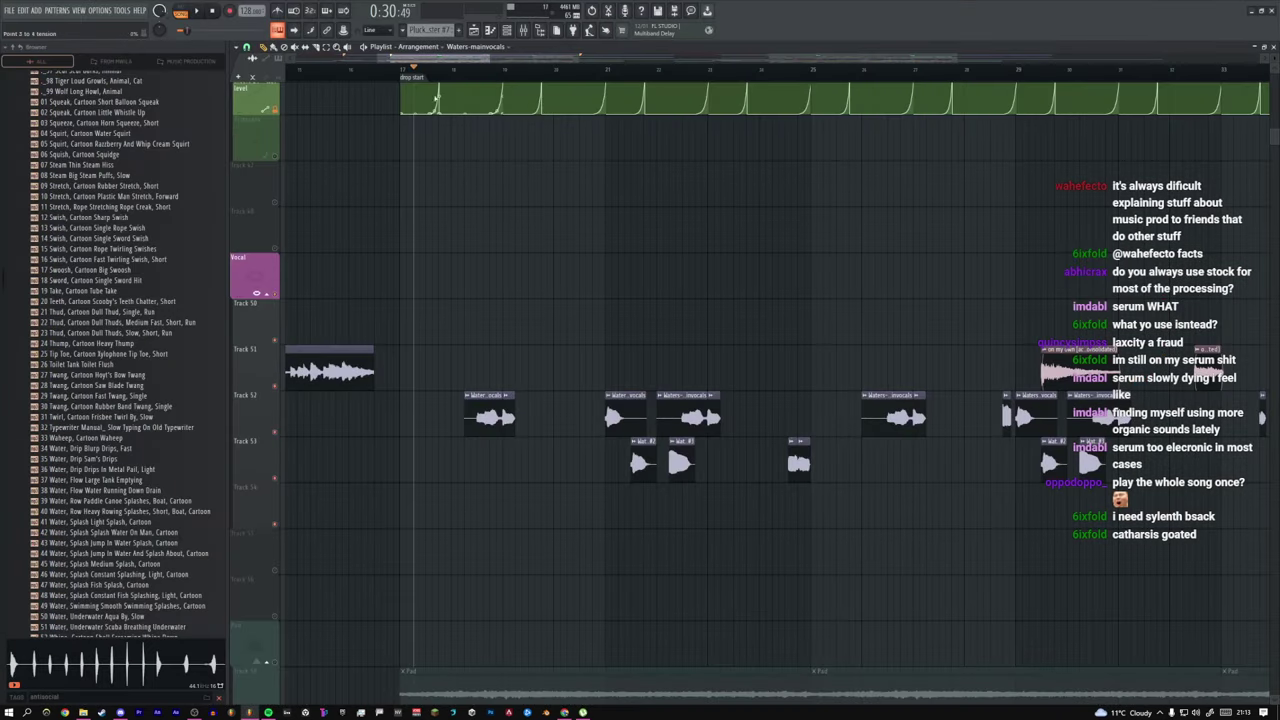
Step: Move the playlist position into the drop, at the first vocal clip on Track 52, at 0:33:04
{"action": "left_click", "coordinate": [400, 75]}
{"action": "left_click", "coordinate": [415, 72]}
{"action": "left_click_drag", "start_coordinate": [476, 72], "coordinate": [482, 72]}
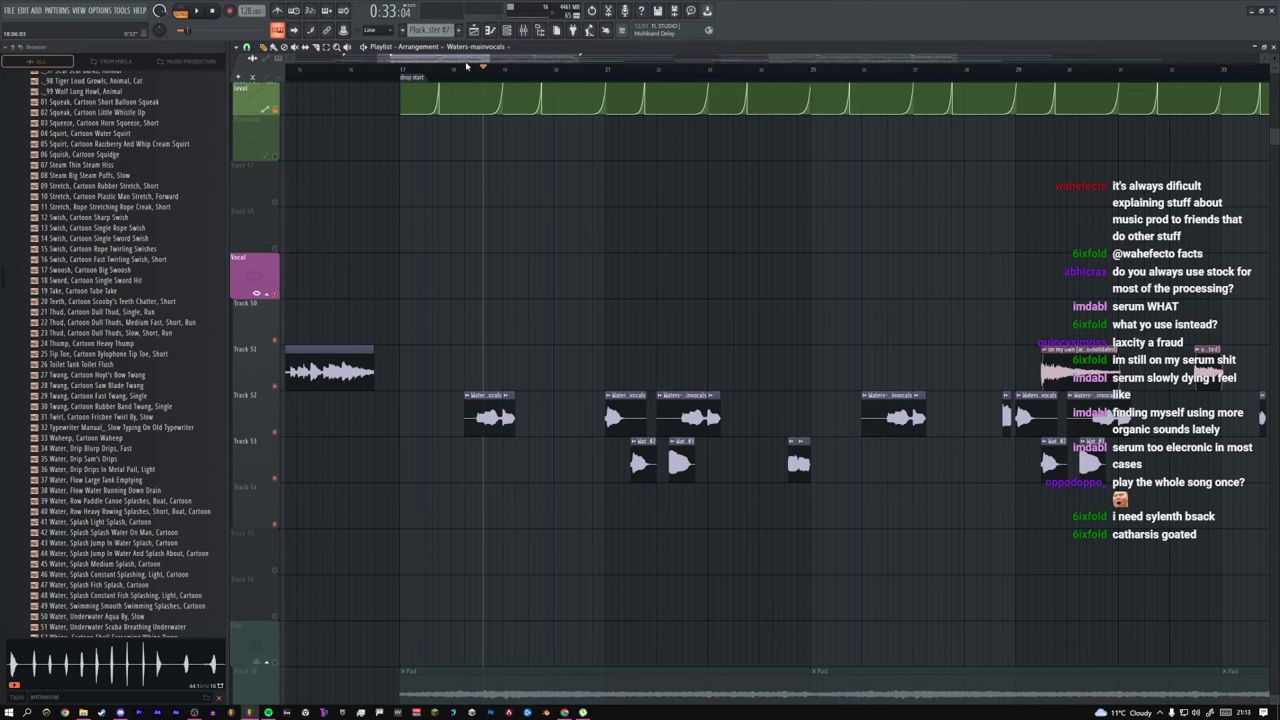
Step: Examine the Pluck Master patterns on Tracks 27 to 30 and their EQ automation across the whole drop
{"action": "right_click", "coordinate": [487, 126], "text": "ctrl"}
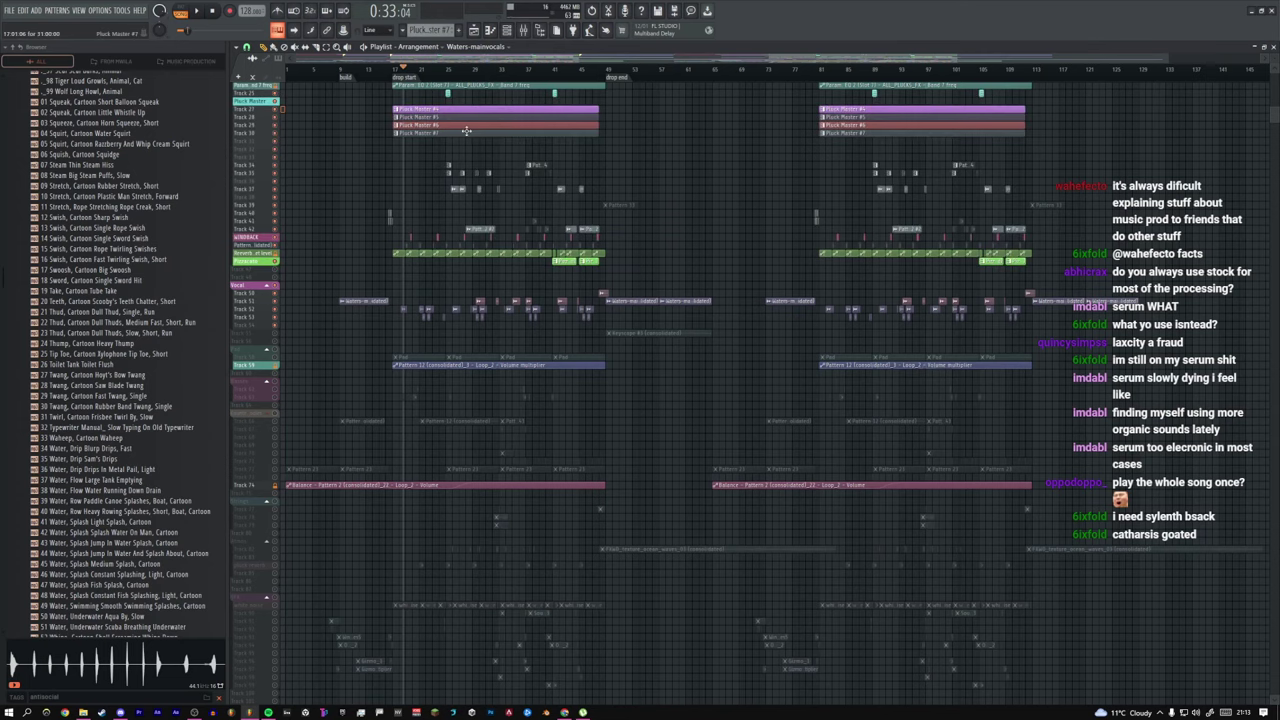
{"action": "scroll", "coordinate": [276, 120], "scroll_direction": "up", "scroll_amount": 1}
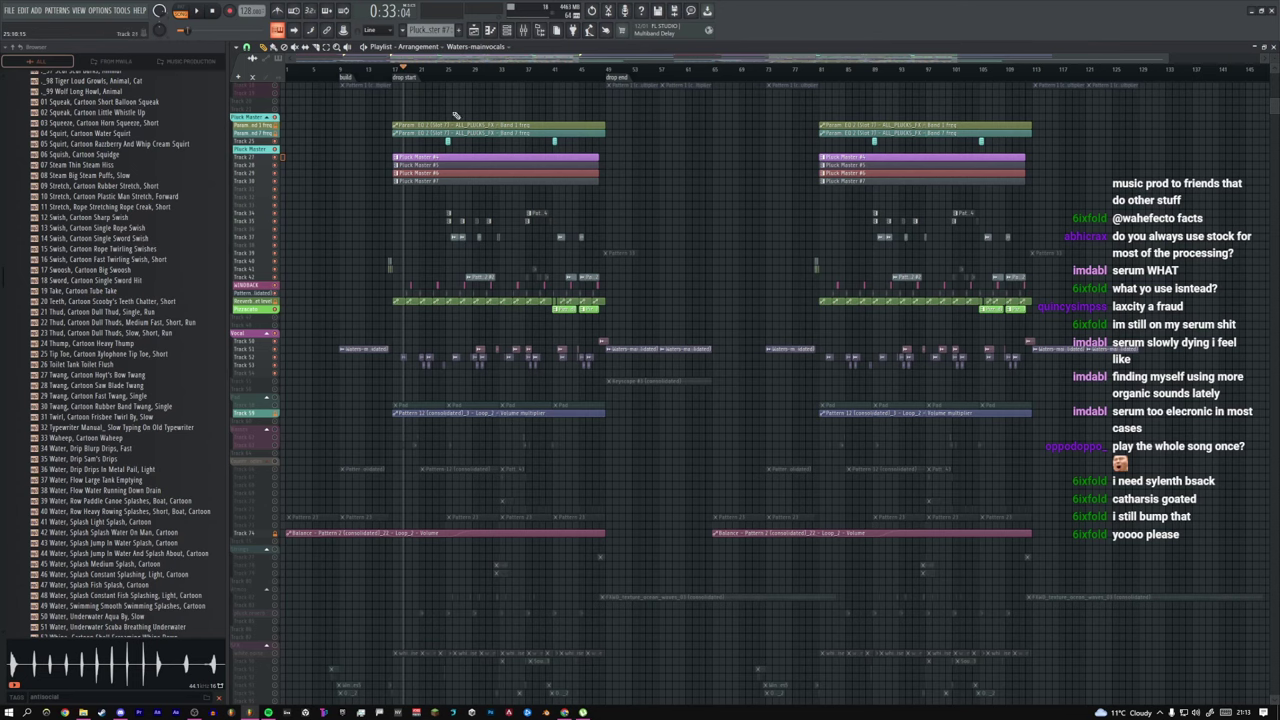
{"action": "left_click_drag", "start_coordinate": [349, 112], "coordinate": [706, 221]}
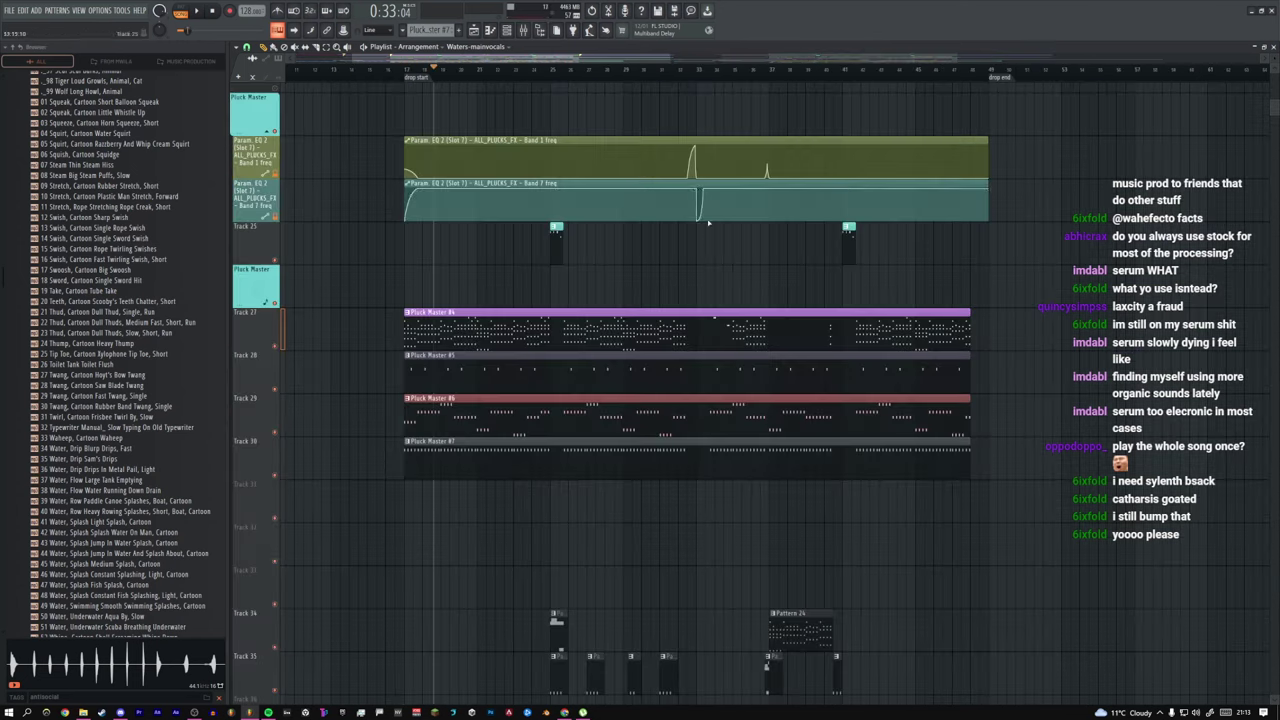
{"action": "right_click", "coordinate": [441, 112], "text": "ctrl"}
{"action": "left_click_drag", "start_coordinate": [651, 178], "coordinate": [365, 93]}
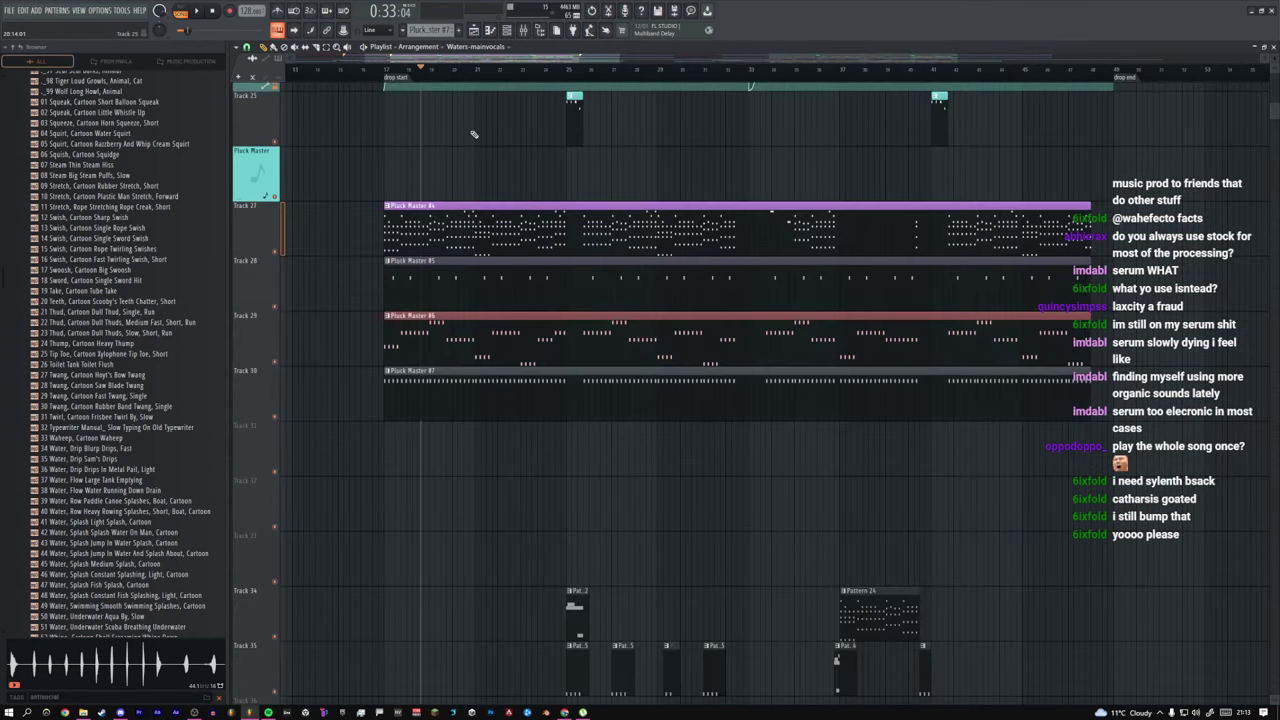
{"action": "right_click", "coordinate": [474, 134], "text": "ctrl"}
{"action": "left_click_drag", "start_coordinate": [666, 184], "coordinate": [349, 74]}
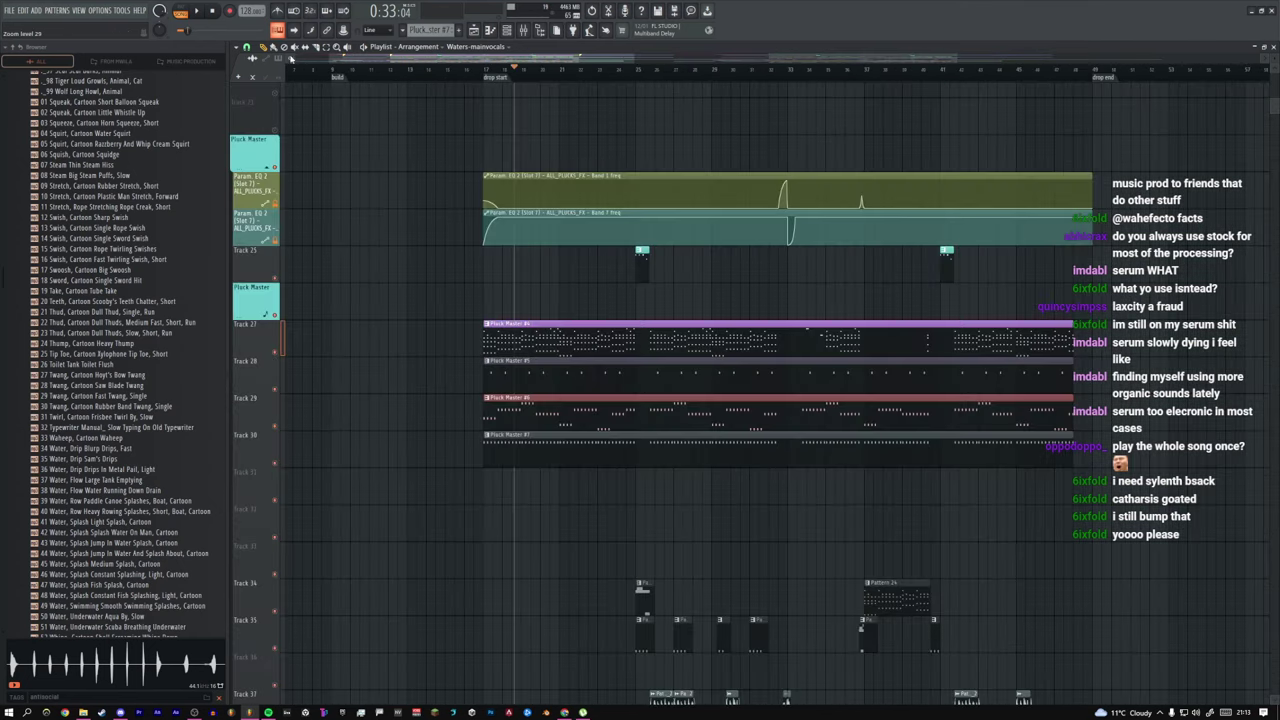
{"action": "left_click_drag", "start_coordinate": [444, 112], "coordinate": [371, 111]}
{"action": "right_click", "coordinate": [570, 185], "text": "ctrl"}
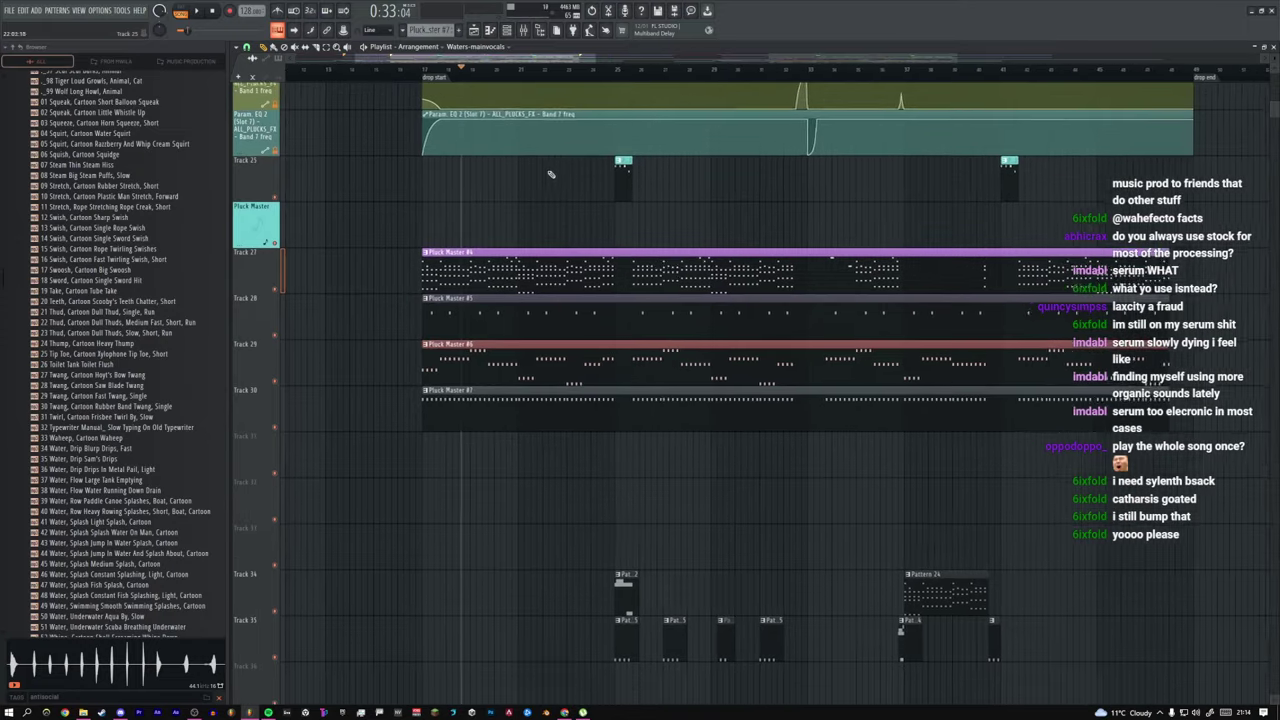
{"action": "left_click_drag", "start_coordinate": [583, 63], "coordinate": [466, 62]}
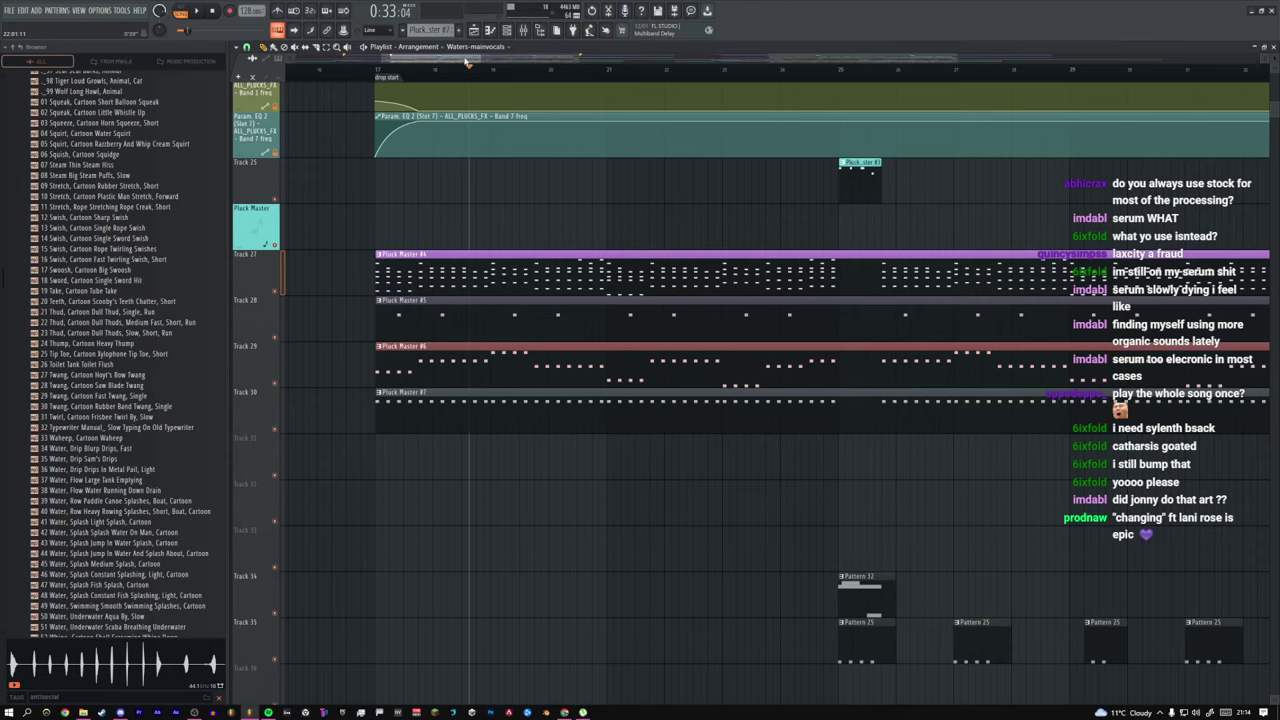
{"action": "right_click", "coordinate": [556, 178], "text": "ctrl"}
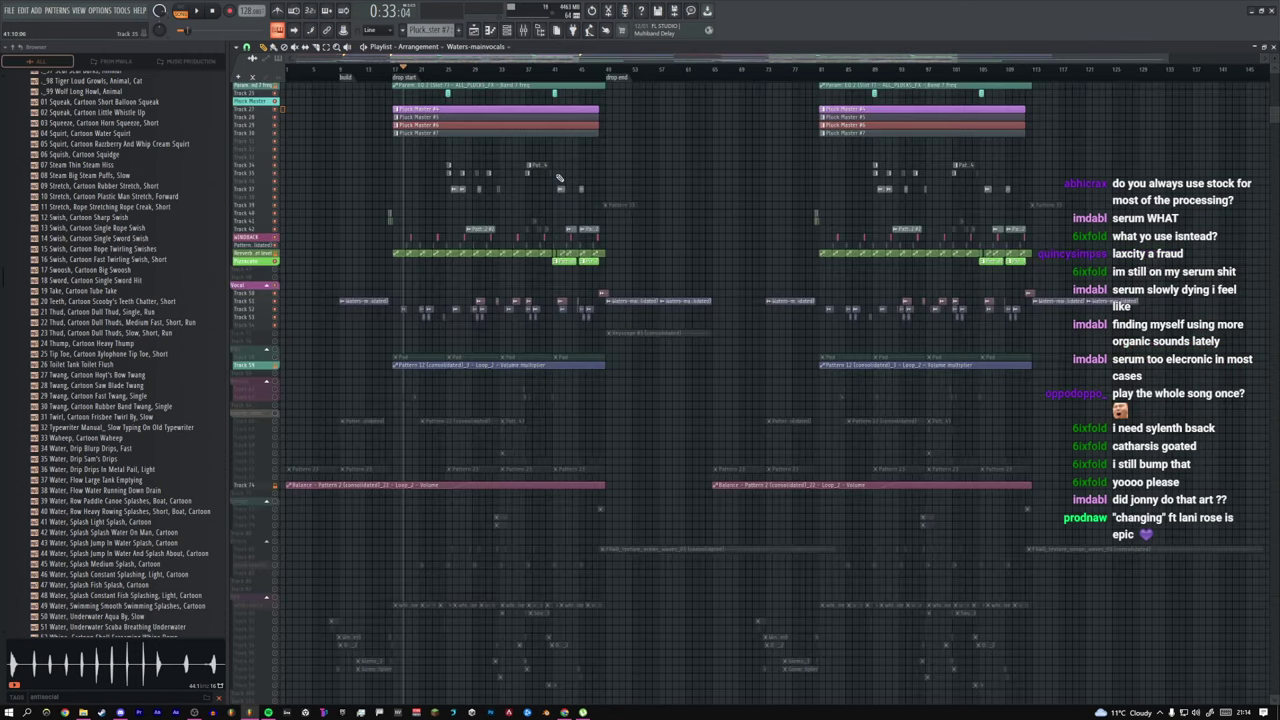
{"action": "left_click_drag", "start_coordinate": [687, 279], "coordinate": [1162, 686]}
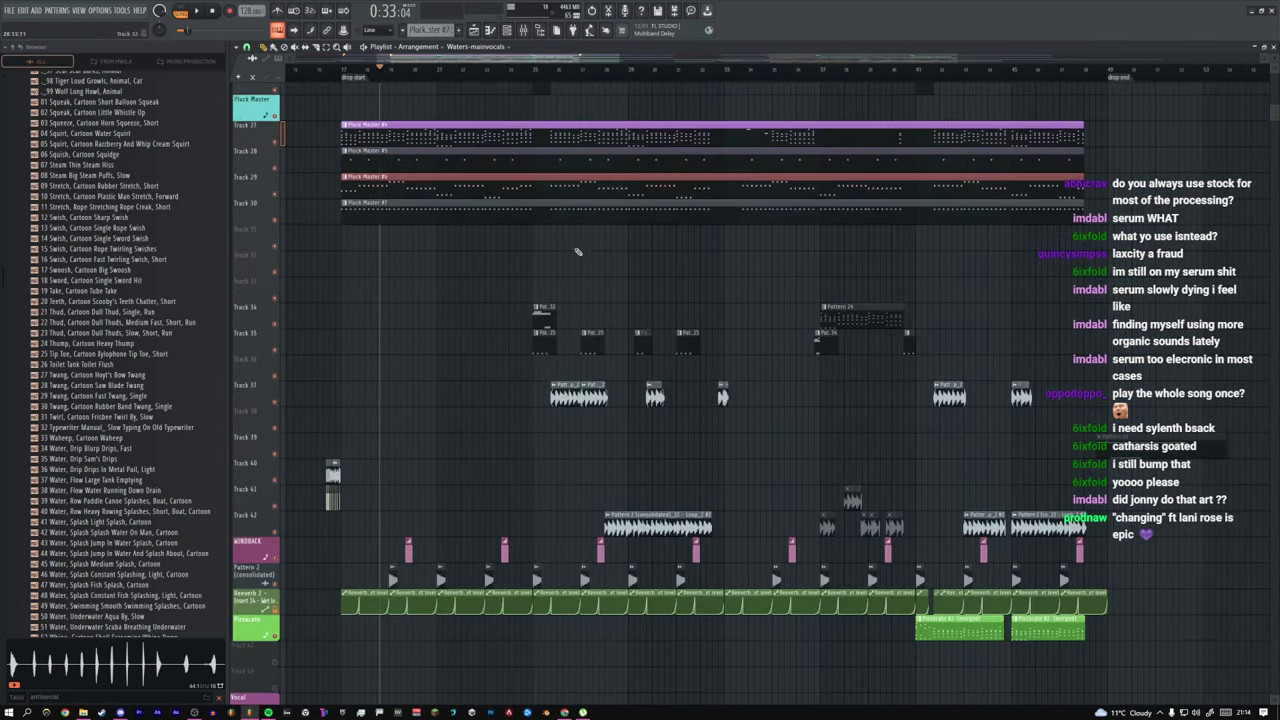
{"action": "left_click_drag", "start_coordinate": [617, 56], "coordinate": [489, 60]}
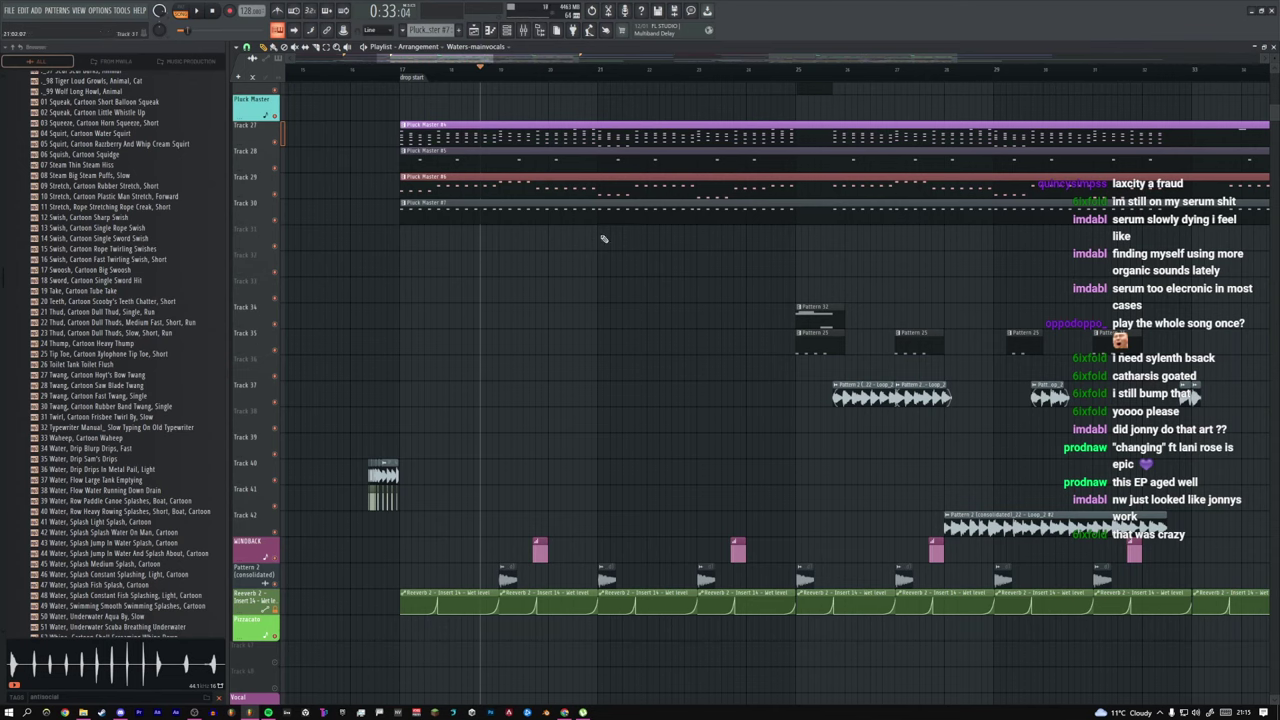
Step: Look through the drop's playlist tracks, up to the stutter and intro chord tracks and back down to the Vocal and Pad groups
{"action": "right_click", "coordinate": [557, 232], "text": "ctrl"}
{"action": "scroll", "coordinate": [495, 232], "scroll_direction": "up", "scroll_amount": 3}
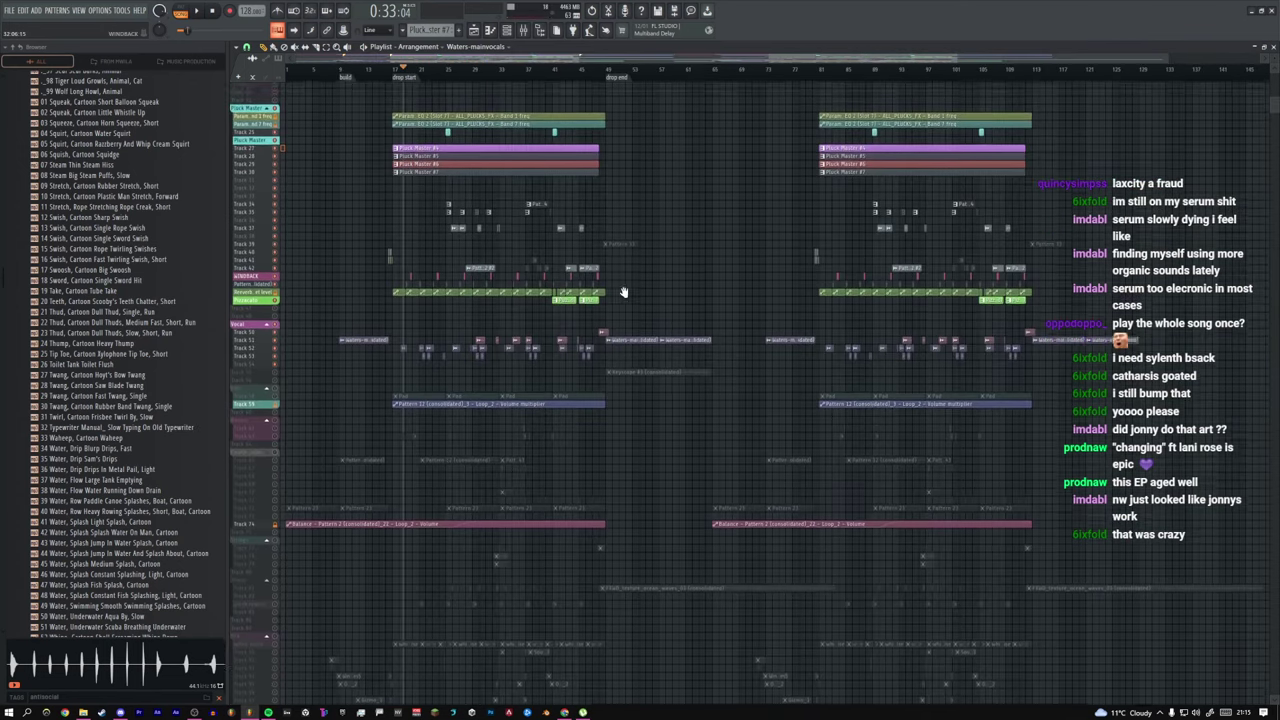
{"action": "right_click", "coordinate": [530, 227], "text": "ctrl"}
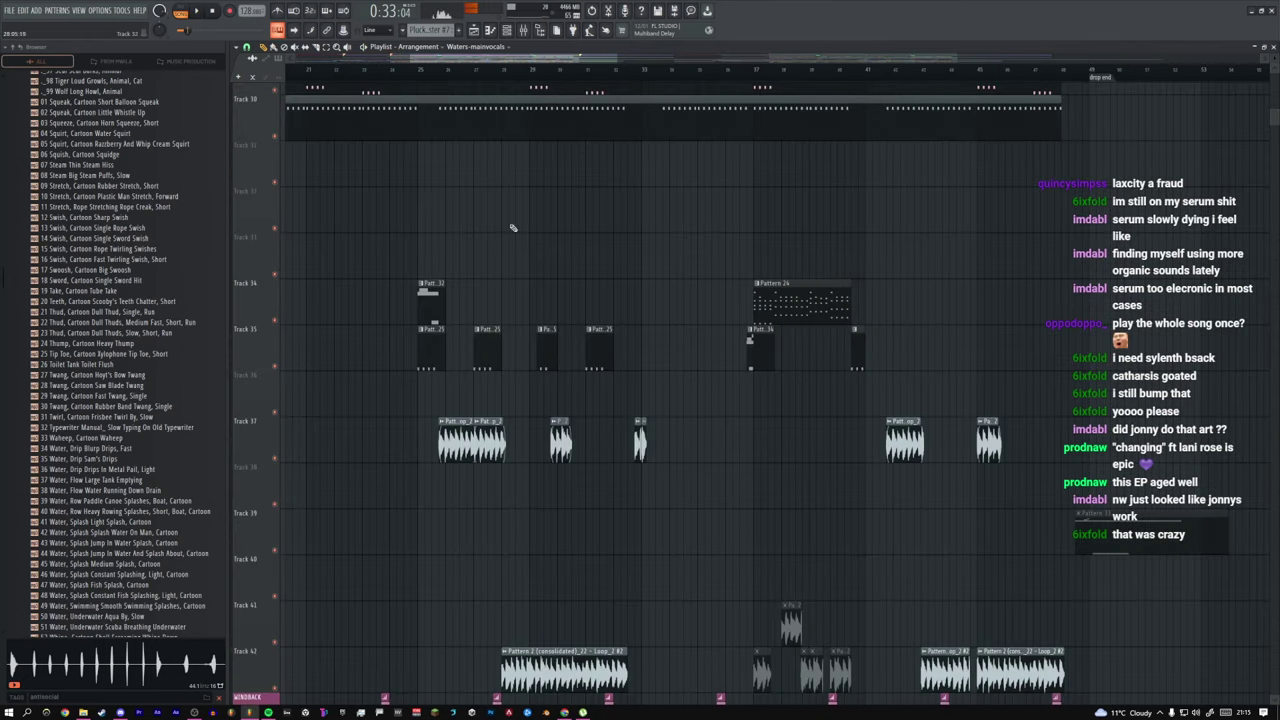
{"action": "right_click", "coordinate": [512, 228], "text": "ctrl"}
{"action": "left_click_drag", "start_coordinate": [332, 176], "coordinate": [690, 297]}
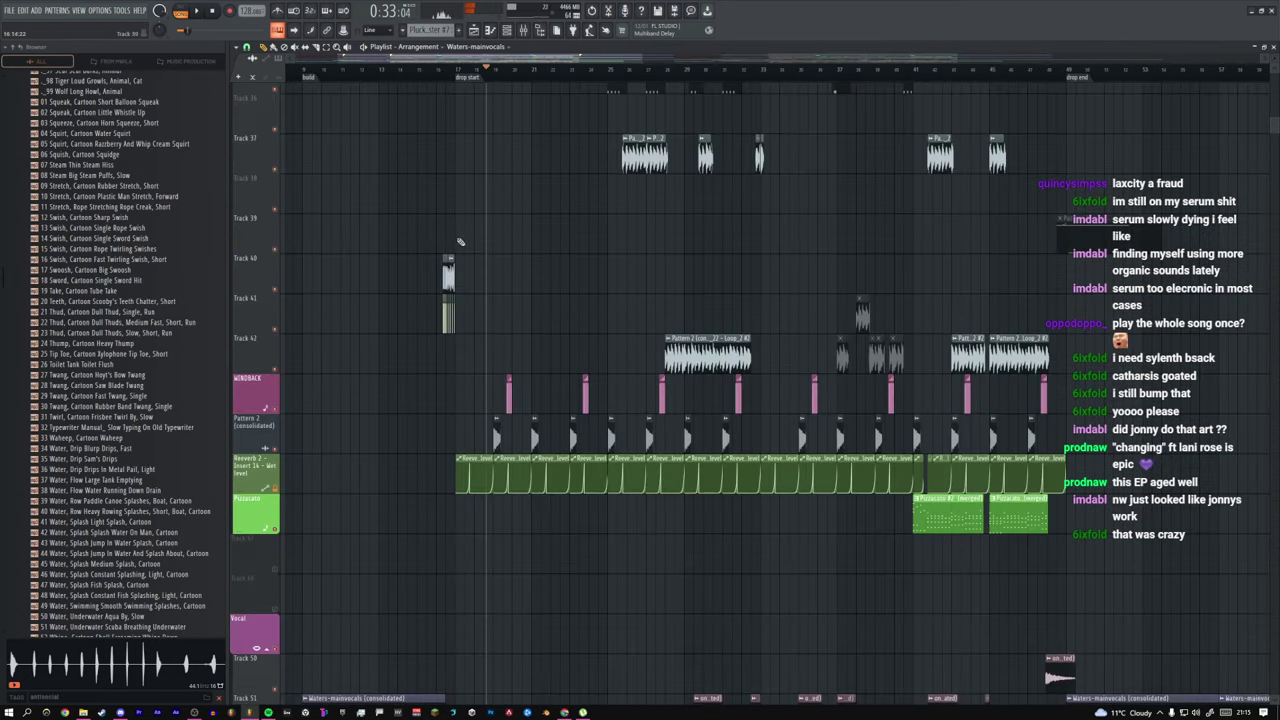
{"action": "scroll", "coordinate": [495, 240], "scroll_direction": "up", "scroll_amount": 3}
{"action": "scroll", "coordinate": [512, 261], "scroll_direction": "up", "scroll_amount": 6}
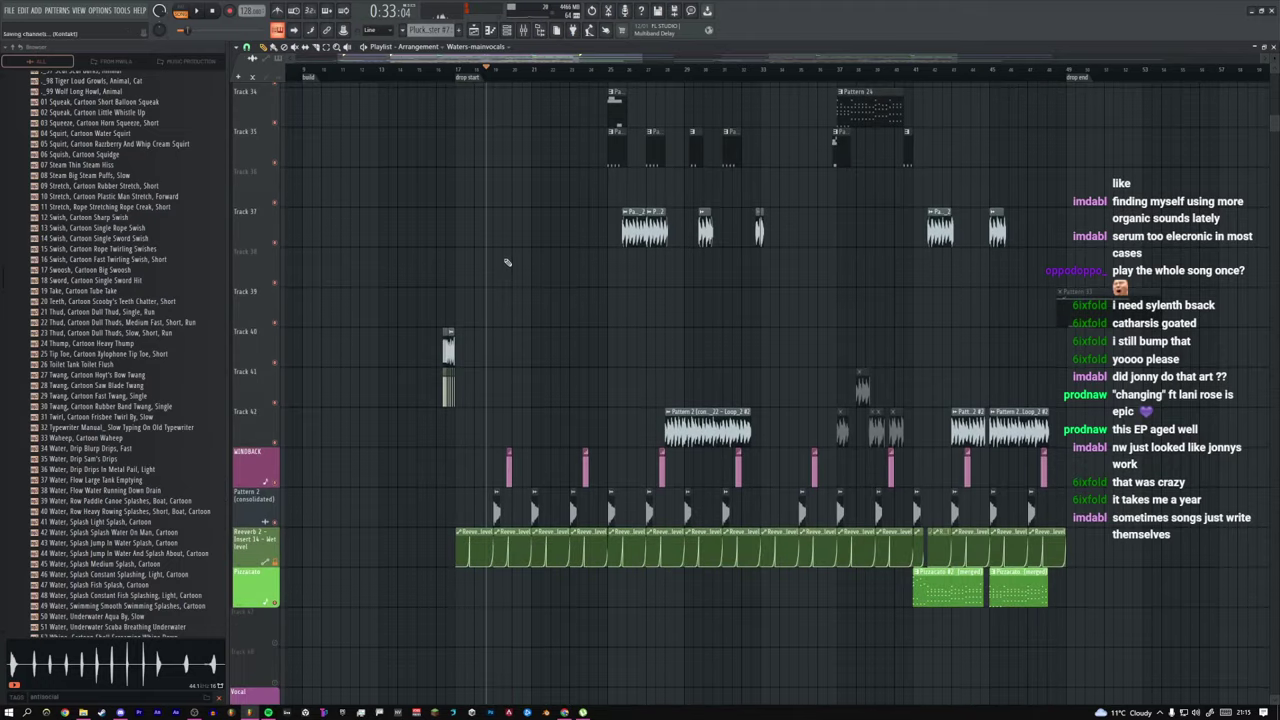
{"action": "scroll", "coordinate": [507, 277], "scroll_direction": "up", "scroll_amount": 5}
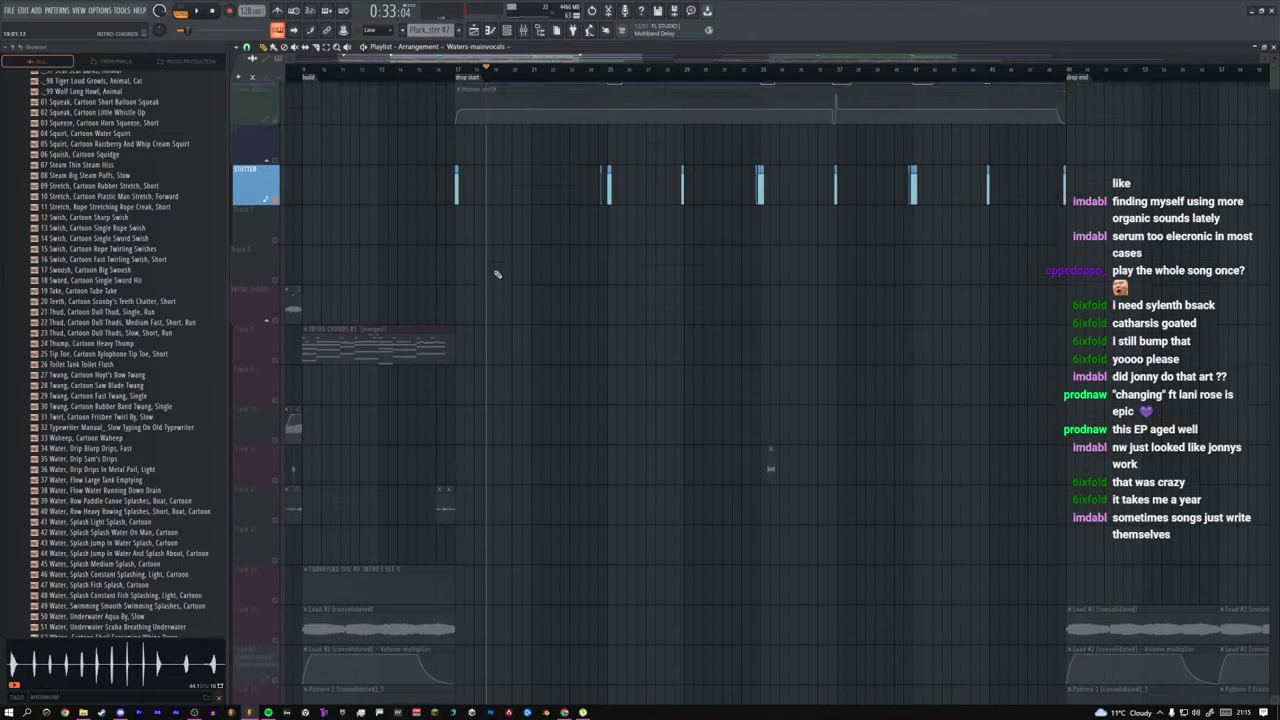
{"action": "scroll", "coordinate": [494, 272], "scroll_direction": "down", "scroll_amount": 8}
{"action": "scroll", "coordinate": [455, 345], "scroll_direction": "down", "scroll_amount": 10}
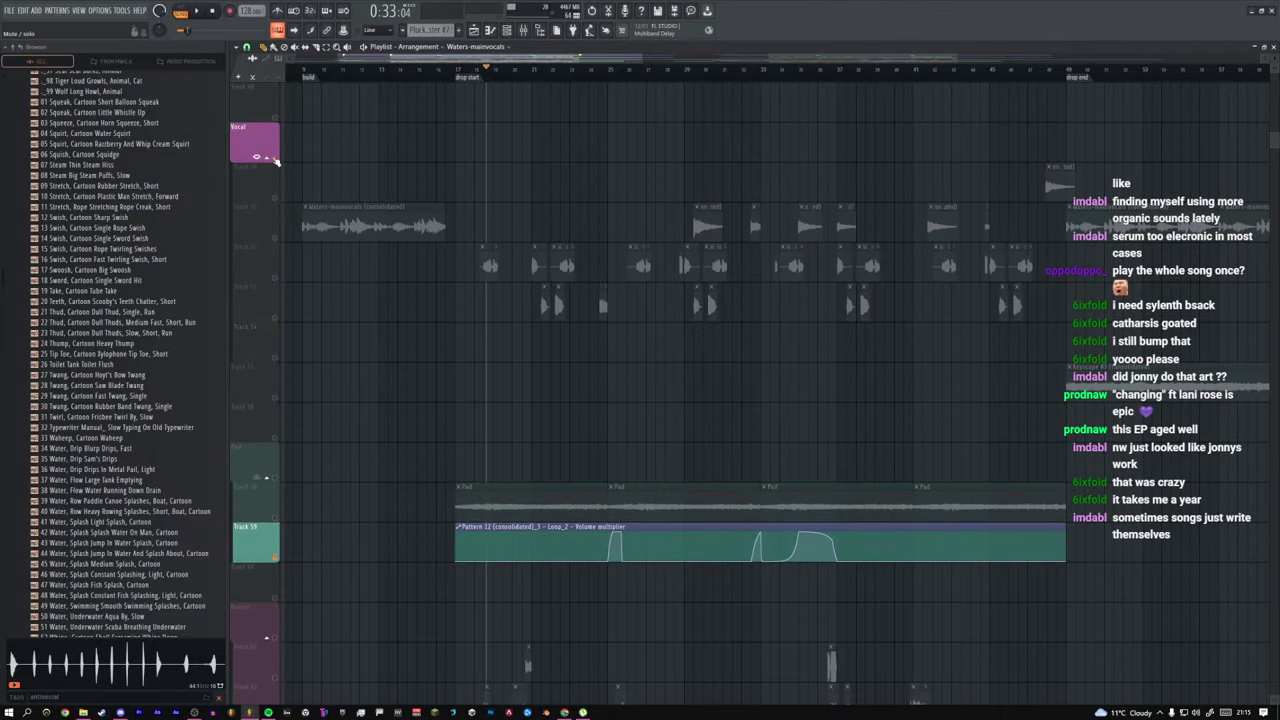
Step: Solo the Vocal group and open the mixer insert of the first Waters-mainvocals clip on Track 52
{"action": "left_click", "coordinate": [276, 159]}
{"action": "right_click", "coordinate": [276, 159]}
{"action": "left_click", "coordinate": [276, 159]}
{"action": "left_click", "coordinate": [276, 159]}
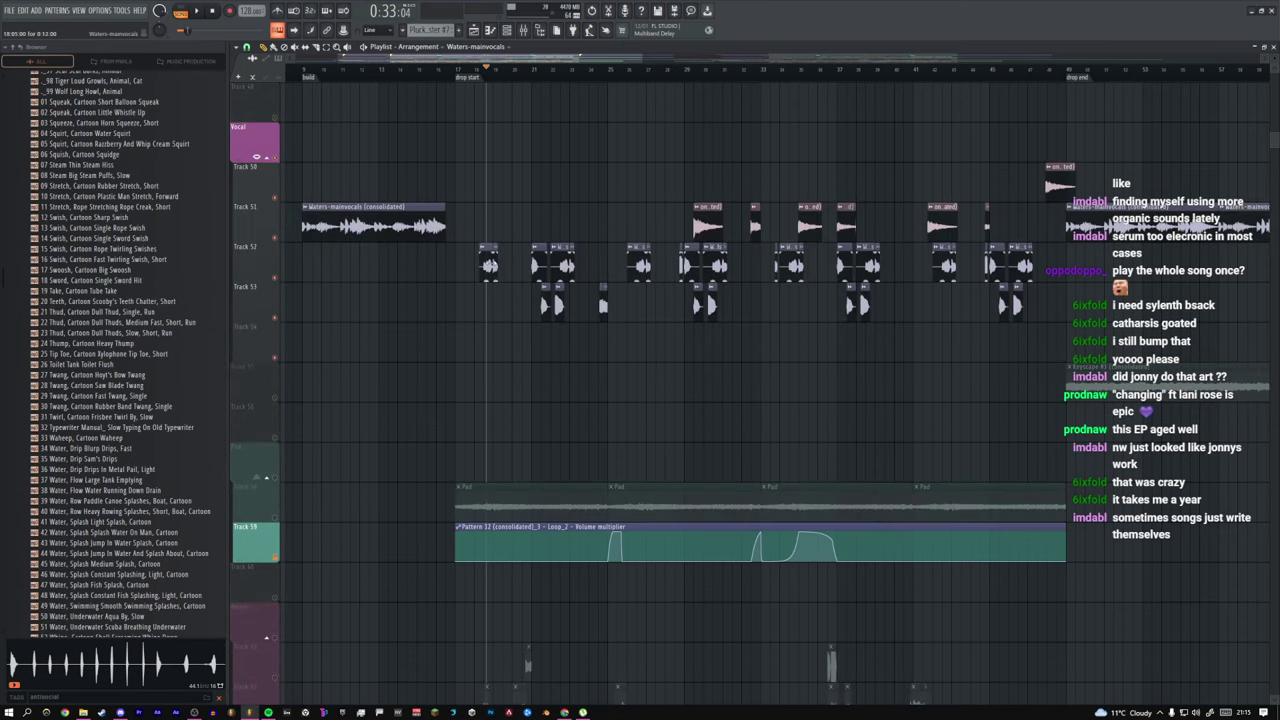
{"action": "double_click", "coordinate": [488, 264]}
{"action": "left_click", "coordinate": [752, 294]}
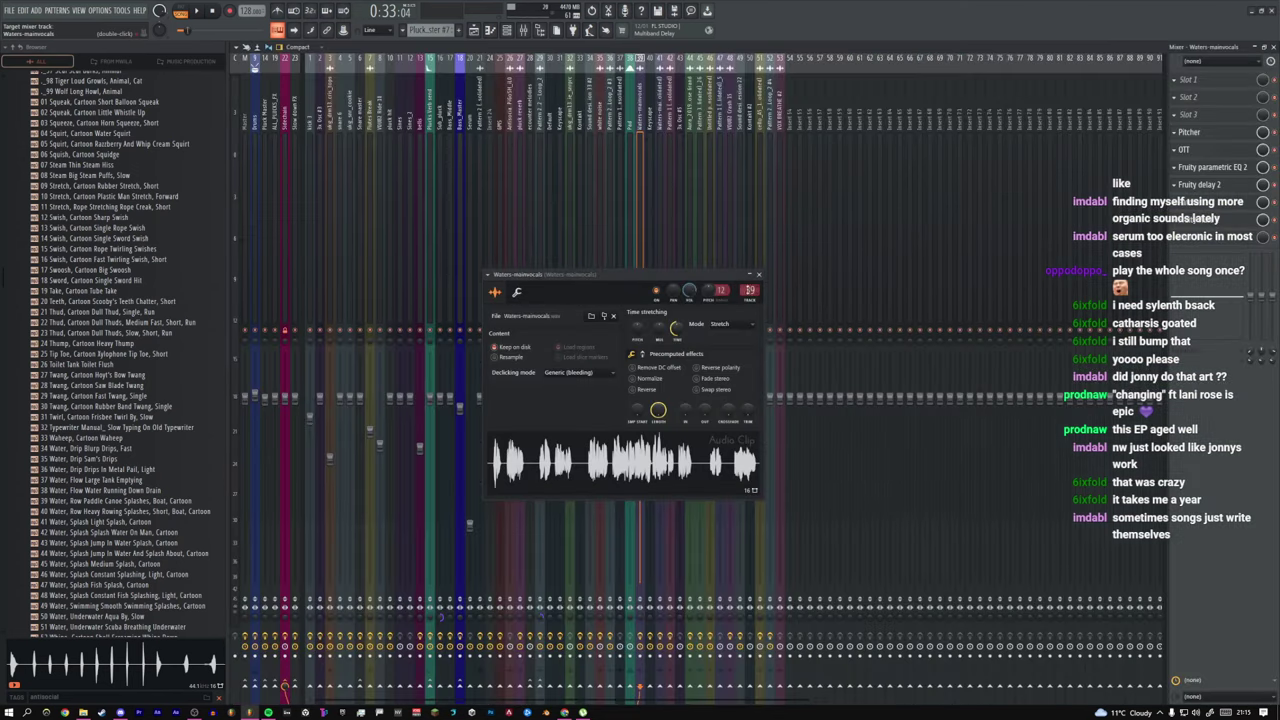
Step: Examine the Pitcher, OTT, Fruity parametric EQ 2, Patcher and Fruity delay 2 effects on the Waters-mainvocals insert
{"action": "left_click", "coordinate": [1207, 136]}
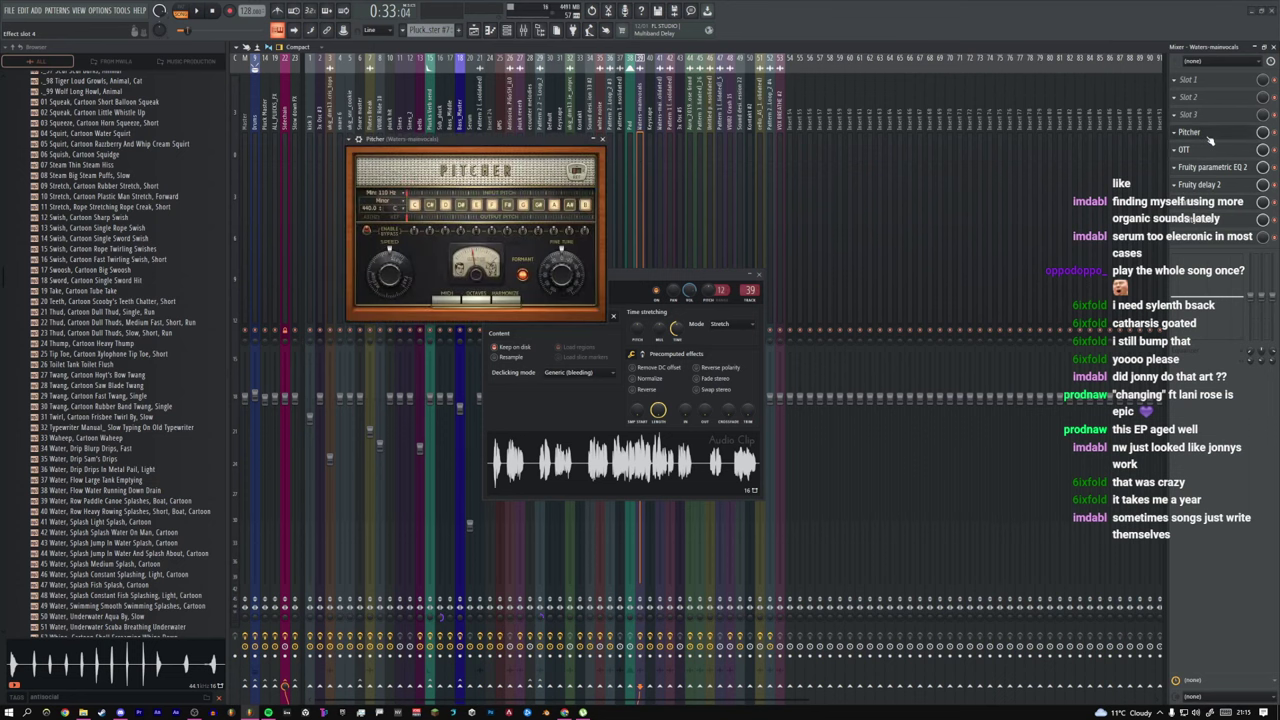
{"action": "left_click", "coordinate": [603, 139]}
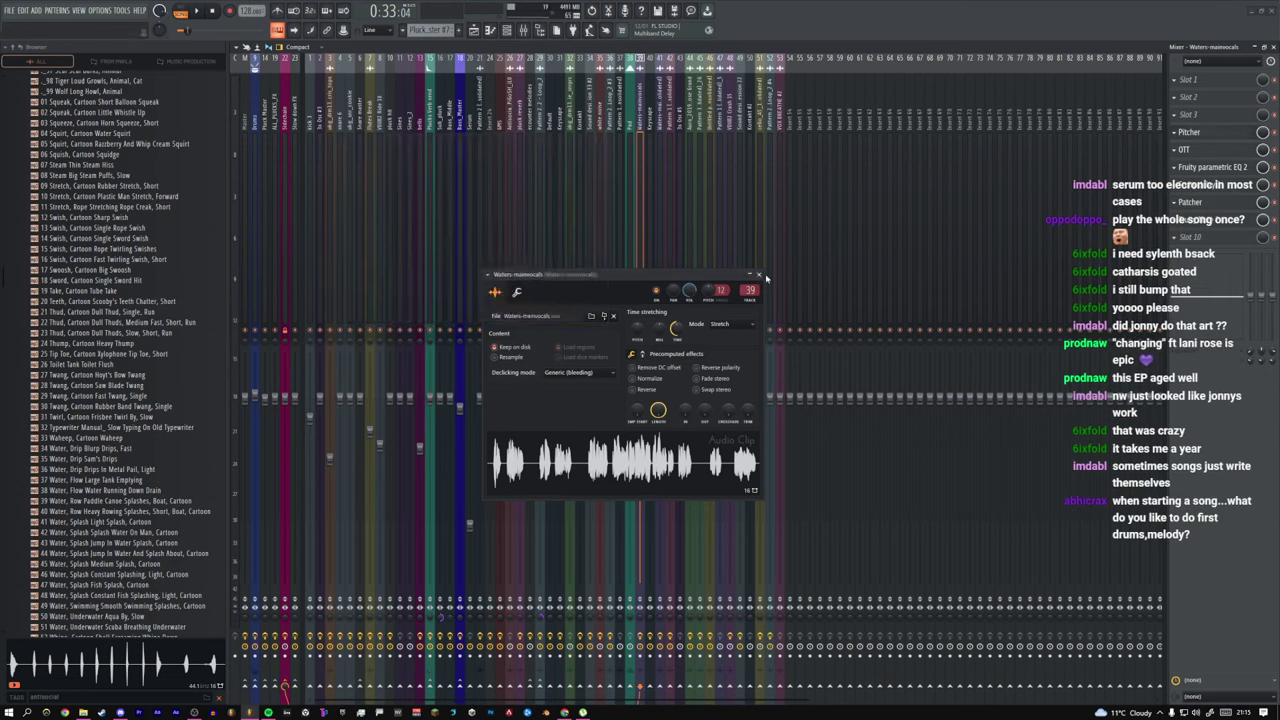
{"action": "left_click", "coordinate": [1205, 149]}
{"action": "left_click", "coordinate": [1206, 167]}
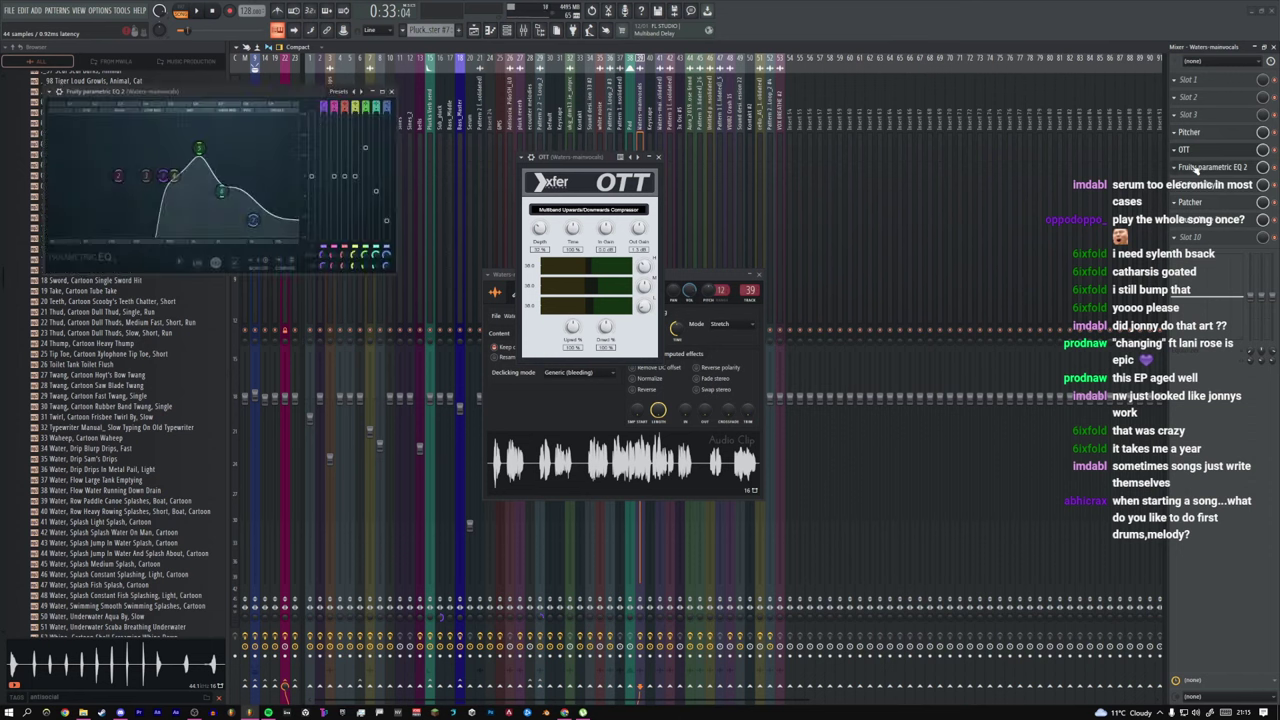
{"action": "left_click", "coordinate": [1210, 202]}
{"action": "left_click", "coordinate": [1212, 186]}
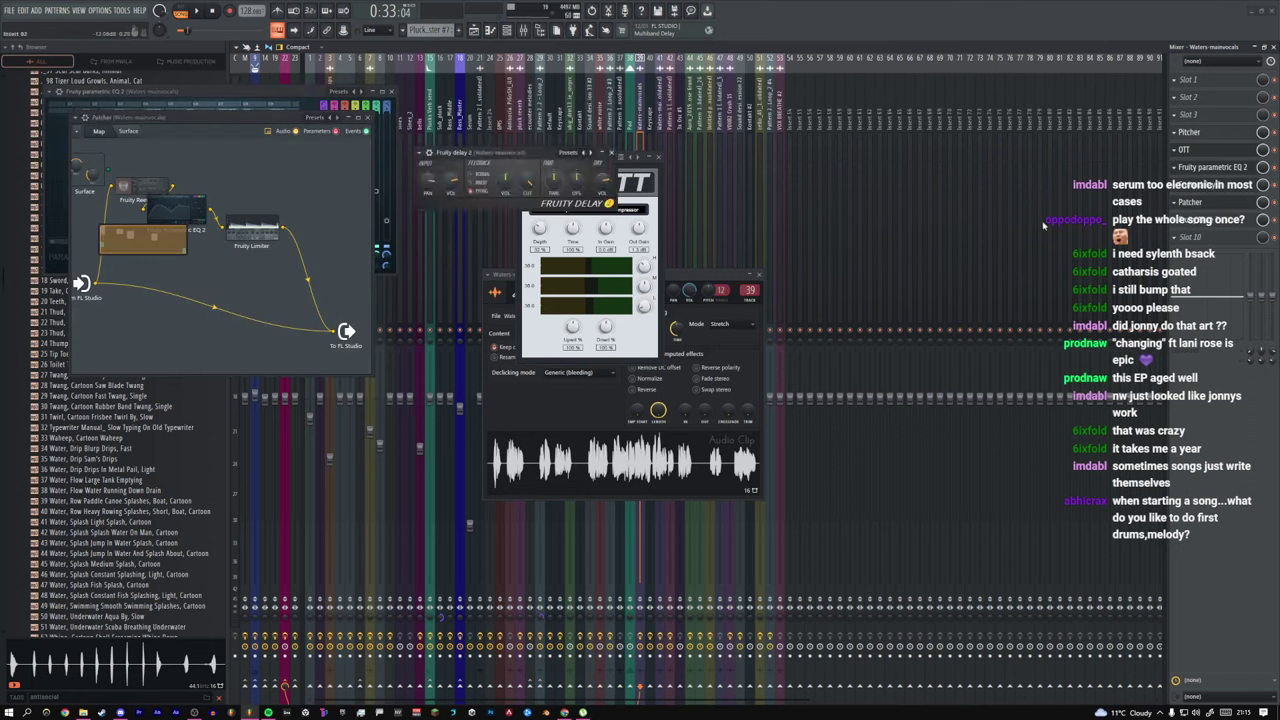
Step: Spread out the overlapping effect modules in the Patcher map so the chain is readable, and inspect its Fruity Limiter
{"action": "left_click_drag", "start_coordinate": [252, 228], "coordinate": [282, 248]}
{"action": "left_click_drag", "start_coordinate": [178, 210], "coordinate": [218, 240]}
{"action": "left_click_drag", "start_coordinate": [146, 187], "coordinate": [240, 207]}
{"action": "left_click_drag", "start_coordinate": [282, 246], "coordinate": [215, 189]}
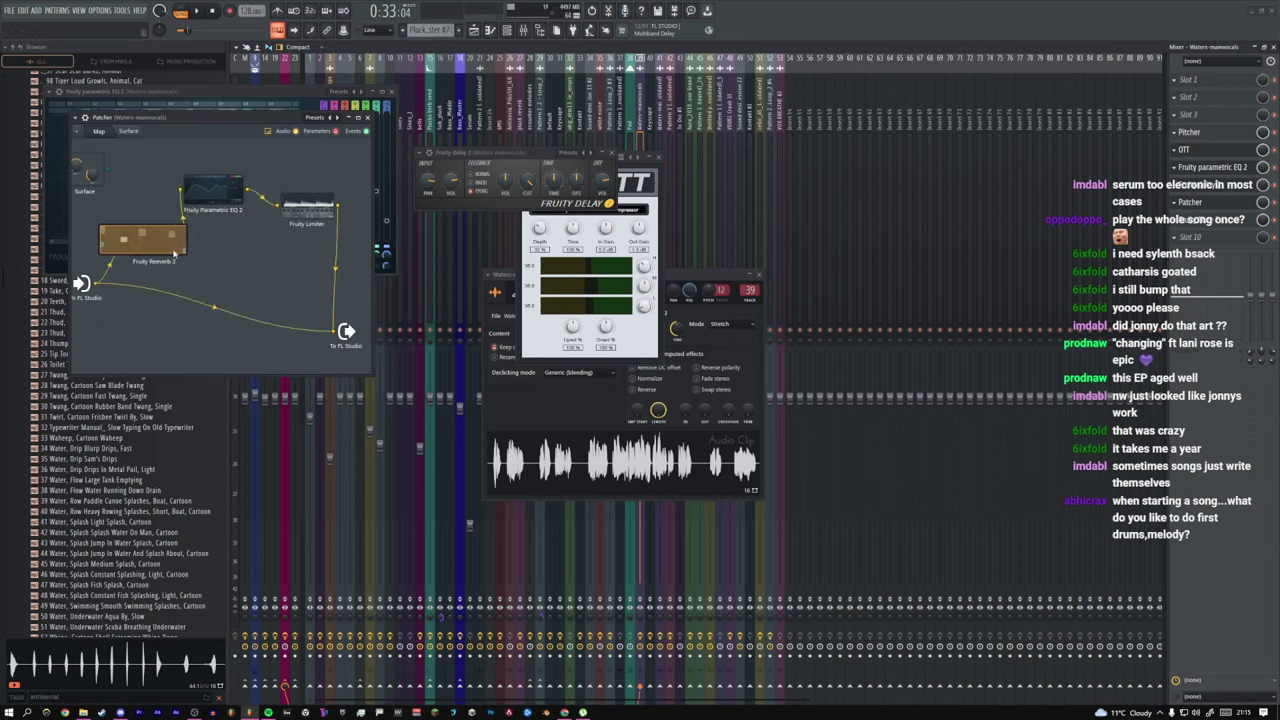
{"action": "double_click", "coordinate": [313, 210]}
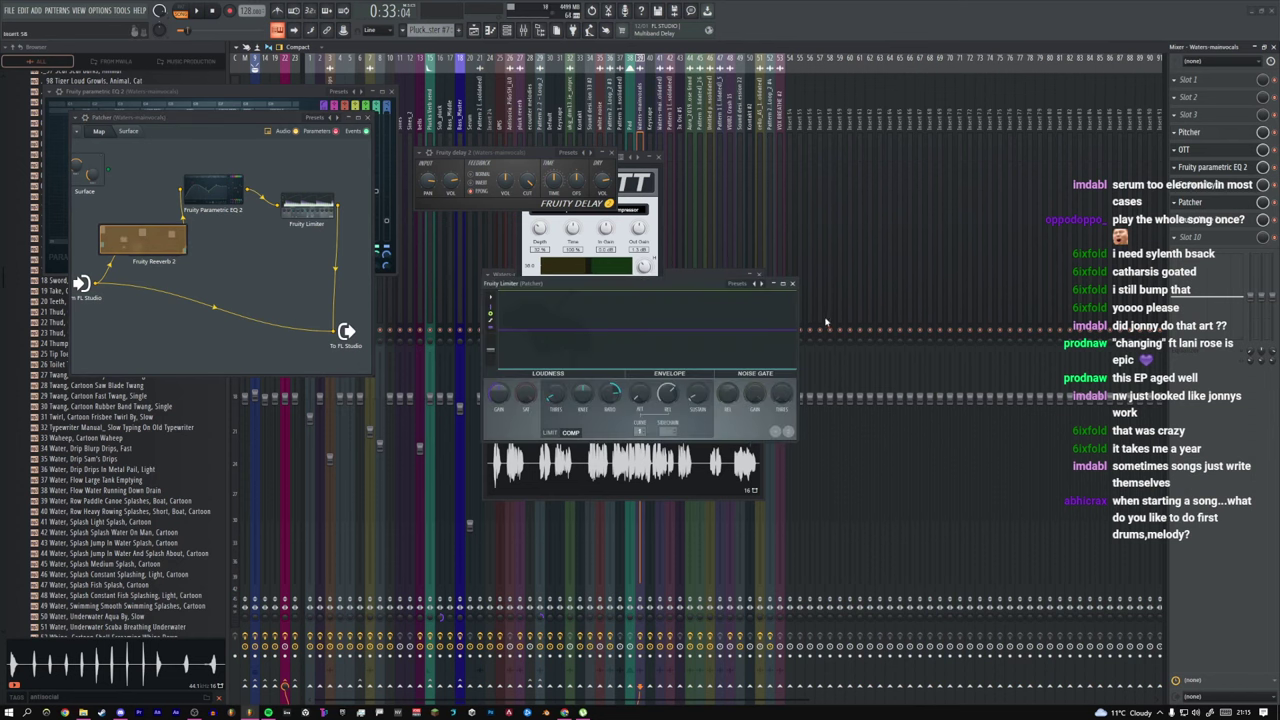
{"action": "left_click", "coordinate": [791, 284]}
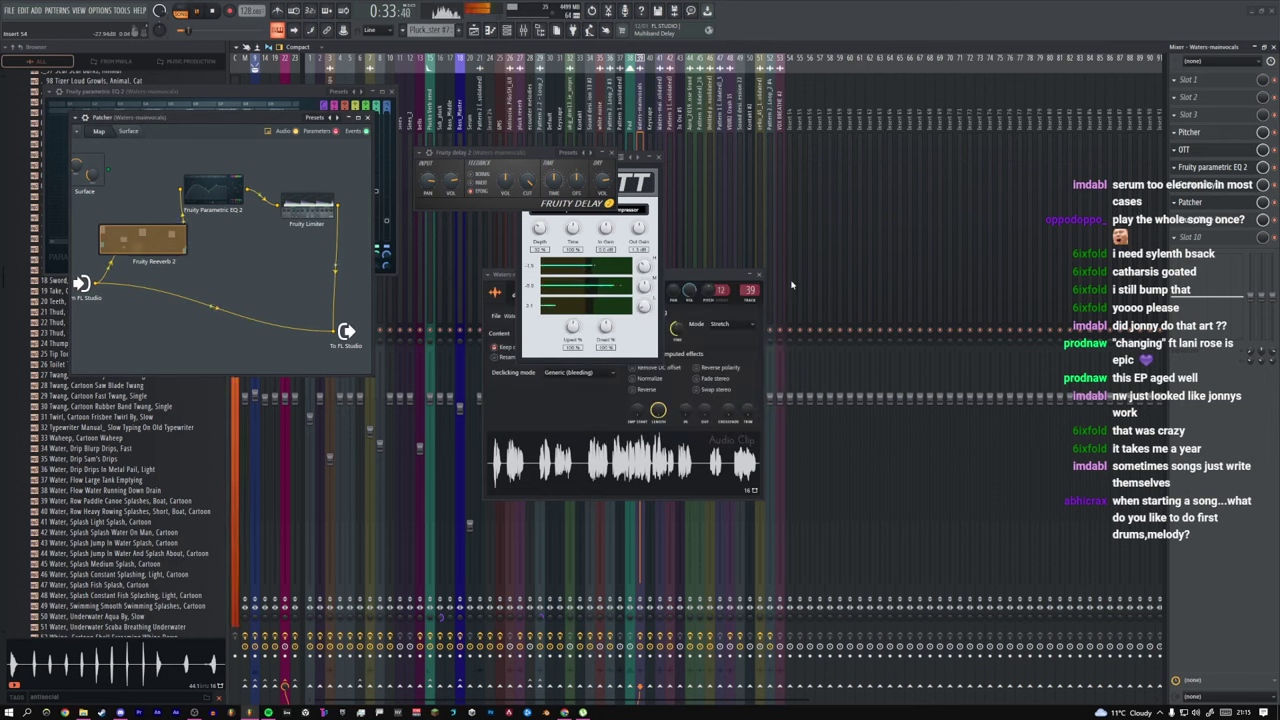
Step: Play the soloed vocals briefly, view the Fruity Mute 2 effect on their insert, and close all open windows
{"action": "left_click", "coordinate": [1203, 205]}
{"action": "left_click", "coordinate": [1203, 205]}
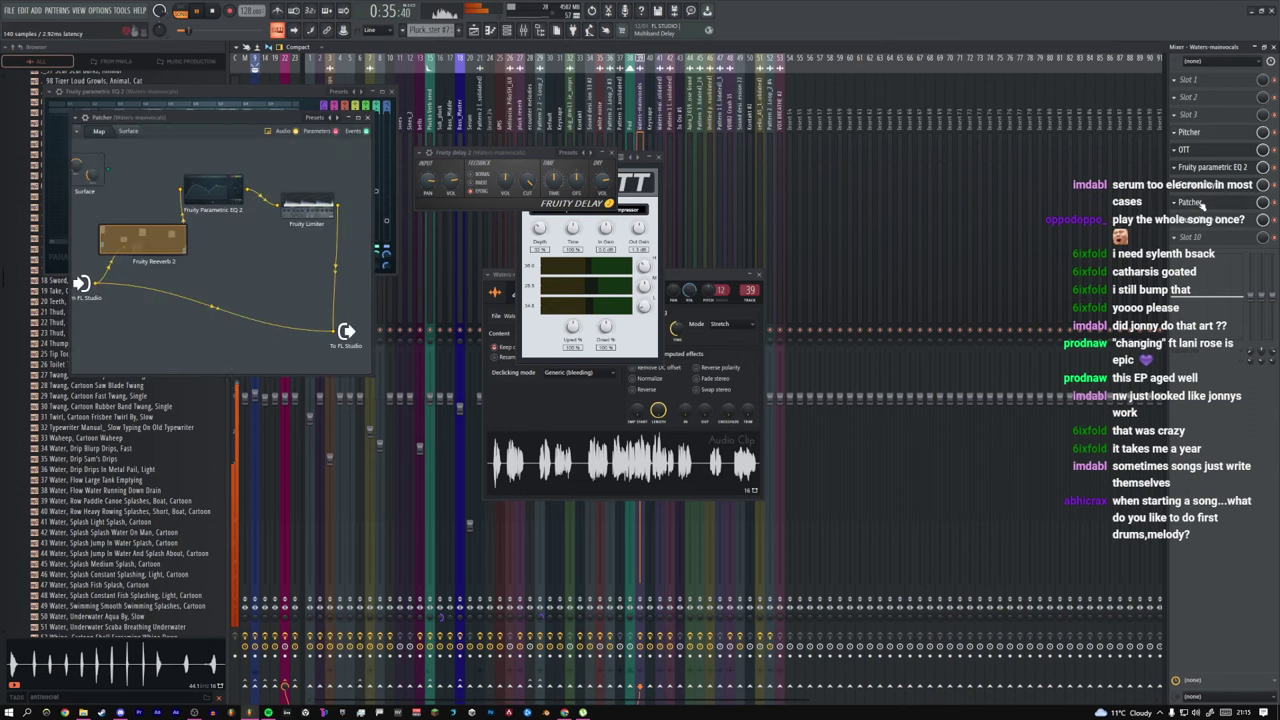
{"action": "left_click", "coordinate": [1214, 221]}
{"action": "key", "text": "space"}
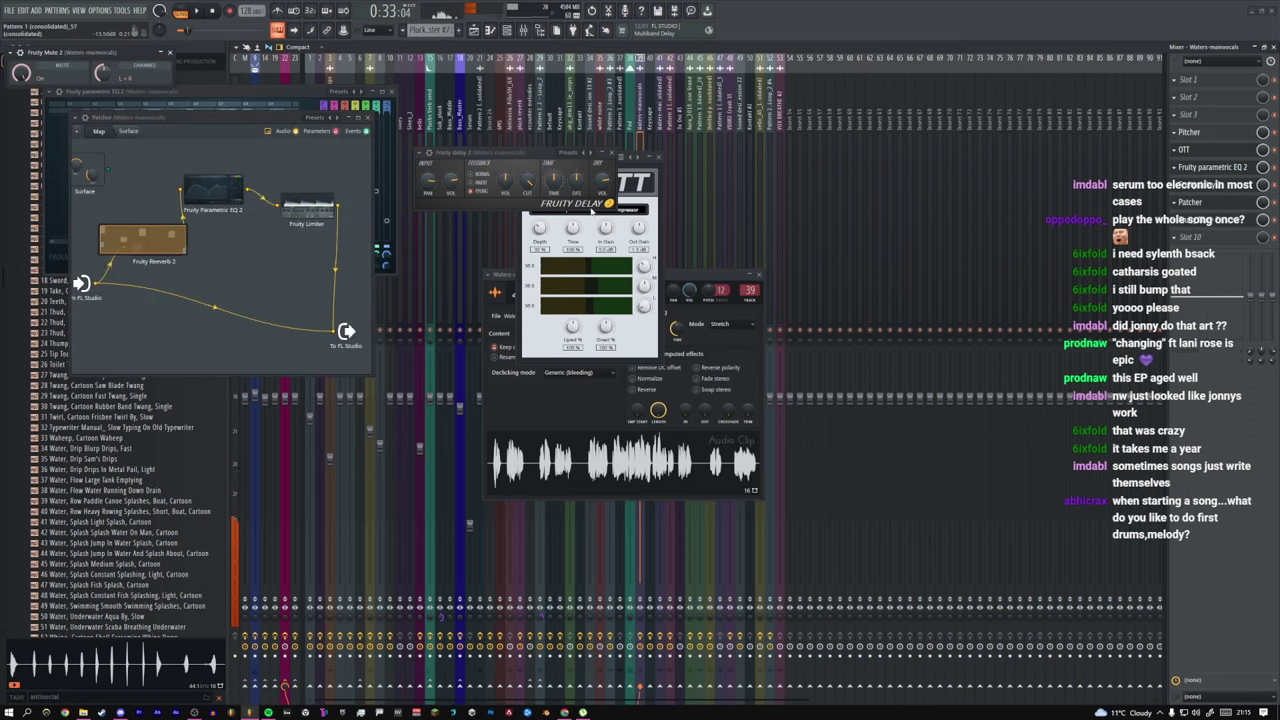
{"action": "key", "text": "F12"}
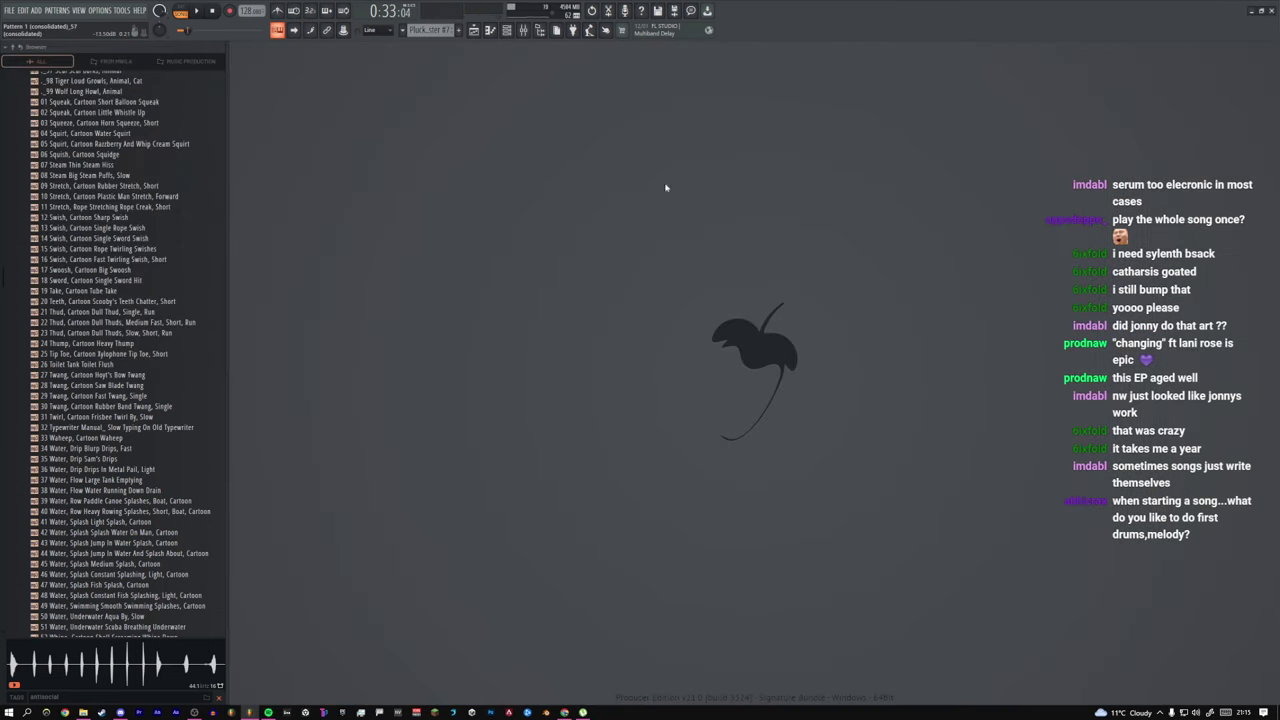
Step: Review the vocal insert's Patcher chain once more, close it, and return to the playlist
{"action": "left_click", "coordinate": [525, 31]}
{"action": "left_click", "coordinate": [1197, 203]}
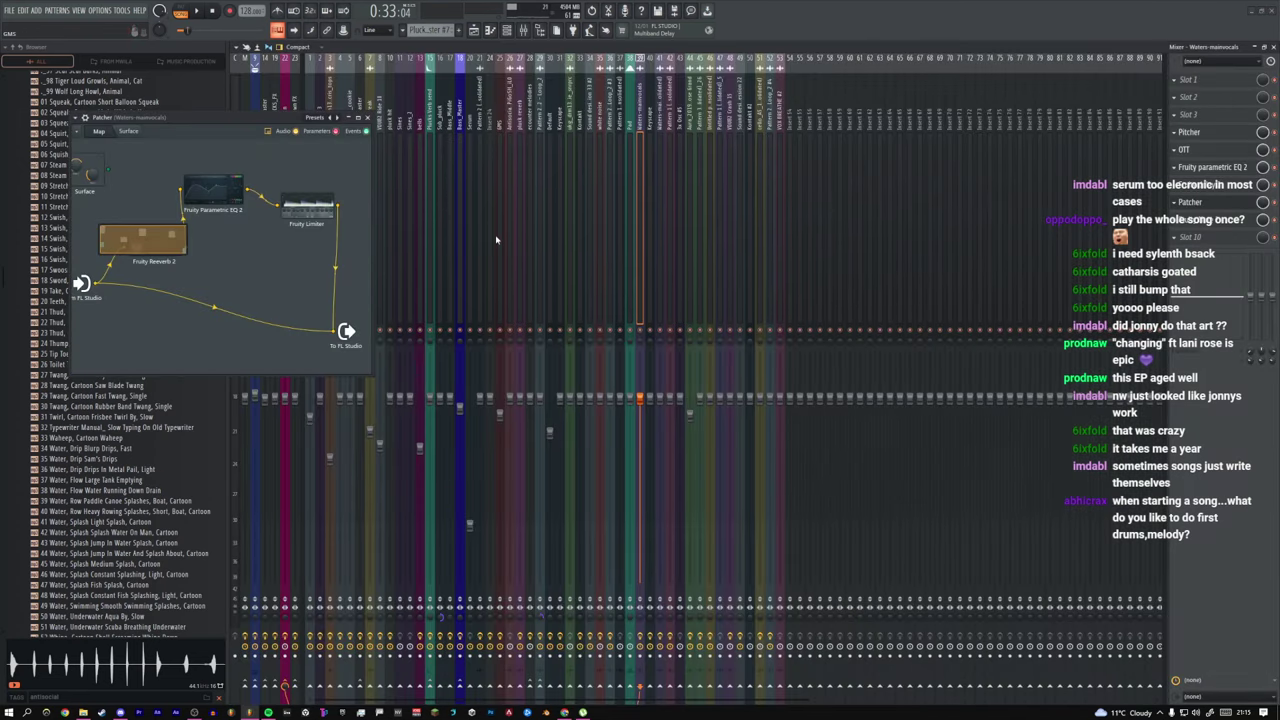
{"action": "key", "text": "F12"}
{"action": "left_click", "coordinate": [474, 30]}
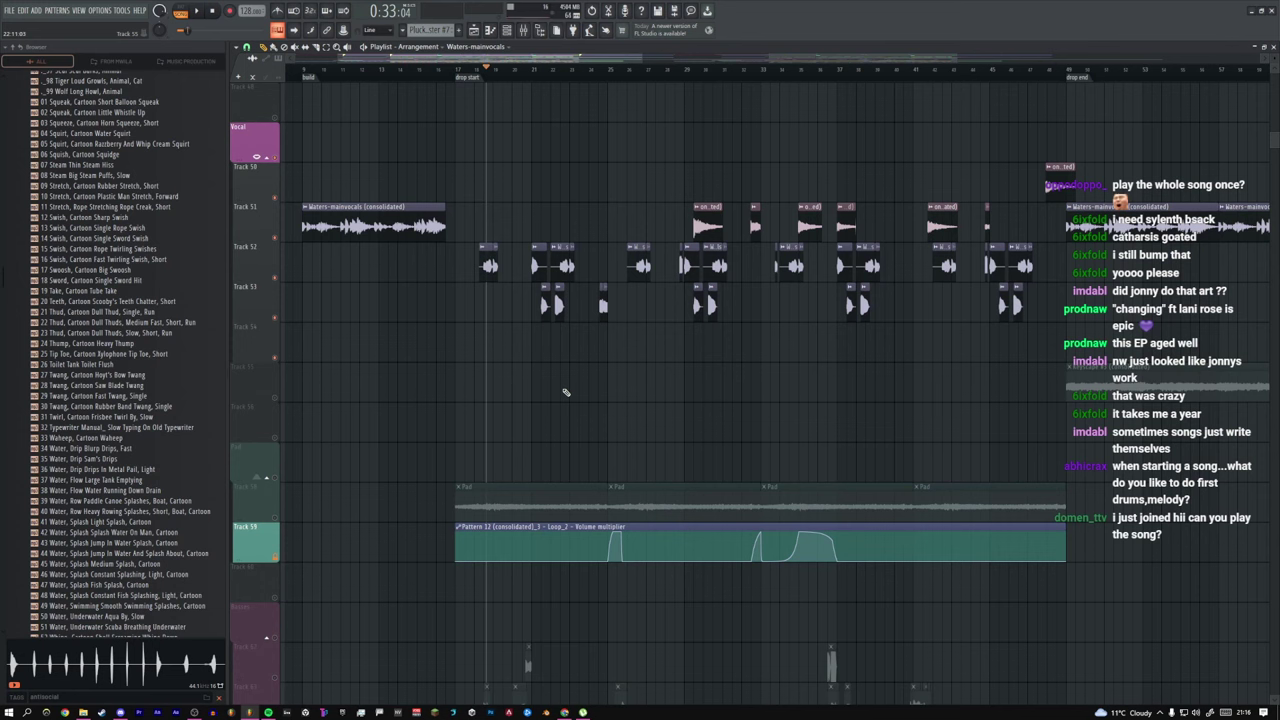
Step: Play the soloed vocals from the first vocal clip in the drop and check their signal in the mixer
{"action": "left_click", "coordinate": [479, 74]}
{"action": "mouse_move", "coordinate": [585, 58]}
{"action": "left_mouse_down"}
{"action": "mouse_move", "coordinate": [543, 60]}
{"action": "mouse_move", "coordinate": [573, 58]}
{"action": "left_mouse_up"}
{"action": "left_click", "coordinate": [508, 32]}
{"action": "left_click", "coordinate": [510, 33]}
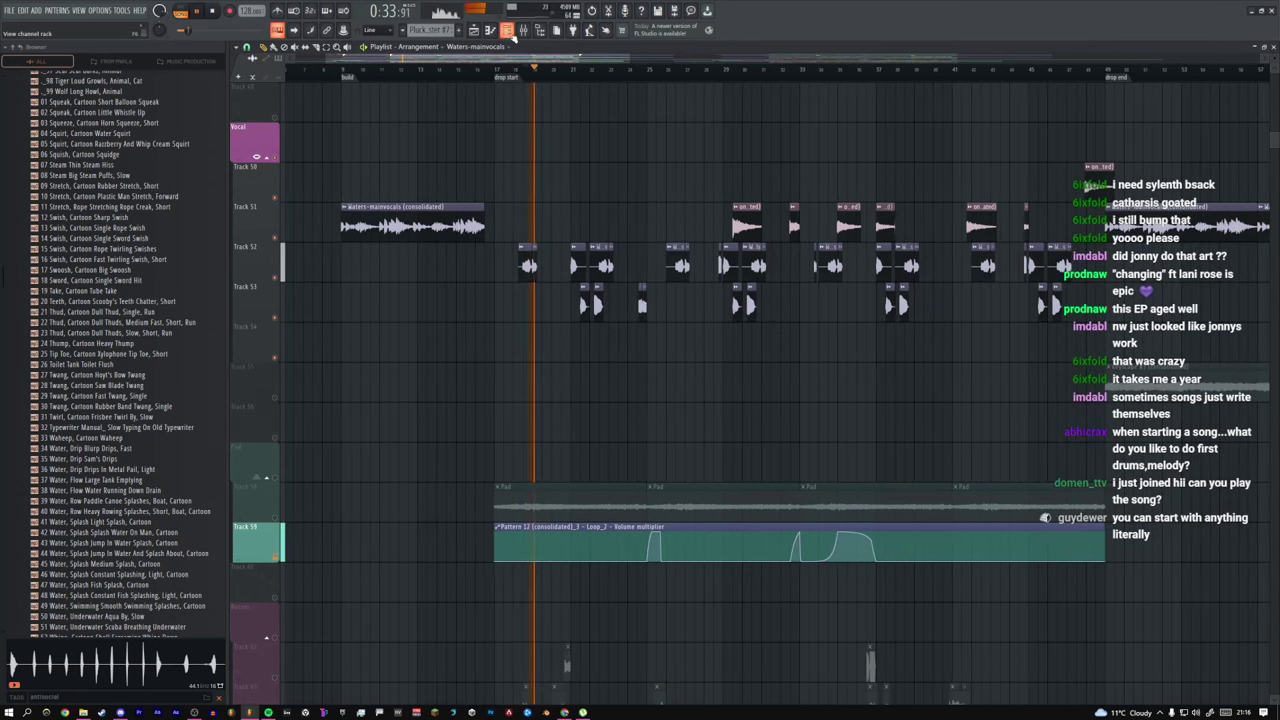
{"action": "left_click", "coordinate": [523, 30]}
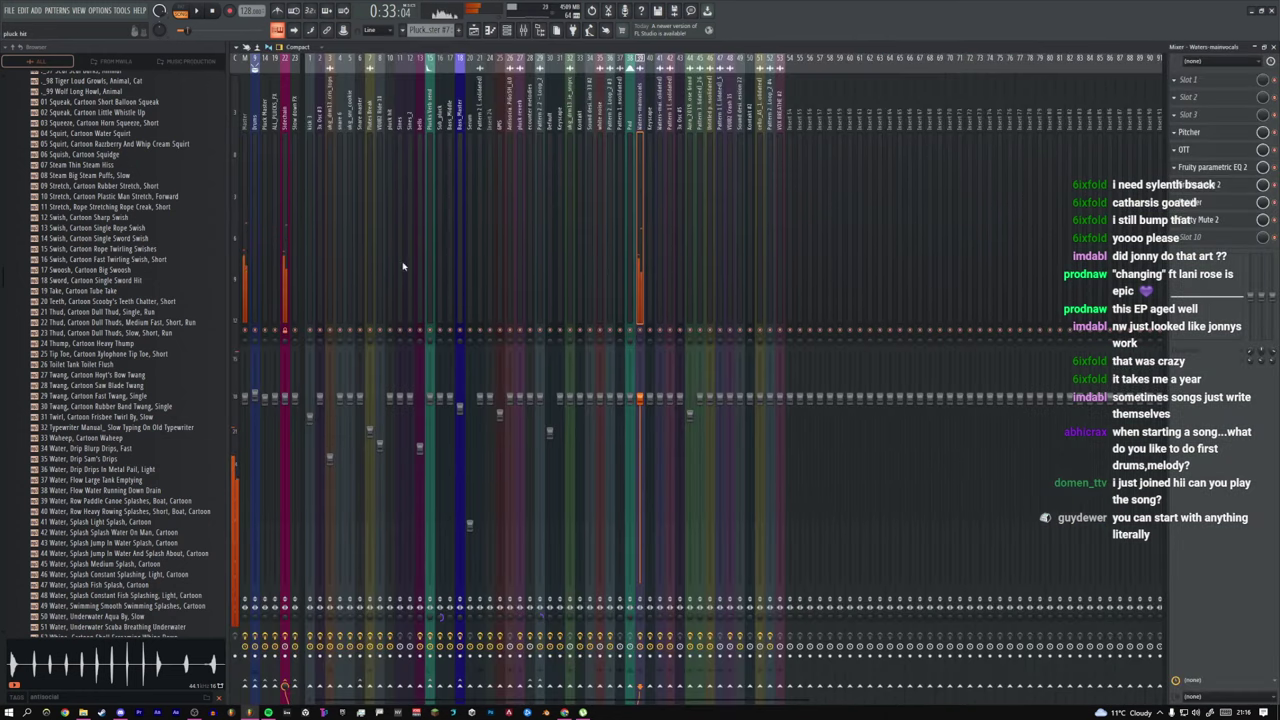
Step: Return to the playlist and unsolo the Vocal group so the other track groups are active
{"action": "left_click", "coordinate": [475, 31]}
{"action": "right_click", "coordinate": [275, 358]}
{"action": "right_click", "coordinate": [275, 358]}
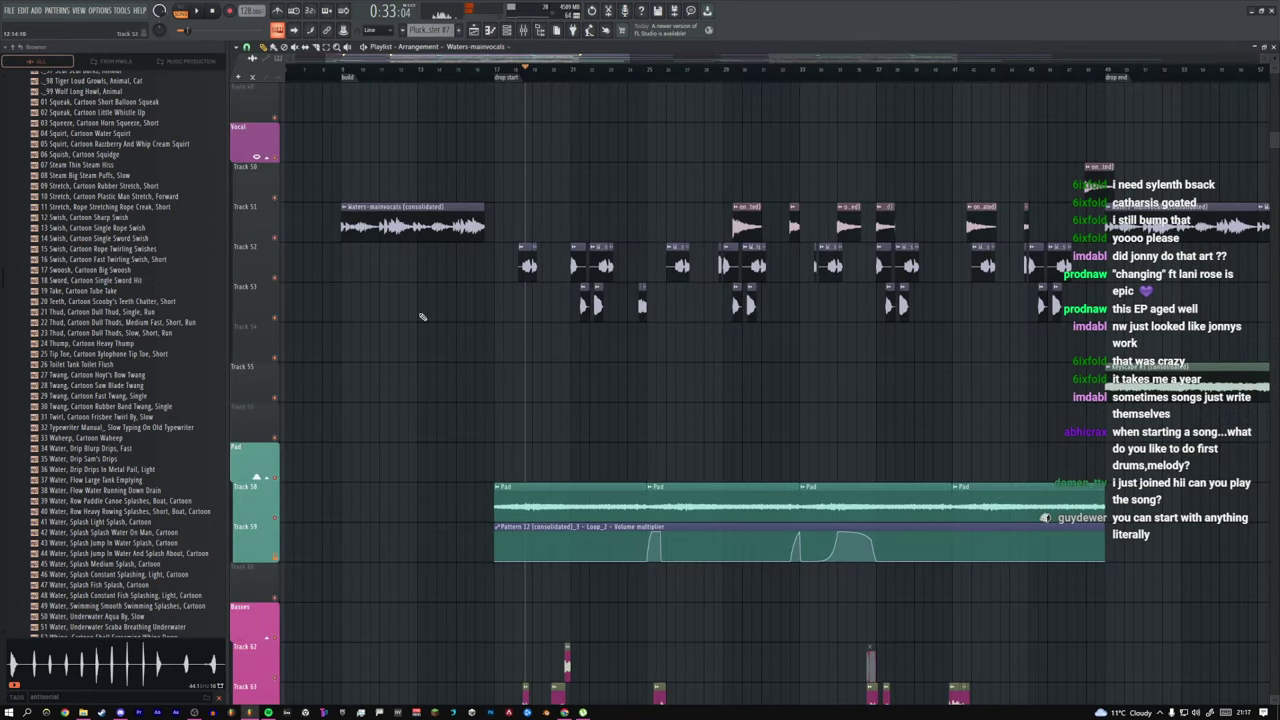
Step: Look over the full arrangement, from the Pluck Master tracks down to the drums and back up to the intro chords
{"action": "left_click_drag", "start_coordinate": [506, 262], "coordinate": [603, 391]}
{"action": "scroll", "coordinate": [600, 340], "scroll_direction": "up", "scroll_amount": 5}
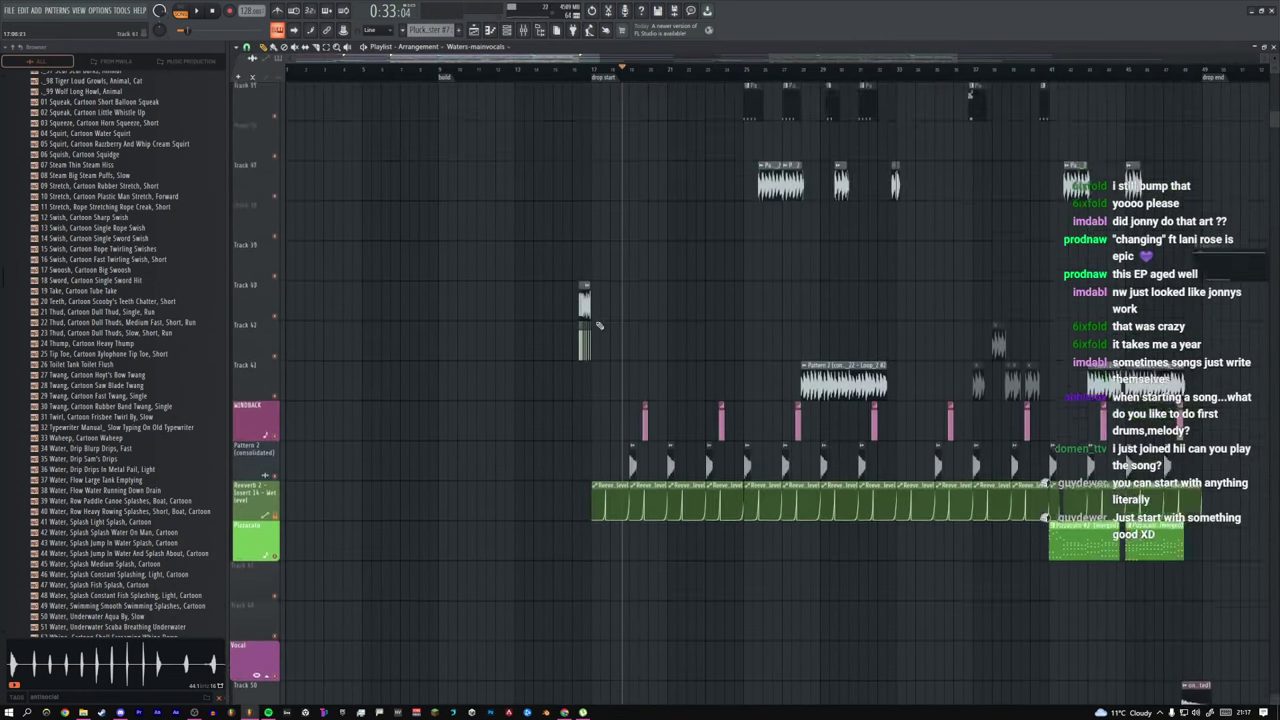
{"action": "scroll", "coordinate": [595, 340], "scroll_direction": "up", "scroll_amount": 10}
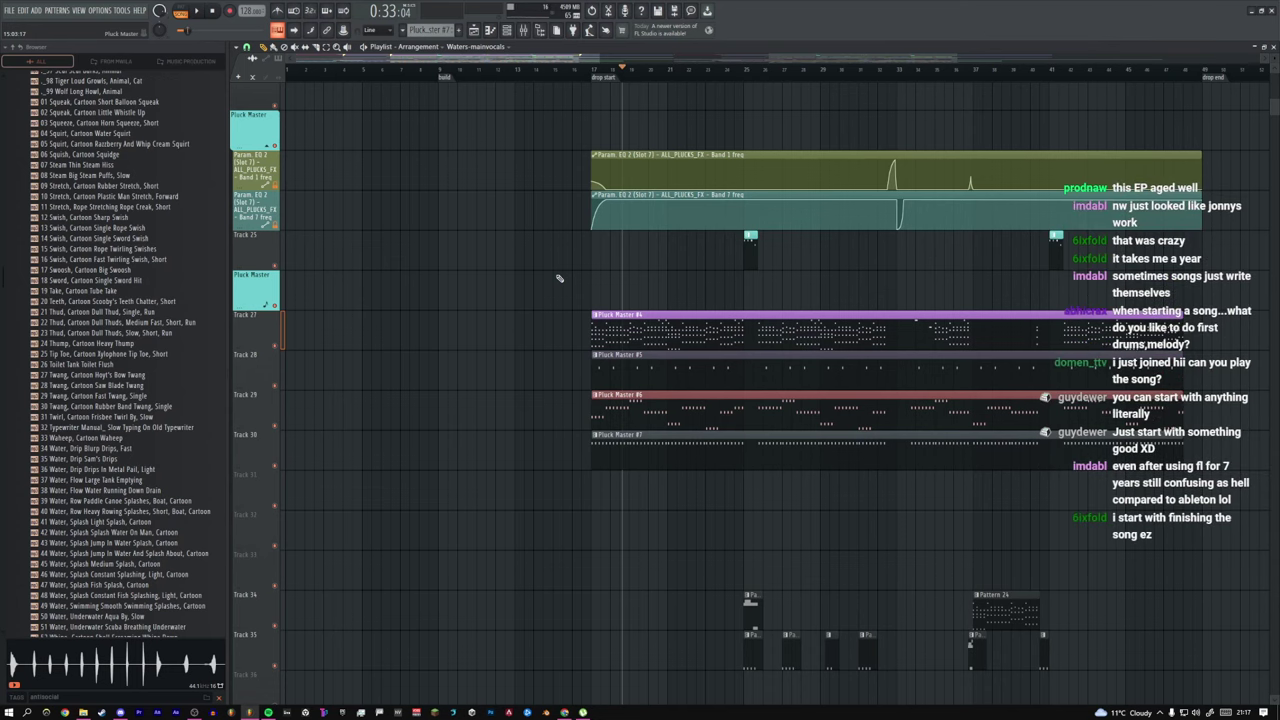
{"action": "right_click", "coordinate": [581, 256], "text": "ctrl"}
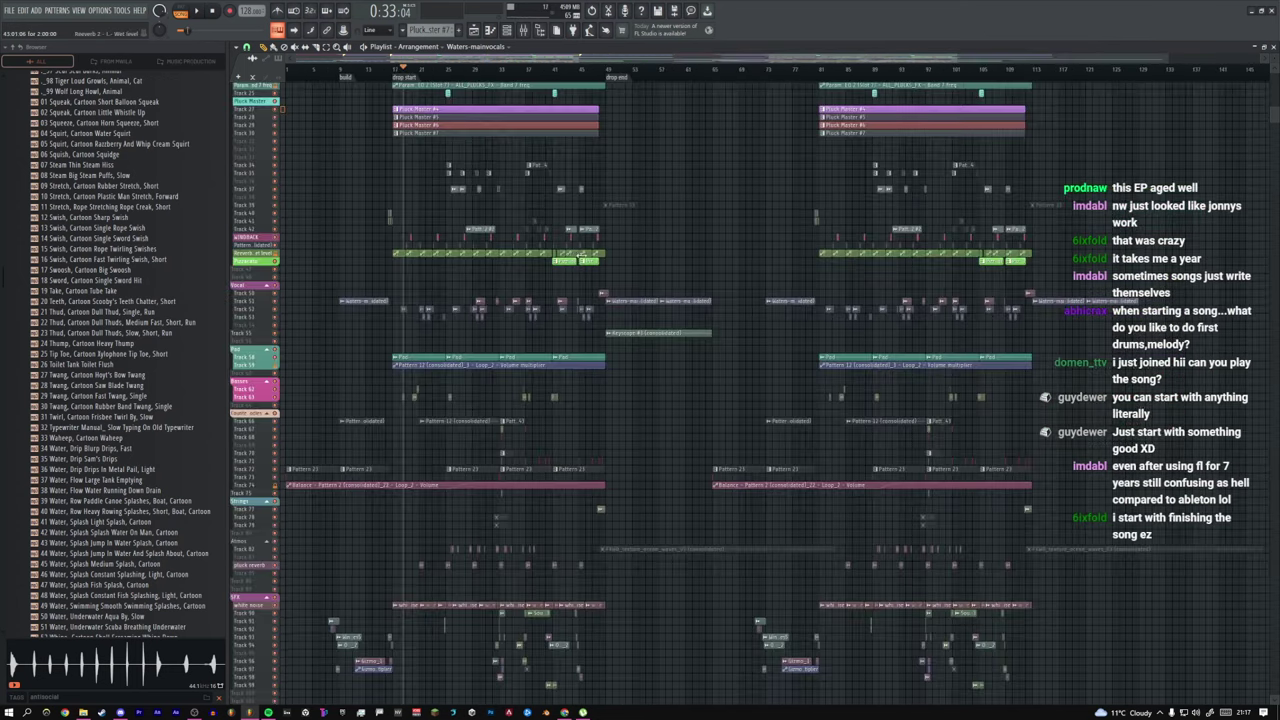
{"action": "scroll", "coordinate": [526, 440], "scroll_direction": "down", "scroll_amount": 10}
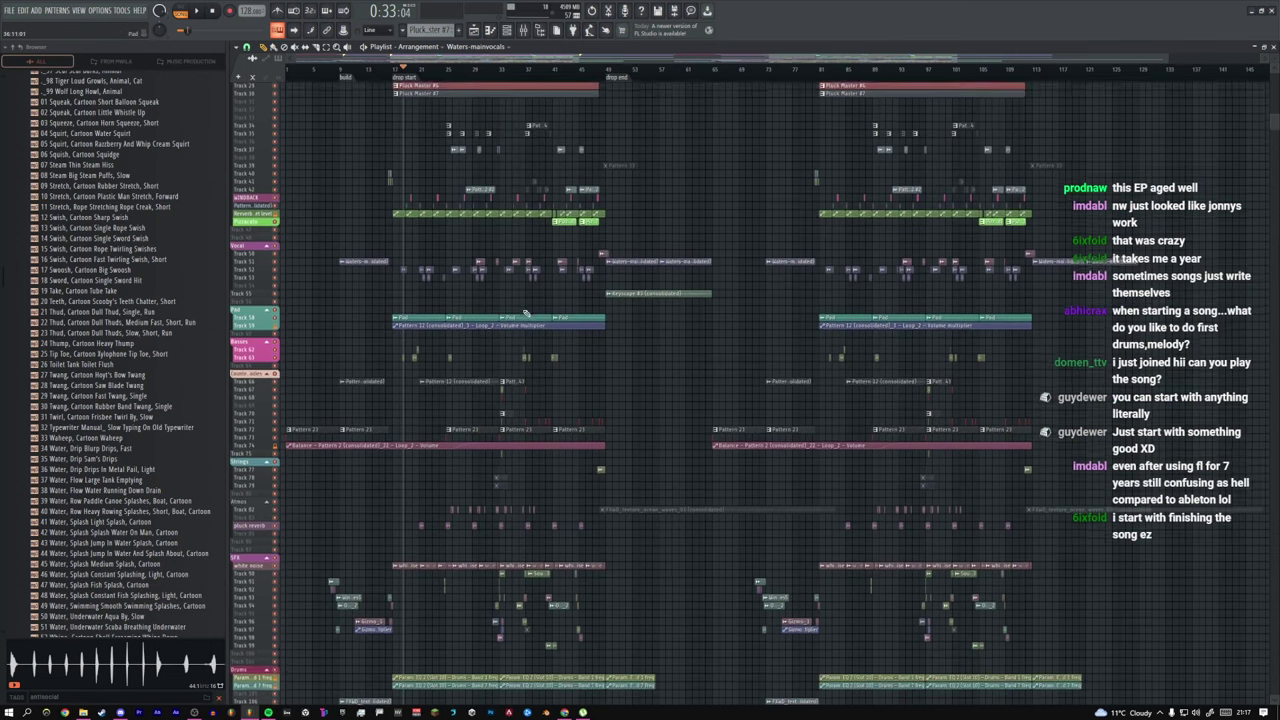
{"action": "scroll", "coordinate": [526, 440], "scroll_direction": "up", "scroll_amount": 10}
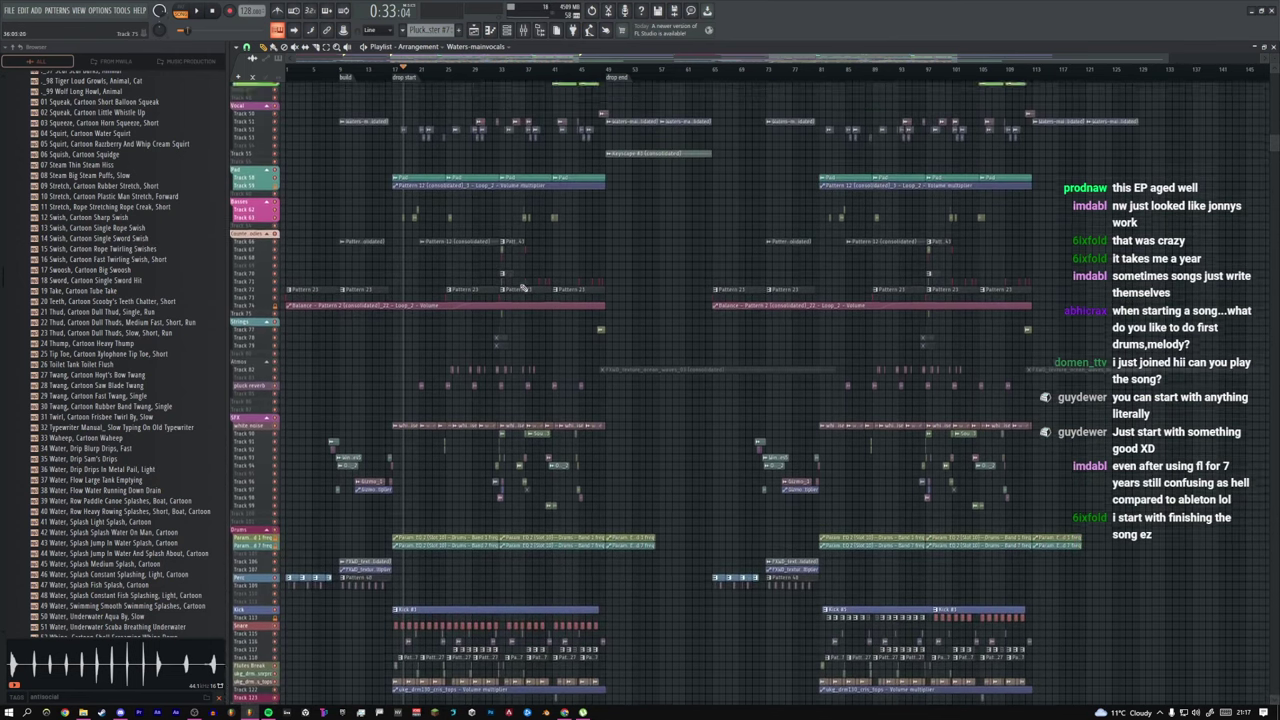
{"action": "scroll", "coordinate": [537, 287], "scroll_direction": "up", "scroll_amount": 7}
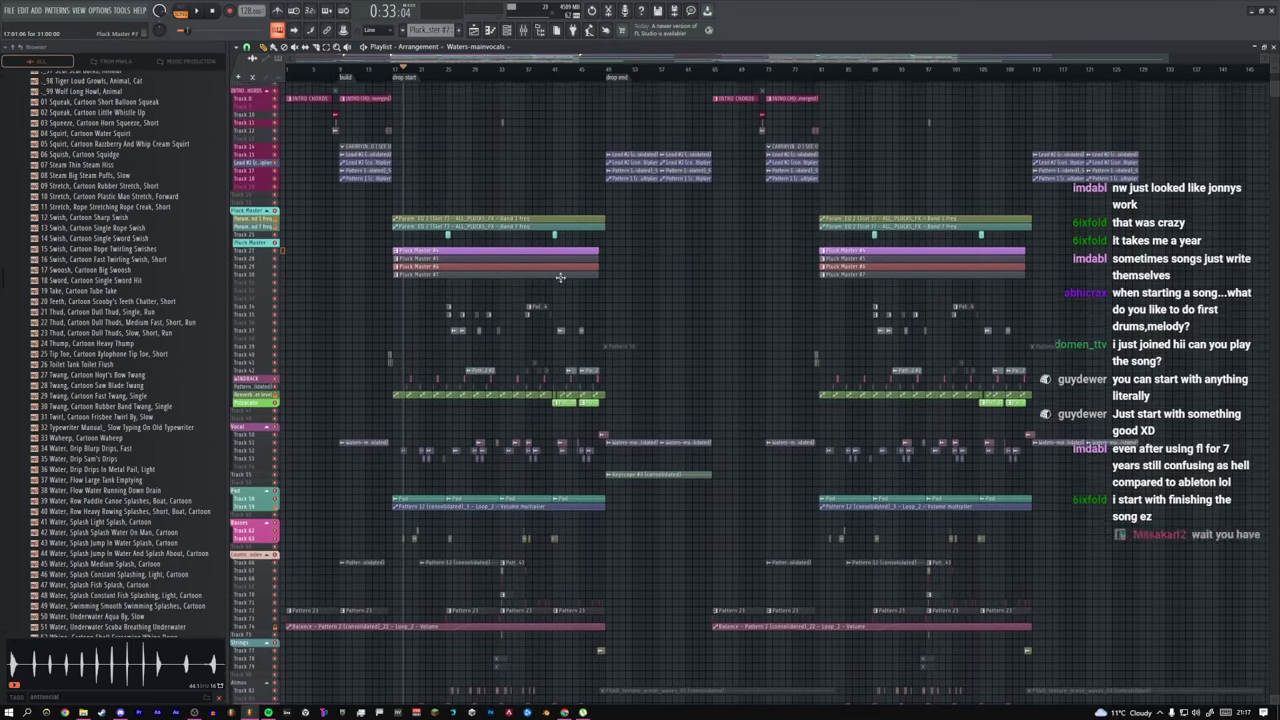
Step: Move the playback position through the second intro, build and drop to compare them with the first half
{"action": "left_click", "coordinate": [807, 73]}
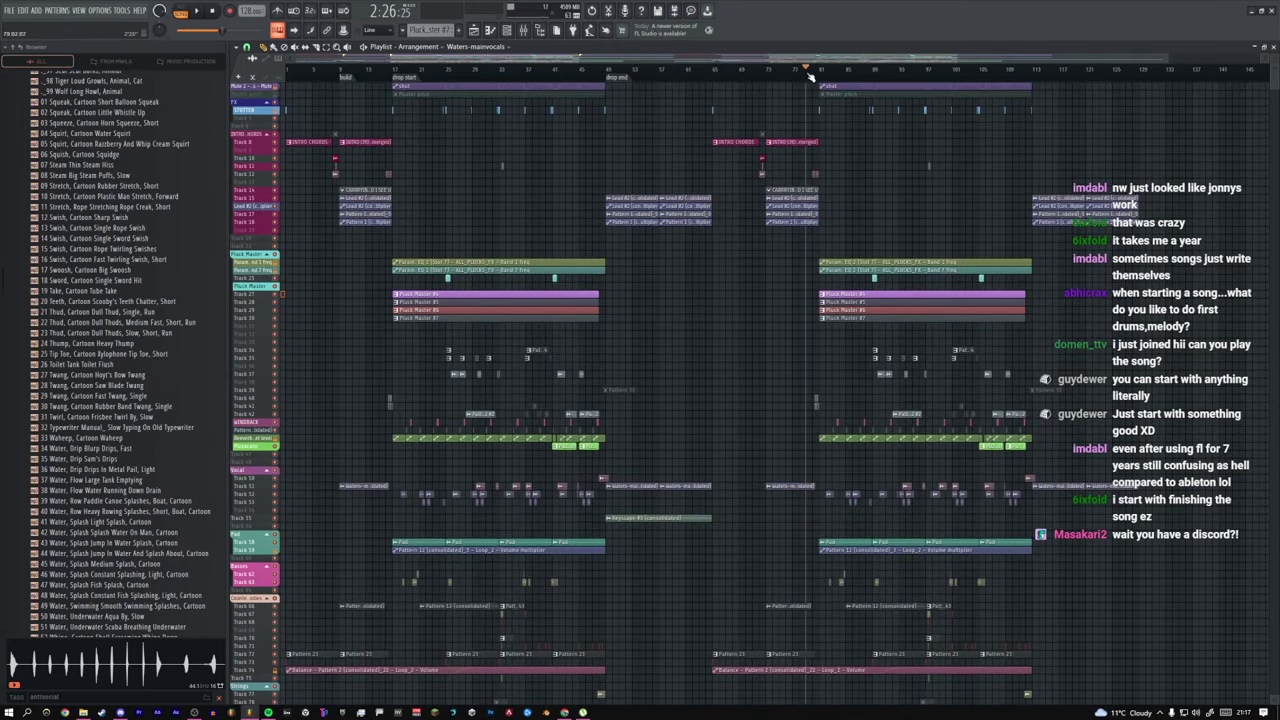
{"action": "left_click", "coordinate": [713, 73]}
{"action": "left_click", "coordinate": [1029, 75]}
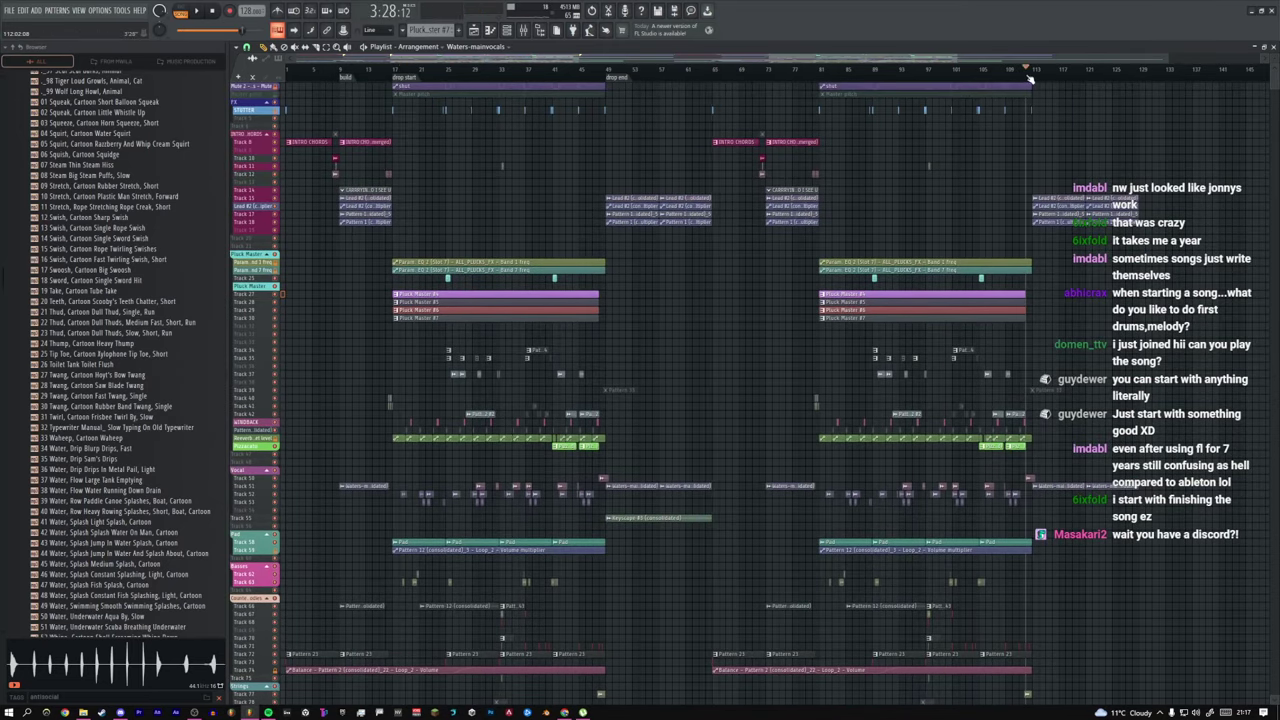
{"action": "left_click_drag", "start_coordinate": [838, 75], "coordinate": [953, 74]}
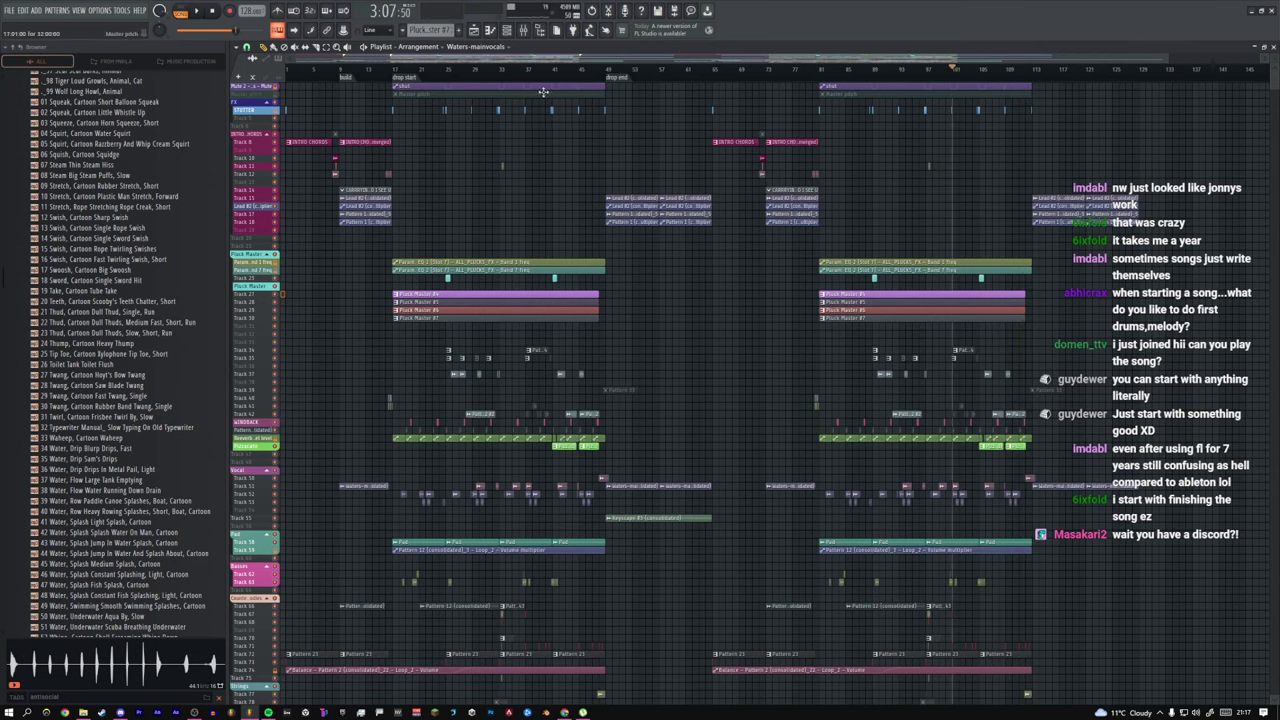
Step: Play from the drop end marker, skipping ahead to the second intro and build, and stop at 2:28:12 before the second drop
{"action": "left_click", "coordinate": [605, 67]}
{"action": "key", "text": "space"}
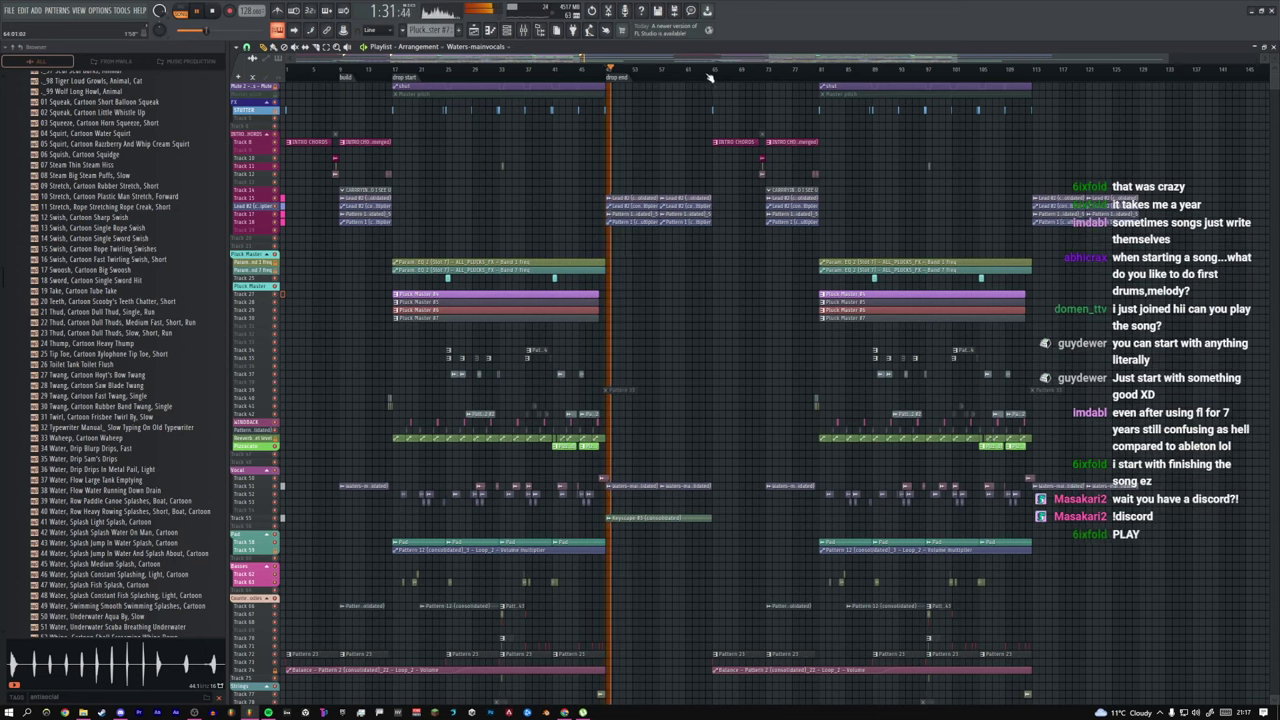
{"action": "left_click", "coordinate": [698, 75]}
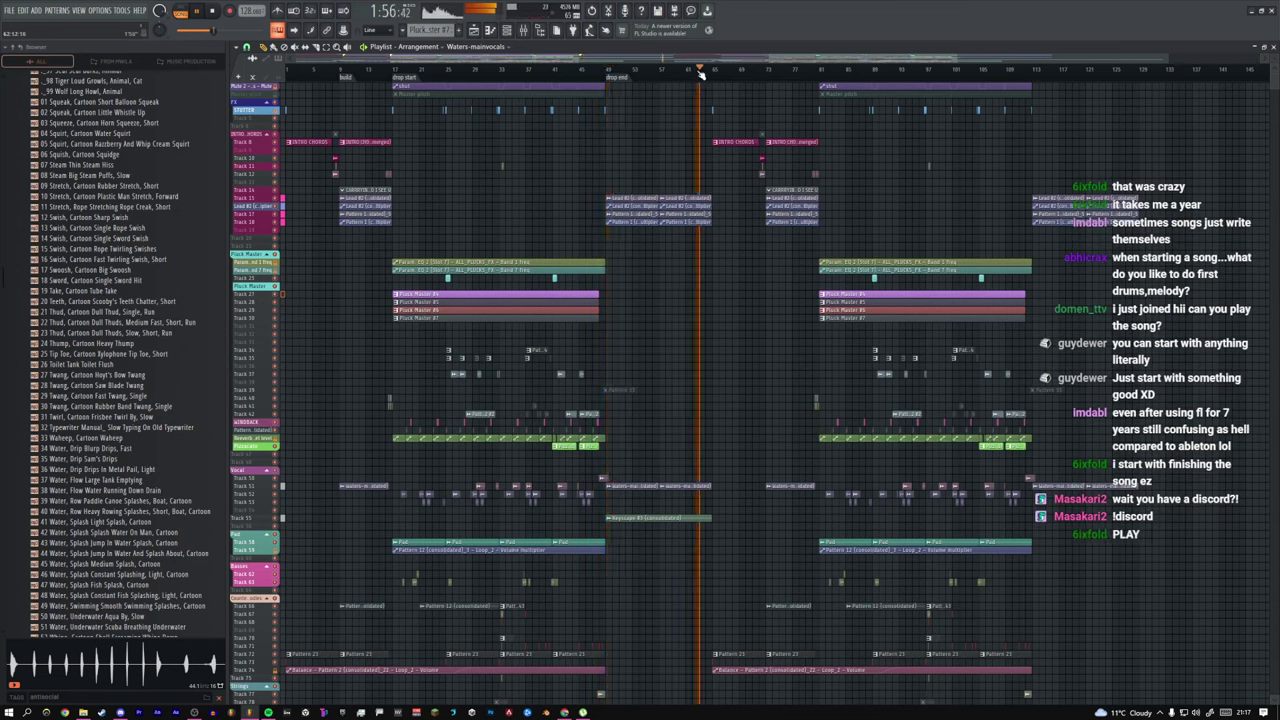
{"action": "left_click", "coordinate": [766, 74]}
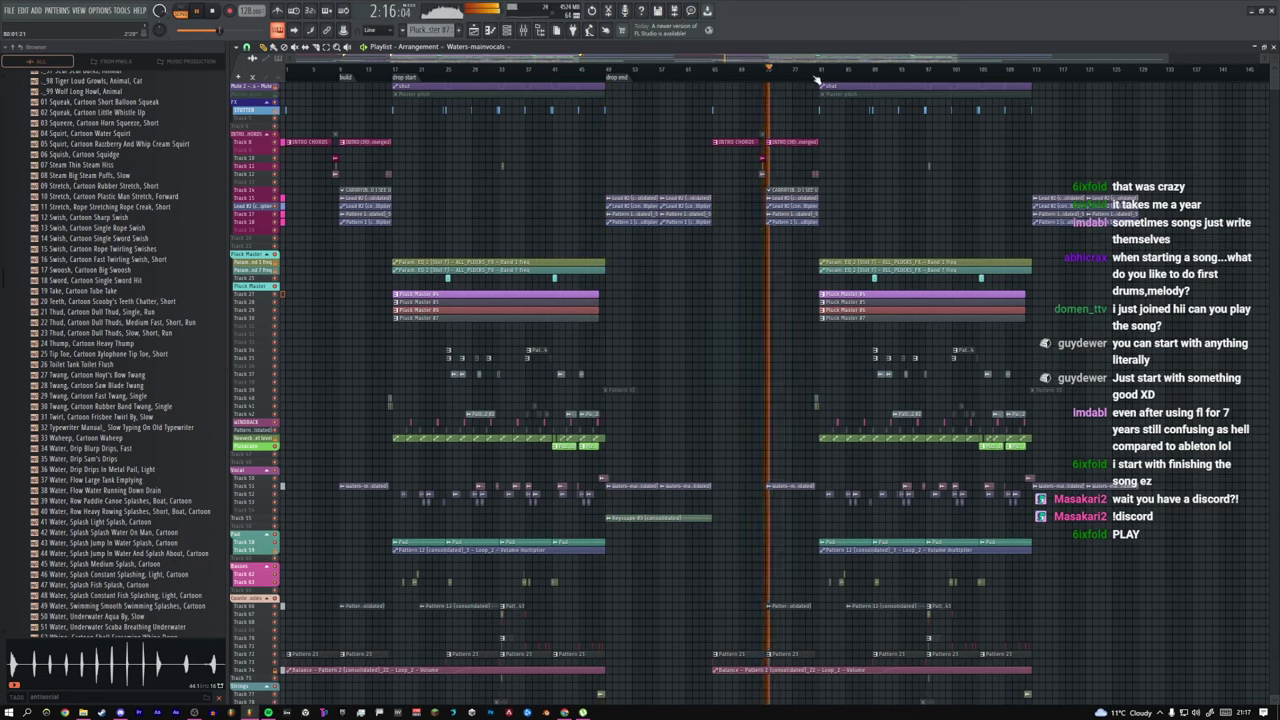
{"action": "left_click", "coordinate": [815, 76]}
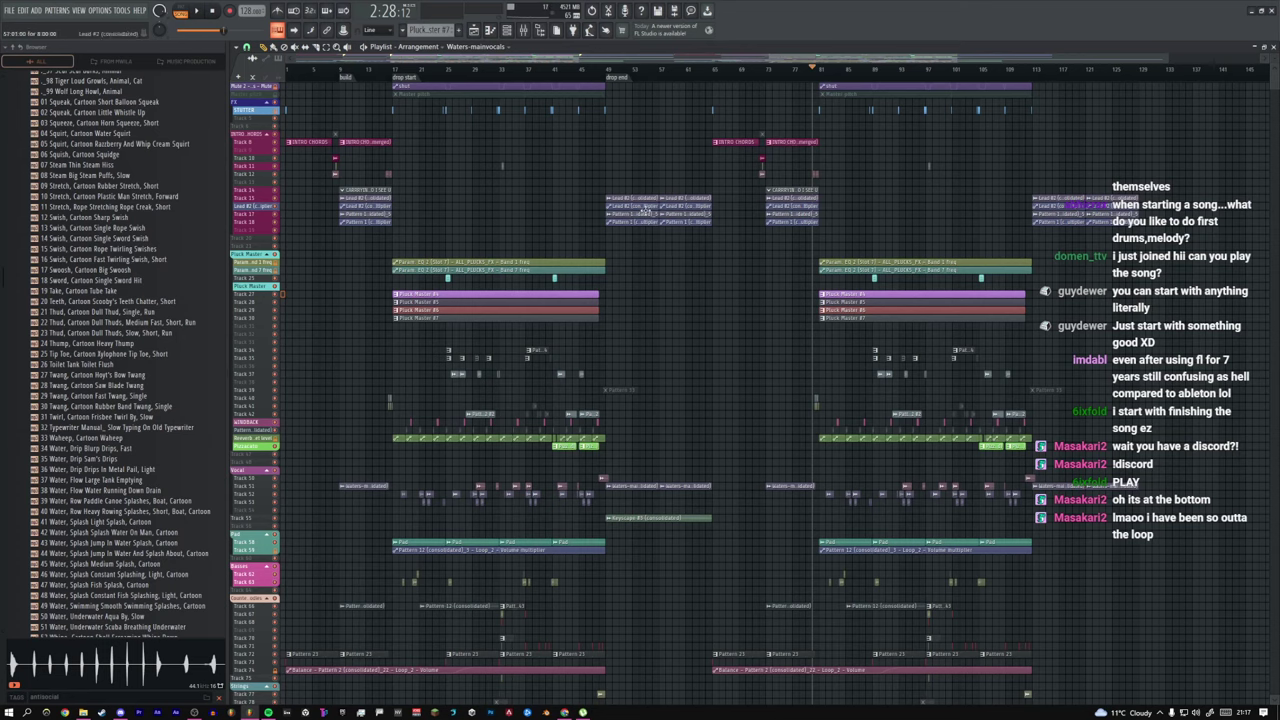
Step: Inspect the first drop's tracks up close, from the lead and Pluck Master layers down to the WINDBACK, reverb automation and vocal tracks
{"action": "left_click_drag", "start_coordinate": [704, 404], "coordinate": [300, 181]}
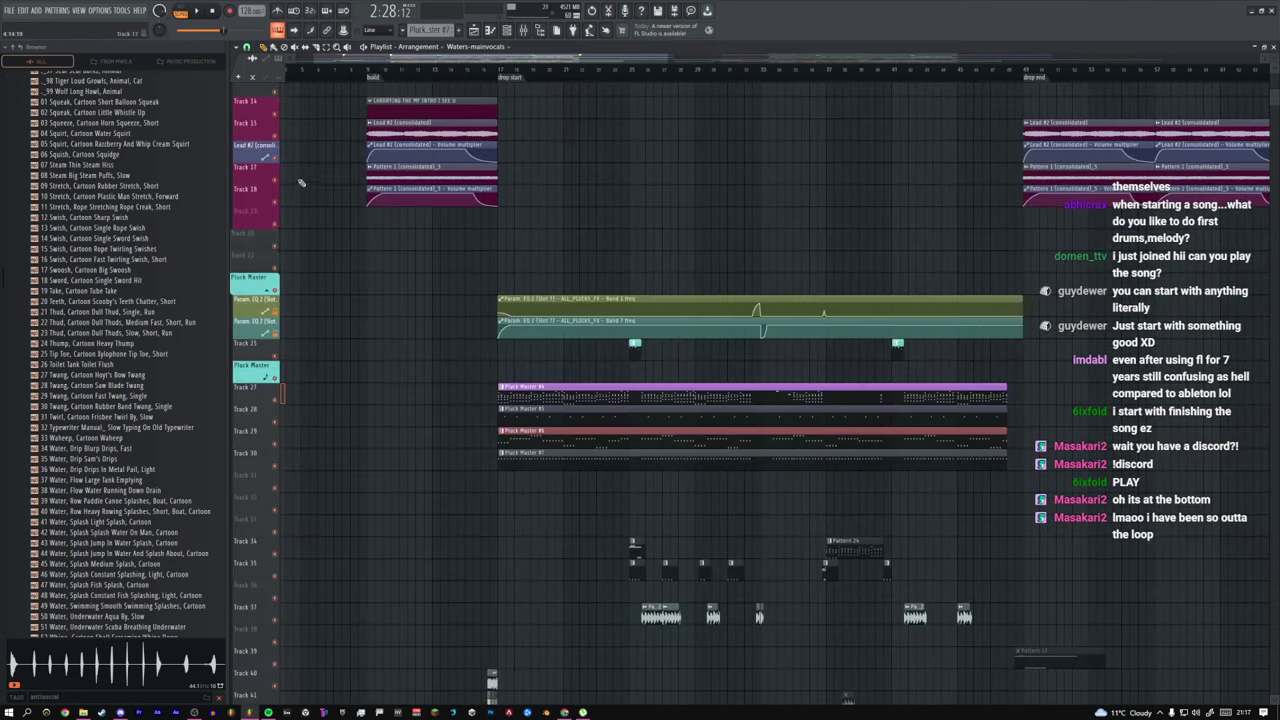
{"action": "right_click", "coordinate": [501, 210], "text": "ctrl"}
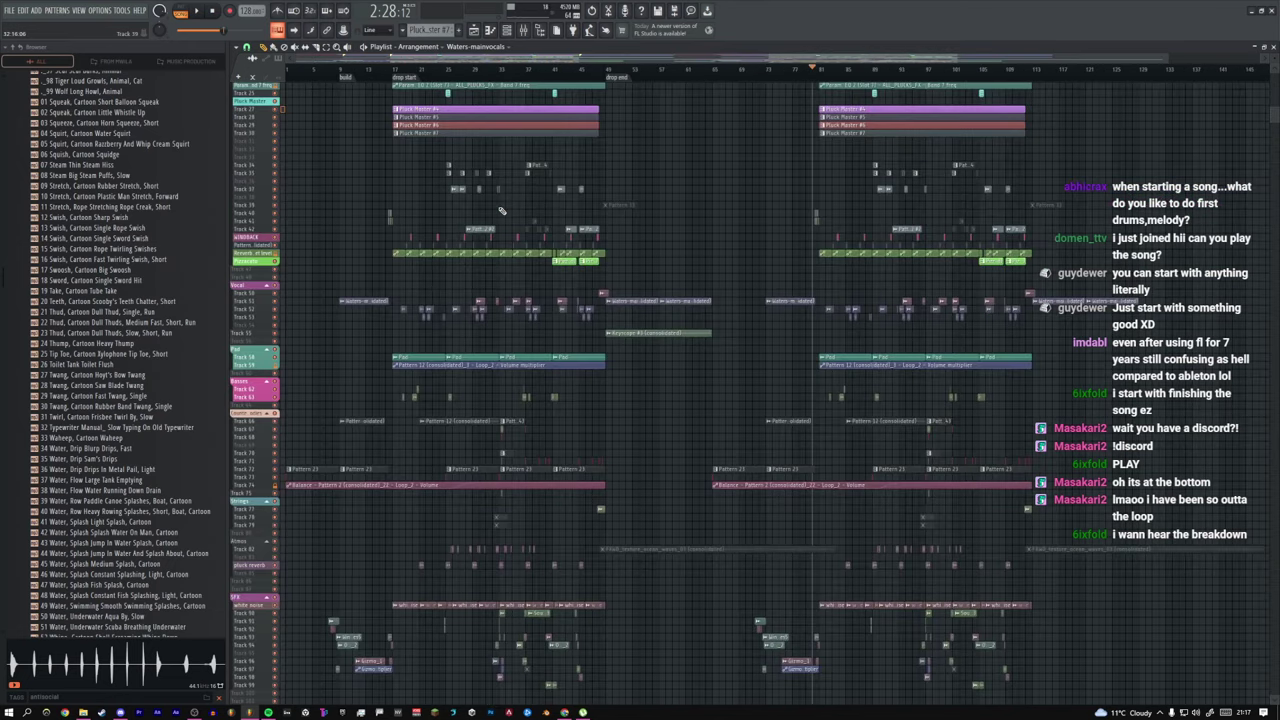
{"action": "left_click_drag", "start_coordinate": [341, 177], "coordinate": [698, 320]}
{"action": "left_click_drag", "start_coordinate": [364, 227], "coordinate": [606, 350]}
{"action": "right_click", "coordinate": [462, 268], "text": "ctrl"}
{"action": "left_click_drag", "start_coordinate": [322, 208], "coordinate": [666, 314]}
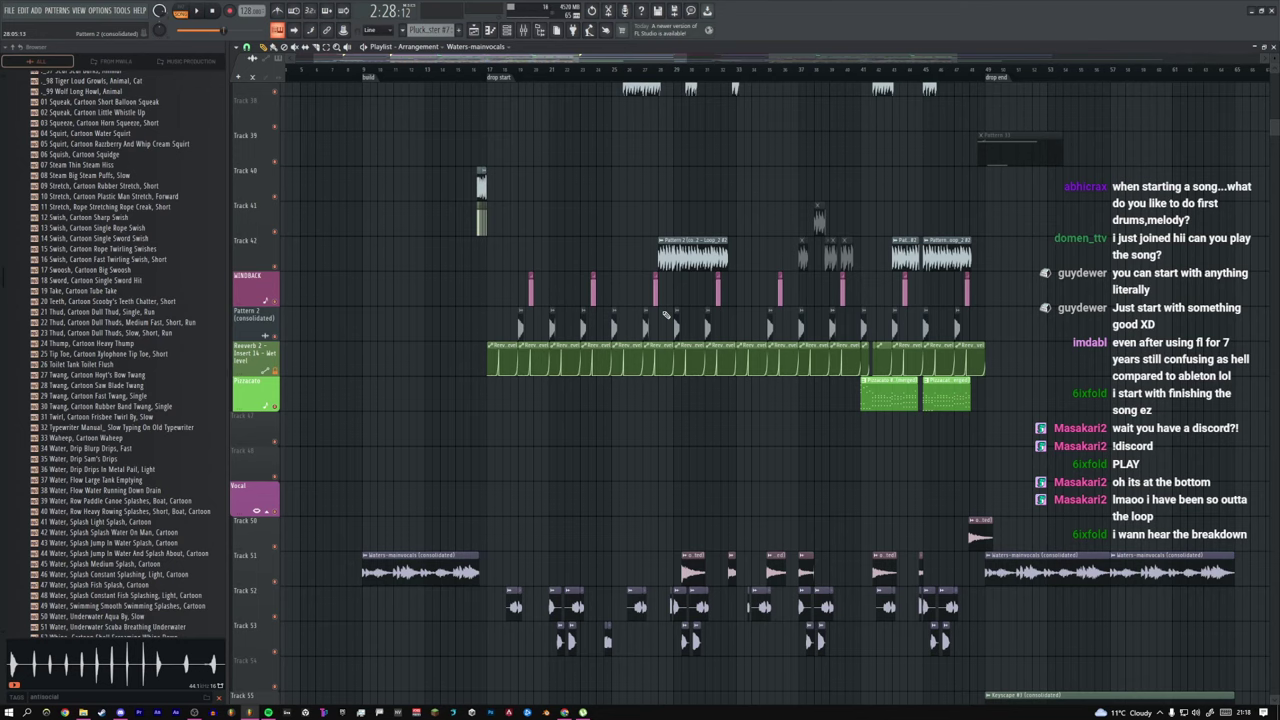
Step: Play the breakdown from the drop end marker at 1:30:00
{"action": "right_click", "coordinate": [735, 285], "text": "ctrl"}
{"action": "left_click", "coordinate": [608, 72]}
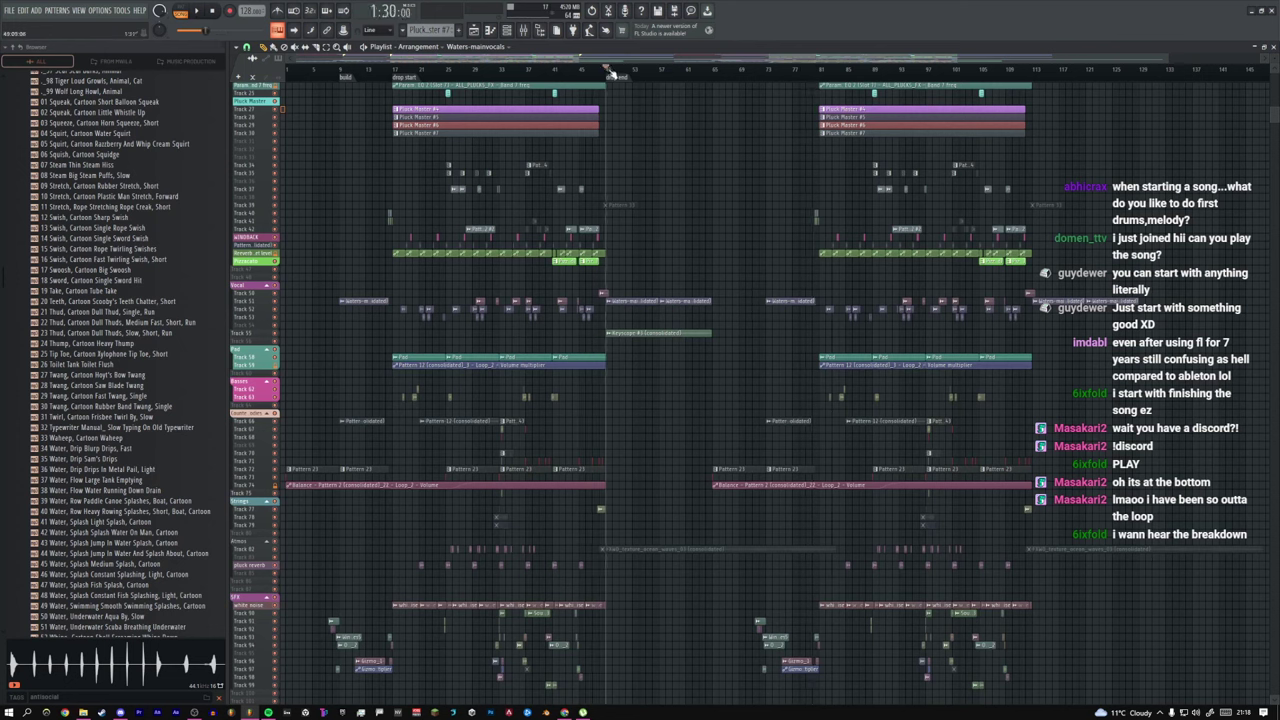
{"action": "key", "text": "space"}
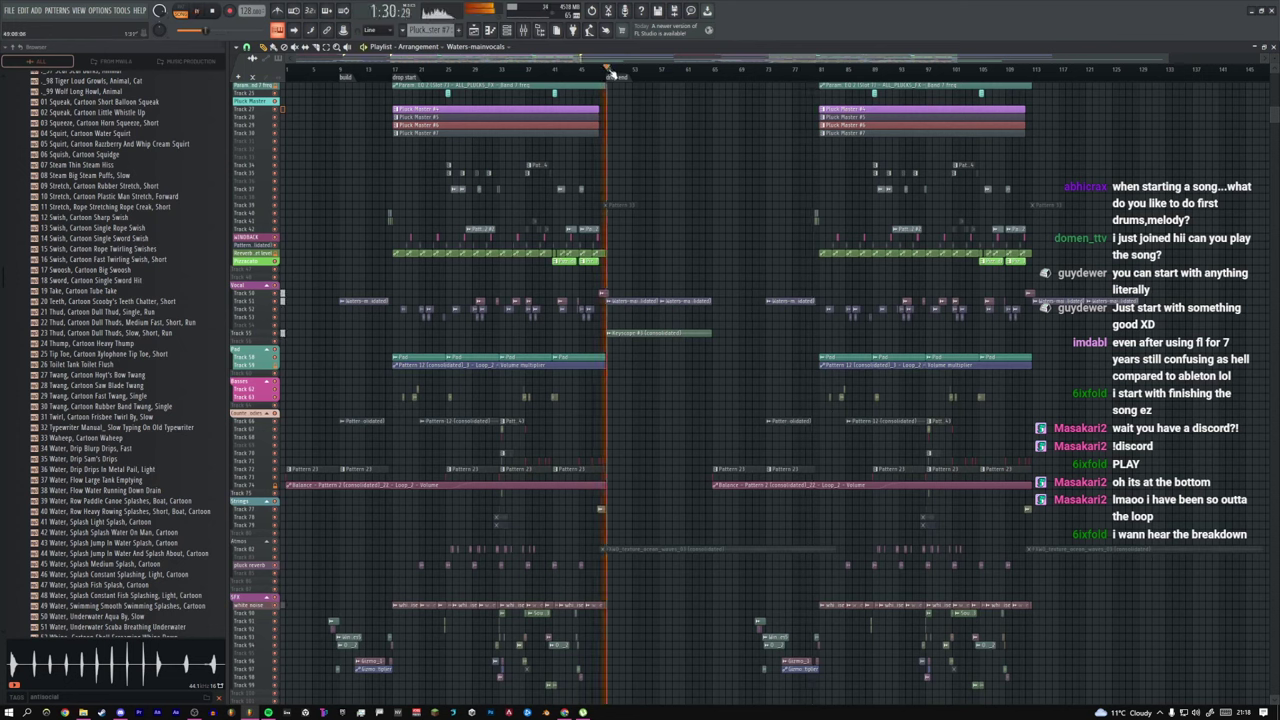
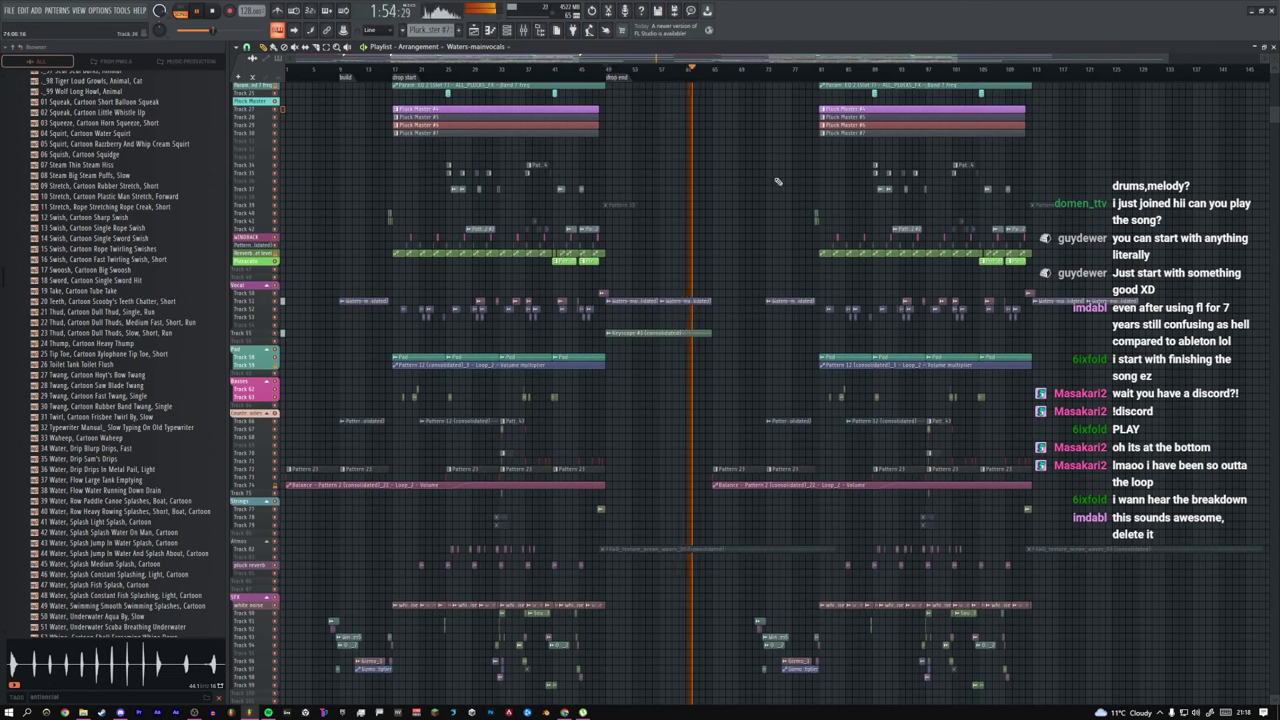
Step: Stop the breakdown playback, then delete every clip in the arrangement as a joke and undo the deletion
{"action": "key", "text": "space"}
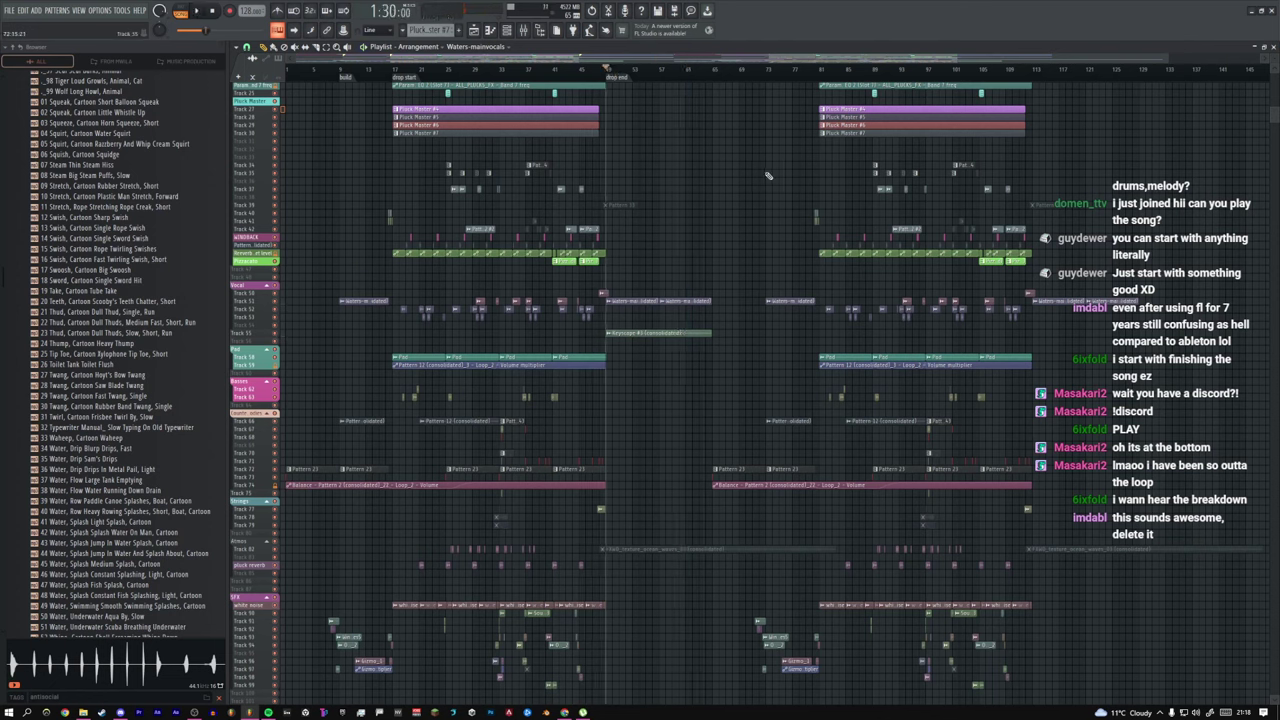
{"action": "key", "text": "ctrl+a"}
{"action": "key", "text": "Delete"}
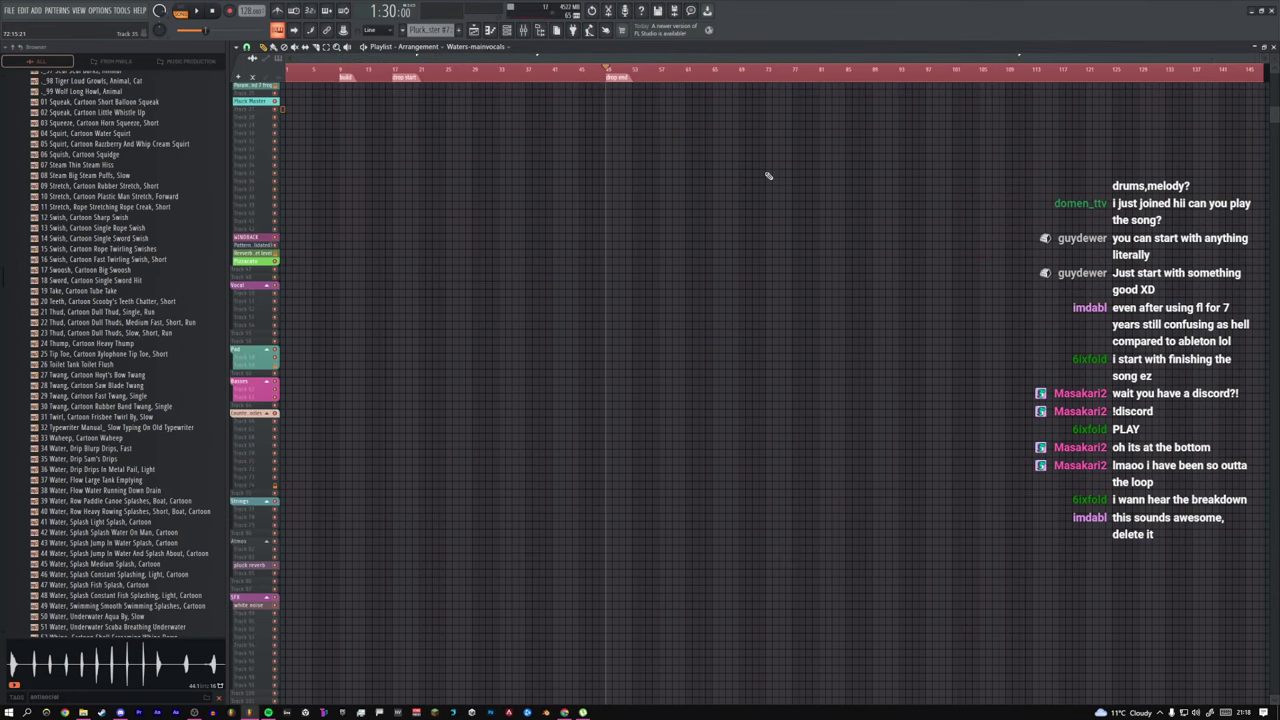
{"action": "key", "text": "ctrl+z"}
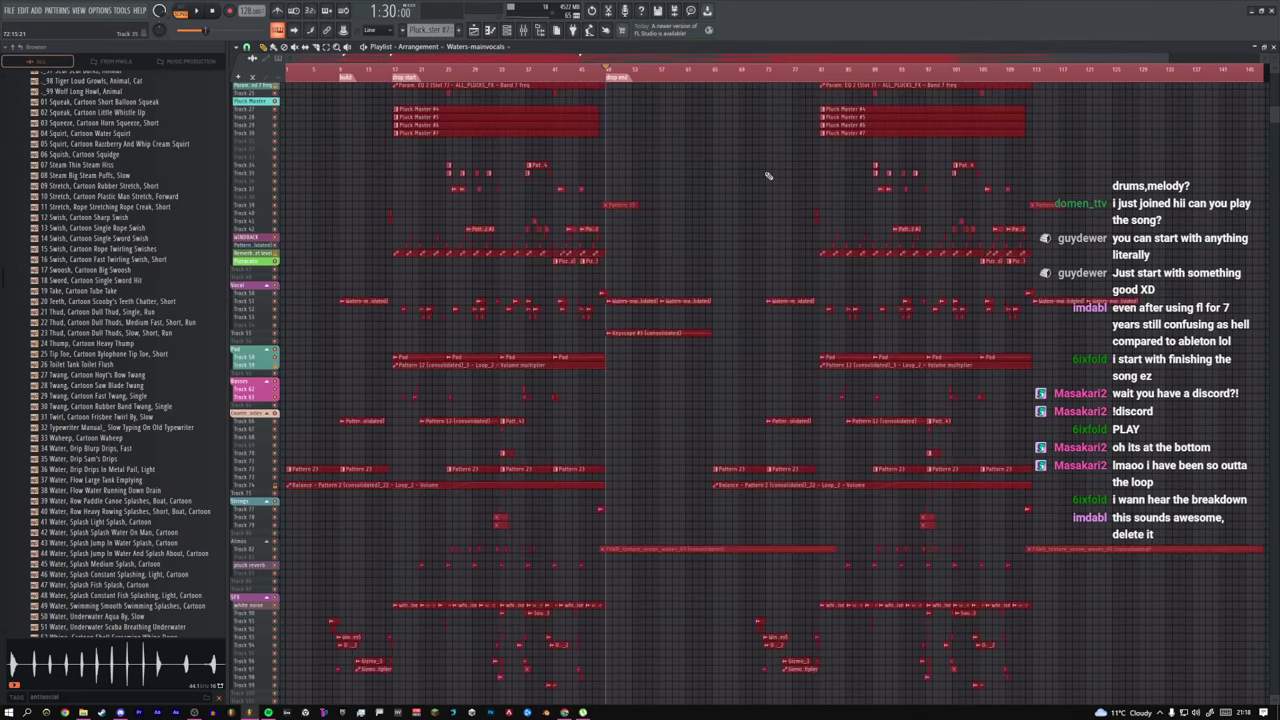
{"action": "left_click", "coordinate": [644, 108], "text": "ctrl"}
{"action": "left_click", "coordinate": [649, 78], "text": "ctrl"}
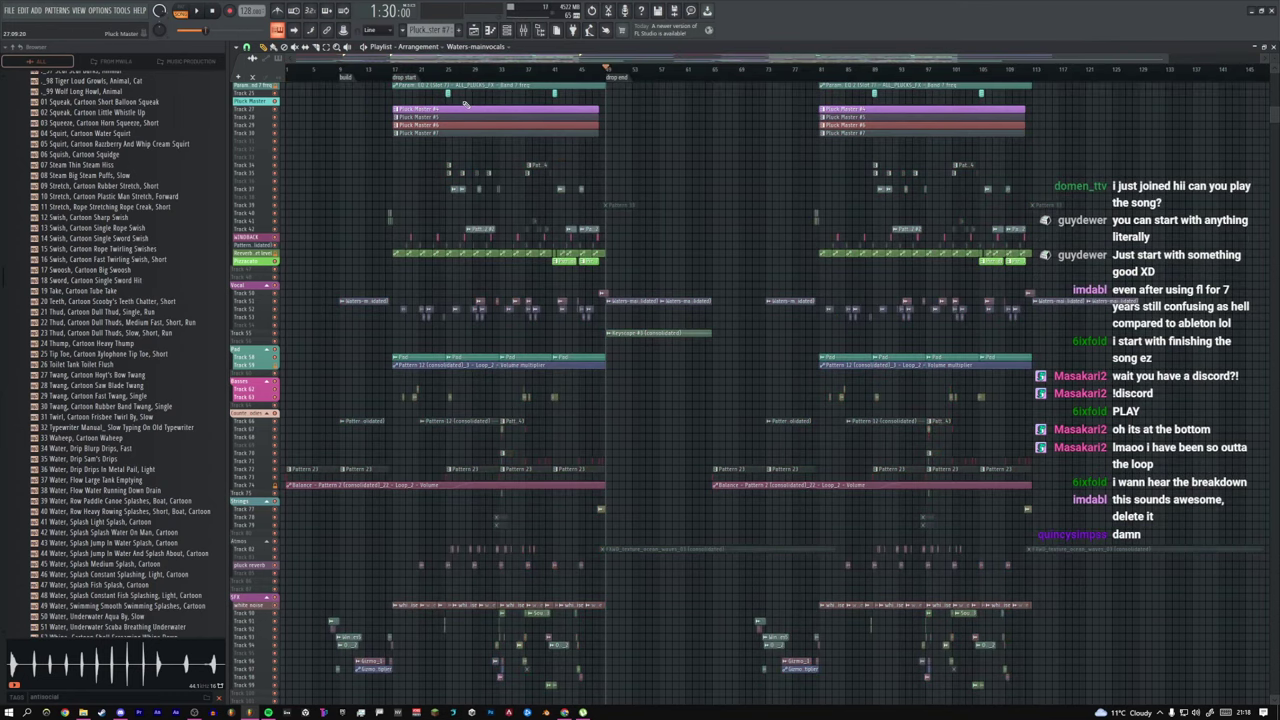
Step: Inspect the first drop's layers up close, from the WINDBACK and vocal tracks down to the pad and bass tracks
{"action": "right_click", "coordinate": [620, 158], "text": "ctrl"}
{"action": "right_click", "coordinate": [427, 257], "text": "ctrl"}
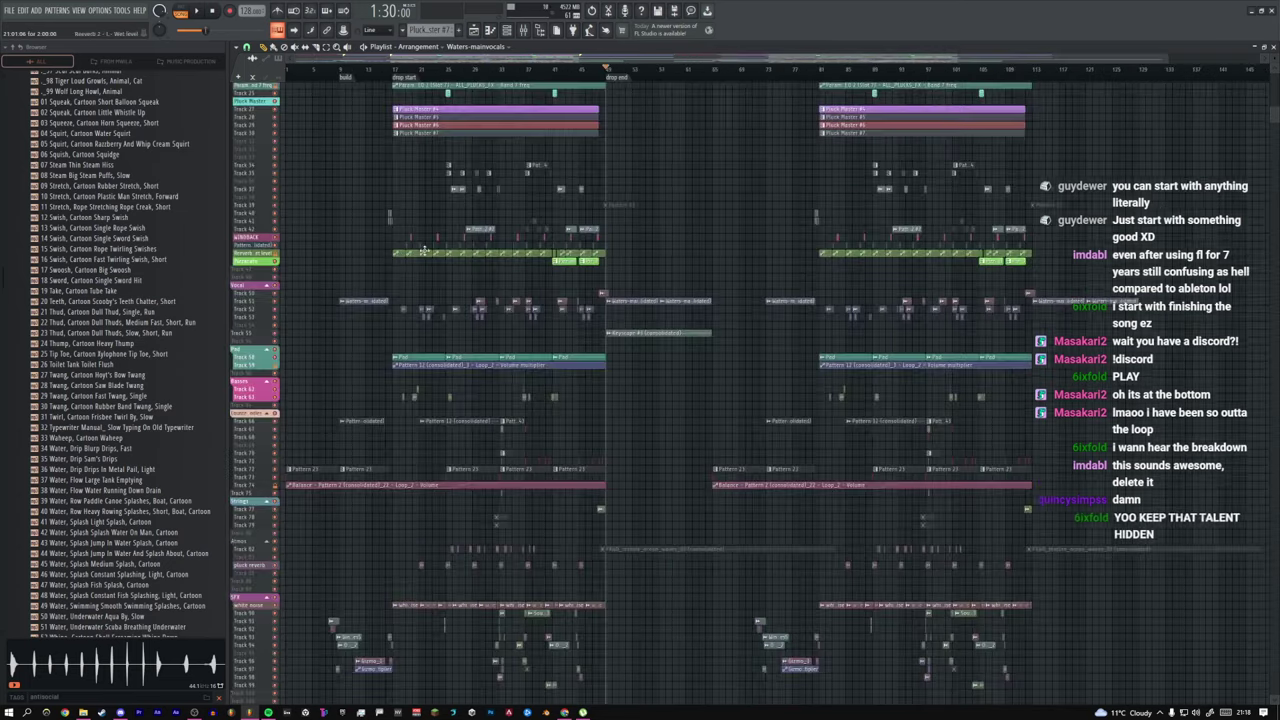
{"action": "right_click", "coordinate": [494, 272], "text": "ctrl"}
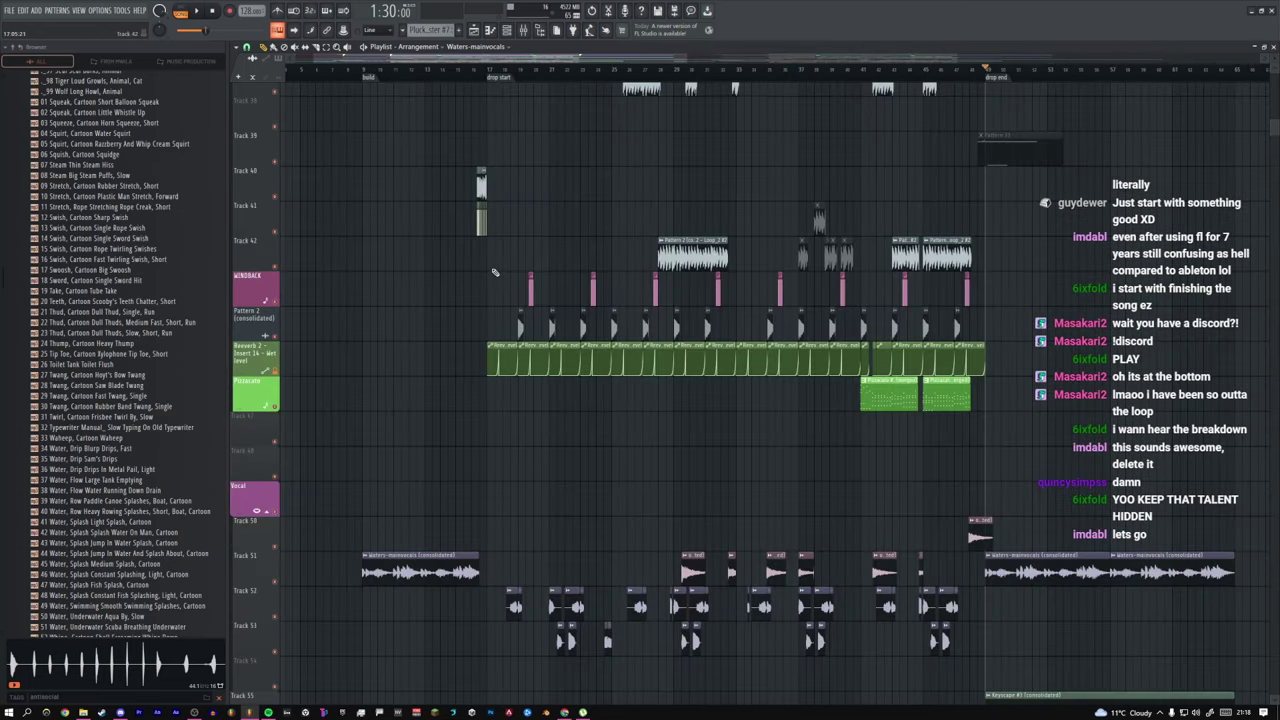
{"action": "right_click", "coordinate": [433, 201], "text": "ctrl"}
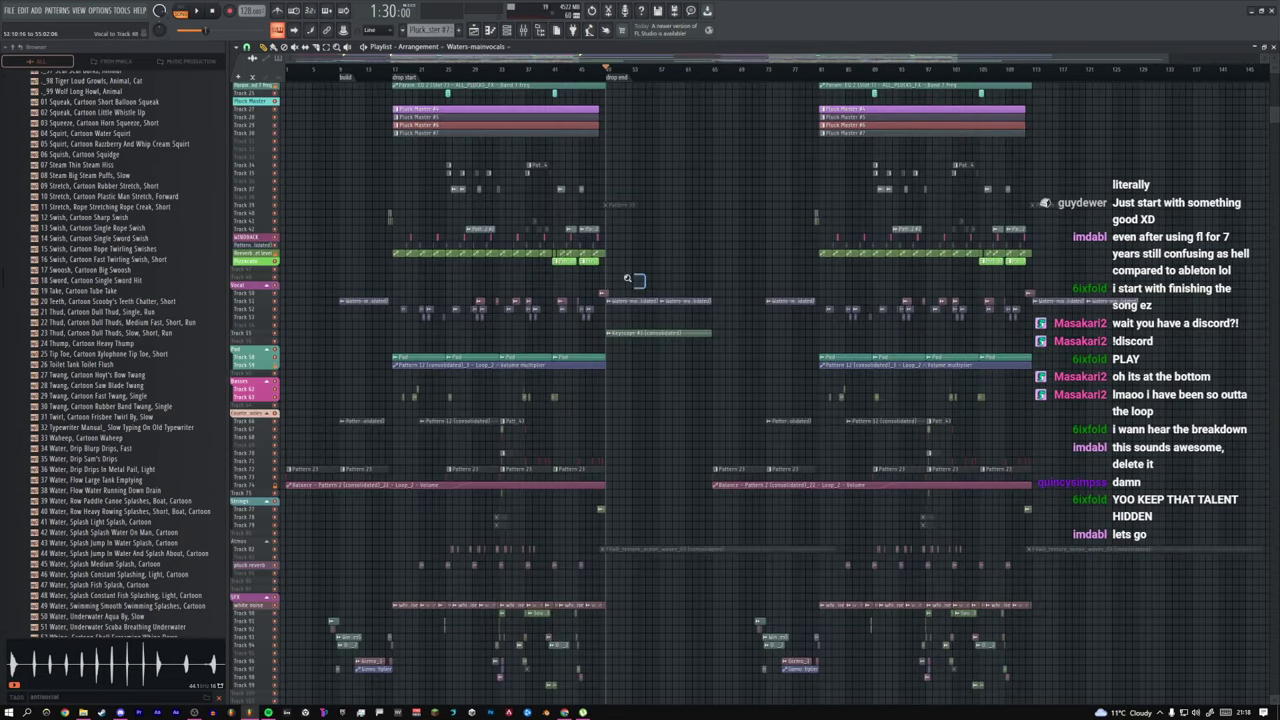
{"action": "right_click", "coordinate": [468, 208], "text": "ctrl"}
{"action": "scroll", "coordinate": [468, 174], "scroll_direction": "up", "scroll_amount": 10}
{"action": "scroll", "coordinate": [488, 211], "scroll_direction": "down", "scroll_amount": 10}
{"action": "scroll", "coordinate": [528, 192], "scroll_direction": "down", "scroll_amount": 10}
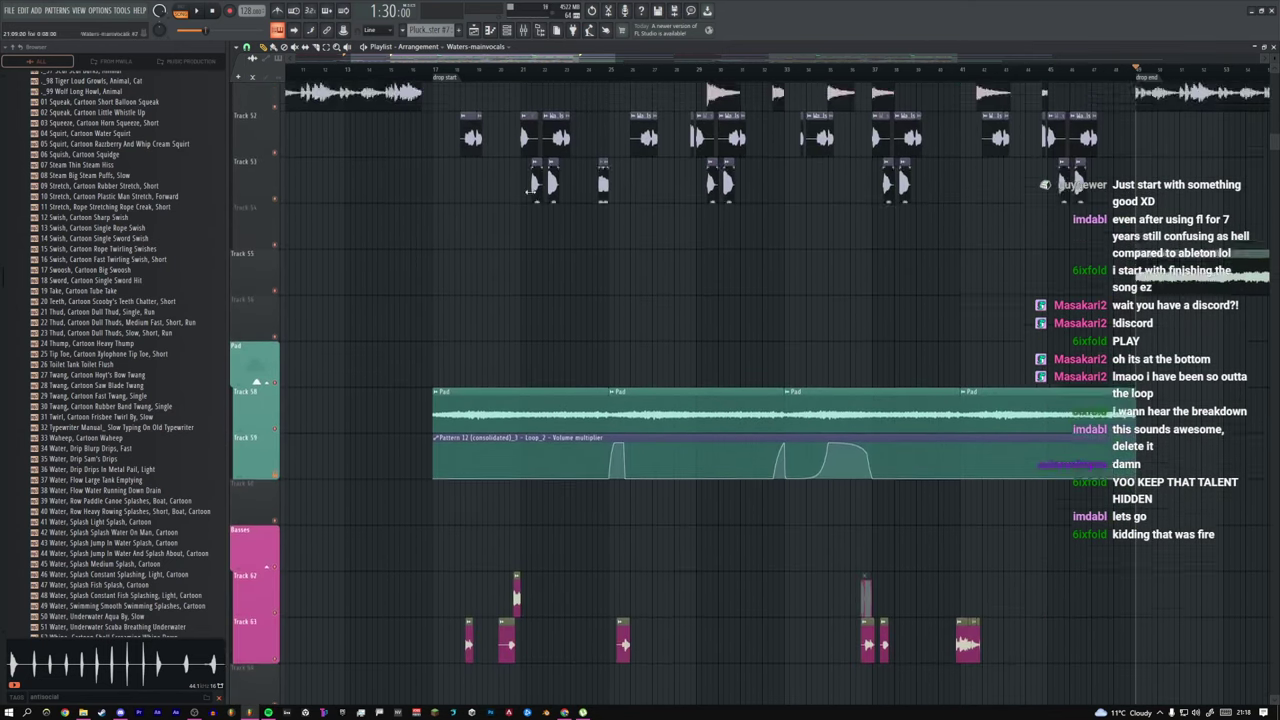
Step: Audition the "on my own" acapella chop on Track 51, then play the full mix from 0:52:03 and stop
{"action": "right_click", "coordinate": [708, 292], "text": "alt"}
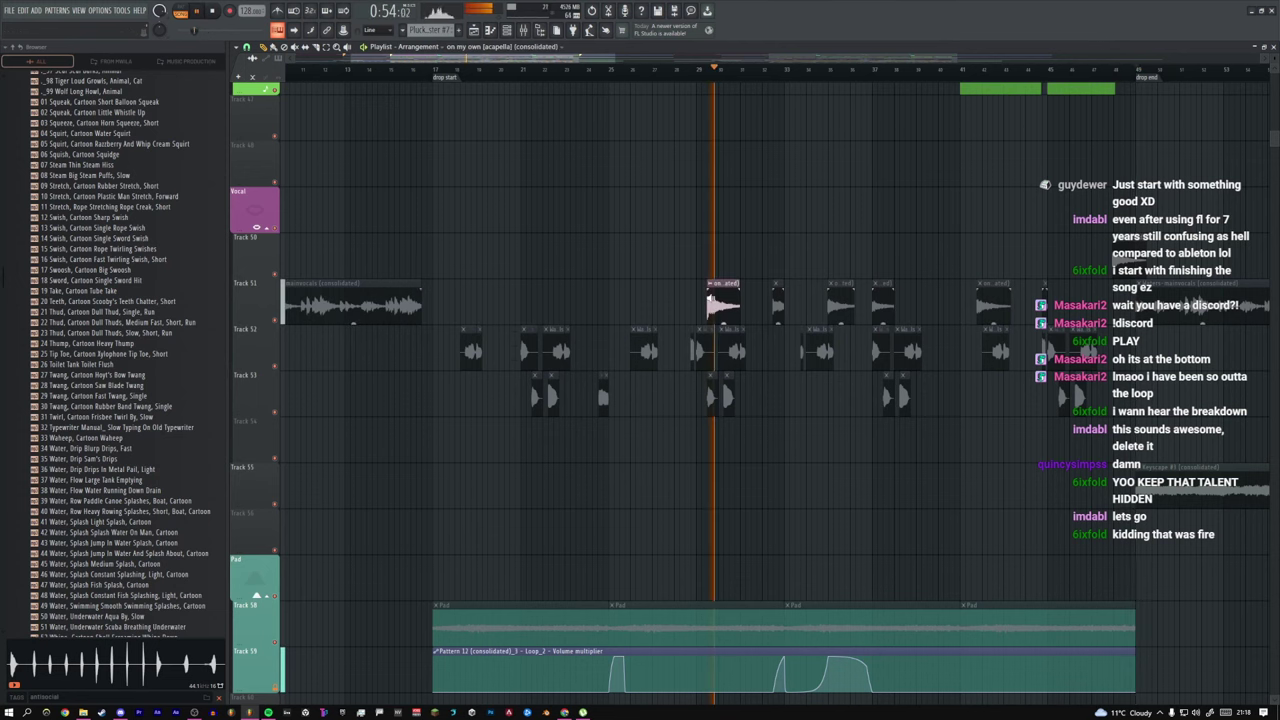
{"action": "left_click", "coordinate": [691, 82]}
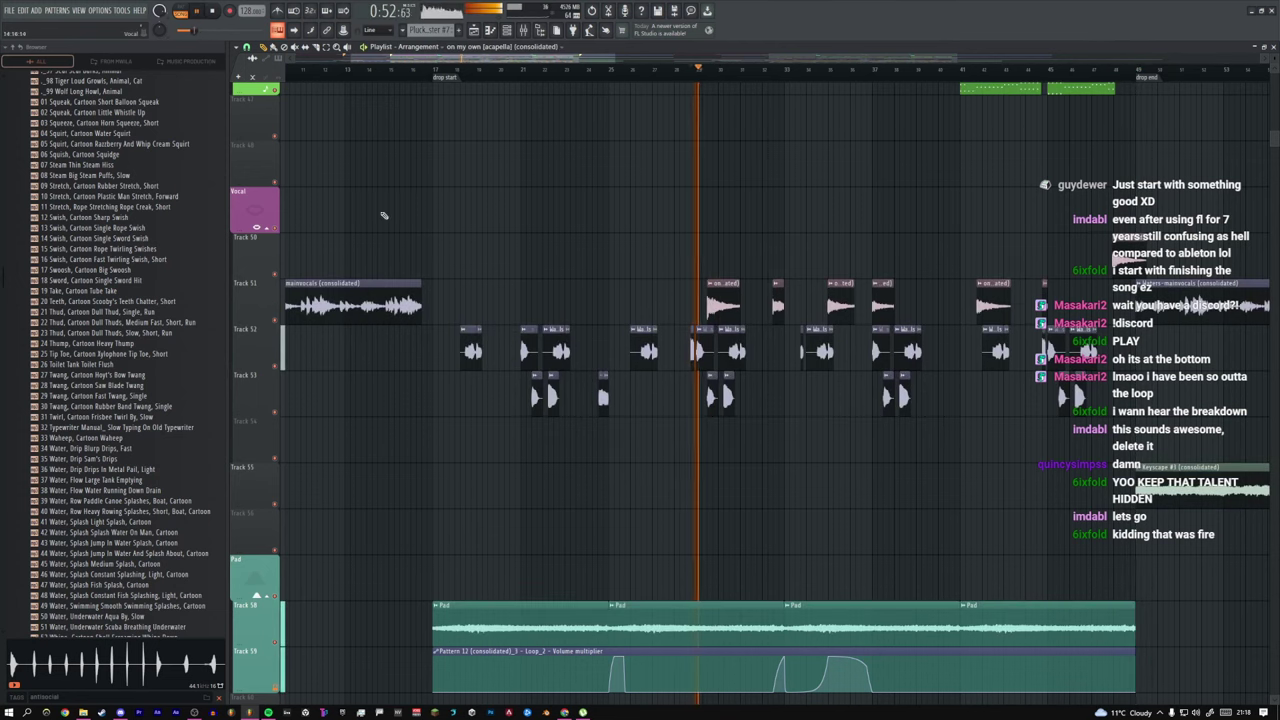
{"action": "scroll", "coordinate": [383, 214], "scroll_direction": "up", "scroll_amount": 8}
{"action": "scroll", "coordinate": [580, 228], "scroll_direction": "up", "scroll_amount": 5}
{"action": "key", "text": "space"}
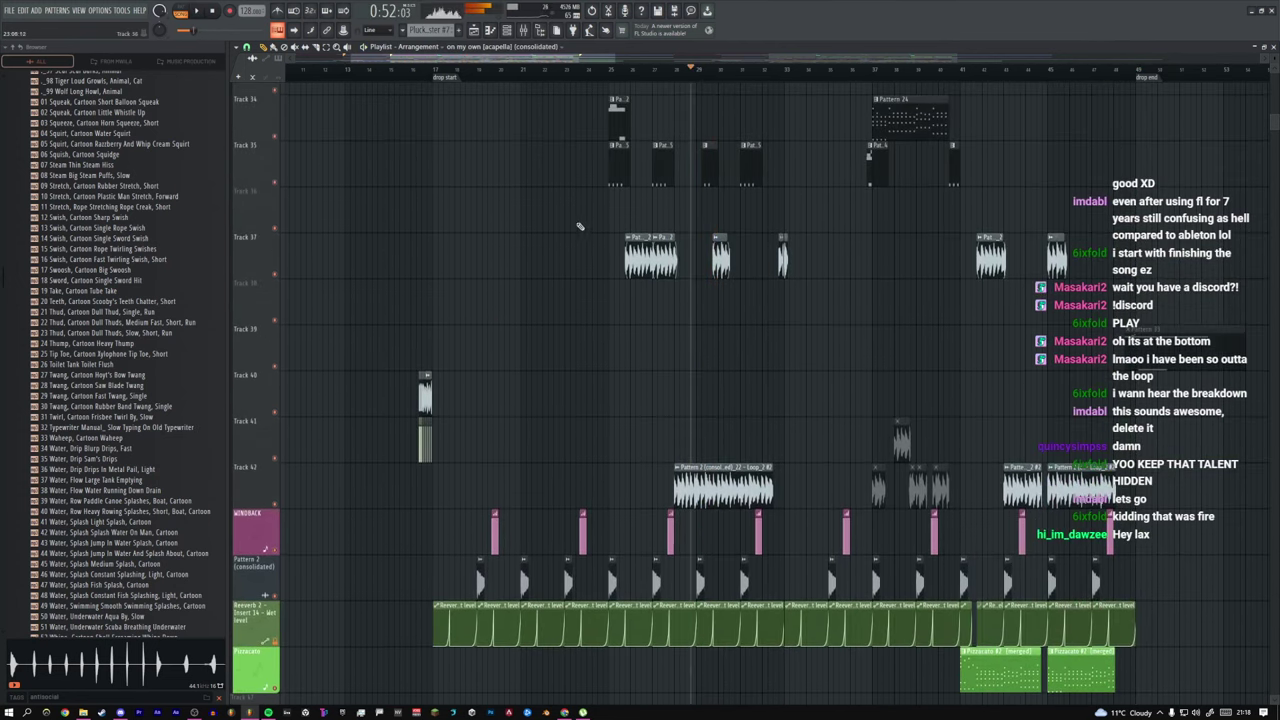
Step: Solo Track 37 and play its Loop_2 clips from 0:46:40, then stop
{"action": "scroll", "coordinate": [595, 215], "scroll_direction": "up", "scroll_amount": 4}
{"action": "scroll", "coordinate": [615, 222], "scroll_direction": "down", "scroll_amount": 2}
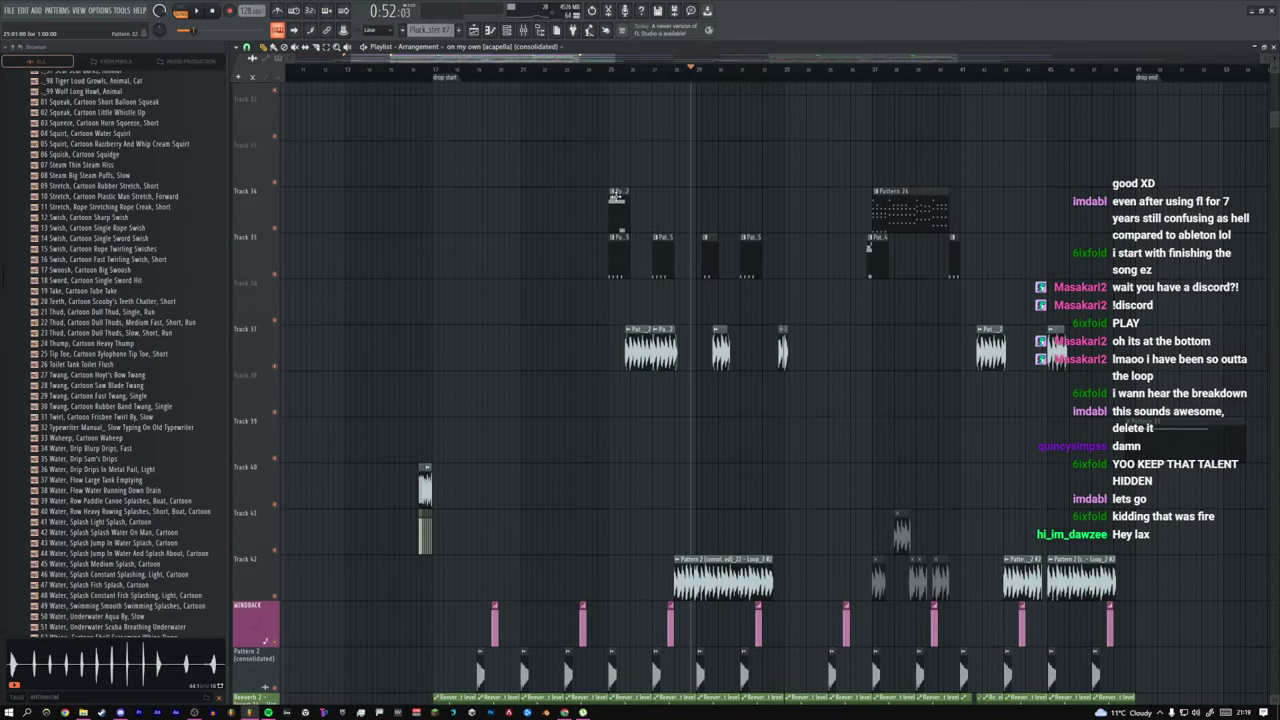
{"action": "scroll", "coordinate": [622, 347], "scroll_direction": "up", "scroll_amount": 4}
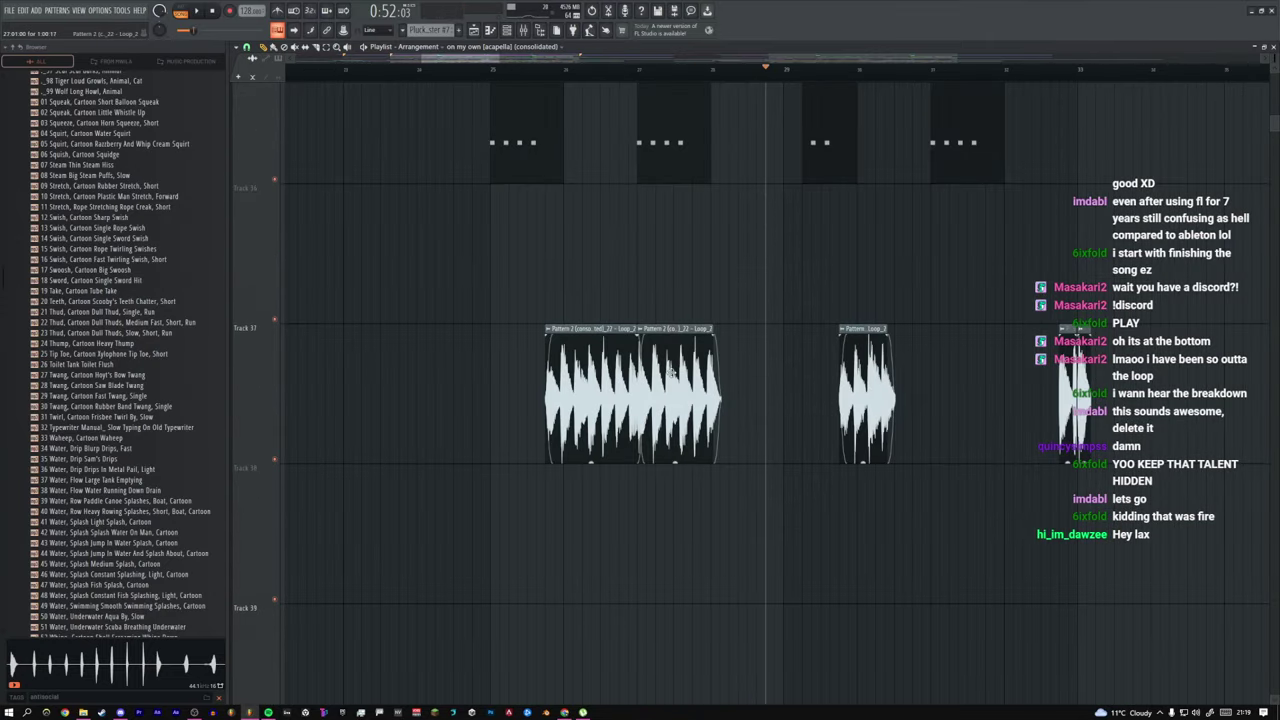
{"action": "left_click", "coordinate": [567, 368]}
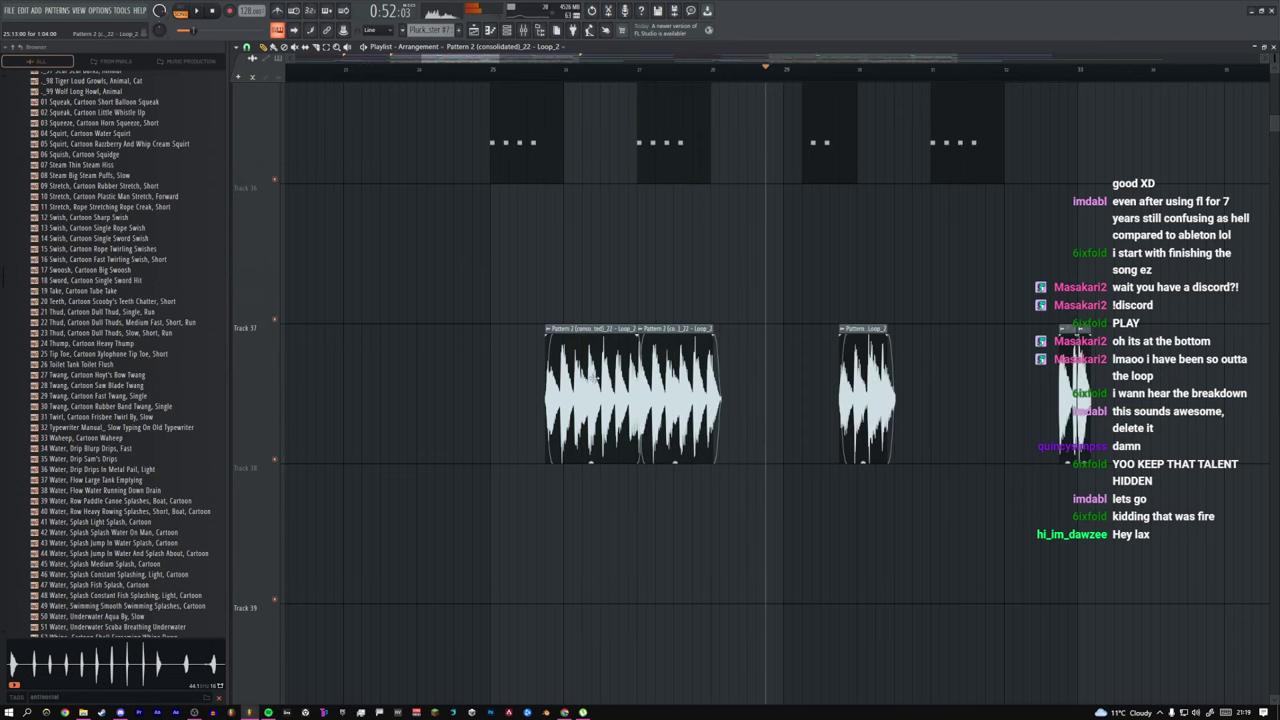
{"action": "right_click", "coordinate": [274, 460]}
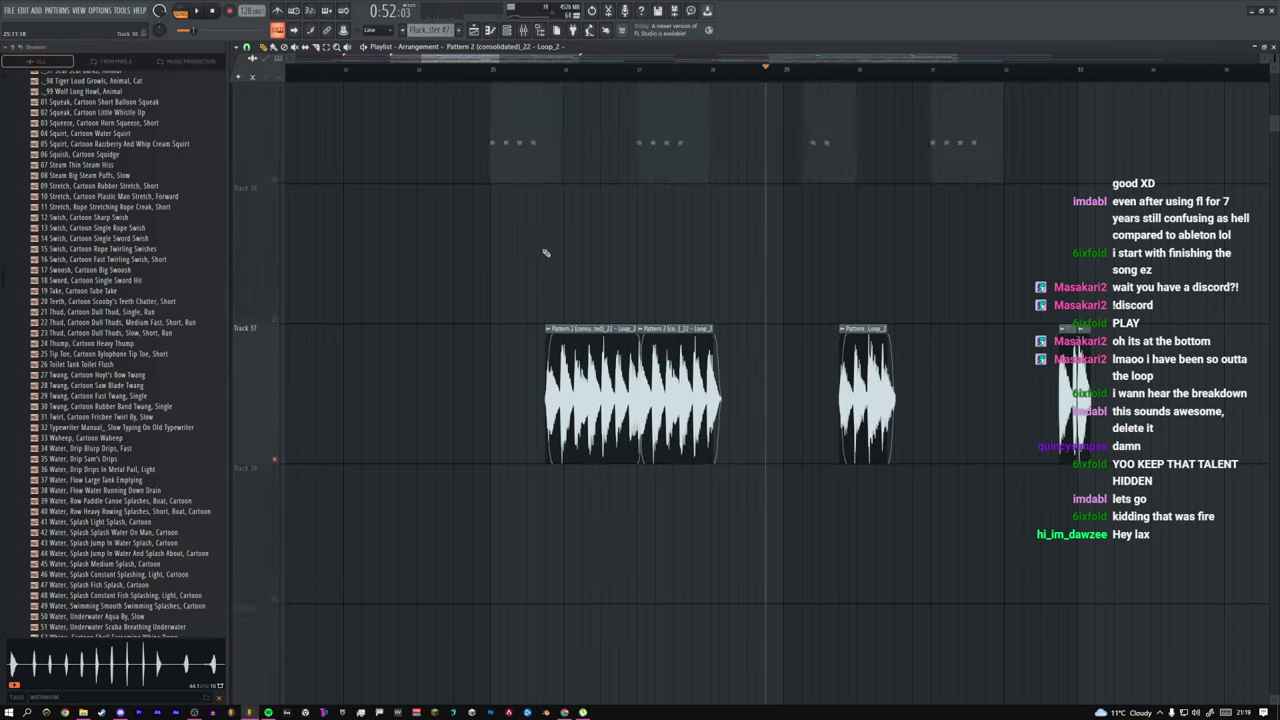
{"action": "left_click", "coordinate": [552, 77]}
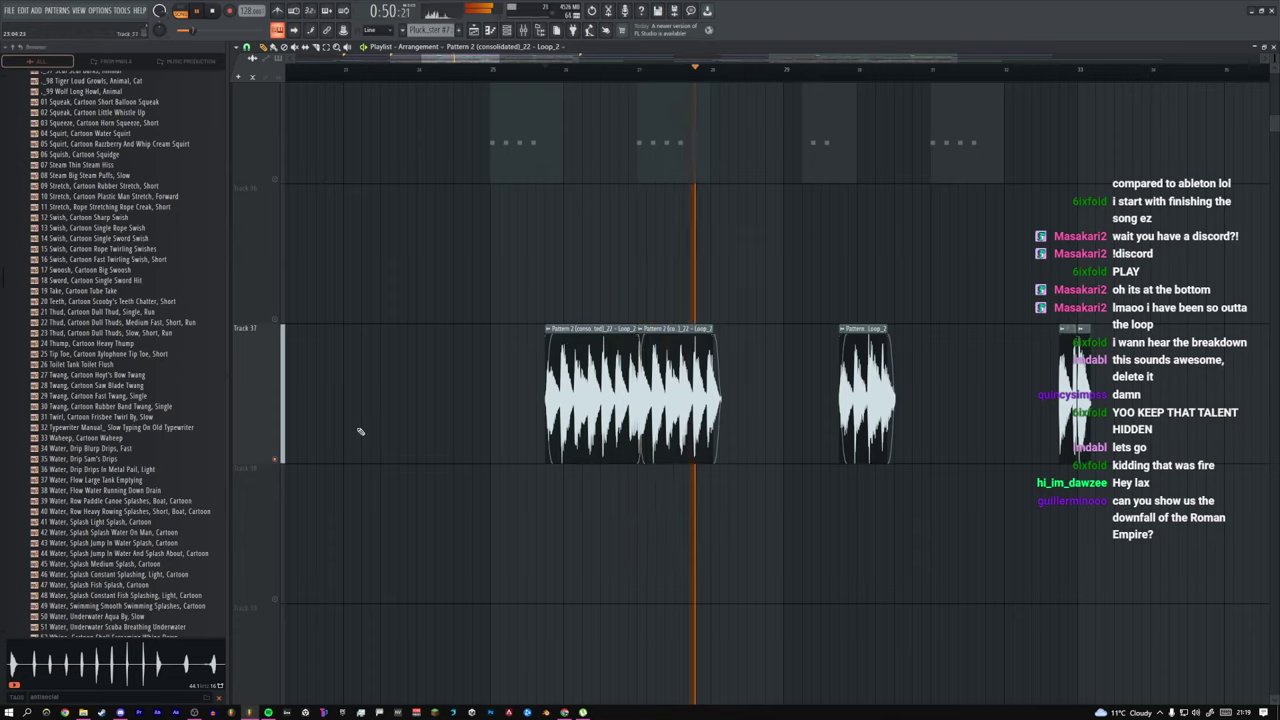
{"action": "key", "text": "space"}
Step: Unsolo Track 37 and play the same section with all tracks from 0:46:40
{"action": "right_click", "coordinate": [275, 460]}
{"action": "key", "text": "space"}
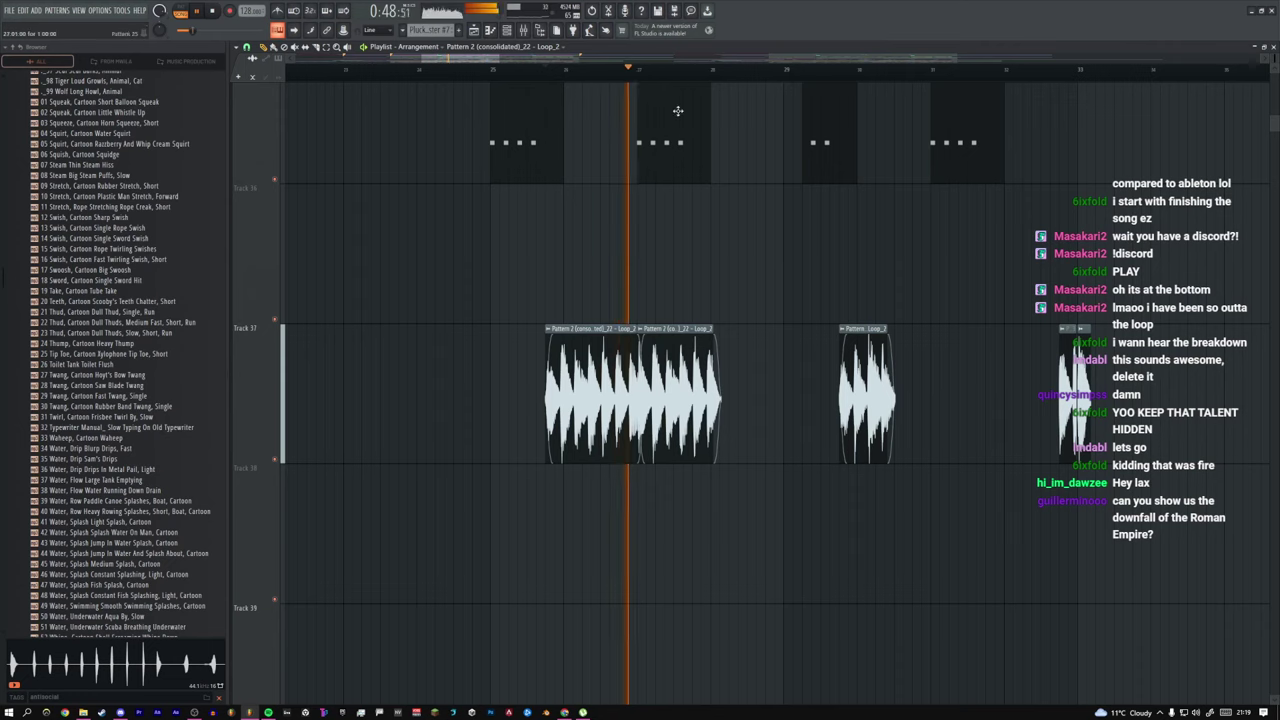
{"action": "key", "text": "space"}
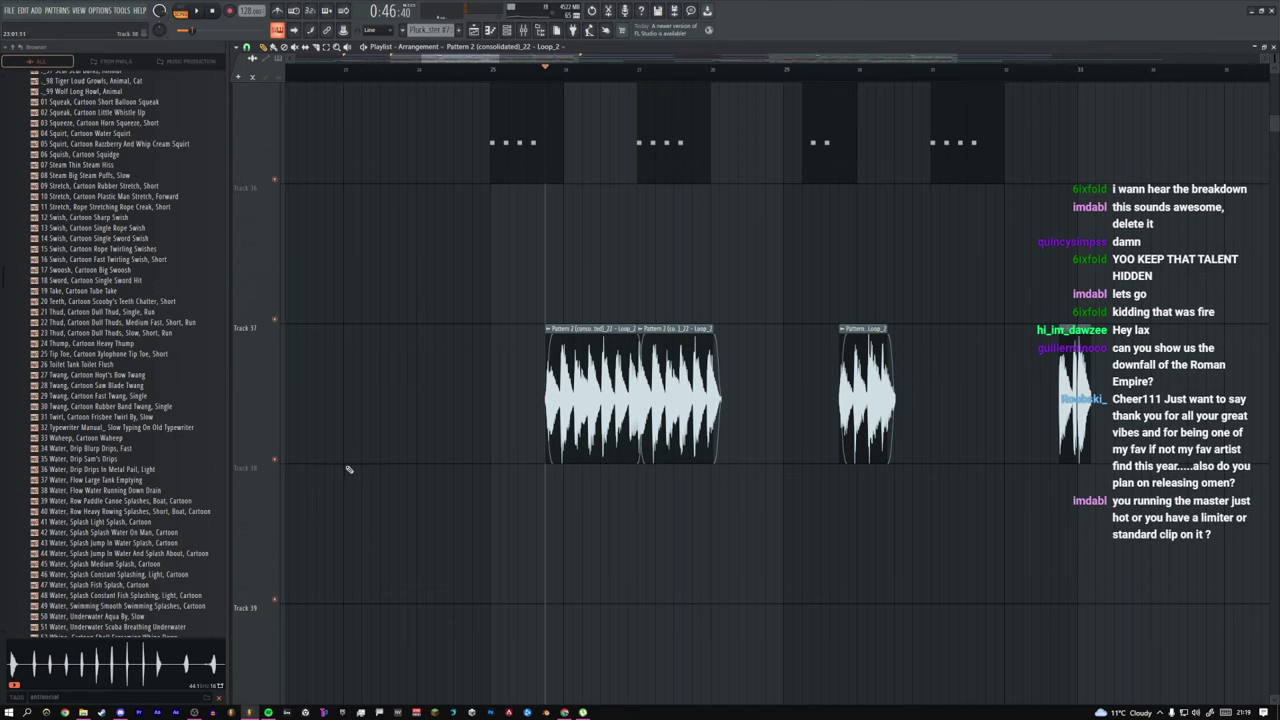
Step: Open the sample settings of the Loop_2 clip on Track 37, examine its pitch and time stretching, and close them
{"action": "right_click", "coordinate": [556, 337], "text": "ctrl"}
{"action": "scroll", "coordinate": [550, 325], "scroll_direction": "up", "scroll_amount": 2}
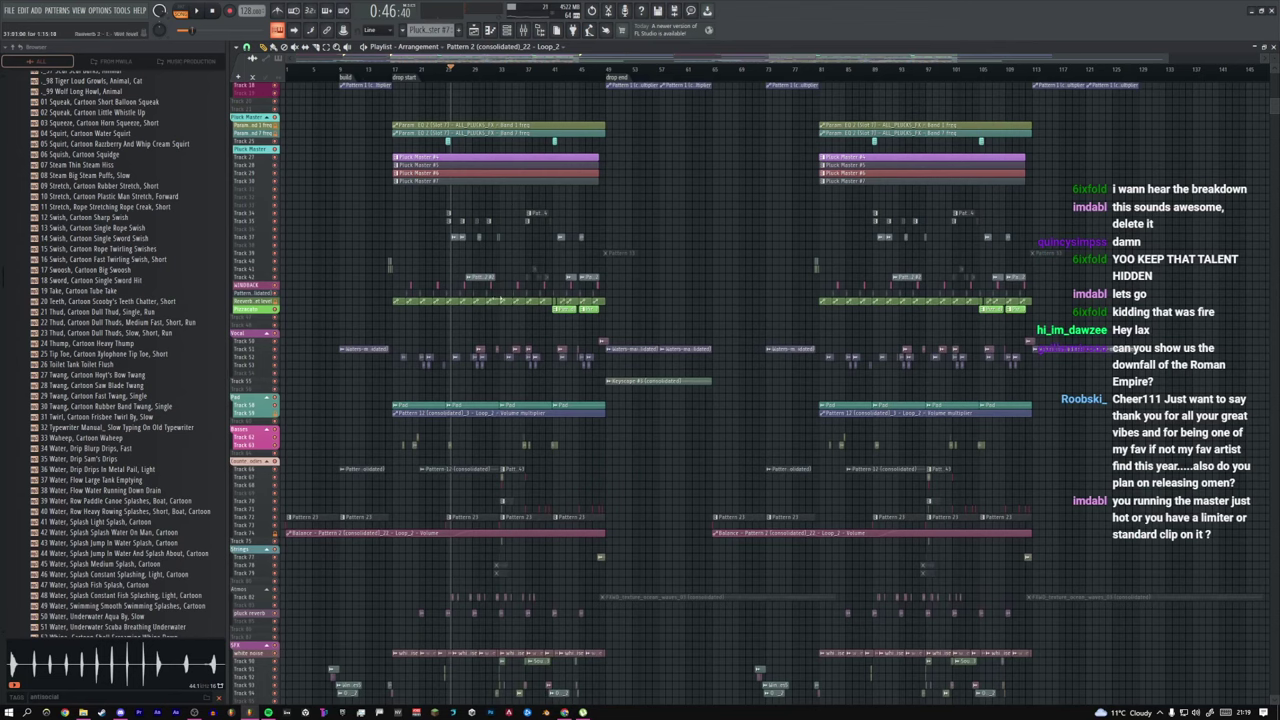
{"action": "left_click_drag", "start_coordinate": [375, 201], "coordinate": [680, 317]}
{"action": "scroll", "coordinate": [517, 298], "scroll_direction": "up", "scroll_amount": 6}
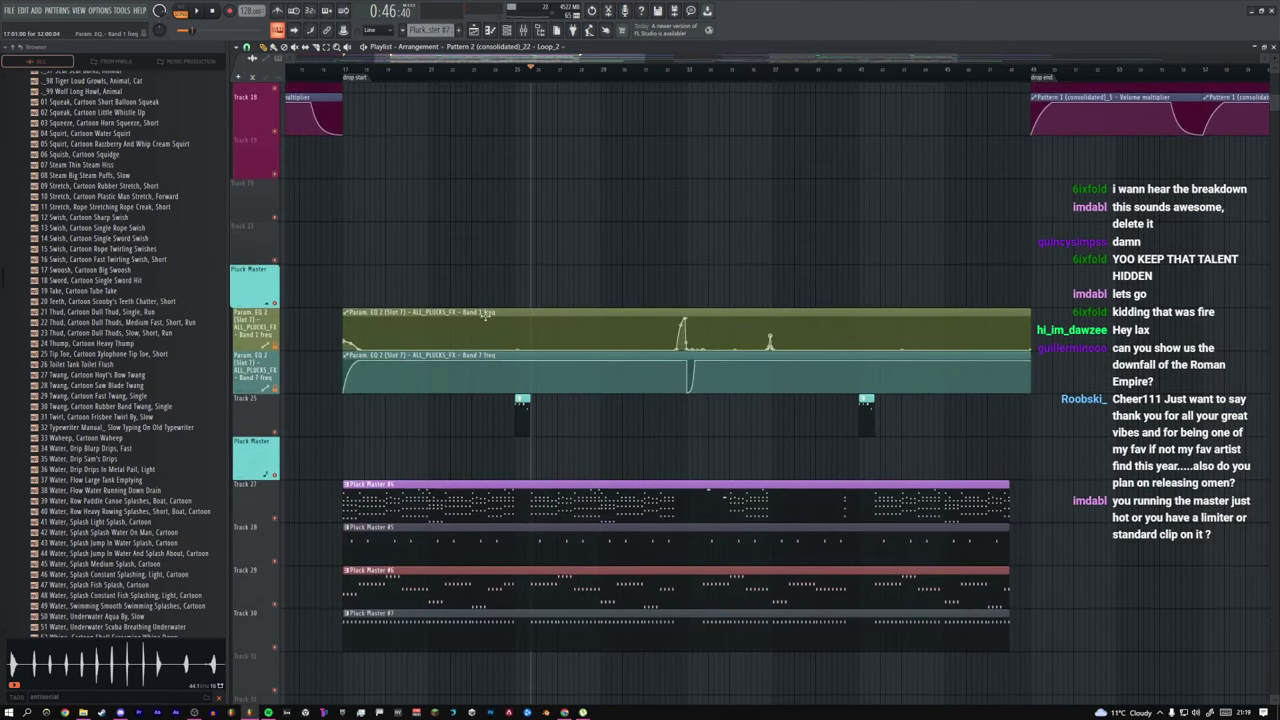
{"action": "scroll", "coordinate": [484, 317], "scroll_direction": "down", "scroll_amount": 3}
{"action": "scroll", "coordinate": [484, 317], "scroll_direction": "down", "scroll_amount": 6}
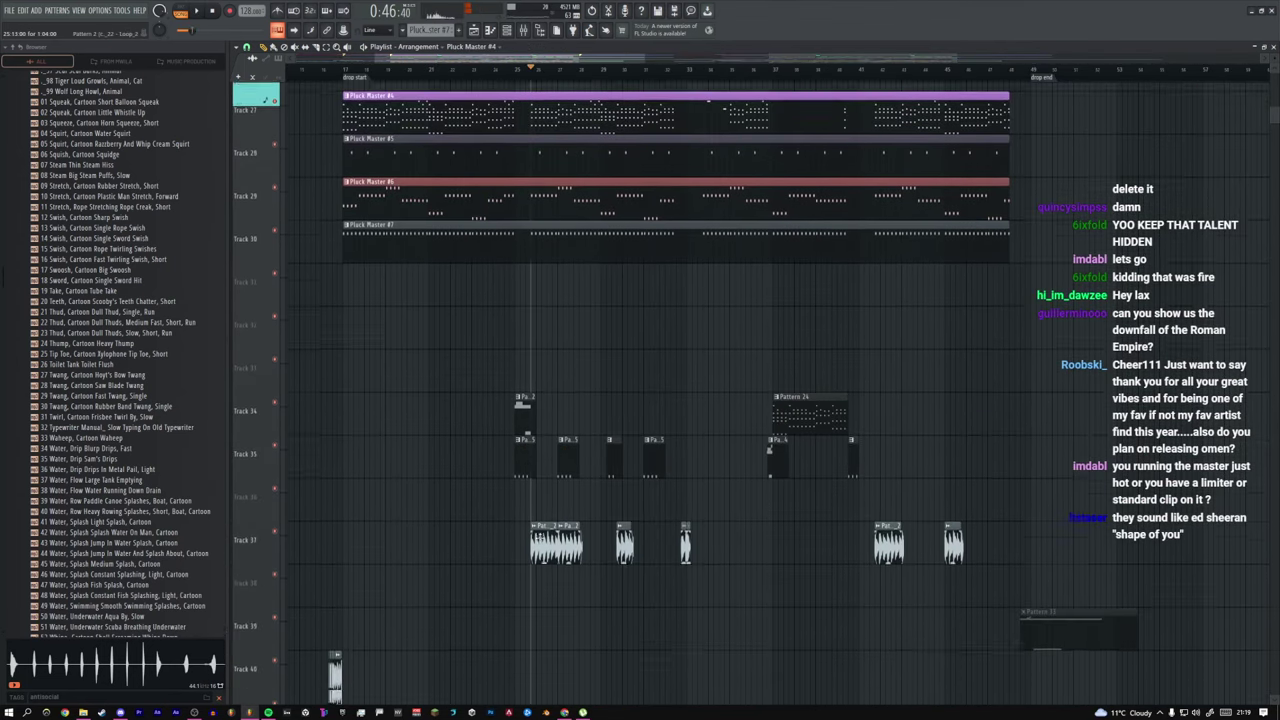
{"action": "scroll", "coordinate": [539, 537], "scroll_direction": "down", "scroll_amount": 1}
{"action": "double_click", "coordinate": [567, 514]}
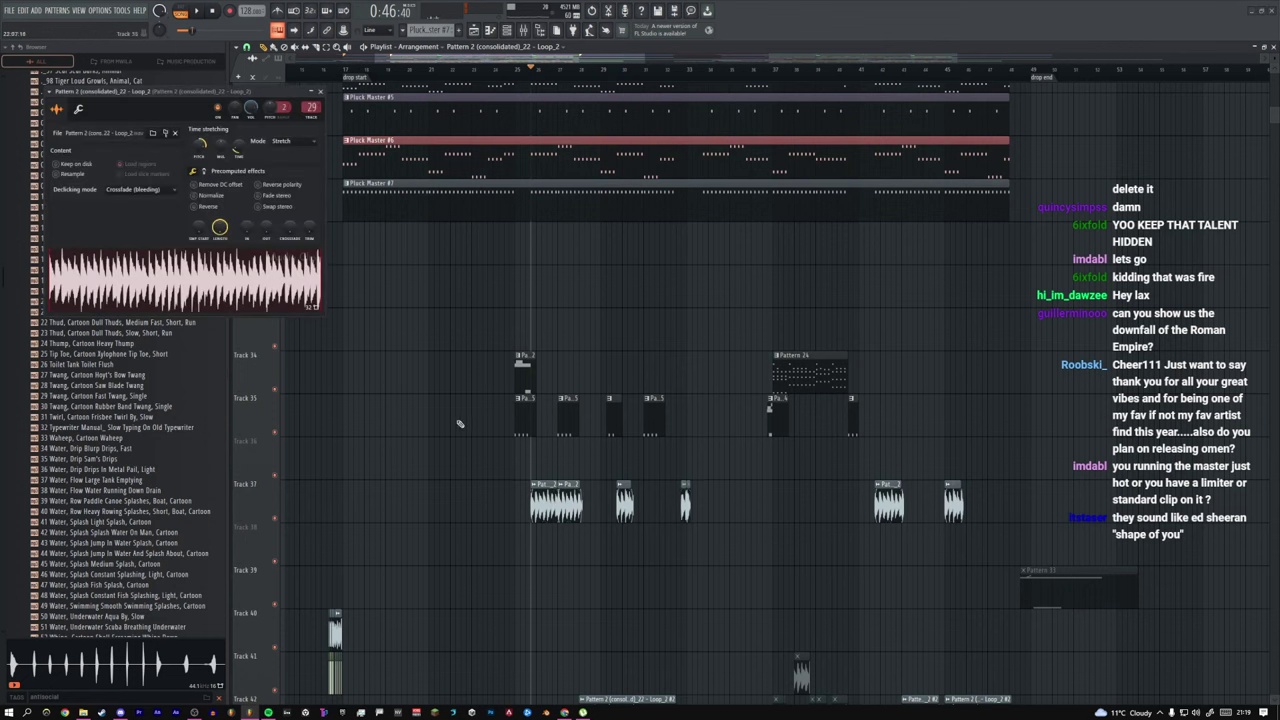
{"action": "left_click_drag", "start_coordinate": [215, 100], "coordinate": [478, 215]}
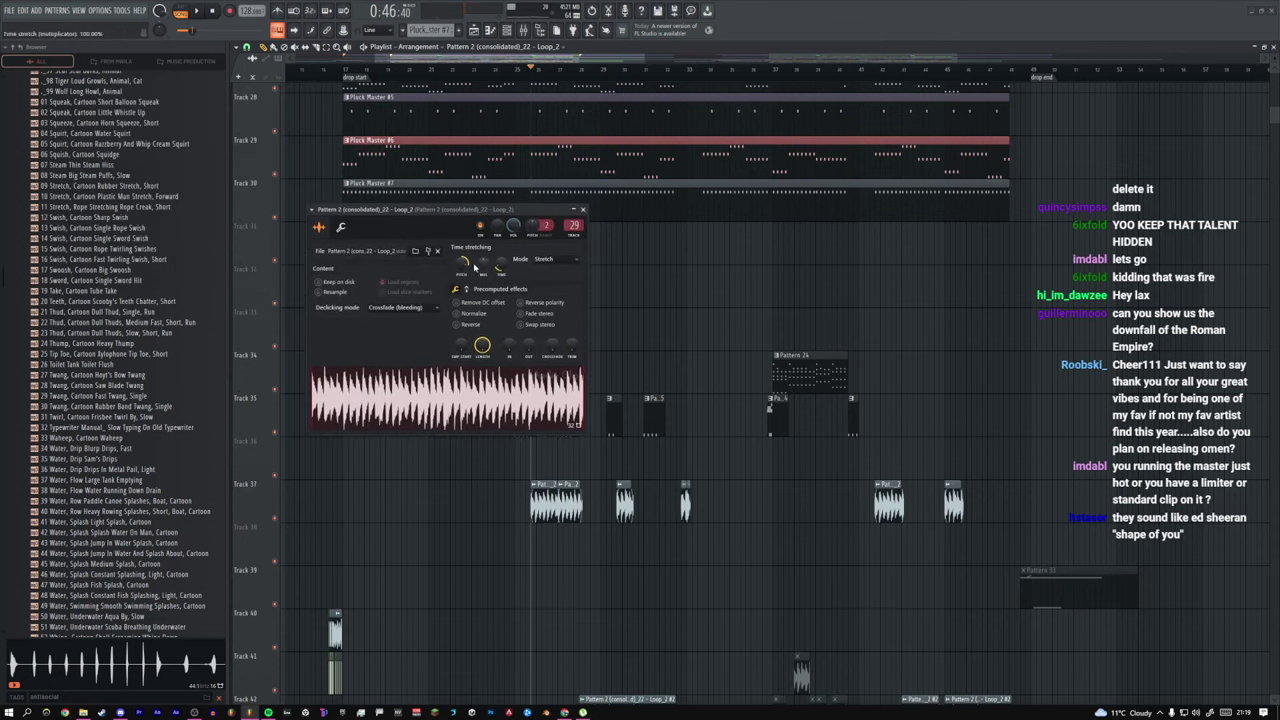
{"action": "key", "text": "Escape"}
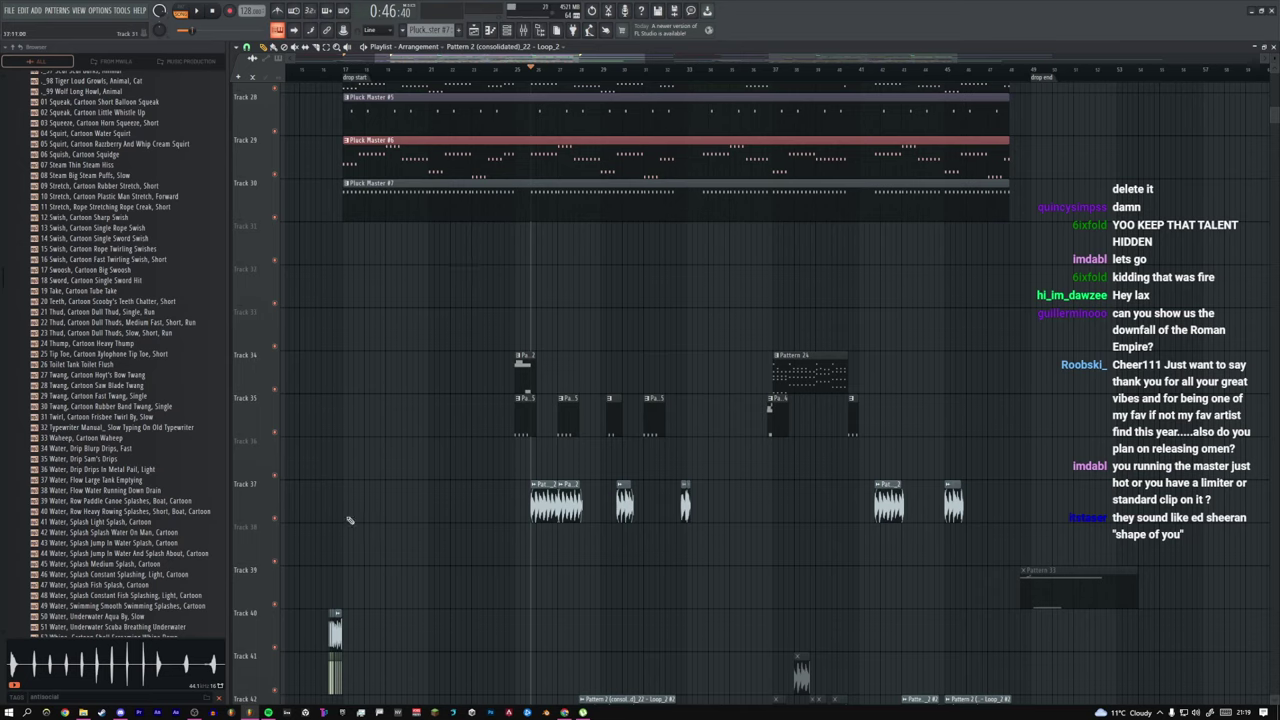
Step: Replay Track 37 on its own from 0:46:40, then bring the other tracks back in
{"action": "right_click", "coordinate": [286, 522]}
{"action": "key", "text": "space"}
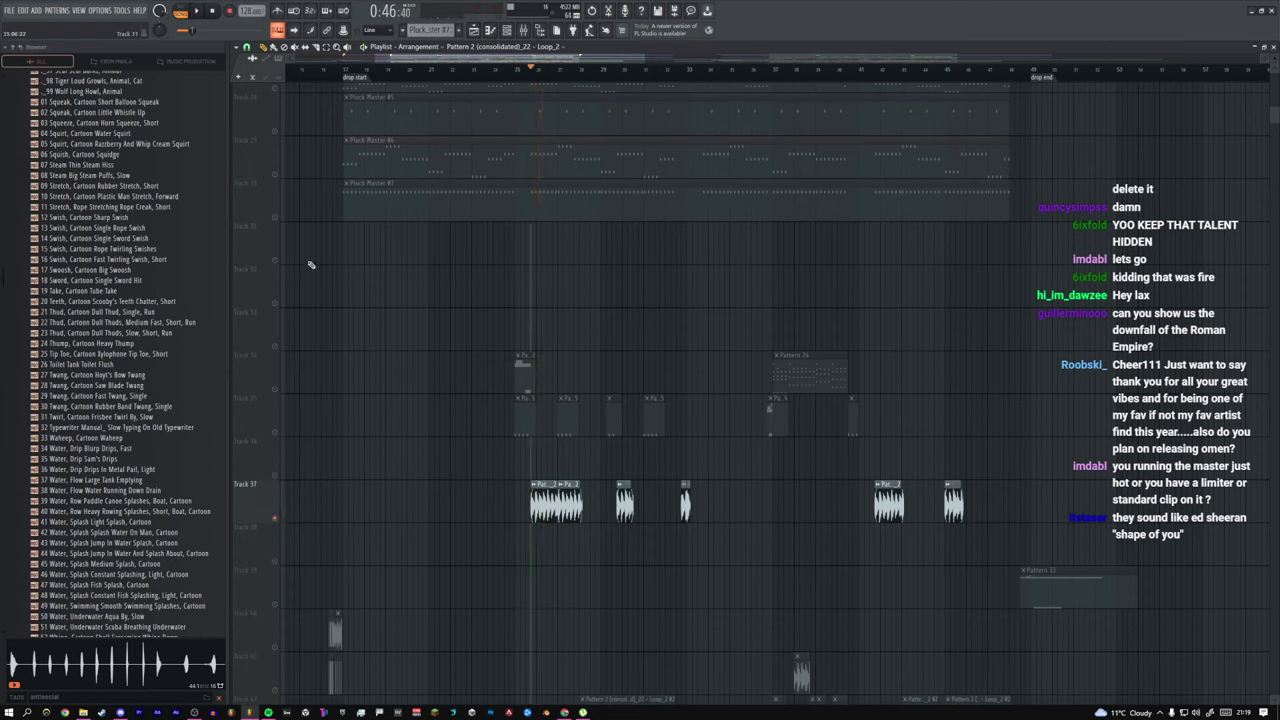
{"action": "right_click", "coordinate": [280, 520]}
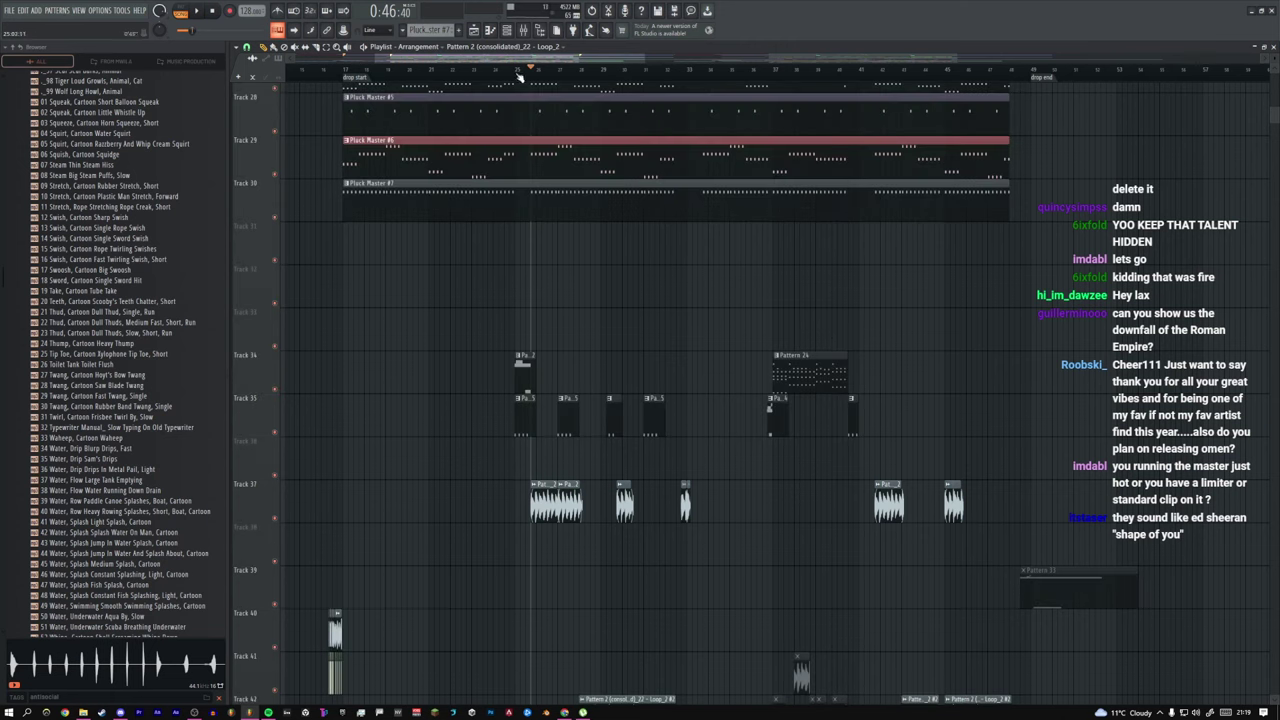
Step: Set the playback position to 0:46:40 and play the Track 37 loops in the full mix, then stop
{"action": "mouse_move", "coordinate": [520, 76]}
{"action": "left_mouse_down"}
{"action": "mouse_move", "coordinate": [583, 80]}
{"action": "mouse_move", "coordinate": [469, 75]}
{"action": "mouse_move", "coordinate": [592, 81]}
{"action": "mouse_move", "coordinate": [535, 72]}
{"action": "left_mouse_up"}
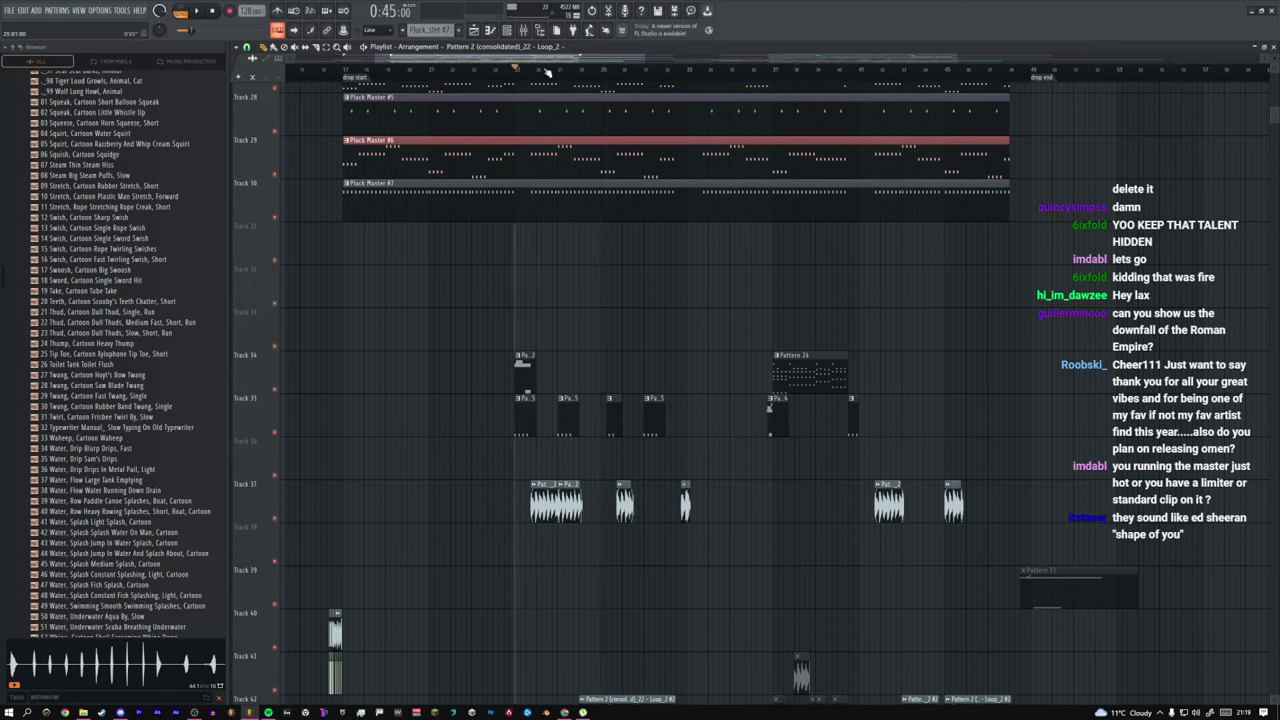
{"action": "key", "text": "space"}
{"action": "key", "text": "space"}
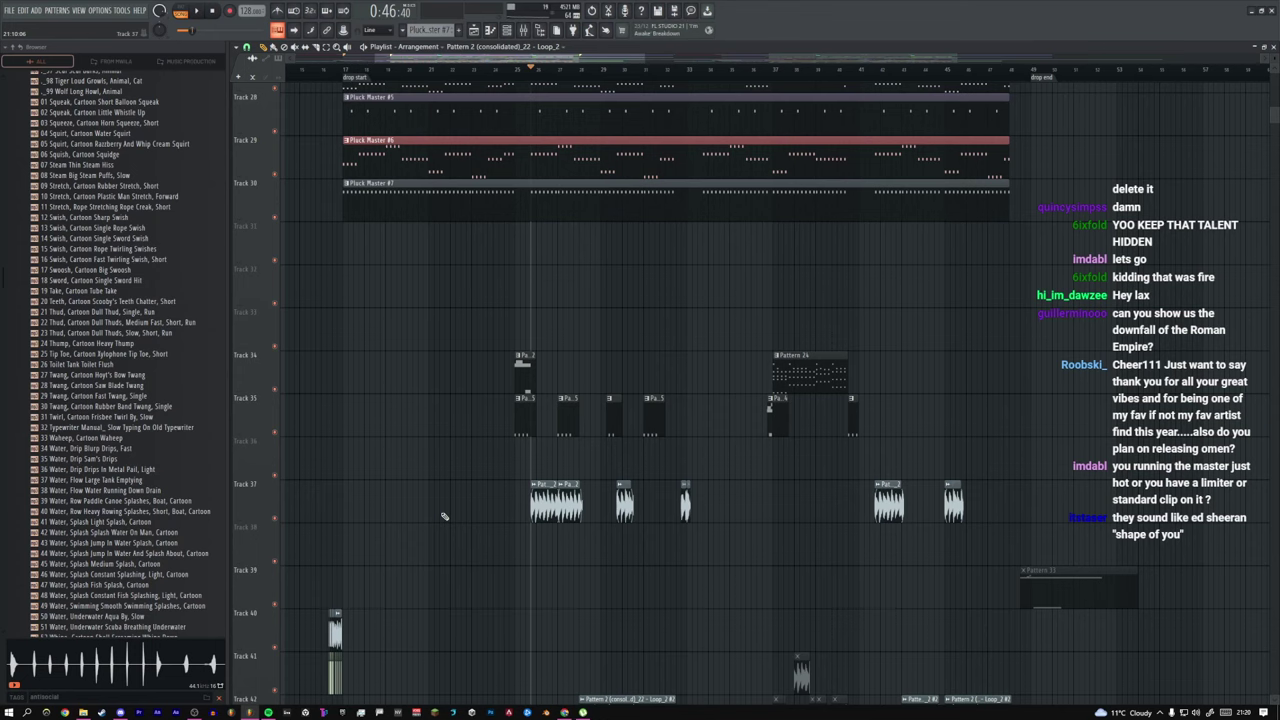
Step: Look over the first drop's layers up close and audition the Pluck Master #4 clip on Track 27
{"action": "right_click", "coordinate": [579, 349], "text": "ctrl"}
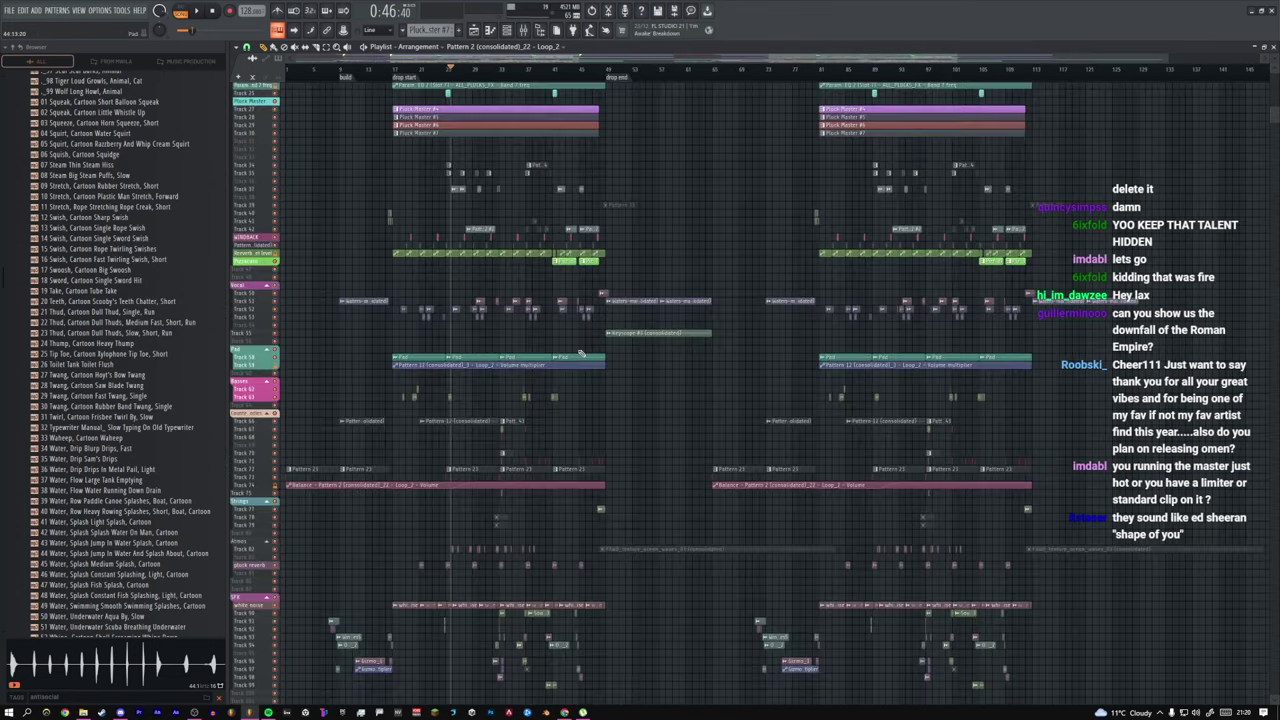
{"action": "left_click_drag", "start_coordinate": [375, 185], "coordinate": [742, 391]}
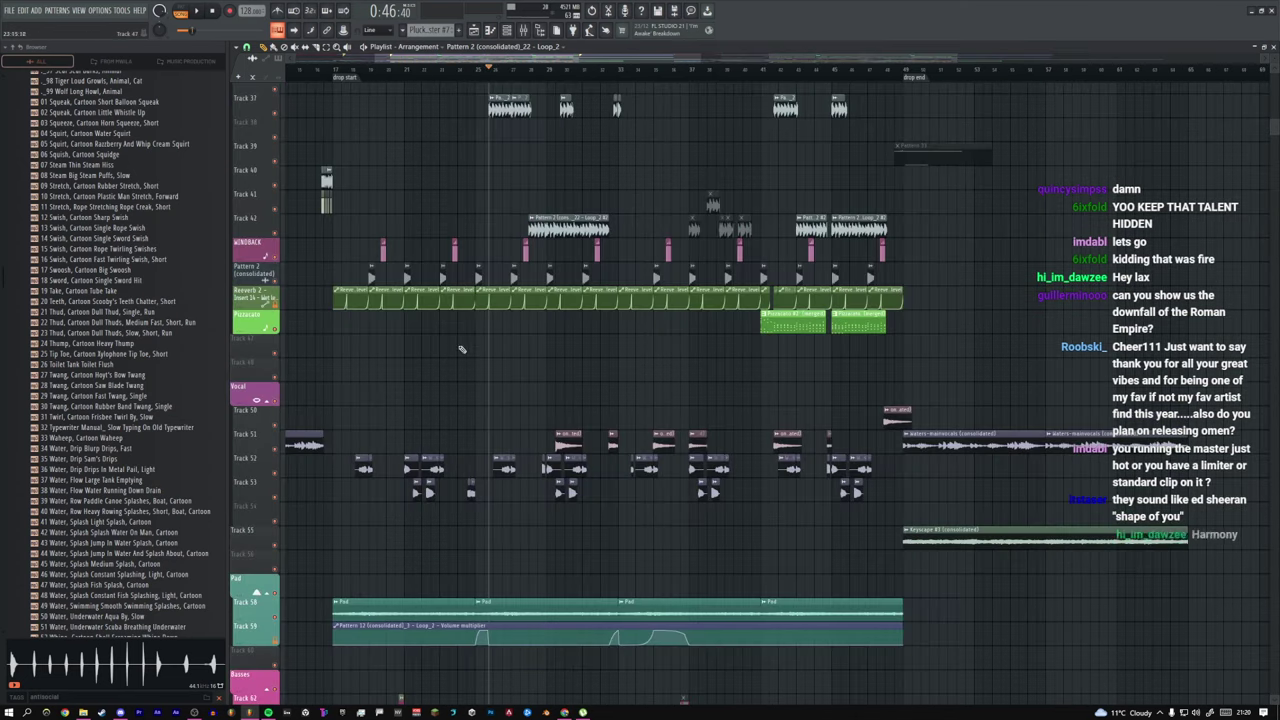
{"action": "right_click", "coordinate": [380, 272], "text": "ctrl"}
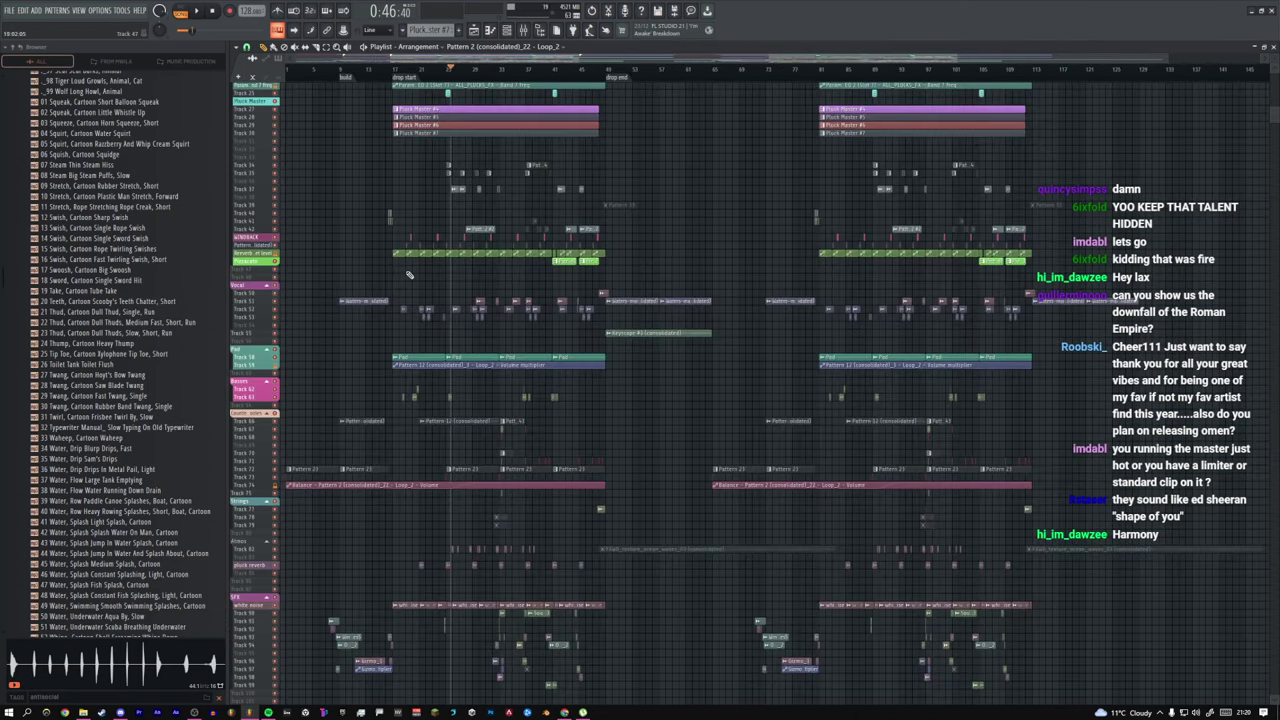
{"action": "left_click_drag", "start_coordinate": [727, 341], "coordinate": [692, 337]}
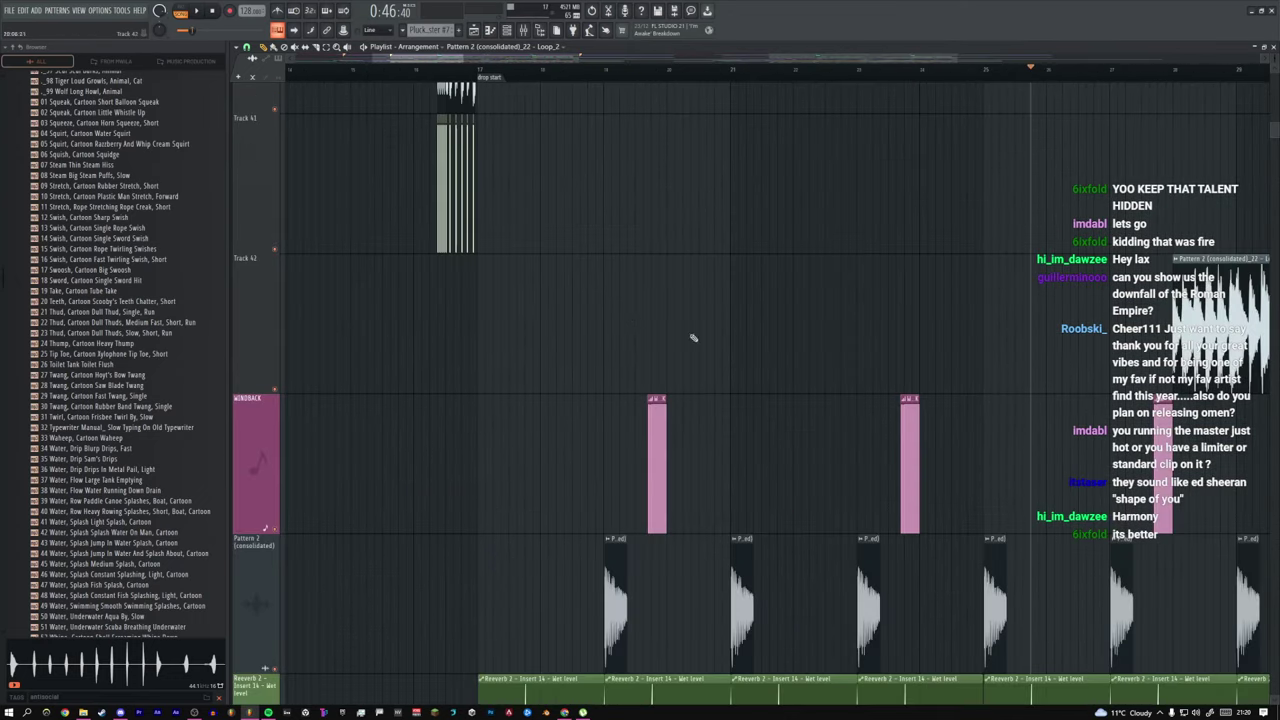
{"action": "right_click", "coordinate": [538, 288], "text": "ctrl"}
{"action": "left_click_drag", "start_coordinate": [360, 88], "coordinate": [620, 196]}
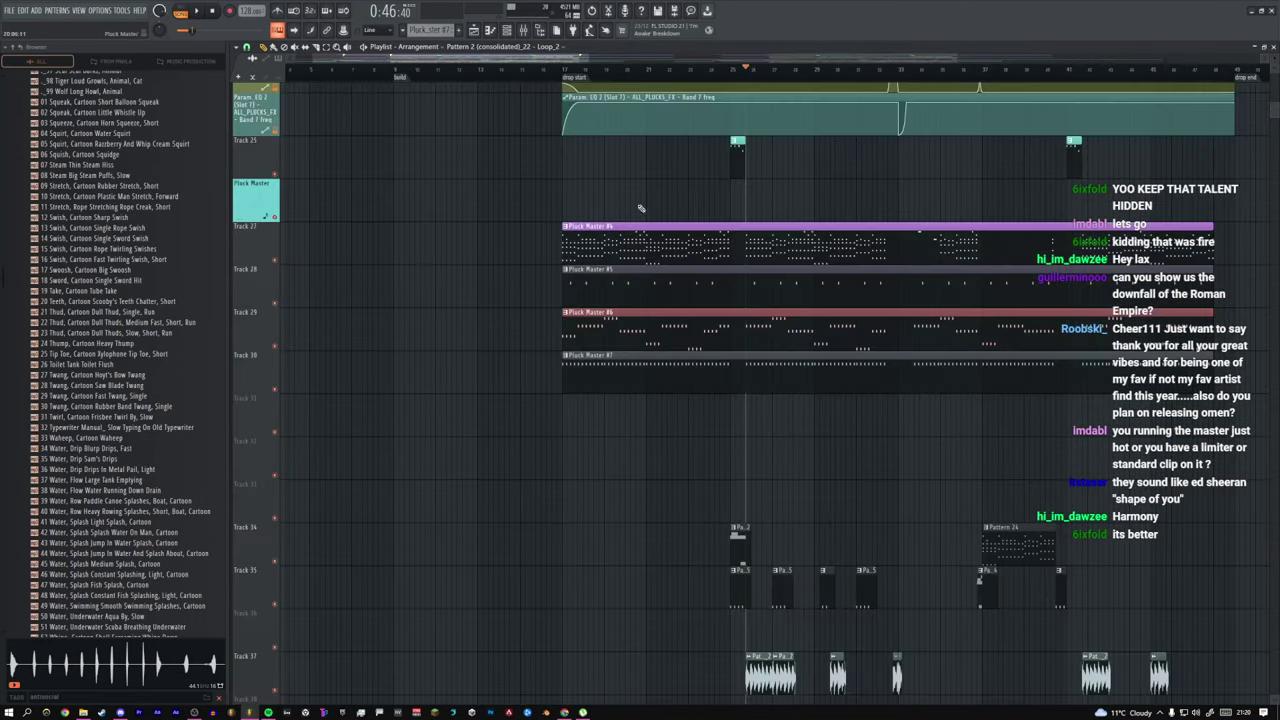
{"action": "right_click", "coordinate": [747, 244], "text": "alt"}
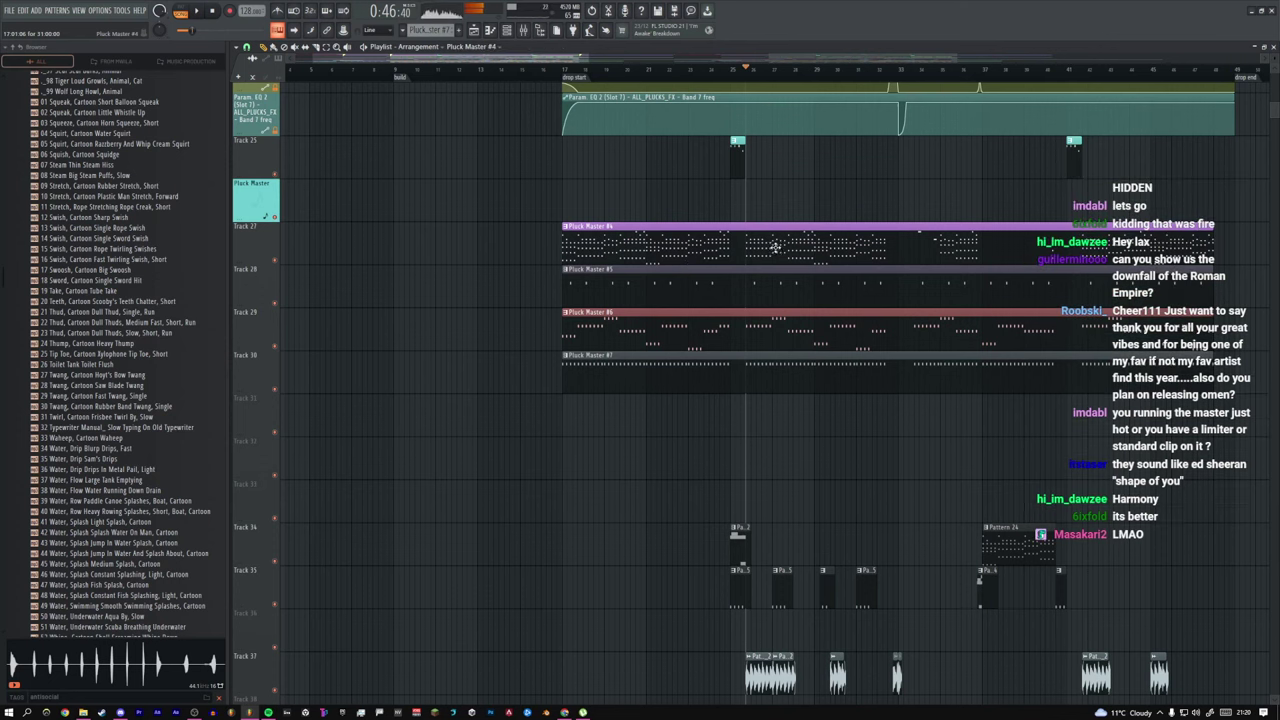
Step: Audition the Pluck Master #6, #7 and #5 clips on Tracks 28 to 30, each on its own
{"action": "right_click", "coordinate": [757, 329], "text": "alt"}
{"action": "right_click", "coordinate": [766, 364], "text": "alt"}
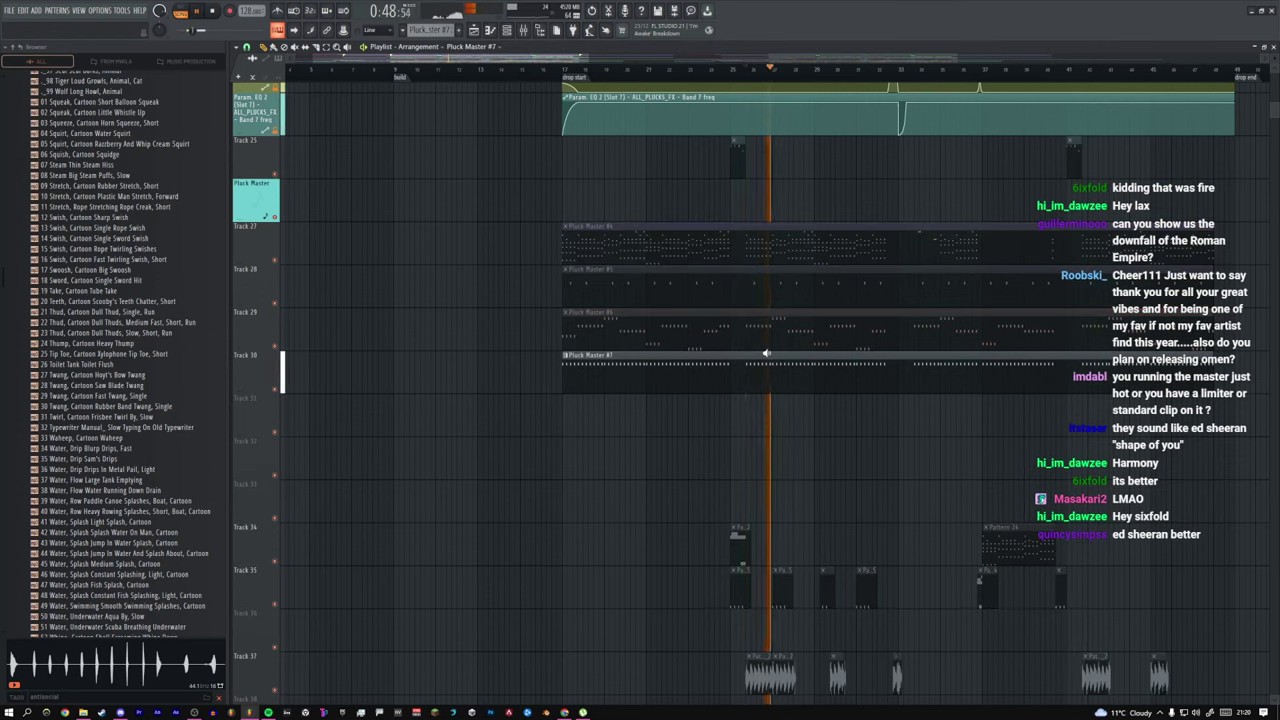
{"action": "right_click", "coordinate": [765, 365], "text": "alt"}
{"action": "right_click", "coordinate": [749, 280], "text": "alt"}
{"action": "right_click", "coordinate": [785, 282], "text": "alt"}
Step: Solo the first Pattern 25 clip on Track 35 and play it, with the playback position set to 0:44:53
{"action": "left_click_drag", "start_coordinate": [677, 280], "coordinate": [422, 266]}
{"action": "scroll", "coordinate": [543, 277], "scroll_direction": "down", "scroll_amount": 6}
{"action": "left_click_drag", "start_coordinate": [677, 282], "coordinate": [804, 297]}
{"action": "right_click", "coordinate": [605, 209], "text": "alt"}
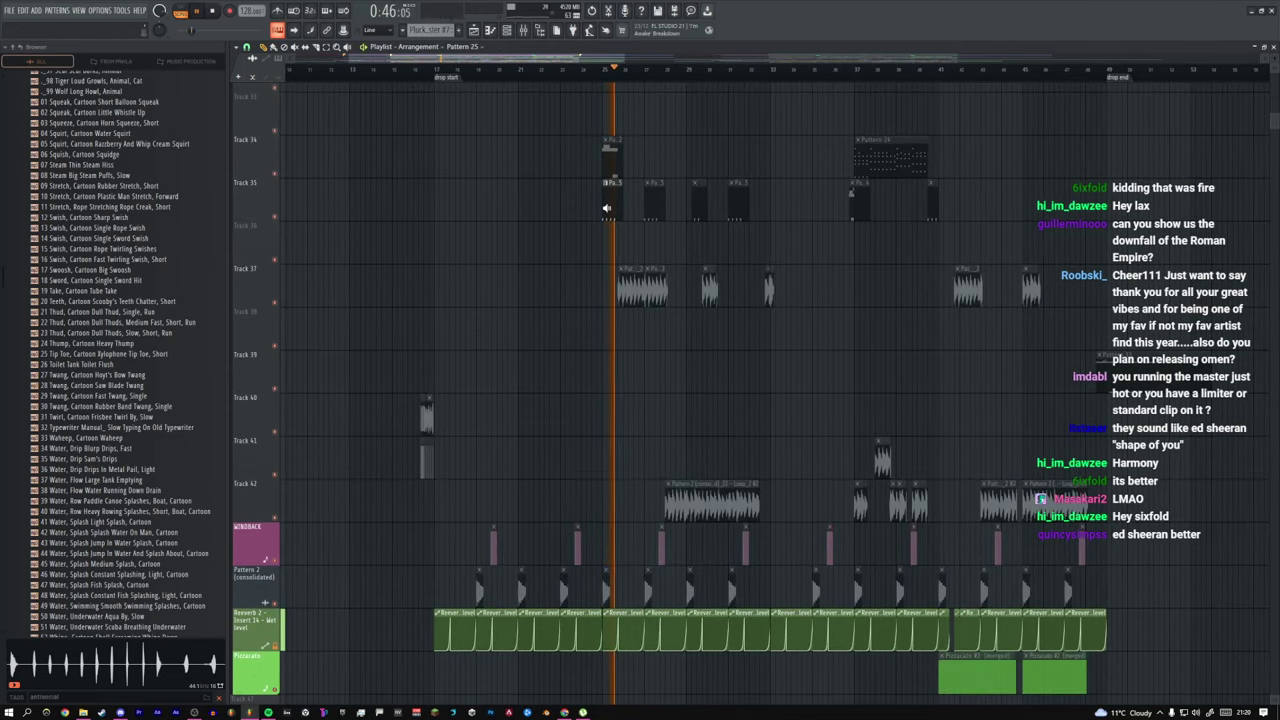
{"action": "left_click", "coordinate": [597, 72]}
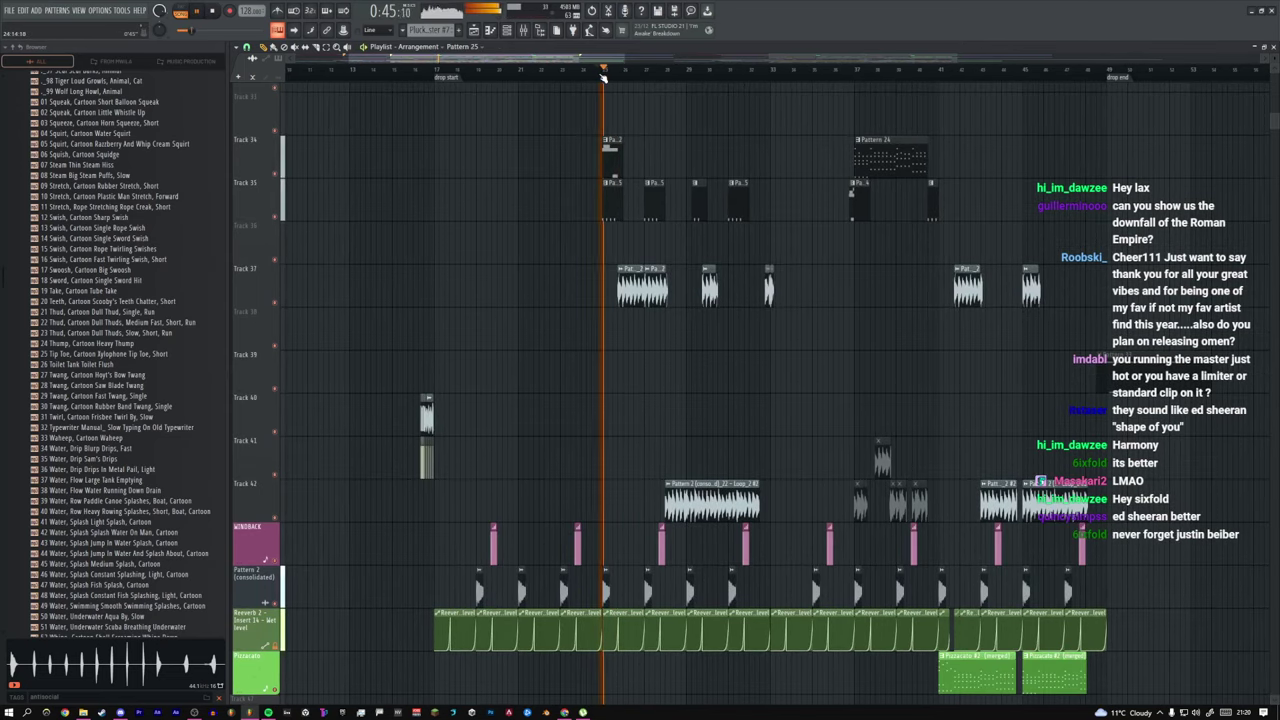
{"action": "right_click", "coordinate": [621, 209], "text": "alt"}
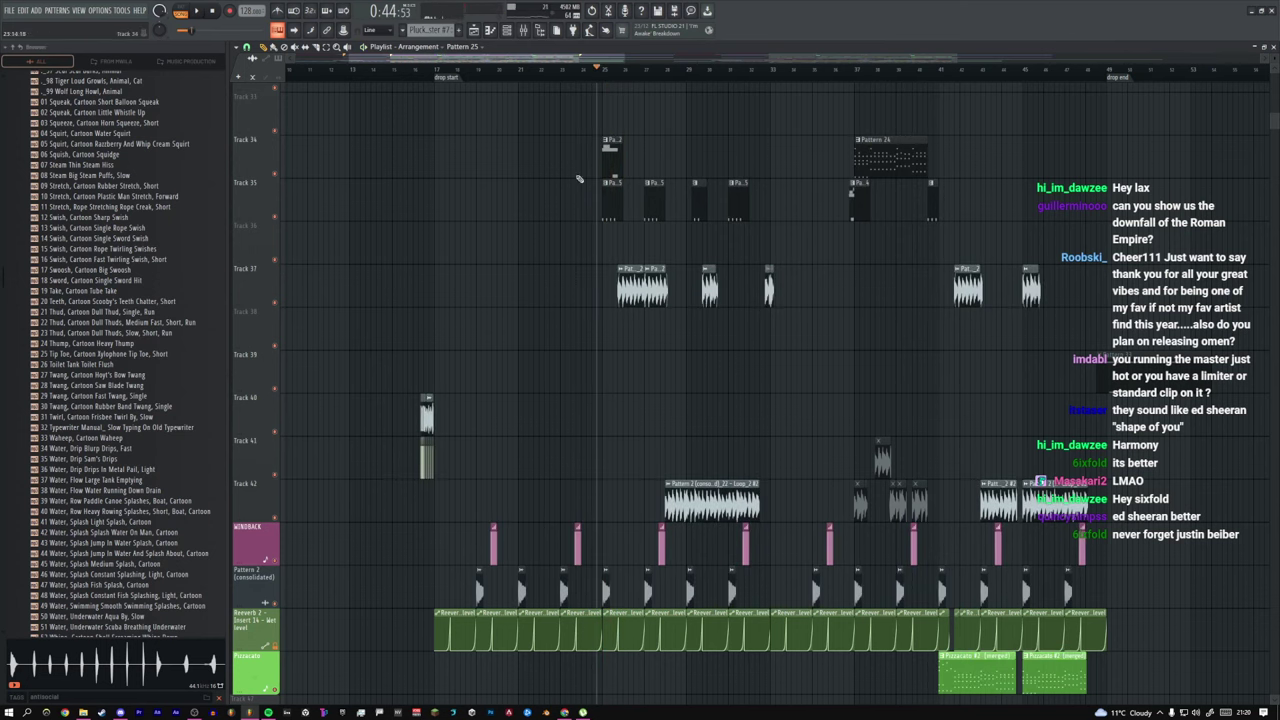
Step: Examine the Pattern 32 and Pattern 25 clips up close and play them in the full mix from 0:44:06
{"action": "left_click_drag", "start_coordinate": [577, 177], "coordinate": [669, 230]}
{"action": "right_click", "coordinate": [623, 401], "text": "alt"}
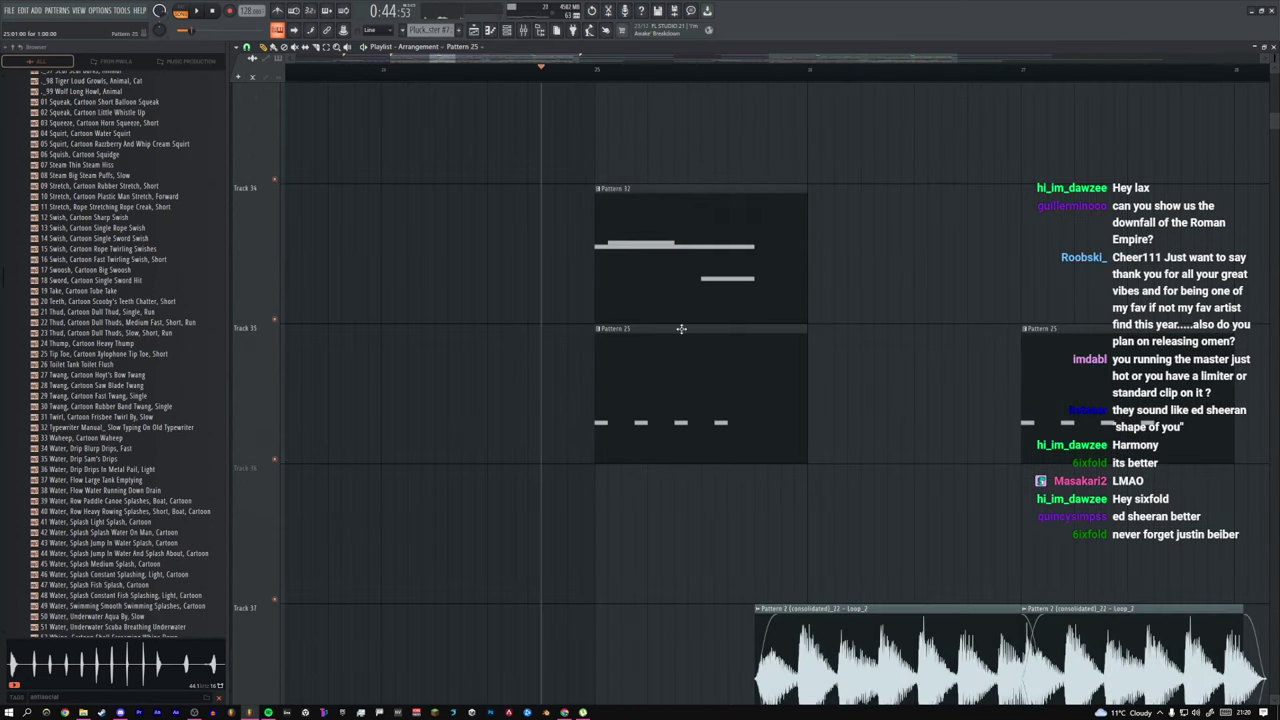
{"action": "left_click", "coordinate": [597, 75]}
{"action": "key", "text": "space"}
{"action": "key", "text": "space"}
{"action": "left_click", "coordinate": [490, 68]}
{"action": "key", "text": "space"}
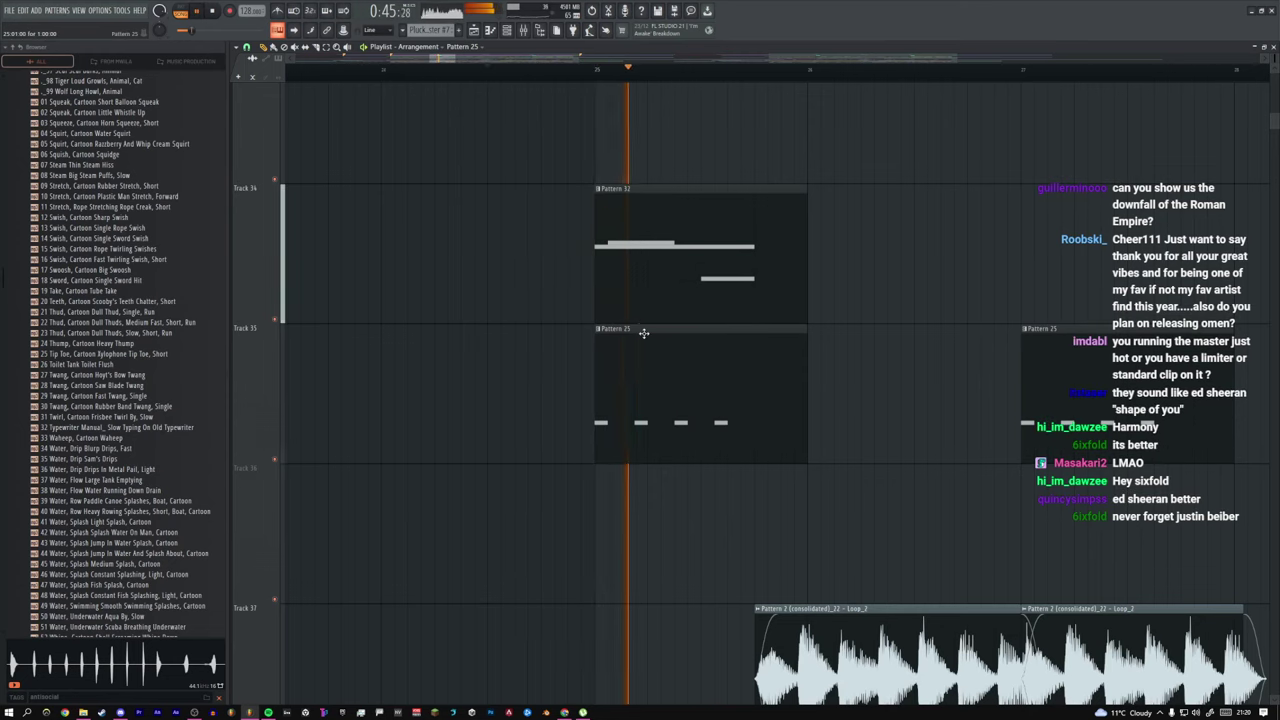
{"action": "key", "text": "space"}
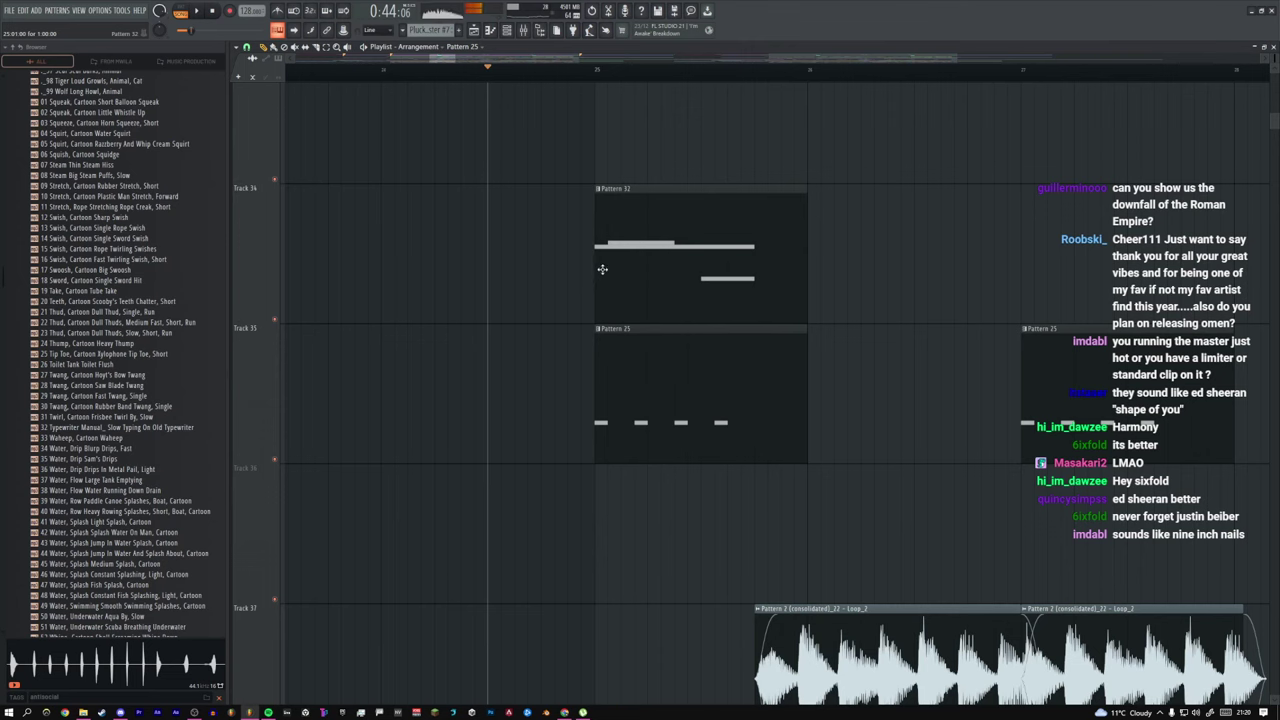
Step: Audition Pattern 32 on Track 34, view its notes in the piano roll, and look at the 3x Osc #4 channel settings
{"action": "right_click", "coordinate": [602, 268], "text": "alt"}
{"action": "right_click", "coordinate": [600, 352], "text": "ctrl"}
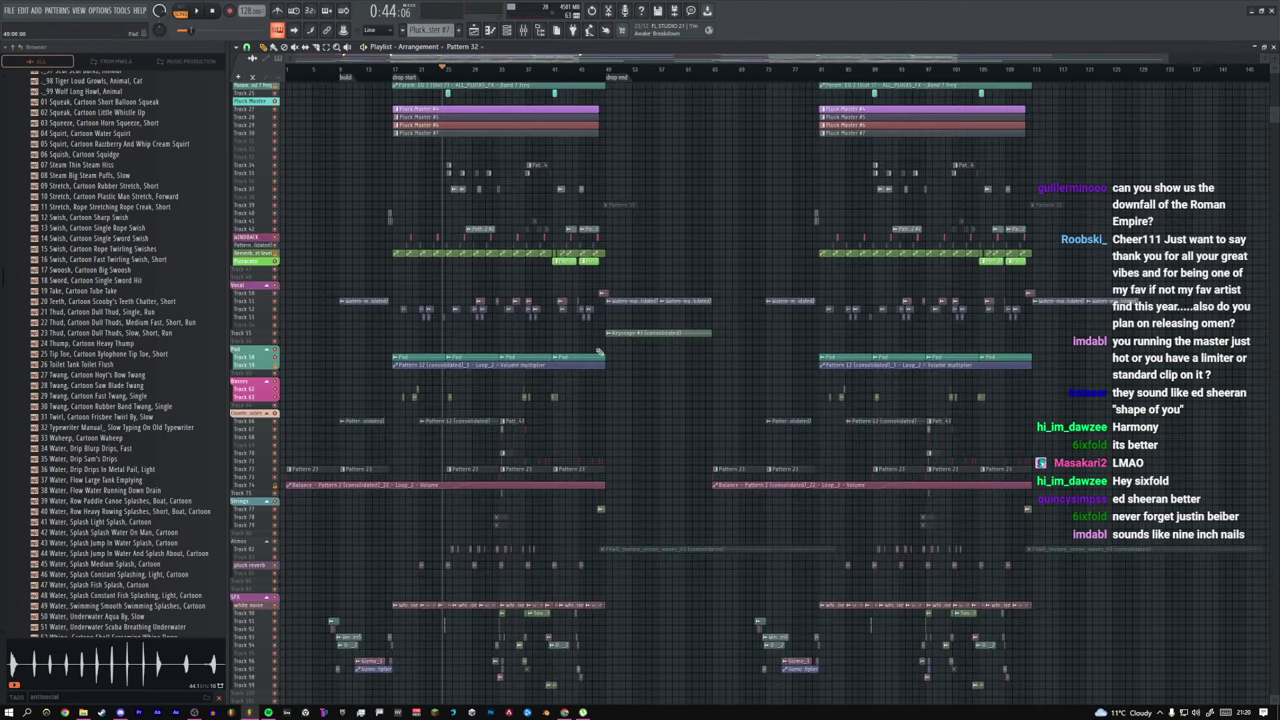
{"action": "left_click_drag", "start_coordinate": [661, 362], "coordinate": [352, 198]}
{"action": "left_click_drag", "start_coordinate": [654, 431], "coordinate": [575, 590]}
{"action": "double_click", "coordinate": [620, 241]}
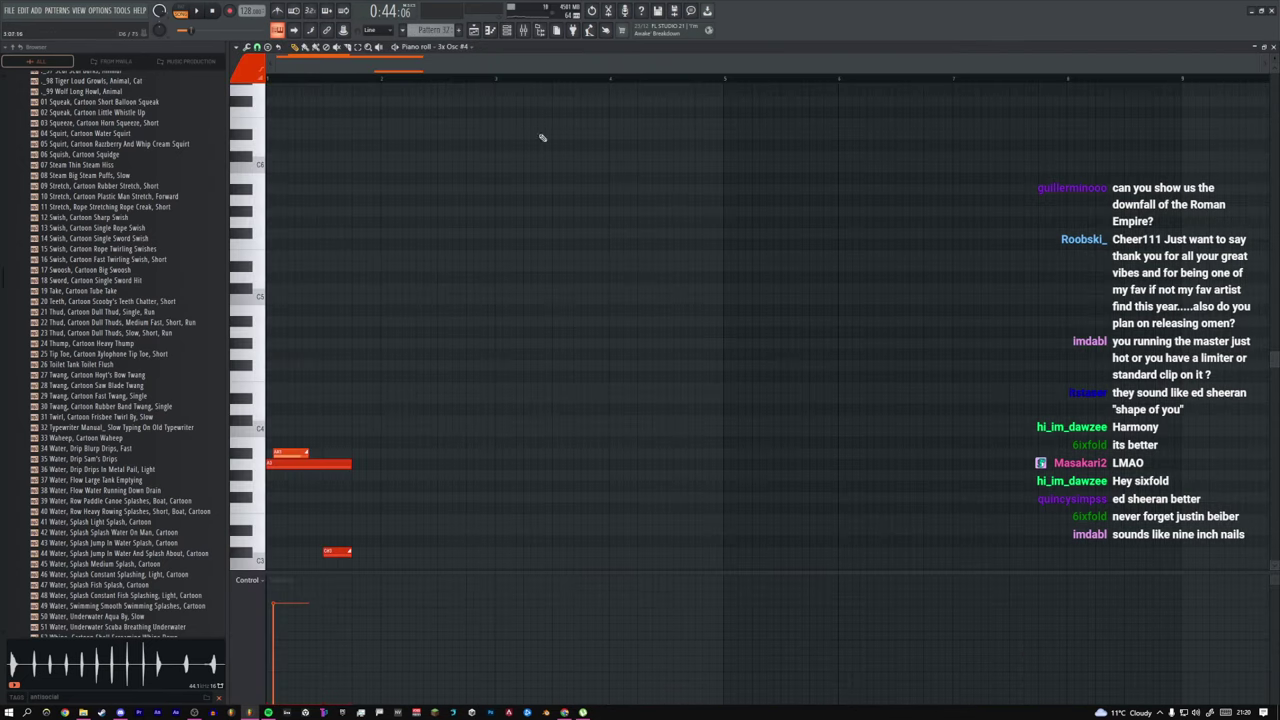
{"action": "left_click", "coordinate": [506, 30]}
{"action": "left_click", "coordinate": [326, 388]}
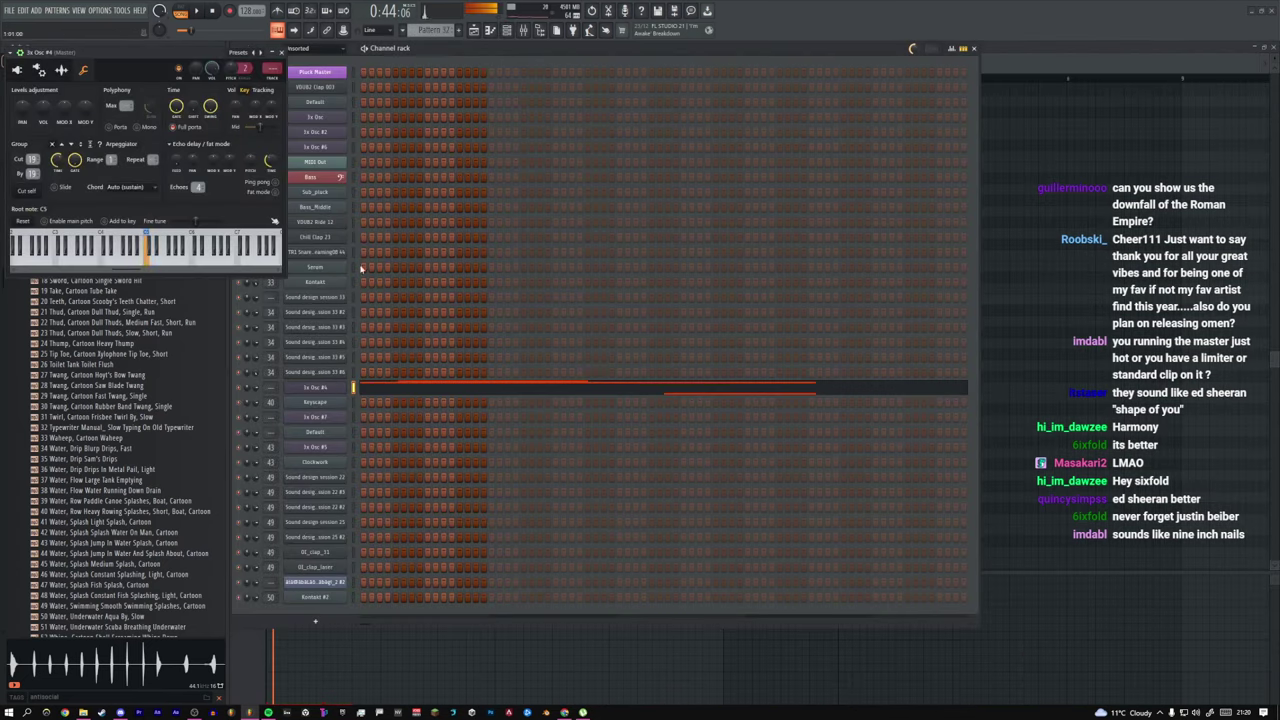
{"action": "left_click", "coordinate": [283, 50]}
Step: Return to the playlist, play the drop from 0:44:06, and audition a Pattern 2 (consolidated) clip alone
{"action": "key", "text": "space"}
{"action": "left_click", "coordinate": [474, 31]}
{"action": "scroll", "coordinate": [569, 336], "scroll_direction": "down", "scroll_amount": 4}
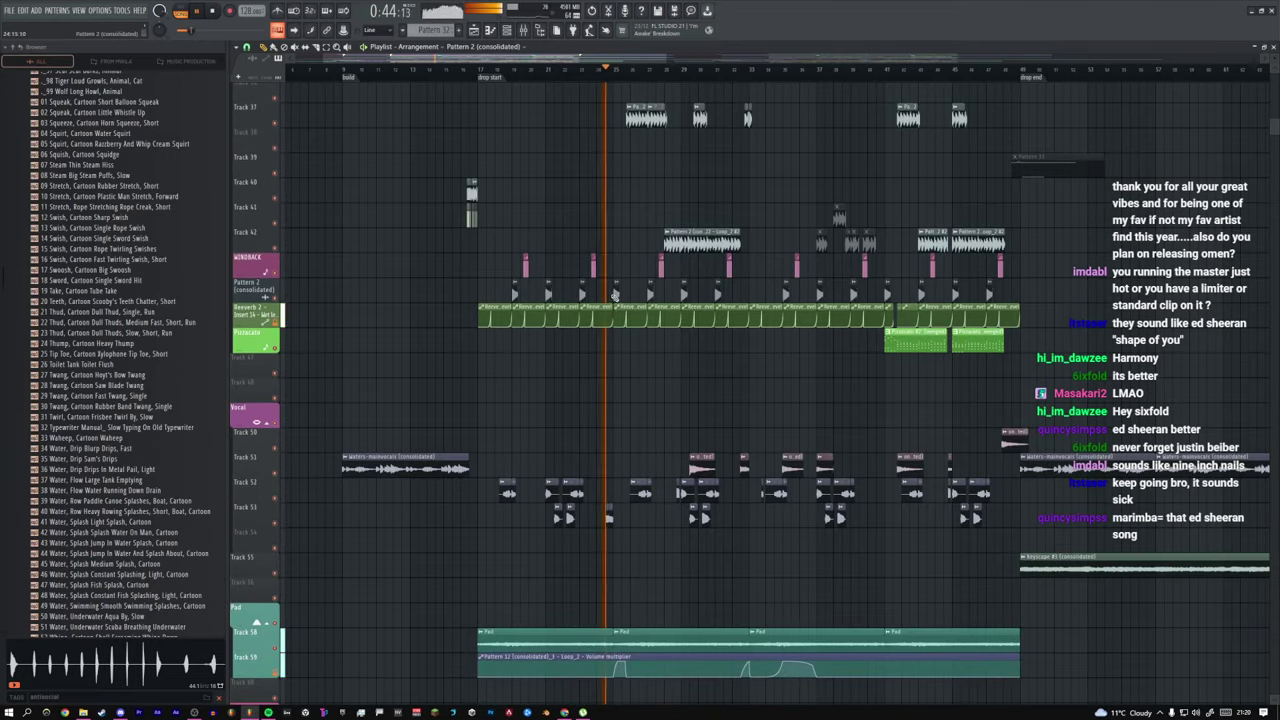
{"action": "scroll", "coordinate": [631, 292], "scroll_direction": "down", "scroll_amount": 5}
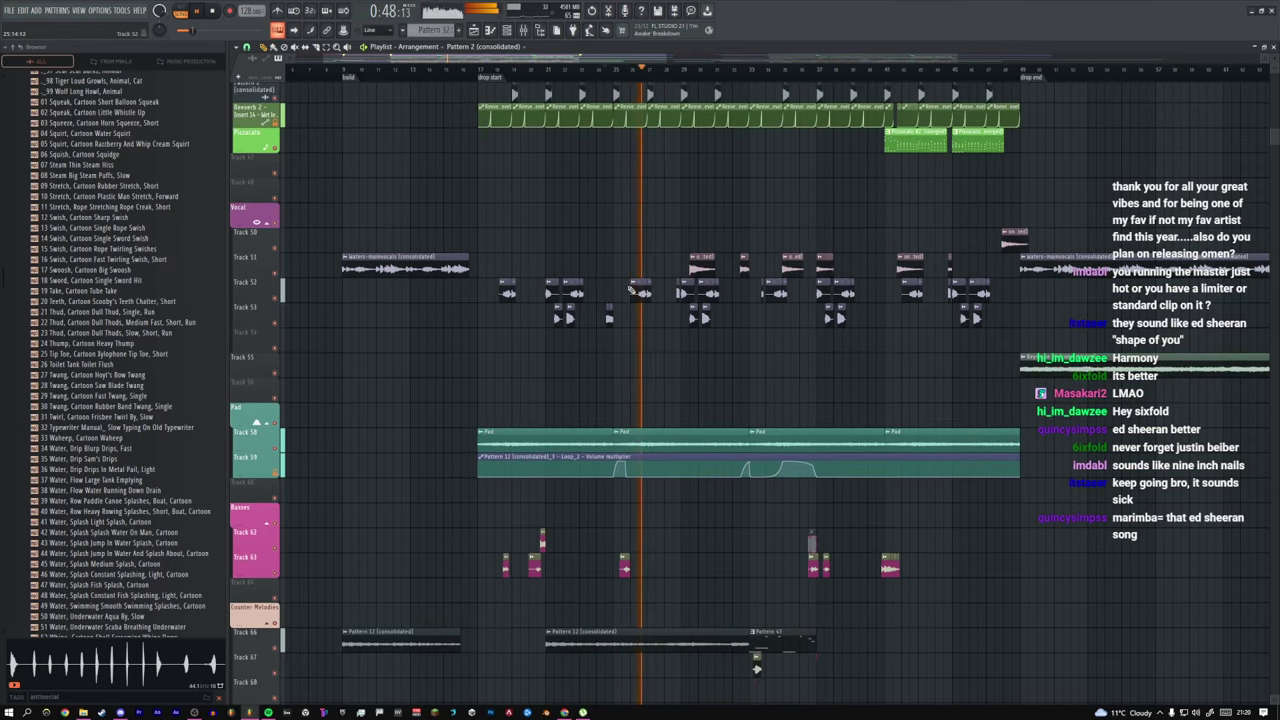
{"action": "scroll", "coordinate": [615, 320], "scroll_direction": "up", "scroll_amount": 6}
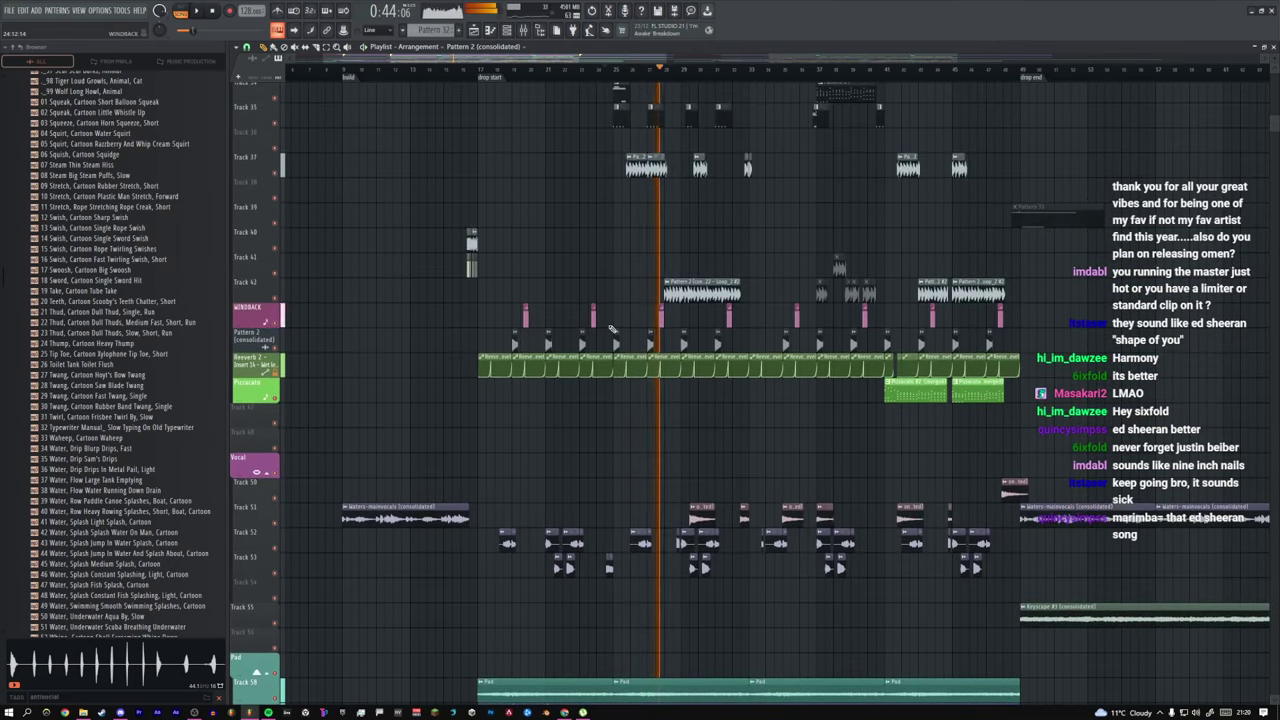
{"action": "key", "text": "space"}
{"action": "key", "text": "space"}
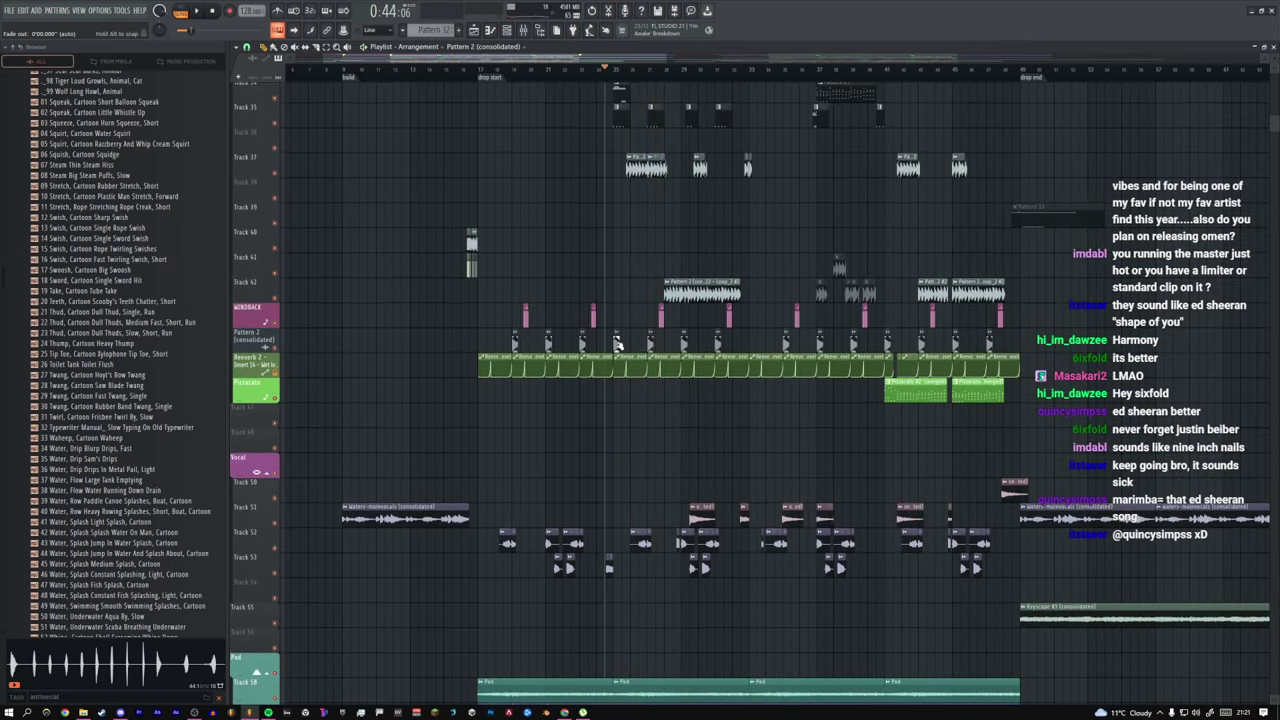
{"action": "right_click", "coordinate": [582, 341]}
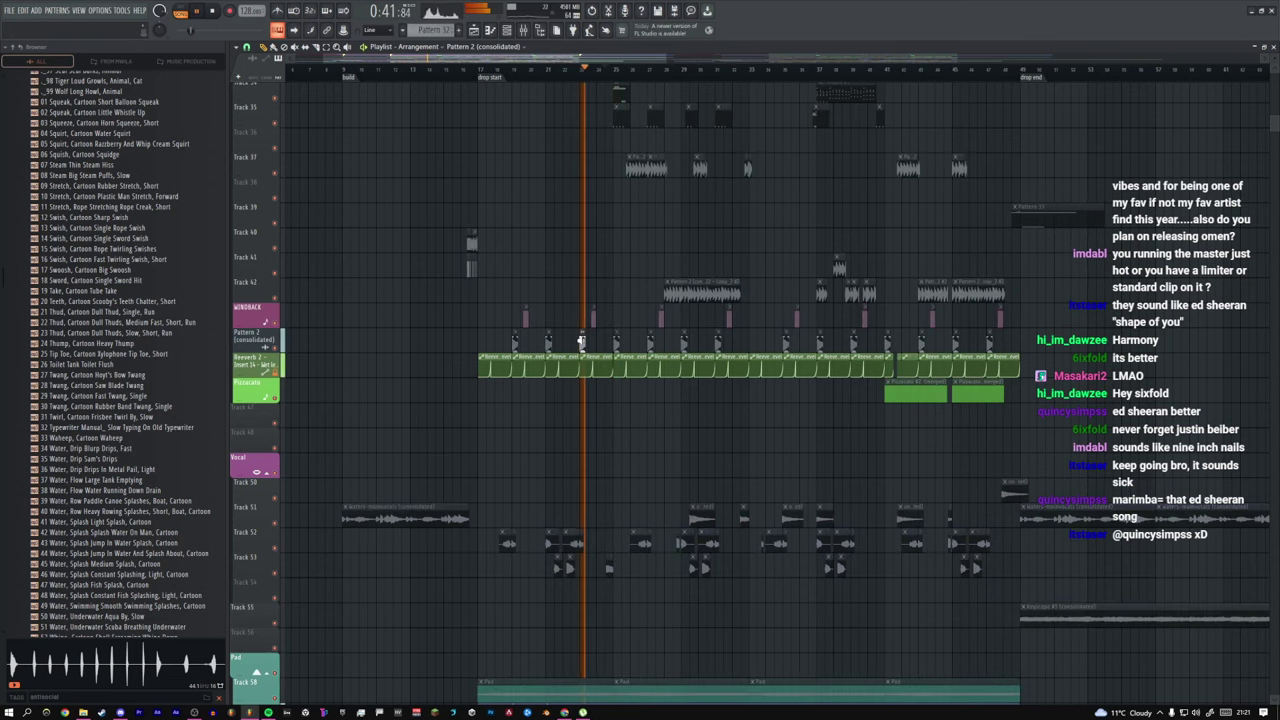
Step: Look through the drop's tracks, from the pluck layers down to the SFX and drums and back up
{"action": "scroll", "coordinate": [362, 345], "scroll_direction": "up", "scroll_amount": 4}
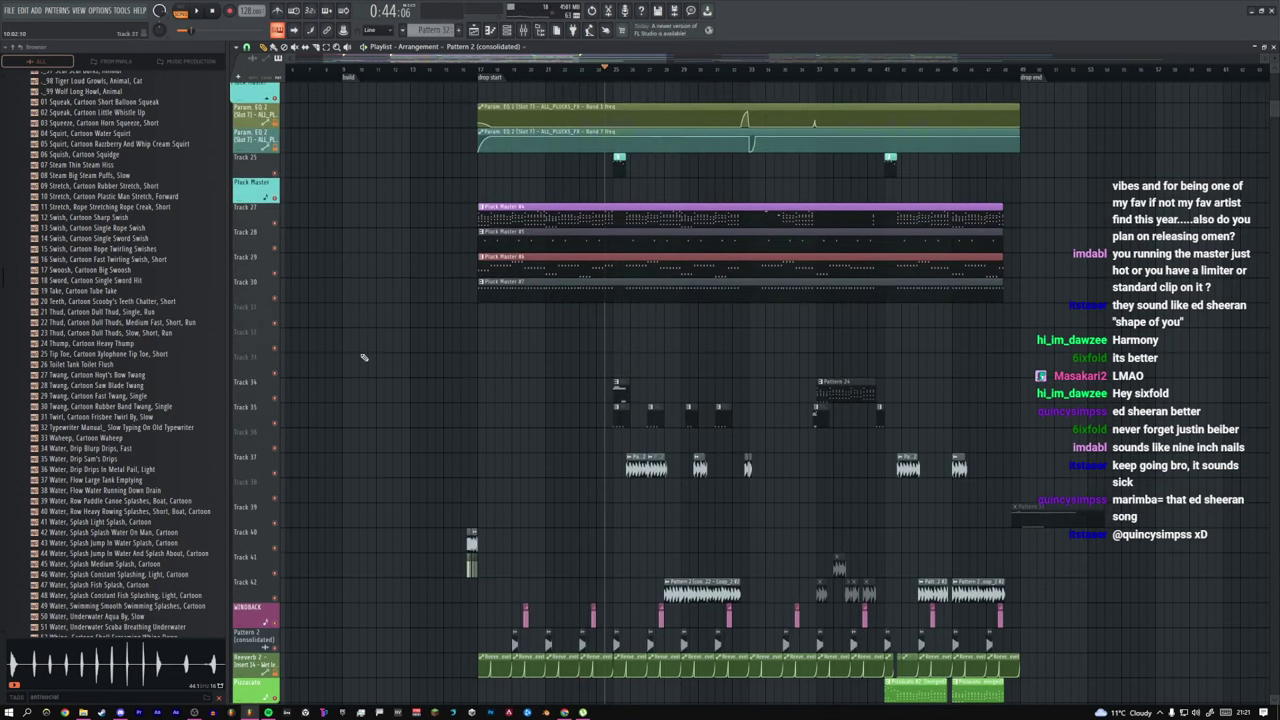
{"action": "scroll", "coordinate": [372, 360], "scroll_direction": "down", "scroll_amount": 6}
{"action": "scroll", "coordinate": [380, 368], "scroll_direction": "down", "scroll_amount": 15}
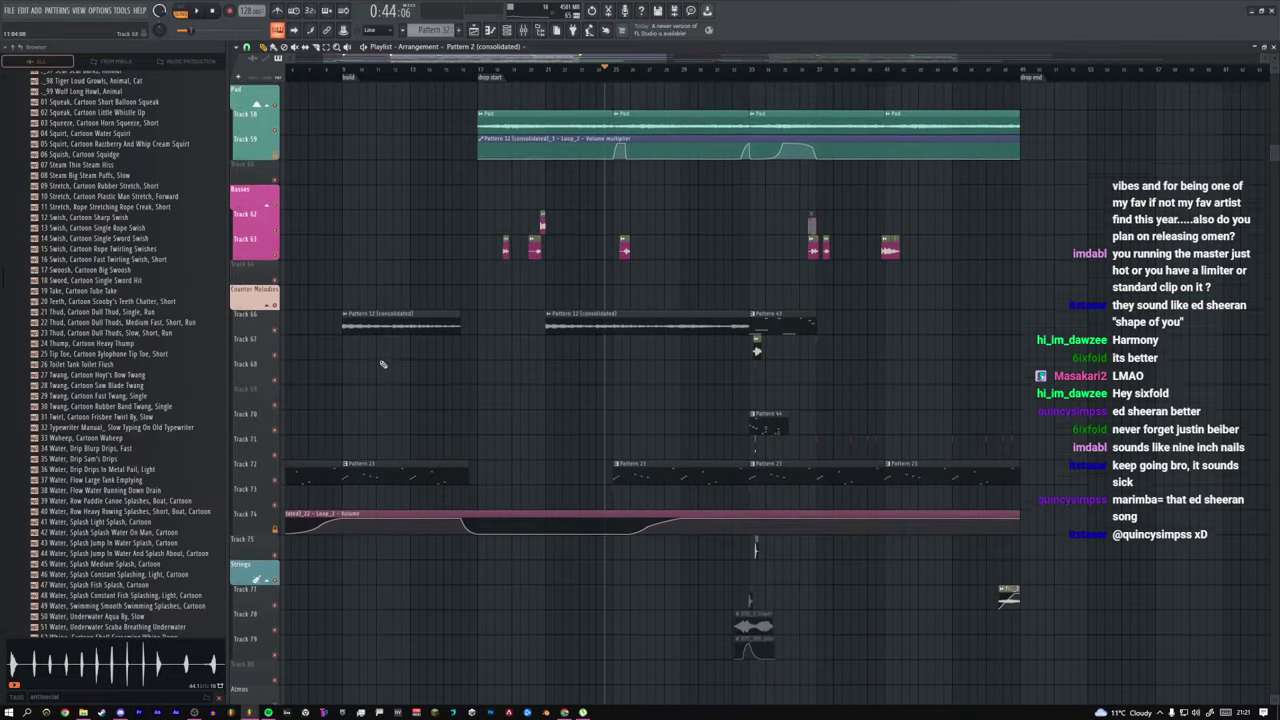
{"action": "scroll", "coordinate": [390, 364], "scroll_direction": "down", "scroll_amount": 15}
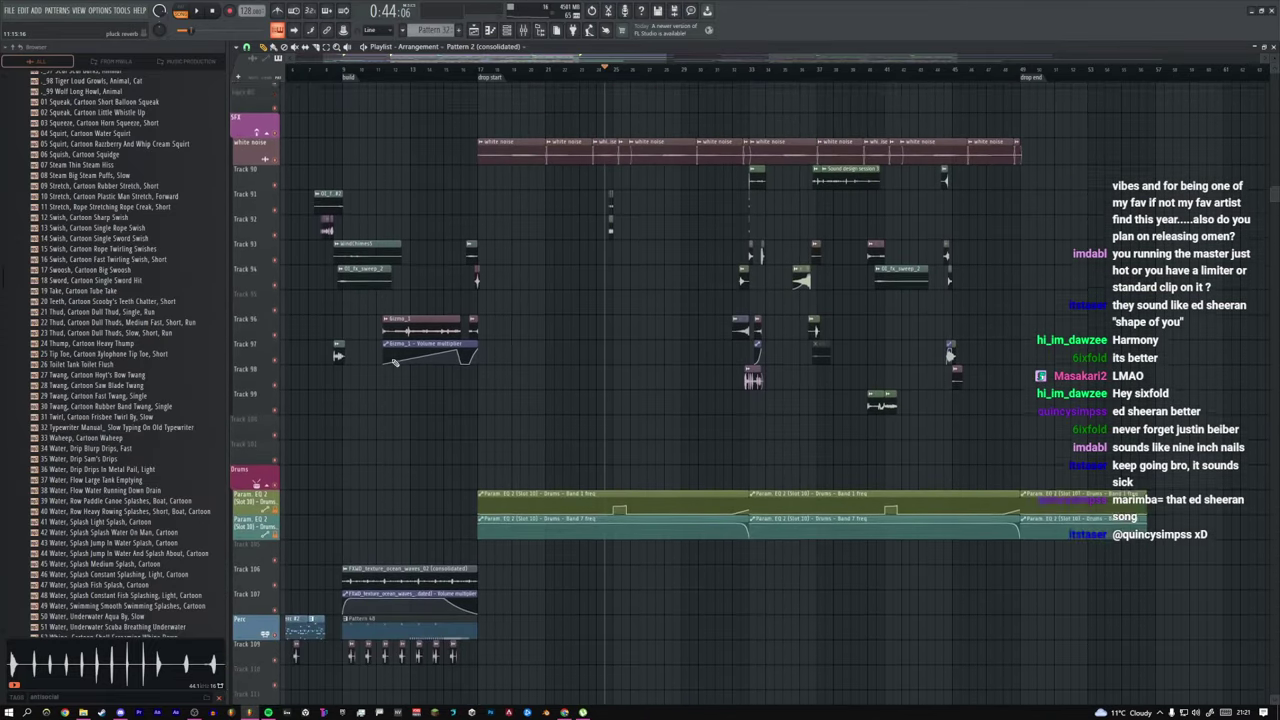
{"action": "scroll", "coordinate": [401, 353], "scroll_direction": "up", "scroll_amount": 14}
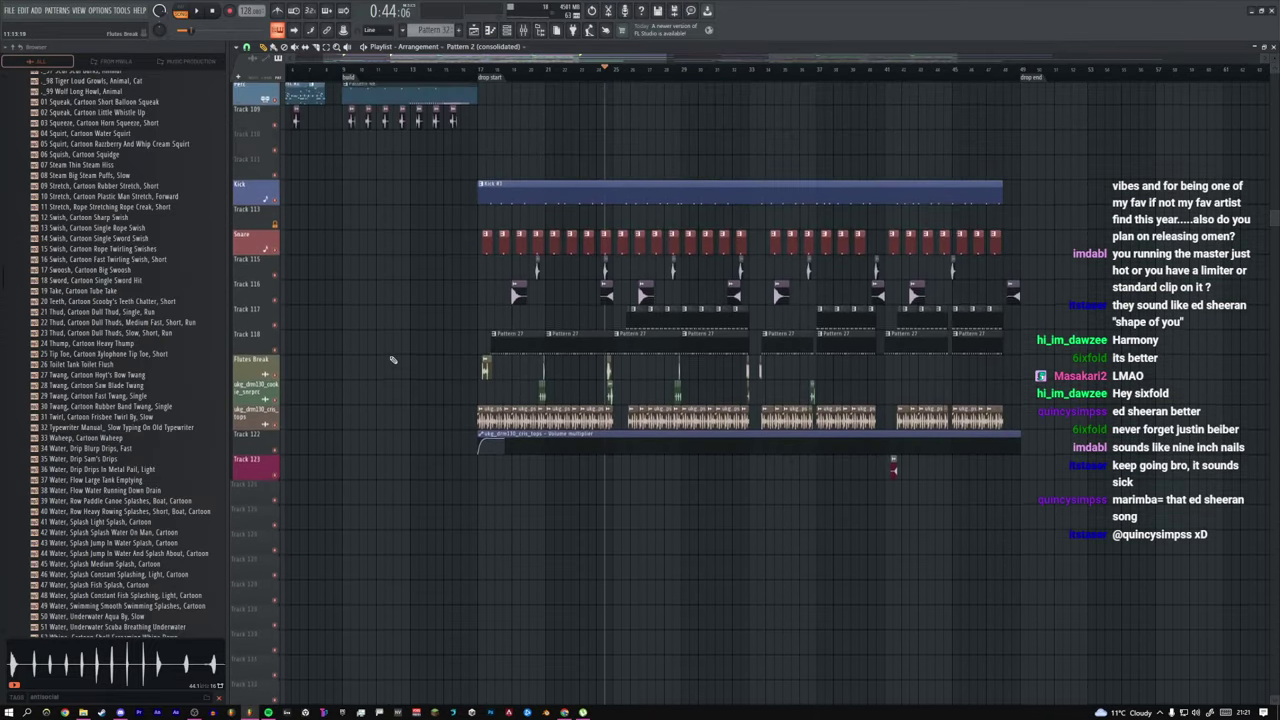
{"action": "scroll", "coordinate": [401, 365], "scroll_direction": "up", "scroll_amount": 12}
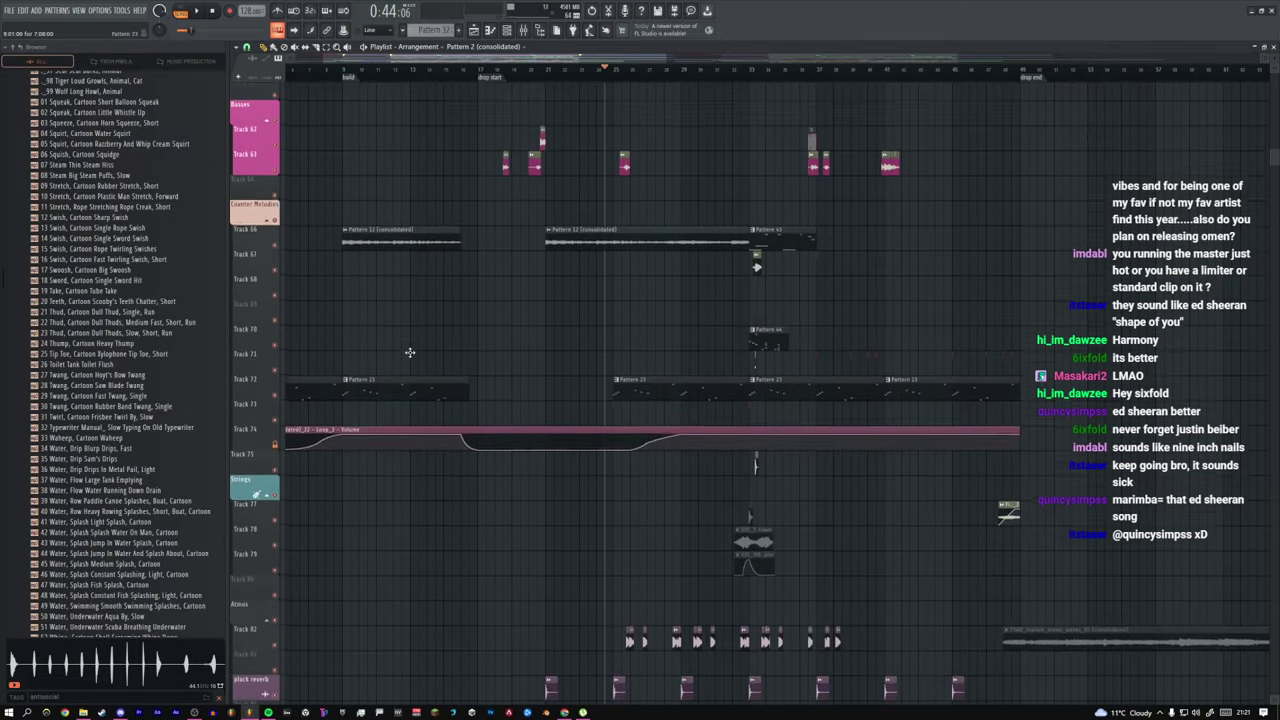
{"action": "scroll", "coordinate": [428, 300], "scroll_direction": "up", "scroll_amount": 2}
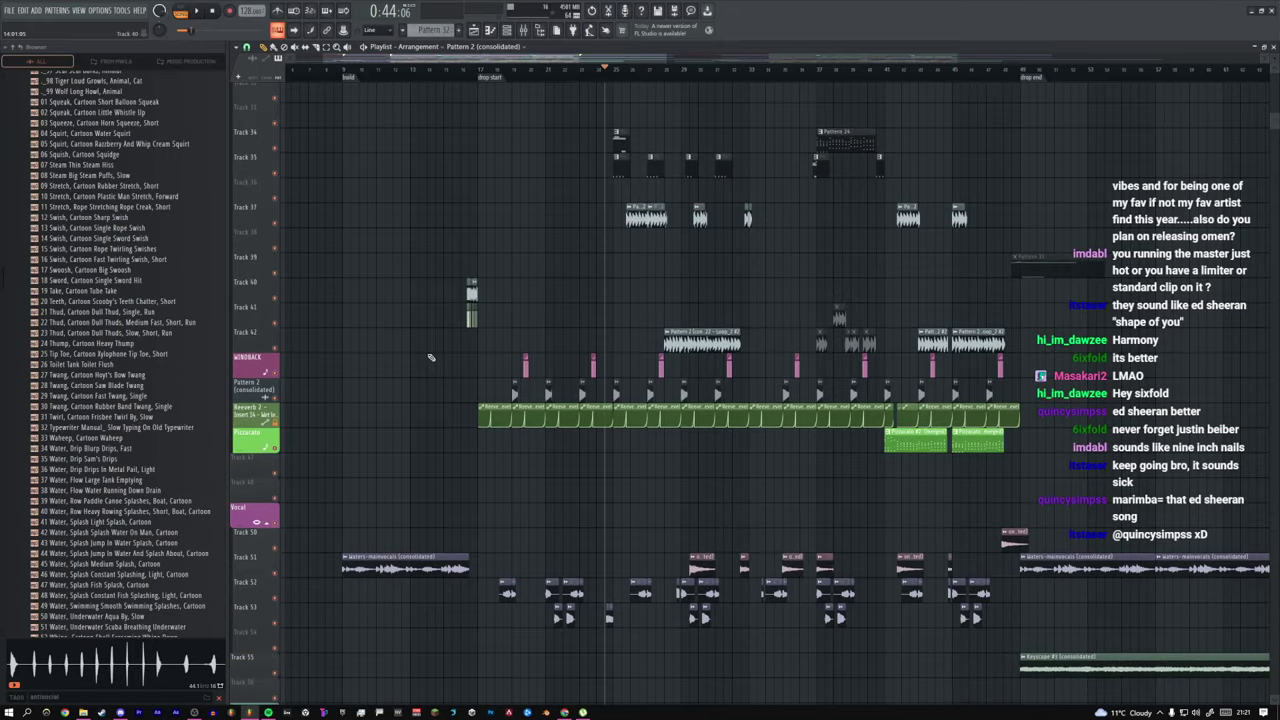
Step: Inspect the effect slots of the ALL_PLUCKS_FX and Slow down FX mixer tracks, and return to the playlist
{"action": "key", "text": "F9"}
{"action": "mouse_move", "coordinate": [296, 125]}
{"action": "left_mouse_down"}
{"action": "mouse_move", "coordinate": [265, 127]}
{"action": "mouse_move", "coordinate": [281, 124]}
{"action": "left_mouse_up"}
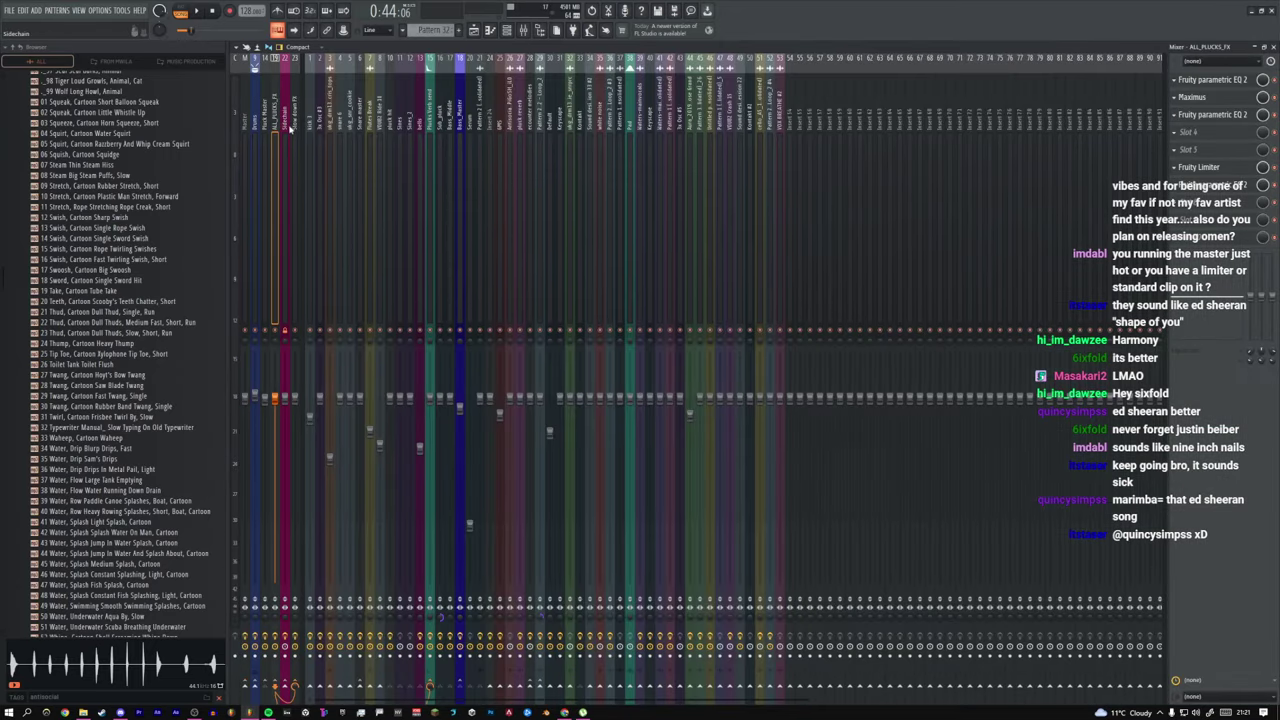
{"action": "left_click", "coordinate": [296, 125]}
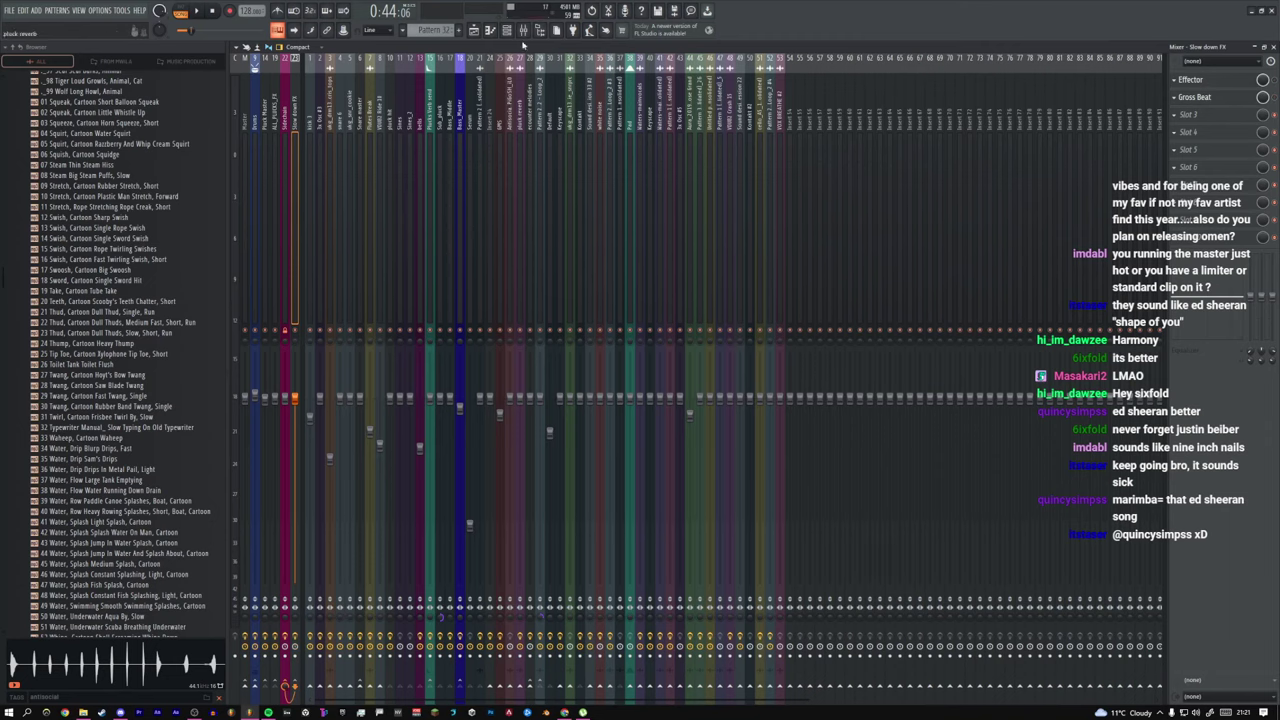
{"action": "left_click", "coordinate": [474, 31]}
Step: Audition the Track 37 loop, Pattern 25, Pattern 32 and Pattern 2 (consolidated) clips one after another
{"action": "key", "text": "space"}
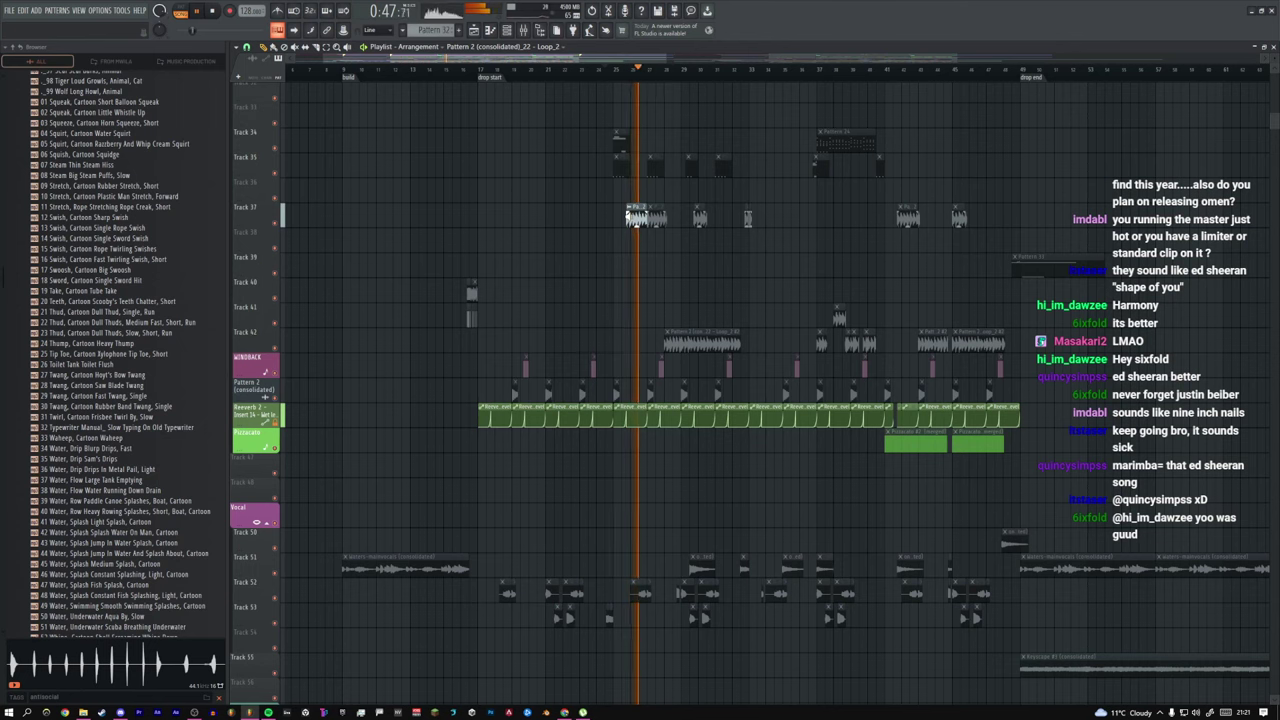
{"action": "key", "text": "space"}
{"action": "right_click", "coordinate": [618, 174], "text": "alt"}
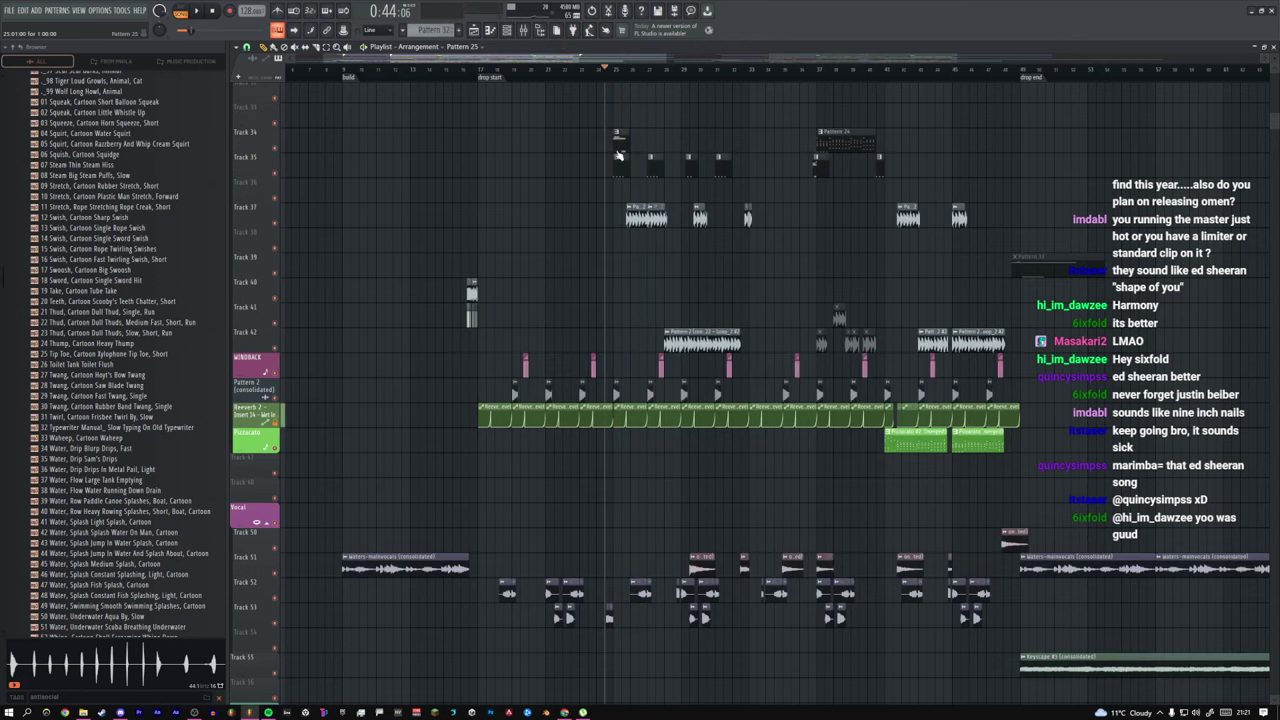
{"action": "right_click", "coordinate": [615, 143], "text": "alt"}
{"action": "scroll", "coordinate": [674, 354], "scroll_direction": "down", "scroll_amount": 1}
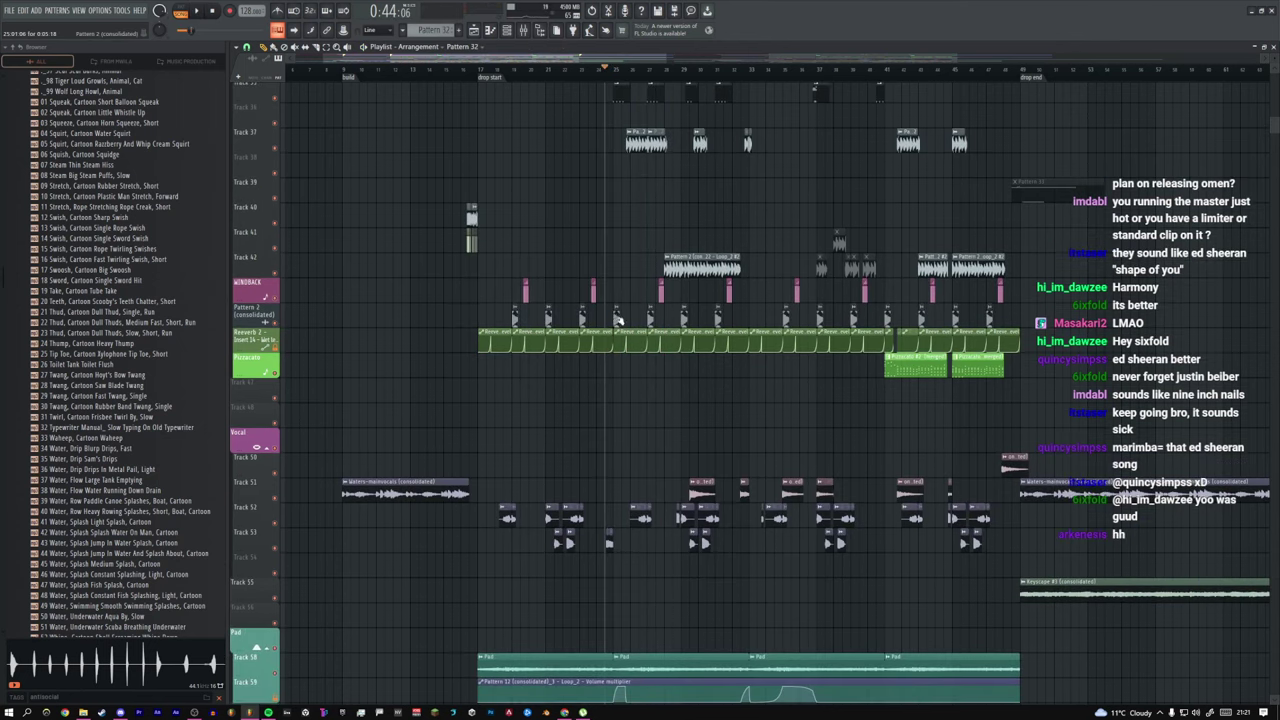
{"action": "right_click", "coordinate": [617, 318], "text": "alt"}
Step: Open the sample settings of the Pattern 2 (consolidated) clip at bar 25, examine them, and close them
{"action": "left_click_drag", "start_coordinate": [571, 305], "coordinate": [687, 332]}
{"action": "double_click", "coordinate": [703, 325]}
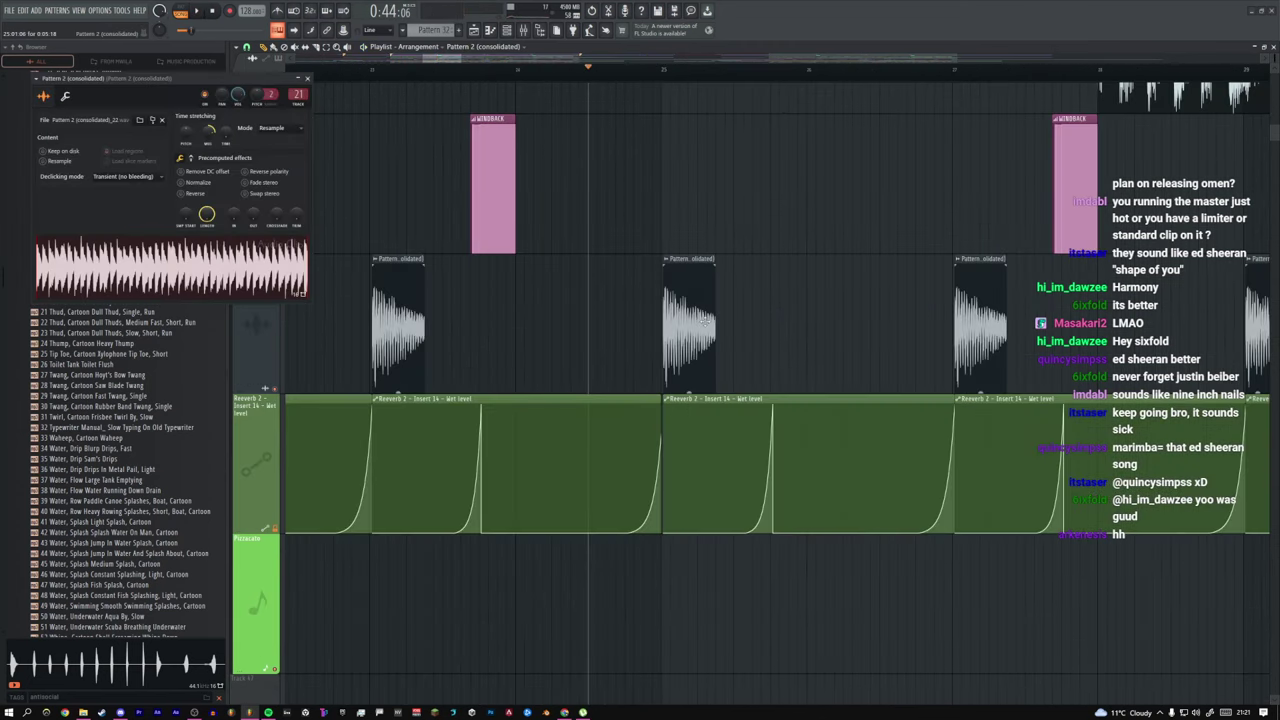
{"action": "left_click_drag", "start_coordinate": [209, 81], "coordinate": [489, 126]}
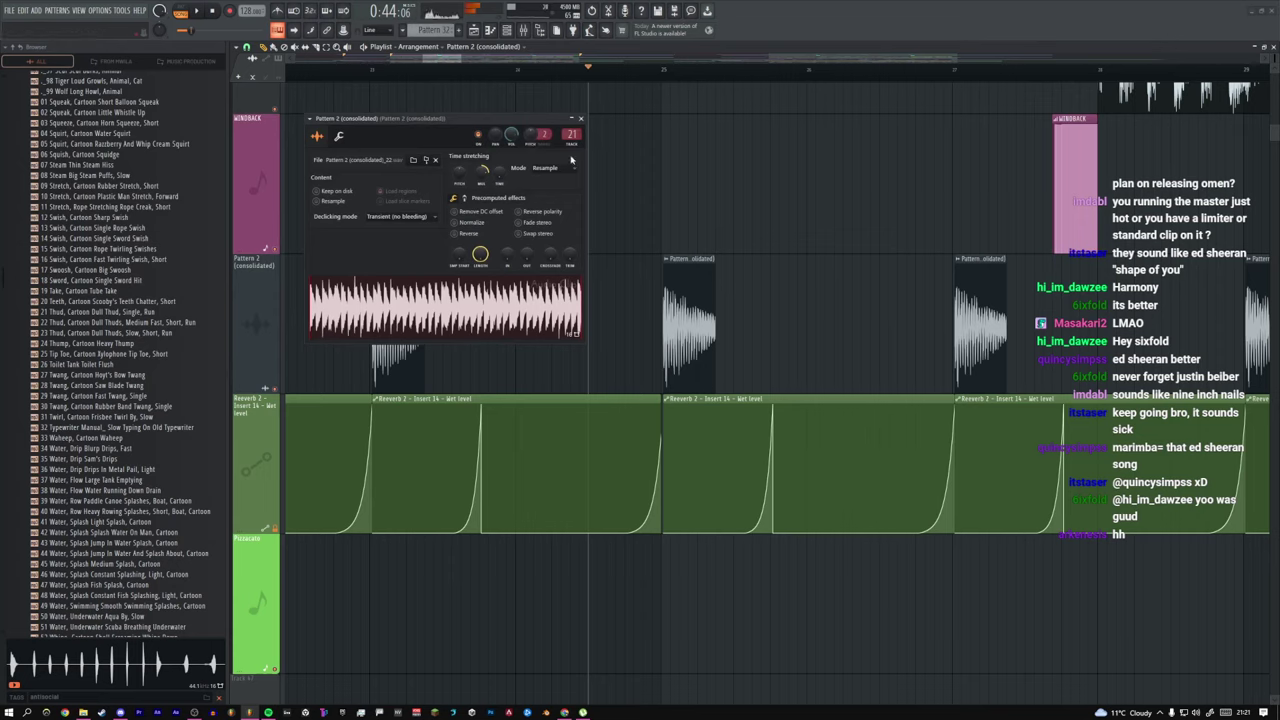
{"action": "left_click", "coordinate": [581, 121]}
Step: Mute and unmute the Pattern 2 (consolidated) track and play the full mix from 0:44:64
{"action": "key", "text": "space"}
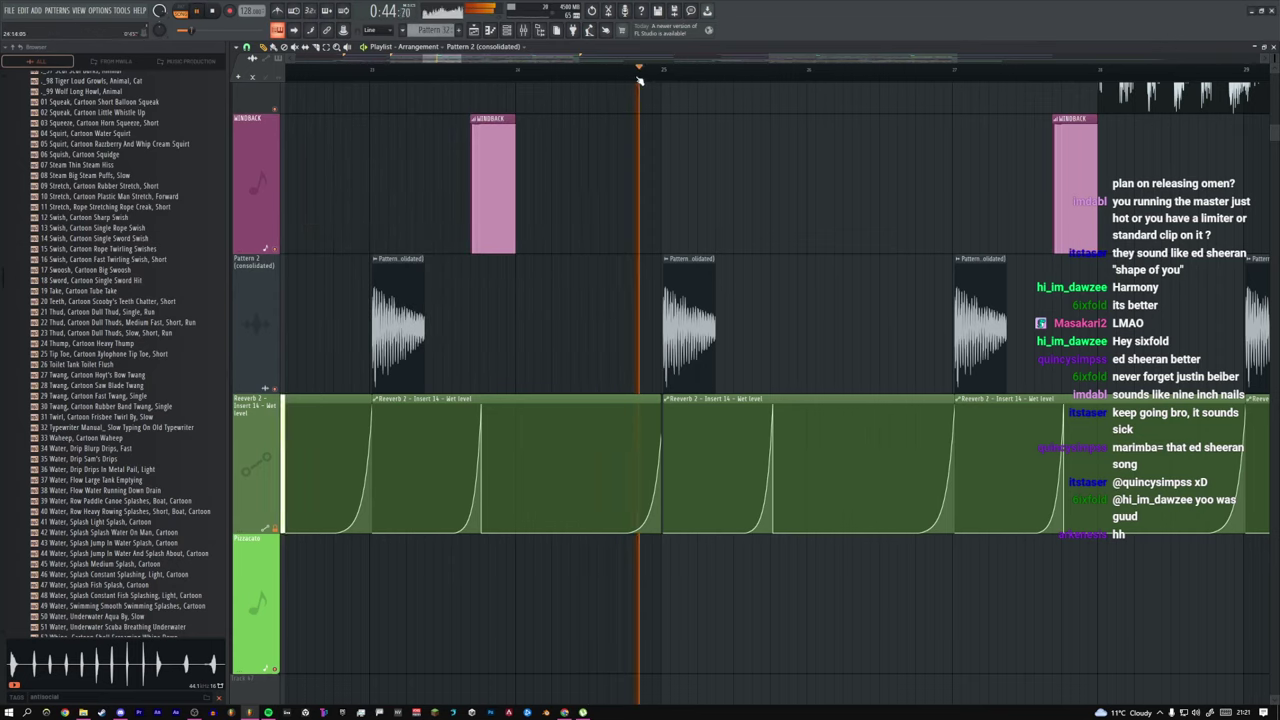
{"action": "key", "text": "space"}
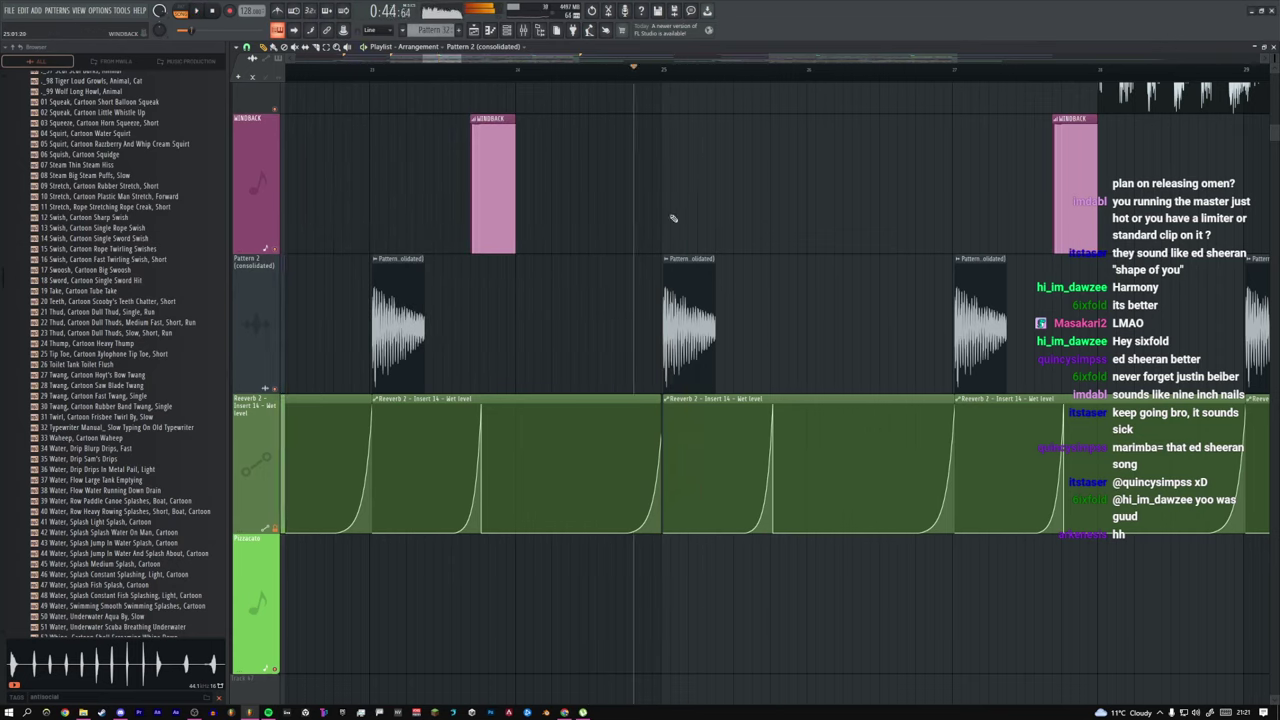
{"action": "left_click", "coordinate": [280, 392]}
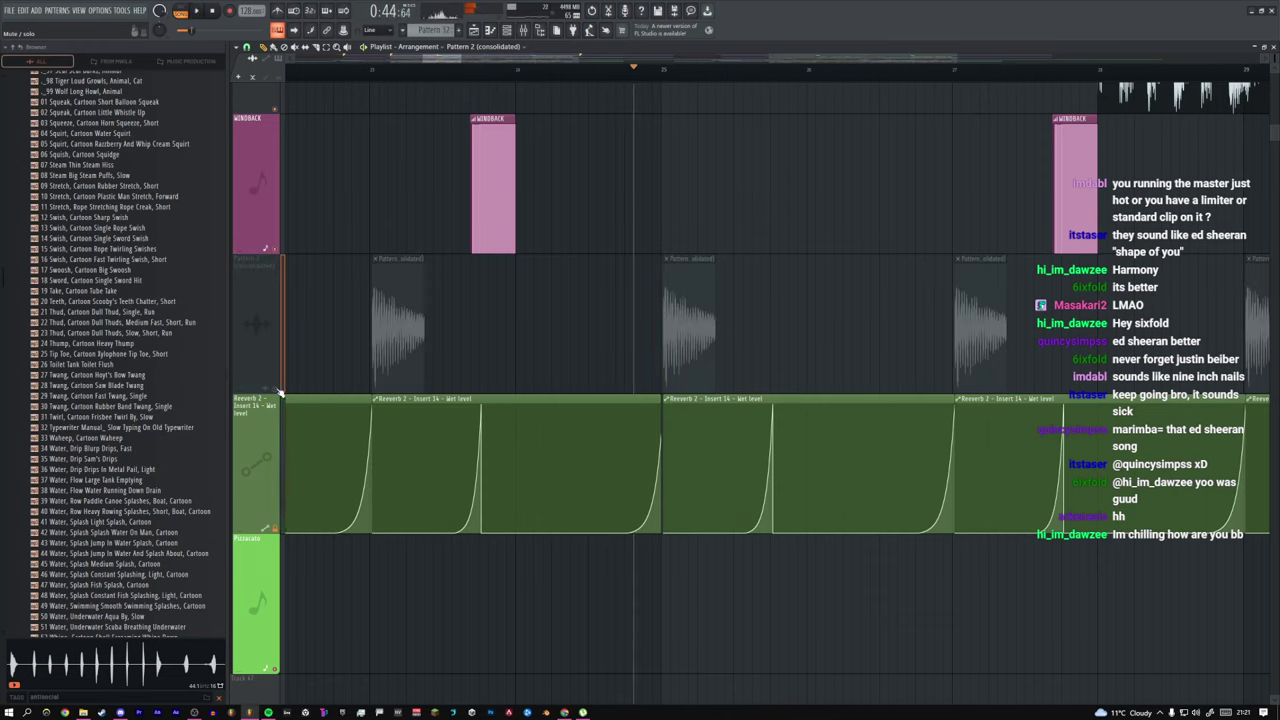
{"action": "left_click", "coordinate": [280, 392]}
{"action": "key", "text": "space"}
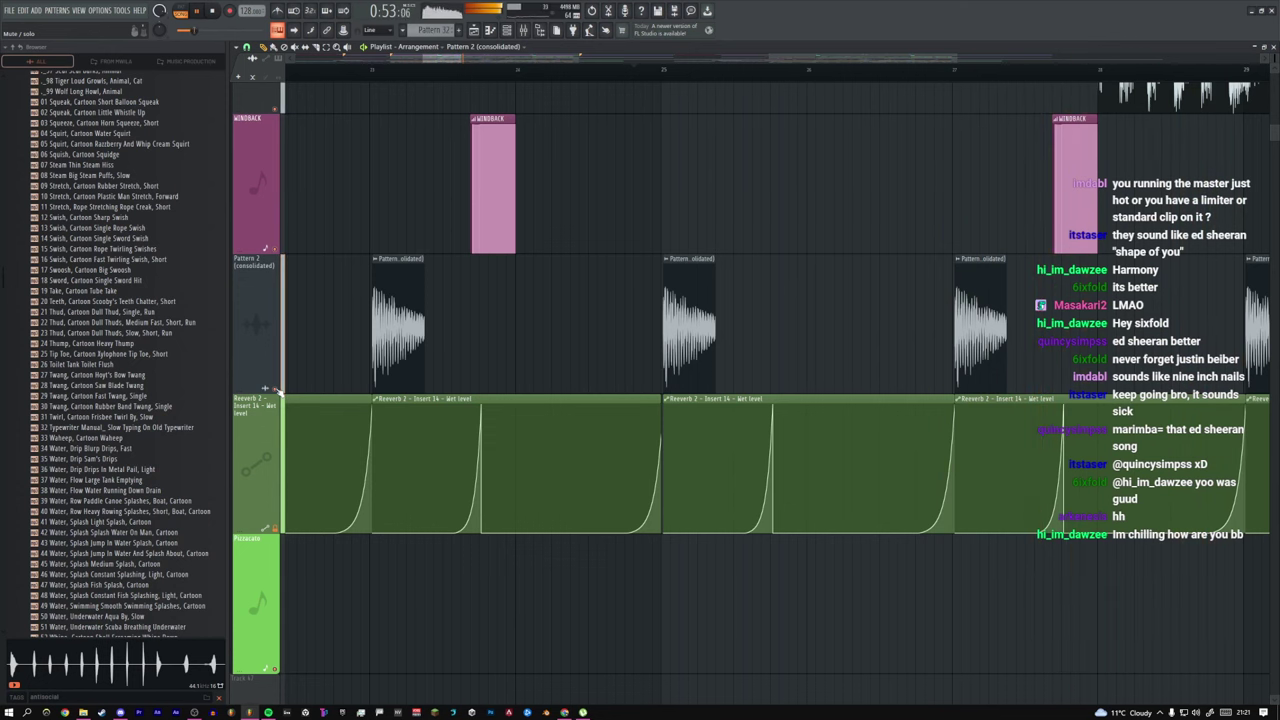
{"action": "key", "text": "space"}
Step: Mute the whole Drums track group
{"action": "right_click", "coordinate": [409, 246], "text": "ctrl"}
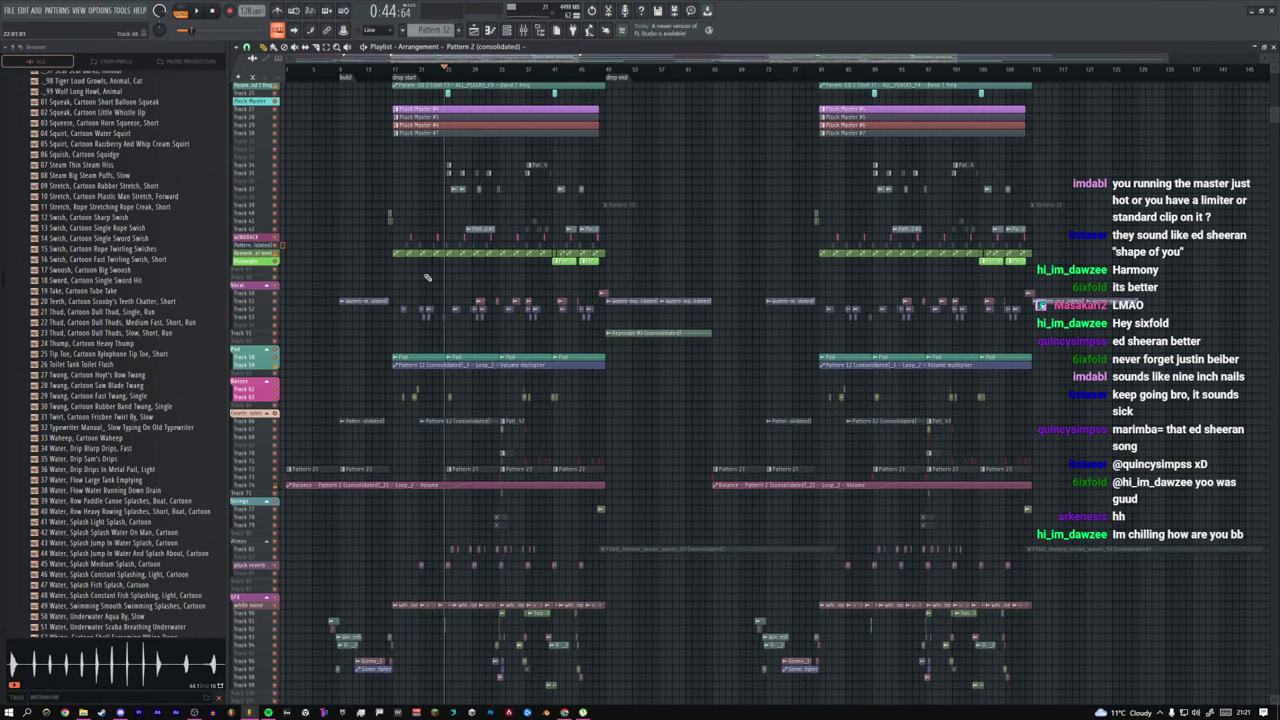
{"action": "scroll", "coordinate": [402, 357], "scroll_direction": "down", "scroll_amount": 5}
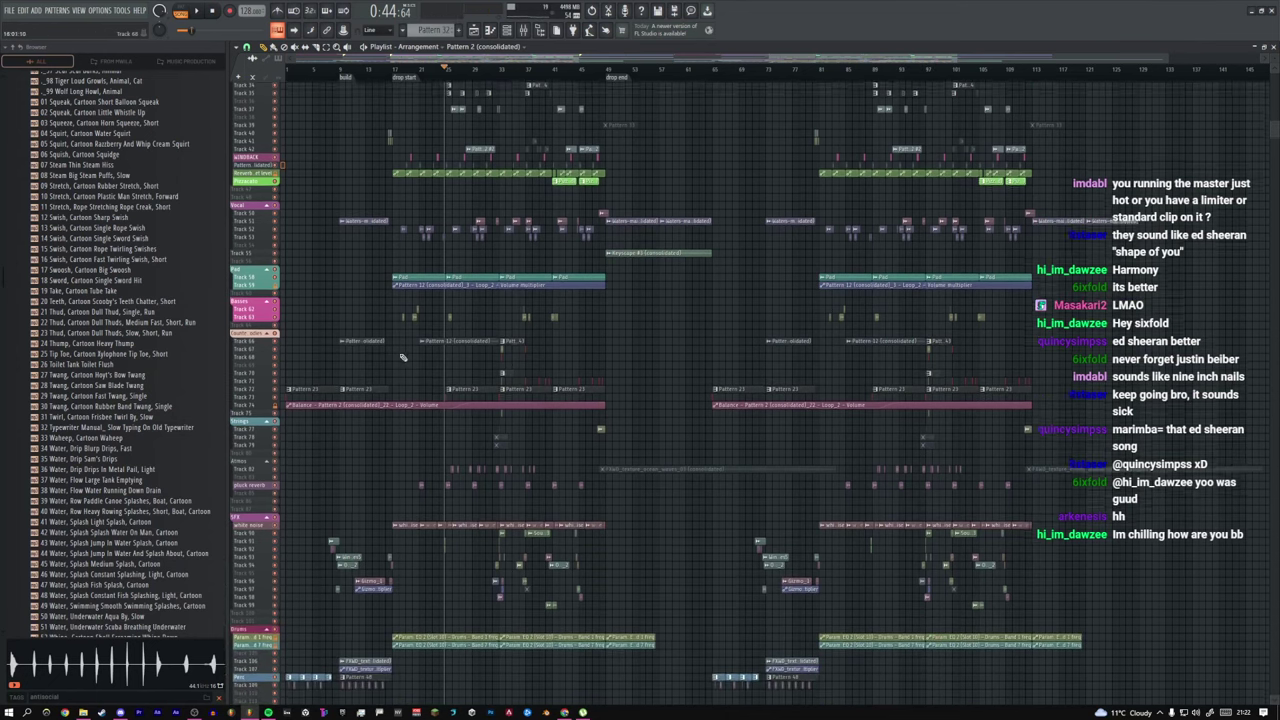
{"action": "scroll", "coordinate": [402, 357], "scroll_direction": "down", "scroll_amount": 10}
{"action": "left_click", "coordinate": [277, 458]}
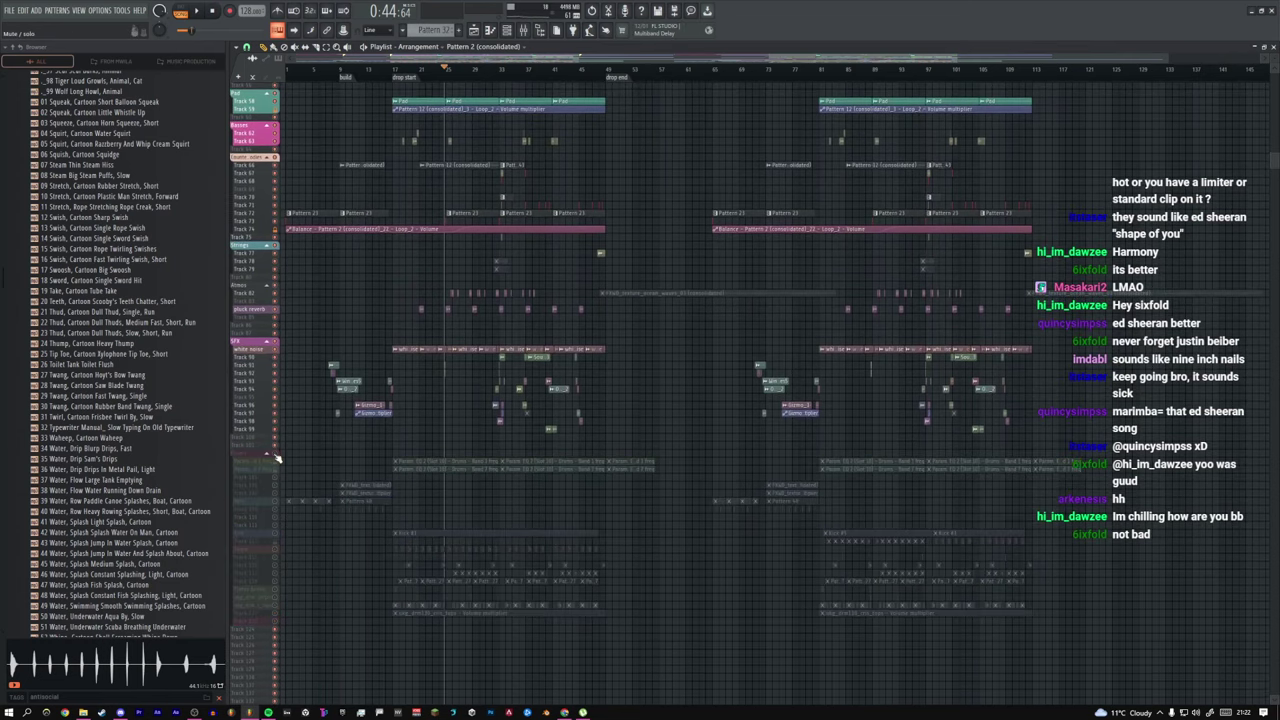
Step: Solo the Drums track group in the playlist and pick the Kick #3 clip at the drop start
{"action": "right_click", "coordinate": [276, 455]}
{"action": "left_click", "coordinate": [276, 455]}
{"action": "left_click", "coordinate": [276, 455], "text": "shift"}
{"action": "left_click_drag", "start_coordinate": [345, 456], "coordinate": [703, 697]}
{"action": "left_click_drag", "start_coordinate": [373, 267], "coordinate": [1040, 528]}
{"action": "left_click_drag", "start_coordinate": [597, 539], "coordinate": [768, 660]}
{"action": "right_click", "coordinate": [541, 272], "text": "alt"}
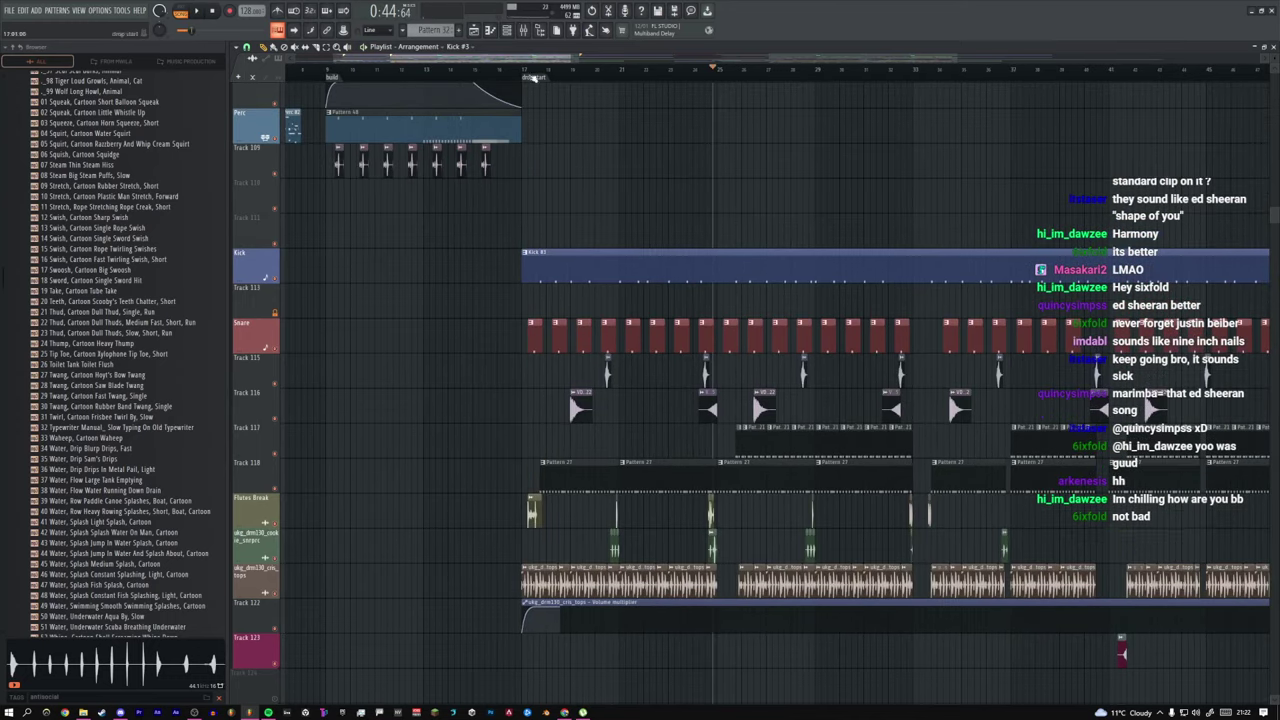
Step: Set the channel rack filter to show all channels and look through the list
{"action": "key", "text": "F6"}
{"action": "left_click", "coordinate": [296, 48]}
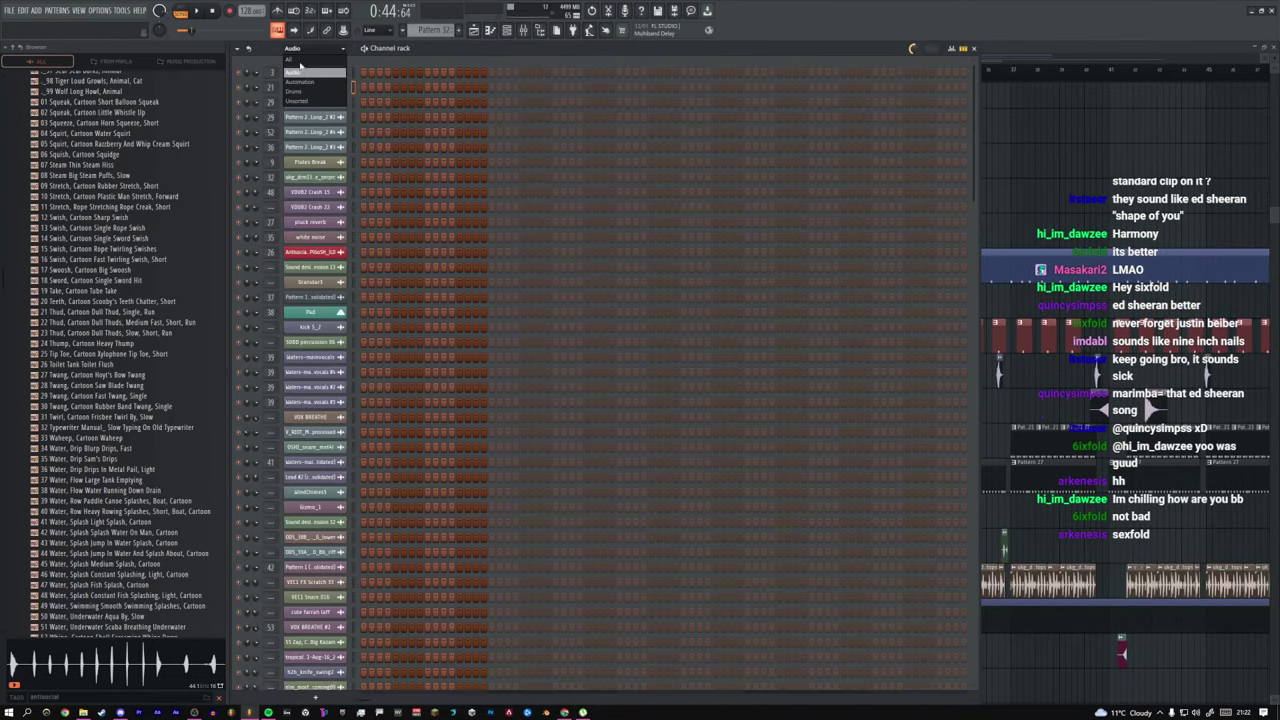
{"action": "left_click", "coordinate": [292, 59]}
{"action": "scroll", "coordinate": [371, 300], "scroll_direction": "down", "scroll_amount": 3}
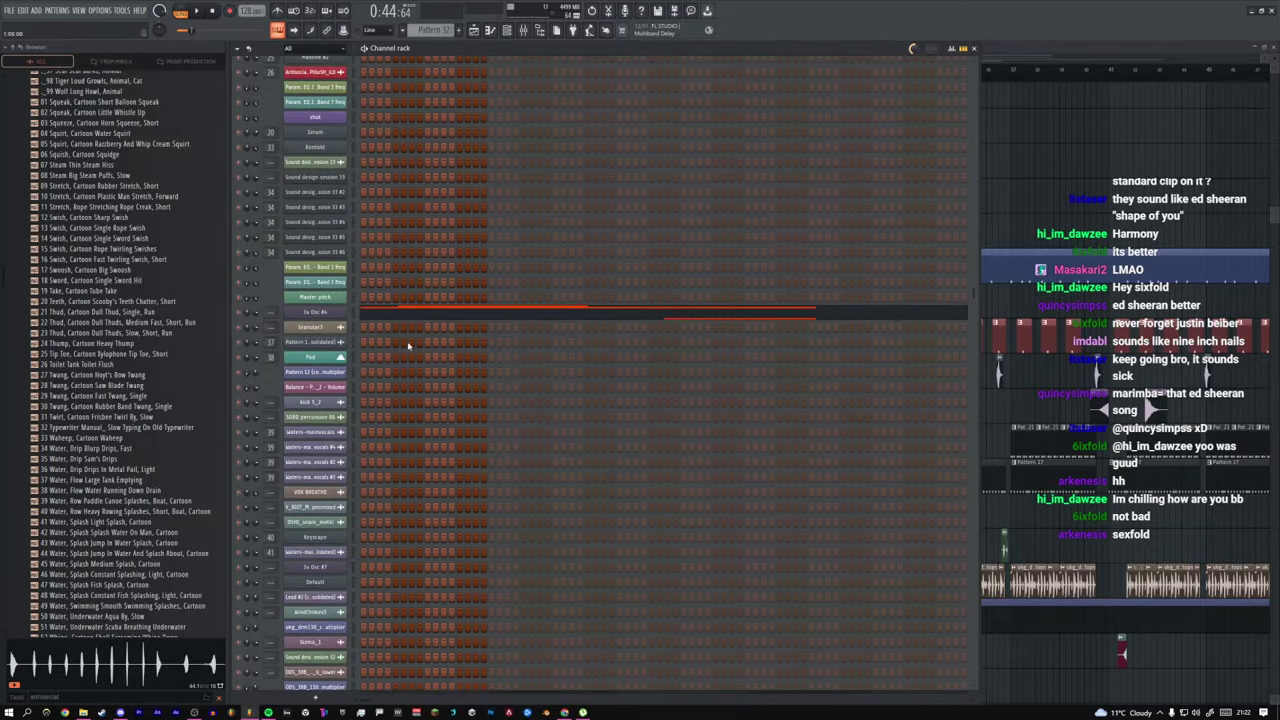
{"action": "key", "text": "F6"}
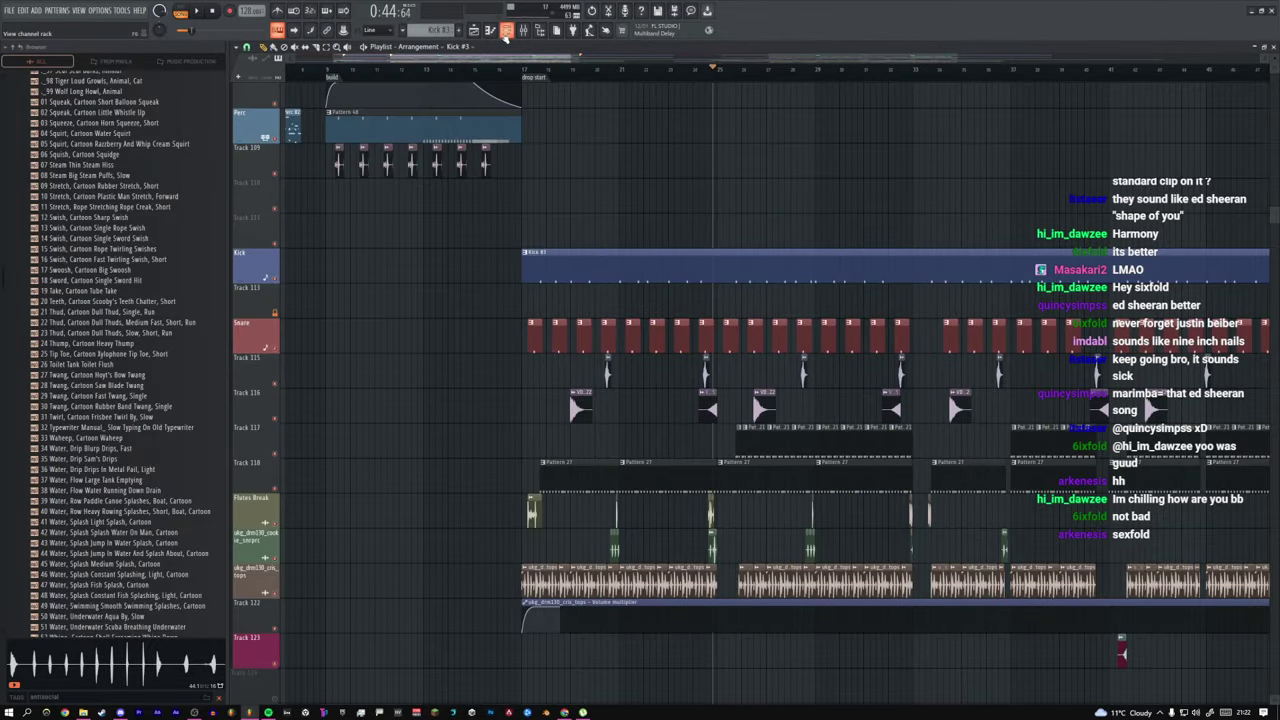
Step: Inspect the settings of the Layer channel and the sidechain for fruity balance envelope in the Kick #3 pattern's channel rack
{"action": "left_click", "coordinate": [506, 31]}
{"action": "scroll", "coordinate": [354, 200], "scroll_direction": "down", "scroll_amount": 5}
{"action": "left_click", "coordinate": [348, 253]}
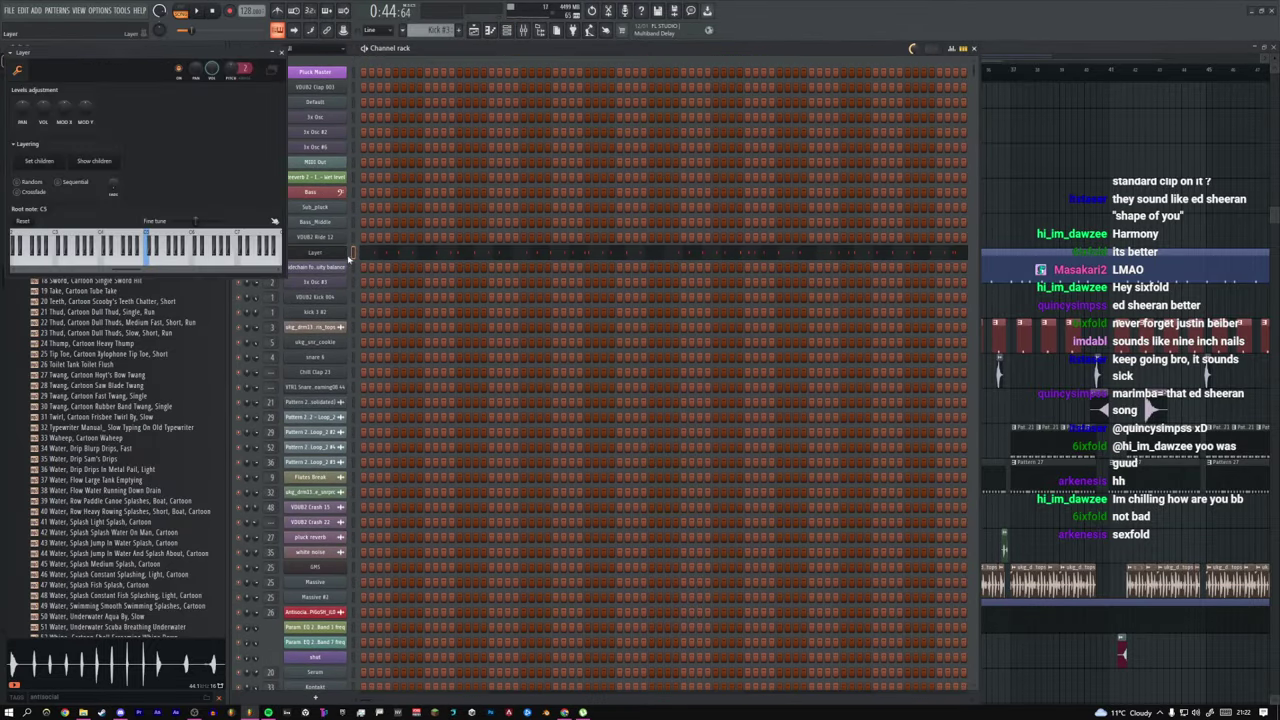
{"action": "left_click", "coordinate": [281, 52]}
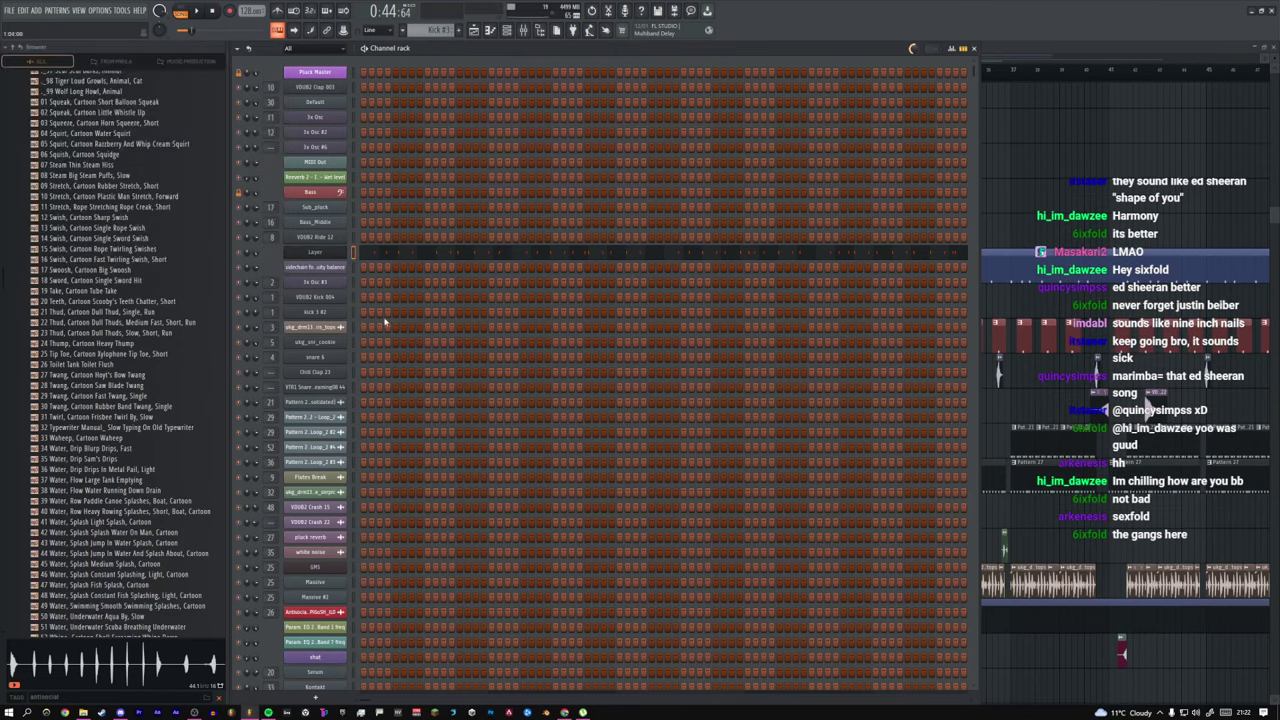
{"action": "left_click", "coordinate": [324, 269]}
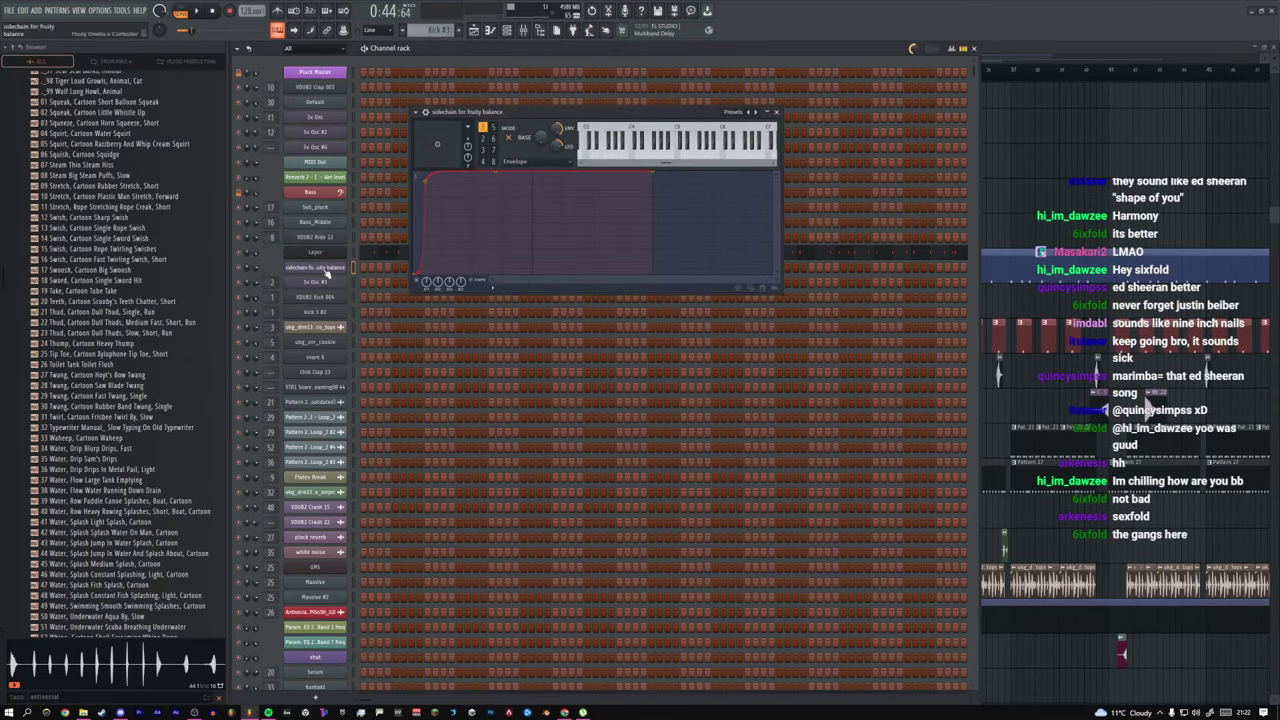
{"action": "left_click", "coordinate": [324, 268]}
{"action": "left_click", "coordinate": [353, 282]}
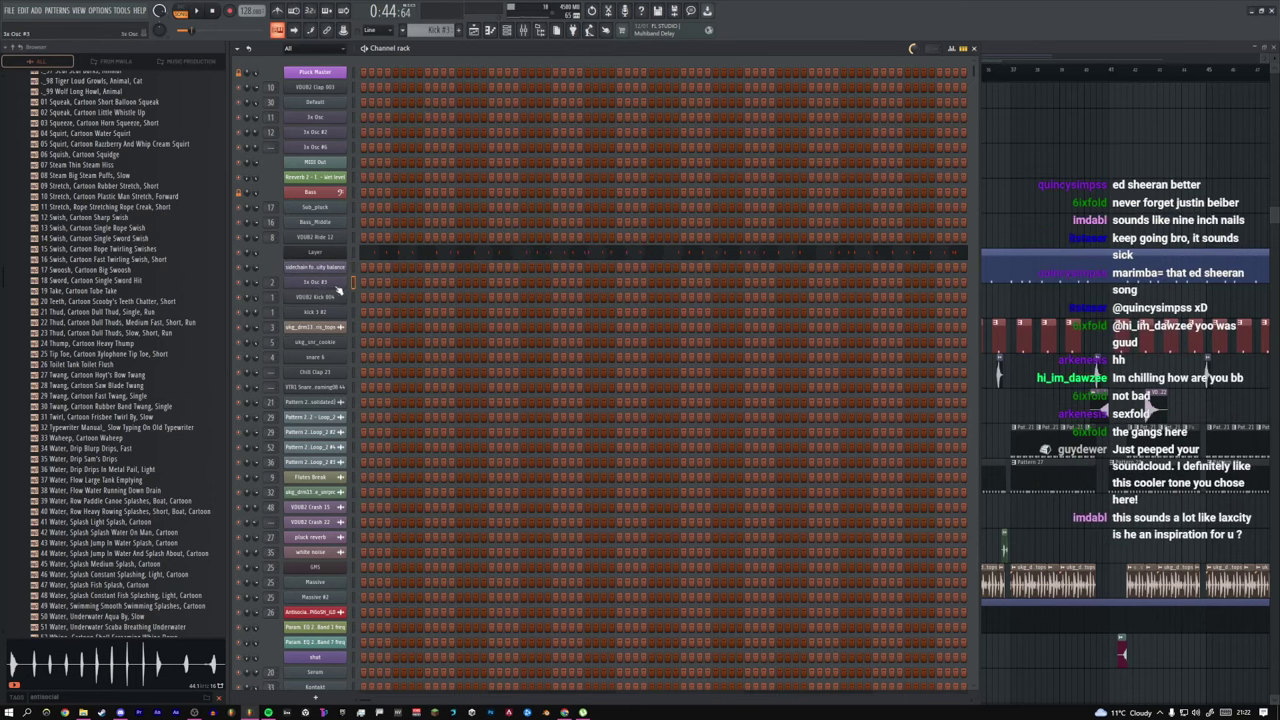
{"action": "left_click", "coordinate": [353, 252]}
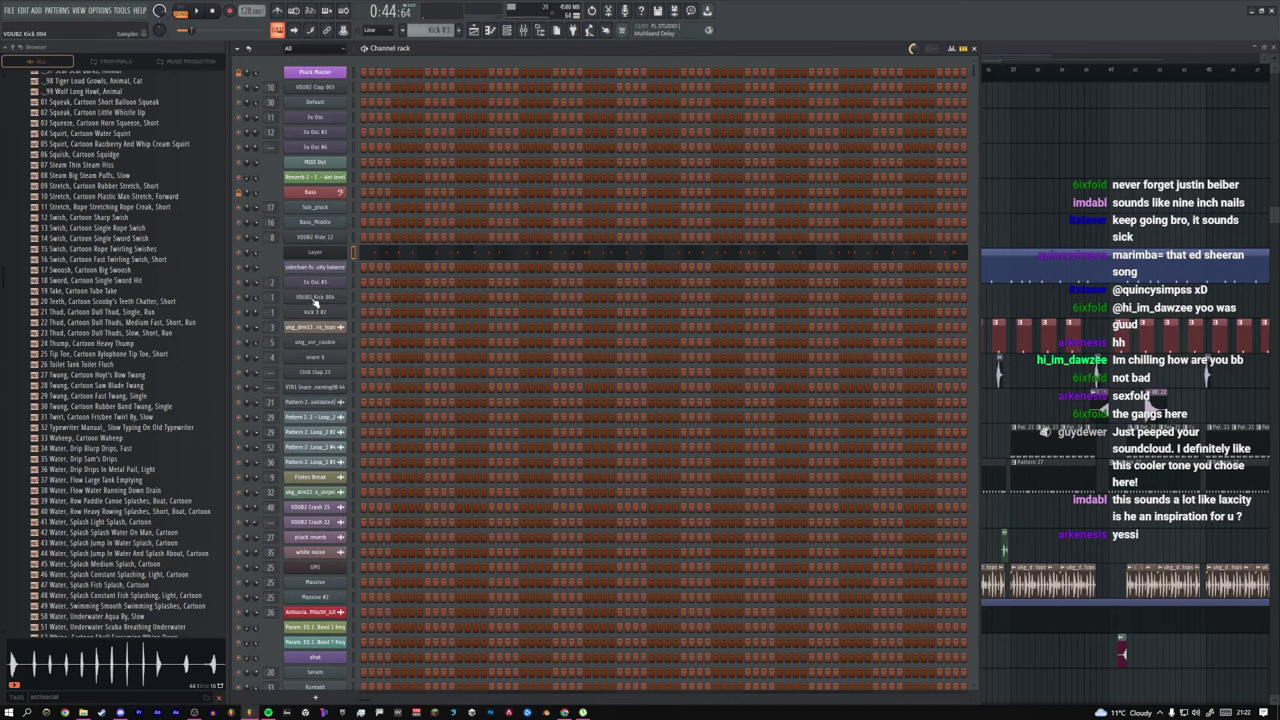
Step: Audition and compare the VDUB2 Kick 004 and kick 3 #2 samples with their sampler settings open
{"action": "left_click", "coordinate": [315, 298]}
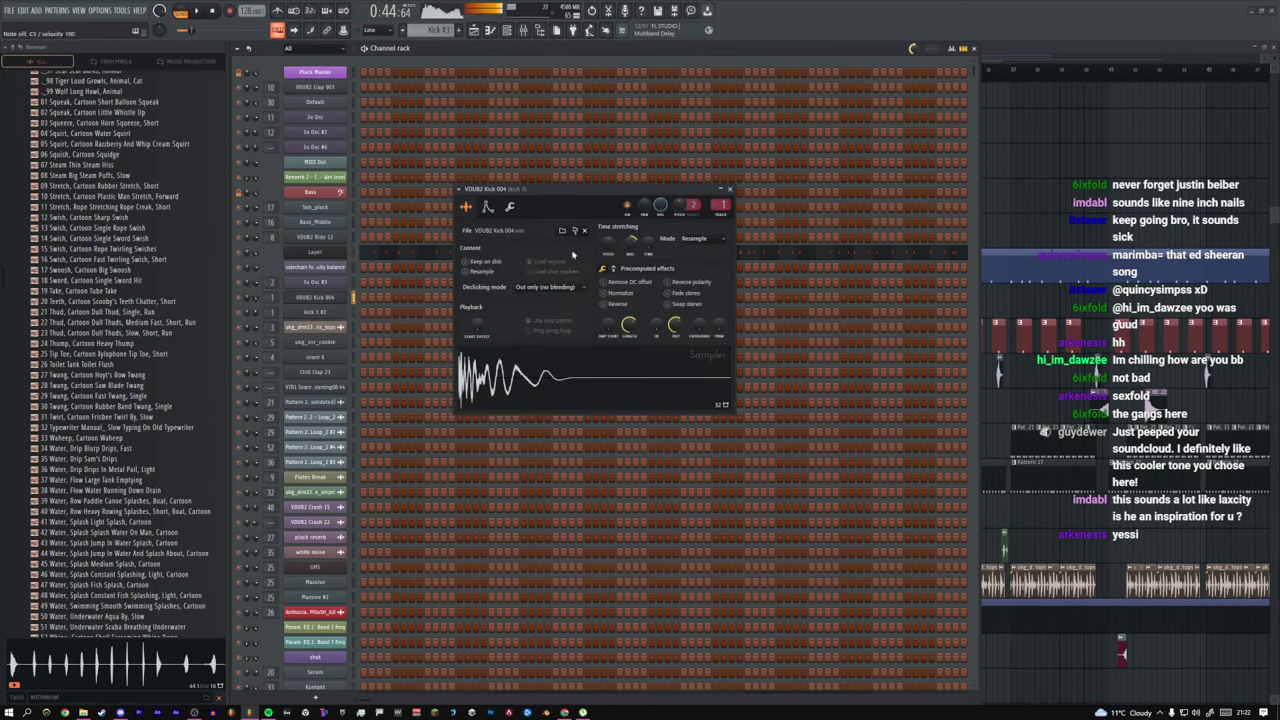
{"action": "left_click", "coordinate": [731, 190]}
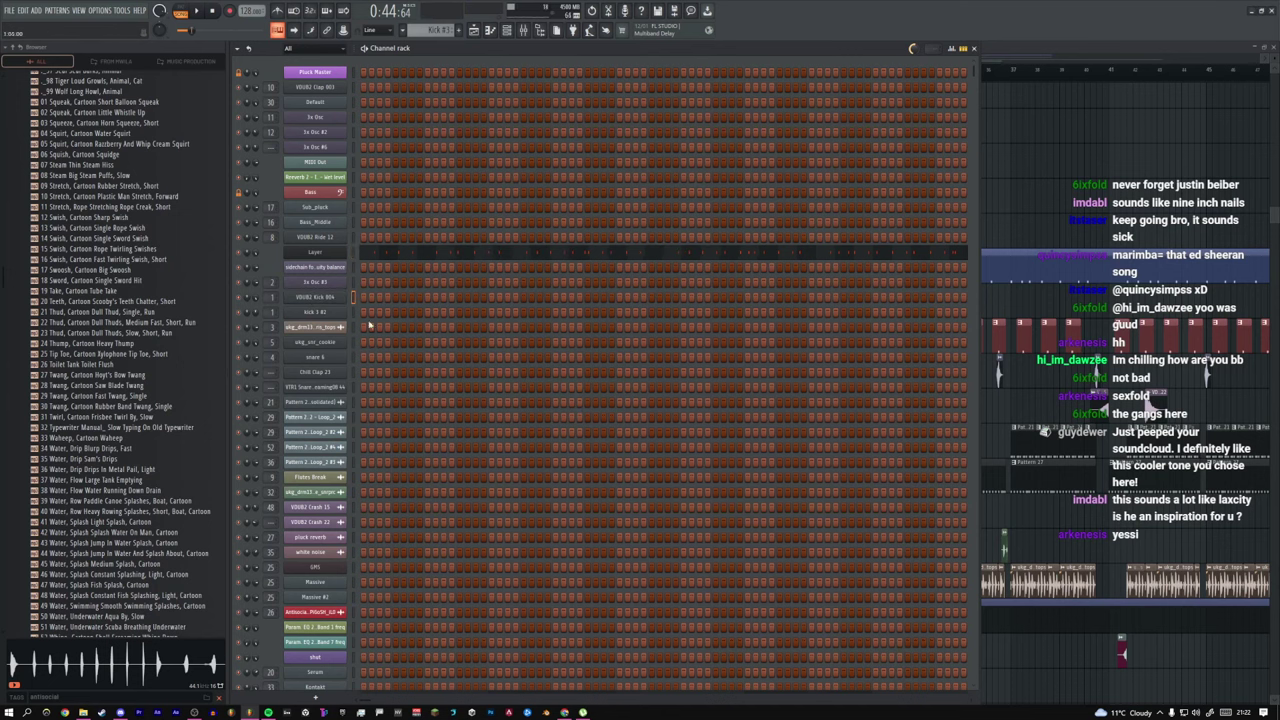
{"action": "left_click", "coordinate": [333, 313]}
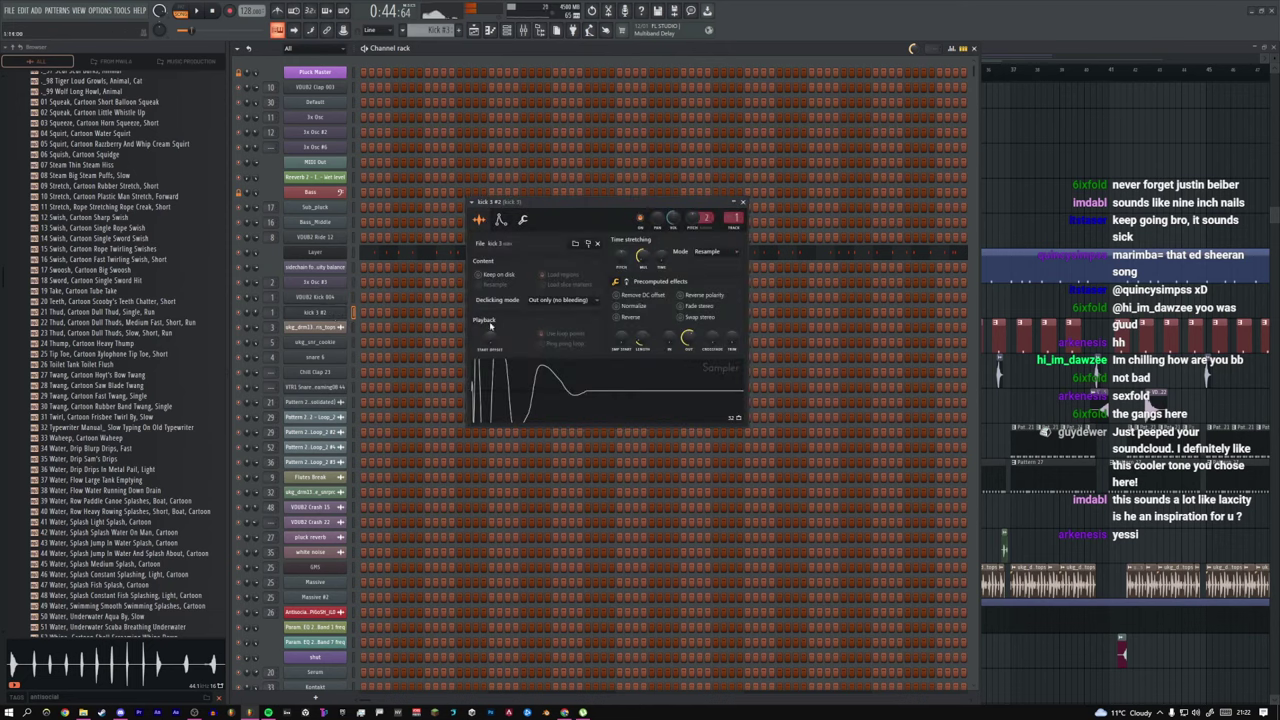
{"action": "left_click", "coordinate": [330, 298]}
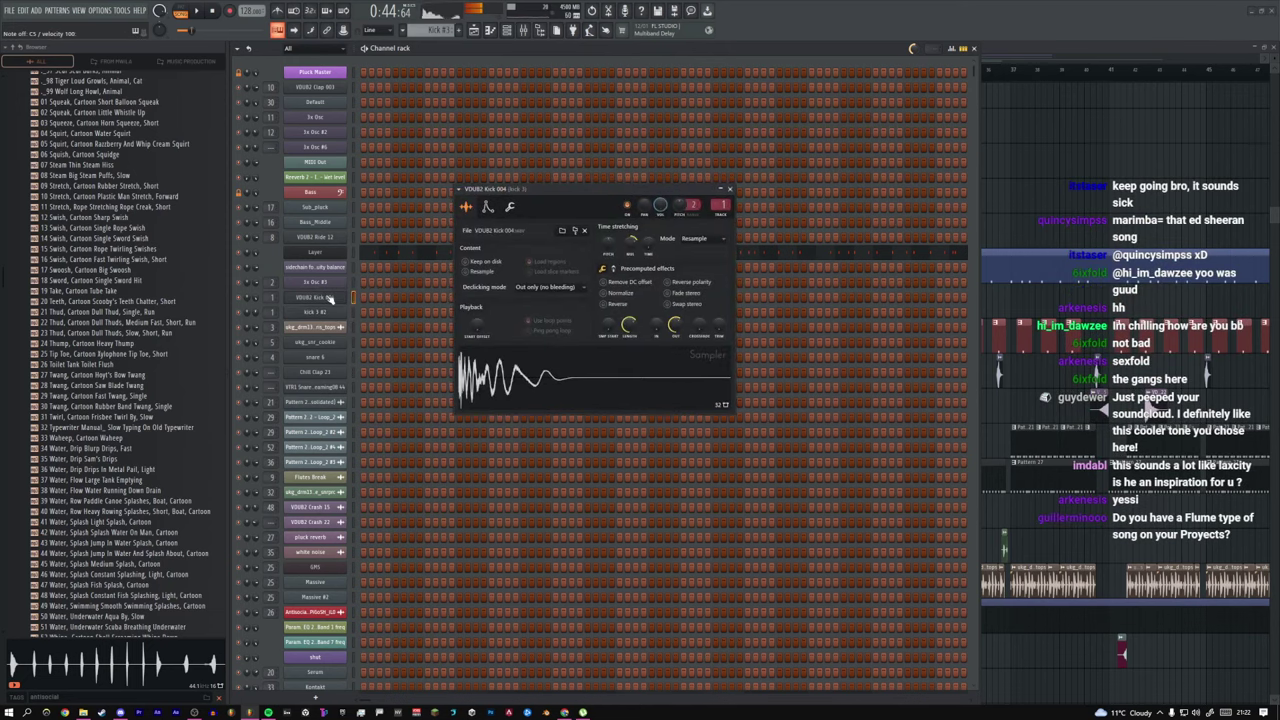
{"action": "left_click", "coordinate": [334, 314]}
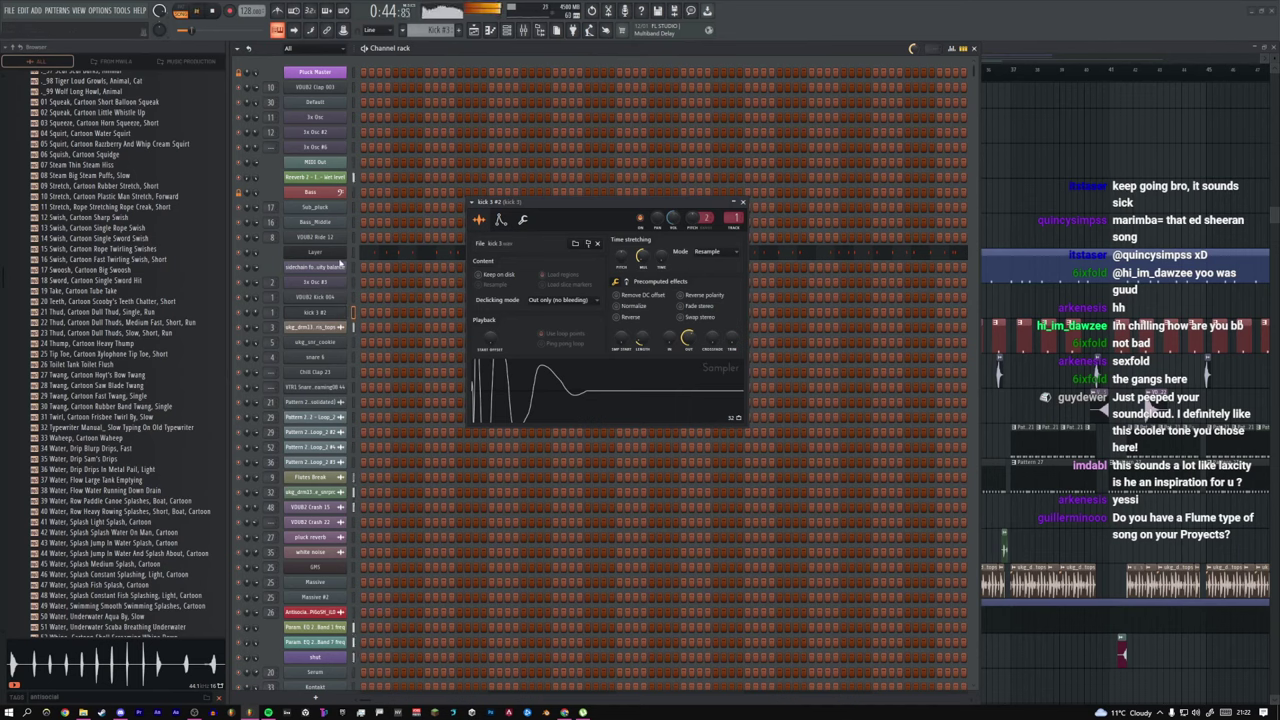
{"action": "left_click", "coordinate": [336, 299]}
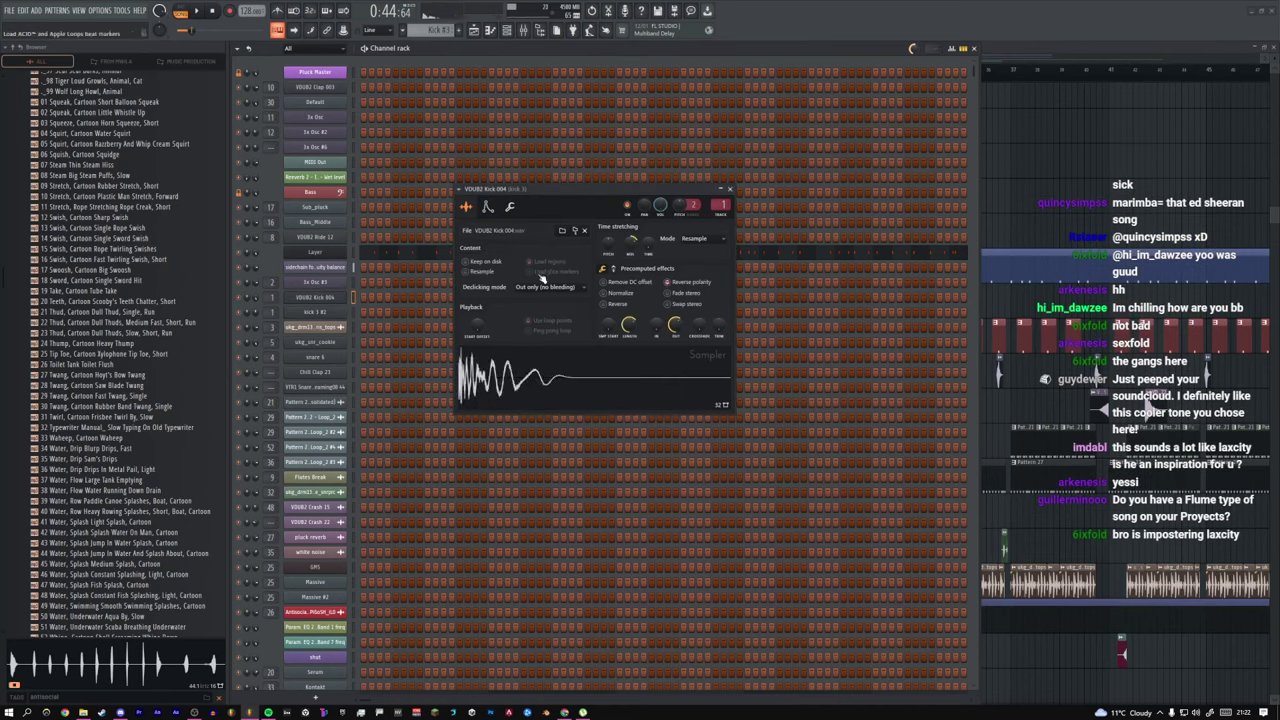
Step: Open the Layer channel's notes in the piano roll, return to the channel rack, and lock note input to the Layer channel
{"action": "left_click", "coordinate": [362, 254]}
{"action": "left_click", "coordinate": [507, 31]}
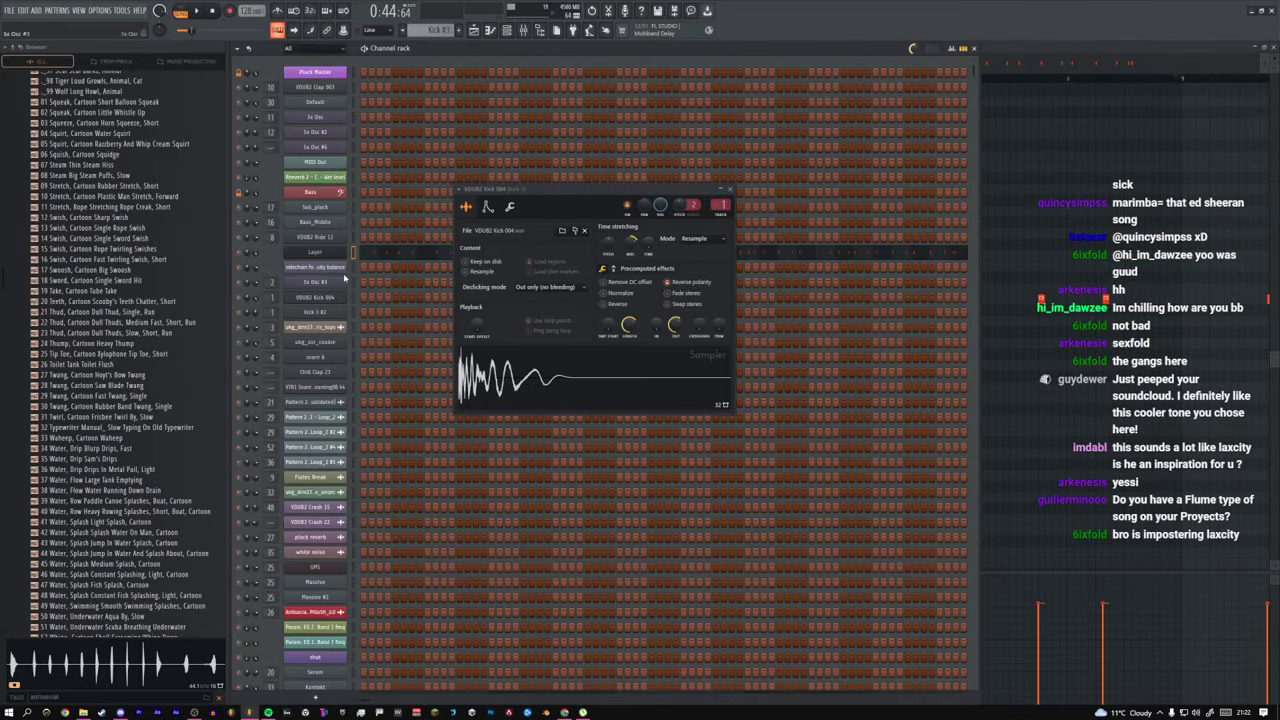
{"action": "right_click", "coordinate": [342, 251]}
{"action": "mouse_move", "coordinate": [500, 357]}
{"action": "left_click", "coordinate": [568, 370]}
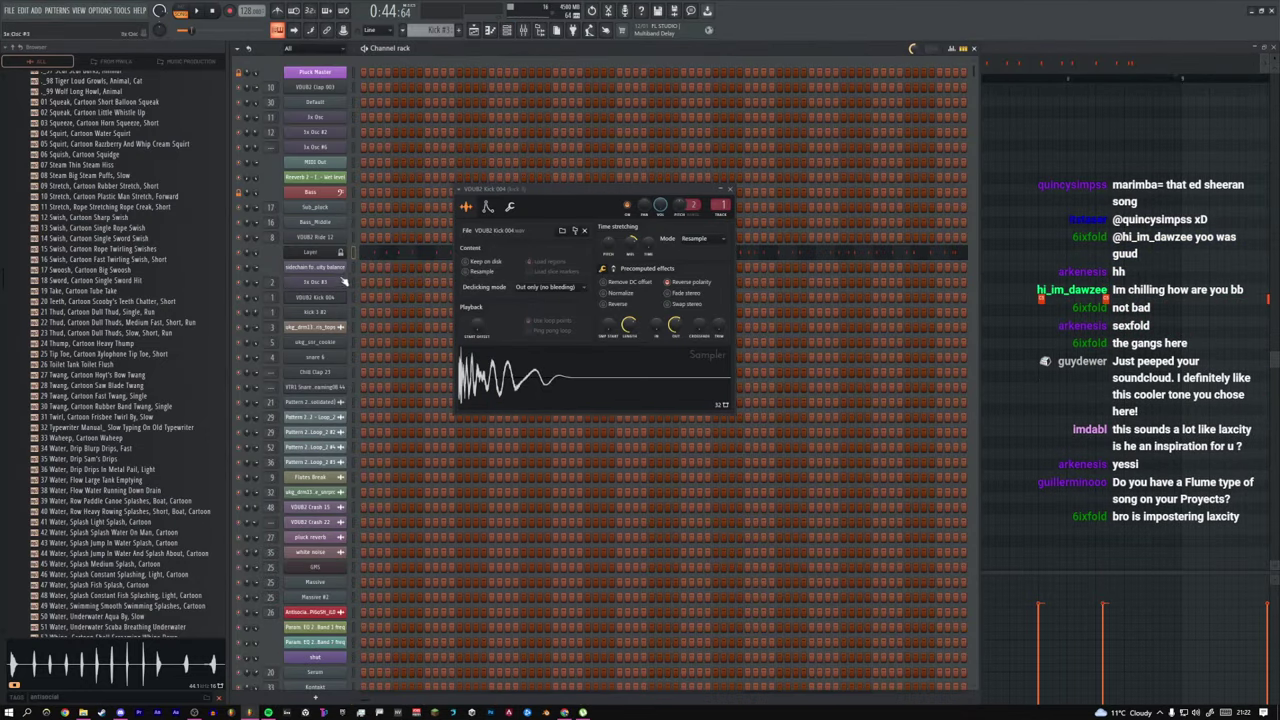
Step: Toggle Reverse polarity on VDUB2 Kick 004 to compare the layered kick, leave it off, and close the sampler
{"action": "left_click", "coordinate": [669, 283]}
{"action": "left_click", "coordinate": [670, 283]}
{"action": "left_click", "coordinate": [670, 283]}
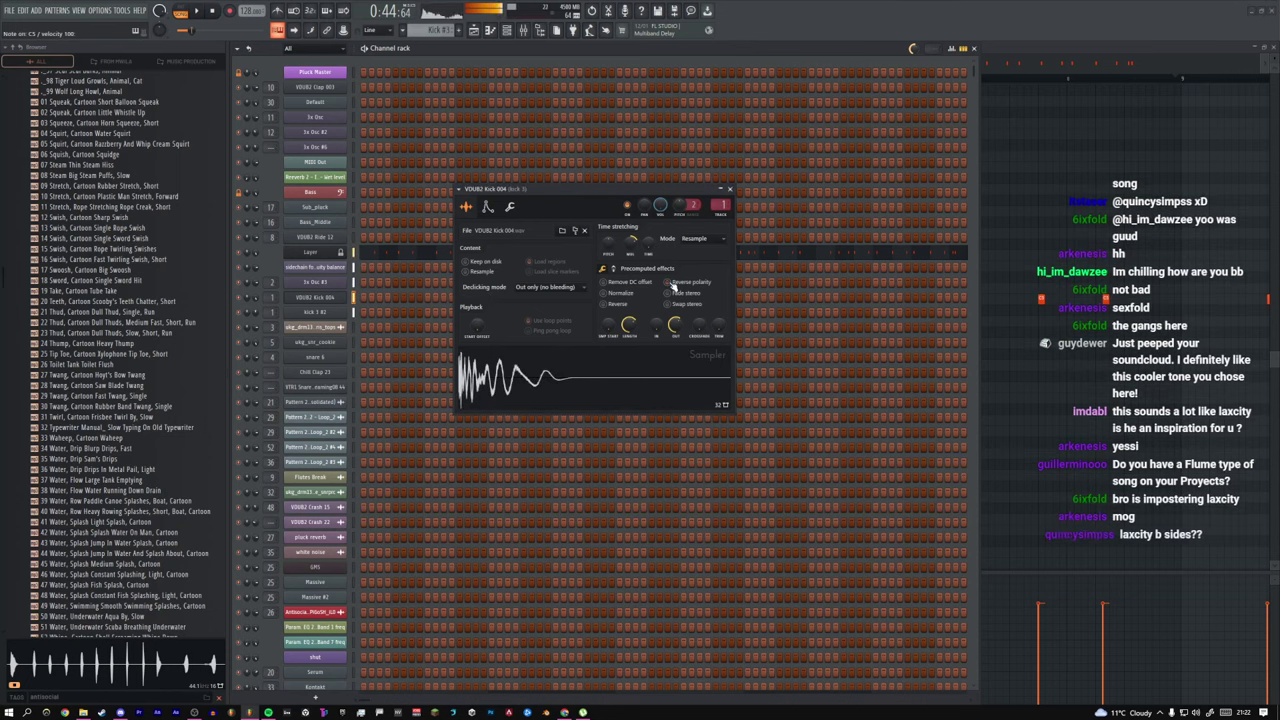
{"action": "left_click", "coordinate": [729, 189]}
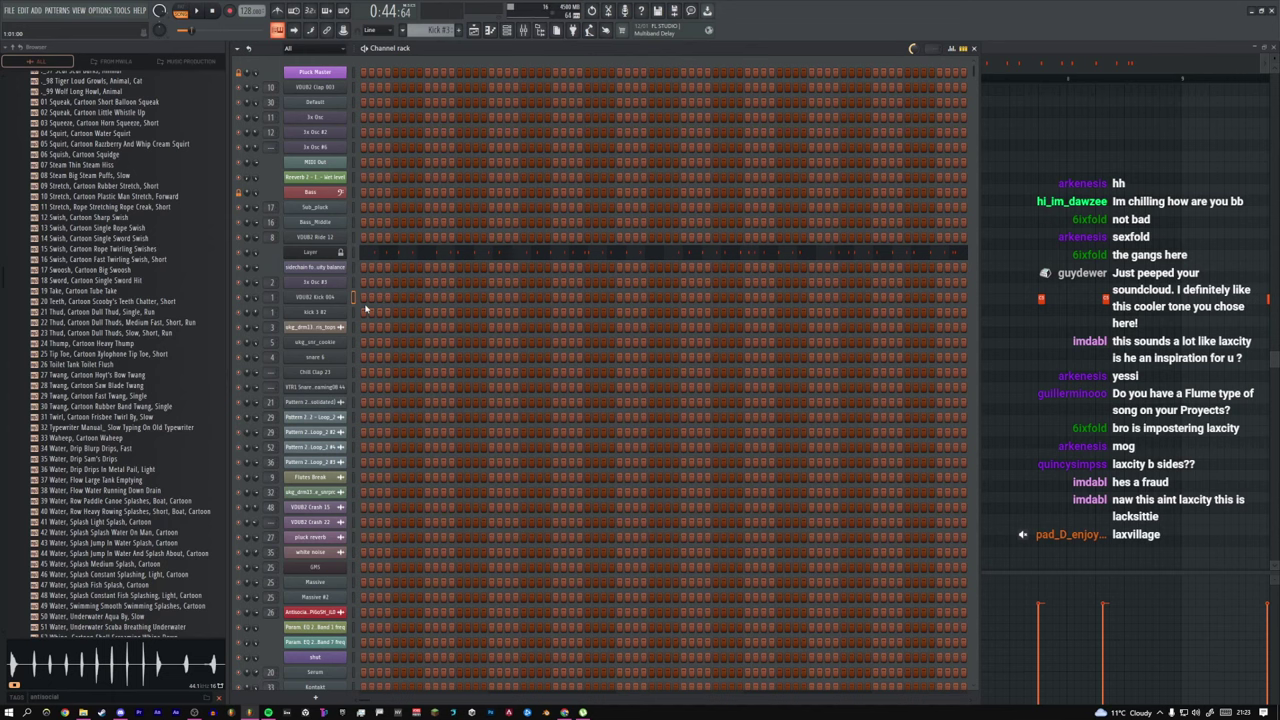
Step: Close all open windows, reopen the playlist, and unsolo the Drums group so every track is enabled again
{"action": "key", "text": "F12"}
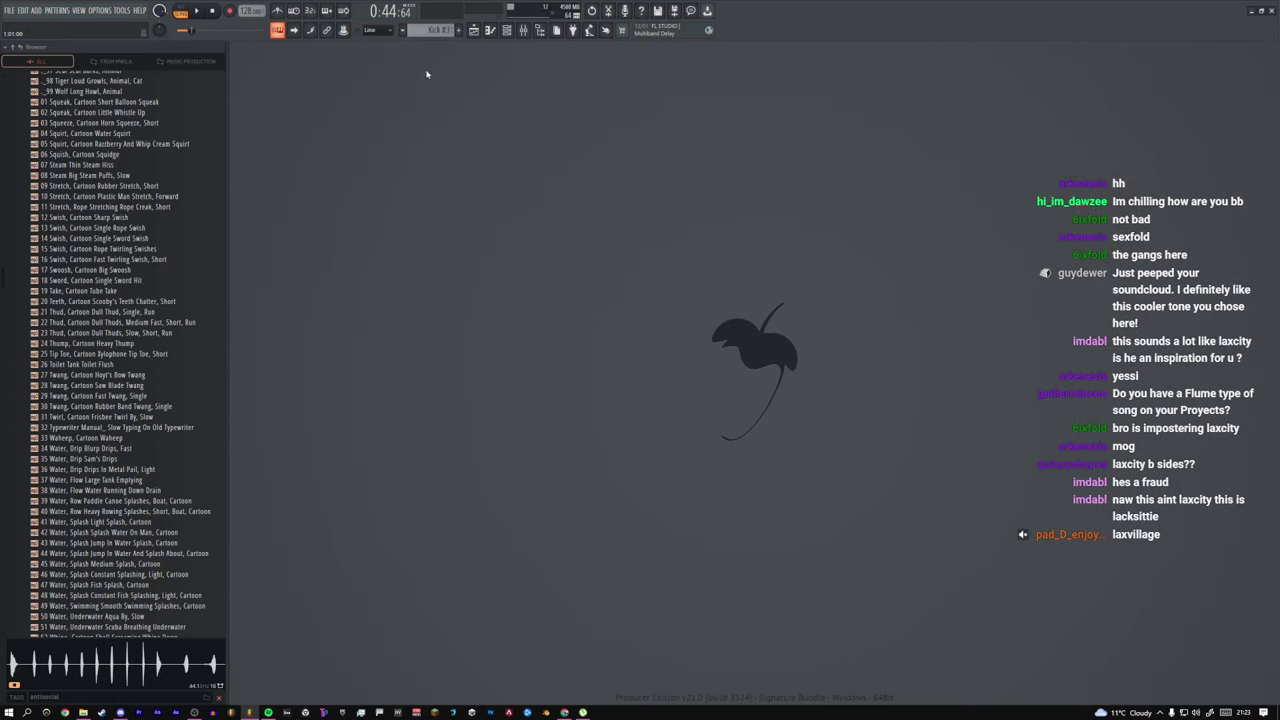
{"action": "left_click", "coordinate": [474, 31]}
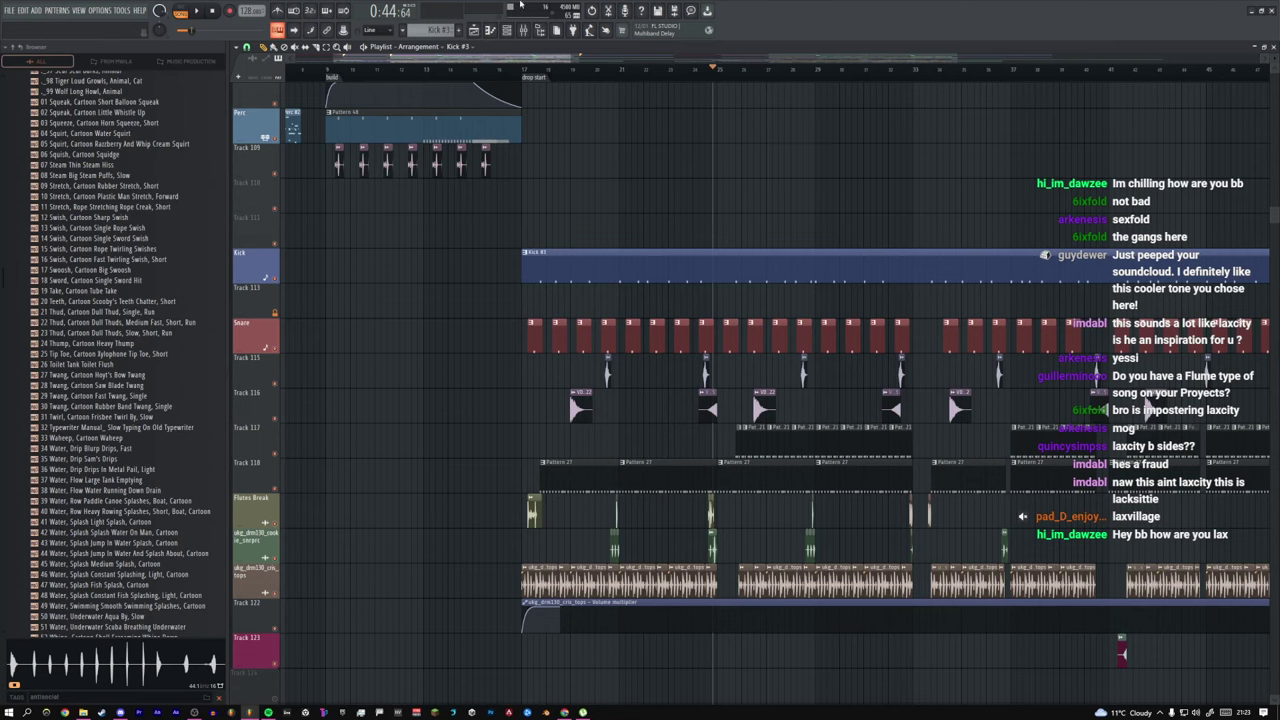
{"action": "right_click", "coordinate": [599, 126], "text": "ctrl"}
{"action": "right_click", "coordinate": [631, 153], "text": "ctrl"}
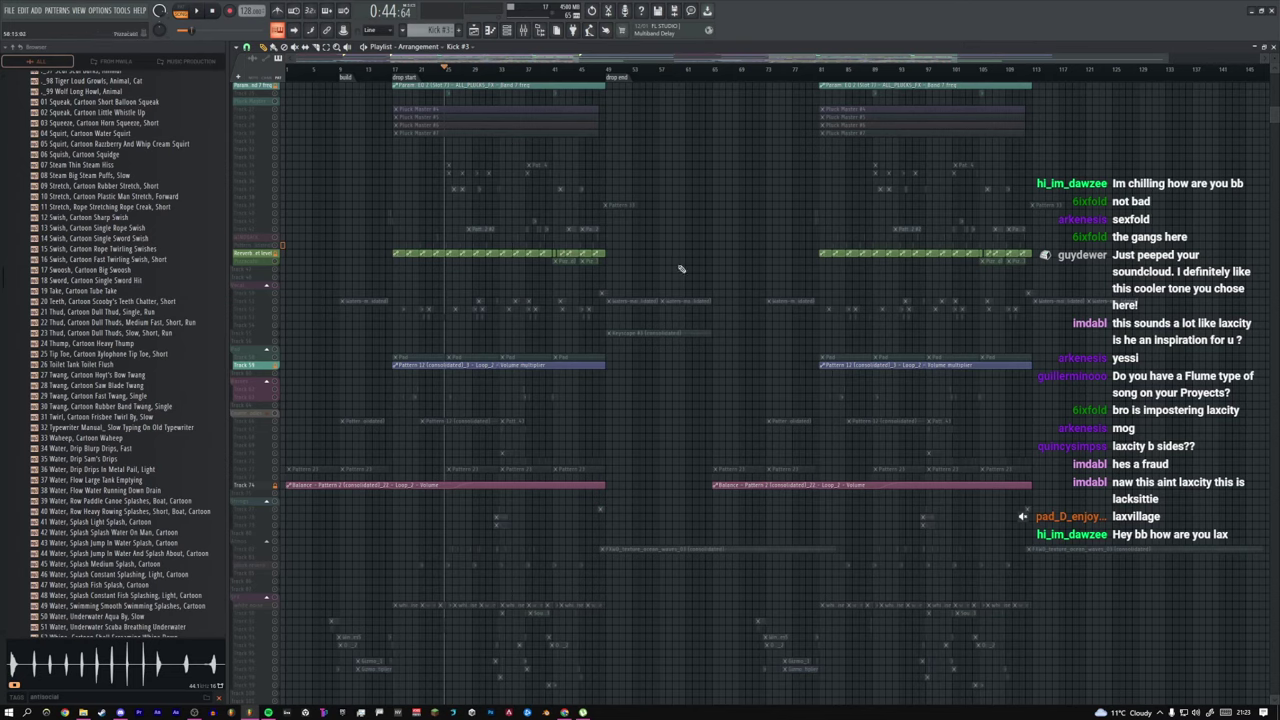
{"action": "left_click_drag", "start_coordinate": [687, 313], "coordinate": [290, 94]}
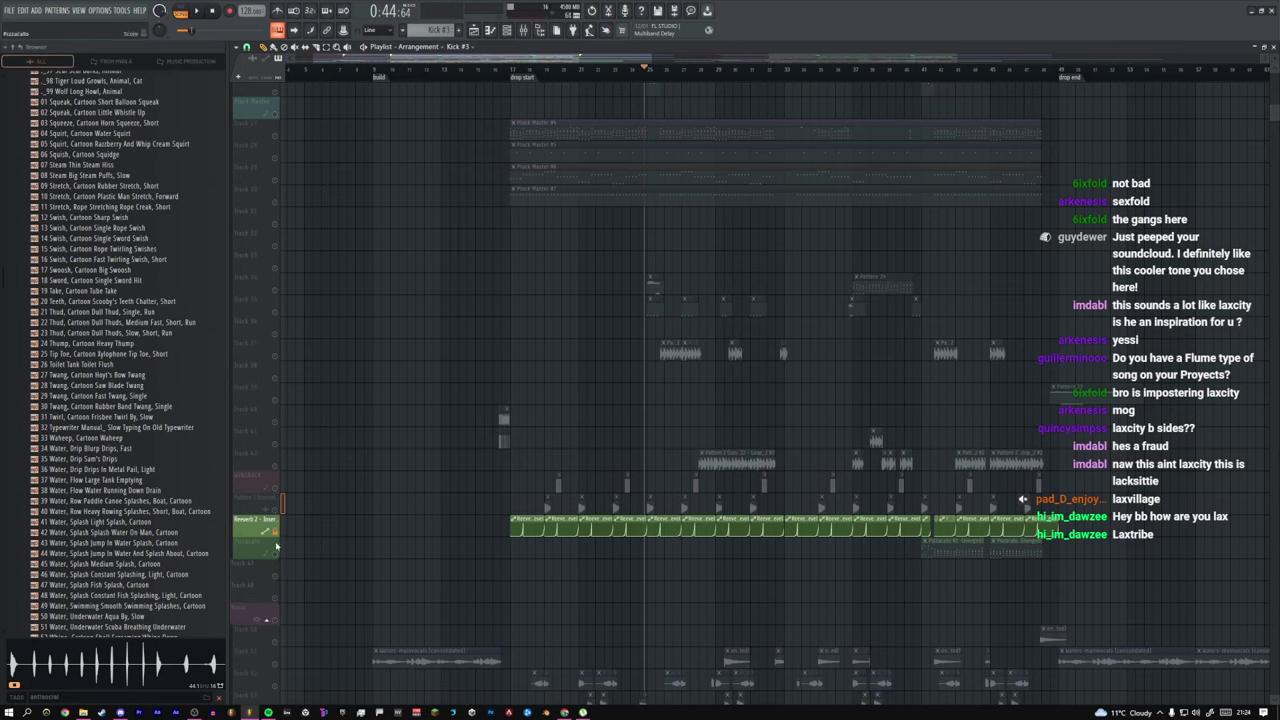
{"action": "right_click", "coordinate": [275, 533]}
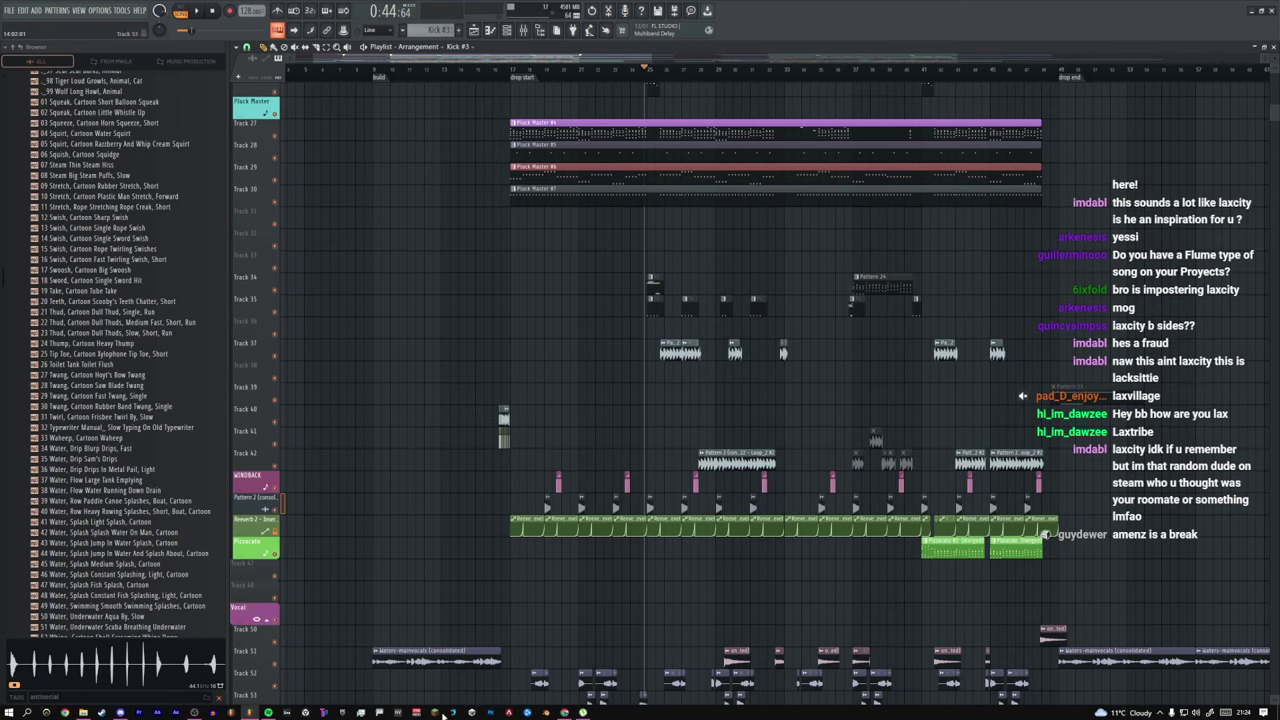
Step: Switch to Discord and open the announcements channel of the Laxcity's Home server
{"action": "left_click", "coordinate": [120, 712]}
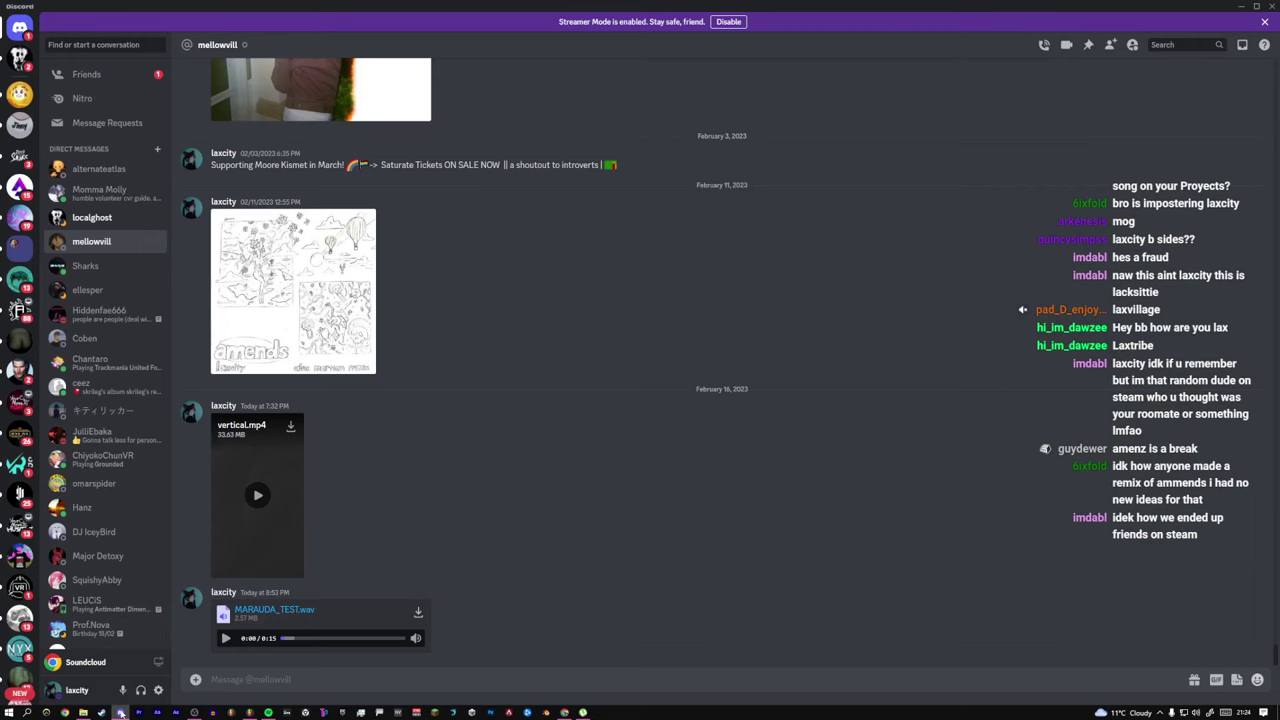
{"action": "left_click", "coordinate": [120, 712]}
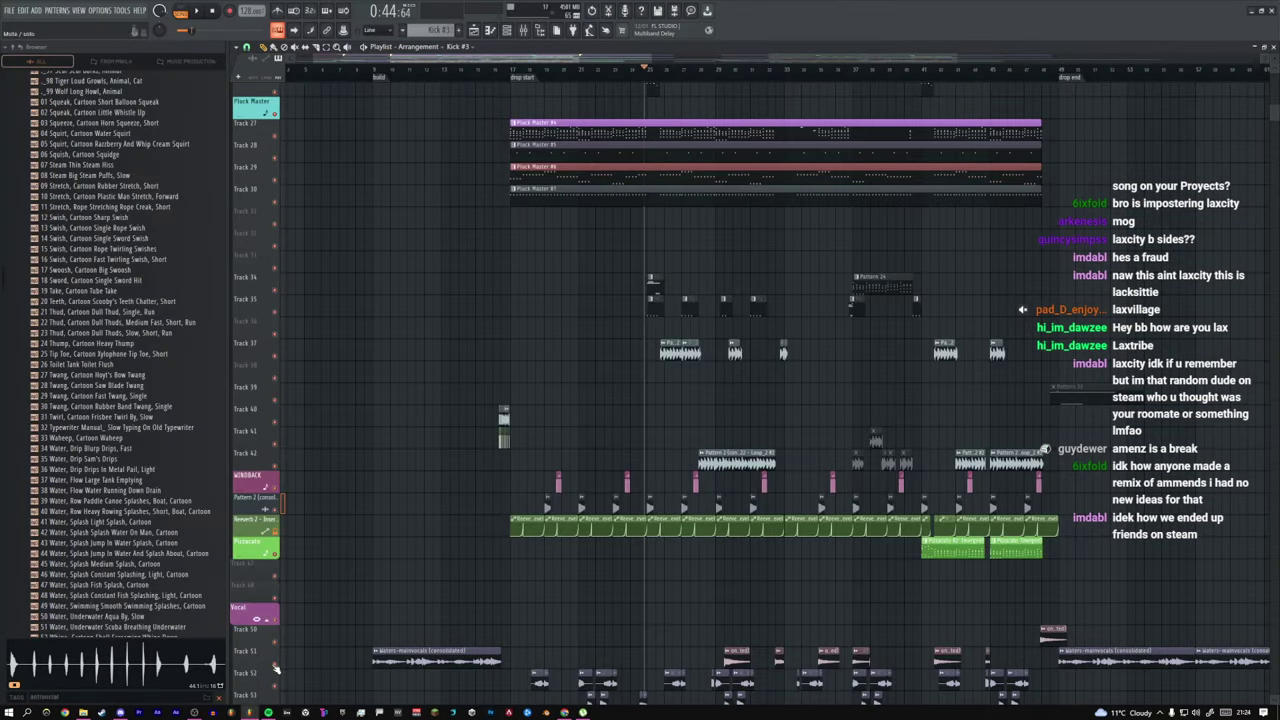
{"action": "left_click", "coordinate": [120, 712]}
{"action": "scroll", "coordinate": [12, 420], "scroll_direction": "down", "scroll_amount": 2}
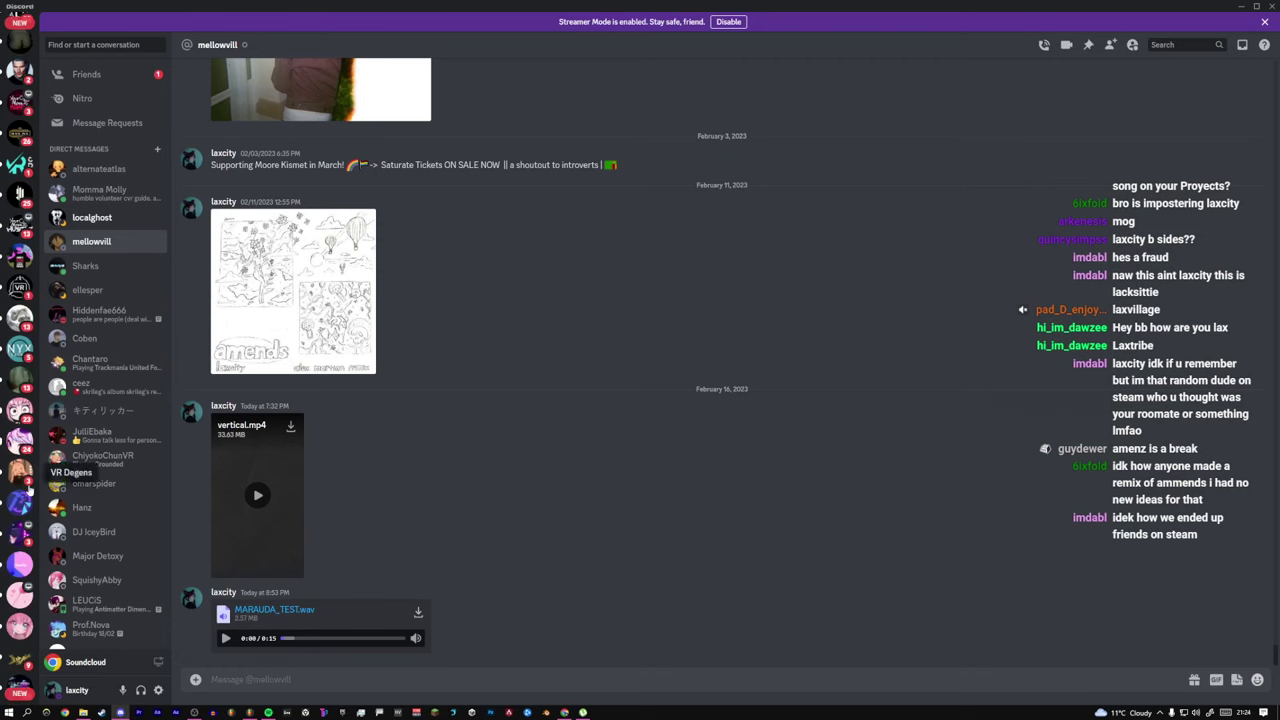
{"action": "left_click", "coordinate": [20, 565]}
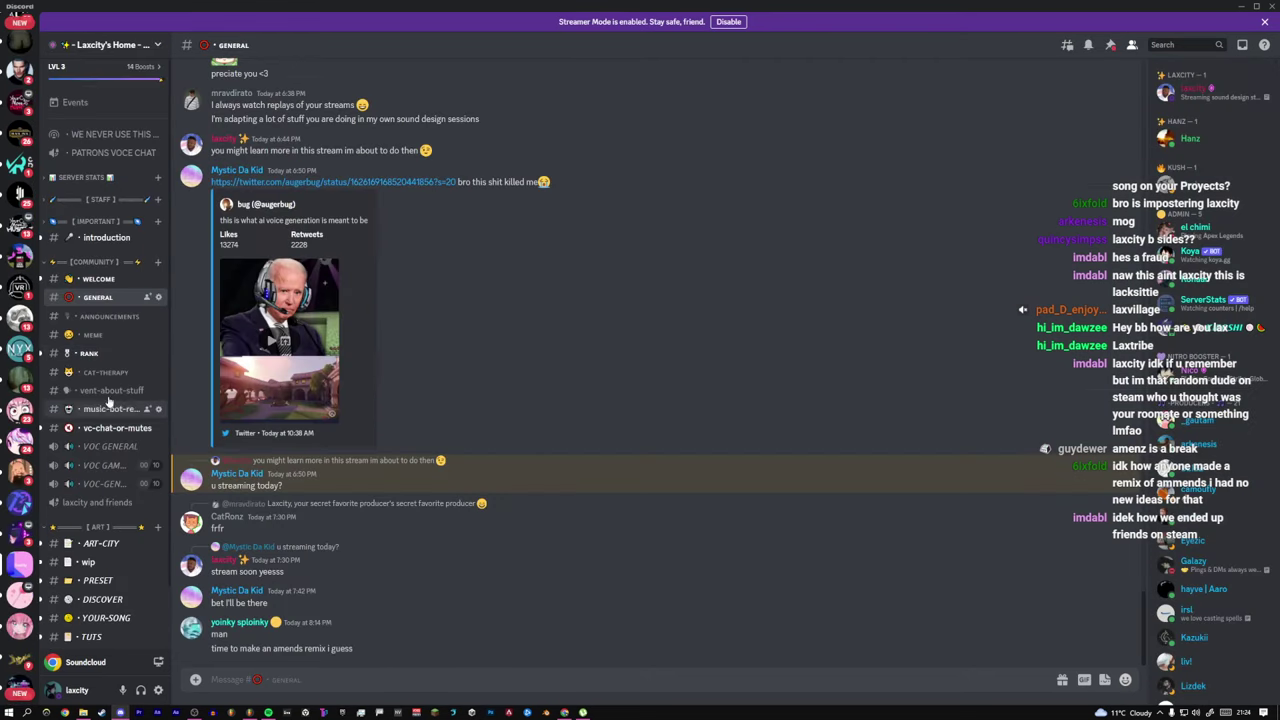
{"action": "left_click", "coordinate": [110, 316]}
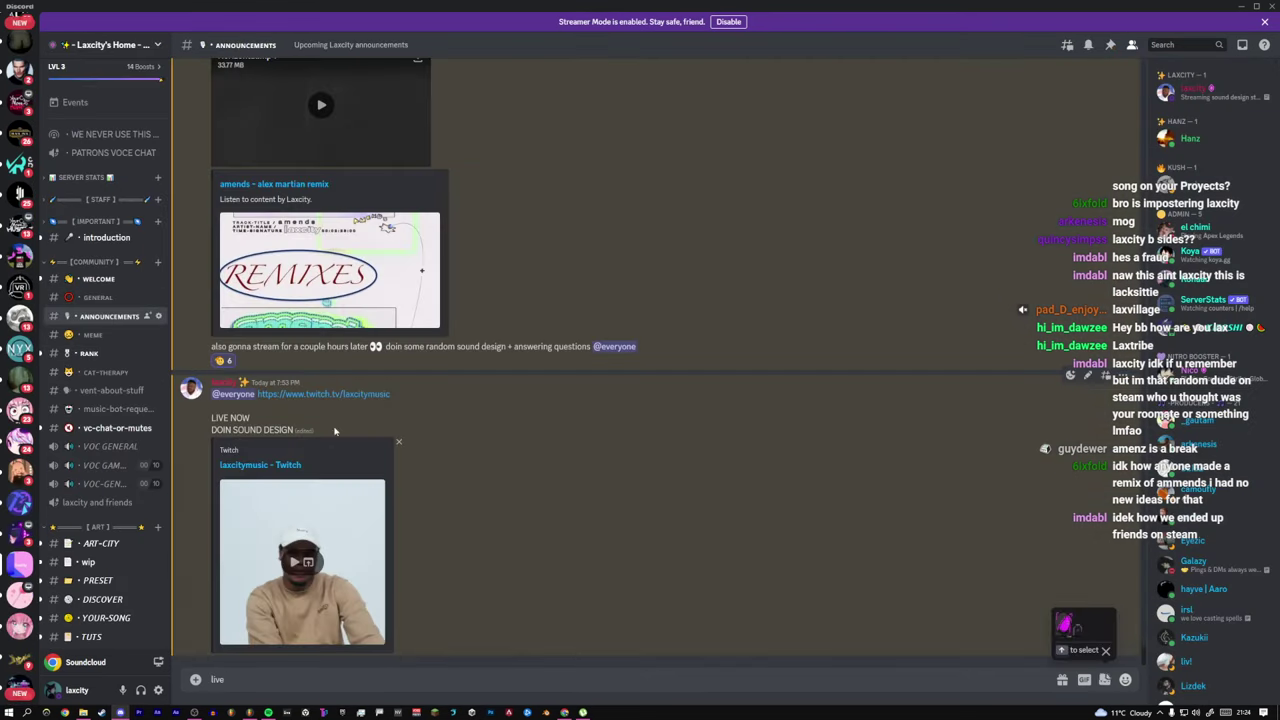
Step: Copy the presave link from the Amends - Alex Martian Remix announcement
{"action": "scroll", "coordinate": [370, 347], "scroll_direction": "up", "scroll_amount": 4}
{"action": "left_click_drag", "start_coordinate": [397, 286], "coordinate": [243, 286]}
{"action": "key", "text": "ctrl+c"}
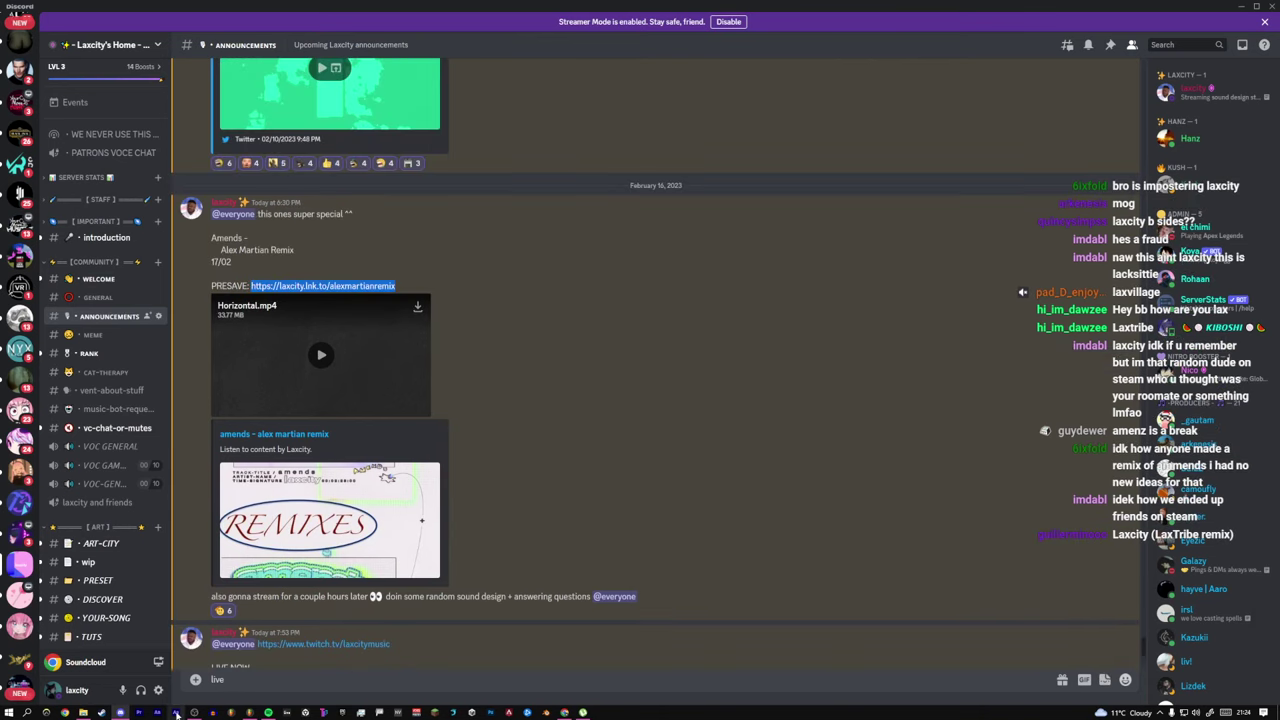
Step: Switch to Chrome, post the copied presave link in the laxcitymusic Twitch stream chat, and return to FL Studio
{"action": "left_click", "coordinate": [564, 712]}
{"action": "left_click", "coordinate": [370, 8]}
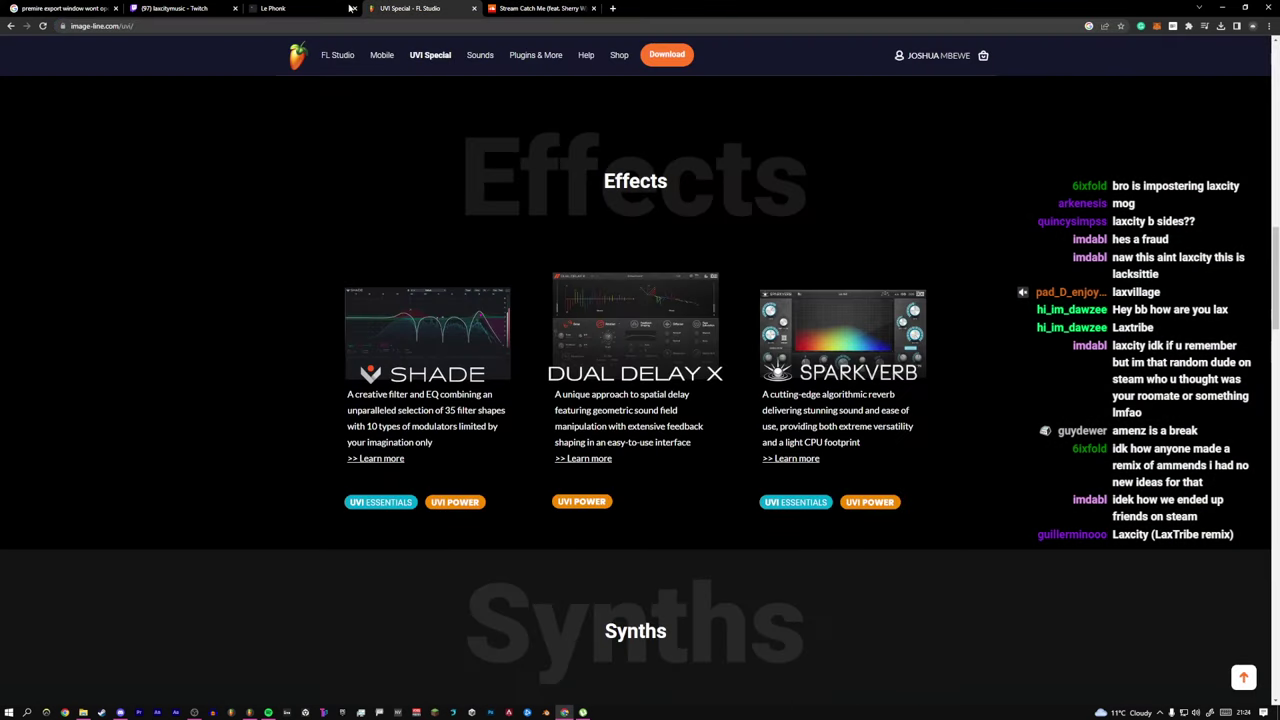
{"action": "left_click", "coordinate": [615, 8]}
{"action": "left_click", "coordinate": [113, 43]}
{"action": "left_click", "coordinate": [150, 26]}
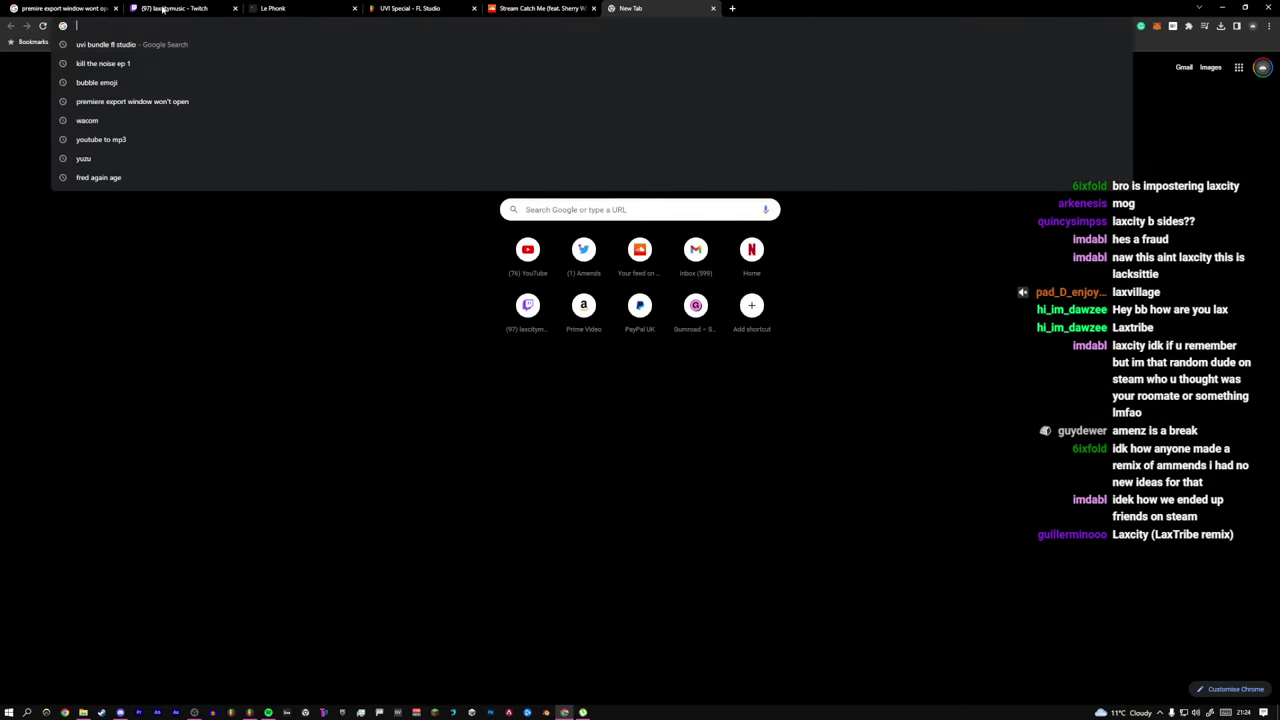
{"action": "left_click", "coordinate": [165, 8]}
{"action": "left_click", "coordinate": [1175, 669]}
{"action": "key", "text": "ctrl+v"}
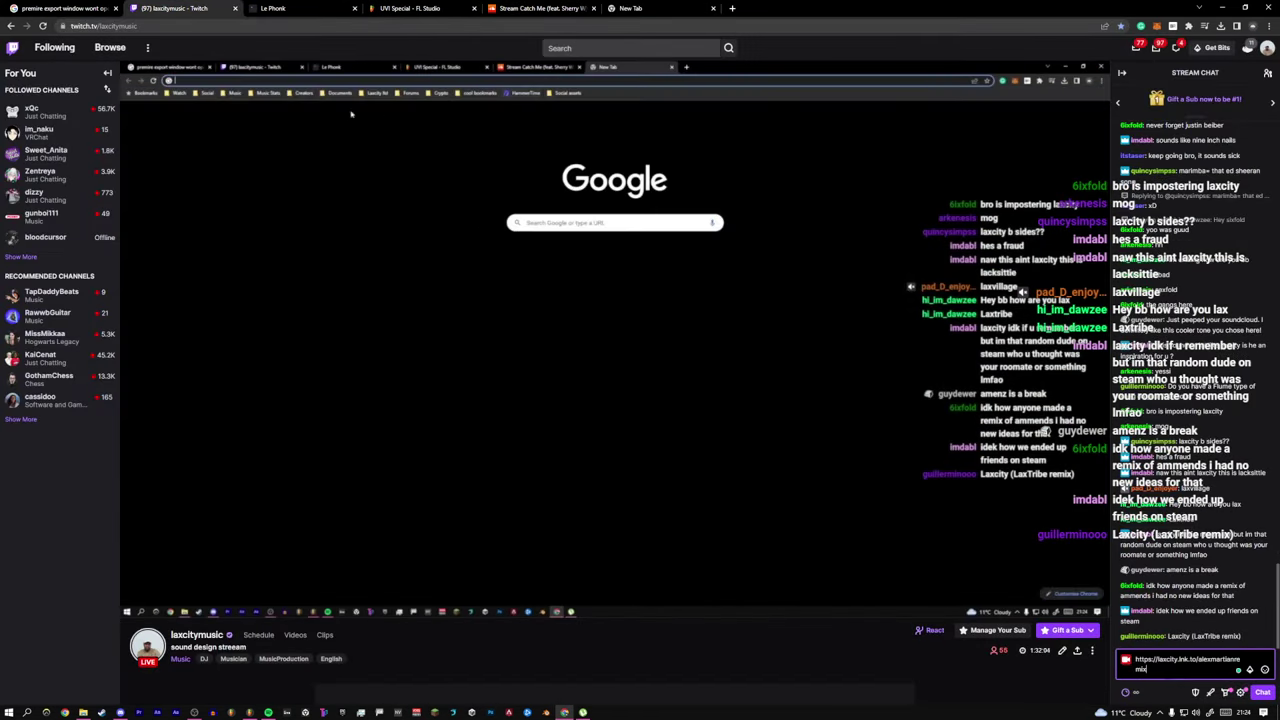
{"action": "key", "text": "Return"}
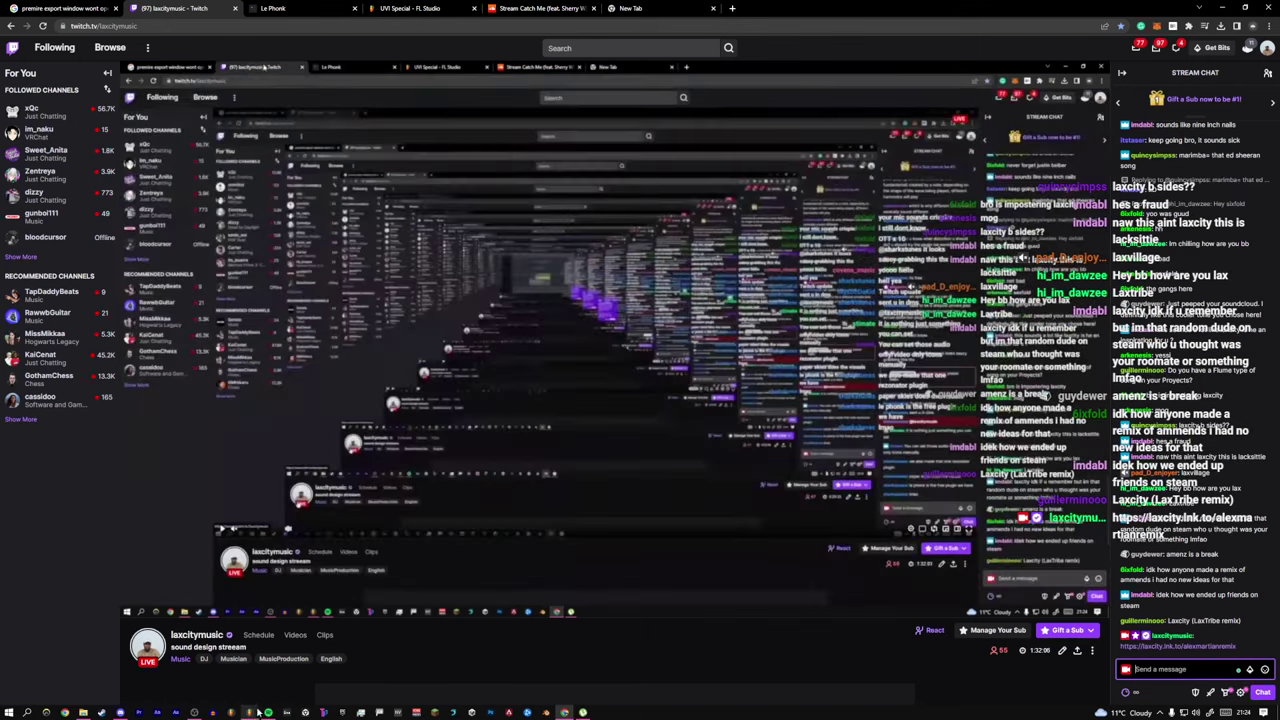
{"action": "left_click", "coordinate": [249, 712]}
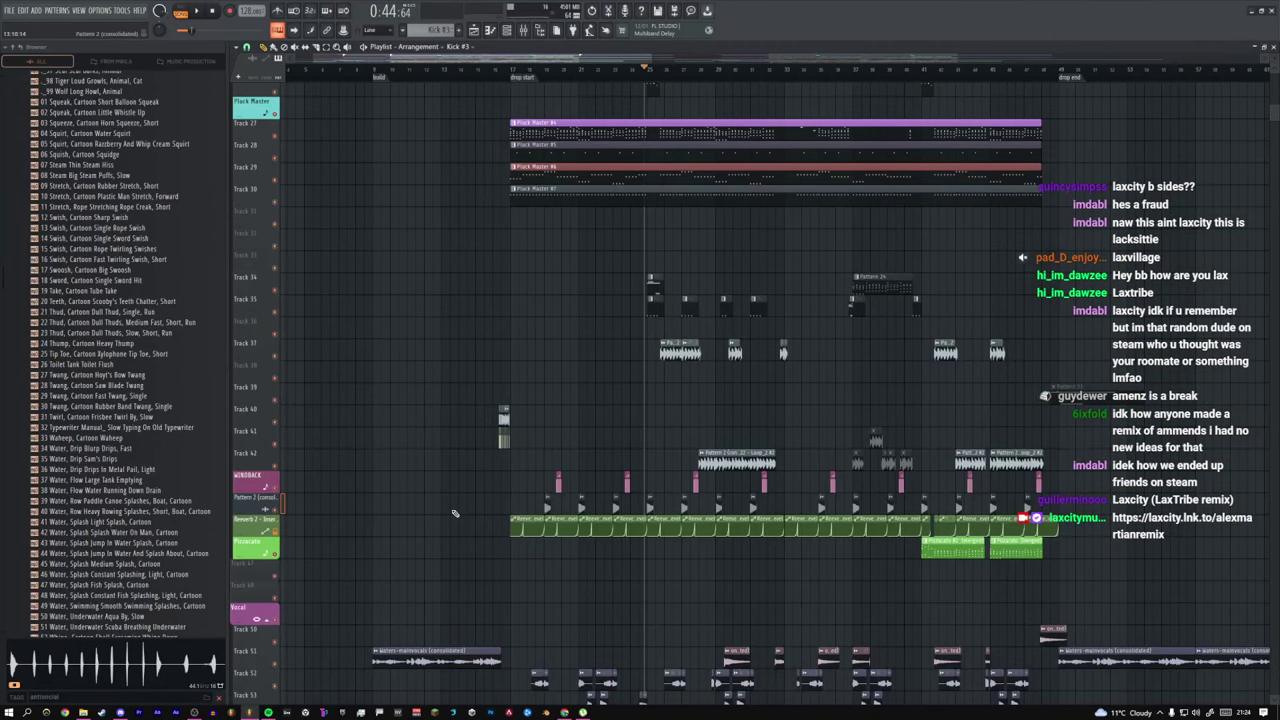
Step: Frame the whole drop section in the playlist and move the playhead to bar 20, shortly after the drop start marker
{"action": "scroll", "coordinate": [454, 514], "scroll_direction": "down", "scroll_amount": 1}
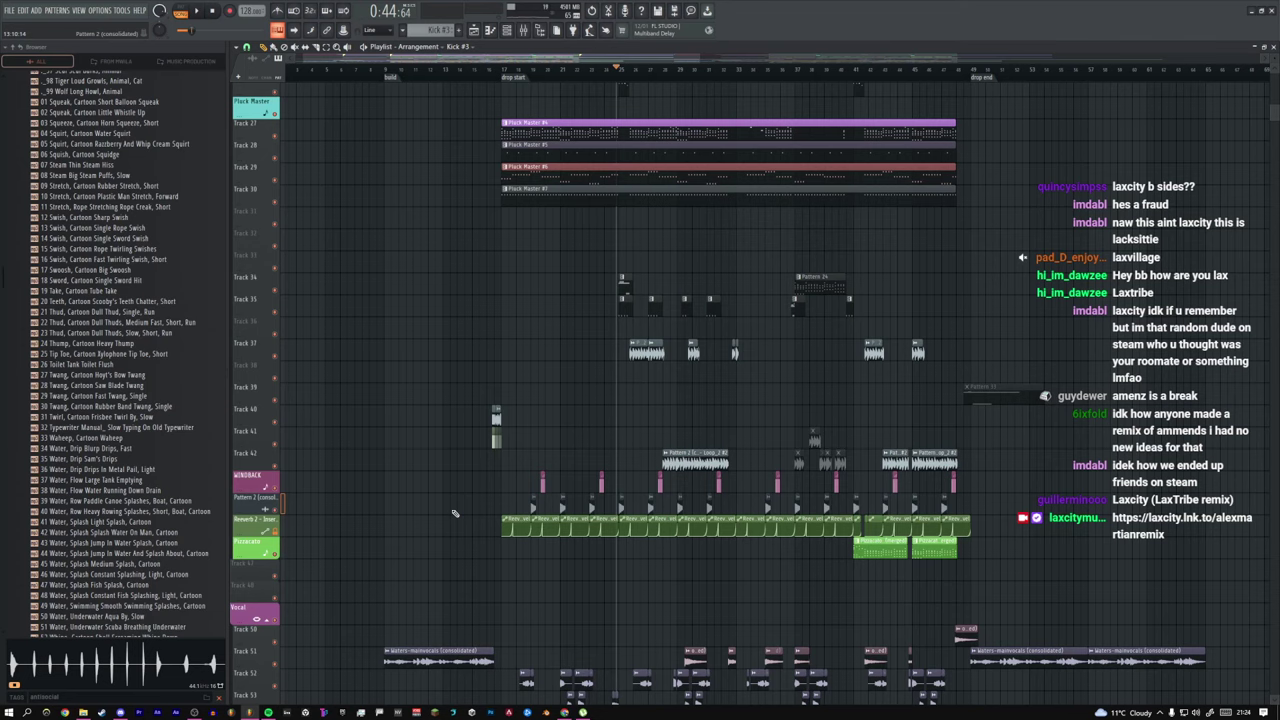
{"action": "right_click", "coordinate": [548, 408], "text": "ctrl"}
{"action": "left_click_drag", "start_coordinate": [626, 384], "coordinate": [296, 100], "text": "ctrl"}
{"action": "left_click_drag", "start_coordinate": [600, 350], "coordinate": [478, 320]}
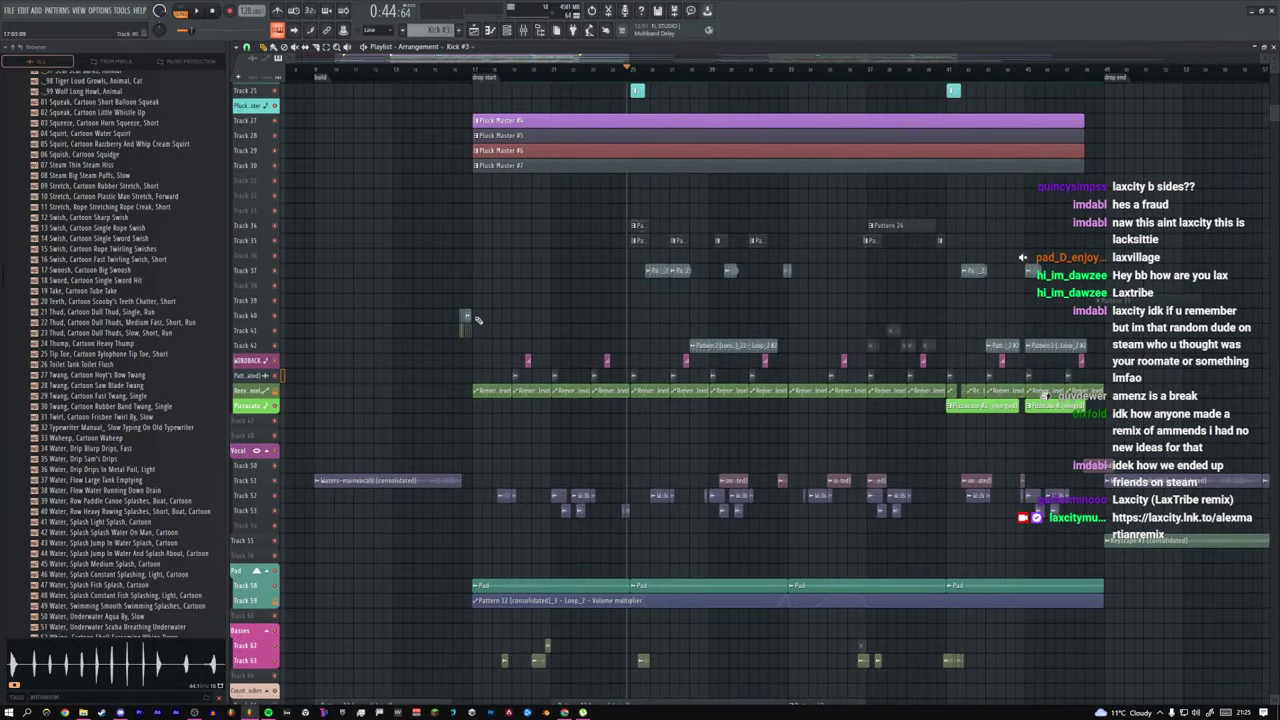
{"action": "left_click", "coordinate": [480, 72]}
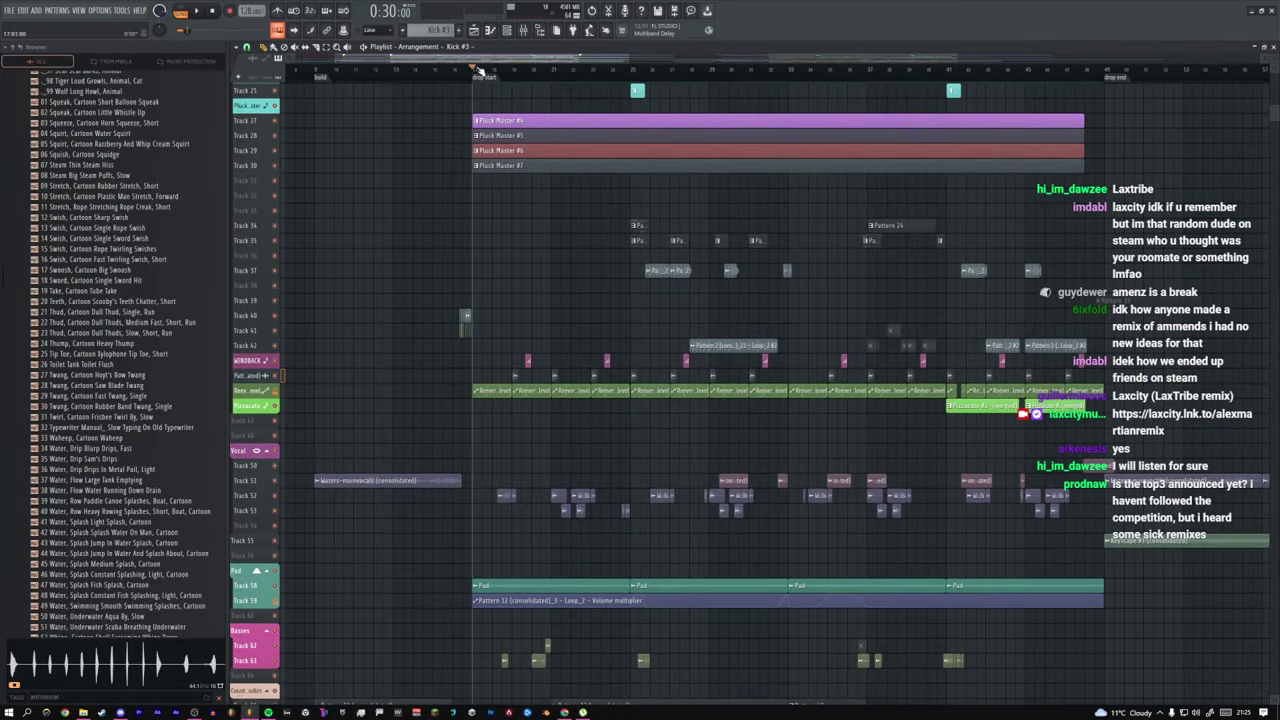
{"action": "left_click", "coordinate": [531, 74]}
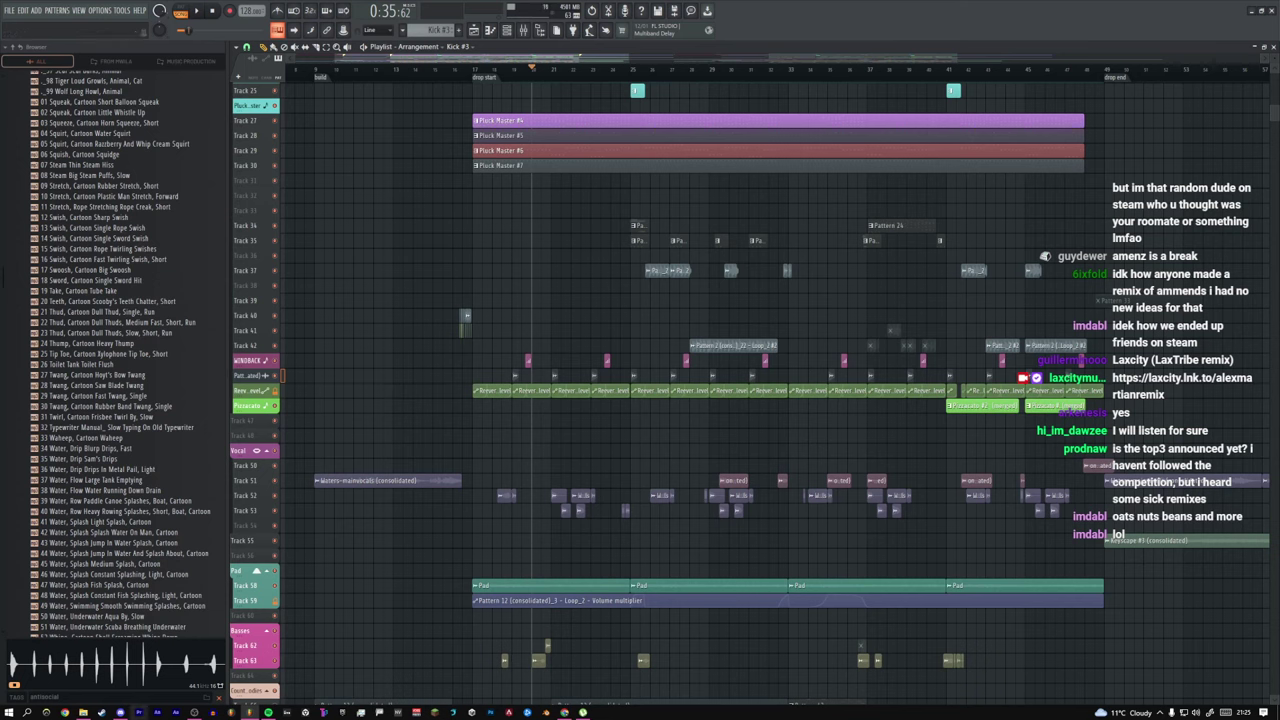
Step: Examine the Drums group's kick, snare, crash and tops tracks around the drop start in the playlist
{"action": "left_click", "coordinate": [102, 713]}
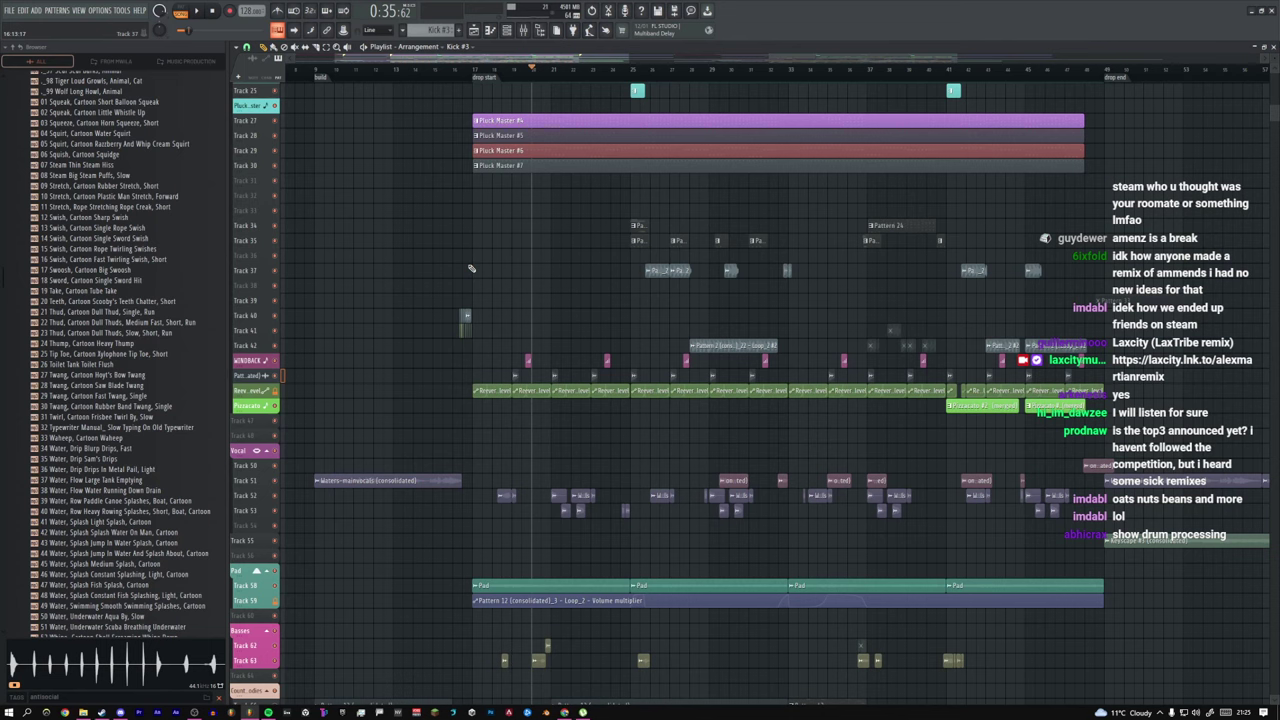
{"action": "scroll", "coordinate": [497, 310], "scroll_direction": "down", "scroll_amount": 10}
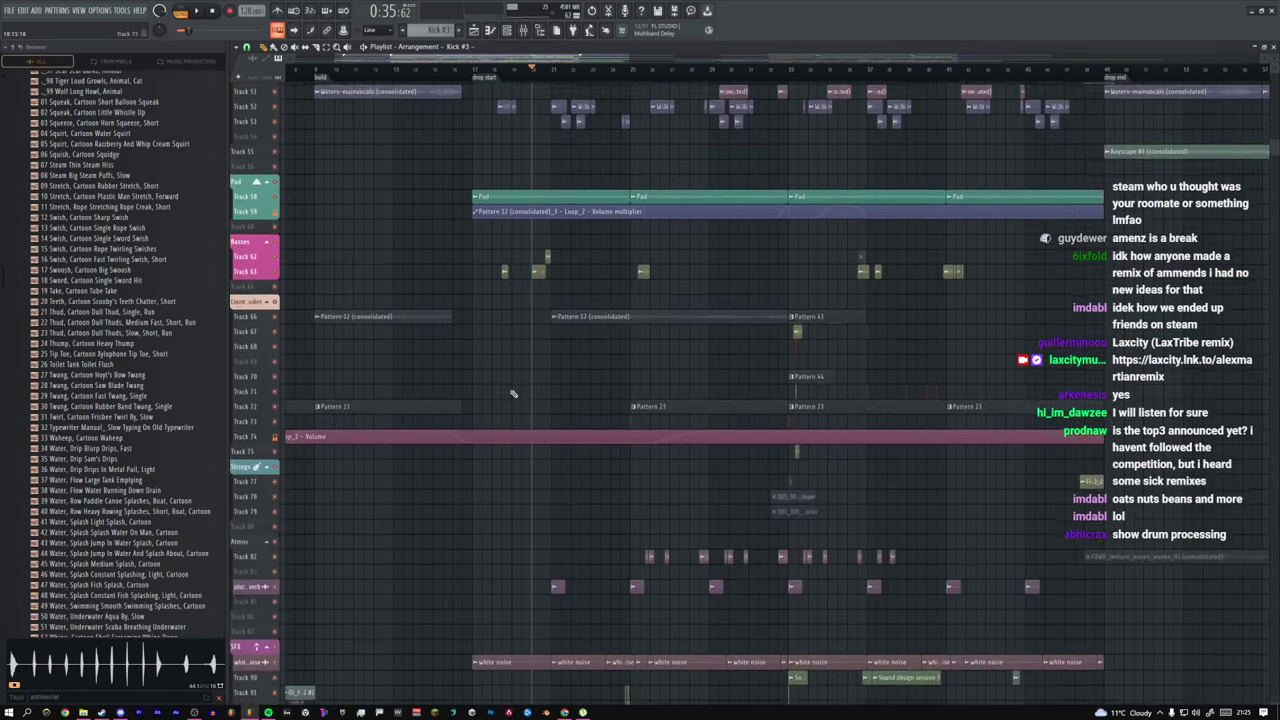
{"action": "scroll", "coordinate": [500, 400], "scroll_direction": "down", "scroll_amount": 4}
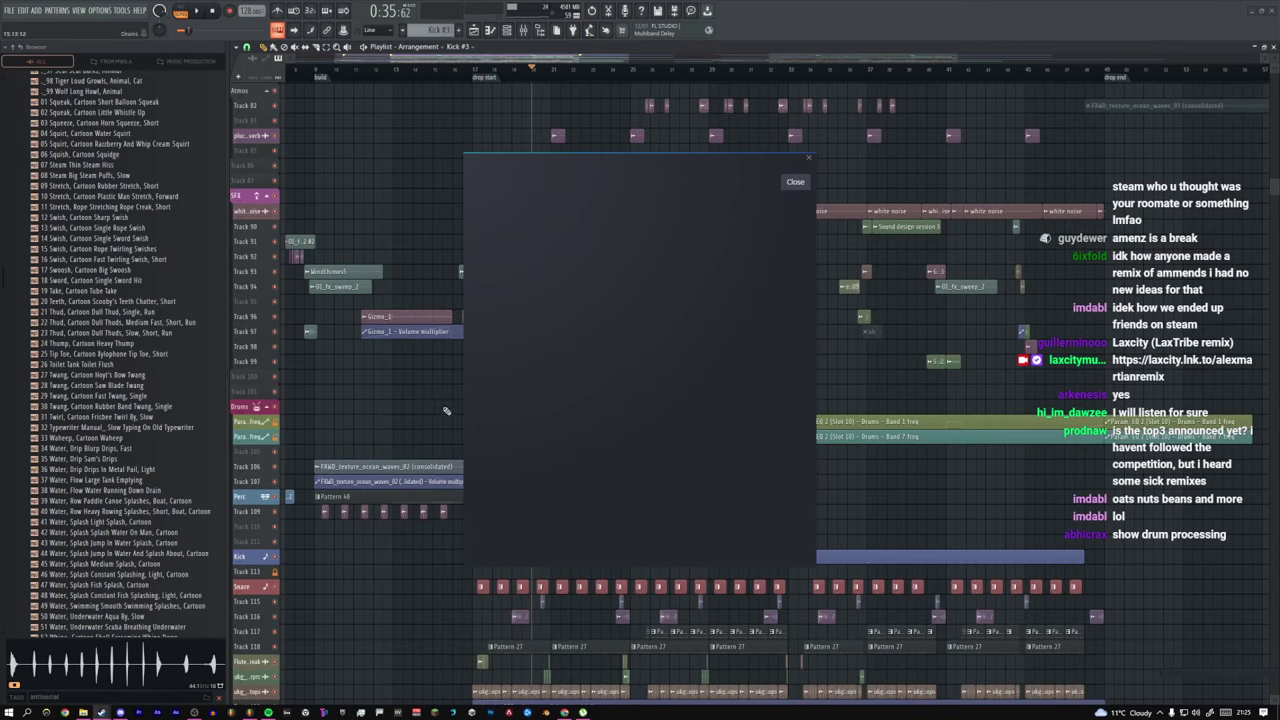
{"action": "scroll", "coordinate": [440, 395], "scroll_direction": "down", "scroll_amount": 4}
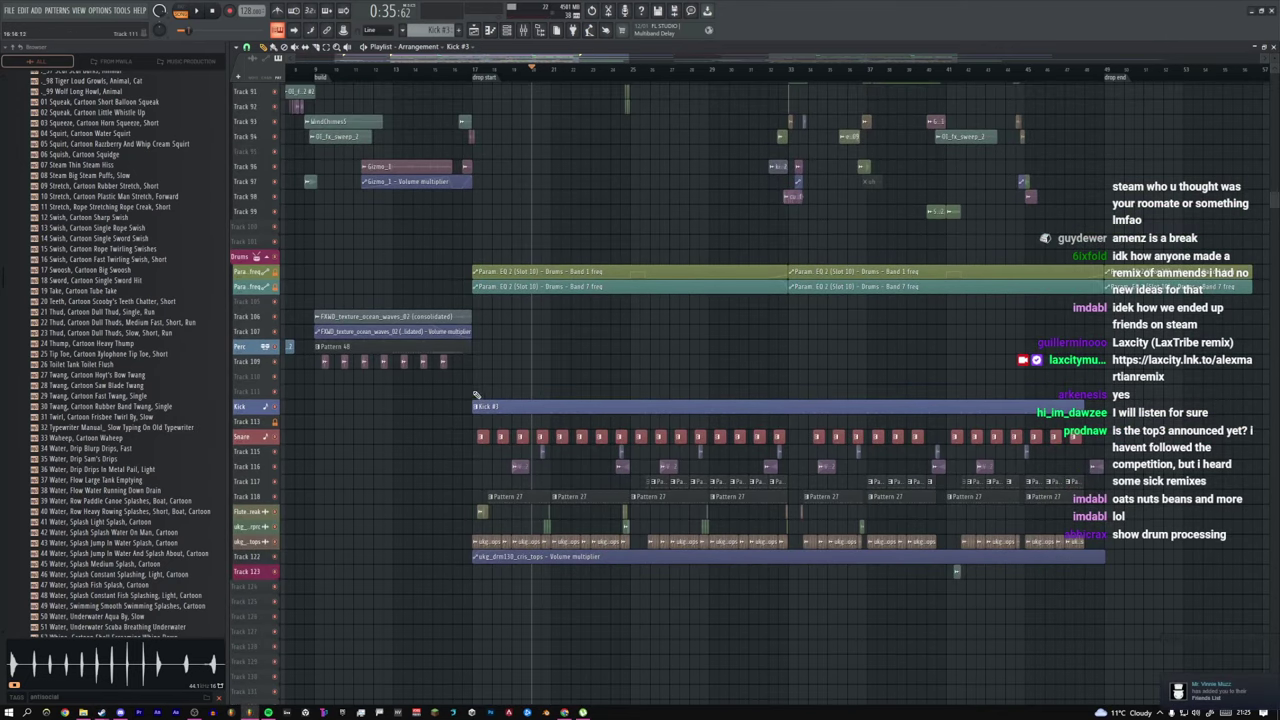
{"action": "mouse_move", "coordinate": [625, 60]}
{"action": "left_mouse_down"}
{"action": "mouse_move", "coordinate": [563, 62]}
{"action": "mouse_move", "coordinate": [631, 59]}
{"action": "left_mouse_up"}
{"action": "scroll", "coordinate": [580, 333], "scroll_direction": "up", "scroll_amount": 5, "text": "ctrl"}
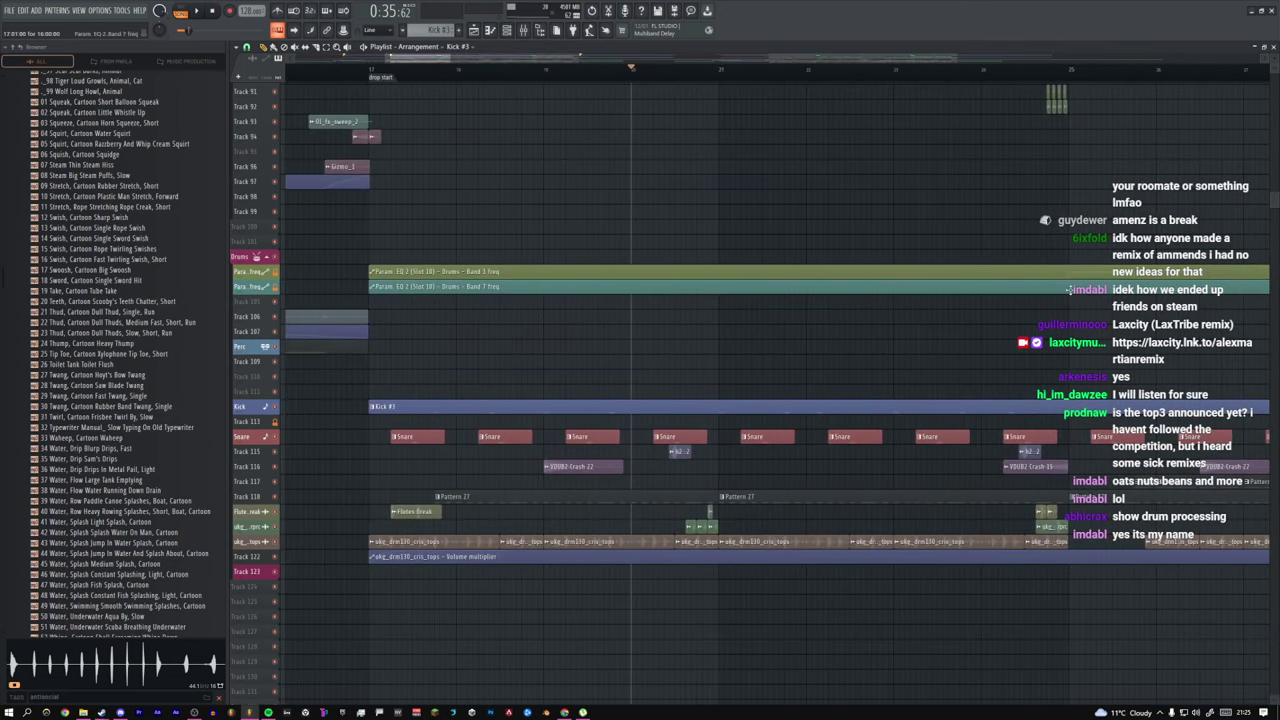
{"action": "scroll", "coordinate": [580, 333], "scroll_direction": "up", "scroll_amount": 2, "text": "alt"}
{"action": "scroll", "coordinate": [580, 333], "scroll_direction": "down", "scroll_amount": 3}
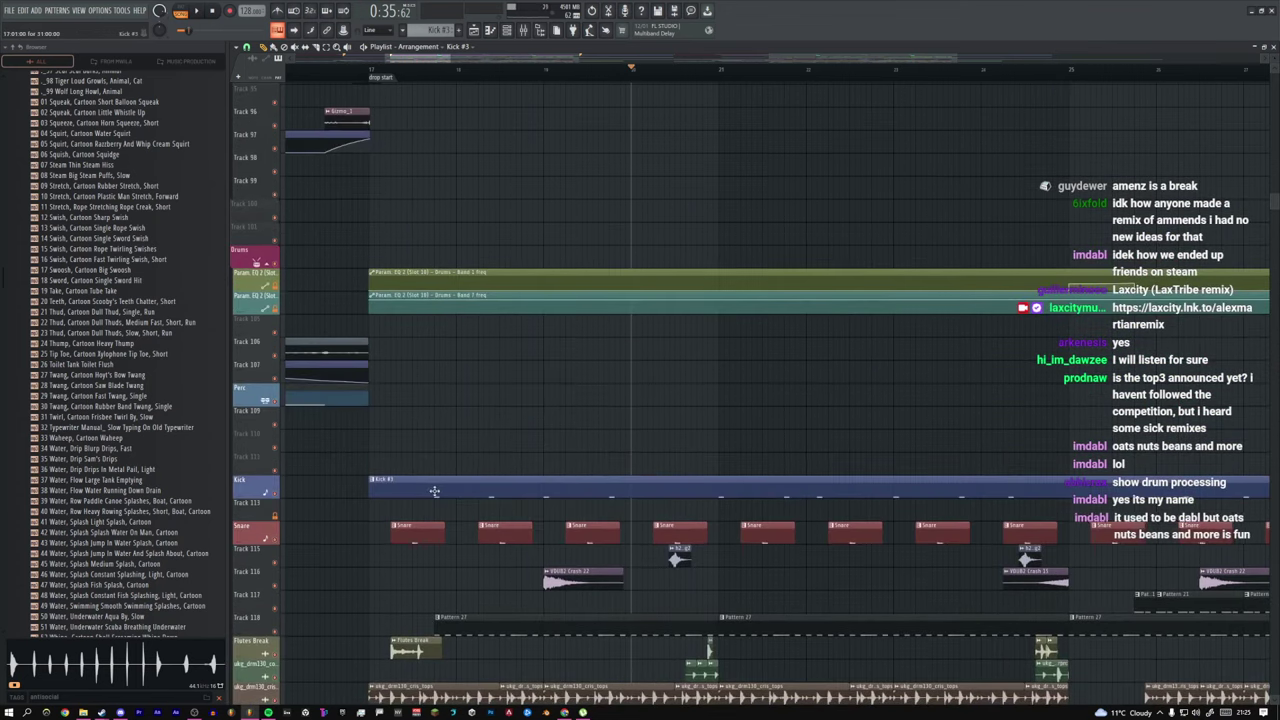
Step: Pick the Snare pattern from its first playlist clip and show its steps in the channel rack
{"action": "left_click", "coordinate": [505, 28]}
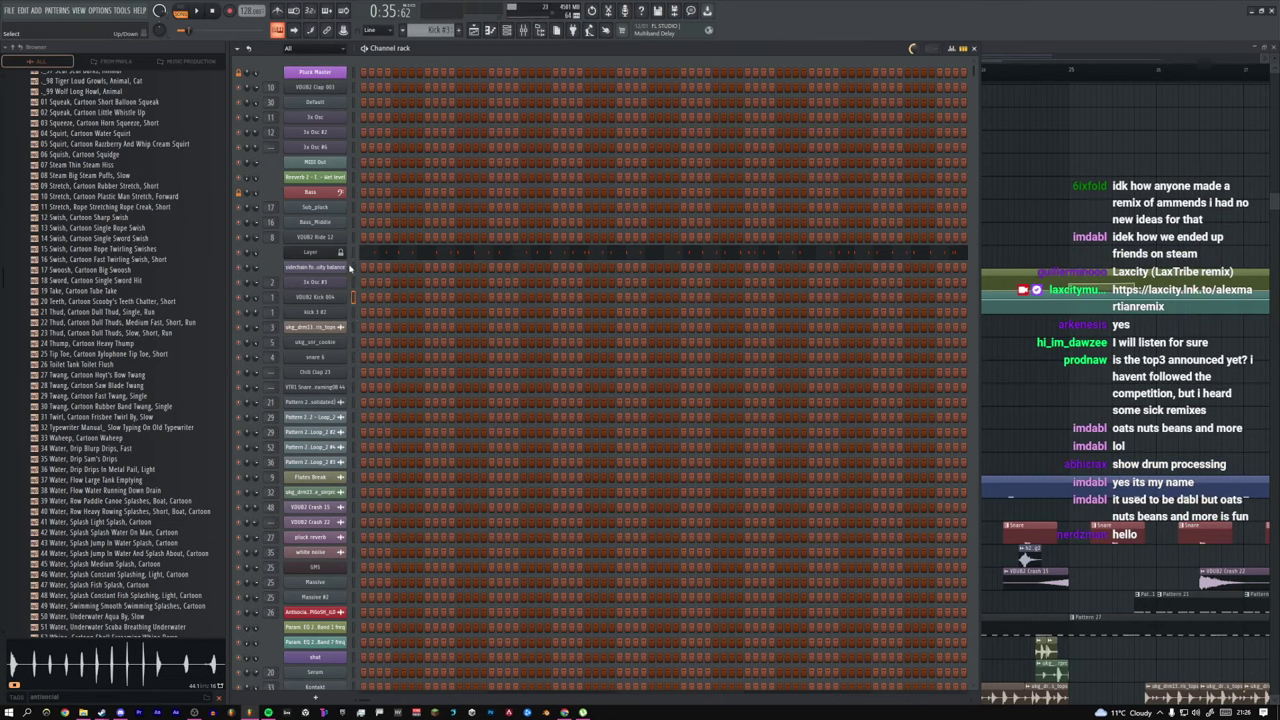
{"action": "key", "text": "F6"}
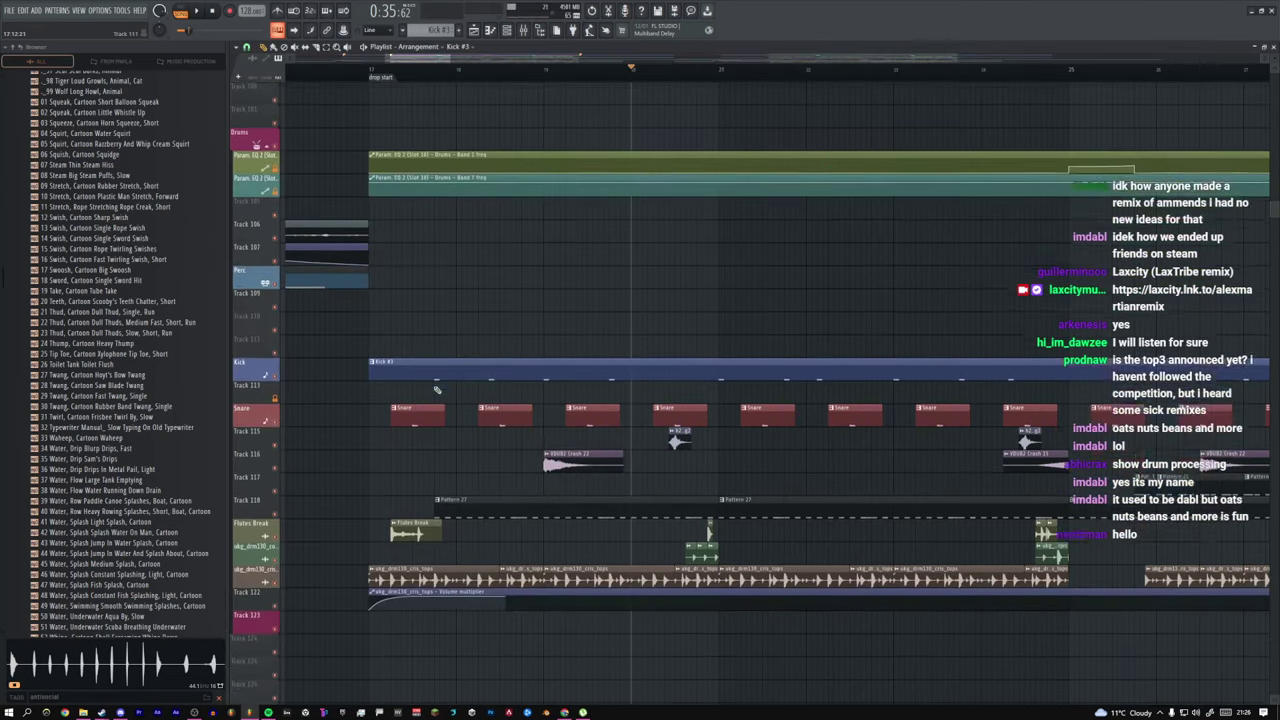
{"action": "scroll", "coordinate": [436, 388], "scroll_direction": "down", "scroll_amount": 1}
{"action": "left_click", "coordinate": [412, 401]}
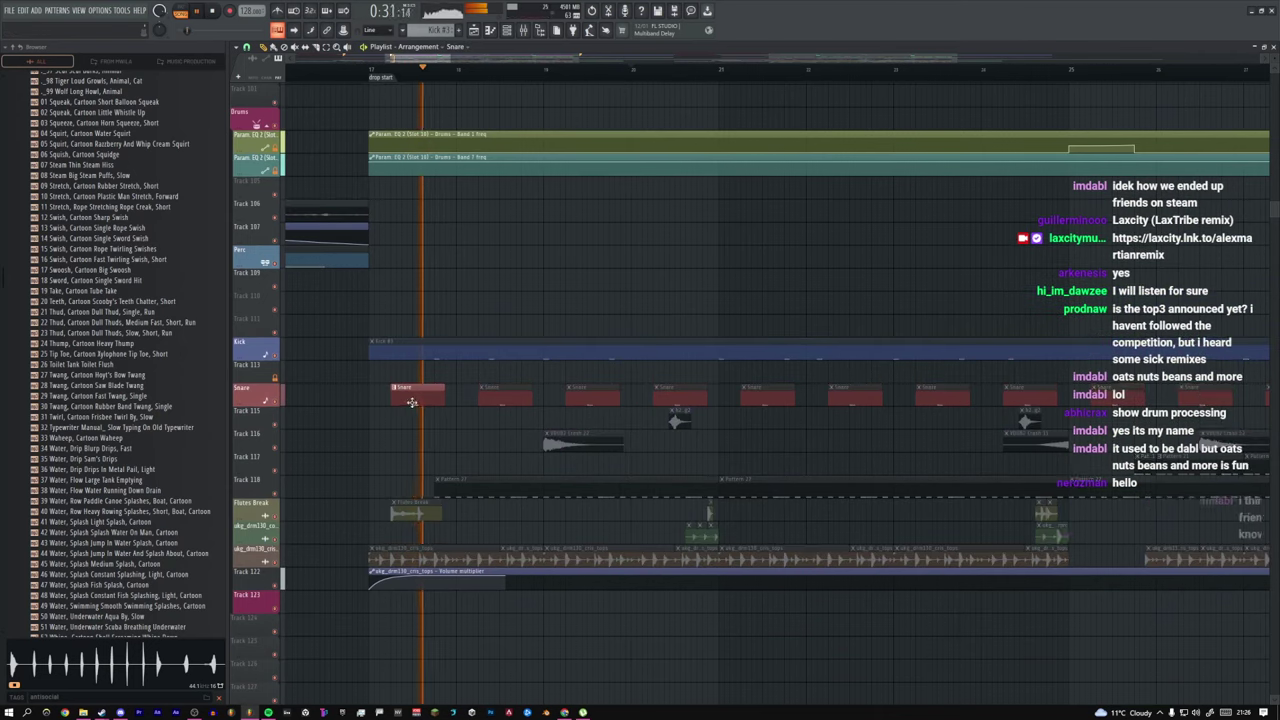
{"action": "left_click", "coordinate": [507, 31]}
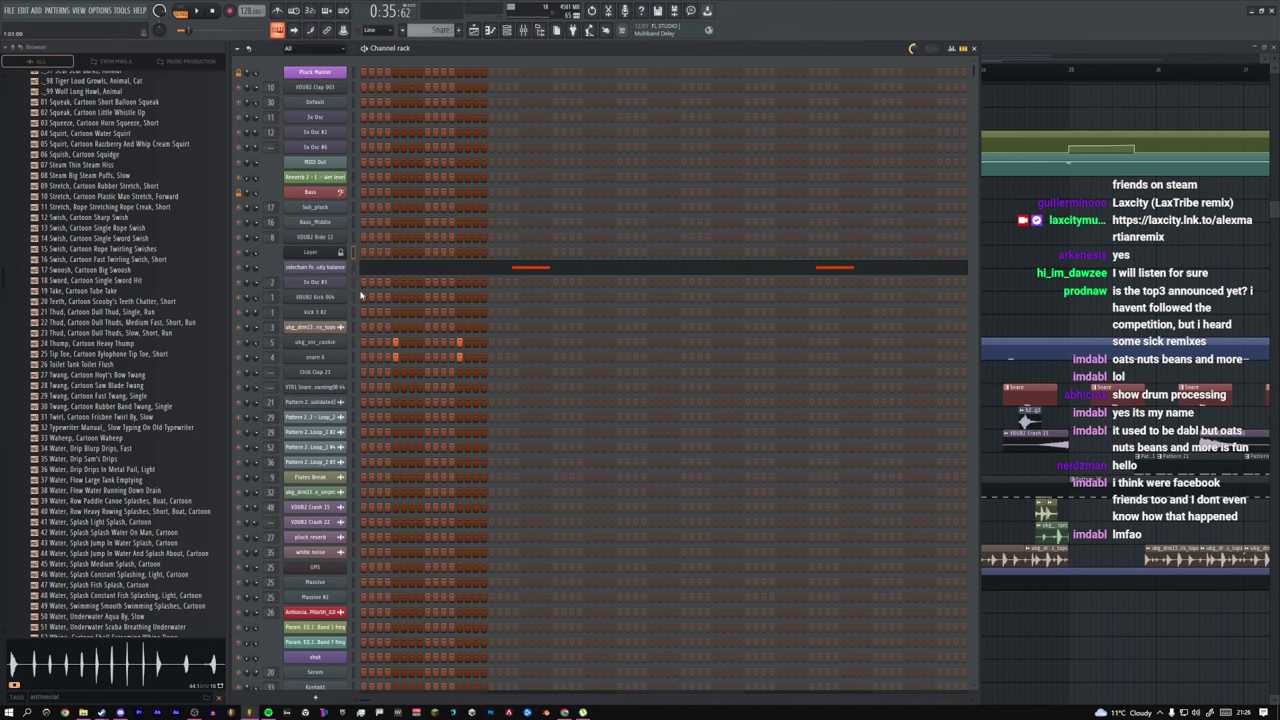
Step: Audition the ukg_snr_cookie and snare 6 channels, and look at the sampler settings of ukg_snr_cookie
{"action": "middle_click", "coordinate": [338, 345]}
{"action": "middle_click", "coordinate": [328, 345]}
{"action": "middle_click", "coordinate": [330, 355]}
{"action": "middle_click", "coordinate": [328, 346]}
{"action": "middle_click", "coordinate": [332, 359]}
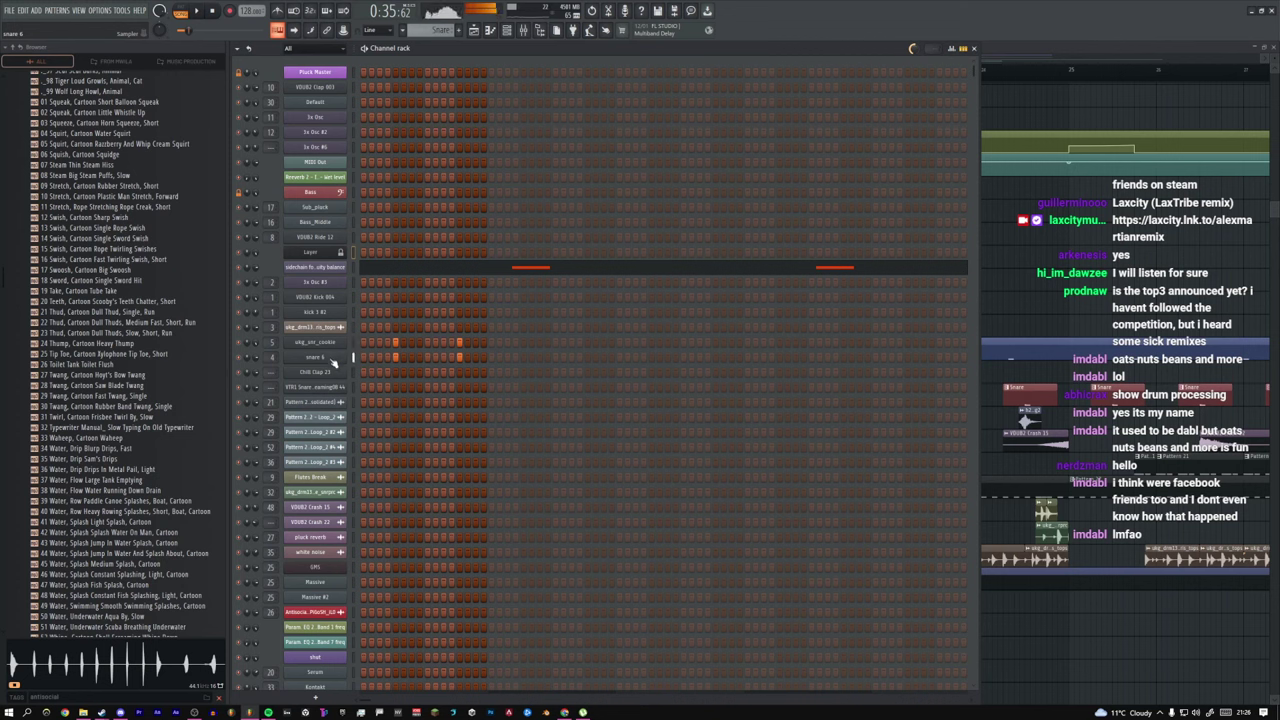
{"action": "middle_click", "coordinate": [324, 345]}
{"action": "left_click", "coordinate": [322, 345]}
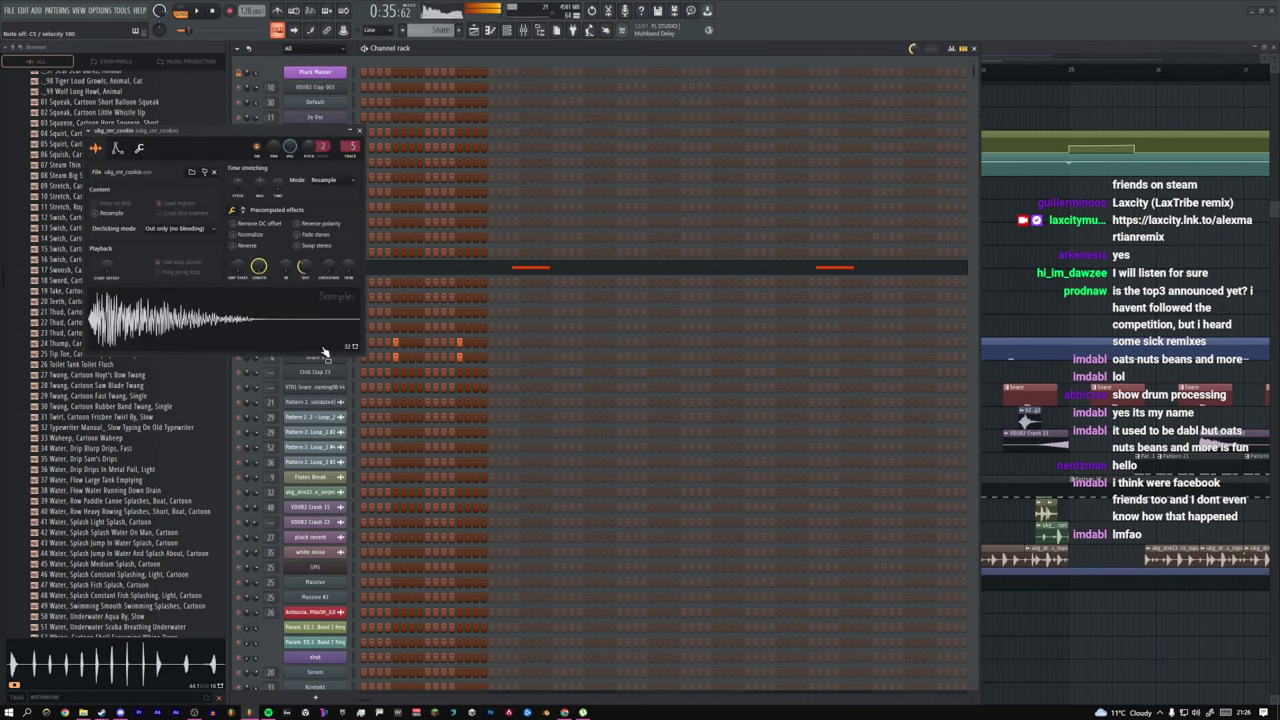
{"action": "left_click", "coordinate": [351, 143]}
Step: Unlink the Layer channel from its note input source
{"action": "right_click", "coordinate": [340, 253]}
{"action": "mouse_move", "coordinate": [480, 357]}
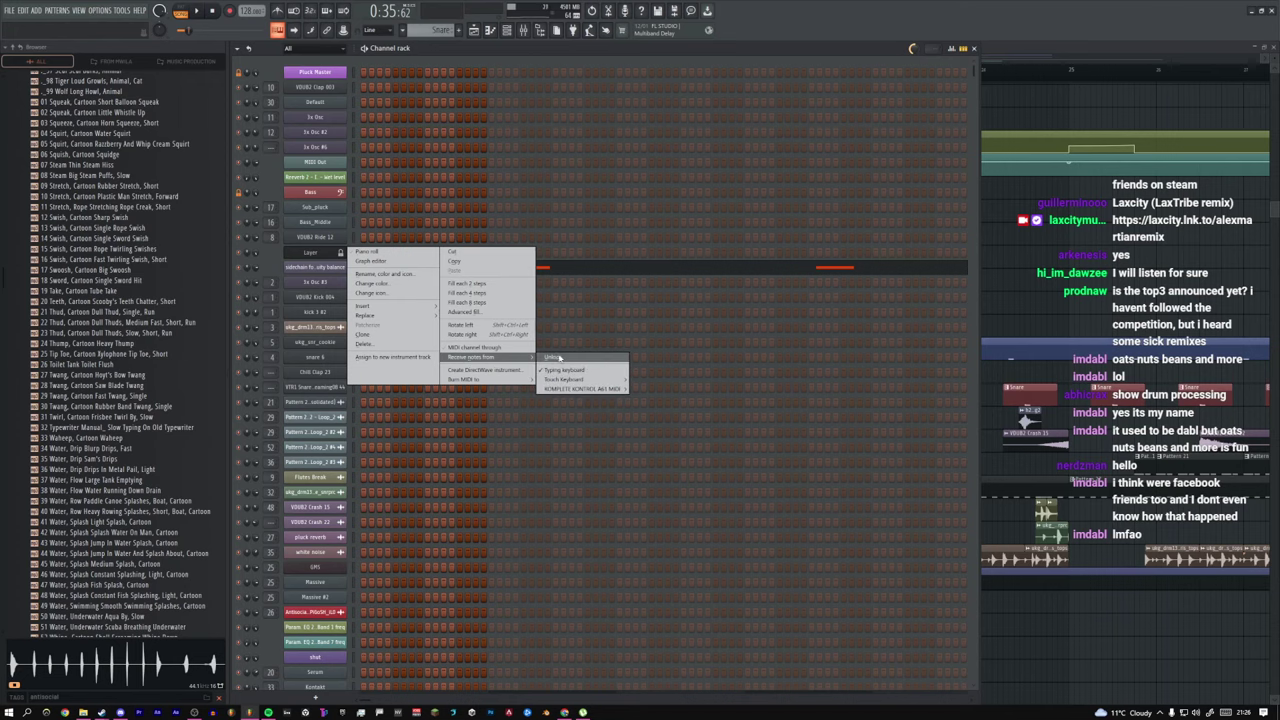
{"action": "left_click", "coordinate": [562, 360]}
Step: Inspect the Fruity parametric EQ 2 on the ukg_snr_cookie mixer track and close the plugin and sampler windows
{"action": "left_click", "coordinate": [326, 345]}
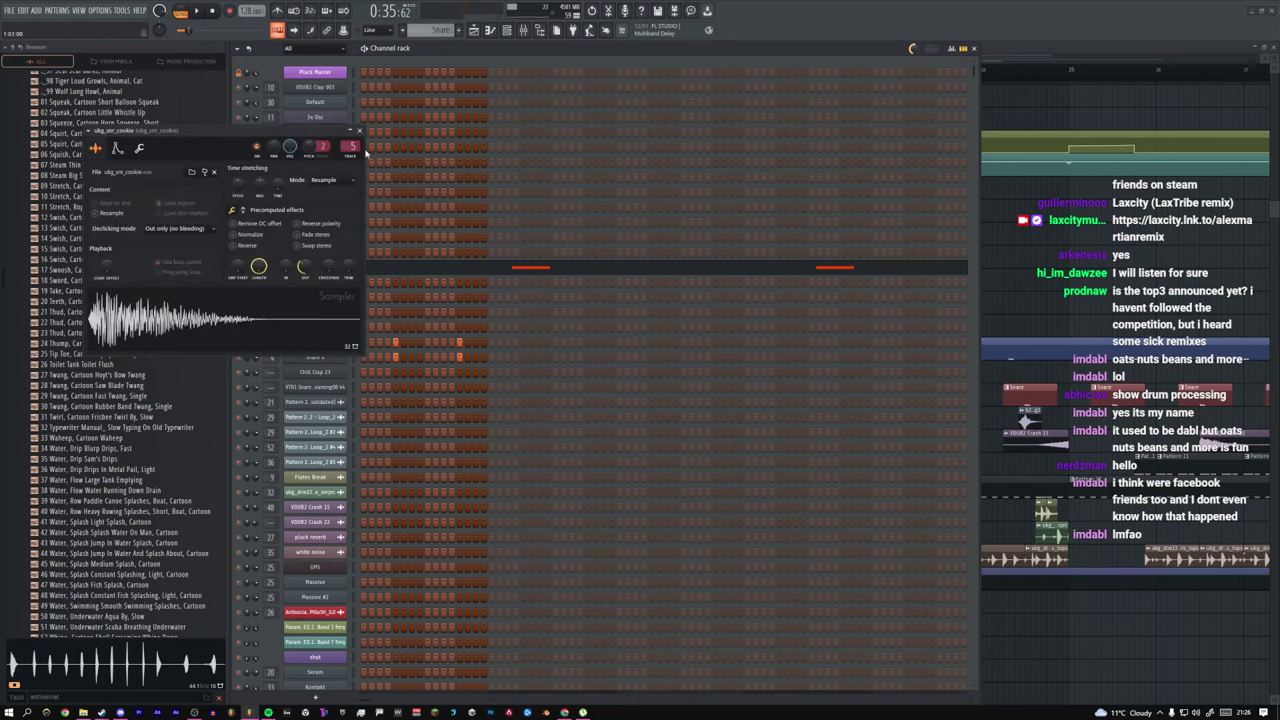
{"action": "double_click", "coordinate": [353, 146]}
{"action": "left_click", "coordinate": [1211, 150]}
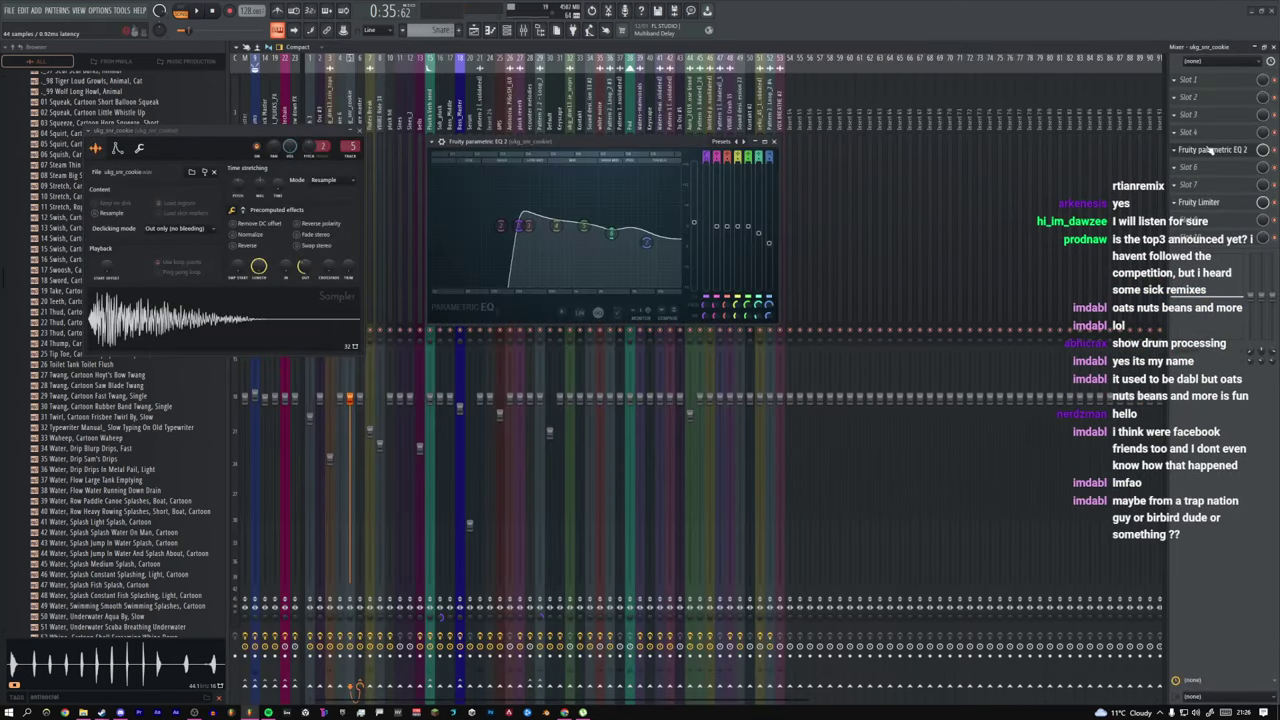
{"action": "left_click", "coordinate": [773, 141]}
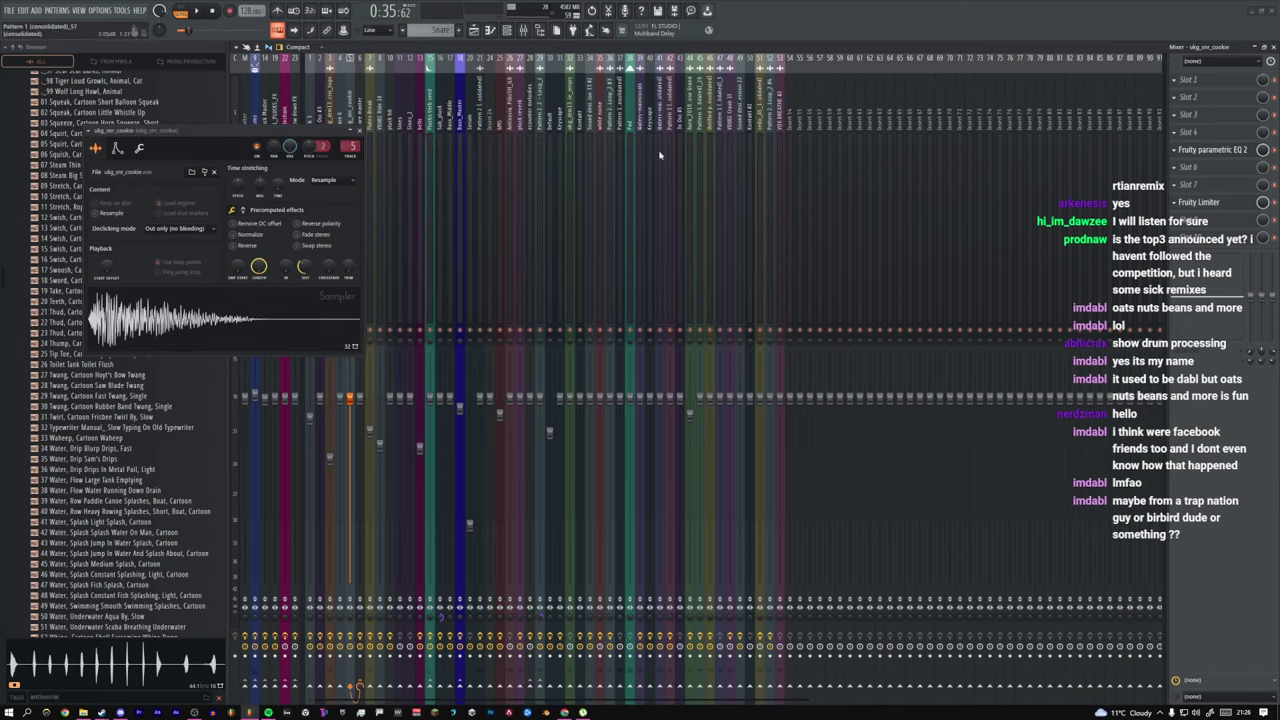
{"action": "left_click", "coordinate": [352, 131]}
Step: Inspect the kick 3 #2 sampler with its mixer track's Fruity parametric EQ 2 and Fruity Limiter, and close all three windows
{"action": "left_click", "coordinate": [507, 30]}
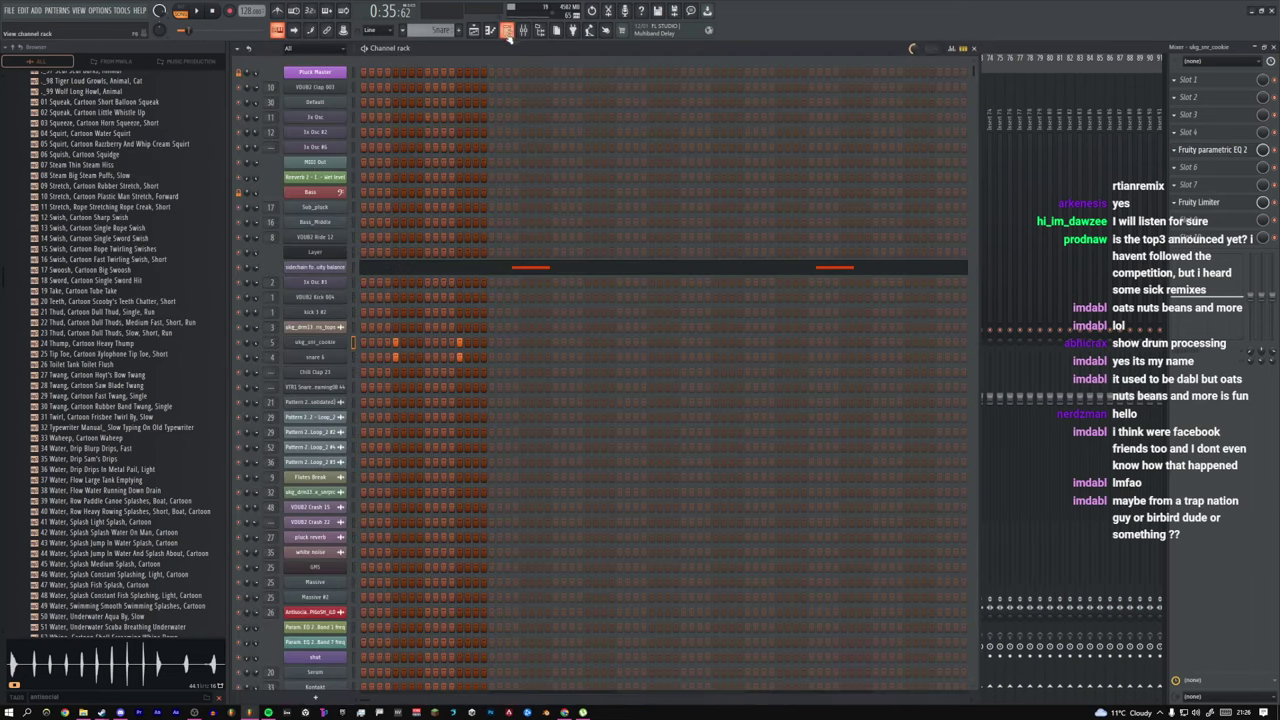
{"action": "left_click", "coordinate": [345, 306]}
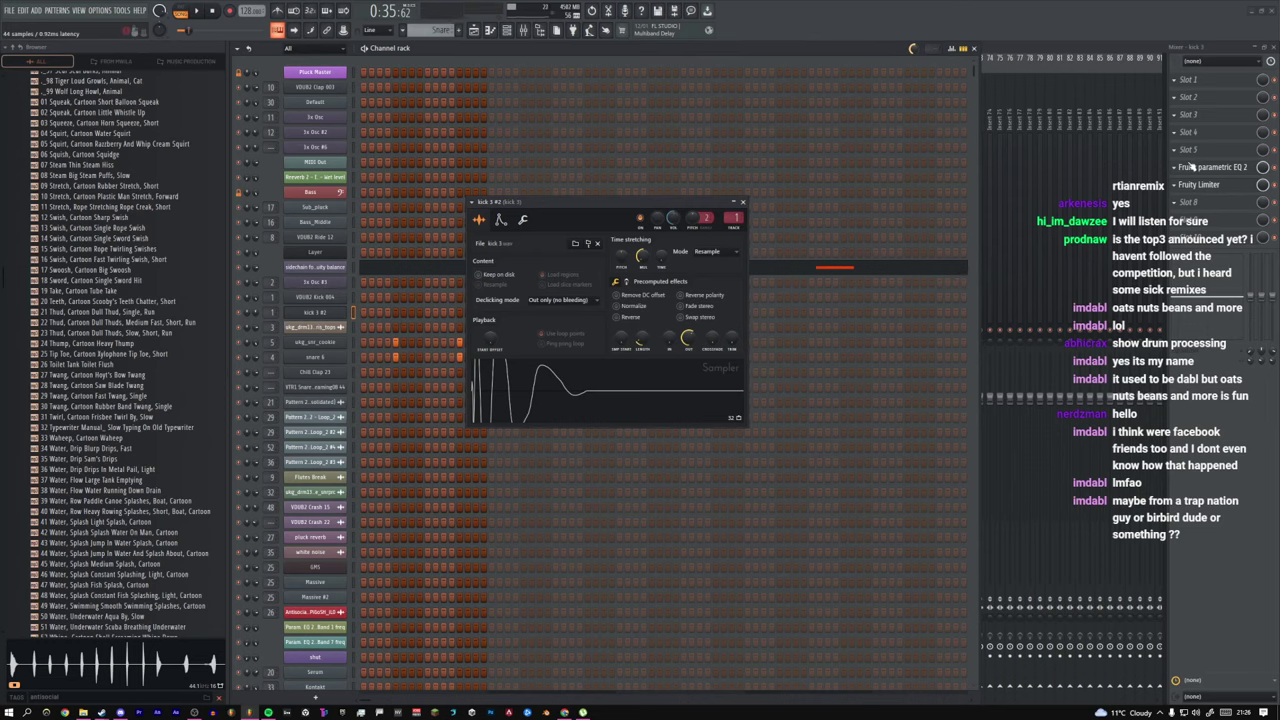
{"action": "left_click", "coordinate": [1192, 167]}
{"action": "left_click", "coordinate": [1182, 185]}
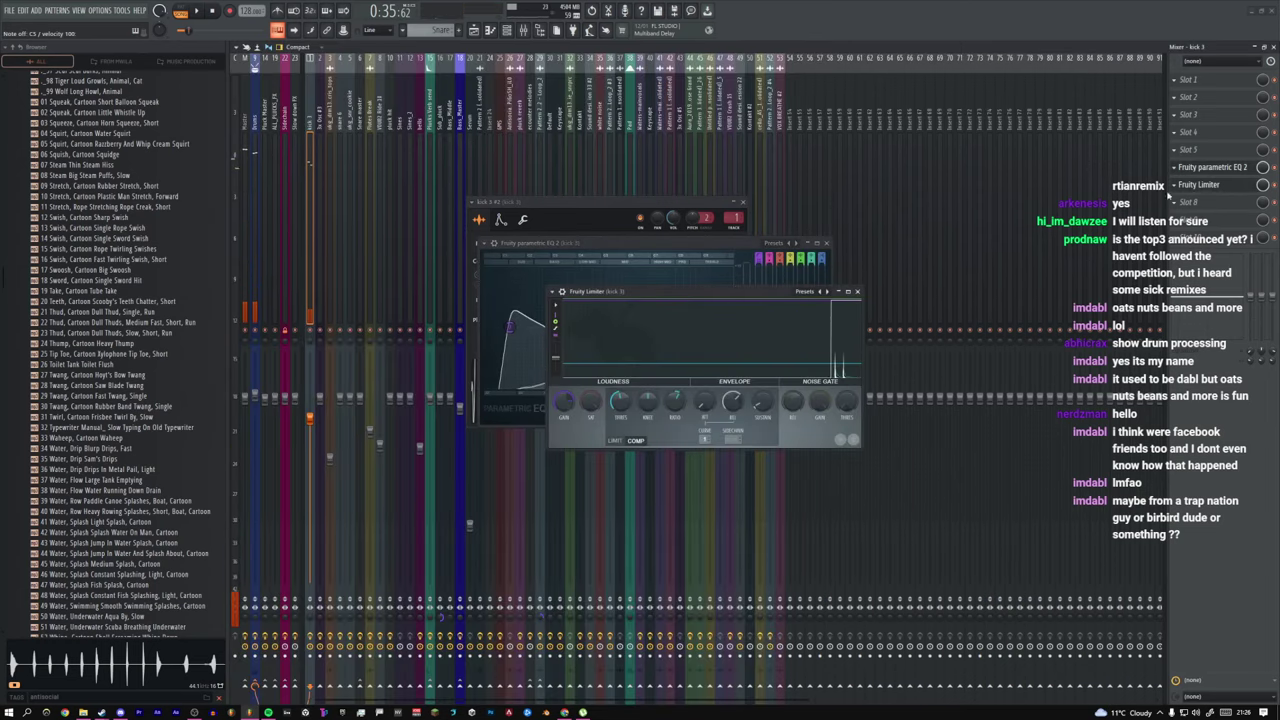
{"action": "left_click", "coordinate": [857, 291]}
{"action": "left_click", "coordinate": [826, 243]}
{"action": "left_click", "coordinate": [742, 202]}
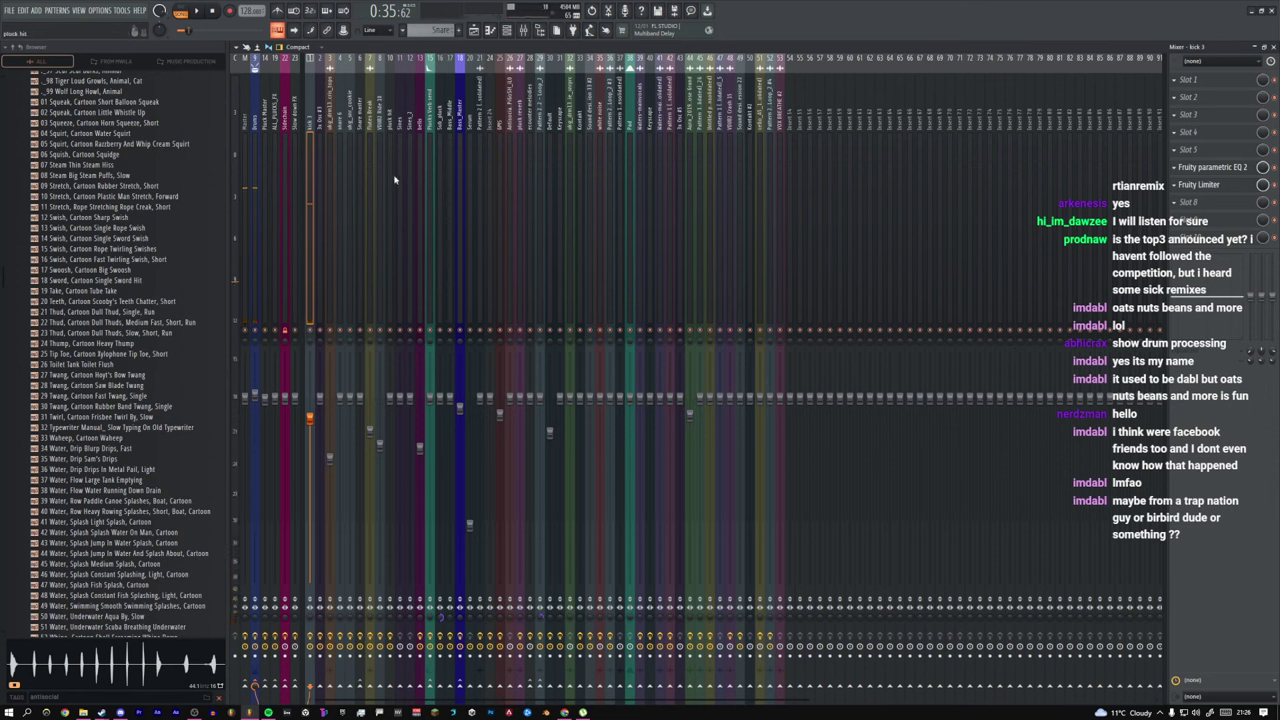
Step: Select the Drums mixer track and review its FabFilter Pro-C 2 compressor settings, closing the plugin when finished
{"action": "left_click", "coordinate": [256, 122]}
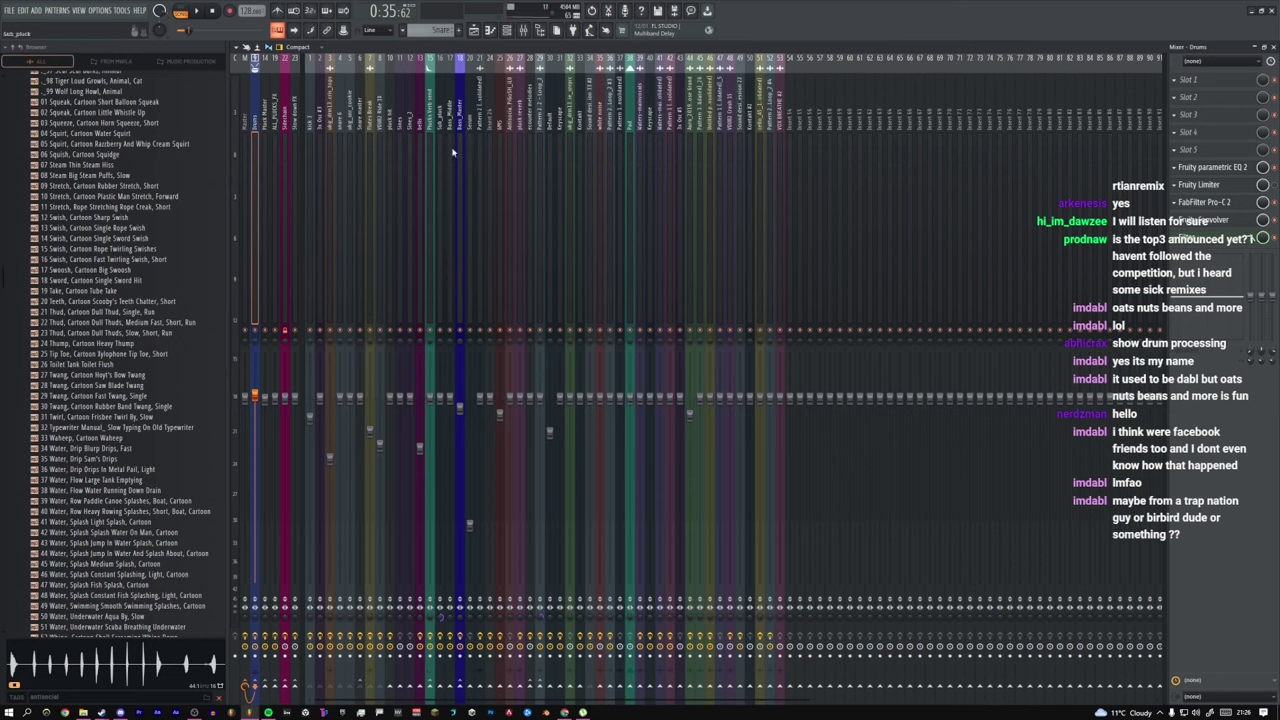
{"action": "left_click", "coordinate": [1205, 202]}
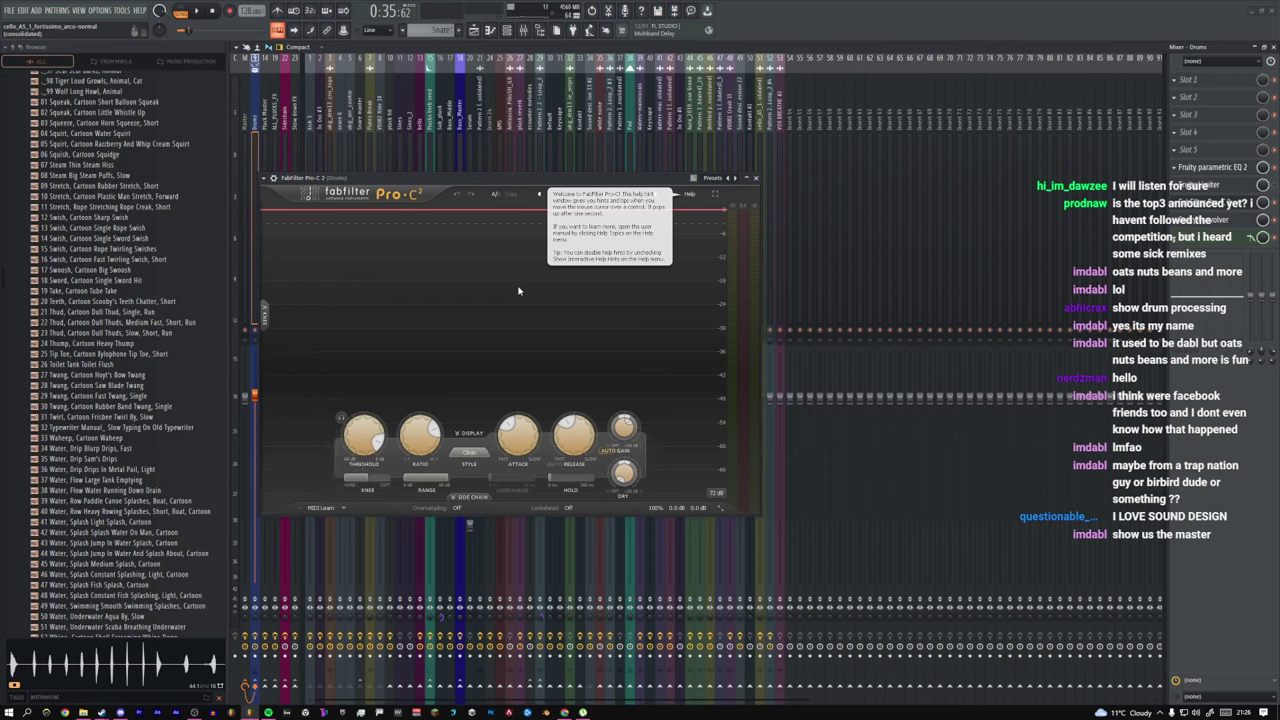
{"action": "left_click", "coordinate": [755, 177]}
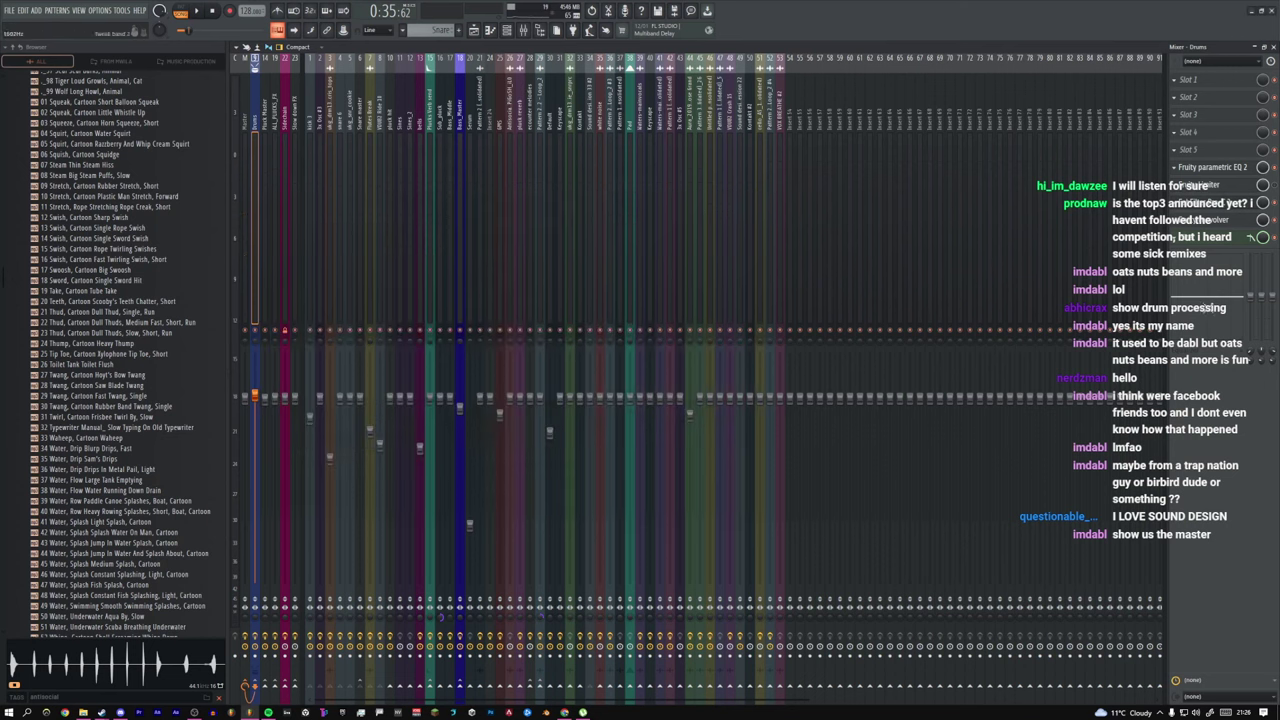
{"action": "left_click", "coordinate": [1234, 205]}
{"action": "left_click", "coordinate": [764, 178]}
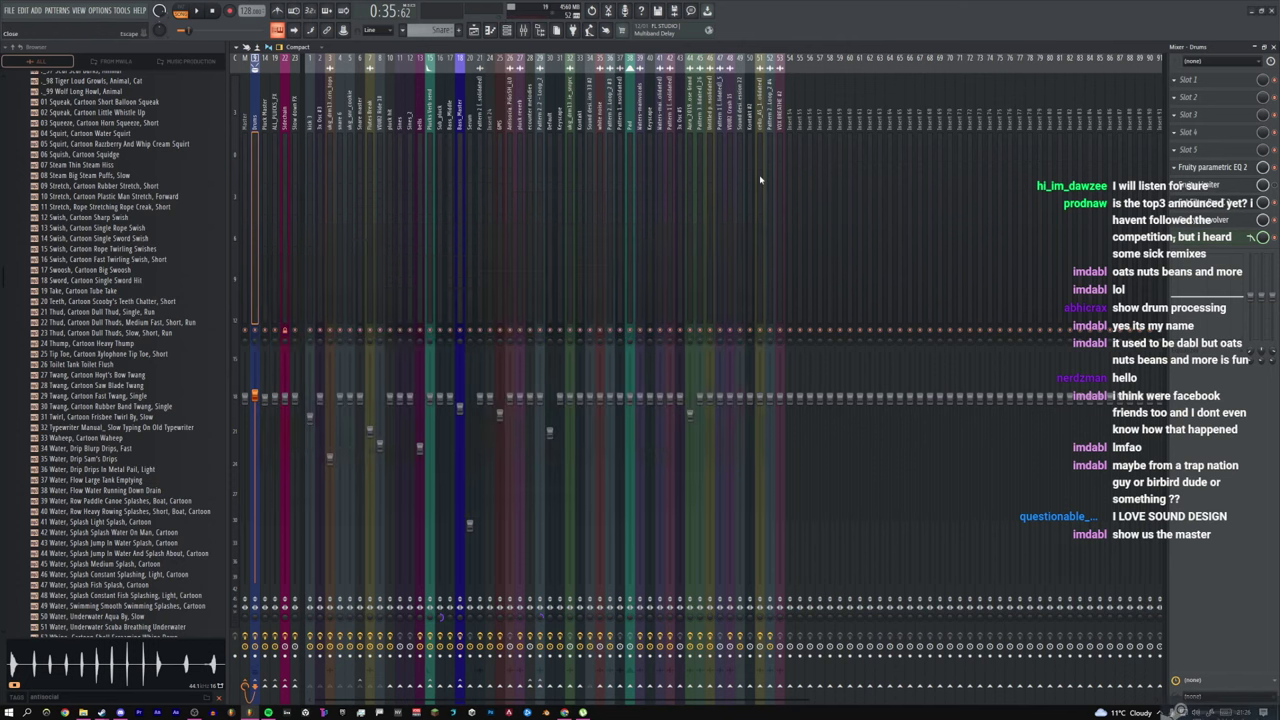
{"action": "left_click", "coordinate": [1218, 208]}
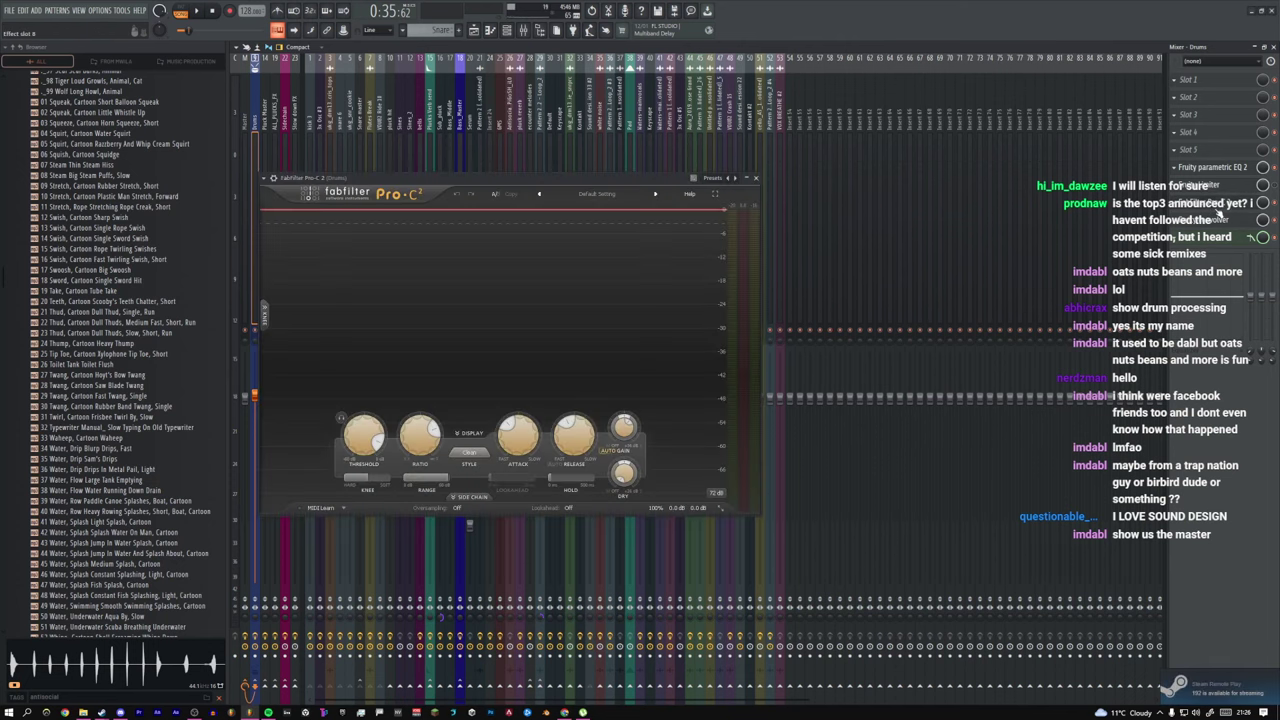
{"action": "left_click_drag", "start_coordinate": [565, 178], "coordinate": [697, 226]}
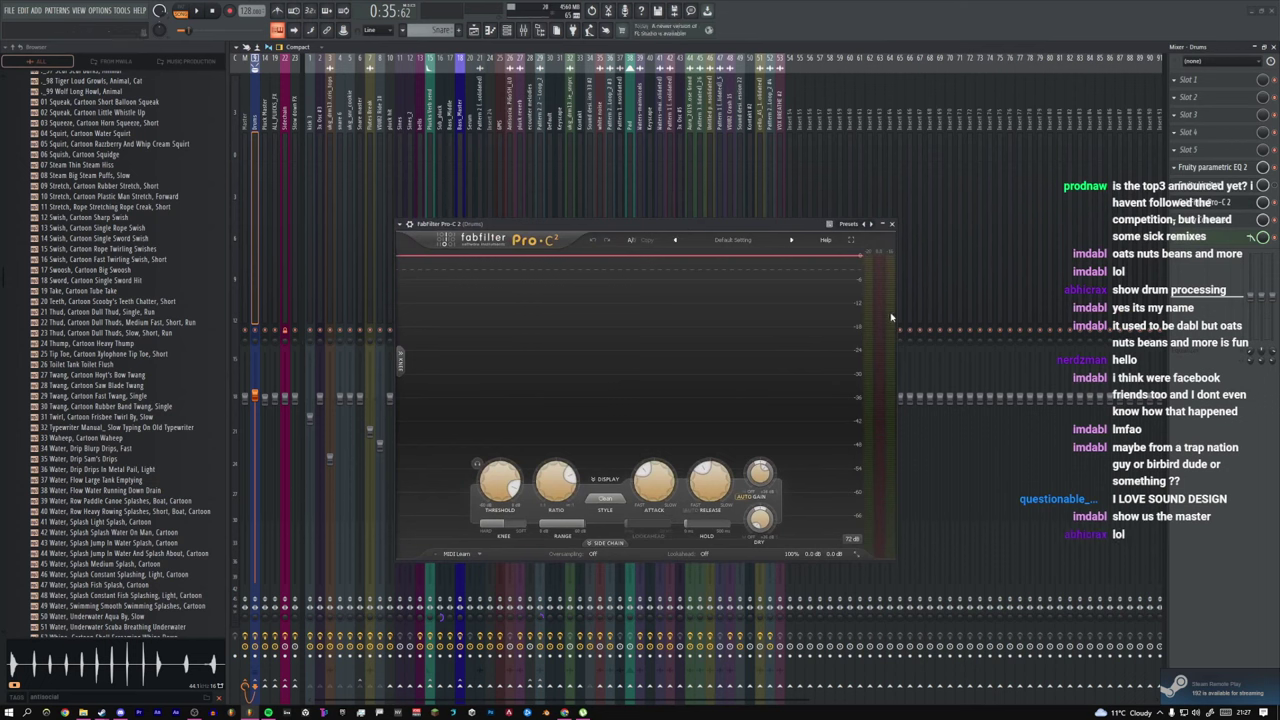
{"action": "left_click", "coordinate": [891, 224]}
Step: Open the Fruity parametric EQ 2 on the Drums mixer track and play the drop briefly to watch its spectrum
{"action": "left_click", "coordinate": [1211, 168]}
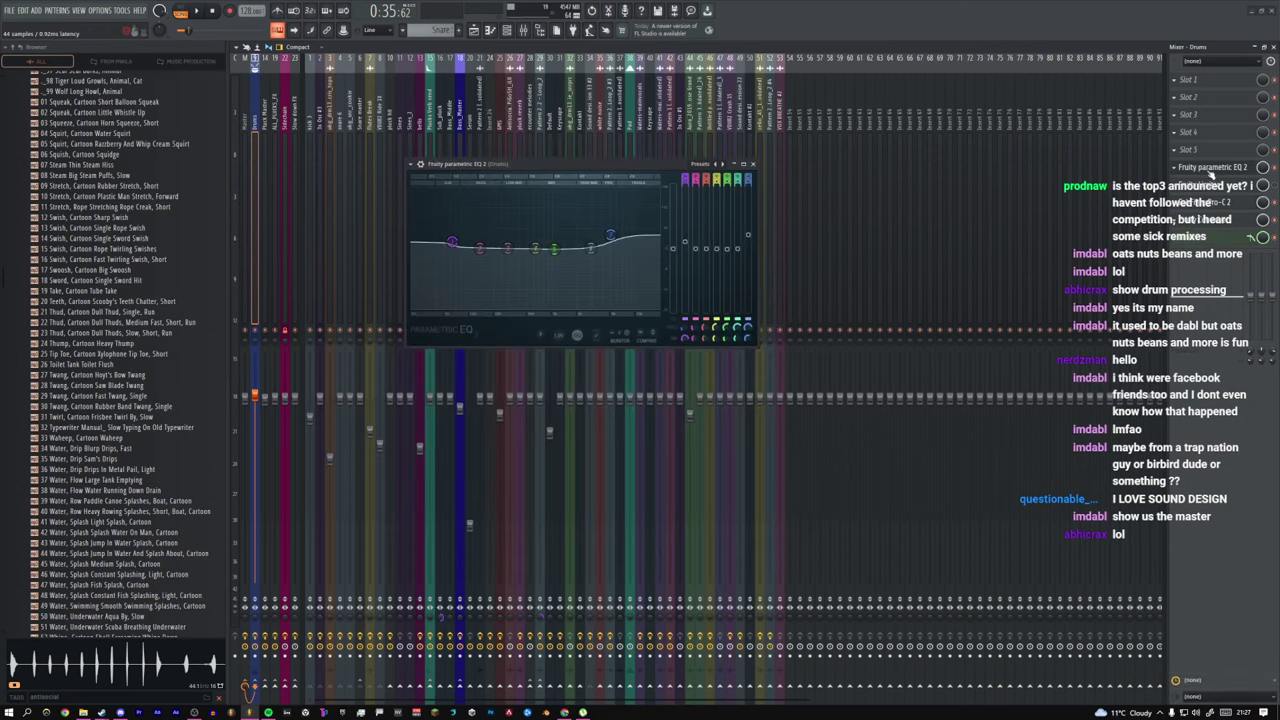
{"action": "key", "text": "space"}
{"action": "key", "text": "space"}
{"action": "key", "text": "space"}
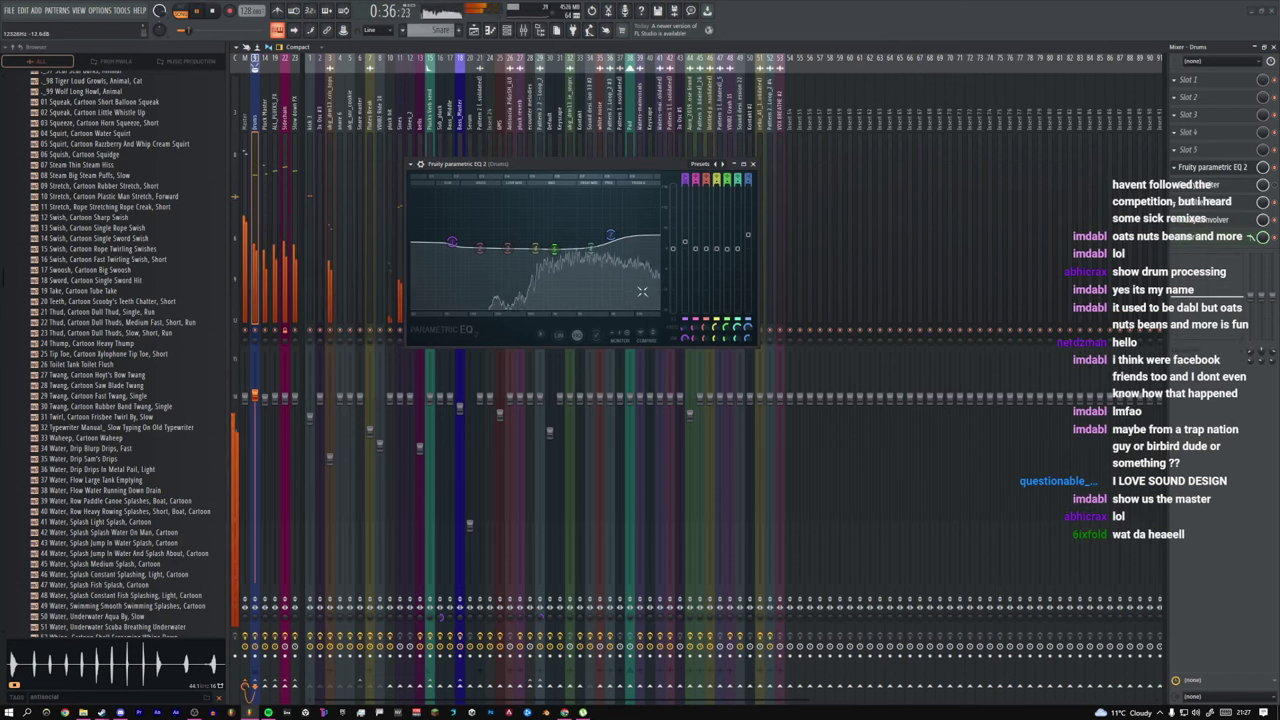
{"action": "key", "text": "space"}
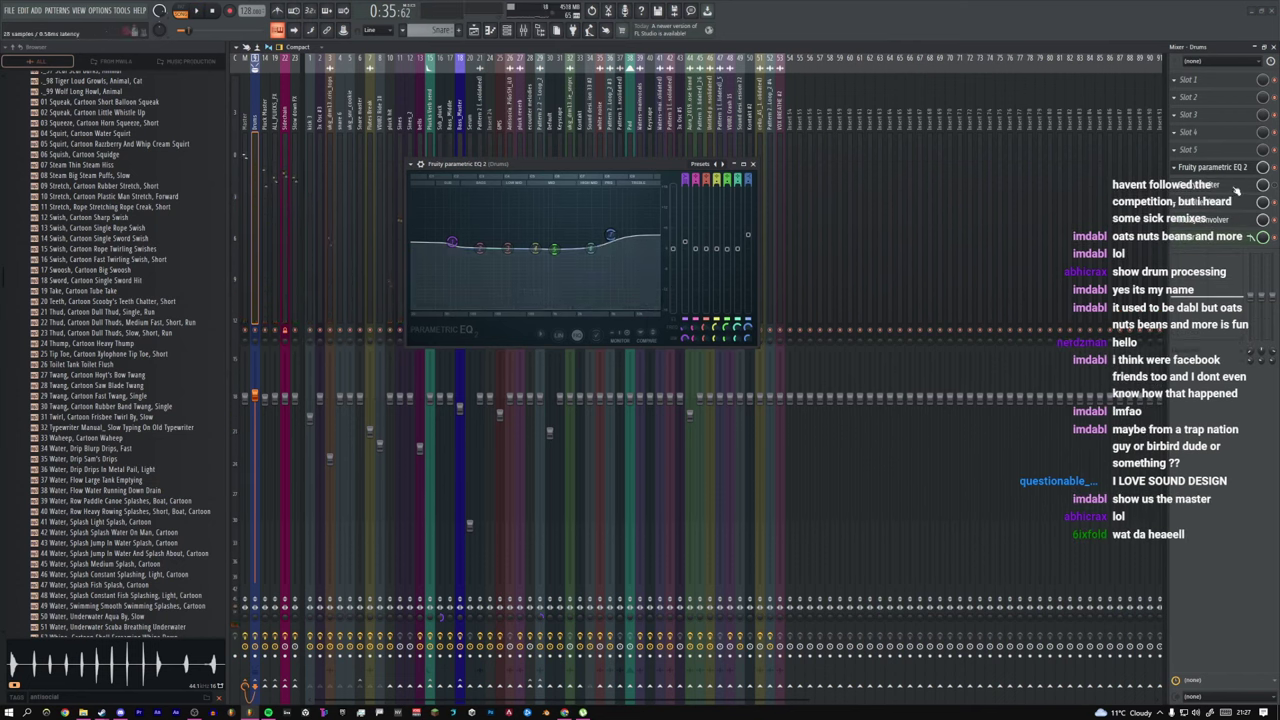
Step: Recheck FabFilter Pro-C 2 on the Drums track, close it and the EQ, and open the Fruity Limiter
{"action": "left_click", "coordinate": [1208, 203]}
{"action": "left_click", "coordinate": [892, 224]}
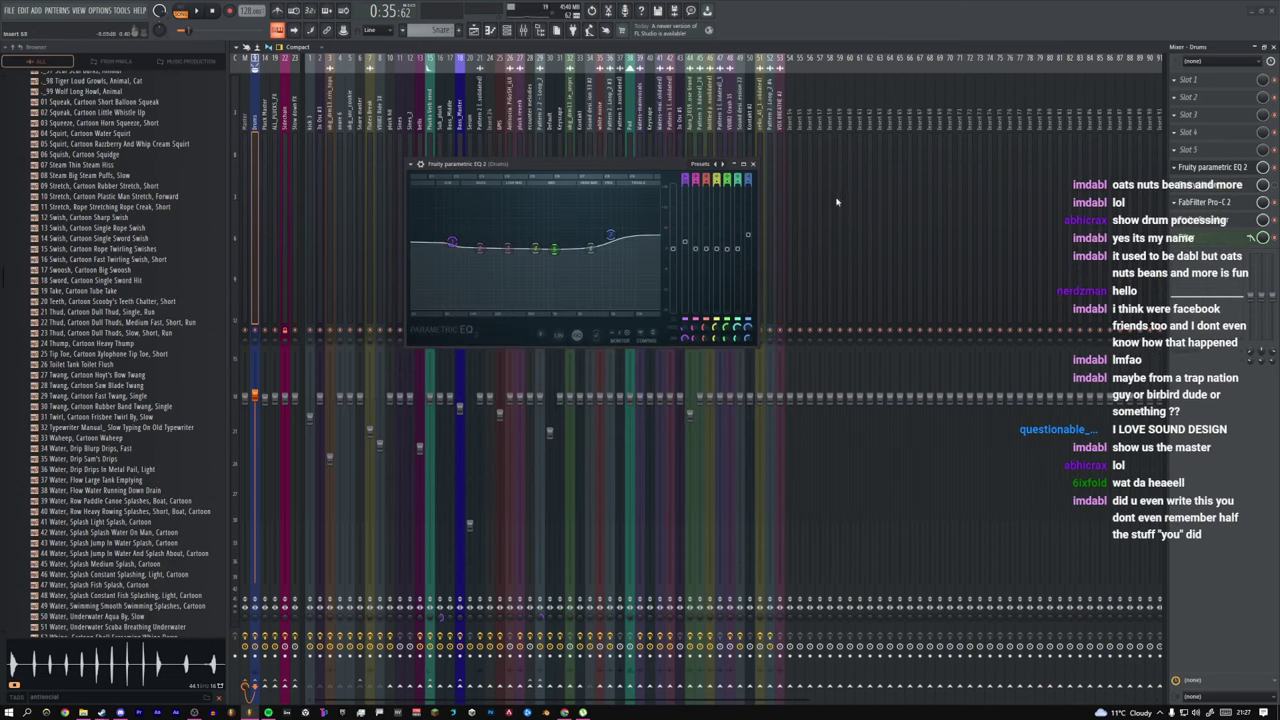
{"action": "left_click", "coordinate": [754, 164]}
{"action": "left_click", "coordinate": [1232, 188]}
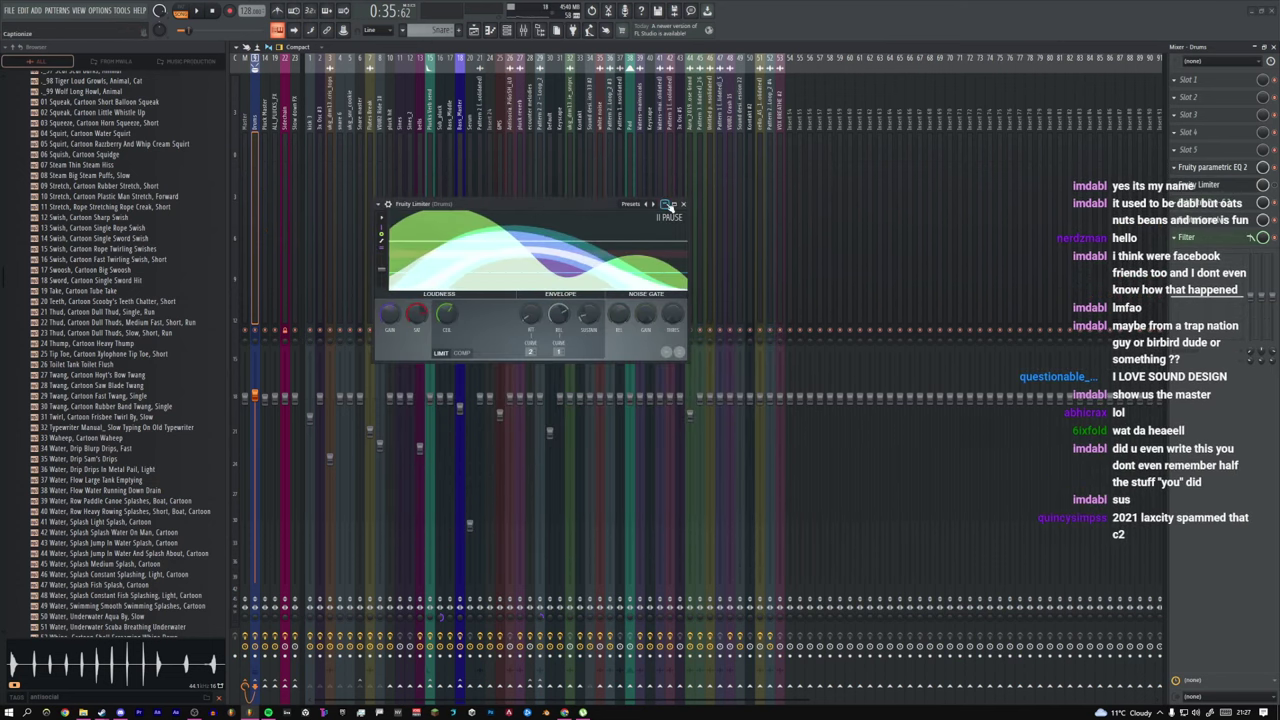
Step: Review FabFilter Pro-C 2 on the Drums mixer track again, close it, and glance over the channel rack
{"action": "left_click", "coordinate": [1230, 187]}
{"action": "left_click", "coordinate": [1226, 205]}
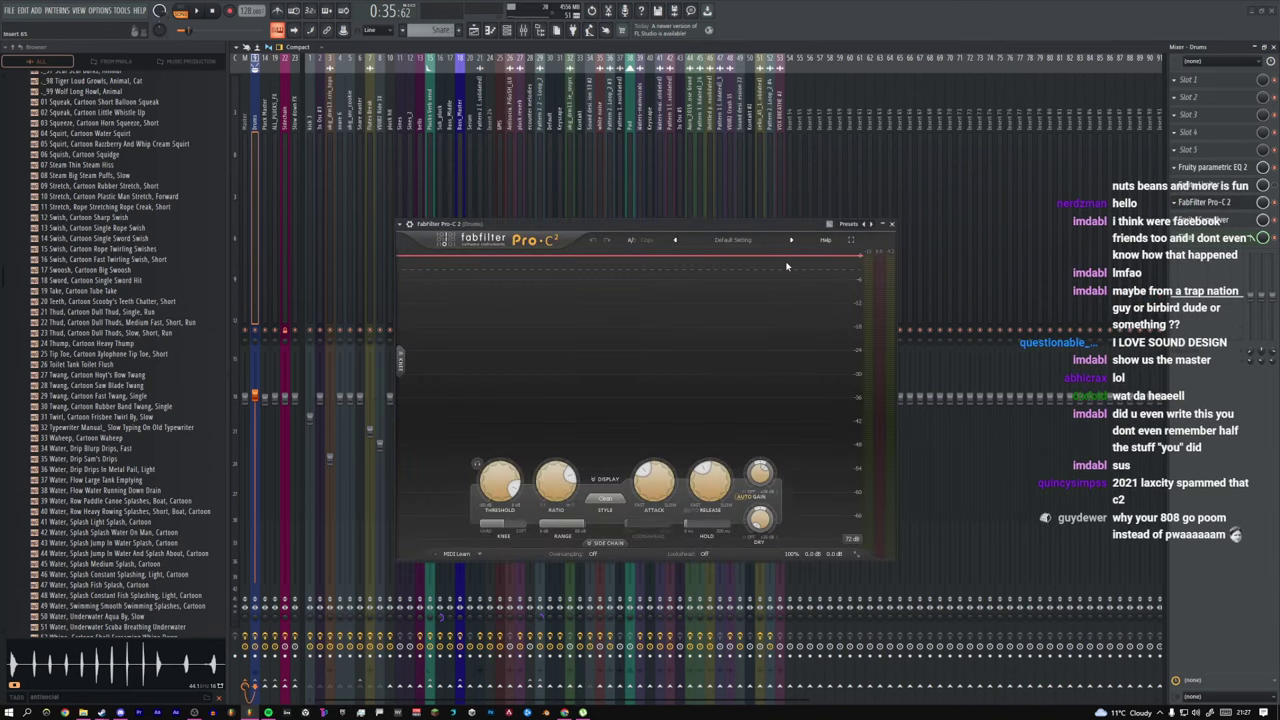
{"action": "left_click", "coordinate": [891, 224]}
{"action": "key", "text": "space"}
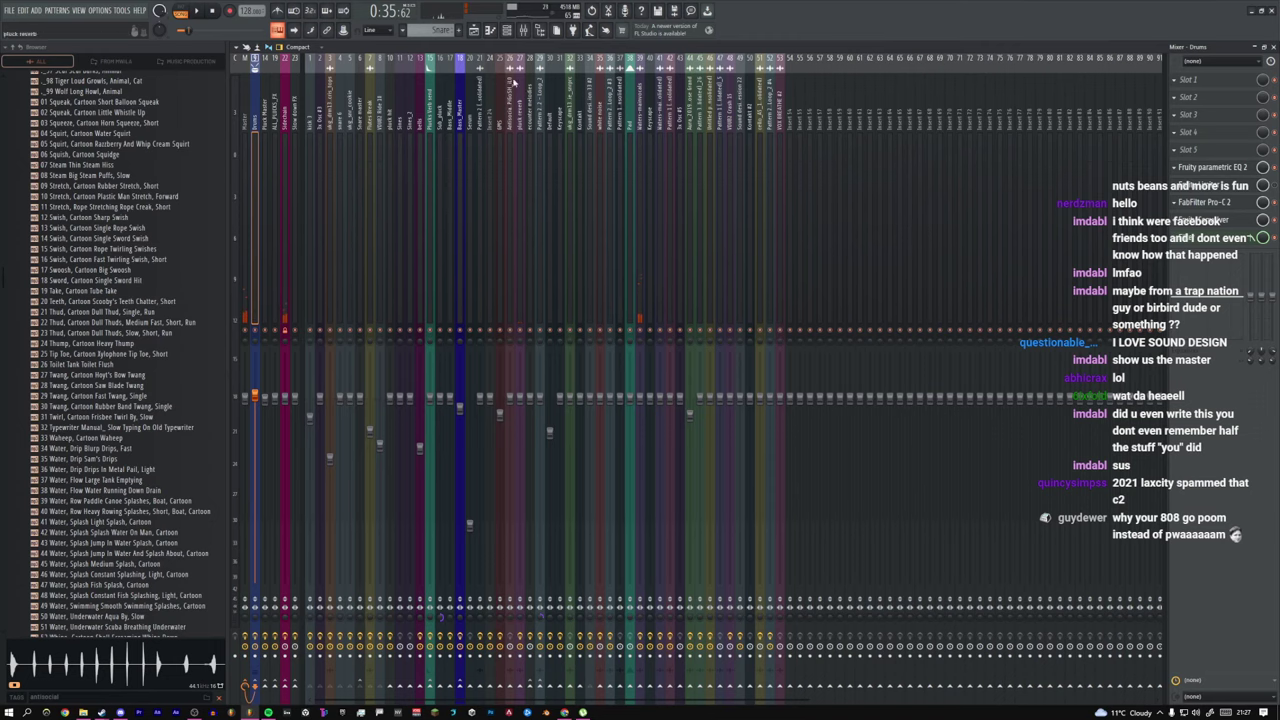
{"action": "left_click", "coordinate": [507, 32]}
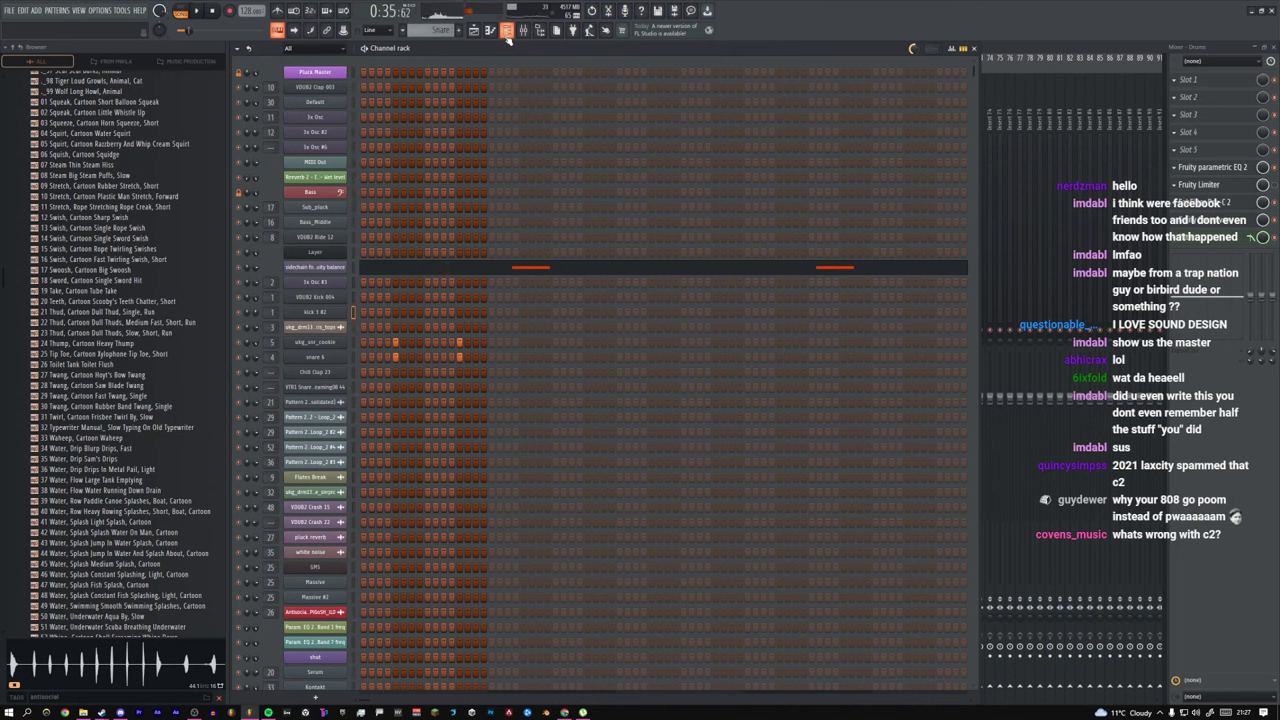
{"action": "key", "text": "F9"}
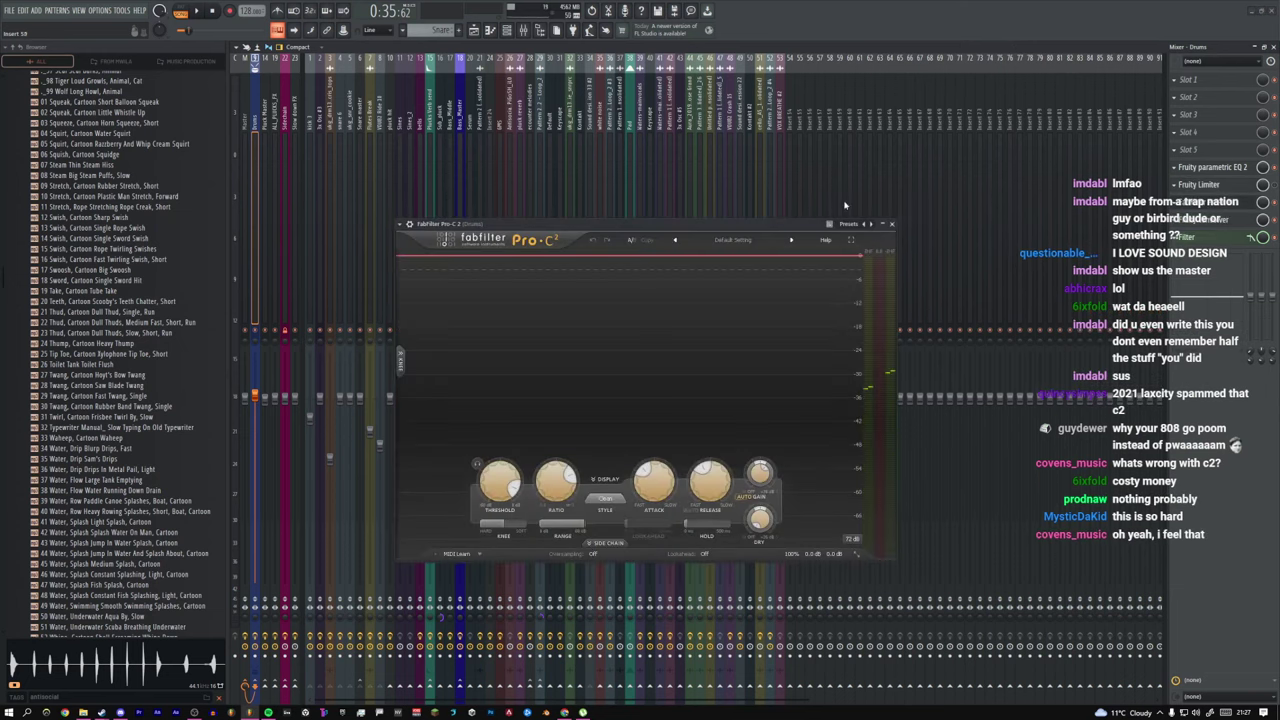
Step: Reposition FabFilter Pro-C 2 on the Drums track for another look, close it, and open the Fruity Convolver
{"action": "left_click_drag", "start_coordinate": [773, 227], "coordinate": [813, 150]}
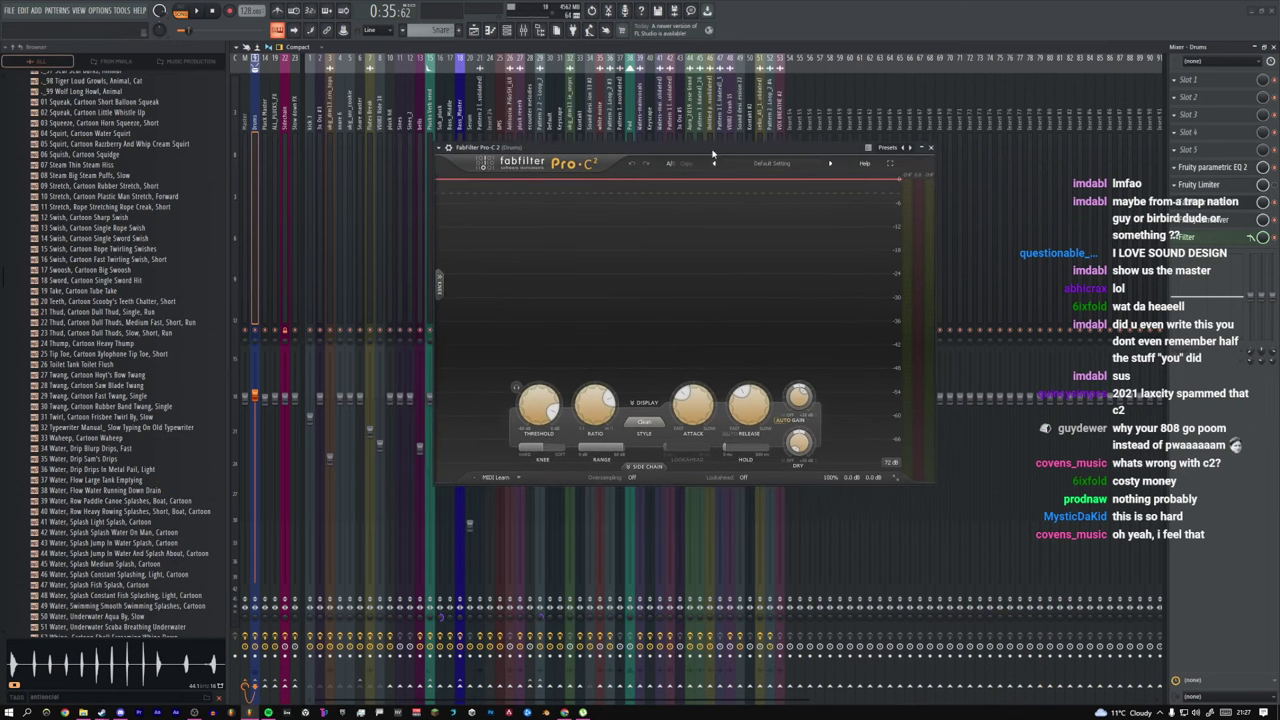
{"action": "mouse_move", "coordinate": [713, 154]}
{"action": "left_mouse_down"}
{"action": "mouse_move", "coordinate": [640, 160]}
{"action": "mouse_move", "coordinate": [703, 153]}
{"action": "left_mouse_up"}
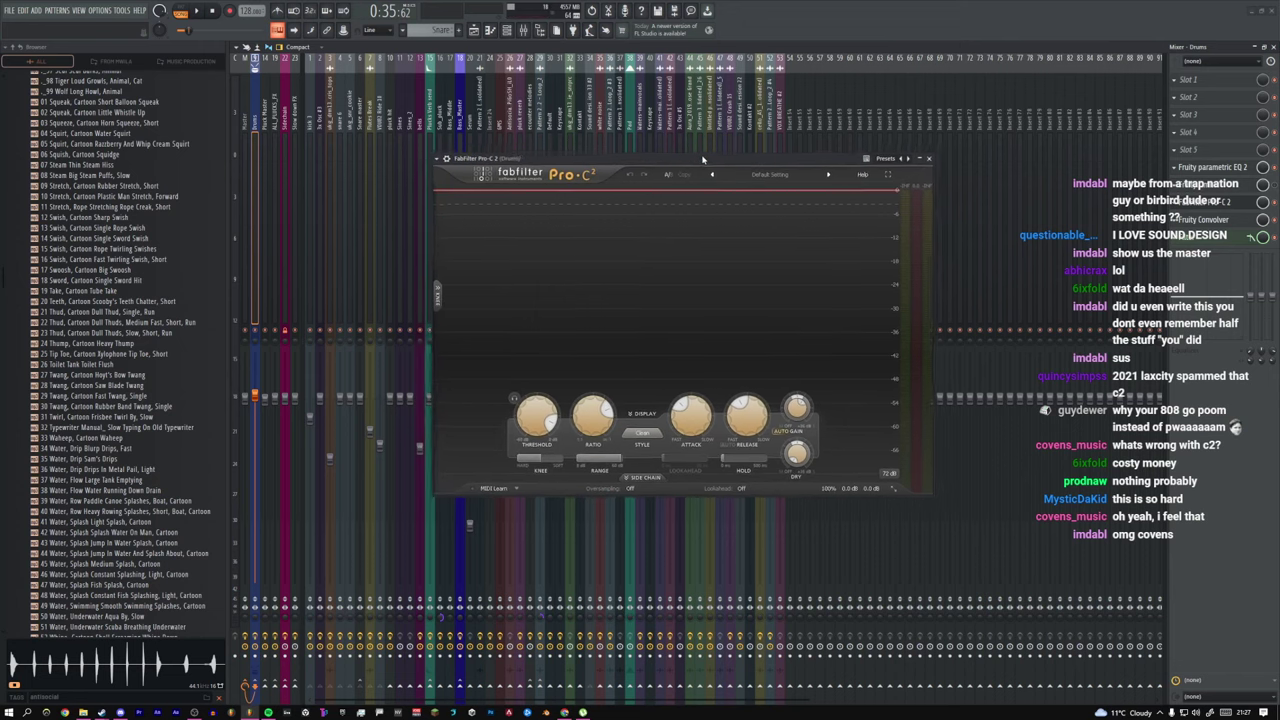
{"action": "left_click", "coordinate": [926, 157]}
{"action": "left_click", "coordinate": [1230, 202]}
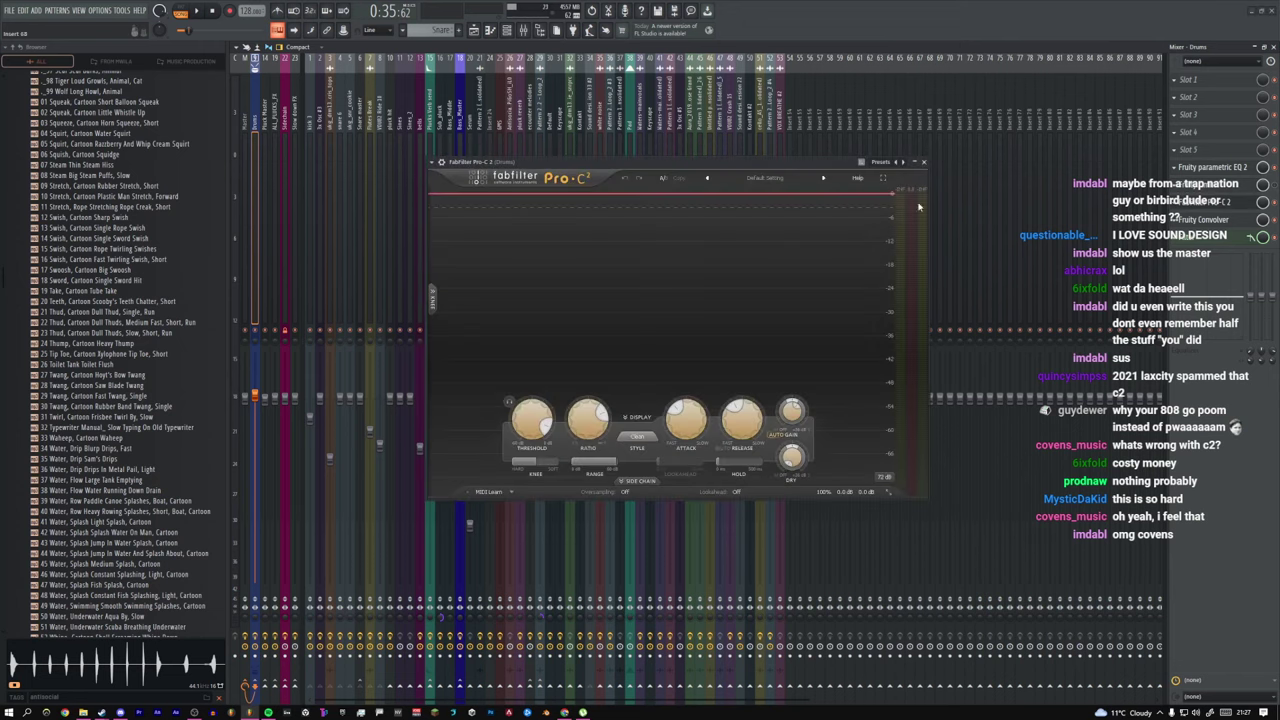
{"action": "left_click", "coordinate": [926, 160]}
{"action": "left_click", "coordinate": [1210, 219]}
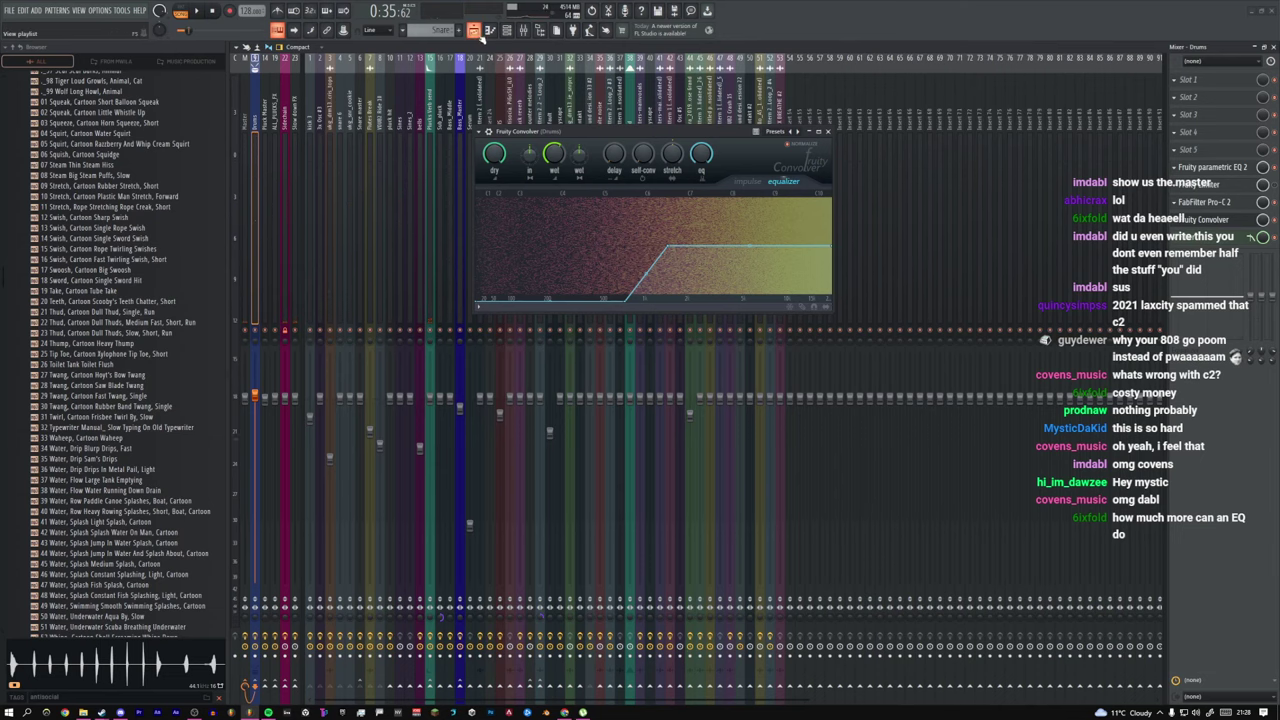
Step: Return to the playlist, close the Fruity Convolver, and toggle solo on the Drums track several times
{"action": "left_click", "coordinate": [475, 30]}
{"action": "left_click", "coordinate": [827, 131]}
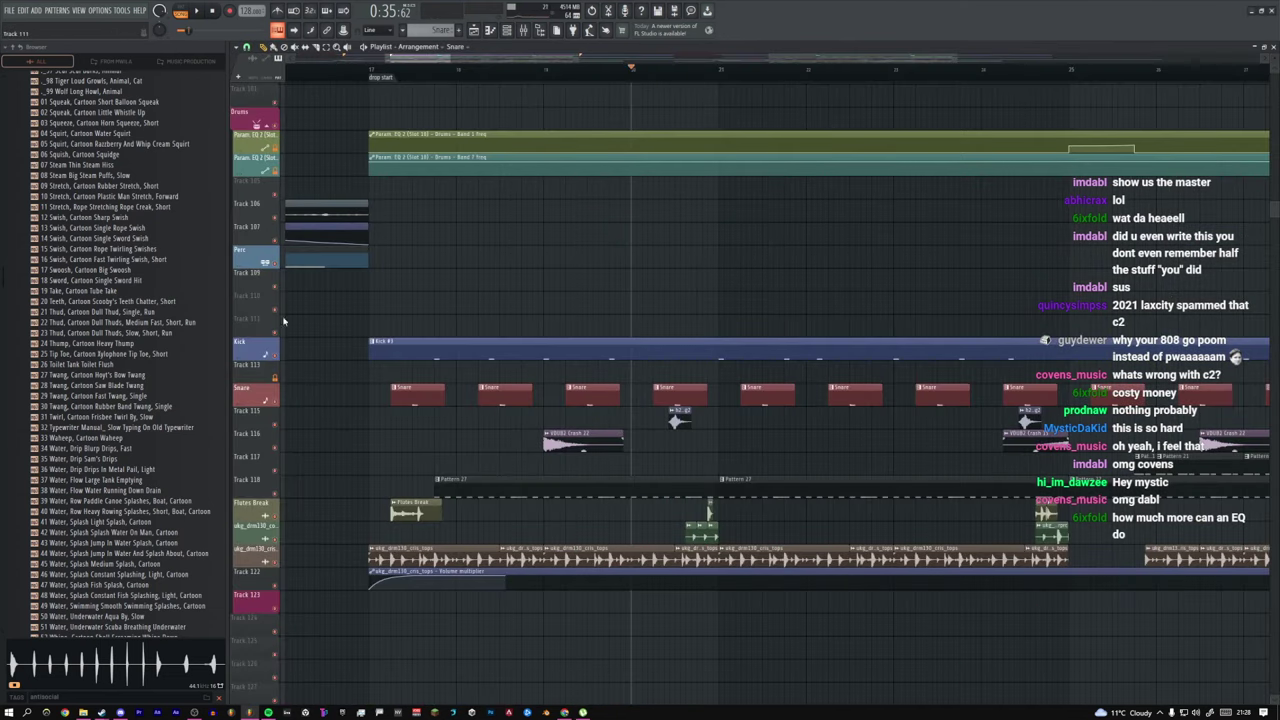
{"action": "right_click", "coordinate": [279, 129]}
{"action": "right_click", "coordinate": [279, 129]}
{"action": "right_click", "coordinate": [279, 129]}
{"action": "right_click", "coordinate": [279, 129]}
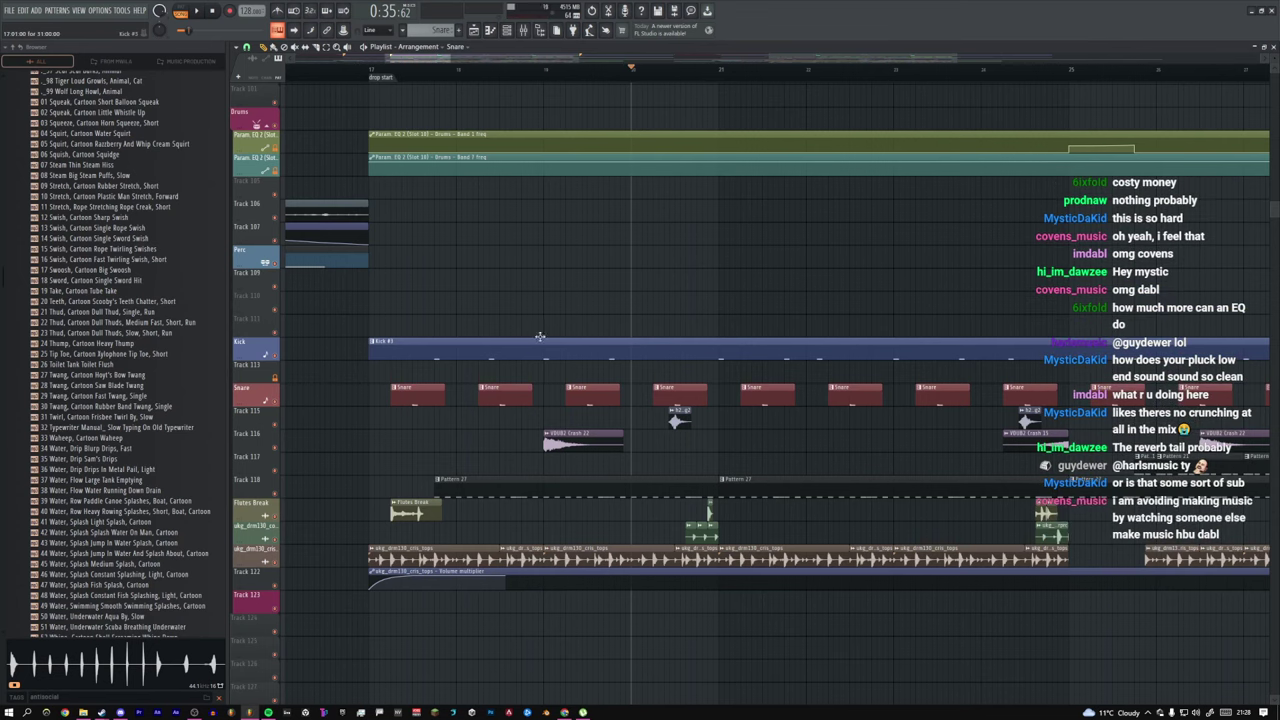
Step: Find the Pluck Master clips in the drop, select the Pluck Master #6 pattern, and audition it in pattern mode with the mixer open
{"action": "right_click", "coordinate": [532, 259], "text": "ctrl"}
{"action": "right_click", "coordinate": [513, 242], "text": "ctrl"}
{"action": "scroll", "coordinate": [510, 244], "scroll_direction": "up", "scroll_amount": 5}
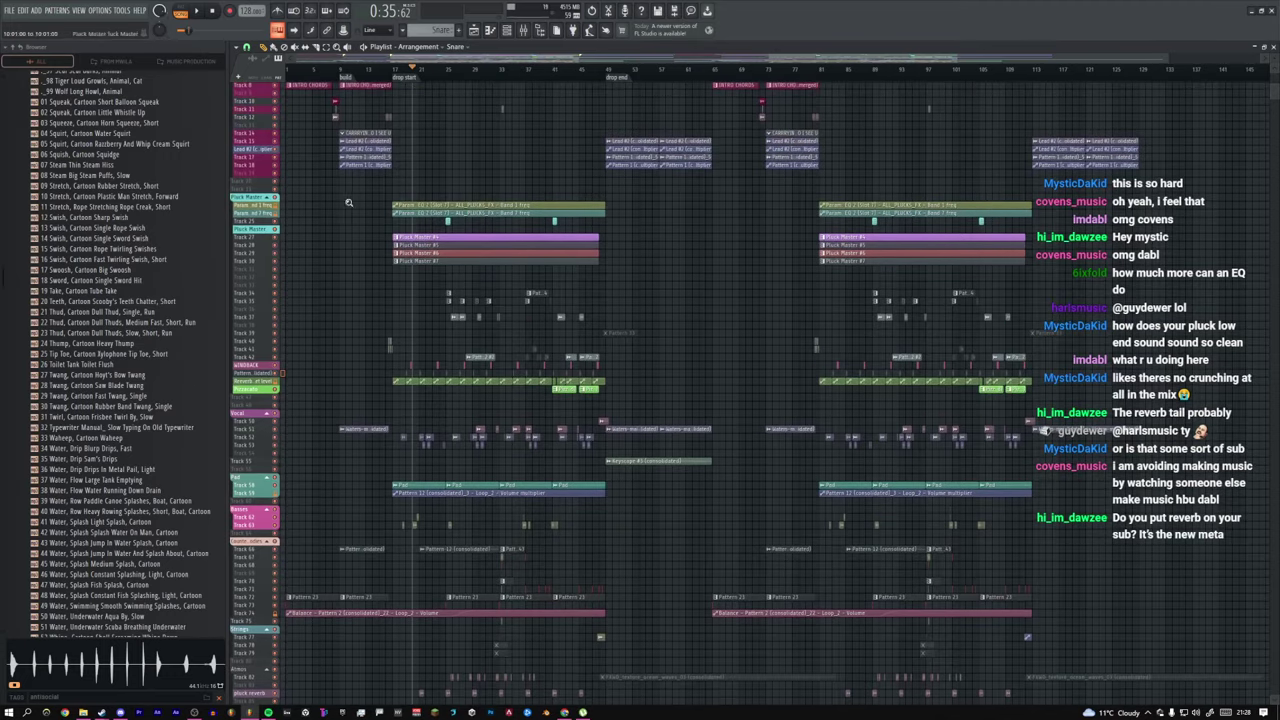
{"action": "left_click_drag", "start_coordinate": [346, 200], "coordinate": [680, 289]}
{"action": "scroll", "coordinate": [483, 260], "scroll_direction": "down", "scroll_amount": 4}
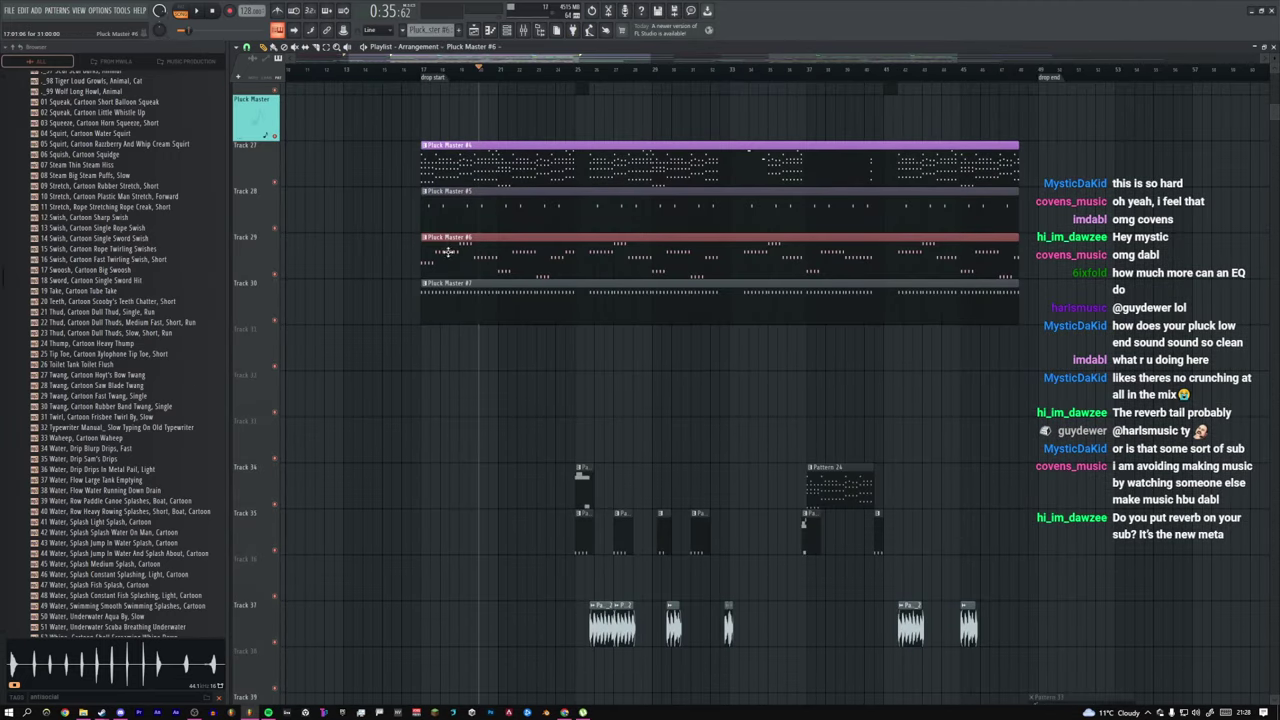
{"action": "double_click", "coordinate": [472, 252]}
{"action": "left_click", "coordinate": [507, 30]}
{"action": "left_click", "coordinate": [180, 11]}
{"action": "key", "text": "space"}
{"action": "key", "text": "space"}
{"action": "key", "text": "F9"}
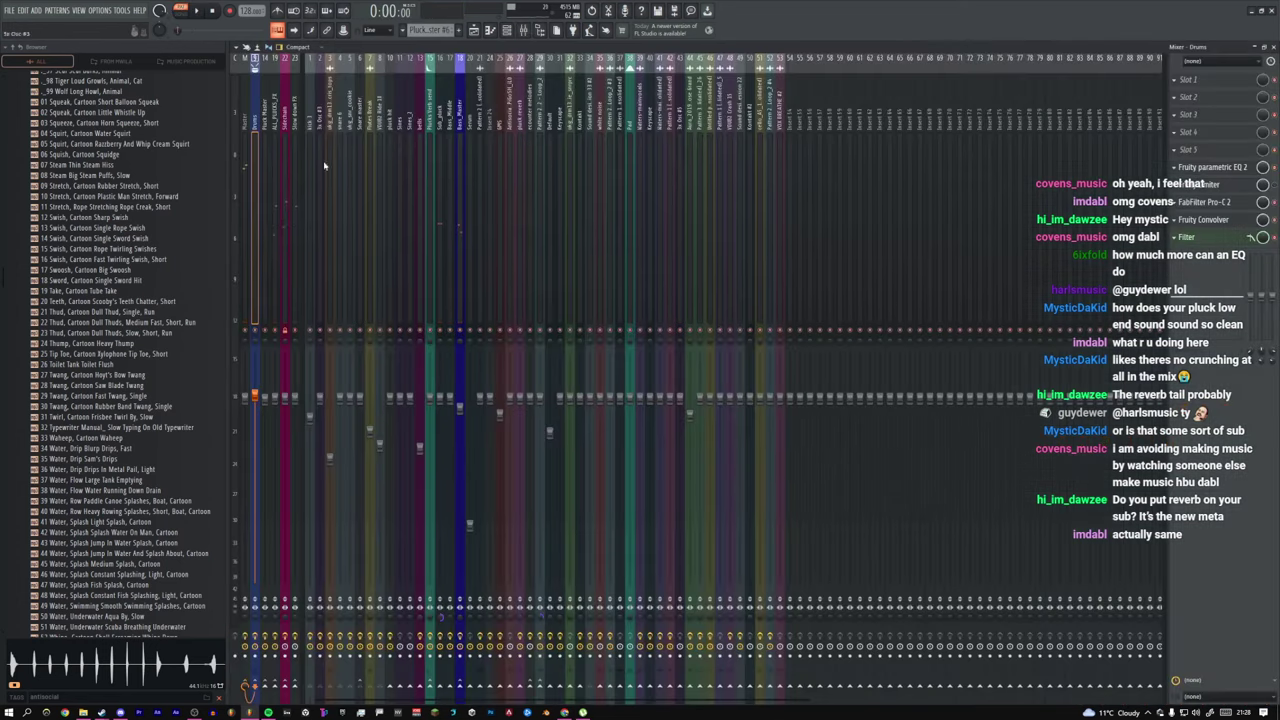
Step: Audition the pattern on the Sub_pluck mixer track and inspect its Fruity parametric EQ 2, closing the plugin when finished
{"action": "left_click", "coordinate": [449, 135]}
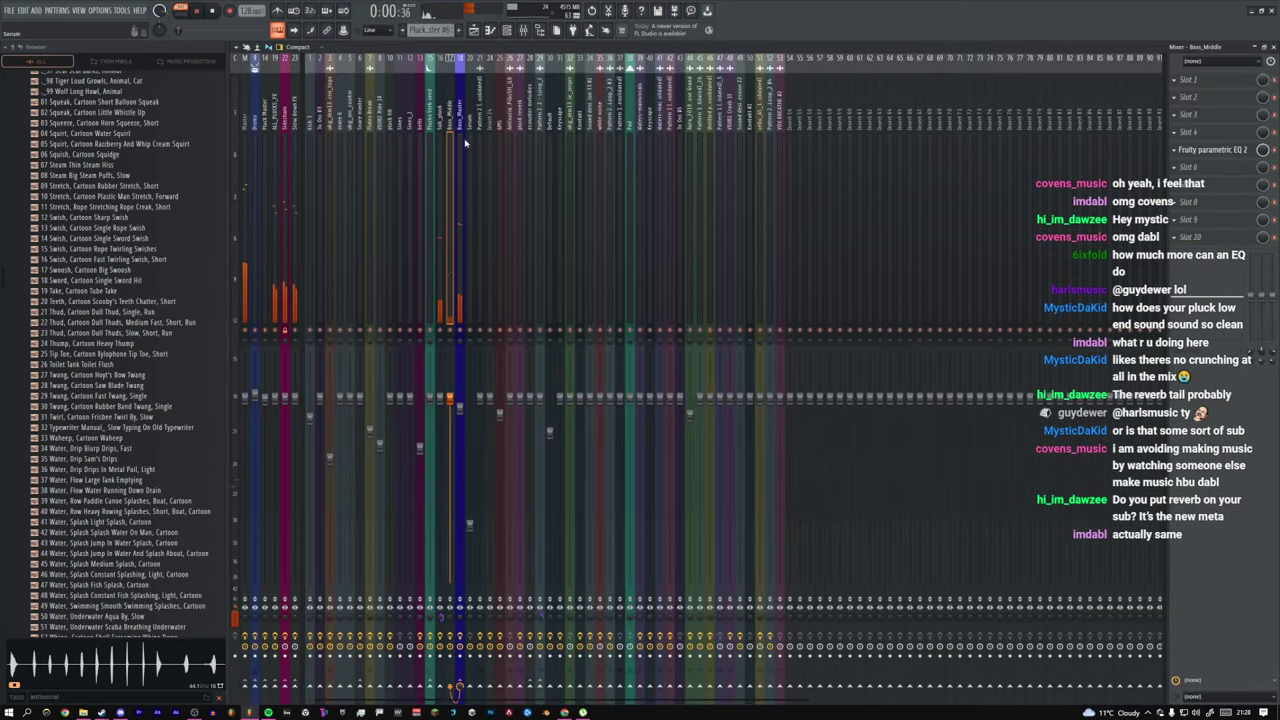
{"action": "left_click", "coordinate": [441, 134]}
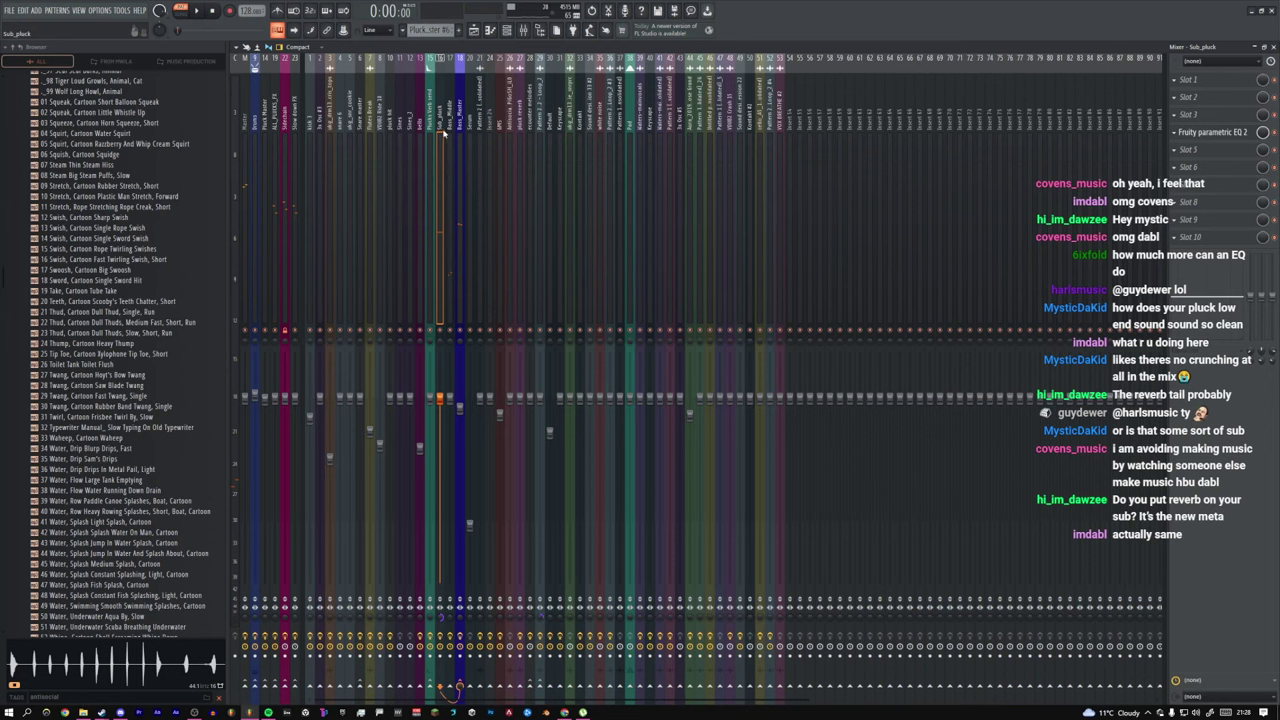
{"action": "key", "text": "space"}
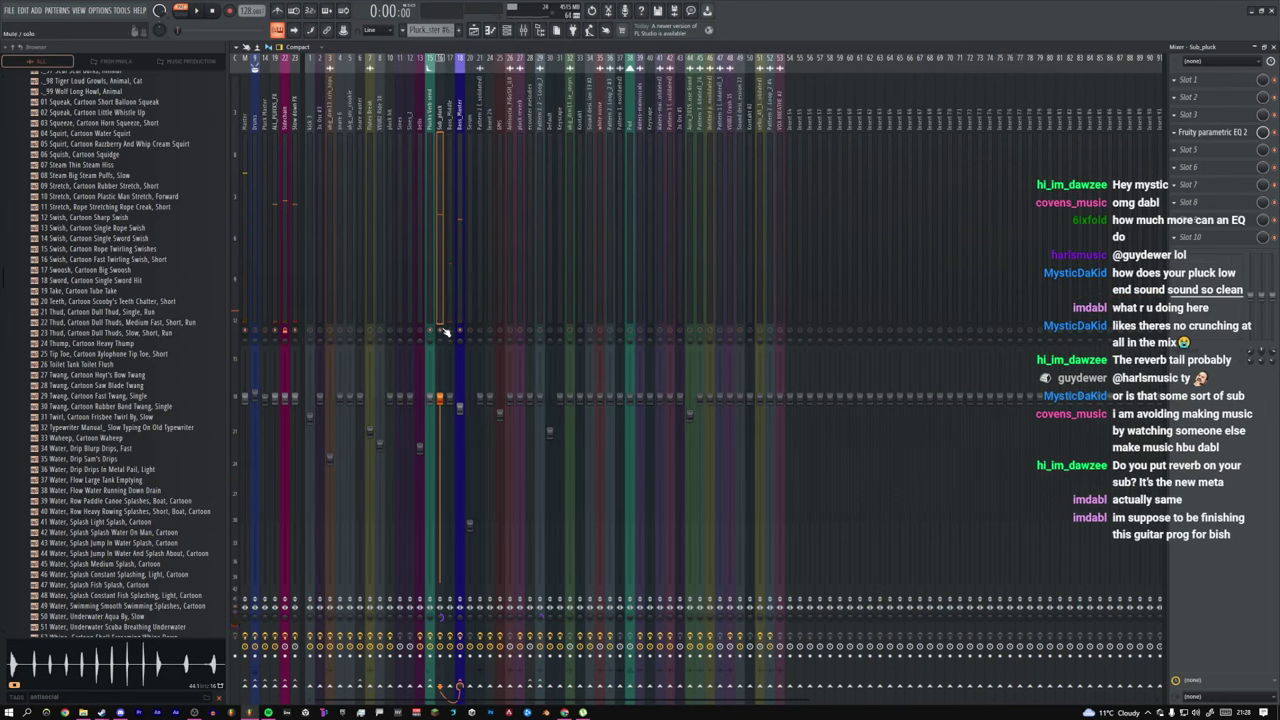
{"action": "key", "text": "space"}
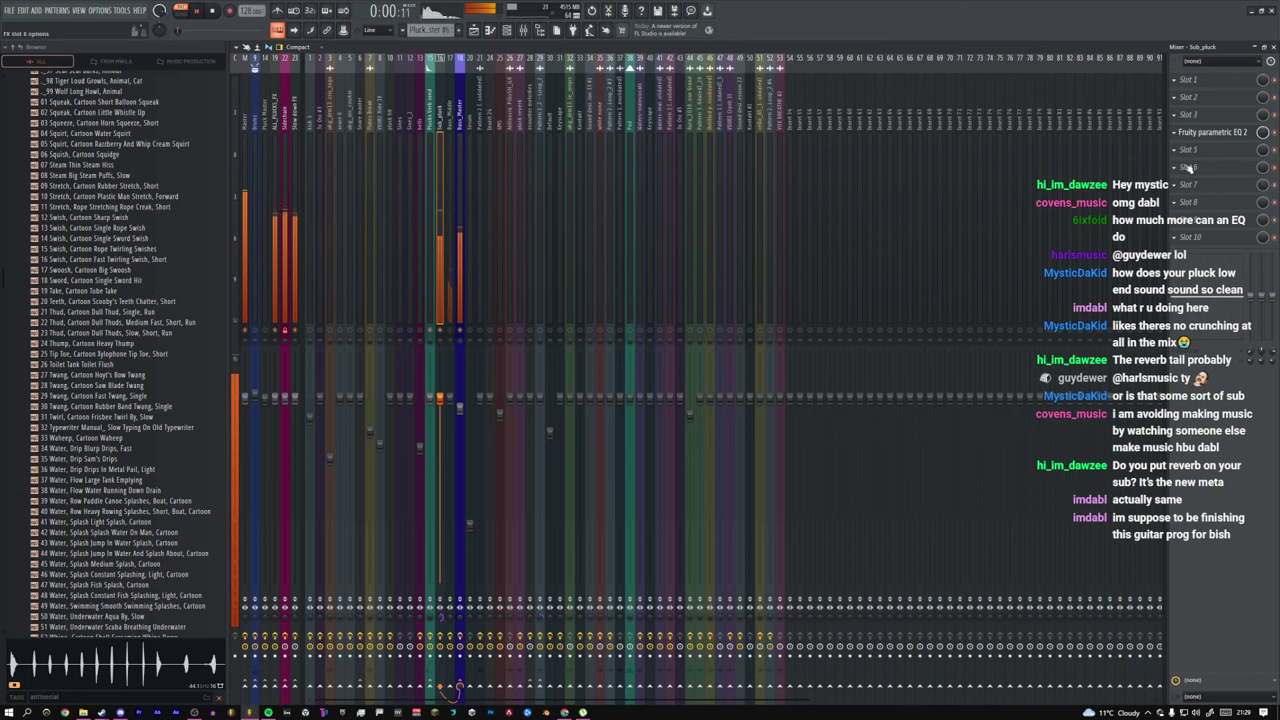
{"action": "left_click", "coordinate": [1210, 132]}
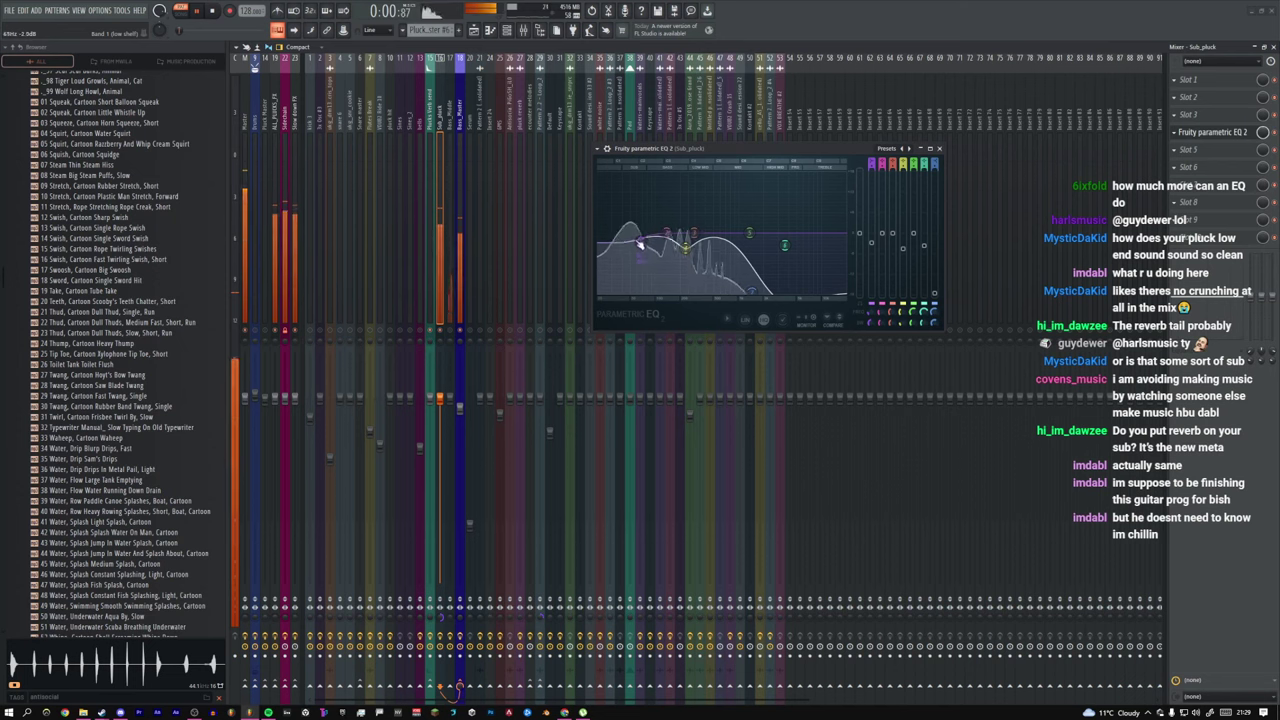
{"action": "left_click", "coordinate": [938, 149]}
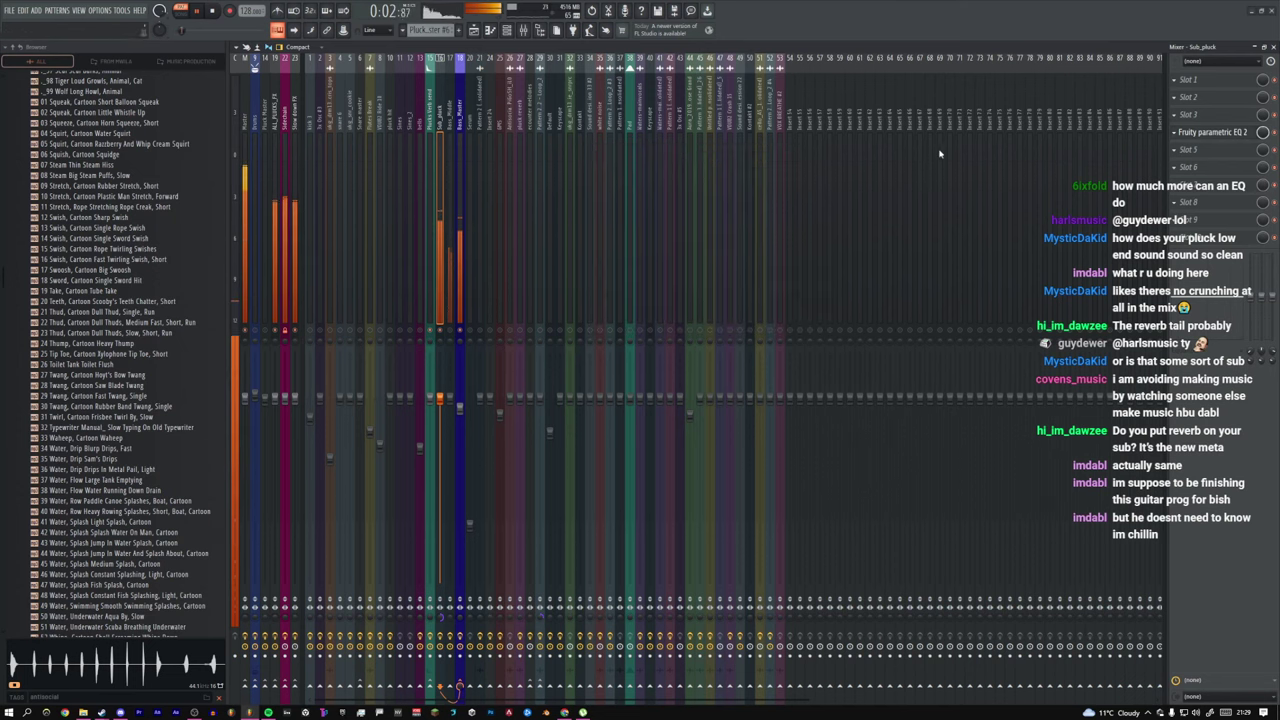
{"action": "key", "text": "space"}
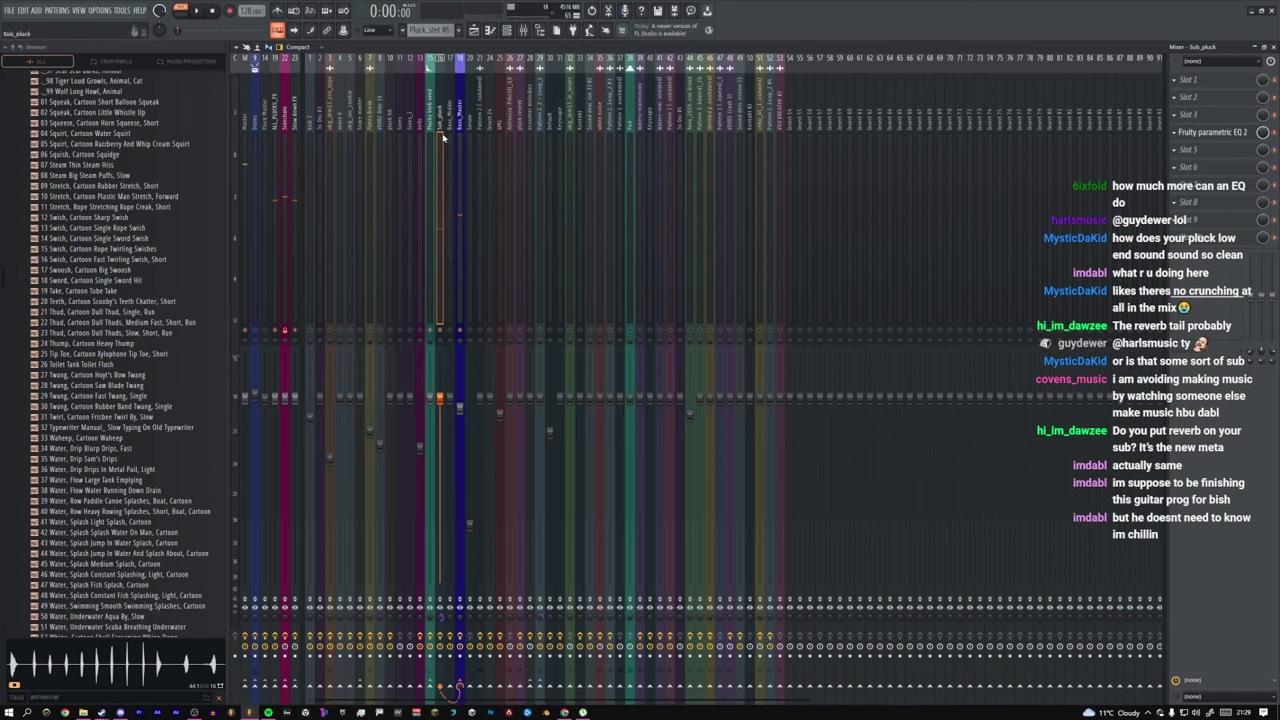
Step: Inspect the Bass_Middle track's Fruity parametric EQ 2 while the pattern plays, close it, and stop playback
{"action": "left_click", "coordinate": [450, 148]}
{"action": "key", "text": "space"}
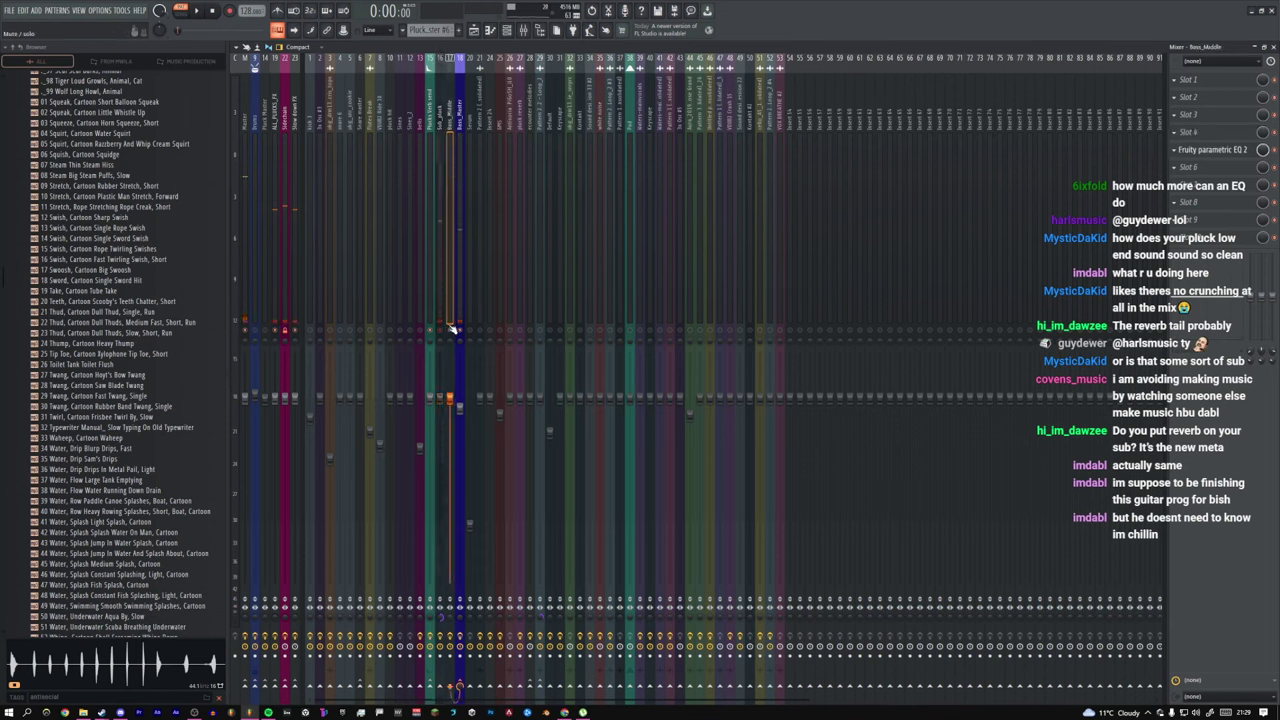
{"action": "left_click", "coordinate": [1212, 149]}
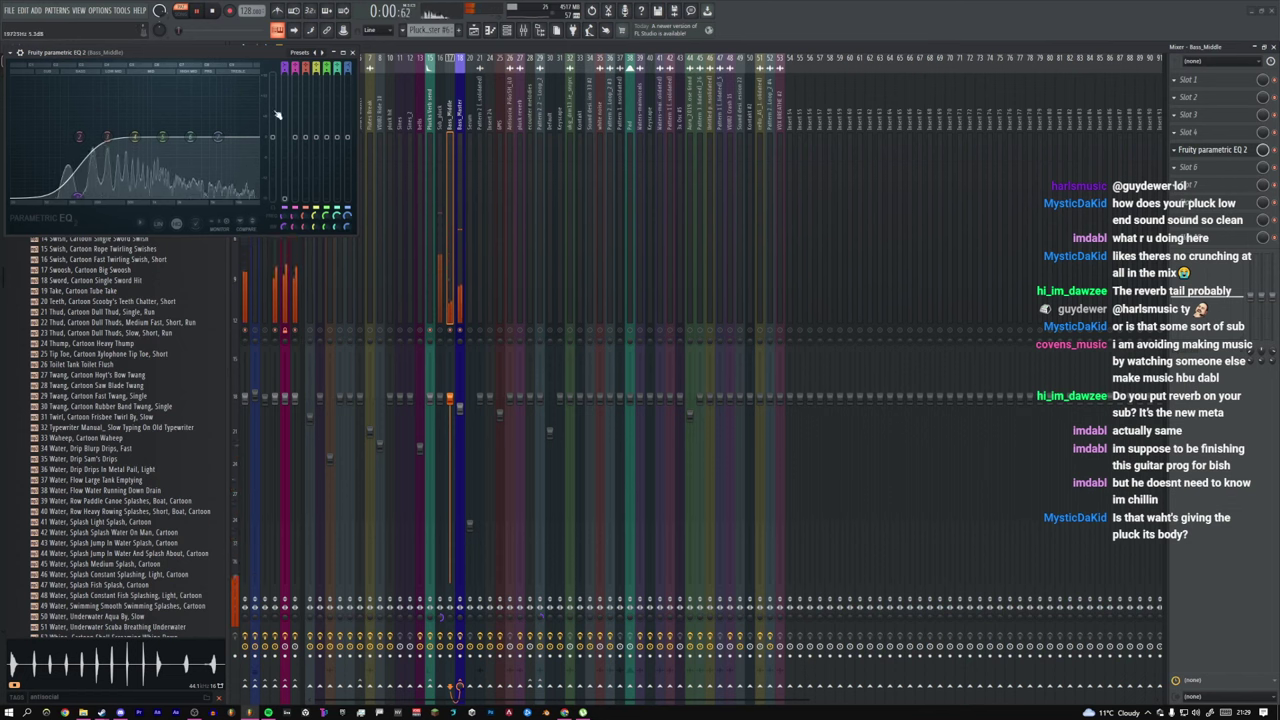
{"action": "left_click", "coordinate": [353, 53]}
{"action": "key", "text": "space"}
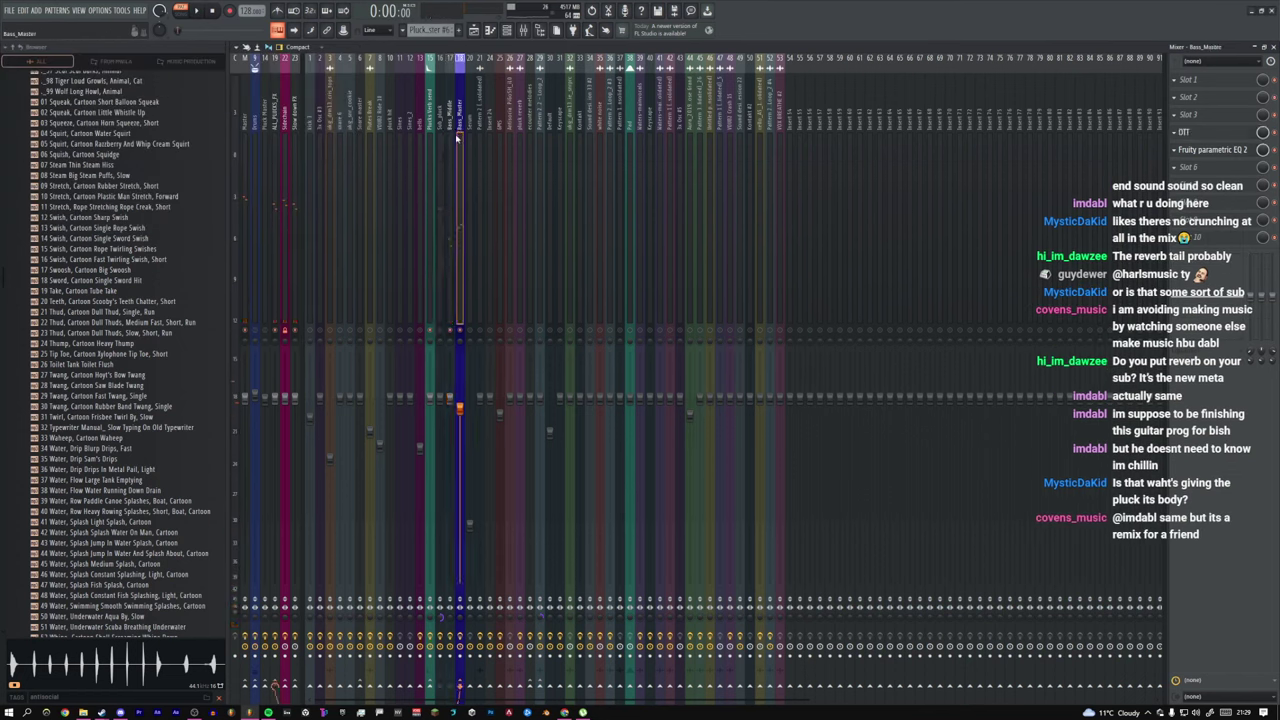
Step: Open OTT and Fruity parametric EQ 2 on the Bass_Master track side by side and play the pattern through them
{"action": "left_click", "coordinate": [460, 128]}
{"action": "left_click", "coordinate": [1185, 131]}
{"action": "key", "text": "space"}
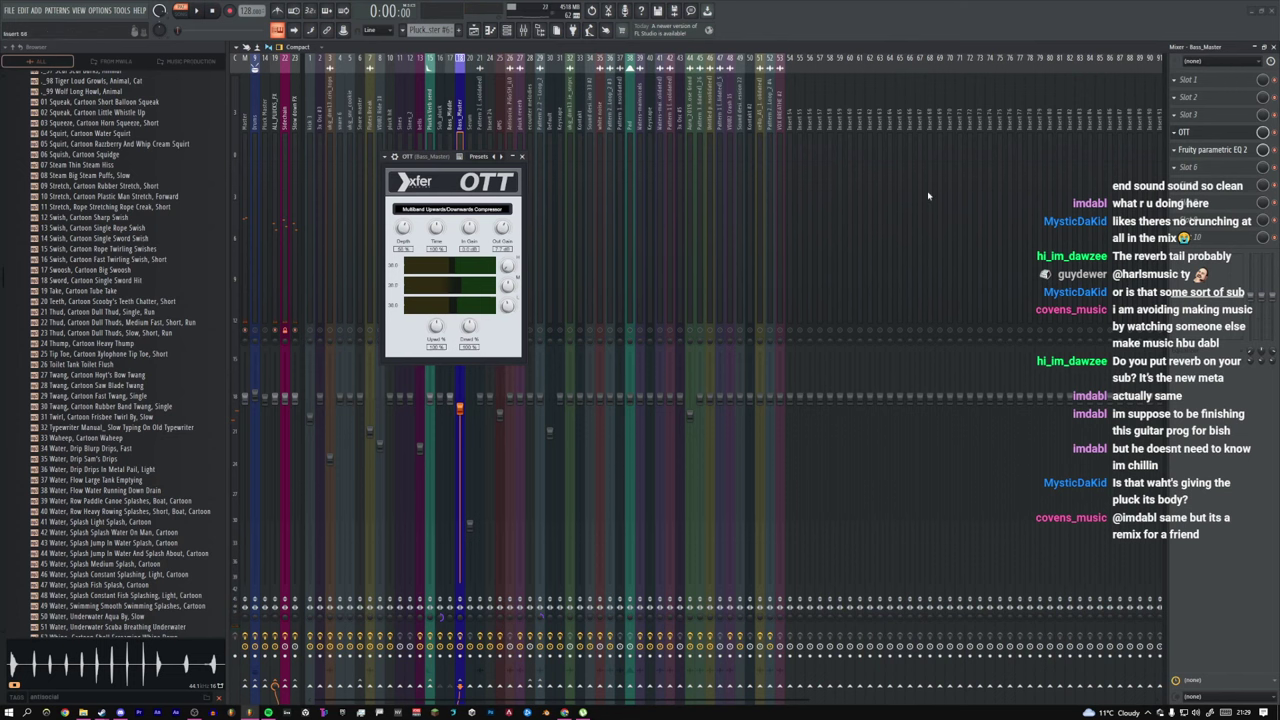
{"action": "left_click", "coordinate": [1210, 149]}
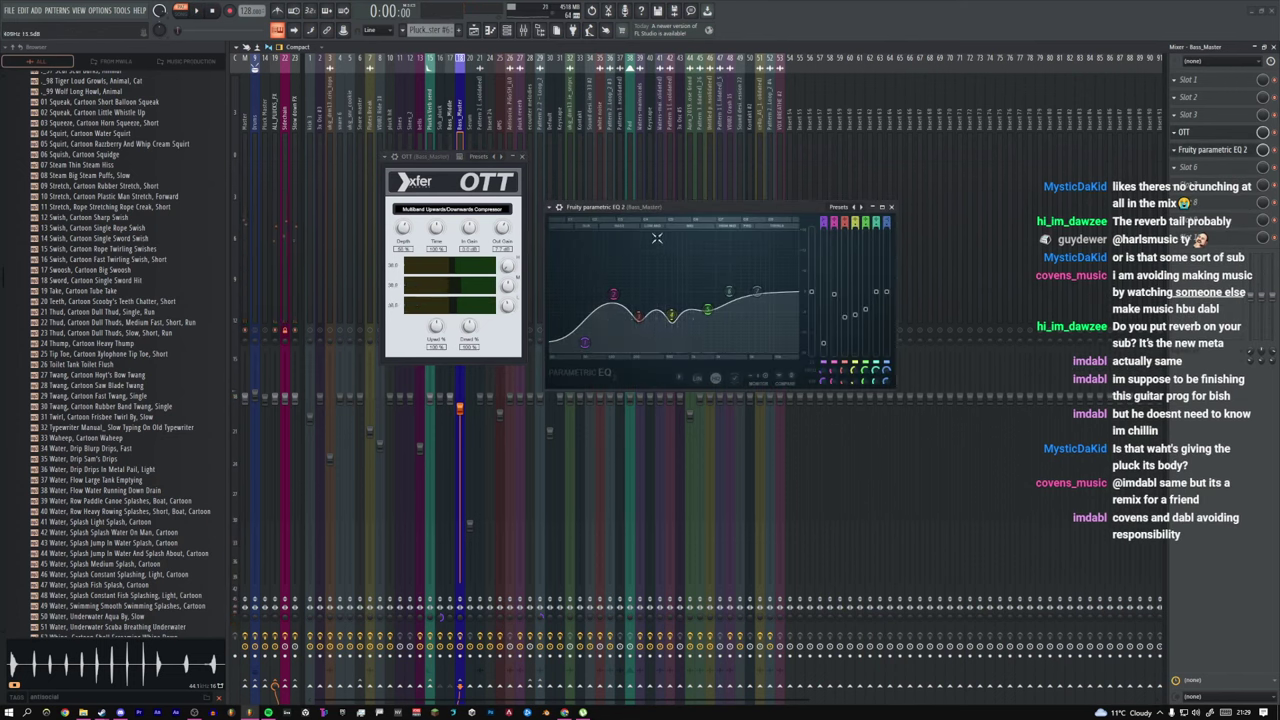
{"action": "left_click_drag", "start_coordinate": [639, 213], "coordinate": [669, 276]}
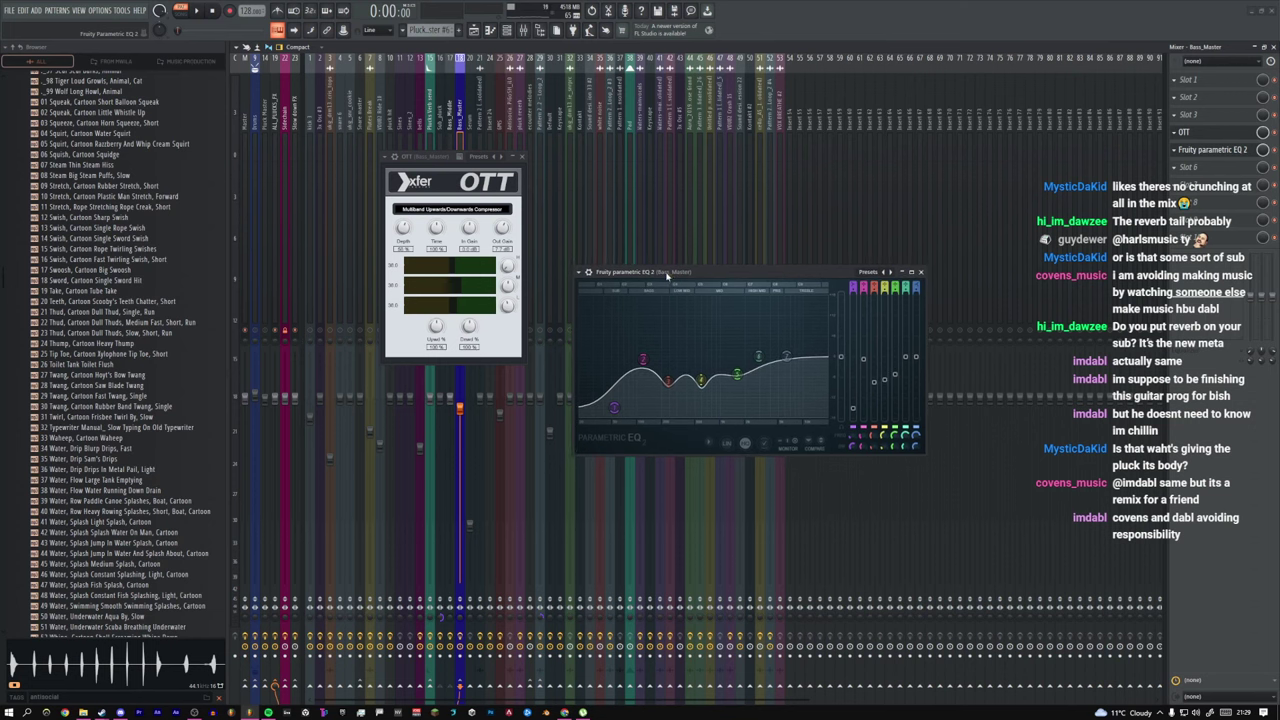
{"action": "key", "text": "space"}
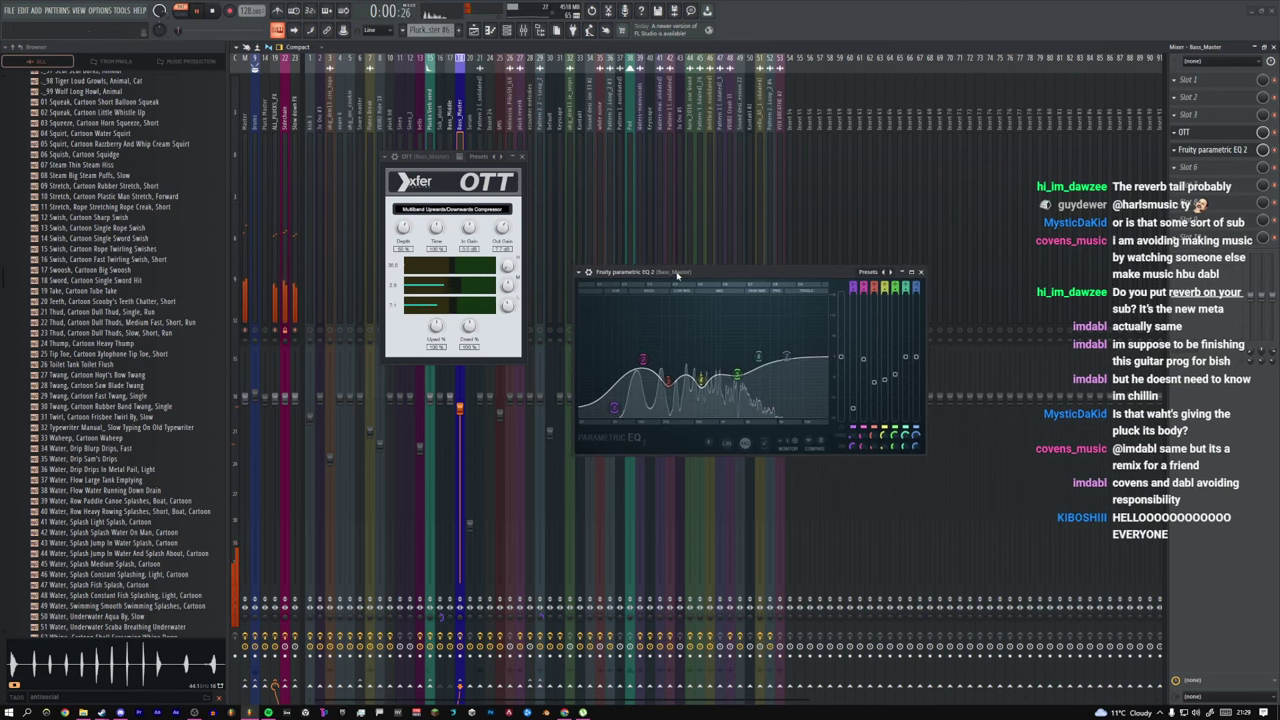
Step: Close OTT and examine the Bass_Master Fruity parametric EQ 2 curve while replaying the pattern, closing it when finished
{"action": "left_click", "coordinate": [522, 158]}
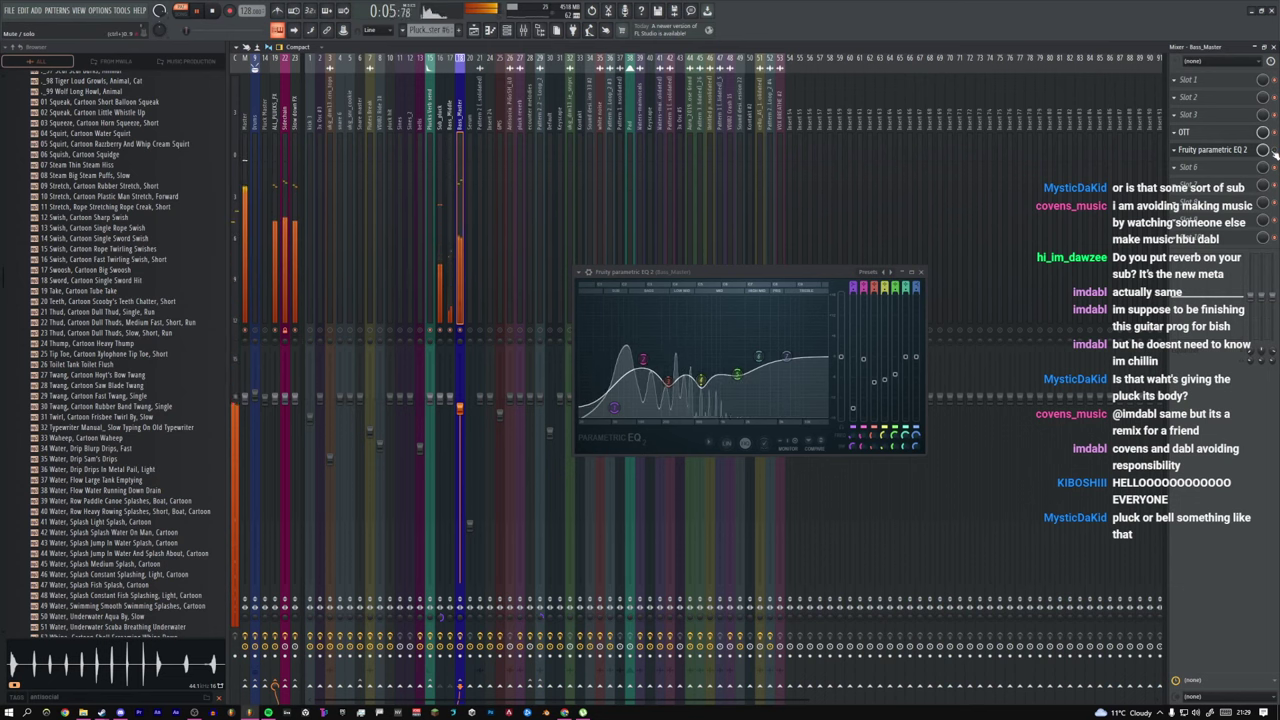
{"action": "key", "text": "space"}
{"action": "left_click_drag", "start_coordinate": [703, 275], "coordinate": [619, 254]}
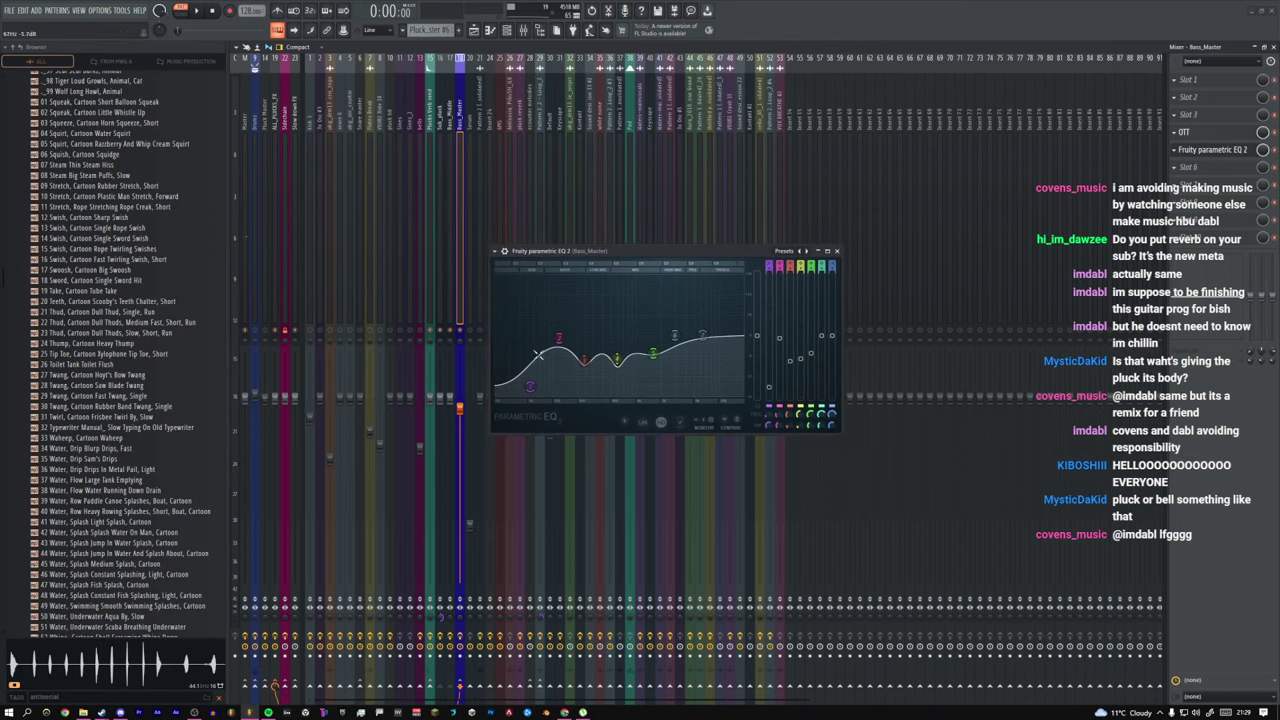
{"action": "key", "text": "space"}
{"action": "key", "text": "space"}
{"action": "key", "text": "space"}
{"action": "key", "text": "Escape"}
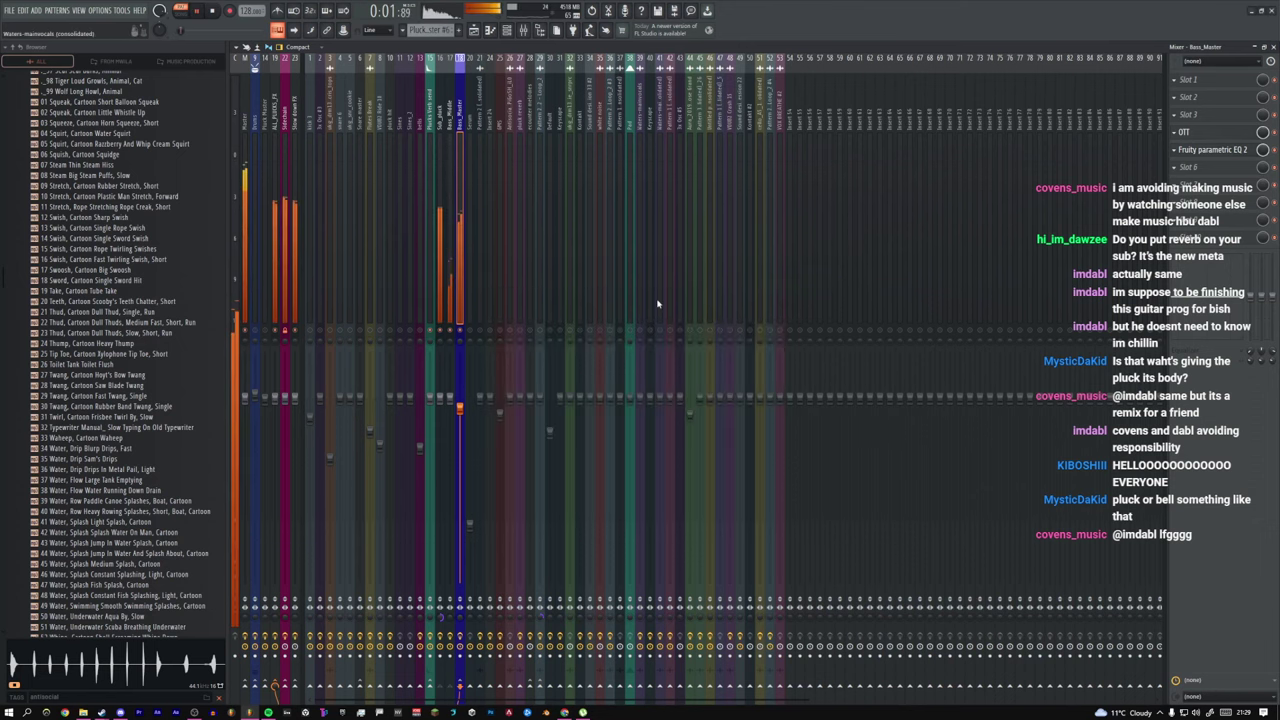
Step: Compare the Sub_pluck and Bass_Master mixer tracks, playing the pattern briefly to watch their levels
{"action": "key", "text": "space"}
{"action": "left_click", "coordinate": [438, 316]}
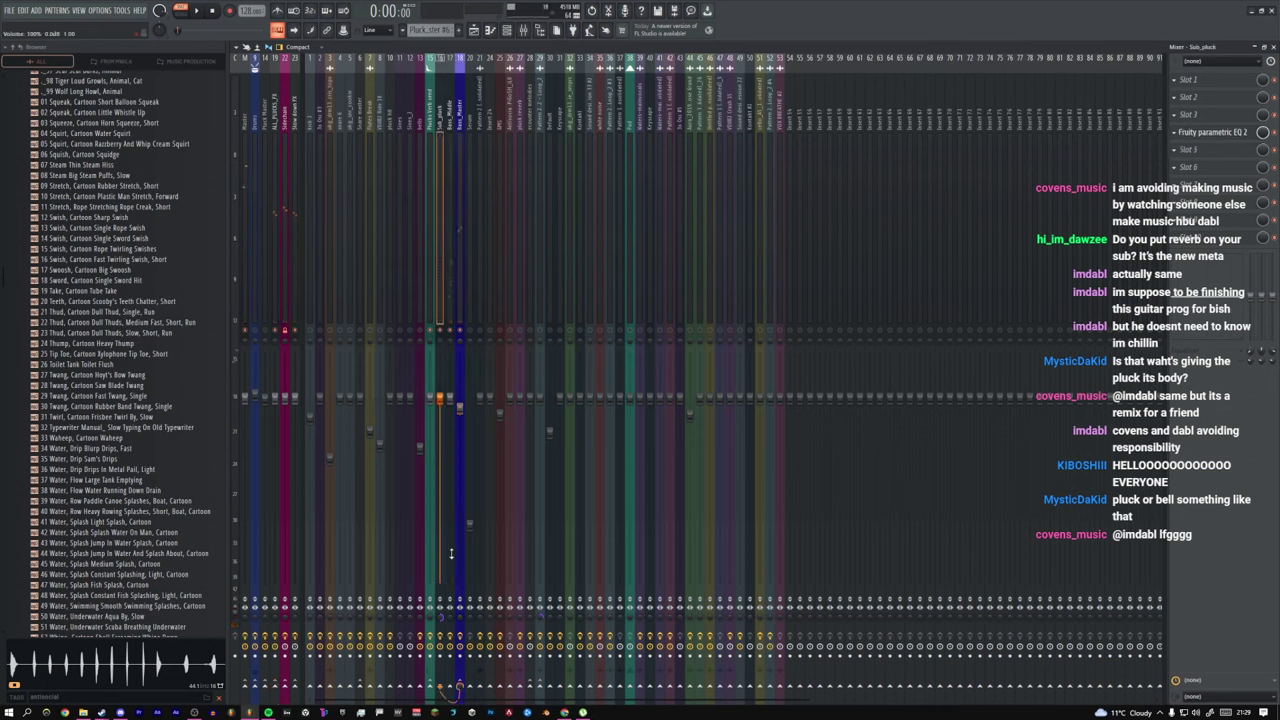
{"action": "left_click", "coordinate": [455, 306]}
{"action": "key", "text": "space"}
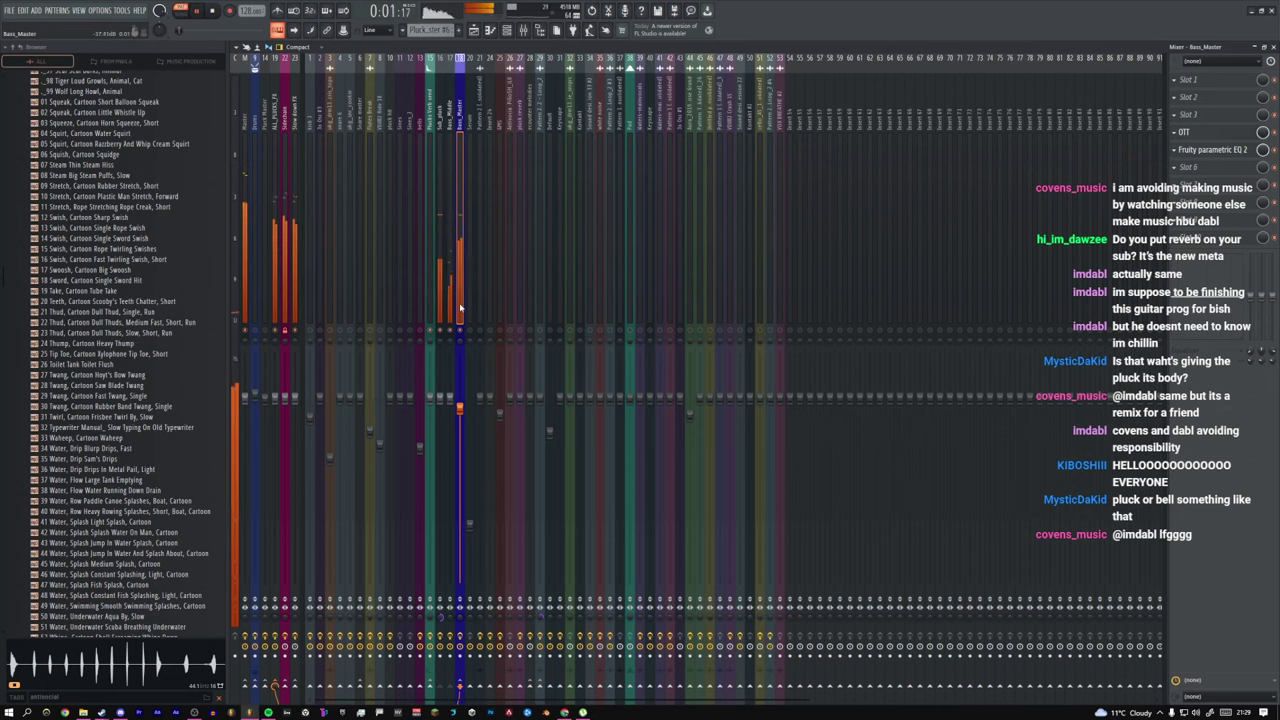
{"action": "key", "text": "space"}
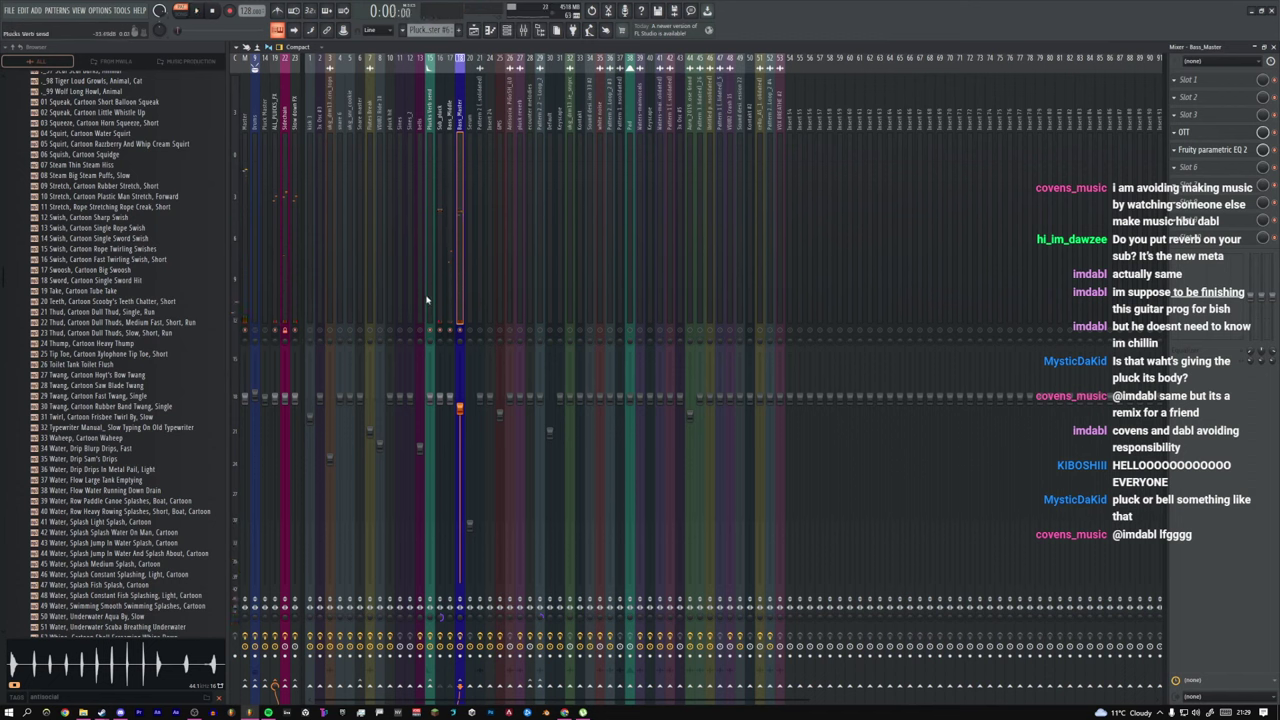
Step: Inspect Maximus and the first Fruity parametric EQ 2 on the ALL_PLUCKS_FX track, closing both before playing the pattern briefly
{"action": "left_click", "coordinate": [278, 270]}
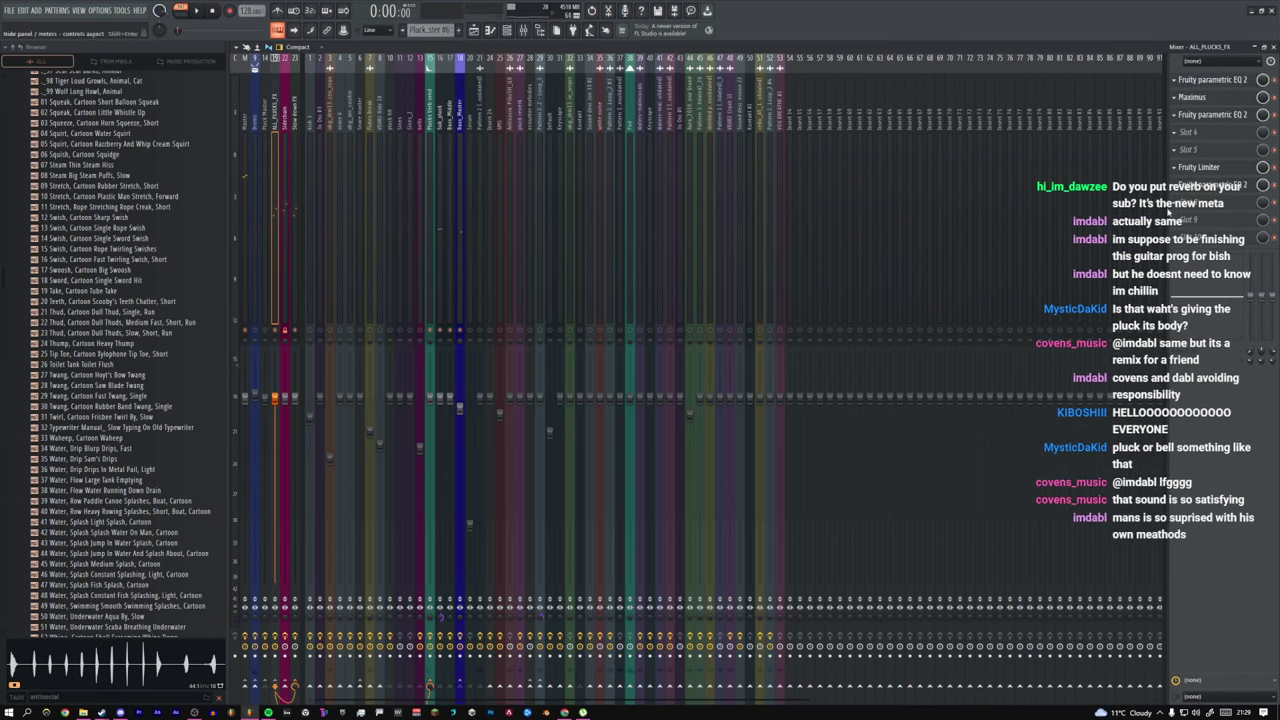
{"action": "left_click", "coordinate": [1216, 86]}
{"action": "left_click", "coordinate": [1214, 97]}
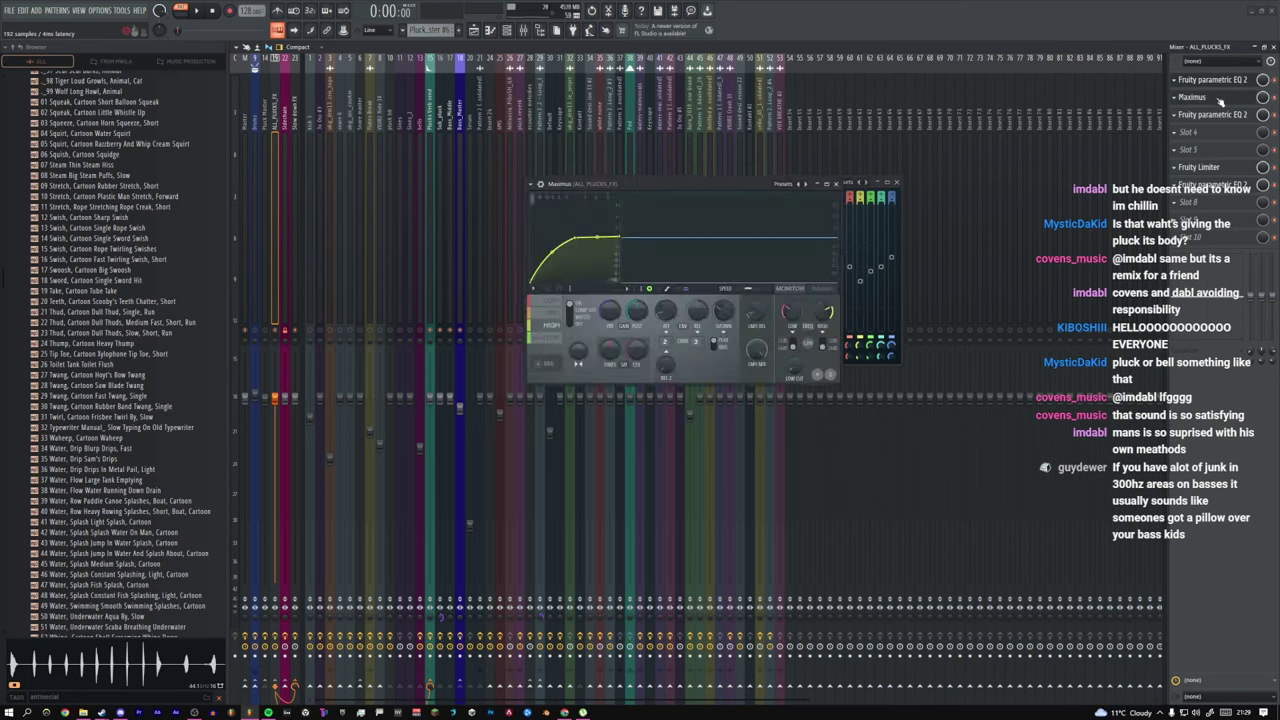
{"action": "left_click", "coordinate": [1212, 80]}
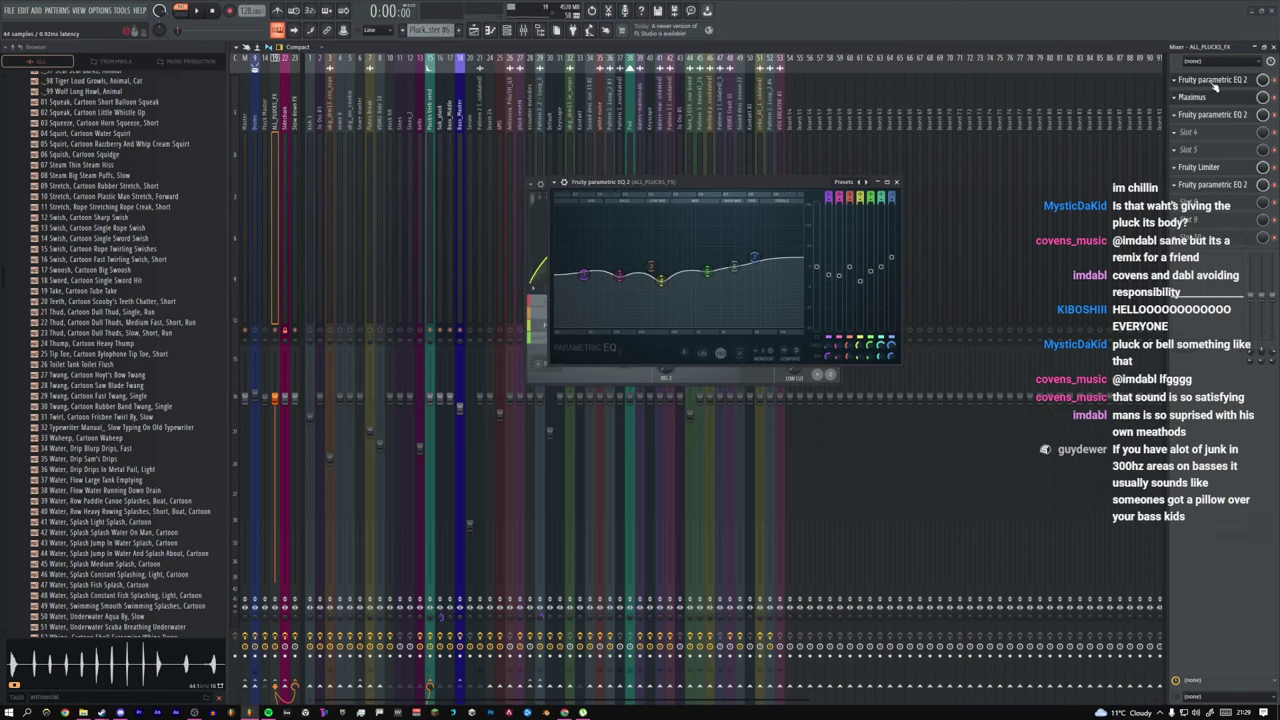
{"action": "left_click", "coordinate": [896, 184]}
{"action": "left_click", "coordinate": [834, 183]}
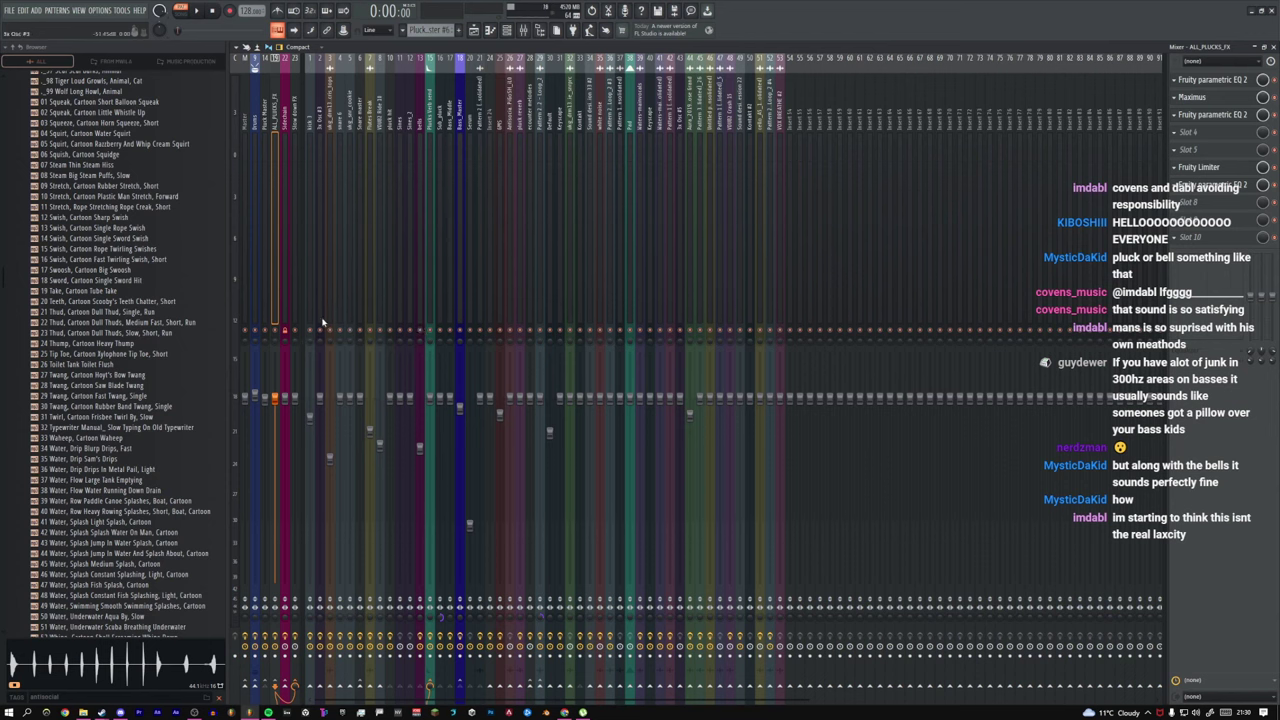
{"action": "key", "text": "space"}
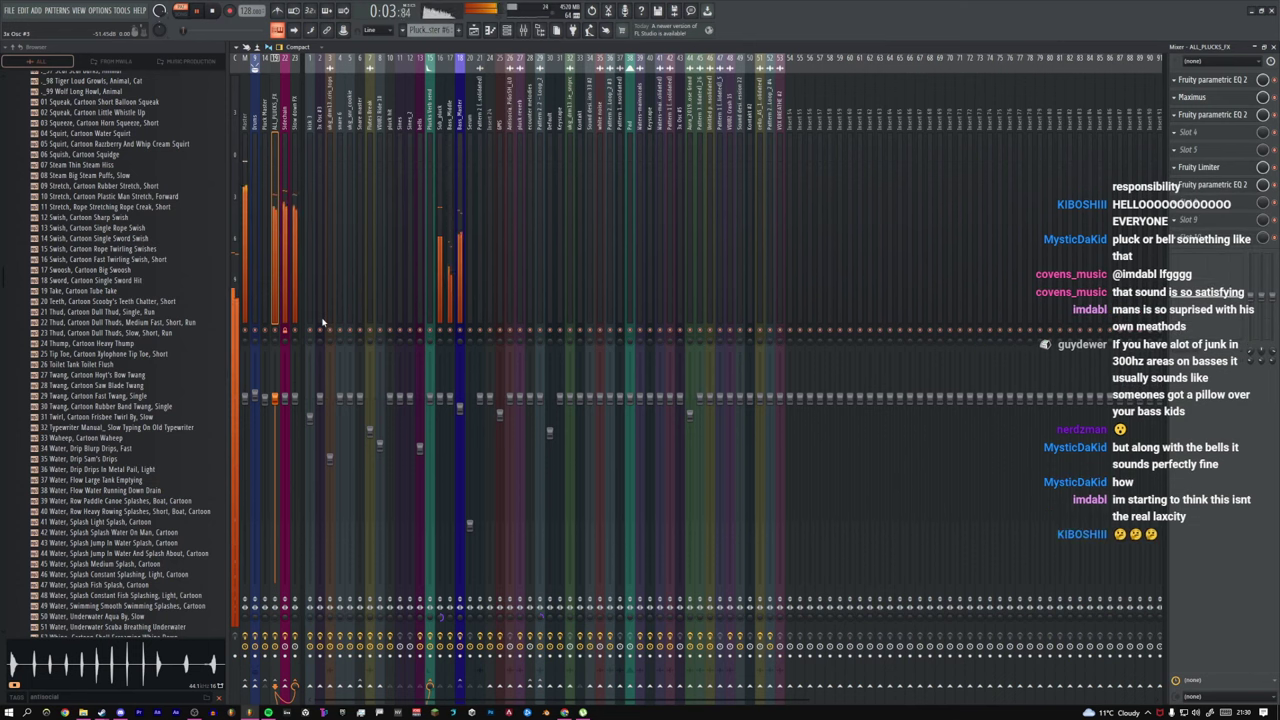
{"action": "key", "text": "space"}
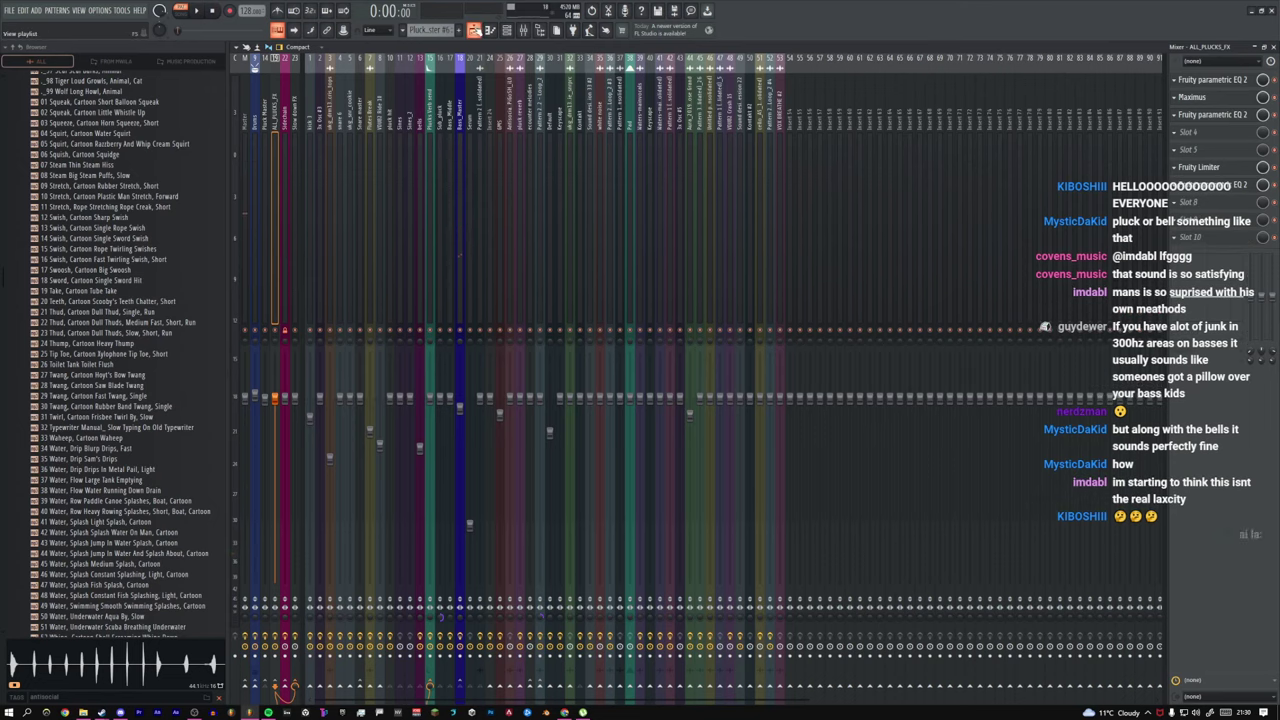
Step: Show the playlist and pick out the Pluck Master #5, #6 and #7 clips while listening to the drop
{"action": "left_click", "coordinate": [475, 31]}
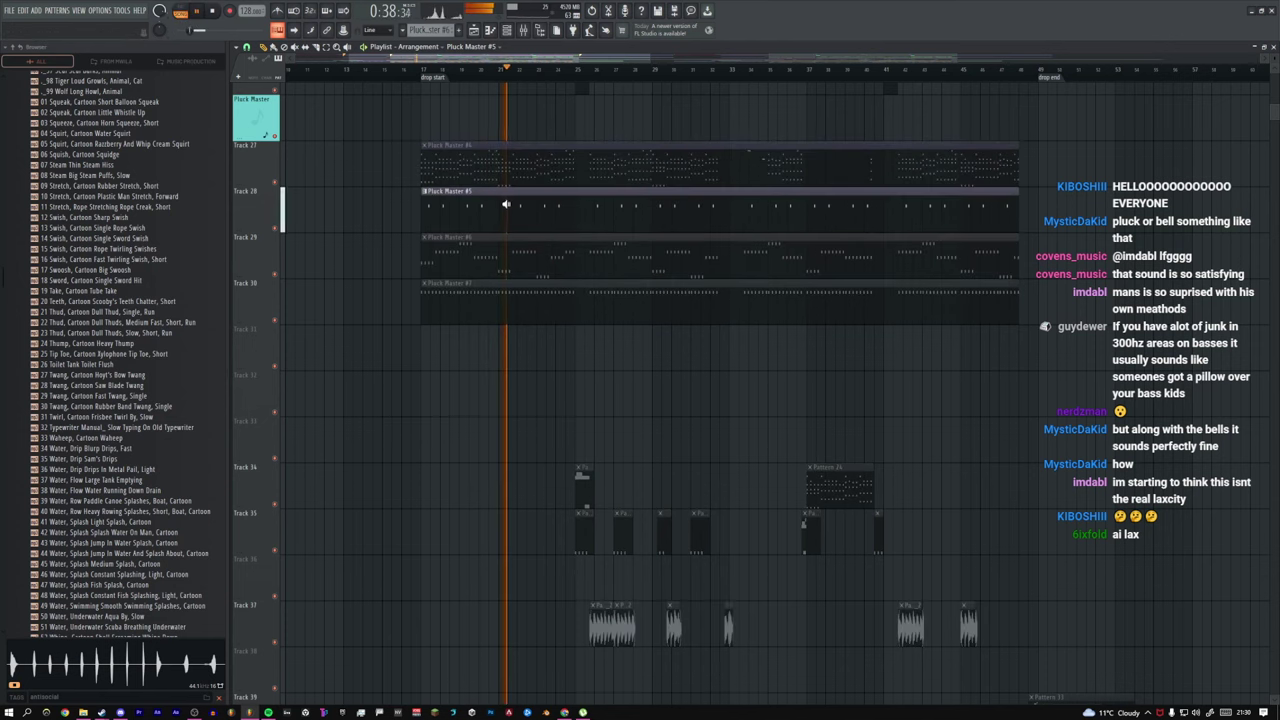
{"action": "right_click", "coordinate": [510, 265]}
{"action": "key", "text": "ctrl+z"}
{"action": "left_click", "coordinate": [514, 258]}
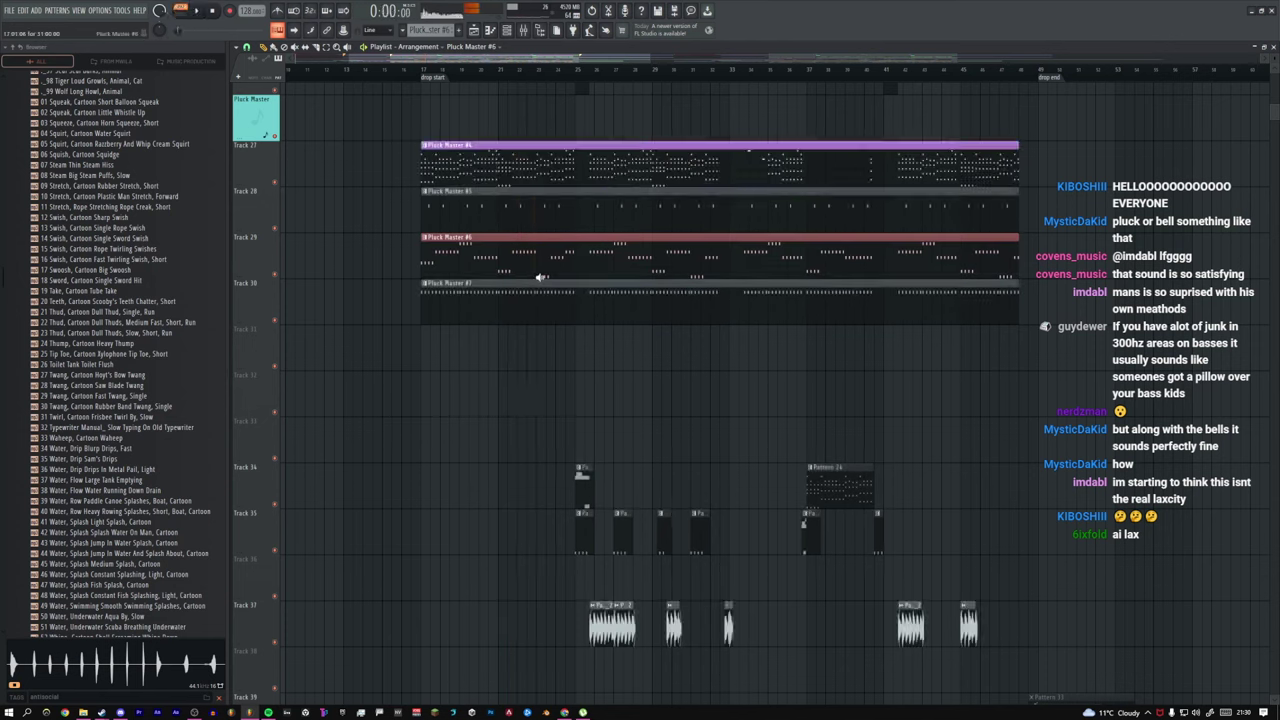
{"action": "left_click", "coordinate": [527, 301]}
Step: Look over the WINDBACK, Pattern 2 (consolidated) and reverb wet-level automation tracks below the Pluck Master clips
{"action": "scroll", "coordinate": [545, 290], "scroll_direction": "down", "scroll_amount": 5}
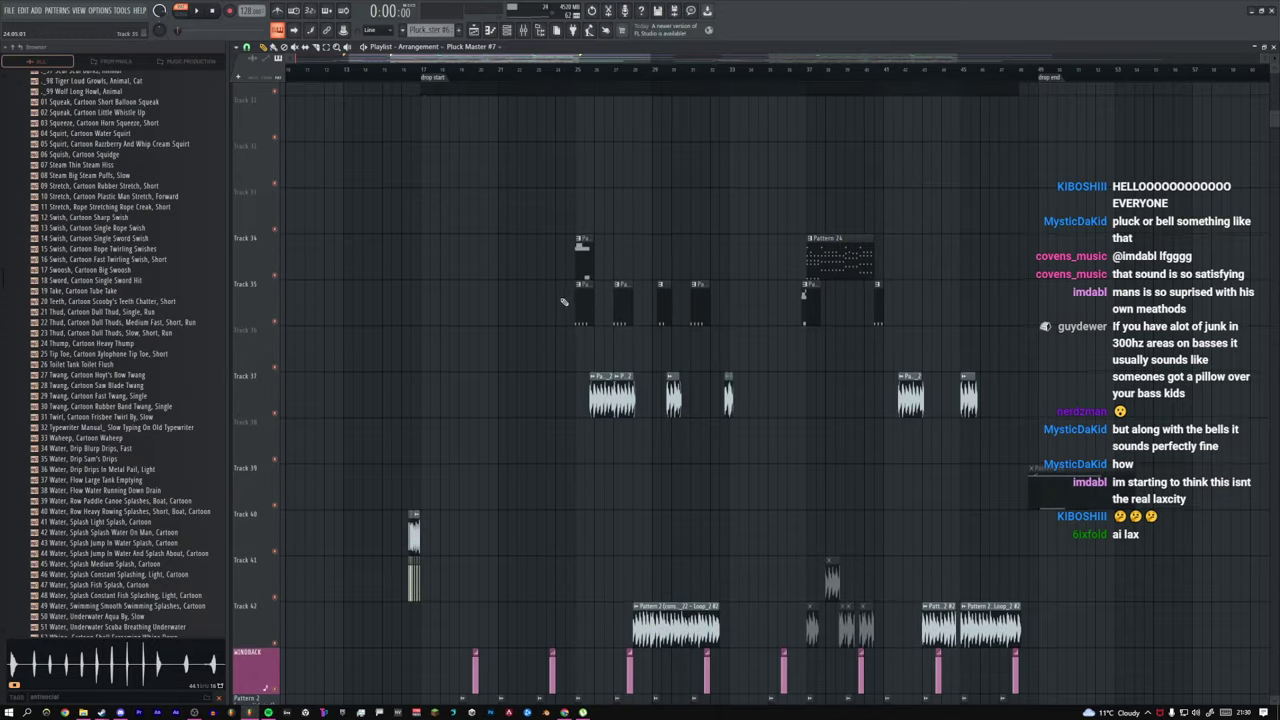
{"action": "right_click", "coordinate": [843, 335], "text": "ctrl"}
{"action": "left_click_drag", "start_coordinate": [757, 403], "coordinate": [333, 199]}
{"action": "left_click_drag", "start_coordinate": [497, 189], "coordinate": [648, 288]}
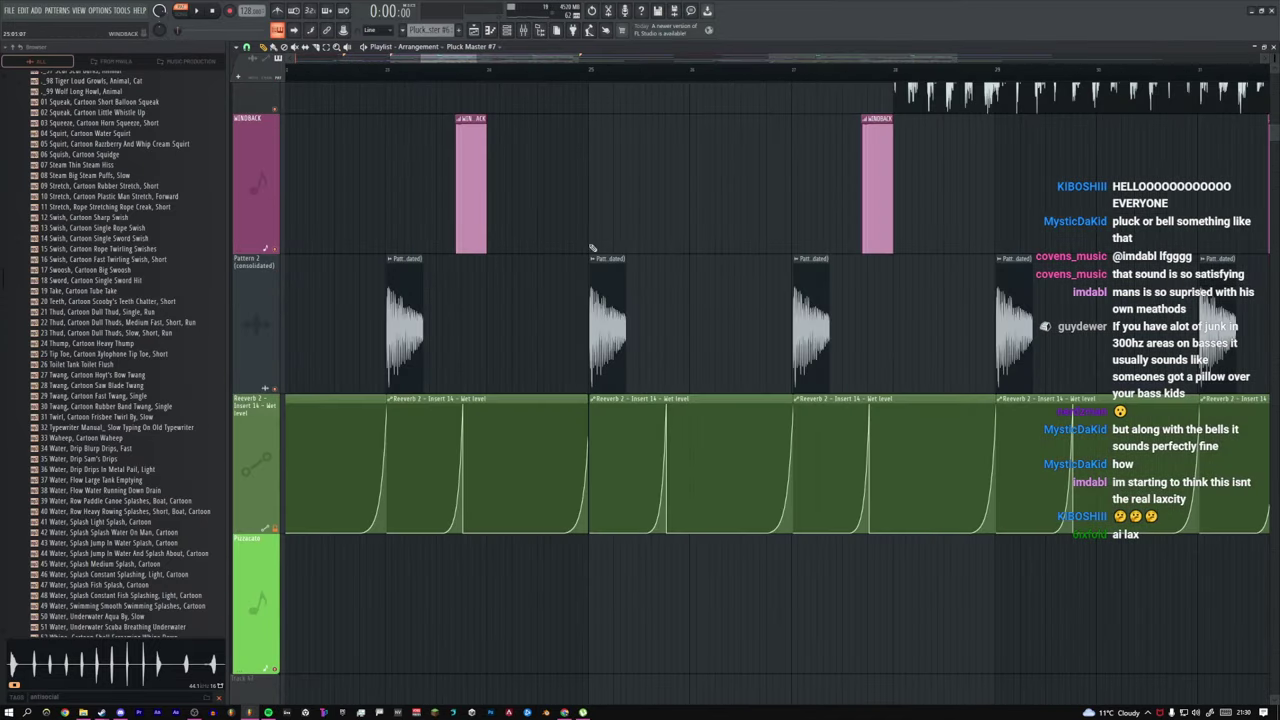
{"action": "right_click", "coordinate": [674, 206], "text": "ctrl"}
{"action": "left_click_drag", "start_coordinate": [370, 104], "coordinate": [642, 196]}
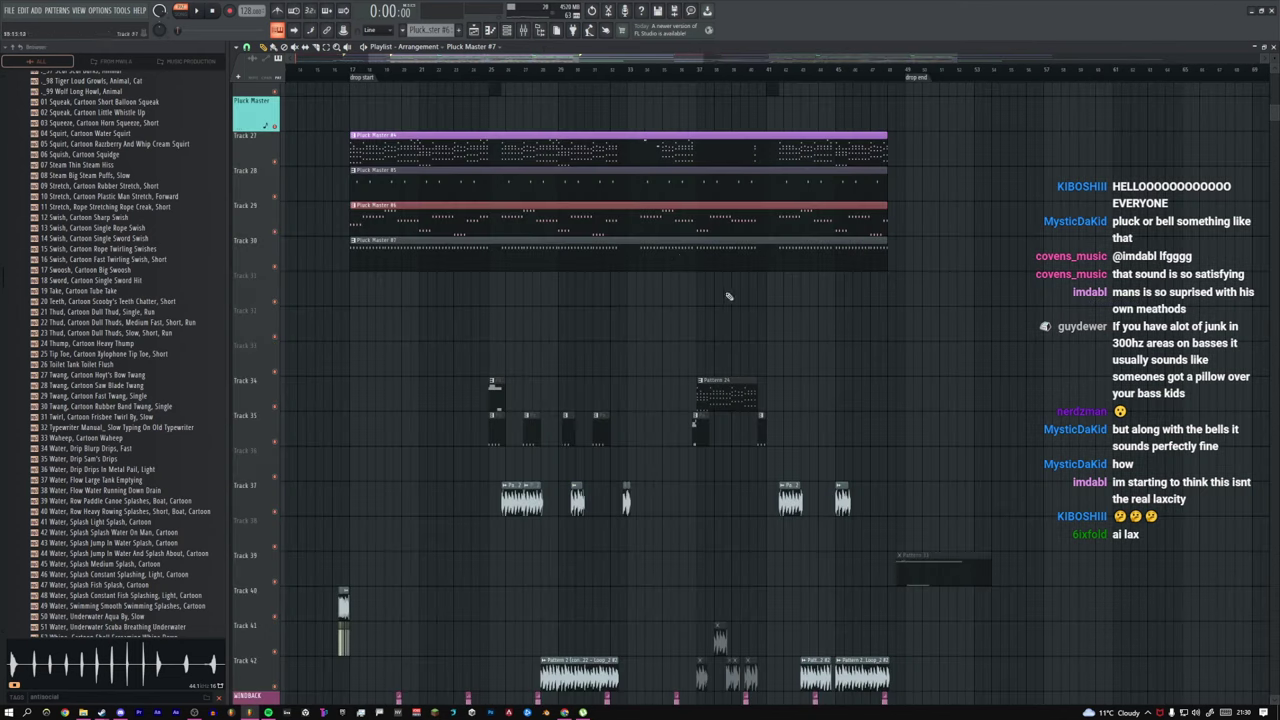
Step: Check the effect slots of the Slow down FX, 3x Osc #3 and Sub_pluck tracks in the mixer
{"action": "left_click", "coordinate": [523, 31]}
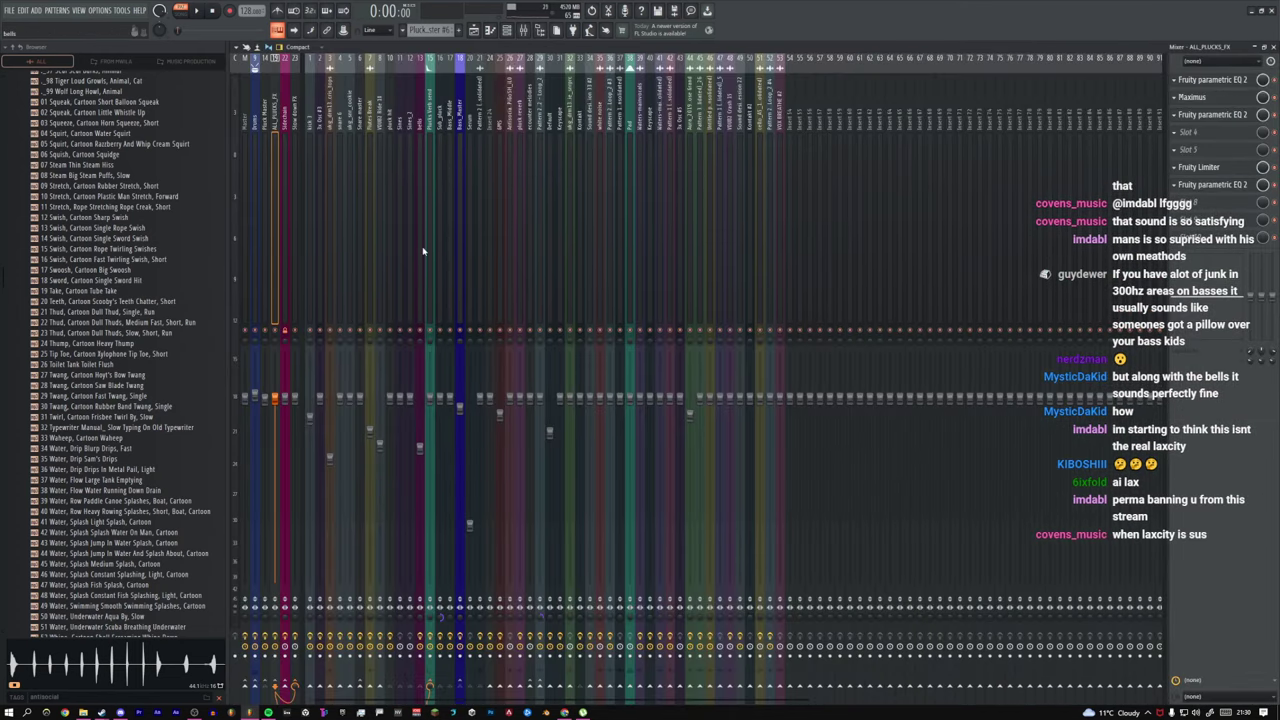
{"action": "left_click", "coordinate": [294, 121]}
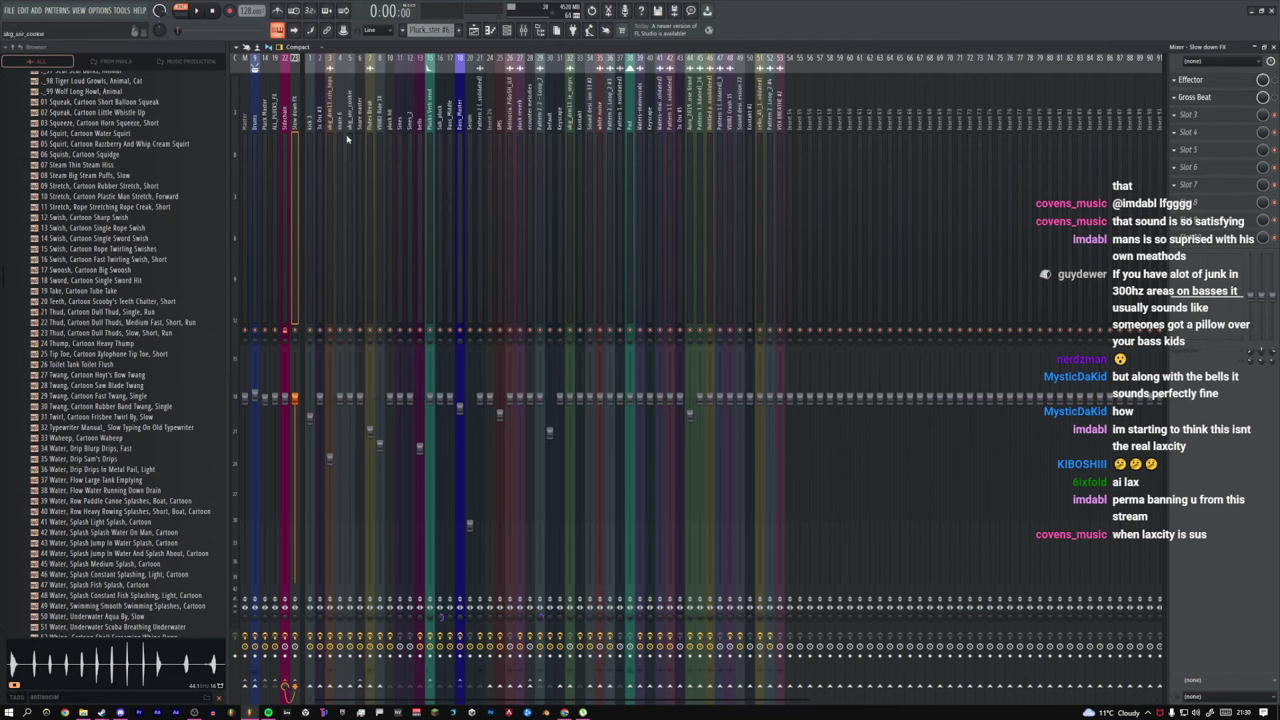
{"action": "left_click", "coordinate": [359, 138]}
{"action": "left_click", "coordinate": [322, 137]}
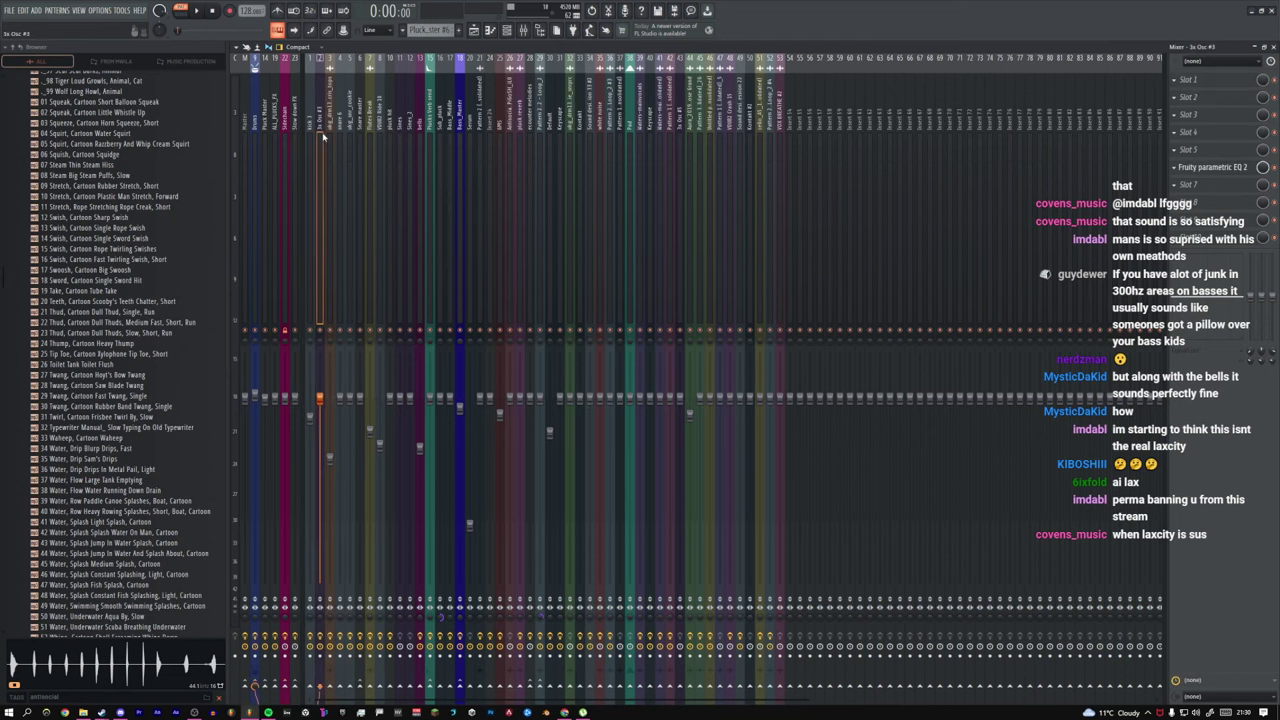
{"action": "left_click", "coordinate": [437, 139]}
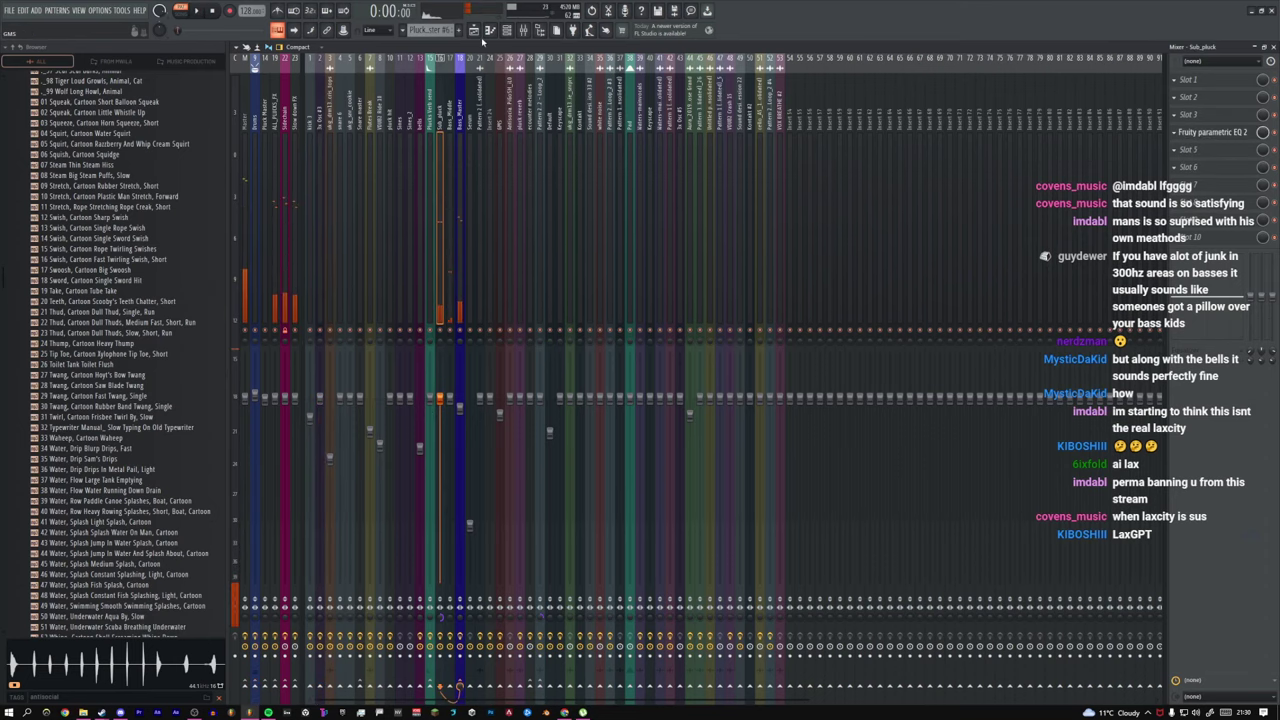
Step: Return to the playlist, stop playback, and survey the drop's layers from the plucks down to the Kick and Snare tracks
{"action": "left_click", "coordinate": [476, 30]}
{"action": "key", "text": "space"}
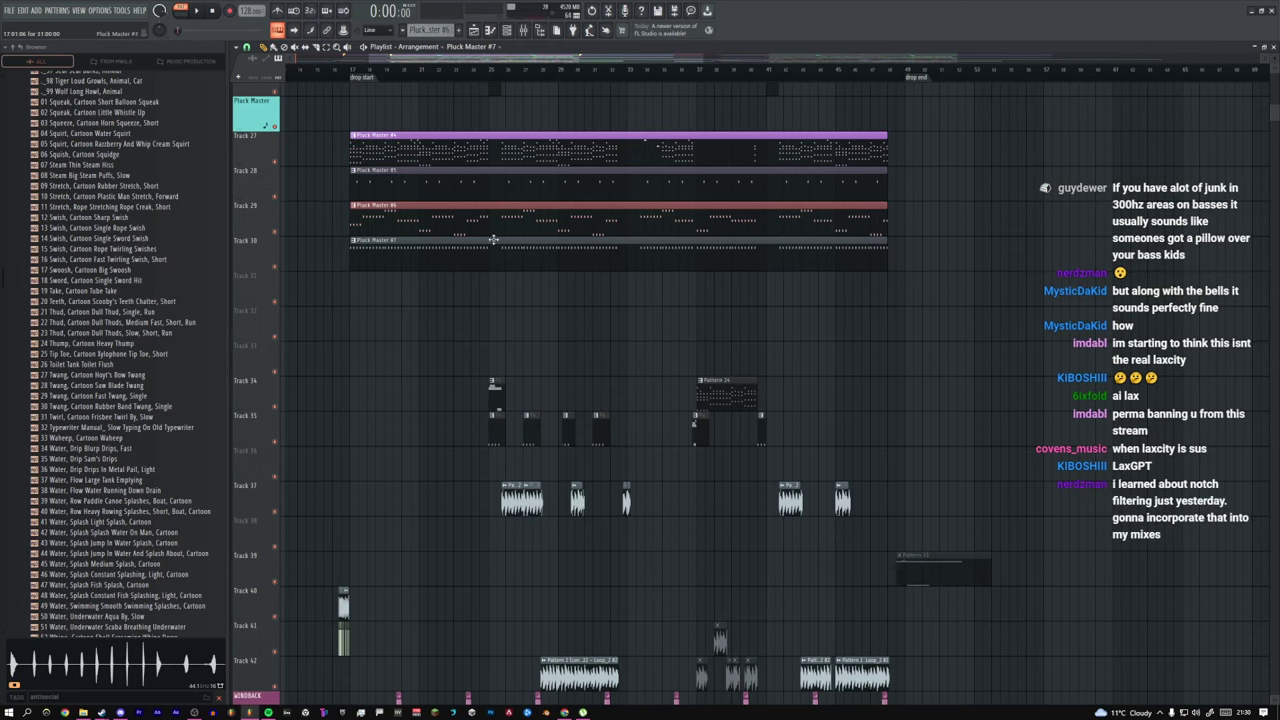
{"action": "right_click", "coordinate": [486, 207], "text": "ctrl"}
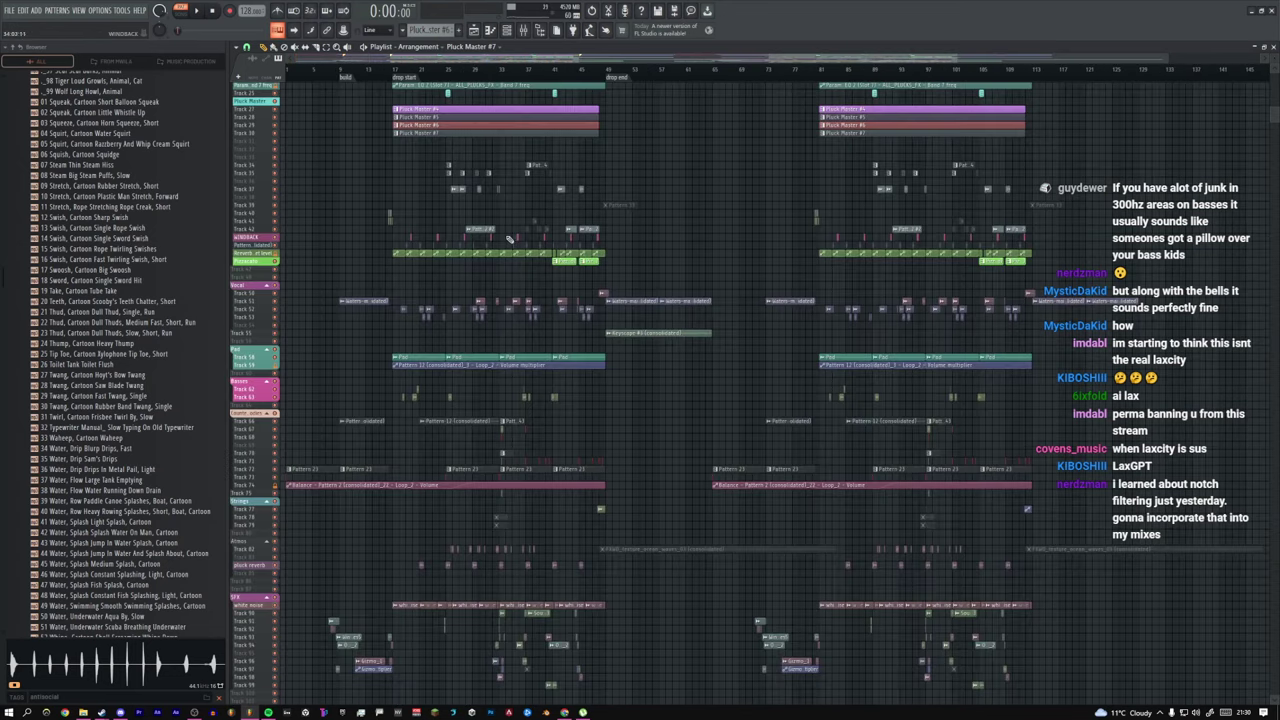
{"action": "left_click_drag", "start_coordinate": [336, 200], "coordinate": [690, 366]}
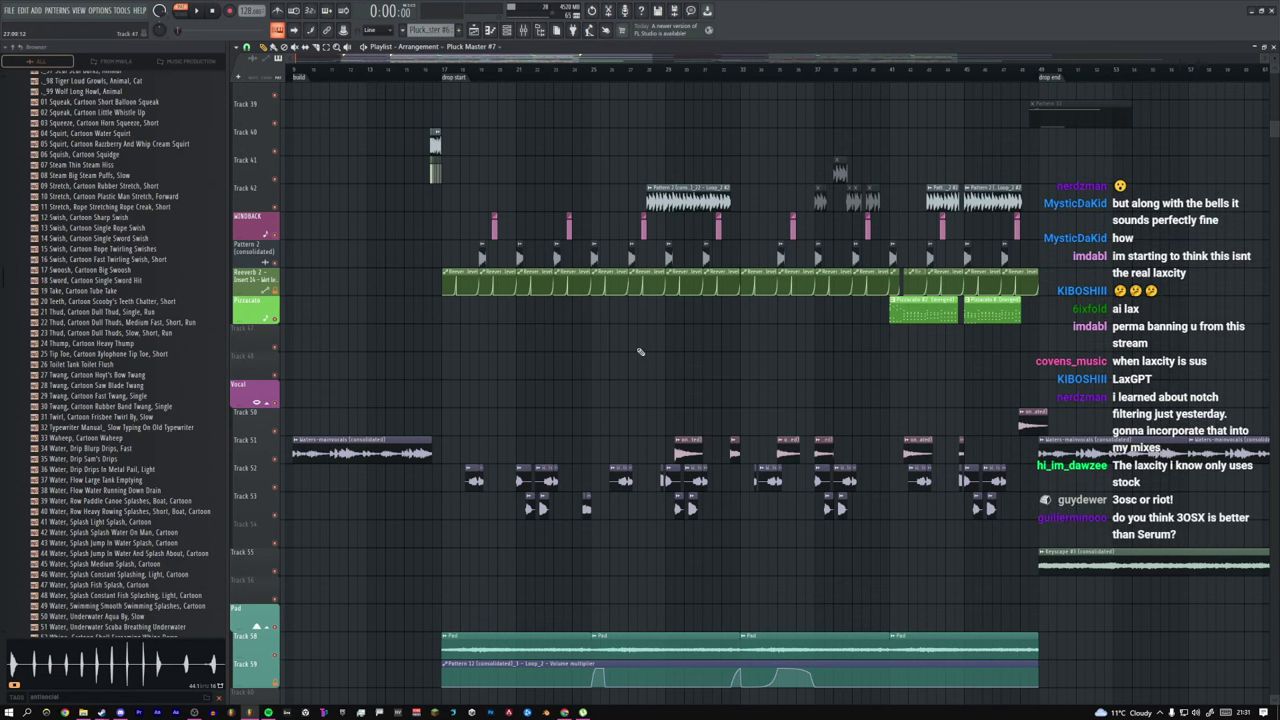
{"action": "scroll", "coordinate": [690, 366], "scroll_direction": "down", "scroll_amount": 8}
{"action": "scroll", "coordinate": [584, 346], "scroll_direction": "down", "scroll_amount": 13}
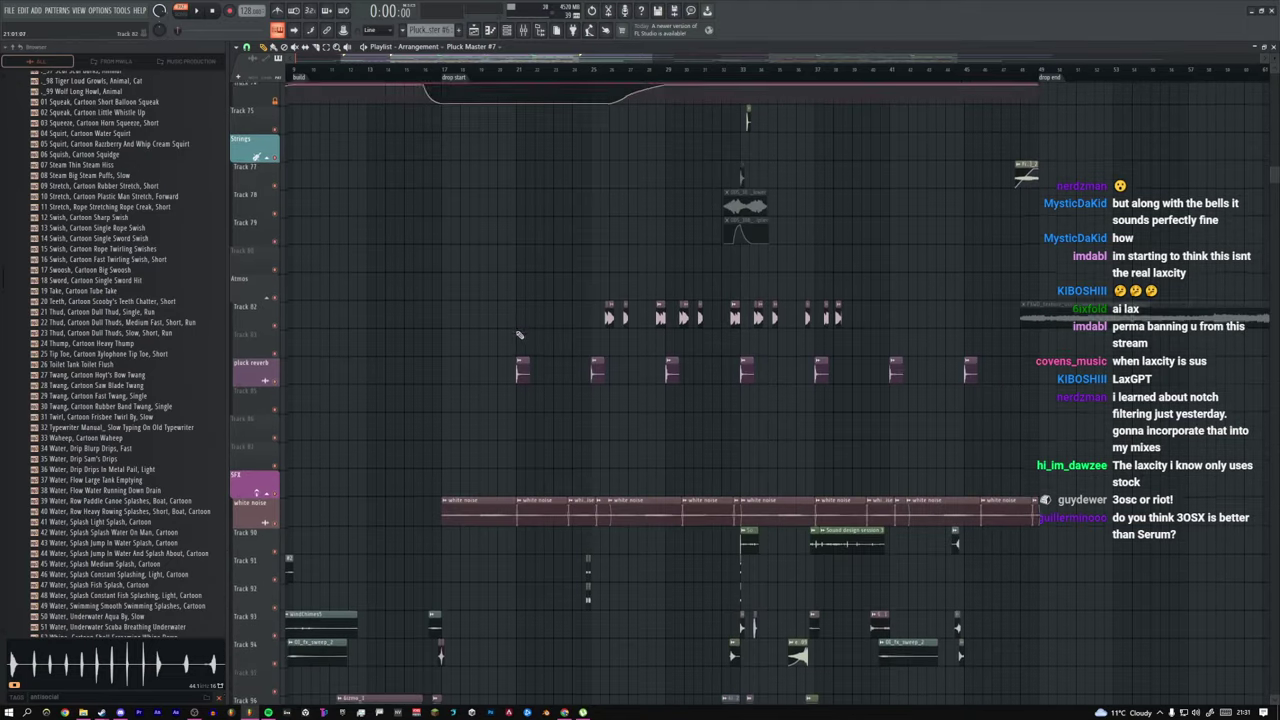
{"action": "scroll", "coordinate": [495, 303], "scroll_direction": "down", "scroll_amount": 2}
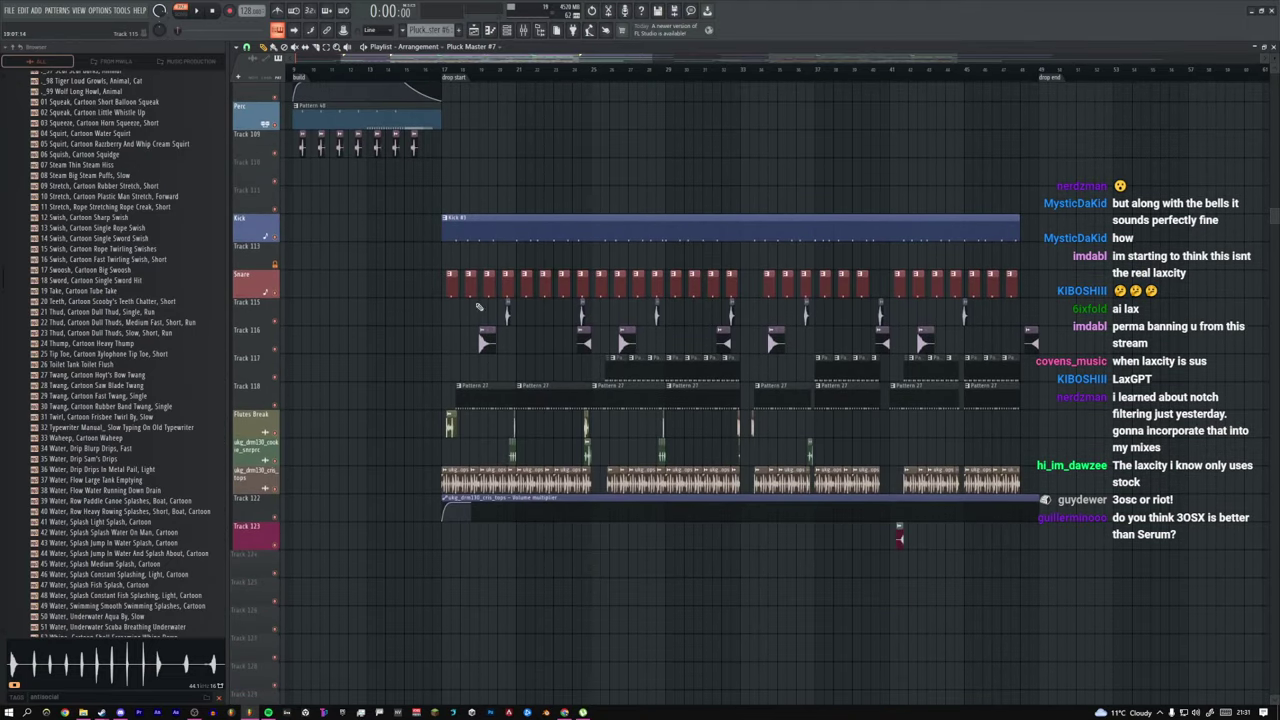
Step: Solo Tracks 115 and 116, audition their clips early in the drop, and bring the other tracks back in
{"action": "left_click", "coordinate": [277, 322], "text": "ctrl"}
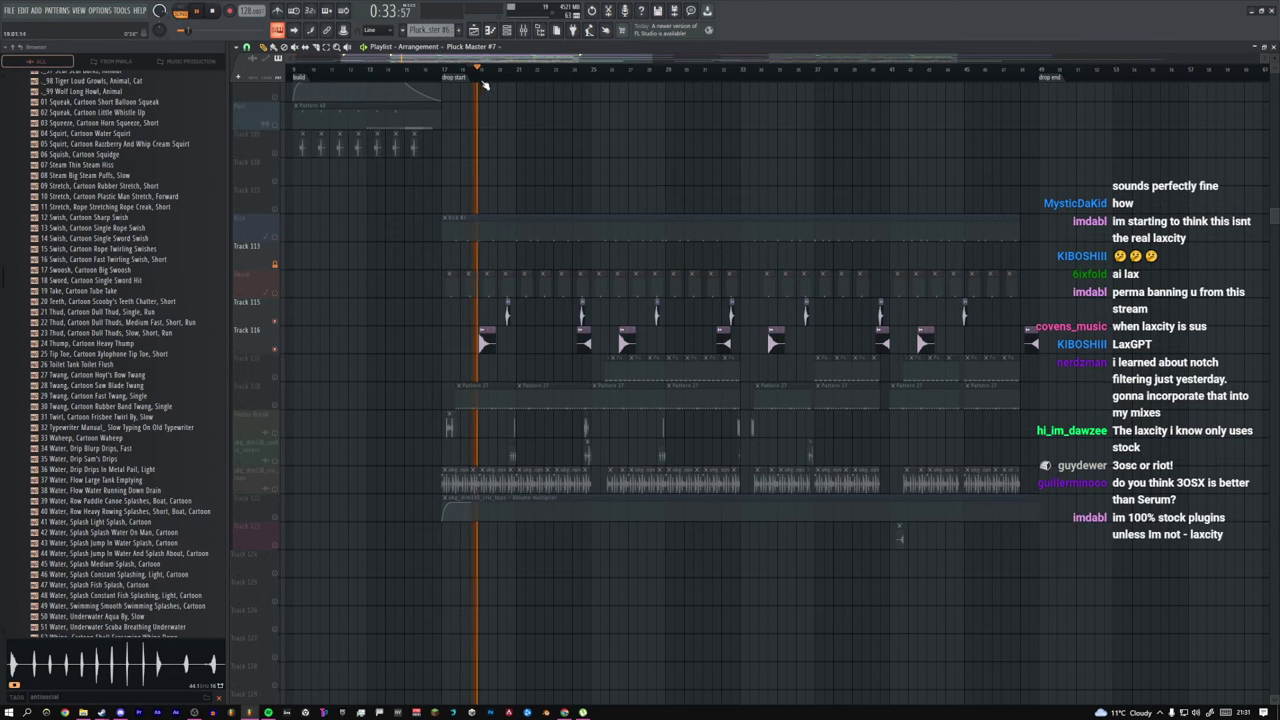
{"action": "left_click", "coordinate": [501, 76]}
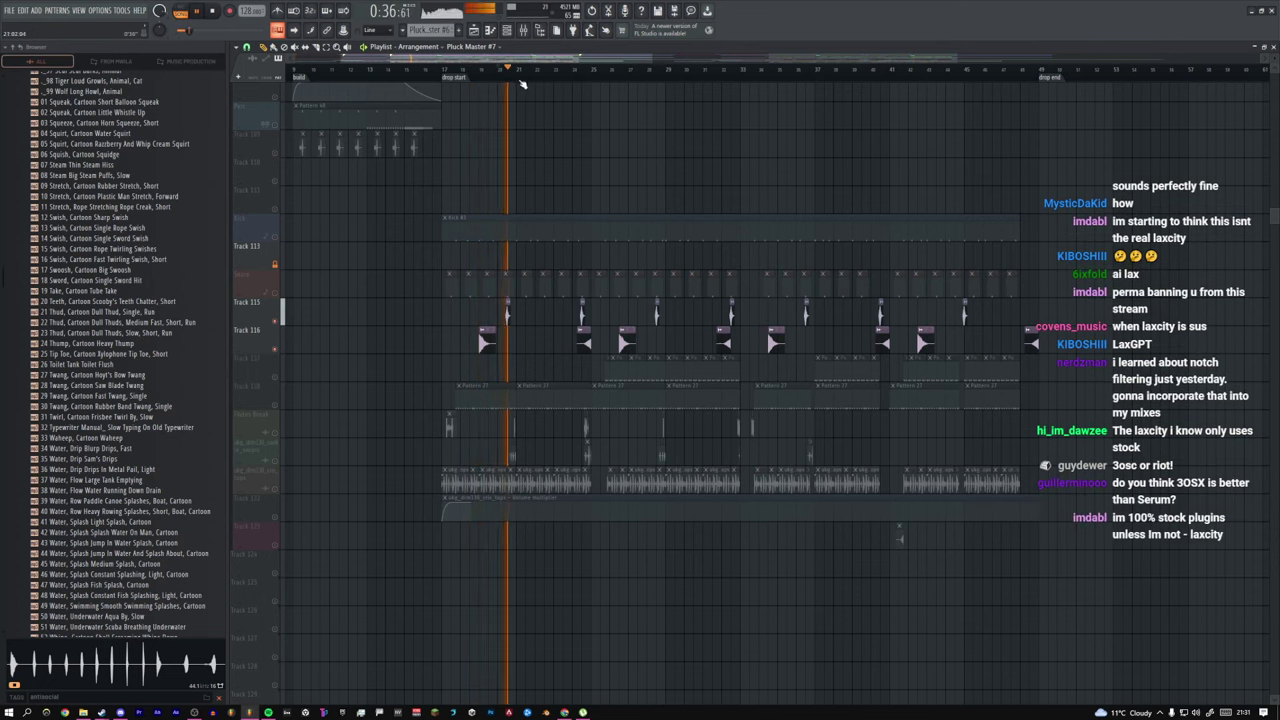
{"action": "key", "text": "space"}
{"action": "right_click", "coordinate": [276, 322]}
{"action": "key", "text": "space"}
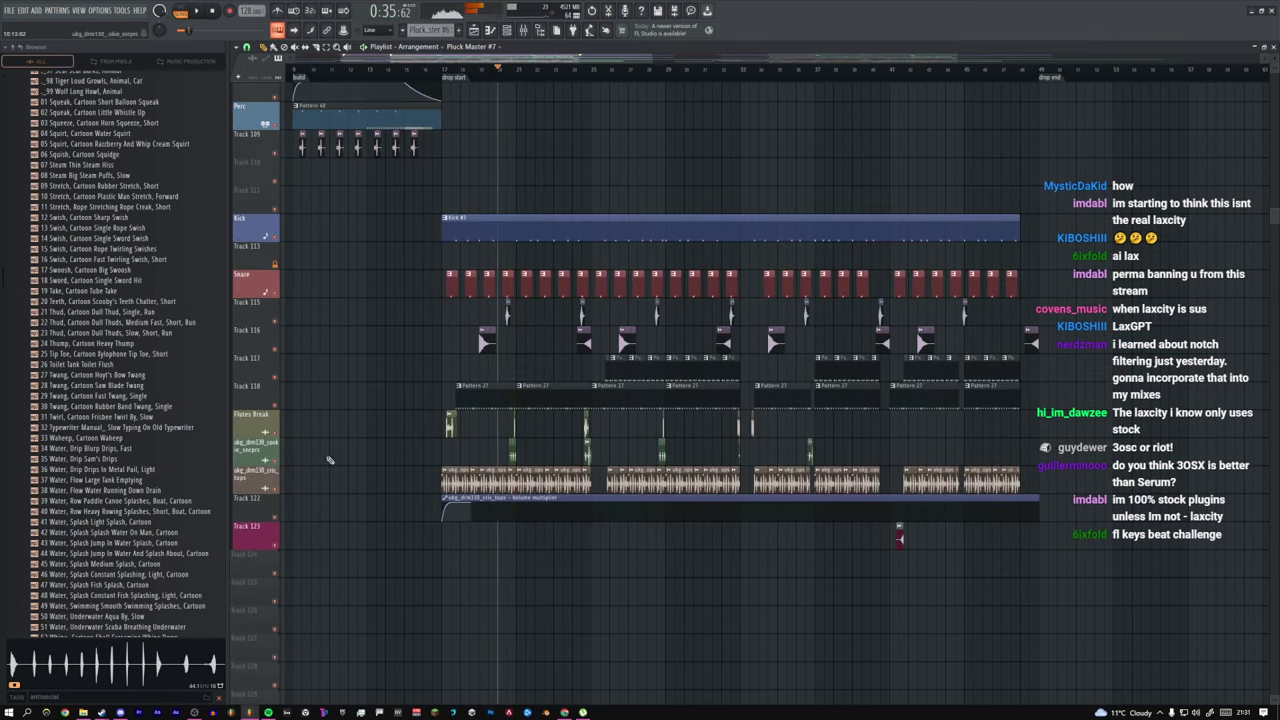
Step: Solo Track 117 and audition its Pattern 21 clips from about bar 26
{"action": "right_click", "coordinate": [275, 377]}
{"action": "key", "text": "space"}
{"action": "right_click", "coordinate": [623, 370], "text": "alt"}
{"action": "right_click", "coordinate": [619, 369], "text": "alt"}
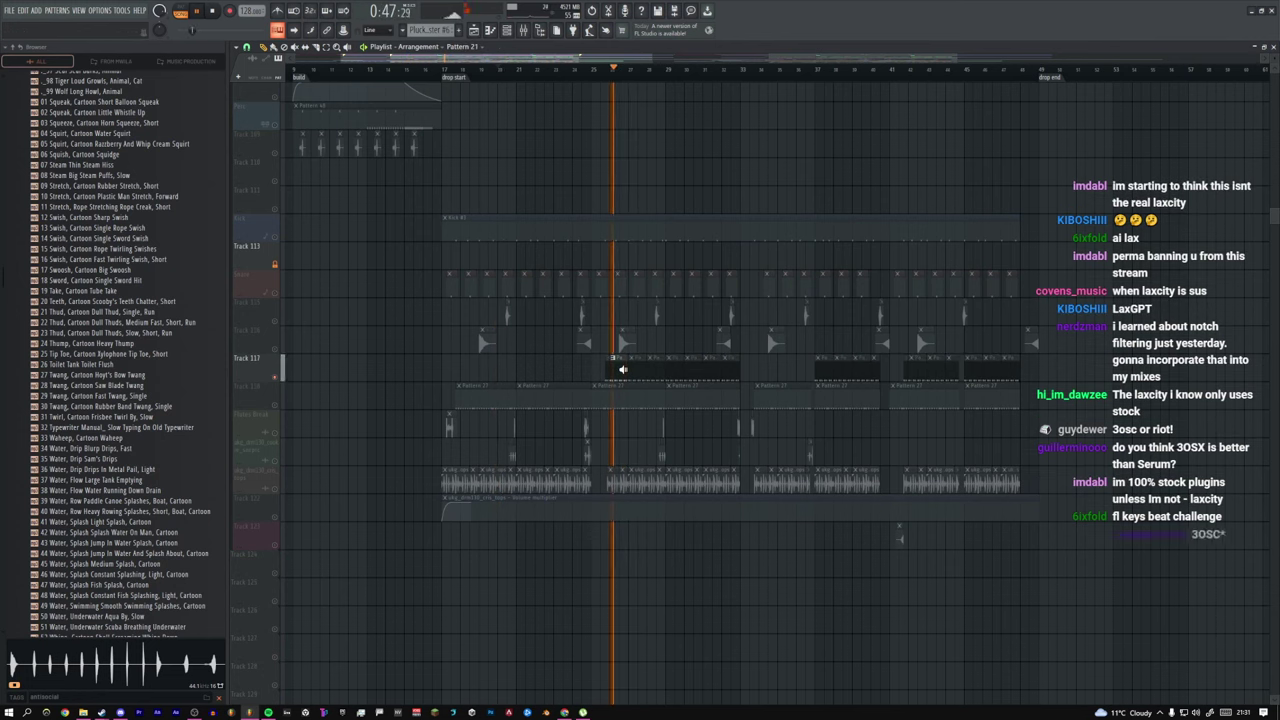
{"action": "key", "text": "space"}
Step: Solo Track 118 and examine Pattern 27's notes on the Sound design session 33 channels in the Channel rack
{"action": "right_click", "coordinate": [276, 405]}
{"action": "key", "text": "space"}
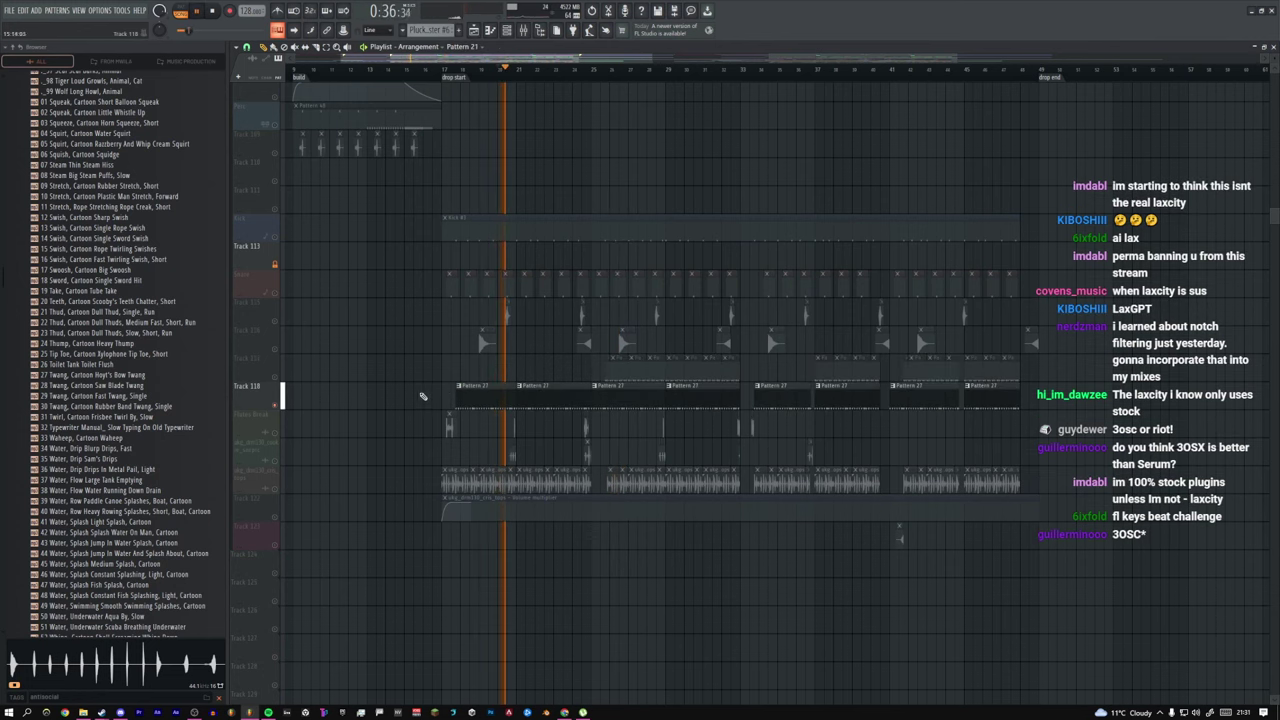
{"action": "double_click", "coordinate": [486, 396]}
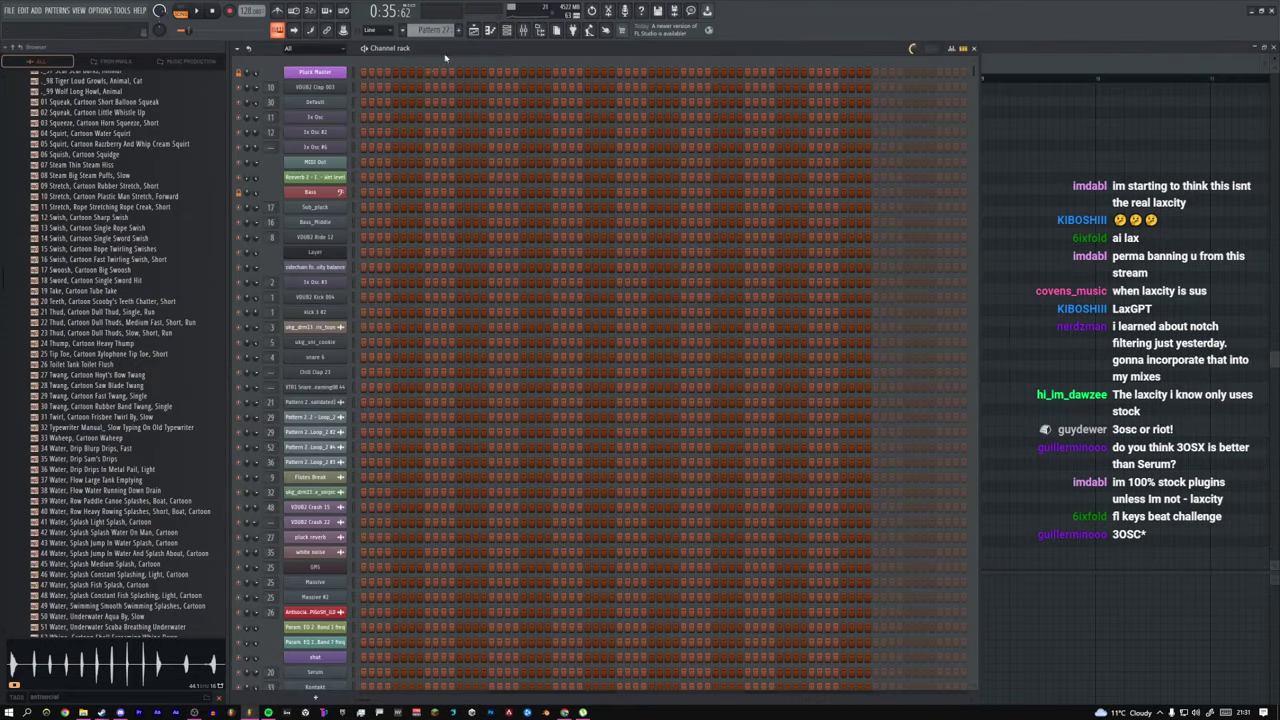
{"action": "left_click", "coordinate": [506, 30]}
{"action": "scroll", "coordinate": [378, 218], "scroll_direction": "down", "scroll_amount": 5}
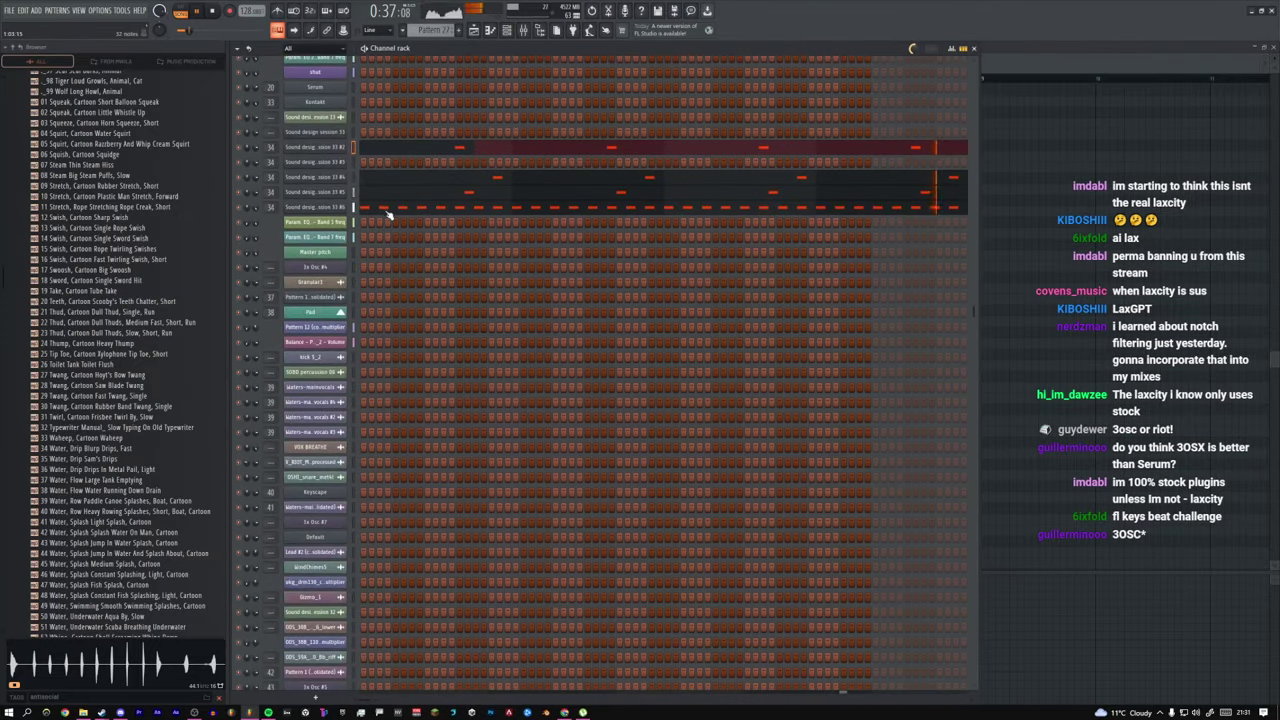
{"action": "scroll", "coordinate": [386, 214], "scroll_direction": "up", "scroll_amount": 2}
Step: View the Sound design session 33 #2 channel's volume envelope and sample settings, then close its window
{"action": "left_click", "coordinate": [335, 285]}
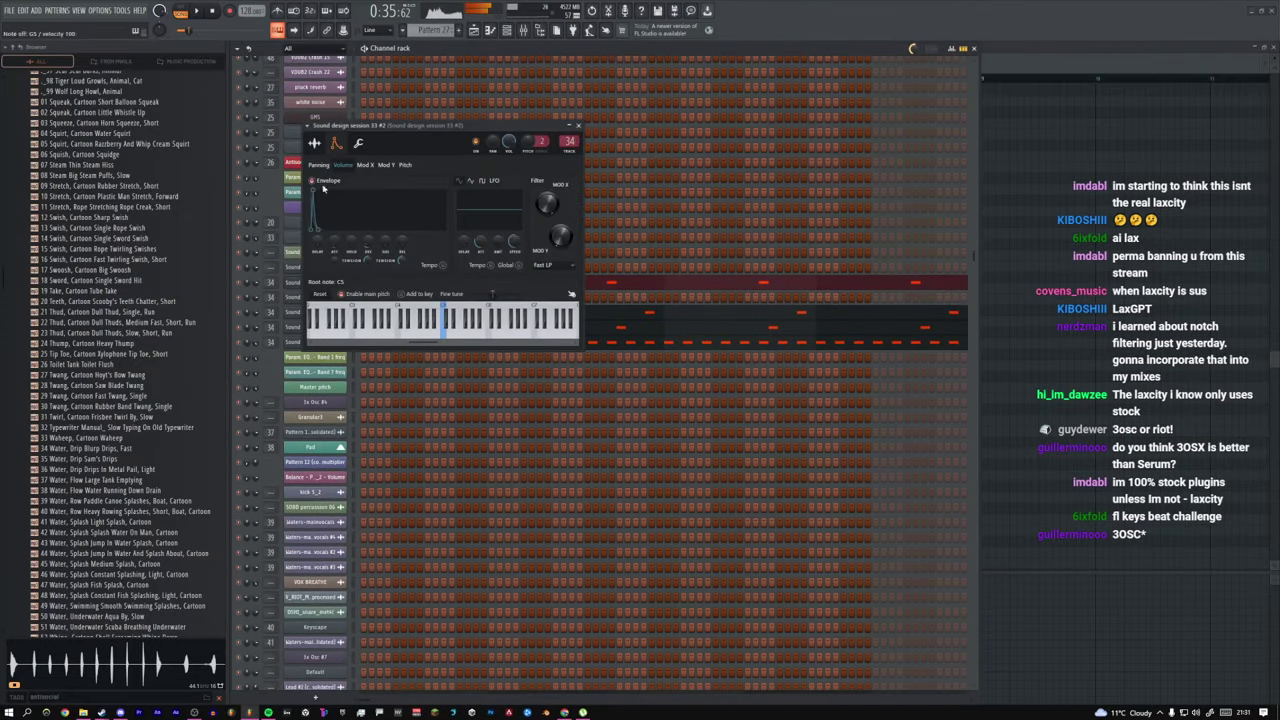
{"action": "left_click", "coordinate": [314, 143]}
{"action": "left_click", "coordinate": [580, 128]}
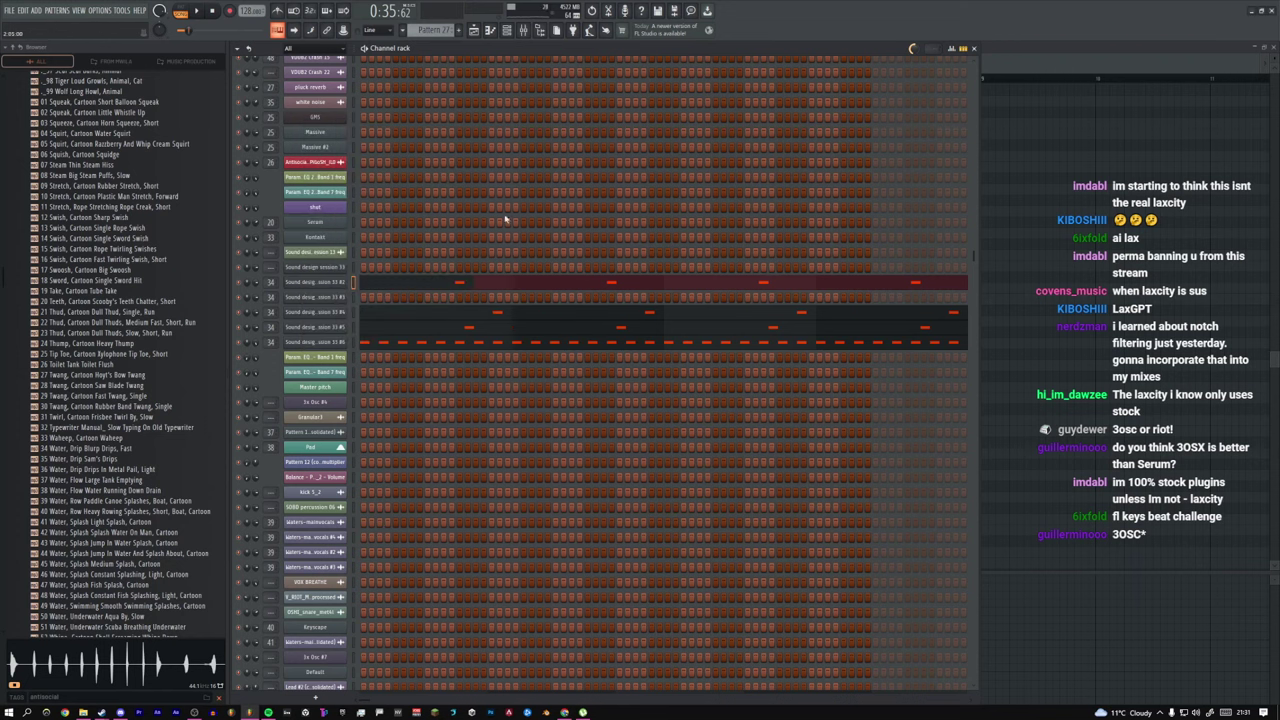
Step: Load the Sound design session 33 #2 sample into Edison and audition several points along the recording
{"action": "left_click", "coordinate": [333, 288]}
{"action": "right_click", "coordinate": [427, 307]}
{"action": "left_click", "coordinate": [445, 320]}
{"action": "left_click", "coordinate": [172, 230]}
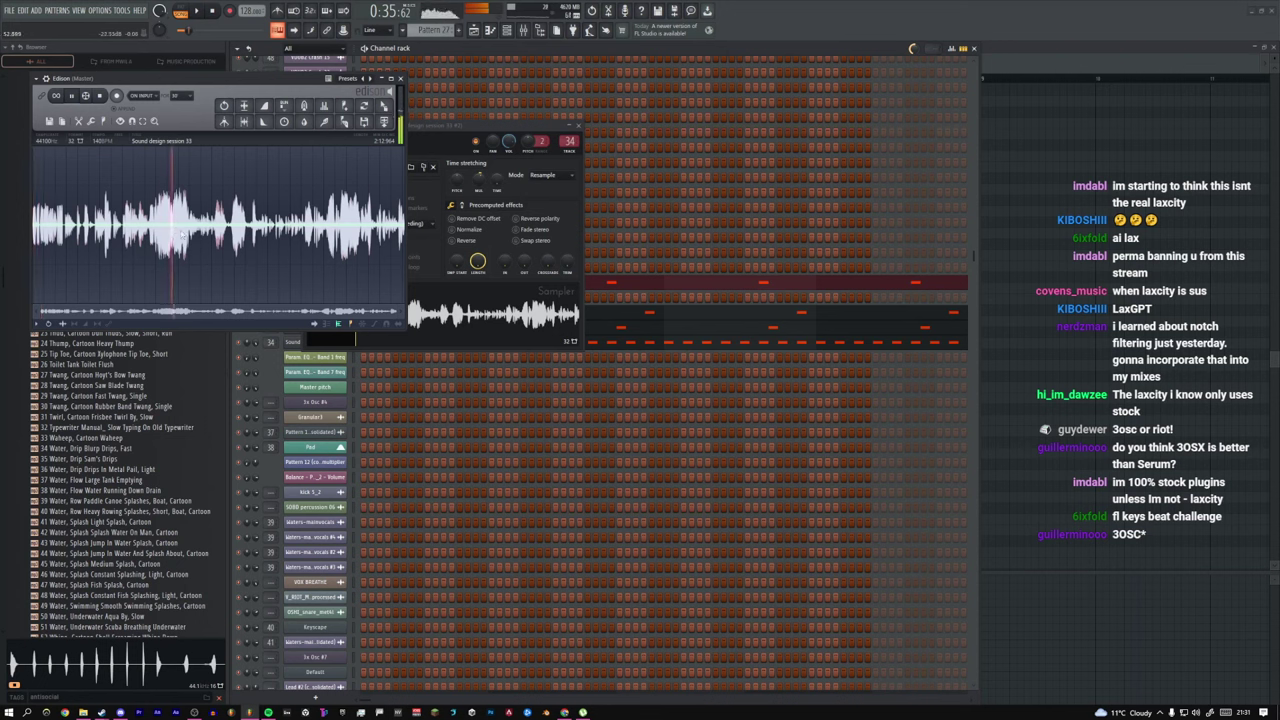
{"action": "key", "text": "space"}
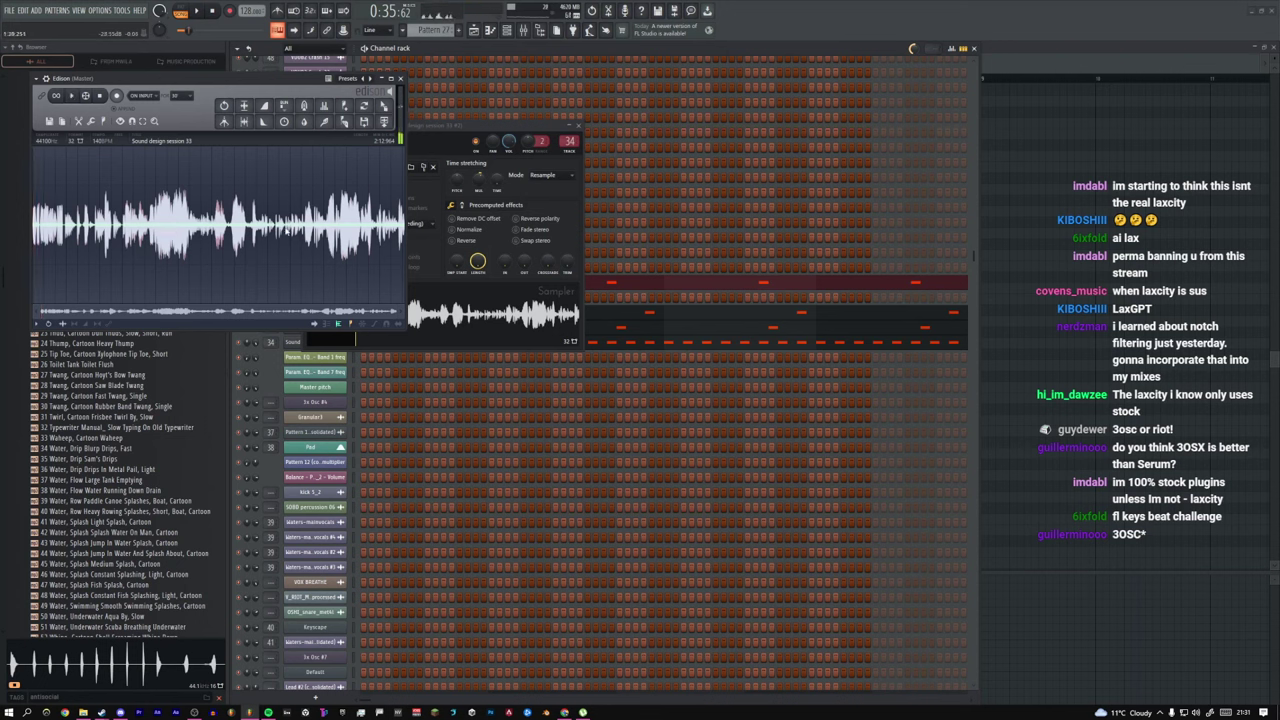
{"action": "key", "text": "space"}
{"action": "left_click", "coordinate": [322, 230]}
{"action": "left_click", "coordinate": [340, 226]}
{"action": "left_click", "coordinate": [196, 228]}
Step: Remove Edison from the Master mixer track's first slot and return to the Channel rack with all other windows closed
{"action": "left_click", "coordinate": [523, 31]}
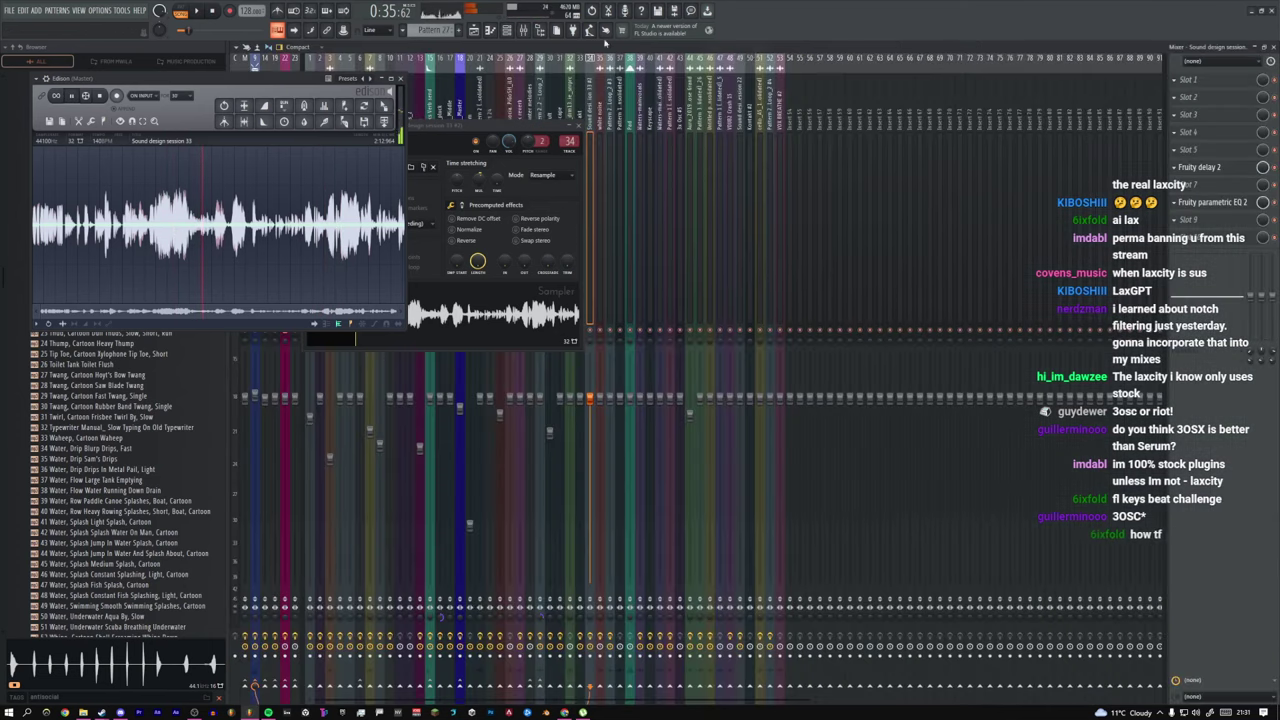
{"action": "left_click", "coordinate": [245, 64]}
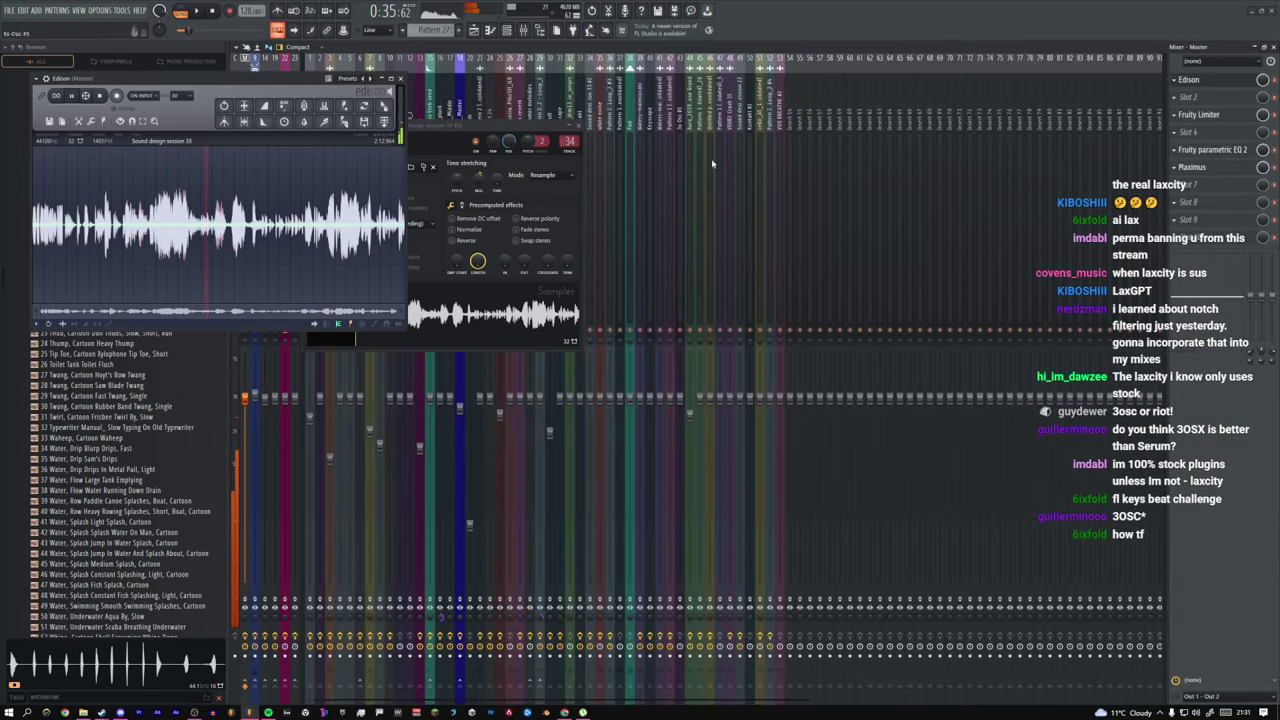
{"action": "left_click", "coordinate": [1177, 82]}
{"action": "left_click", "coordinate": [1188, 105]}
{"action": "key", "text": "F12"}
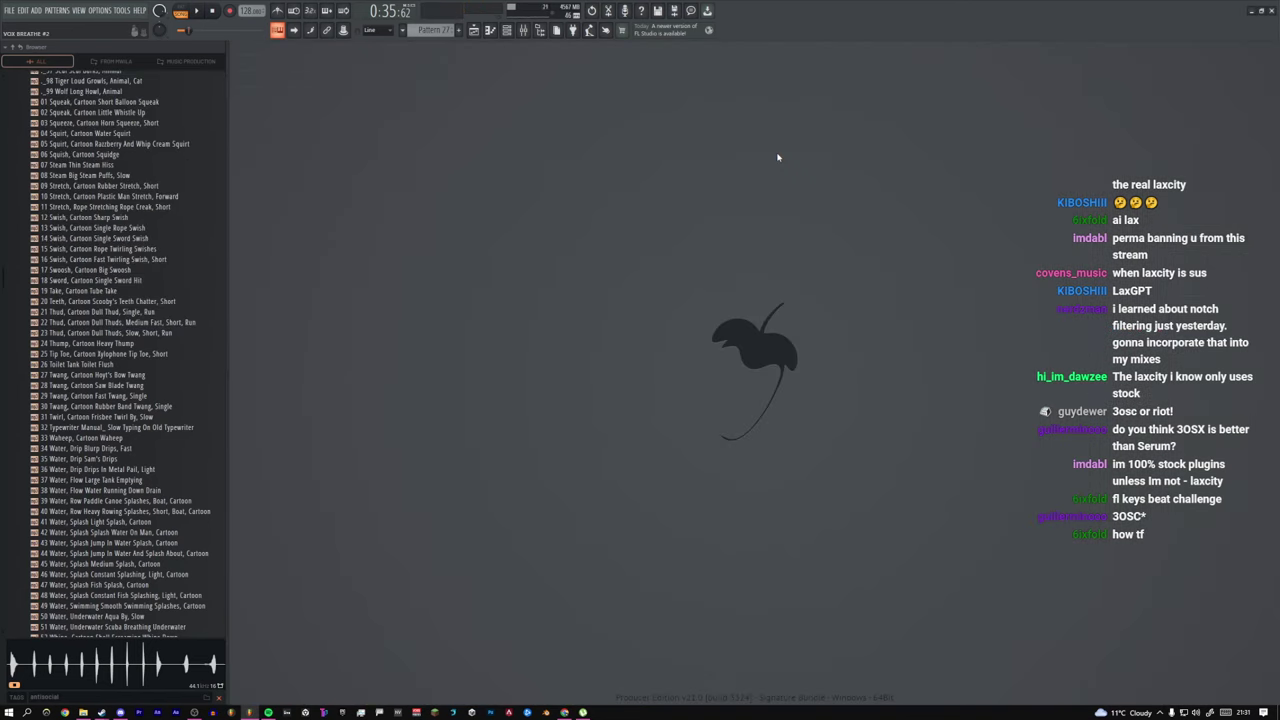
{"action": "key", "text": "F6"}
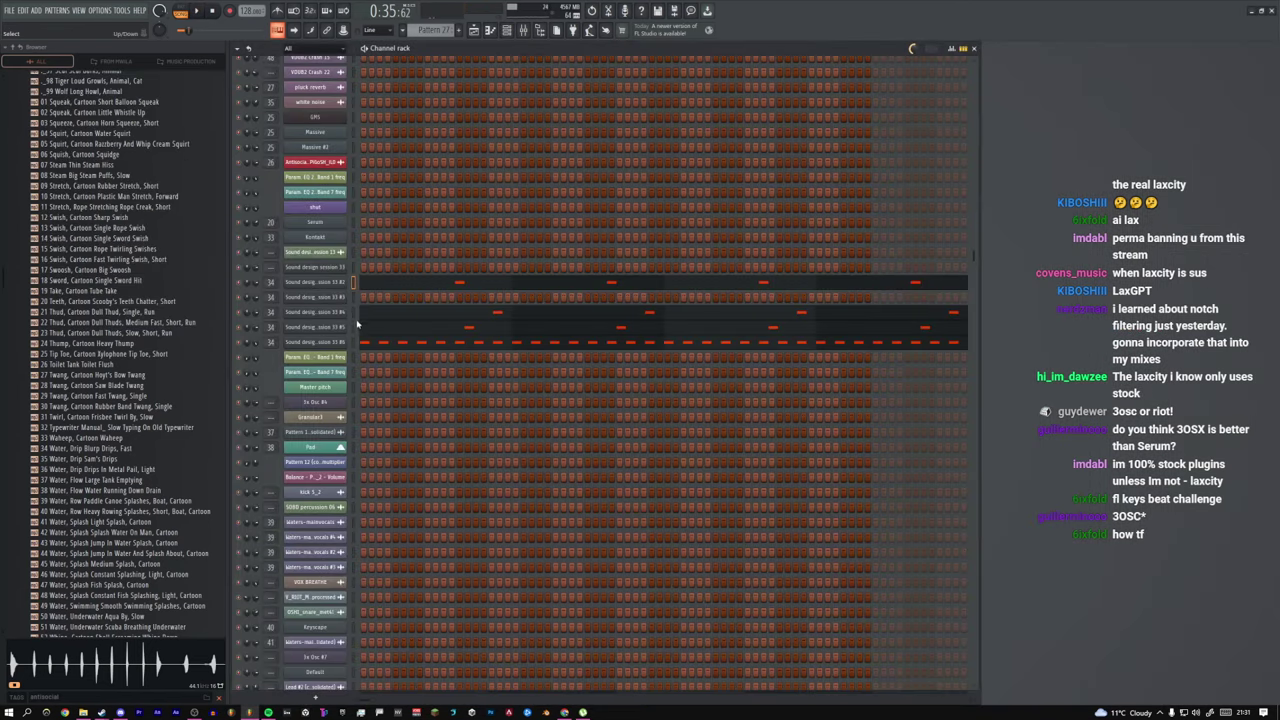
Step: Audition the soloed Pattern 27 percussion against its Sound design session 33 channels, then bring up the Playlist
{"action": "key", "text": "space"}
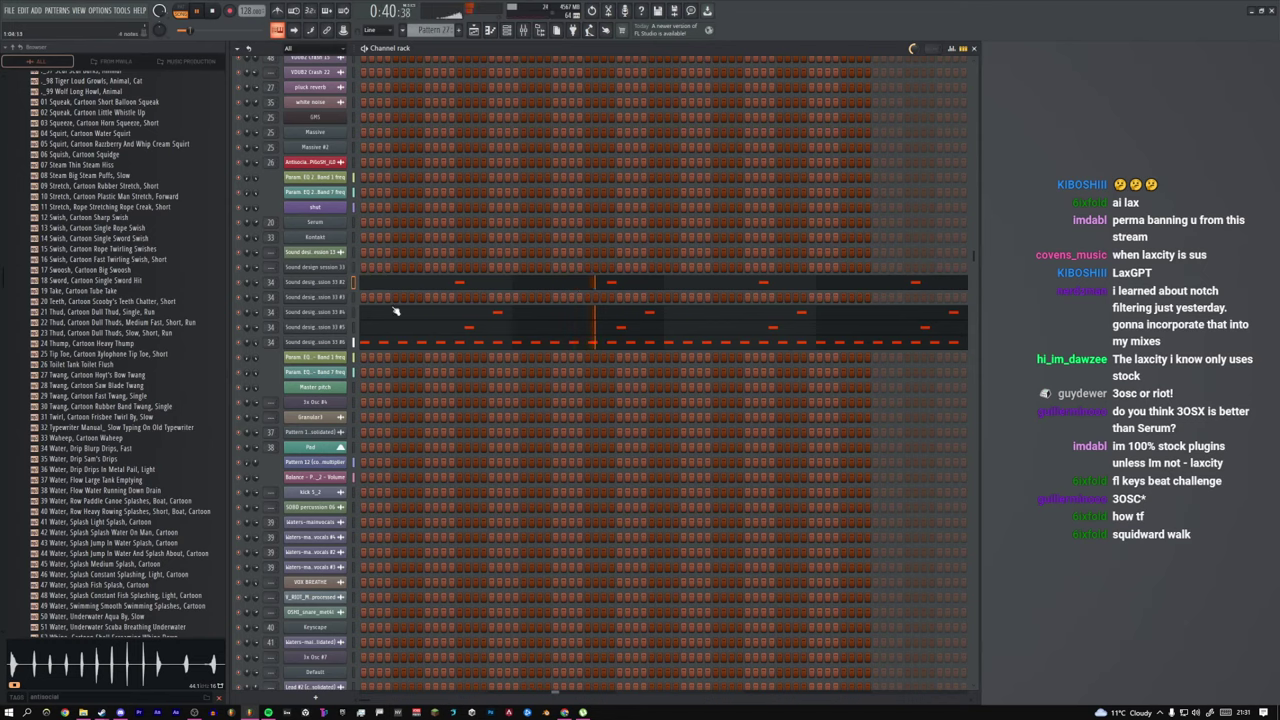
{"action": "key", "text": "space"}
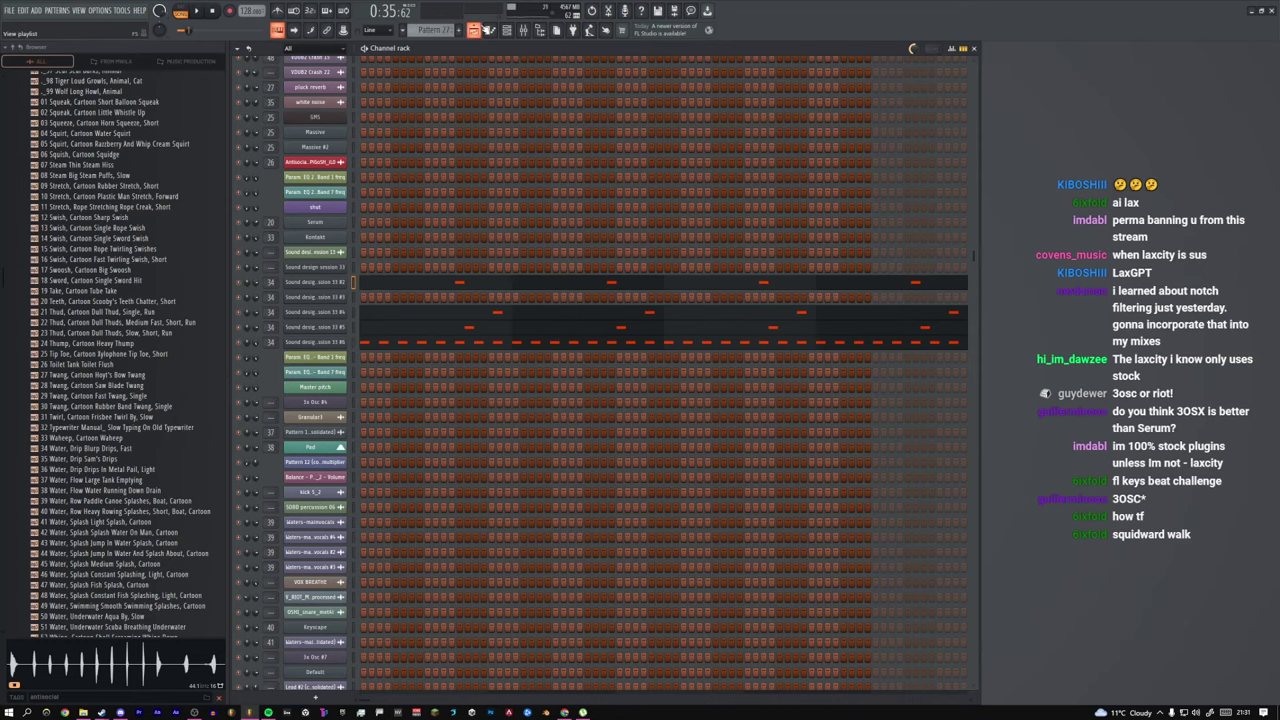
{"action": "left_click", "coordinate": [475, 31]}
Step: Play the drop while unmuting the Snare, Kick, Track 115 and Track 116 alongside Track 118's percussion
{"action": "key", "text": "space"}
{"action": "left_click", "coordinate": [274, 291]}
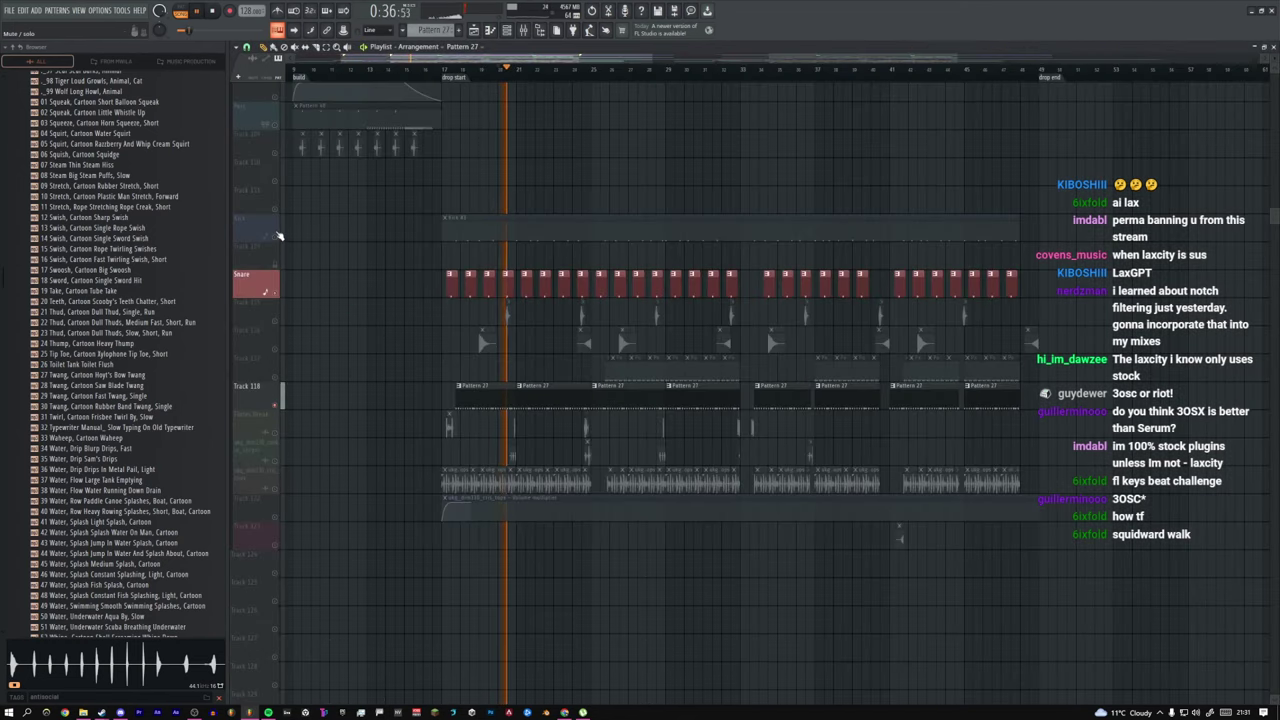
{"action": "left_click", "coordinate": [273, 235]}
{"action": "left_click", "coordinate": [274, 290]}
{"action": "left_click", "coordinate": [275, 293]}
{"action": "left_click", "coordinate": [275, 321]}
{"action": "left_click", "coordinate": [275, 349]}
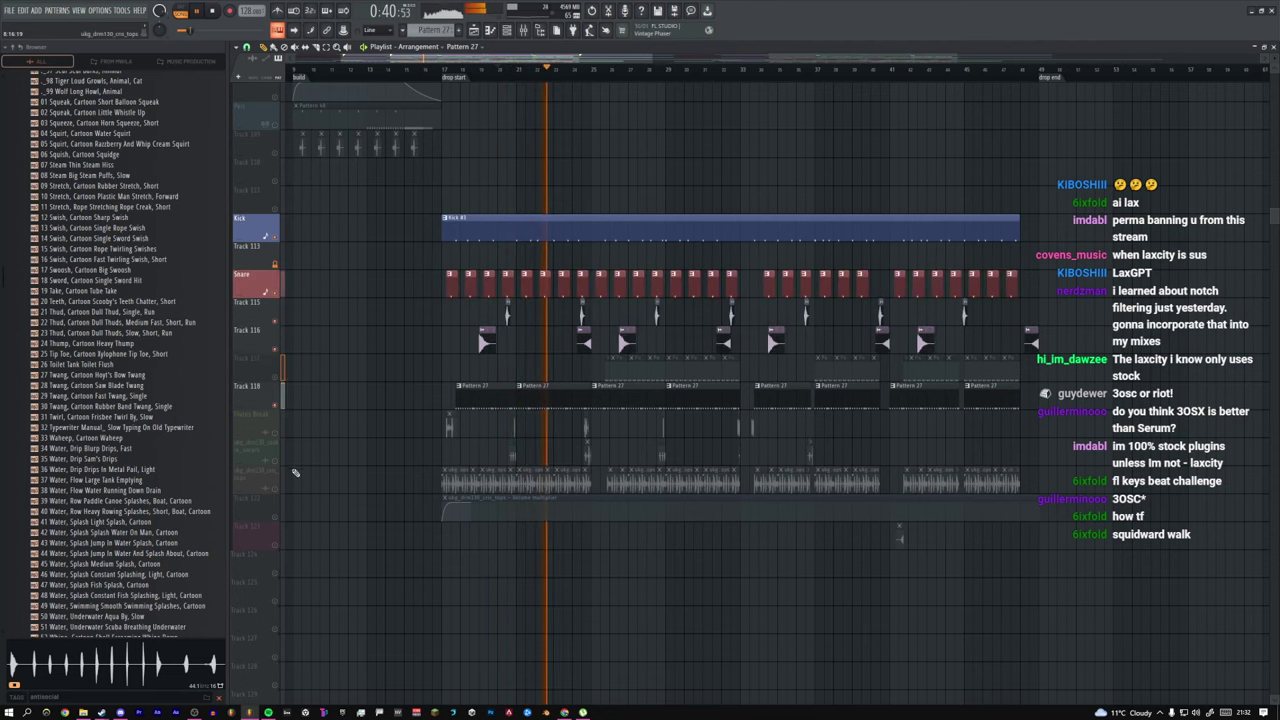
{"action": "key", "text": "space"}
Step: Solo the ukg_drm130_cris_tops track, audition its loop and check the sample's settings before closing them
{"action": "right_click", "coordinate": [276, 490]}
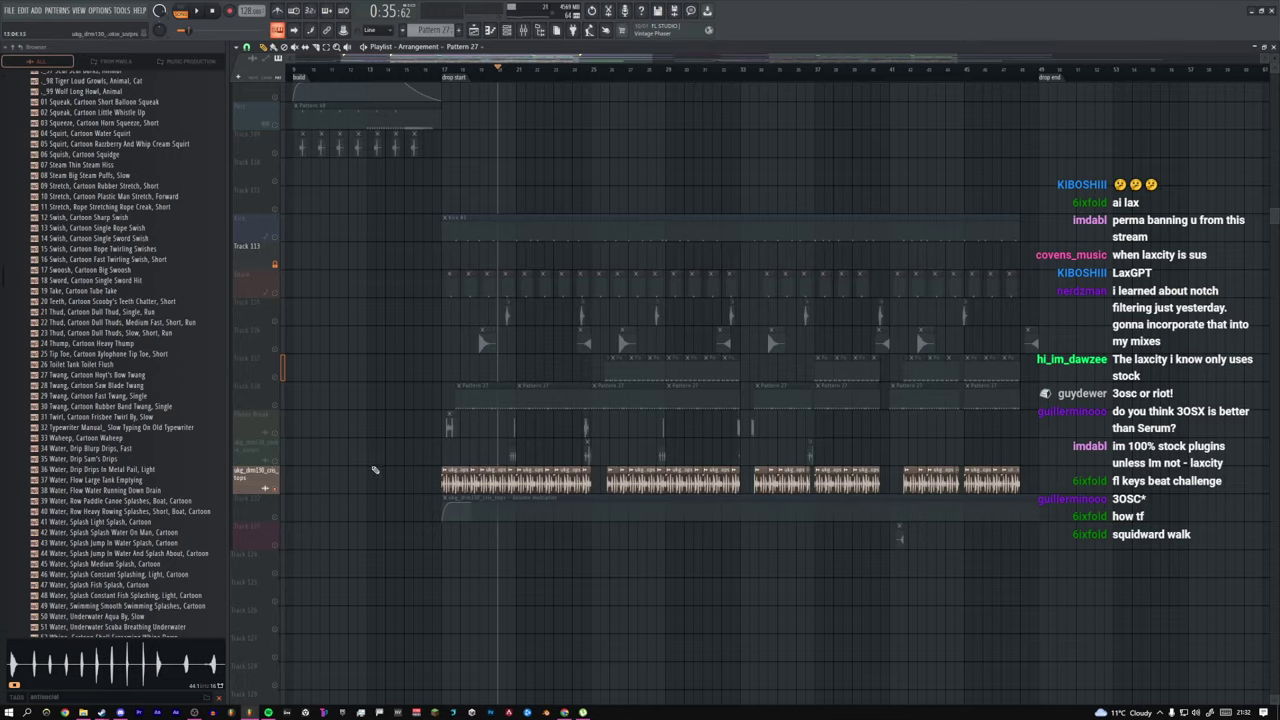
{"action": "left_click_drag", "start_coordinate": [374, 469], "coordinate": [716, 539]}
{"action": "right_click", "coordinate": [500, 229], "text": "alt"}
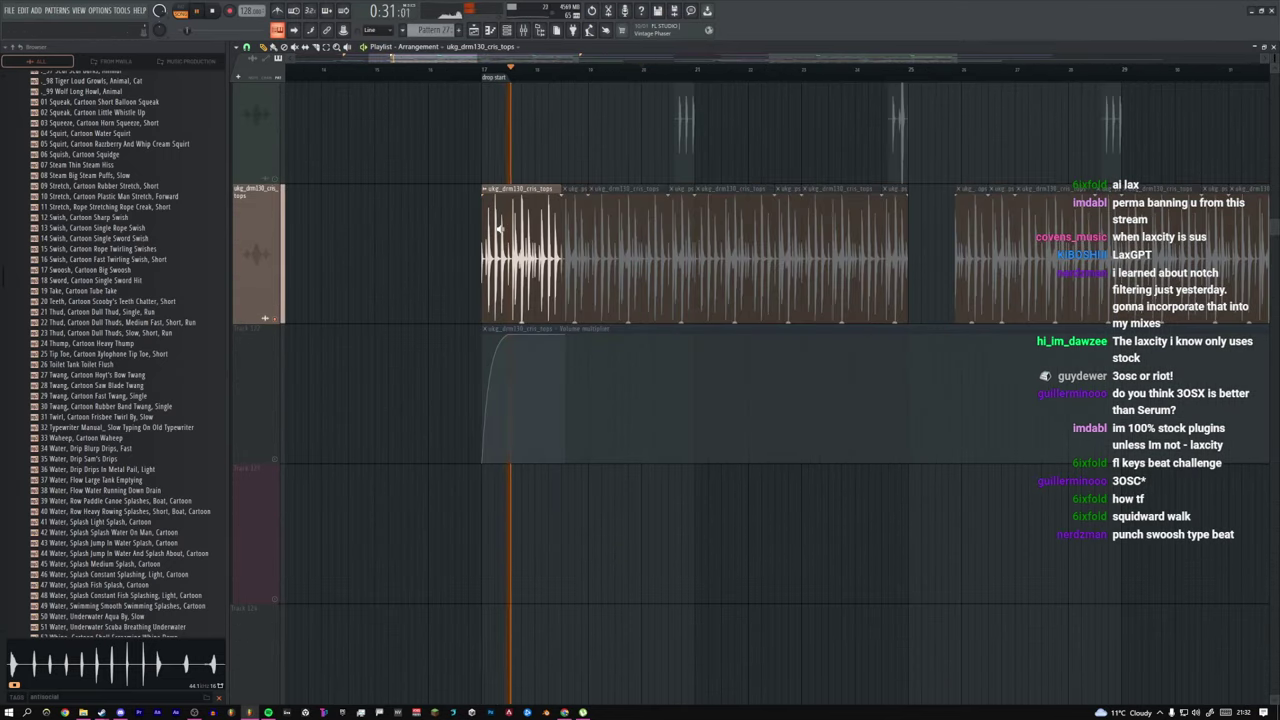
{"action": "double_click", "coordinate": [520, 229]}
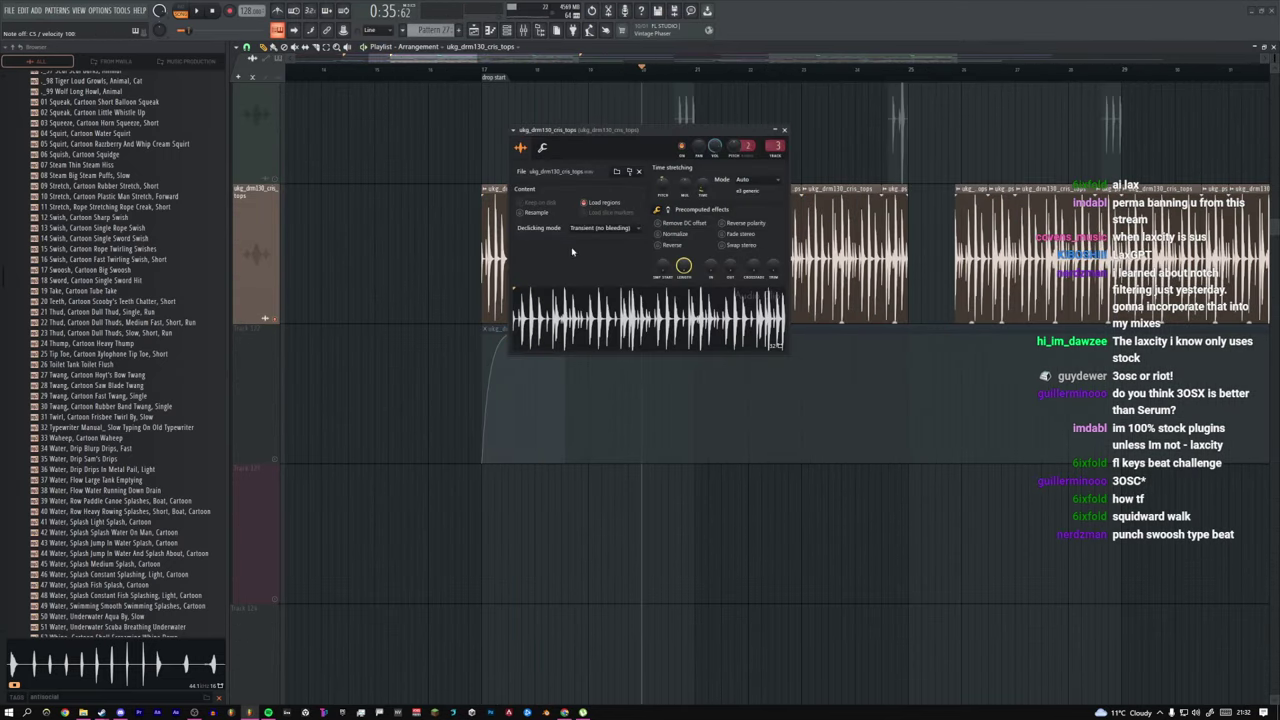
{"action": "left_click", "coordinate": [784, 130]}
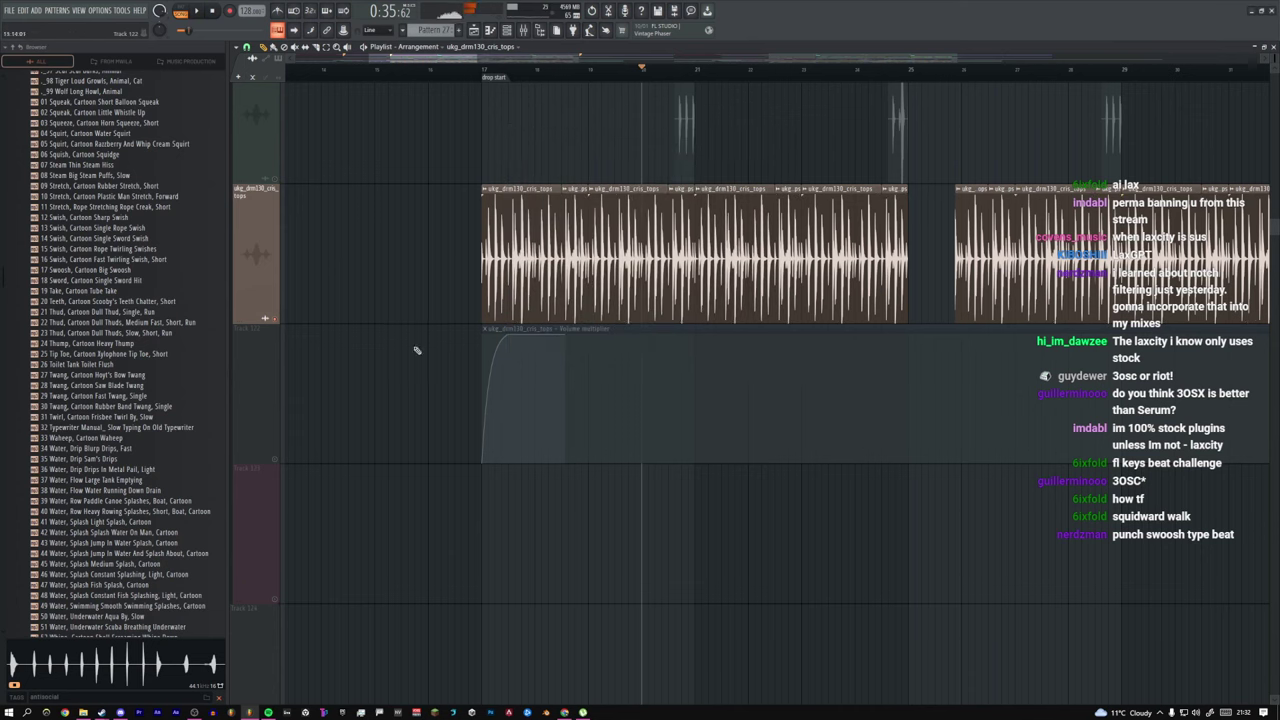
Step: Unsolo the ukg_drm130_cris_tops track and play the drop with the other tracks active again
{"action": "key", "text": "space"}
{"action": "scroll", "coordinate": [434, 403], "scroll_direction": "up", "scroll_amount": 3}
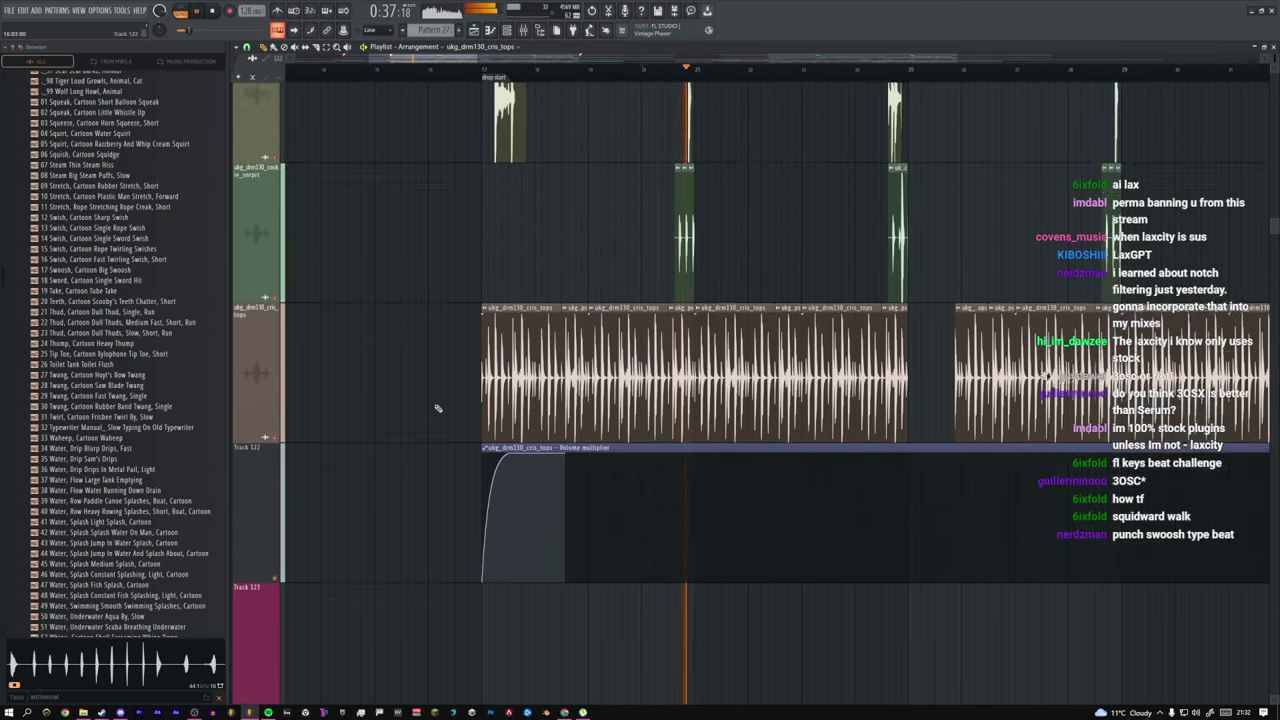
{"action": "right_click", "coordinate": [425, 373], "text": "ctrl"}
{"action": "scroll", "coordinate": [434, 420], "scroll_direction": "down", "scroll_amount": 9}
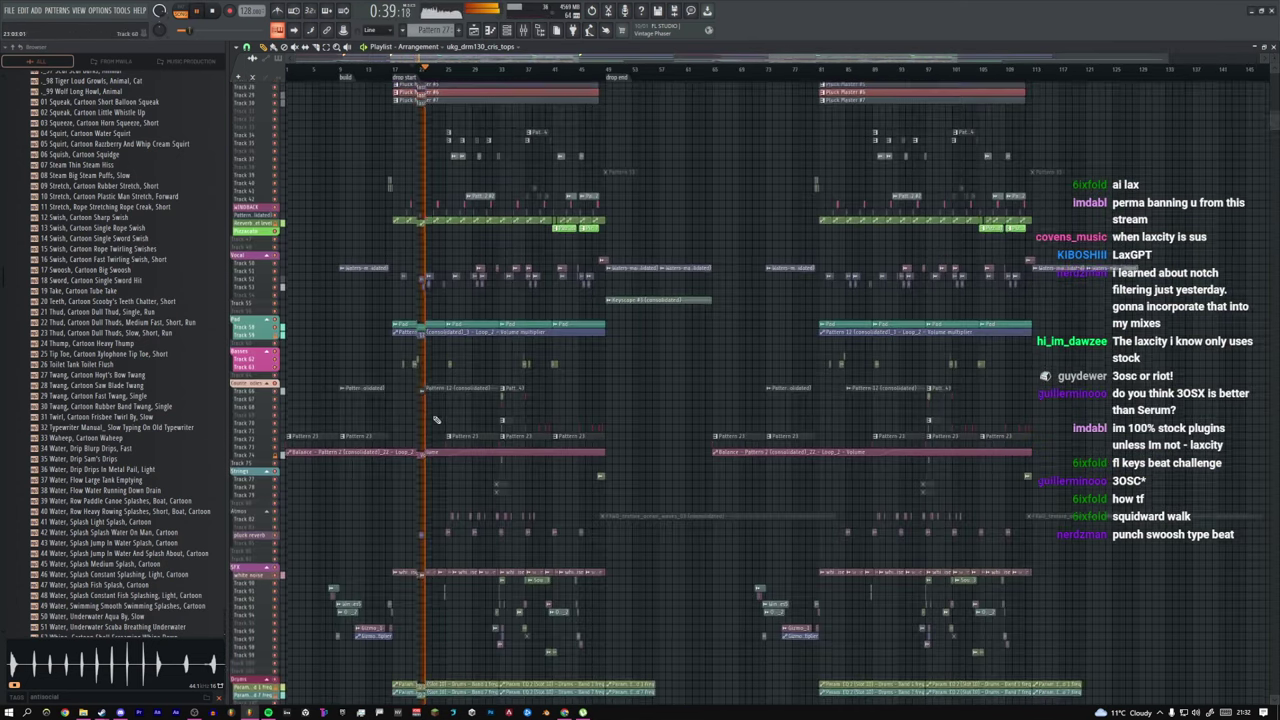
{"action": "scroll", "coordinate": [434, 448], "scroll_direction": "down", "scroll_amount": 5}
{"action": "key", "text": "space"}
Step: Focus on the first drop's drum tracks, from Kick to Track 123, and audition them in the full mix
{"action": "right_click", "coordinate": [440, 490], "text": "ctrl"}
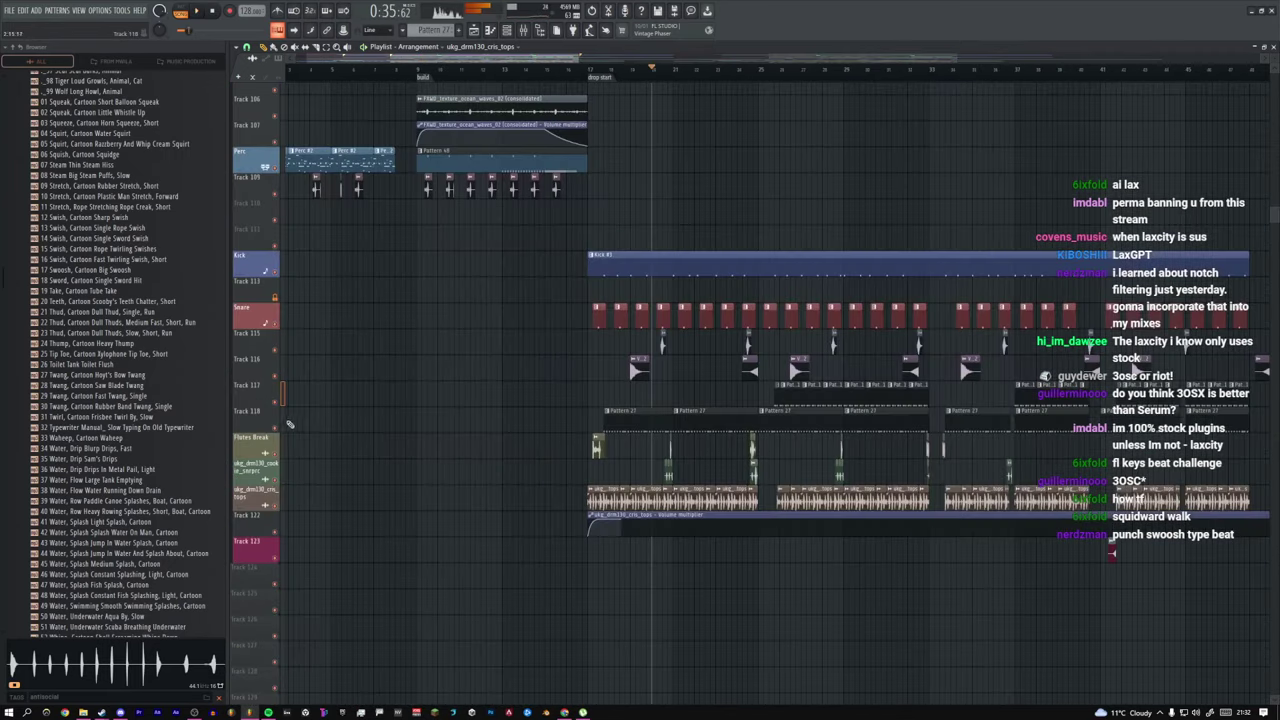
{"action": "left_click_drag", "start_coordinate": [512, 224], "coordinate": [870, 564]}
{"action": "left_click_drag", "start_coordinate": [434, 401], "coordinate": [363, 510]}
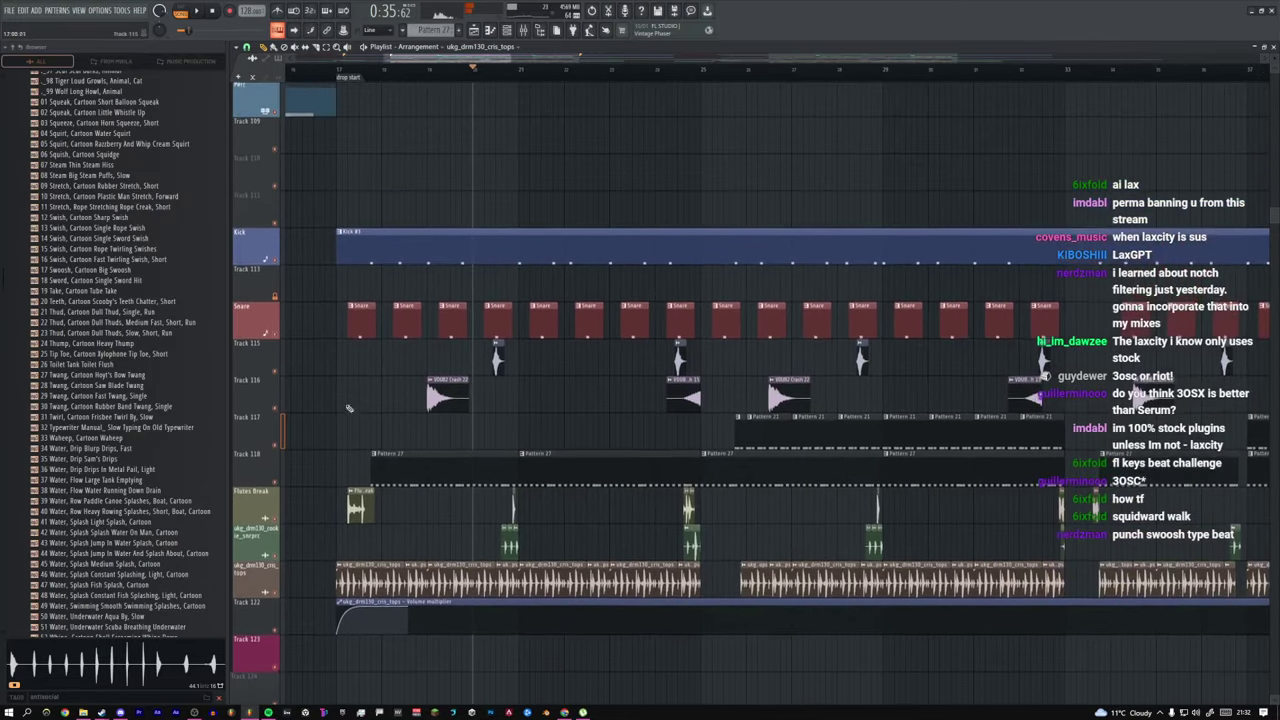
{"action": "key", "text": "space"}
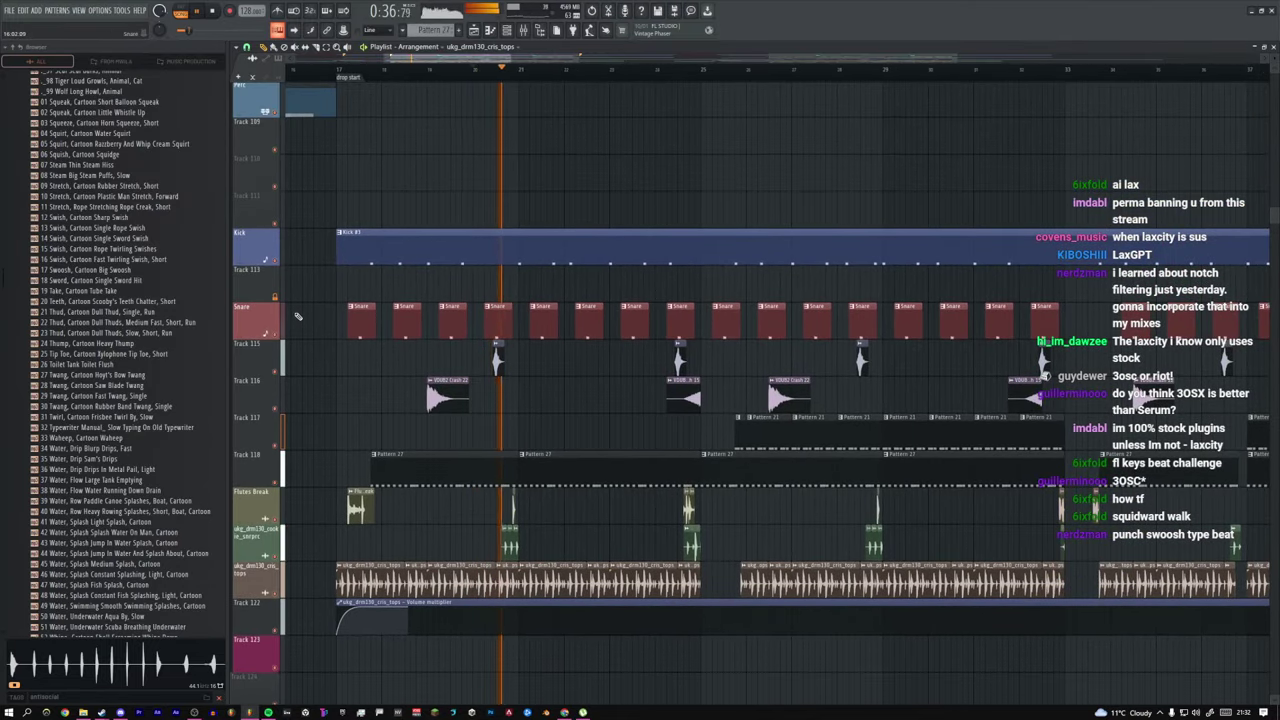
{"action": "key", "text": "space"}
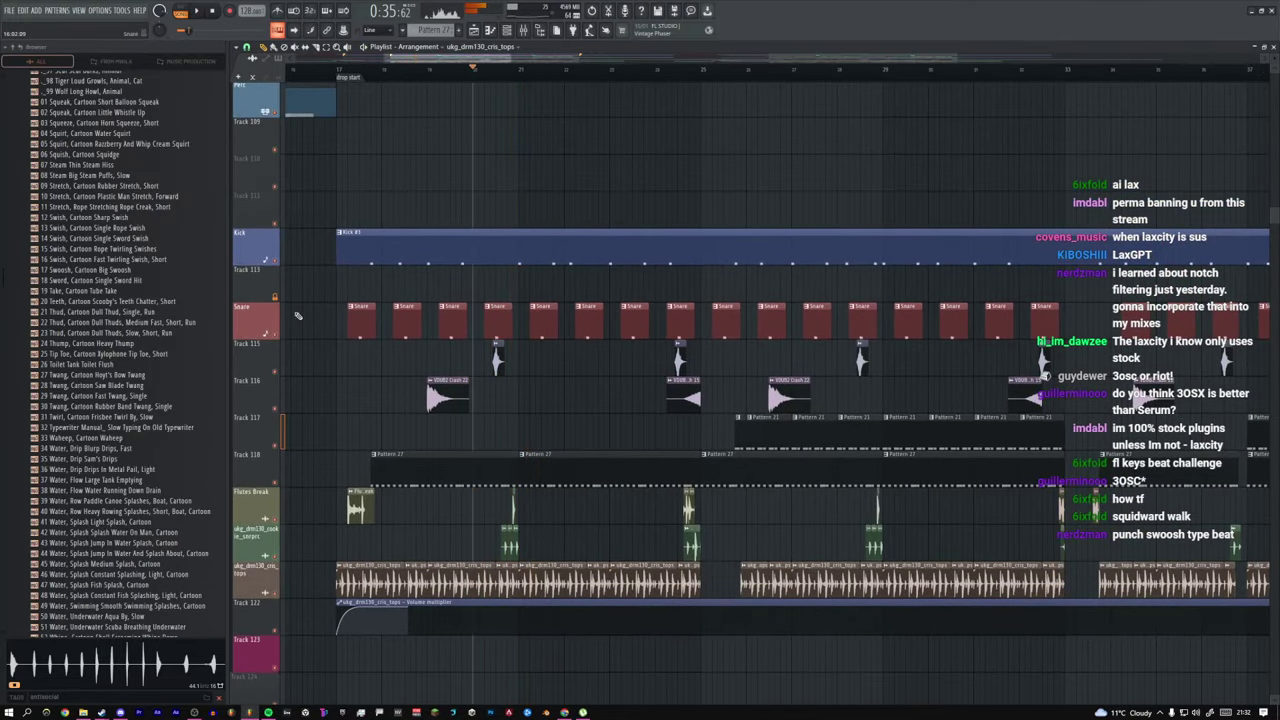
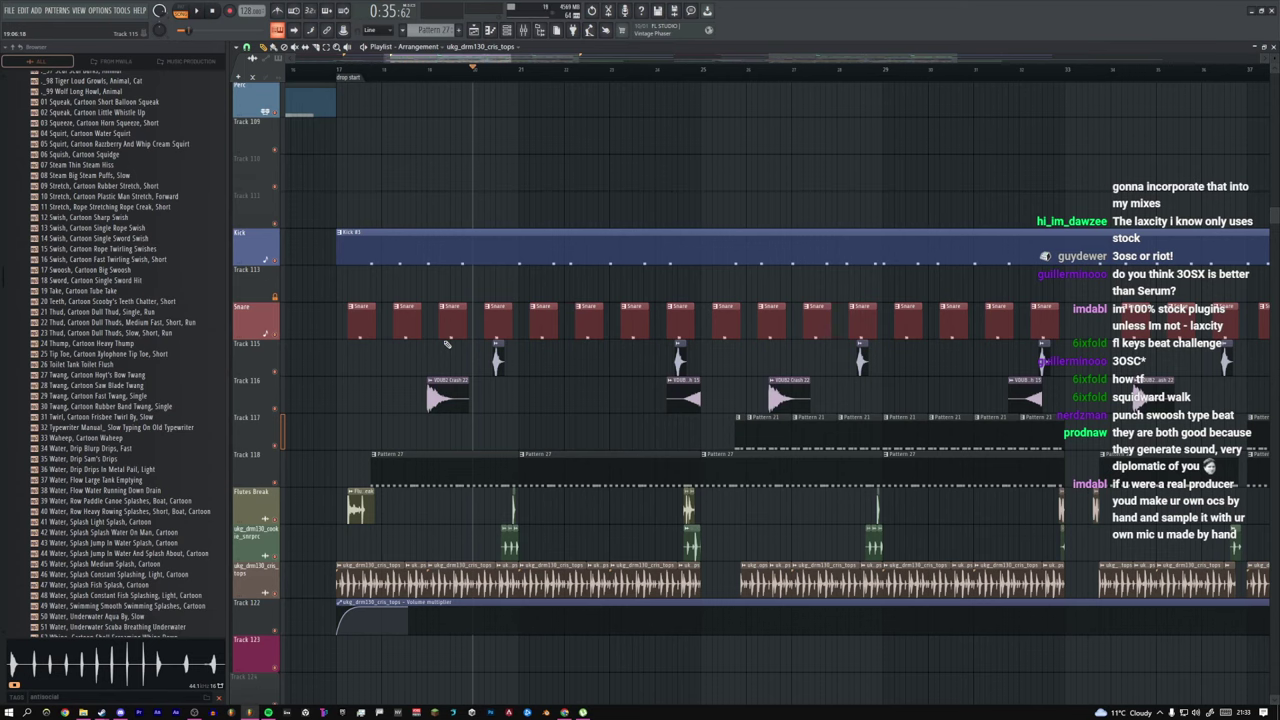
Step: Examine the first drop's drum layers in the Playlist and how they sit within the full arrangement
{"action": "right_click", "coordinate": [494, 284], "text": "ctrl"}
{"action": "right_click", "coordinate": [477, 297], "text": "ctrl"}
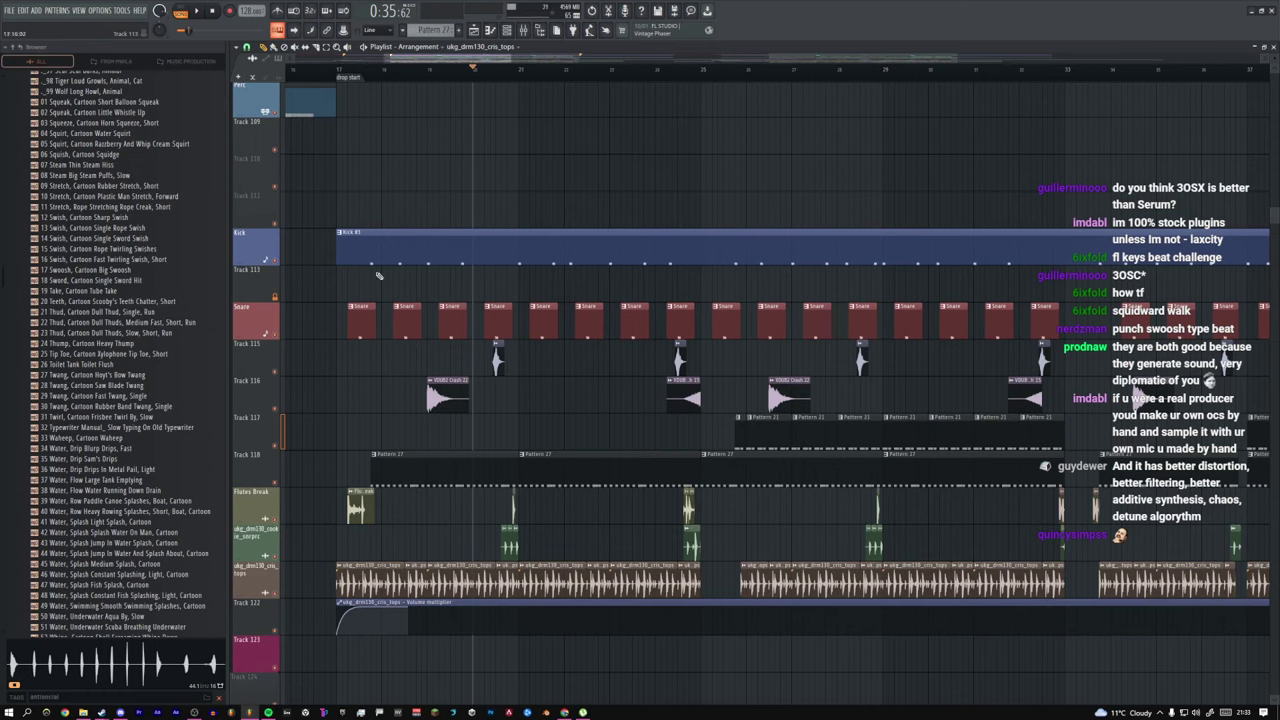
{"action": "left_click_drag", "start_coordinate": [322, 240], "coordinate": [836, 648]}
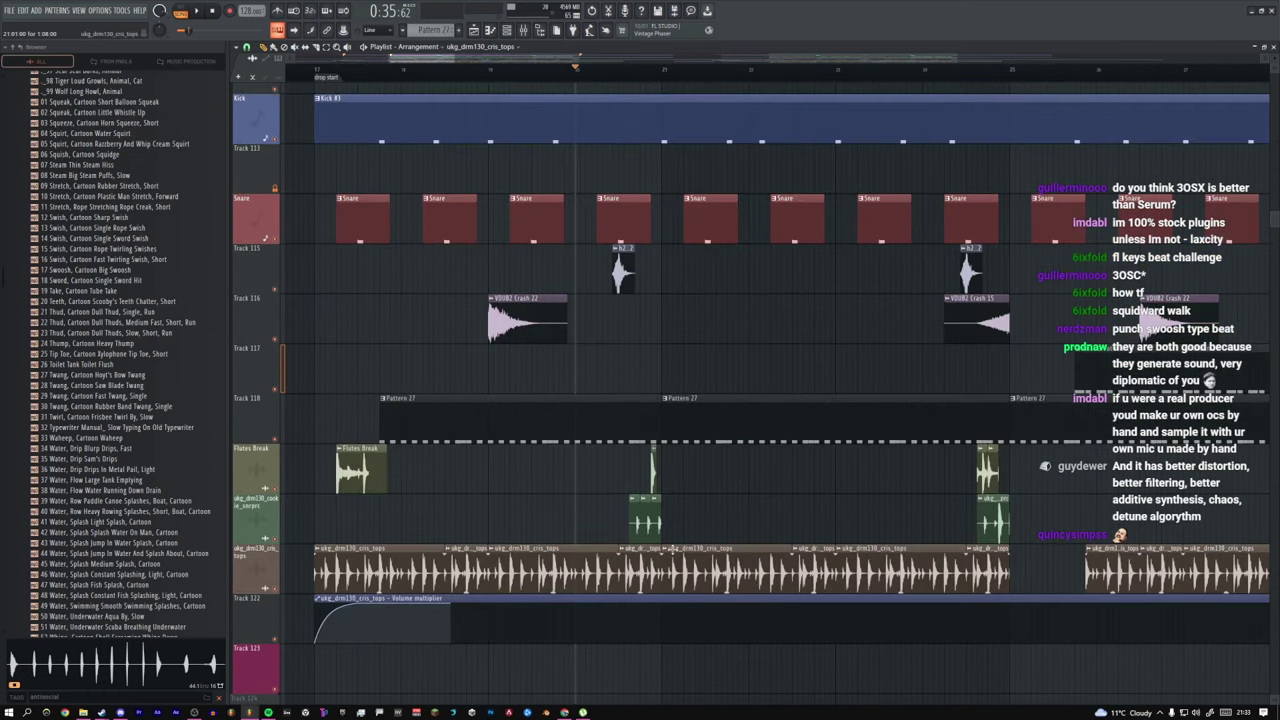
{"action": "right_click", "coordinate": [622, 530], "text": "ctrl"}
{"action": "scroll", "coordinate": [610, 588], "scroll_direction": "down", "scroll_amount": 3}
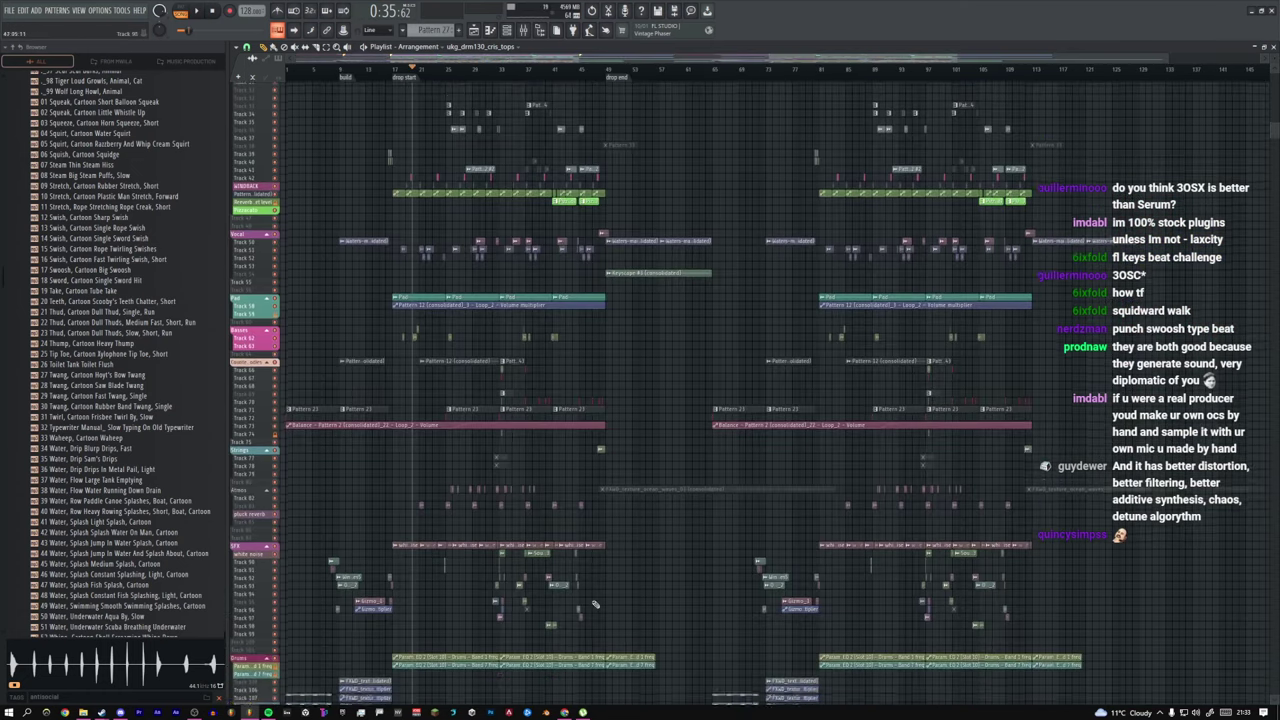
{"action": "scroll", "coordinate": [594, 604], "scroll_direction": "down", "scroll_amount": 6}
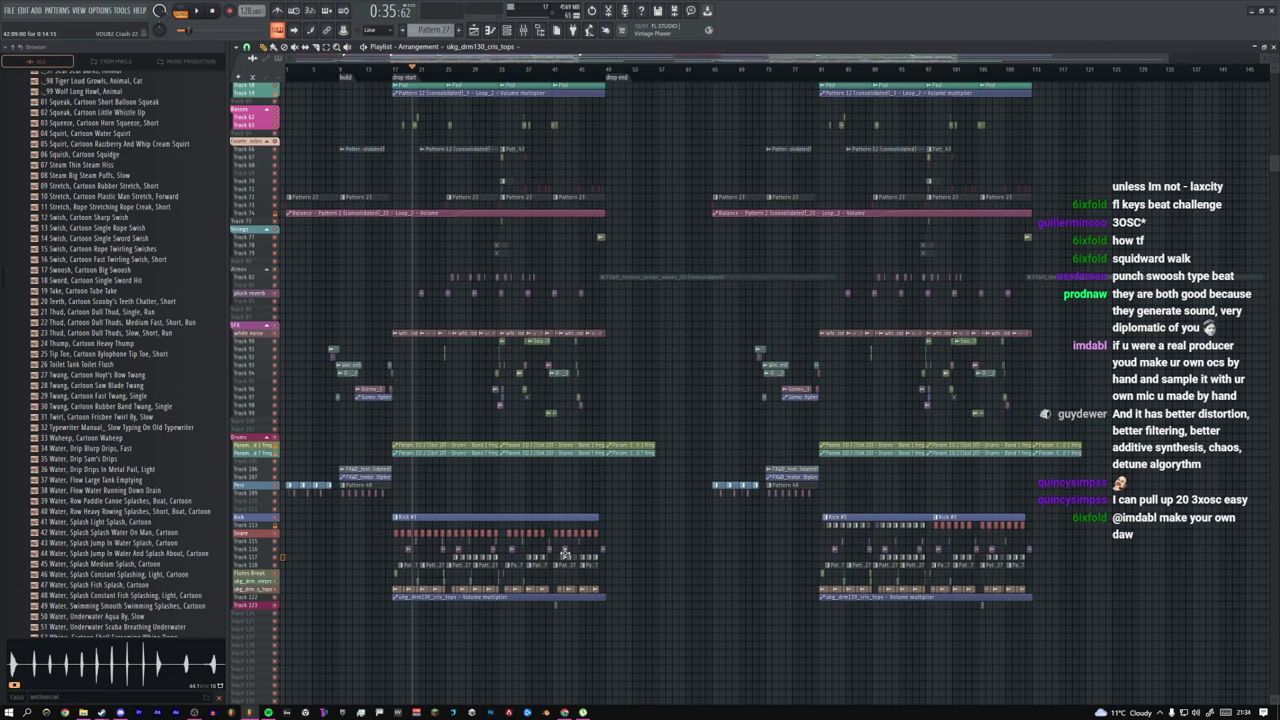
{"action": "left_click_drag", "start_coordinate": [649, 641], "coordinate": [333, 408]}
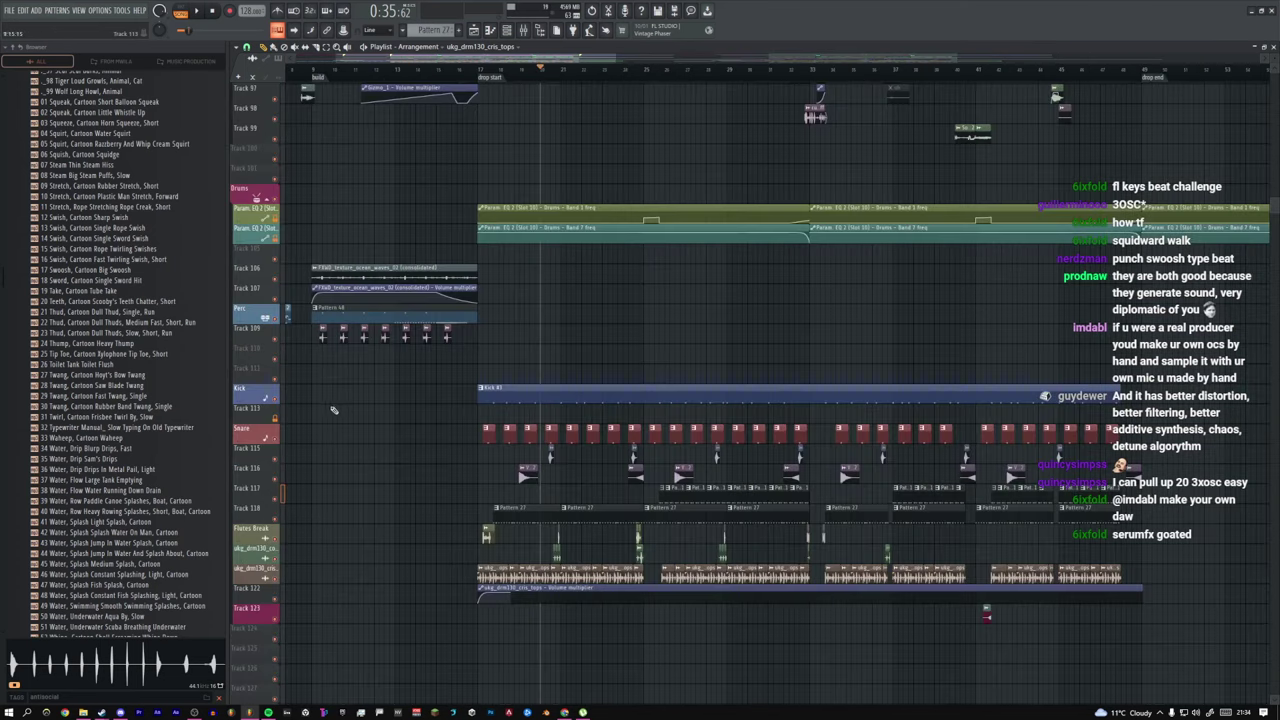
{"action": "right_click", "coordinate": [486, 378], "text": "ctrl"}
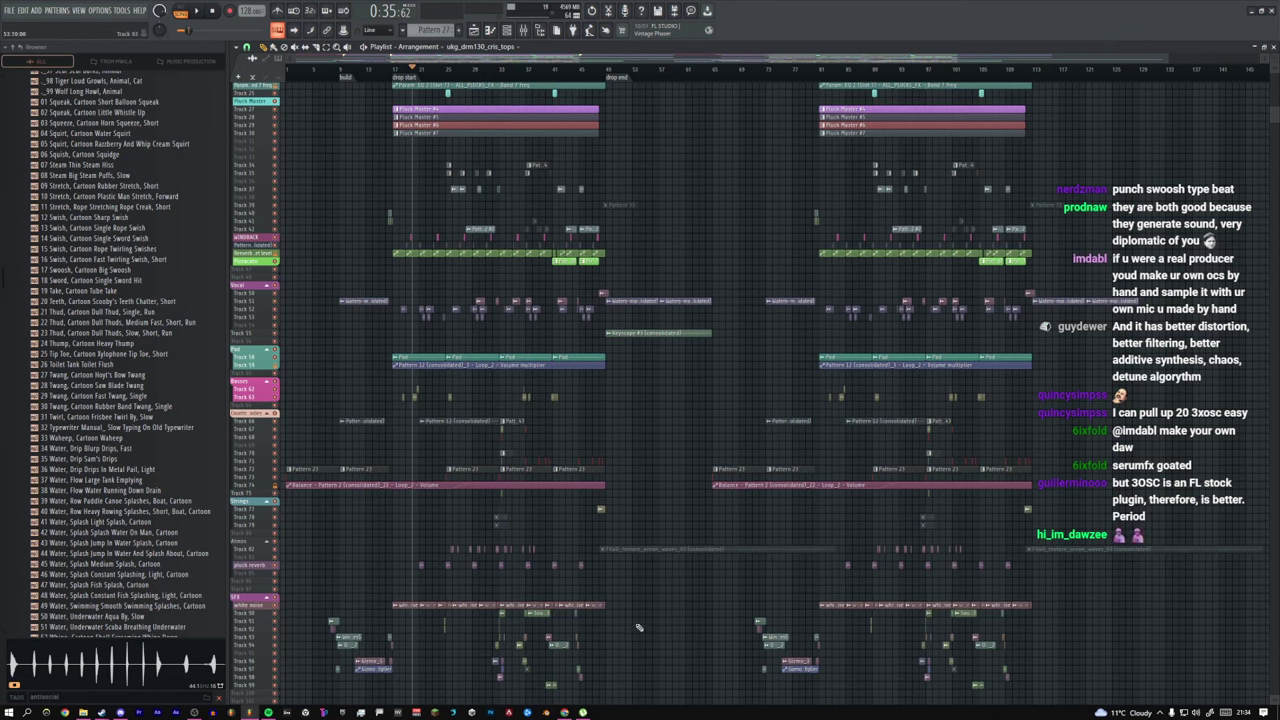
{"action": "scroll", "coordinate": [638, 627], "scroll_direction": "down", "scroll_amount": 5}
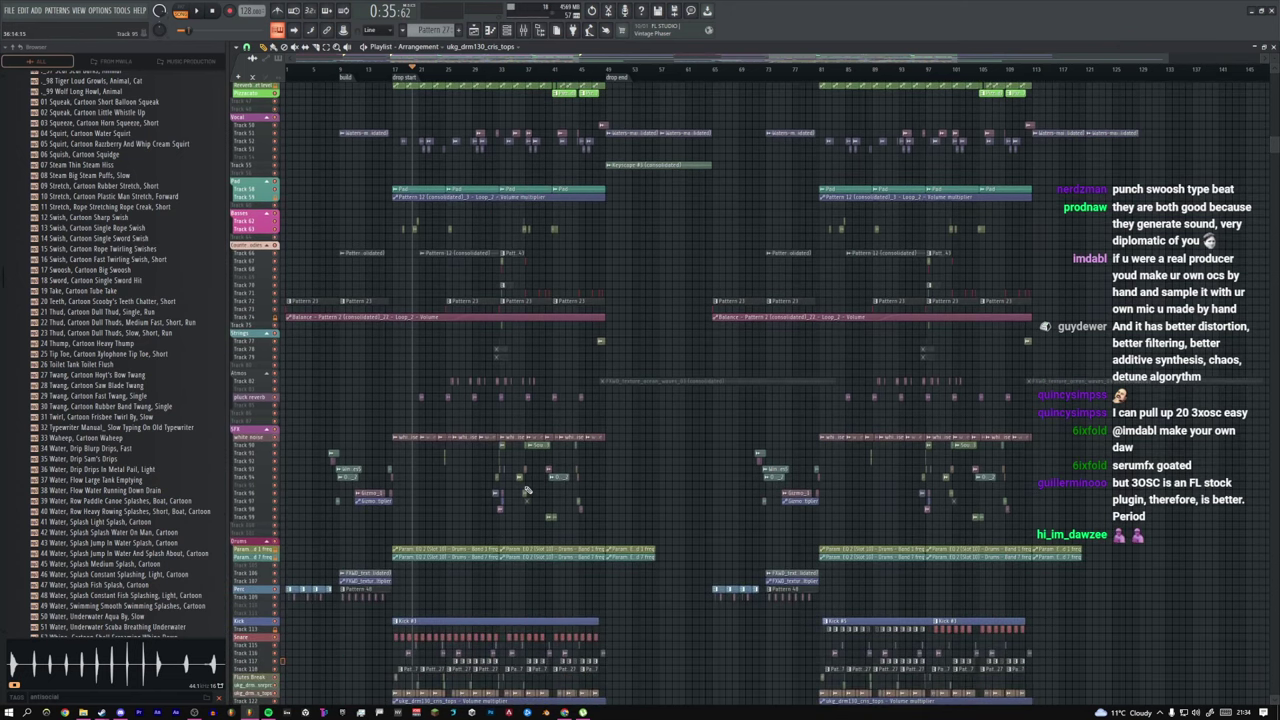
Step: Solo and play the ukg_drm130_cookie_snrprc clip just before bar 21 in the first drop
{"action": "scroll", "coordinate": [527, 490], "scroll_direction": "down", "scroll_amount": 4}
{"action": "left_click_drag", "start_coordinate": [659, 608], "coordinate": [362, 517]}
{"action": "scroll", "coordinate": [530, 366], "scroll_direction": "up", "scroll_amount": 3}
{"action": "left_click_drag", "start_coordinate": [346, 384], "coordinate": [526, 462]}
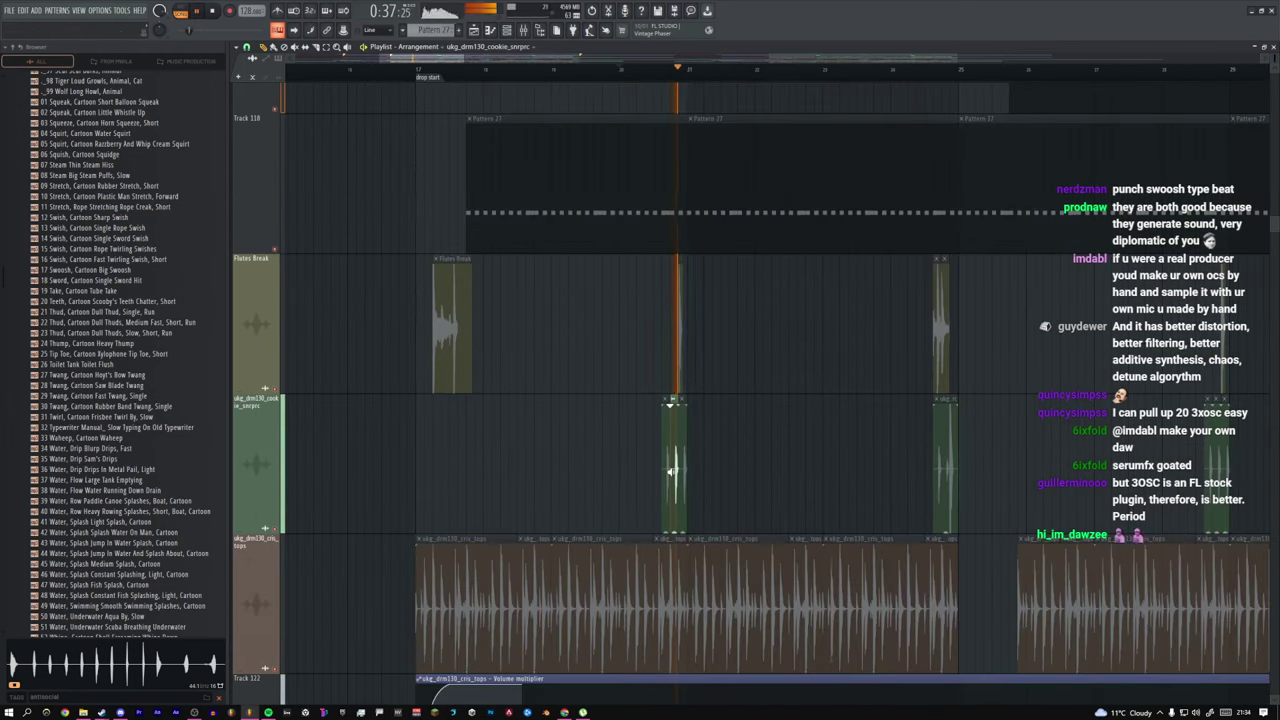
{"action": "key", "text": "space"}
{"action": "key", "text": "space"}
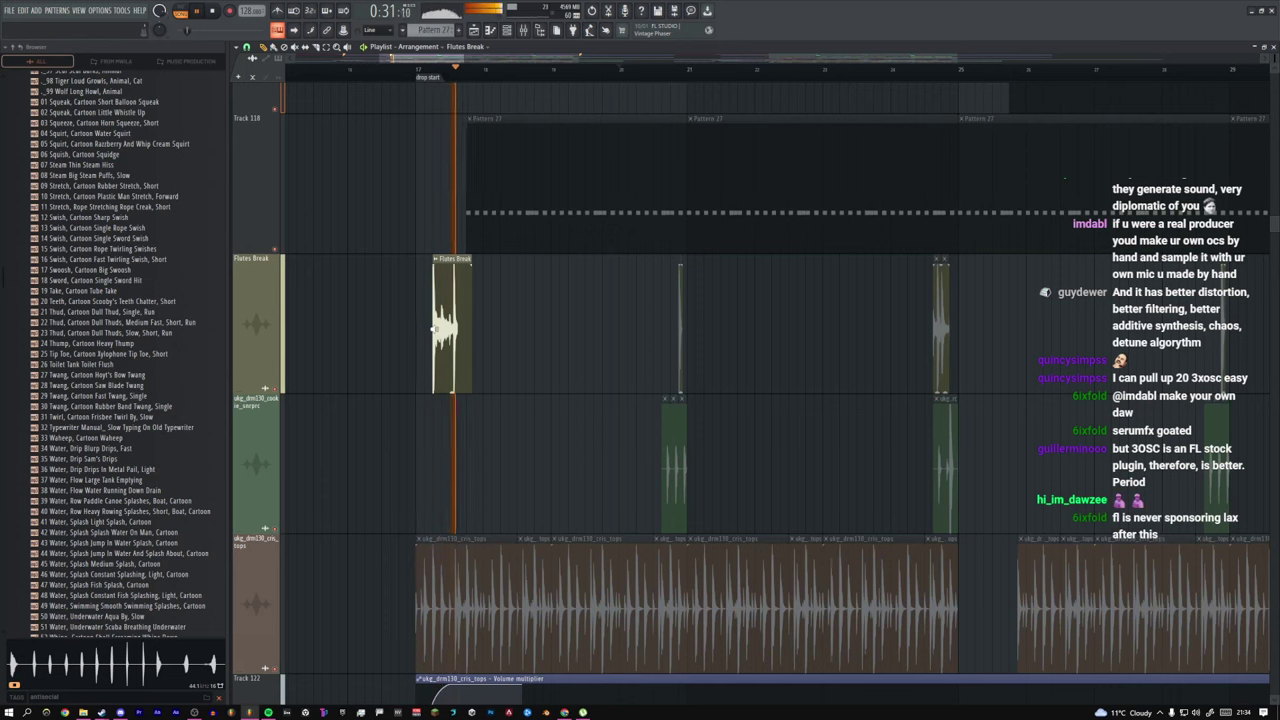
Step: Audition the Flutes Break clip just after the drop start marker, alone and with the other drum clips
{"action": "key", "text": "space"}
{"action": "key", "text": "space"}
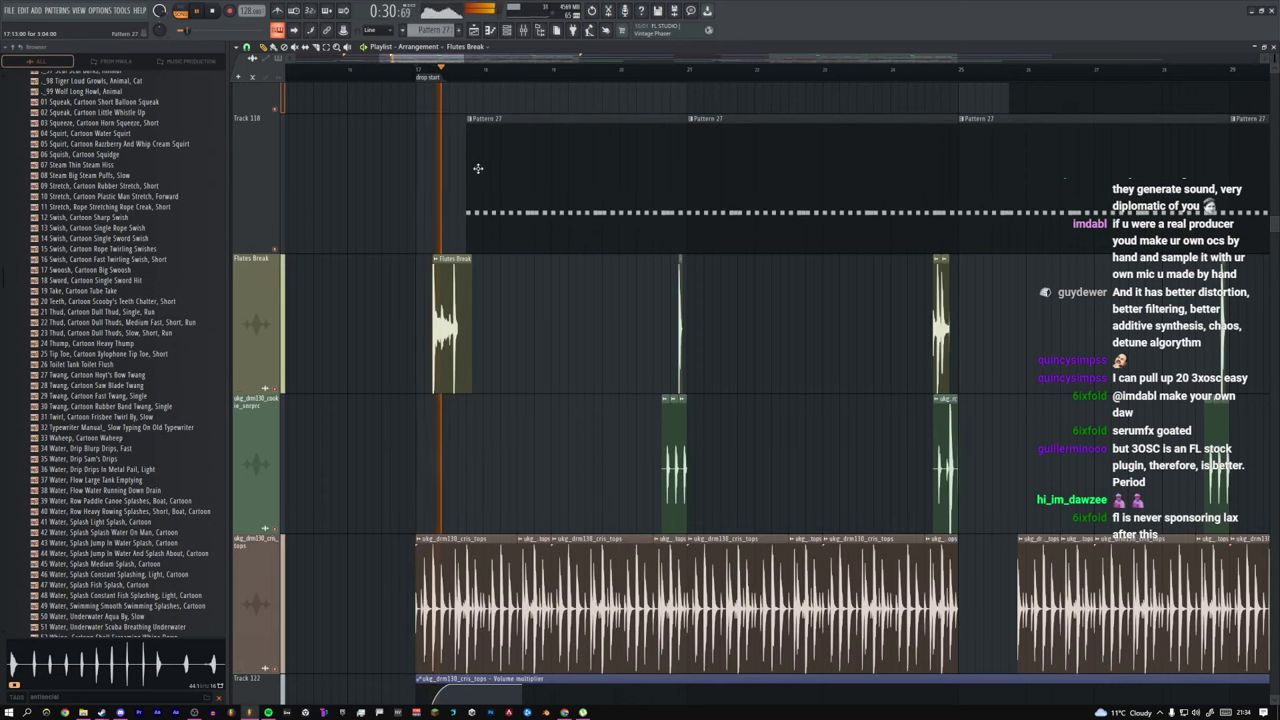
{"action": "left_click", "coordinate": [283, 388], "text": "ctrl"}
{"action": "key", "text": "space"}
{"action": "key", "text": "space"}
{"action": "key", "text": "space"}
{"action": "left_click", "coordinate": [283, 388], "text": "ctrl"}
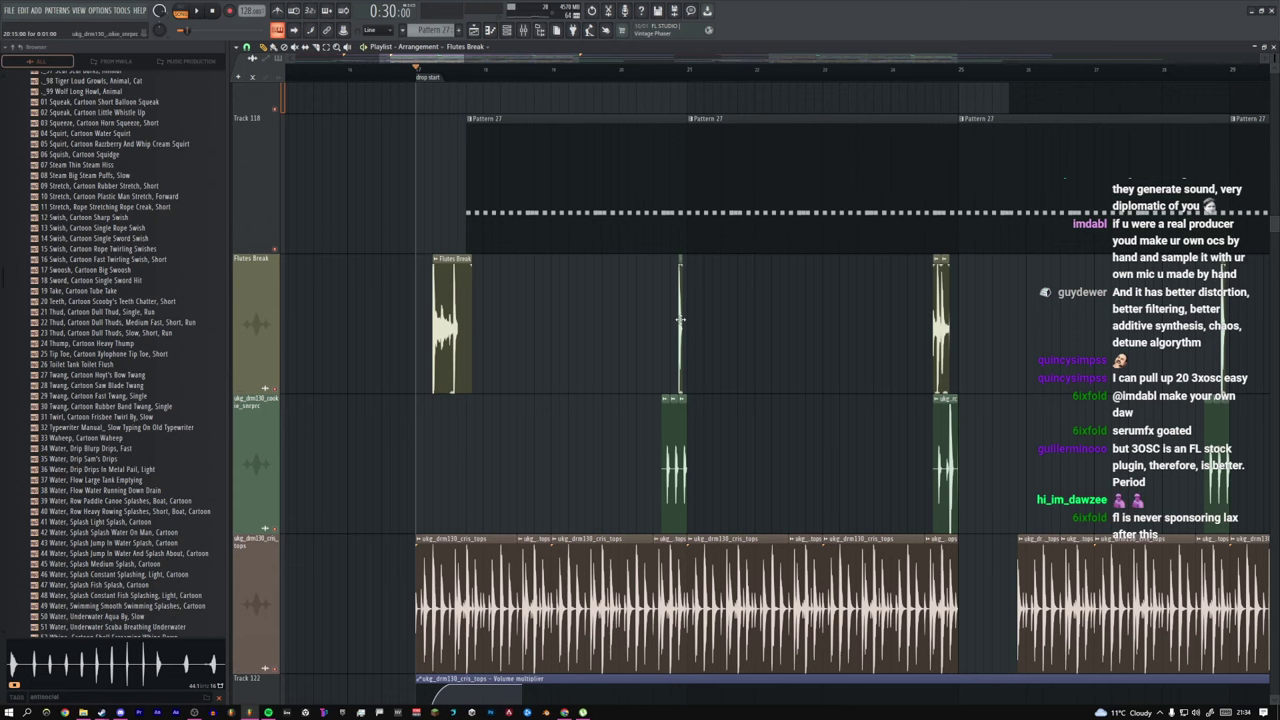
Step: Audition the ukg_drm130_cookie_snrprc and Flutes Break clips individually just before bars 25 and 29
{"action": "right_click", "coordinate": [946, 430], "text": "alt"}
{"action": "right_click", "coordinate": [939, 327], "text": "alt"}
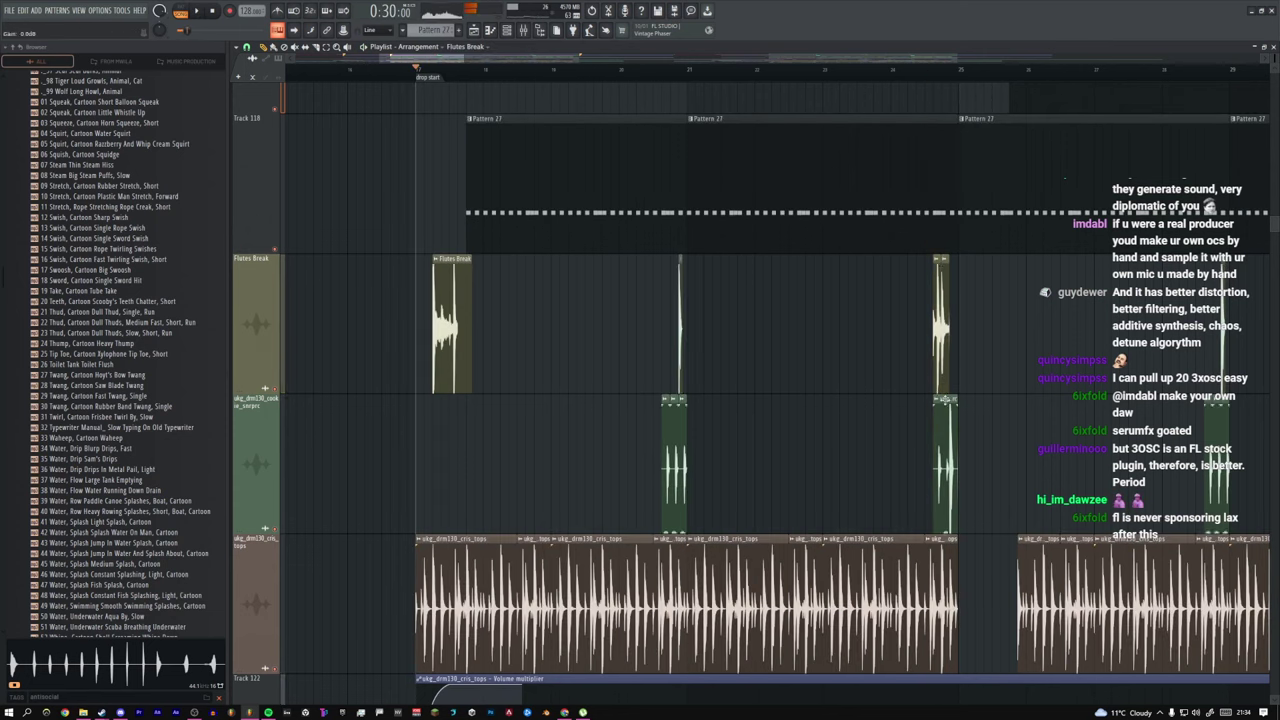
{"action": "right_click", "coordinate": [943, 434], "text": "alt"}
{"action": "left_click_drag", "start_coordinate": [876, 390], "coordinate": [530, 320]}
{"action": "scroll", "coordinate": [530, 320], "scroll_direction": "down", "scroll_amount": 3}
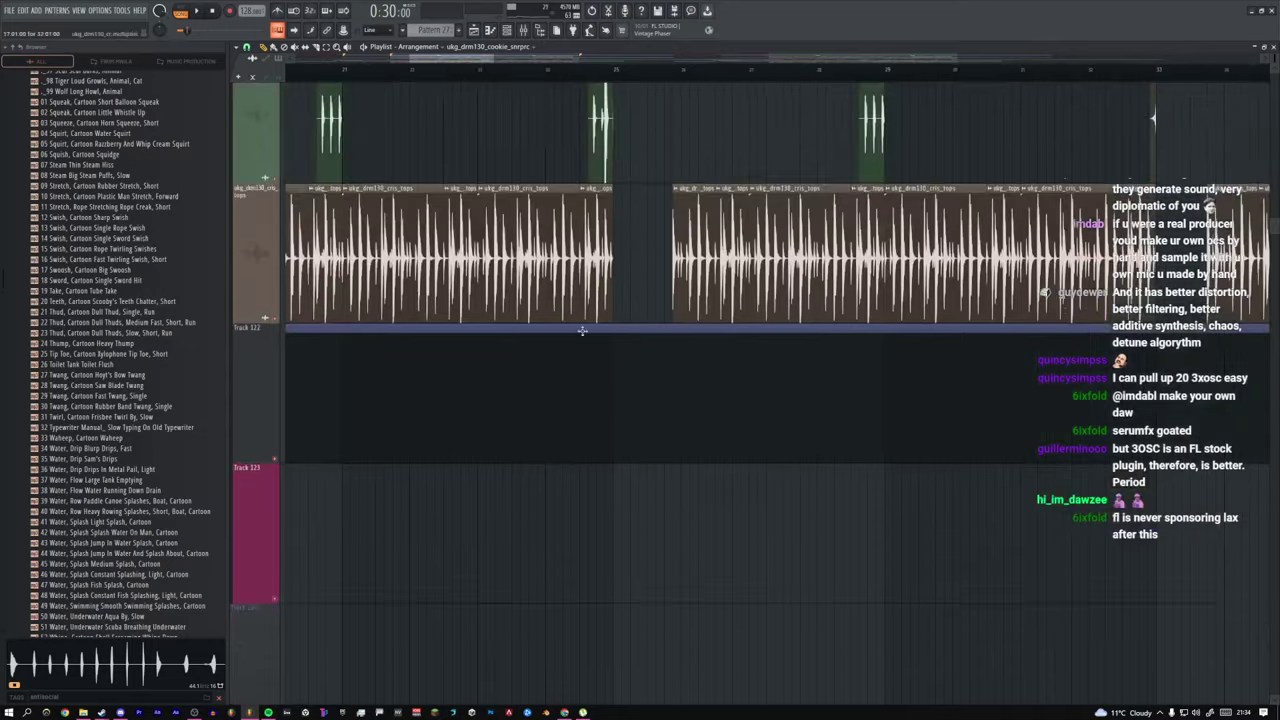
{"action": "scroll", "coordinate": [530, 320], "scroll_direction": "up", "scroll_amount": 3}
{"action": "left_click_drag", "start_coordinate": [841, 360], "coordinate": [614, 414]}
{"action": "right_click", "coordinate": [635, 436], "text": "alt"}
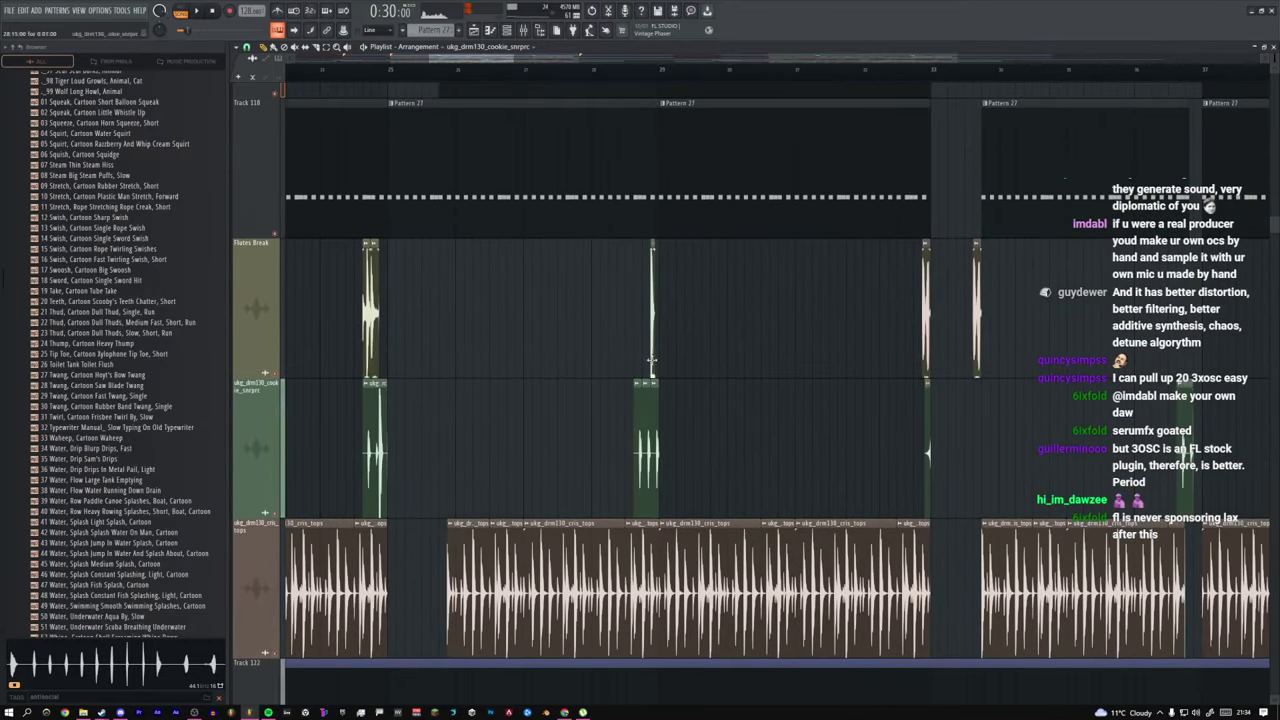
{"action": "right_click", "coordinate": [654, 334], "text": "alt"}
Step: Audition Pattern 27, Pattern 21 and the VDUB2 Crash 22 clip individually on tracks 118, 117 and 116
{"action": "scroll", "coordinate": [641, 348], "scroll_direction": "up", "scroll_amount": 2}
{"action": "scroll", "coordinate": [512, 415], "scroll_direction": "down", "scroll_amount": 1}
{"action": "key", "text": "space"}
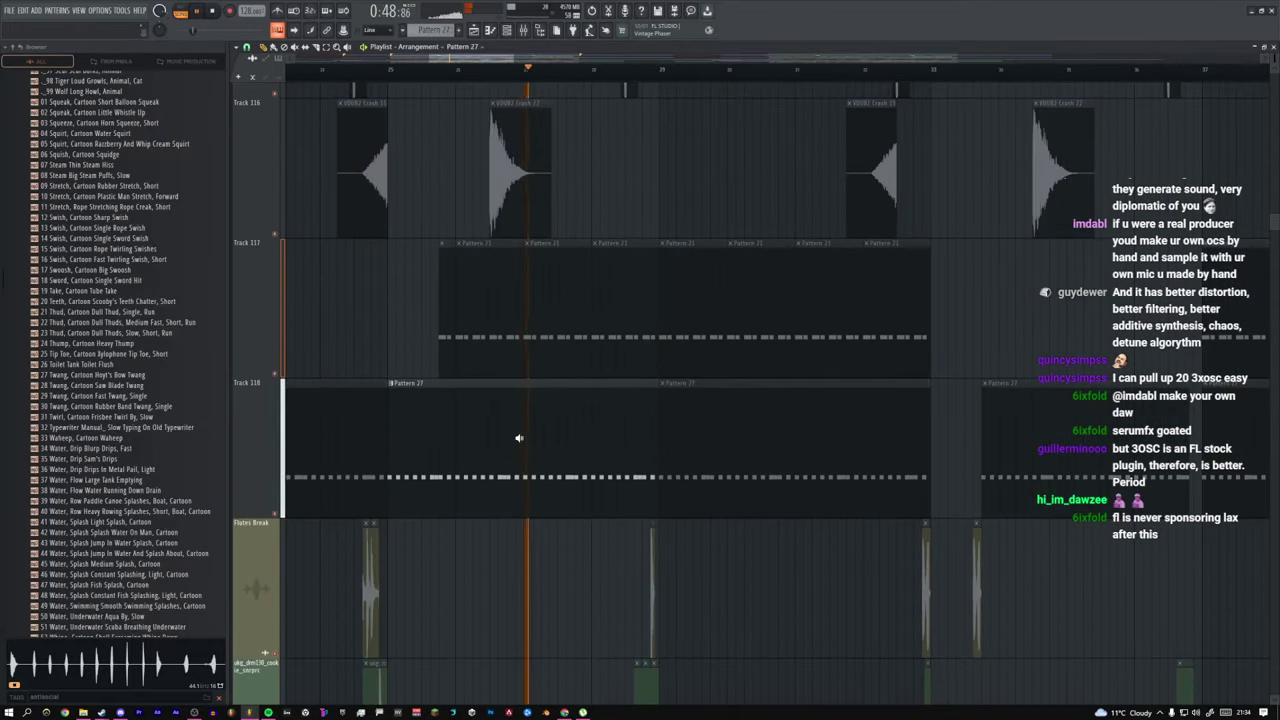
{"action": "right_click", "coordinate": [534, 343], "text": "alt"}
{"action": "scroll", "coordinate": [590, 378], "scroll_direction": "up", "scroll_amount": 4}
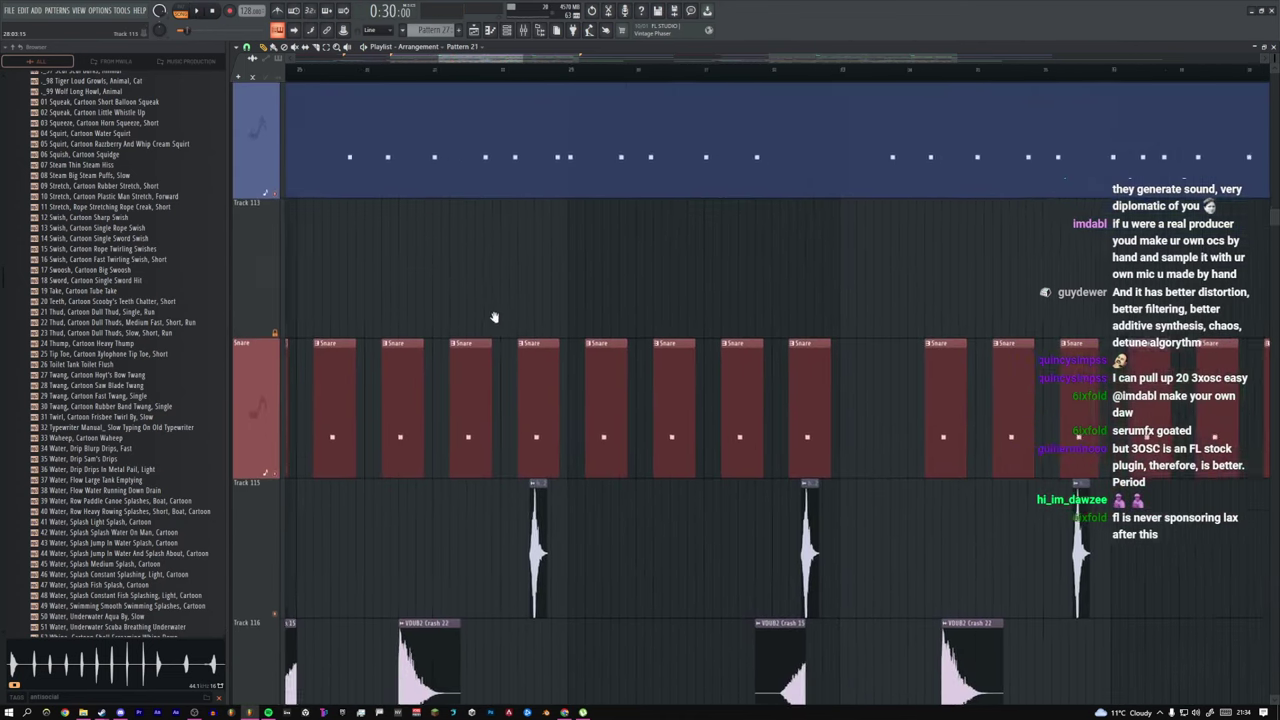
{"action": "scroll", "coordinate": [510, 345], "scroll_direction": "down", "scroll_amount": 3}
{"action": "scroll", "coordinate": [500, 363], "scroll_direction": "up", "scroll_amount": 1}
{"action": "right_click", "coordinate": [405, 352], "text": "alt"}
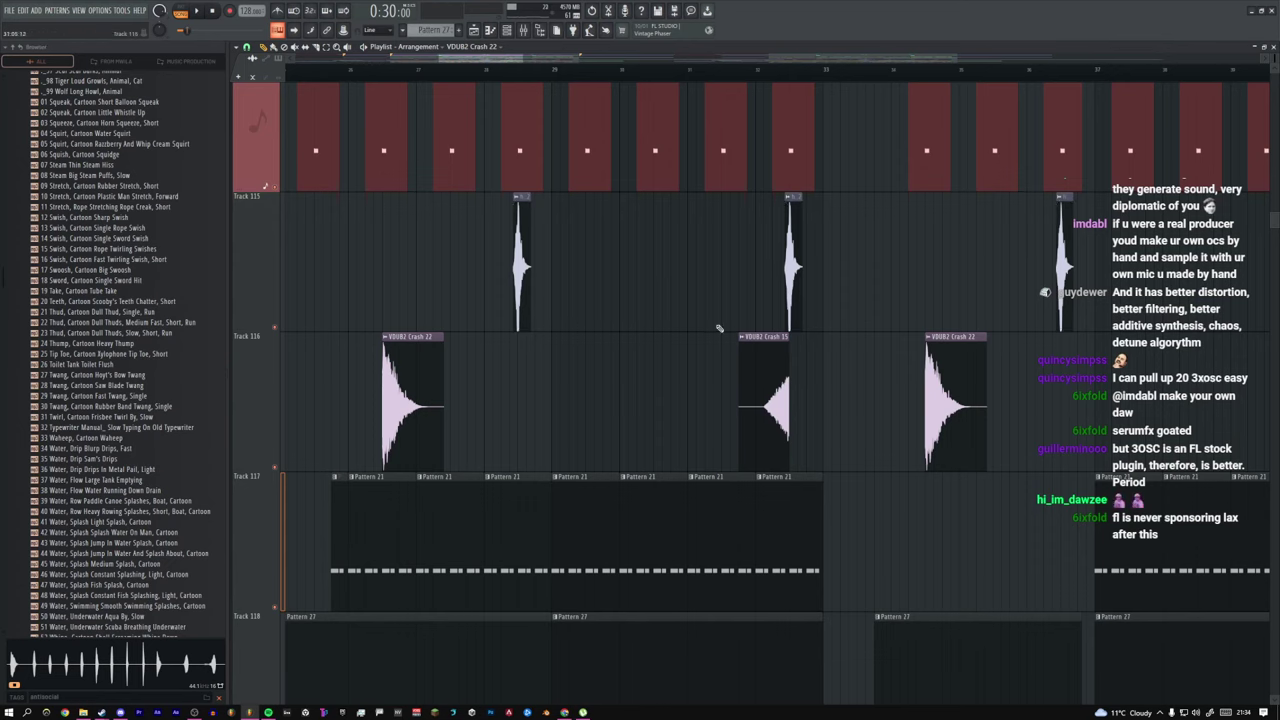
{"action": "right_click", "coordinate": [668, 368], "text": "ctrl"}
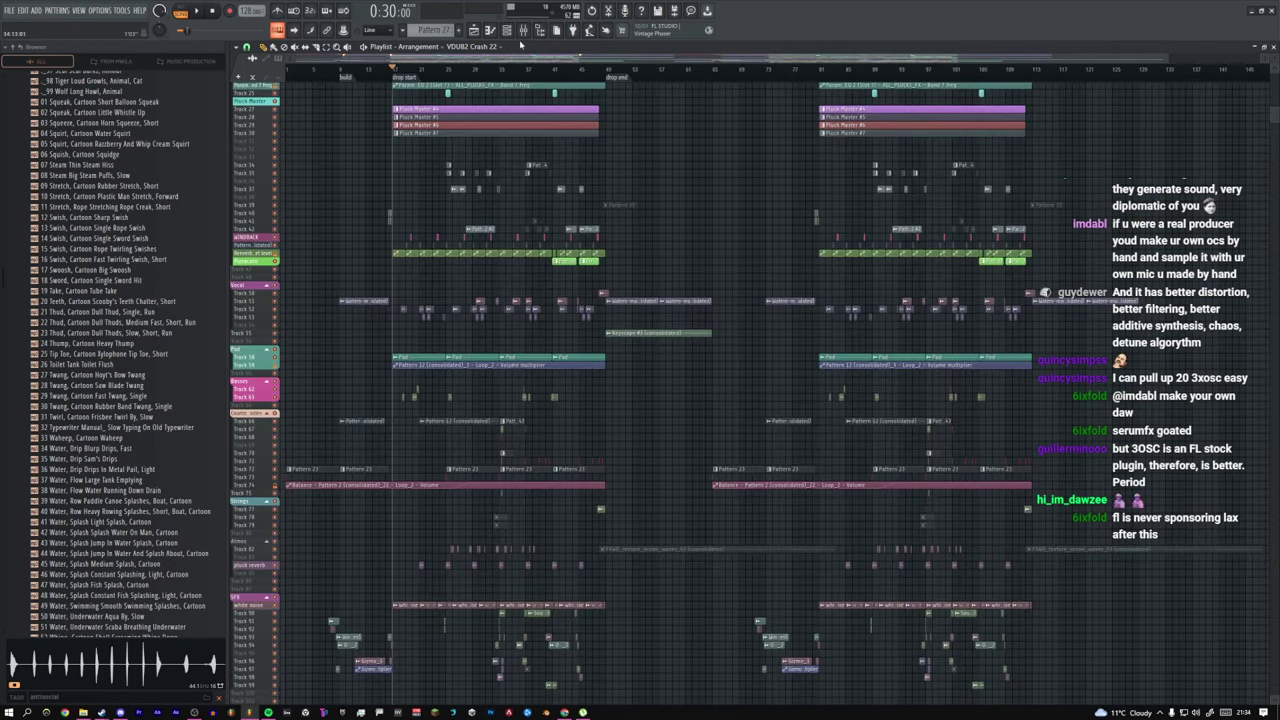
Step: Inspect the Fruity parametric EQ 2 and FabFilter Pro-C 2 effects on the Drums mixer track
{"action": "left_click", "coordinate": [523, 30]}
{"action": "left_click", "coordinate": [257, 116]}
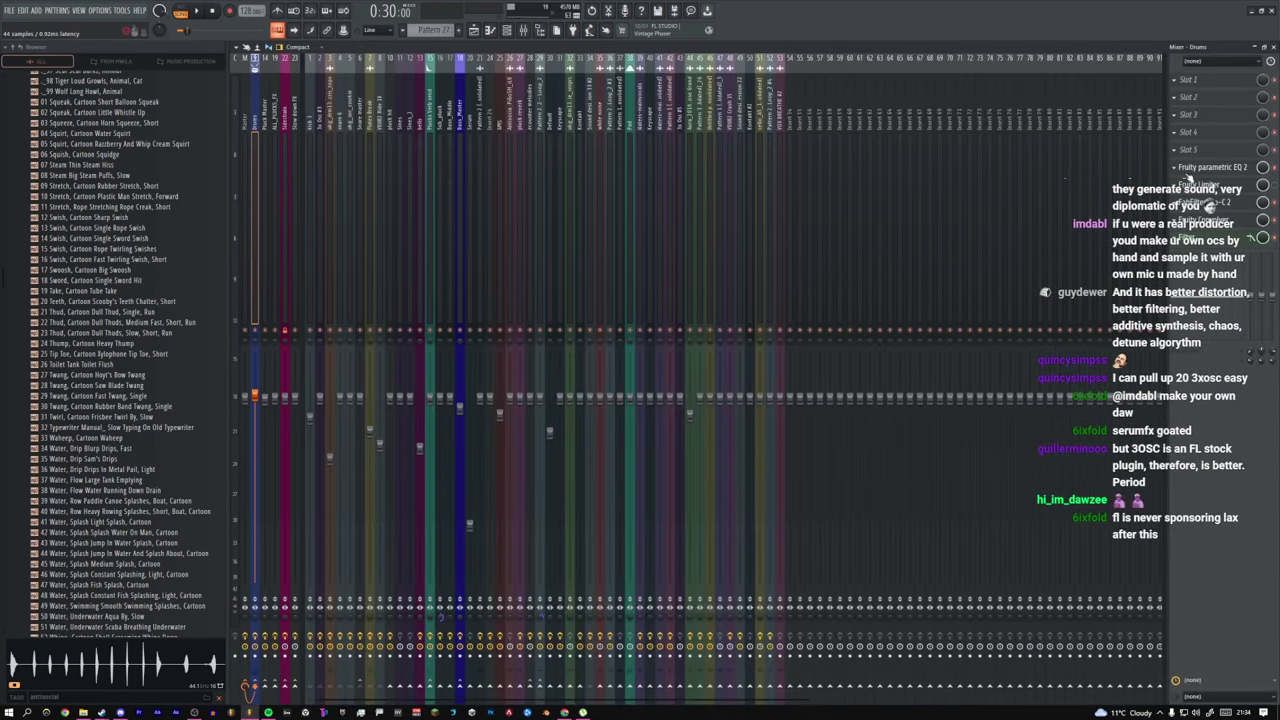
{"action": "left_click", "coordinate": [1205, 167]}
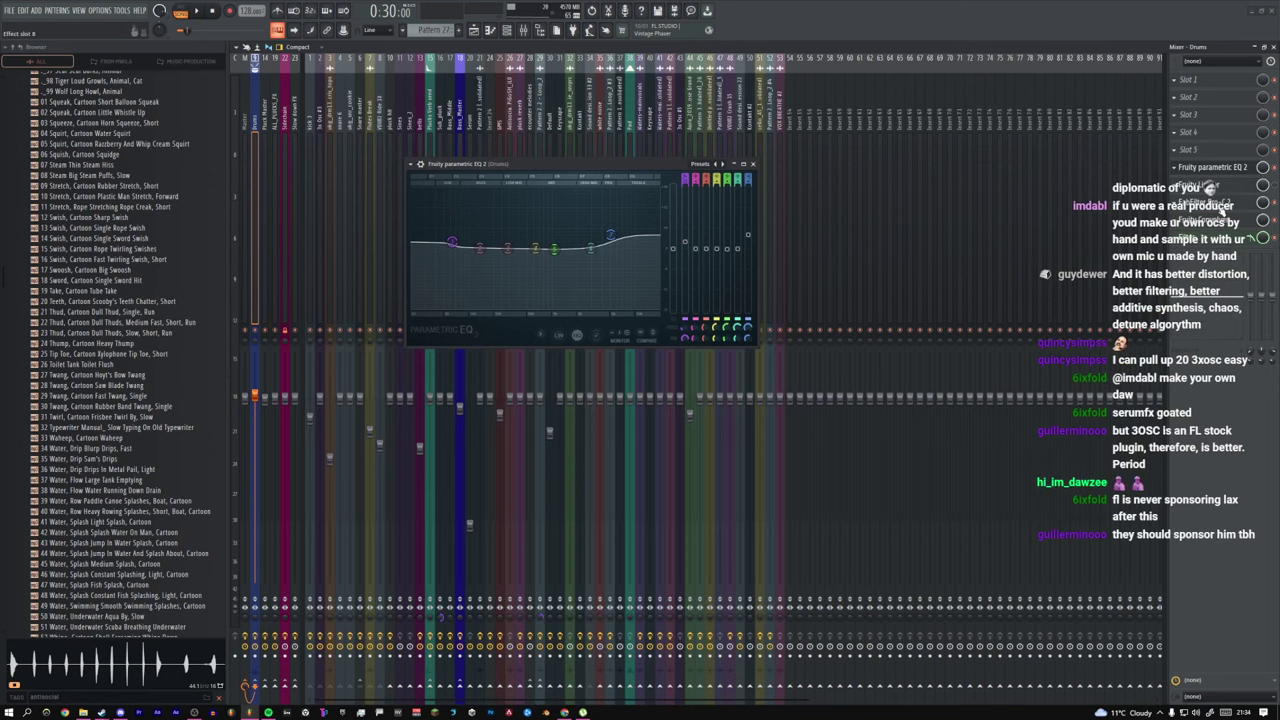
{"action": "left_click", "coordinate": [1203, 212]}
{"action": "left_click", "coordinate": [927, 166]}
{"action": "left_click", "coordinate": [754, 165]}
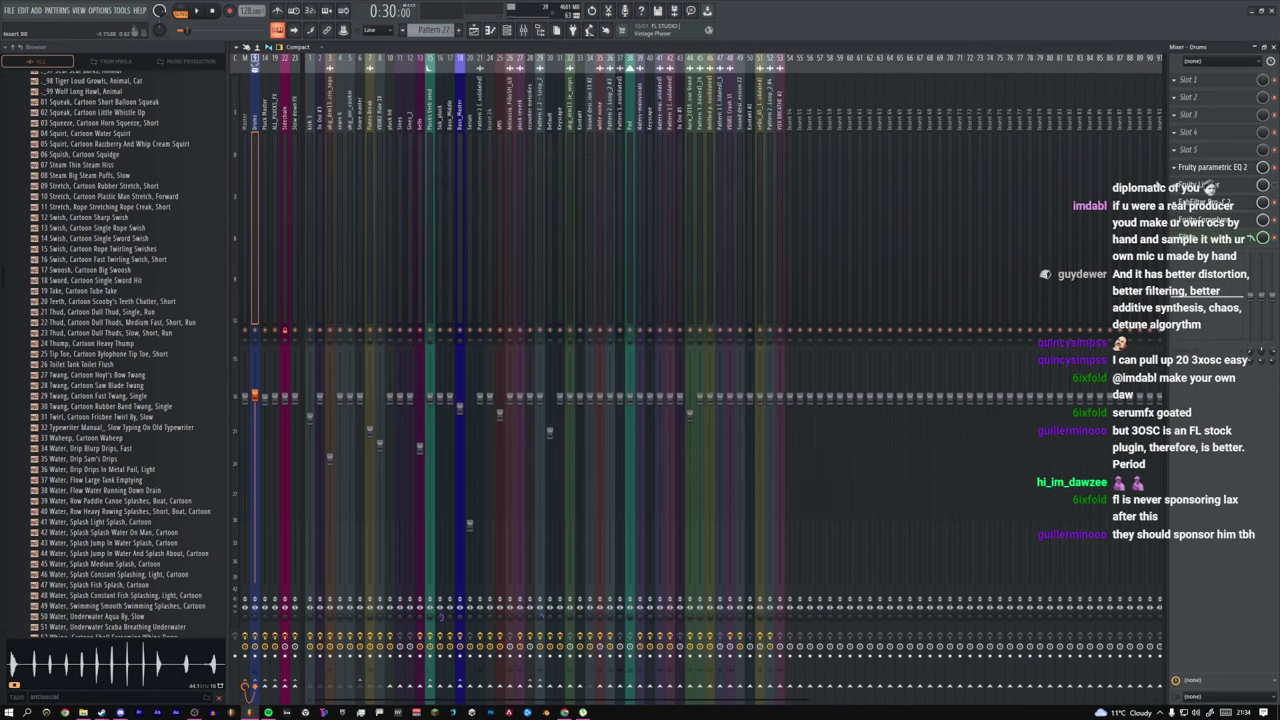
Step: Review the Drums track's compressor, Fruity Convolver and Filter effects, and close all open windows
{"action": "left_click", "coordinate": [1208, 202]}
{"action": "left_click", "coordinate": [1209, 219]}
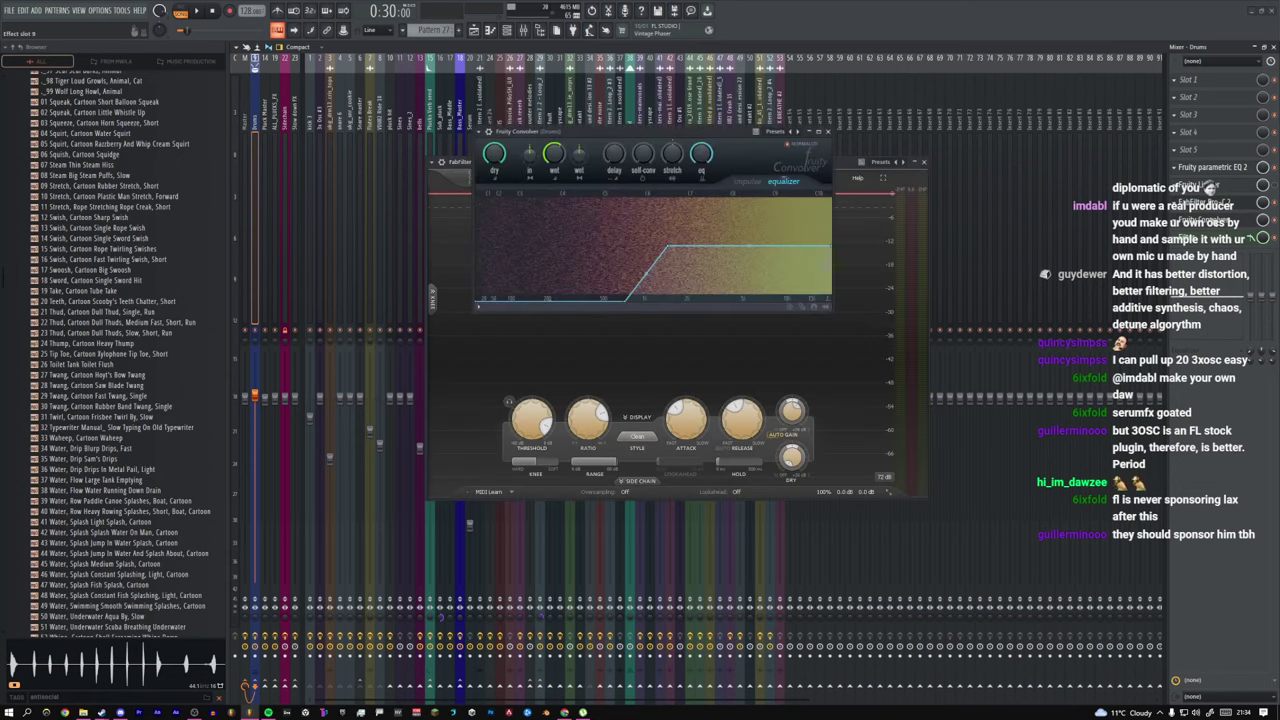
{"action": "left_click", "coordinate": [1209, 240]}
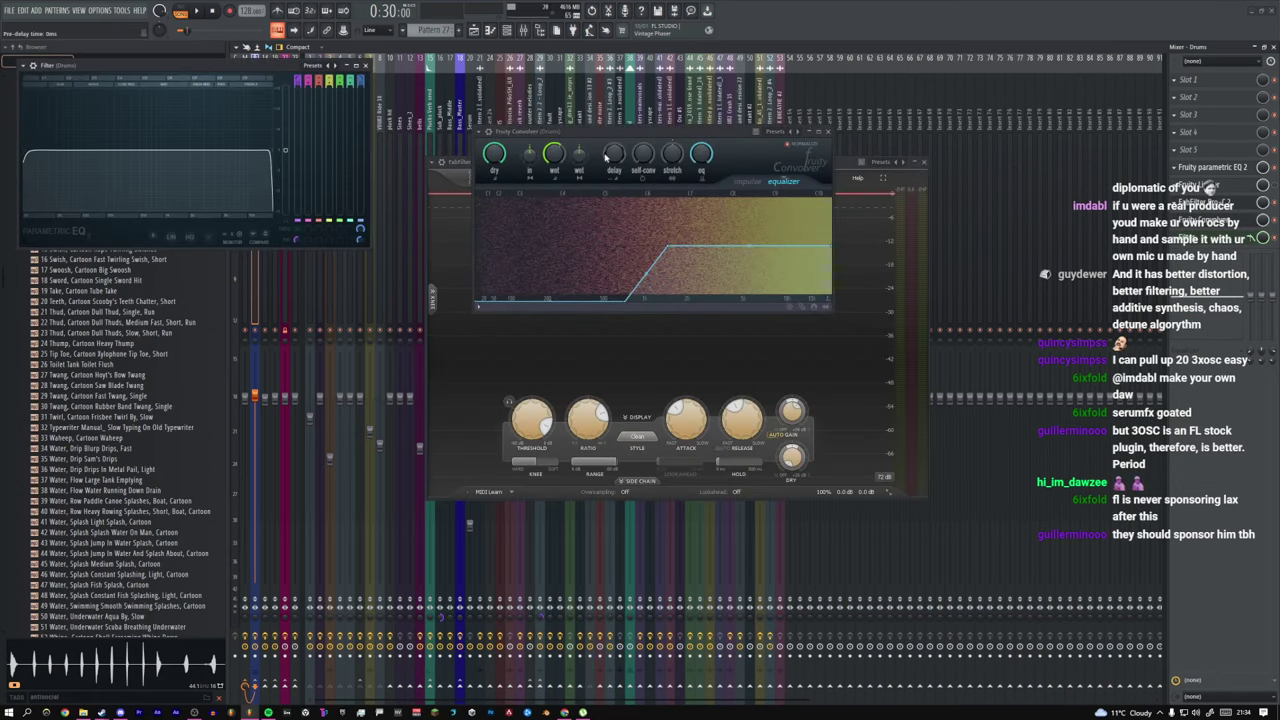
{"action": "key", "text": "F12"}
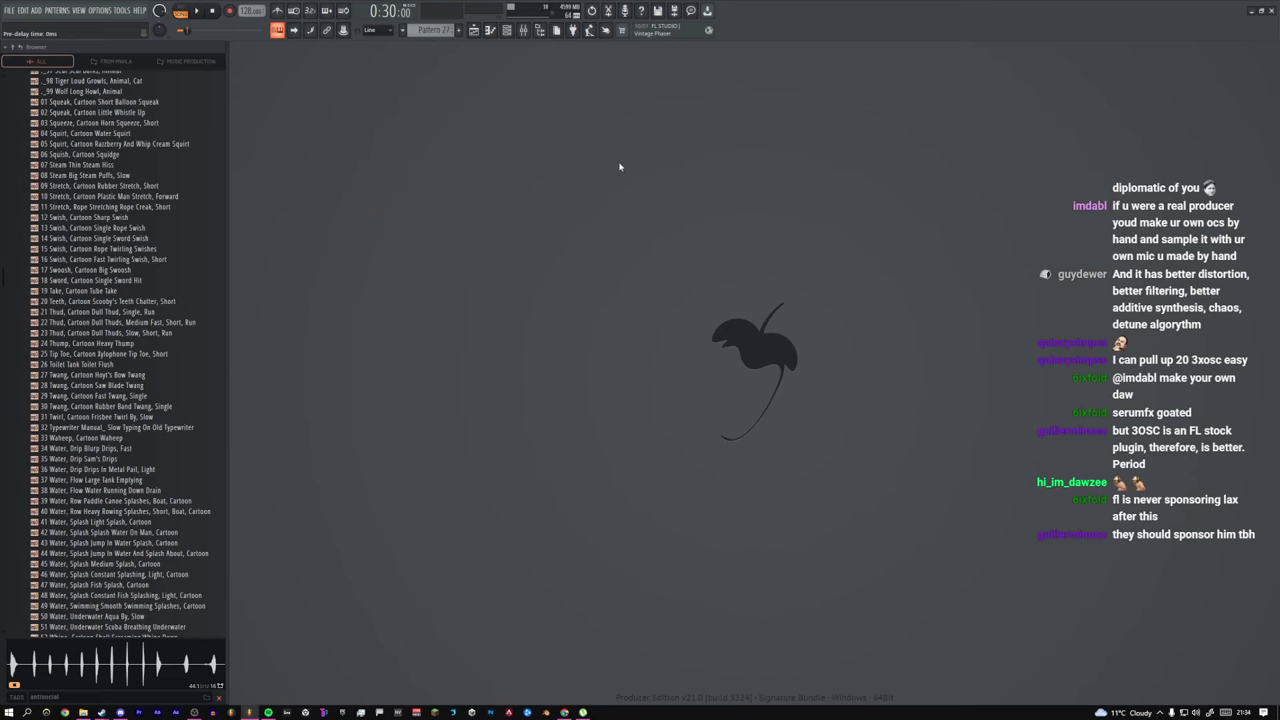
Step: Play the transition into bar 33 to hear the Drums filter's Band 1 and Band 7 frequency automation
{"action": "left_click", "coordinate": [474, 30]}
{"action": "scroll", "coordinate": [515, 403], "scroll_direction": "down", "scroll_amount": 2}
{"action": "left_click_drag", "start_coordinate": [333, 546], "coordinate": [597, 654]}
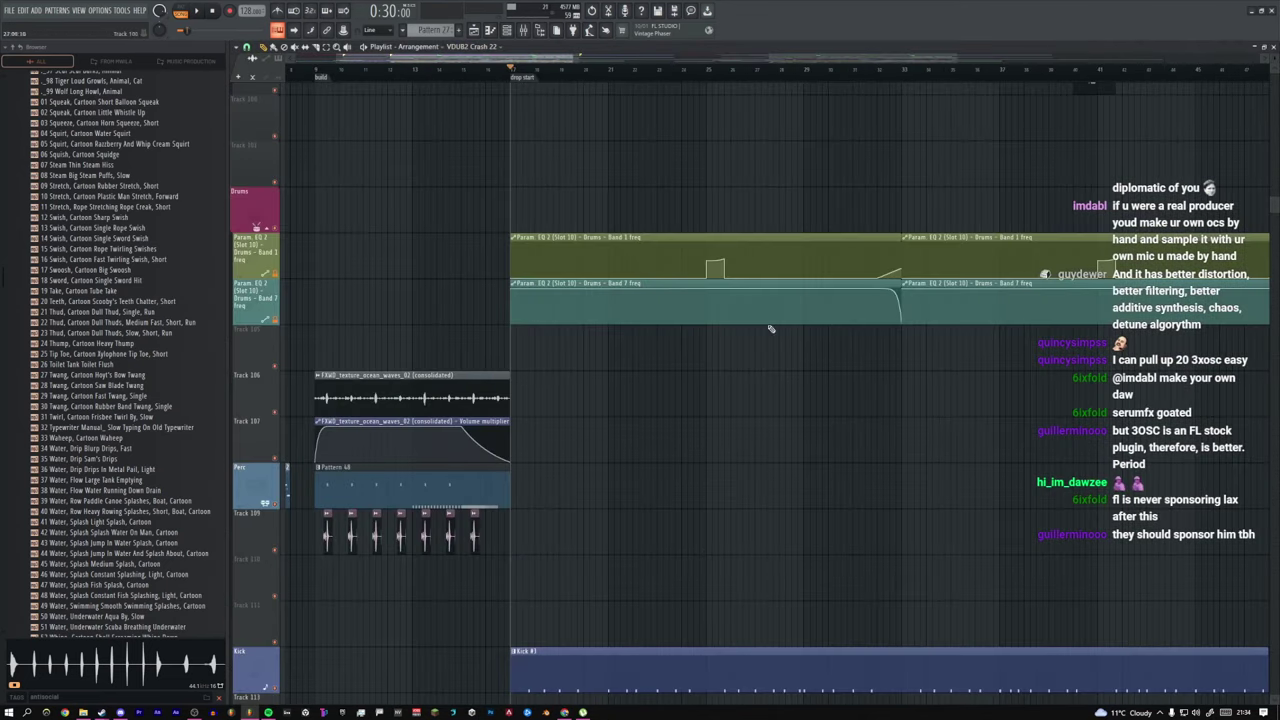
{"action": "left_click", "coordinate": [885, 73]}
{"action": "key", "text": "space"}
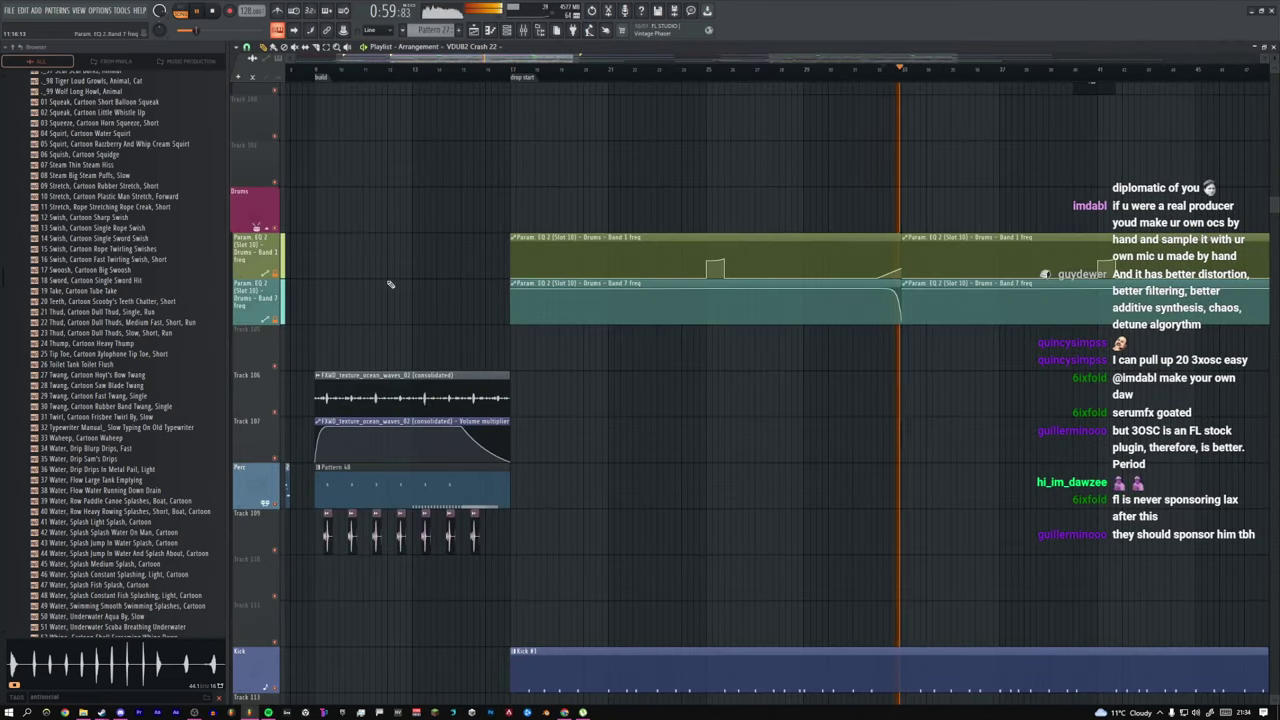
{"action": "key", "text": "space"}
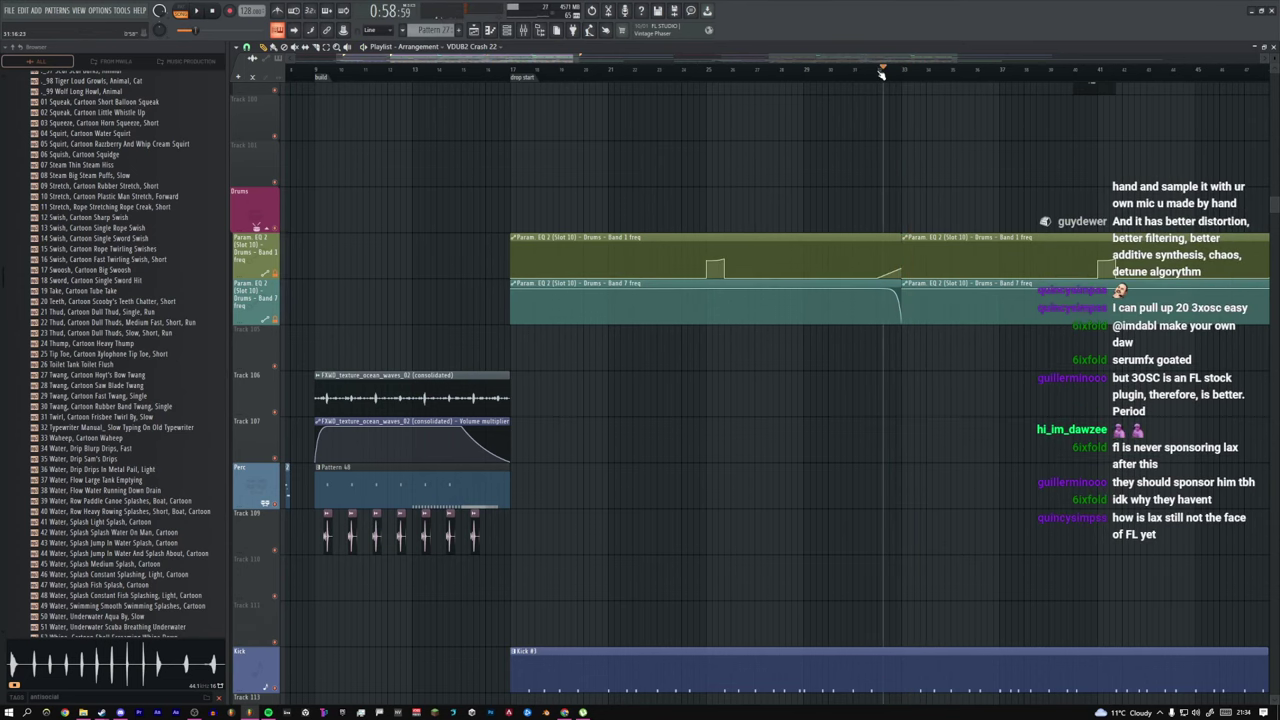
{"action": "right_click", "coordinate": [706, 245], "text": "ctrl"}
{"action": "key", "text": "space"}
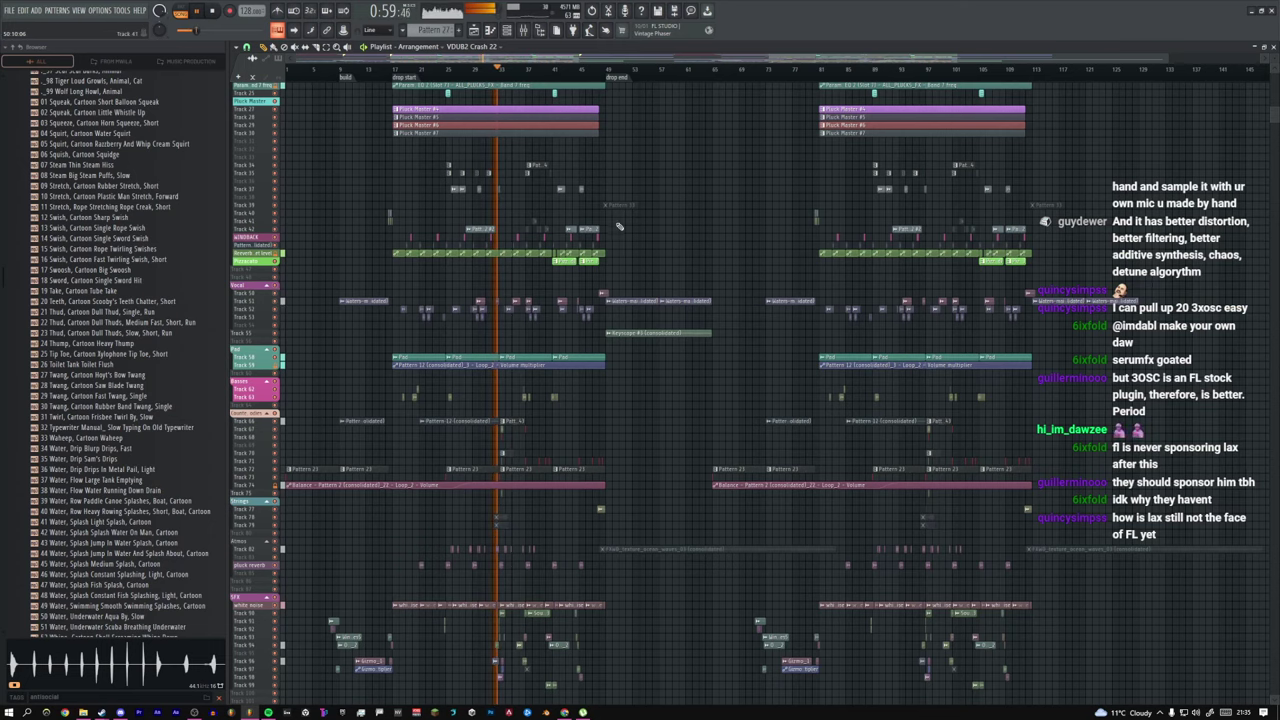
{"action": "key", "text": "space"}
Step: Examine the WINDBACK, reverb wet level and Pizzicato clips near the end of the first drop
{"action": "left_click_drag", "start_coordinate": [690, 261], "coordinate": [466, 174]}
{"action": "right_click", "coordinate": [640, 230], "text": "ctrl"}
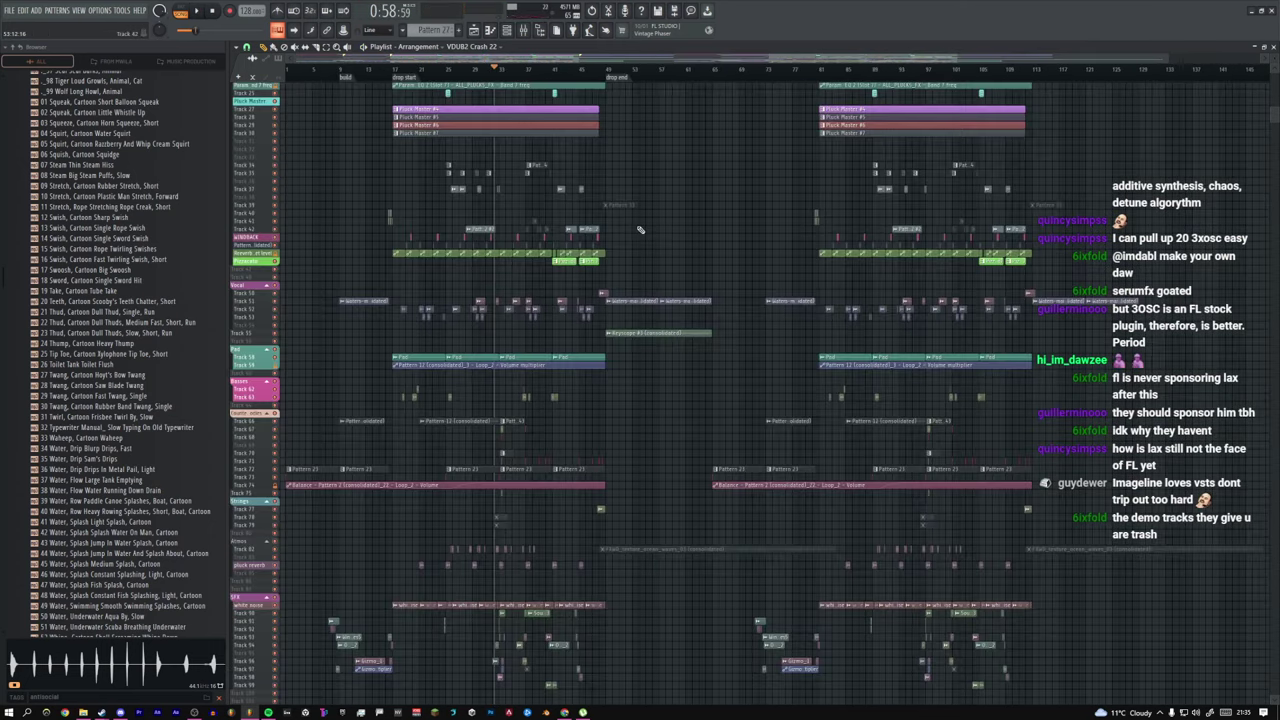
{"action": "left_click_drag", "start_coordinate": [654, 275], "coordinate": [480, 194]}
{"action": "right_click", "coordinate": [646, 254], "text": "ctrl"}
{"action": "left_click_drag", "start_coordinate": [616, 281], "coordinate": [498, 198]}
{"action": "right_click", "coordinate": [600, 262], "text": "ctrl"}
{"action": "left_click_drag", "start_coordinate": [609, 280], "coordinate": [554, 236]}
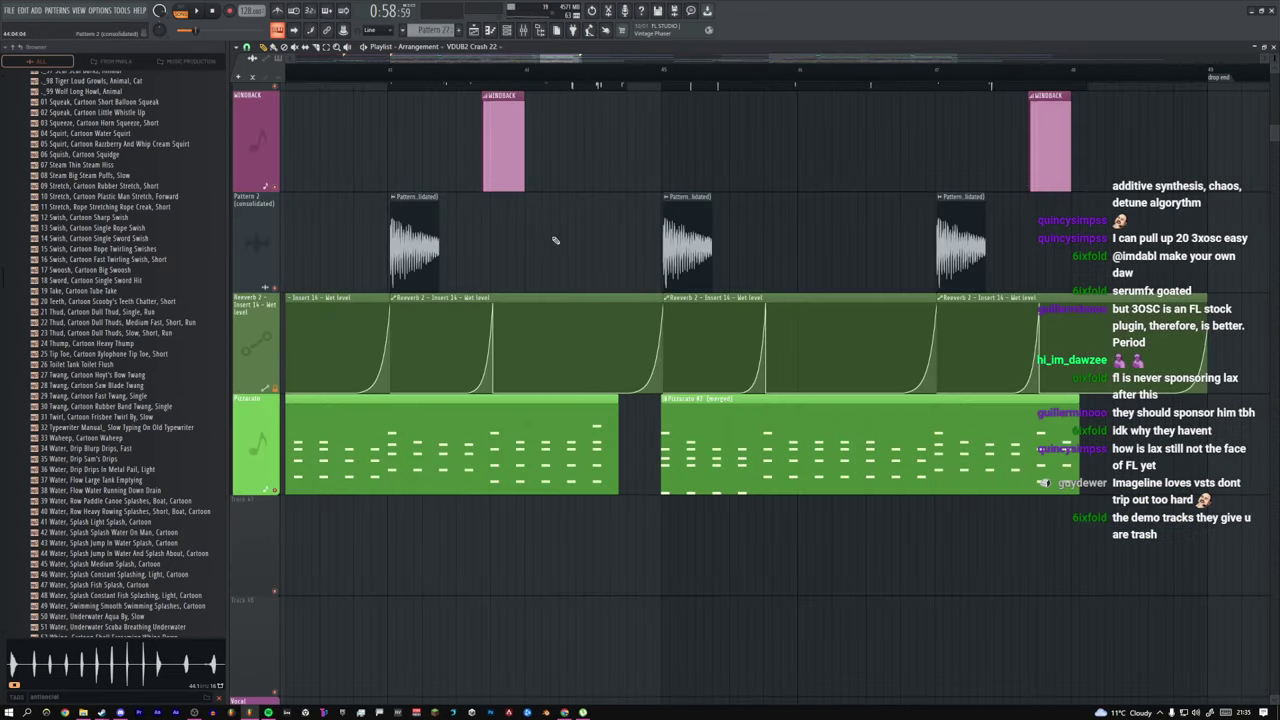
{"action": "right_click", "coordinate": [570, 241], "text": "ctrl"}
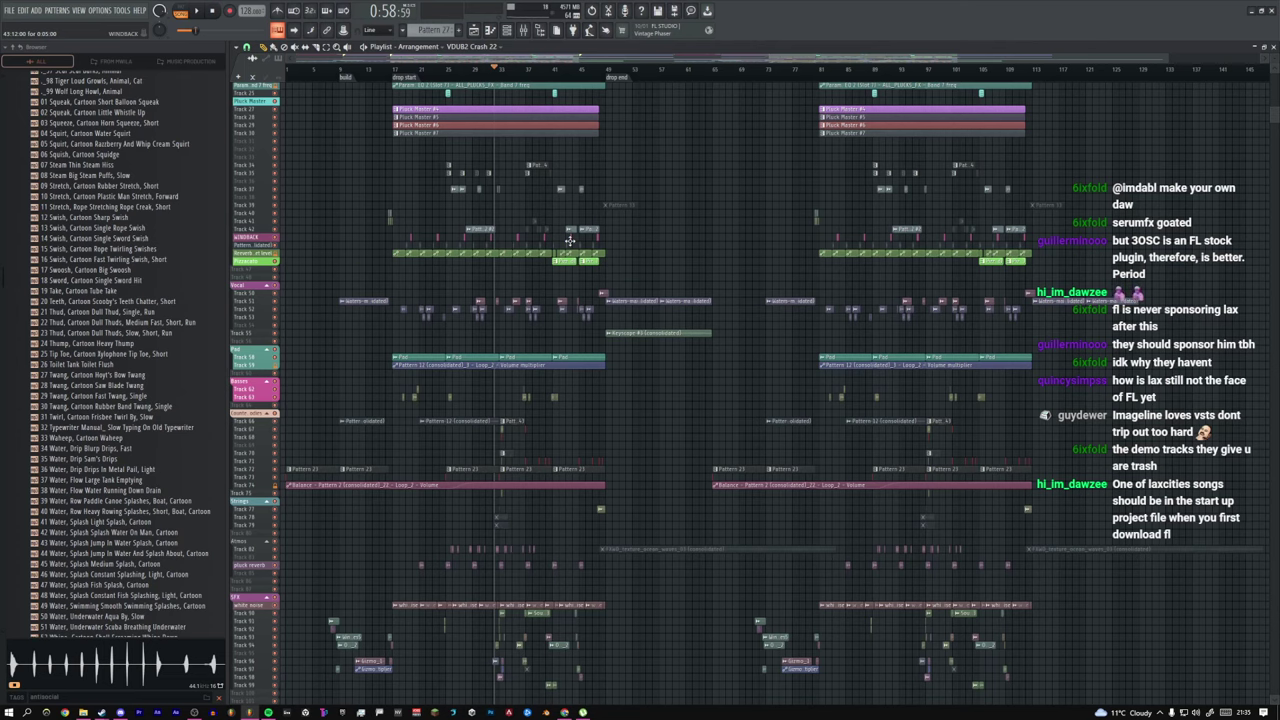
Step: Examine the first drop's layers from the track 40 clips down to the Vocal clips
{"action": "left_click_drag", "start_coordinate": [528, 274], "coordinate": [396, 233]}
{"action": "right_click", "coordinate": [488, 238], "text": "ctrl"}
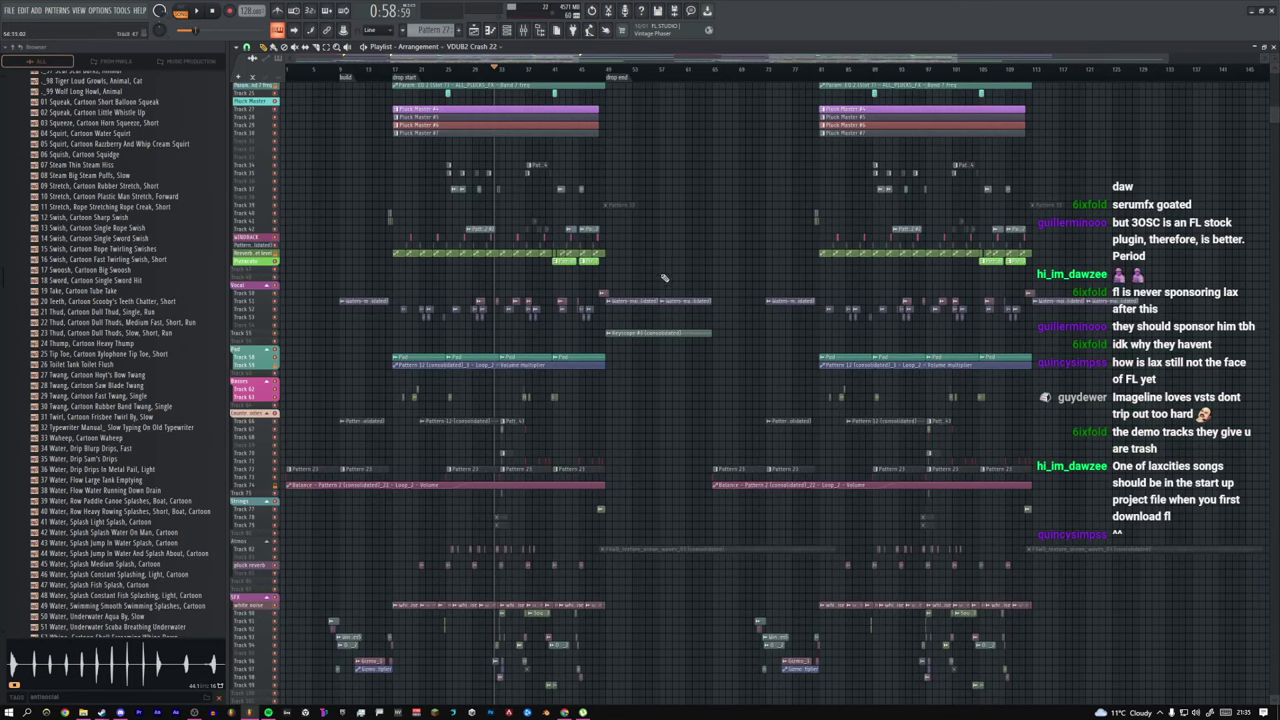
{"action": "left_click_drag", "start_coordinate": [710, 336], "coordinate": [423, 234]}
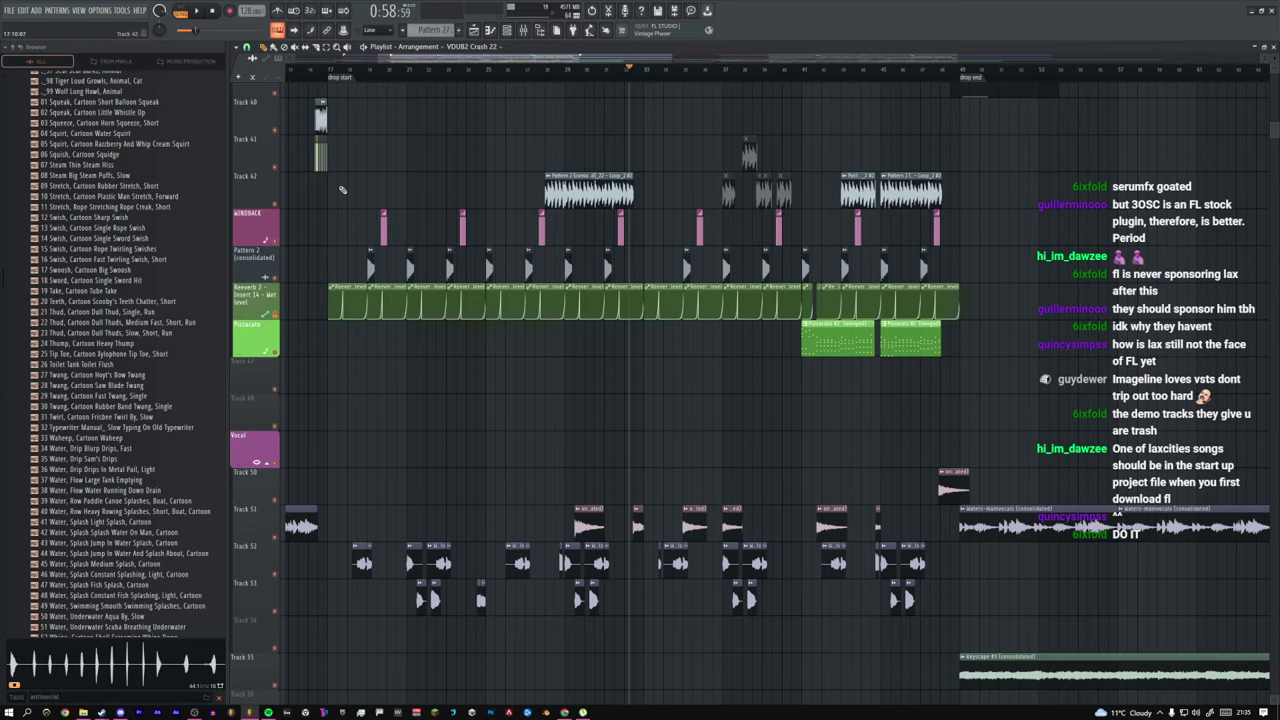
{"action": "right_click", "coordinate": [482, 191], "text": "ctrl"}
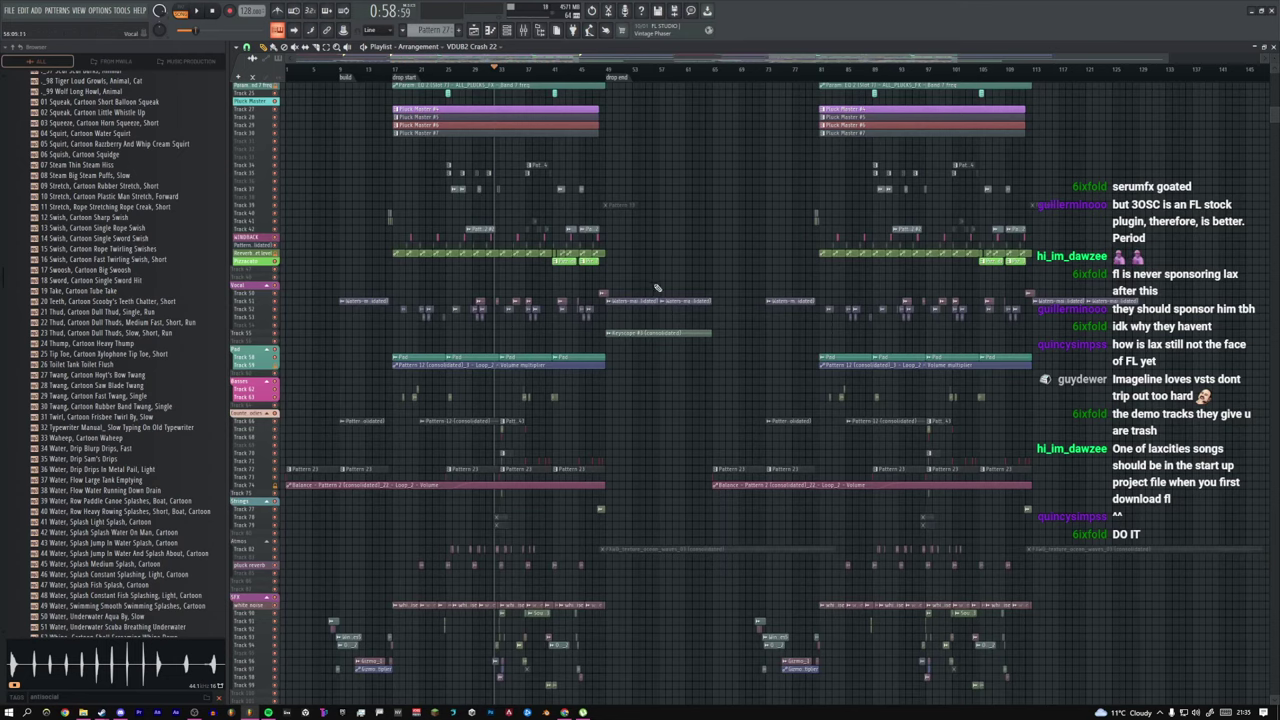
{"action": "left_click_drag", "start_coordinate": [655, 287], "coordinate": [378, 184]}
{"action": "right_click", "coordinate": [410, 181], "text": "ctrl"}
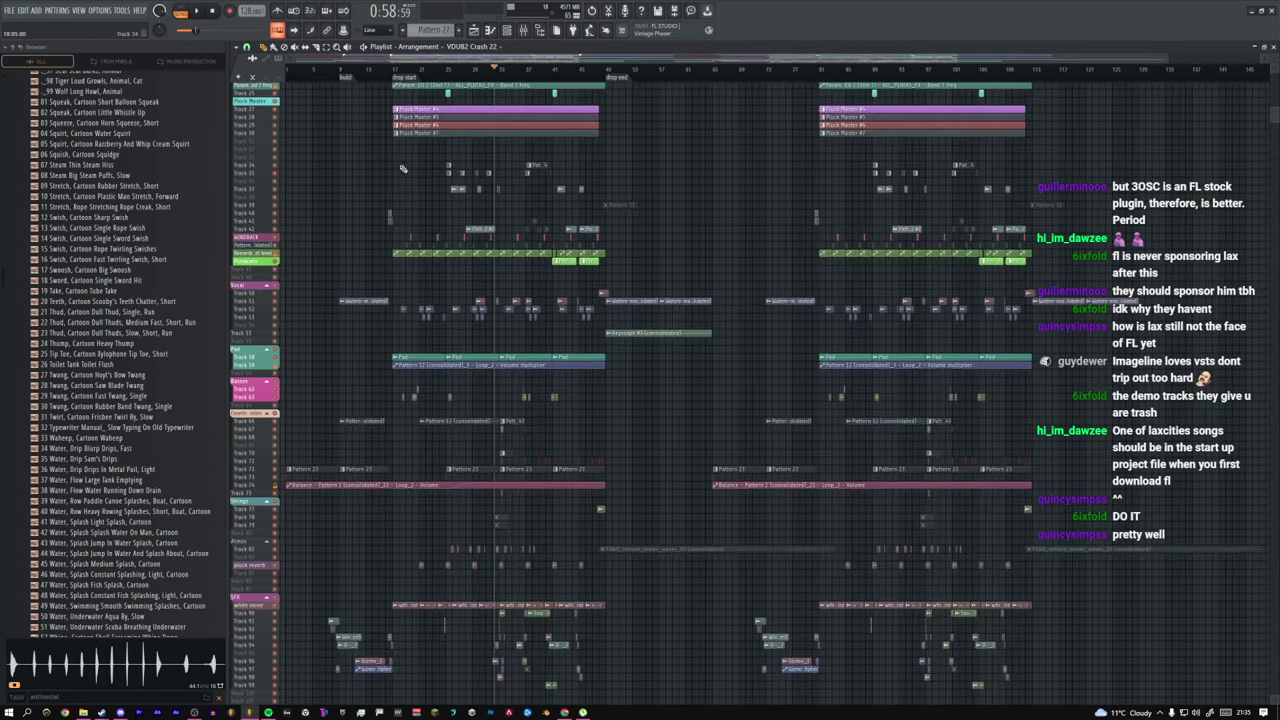
Step: Examine the Pluck Master patterns and the short clips on tracks 34 to 42 in the first drop
{"action": "left_click_drag", "start_coordinate": [380, 112], "coordinate": [707, 285]}
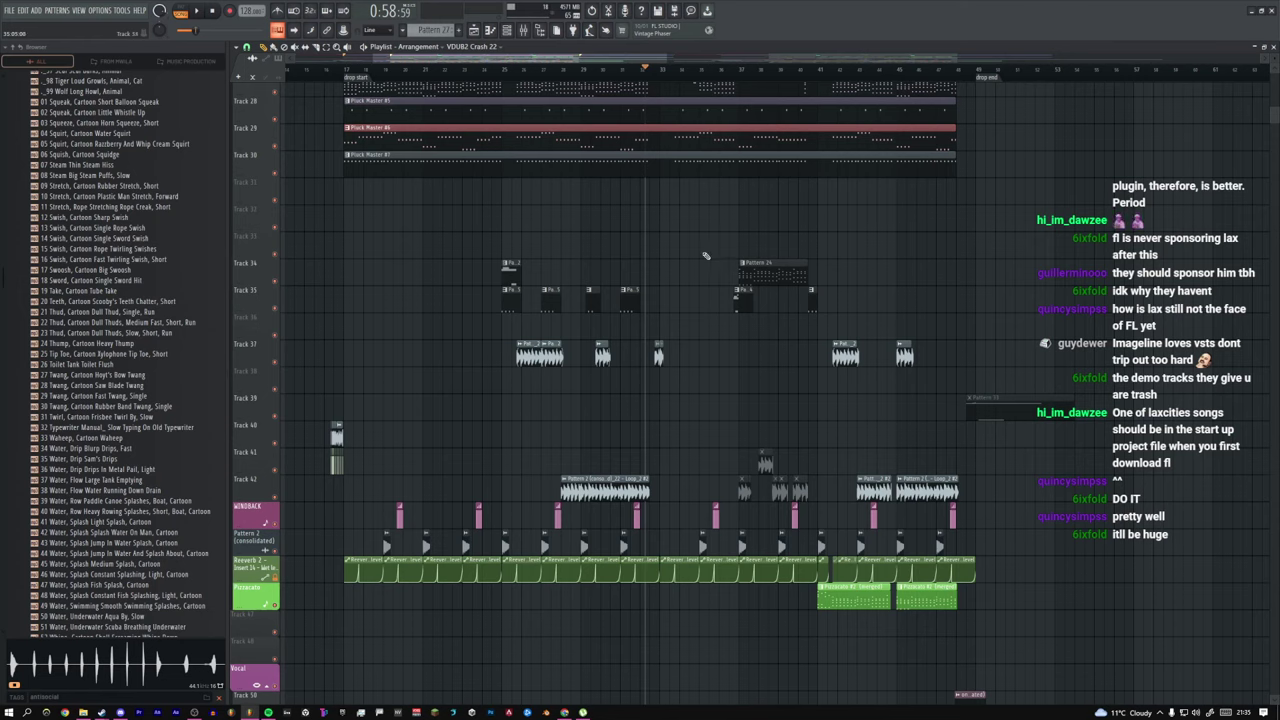
{"action": "right_click", "coordinate": [664, 235], "text": "ctrl"}
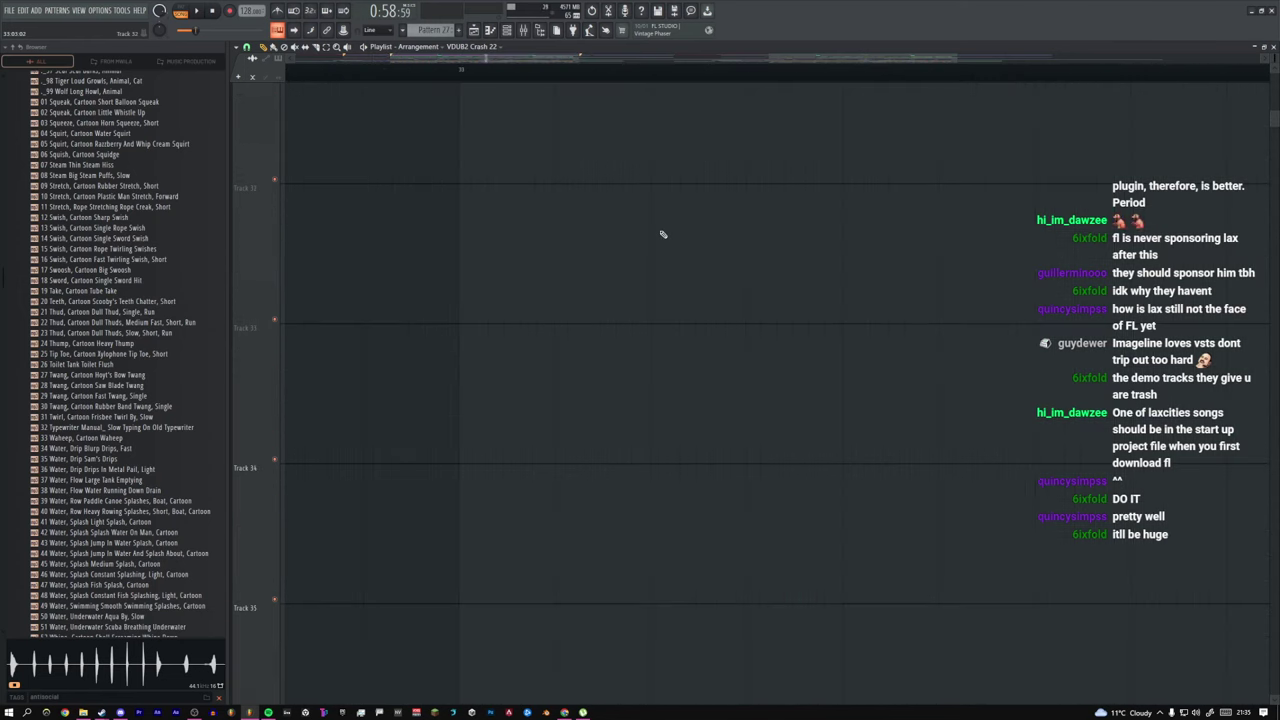
{"action": "left_click", "coordinate": [474, 30]}
{"action": "left_click", "coordinate": [474, 30]}
{"action": "right_click", "coordinate": [754, 234], "text": "ctrl"}
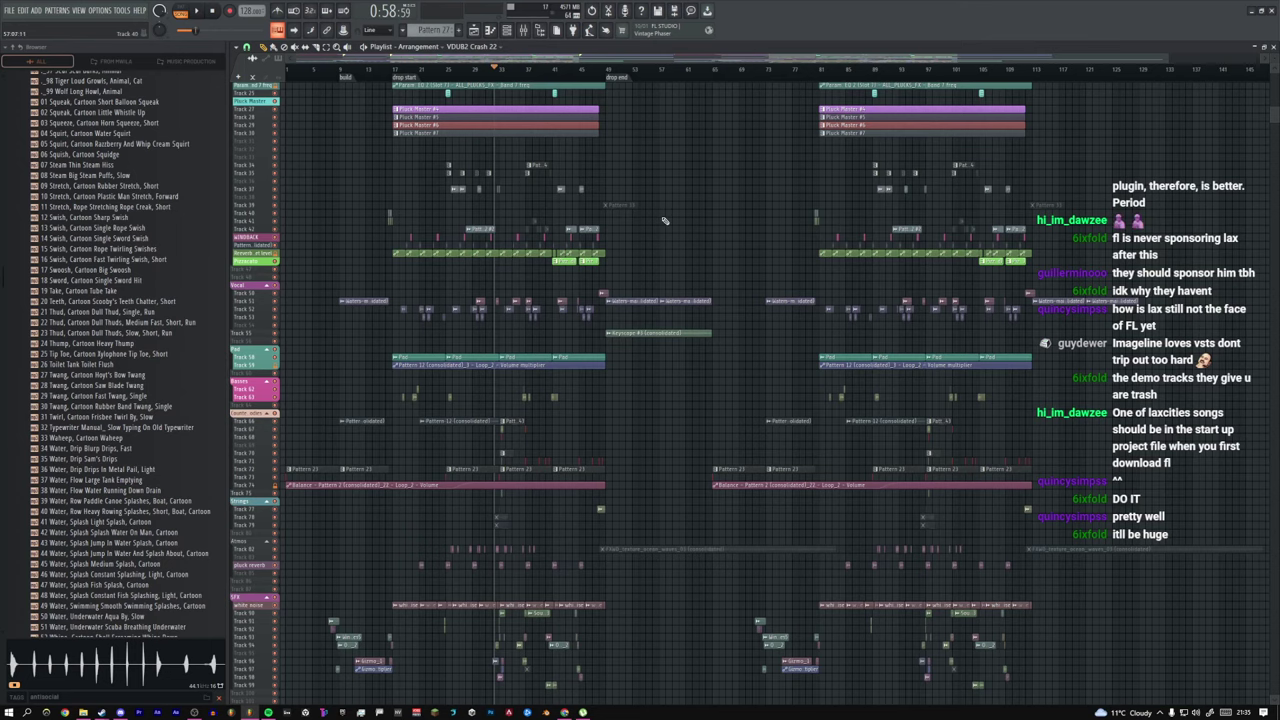
{"action": "left_click_drag", "start_coordinate": [608, 226], "coordinate": [386, 88]}
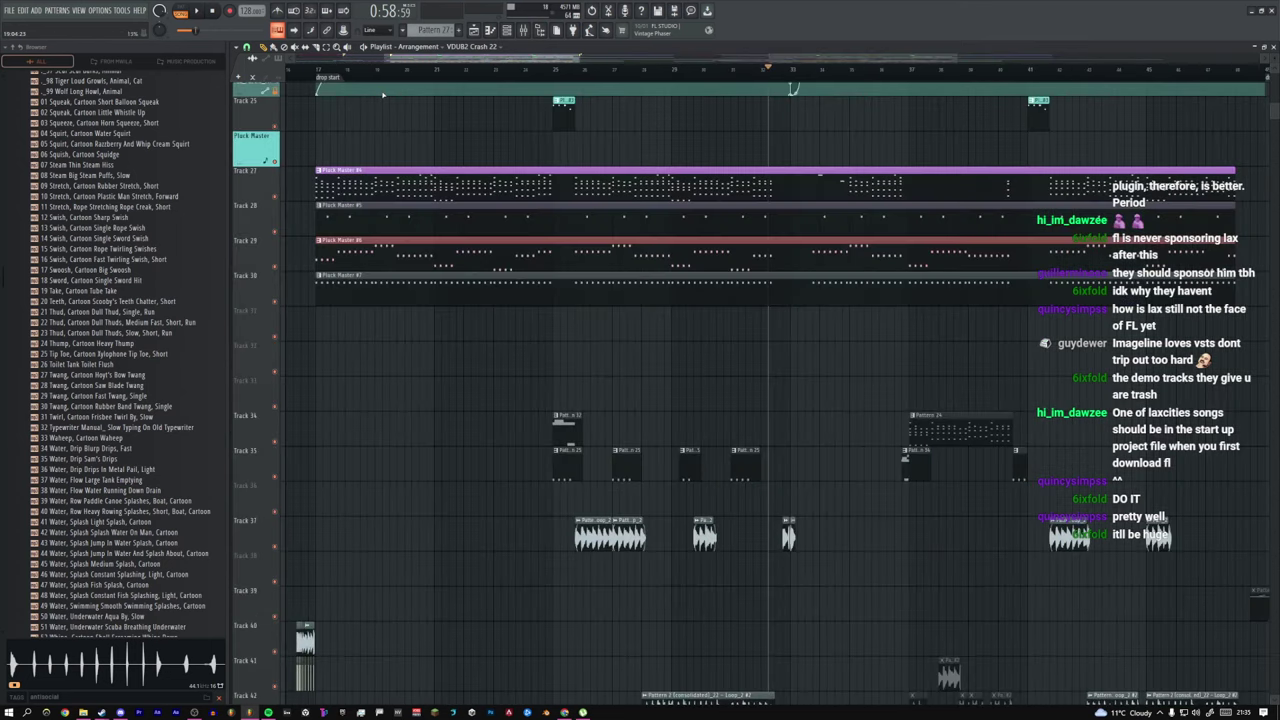
{"action": "right_click", "coordinate": [511, 152], "text": "ctrl"}
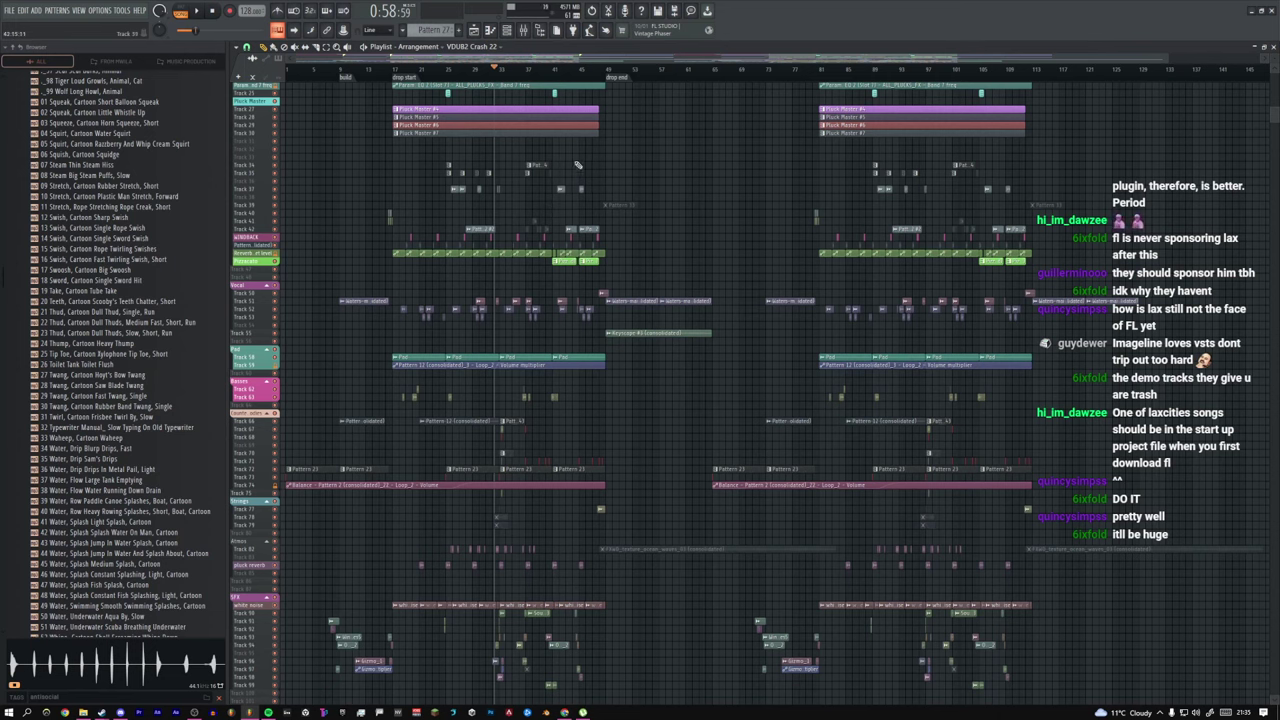
Step: Play the final section of the first drop from about bar 40 with the playlist tracks enlarged
{"action": "left_click", "coordinate": [547, 77]}
{"action": "key", "text": "space"}
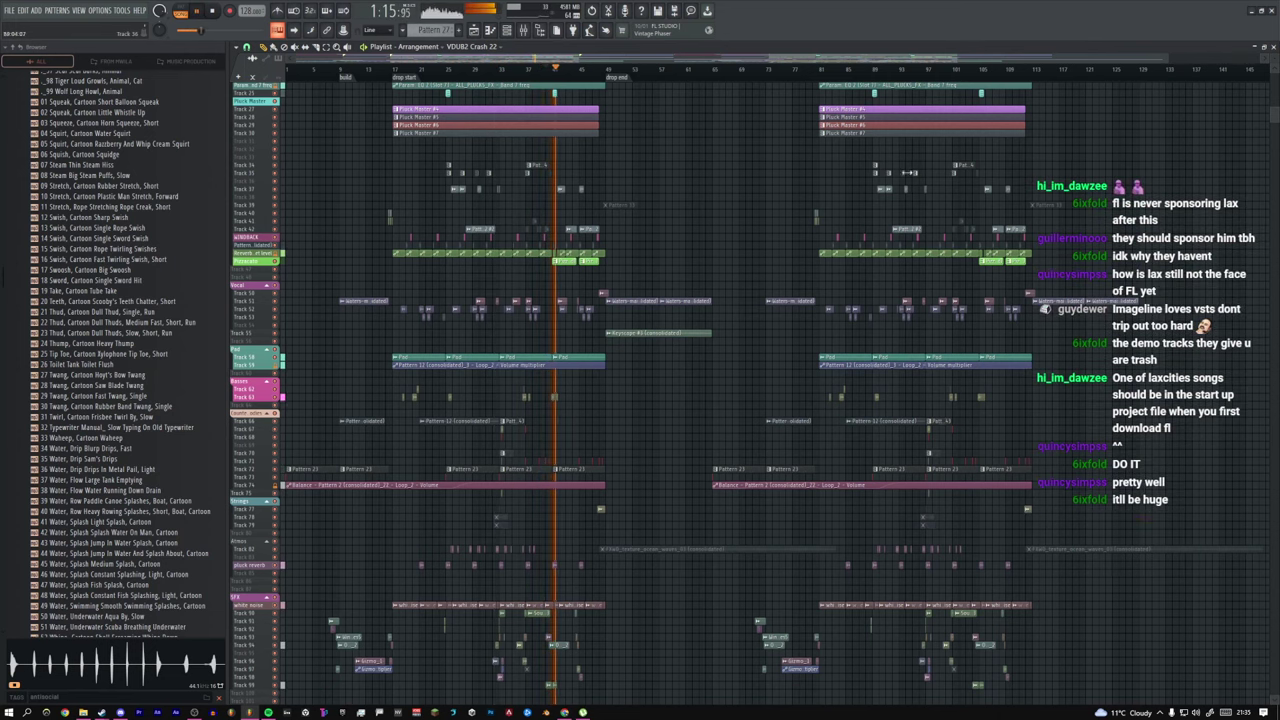
{"action": "left_click_drag", "start_coordinate": [1273, 64], "coordinate": [1273, 86]}
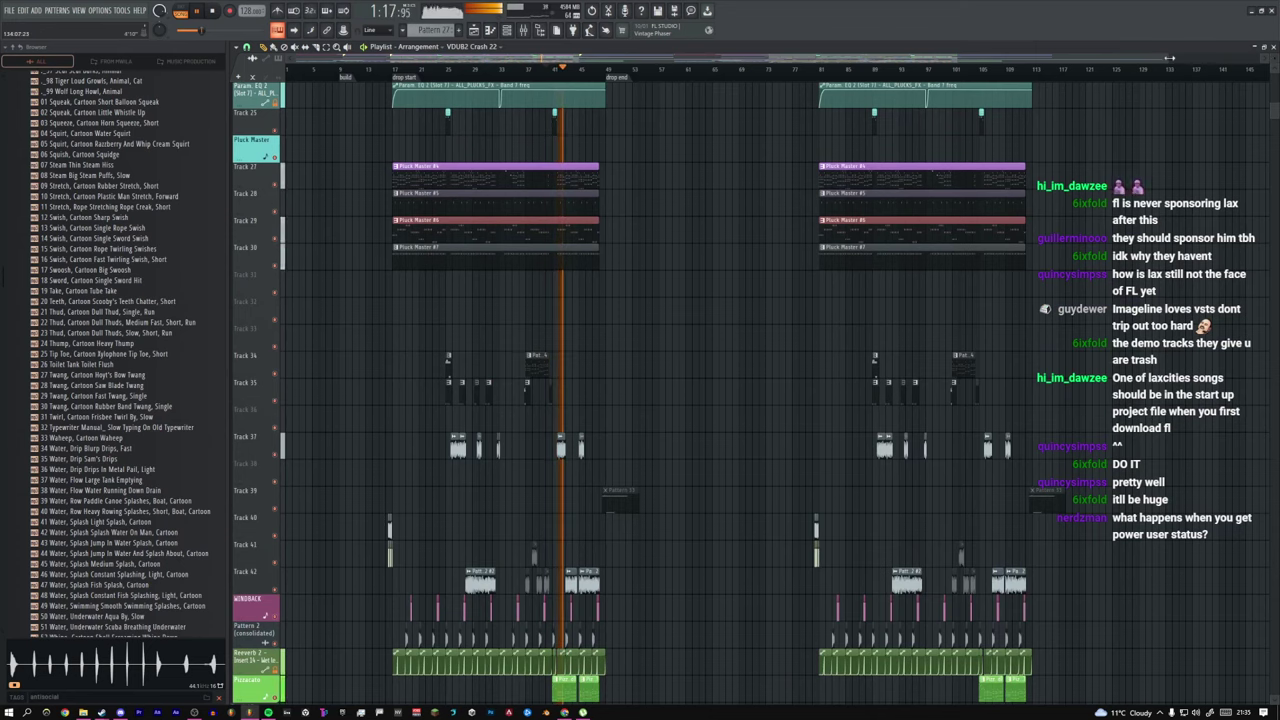
Step: Locate the Basses tracks in the first drop and unmute the hypergrowl_5 clip on track 62
{"action": "left_click_drag", "start_coordinate": [1184, 58], "coordinate": [621, 78]}
{"action": "scroll", "coordinate": [678, 283], "scroll_direction": "down", "scroll_amount": 15}
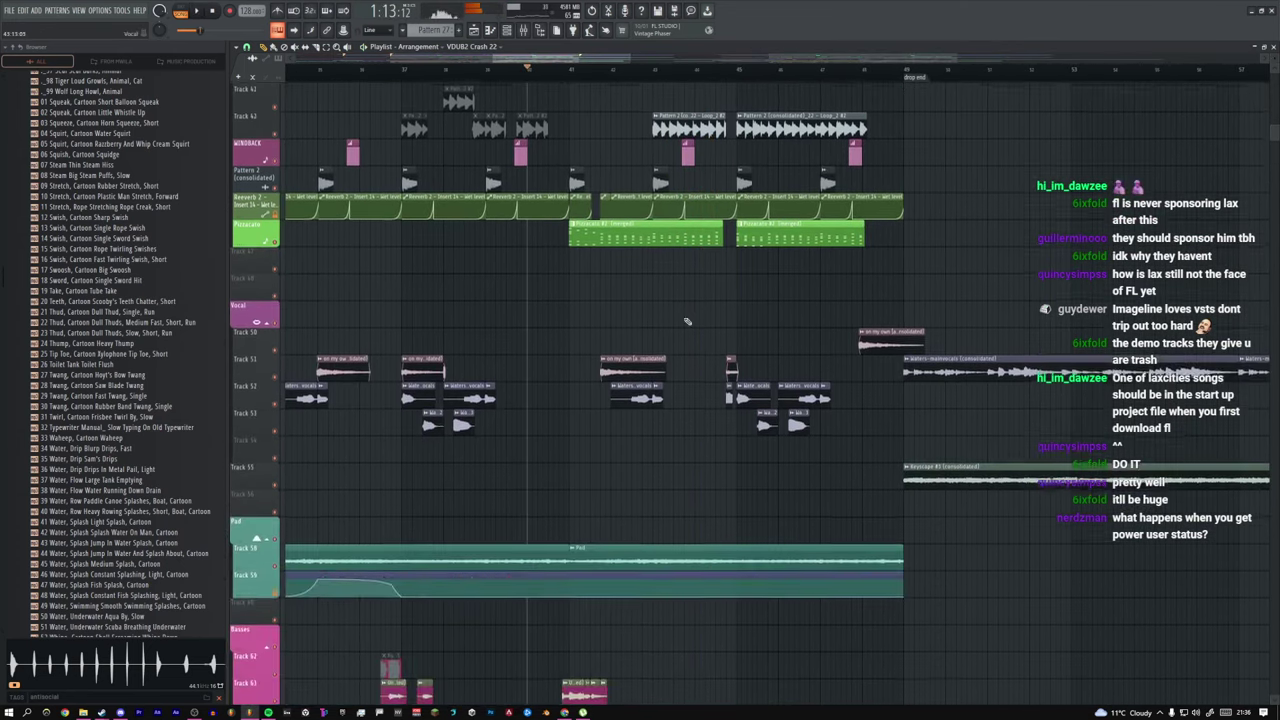
{"action": "key", "text": "space"}
{"action": "scroll", "coordinate": [678, 283], "scroll_direction": "down", "scroll_amount": 8}
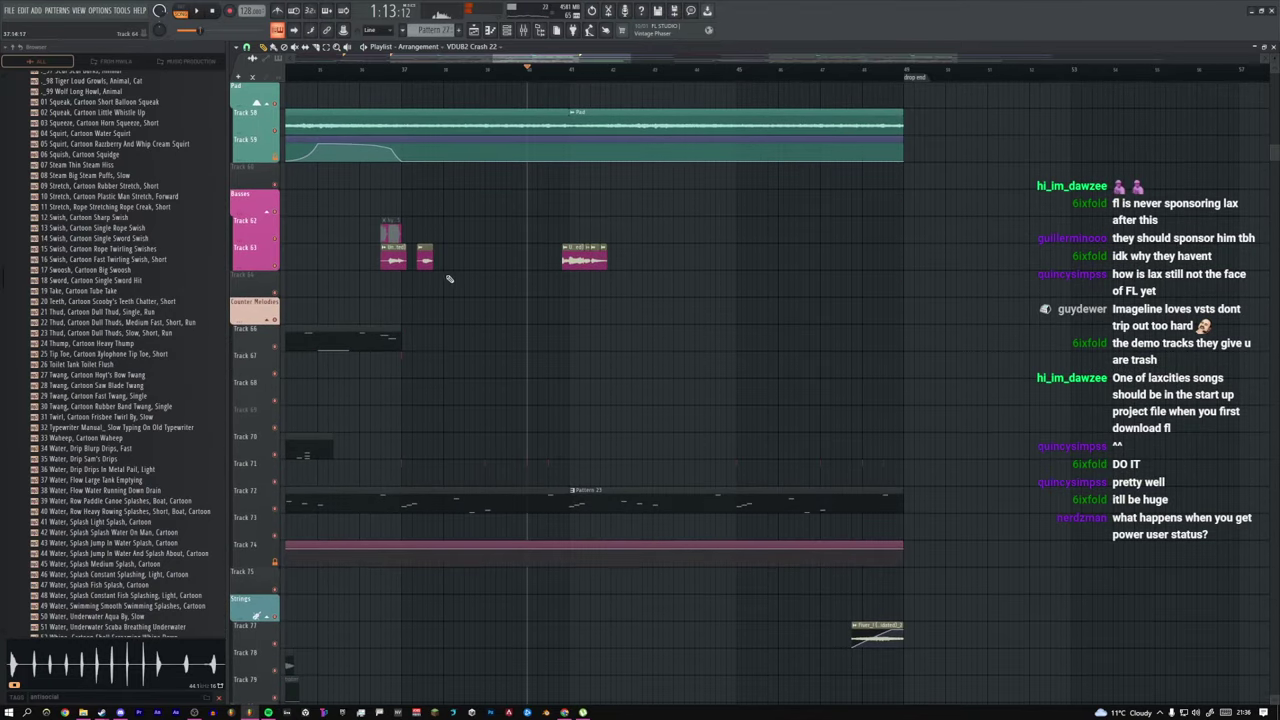
{"action": "left_click_drag", "start_coordinate": [443, 280], "coordinate": [657, 300]}
{"action": "right_click", "coordinate": [585, 280], "text": "alt"}
{"action": "right_click", "coordinate": [587, 252], "text": "alt"}
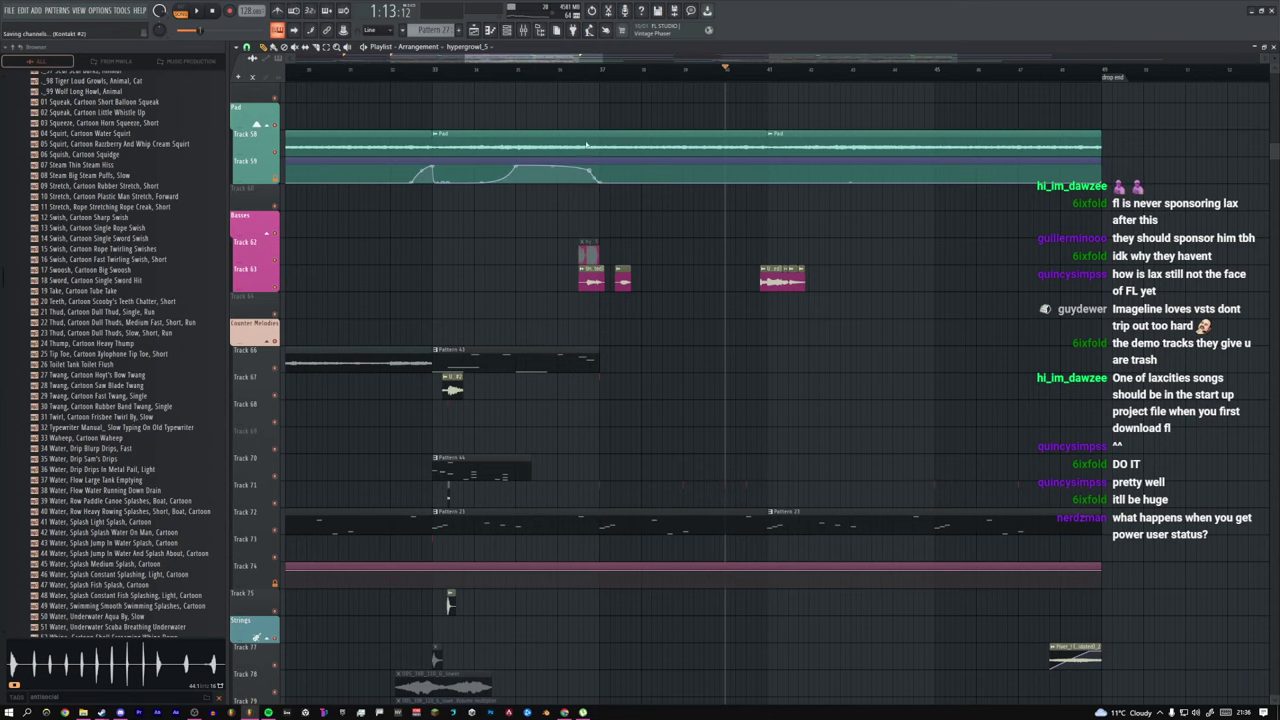
{"action": "right_click", "coordinate": [585, 255], "text": "alt"}
{"action": "right_click", "coordinate": [594, 254], "text": "alt"}
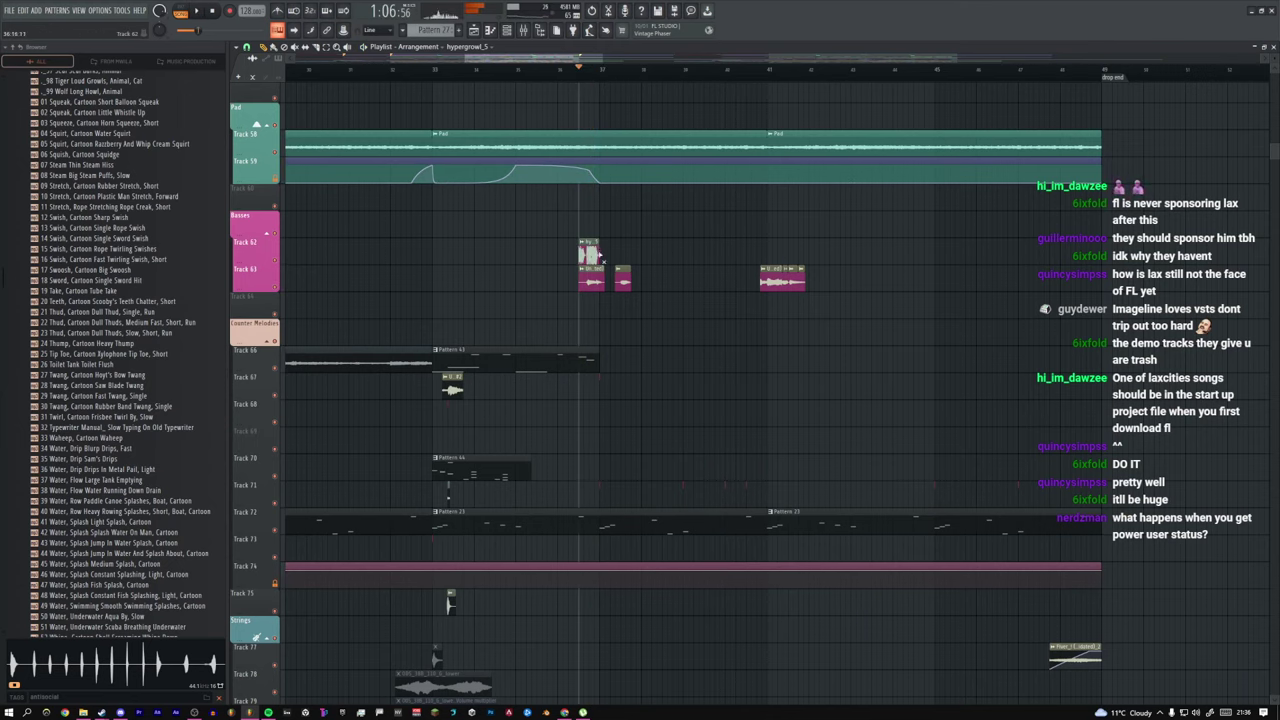
Step: Play the bass clips on tracks 62 and 63 just before bar 37 at an enlarged view
{"action": "key", "text": "space"}
{"action": "key", "text": "space"}
{"action": "left_click_drag", "start_coordinate": [542, 250], "coordinate": [631, 275], "text": "ctrl"}
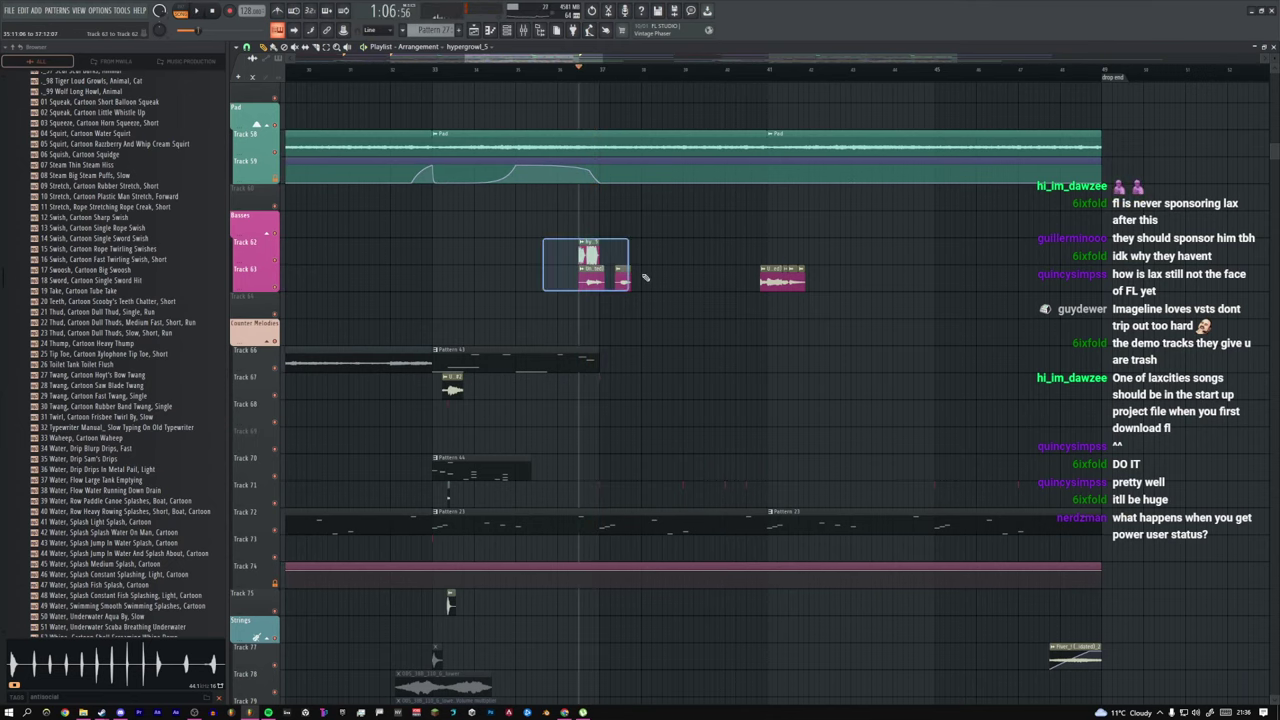
{"action": "key", "text": "space"}
{"action": "key", "text": "space"}
{"action": "key", "text": "space"}
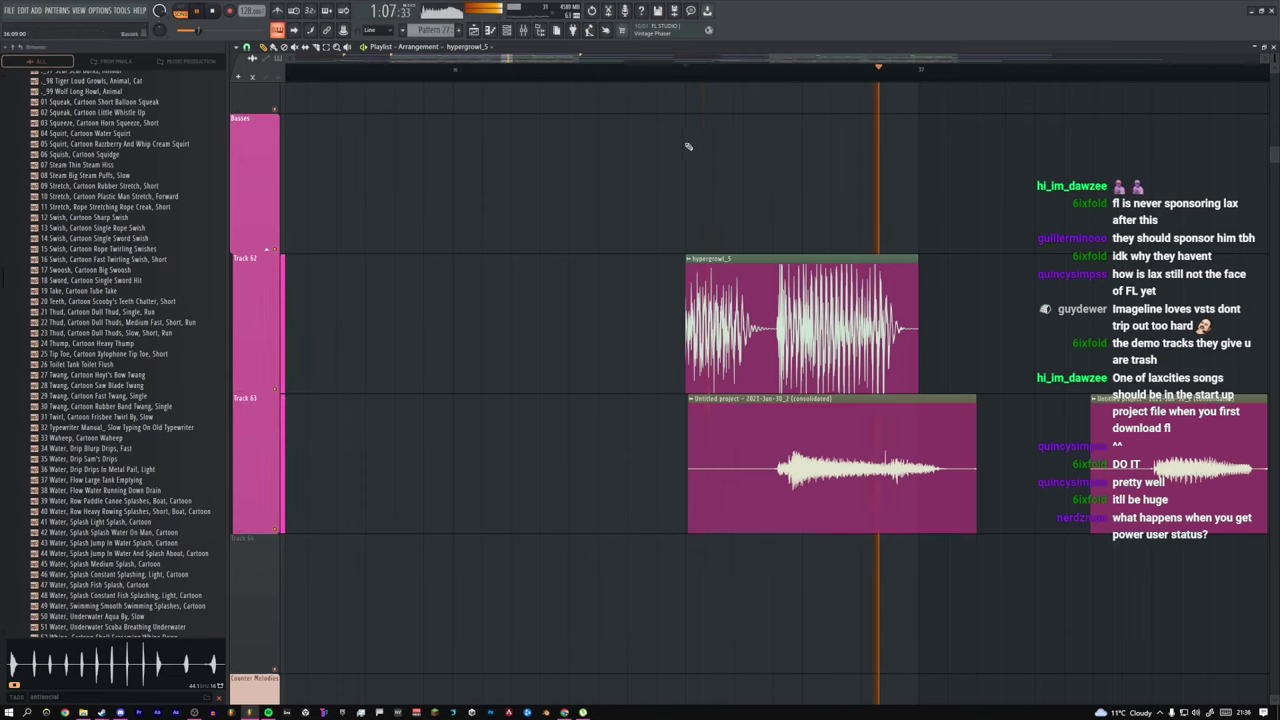
{"action": "key", "text": "space"}
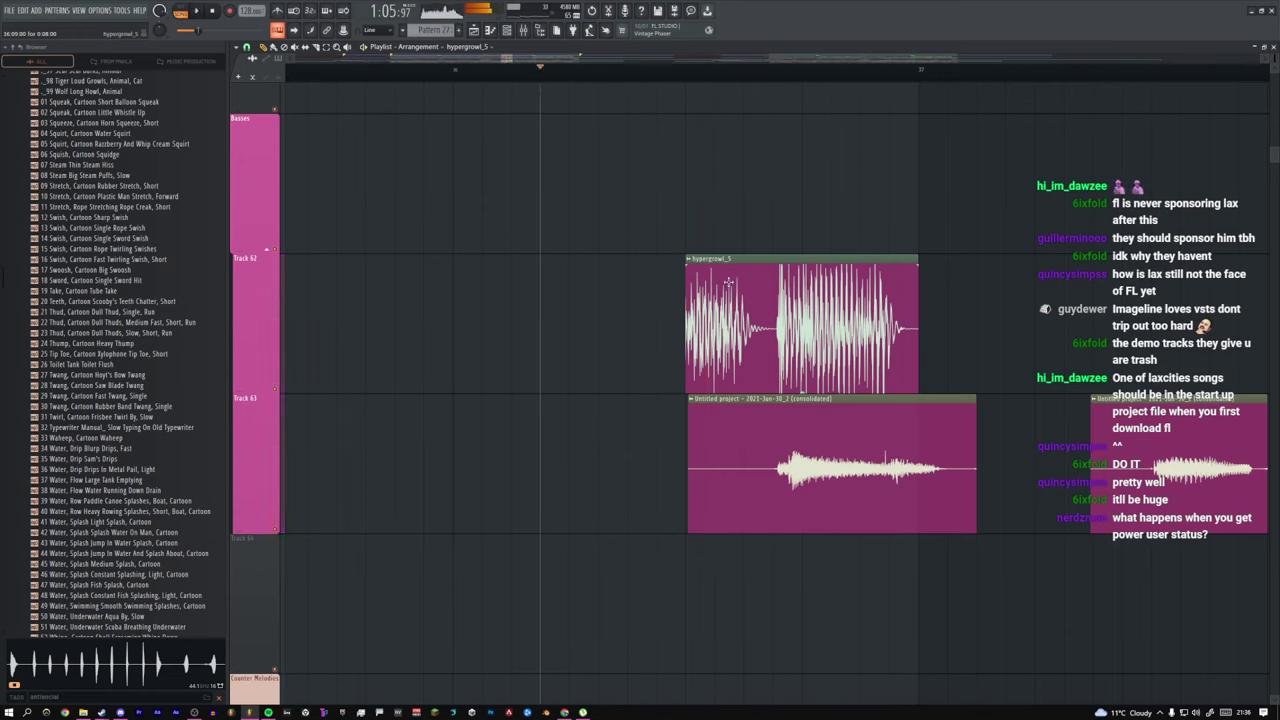
Step: Mute the hypergrowl_5 clip on track 62 and look over the neighbouring bass clips
{"action": "right_click", "coordinate": [757, 319], "text": "alt"}
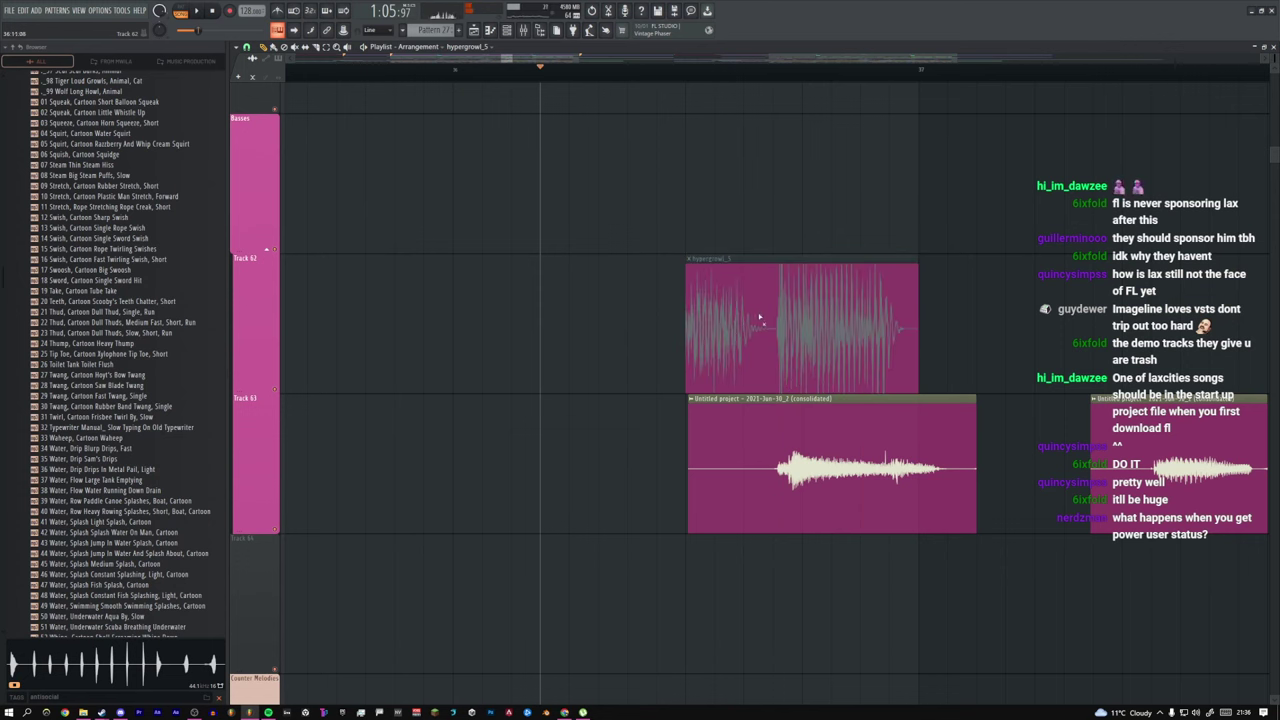
{"action": "right_click", "coordinate": [664, 286], "text": "ctrl"}
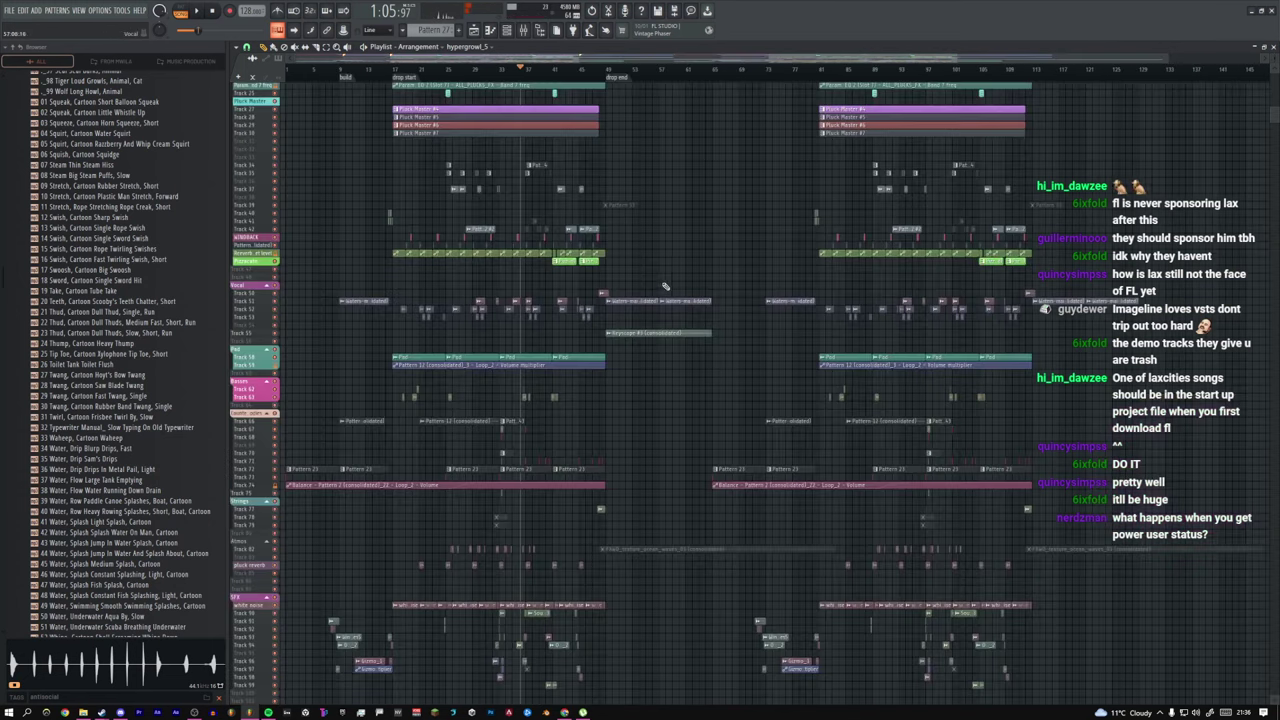
{"action": "right_click", "coordinate": [540, 276], "text": "ctrl"}
{"action": "left_click_drag", "start_coordinate": [657, 257], "coordinate": [486, 210]}
{"action": "scroll", "coordinate": [594, 346], "scroll_direction": "down", "scroll_amount": 2}
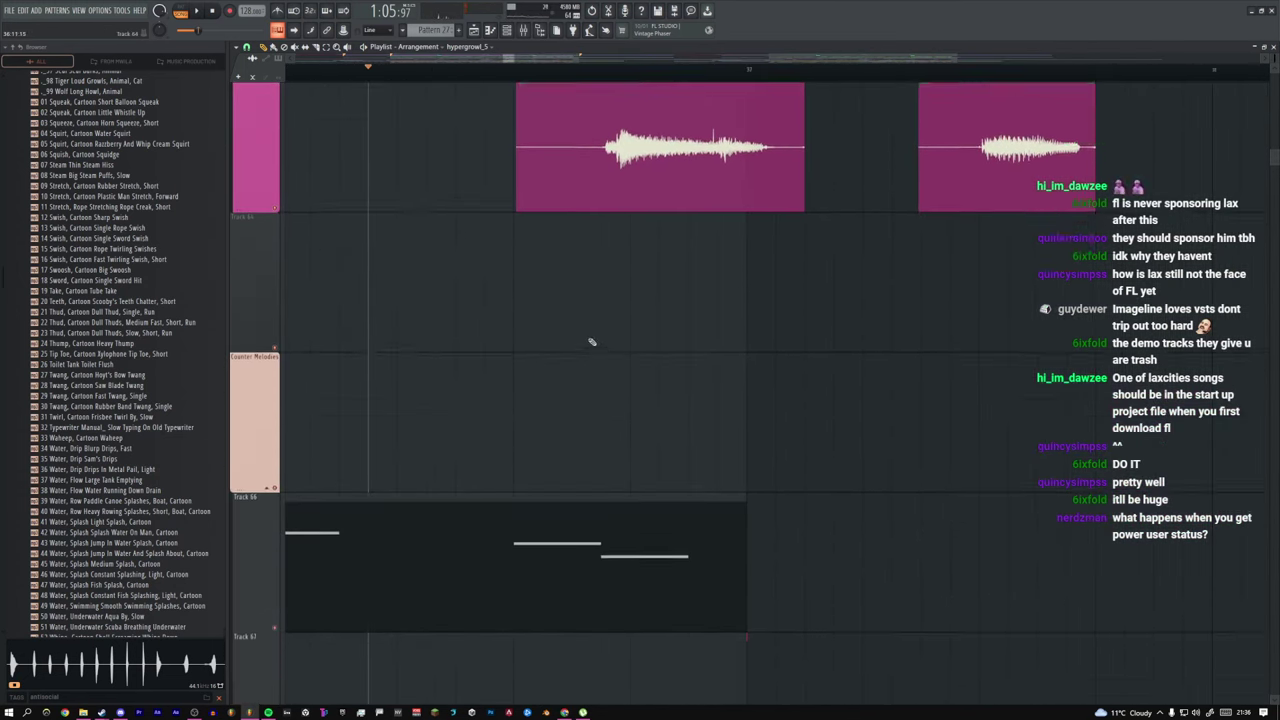
{"action": "scroll", "coordinate": [597, 356], "scroll_direction": "up", "scroll_amount": 2}
{"action": "right_click", "coordinate": [601, 368], "text": "ctrl+alt"}
{"action": "right_click", "coordinate": [562, 279], "text": "ctrl+alt"}
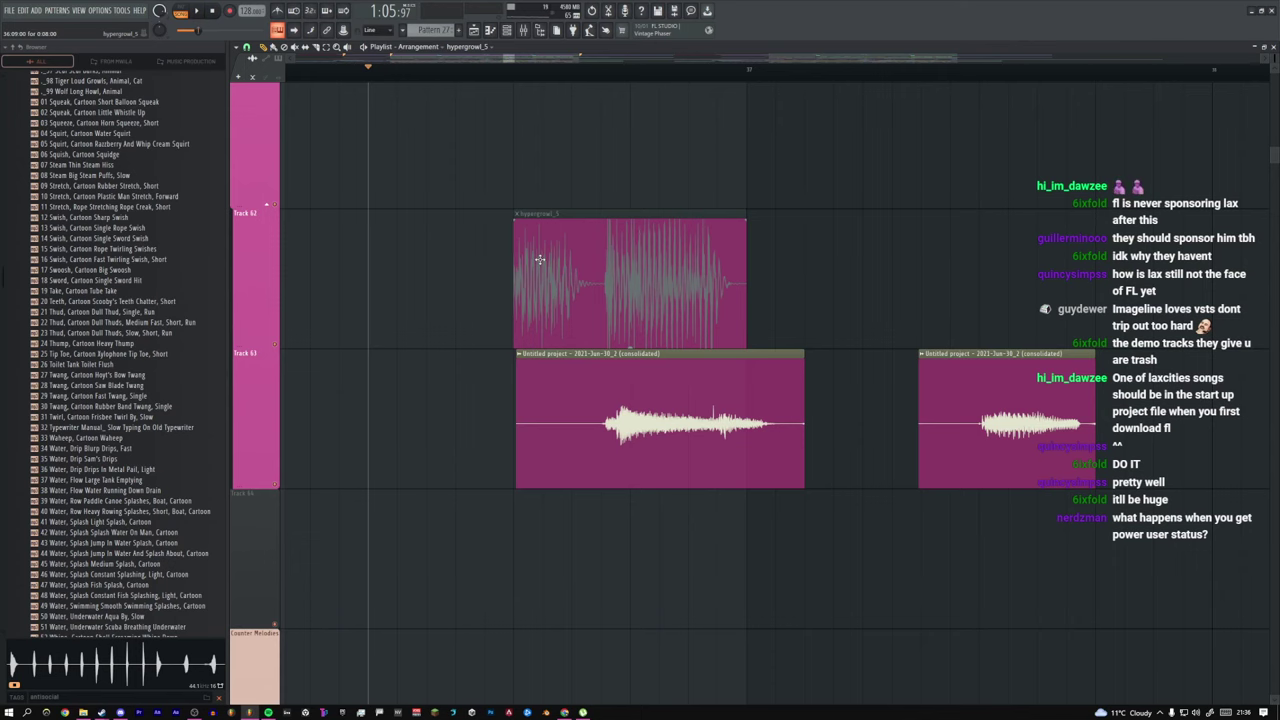
{"action": "right_click", "coordinate": [541, 262], "text": "ctrl"}
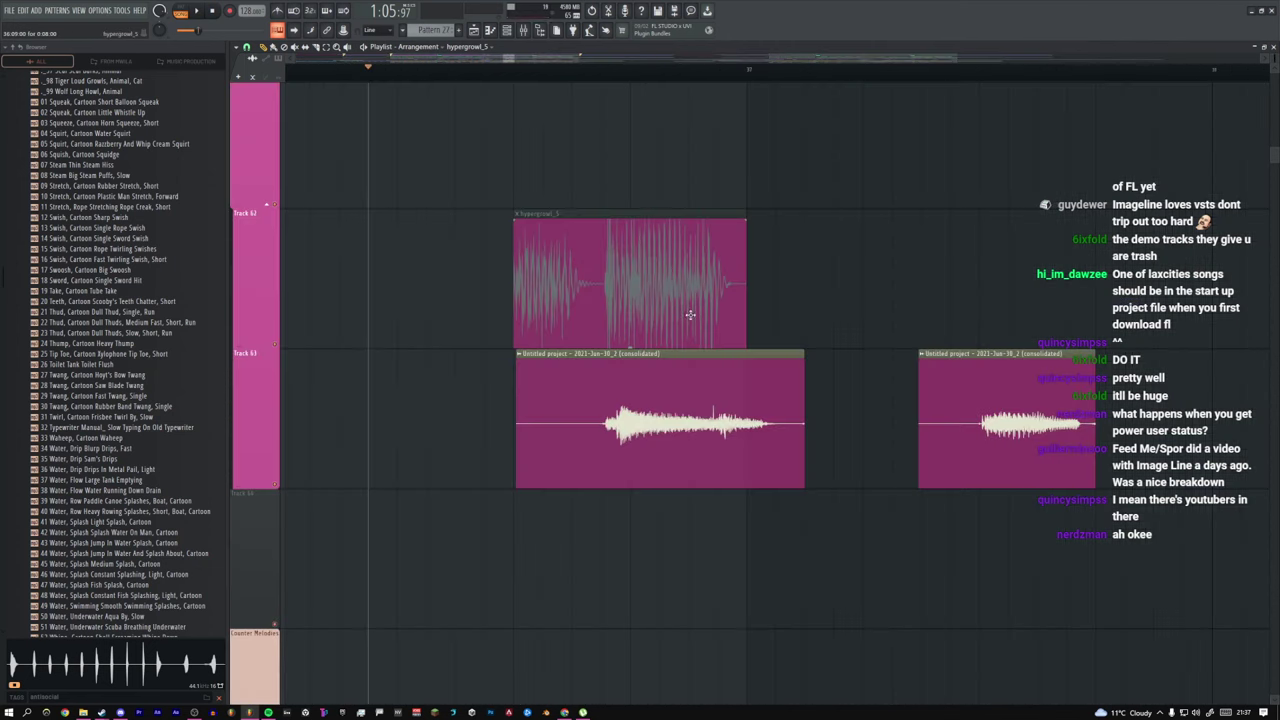
Step: Play short passages from the first drop and around its end marker, returning the playhead to about bar 40
{"action": "key", "text": "space"}
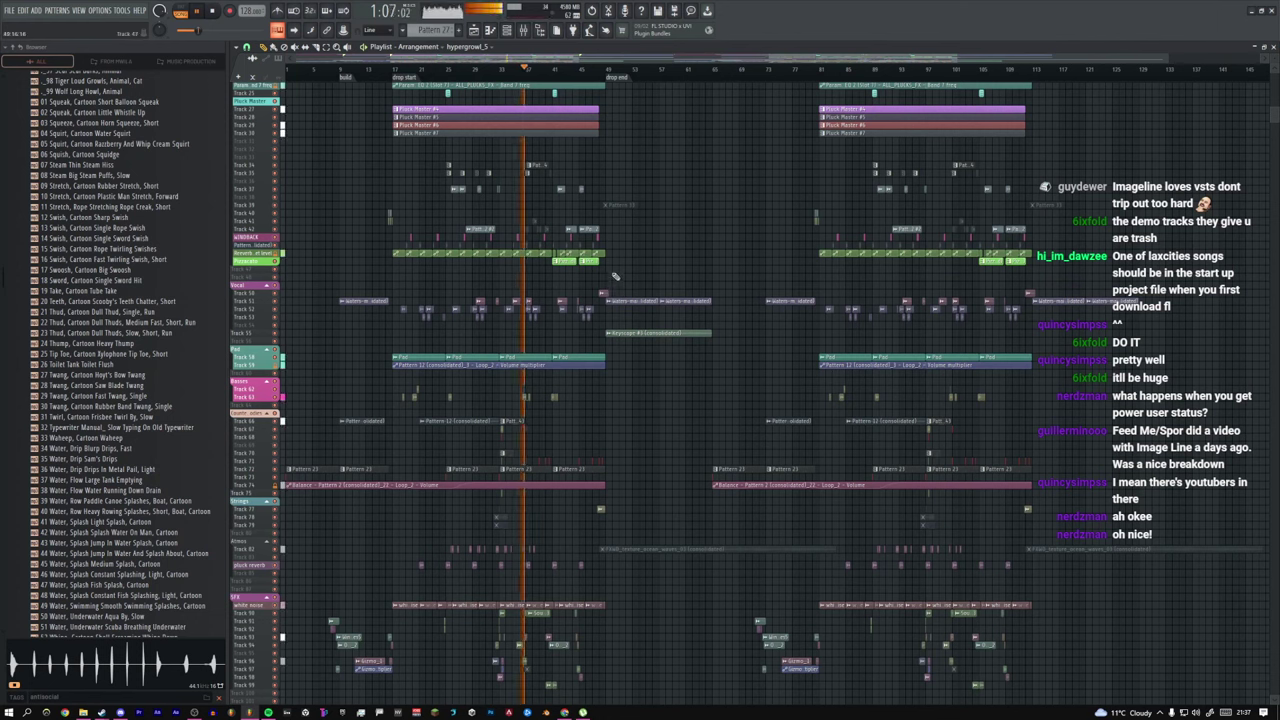
{"action": "left_click", "coordinate": [585, 70]}
{"action": "left_click", "coordinate": [607, 71]}
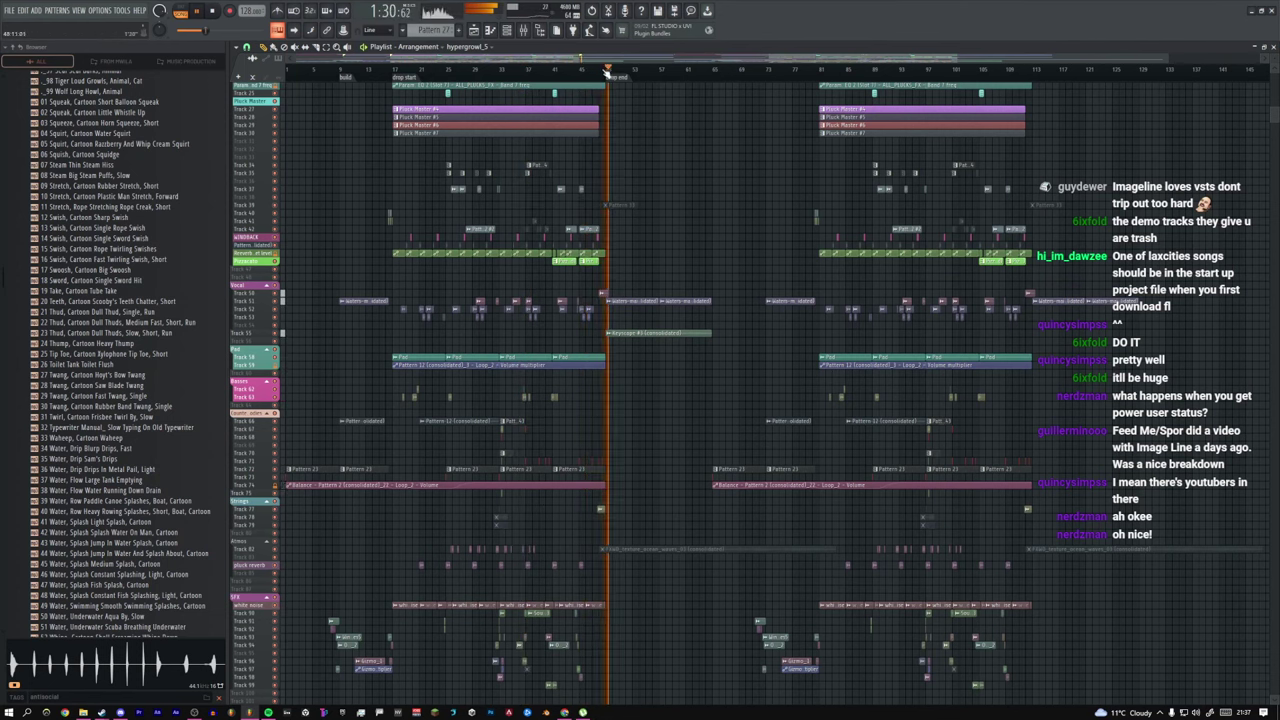
{"action": "left_click_drag", "start_coordinate": [607, 71], "coordinate": [548, 80]}
{"action": "key", "text": "space"}
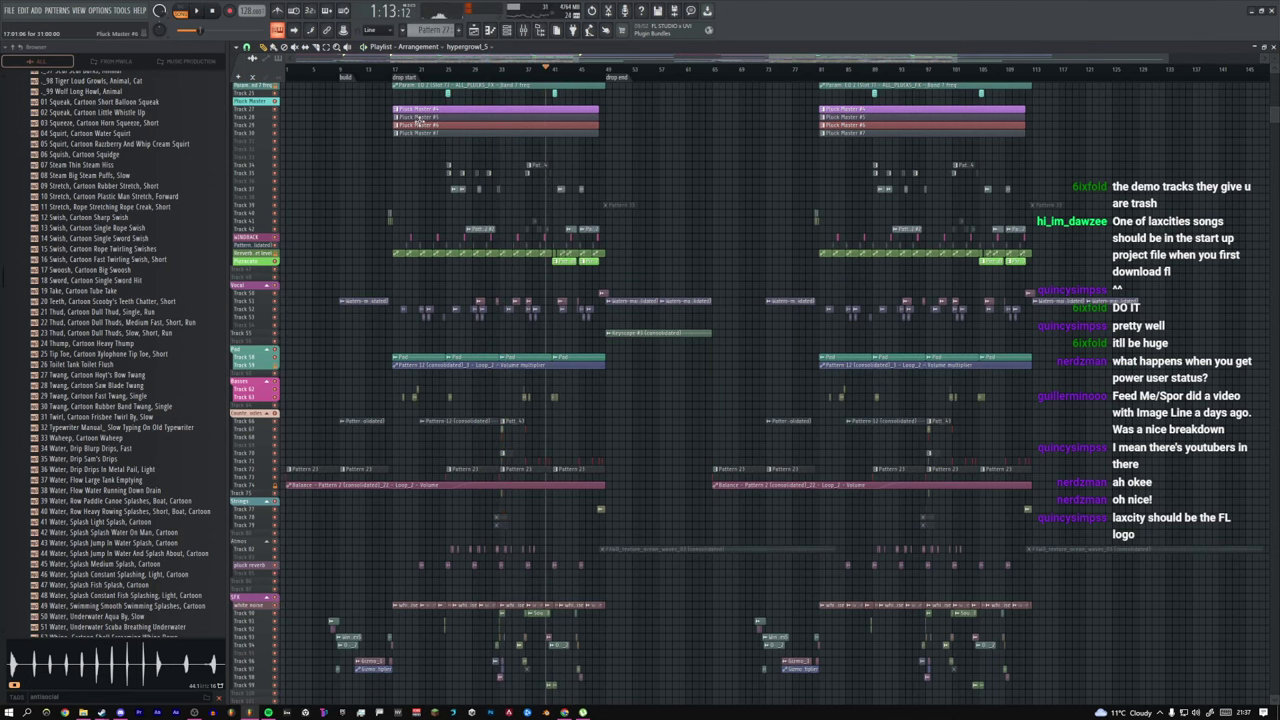
Step: Examine the first drop's clips from track 40 to Pizzicato, and return to the full arrangement overview
{"action": "scroll", "coordinate": [525, 157], "scroll_direction": "up", "scroll_amount": 10}
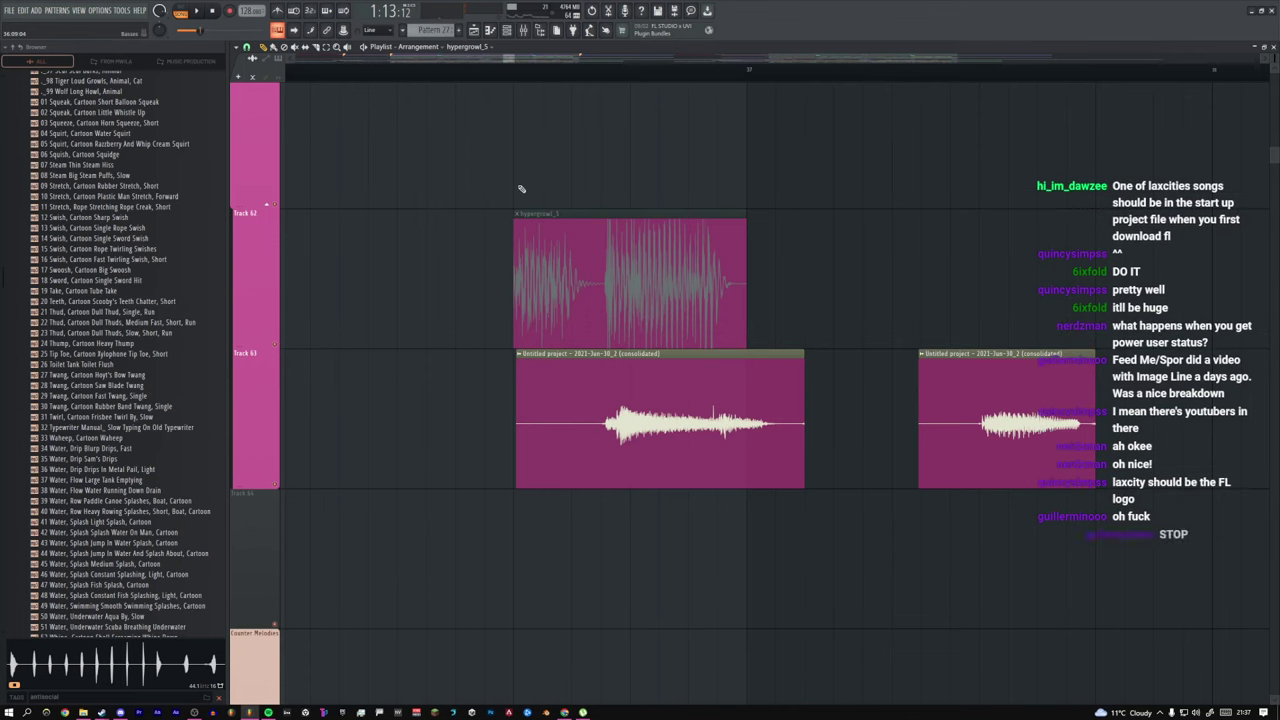
{"action": "left_click", "coordinate": [475, 31]}
{"action": "left_click", "coordinate": [475, 31]}
{"action": "right_click", "coordinate": [468, 105], "text": "ctrl"}
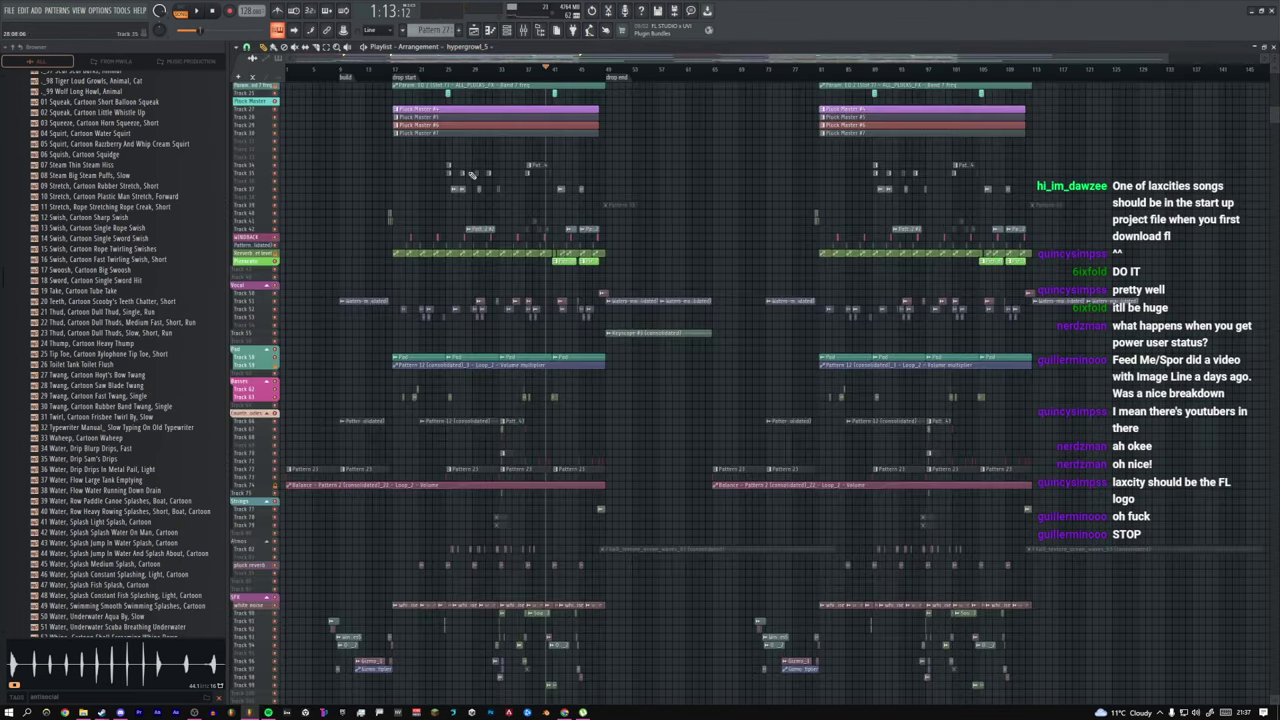
{"action": "left_click_drag", "start_coordinate": [625, 289], "coordinate": [380, 207]}
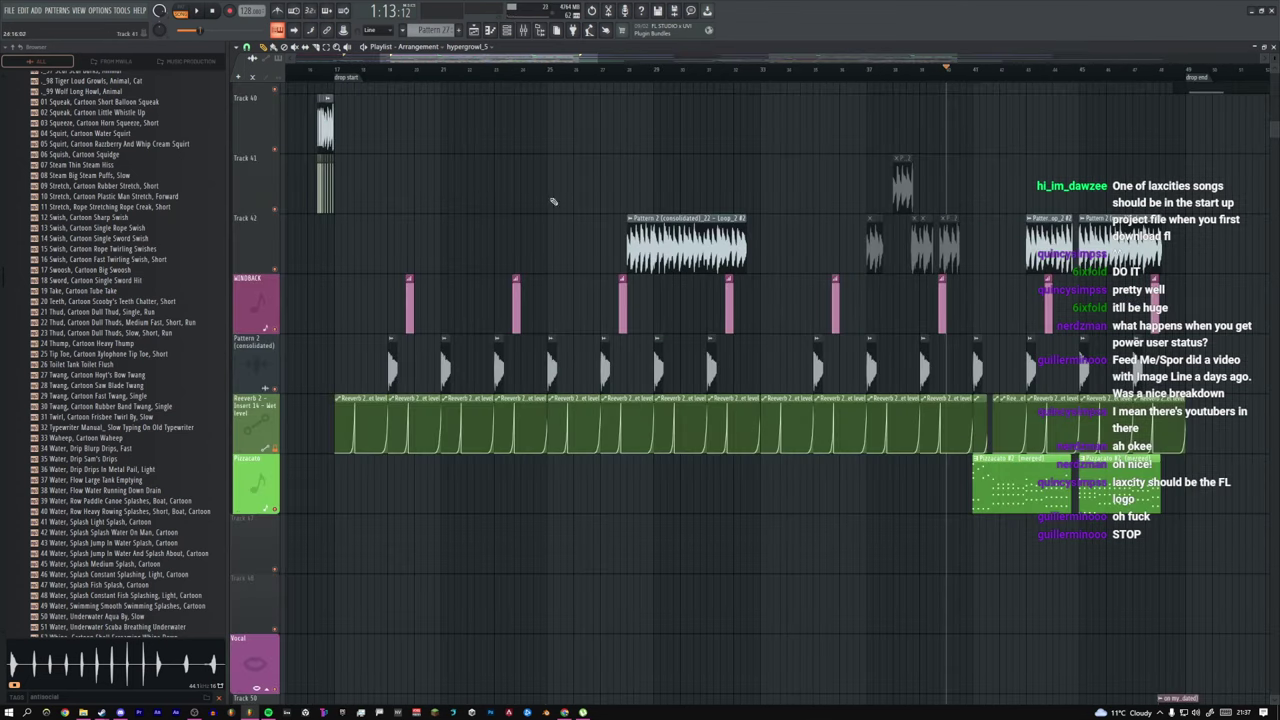
{"action": "right_click", "coordinate": [600, 198], "text": "ctrl"}
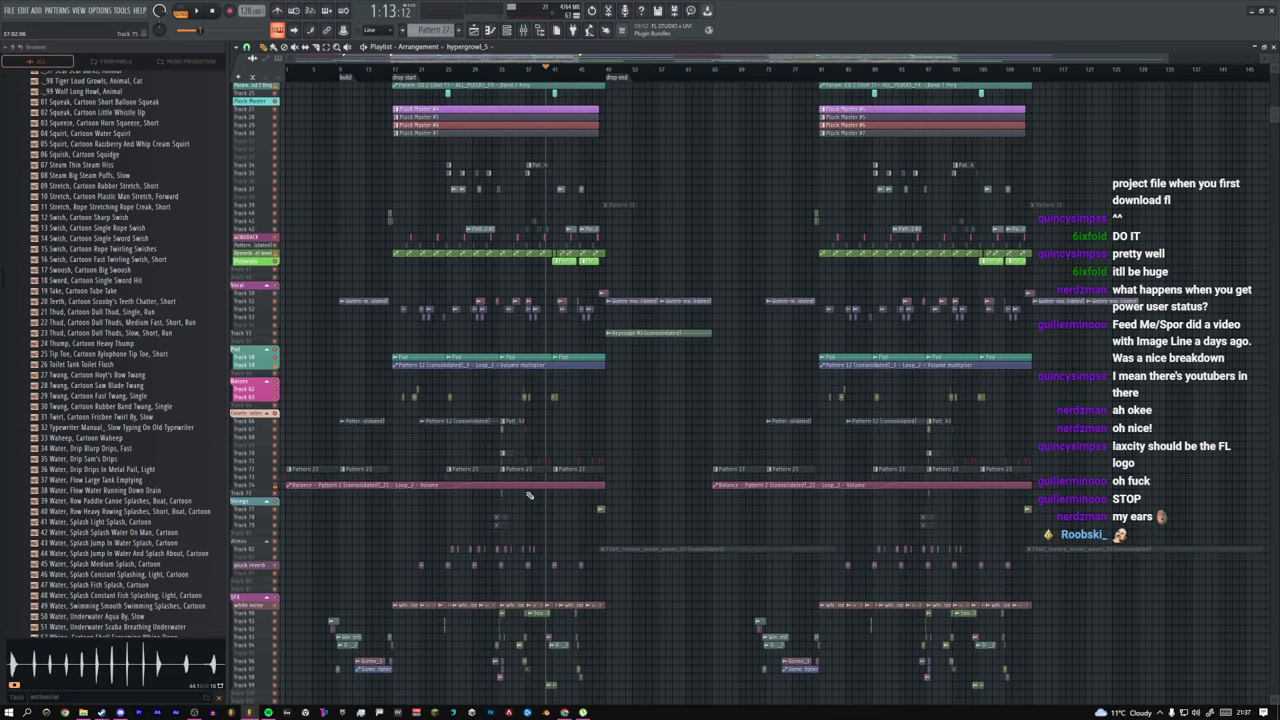
{"action": "scroll", "coordinate": [530, 495], "scroll_direction": "up", "scroll_amount": 6}
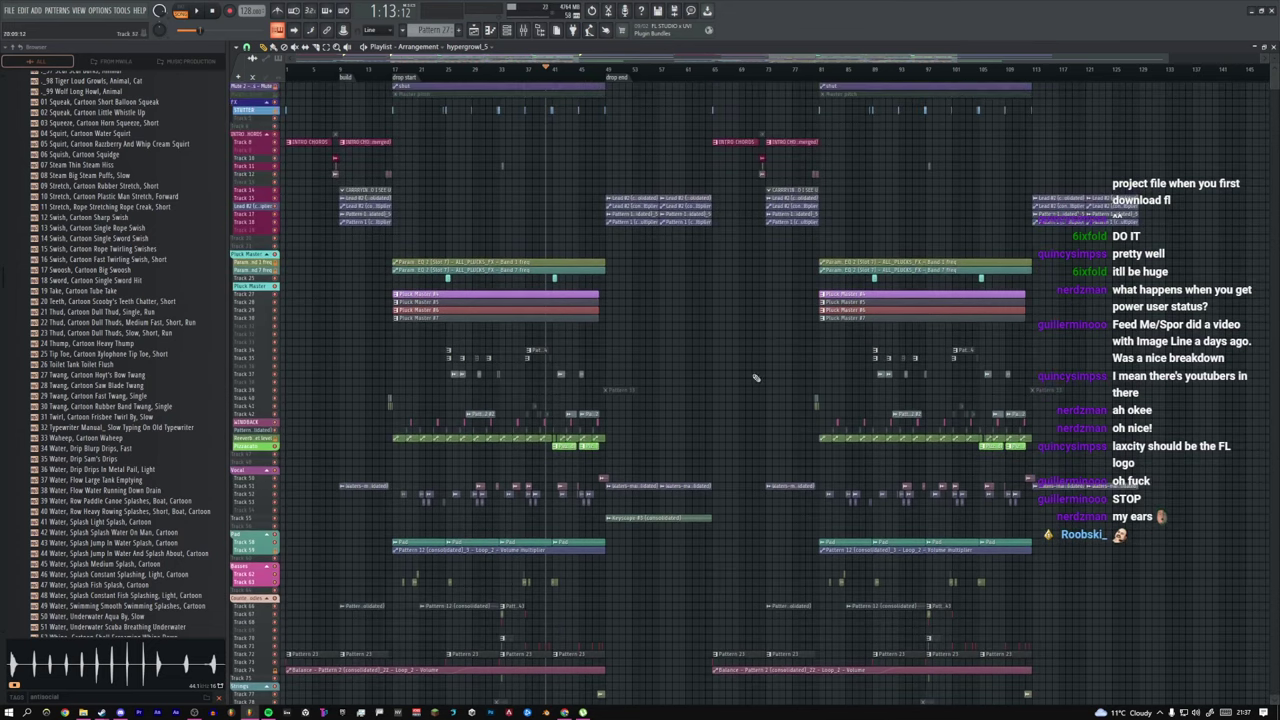
Step: Start a new project without saving changes to the current one
{"action": "left_click", "coordinate": [9, 10]}
{"action": "left_click", "coordinate": [45, 34]}
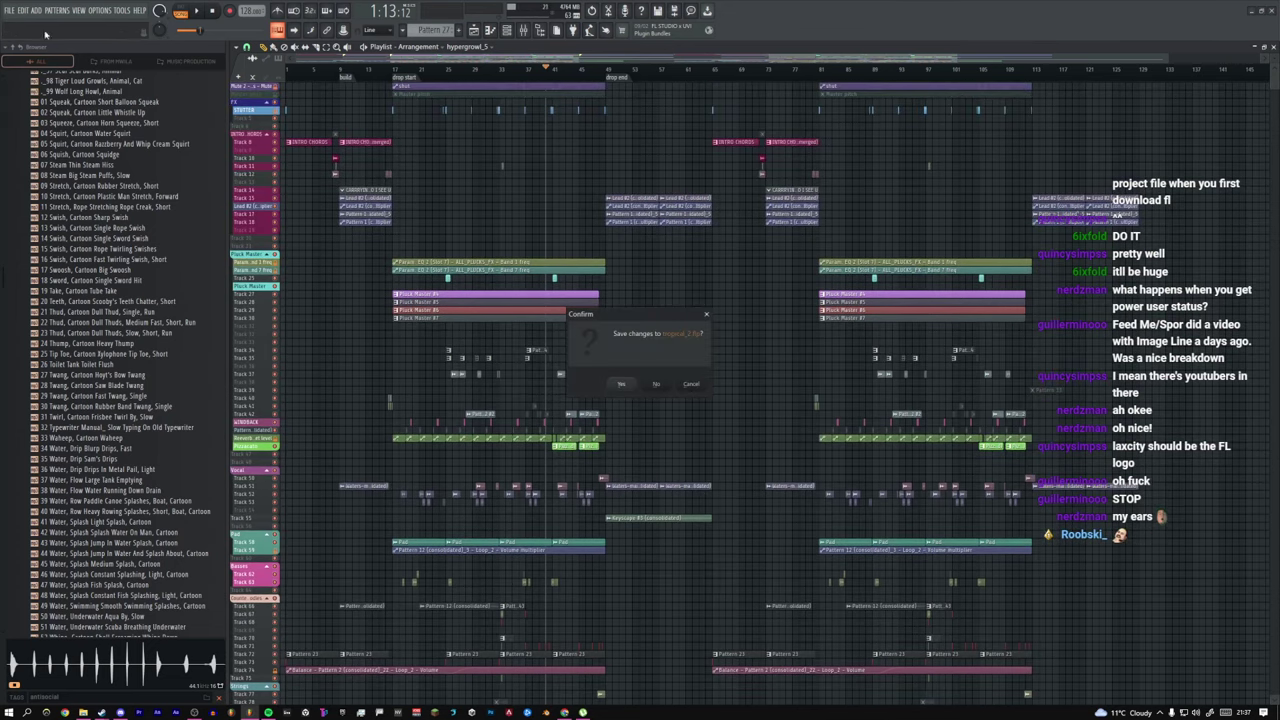
{"action": "left_click", "coordinate": [656, 384]}
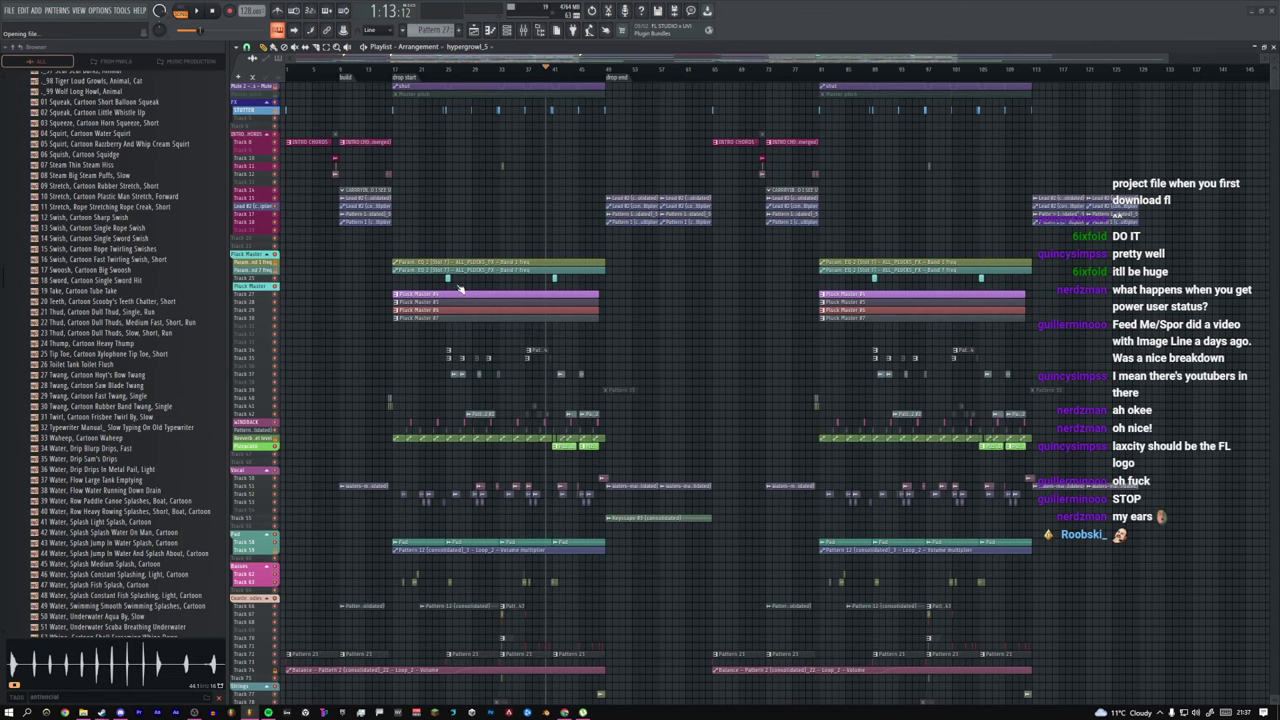
Step: Replace the Sampler channel with a Harmless synthesizer and move its window clear of the channel rack
{"action": "left_click", "coordinate": [486, 31]}
{"action": "left_click", "coordinate": [340, 72]}
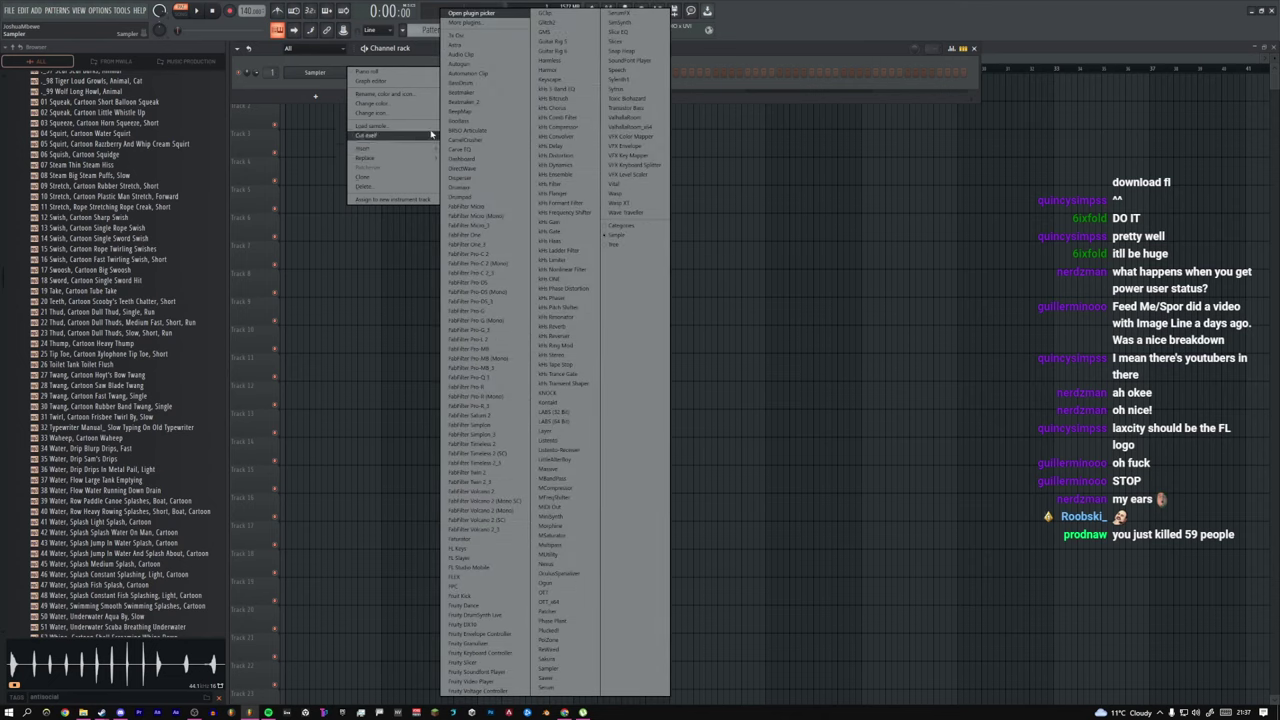
{"action": "left_click", "coordinate": [550, 60]}
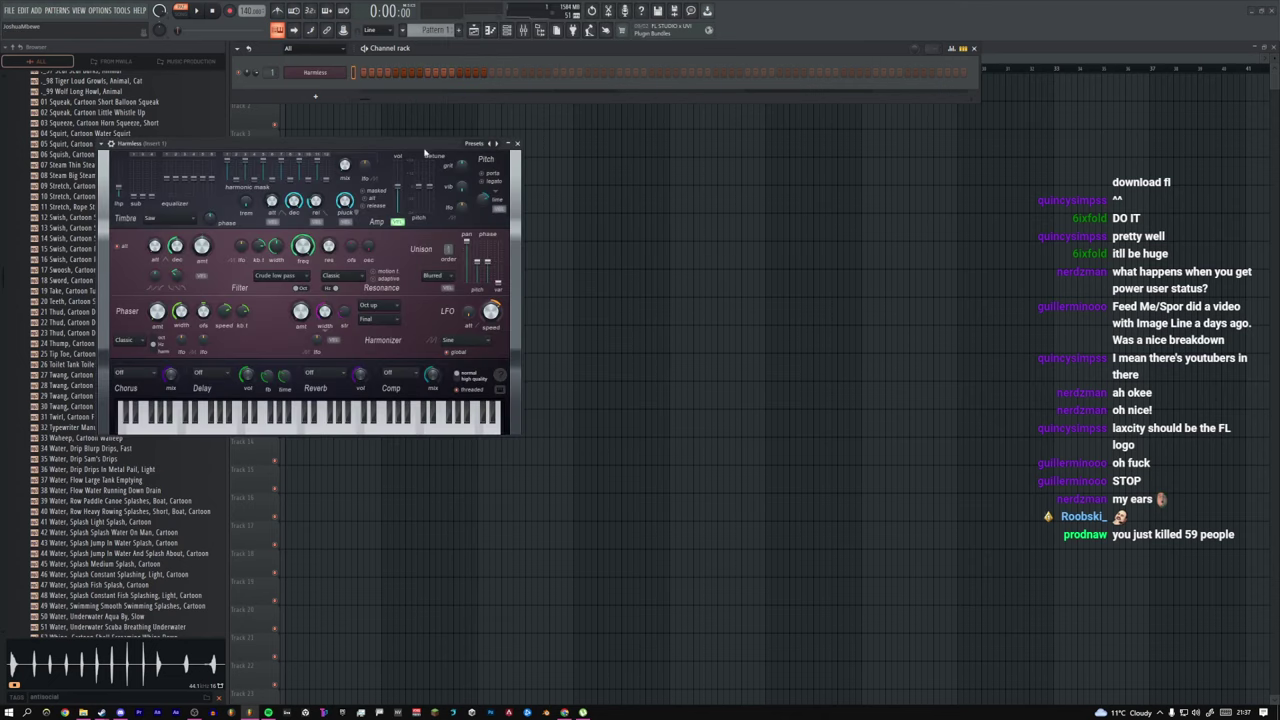
{"action": "left_click_drag", "start_coordinate": [425, 148], "coordinate": [681, 183]}
Step: Load the clean bass preset in Harmless
{"action": "left_click", "coordinate": [781, 178]}
{"action": "left_click", "coordinate": [695, 179]}
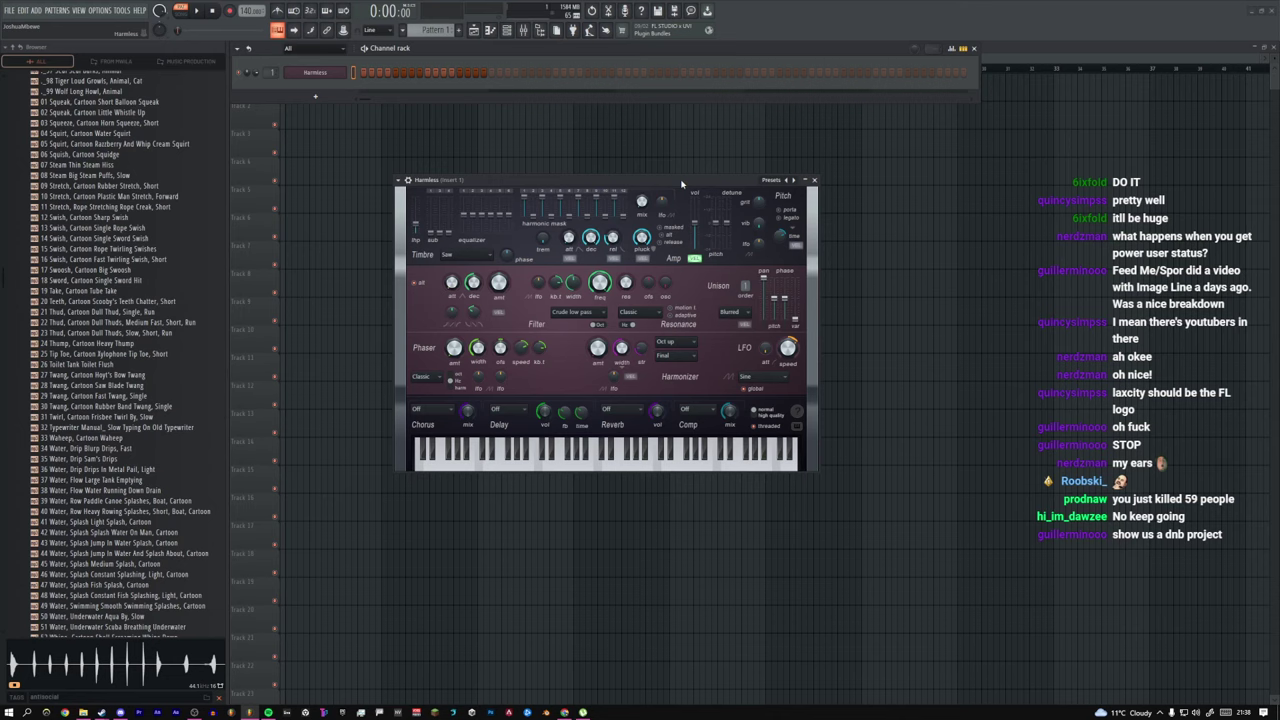
{"action": "left_click", "coordinate": [771, 182]}
{"action": "left_click", "coordinate": [750, 184]}
{"action": "left_click", "coordinate": [773, 183]}
{"action": "left_click", "coordinate": [764, 184]}
{"action": "left_click", "coordinate": [773, 187]}
{"action": "left_click", "coordinate": [790, 15]}
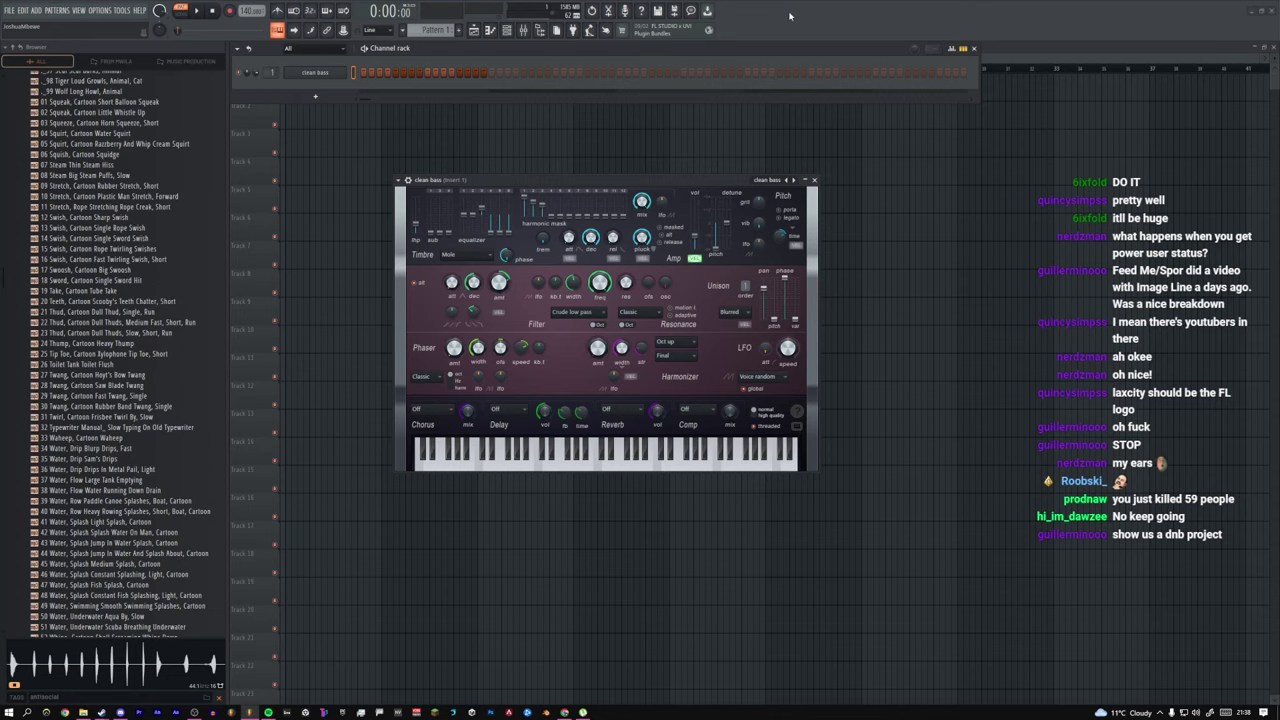
Step: Raise the volume of the clean bass patch while playing test notes
{"action": "key", "text": "z"}
{"action": "key", "text": "z"}
{"action": "key", "text": "z"}
{"action": "key", "text": "z"}
{"action": "key", "text": "z"}
{"action": "left_click_drag", "start_coordinate": [695, 238], "coordinate": [695, 219]}
{"action": "key", "text": "c"}
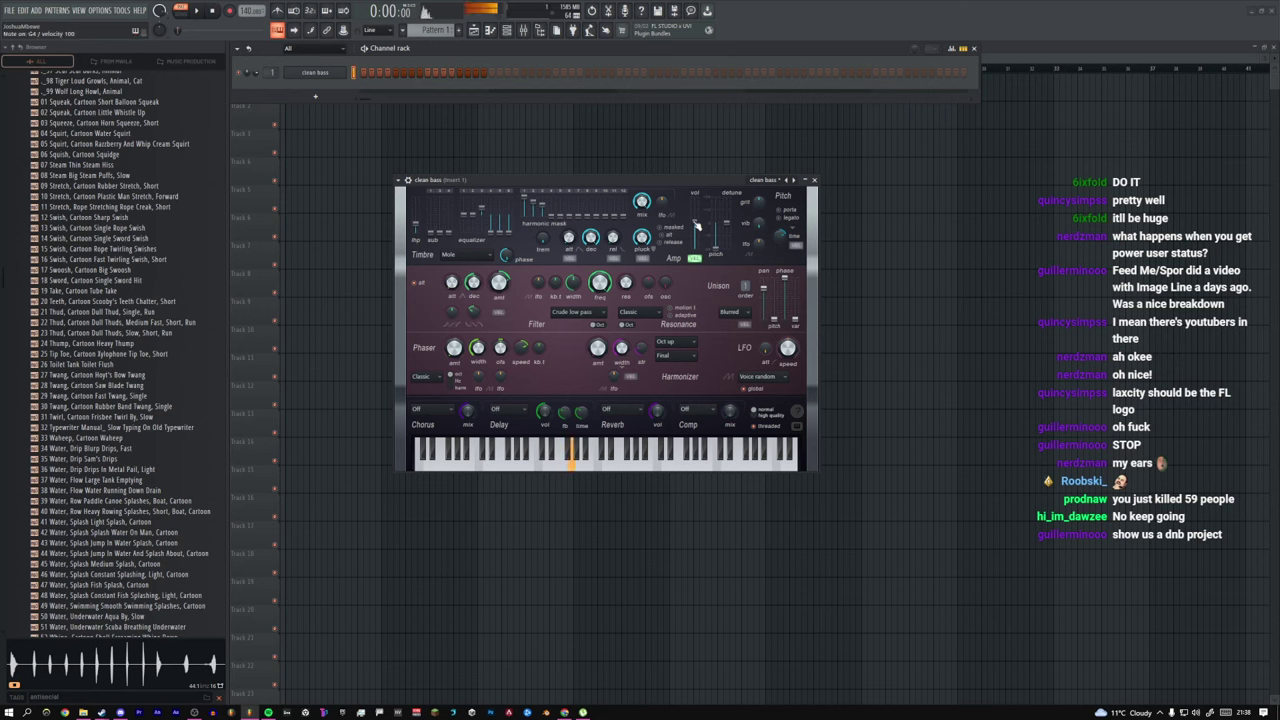
{"action": "key", "text": "z"}
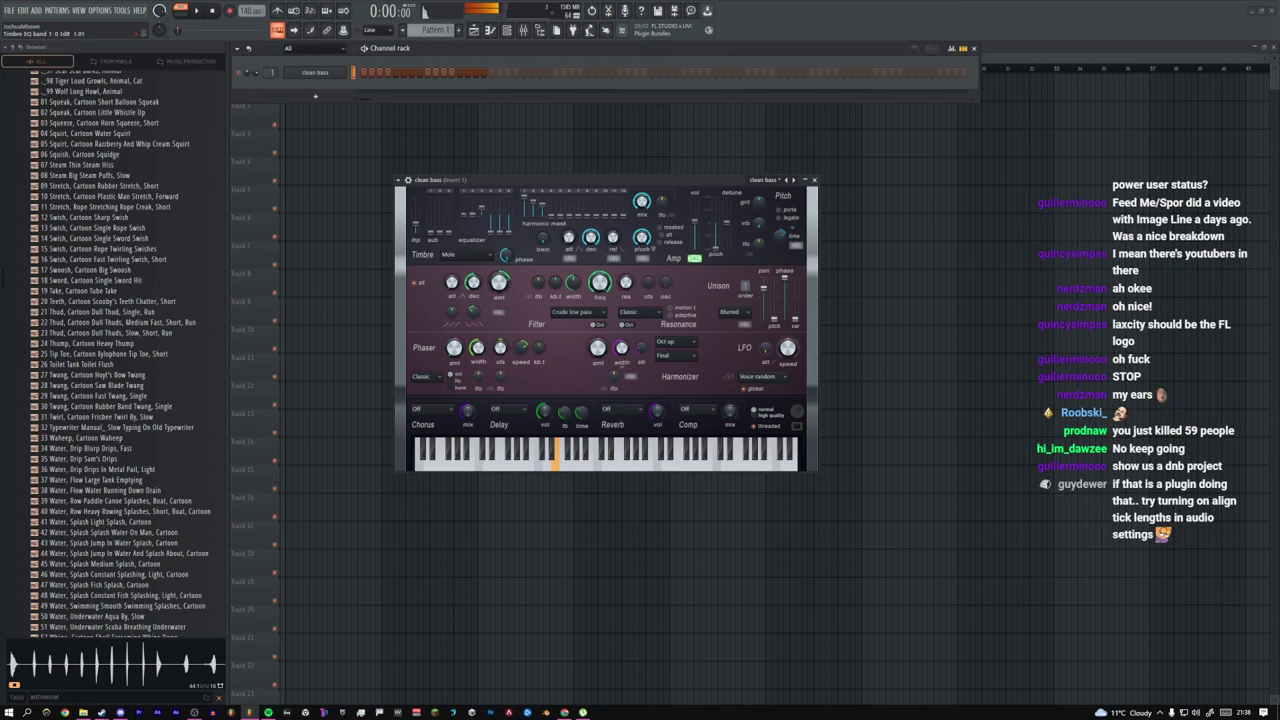
{"action": "key", "text": "z"}
Step: Adjust the first timbre equalizer band of the clean bass patch while playing test notes
{"action": "left_click_drag", "start_coordinate": [466, 216], "coordinate": [466, 198]}
{"action": "key", "text": "v"}
{"action": "key", "text": "b"}
{"action": "key", "text": "t"}
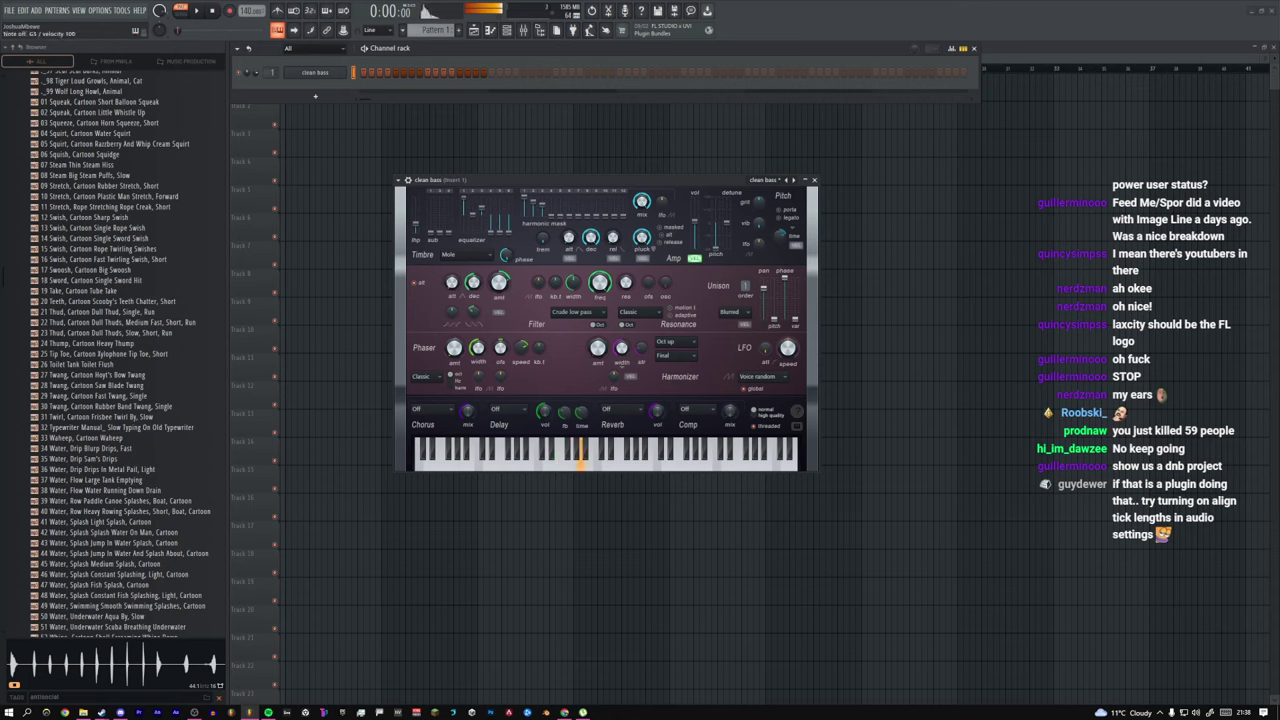
{"action": "key", "text": "b"}
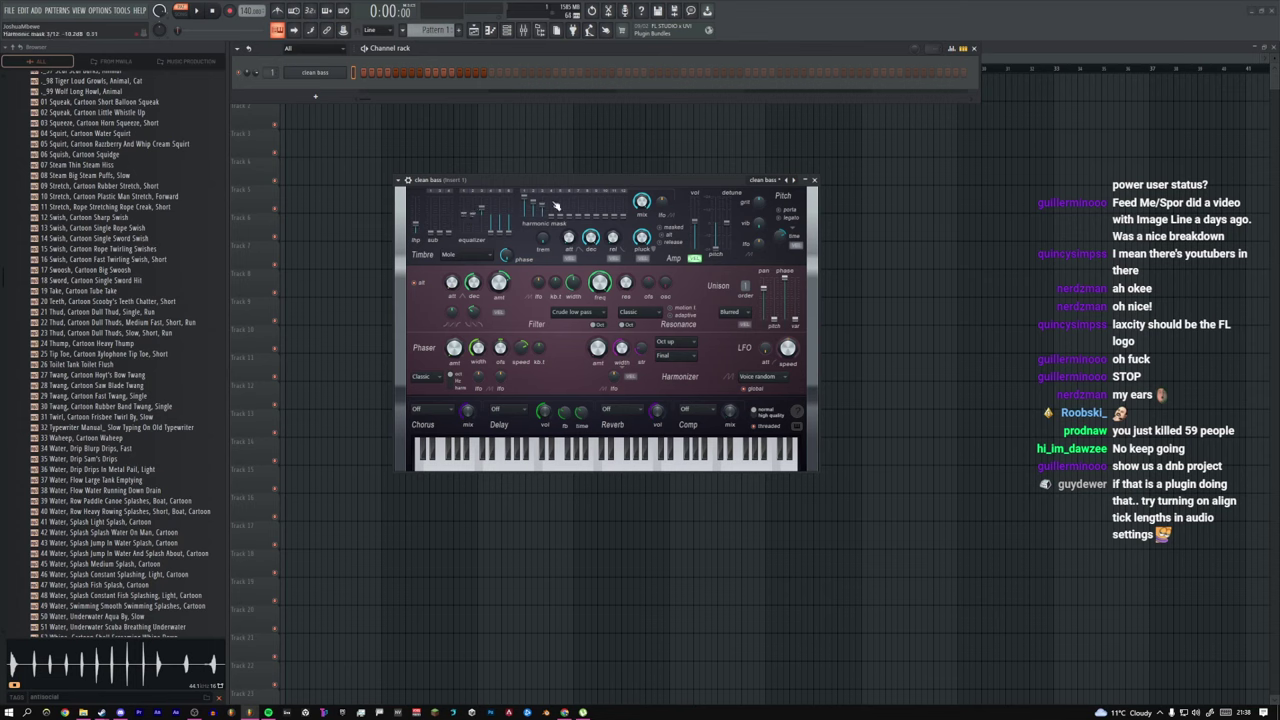
{"action": "key", "text": "b"}
{"action": "mouse_move", "coordinate": [482, 209]}
{"action": "left_mouse_down"}
{"action": "mouse_move", "coordinate": [481, 222]}
{"action": "mouse_move", "coordinate": [463, 211]}
{"action": "left_mouse_up"}
{"action": "key", "text": "b"}
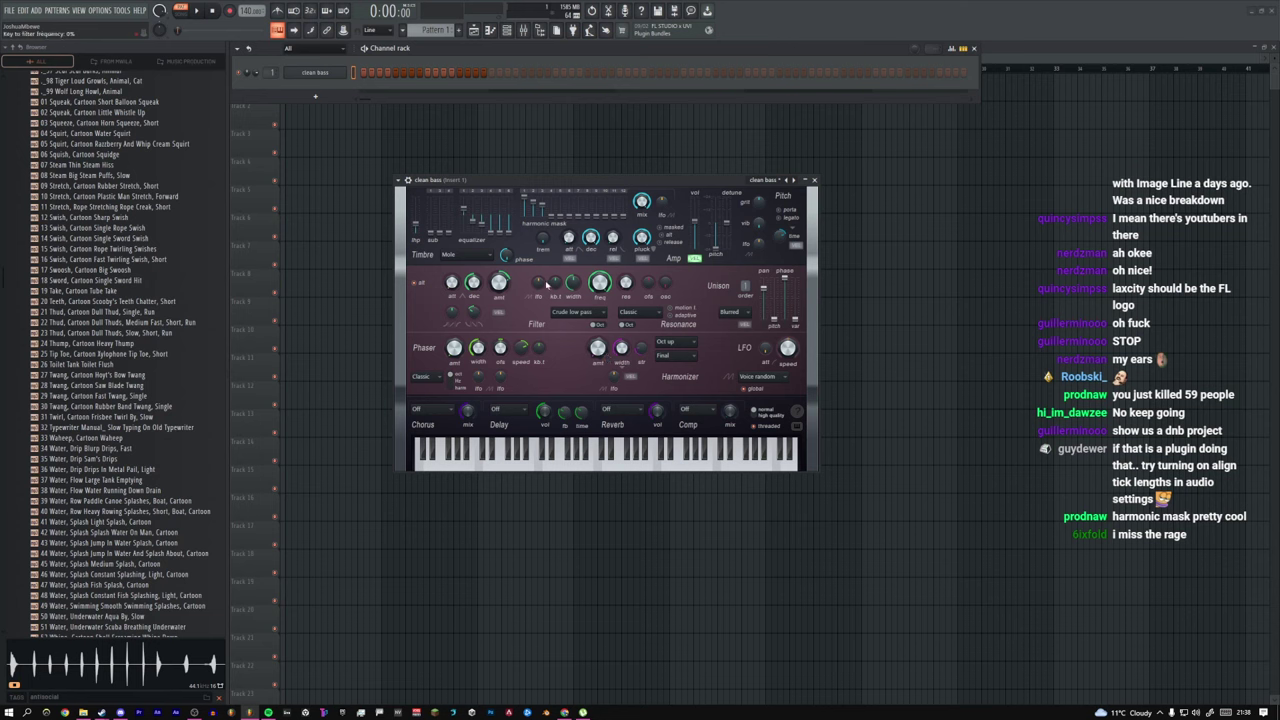
{"action": "key", "text": "b"}
{"action": "key", "text": "b"}
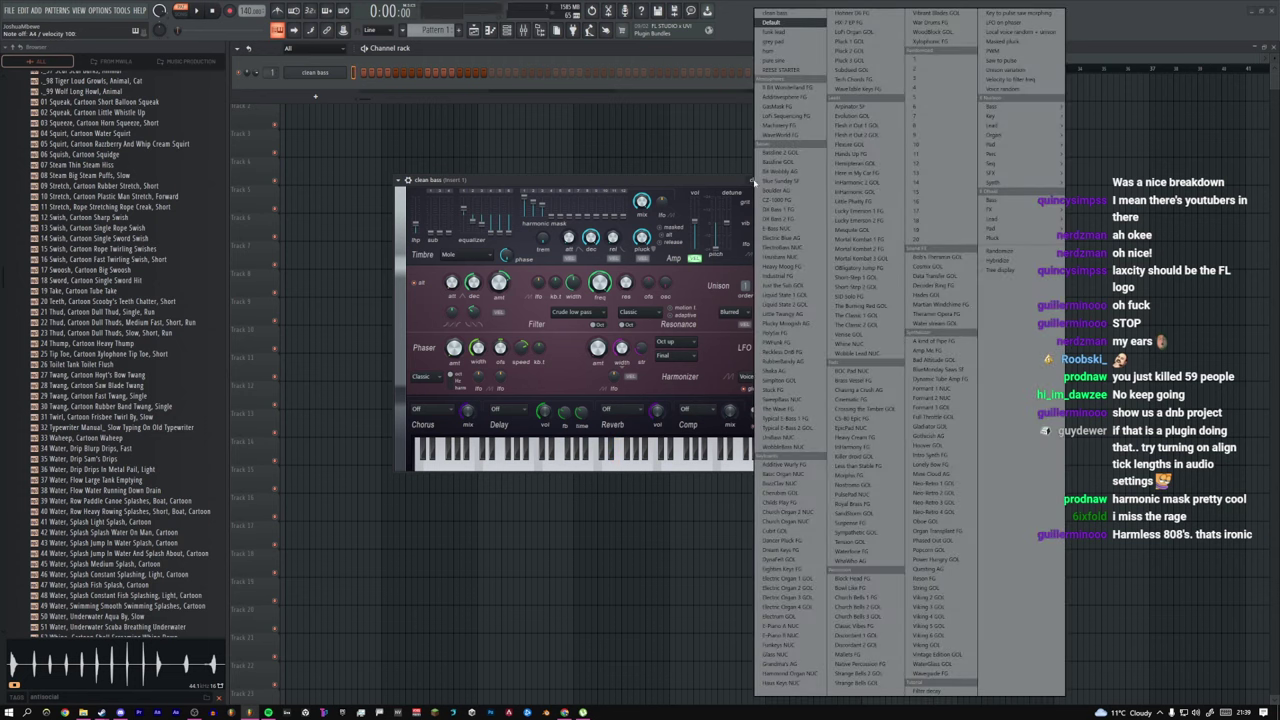
Step: Load the Default preset in Harmless
{"action": "left_click", "coordinate": [760, 180]}
{"action": "left_click", "coordinate": [772, 22]}
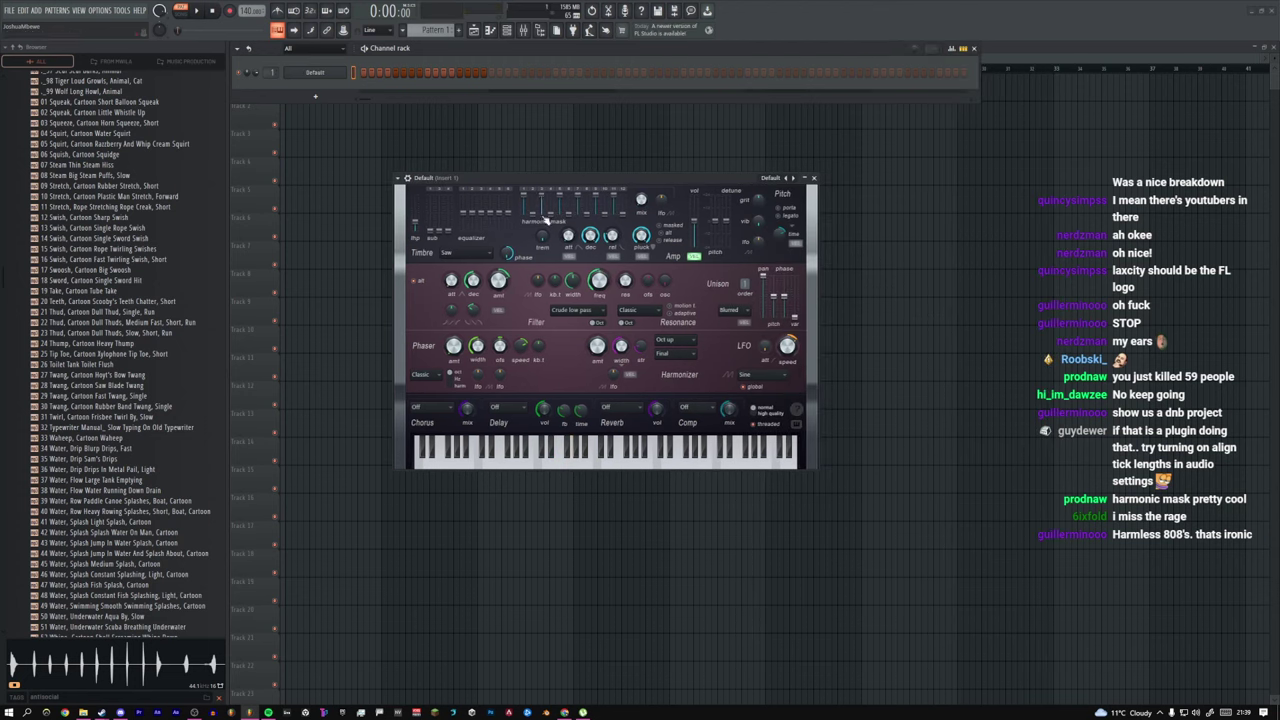
{"action": "left_click", "coordinate": [771, 180]}
{"action": "left_click", "coordinate": [785, 31]}
Step: Adjust the Timbre phase of the Default patch while playing test notes
{"action": "key", "text": "b"}
{"action": "left_click_drag", "start_coordinate": [510, 251], "coordinate": [510, 285]}
{"action": "key", "text": "b"}
{"action": "key", "text": "b"}
{"action": "left_click_drag", "start_coordinate": [510, 253], "coordinate": [512, 258]}
Step: Play notes and chords on the Default patch and adjust its Unison order
{"action": "key", "text": "n"}
{"action": "key", "text": "n"}
{"action": "key", "text": "n"}
{"action": "key", "text": "i"}
{"action": "key", "text": "e"}
{"action": "key", "text": "t"}
{"action": "key", "text": "n"}
{"action": "key", "text": "n"}
{"action": "key", "text": "n"}
{"action": "key", "text": "n"}
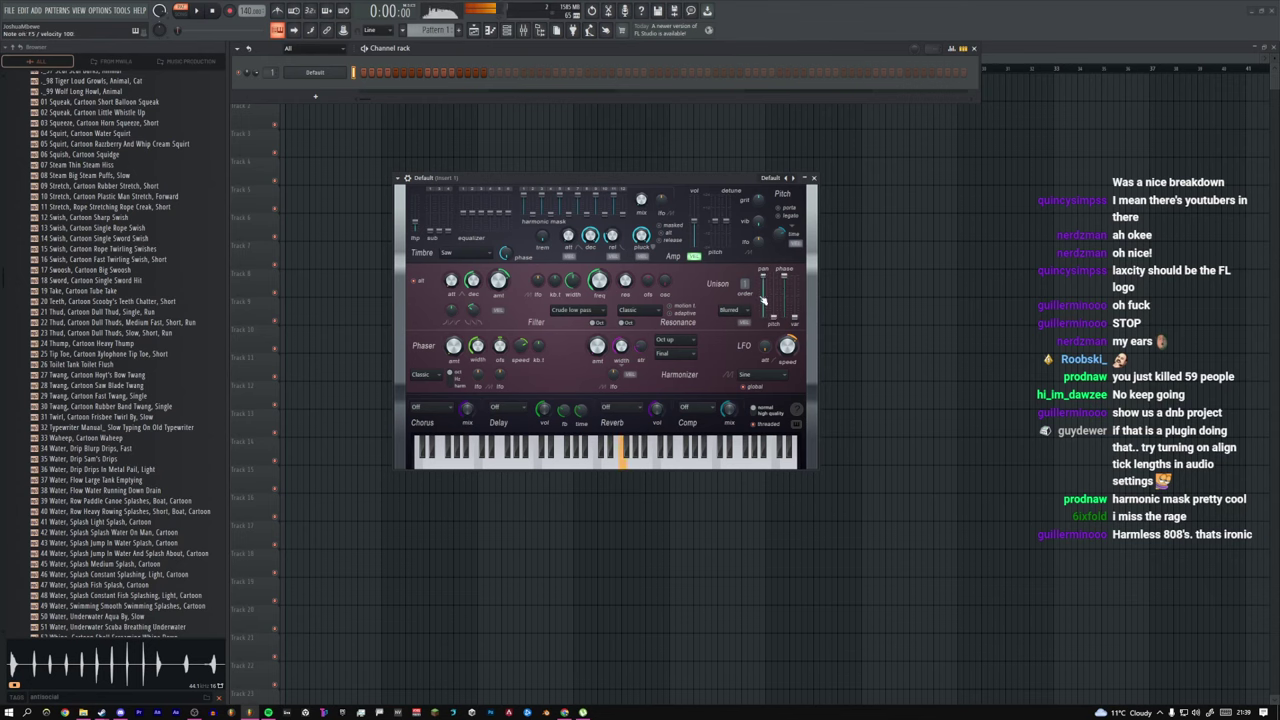
{"action": "key", "text": "z"}
{"action": "left_click_drag", "start_coordinate": [745, 284], "coordinate": [745, 296]}
{"action": "key", "text": "n"}
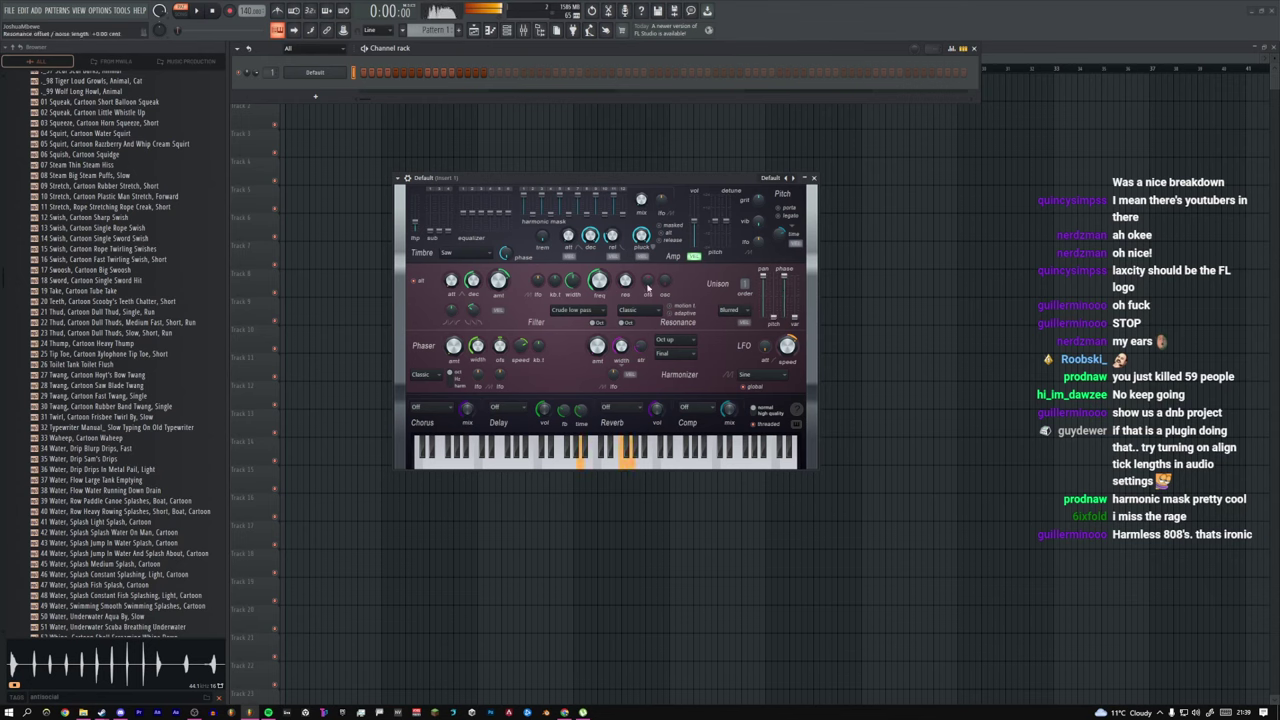
Step: Play test notes and chords on the Default patch to audition its filter frequency
{"action": "left_click_drag", "start_coordinate": [599, 281], "coordinate": [599, 283]}
{"action": "key", "text": "n"}
{"action": "key", "text": "r"}
{"action": "key", "text": "t"}
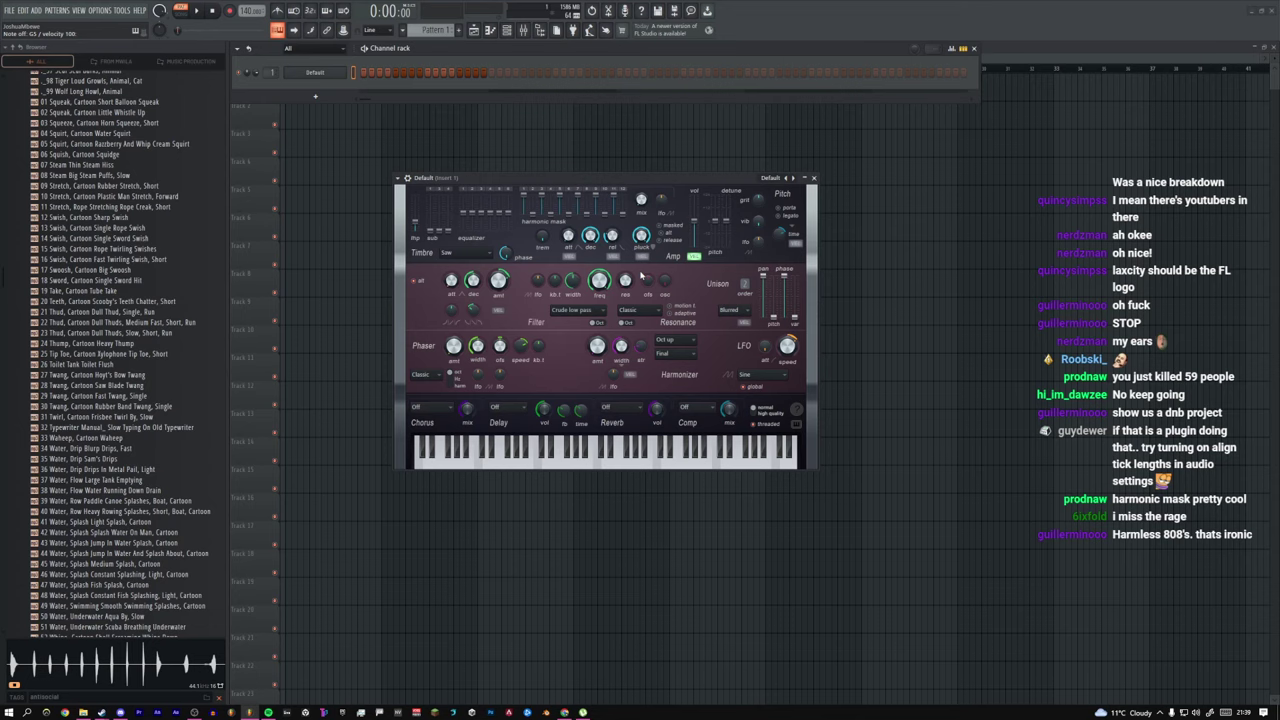
{"action": "key", "text": "n"}
{"action": "key", "text": "r"}
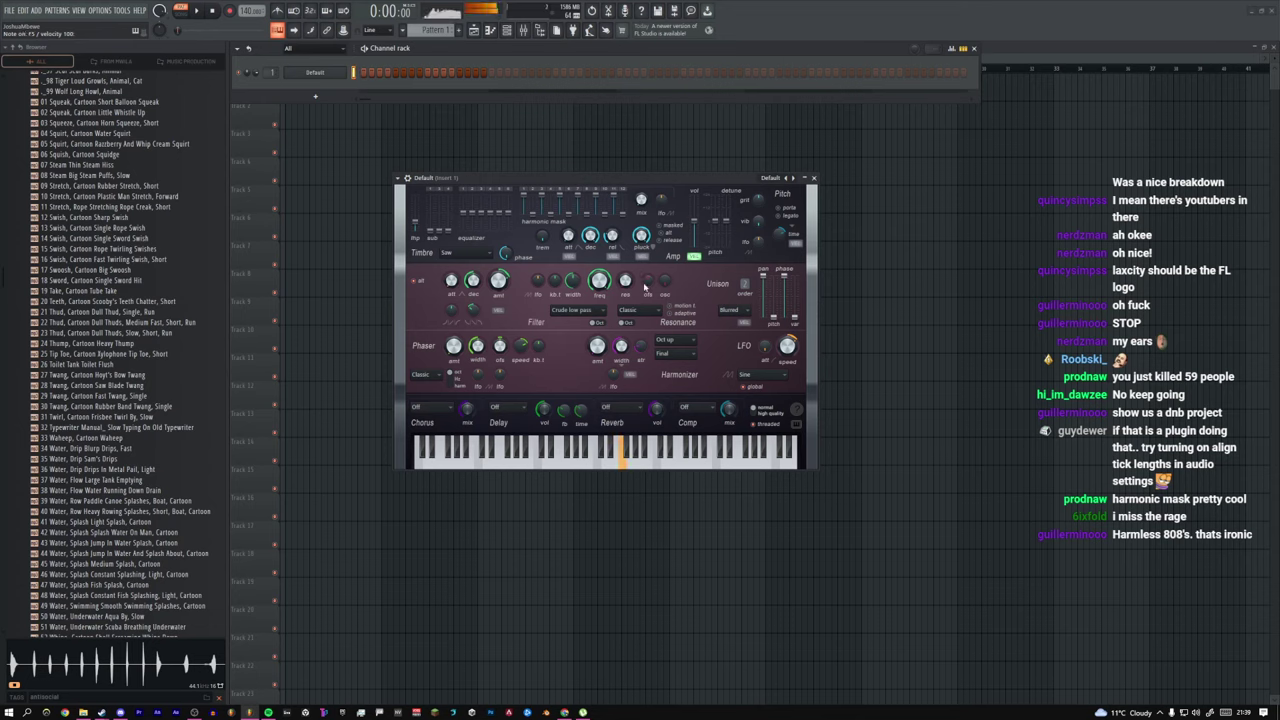
{"action": "key", "text": "n"}
{"action": "key", "text": "t"}
{"action": "key", "text": "t"}
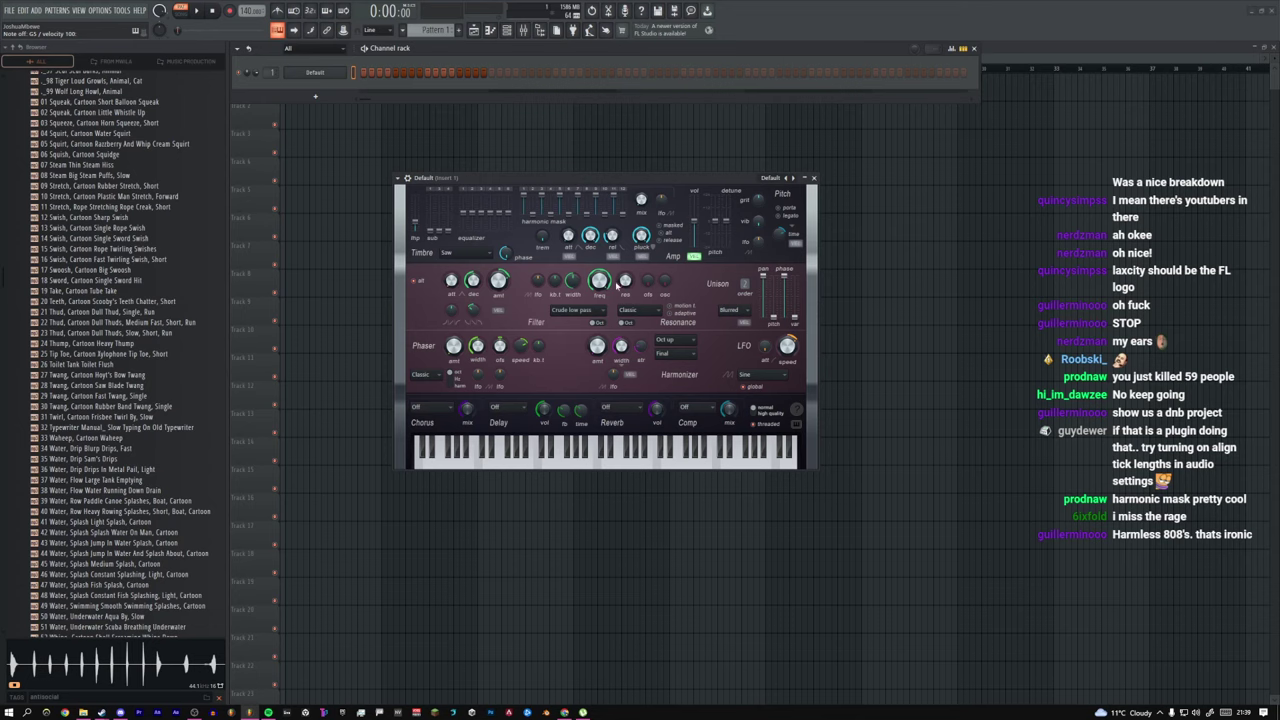
{"action": "key", "text": "r"}
{"action": "key", "text": "n"}
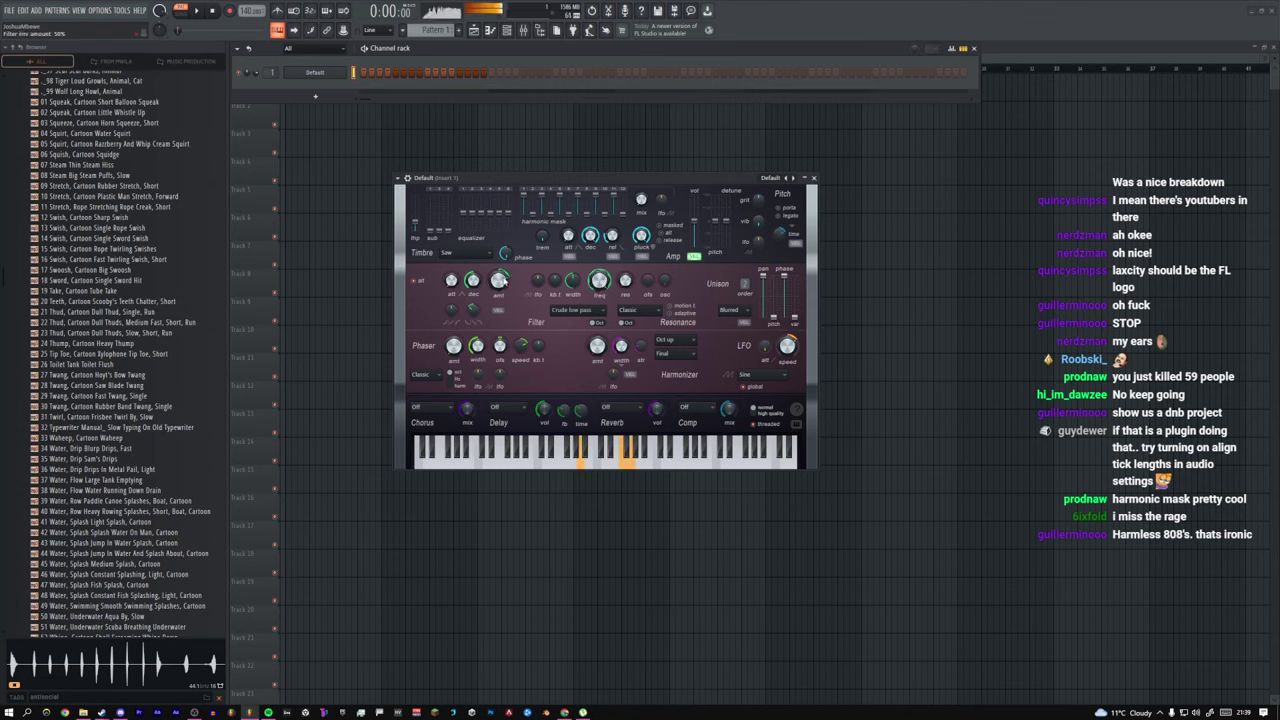
{"action": "key", "text": "r"}
{"action": "key", "text": "n"}
Step: Lower the filter frequency of the Default patch while playing repeated test notes
{"action": "left_click_drag", "start_coordinate": [601, 283], "coordinate": [601, 330]}
{"action": "key", "text": "r"}
{"action": "key", "text": "t"}
{"action": "key", "text": "n"}
{"action": "key", "text": "r"}
{"action": "key", "text": "t"}
{"action": "key", "text": "n"}
{"action": "key", "text": "r"}
{"action": "key", "text": "t"}
{"action": "key", "text": "n"}
{"action": "key", "text": "r"}
{"action": "key", "text": "t"}
{"action": "key", "text": "n"}
Step: Raise the filter width of the Default patch while playing test notes
{"action": "left_click_drag", "start_coordinate": [571, 280], "coordinate": [566, 108]}
{"action": "key", "text": "r"}
{"action": "key", "text": "t"}
{"action": "key", "text": "n"}
{"action": "key", "text": "r"}
{"action": "key", "text": "t"}
{"action": "key", "text": "n"}
Step: Reduce the filter envelope amount of the Default patch while playing test notes
{"action": "left_click_drag", "start_coordinate": [499, 281], "coordinate": [499, 310]}
{"action": "key", "text": "r"}
{"action": "key", "text": "t"}
{"action": "key", "text": "n"}
{"action": "key", "text": "r"}
{"action": "key", "text": "t"}
{"action": "key", "text": "n"}
{"action": "key", "text": "r"}
{"action": "key", "text": "t"}
{"action": "key", "text": "n"}
Step: Adjust the filter resonance of the Default patch with test notes and close the synthesizer window
{"action": "left_click_drag", "start_coordinate": [627, 282], "coordinate": [634, 282]}
{"action": "key", "text": "r"}
{"action": "key", "text": "t"}
{"action": "key", "text": "n"}
{"action": "left_click", "coordinate": [813, 177]}
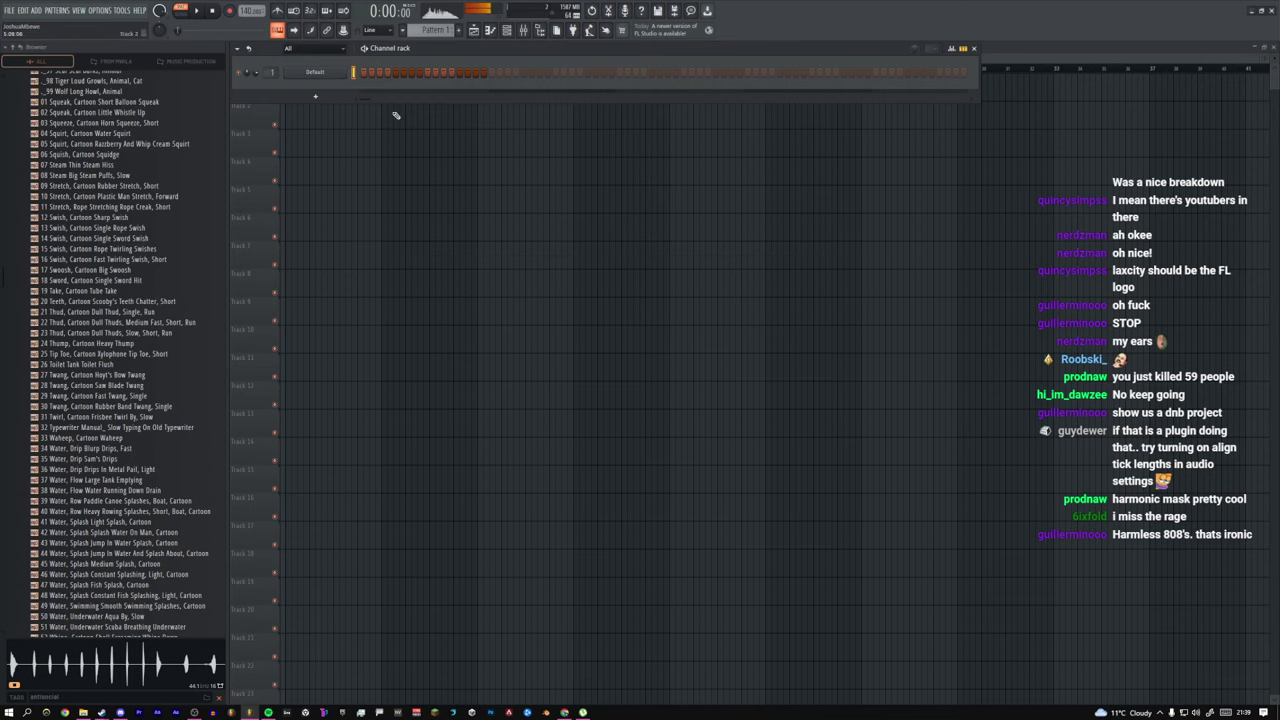
Step: Replace the Harmless channel with the Sytrus synthesizer
{"action": "right_click", "coordinate": [347, 69]}
{"action": "mouse_move", "coordinate": [375, 149]}
{"action": "left_click", "coordinate": [620, 89]}
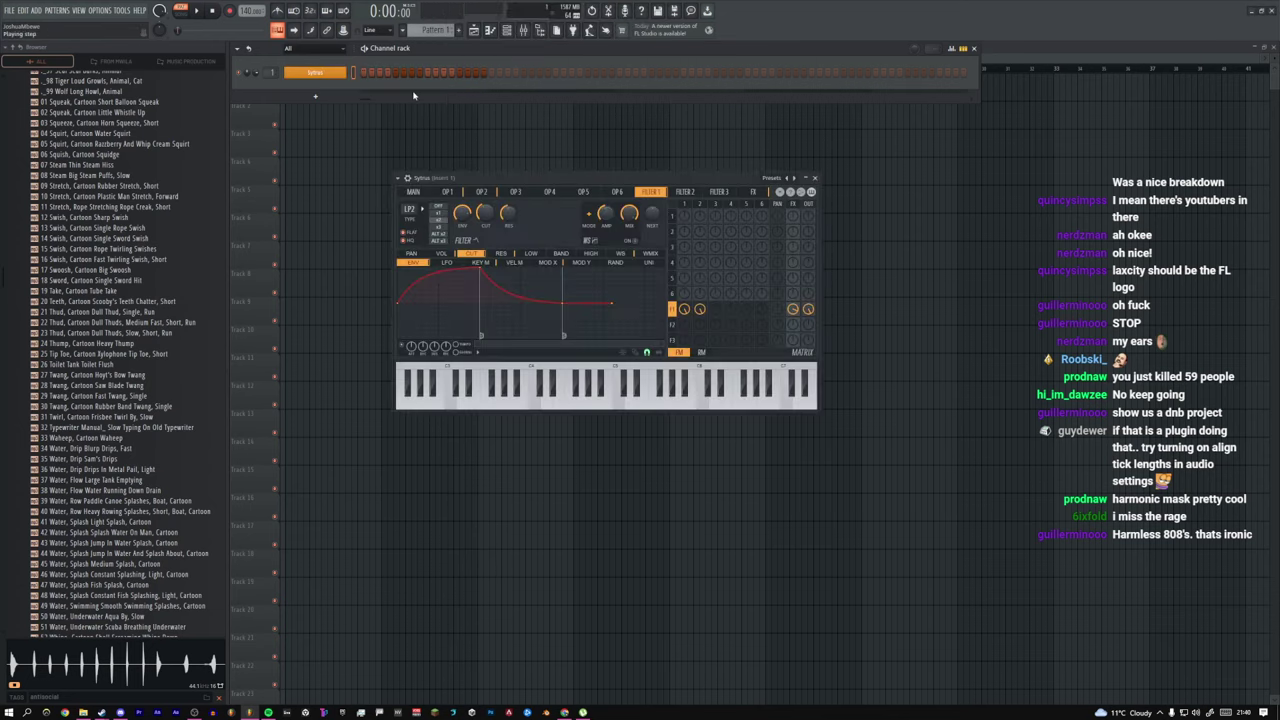
Step: Load the BBC BASS preset in Sytrus and play test notes on it
{"action": "left_click", "coordinate": [757, 177]}
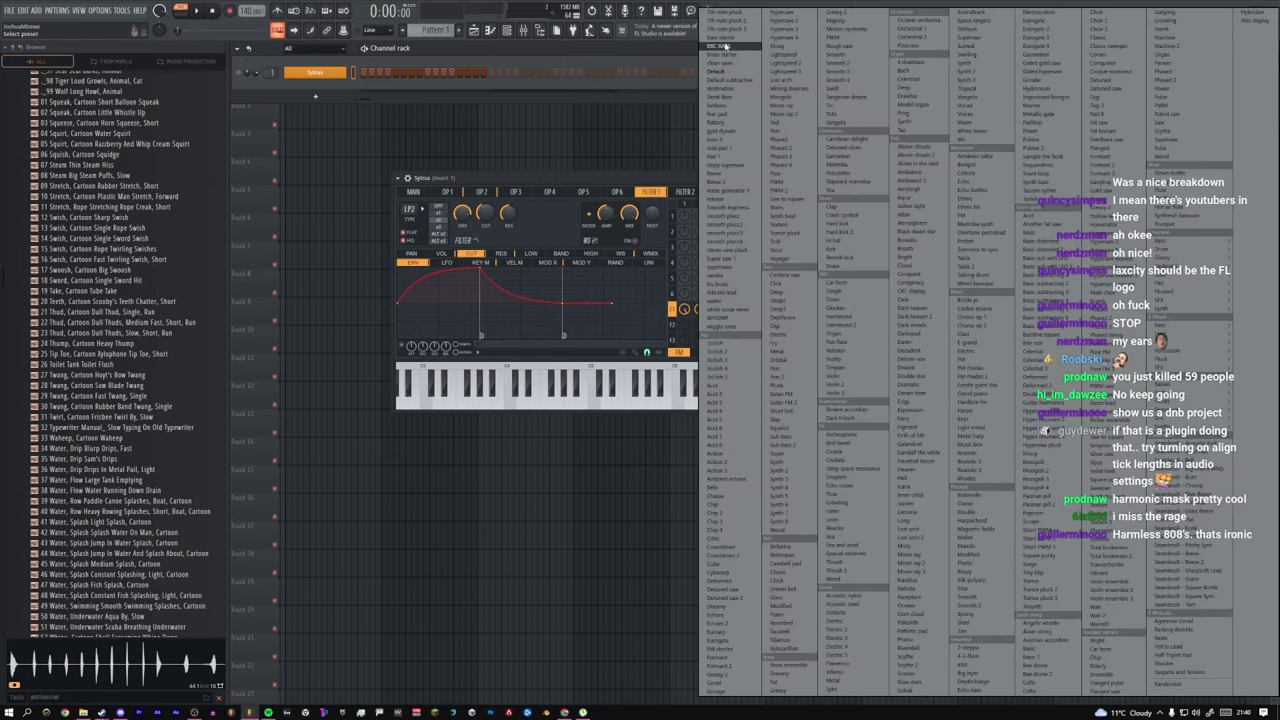
{"action": "left_click", "coordinate": [790, 62]}
{"action": "key", "text": "n"}
{"action": "key", "text": "r"}
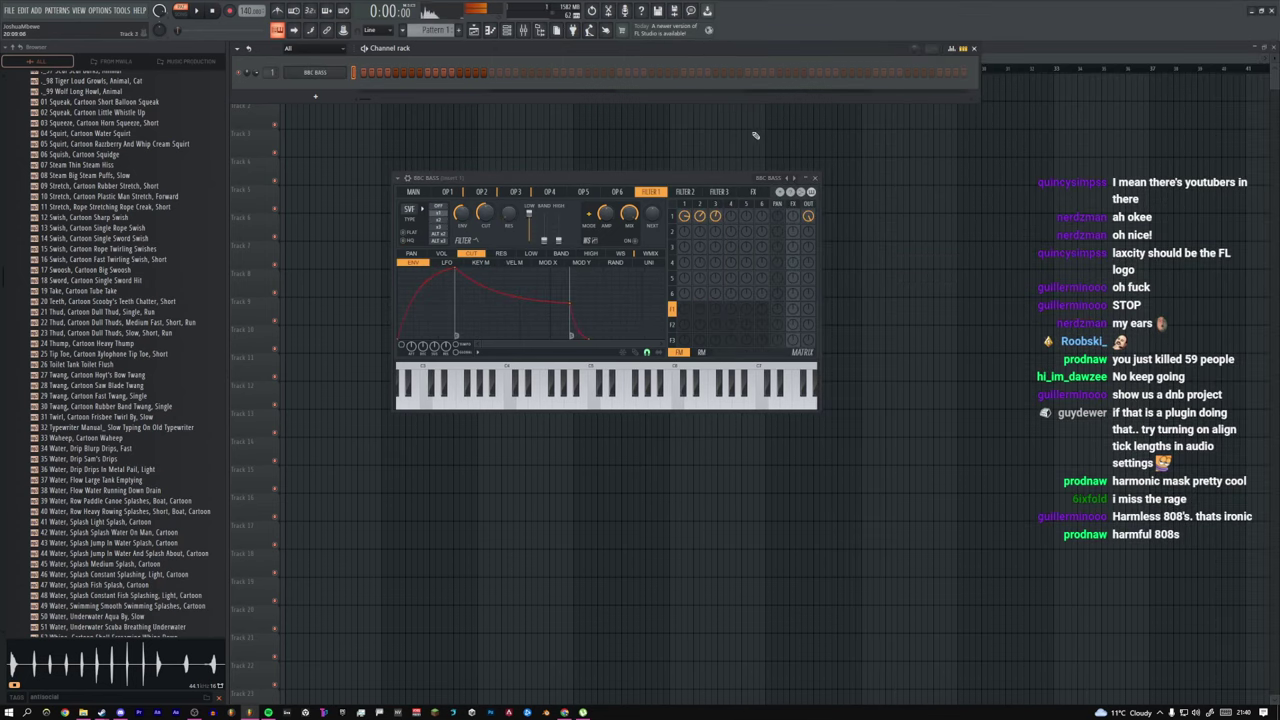
{"action": "key", "text": "n"}
{"action": "key", "text": "r"}
{"action": "key", "text": "t"}
{"action": "key", "text": "n"}
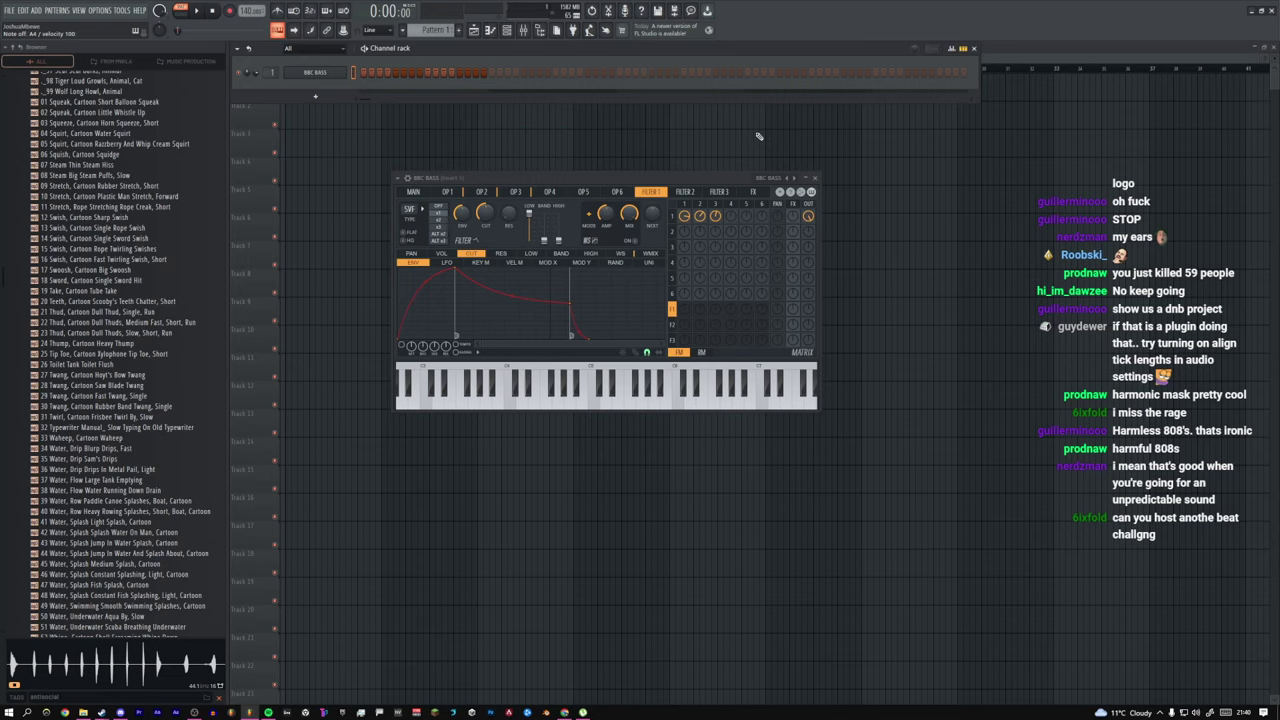
Step: Search the Projects folder for "doofus" and open the project "im doofus"
{"action": "key", "text": "F6"}
{"action": "key", "text": "F5"}
{"action": "left_click", "coordinate": [9, 11]}
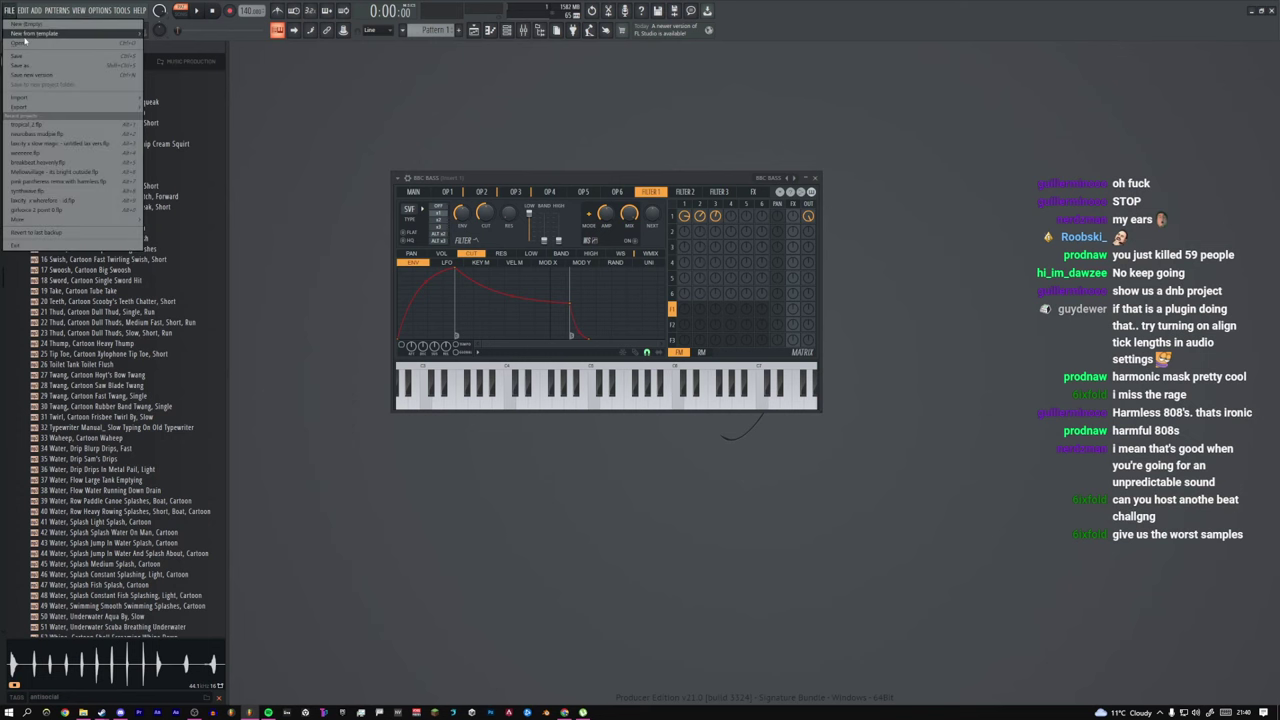
{"action": "left_click", "coordinate": [25, 43]}
{"action": "left_click", "coordinate": [655, 386]}
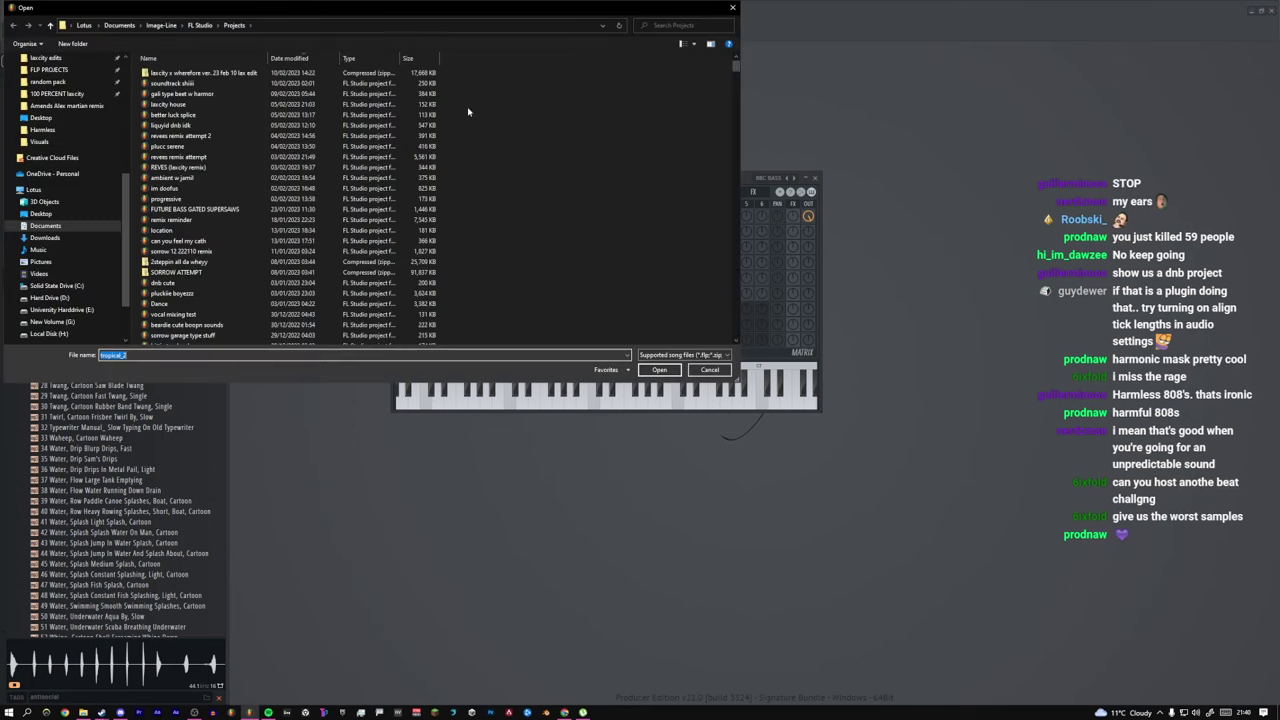
{"action": "left_click", "coordinate": [657, 27]}
{"action": "type", "text": "doo"}
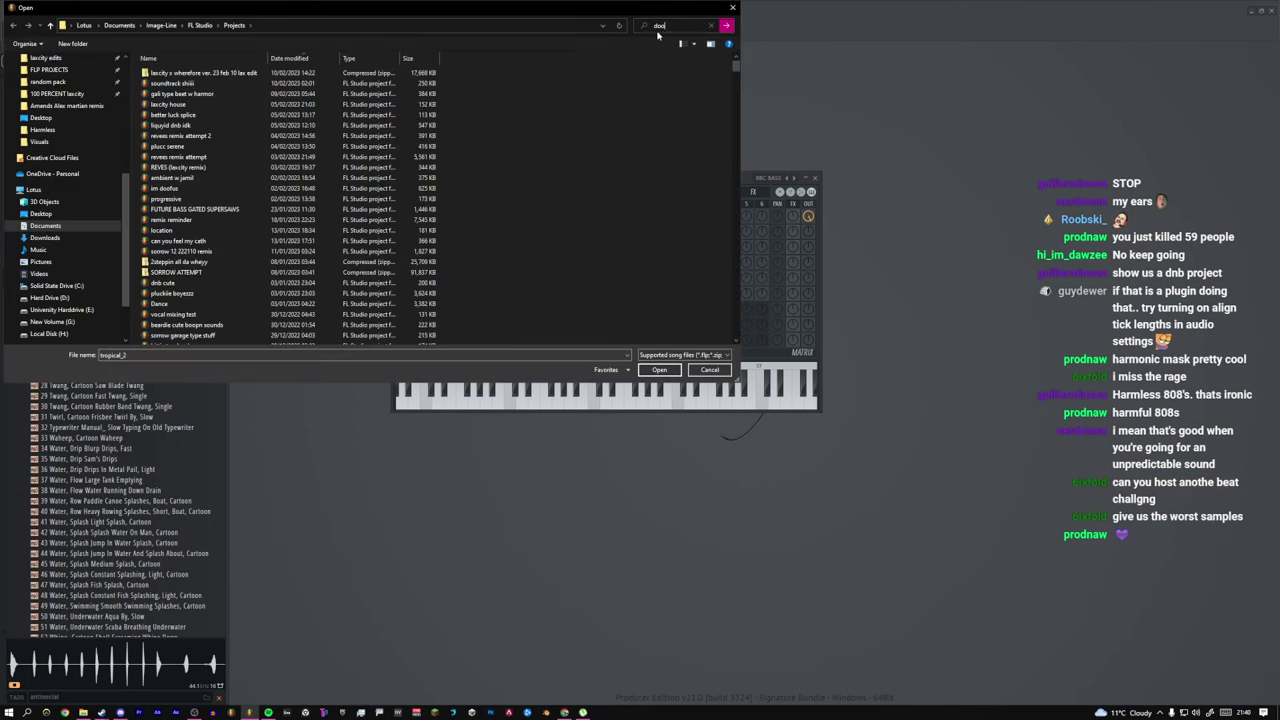
{"action": "type", "text": "fus"}
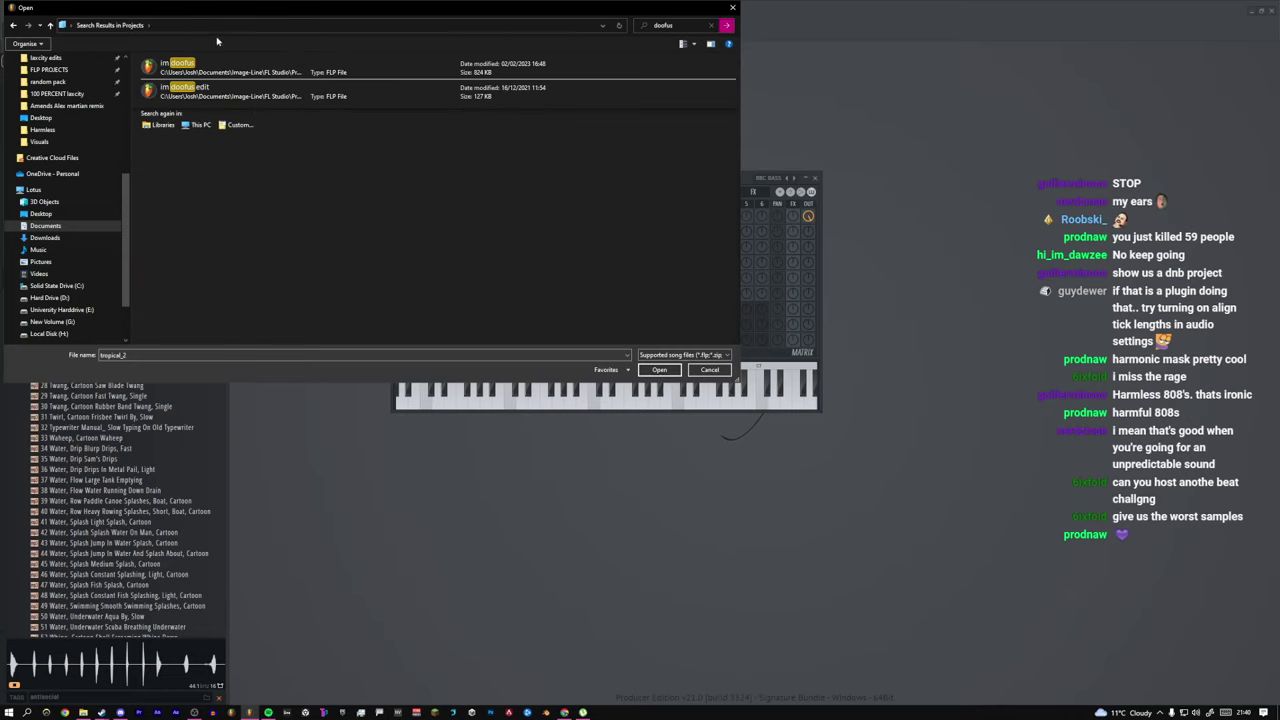
{"action": "double_click", "coordinate": [249, 68]}
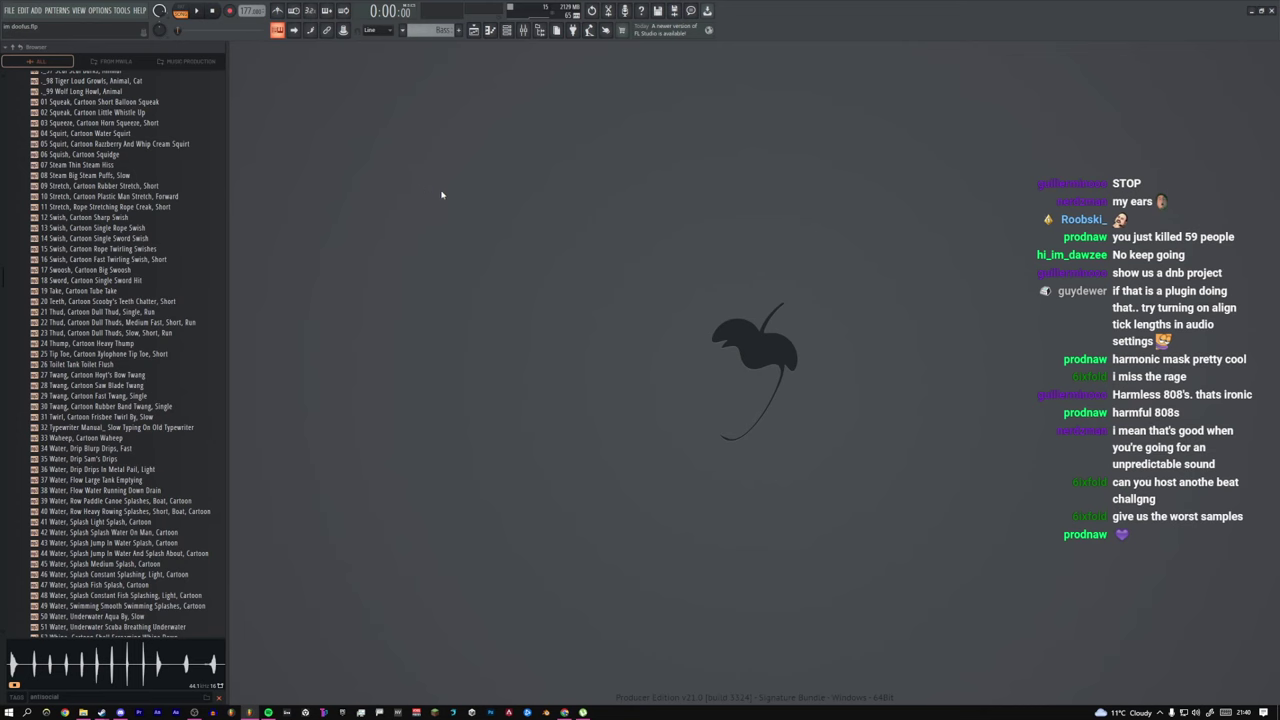
Step: Play the arrangement in the playlist and examine the master track's effect chain in the mixer
{"action": "left_click", "coordinate": [469, 30]}
{"action": "key", "text": "space"}
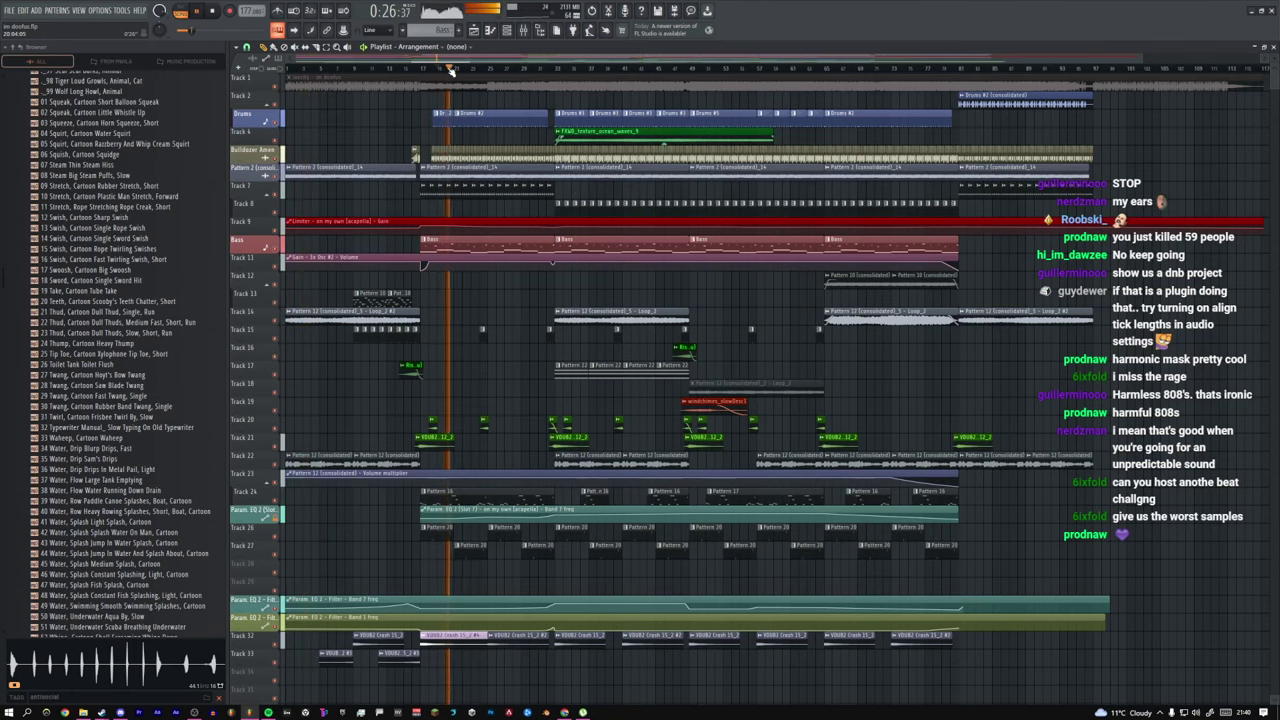
{"action": "key", "text": "F9"}
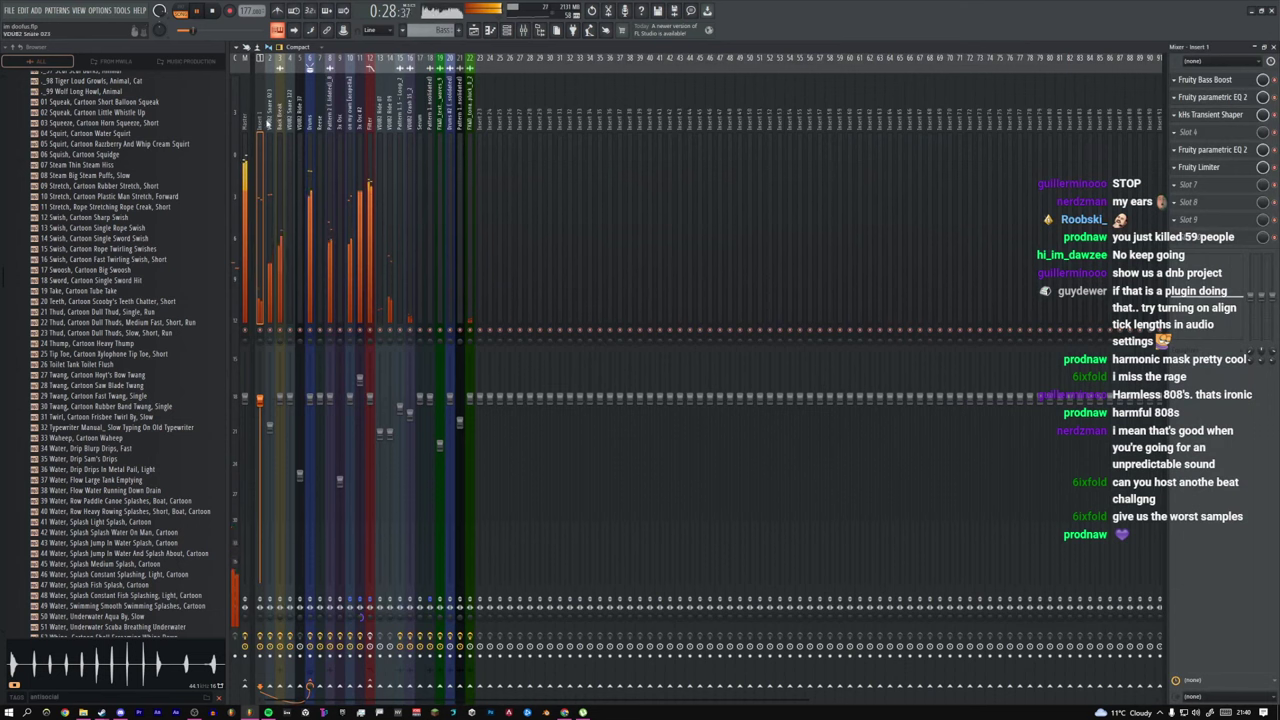
{"action": "left_click", "coordinate": [249, 117]}
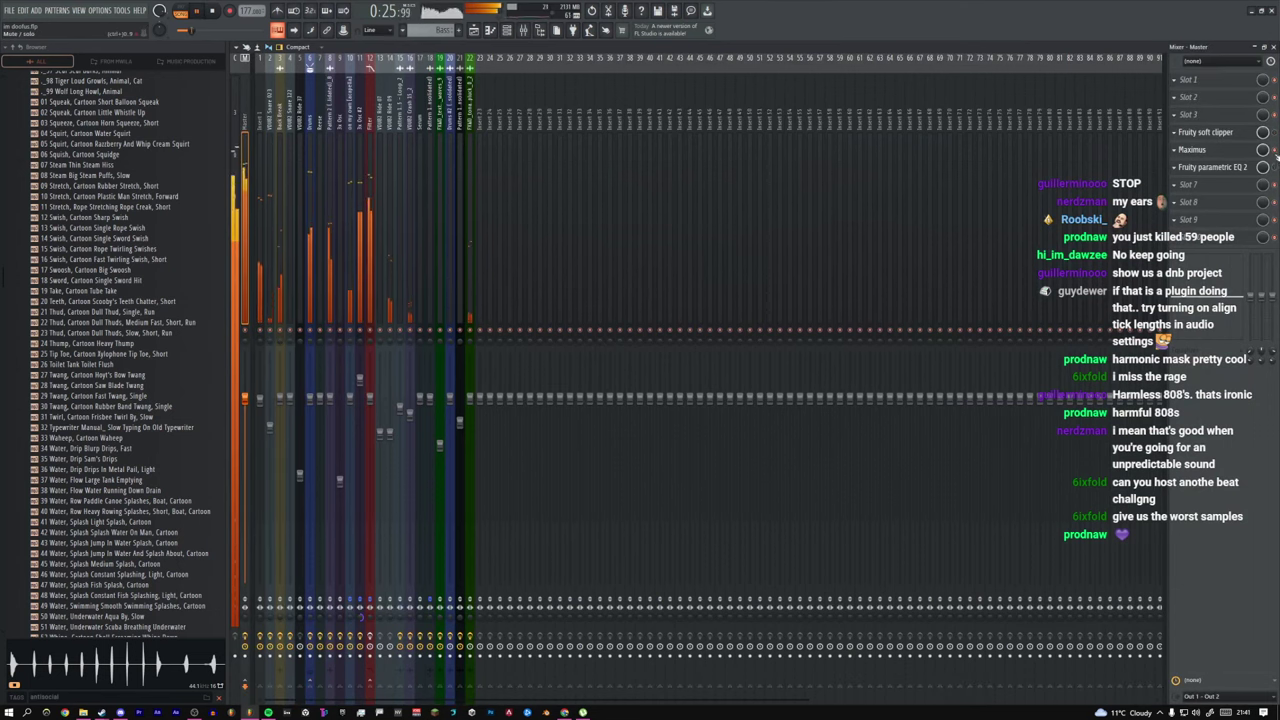
{"action": "left_click", "coordinate": [474, 30]}
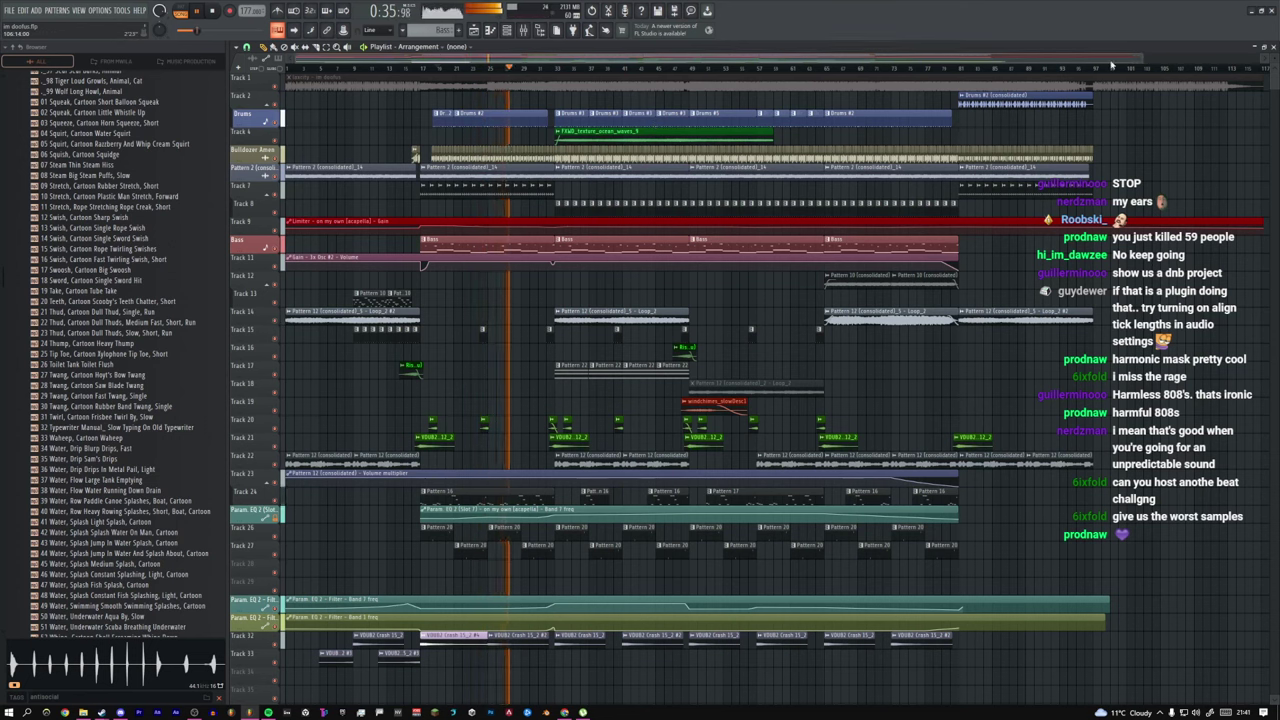
Step: Examine the FL Studio ASIO driver options in the audio settings, close them and stop playback
{"action": "left_click", "coordinate": [100, 10]}
{"action": "left_click", "coordinate": [116, 41]}
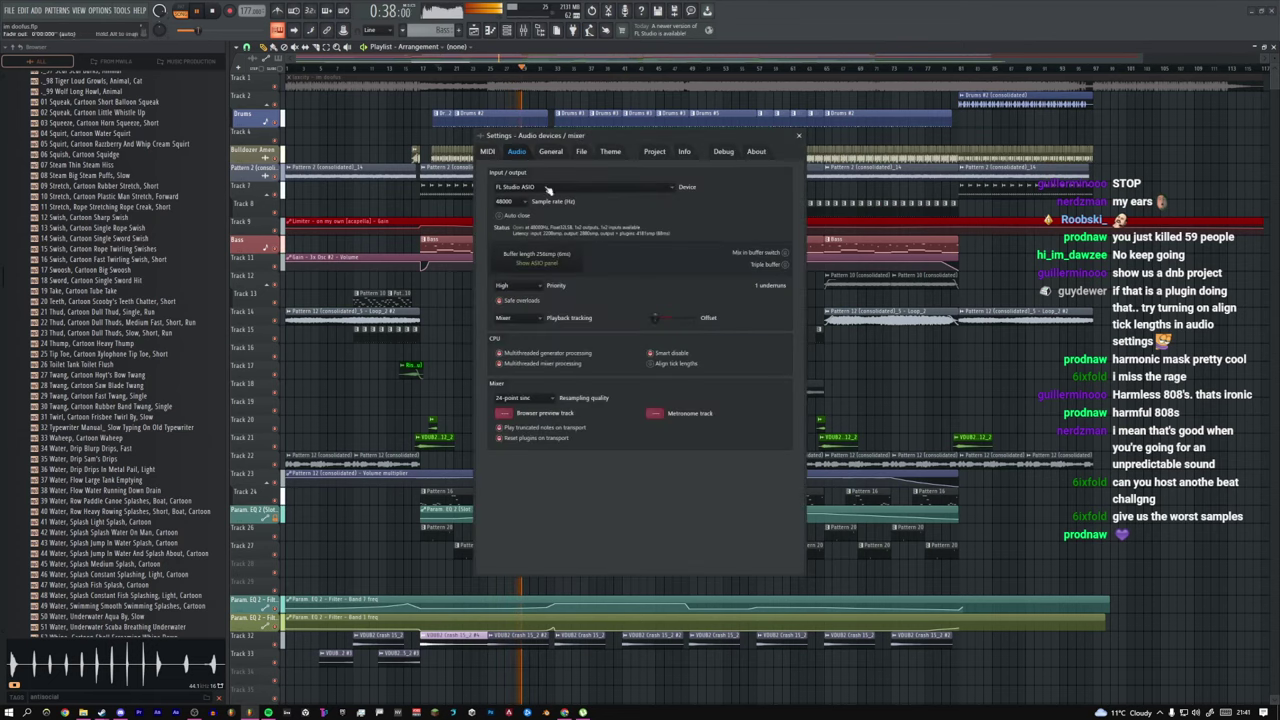
{"action": "left_click", "coordinate": [537, 260]}
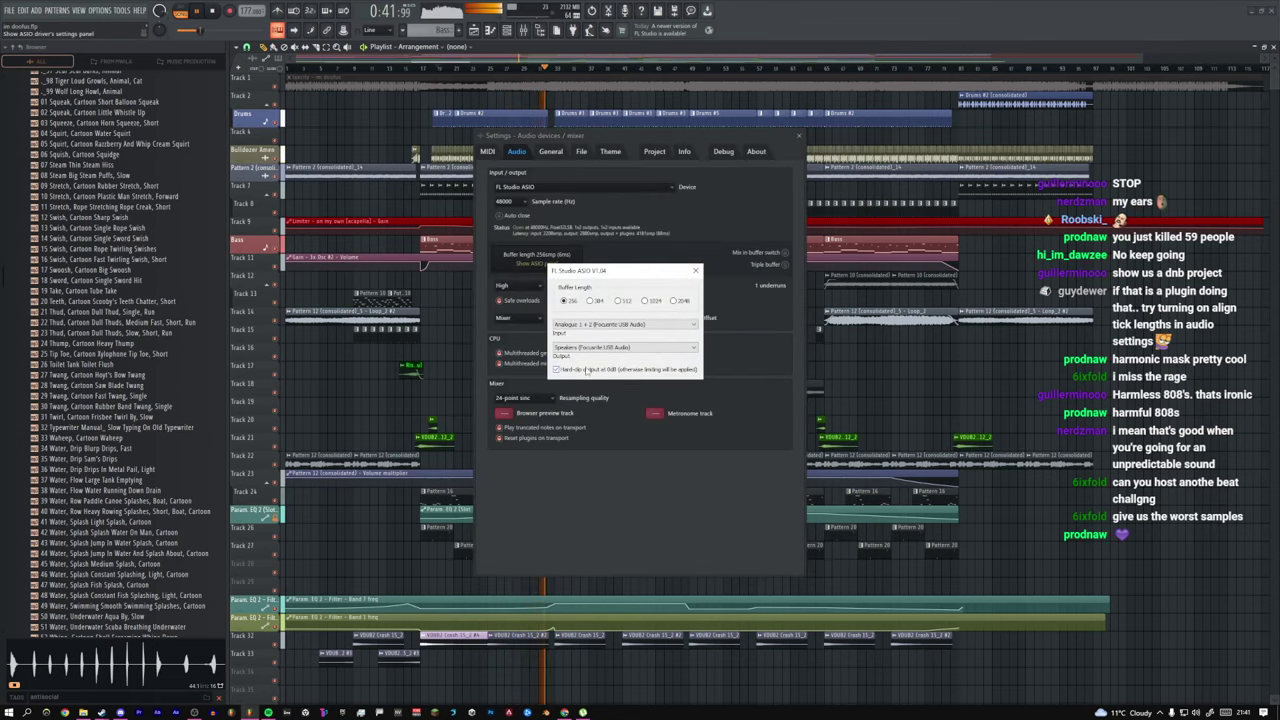
{"action": "left_click", "coordinate": [696, 271]}
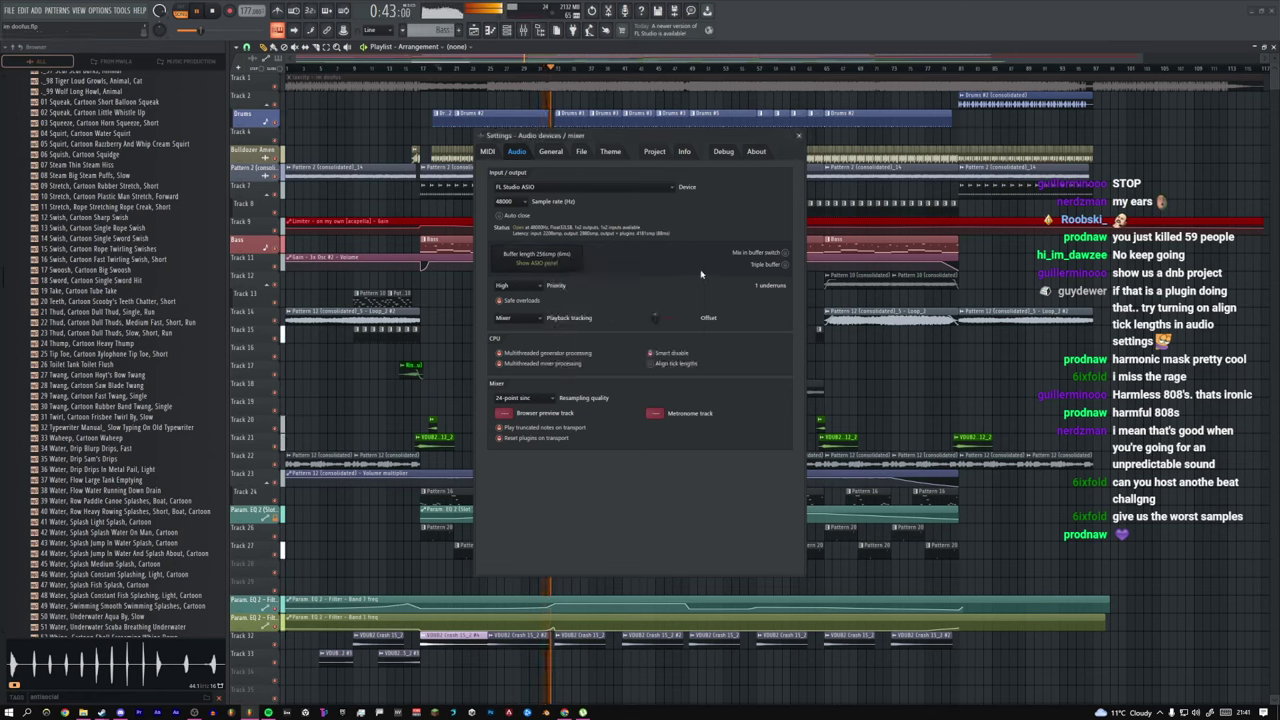
{"action": "left_click", "coordinate": [799, 136]}
{"action": "key", "text": "space"}
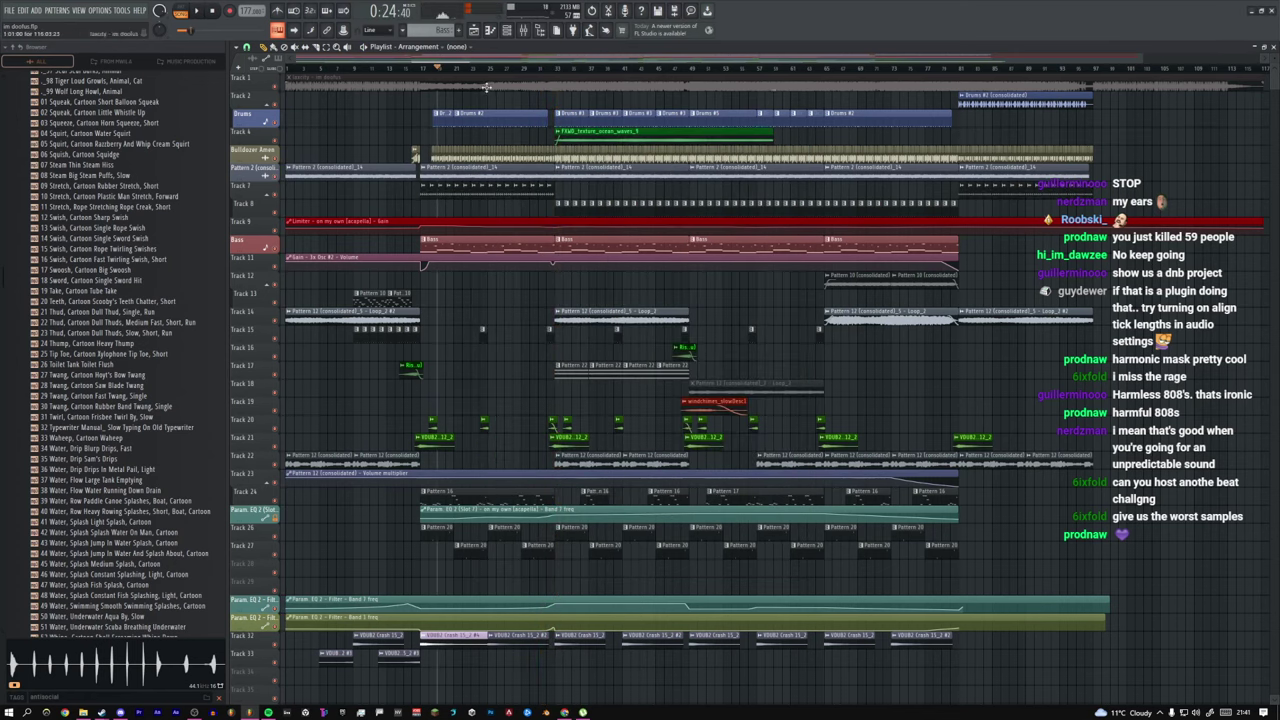
Step: Flatten the high-frequency boost in the master track's Fruity parametric EQ 2 while the arrangement plays
{"action": "key", "text": "space"}
{"action": "key", "text": "F9"}
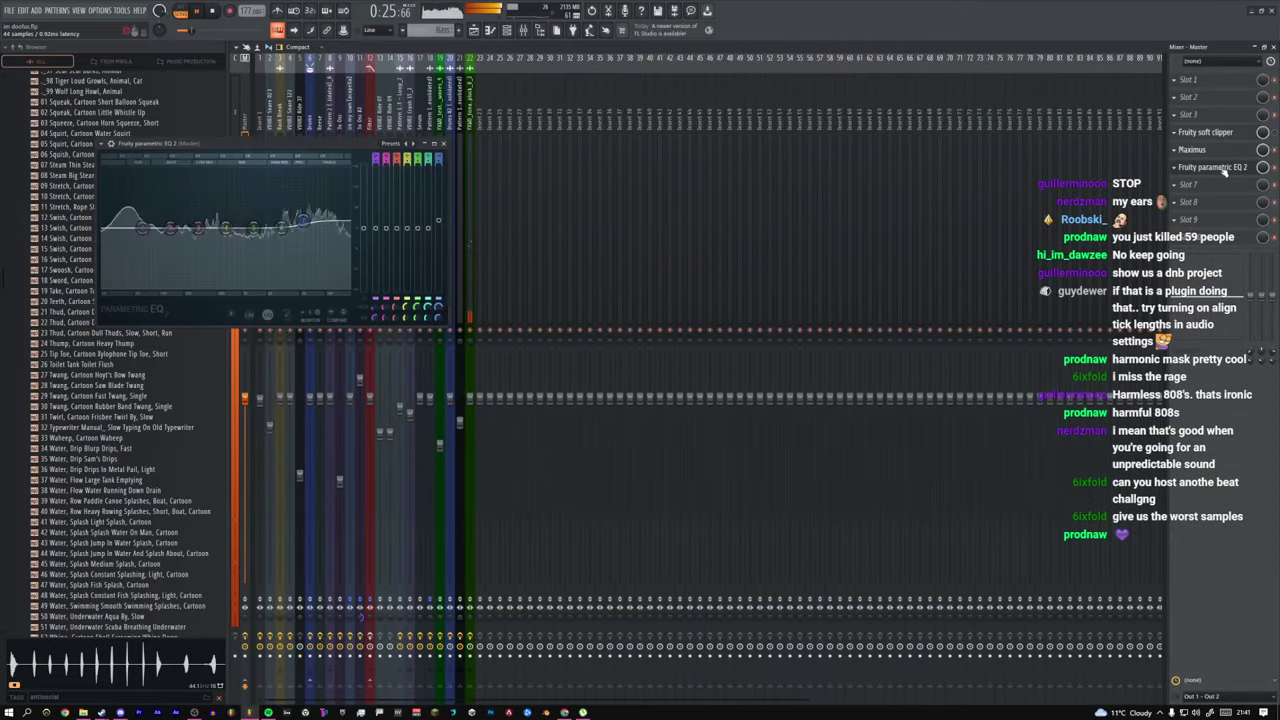
{"action": "left_click_drag", "start_coordinate": [303, 220], "coordinate": [335, 232]}
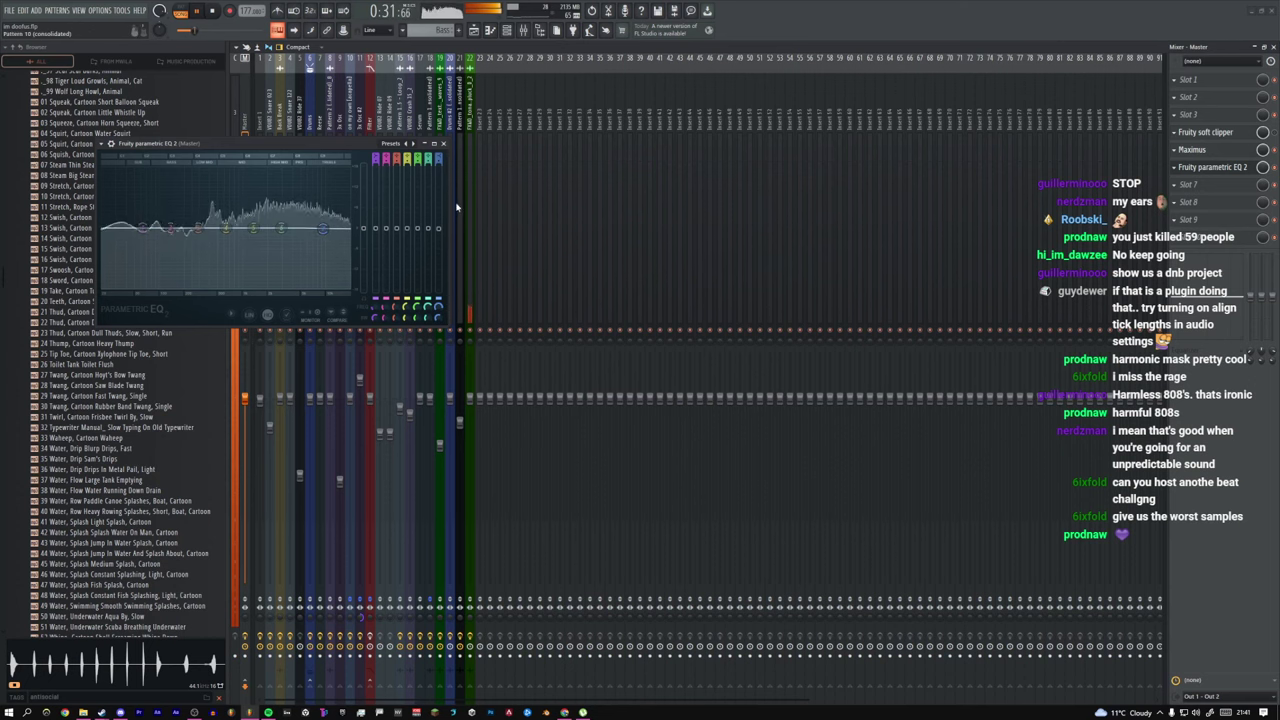
{"action": "left_click", "coordinate": [444, 144]}
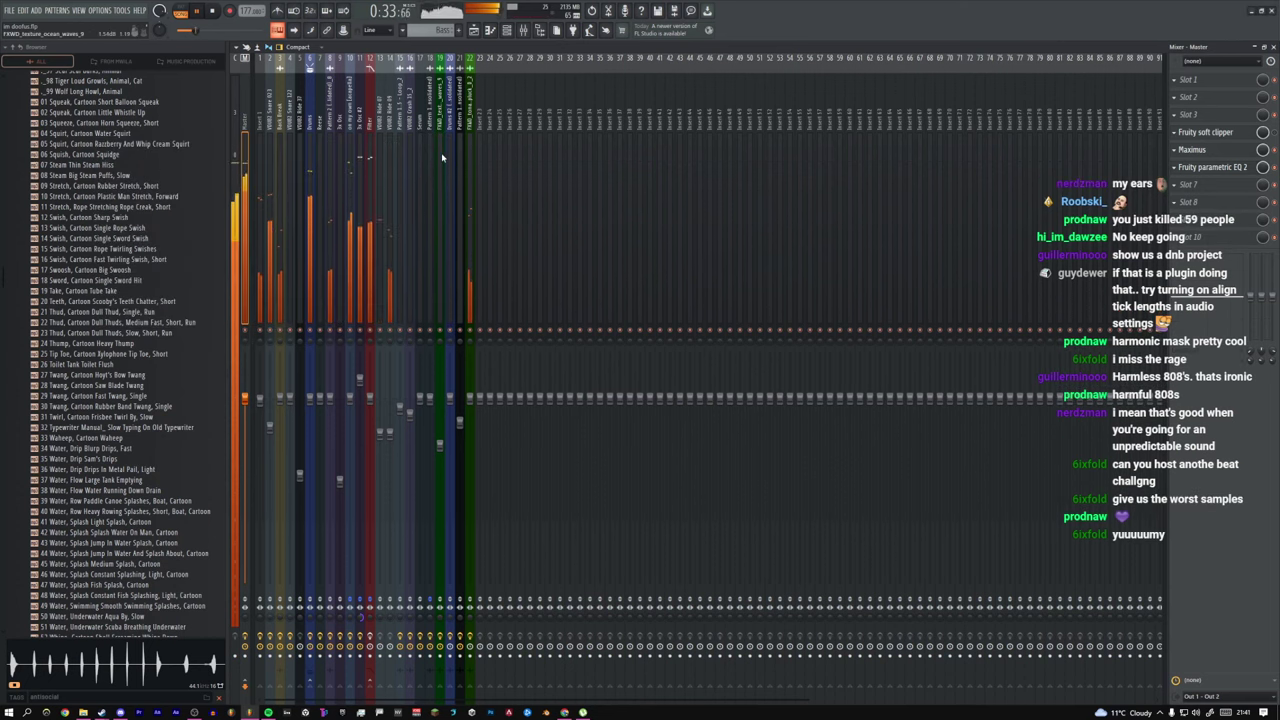
{"action": "key", "text": "F5"}
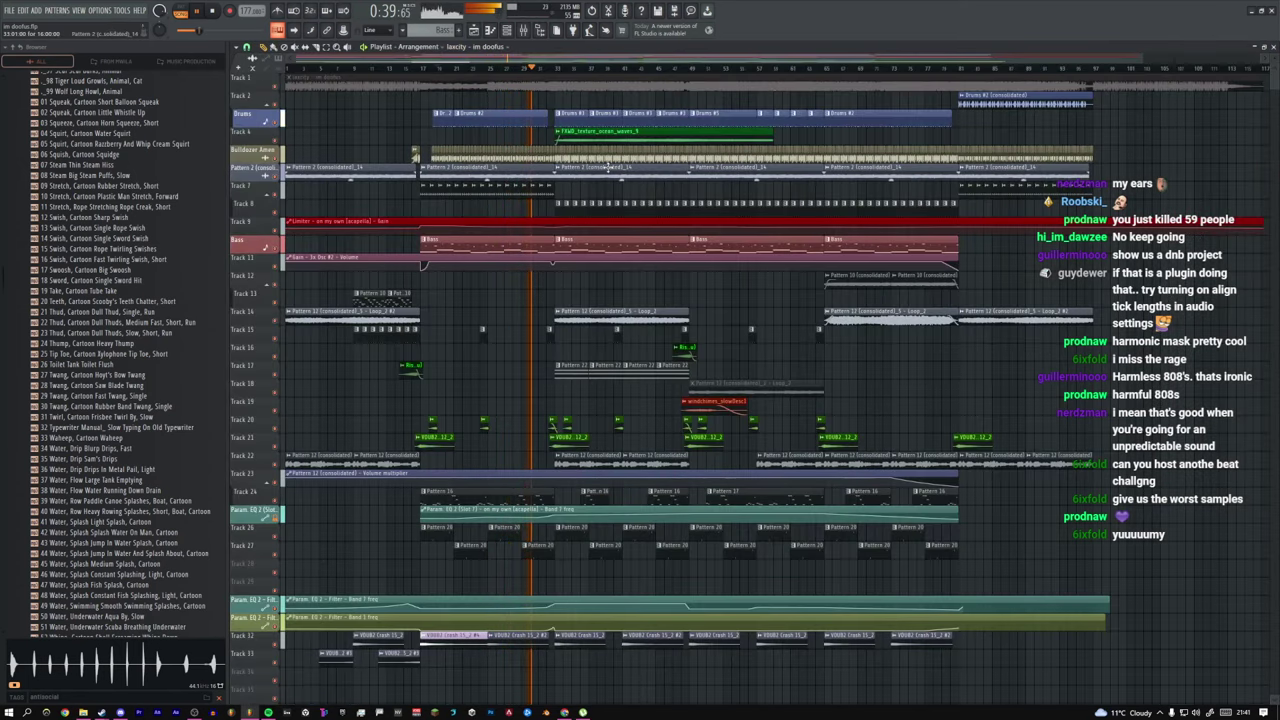
{"action": "key", "text": "space"}
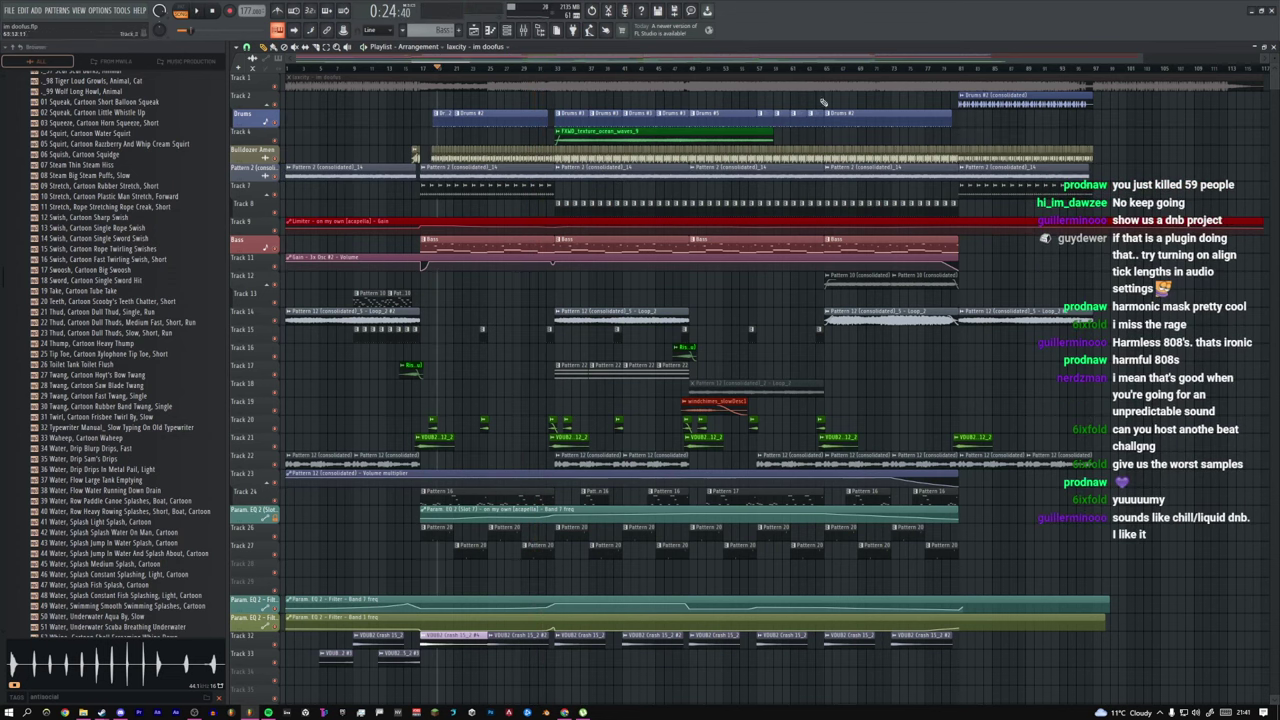
Step: Examine Maximus on the master track while the arrangement plays, and close its window
{"action": "left_click", "coordinate": [556, 30]}
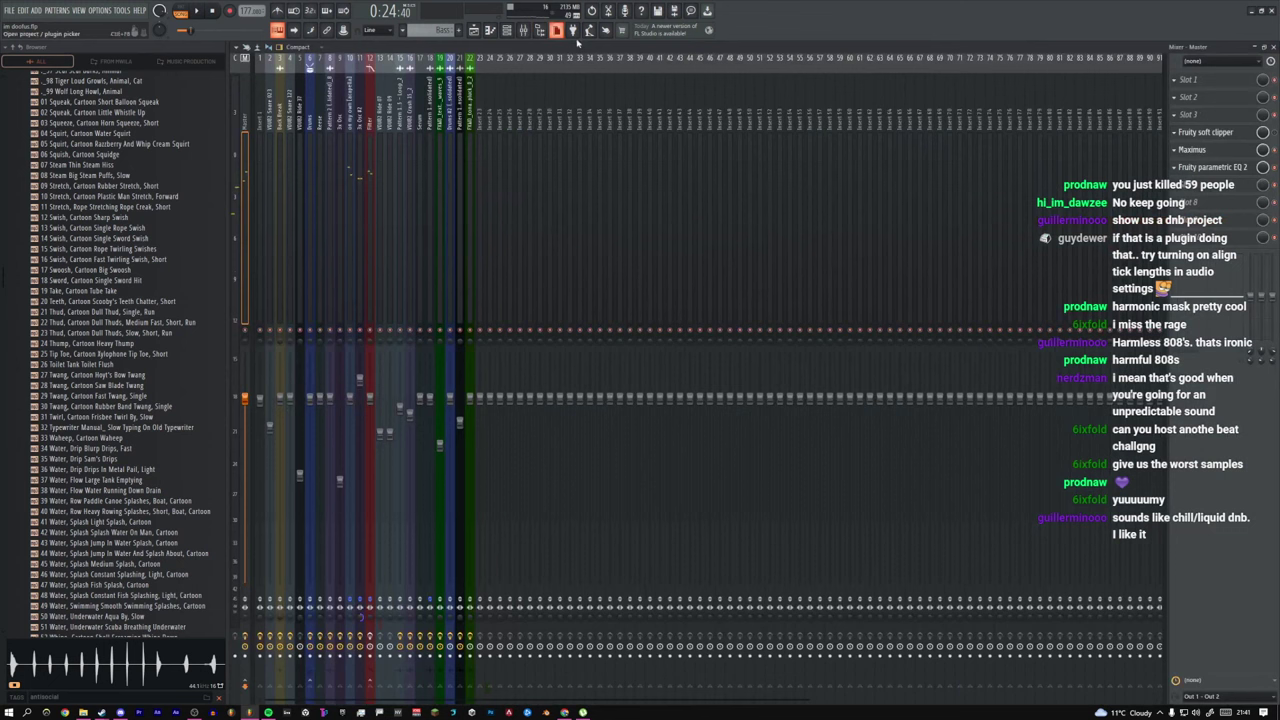
{"action": "left_click", "coordinate": [1222, 149]}
{"action": "key", "text": "space"}
{"action": "left_click", "coordinate": [553, 247]}
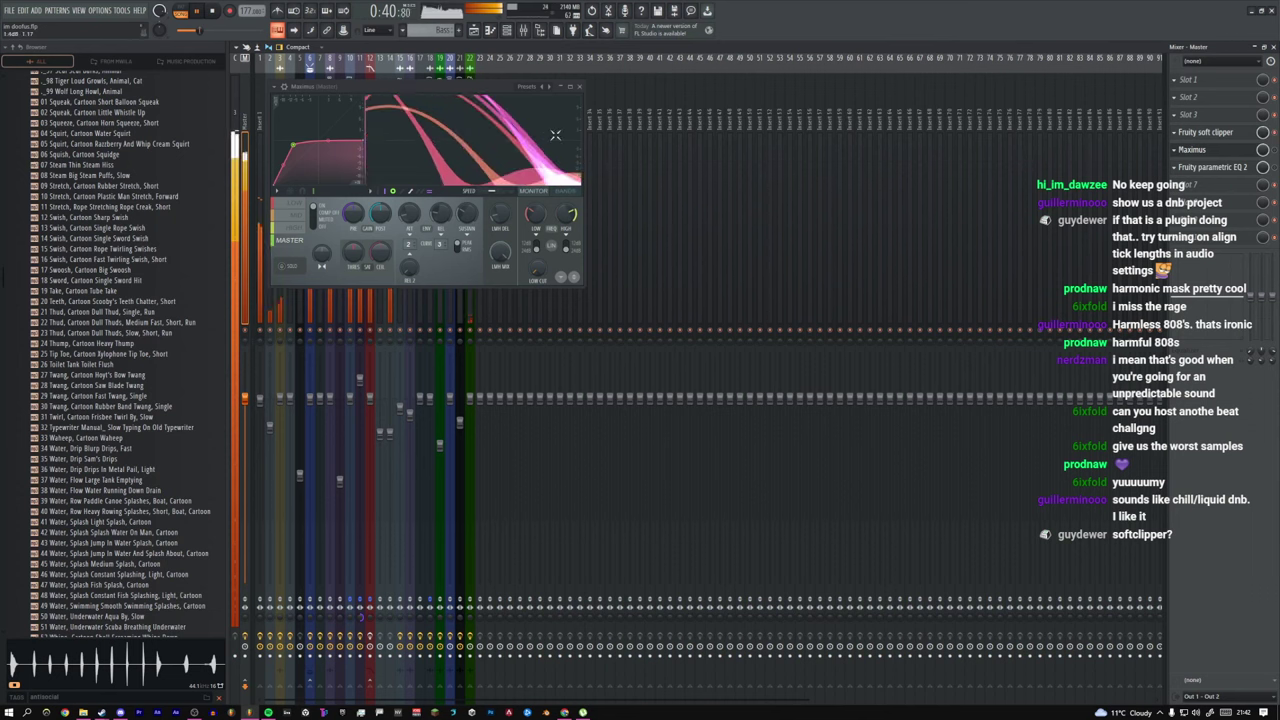
{"action": "left_click_drag", "start_coordinate": [415, 93], "coordinate": [704, 163]}
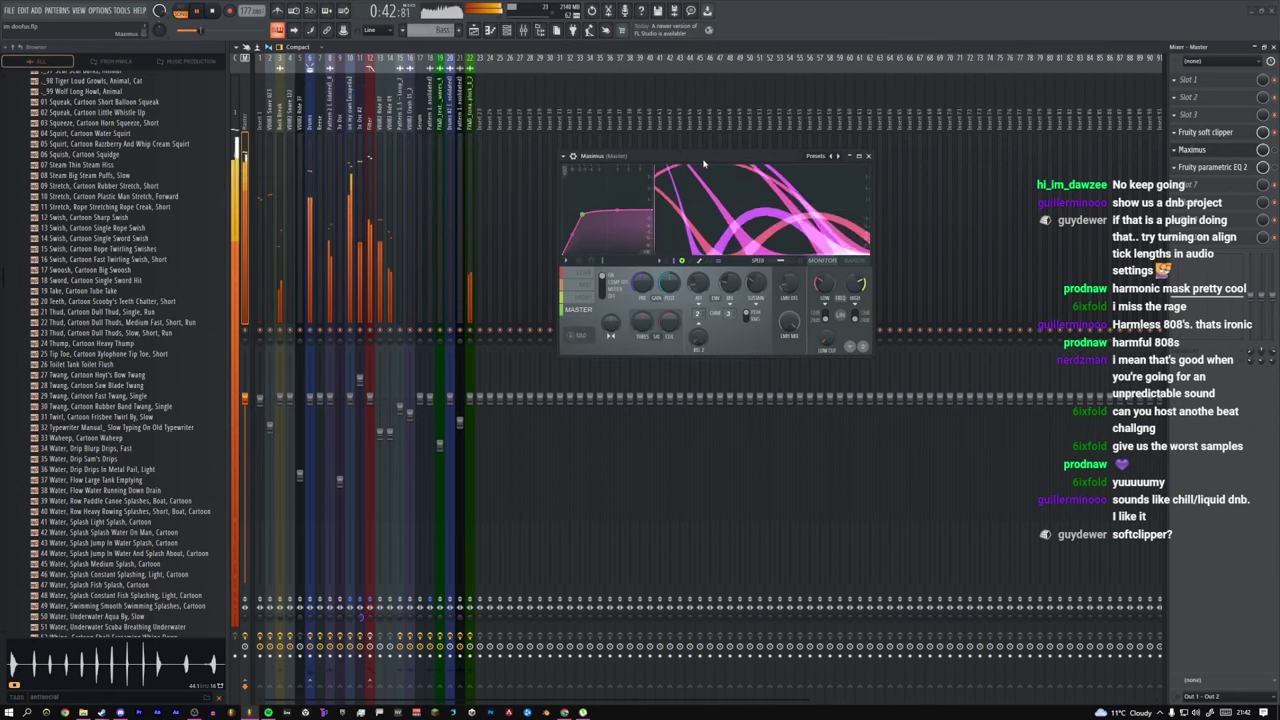
{"action": "left_click", "coordinate": [868, 156]}
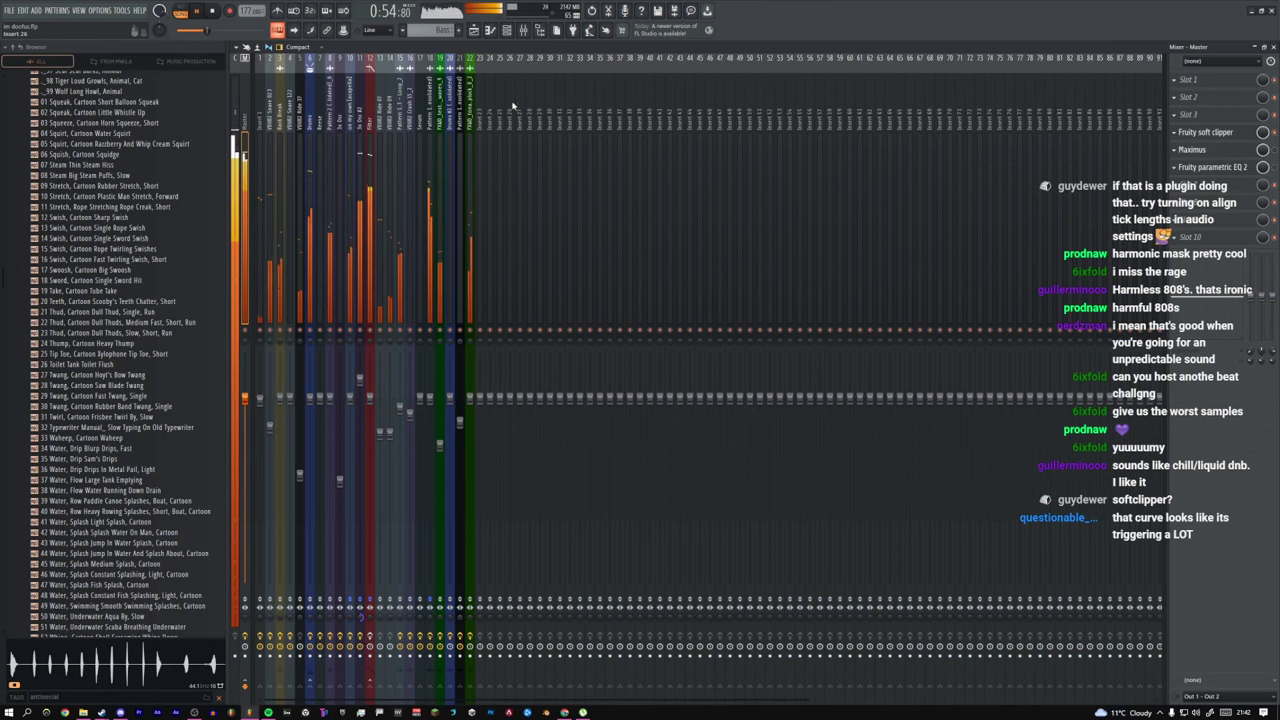
Step: Review the arrangement's track layers in the playlist during playback
{"action": "left_click", "coordinate": [474, 31]}
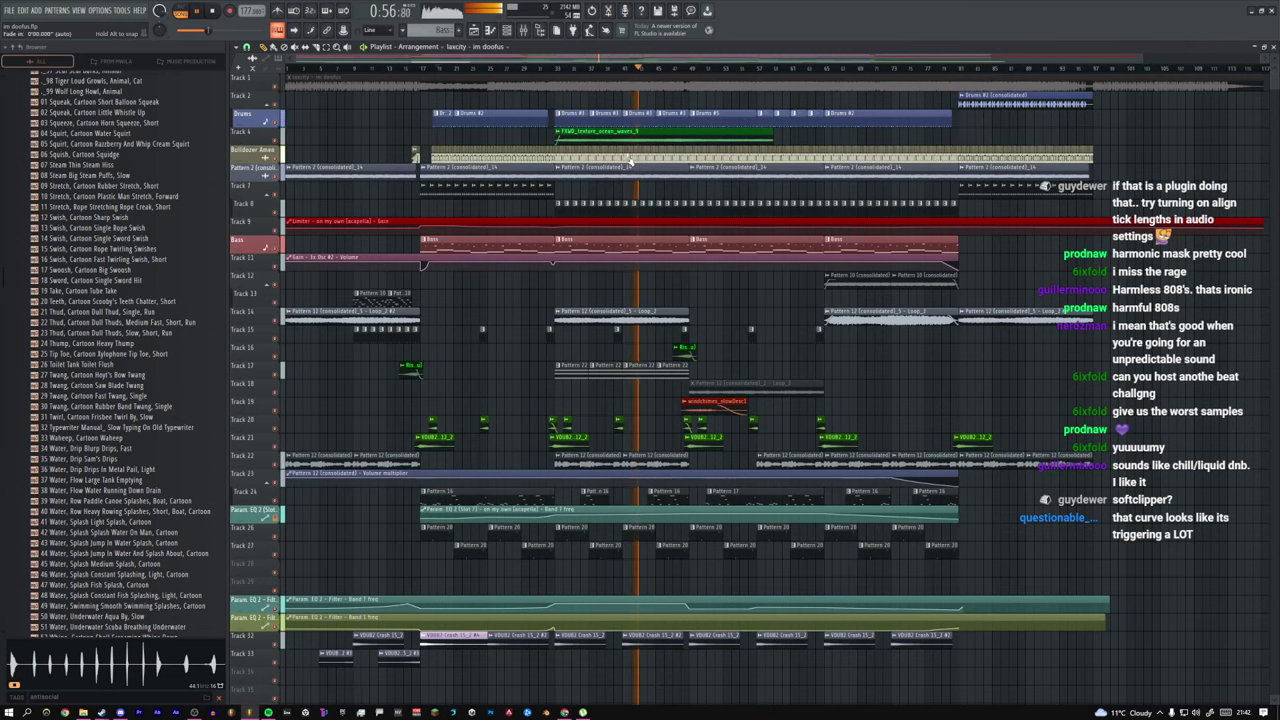
{"action": "scroll", "coordinate": [484, 74], "scroll_direction": "up", "scroll_amount": 3}
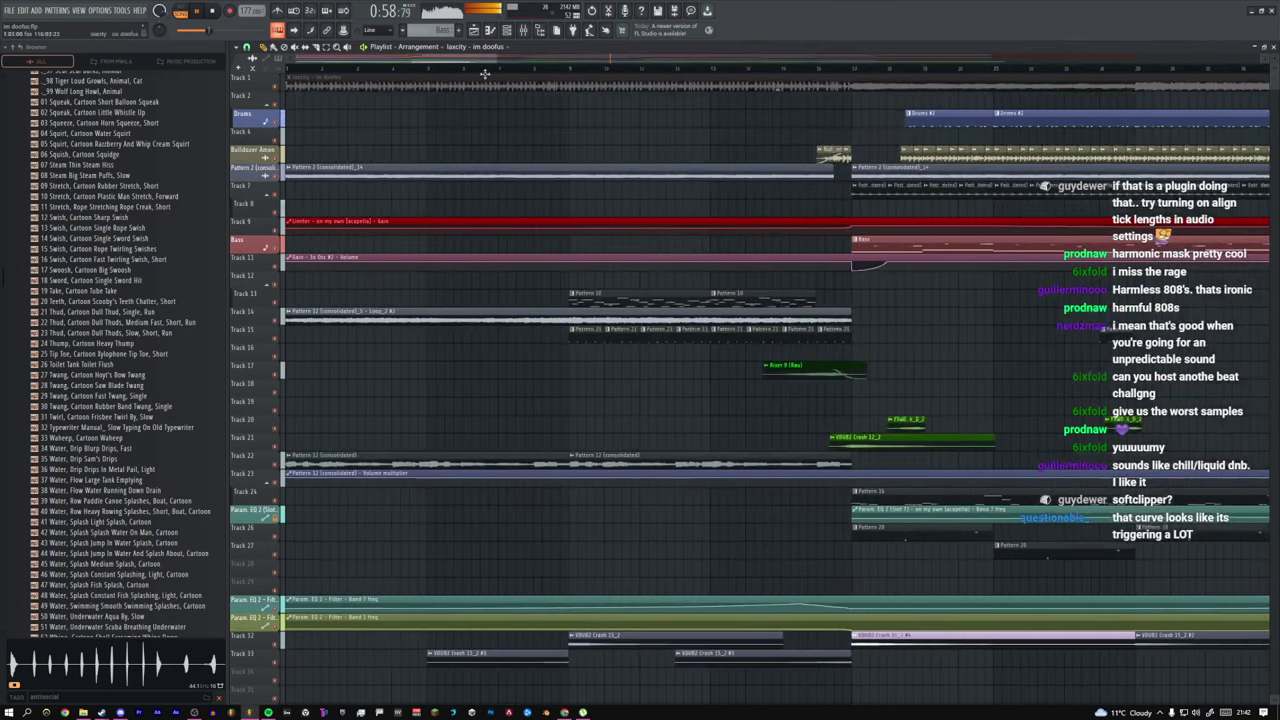
{"action": "scroll", "coordinate": [491, 67], "scroll_direction": "down", "scroll_amount": 4}
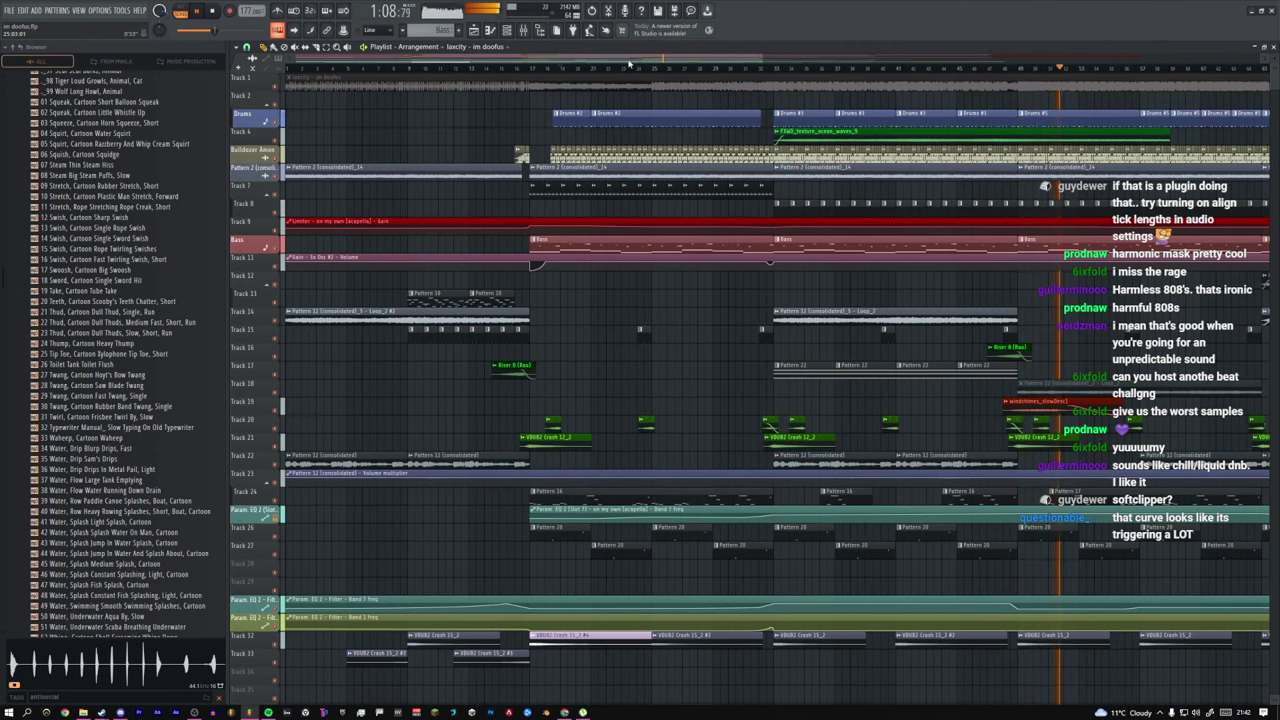
{"action": "left_click_drag", "start_coordinate": [762, 57], "coordinate": [862, 58]}
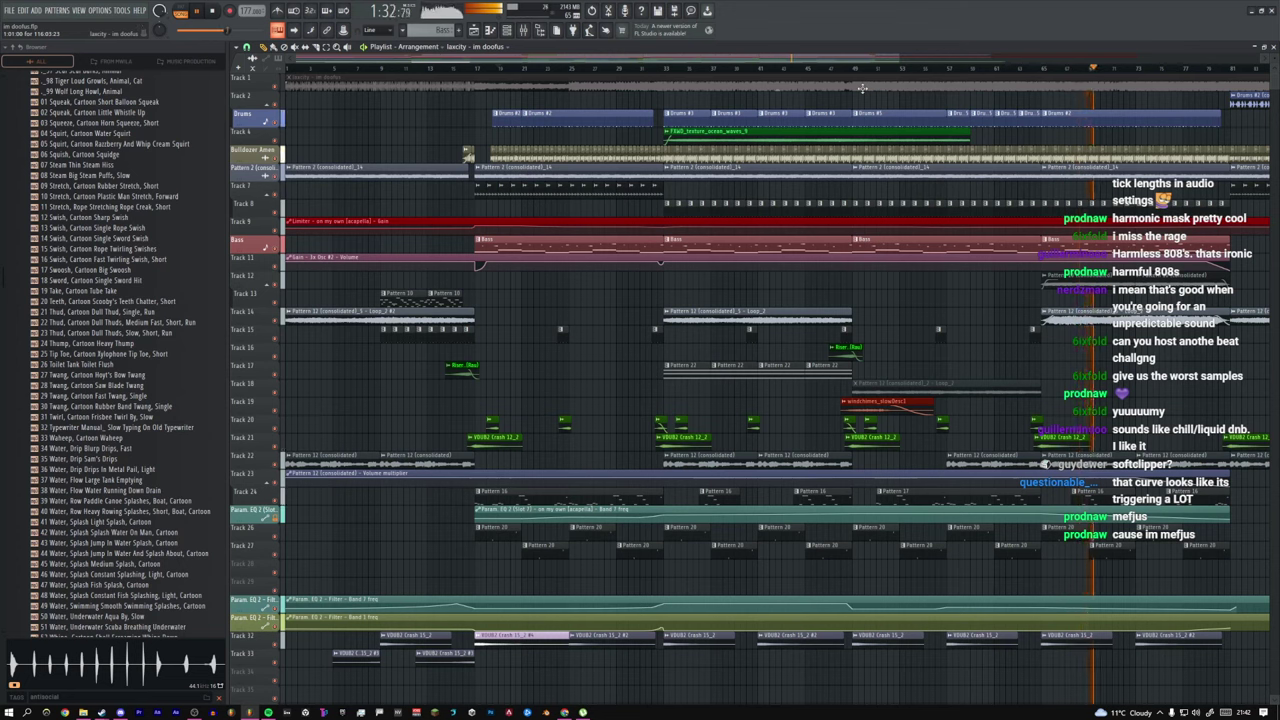
Step: Listen to the arrangement from about bar 36, stop playback and look over the tracks in the playlist
{"action": "key", "text": "space"}
{"action": "left_click", "coordinate": [689, 70]}
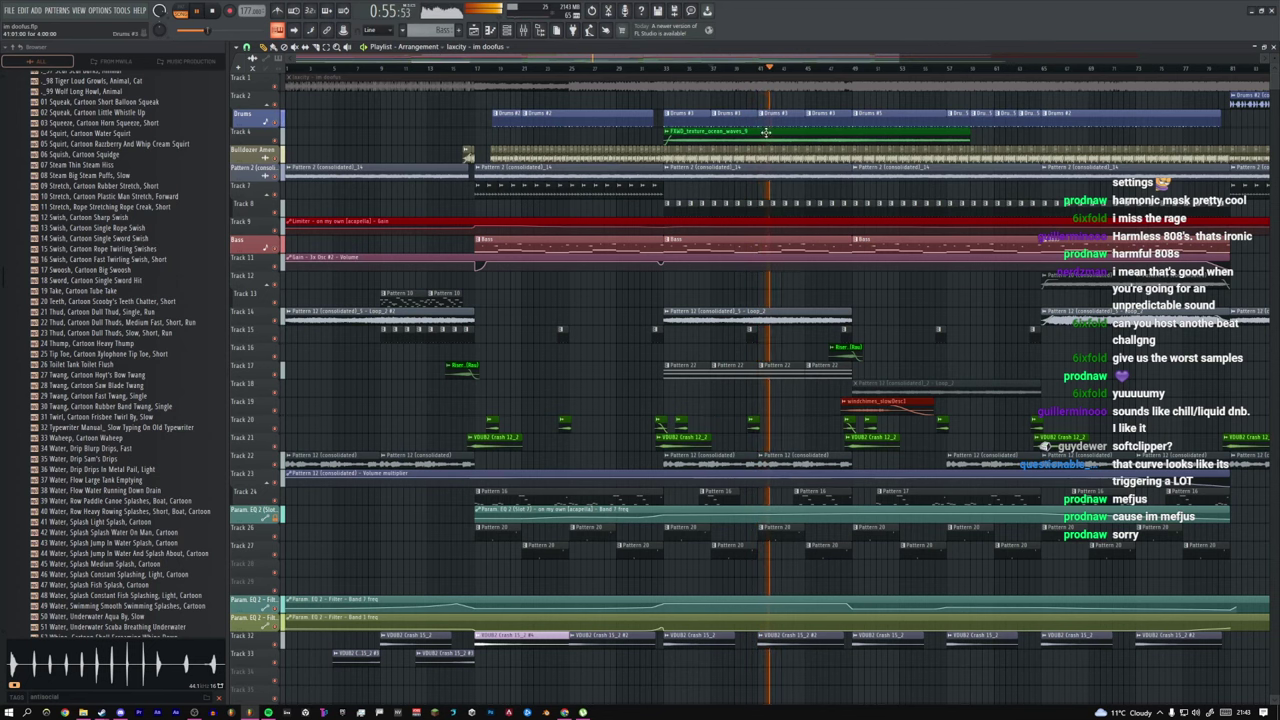
{"action": "scroll", "coordinate": [716, 190], "scroll_direction": "down", "scroll_amount": 4}
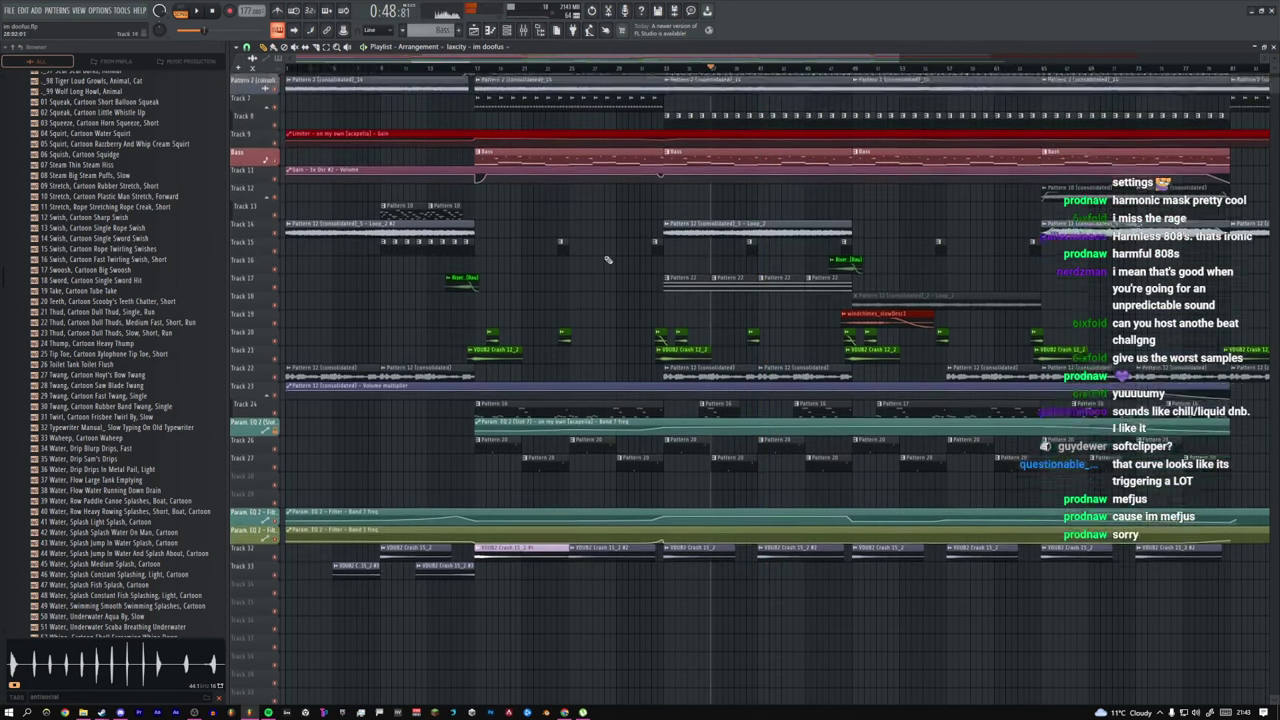
{"action": "scroll", "coordinate": [620, 256], "scroll_direction": "up", "scroll_amount": 4}
{"action": "left_click_drag", "start_coordinate": [899, 60], "coordinate": [924, 80]}
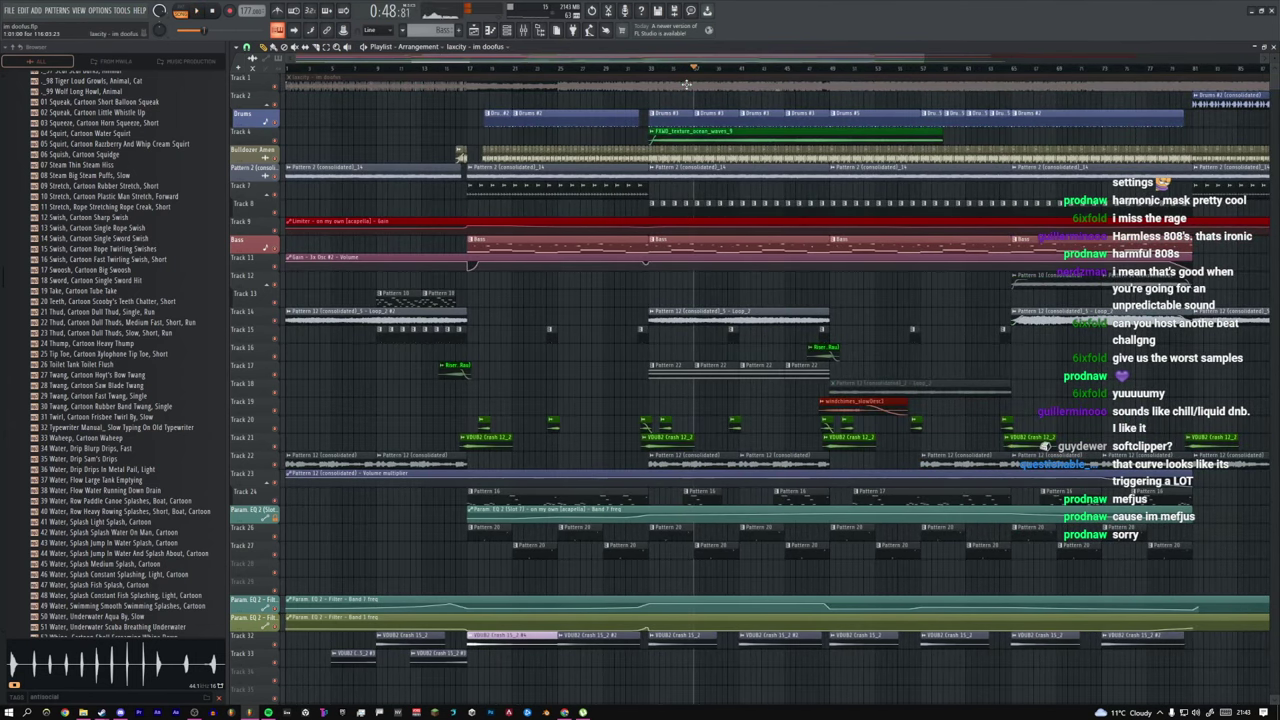
Step: Compare the audio clip on Track 1 with the arrangement's playback from bar 33
{"action": "right_click", "coordinate": [588, 86], "text": "ctrl+alt"}
{"action": "right_click", "coordinate": [647, 84], "text": "ctrl+alt"}
{"action": "right_click", "coordinate": [693, 84], "text": "ctrl+alt"}
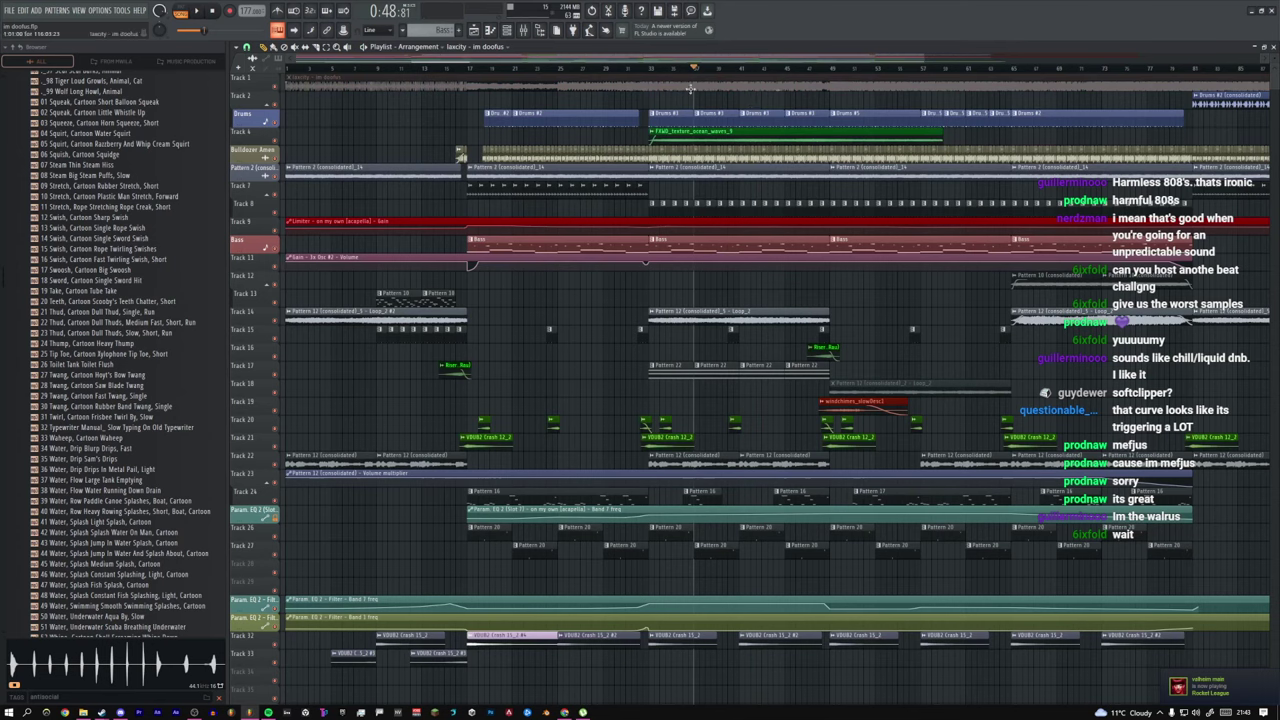
{"action": "left_click", "coordinate": [650, 72]}
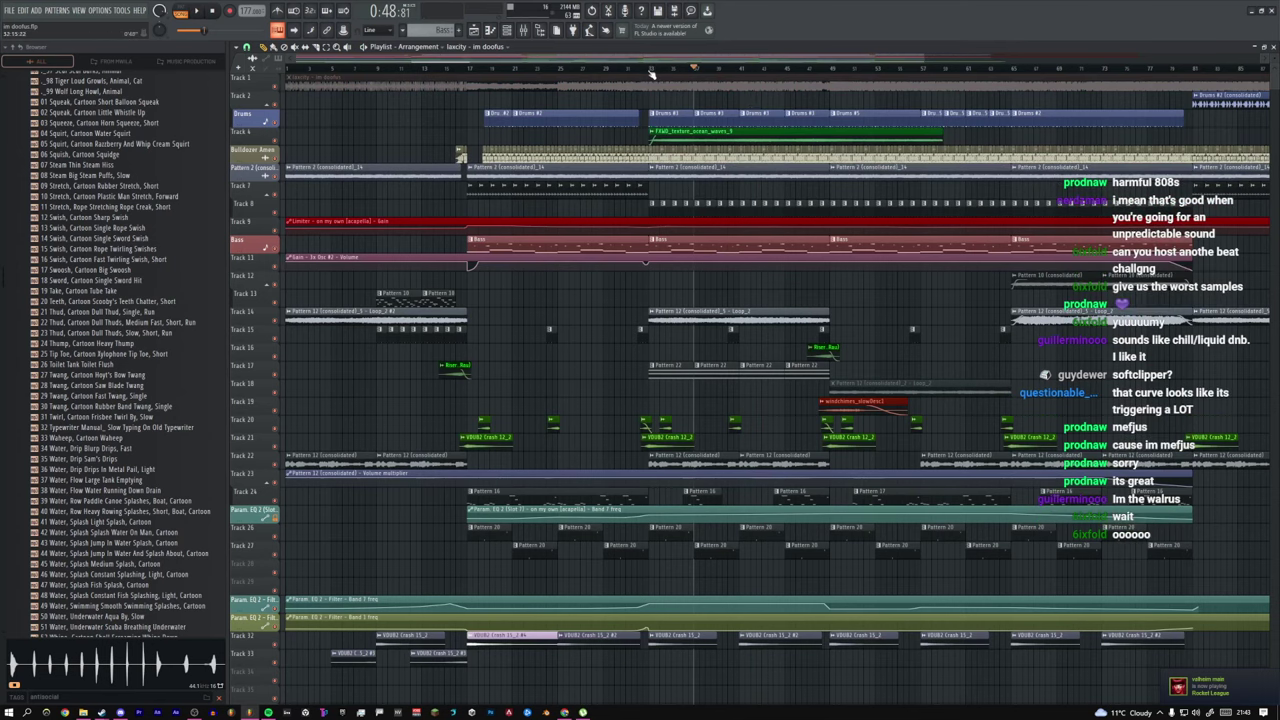
{"action": "key", "text": "space"}
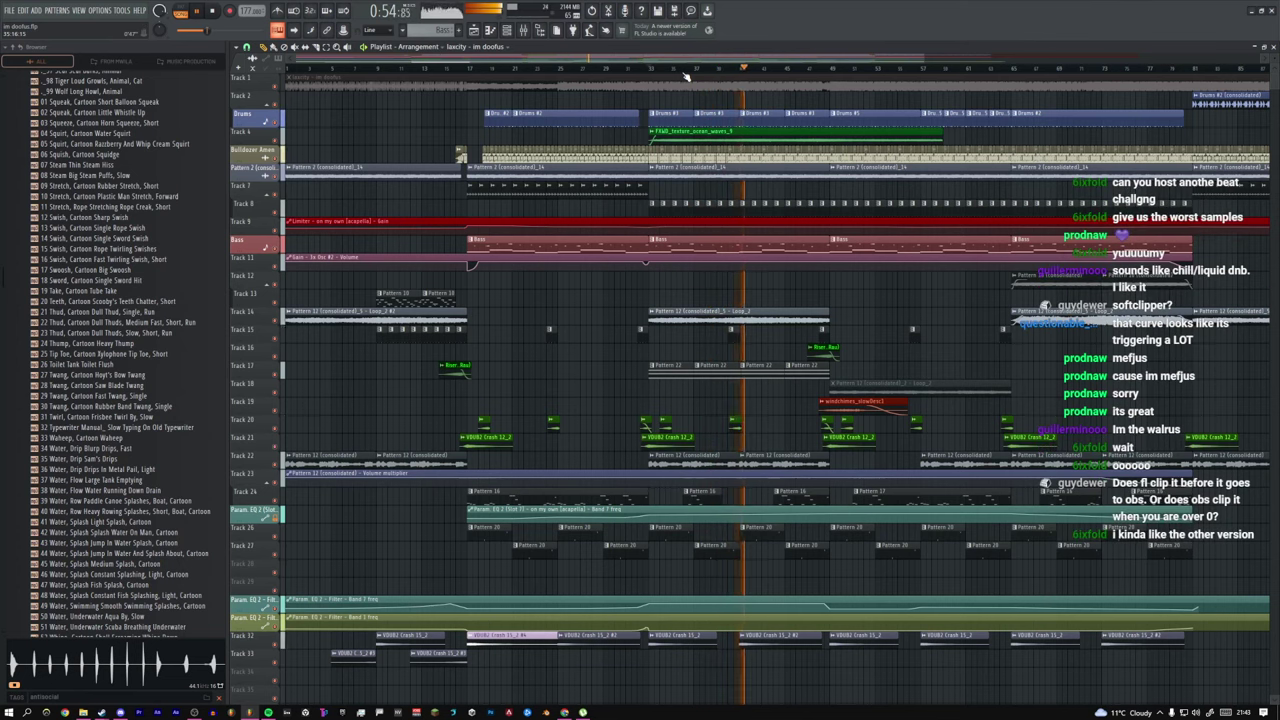
{"action": "key", "text": "space"}
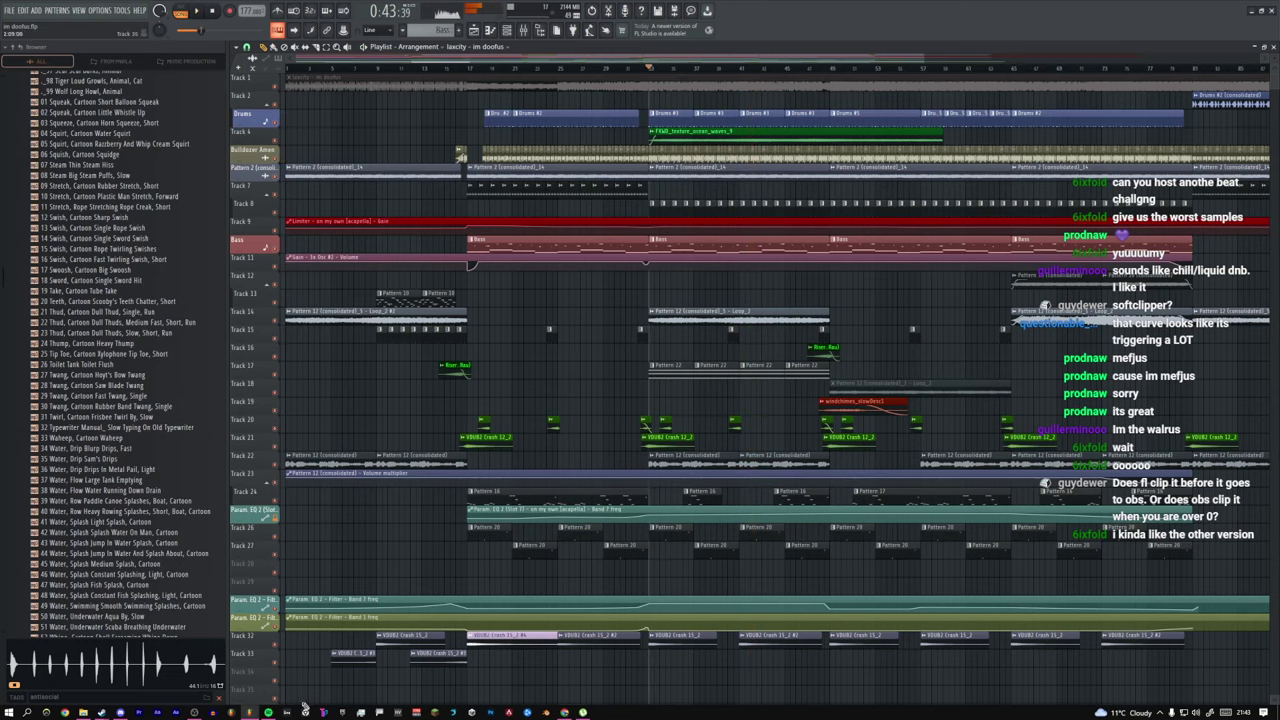
Step: Switch to OBS to check the Desktop Audio level in the audio mixer during playback, and return to FL Studio
{"action": "mouse_move", "coordinate": [193, 713]}
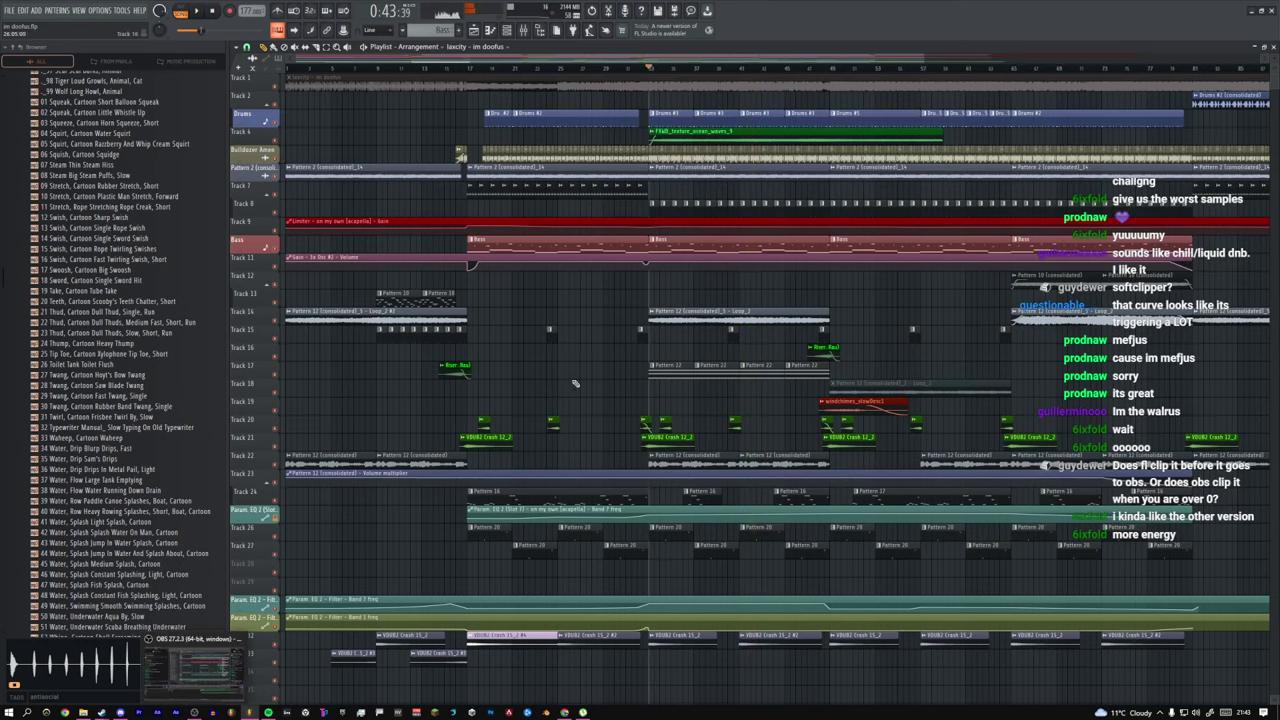
{"action": "key", "text": "space"}
{"action": "left_click", "coordinate": [194, 713]}
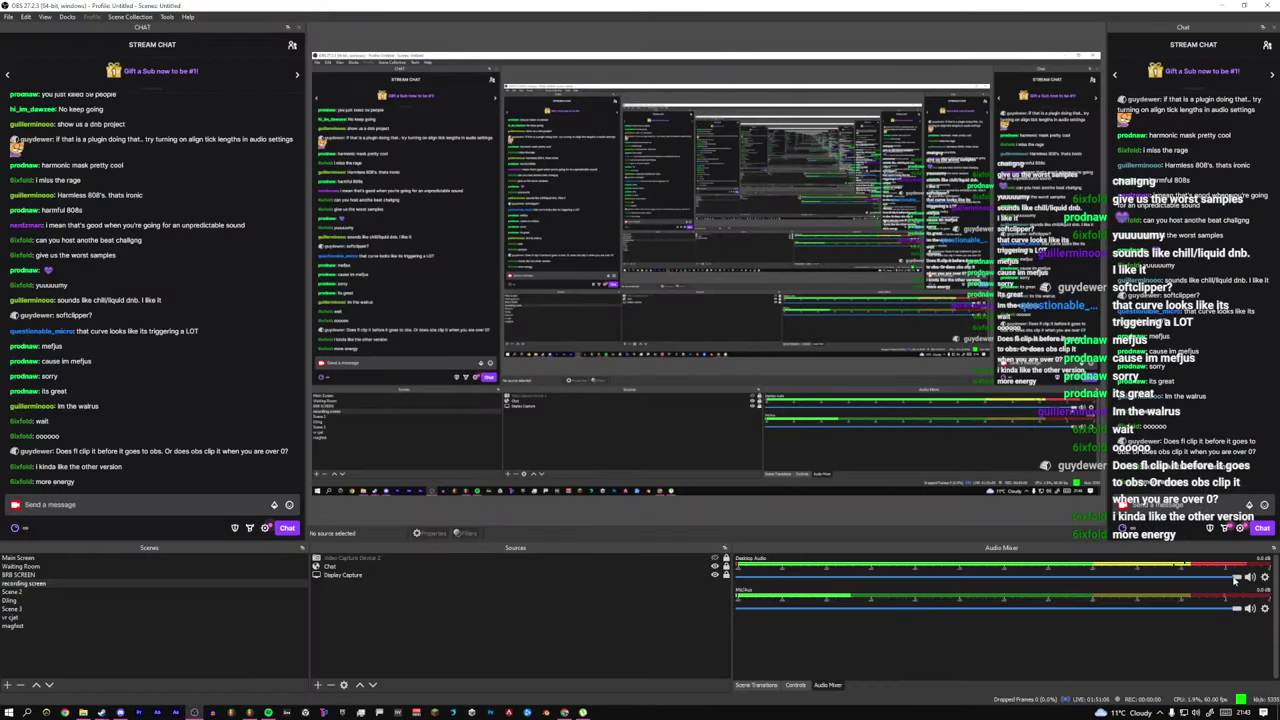
{"action": "left_click", "coordinate": [248, 713]}
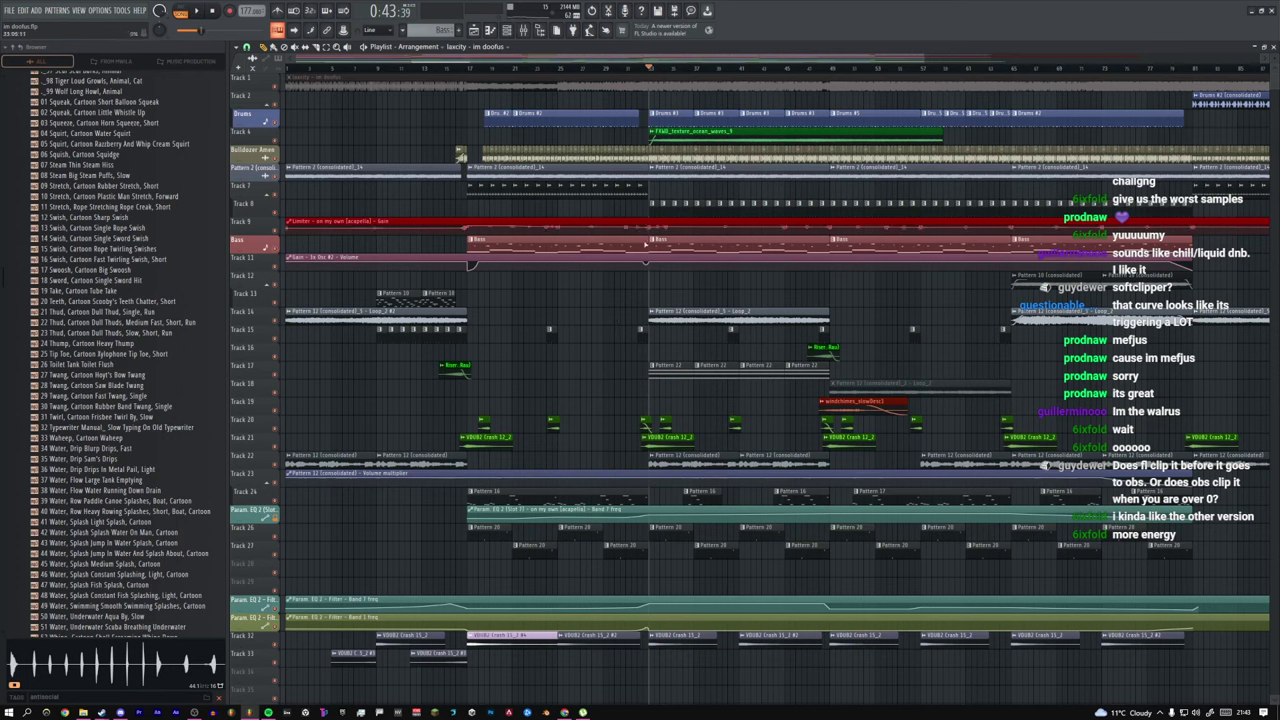
Step: Compare the Track 1 audio clip with the arrangement's playback from bars 20 and 33
{"action": "right_click", "coordinate": [657, 87], "text": "alt"}
{"action": "left_click", "coordinate": [501, 69]}
{"action": "key", "text": "space"}
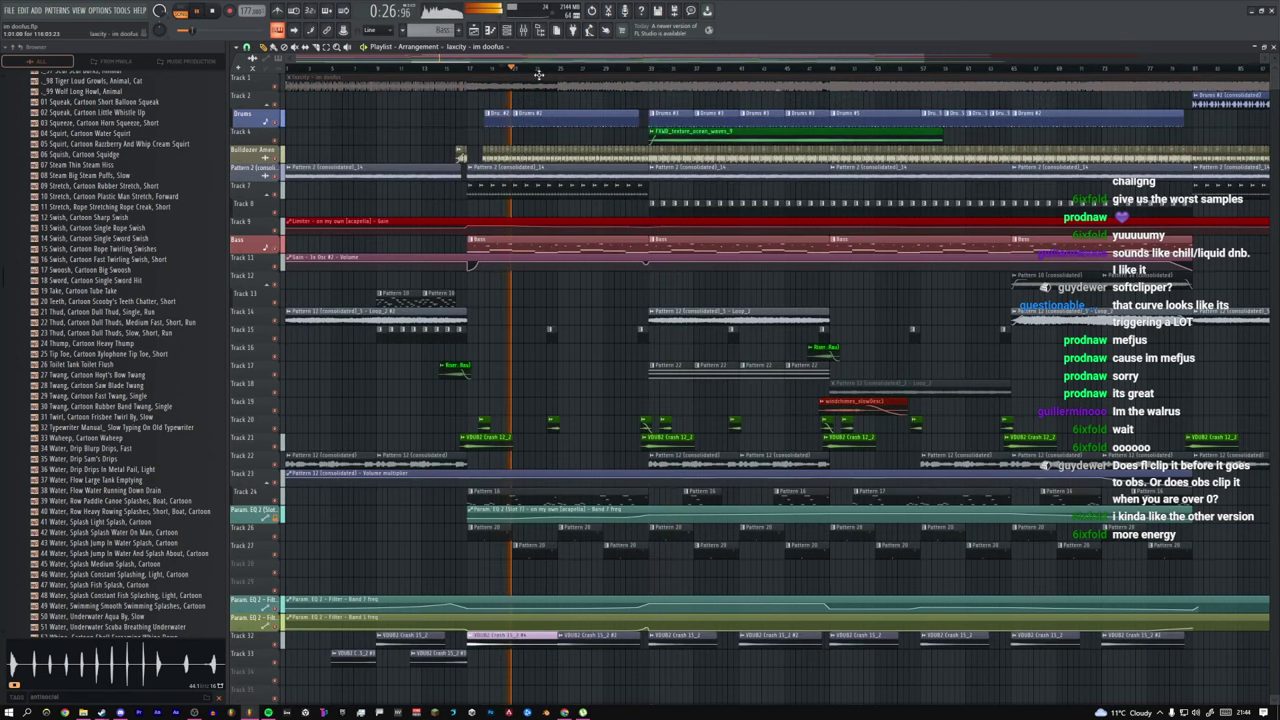
{"action": "key", "text": "space"}
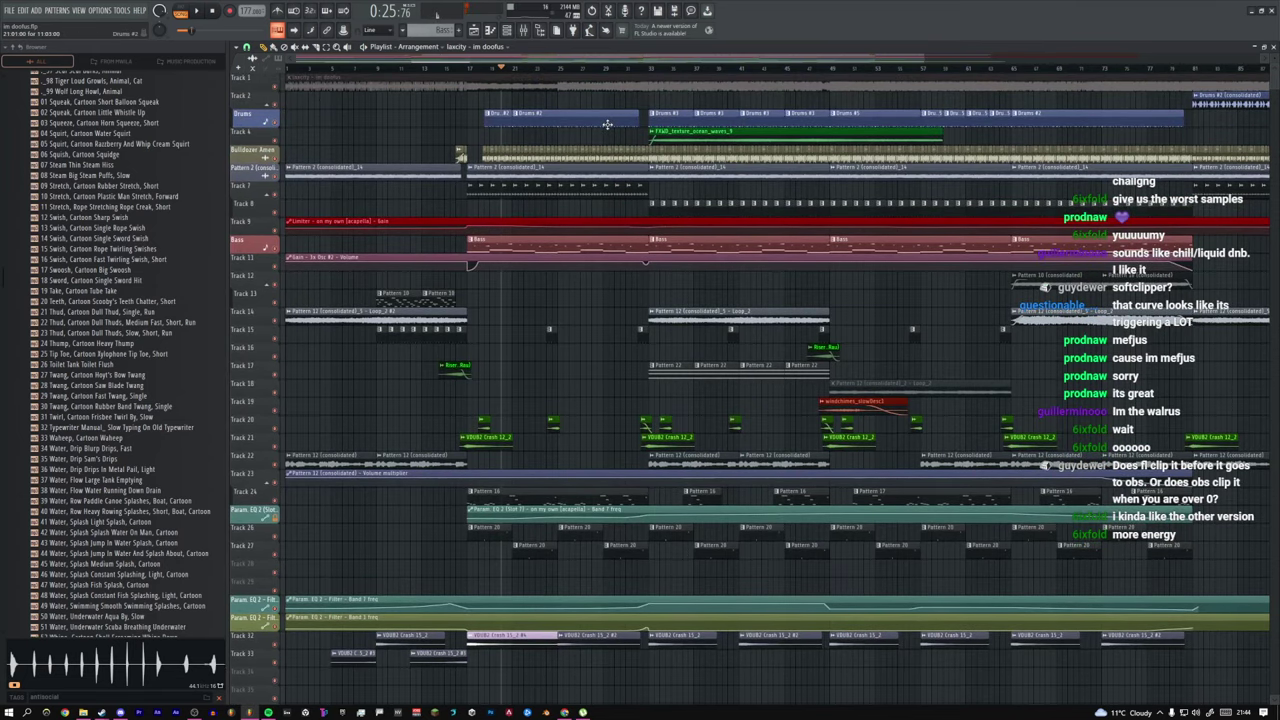
{"action": "right_click", "coordinate": [649, 84], "text": "alt"}
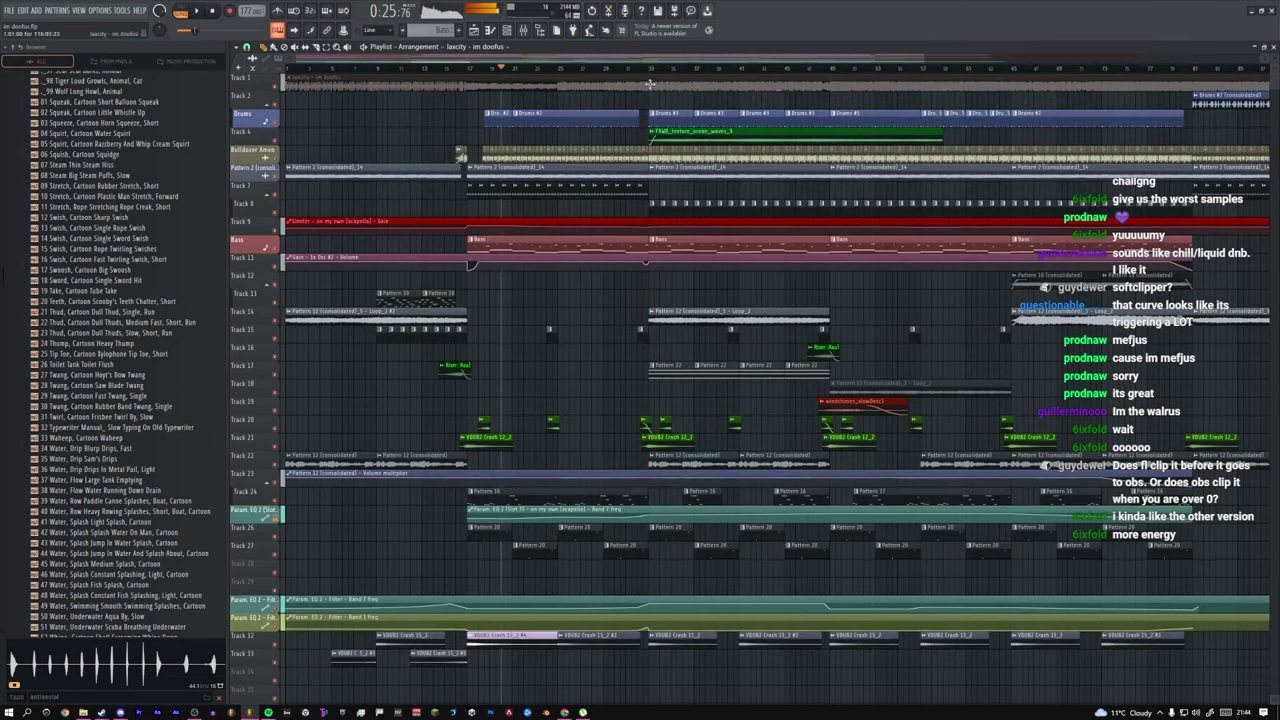
{"action": "right_click", "coordinate": [286, 89], "text": "alt"}
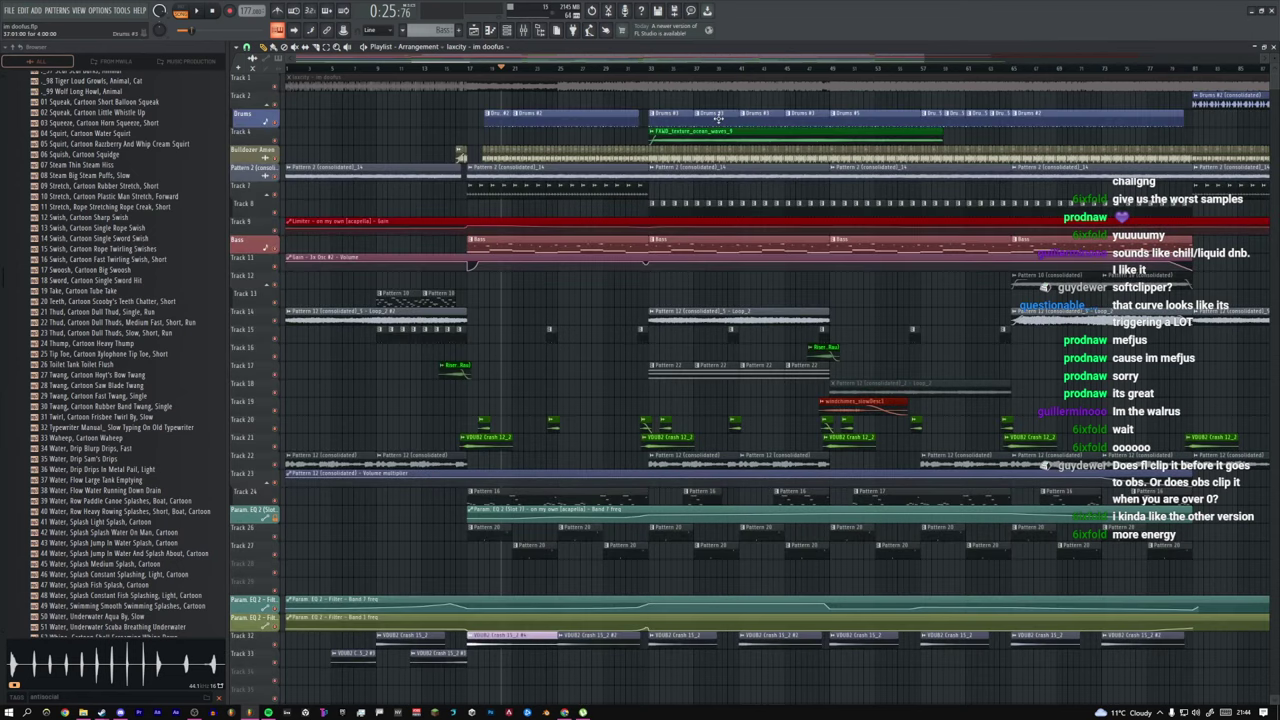
{"action": "key", "text": "space"}
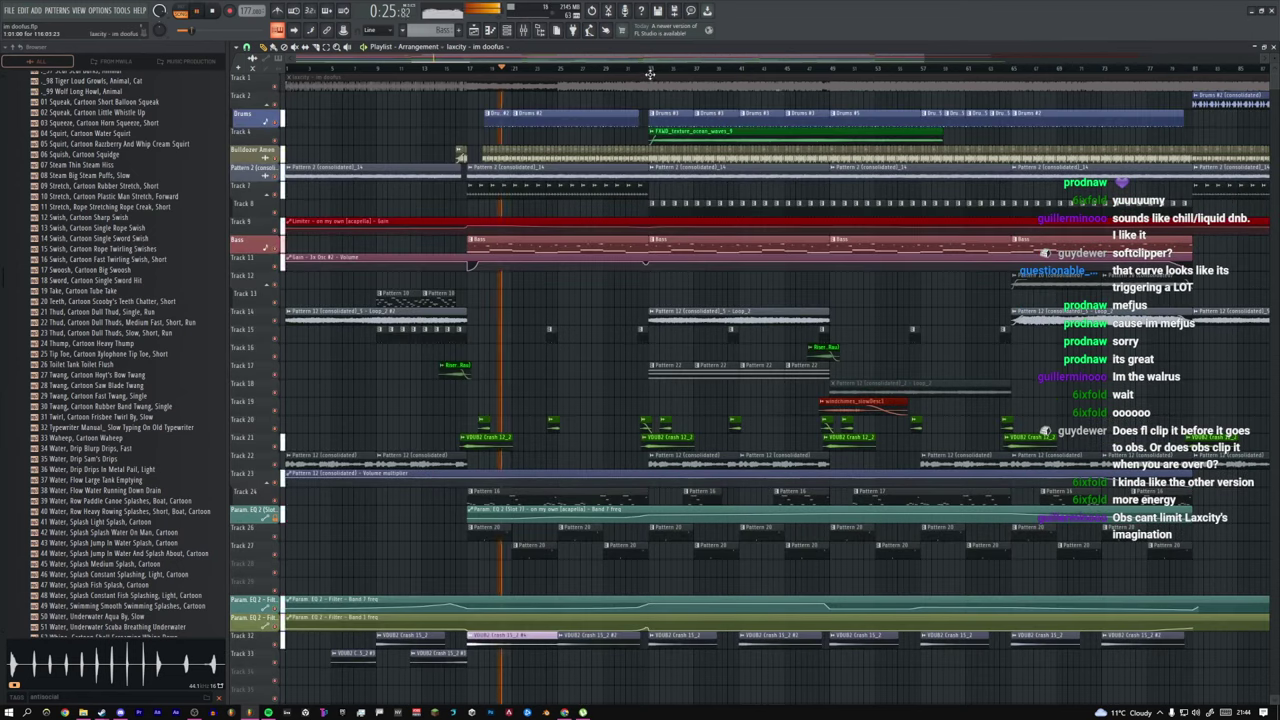
{"action": "left_click", "coordinate": [651, 70]}
{"action": "key", "text": "space"}
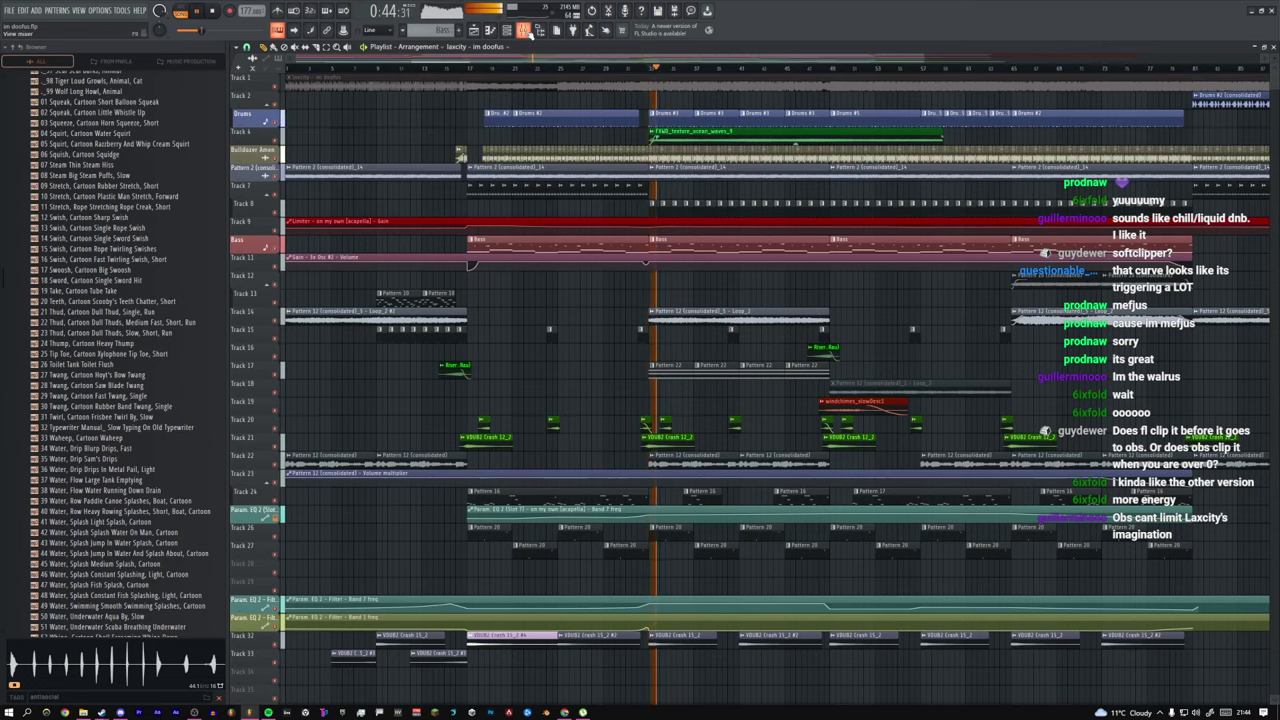
Step: Examine KNOCK, Fruity parametric EQ 2 and Fruity Limiter on the Drums mixer track, and close all windows
{"action": "key", "text": "F9"}
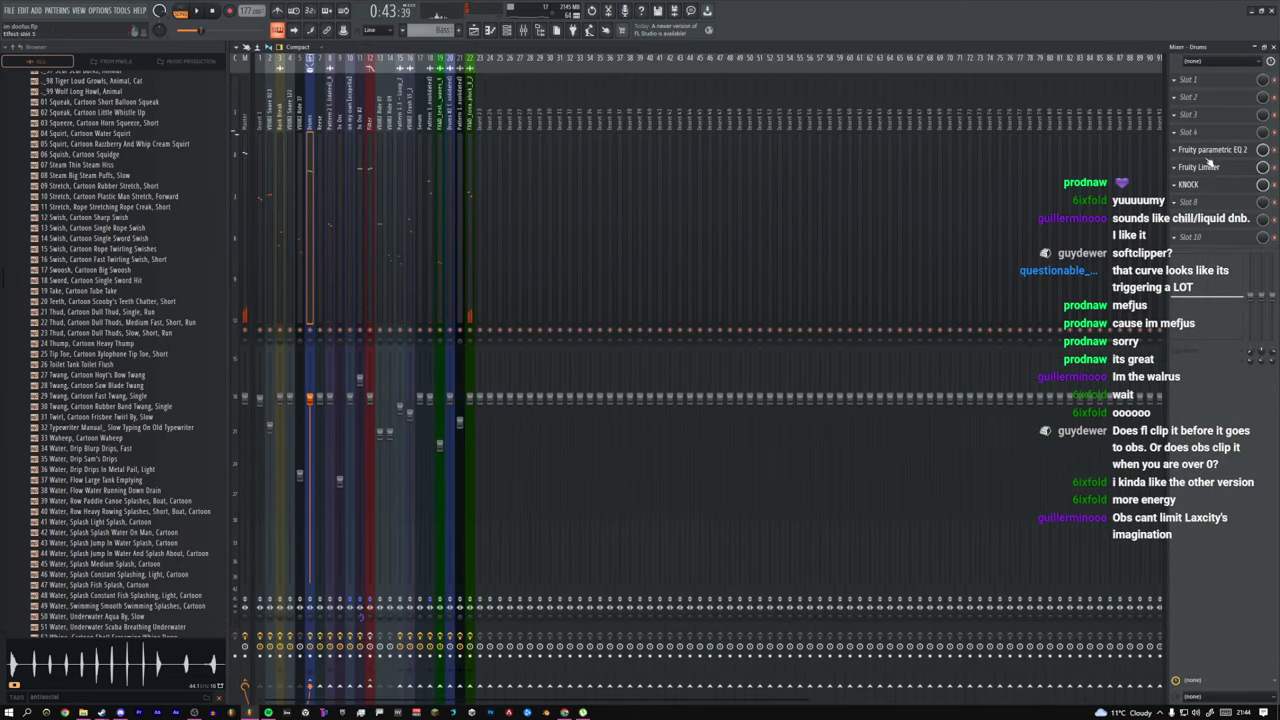
{"action": "left_click", "coordinate": [1192, 186]}
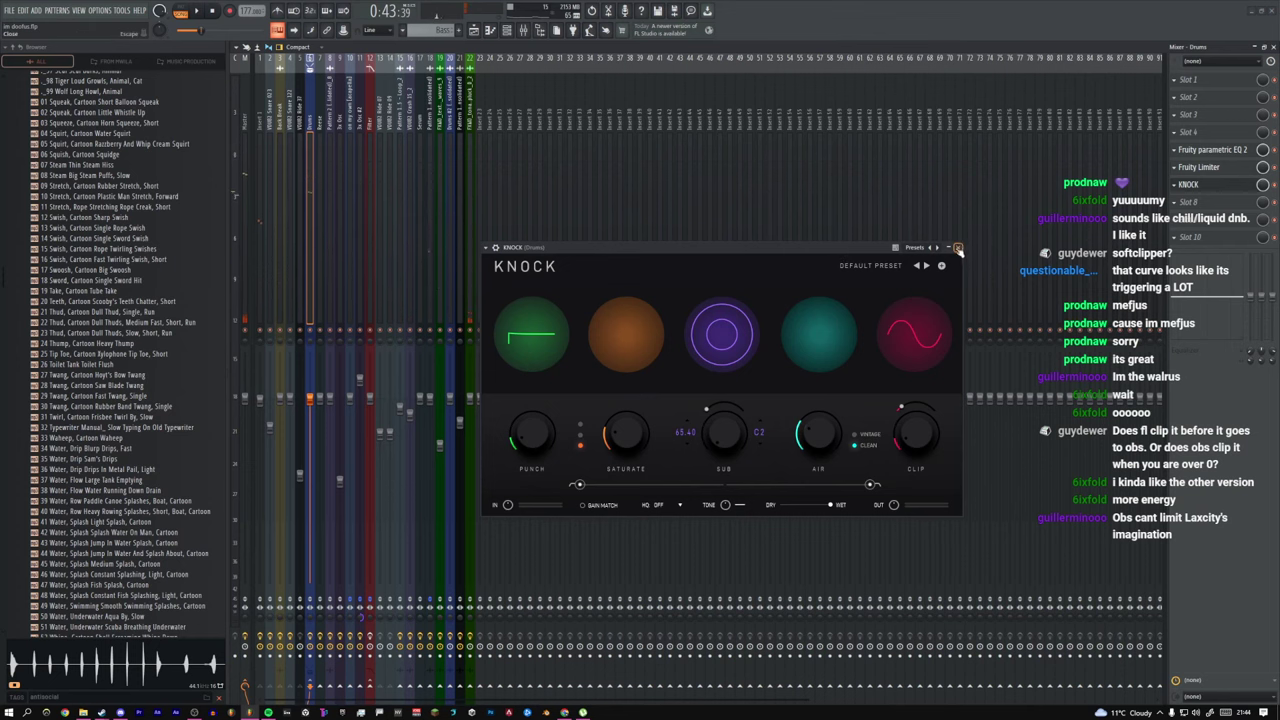
{"action": "left_click", "coordinate": [957, 247]}
{"action": "left_click", "coordinate": [1210, 149]}
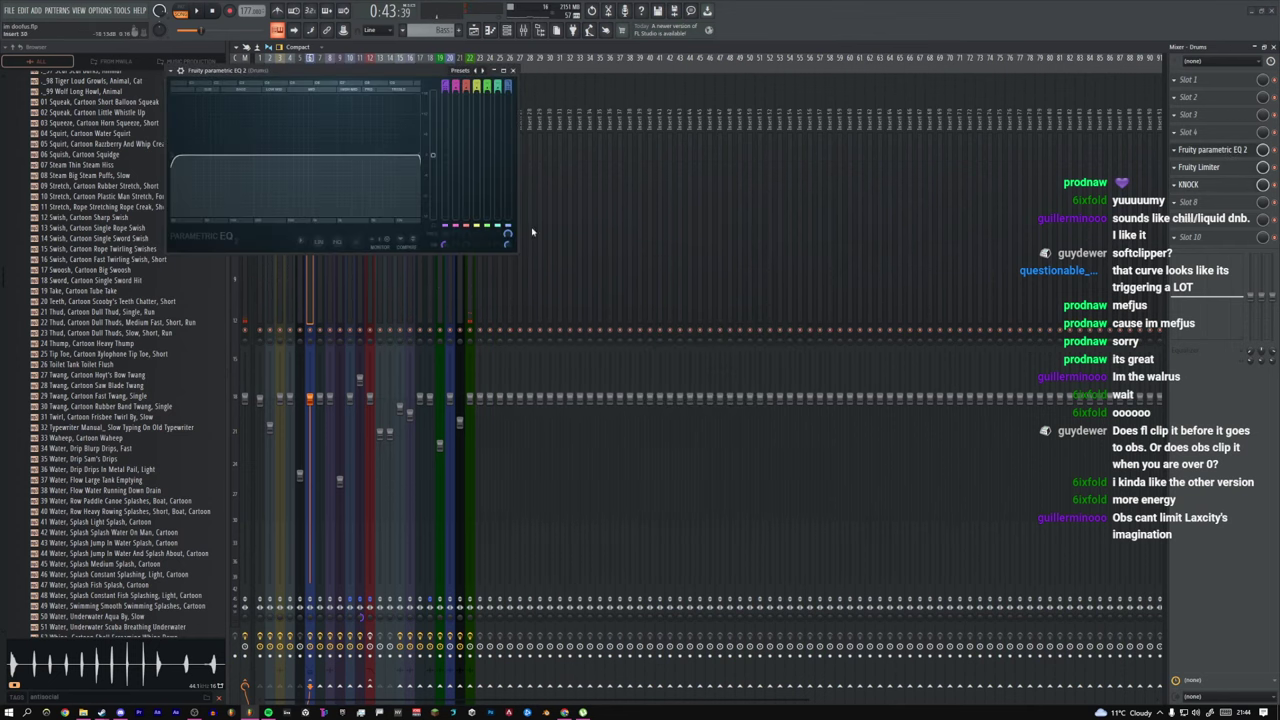
{"action": "left_click", "coordinate": [1203, 169]}
{"action": "key", "text": "F12"}
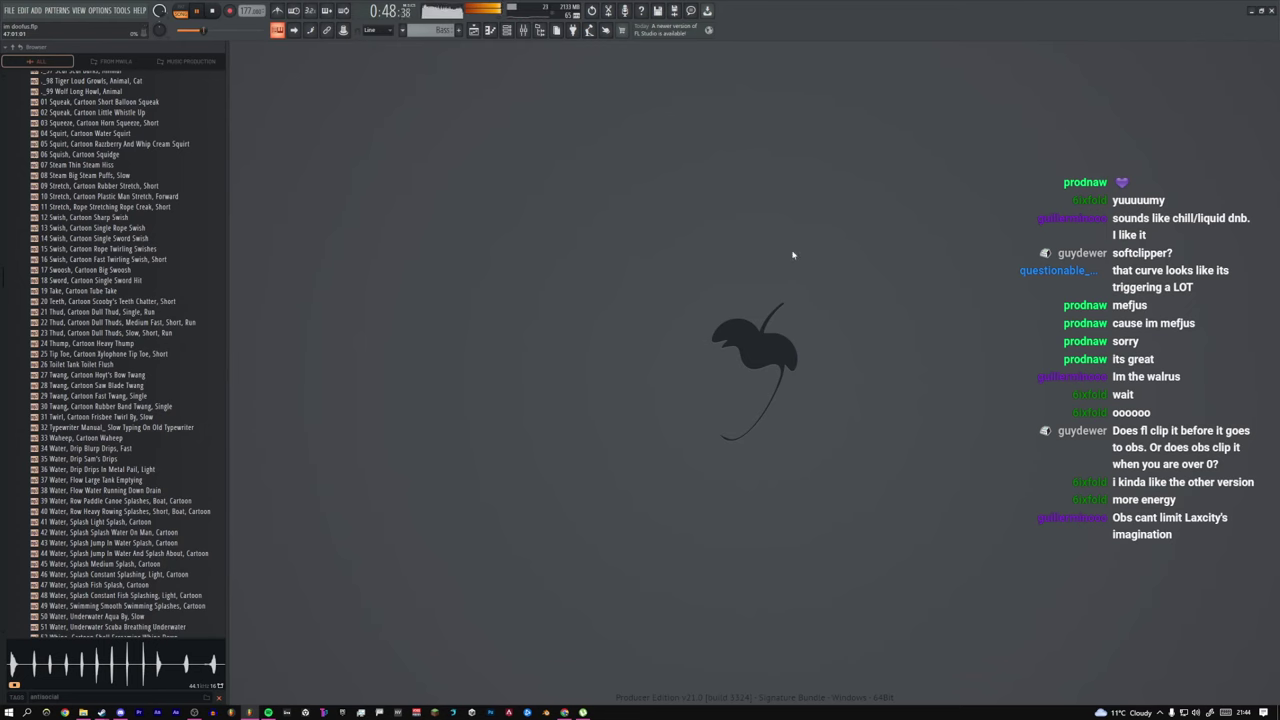
Step: Reopen the playlist and play the arrangement from about bar 23
{"action": "key", "text": "F5"}
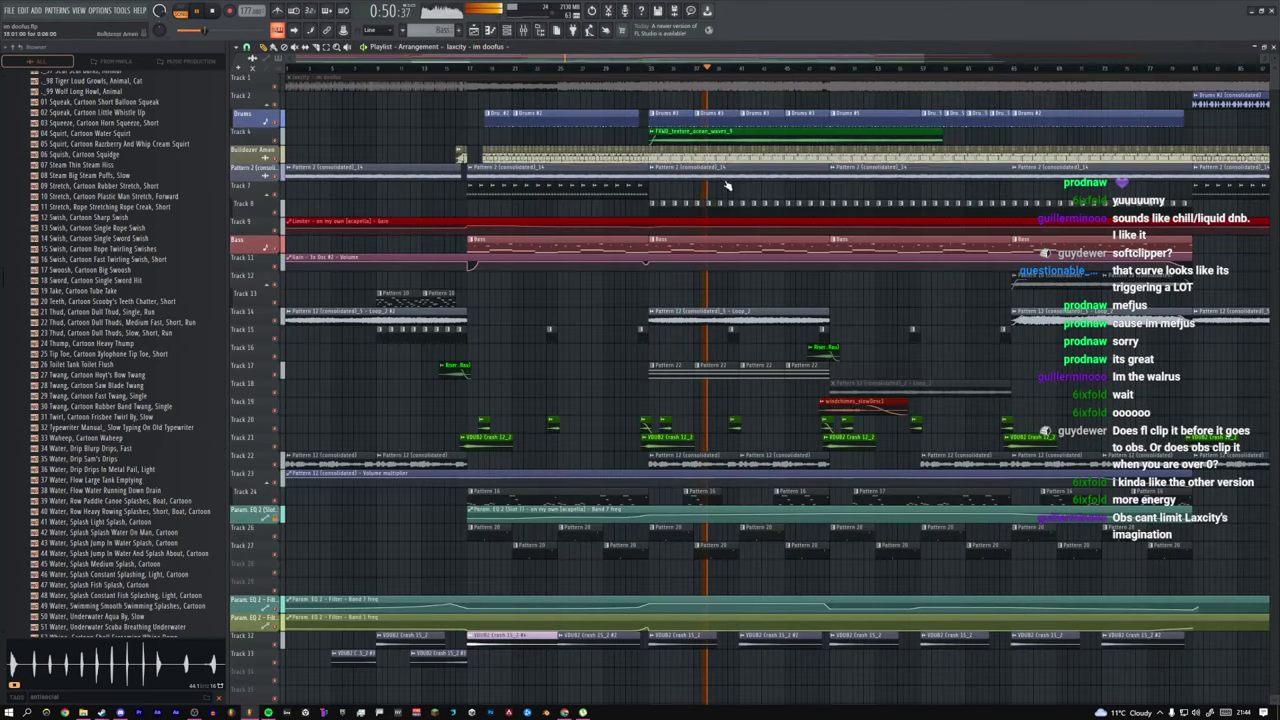
{"action": "left_click_drag", "start_coordinate": [924, 55], "coordinate": [634, 55]}
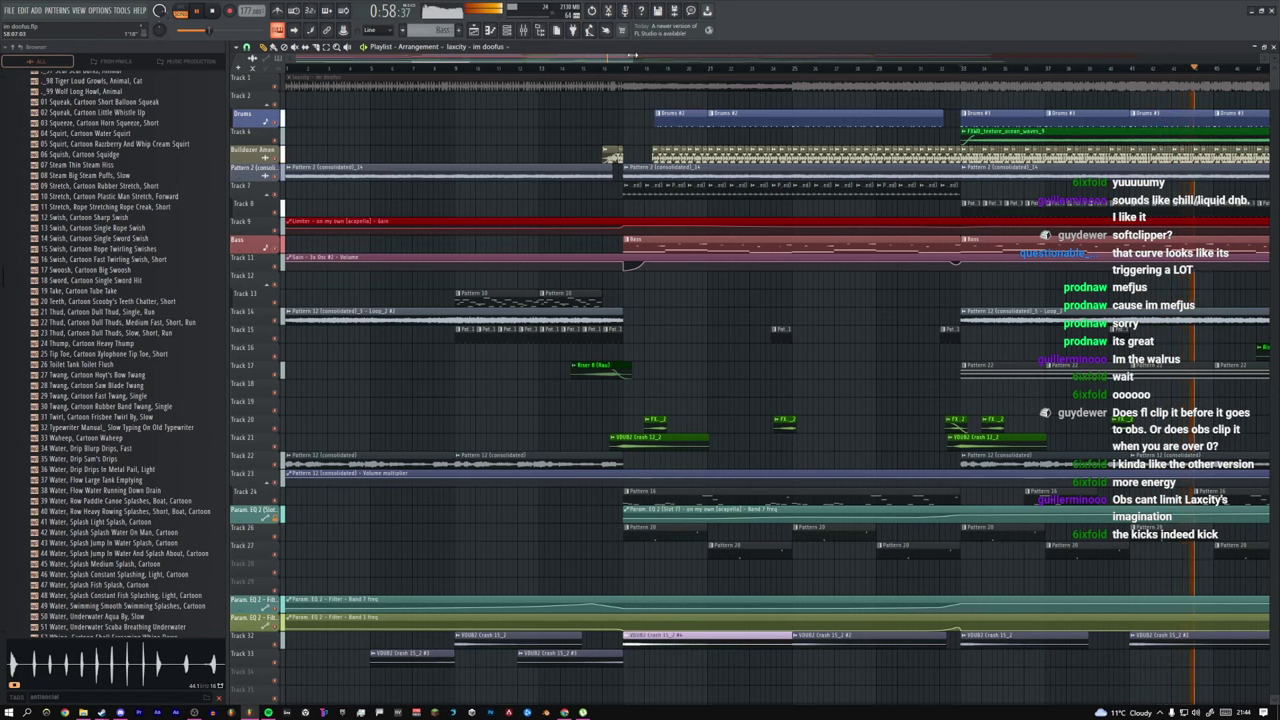
{"action": "key", "text": "space"}
{"action": "left_click_drag", "start_coordinate": [633, 54], "coordinate": [666, 57]}
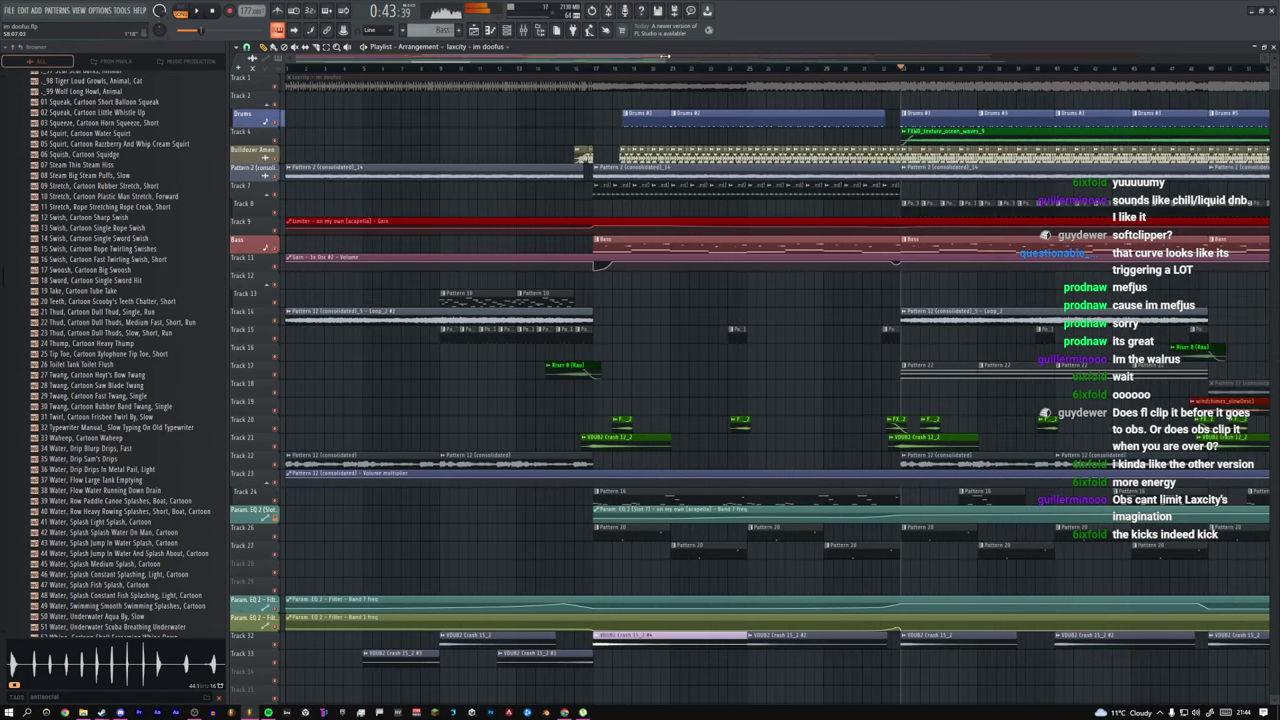
{"action": "left_click", "coordinate": [533, 33]}
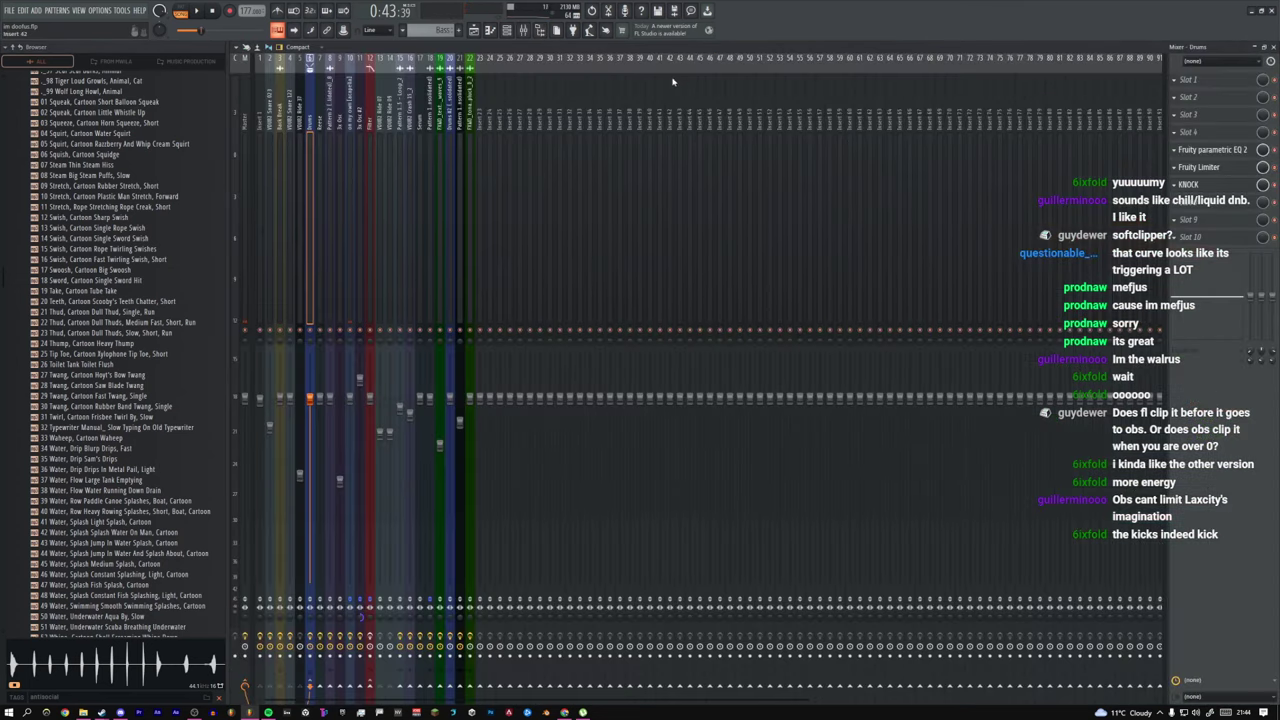
{"action": "left_click", "coordinate": [478, 34]}
{"action": "left_click", "coordinate": [708, 67]}
{"action": "key", "text": "space"}
Step: Open Fruity Limiter on the Drums mixer track and add Transient Processor in slot 8
{"action": "left_click", "coordinate": [527, 32]}
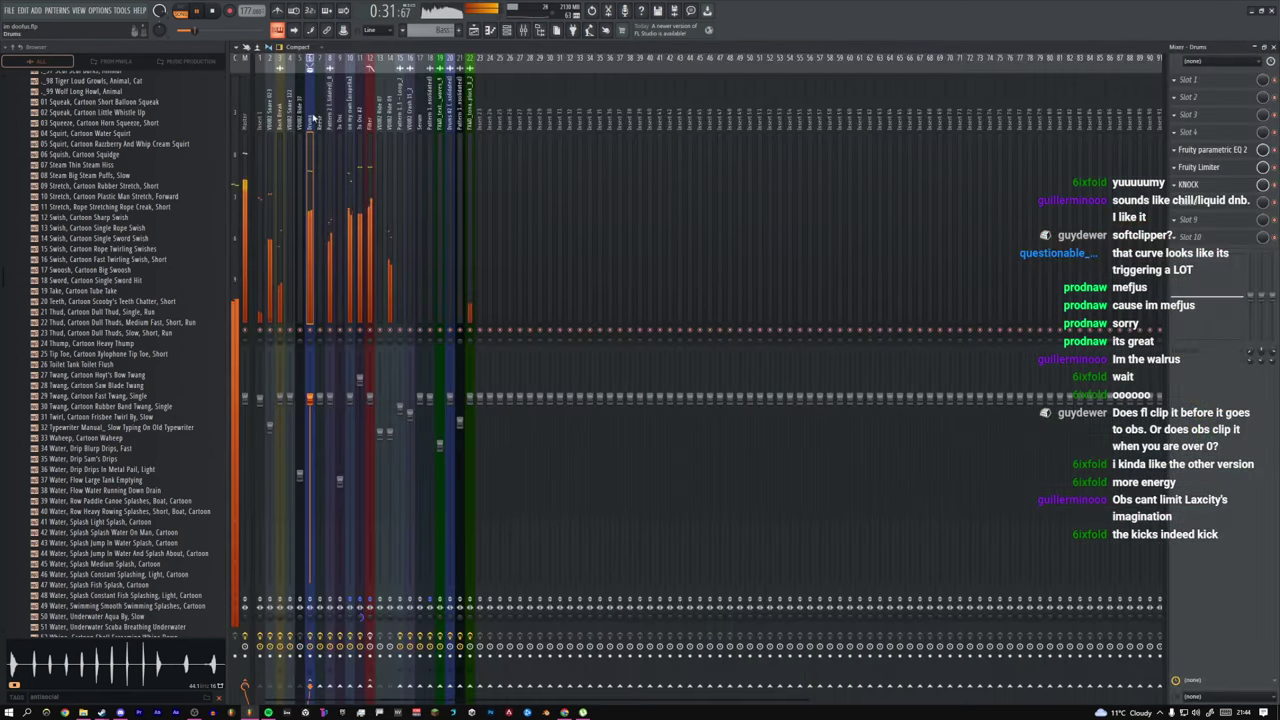
{"action": "left_click", "coordinate": [1210, 167]}
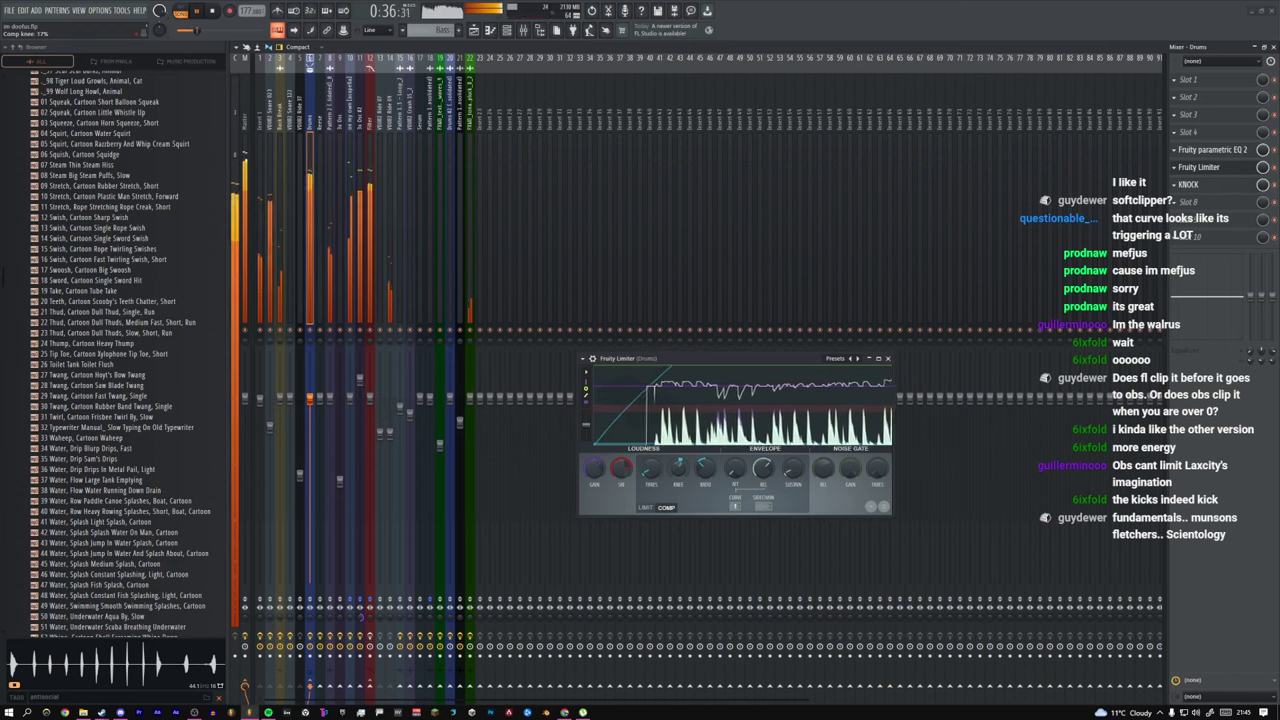
{"action": "left_click", "coordinate": [1206, 201]}
{"action": "left_click", "coordinate": [1126, 246]}
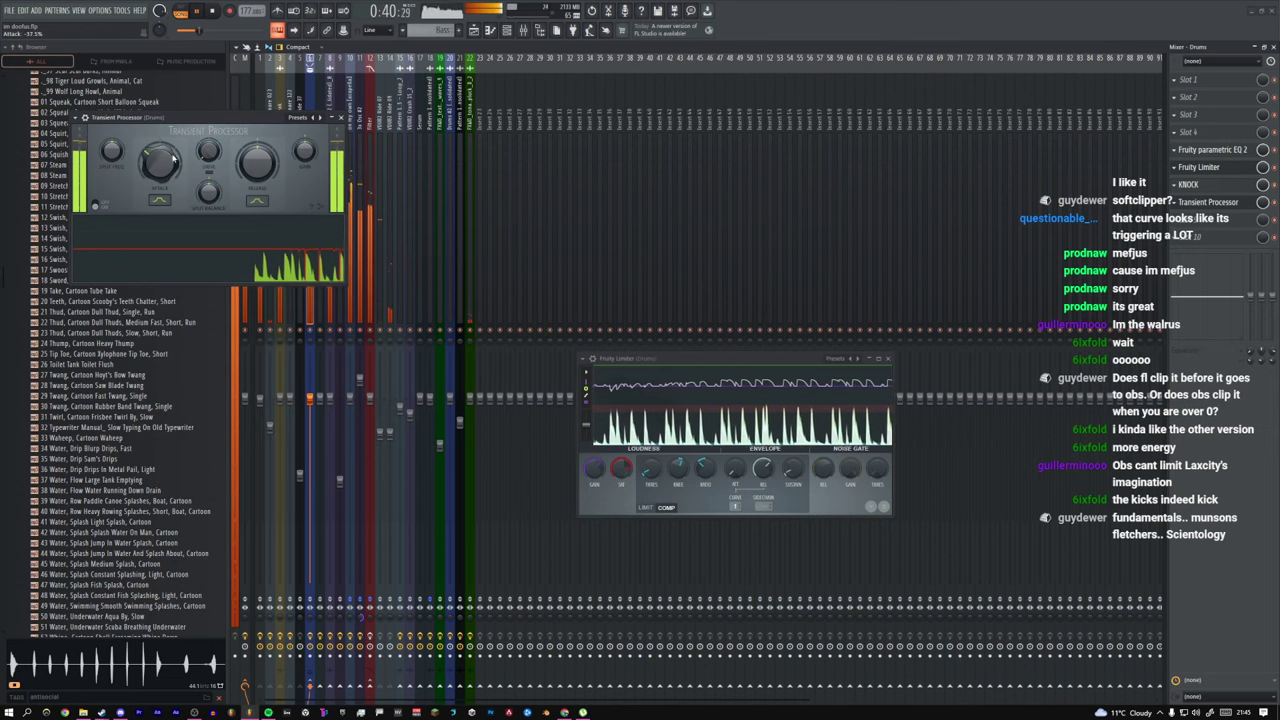
Step: Lower Transient Processor's attack to about -38% on the Drums track, close the plugin windows and stop playback
{"action": "left_click_drag", "start_coordinate": [232, 128], "coordinate": [712, 242]}
{"action": "left_click_drag", "start_coordinate": [647, 270], "coordinate": [647, 292]}
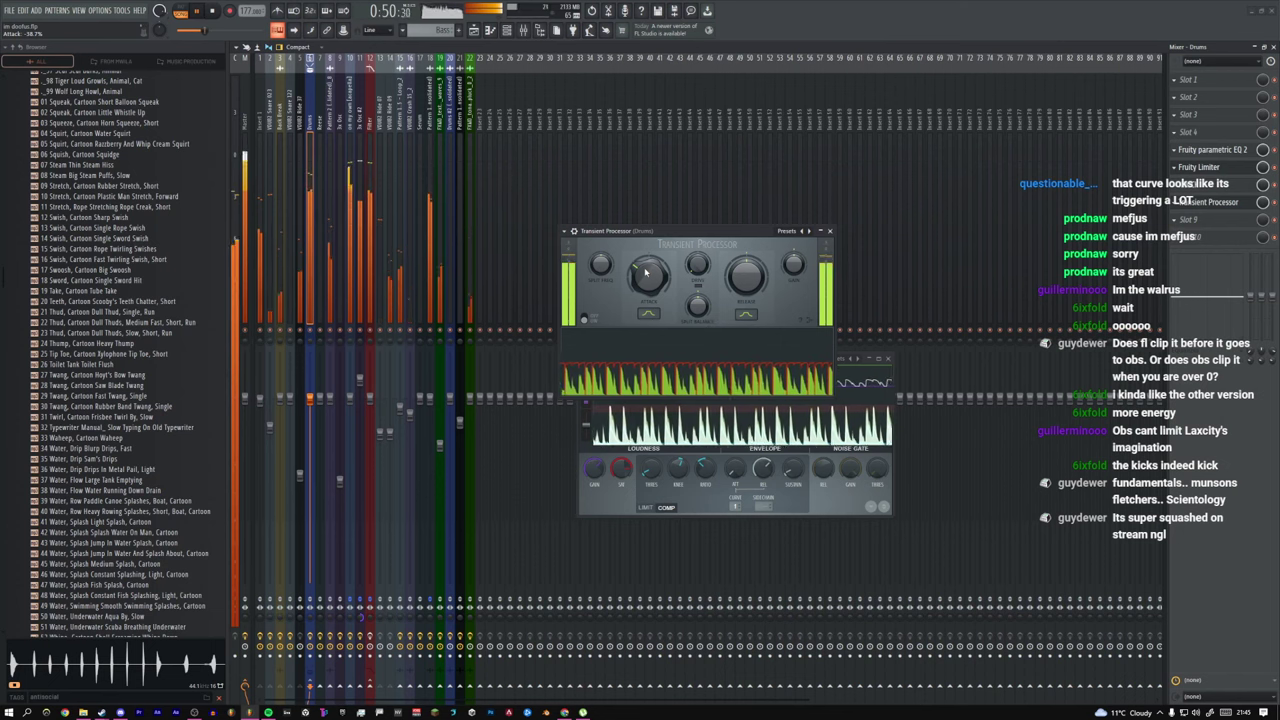
{"action": "key", "text": "Escape"}
{"action": "key", "text": "Escape"}
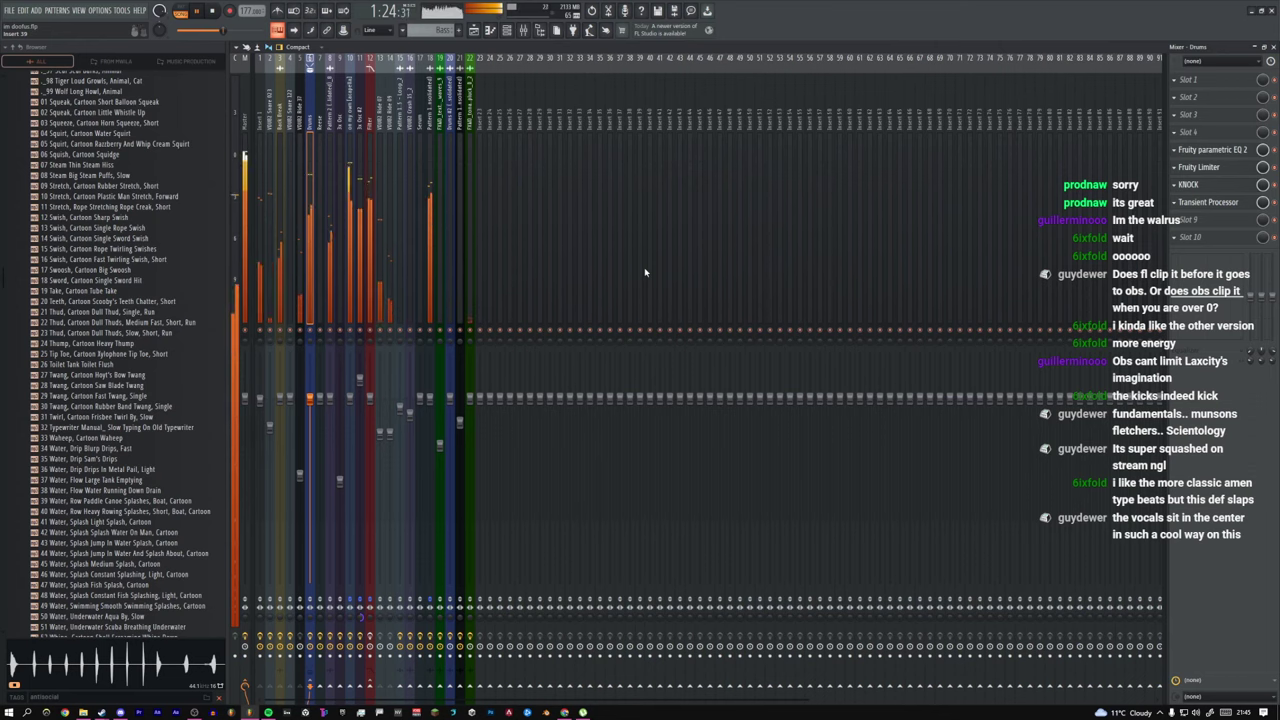
{"action": "key", "text": "space"}
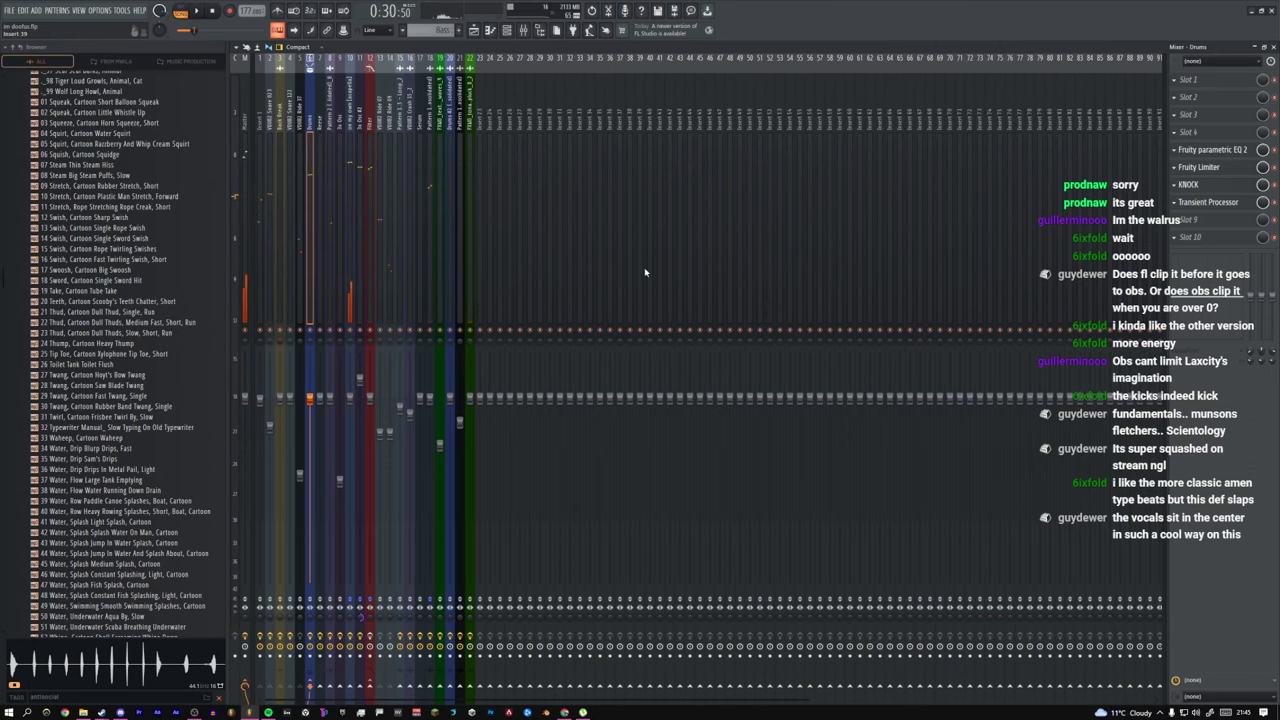
Step: Examine the Bass clips and the automation on Tracks 9 and 11 in the playlist
{"action": "left_click", "coordinate": [474, 30]}
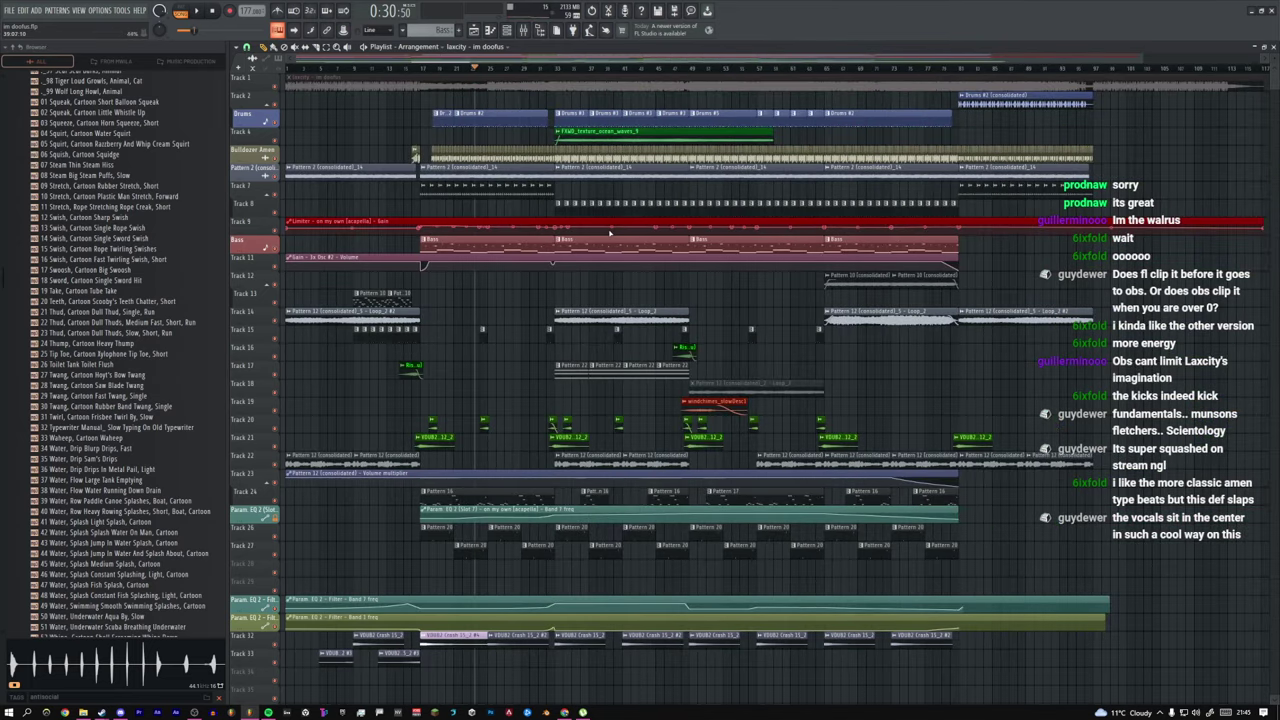
{"action": "right_click", "coordinate": [862, 383], "text": "ctrl"}
{"action": "right_click", "coordinate": [566, 242], "text": "ctrl"}
{"action": "right_click", "coordinate": [390, 199], "text": "ctrl"}
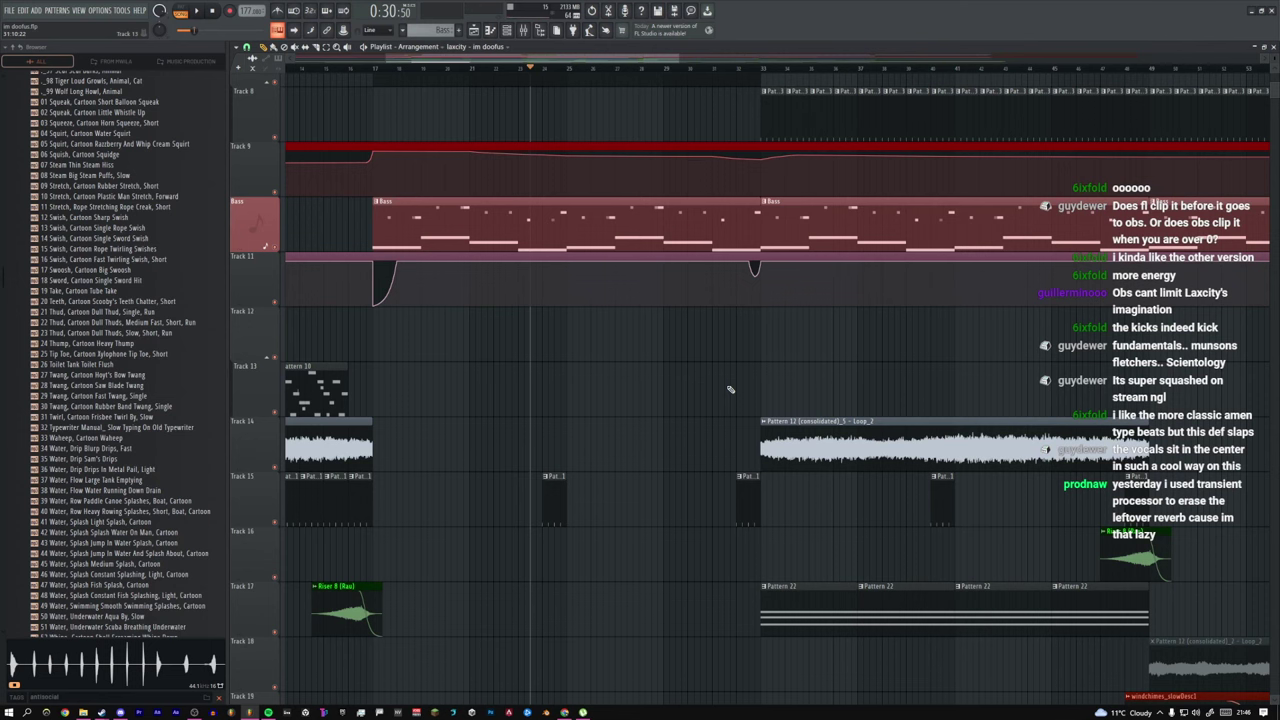
{"action": "right_click", "coordinate": [693, 373], "text": "ctrl"}
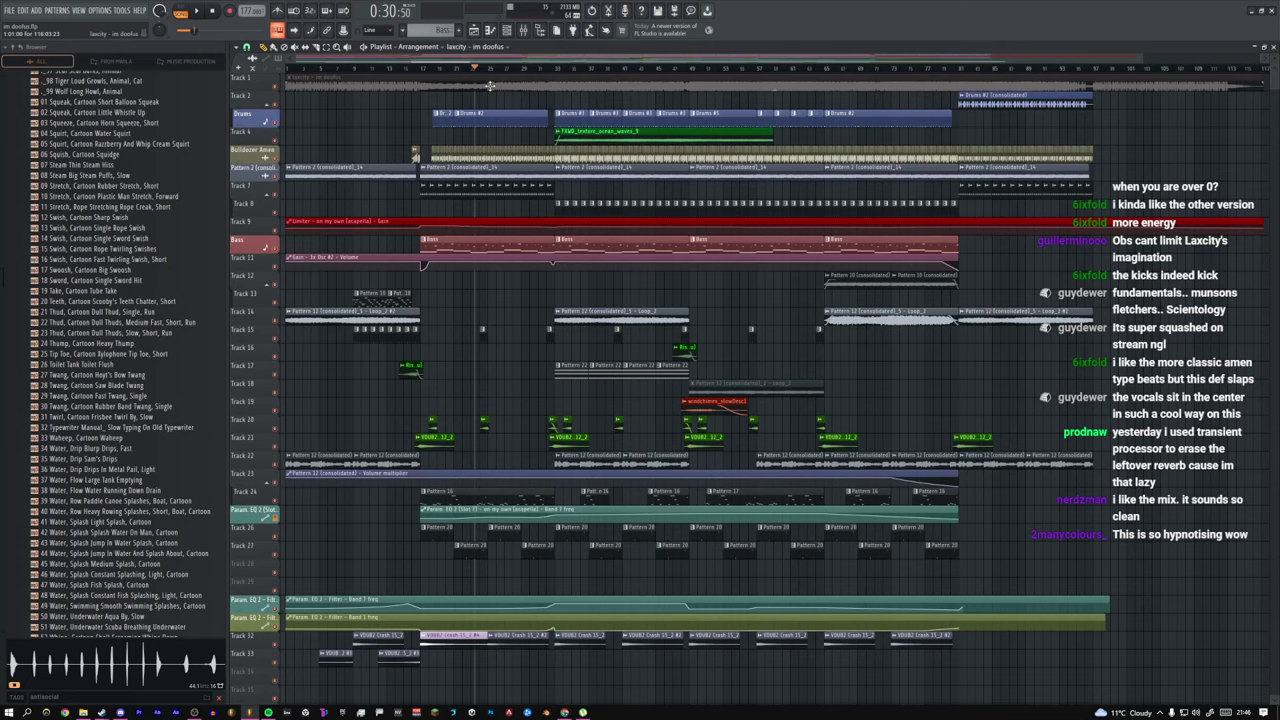
Step: Examine the Bulldozer Amen track and its neighbouring tracks around bar 17
{"action": "right_click", "coordinate": [407, 143], "text": "ctrl"}
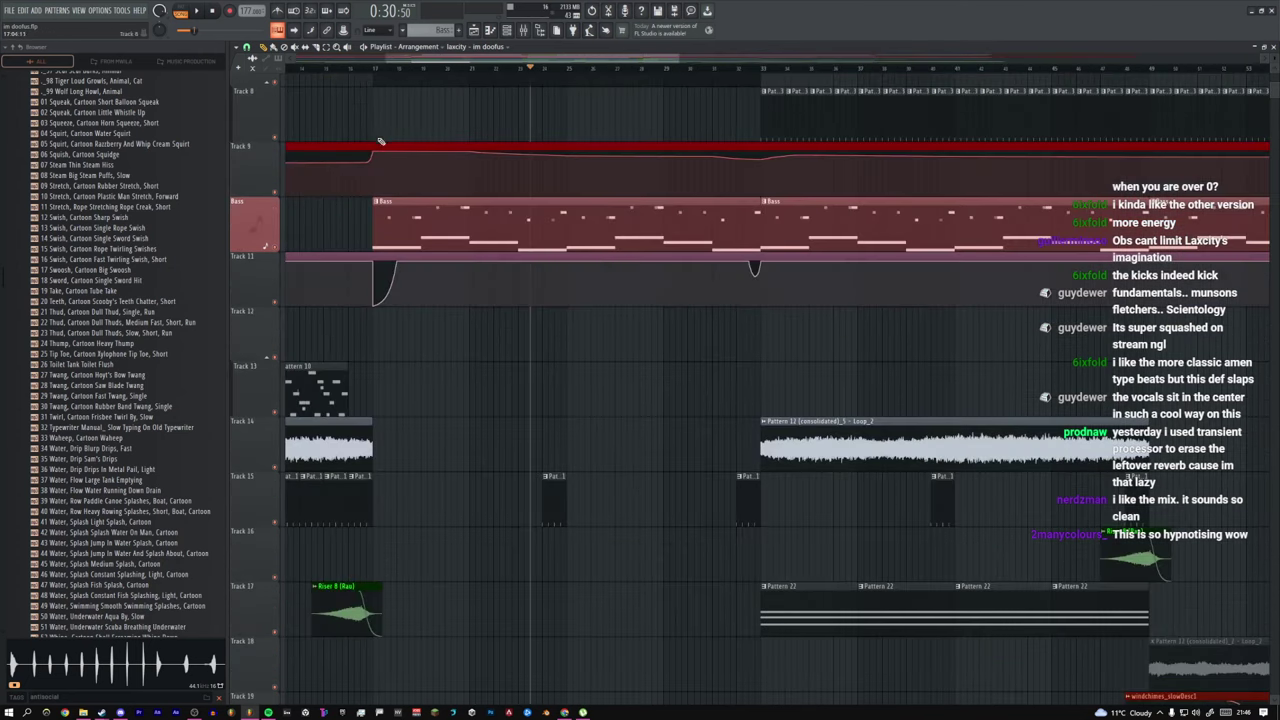
{"action": "right_click", "coordinate": [379, 140], "text": "ctrl"}
{"action": "left_click_drag", "start_coordinate": [355, 128], "coordinate": [732, 373]}
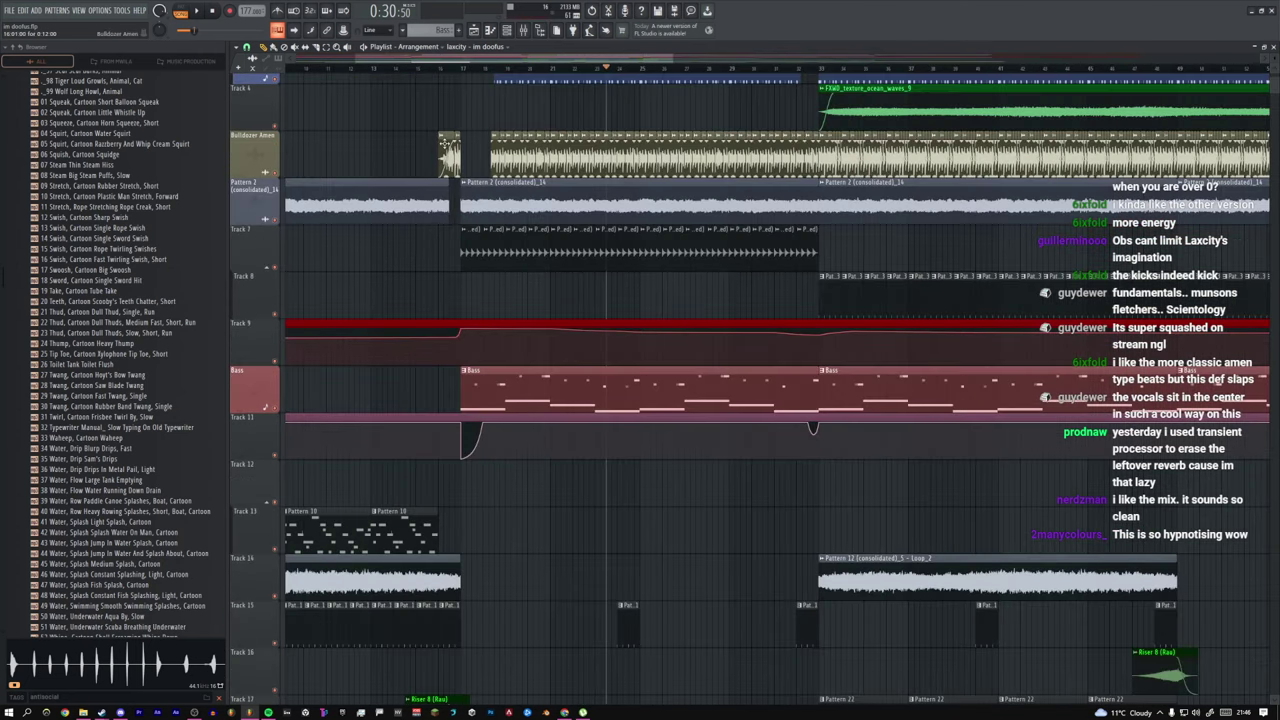
Step: Audition the Pattern 2 (consolidated)_14 clips in isolation at several points of the arrangement
{"action": "right_click", "coordinate": [449, 146], "text": "ctrl"}
{"action": "left_click_drag", "start_coordinate": [673, 324], "coordinate": [340, 126]}
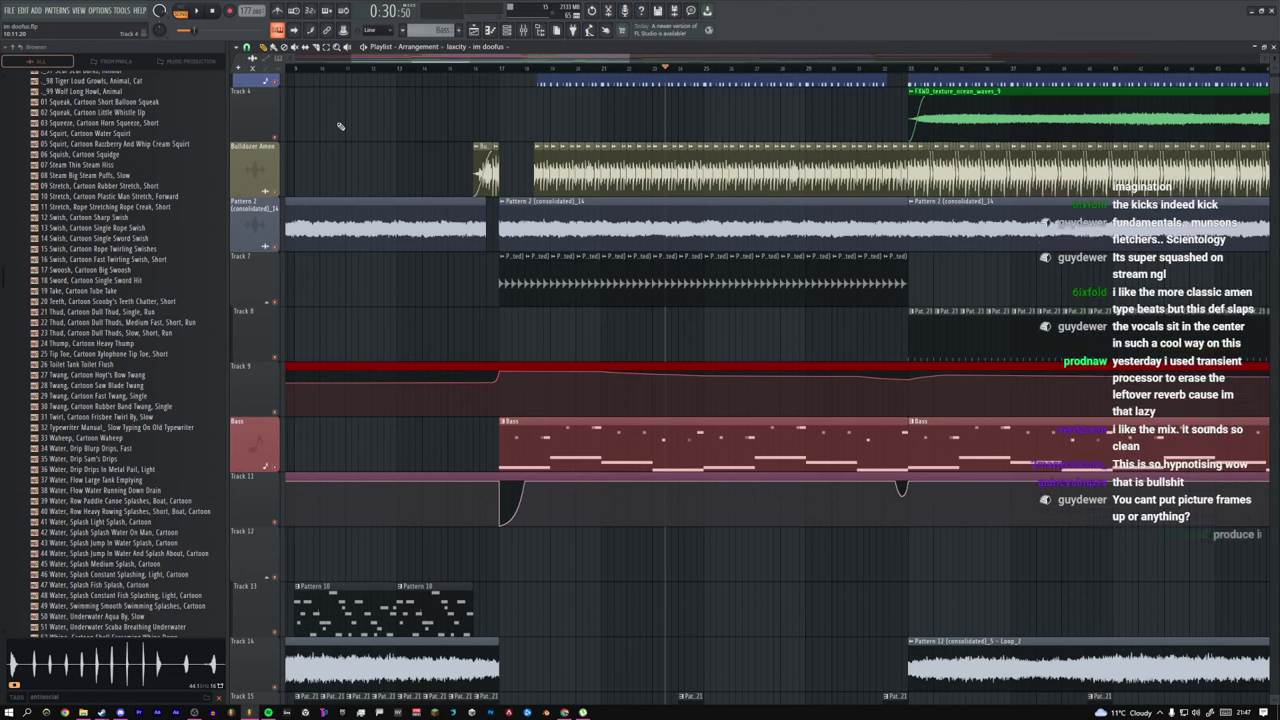
{"action": "right_click", "coordinate": [605, 348], "text": "ctrl"}
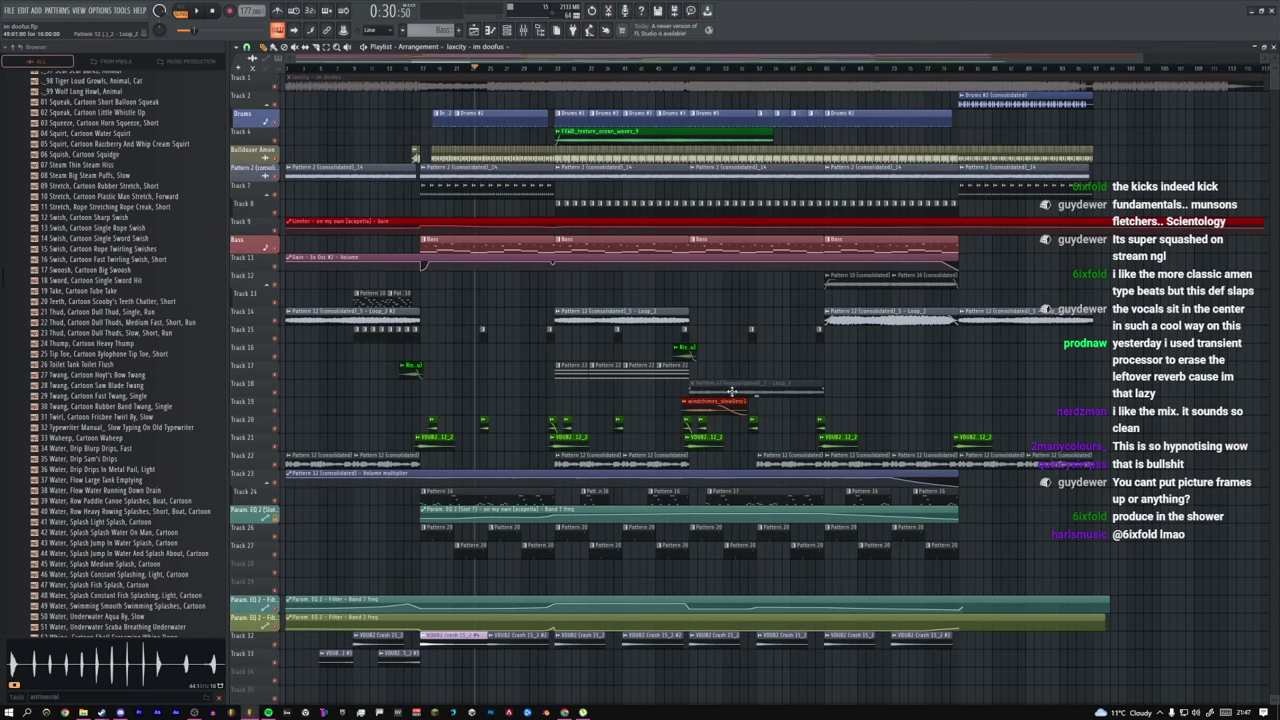
{"action": "left_click_drag", "start_coordinate": [732, 393], "coordinate": [430, 197]}
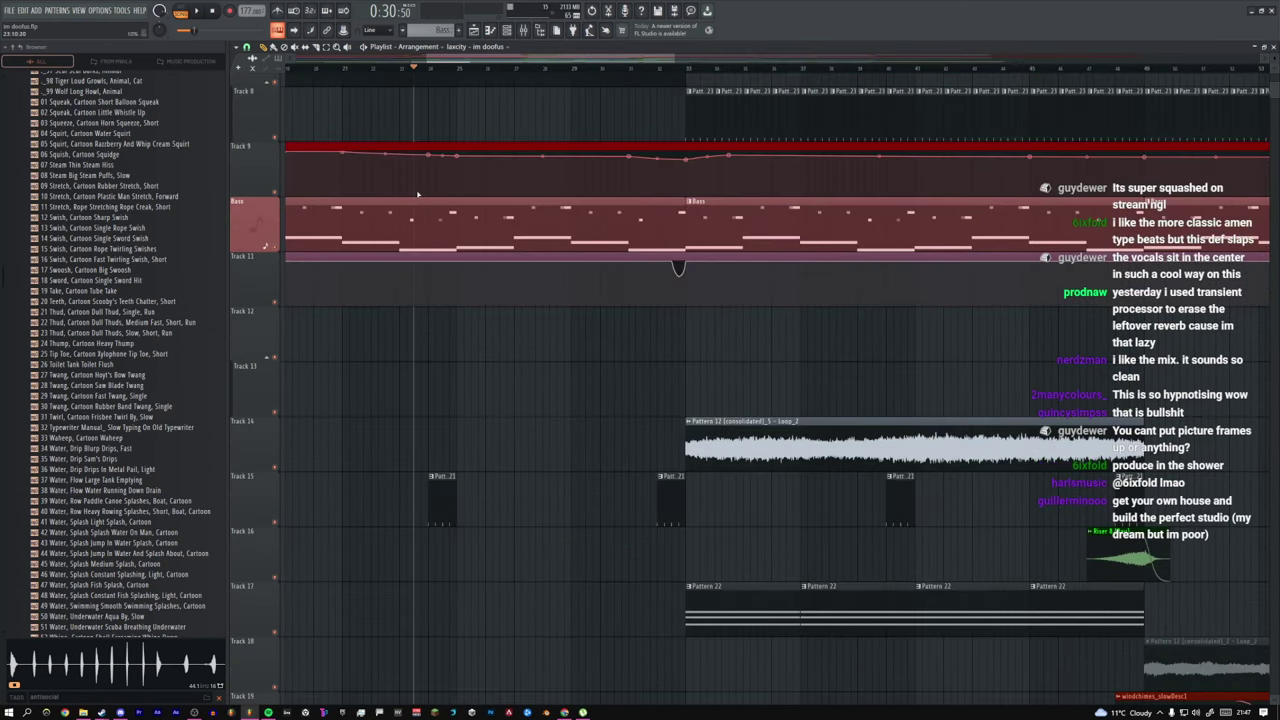
{"action": "right_click", "coordinate": [494, 177], "text": "ctrl"}
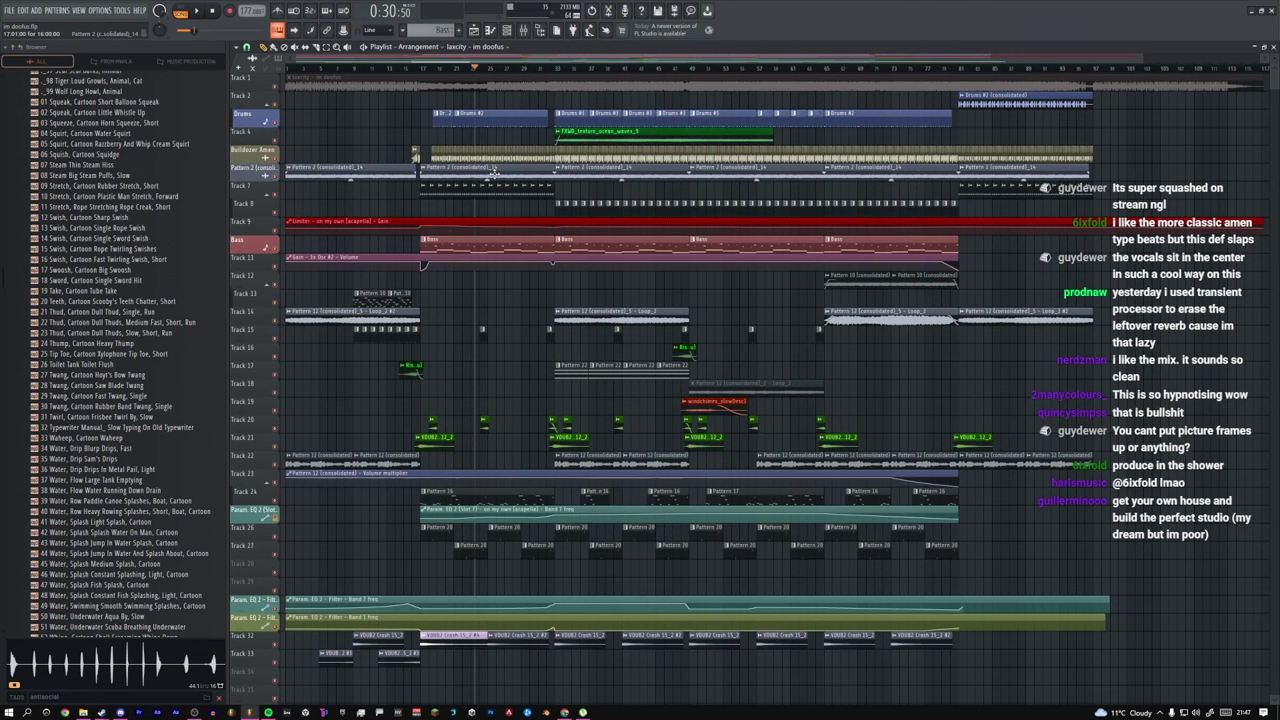
{"action": "left_click", "coordinate": [527, 170]}
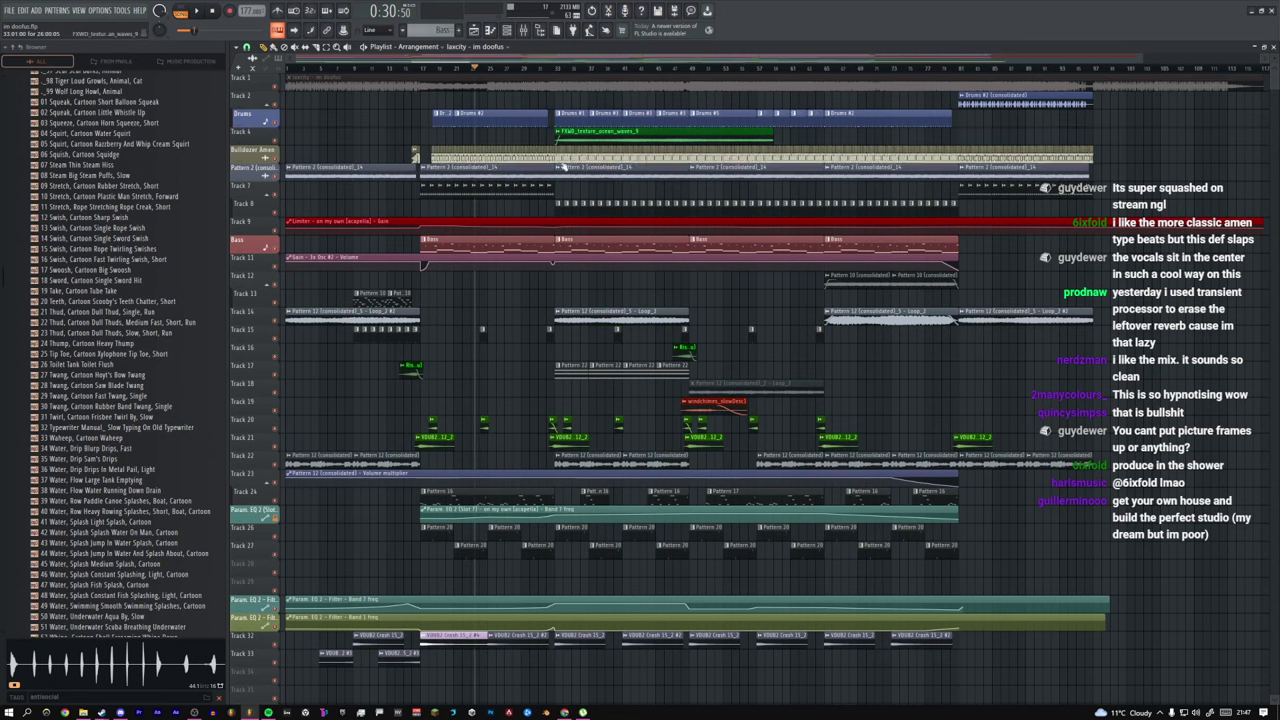
{"action": "right_click", "coordinate": [498, 172], "text": "alt"}
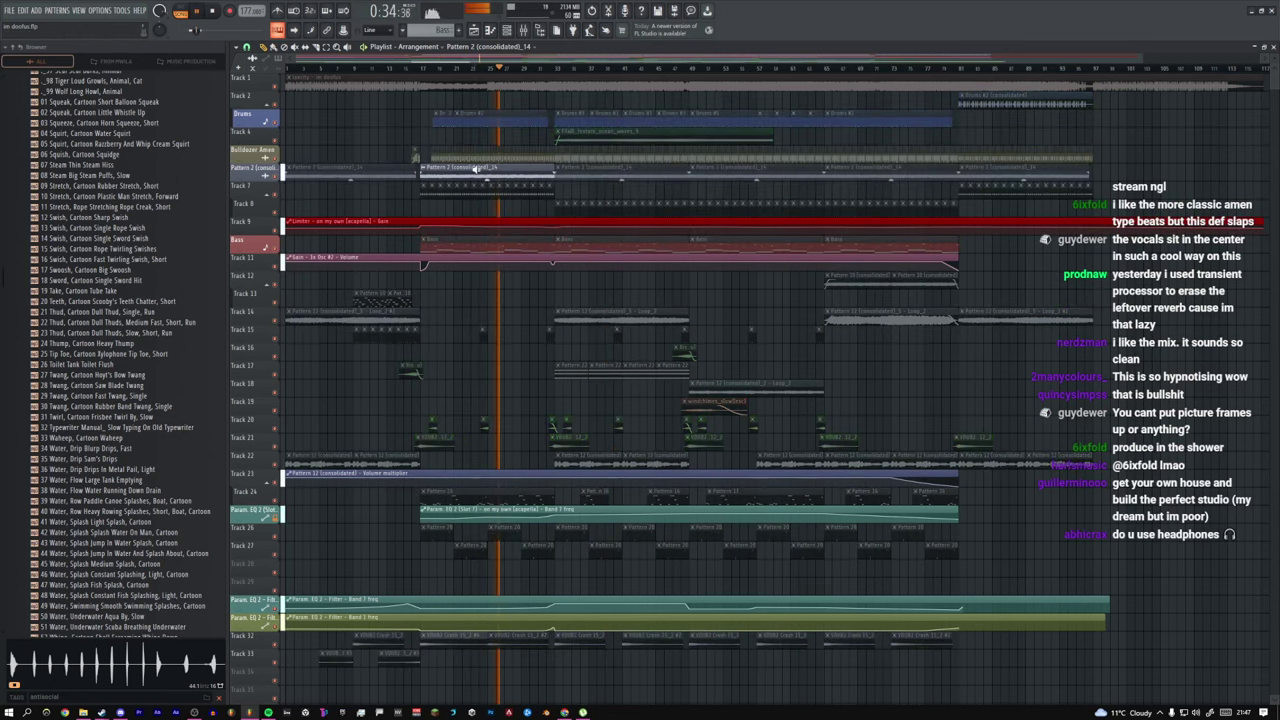
{"action": "right_click", "coordinate": [288, 190], "text": "ctrl"}
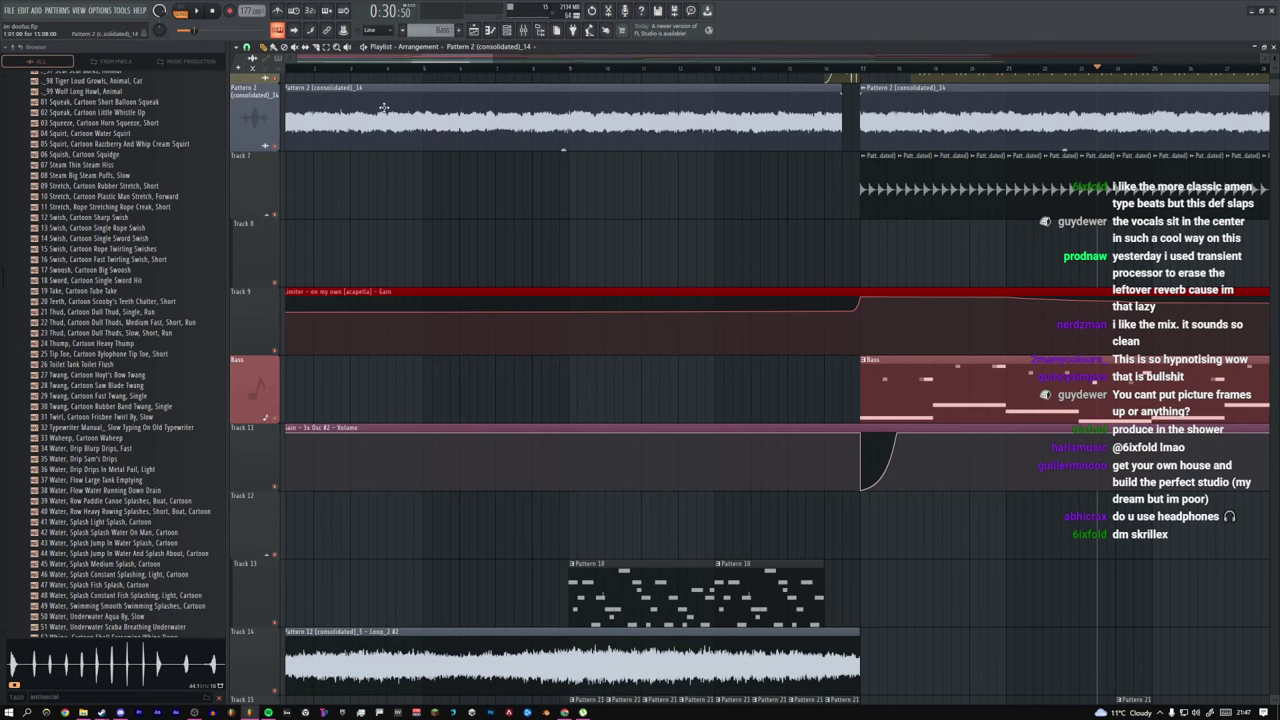
{"action": "right_click", "coordinate": [401, 137], "text": "ctrl"}
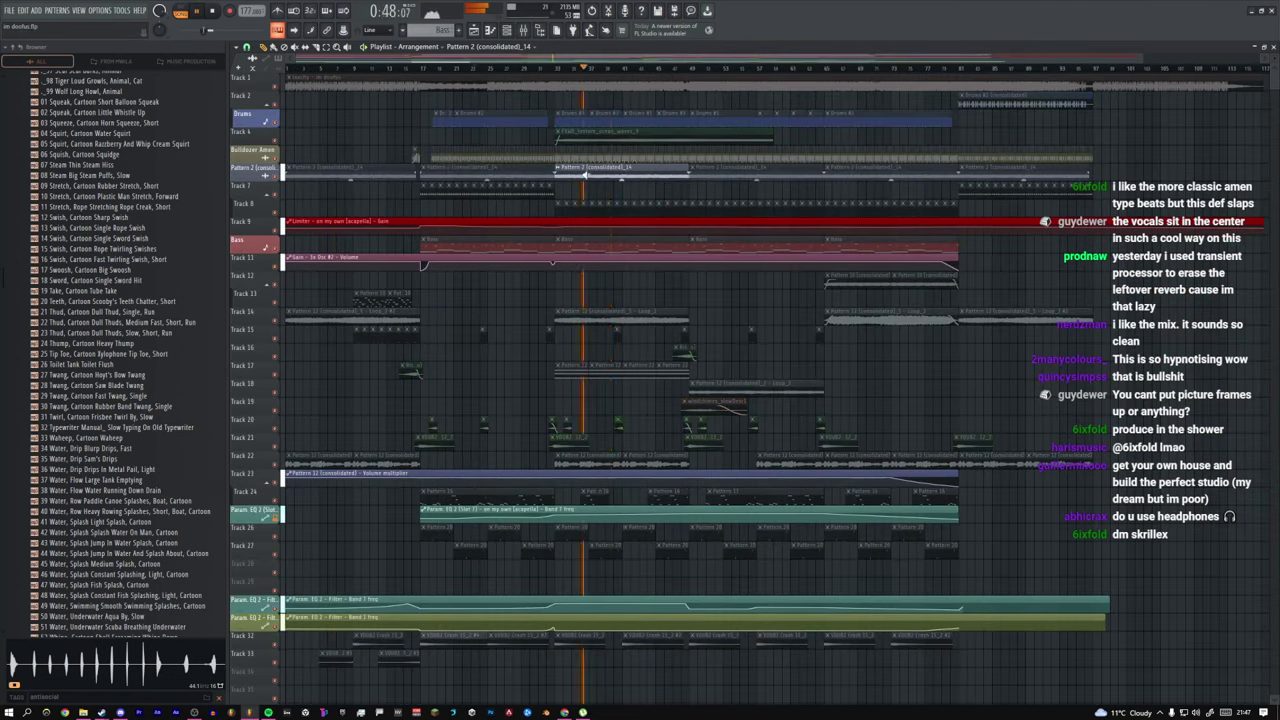
{"action": "right_click", "coordinate": [330, 168], "text": "alt"}
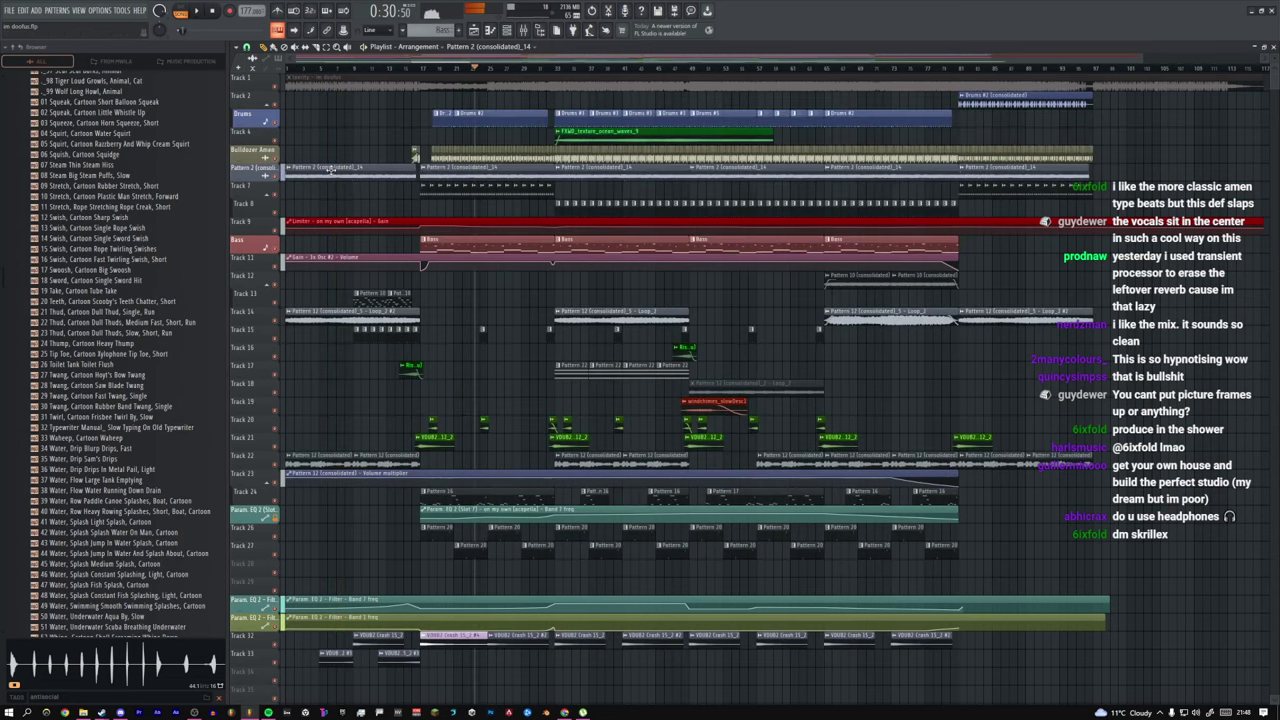
Step: Inspect the first Pattern 2 (consolidated)_14 clip's channel settings, set the channel rack to show all channels and return to the playlist
{"action": "left_click_drag", "start_coordinate": [470, 255], "coordinate": [296, 163]}
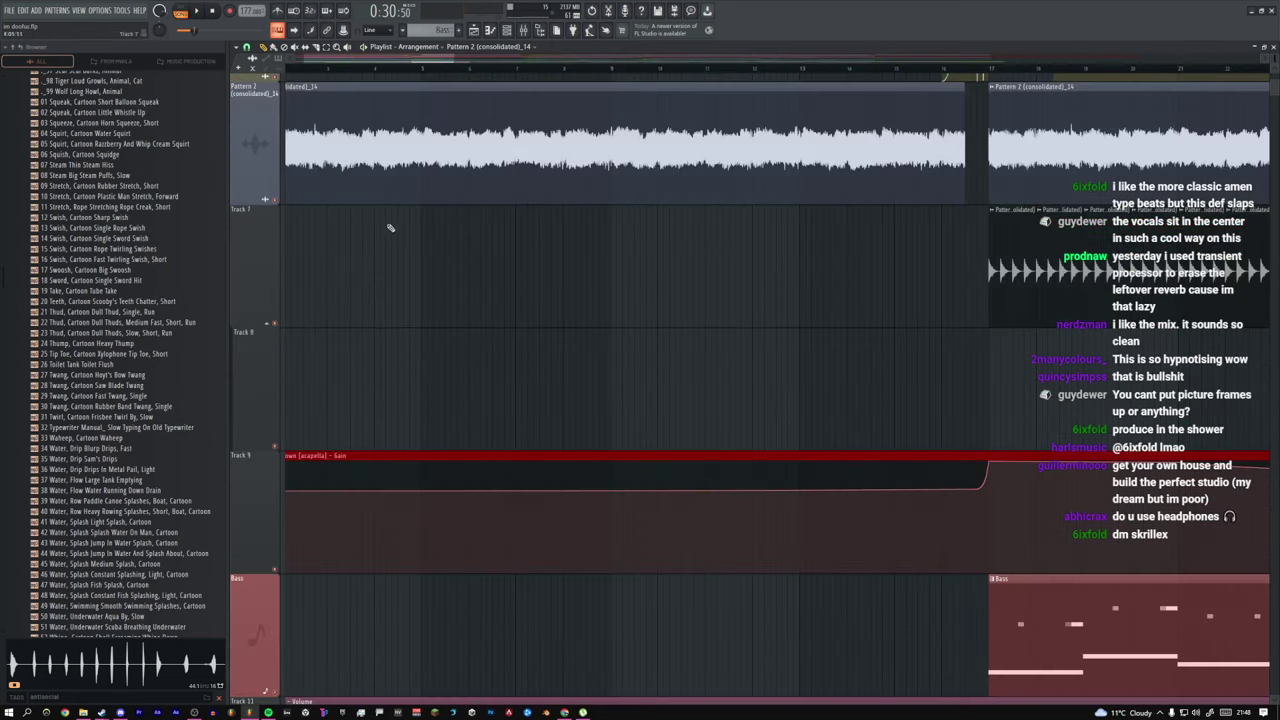
{"action": "double_click", "coordinate": [378, 174]}
{"action": "left_click", "coordinate": [507, 31]}
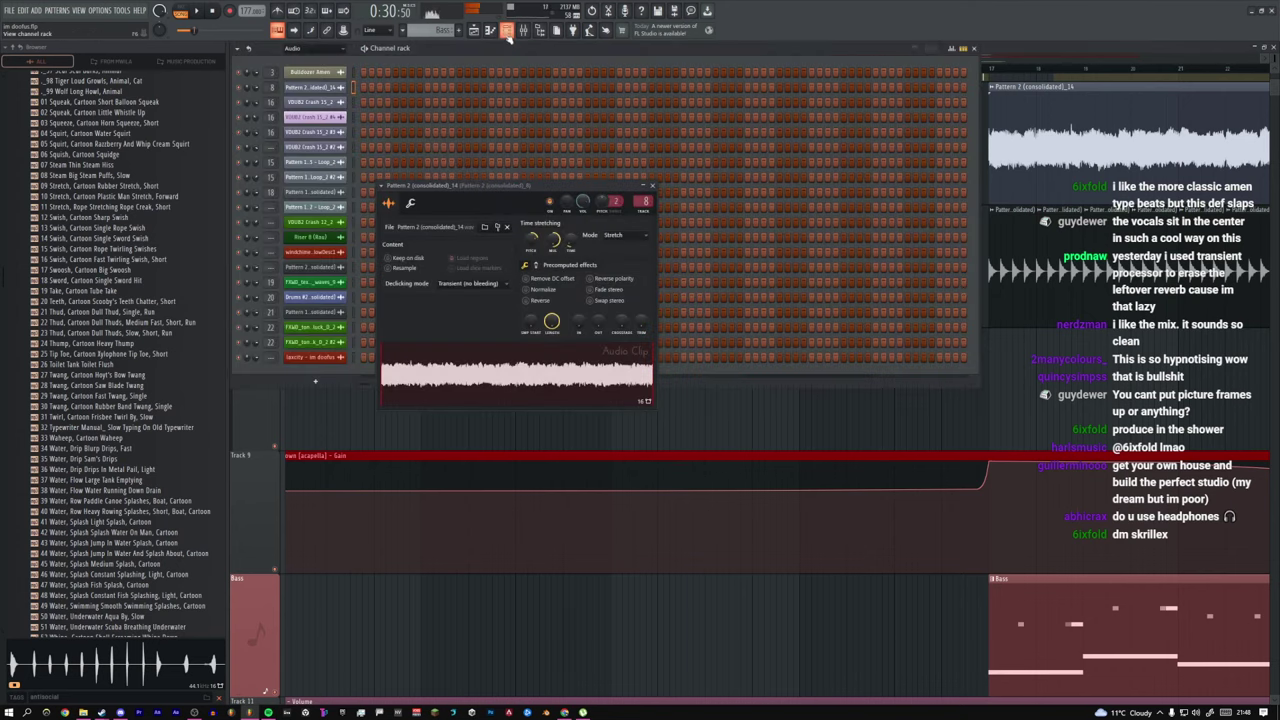
{"action": "left_click", "coordinate": [330, 52]}
{"action": "left_click", "coordinate": [325, 62]}
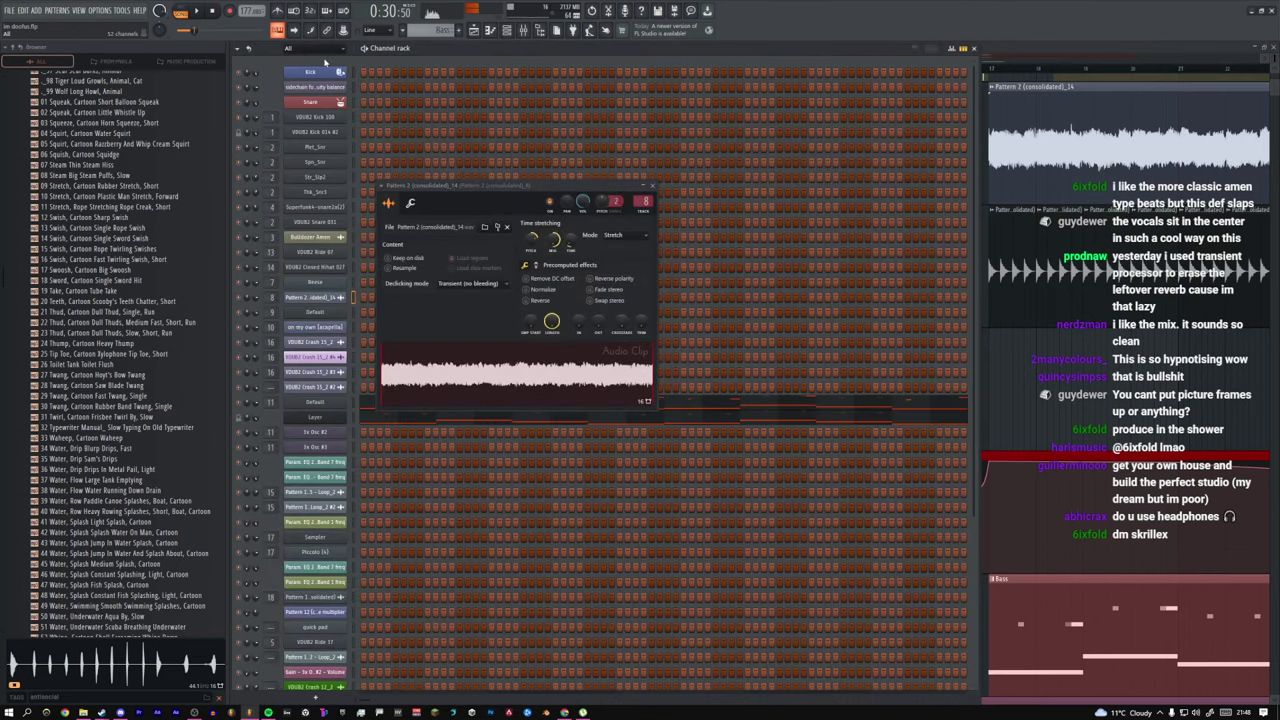
{"action": "left_click", "coordinate": [476, 34]}
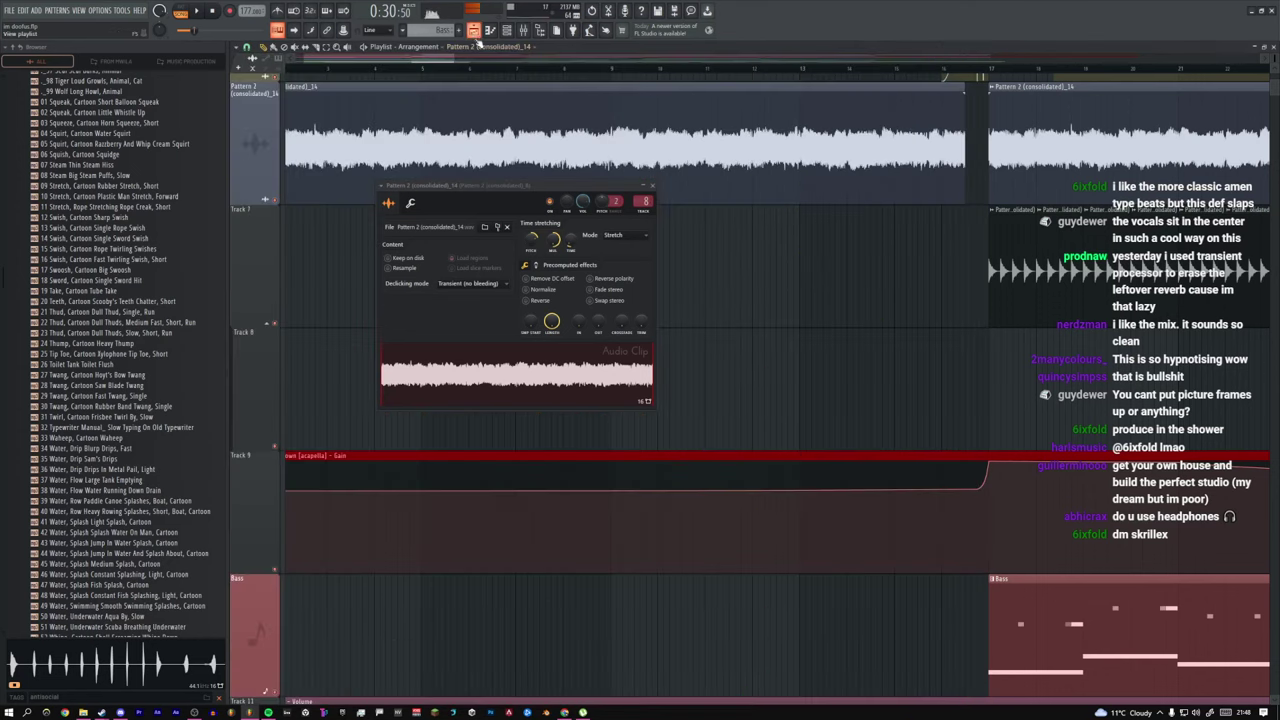
{"action": "left_click", "coordinate": [651, 187]}
Step: Look through the project's patterns in the picker and return to the playlist
{"action": "key", "text": "F8"}
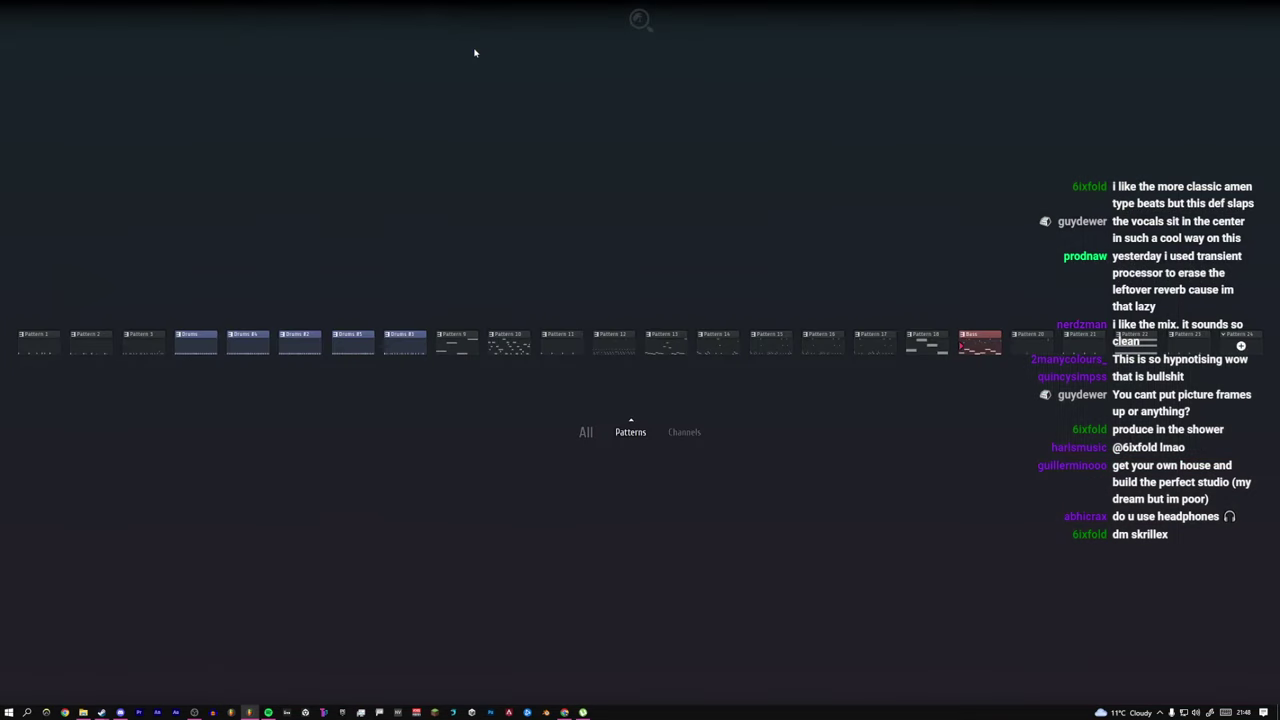
{"action": "key", "text": "F8"}
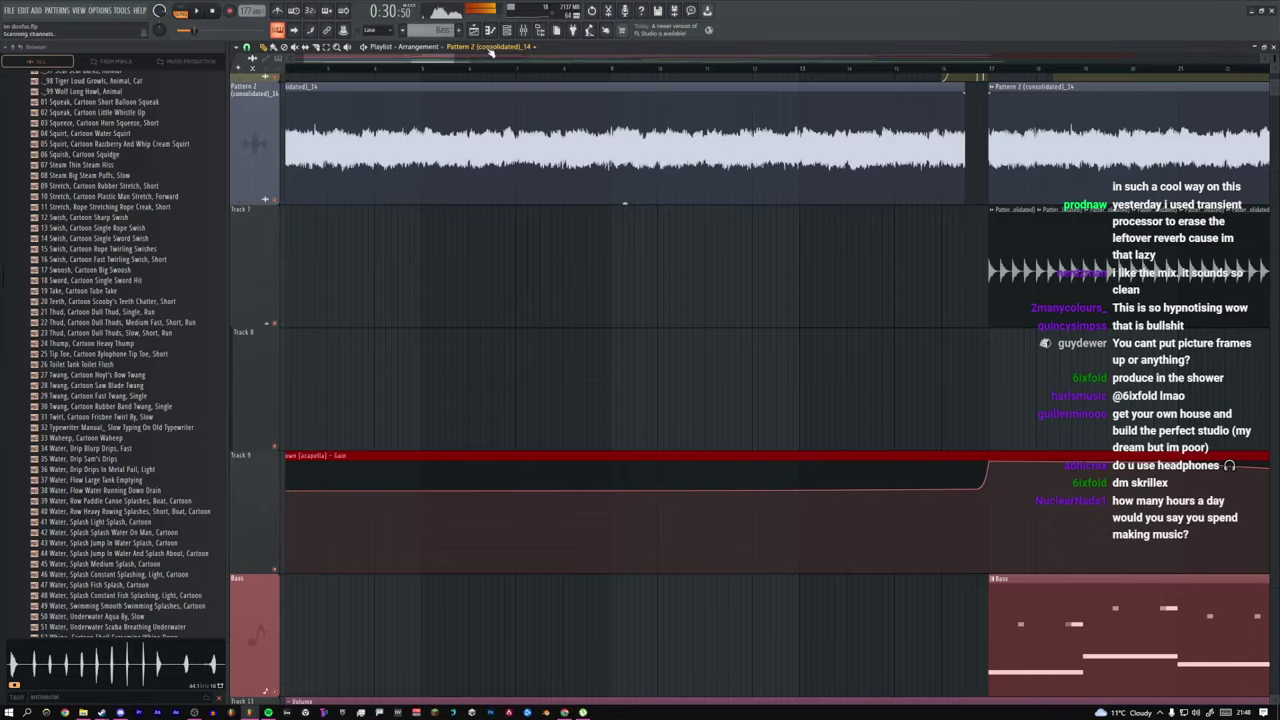
{"action": "key", "text": "F8"}
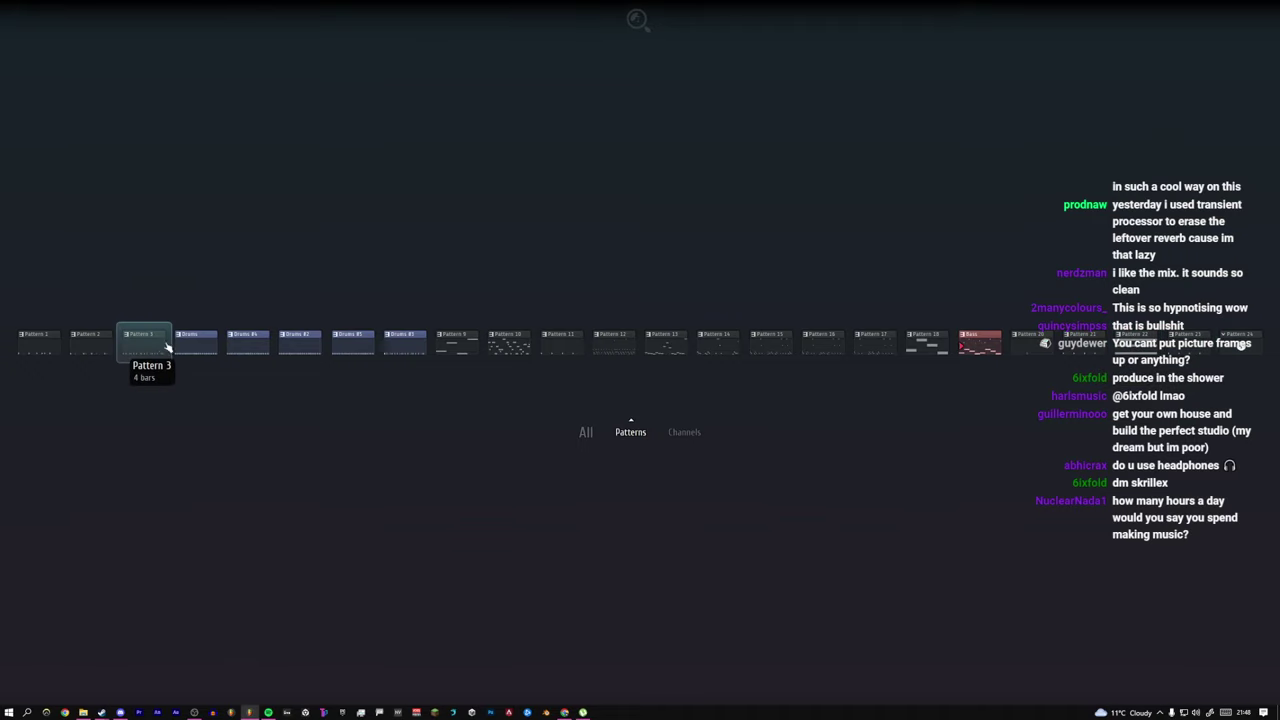
{"action": "key", "text": "F8"}
Step: Locate the first Pattern 2 (consolidated)_14 clip's sample in the browser, preview it and close the clip's channel settings
{"action": "right_click", "coordinate": [497, 333], "text": "ctrl"}
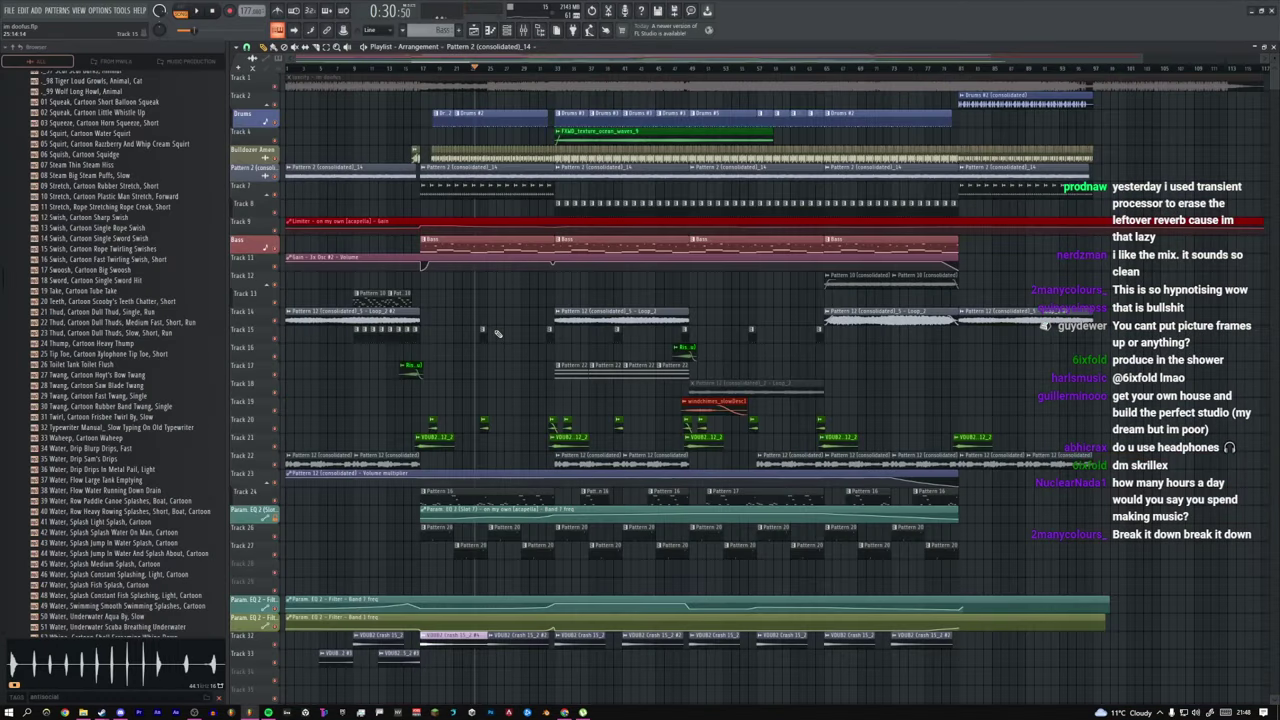
{"action": "right_click", "coordinate": [475, 328], "text": "ctrl"}
{"action": "right_click", "coordinate": [479, 331], "text": "ctrl"}
{"action": "right_click", "coordinate": [404, 171], "text": "ctrl"}
{"action": "right_click", "coordinate": [449, 376], "text": "ctrl"}
{"action": "right_click", "coordinate": [559, 333], "text": "ctrl"}
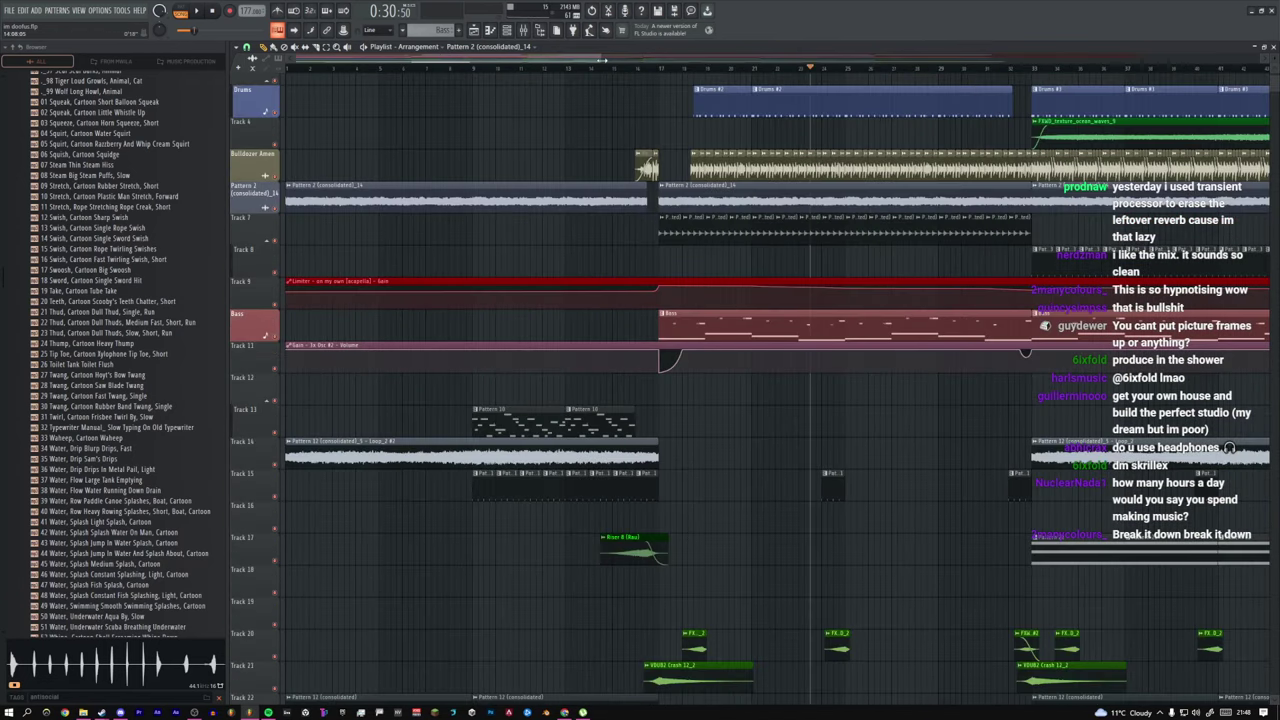
{"action": "left_click_drag", "start_coordinate": [602, 60], "coordinate": [357, 60]}
{"action": "double_click", "coordinate": [361, 189]}
{"action": "left_click_drag", "start_coordinate": [467, 393], "coordinate": [143, 491]}
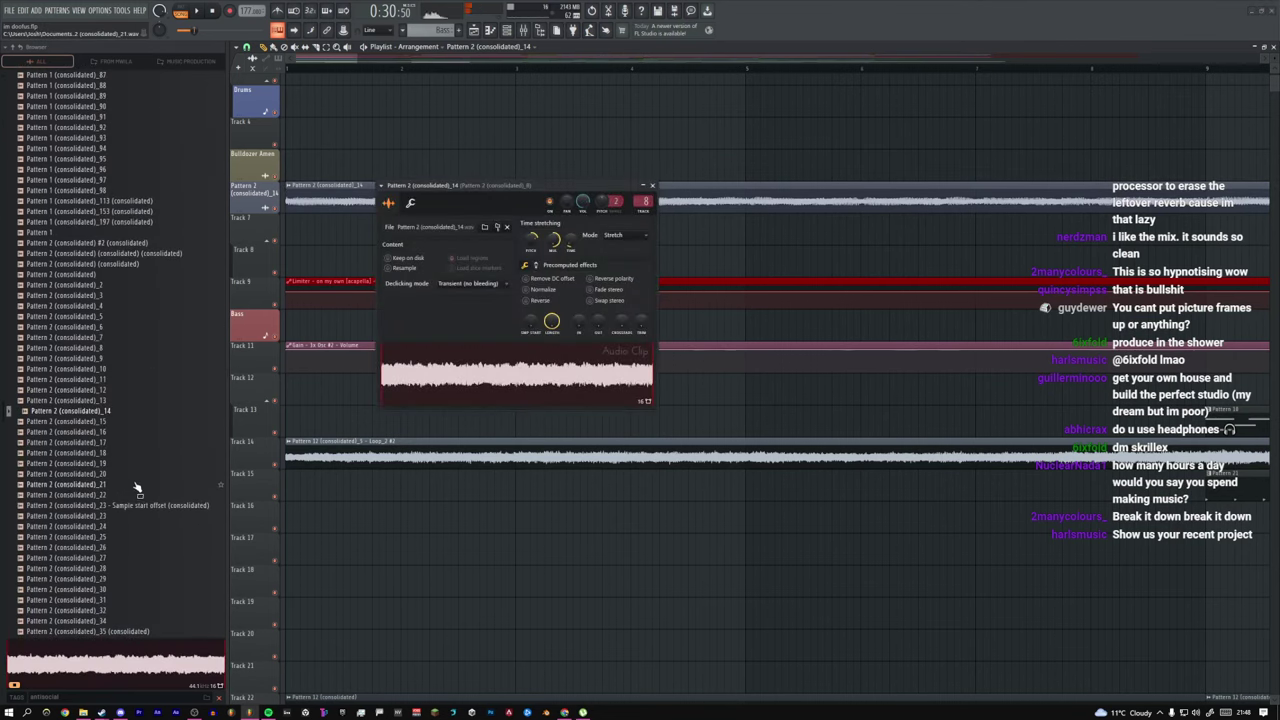
{"action": "left_click", "coordinate": [77, 414]}
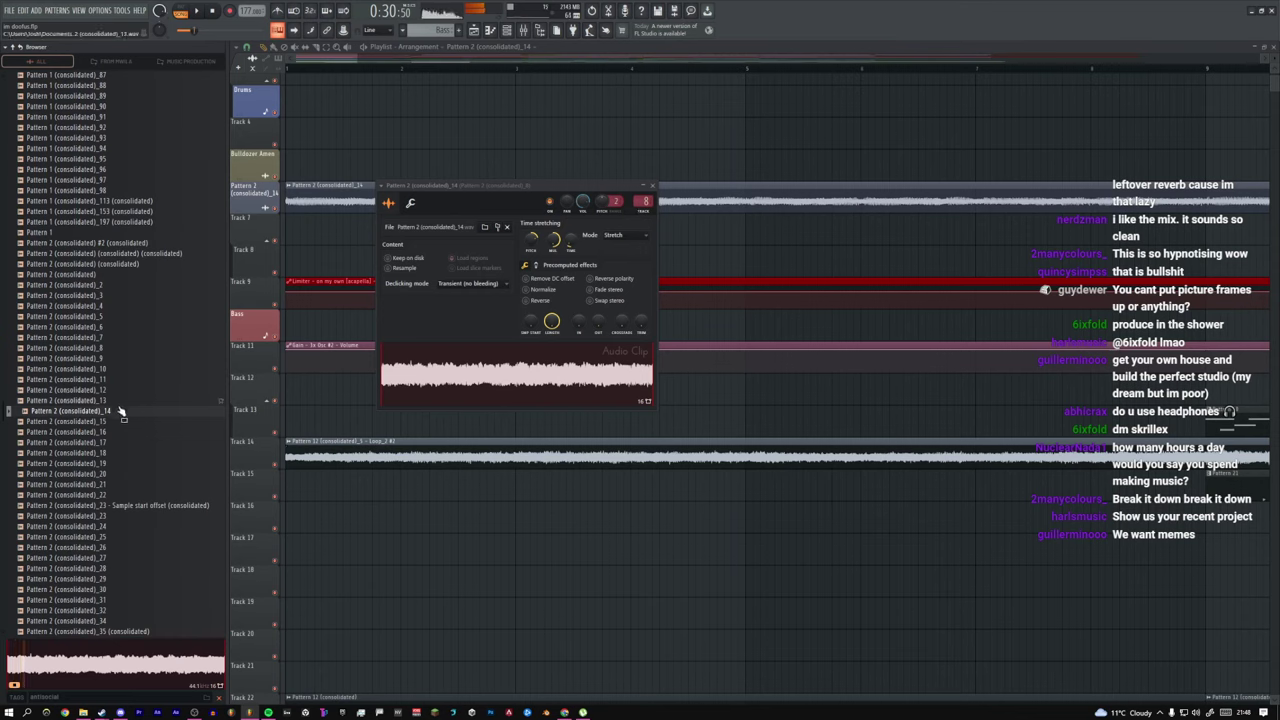
{"action": "left_click", "coordinate": [654, 187]}
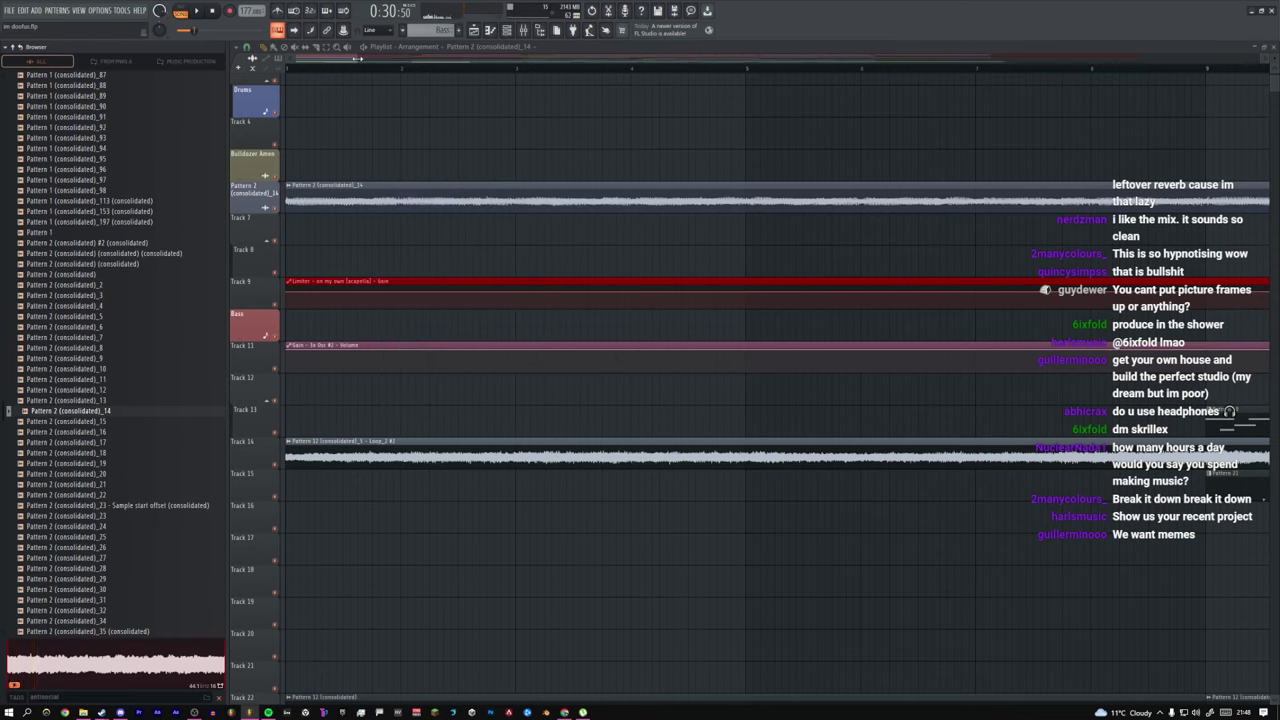
Step: Audition the Pattern 2 (consolidated)_14 track and the loop clip on Track 14 in isolation from the song start
{"action": "left_click", "coordinate": [198, 11]}
{"action": "left_click", "coordinate": [266, 208], "text": "ctrl"}
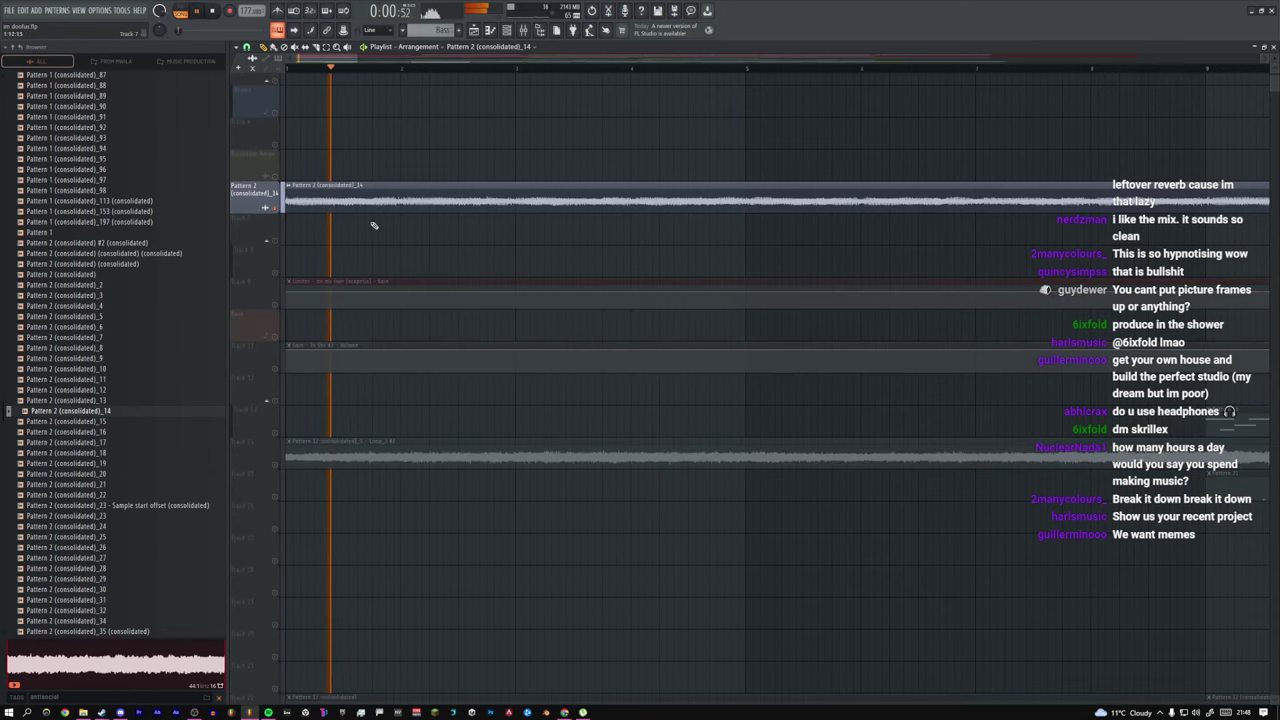
{"action": "left_click", "coordinate": [268, 208], "text": "ctrl"}
{"action": "key", "text": "space"}
{"action": "scroll", "coordinate": [335, 221], "scroll_direction": "down", "scroll_amount": 5}
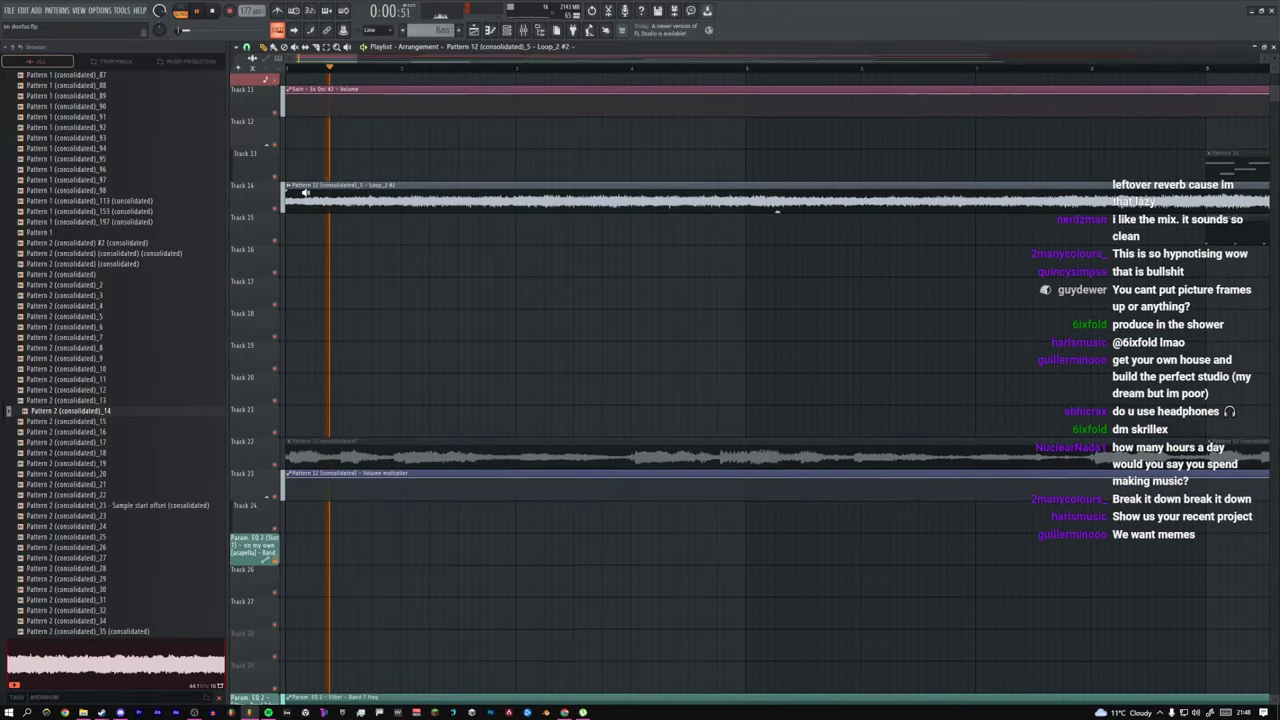
{"action": "key", "text": "space"}
Step: Solo Track 22 with its volume automation on Track 23 and listen to the Pattern 12 (consolidated) clips from the start
{"action": "left_click", "coordinate": [300, 449]}
{"action": "key", "text": "space"}
{"action": "scroll", "coordinate": [301, 420], "scroll_direction": "down", "scroll_amount": 3}
{"action": "left_click", "coordinate": [275, 305], "text": "ctrl"}
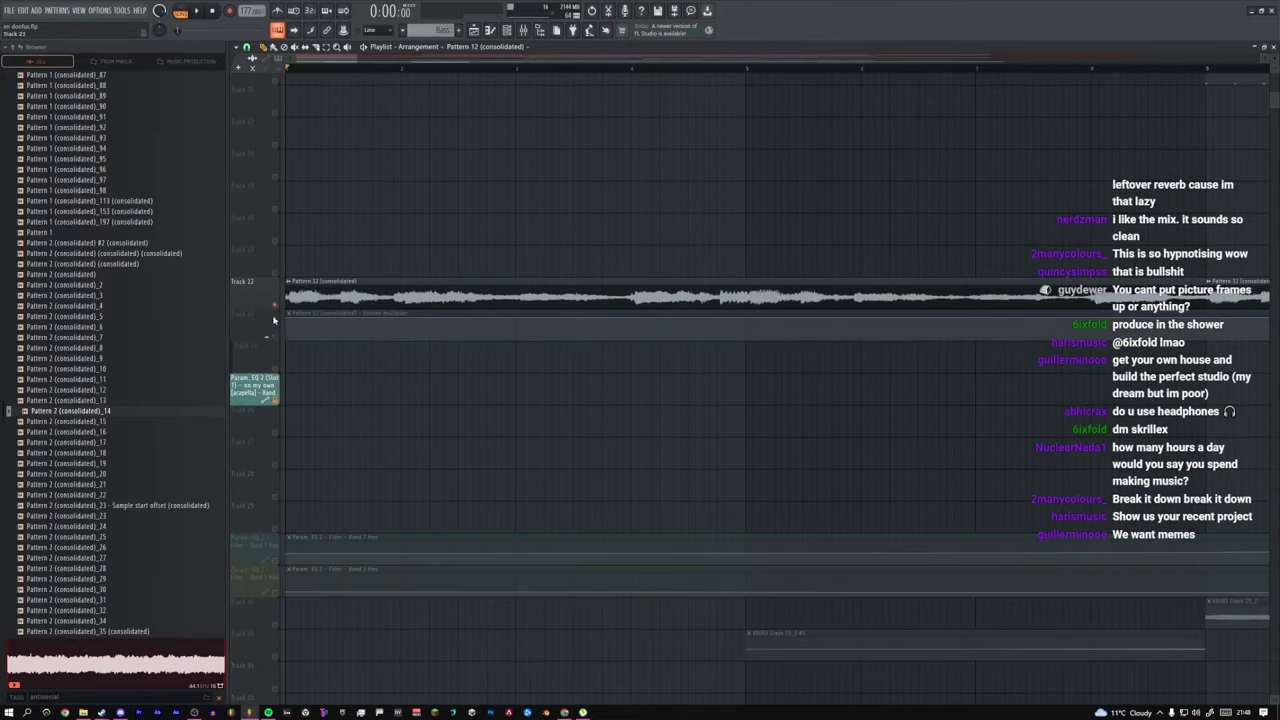
{"action": "left_click", "coordinate": [275, 338], "text": "ctrl"}
{"action": "key", "text": "space"}
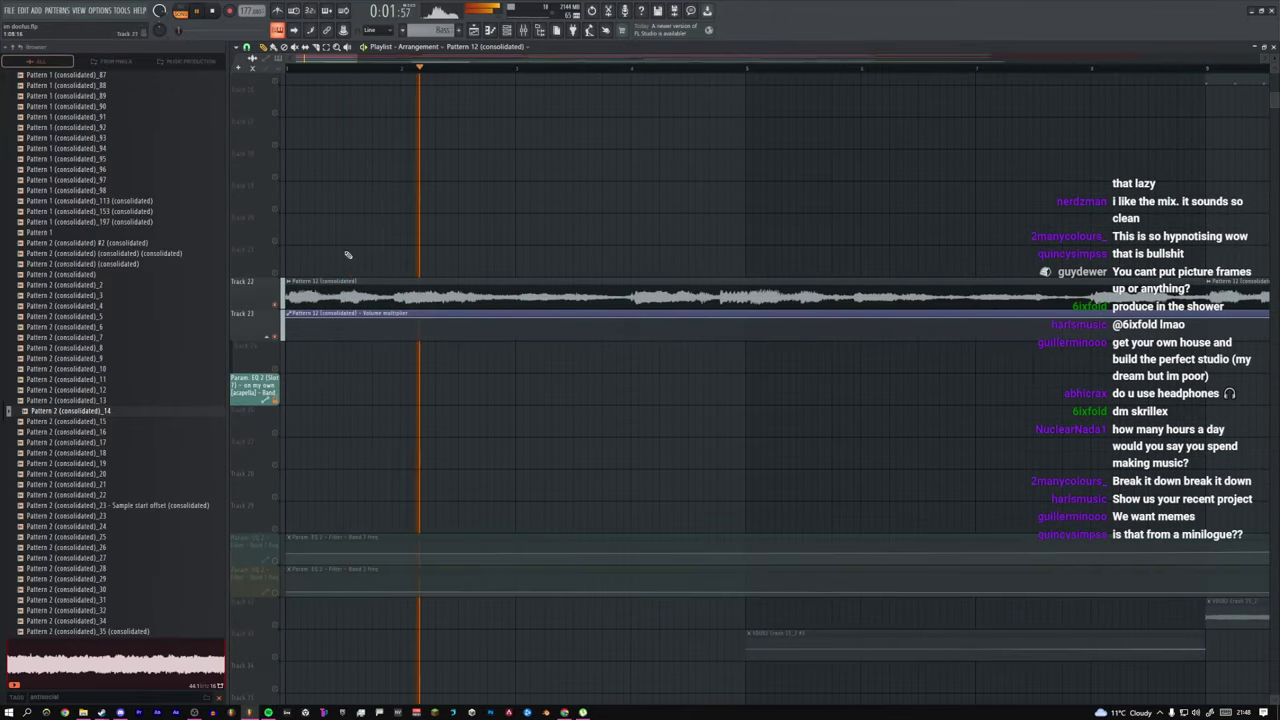
{"action": "left_click_drag", "start_coordinate": [358, 61], "coordinate": [433, 62]}
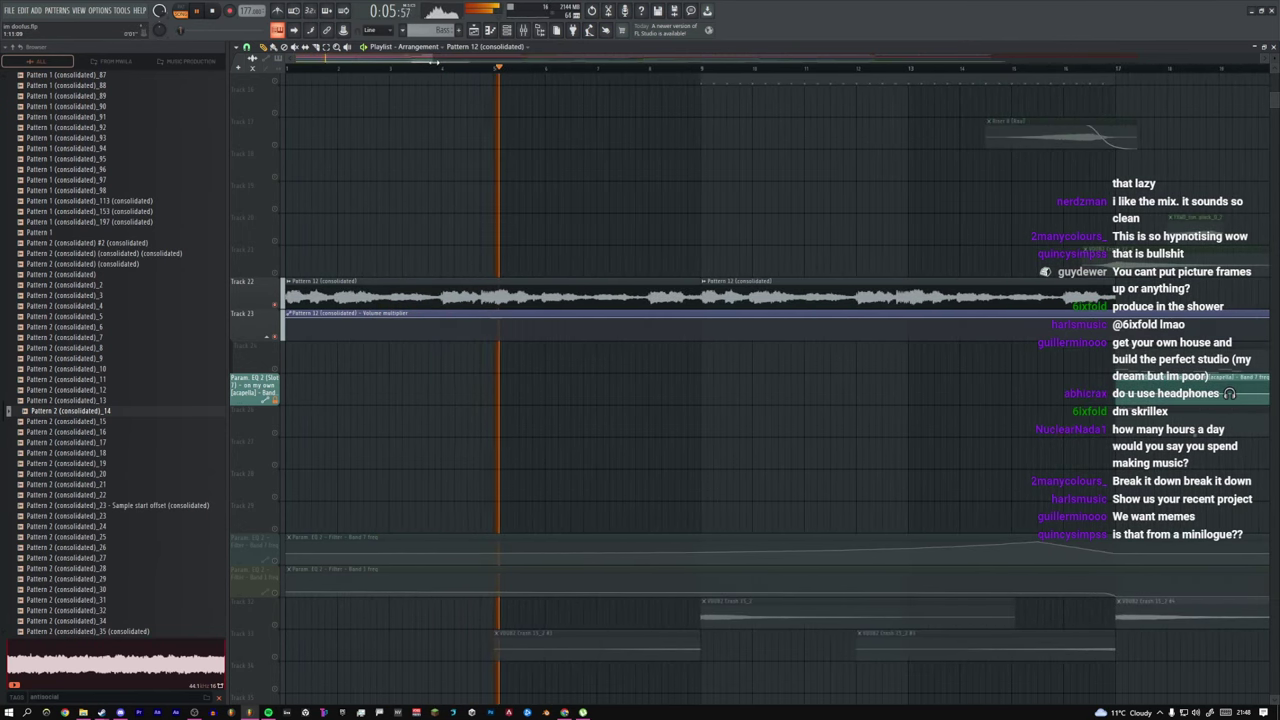
{"action": "key", "text": "space"}
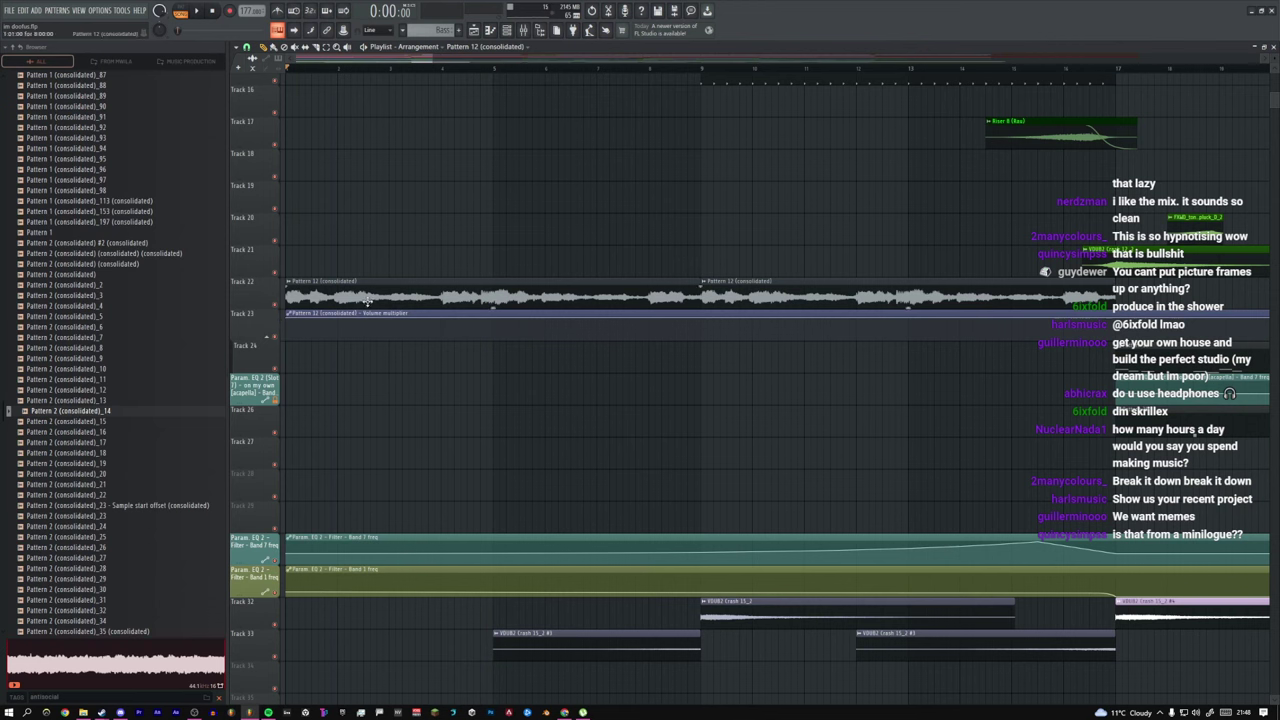
Step: Try resetting the Pattern 12 (consolidated) clip's time-stretch multiplier, listen to the result and undo the reset
{"action": "double_click", "coordinate": [368, 298]}
{"action": "right_click", "coordinate": [275, 195]}
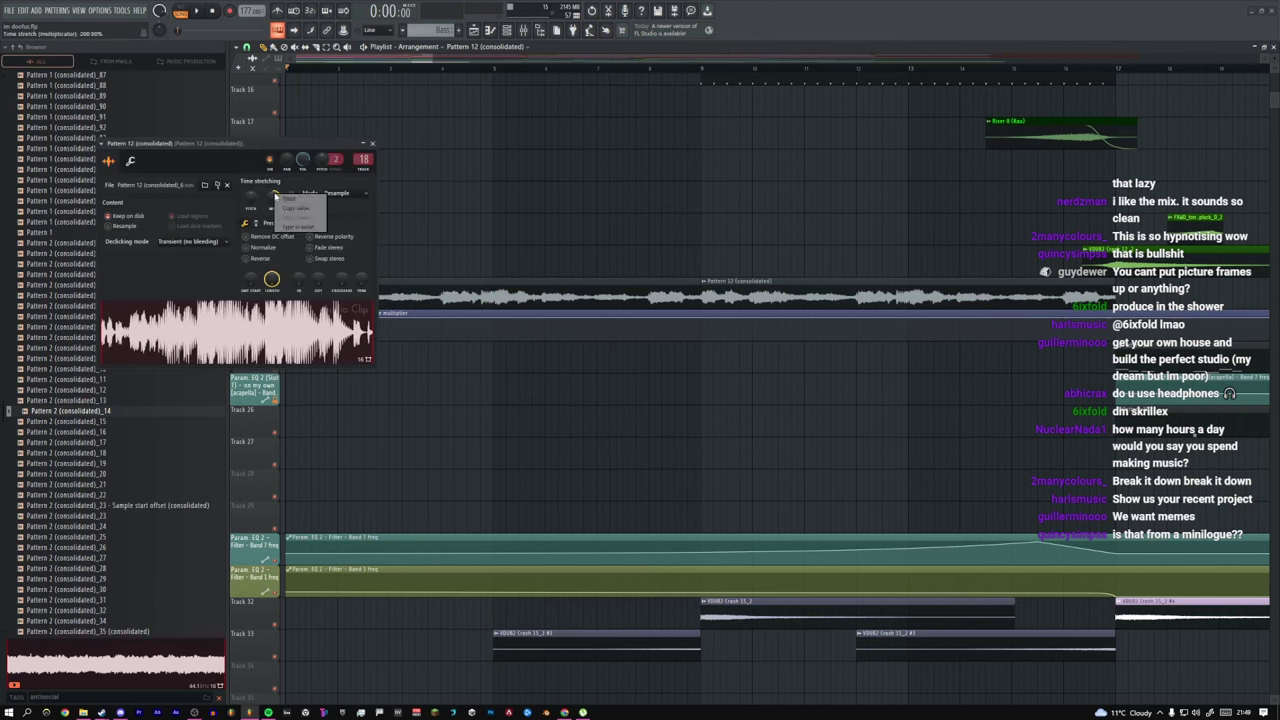
{"action": "left_click", "coordinate": [302, 200]}
{"action": "left_click", "coordinate": [372, 143]}
{"action": "key", "text": "space"}
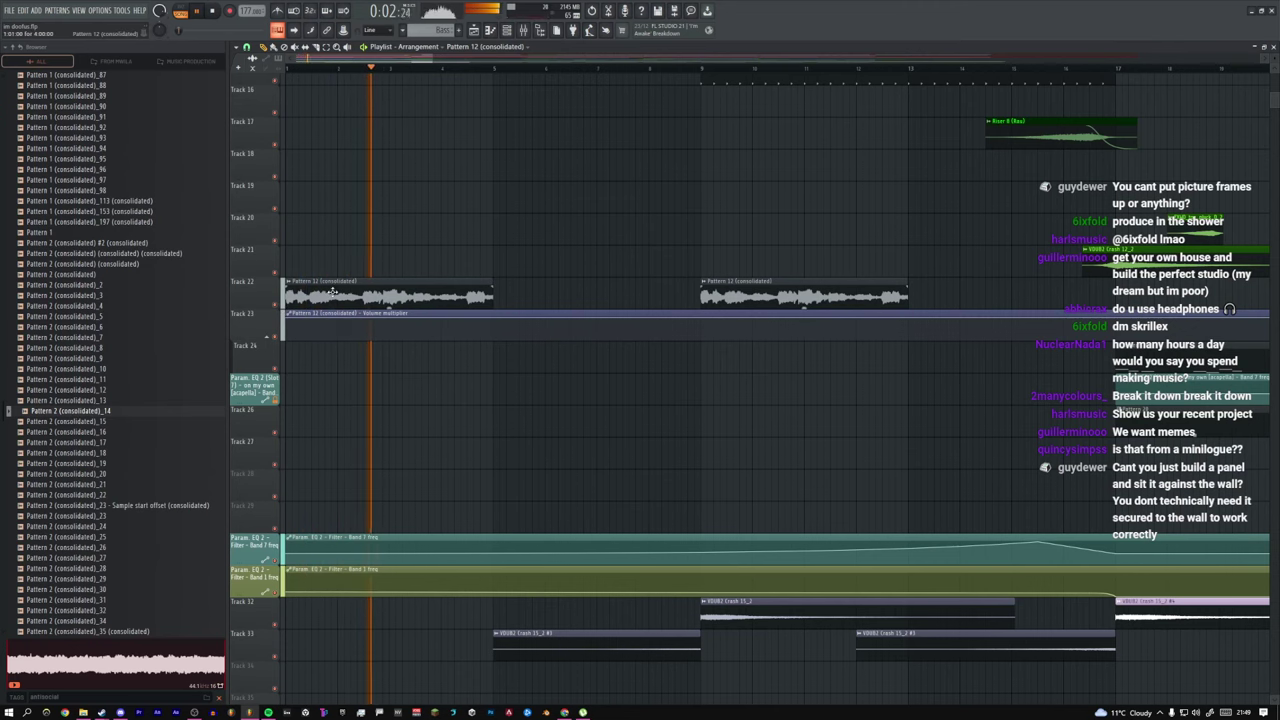
{"action": "key", "text": "space"}
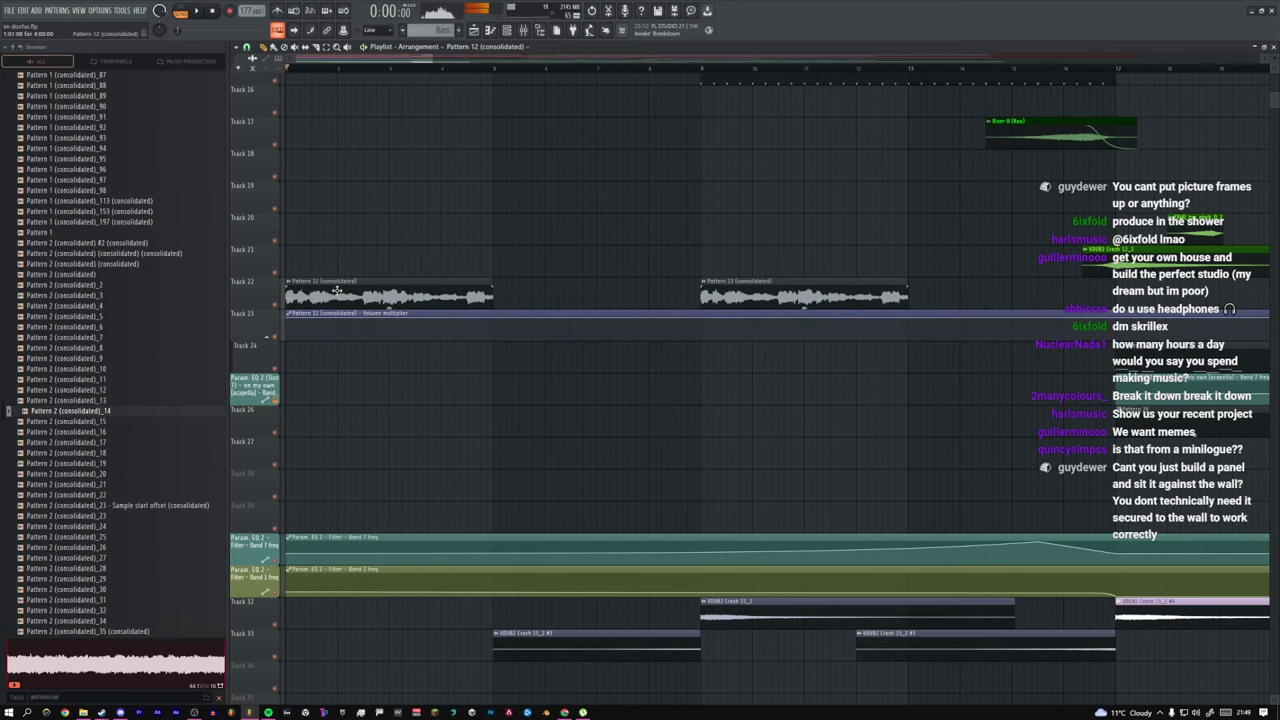
{"action": "key", "text": "ctrl+z"}
Step: Examine the Pattern 12 (consolidated) clips on Track 22 and the volume automation on Track 23
{"action": "right_click", "coordinate": [528, 312], "text": "ctrl"}
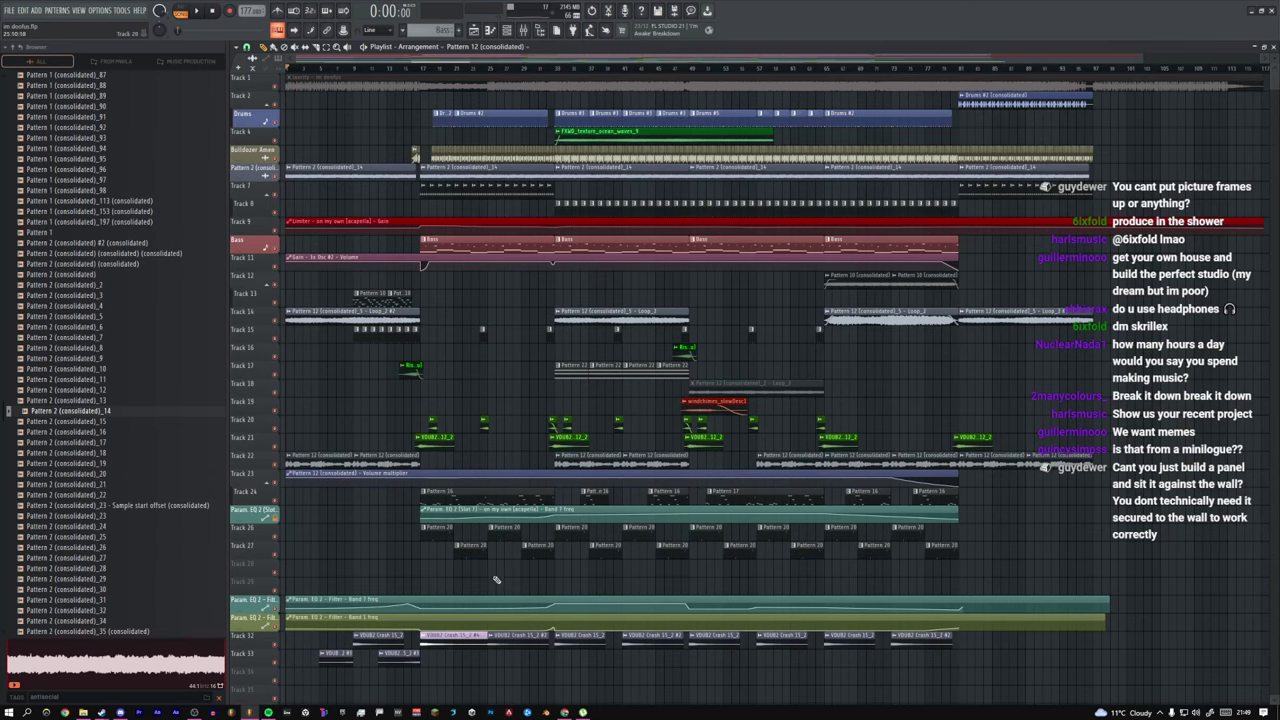
{"action": "left_click_drag", "start_coordinate": [495, 578], "coordinate": [318, 434]}
{"action": "right_click", "coordinate": [366, 387], "text": "ctrl"}
{"action": "left_click_drag", "start_coordinate": [458, 524], "coordinate": [263, 447]}
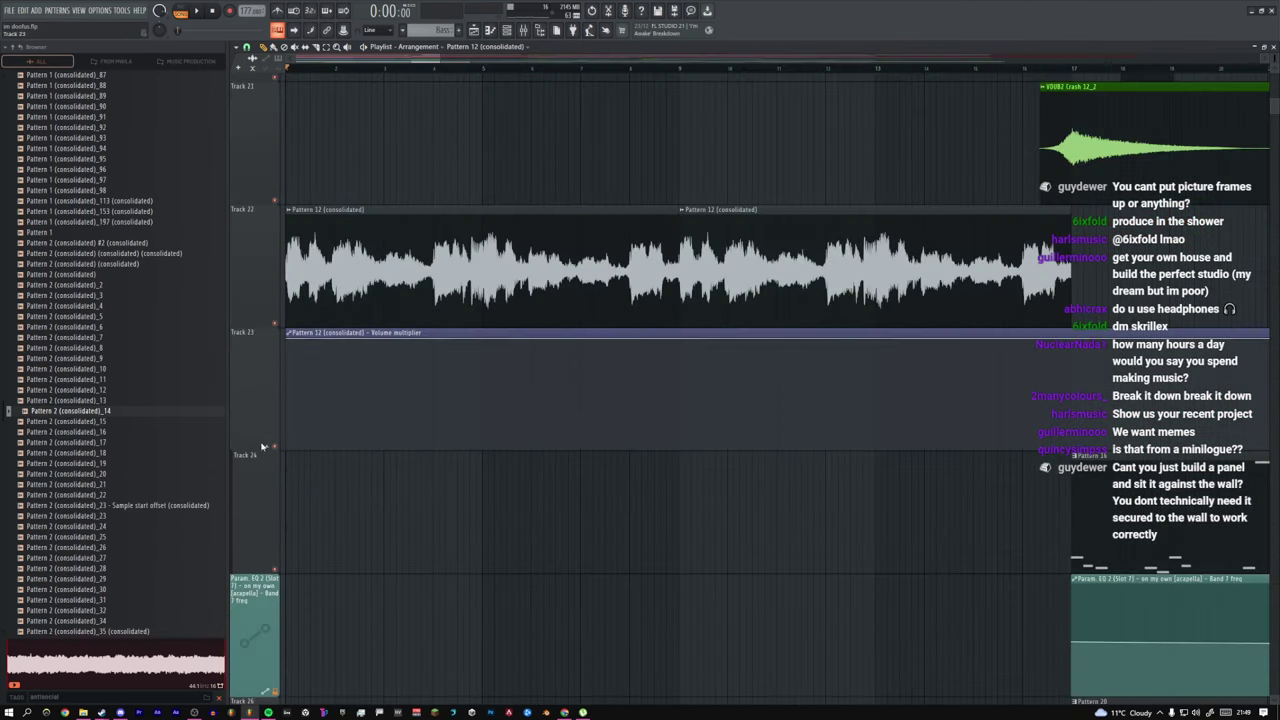
{"action": "right_click", "coordinate": [436, 243], "text": "ctrl"}
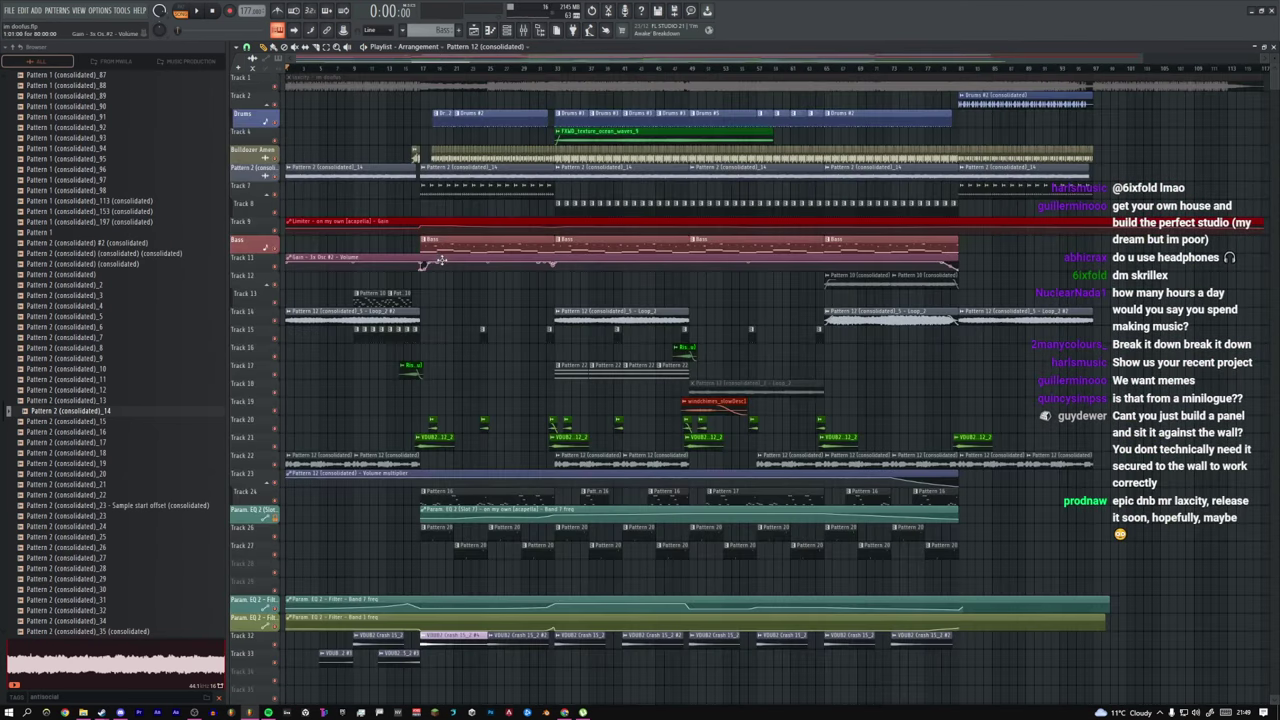
Step: Play the song from the start, then isolate the Pattern 10 clip on Track 13 and examine it around bar 9
{"action": "key", "text": "space"}
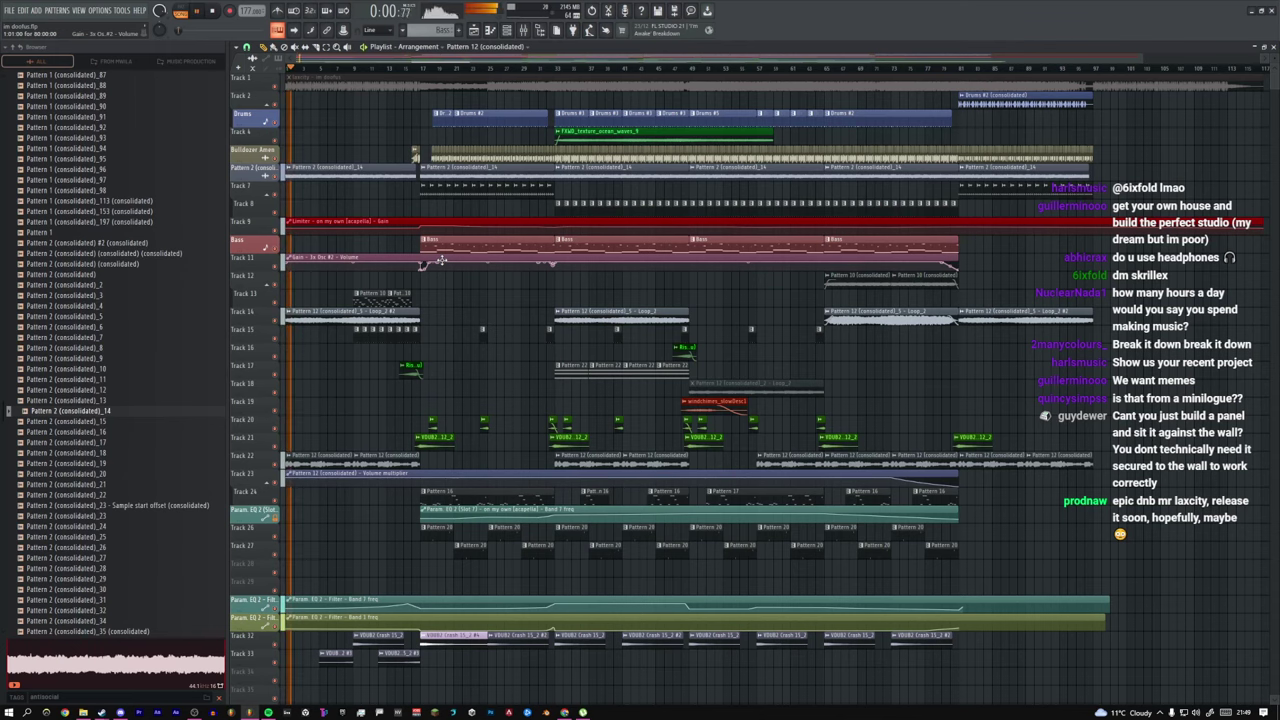
{"action": "scroll", "coordinate": [400, 358], "scroll_direction": "down", "scroll_amount": 3}
{"action": "scroll", "coordinate": [400, 358], "scroll_direction": "up", "scroll_amount": 2}
{"action": "right_click", "coordinate": [360, 265], "text": "alt"}
{"action": "left_click_drag", "start_coordinate": [510, 361], "coordinate": [316, 253]}
{"action": "left_click", "coordinate": [495, 156]}
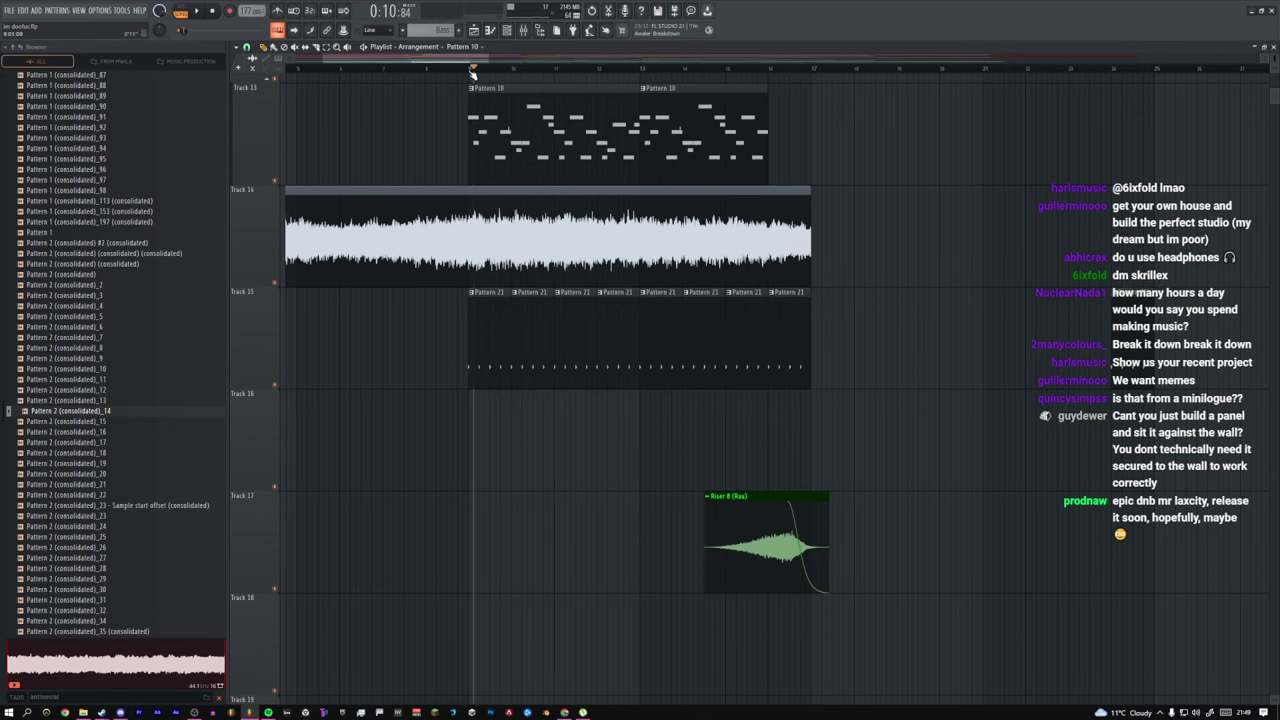
Step: Listen to the Pattern 10 clip on Track 13 in isolation from bar 9 and open its notes
{"action": "left_click_drag", "start_coordinate": [485, 56], "coordinate": [553, 57]}
{"action": "left_click_drag", "start_coordinate": [514, 57], "coordinate": [475, 60]}
{"action": "key", "text": "space"}
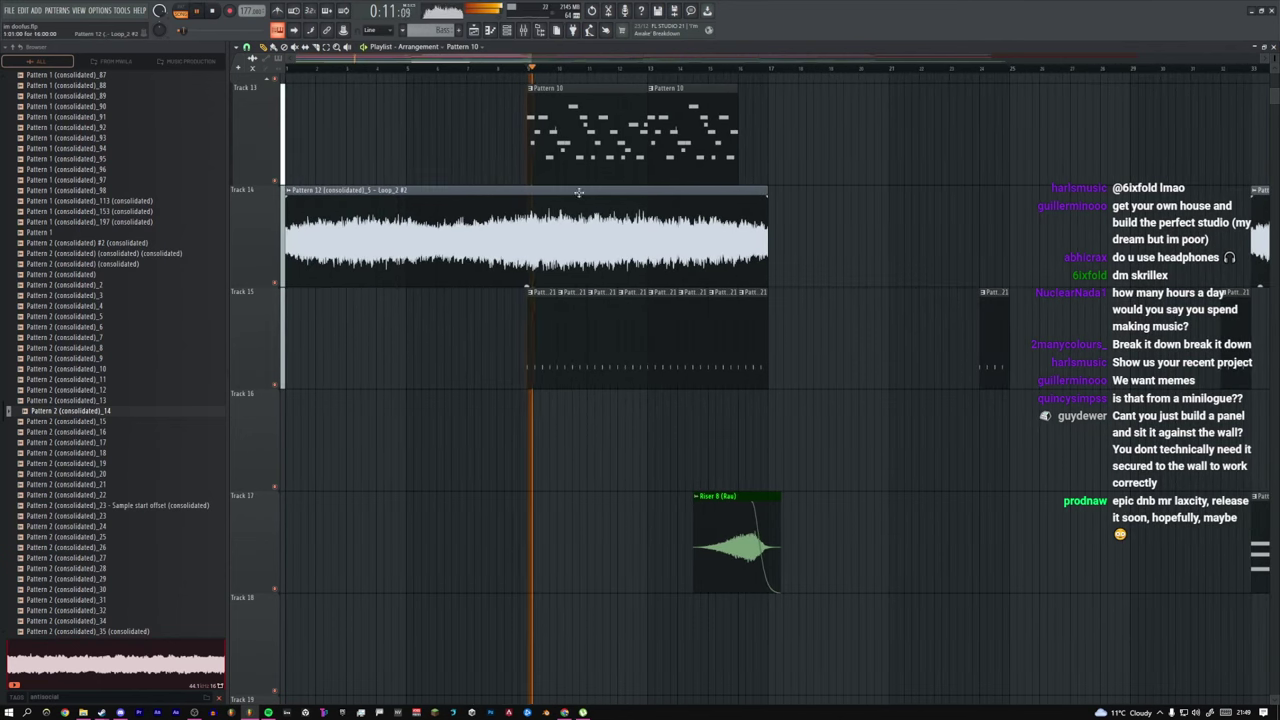
{"action": "right_click", "coordinate": [577, 136], "text": "alt"}
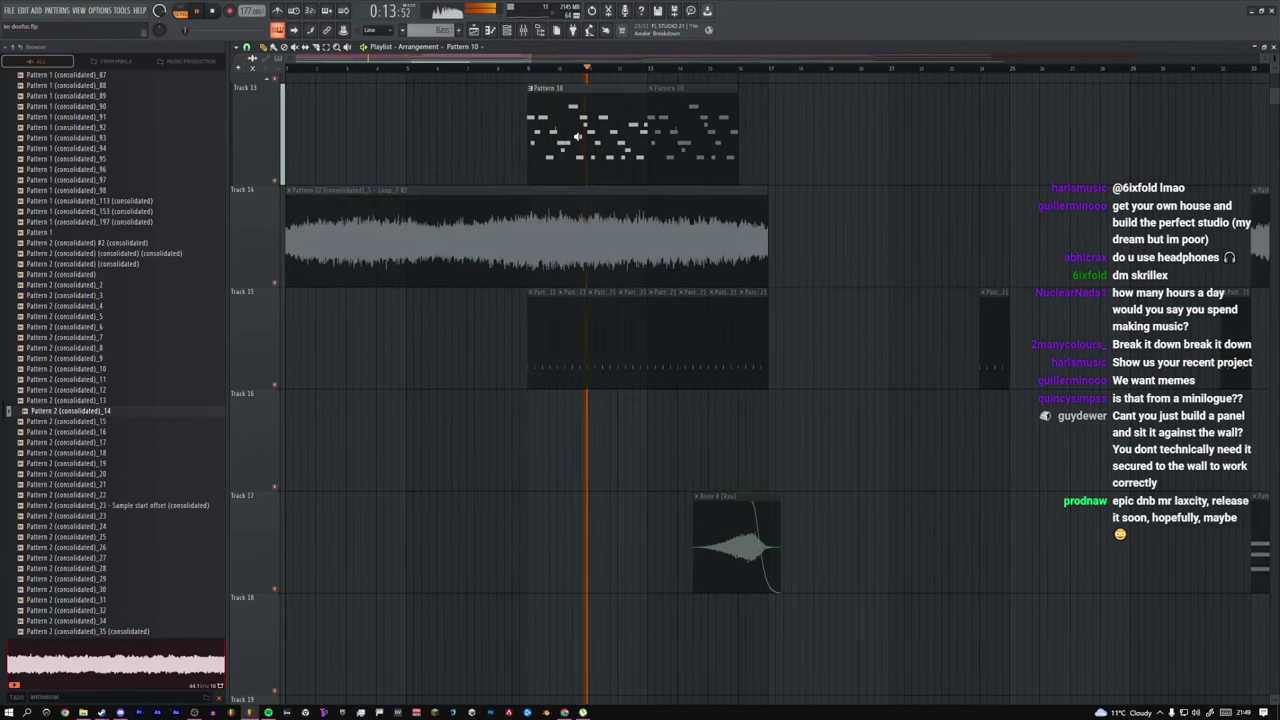
{"action": "double_click", "coordinate": [577, 136]}
Step: Open the Default Sytrus channel that plays Pattern 10 and view its main settings page
{"action": "left_click", "coordinate": [507, 31]}
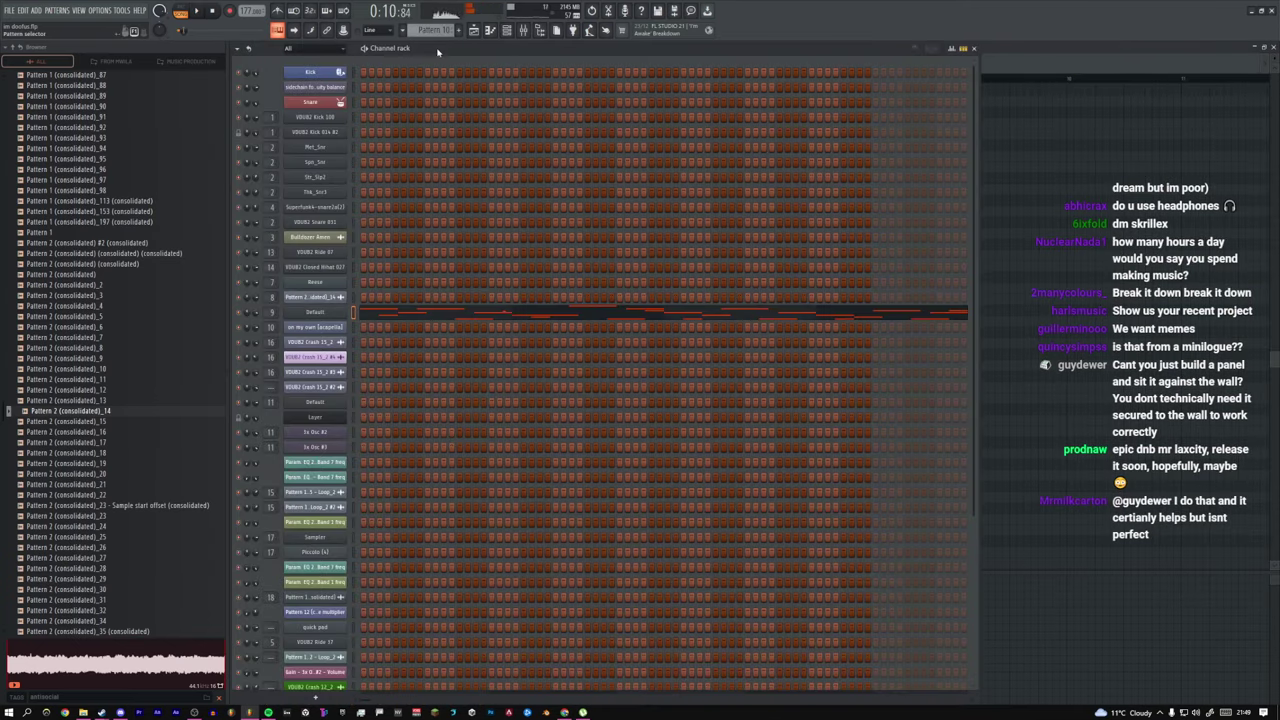
{"action": "left_click", "coordinate": [330, 312]}
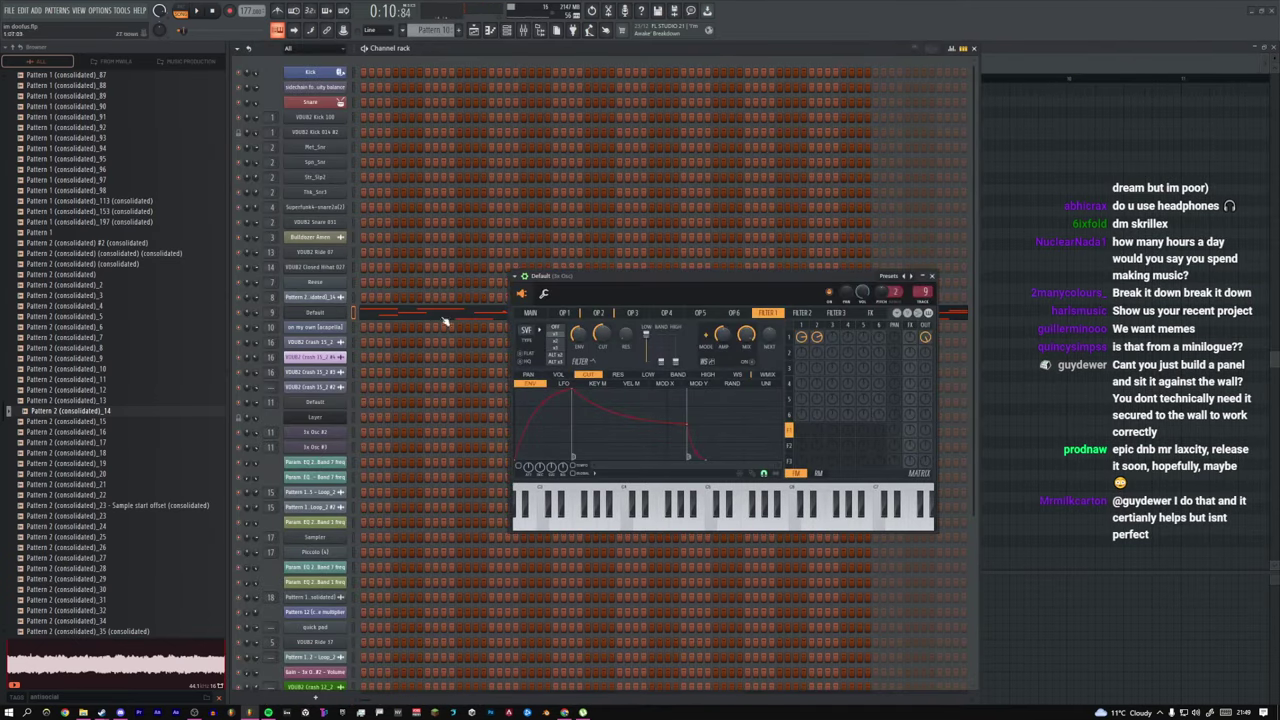
{"action": "left_click", "coordinate": [529, 313]}
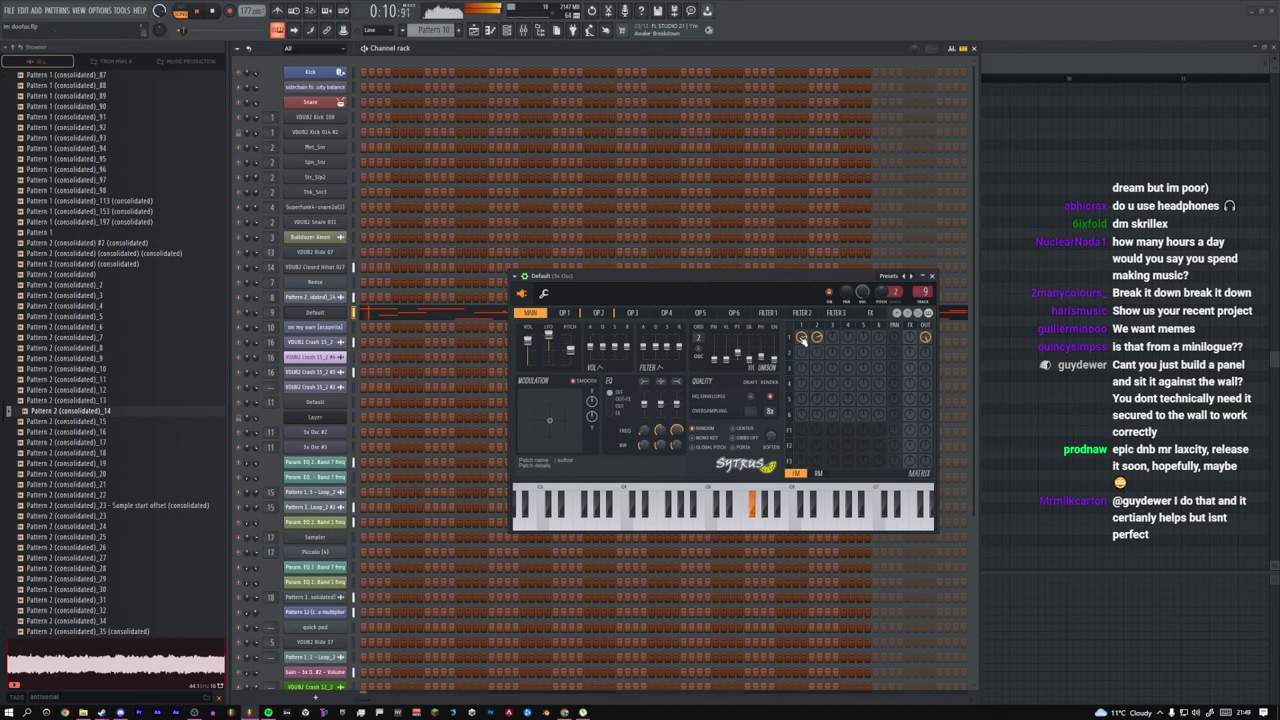
Step: Show the Pattern 10 synth's mixer track and open its kHs Distortion, placing the window beside the synth to examine the settings
{"action": "key", "text": "F9"}
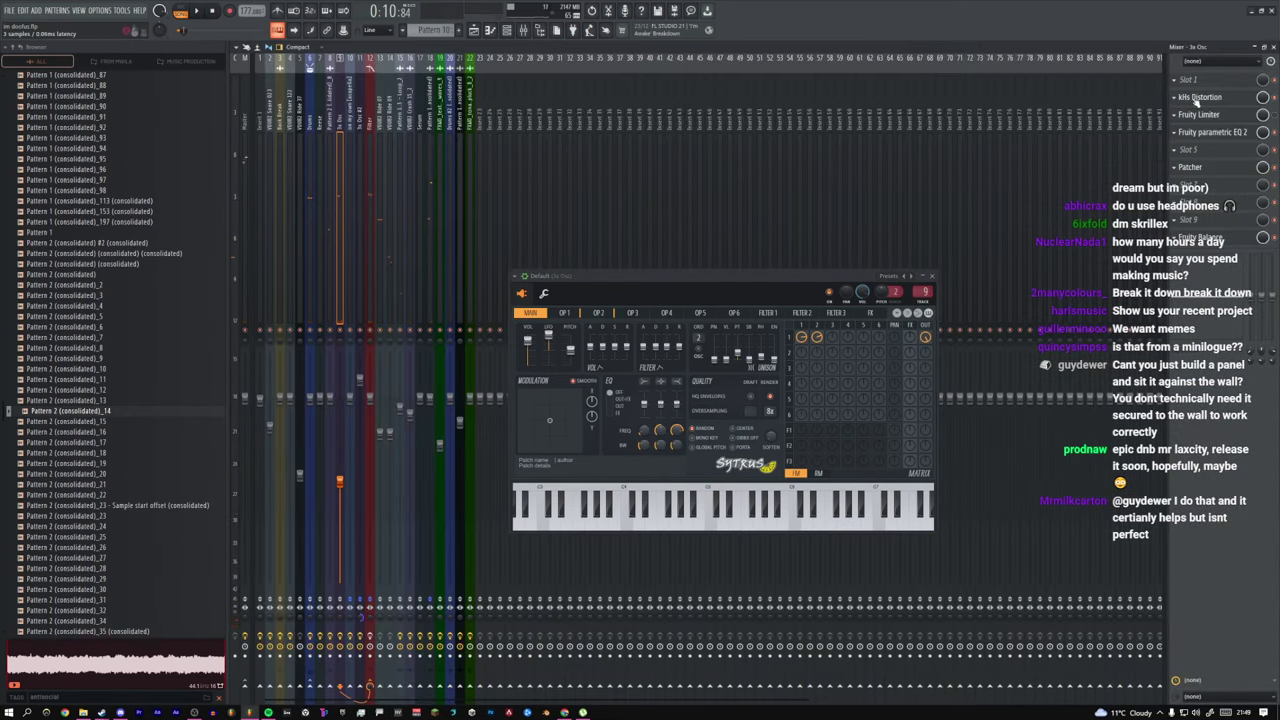
{"action": "left_click", "coordinate": [1198, 98]}
{"action": "left_click", "coordinate": [835, 258]}
{"action": "left_click", "coordinate": [1208, 97]}
{"action": "left_click", "coordinate": [837, 259]}
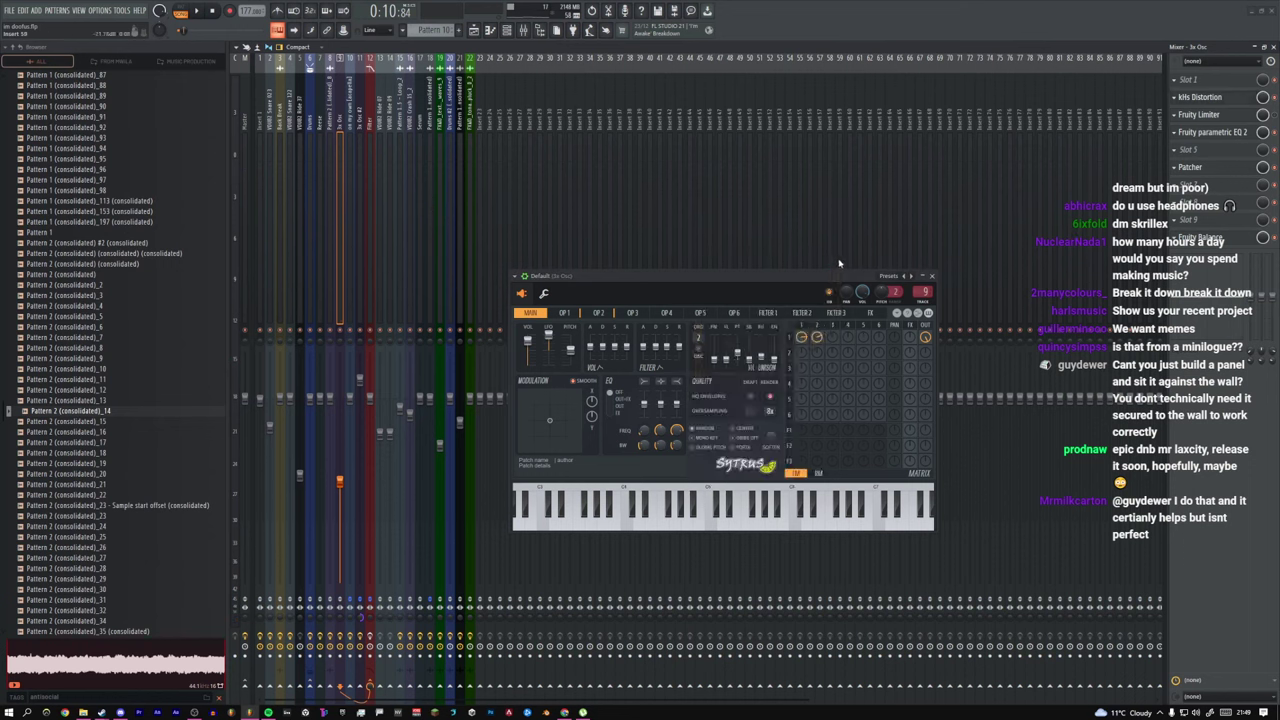
{"action": "left_click", "coordinate": [1200, 97]}
{"action": "left_click_drag", "start_coordinate": [744, 260], "coordinate": [380, 382]}
{"action": "left_click", "coordinate": [471, 380]}
{"action": "left_click", "coordinate": [1226, 118]}
{"action": "left_click", "coordinate": [1210, 84]}
{"action": "left_click", "coordinate": [1211, 85]}
{"action": "left_click", "coordinate": [1204, 97]}
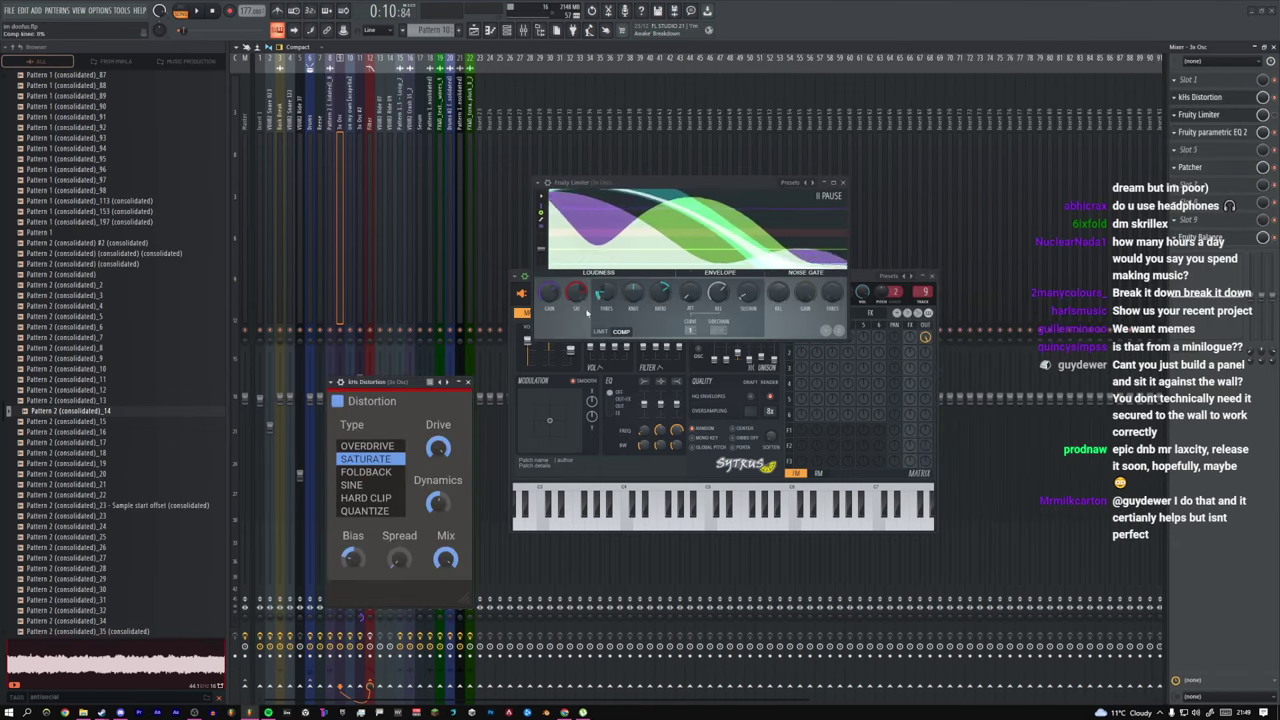
Step: Compare the synth's sound with Fruity Limiter switched on and off during playback
{"action": "left_click", "coordinate": [1210, 115]}
{"action": "left_click", "coordinate": [1210, 115]}
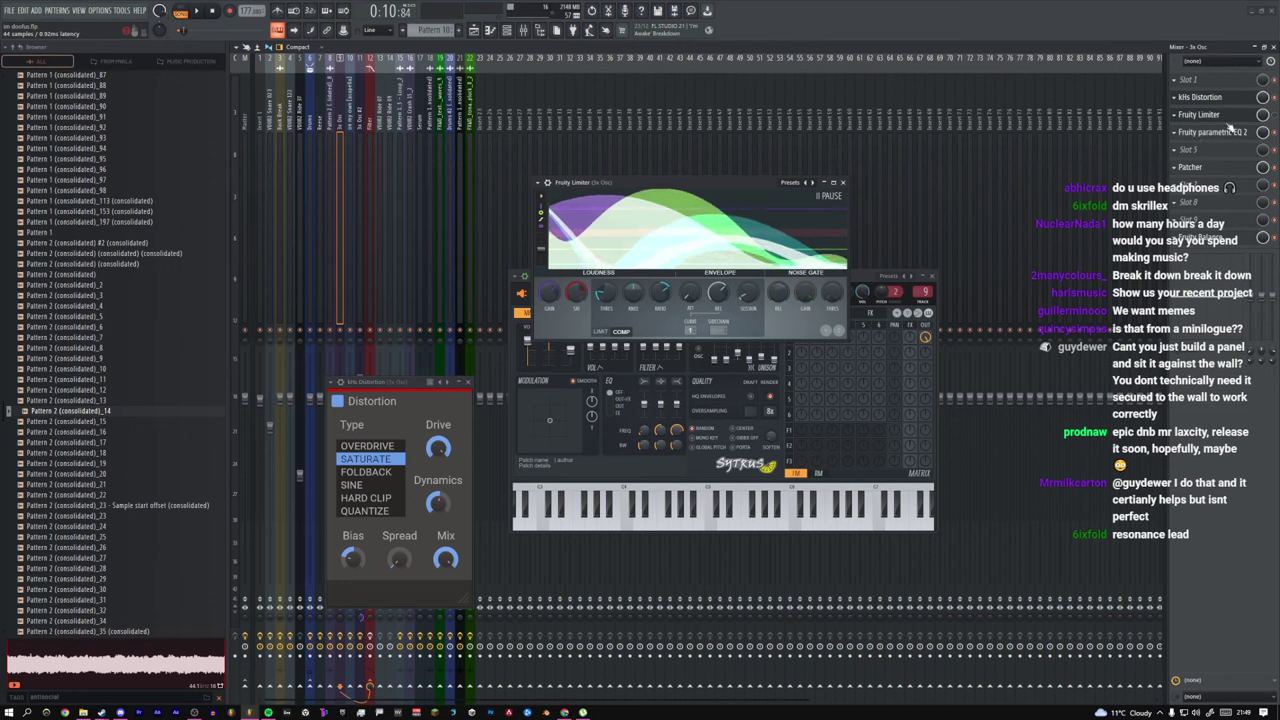
{"action": "left_click", "coordinate": [1274, 115]}
{"action": "key", "text": "z"}
{"action": "left_click", "coordinate": [1274, 115]}
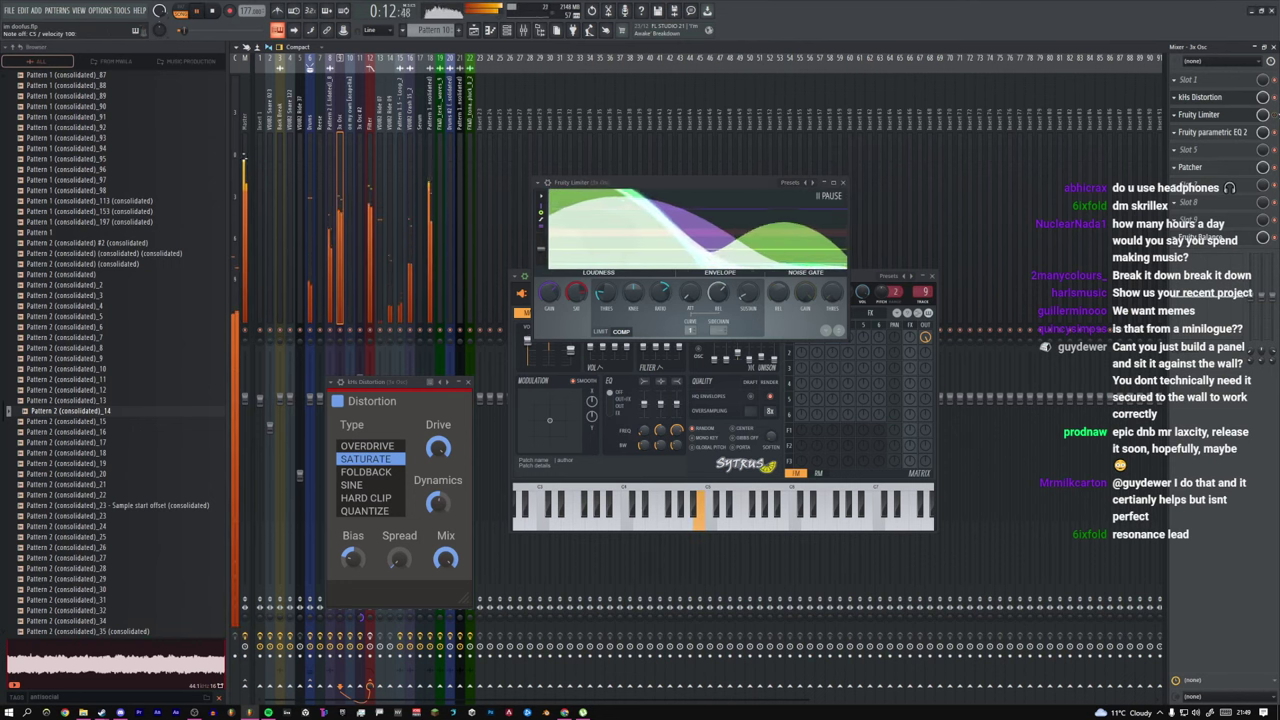
{"action": "key", "text": "space"}
Step: Examine the synth track's Fruity Parametric EQ 2 curve and the reverb and delay routing in Patcher
{"action": "left_click", "coordinate": [1216, 131]}
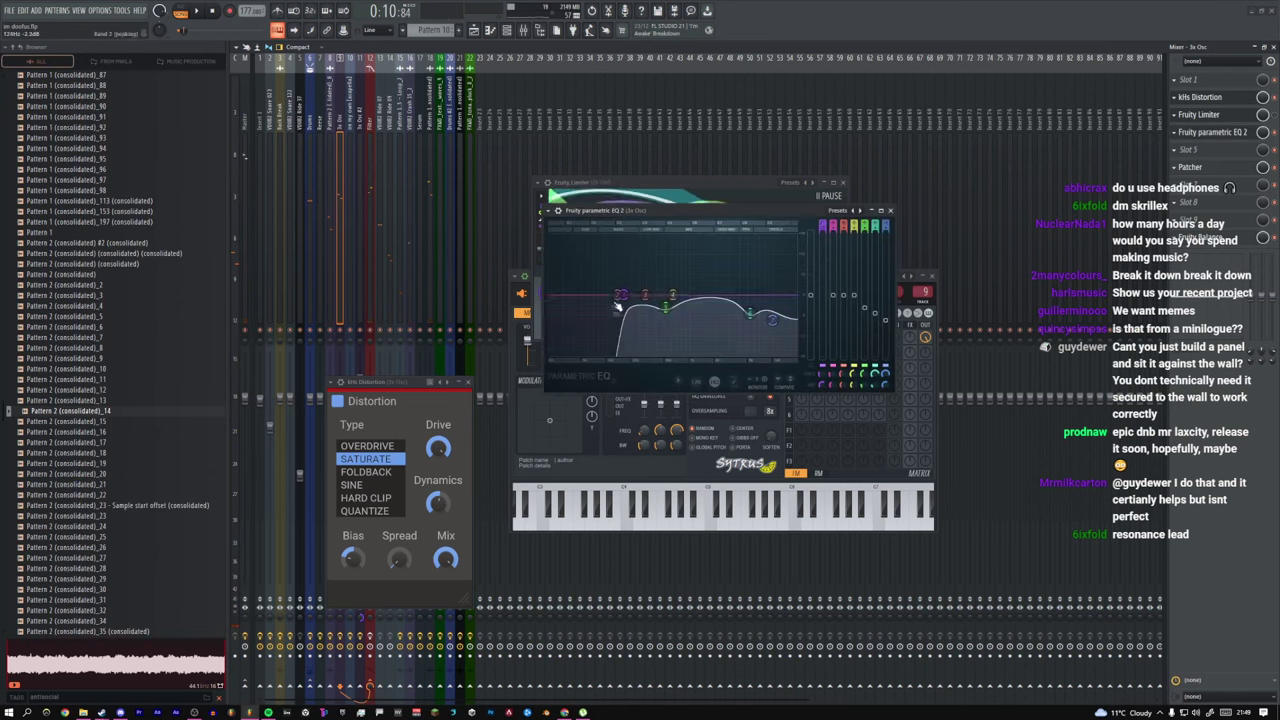
{"action": "left_click", "coordinate": [1224, 168]}
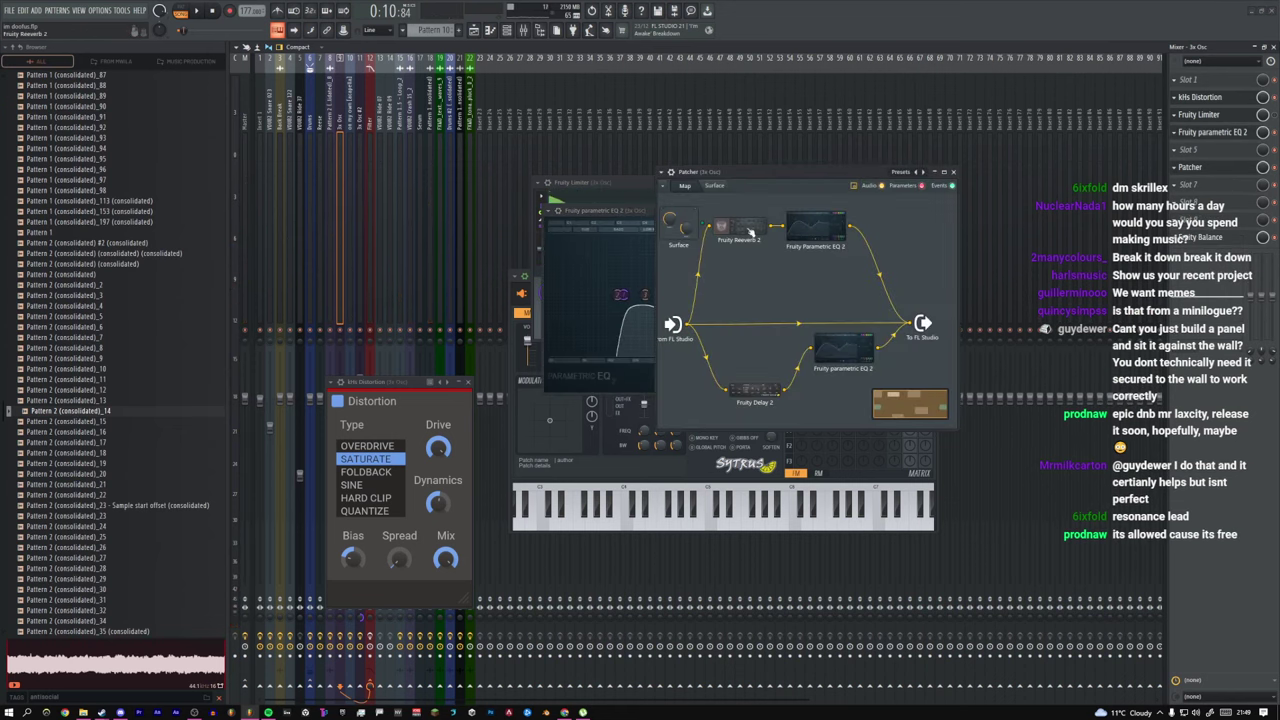
{"action": "left_click_drag", "start_coordinate": [749, 231], "coordinate": [756, 241]}
Step: Open Fruity Balance on the synth track, check it during playback and place its window among the other effects
{"action": "left_click", "coordinate": [1238, 240]}
{"action": "left_click", "coordinate": [1210, 241]}
{"action": "left_click", "coordinate": [1210, 241]}
{"action": "key", "text": "space"}
{"action": "key", "text": "space"}
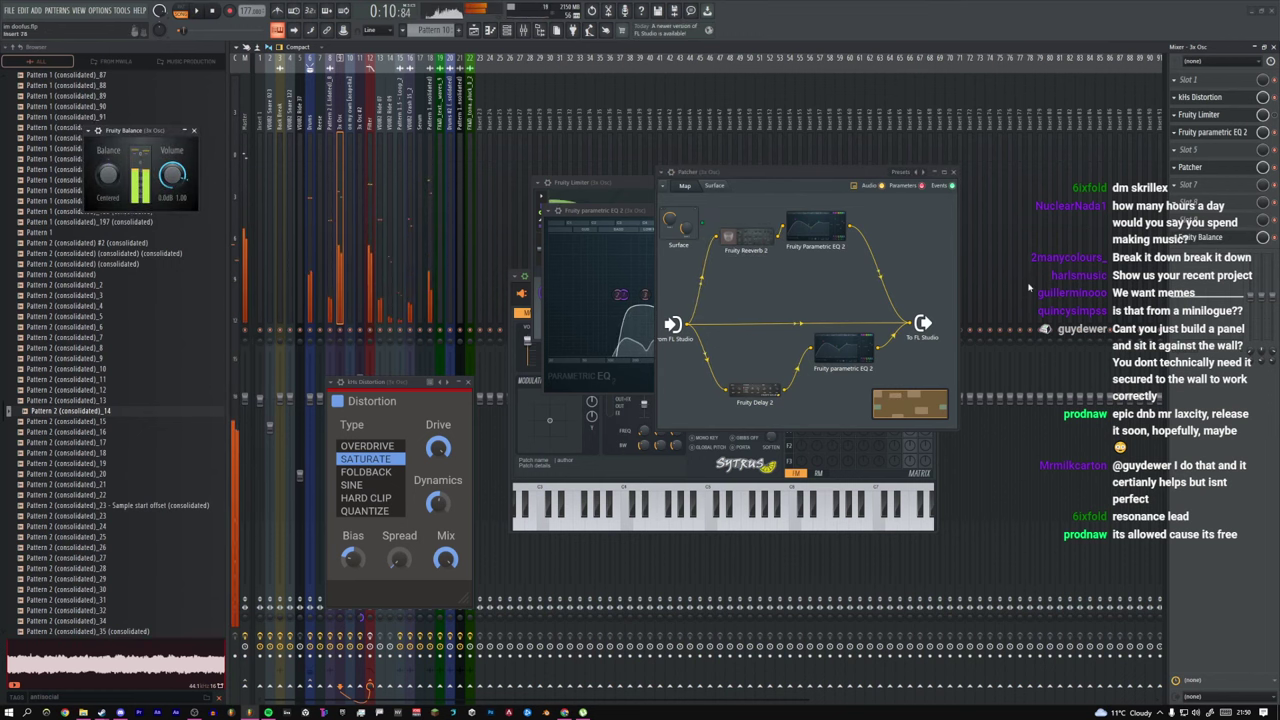
{"action": "left_click_drag", "start_coordinate": [139, 132], "coordinate": [642, 216]}
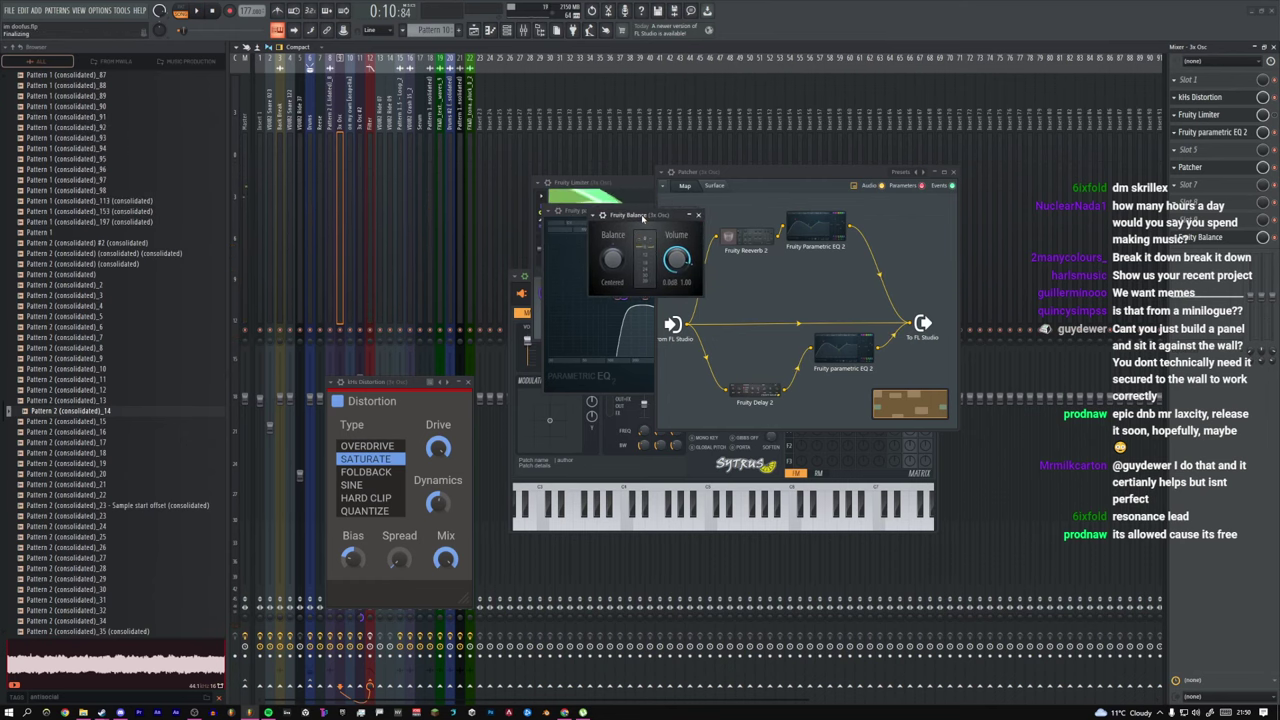
Step: Close all plugin windows, return to the playlist and listen to the Pattern 21 clips on Track 15 in isolation
{"action": "key", "text": "F12"}
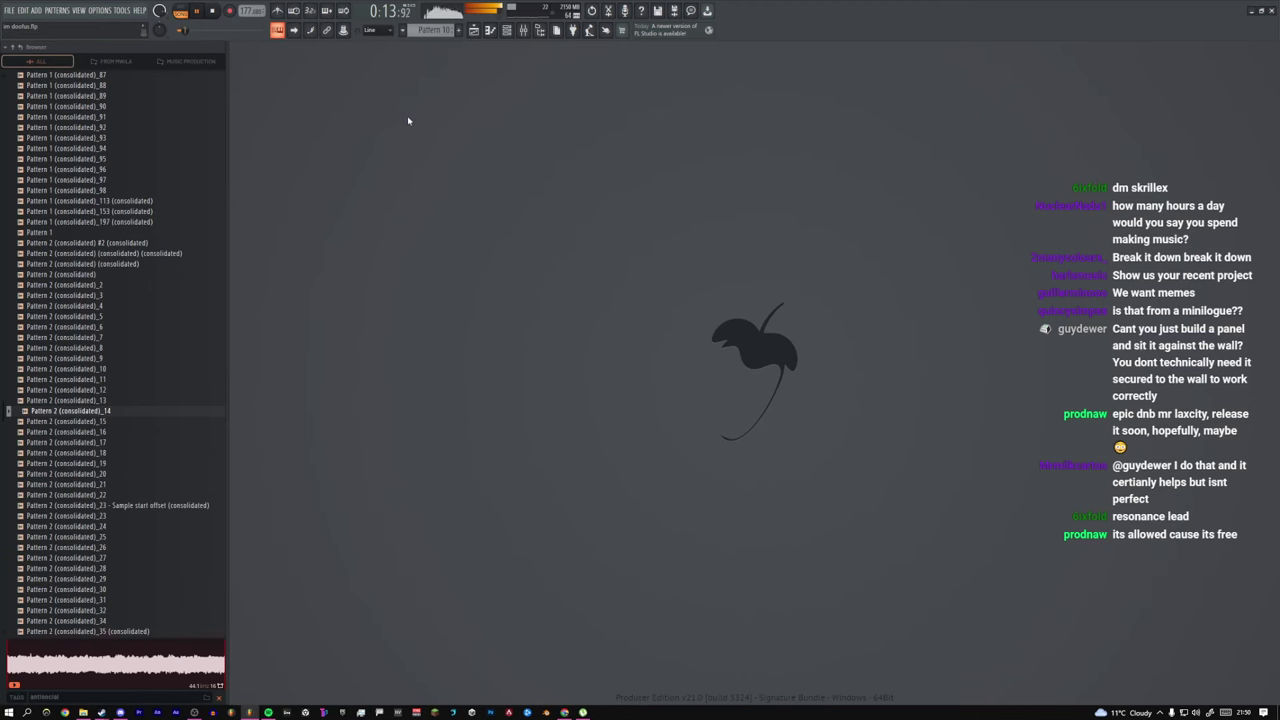
{"action": "left_click", "coordinate": [474, 30]}
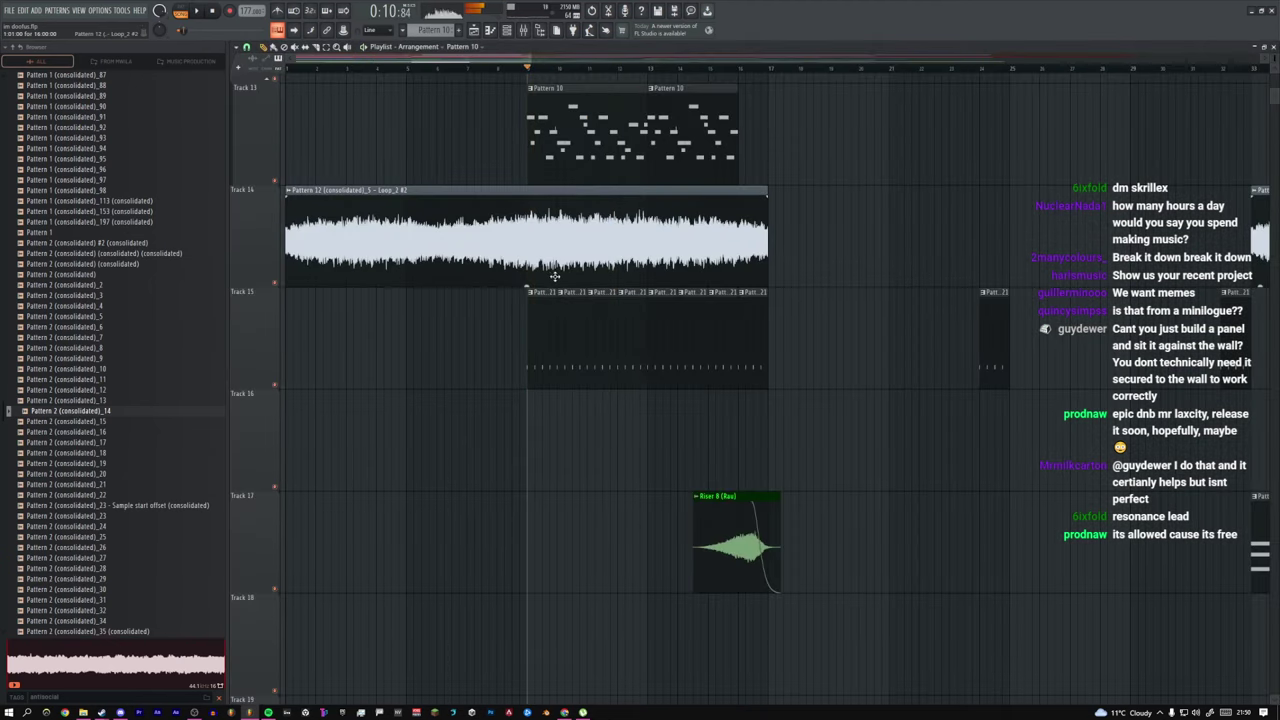
{"action": "scroll", "coordinate": [549, 411], "scroll_direction": "up", "scroll_amount": 8}
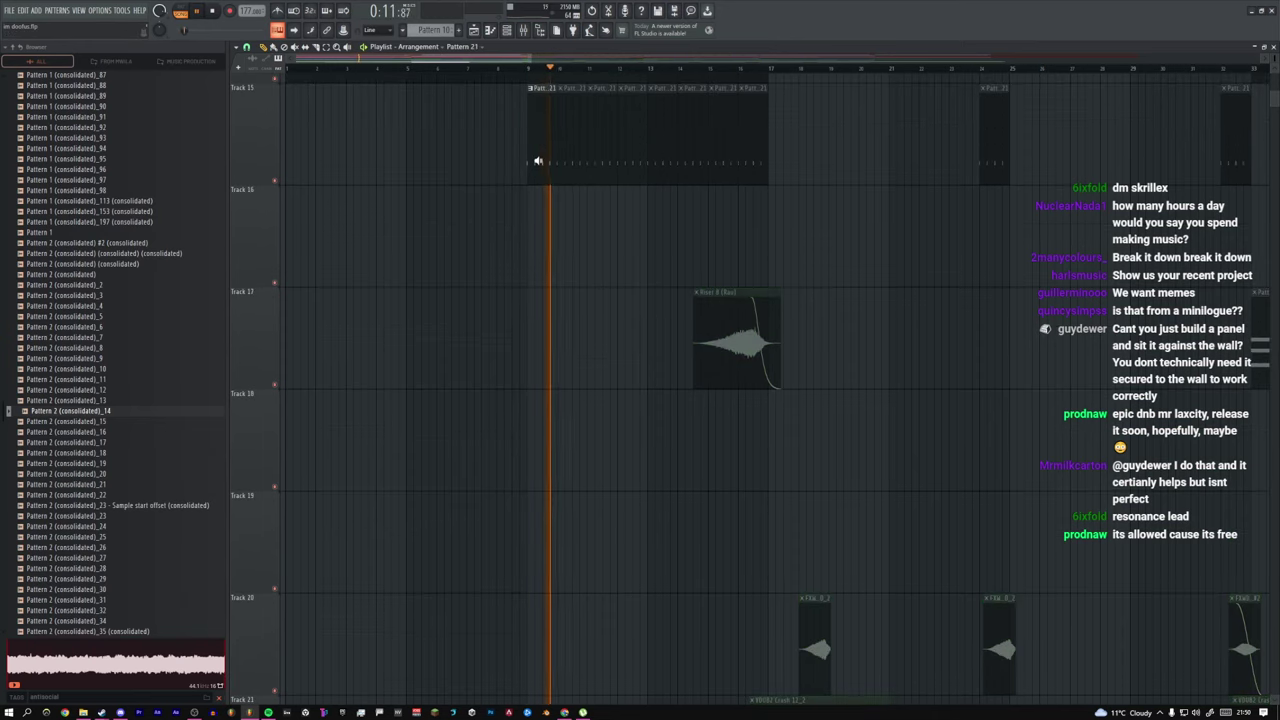
{"action": "scroll", "coordinate": [540, 170], "scroll_direction": "up", "scroll_amount": 3}
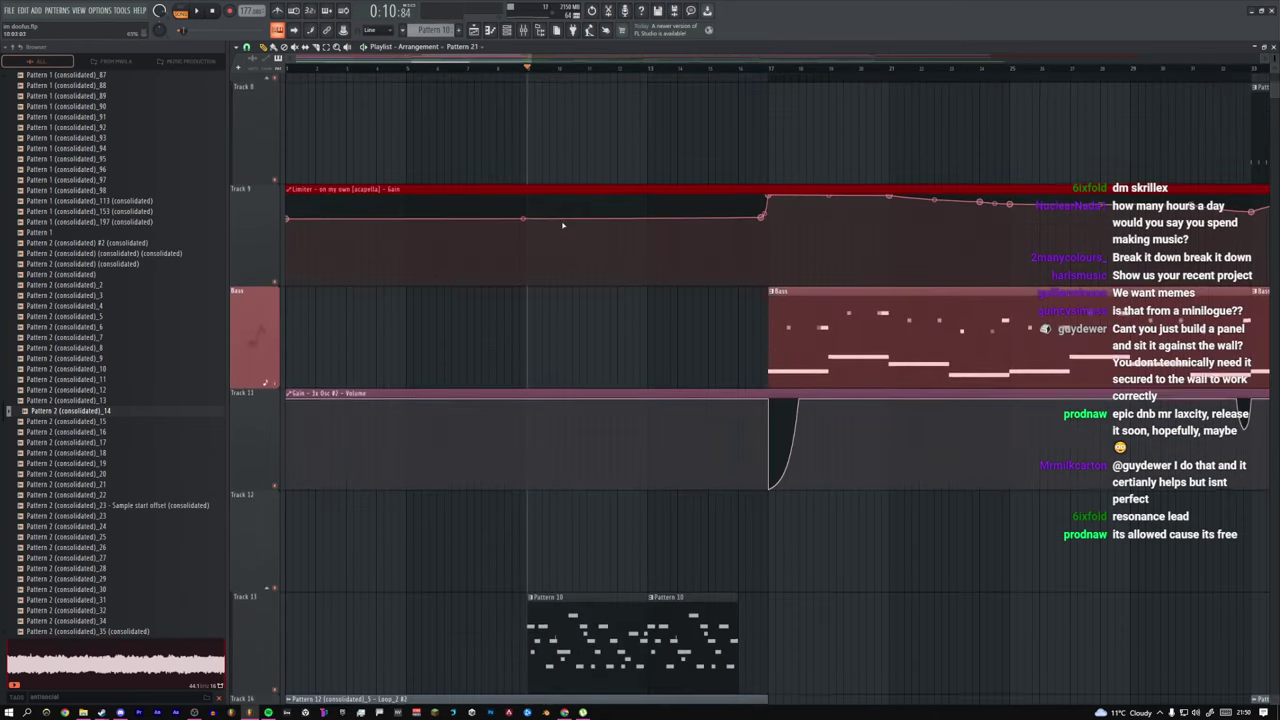
{"action": "scroll", "coordinate": [561, 220], "scroll_direction": "down", "scroll_amount": 8}
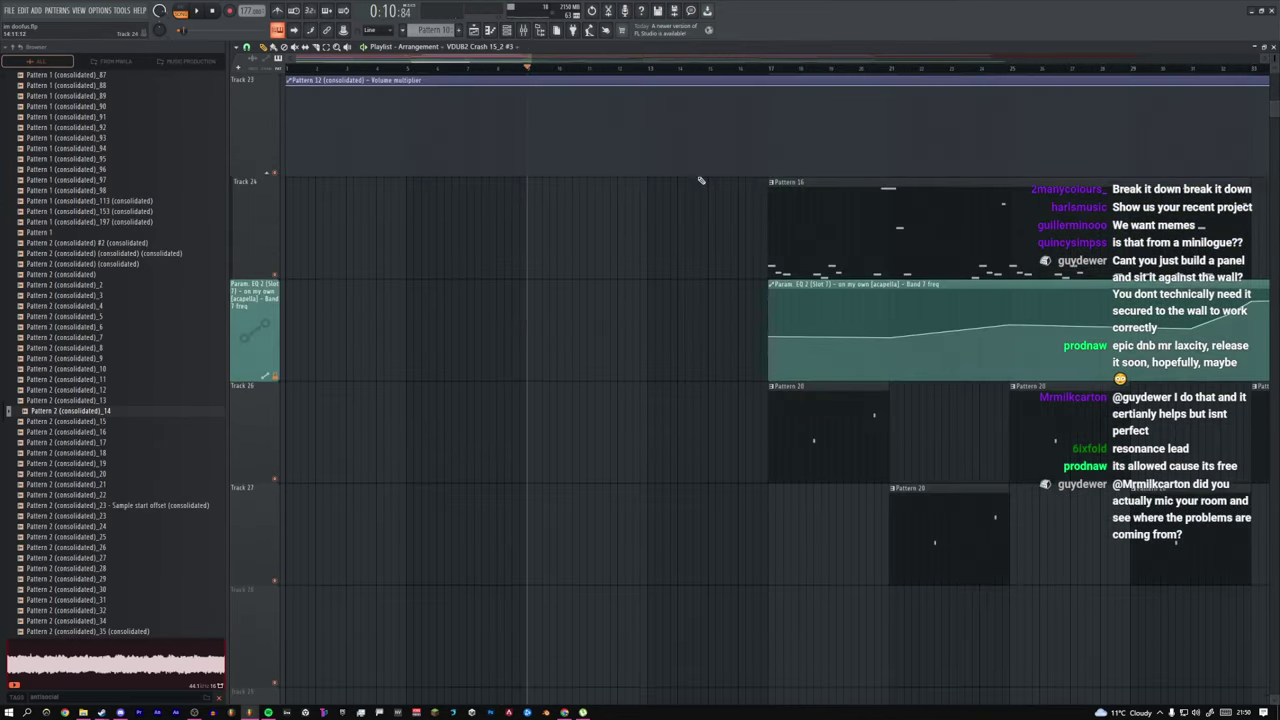
Step: Play the section from bar 17 and compare the soloed Pattern 23 (consolidated) clips on Track 7 with Pattern 21 on Track 15
{"action": "scroll", "coordinate": [702, 178], "scroll_direction": "up", "scroll_amount": 12}
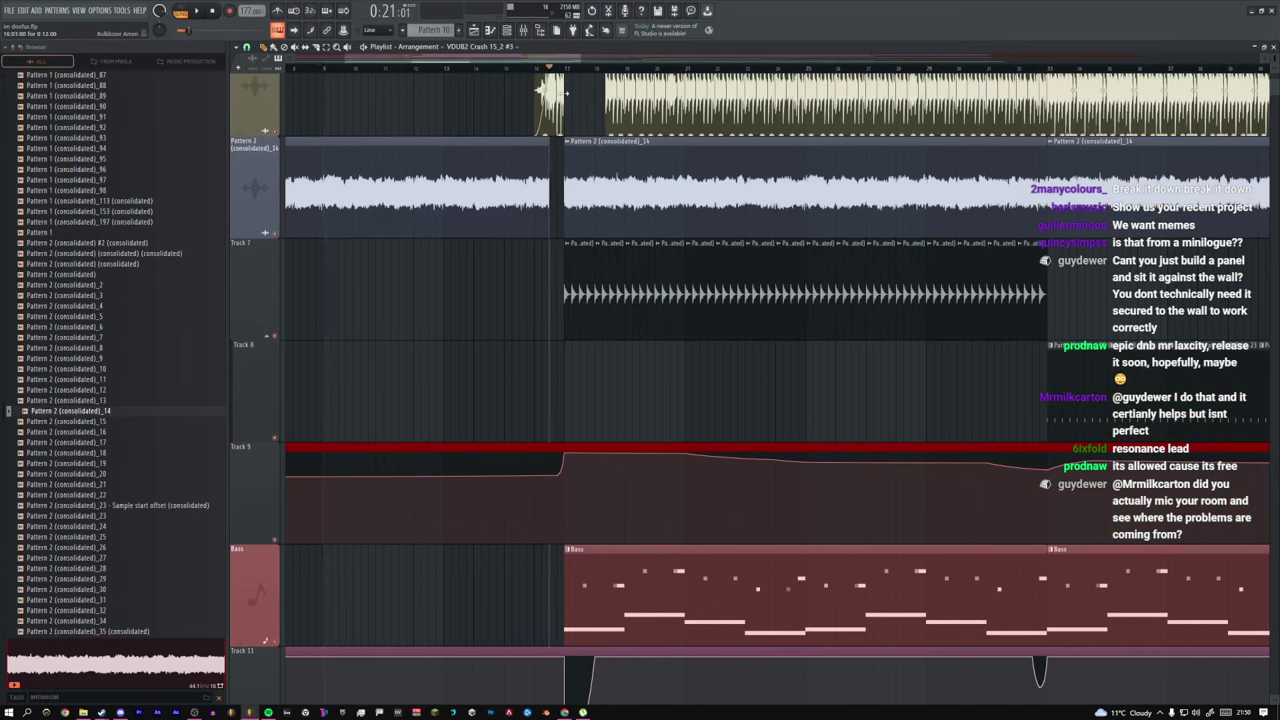
{"action": "key", "text": "space"}
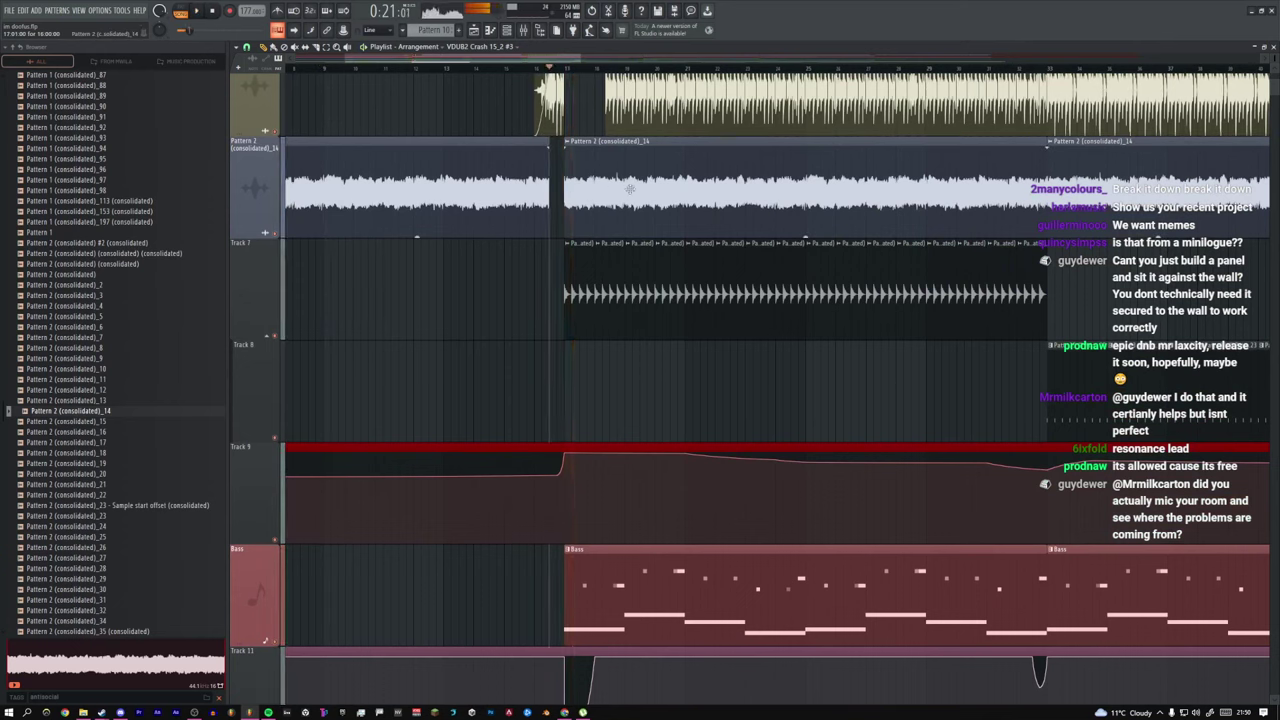
{"action": "left_click", "coordinate": [608, 185]}
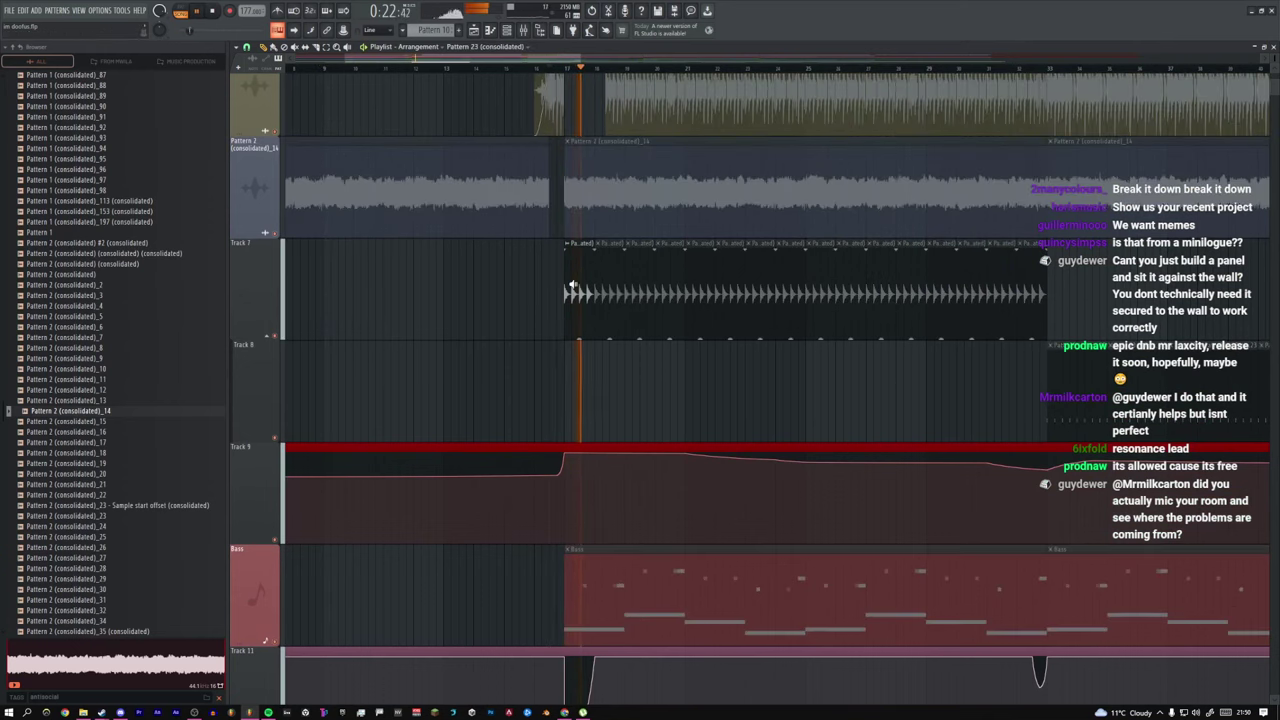
{"action": "scroll", "coordinate": [431, 533], "scroll_direction": "down", "scroll_amount": 5}
{"action": "key", "text": "space"}
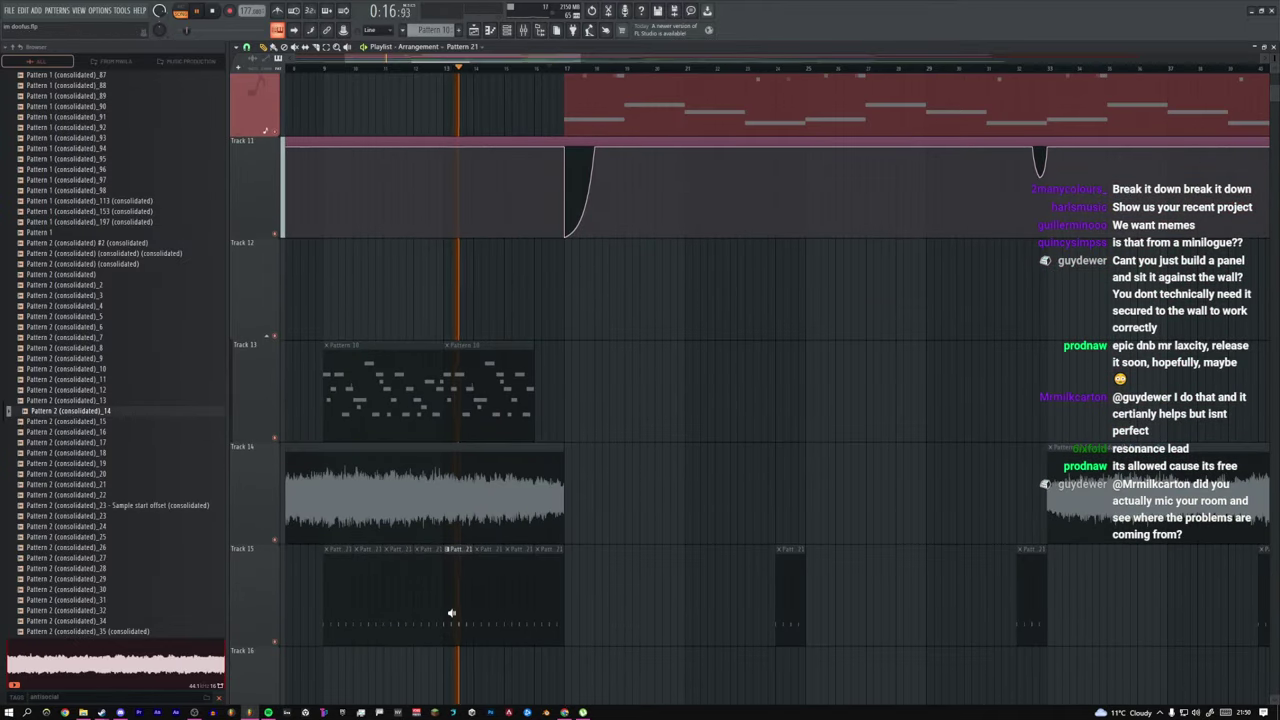
{"action": "scroll", "coordinate": [451, 609], "scroll_direction": "up", "scroll_amount": 5}
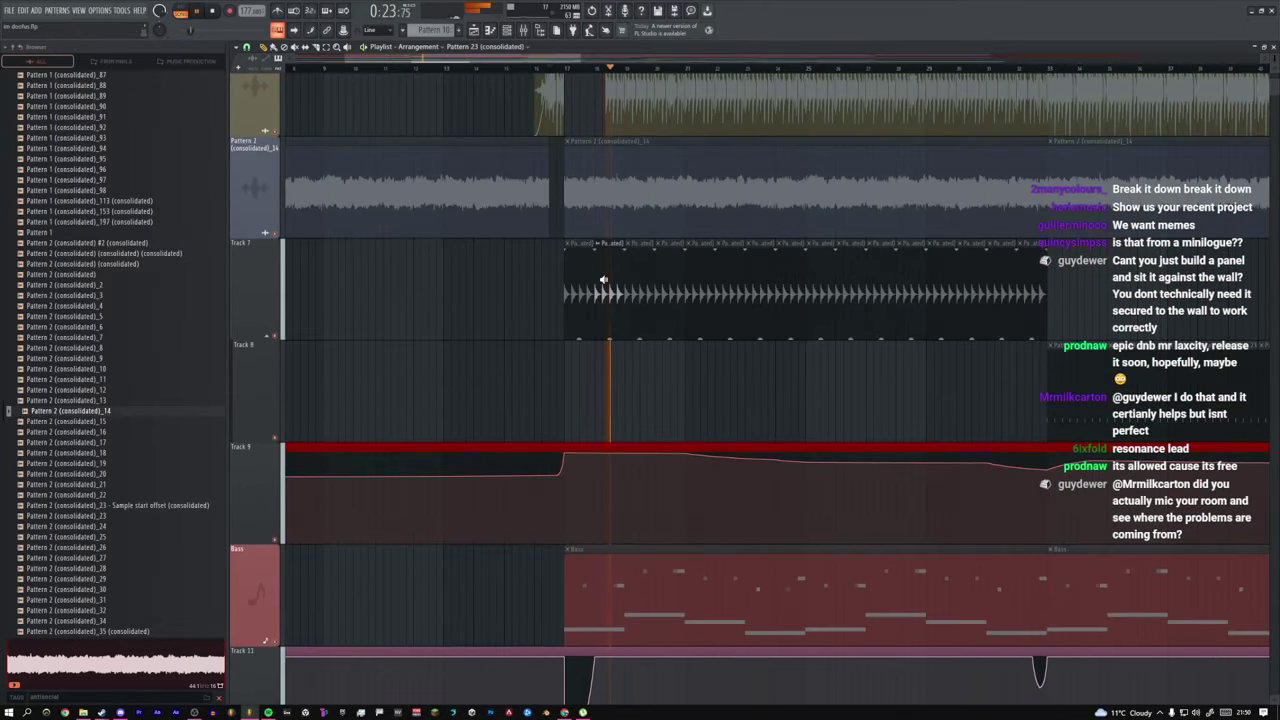
{"action": "key", "text": "space"}
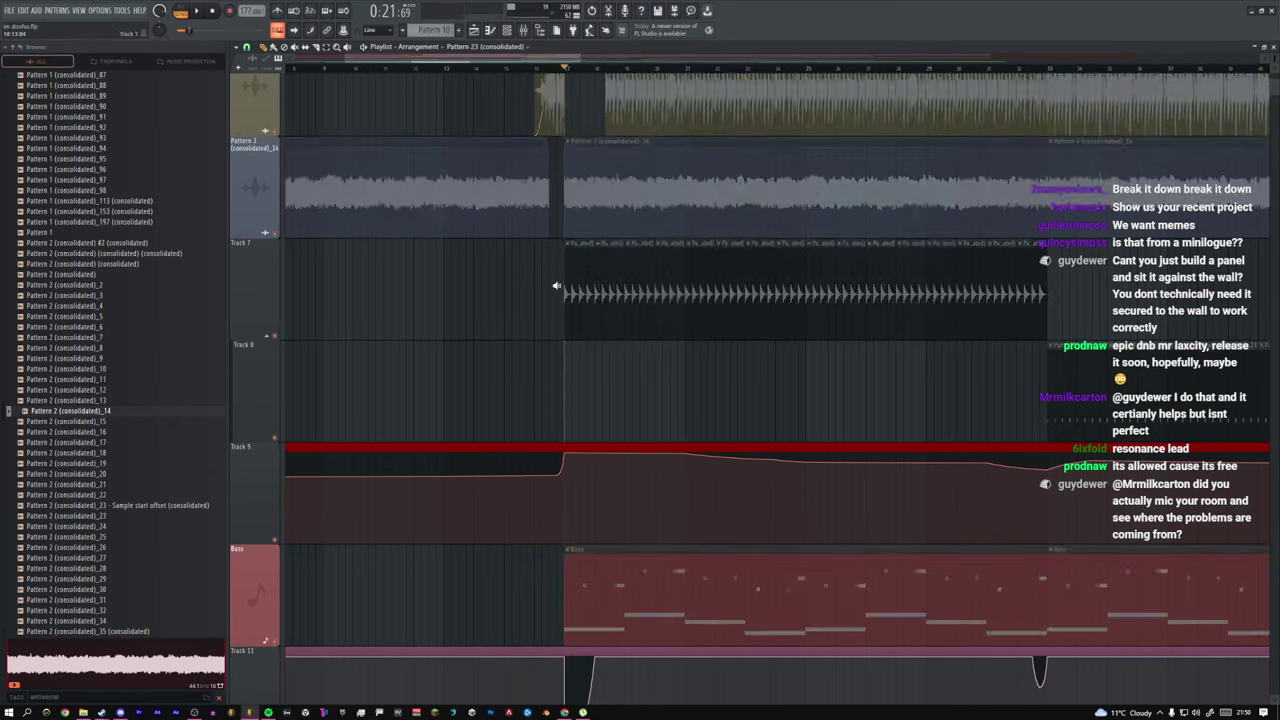
Step: Listen to the Bass clip at bar 17 in isolation and open its notes in the piano roll
{"action": "scroll", "coordinate": [575, 280], "scroll_direction": "down", "scroll_amount": 4}
{"action": "key", "text": "space"}
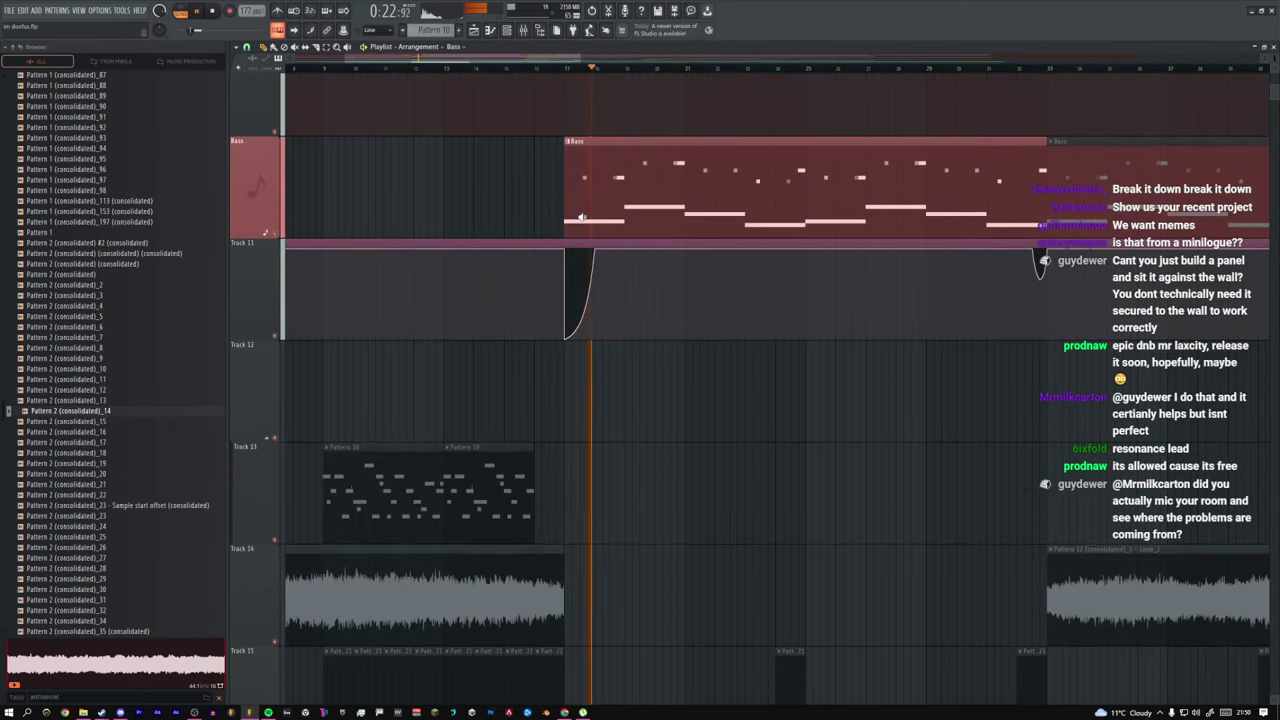
{"action": "key", "text": "space"}
{"action": "double_click", "coordinate": [675, 211]}
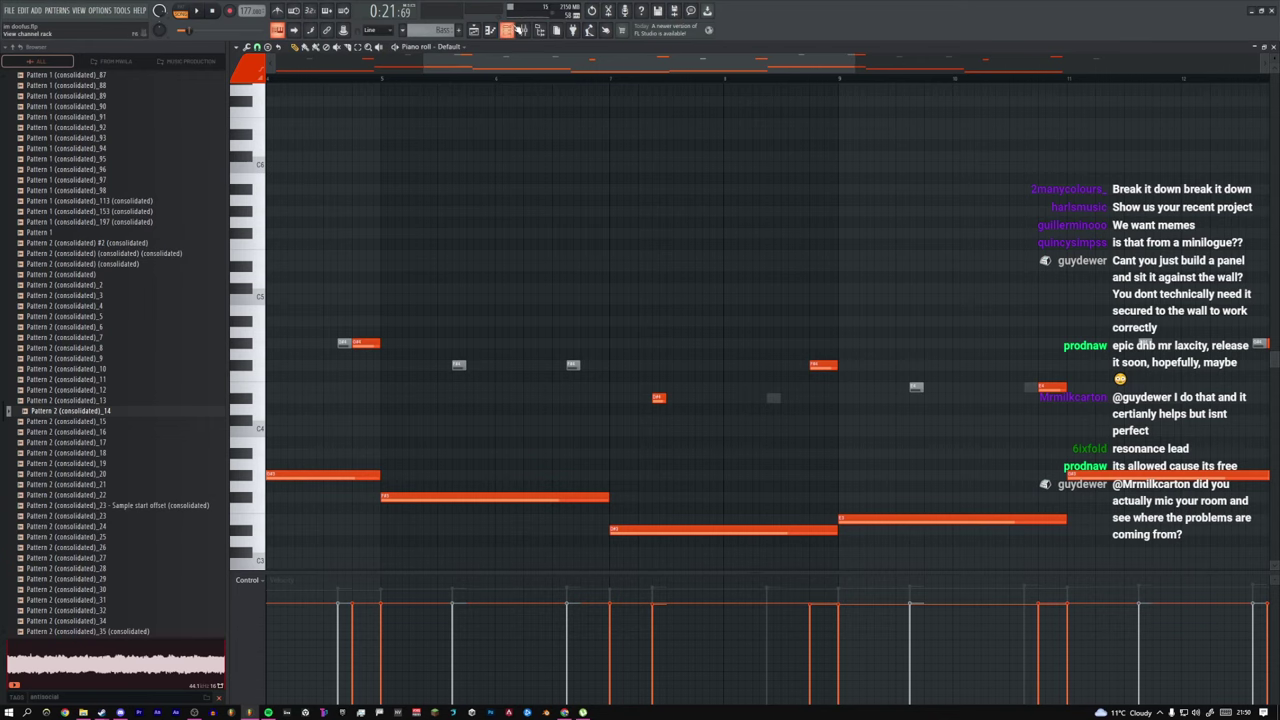
Step: Listen to the Bass pattern, clear the open windows and bring up the Default Sytrus channel that plays it
{"action": "key", "text": "F6"}
{"action": "left_click", "coordinate": [337, 409]}
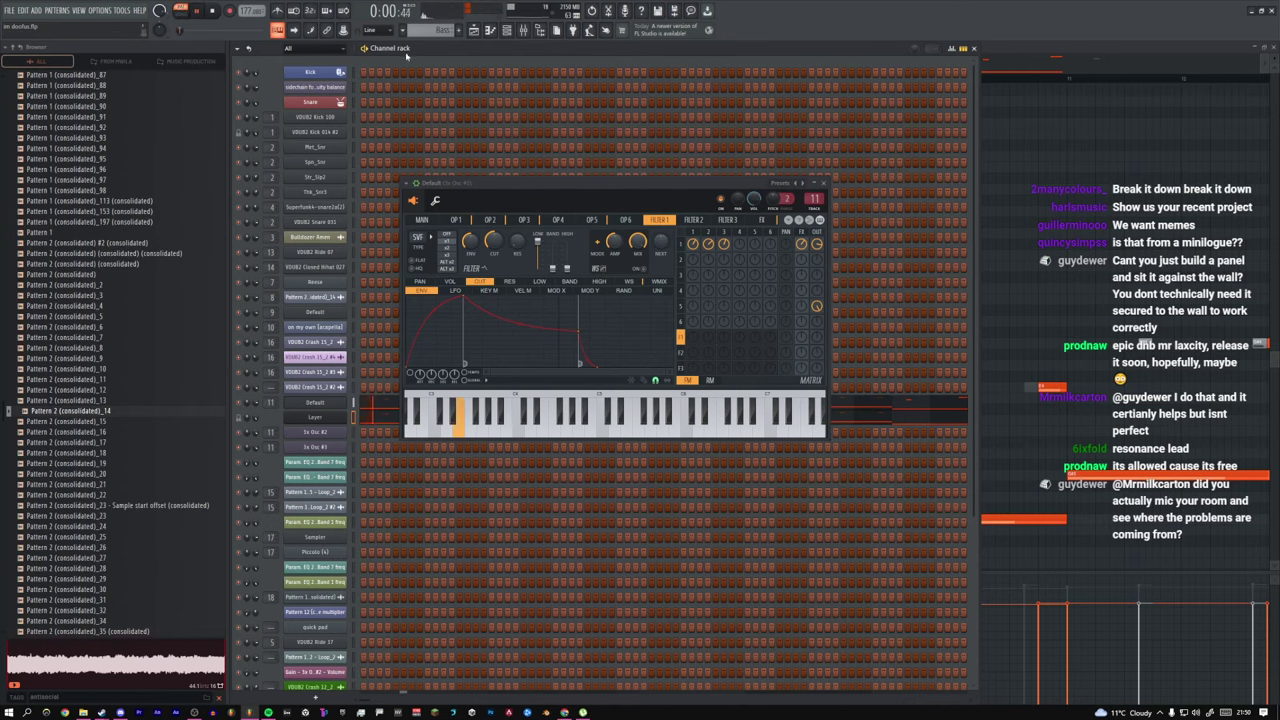
{"action": "left_click", "coordinate": [474, 31]}
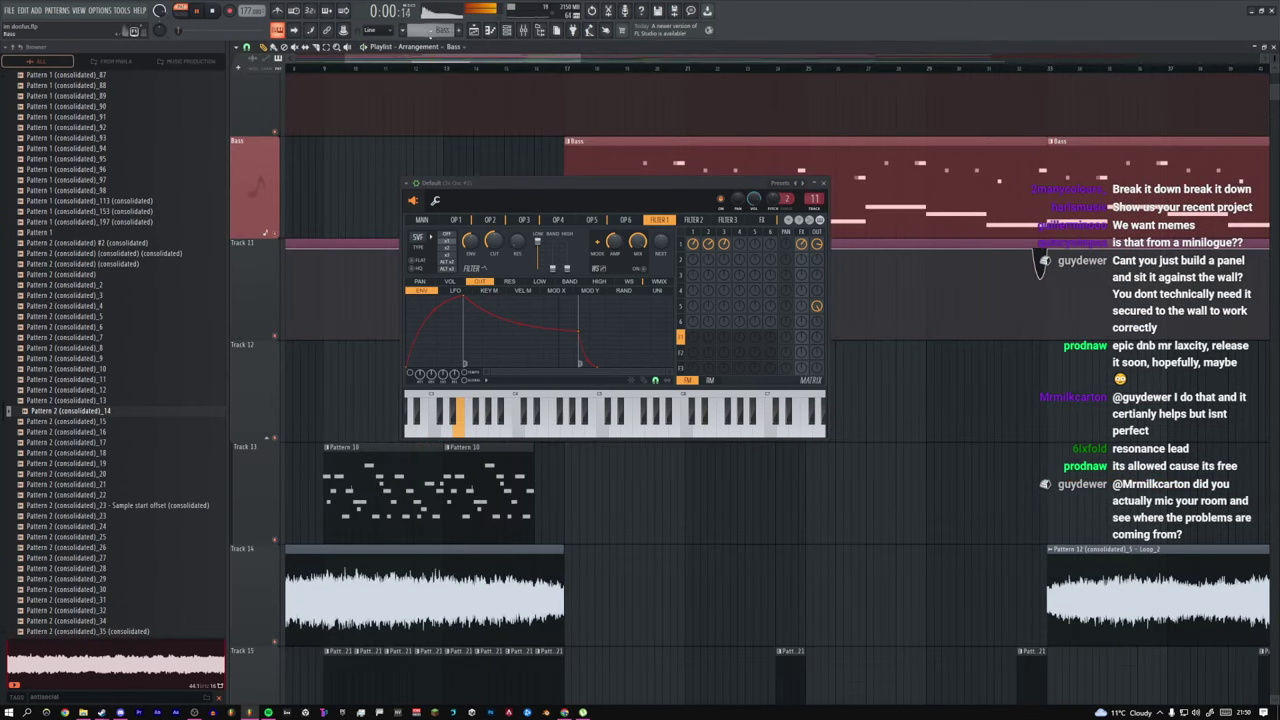
{"action": "left_click", "coordinate": [513, 33]}
{"action": "key", "text": "F12"}
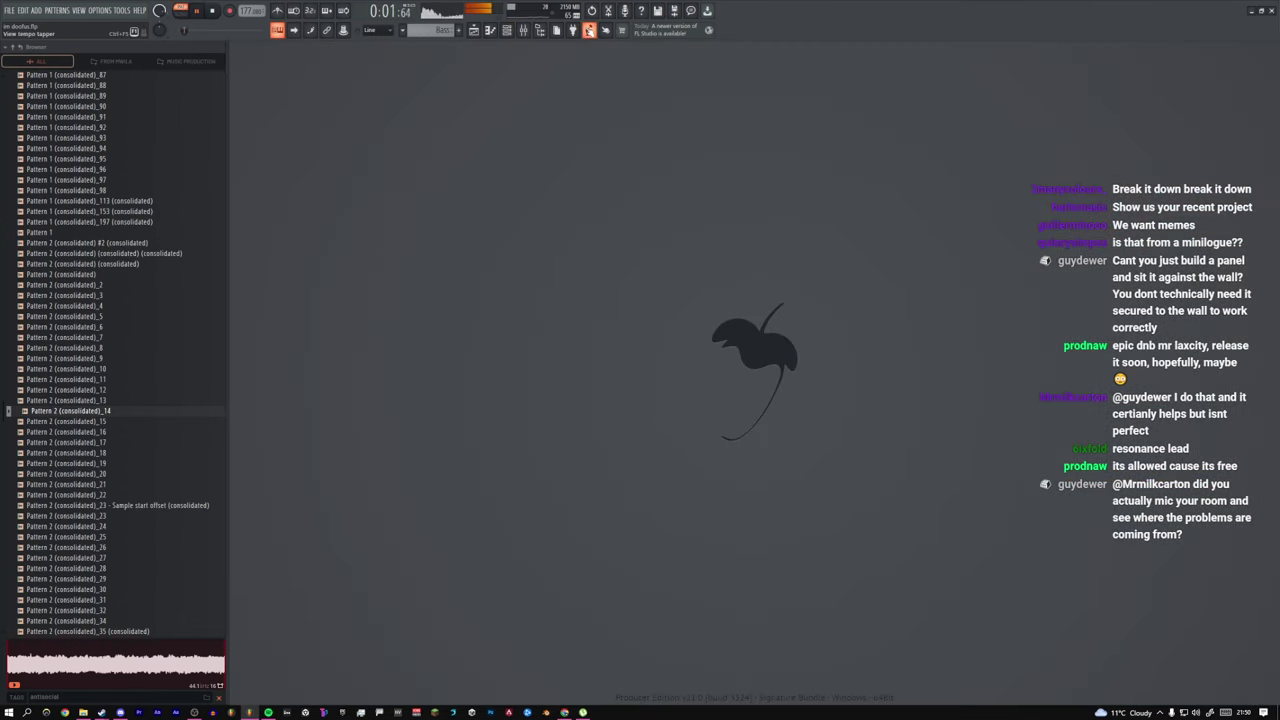
{"action": "left_click", "coordinate": [513, 33]}
{"action": "left_click", "coordinate": [339, 316]}
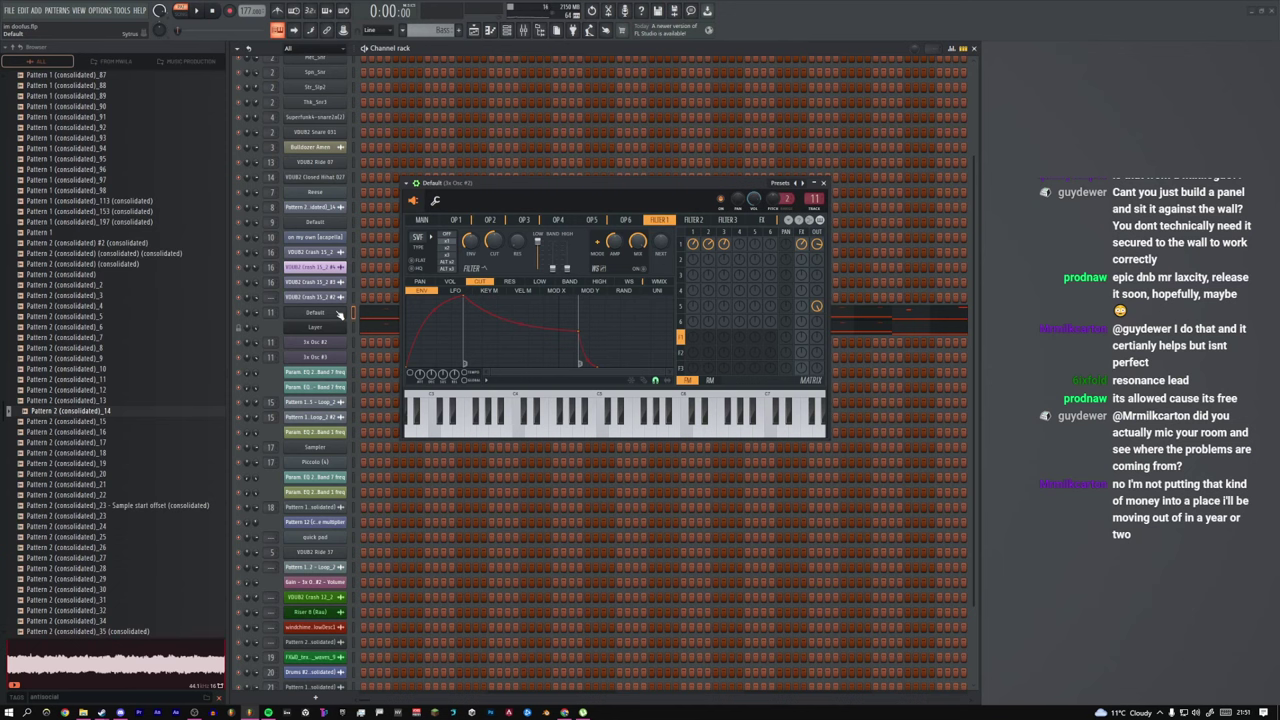
{"action": "left_click", "coordinate": [314, 312]}
{"action": "left_click", "coordinate": [316, 318]}
Step: Show the bass synth's mixer track 11 and examine its Fruity Limiter while playing notes
{"action": "double_click", "coordinate": [817, 199]}
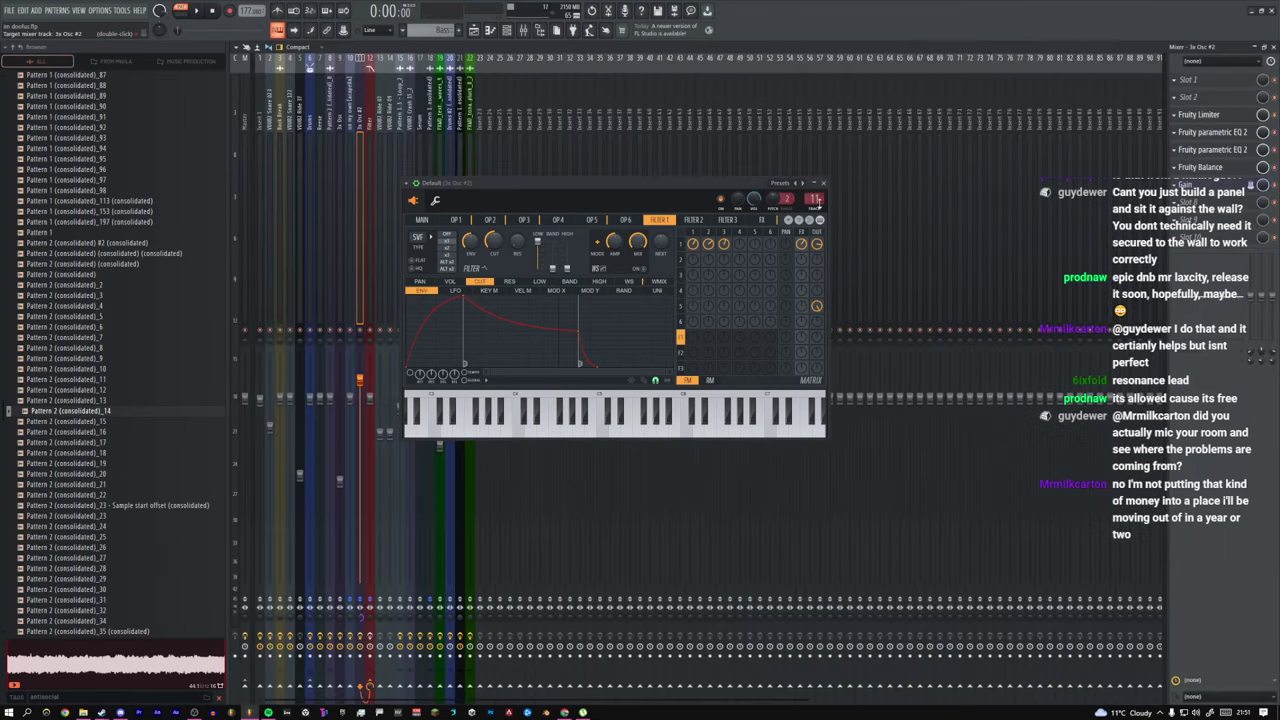
{"action": "left_click", "coordinate": [1237, 116]}
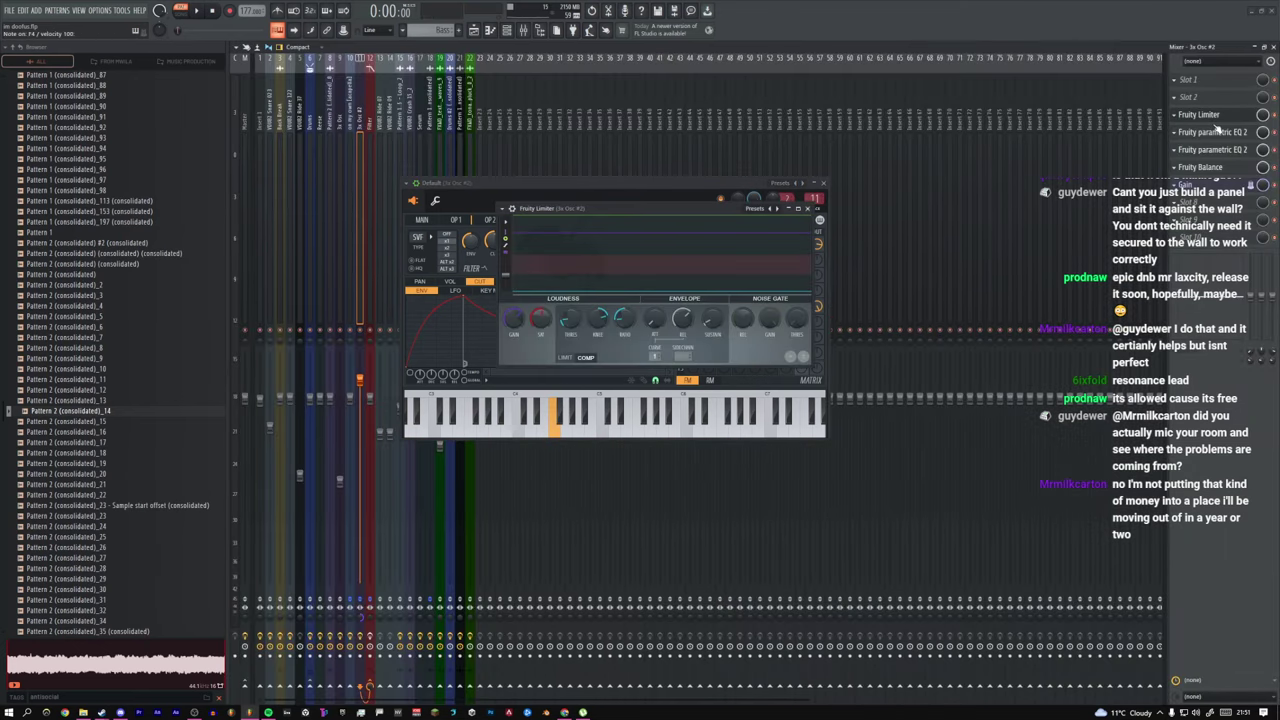
{"action": "left_click", "coordinate": [590, 186]}
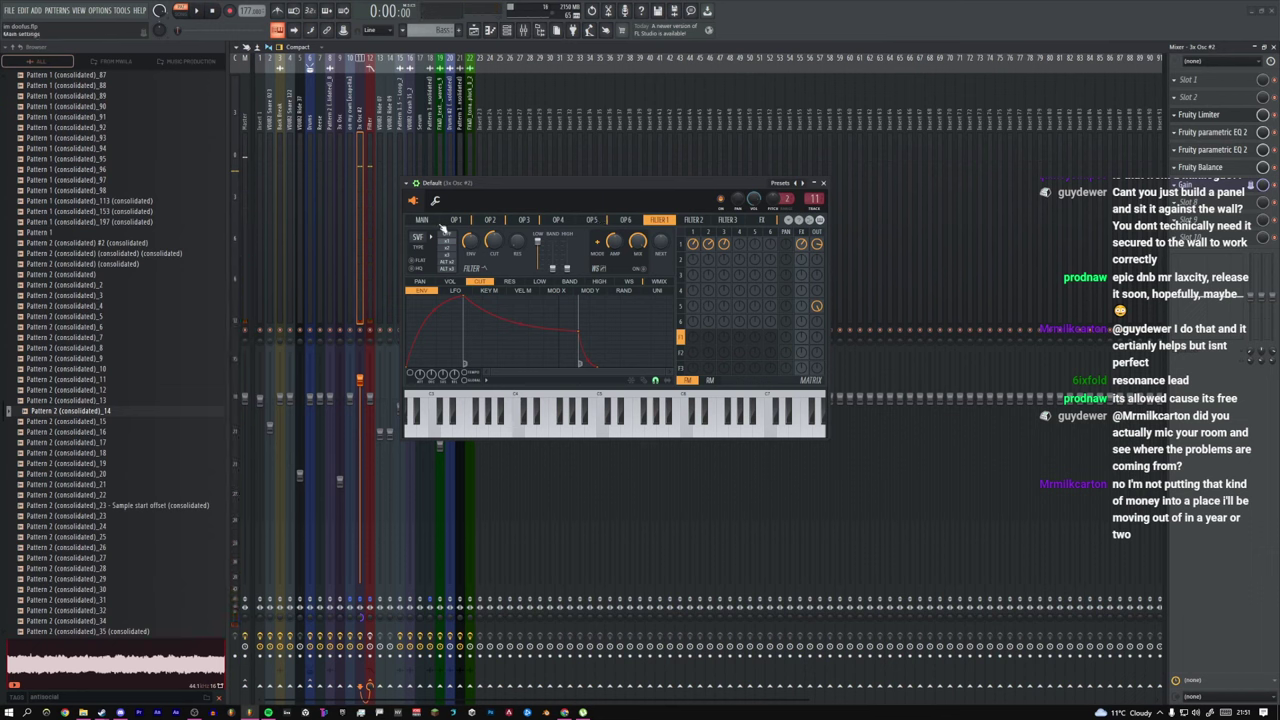
{"action": "left_click", "coordinate": [1212, 116]}
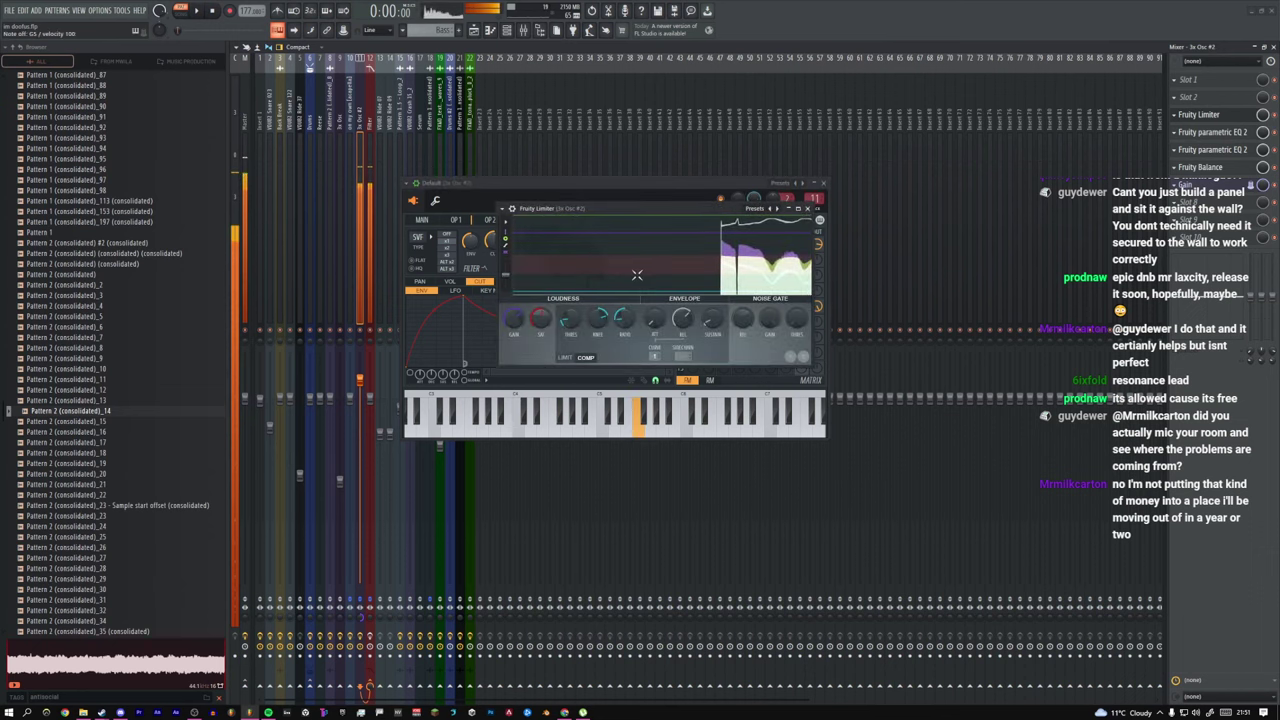
Step: Examine both Fruity Parametric EQ 2s, the Fruity Balance and the Gain on the bass mixer track, then close all windows
{"action": "left_click", "coordinate": [1210, 132]}
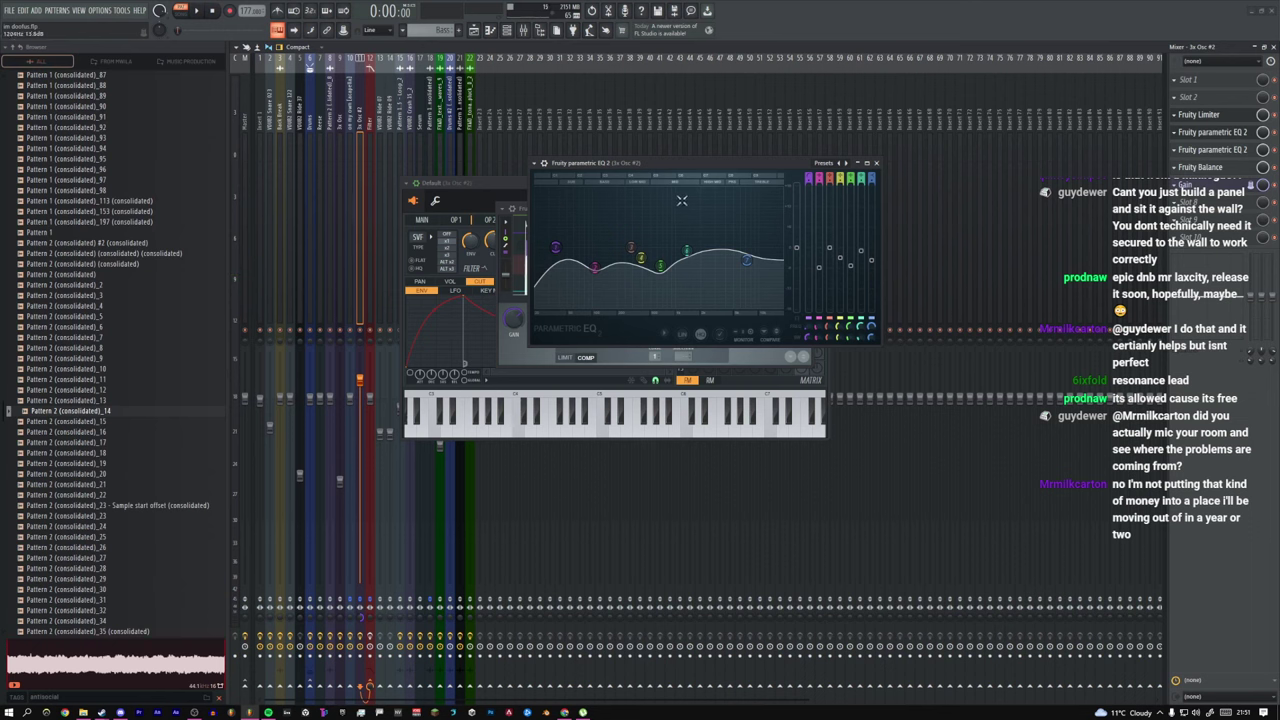
{"action": "left_click", "coordinate": [1201, 149]}
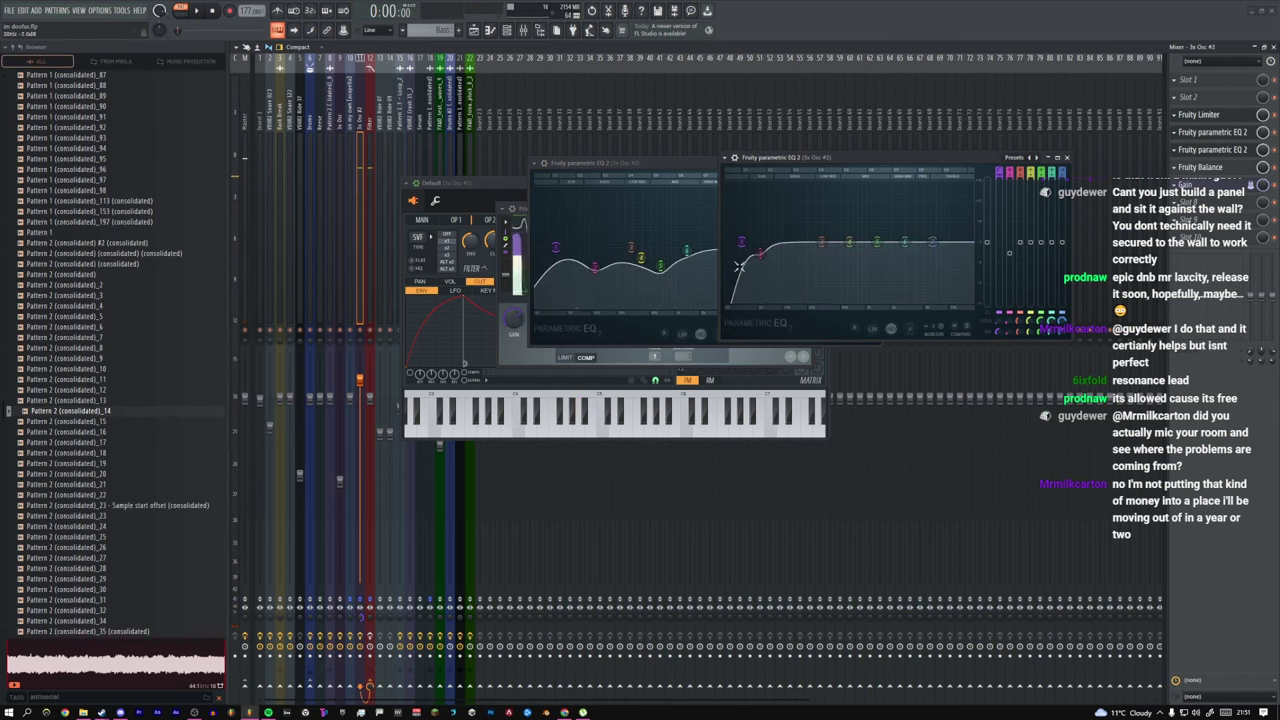
{"action": "left_click", "coordinate": [1204, 167]}
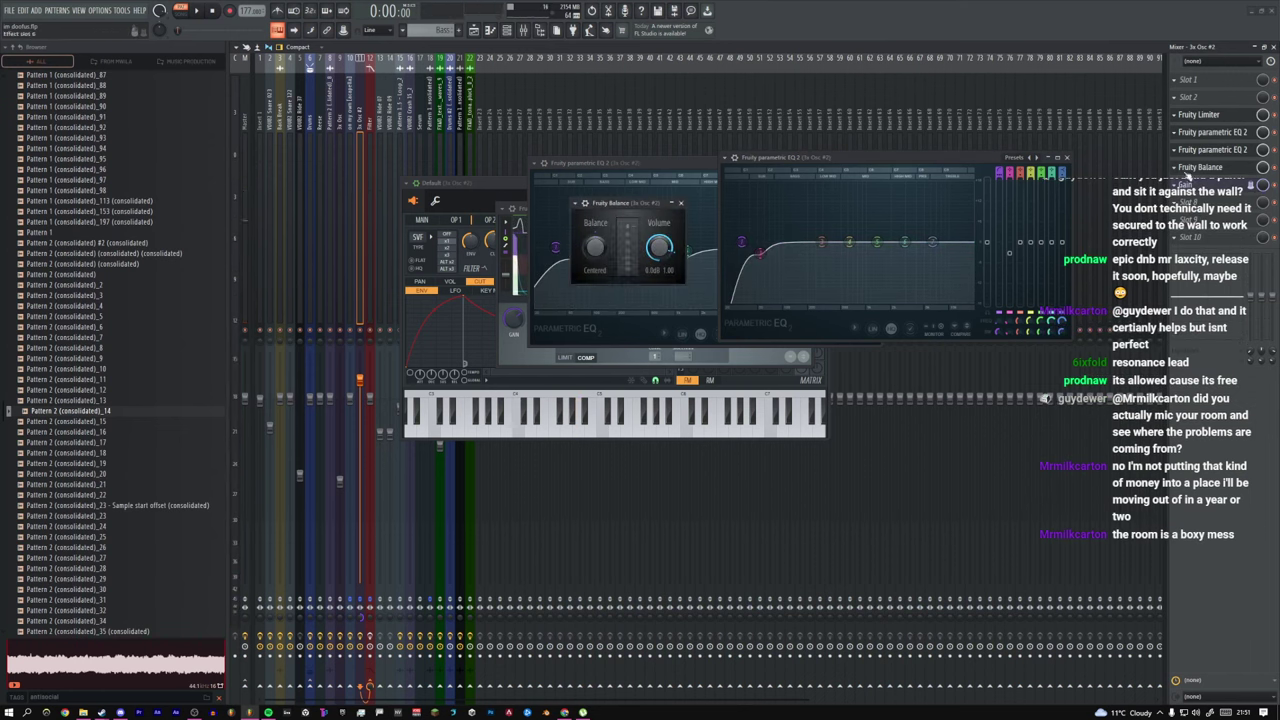
{"action": "left_click", "coordinate": [1198, 185]}
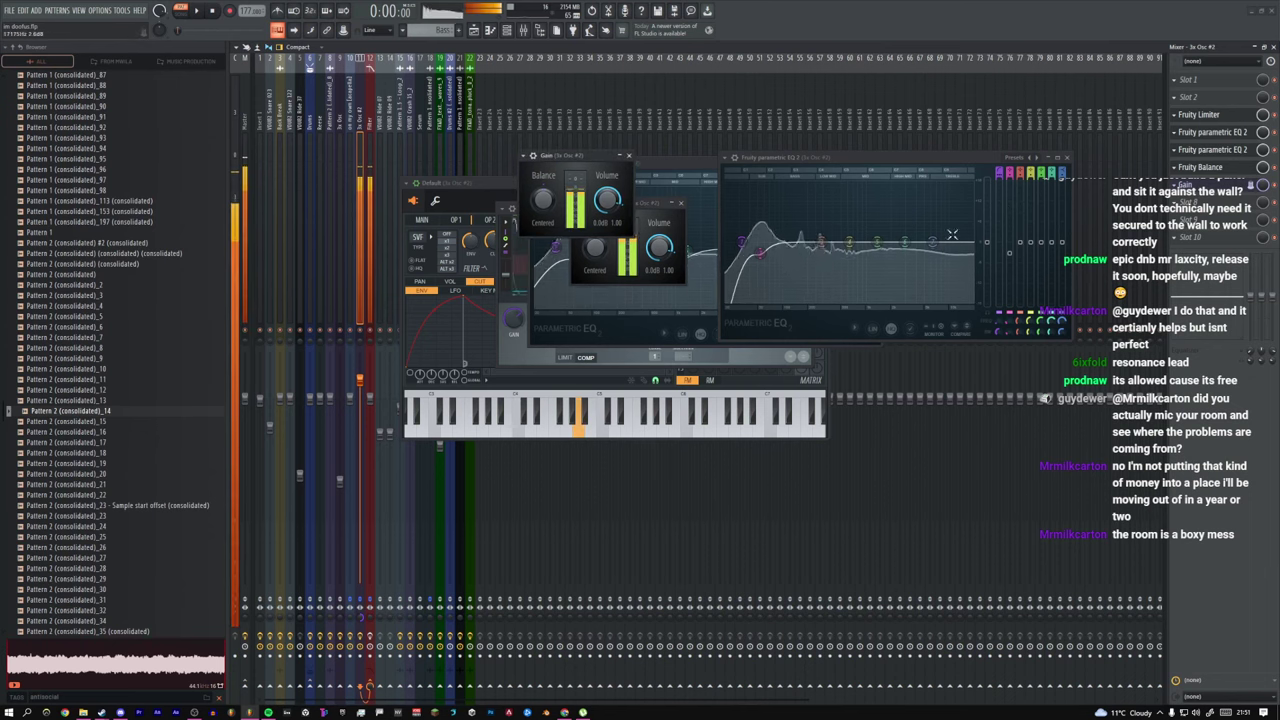
{"action": "key", "text": "F12"}
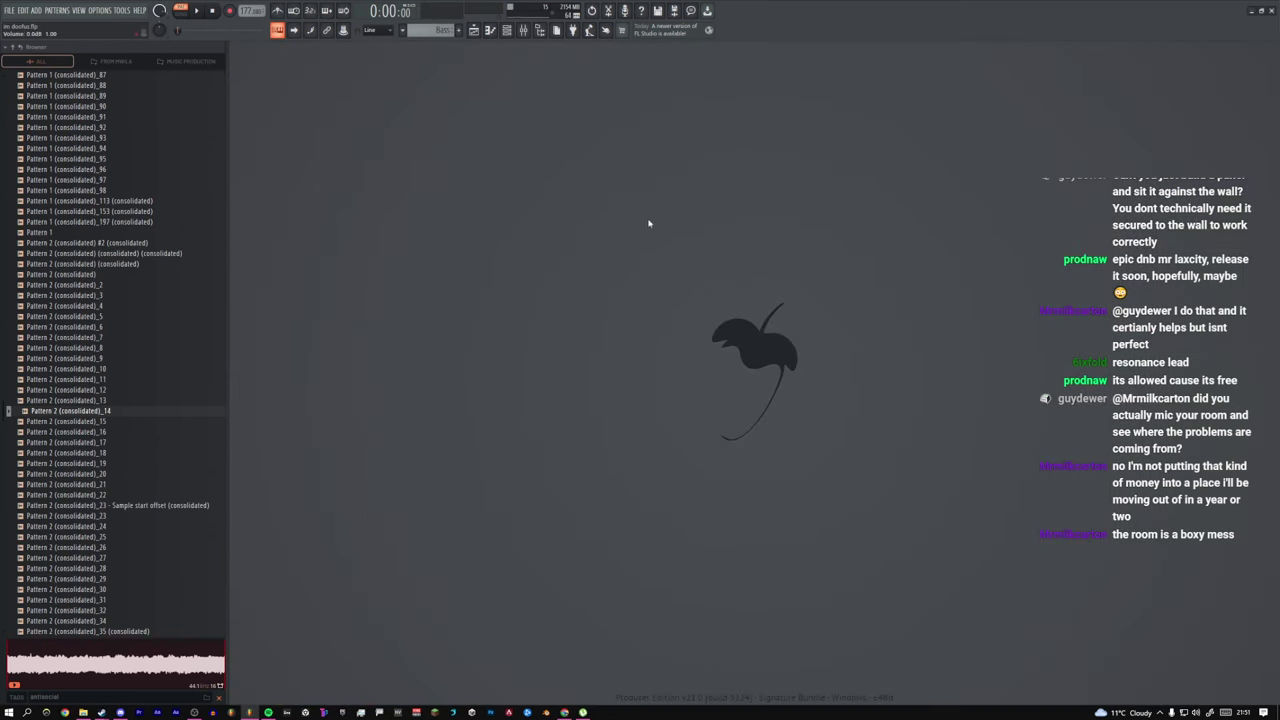
Step: Solo the Bass track with its Track 11 gain automation in the playlist and play them from bar 17
{"action": "key", "text": "F5"}
{"action": "left_click", "coordinate": [564, 66]}
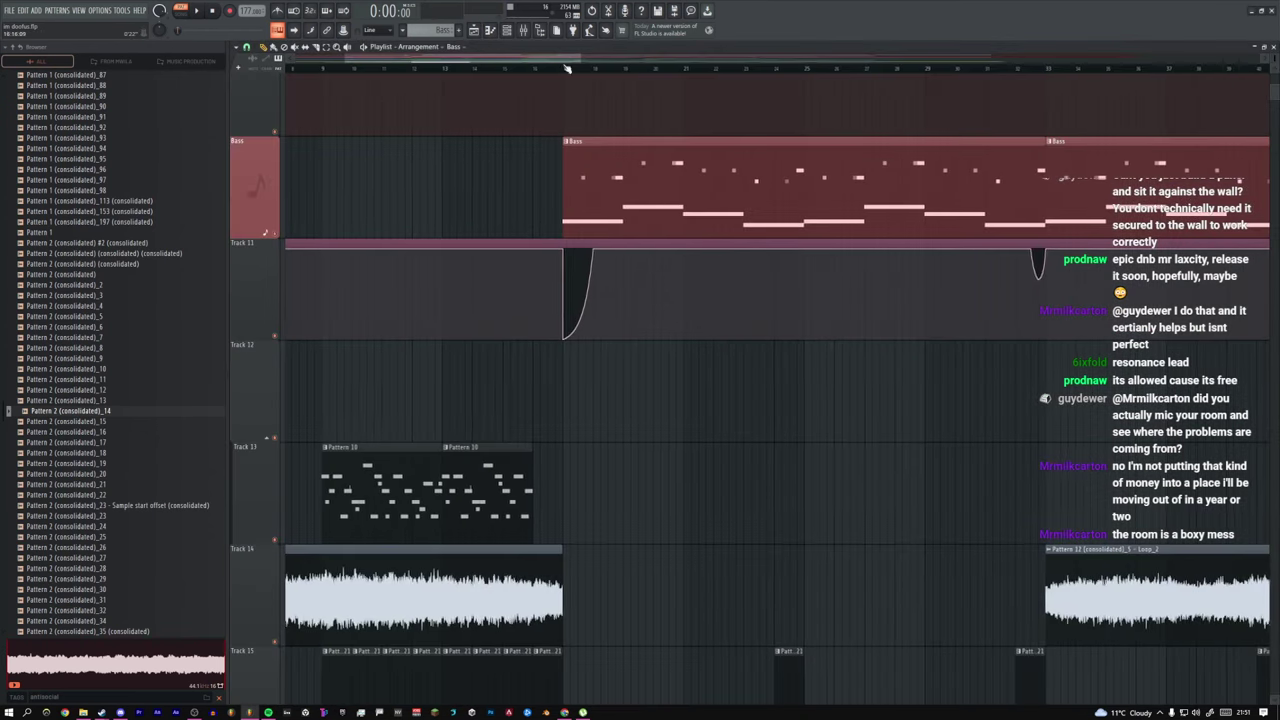
{"action": "right_click", "coordinate": [275, 337]}
{"action": "left_click", "coordinate": [275, 234]}
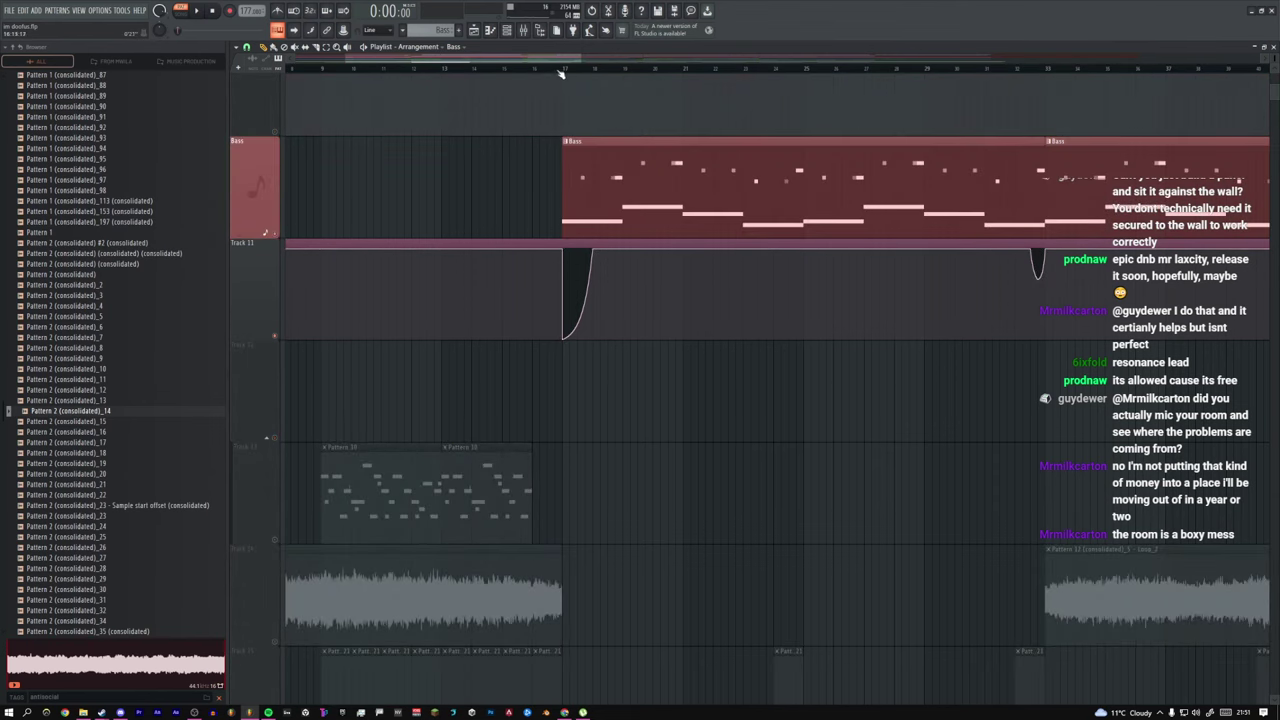
{"action": "key", "text": "space"}
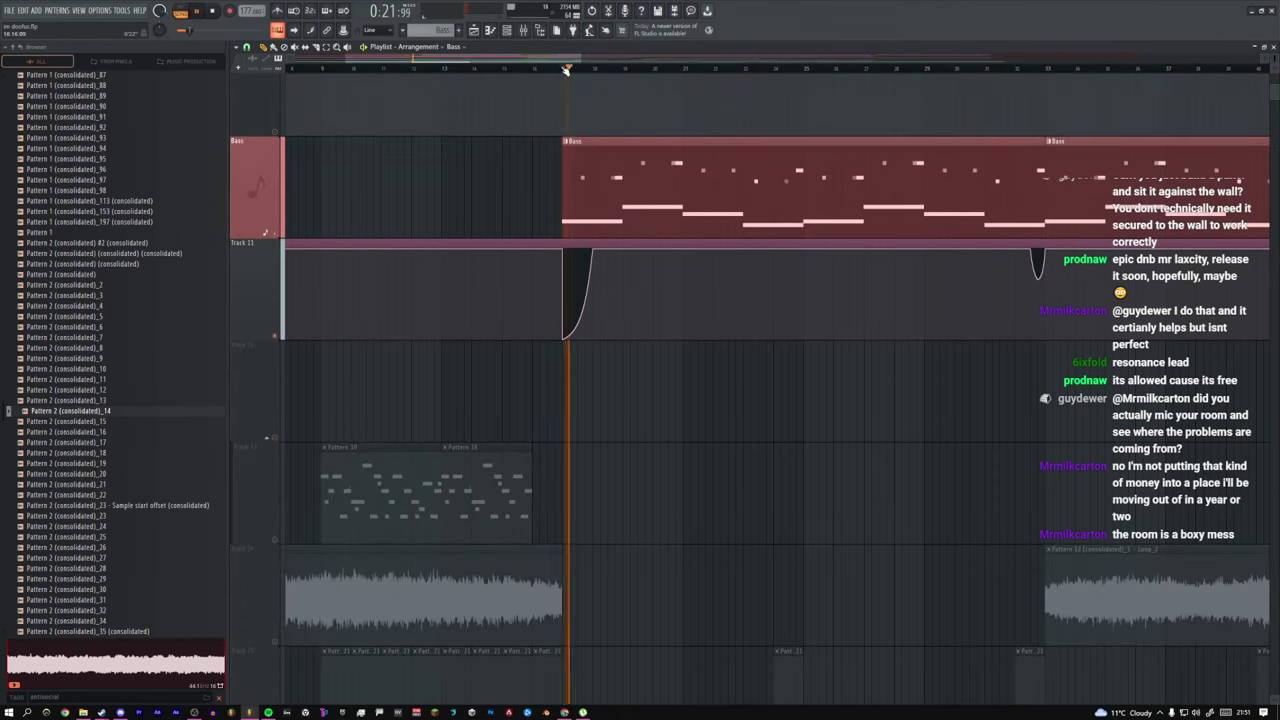
{"action": "key", "text": "space"}
Step: Unsolo the Bass tracks and play the full mix from bar 17 with the whole arrangement in view
{"action": "right_click", "coordinate": [275, 234]}
{"action": "right_click", "coordinate": [275, 234]}
{"action": "key", "text": "space"}
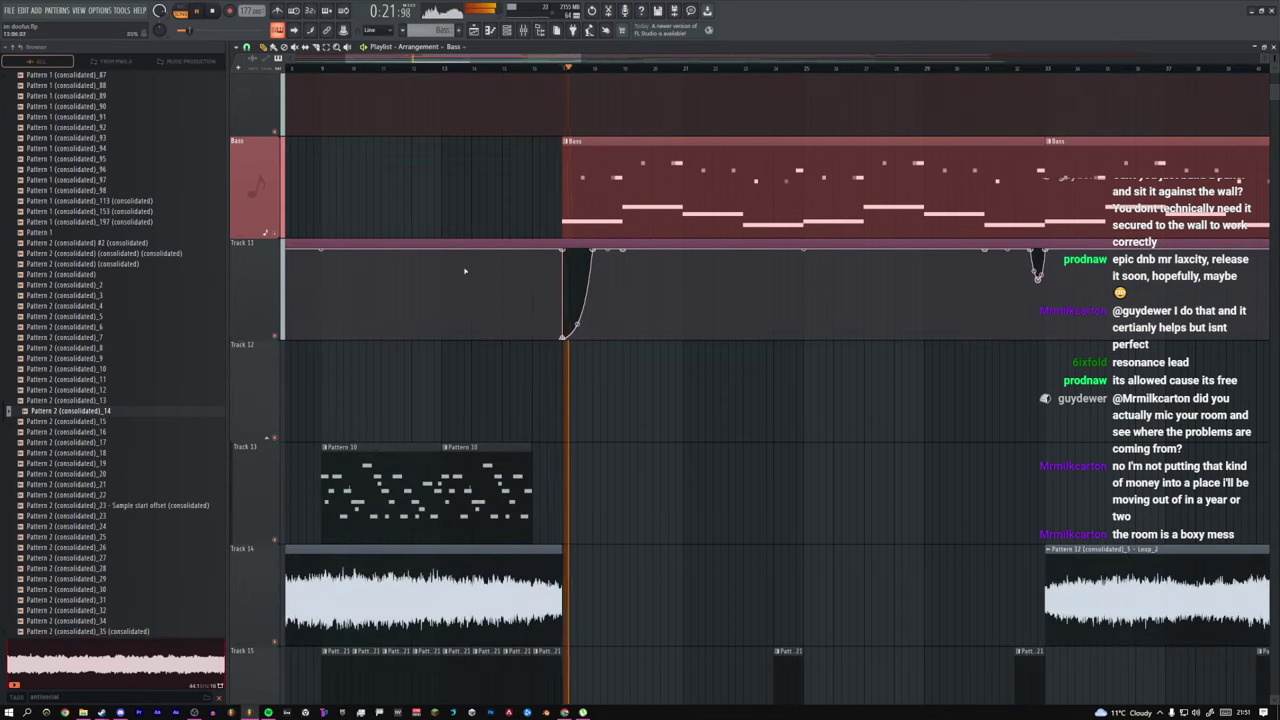
{"action": "scroll", "coordinate": [600, 279], "scroll_direction": "down", "scroll_amount": 8}
{"action": "right_click", "coordinate": [650, 281], "text": "ctrl"}
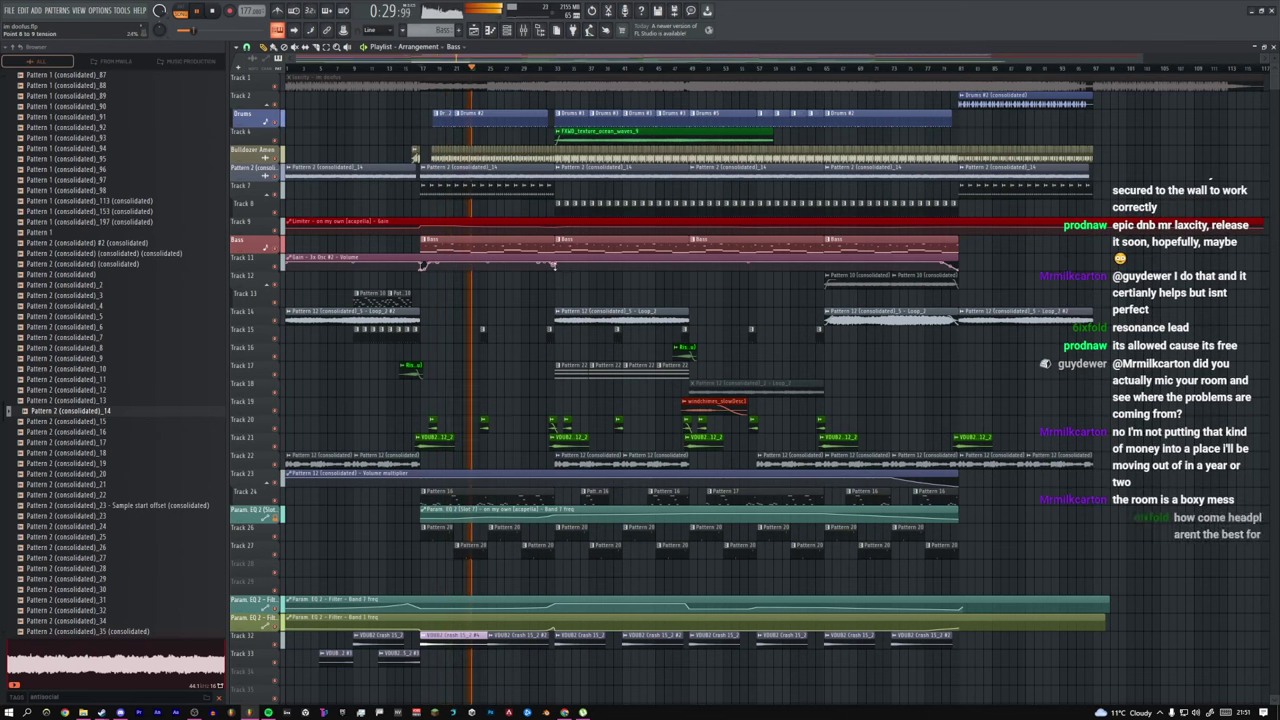
{"action": "key", "text": "space"}
Step: Open the Pattern 16 vocal chop clip on Track 24 in the piano roll
{"action": "left_click_drag", "start_coordinate": [639, 344], "coordinate": [411, 142]}
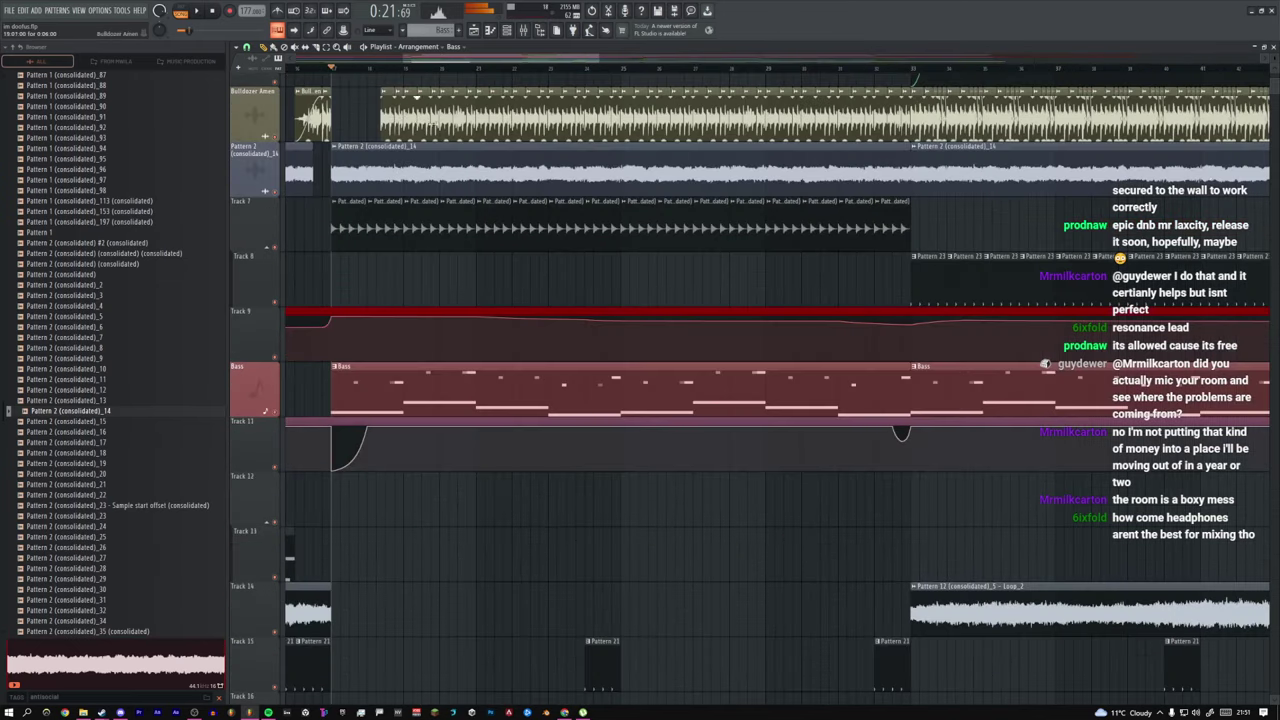
{"action": "right_click", "coordinate": [549, 208]}
{"action": "left_click", "coordinate": [459, 307]}
{"action": "right_click", "coordinate": [480, 316], "text": "ctrl"}
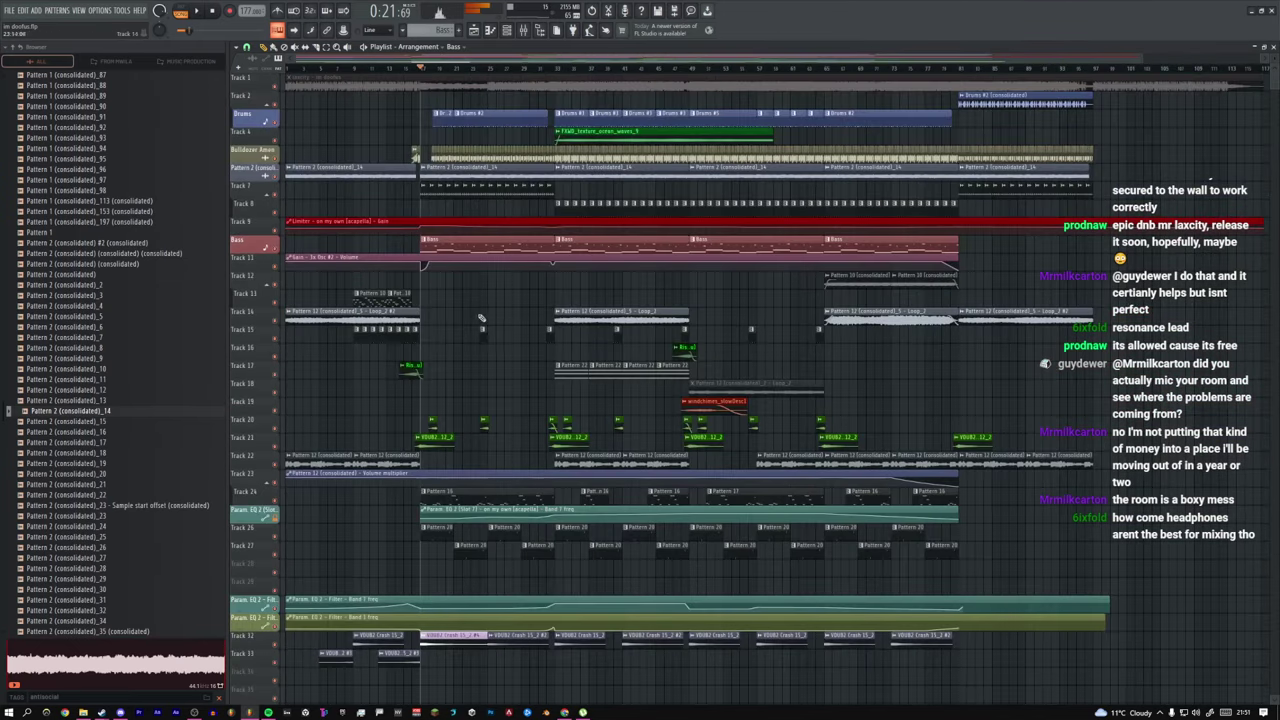
{"action": "scroll", "coordinate": [597, 277], "scroll_direction": "down", "scroll_amount": 4}
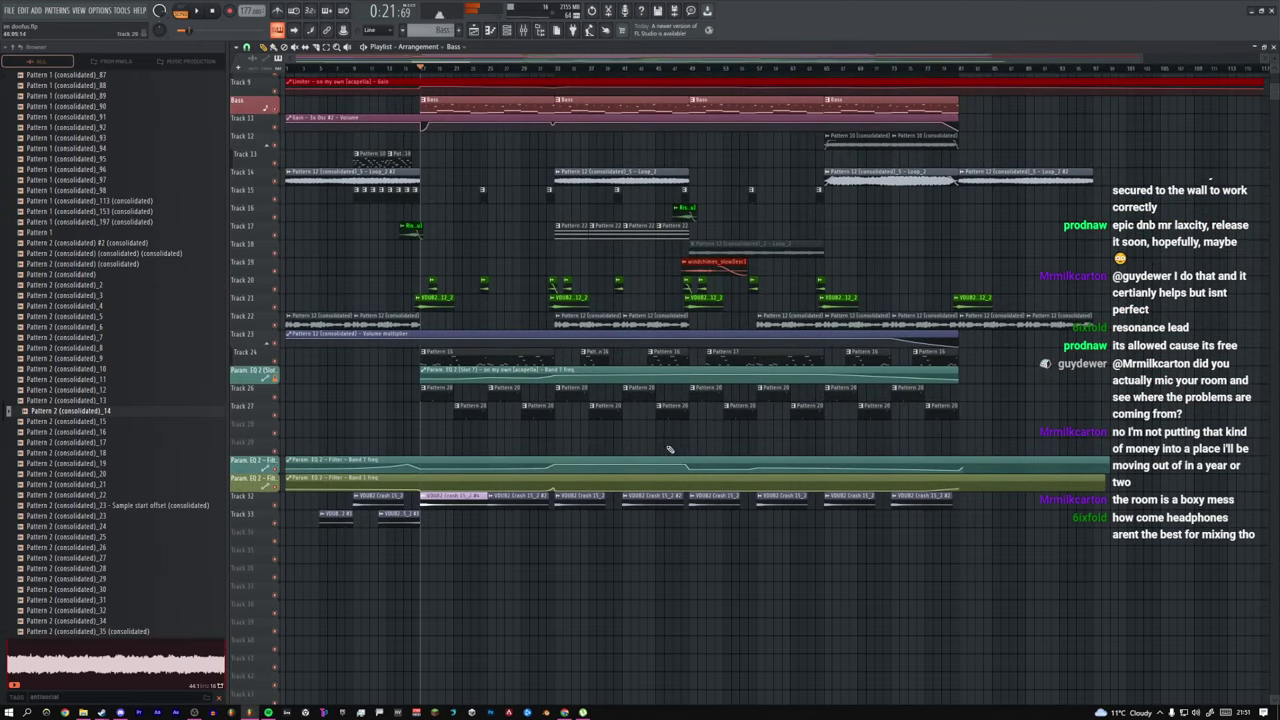
{"action": "left_click_drag", "start_coordinate": [640, 452], "coordinate": [419, 346]}
{"action": "double_click", "coordinate": [503, 246]}
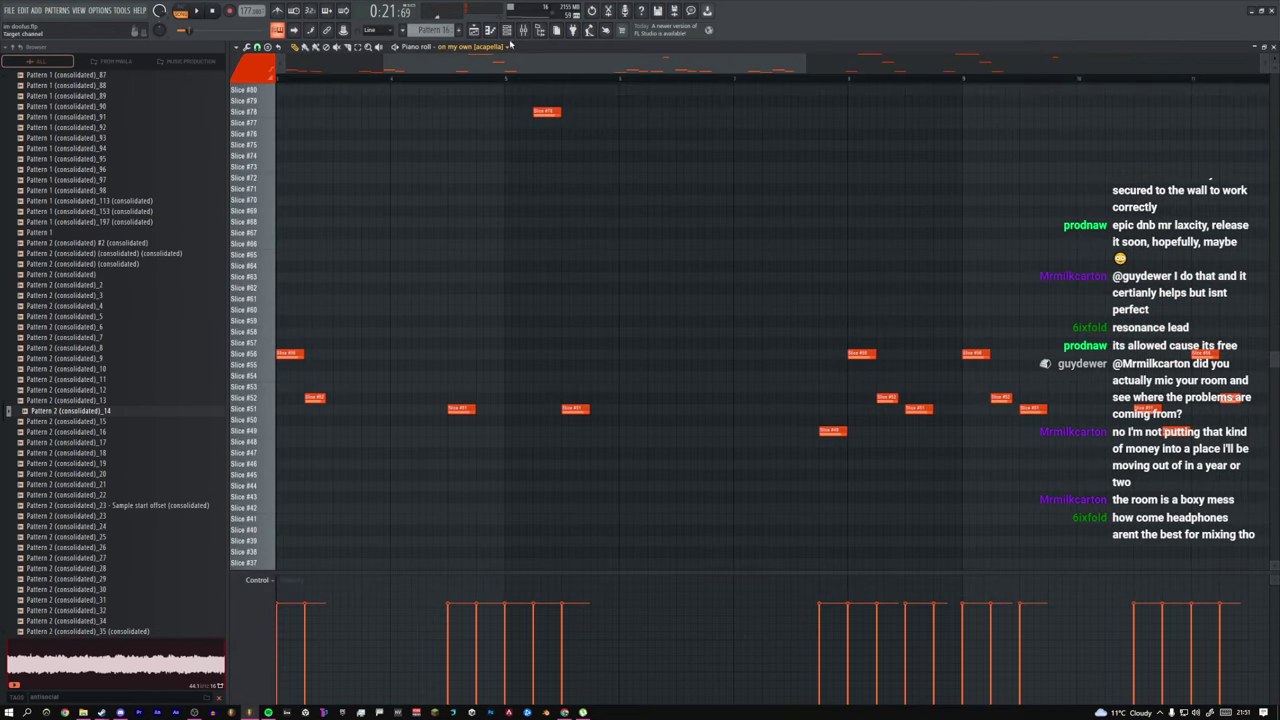
Step: Show the Fruity Slicer channel "on my own (acapella)" that plays Pattern 16, look over its slices and close it
{"action": "key", "text": "F6"}
{"action": "left_click", "coordinate": [345, 237]}
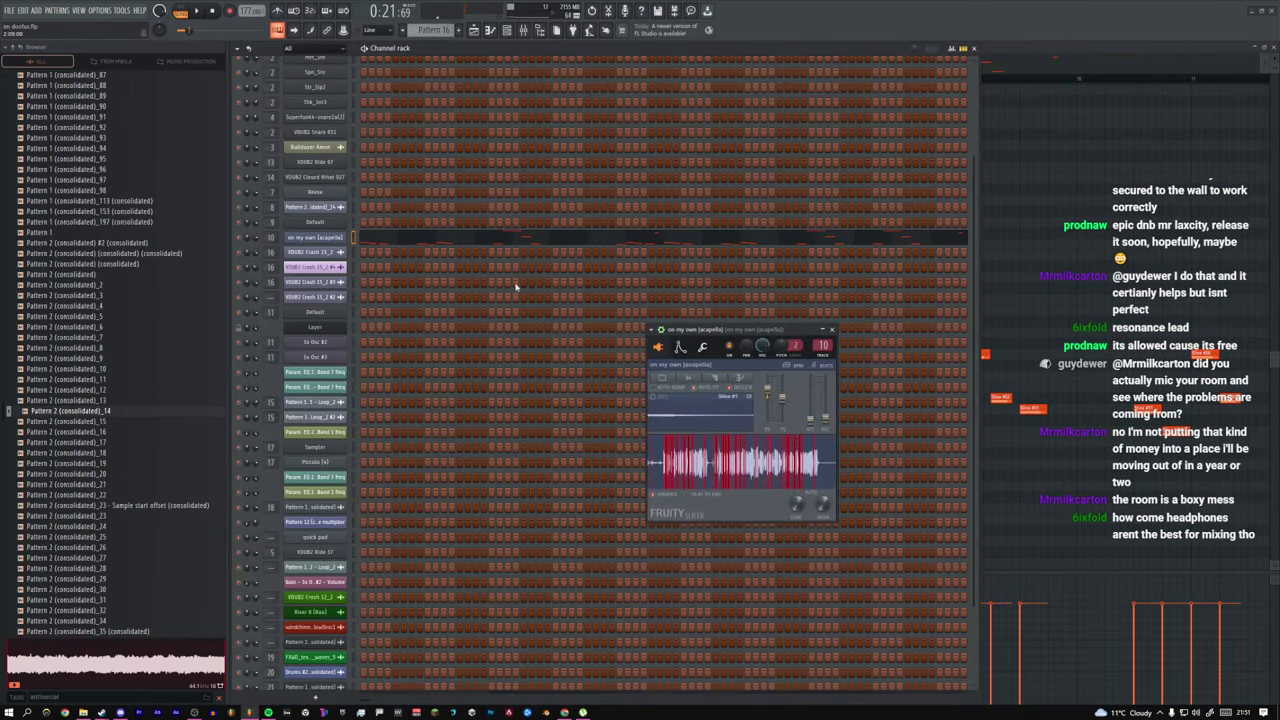
{"action": "left_click_drag", "start_coordinate": [726, 332], "coordinate": [481, 271]}
{"action": "left_click", "coordinate": [475, 262]}
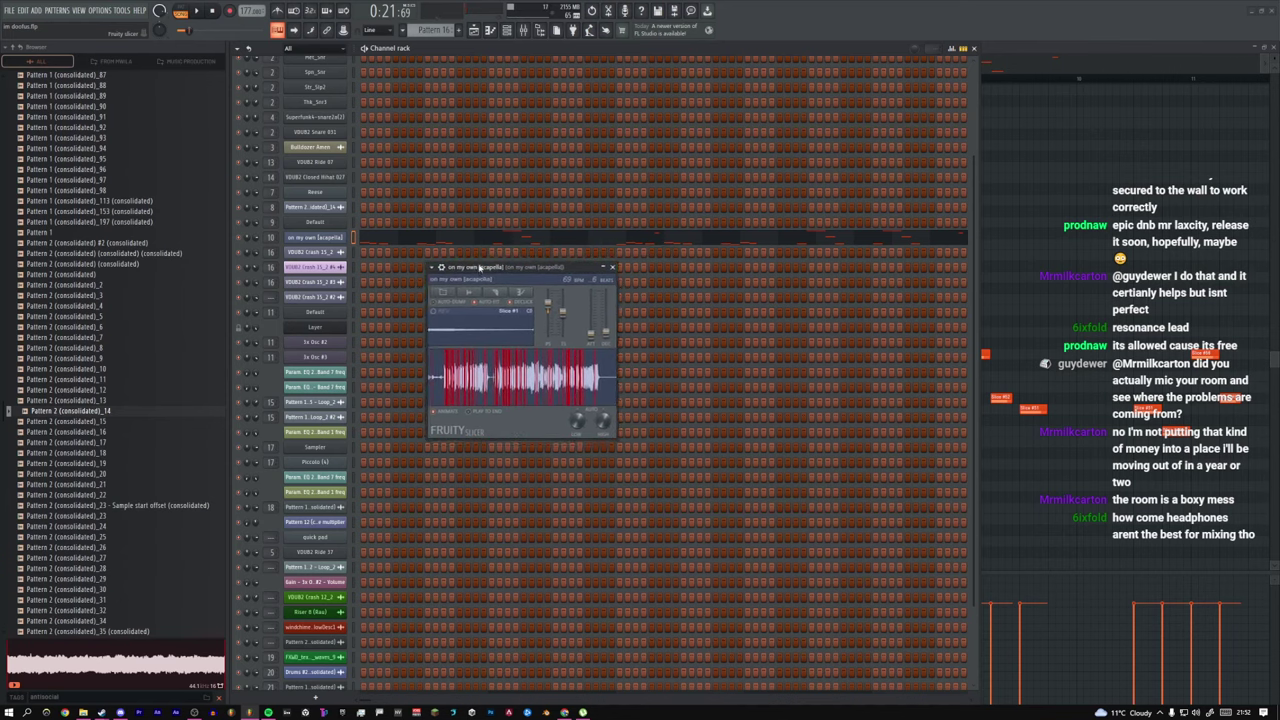
{"action": "left_click_drag", "start_coordinate": [528, 268], "coordinate": [460, 254]}
{"action": "left_click", "coordinate": [537, 258]}
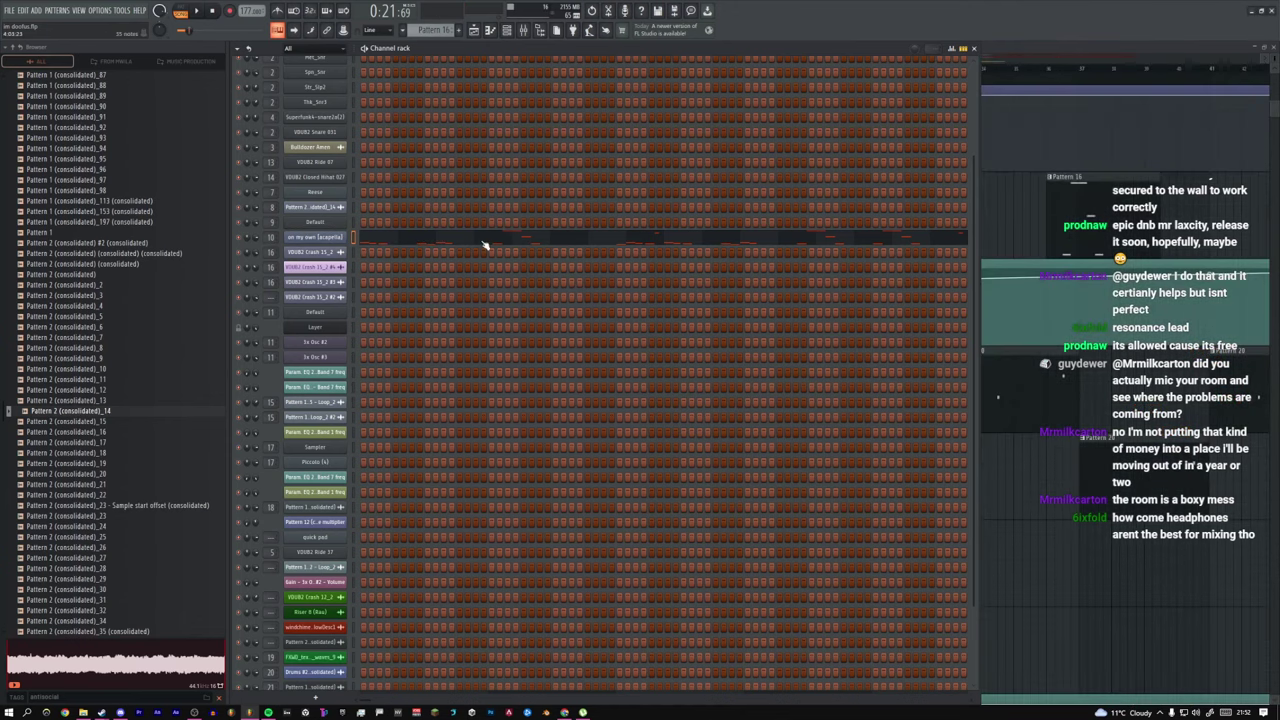
Step: Reopen the acapella slicer's notes in the piano roll, audition several individual slices and play the start of the pattern
{"action": "left_click", "coordinate": [486, 241]}
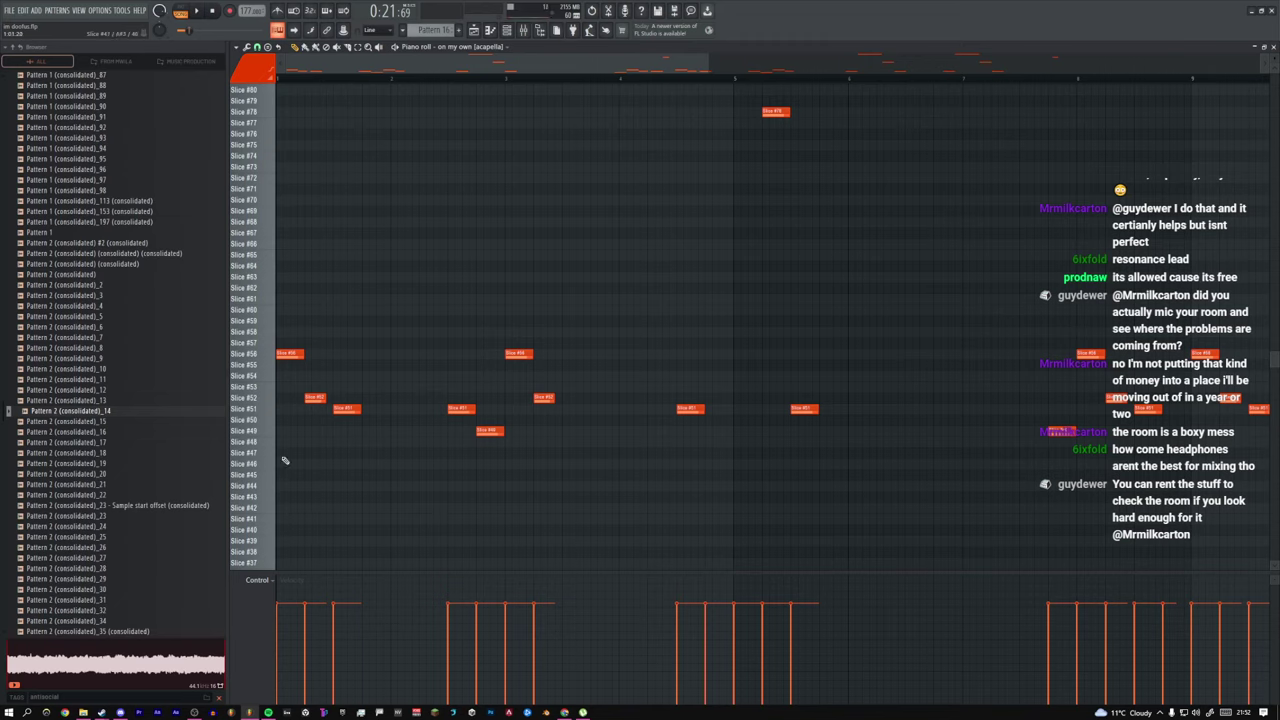
{"action": "left_click", "coordinate": [269, 302]}
{"action": "left_click", "coordinate": [272, 311]}
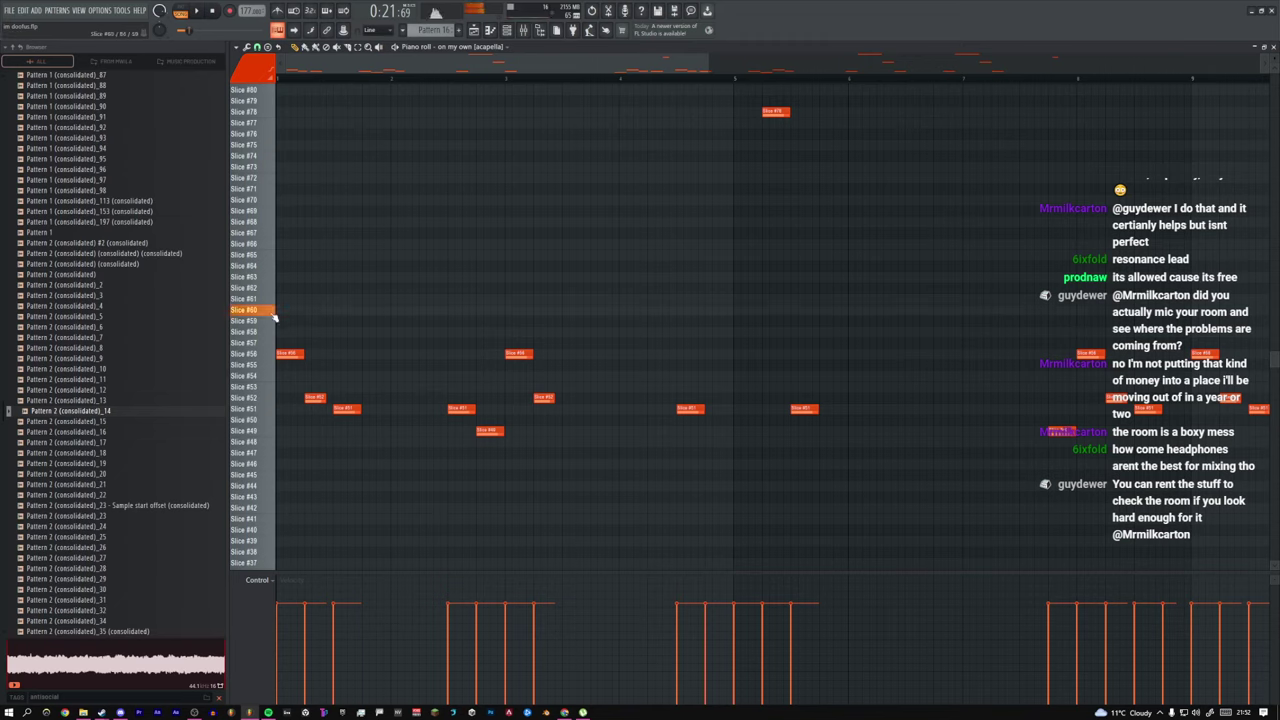
{"action": "left_click", "coordinate": [266, 333]}
{"action": "left_click", "coordinate": [261, 431]}
{"action": "left_click", "coordinate": [259, 487]}
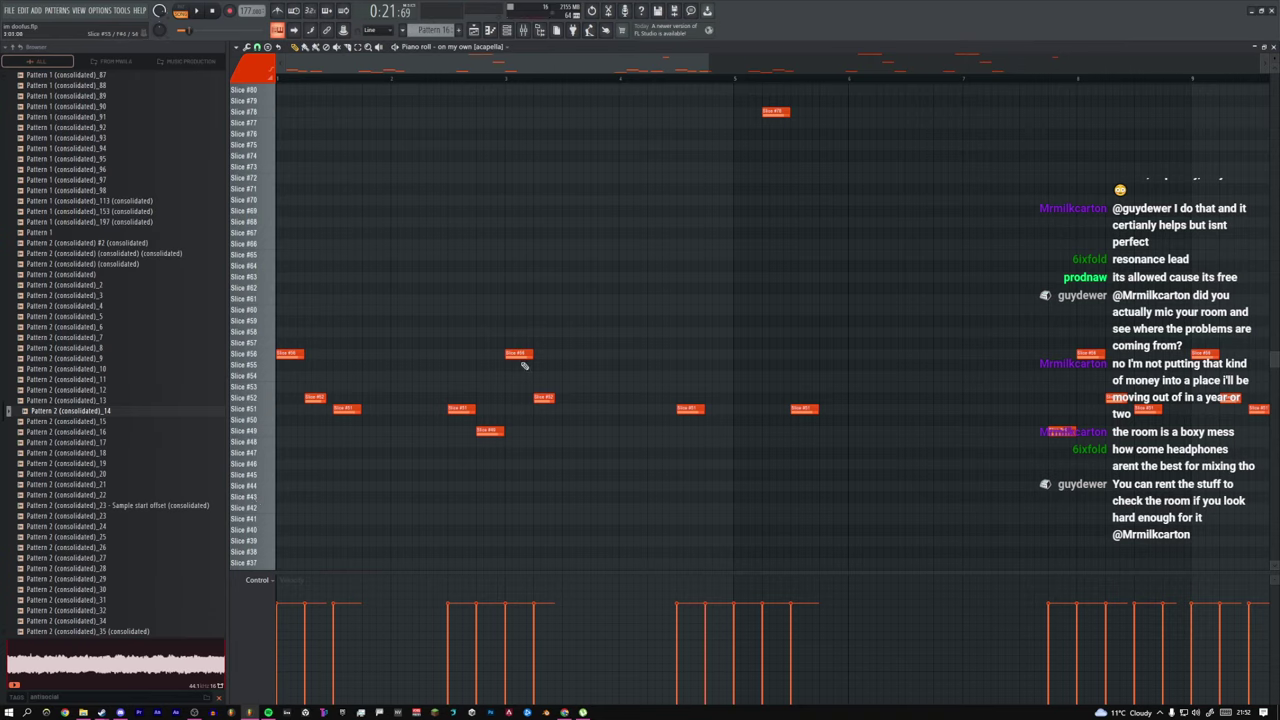
{"action": "key", "text": "space"}
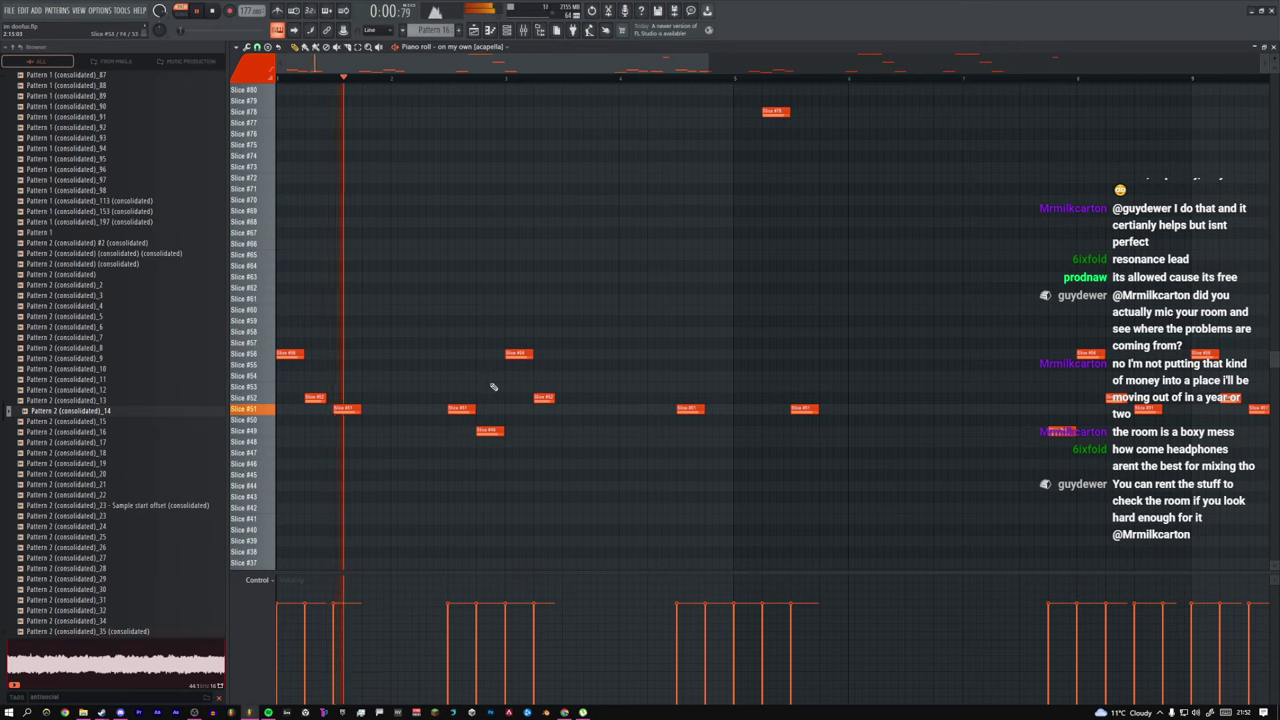
{"action": "key", "text": "space"}
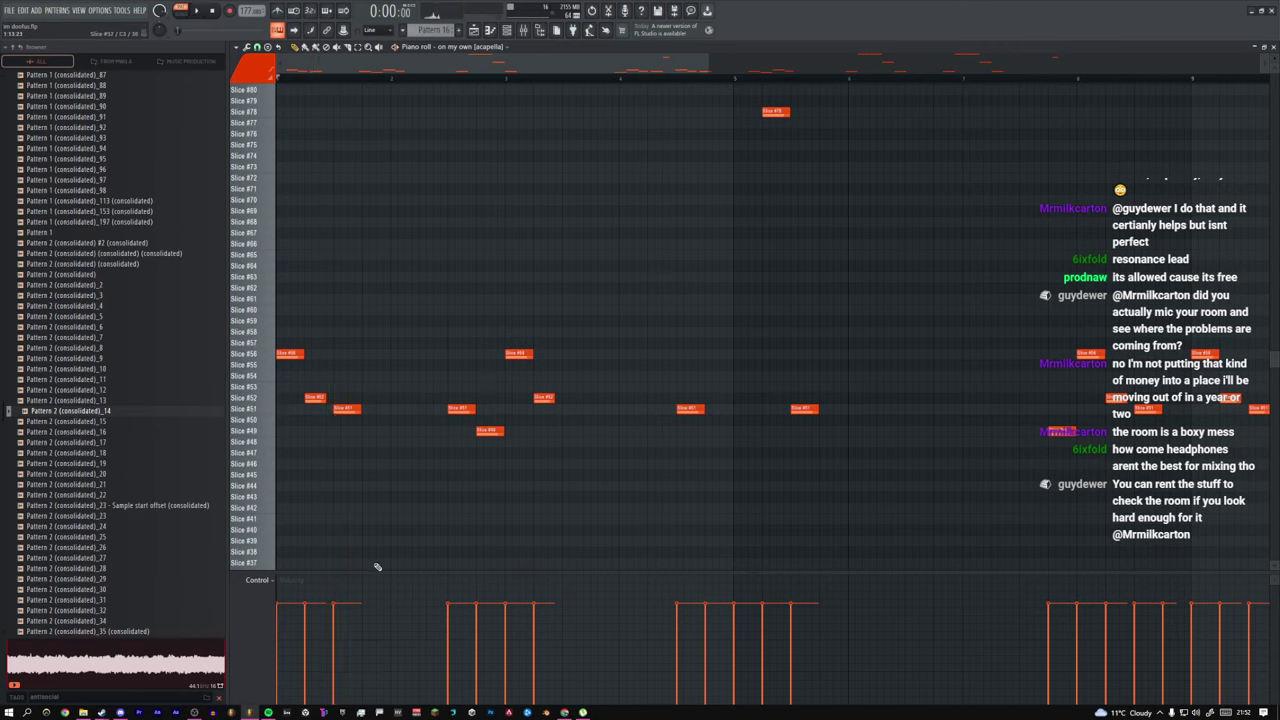
Step: Show note fine pitch in the control lane beneath the acapella notes and bring the whole pattern into view
{"action": "left_click", "coordinate": [254, 621]}
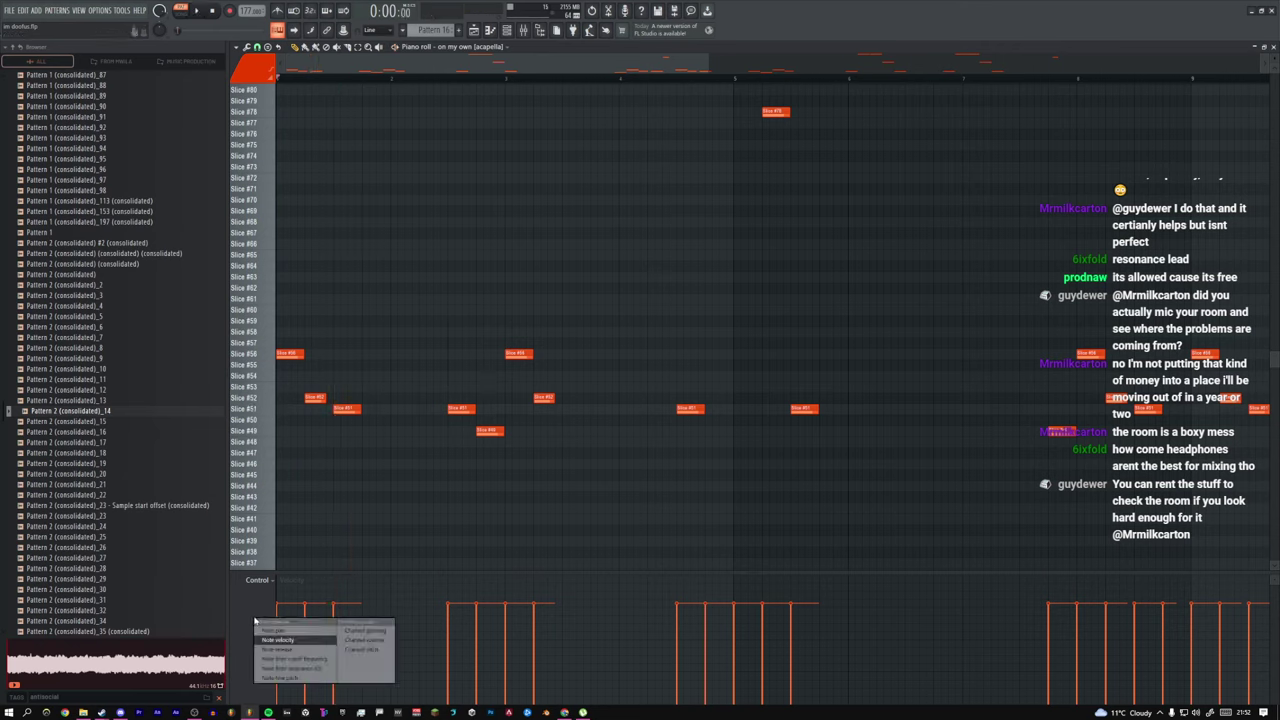
{"action": "right_click", "coordinate": [243, 600]}
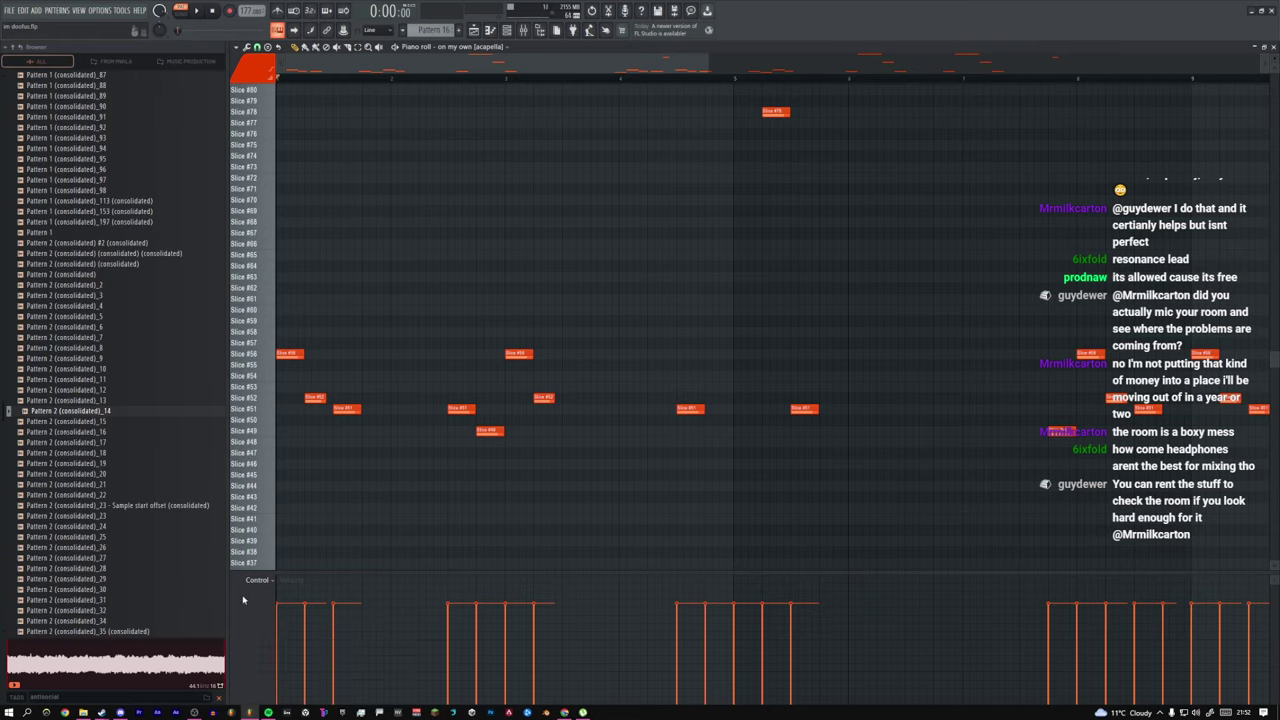
{"action": "right_click", "coordinate": [243, 600]}
{"action": "left_click", "coordinate": [267, 660]}
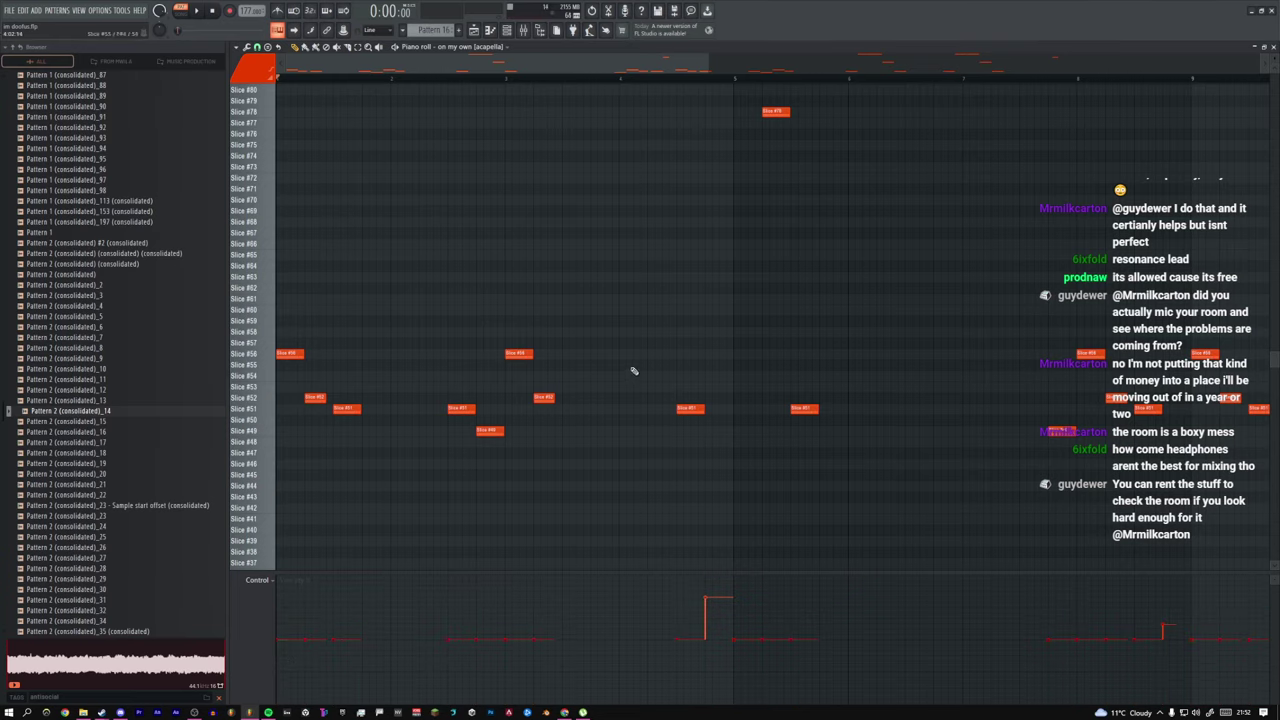
{"action": "right_click", "coordinate": [612, 371], "text": "ctrl"}
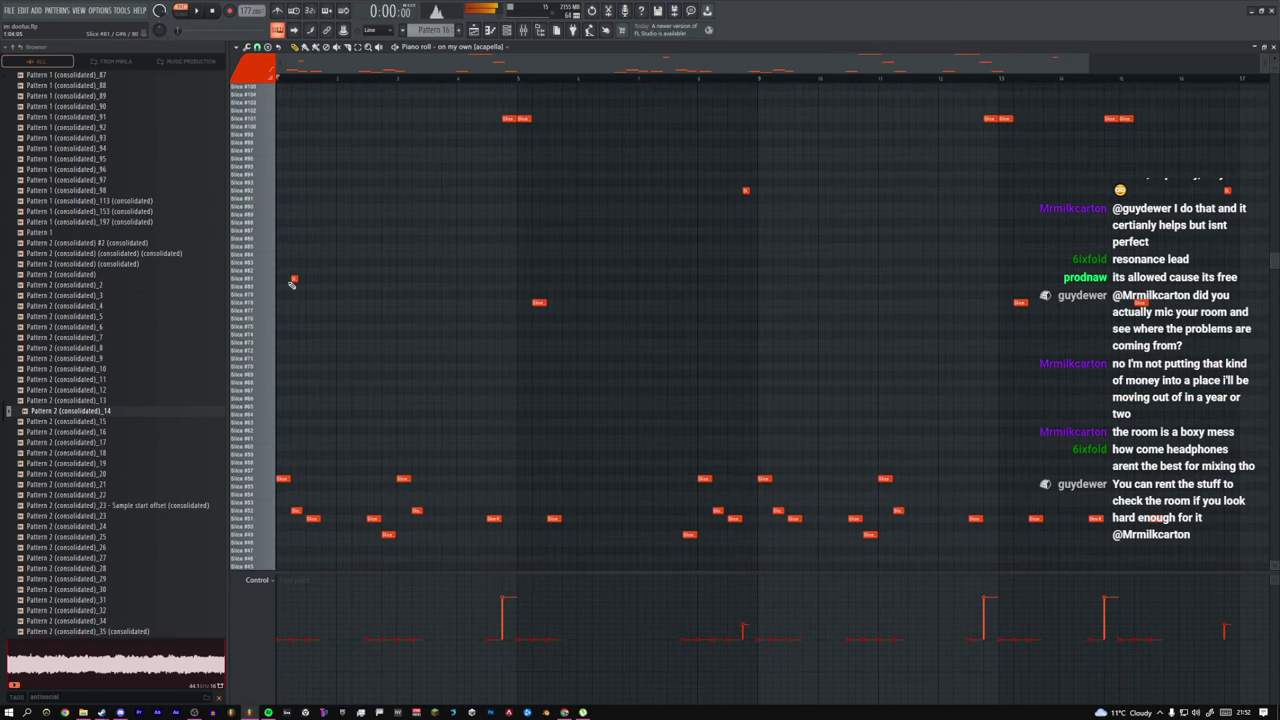
Step: Mute all notes of Pattern 16 and draw a half-bar test slice note at the start of the pattern
{"action": "key", "text": "ctrl+a"}
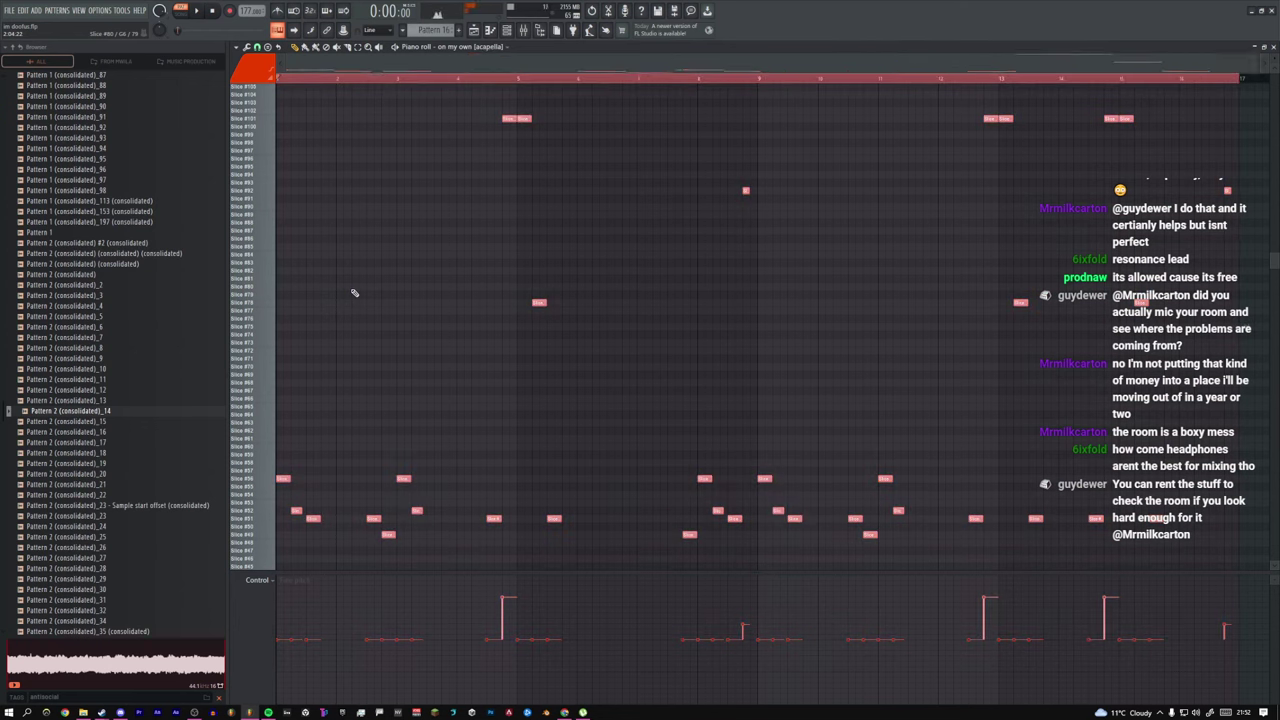
{"action": "key", "text": "alt+m"}
{"action": "left_click", "coordinate": [282, 256]}
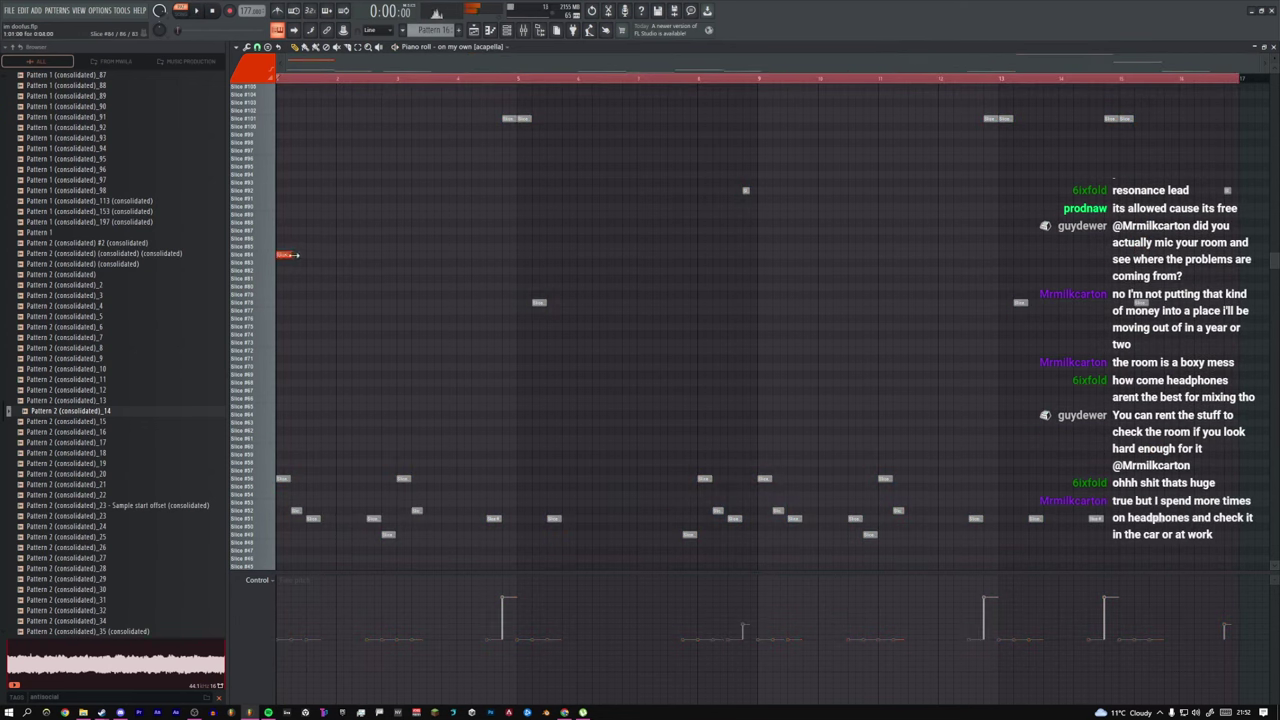
{"action": "left_click_drag", "start_coordinate": [293, 255], "coordinate": [283, 255]}
{"action": "left_click_drag", "start_coordinate": [1258, 59], "coordinate": [557, 106]}
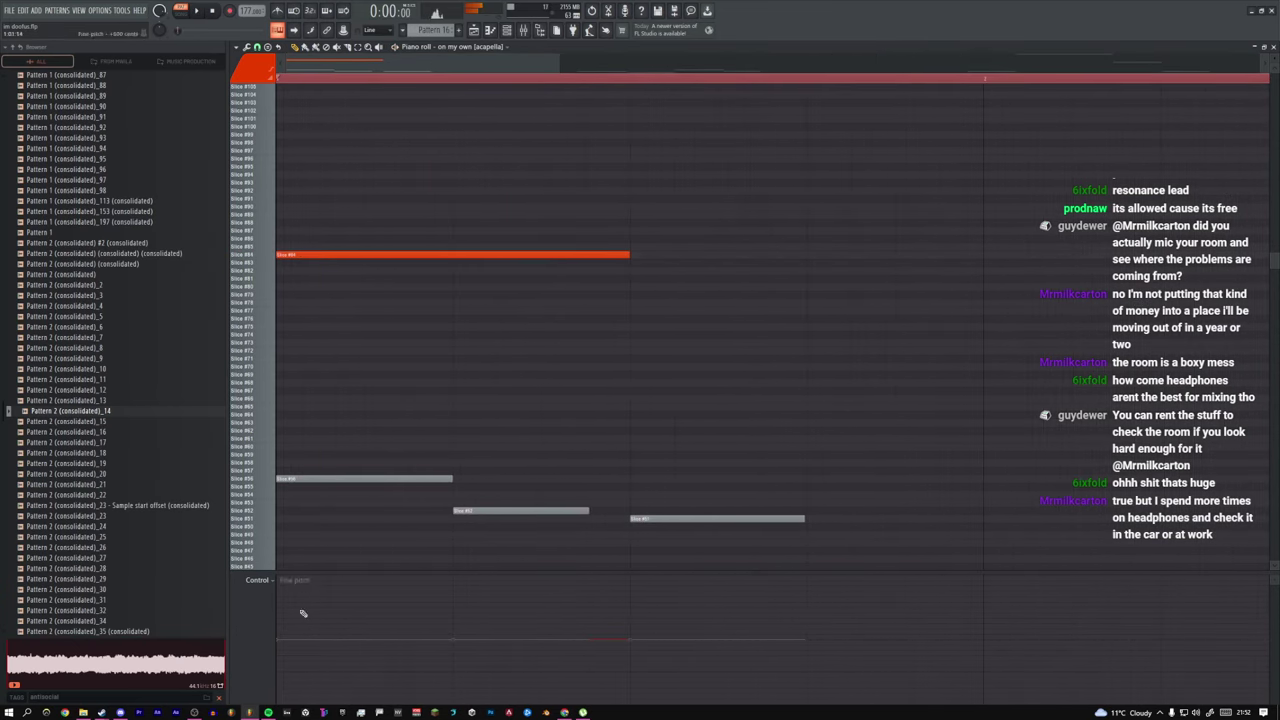
Step: Show the test note's fine pitch, select and play the note, and delete it
{"action": "right_click", "coordinate": [265, 631]}
{"action": "left_click", "coordinate": [303, 691]}
{"action": "left_click", "coordinate": [424, 254]}
{"action": "key", "text": "space"}
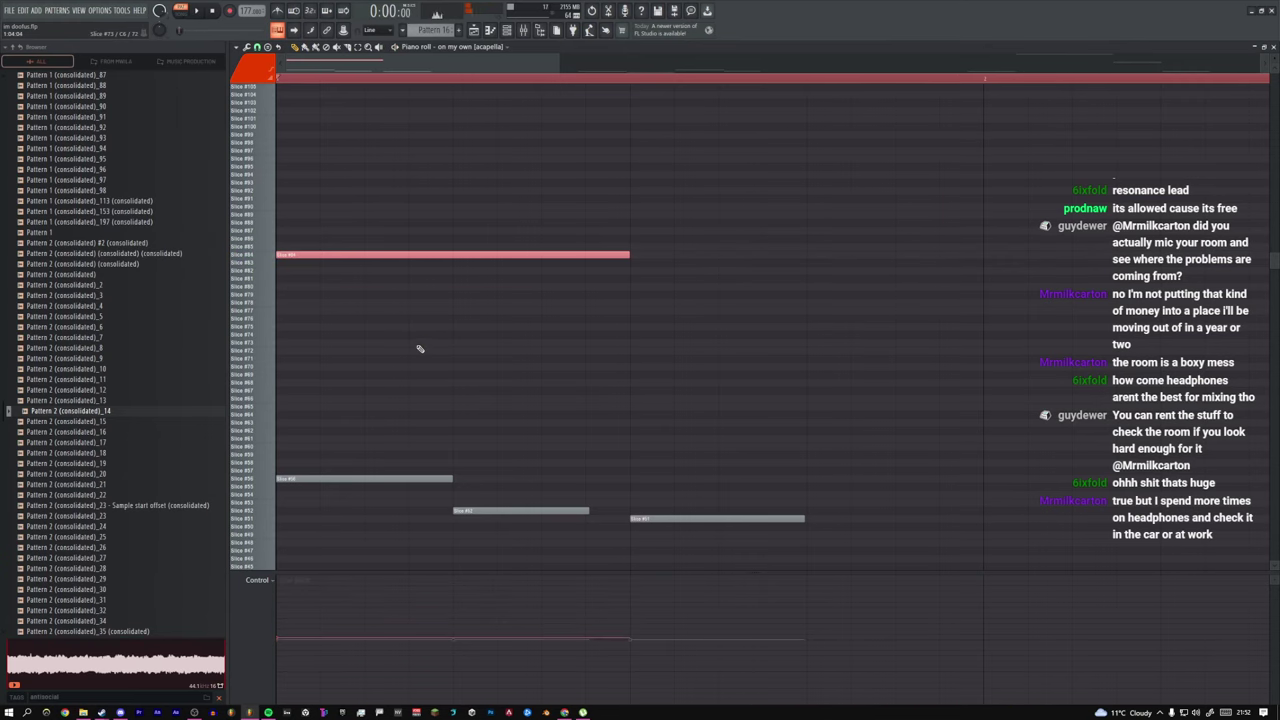
{"action": "key", "text": "space"}
{"action": "key", "text": "Delete"}
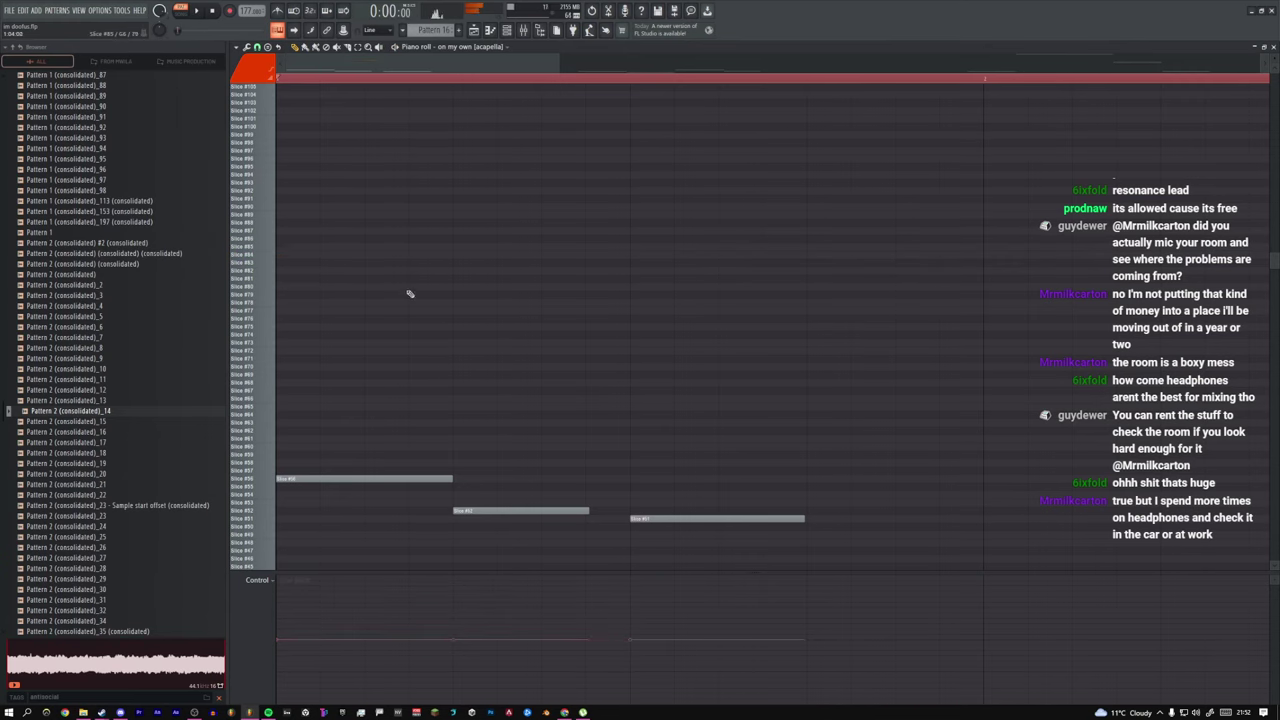
Step: Select all the acapella notes in Pattern 16 and unmute them
{"action": "key", "text": "ctrl+a"}
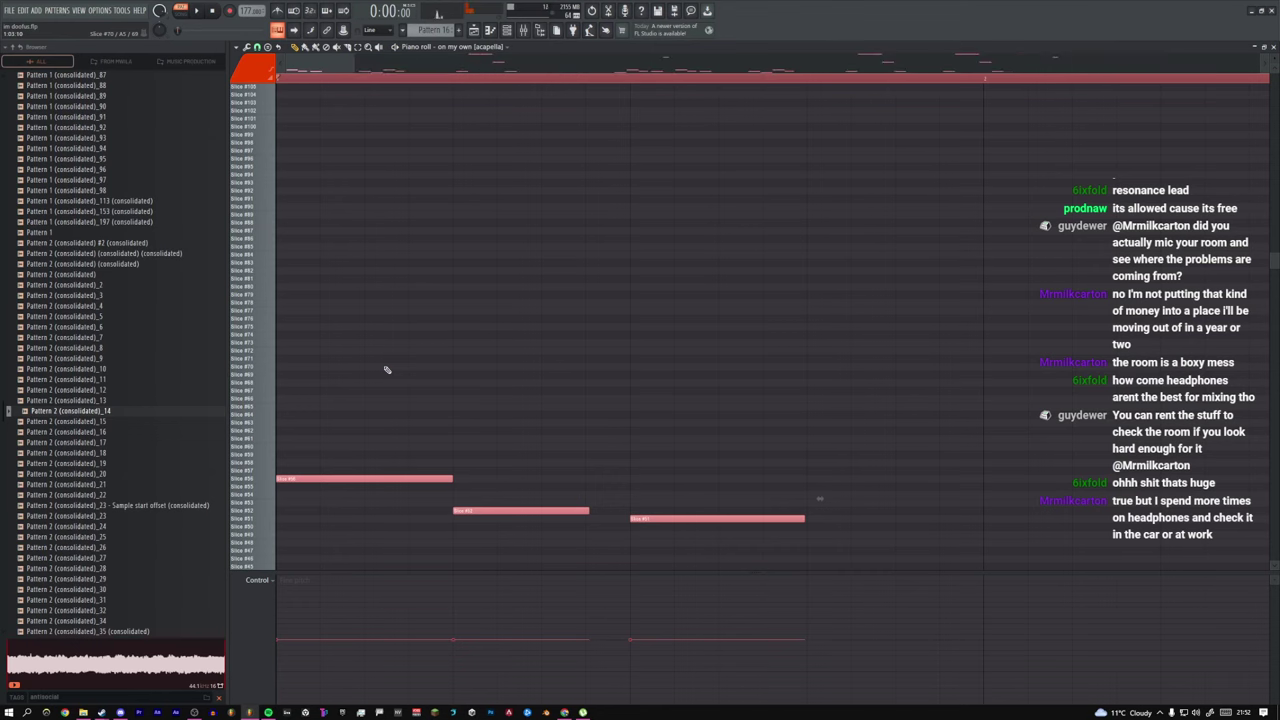
{"action": "key", "text": "alt+shift+m"}
{"action": "right_click", "coordinate": [422, 344], "text": "ctrl"}
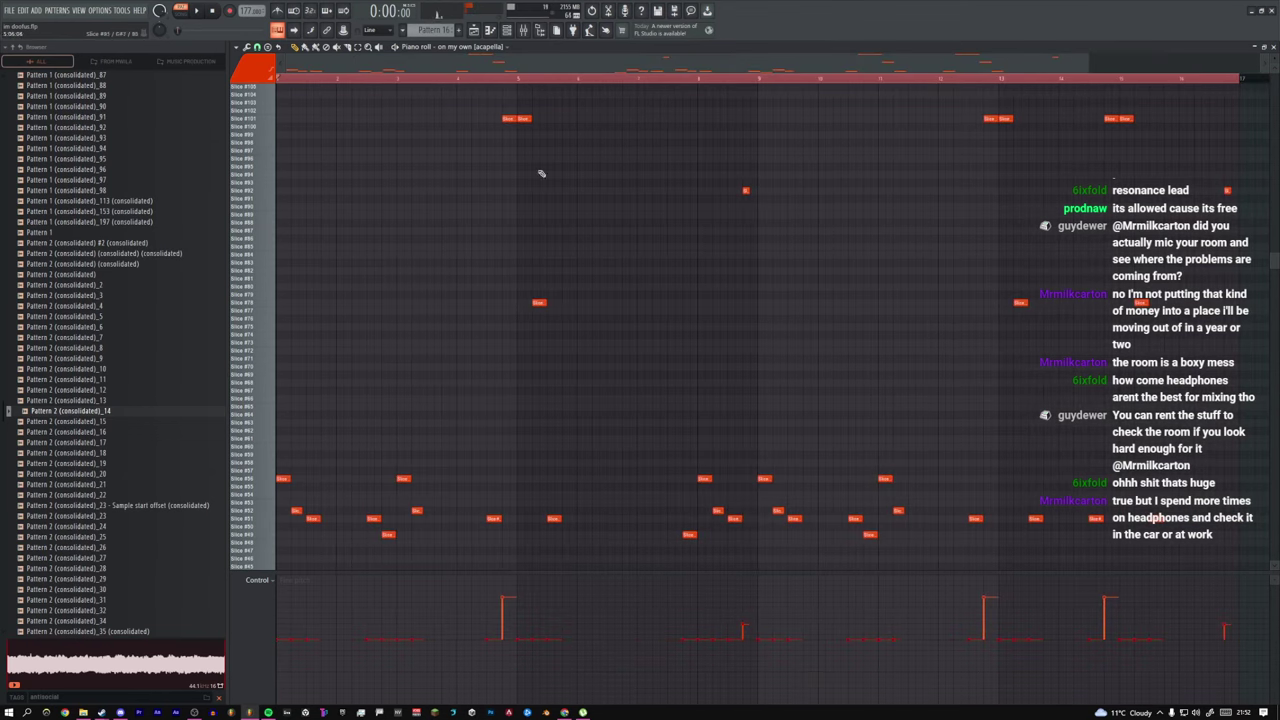
Step: Return to the playlist and frame the Pattern 16 clip on Track 24 with the EQ automation beneath it
{"action": "left_click", "coordinate": [484, 32]}
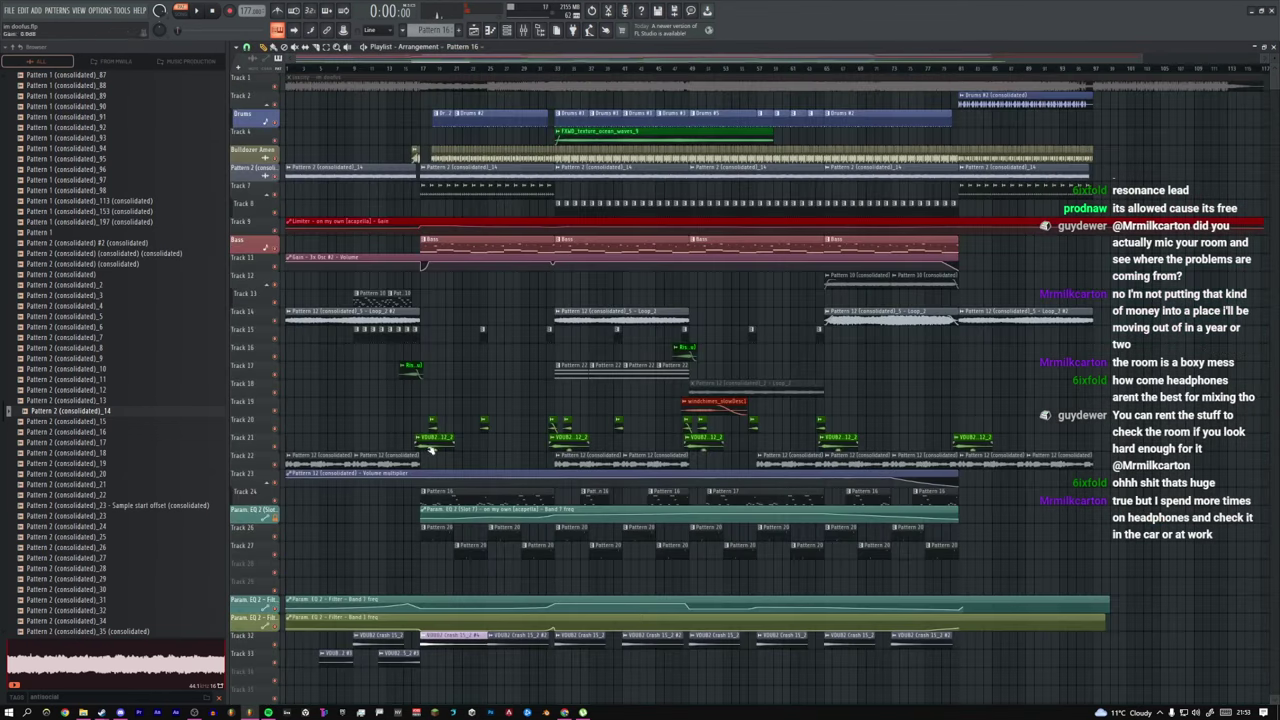
{"action": "left_click_drag", "start_coordinate": [433, 415], "coordinate": [668, 524]}
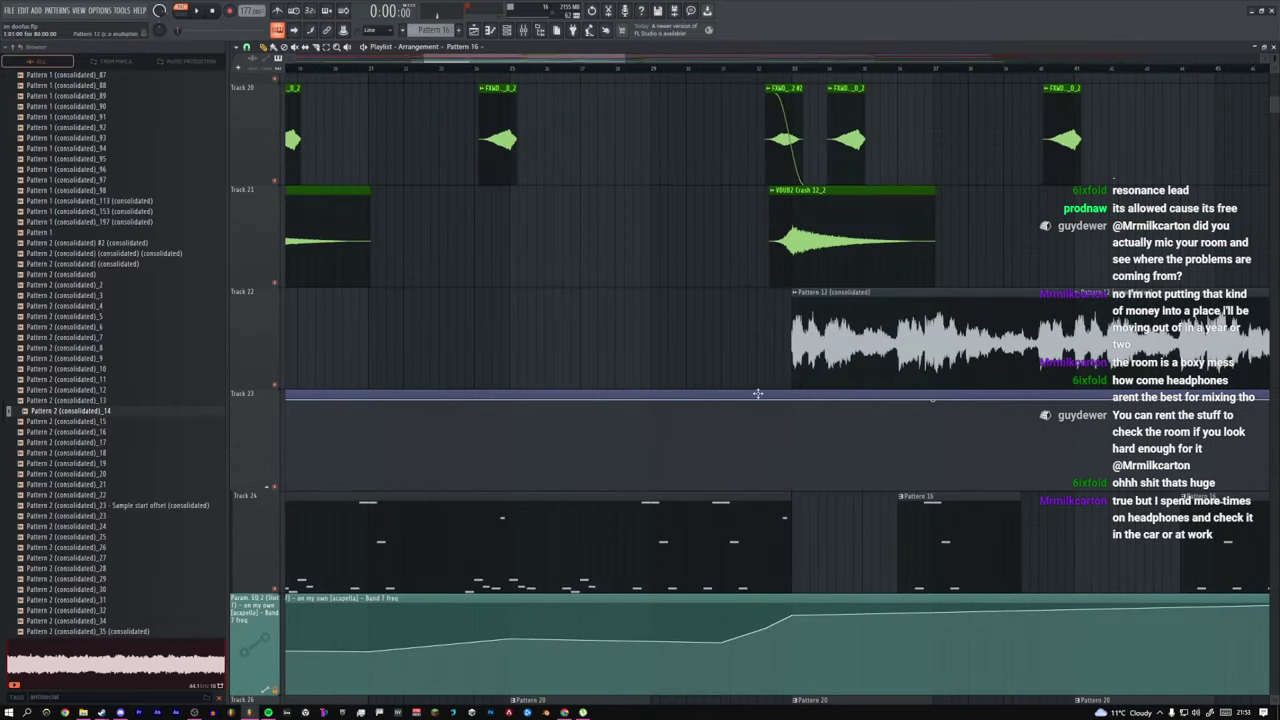
{"action": "right_click", "coordinate": [437, 313], "text": "ctrl"}
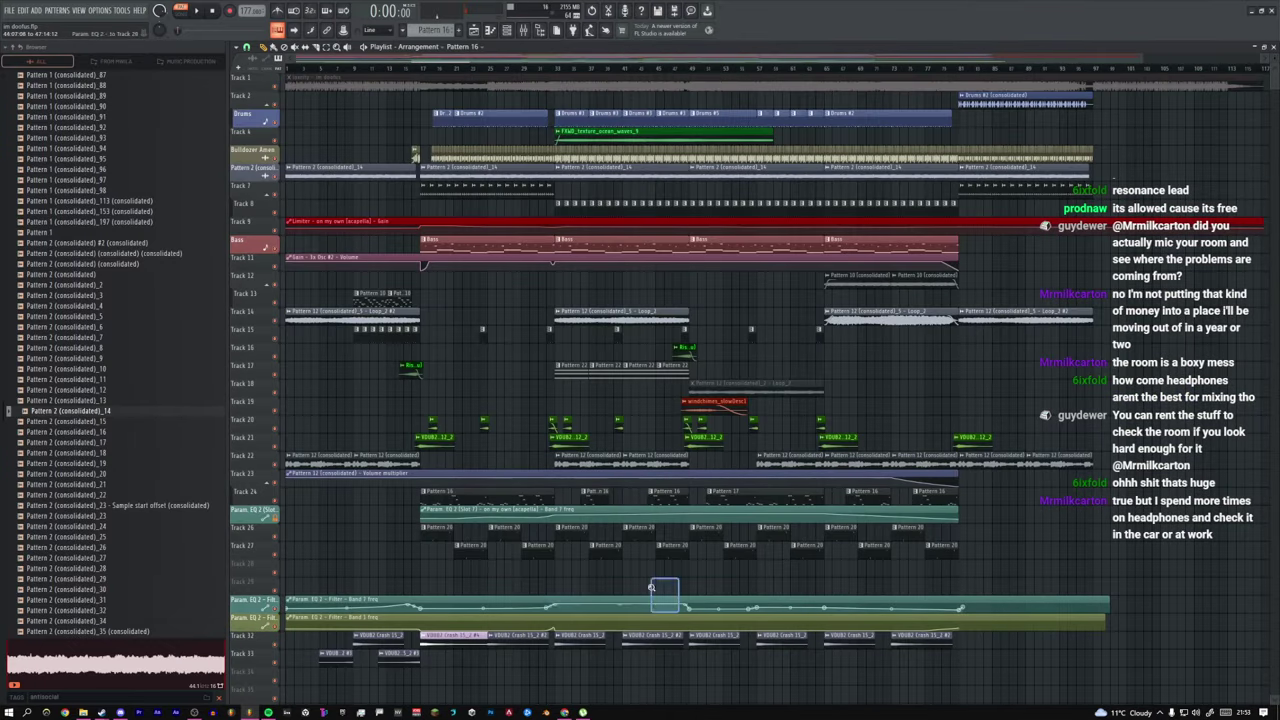
{"action": "left_click_drag", "start_coordinate": [668, 600], "coordinate": [403, 392]}
{"action": "left_click_drag", "start_coordinate": [508, 357], "coordinate": [768, 377]}
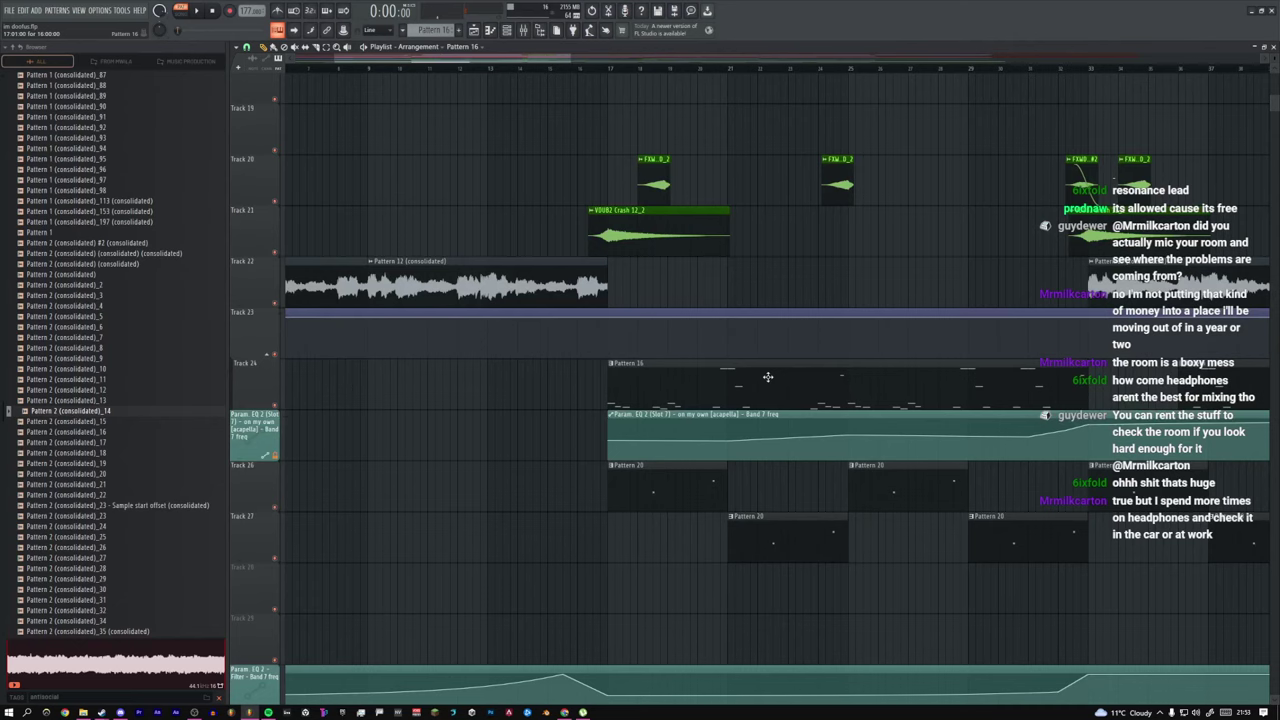
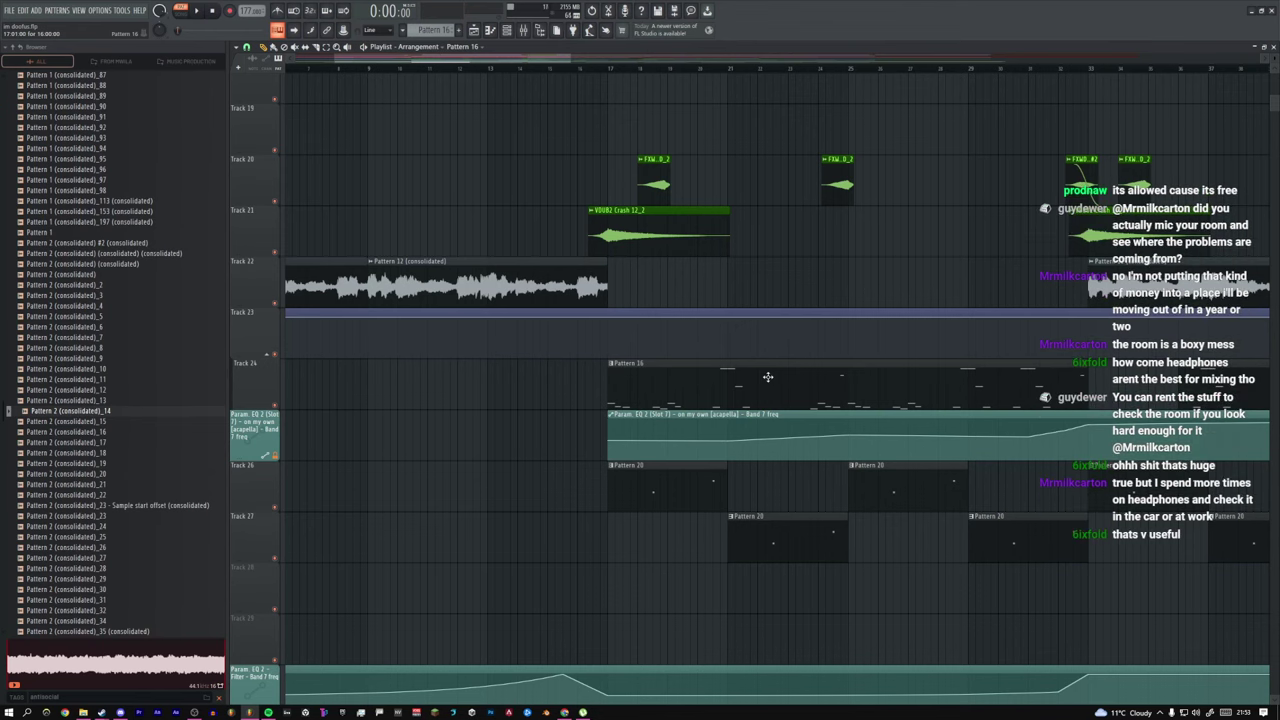
Step: Review Pattern 16's acapella notes in the piano roll and its clip in the playlist, and close all windows
{"action": "double_click", "coordinate": [682, 360]}
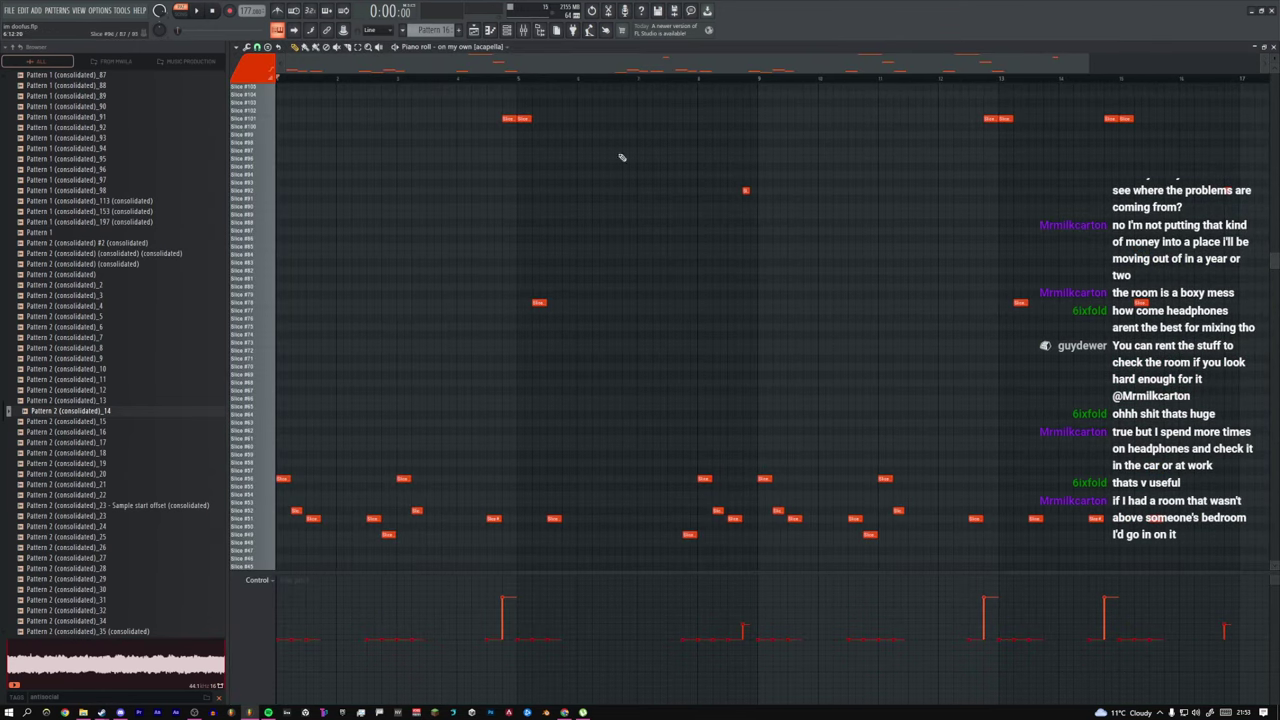
{"action": "left_click", "coordinate": [475, 33]}
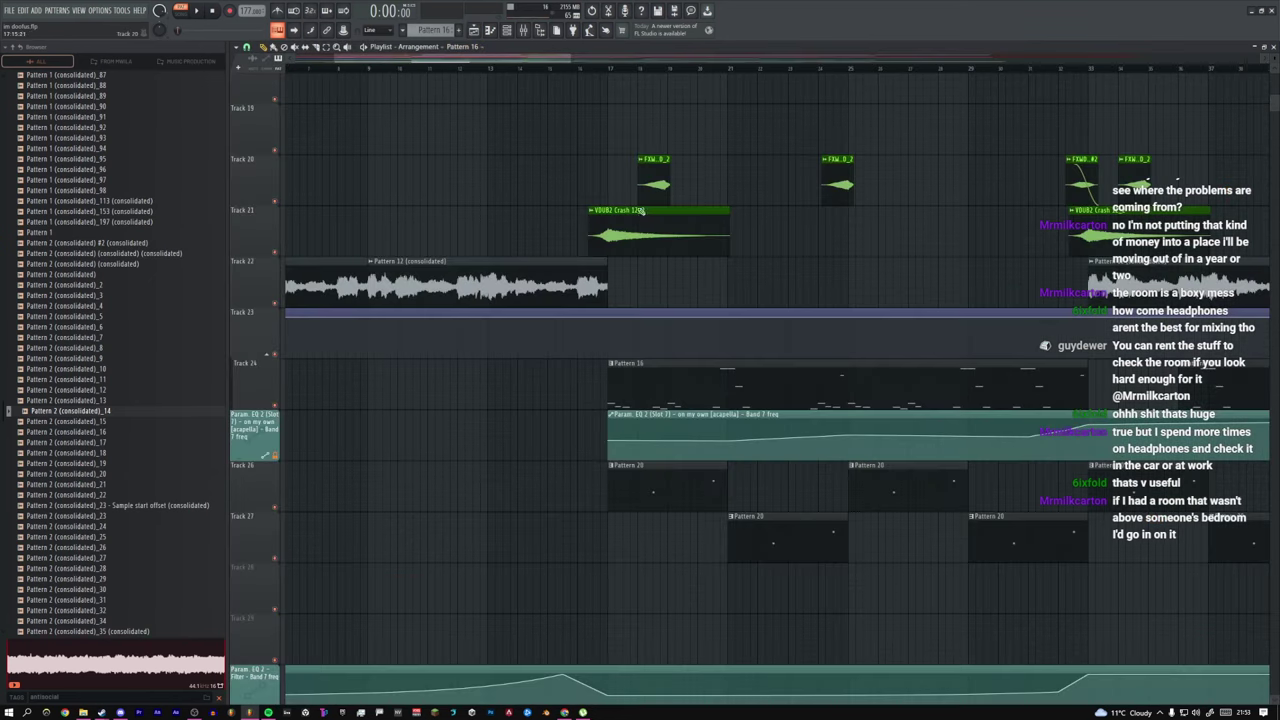
{"action": "scroll", "coordinate": [632, 381], "scroll_direction": "down", "scroll_amount": 4}
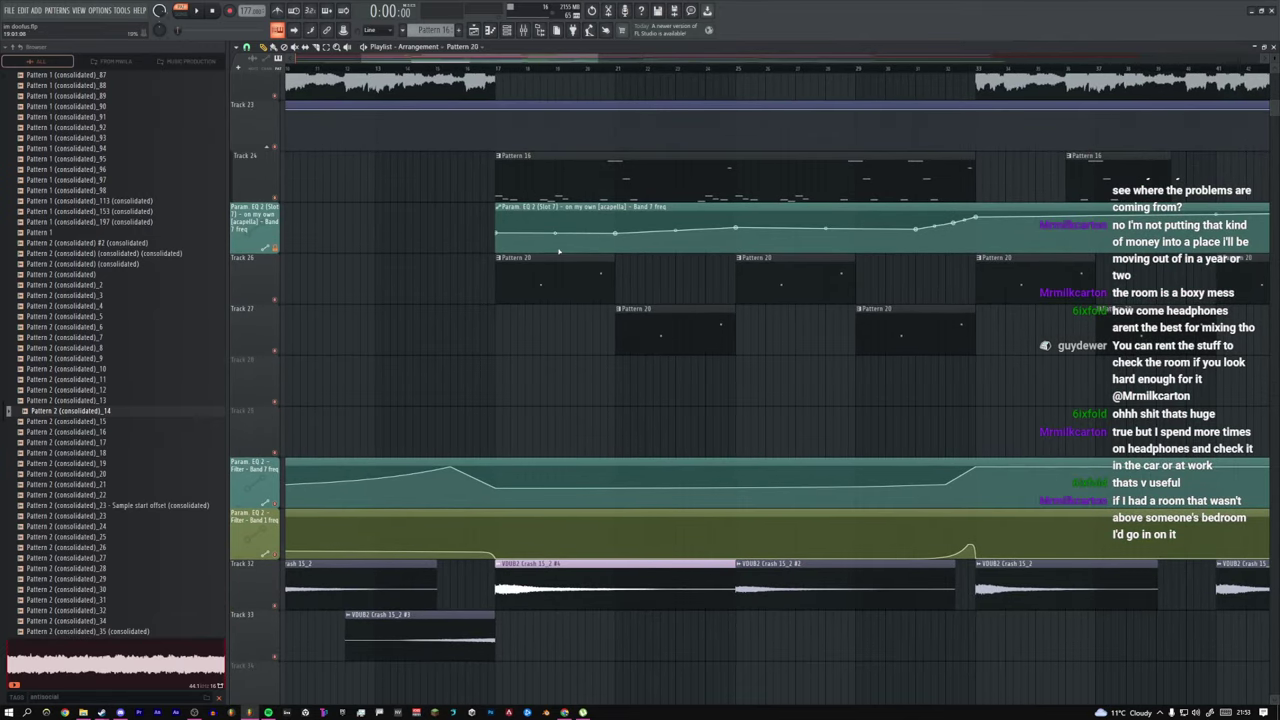
{"action": "double_click", "coordinate": [570, 169]}
{"action": "key", "text": "F12"}
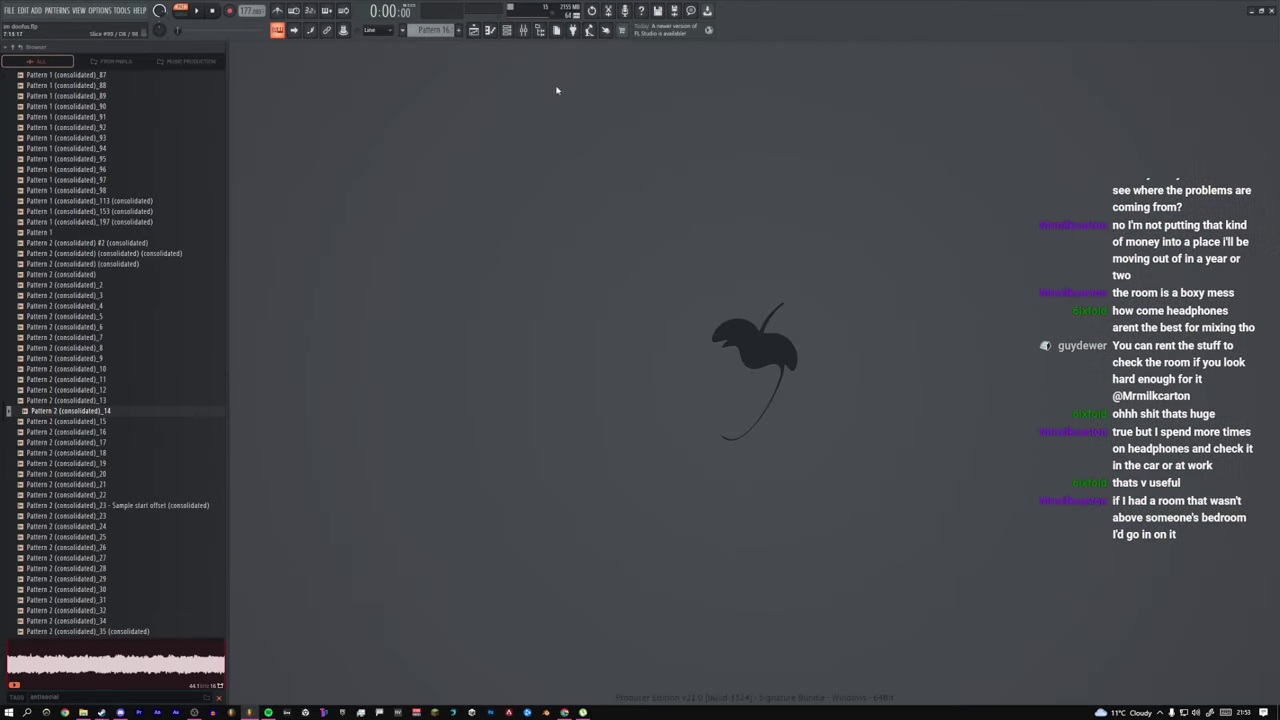
Step: Open the "on my own [acapella]" slicer channel and go to its mixer track
{"action": "left_click", "coordinate": [507, 31]}
{"action": "left_click", "coordinate": [330, 238]}
{"action": "left_click", "coordinate": [376, 257]}
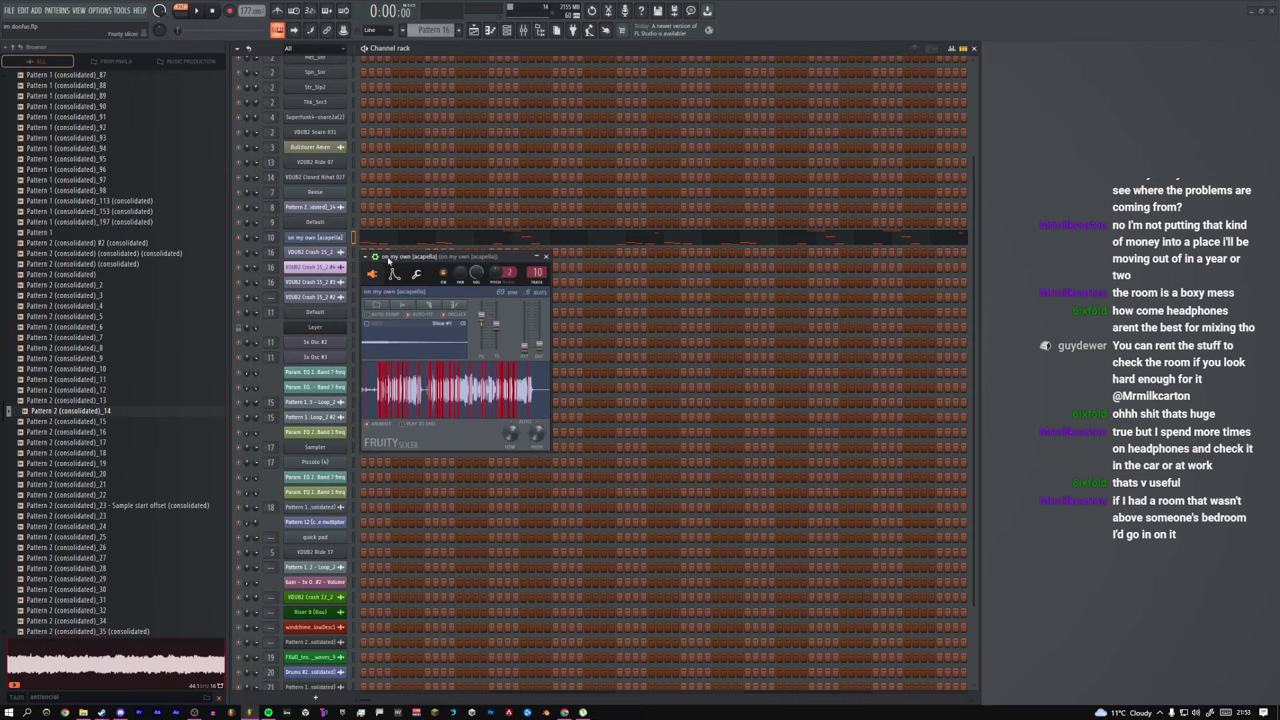
{"action": "double_click", "coordinate": [537, 272]}
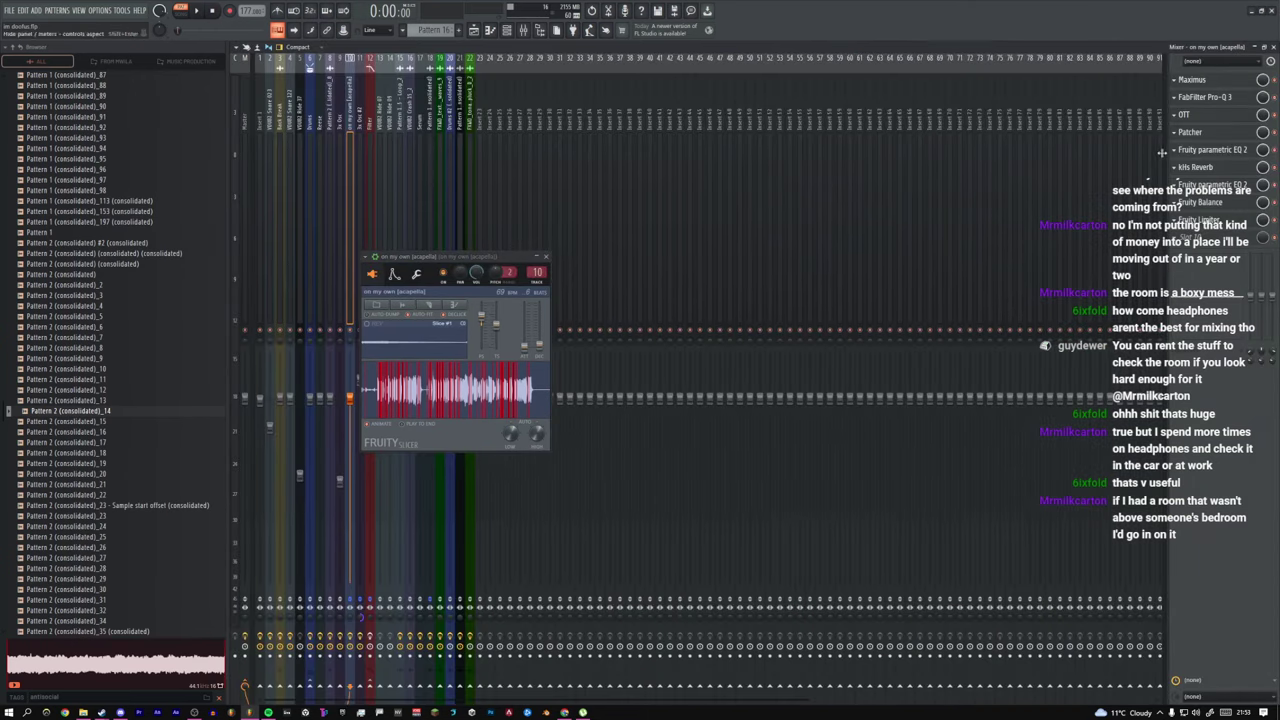
Step: Inspect the Maximus and FabFilter Pro-Q 3 settings on the acapella's mixer track, closing each window
{"action": "left_click", "coordinate": [1198, 84]}
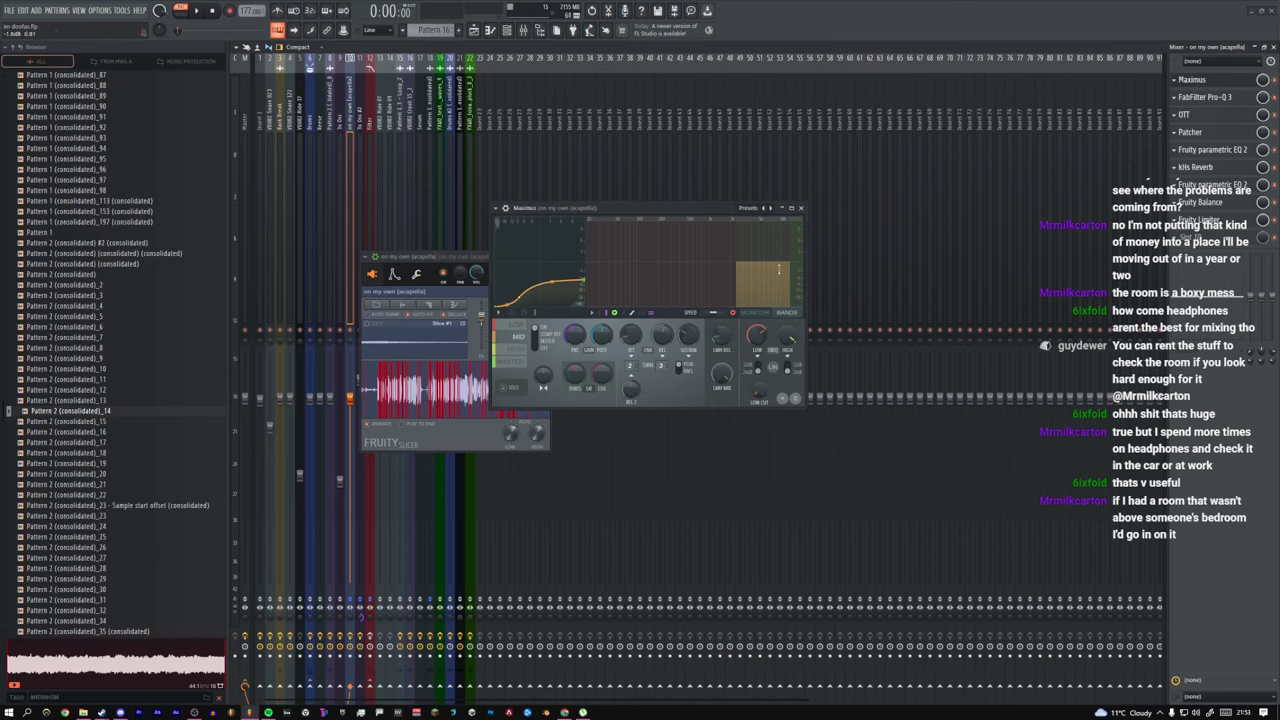
{"action": "left_click", "coordinate": [801, 209]}
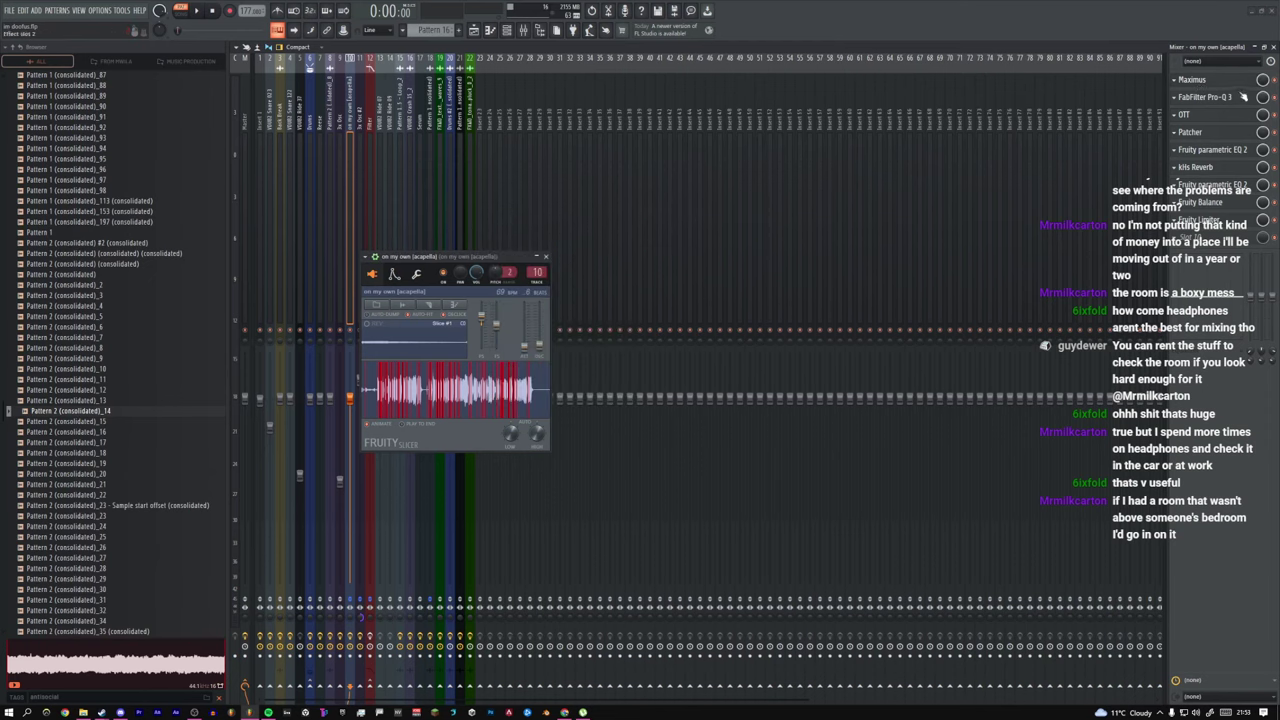
{"action": "left_click", "coordinate": [1205, 97]}
{"action": "left_click_drag", "start_coordinate": [831, 195], "coordinate": [858, 112]}
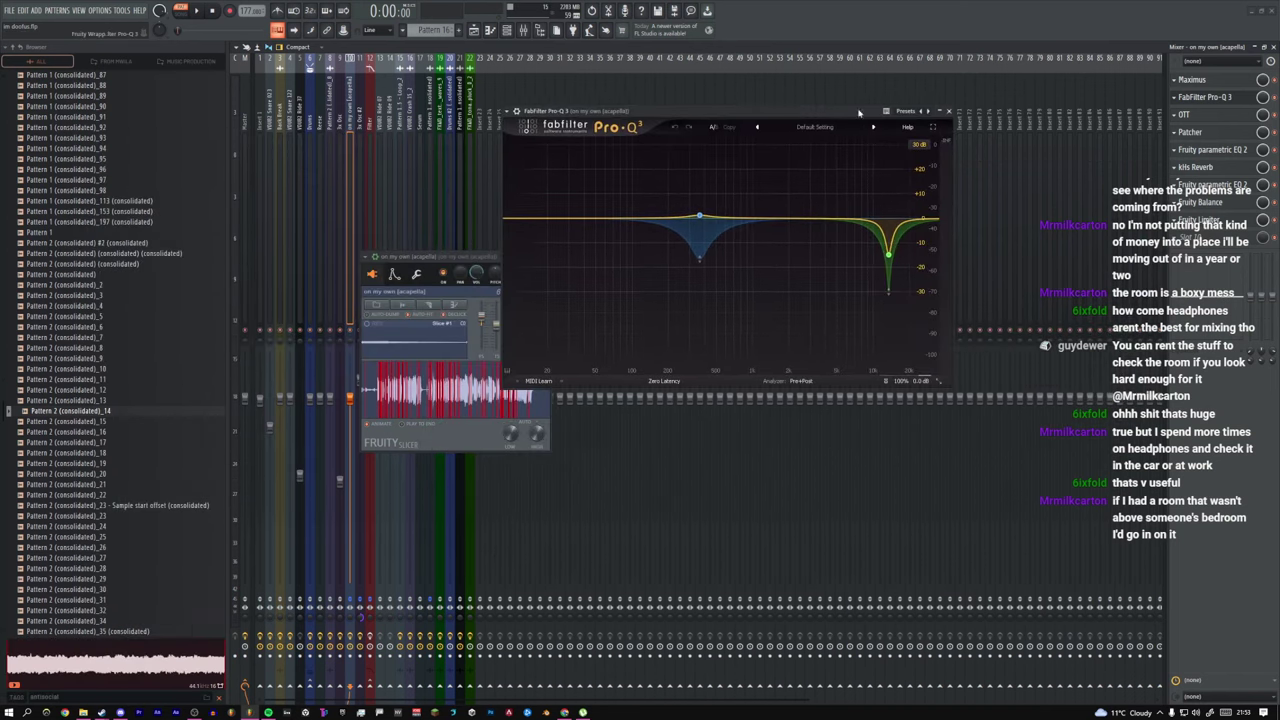
{"action": "left_click", "coordinate": [949, 111]}
Step: Inspect the acapella track's OTT compressor and recheck its Pro-Q 3 curve
{"action": "left_click", "coordinate": [1205, 112]}
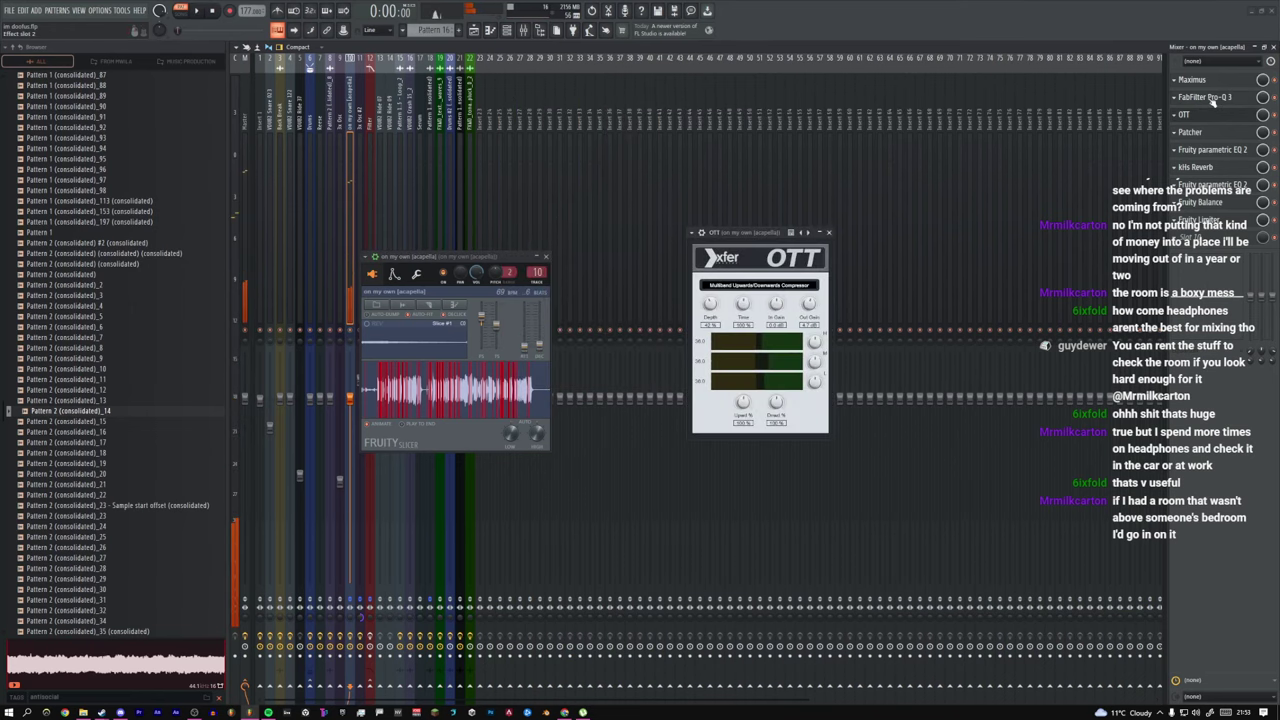
{"action": "left_click", "coordinate": [1212, 100]}
{"action": "left_click", "coordinate": [1205, 114]}
{"action": "left_click", "coordinate": [950, 111]}
{"action": "left_click", "coordinate": [1200, 114]}
Step: Examine the acapella track's Patcher chain, including its inner Fruity Parametric EQ 2, and the track's own first EQ
{"action": "left_click", "coordinate": [1192, 132]}
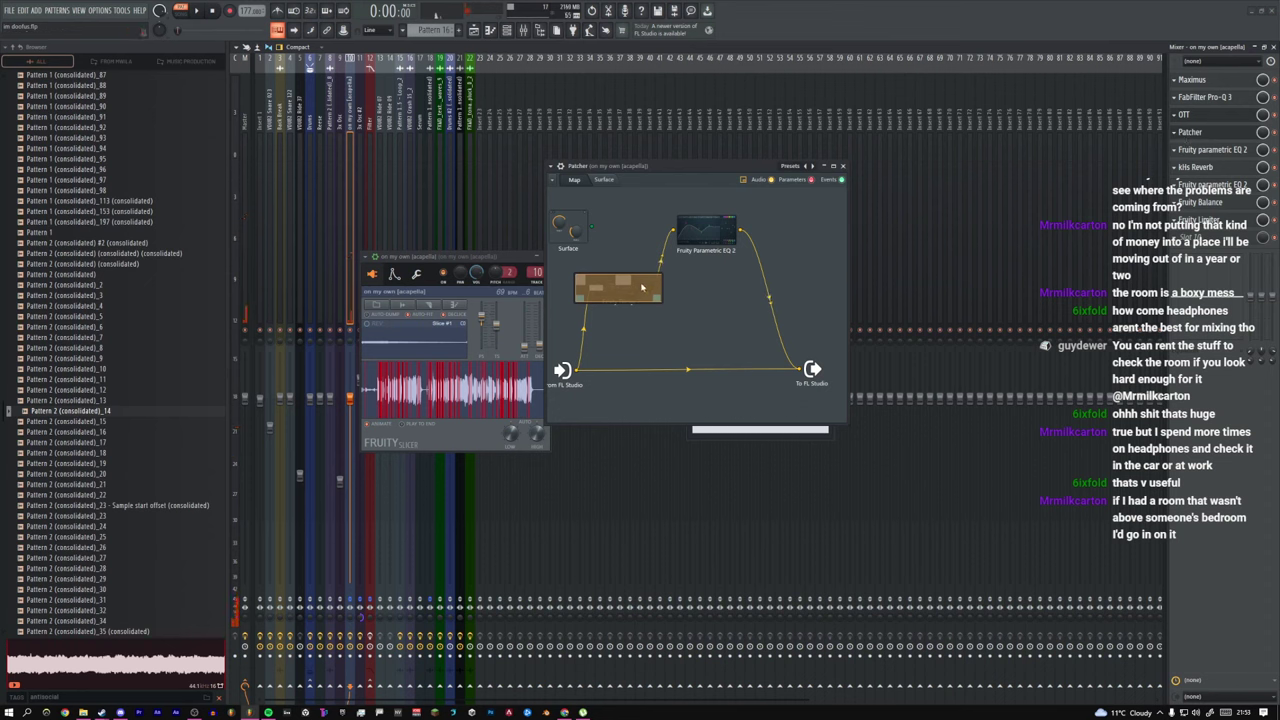
{"action": "left_click", "coordinate": [1207, 151]}
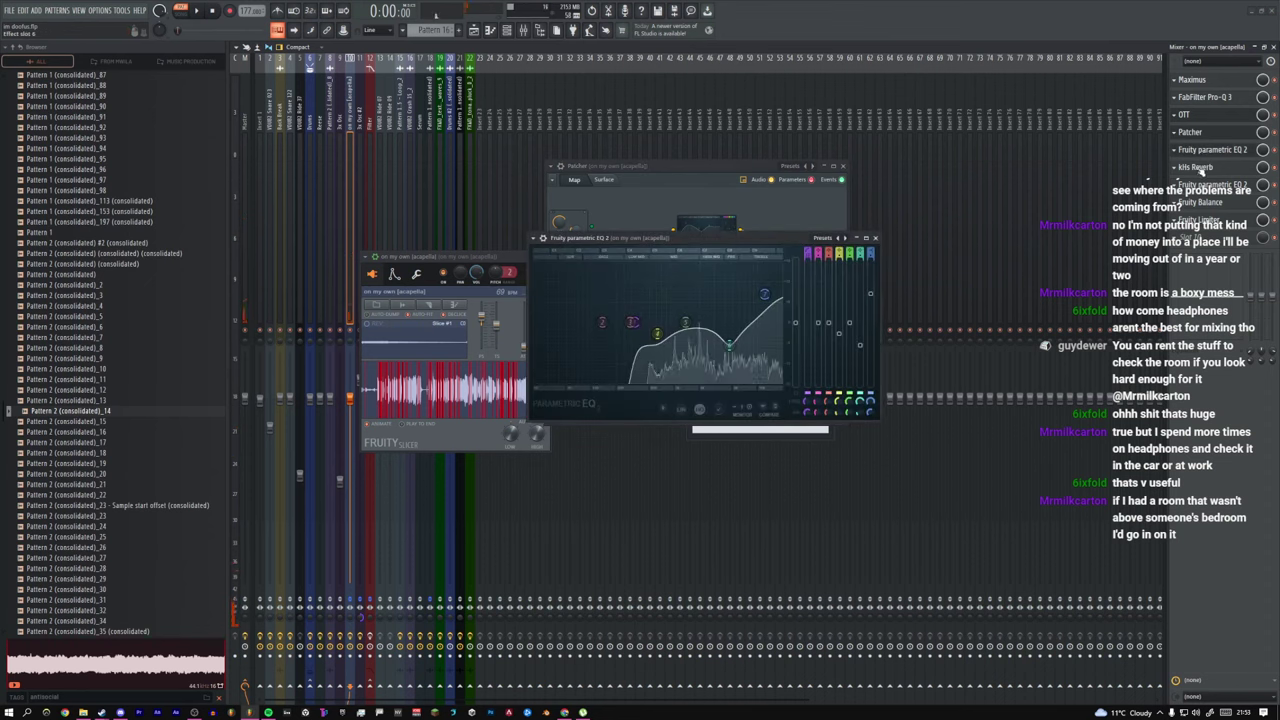
{"action": "left_click_drag", "start_coordinate": [708, 232], "coordinate": [710, 264]}
{"action": "double_click", "coordinate": [719, 231]}
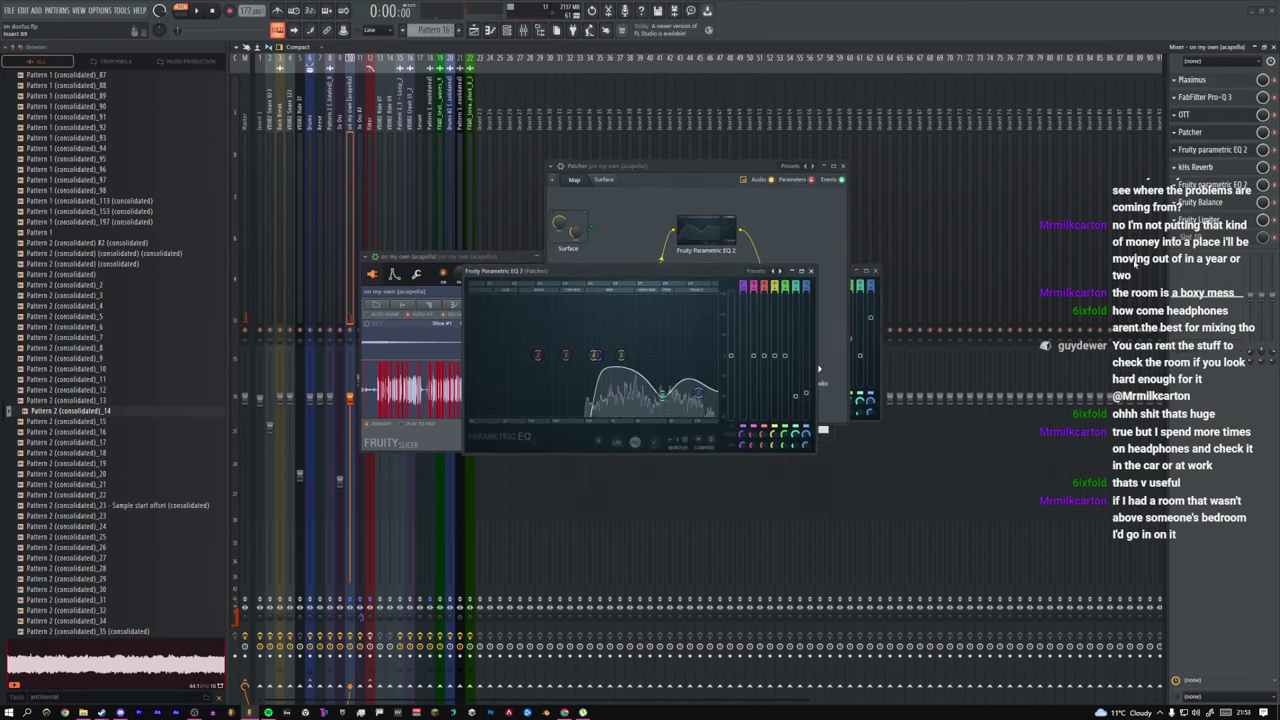
{"action": "left_click", "coordinate": [814, 267]}
{"action": "left_click", "coordinate": [842, 166]}
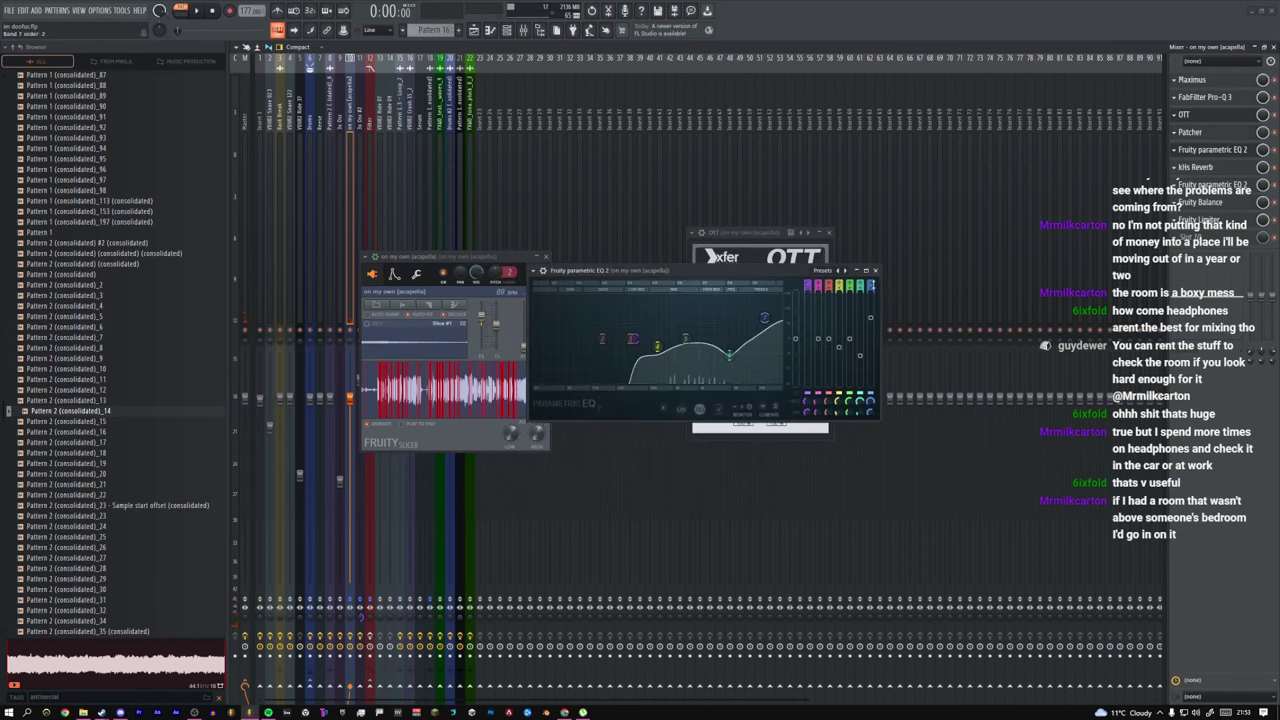
{"action": "left_click", "coordinate": [876, 271]}
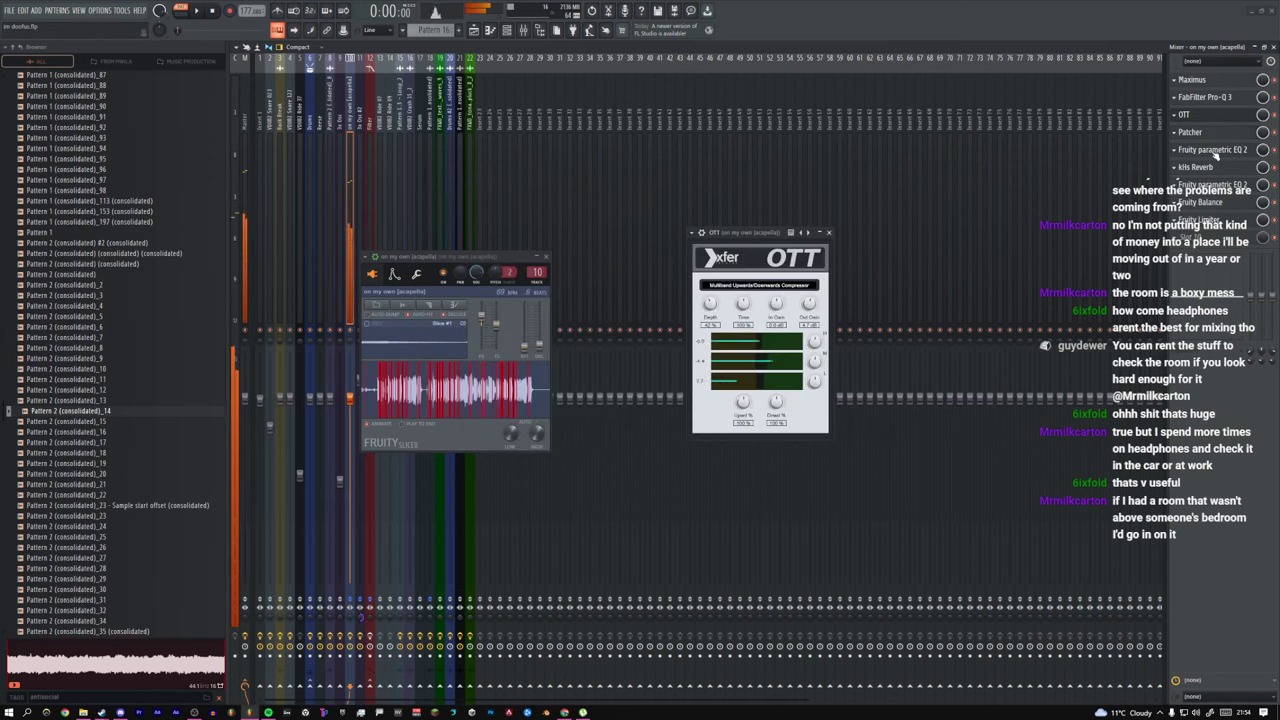
Step: Audition the acapella while examining its first Fruity parametric EQ 2 and the kHs Reverb
{"action": "left_click", "coordinate": [1213, 151]}
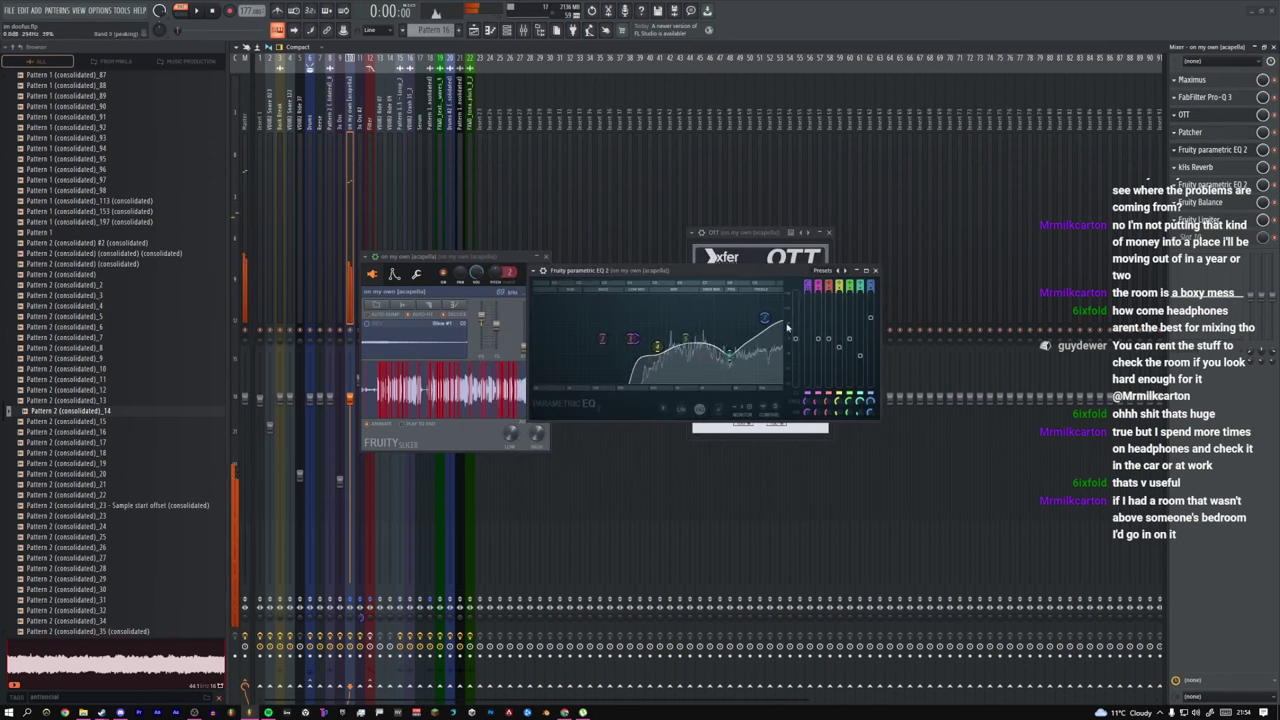
{"action": "left_click", "coordinate": [1217, 169]}
{"action": "left_click_drag", "start_coordinate": [770, 275], "coordinate": [493, 413]}
{"action": "key", "text": "space"}
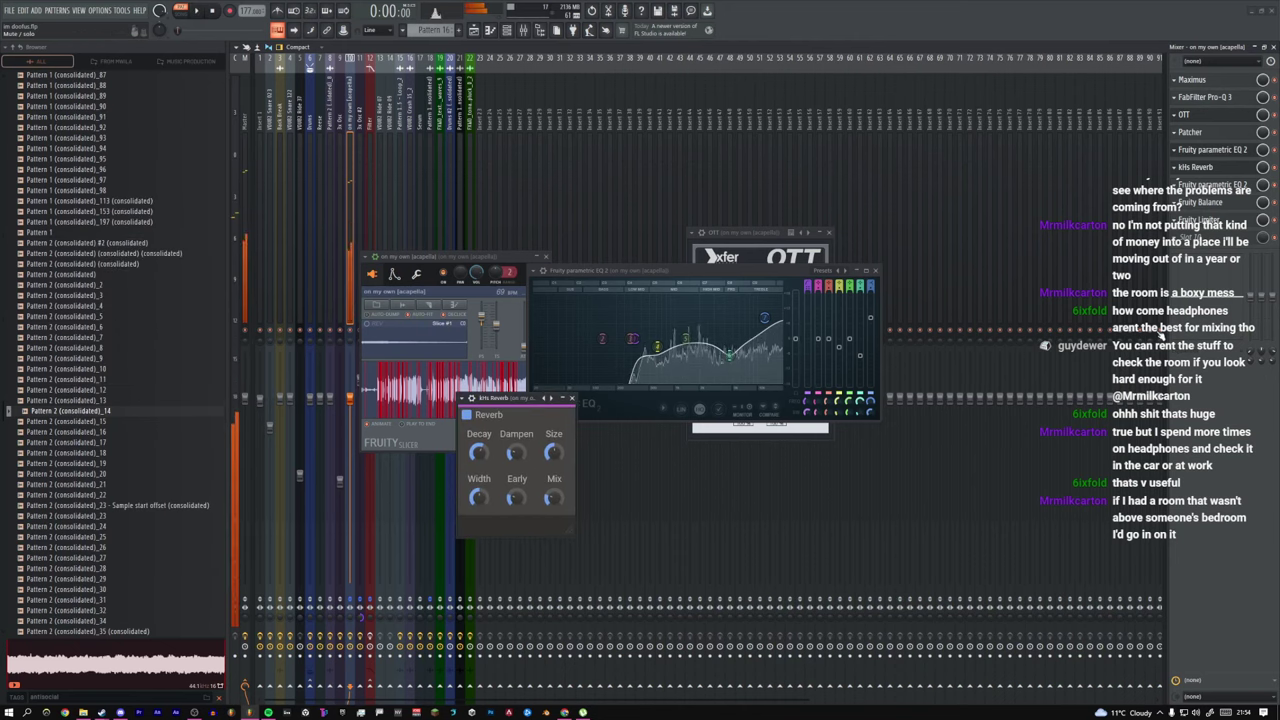
Step: Close the reverb and examine the second Fruity parametric EQ 2 on the acapella track
{"action": "left_click", "coordinate": [1204, 169]}
{"action": "left_click", "coordinate": [1207, 187]}
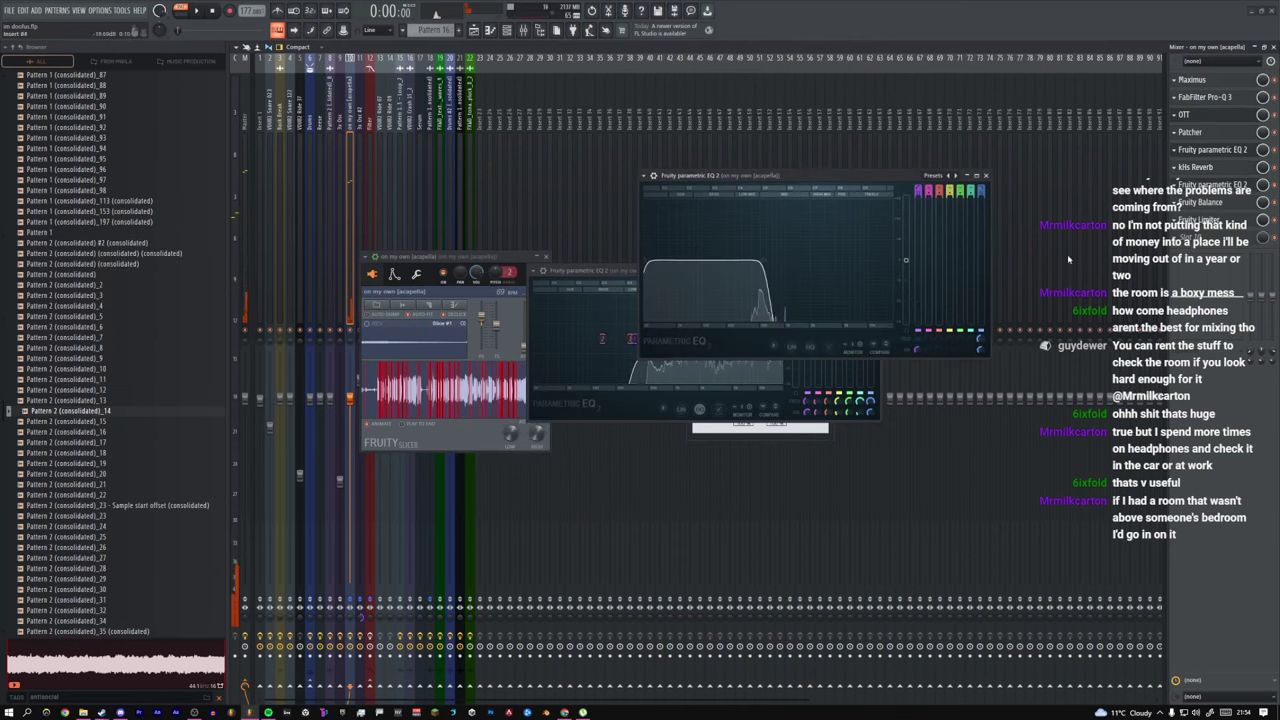
{"action": "left_click", "coordinate": [1236, 187]}
{"action": "left_click", "coordinate": [1236, 187]}
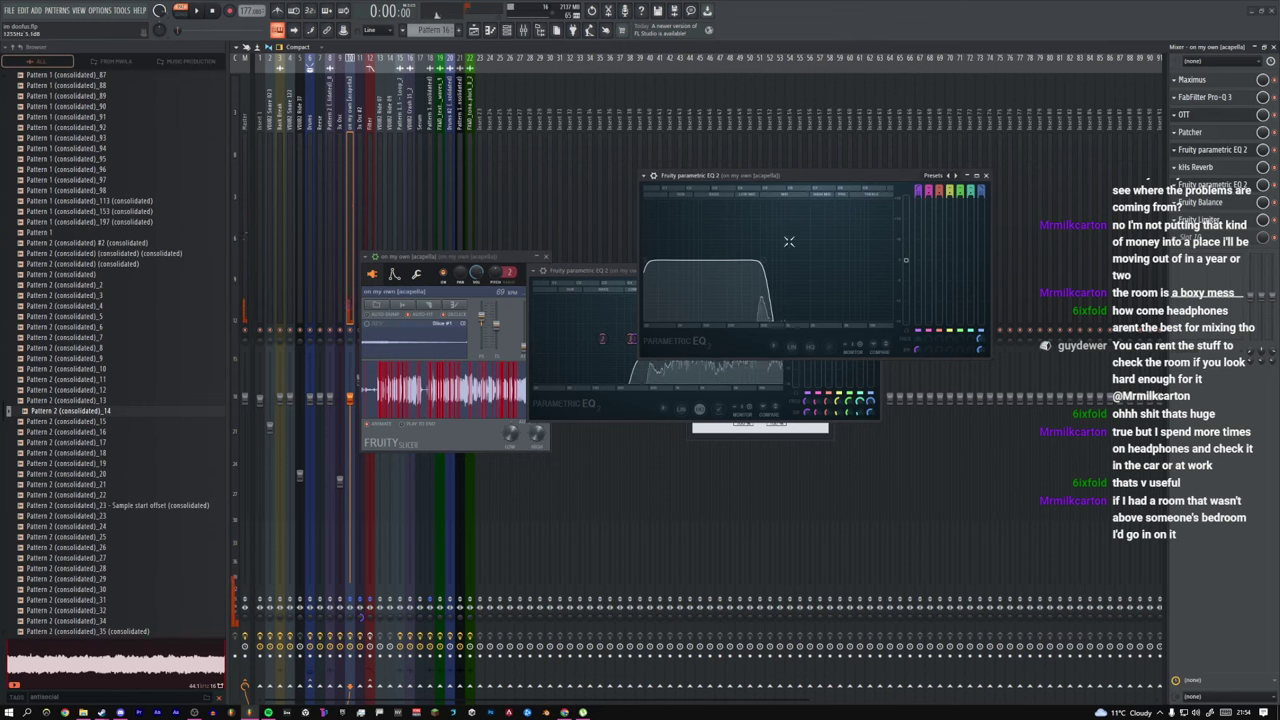
{"action": "left_click_drag", "start_coordinate": [787, 177], "coordinate": [711, 250]}
Step: Inspect the acapella track's Fruity Balance and Fruity Limiter settings, and close all windows
{"action": "left_click", "coordinate": [1201, 202]}
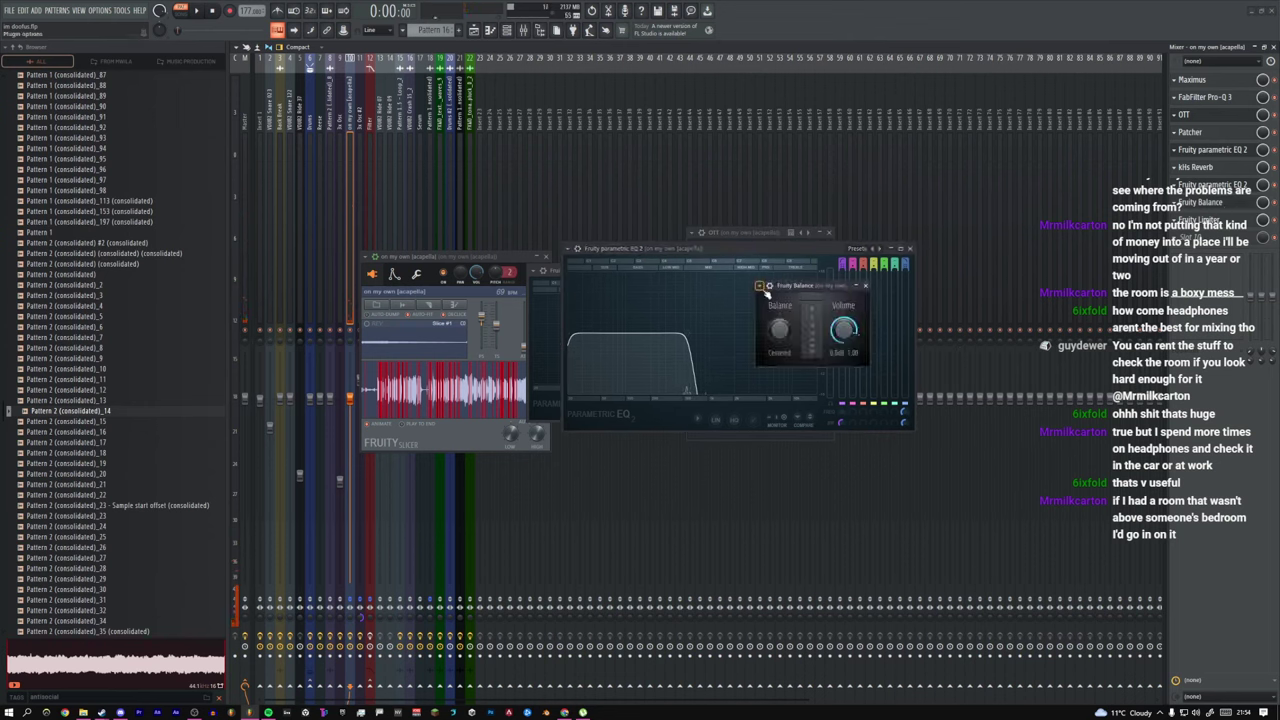
{"action": "left_click_drag", "start_coordinate": [823, 289], "coordinate": [707, 321]}
{"action": "left_click", "coordinate": [1198, 220]}
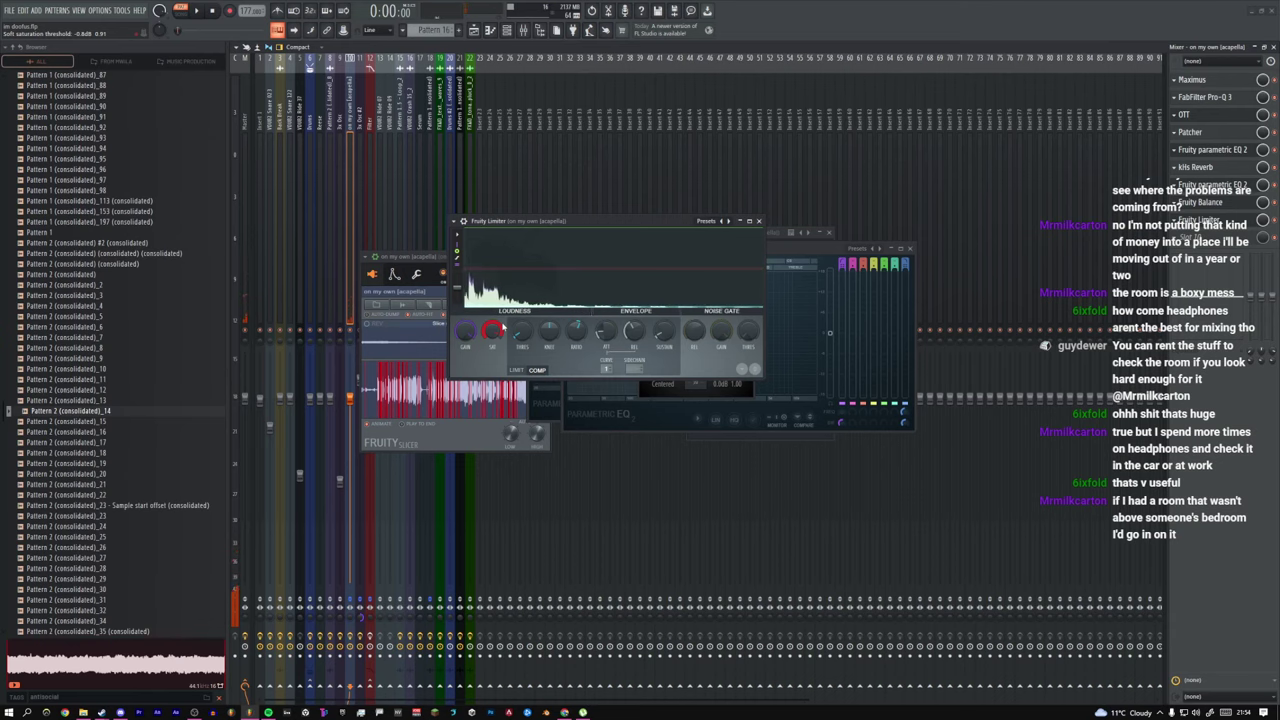
{"action": "key", "text": "F12"}
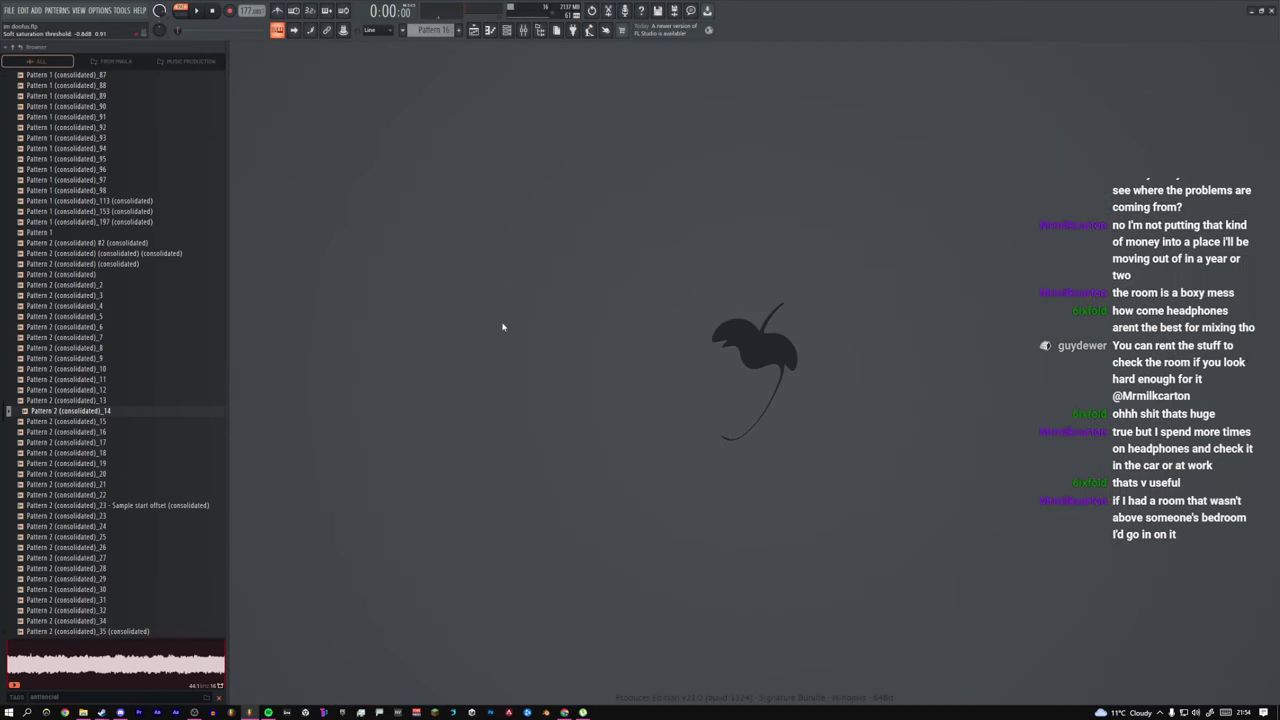
Step: Bring the whole arrangement into view in the playlist and open the Drums #2 pattern in the channel rack
{"action": "key", "text": "F5"}
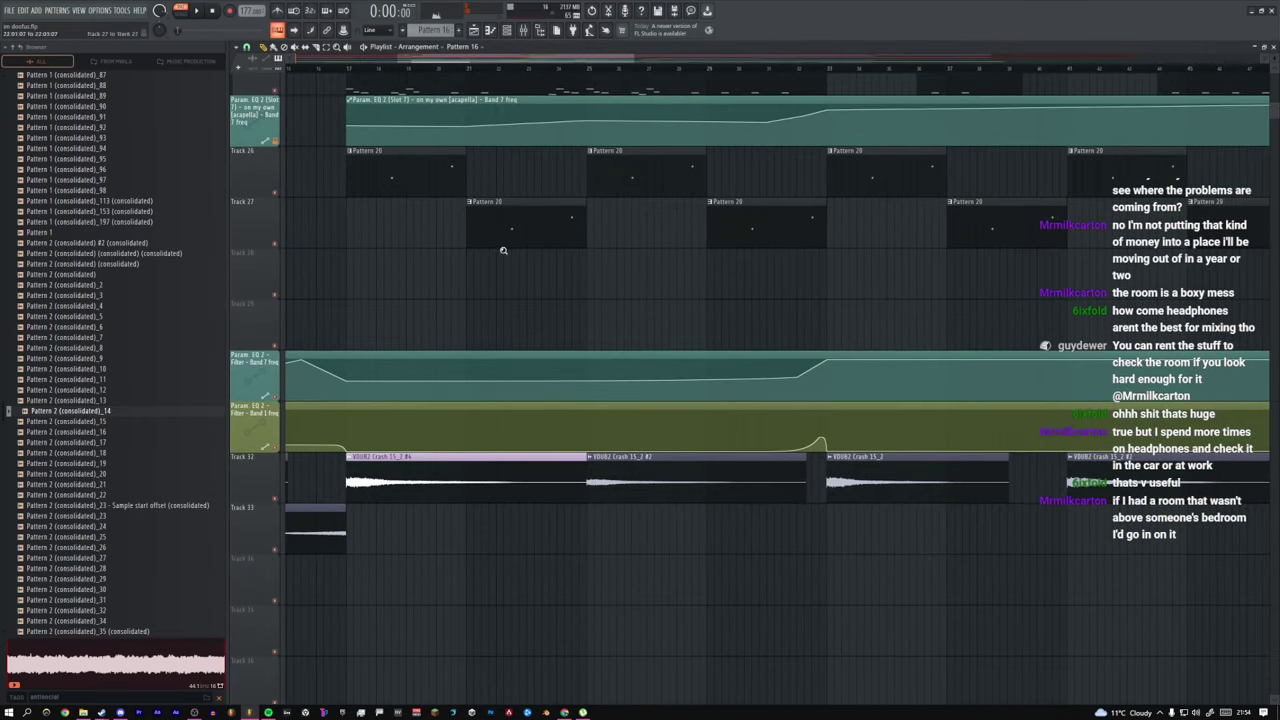
{"action": "right_click", "coordinate": [503, 250], "text": "ctrl"}
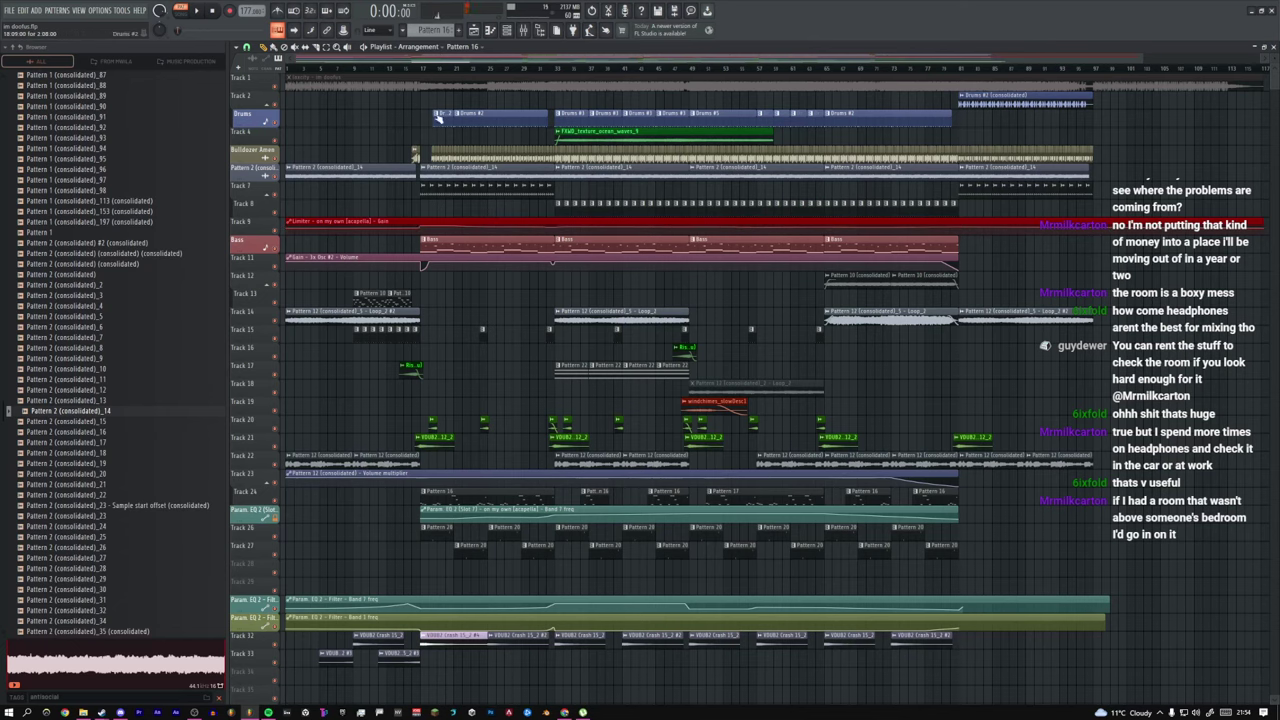
{"action": "double_click", "coordinate": [450, 116]}
{"action": "left_click", "coordinate": [507, 31]}
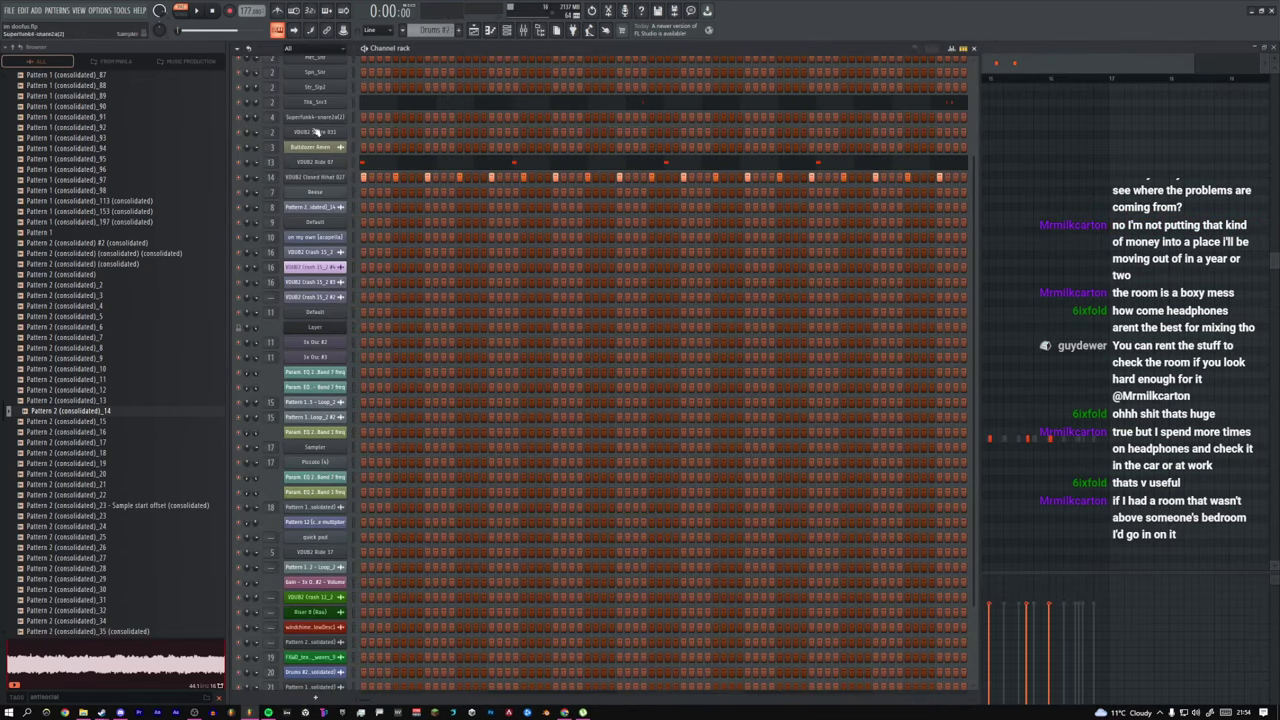
Step: Audition the Kick layer channel in Drums #2 and open its layer settings
{"action": "scroll", "coordinate": [320, 131], "scroll_direction": "up", "scroll_amount": 4}
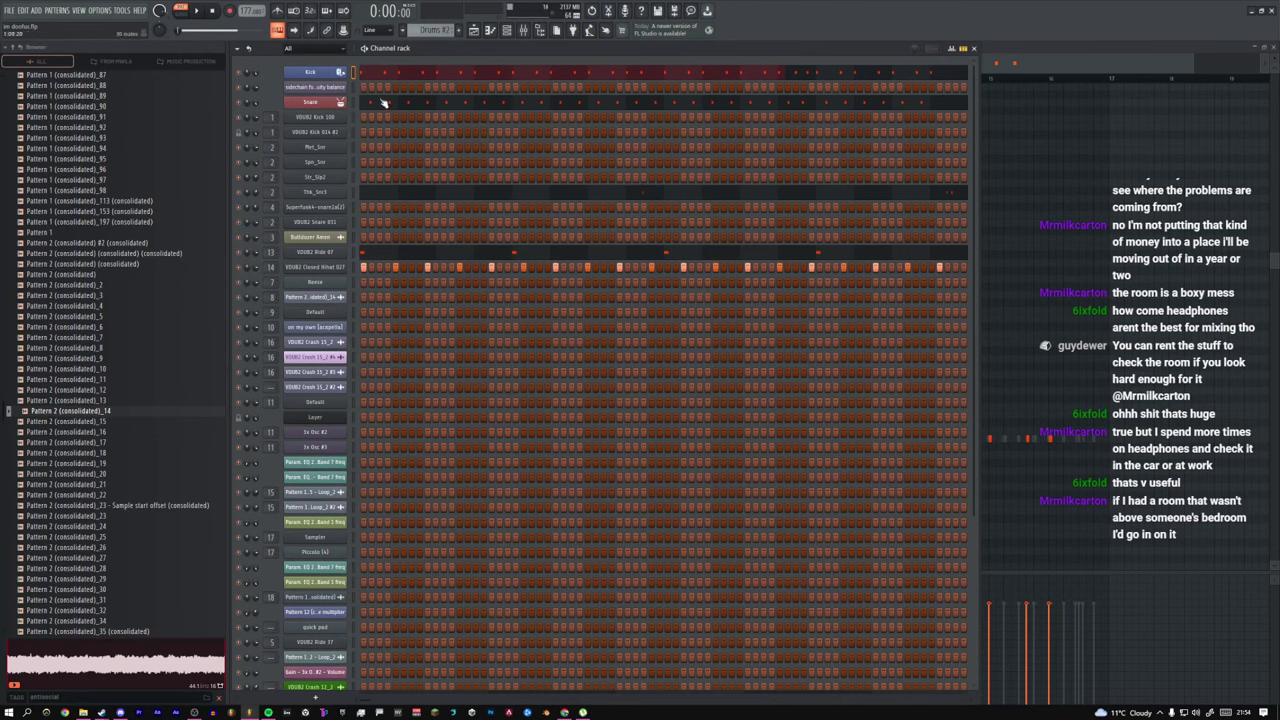
{"action": "left_click", "coordinate": [326, 77]}
{"action": "left_click", "coordinate": [327, 77]}
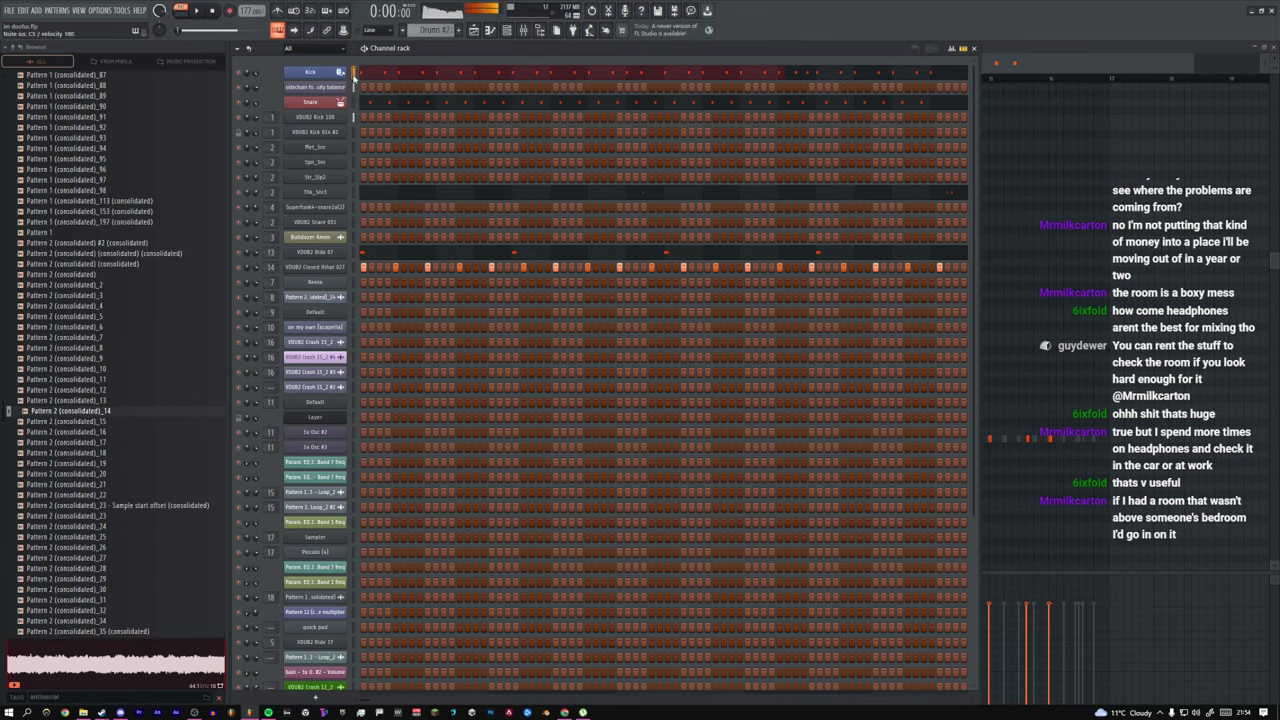
{"action": "left_click", "coordinate": [323, 77]}
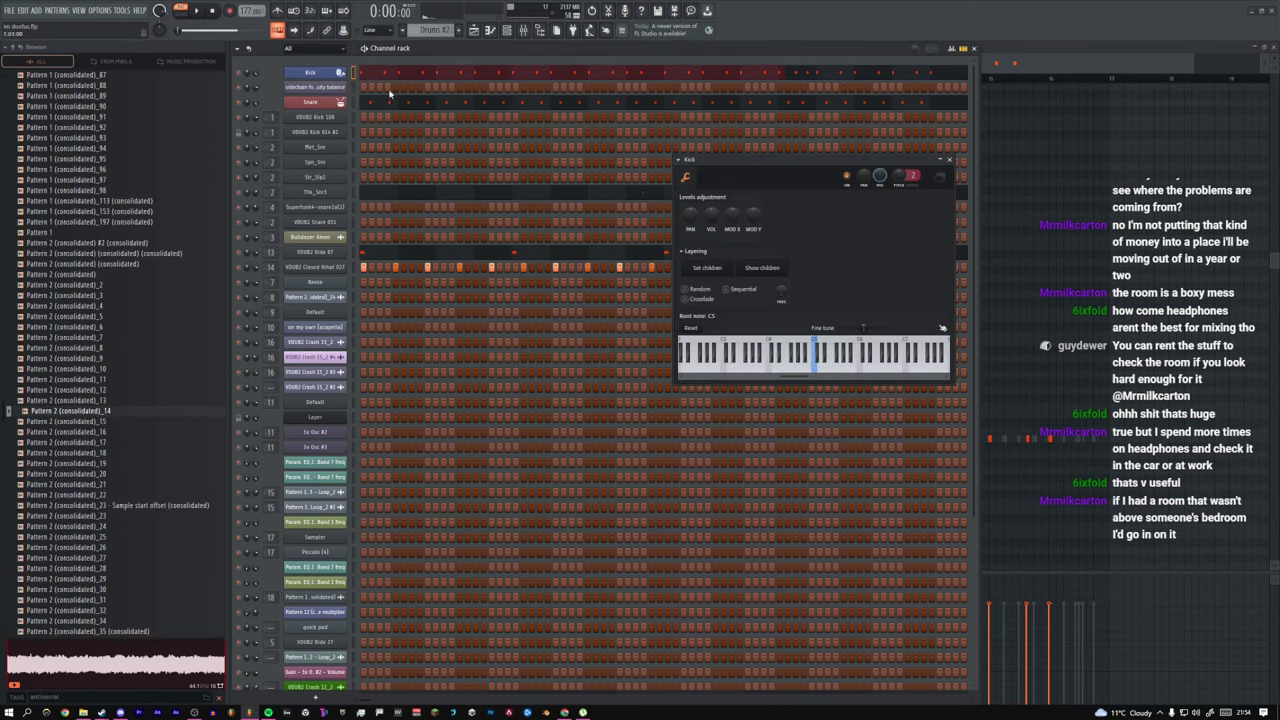
Step: Inspect the VDUB2 Kick 100 sampler, go to its mixer track Insert 1, and close the sampler
{"action": "left_click", "coordinate": [330, 117]}
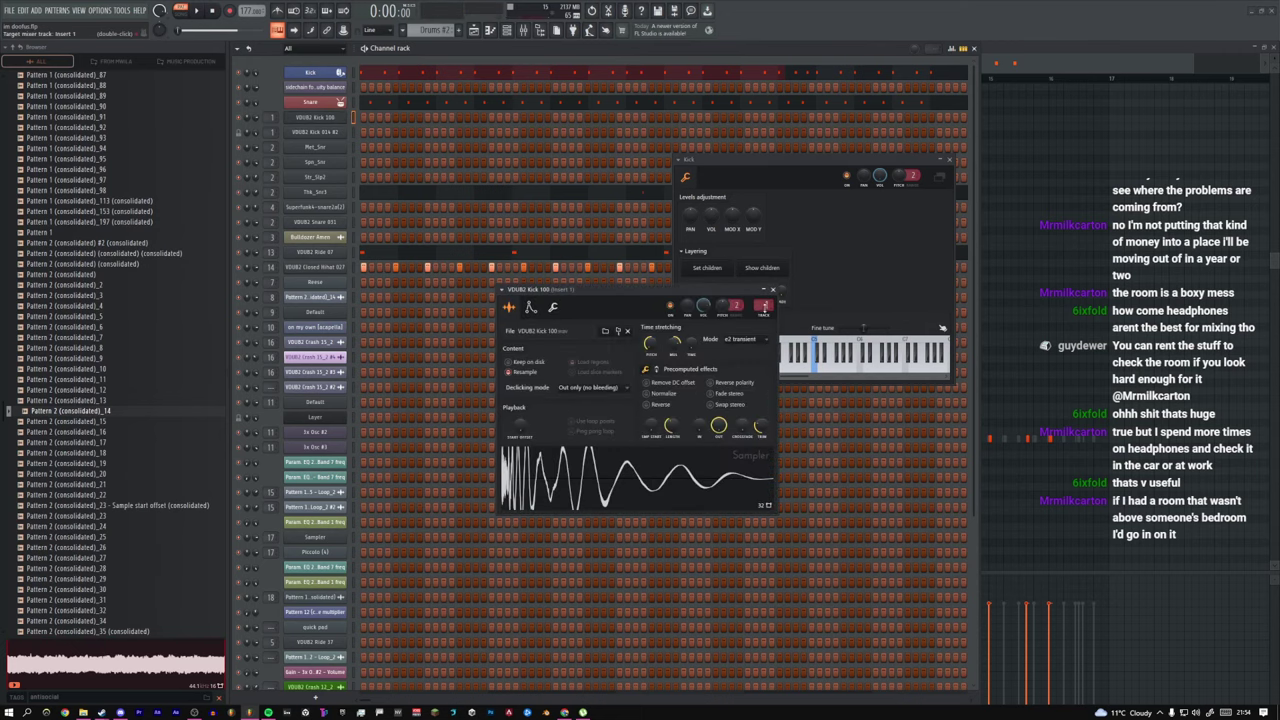
{"action": "left_click", "coordinate": [764, 307]}
{"action": "left_click", "coordinate": [771, 290]}
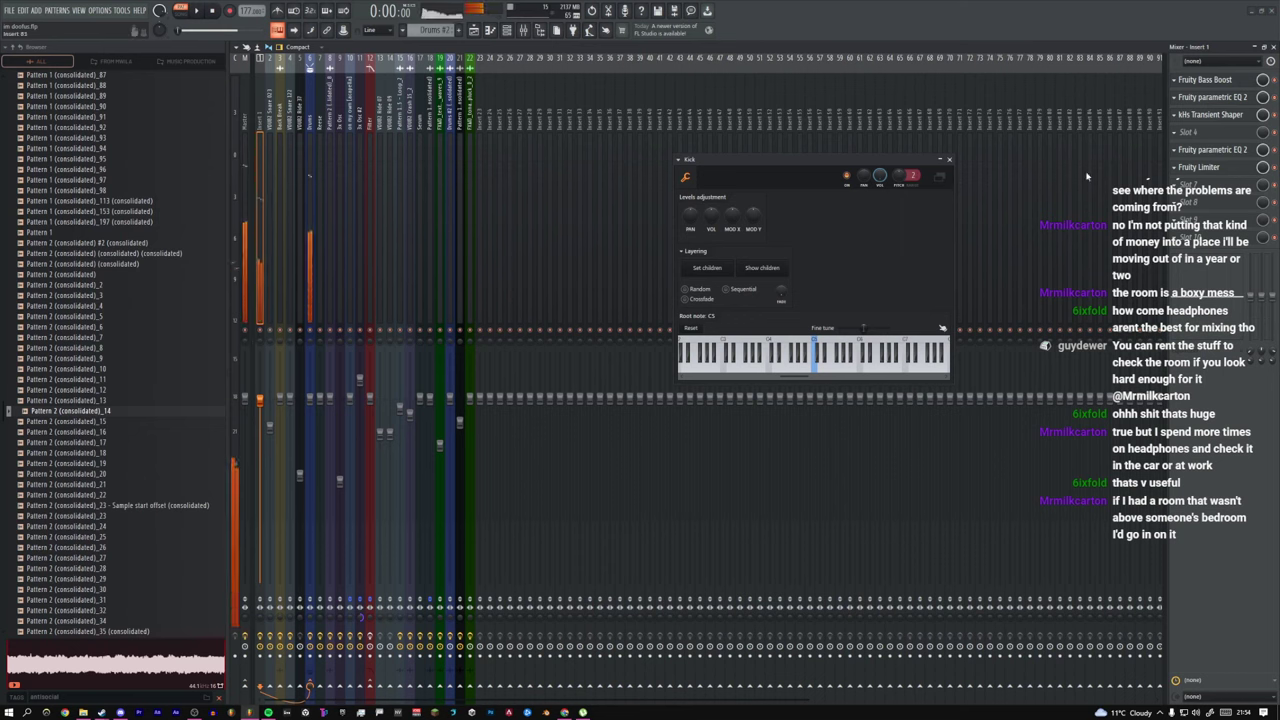
Step: Inspect the Fruity Bass Boost, first Fruity Parametric EQ 2 and kHs Transient Shaper settings on Insert 1
{"action": "left_click", "coordinate": [1210, 82]}
{"action": "left_click", "coordinate": [1180, 97]}
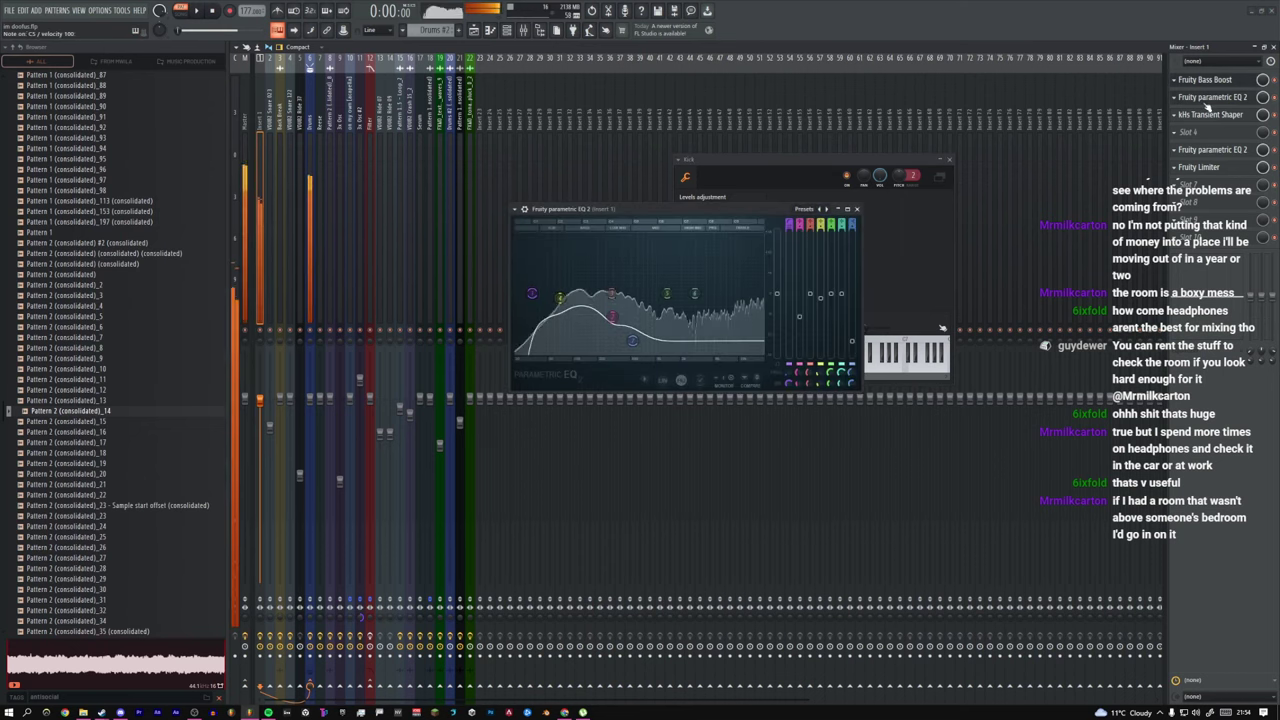
{"action": "left_click_drag", "start_coordinate": [701, 209], "coordinate": [675, 219]}
{"action": "left_click", "coordinate": [1208, 115]}
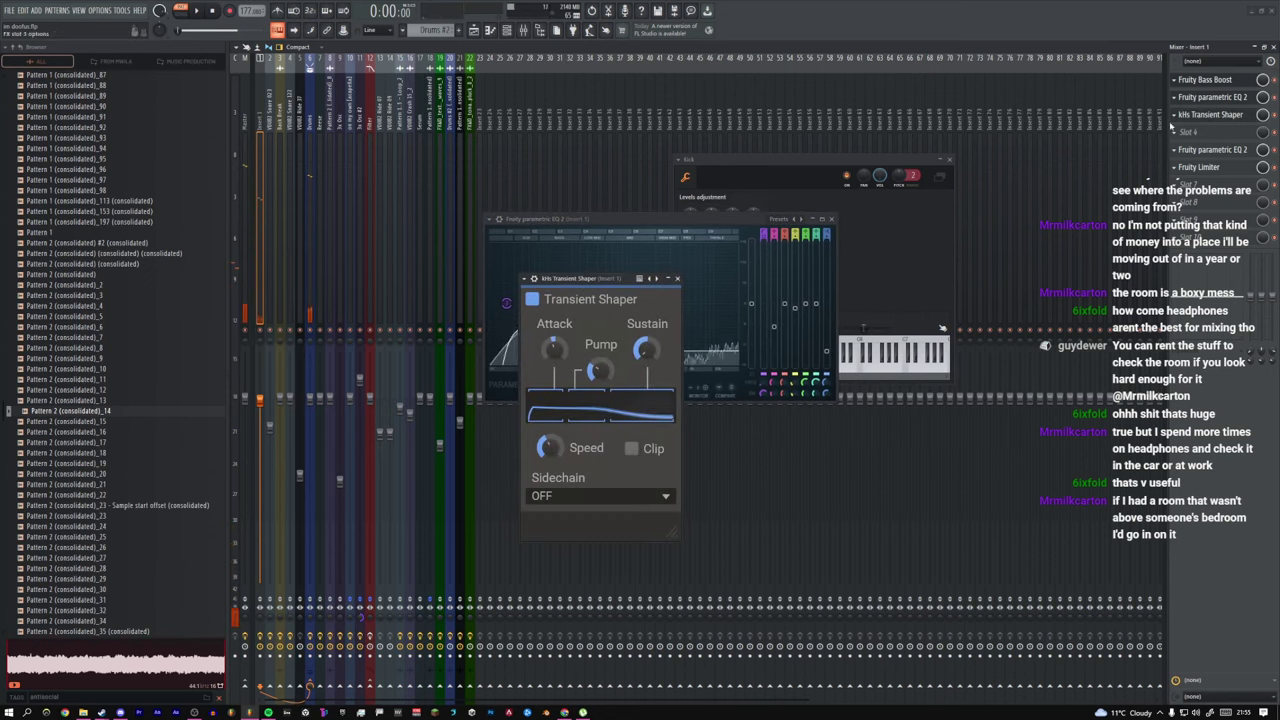
{"action": "left_click_drag", "start_coordinate": [598, 287], "coordinate": [638, 197]}
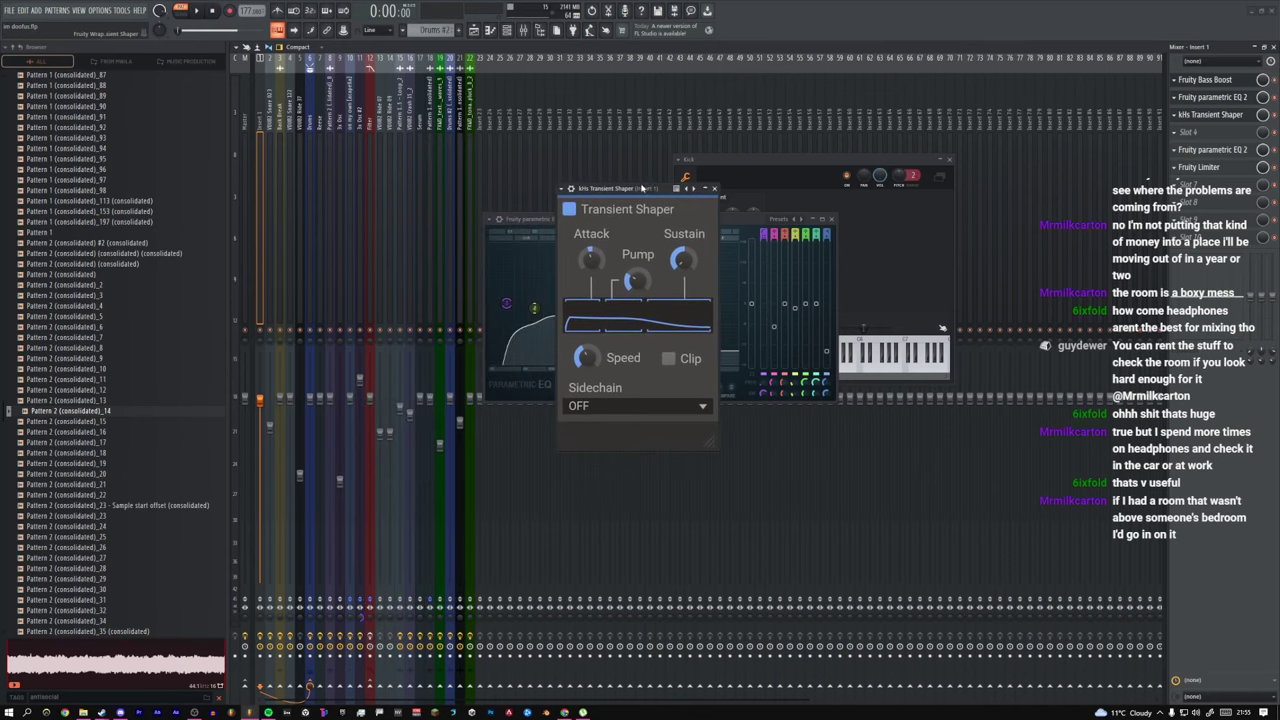
Step: Load Transient Processor into slot 4 of Insert 1 for a look, and remove it again
{"action": "left_click", "coordinate": [1192, 131]}
{"action": "left_click", "coordinate": [1127, 246]}
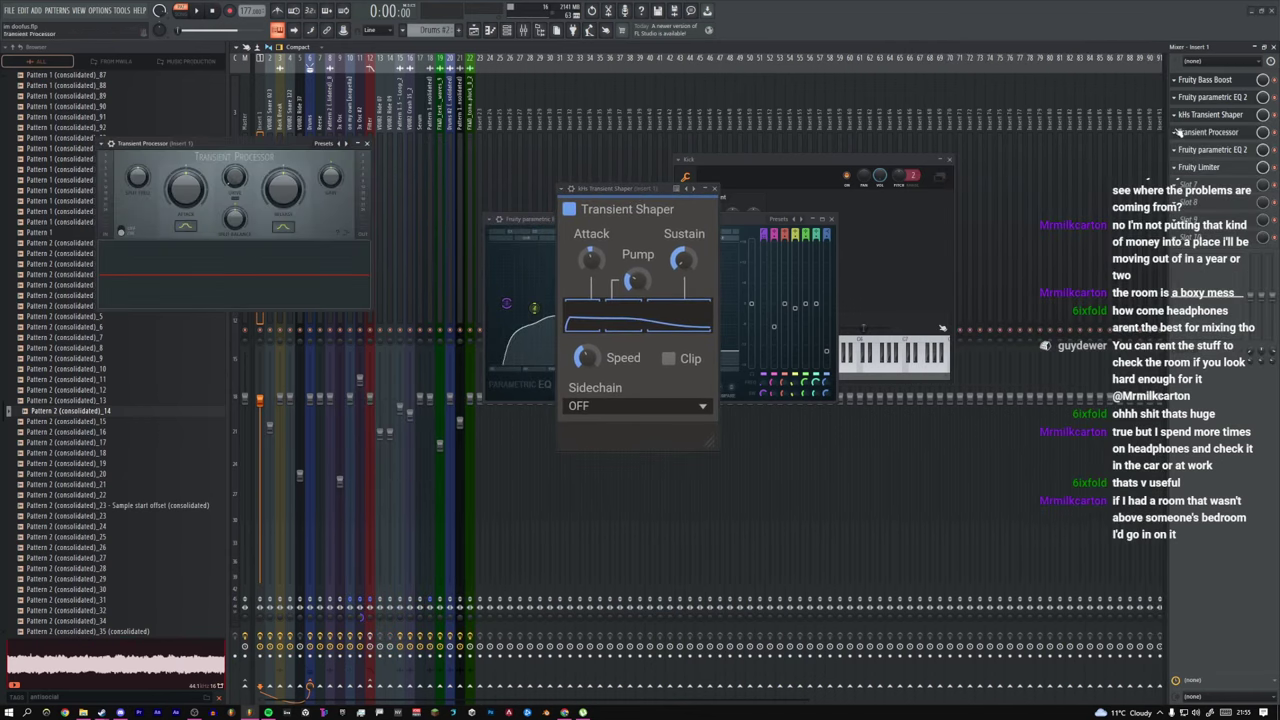
{"action": "left_click_drag", "start_coordinate": [280, 152], "coordinate": [755, 241]}
{"action": "left_click", "coordinate": [1172, 134]}
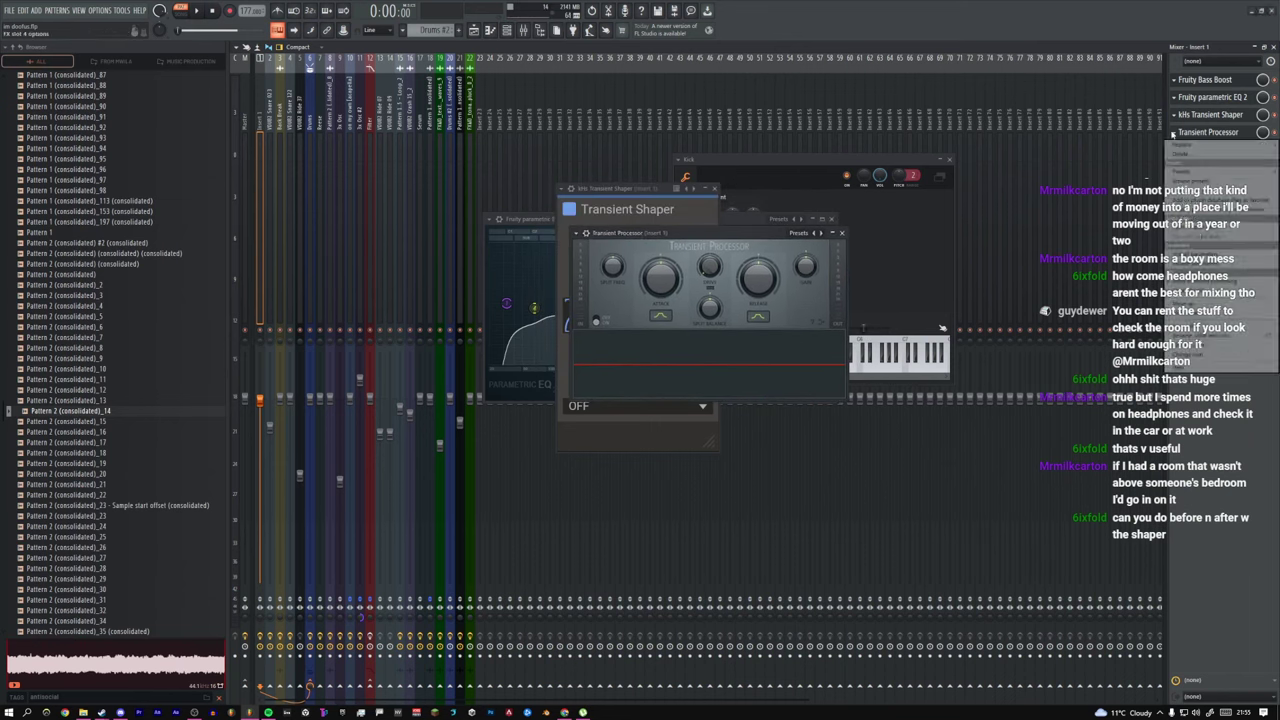
{"action": "left_click", "coordinate": [1185, 154]}
Step: Close the equalizer and Kick layer windows and bring up kHs Transient Shaper on Insert 1
{"action": "left_click", "coordinate": [714, 188]}
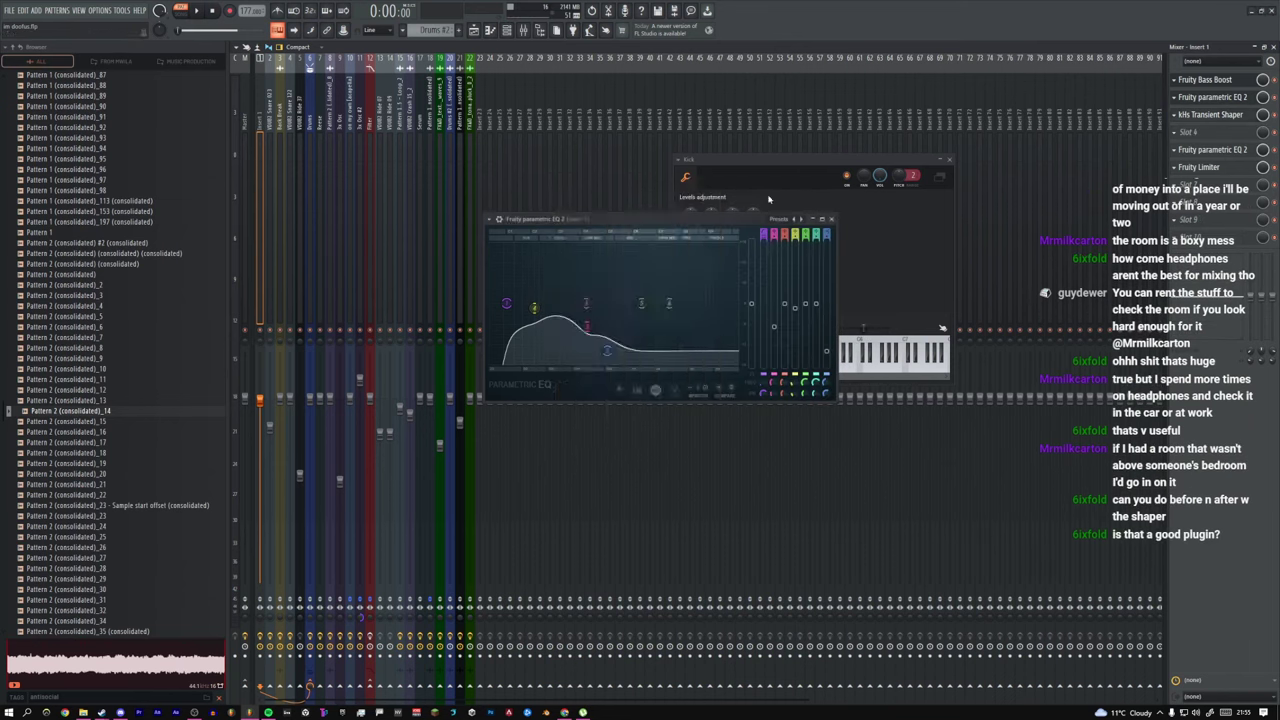
{"action": "left_click", "coordinate": [950, 160]}
{"action": "key", "text": "space"}
{"action": "left_click", "coordinate": [832, 219]}
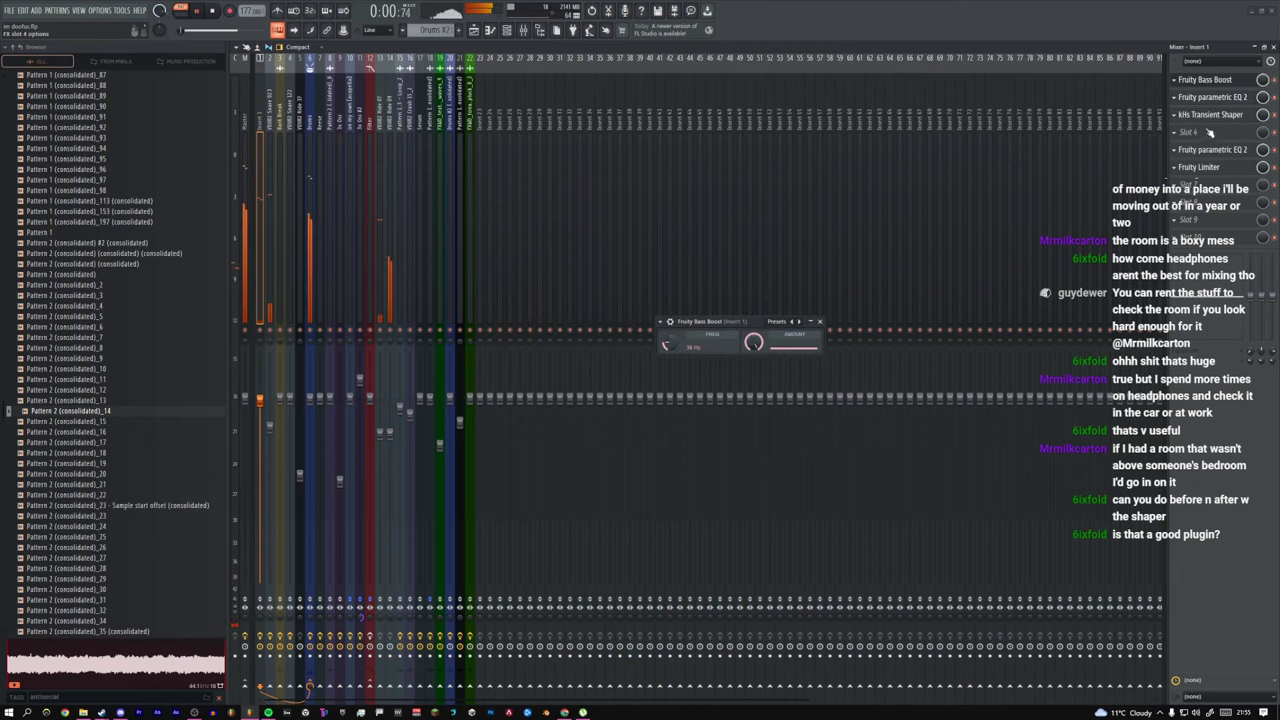
{"action": "left_click", "coordinate": [1211, 116]}
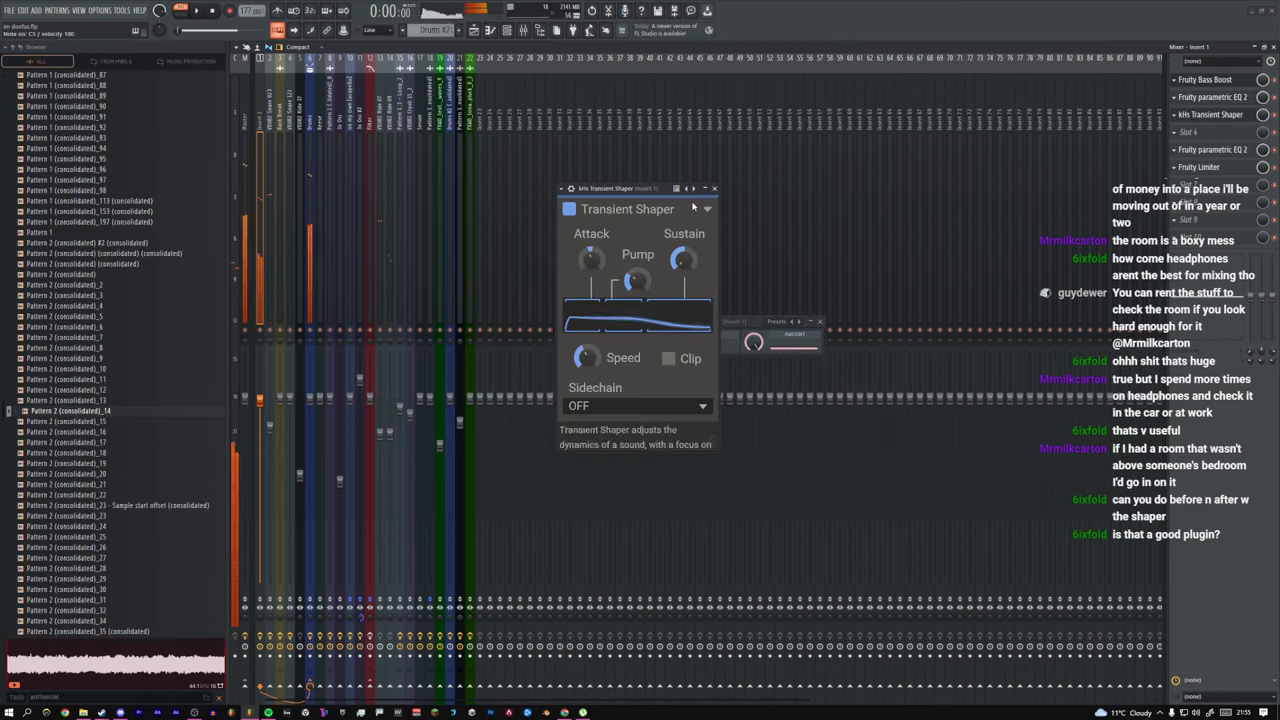
{"action": "key", "text": "space"}
{"action": "left_click_drag", "start_coordinate": [622, 193], "coordinate": [719, 192]}
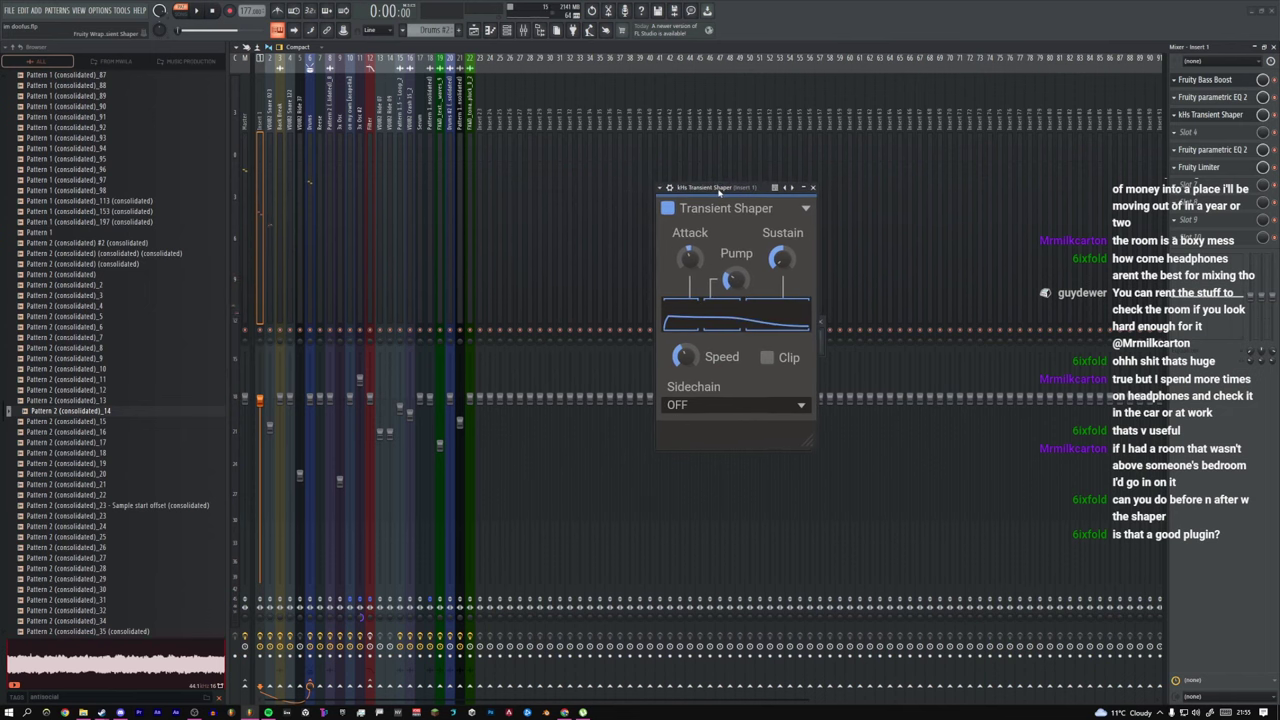
Step: Audition the kick through kHs Transient Shaper to compare its sound before and after the effect
{"action": "key", "text": "space"}
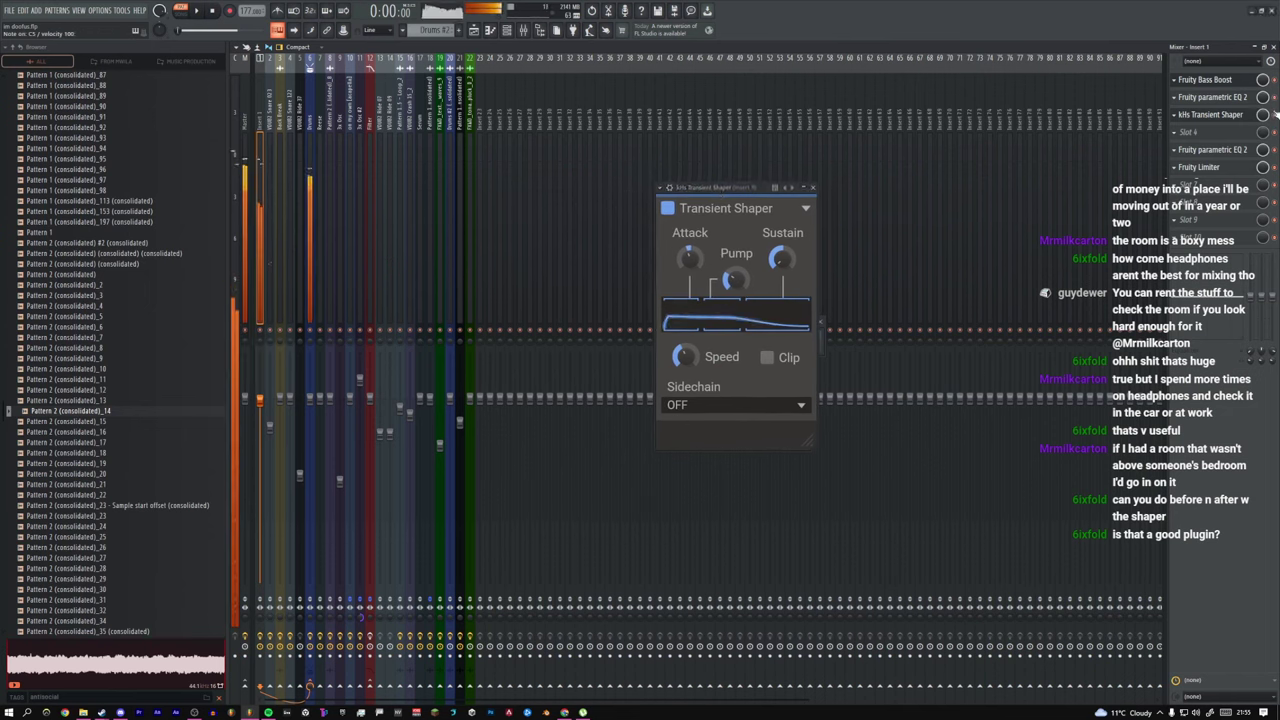
{"action": "key", "text": "space"}
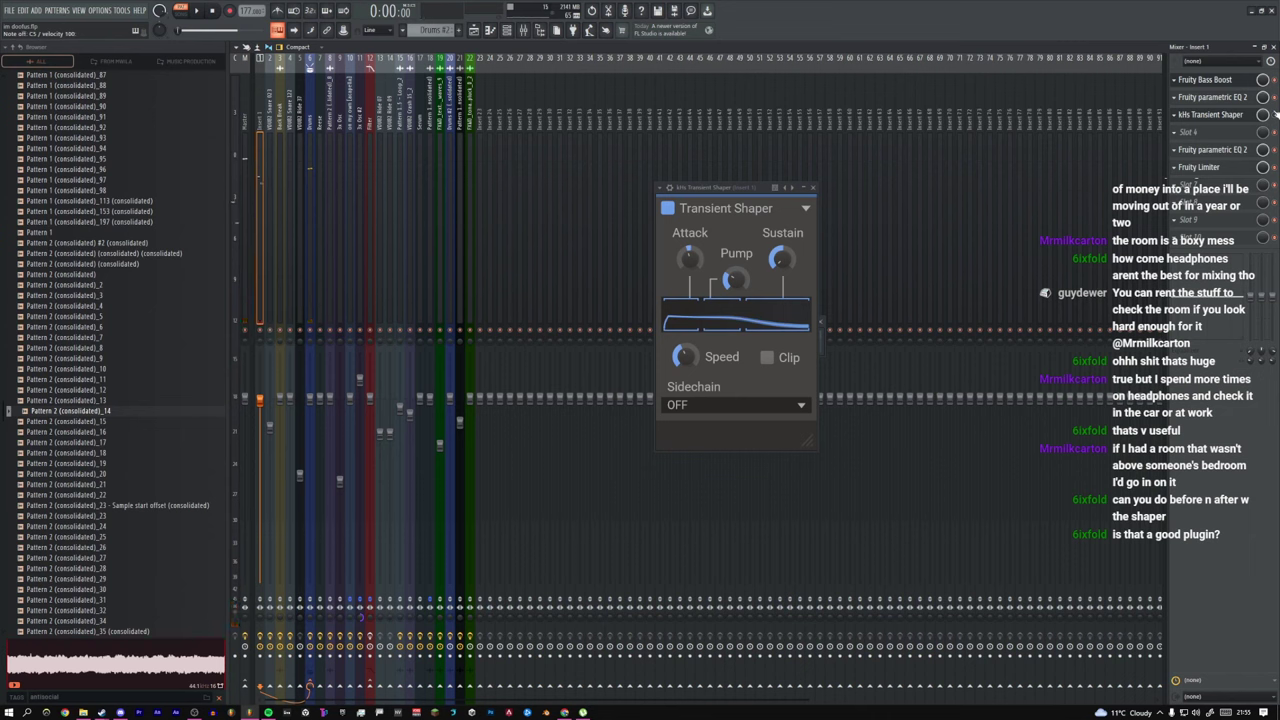
{"action": "key", "text": "z"}
{"action": "key", "text": "z"}
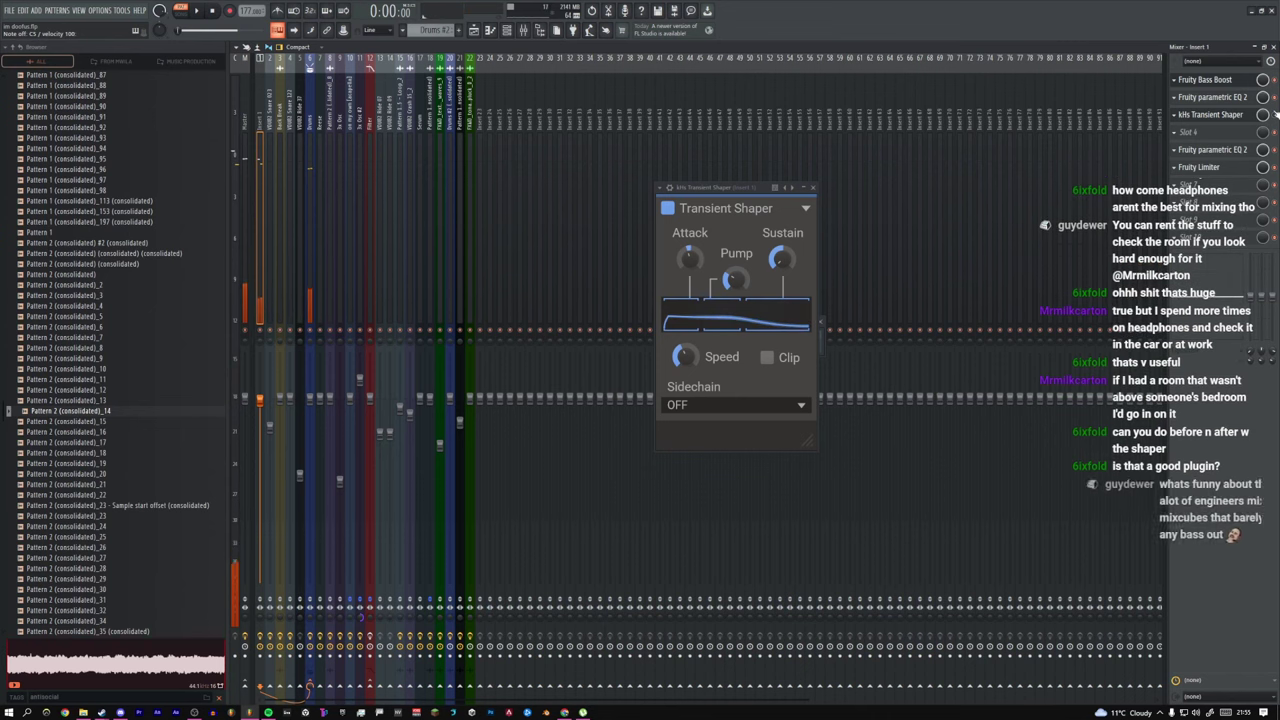
{"action": "key", "text": "z"}
{"action": "key", "text": "z"}
{"action": "left_click", "coordinate": [1221, 116]}
{"action": "left_click", "coordinate": [1211, 116]}
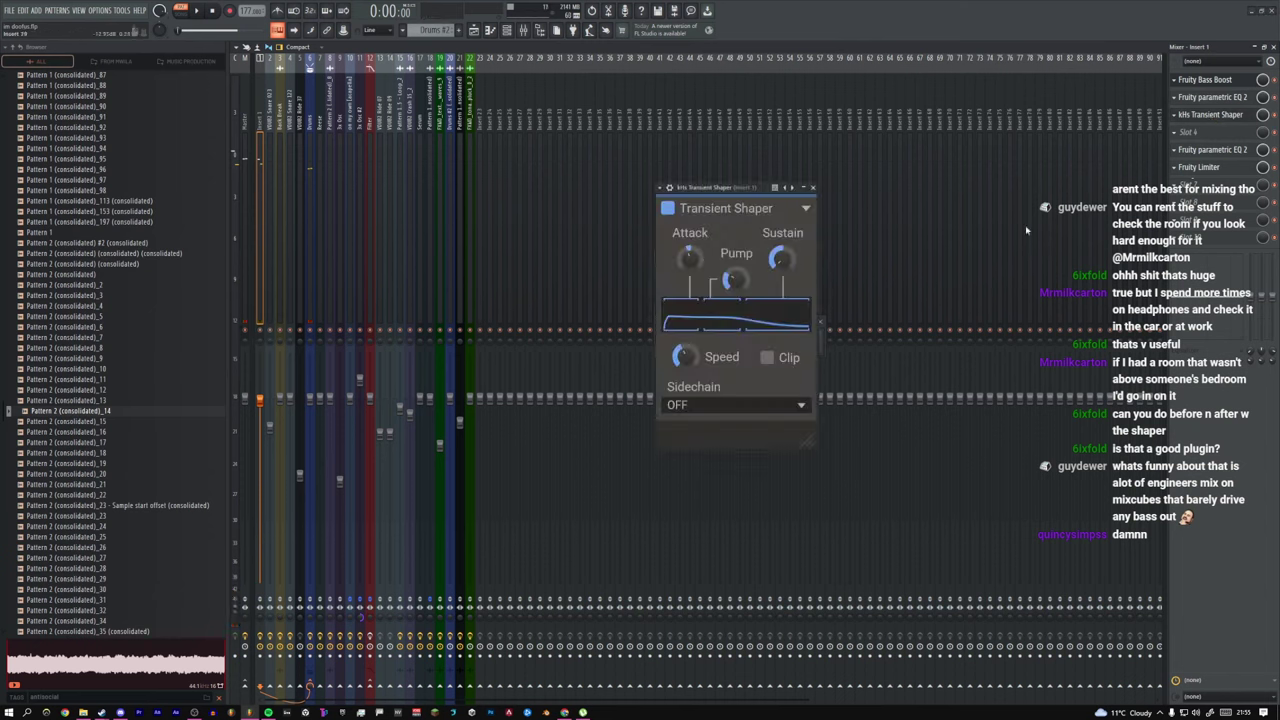
{"action": "left_click_drag", "start_coordinate": [700, 188], "coordinate": [588, 159]}
{"action": "mouse_move", "coordinate": [690, 413]}
{"action": "left_mouse_down"}
{"action": "mouse_move", "coordinate": [677, 401]}
{"action": "mouse_move", "coordinate": [704, 300]}
{"action": "mouse_move", "coordinate": [705, 406]}
{"action": "left_mouse_up"}
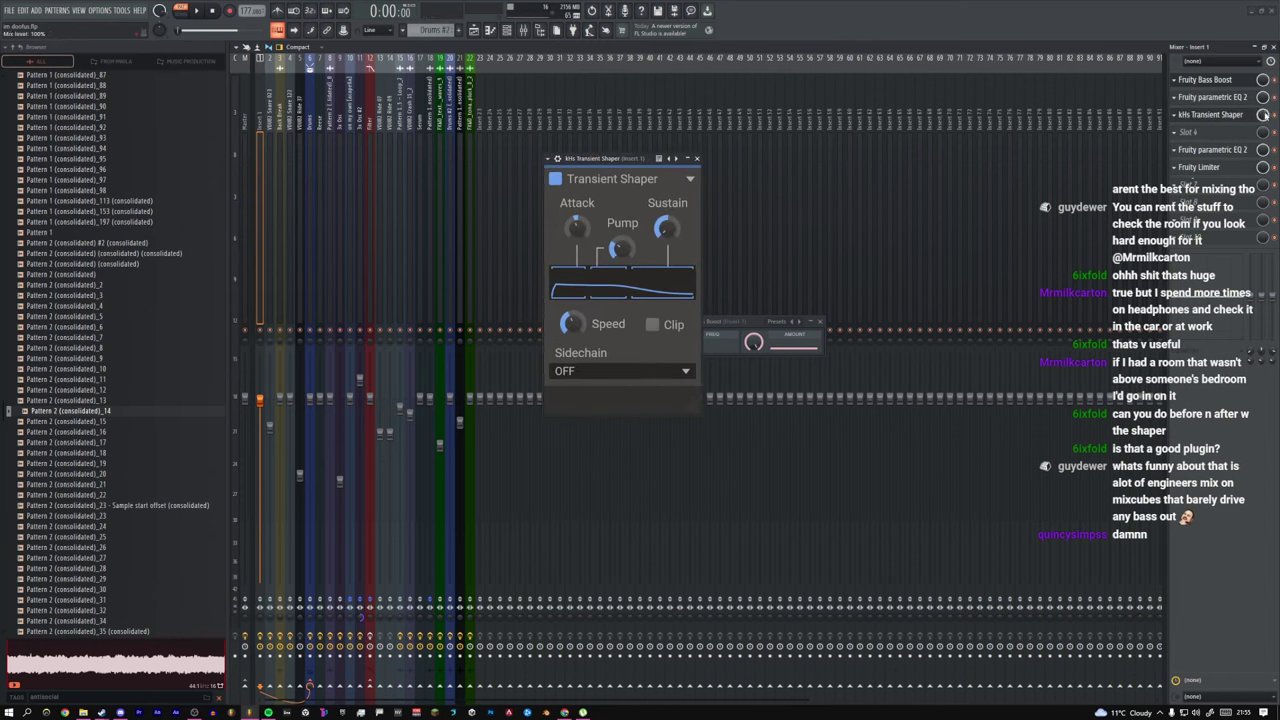
{"action": "key", "text": "z"}
{"action": "key", "text": "z"}
Step: Inspect Insert 1's second Fruity Parametric EQ 2 and Fruity Limiter, audition the kick, and close the plugin windows
{"action": "left_click", "coordinate": [1212, 149]}
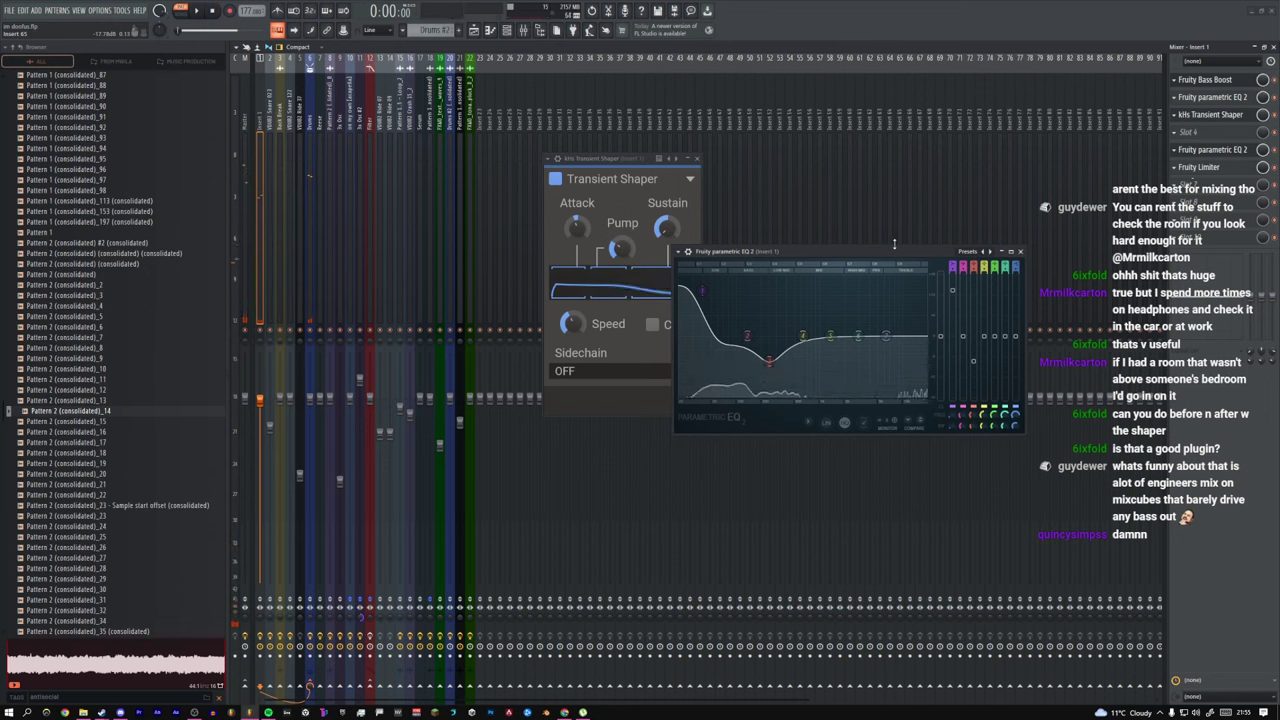
{"action": "left_click_drag", "start_coordinate": [702, 300], "coordinate": [740, 290]}
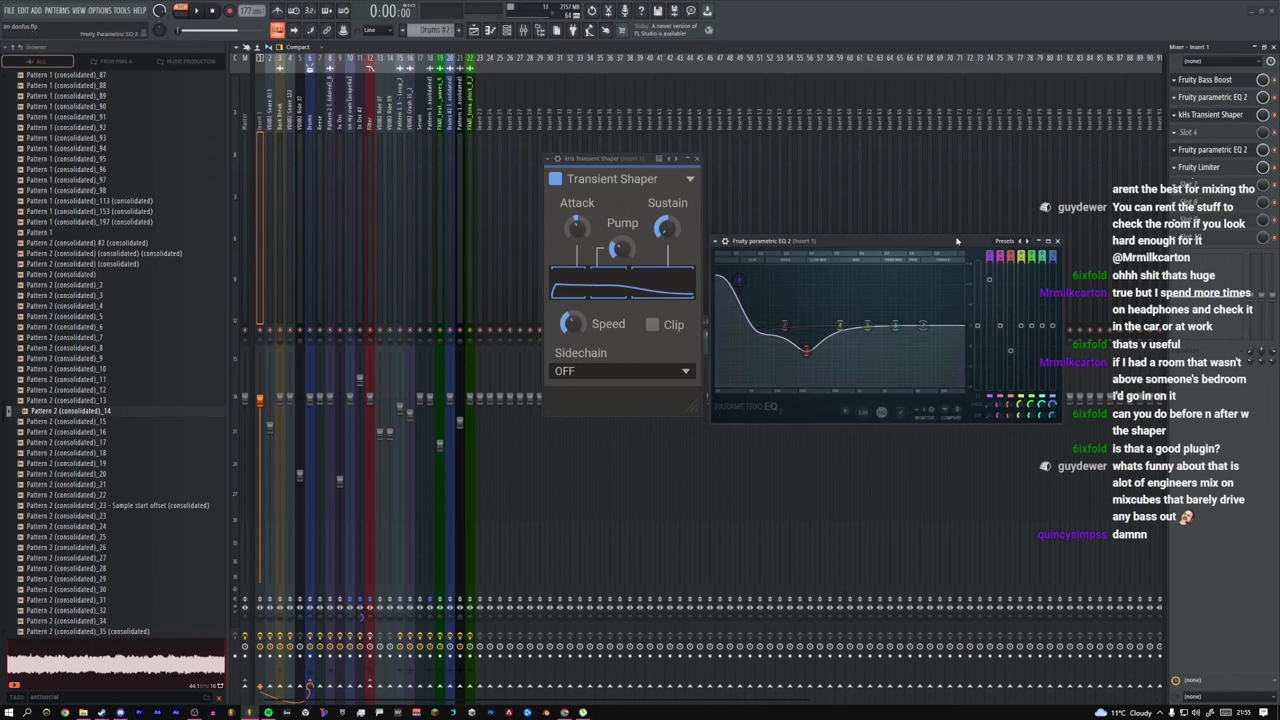
{"action": "left_click", "coordinate": [1205, 167]}
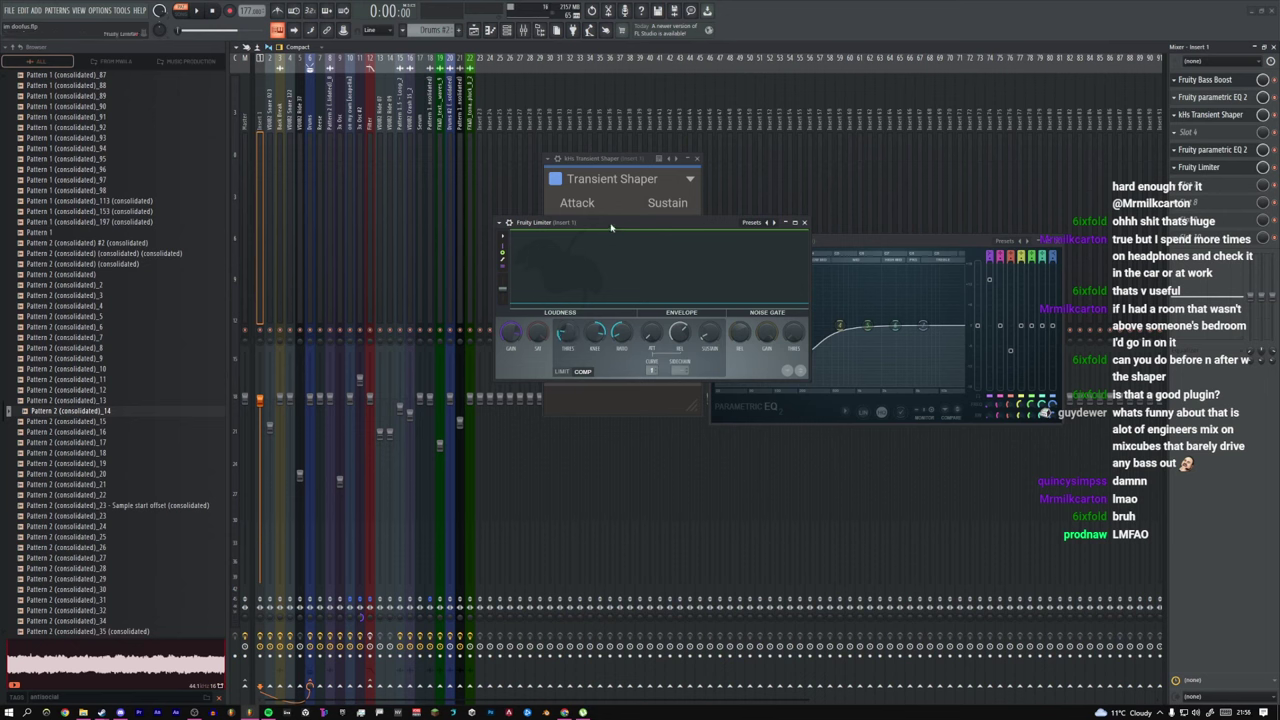
{"action": "left_click_drag", "start_coordinate": [611, 228], "coordinate": [603, 254]}
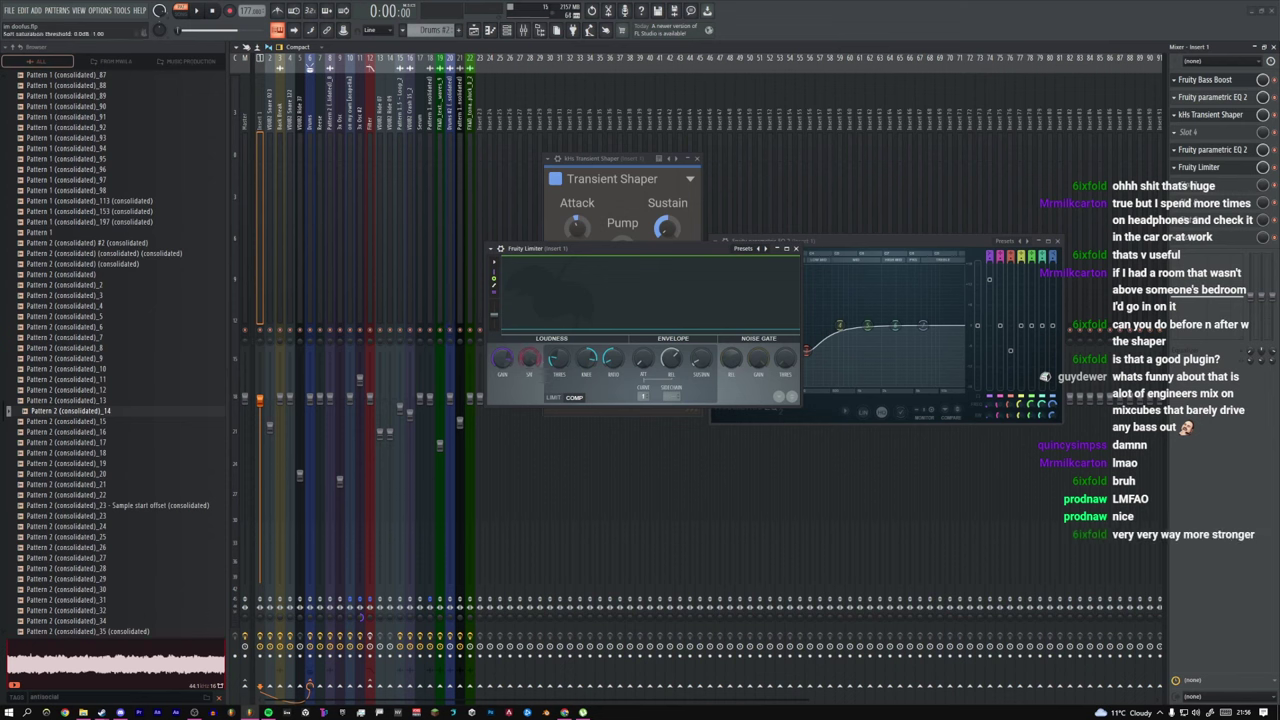
{"action": "key", "text": "q"}
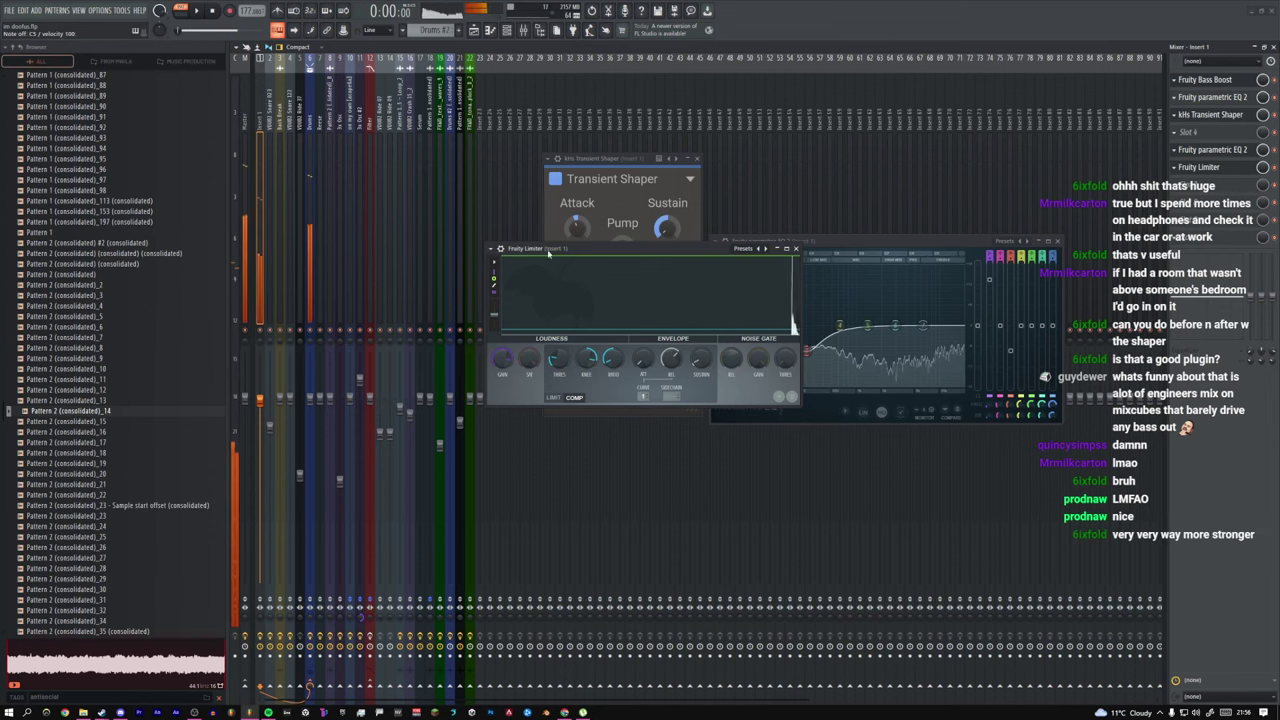
{"action": "left_click", "coordinate": [796, 249]}
{"action": "key", "text": "Escape"}
{"action": "key", "text": "Escape"}
{"action": "key", "text": "Escape"}
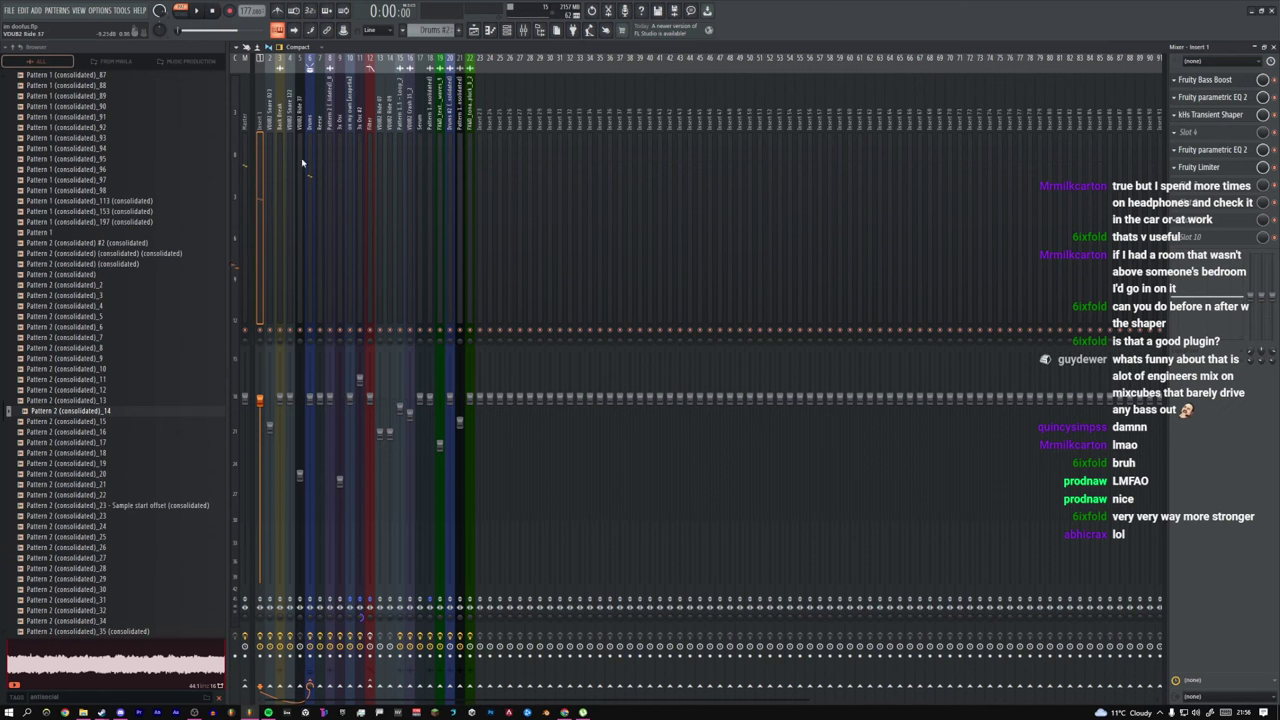
Step: Select the Drums mixer track and review its Parametric EQ 2, Fruity Limiter, KNOCK and Transient Processor effects
{"action": "left_click", "coordinate": [310, 183]}
{"action": "left_click", "coordinate": [1190, 148]}
{"action": "left_click", "coordinate": [1212, 166]}
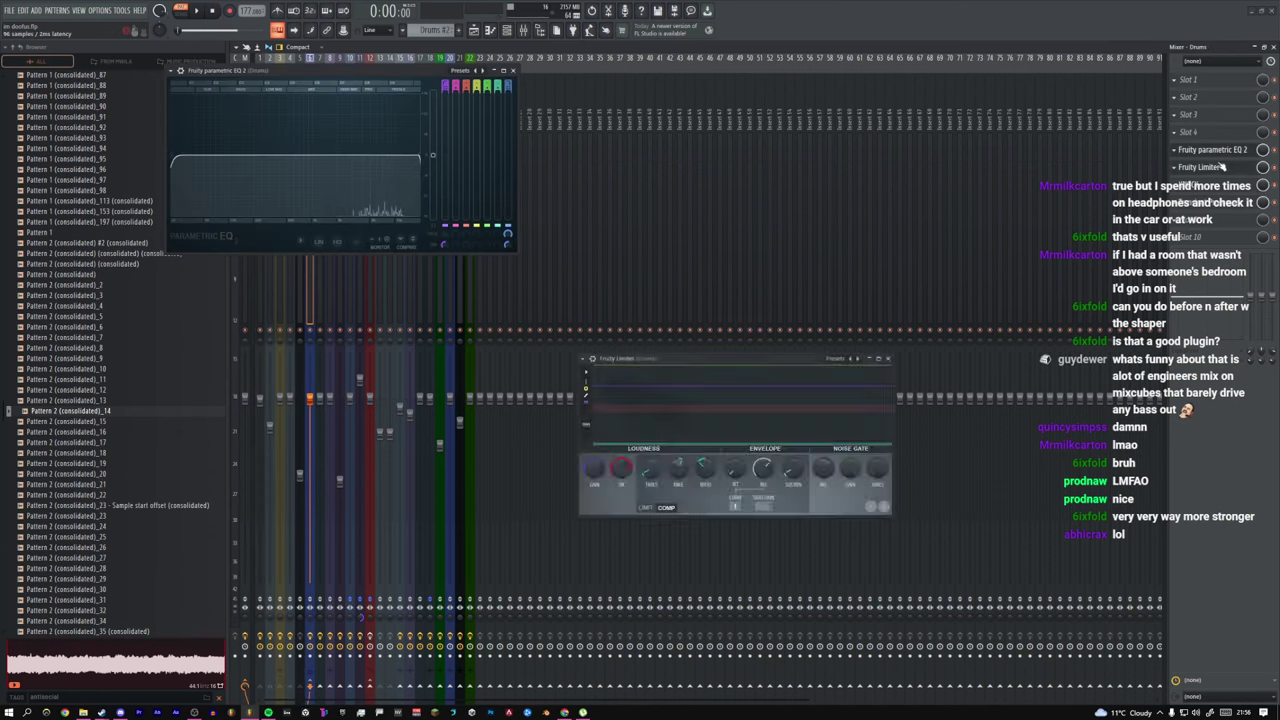
{"action": "left_click", "coordinate": [1204, 185]}
{"action": "left_click", "coordinate": [1207, 202]}
{"action": "left_click", "coordinate": [1205, 149]}
{"action": "left_click", "coordinate": [1205, 149]}
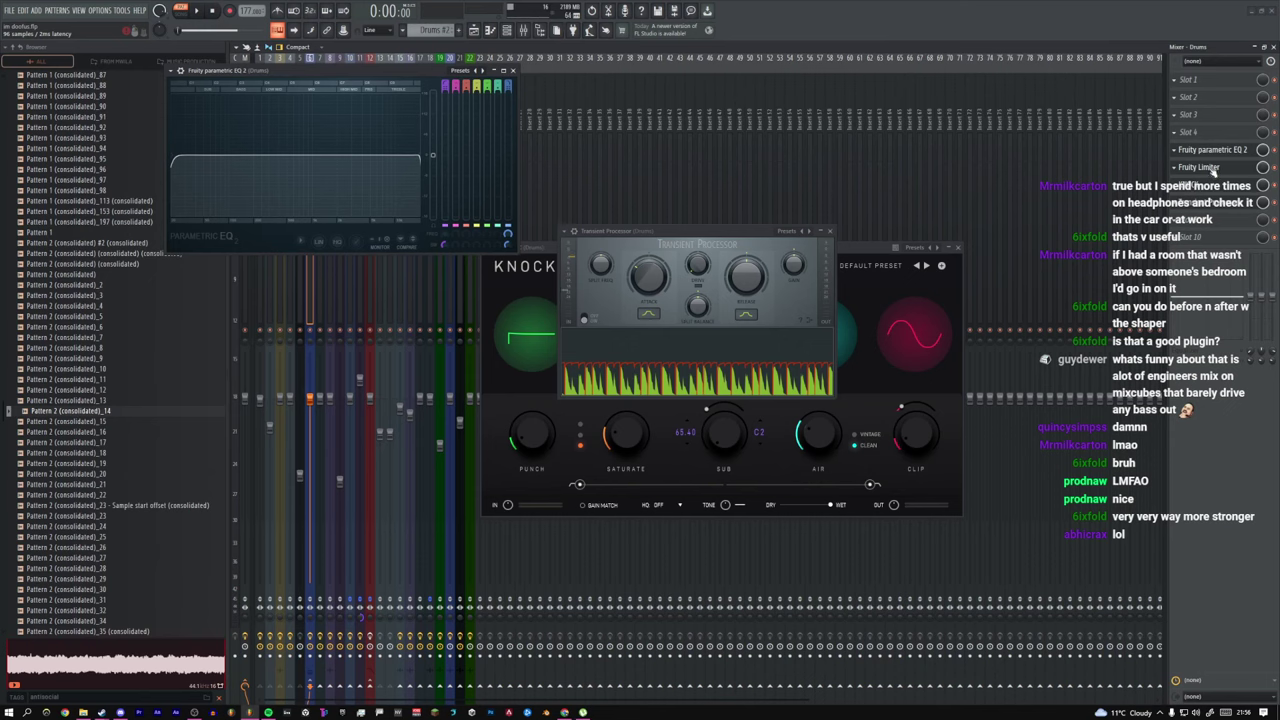
Step: Inspect the KNOCK plugin's settings on the Drums track and close all windows
{"action": "left_click", "coordinate": [1207, 201]}
{"action": "left_click", "coordinate": [1208, 168]}
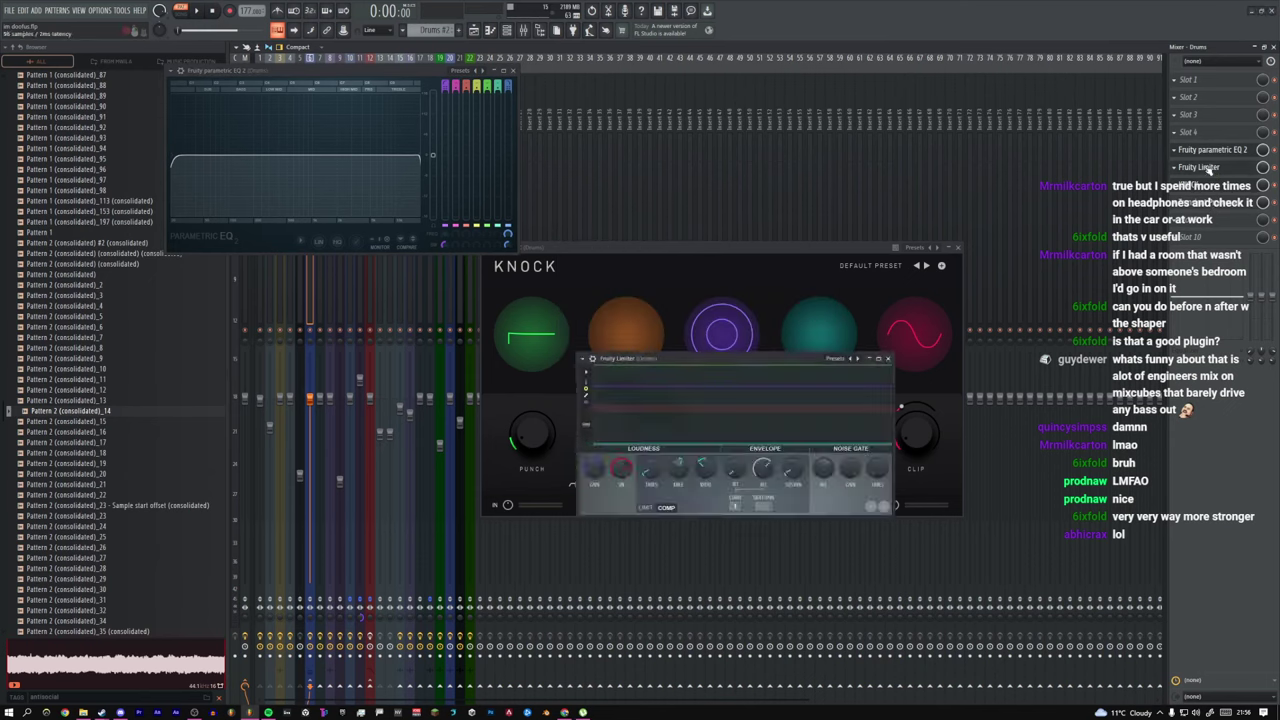
{"action": "left_click", "coordinate": [1206, 187]}
{"action": "left_click", "coordinate": [1206, 187]}
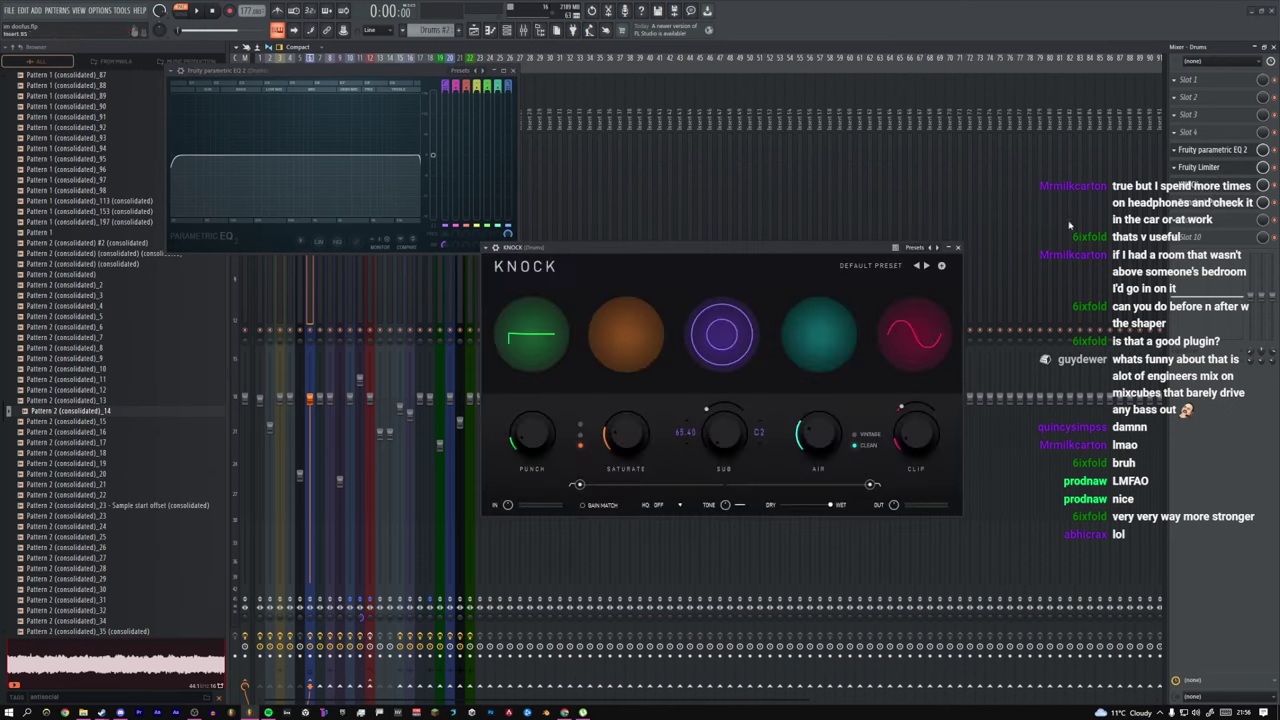
{"action": "left_click_drag", "start_coordinate": [701, 254], "coordinate": [650, 247]}
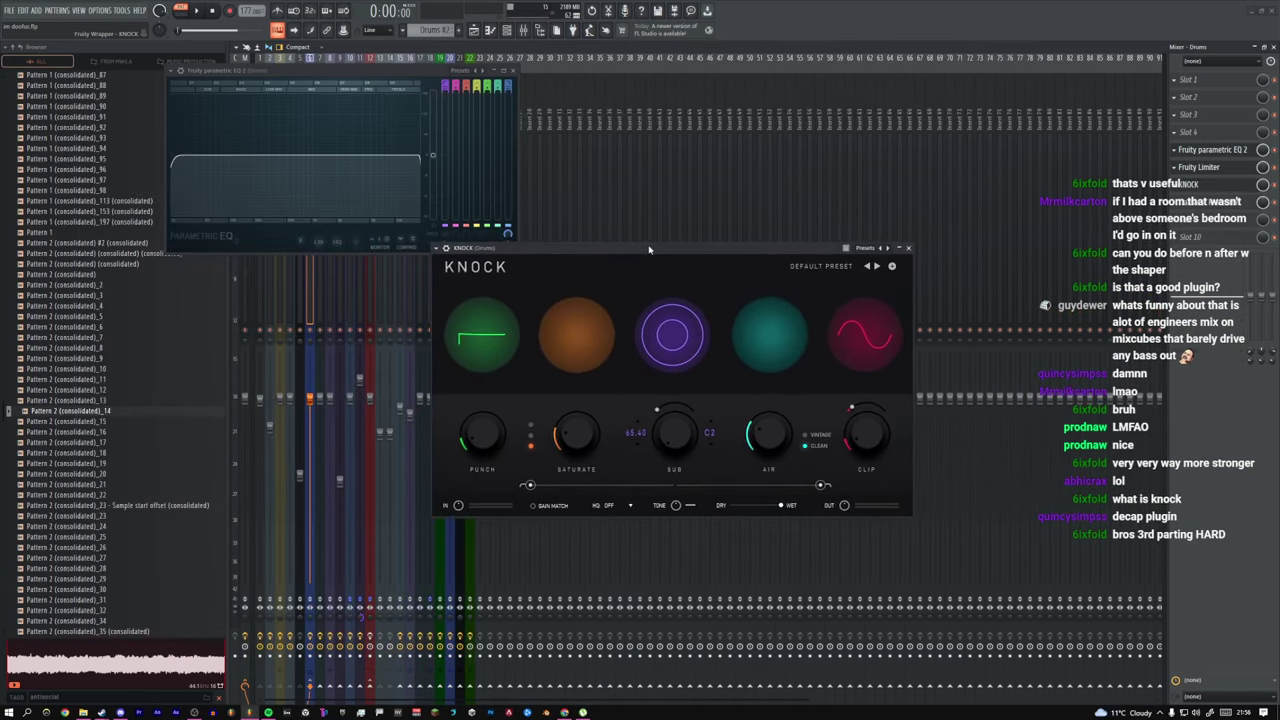
{"action": "key", "text": "Escape"}
{"action": "key", "text": "Escape"}
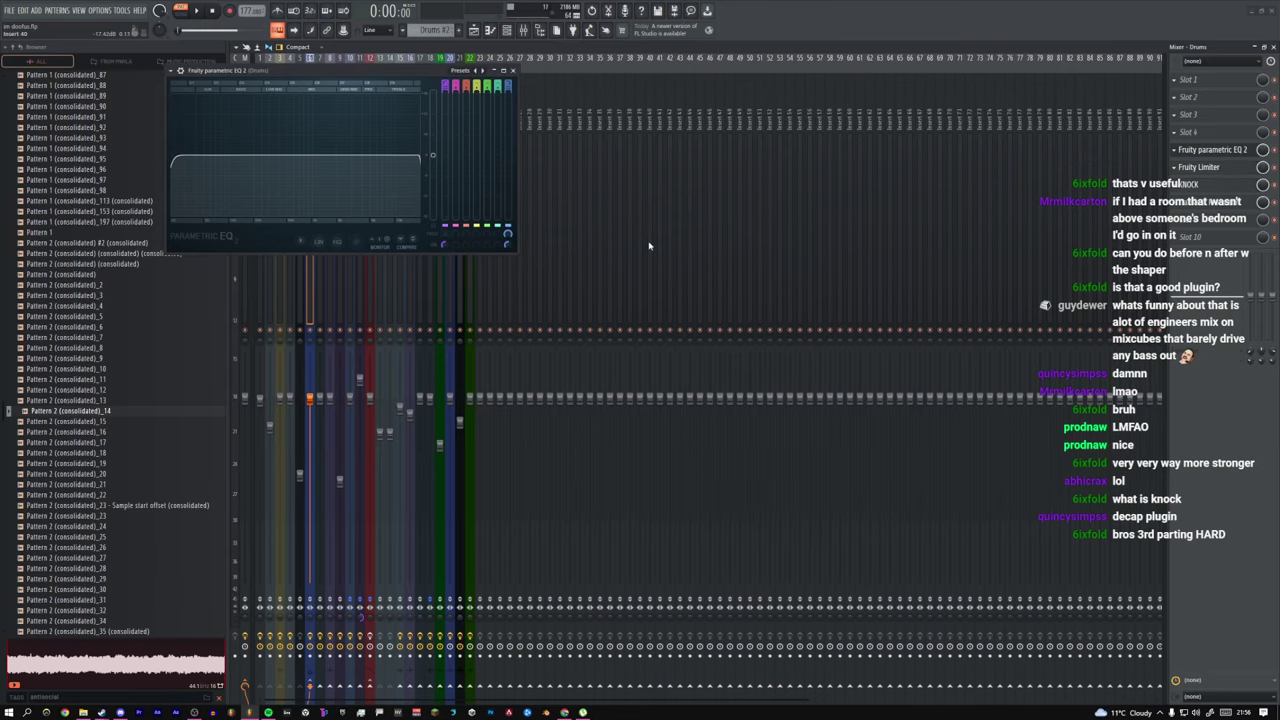
{"action": "key", "text": "F12"}
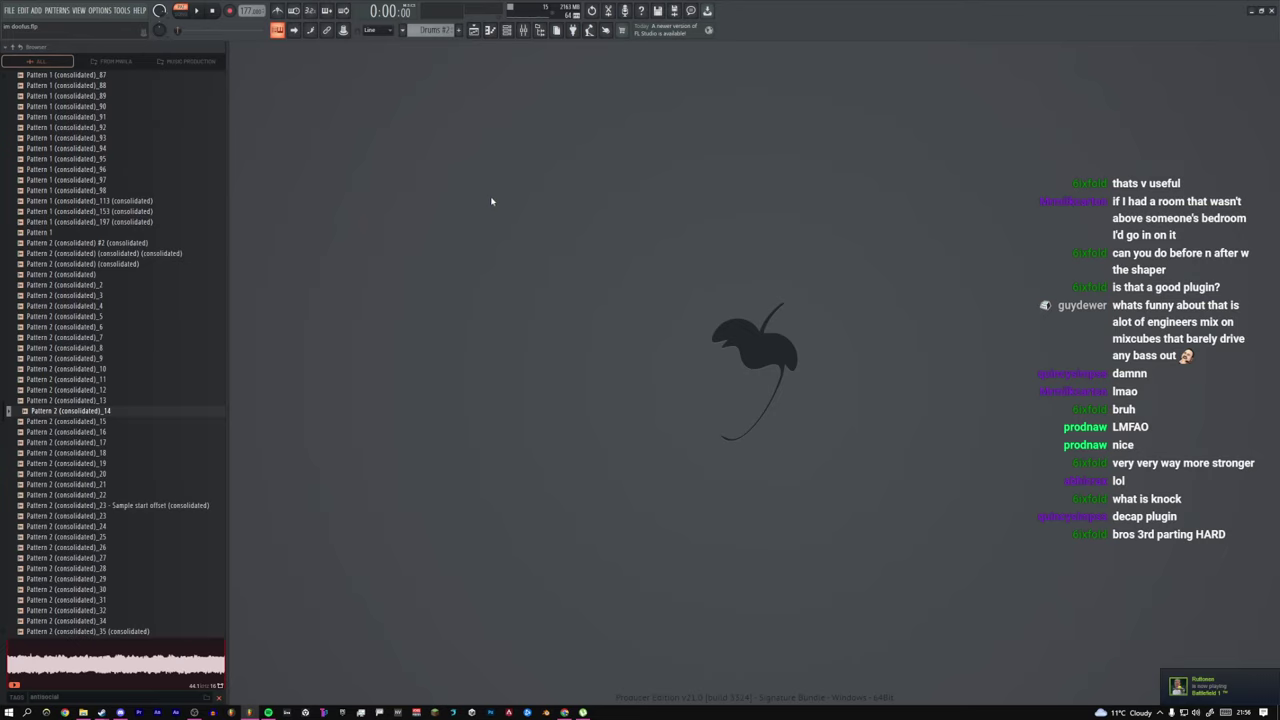
Step: Open the playlist and set the playback position to the start of the ocean waves texture clip
{"action": "left_click", "coordinate": [473, 30]}
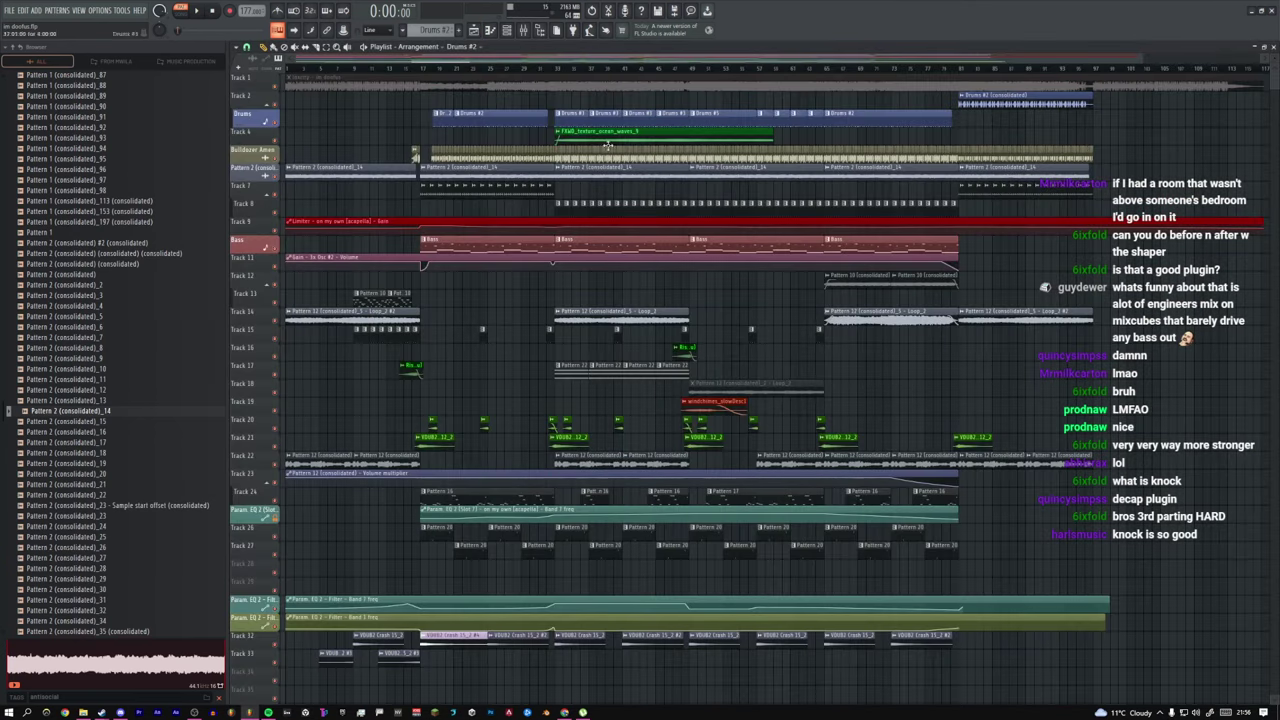
{"action": "left_click", "coordinate": [556, 70]}
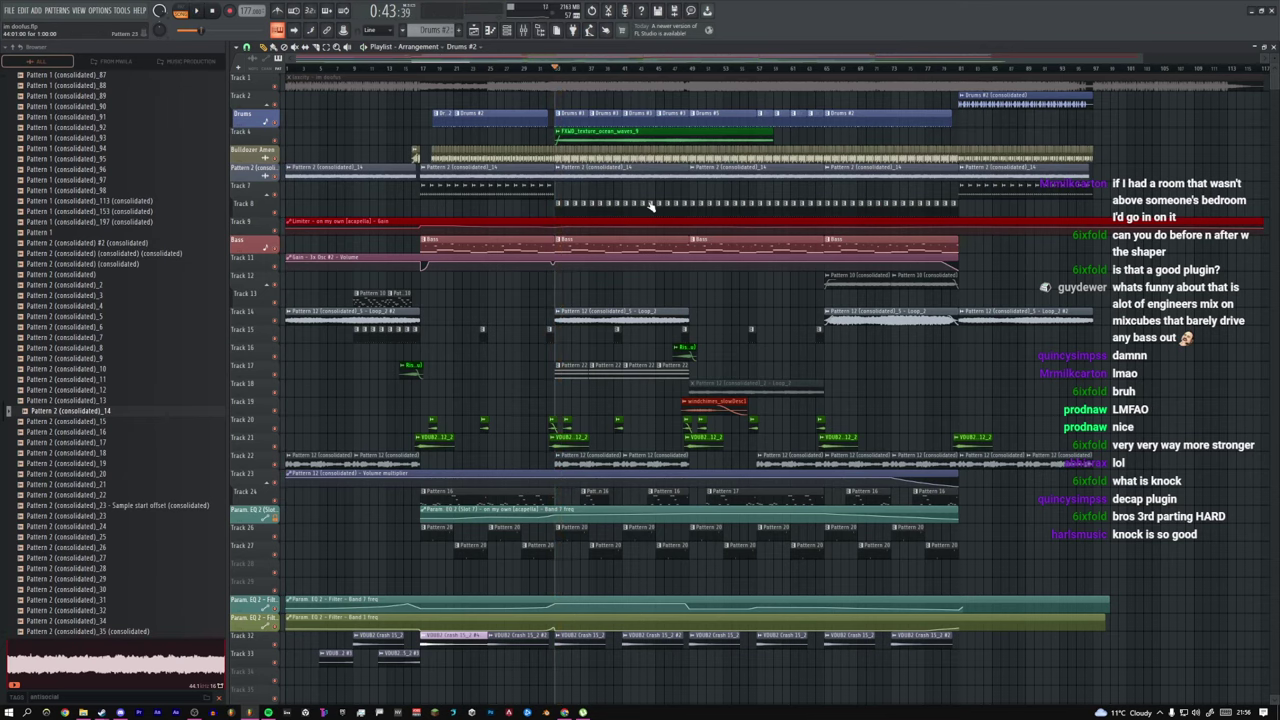
{"action": "left_click_drag", "start_coordinate": [488, 124], "coordinate": [834, 386]}
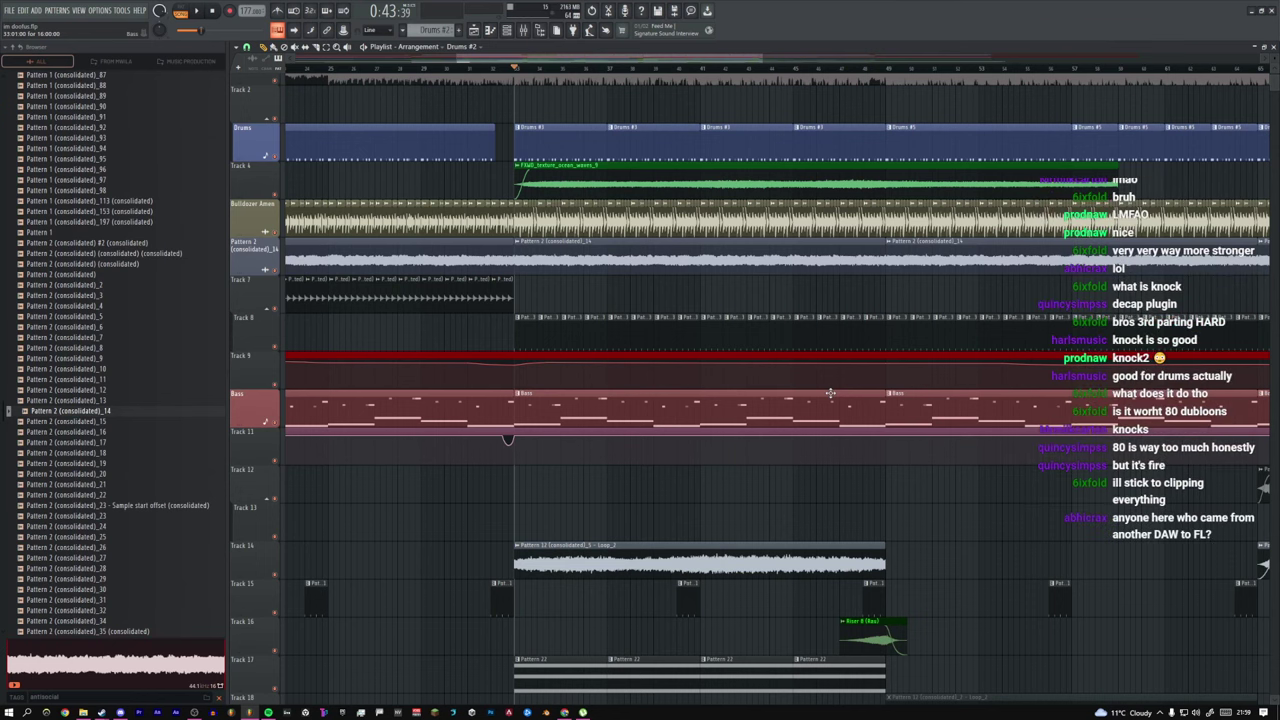
Step: Examine the playlist clips around the first Bass pattern, including the limiter gain and volume automation
{"action": "right_click", "coordinate": [605, 286], "text": "ctrl"}
{"action": "right_click", "coordinate": [611, 285], "text": "ctrl"}
{"action": "right_click", "coordinate": [538, 252], "text": "ctrl"}
{"action": "left_click_drag", "start_coordinate": [785, 432], "coordinate": [400, 200], "text": "ctrl"}
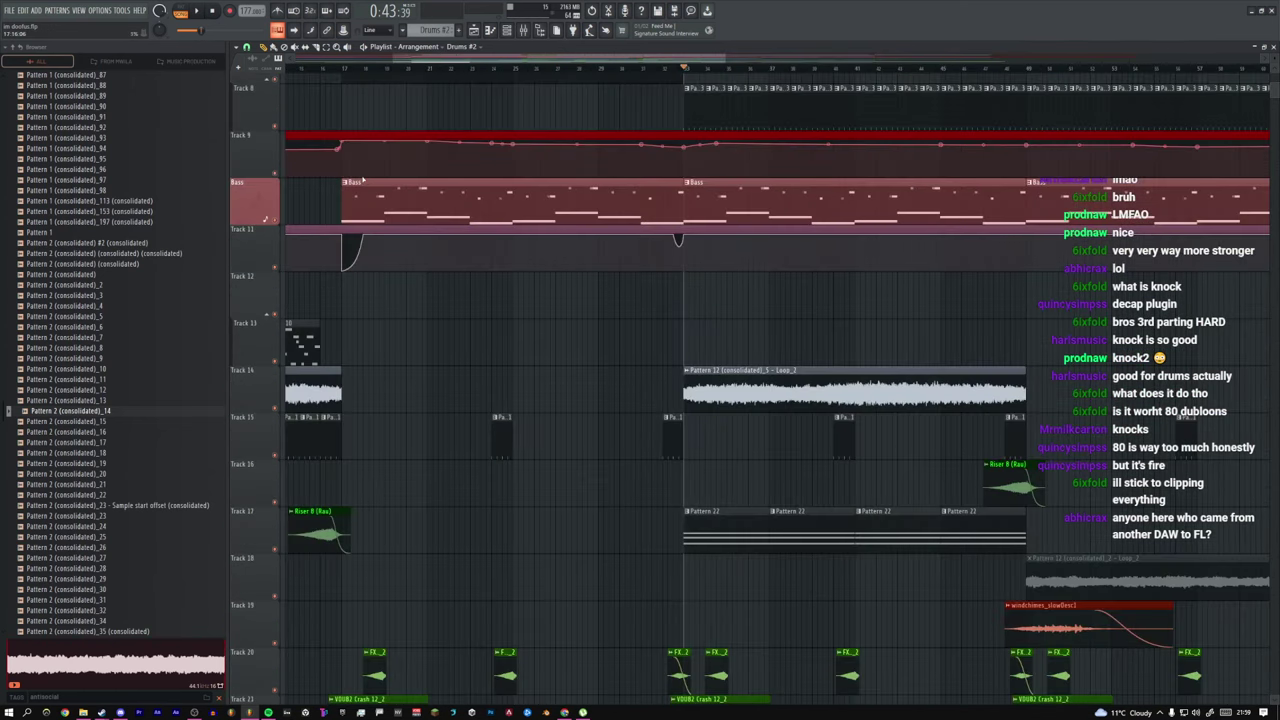
{"action": "right_click", "coordinate": [366, 199], "text": "ctrl"}
{"action": "right_click", "coordinate": [362, 198], "text": "ctrl"}
{"action": "right_click", "coordinate": [441, 214], "text": "ctrl"}
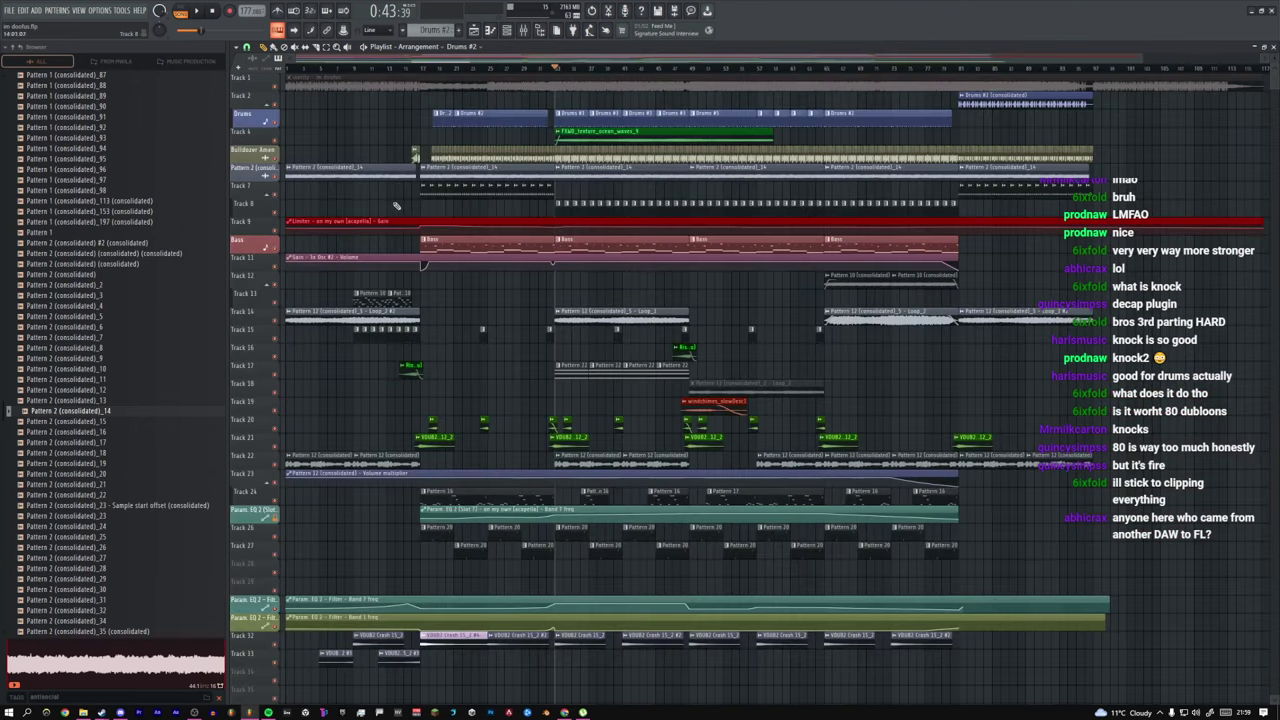
{"action": "right_click", "coordinate": [395, 204], "text": "ctrl"}
{"action": "right_click", "coordinate": [364, 167], "text": "ctrl"}
{"action": "right_click", "coordinate": [378, 167], "text": "ctrl"}
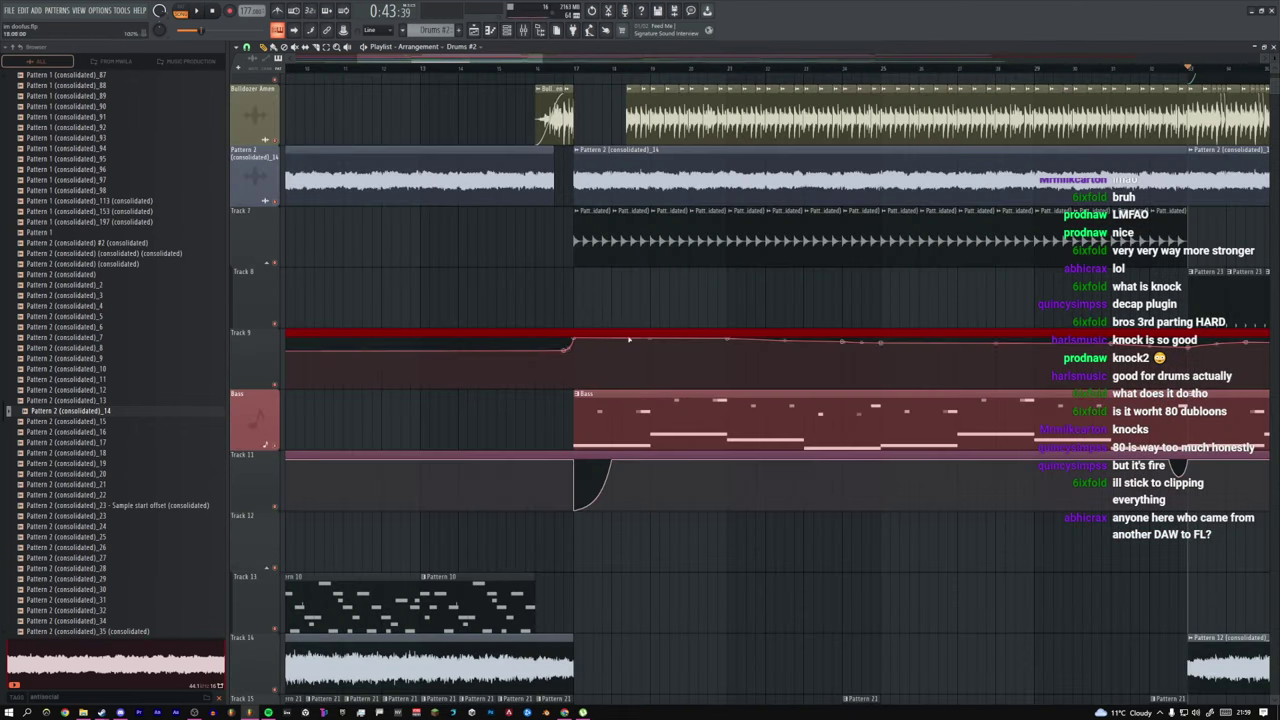
{"action": "right_click", "coordinate": [491, 254], "text": "ctrl"}
{"action": "left_click_drag", "start_coordinate": [350, 126], "coordinate": [586, 331], "text": "ctrl"}
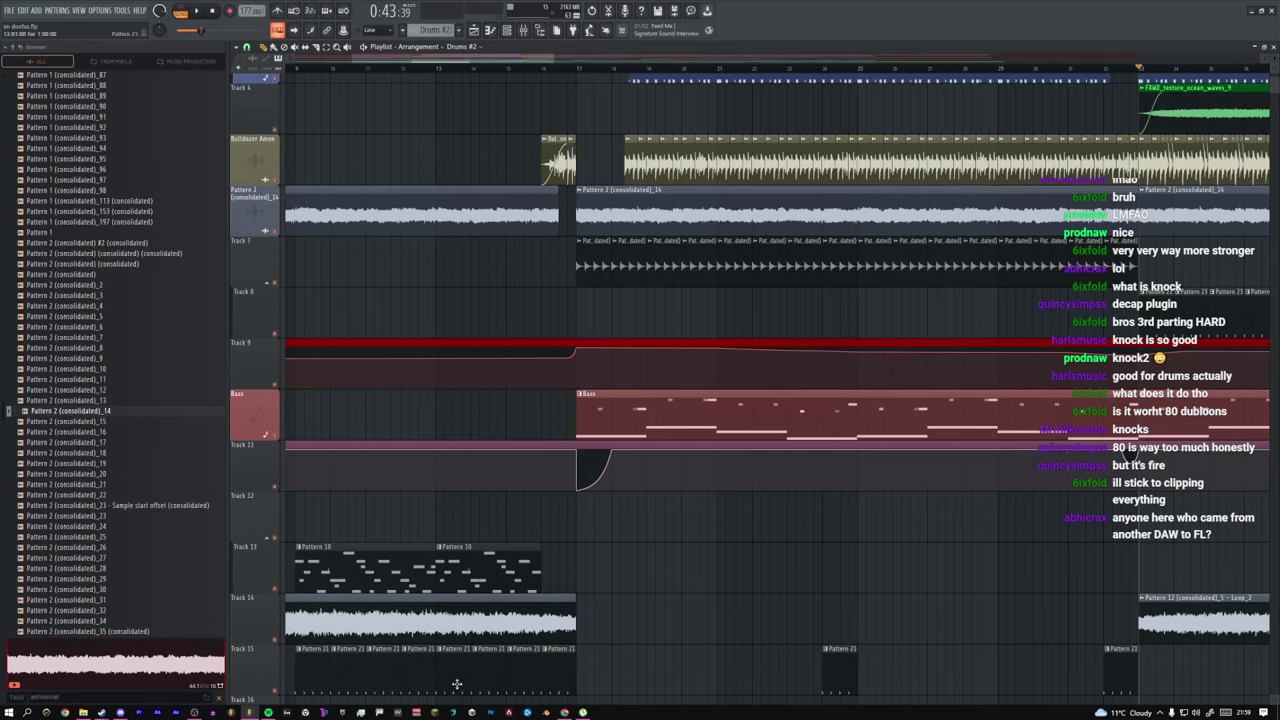
Step: Switch to the web browser showing the Twitch stream page and its chat
{"action": "left_click", "coordinate": [565, 712]}
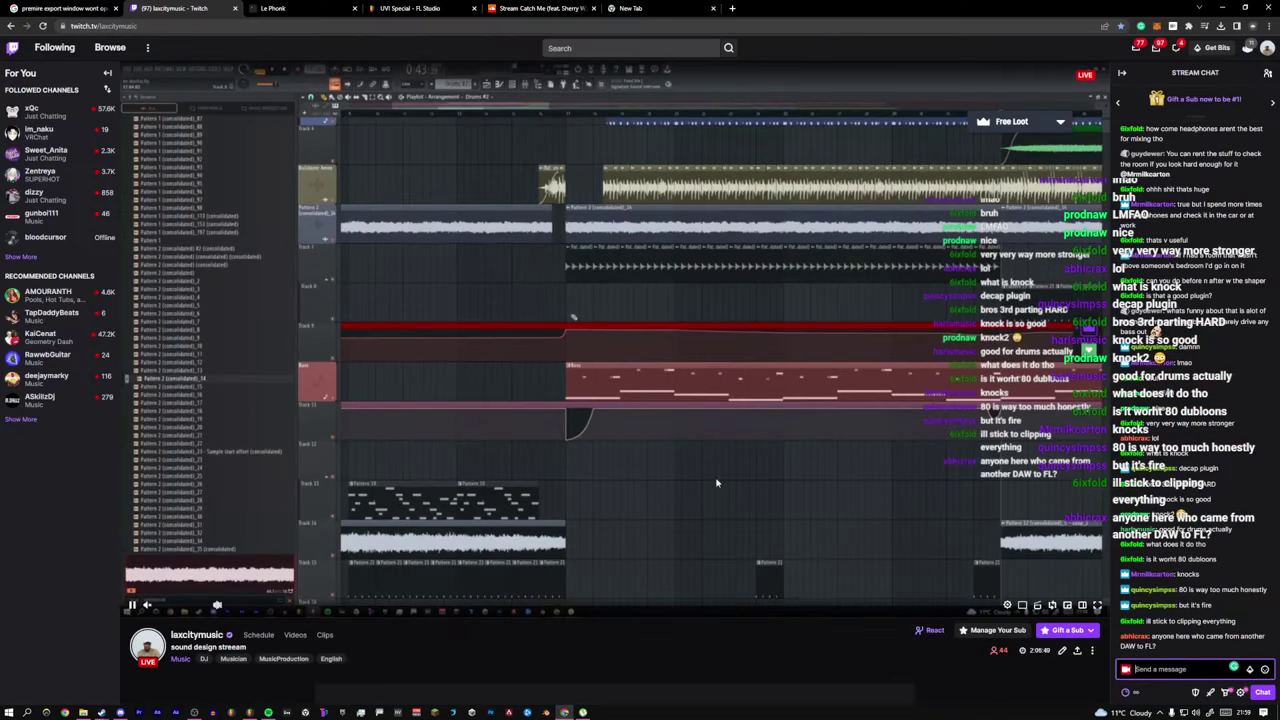
Step: Open Twitch's Music category and look through its live channels for a stream to raid
{"action": "left_click", "coordinate": [110, 47]}
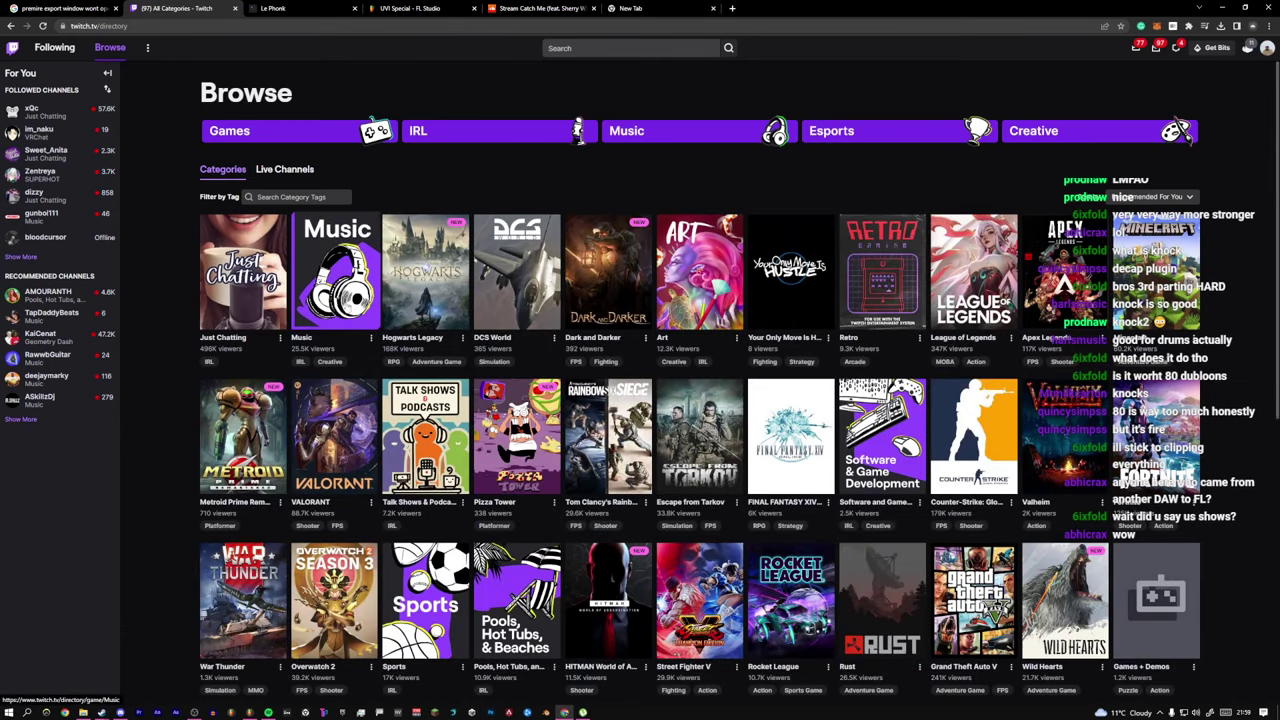
{"action": "left_click", "coordinate": [314, 284]}
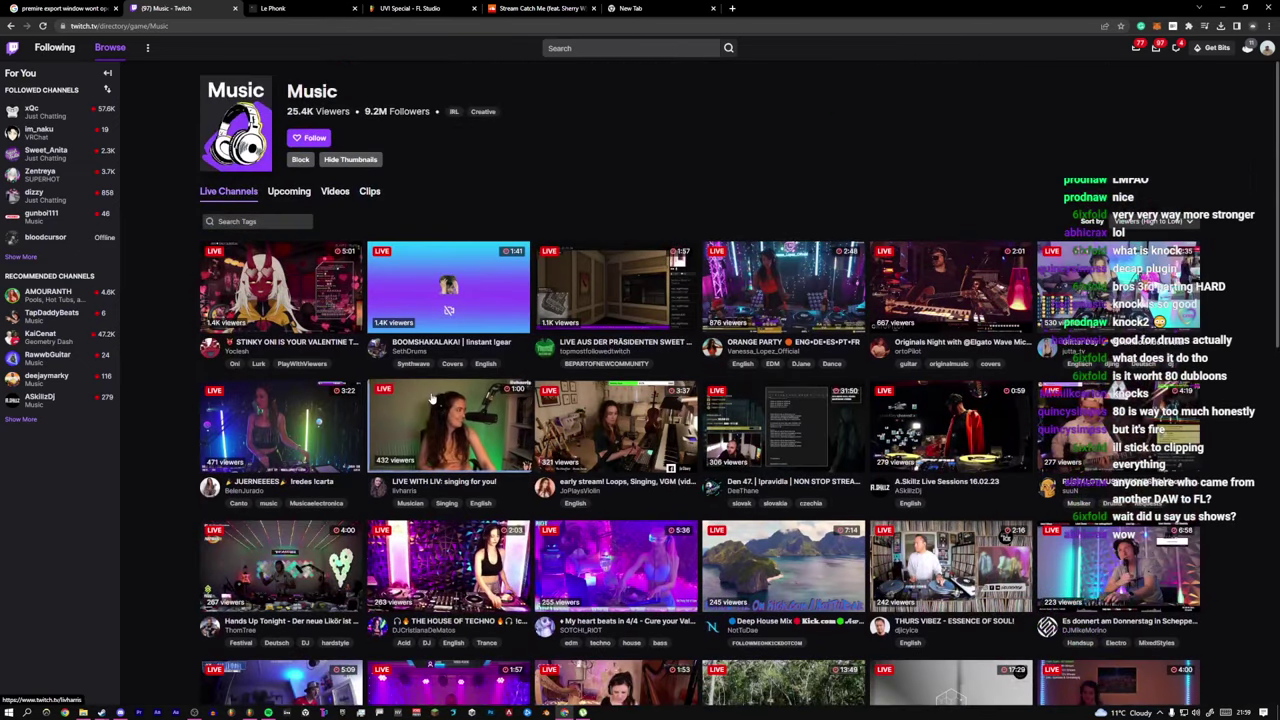
{"action": "scroll", "coordinate": [432, 398], "scroll_direction": "down", "scroll_amount": 5}
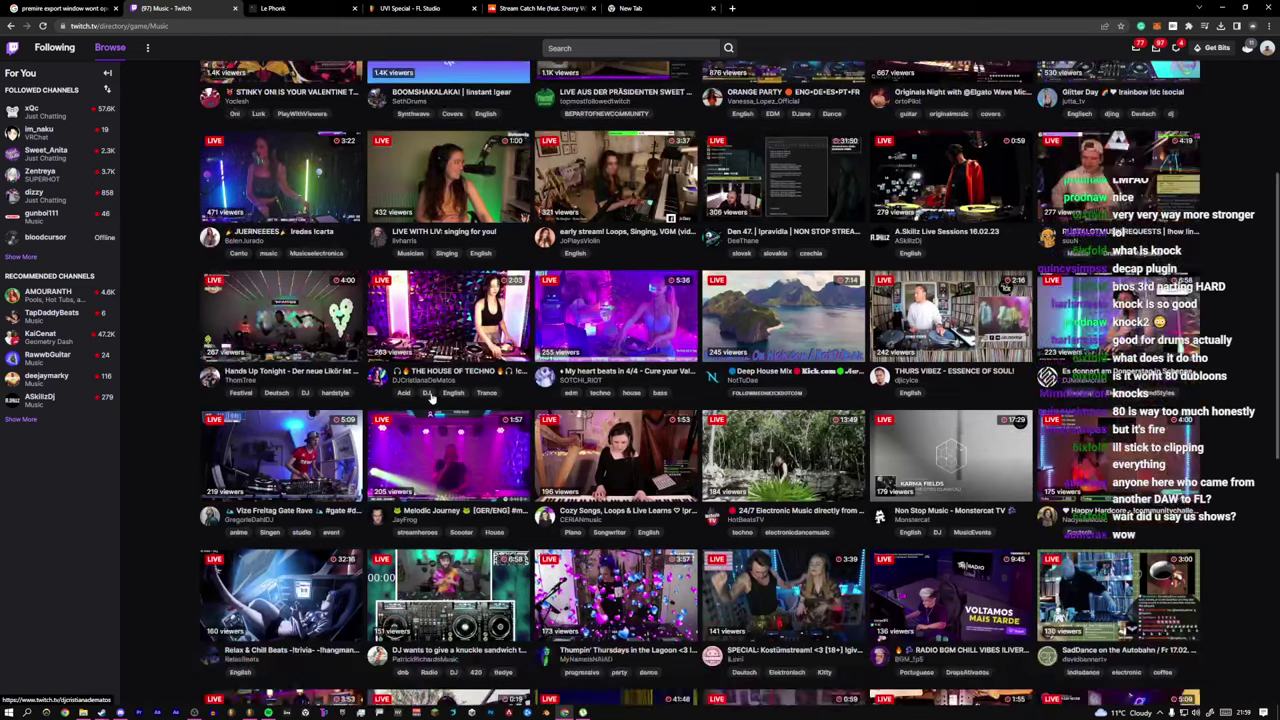
{"action": "scroll", "coordinate": [432, 398], "scroll_direction": "down", "scroll_amount": 4}
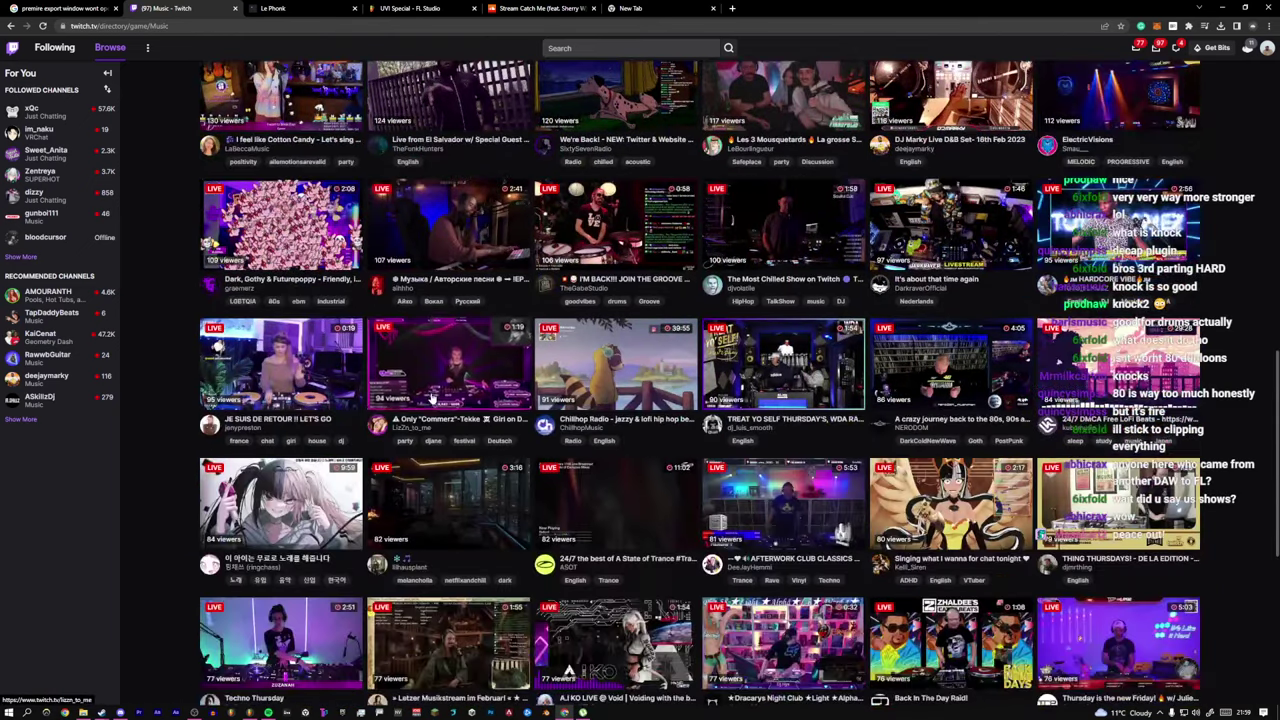
{"action": "scroll", "coordinate": [432, 398], "scroll_direction": "down", "scroll_amount": 4}
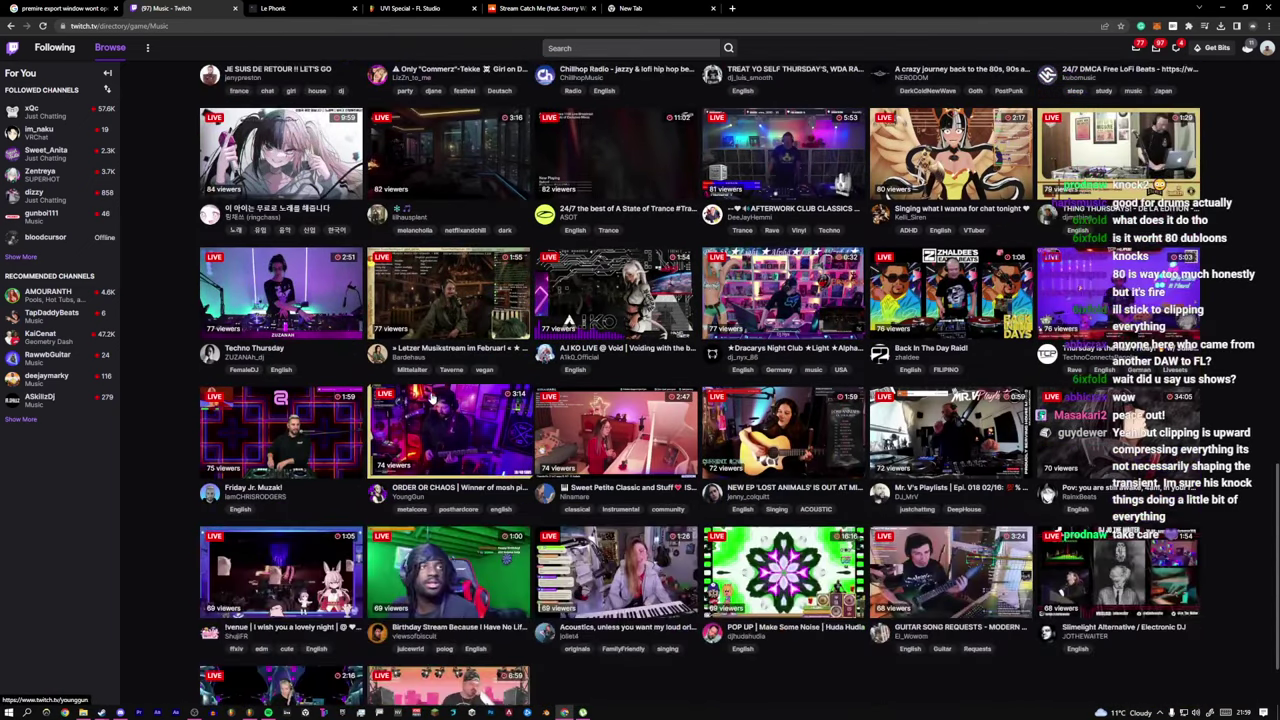
{"action": "scroll", "coordinate": [448, 400], "scroll_direction": "up", "scroll_amount": 15}
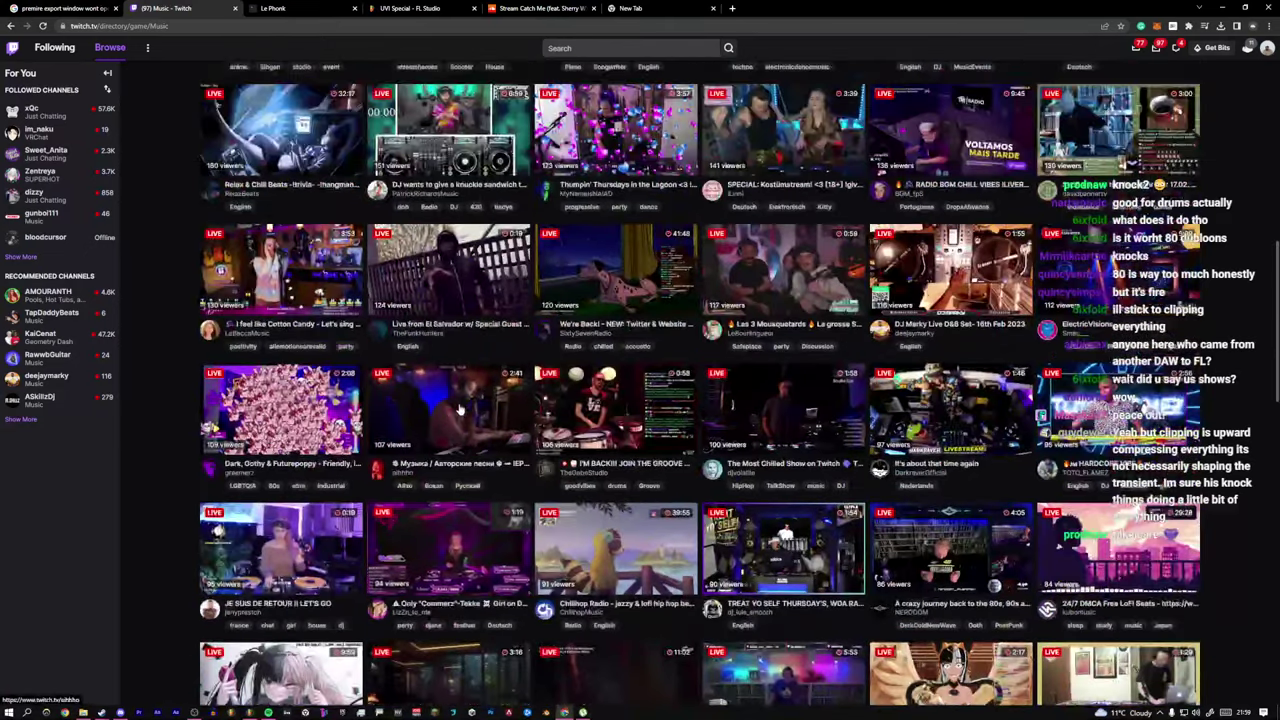
{"action": "scroll", "coordinate": [460, 408], "scroll_direction": "up", "scroll_amount": 2}
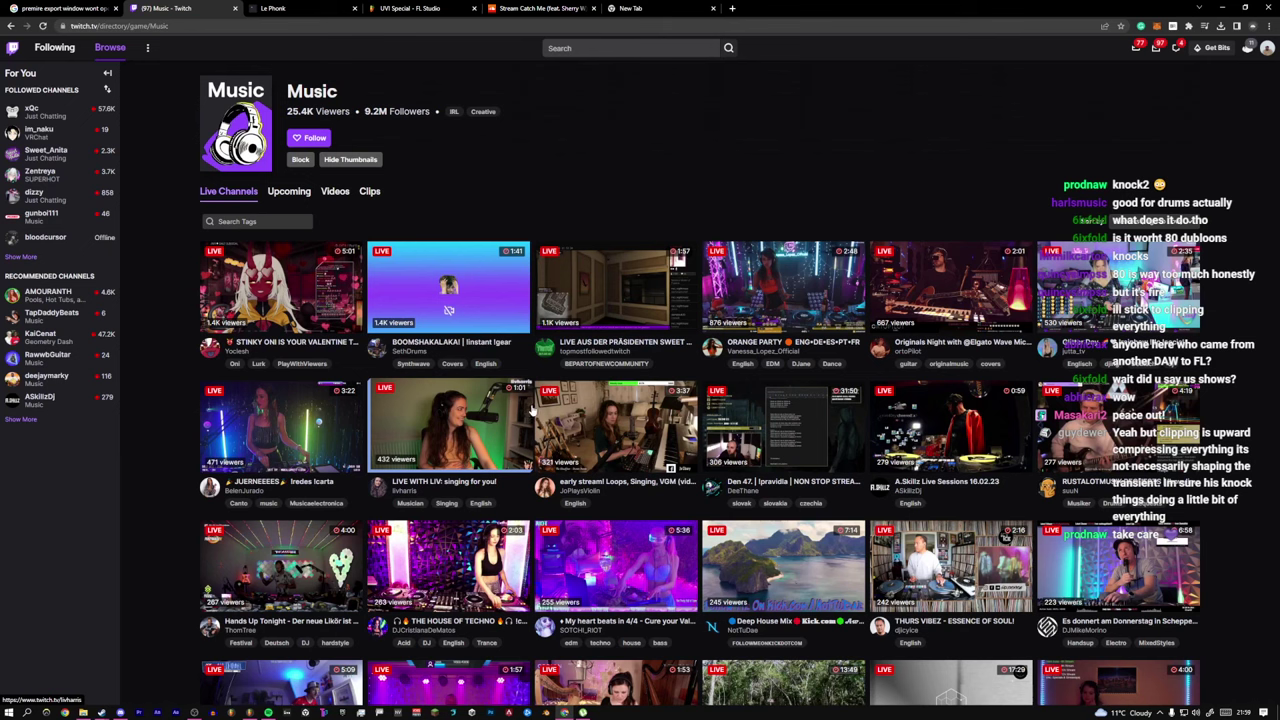
Step: Search further down the live Music channels for the gunboi111 stream and open it
{"action": "scroll", "coordinate": [459, 516], "scroll_direction": "down", "scroll_amount": 2}
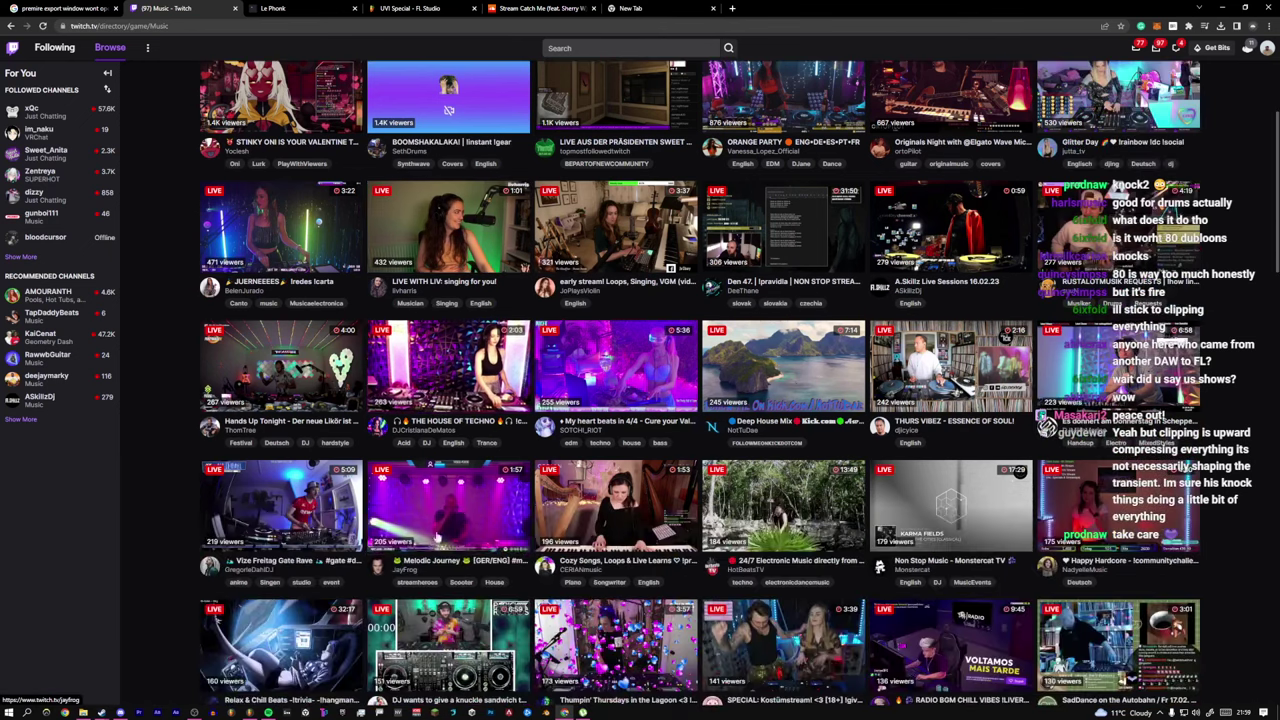
{"action": "scroll", "coordinate": [459, 516], "scroll_direction": "down", "scroll_amount": 2}
{"action": "scroll", "coordinate": [468, 519], "scroll_direction": "down", "scroll_amount": 2}
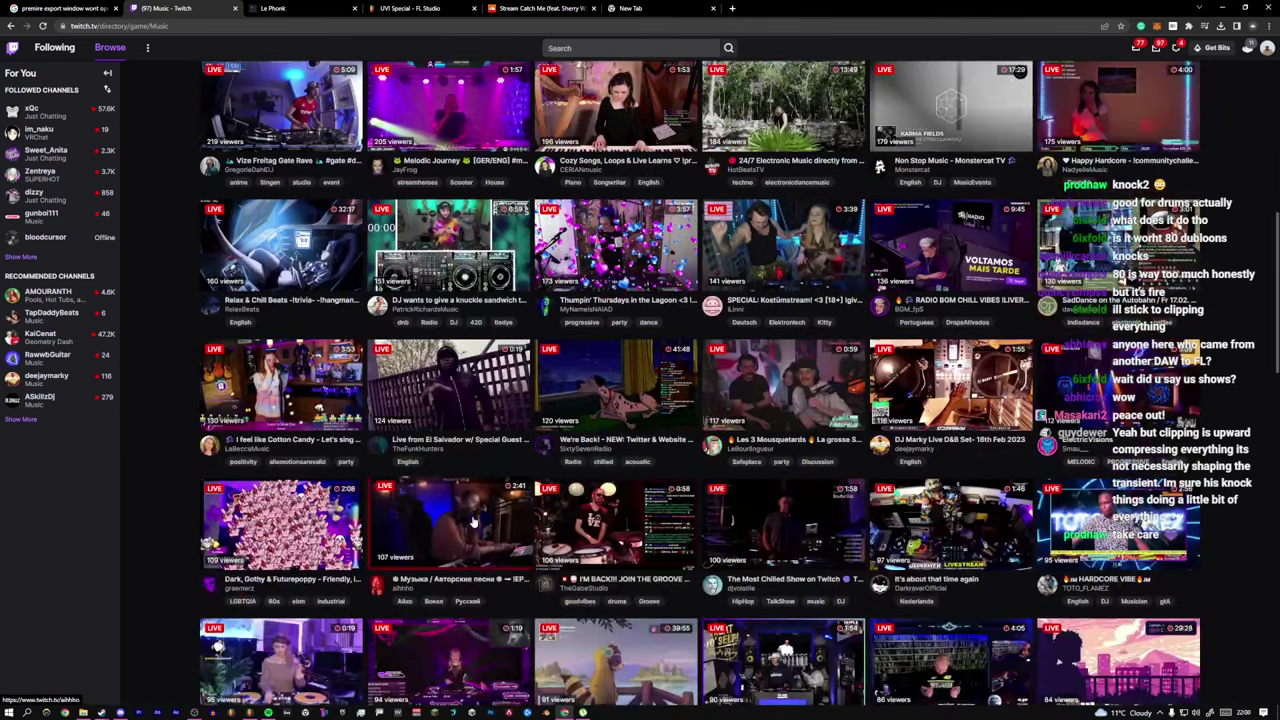
{"action": "scroll", "coordinate": [471, 515], "scroll_direction": "down", "scroll_amount": 8}
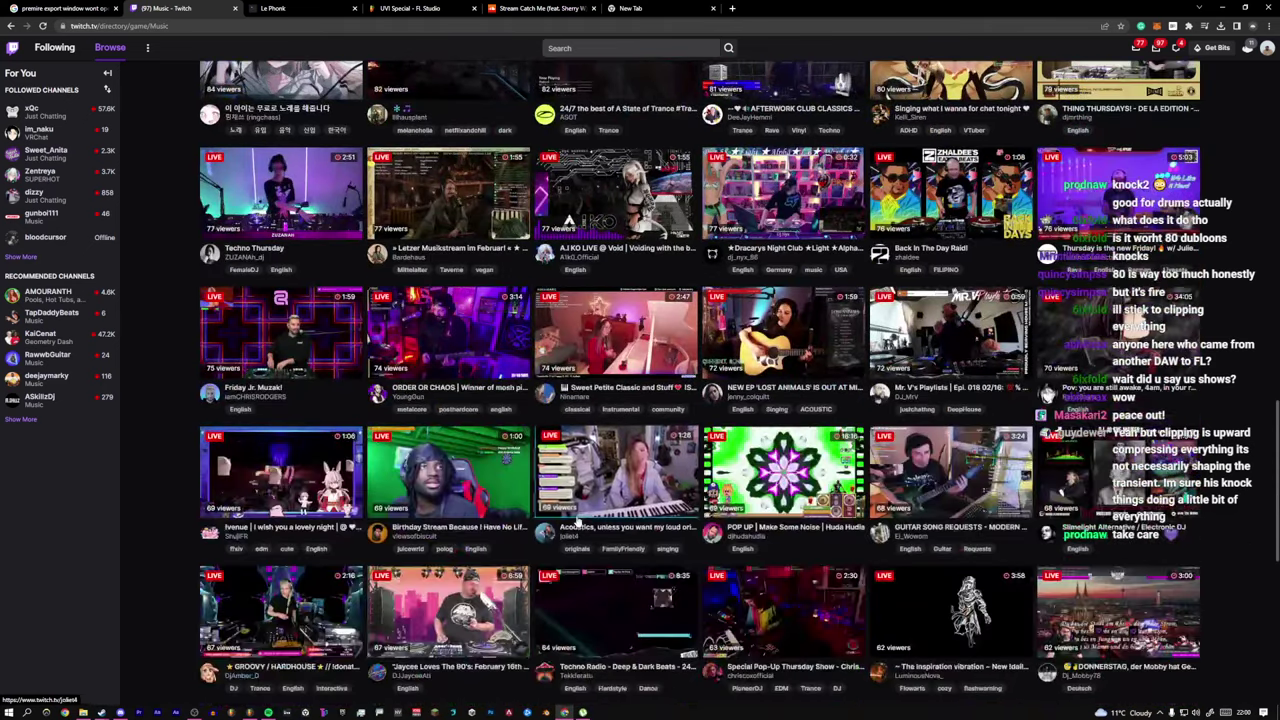
{"action": "scroll", "coordinate": [576, 517], "scroll_direction": "down", "scroll_amount": 6}
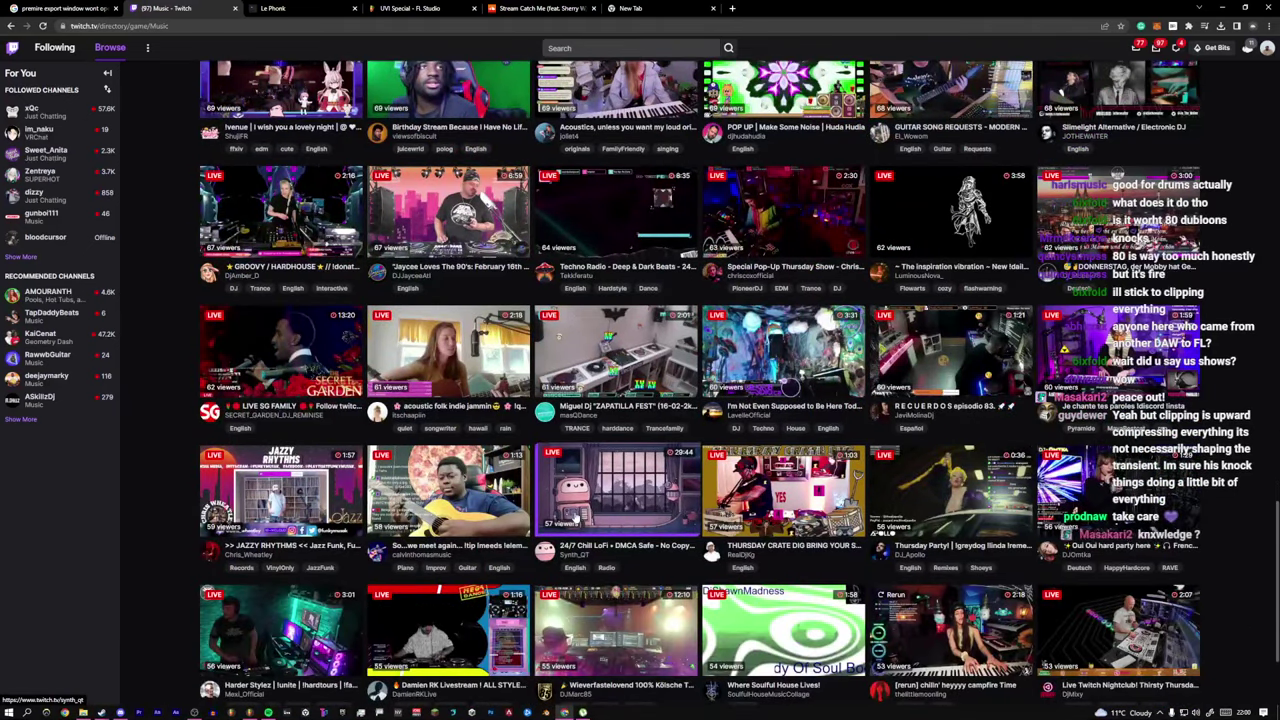
{"action": "scroll", "coordinate": [576, 517], "scroll_direction": "down", "scroll_amount": 2}
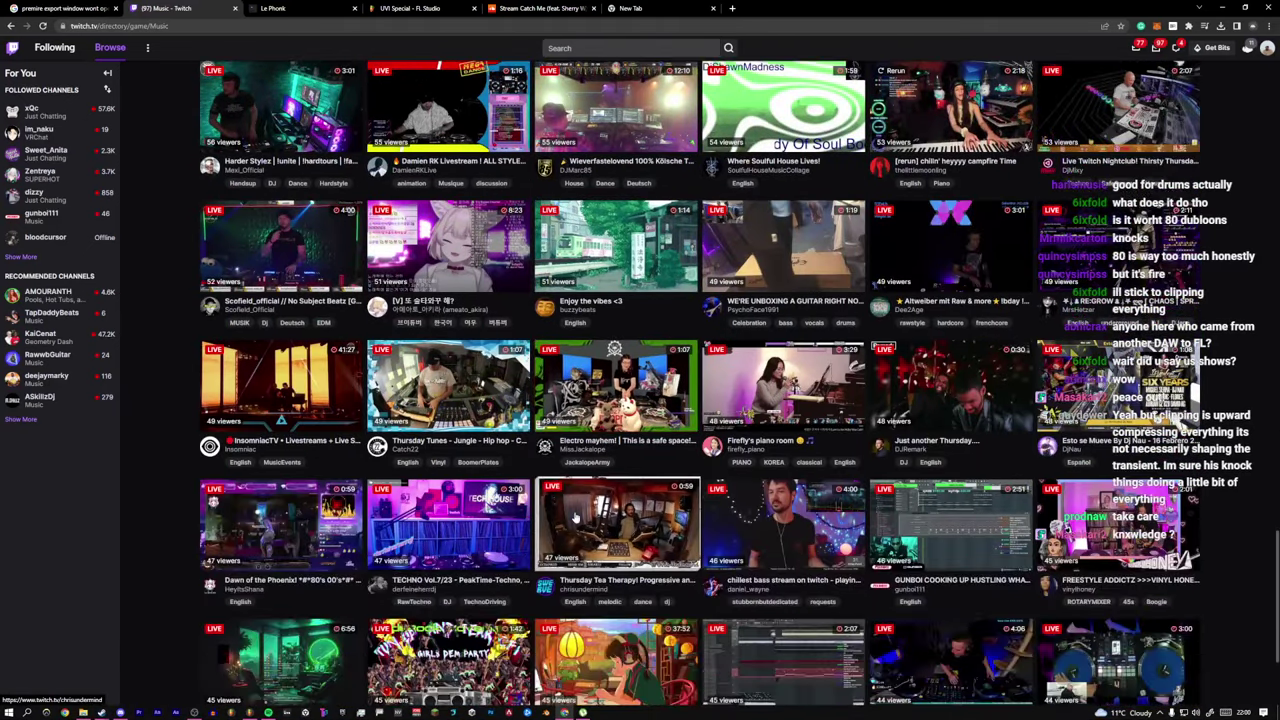
{"action": "scroll", "coordinate": [576, 517], "scroll_direction": "down", "scroll_amount": 1}
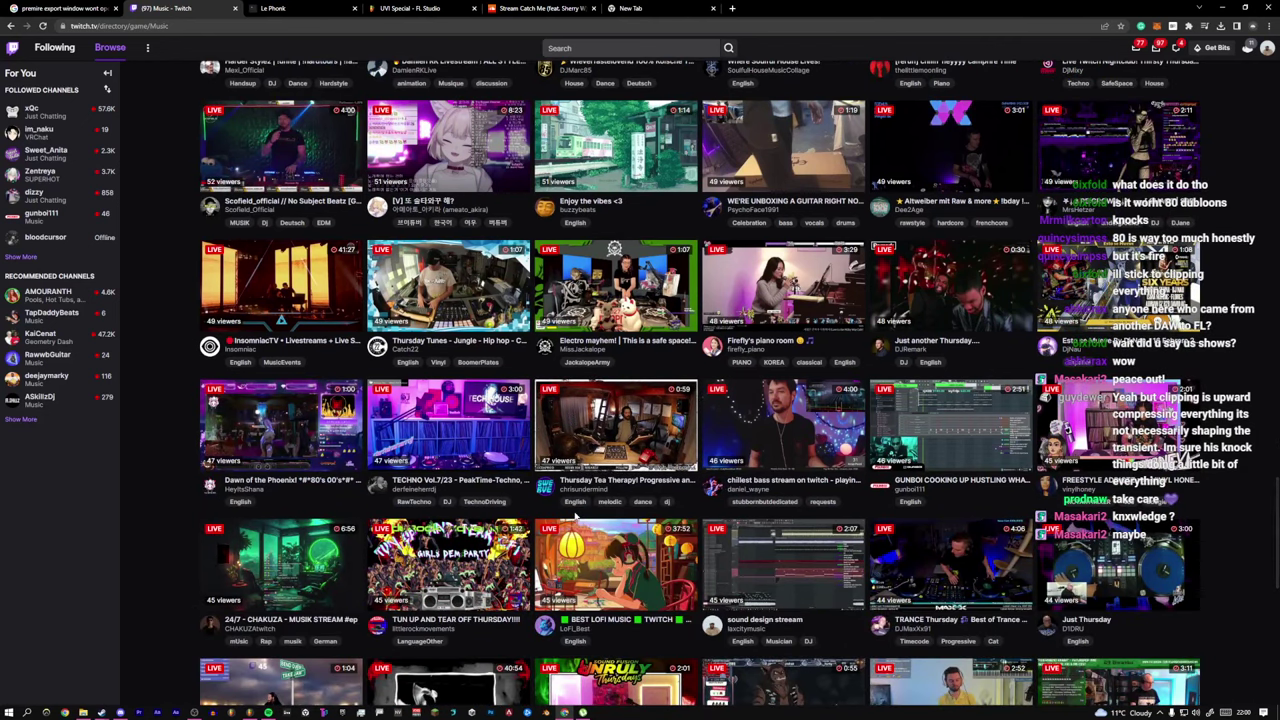
{"action": "scroll", "coordinate": [576, 517], "scroll_direction": "down", "scroll_amount": 2}
{"action": "scroll", "coordinate": [576, 517], "scroll_direction": "down", "scroll_amount": 4}
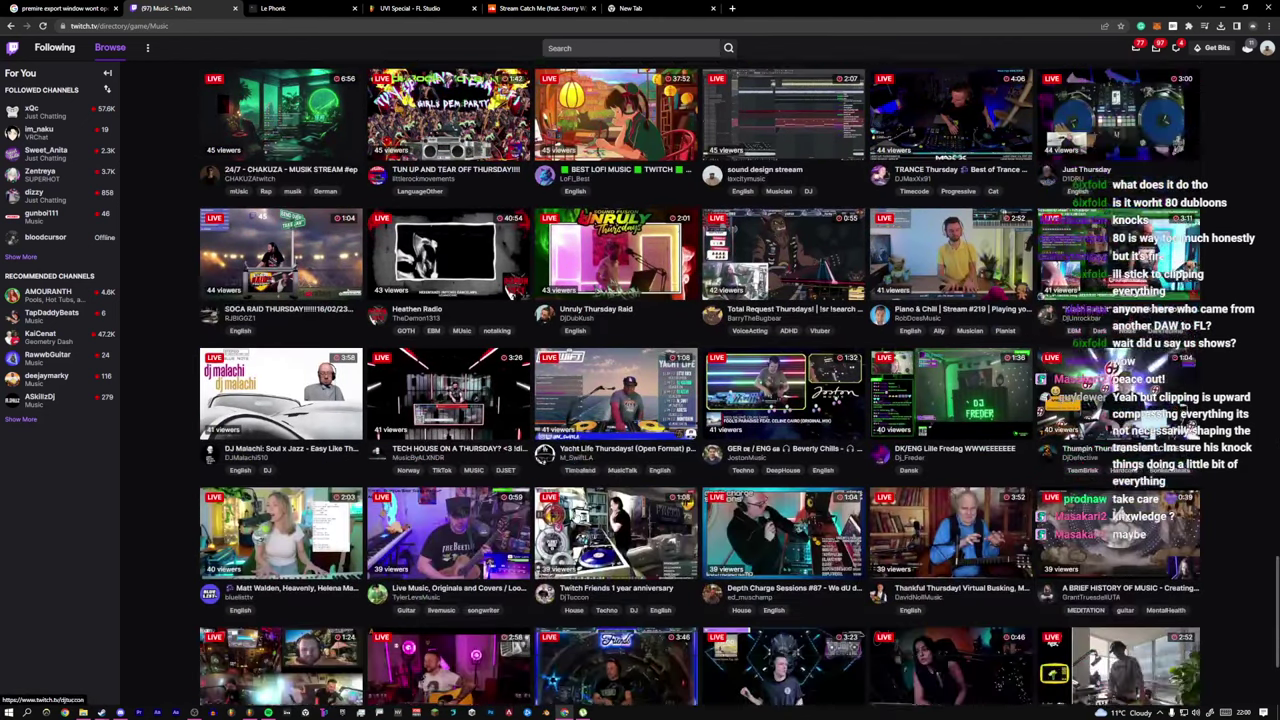
{"action": "scroll", "coordinate": [576, 517], "scroll_direction": "down", "scroll_amount": 2}
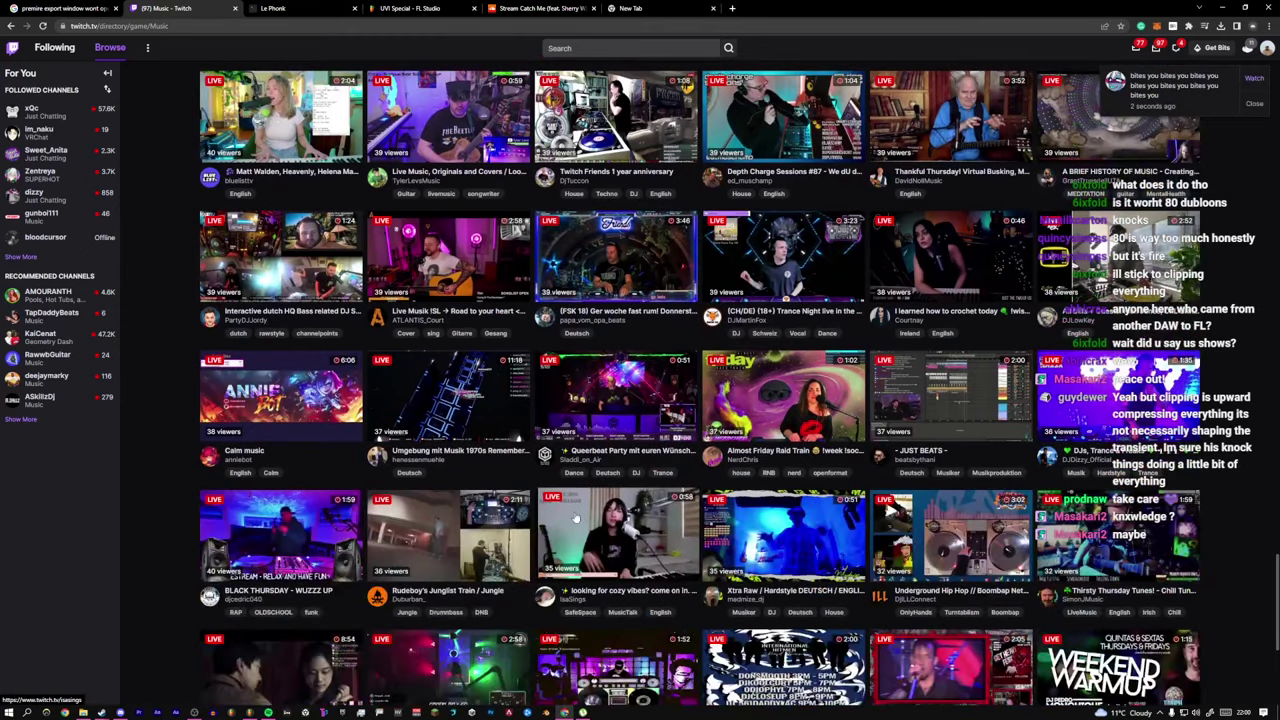
{"action": "scroll", "coordinate": [576, 517], "scroll_direction": "up", "scroll_amount": 2}
{"action": "scroll", "coordinate": [576, 517], "scroll_direction": "up", "scroll_amount": 6}
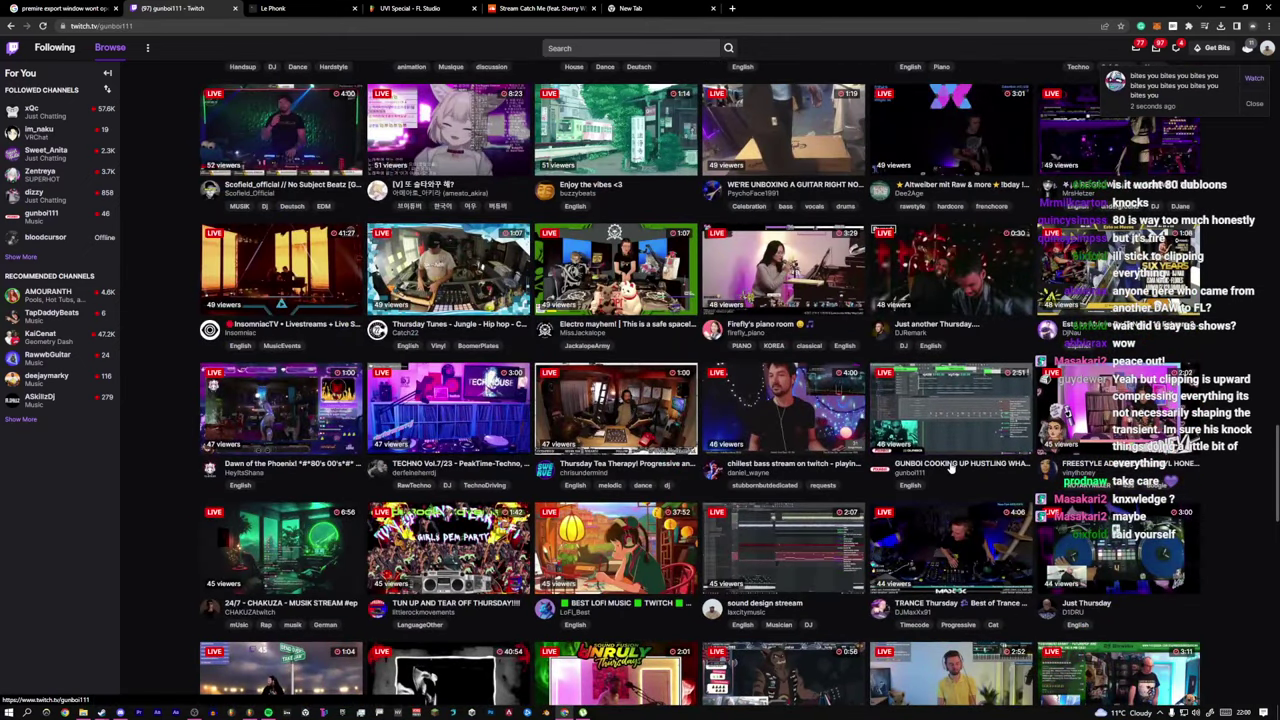
{"action": "left_click", "coordinate": [950, 464]}
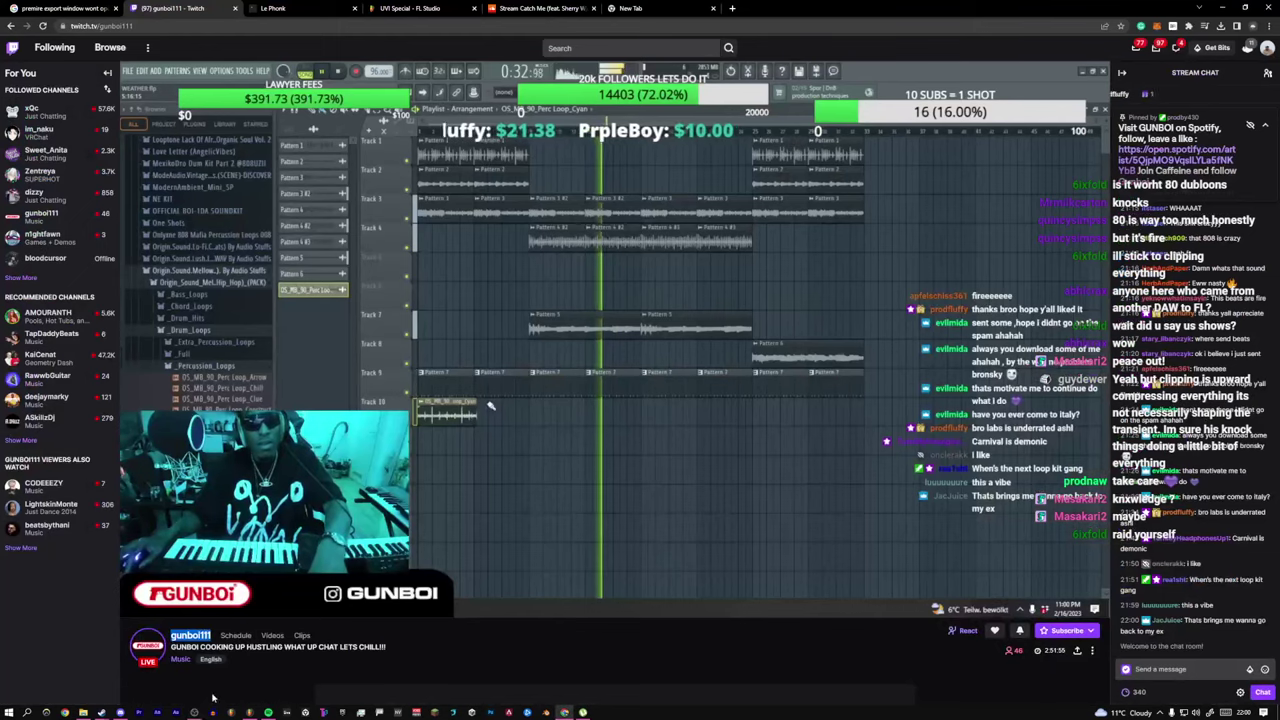
Step: Switch to OBS and start a raid on the gunboi111 channel by sending /raid gunboi111 in the stream chat
{"action": "left_click", "coordinate": [196, 712]}
{"action": "left_click", "coordinate": [134, 504]}
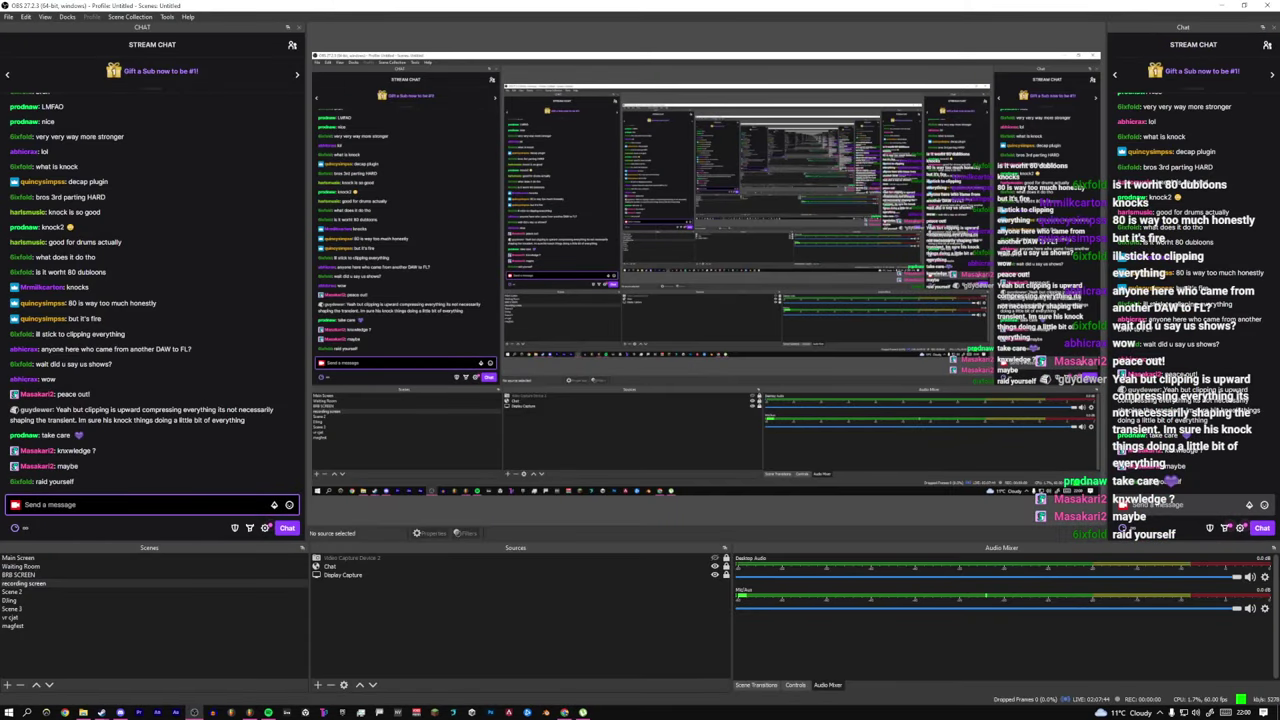
{"action": "type", "text": "/"}
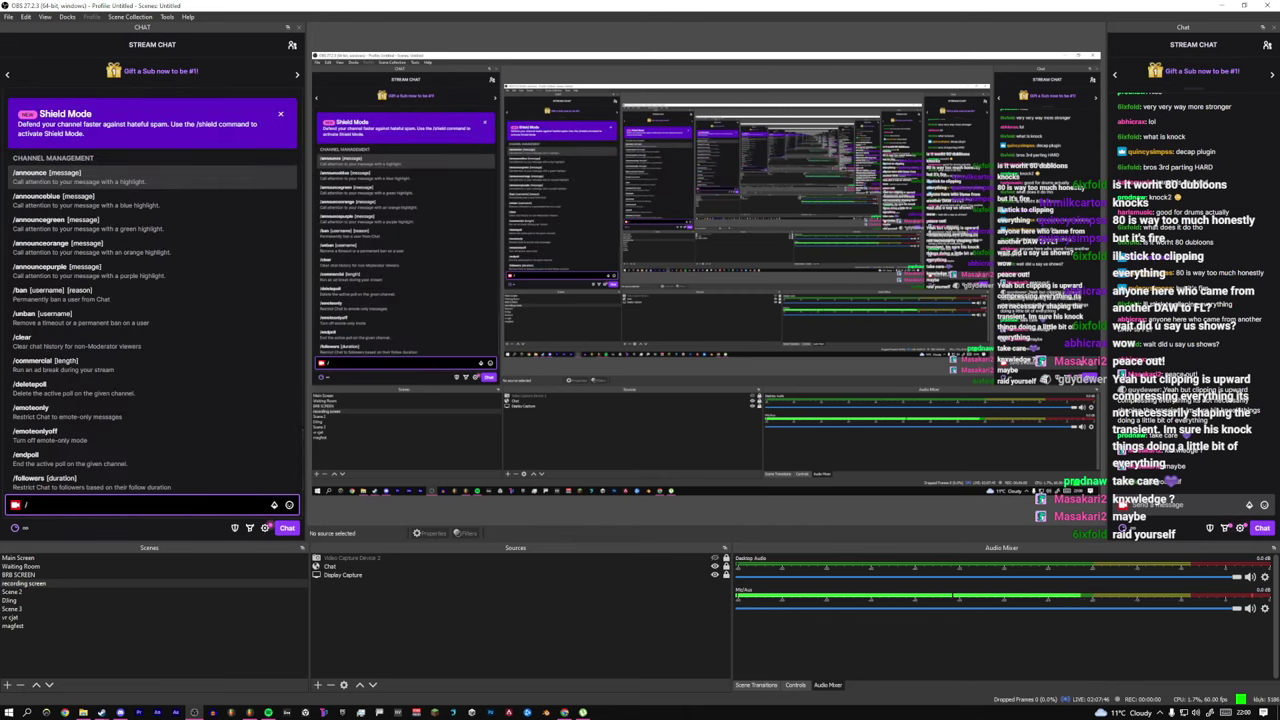
{"action": "type", "text": "raid gunboi111"}
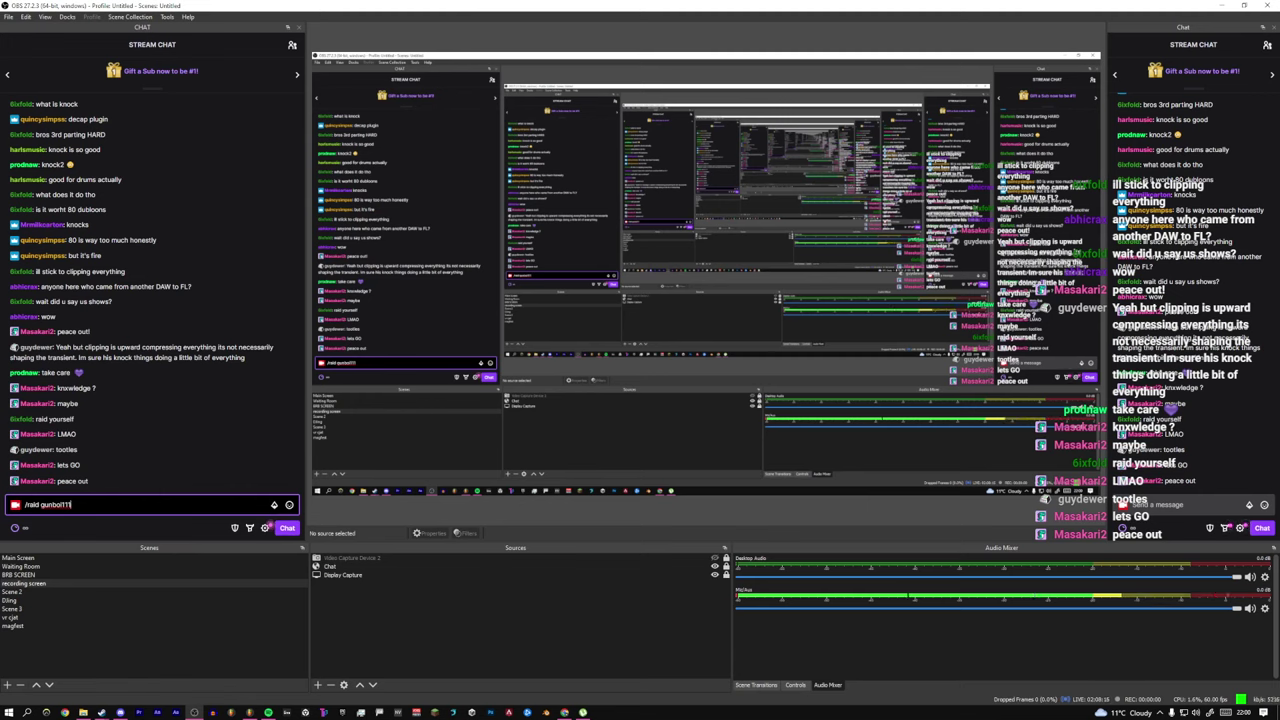
{"action": "key", "text": "Return"}
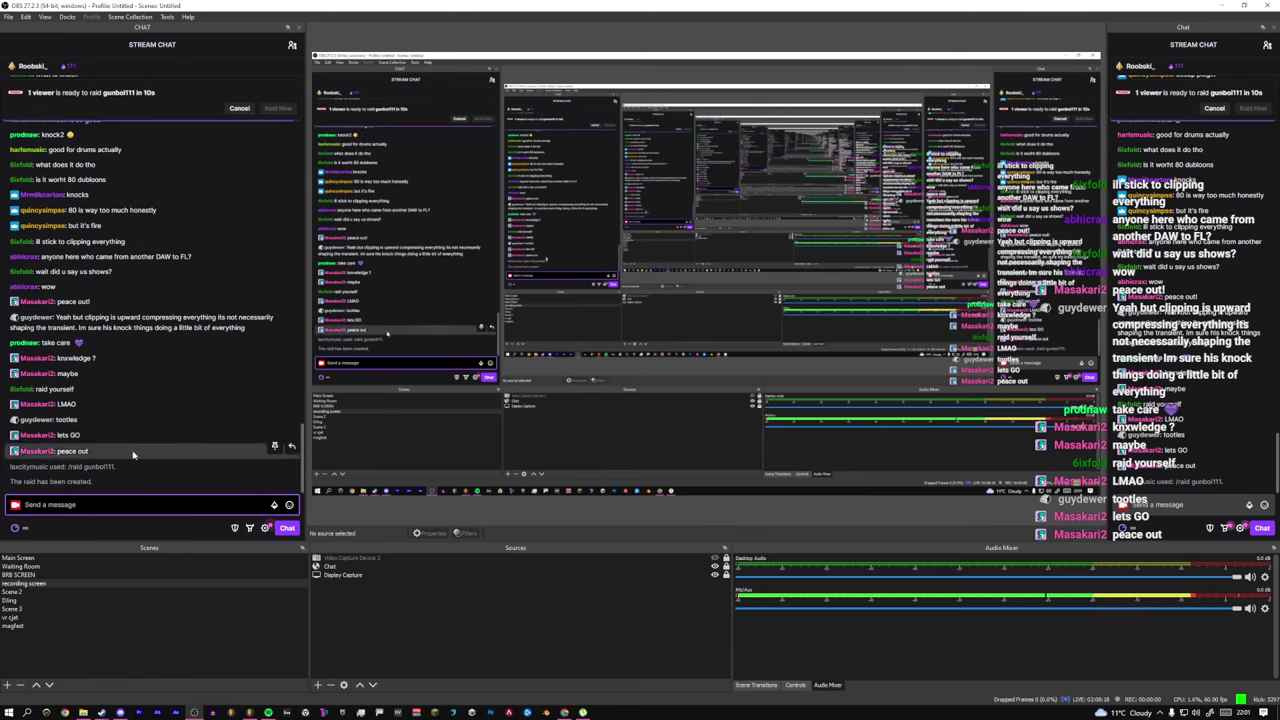